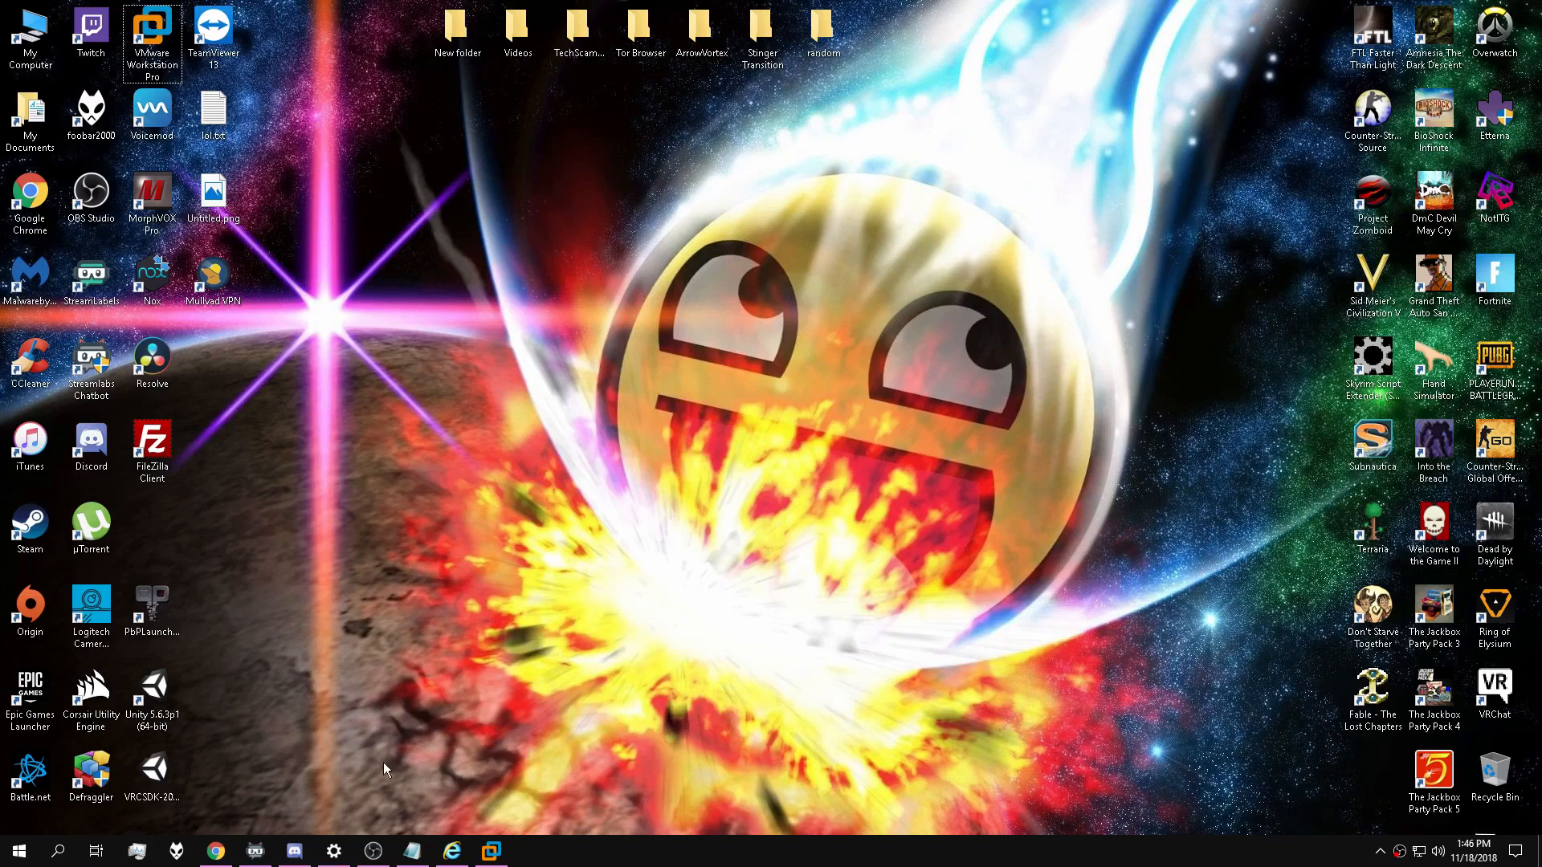
key(alt+Tab)
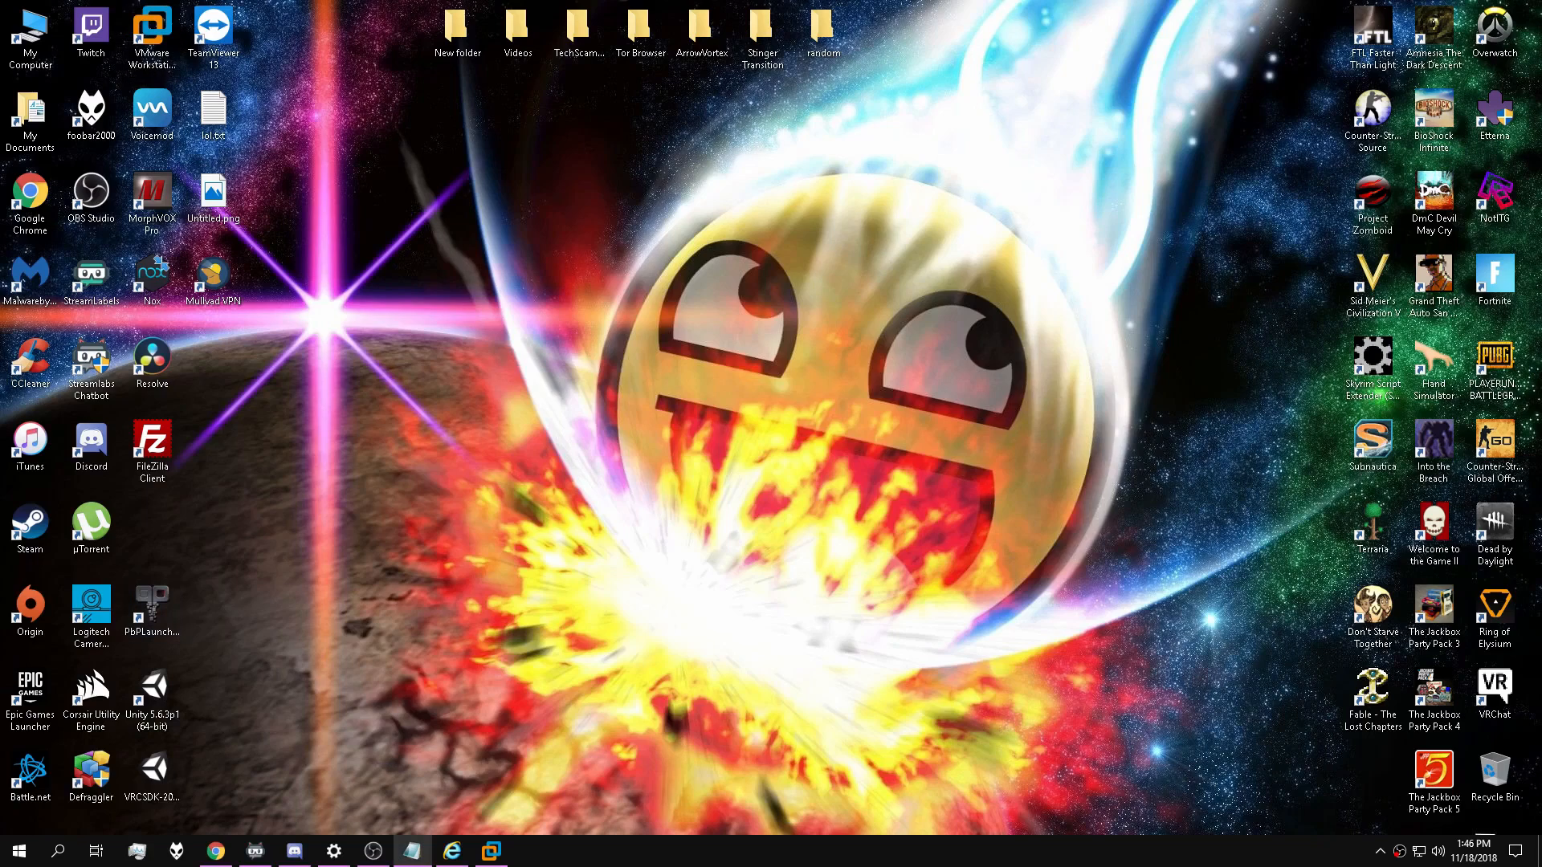
click(490, 851)
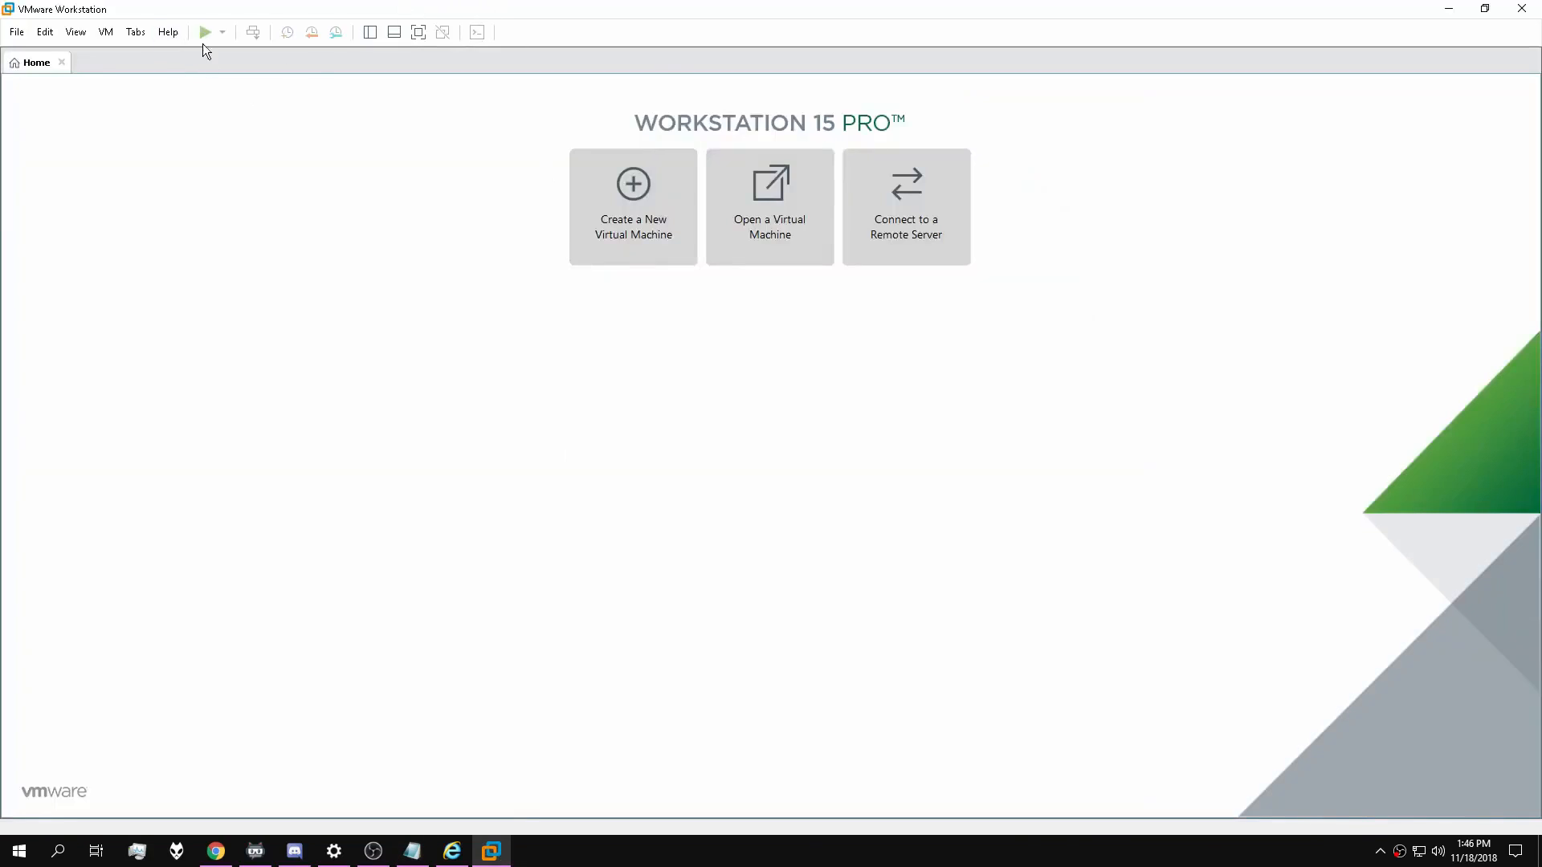
click(491, 851)
click(452, 851)
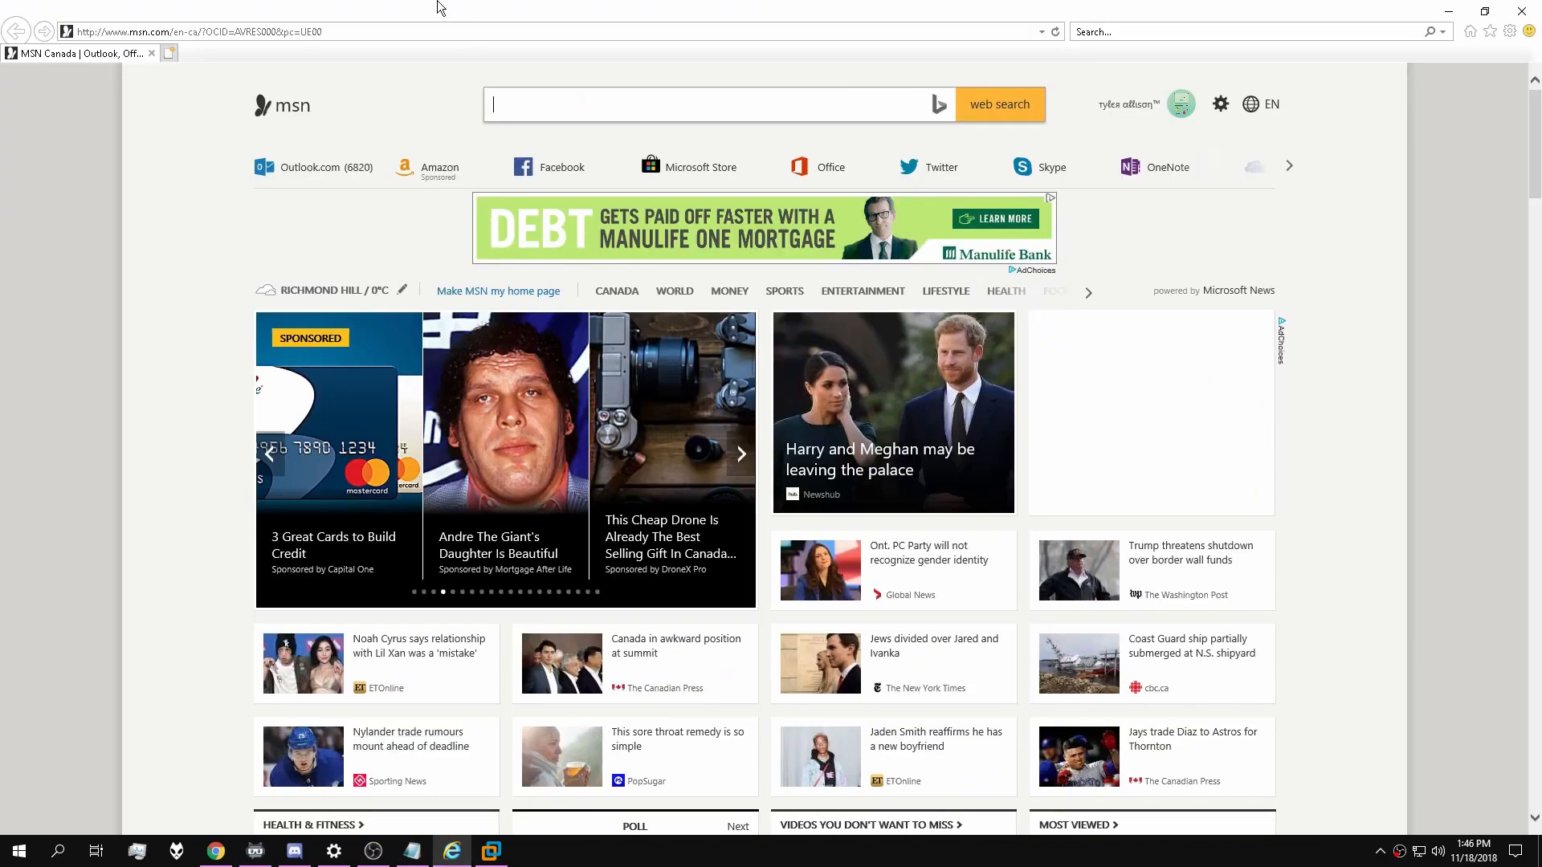
click(297, 35)
text(https://www.microsoft.com/en-ca/software-download/windows10ISO)
key(Return)
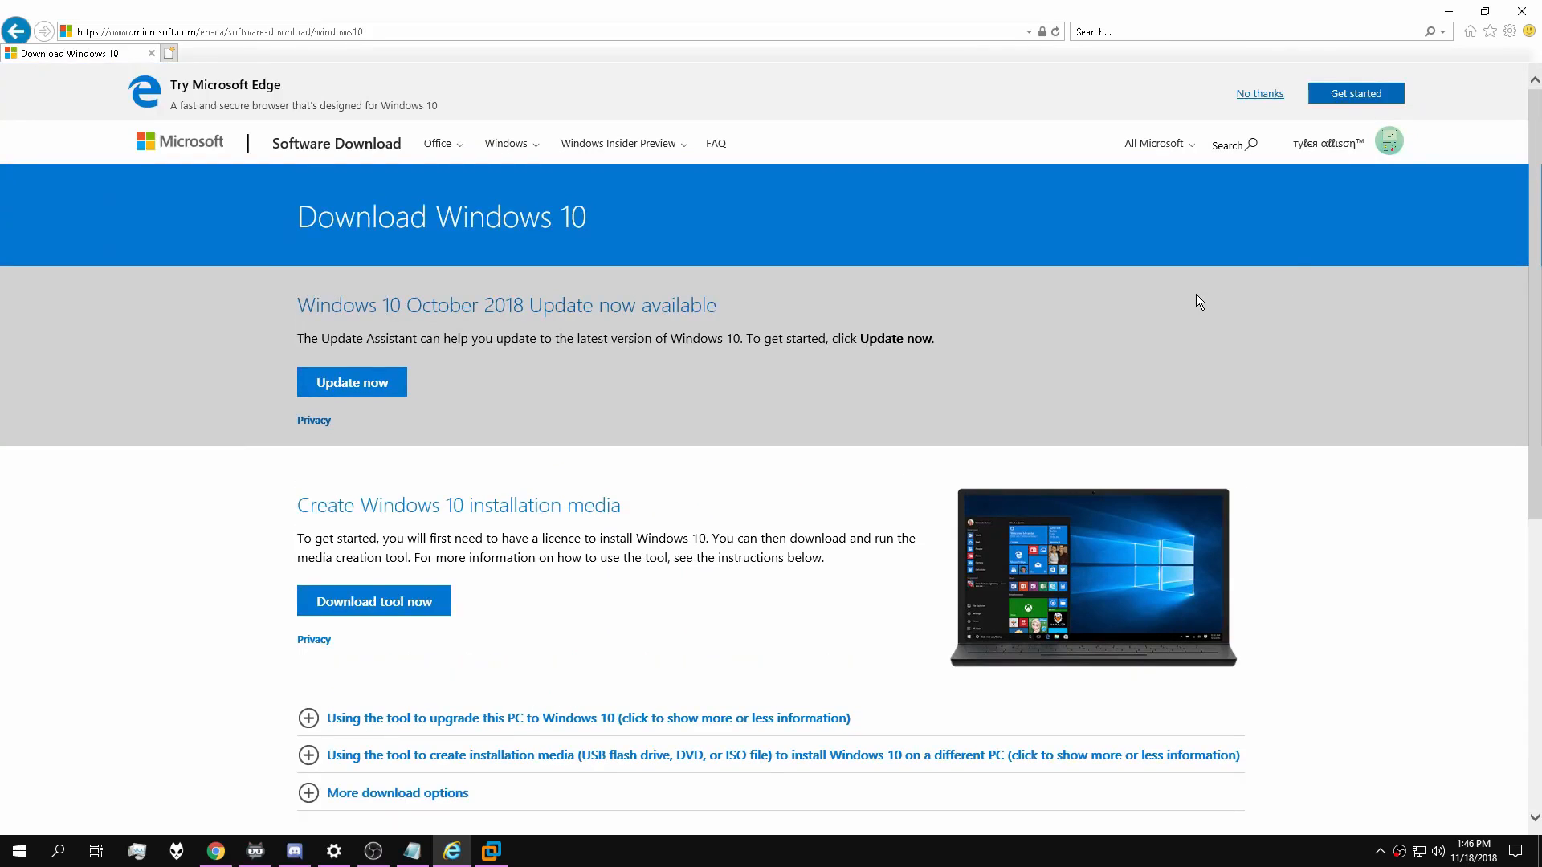
Emulate the Apple Safari (iPad) user agent string in the developer tools to reach the Windows 10 ISO download page.
key(F12)
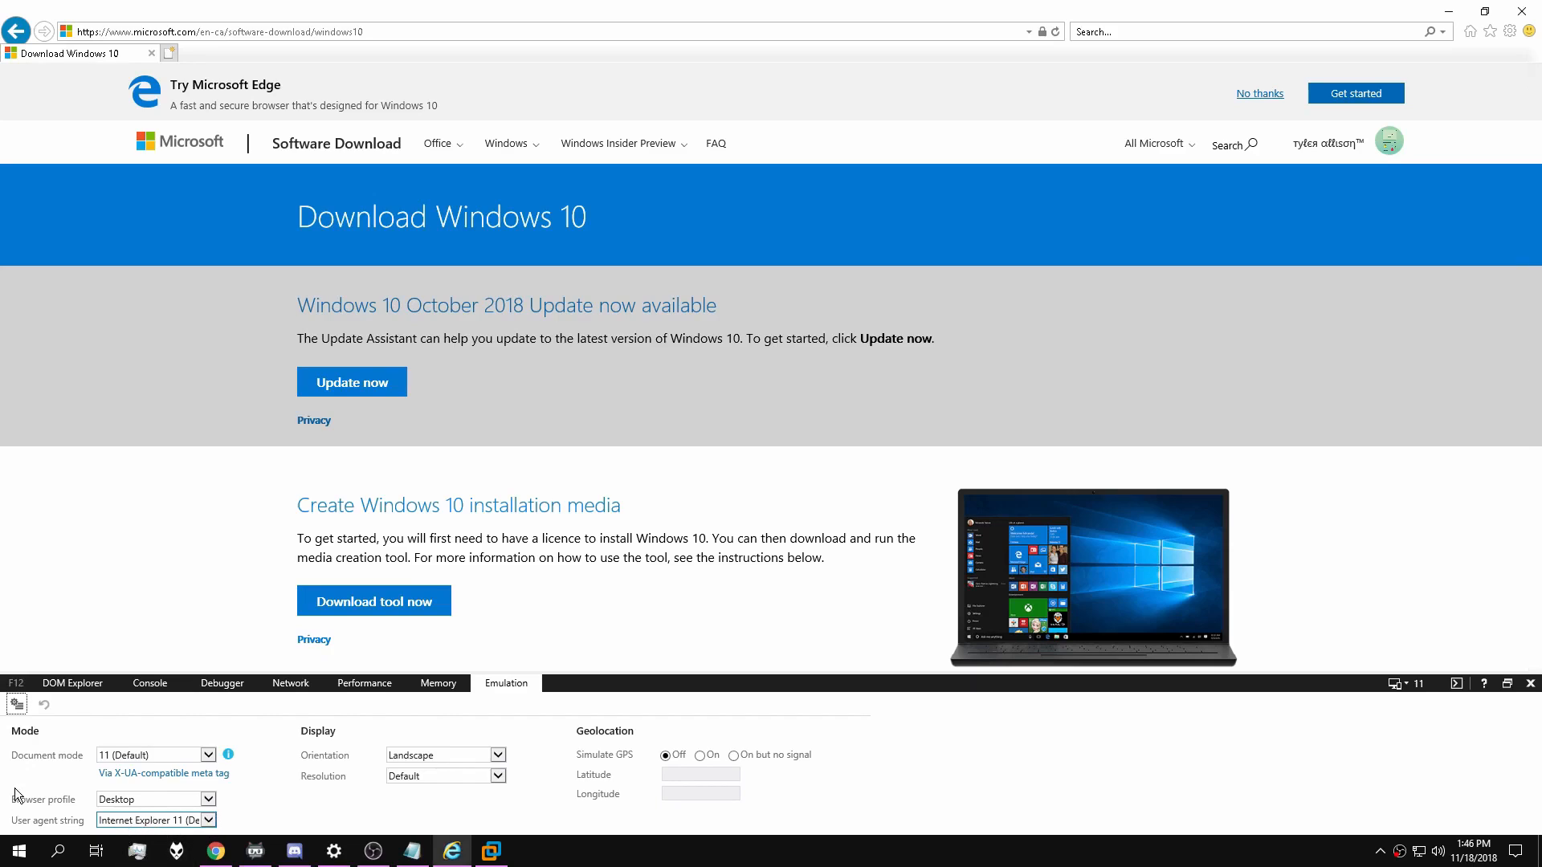
click(212, 823)
click(218, 823)
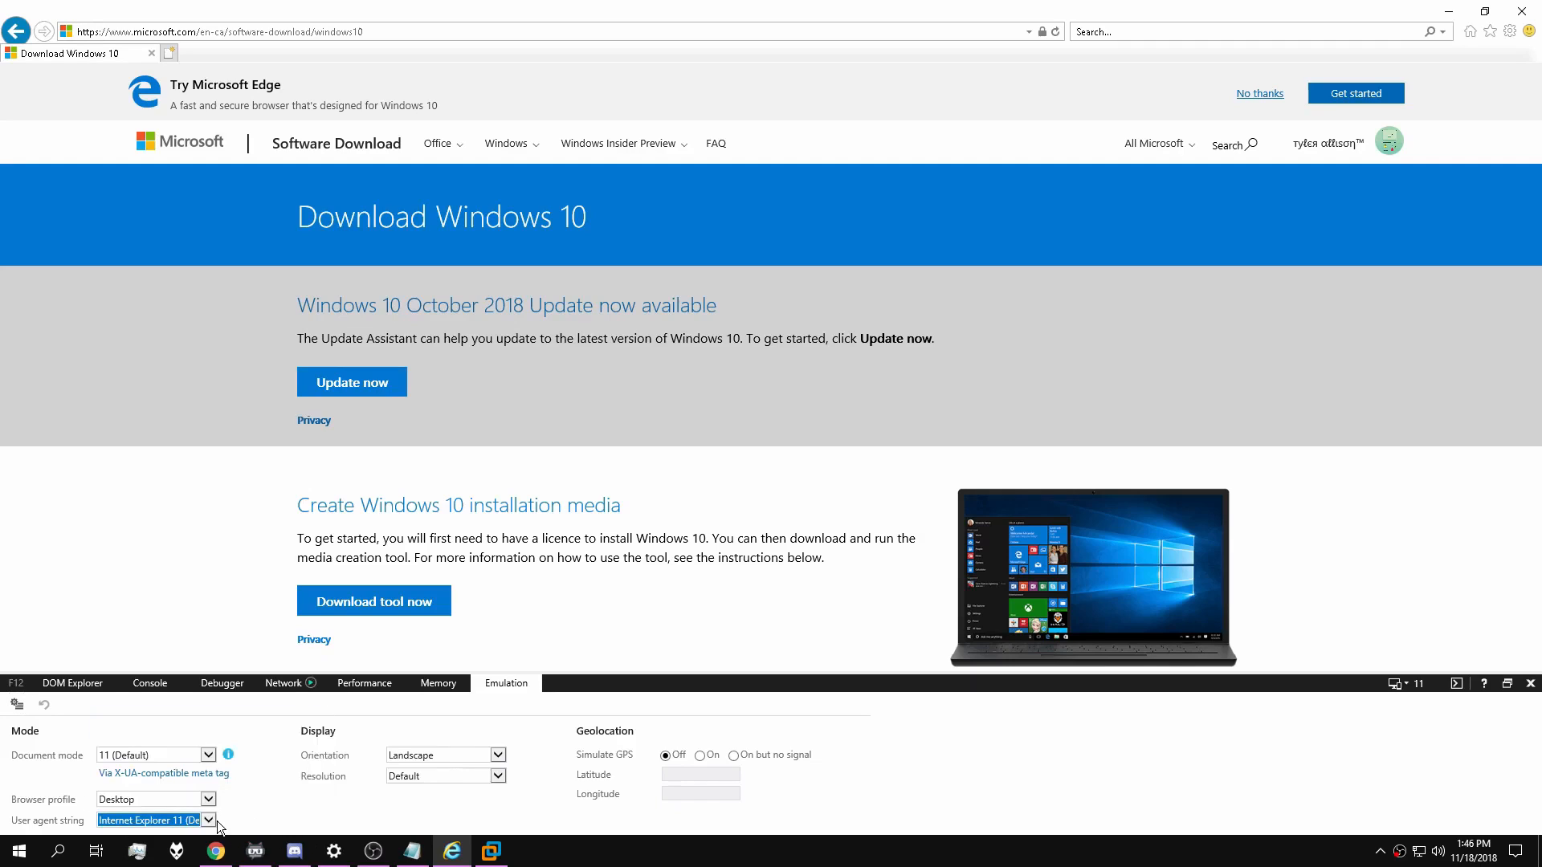
click(213, 822)
scroll(211, 781, down, 5)
scroll(210, 780, up, 3)
scroll(200, 788, down, 3)
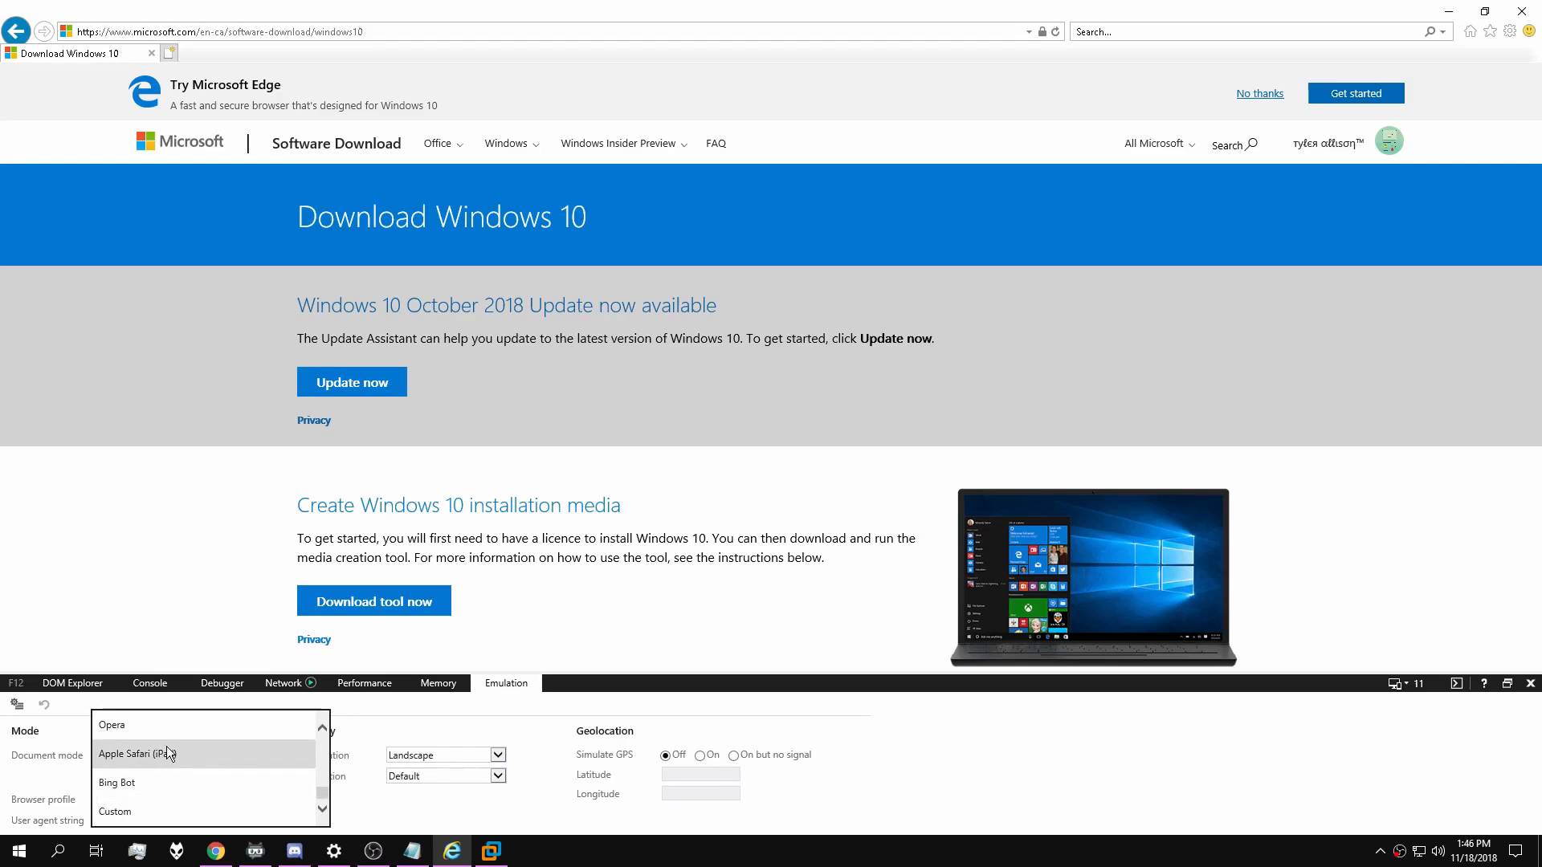
click(167, 751)
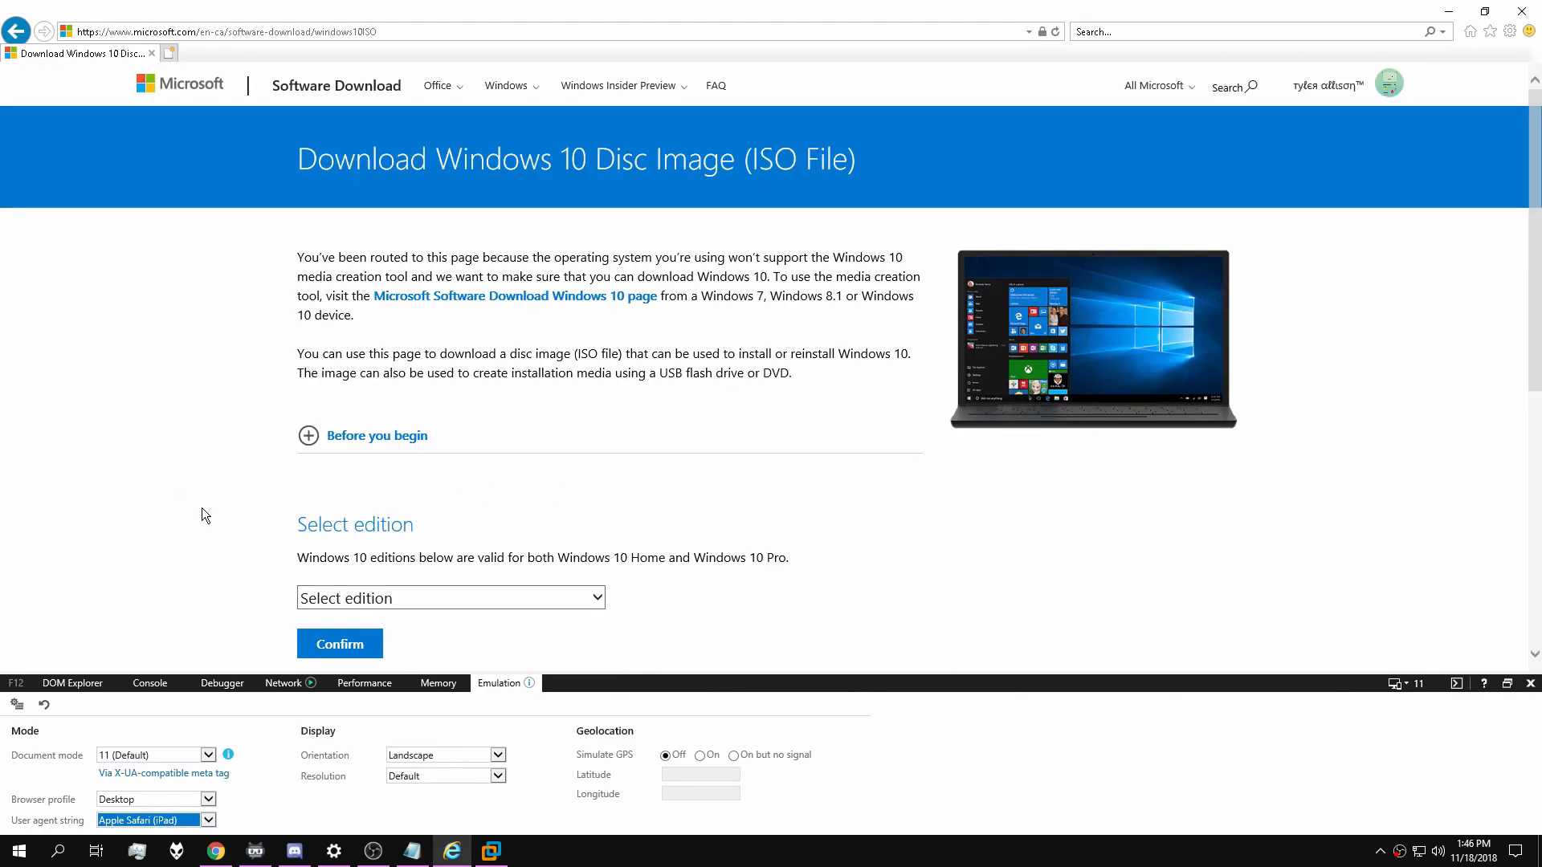
Select the Windows 10 edition under the October 2018 Update and confirm it.
scroll(410, 557, down, 5)
click(473, 418)
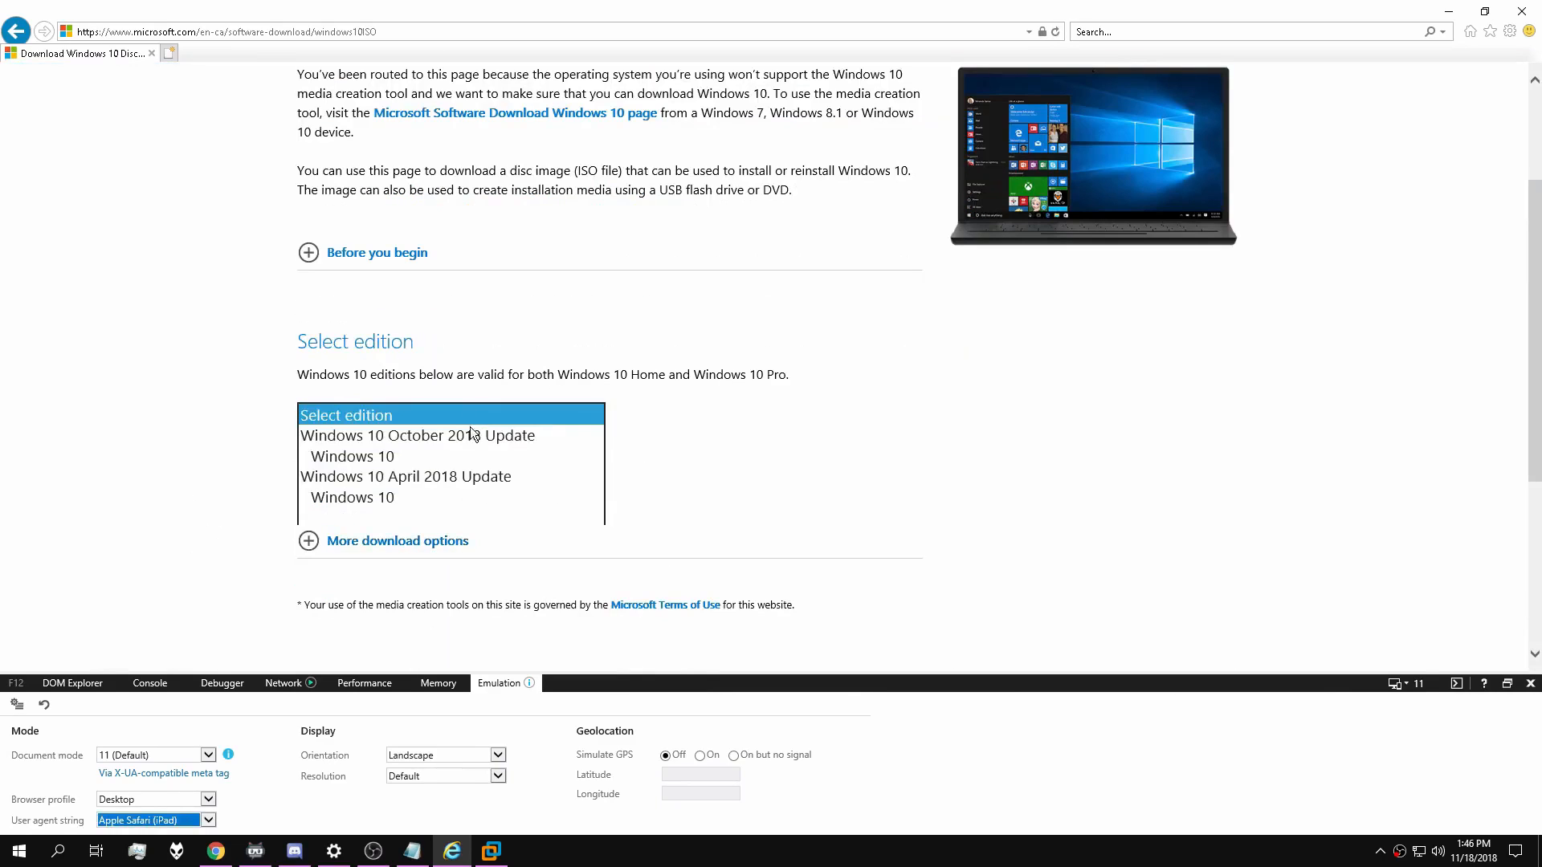
click(359, 455)
click(363, 454)
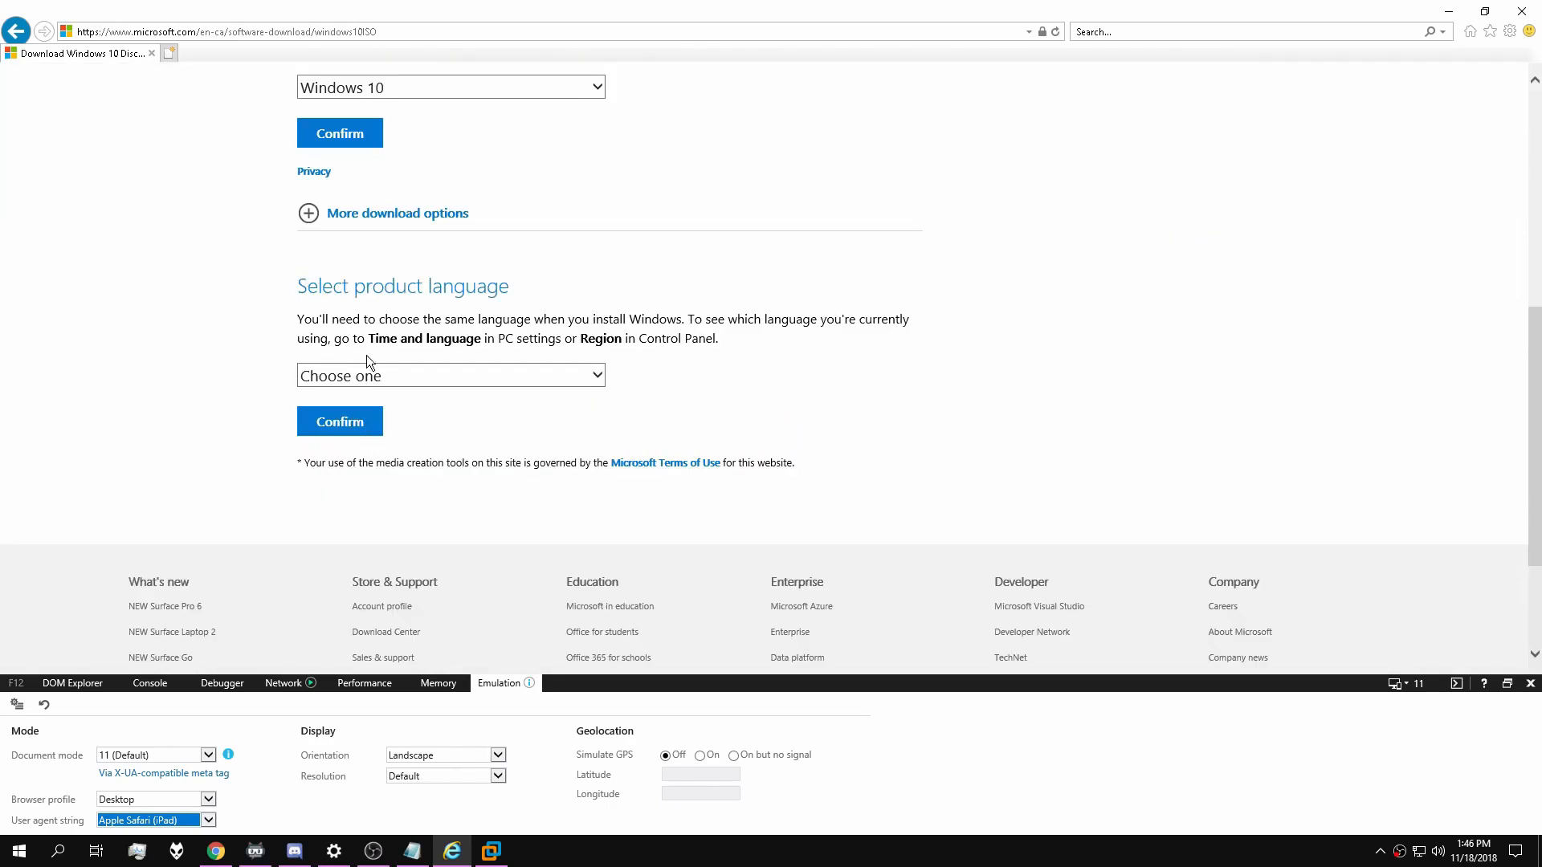
Set the product language to English International and confirm it to get the ISO download links.
click(374, 378)
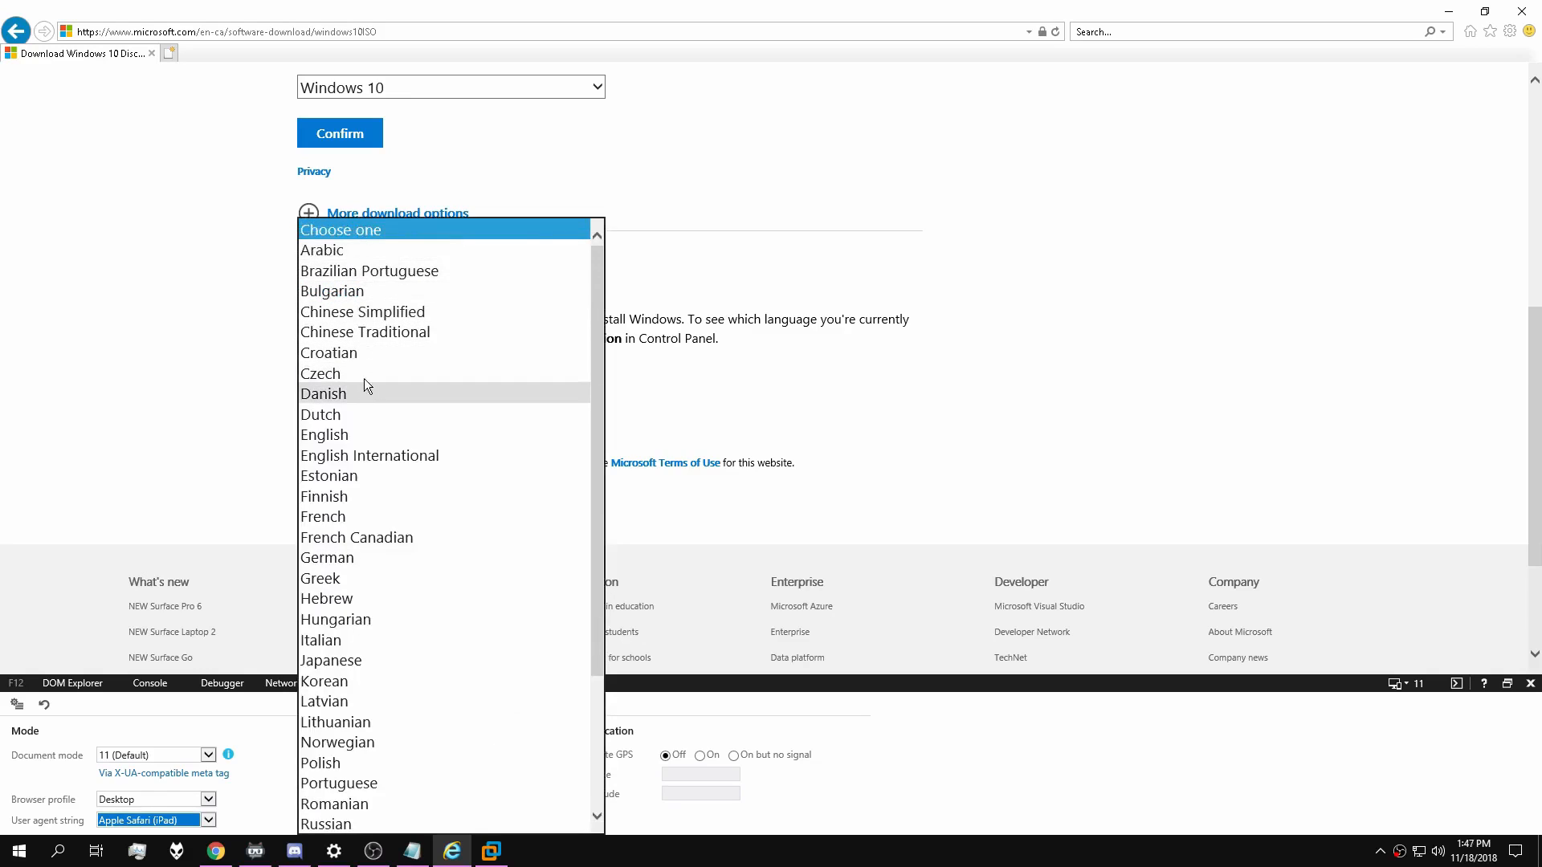
click(394, 455)
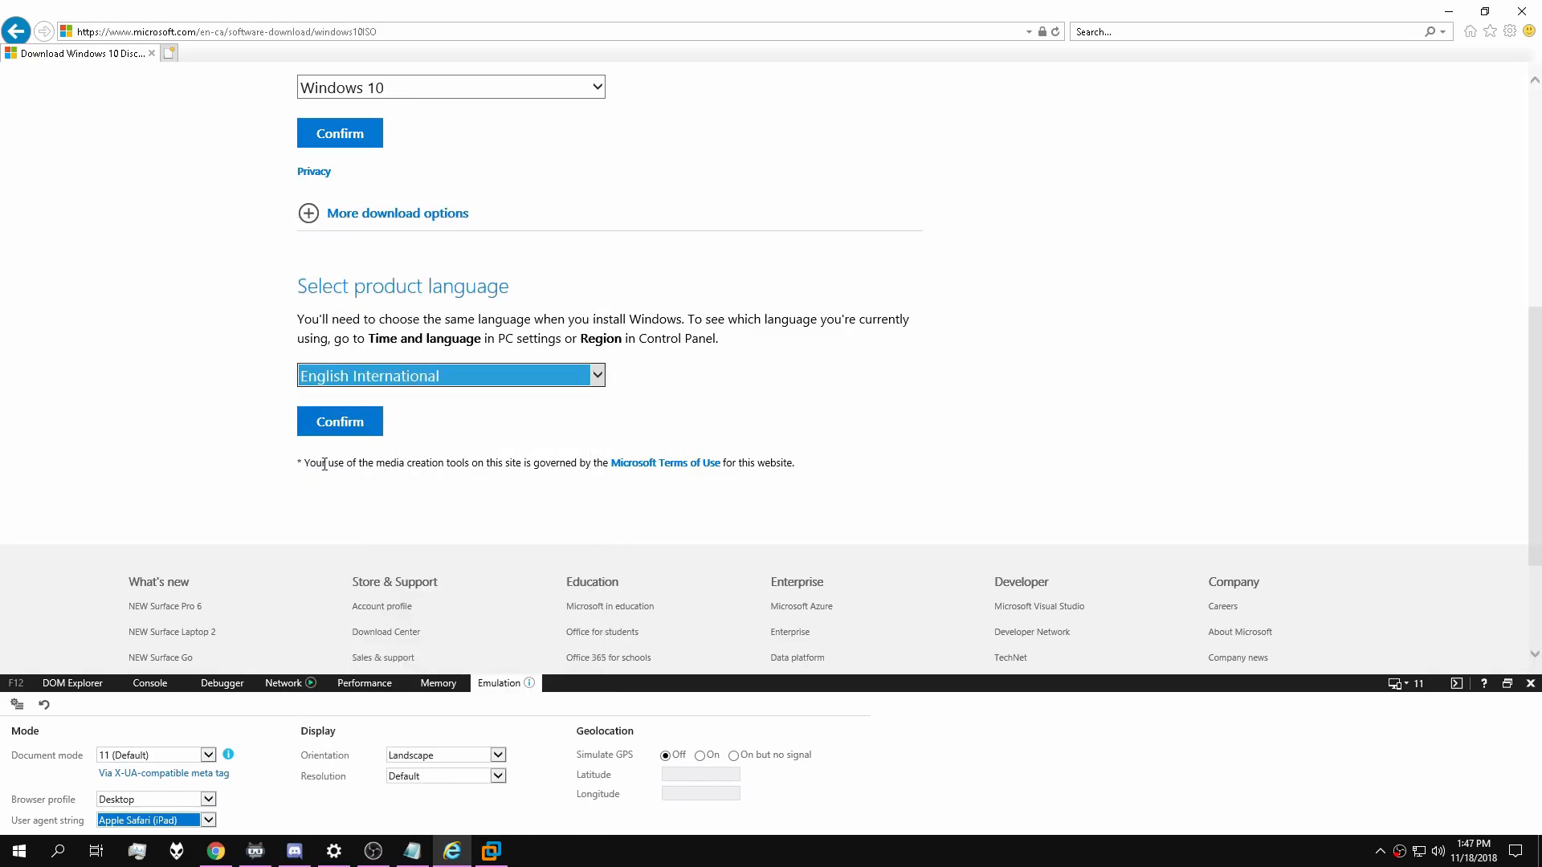
click(334, 421)
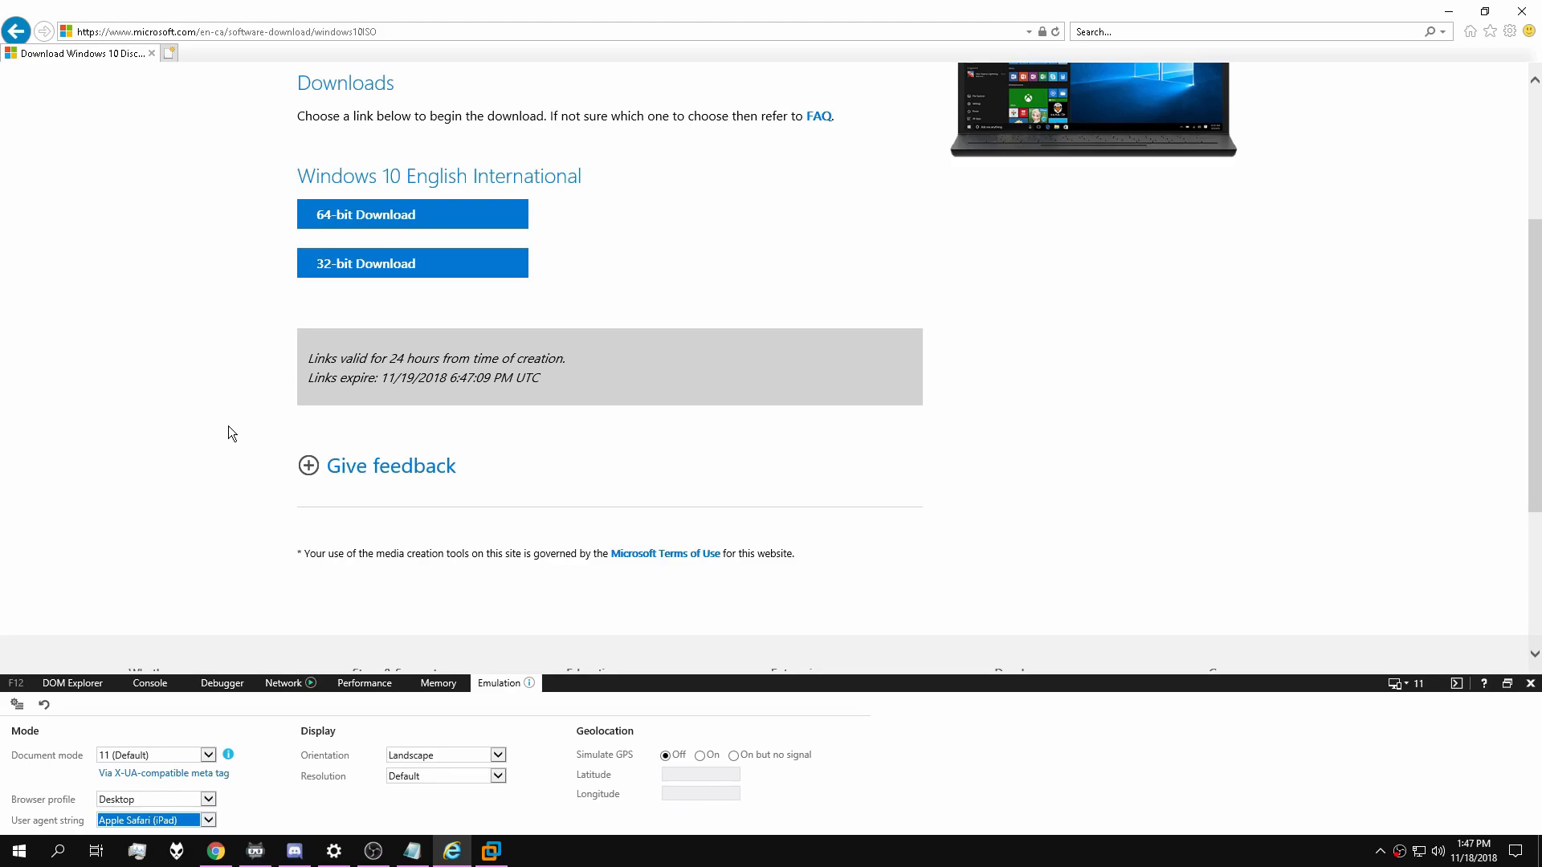
scroll(668, 370, up, 3)
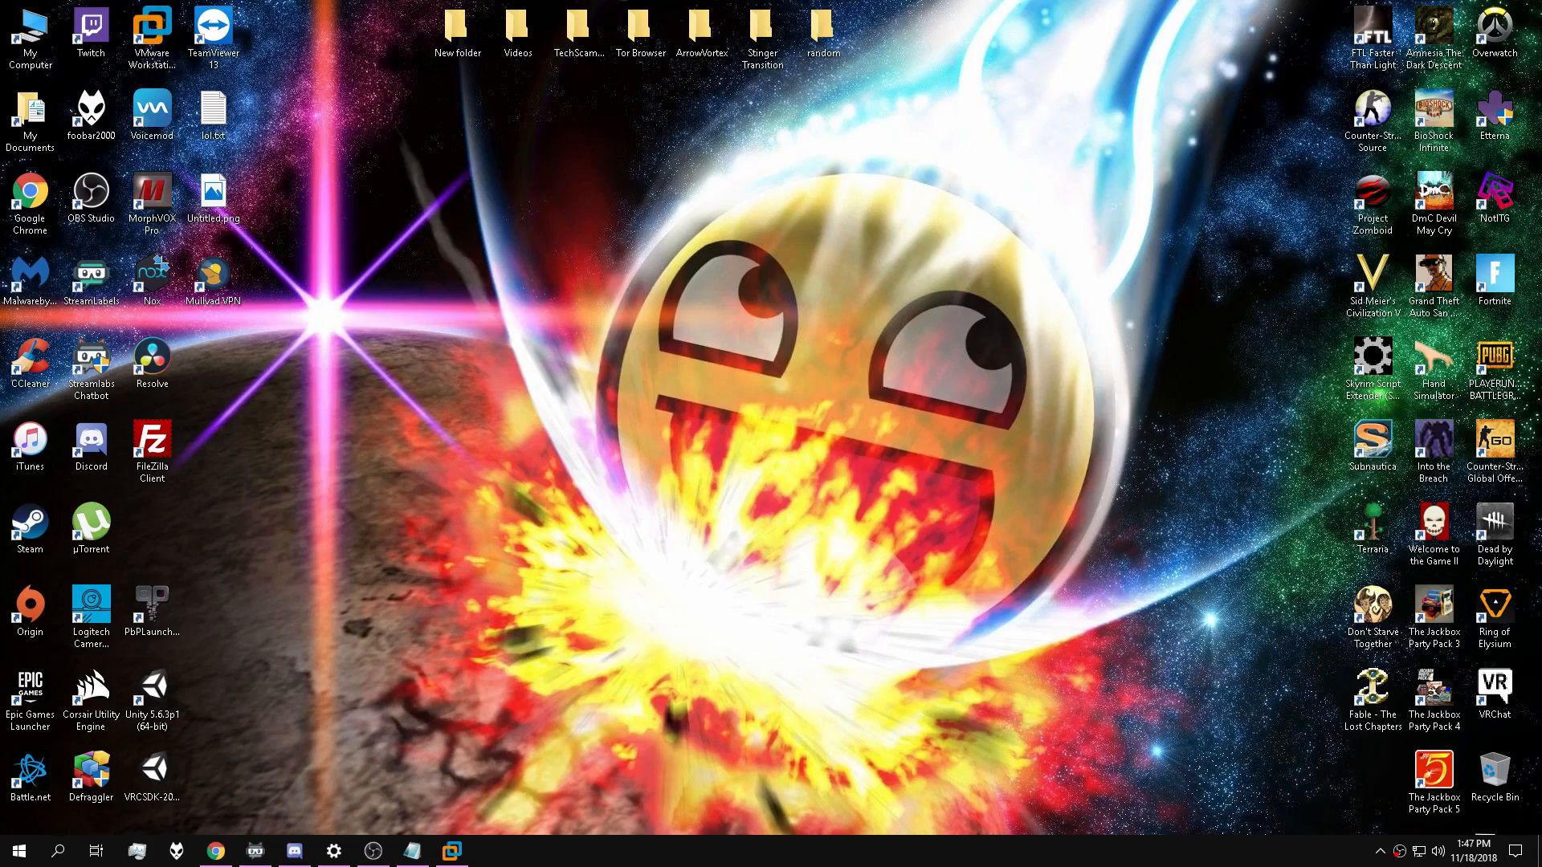
Switch to VMware Workstation and start a new virtual machine with the Custom (advanced) configuration and Workstation 15.x hardware compatibility.
click(472, 701)
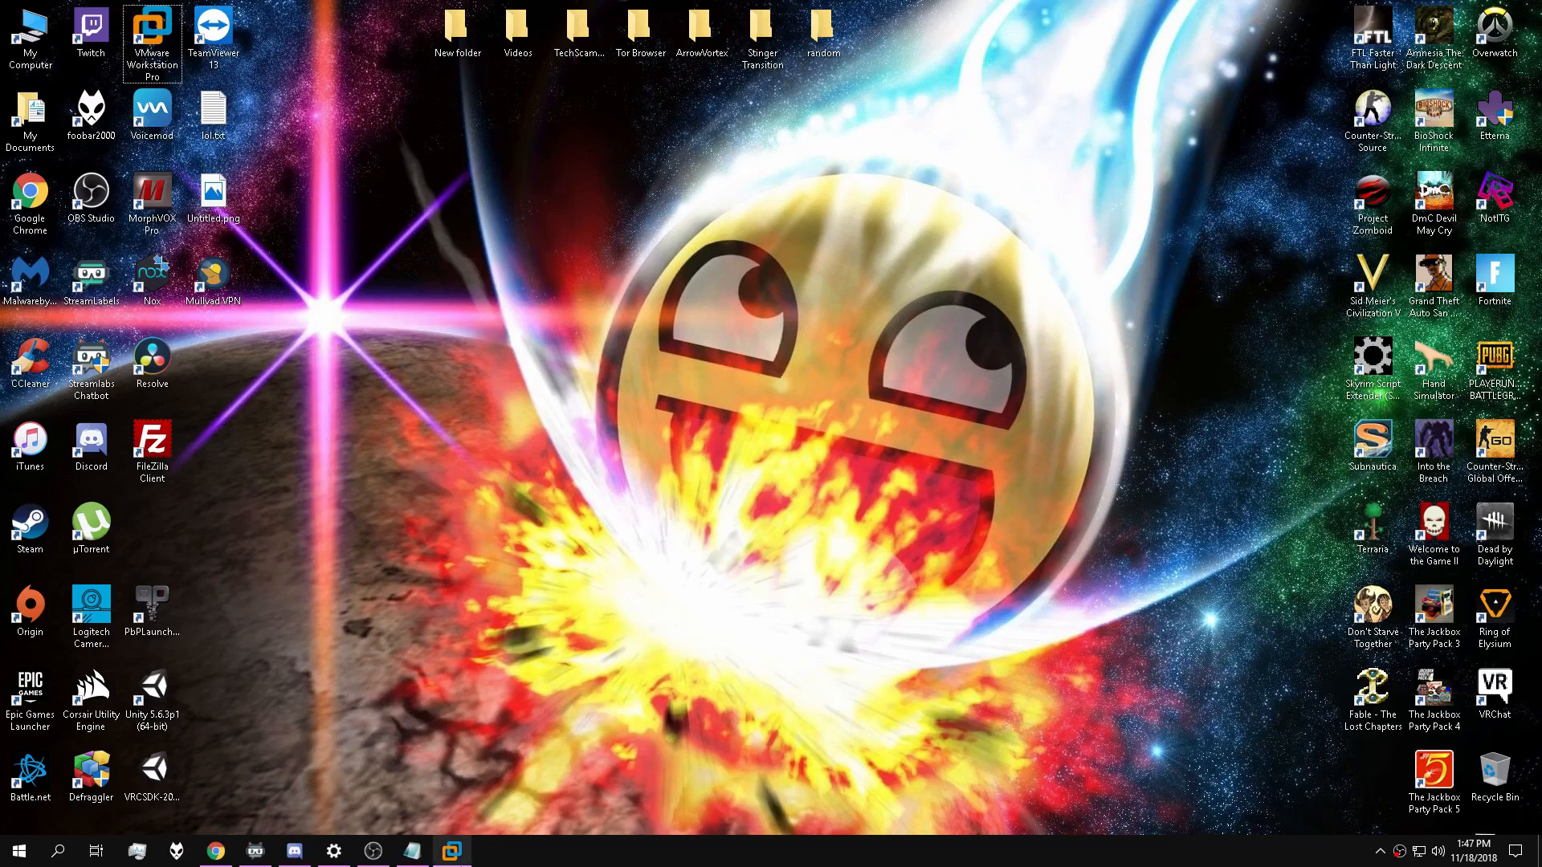
click(469, 860)
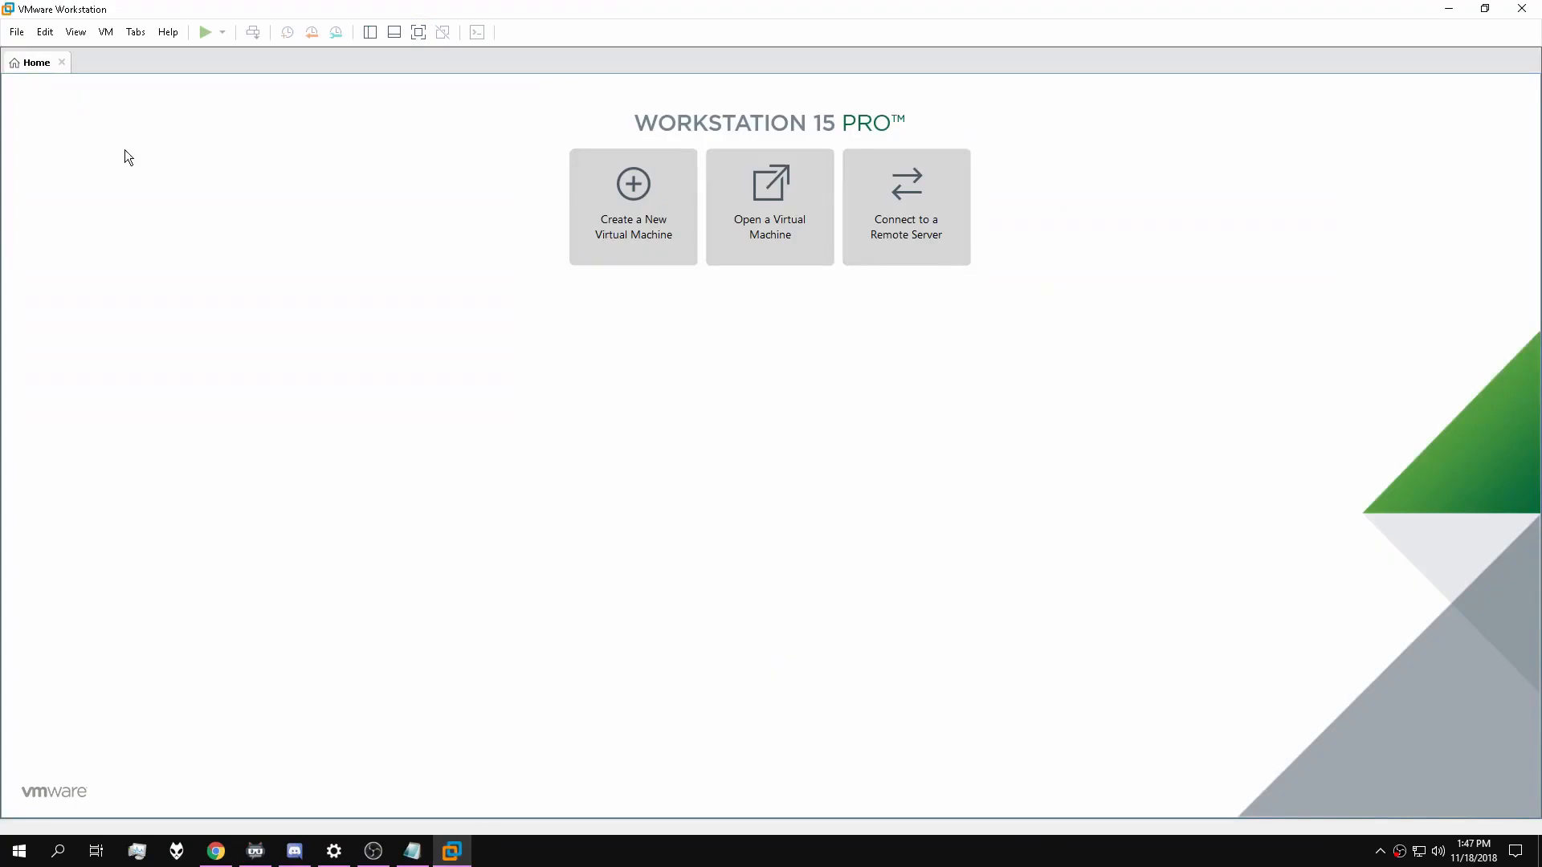
click(578, 248)
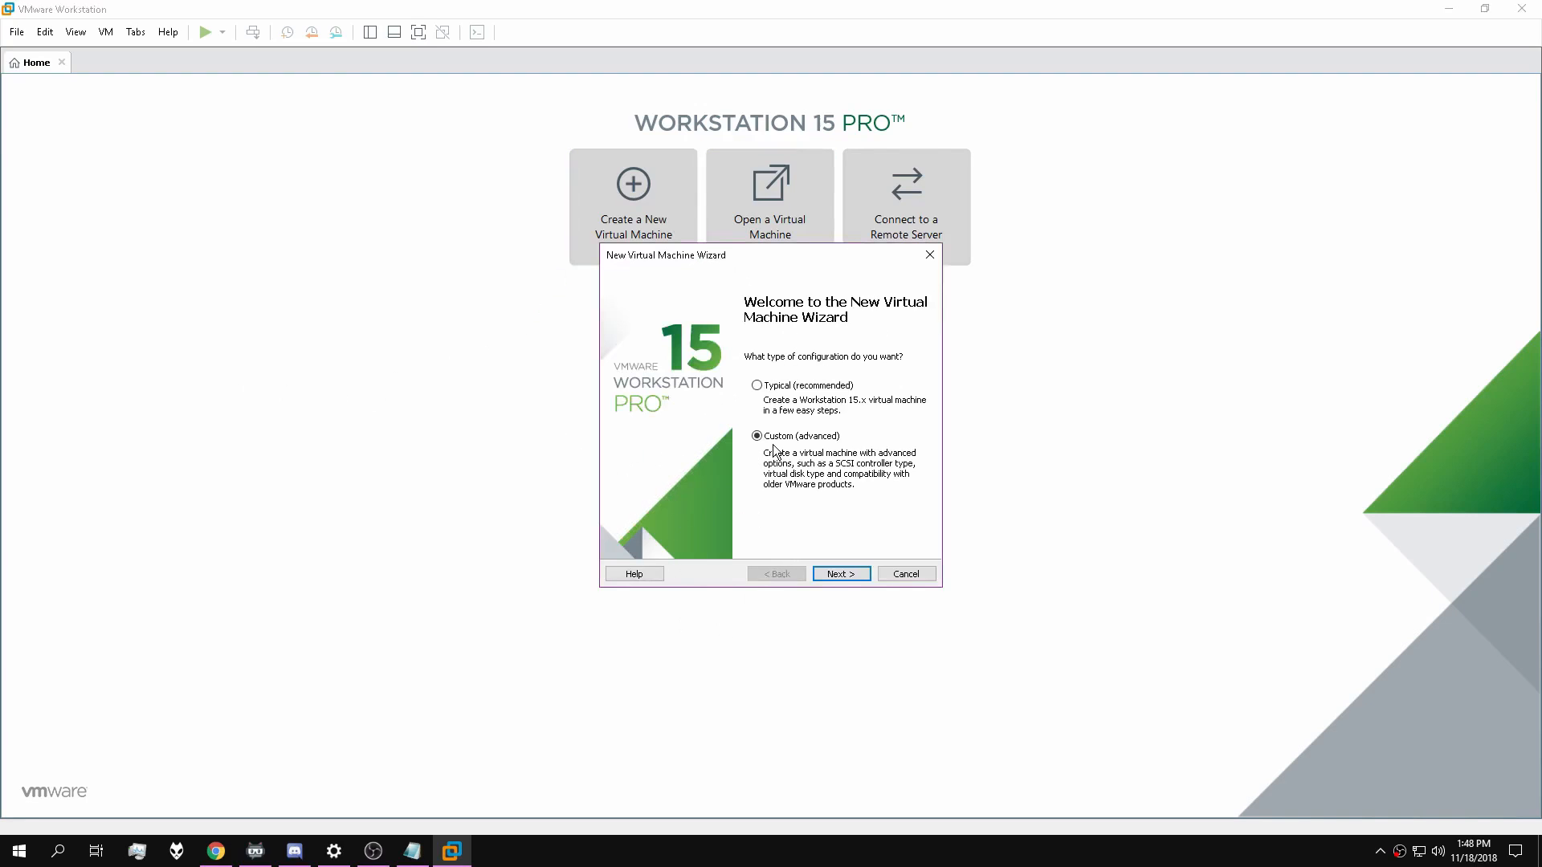
click(858, 574)
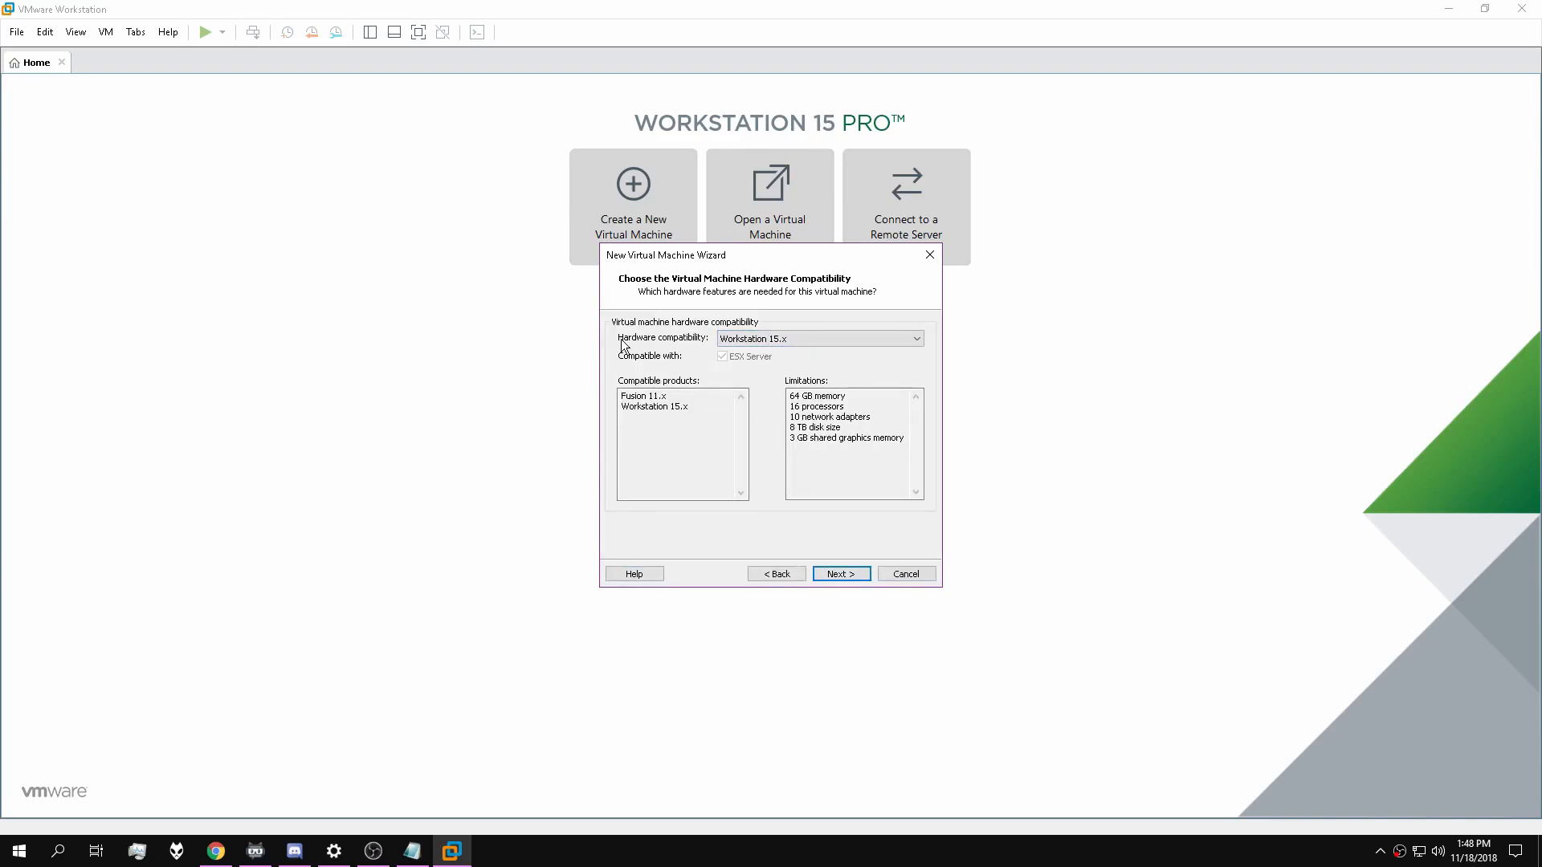
click(832, 575)
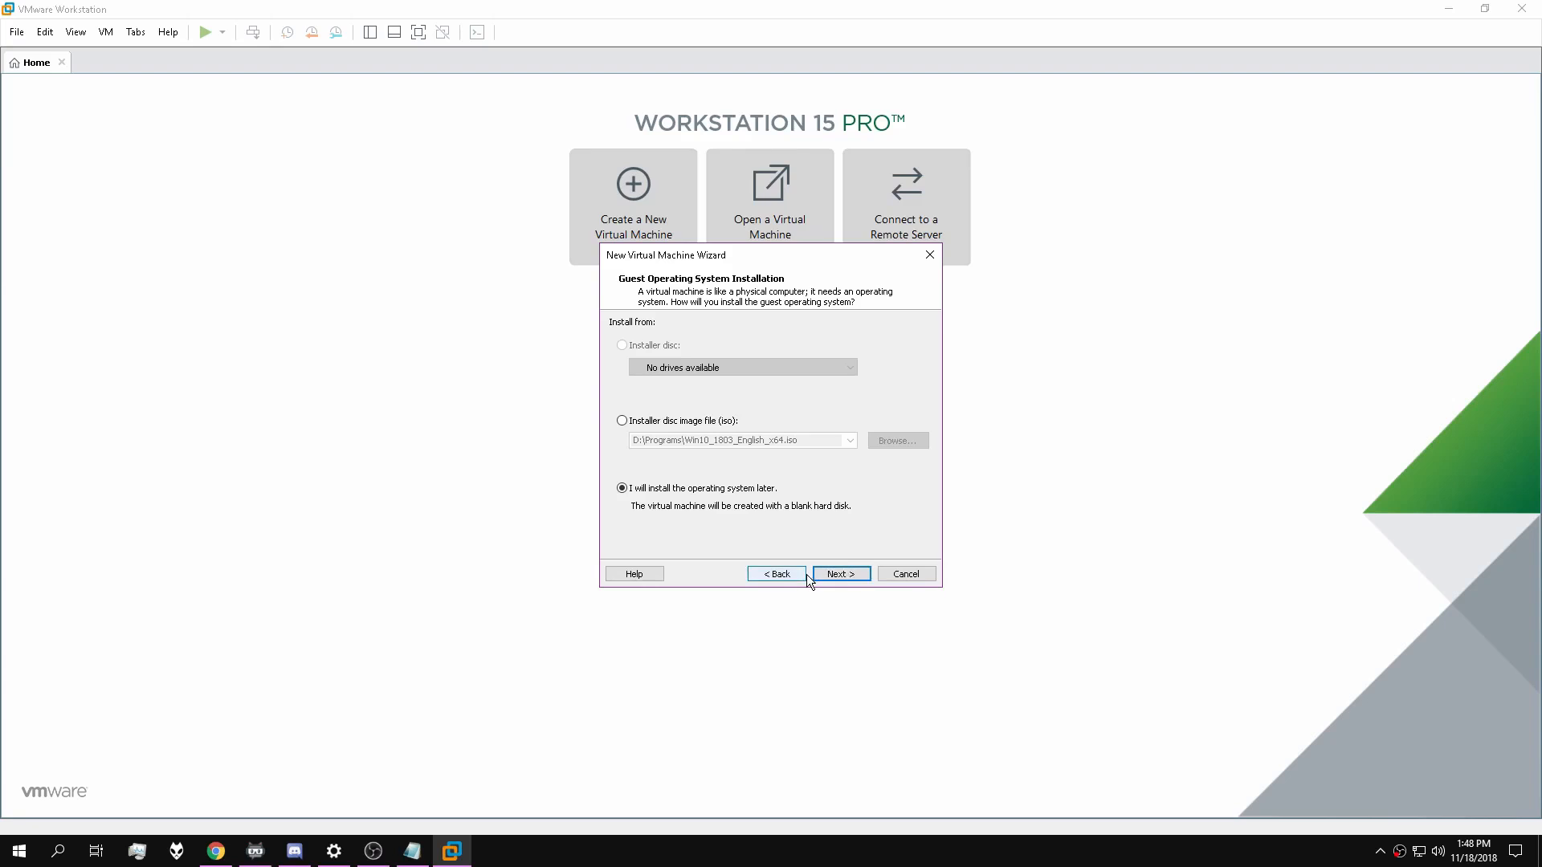
Choose to install the operating system later and set the guest to Microsoft Windows, version Windows 10 x64.
click(835, 574)
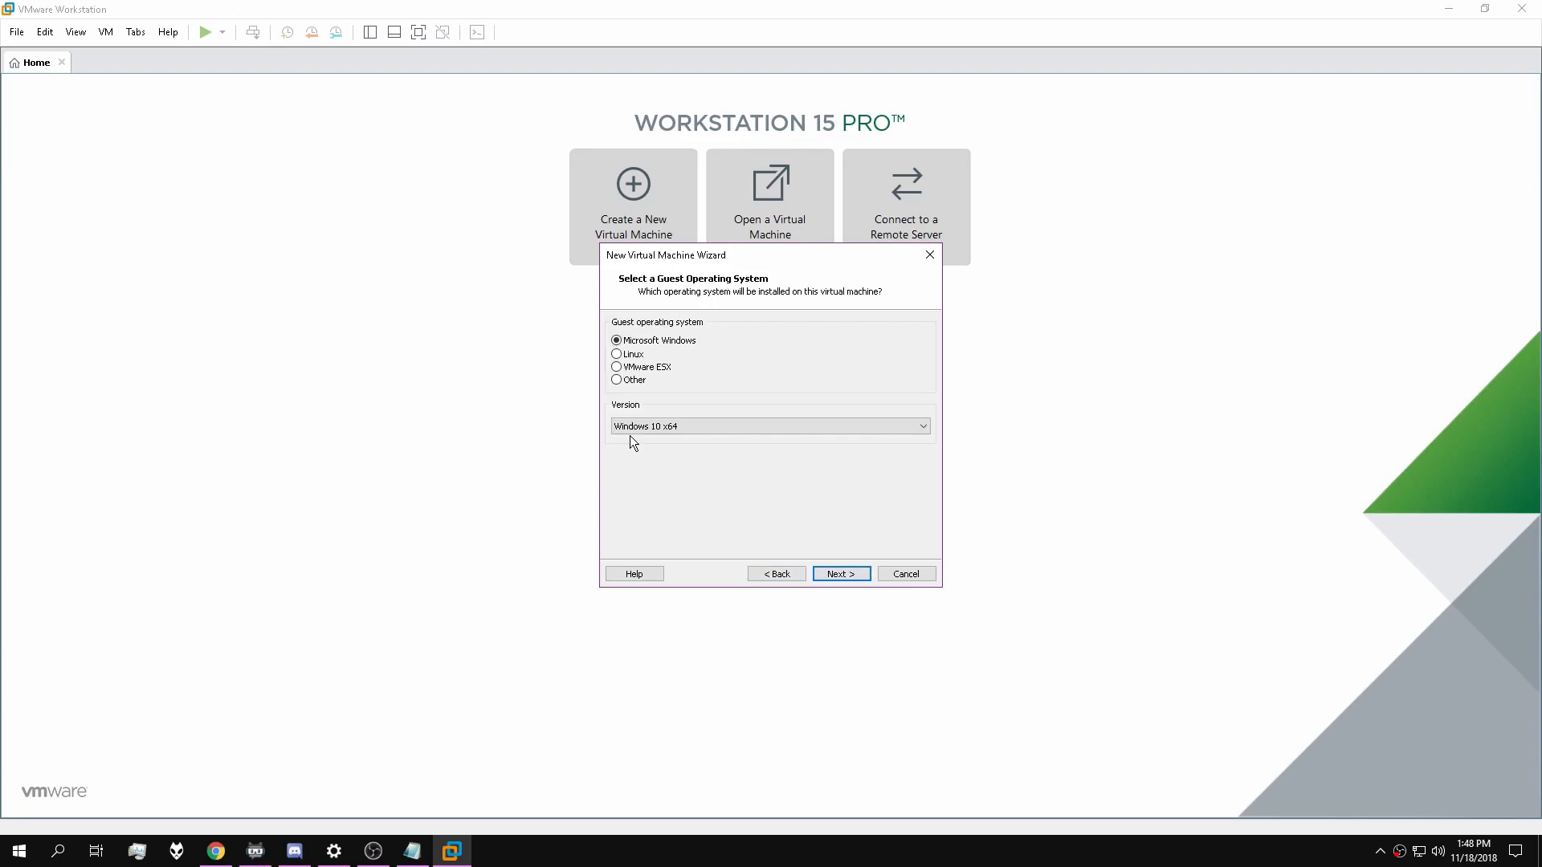
click(856, 573)
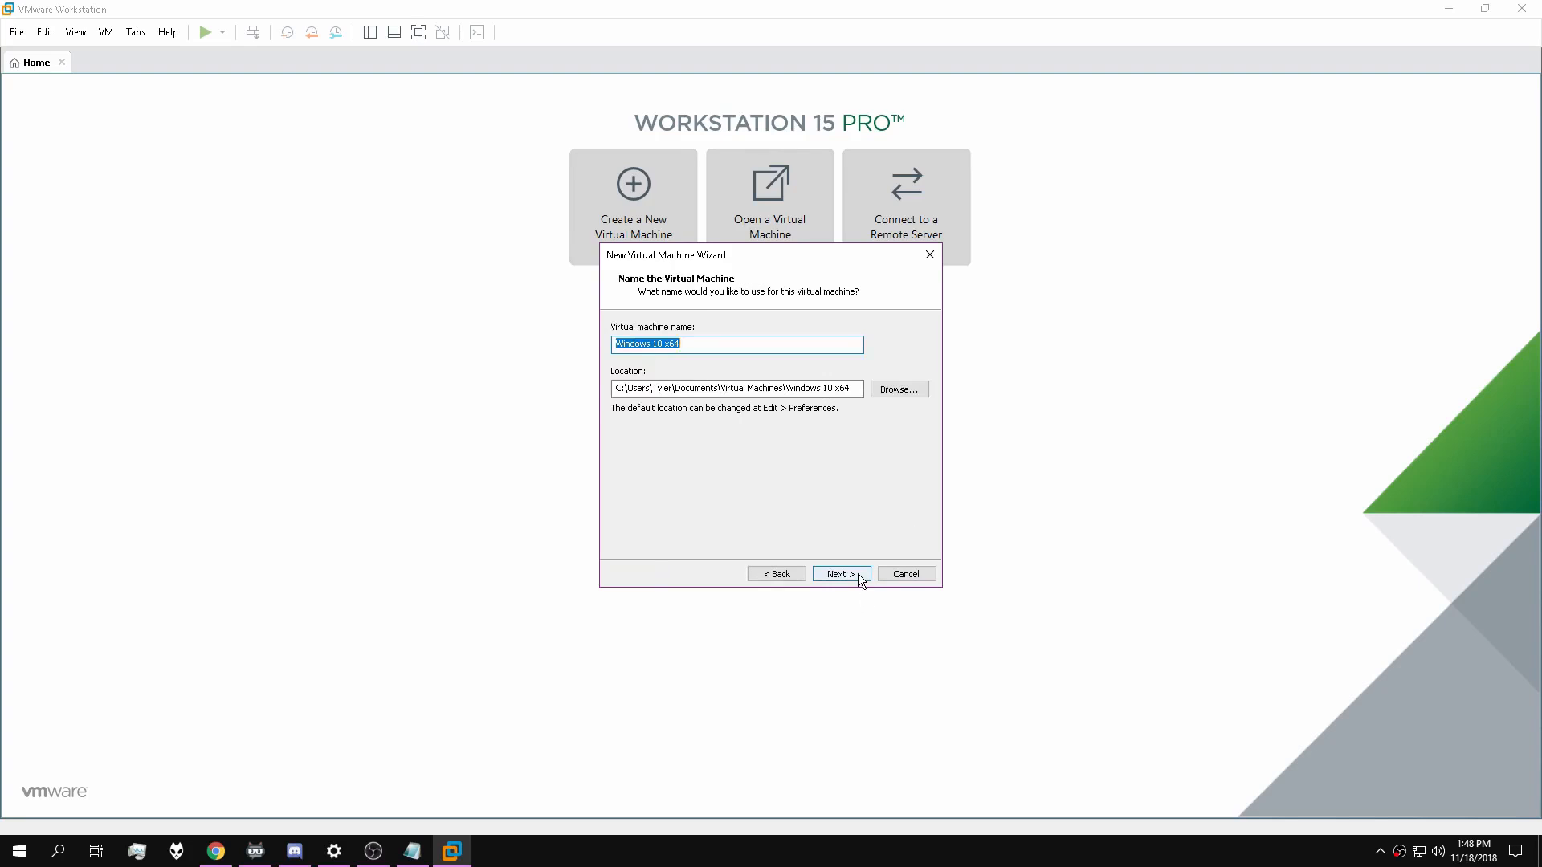
Name the virtual machine "Test x64".
click(667, 344)
drag(663, 344, 541, 341)
text(Test)
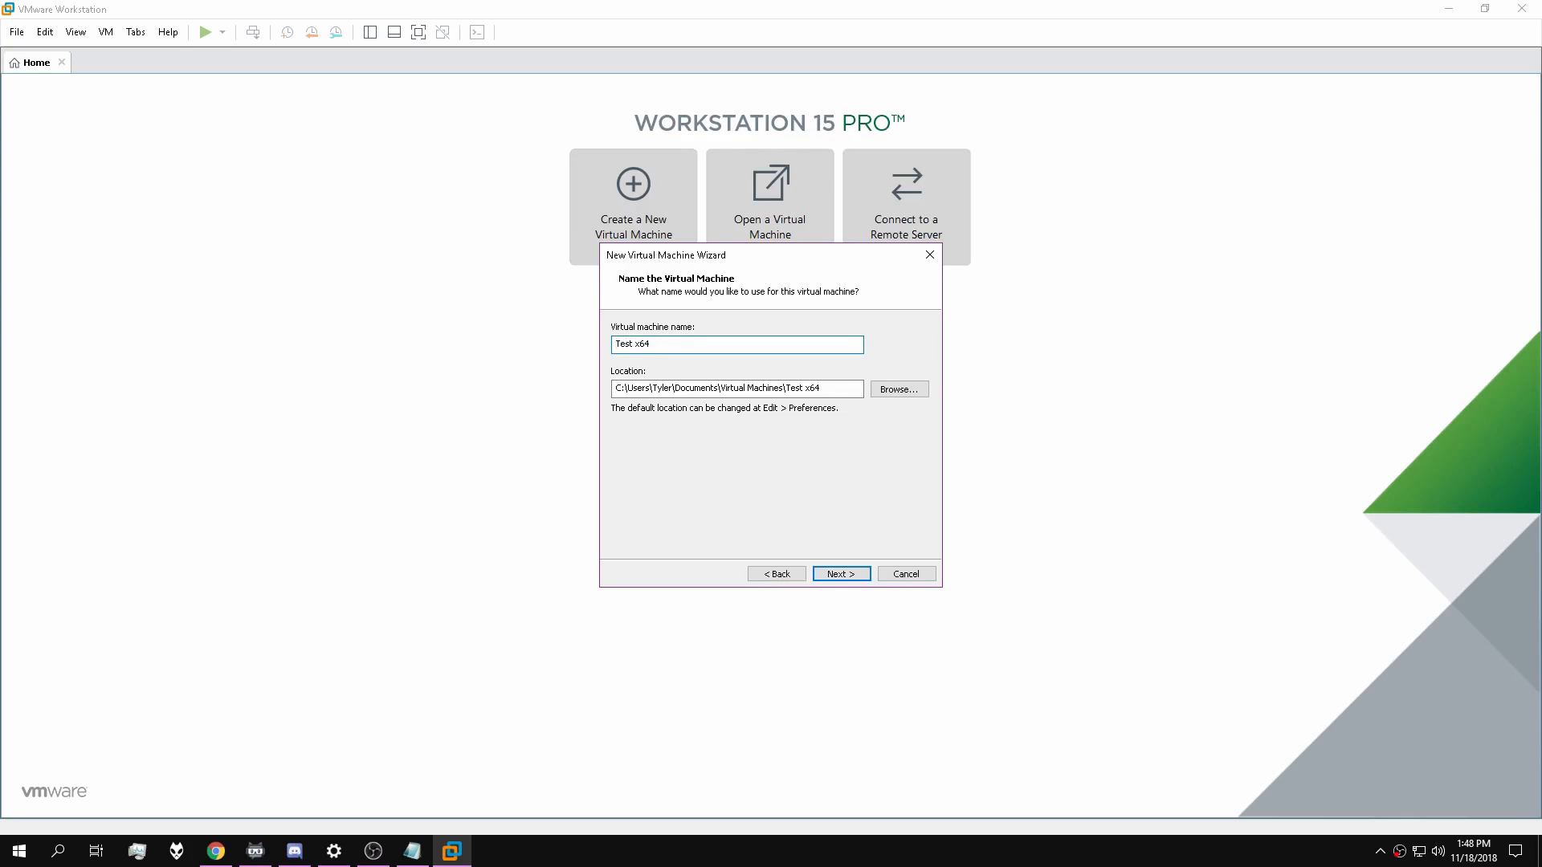
Set the virtual machine's location to the Virtual Machines folder inside Documents and continue to the firmware settings.
drag(629, 388, 836, 394)
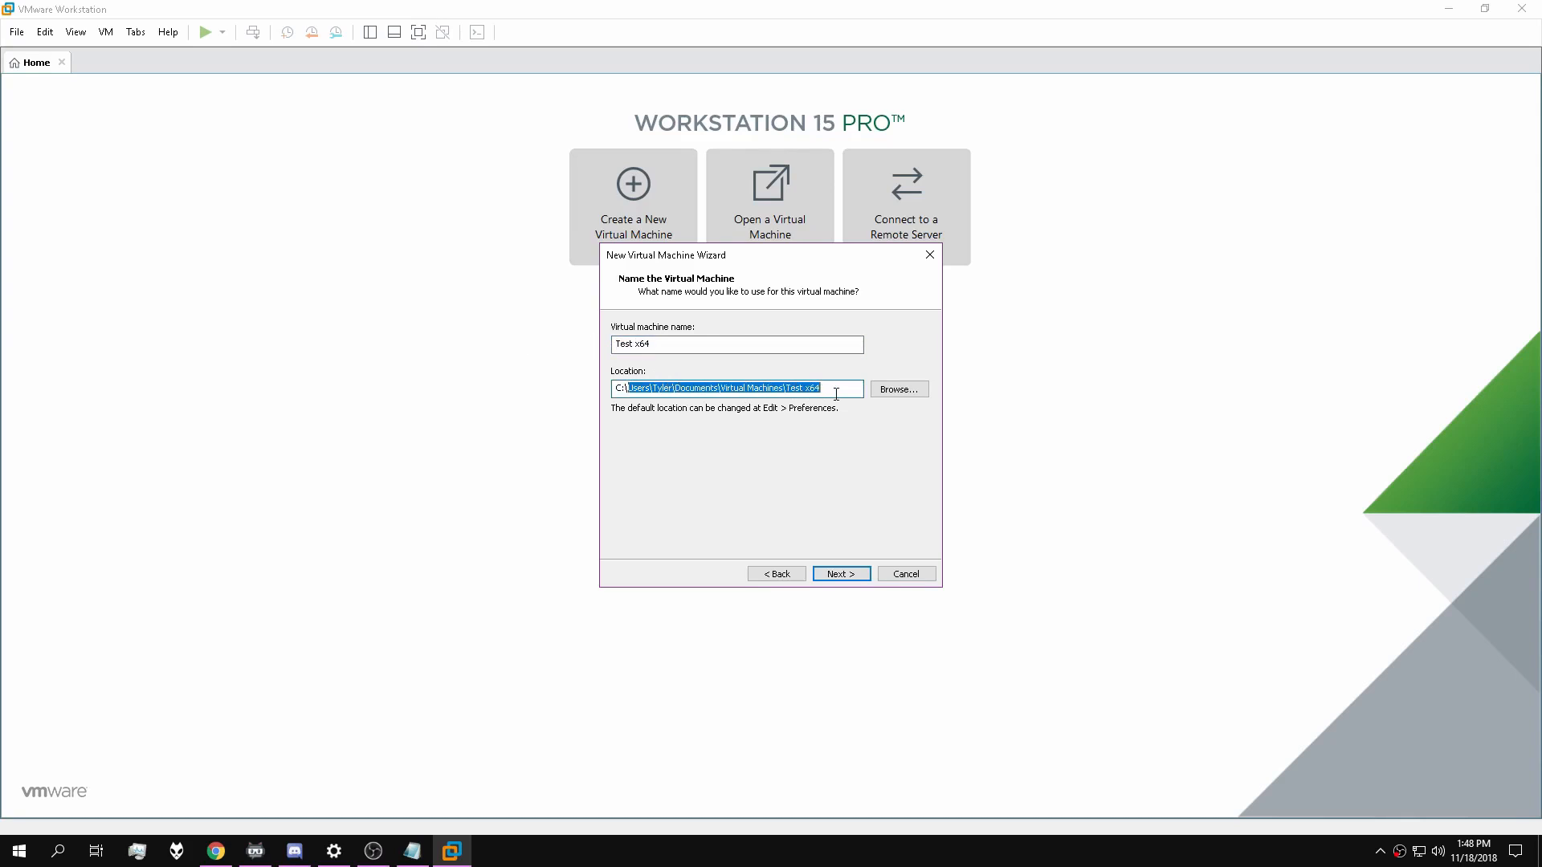
click(838, 391)
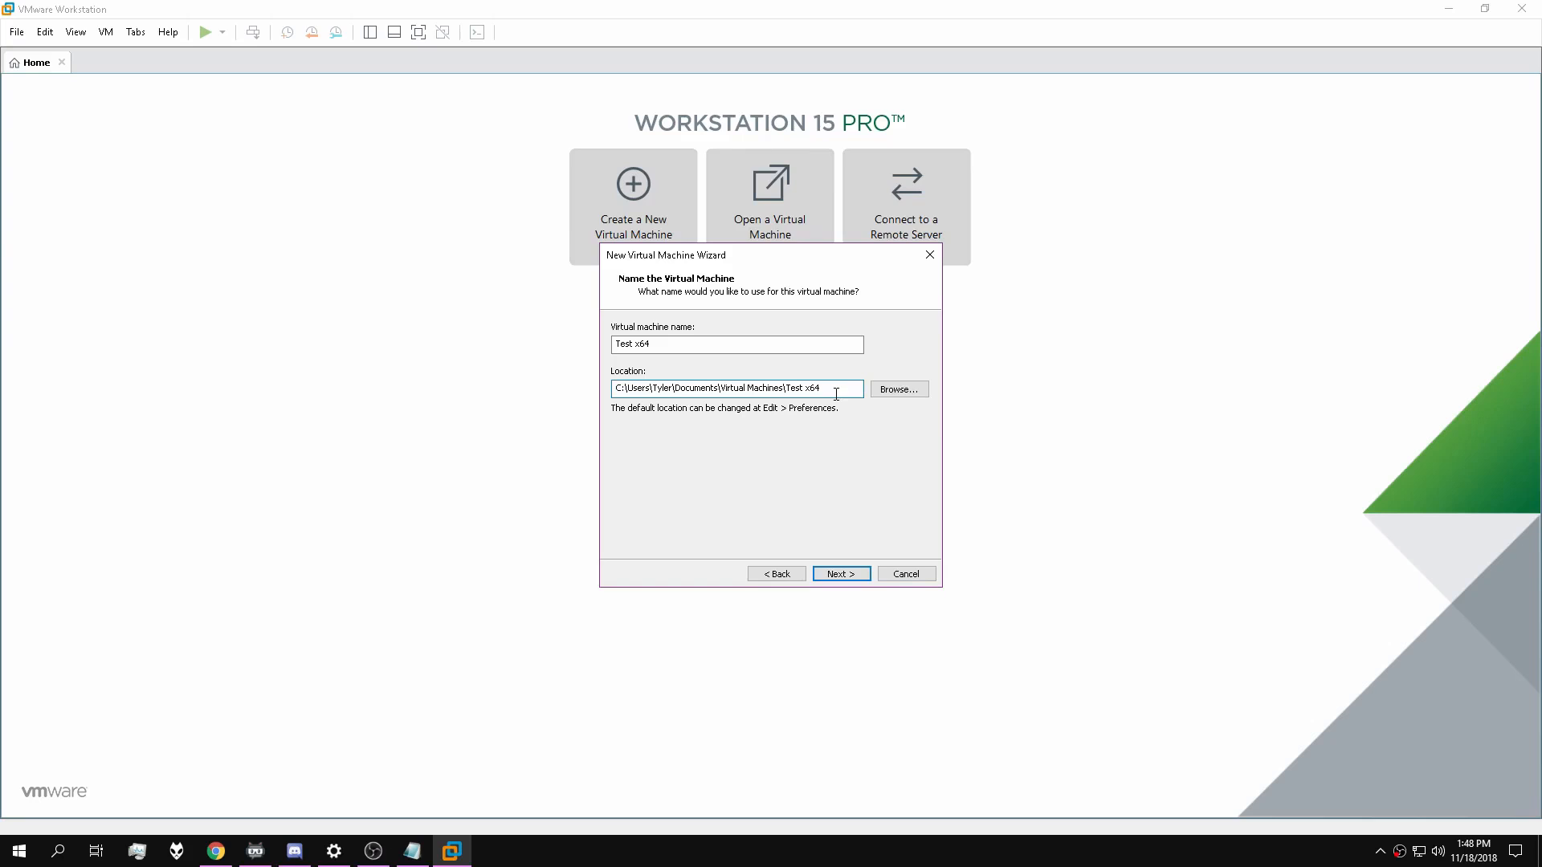
click(899, 389)
scroll(771, 418, down, 5)
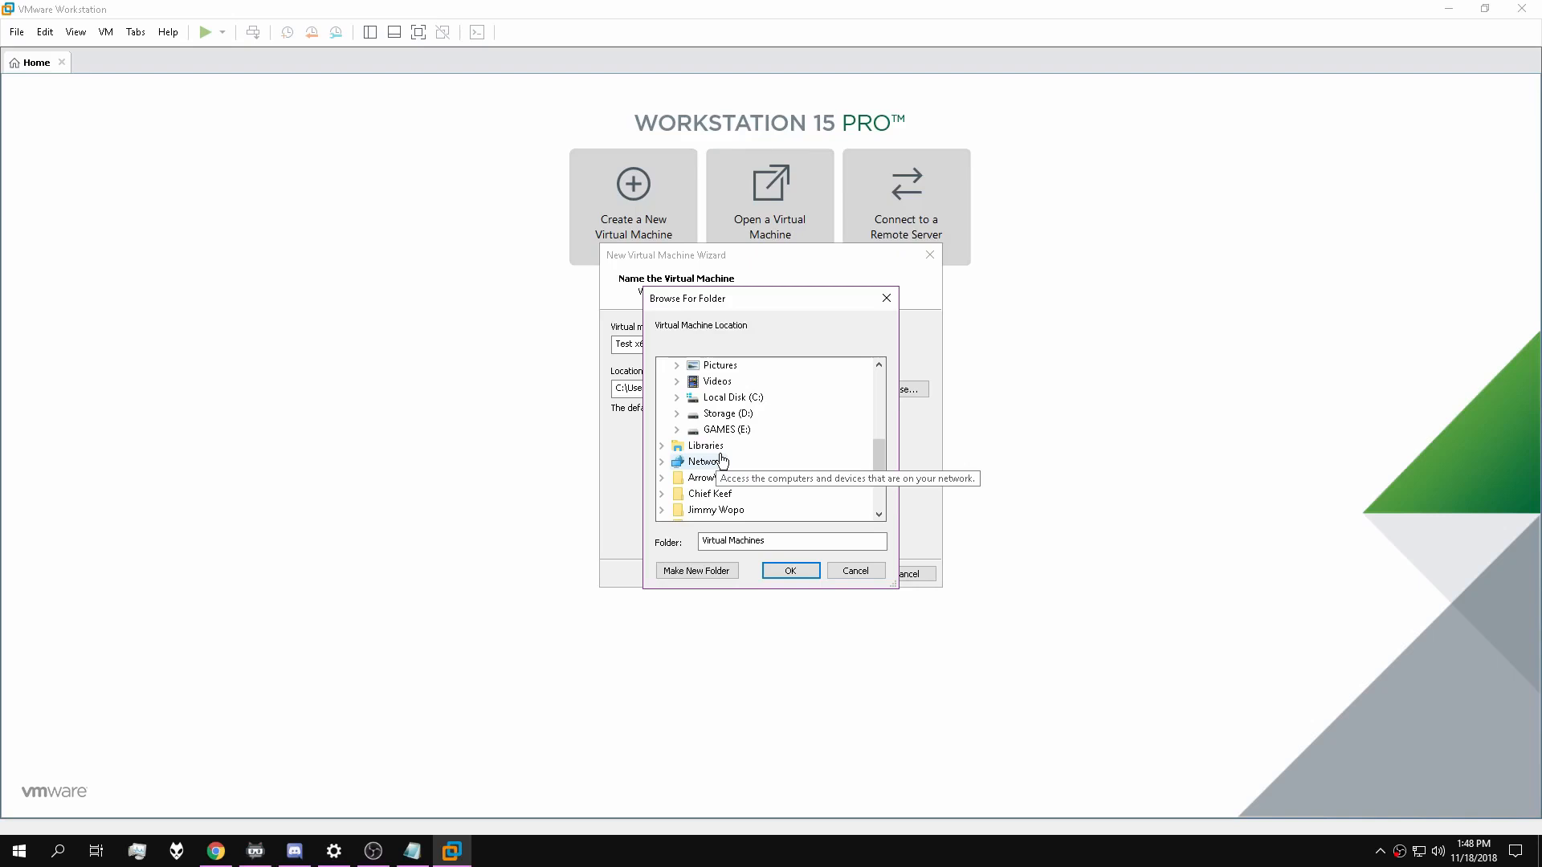
drag(875, 461, 884, 393)
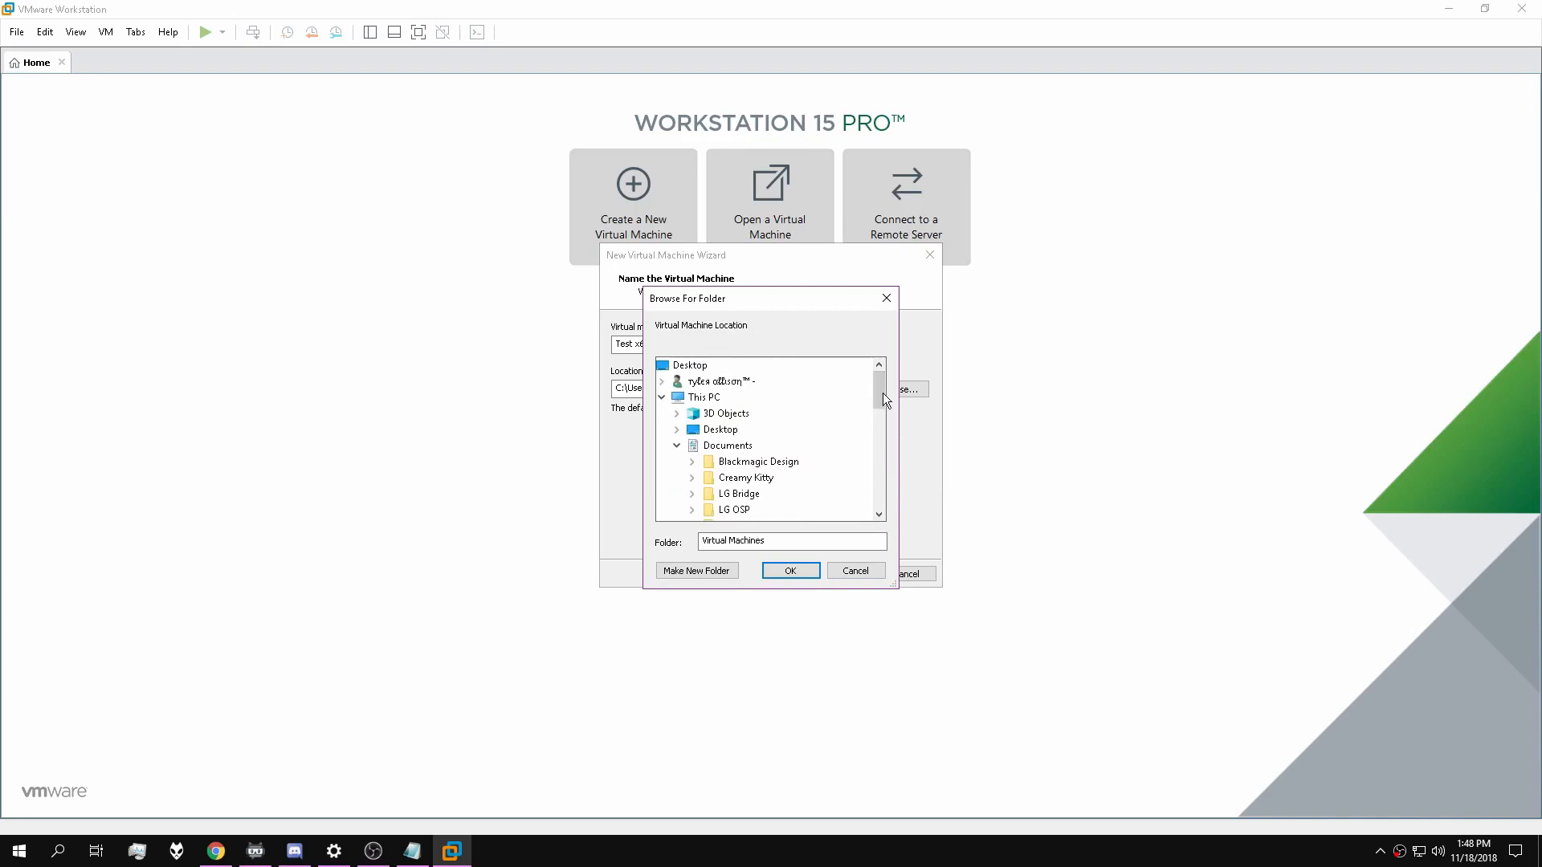
click(803, 571)
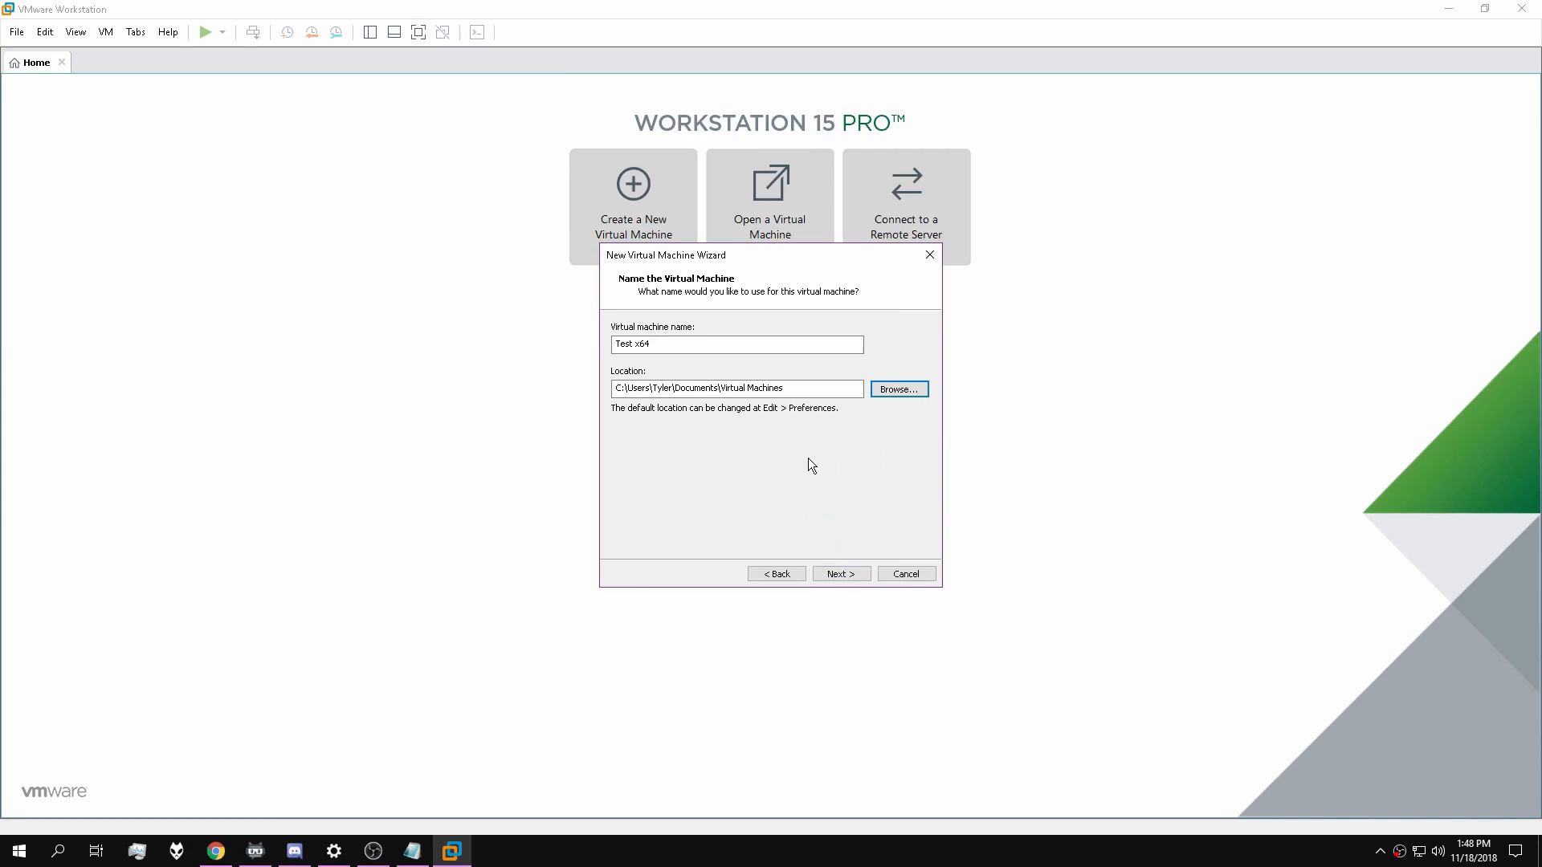
click(851, 569)
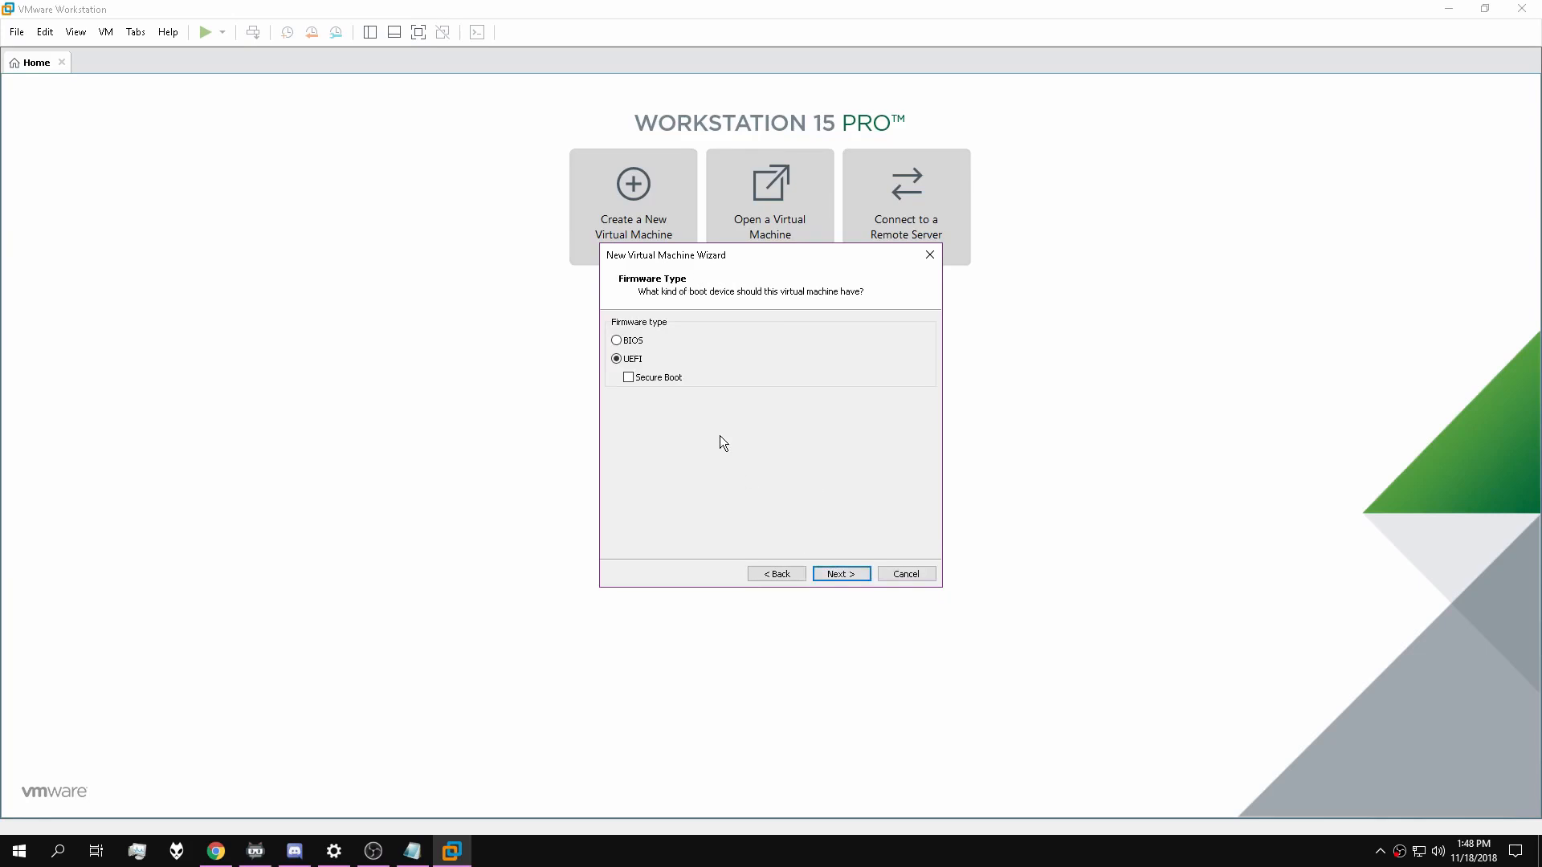
Set the virtual machine's firmware type to BIOS and continue to the processor configuration.
click(617, 341)
click(636, 342)
click(831, 573)
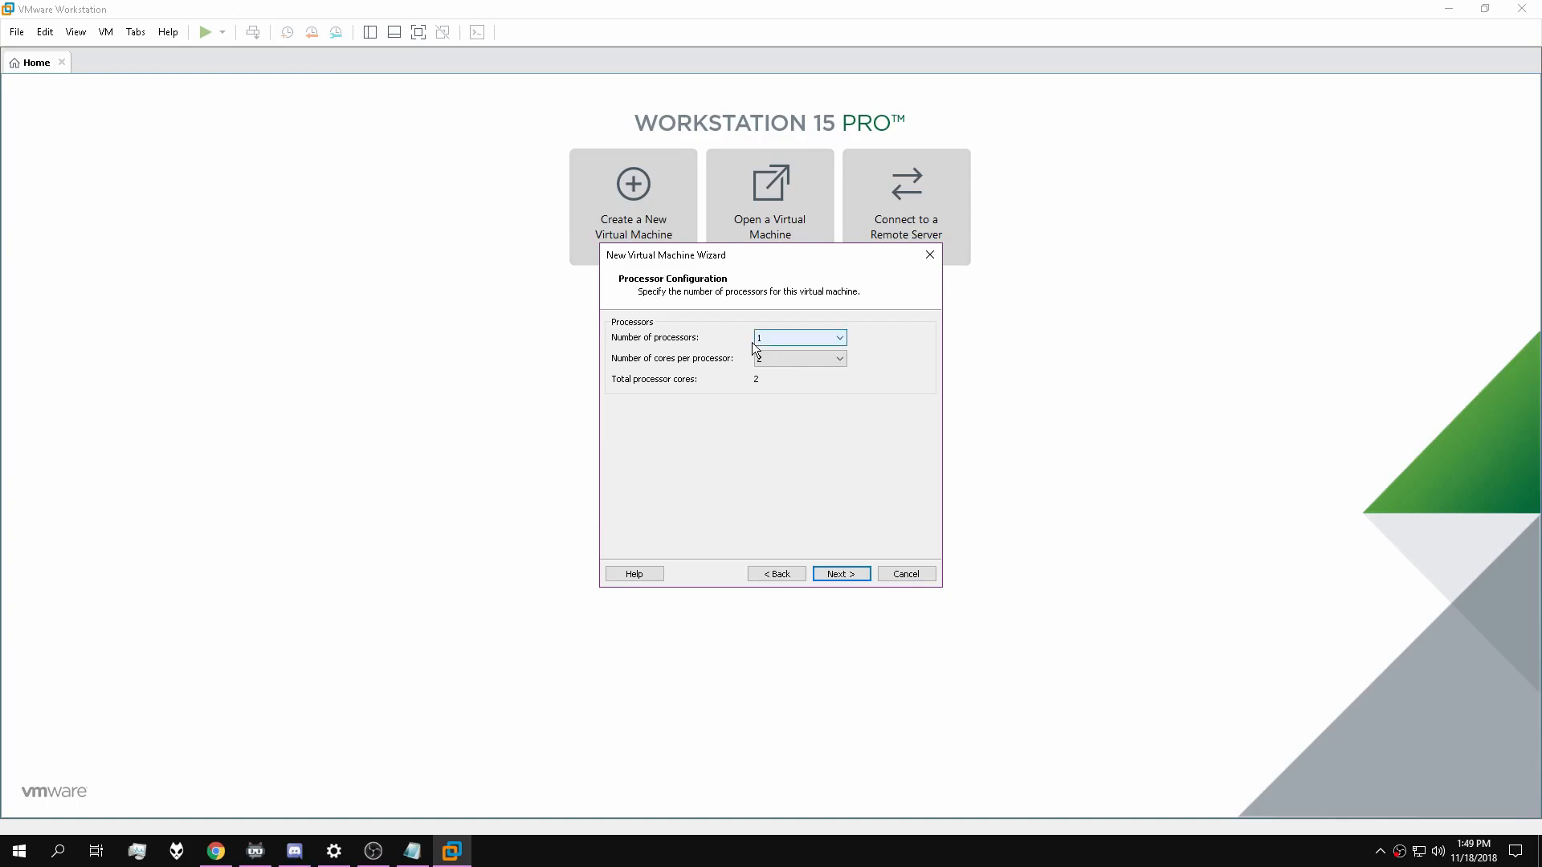
Configure the virtual machine with 1 processor and 8 cores per processor.
click(789, 336)
click(777, 357)
click(778, 341)
click(769, 358)
click(759, 362)
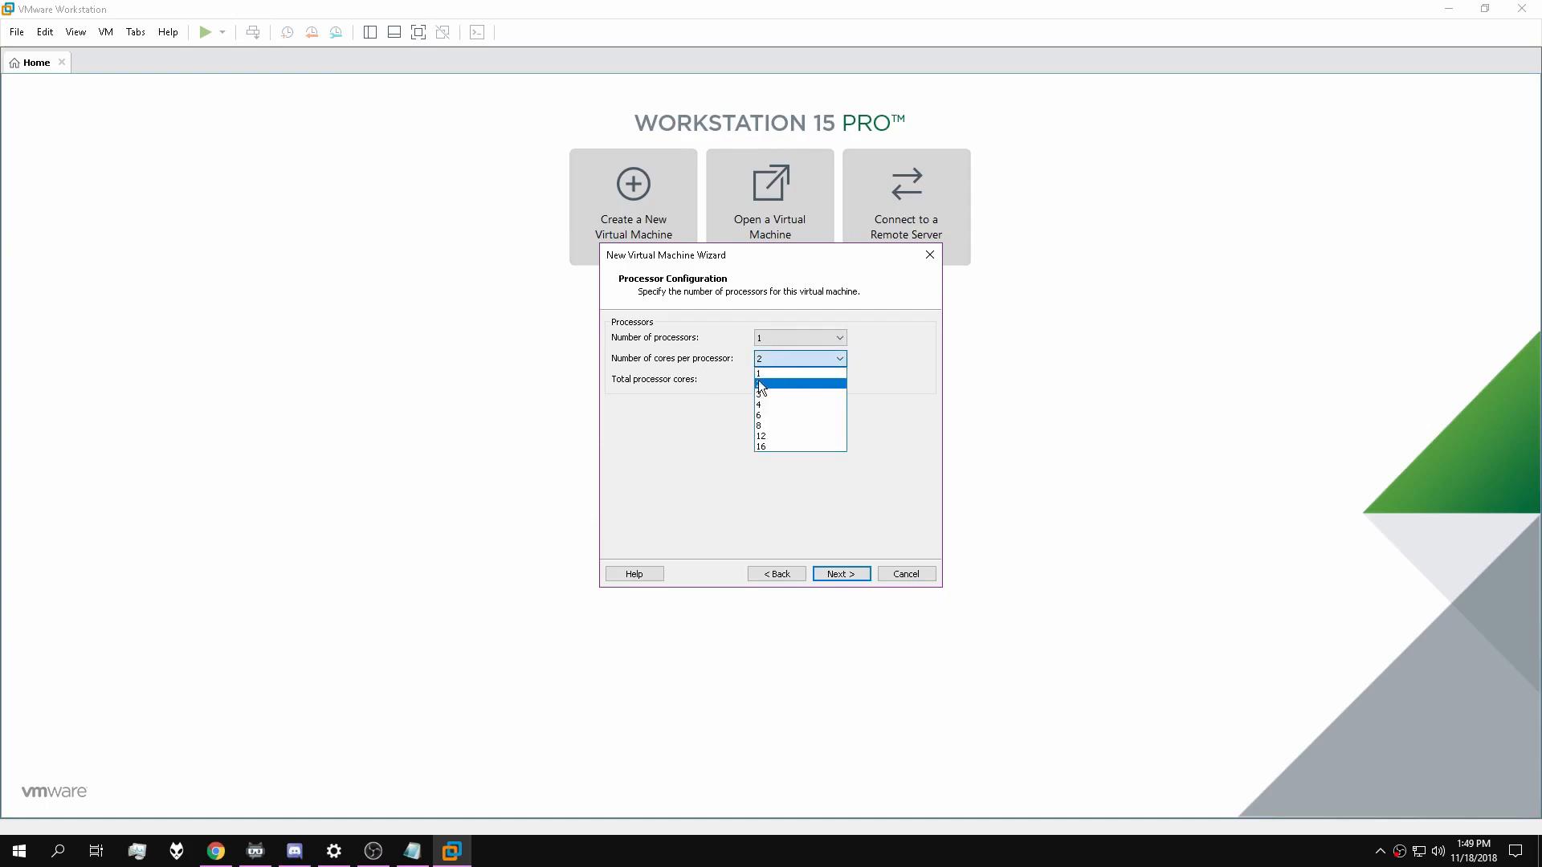
click(791, 427)
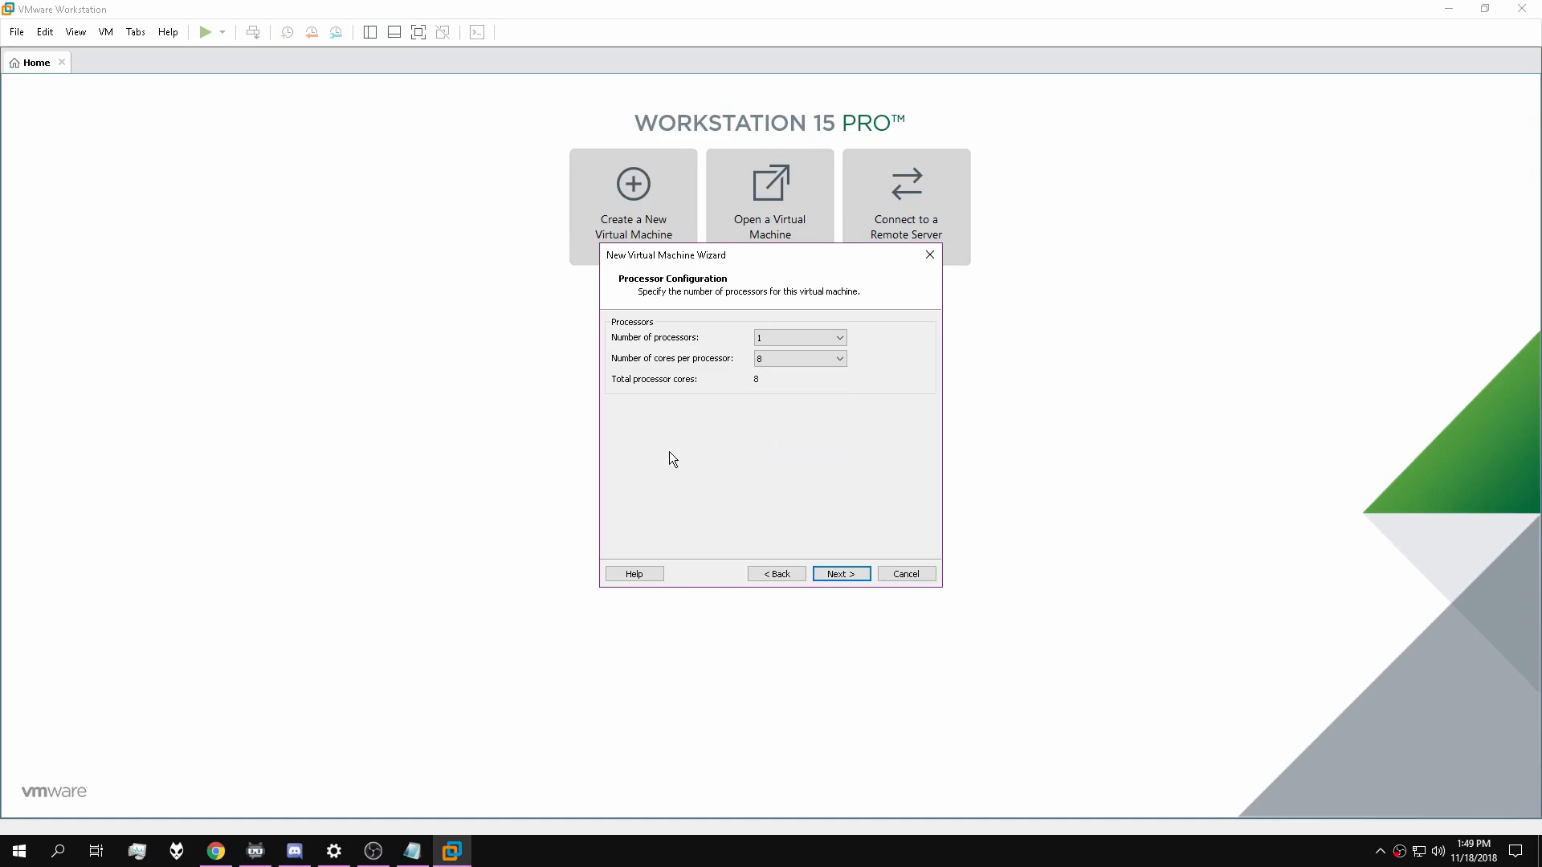
click(819, 576)
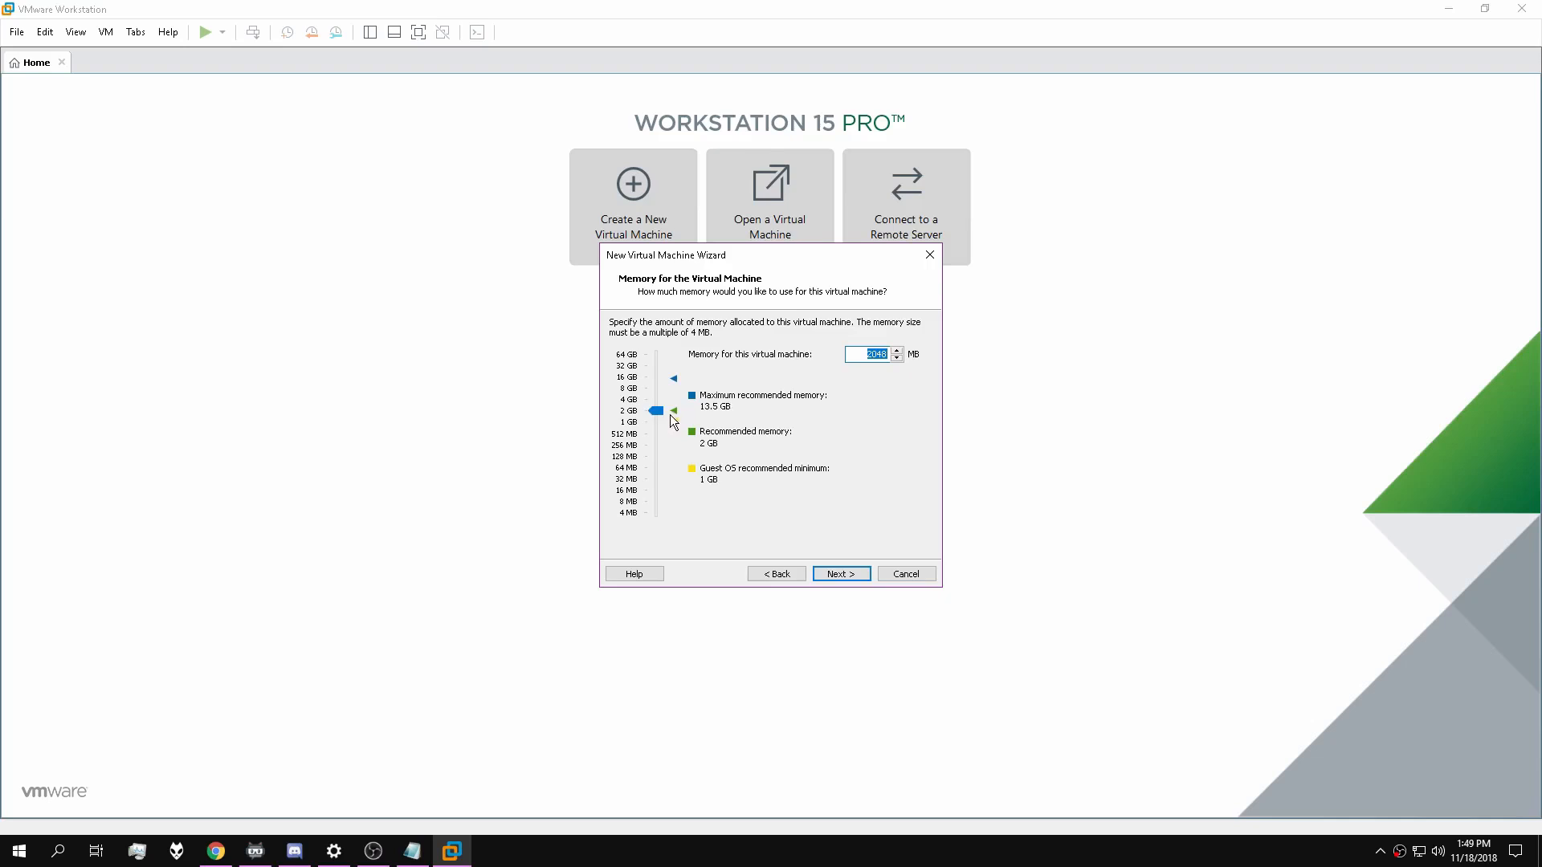
Raise the virtual machine's memory allocation above the recommended 2 GB and continue to the network settings.
drag(656, 411, 658, 392)
click(842, 575)
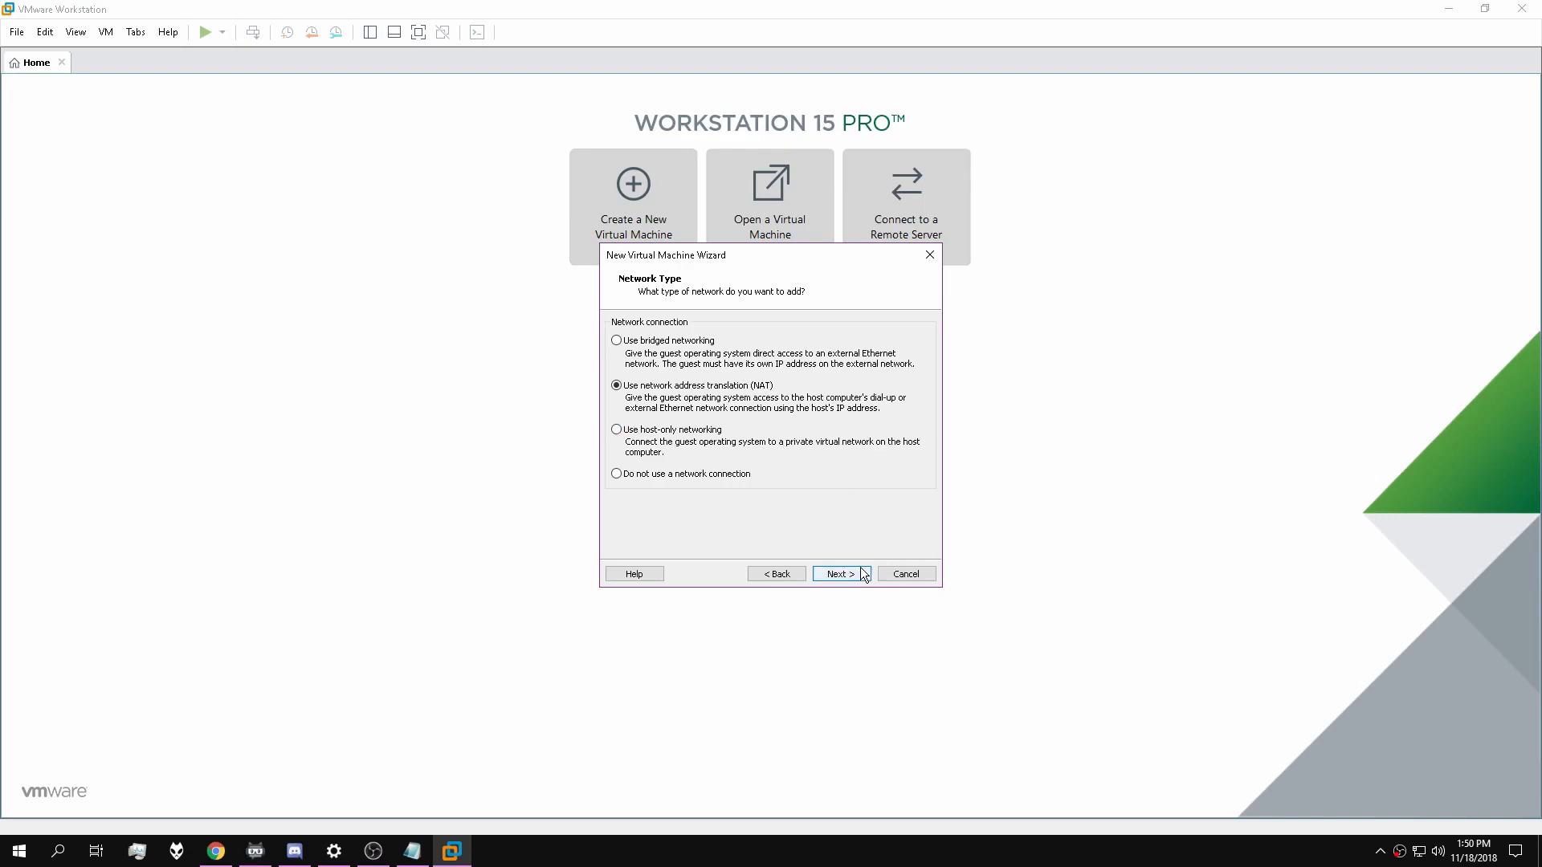
Use network address translation (NAT) for the network connection and LSI Logic SAS as the SCSI controller.
click(830, 572)
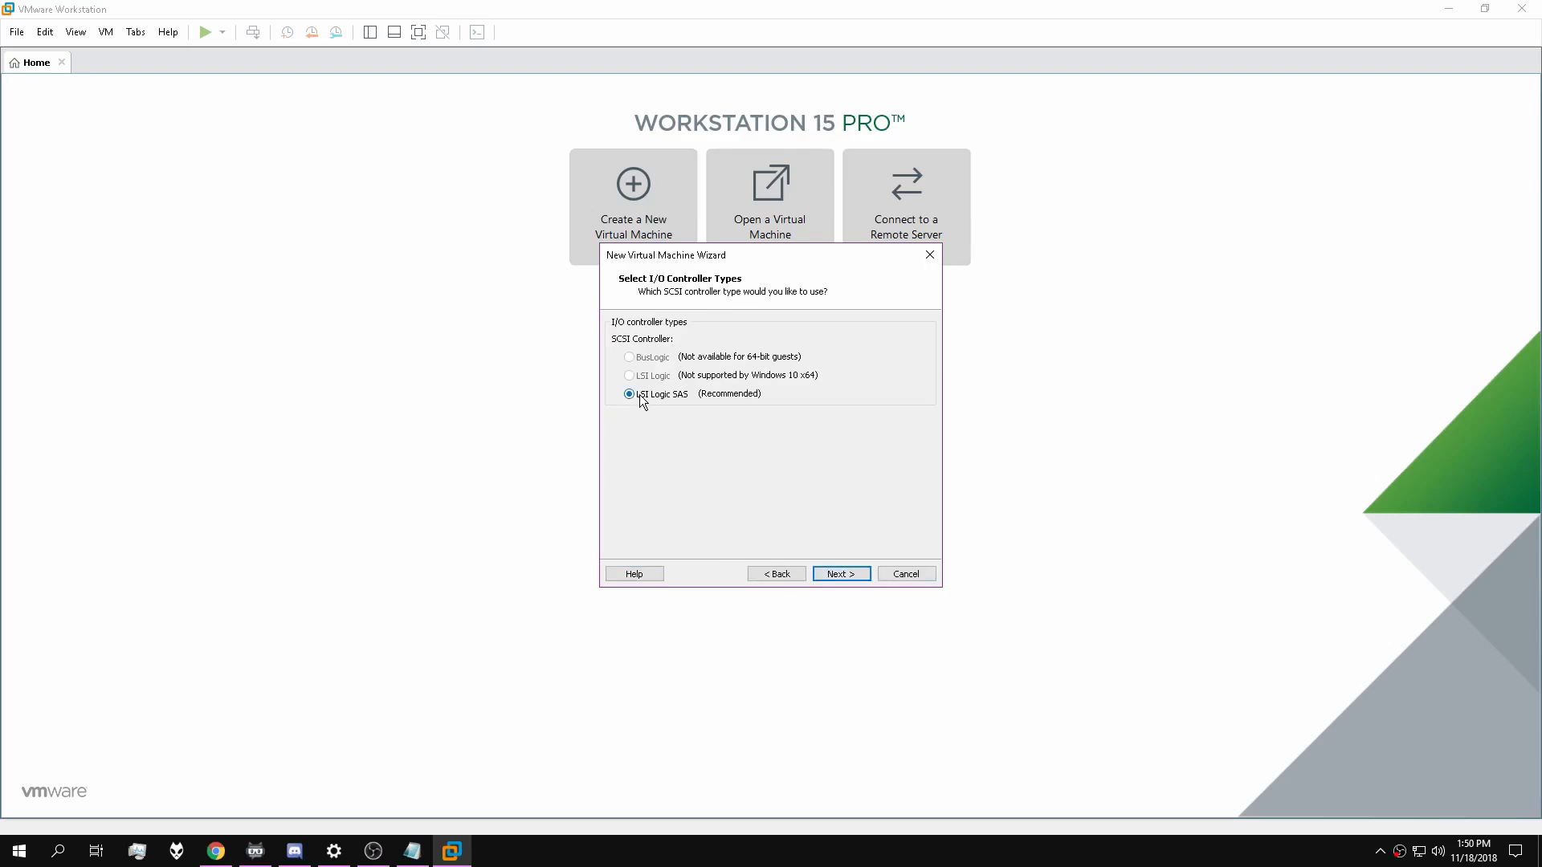
click(841, 579)
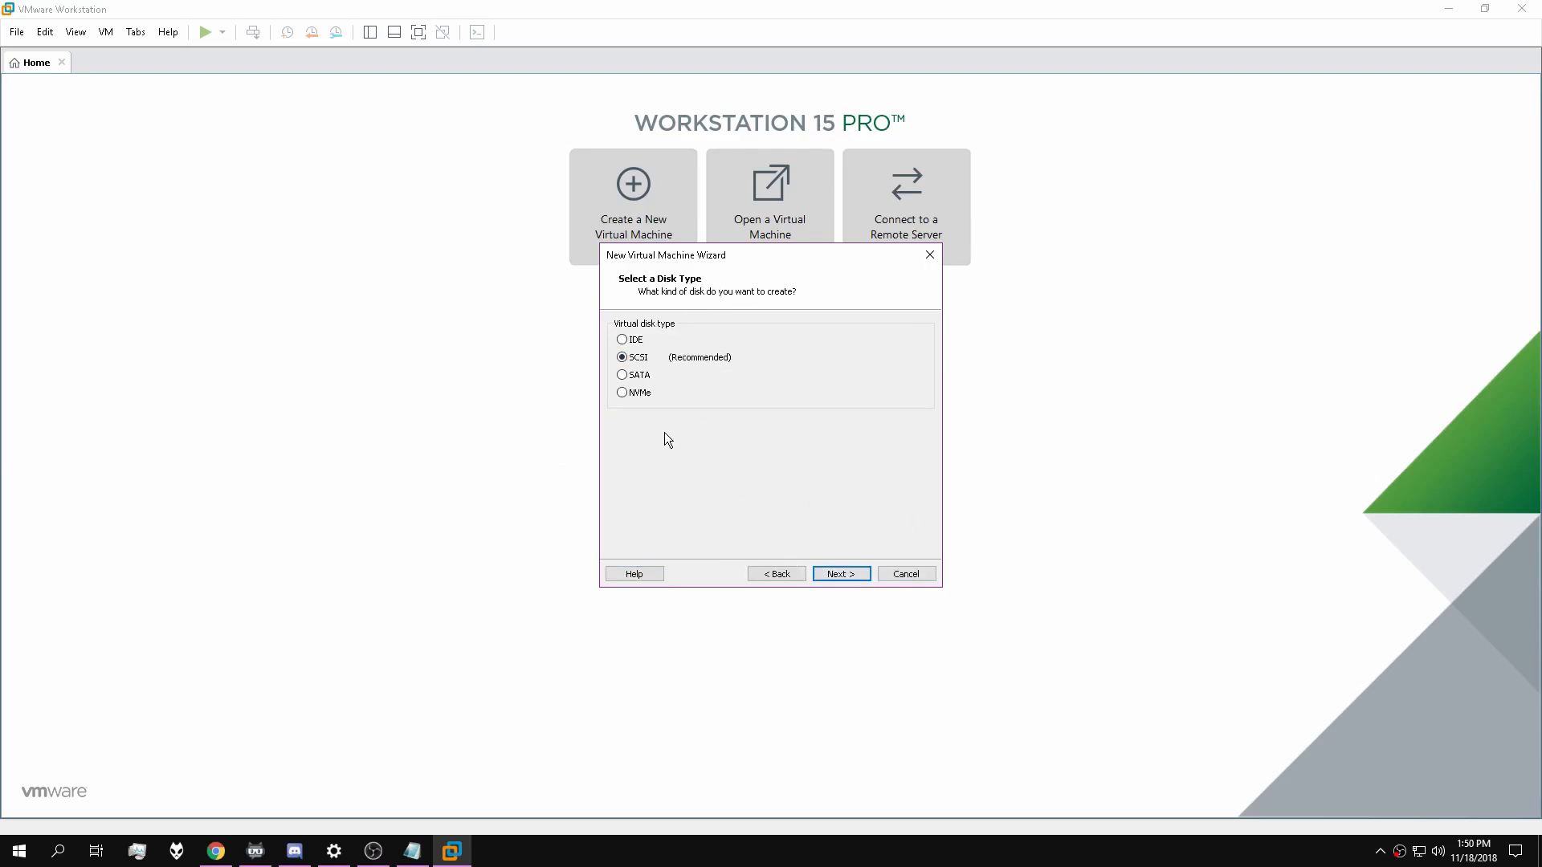
Choose SCSI as the disk type and create a new virtual disk with a maximum size of 60 GB.
click(836, 578)
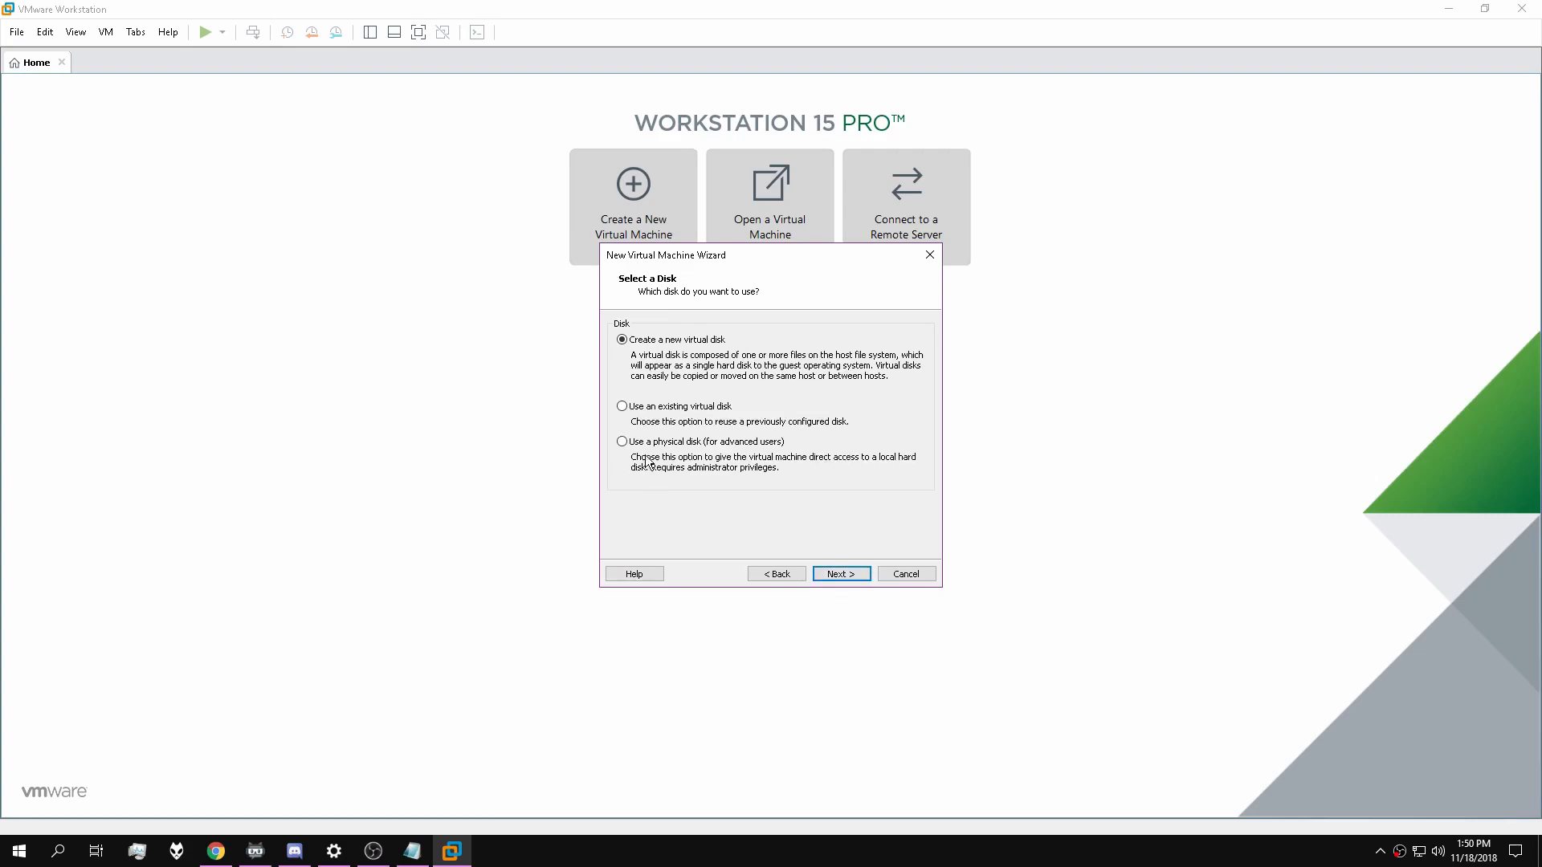
click(851, 575)
click(731, 329)
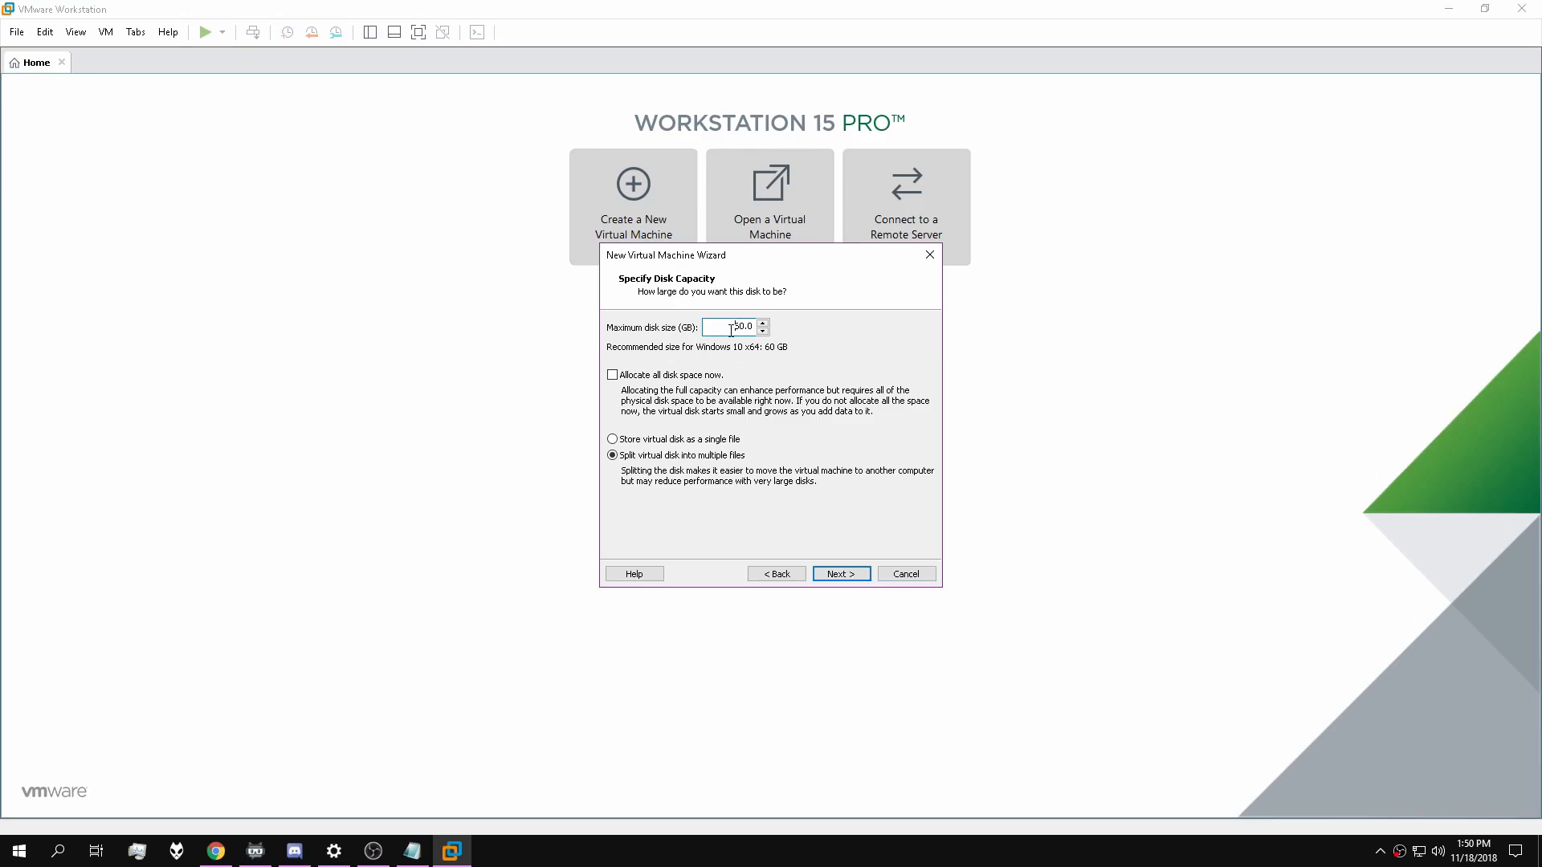
Store the virtual disk as a single file named Test x64.vmdk and finish creating the virtual machine.
click(637, 439)
click(625, 456)
click(628, 440)
click(623, 455)
click(858, 573)
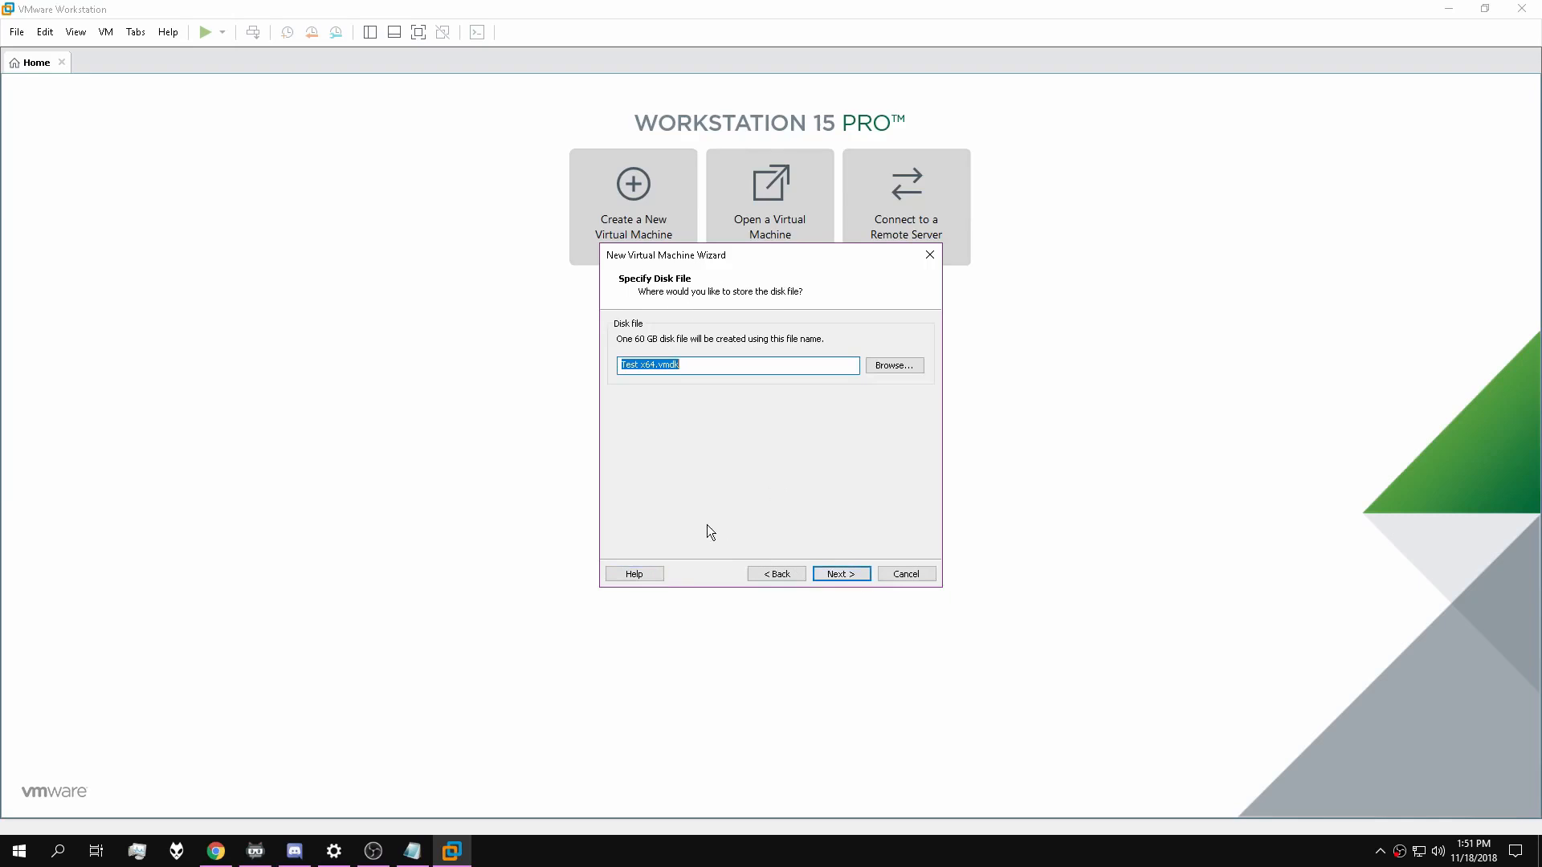
click(841, 571)
click(855, 575)
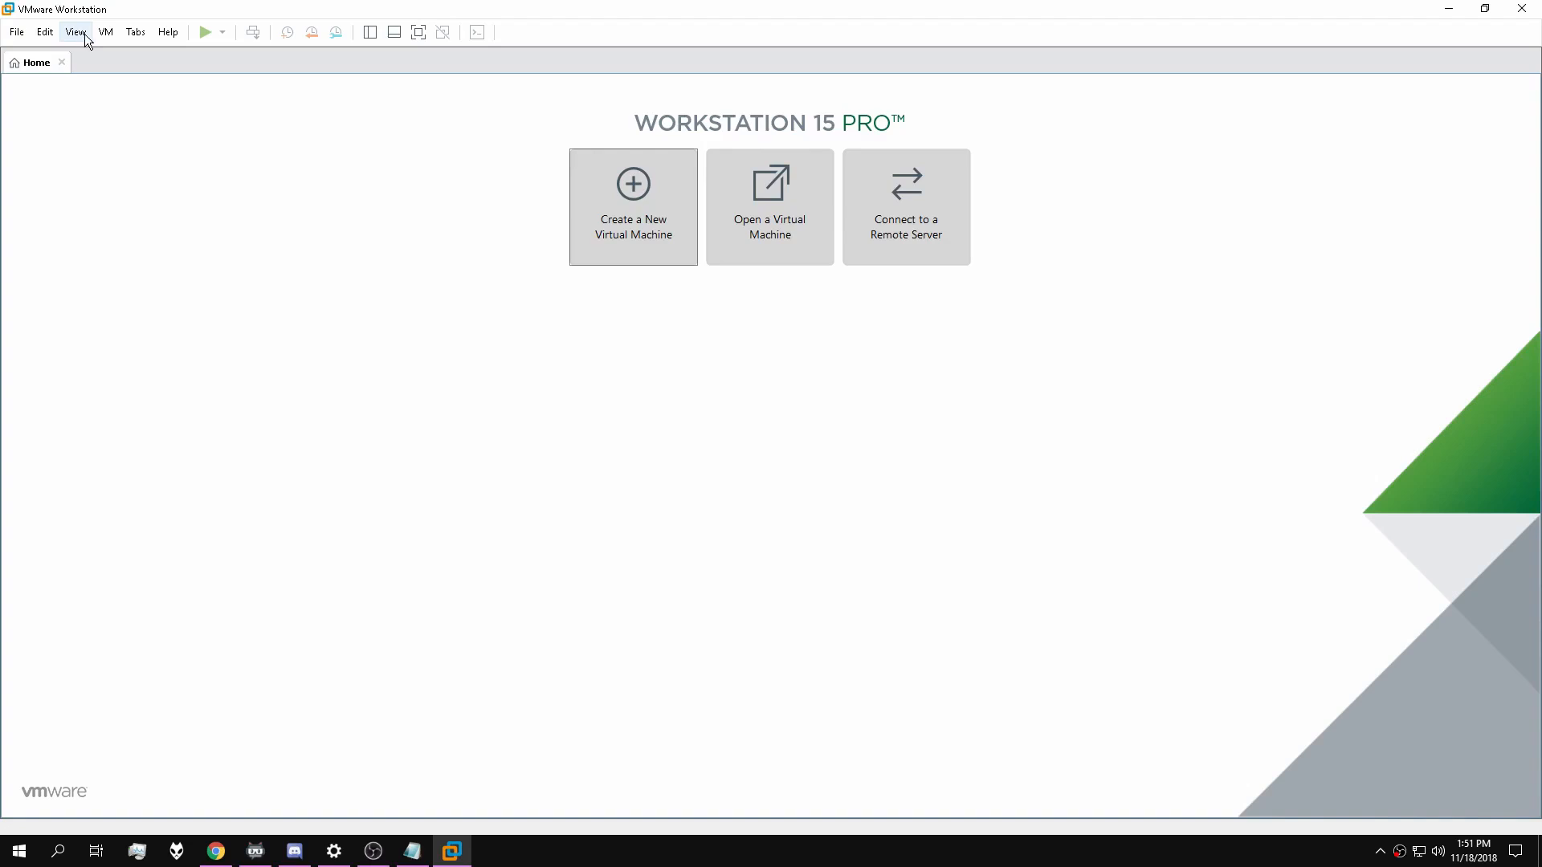
Set the virtual machine's CD/DVD drive to use an ISO image file and start browsing for the image.
click(106, 32)
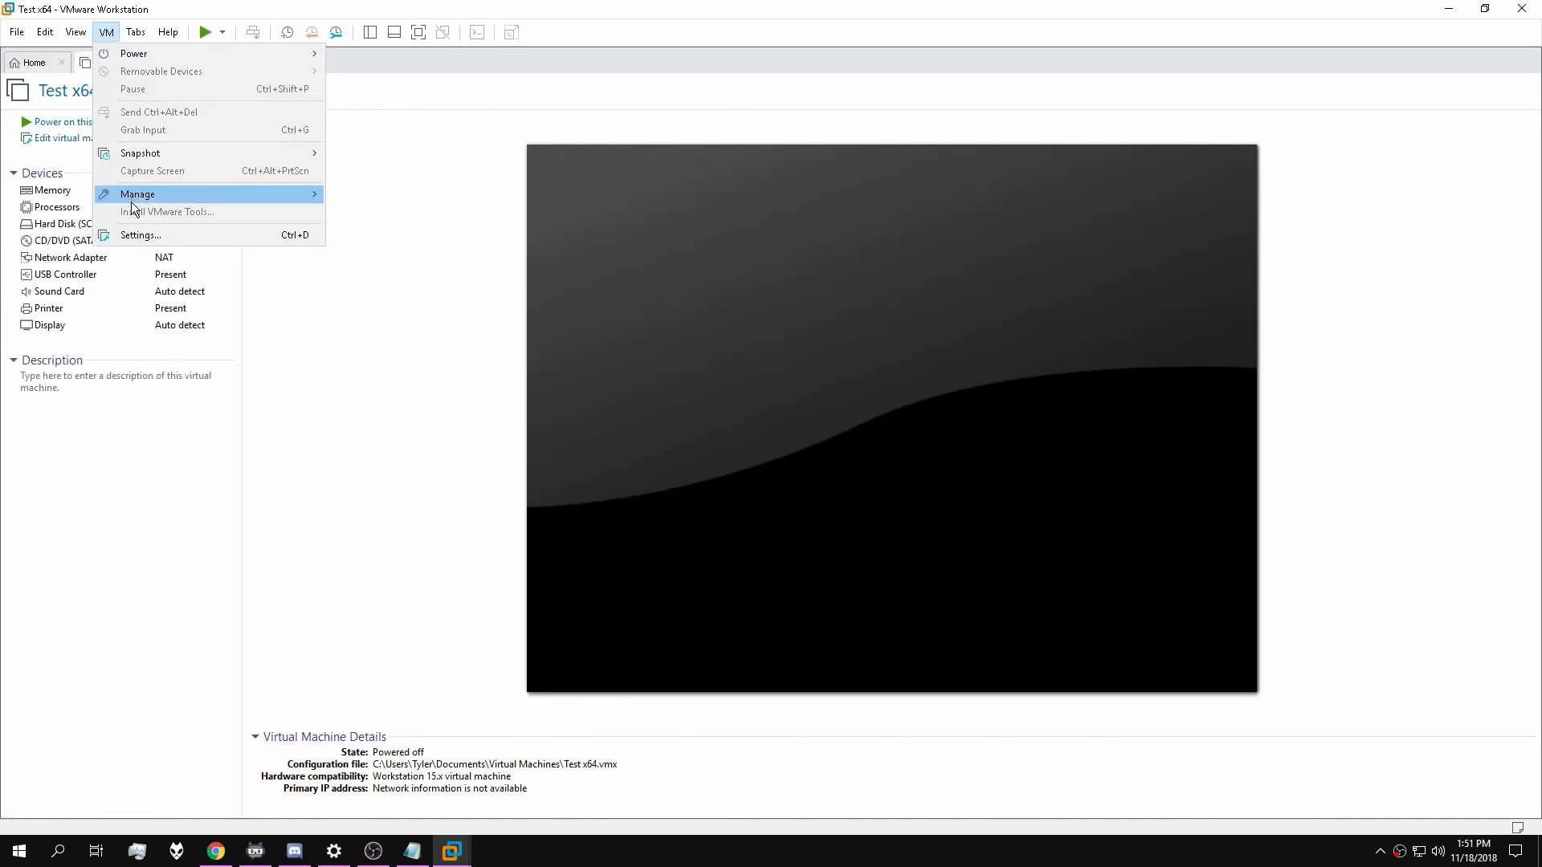
click(131, 234)
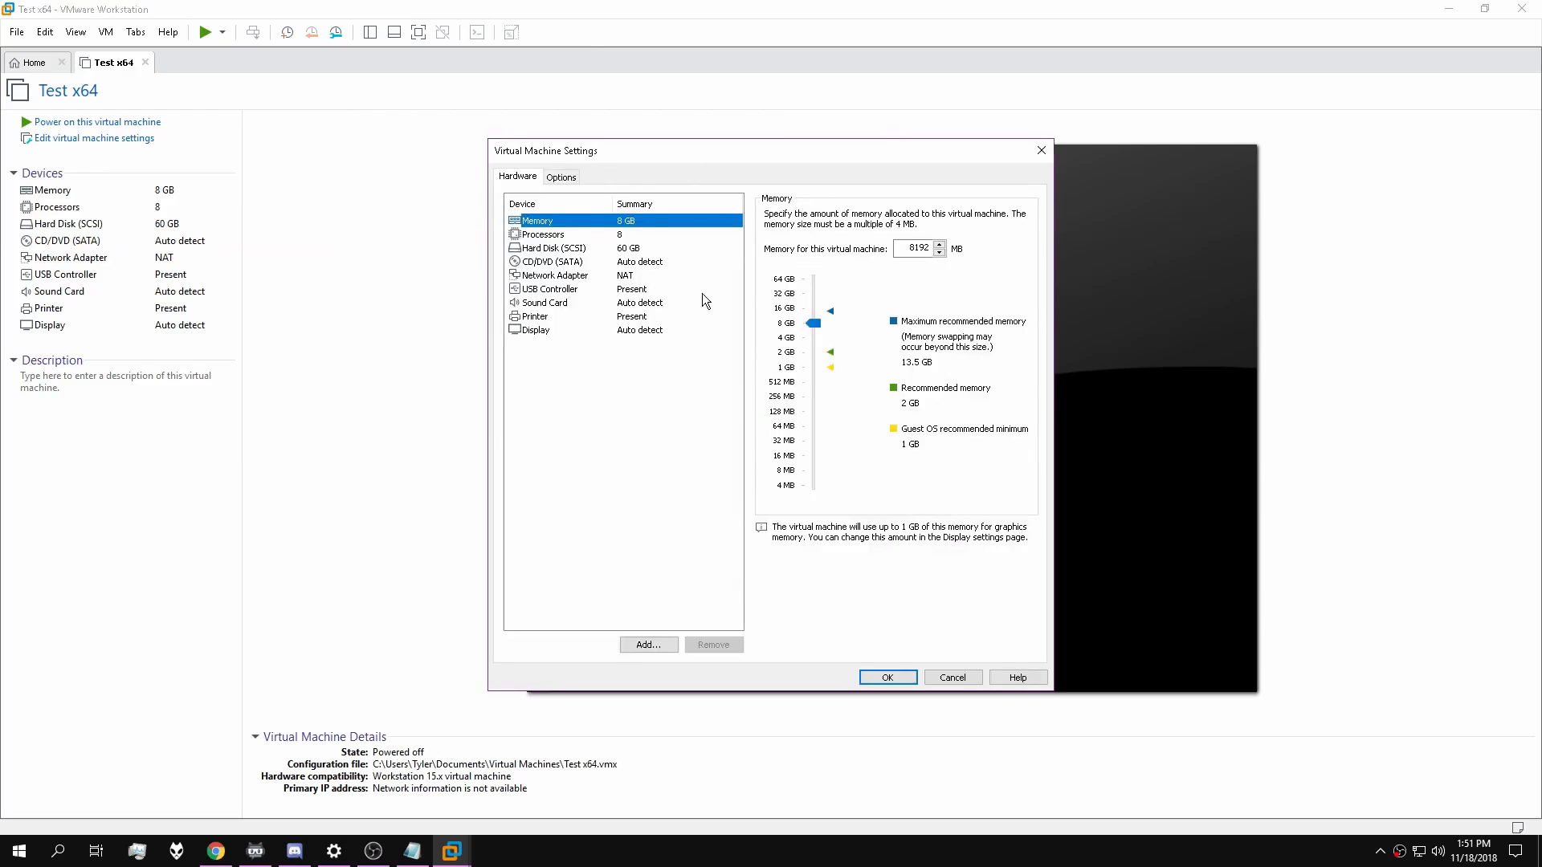
click(570, 262)
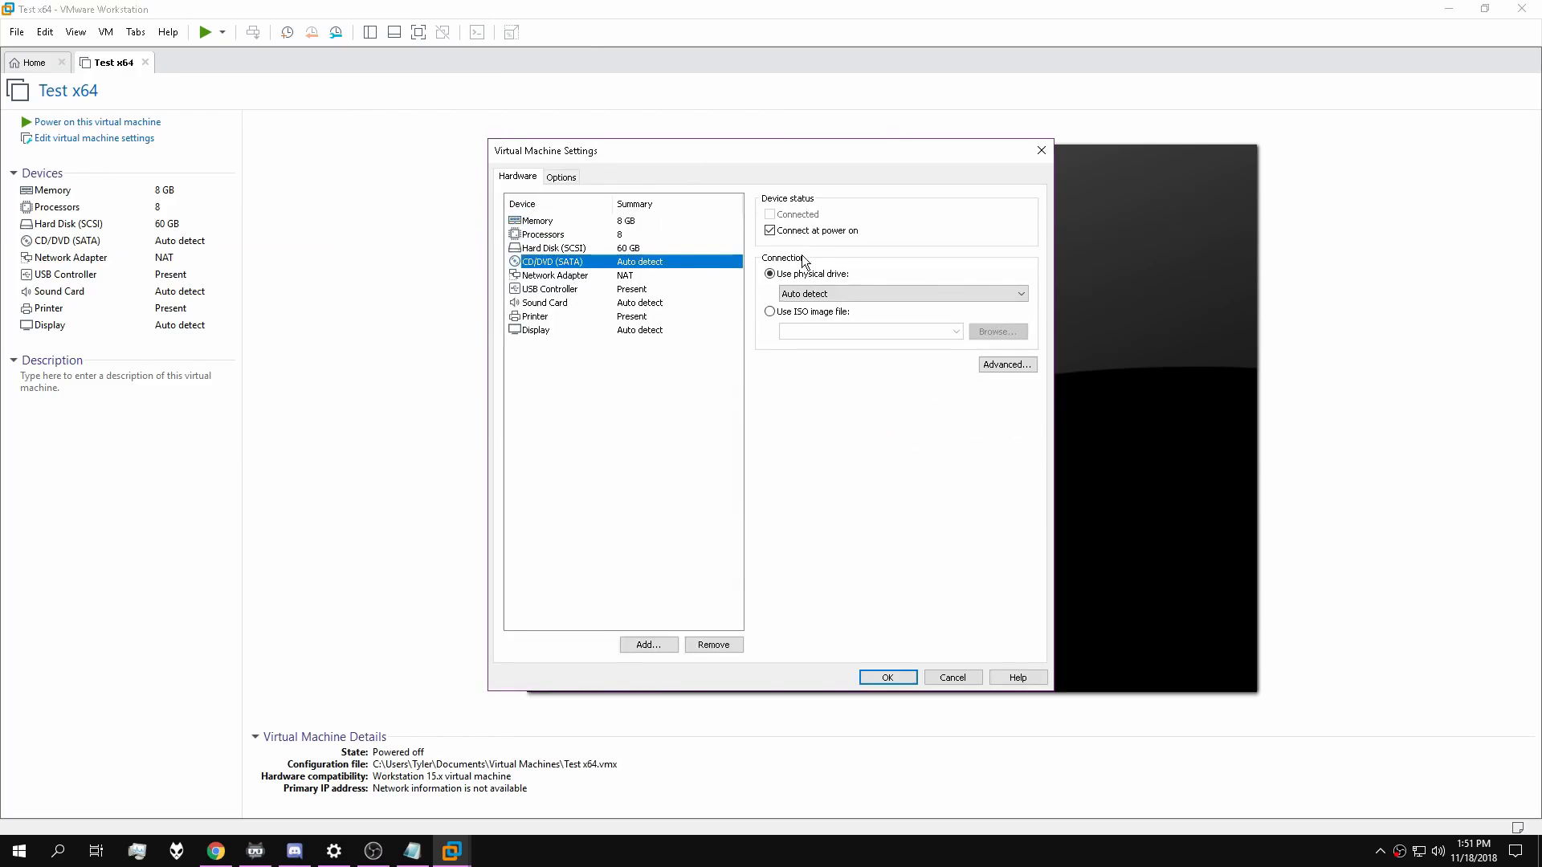
click(777, 313)
click(1004, 334)
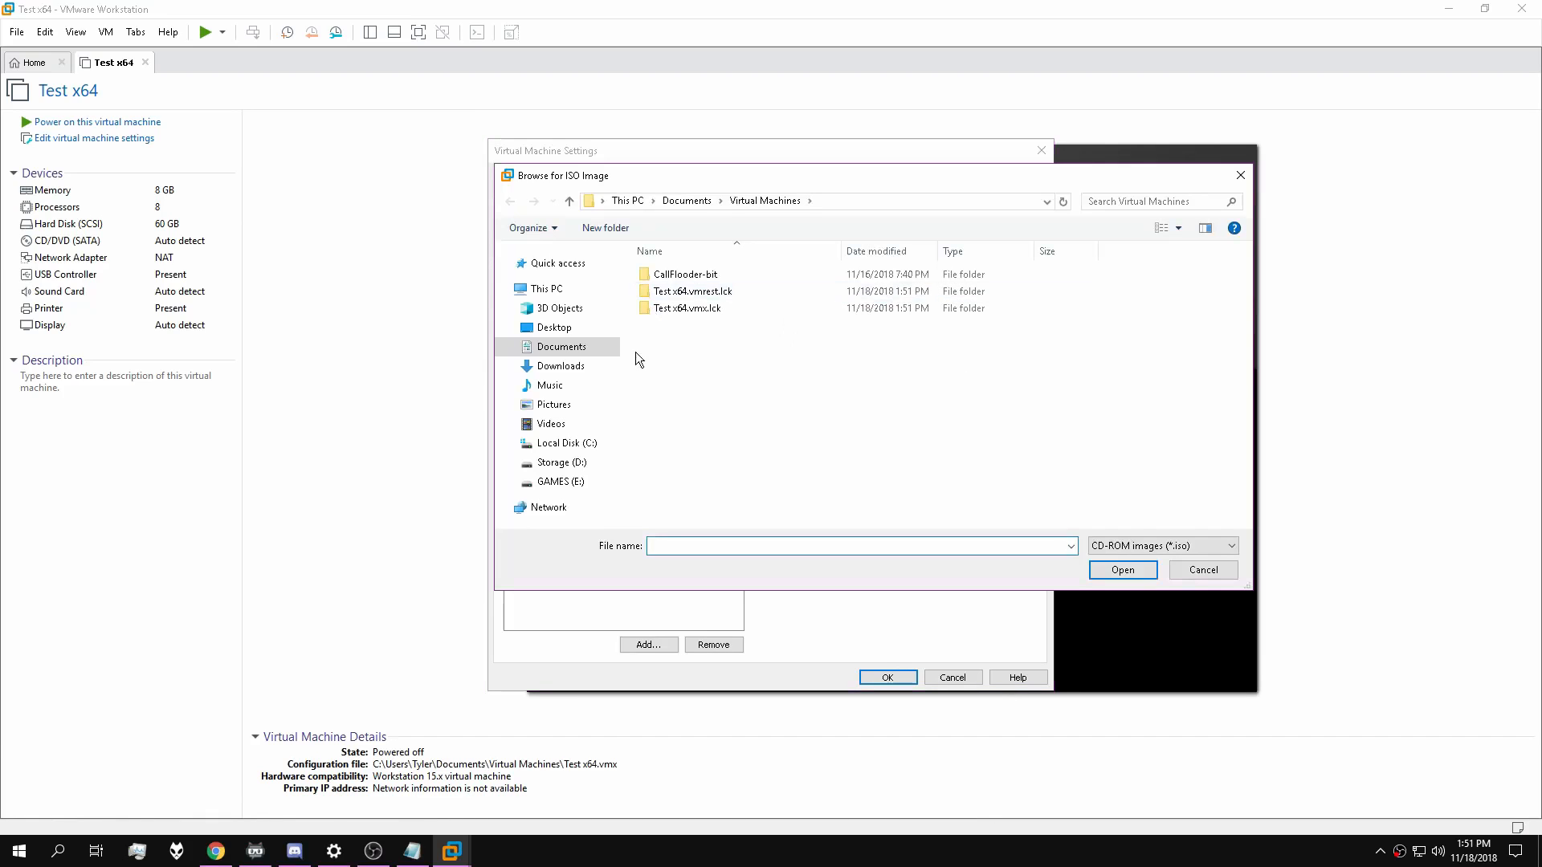
Load Win10_1803_English_x64.iso from the Programs folder on Storage (D:) as the CD/DVD drive's image.
click(562, 465)
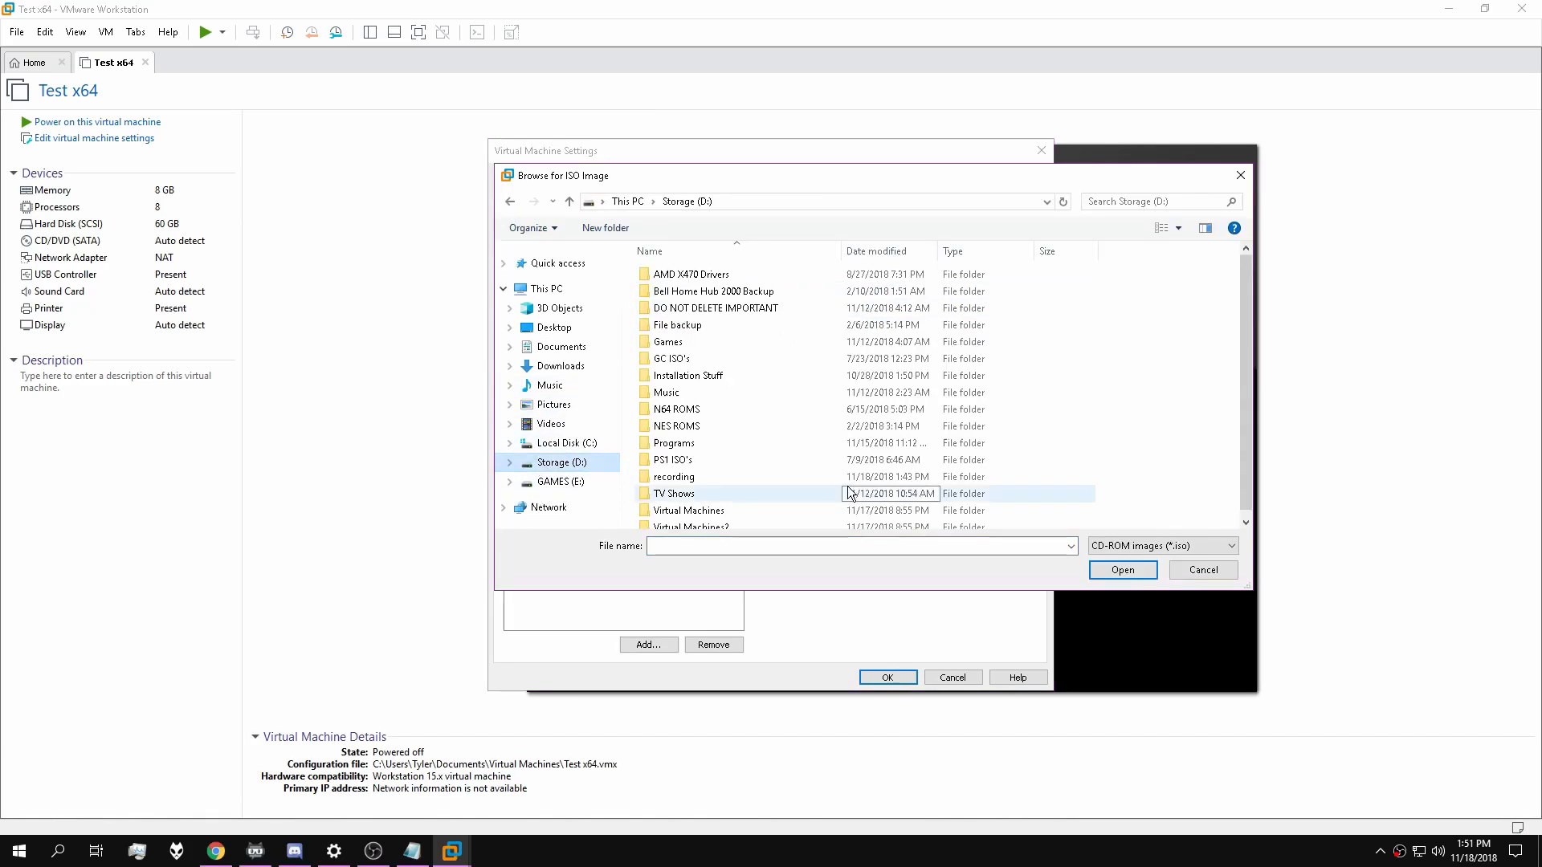
double_click(687, 426)
click(517, 199)
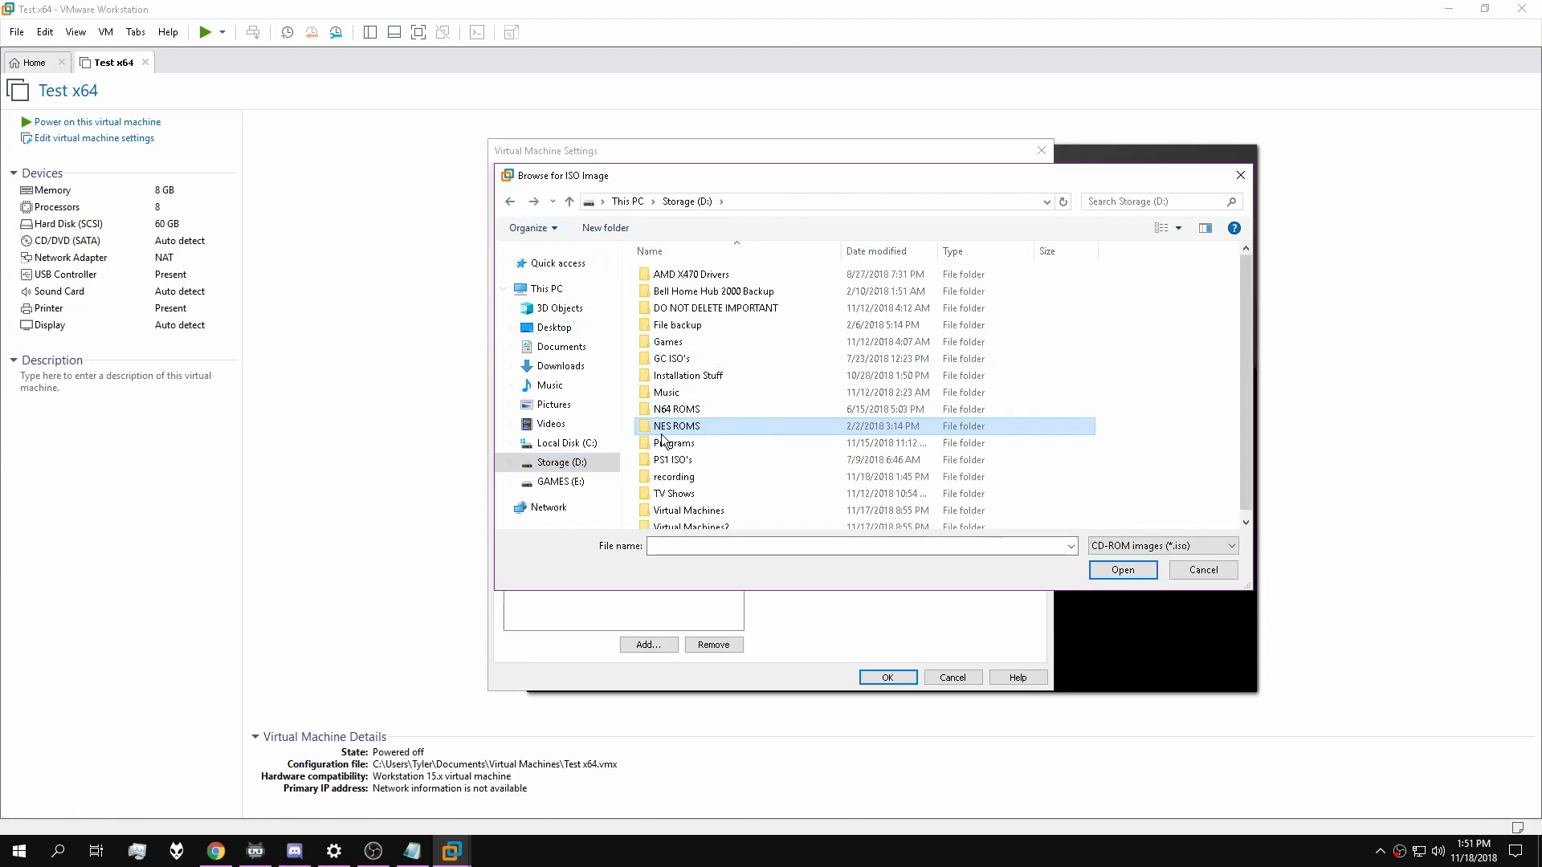
double_click(671, 444)
click(695, 308)
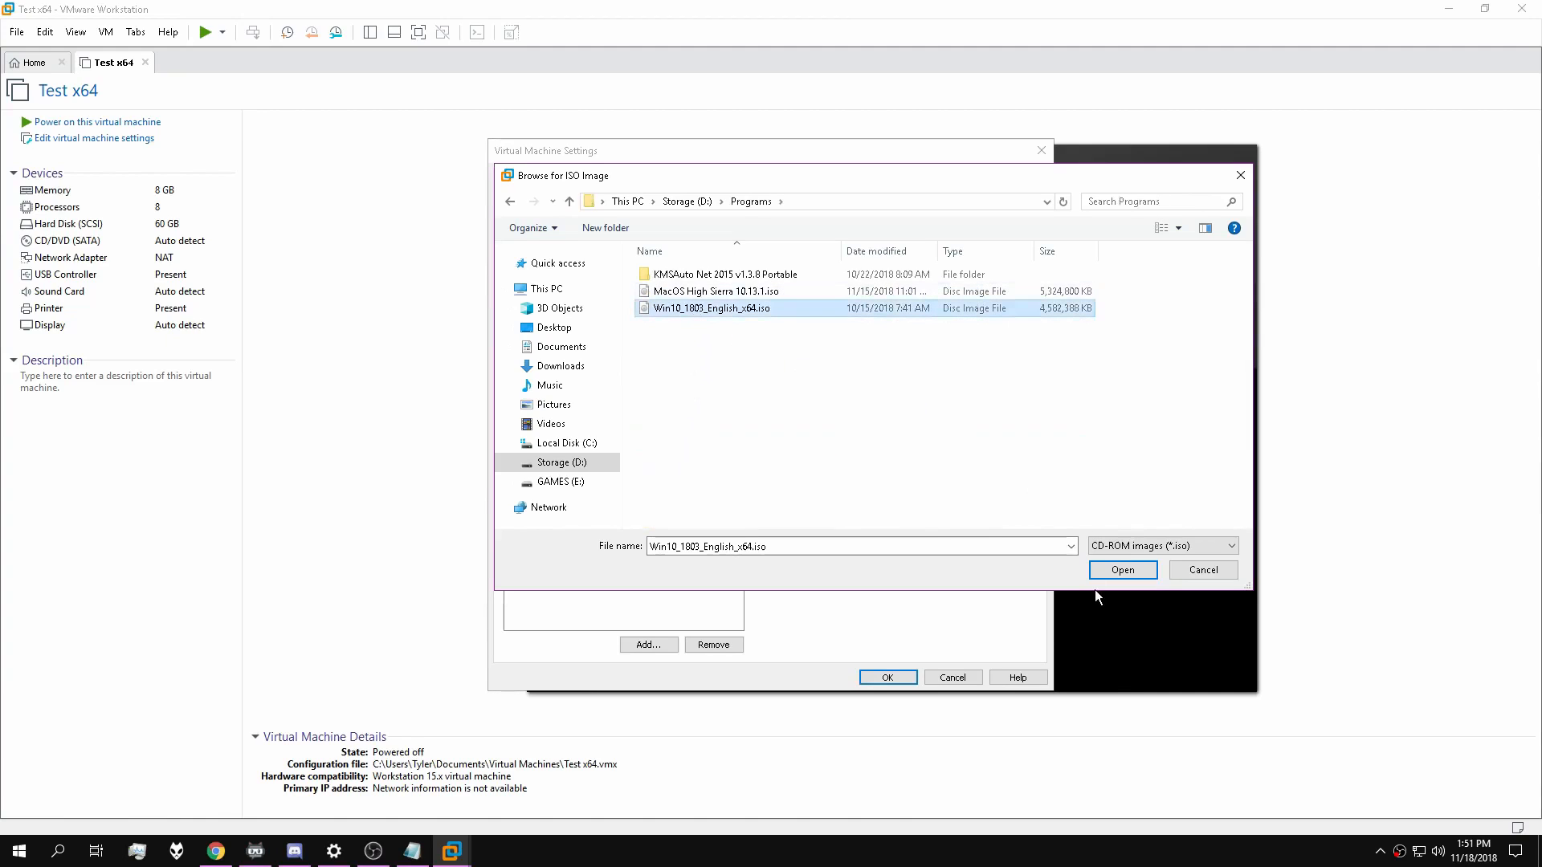
click(1107, 574)
Examine the virtual machine's option categories, from Advanced through VMware Tools and Snapshots to the Power options.
click(562, 177)
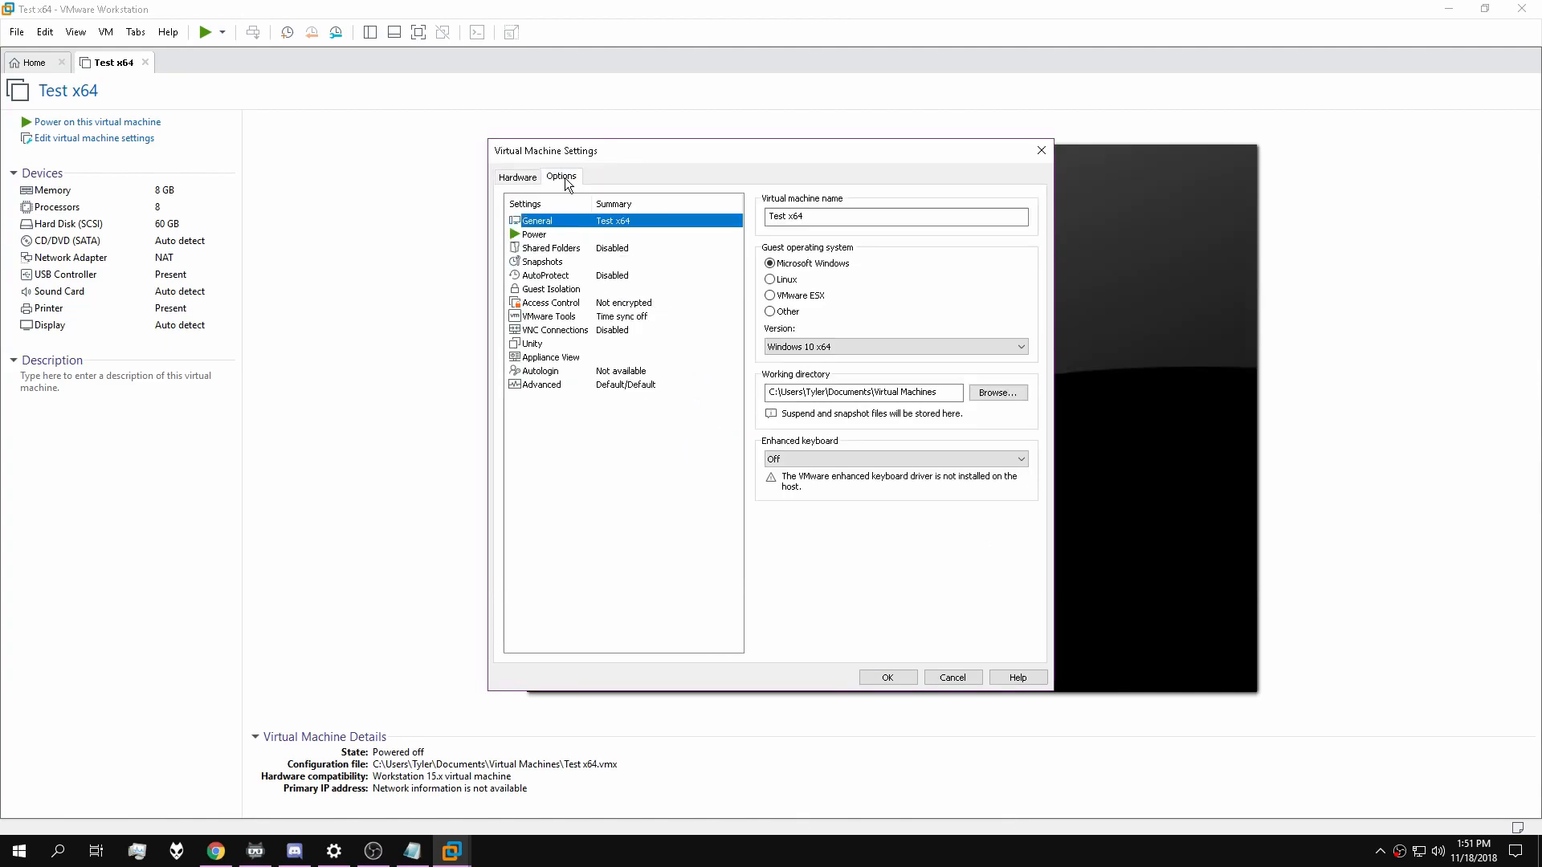
click(540, 387)
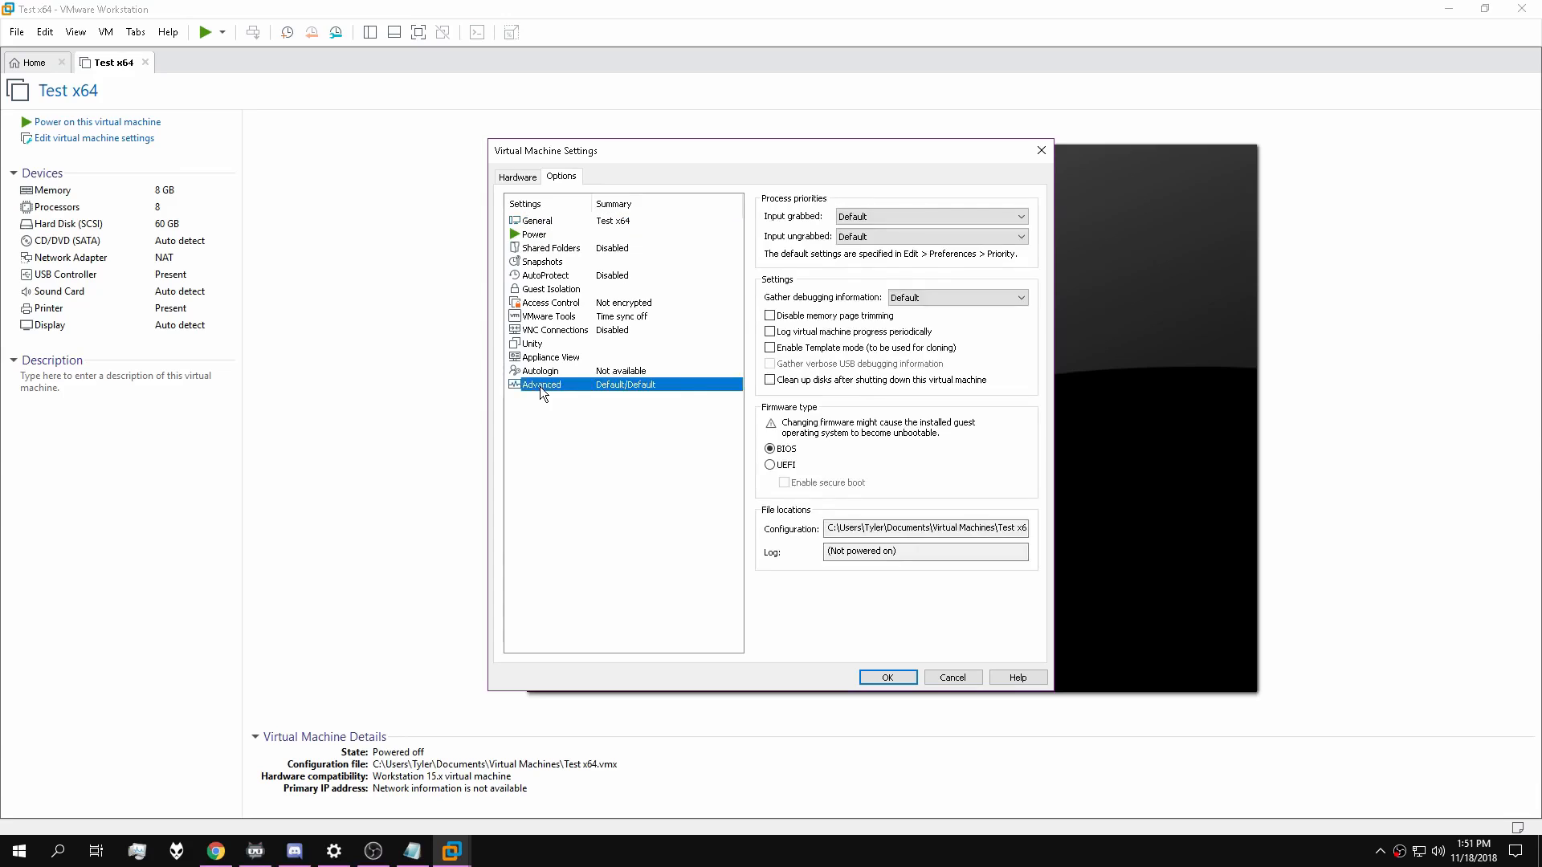
click(542, 372)
click(544, 359)
click(546, 345)
click(552, 331)
click(556, 318)
click(554, 304)
click(560, 318)
click(556, 290)
click(558, 263)
click(559, 291)
click(557, 265)
click(552, 235)
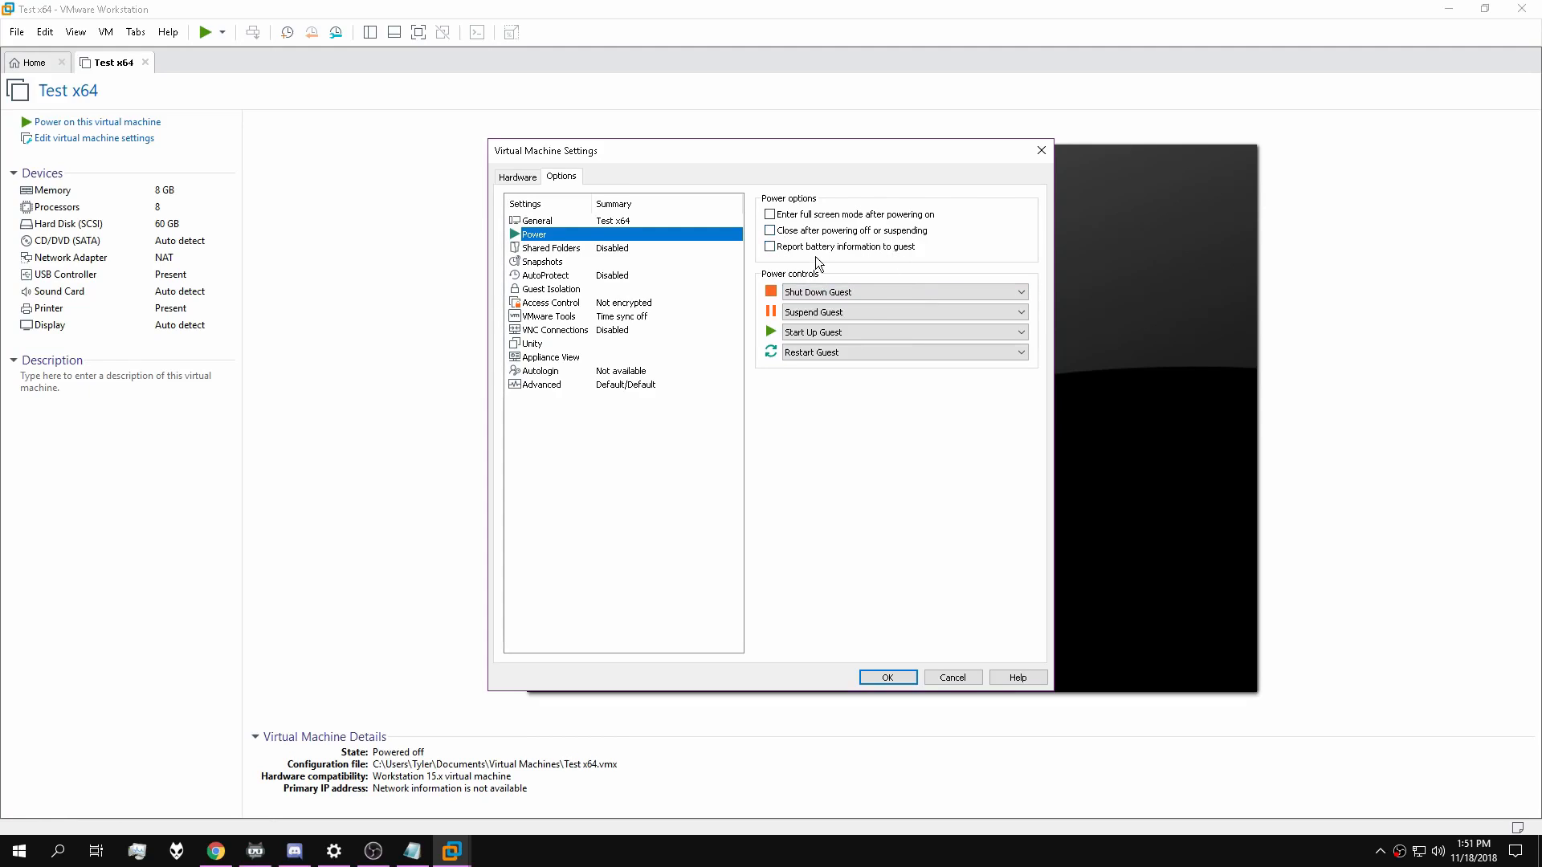
click(769, 248)
click(770, 248)
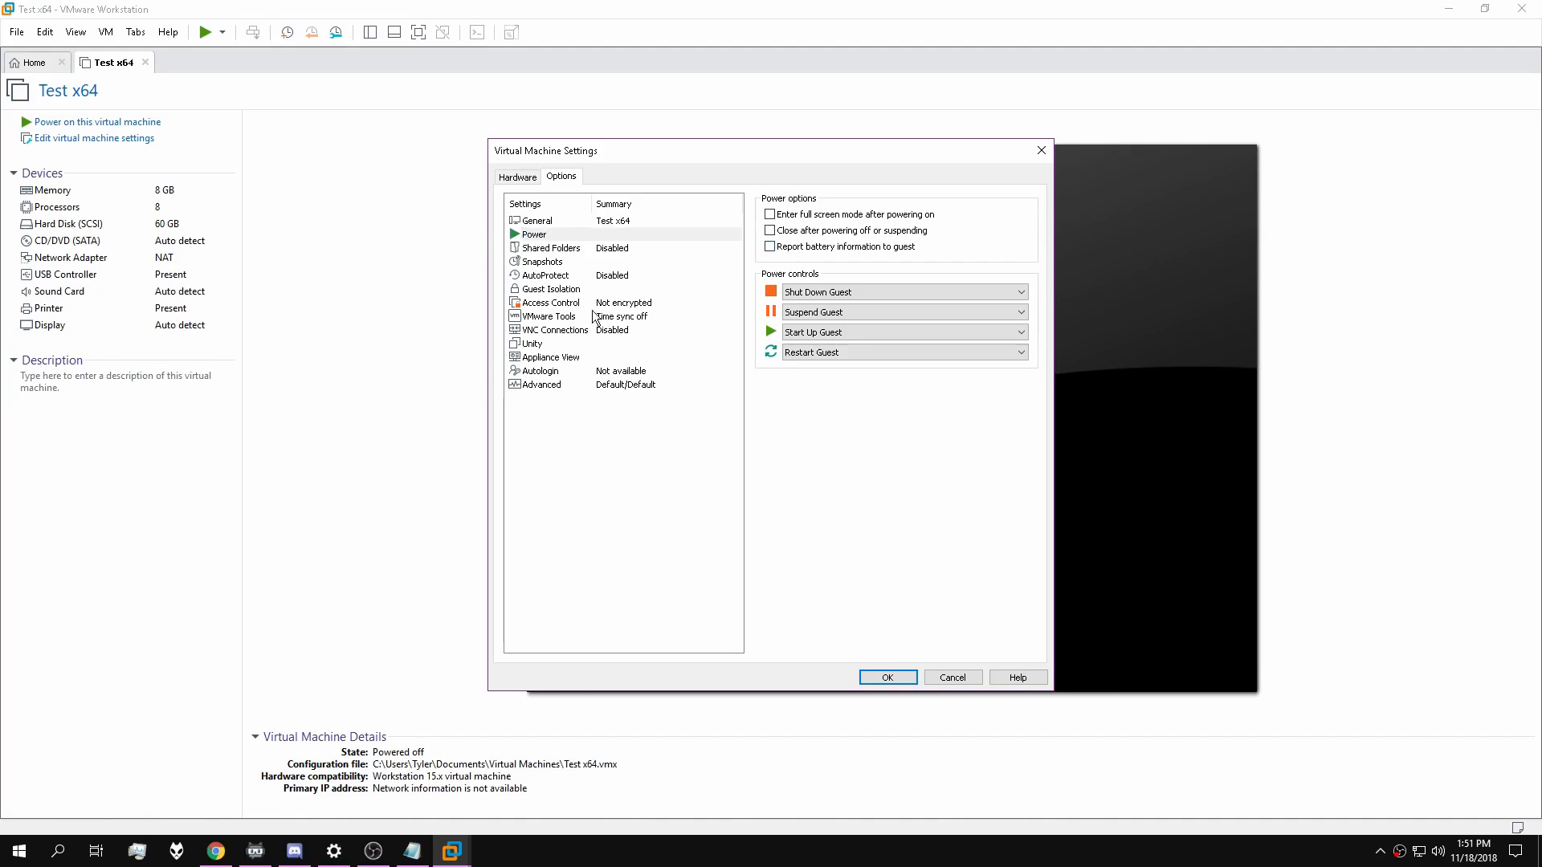
Keep BIOS as the firmware type in the advanced options and save the virtual machine settings.
click(553, 385)
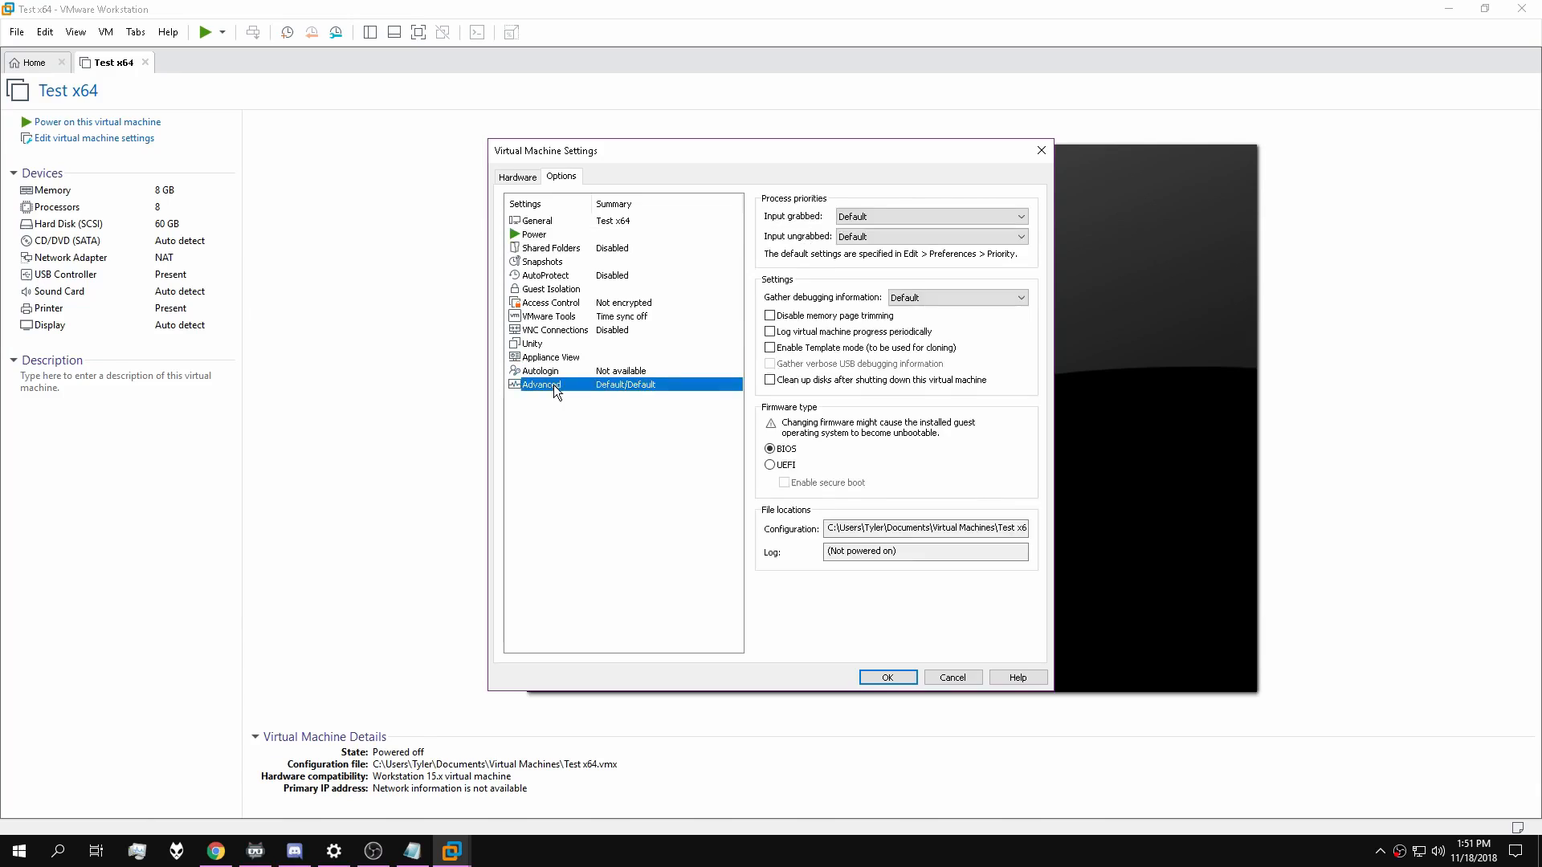
click(783, 449)
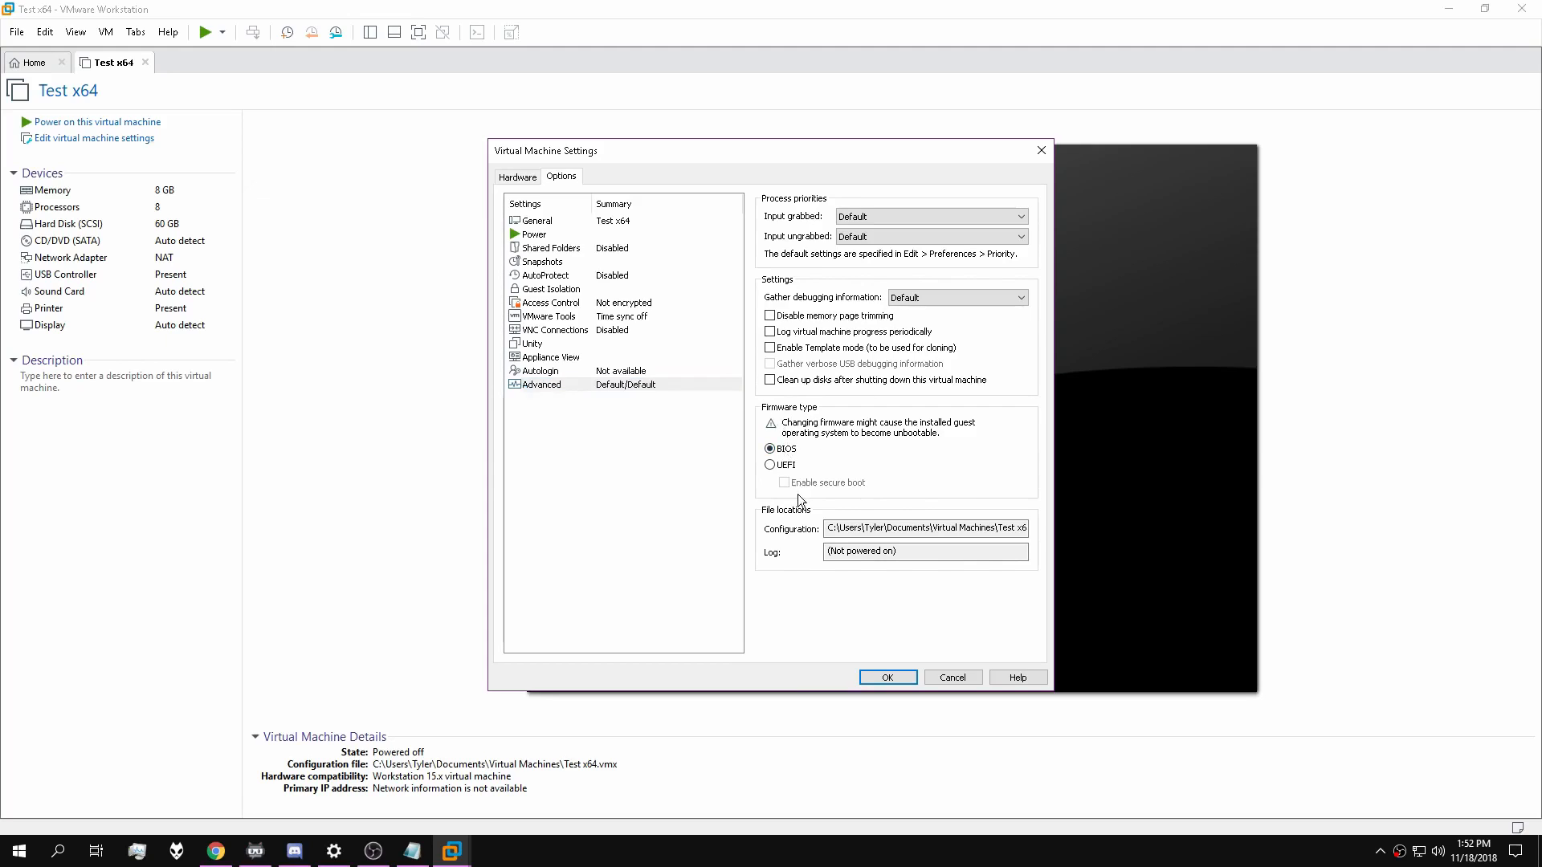
click(877, 679)
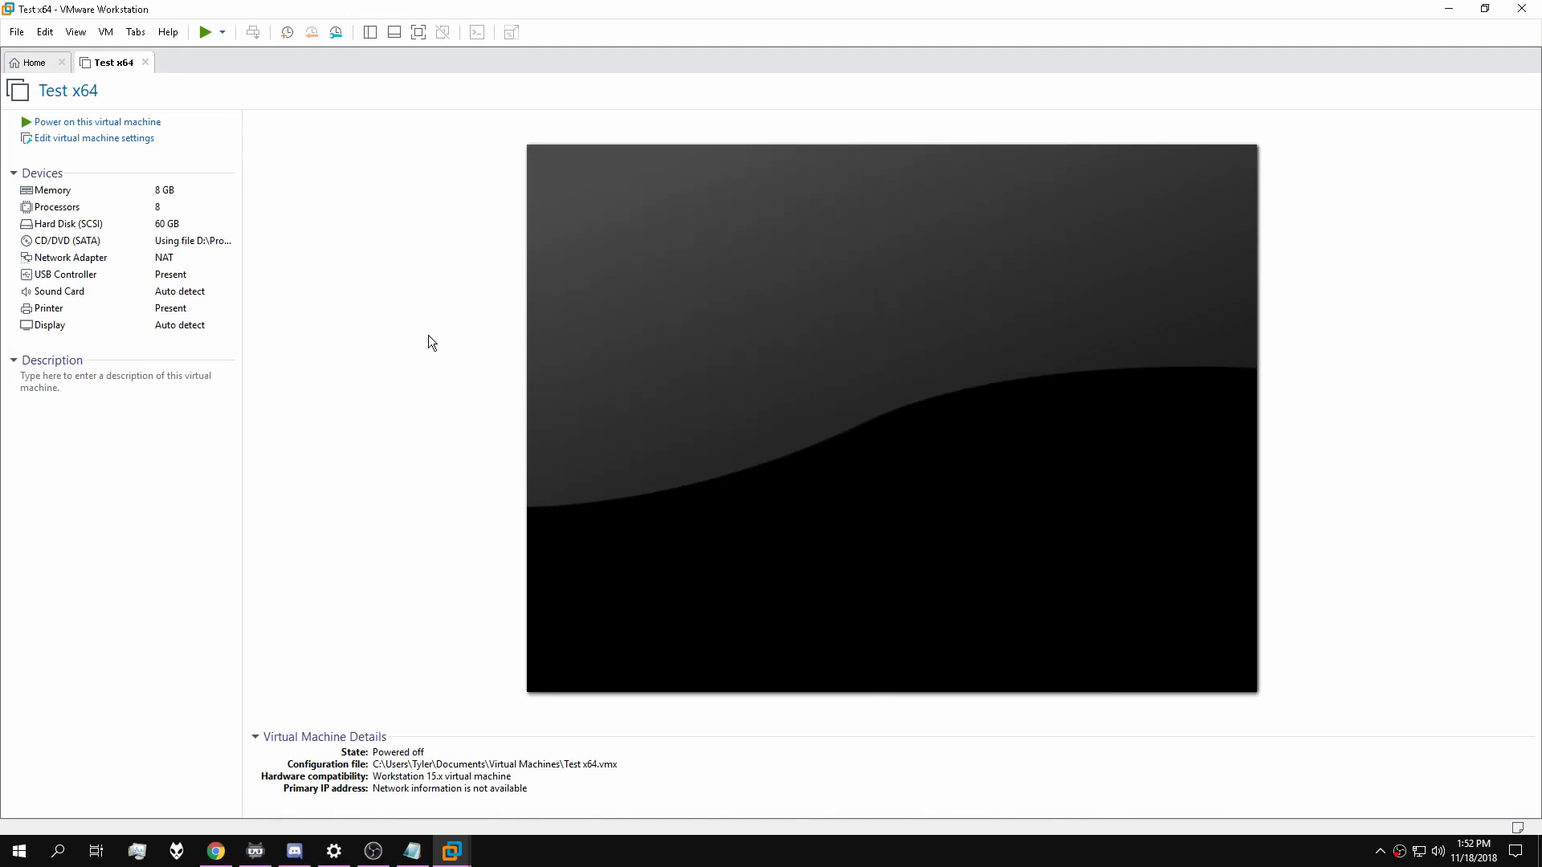
Power on the virtual machine and start Windows Setup with English (United States) and the US keyboard.
click(101, 123)
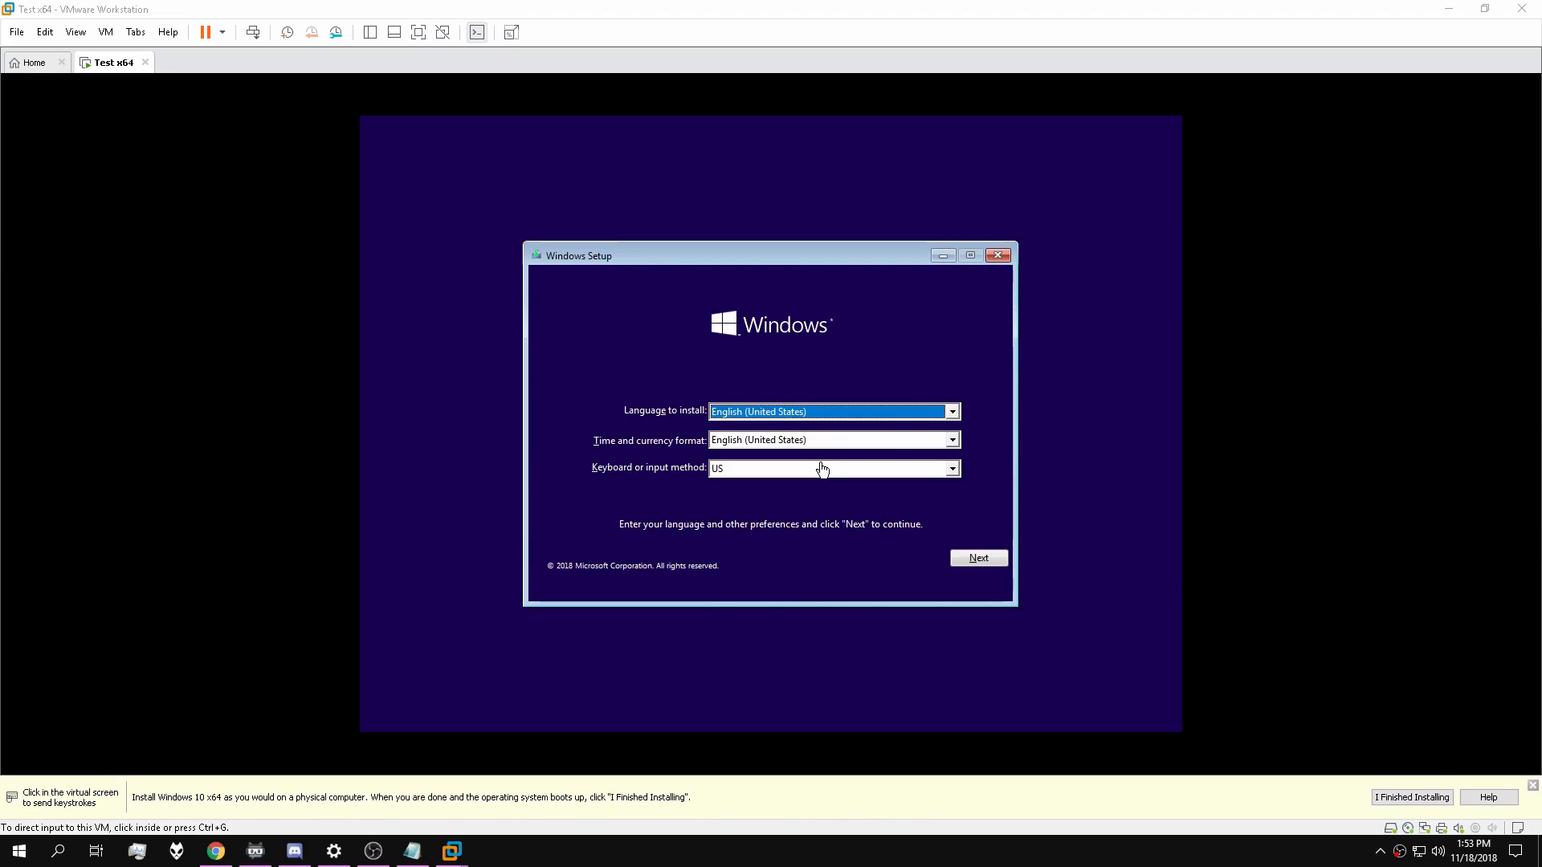
click(814, 276)
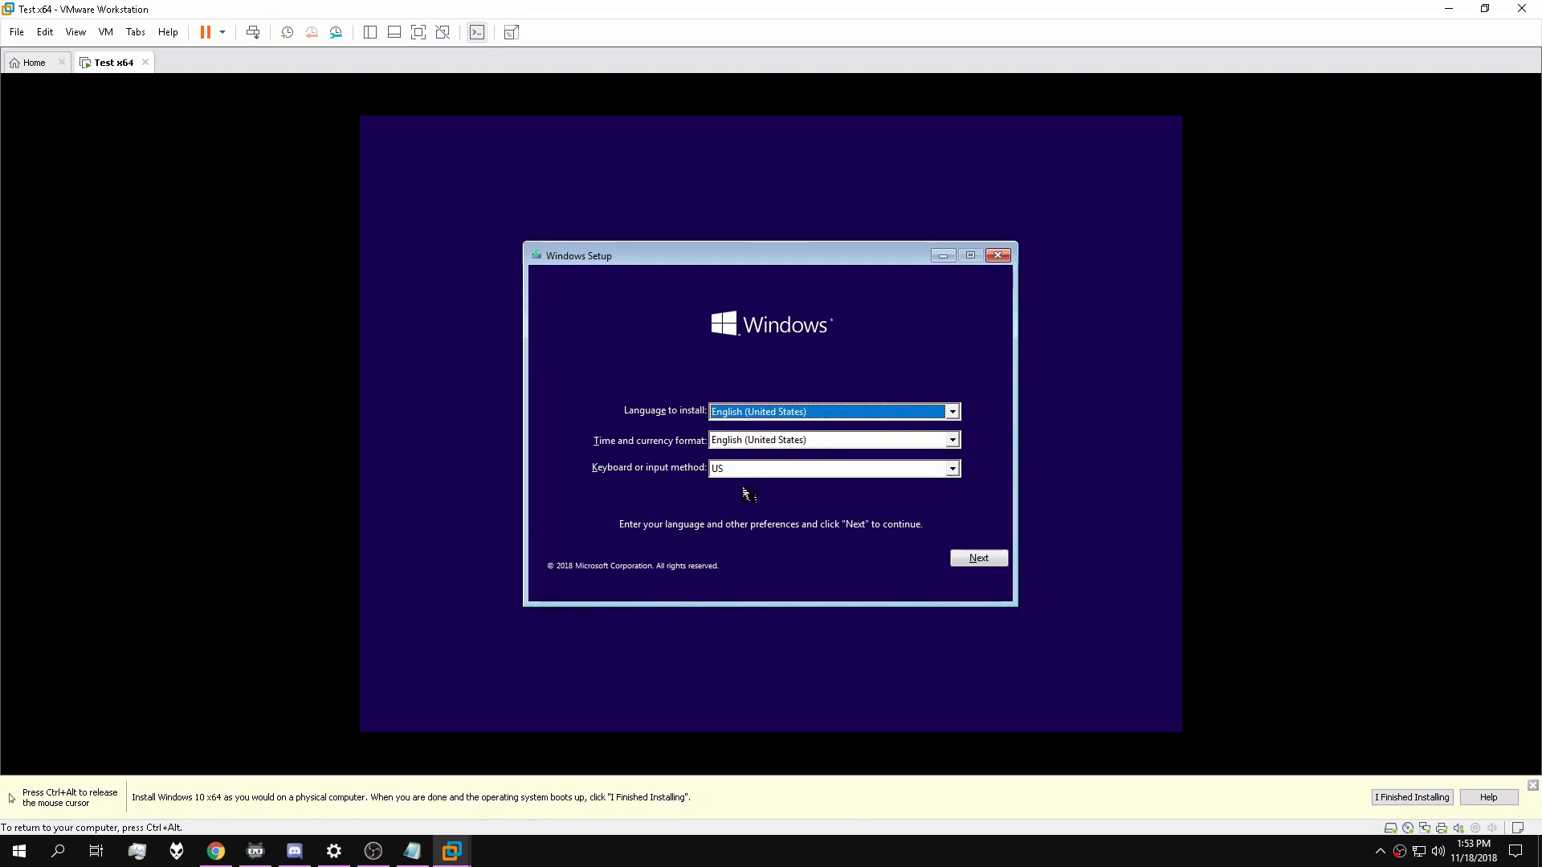
click(971, 560)
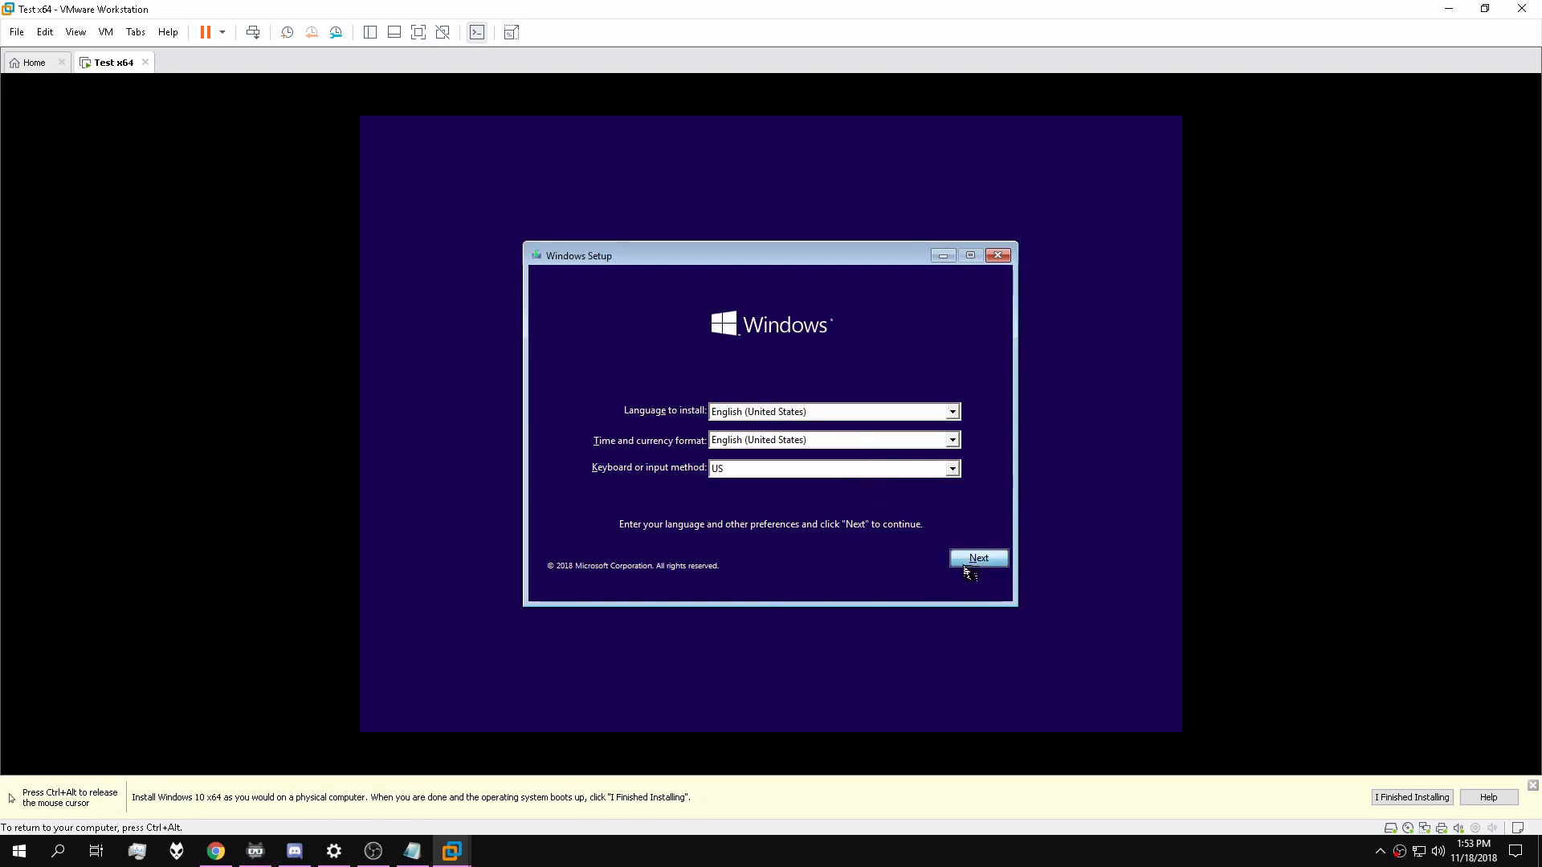
click(753, 434)
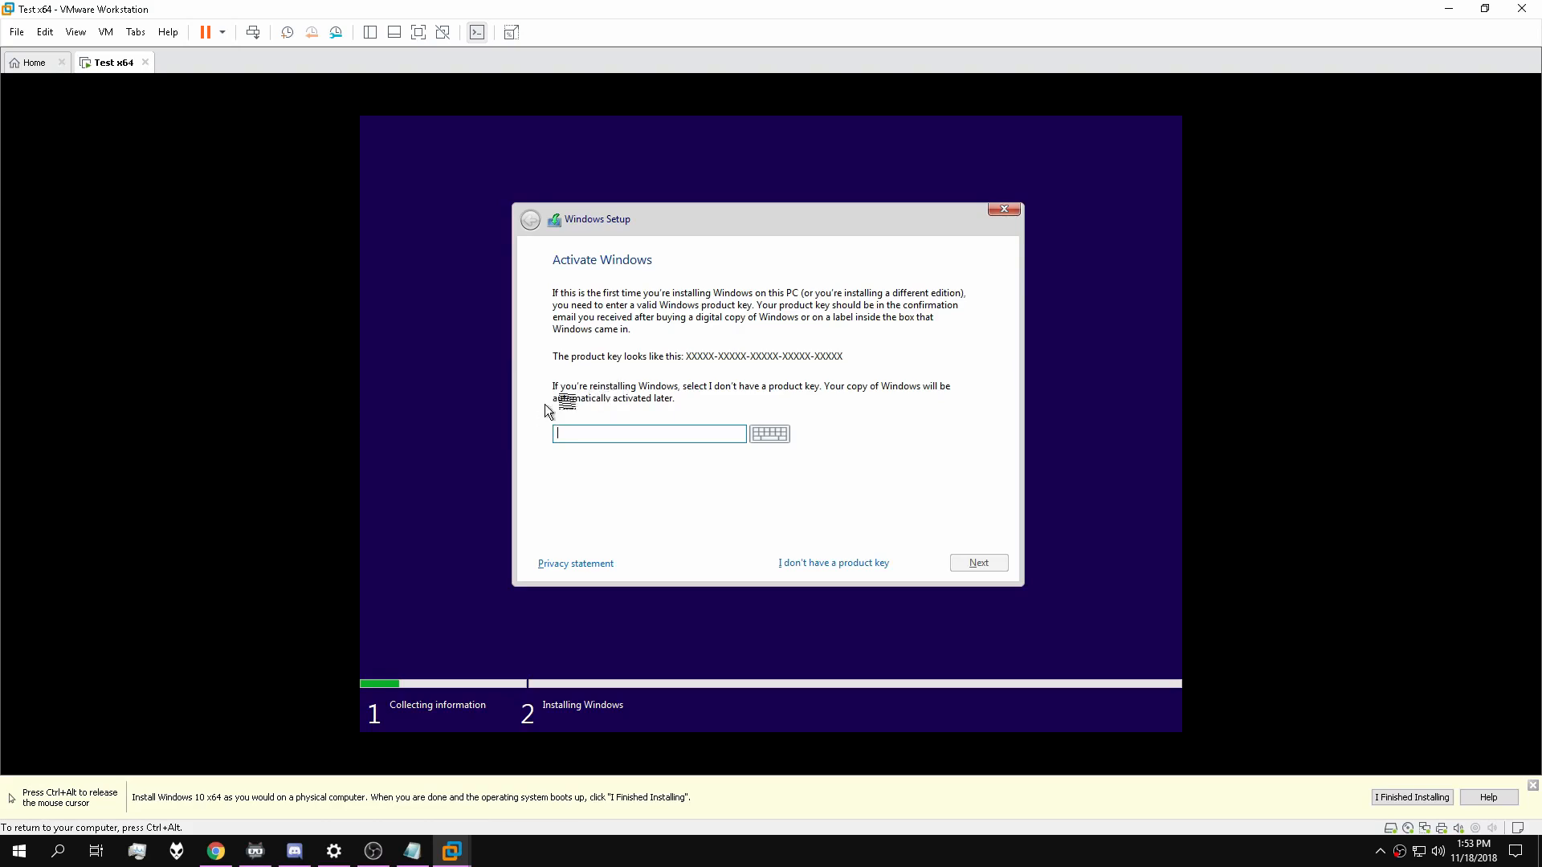
Skip the product key and choose Windows 10 Home x64 as the operating system to install.
click(866, 568)
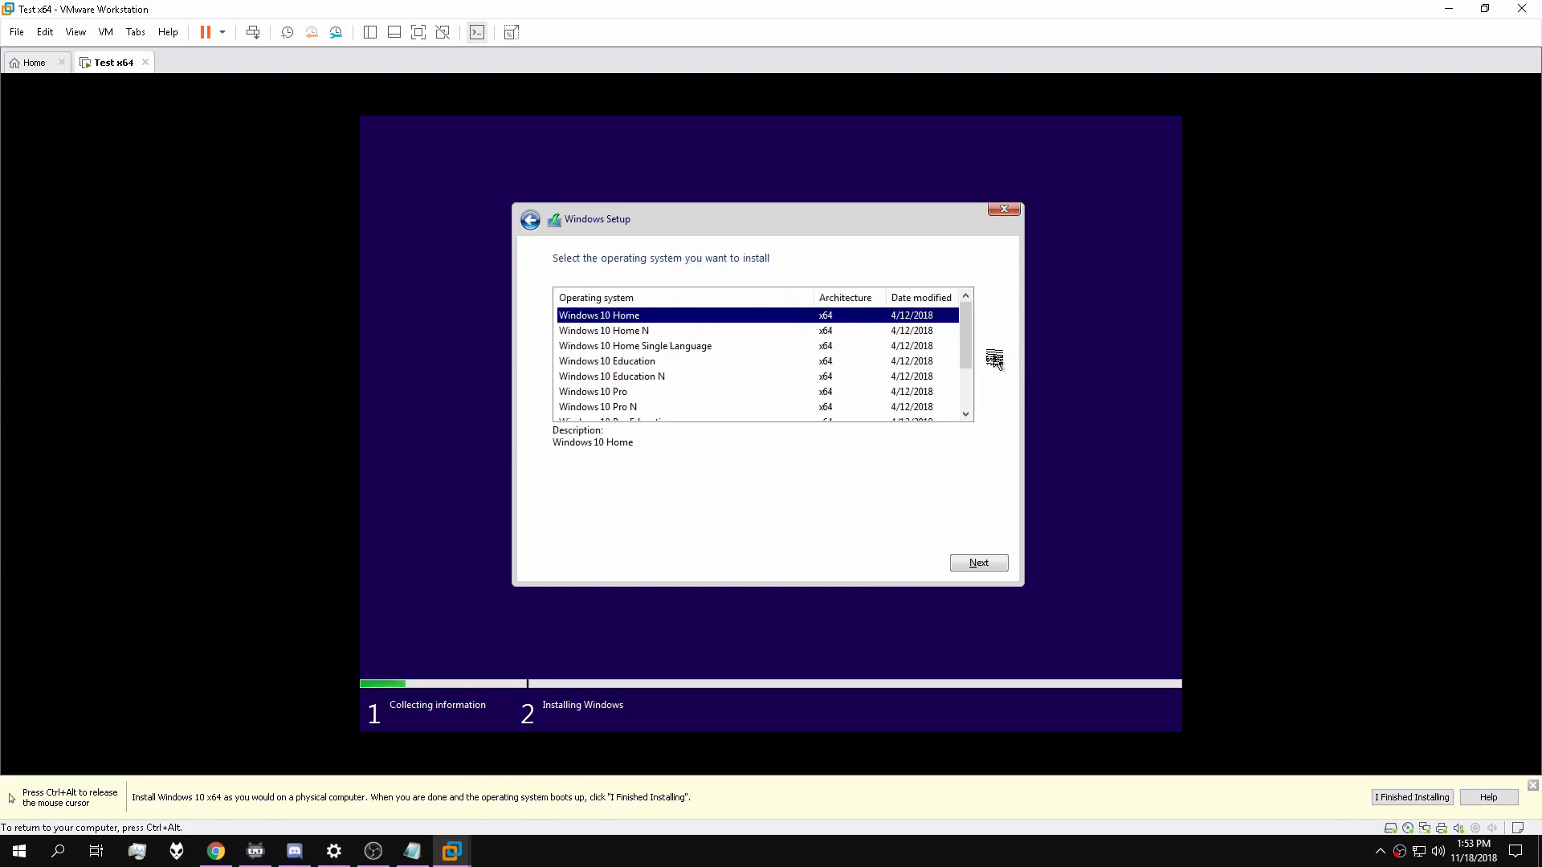
scroll(981, 348, down, 2)
scroll(974, 383, up, 2)
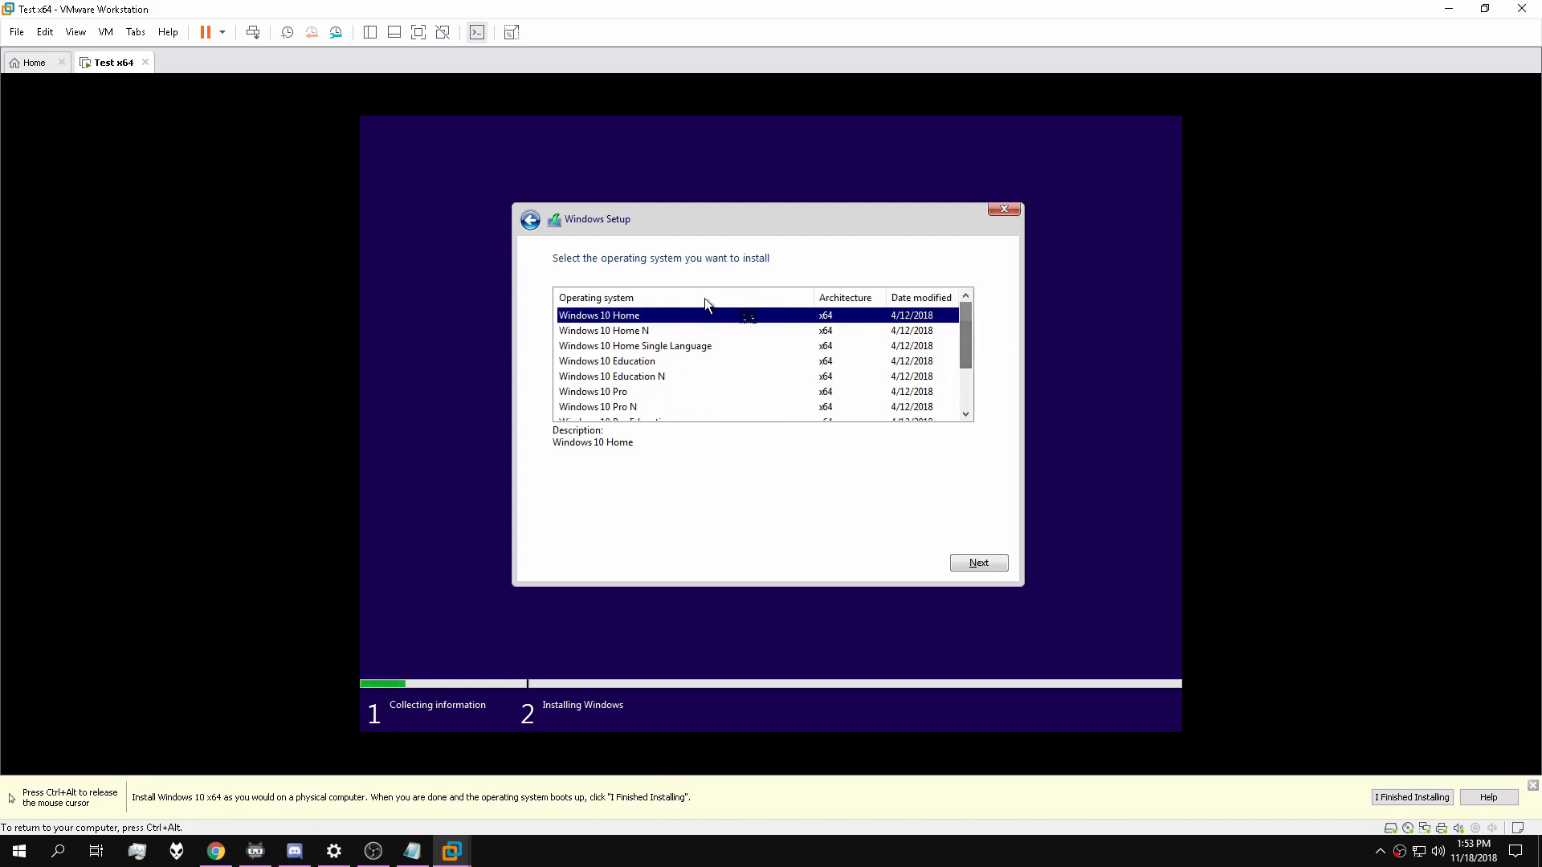
click(958, 331)
scroll(967, 385, down, 2)
scroll(967, 338, up, 2)
click(721, 316)
click(983, 563)
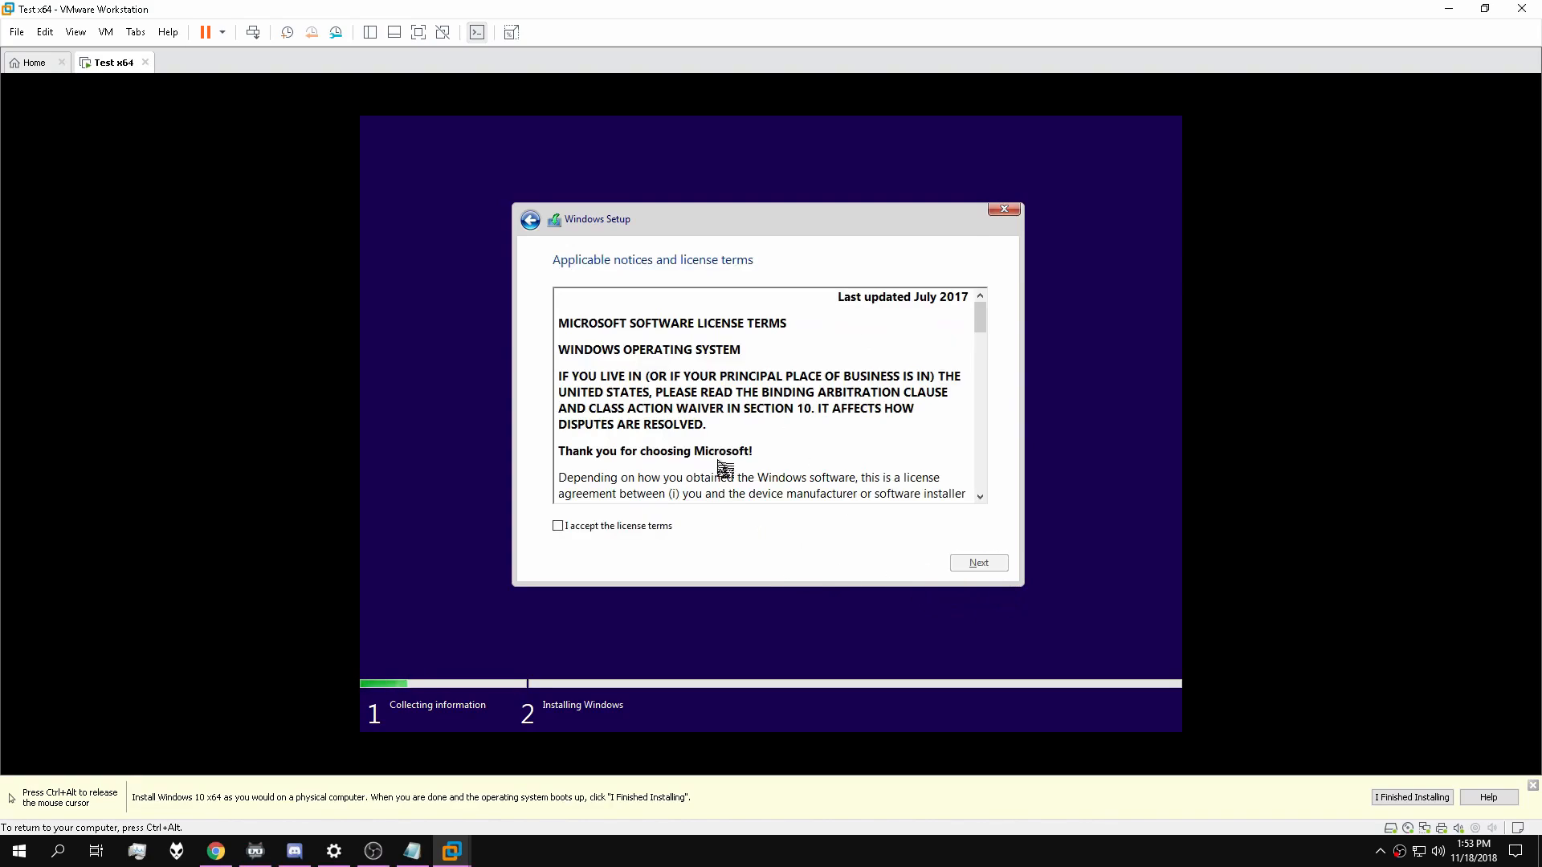
Accept the license terms and choose the custom installation that installs Windows only.
click(630, 527)
click(976, 563)
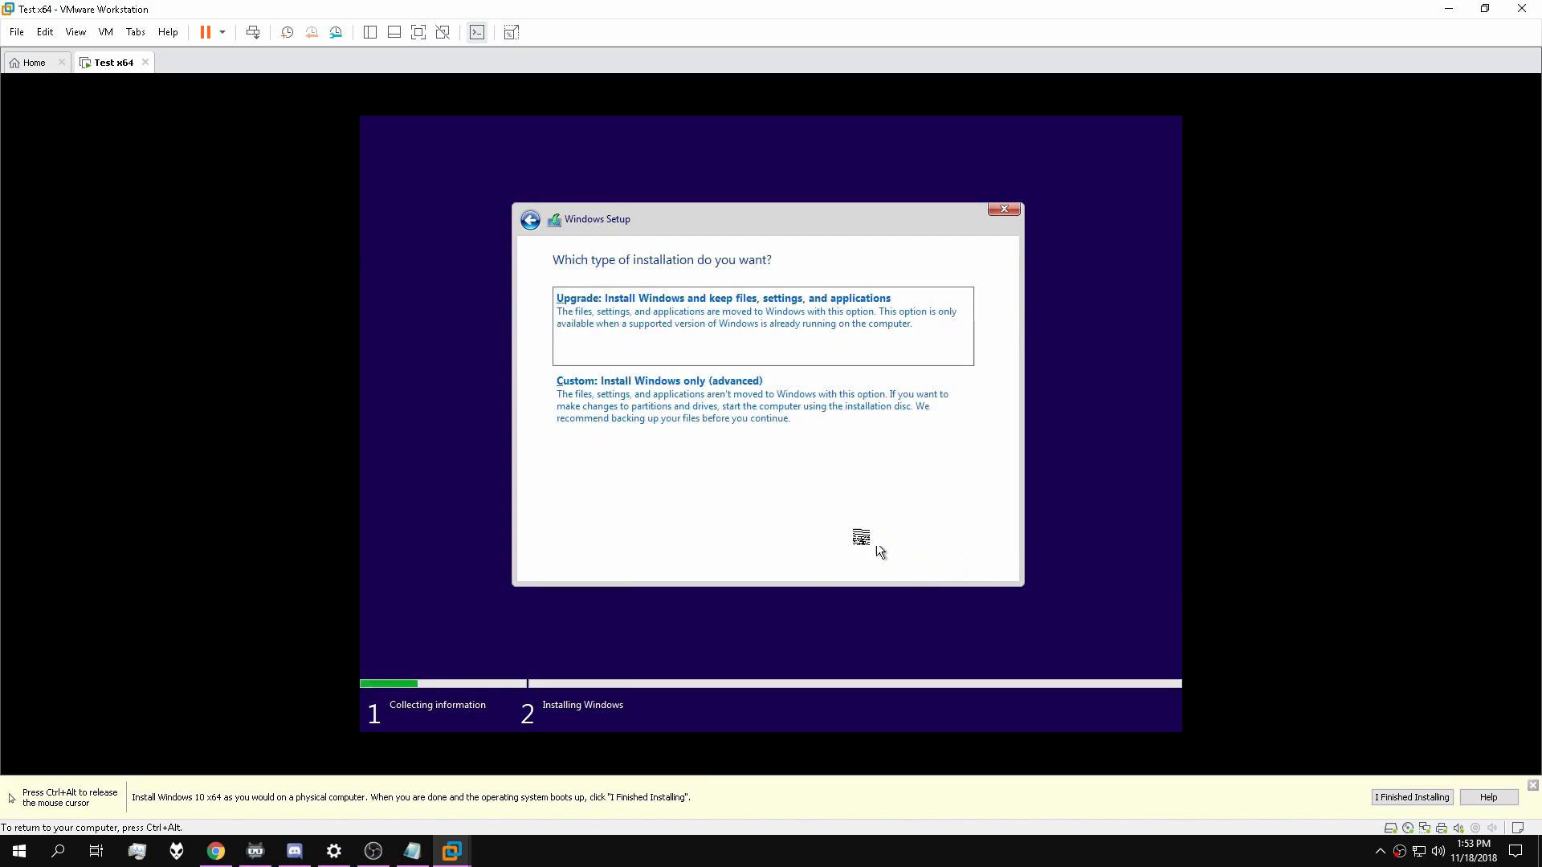
click(671, 424)
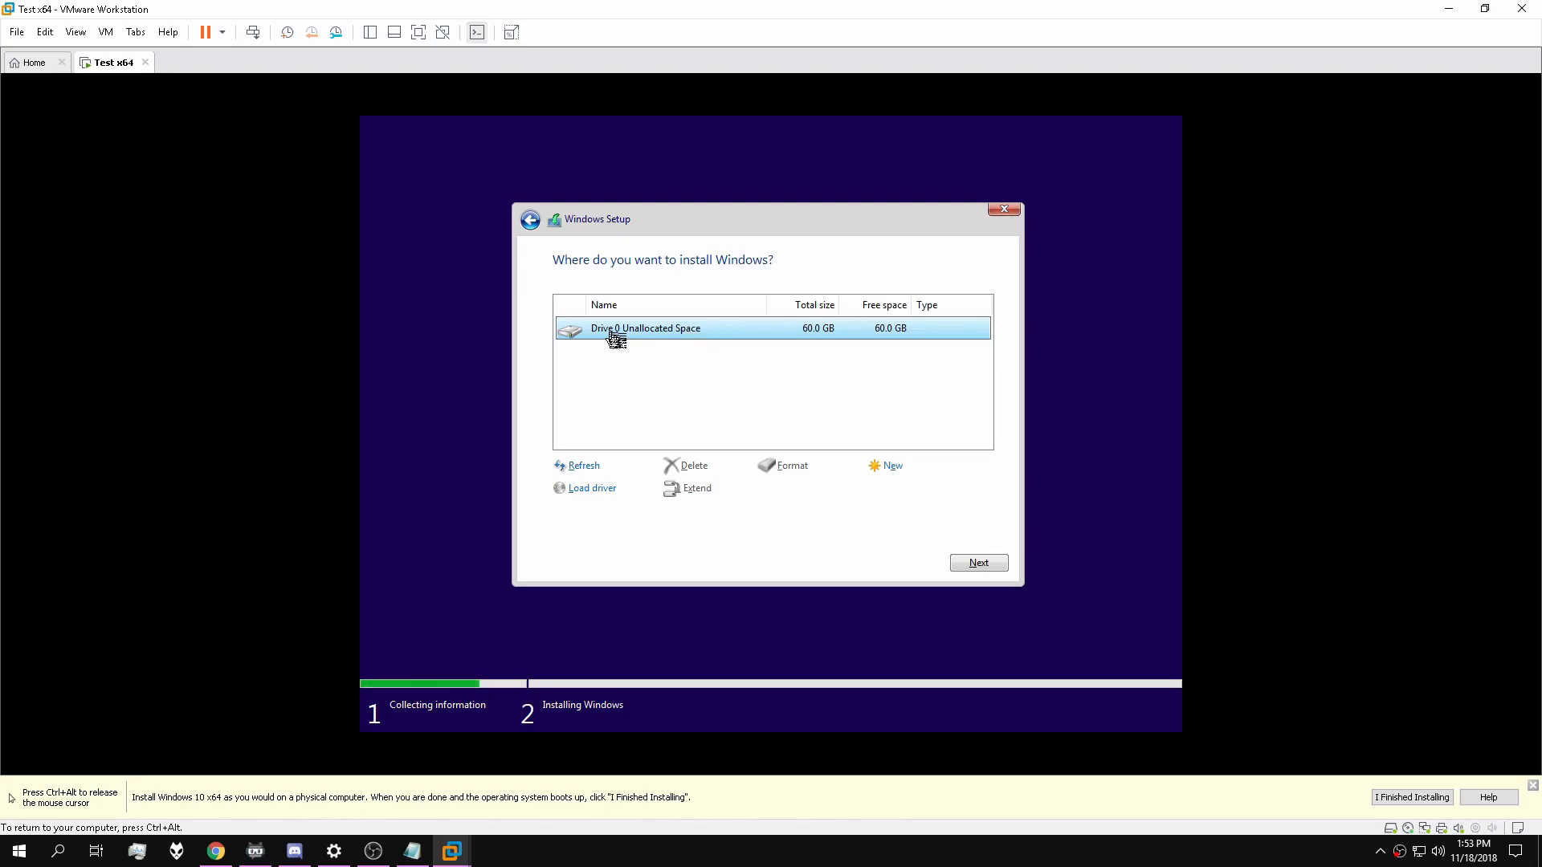
Create a partition from all of Drive 0's unallocated space and start installing Windows on Drive 0 Partition 2.
click(890, 466)
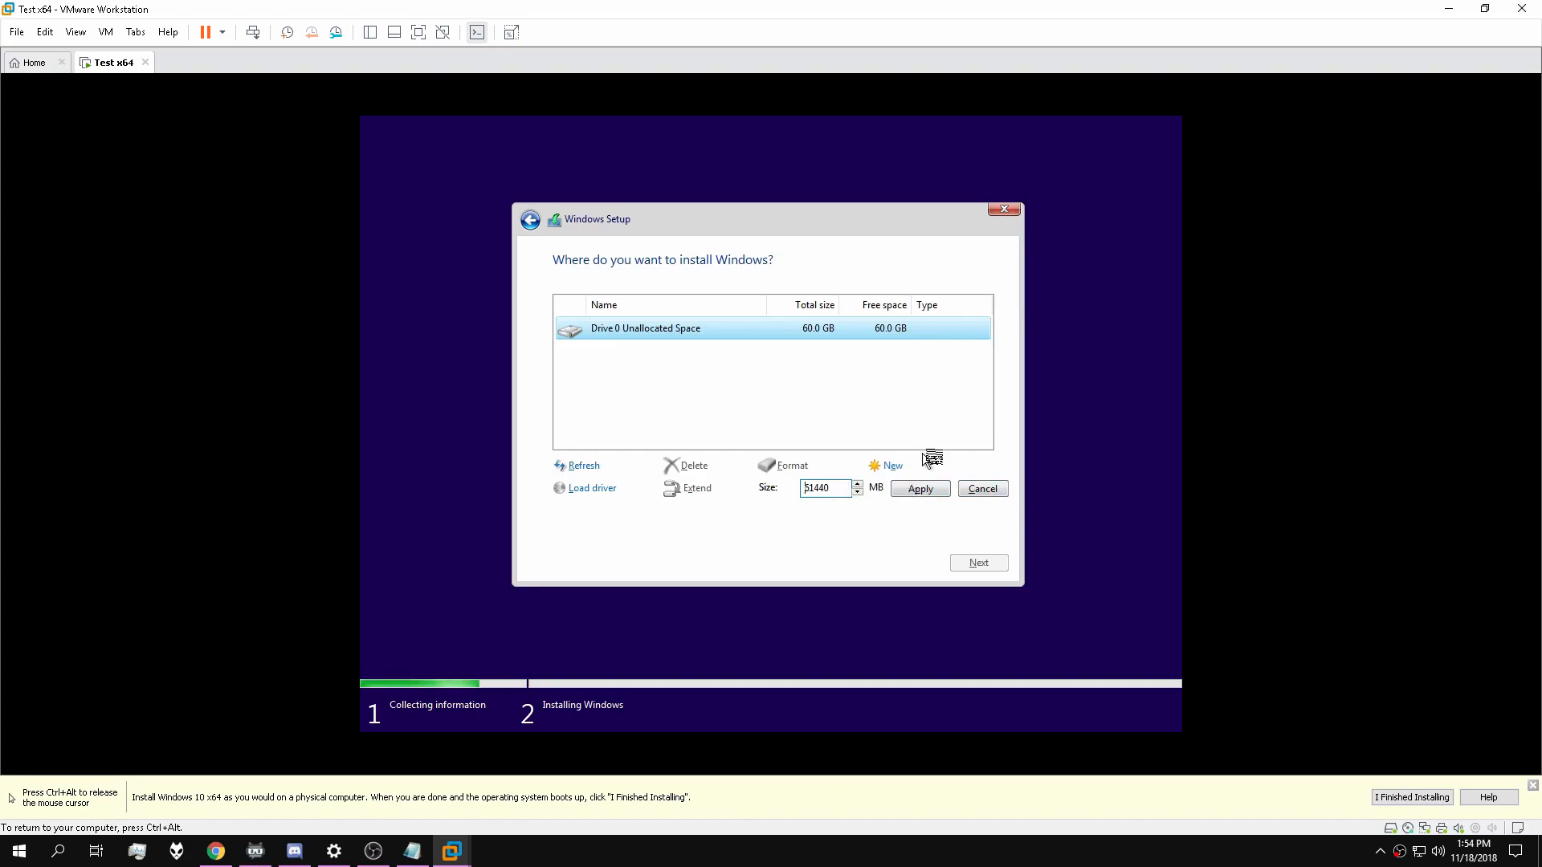
click(921, 489)
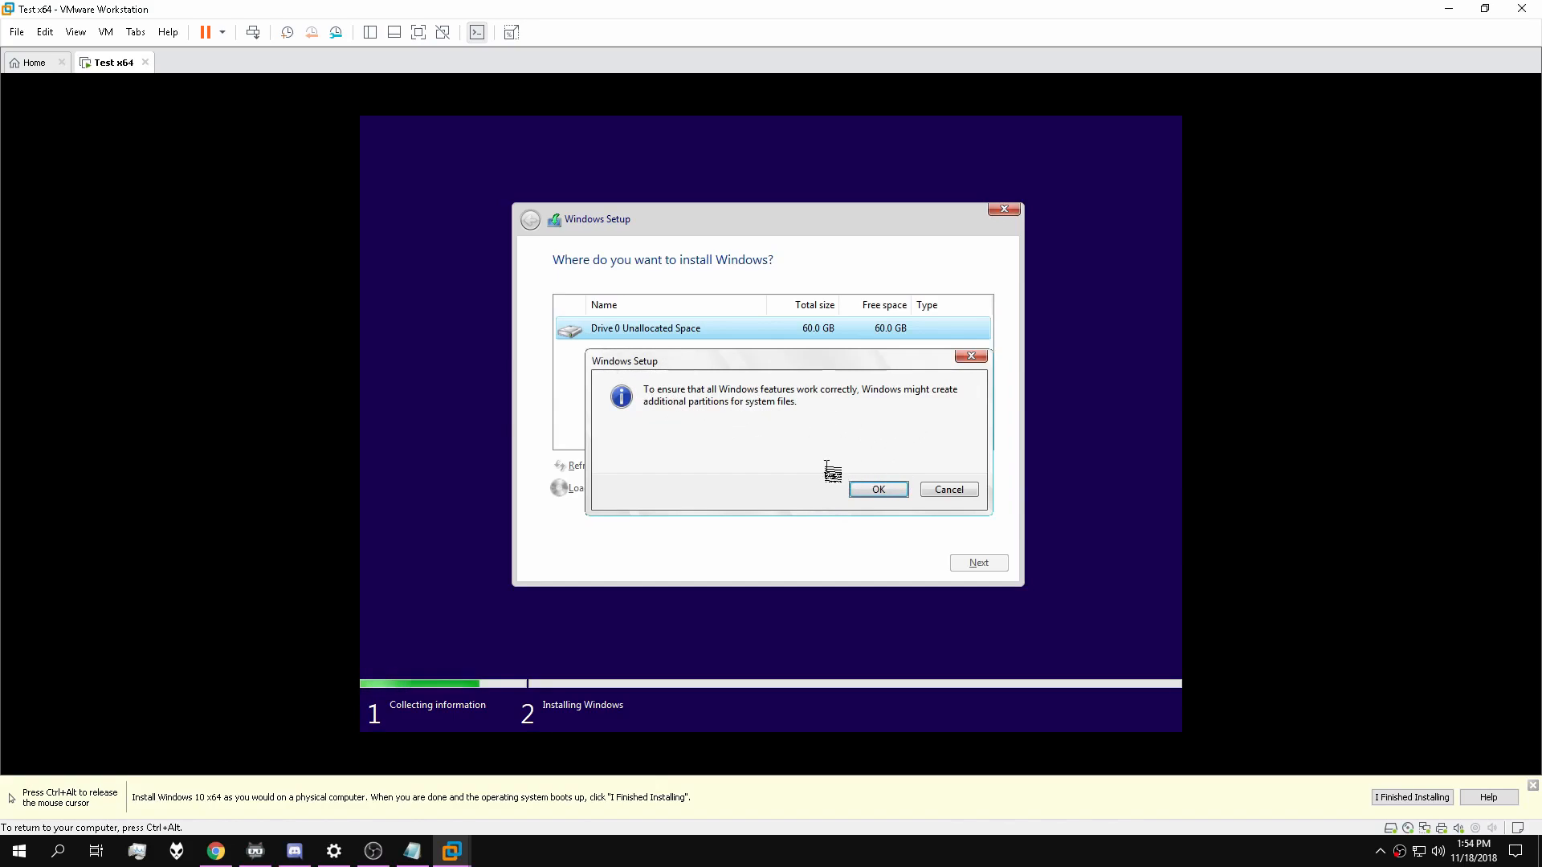
click(887, 489)
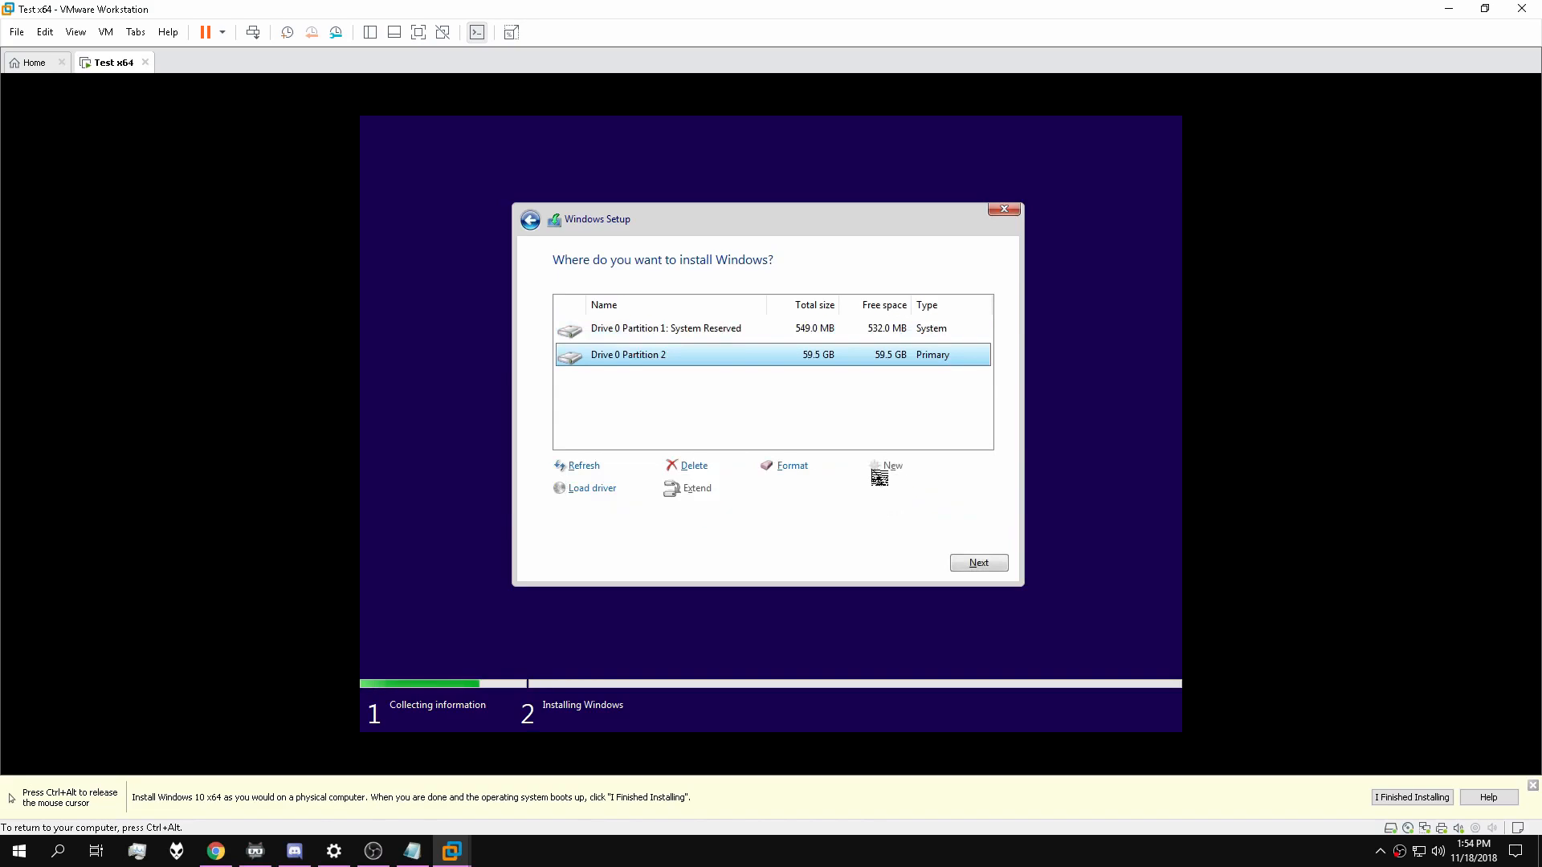
click(968, 566)
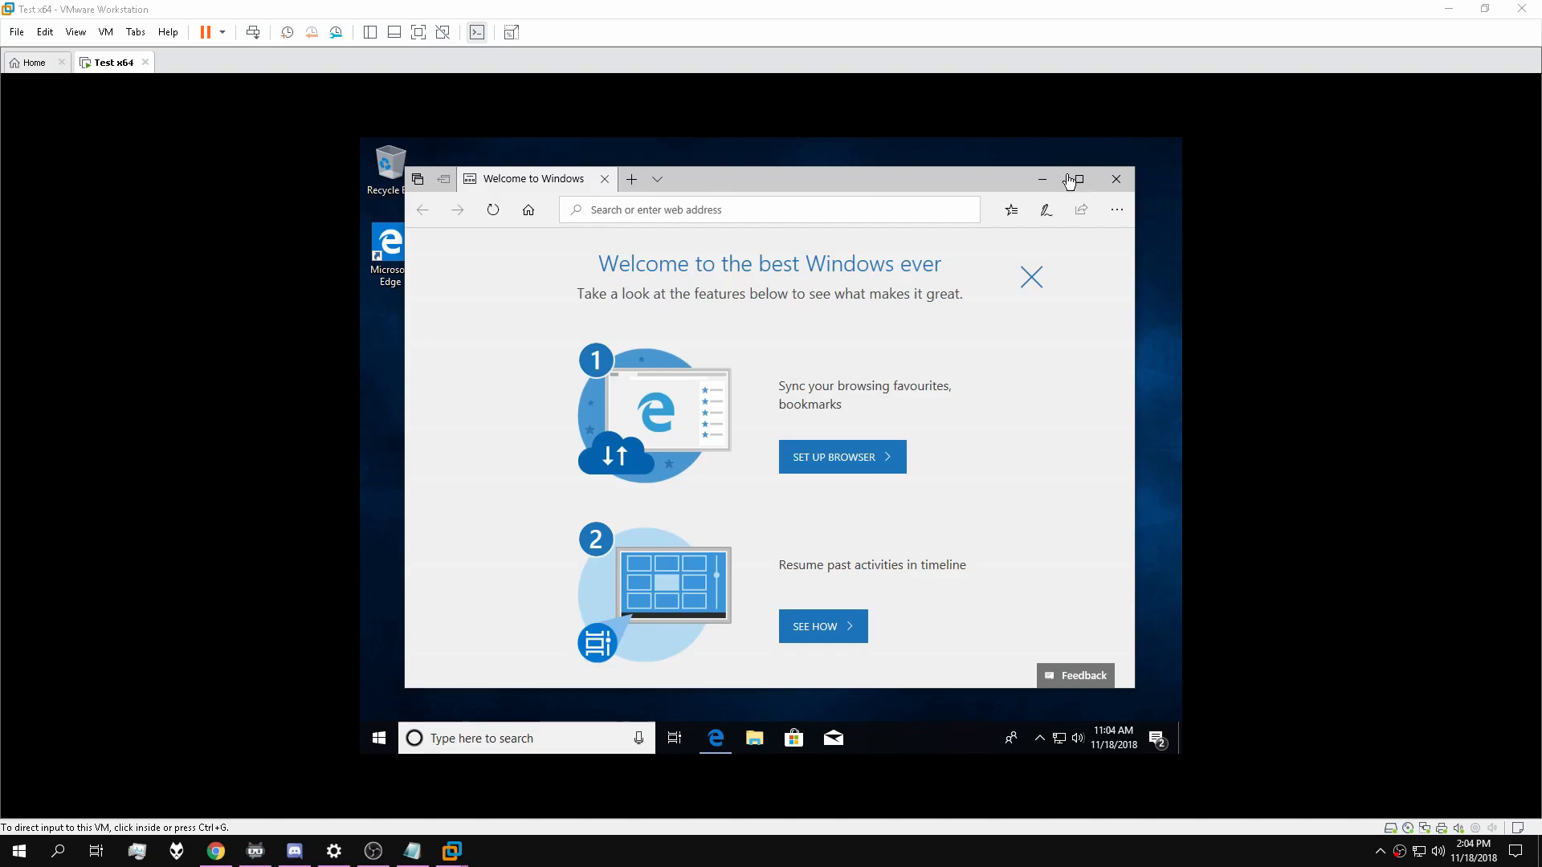
Minimize the Edge welcome window in the guest and start the VMware Tools installation for the virtual machine.
click(1042, 181)
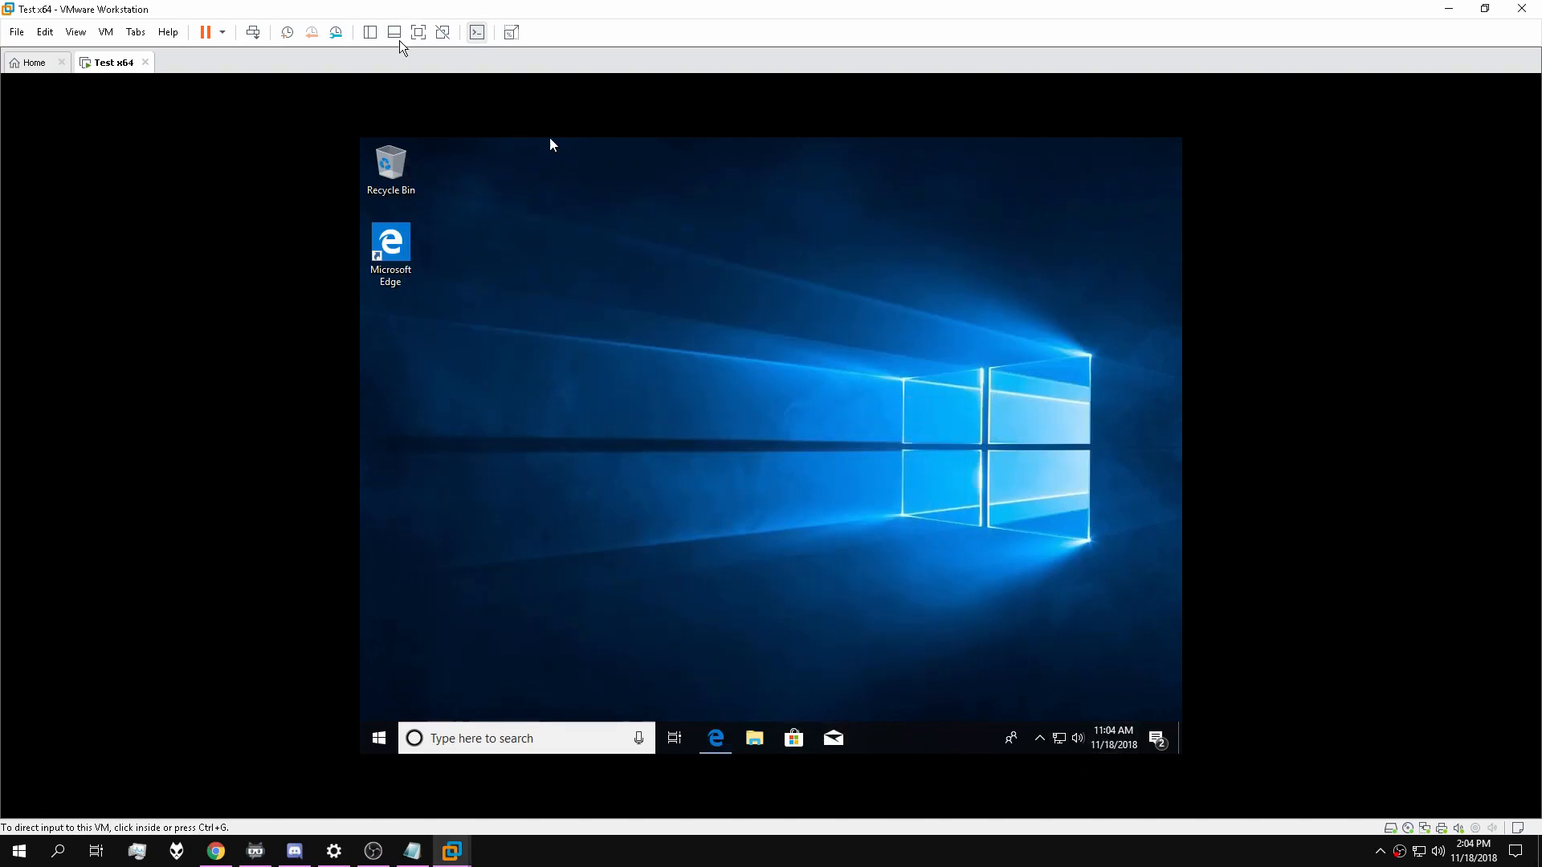
click(775, 386)
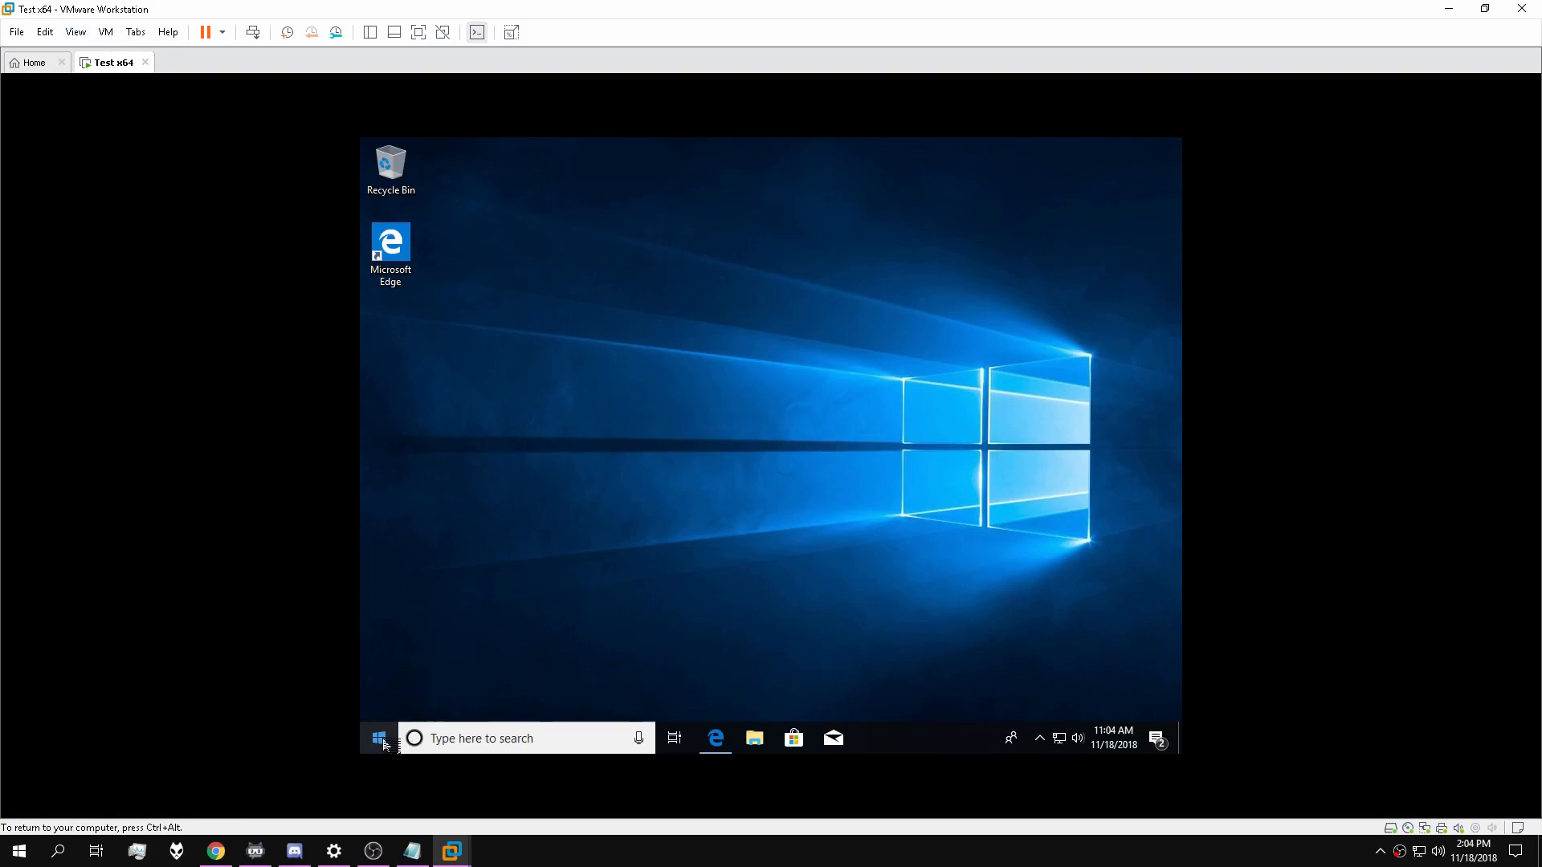
key(ctrl+alt)
click(134, 32)
mouse_move(105, 36)
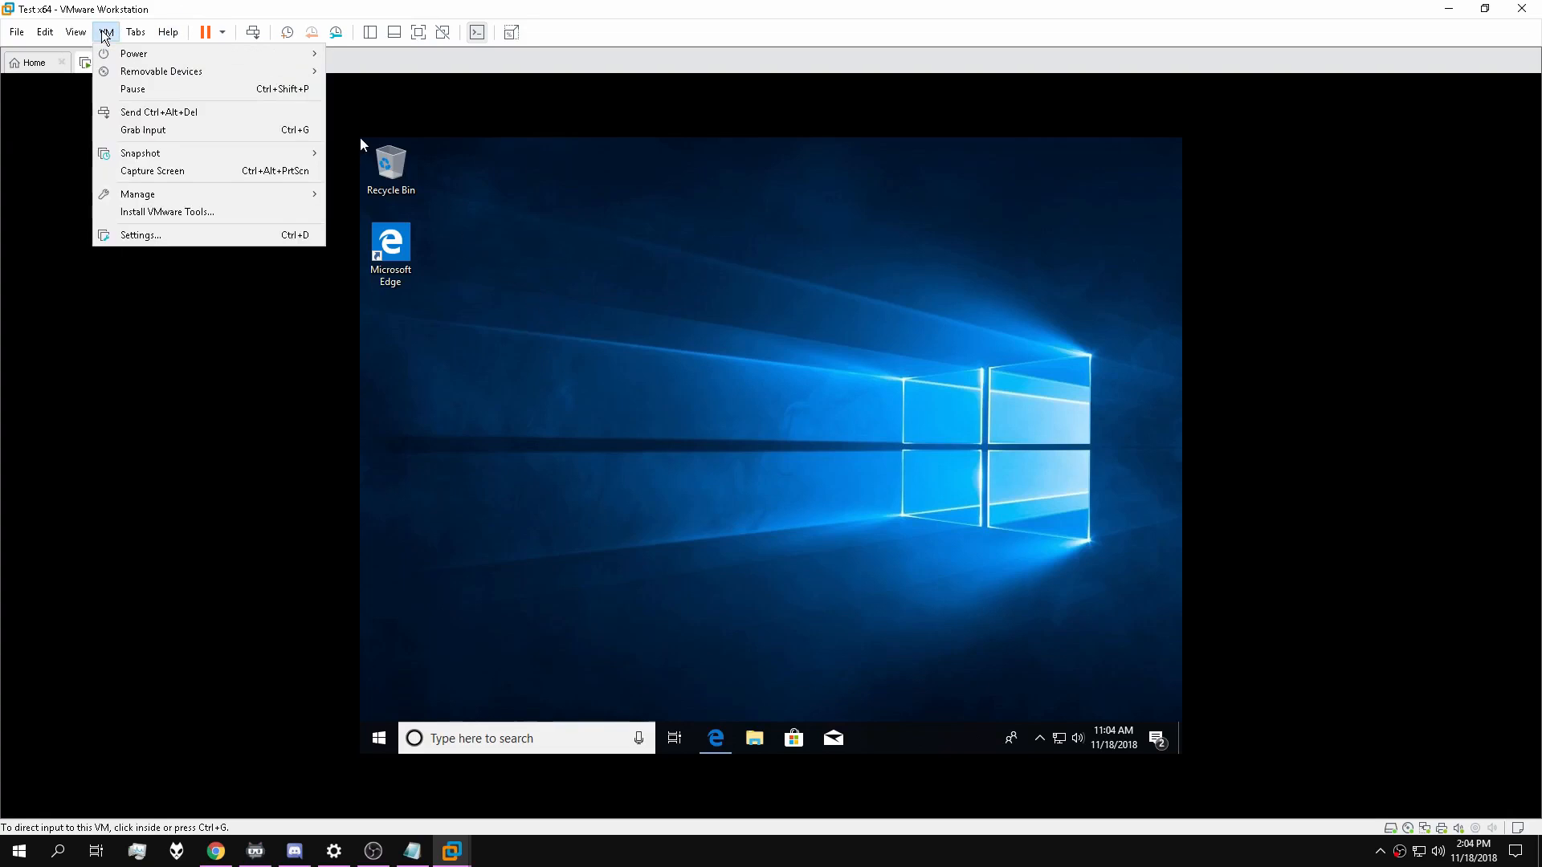
click(157, 214)
click(682, 336)
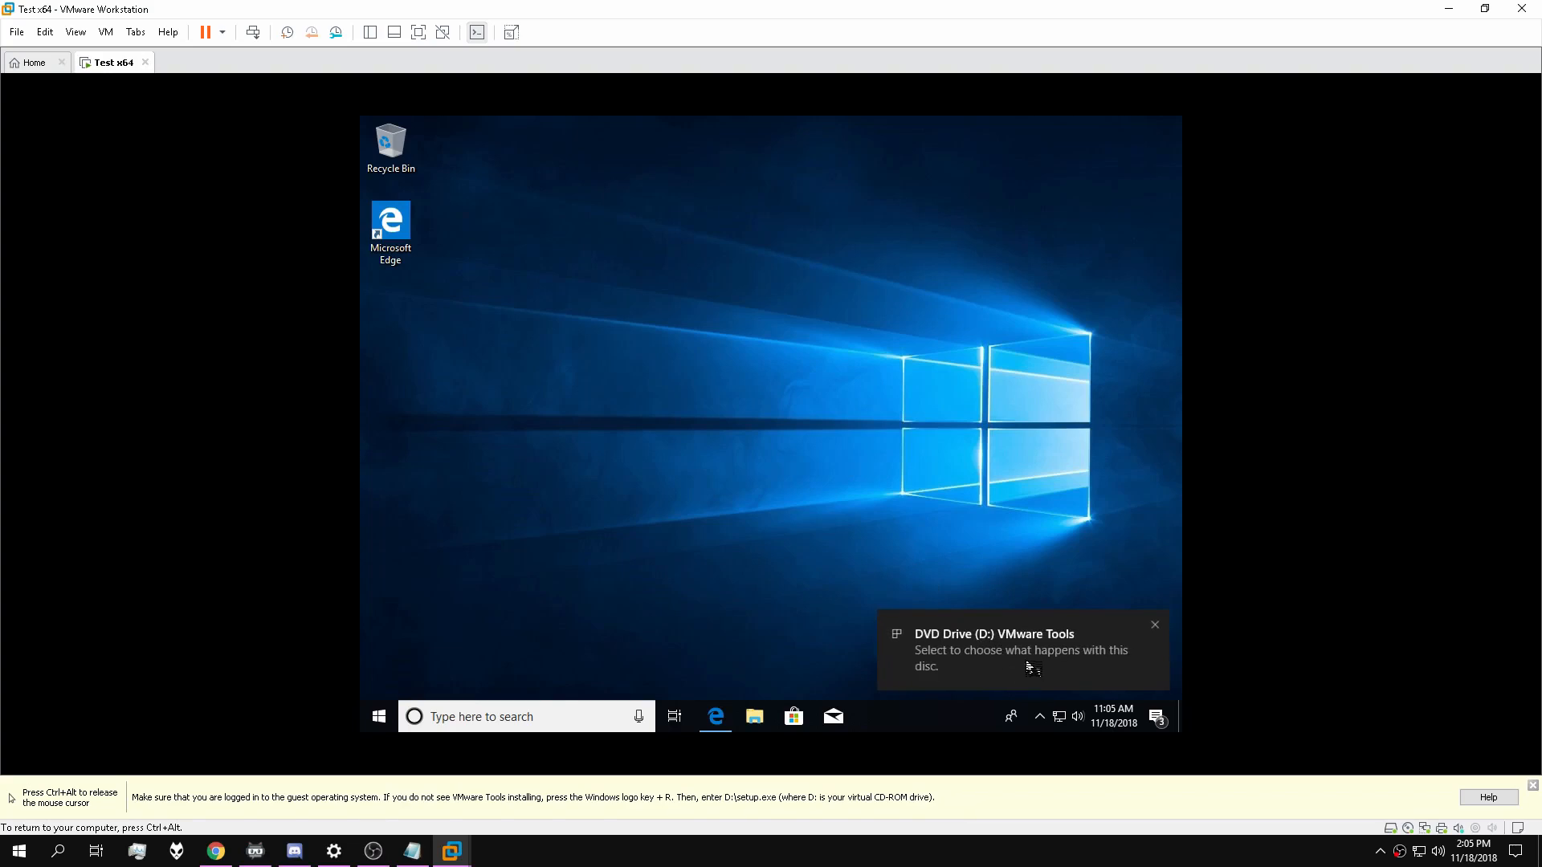
Run setup64.exe from the VMware Tools disc in the guest, complete the setup wizard and decline the immediate restart.
click(1029, 666)
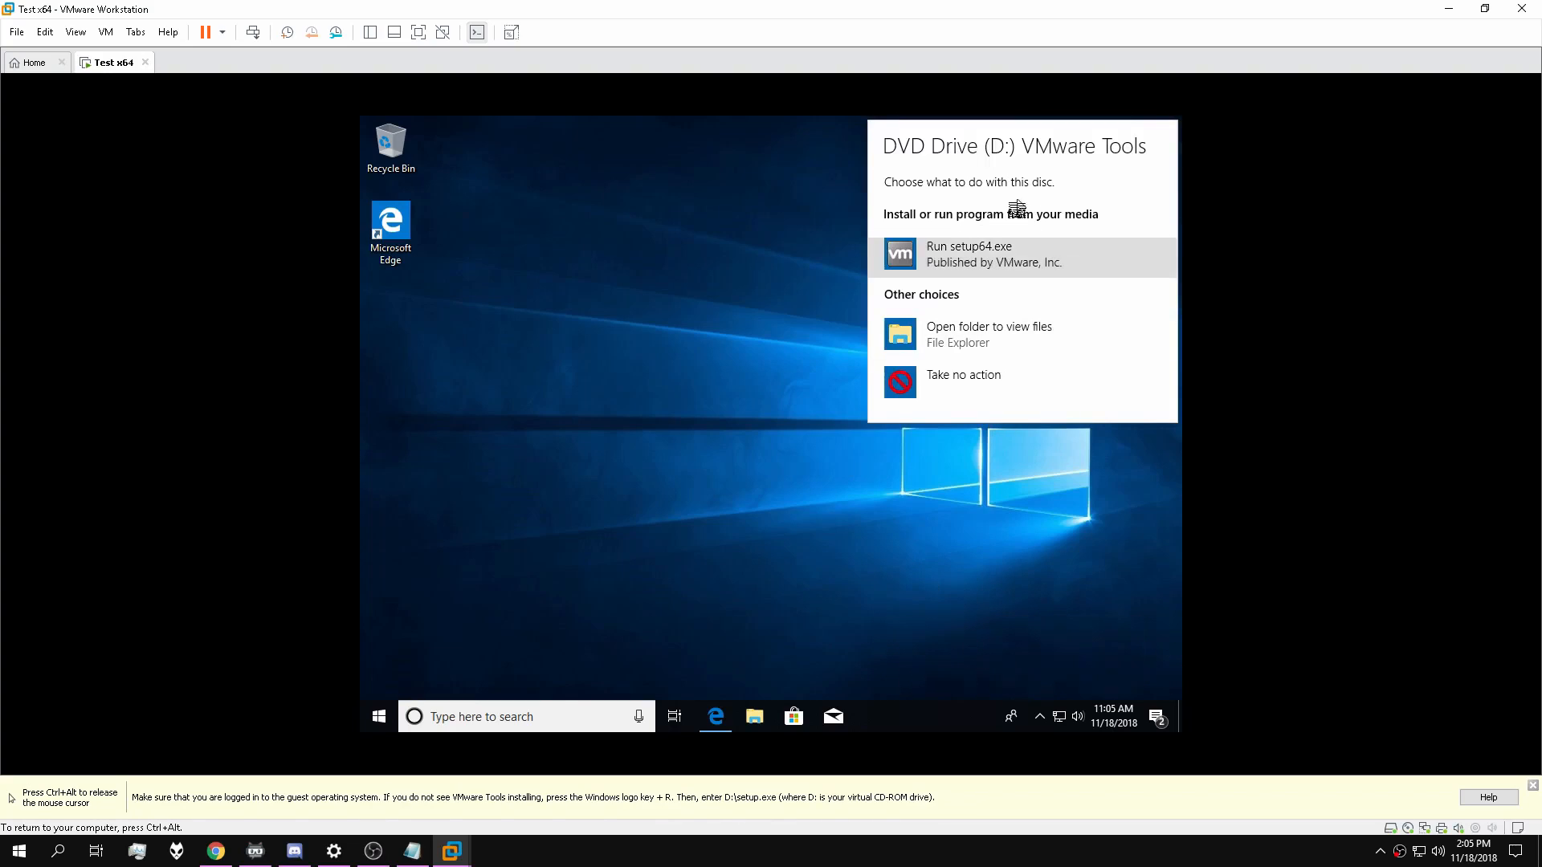
click(957, 255)
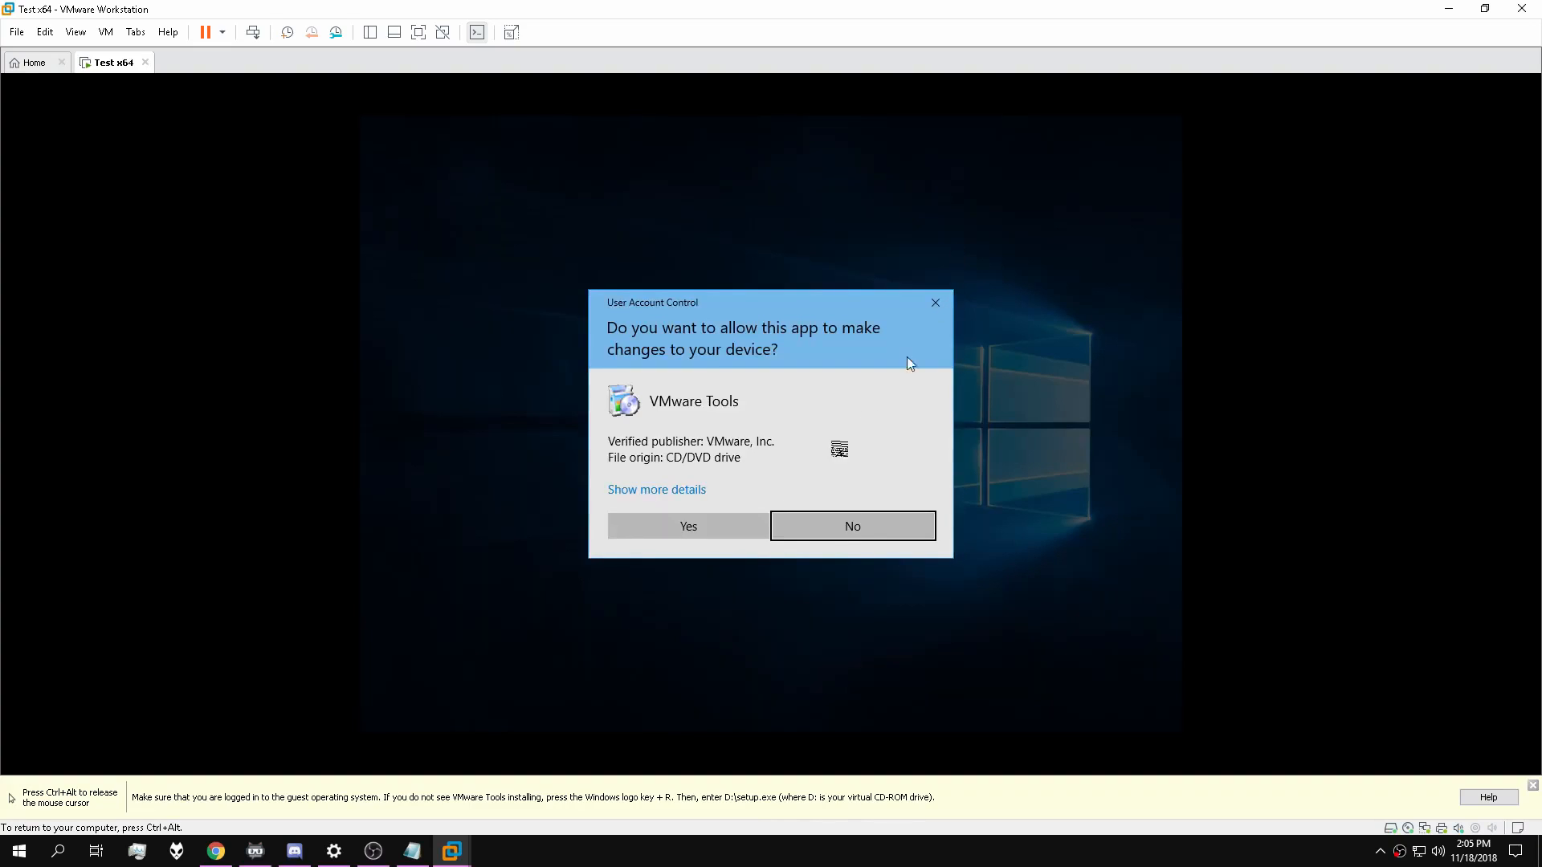
click(697, 530)
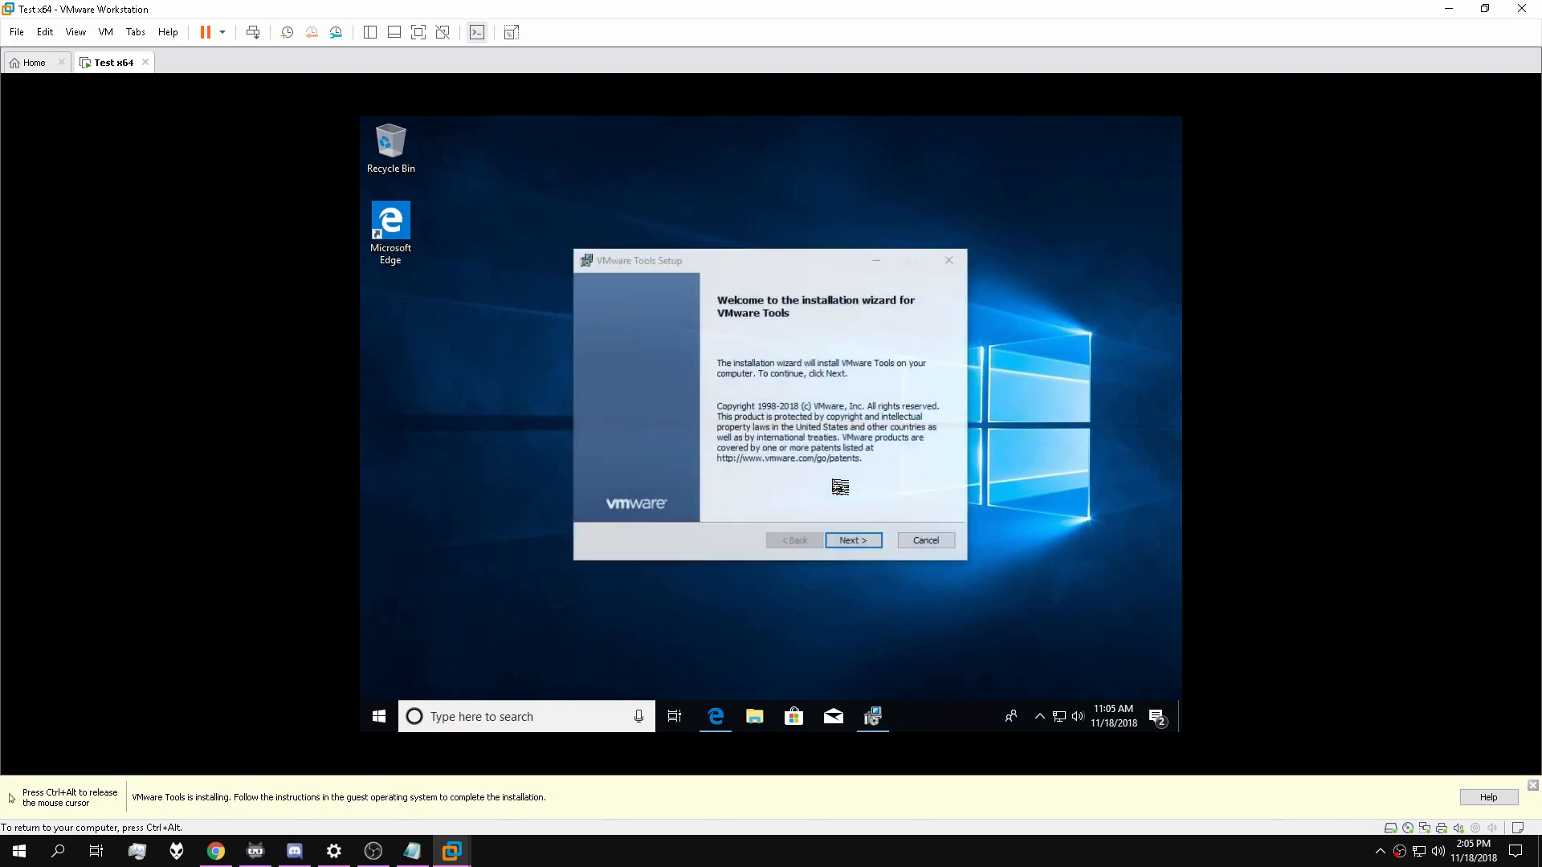
key(ctrl+alt)
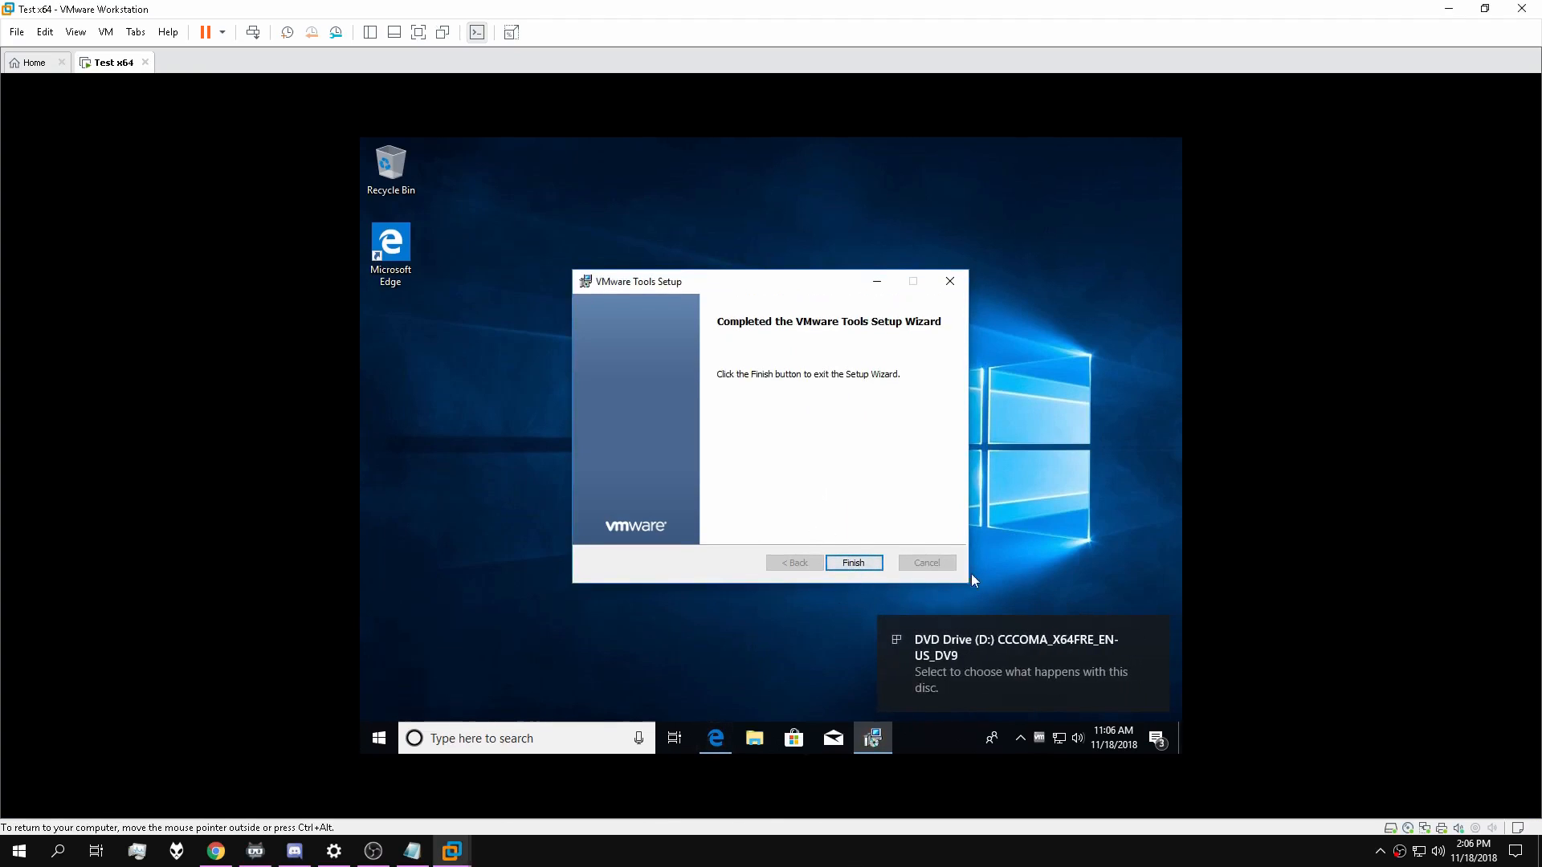
click(853, 563)
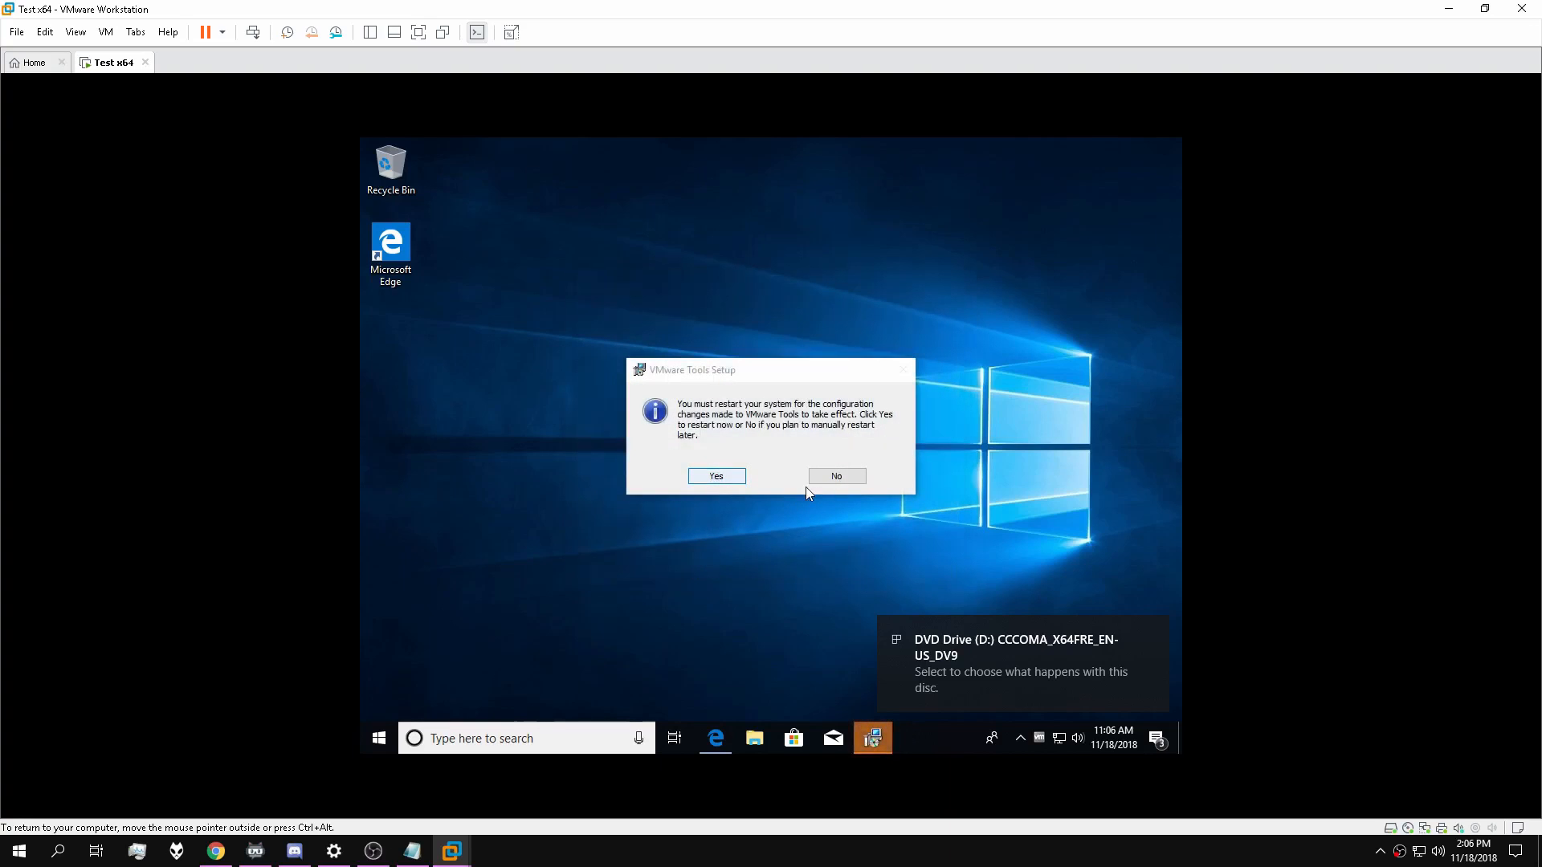
click(836, 477)
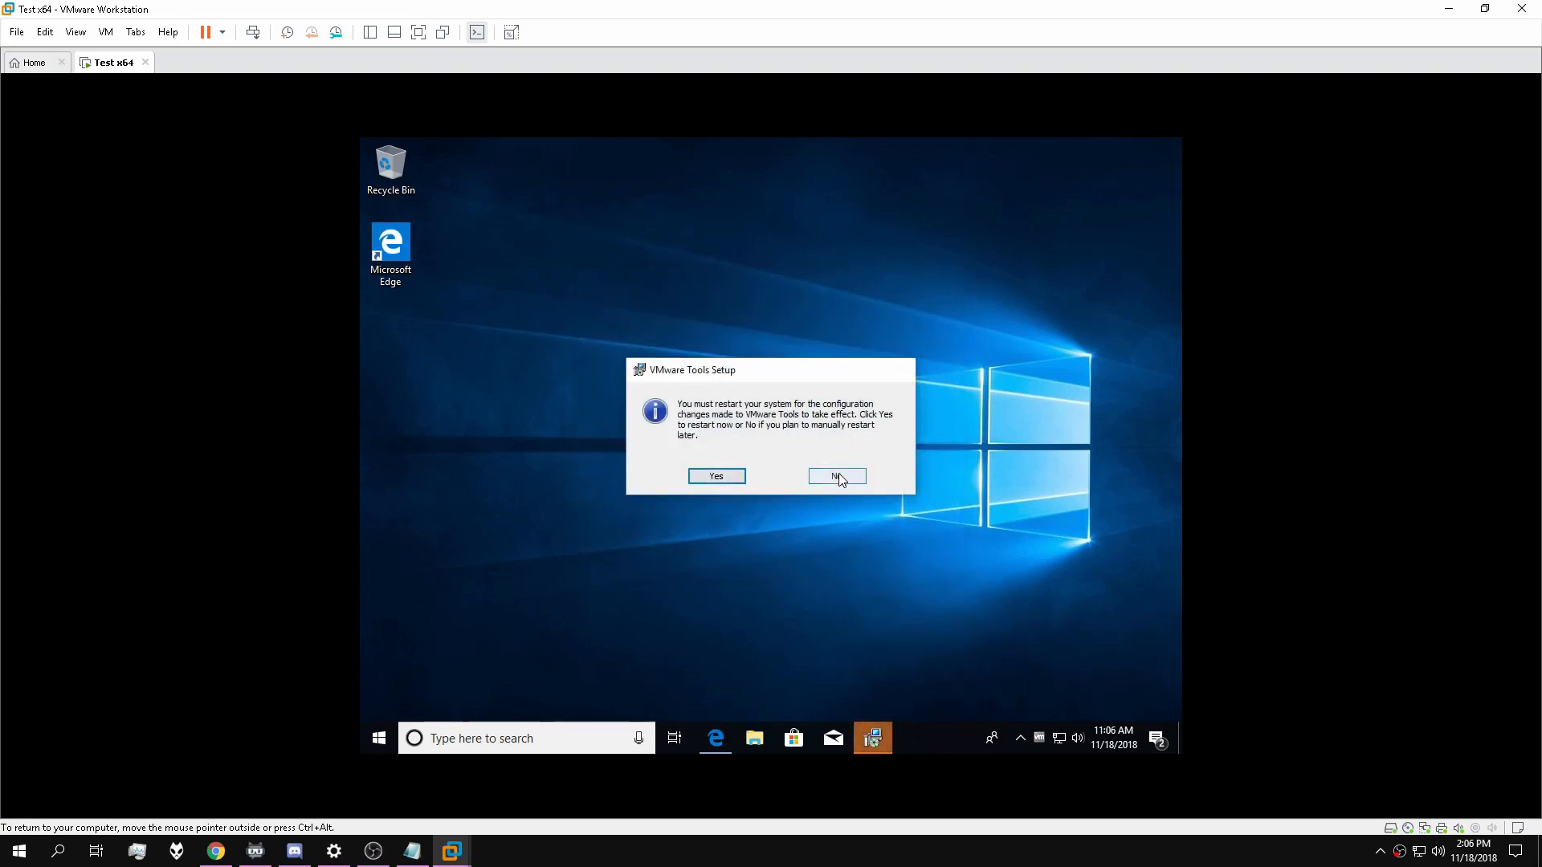
click(225, 32)
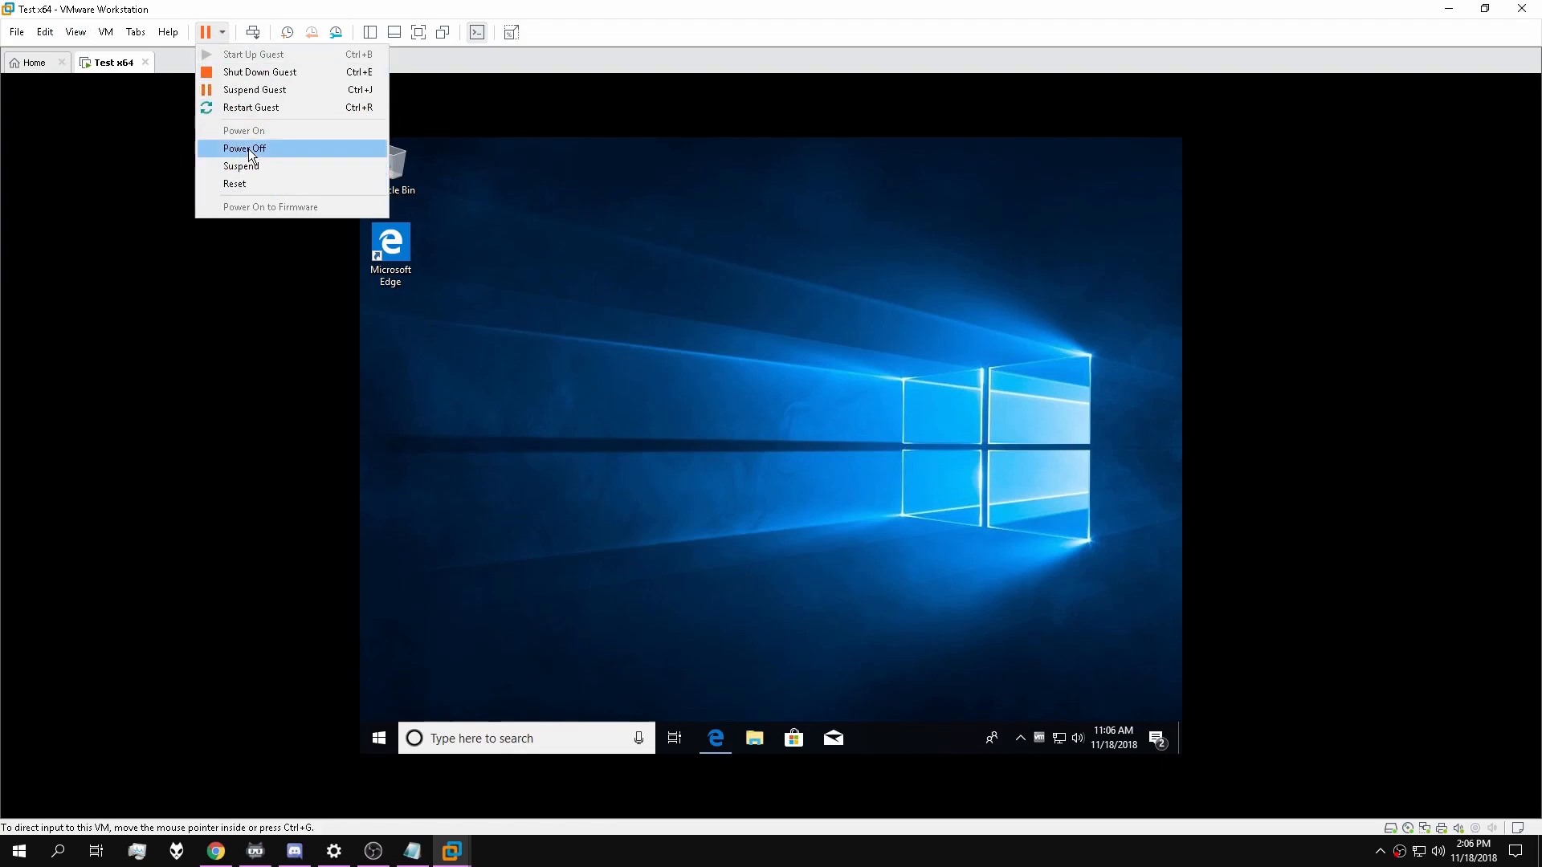
click(570, 384)
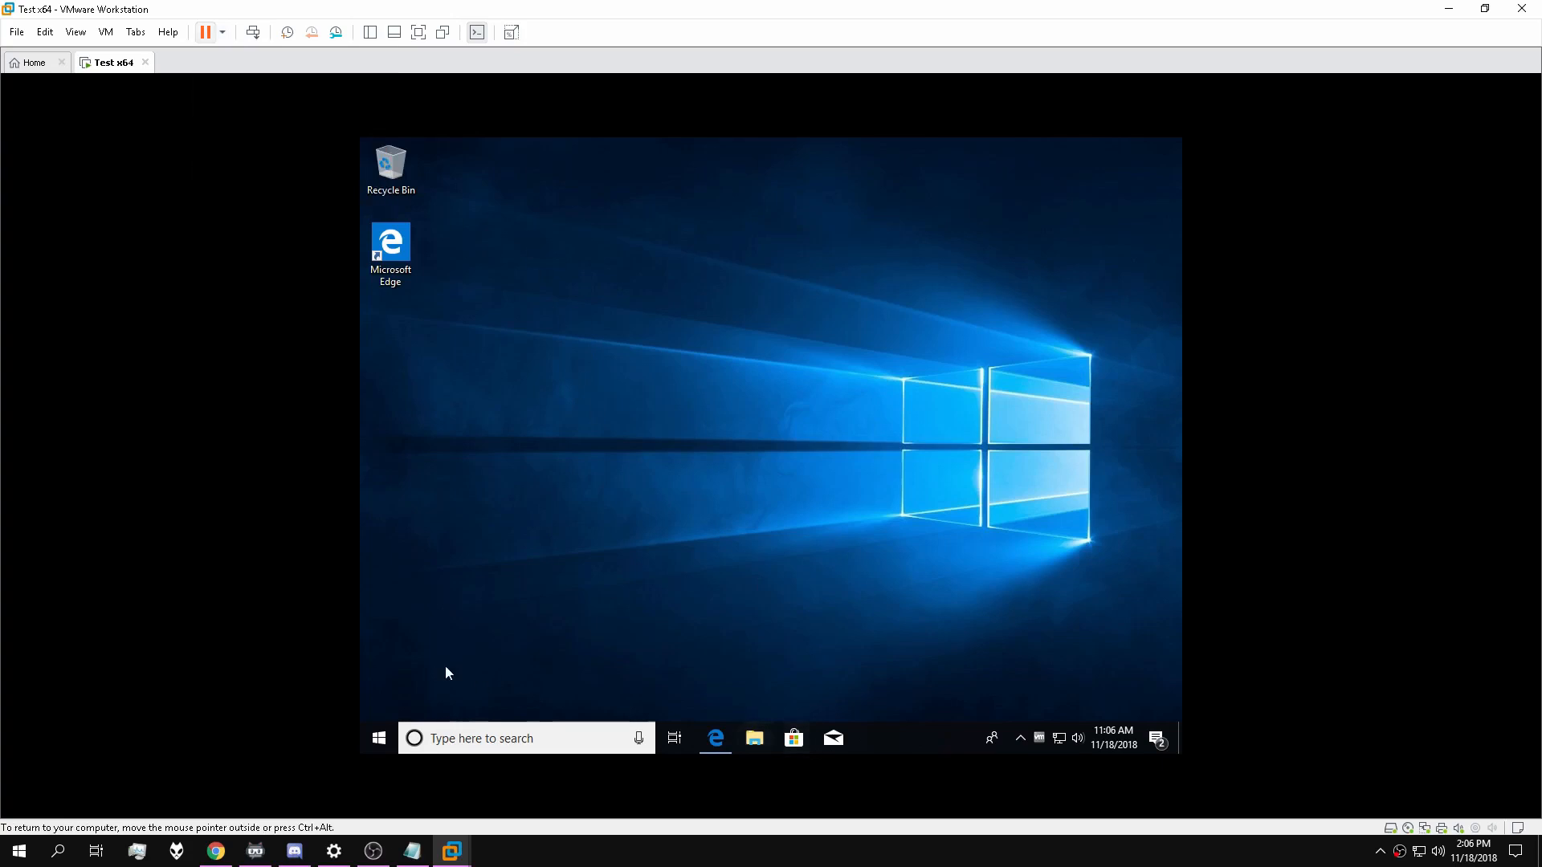
Check the guest's CPU performance details in Task Manager, including the virtual machine entry, and close Task Manager.
right_click(883, 748)
click(949, 667)
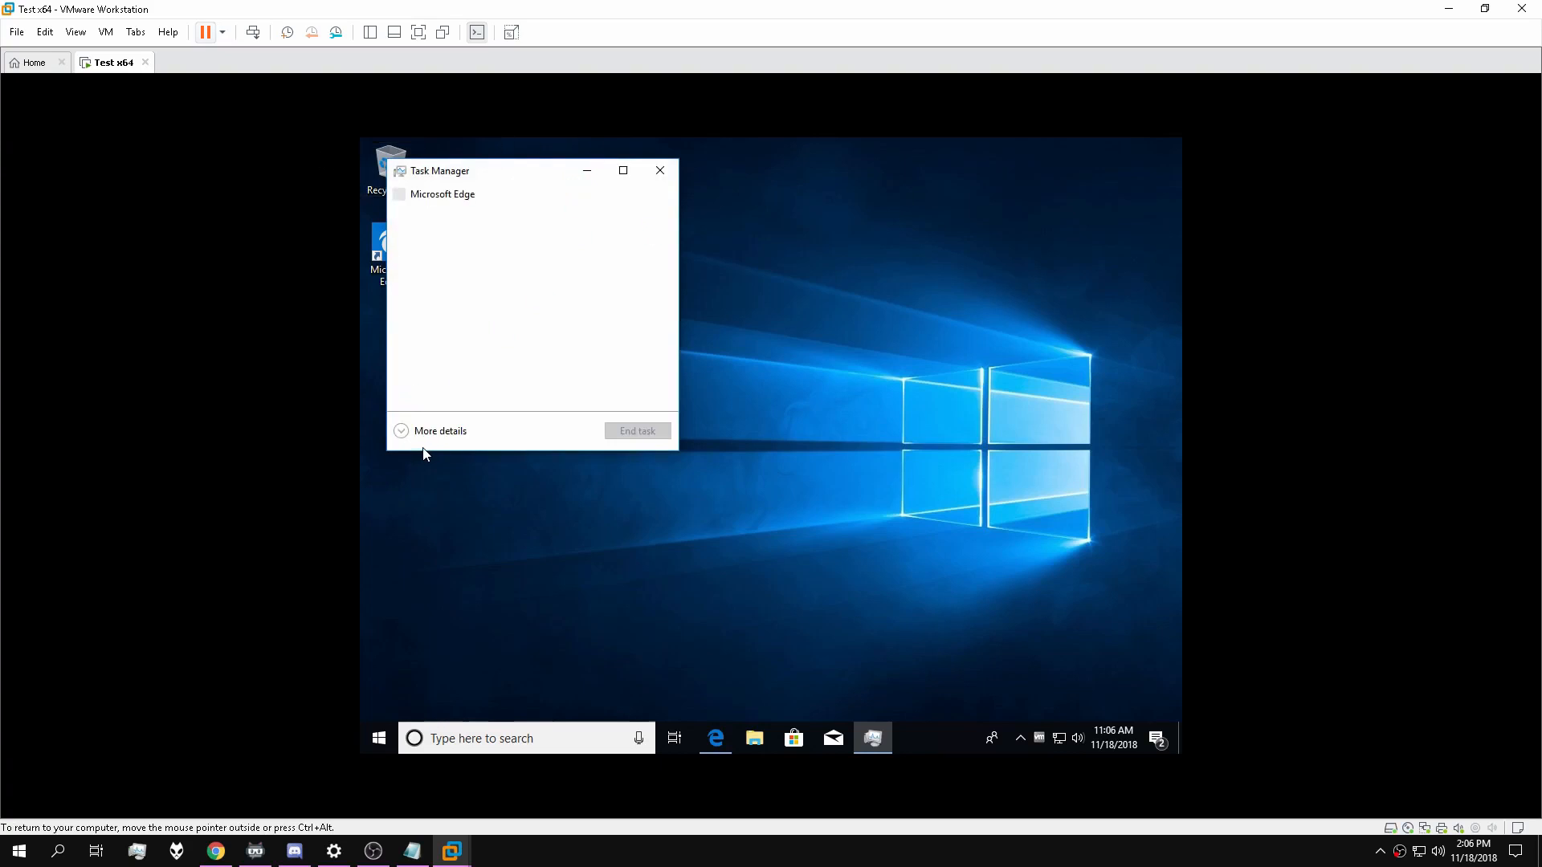
click(411, 433)
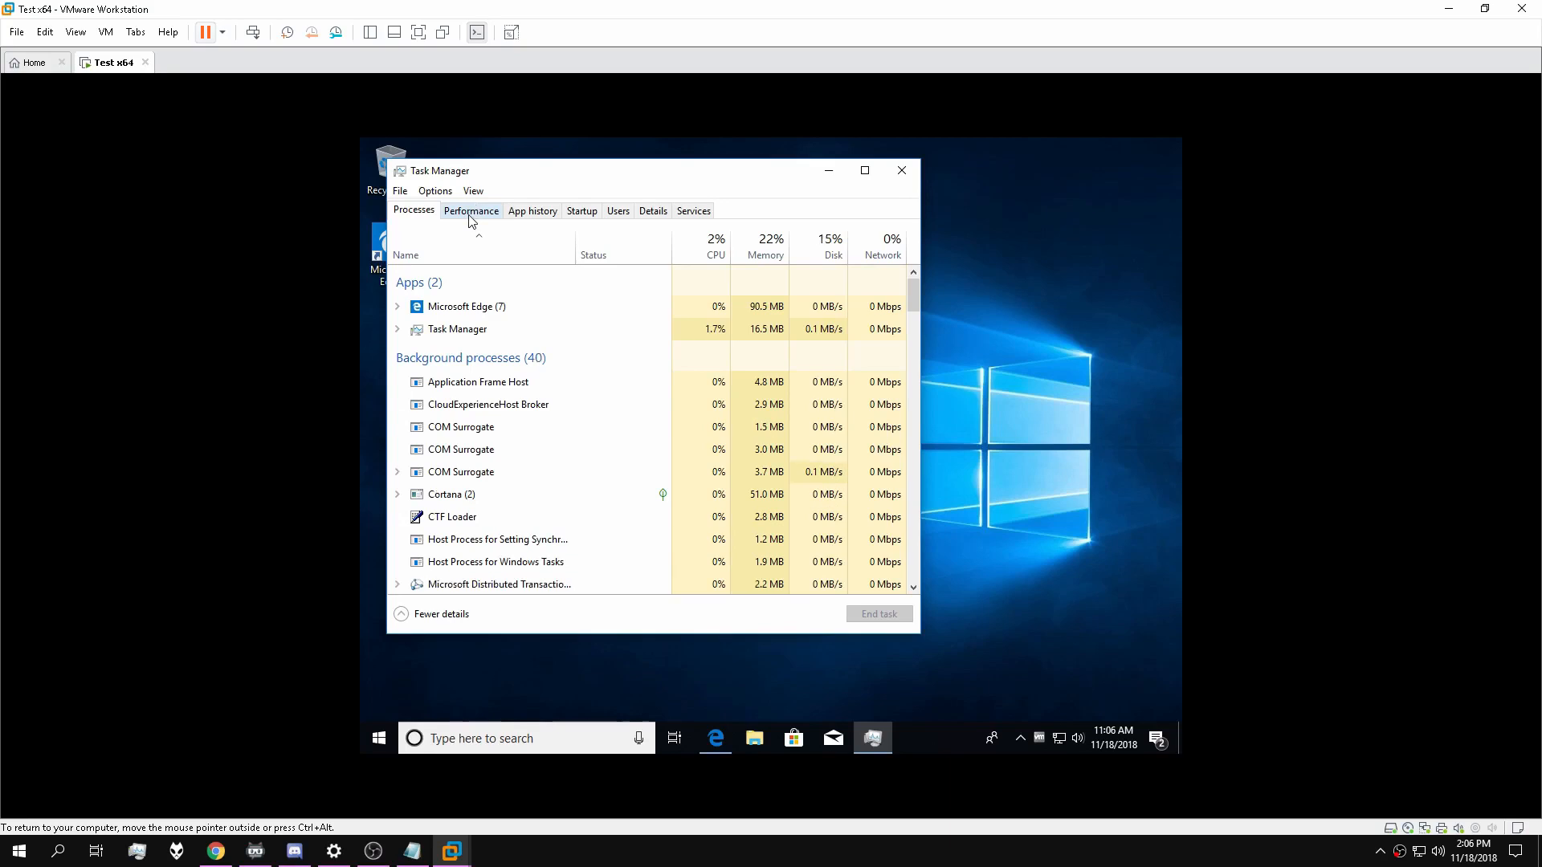
click(471, 213)
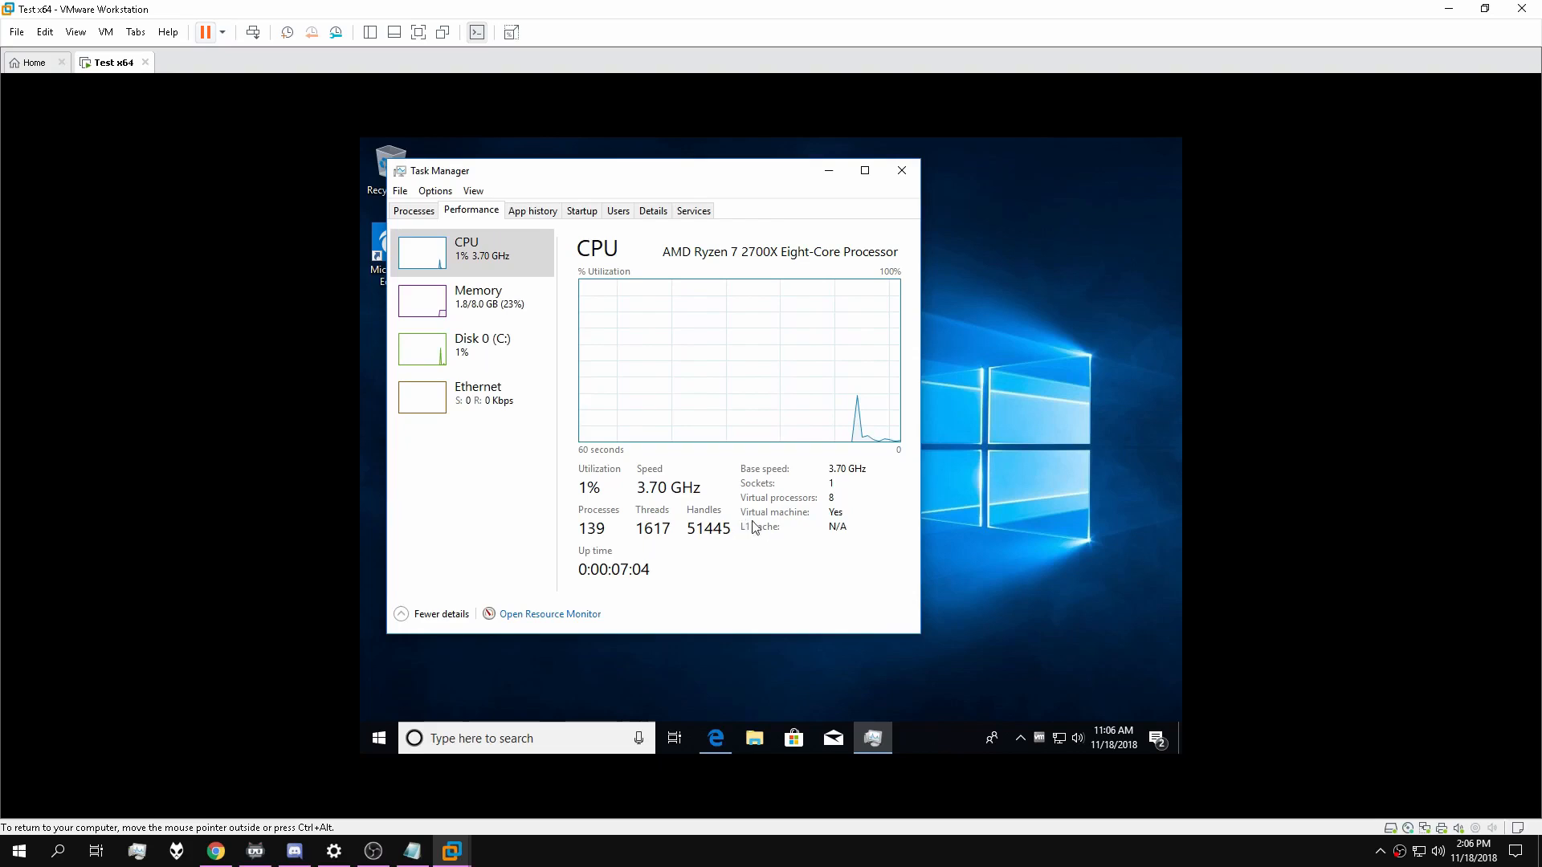
click(901, 171)
Run msinfo32 in the guest, examine the system manufacturer and system model entries, and close System Information.
click(494, 730)
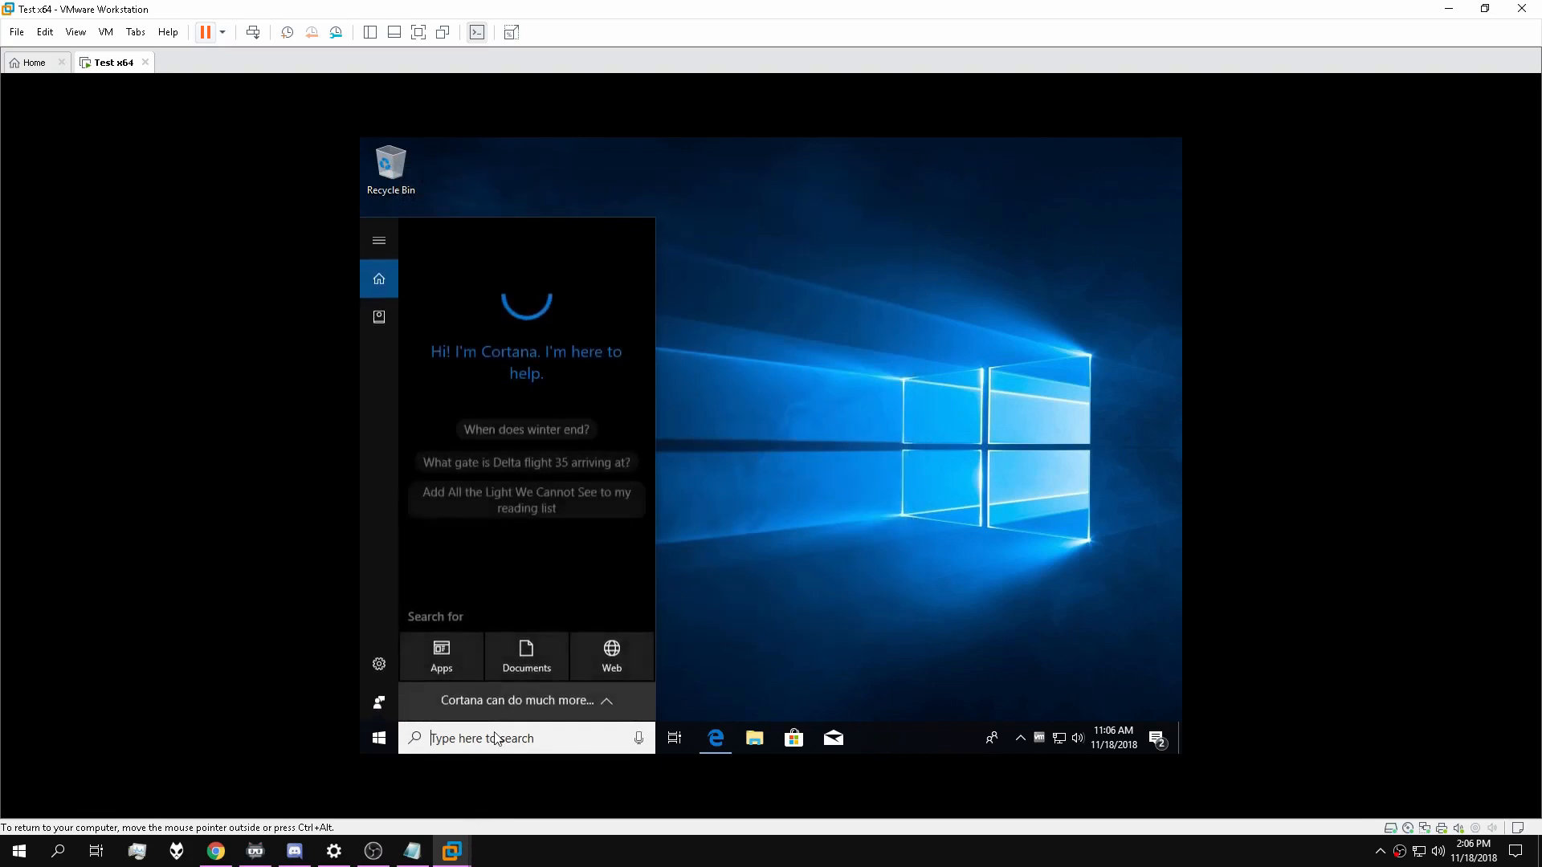
text(msinfo32)
key(Return)
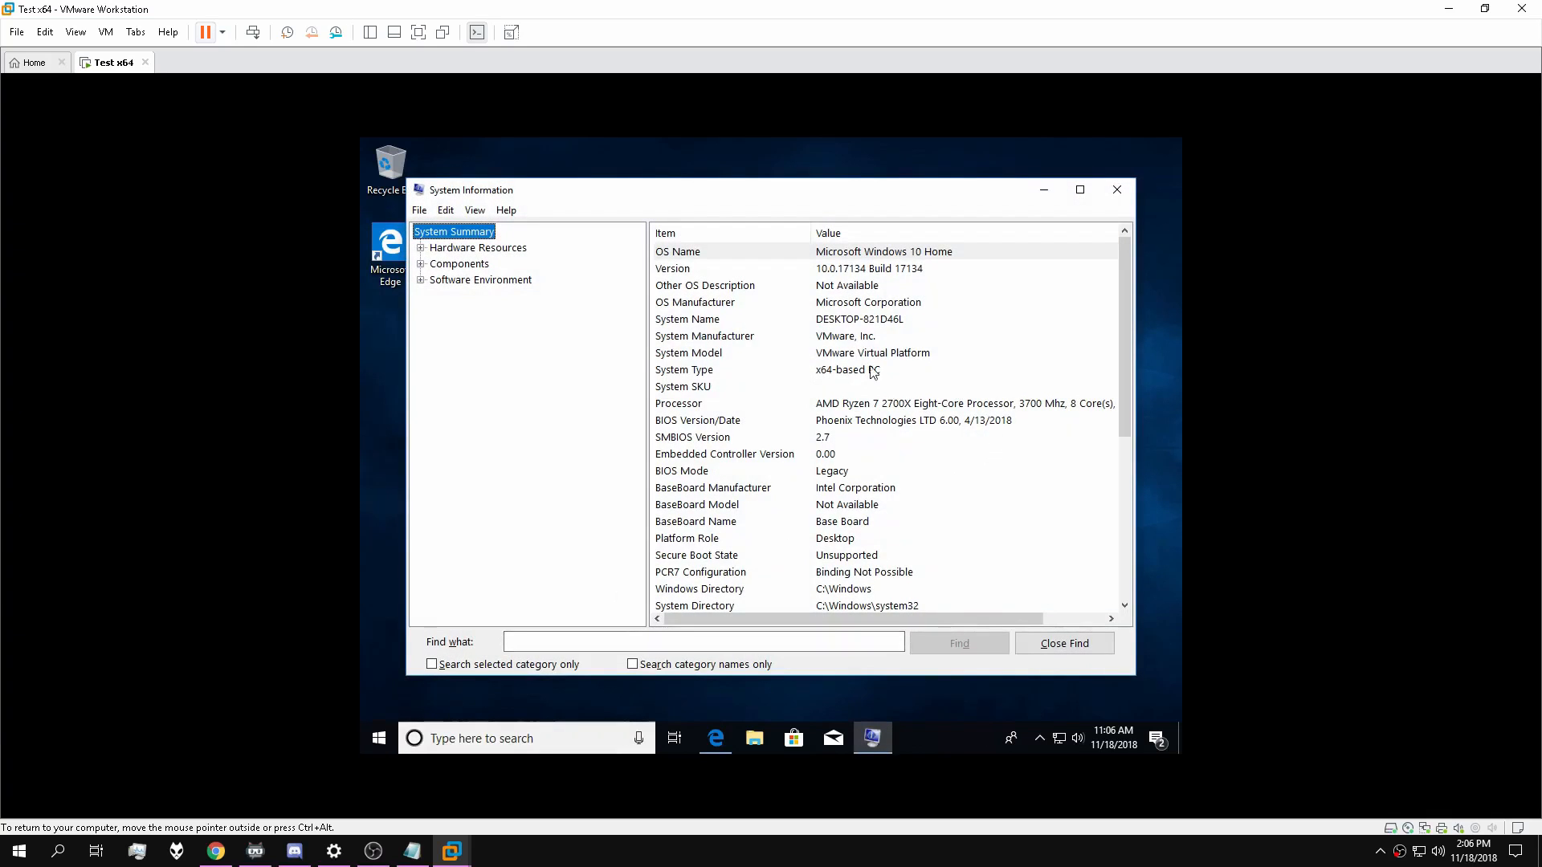
click(856, 339)
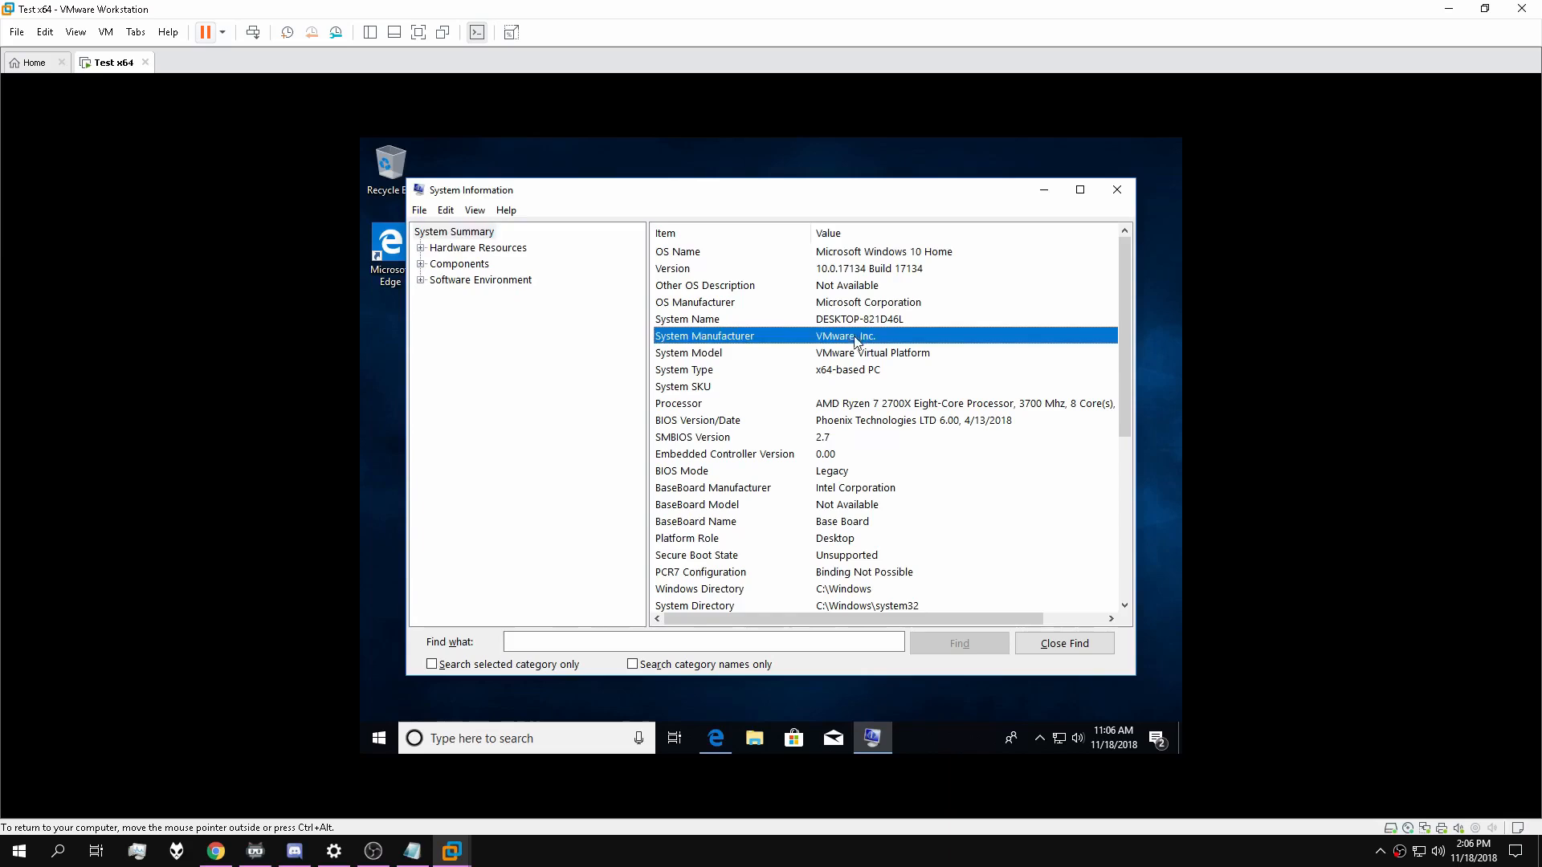
click(847, 356)
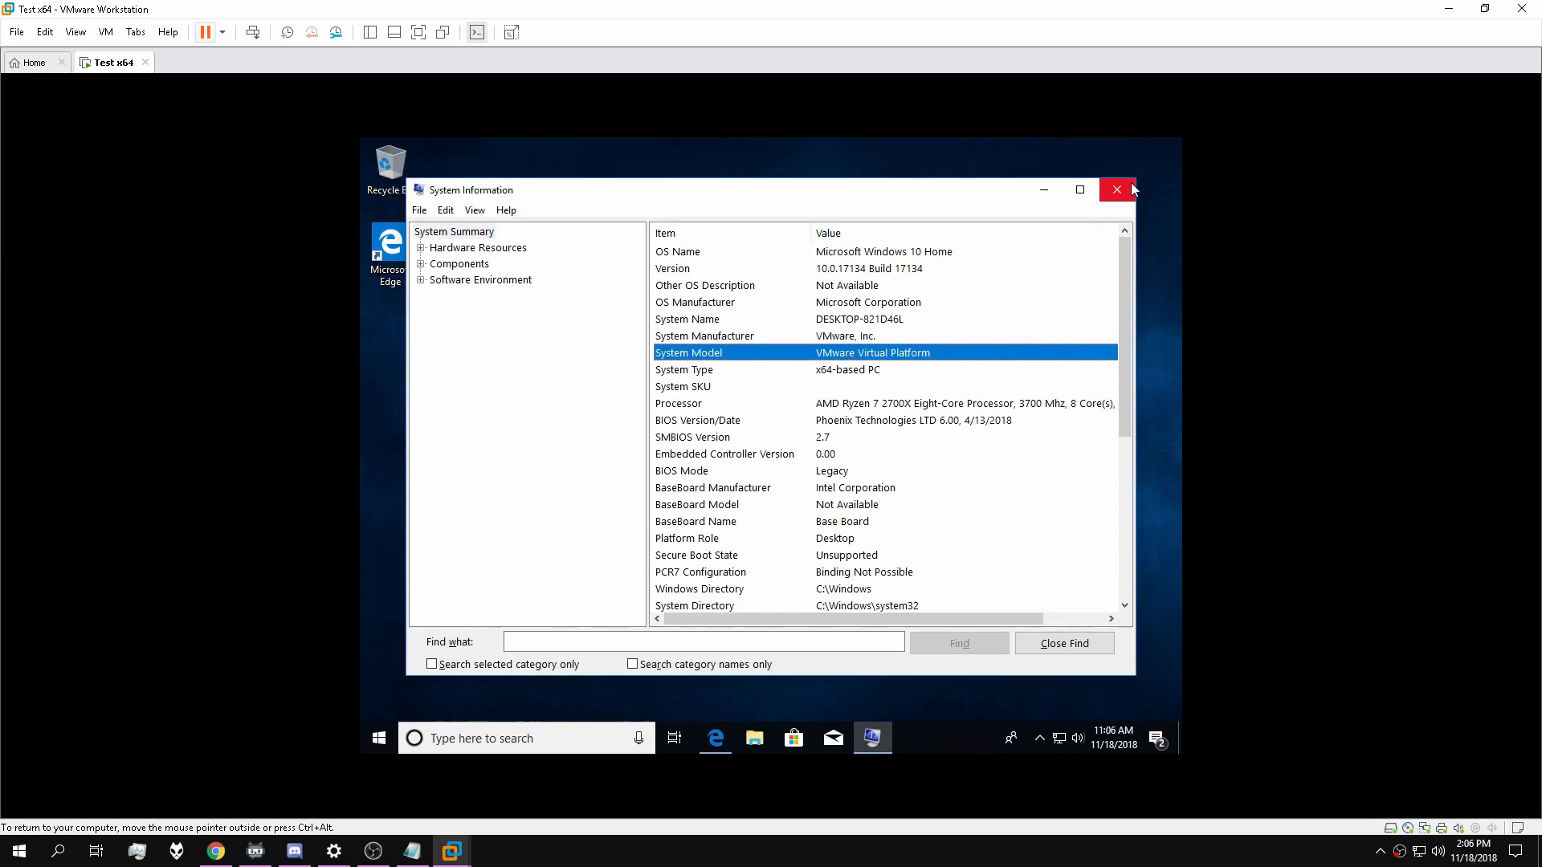
scroll(1002, 429, down, 6)
scroll(1018, 404, up, 6)
click(1116, 190)
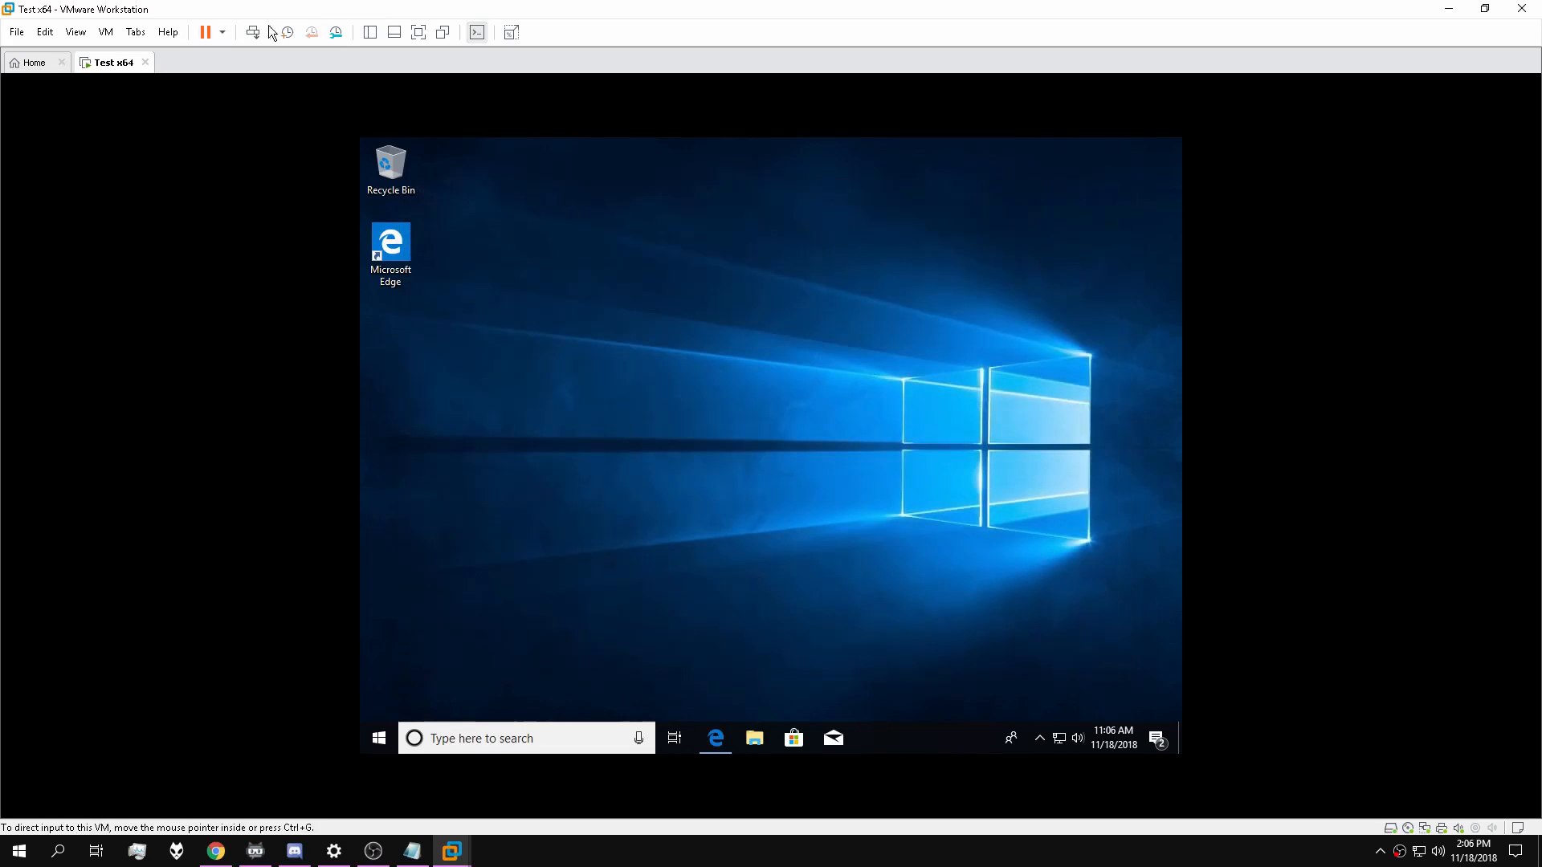
Power off the Test x64 virtual machine and open the Virtual Machines folder in the host's Documents.
click(224, 32)
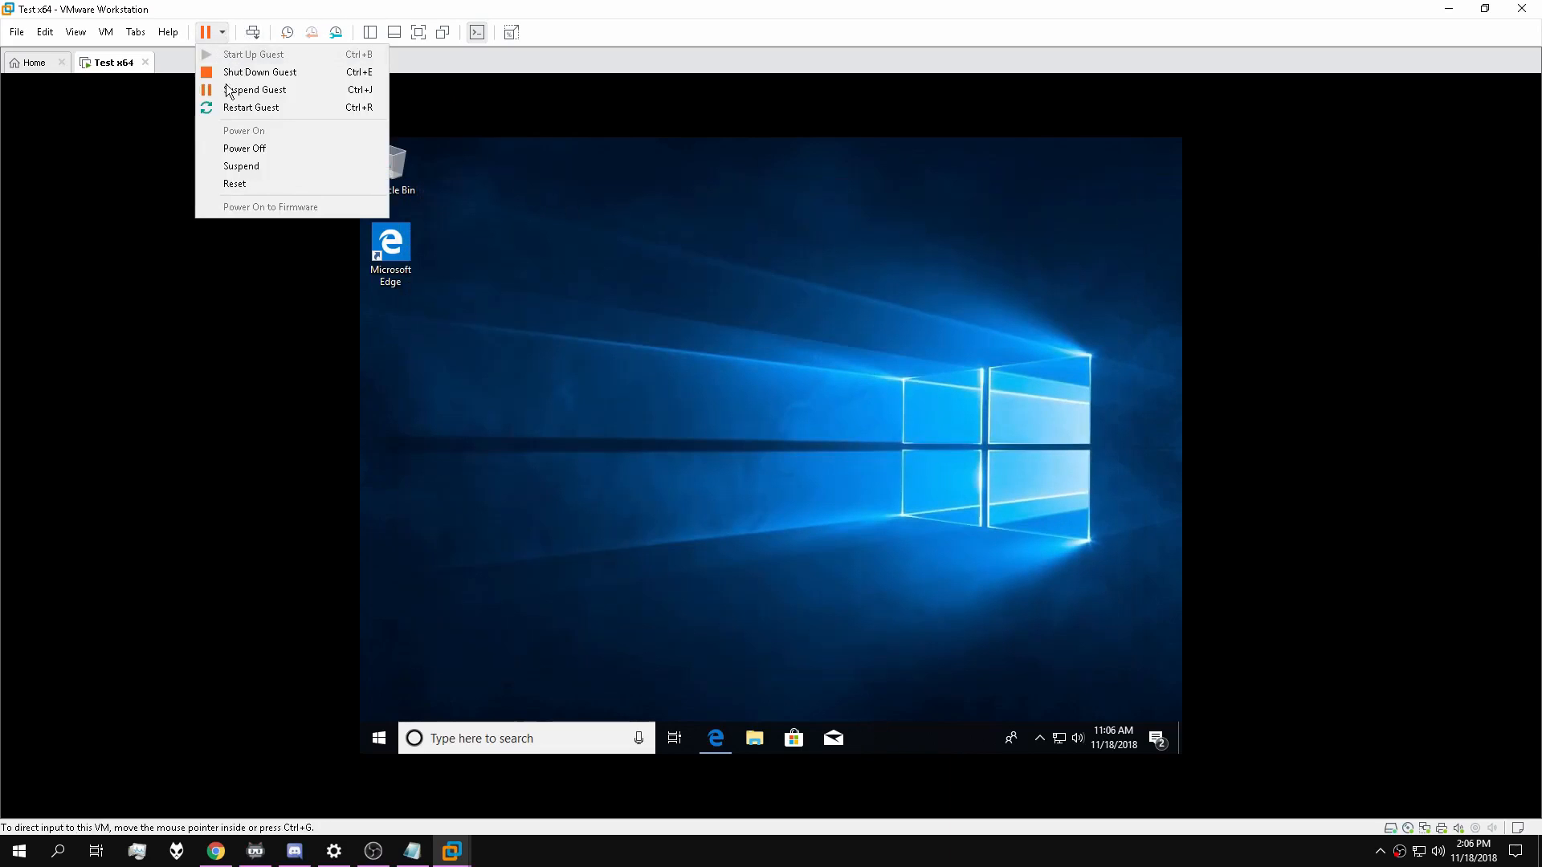
click(261, 145)
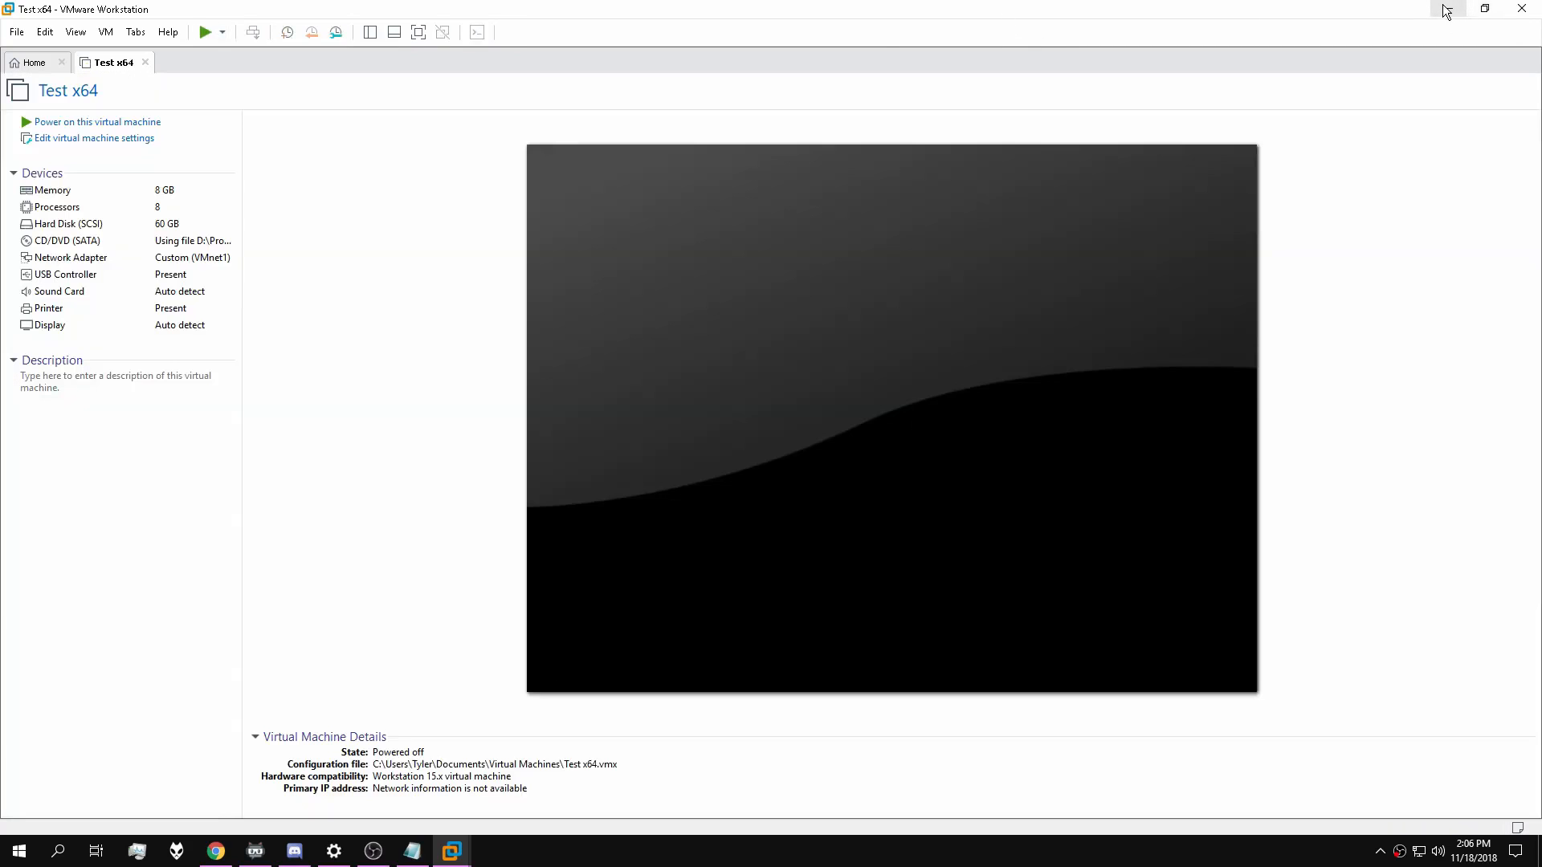
click(1446, 11)
double_click(28, 121)
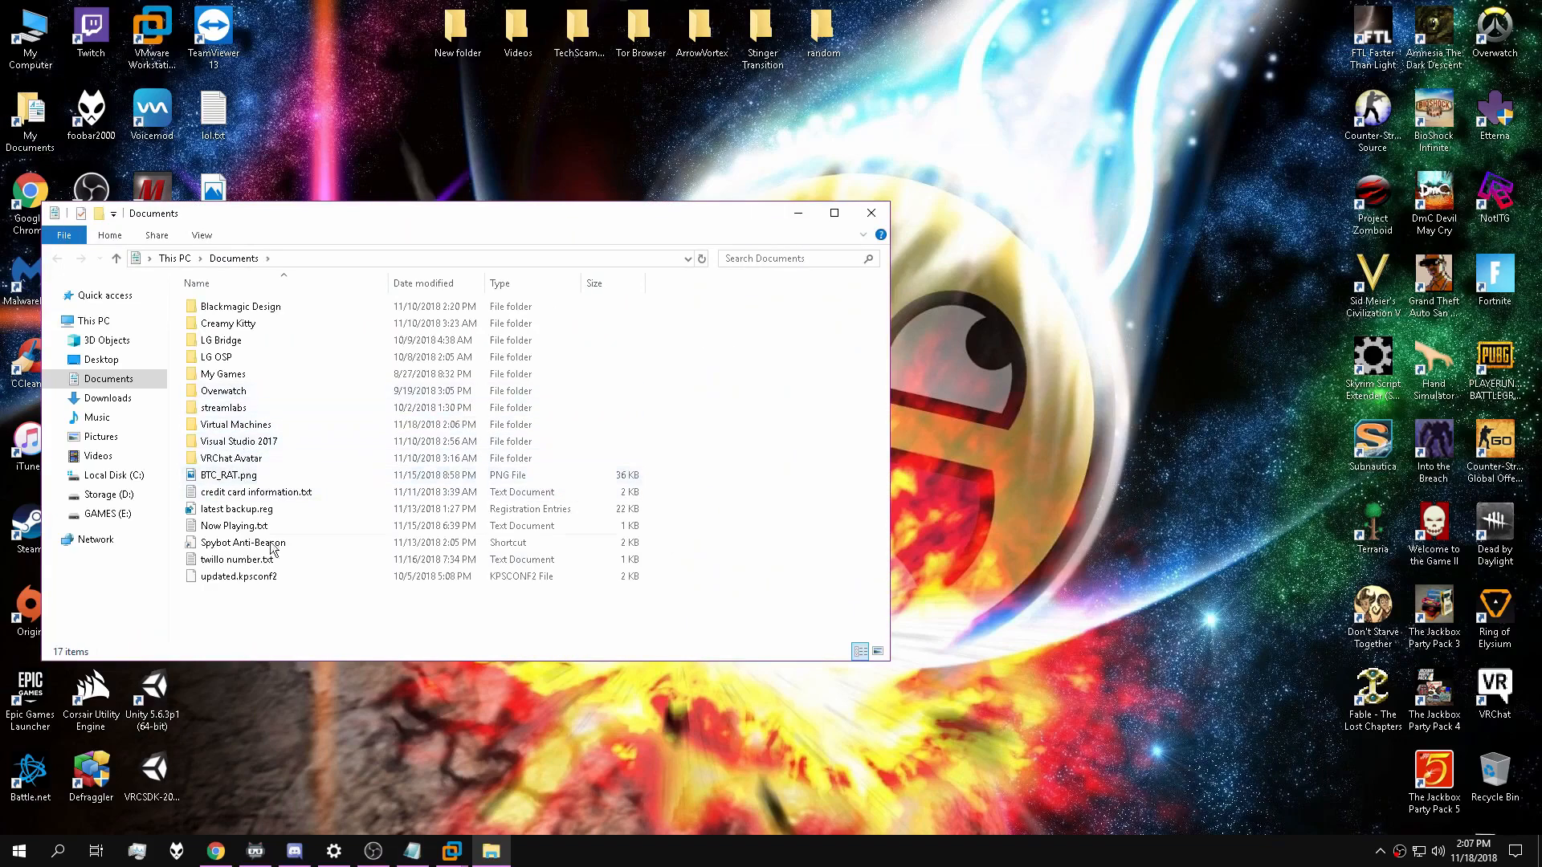
double_click(241, 425)
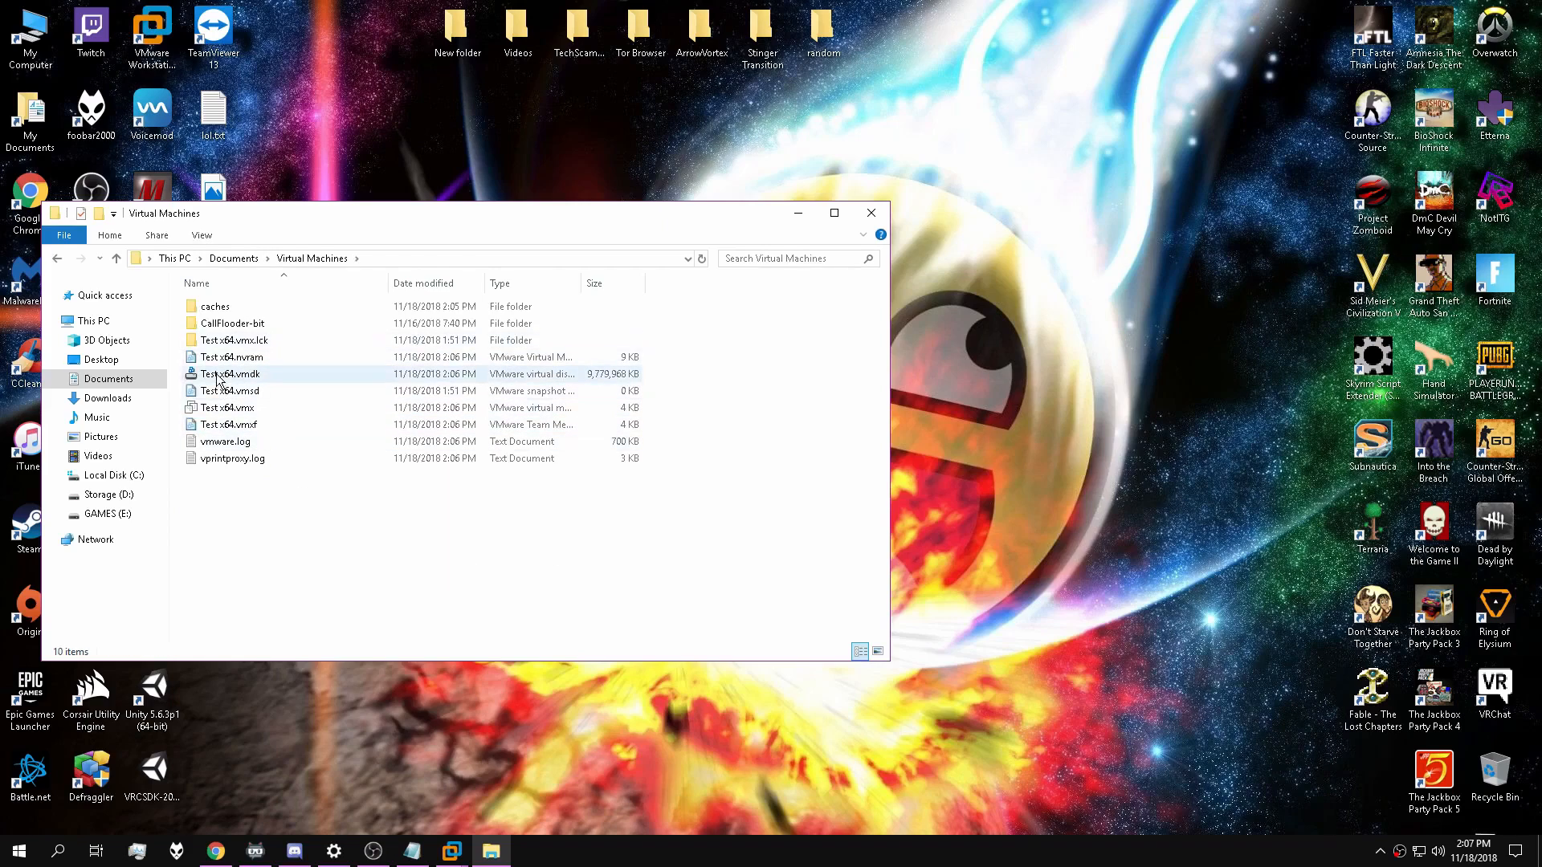
Open the configuration file Test x64.vmx in Notepad++.
click(210, 409)
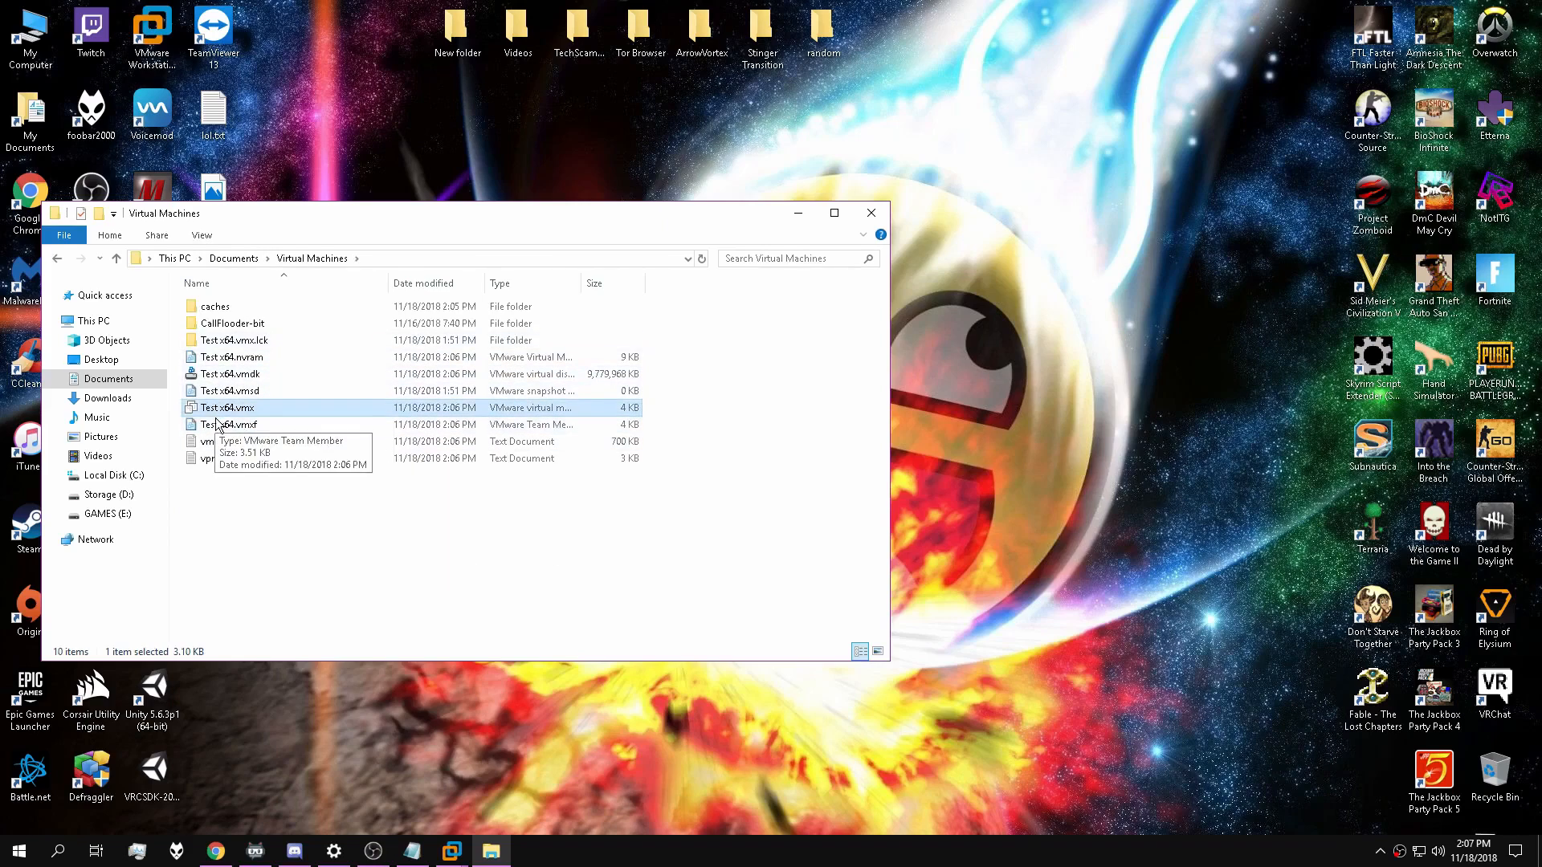
right_click(225, 407)
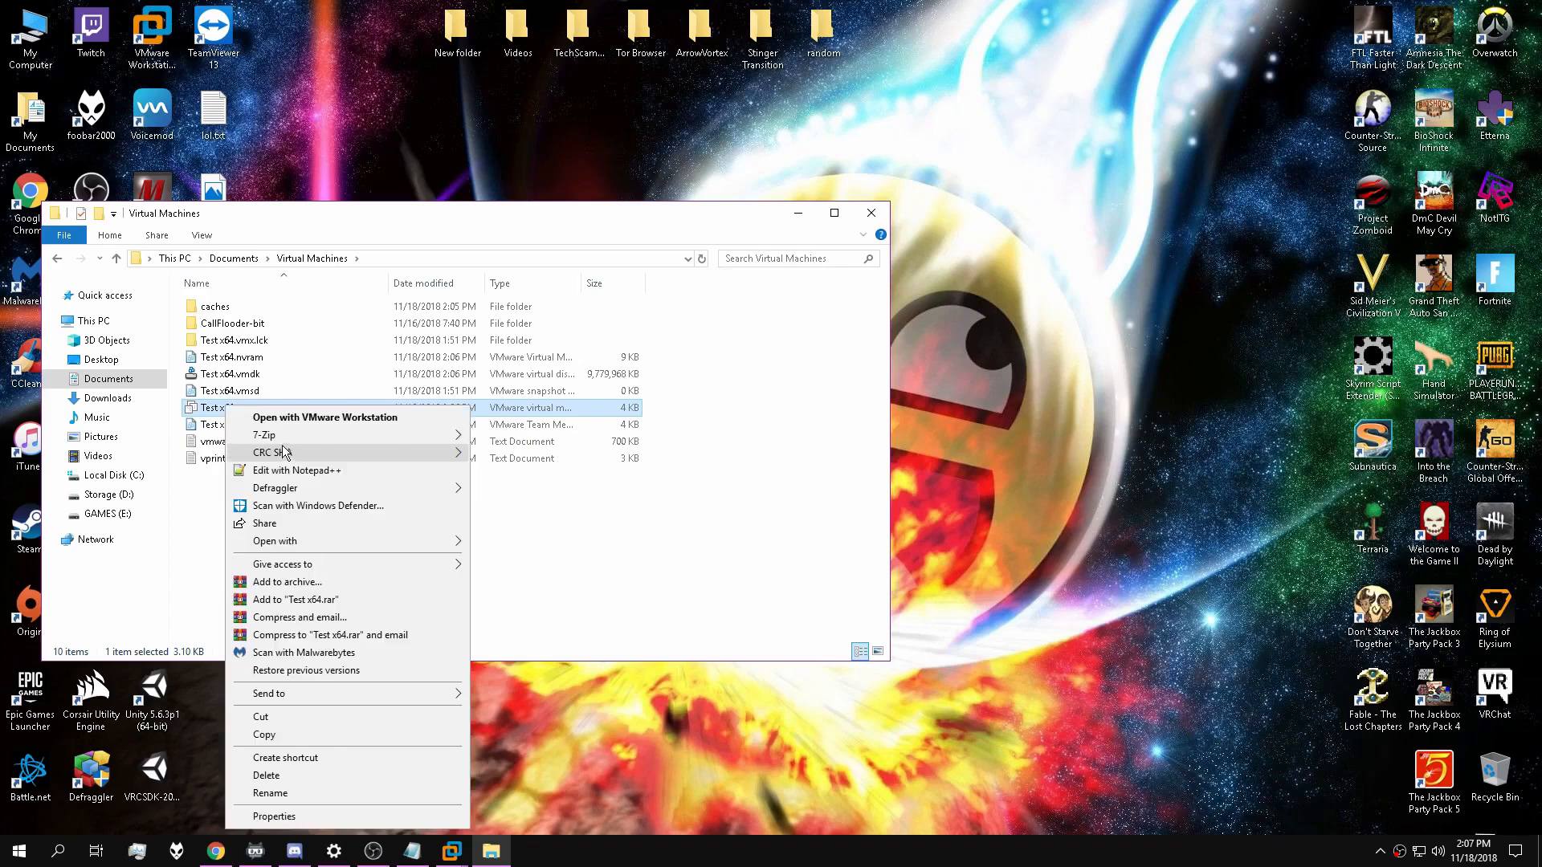
click(287, 469)
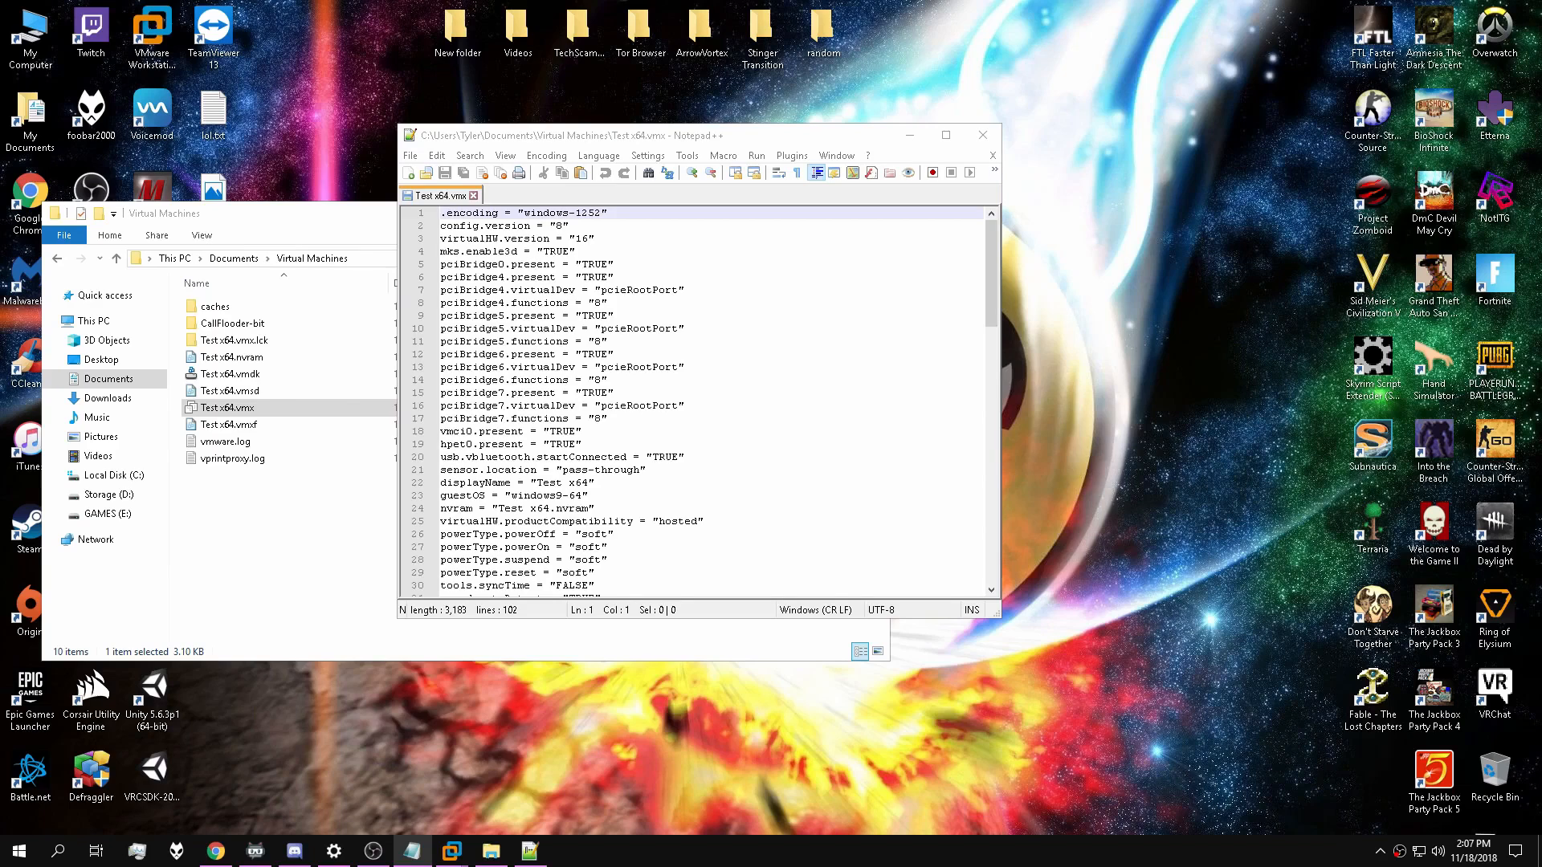
Append SMBIOS.reflectHost, SMBIOS.noOEMStrings, smbios.addHostVendor, vpmc.enable, vhv.enable, mce.enable and vhu.enable as "TRUE", and hypervisor.cpuid.v0 as "FALSE", leaving no blank line.
scroll(702, 549, down, 20)
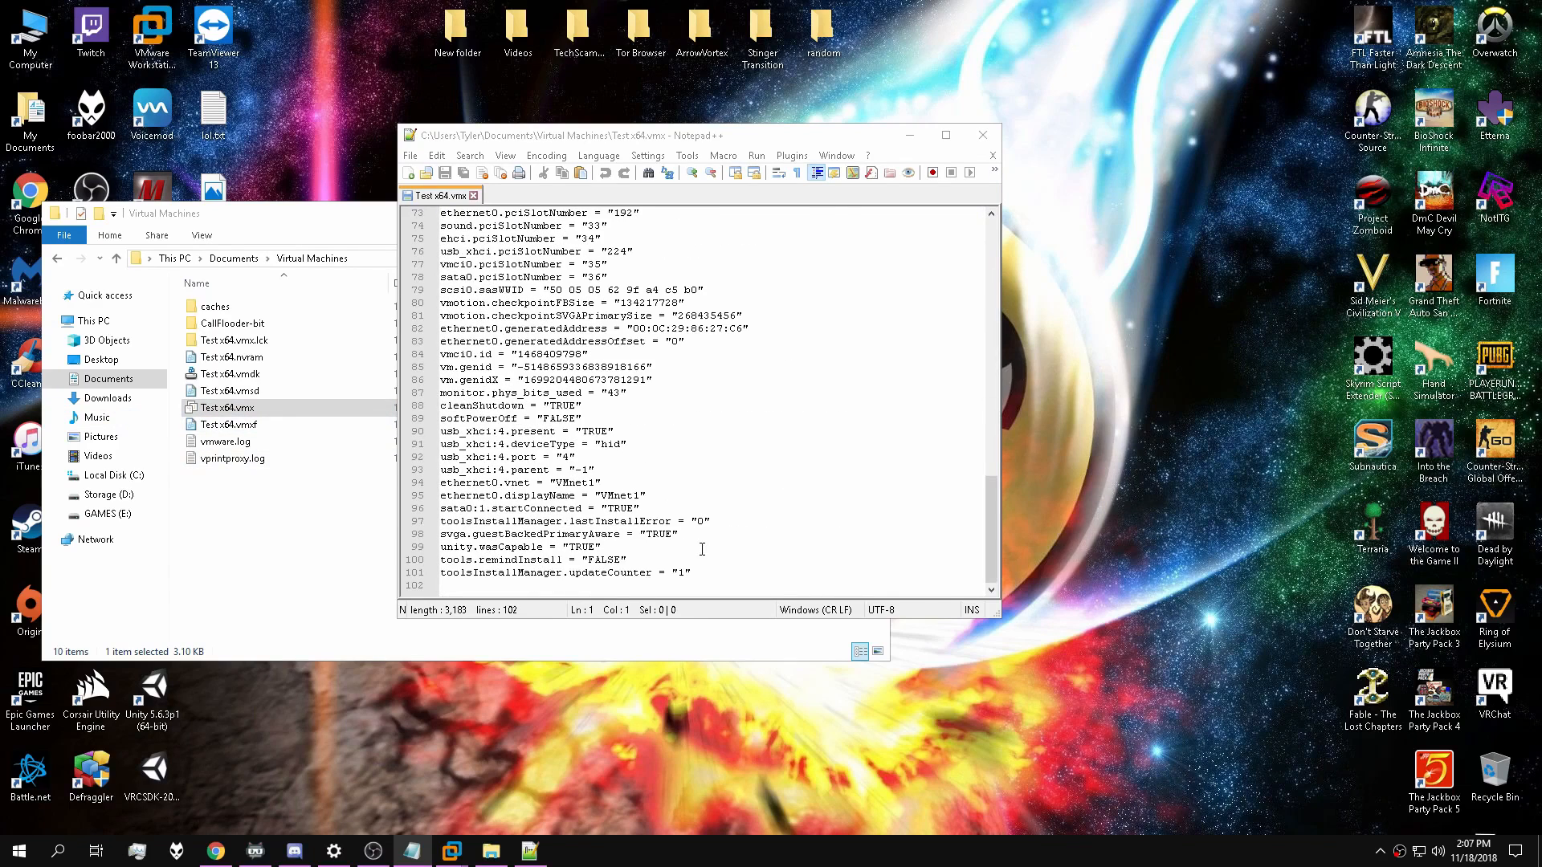
click(710, 584)
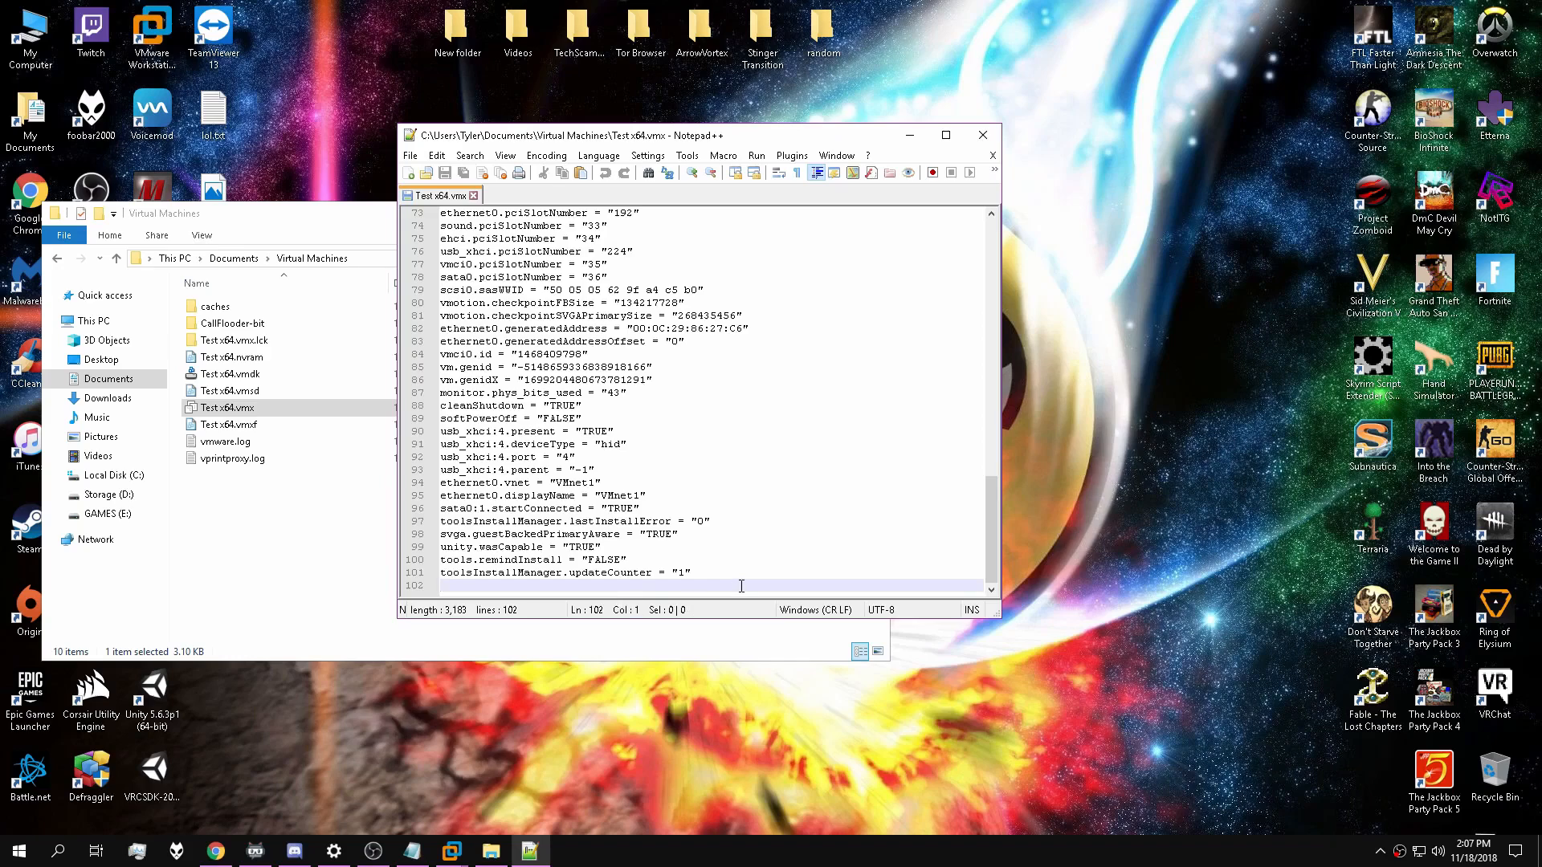
text(SMBIOS.reflectHost = "TRUE" SMBIOS.noOEMStrings = "TRUE" smbios.addHostVendor = "TRUE"  hypervisor.cpuid.v0 = "FALSE" vpmc.enable = "TRUE" vhv.enable = "TRUE" mce.enable = "TRUE" vhu.enable = "TRUE")
click(458, 520)
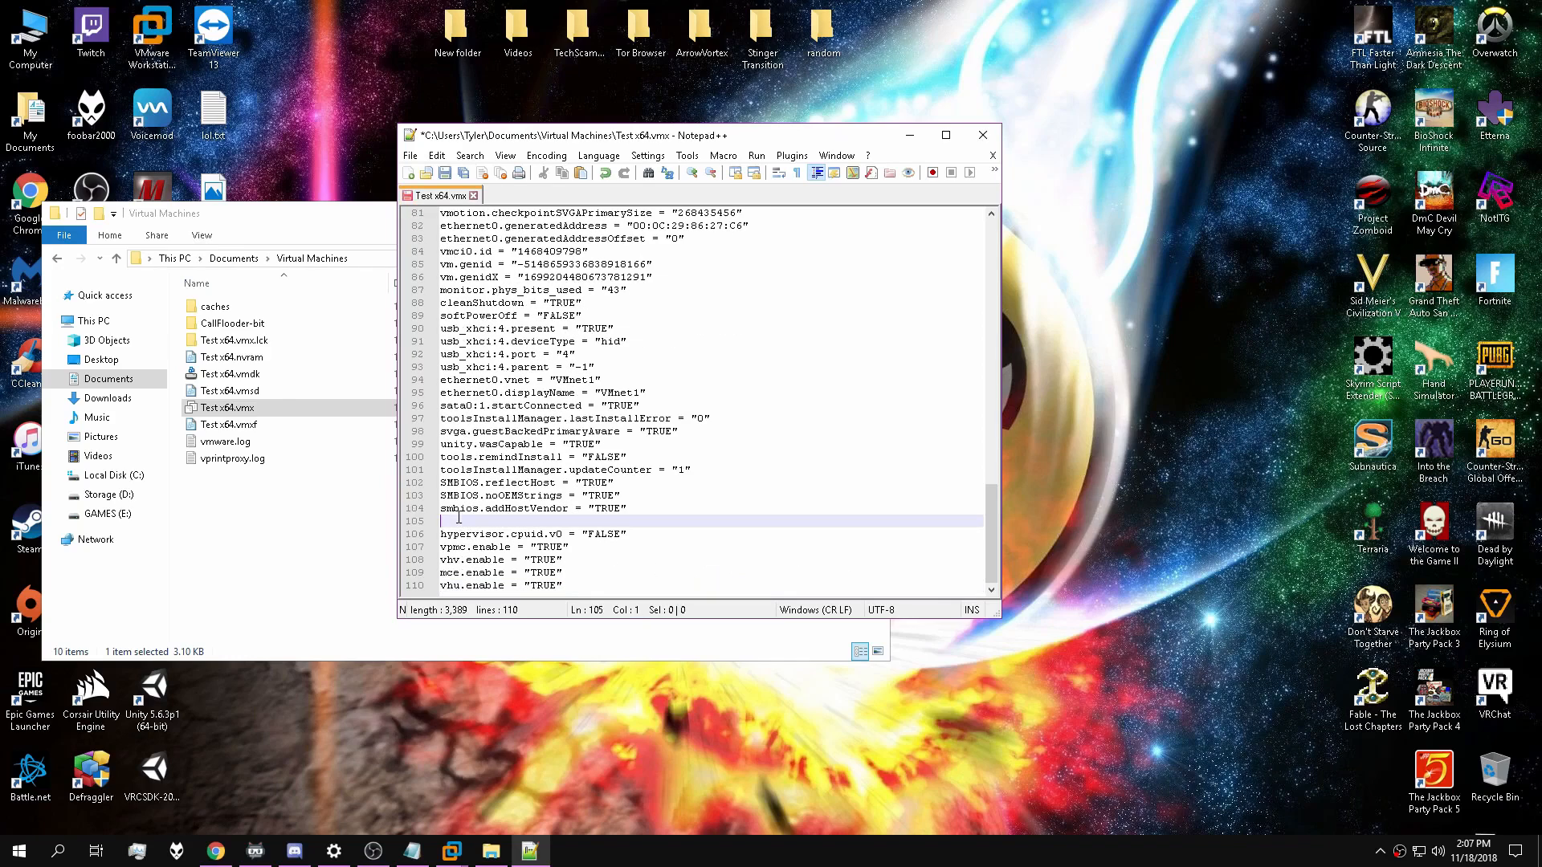
key(BackSpace)
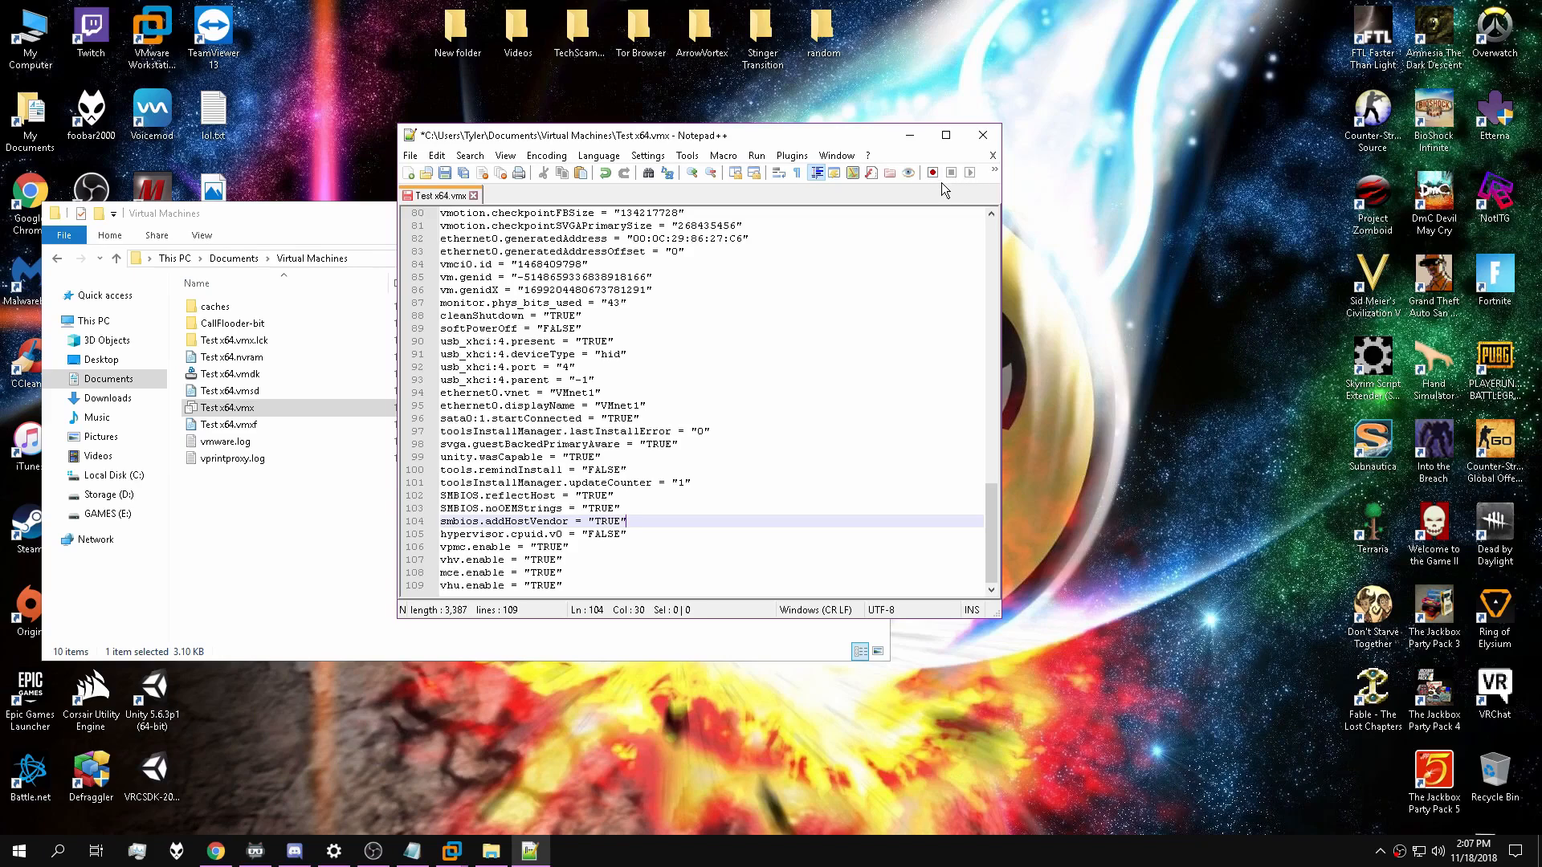
Save the edited Test x64.vmx and close both Notepad++ and the Virtual Machines folder.
click(410, 155)
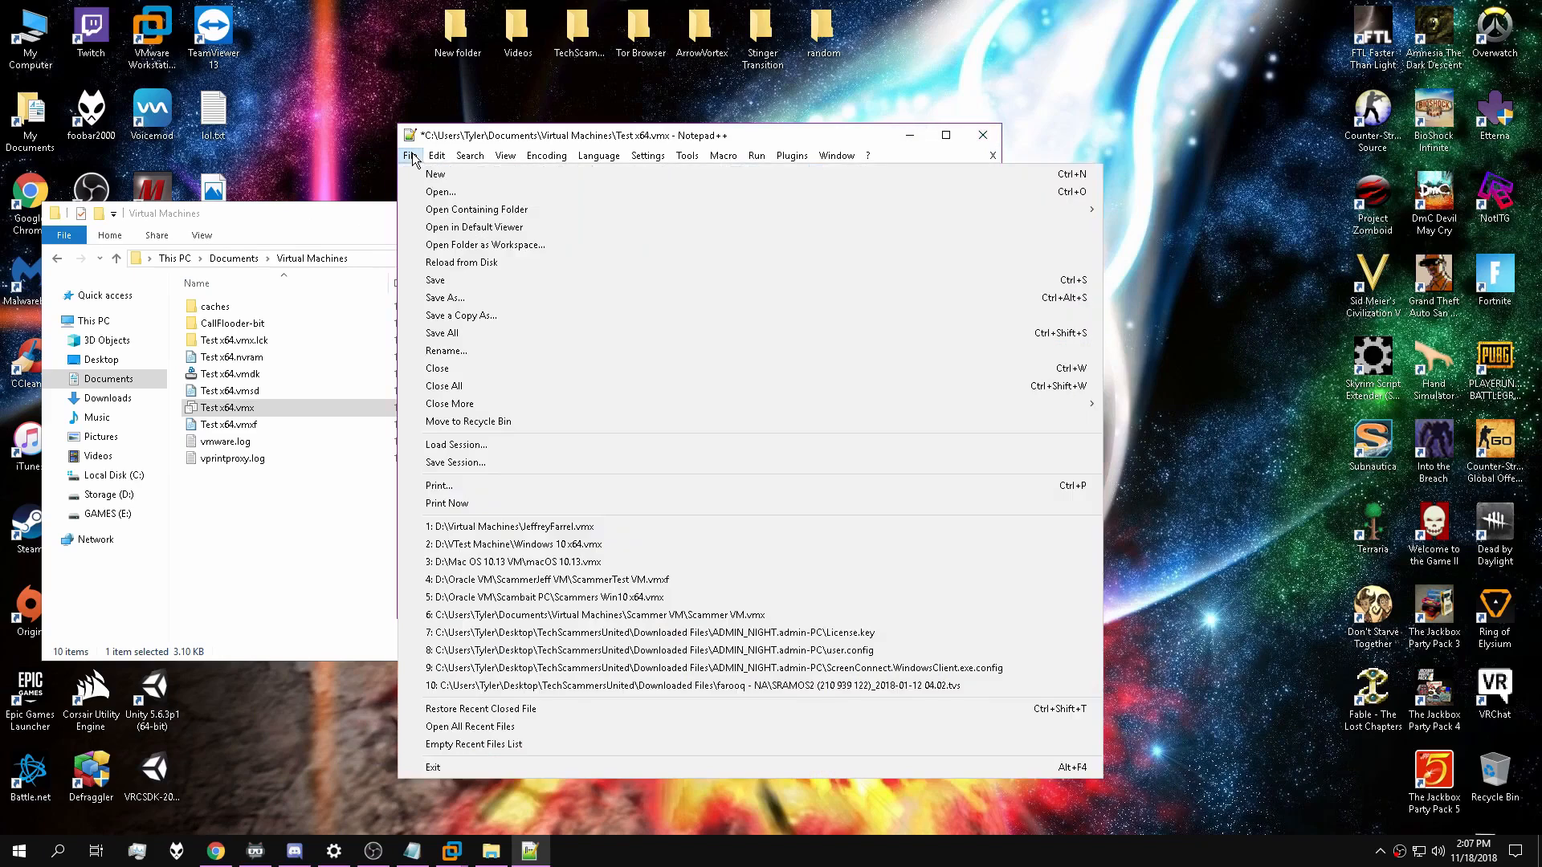
click(450, 280)
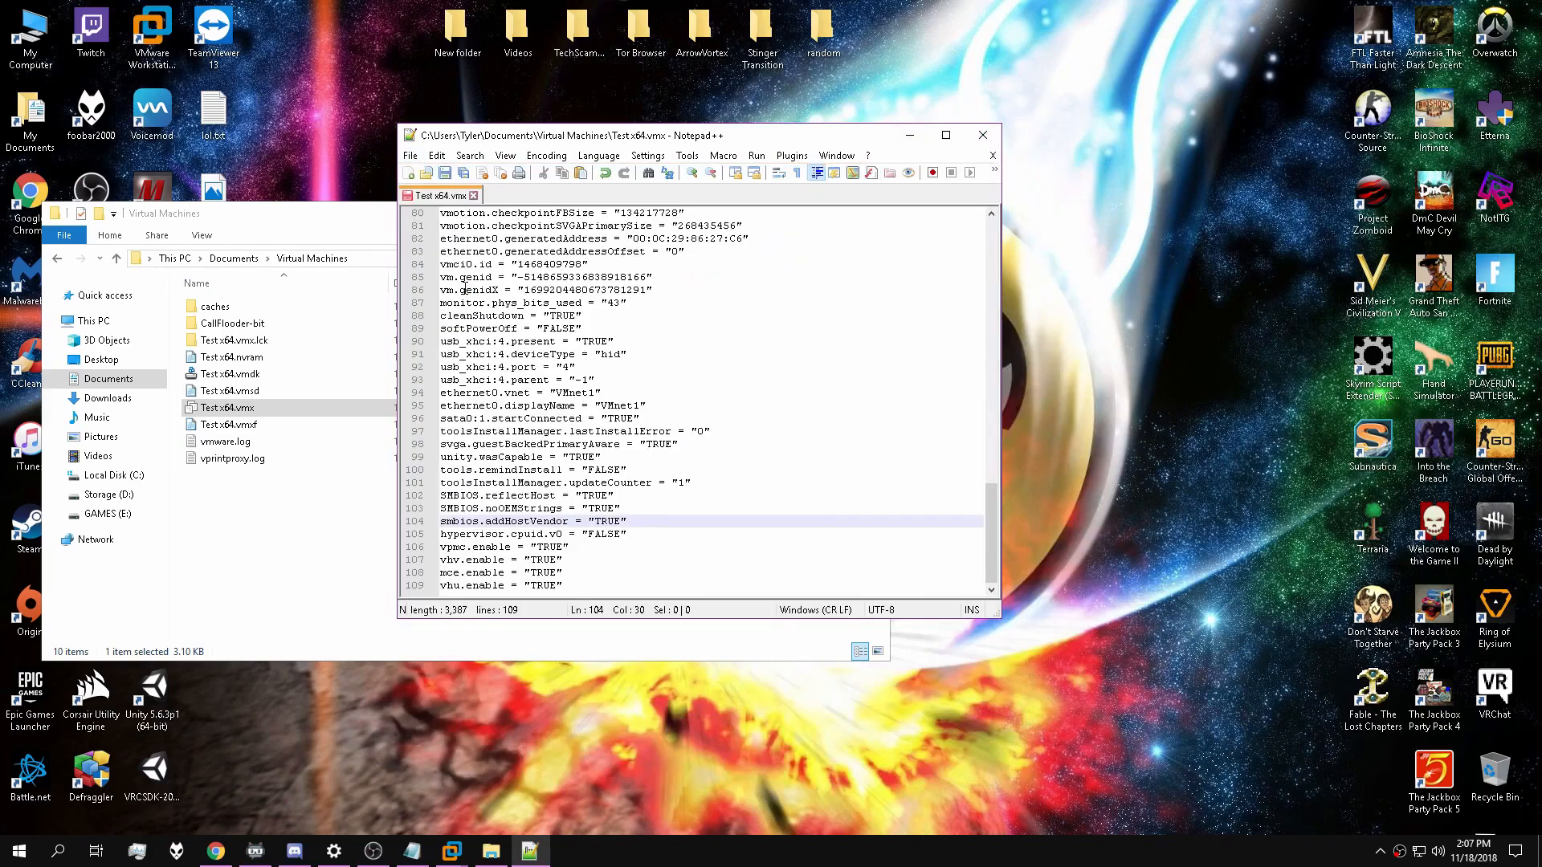
click(985, 136)
click(865, 210)
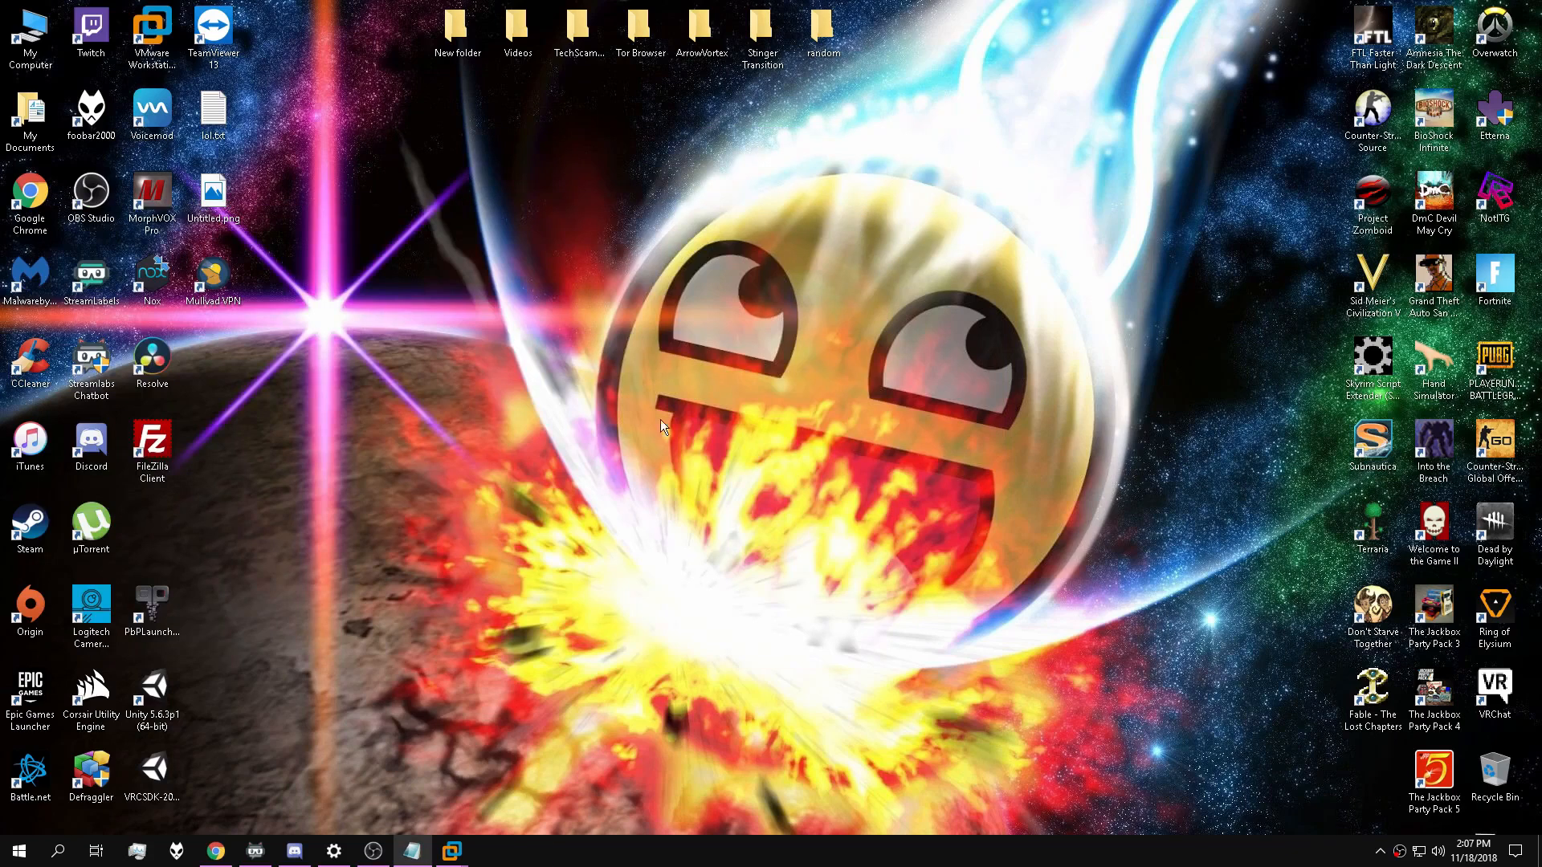
Switch back to the Test x64 virtual machine in VMware Workstation.
mouse_move(451, 849)
click(487, 747)
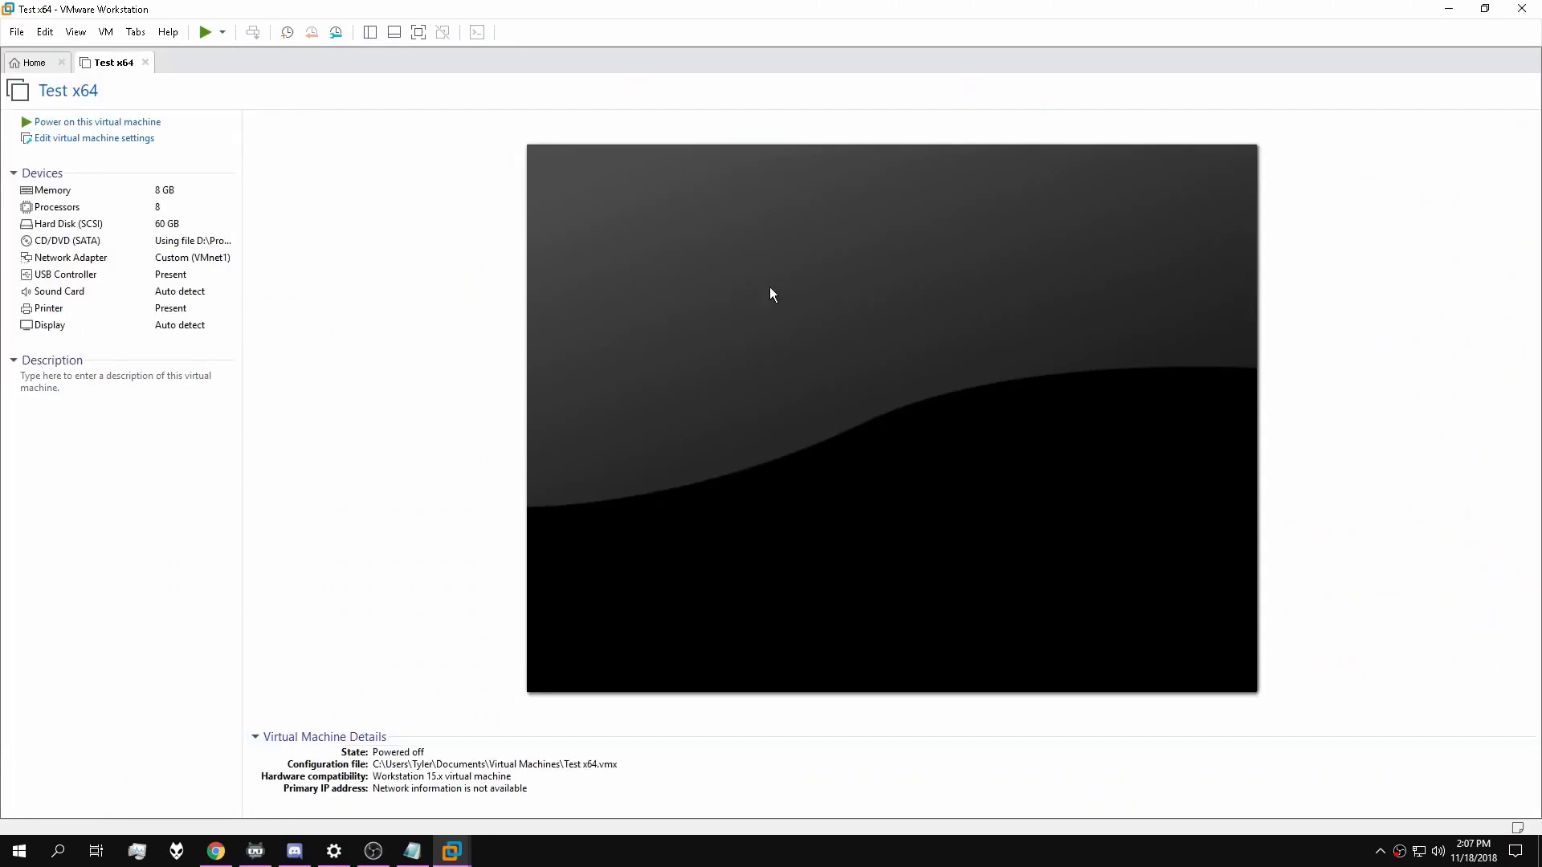
click(618, 279)
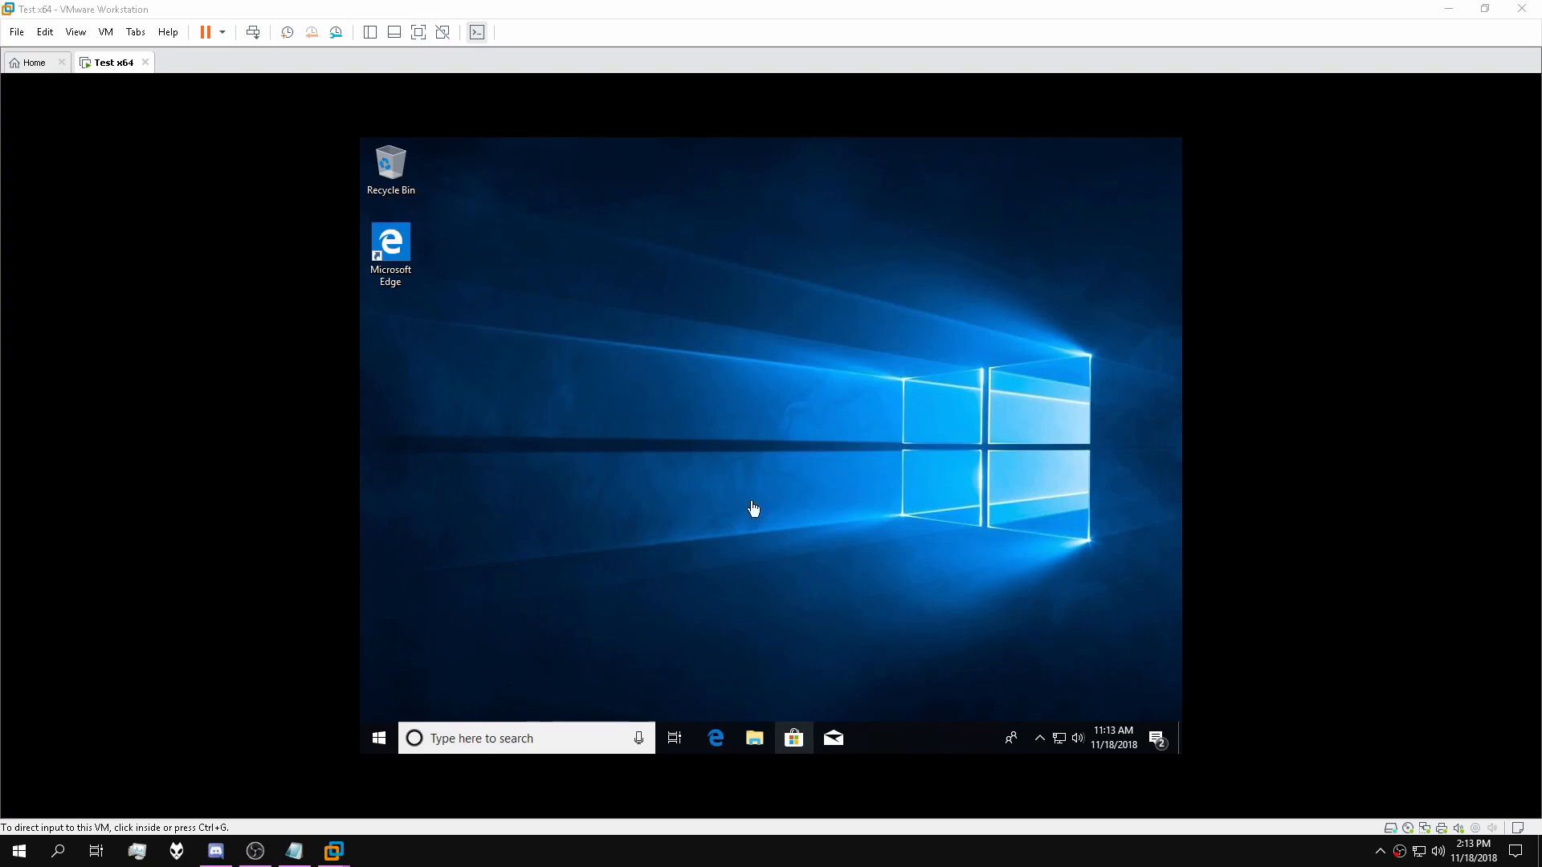
Open Task Manager inside the virtual machine and examine its CPU performance details, including the virtualization status.
click(595, 558)
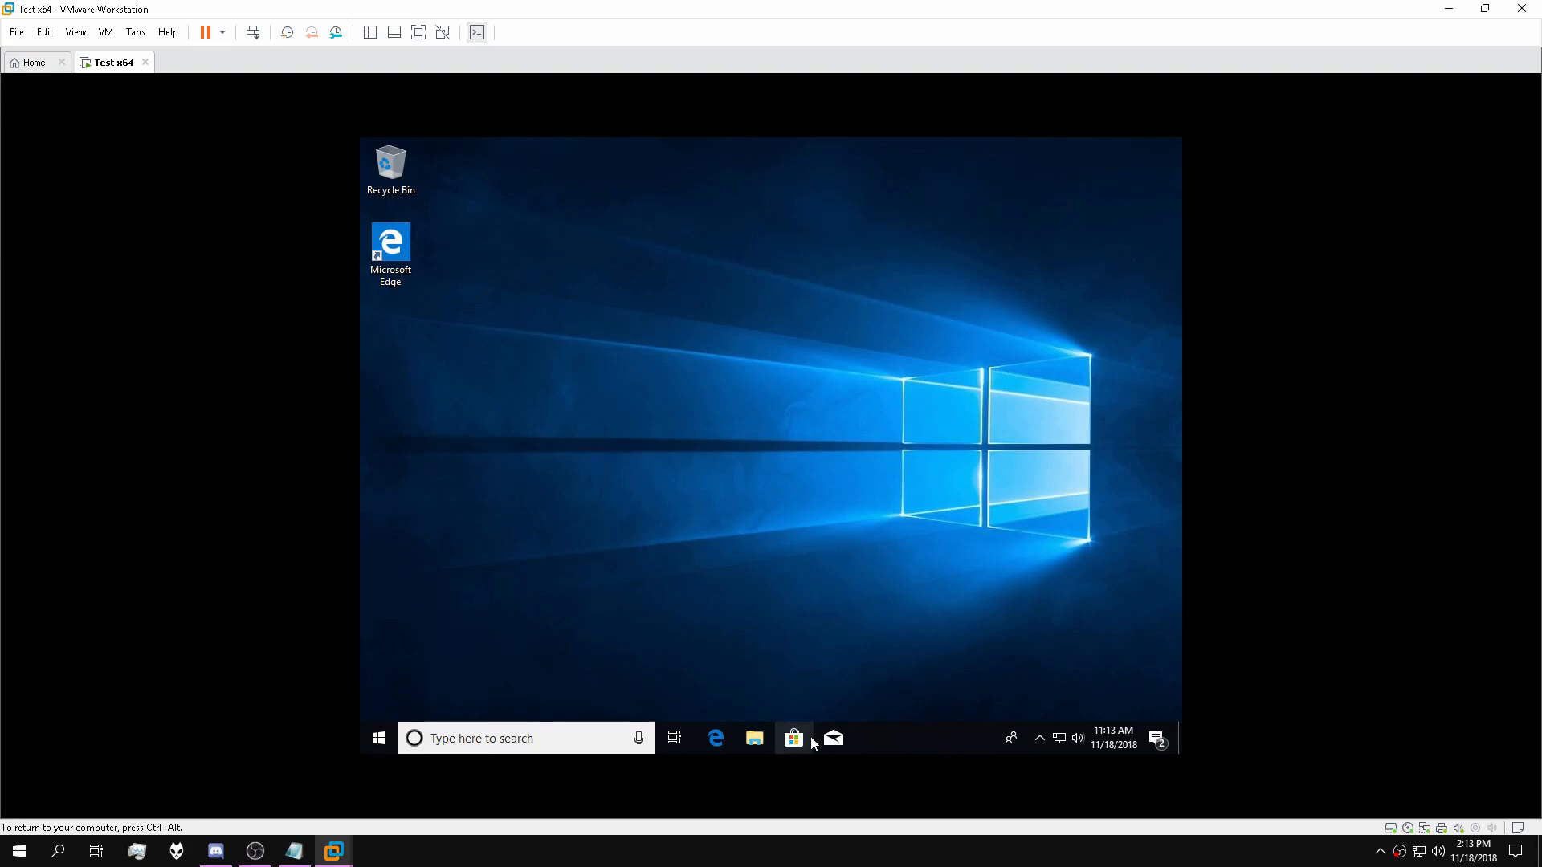
right_click(913, 746)
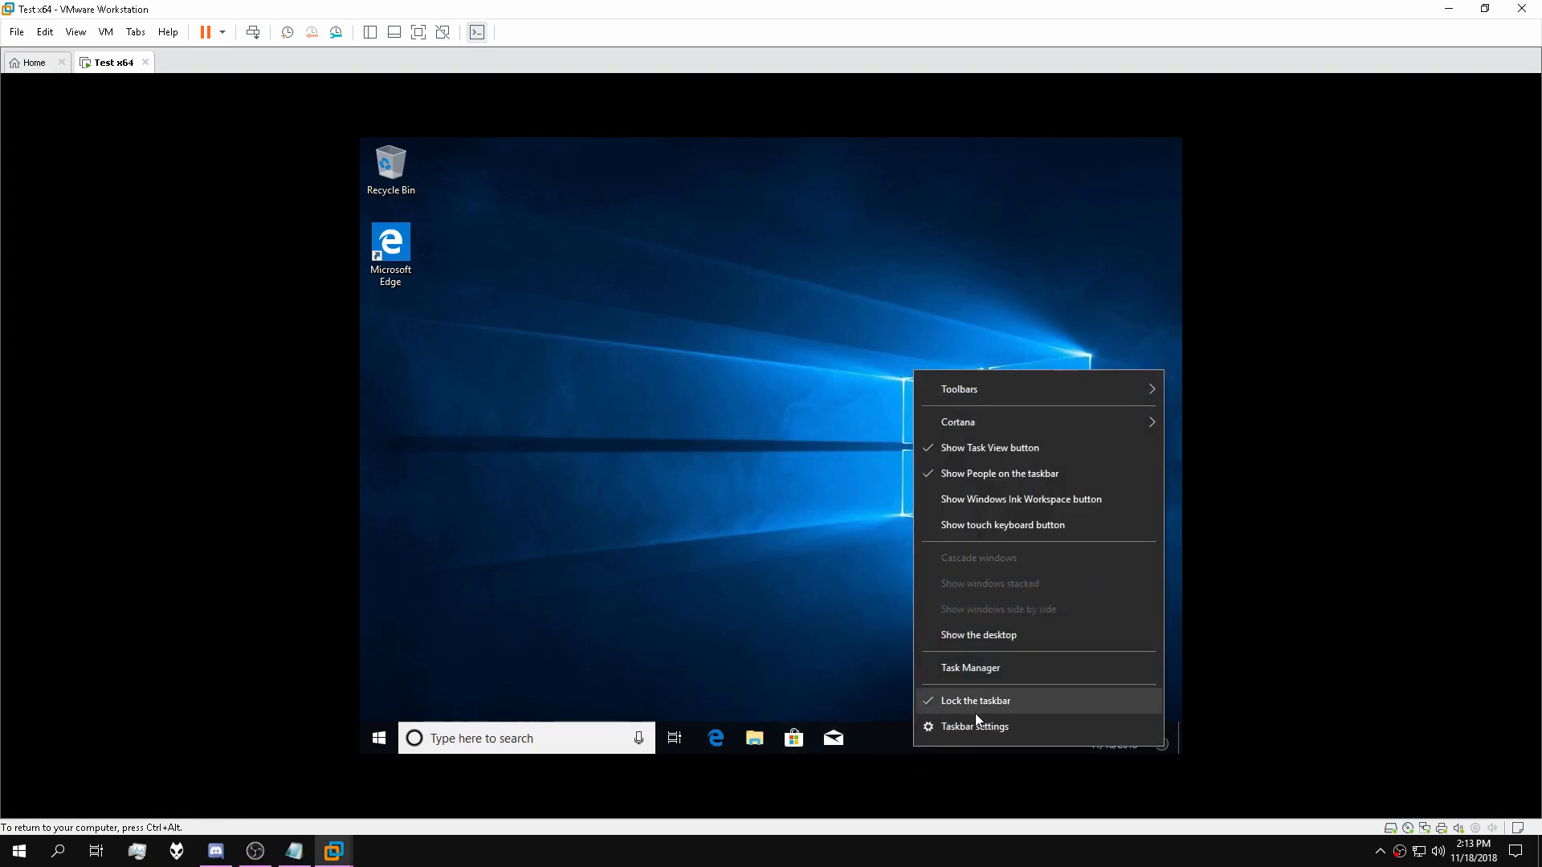
click(988, 668)
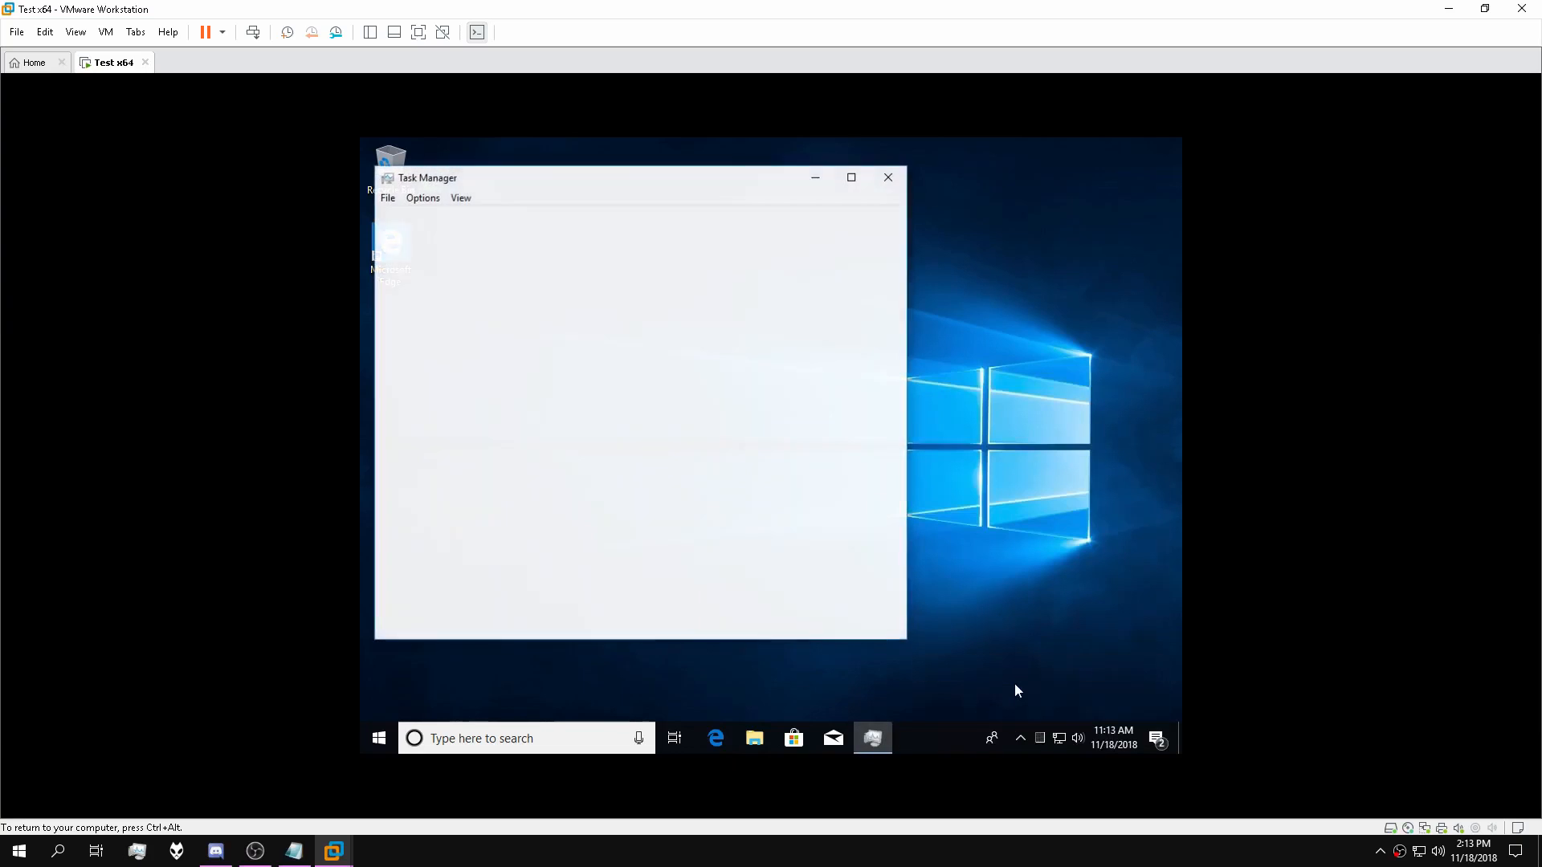
click(449, 229)
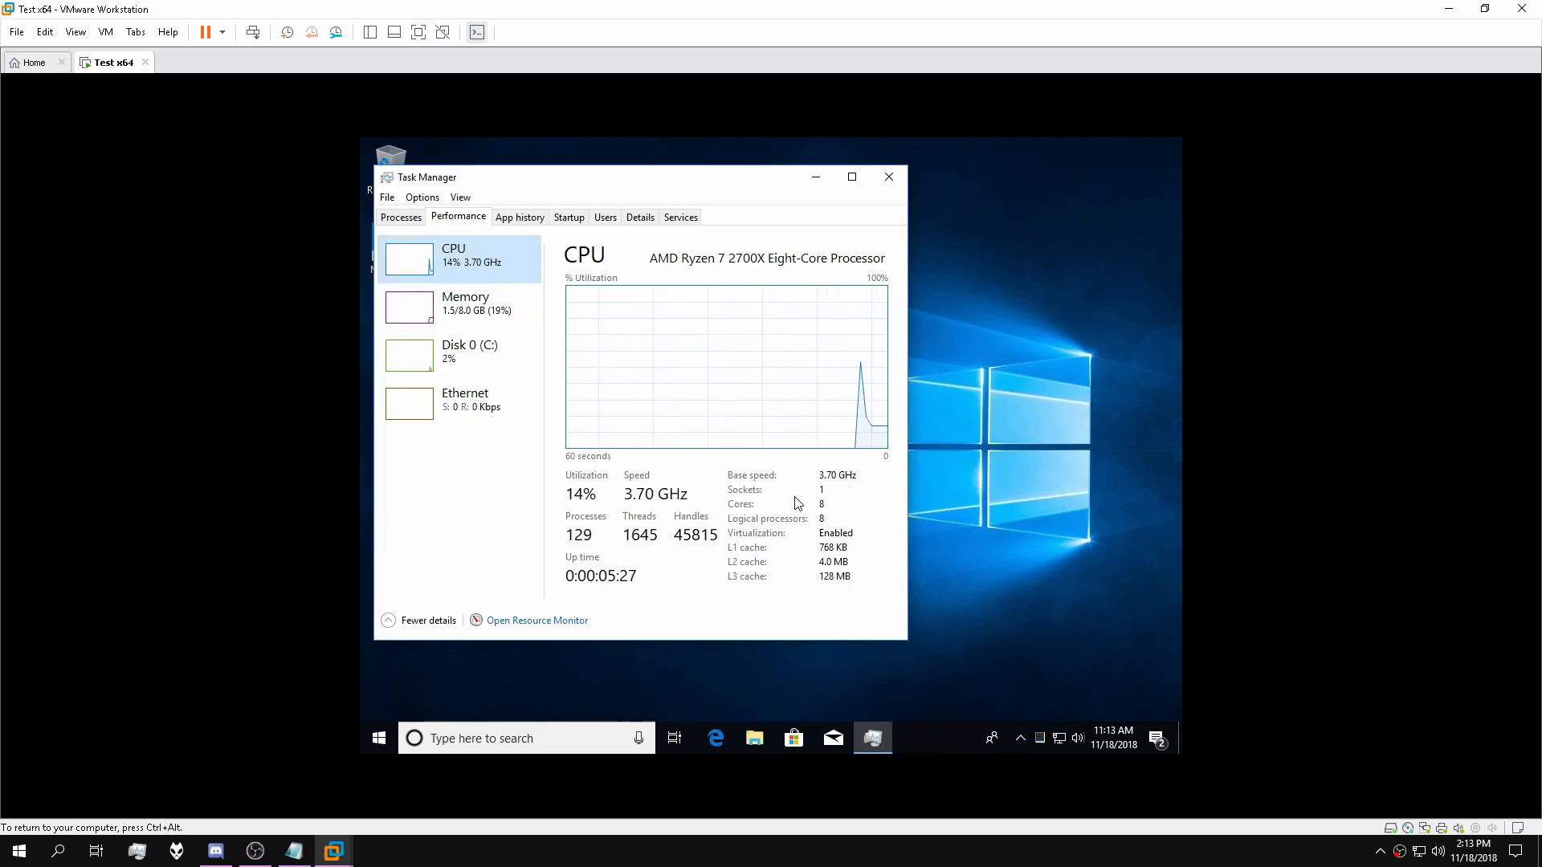
click(732, 536)
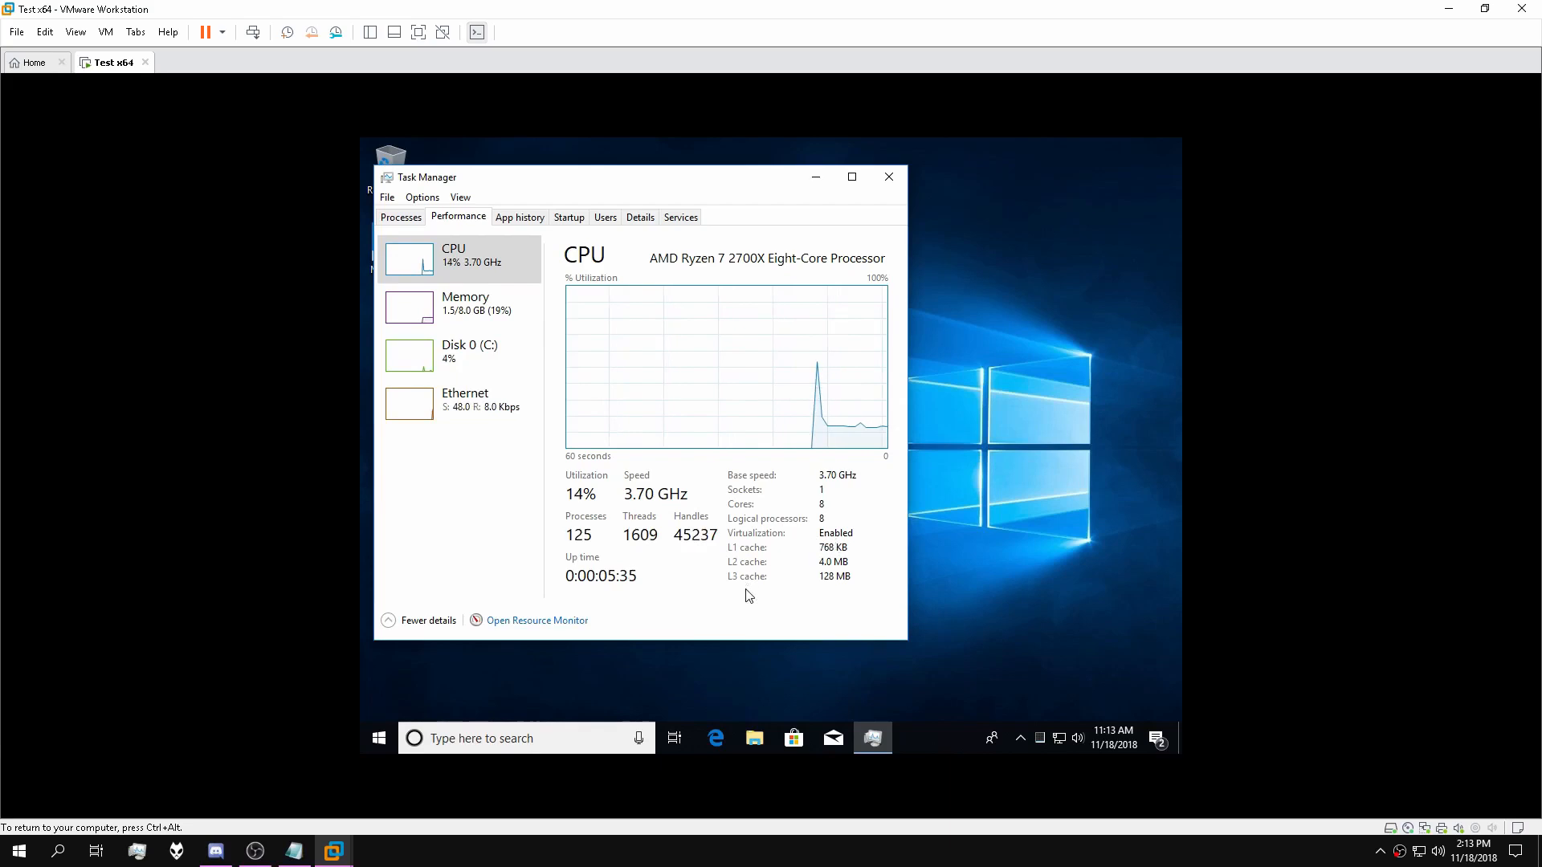
Compare the CPU details with the host's Task Manager performance view and close both Task Manager windows.
right_click(858, 743)
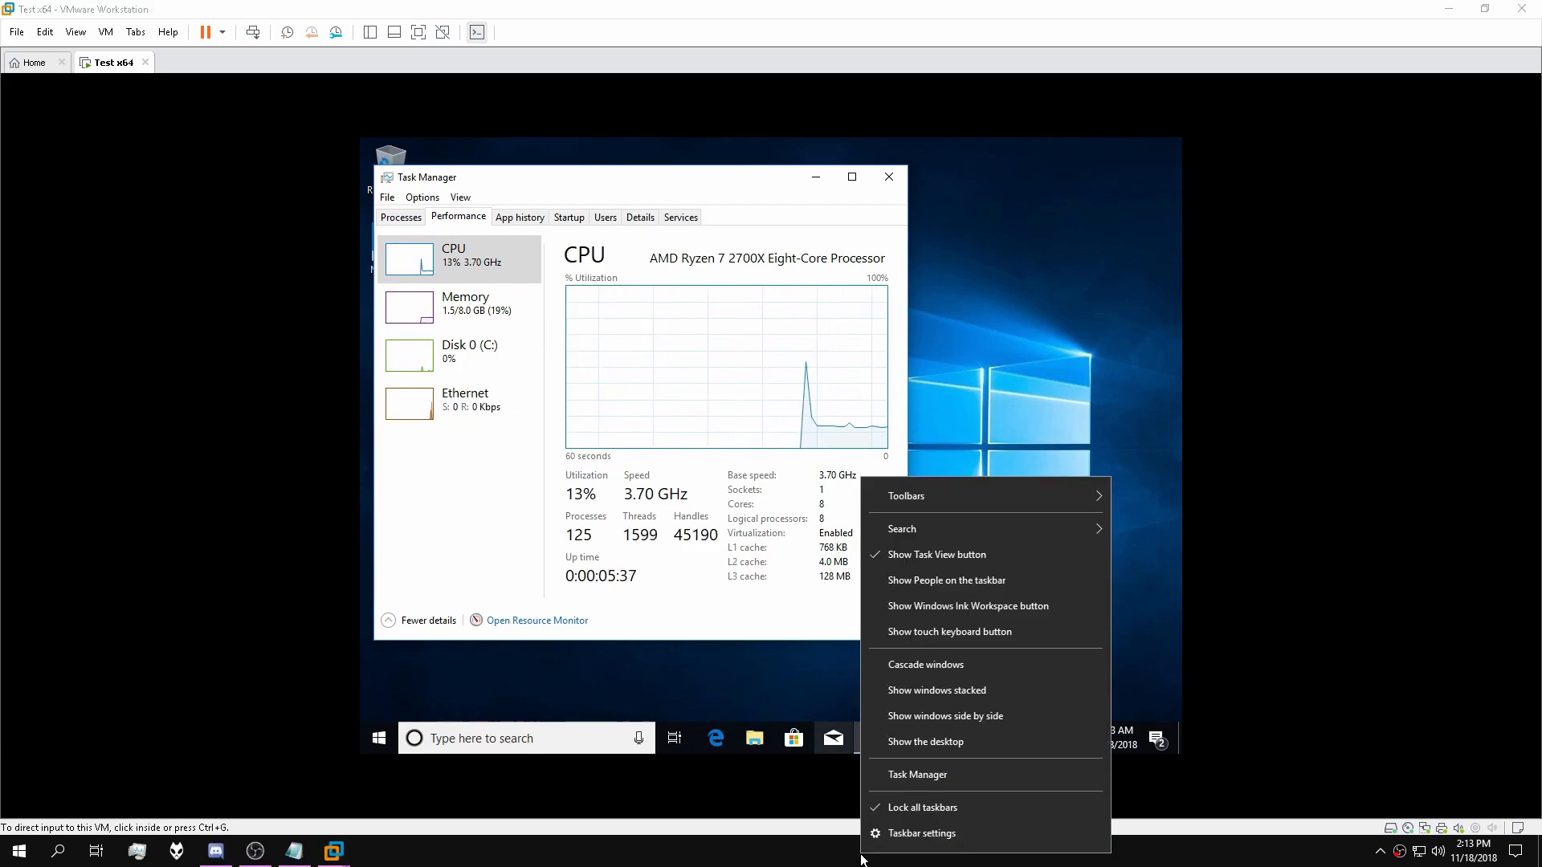
click(951, 784)
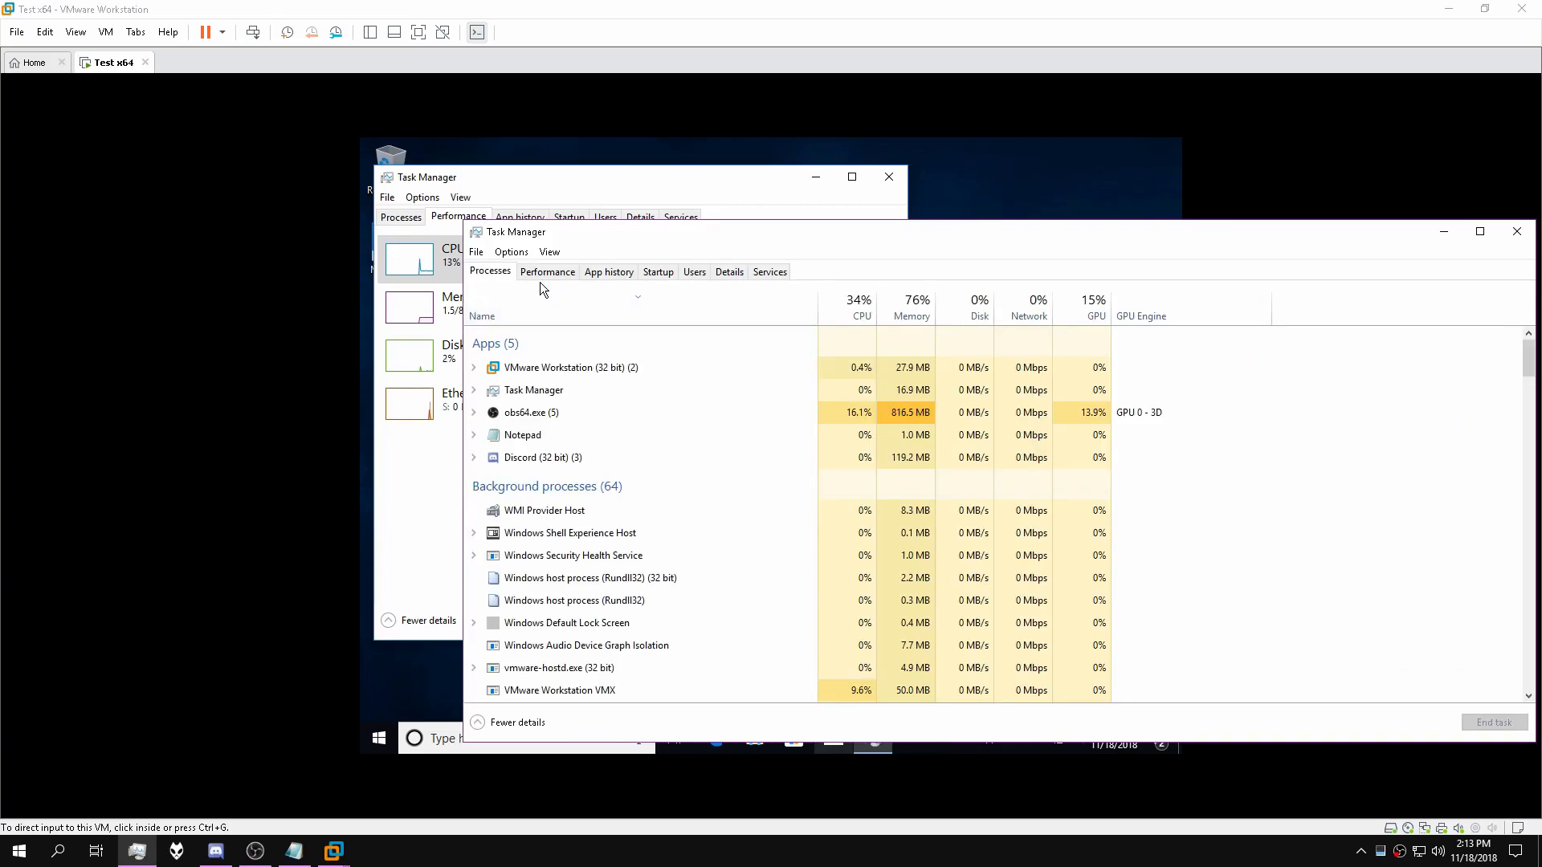
click(542, 281)
click(558, 306)
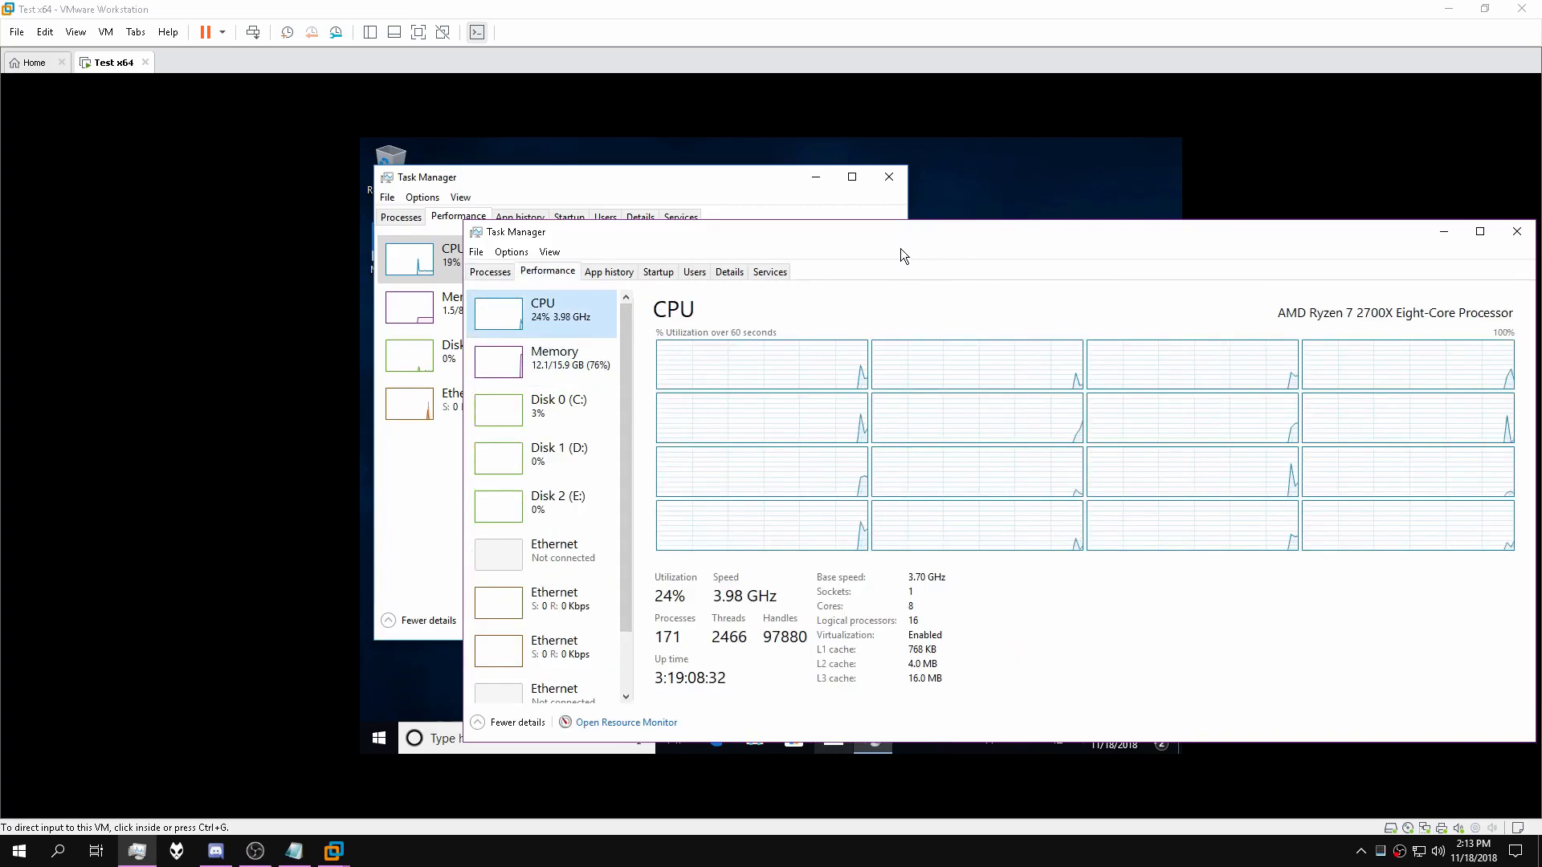
drag(868, 233, 1061, 204)
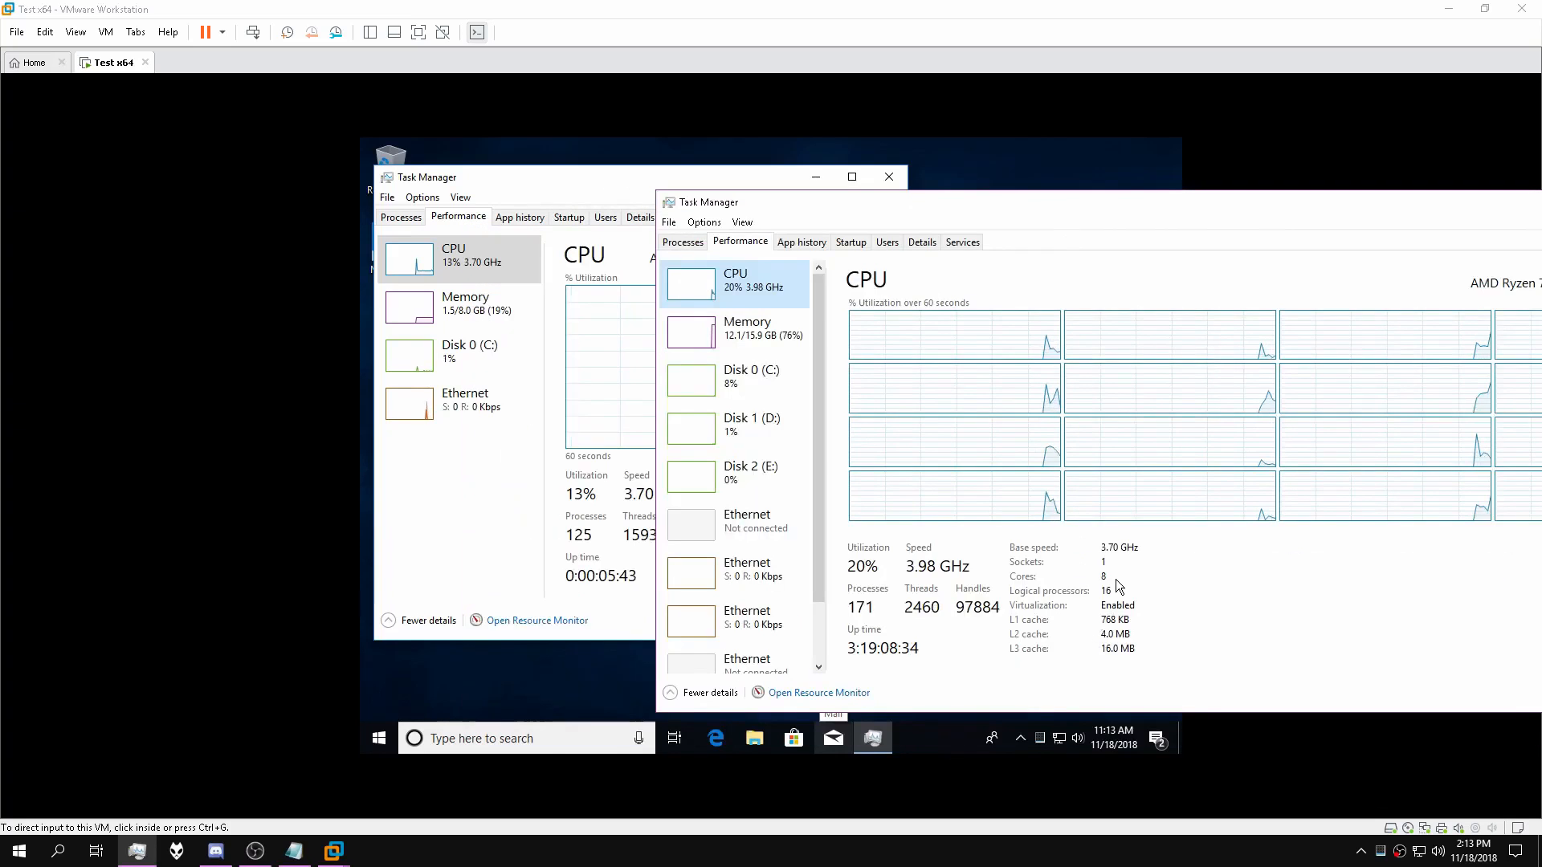
drag(1254, 207, 955, 205)
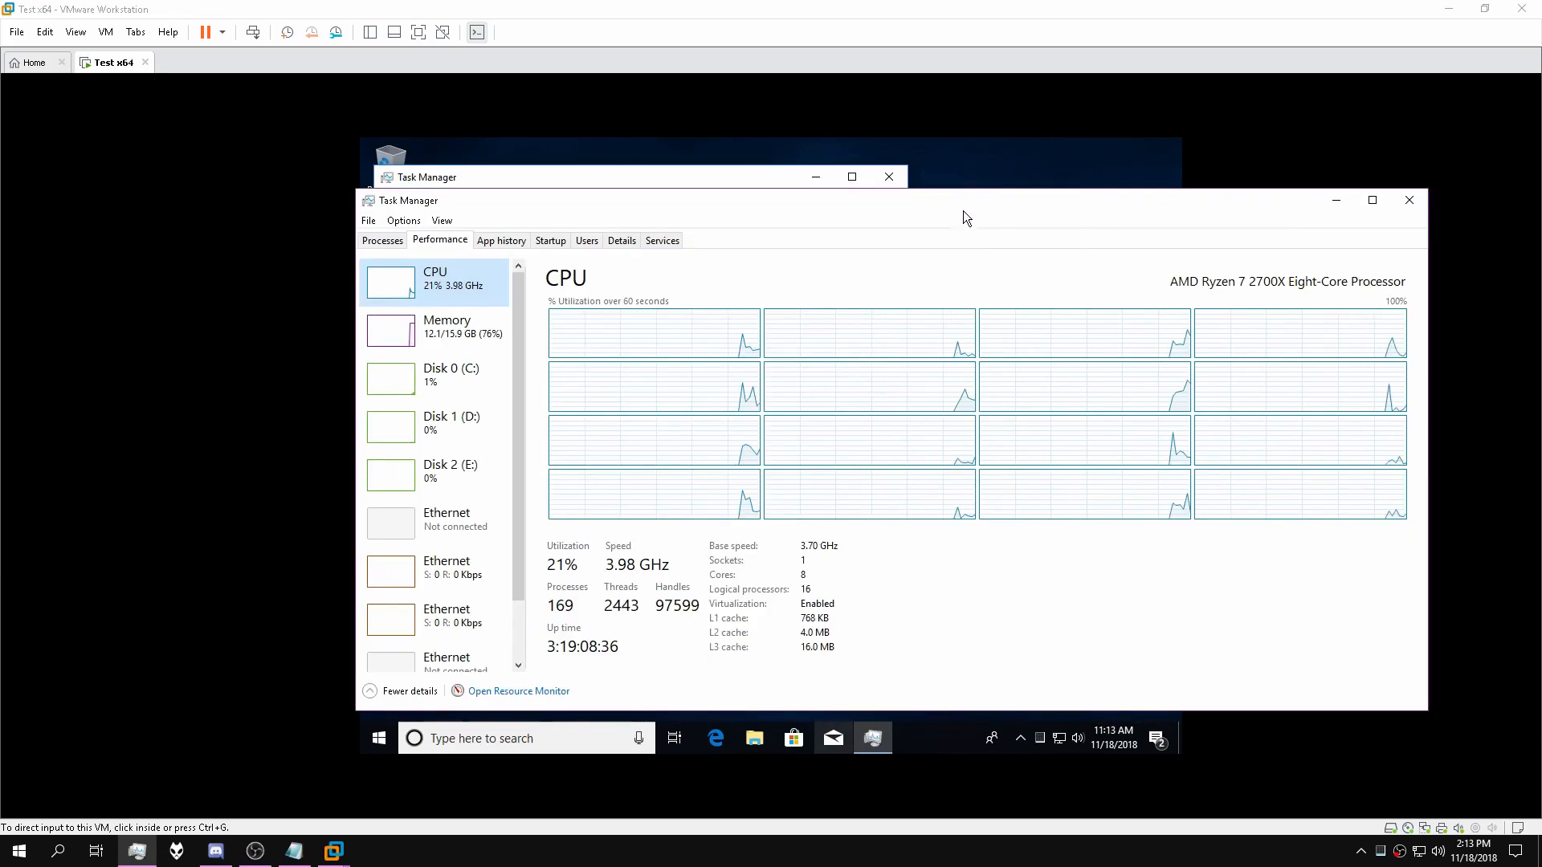
click(1410, 201)
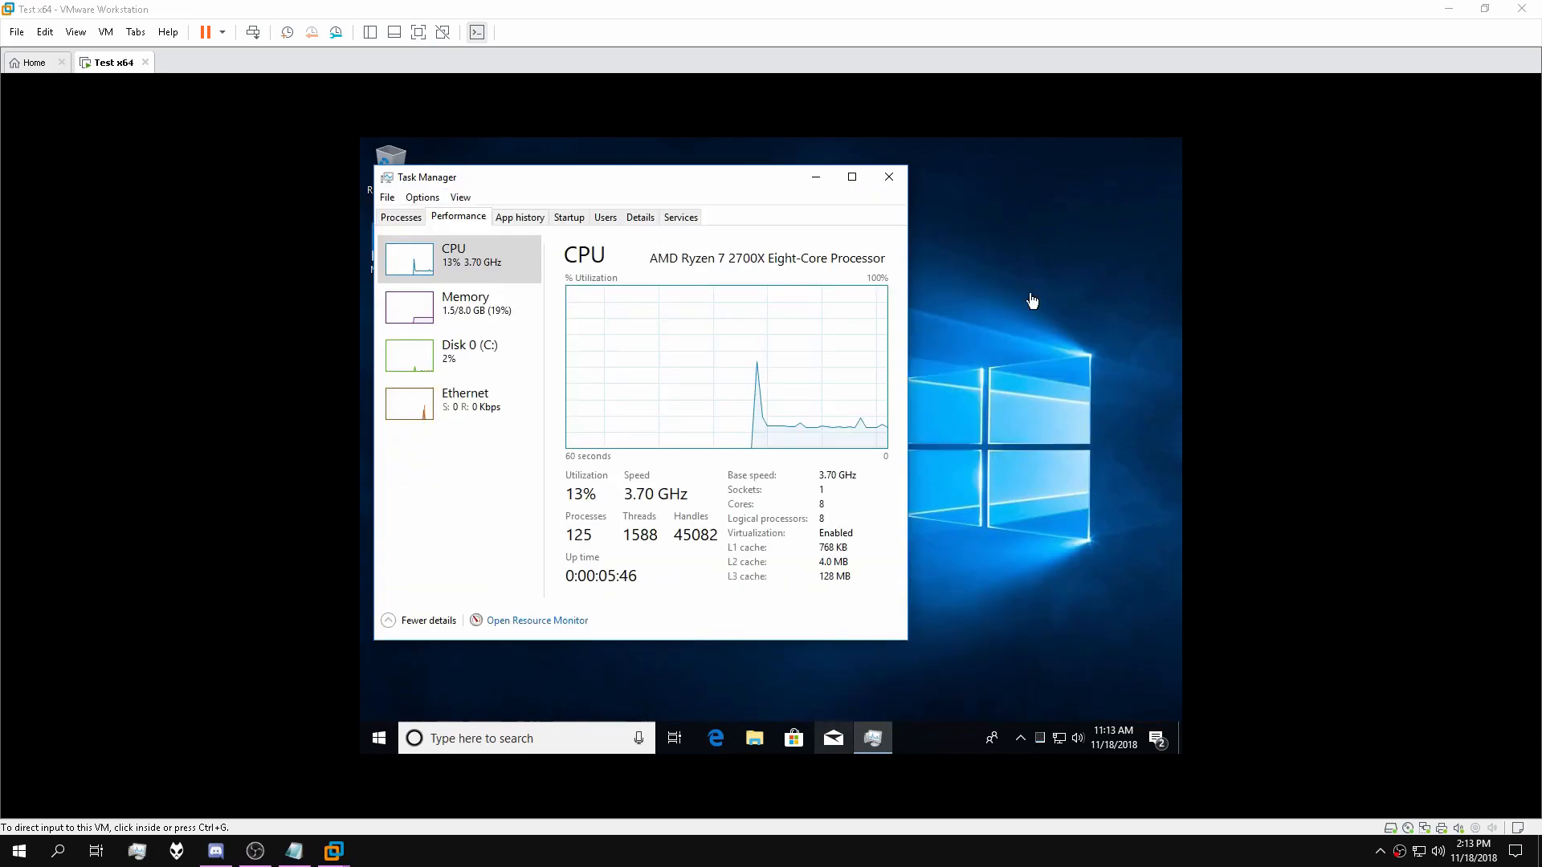
click(886, 175)
Run msinfo32 in the virtual machine, check the system manufacturer and model in the System Summary, and close it.
click(483, 751)
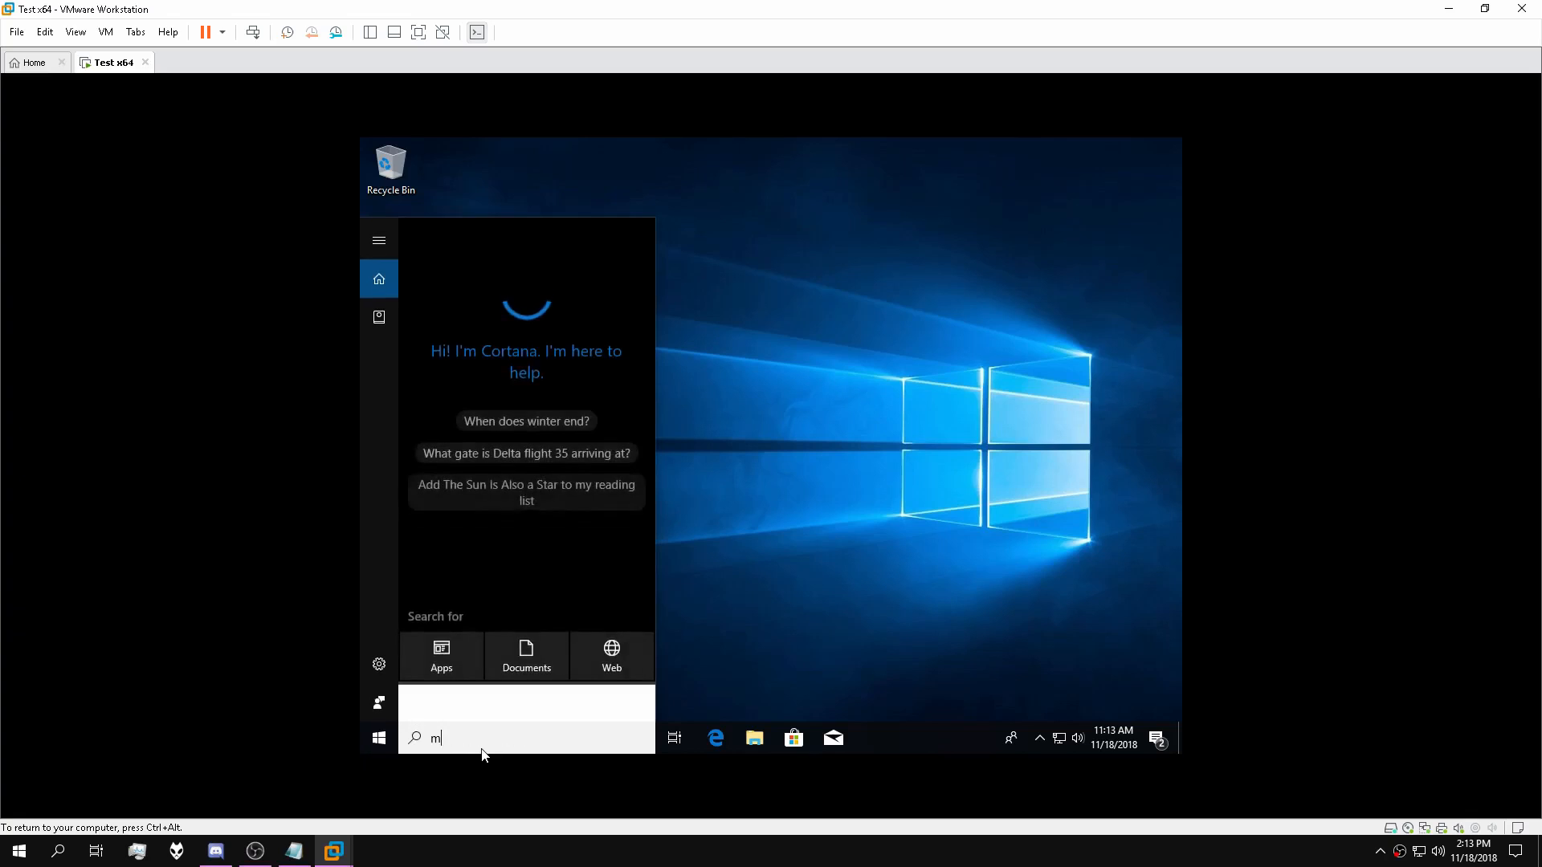
text(msinfo32)
key(Return)
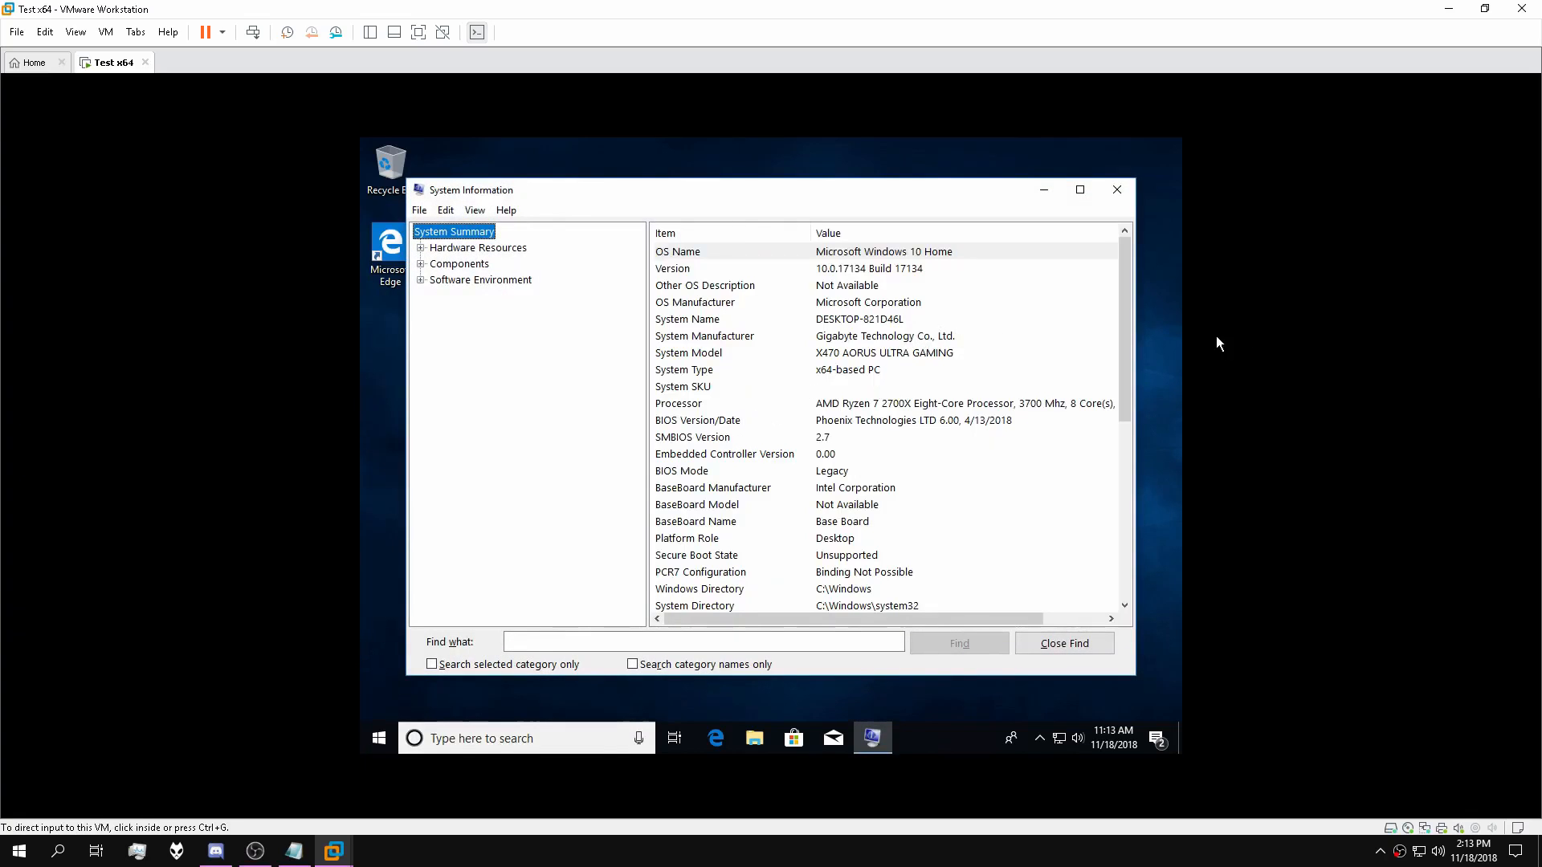
drag(1119, 311, 1127, 234)
click(1117, 189)
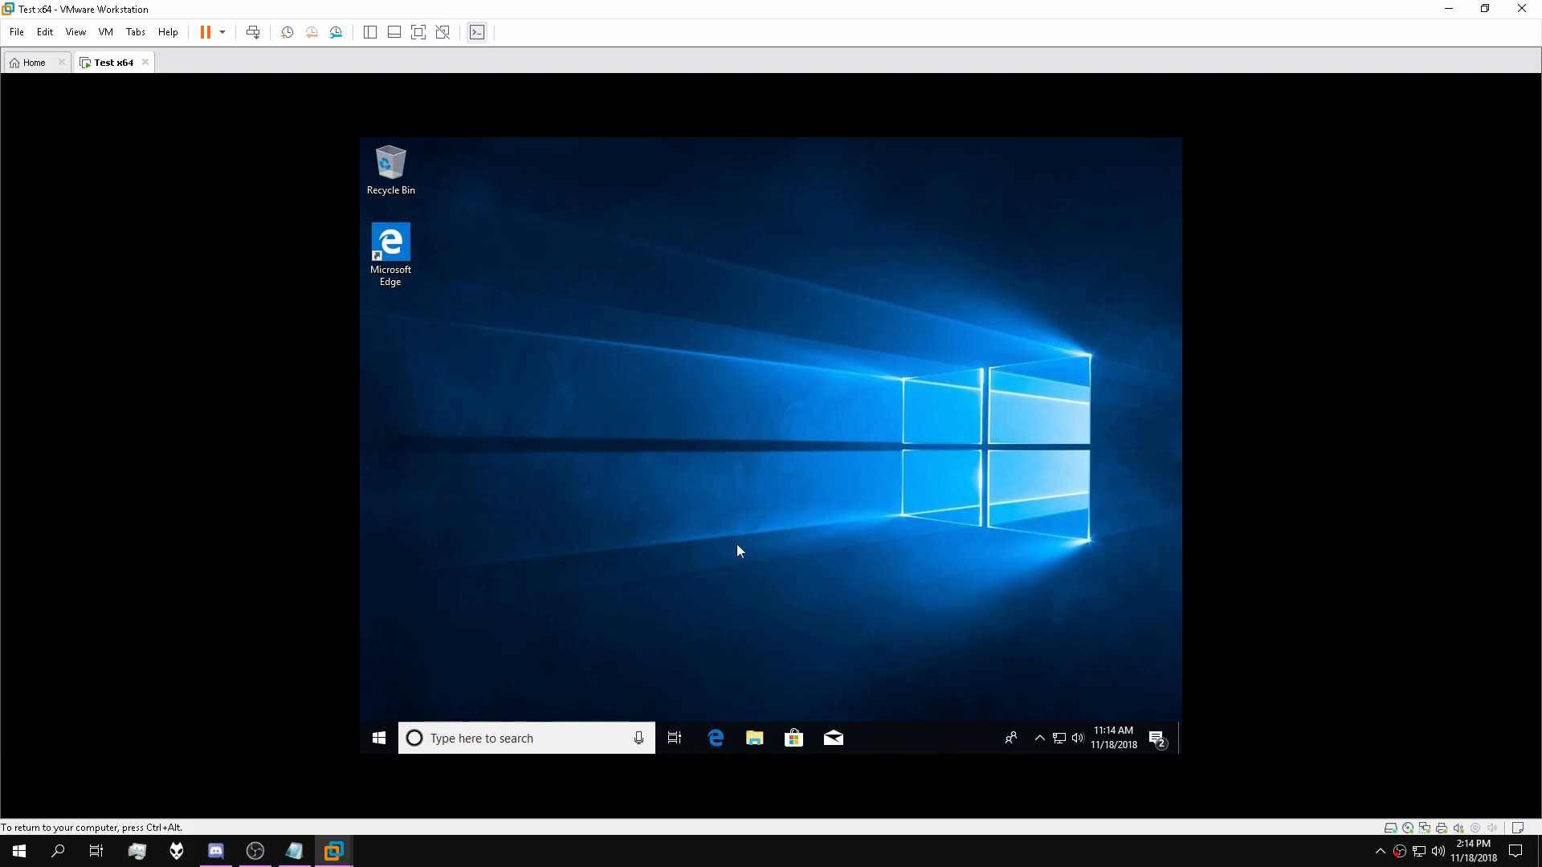
Open Command Prompt in the virtual machine and run SYSTEMINFO.
click(486, 739)
text(cmd)
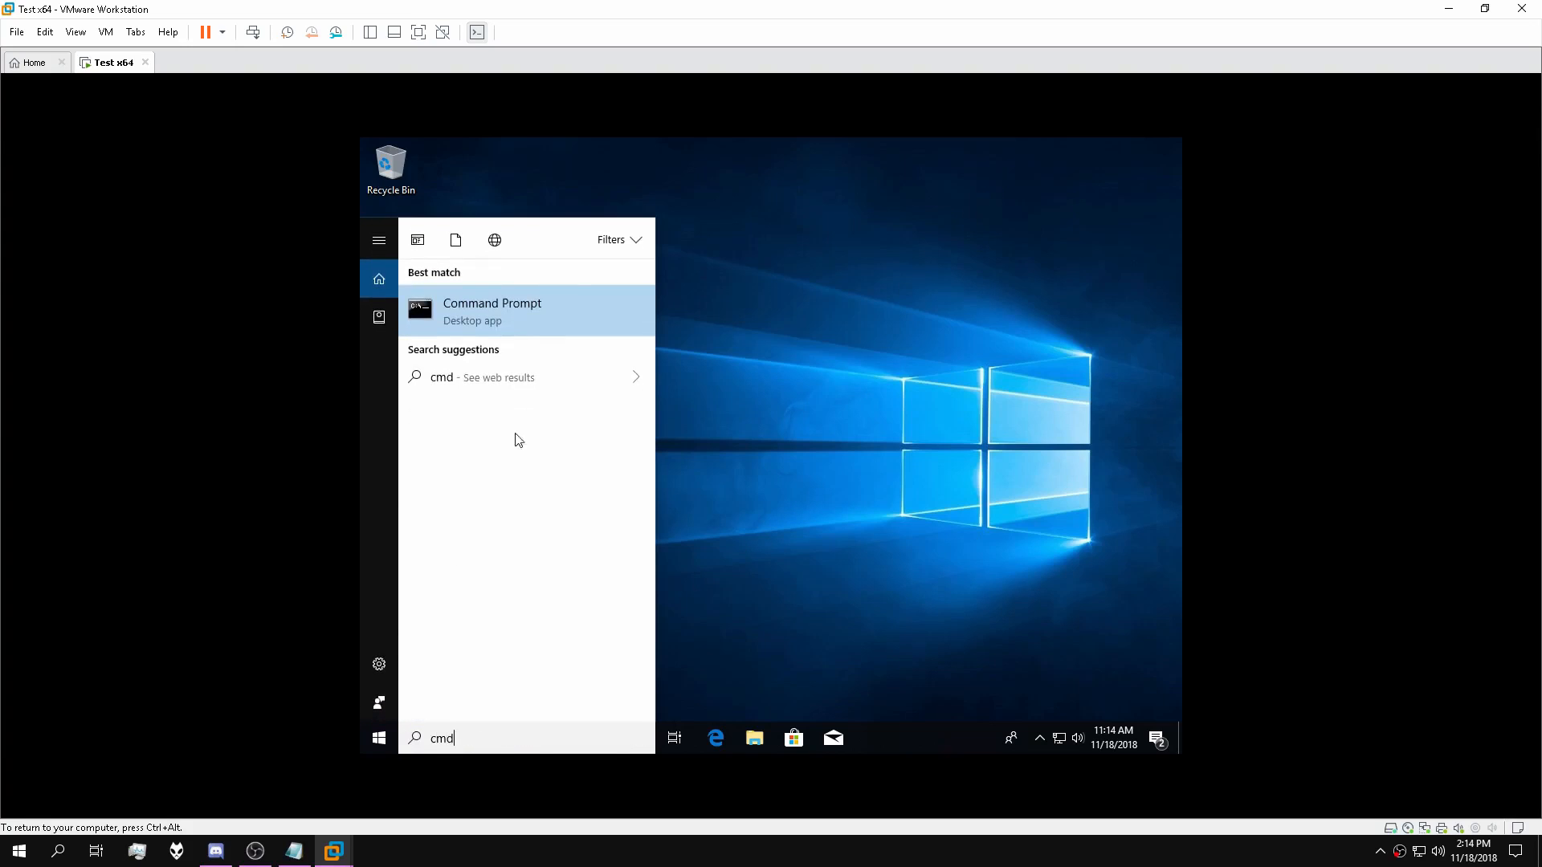
click(523, 303)
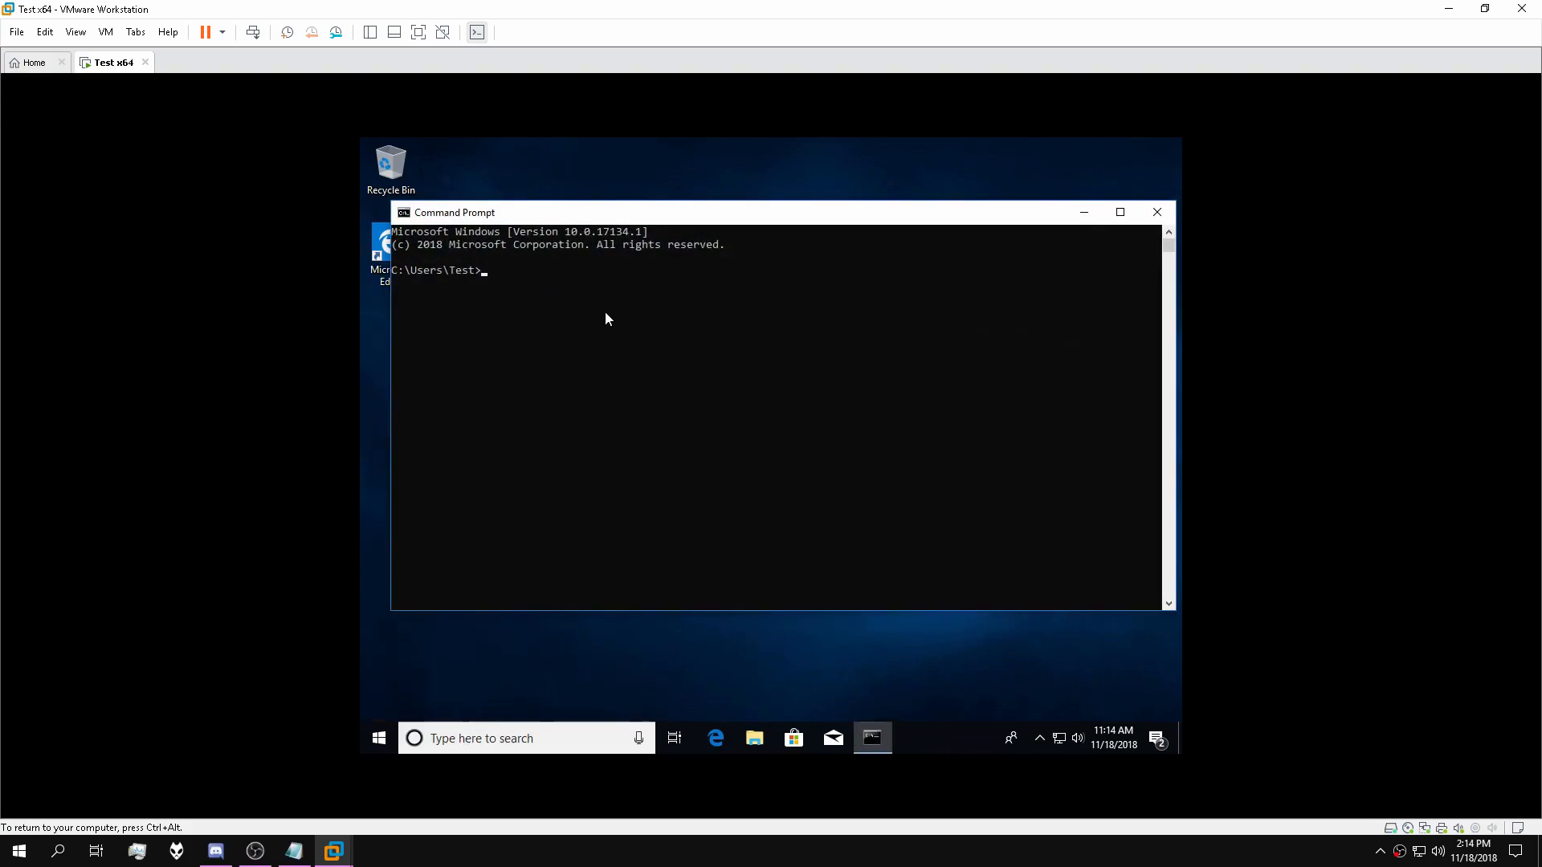
text(SYSTEMINFO)
key(Return)
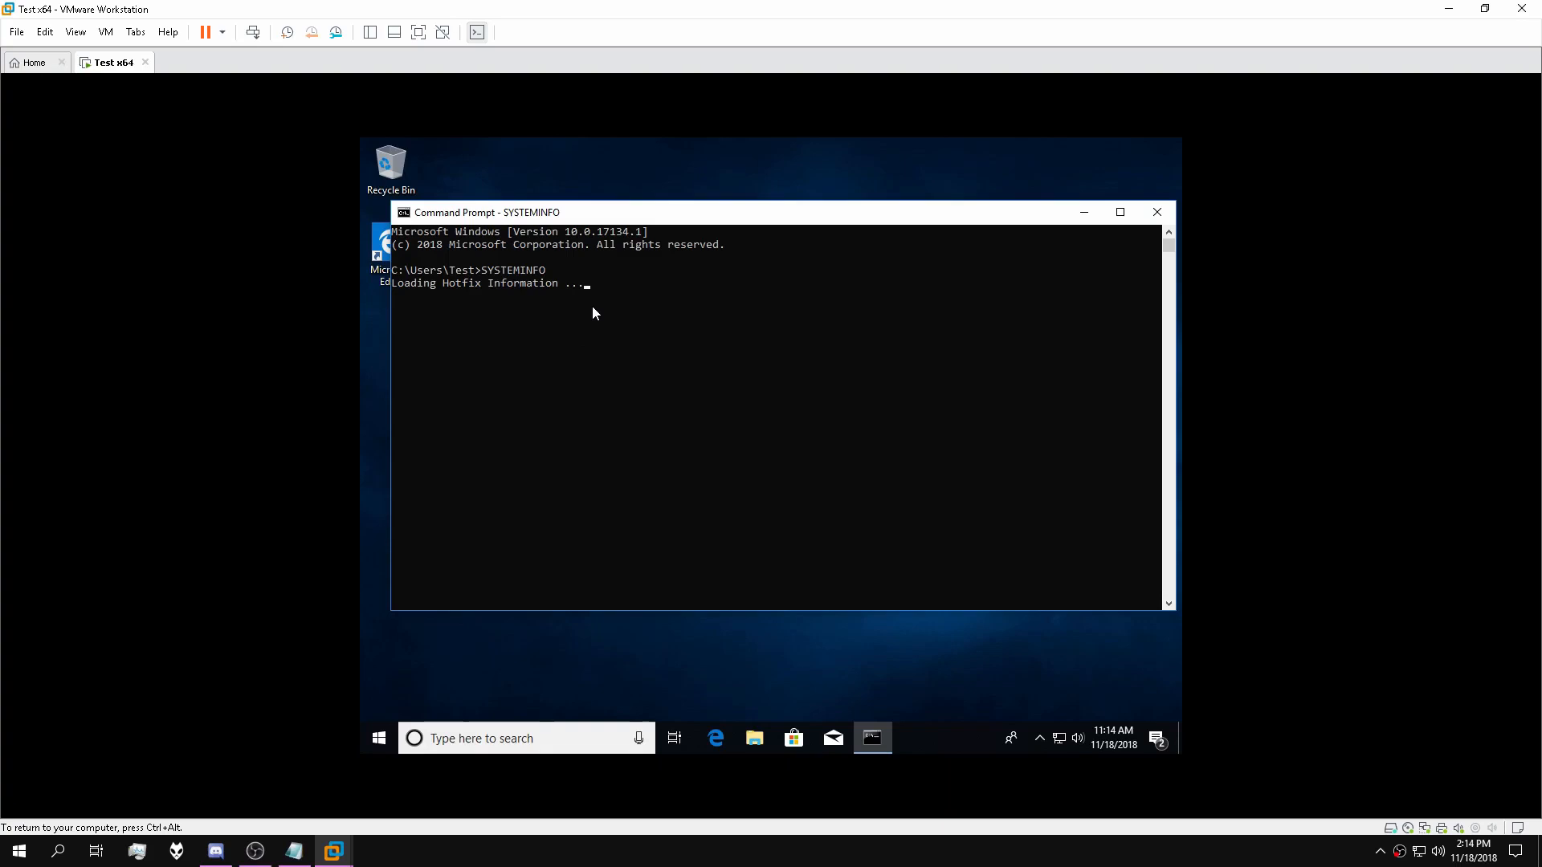
Examine the SYSTEMINFO output for the system manufacturer, model and Hyper-V requirements, and close Command Prompt.
scroll(753, 394, up, 7)
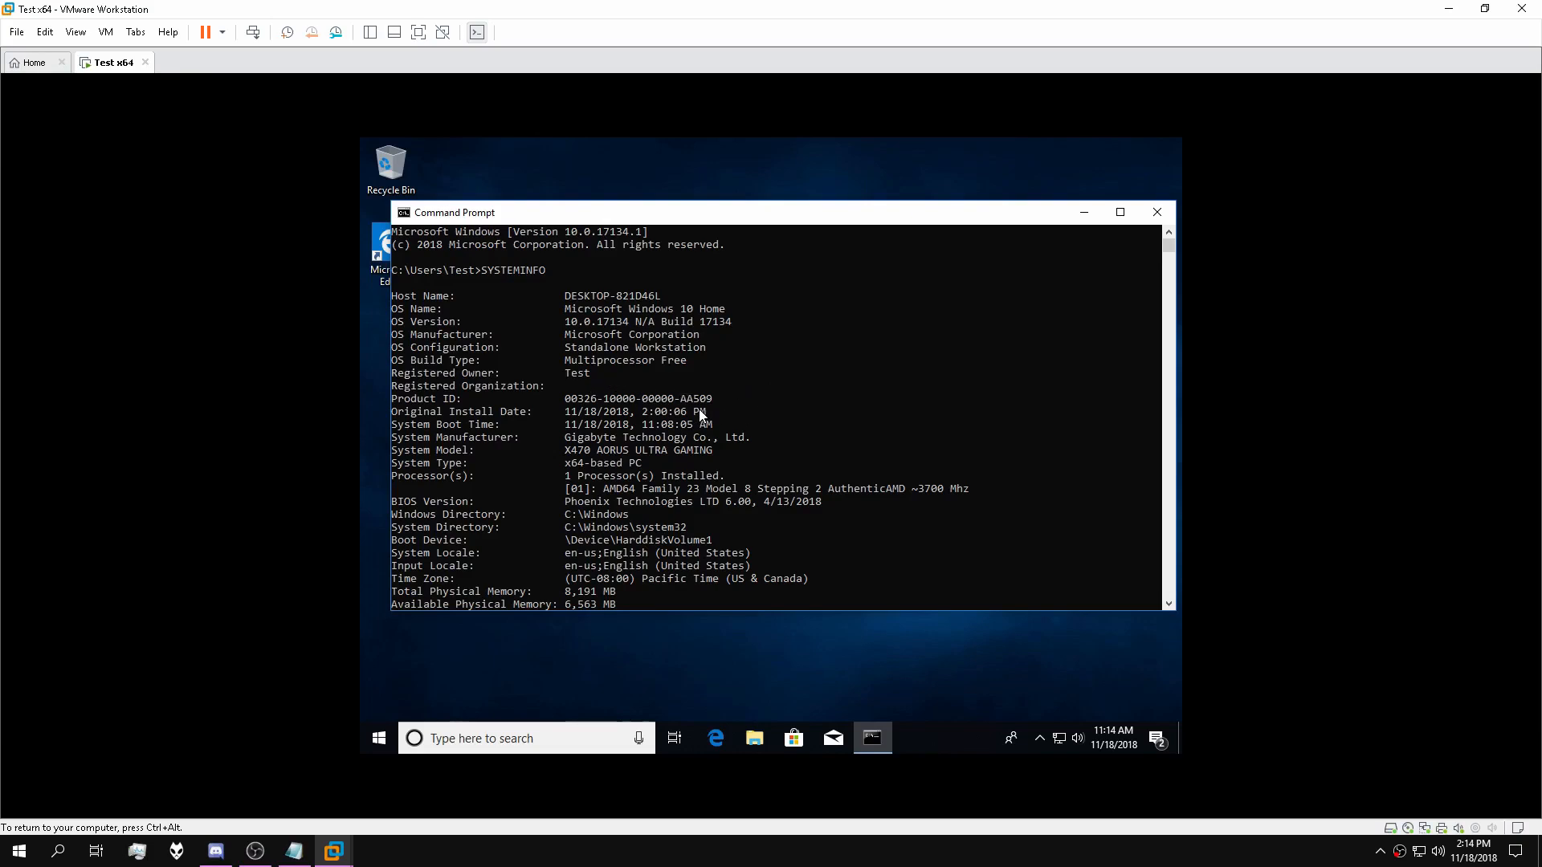
scroll(641, 438, down, 2)
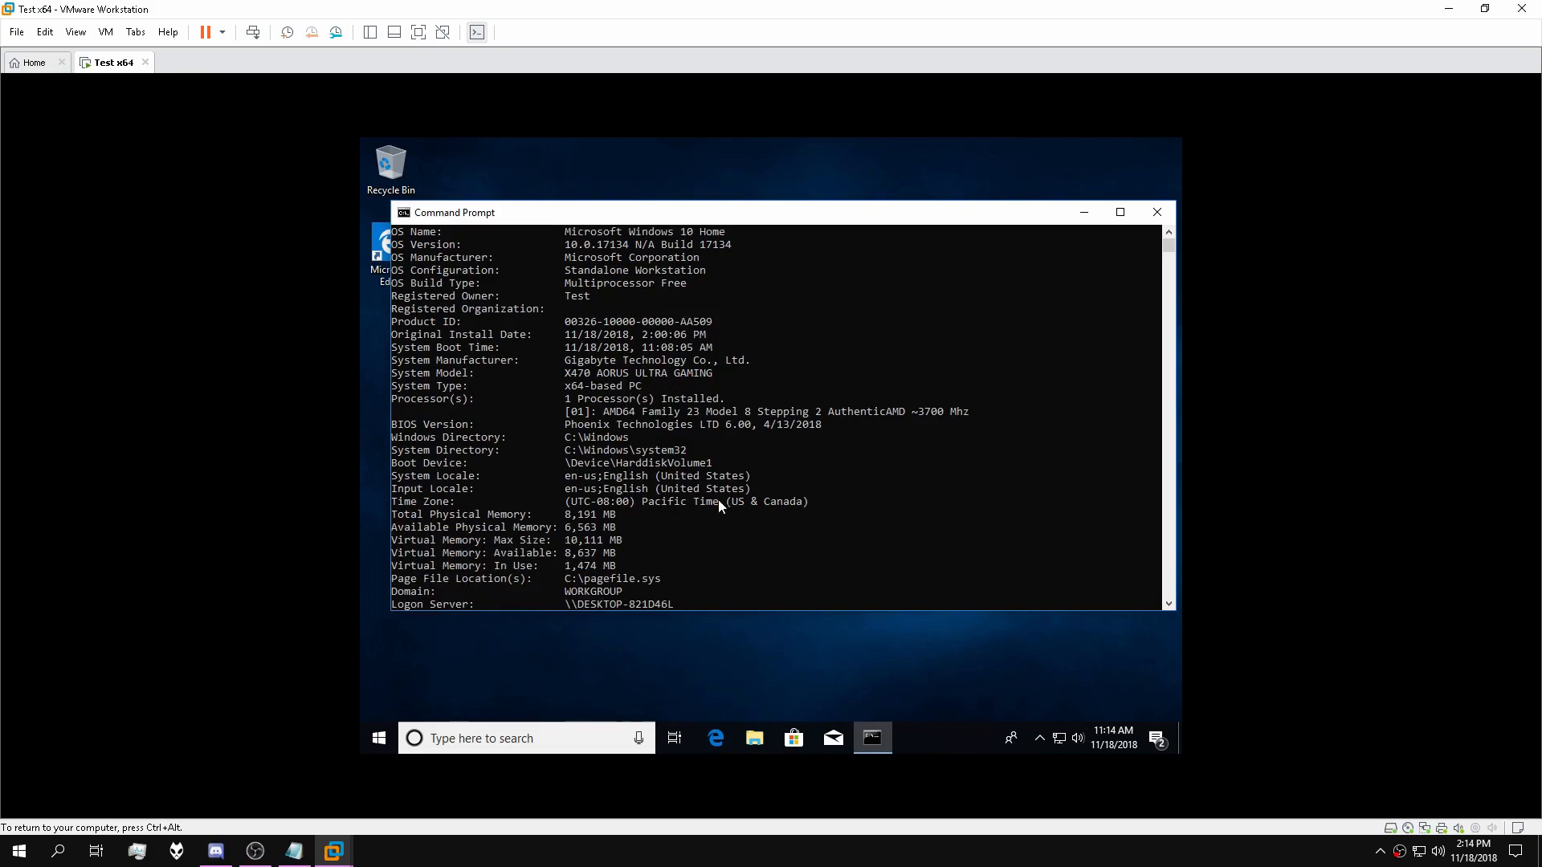
scroll(706, 475, down, 5)
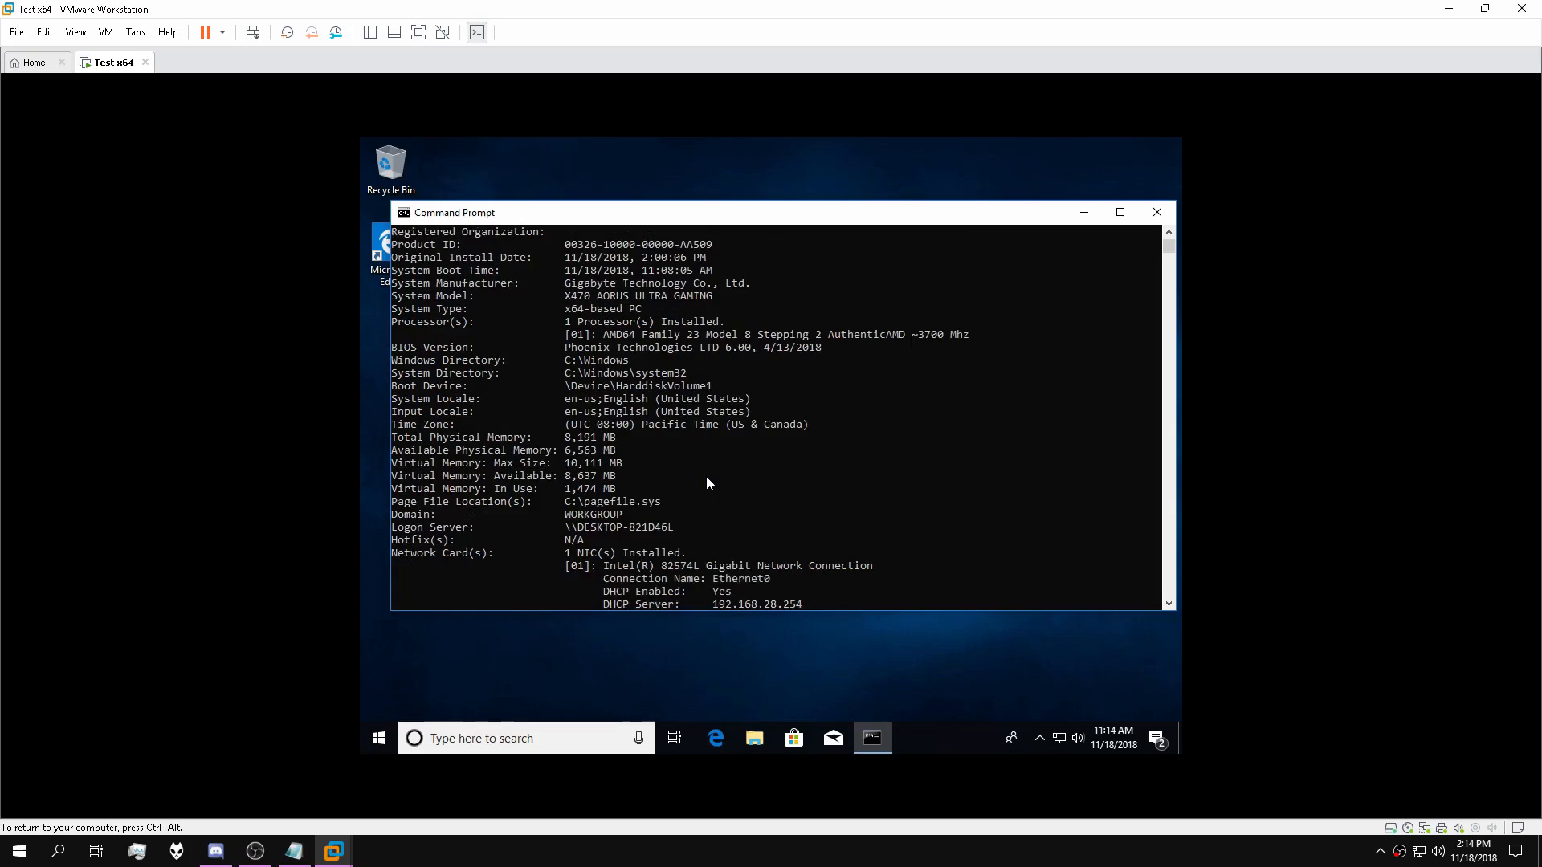
scroll(758, 499, down, 2)
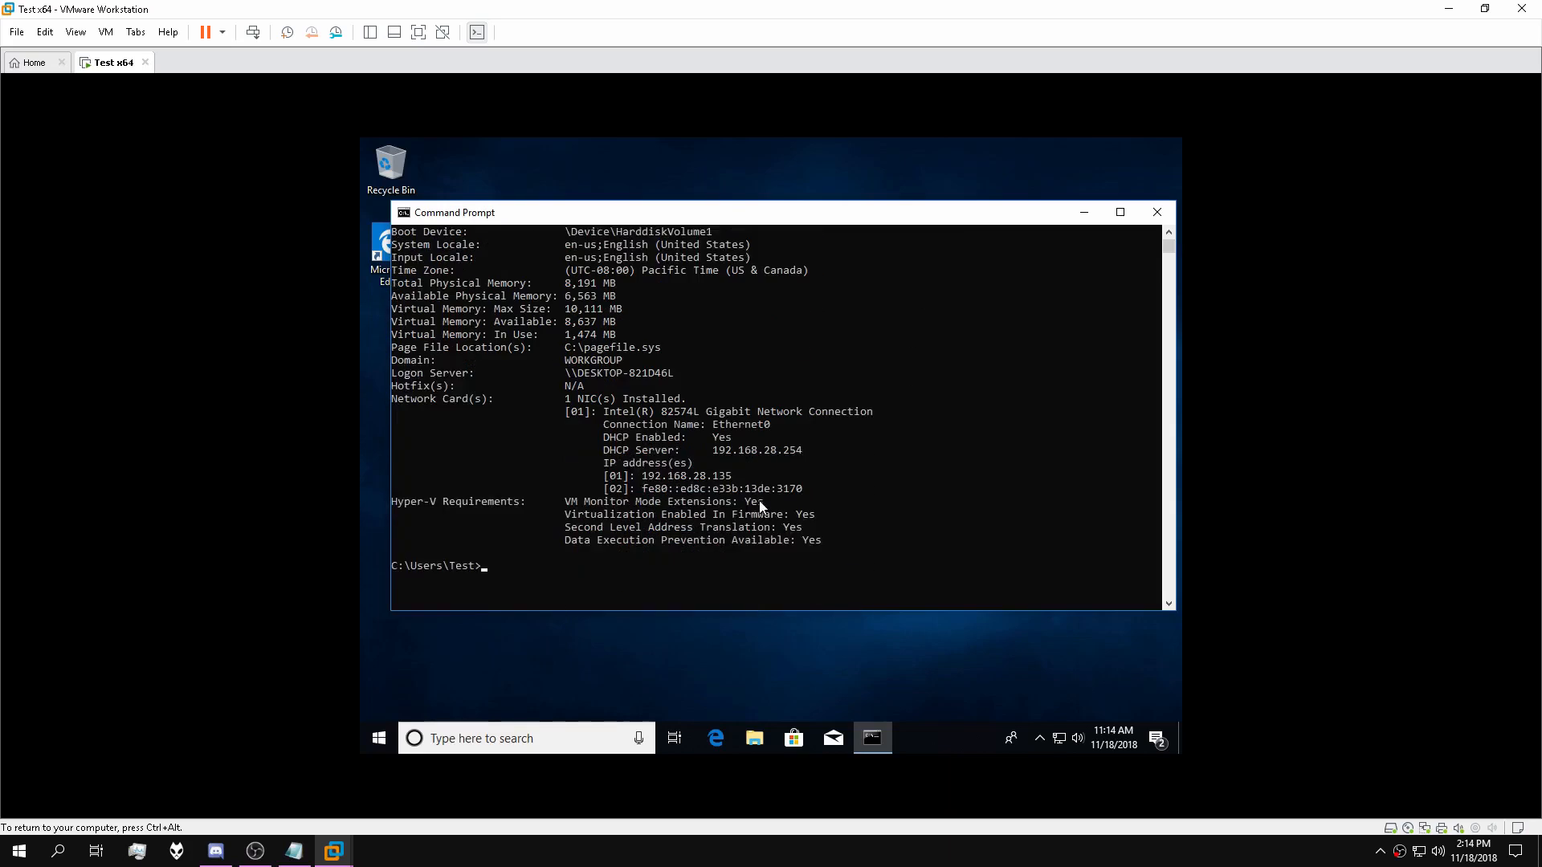
scroll(759, 499, up, 5)
scroll(759, 503, down, 5)
scroll(759, 503, up, 5)
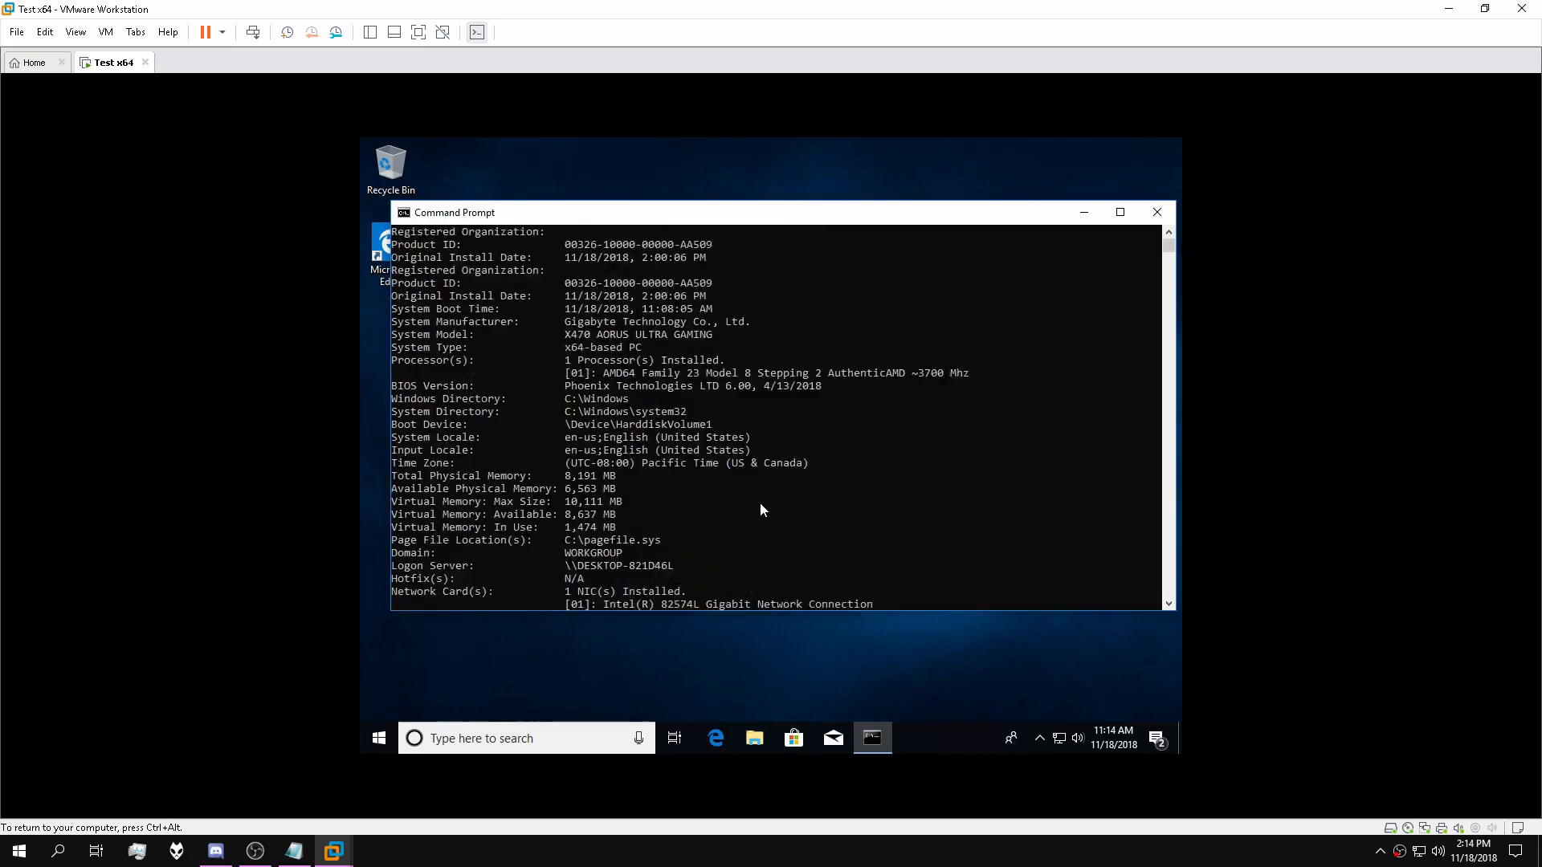
click(1157, 212)
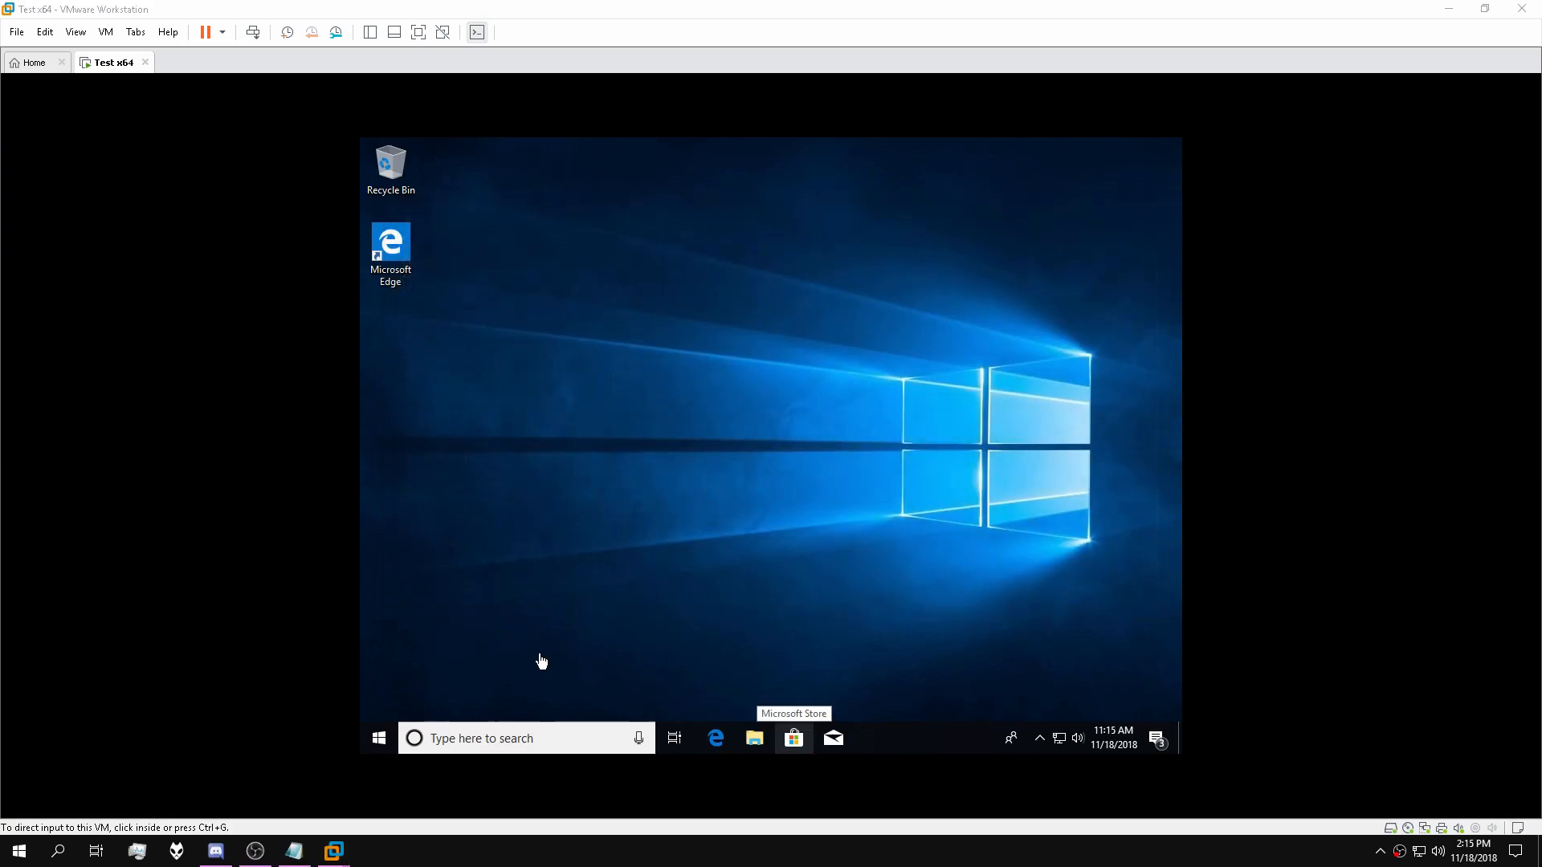
Run dxdiag in the virtual machine and inspect the display device's name, manufacturer and chip type.
click(487, 736)
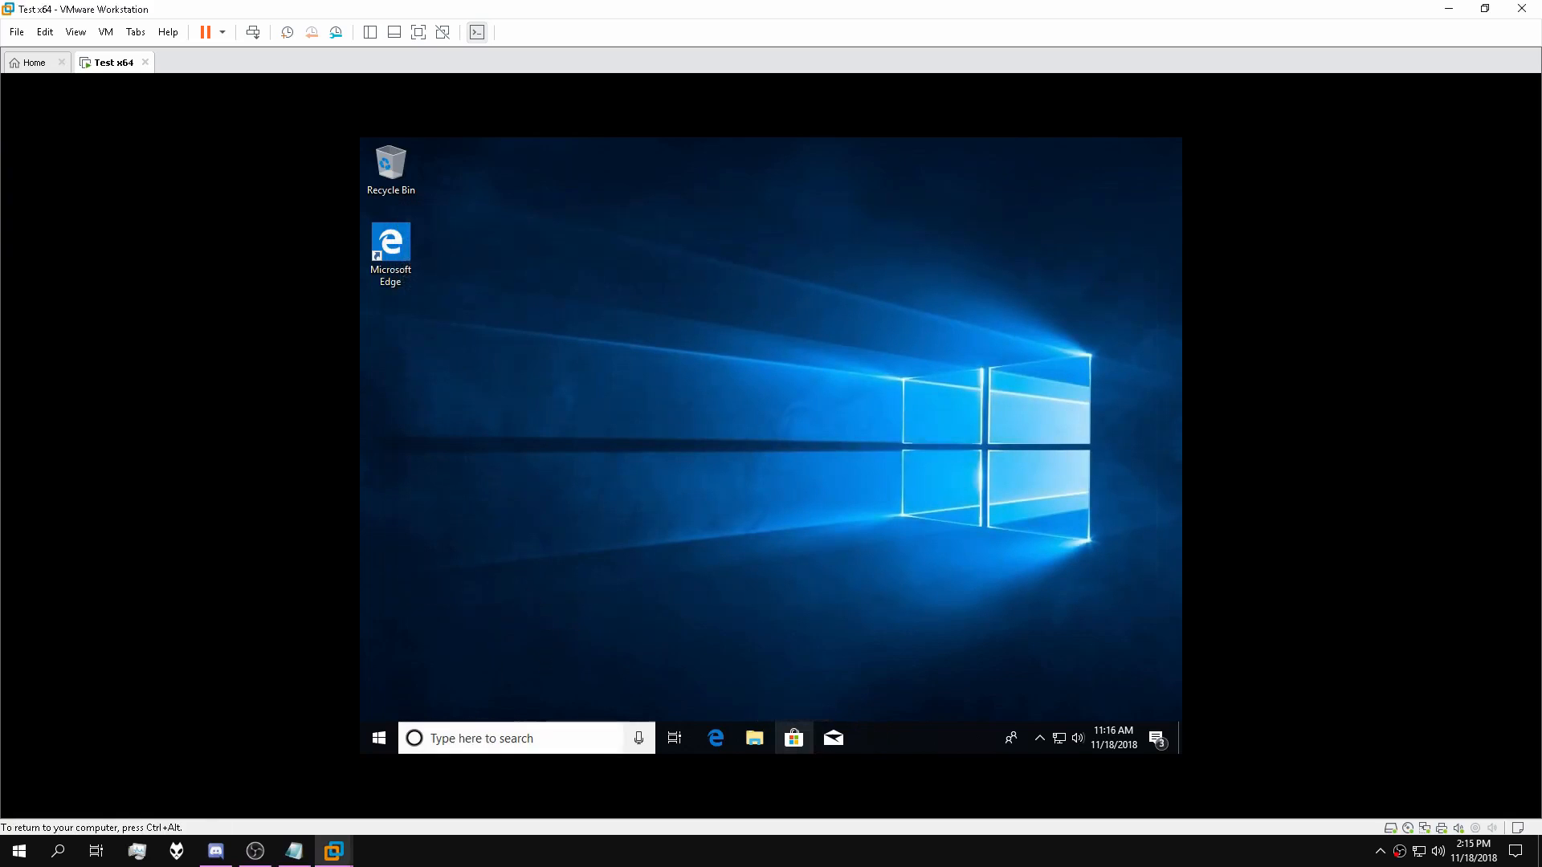
text(dxdiag)
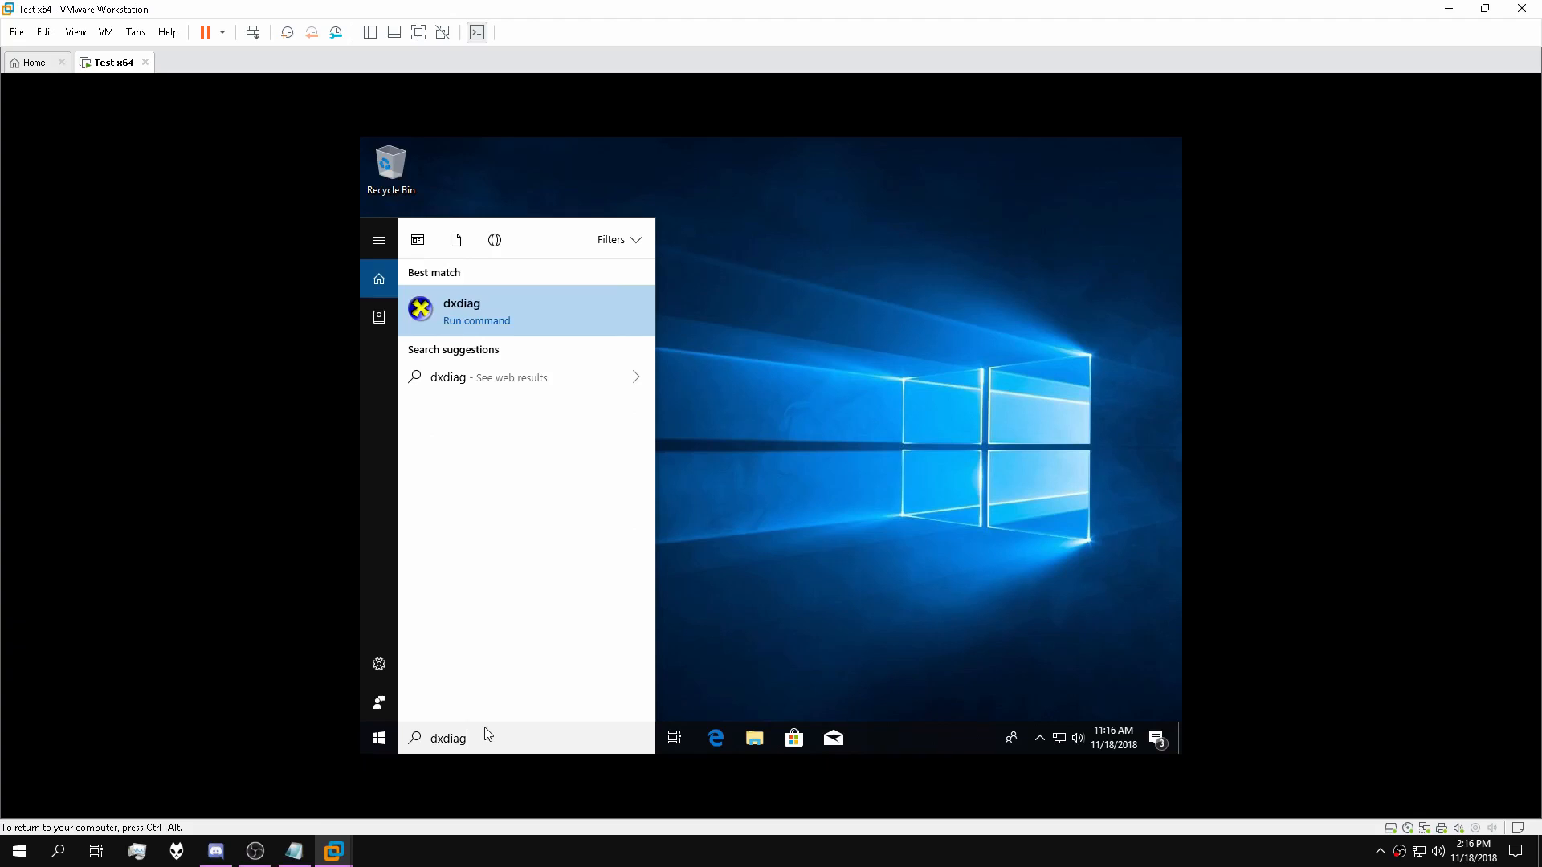
key(Return)
click(823, 498)
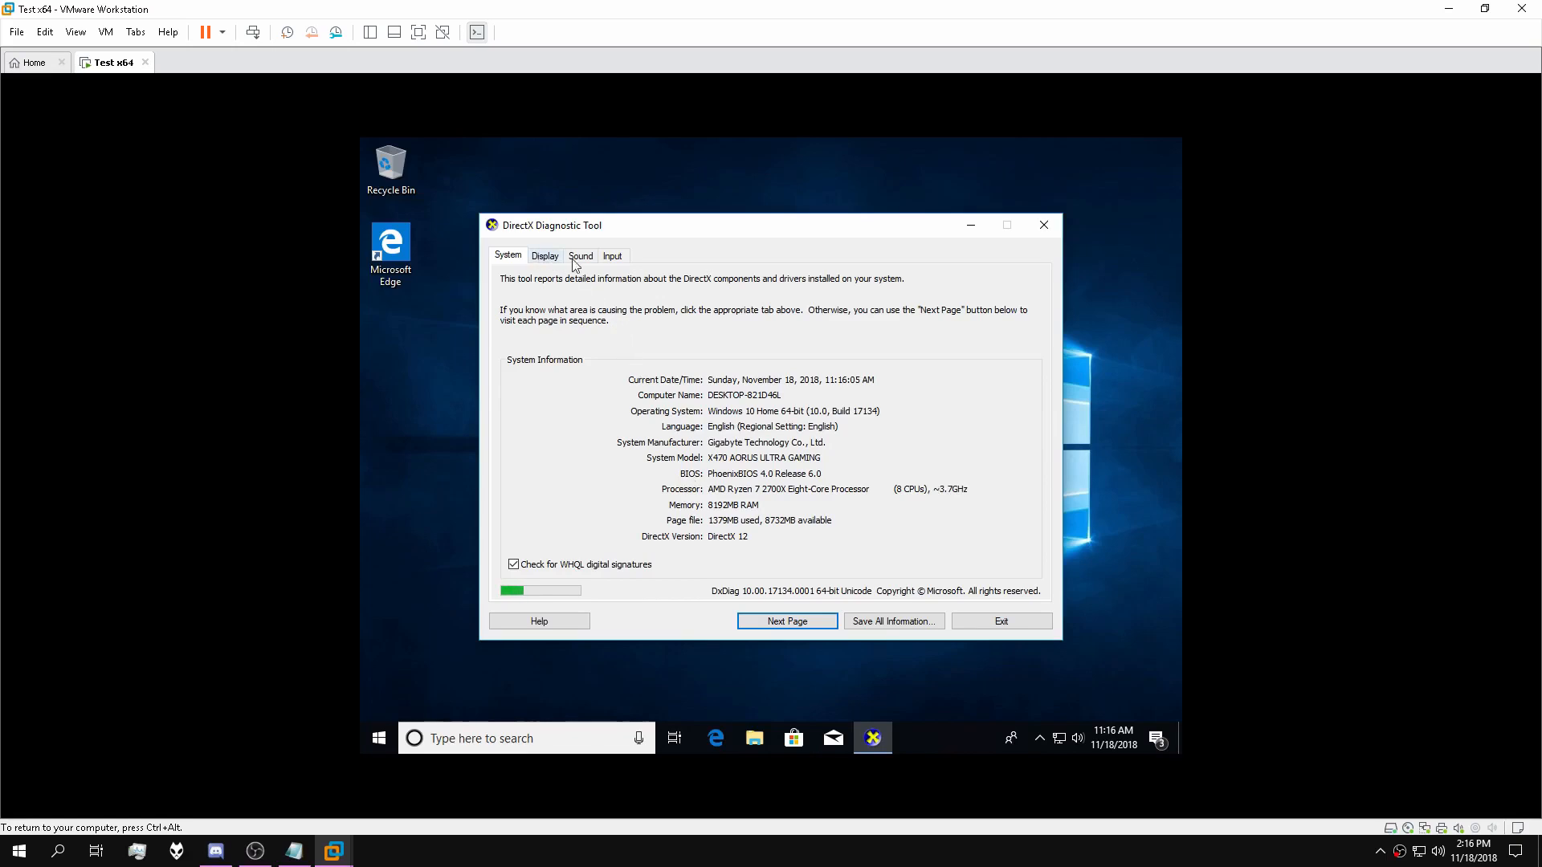
click(562, 257)
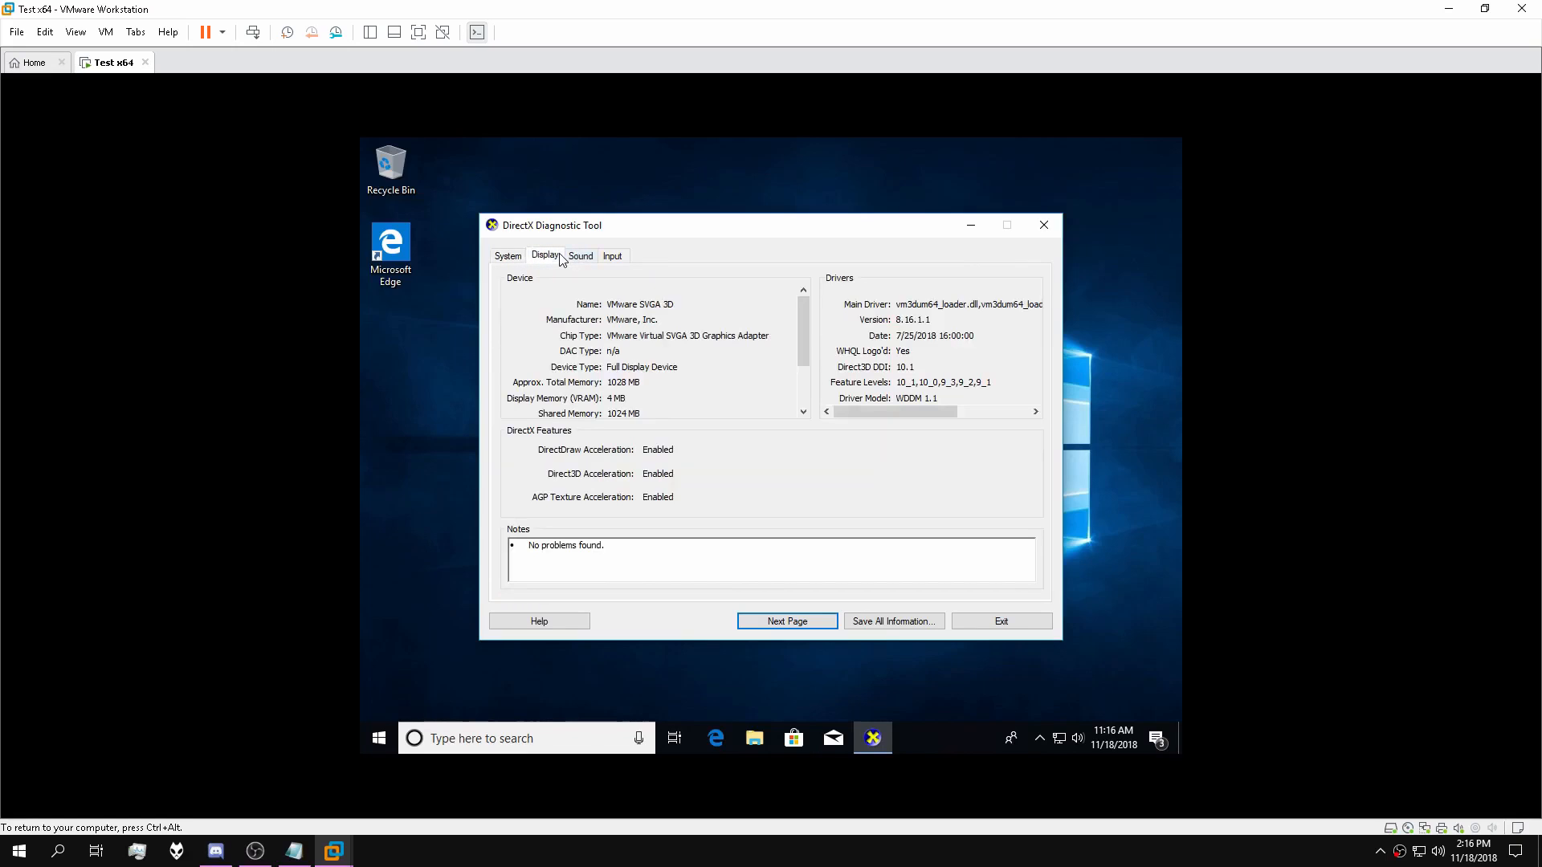
drag(861, 237, 876, 200)
click(1064, 189)
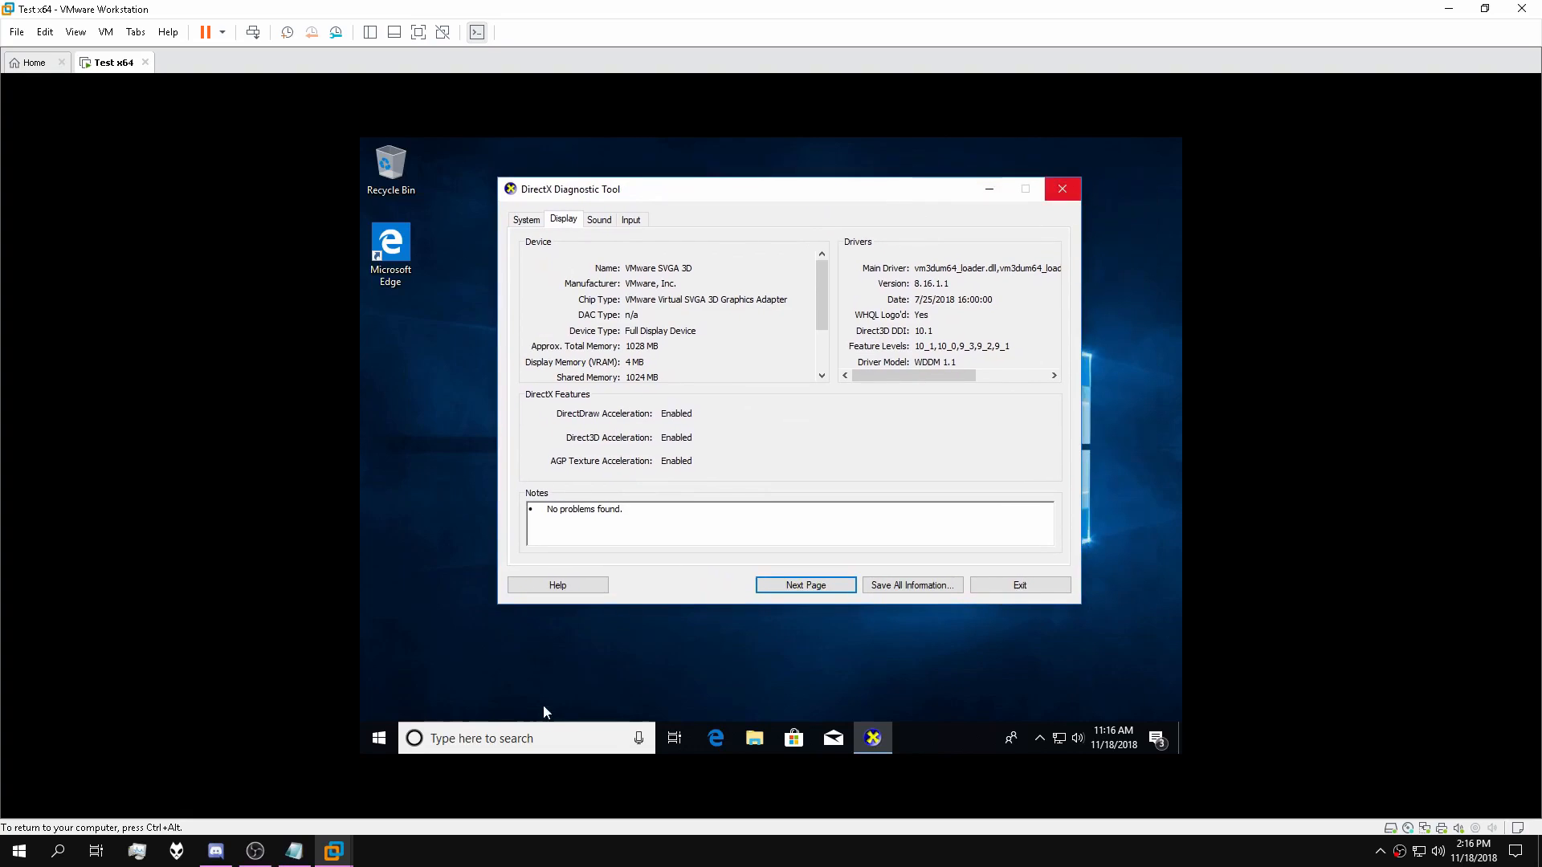
Run regedit as administrator in the virtual machine and arrange Registry Editor beside the DirectX Diagnostic Tool.
click(499, 737)
text(reged)
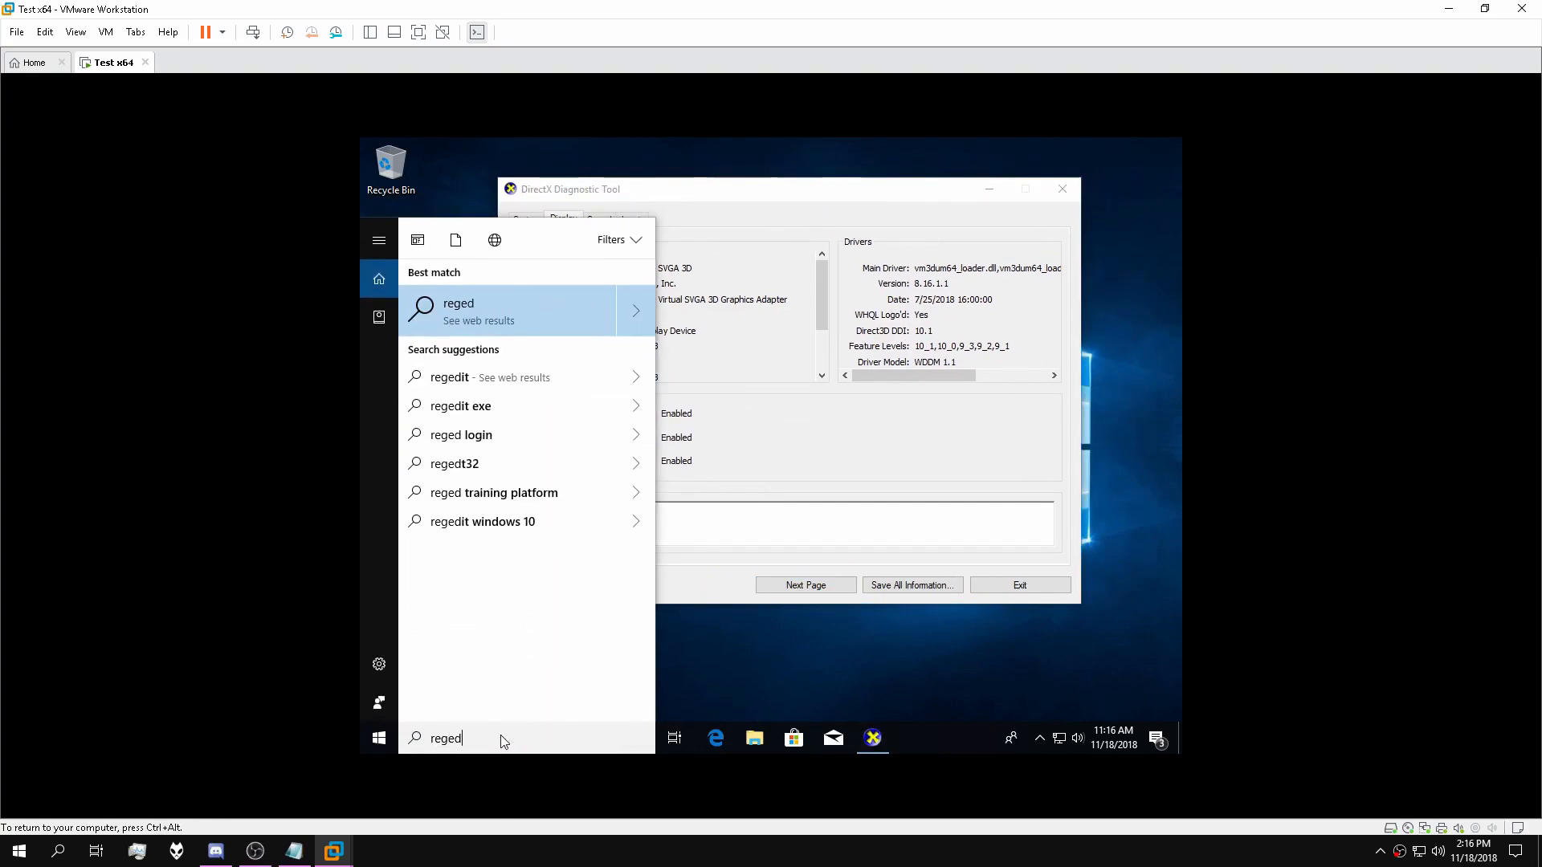
text(it)
right_click(465, 322)
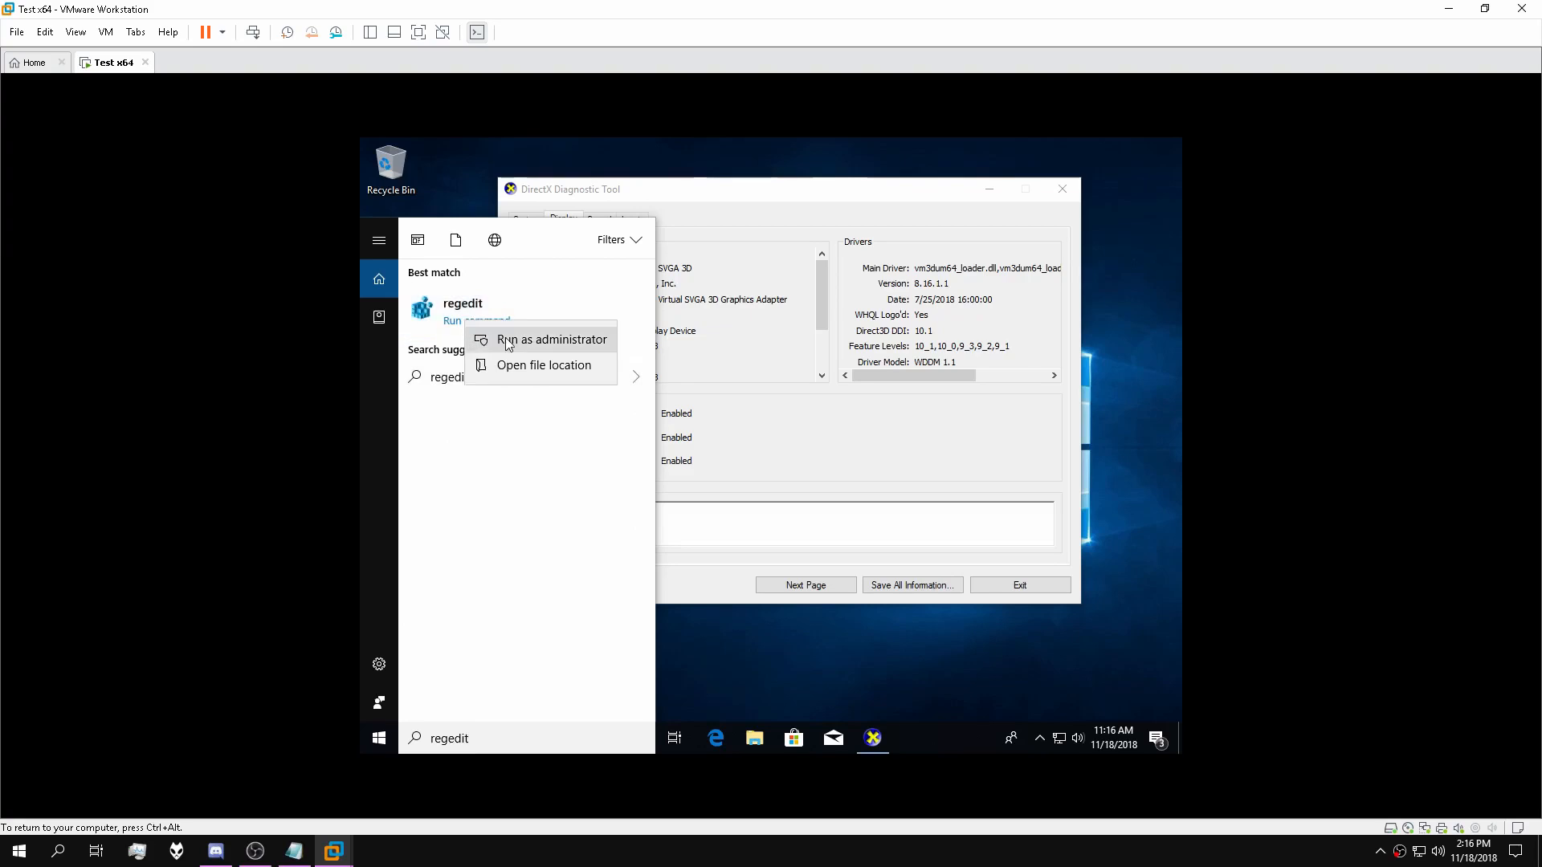
click(507, 341)
drag(638, 193, 918, 196)
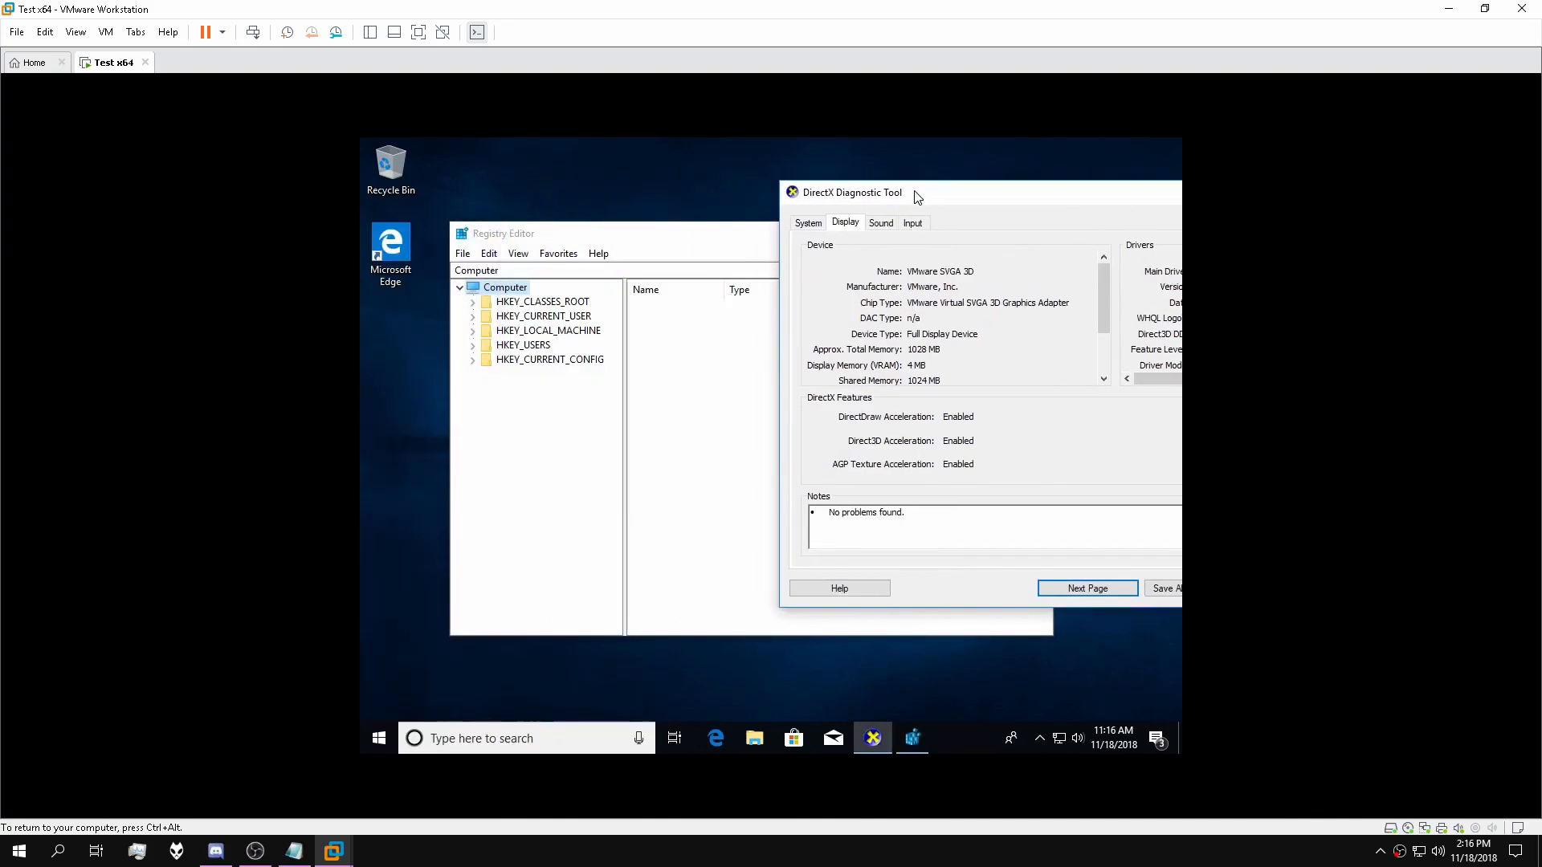
click(635, 241)
drag(585, 233, 505, 227)
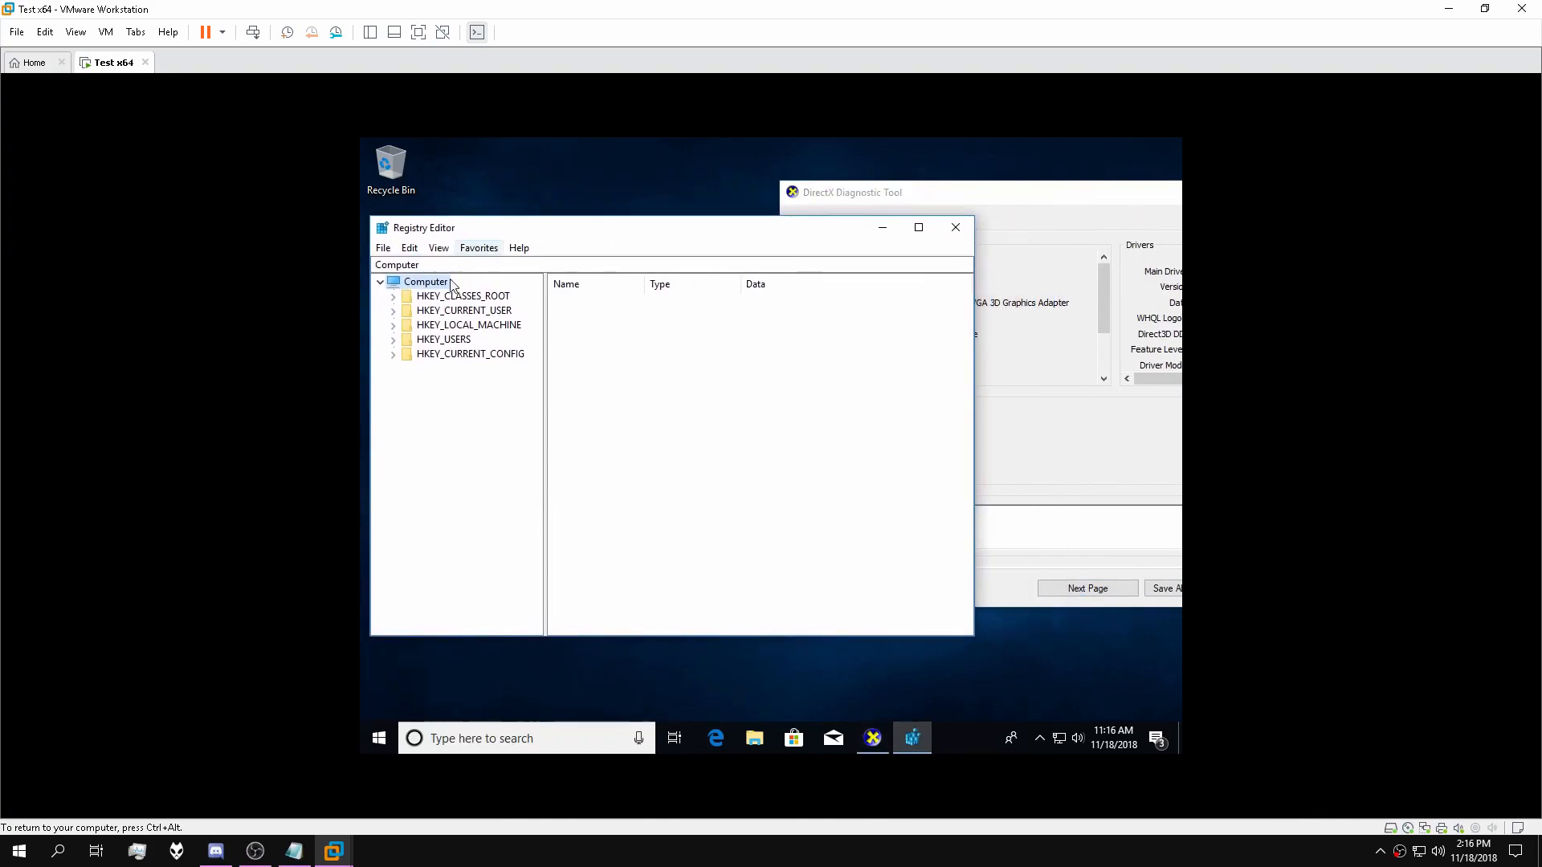
click(393, 324)
drag(651, 240, 637, 251)
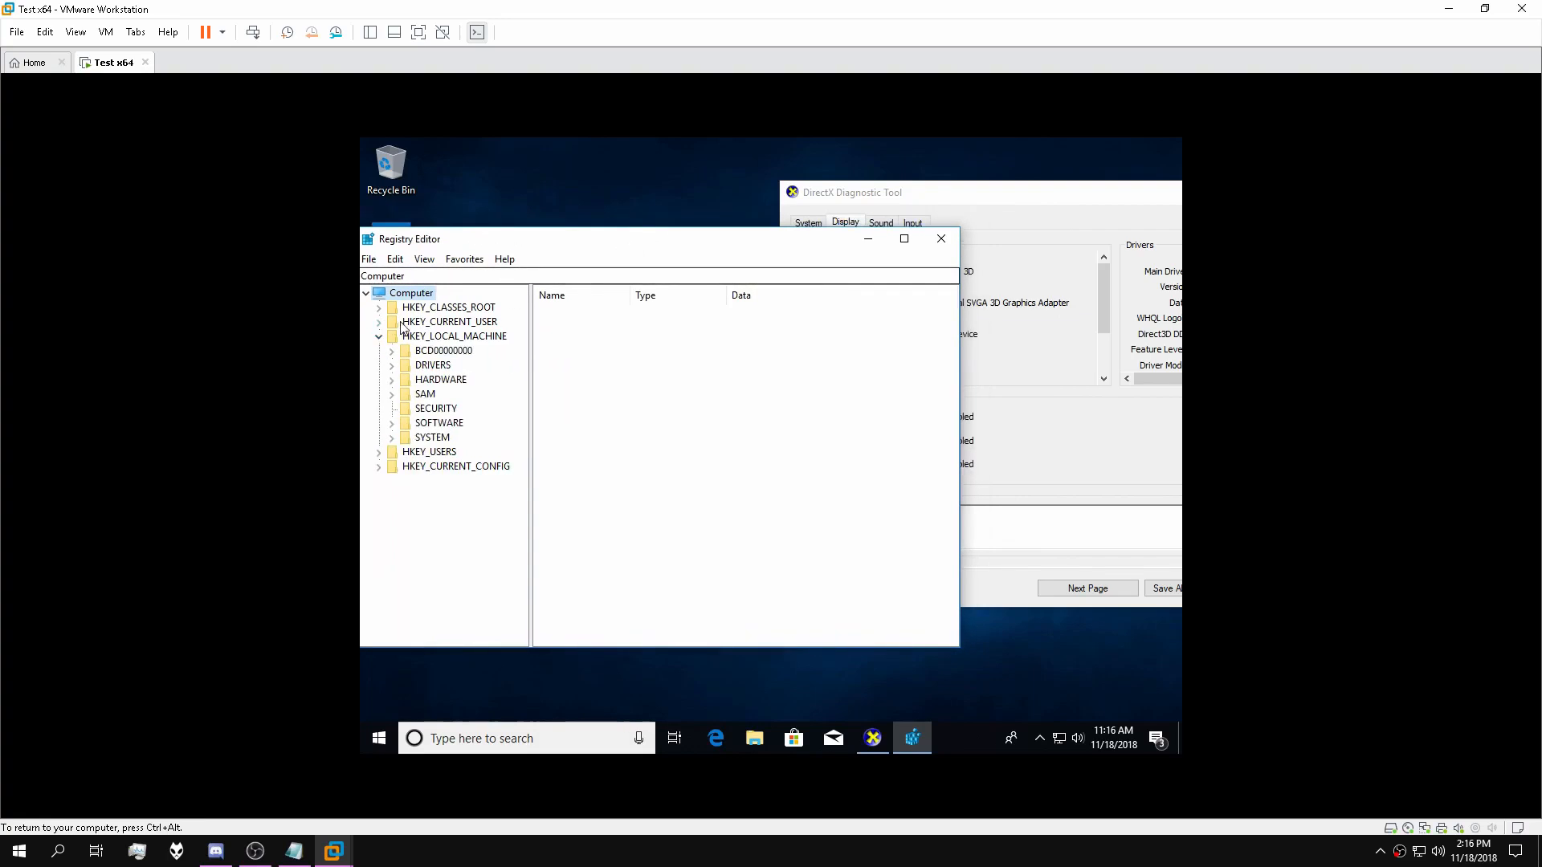
click(396, 259)
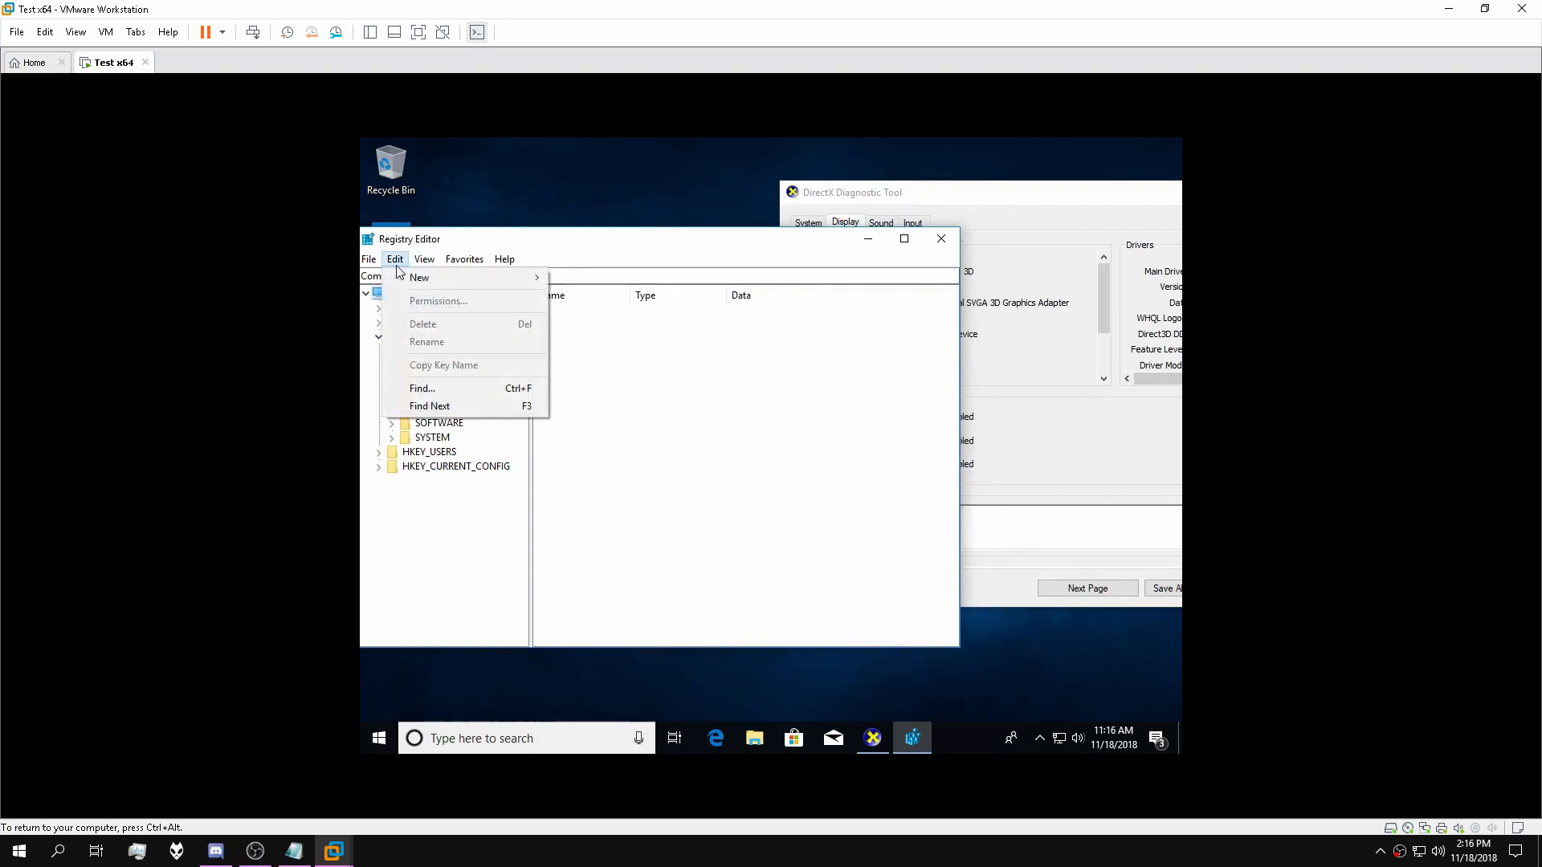
click(424, 388)
click(923, 213)
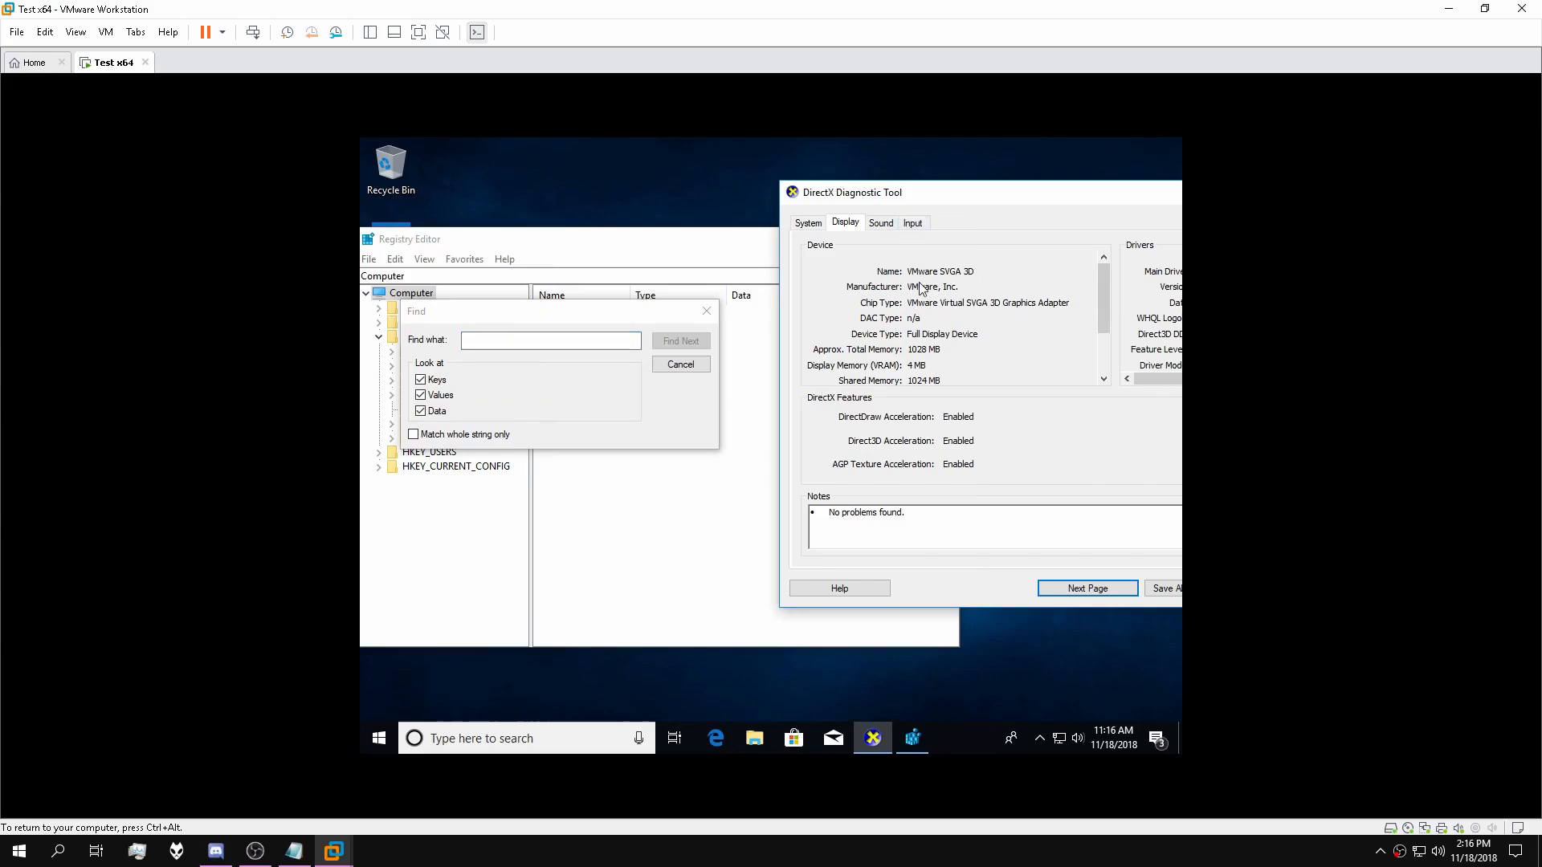
click(505, 341)
click(1005, 368)
click(550, 340)
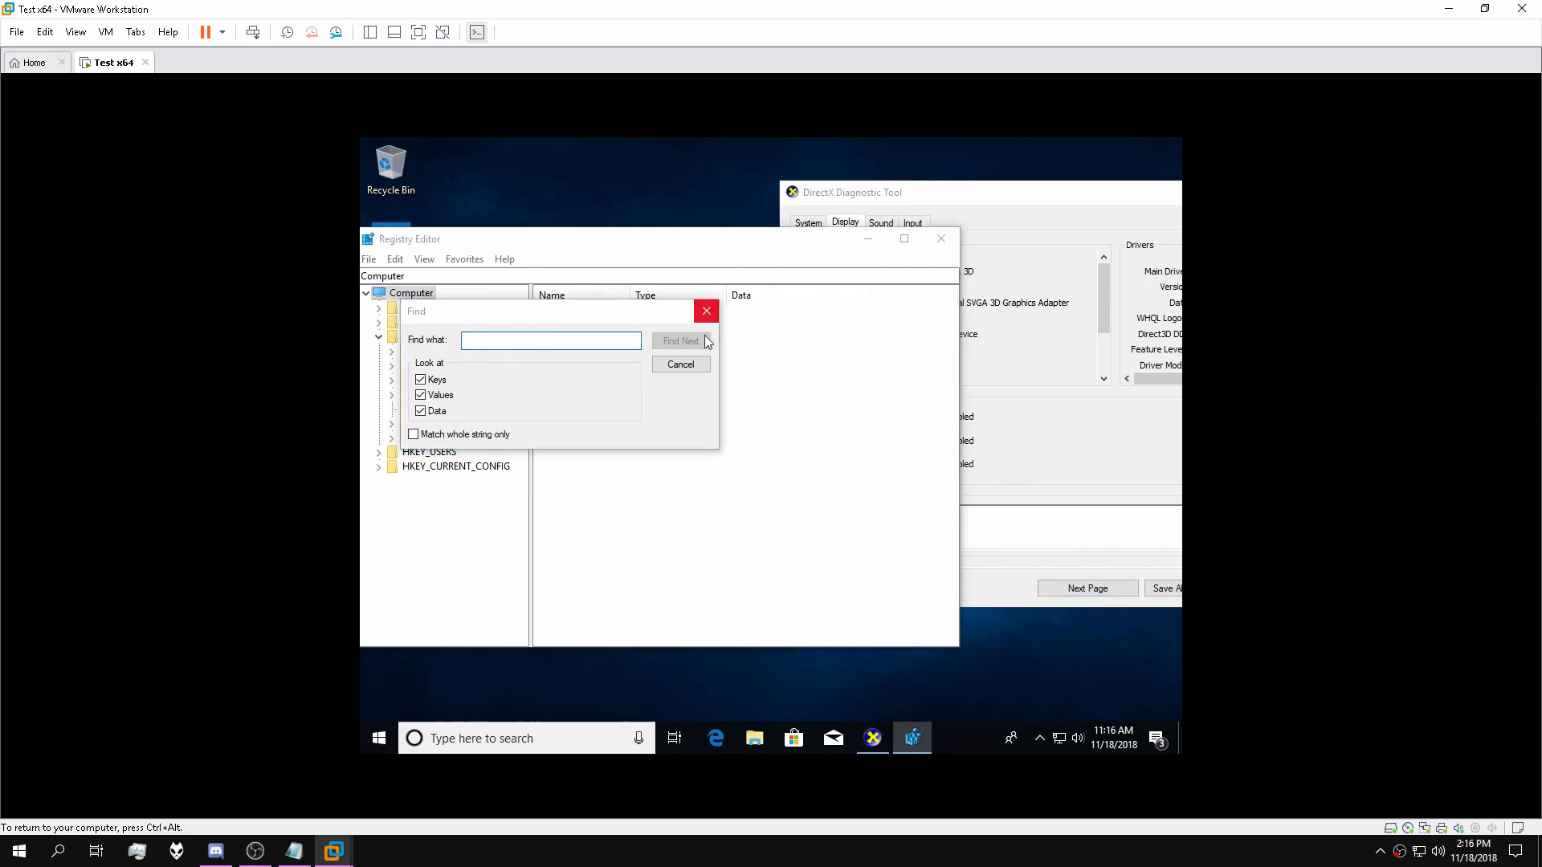
click(707, 311)
Move Registry Editor and the DirectX Diagnostic Tool apart and search the registry for "Vmware Virtual SVGA 3D Graphics Adapter".
drag(725, 247, 553, 246)
drag(960, 193, 1071, 238)
click(514, 259)
click(388, 261)
click(418, 391)
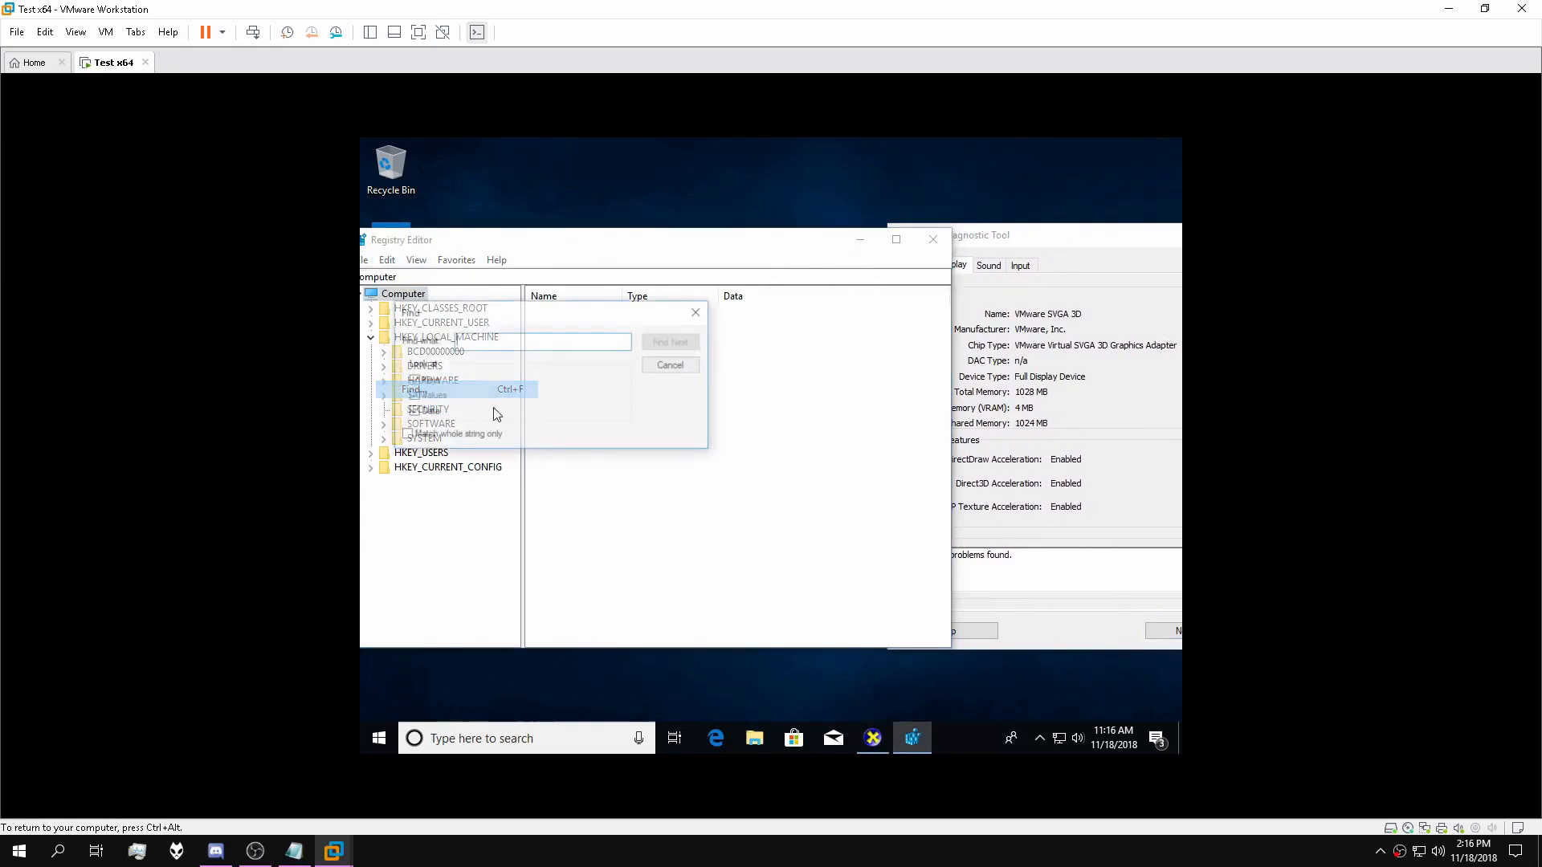
text(Vmware Virtual SVGA 3D Graphics)
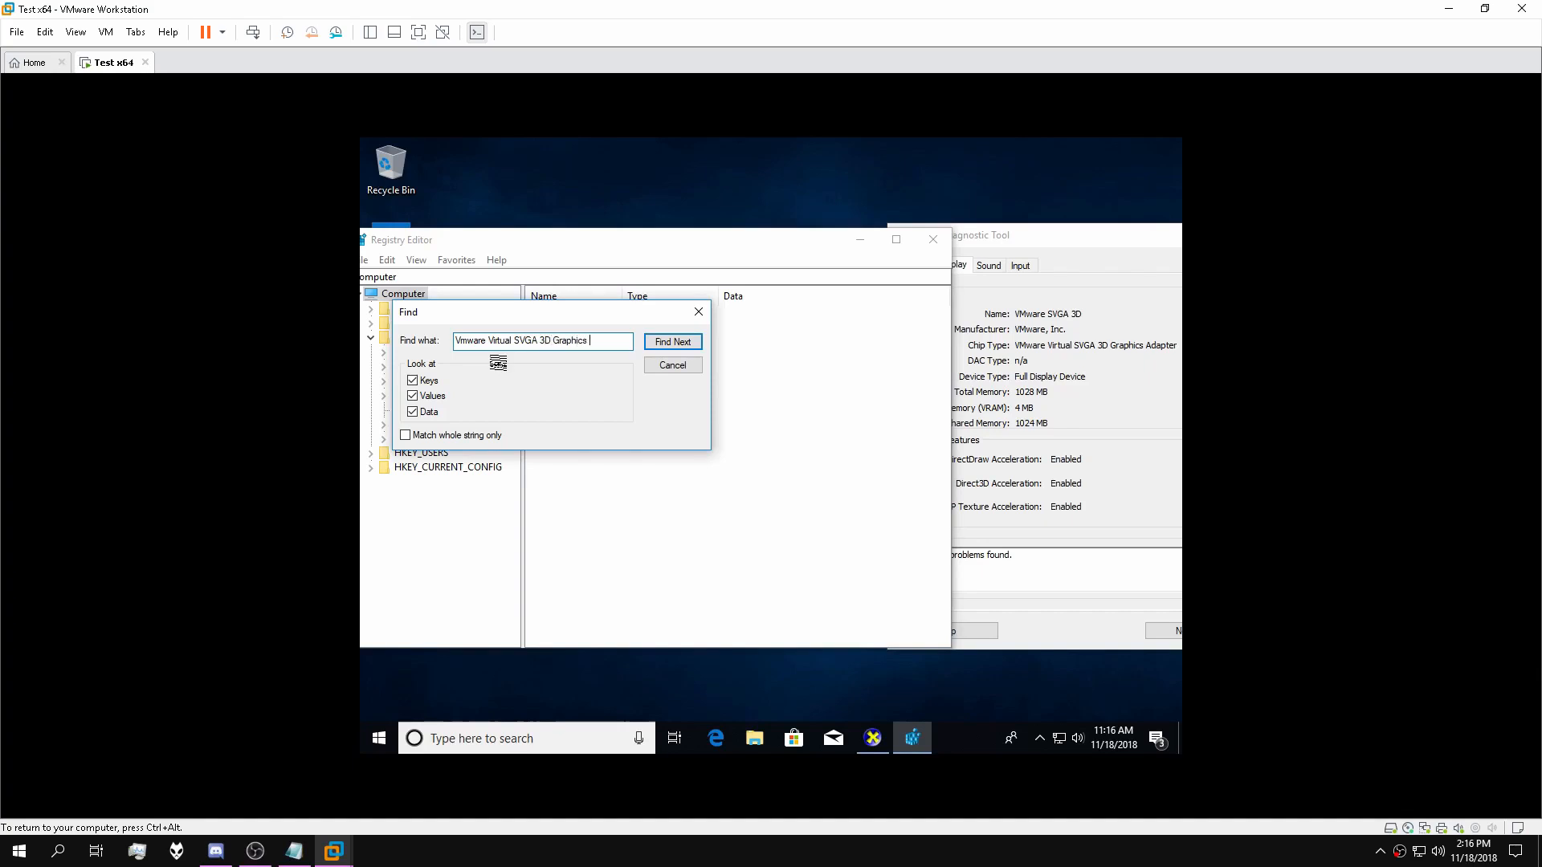
key(Return)
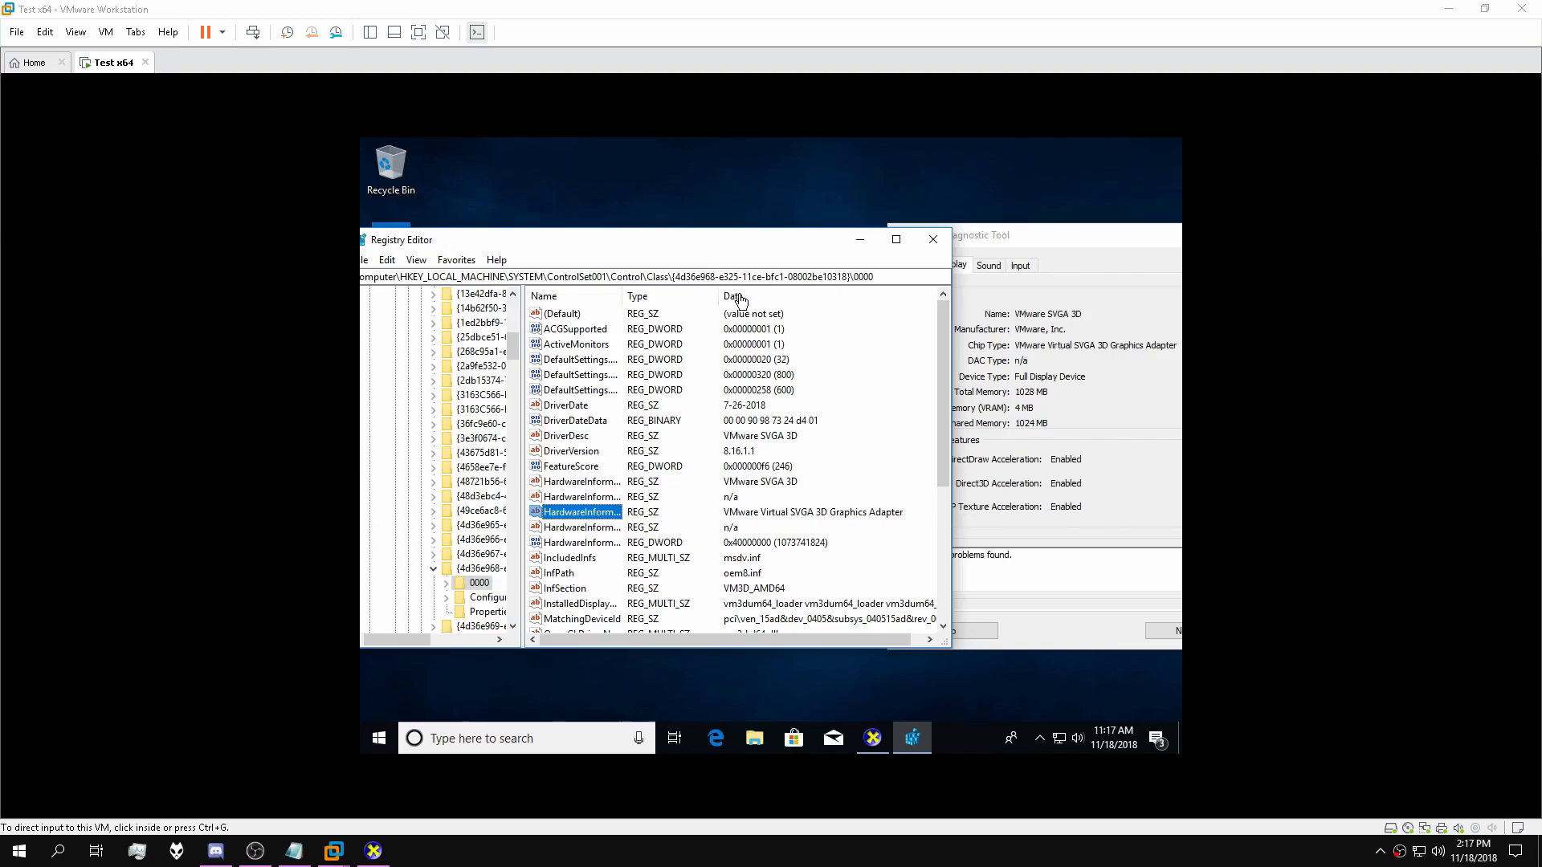
Set the HardwareInformation.ChipType value in the display adapter's 0000 key to "AMD Radeon Graphics Processor (0x6811)".
click(676, 253)
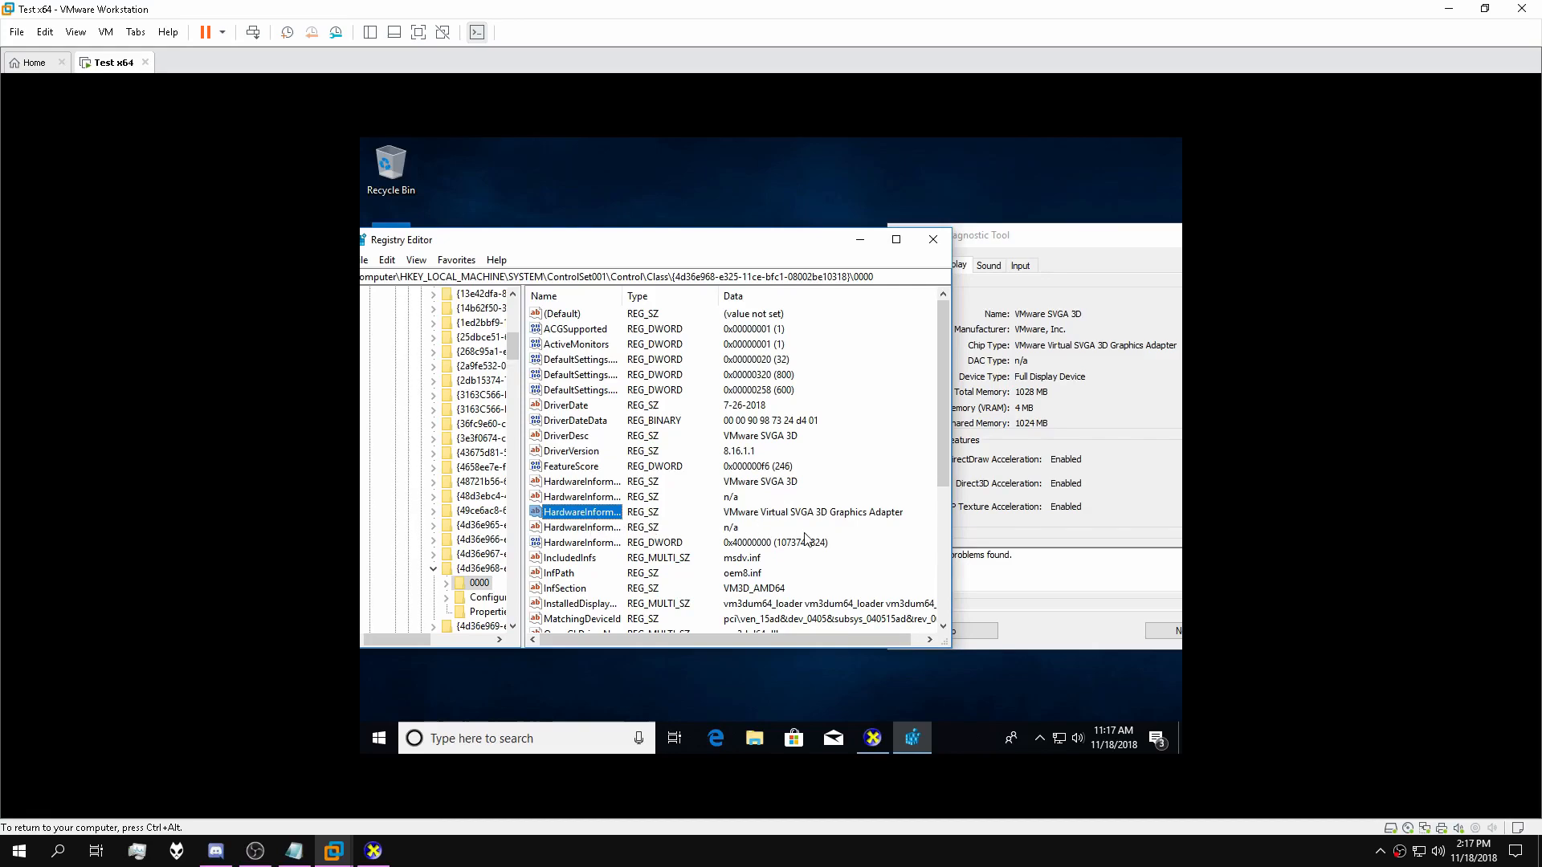
key(ctrl+alt)
drag(0, 207, 0, 243)
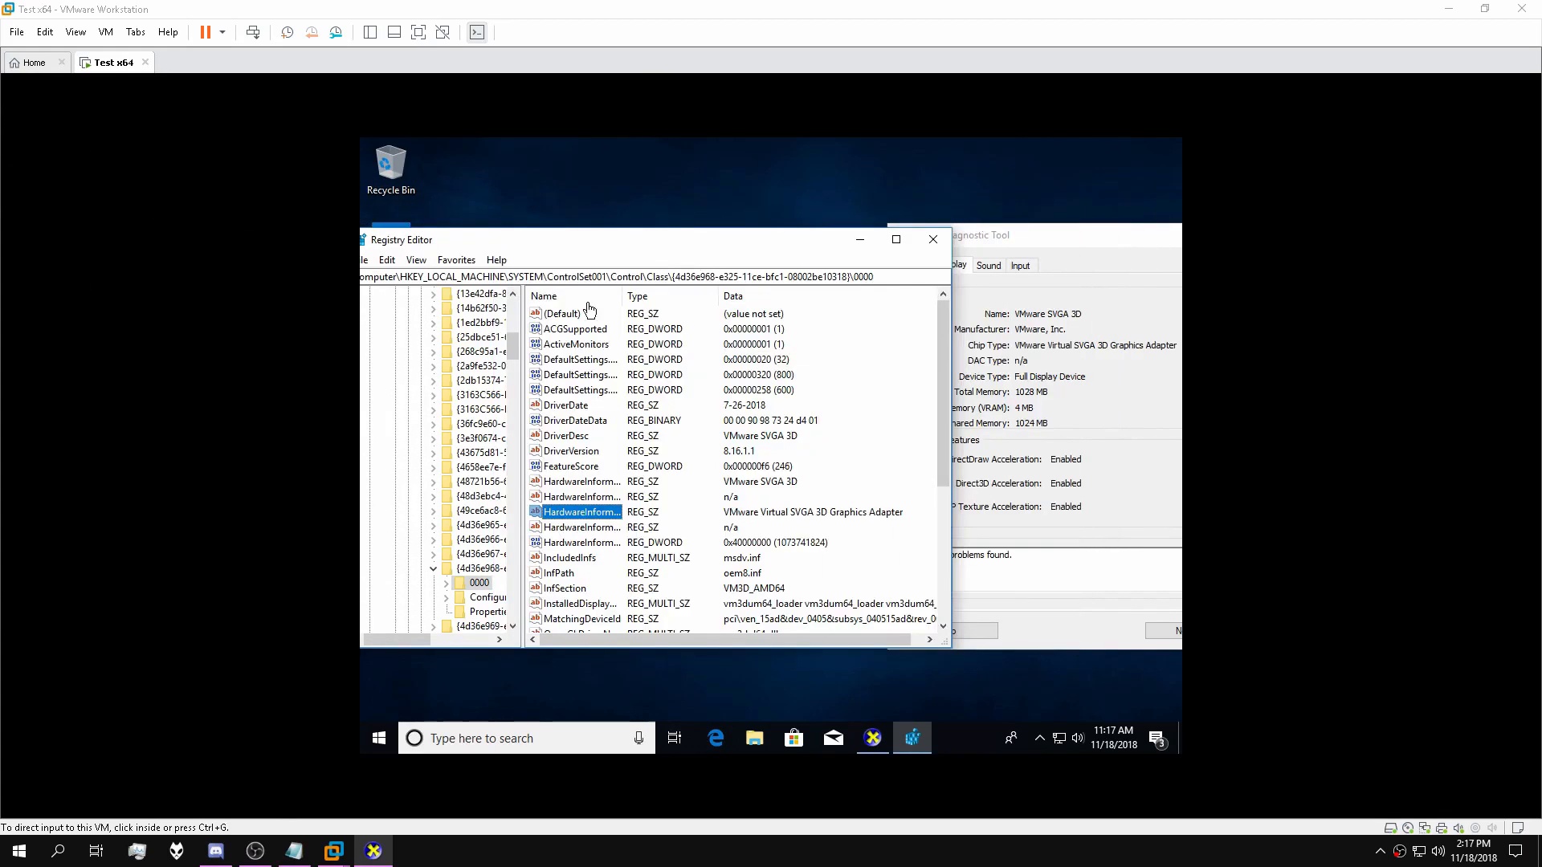
click(570, 516)
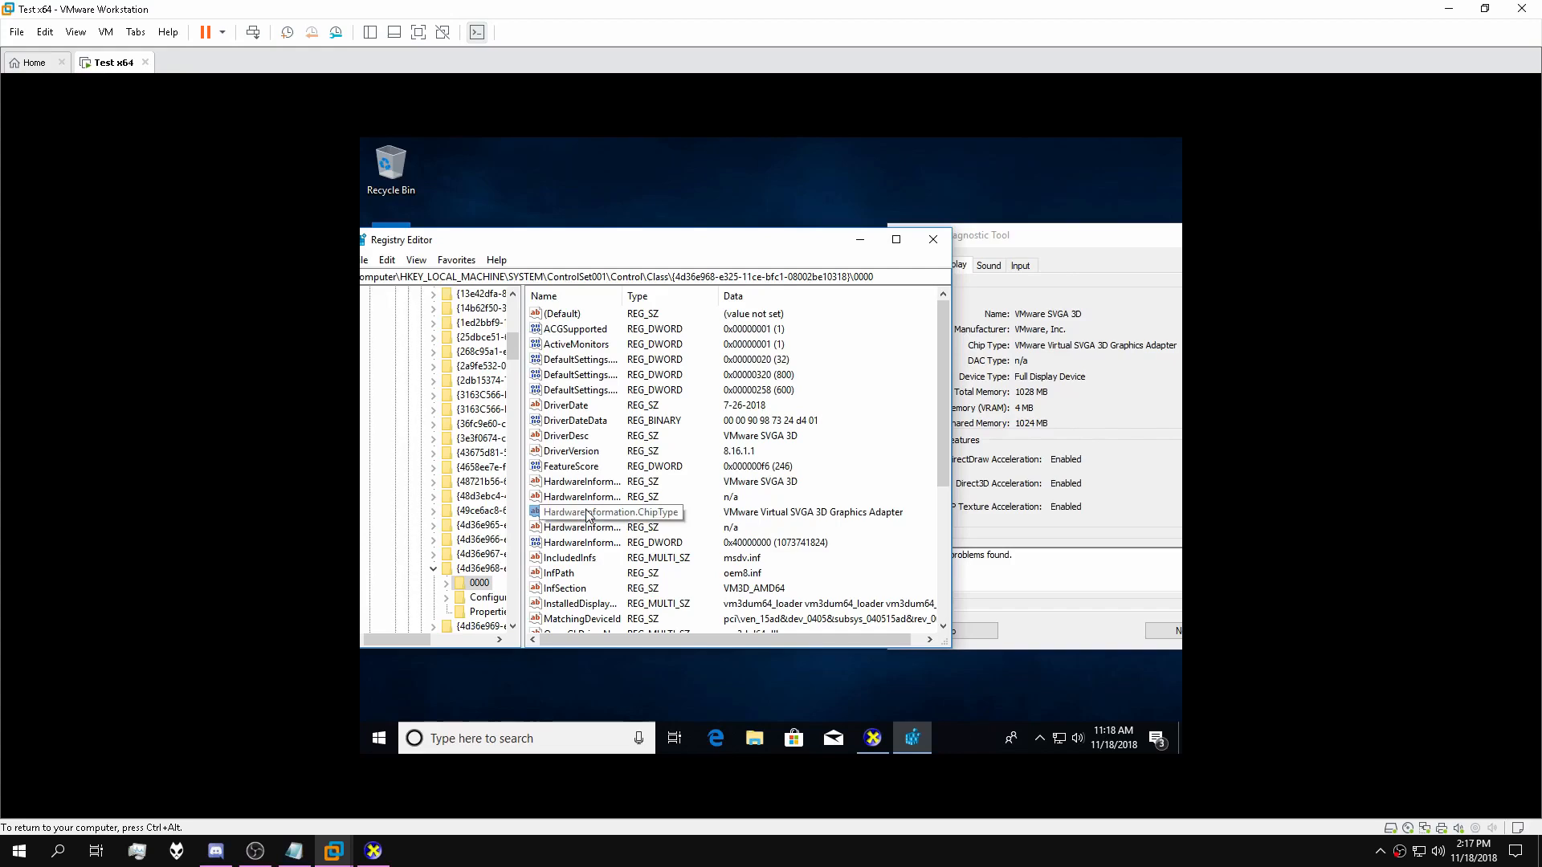
double_click(587, 515)
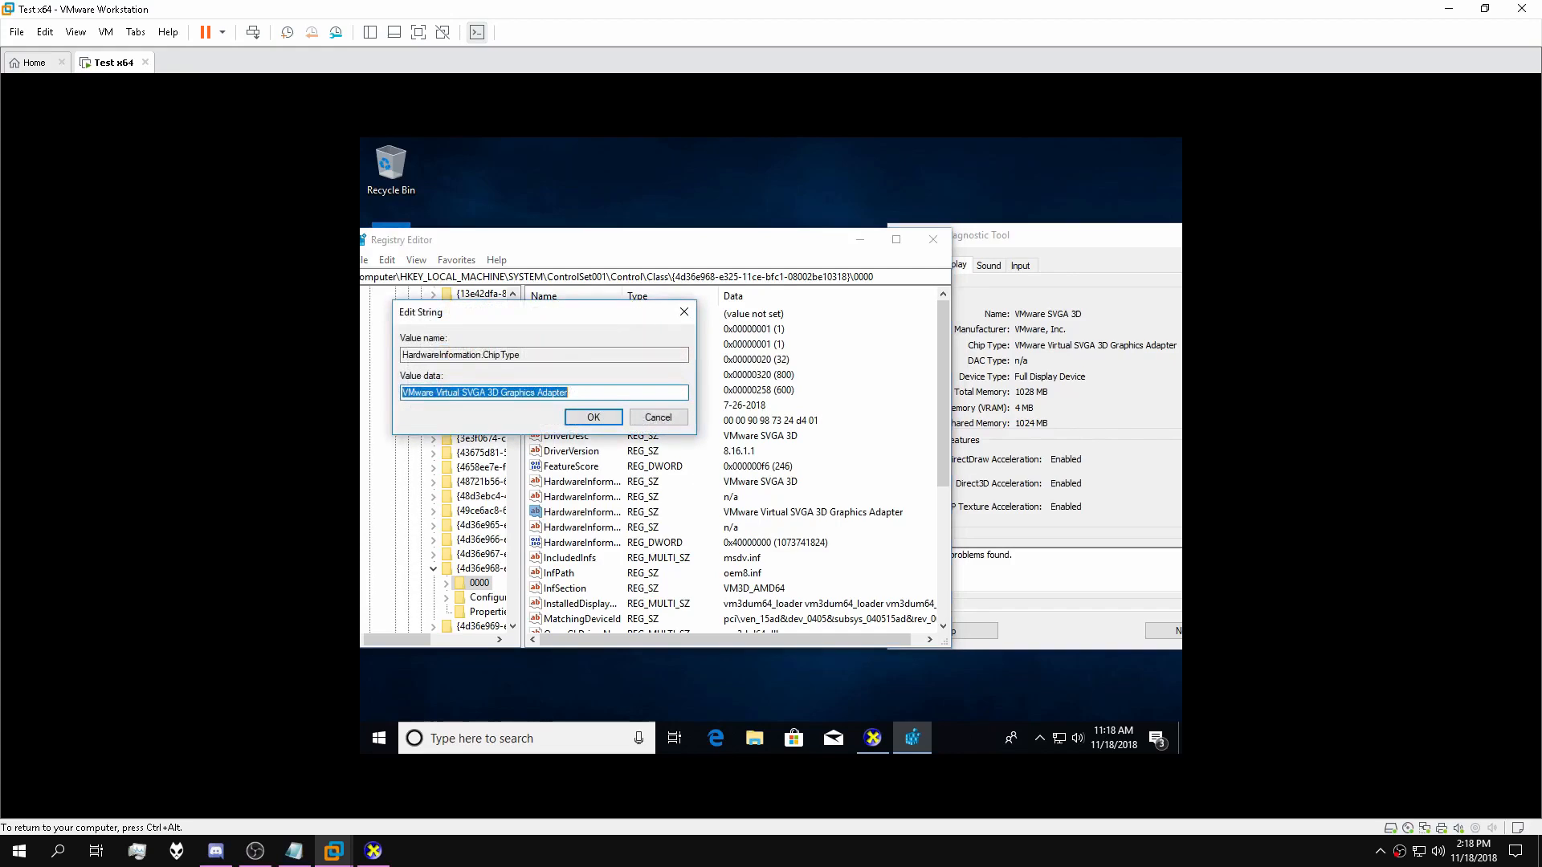
text(AM)
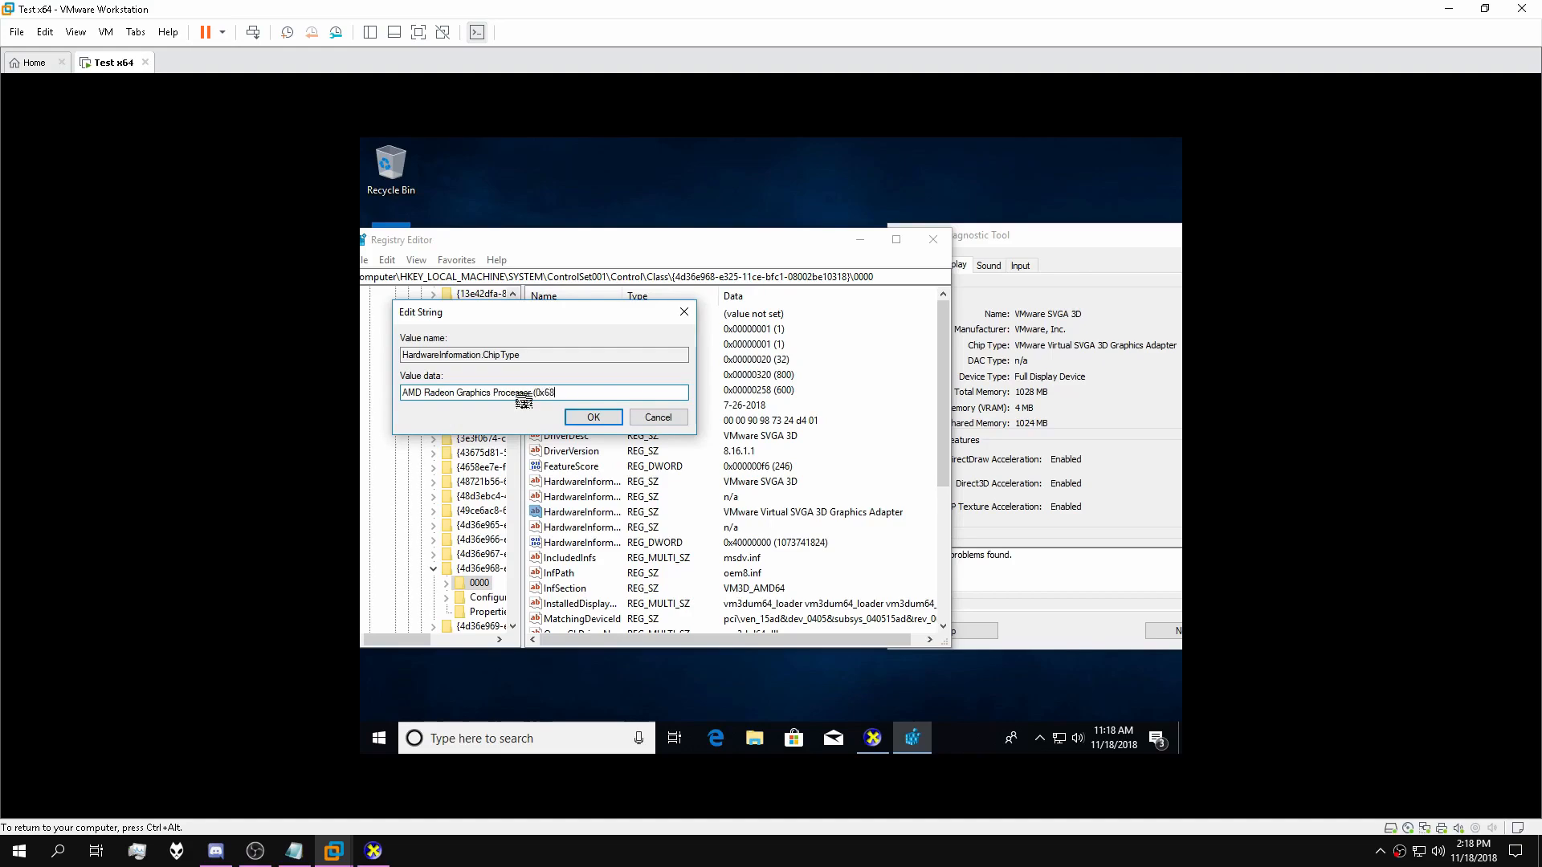
click(591, 417)
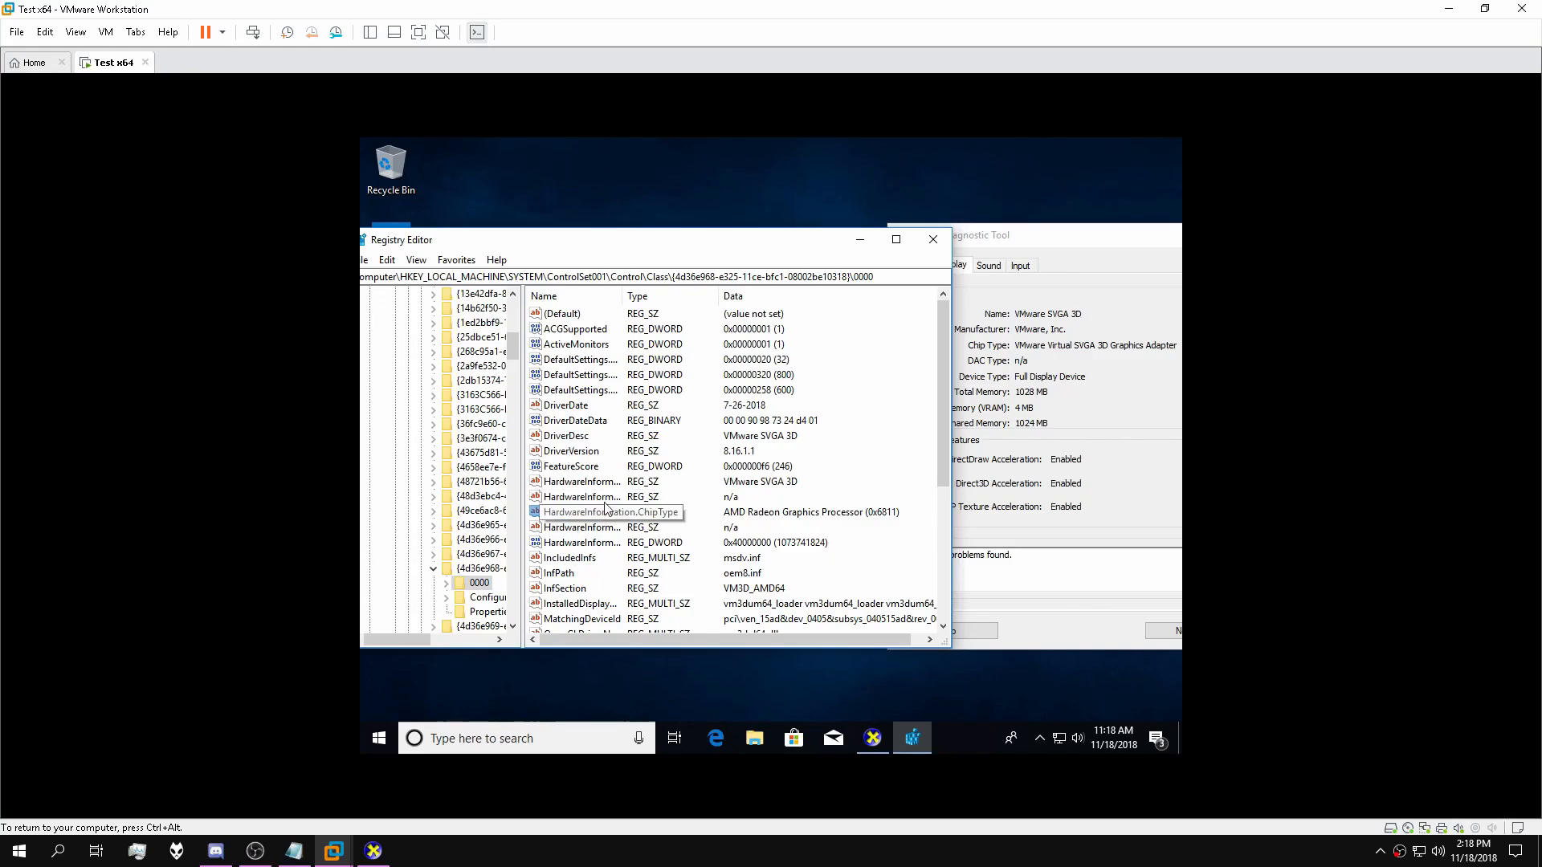
Widen the value names column and set HardwareInformation.DacType to "Internal DAC(400MHz)".
click(587, 482)
drag(618, 302, 715, 310)
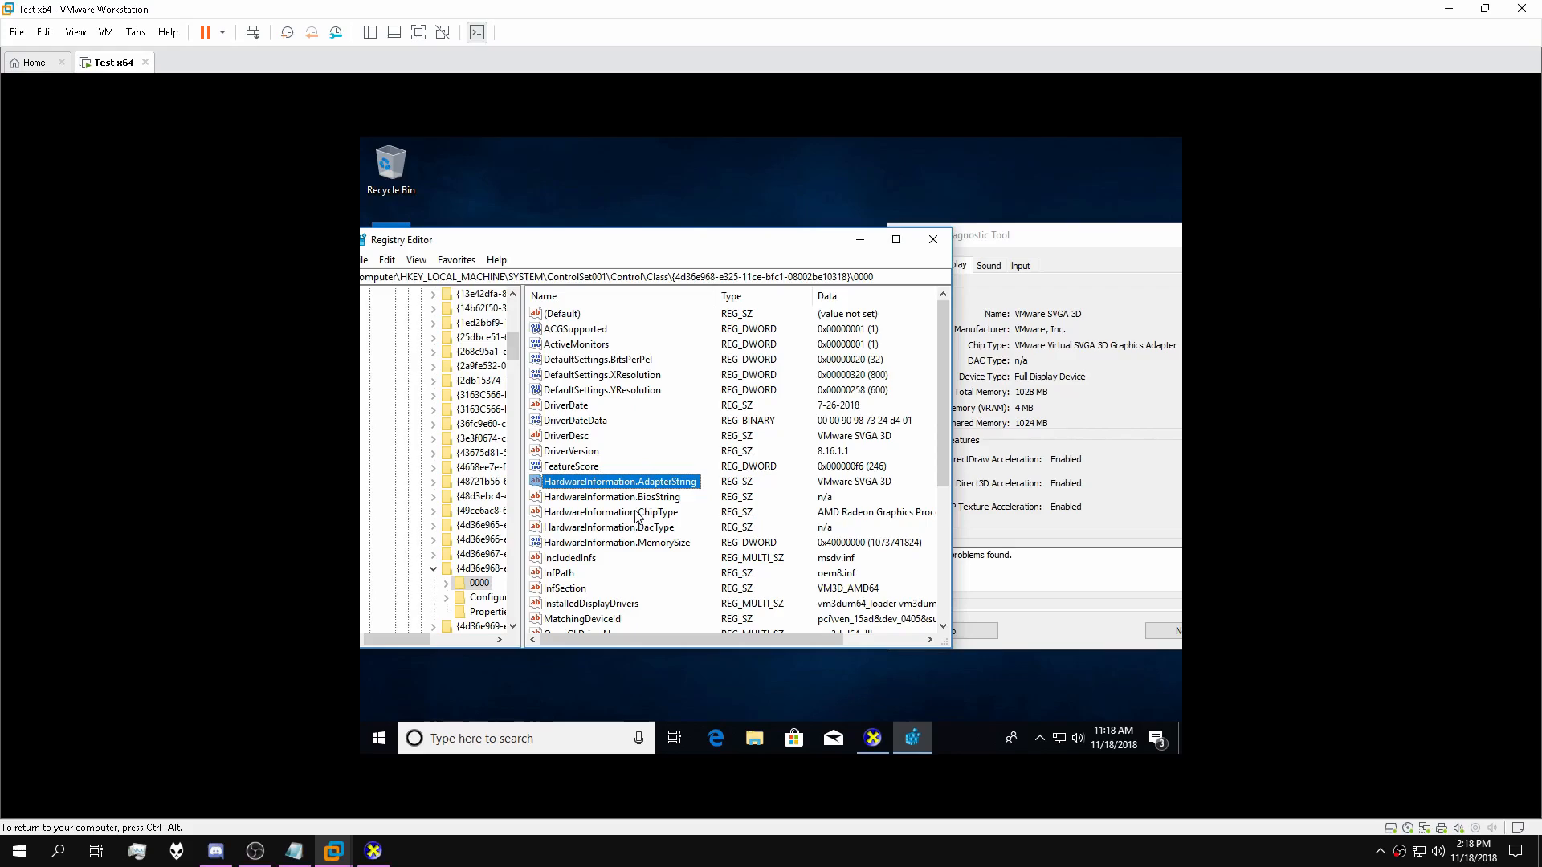
click(619, 529)
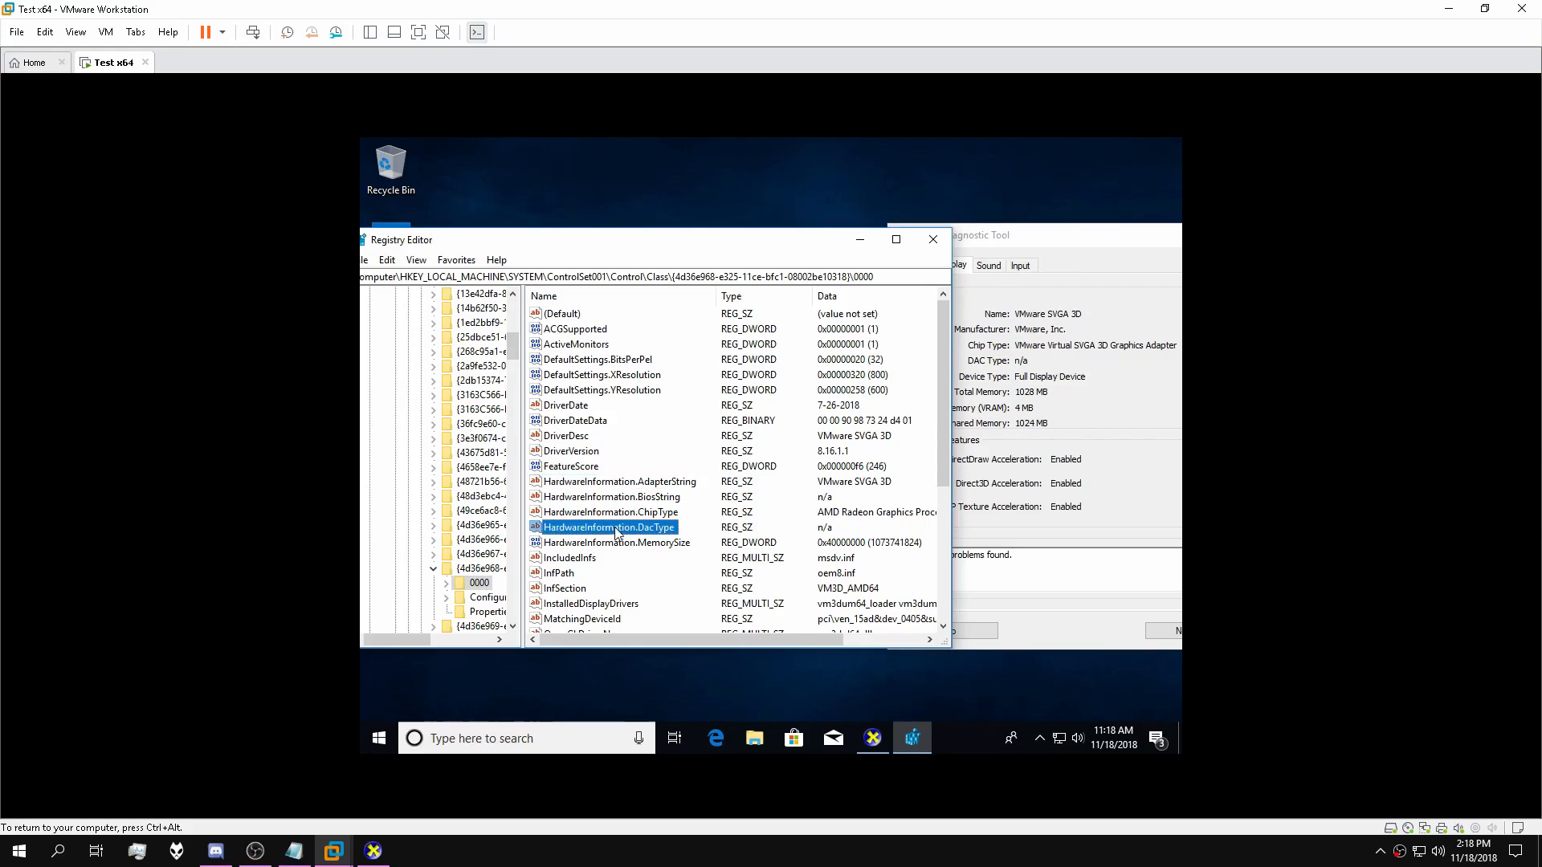
double_click(618, 532)
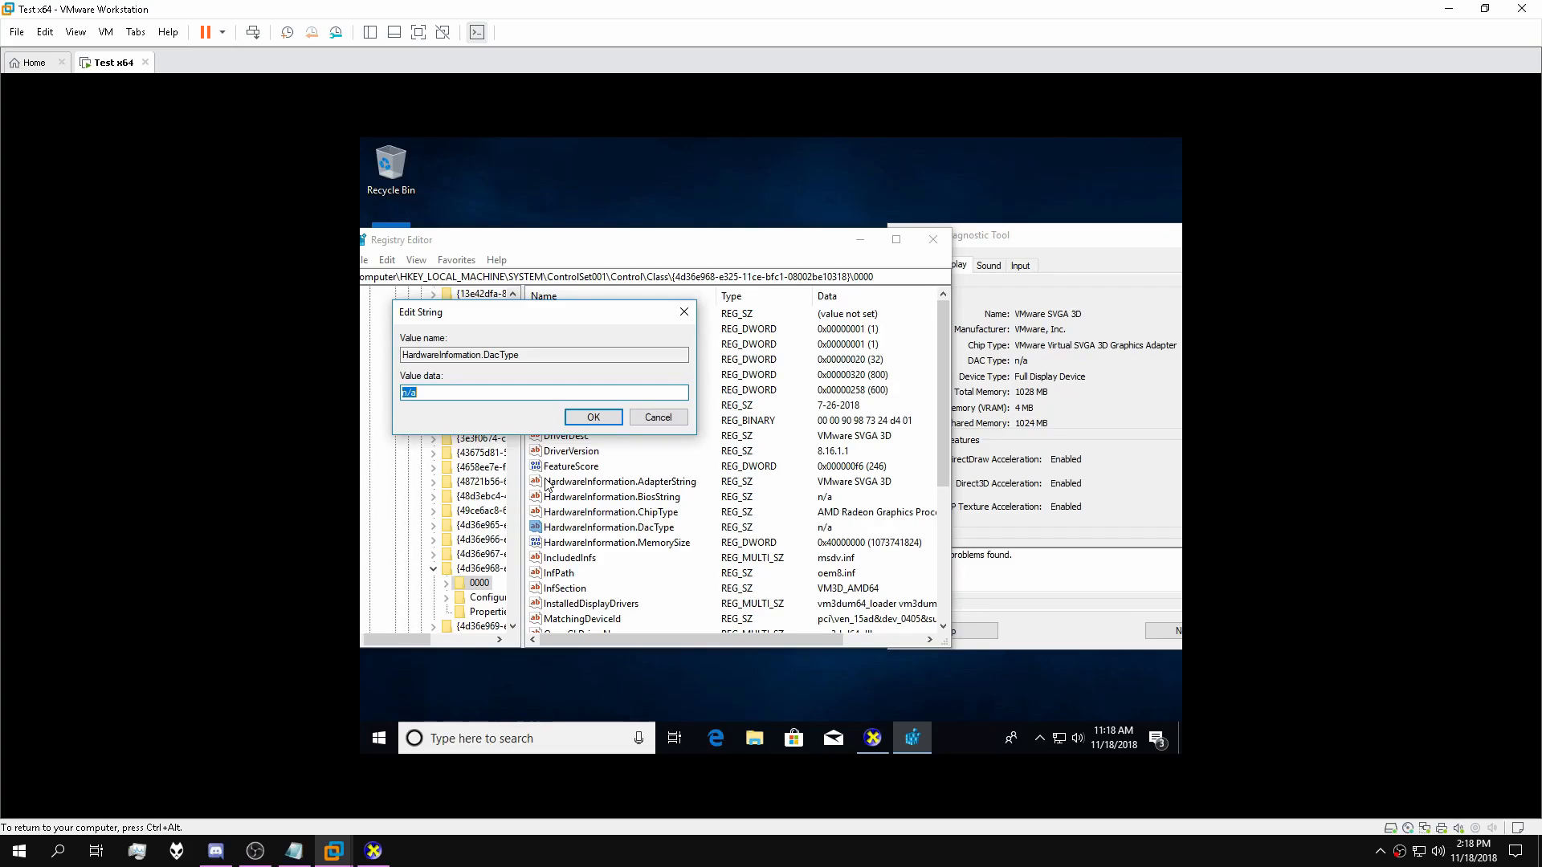
text(Internal DAC(400M)
click(593, 417)
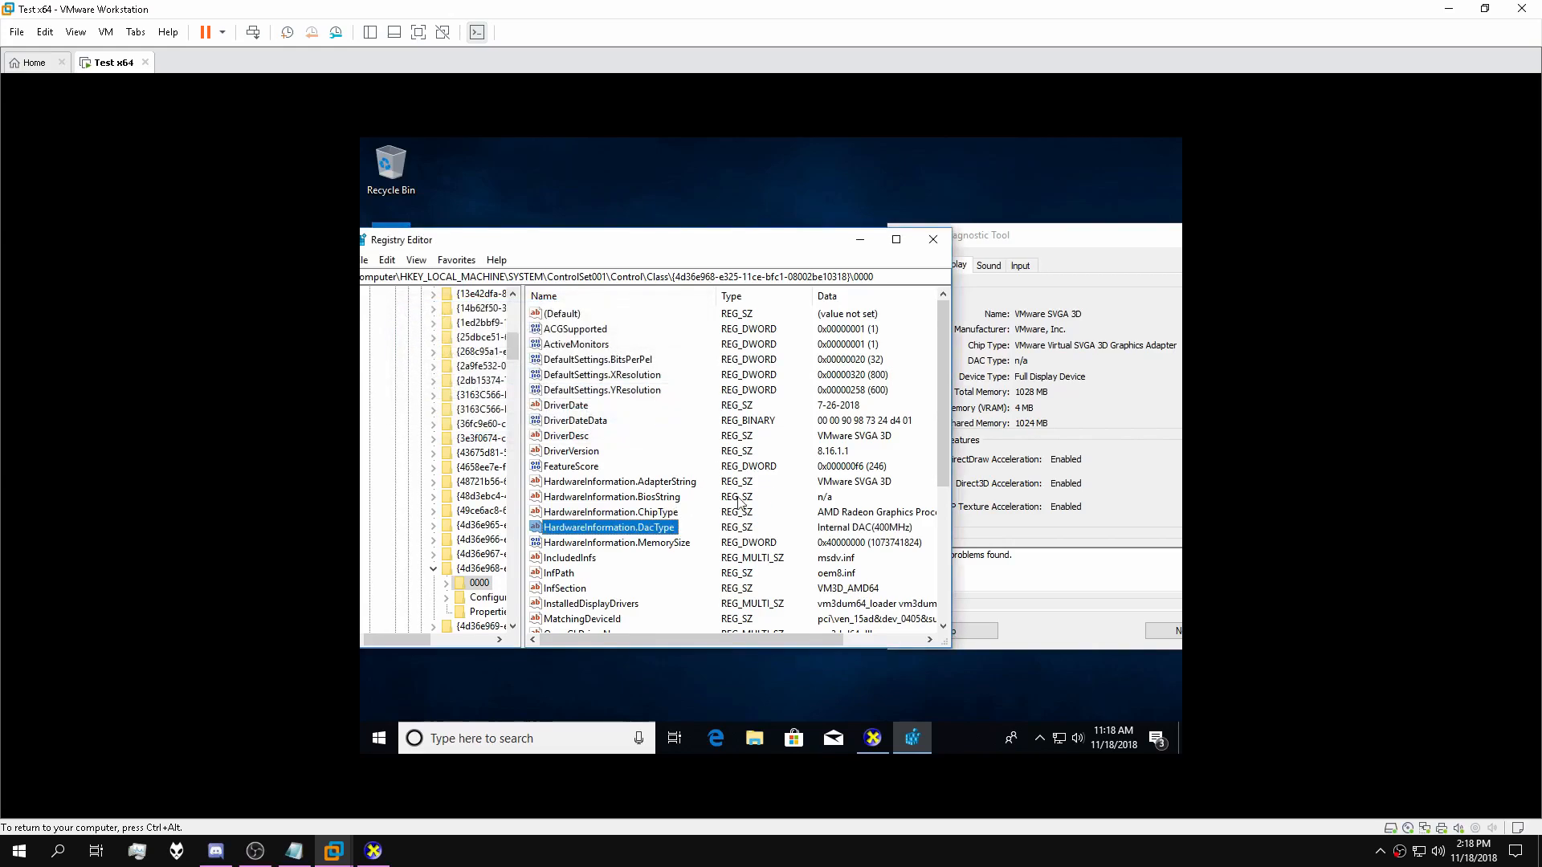
Set the HardwareInformation.AdapterString value to "AMD Radeon (TM) R7 370 Series".
click(595, 483)
double_click(596, 483)
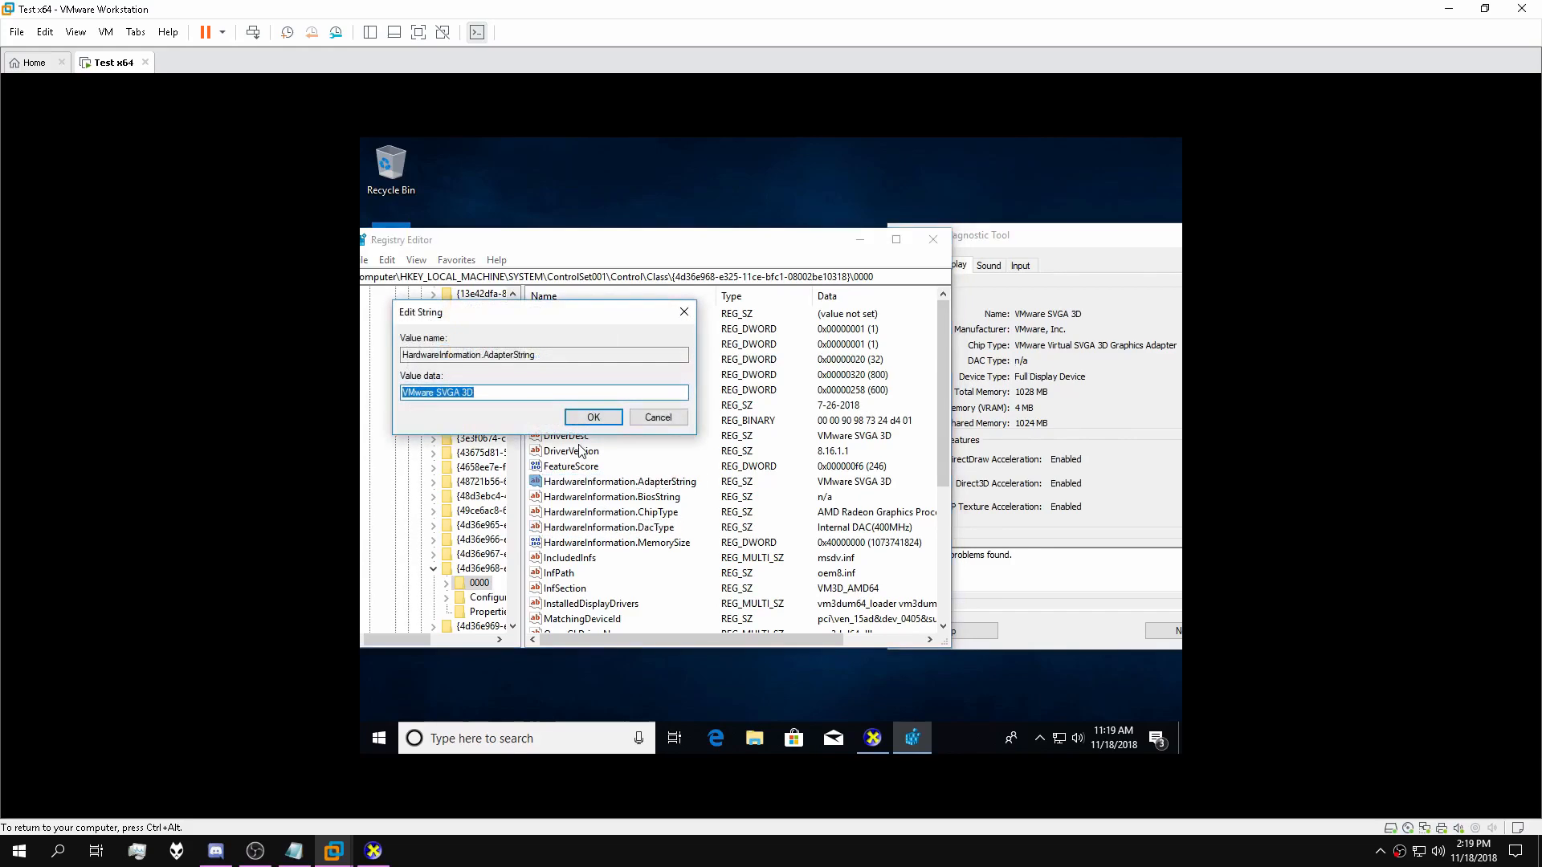
text(AMD A)
text(adeon (TM) R7 370 Series)
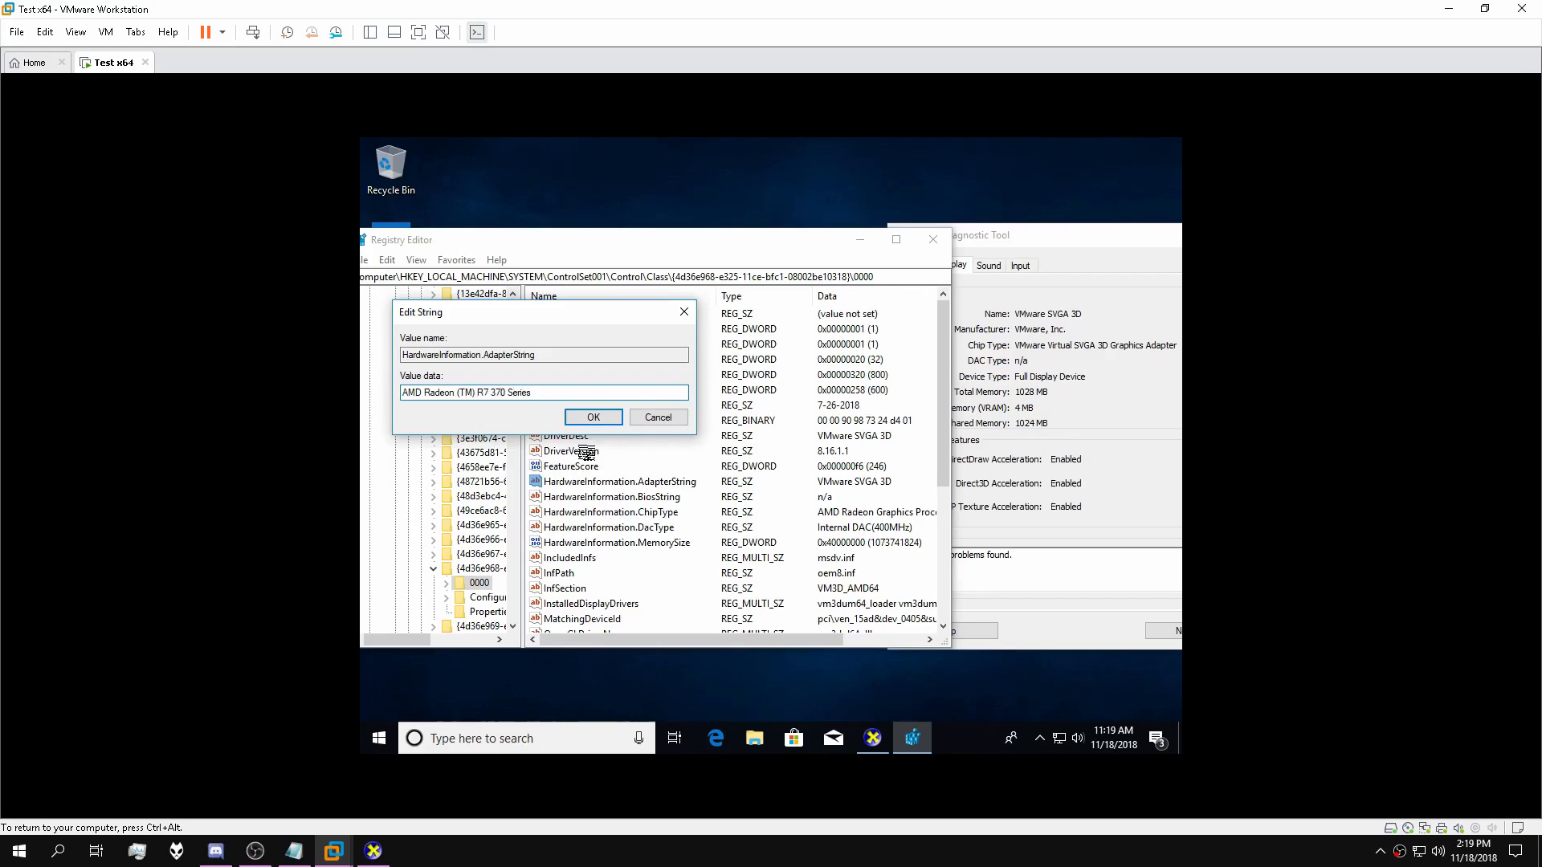
click(594, 417)
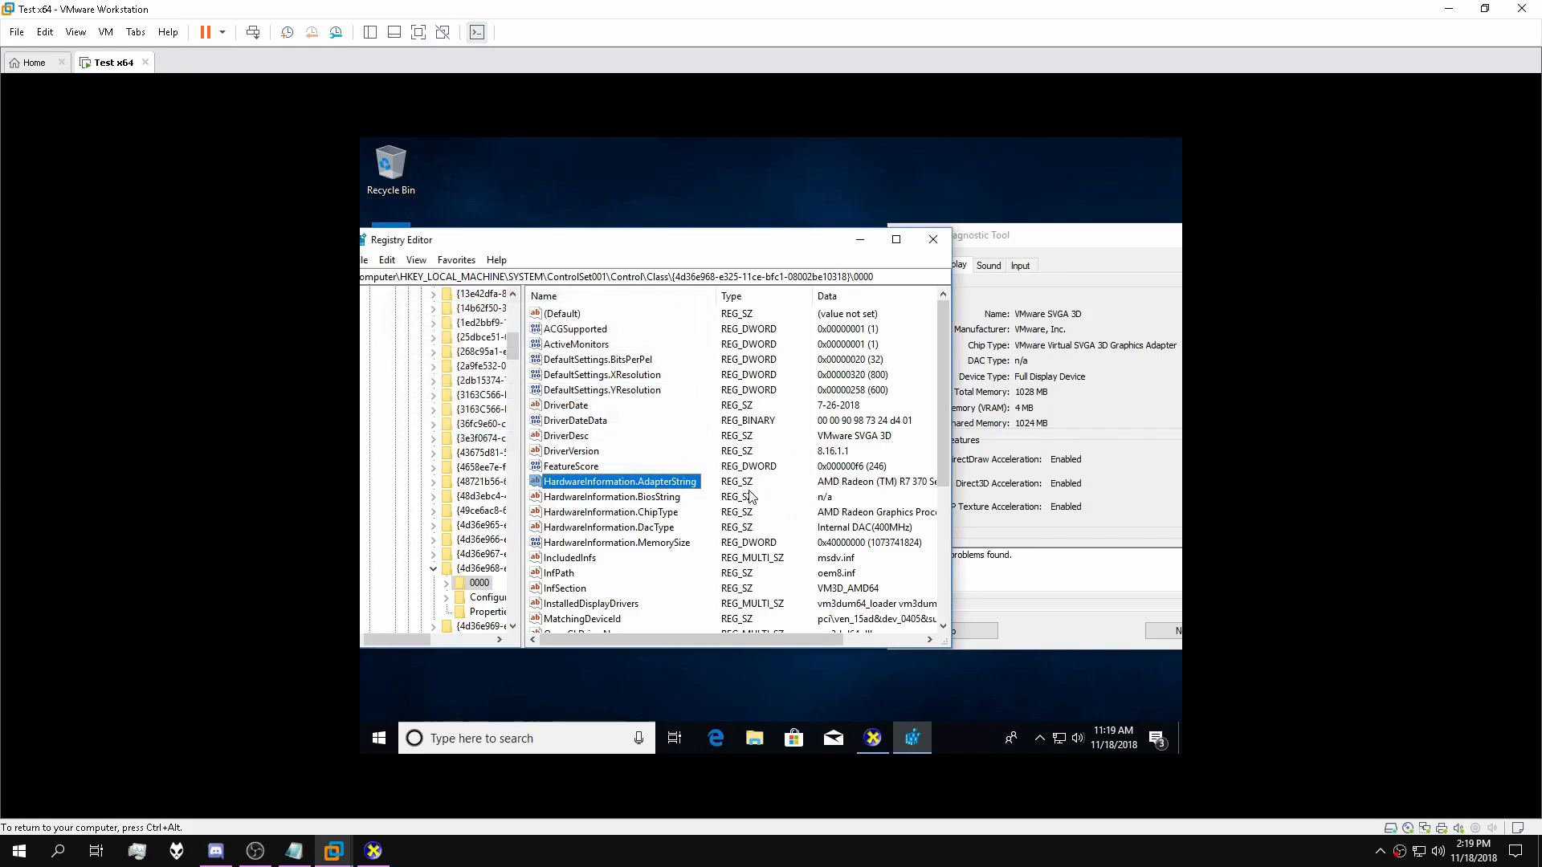
Set the ProviderName value in the display adapter's 0000 key to "Advanced Micro Devices, Inc.".
scroll(708, 563, down, 2)
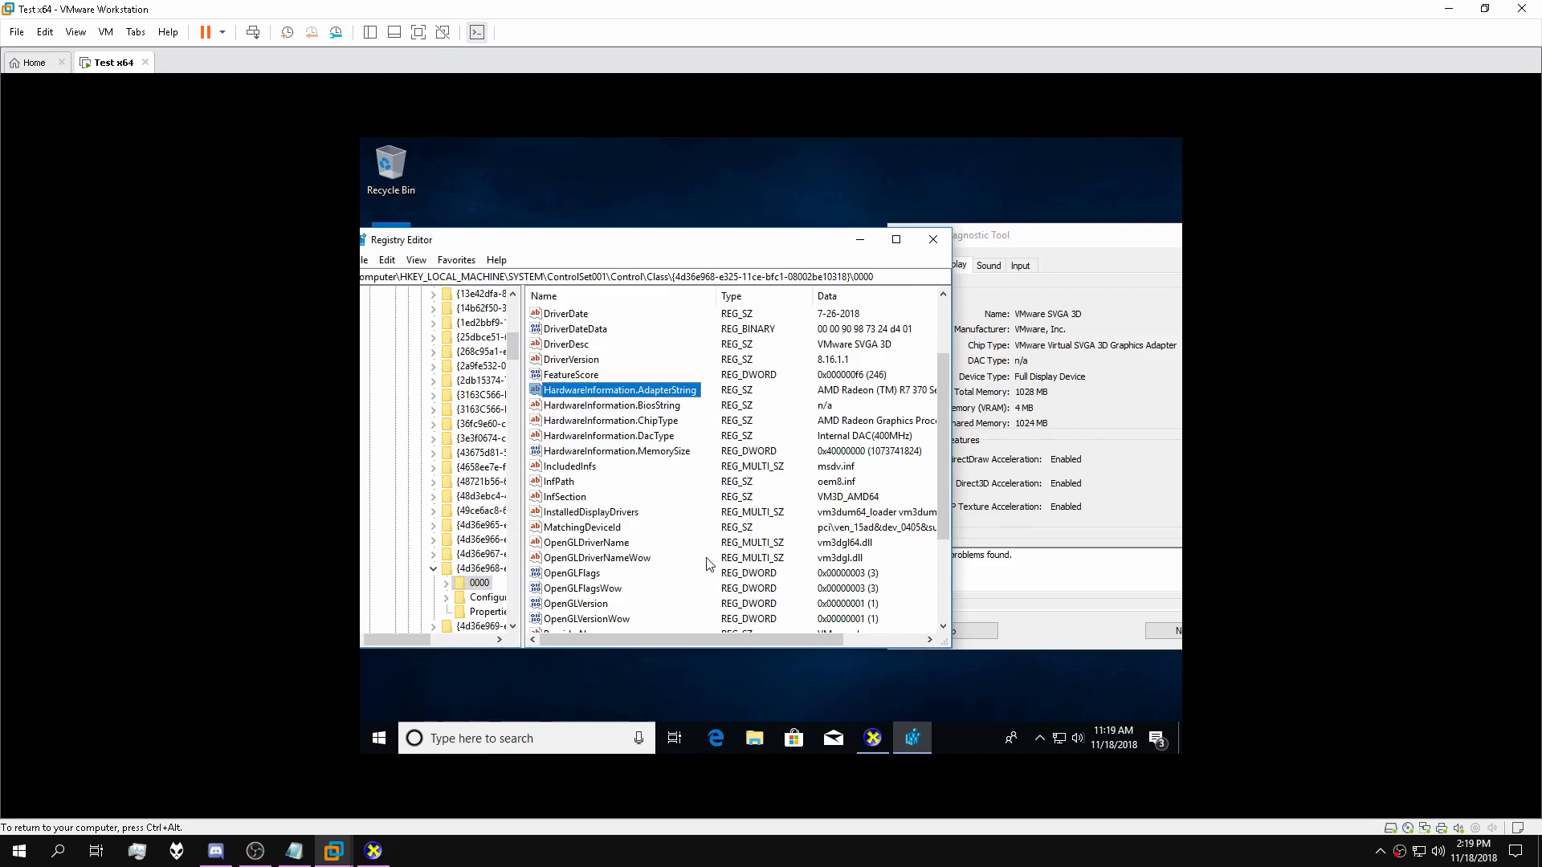
scroll(707, 563, down, 2)
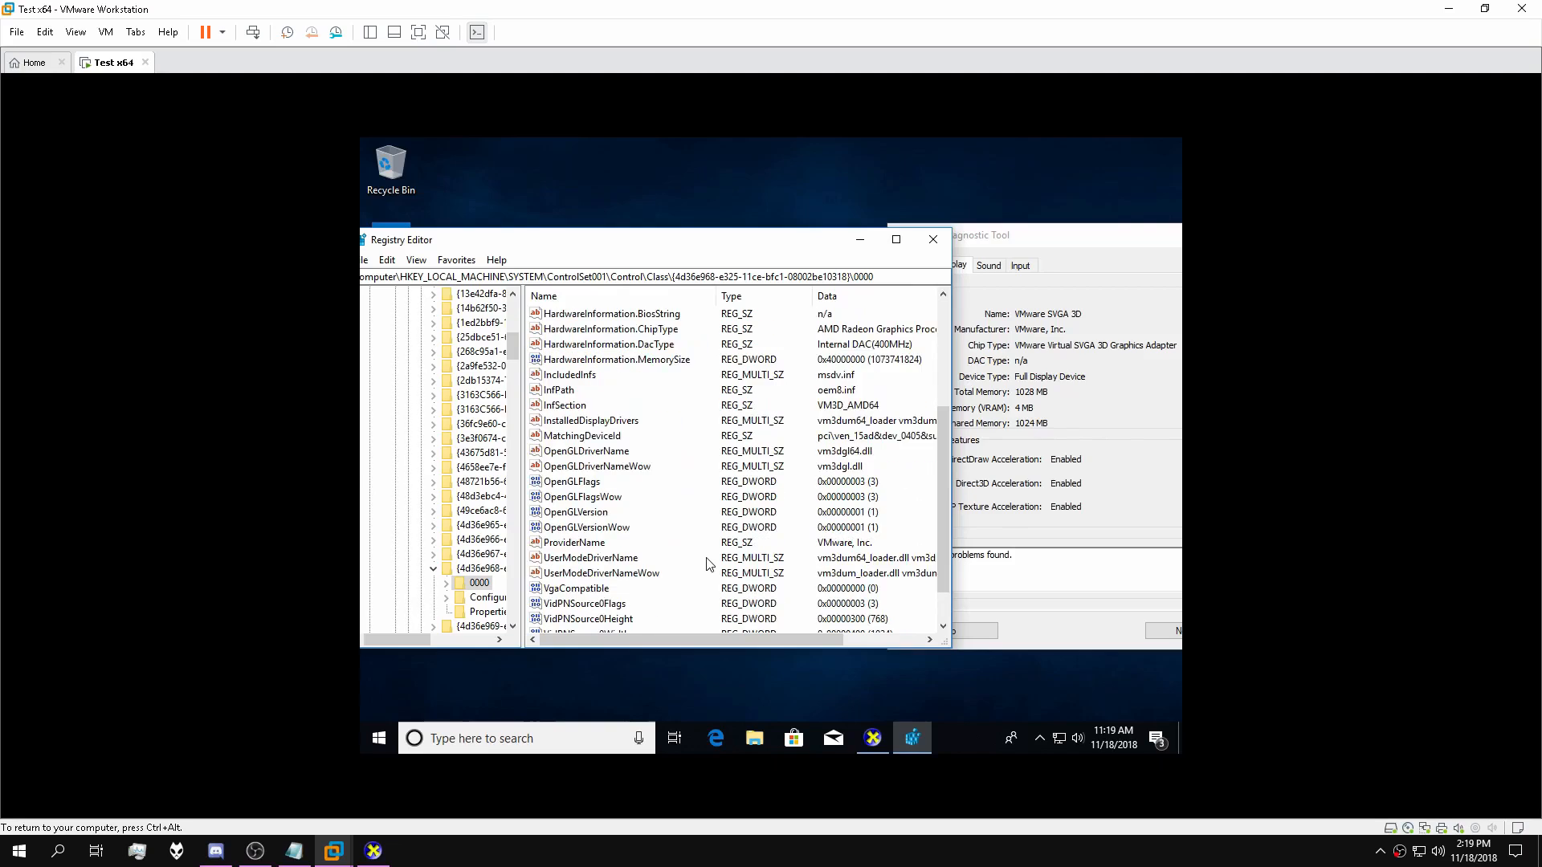
click(573, 544)
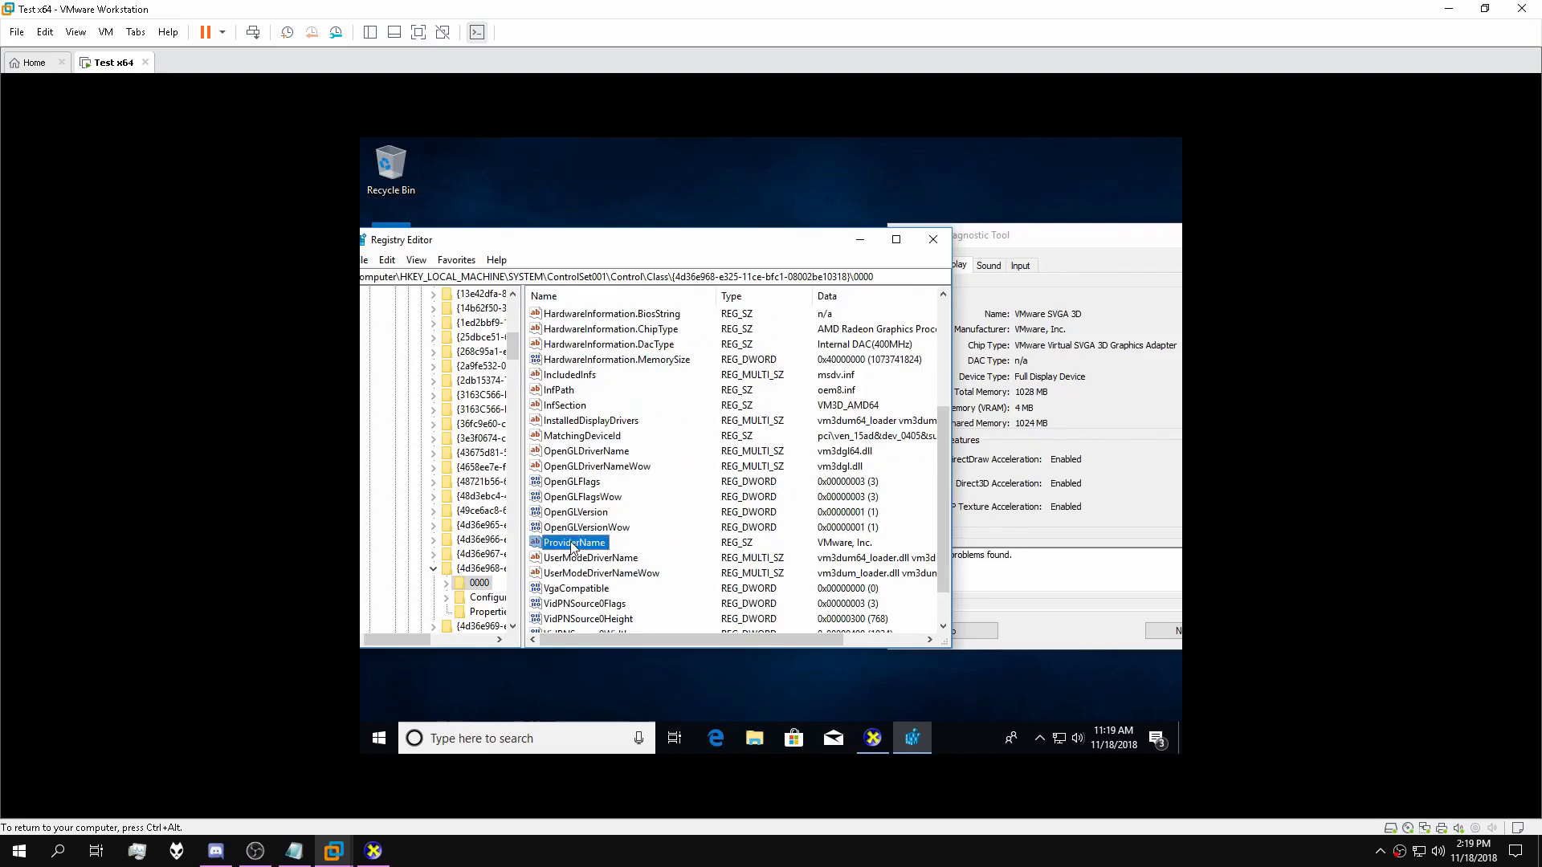
double_click(573, 544)
text(Advanced )
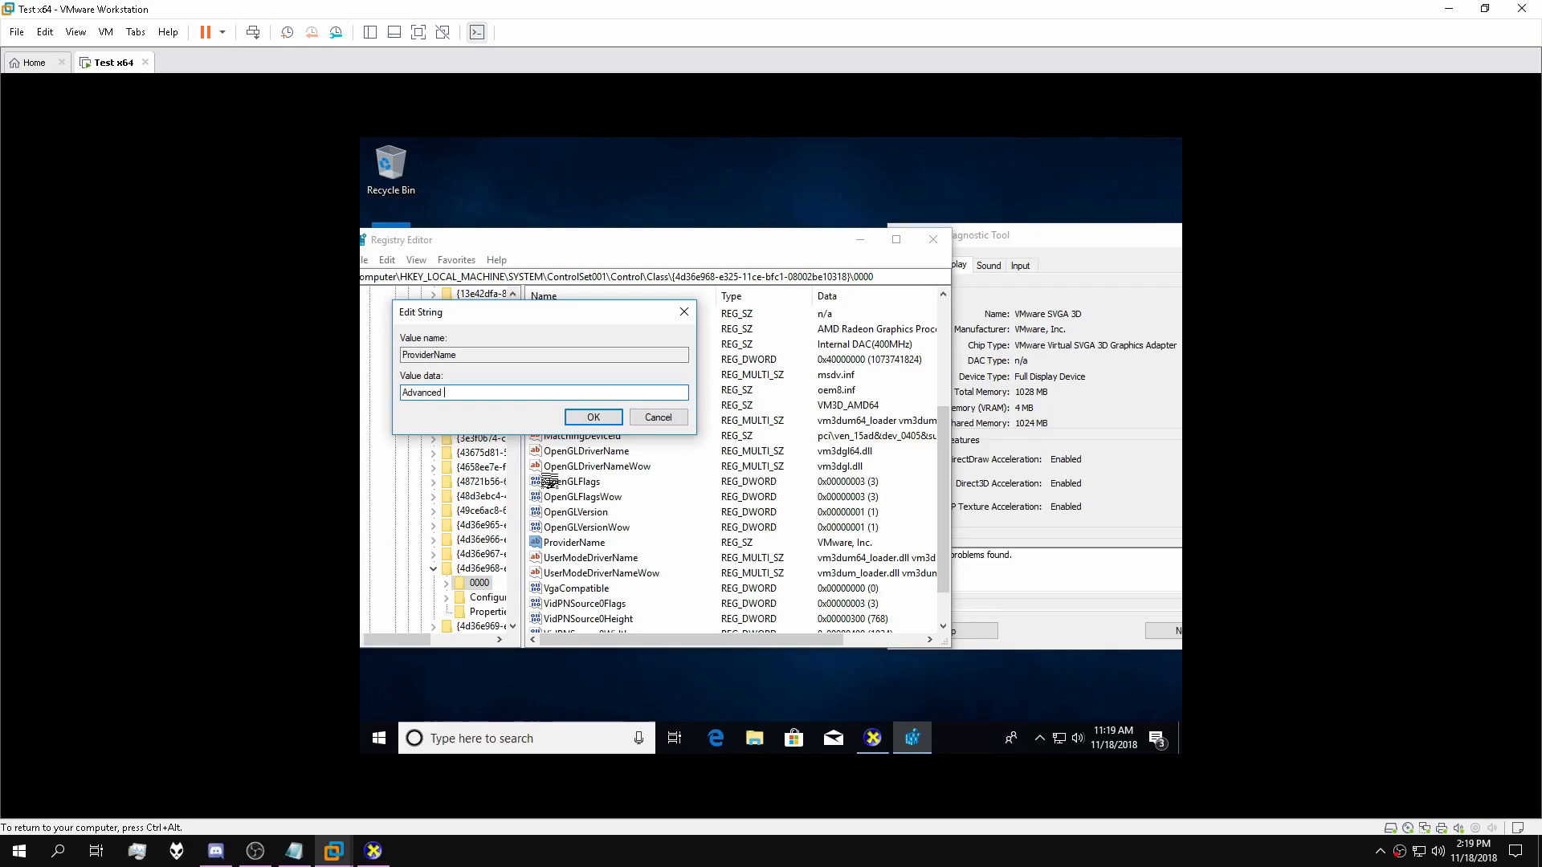
text(Micro Devices, Inc)
key(ctrl+alt)
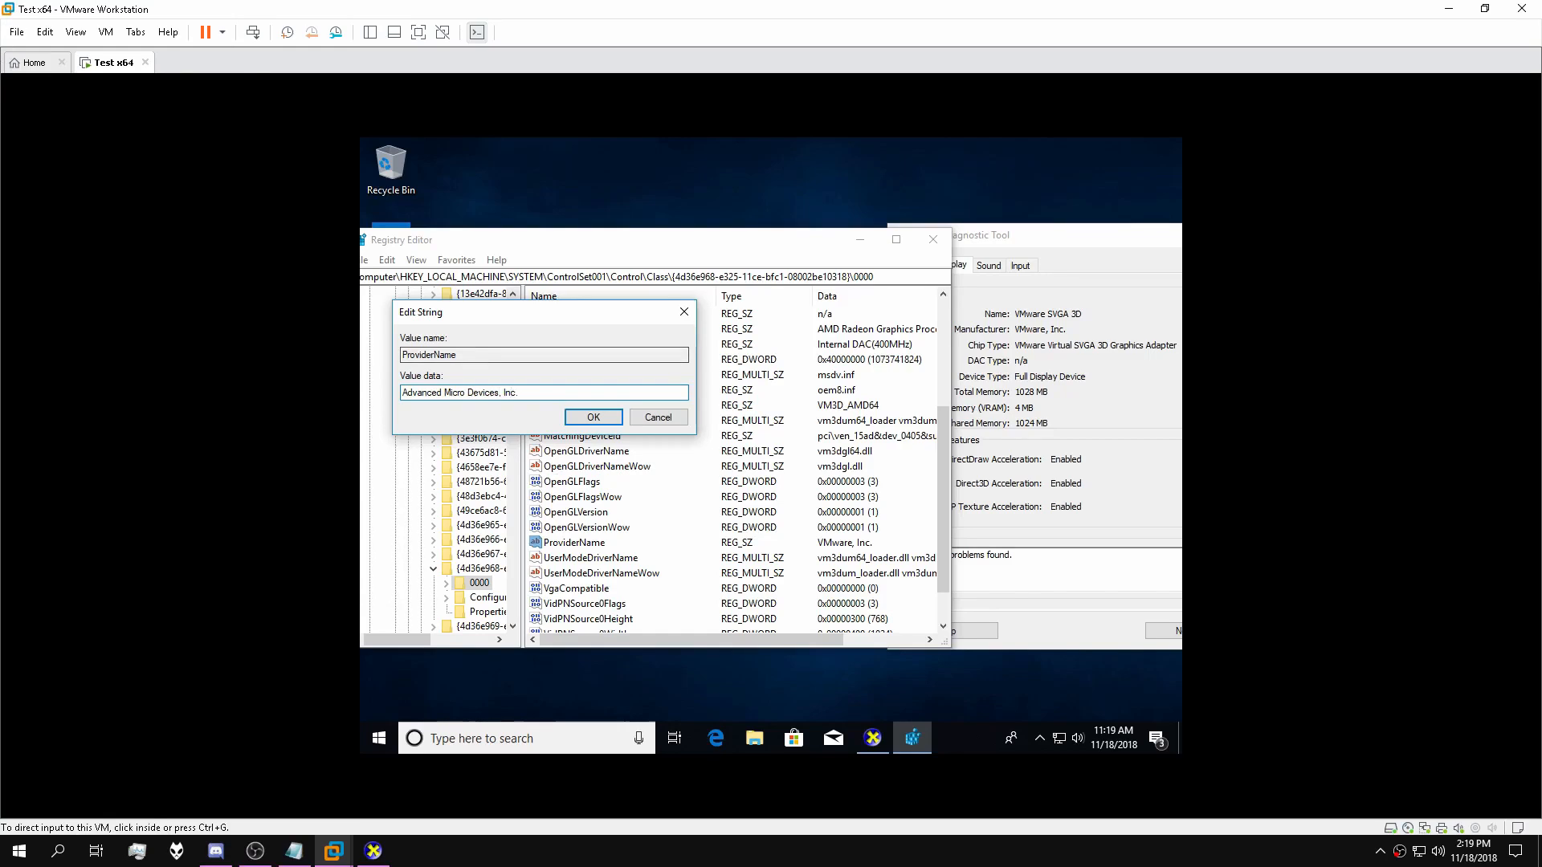
drag(890, 252, 0, 241)
click(586, 420)
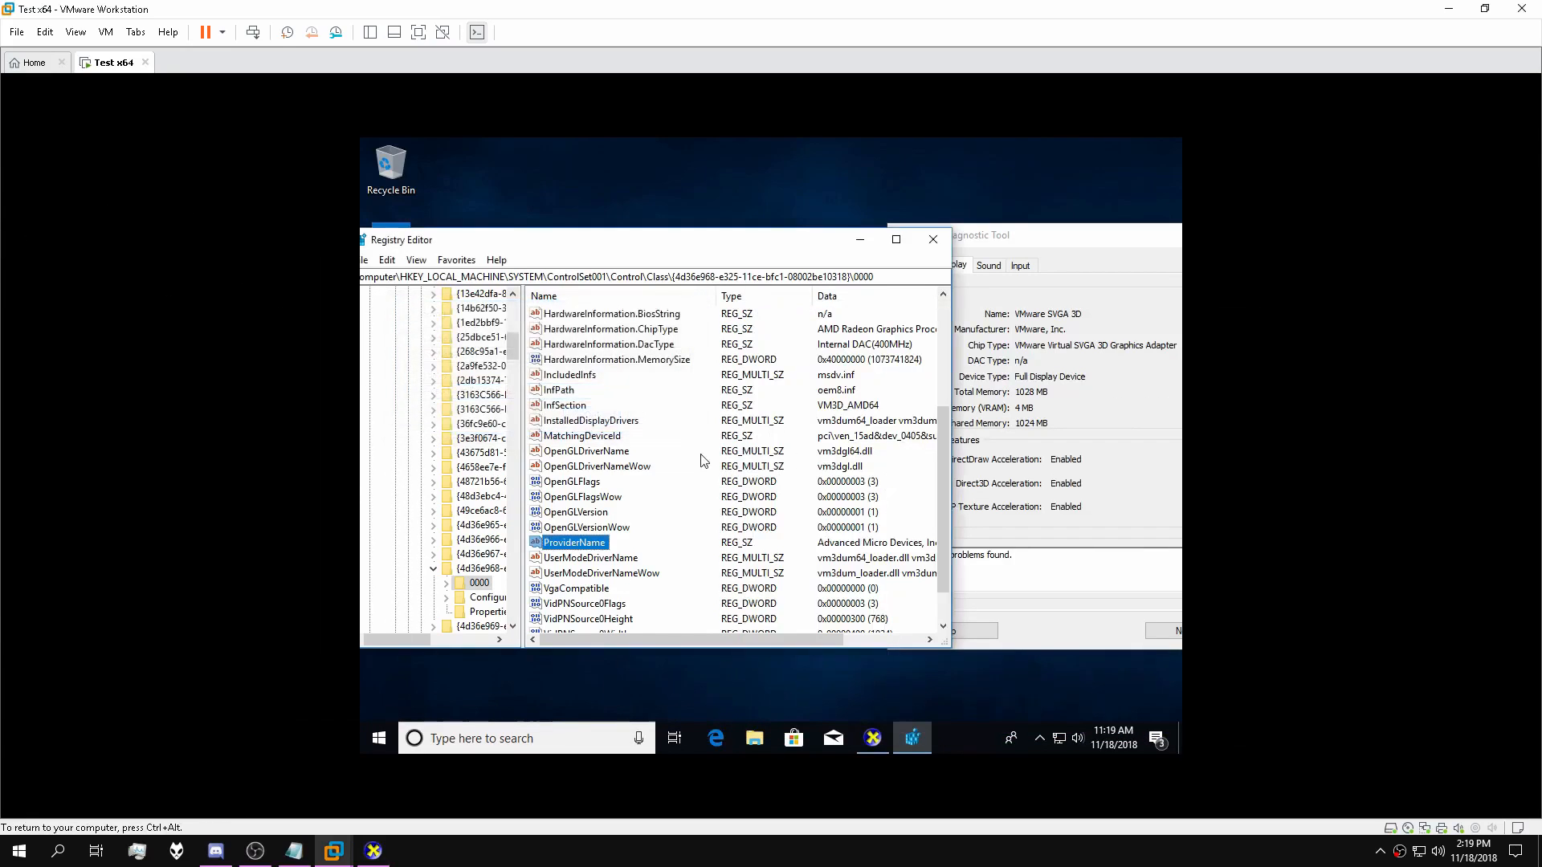
Collapse HKEY_LOCAL_MACHINE in the registry tree and select the Computer root.
drag(511, 341, 511, 297)
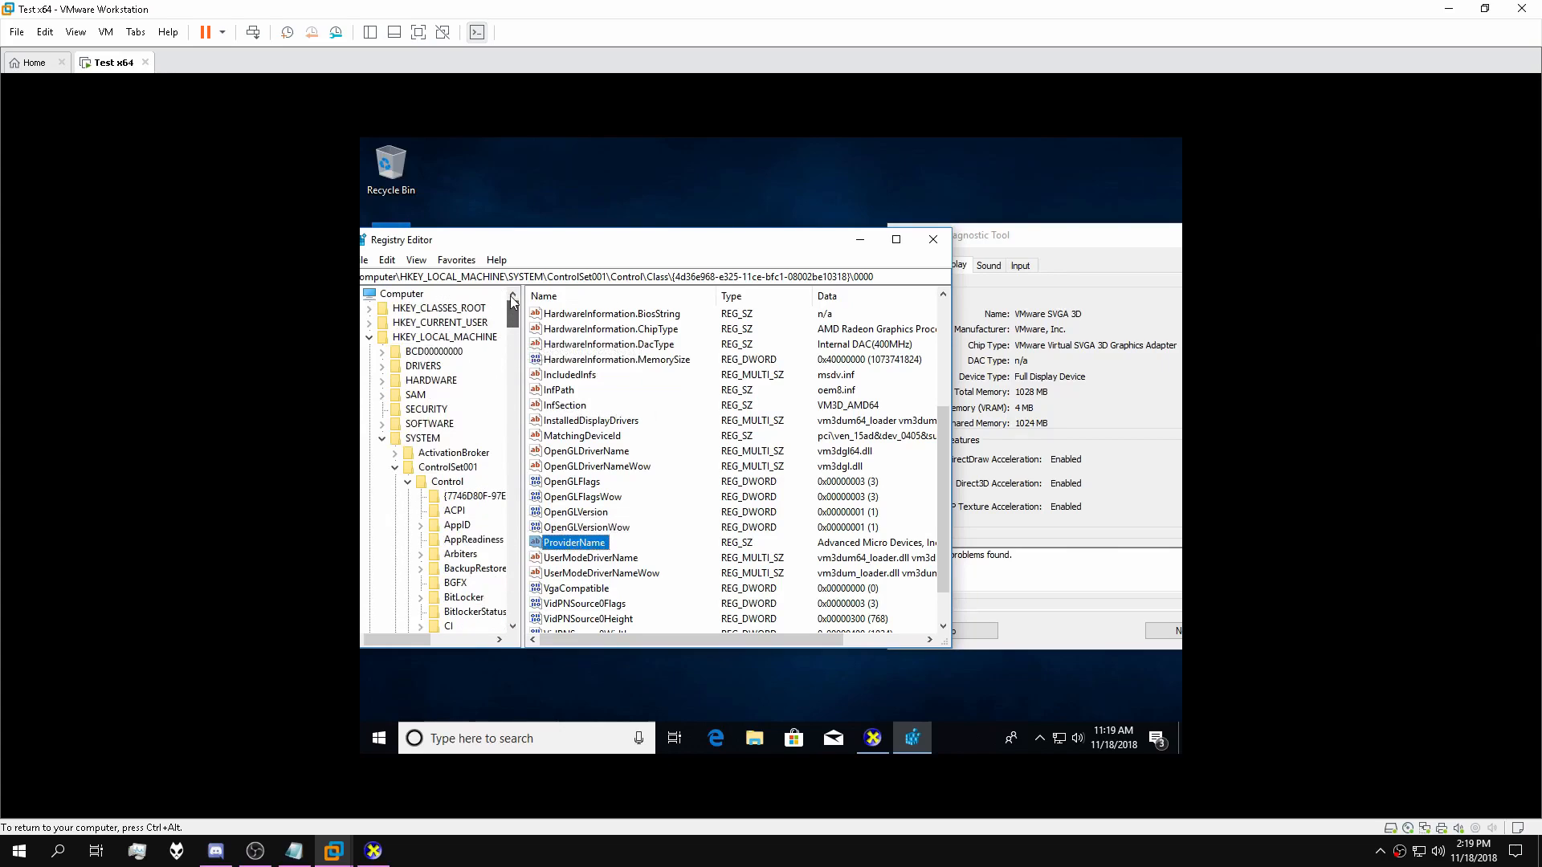
click(371, 336)
click(404, 296)
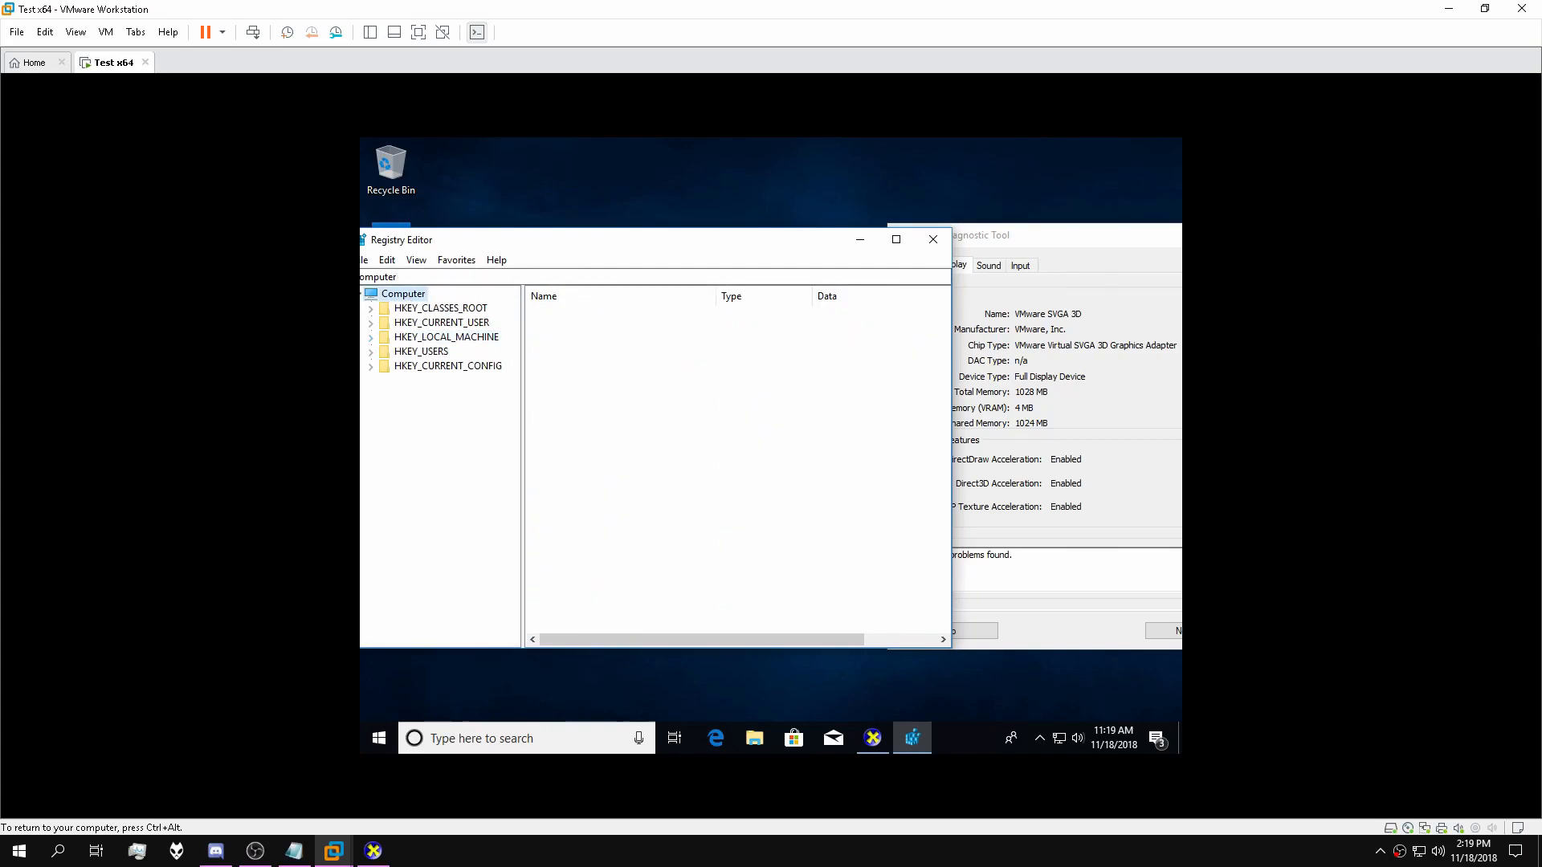
Minimize Registry Editor, close the DirectX Diagnostic Tool, run dxdiag again and inspect the display device details.
click(856, 246)
drag(1003, 239, 638, 251)
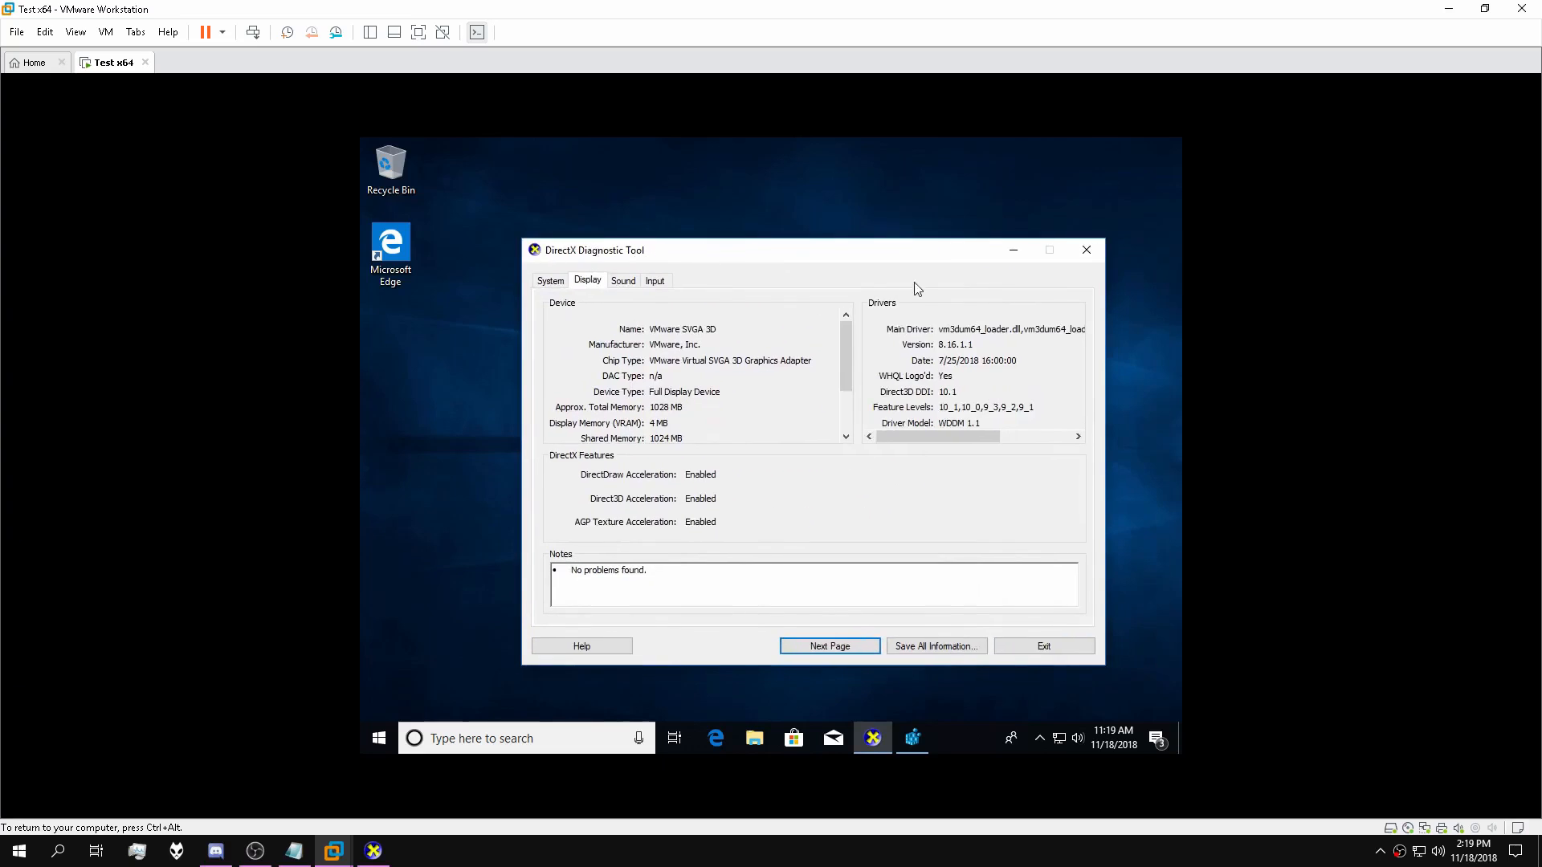
click(1074, 258)
click(575, 729)
text(dxdiag)
key(Return)
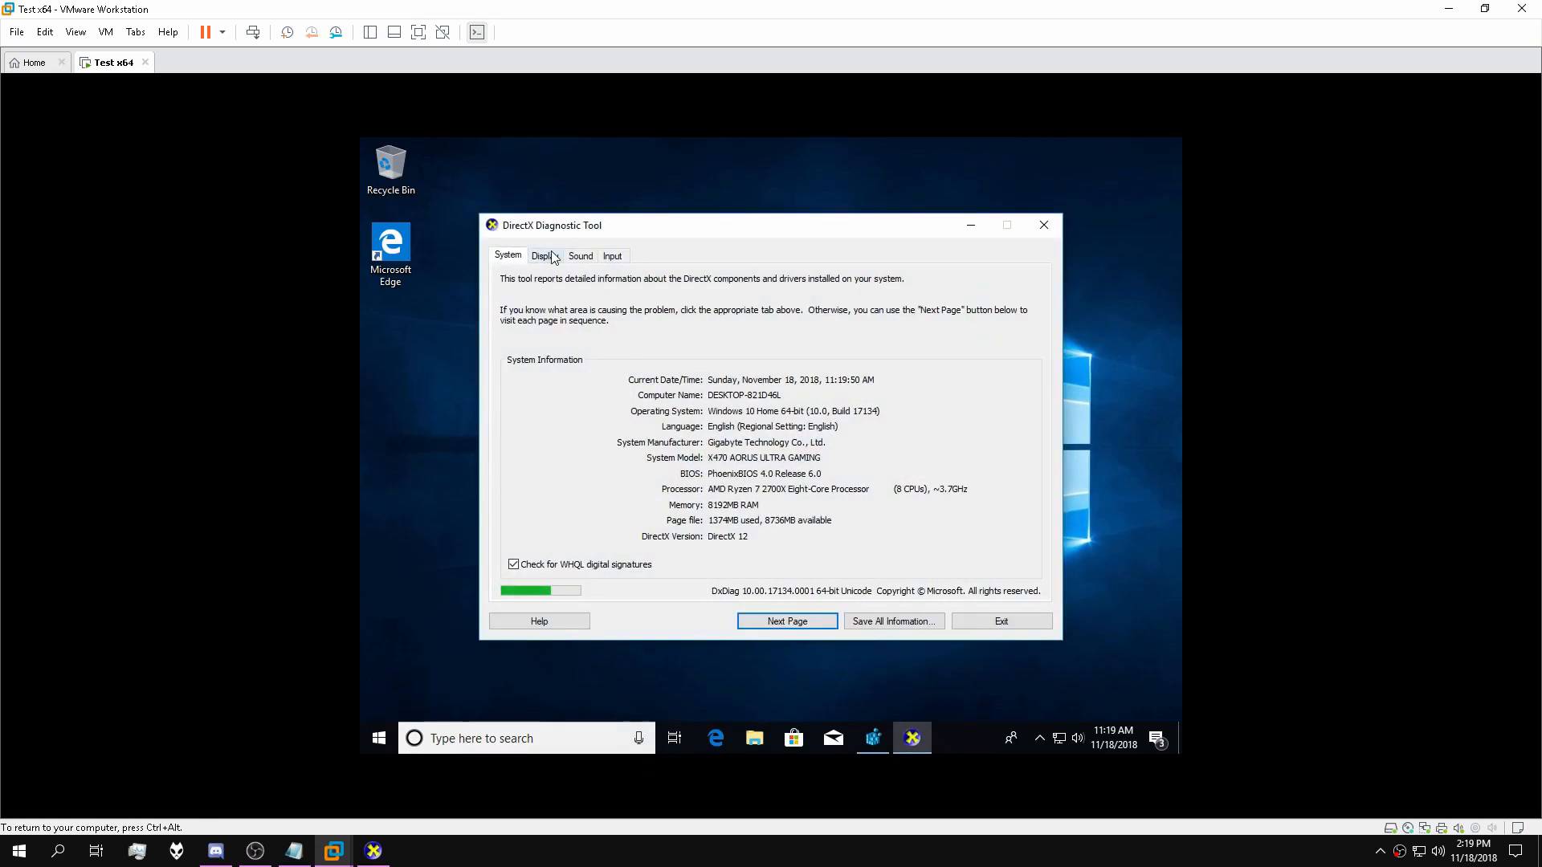
click(552, 257)
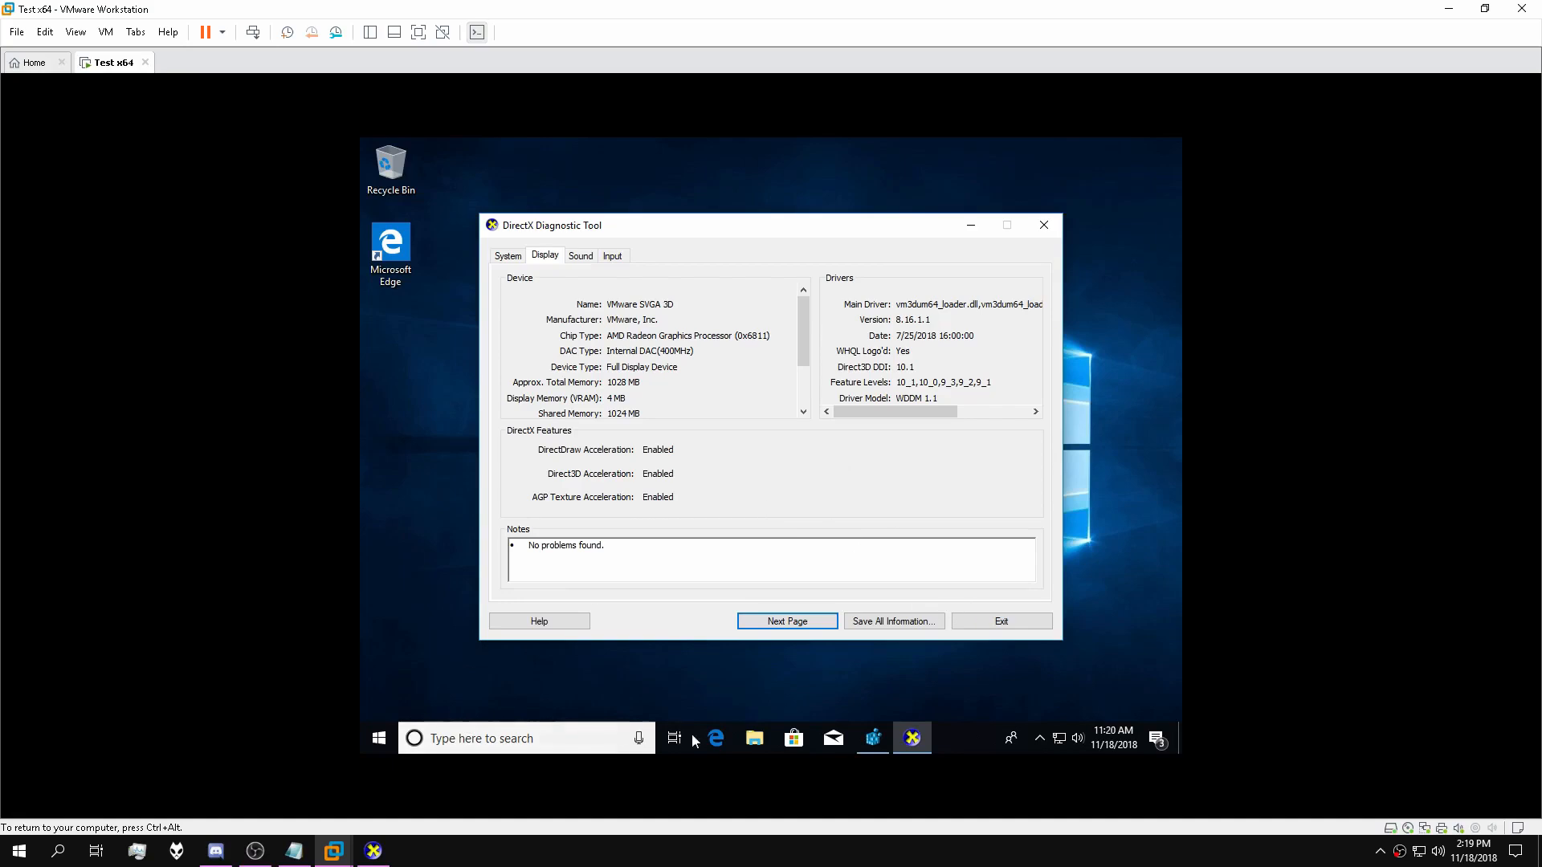
Restore Registry Editor, search the registry for "VMware SVGA 3D" and move the window so the found value's data can be read.
click(873, 738)
drag(623, 249, 942, 408)
click(733, 412)
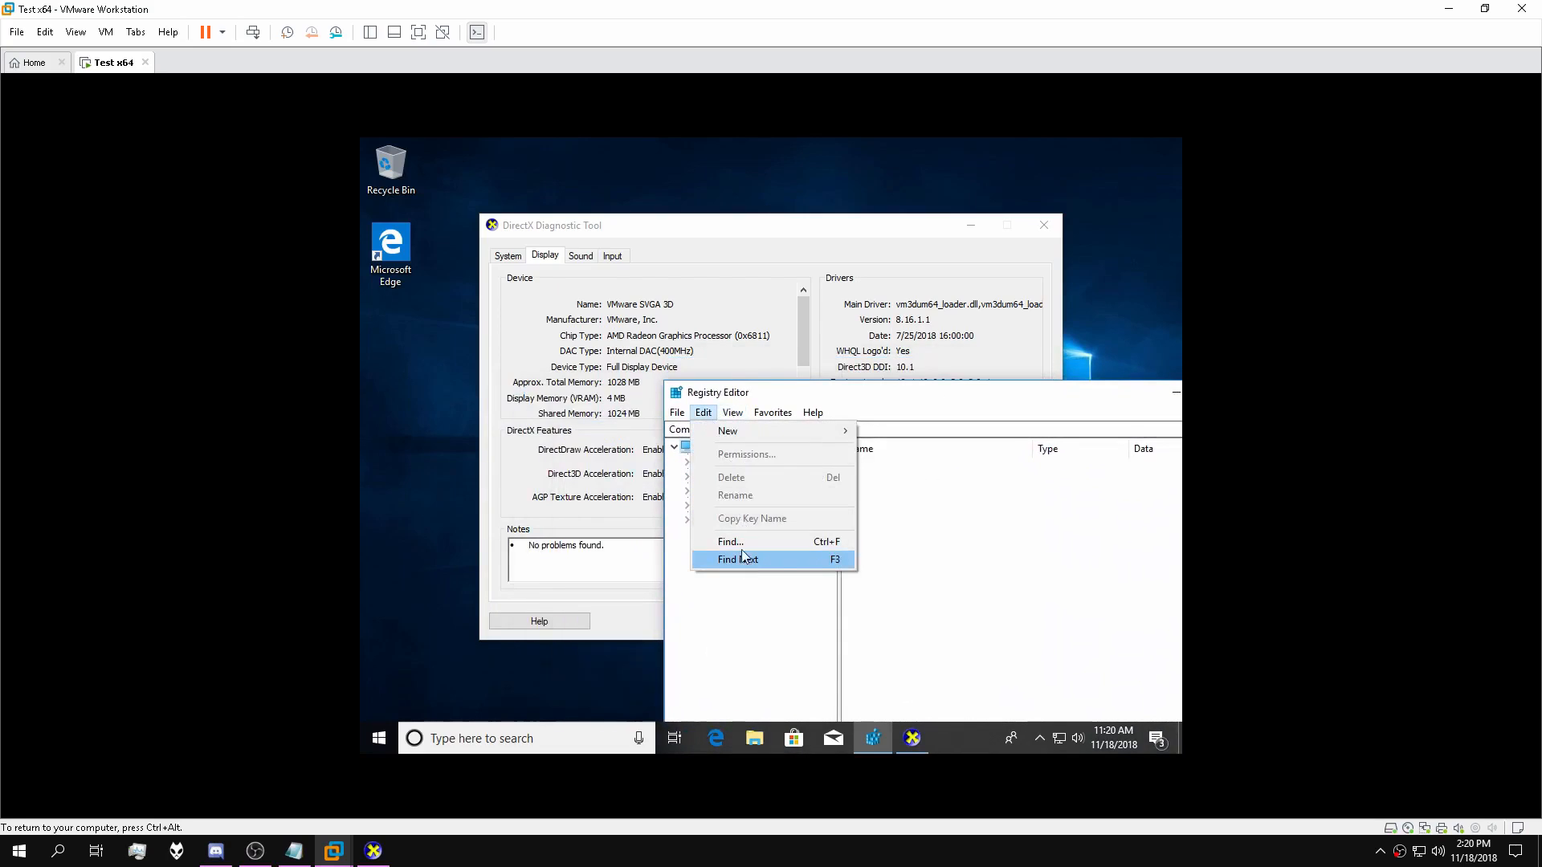
click(731, 542)
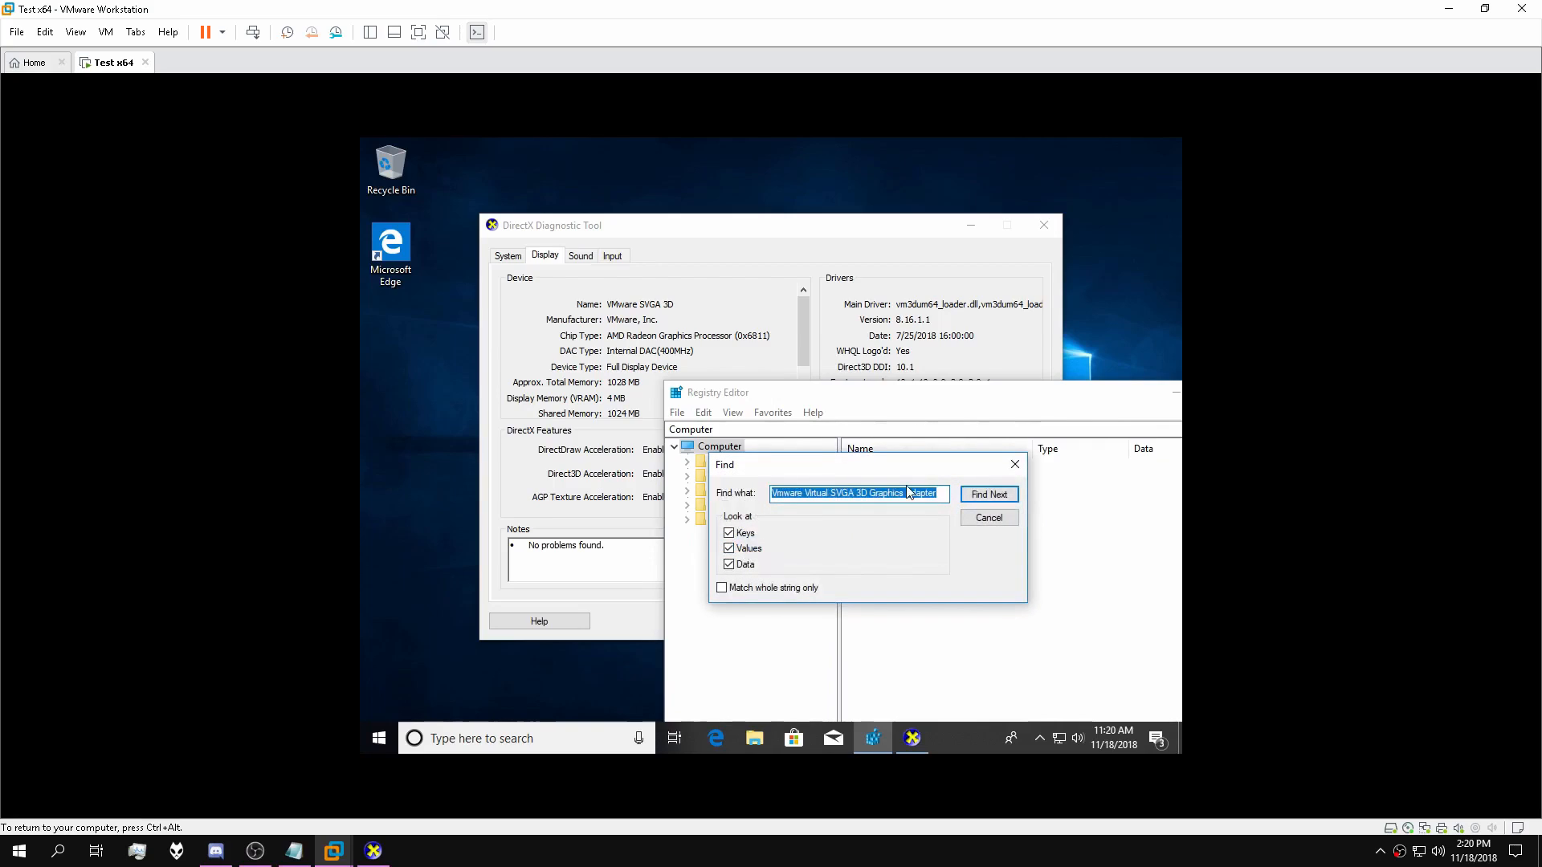
text(VMware SVGA 3D)
key(Return)
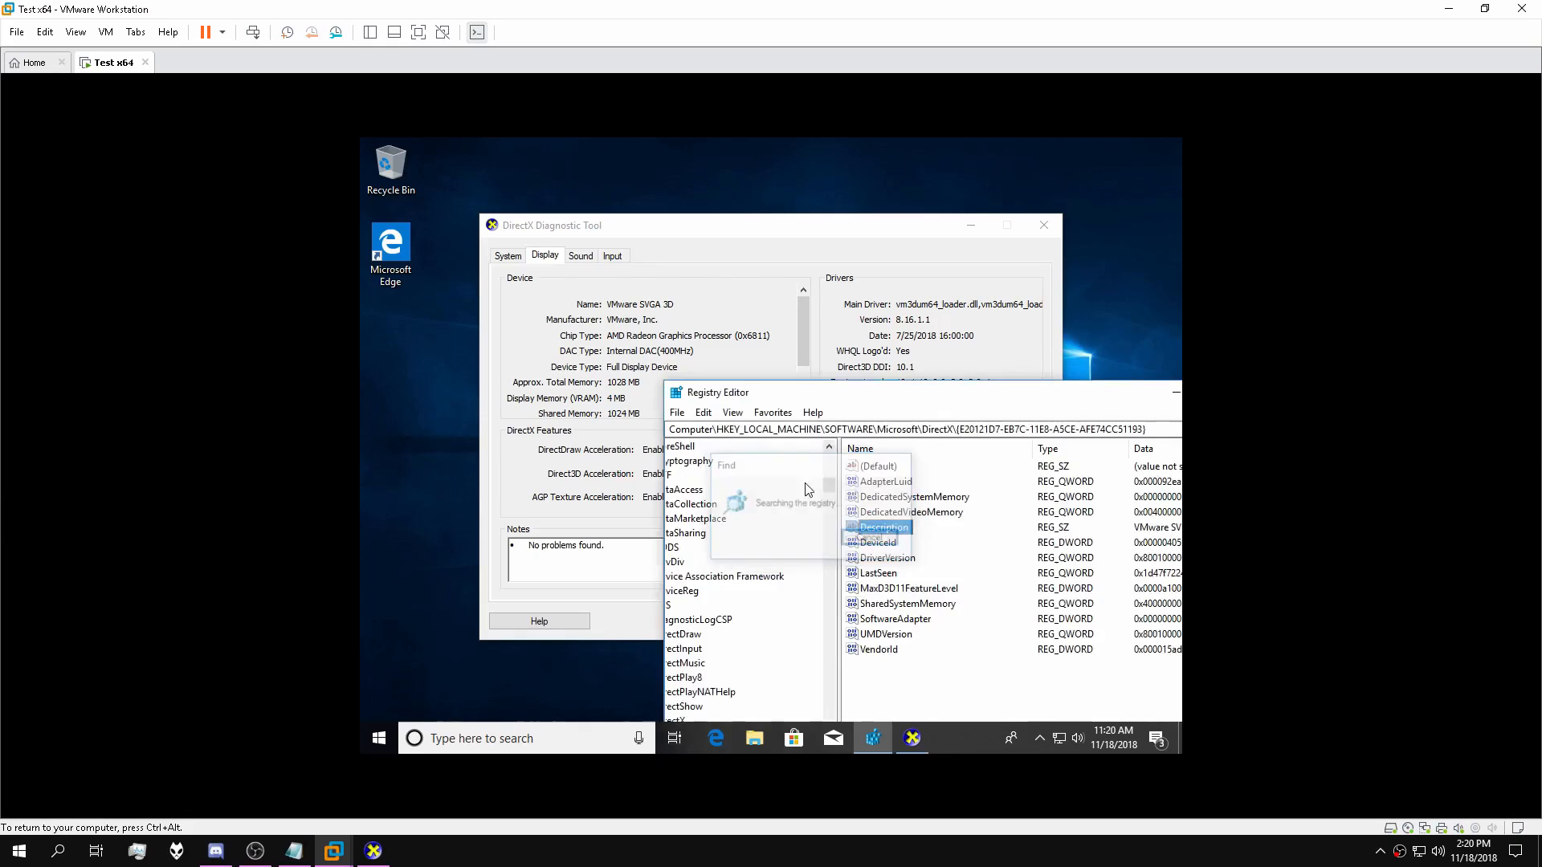
drag(979, 392, 851, 360)
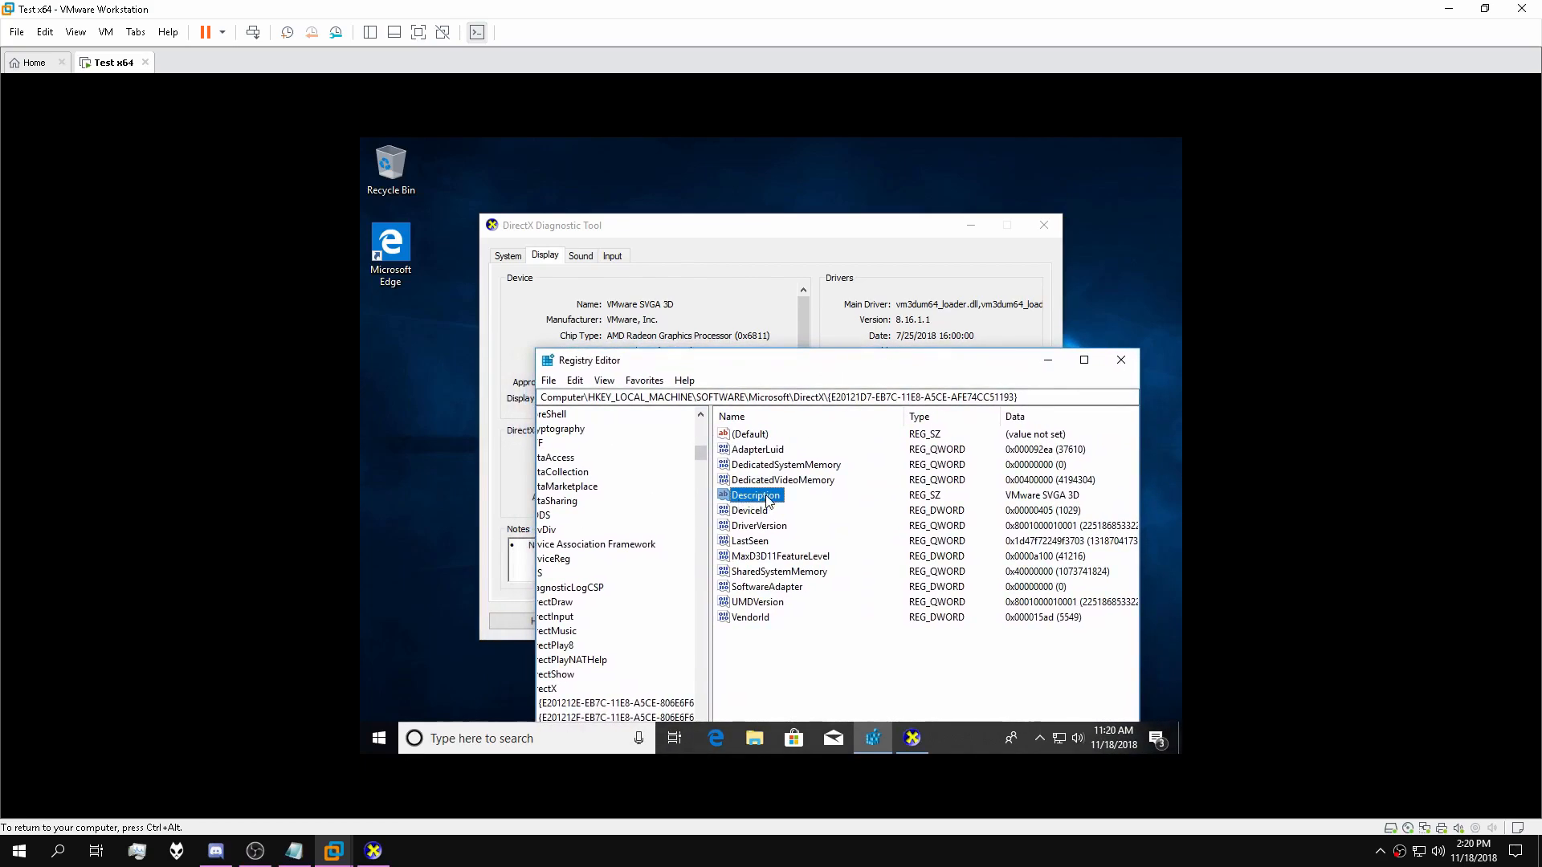
Set the Description value in the DirectX adapter key to "AMD Radeon (TM) R7 370 Series".
double_click(768, 500)
text(AMD Radeon (TM)
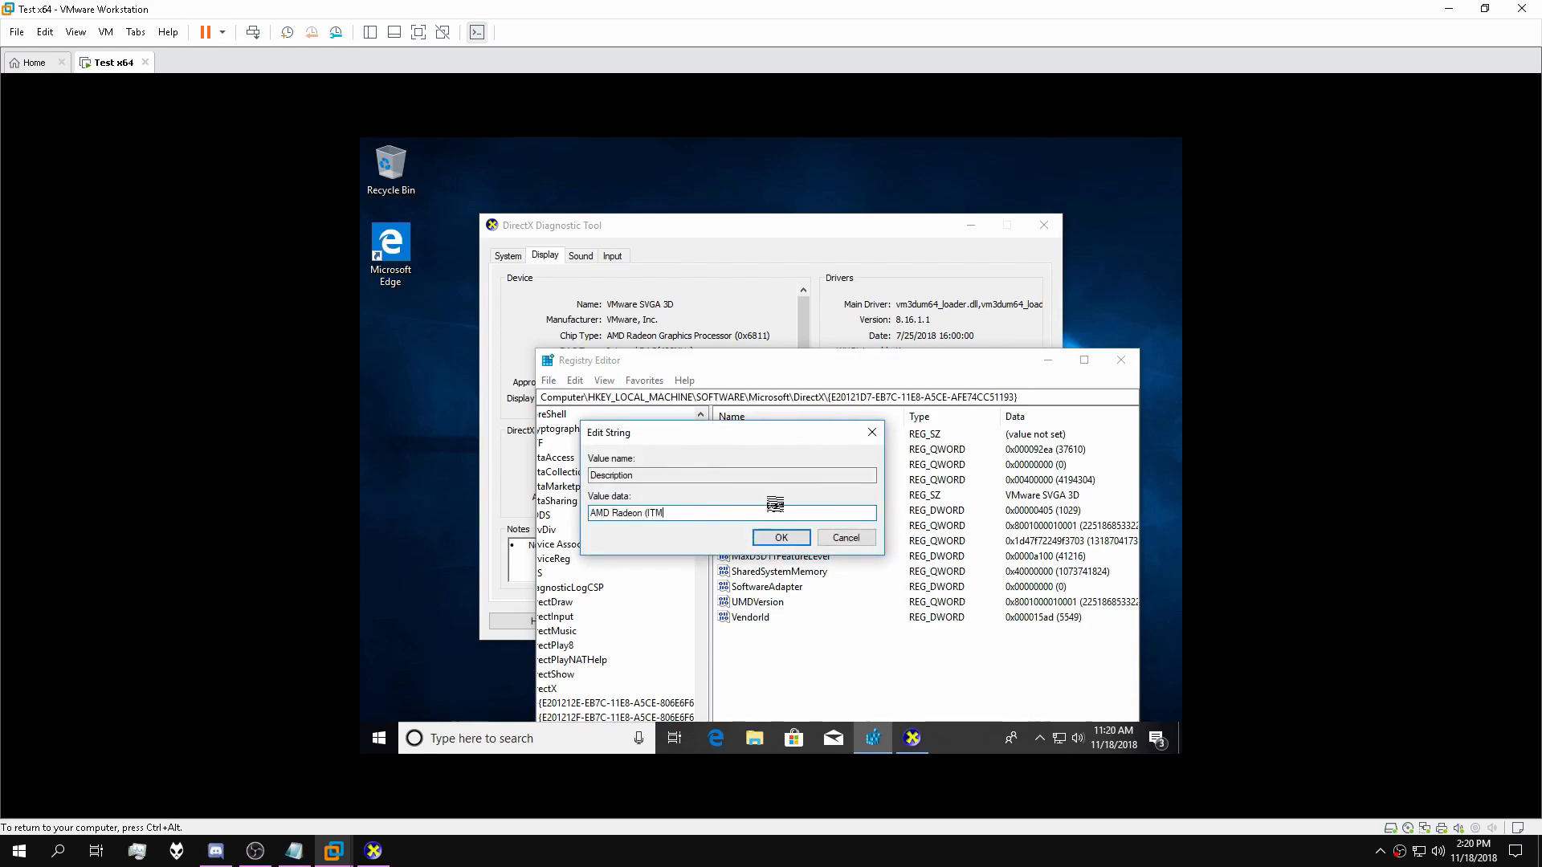
text() R7 370 Series)
key(ctrl+a)
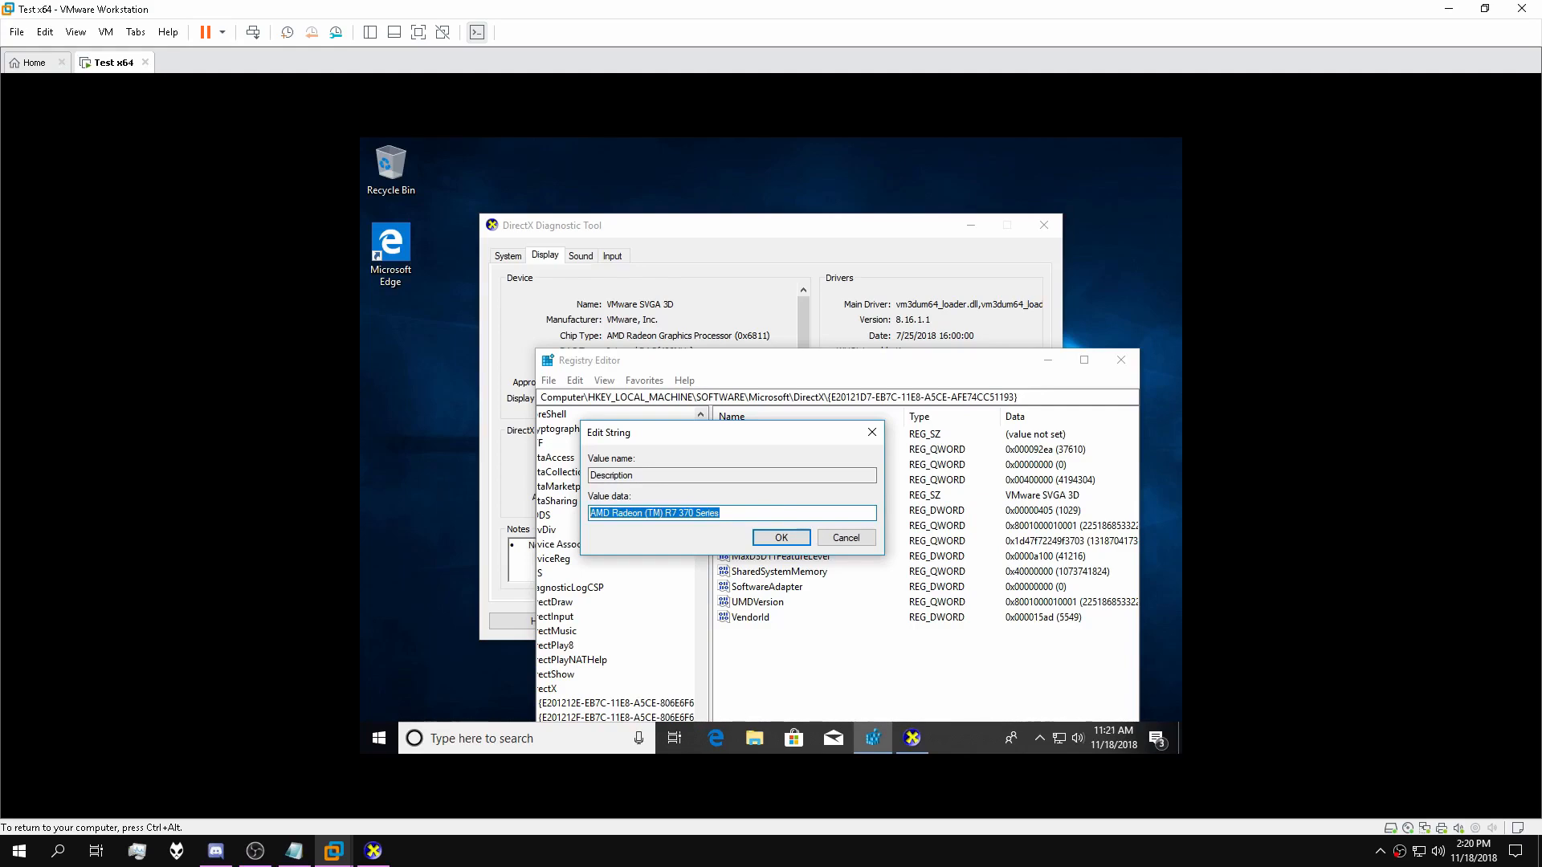
click(781, 538)
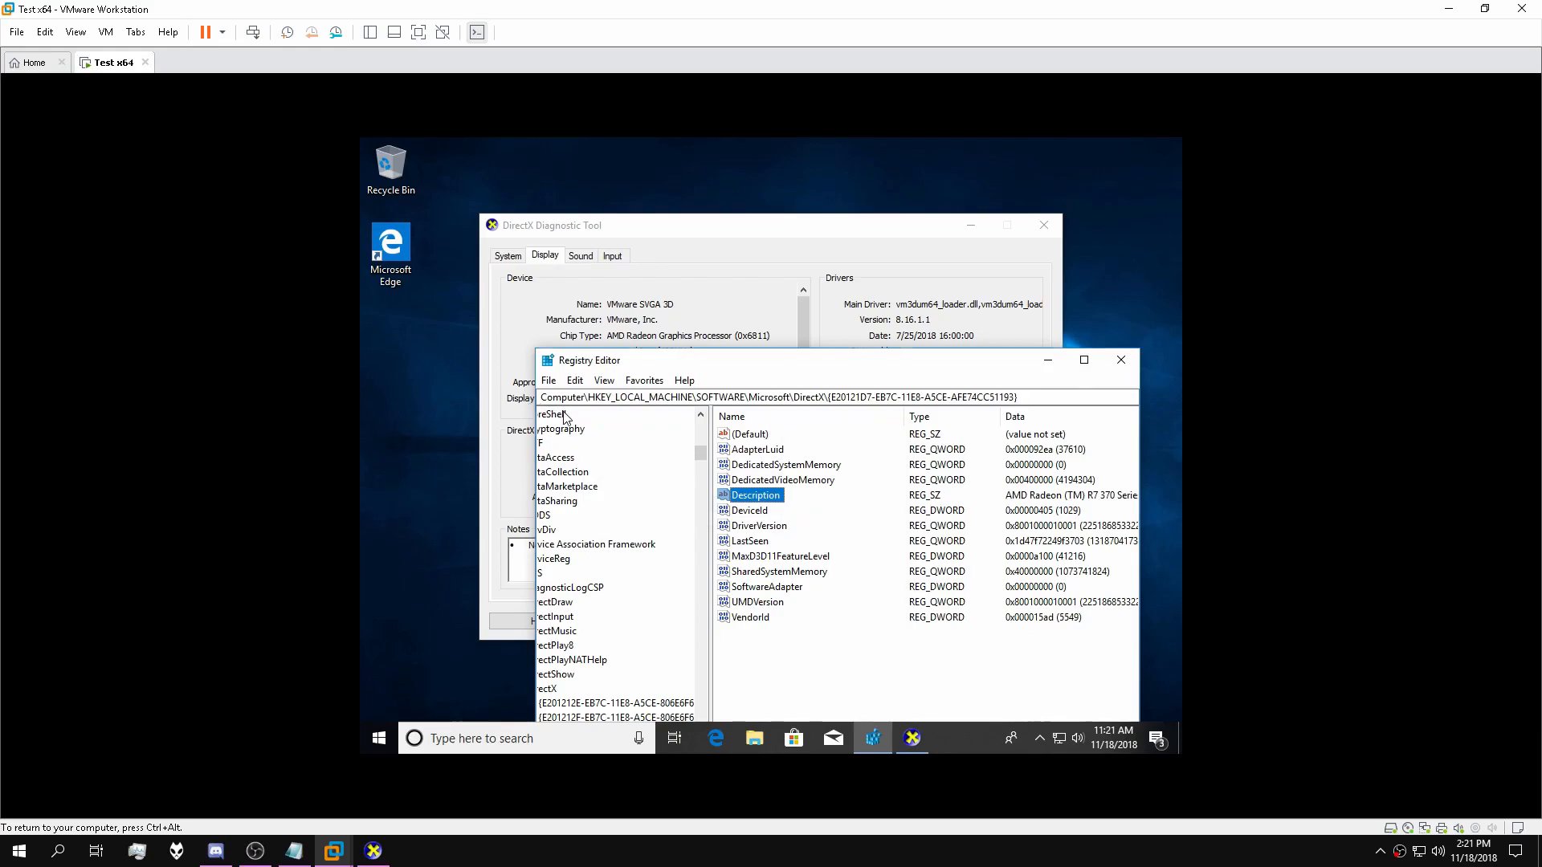
Find the next registry match, set DriverDesc in the display class 0000 key to "AMD Radeon (TM) R7 370 Series", and review the key's other values.
key(F3)
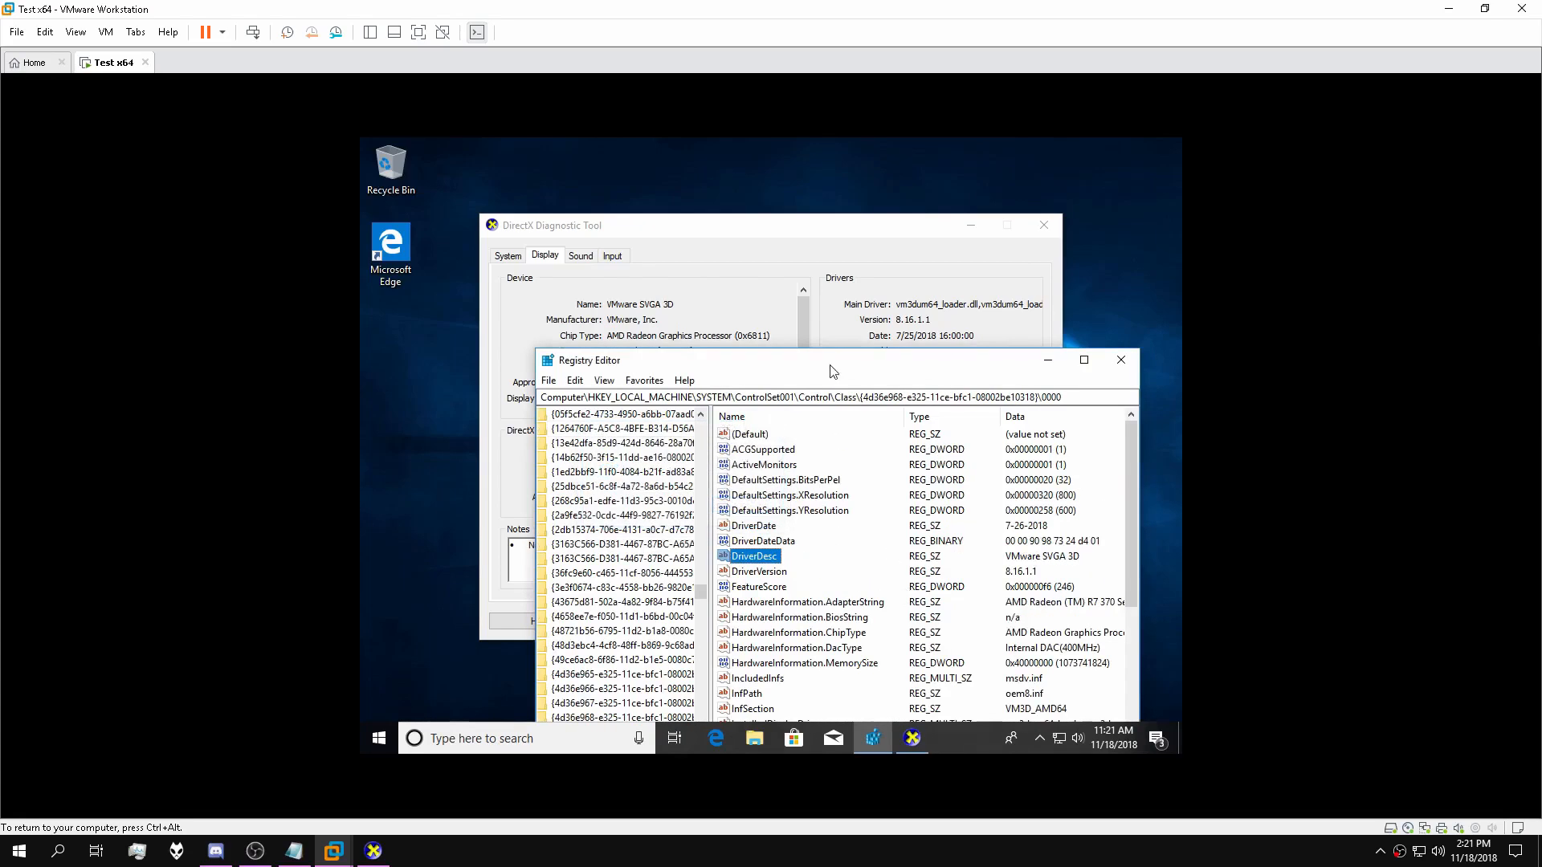
drag(839, 368, 782, 325)
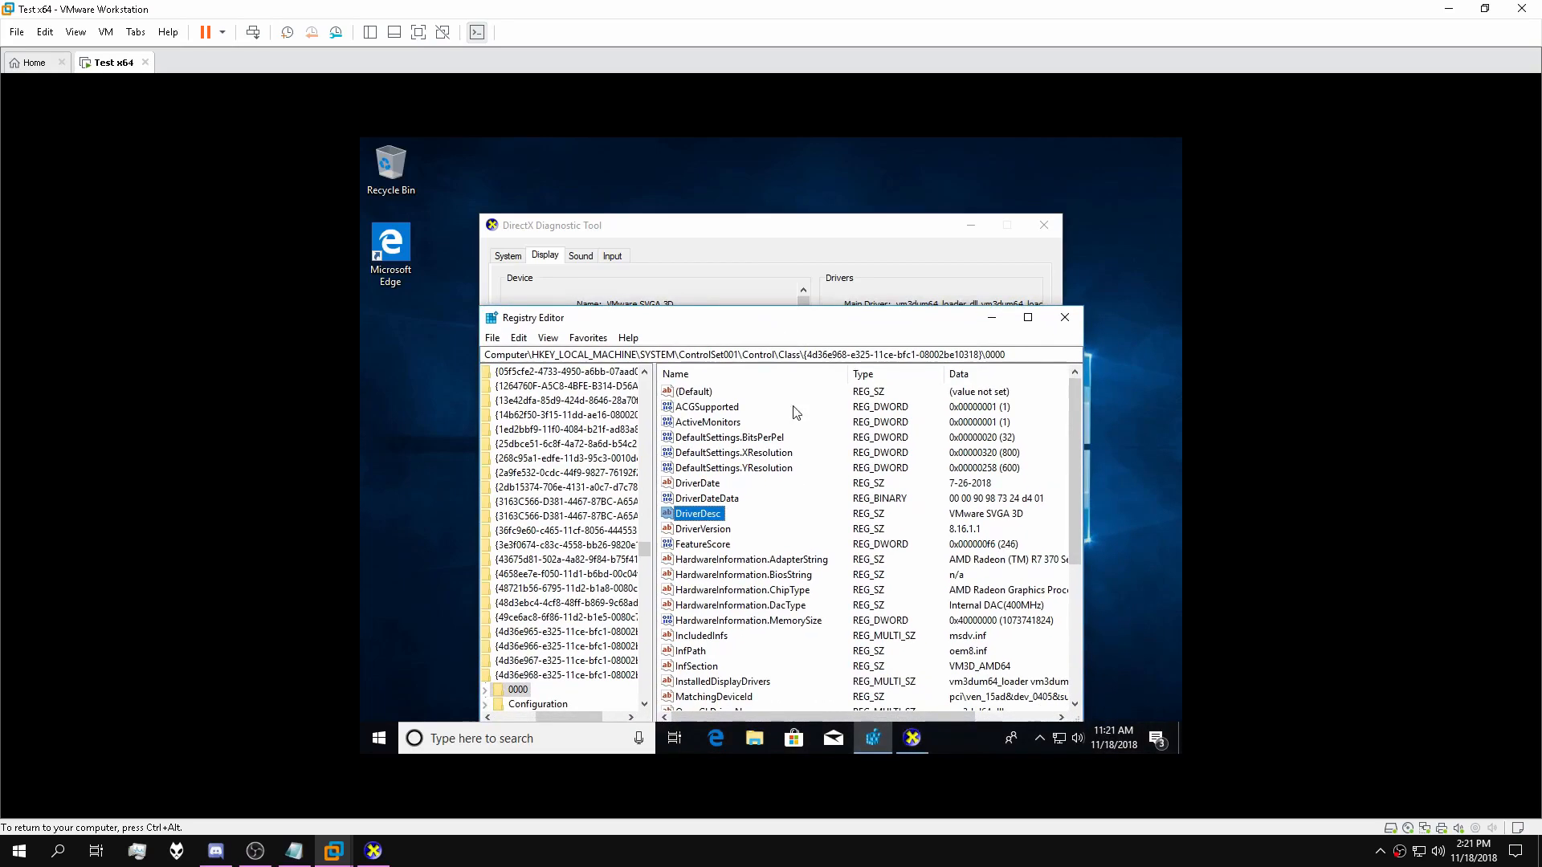
double_click(699, 514)
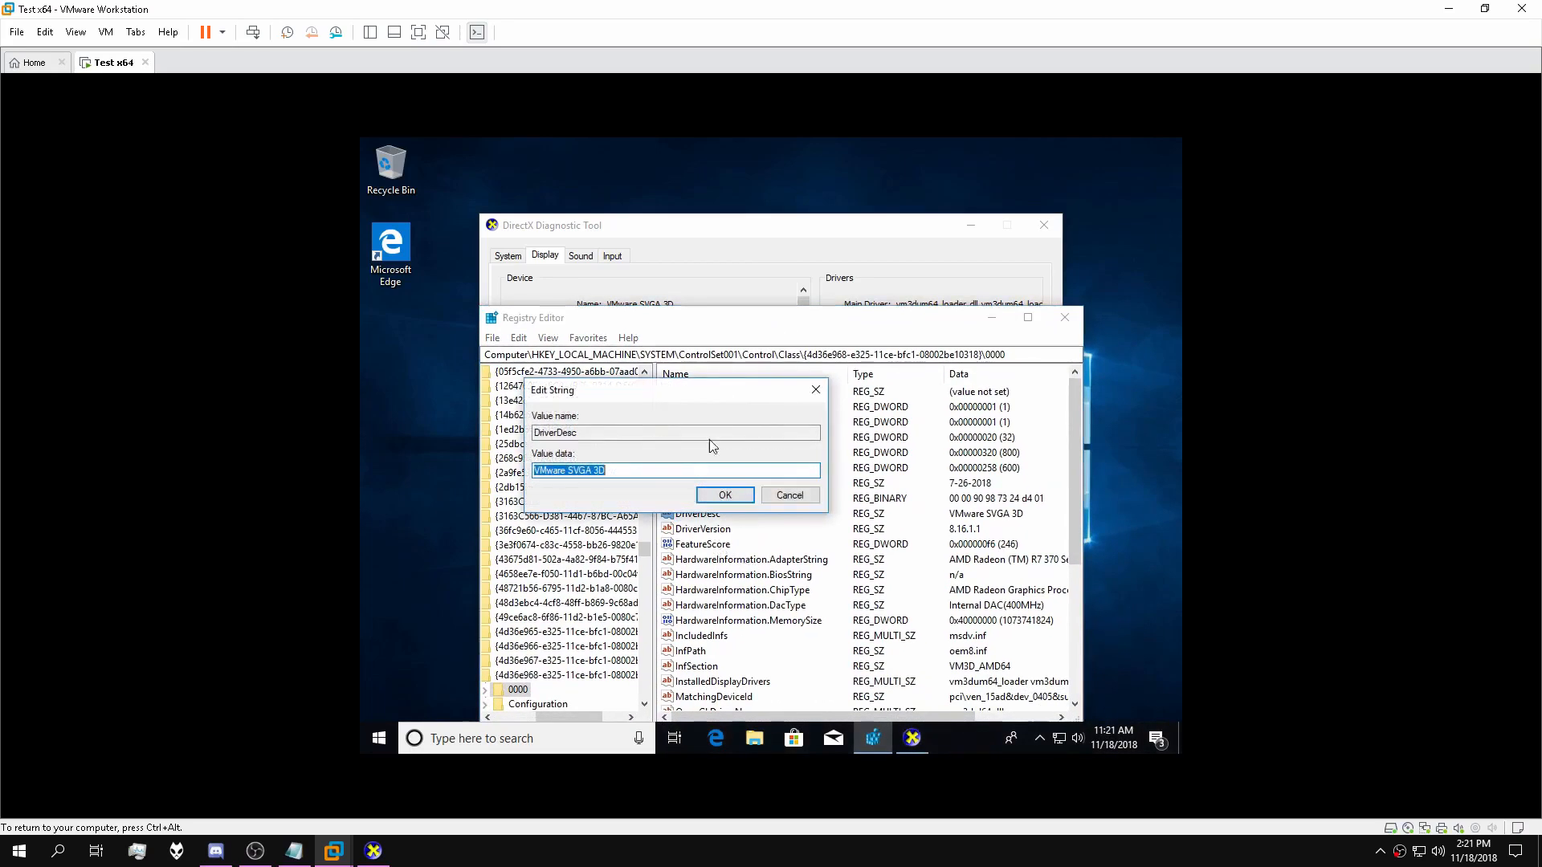
text(AMD Radeon (TM) R7 370 Series)
click(706, 497)
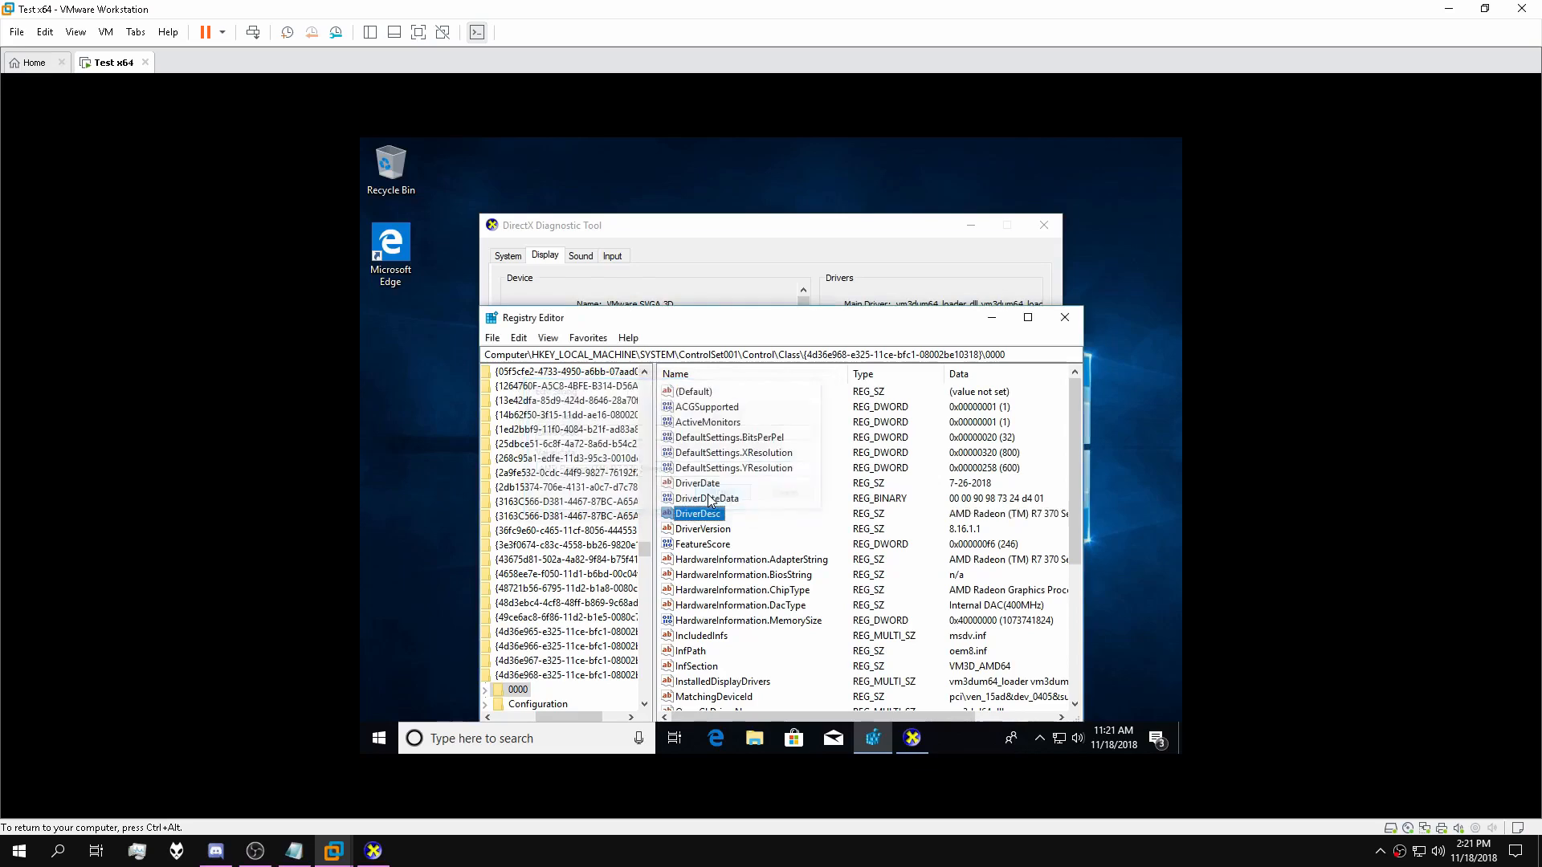
scroll(749, 537, down, 3)
scroll(751, 540, down, 1)
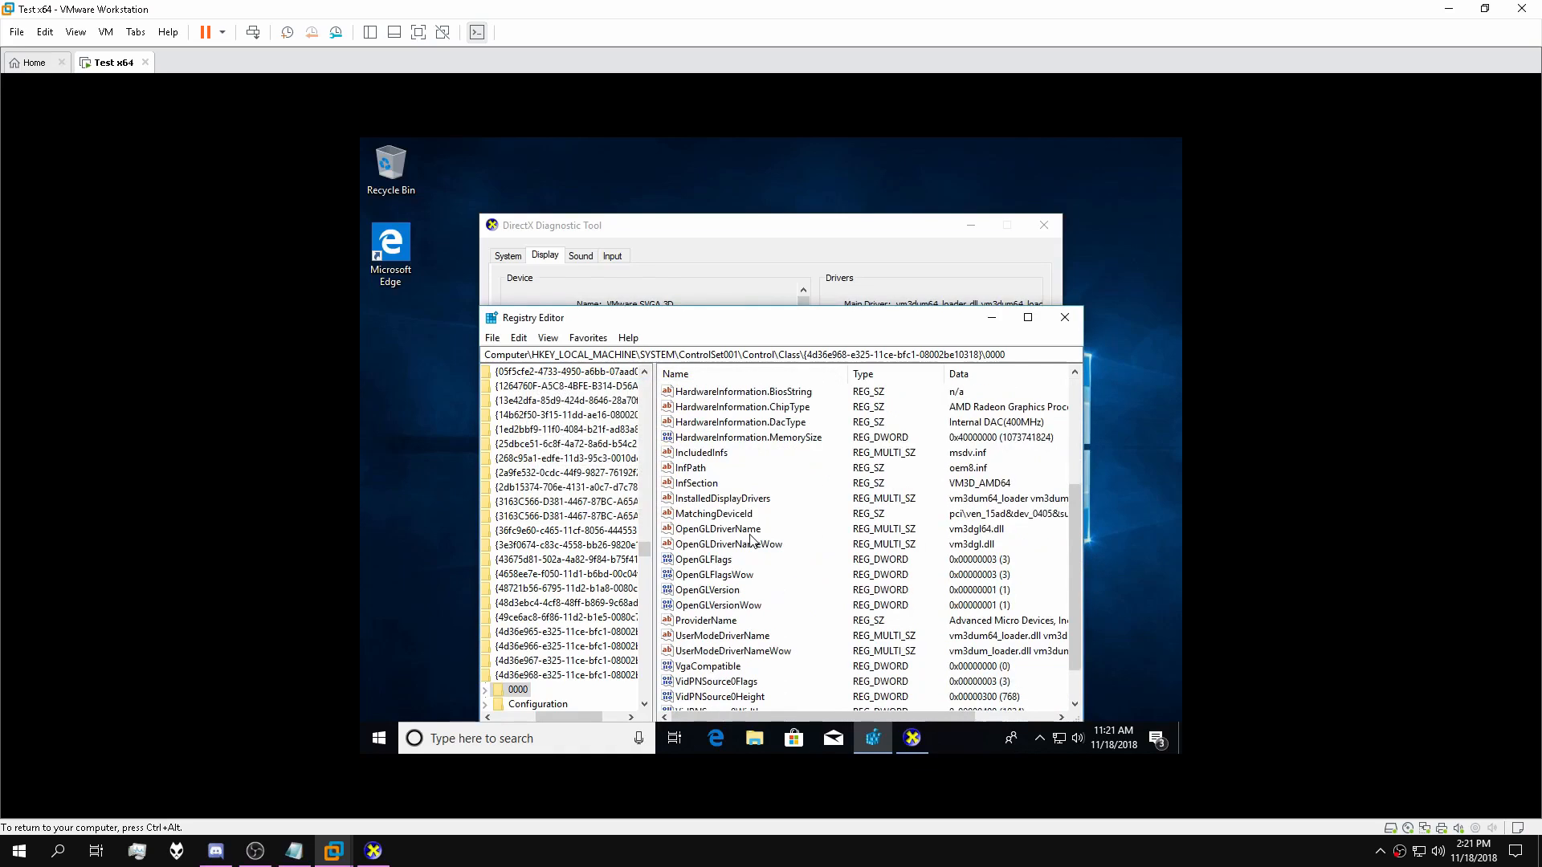
scroll(751, 540, down, 1)
scroll(803, 547, up, 5)
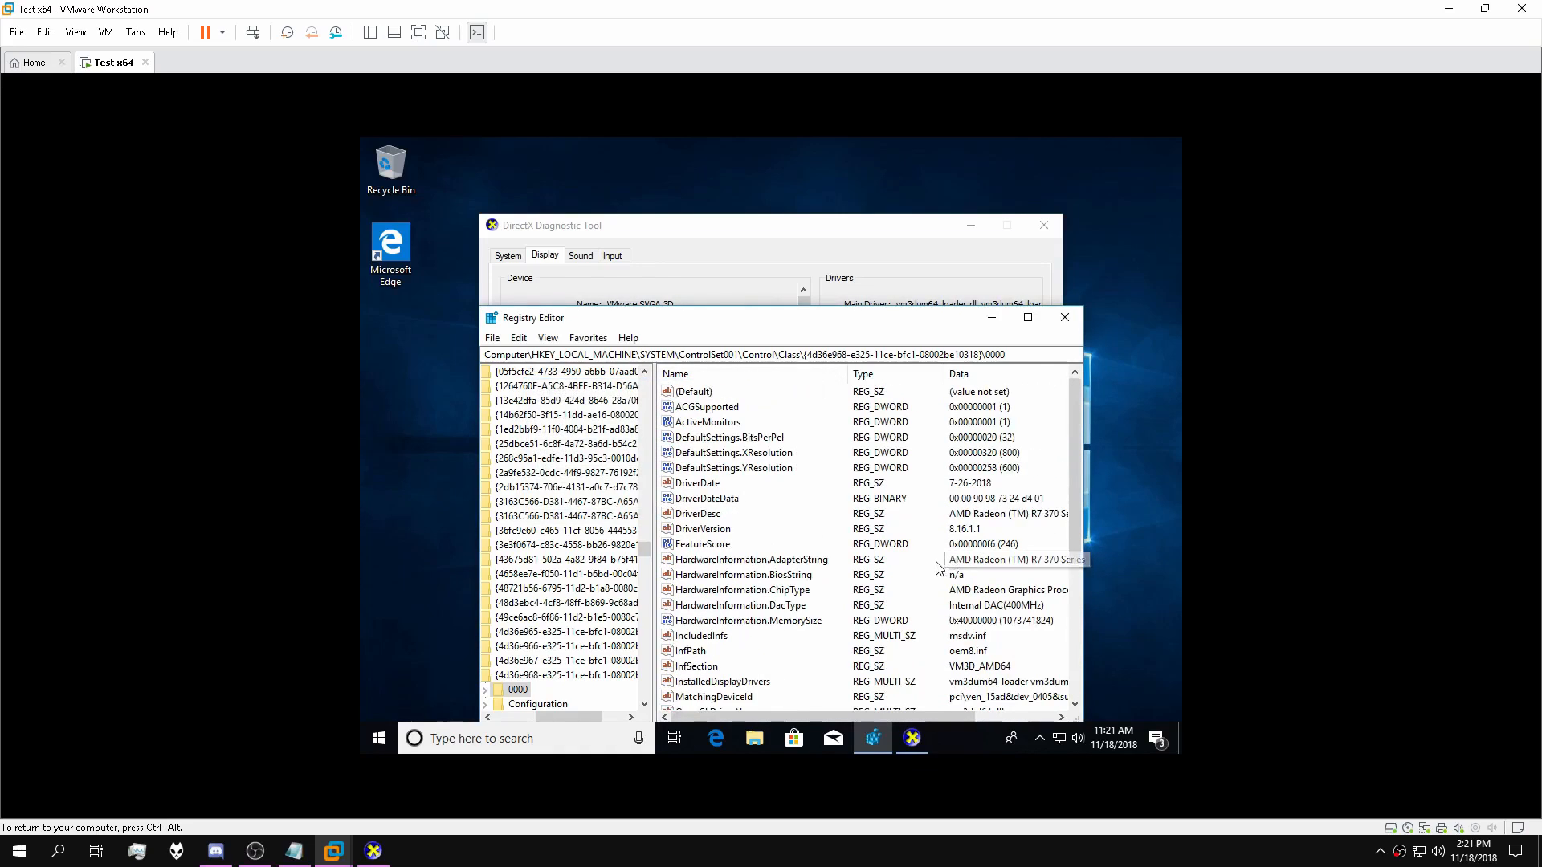
Find the next match and set DeviceDesc in the adapter's Control\Video key to "AMD Radeon (TM) R7 370 Series".
key(F3)
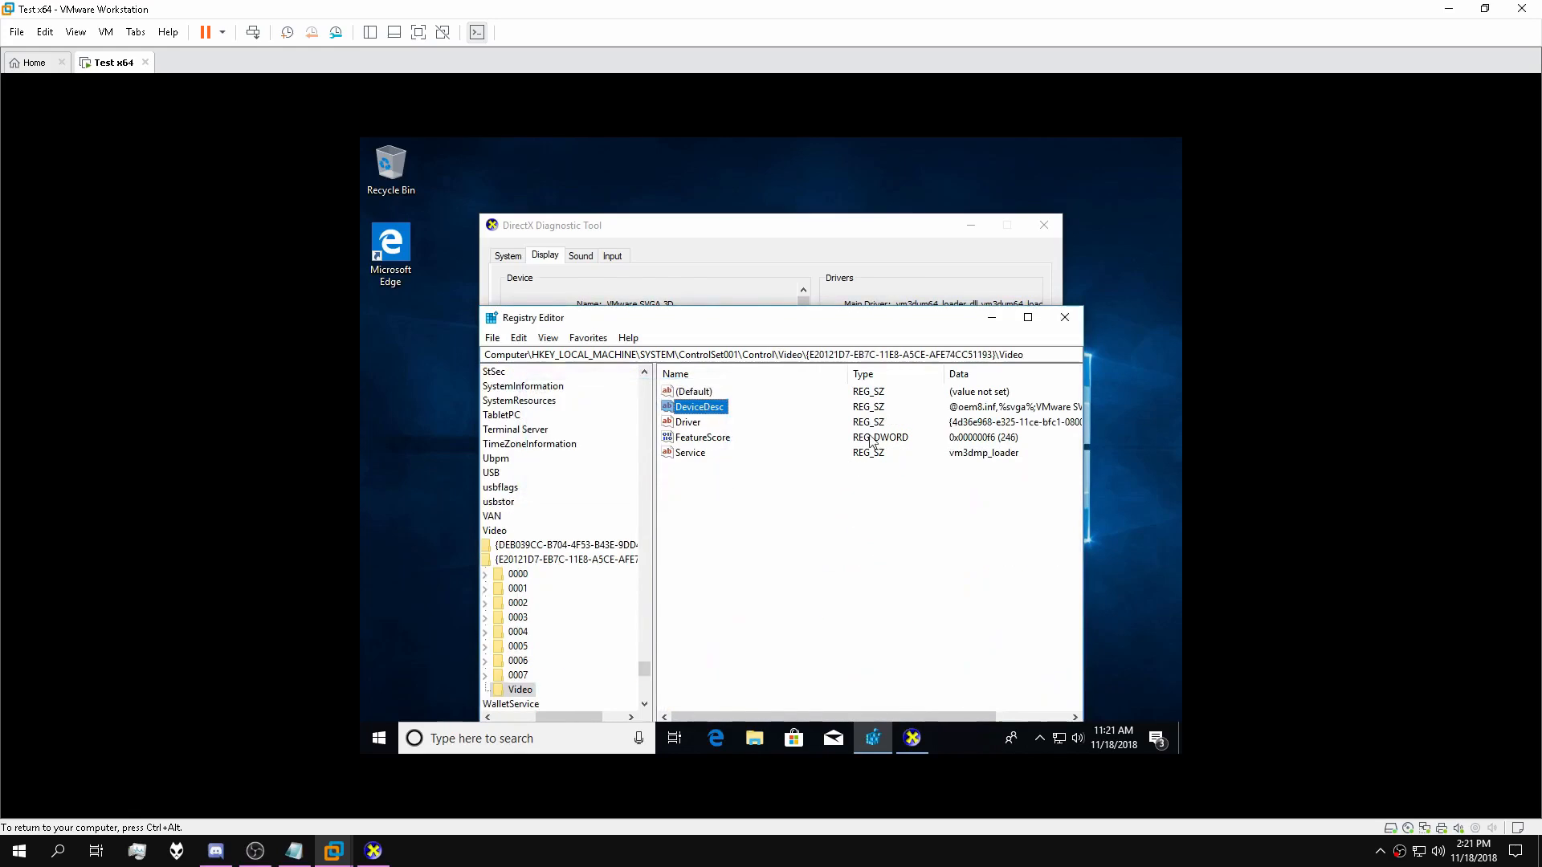
double_click(698, 407)
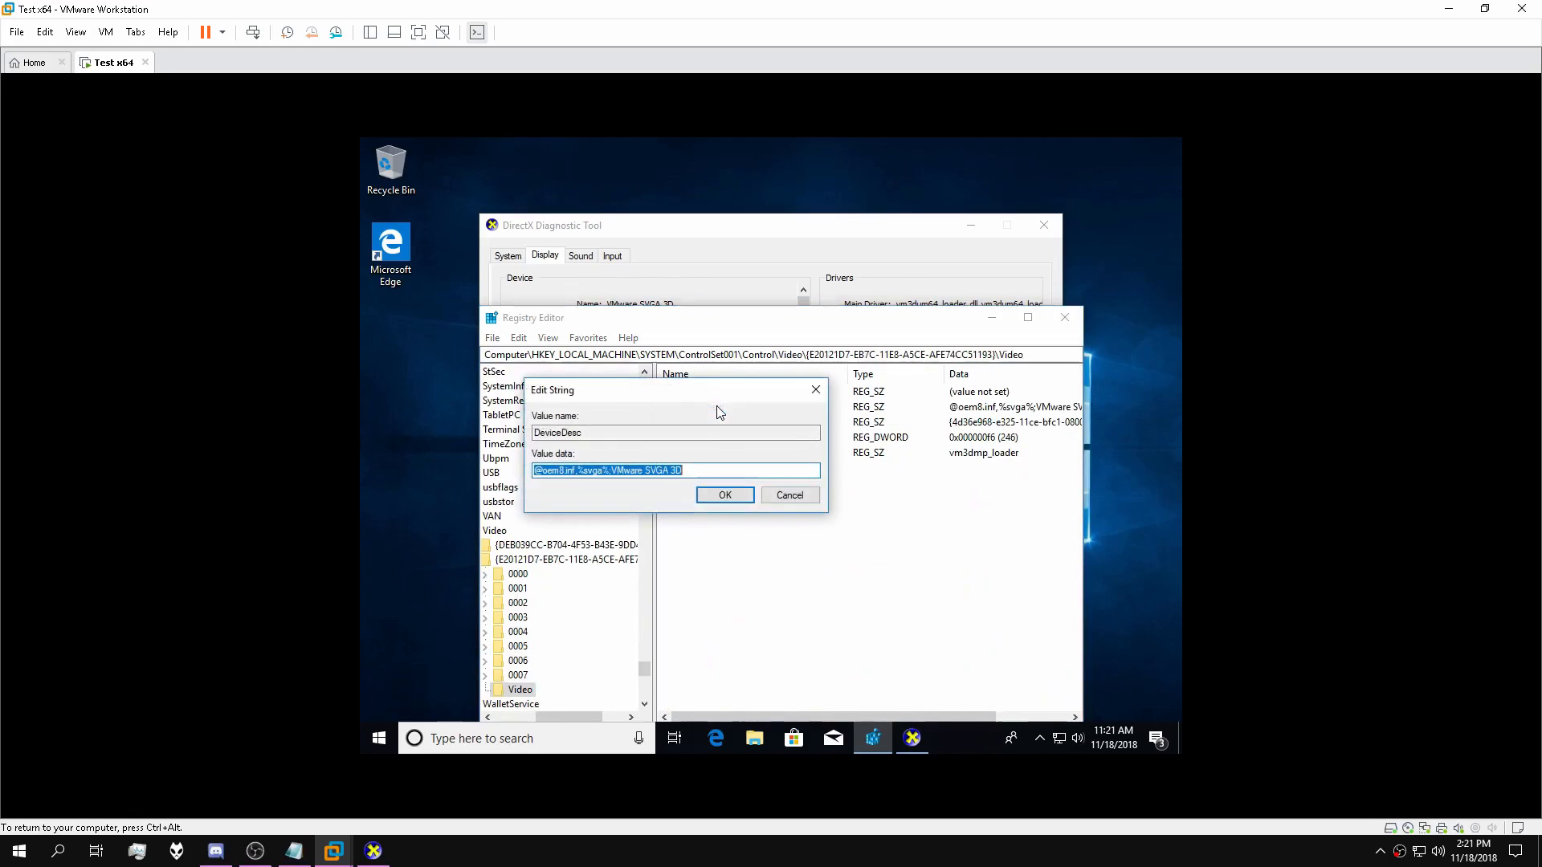
text(AMD Radeon (TM) R7 370 Series)
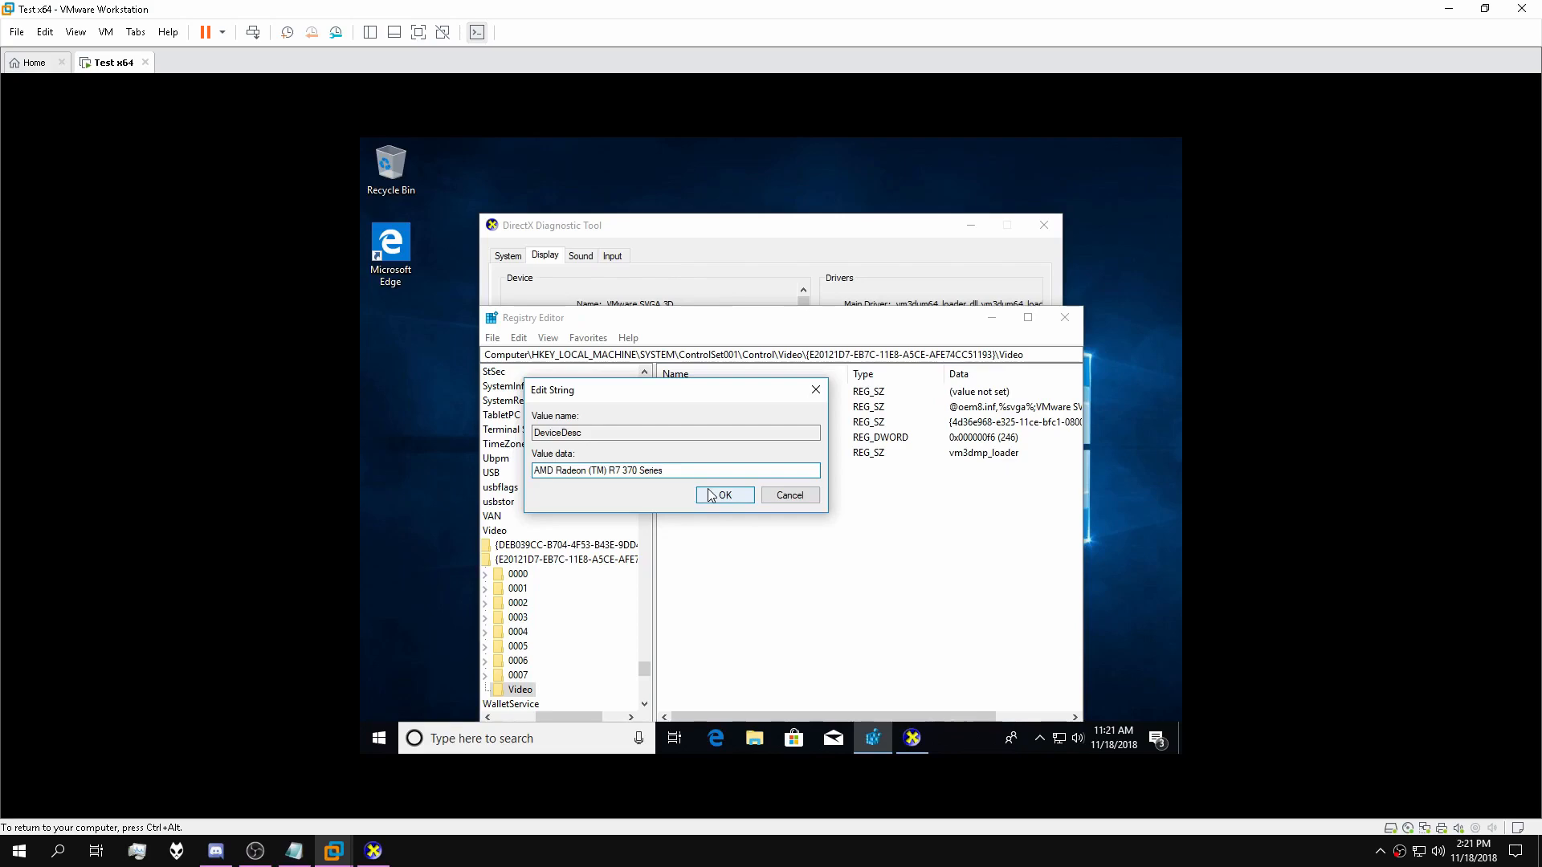
click(711, 495)
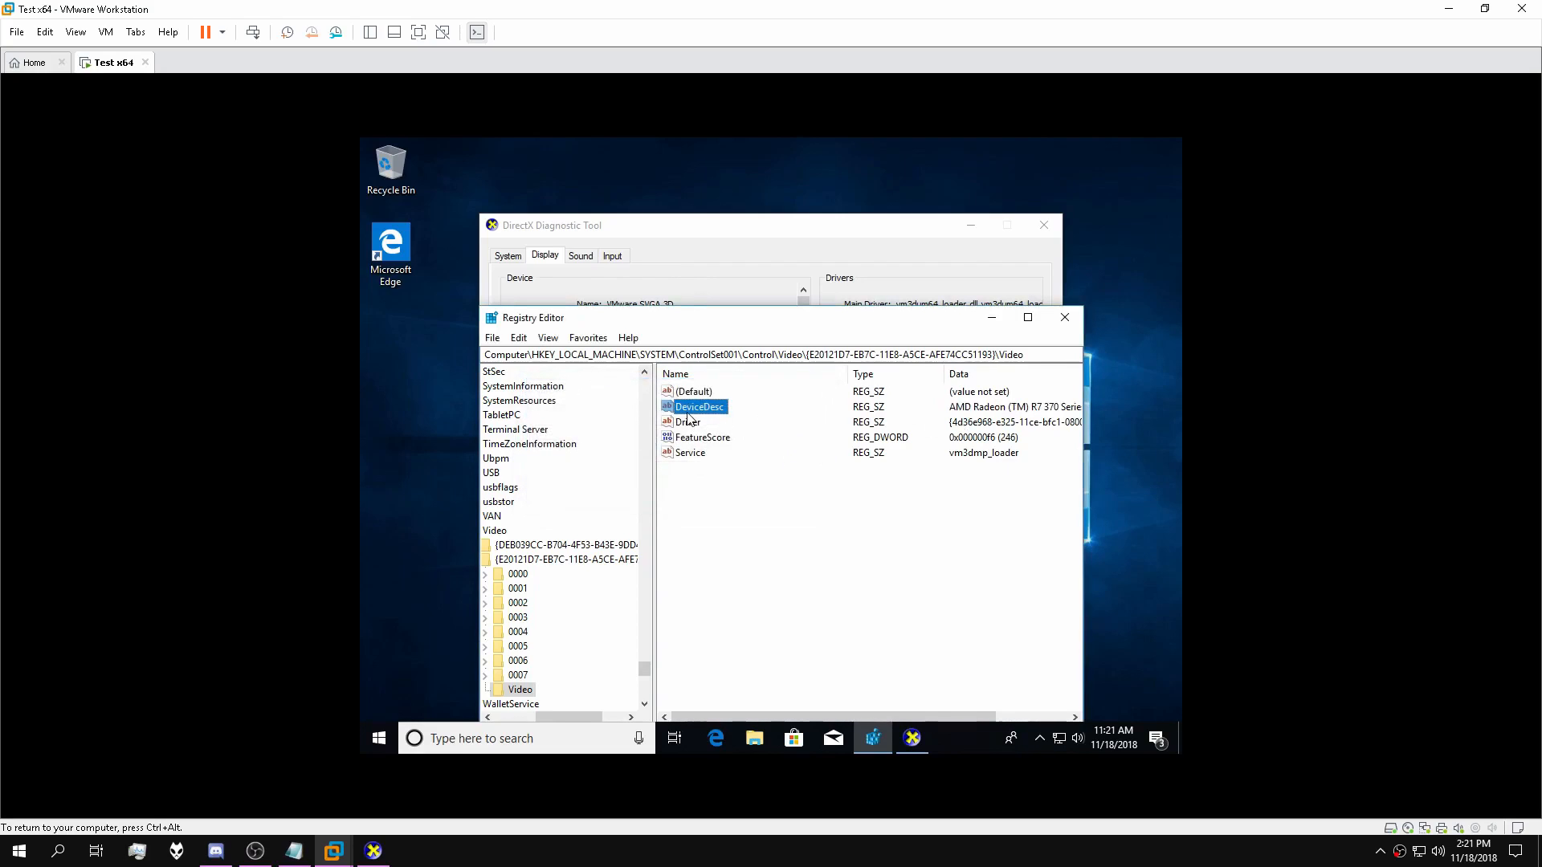
Find the next match and set DeviceDesc in the Enum\PCI VEN_15AD&DEV_0405 device key to "AMD Radeon (TM) R7 370 Series".
key(F3)
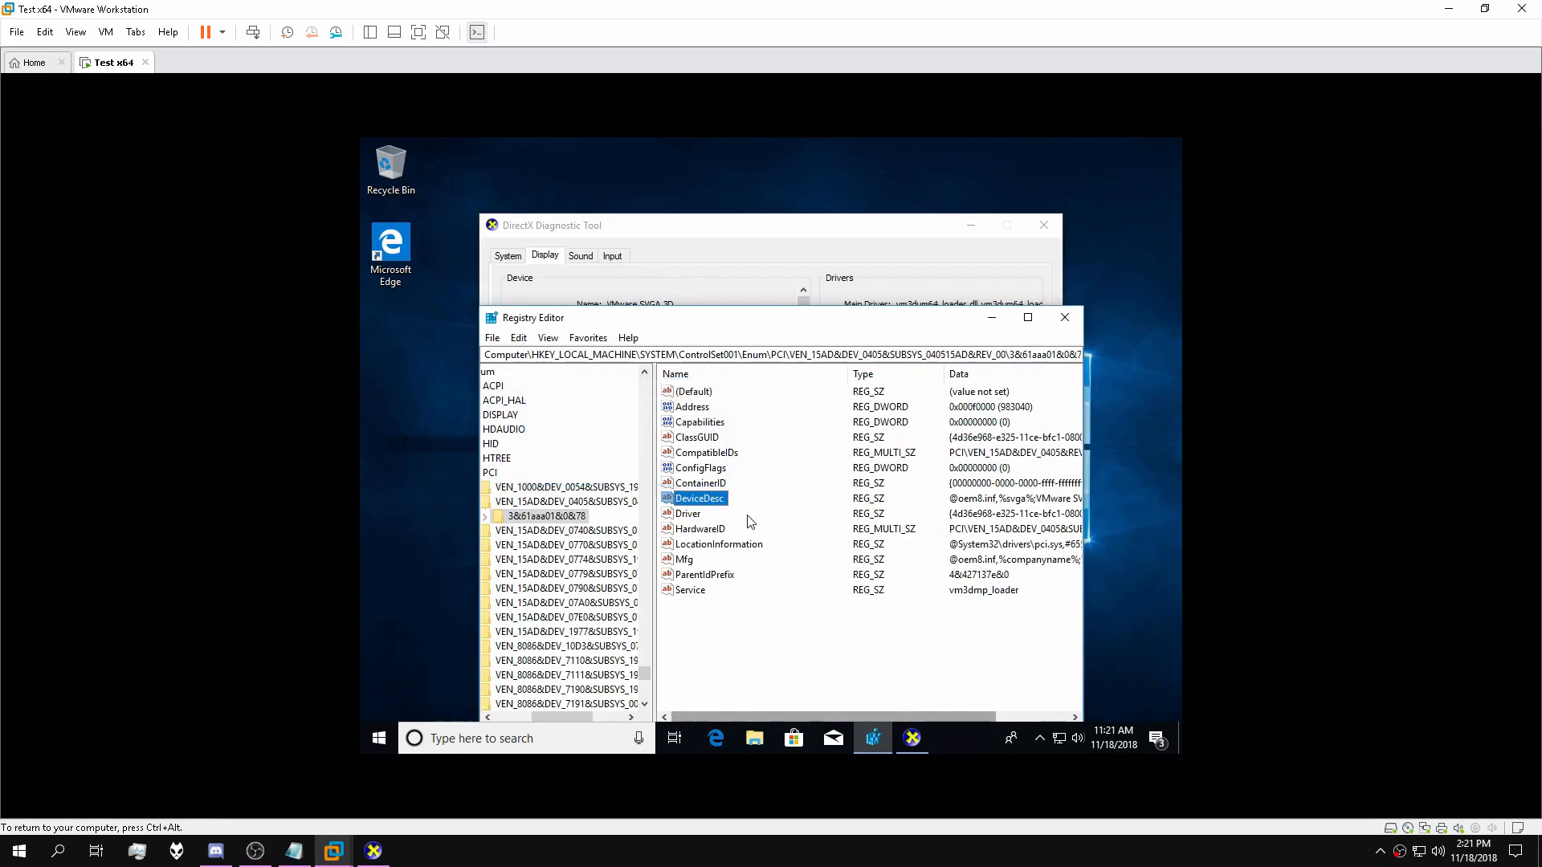
double_click(700, 499)
text(AMD Radeon (TM) R7 370 Series)
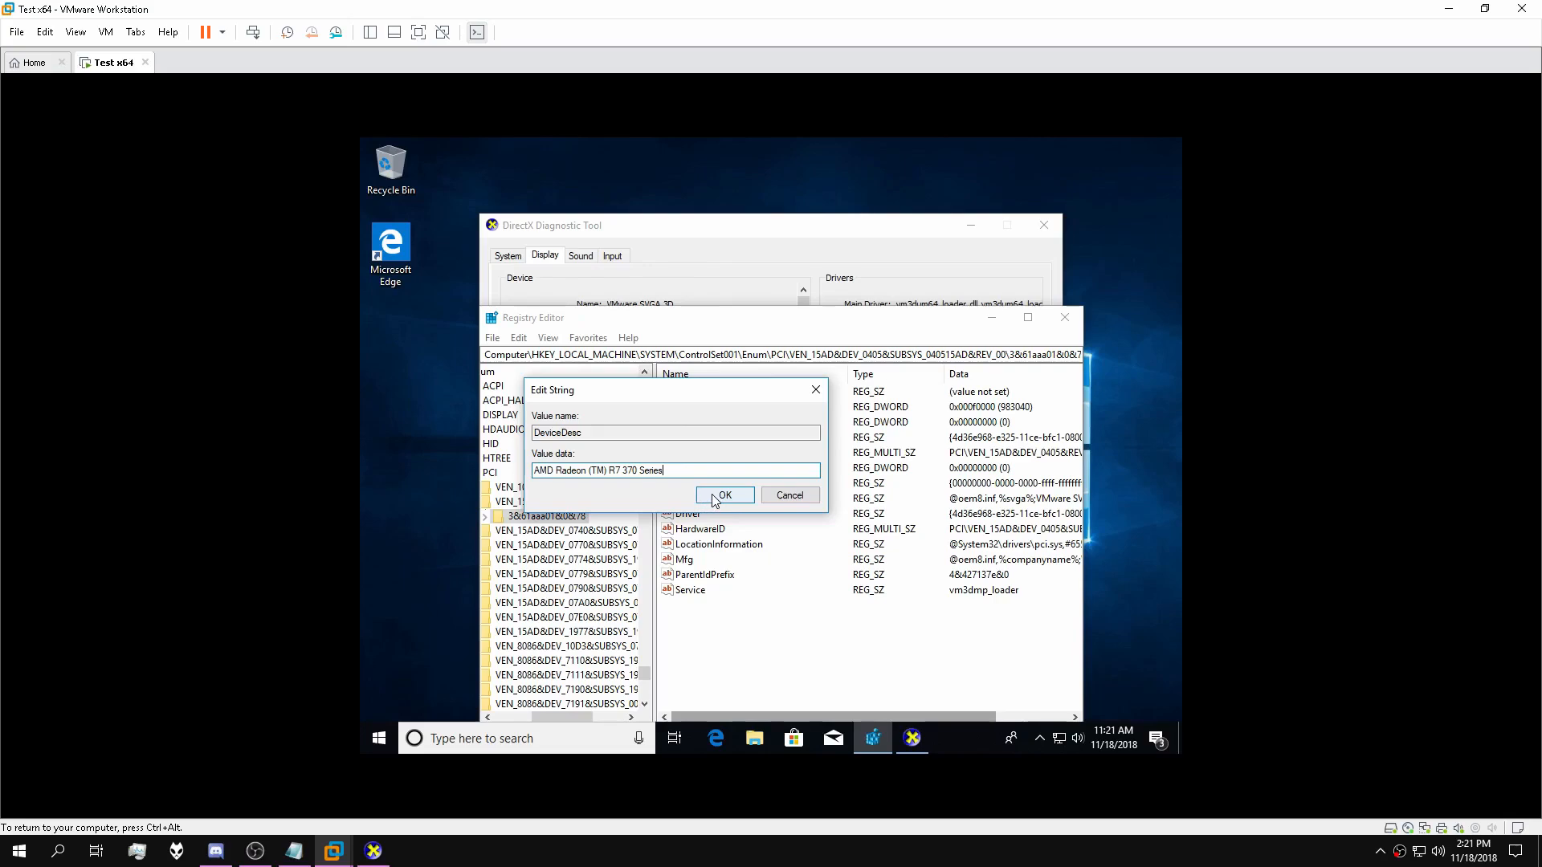
click(715, 499)
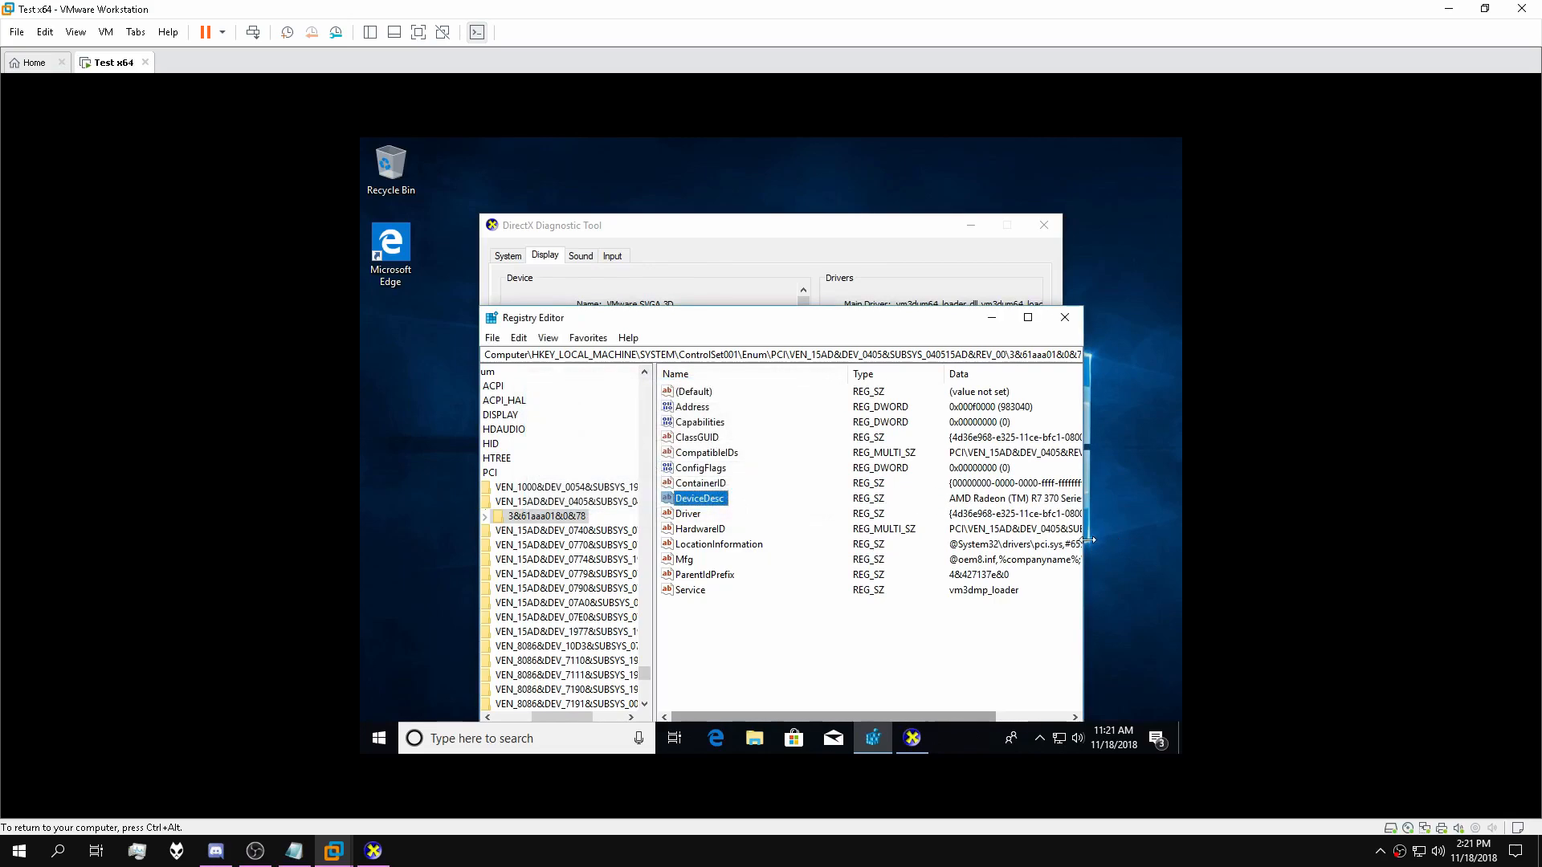
Widen Registry Editor and set the Mfg value in the same PCI device key to "Advanced Micro Devices, Inc.".
drag(1088, 540, 1162, 543)
double_click(684, 560)
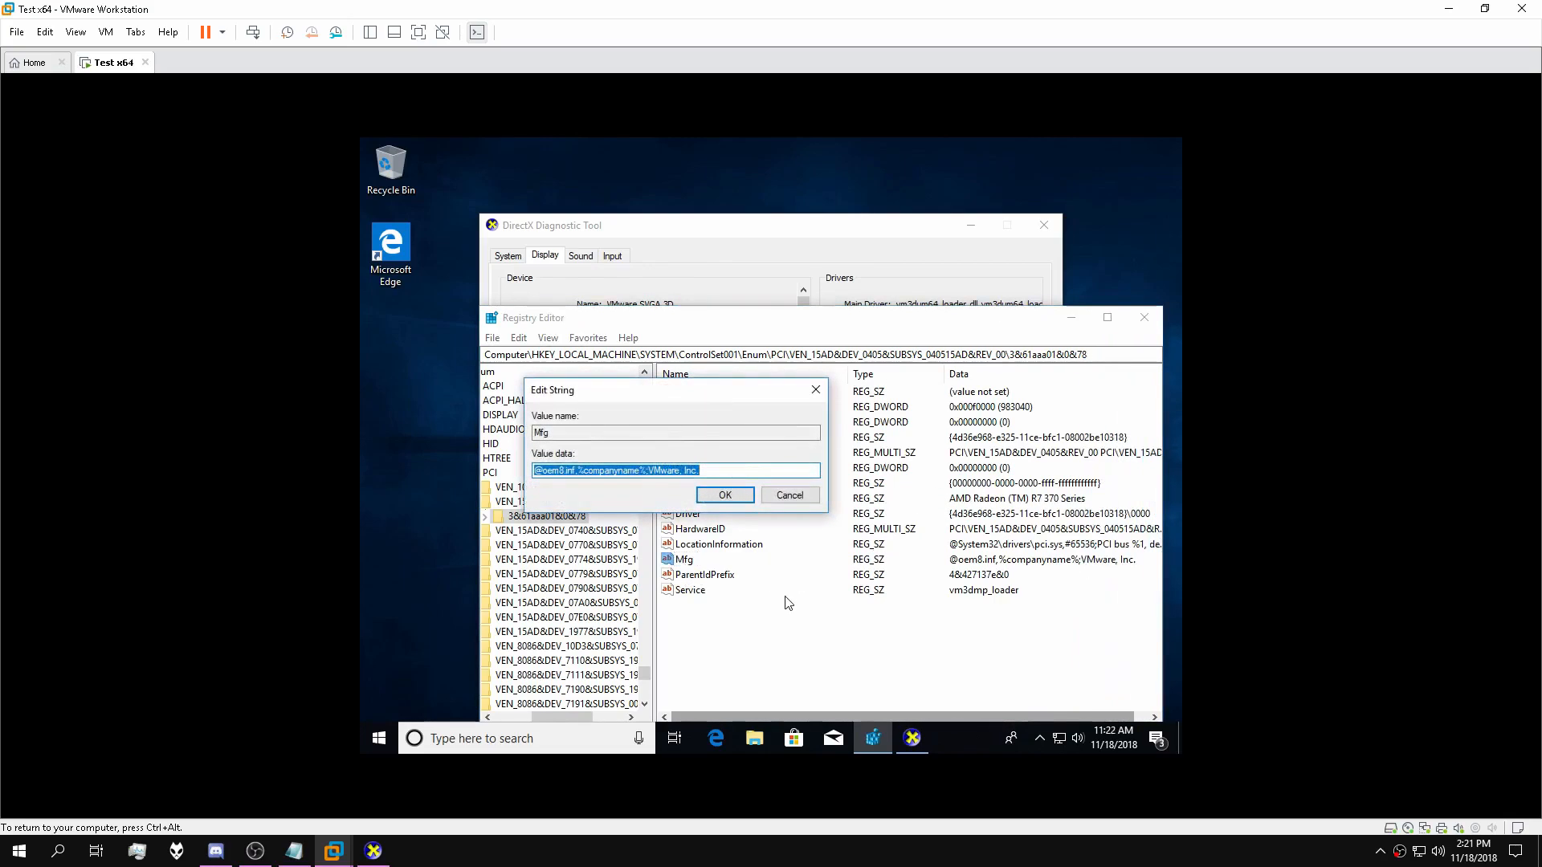
text(Advan)
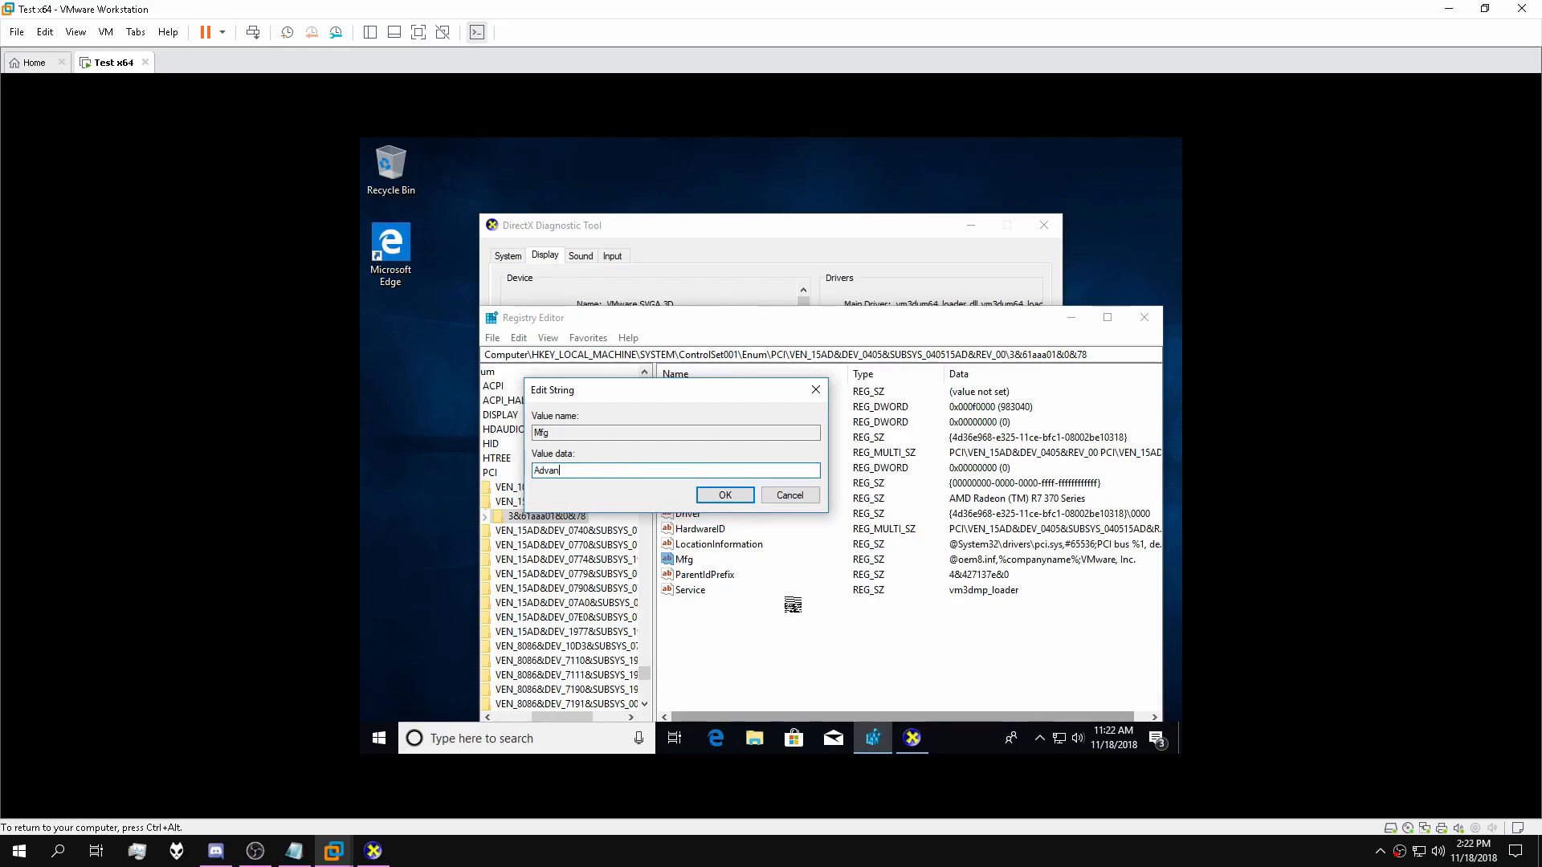
text(ced Micro Devices, Inc.)
click(726, 496)
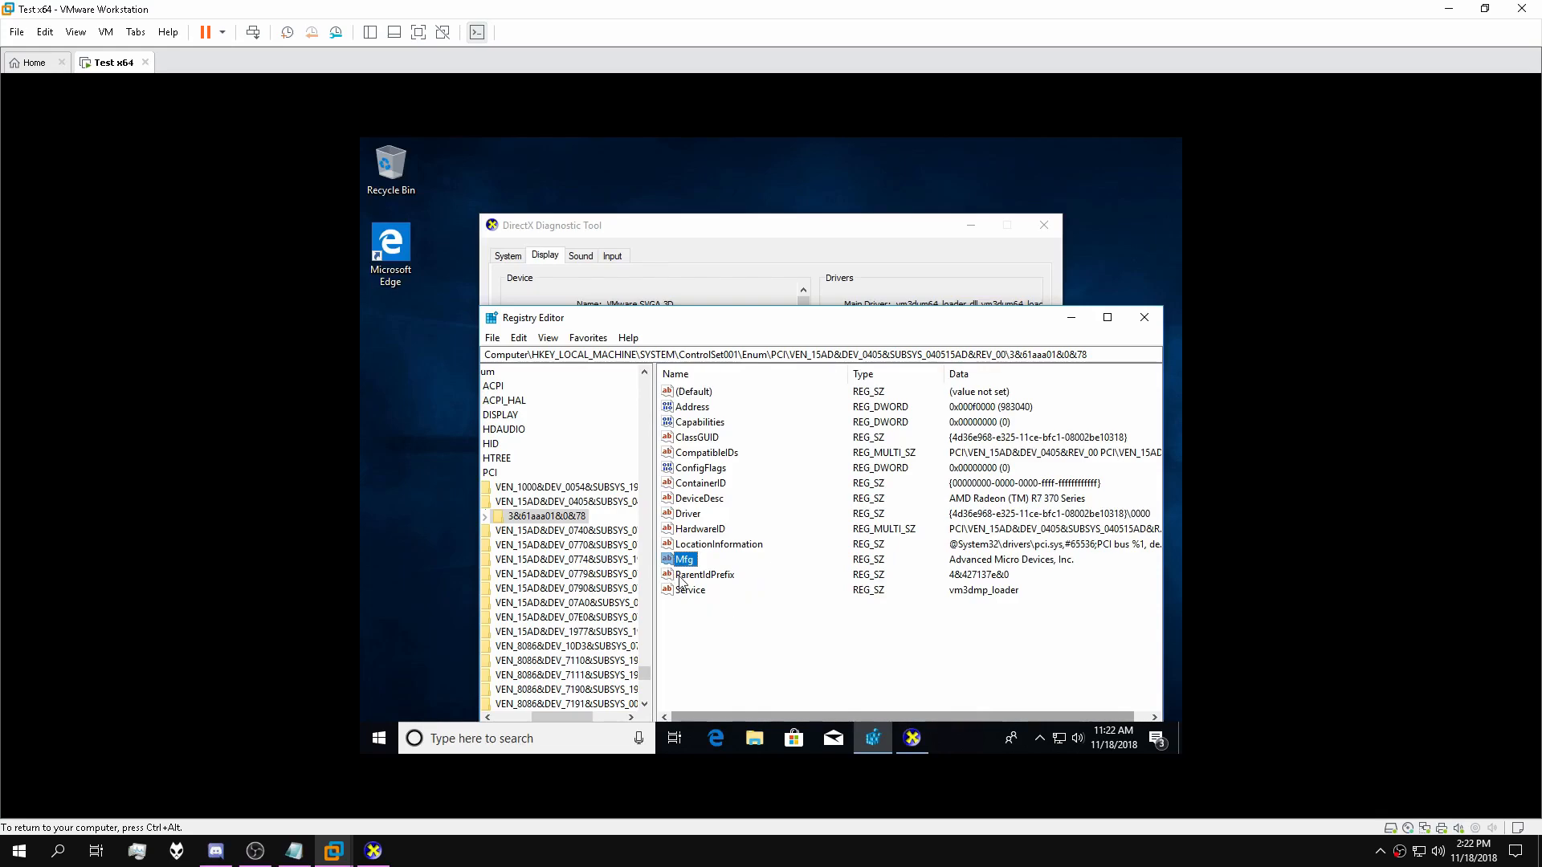
Find the next match, set DeviceDesc in the vm3dmp_loader Video key to "AMD Radeon (TM) R7 370 Series", and search on for further matches.
key(F3)
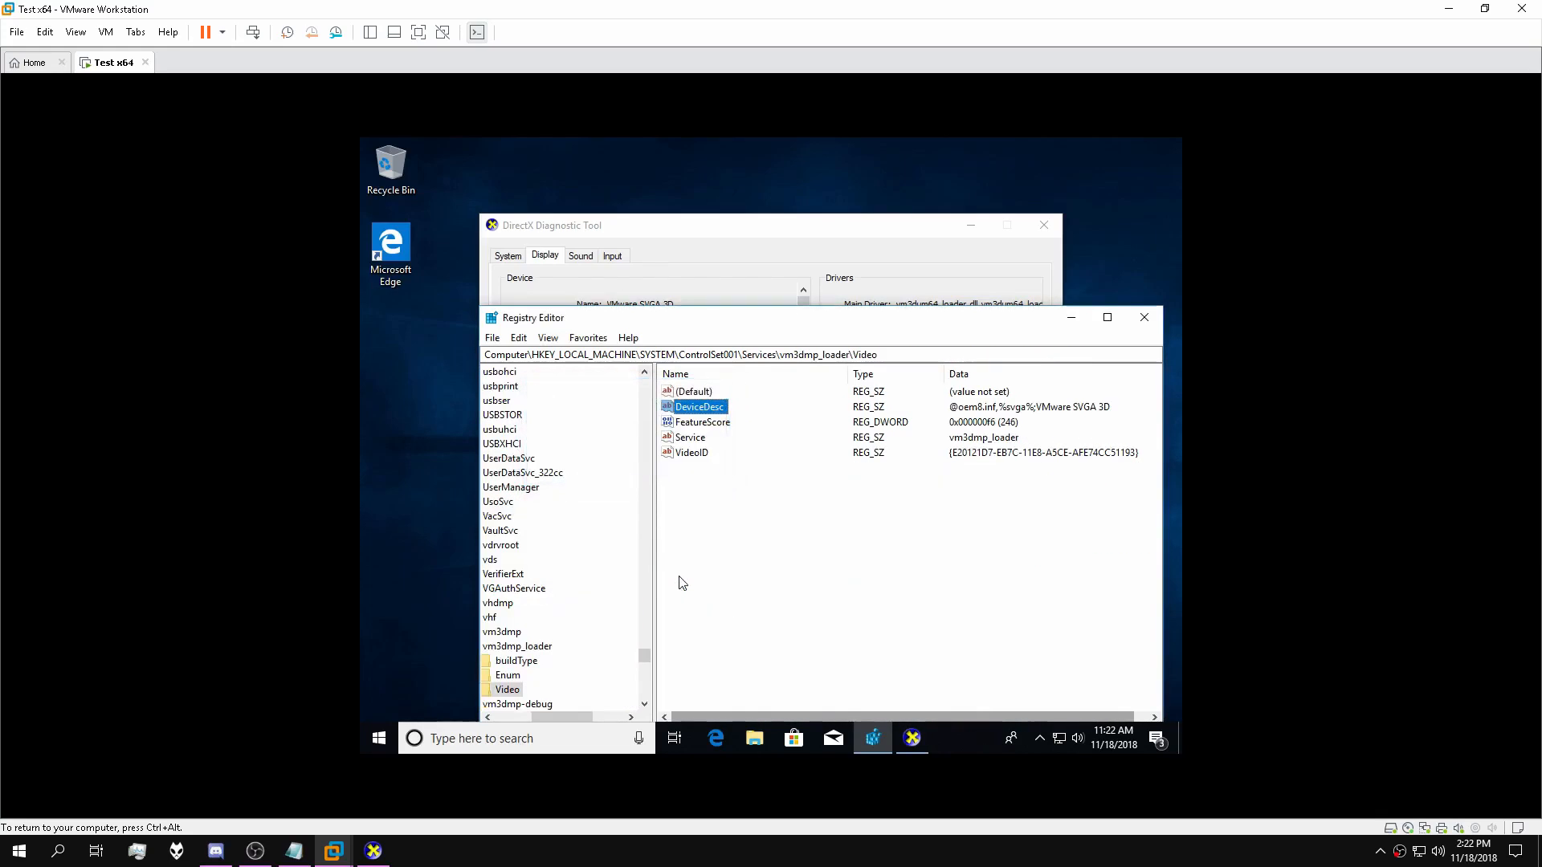
double_click(717, 412)
text(AMD Radeon (TM) R7 370 Series)
click(720, 494)
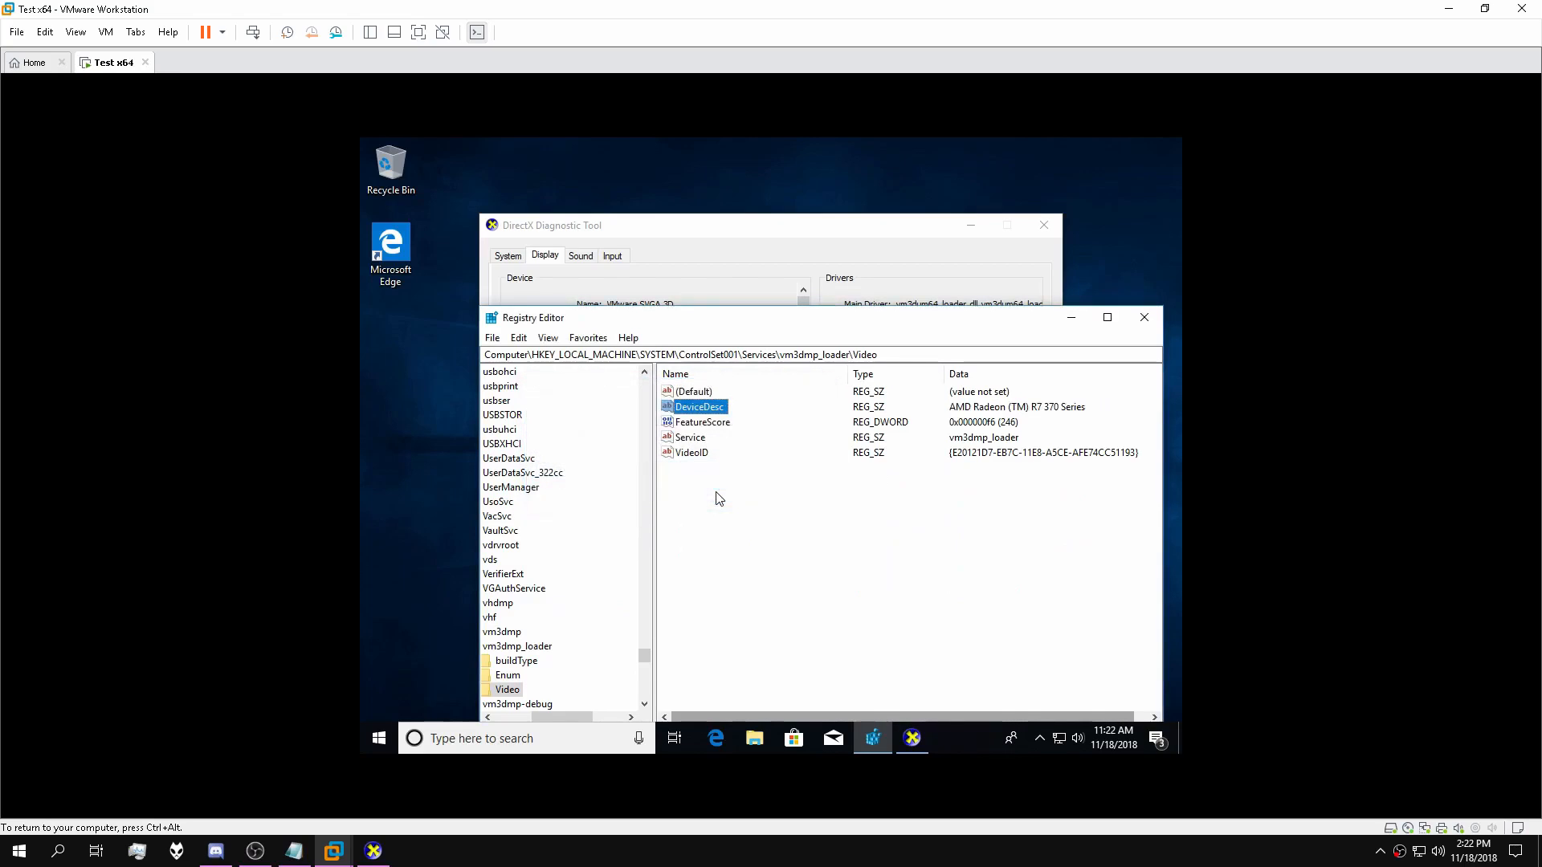
key(F3)
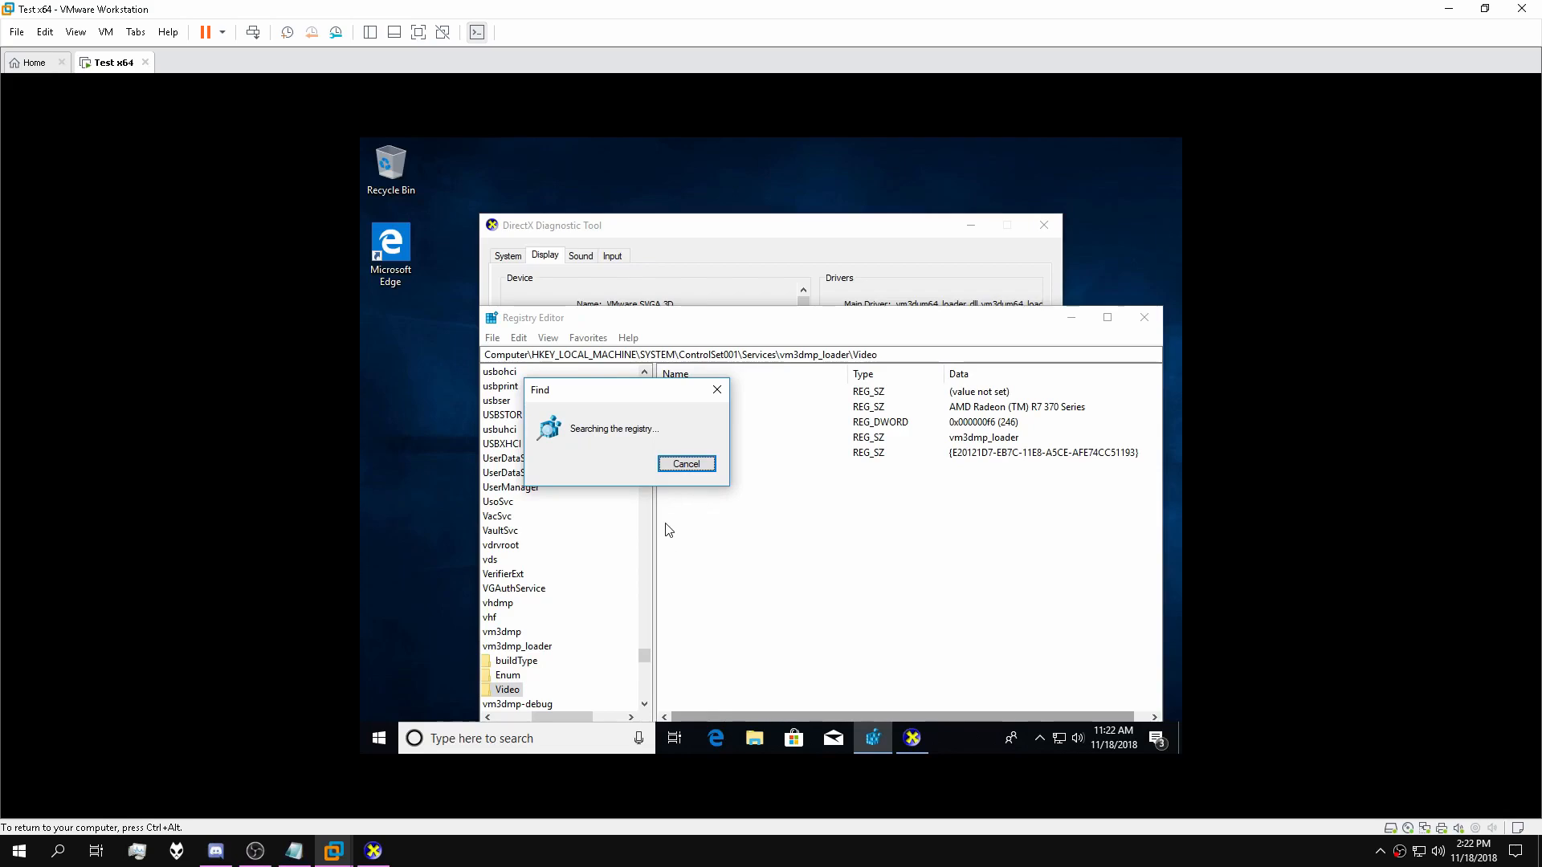
click(869, 434)
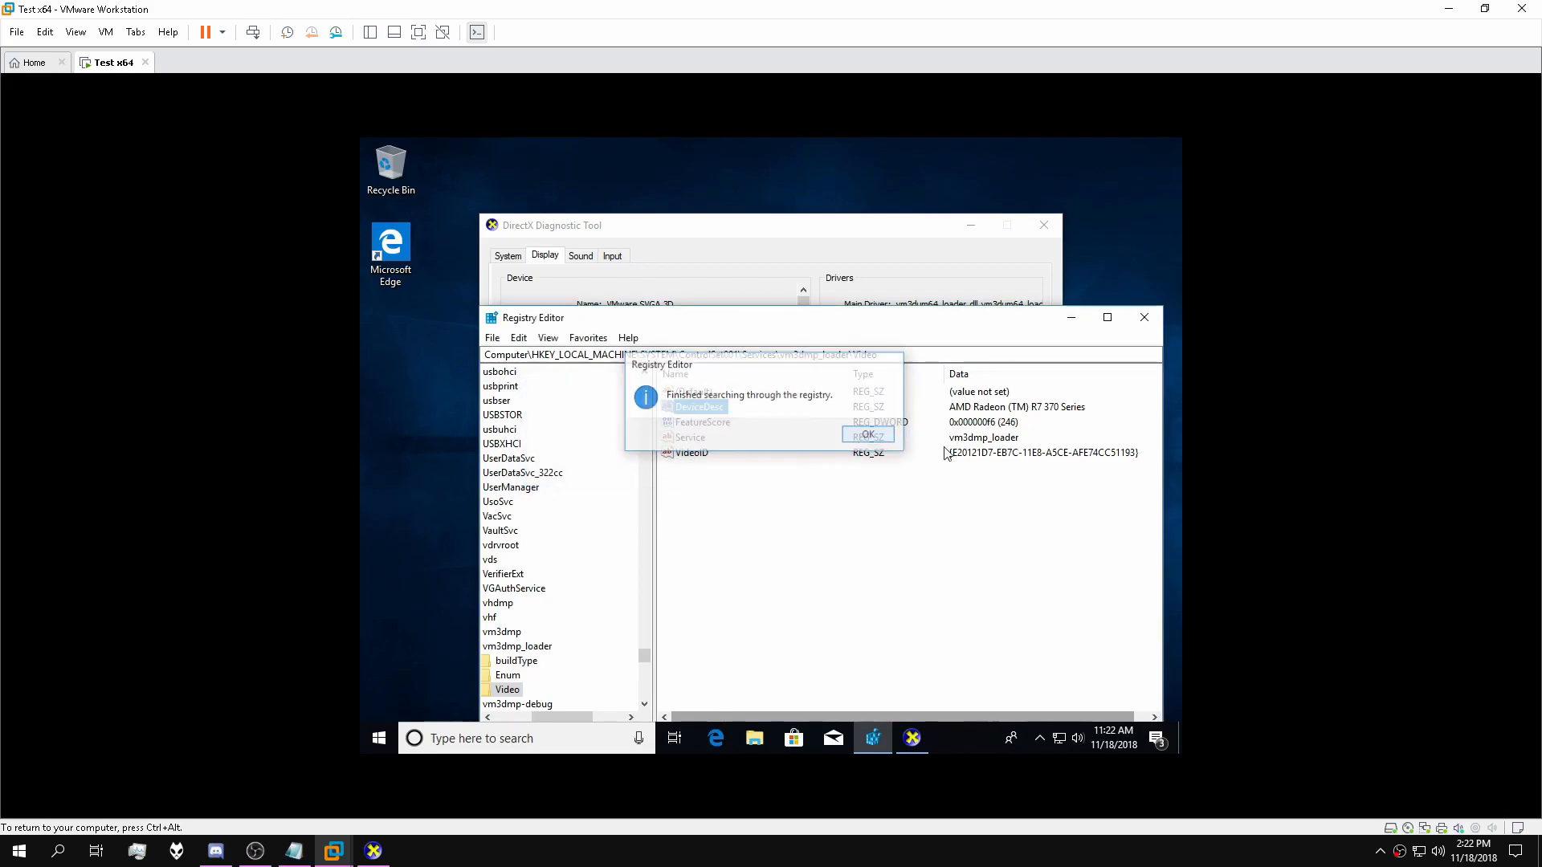
Put Registry Editor away, relaunch dxdiag in the virtual machine and inspect its display device details.
click(1145, 318)
click(1044, 225)
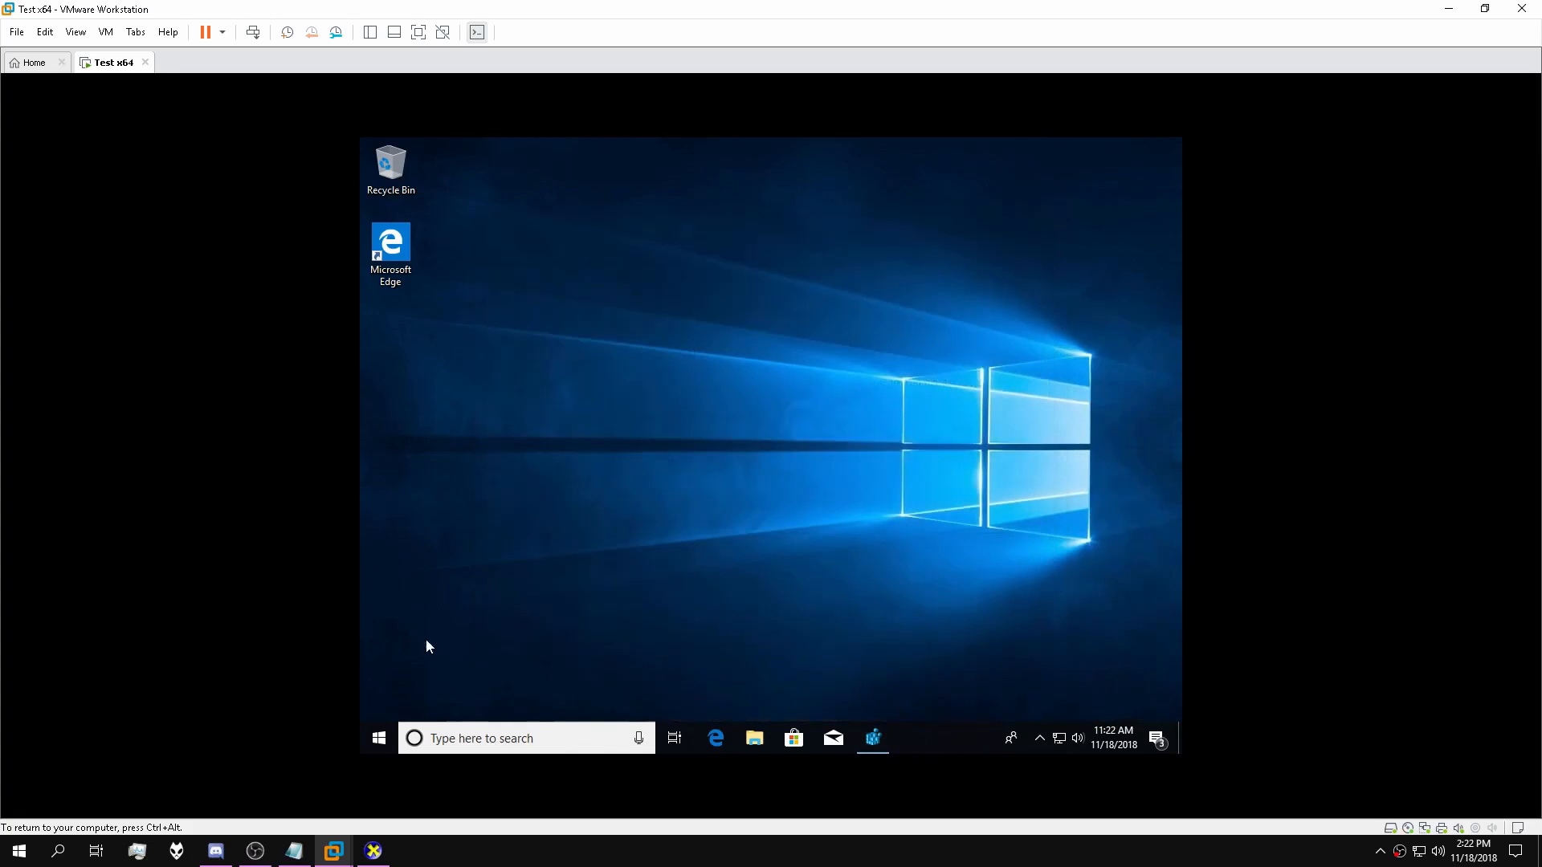
click(454, 727)
text(dxdiua)
key(BackSpace)
key(BackSpace)
text(ag)
key(Return)
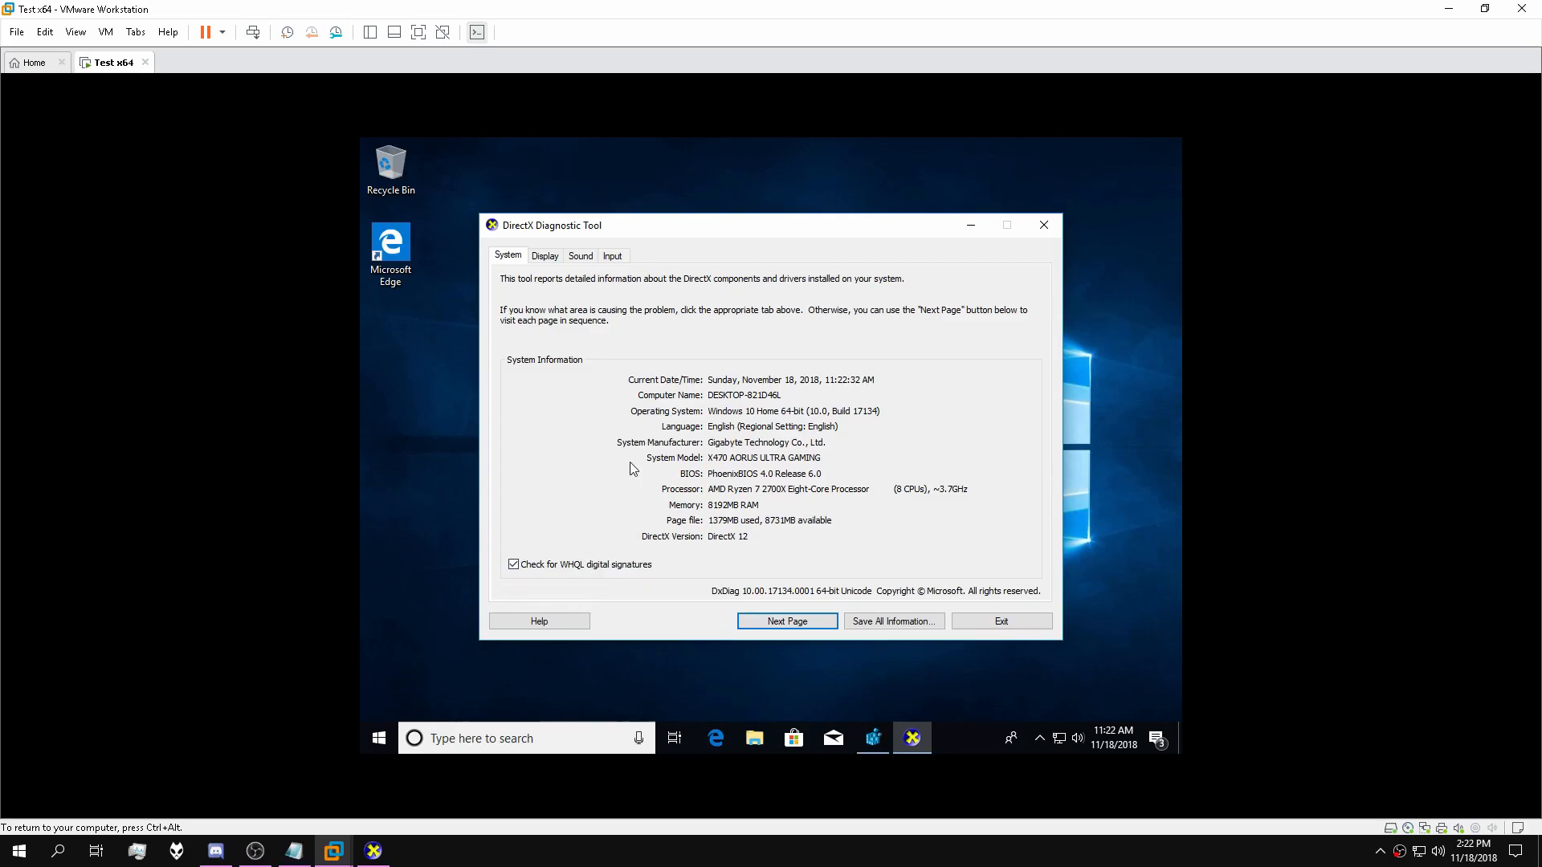
click(550, 257)
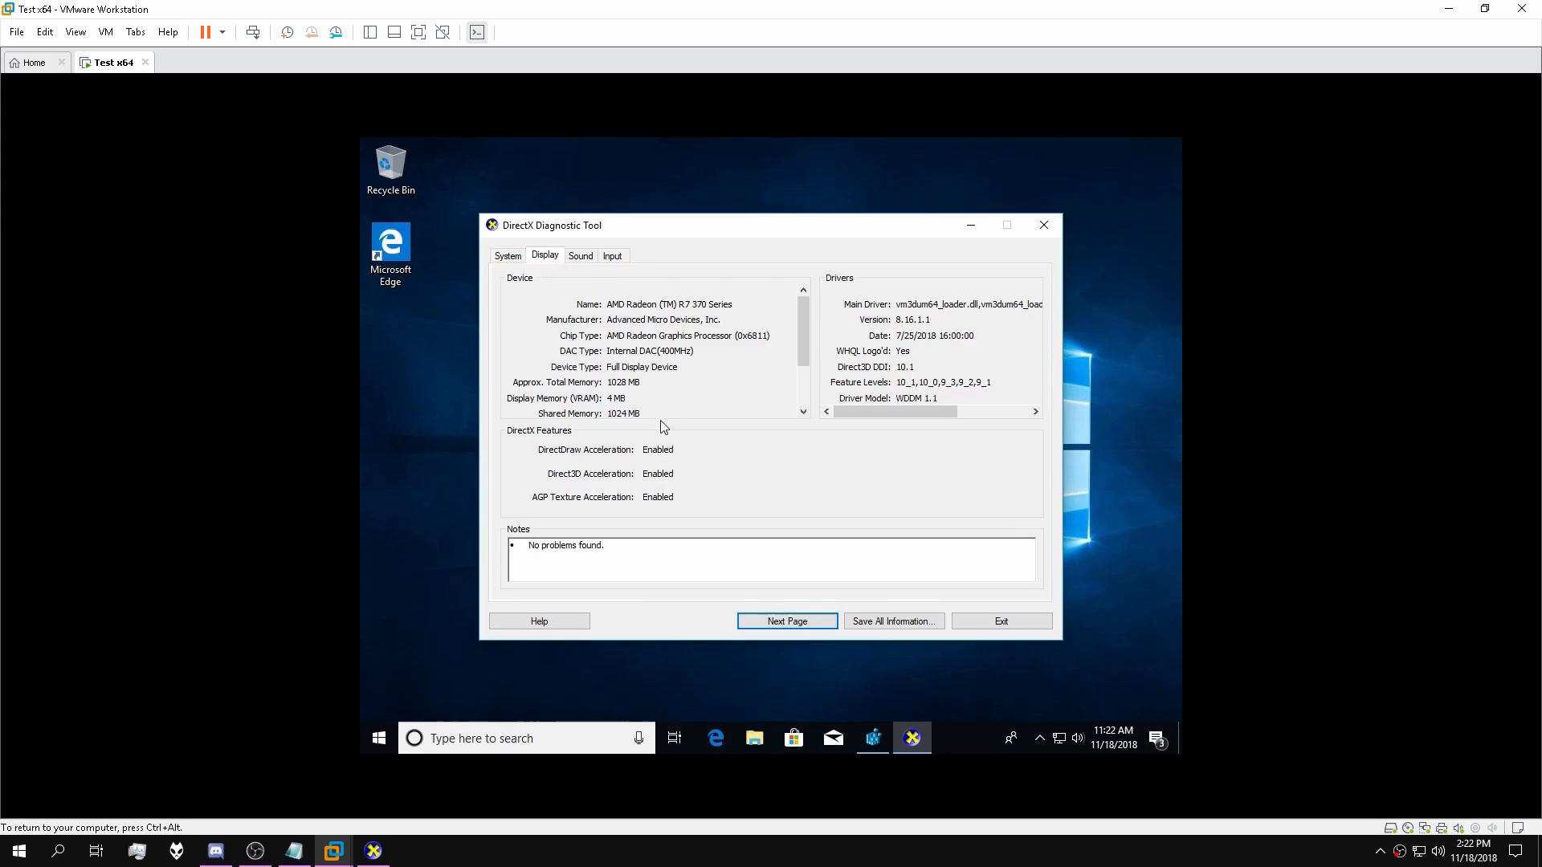
Bring the host's DirectX Diagnostic window beside the virtual machine's one, compare the display details and move it away again.
key(ctrl+alt)
drag(0, 206, 1057, 225)
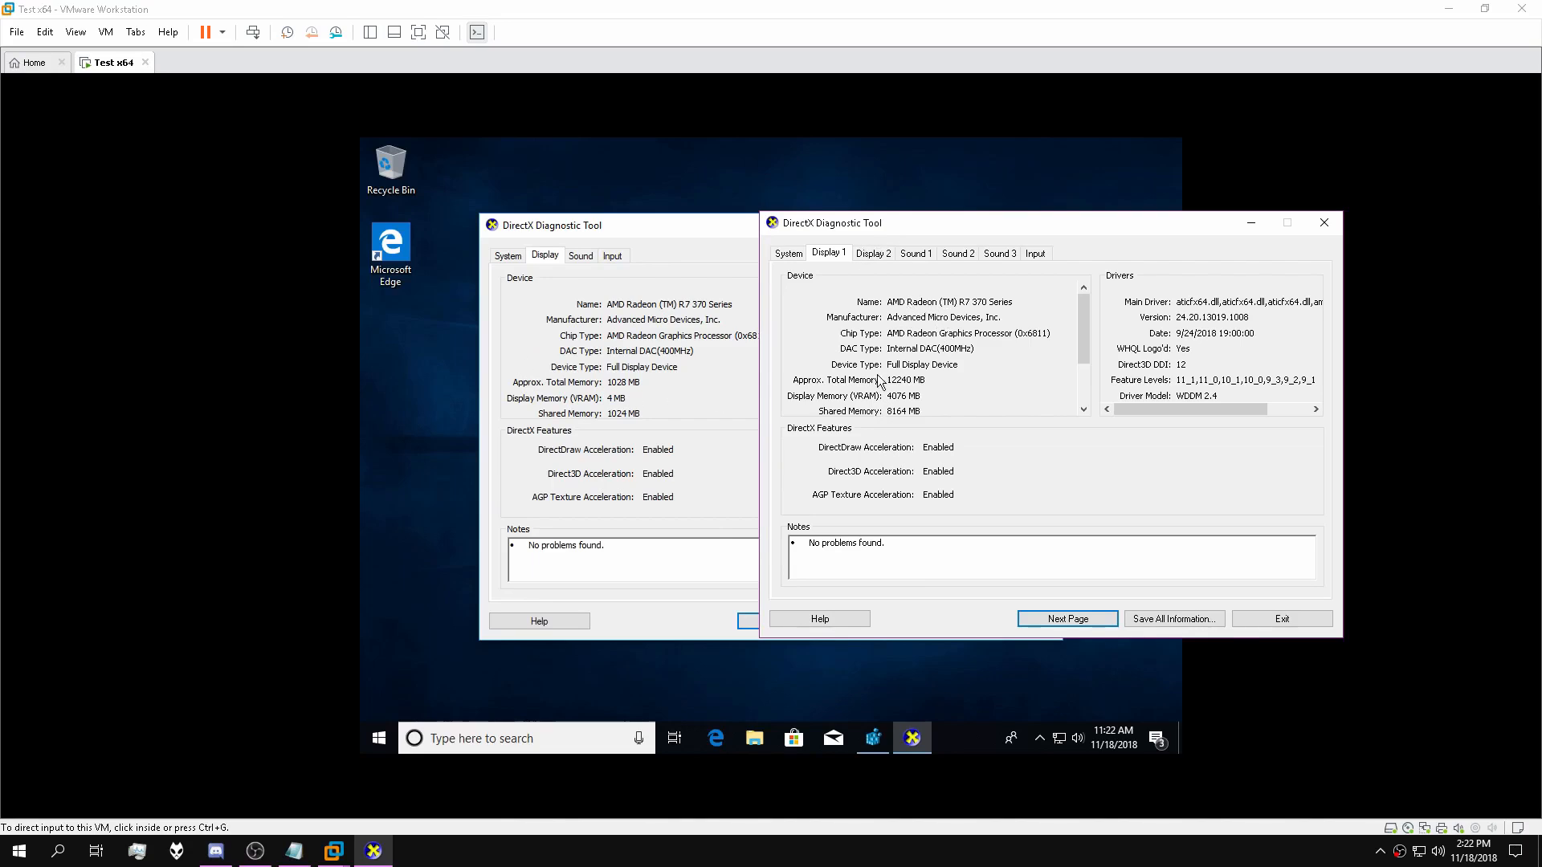
drag(916, 227, 0, 228)
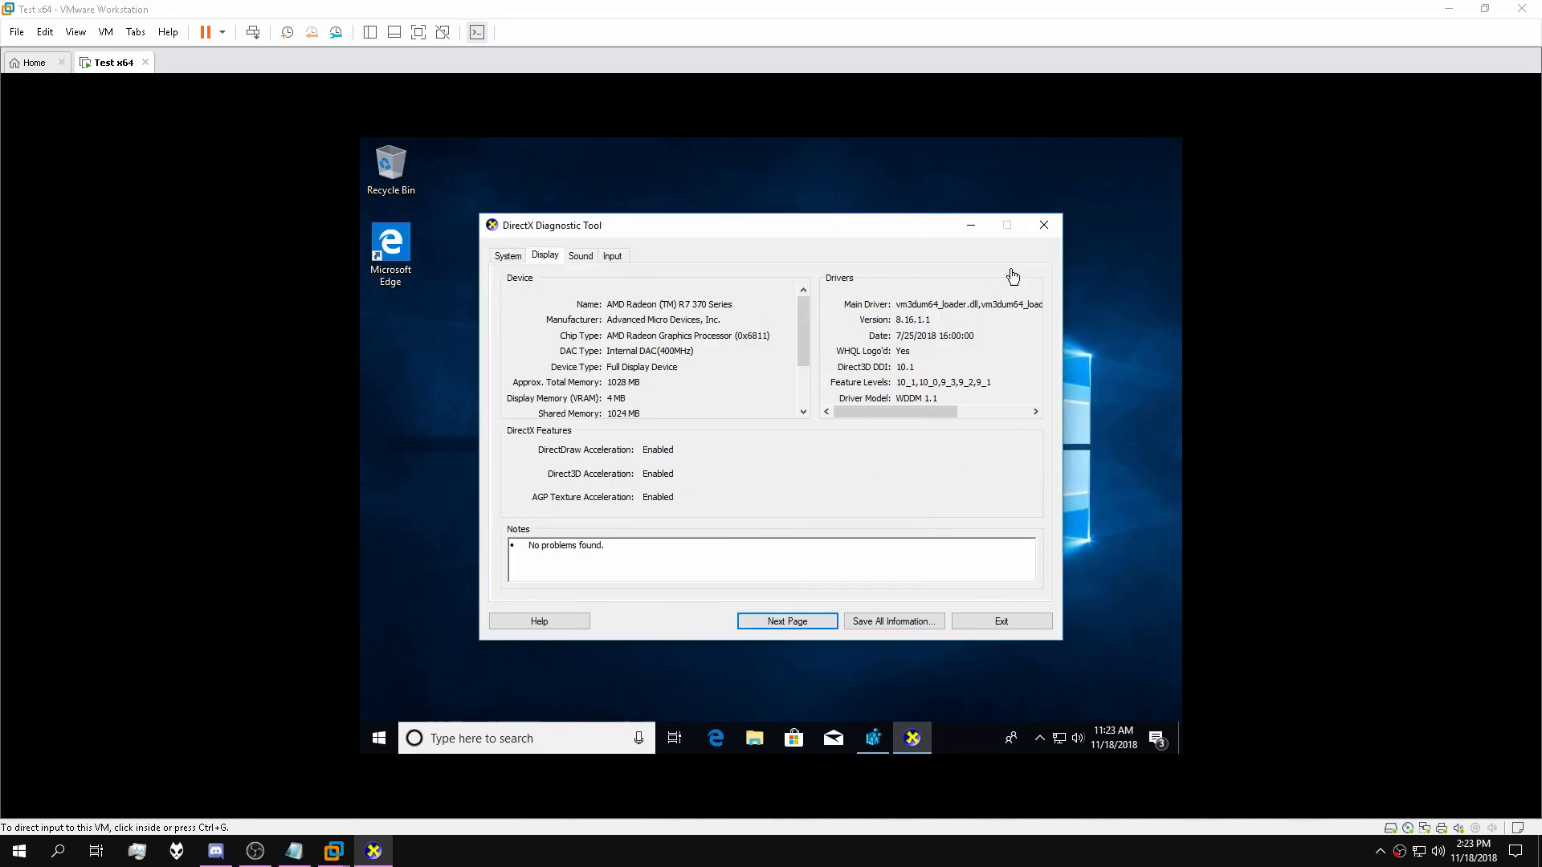
Return to Registry Editor in the virtual machine, collapse HKEY_LOCAL_MACHINE and select the Computer root.
click(1047, 223)
click(856, 727)
click(522, 718)
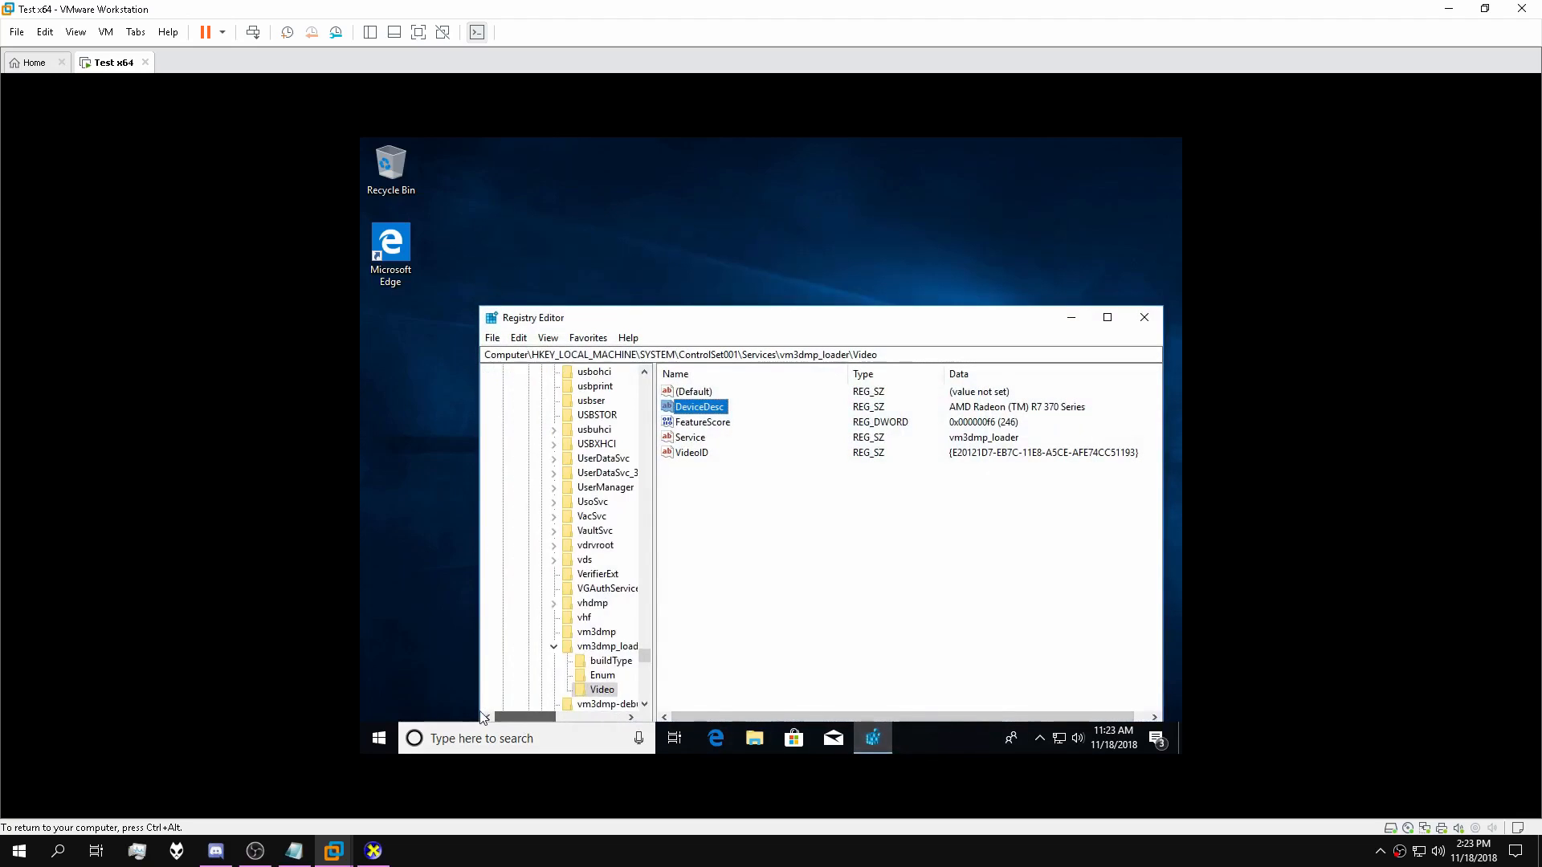
drag(646, 658, 659, 356)
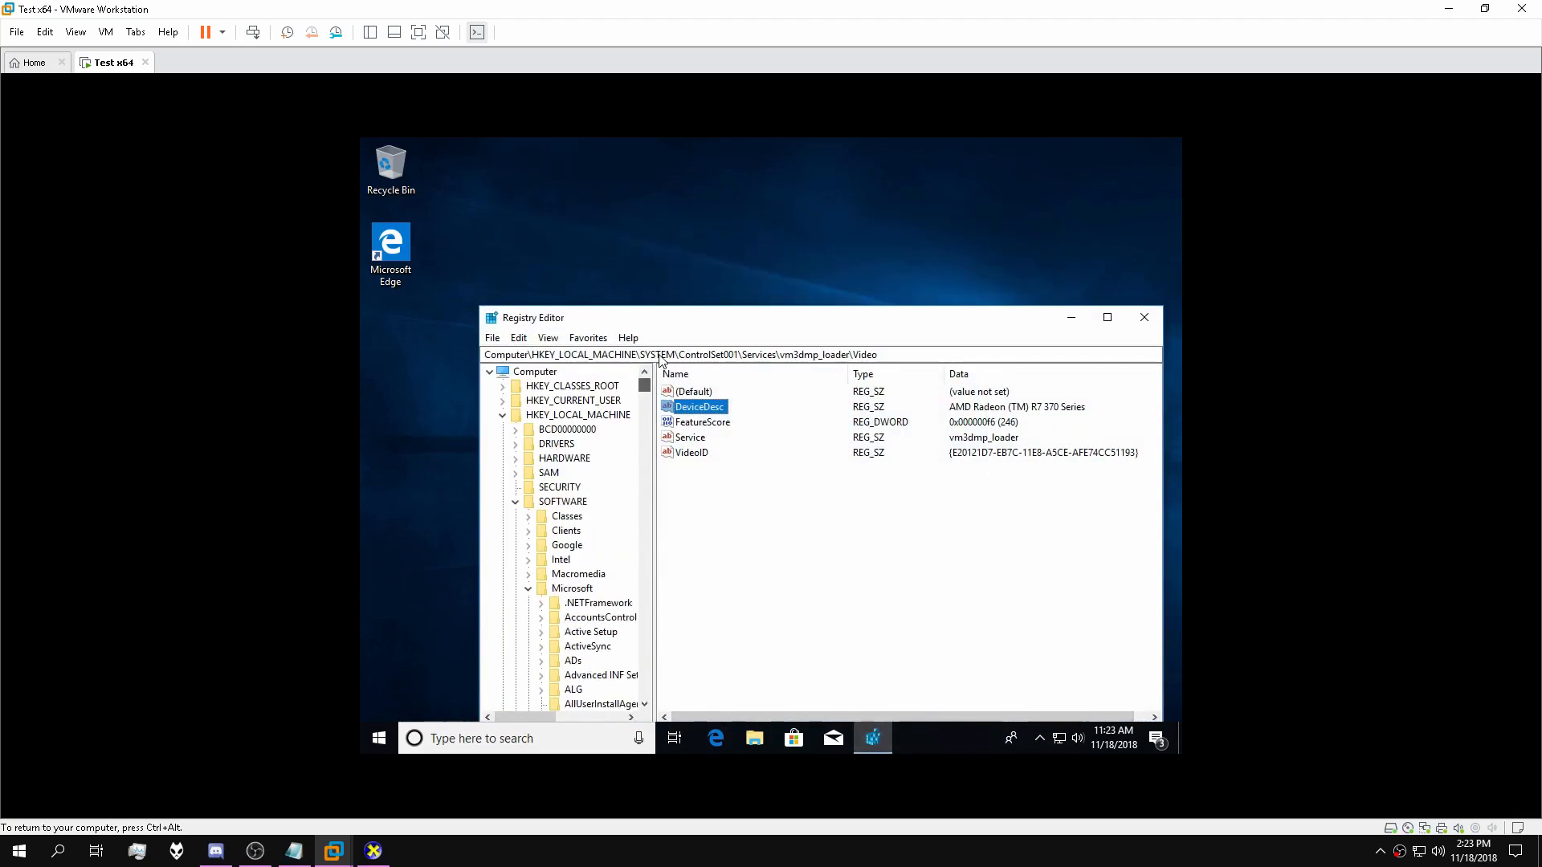
click(502, 416)
click(534, 372)
Export the entire registry to the Desktop as a registration file named "DxDiag Update".
click(493, 338)
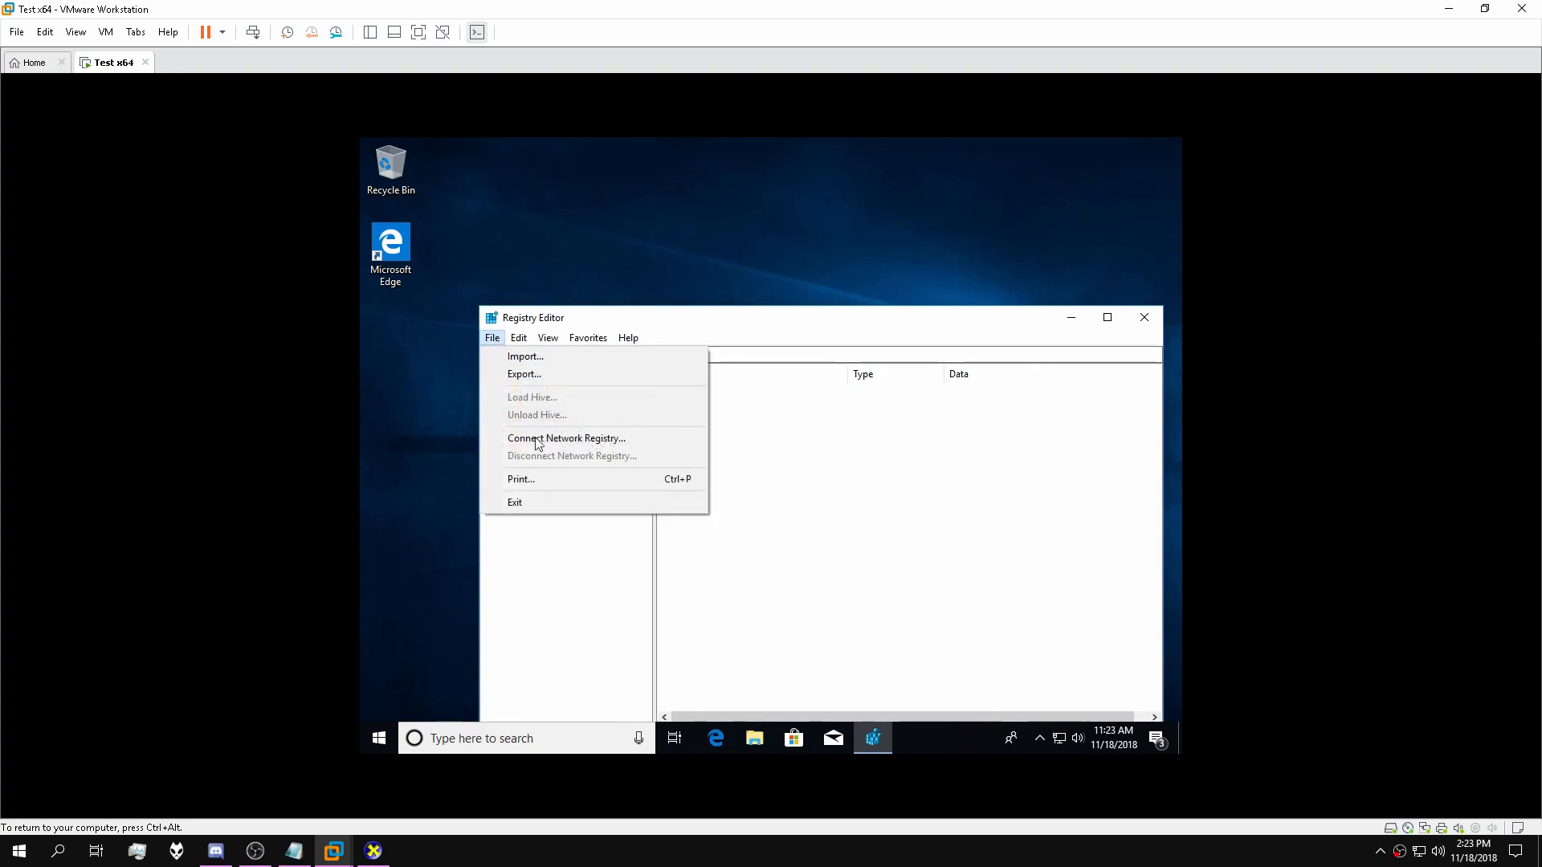
click(520, 375)
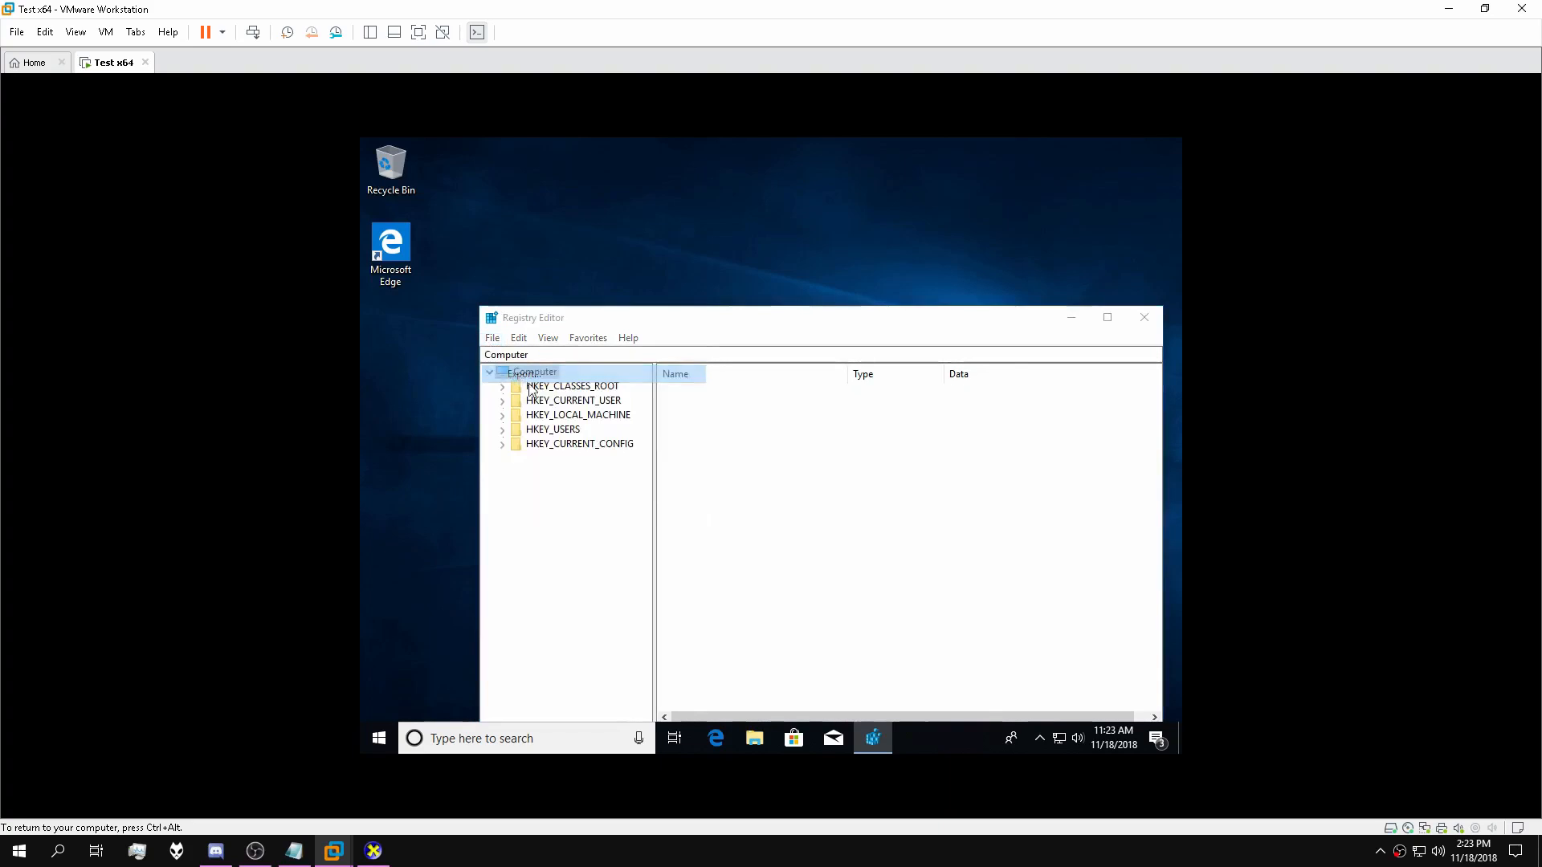
click(526, 429)
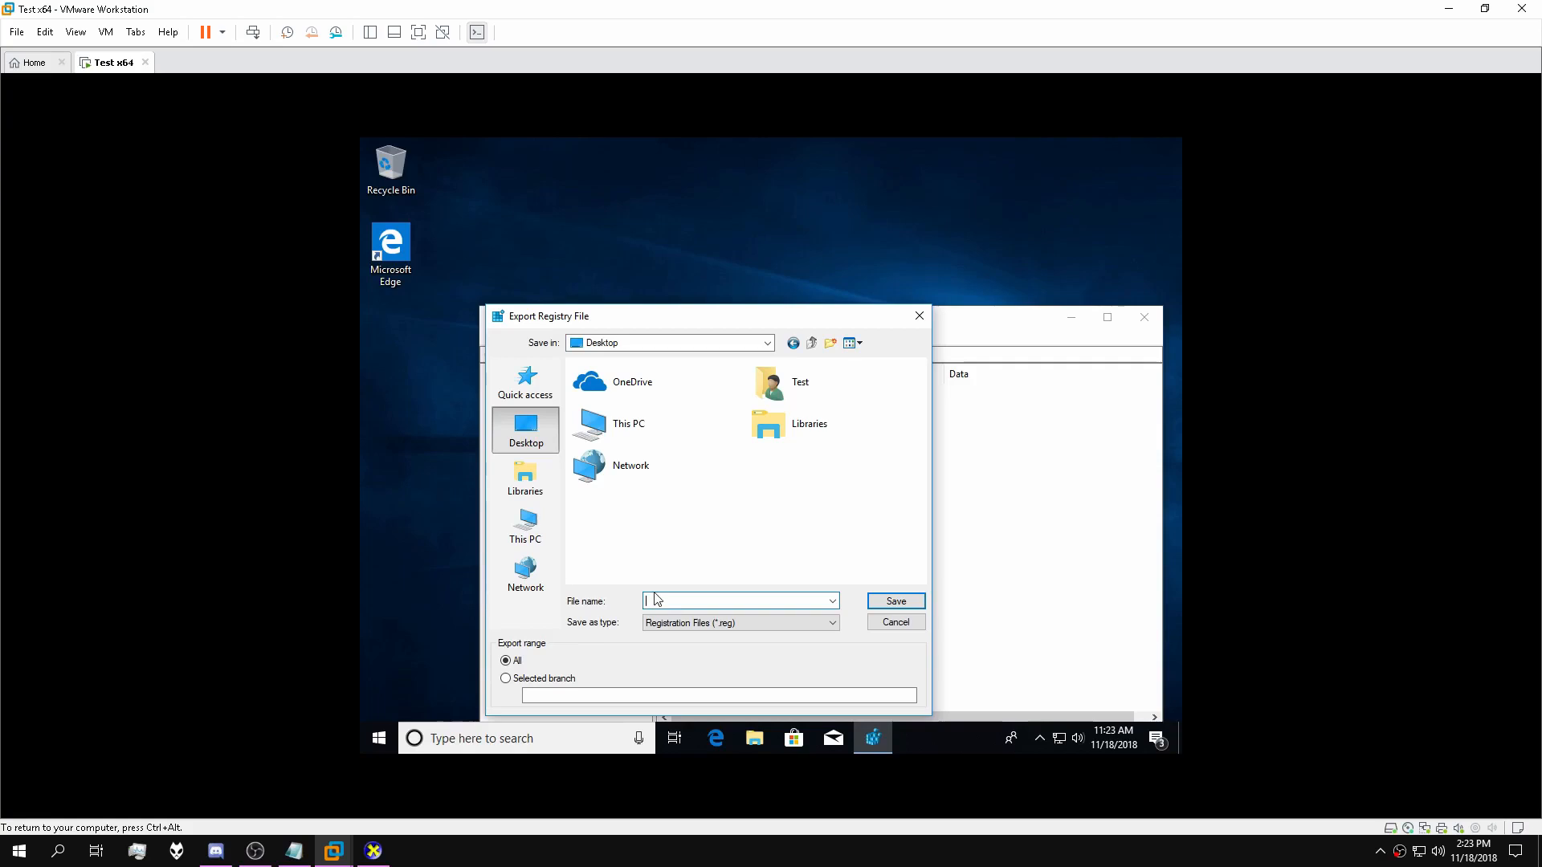
text(DX)
click(897, 601)
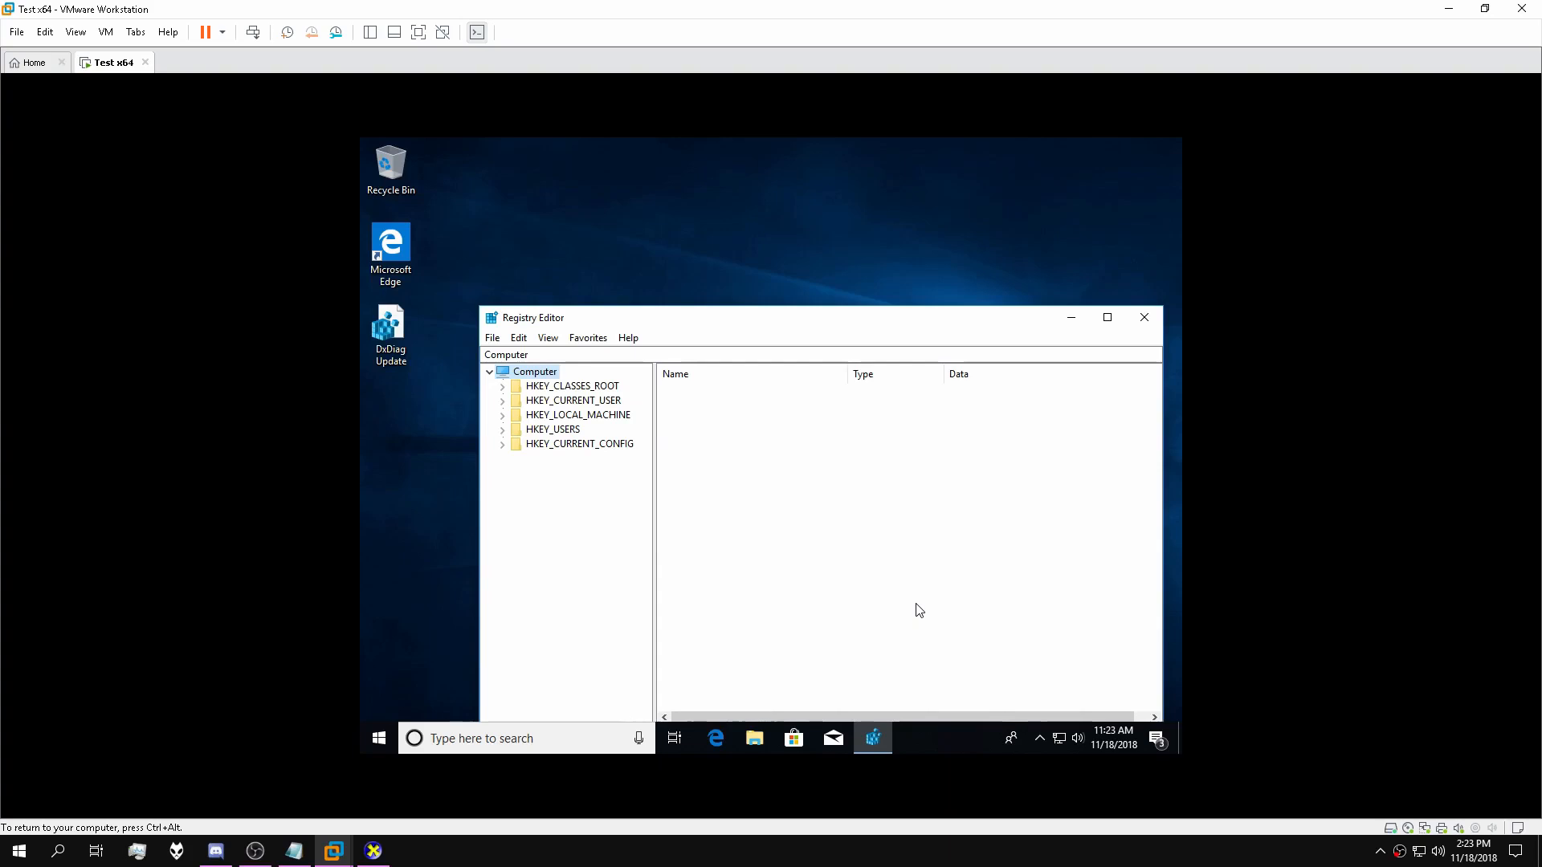
Open Device Manager in the virtual machine, close Registry Editor and move the Device Manager window aside.
click(522, 736)
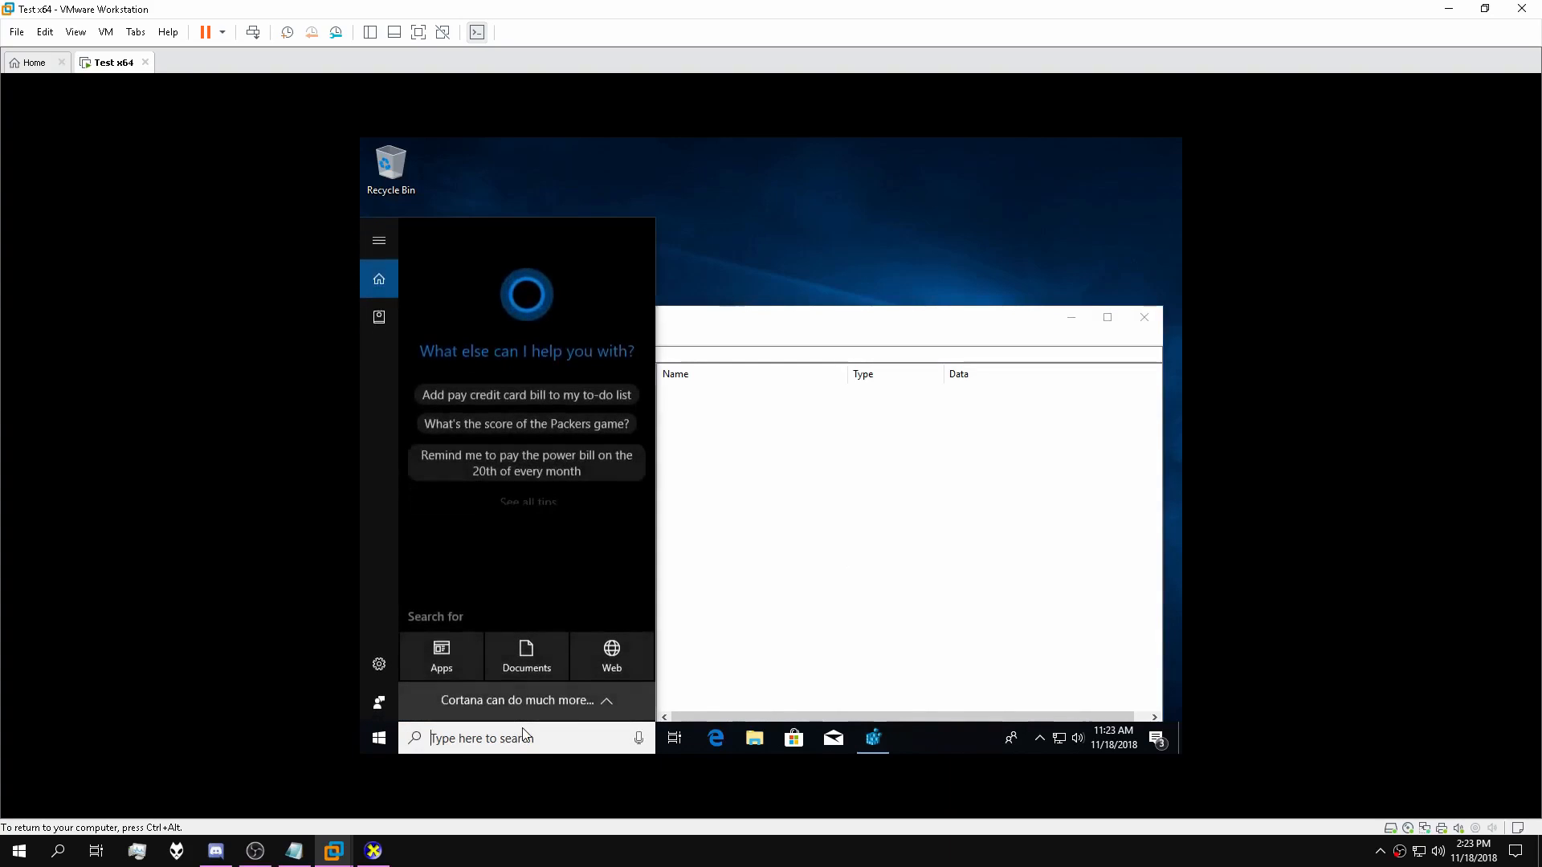
text(device)
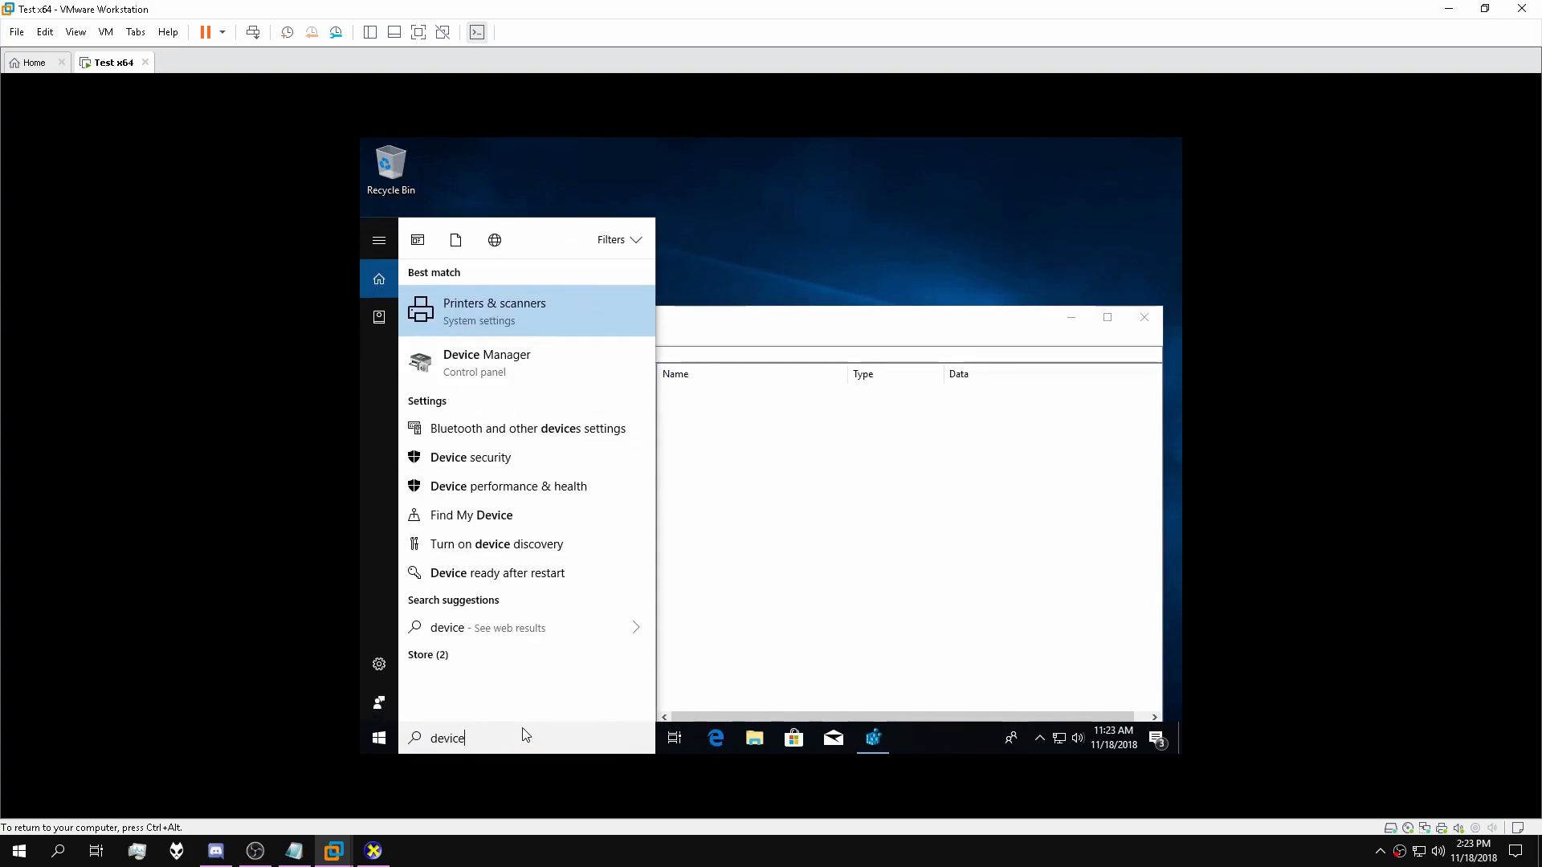
key(Down)
key(Return)
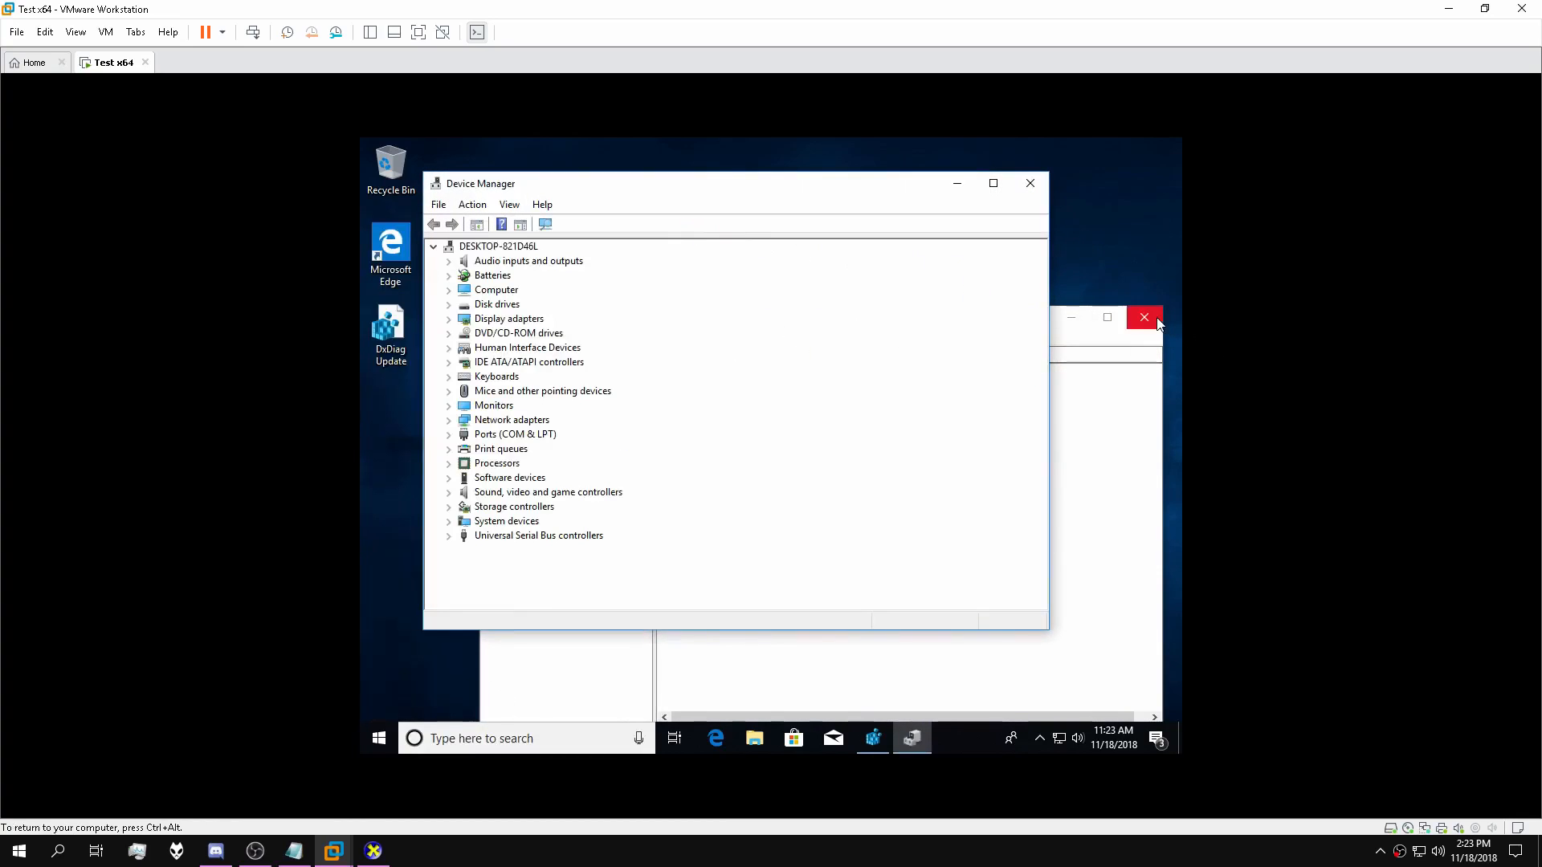
click(1154, 321)
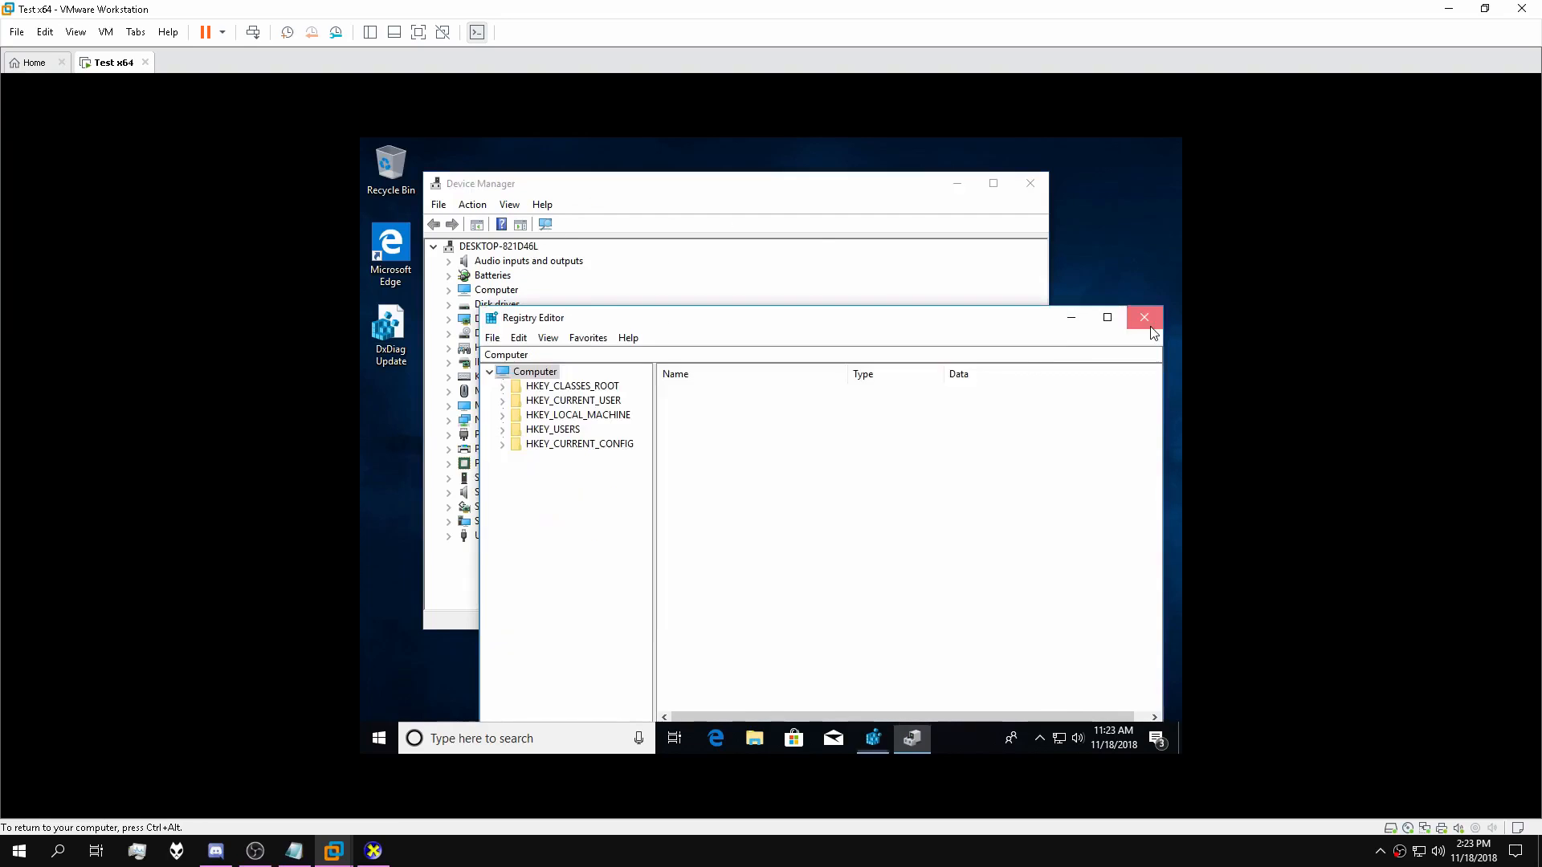
drag(552, 173, 828, 180)
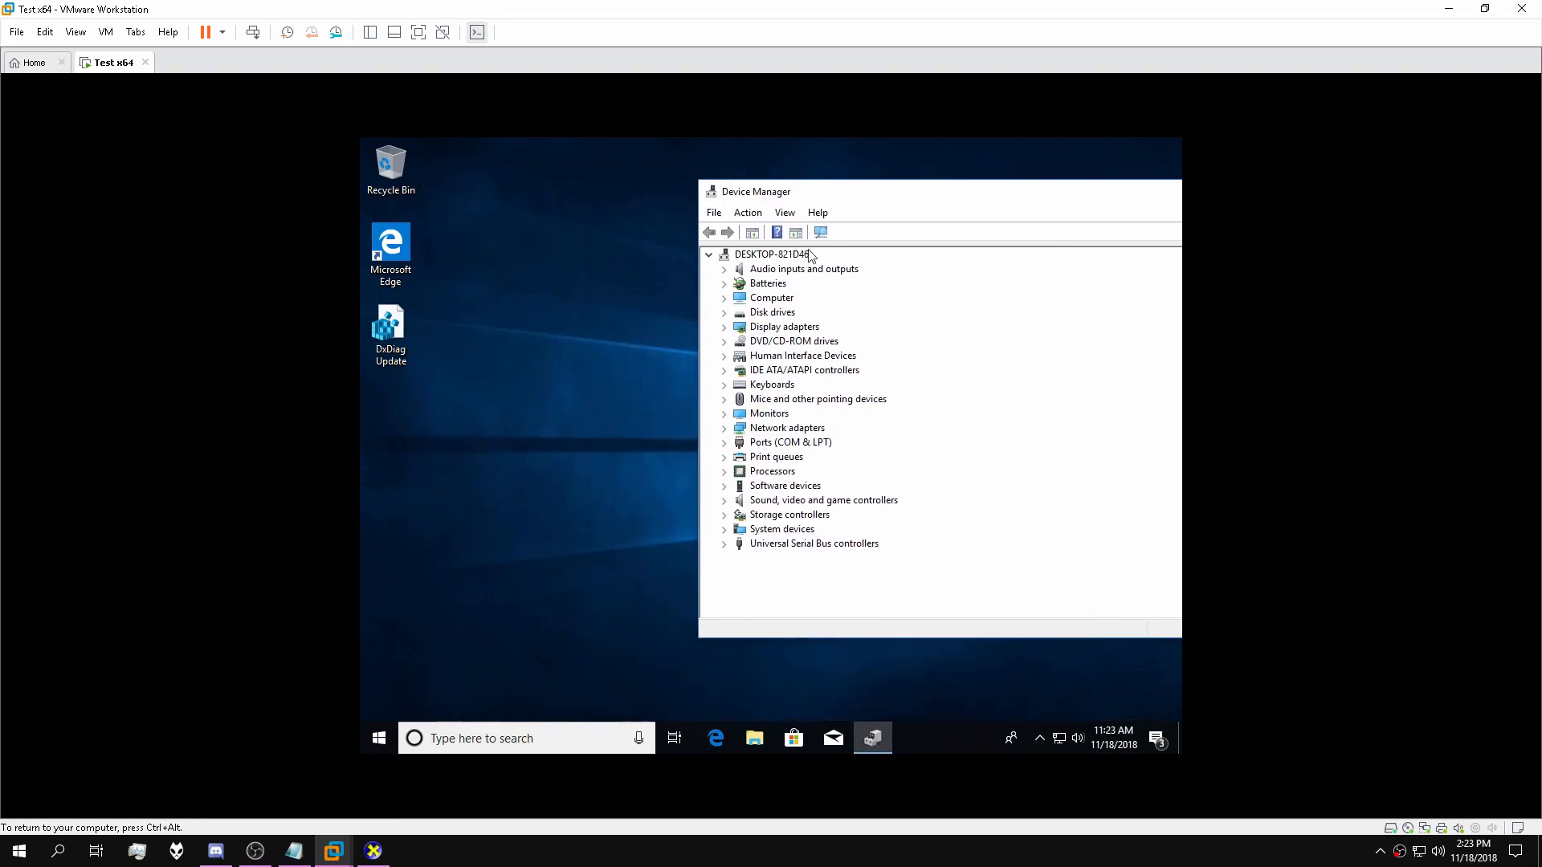
Expand the Disk drives category in Device Manager to check the name of the listed disk.
click(723, 312)
click(724, 312)
click(724, 298)
click(724, 298)
click(724, 313)
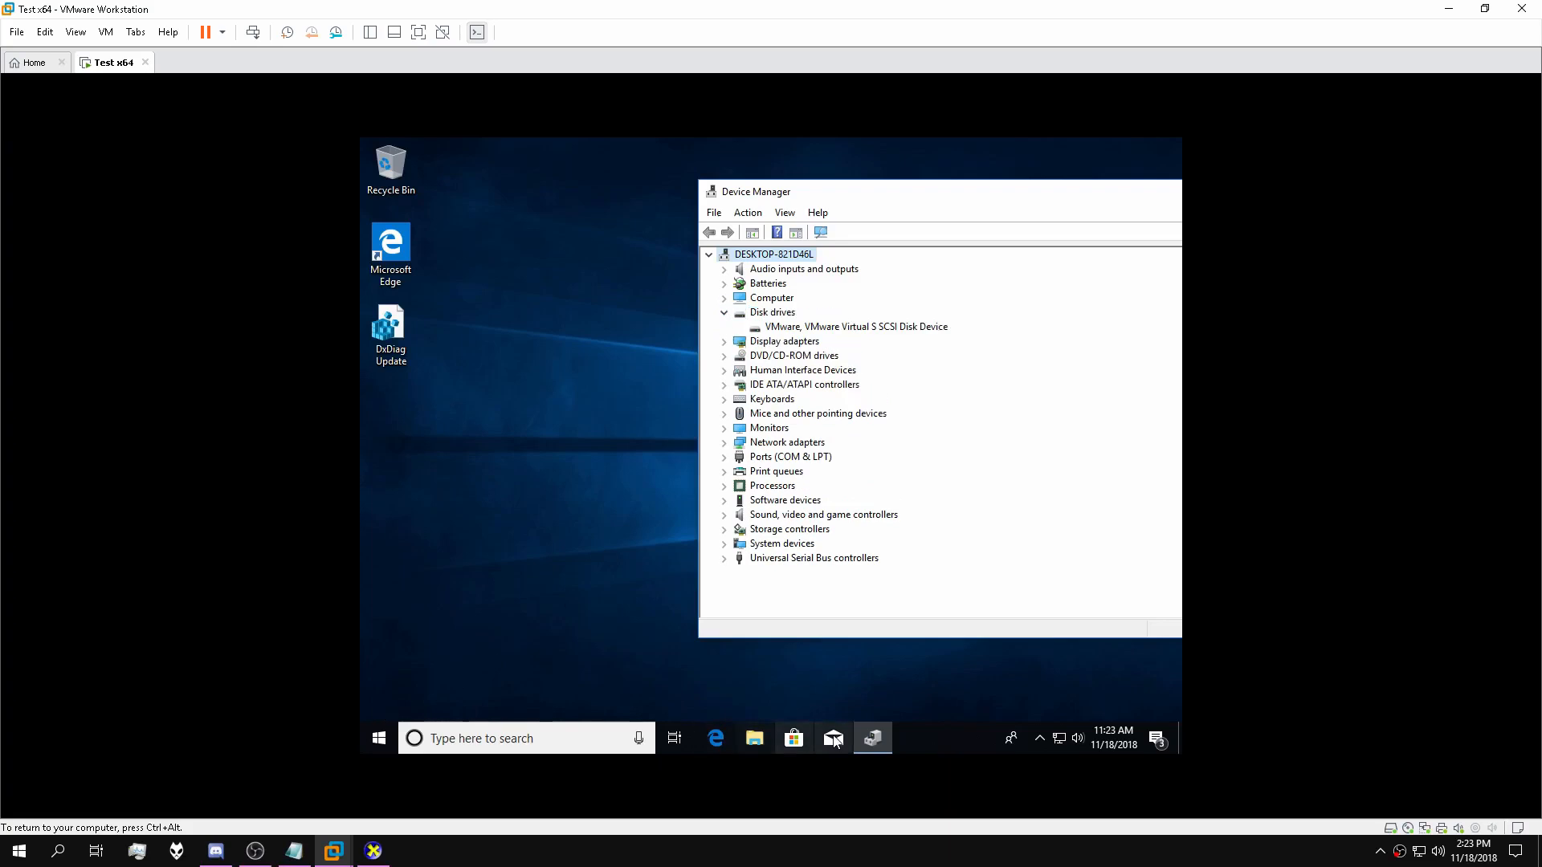
Relaunch Registry Editor in the virtual machine and place it so that the Disk drives entry in Device Manager stays readable.
click(434, 739)
text(regedit)
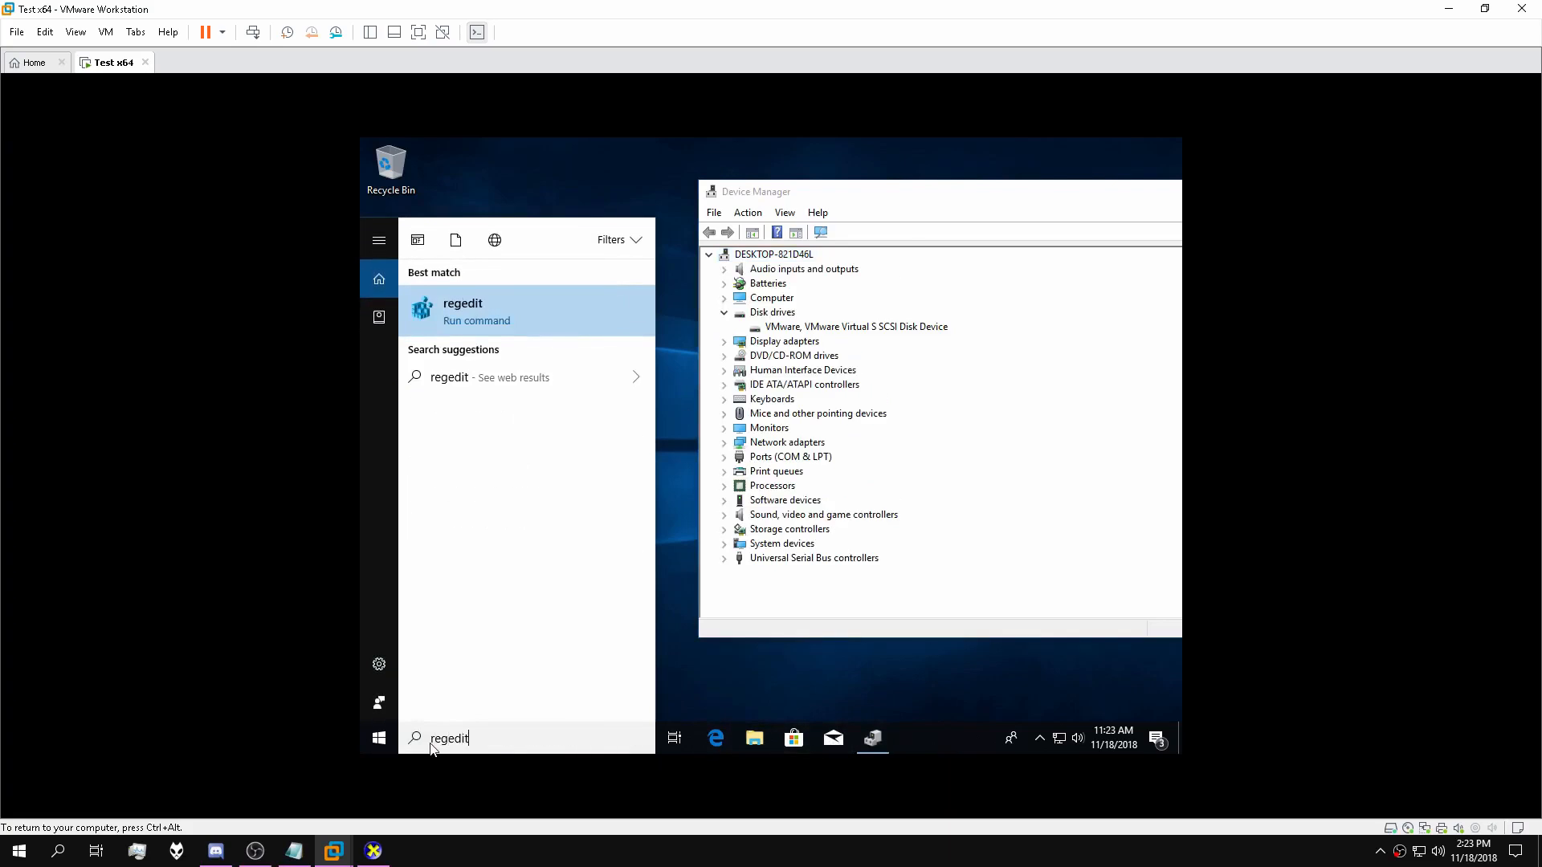
key(Return)
drag(716, 323, 680, 392)
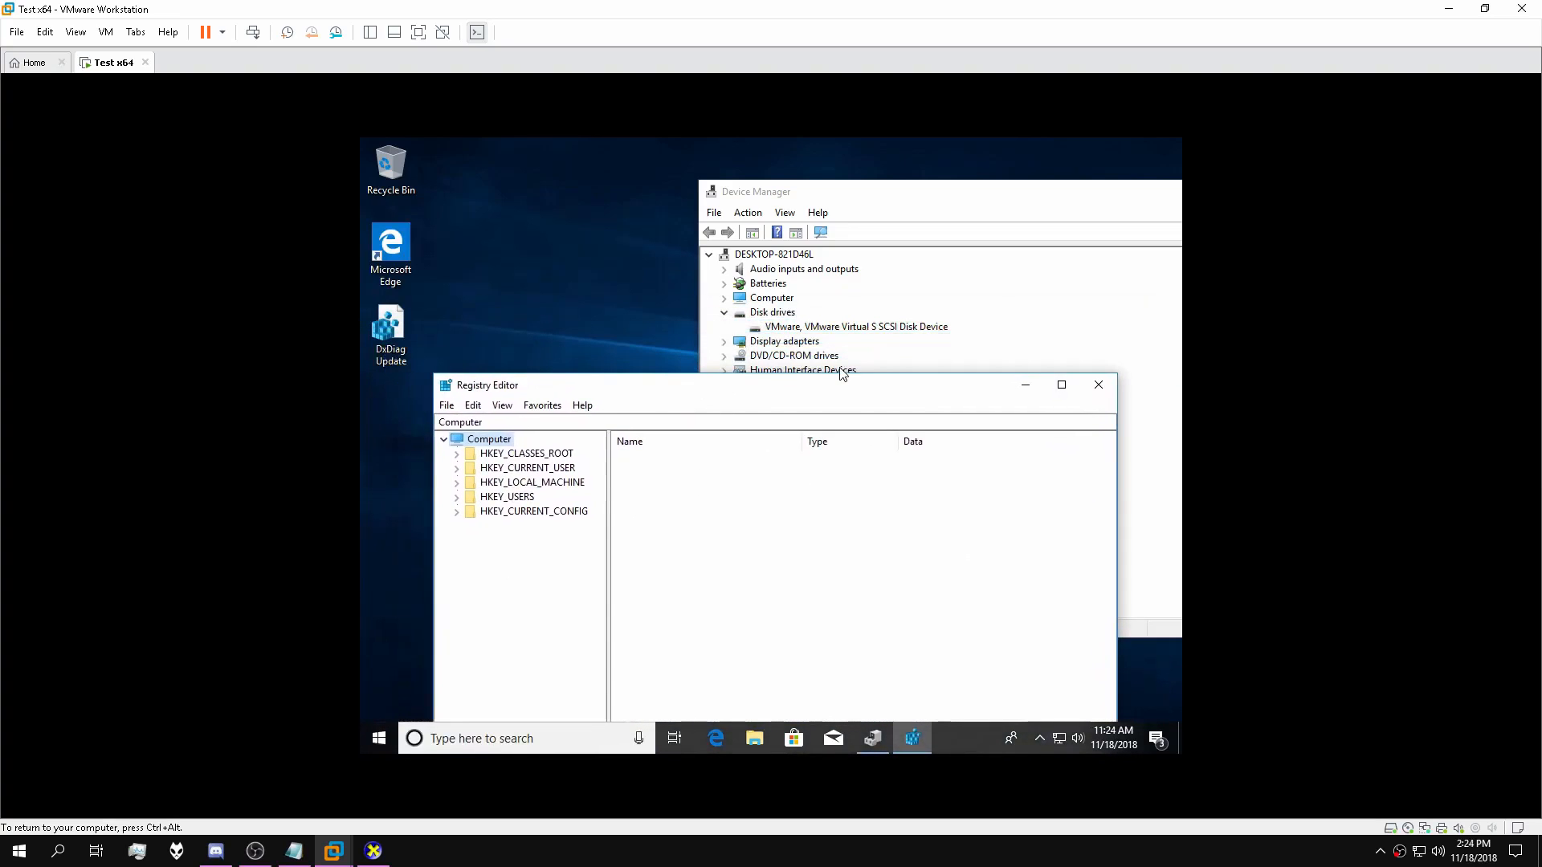
Search the registry's keys, values and data for "VMware Virtual S SCSI Disk Device".
click(473, 405)
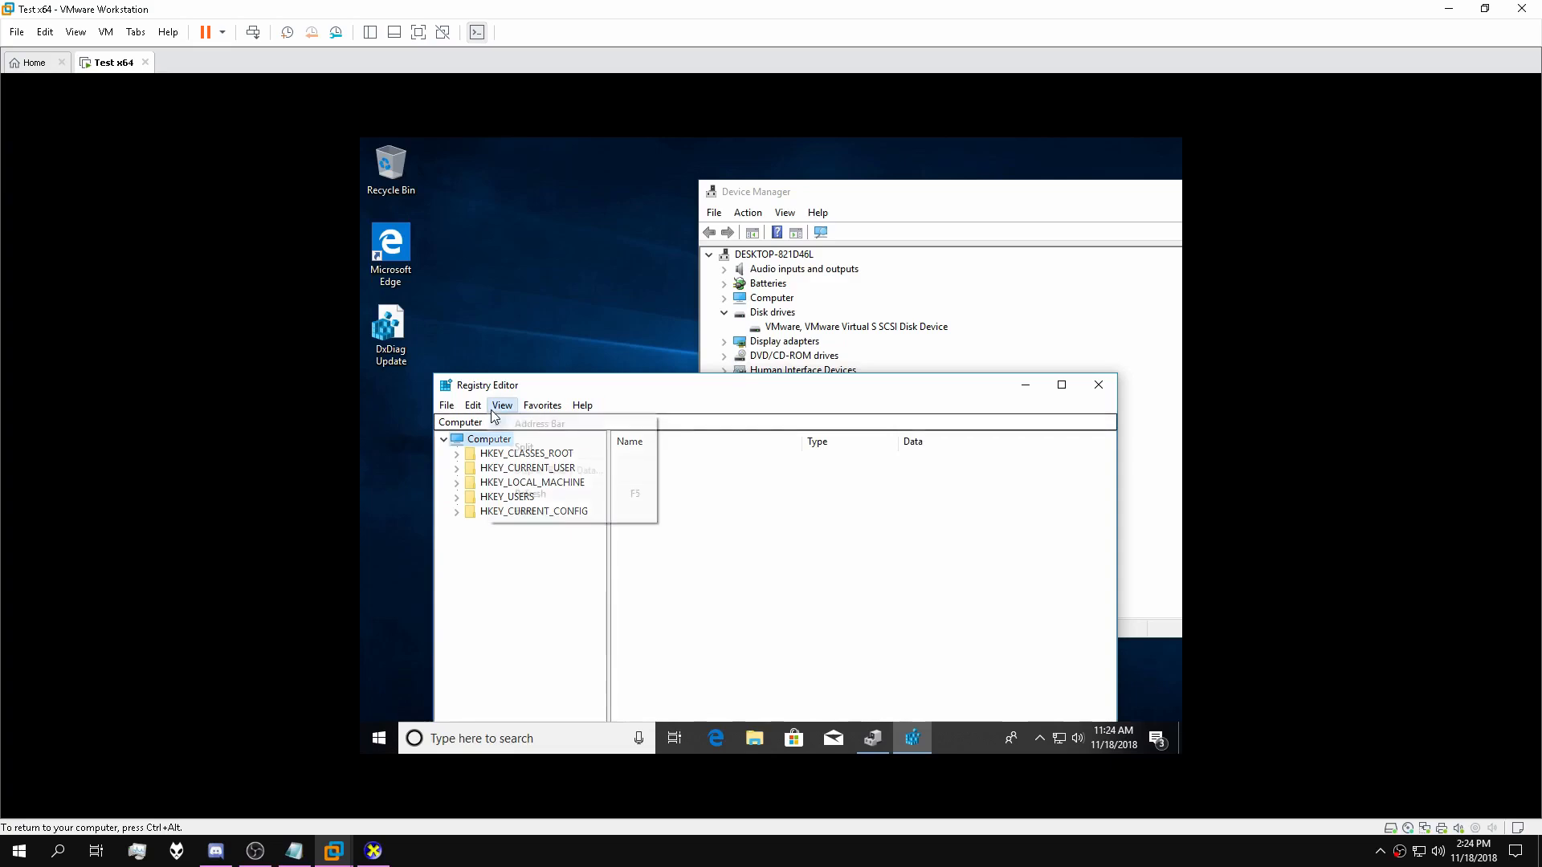
click(499, 534)
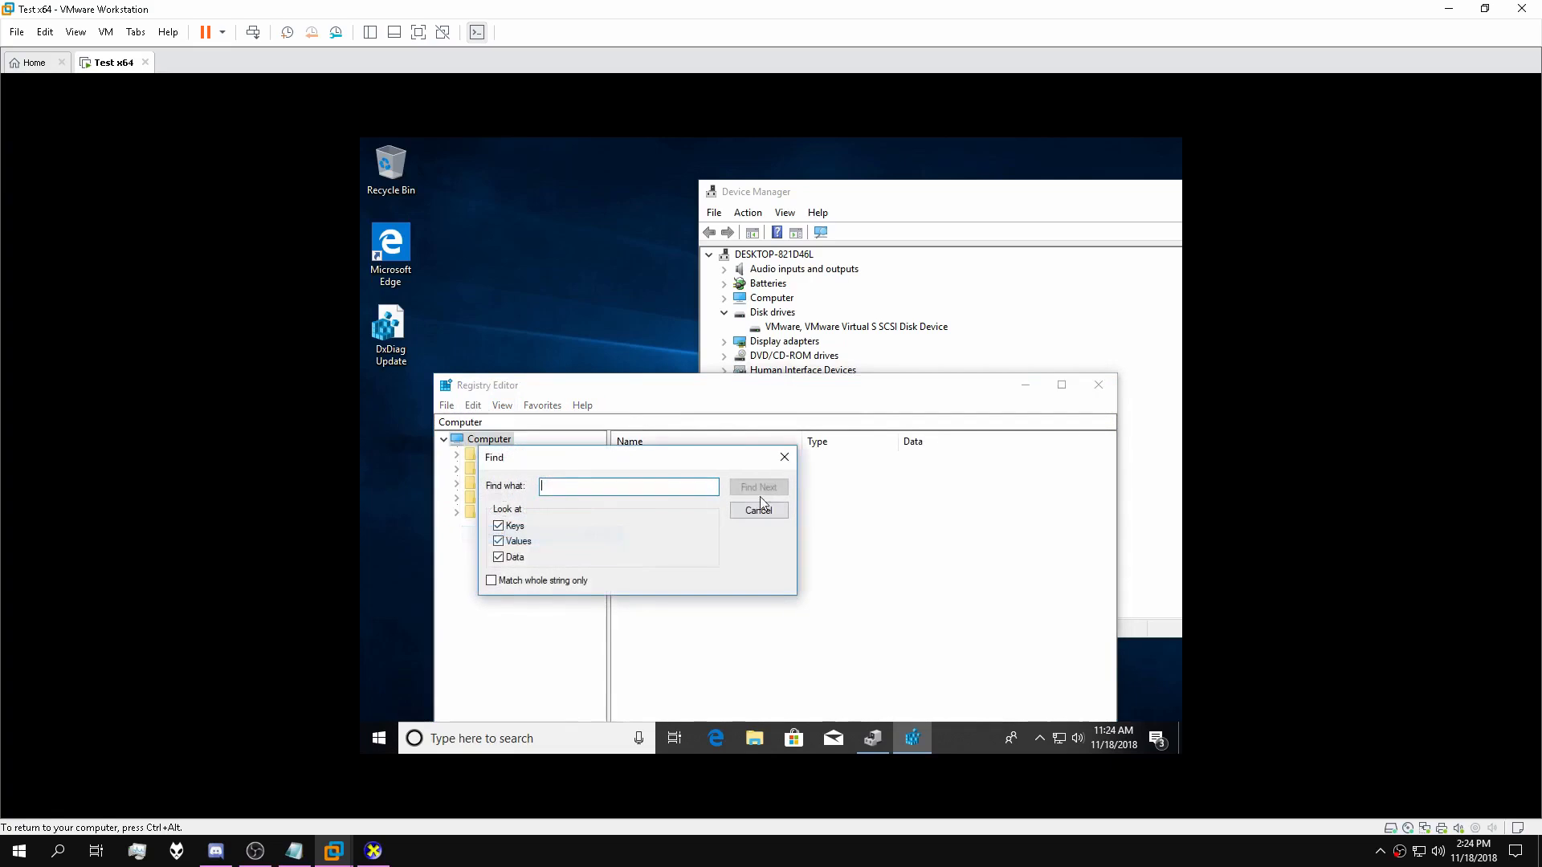
click(498, 558)
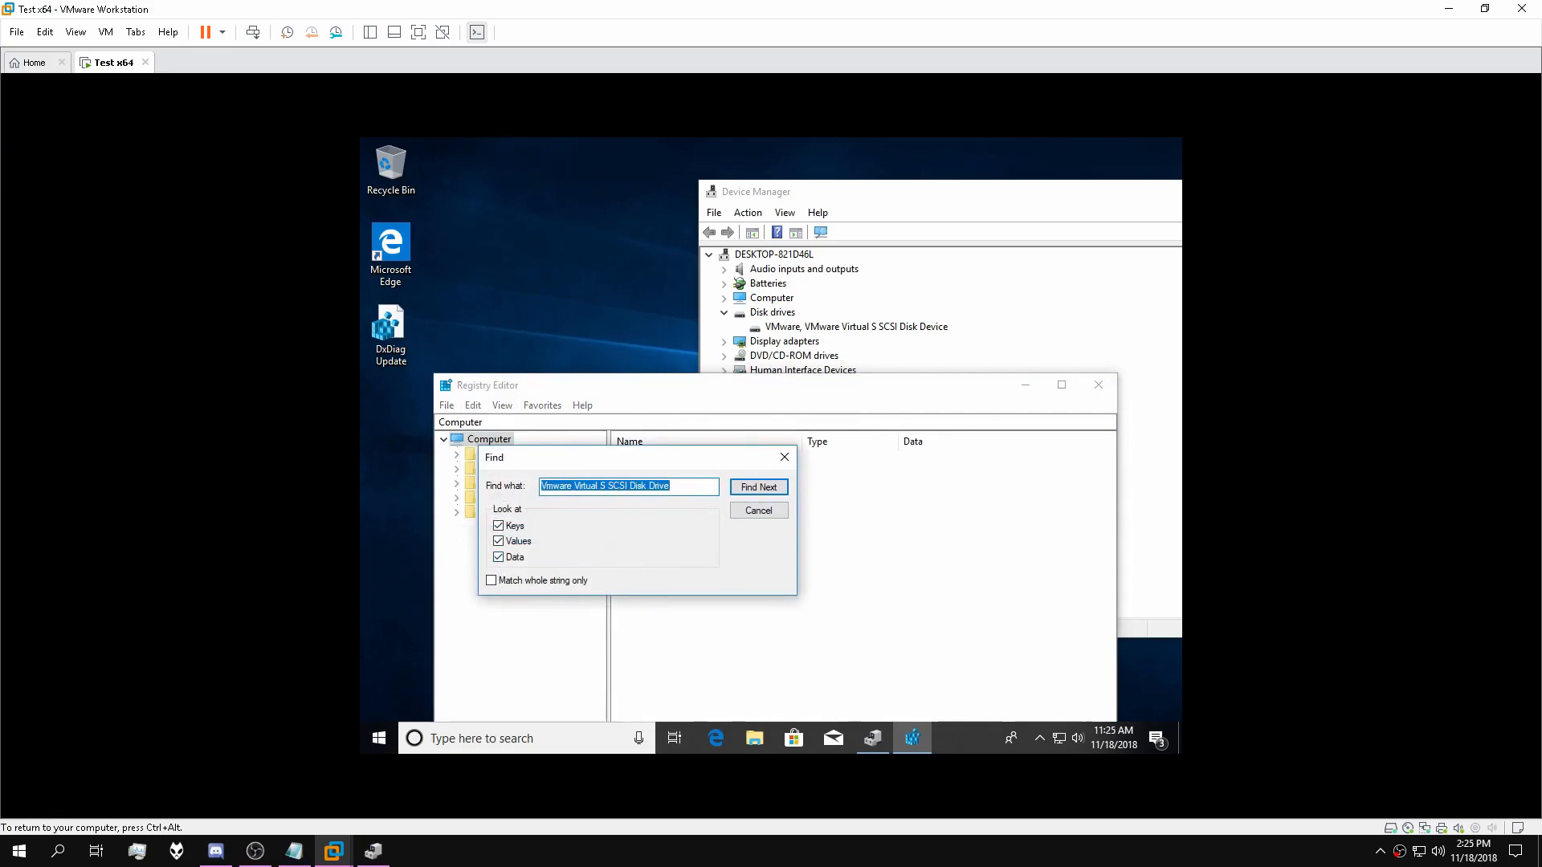
click(553, 486)
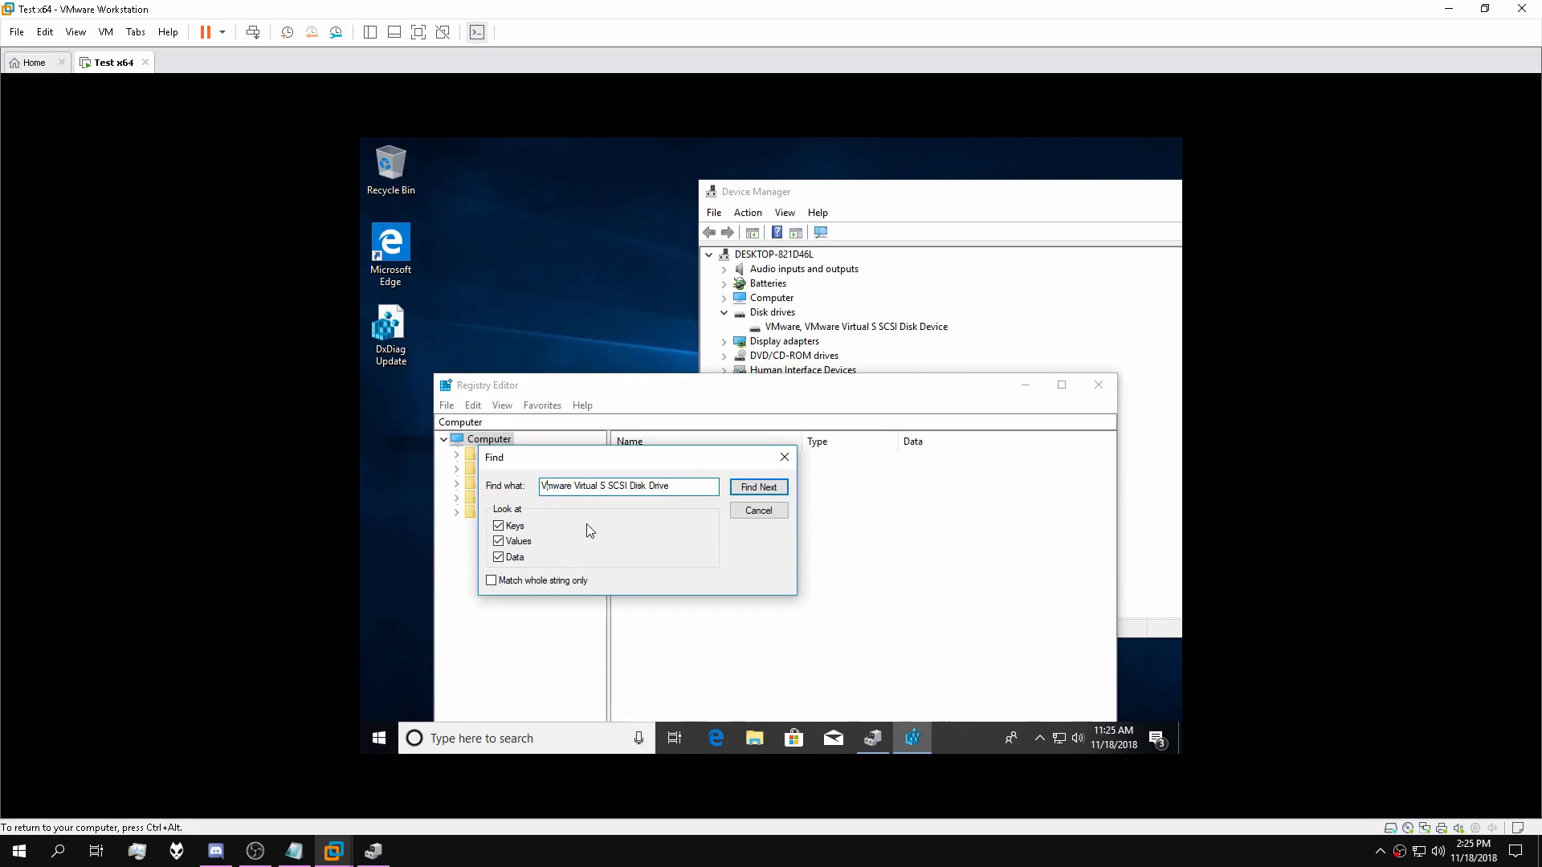
key(BackSpace)
text(M)
key(BackSpace)
text(eiice)
key(Return)
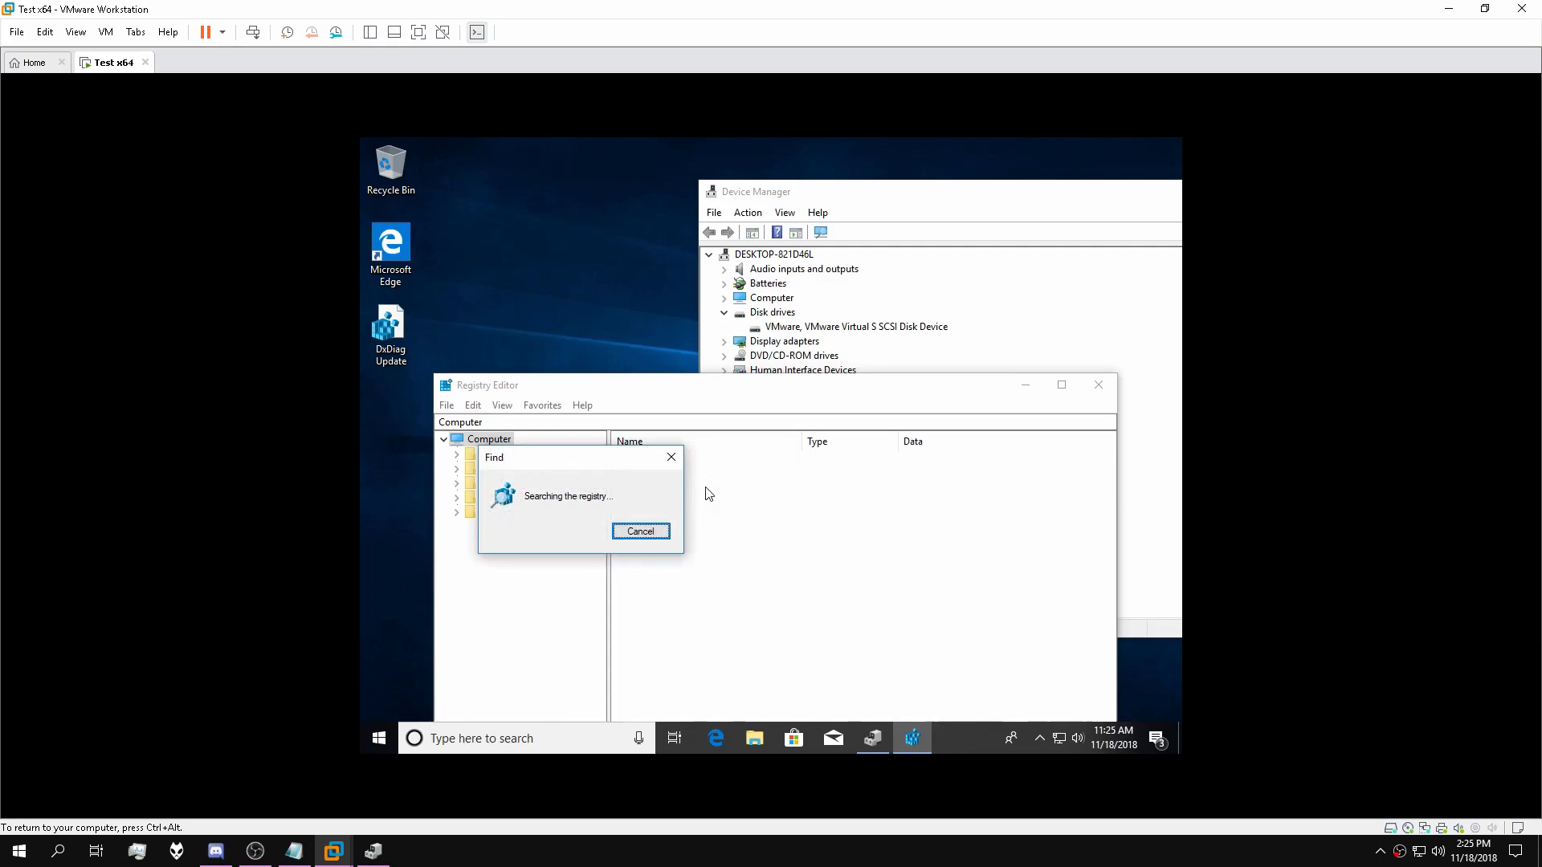
Examine the FriendlyName, DeviceDesc, Driver and Mfg entries of the SCSI disk key, opening DeviceDesc and cancelling it.
click(725, 342)
click(725, 343)
click(644, 599)
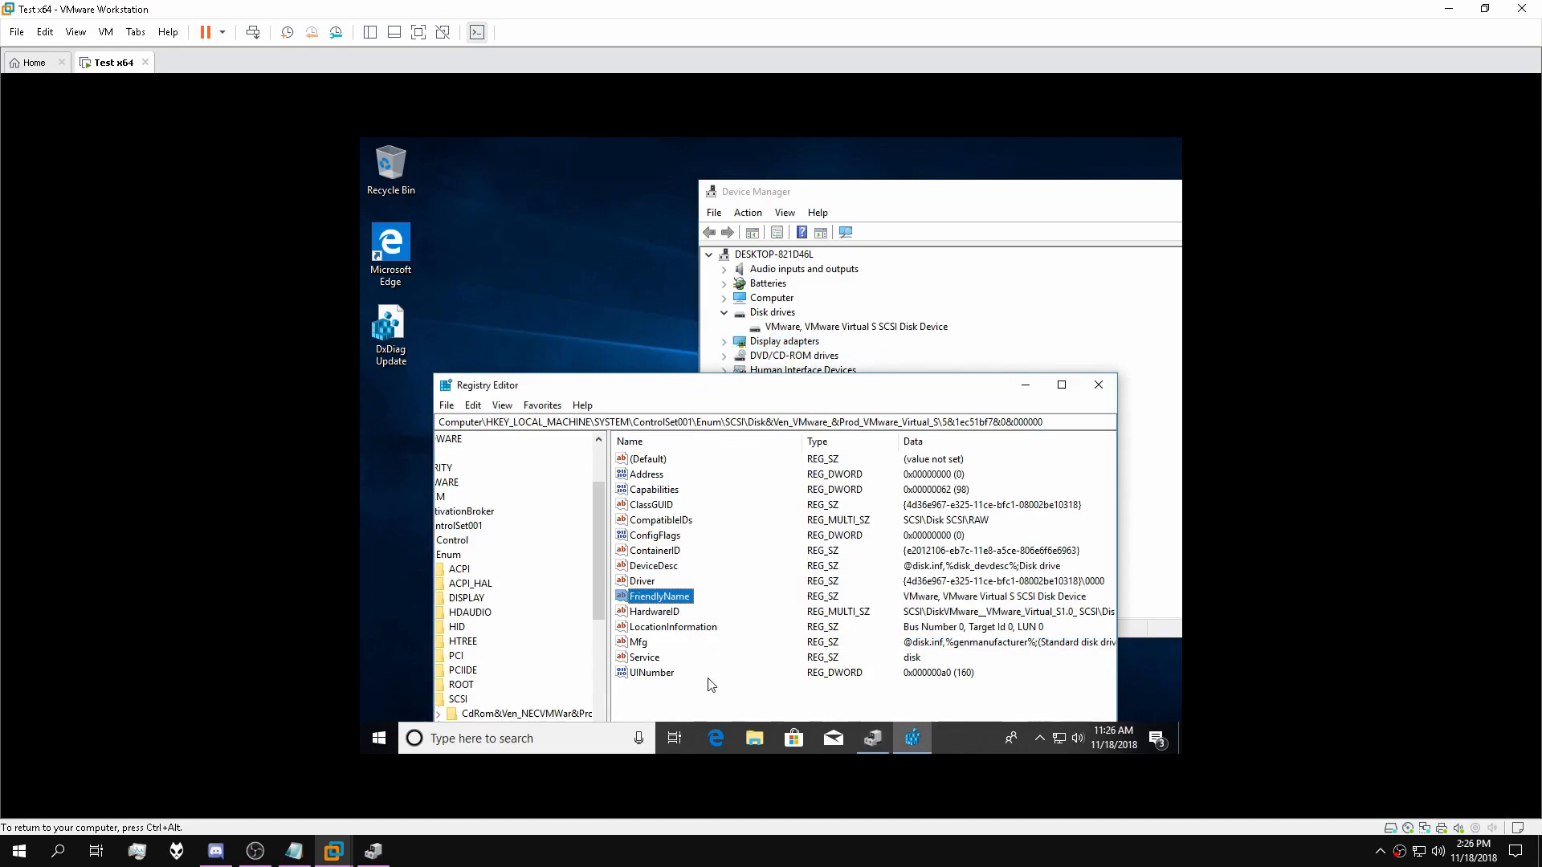
drag(768, 387, 715, 322)
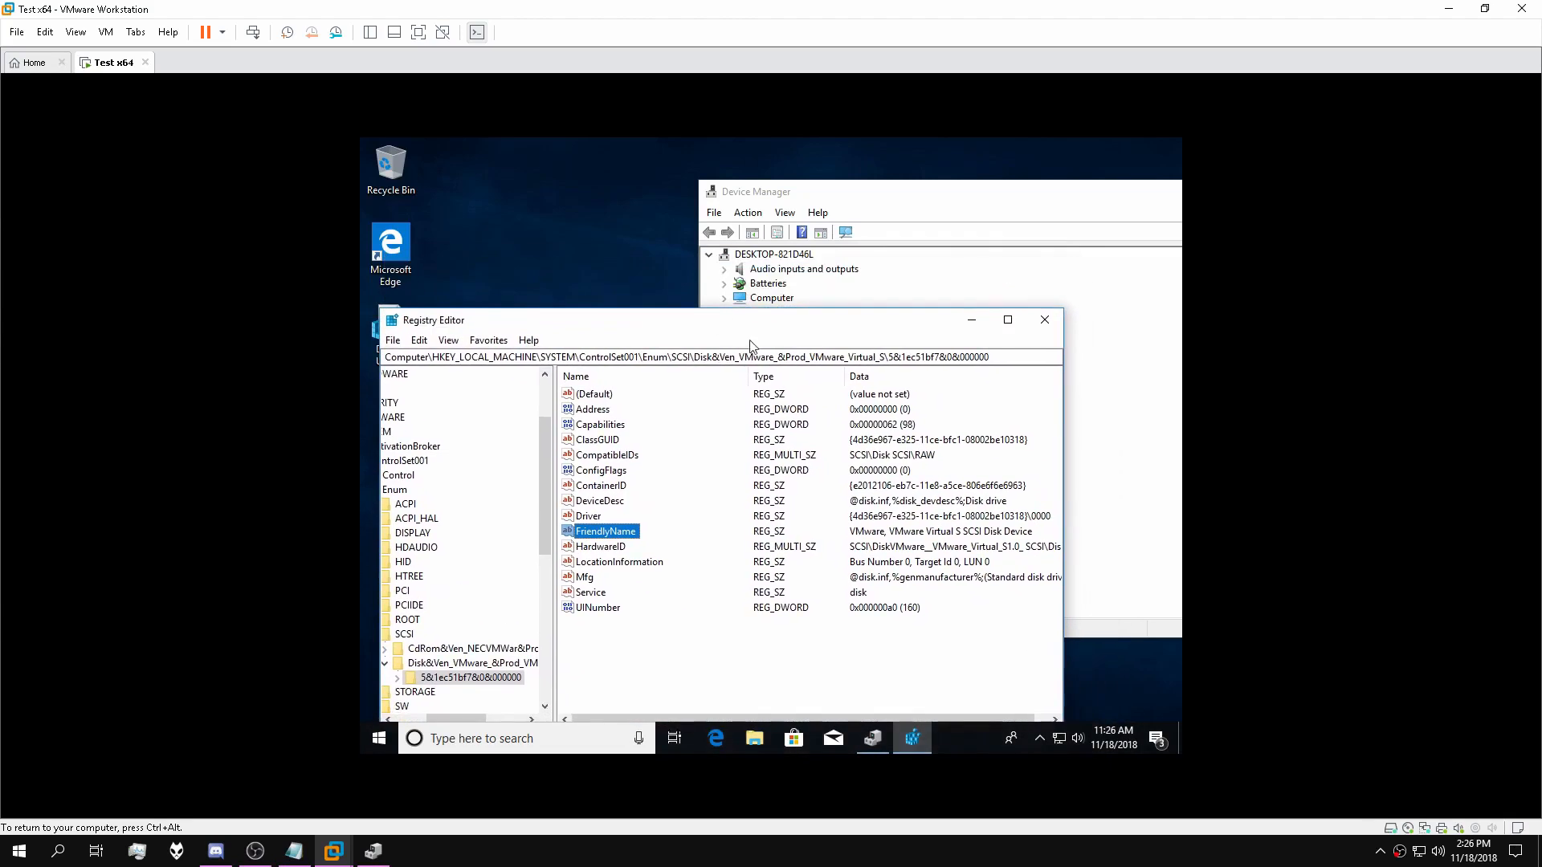
click(615, 504)
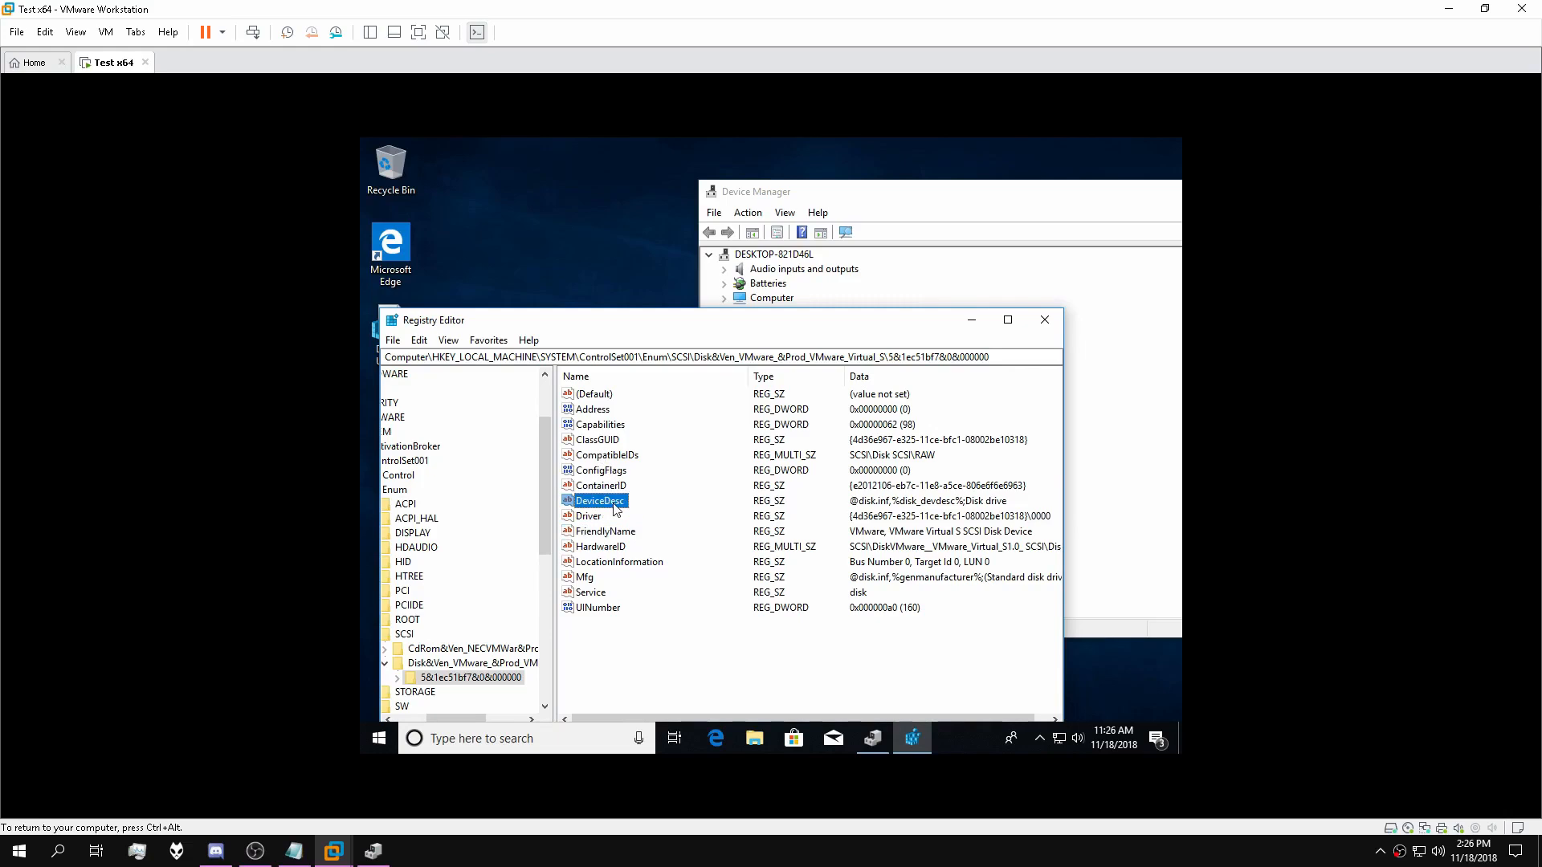
click(586, 520)
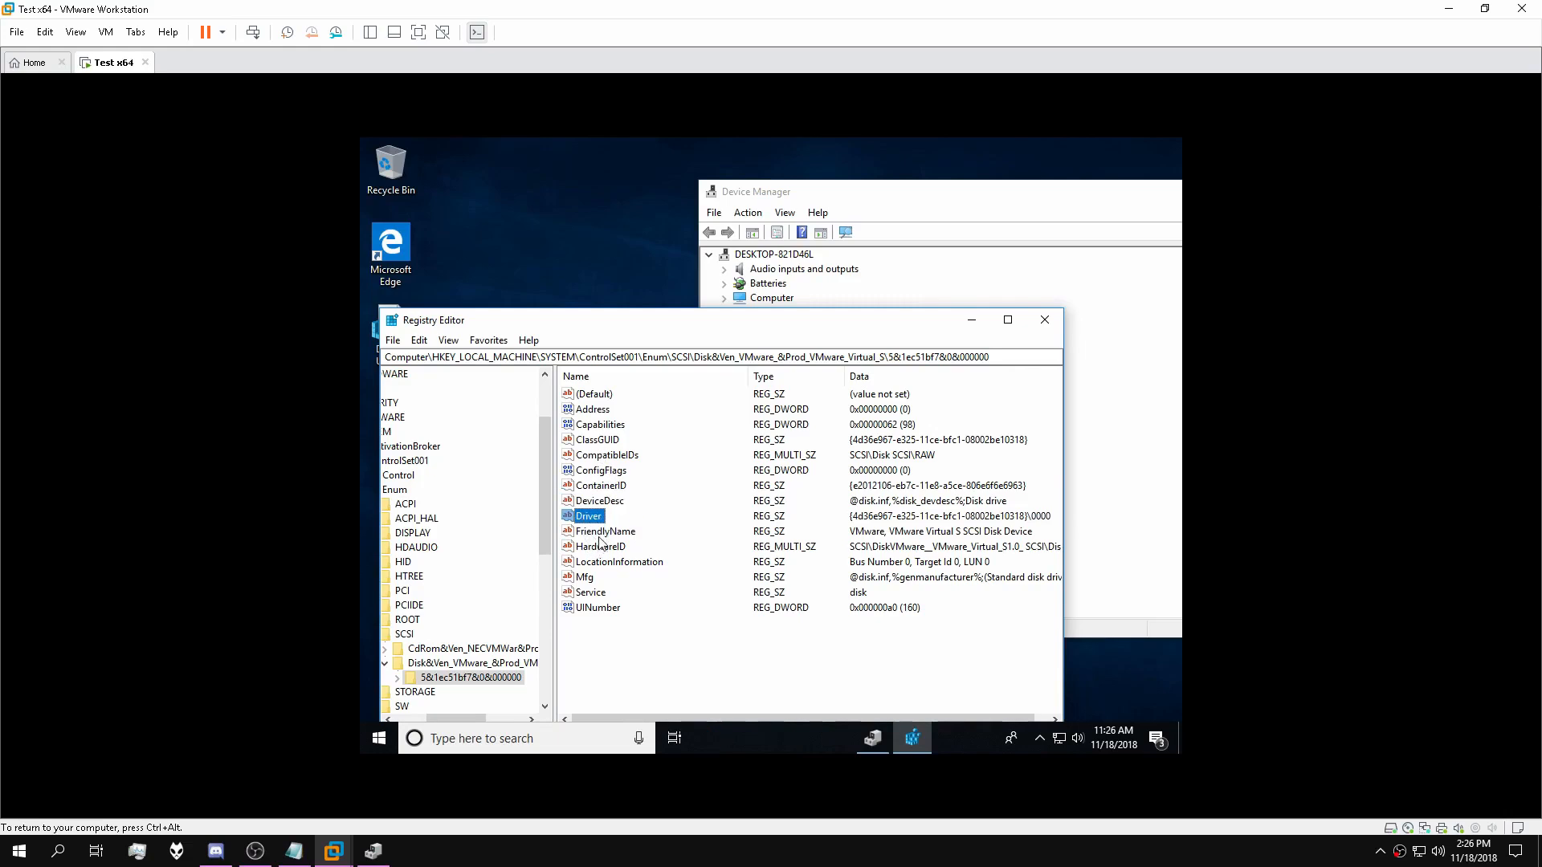
click(603, 535)
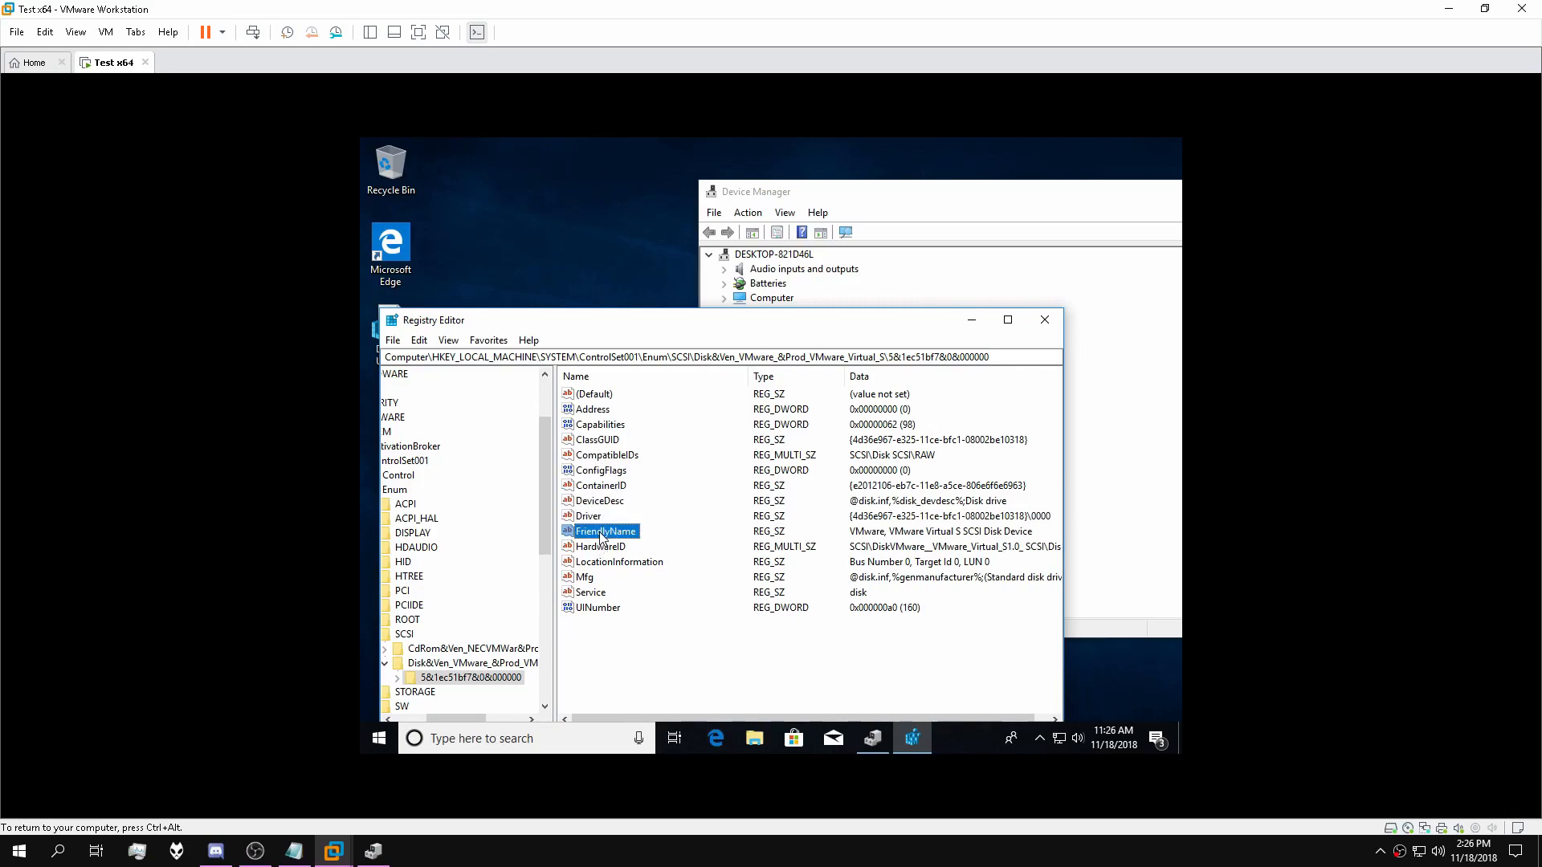
click(587, 578)
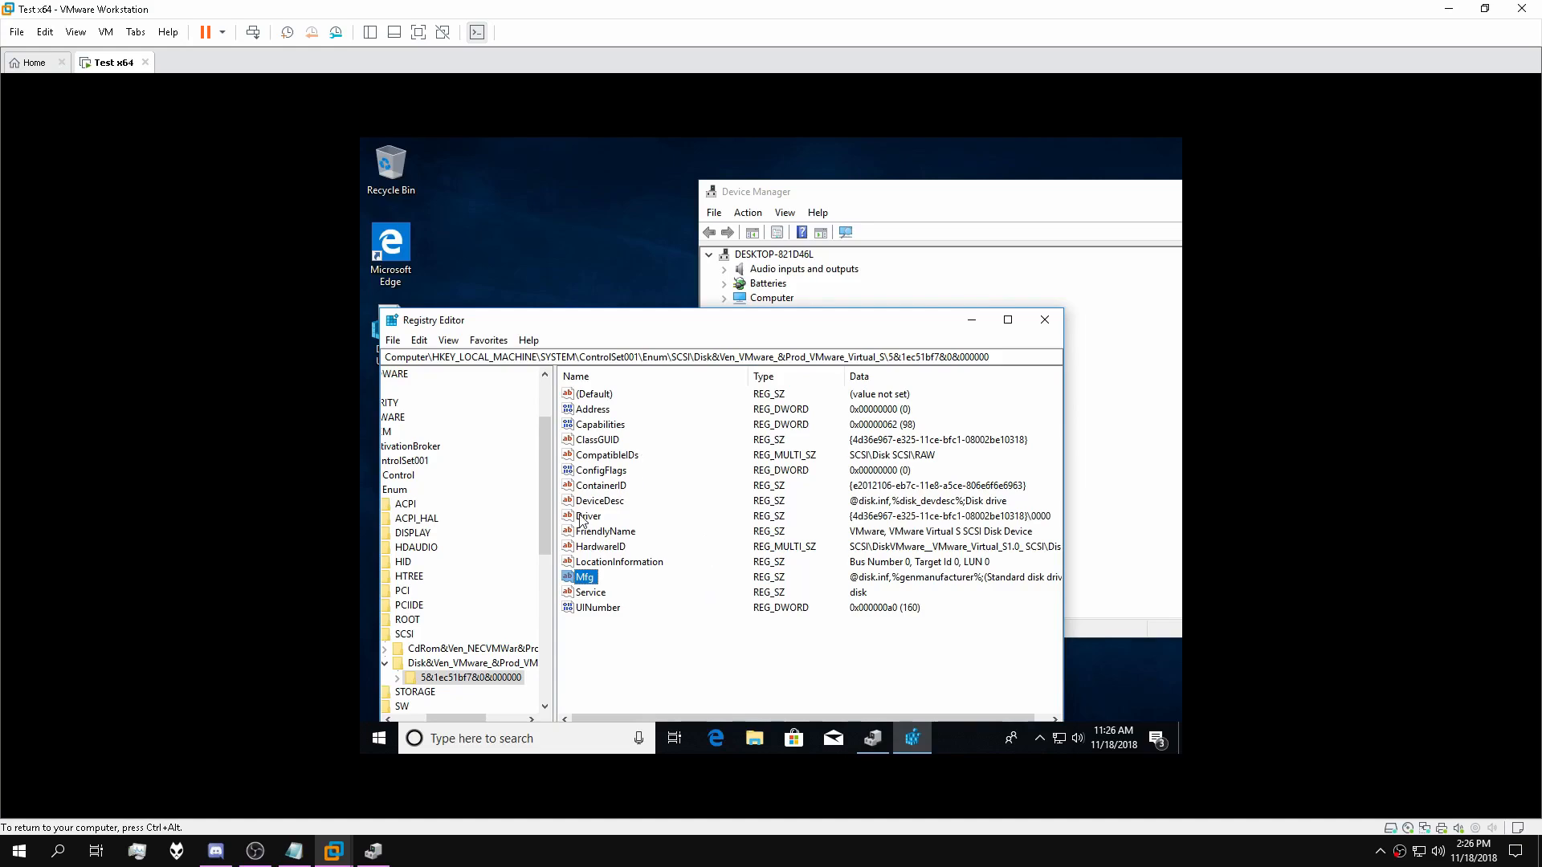
double_click(600, 501)
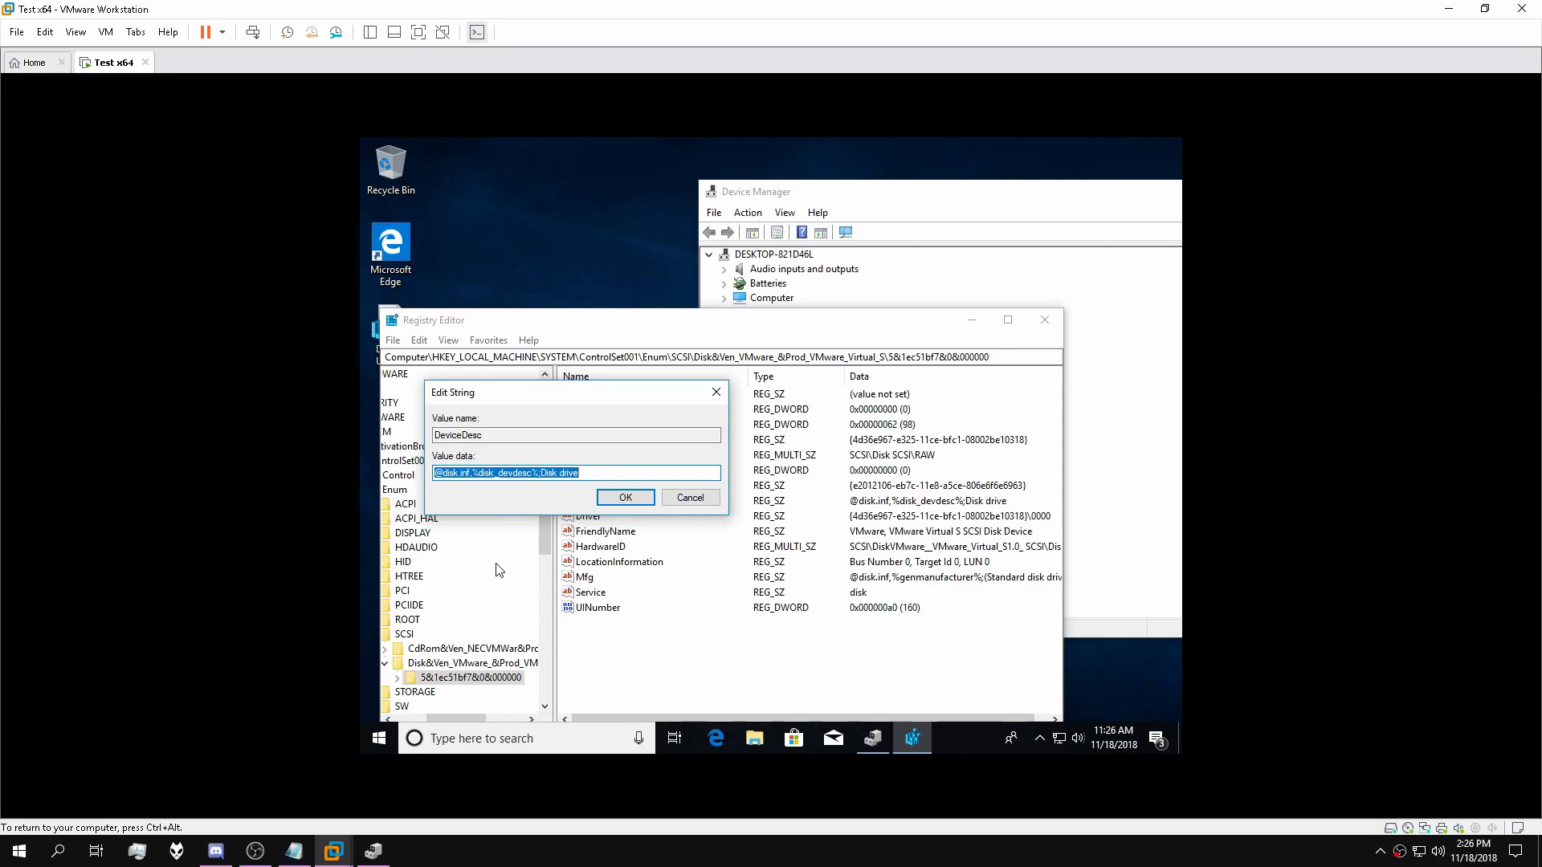
click(704, 496)
Set the SCSI disk key's FriendlyName value to "Samsung SSD 970 EVO 250GB".
double_click(607, 531)
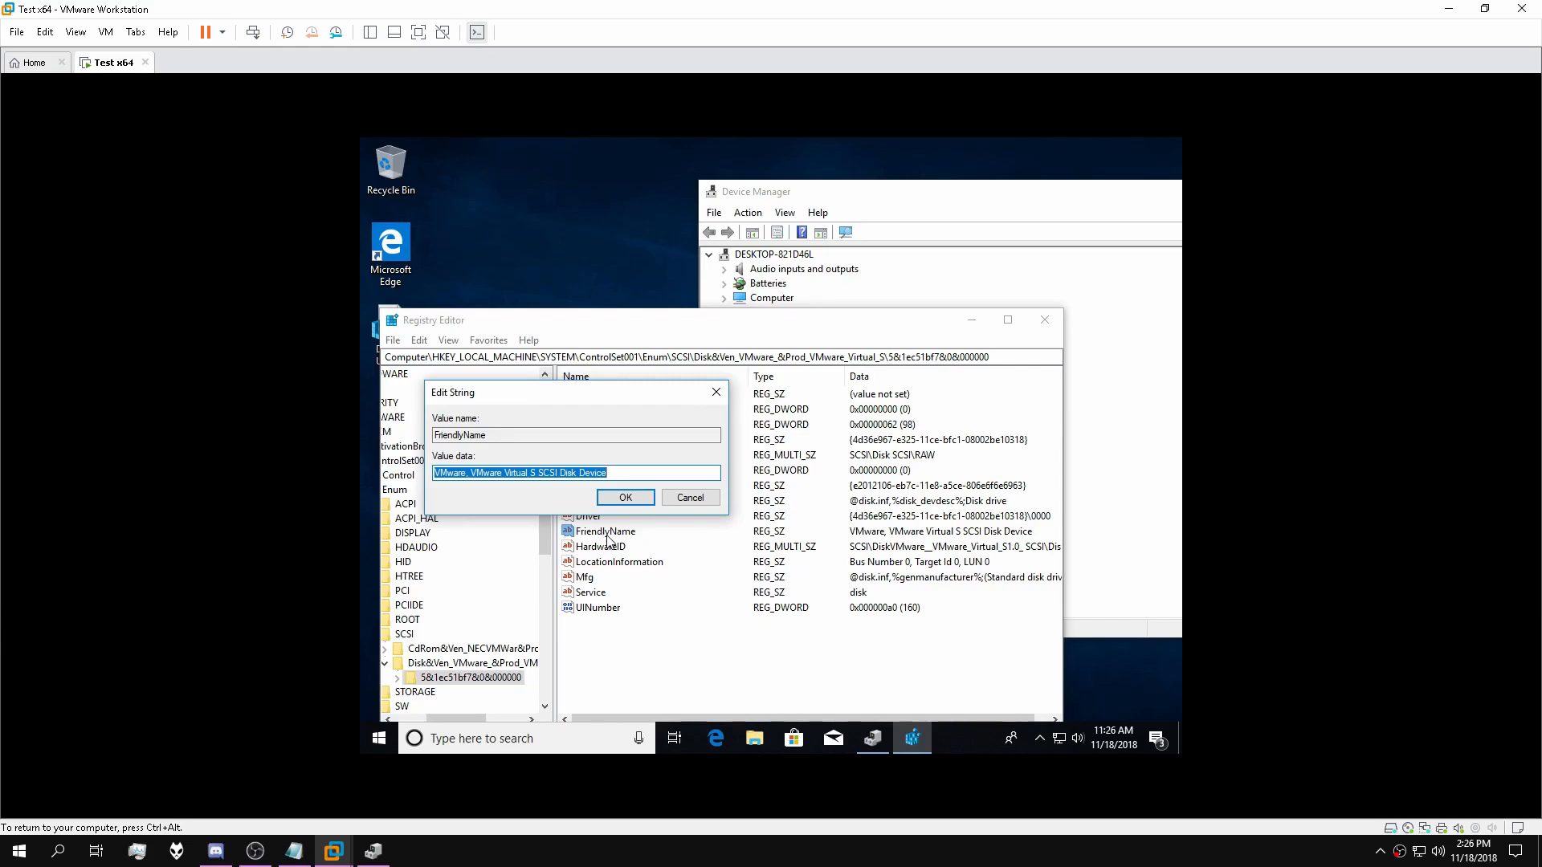
key(BackSpace)
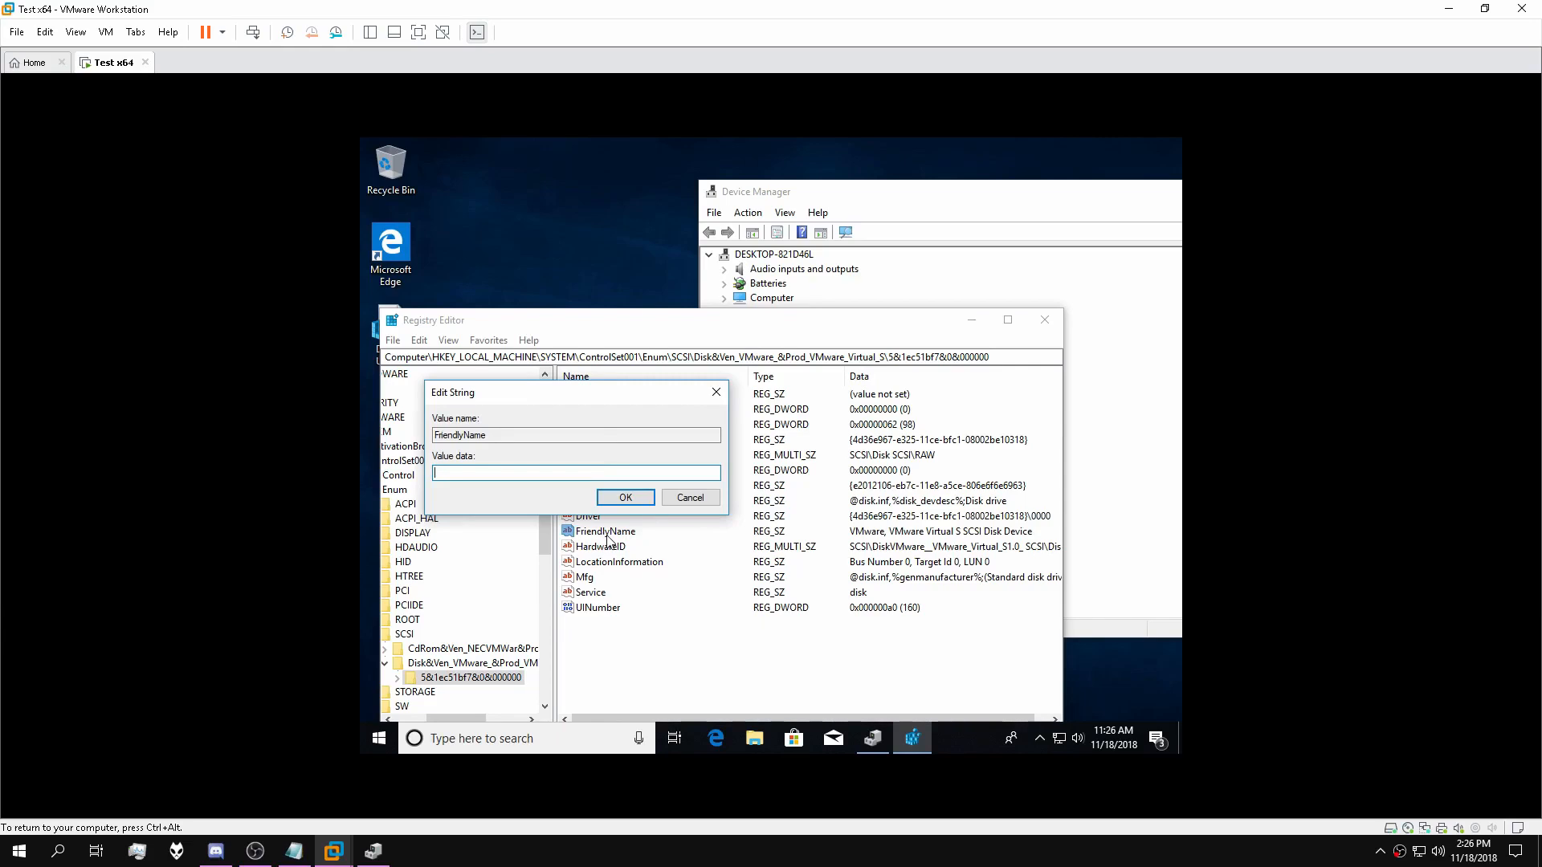
text(Samsung SSD 970 EVO 250GB)
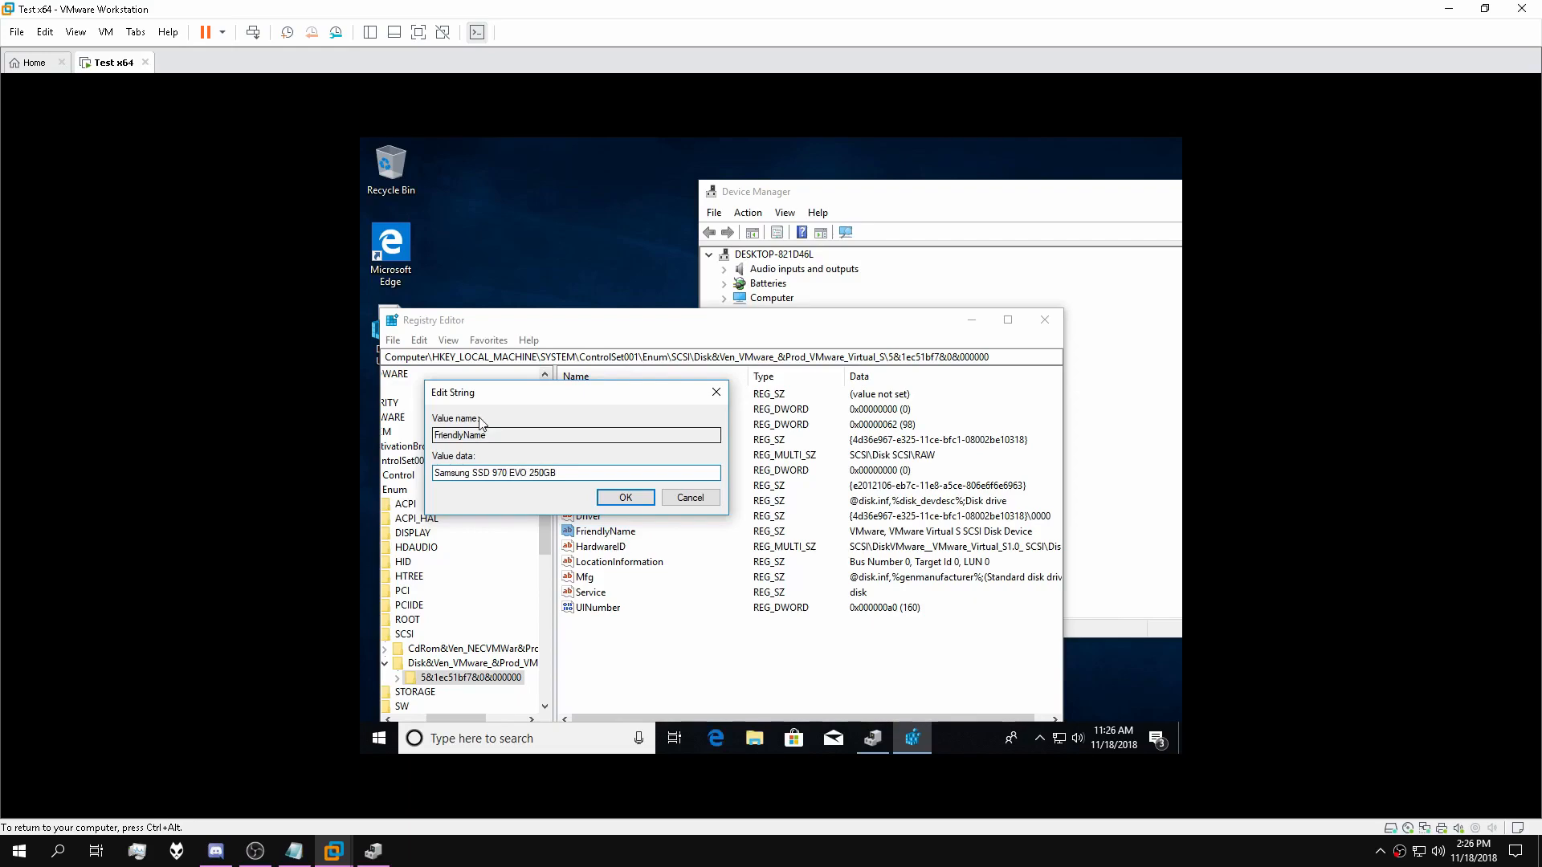
click(624, 498)
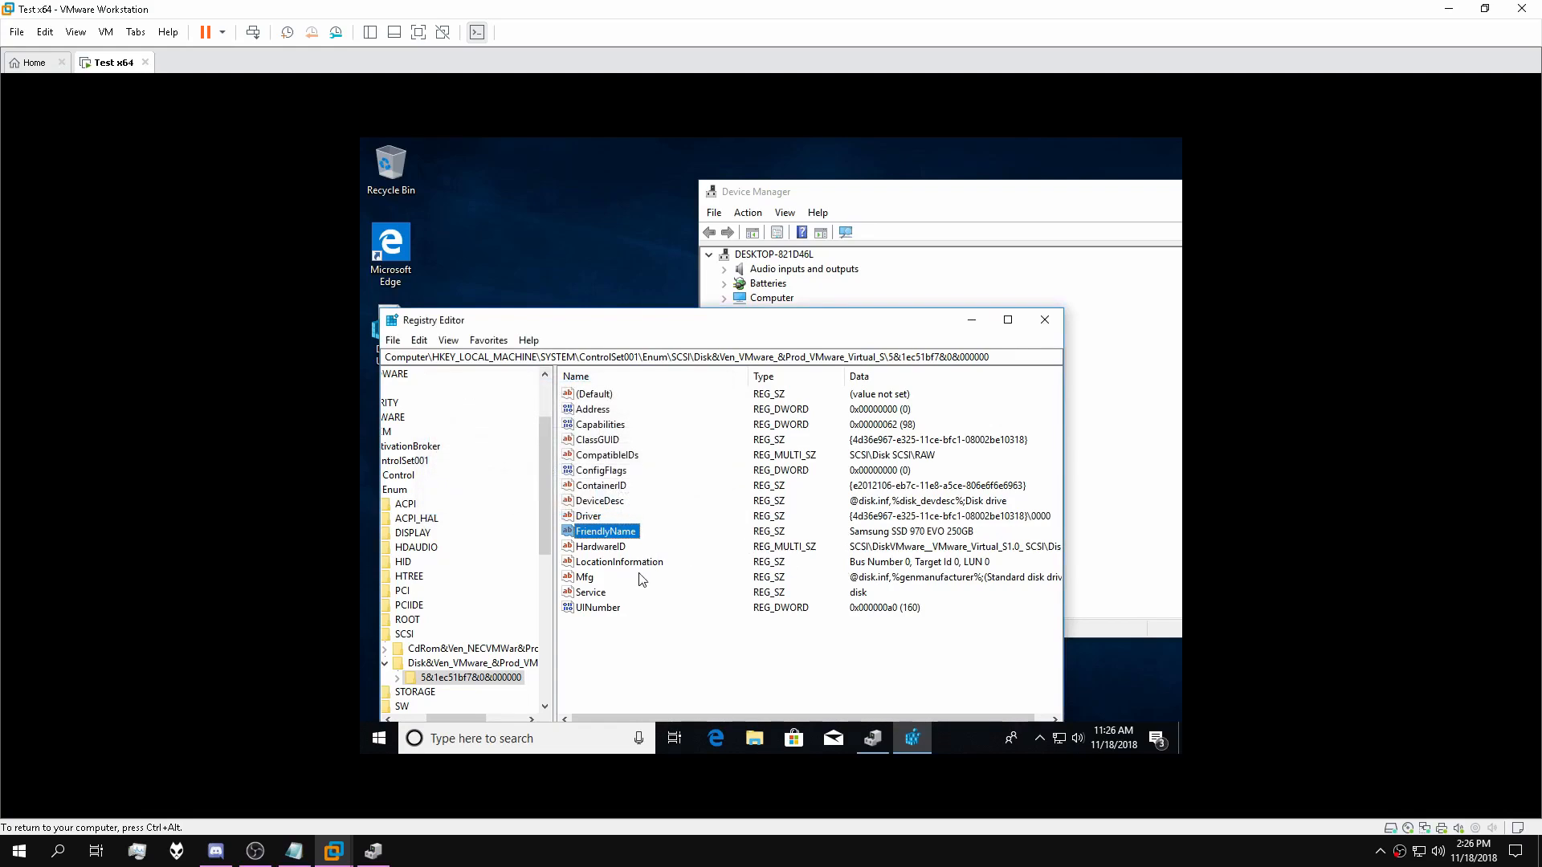
Set the SCSI disk key's Mfg value to "Samsung".
double_click(591, 580)
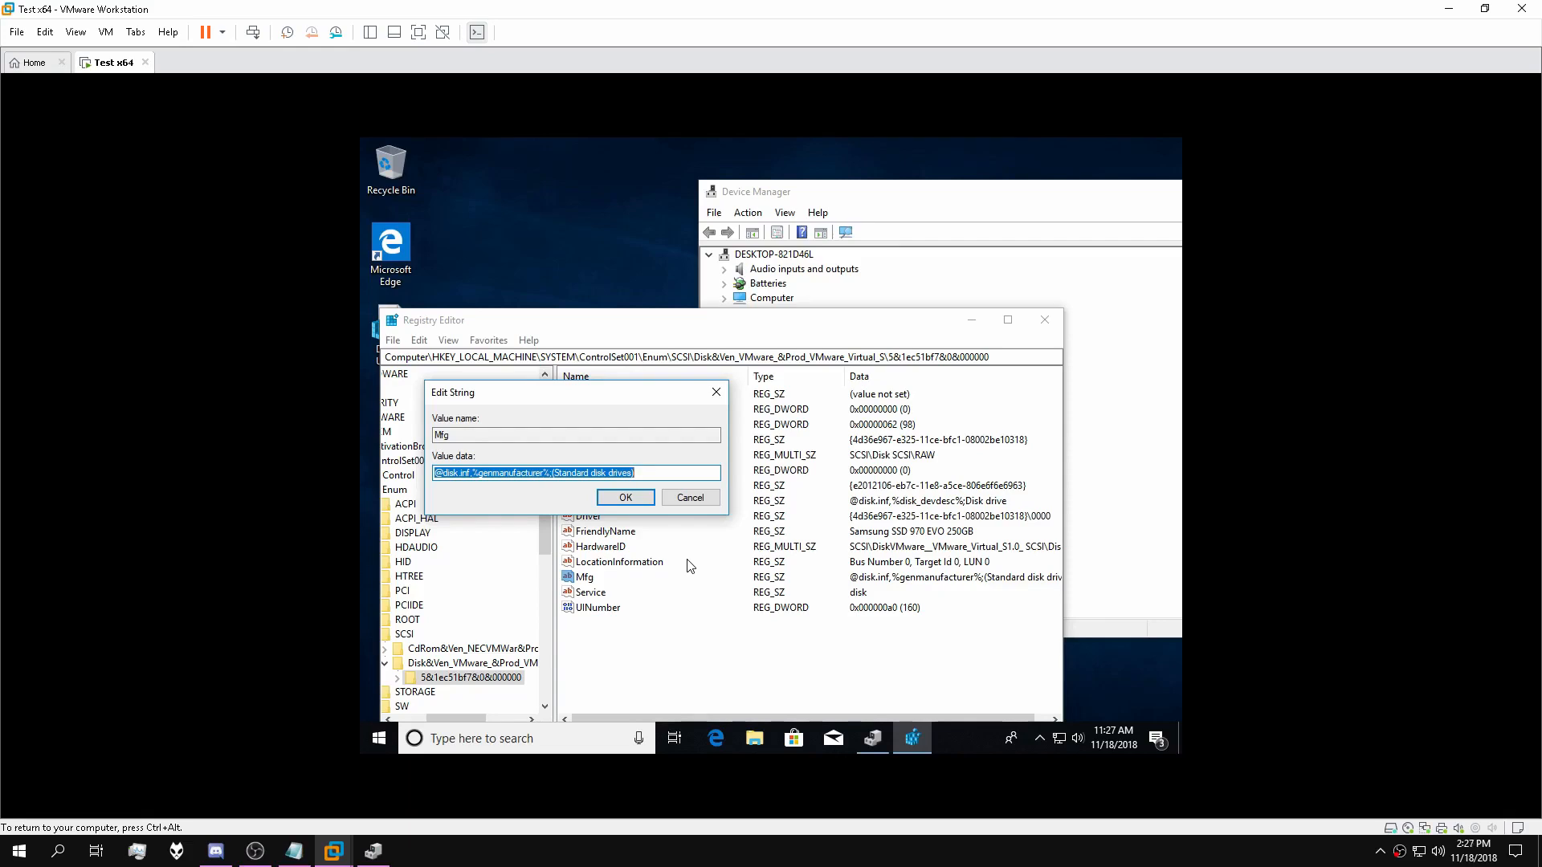
text(Samsung)
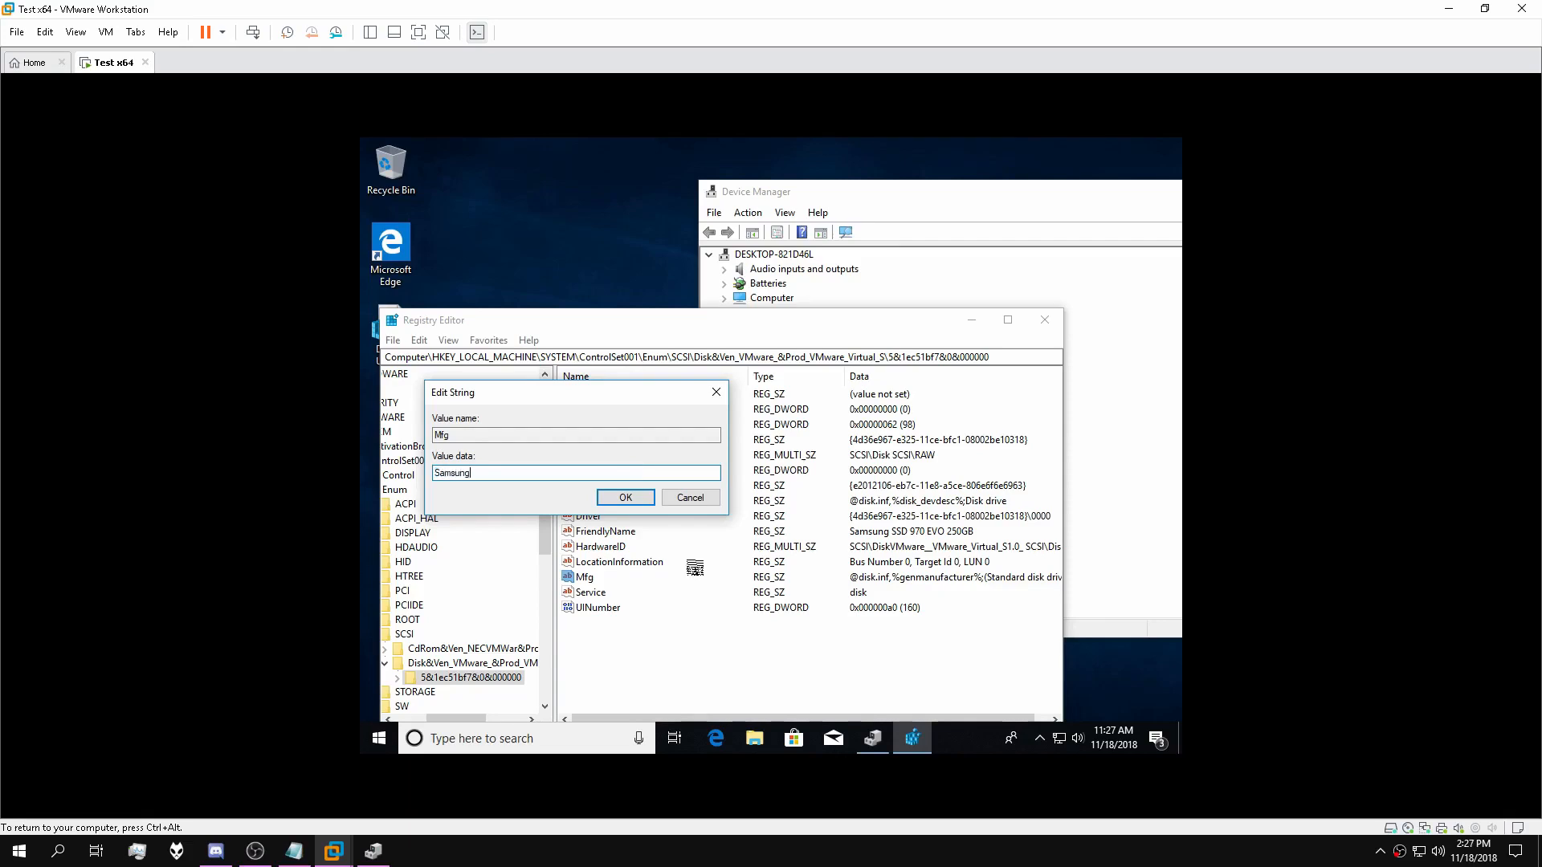
click(610, 495)
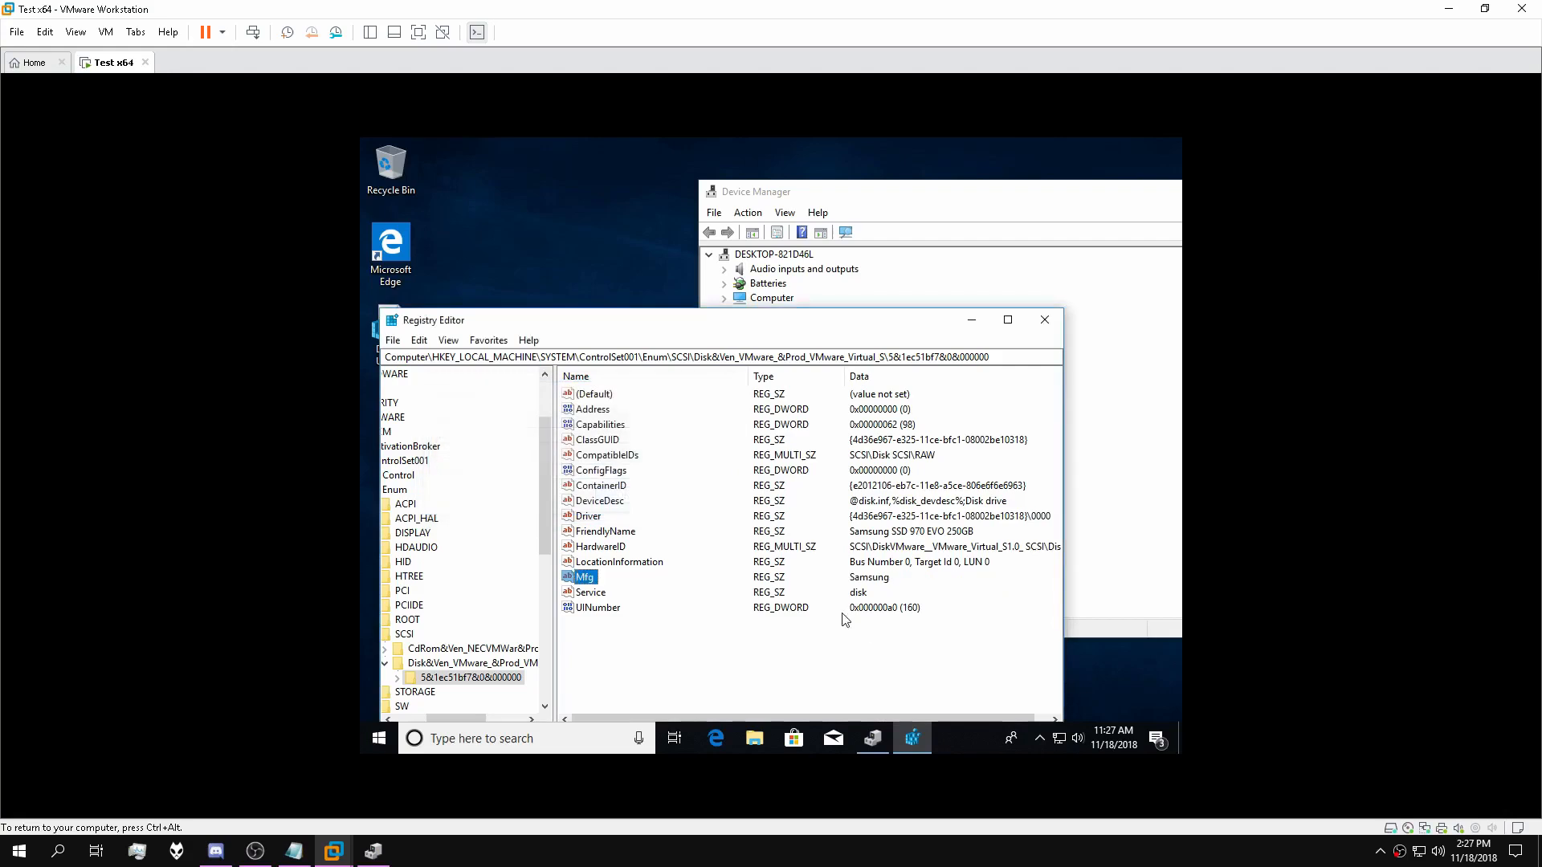
Reopen the SCSI disk key's DeviceDesc value, review its data and close the edit dialog.
click(885, 551)
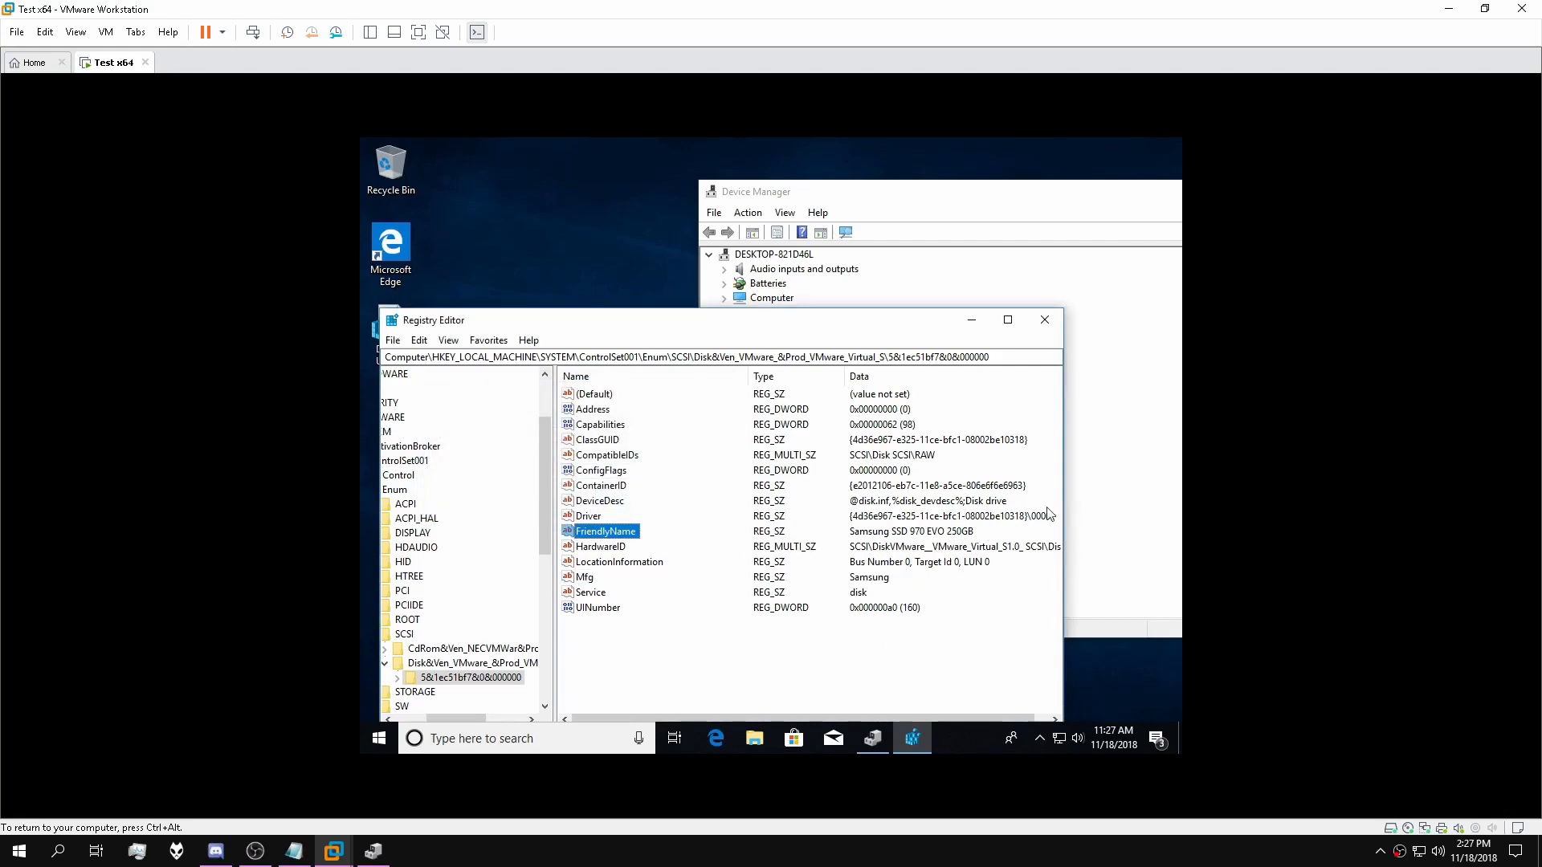
double_click(602, 501)
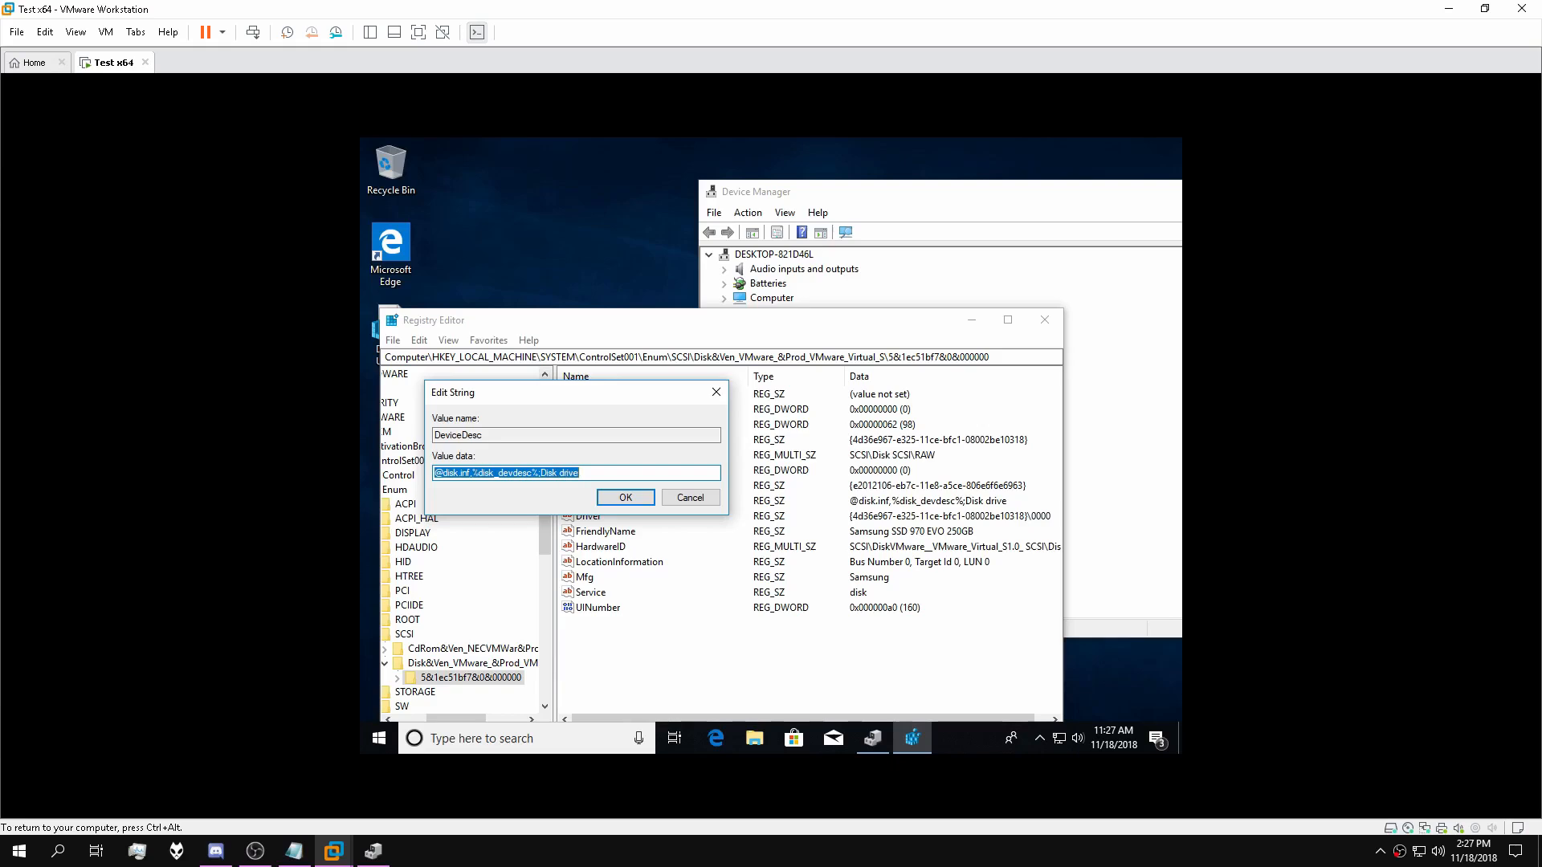
click(624, 494)
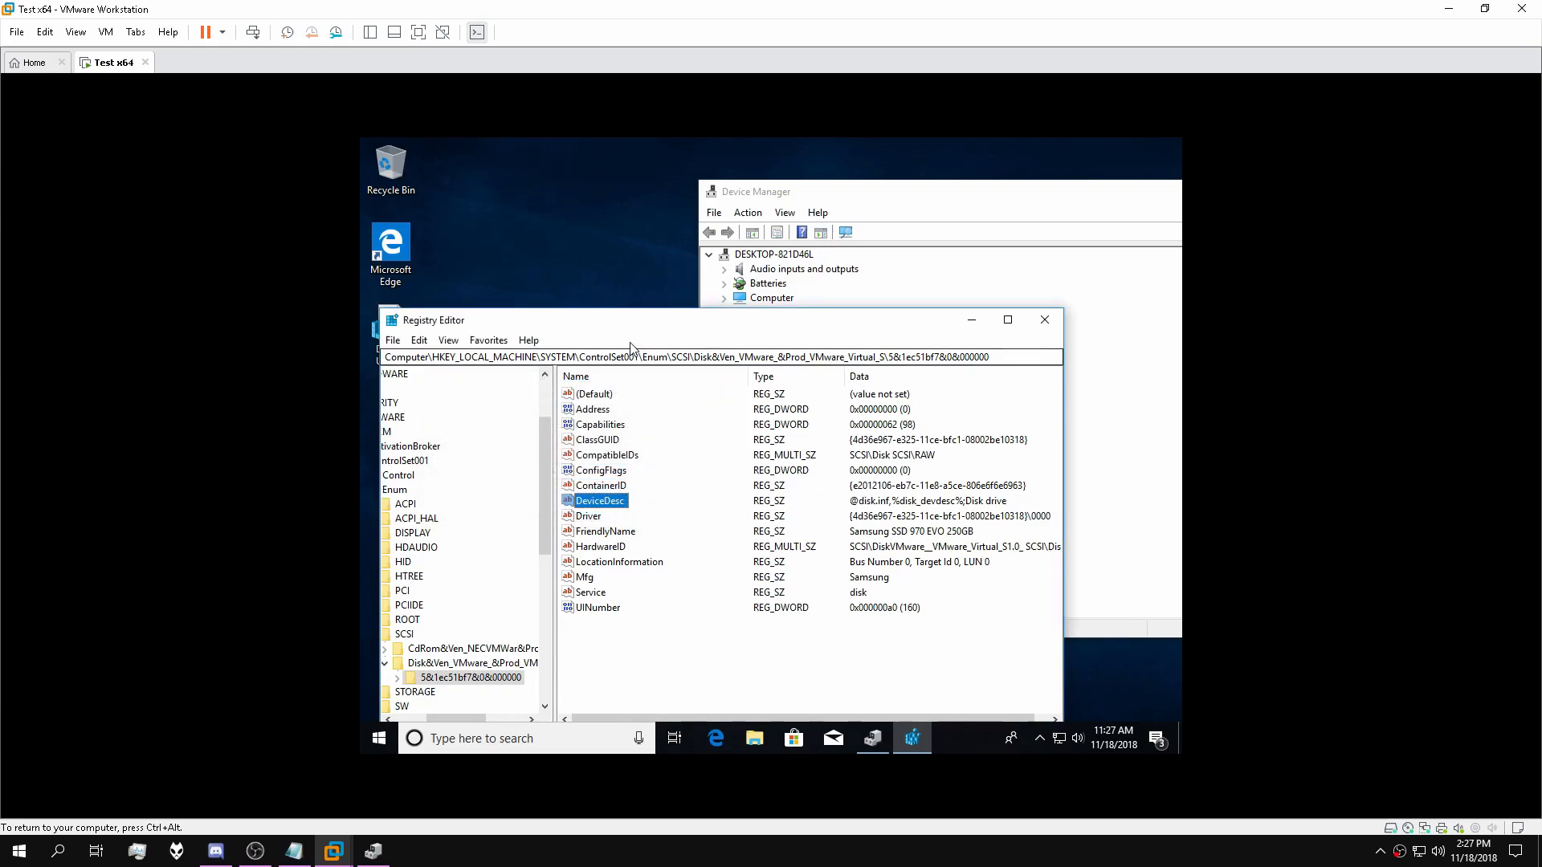
Return to Device Manager and scan for hardware changes to refresh the disk drive's name.
mouse_move(675, 330)
mouse_down()
mouse_move(711, 332)
mouse_move(656, 329)
mouse_move(667, 334)
mouse_up()
click(800, 302)
click(748, 213)
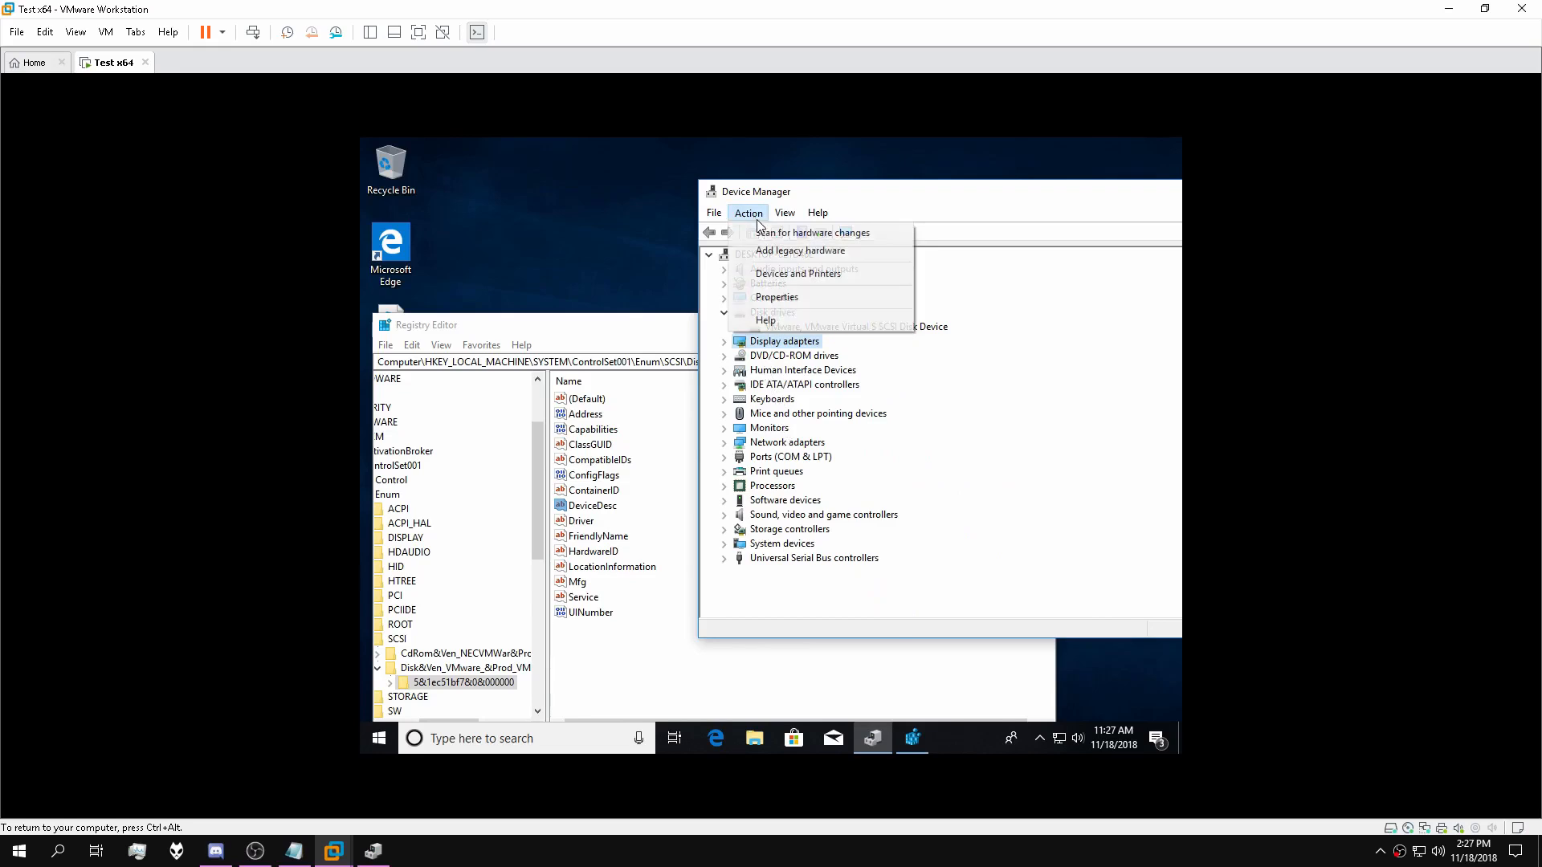
click(791, 232)
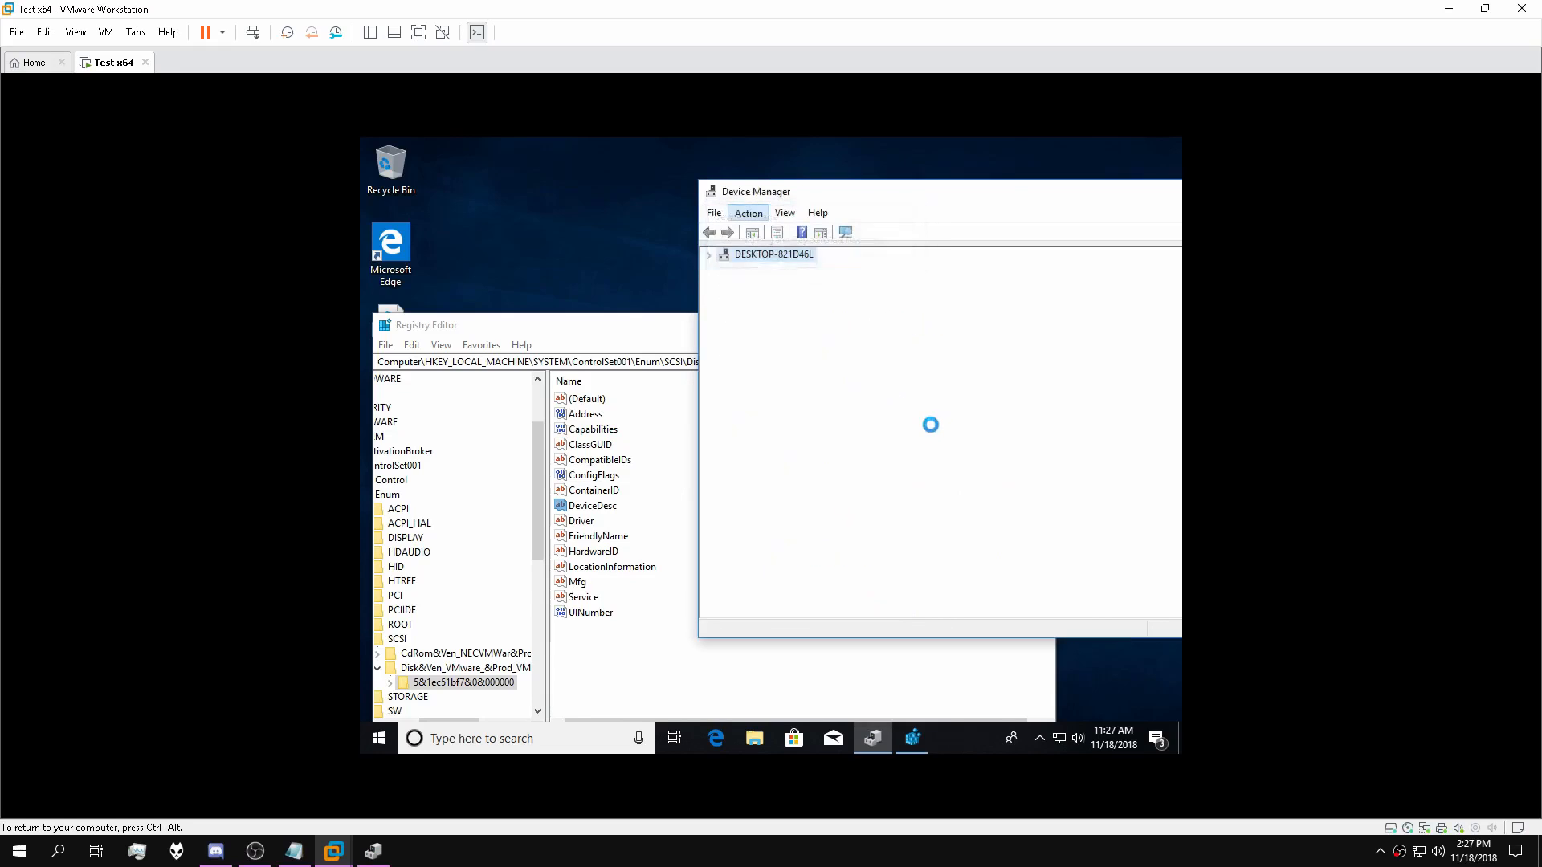
key(Up)
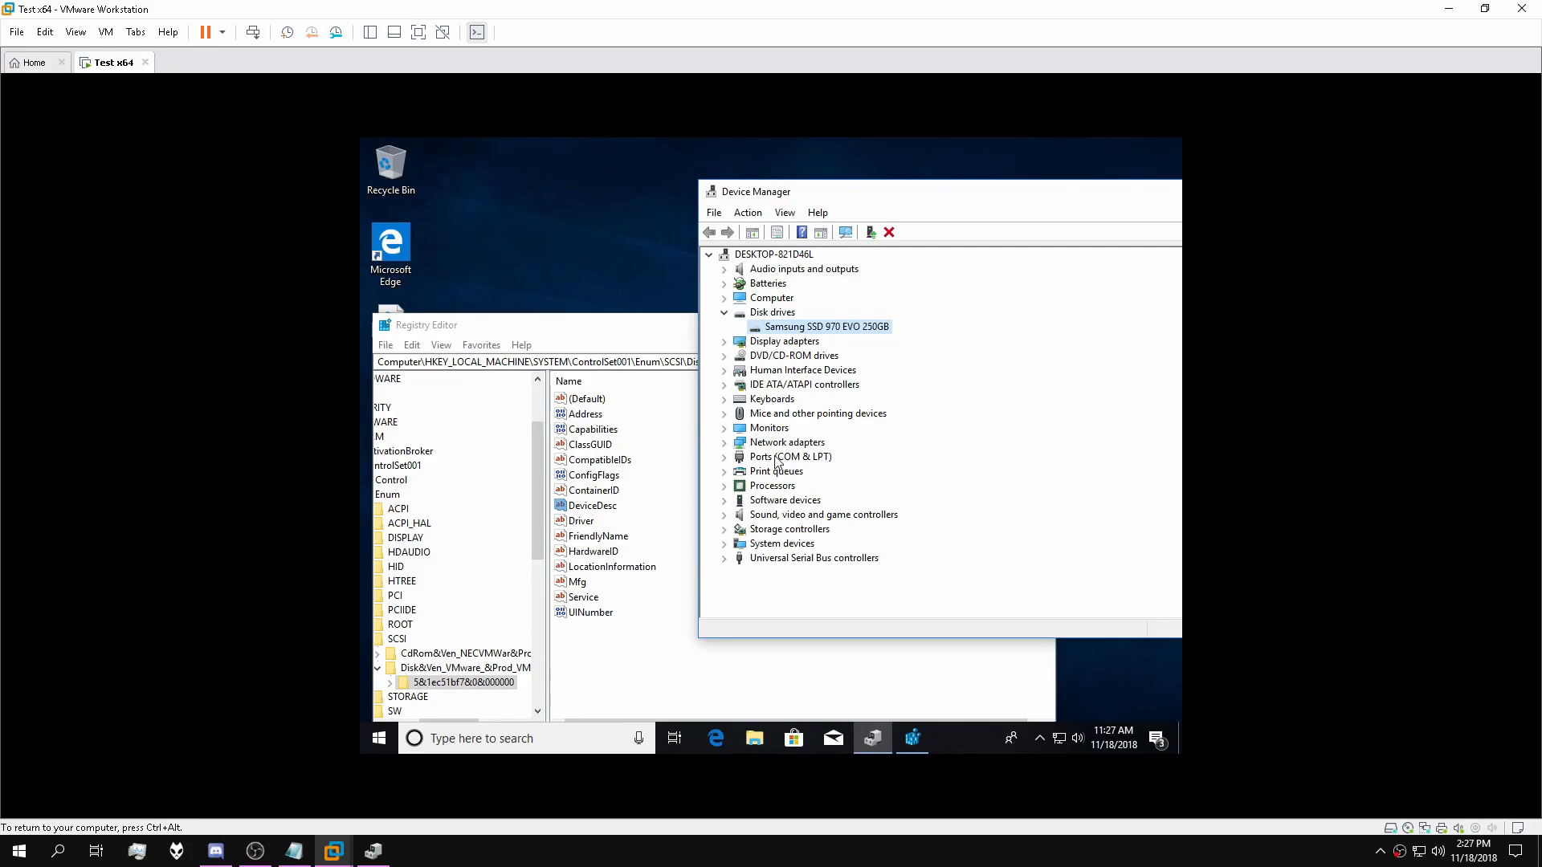
Collapse Disk drives, expand Display adapters and select the AMD Radeon (TM) R7 370 Series adapter to check it.
click(723, 313)
click(725, 328)
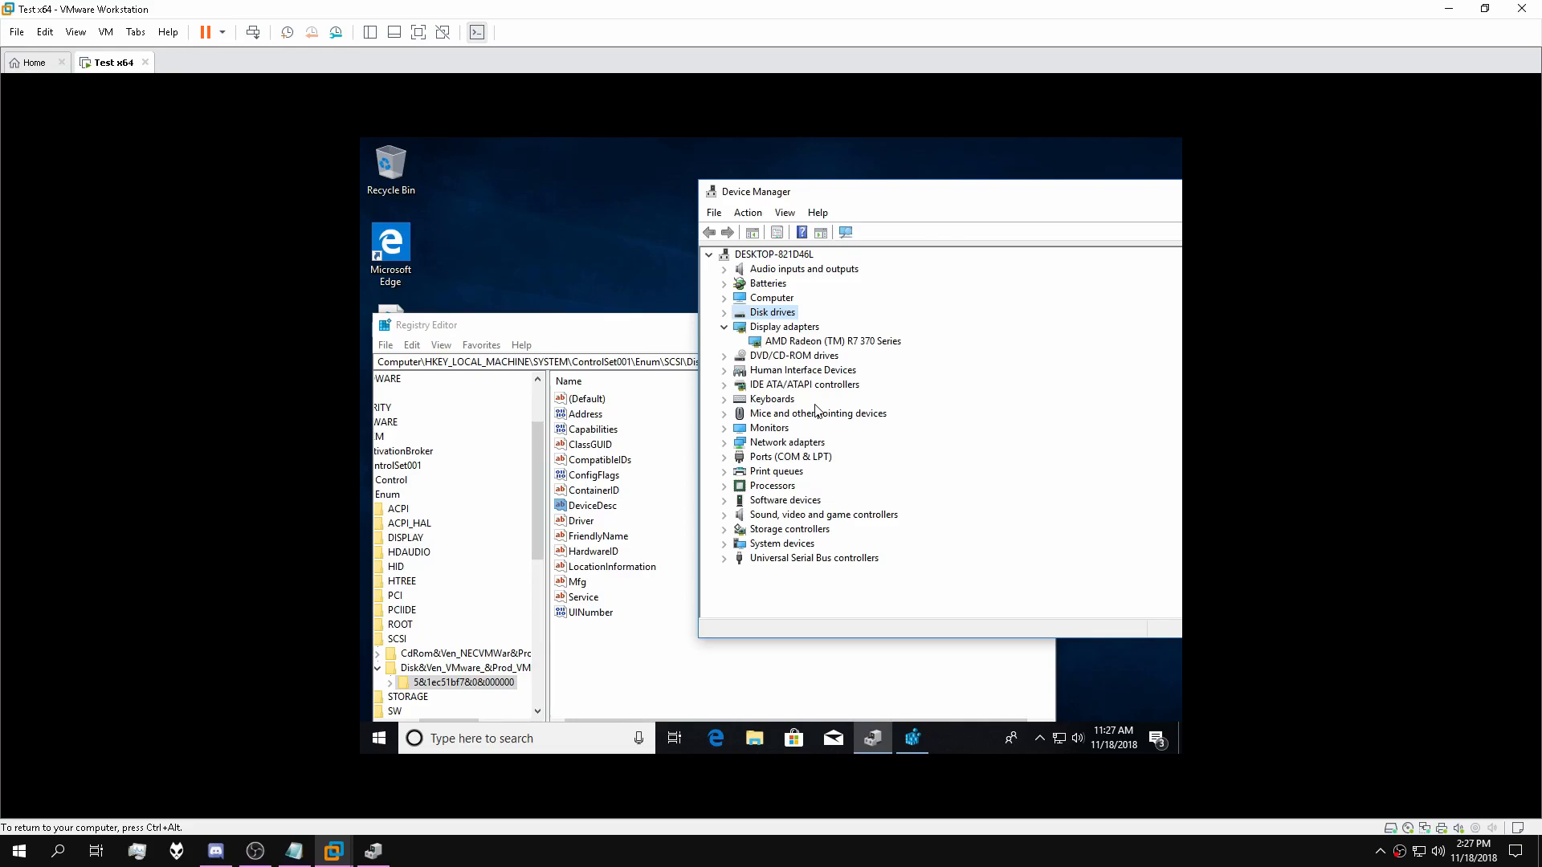
click(868, 344)
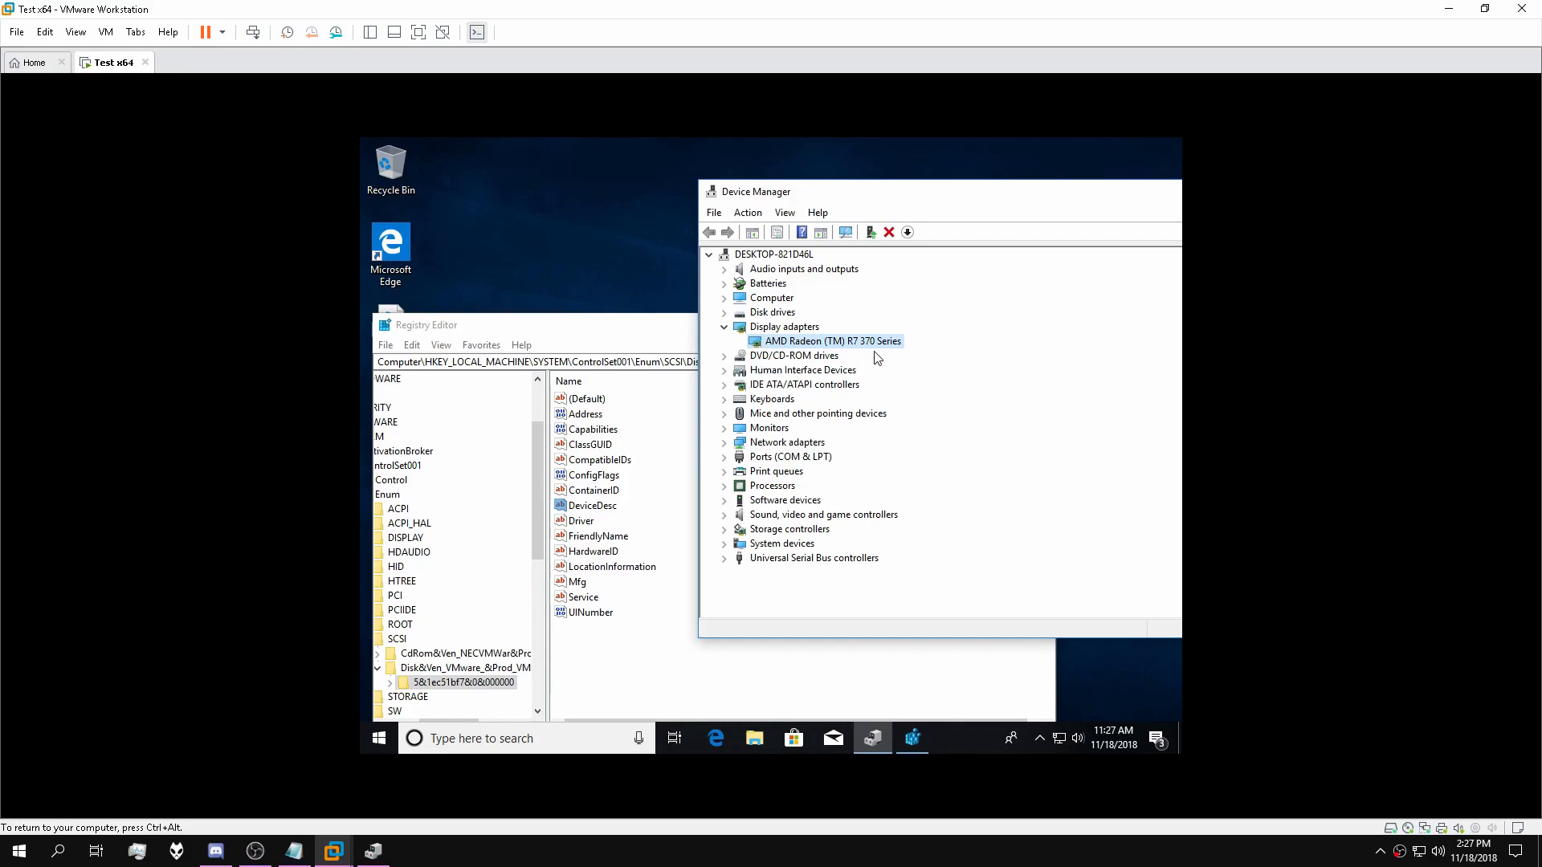
Collapse Display adapters, expand DVD/CD-ROM drives and select the virtual CD drive to check its name.
click(724, 328)
click(725, 342)
click(807, 356)
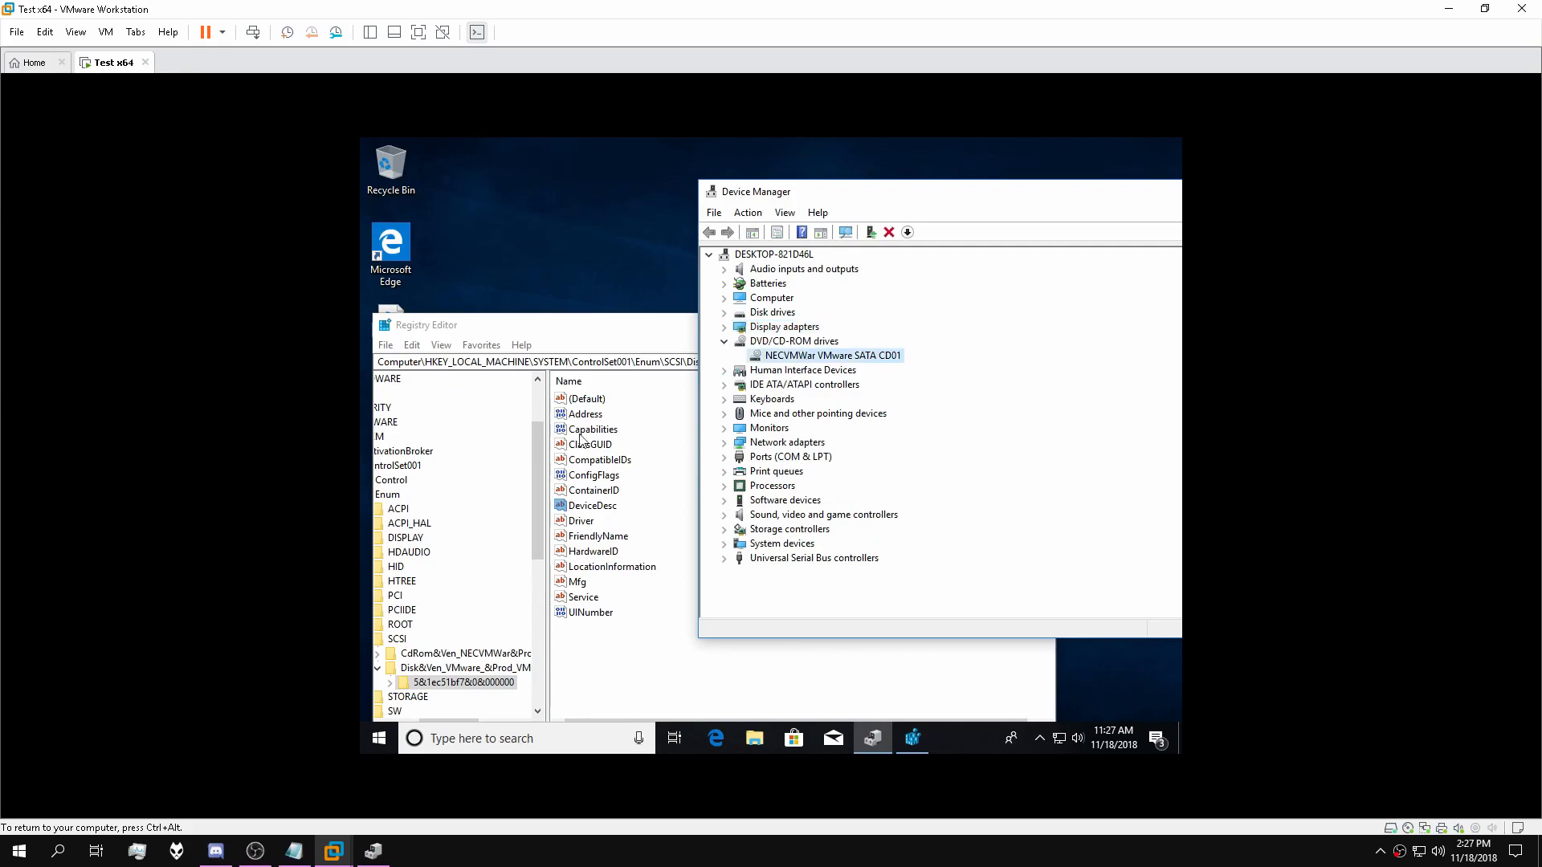
Return to Registry Editor and select the Computer root of the registry tree.
click(428, 719)
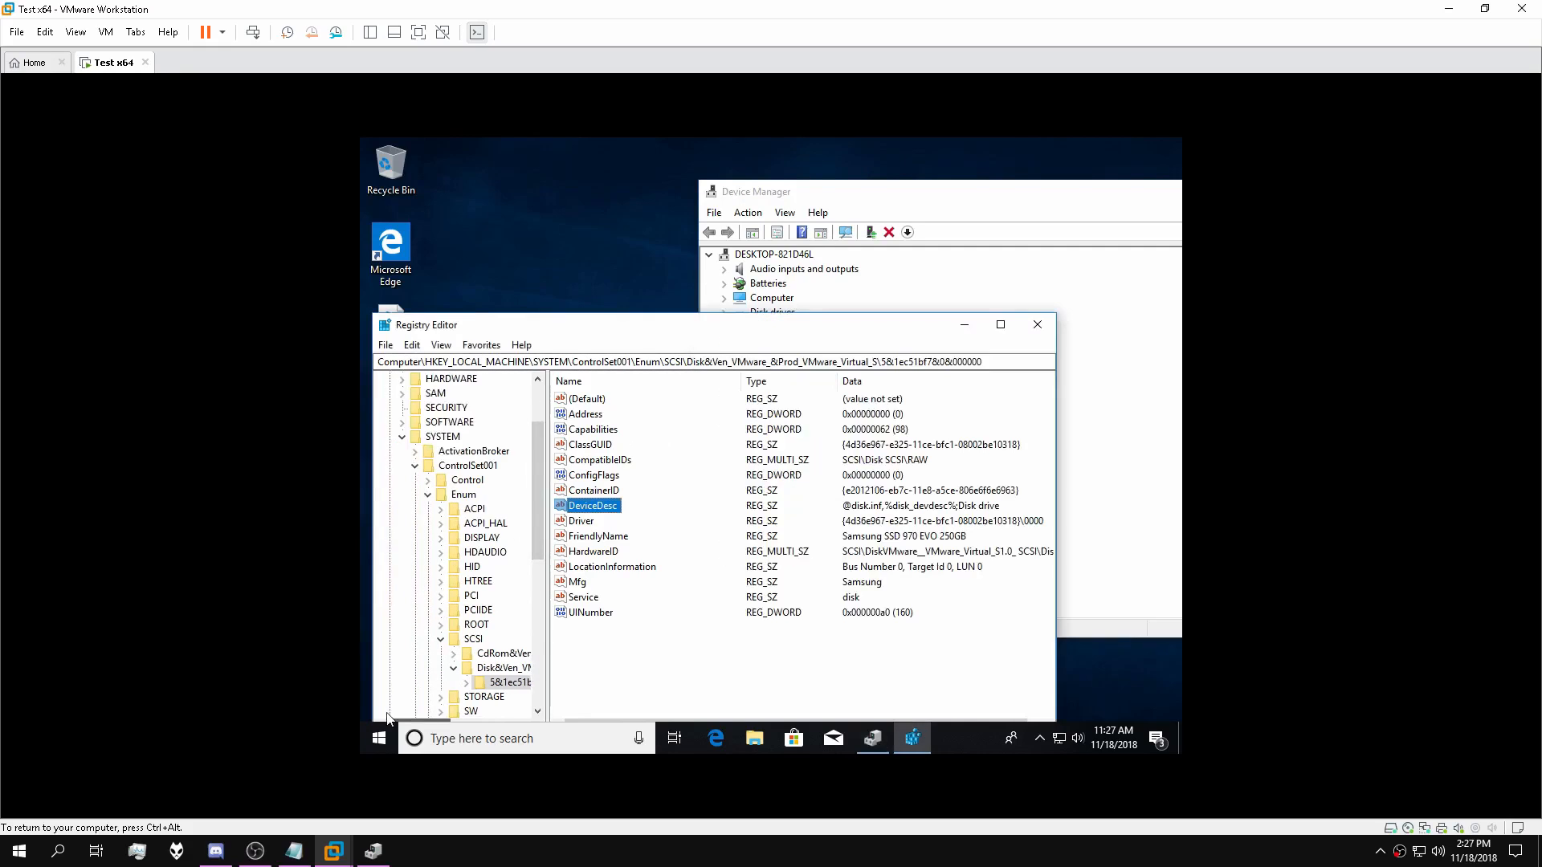
drag(535, 528, 535, 490)
click(428, 379)
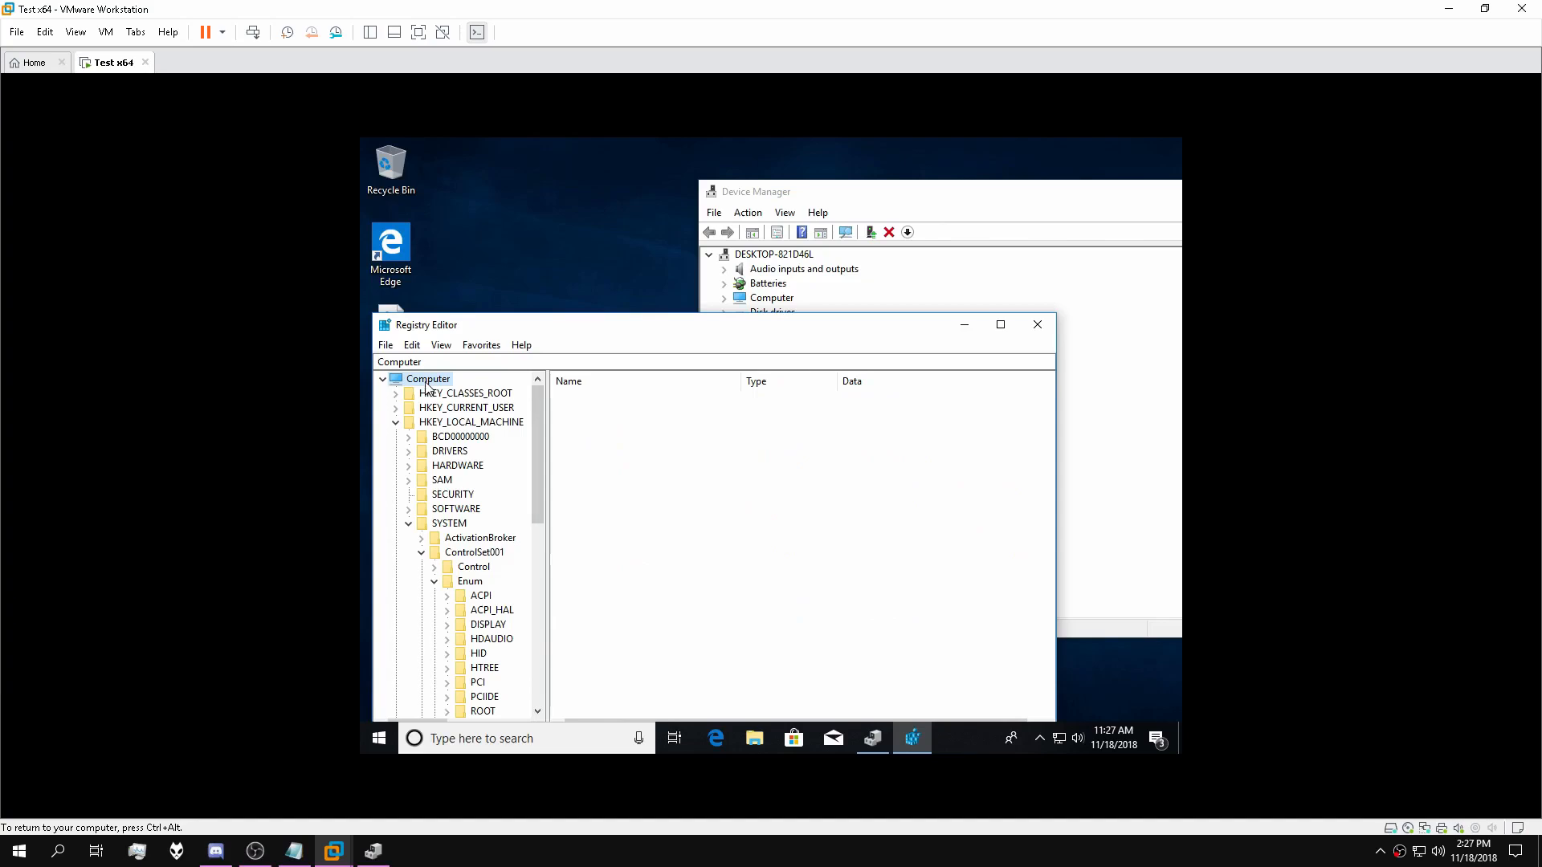
click(390, 347)
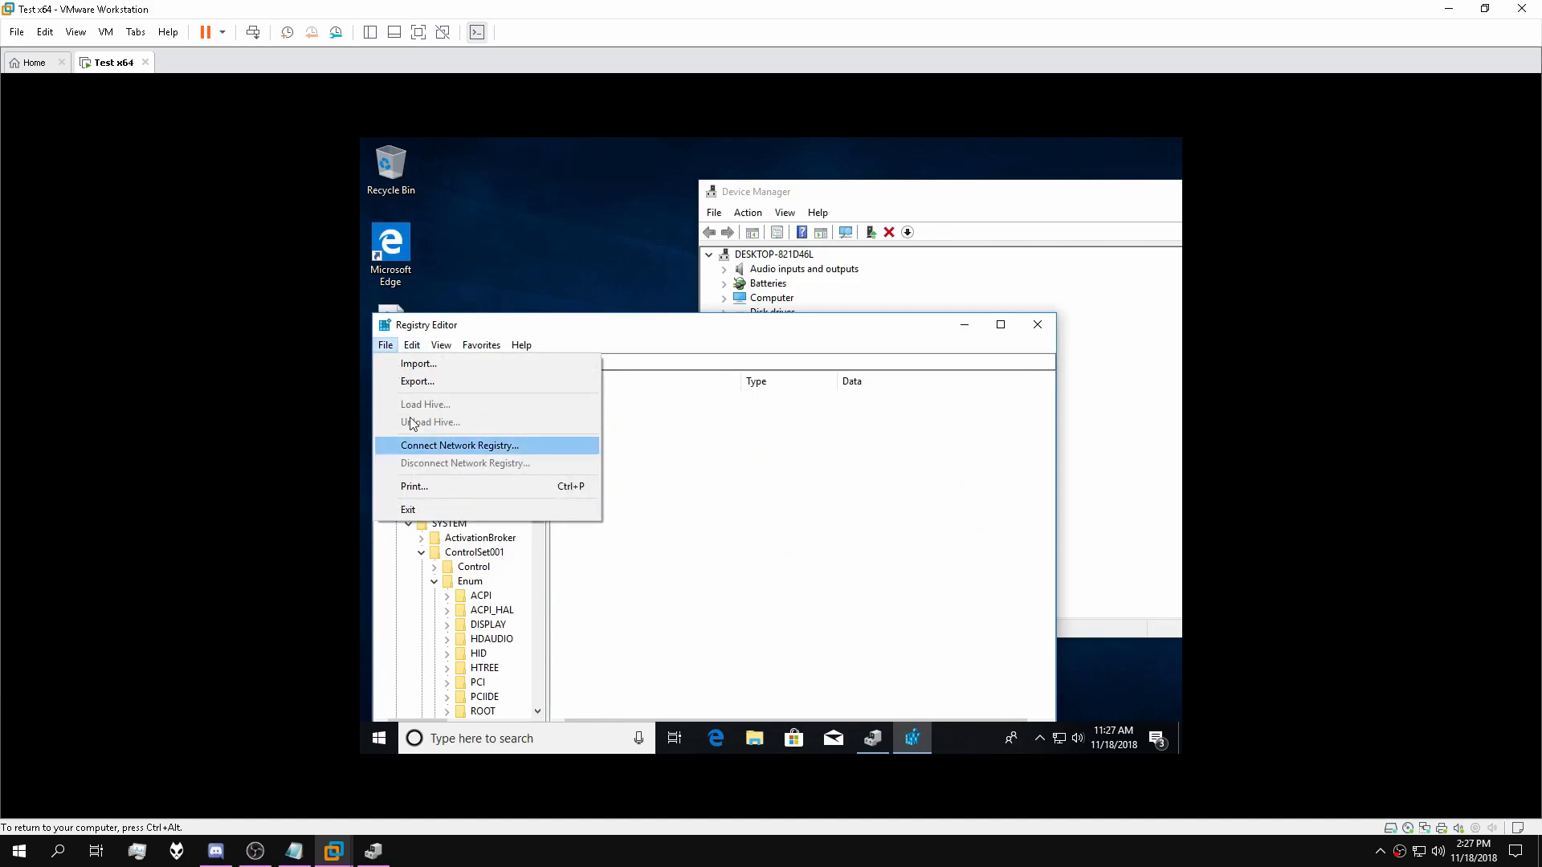
mouse_move(412, 345)
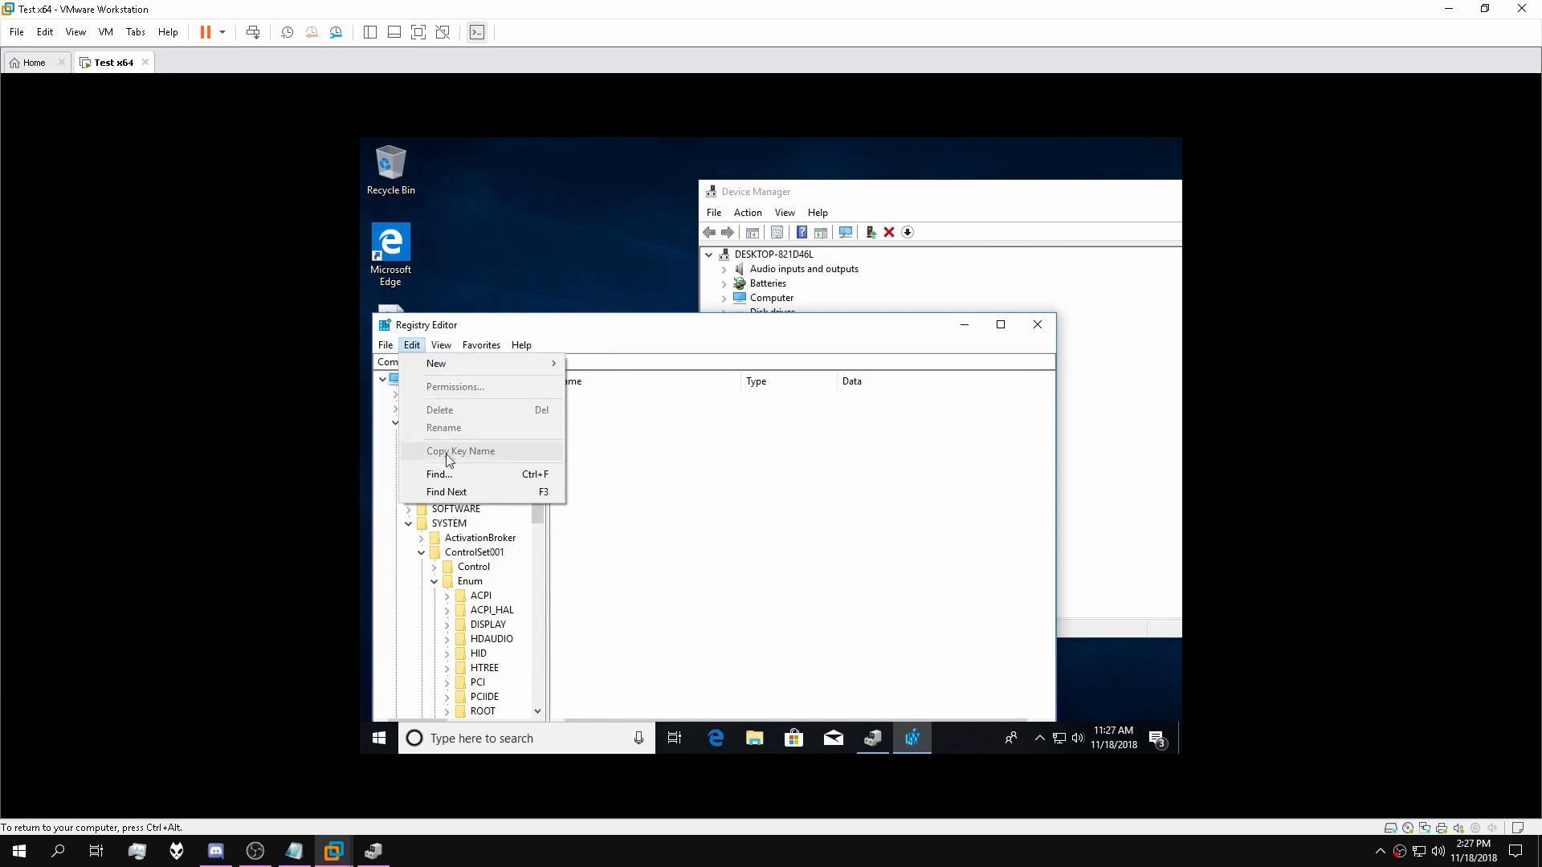
click(438, 474)
click(882, 291)
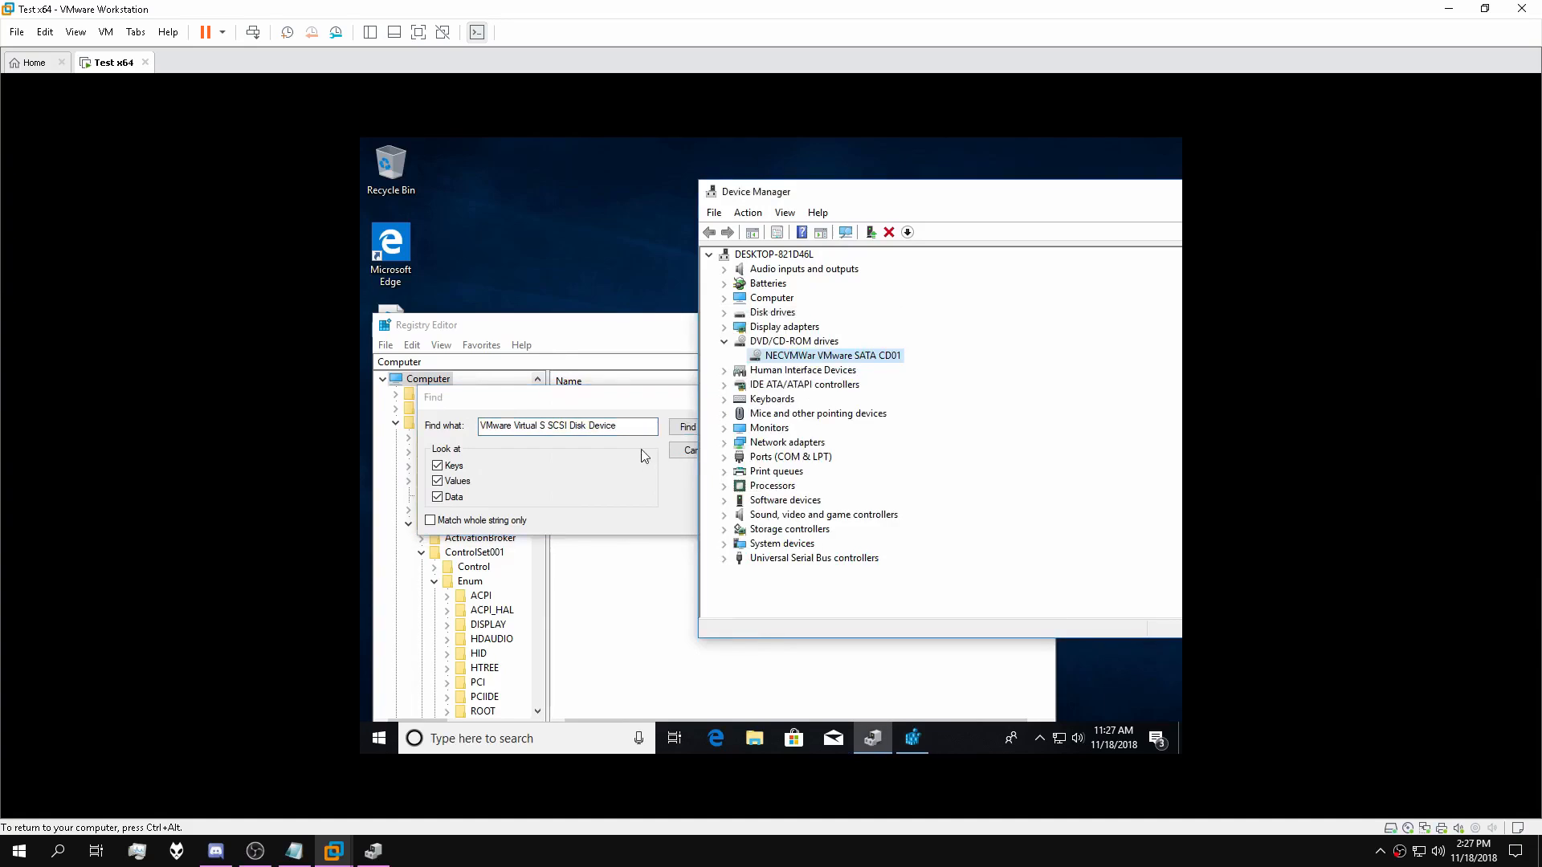
click(633, 418)
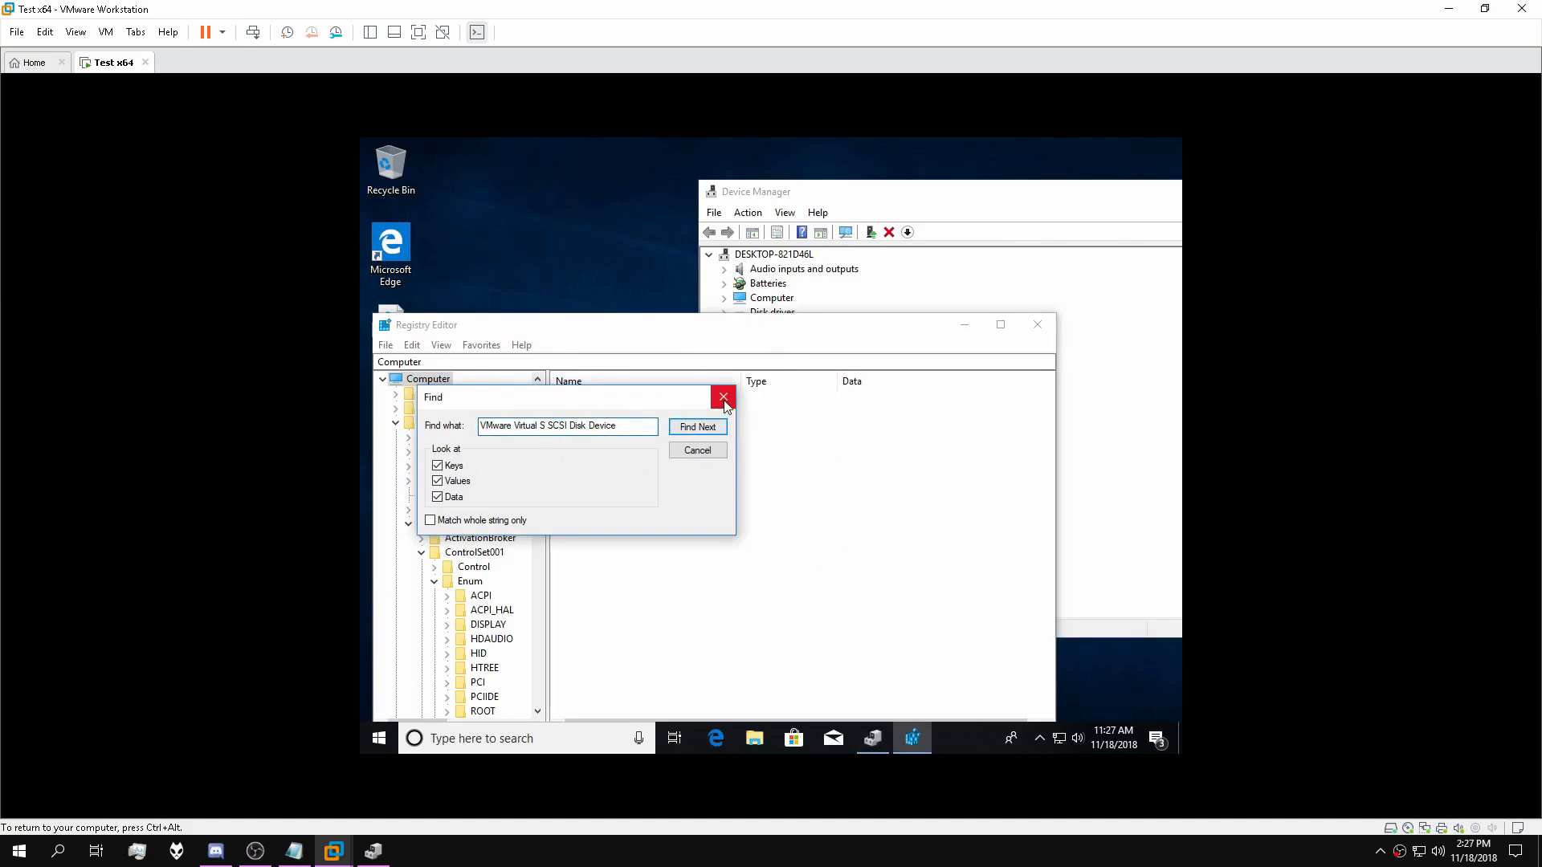
click(723, 397)
Move the Device Manager and Registry Editor windows apart and search the registry from the Computer root for "VMwar VMware SATA CD01".
drag(885, 200, 1130, 267)
drag(640, 331, 616, 245)
right_click(393, 294)
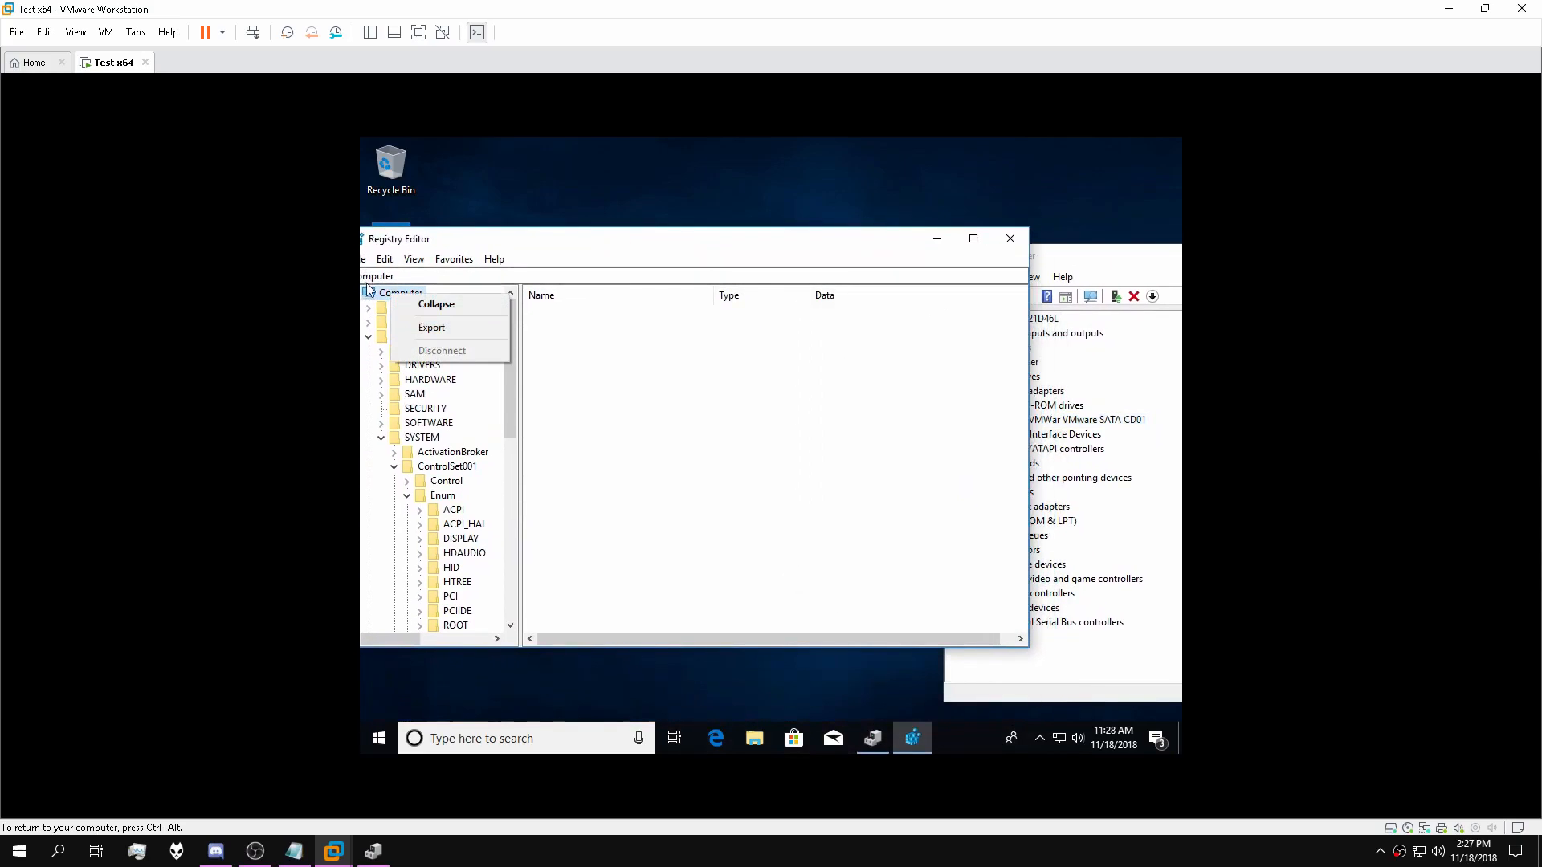
click(385, 258)
click(441, 389)
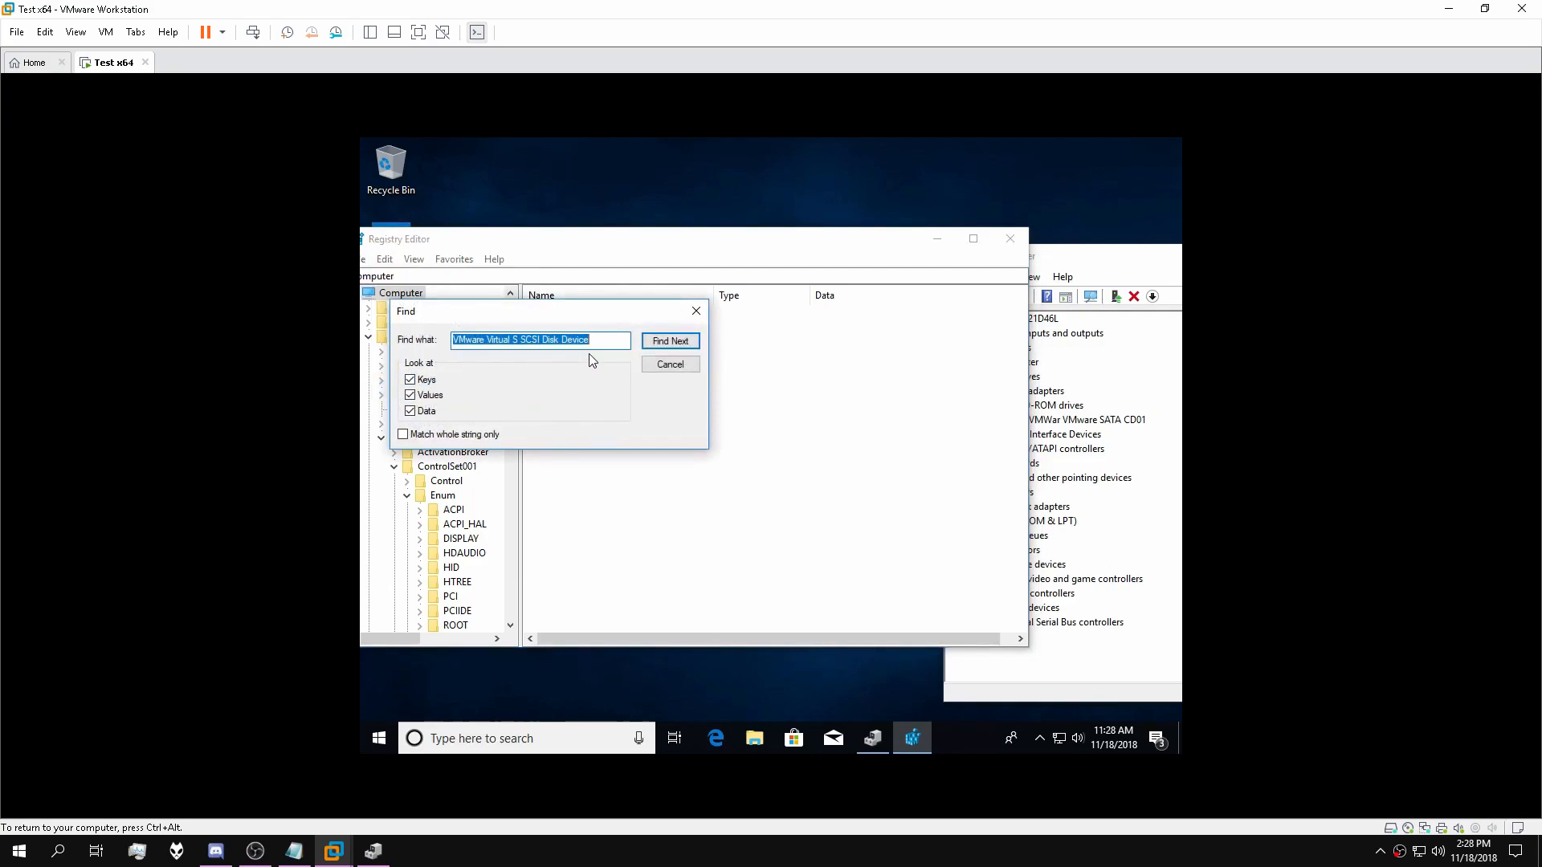
text(VMwar VMwar)
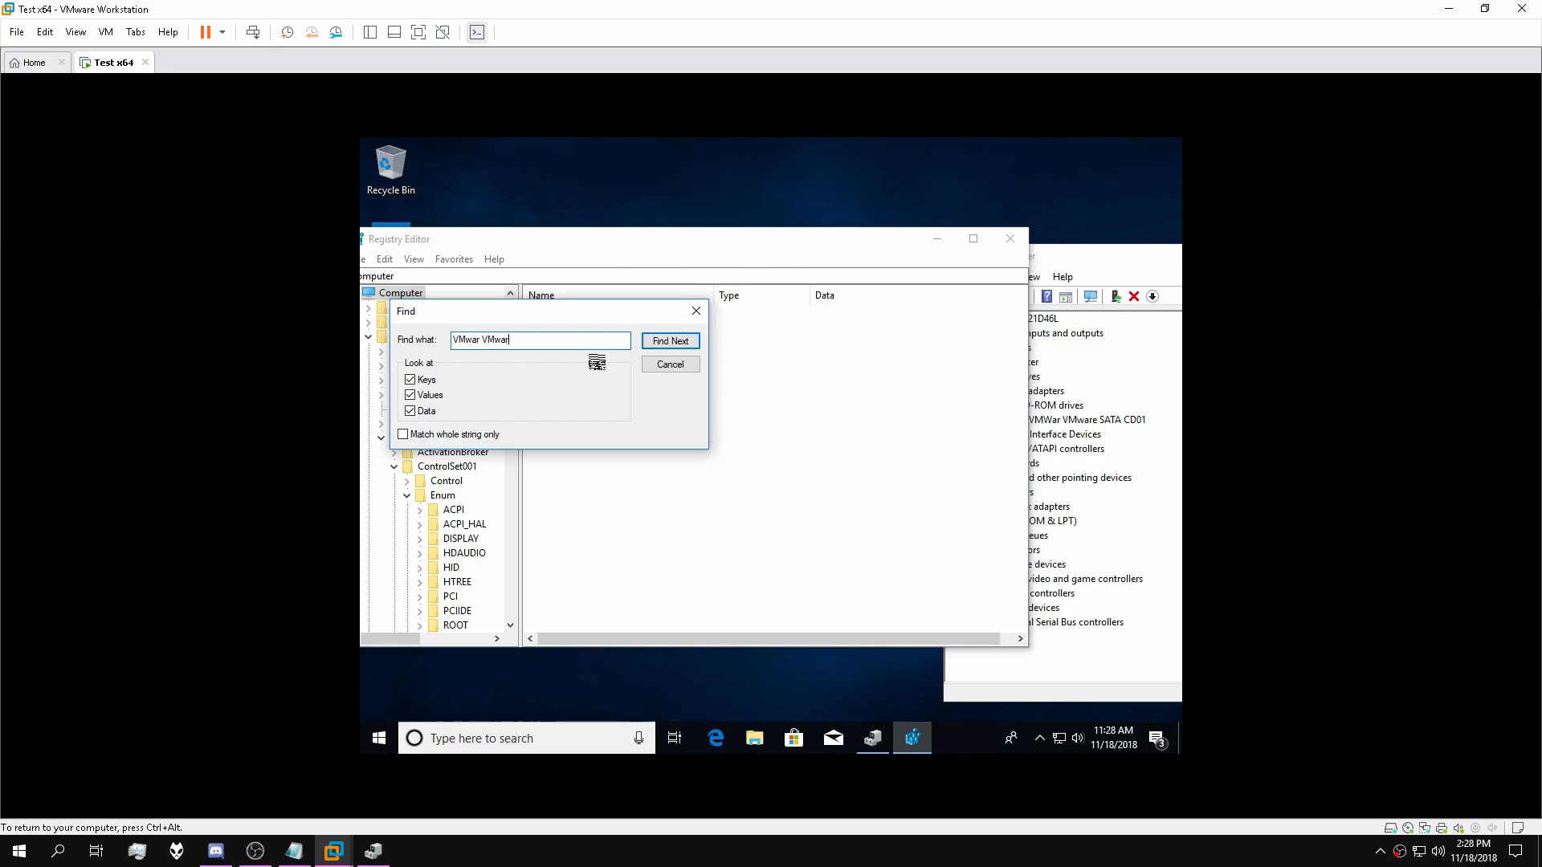
text(e SATA CD01)
key(Return)
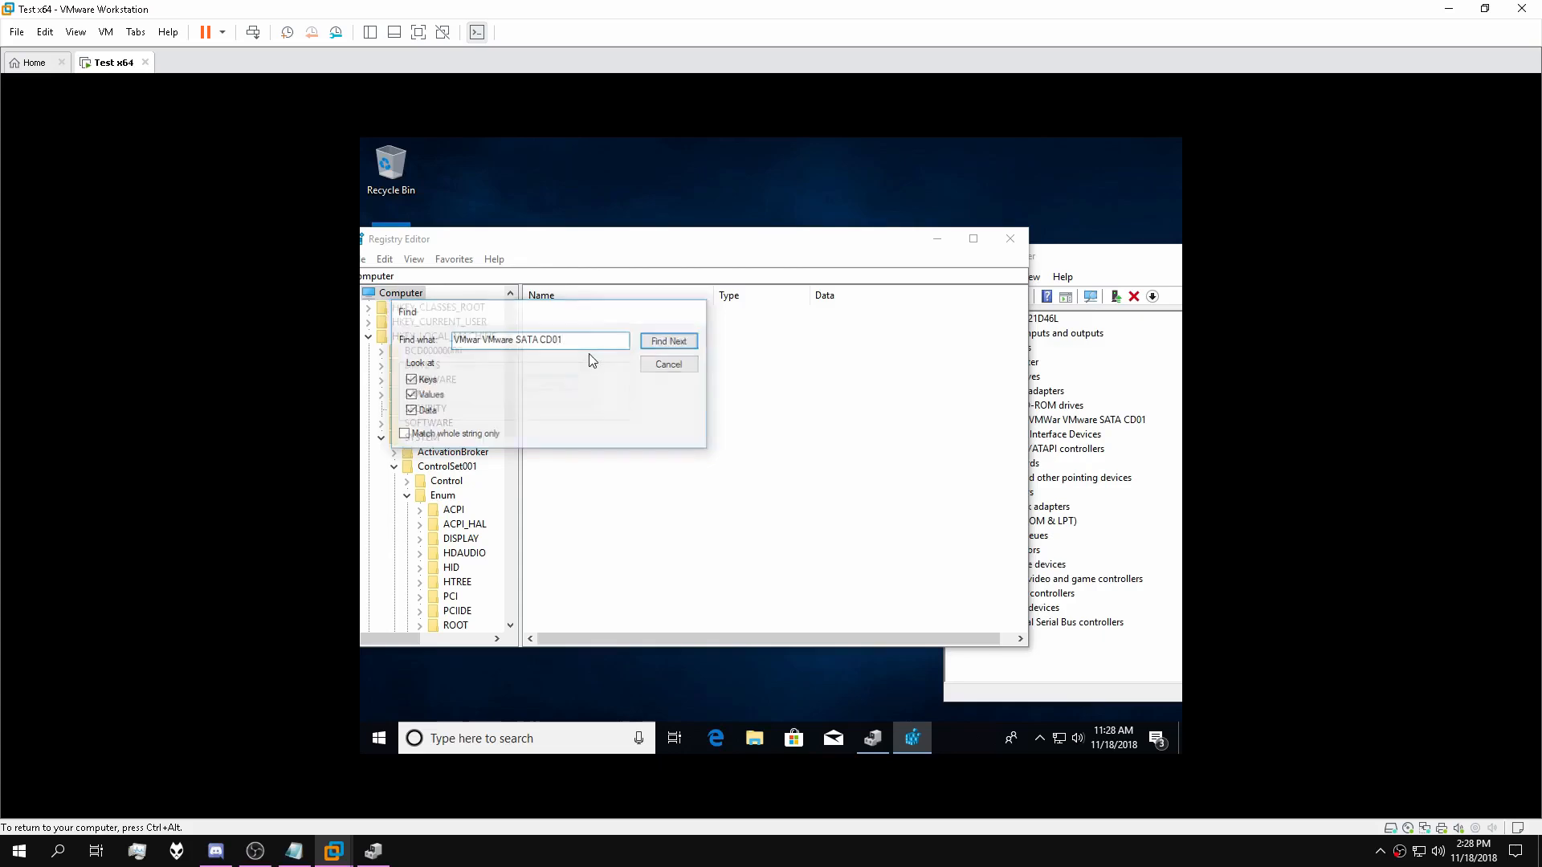
Set the FriendlyName value of the found SCSI CD-ROM key to "ASUS 24x/12x DVD-RW SATA".
click(677, 239)
key(Return)
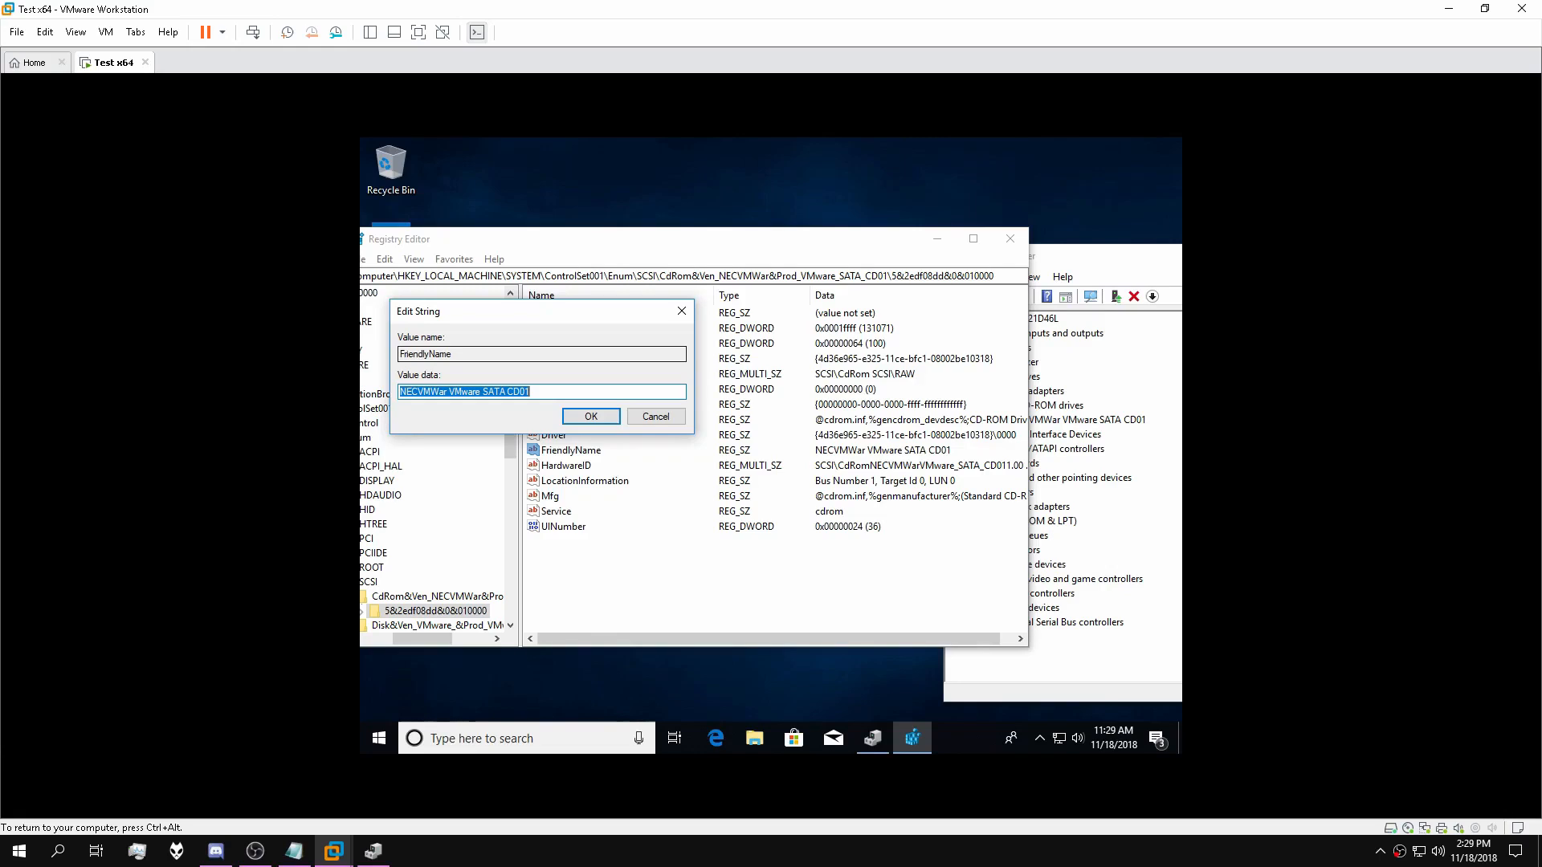
text(ASUS 24x/12x DVD-RW SATA)
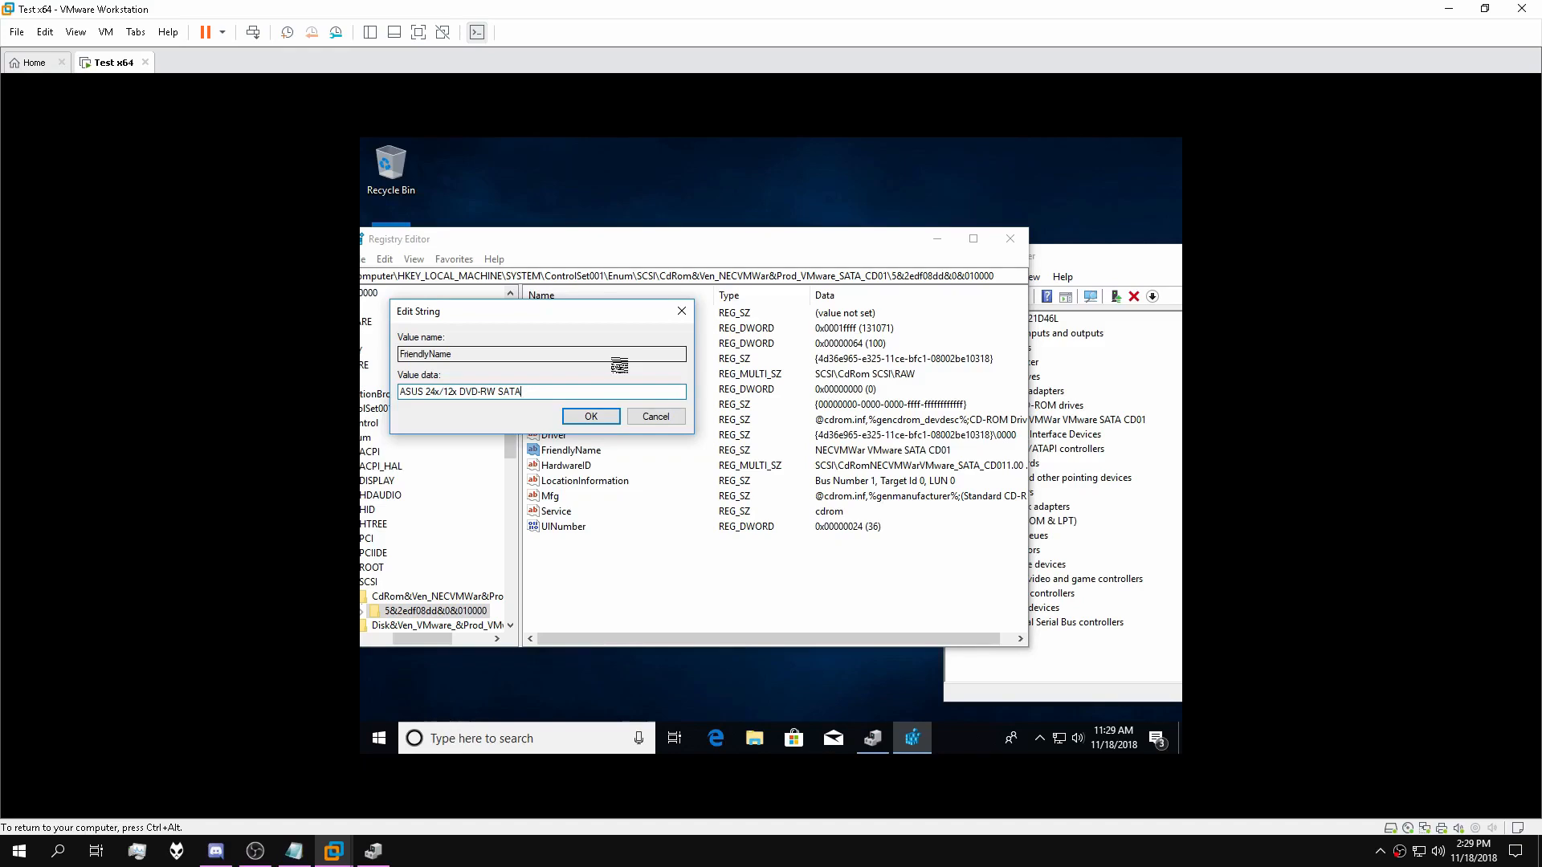
click(604, 418)
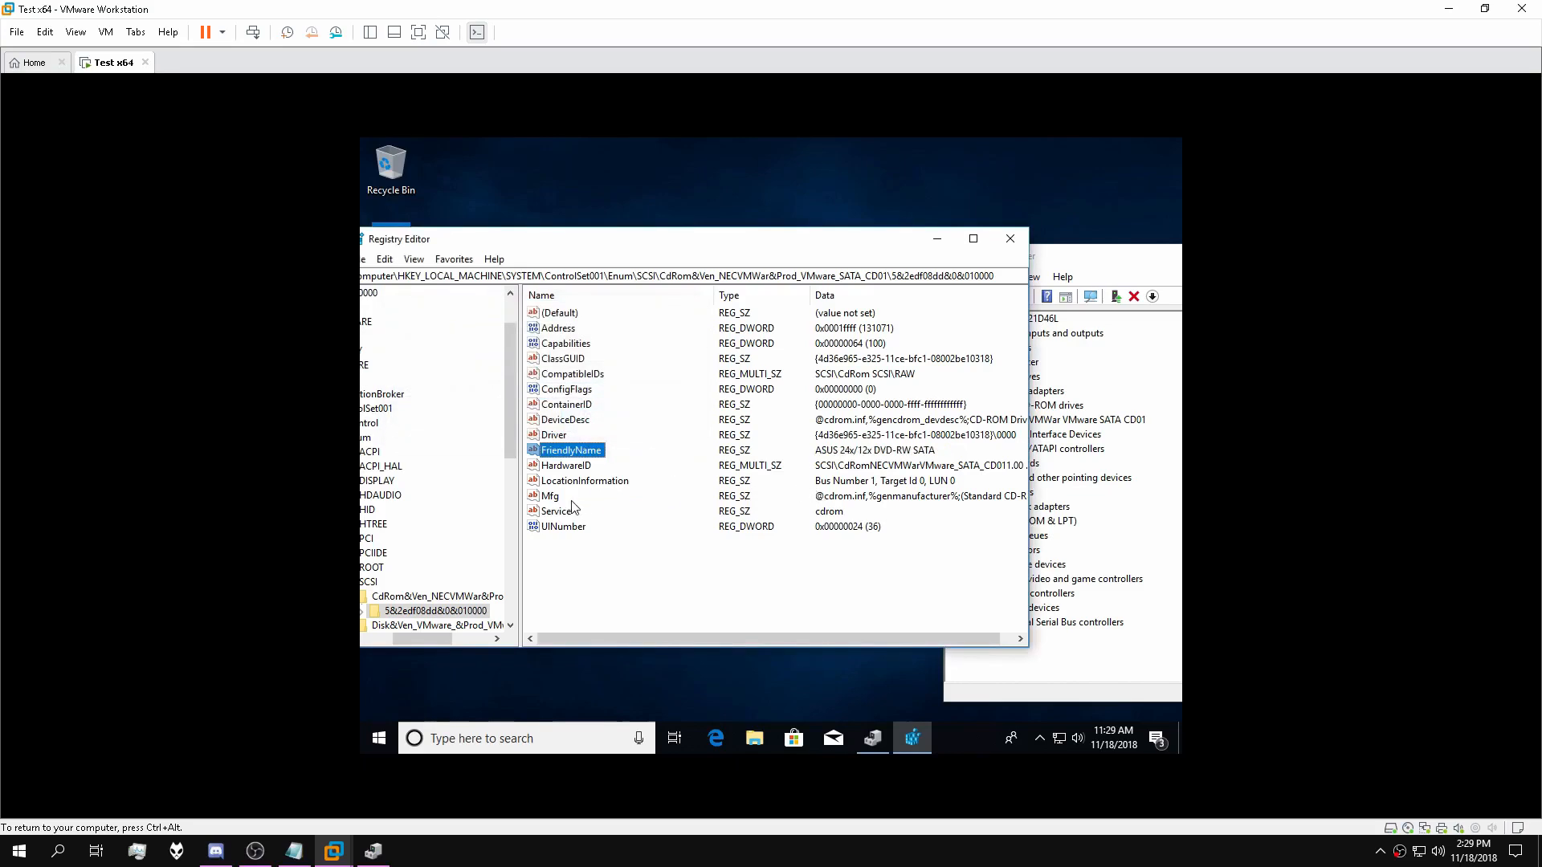
Set the CD-ROM key's Mfg value to "ASUS" and select its DeviceDesc value.
double_click(550, 497)
text(ASUS)
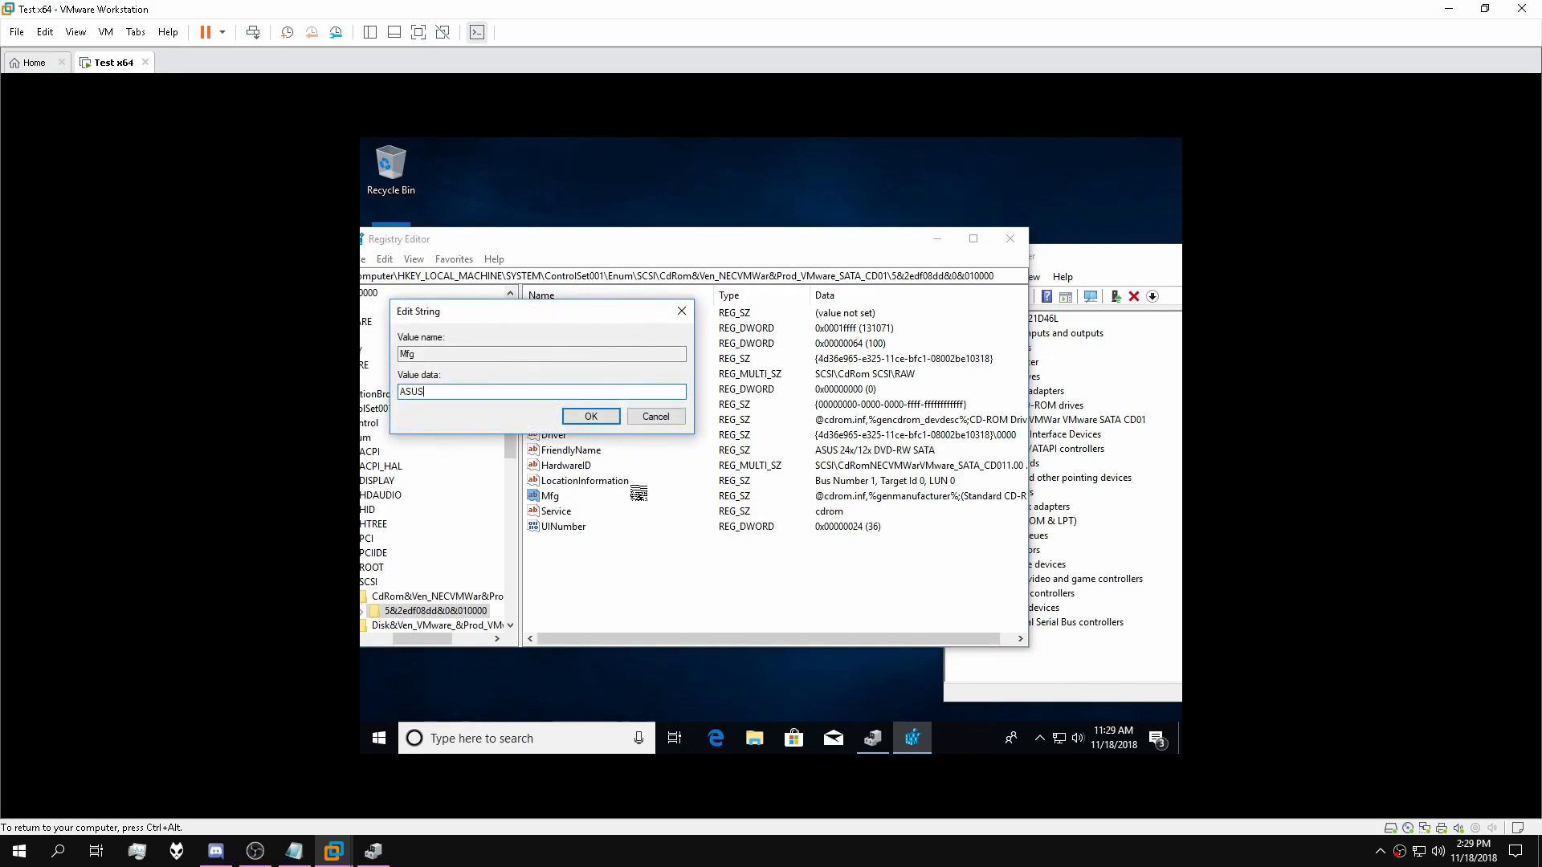
click(579, 416)
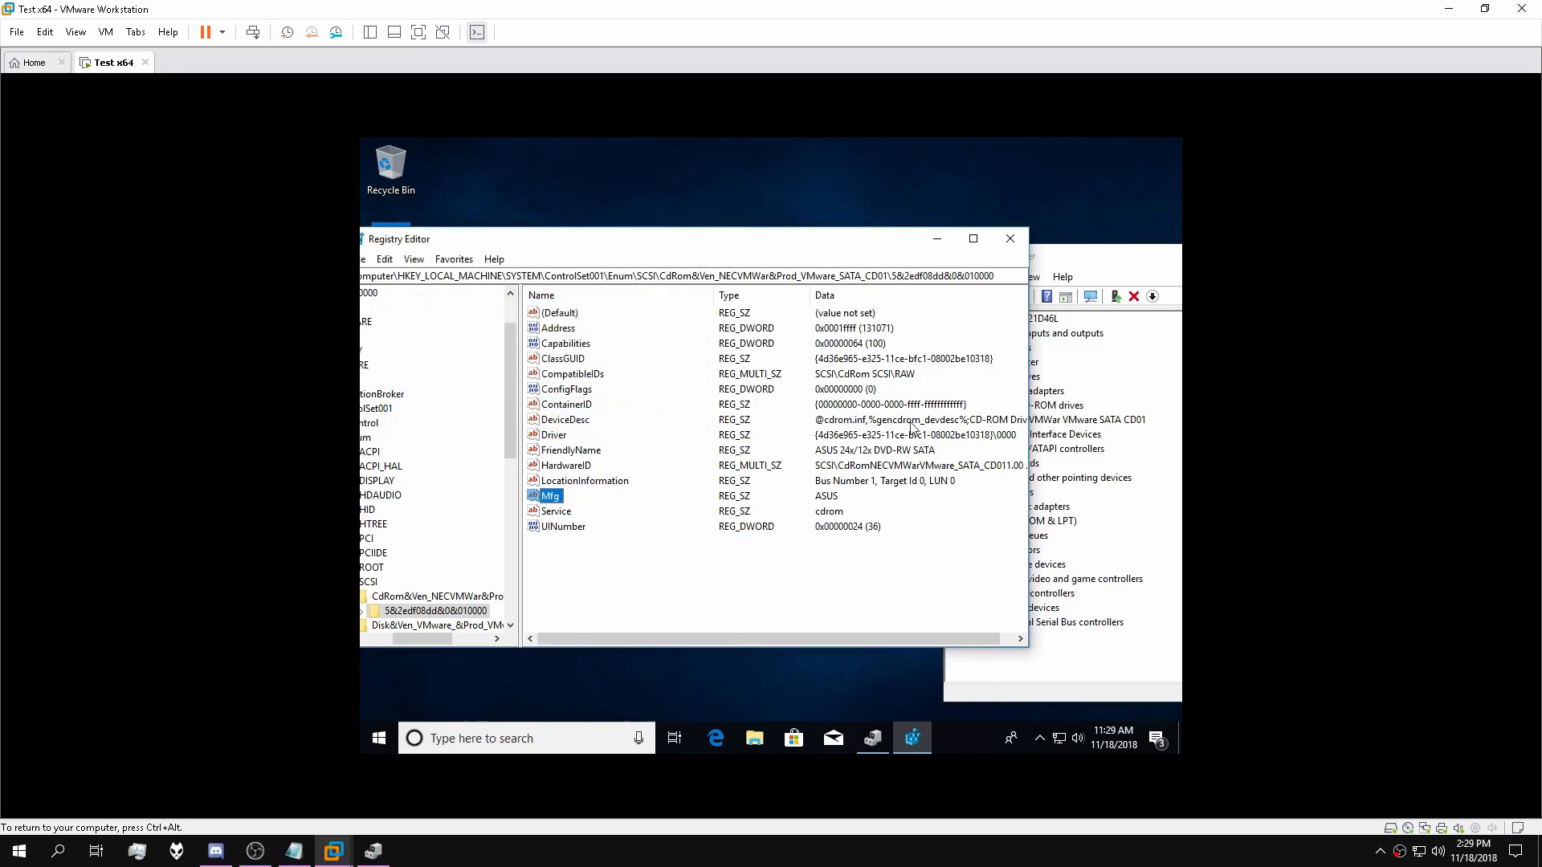
click(587, 420)
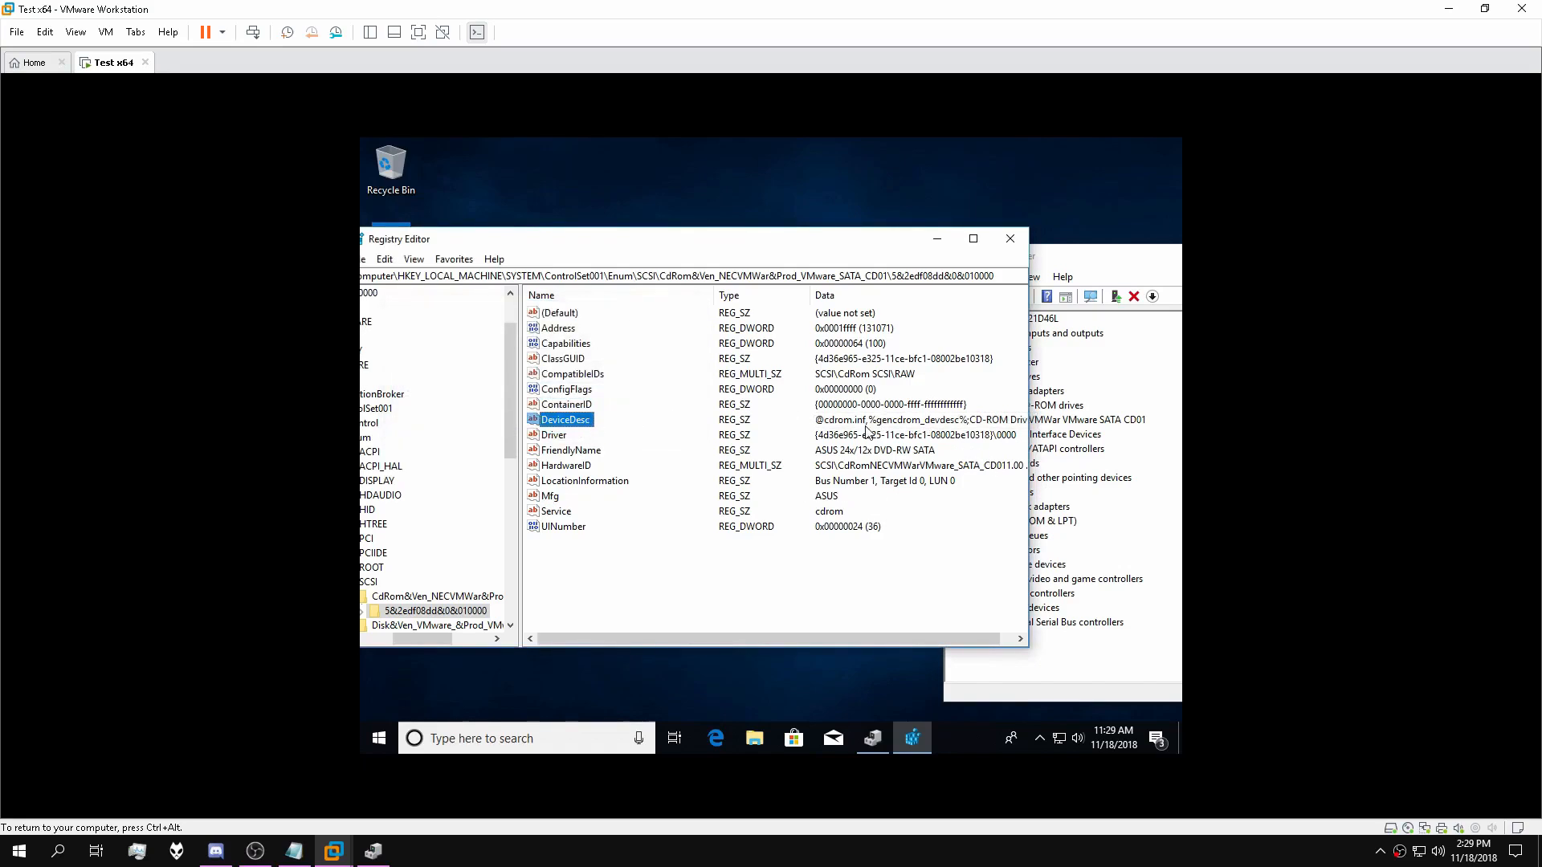
Switch to Device Manager, collapse DVD/CD-ROM drives and check the VMware entries under Mice and other pointing devices.
click(1109, 474)
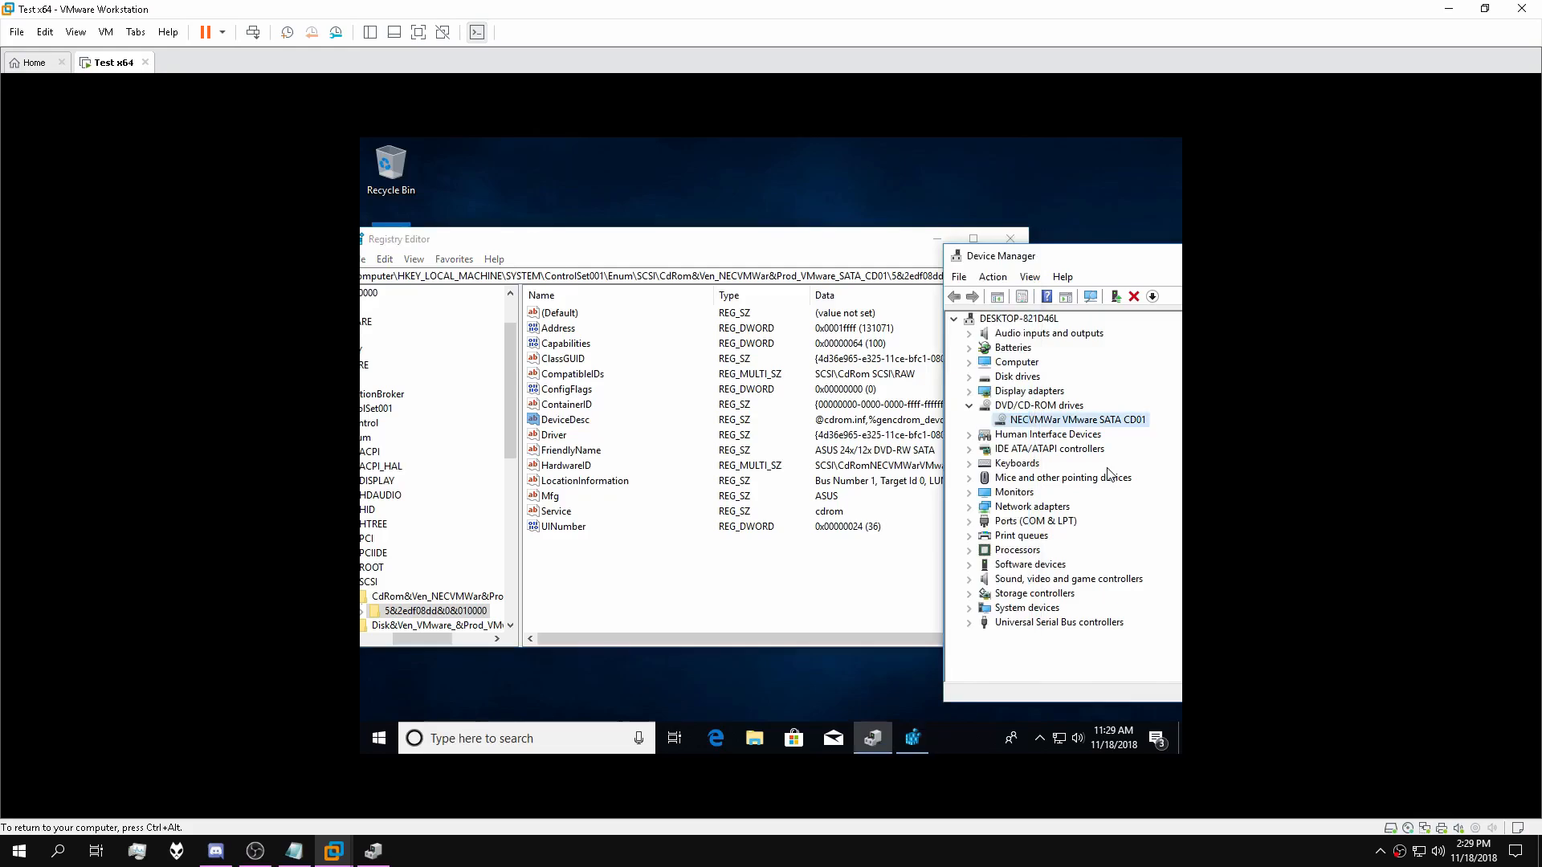
click(968, 406)
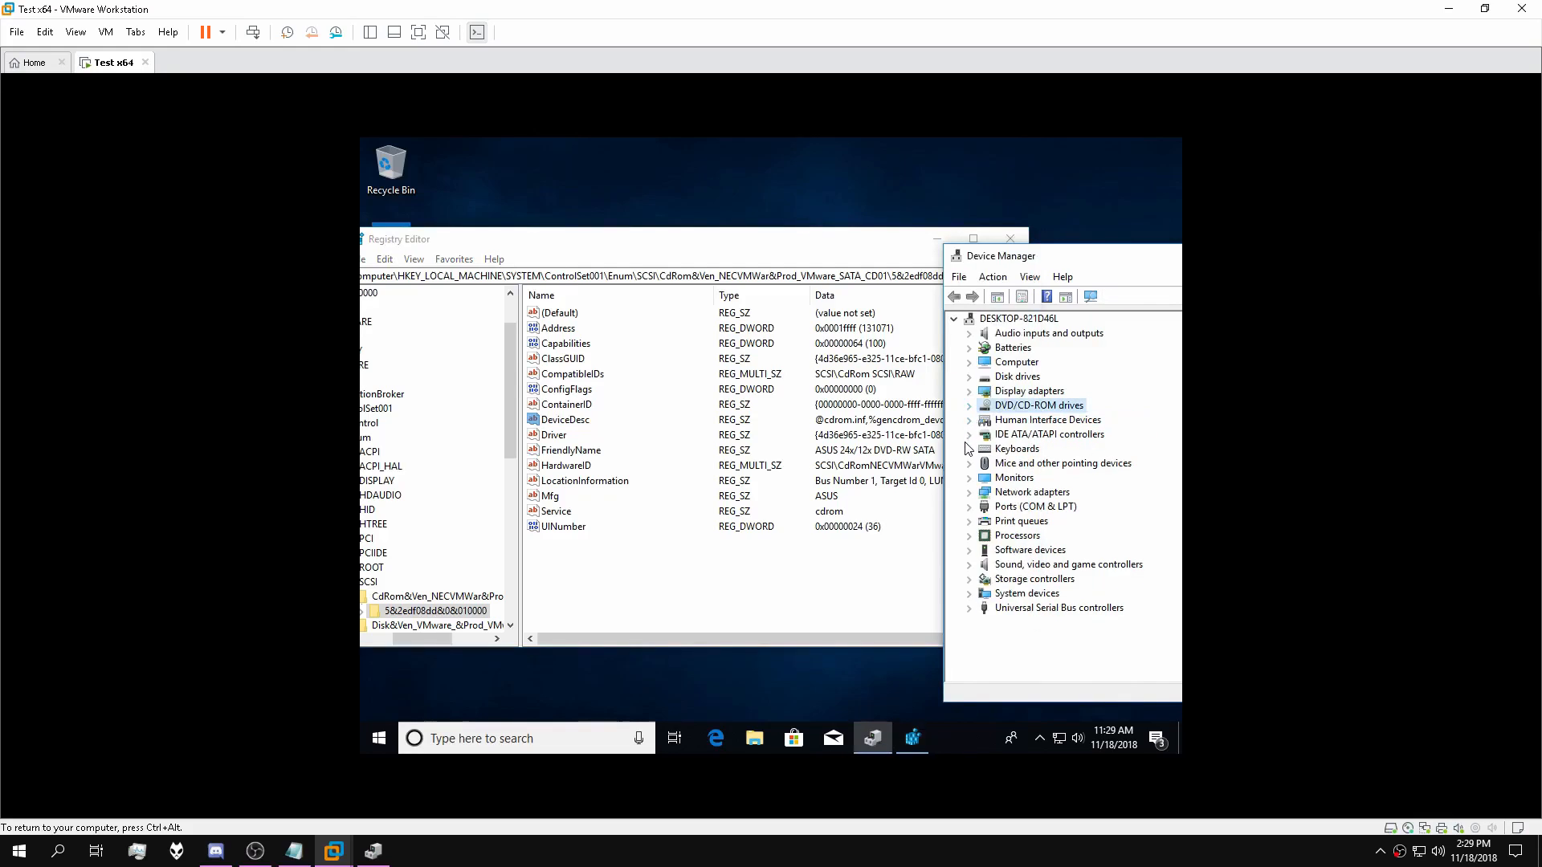
click(968, 464)
click(1022, 493)
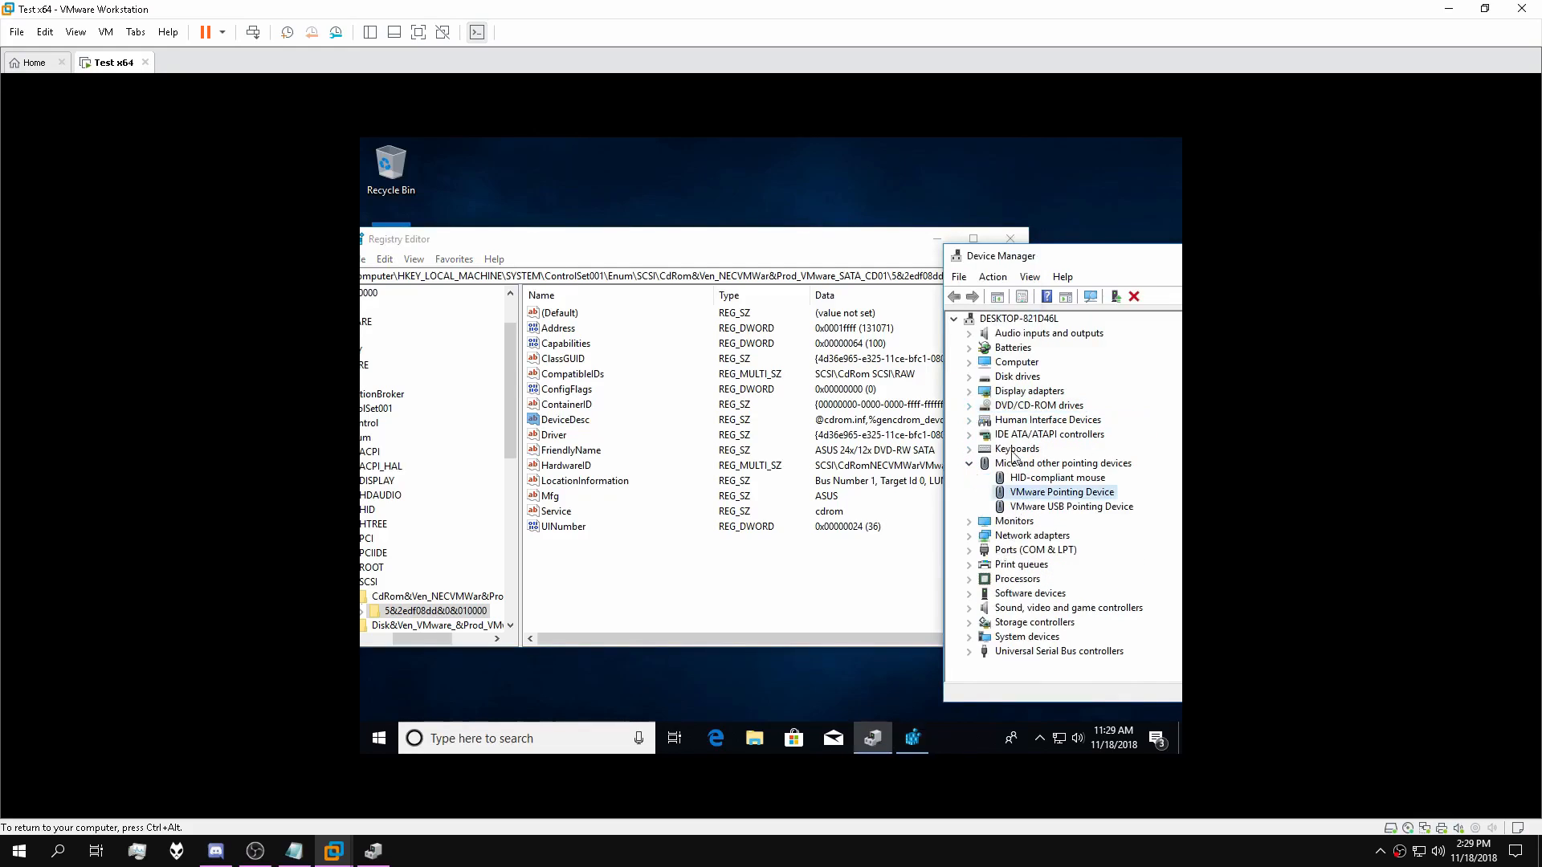
click(1043, 507)
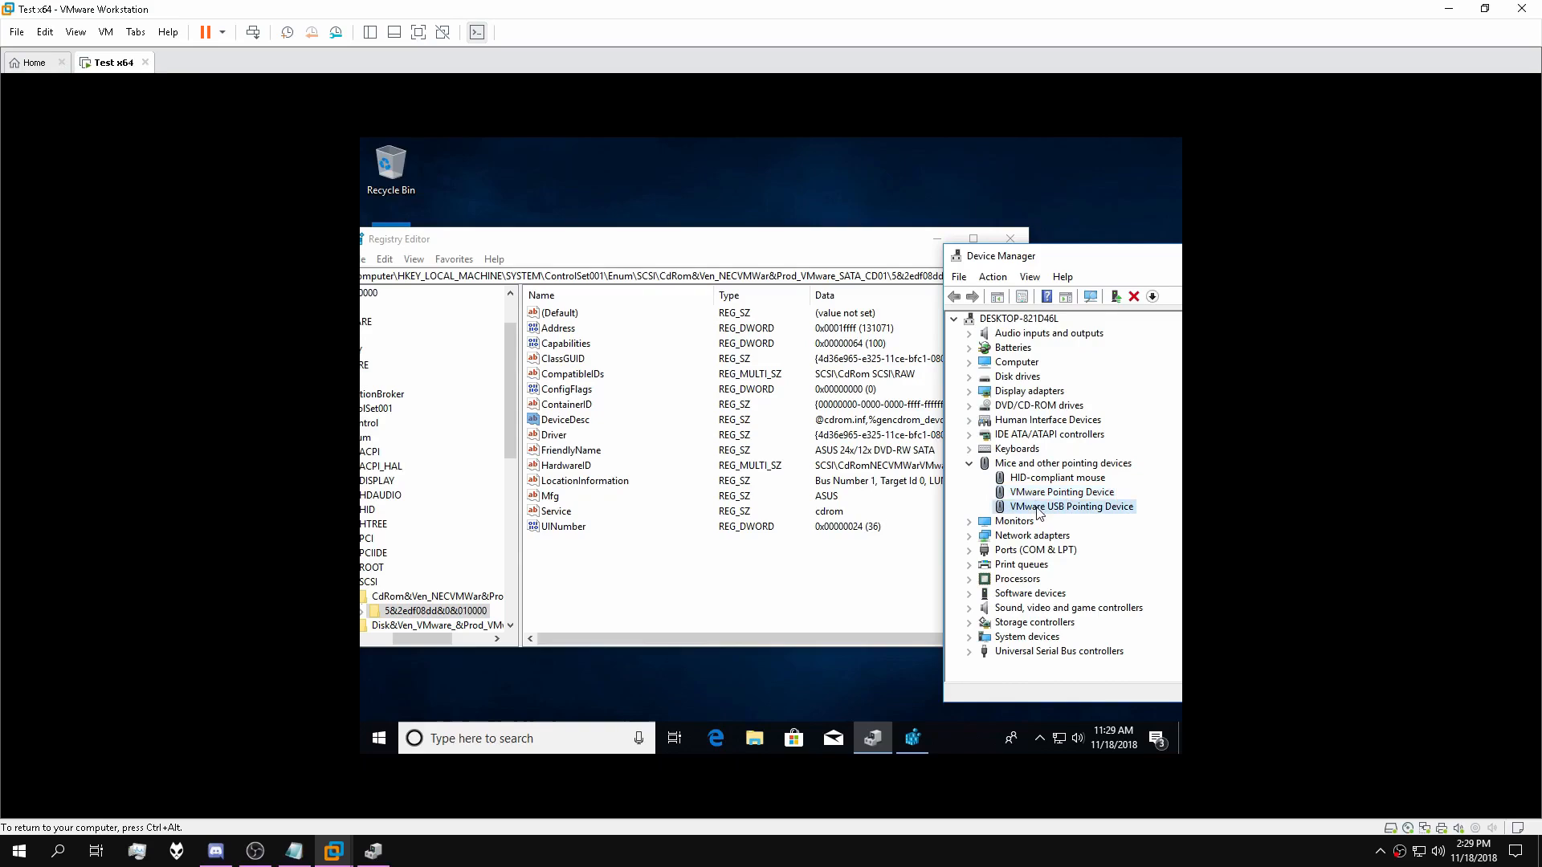
Return to Registry Editor and search the registry from the Computer root for "VMware Pointing Device".
click(615, 251)
drag(421, 640, 381, 640)
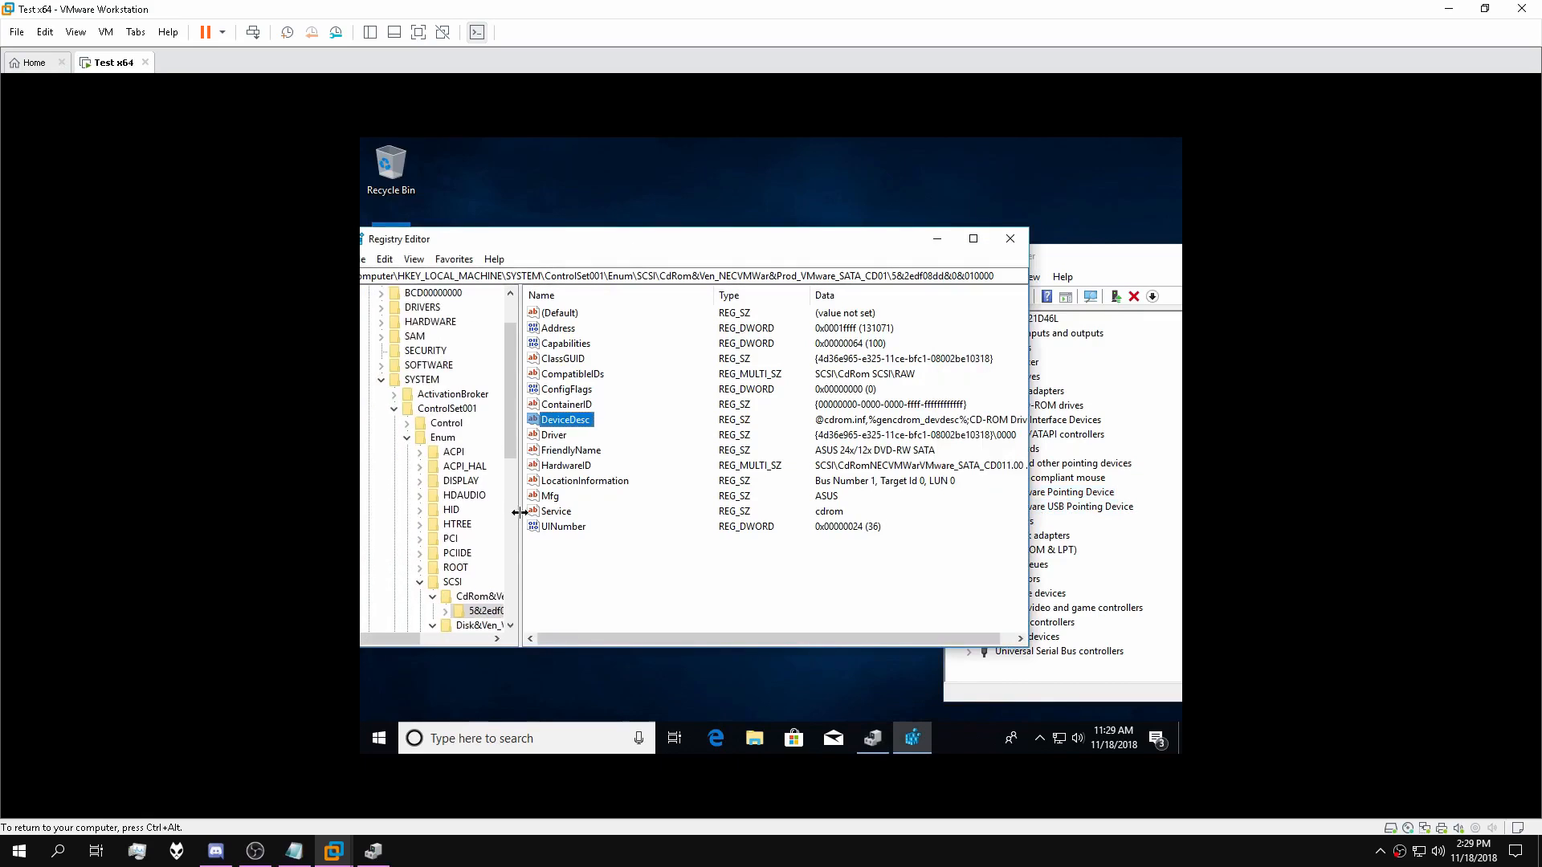
scroll(511, 385, up, 2)
click(400, 294)
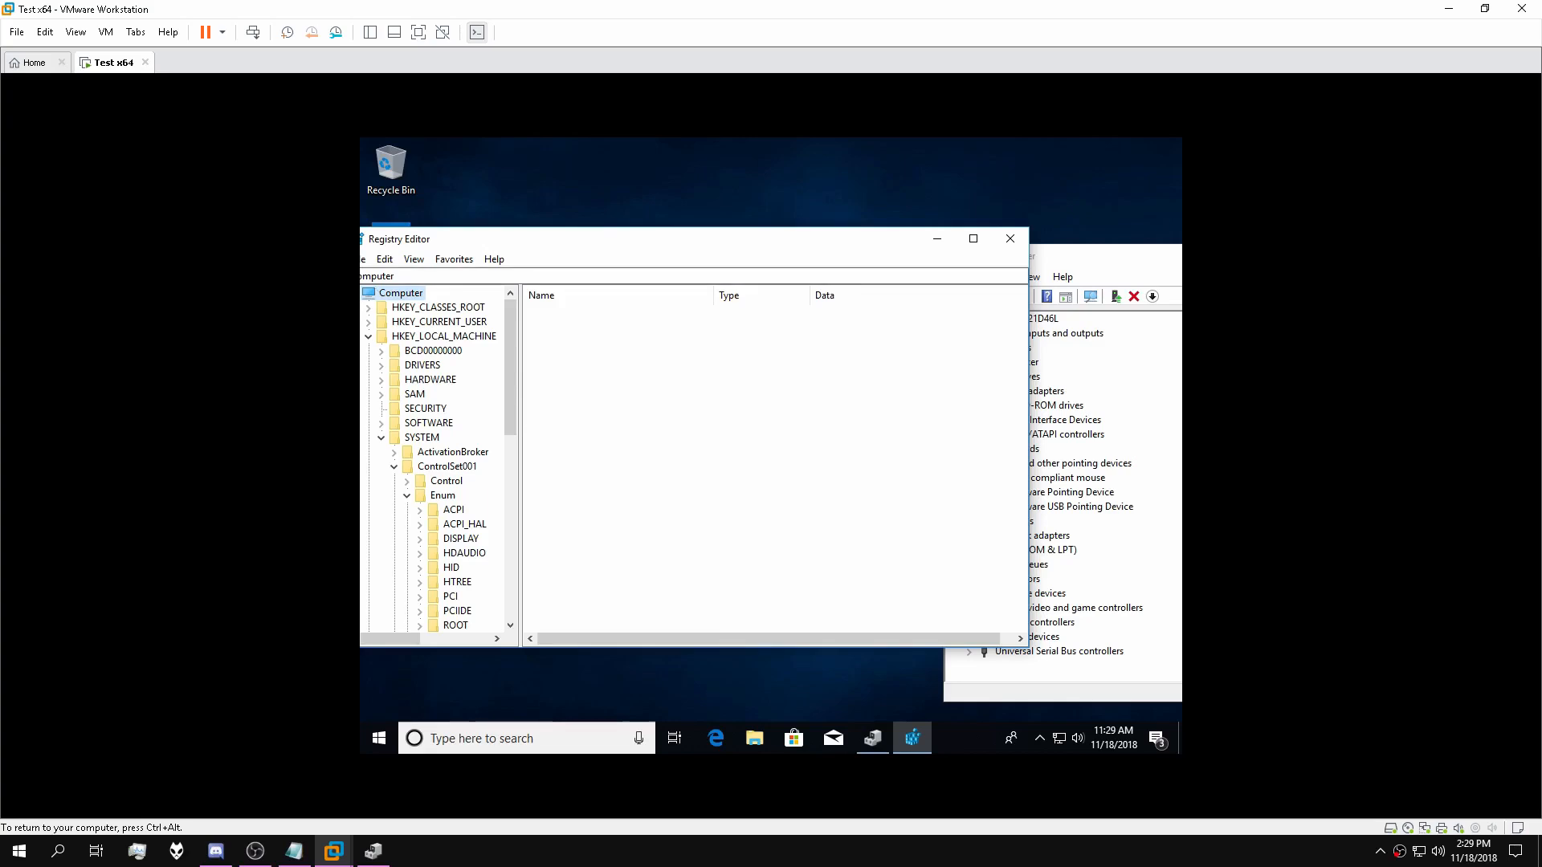
click(385, 259)
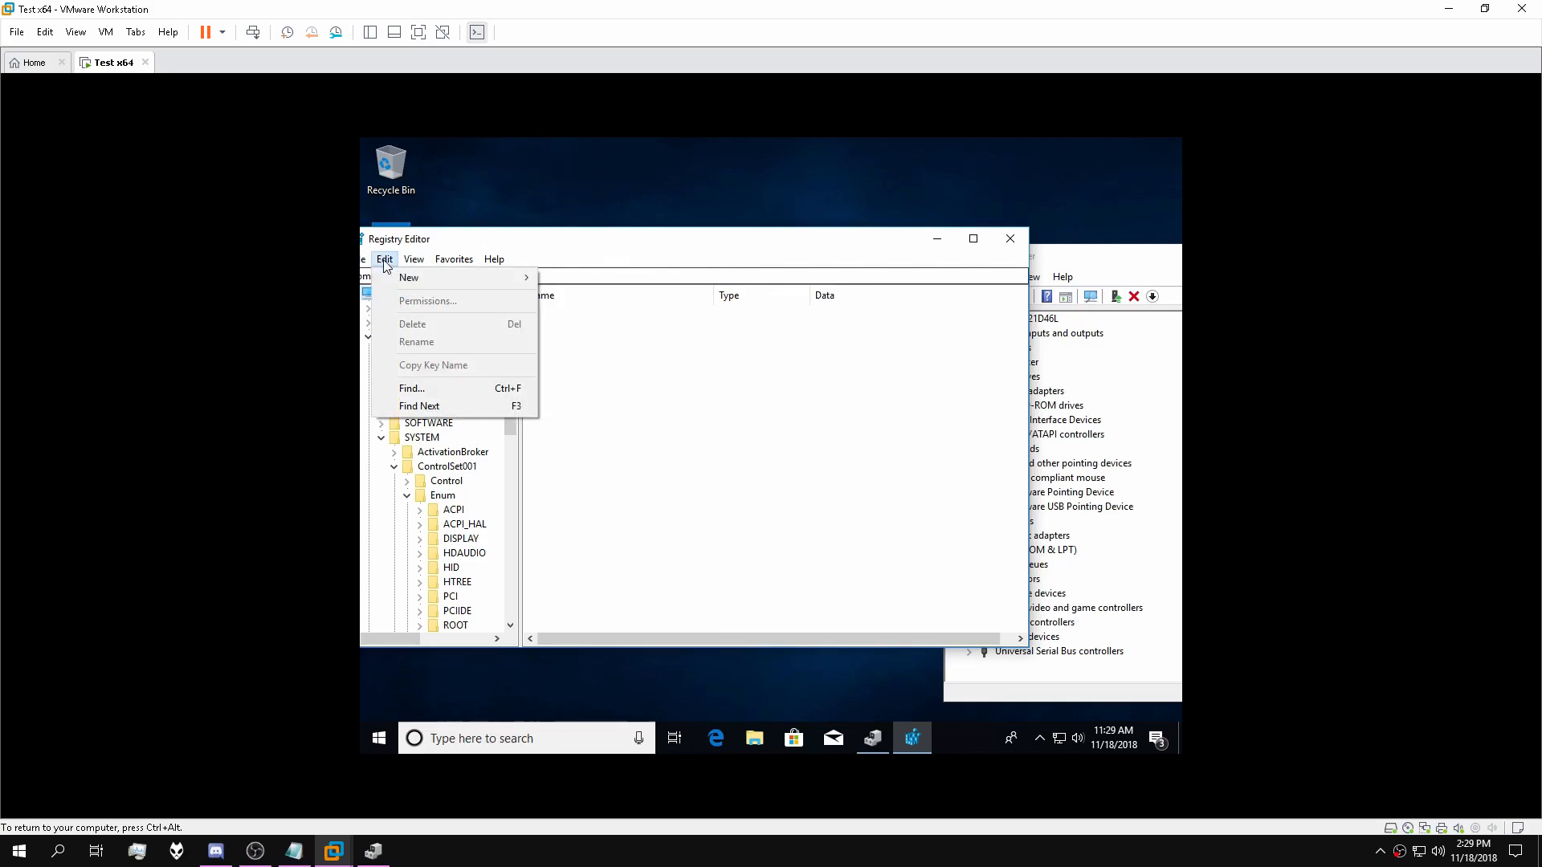
click(410, 390)
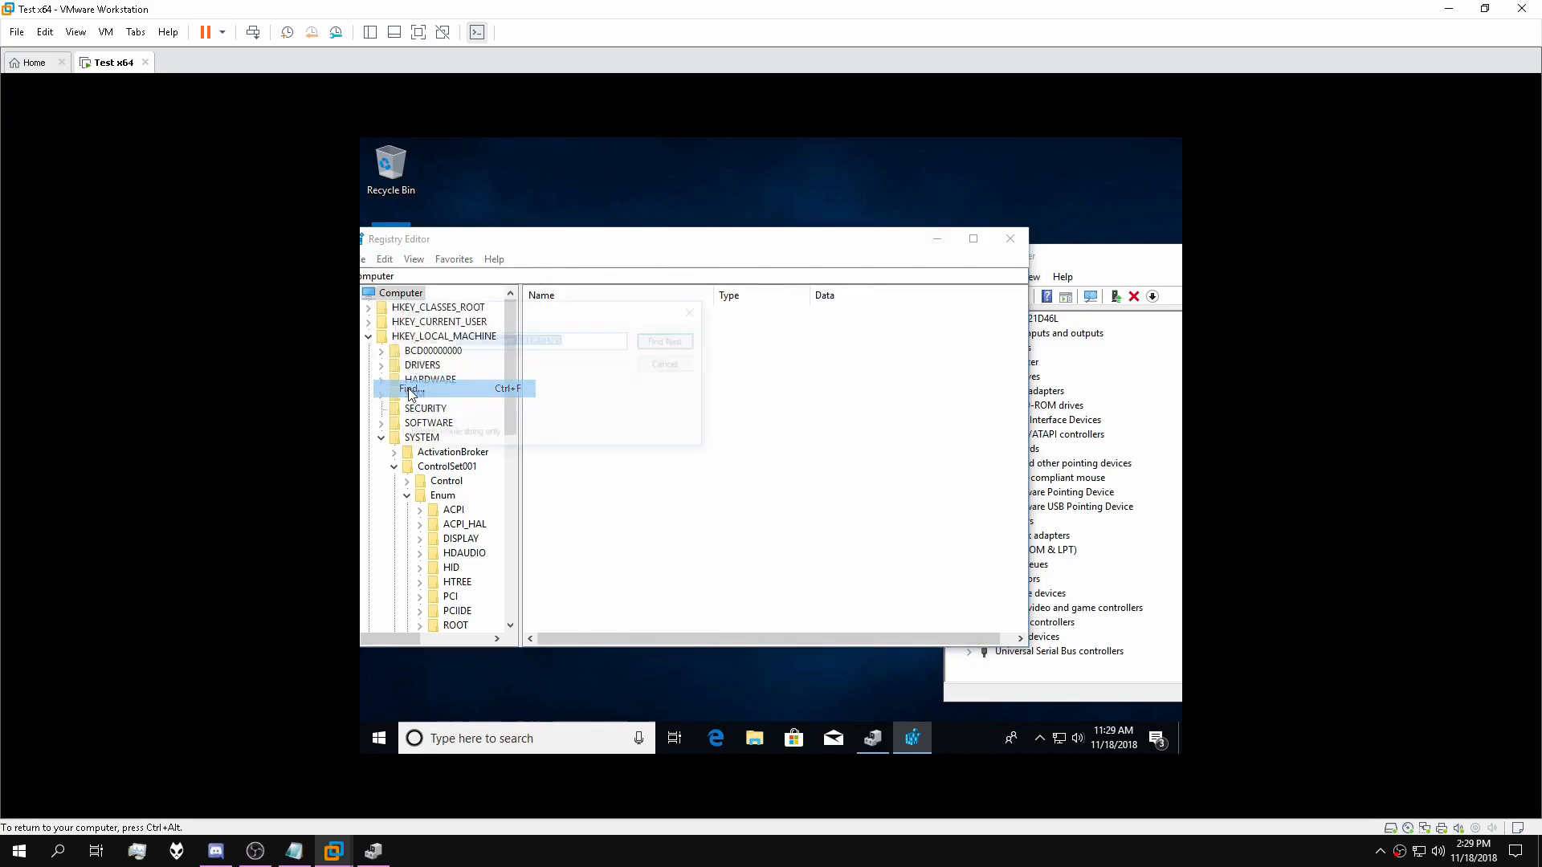
text(VMware Pointing Device)
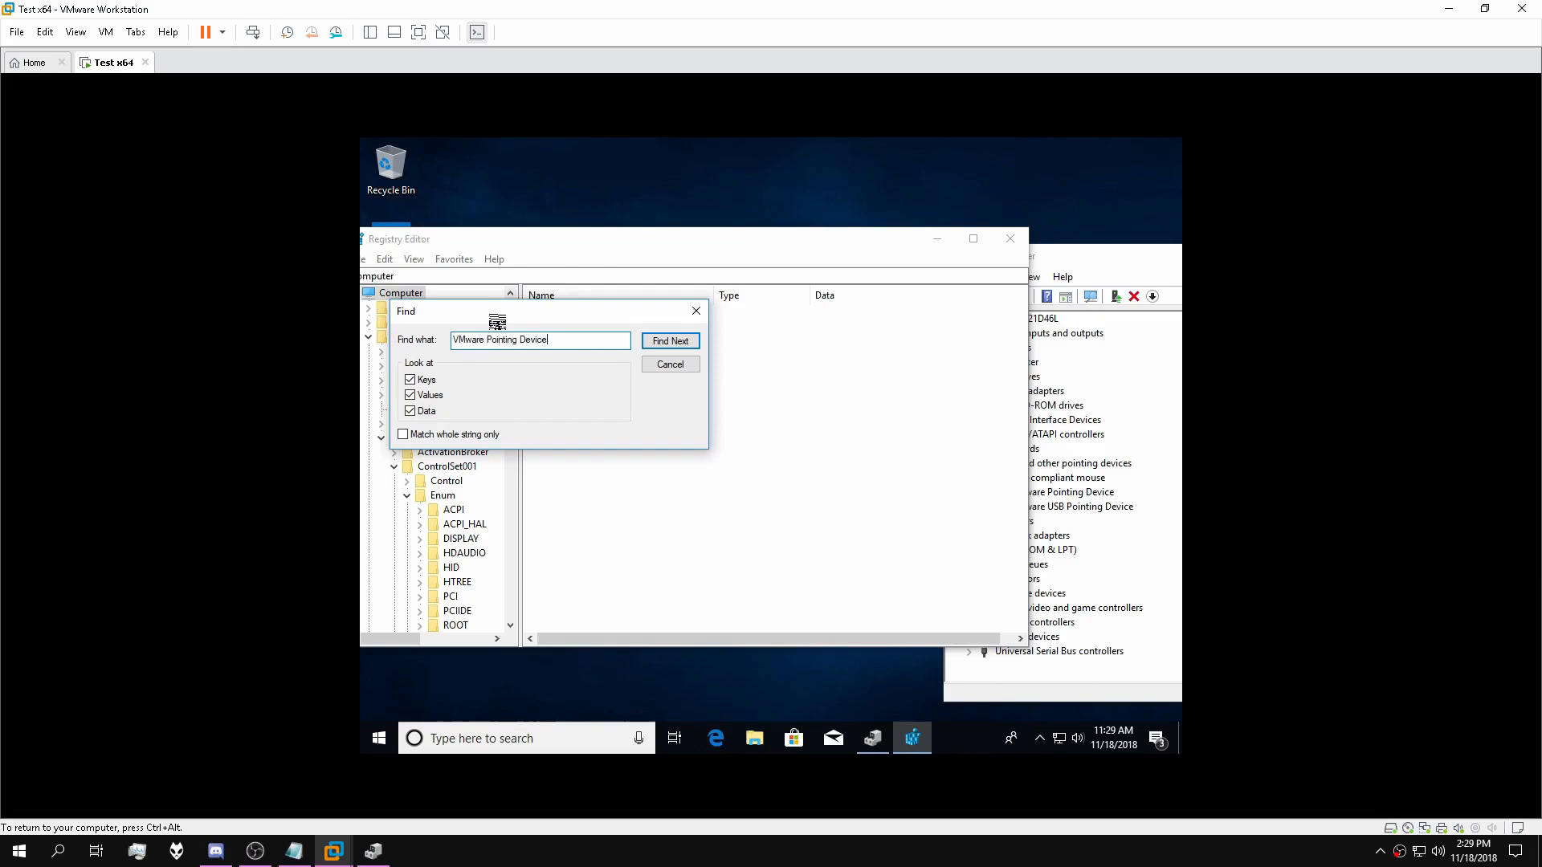
key(Return)
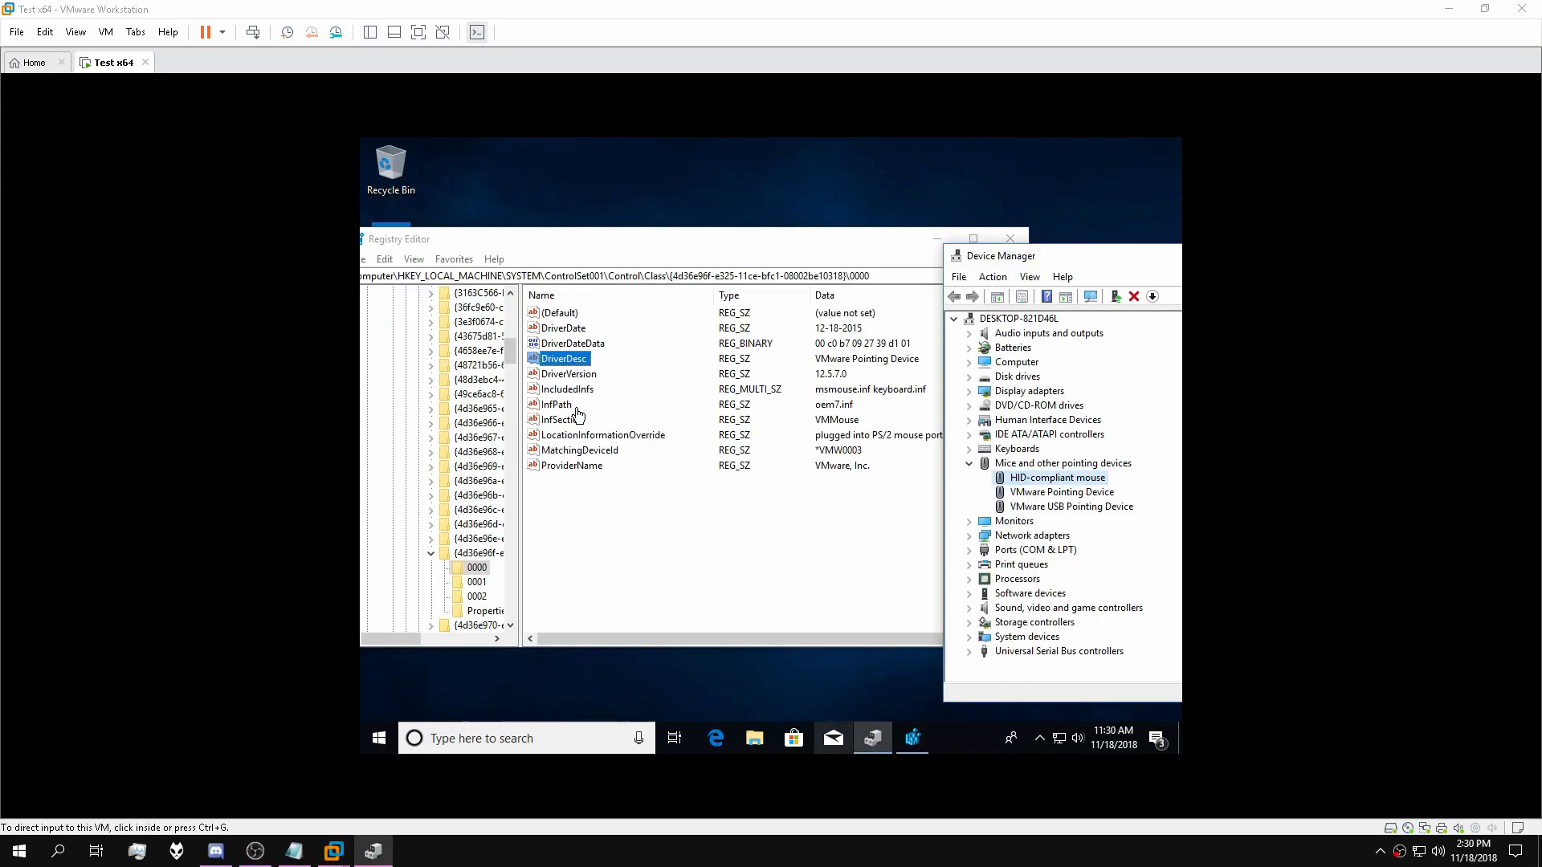
Set the DriverDesc value of the pointing device's 0000 class key to "HID-compliant mouse".
click(573, 365)
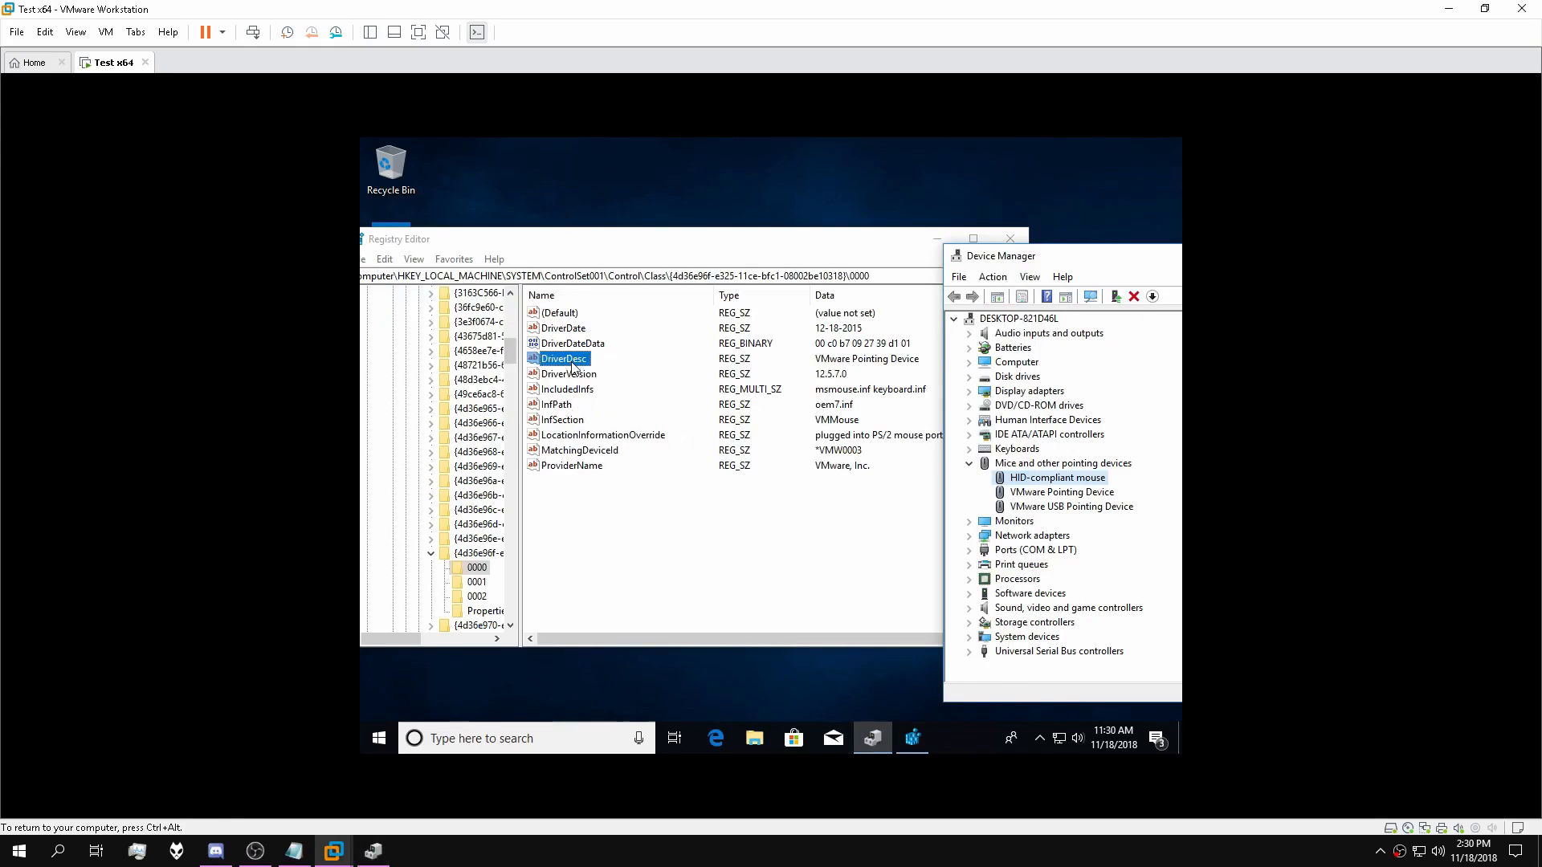
double_click(572, 361)
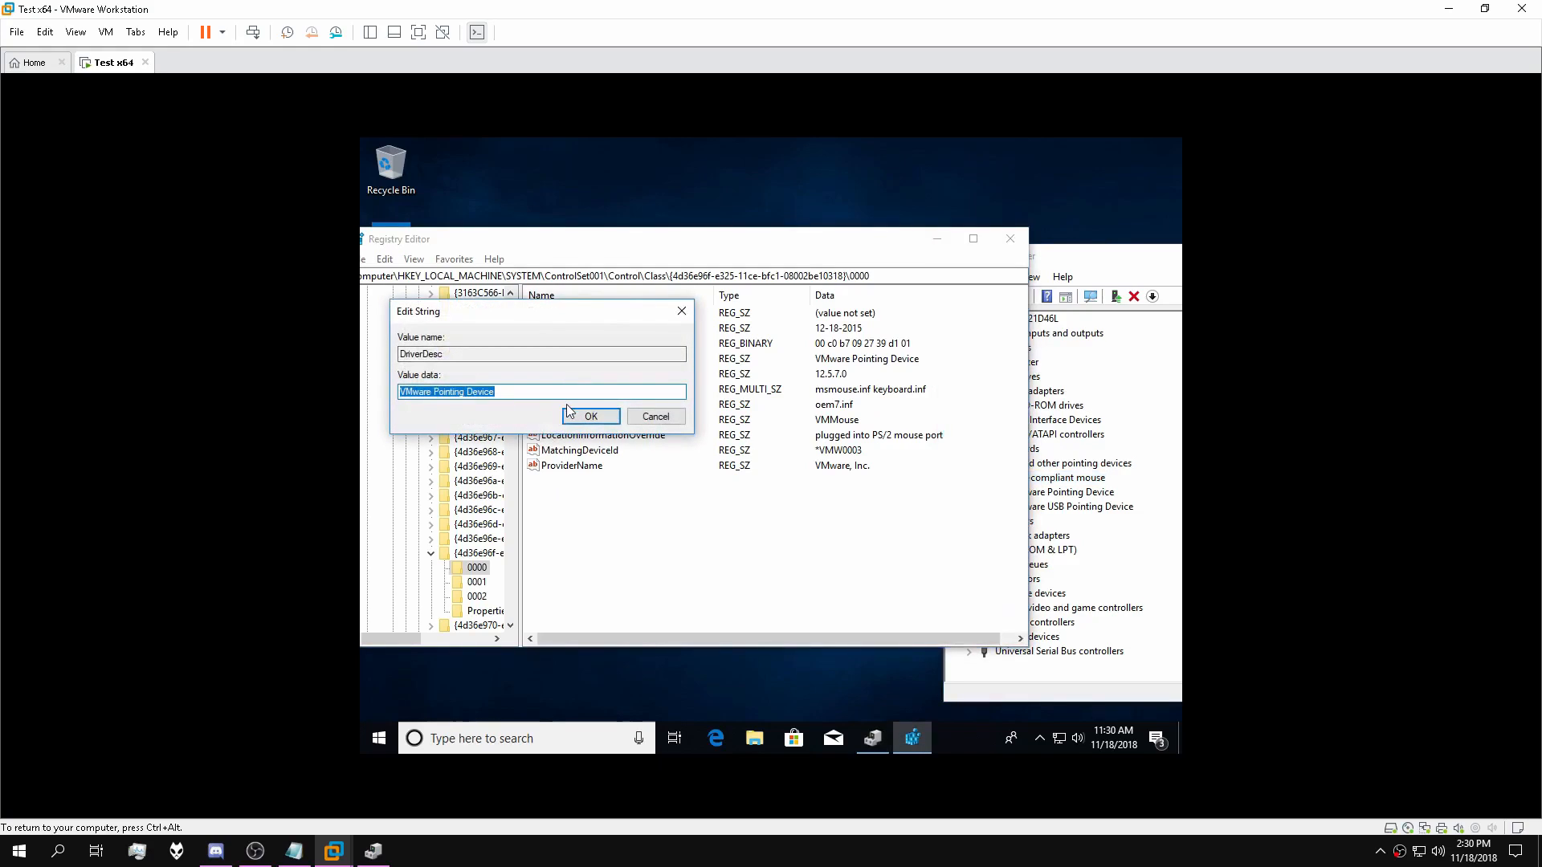
text(Hio)
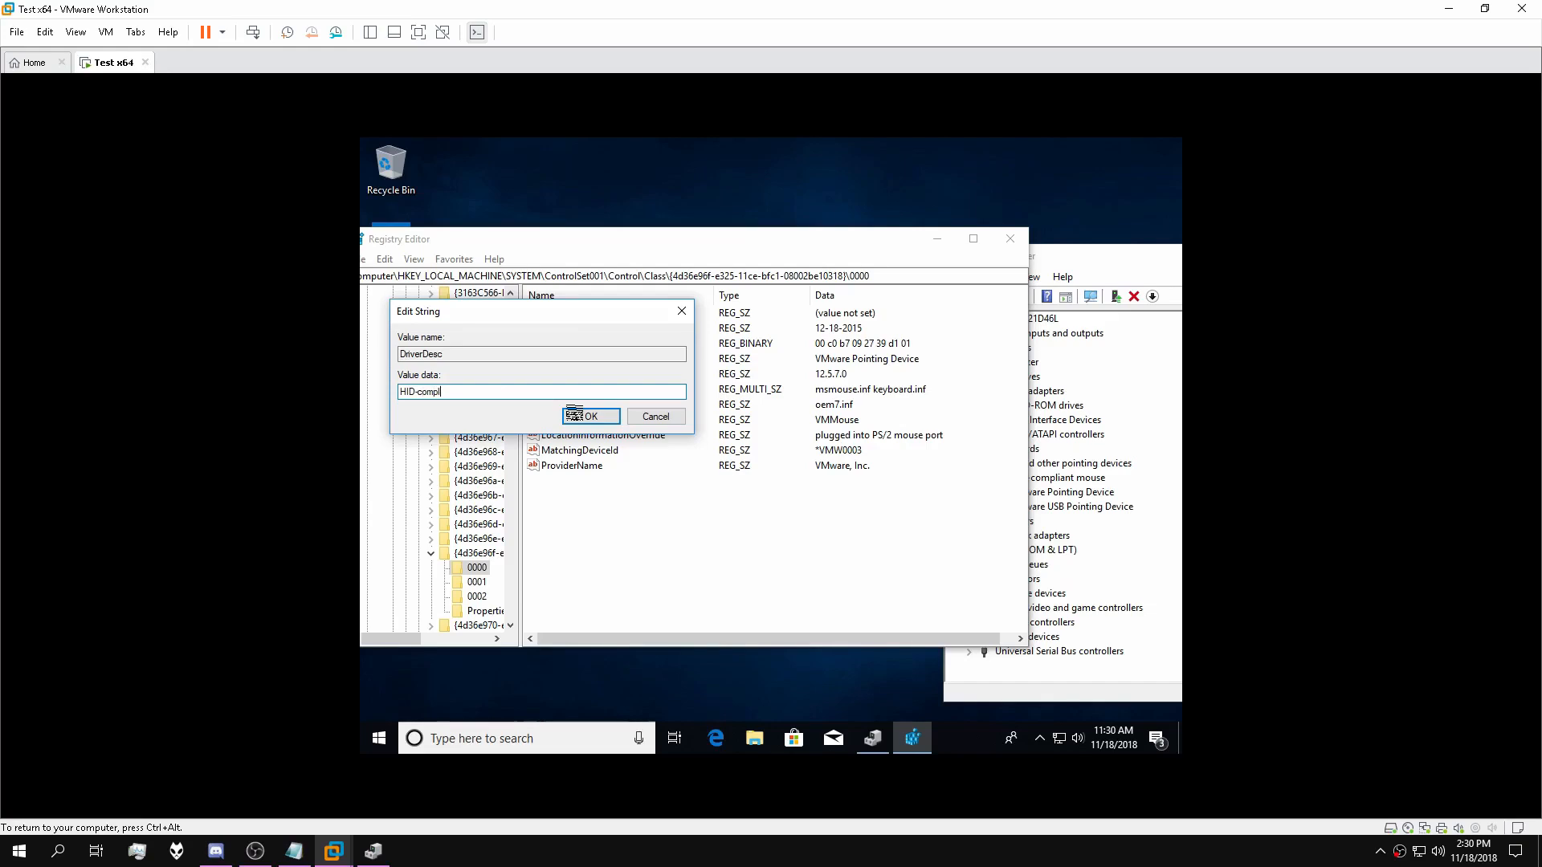
text(e)
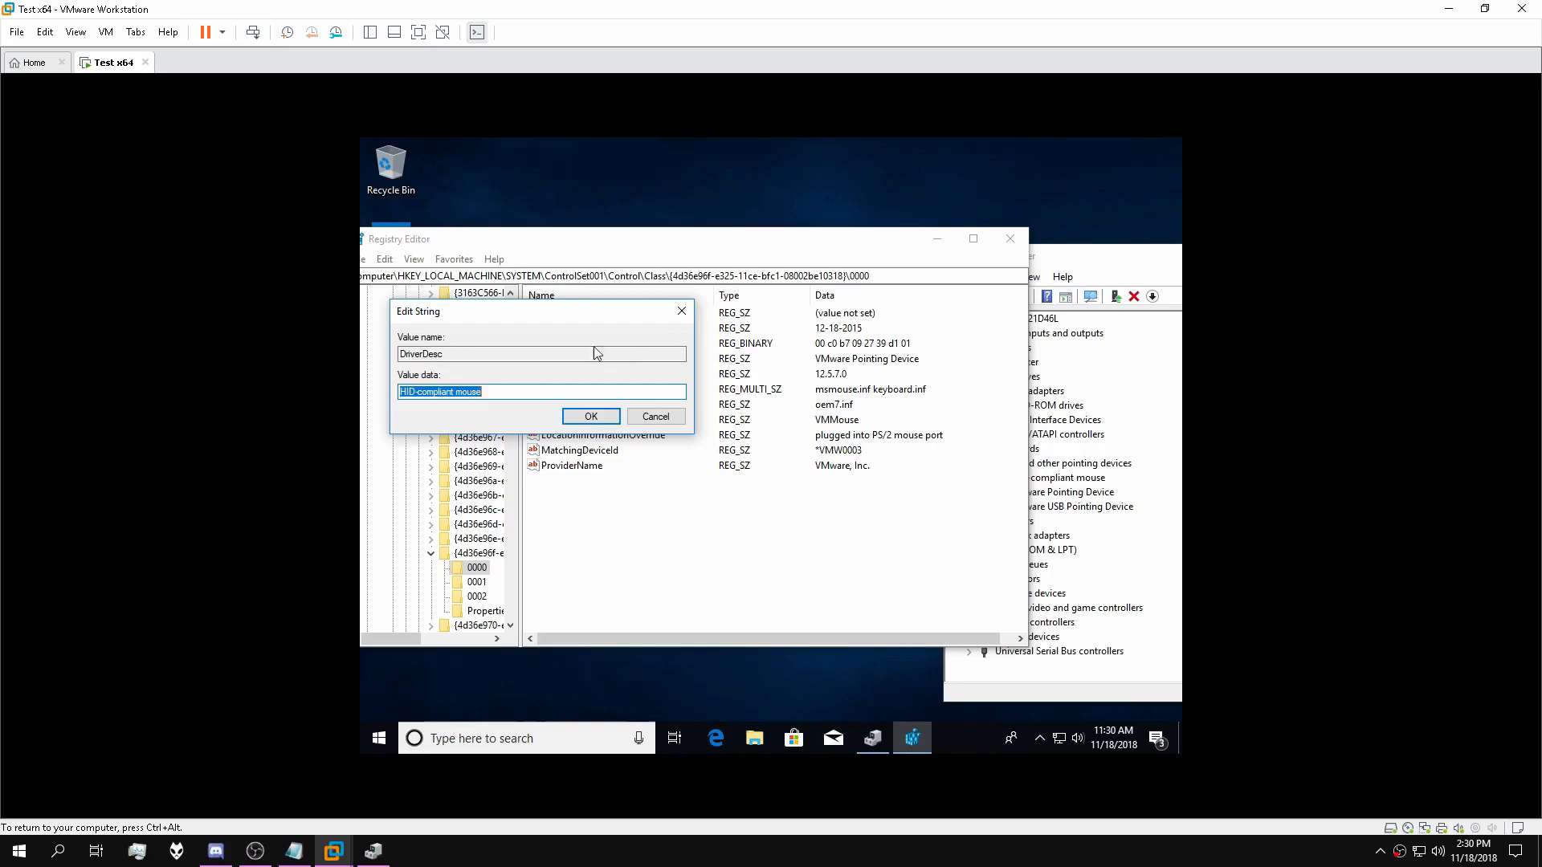
key(Return)
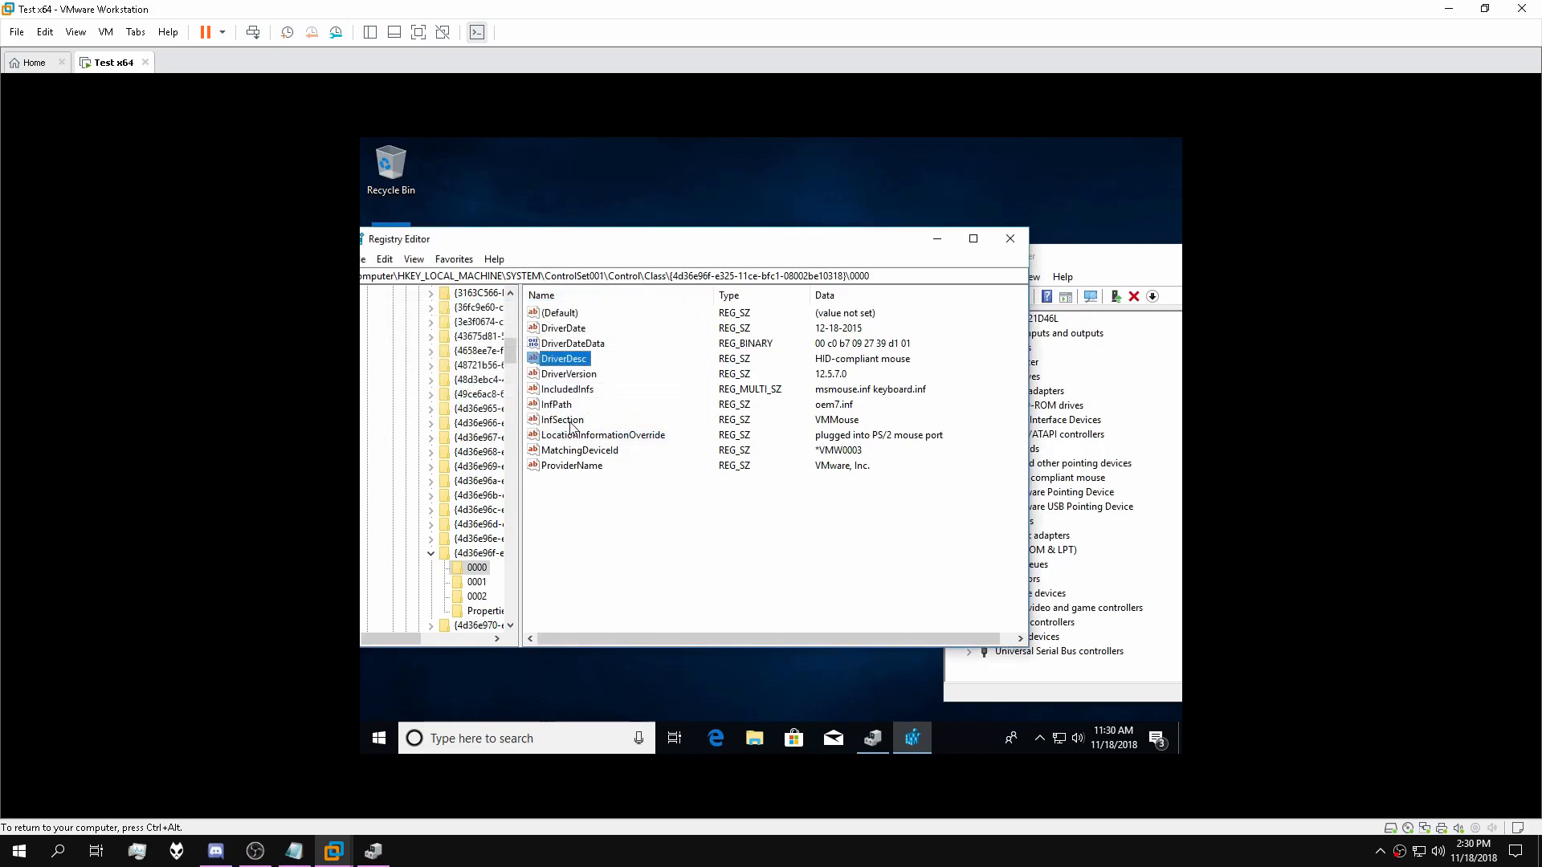
Set the ProviderName value of the pointing device's 0000 class key to "Microsoft".
click(572, 424)
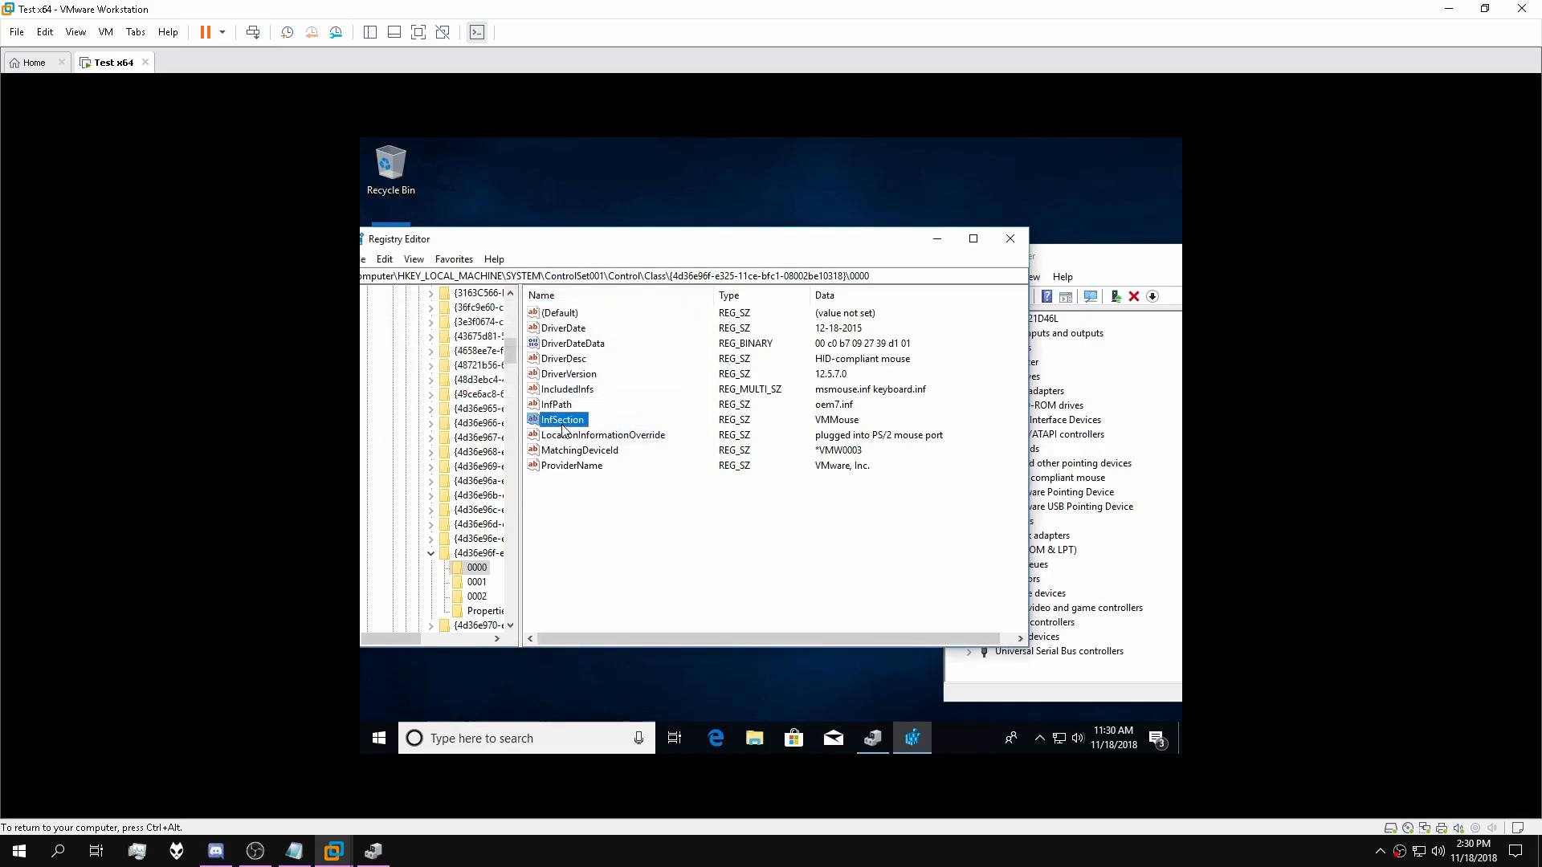
double_click(571, 465)
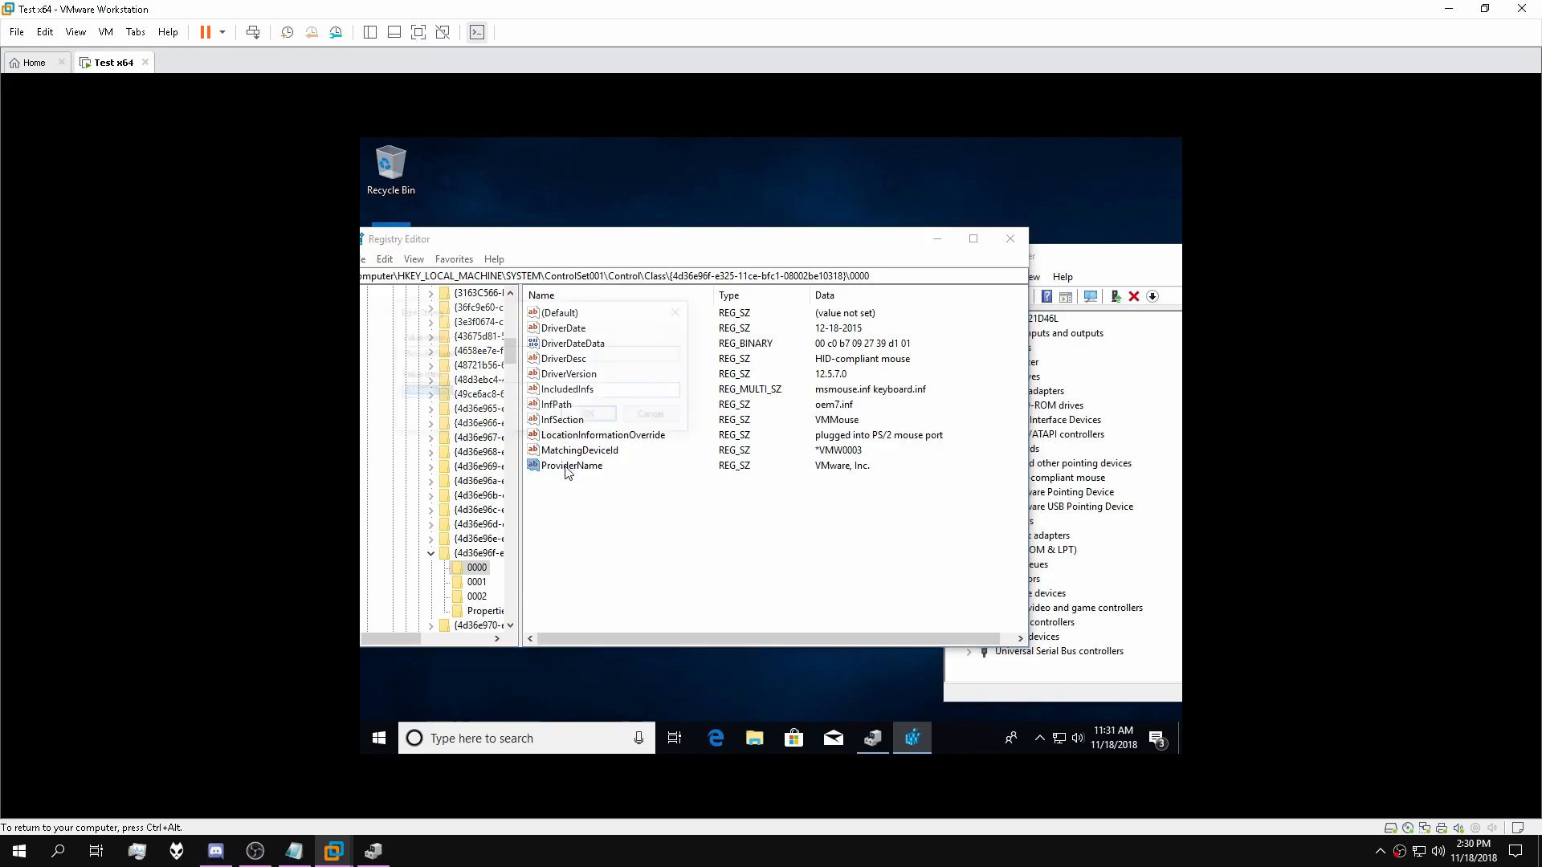
text(microsoft)
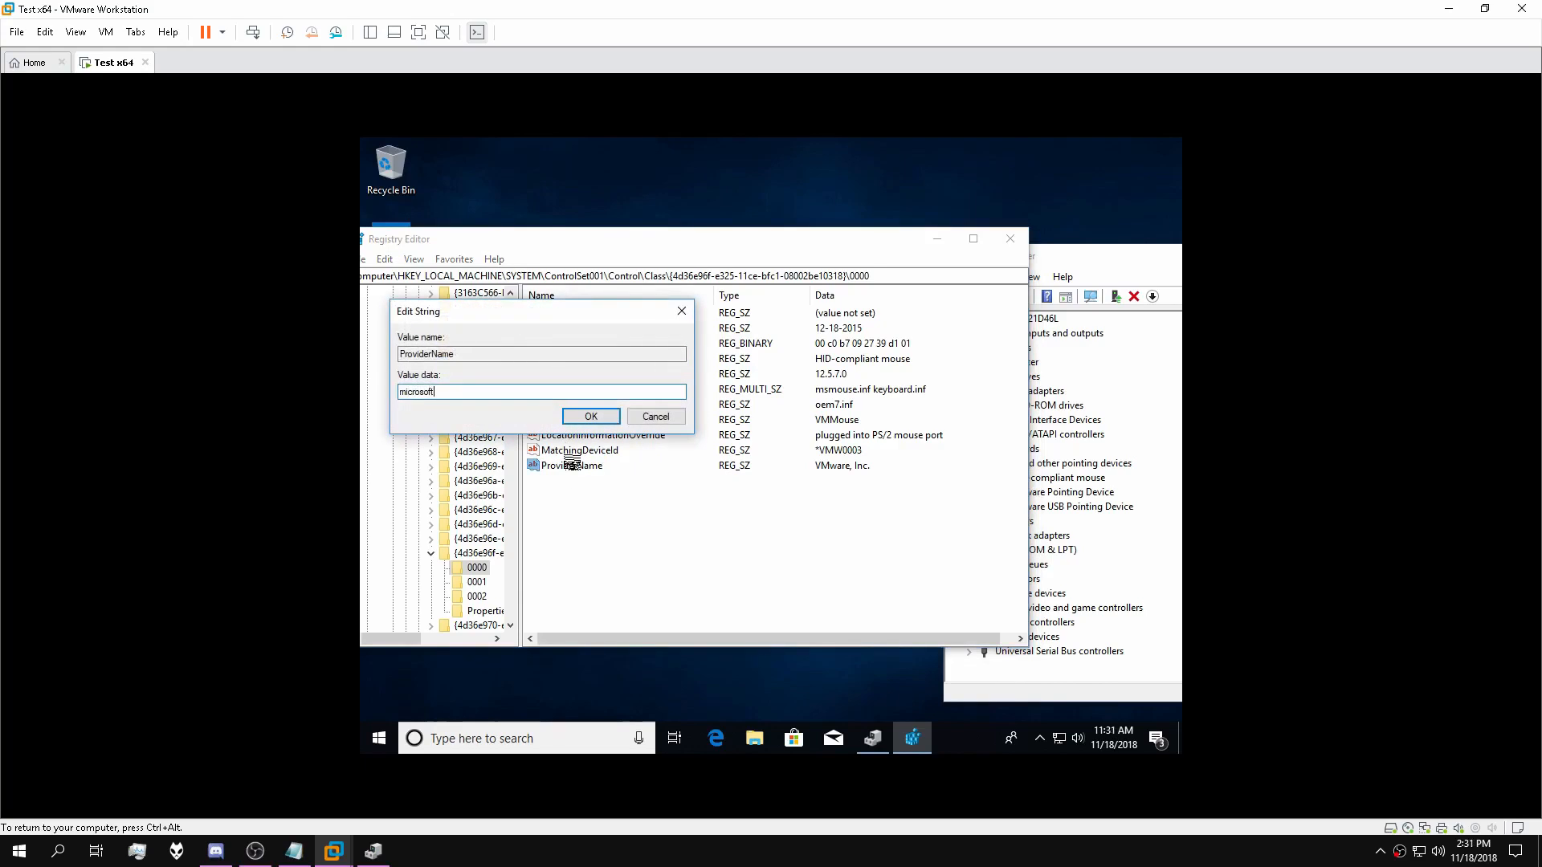
click(400, 392)
key(Delete)
text(M)
click(591, 415)
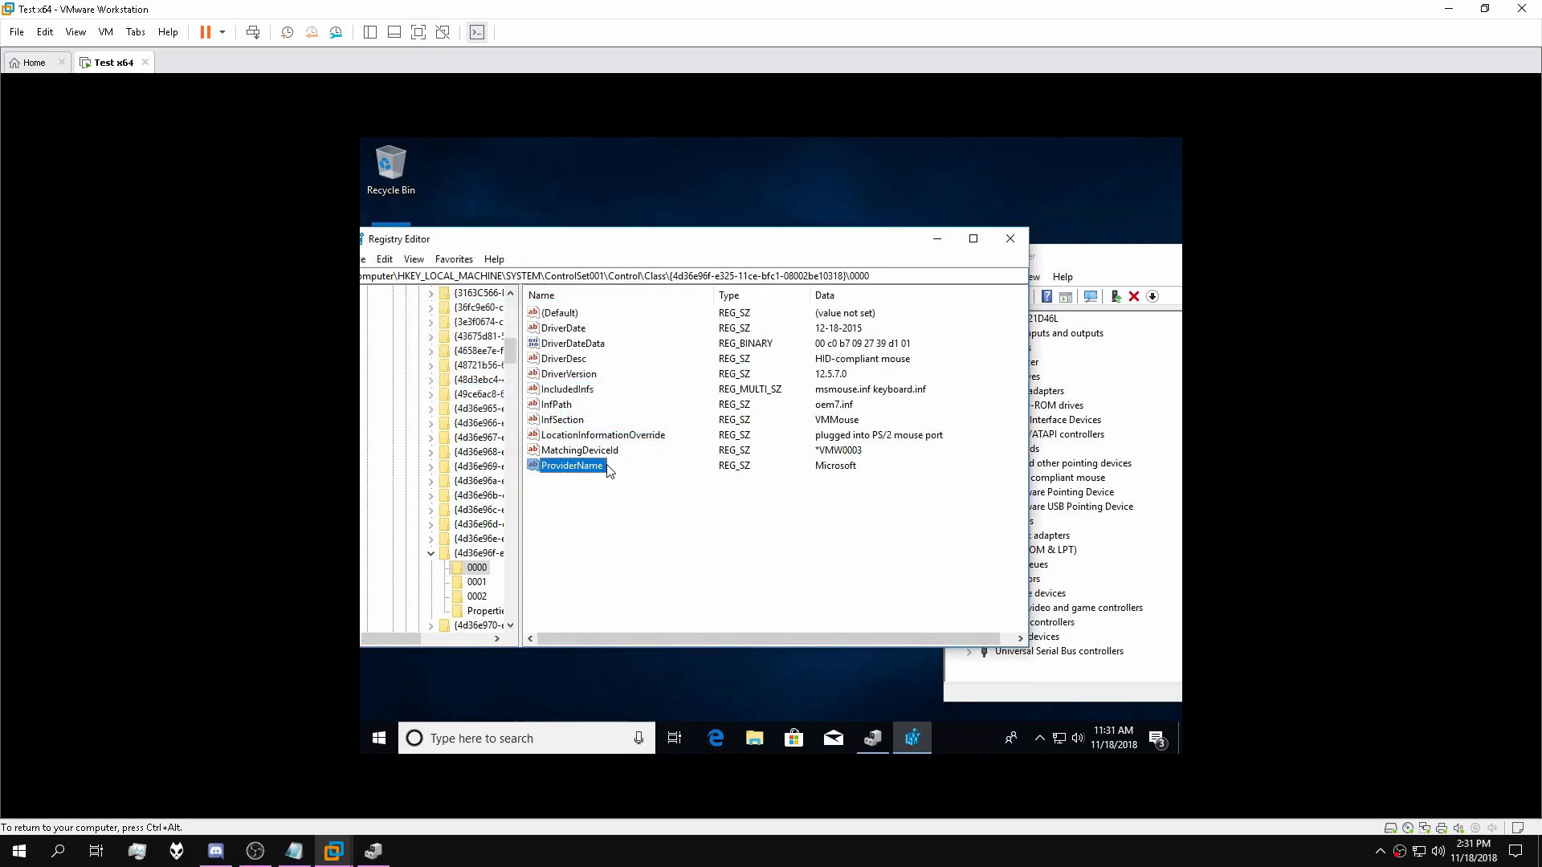
Set the InfSection value of the 0000 class key to "Microsoft".
click(580, 422)
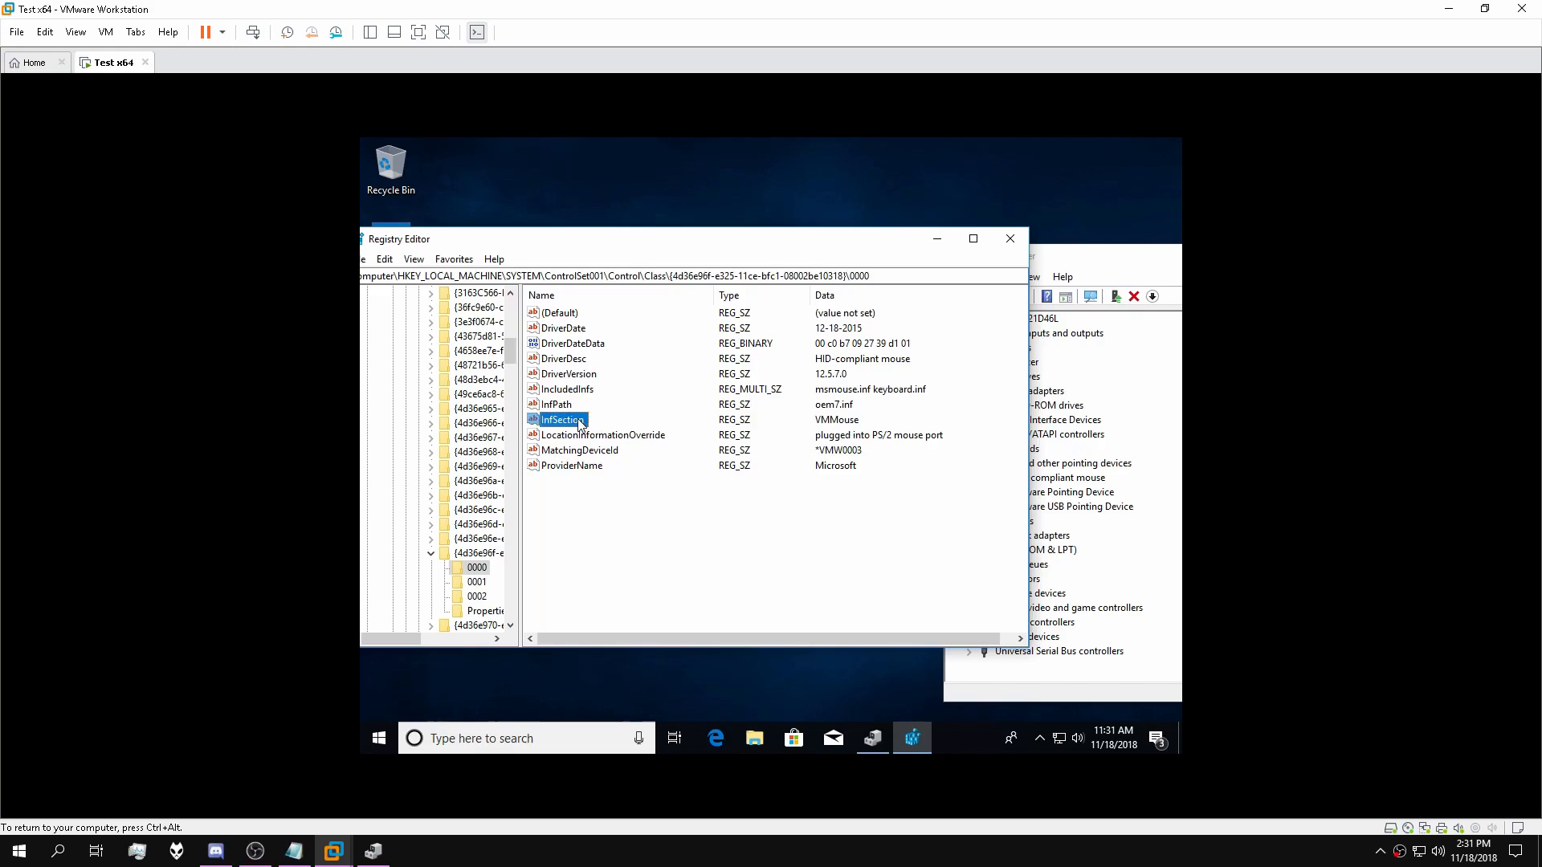
double_click(579, 422)
text(Microsoft)
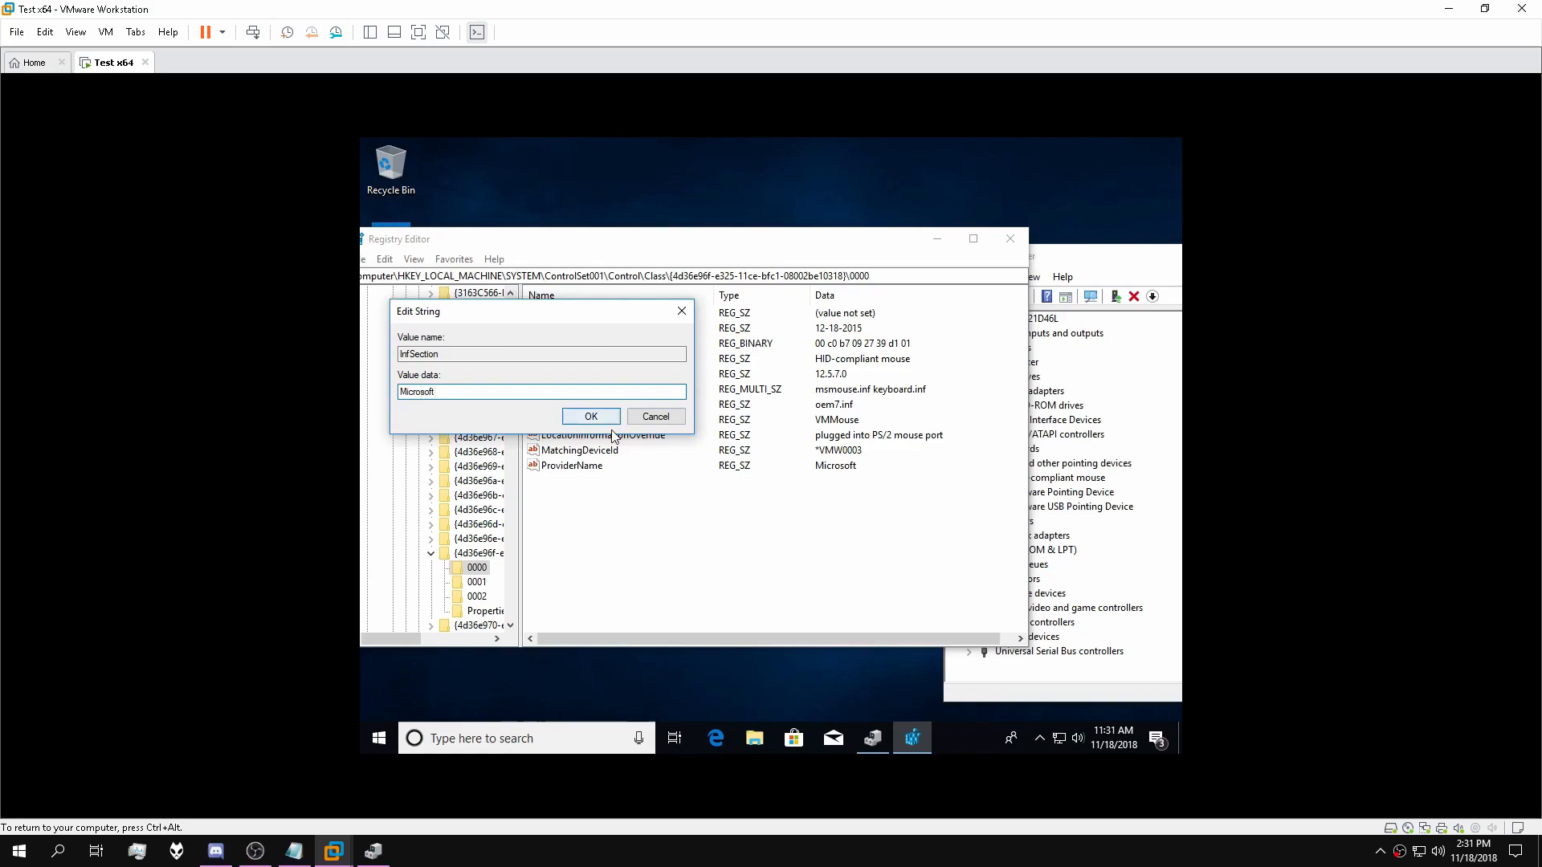
click(591, 418)
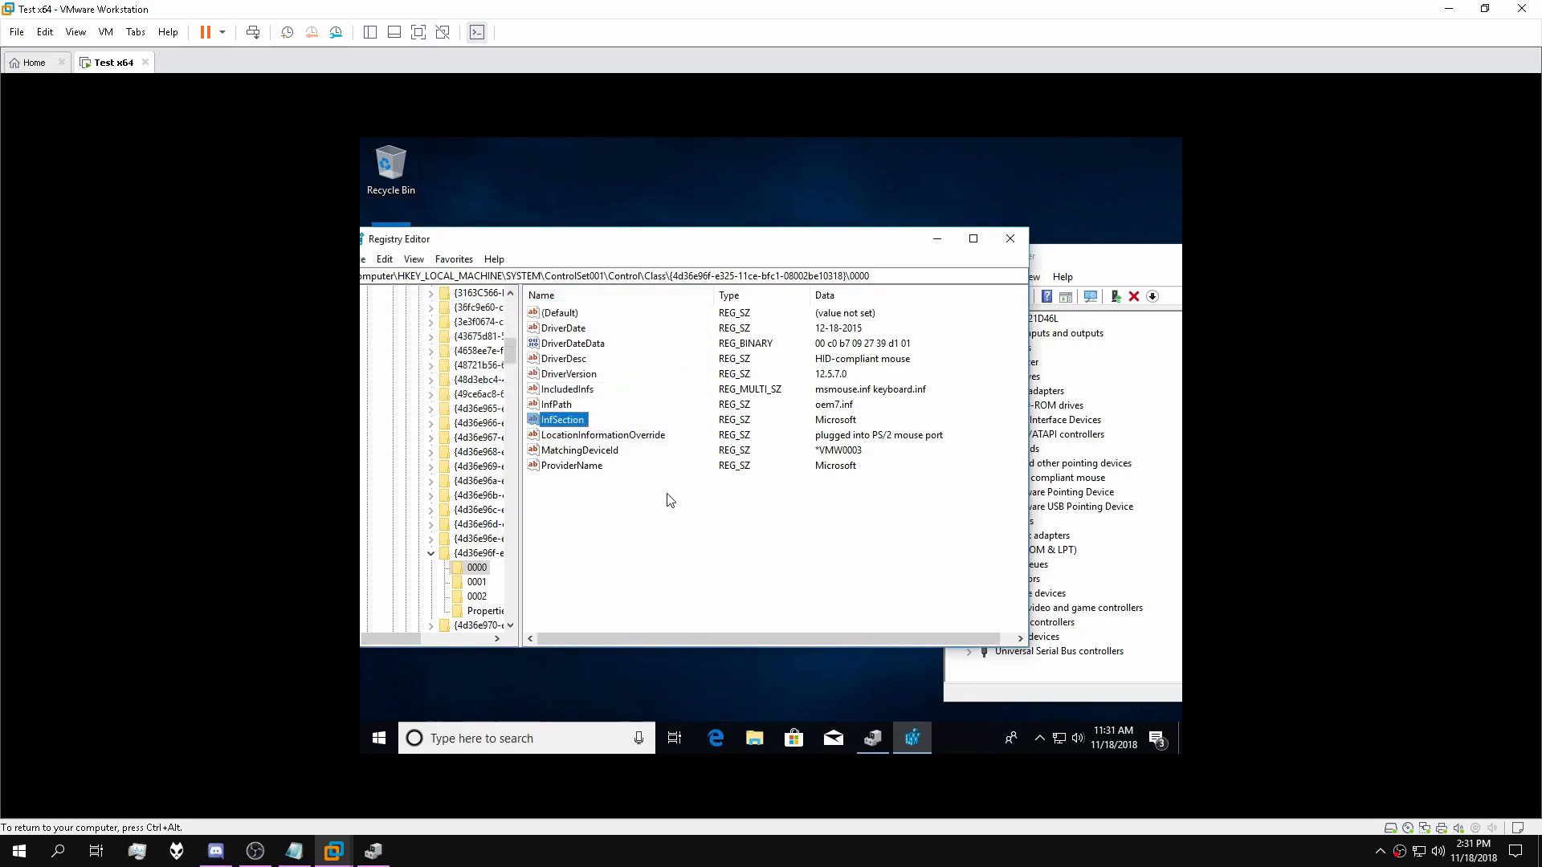
Search the registry from the Computer root for "VMware USB Pointing Device".
key(ctrl+alt)
click(409, 640)
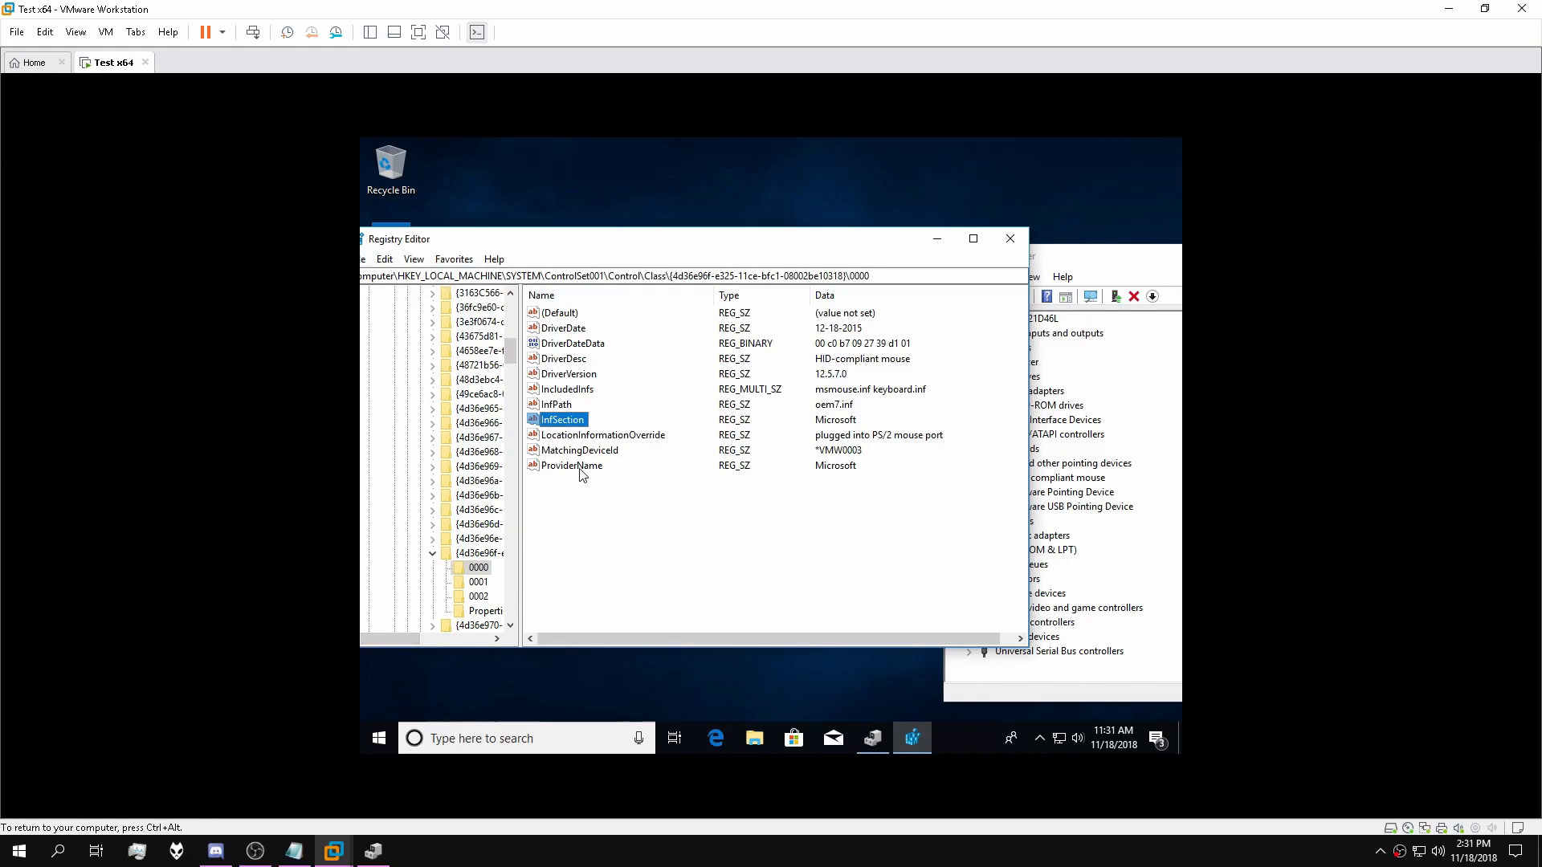
drag(511, 352, 511, 296)
click(399, 295)
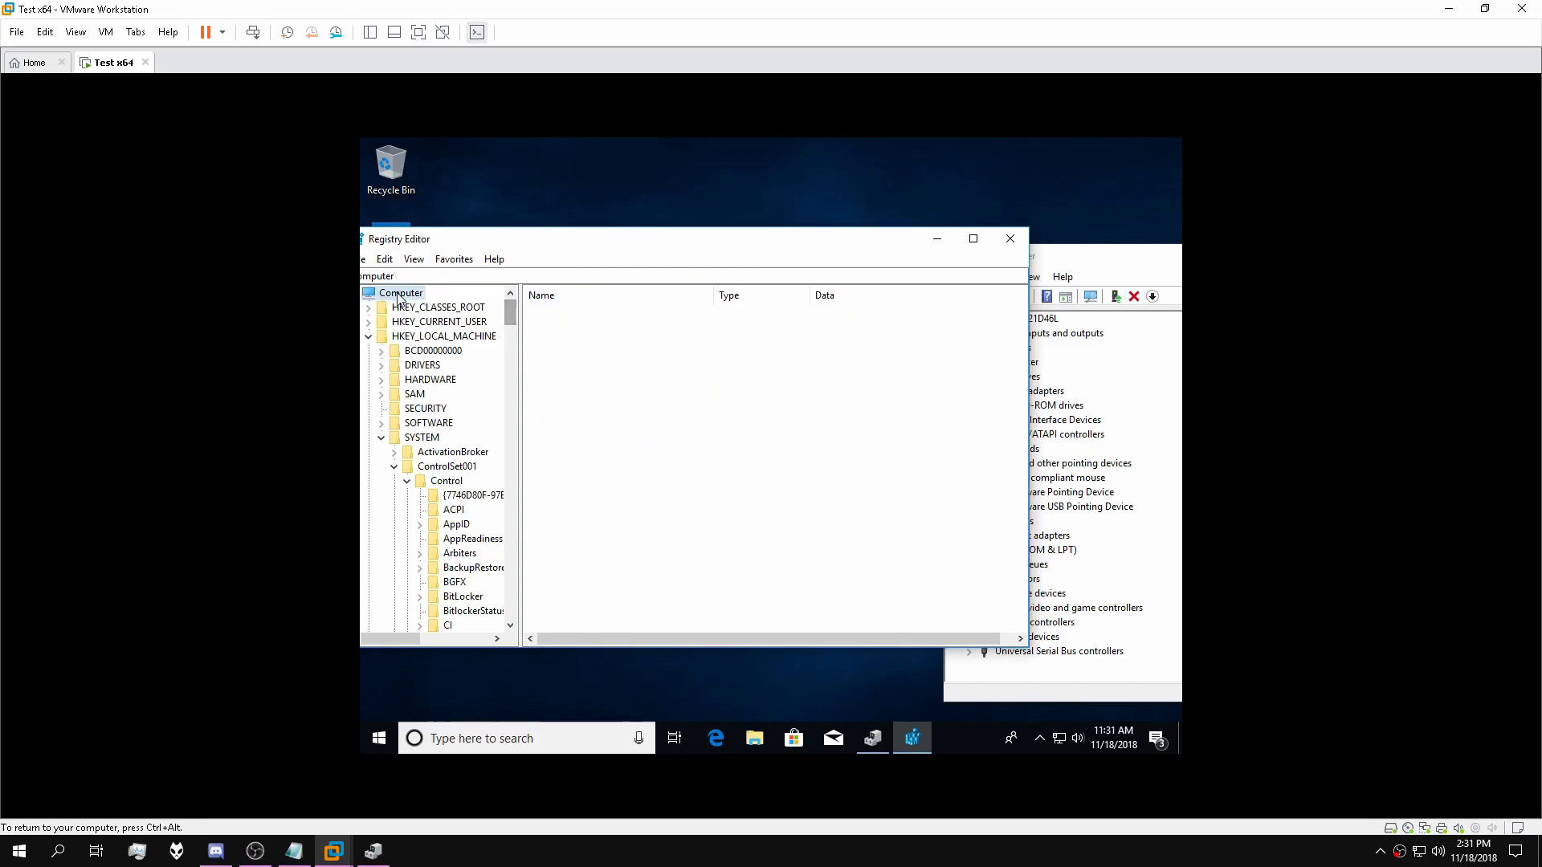
click(384, 258)
click(407, 388)
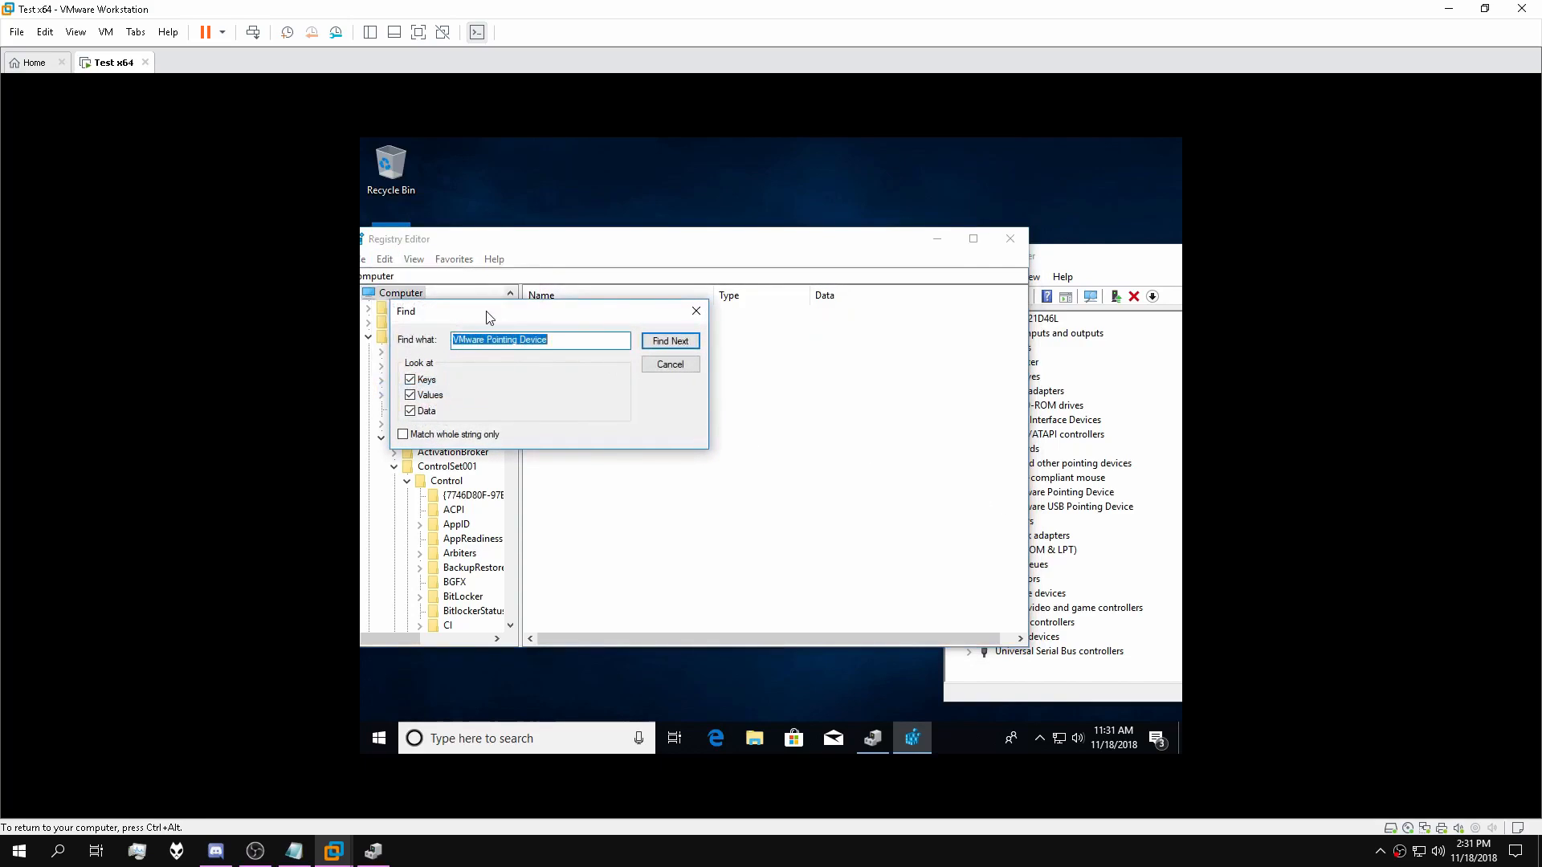
click(485, 340)
text(USB)
click(681, 342)
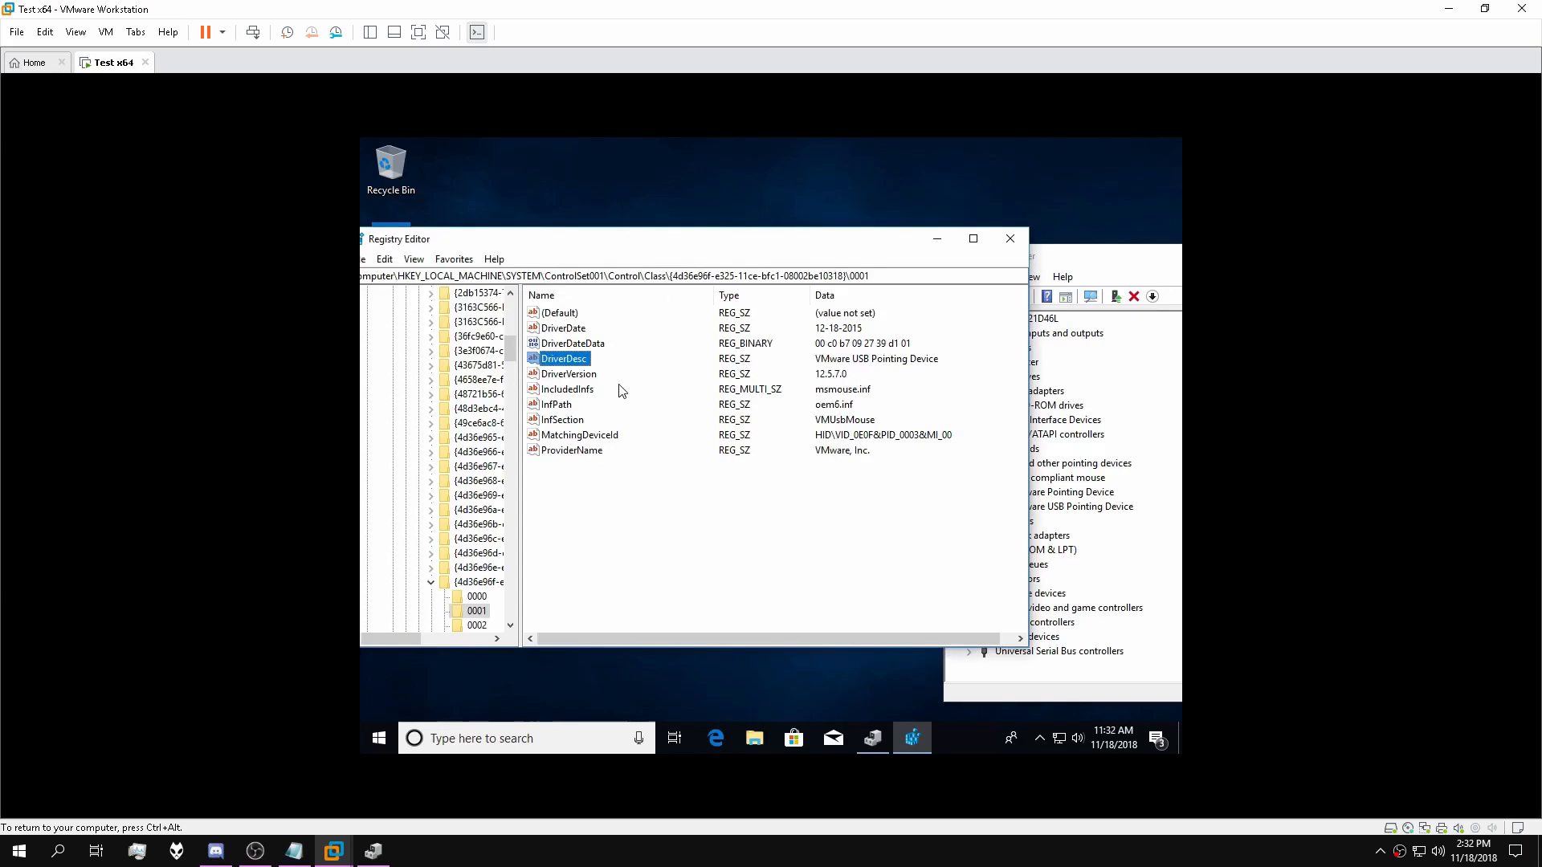
Set the DriverDesc value of the USB pointing device's 0001 class key to "HID-compliant mouse".
double_click(571, 366)
text(HID-compliant mouse)
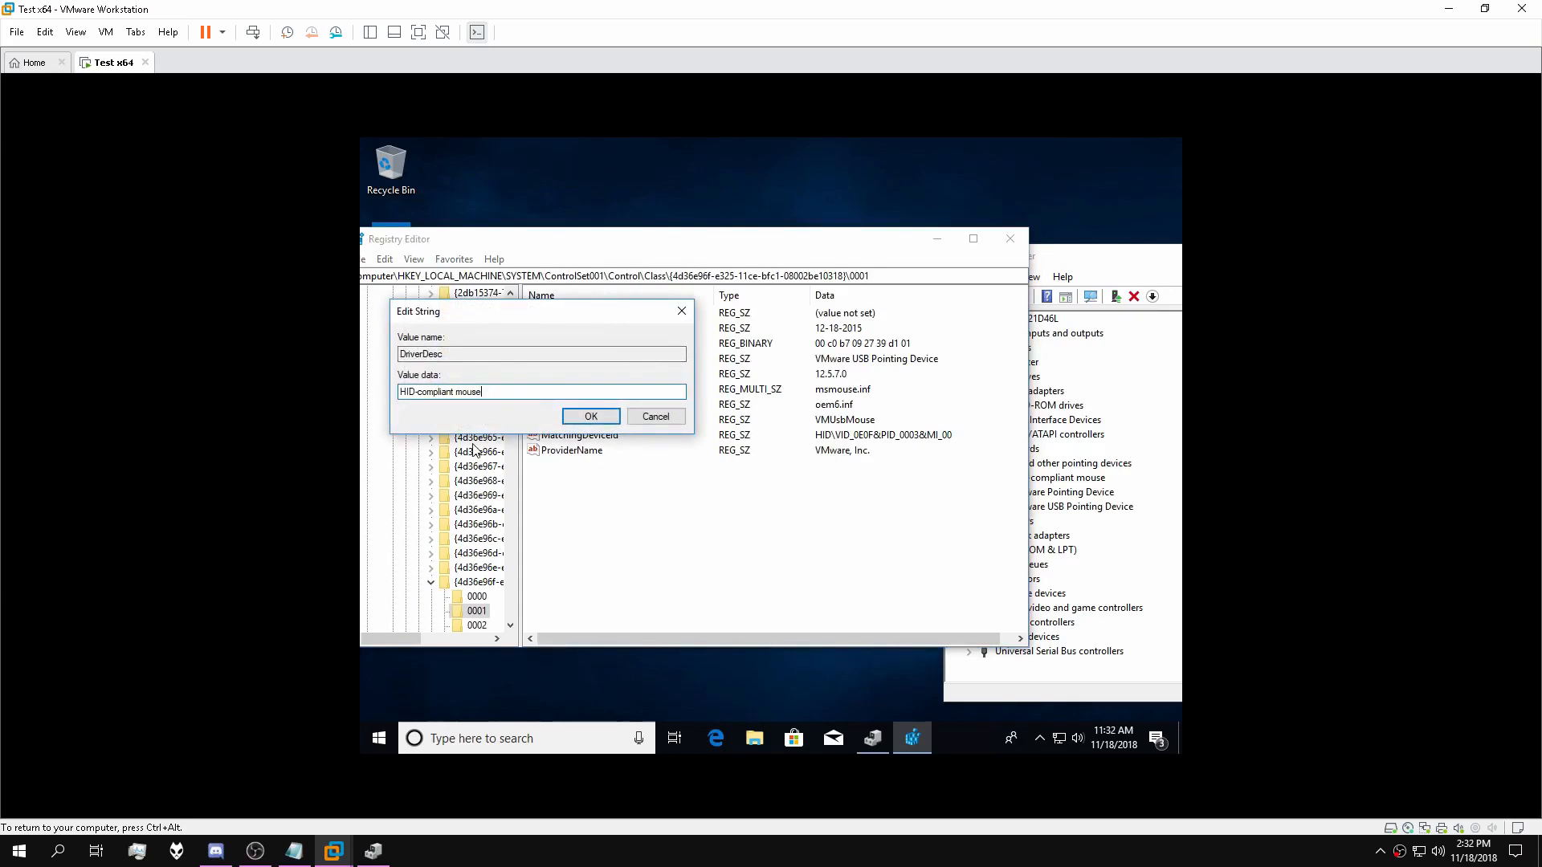
click(577, 417)
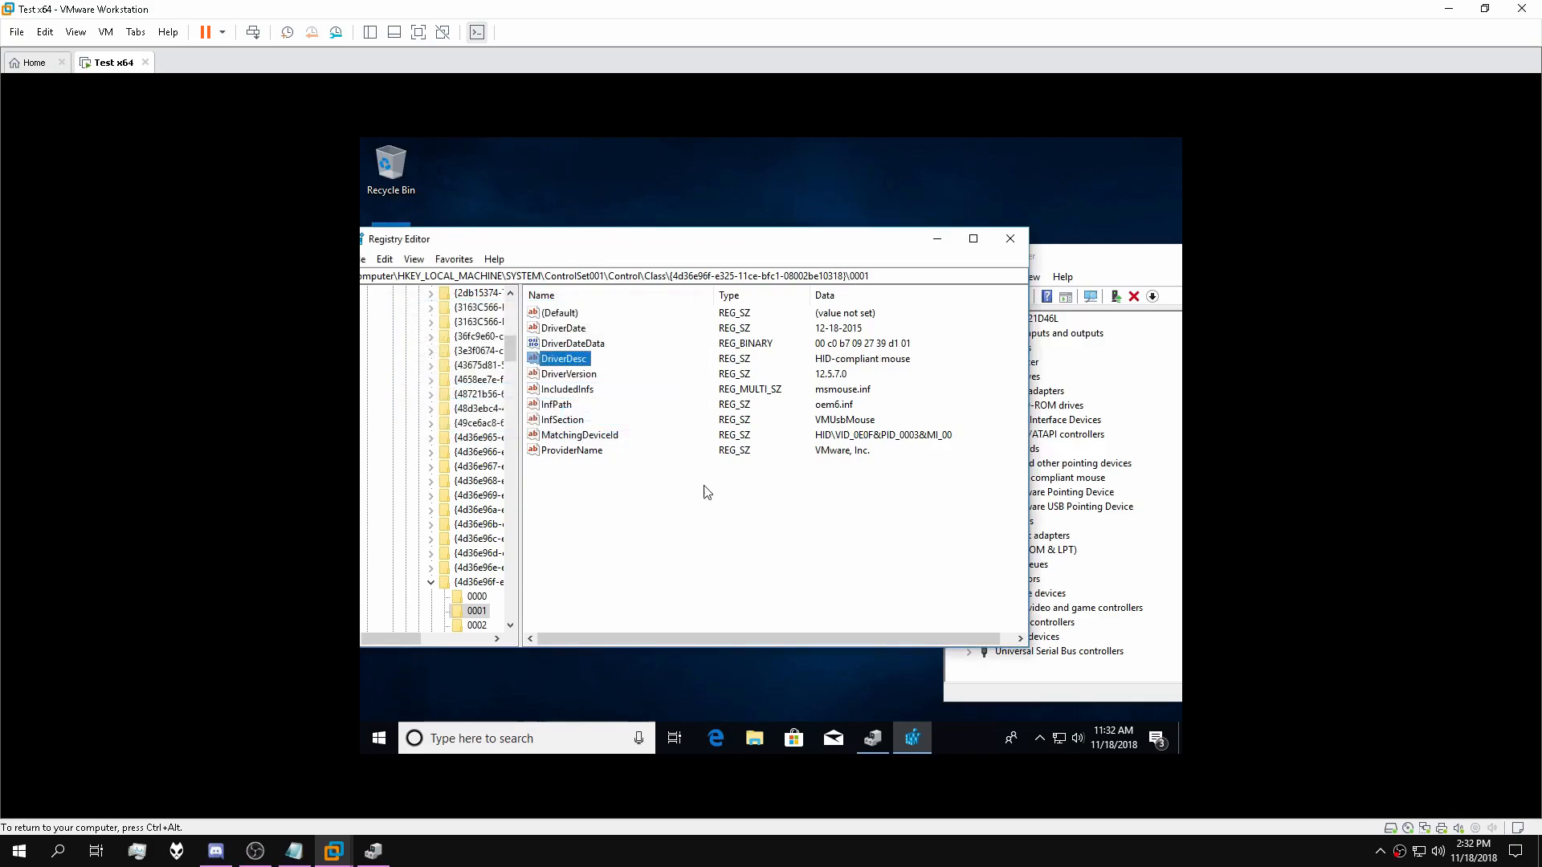
Set both the InfSection and ProviderName values of the 0001 class key to "Microsoft".
double_click(559, 421)
text(Microsoft)
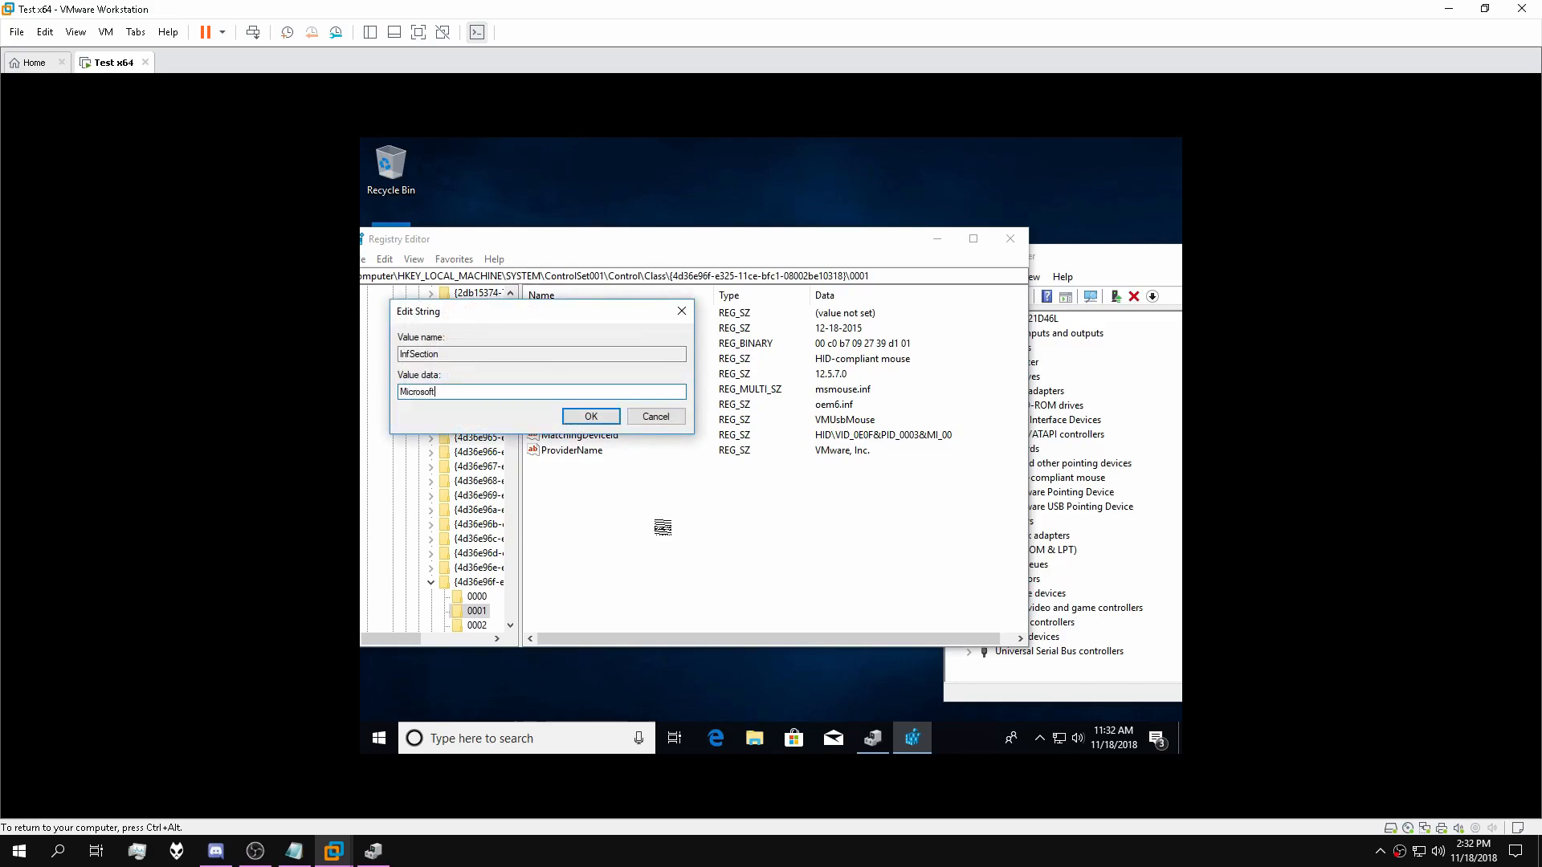
click(591, 416)
double_click(580, 452)
text(Microsoft)
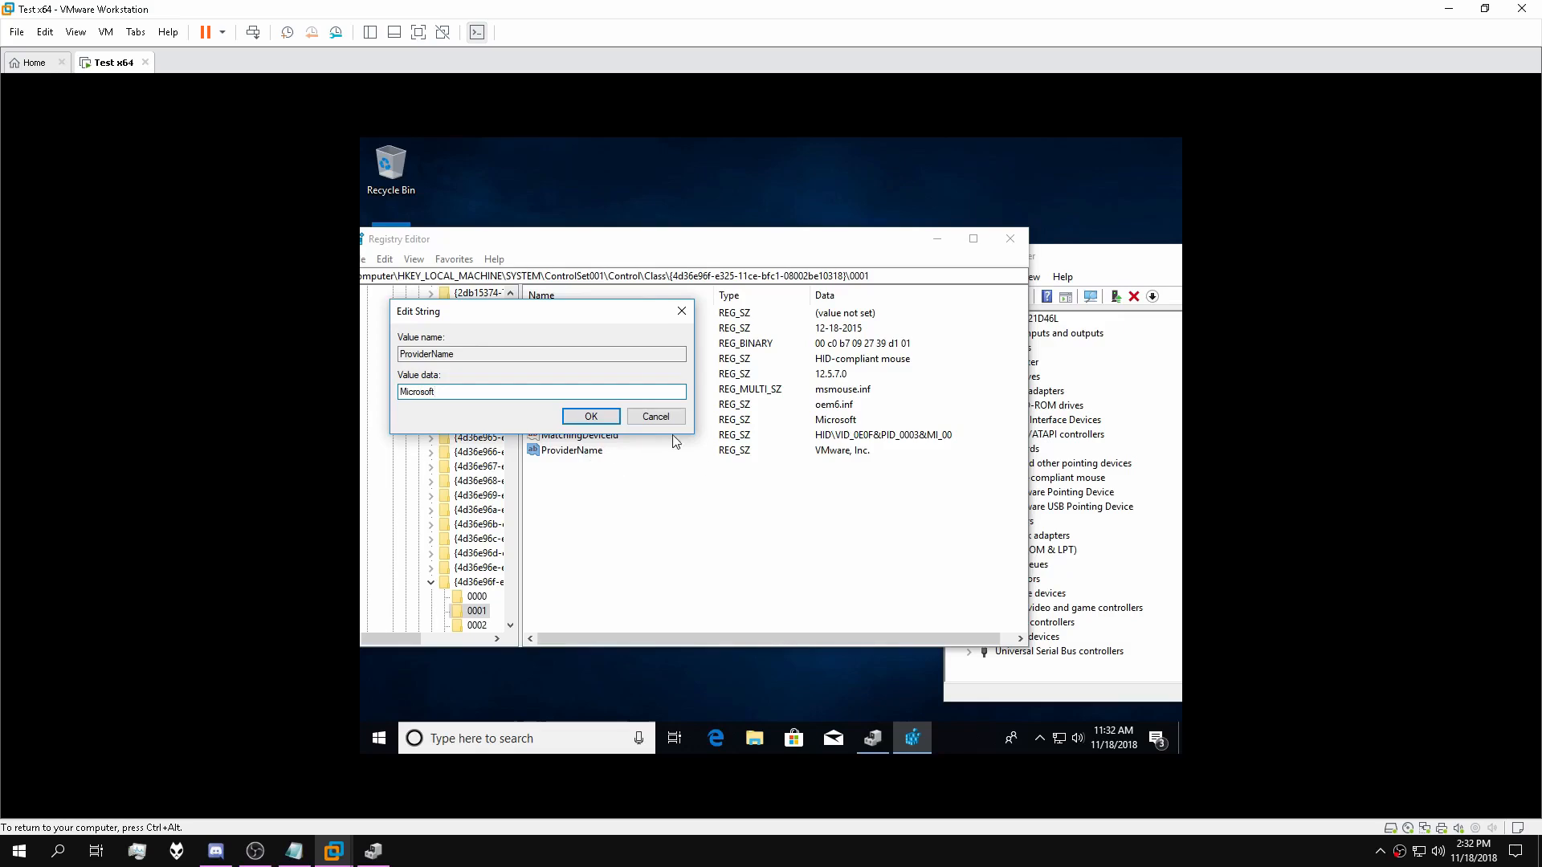
click(591, 416)
Switch to Device Manager, scan for hardware changes and move its window aside to uncover Registry Editor.
click(1038, 401)
drag(1079, 259, 684, 237)
click(601, 250)
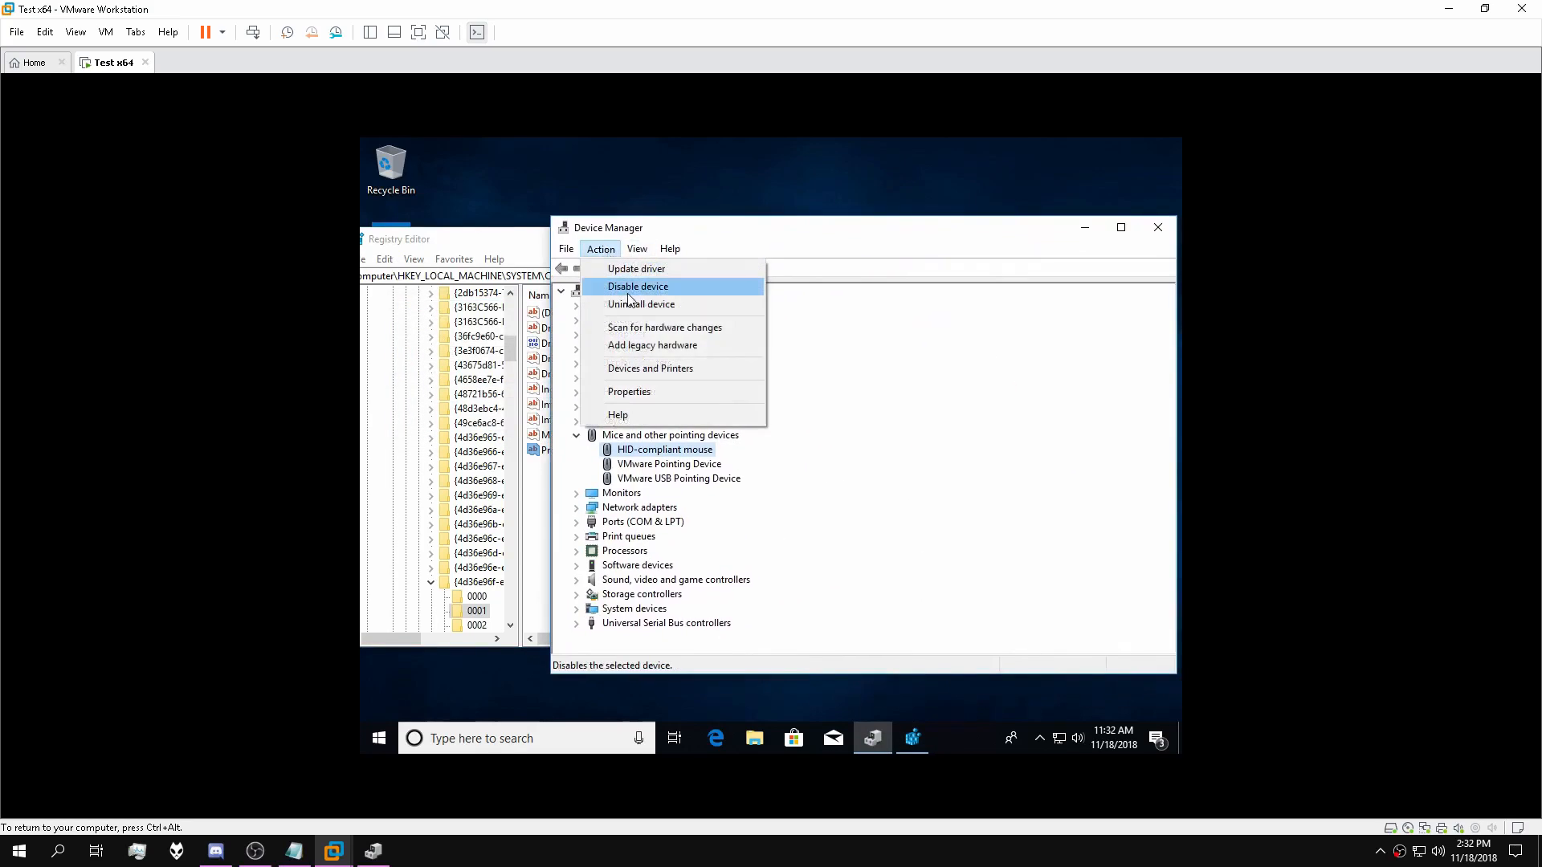
click(618, 330)
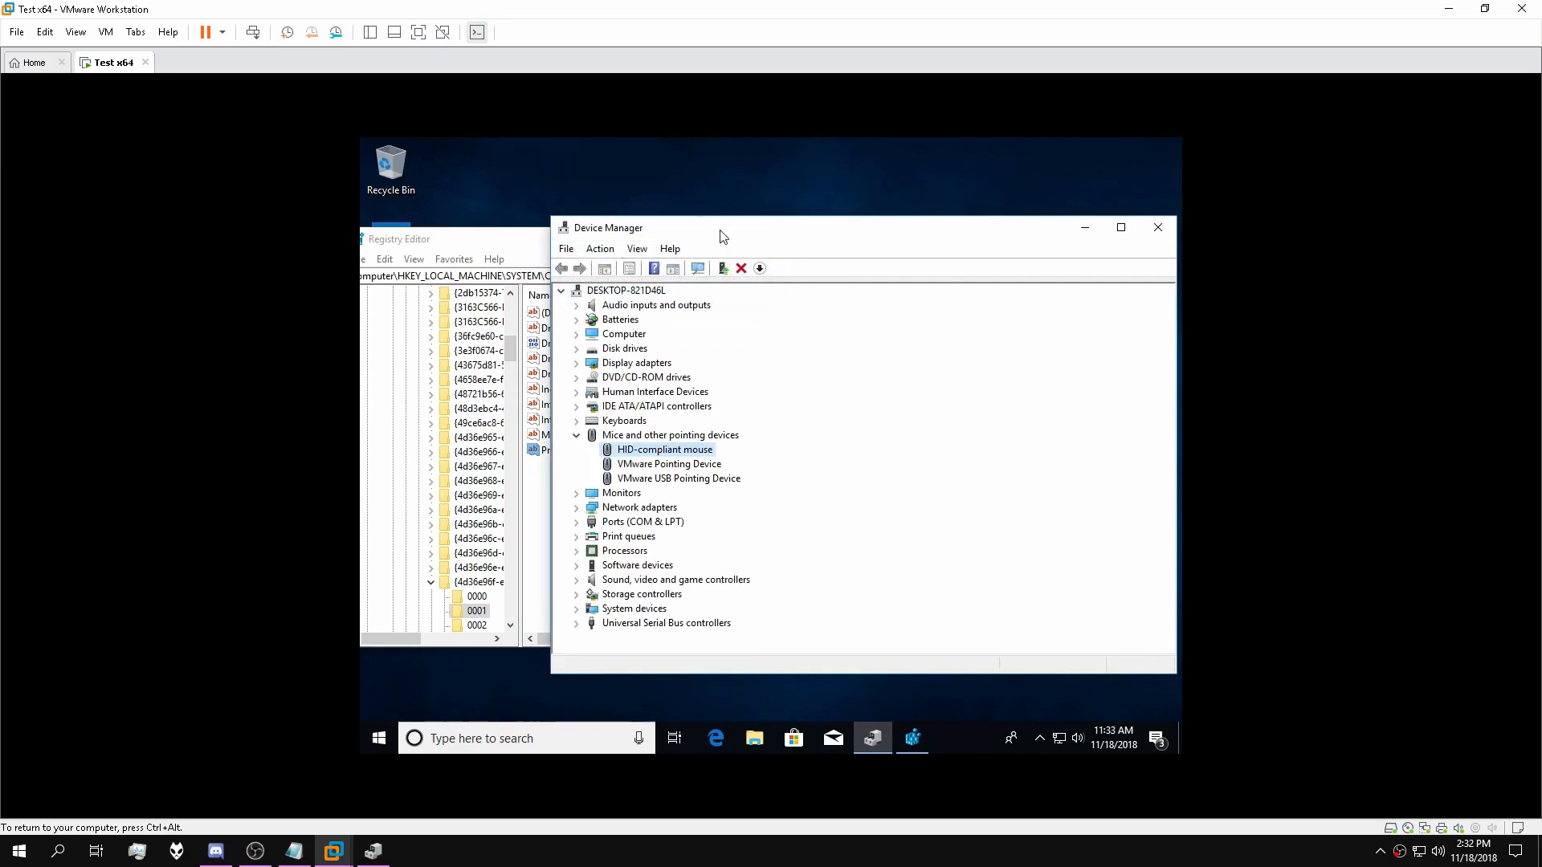
drag(721, 231, 891, 225)
Recheck the VMware mouse entries in Device Manager, then repeat the Registry Editor search for "VMware USB Pointing Device" from the Computer root.
drag(509, 354, 506, 305)
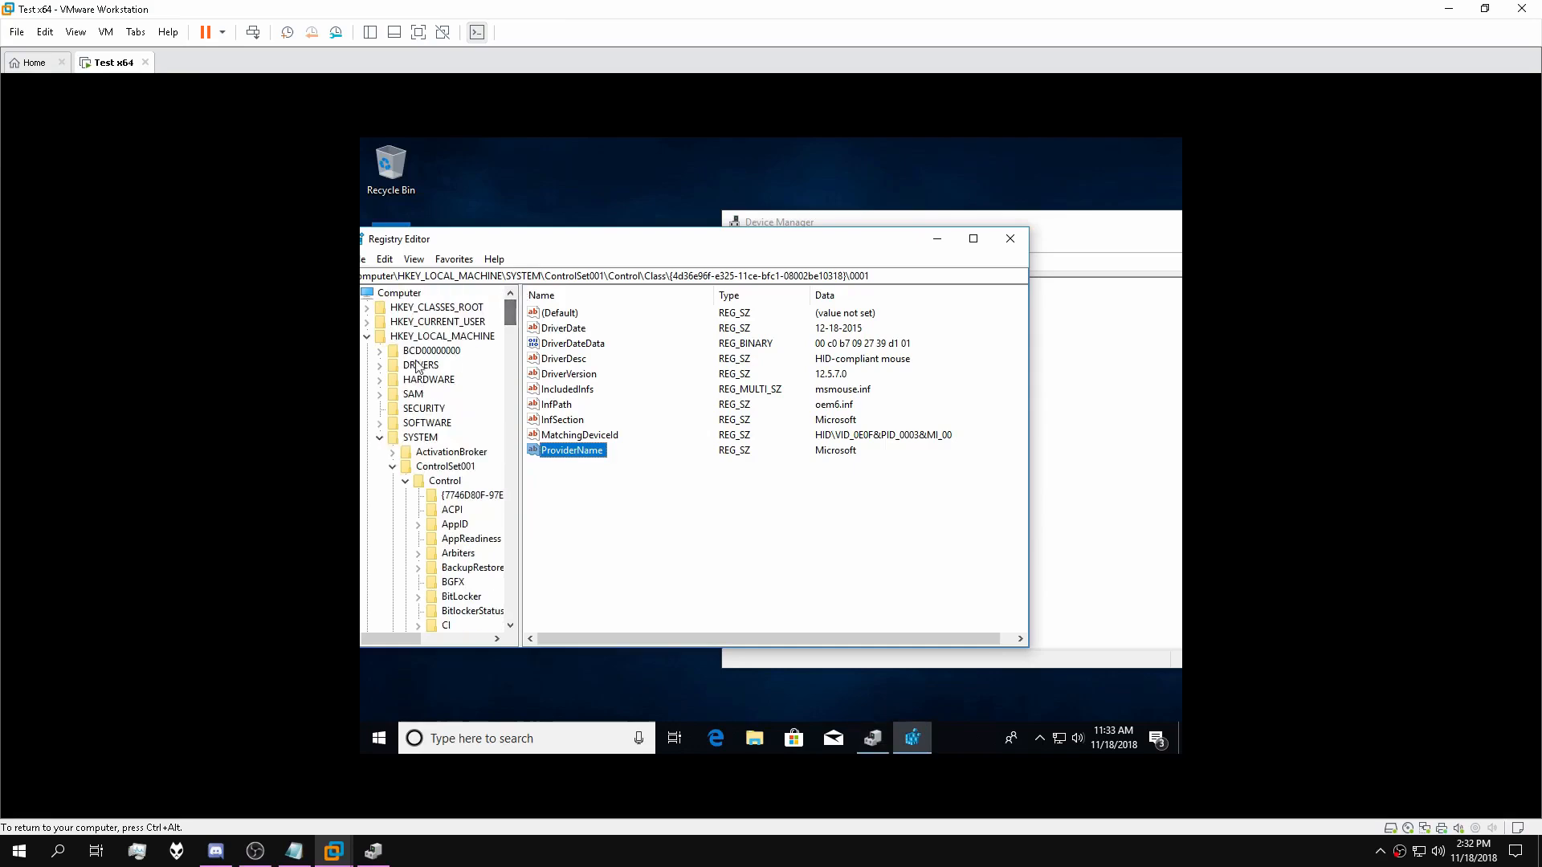
click(413, 259)
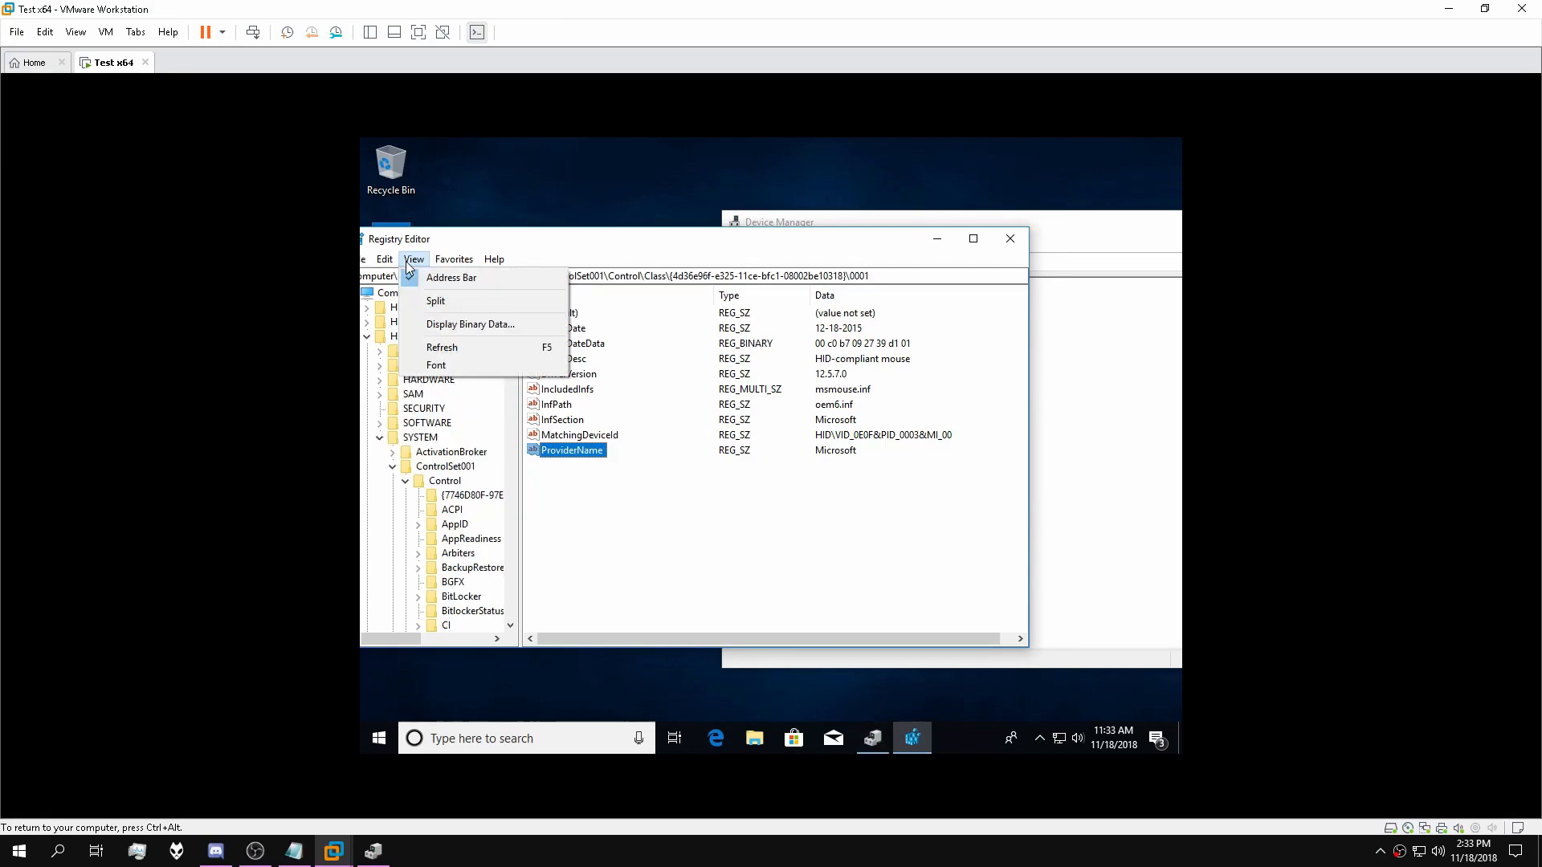
click(1118, 413)
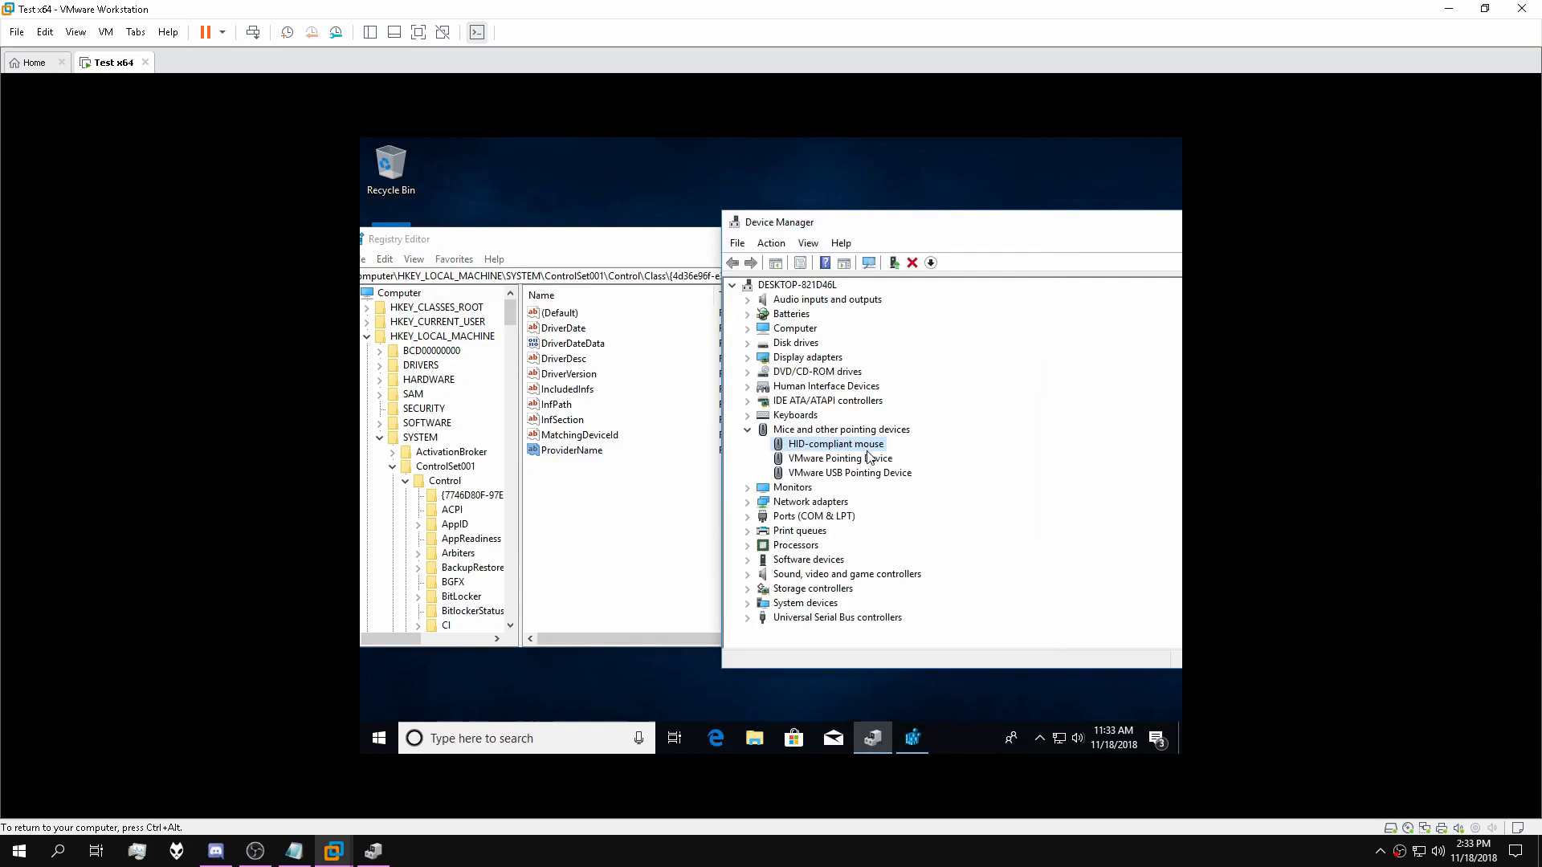
click(832, 459)
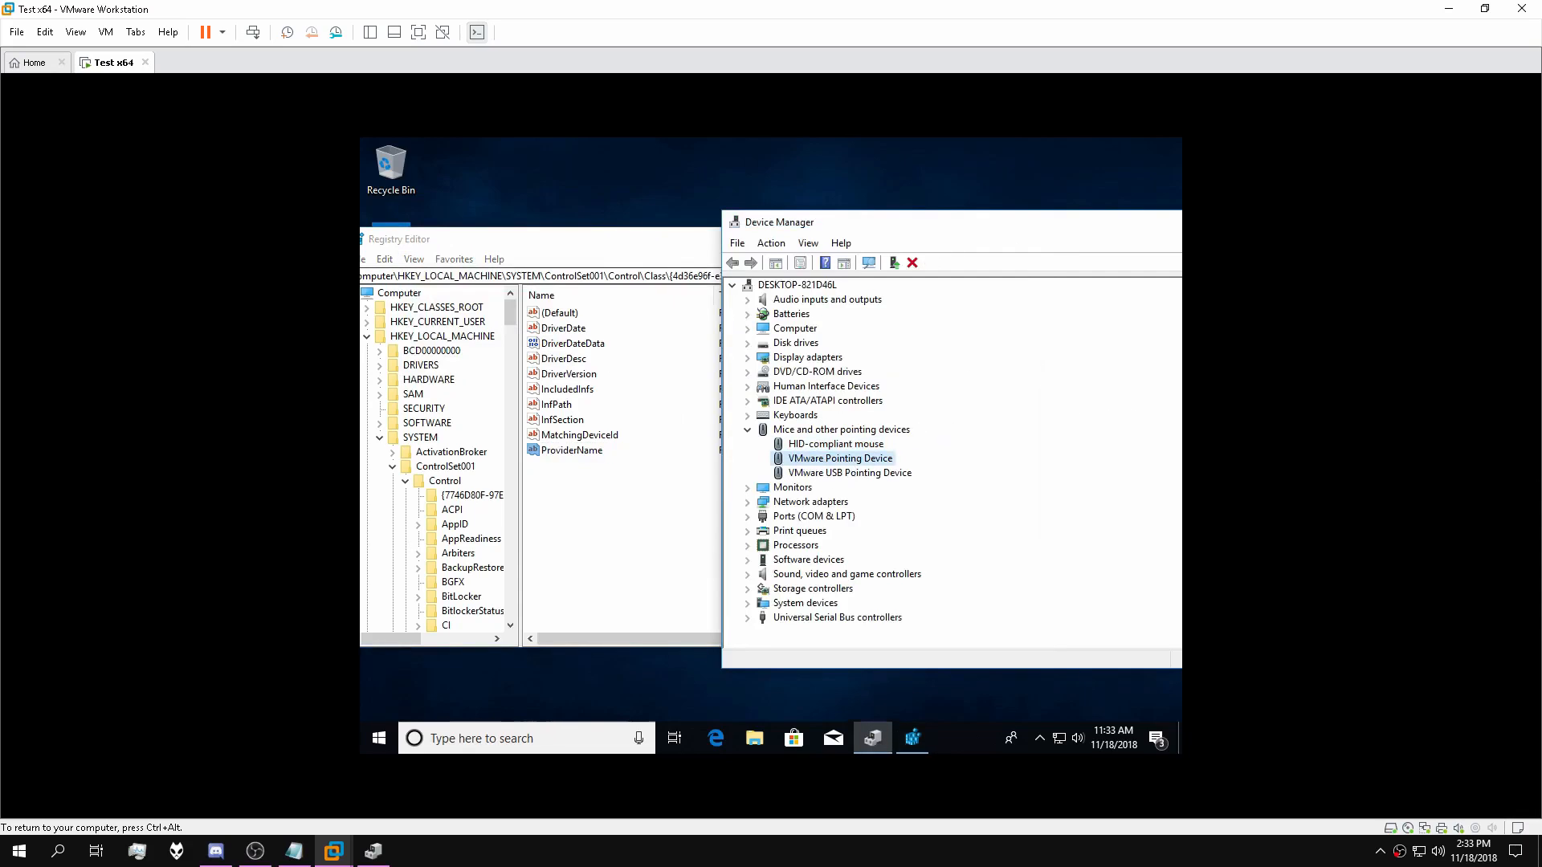
click(399, 292)
click(386, 261)
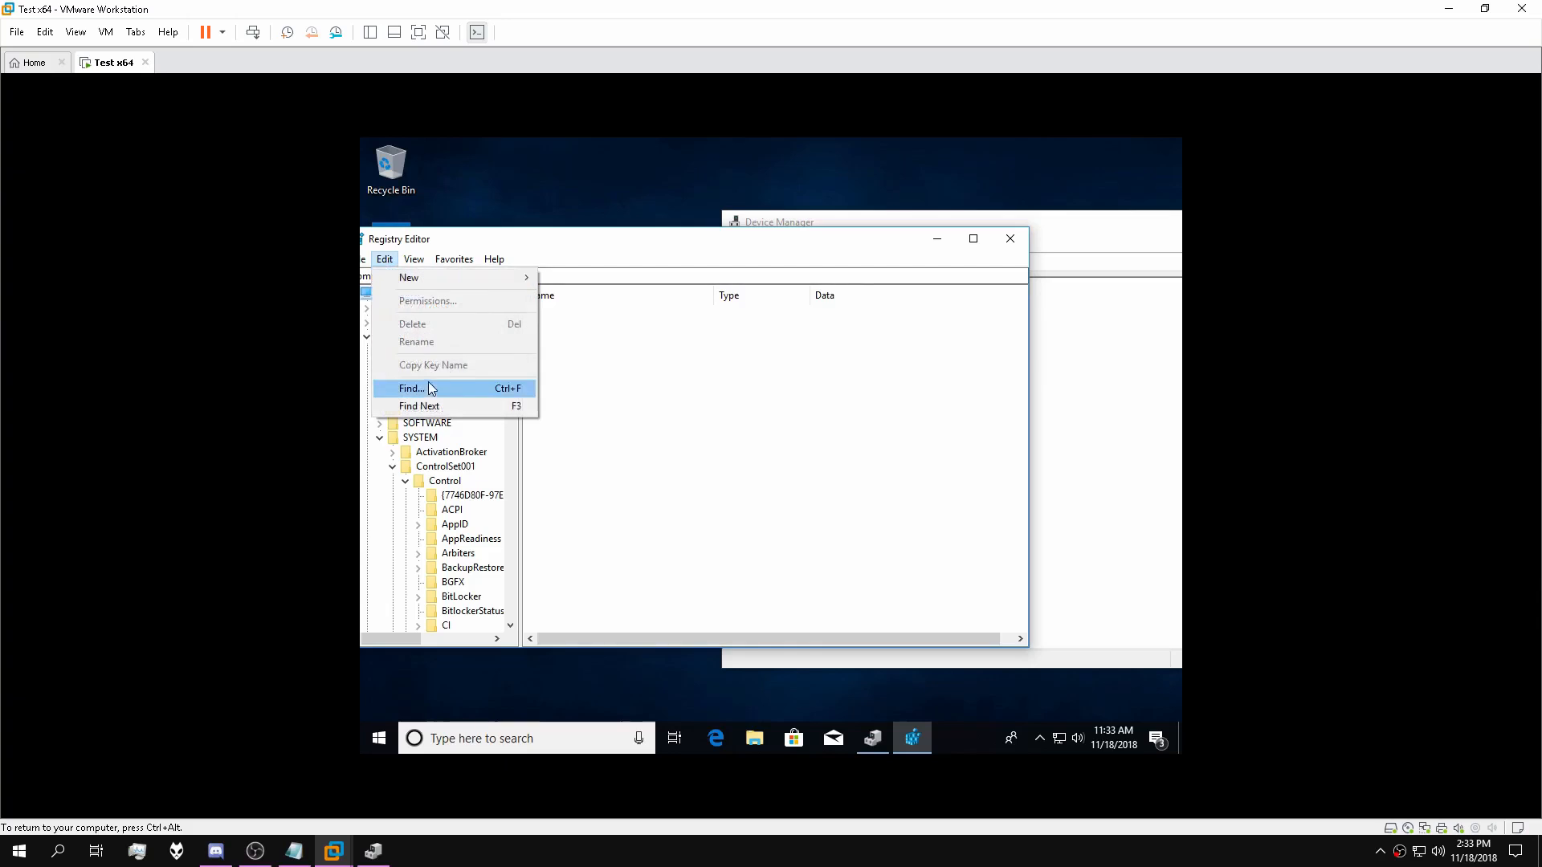
click(414, 389)
click(1145, 450)
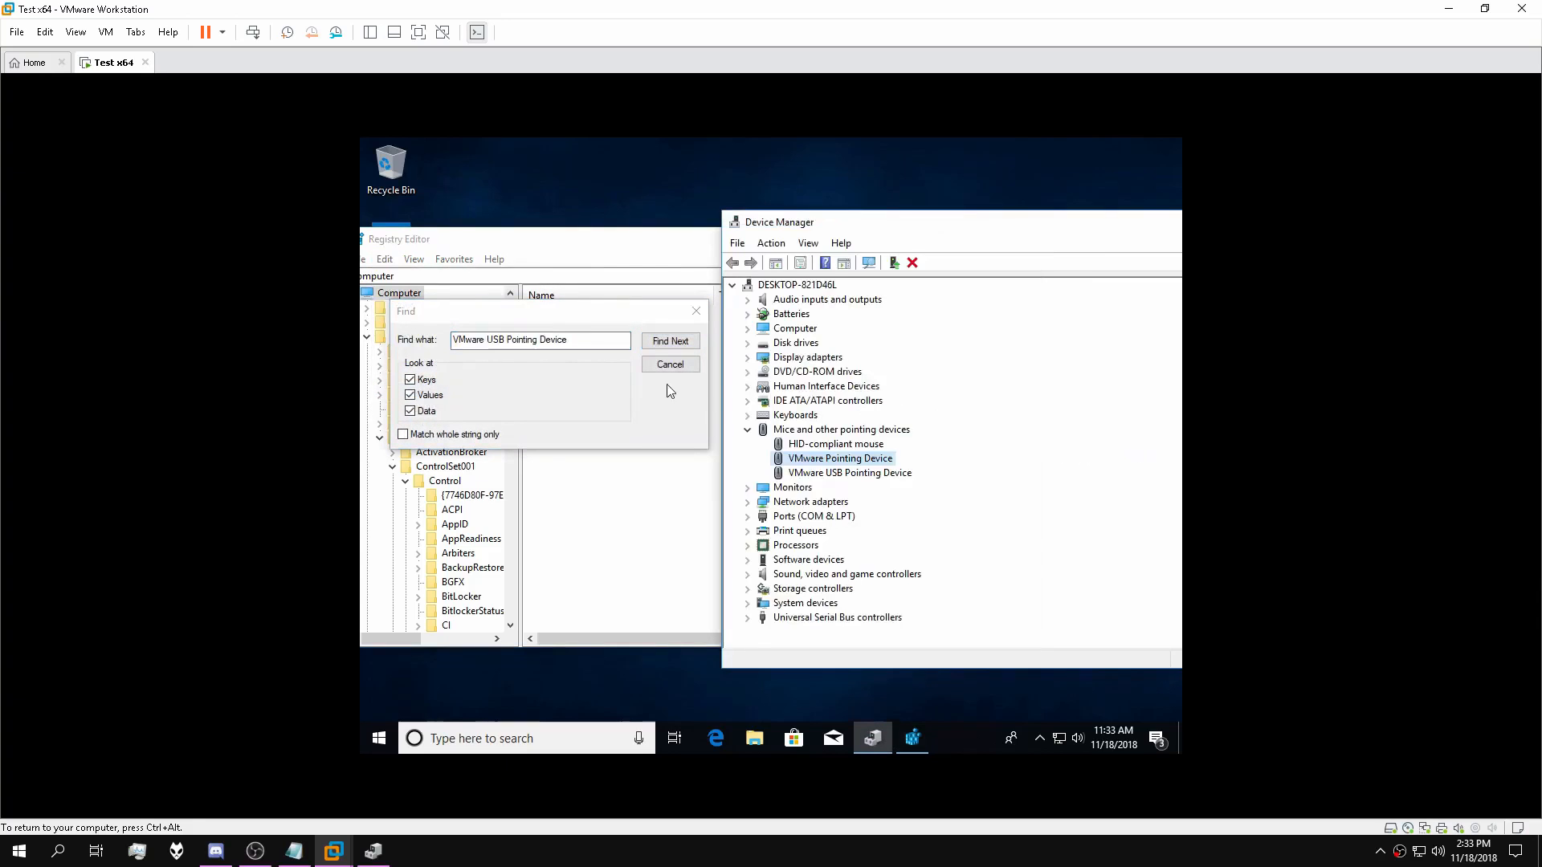
click(650, 341)
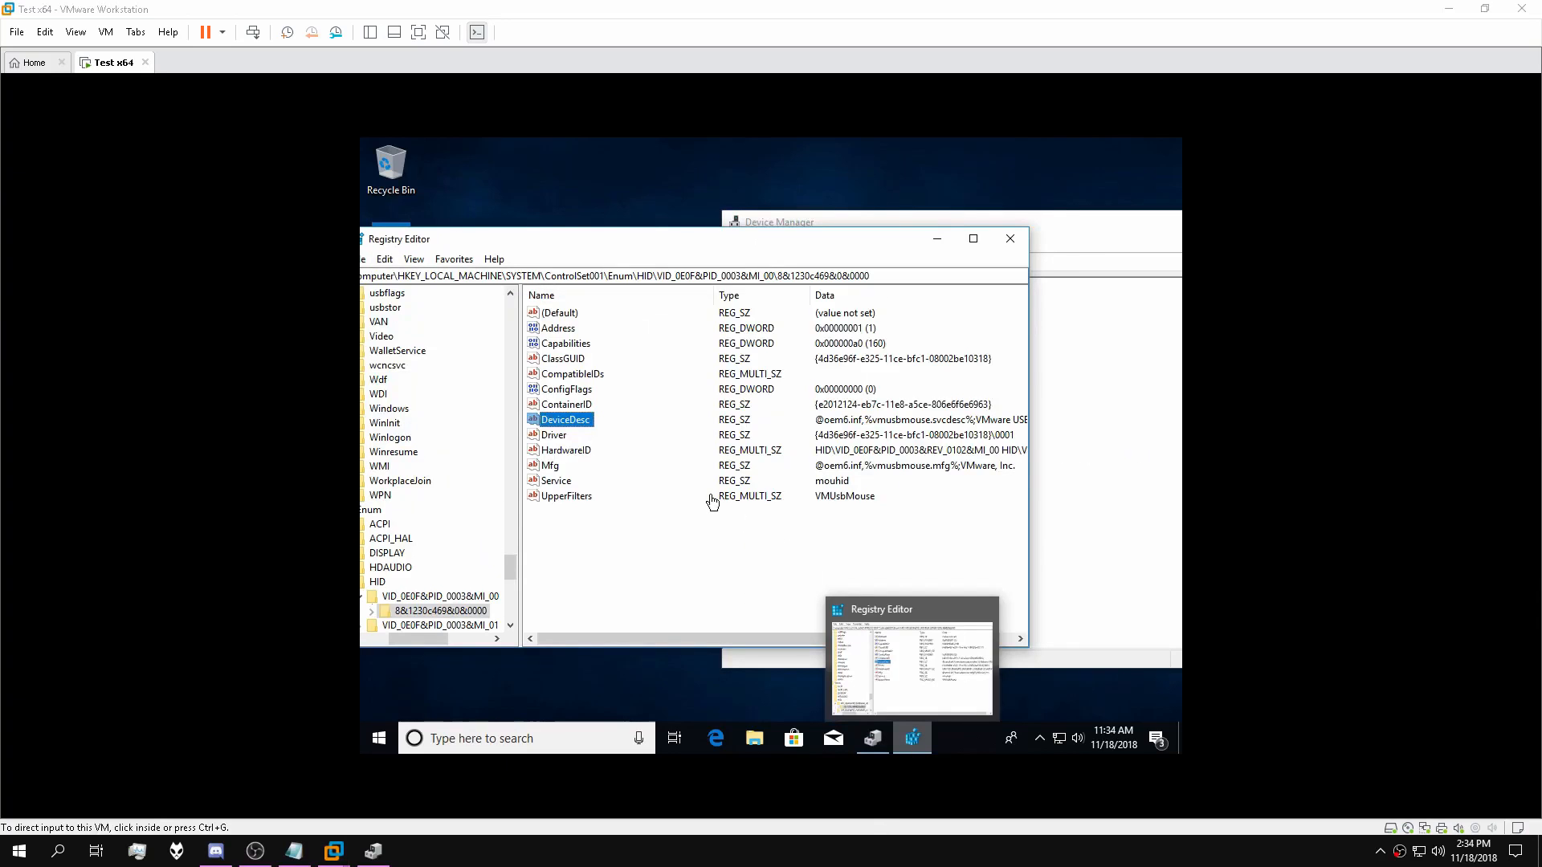
click(708, 256)
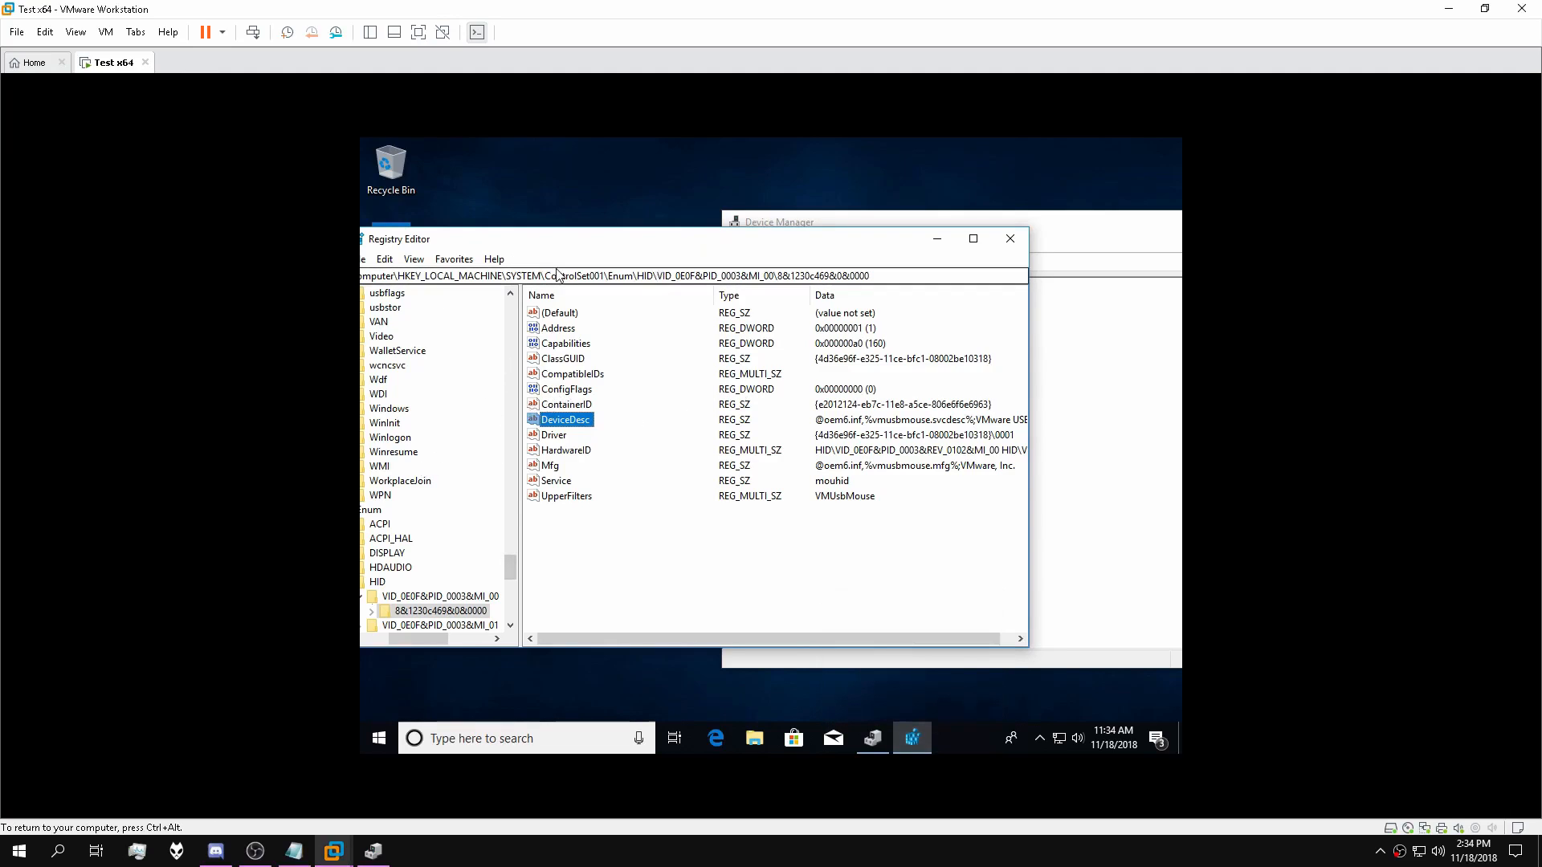
drag(604, 276, 612, 277)
click(605, 276)
drag(415, 276, 876, 279)
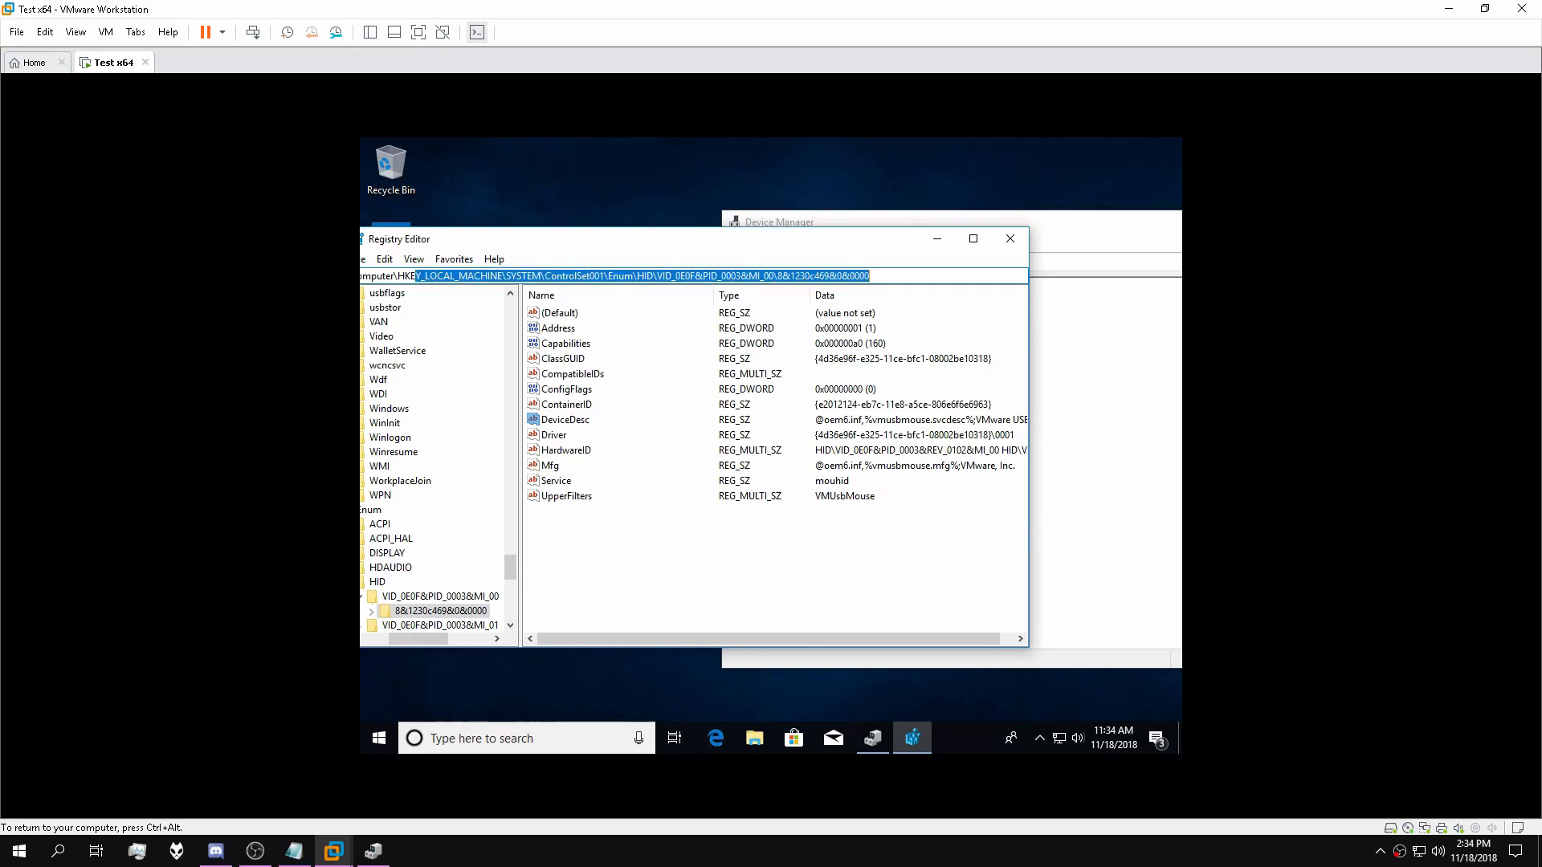
click(881, 279)
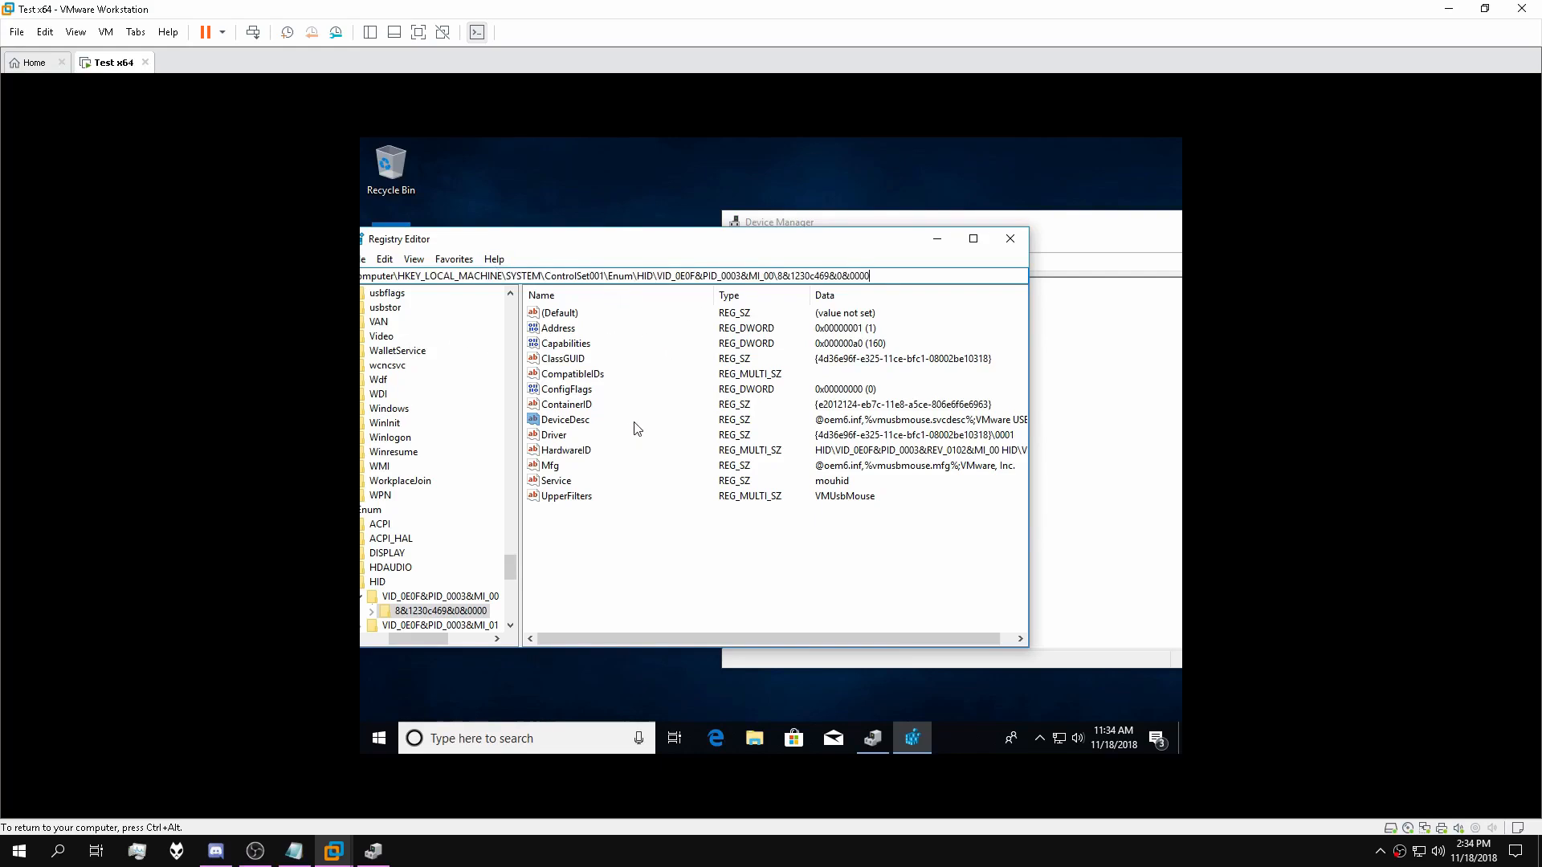
Set DeviceDesc to "HID-compliant mouse" and Mfg to "Microsoft" in the open subkey of HID\VID_0E0F&PID_0003&MI_00.
double_click(562, 420)
key(ctrl+c)
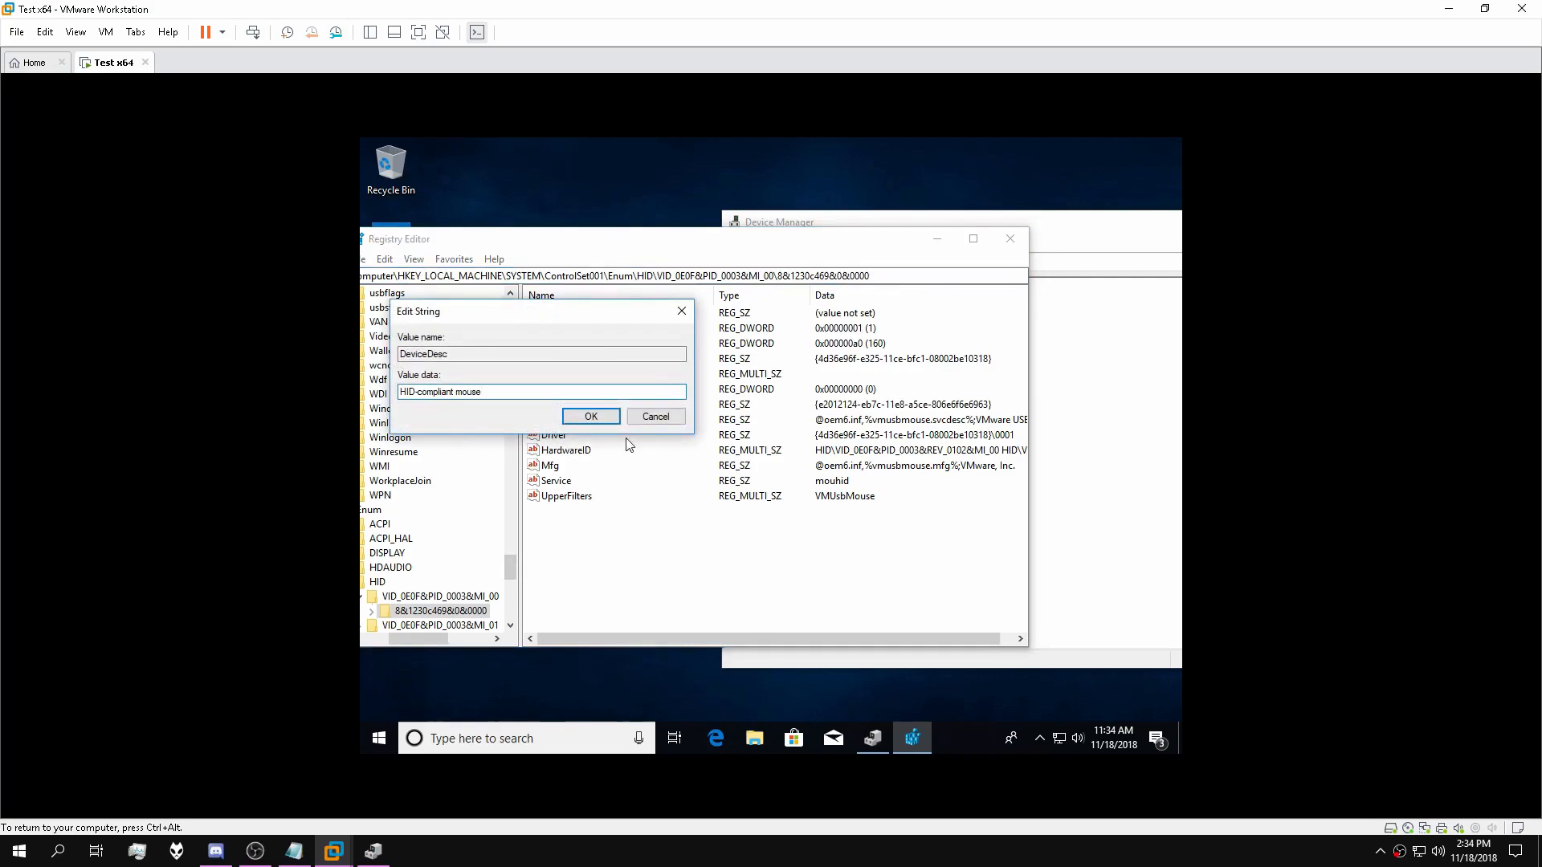
click(572, 419)
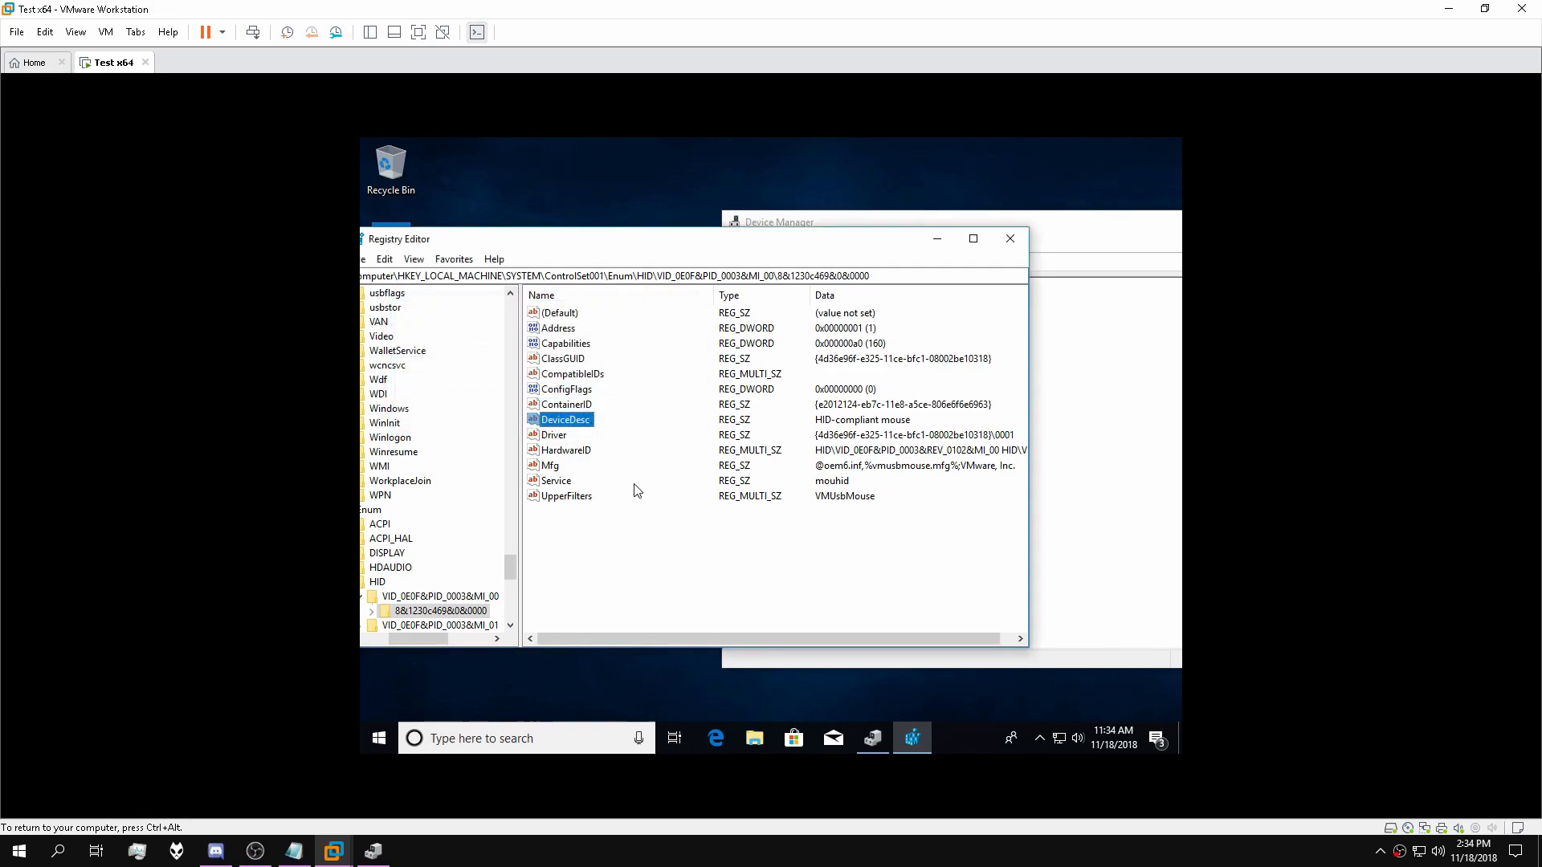
double_click(554, 468)
text(Microsoft)
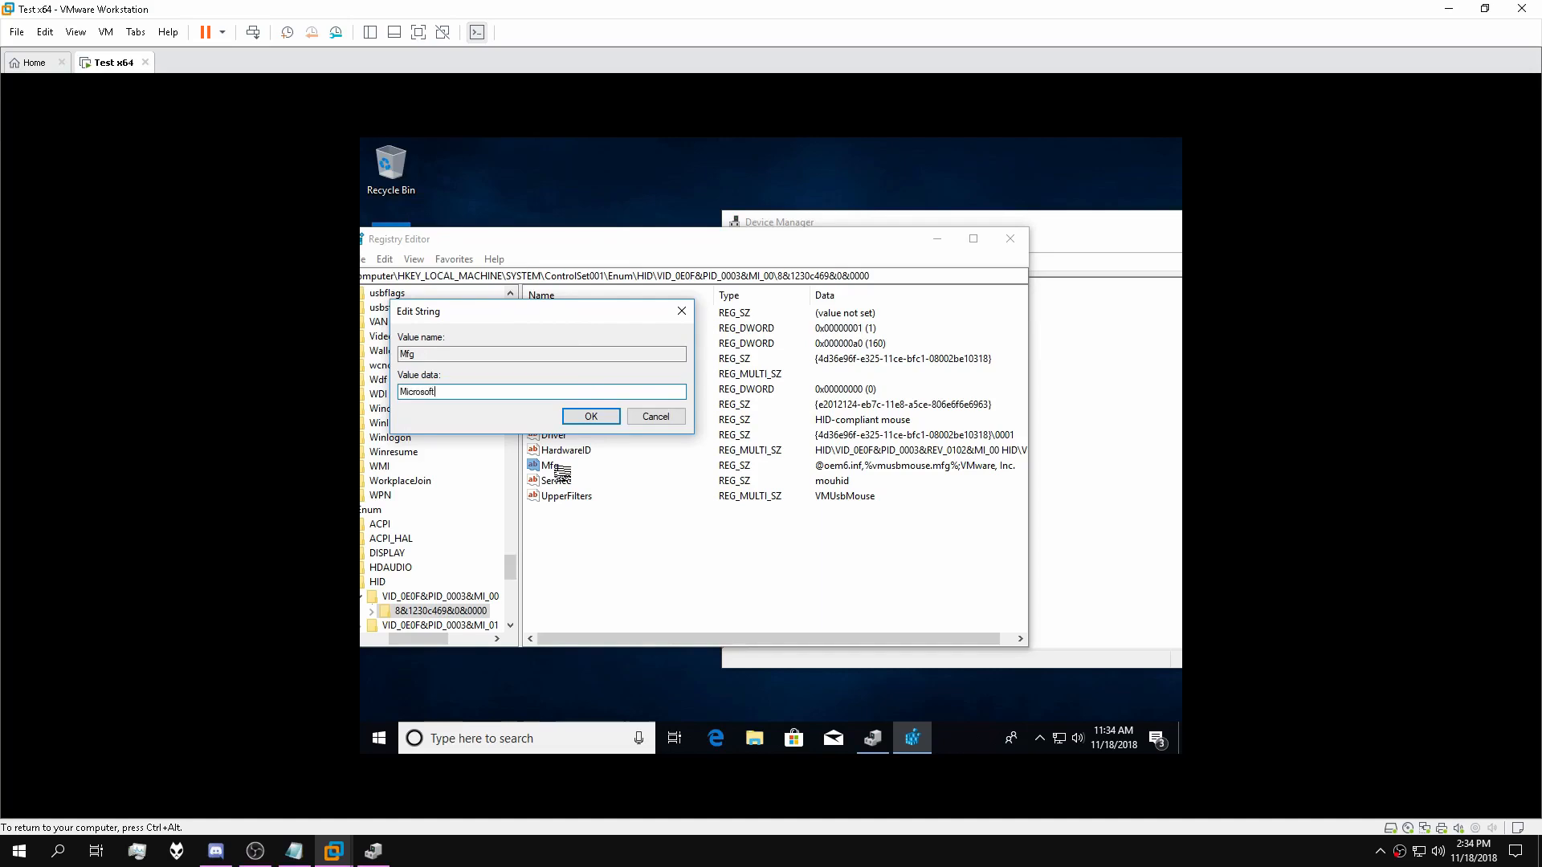
click(592, 418)
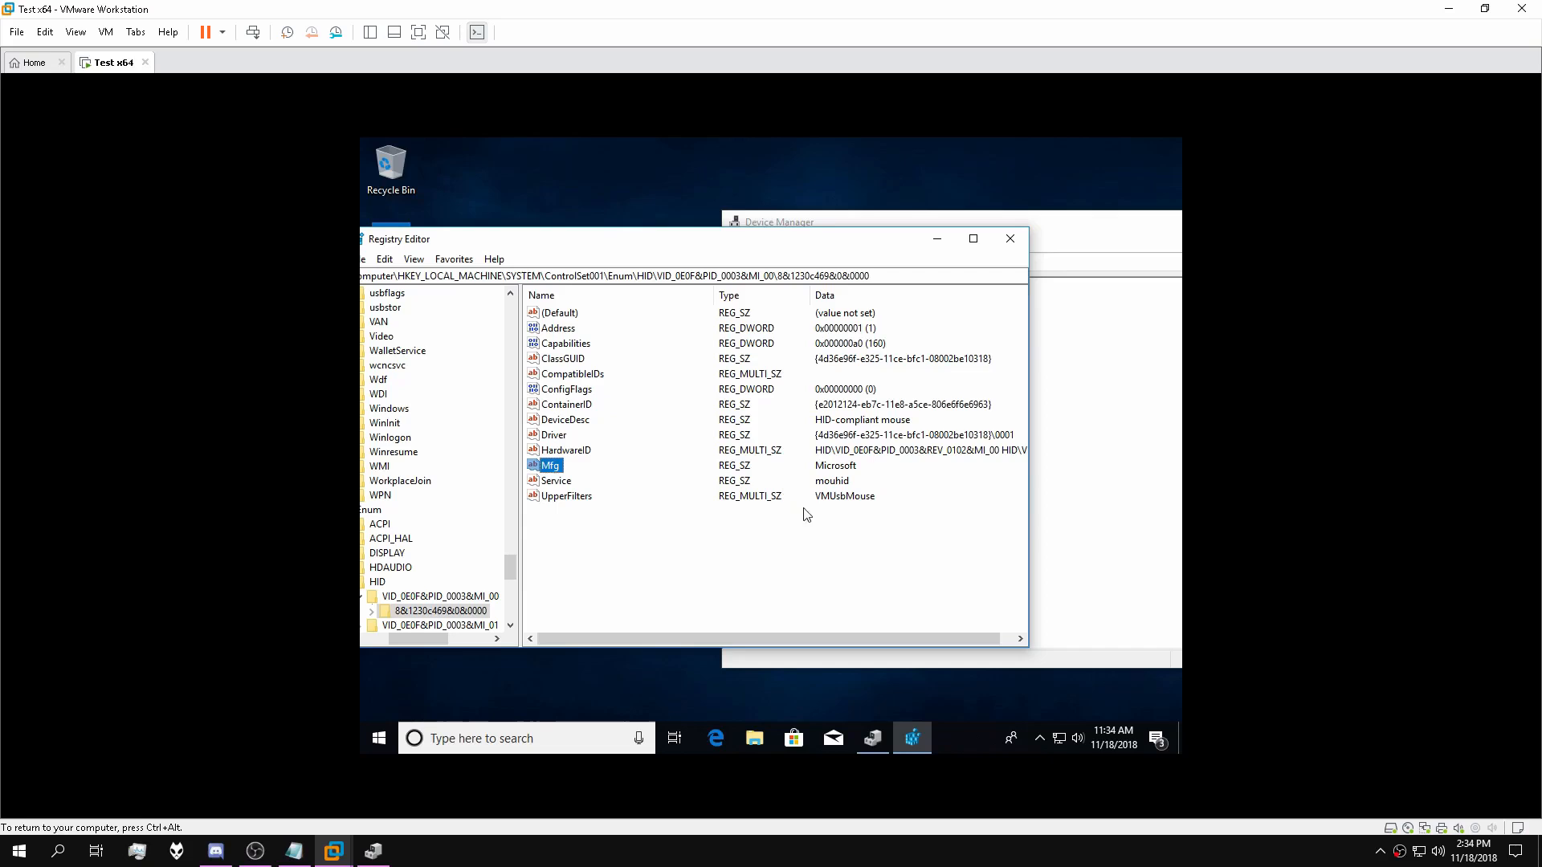
Open the subkey of HID\VID_0E0F&PID_0003&MI_01 and examine its device description and manufacturer values.
drag(490, 251, 505, 248)
mouse_move(525, 567)
mouse_down()
mouse_move(535, 317)
mouse_move(518, 586)
mouse_up()
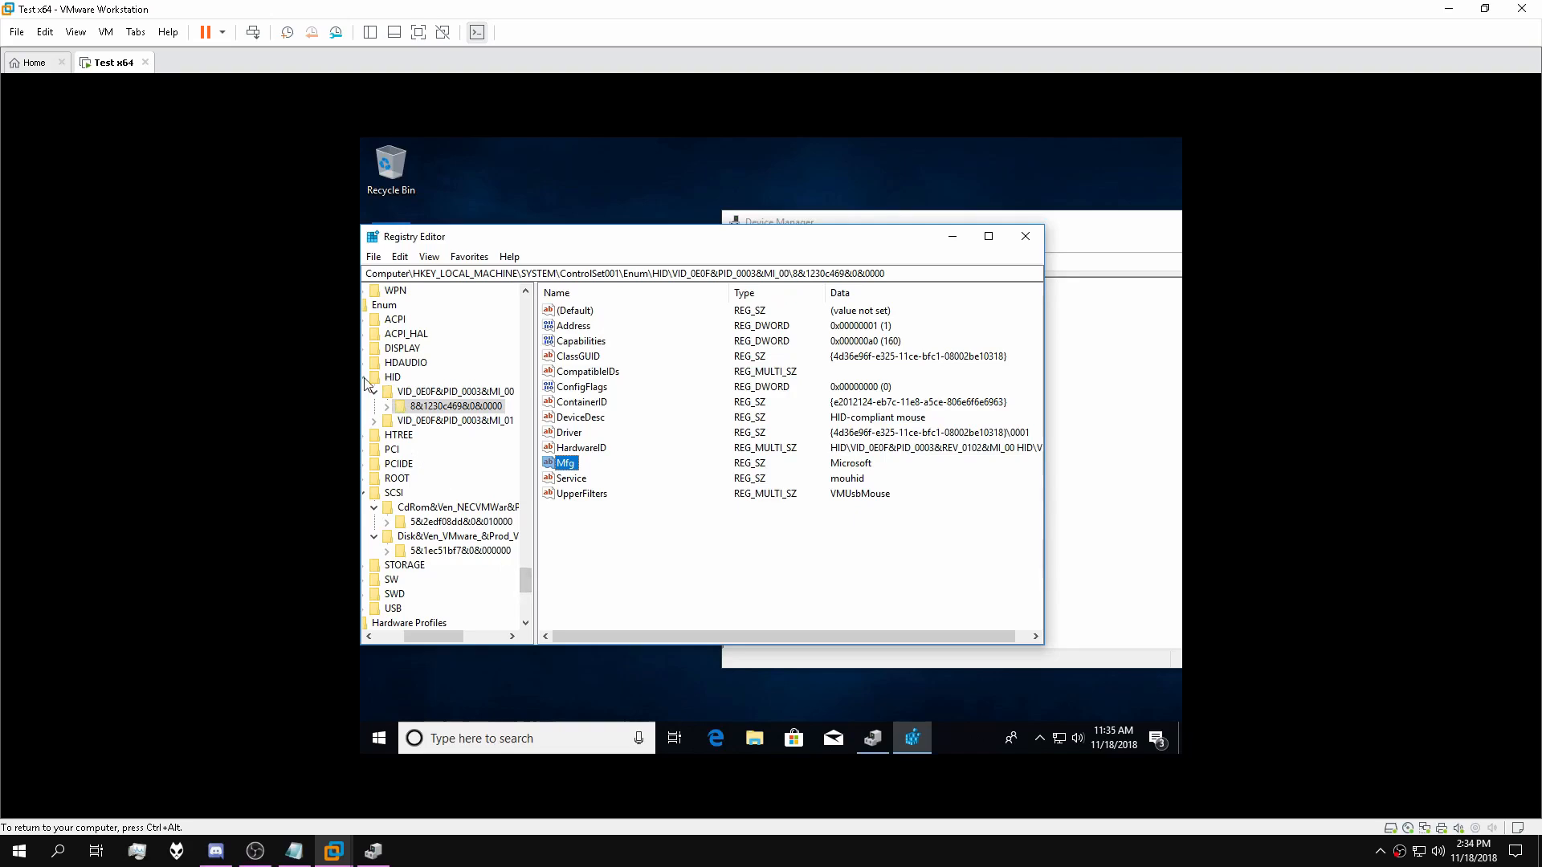
click(406, 421)
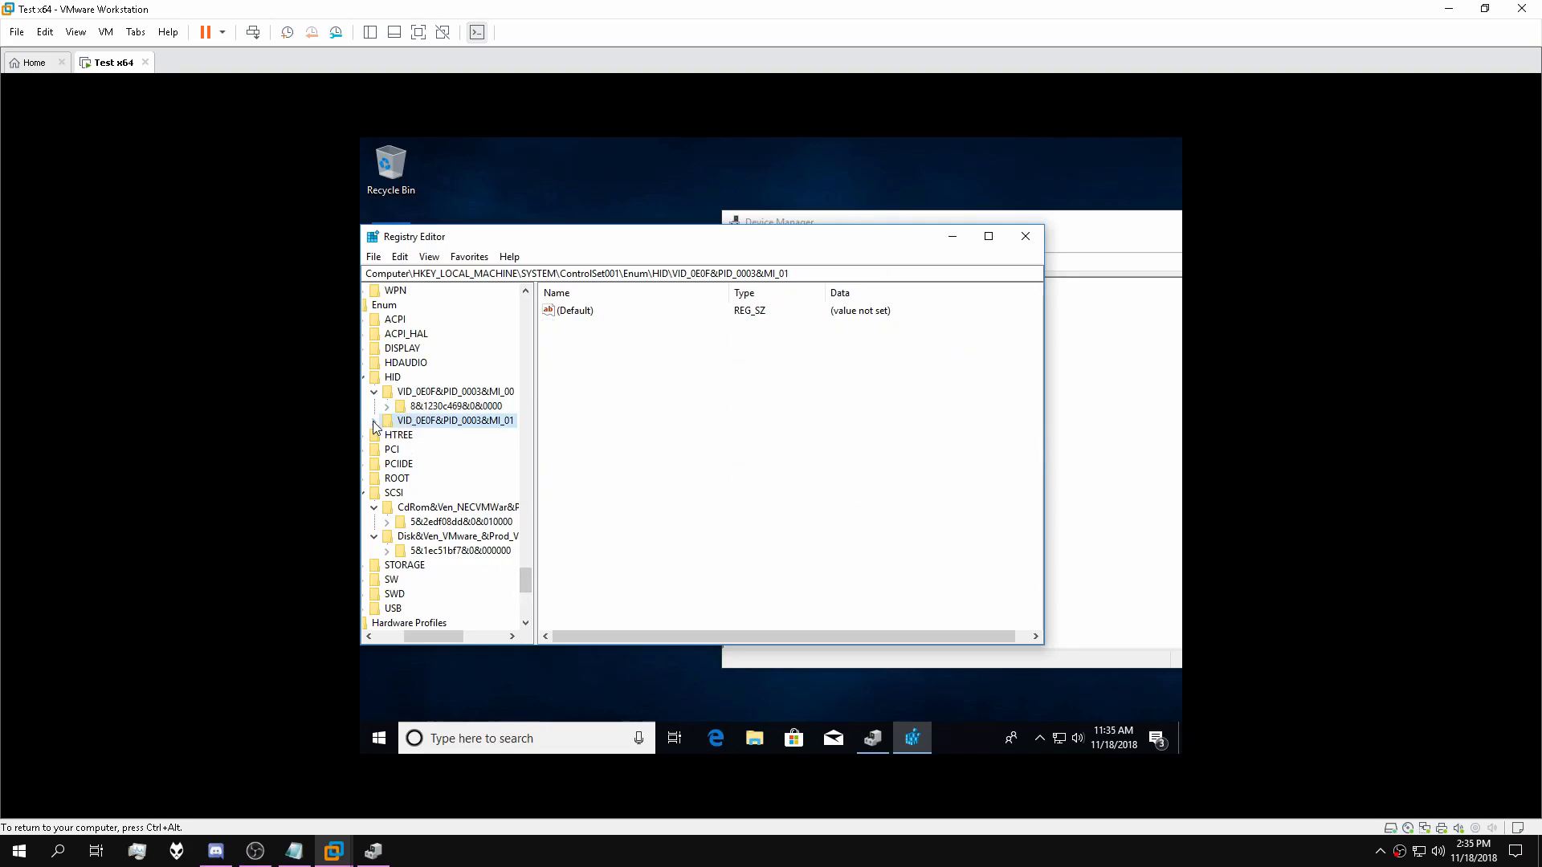
click(374, 421)
click(427, 436)
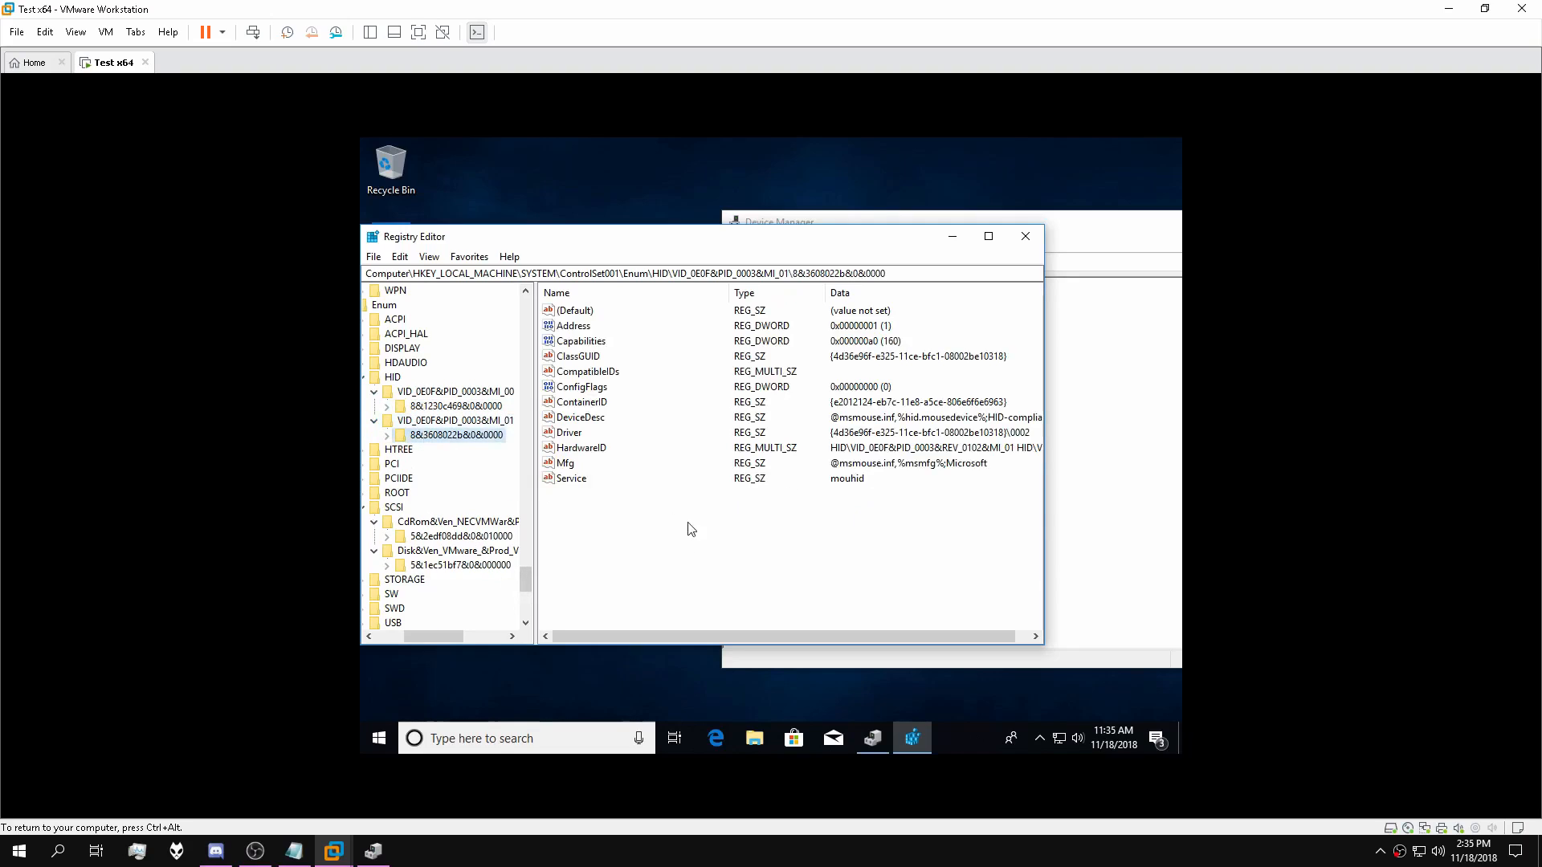
Return to the Computer root of the registry tree.
key(ctrl+alt)
click(455, 529)
mouse_move(641, 637)
mouse_down()
mouse_move(683, 637)
mouse_move(626, 636)
mouse_up()
drag(524, 575, 533, 286)
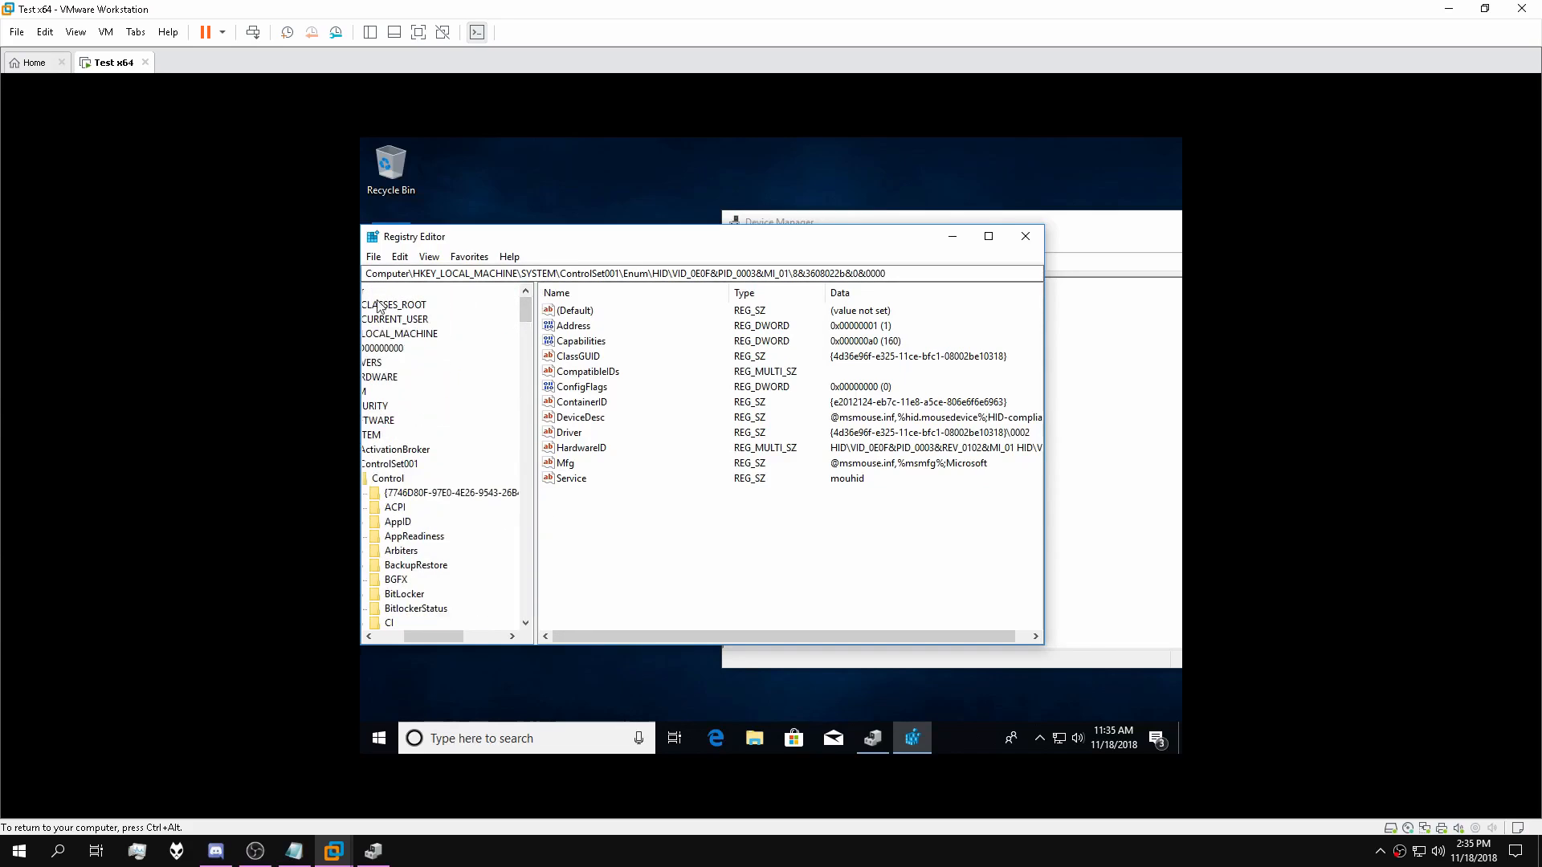
drag(447, 635, 418, 636)
click(416, 290)
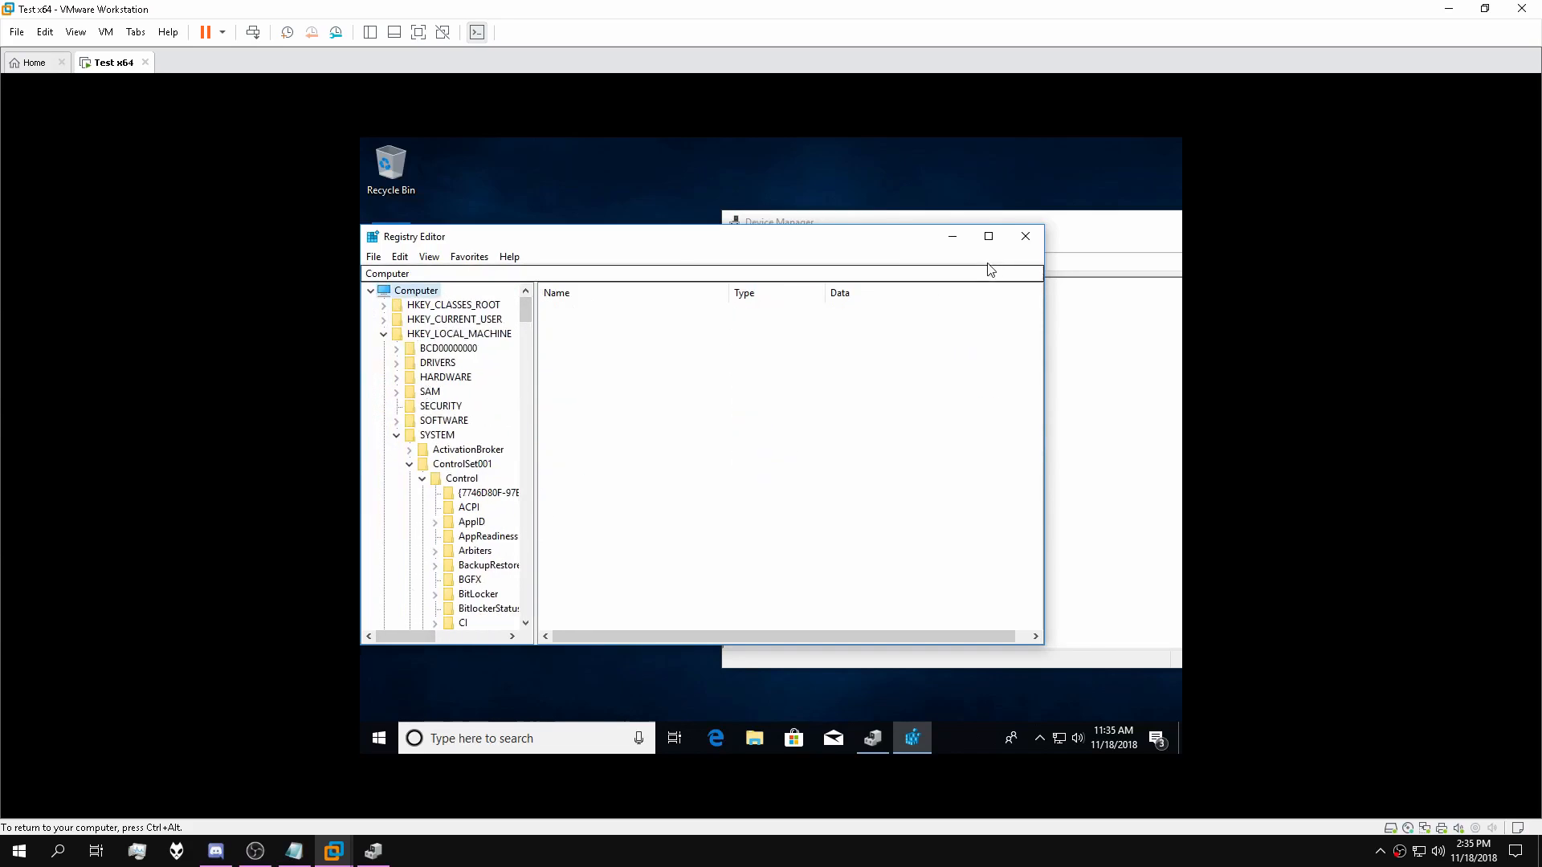
Check the pointing device's name in Device Manager and search the registry for "VMware Pointing Device".
click(1077, 341)
click(845, 474)
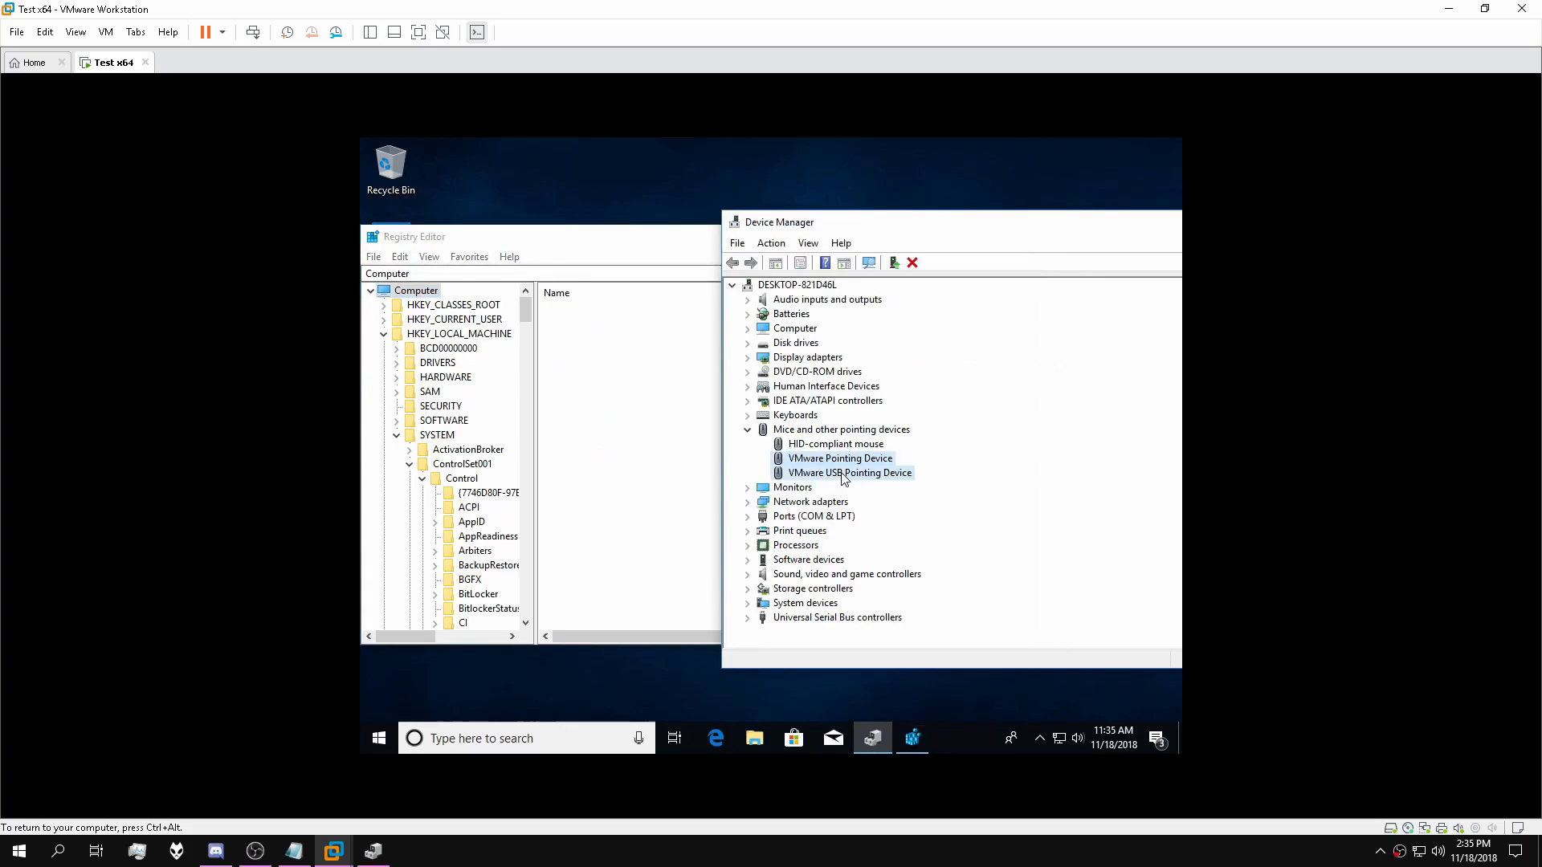
click(798, 458)
click(416, 262)
click(404, 257)
click(438, 385)
click(521, 338)
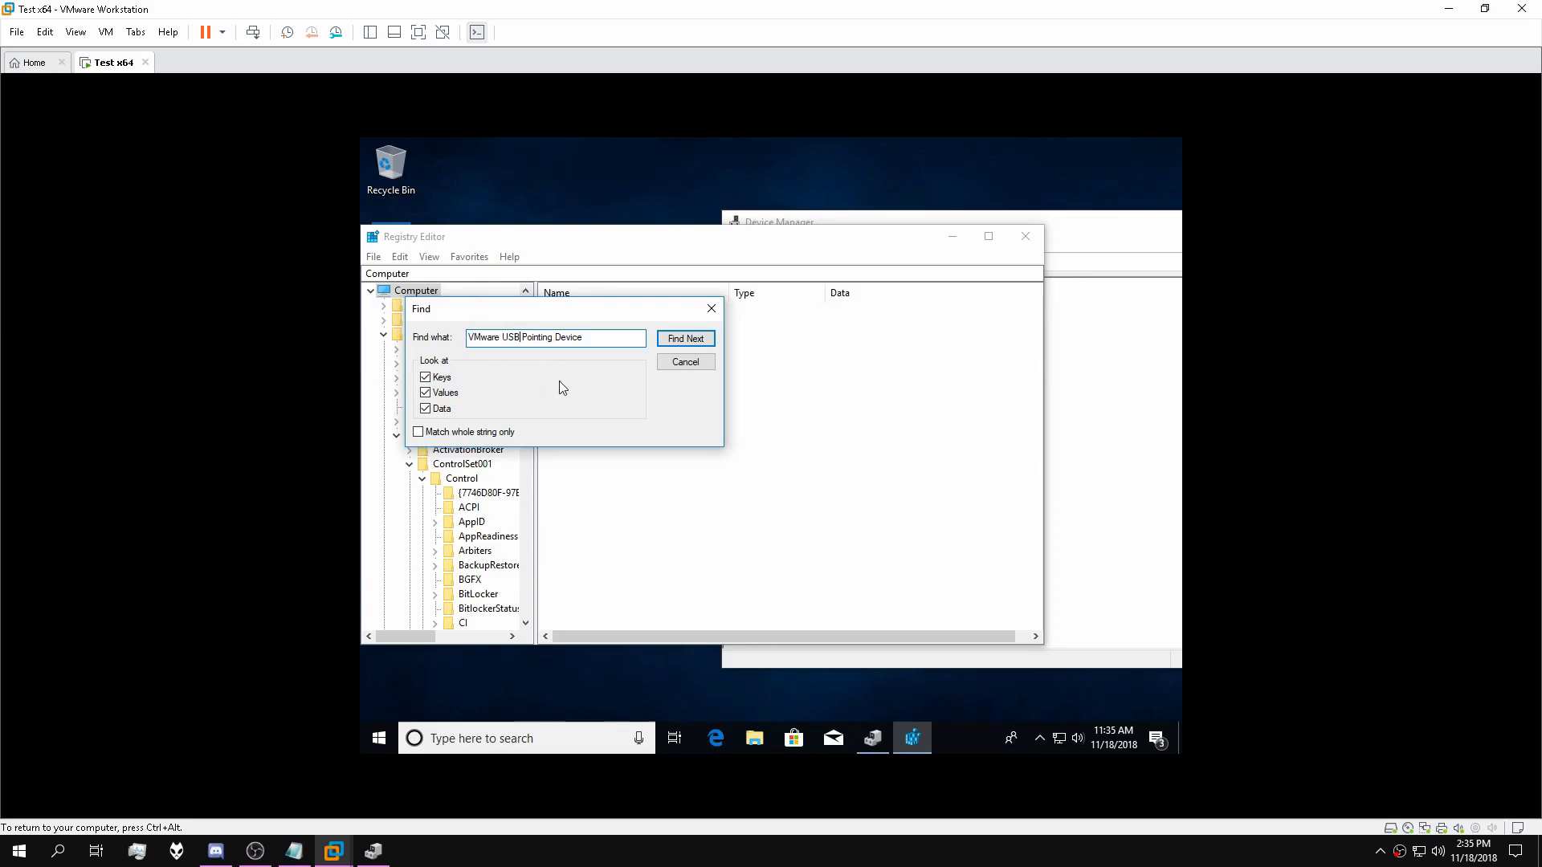
key(BackSpace)
key(BackSpace)
key(BackSpace)
key(BackSpace)
click(1111, 476)
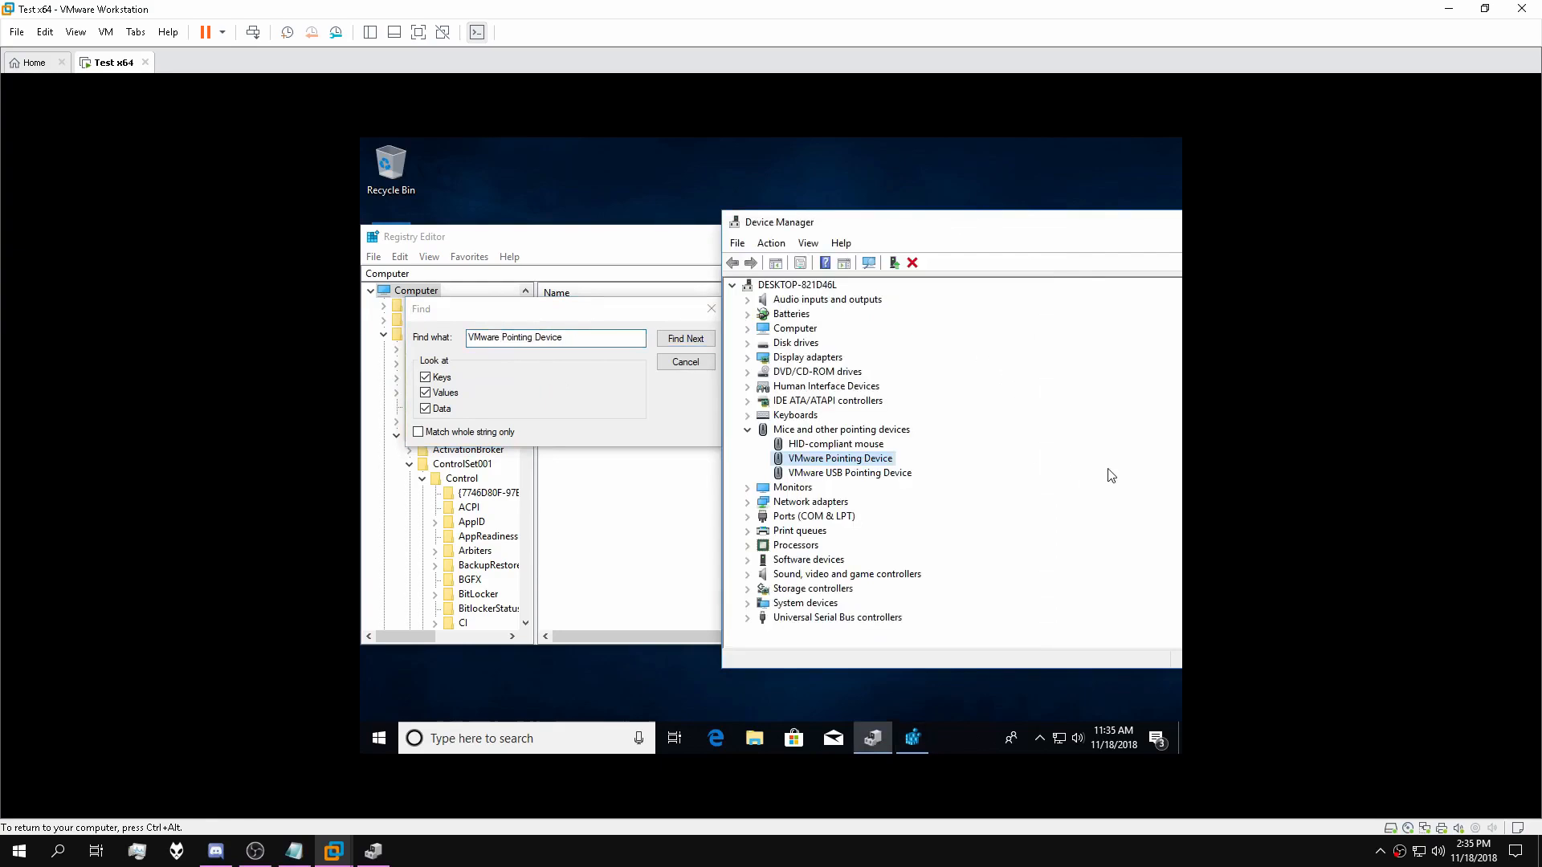
click(564, 365)
click(686, 342)
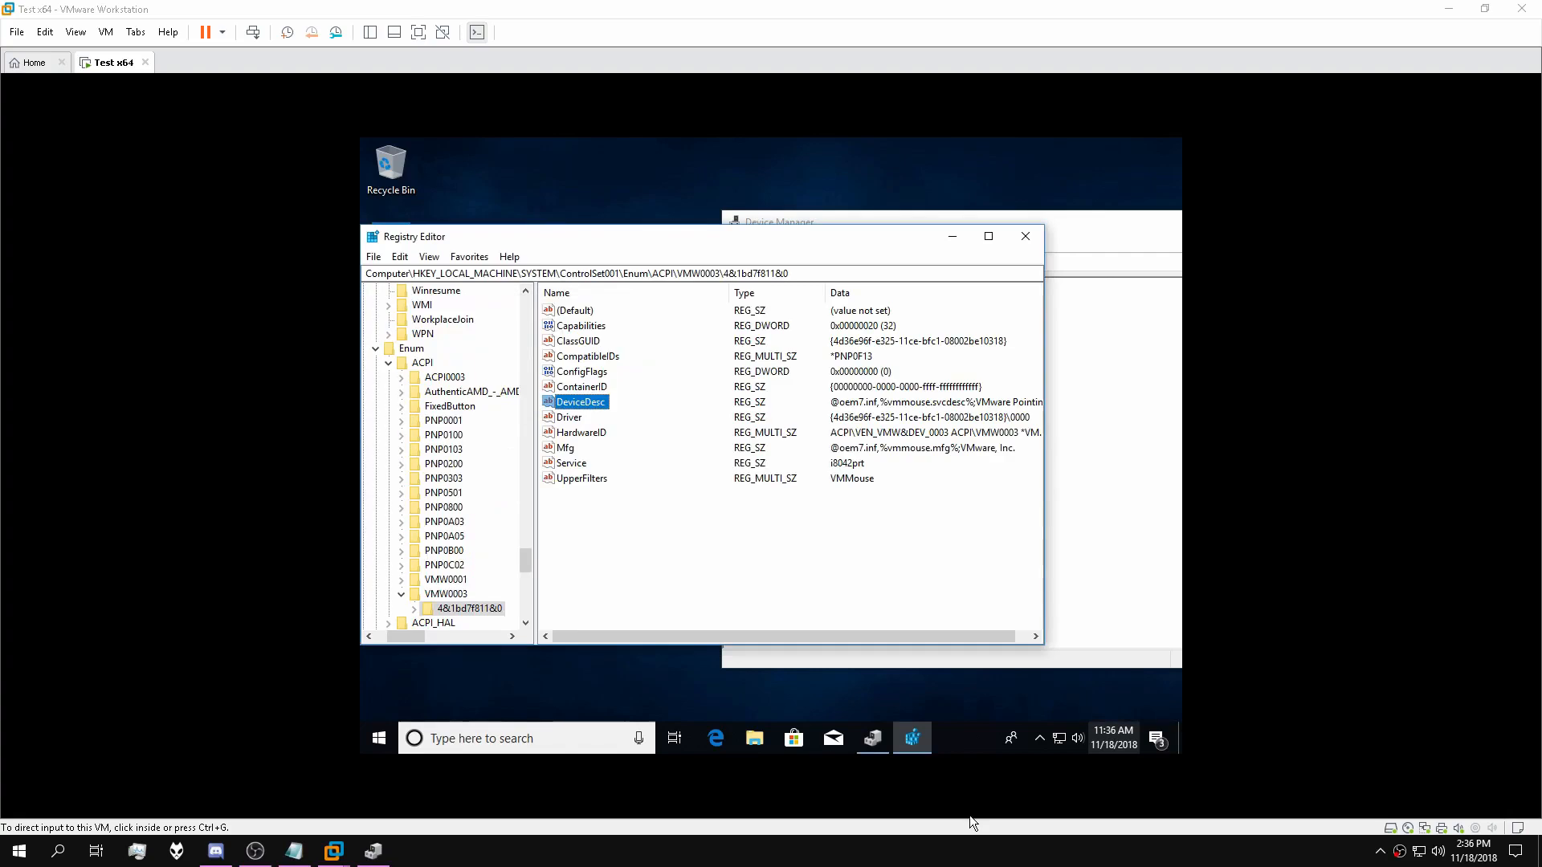
Set DeviceDesc to "HID-compliant mouse" and Mfg to "Microsoft" in the found subkey of ACPI\VMW0003.
click(681, 632)
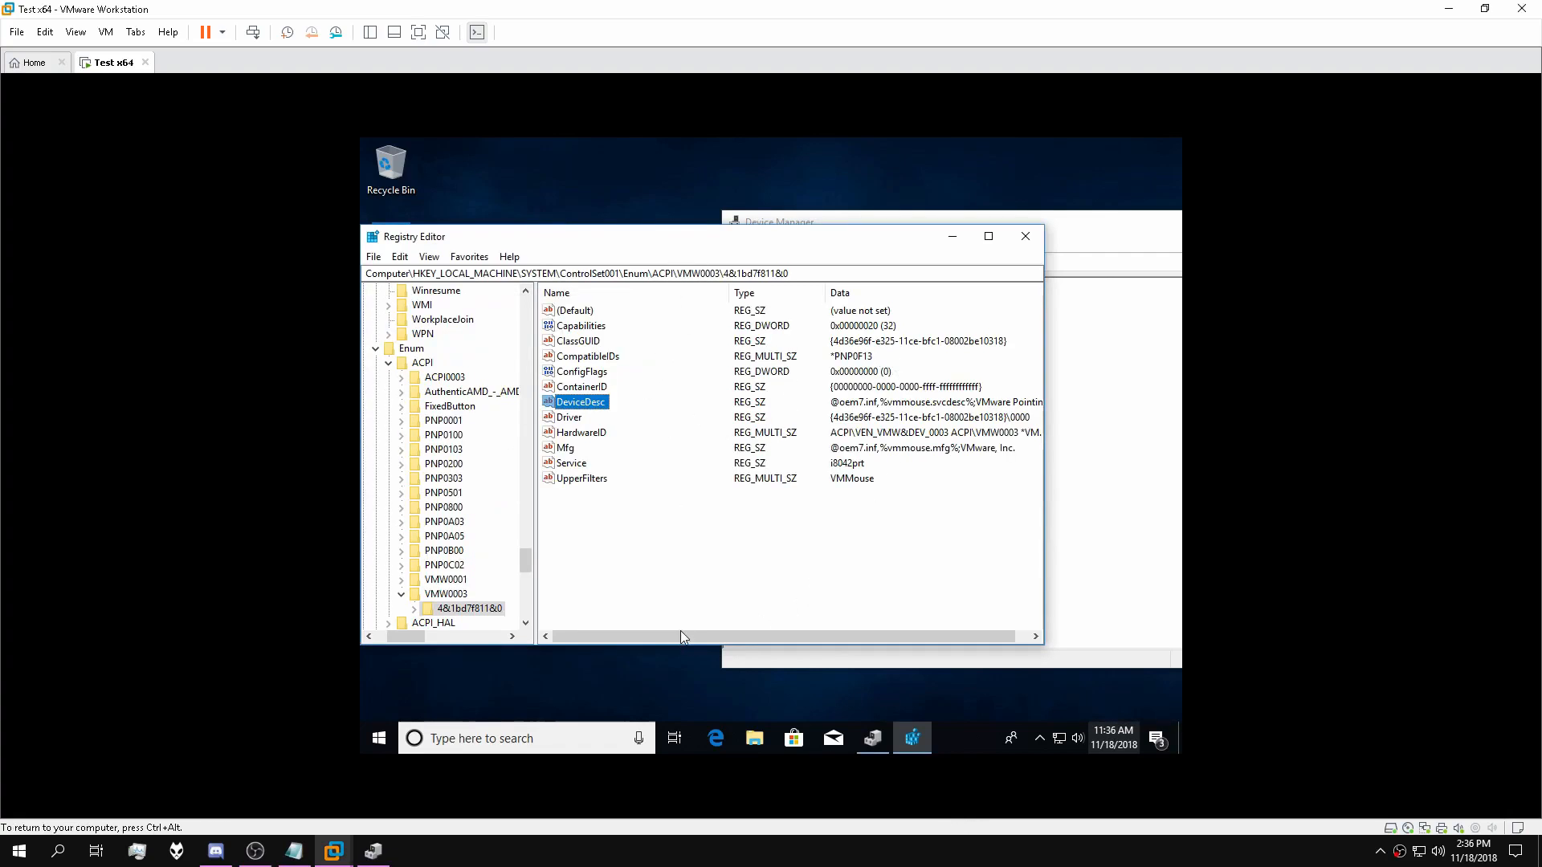
double_click(602, 406)
key(ctrl+v)
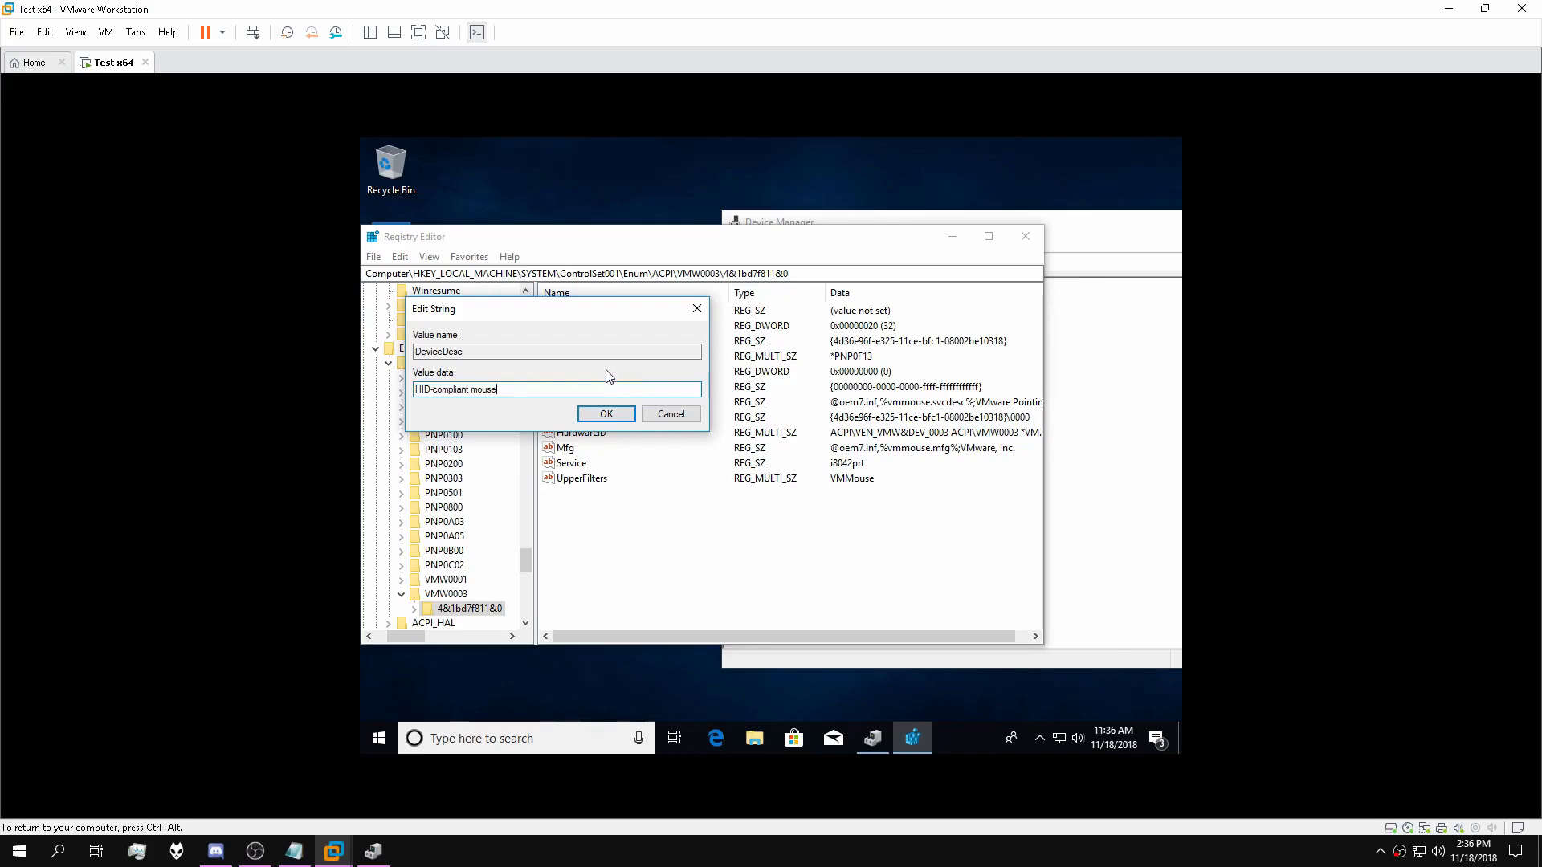
click(604, 415)
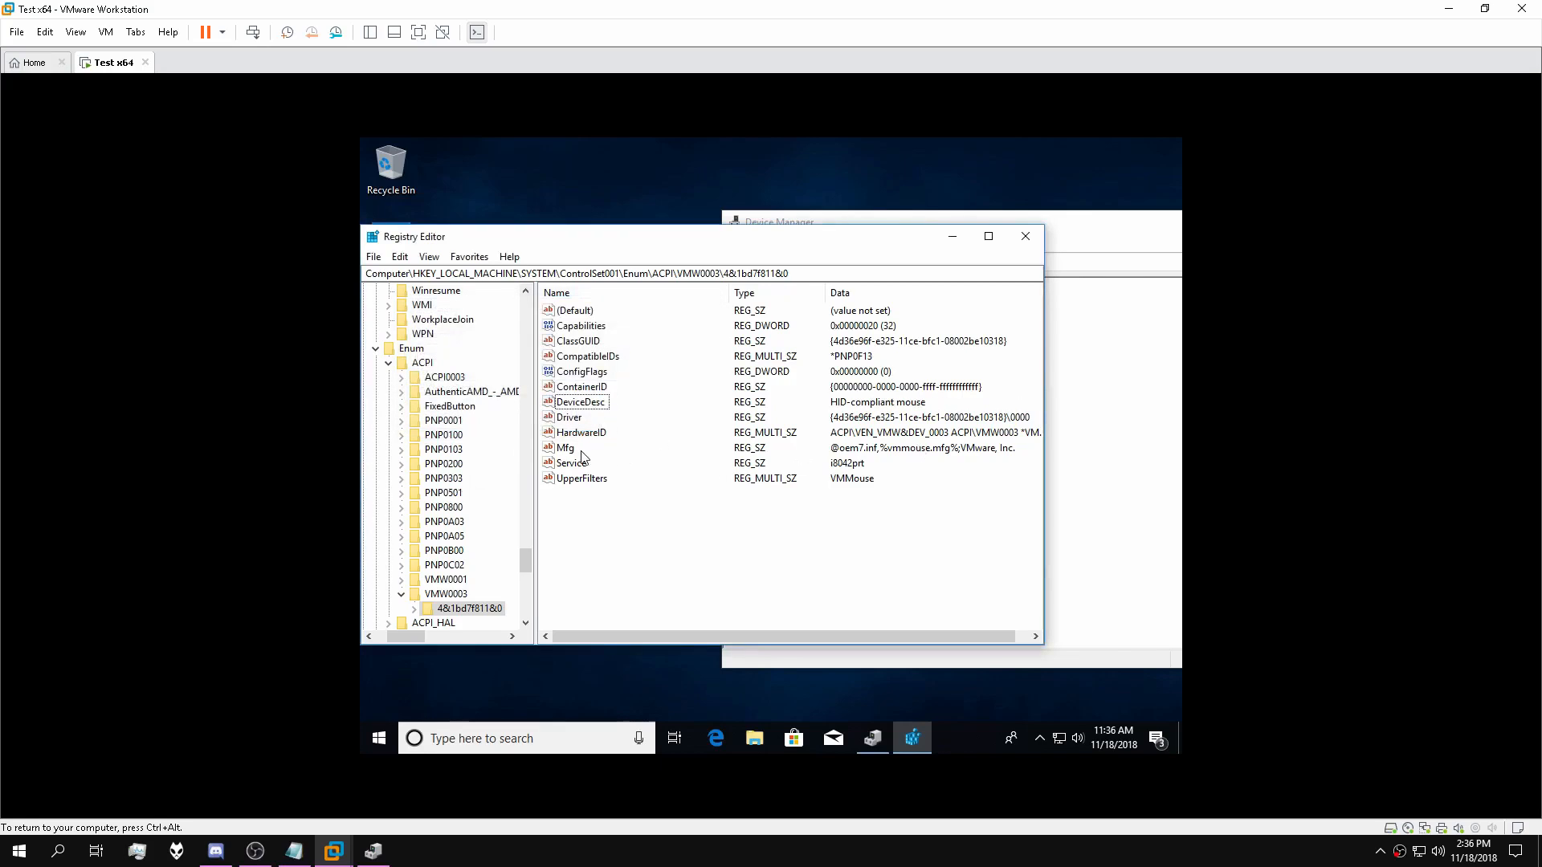
double_click(576, 452)
text(Microsoft)
click(616, 416)
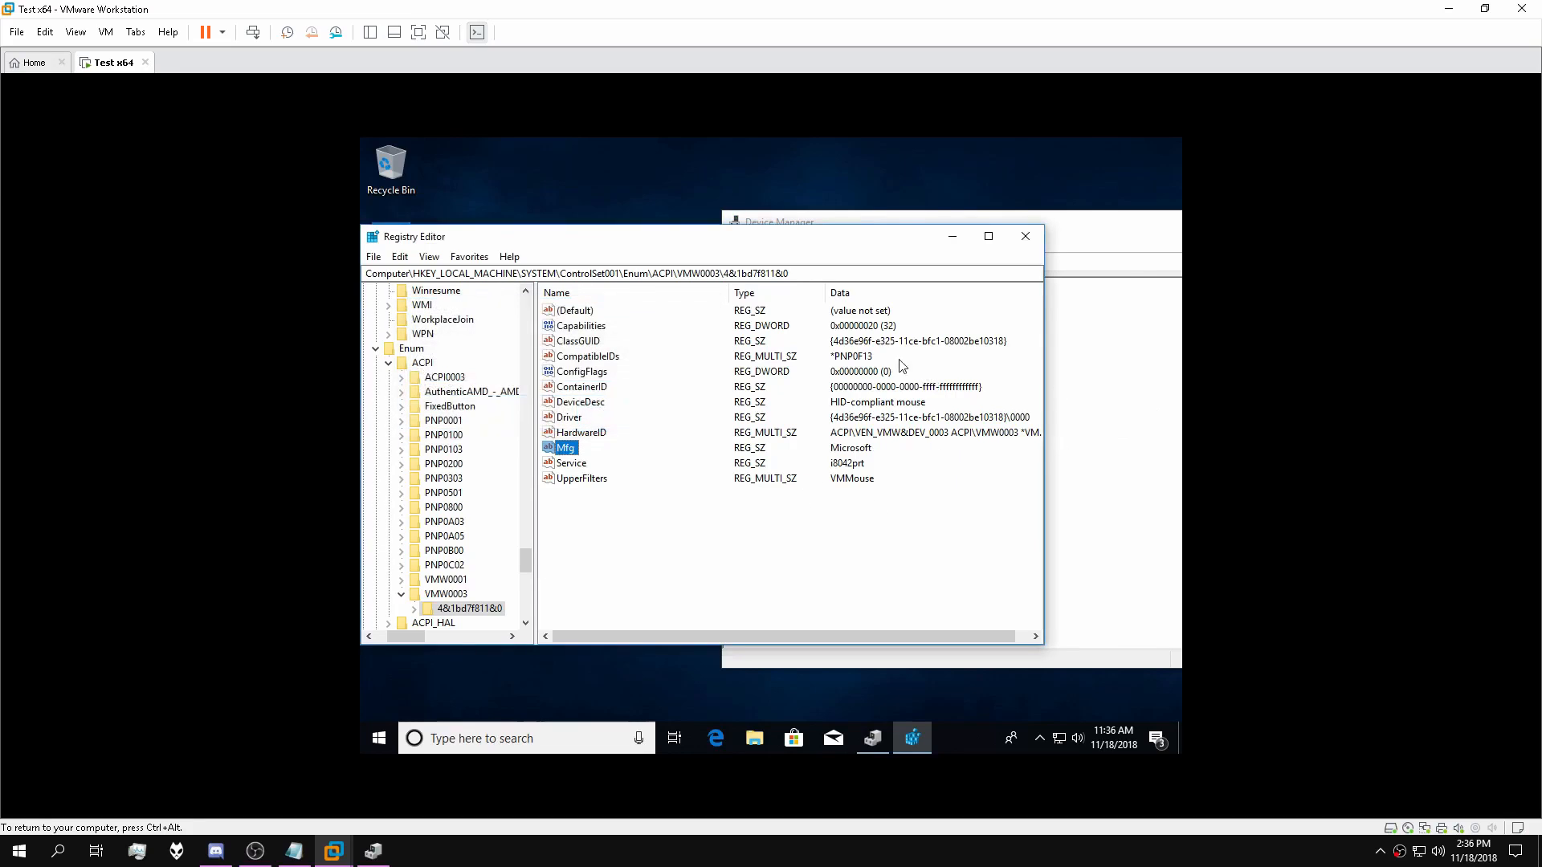
Scan for hardware changes in Device Manager to refresh the names of the pointing devices.
click(1112, 391)
click(771, 243)
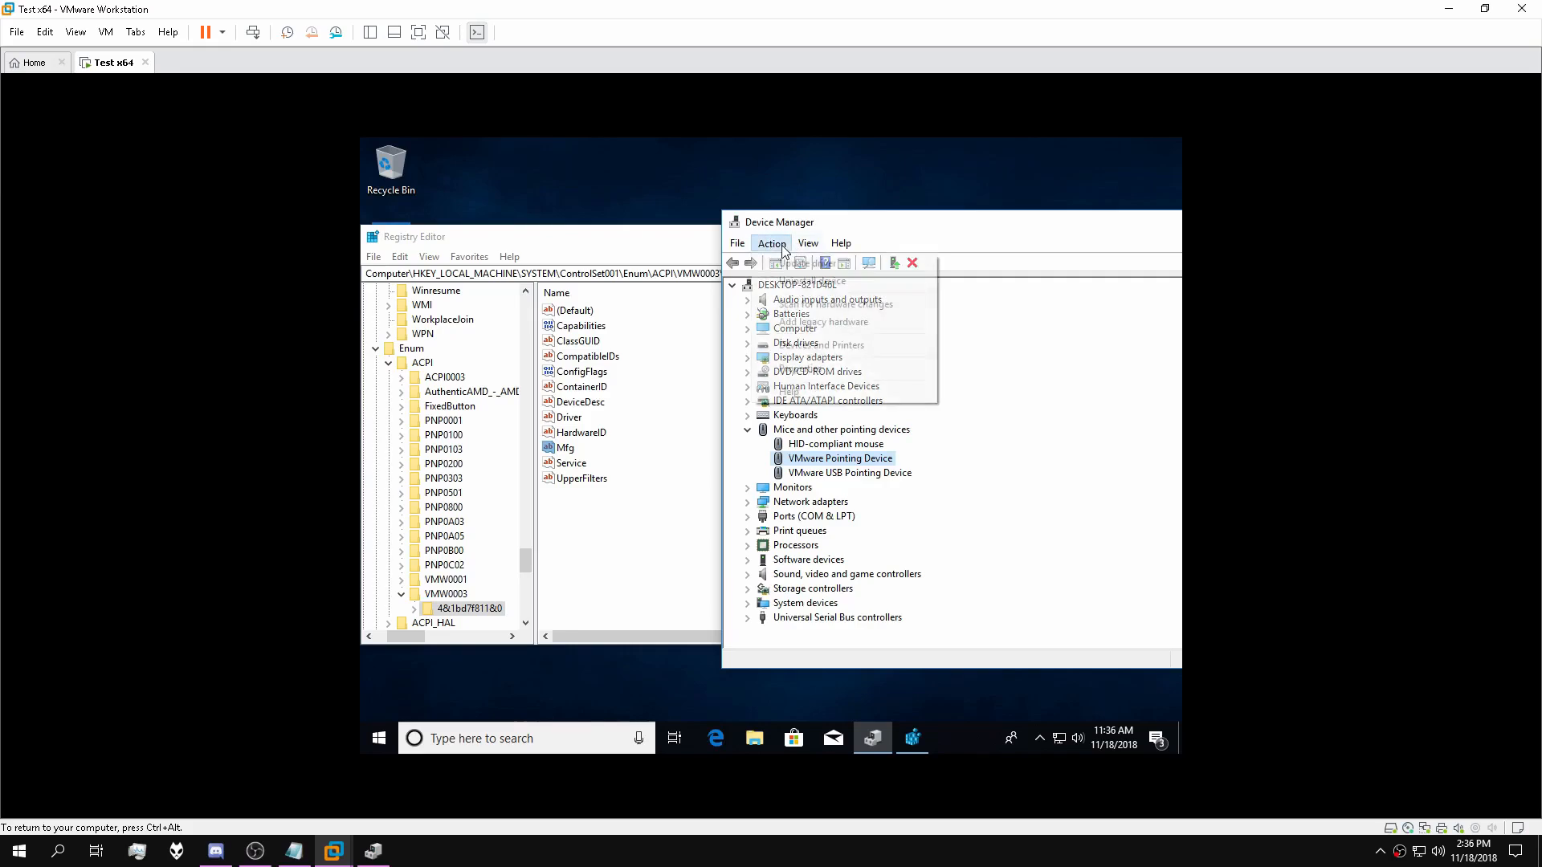
click(798, 303)
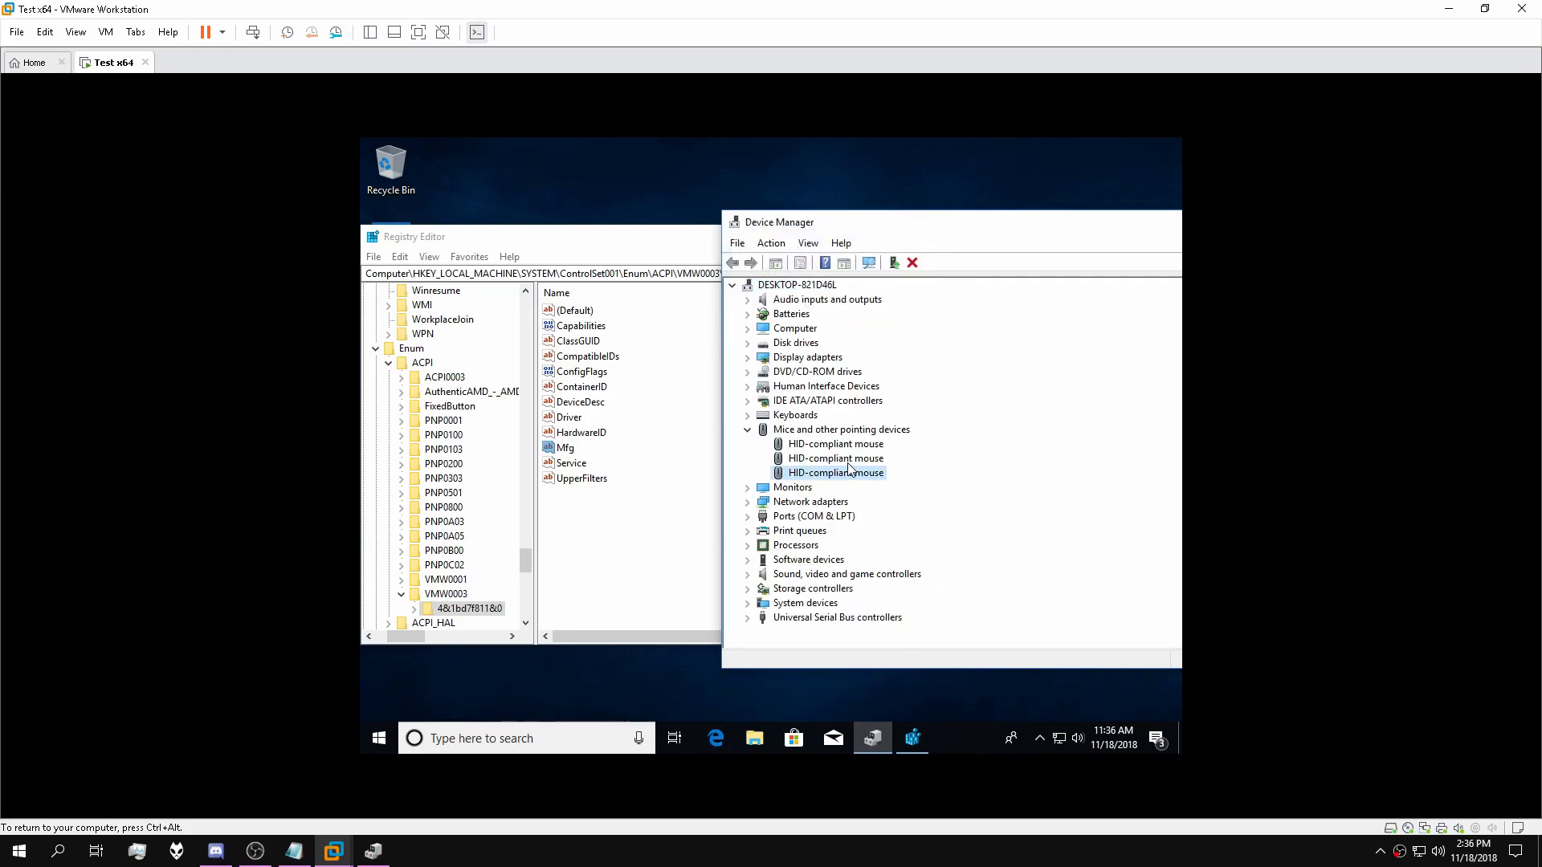
click(627, 251)
click(1110, 392)
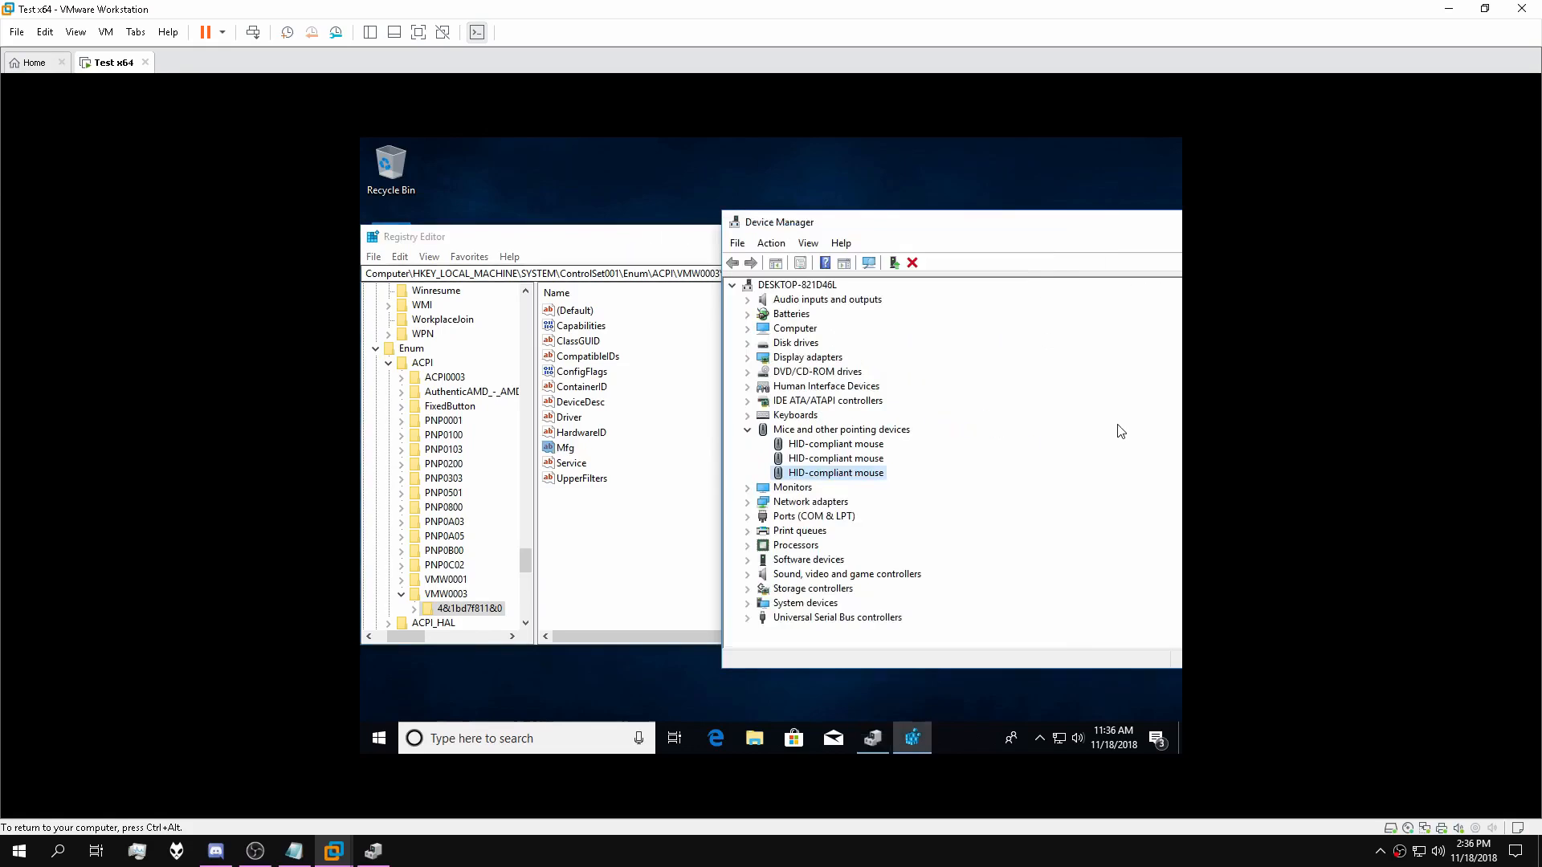
Collapse the mice category in Device Manager, expand System devices and select VMware VMCI Bus Device.
click(747, 430)
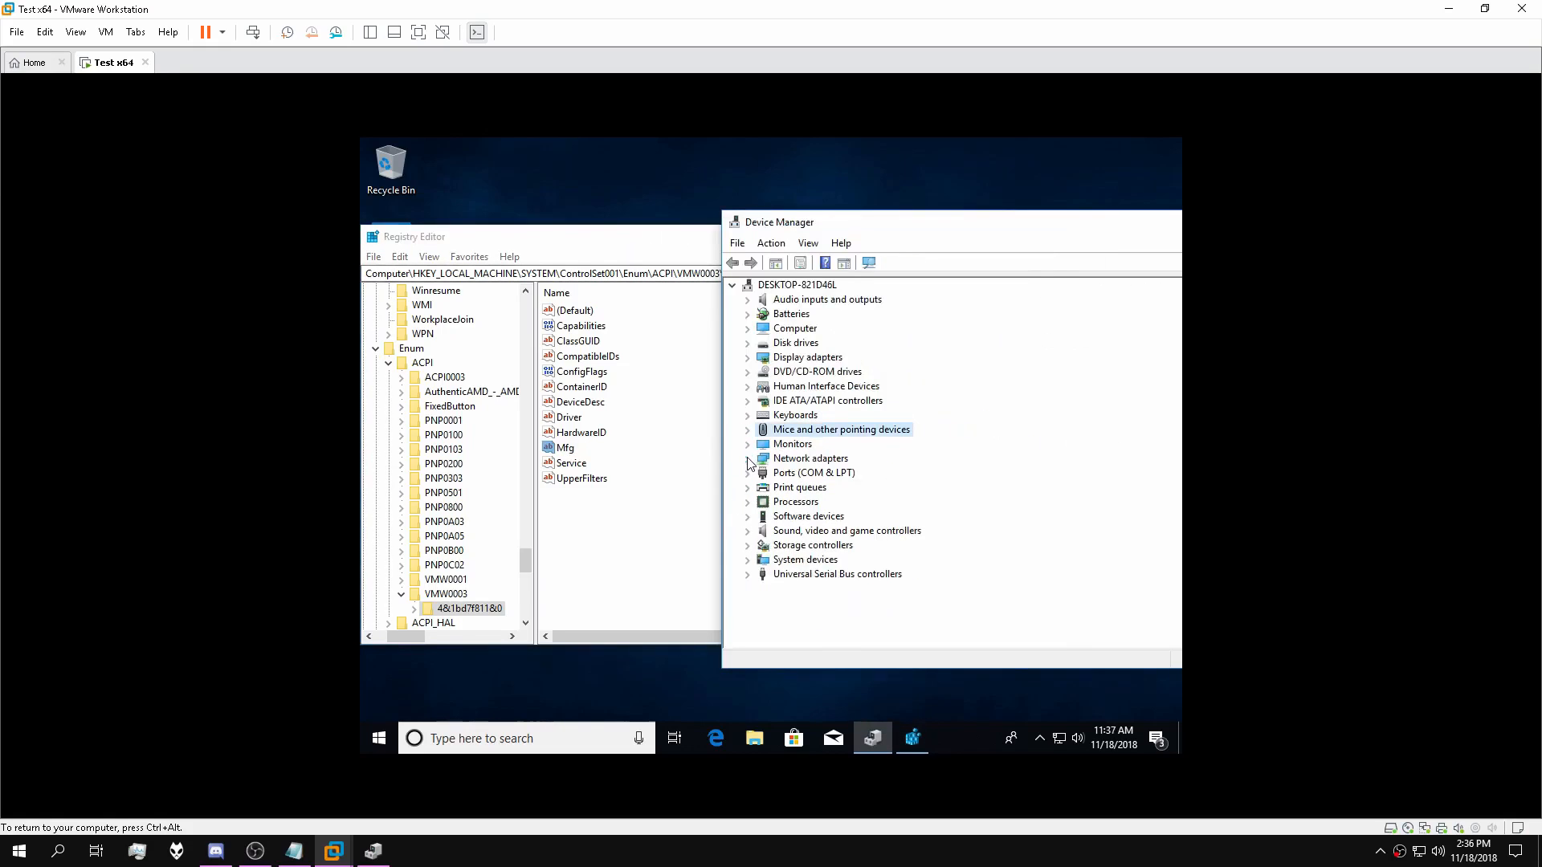
click(746, 459)
click(747, 459)
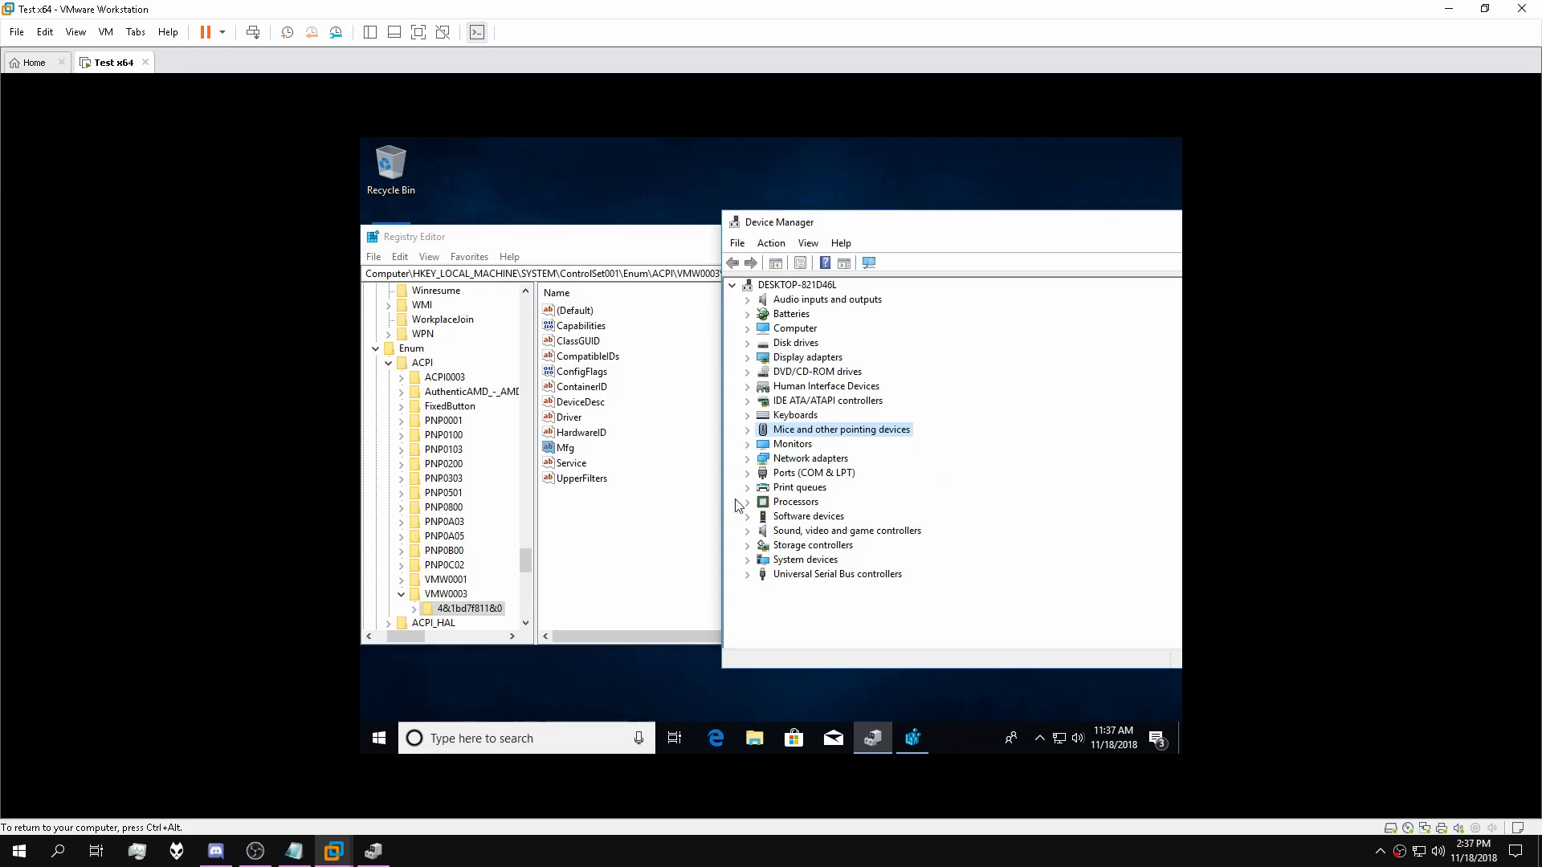
click(747, 561)
scroll(936, 501, down, 10)
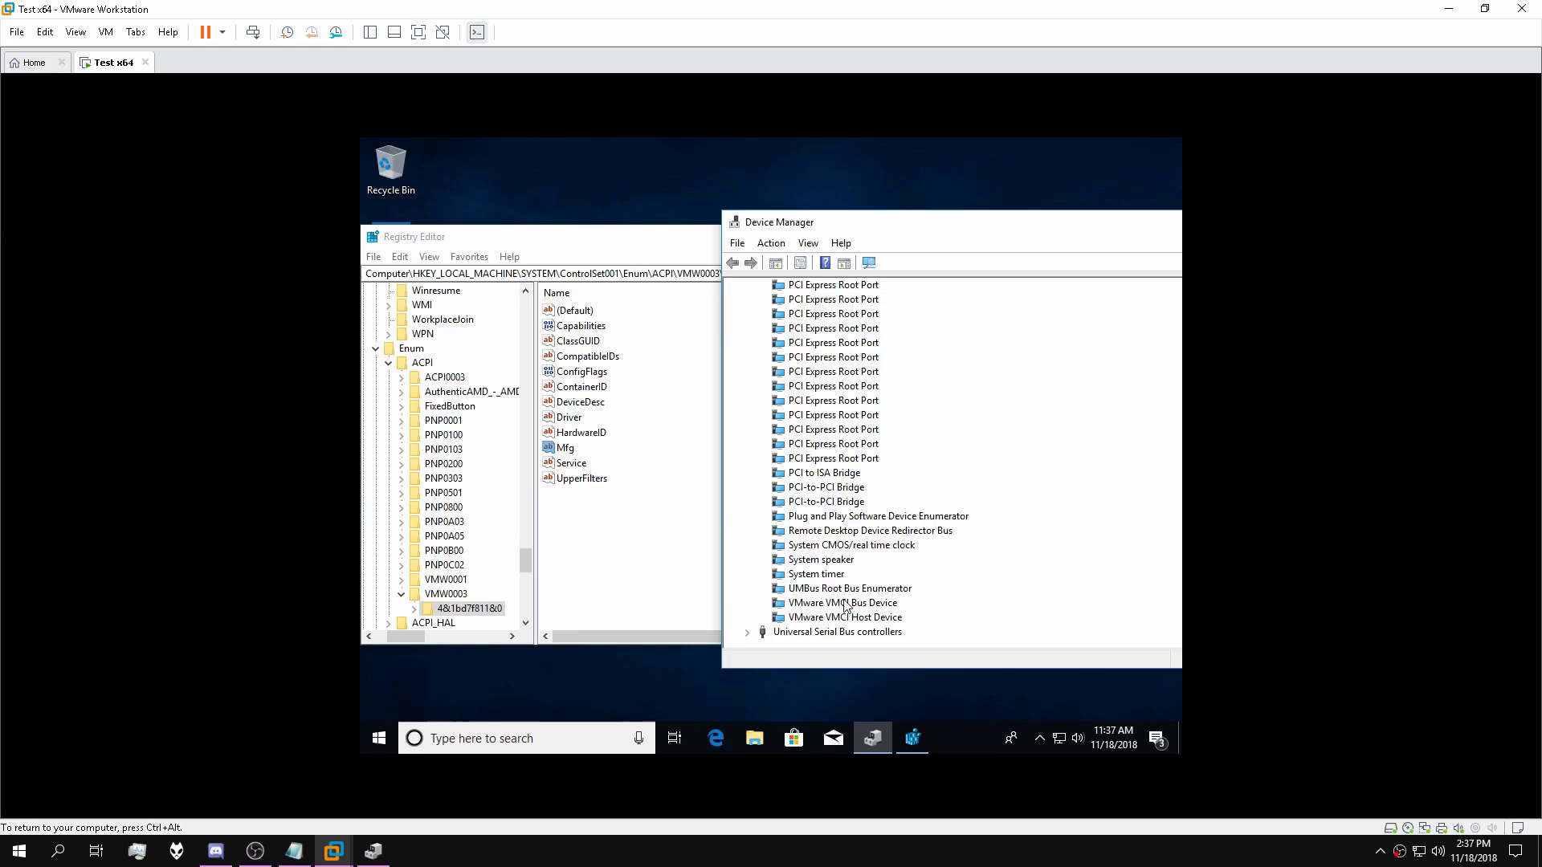
click(845, 604)
Search the registry from the Computer root for the VMware VMCI Bus Device.
drag(526, 555, 526, 299)
click(381, 292)
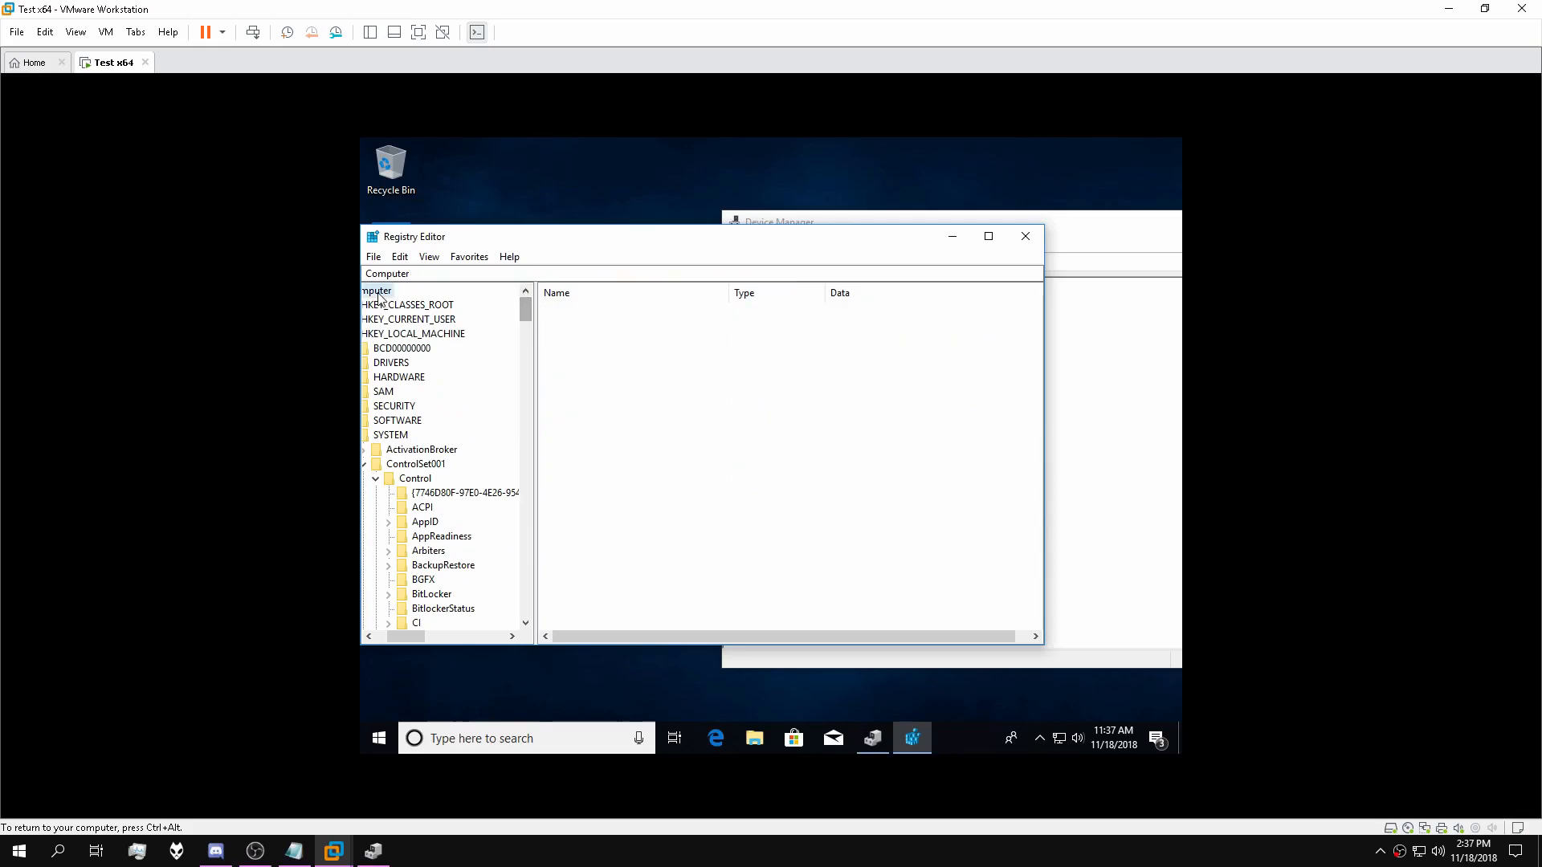
click(399, 257)
click(425, 383)
click(1078, 568)
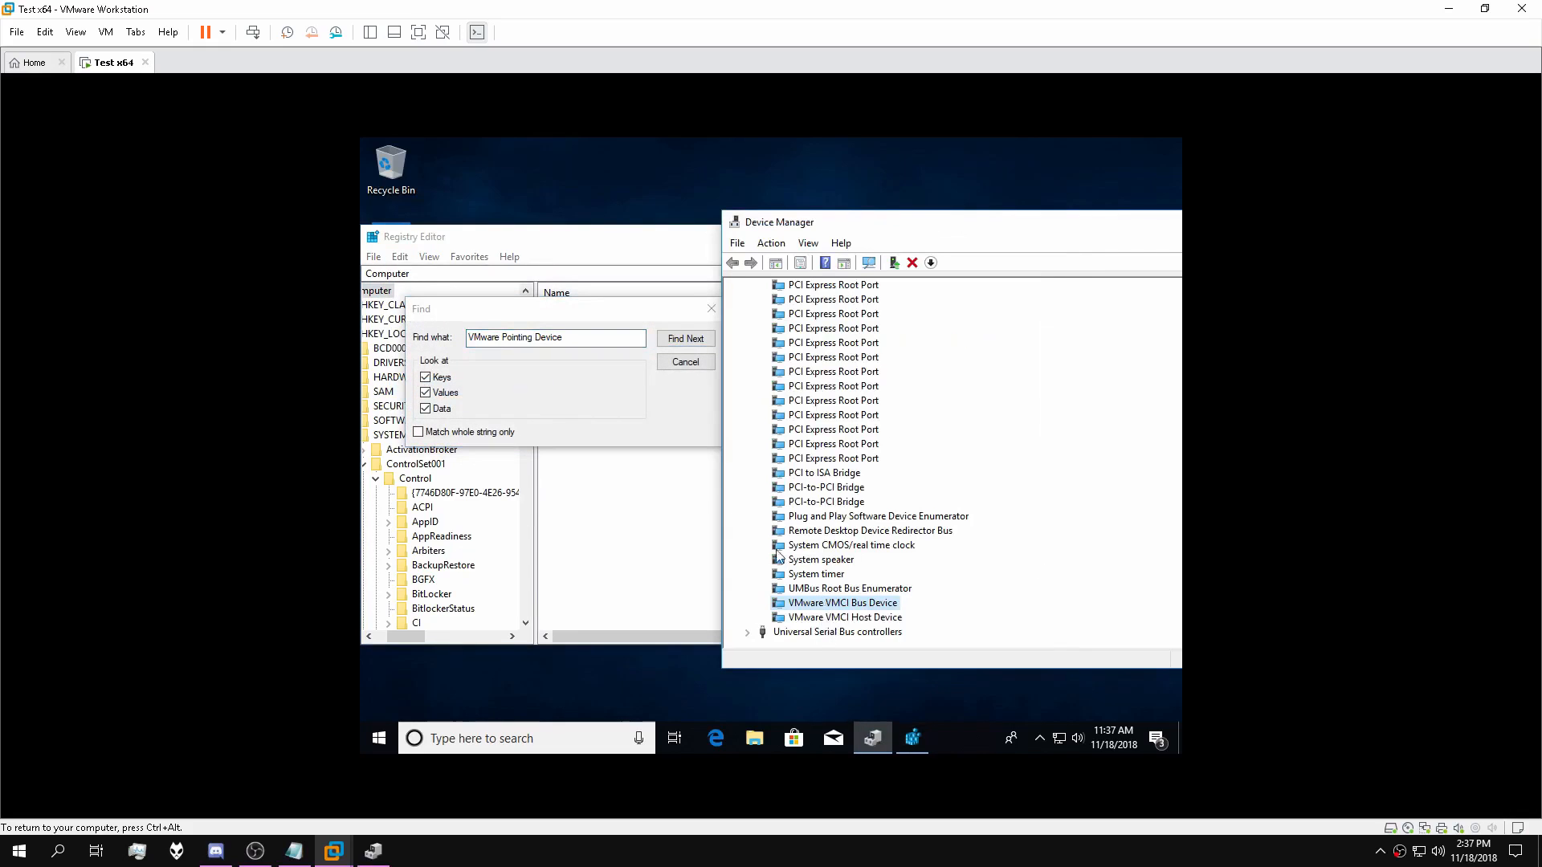
drag(507, 338, 566, 338)
click(1112, 488)
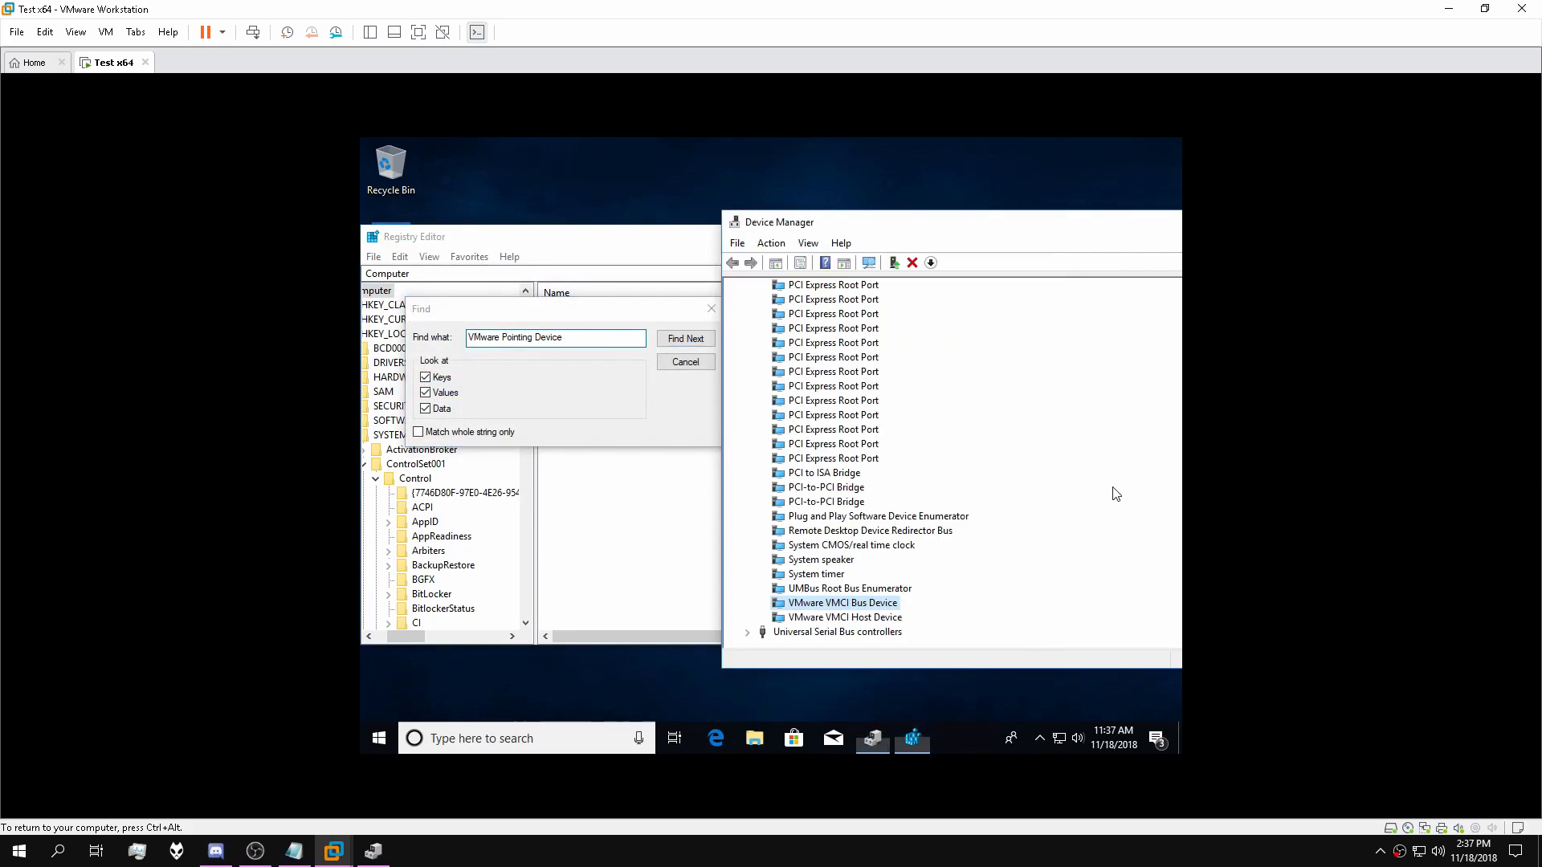
click(565, 338)
drag(565, 338, 513, 338)
text(VMware VM)
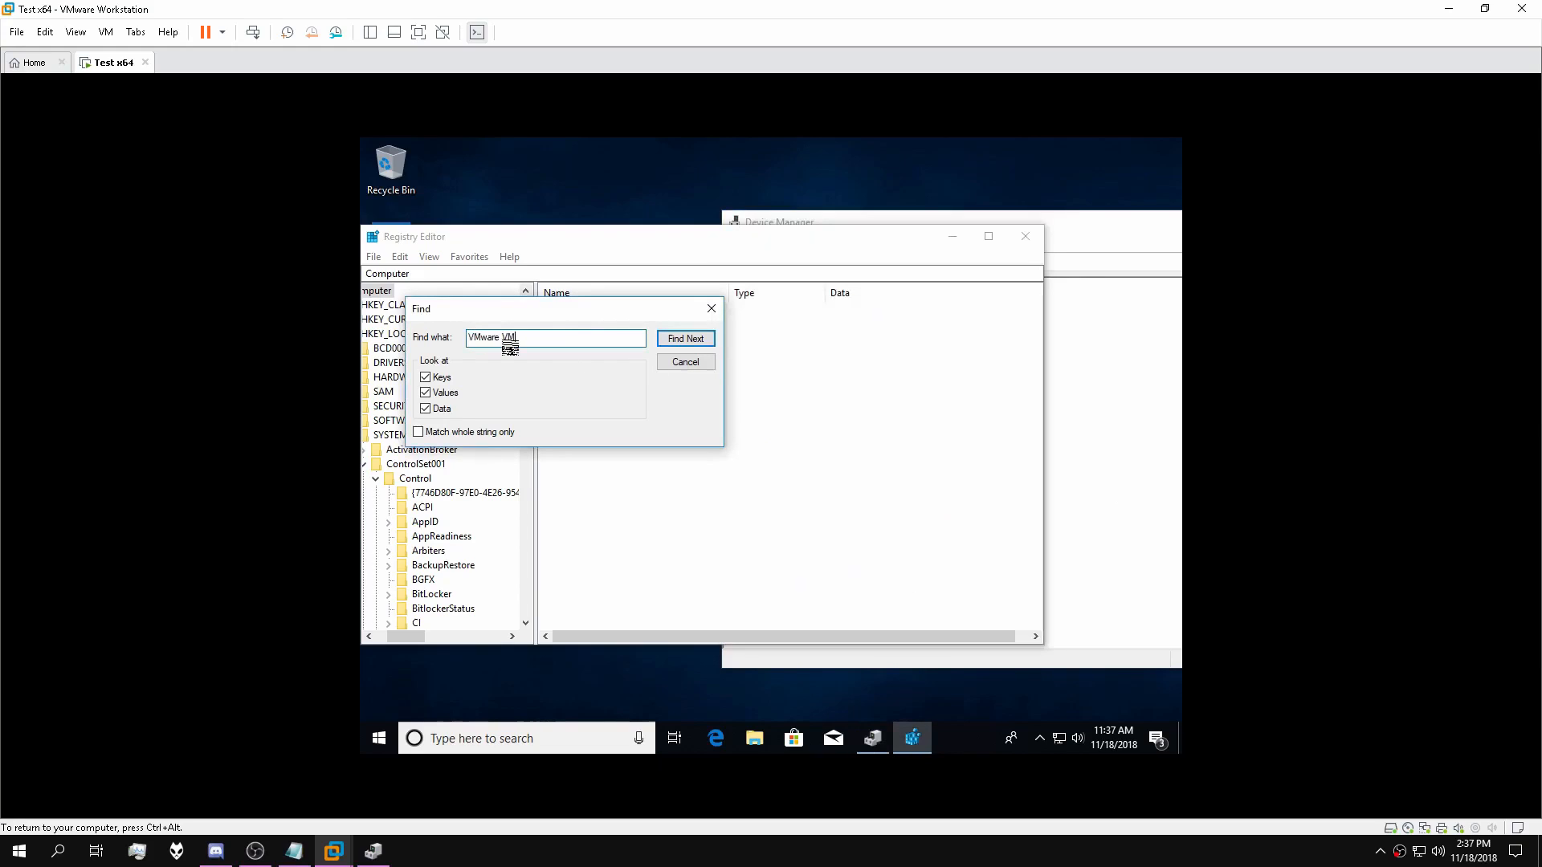
text(CI)
click(1077, 437)
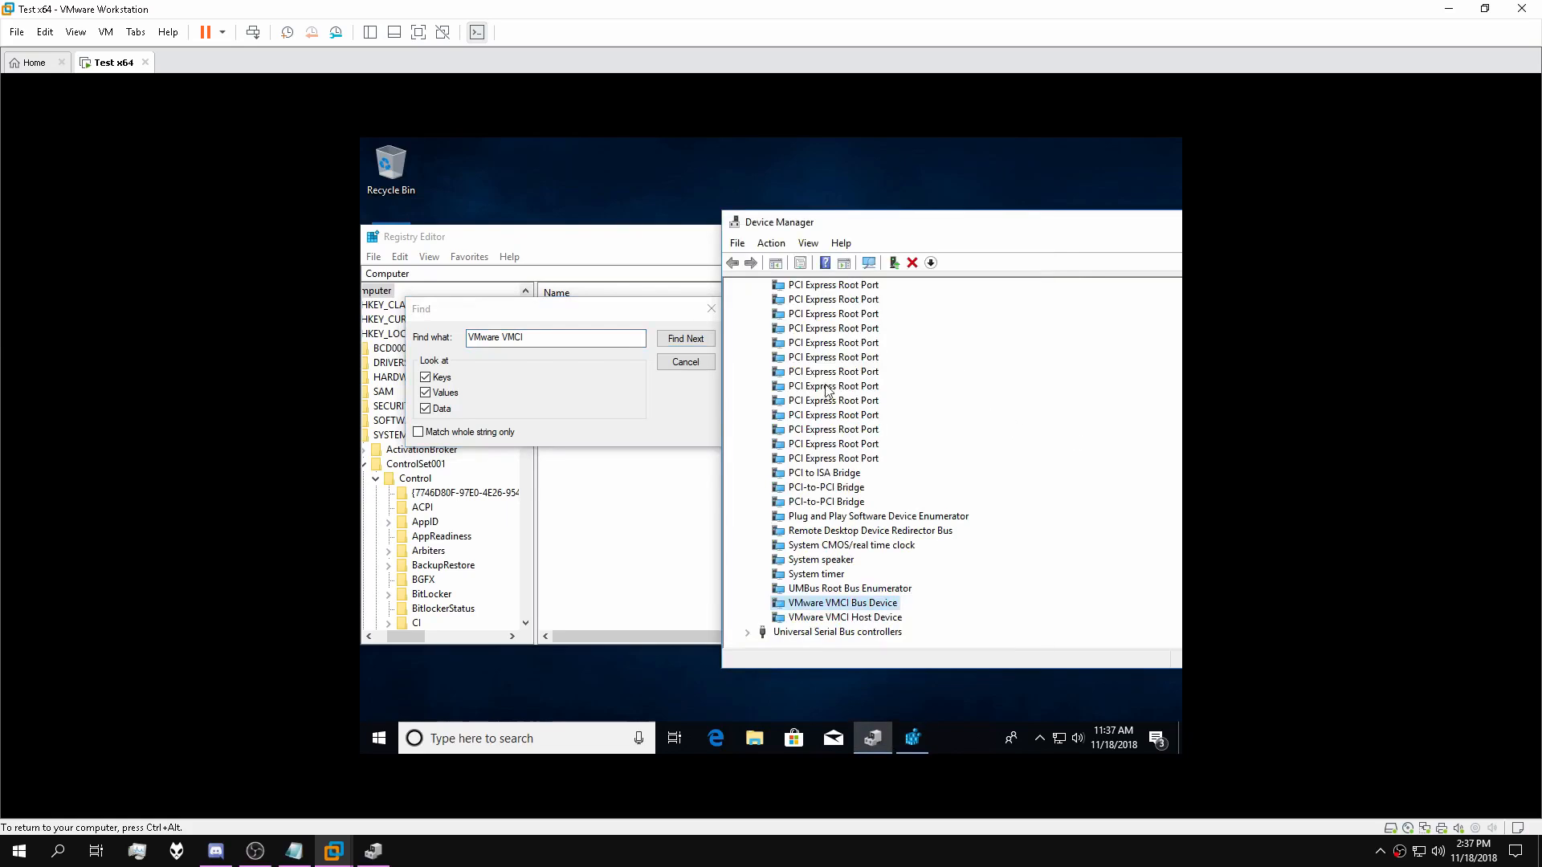
click(544, 324)
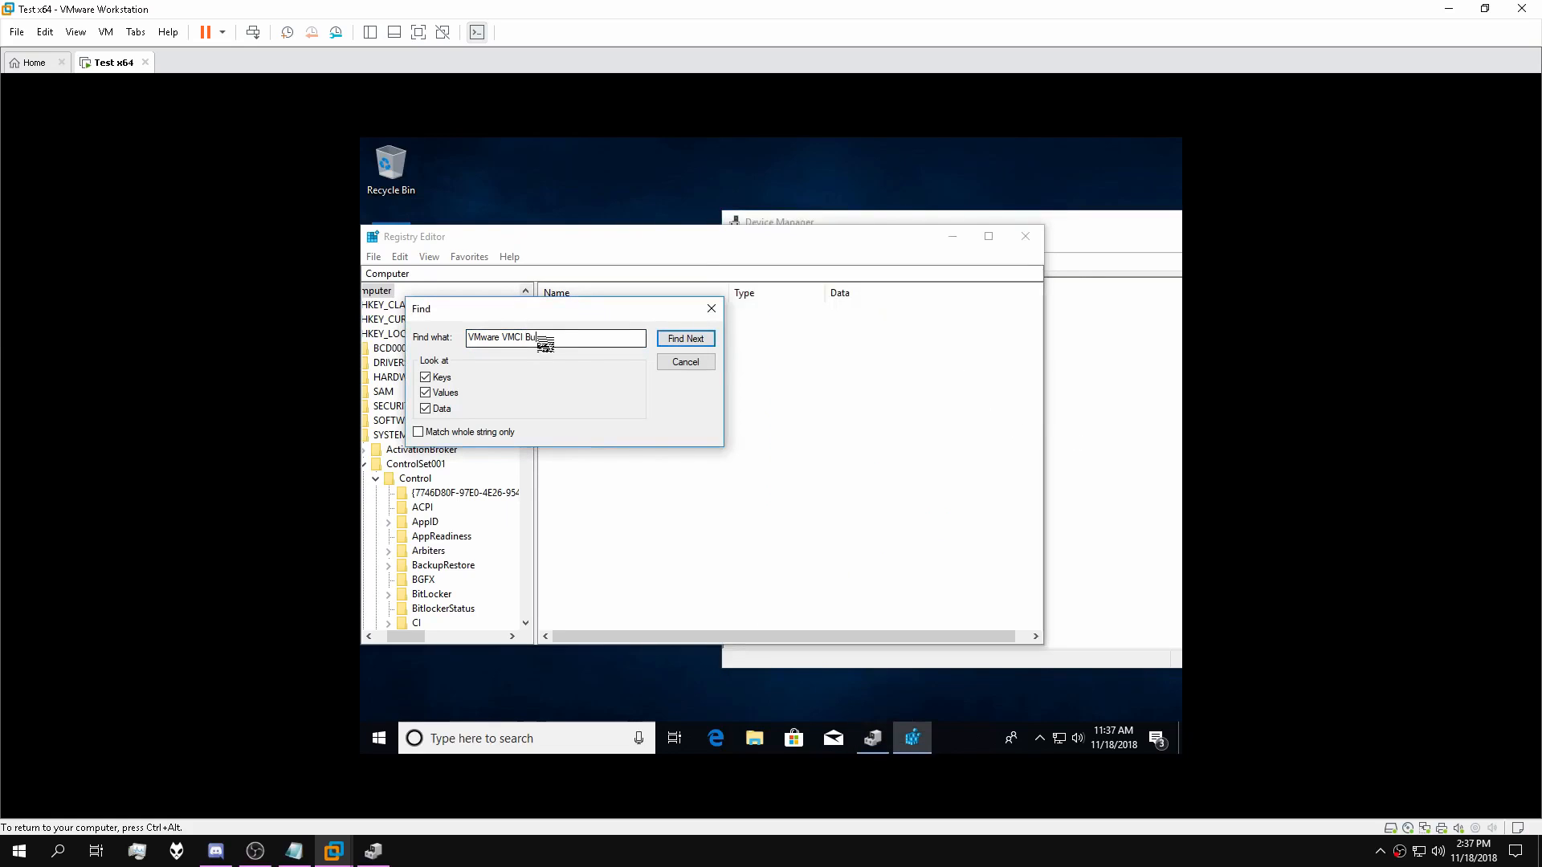
key(Return)
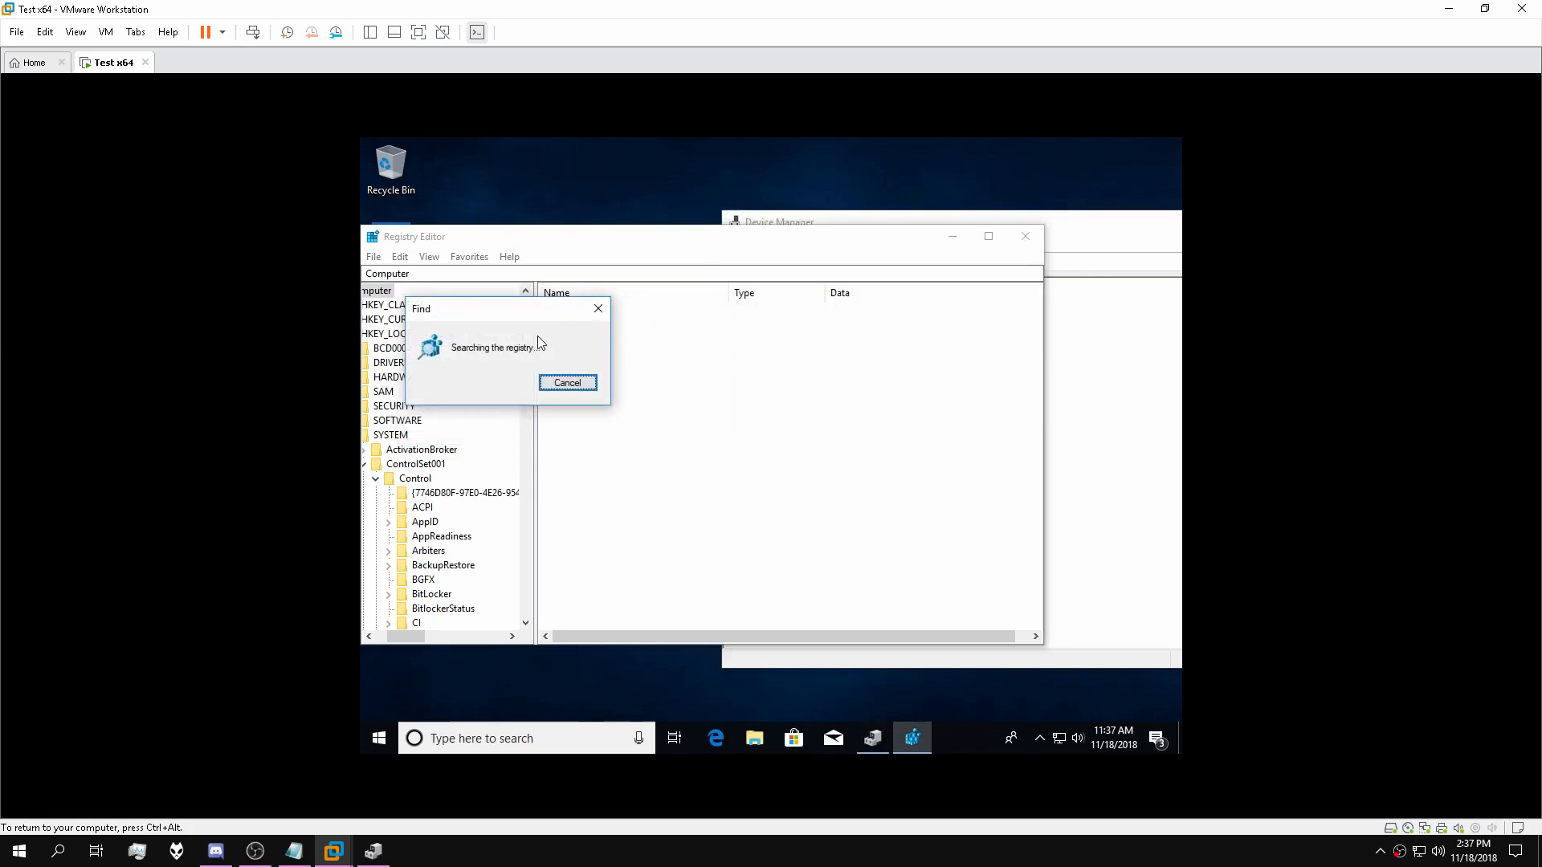
click(713, 854)
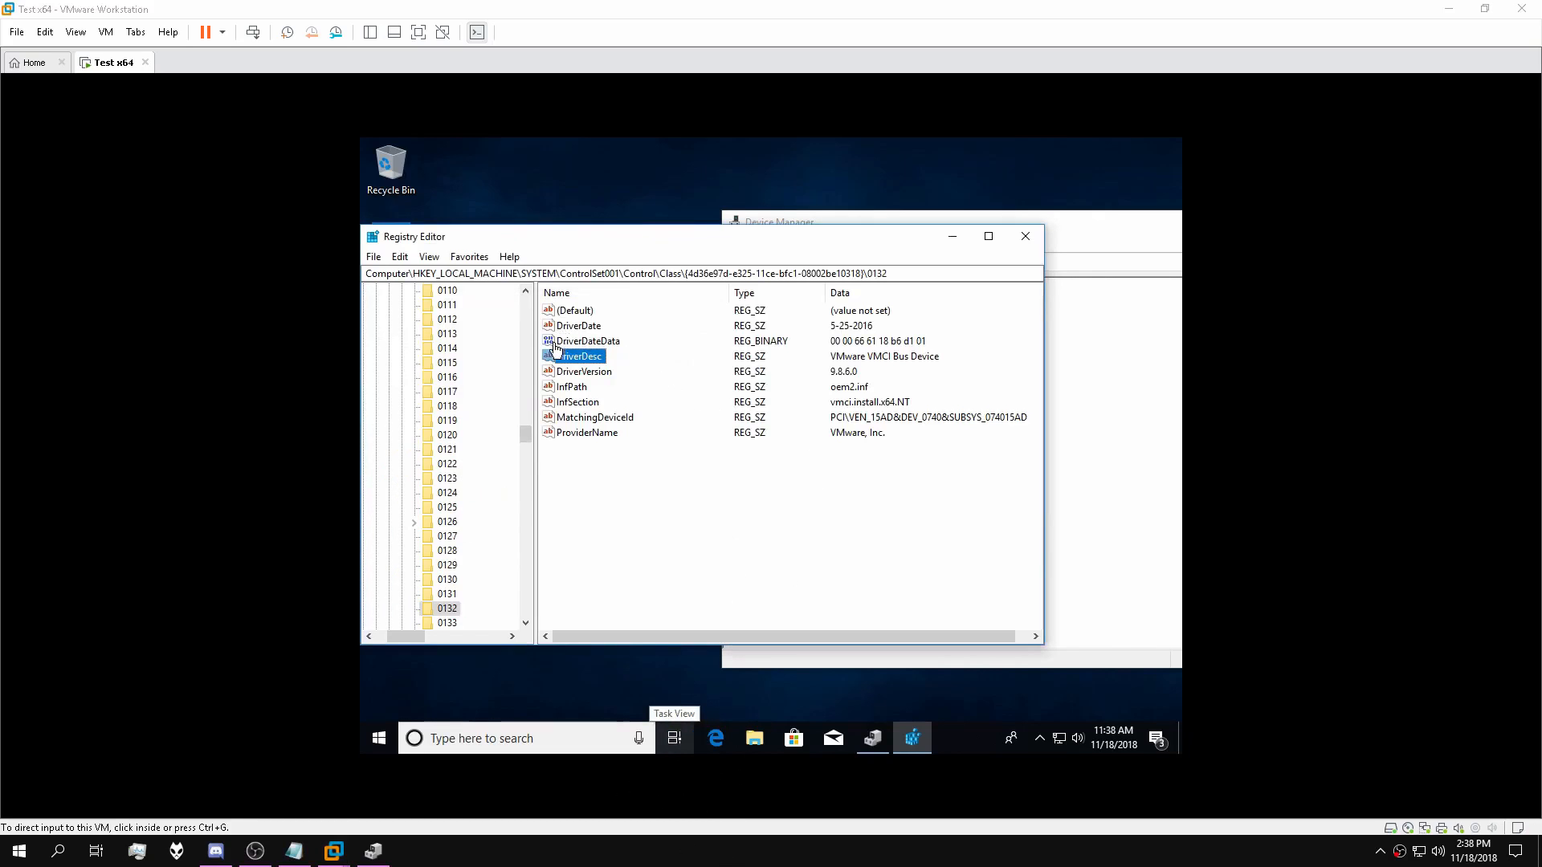
Set DriverDesc to "Microsoft Bus Device" in class subkey 0132.
click(579, 359)
double_click(578, 357)
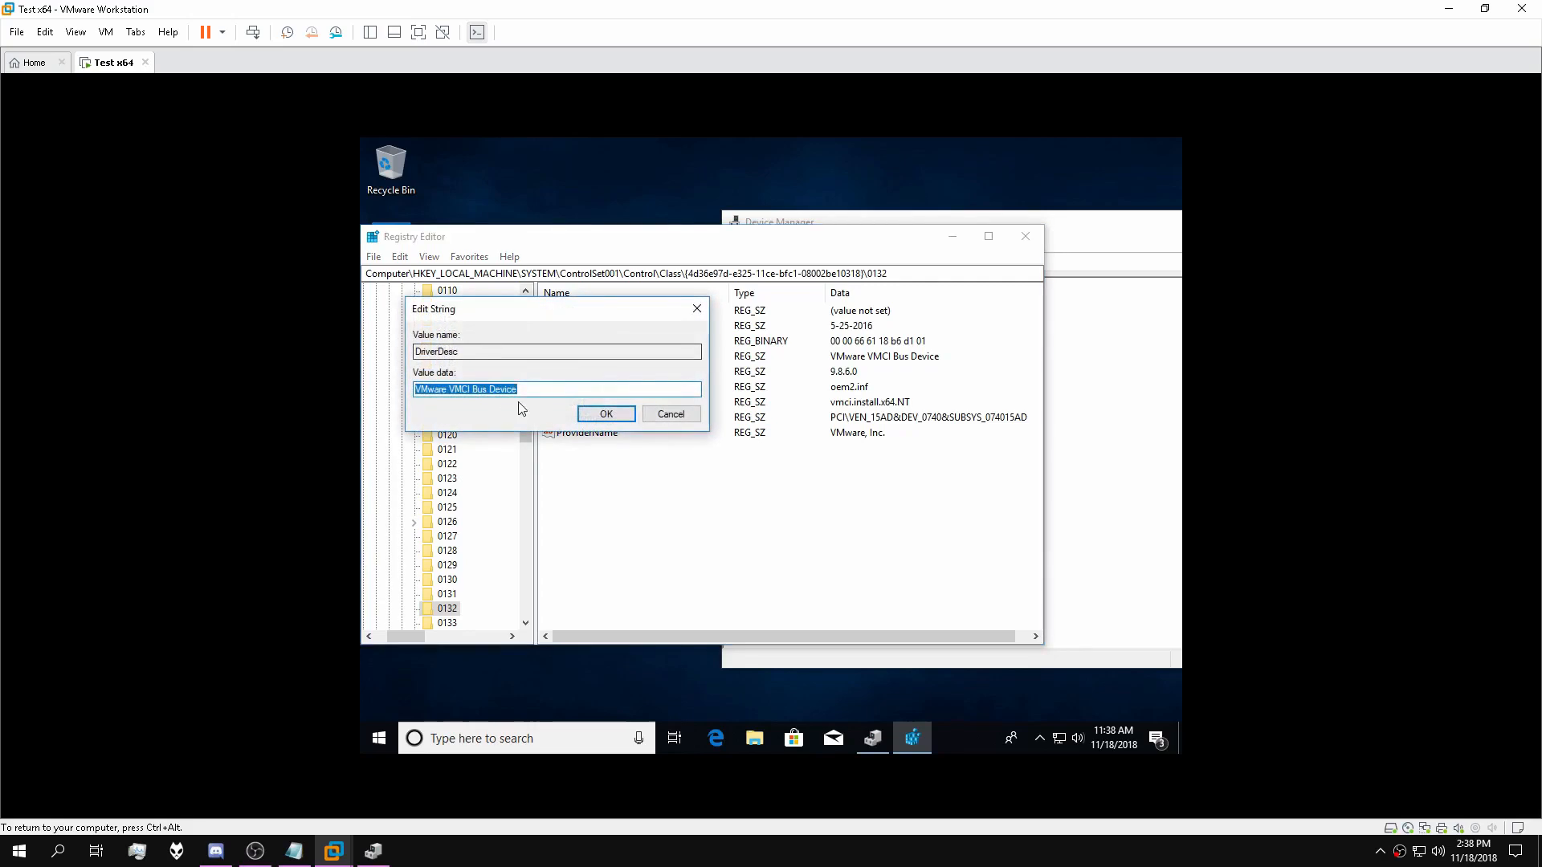
key(End)
key(ctrl+a)
key(Home)
key(ctrl+shift+Right)
key(ctrl+shift+Right)
text(Micro)
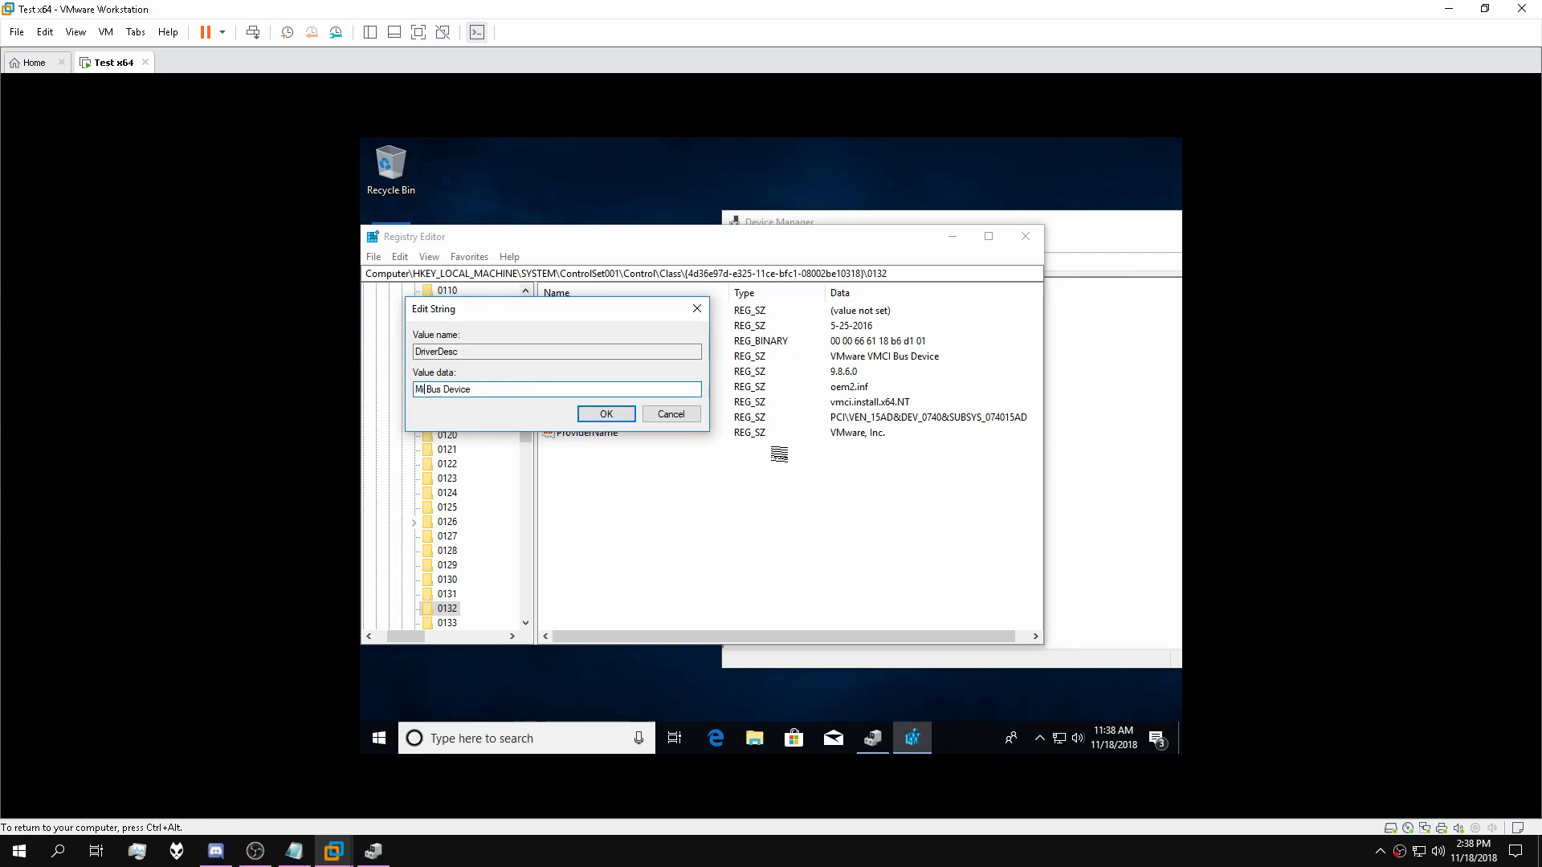
text(soft)
click(624, 416)
Set ProviderName to "Microsoft" in class subkey 0132.
double_click(579, 432)
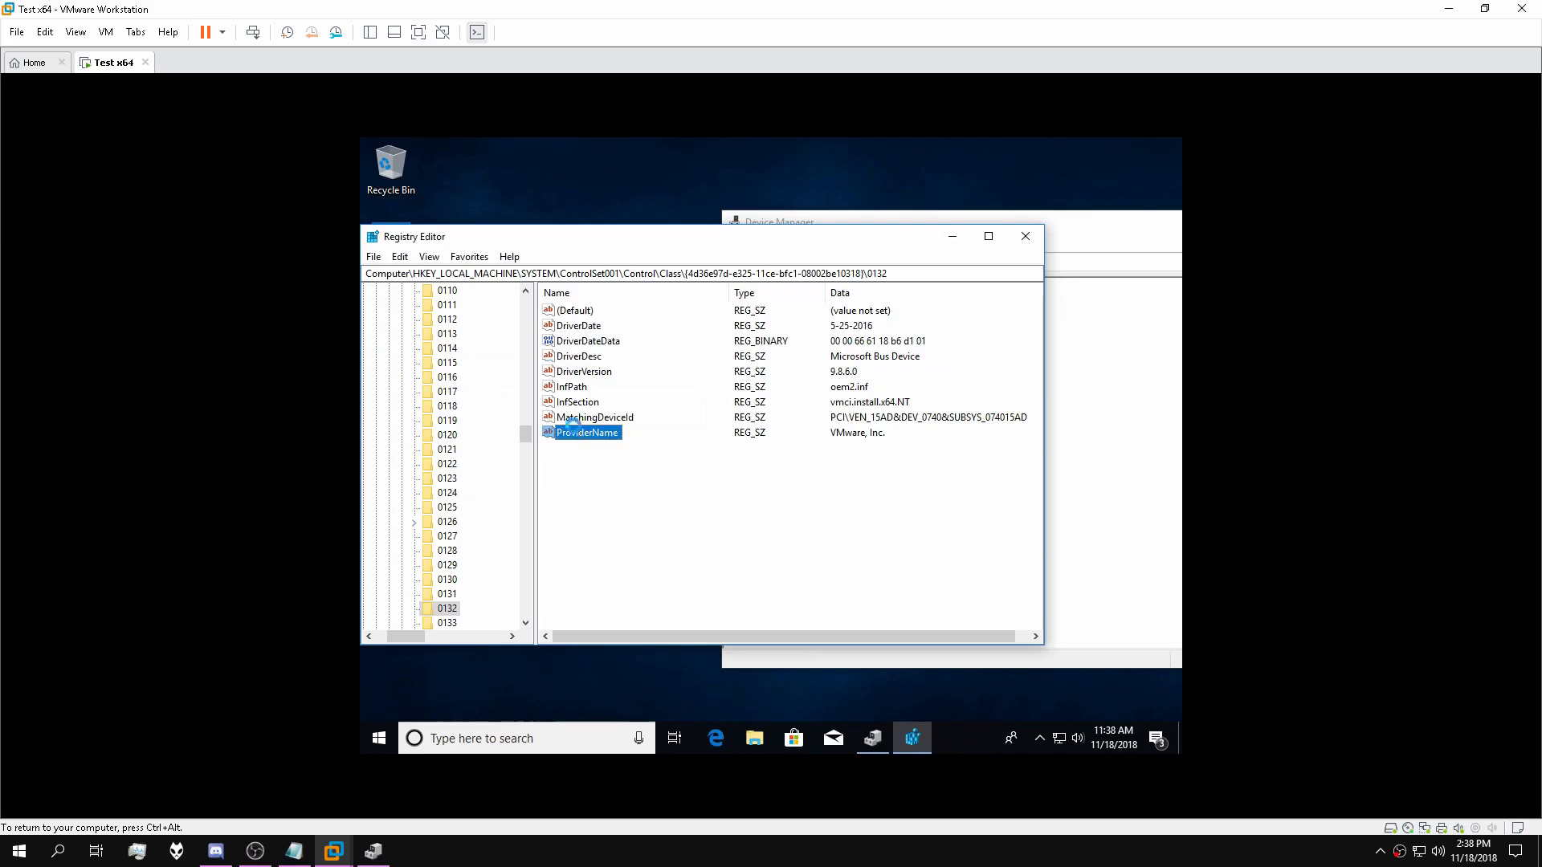
text(Microsoft)
click(605, 417)
Find the next match and set DeviceDesc to "Microsoft Bus Device" in the PCI VEN_15AD&DEV_0740 subkey.
key(F3)
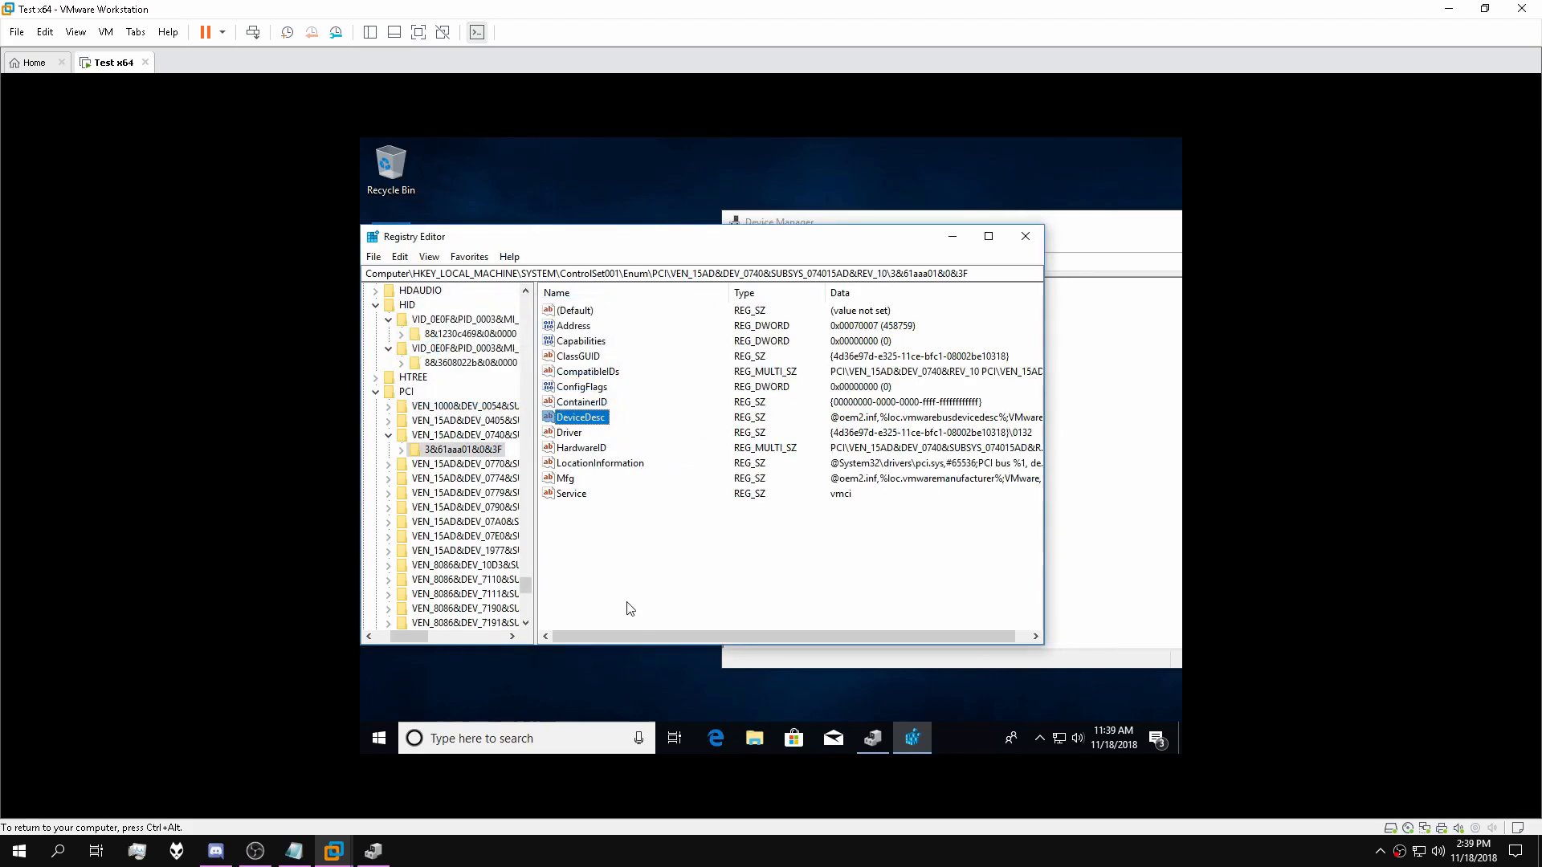
double_click(578, 419)
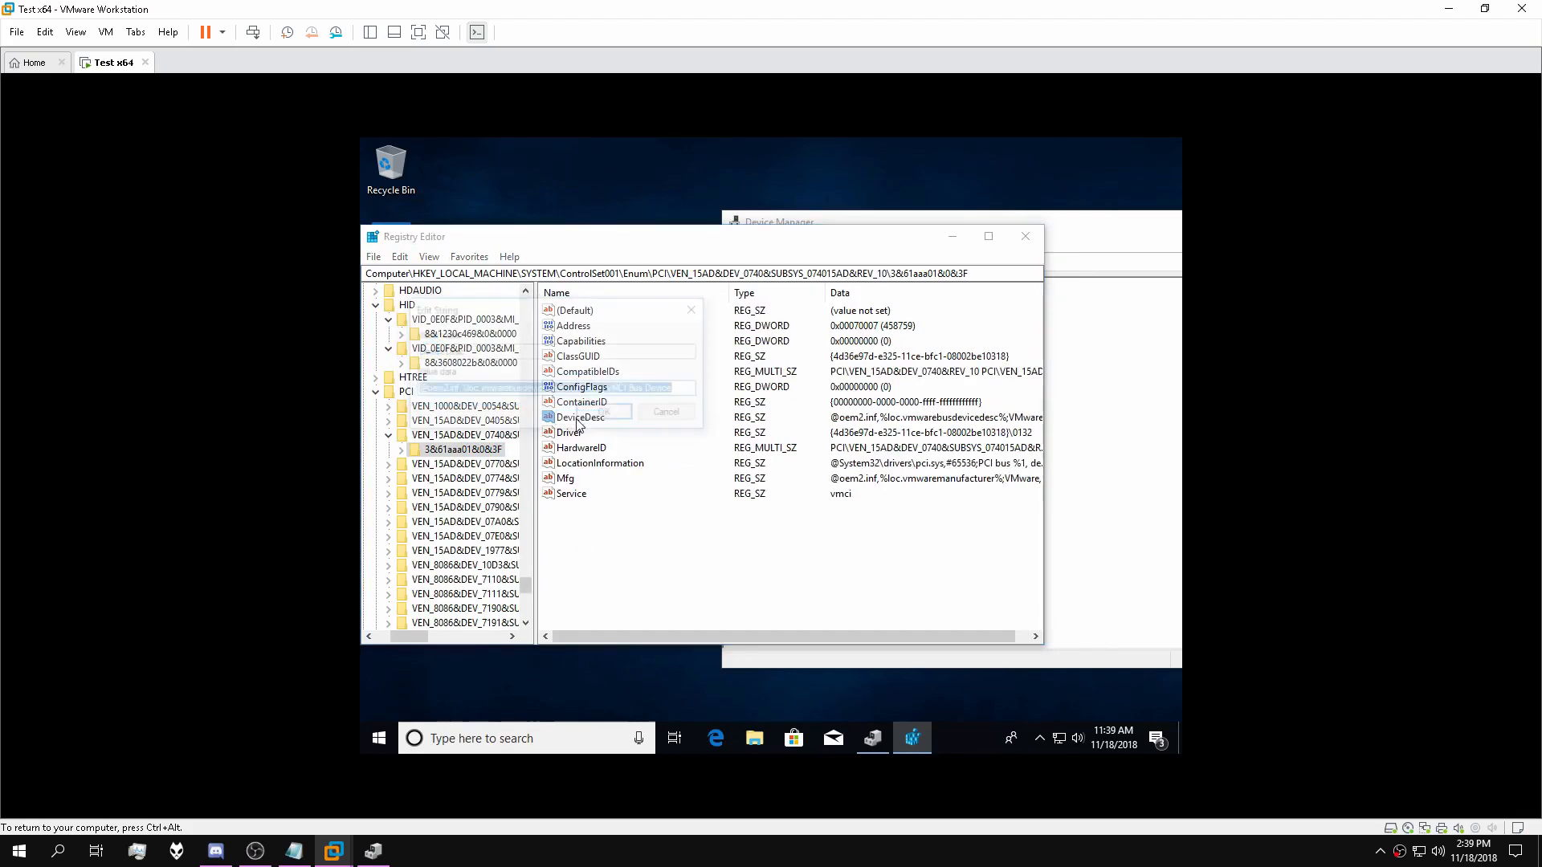
click(676, 390)
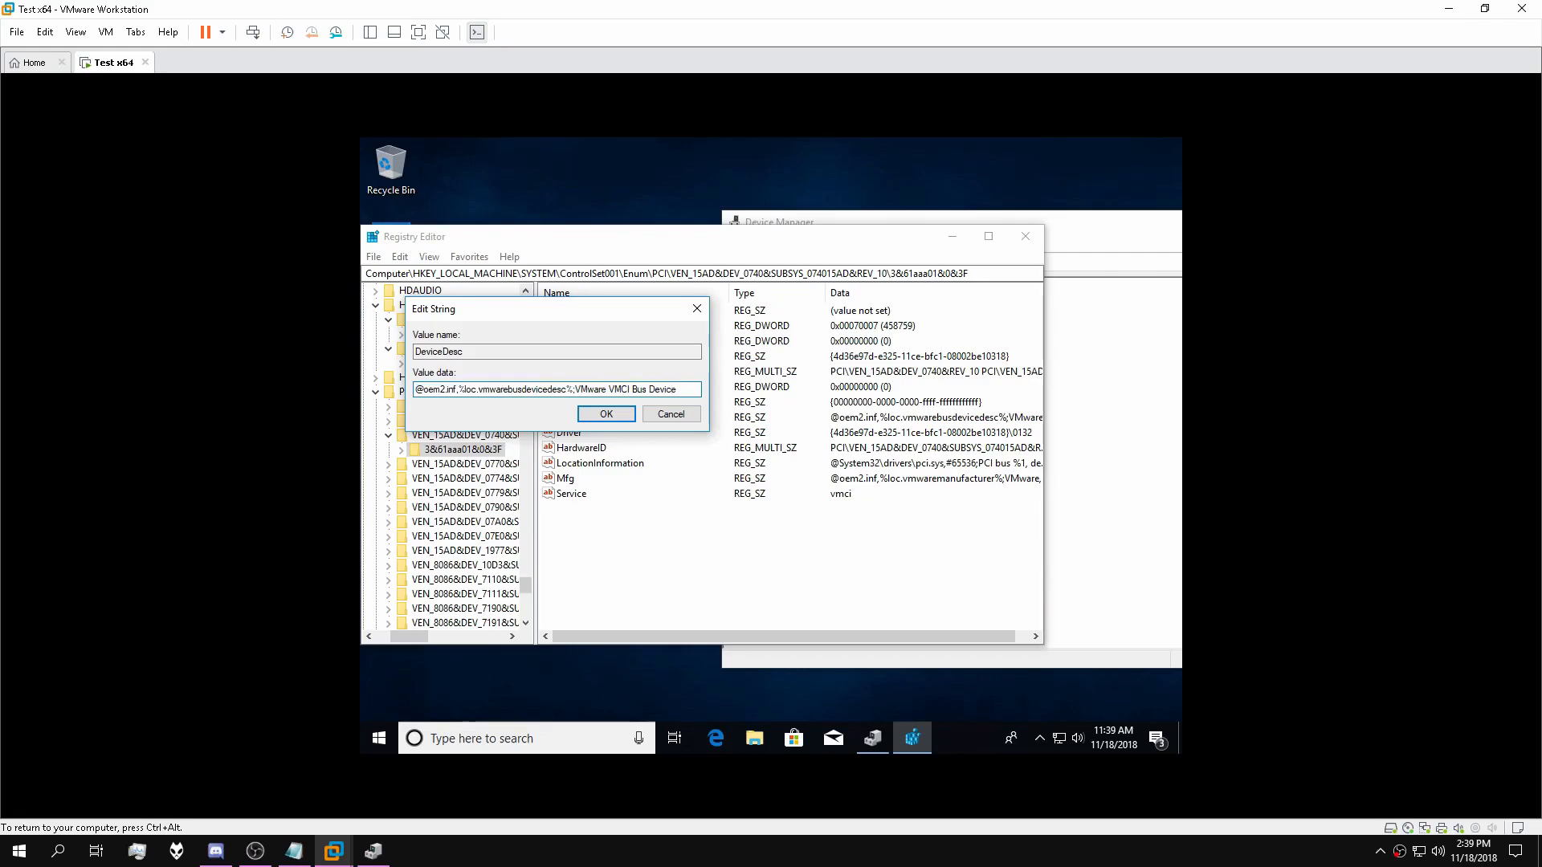
key(ctrl+a)
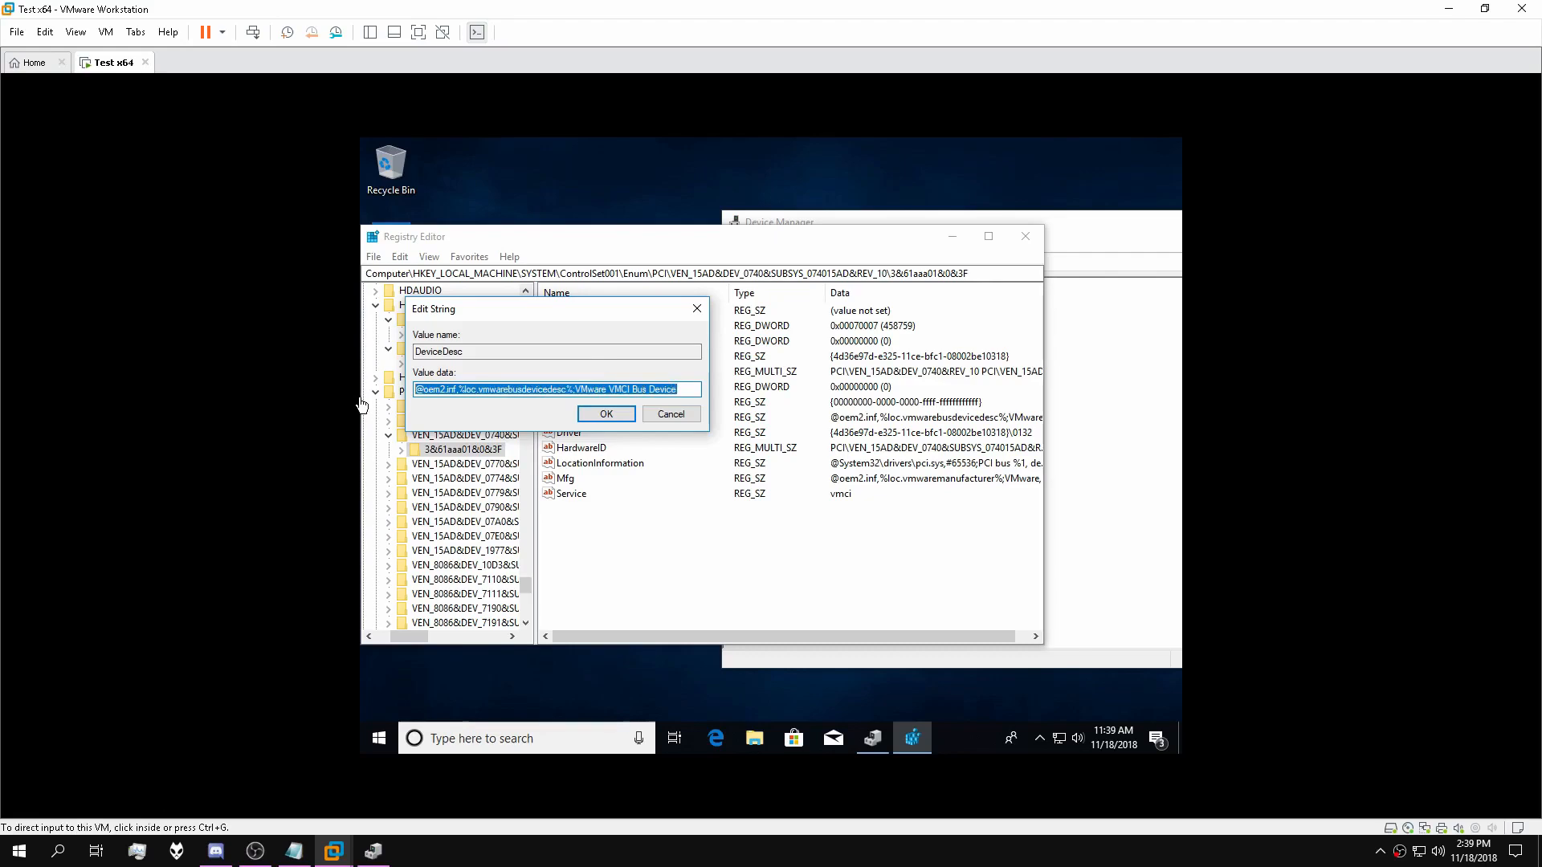
text(Microsoft B)
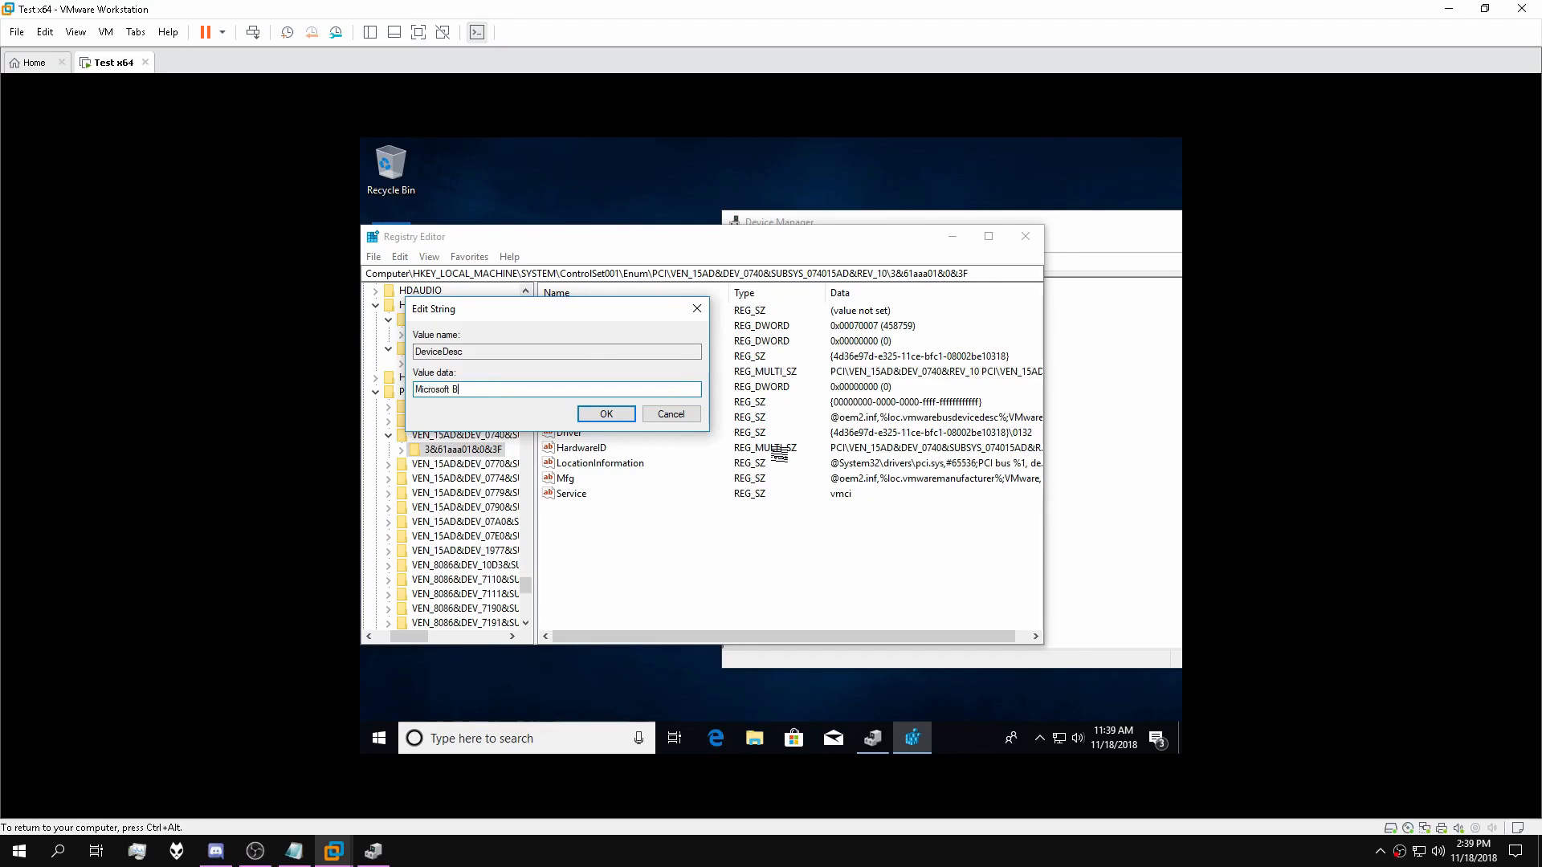
text(us Device)
click(625, 414)
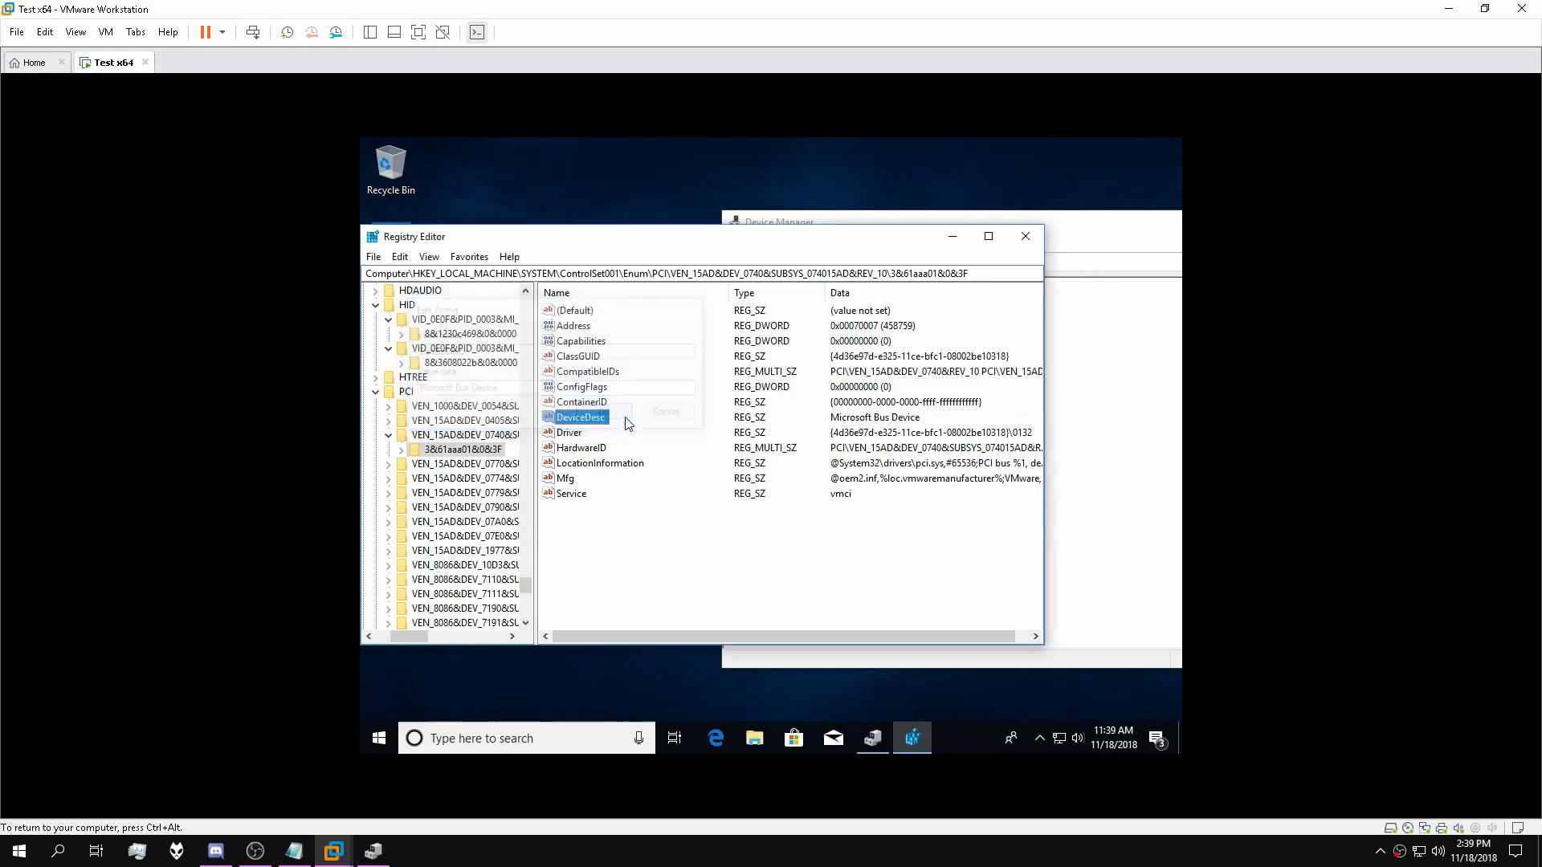
Set Mfg to "Microsoft" in the PCI VEN_15AD&DEV_0740 subkey.
drag(644, 636, 658, 637)
double_click(564, 479)
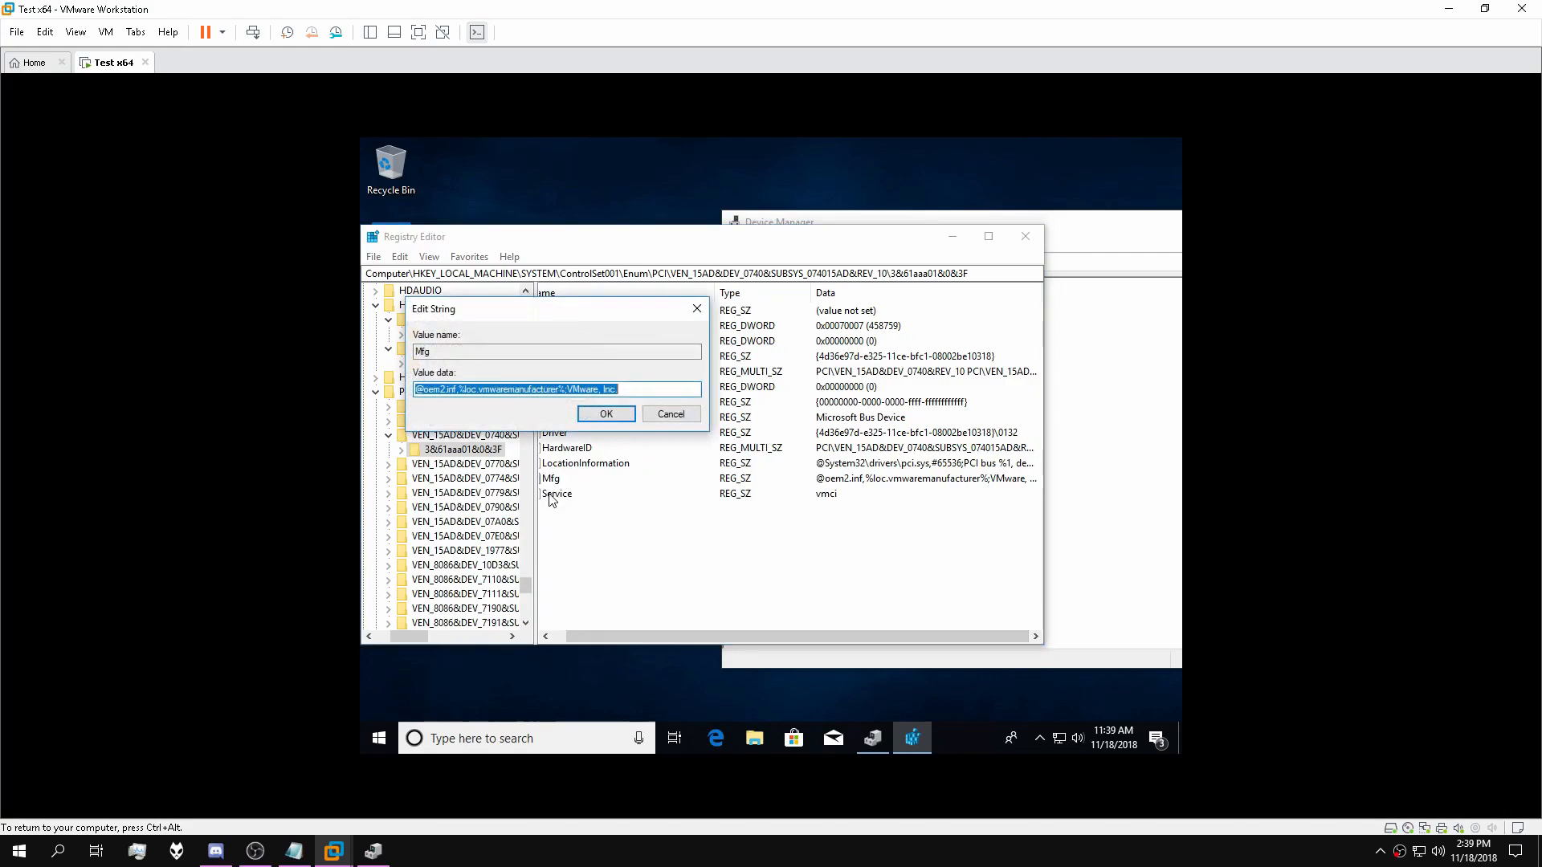
text(Micr)
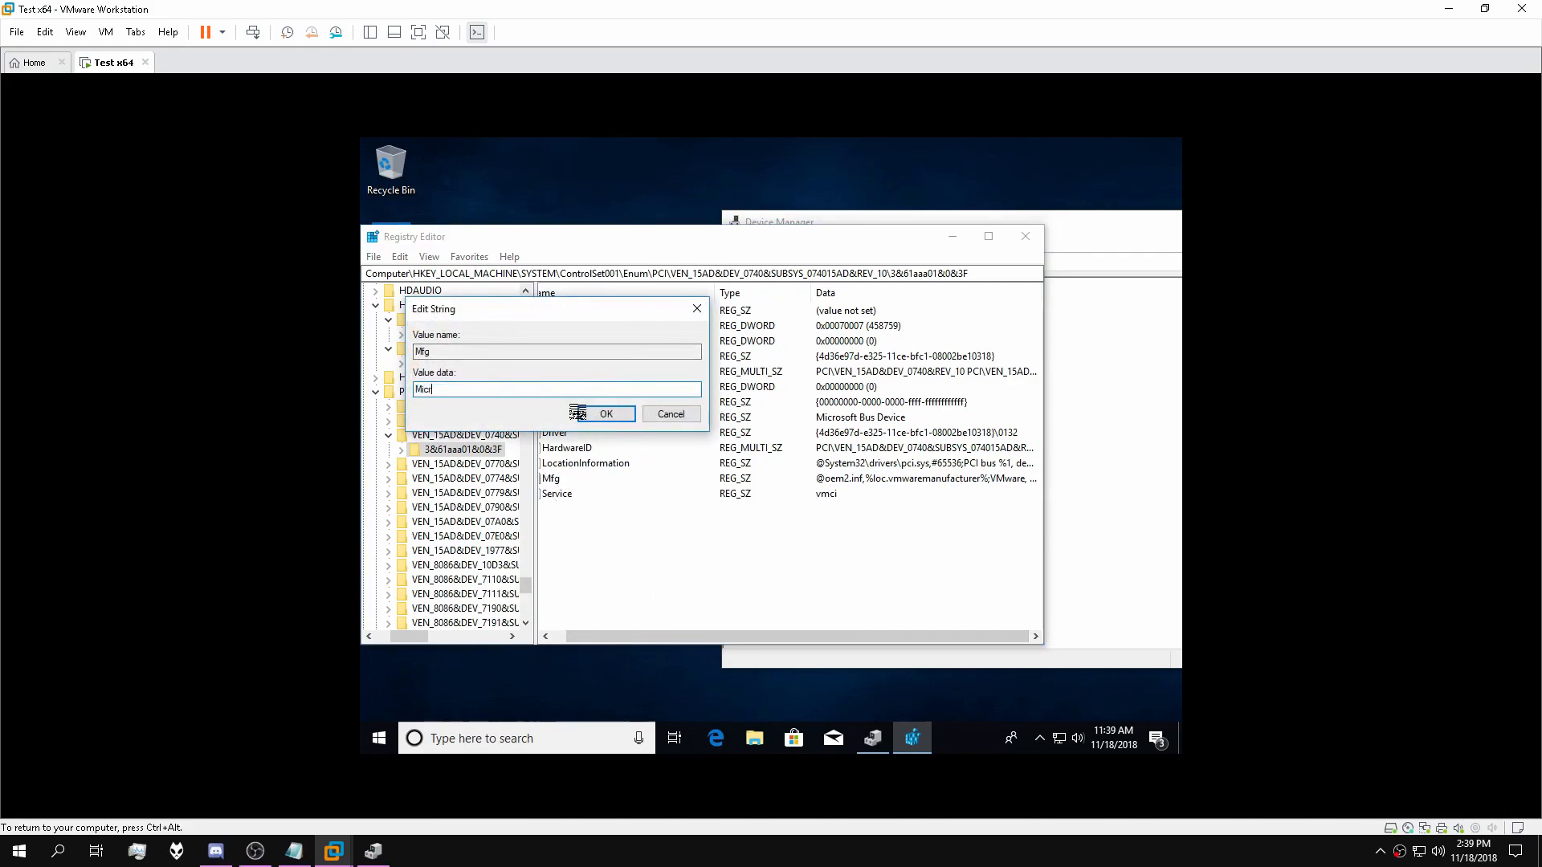
key(BackSpace)
key(BackSpace)
key(BackSpace)
click(598, 413)
scroll(685, 625, left, 1)
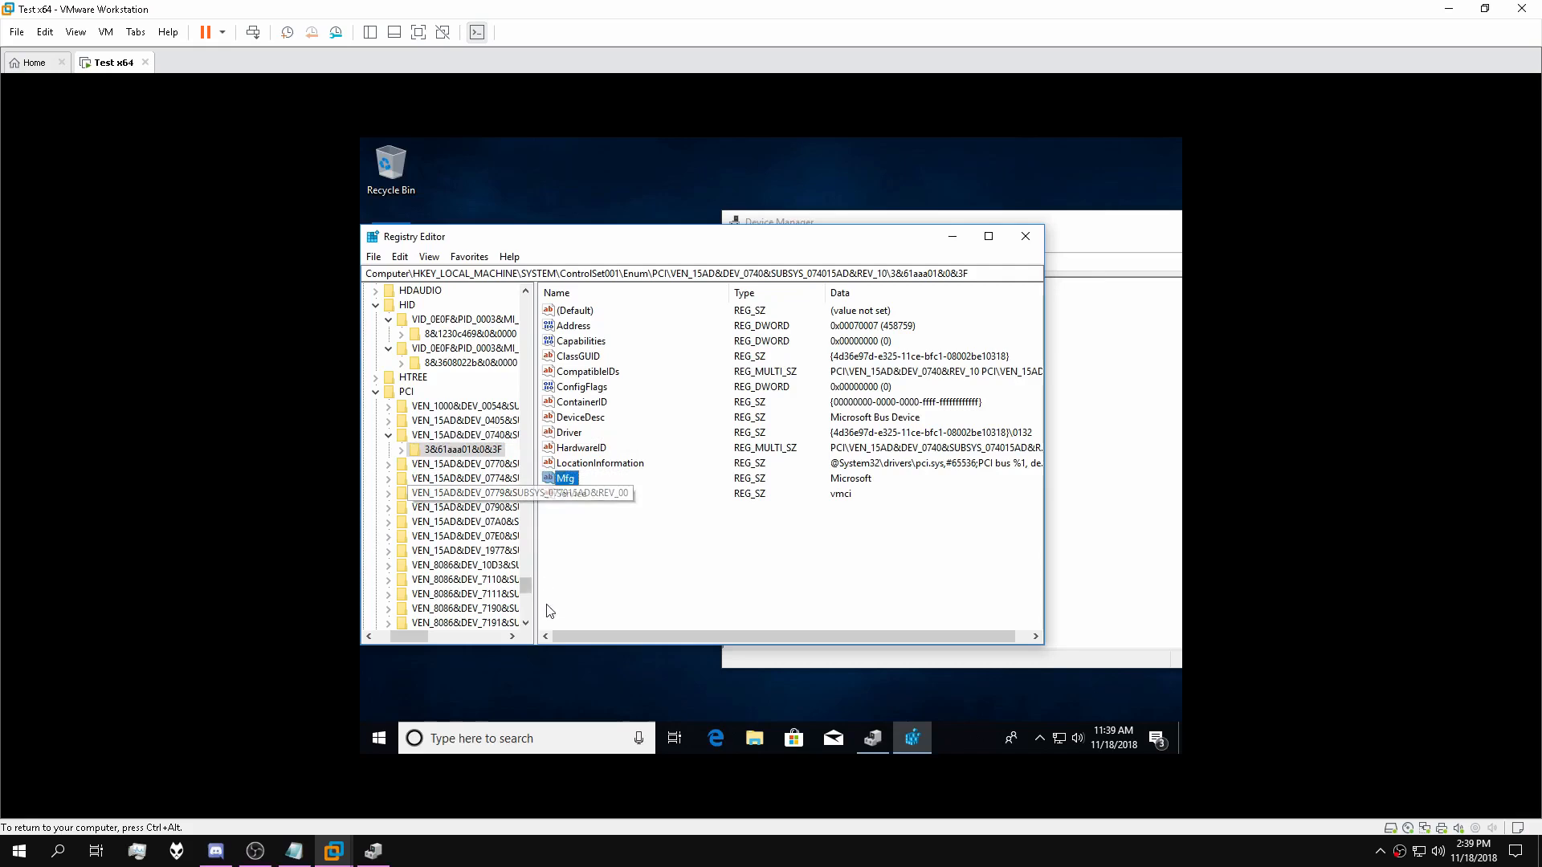
Search the registry from the Computer root for the VMware VMCI Host Device, checking its name in Device Manager.
drag(526, 586, 380, 295)
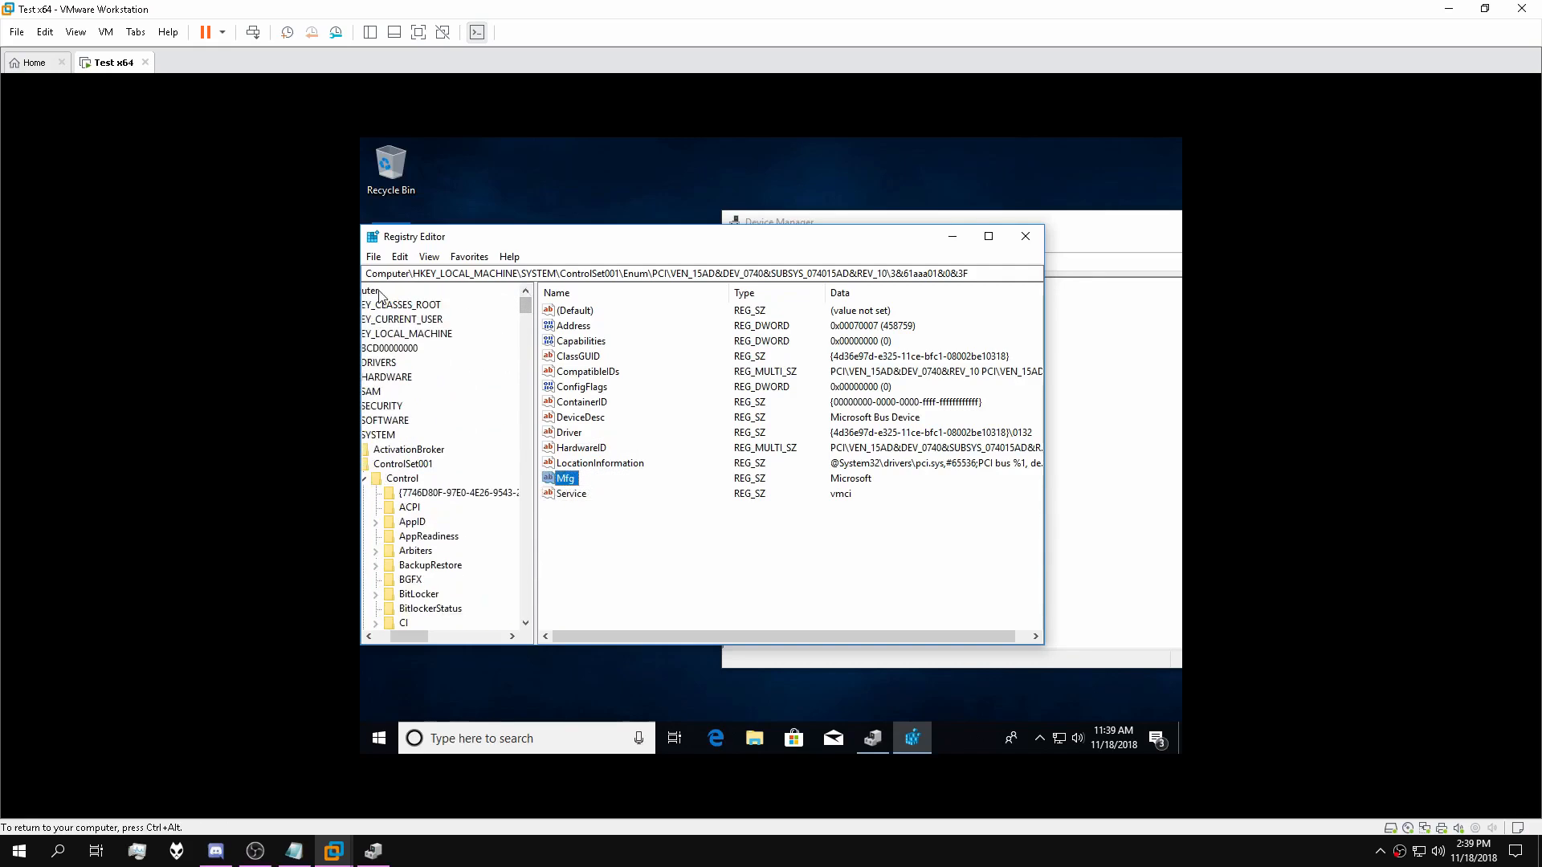
click(377, 291)
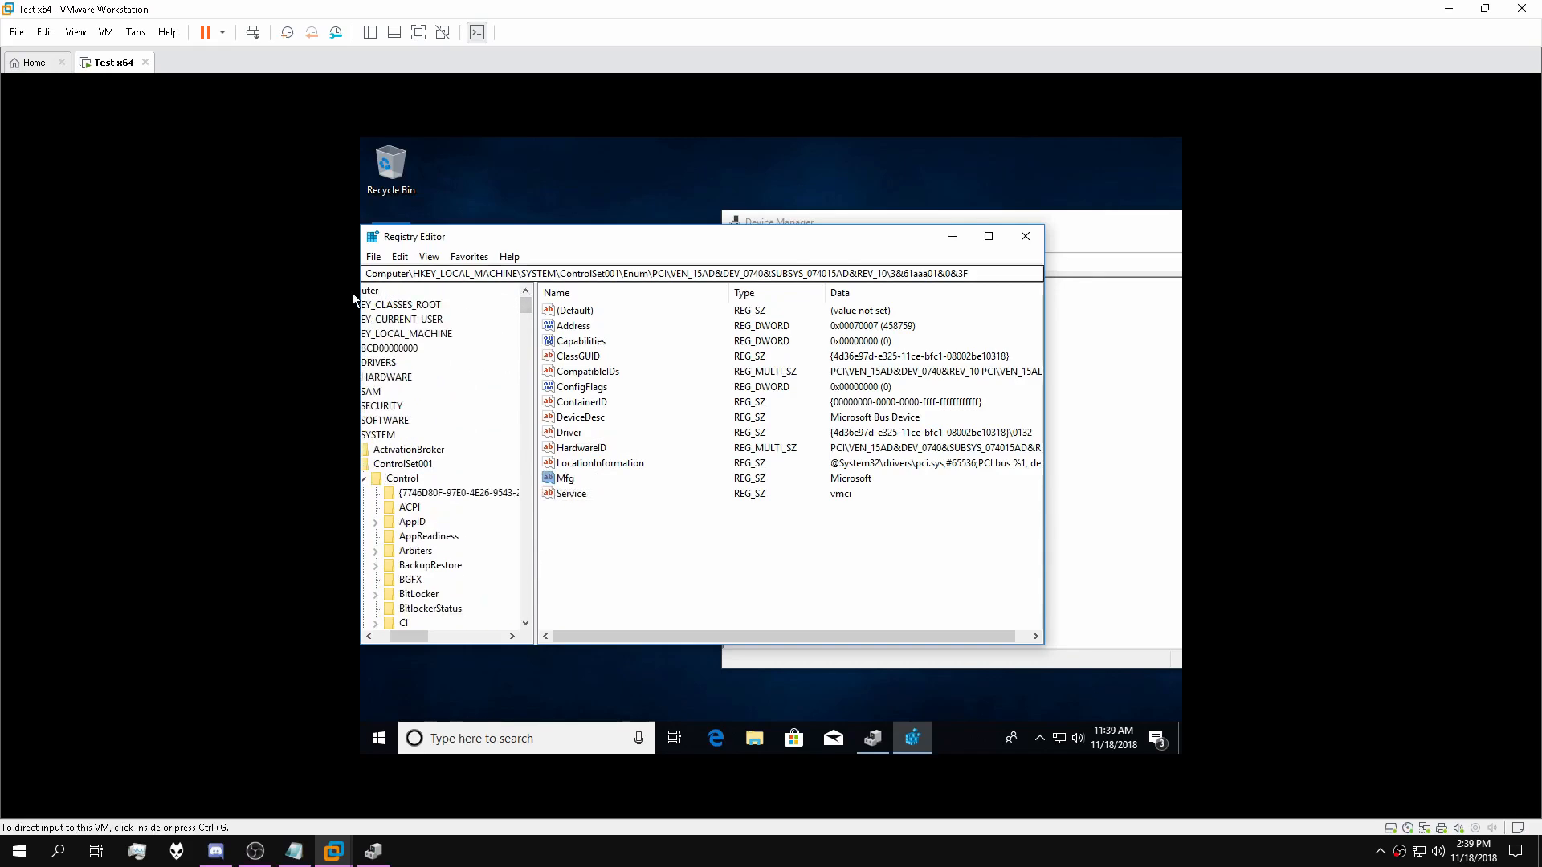
click(398, 258)
click(437, 382)
click(980, 551)
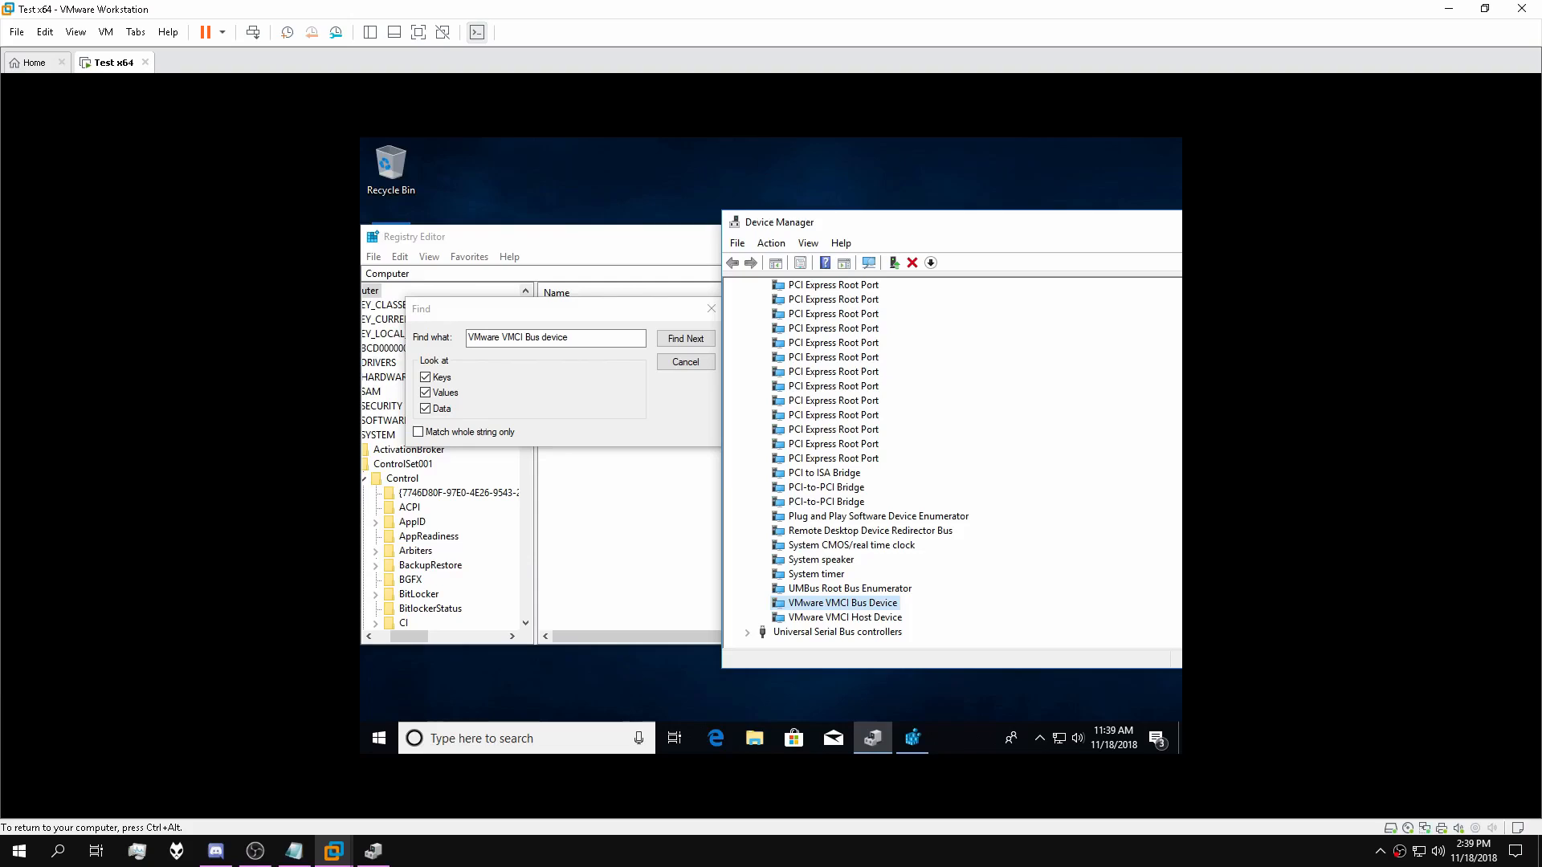
click(685, 338)
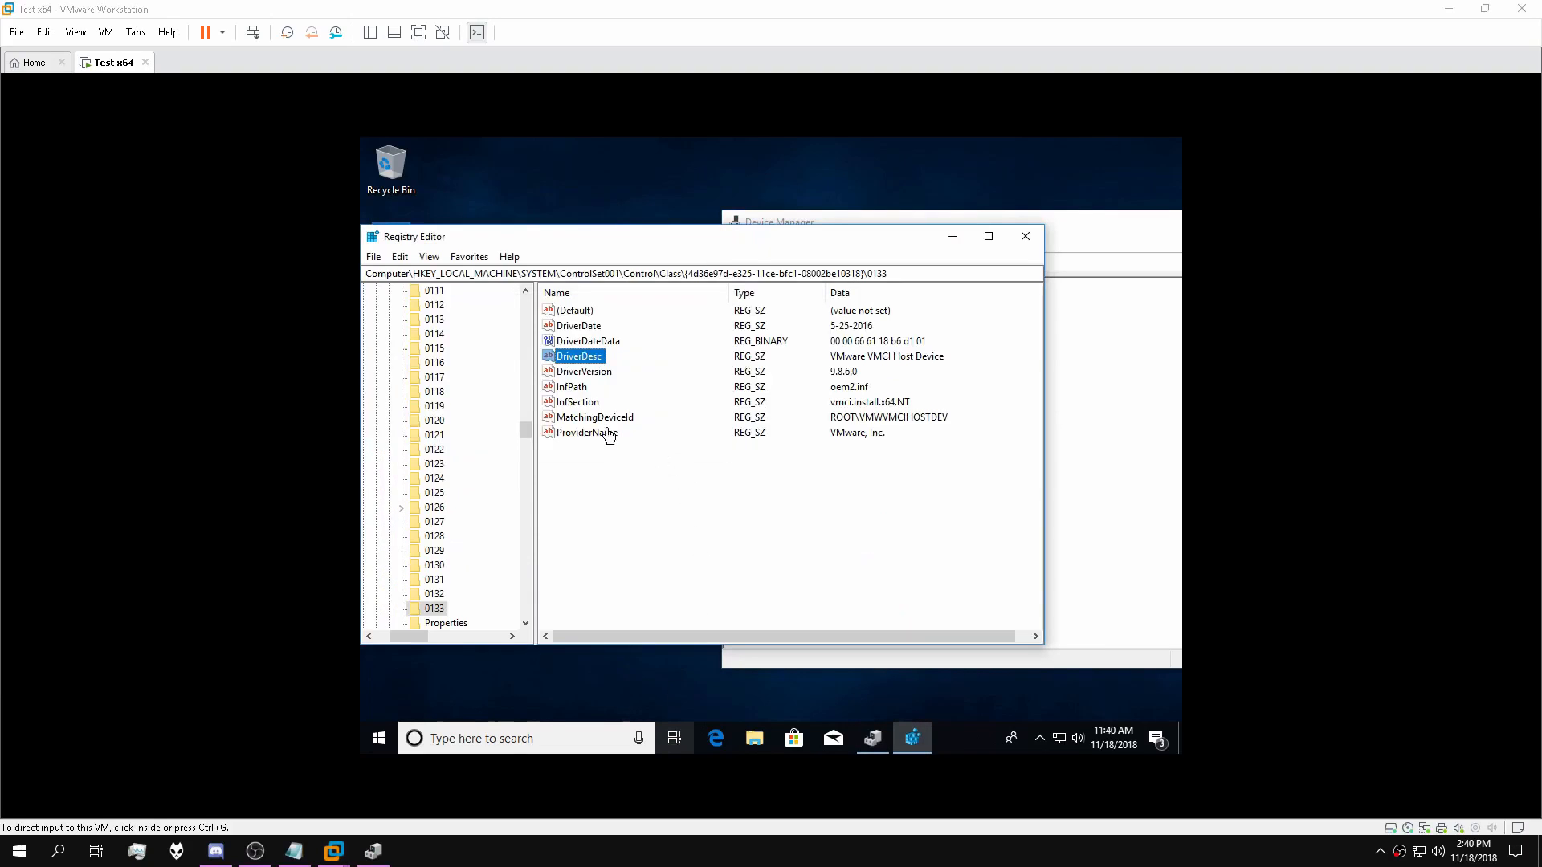
Set DriverDesc to "Microsoft Host Device" in class subkey 0133.
double_click(589, 357)
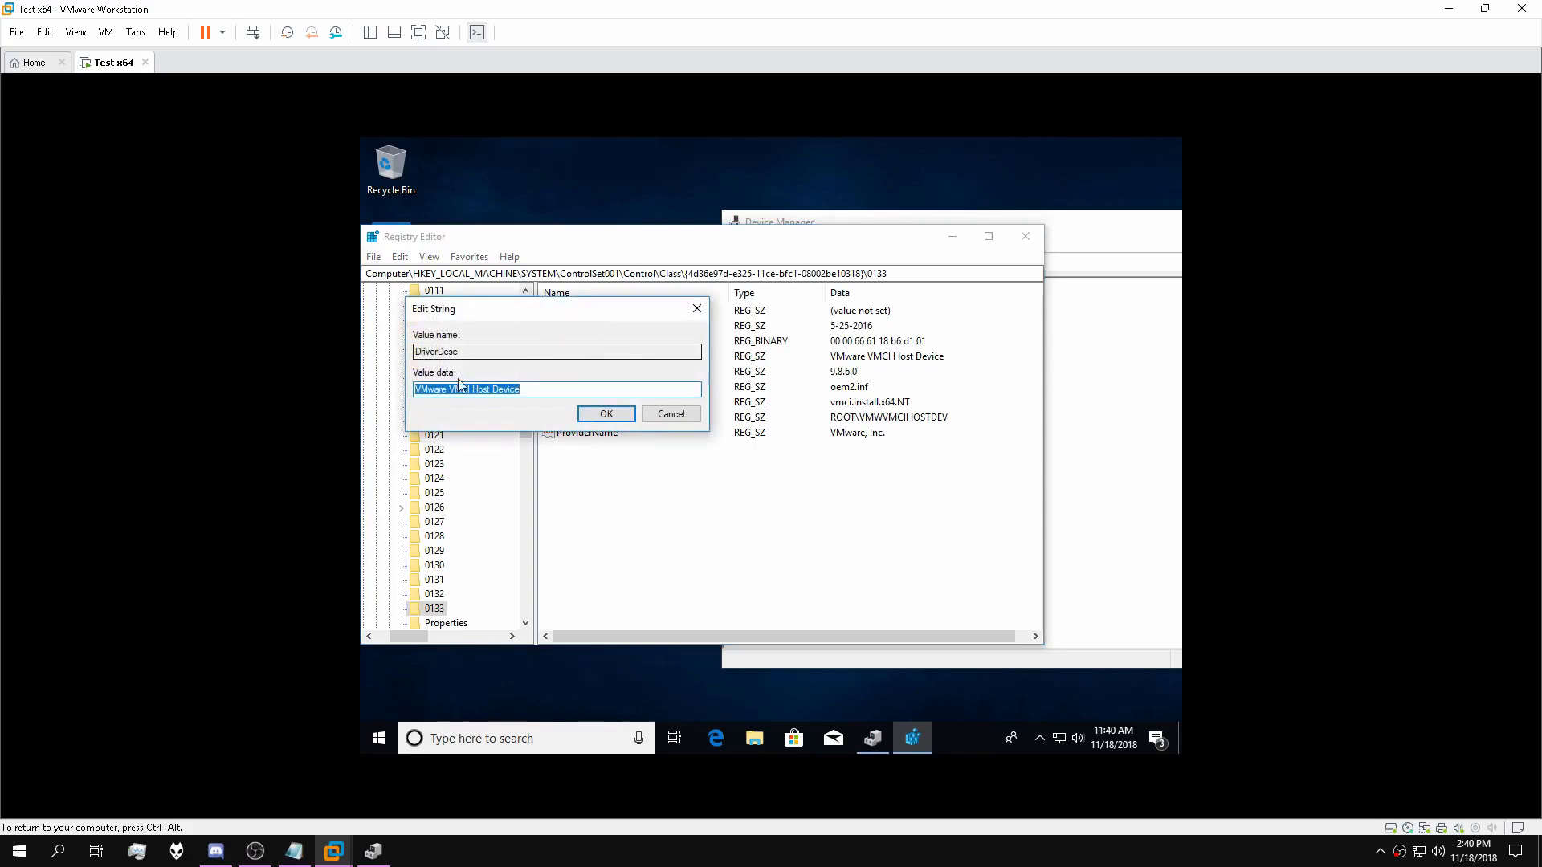
key(ctrl+shift+Left)
key(ctrl+shift+Left)
text(Microsoftr)
key(Return)
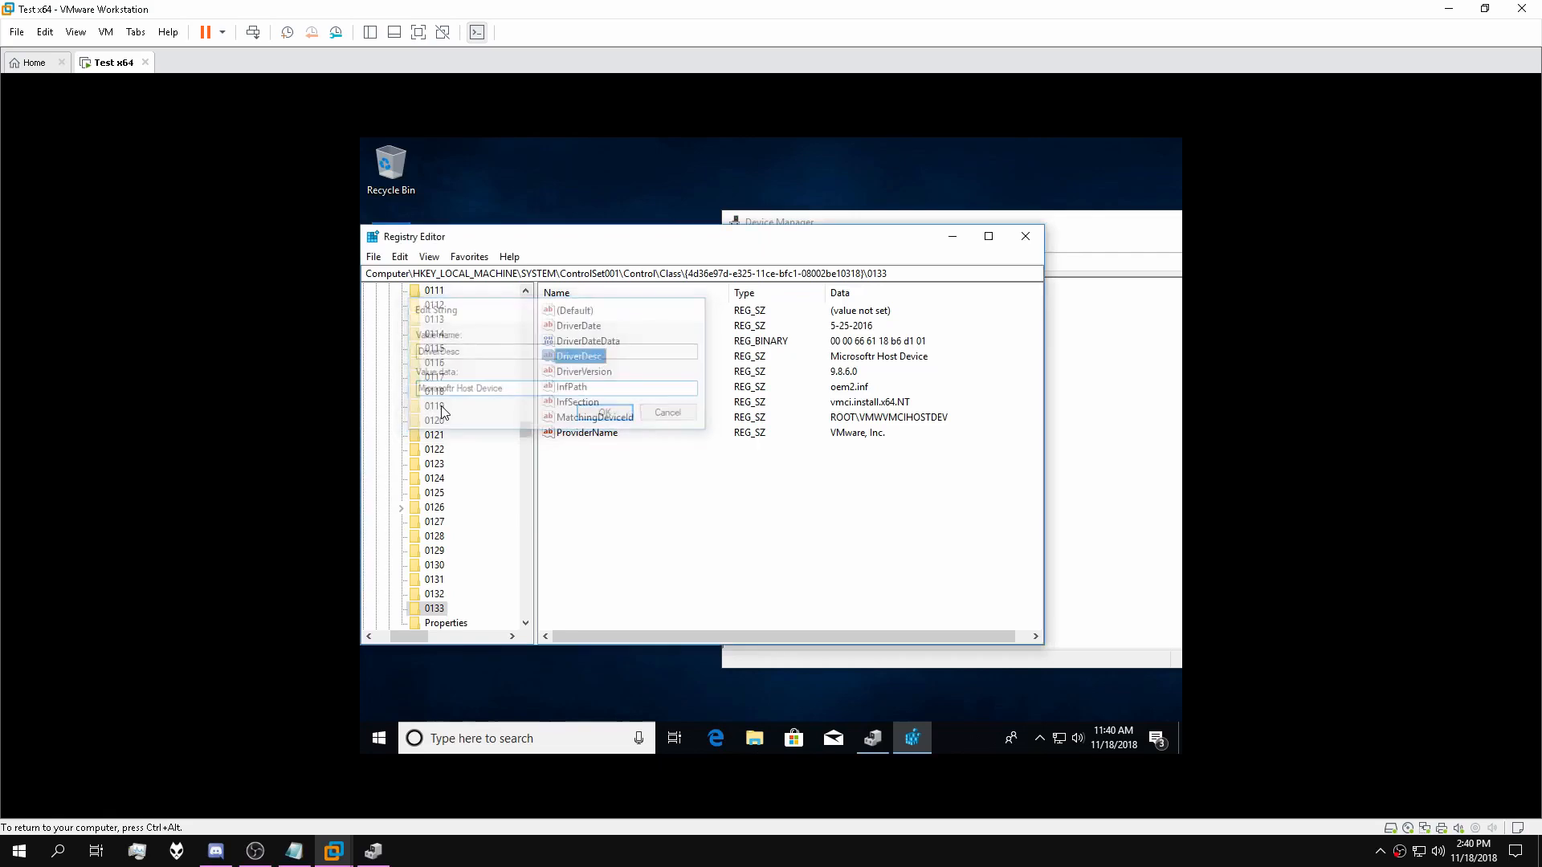
double_click(572, 359)
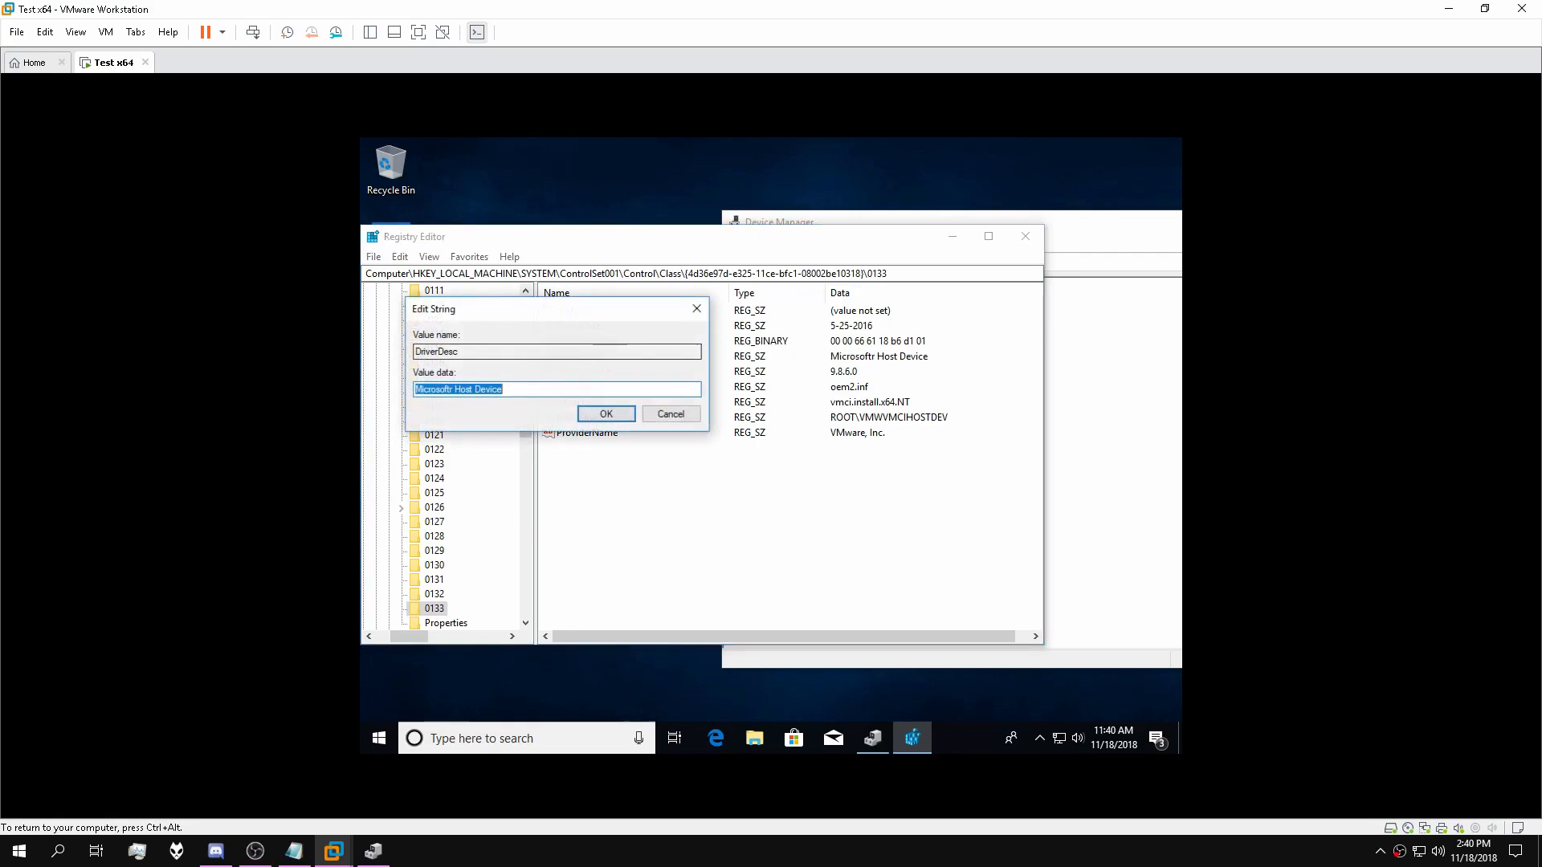
click(450, 388)
key(Delete)
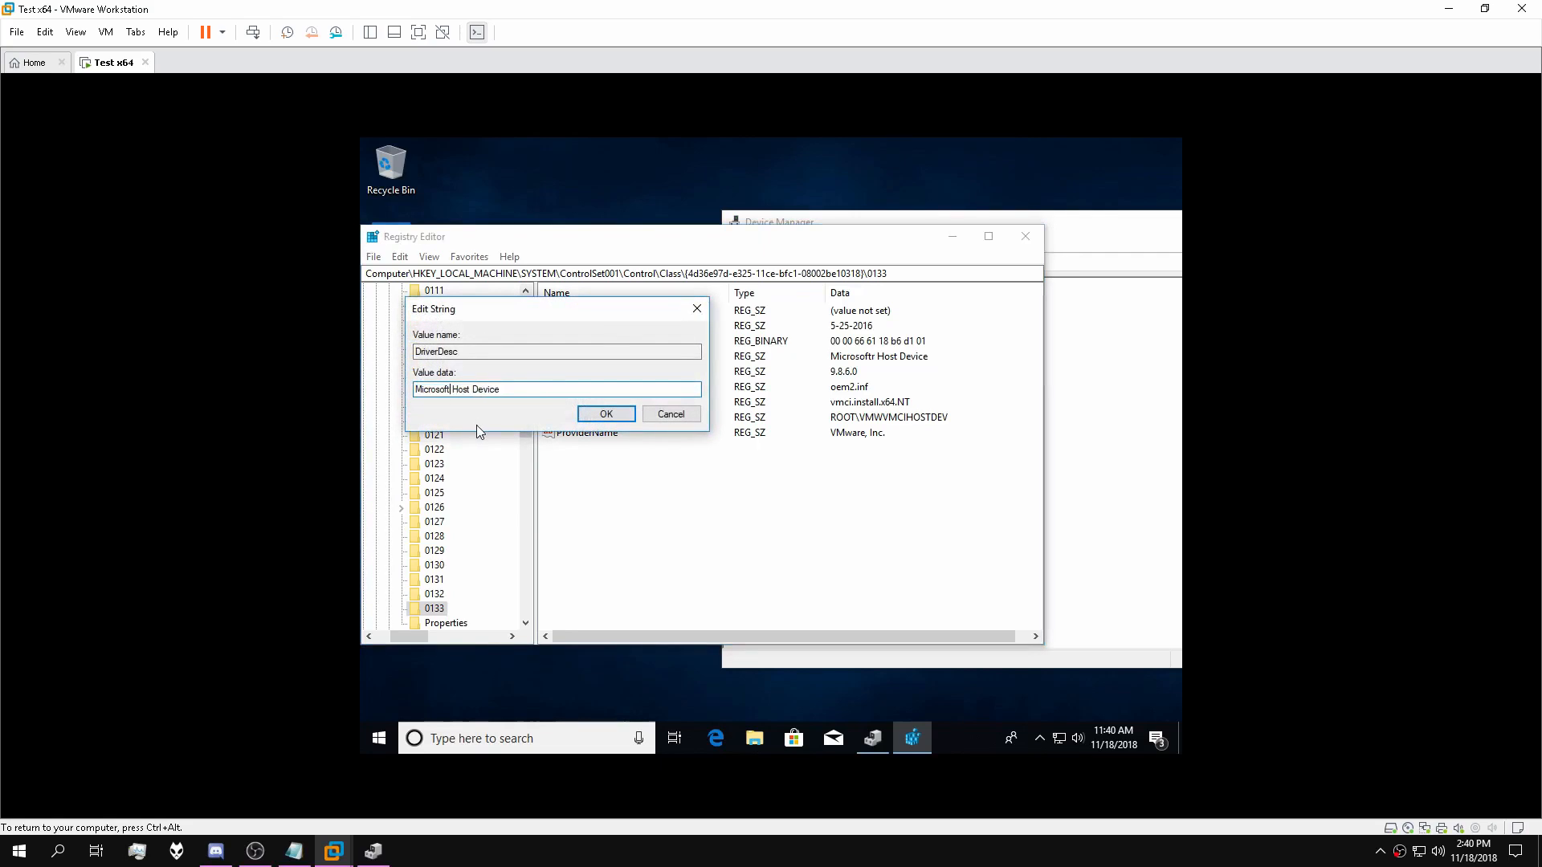
click(606, 413)
Set ProviderName to "Microsoft" in class subkey 0133.
double_click(571, 434)
text(M)
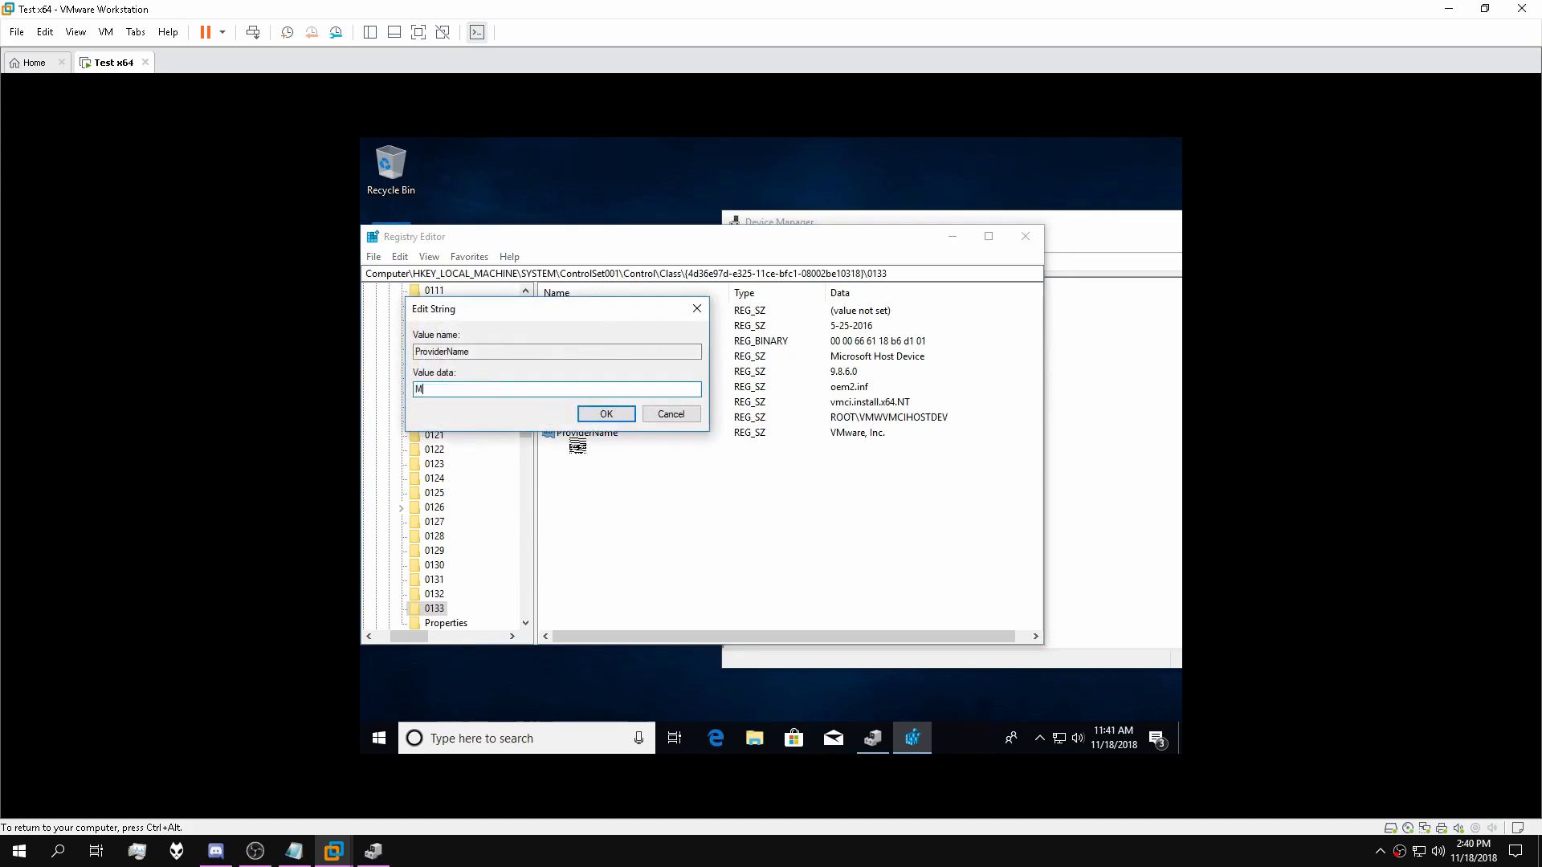
text(icrosoft)
click(604, 416)
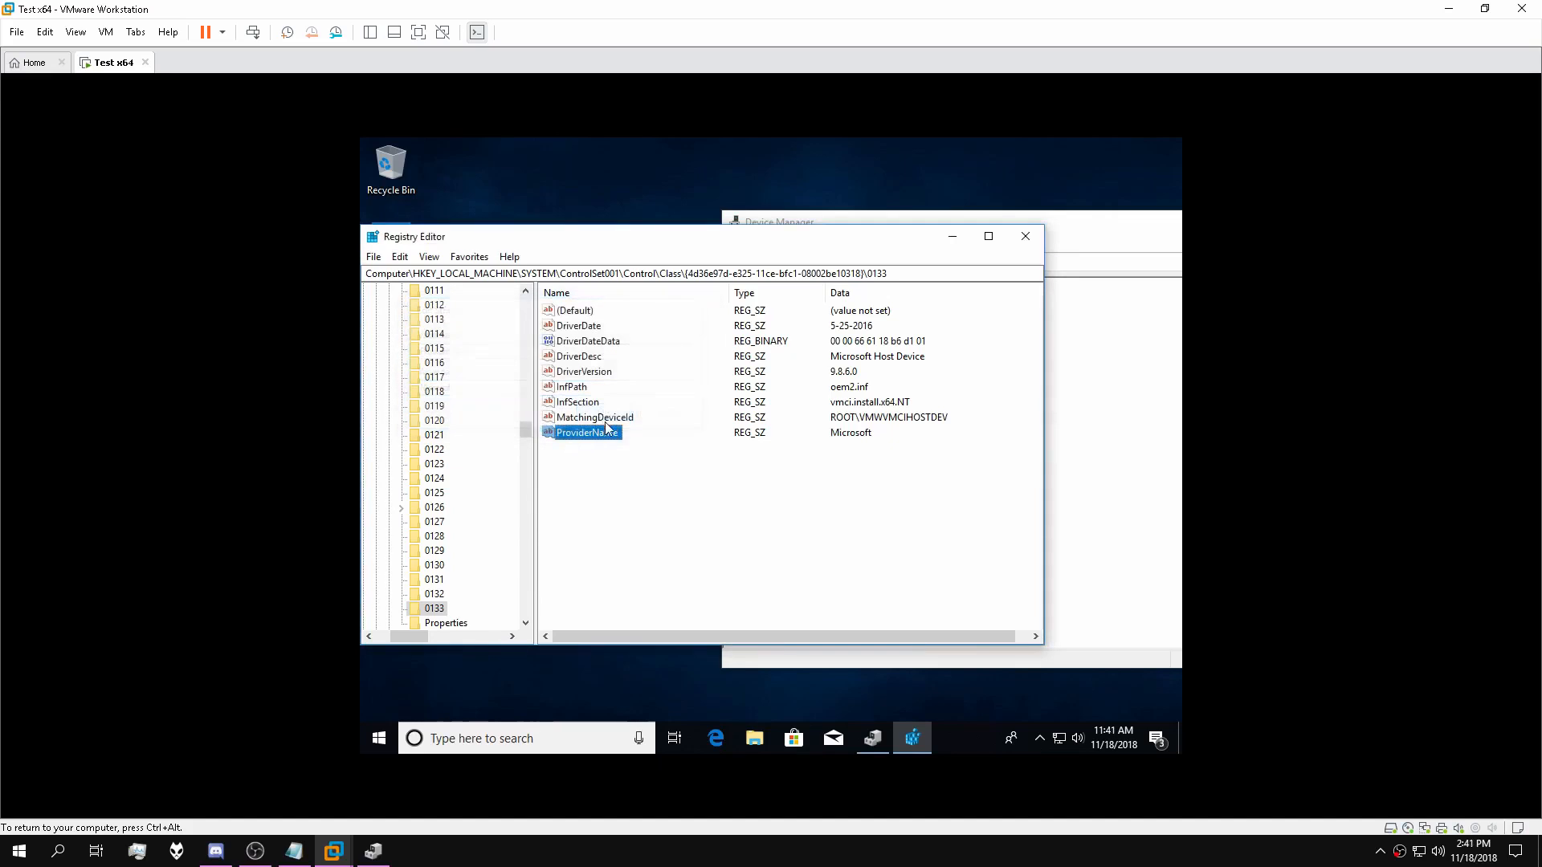
Find the next match and set DeviceDesc to "Microsoft Host Device" and Mfg to "Microsoft" in ROOT\VMWVMCIHOSTDEV\0000.
key(F3)
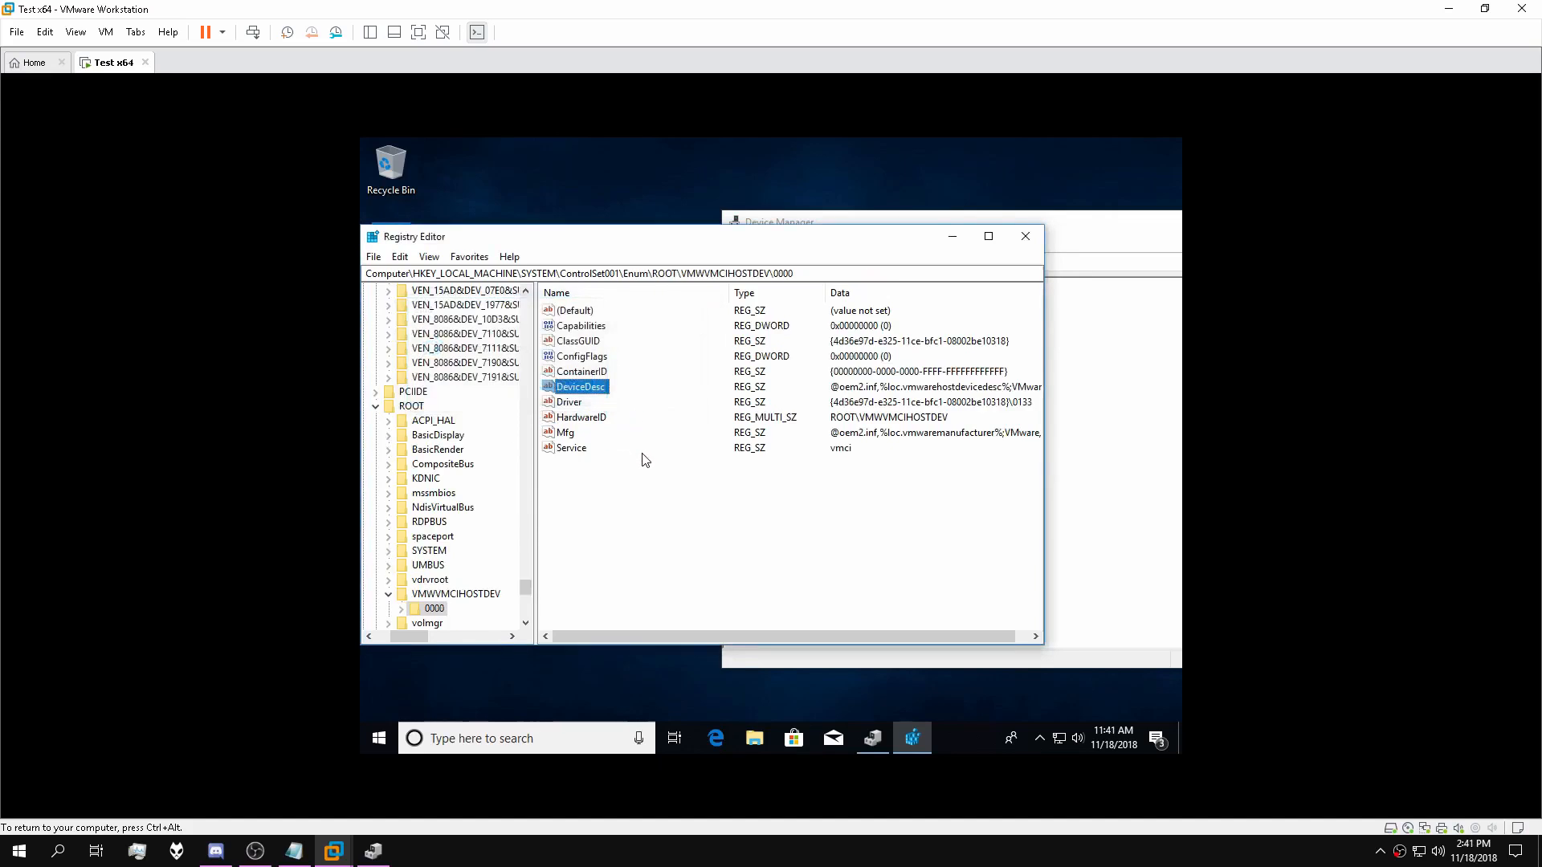
double_click(576, 388)
text(Microsoft Host Device)
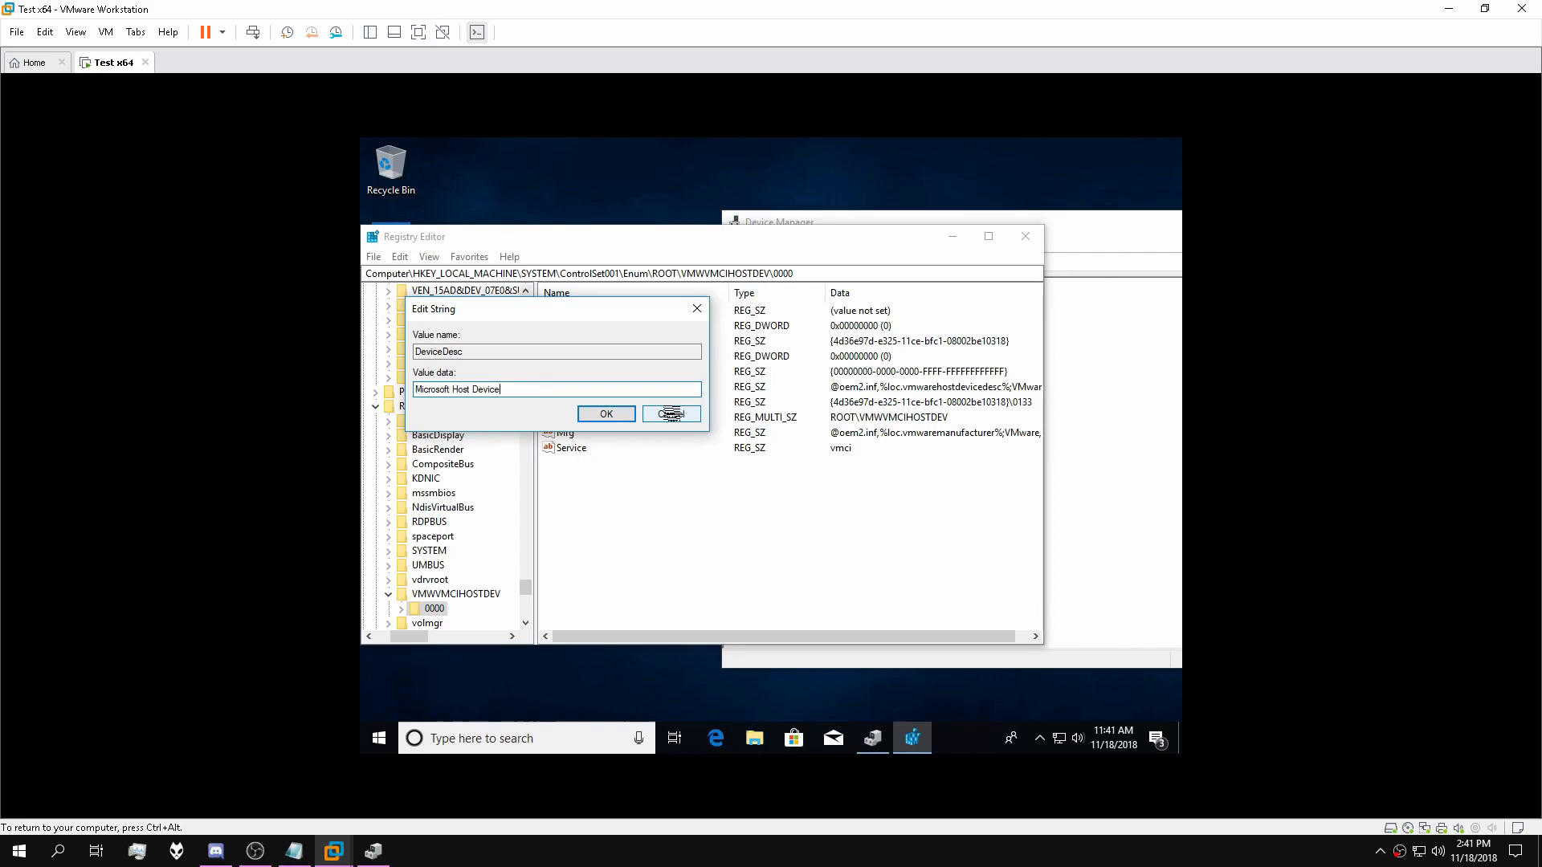
click(612, 414)
double_click(567, 433)
text(Microsoft)
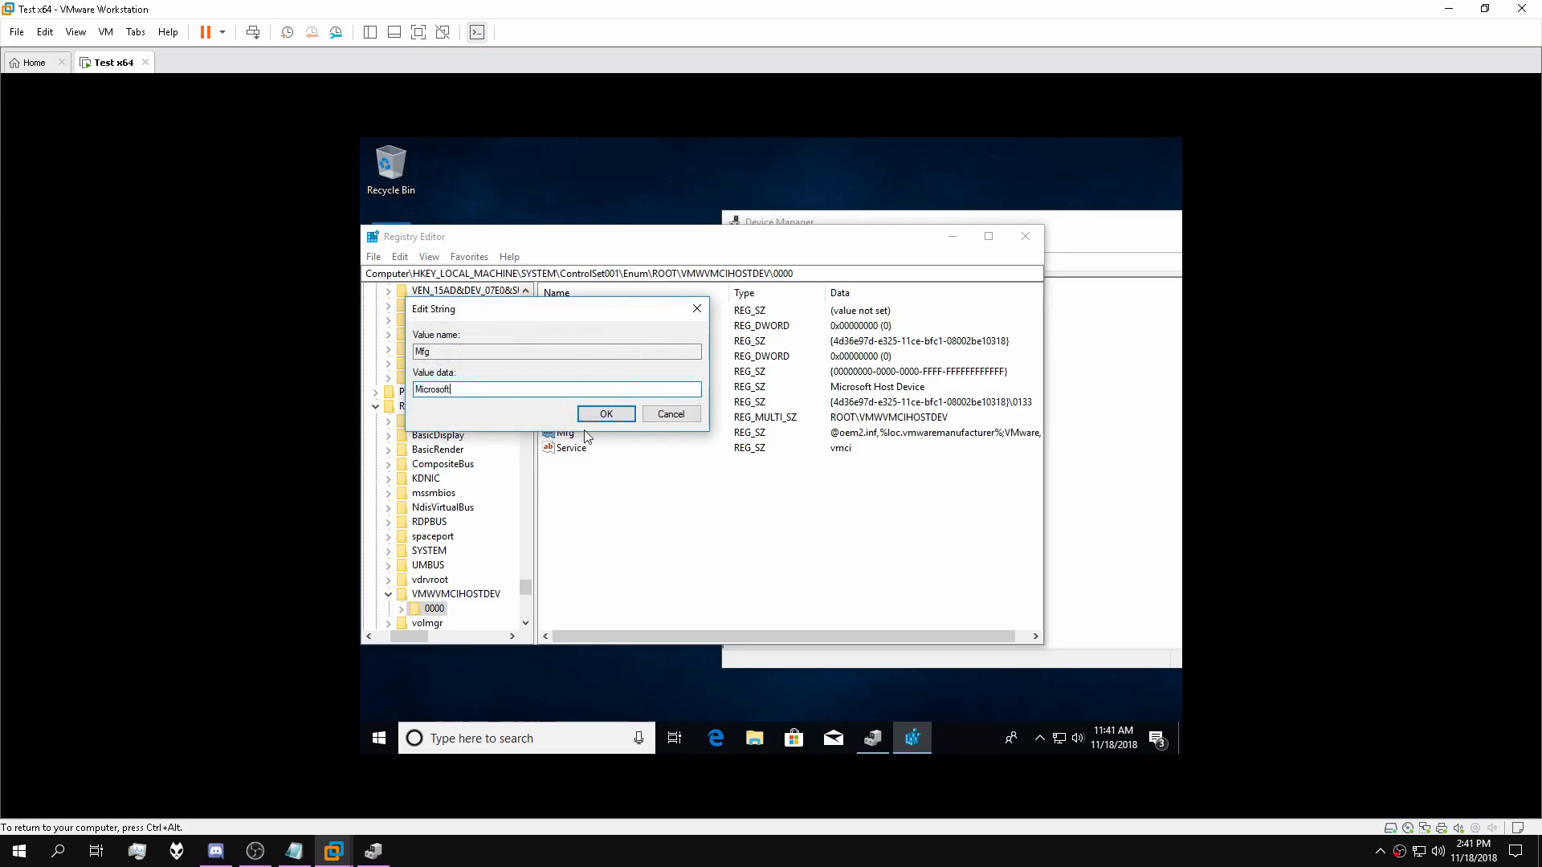
click(584, 412)
Scan for hardware changes in Device Manager and check the names under System devices.
click(1078, 483)
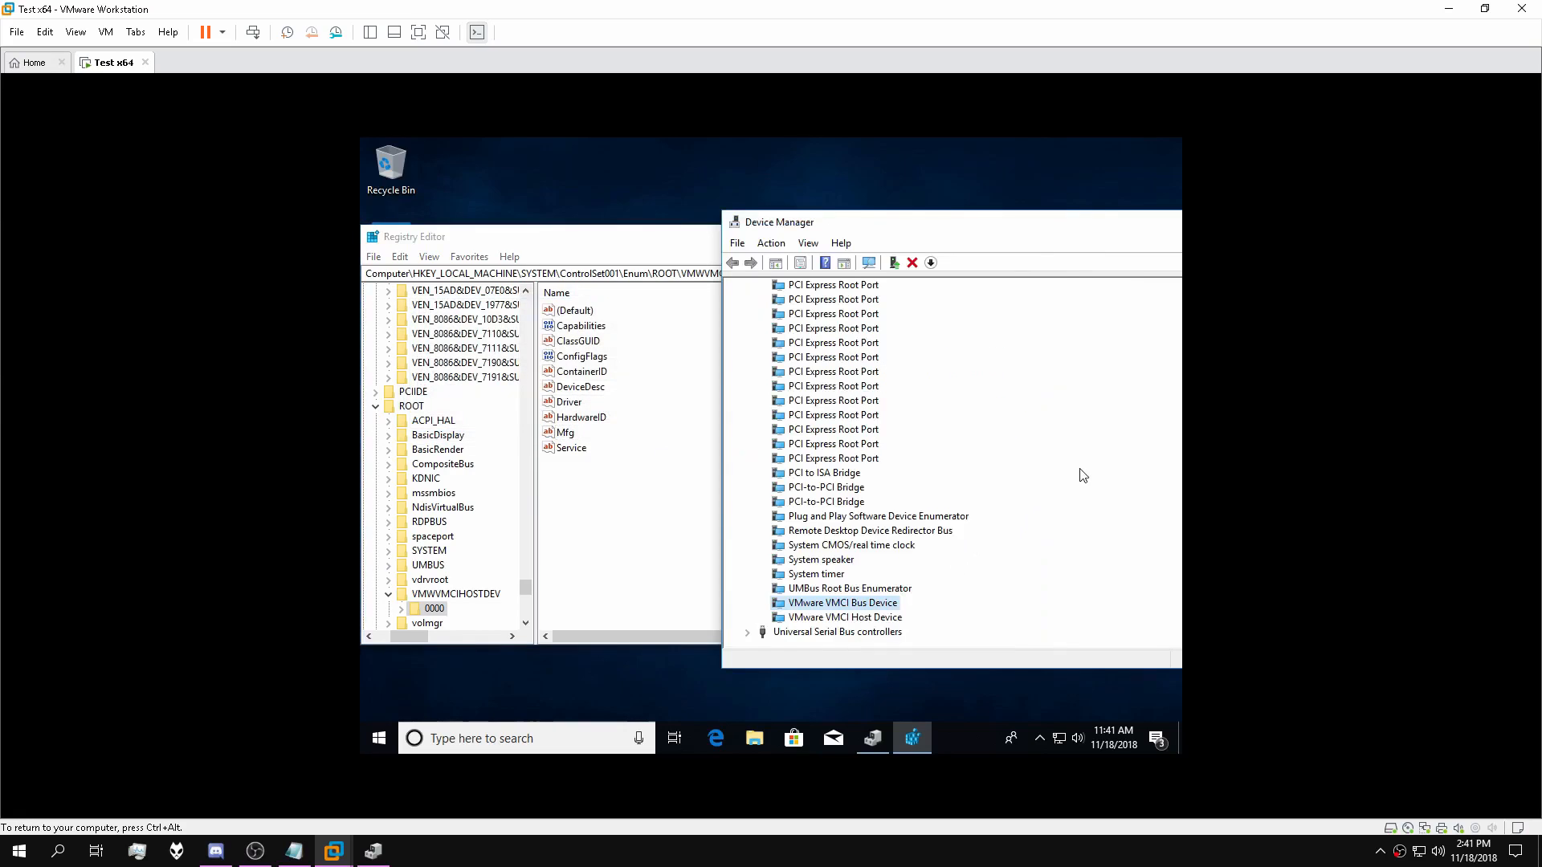
click(772, 243)
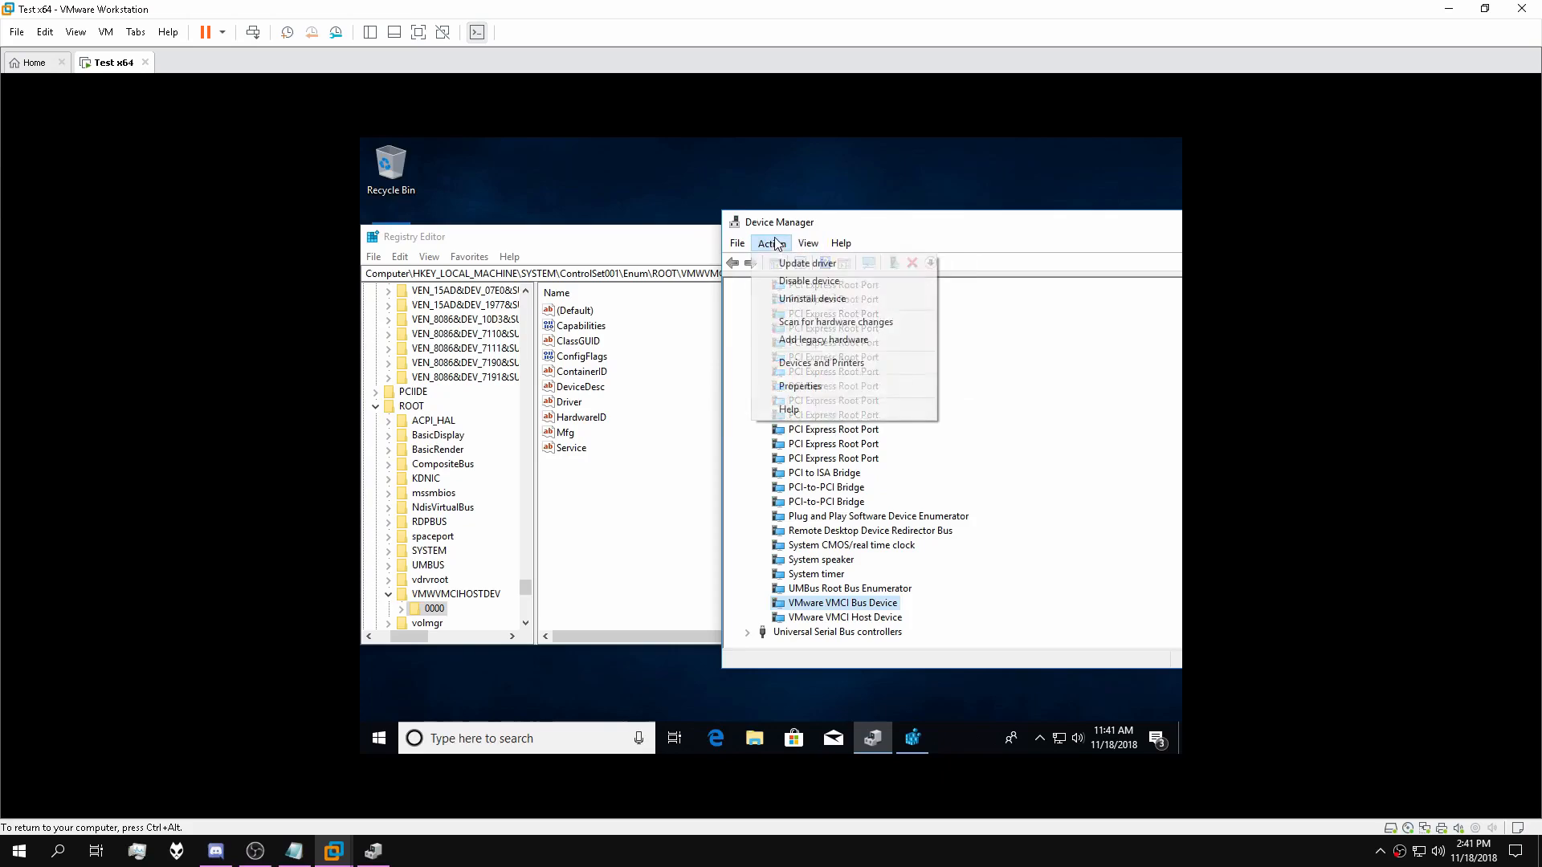
click(811, 322)
scroll(880, 414, down, 5)
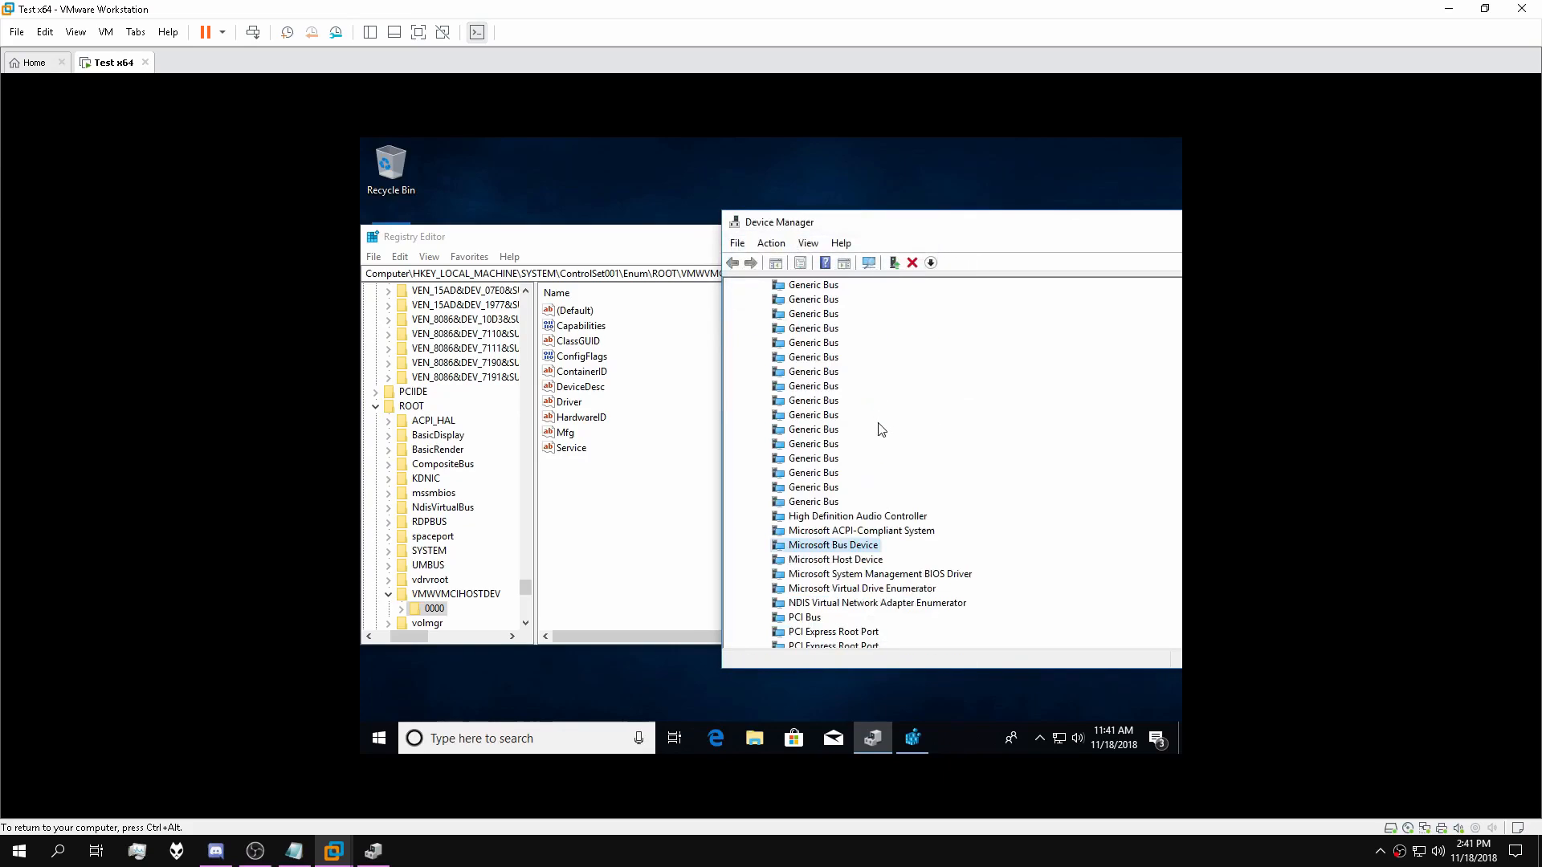
scroll(851, 440, down, 5)
Expand Universal Serial Bus controllers to check the device names, and close Device Manager.
click(747, 632)
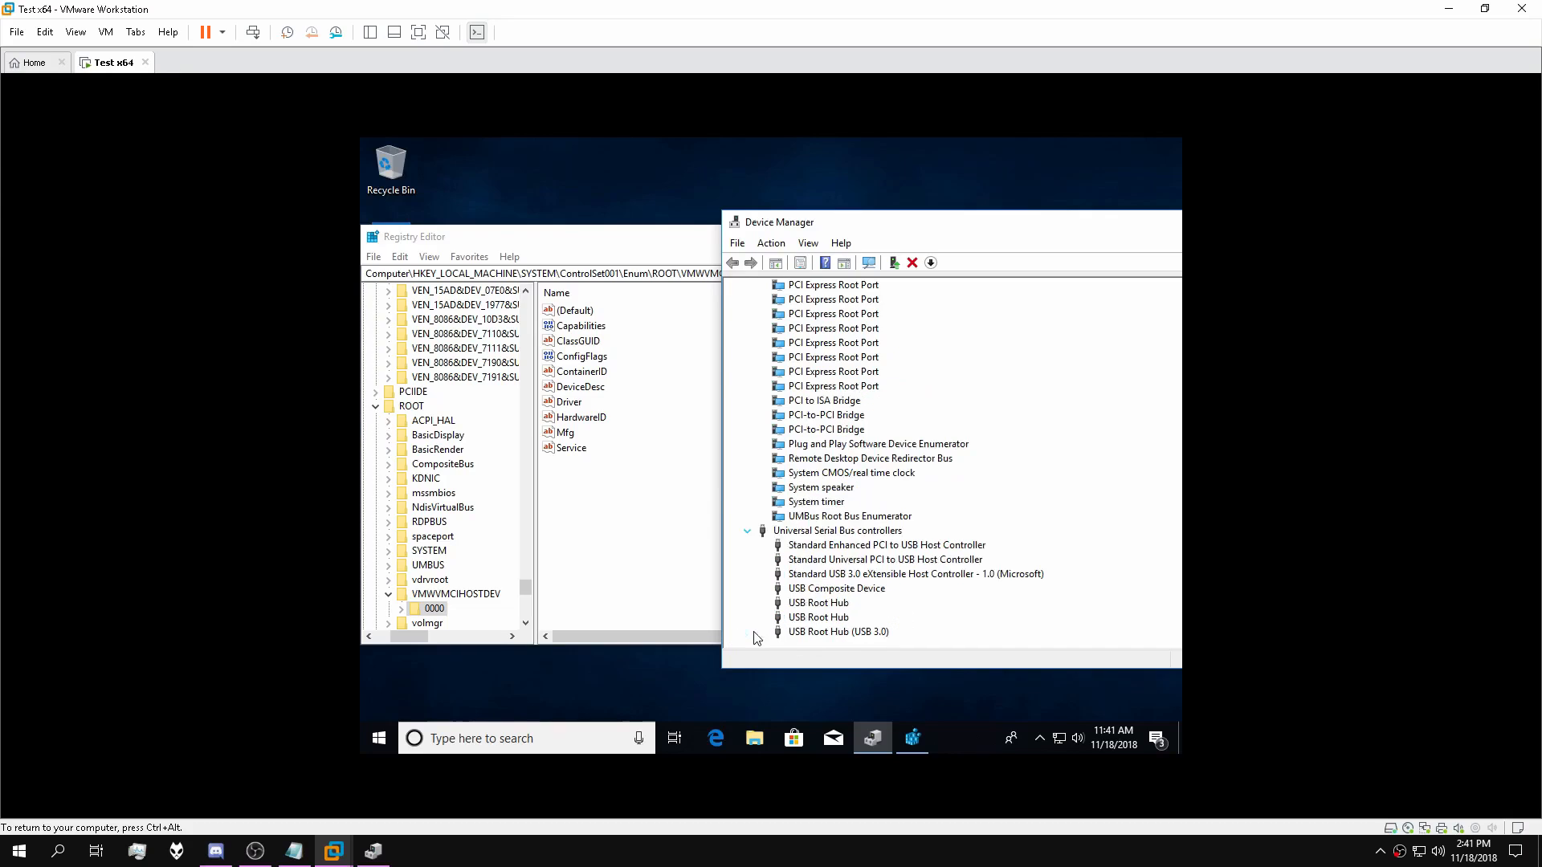
scroll(745, 514, up, 15)
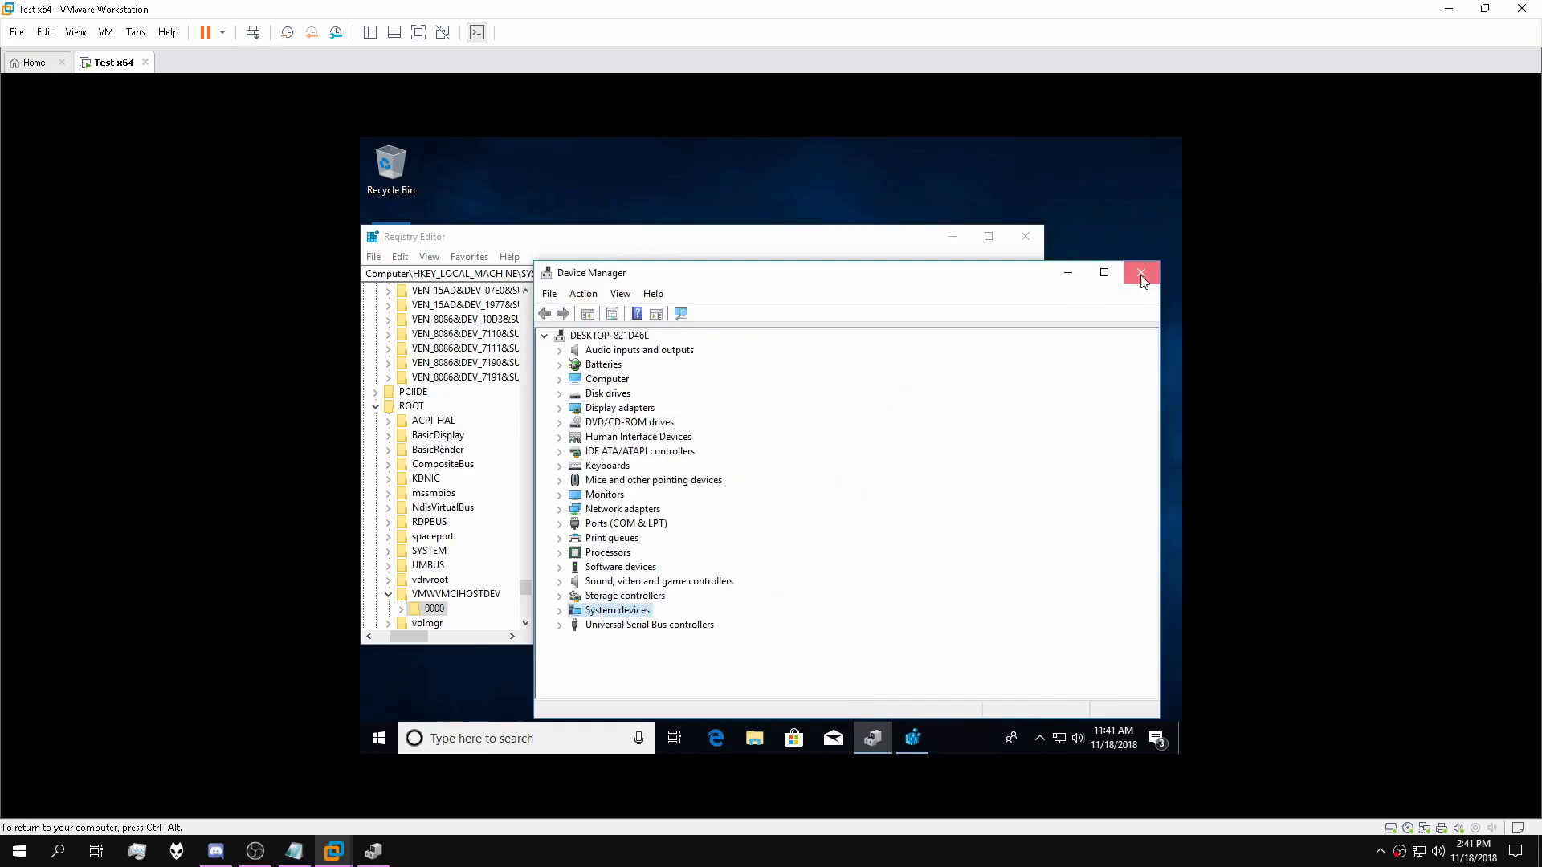
click(1143, 268)
Collapse the SYSTEM and HKEY_LOCAL_MACHINE branches in the registry tree.
drag(523, 589, 525, 304)
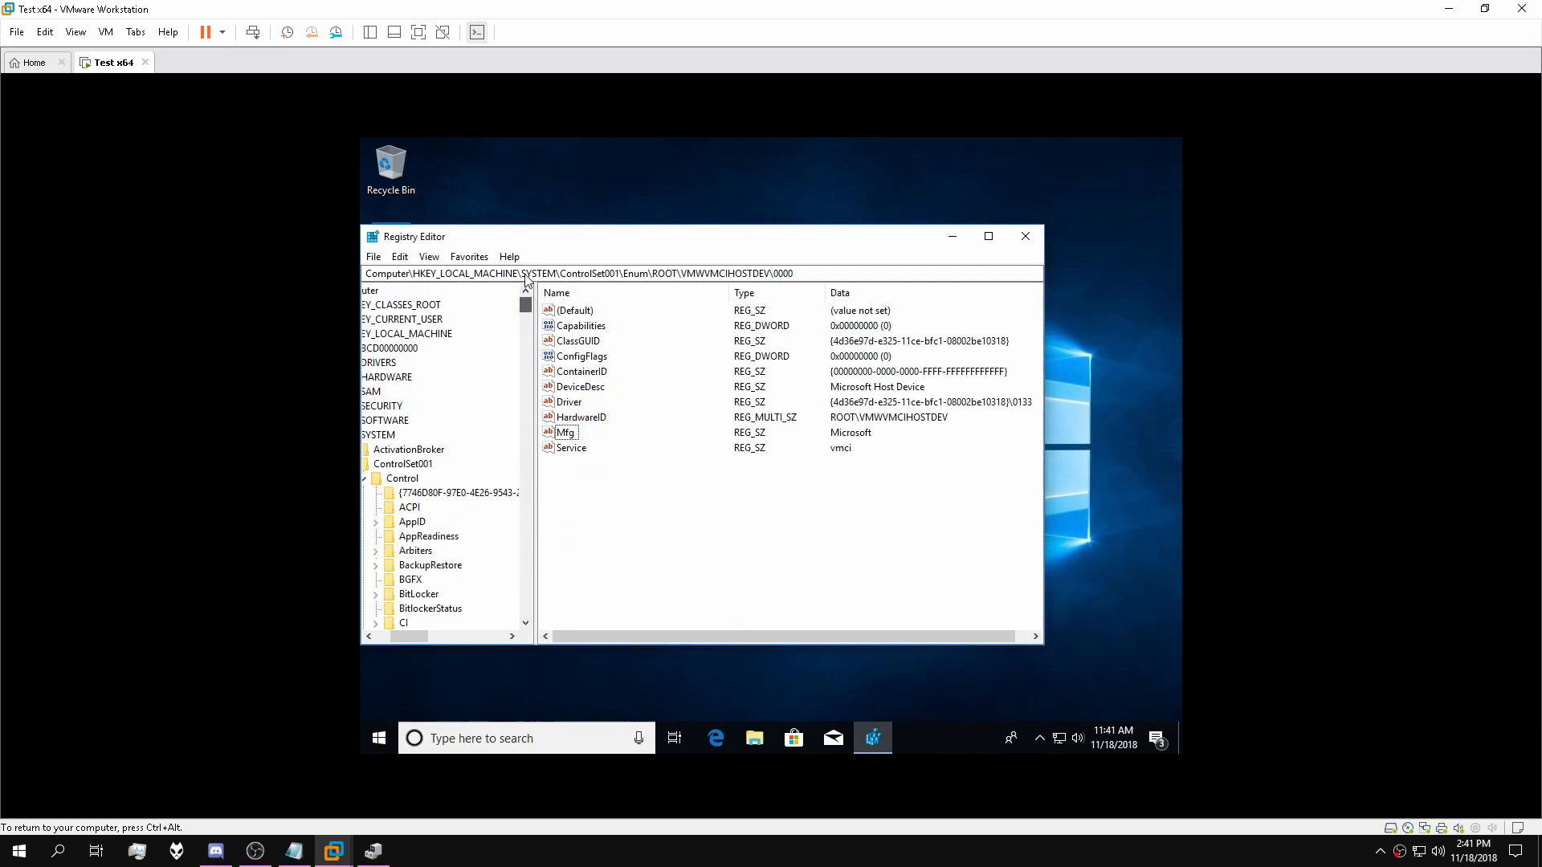
drag(416, 645, 376, 642)
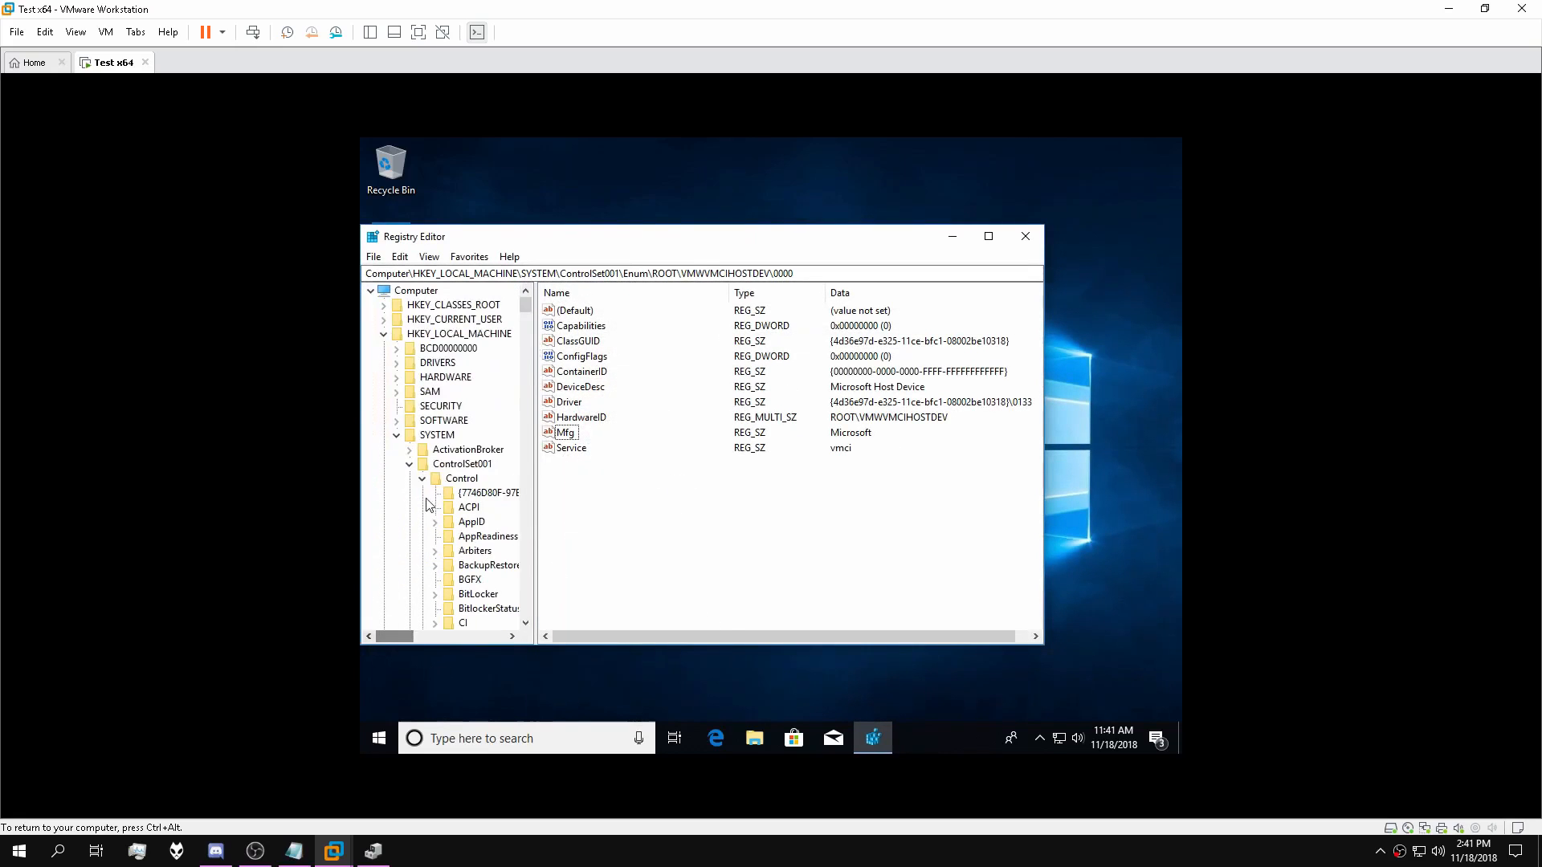
click(396, 435)
click(382, 334)
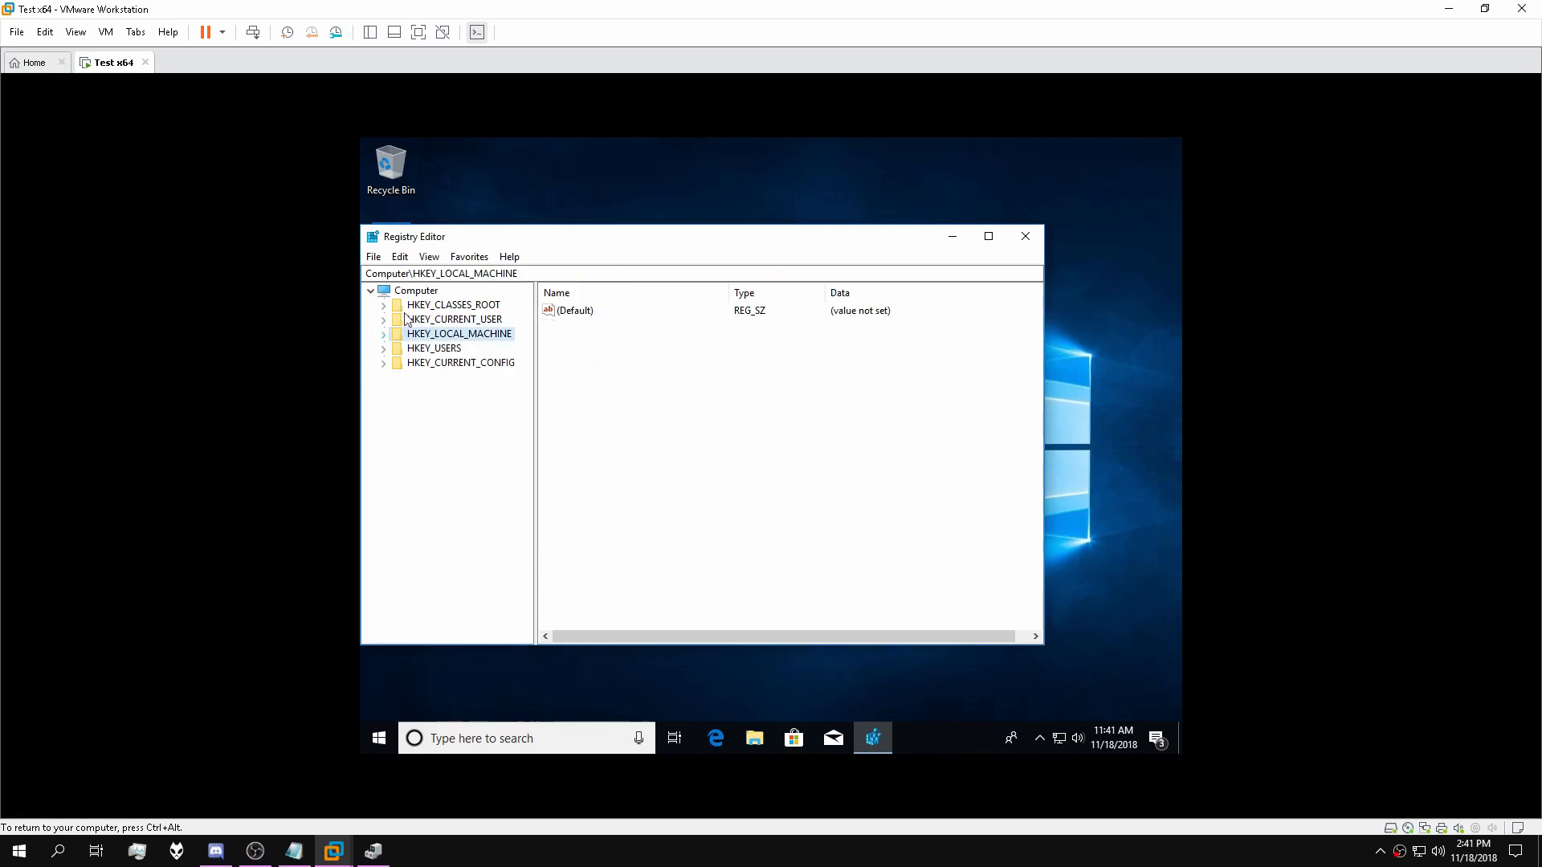
click(376, 256)
mouse_move(400, 256)
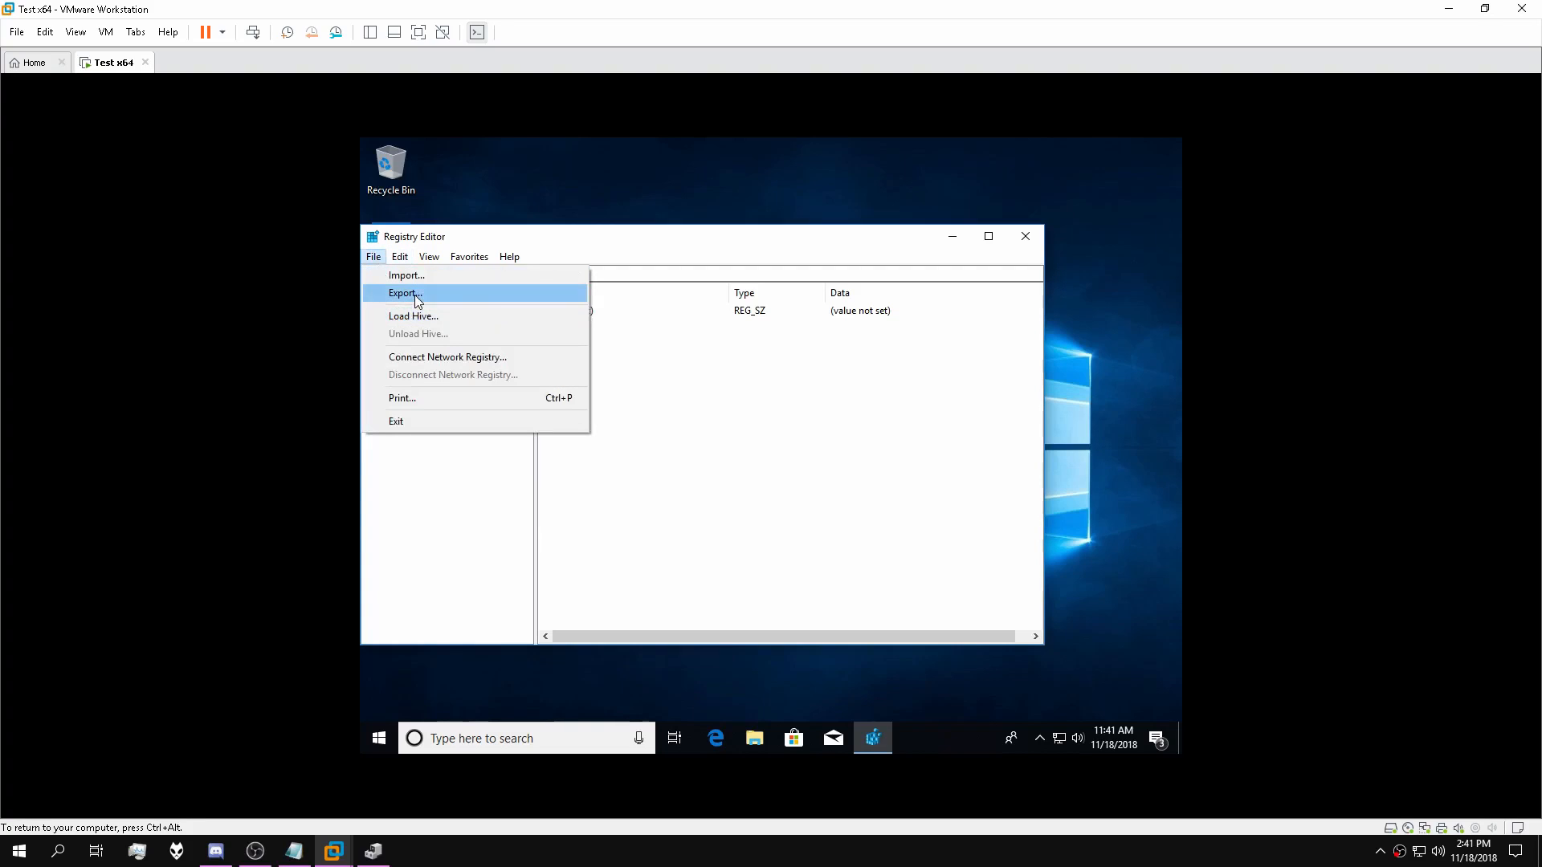
click(414, 294)
click(777, 584)
Collapse the Computer node and export the whole registry to the desktop as devicemanagerupdate.
double_click(407, 293)
click(374, 256)
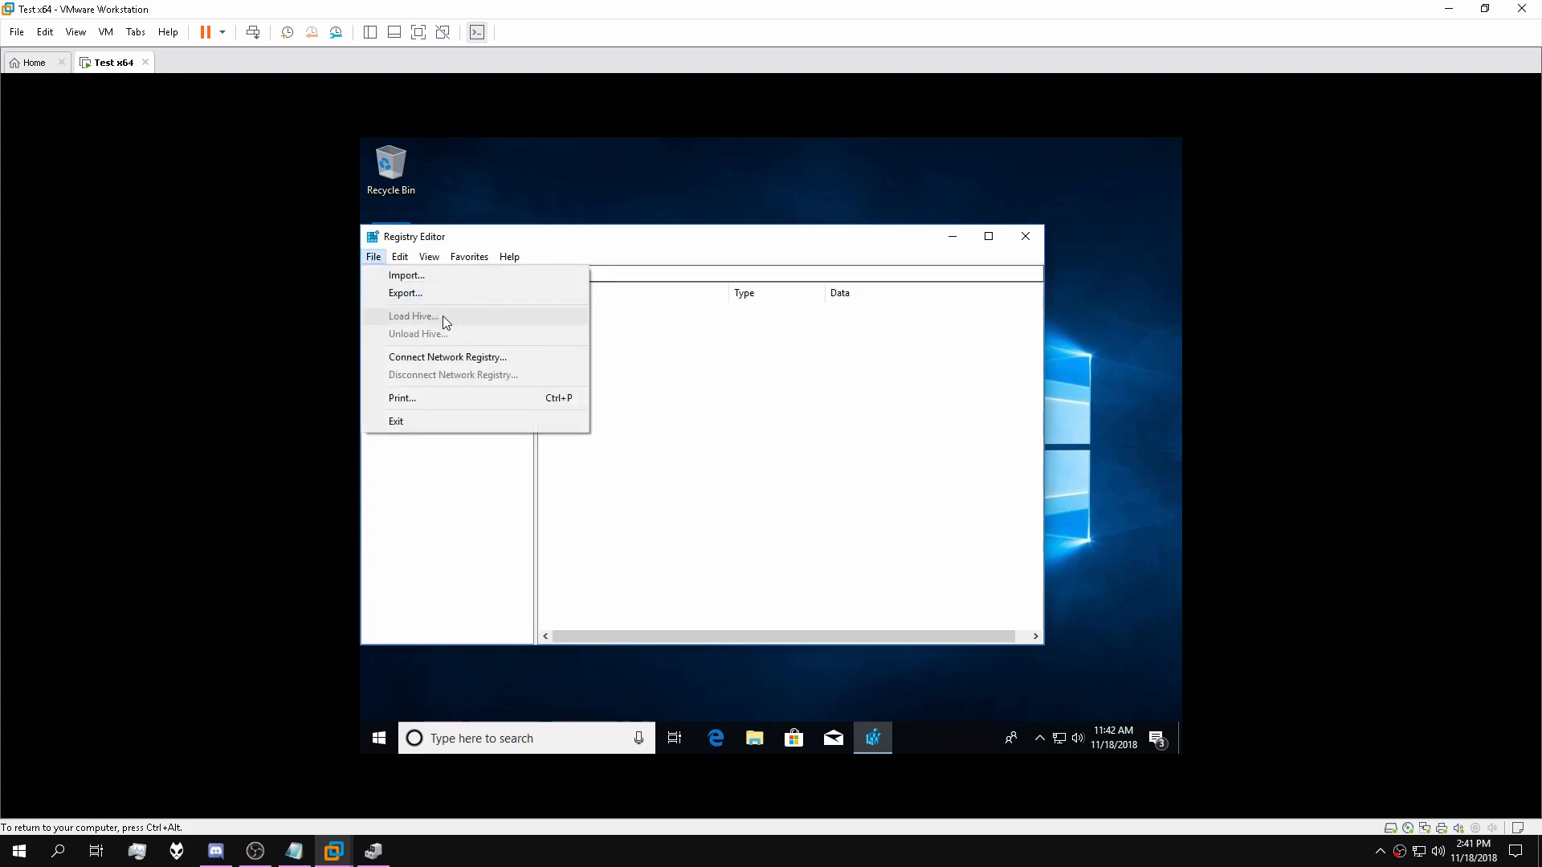
click(412, 295)
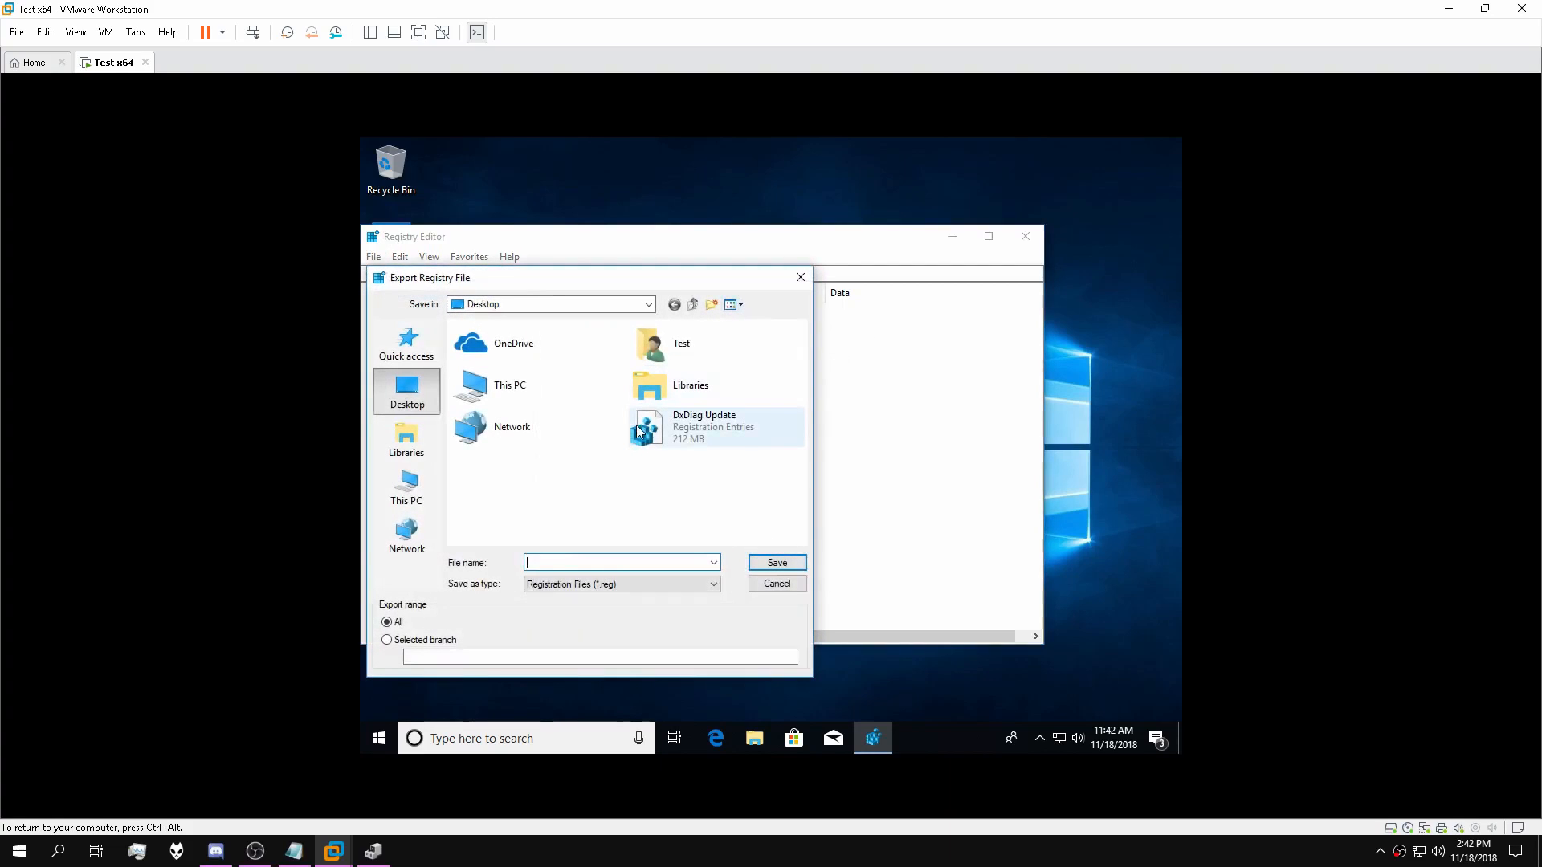
text(devicemanagerupdate)
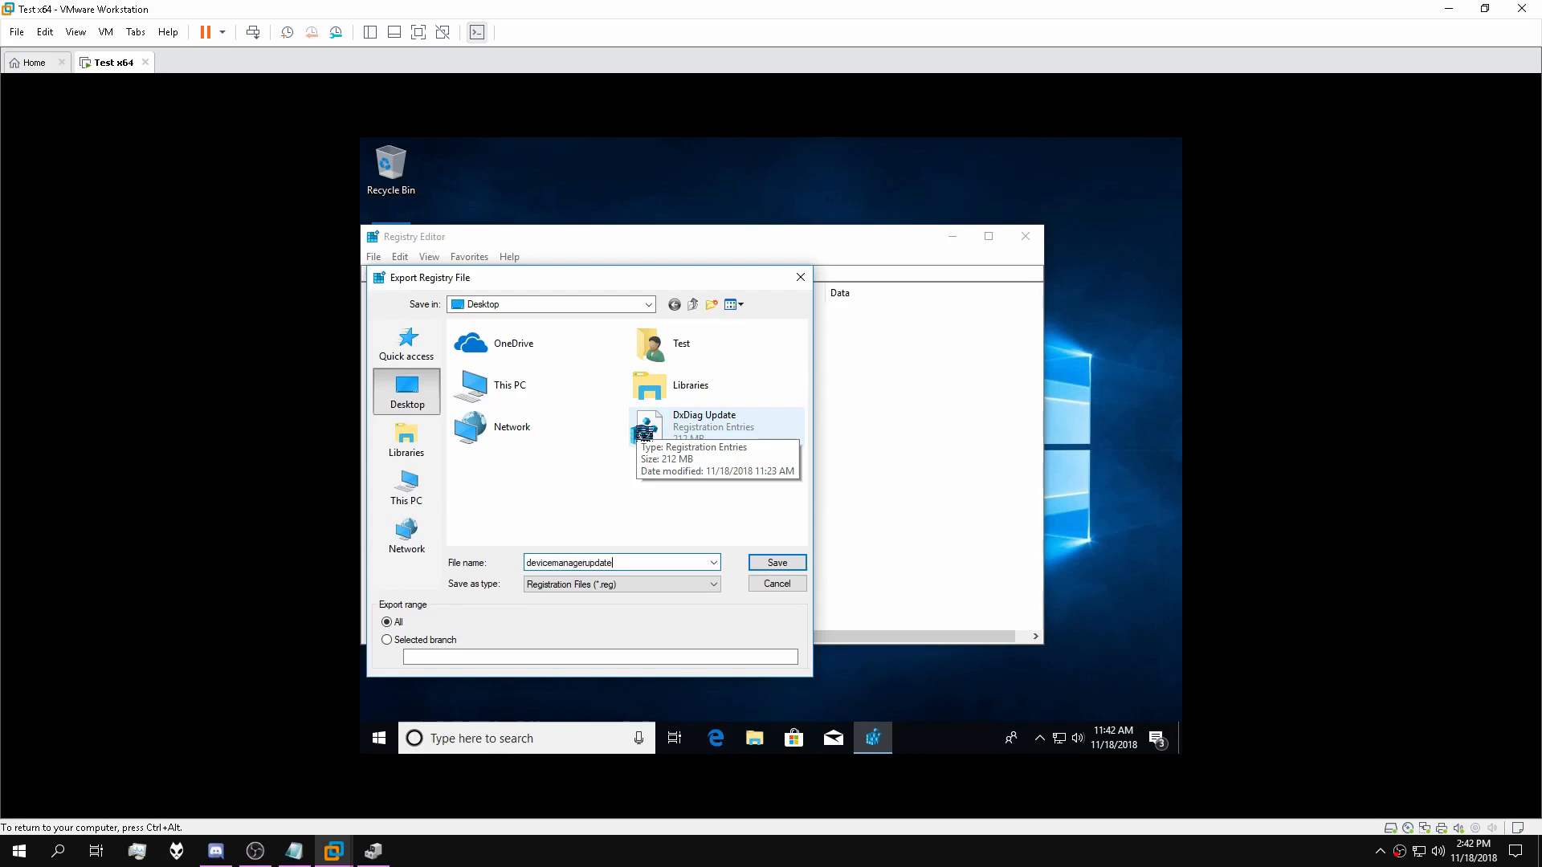
click(777, 563)
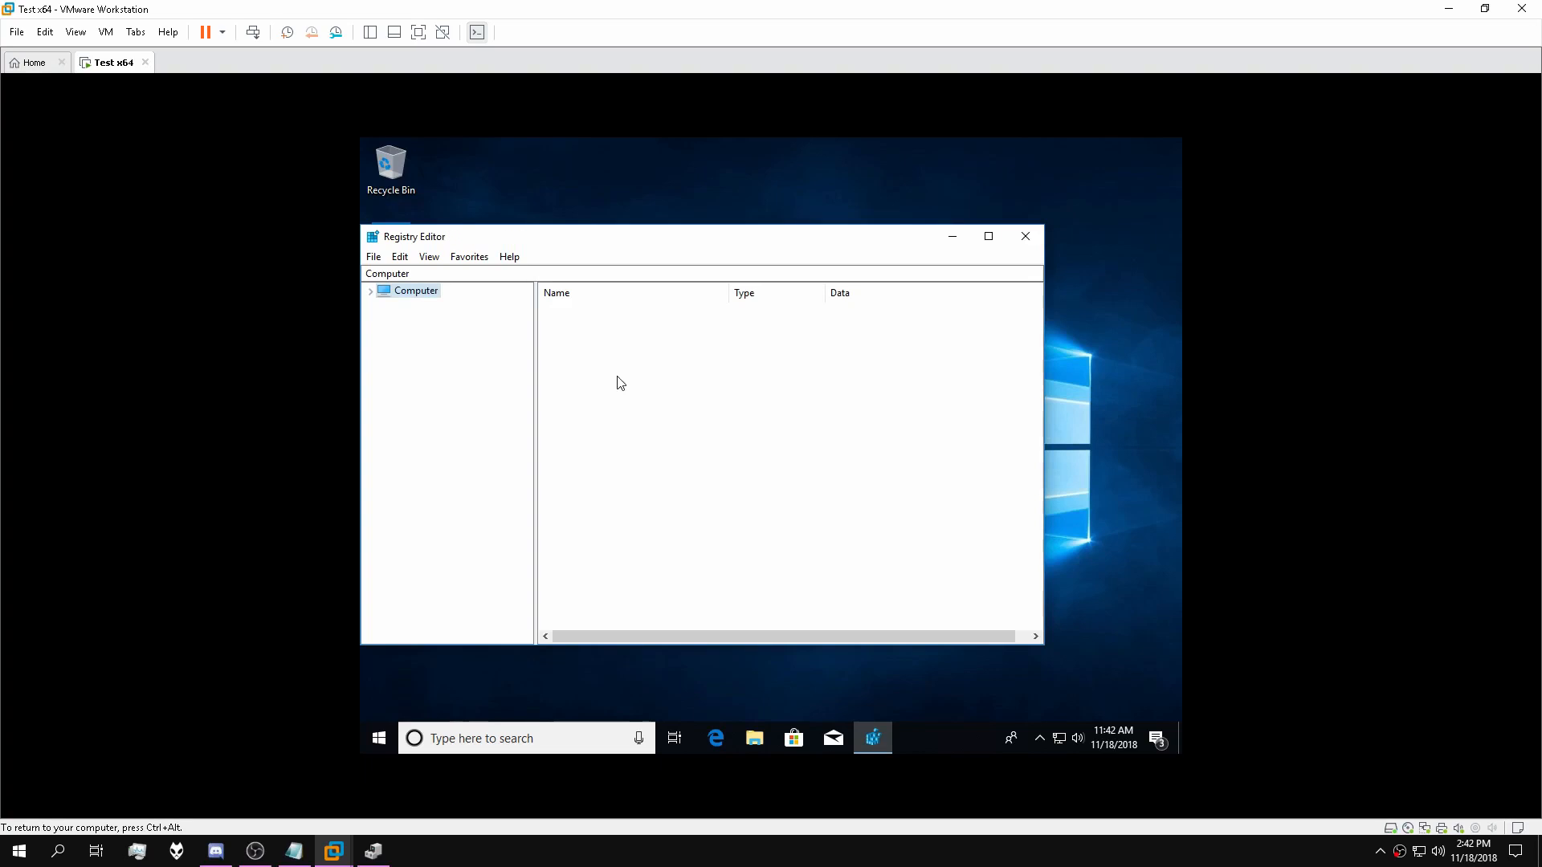
Move the Registry Editor window aside and check for the devicemanagerupdate file on the desktop.
drag(552, 236, 718, 237)
click(405, 407)
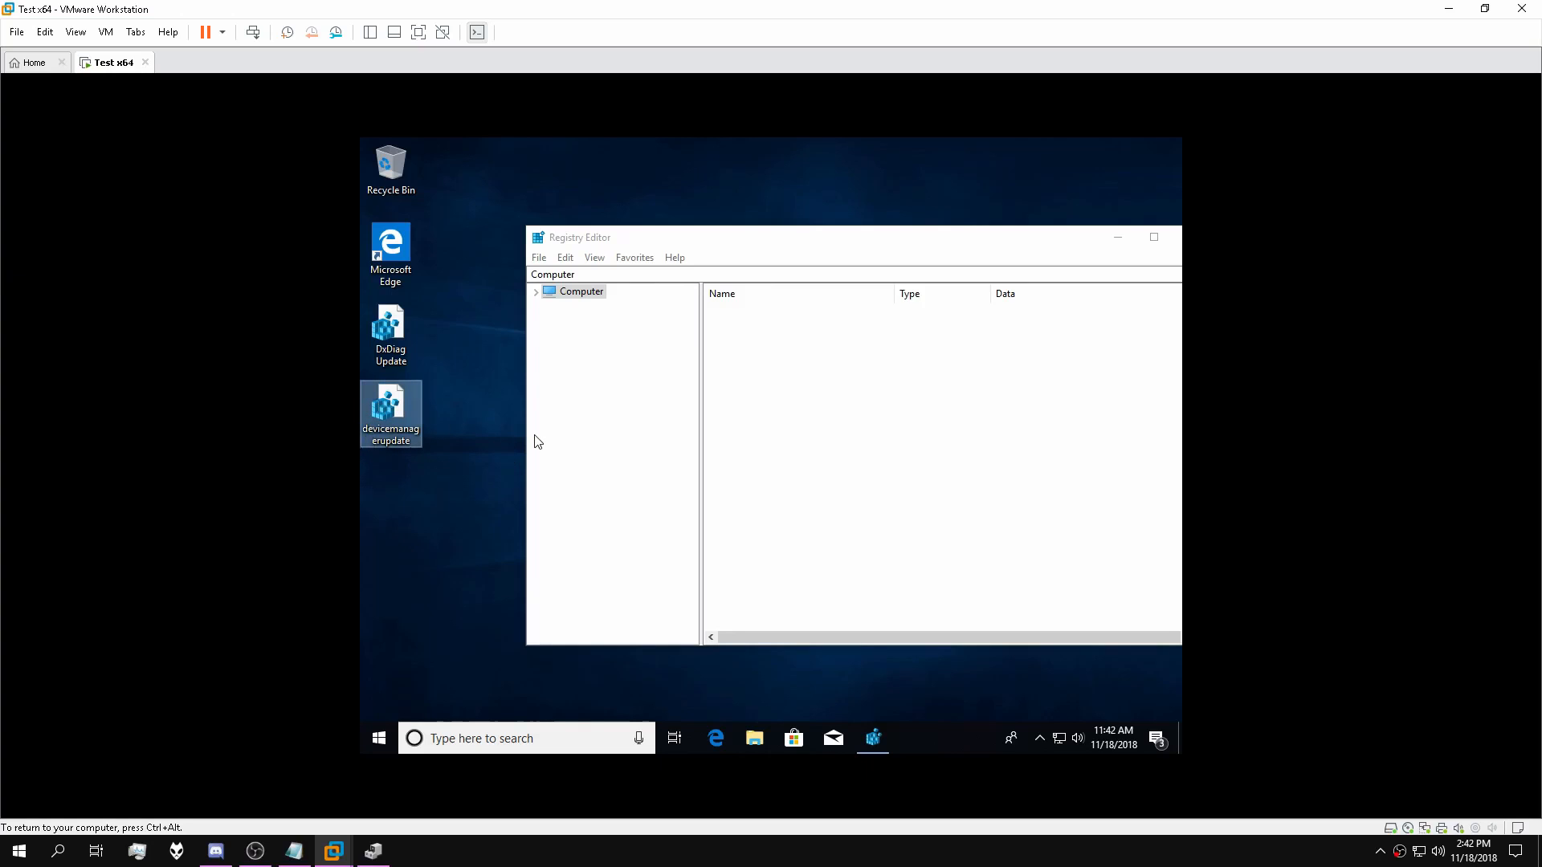
drag(1042, 235, 1000, 236)
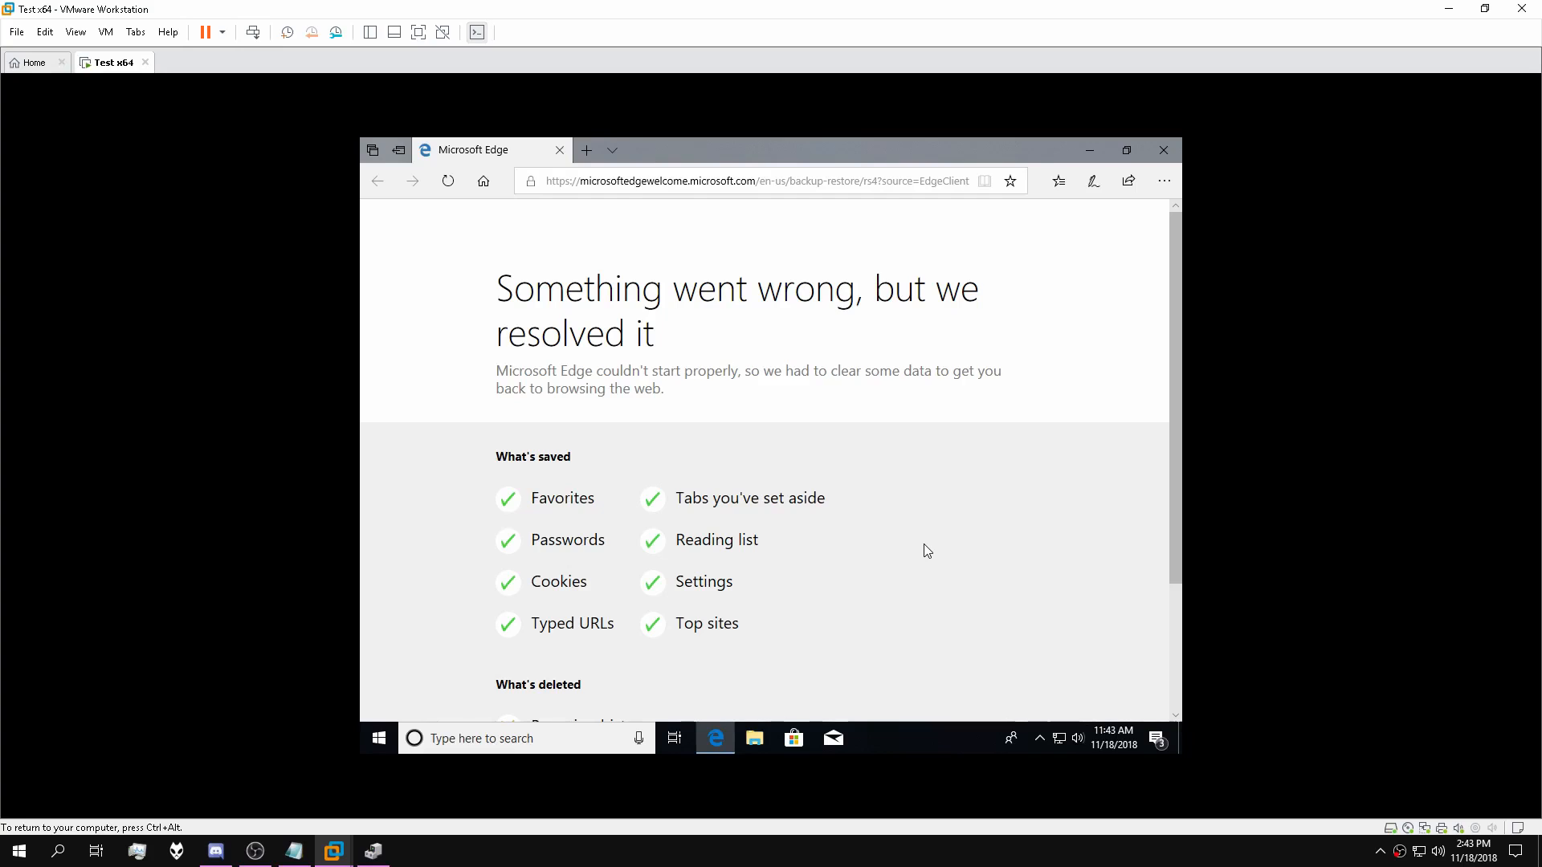
key(ctrl+l)
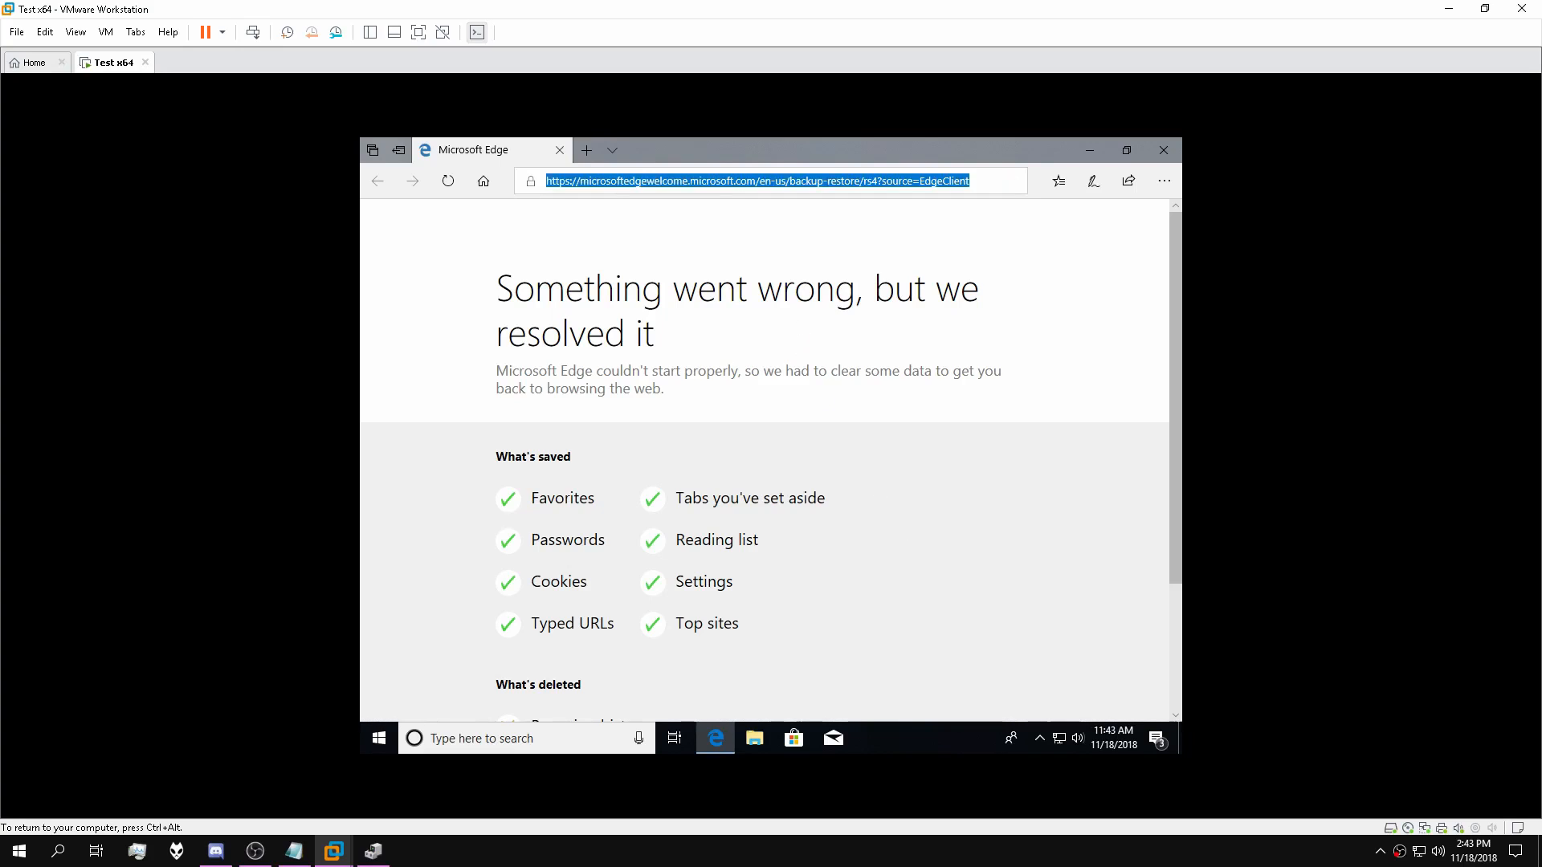
text(http://www.angusj.com/resourcehacker/)
key(Return)
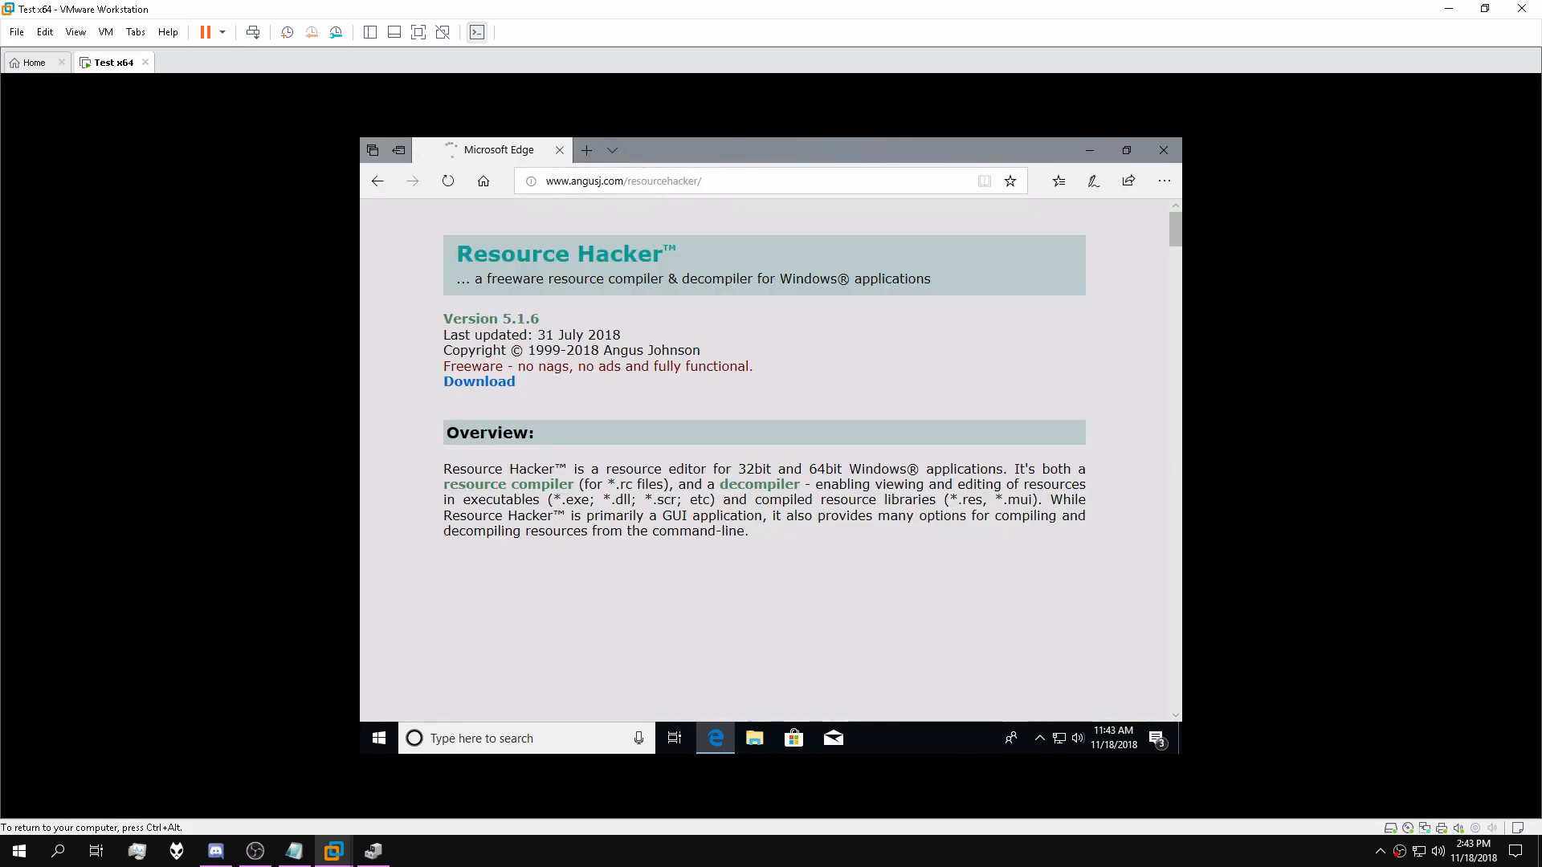
click(477, 388)
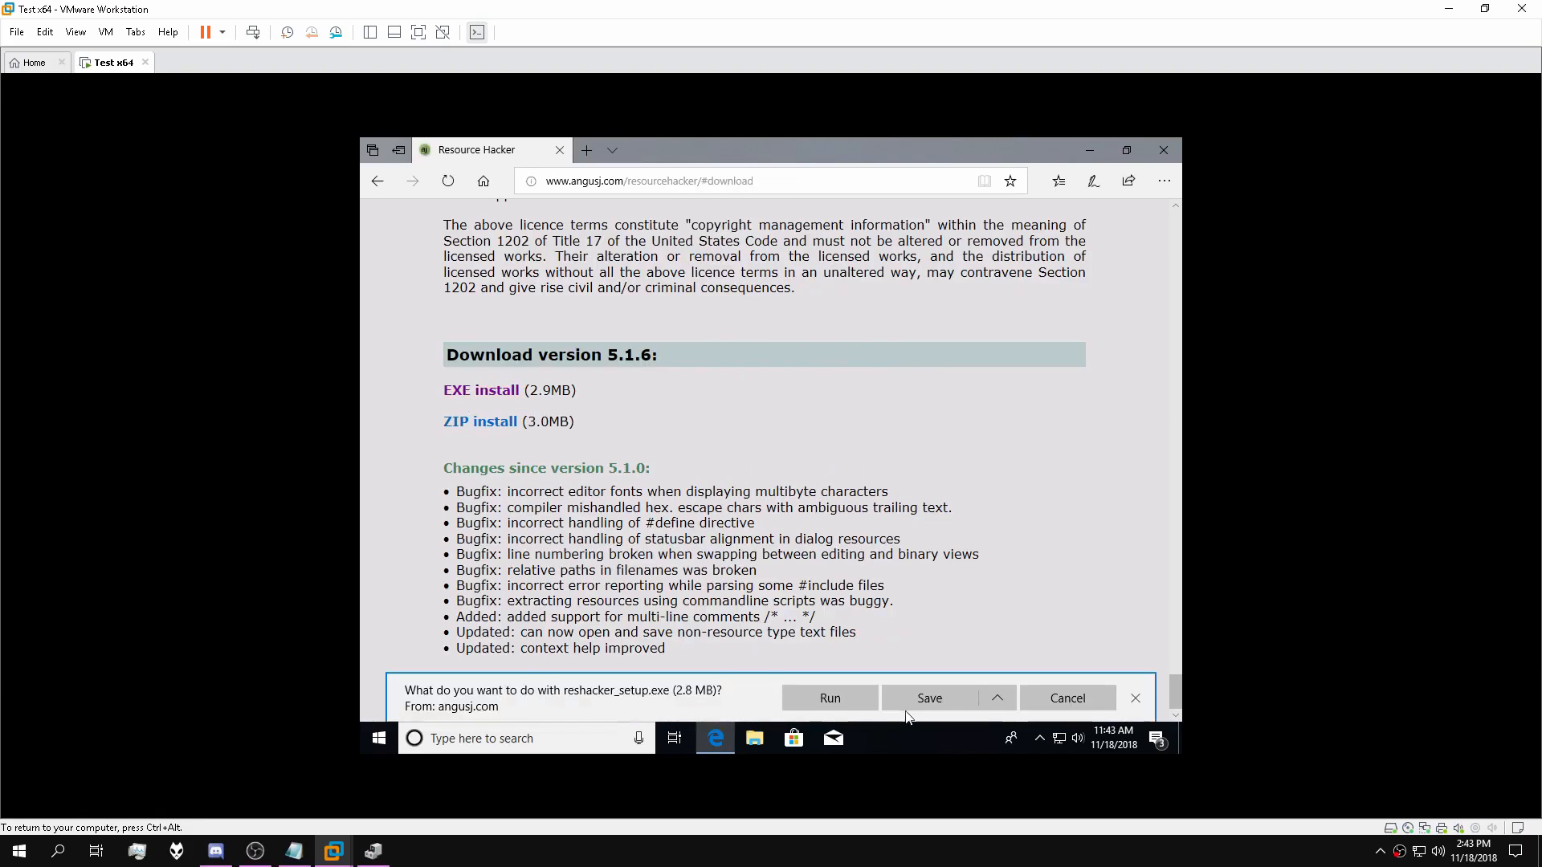
click(923, 698)
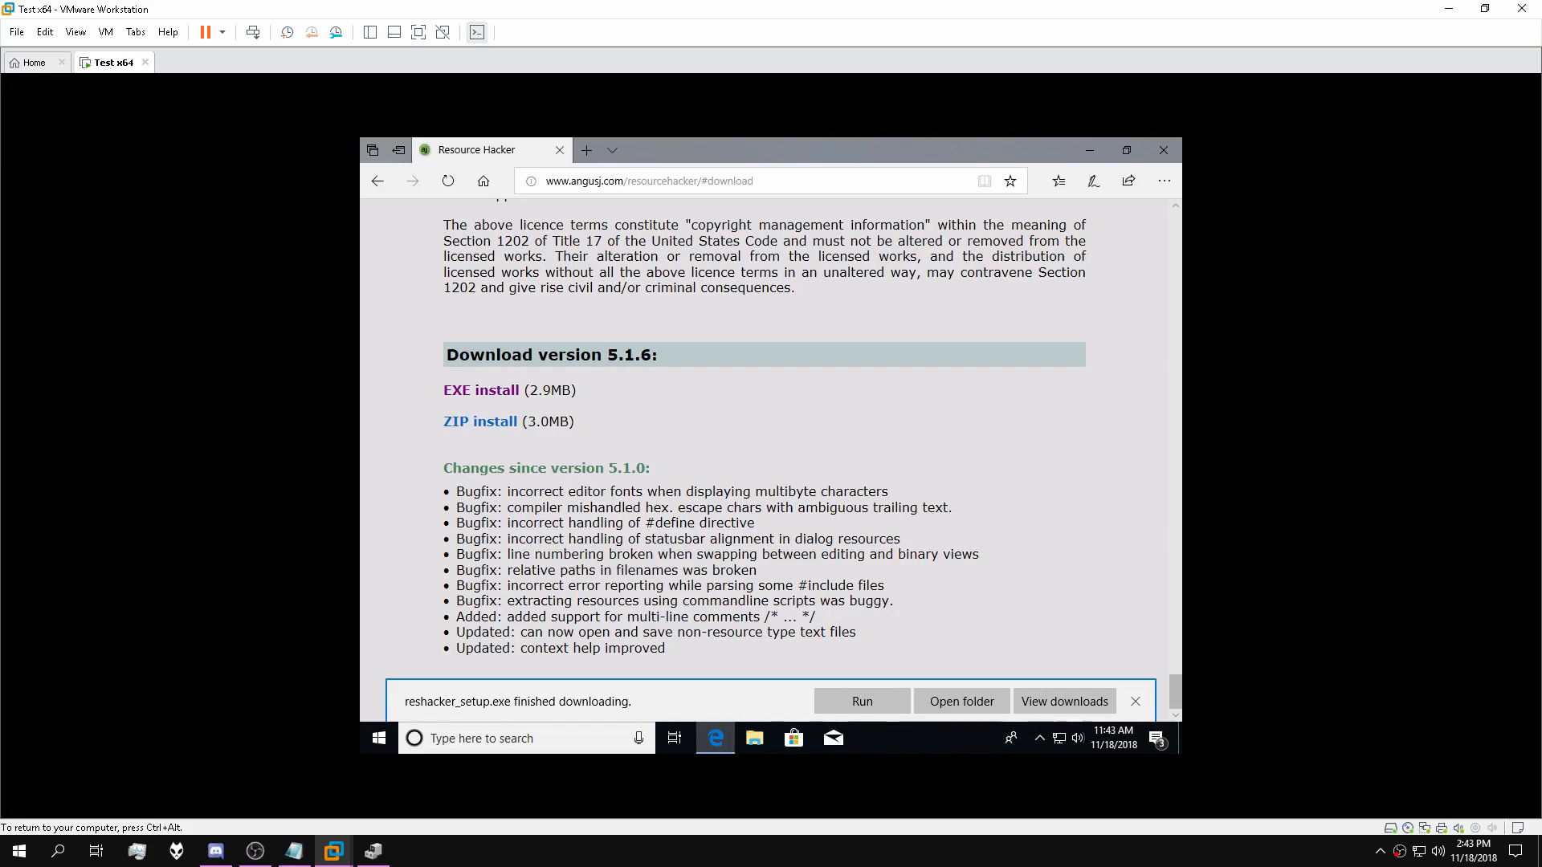
Run the downloaded installer with its default settings, finish without viewing ReadMe.txt, and close the browser page.
click(845, 703)
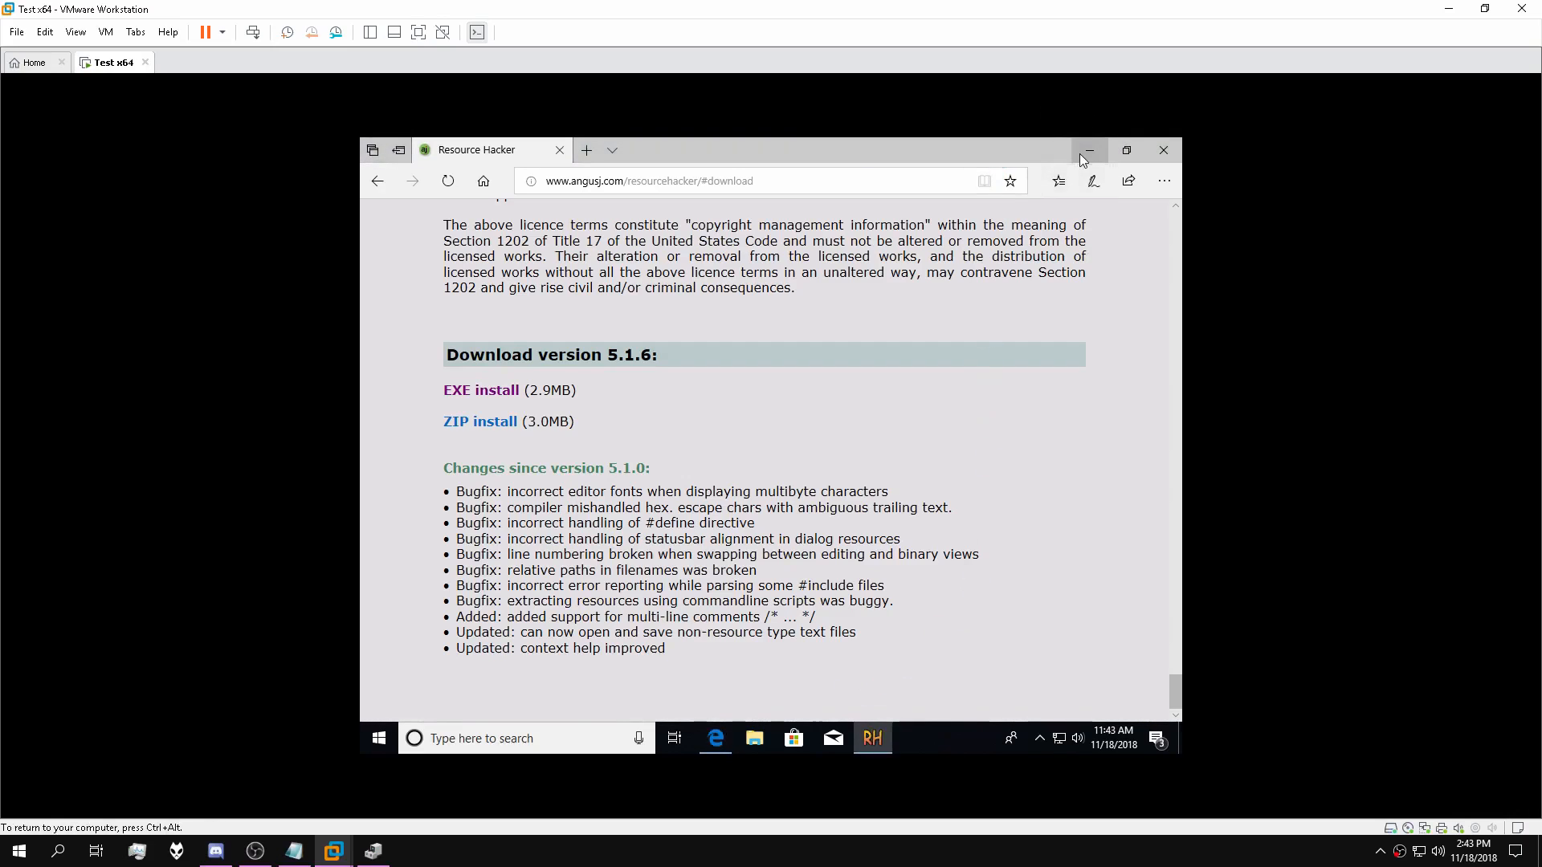
click(863, 566)
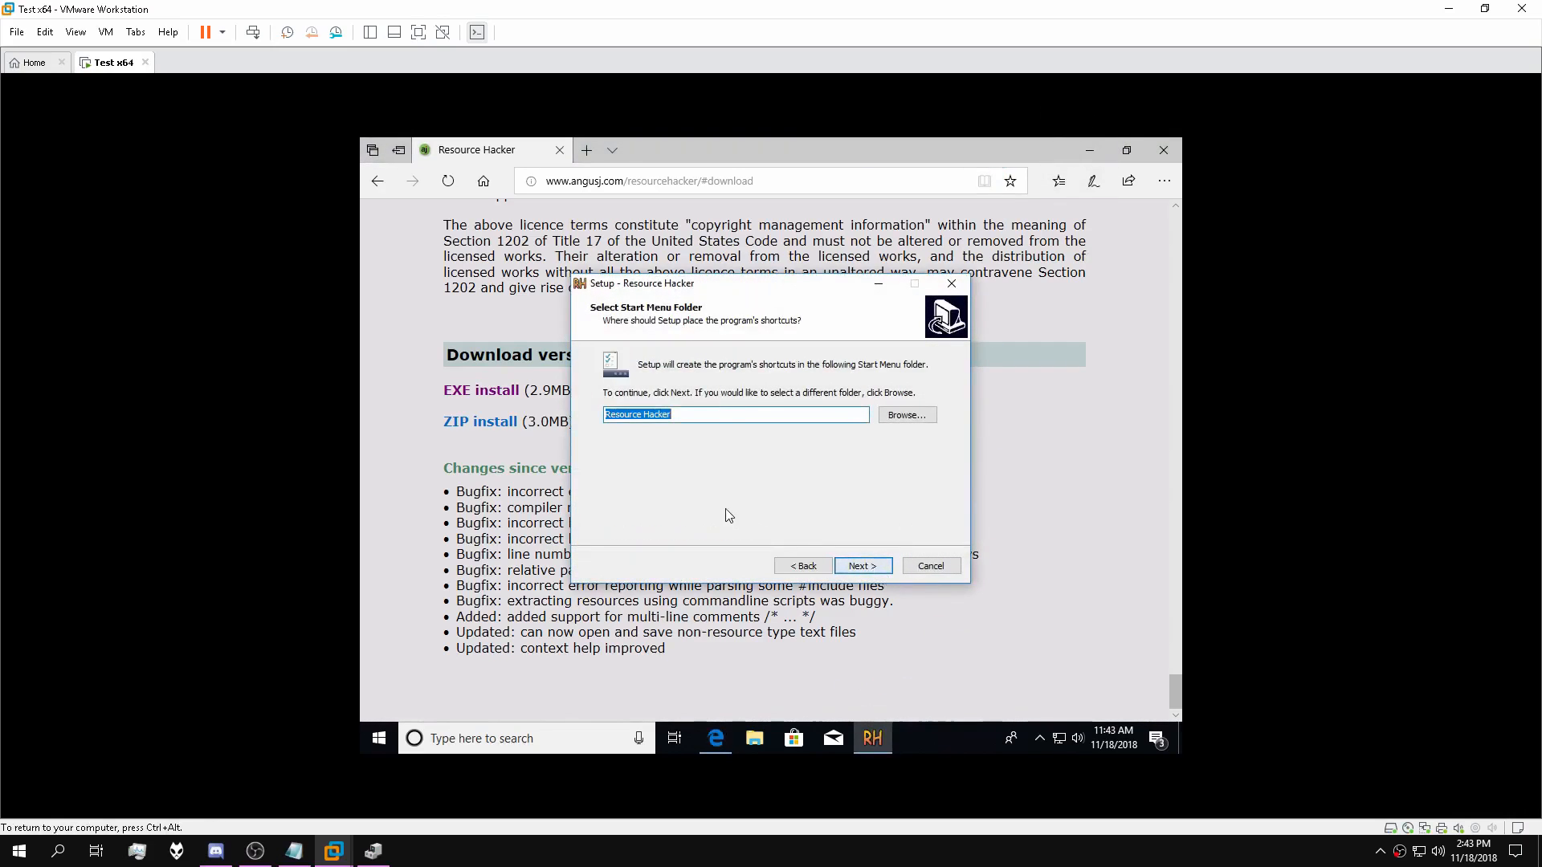
click(863, 566)
click(864, 566)
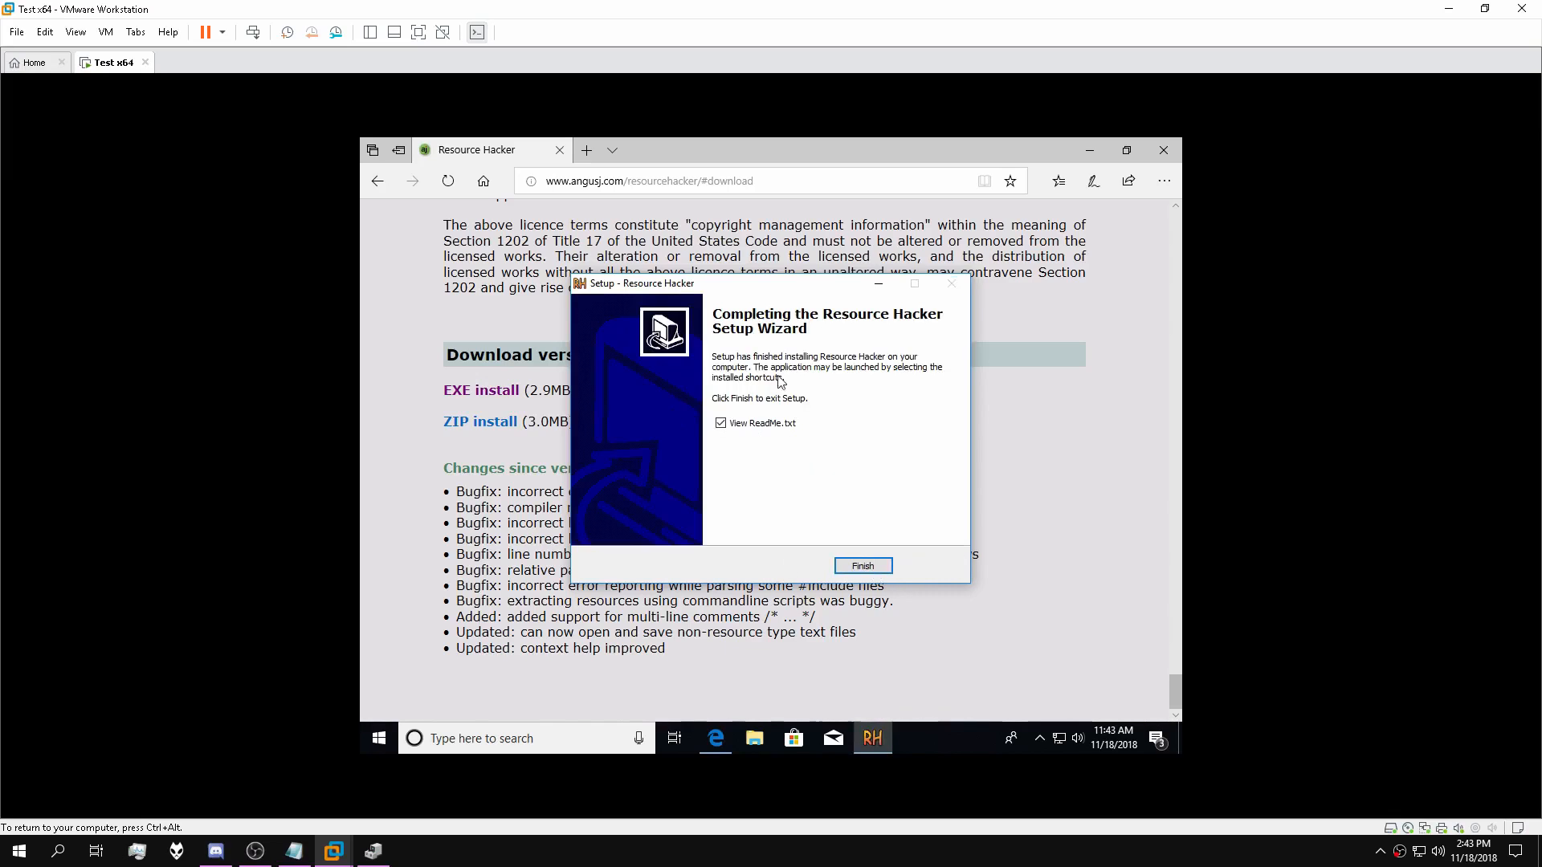
click(777, 424)
click(863, 566)
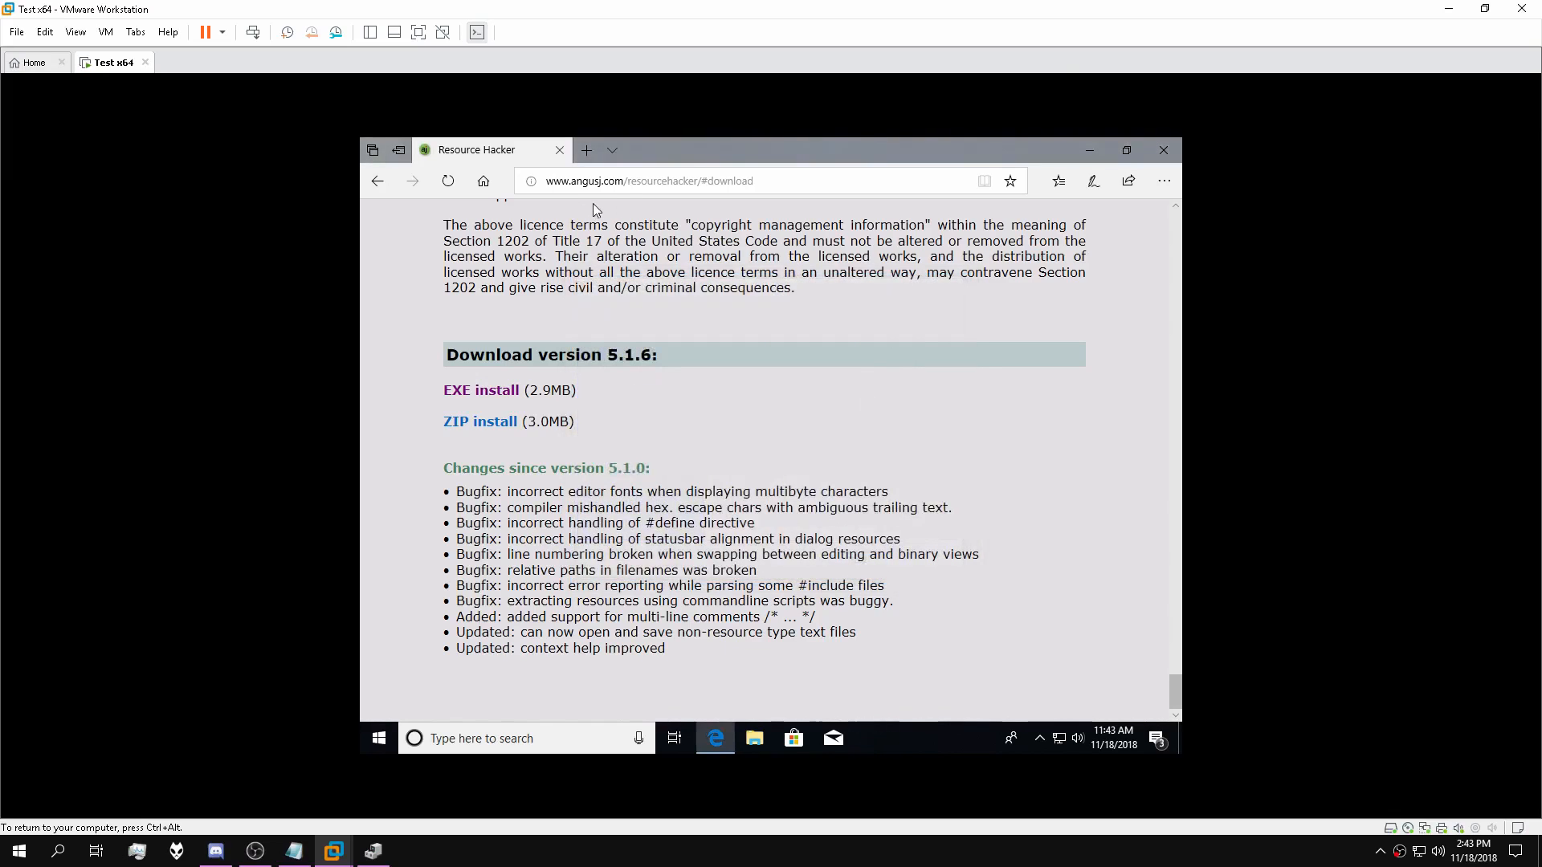
click(561, 150)
Search Windows for "resource" and open the file location of Resource Hacker.
click(520, 742)
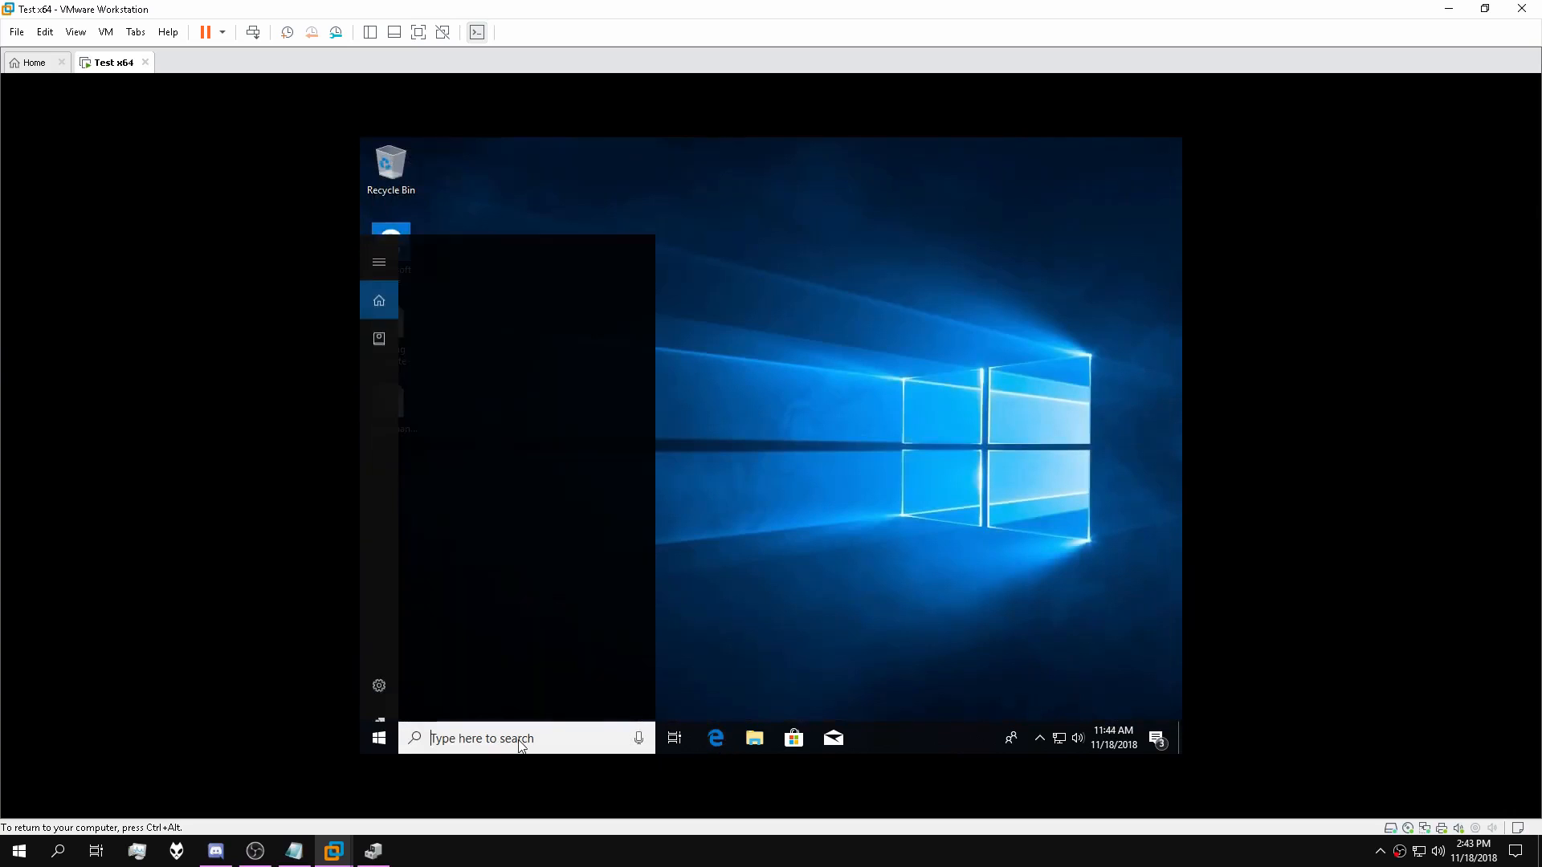
text(resource)
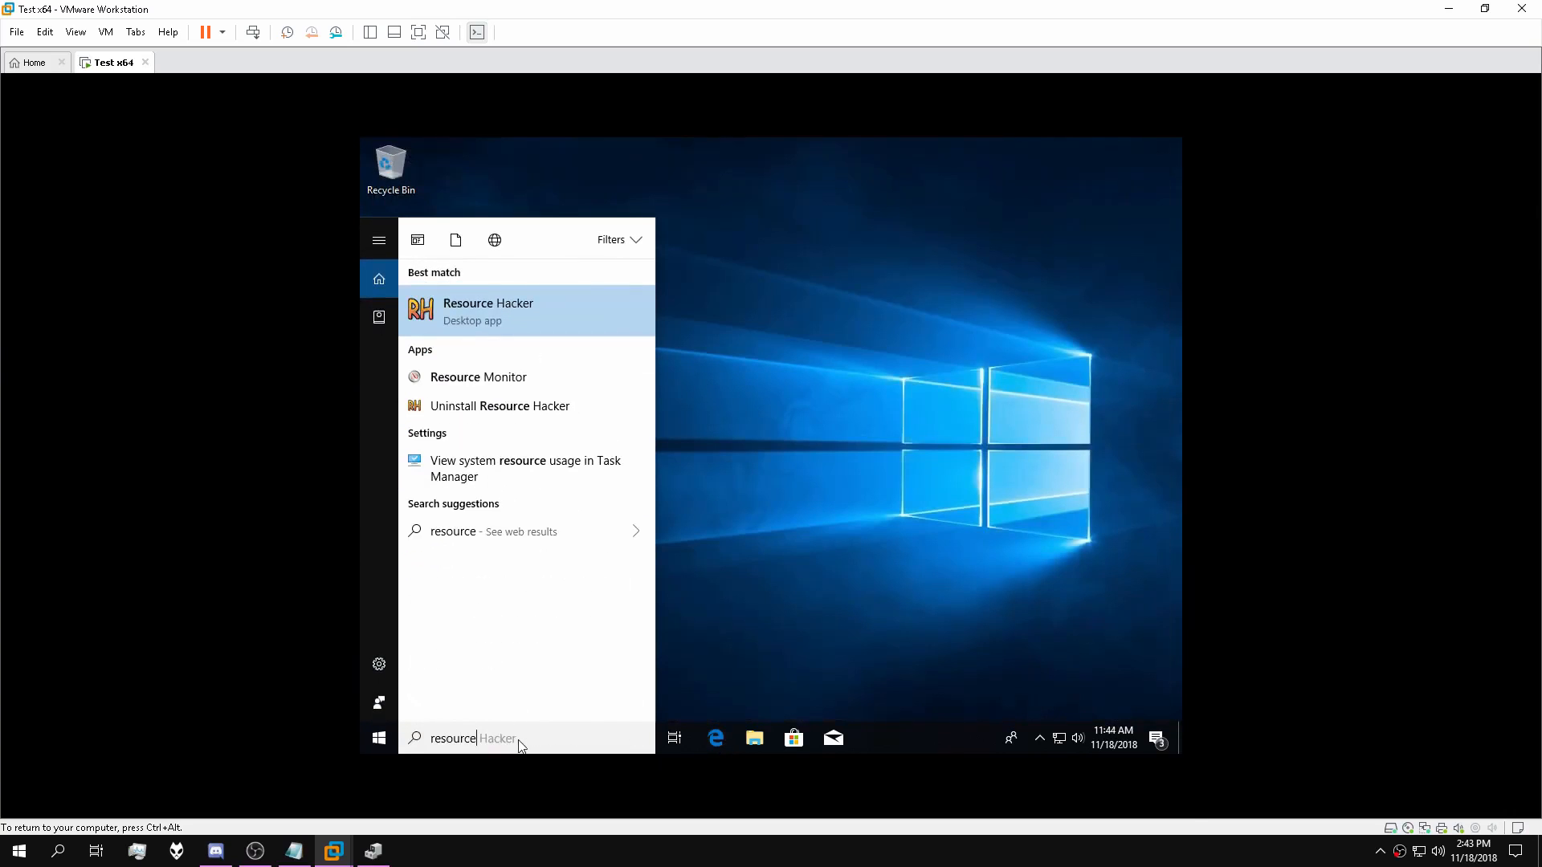
right_click(561, 302)
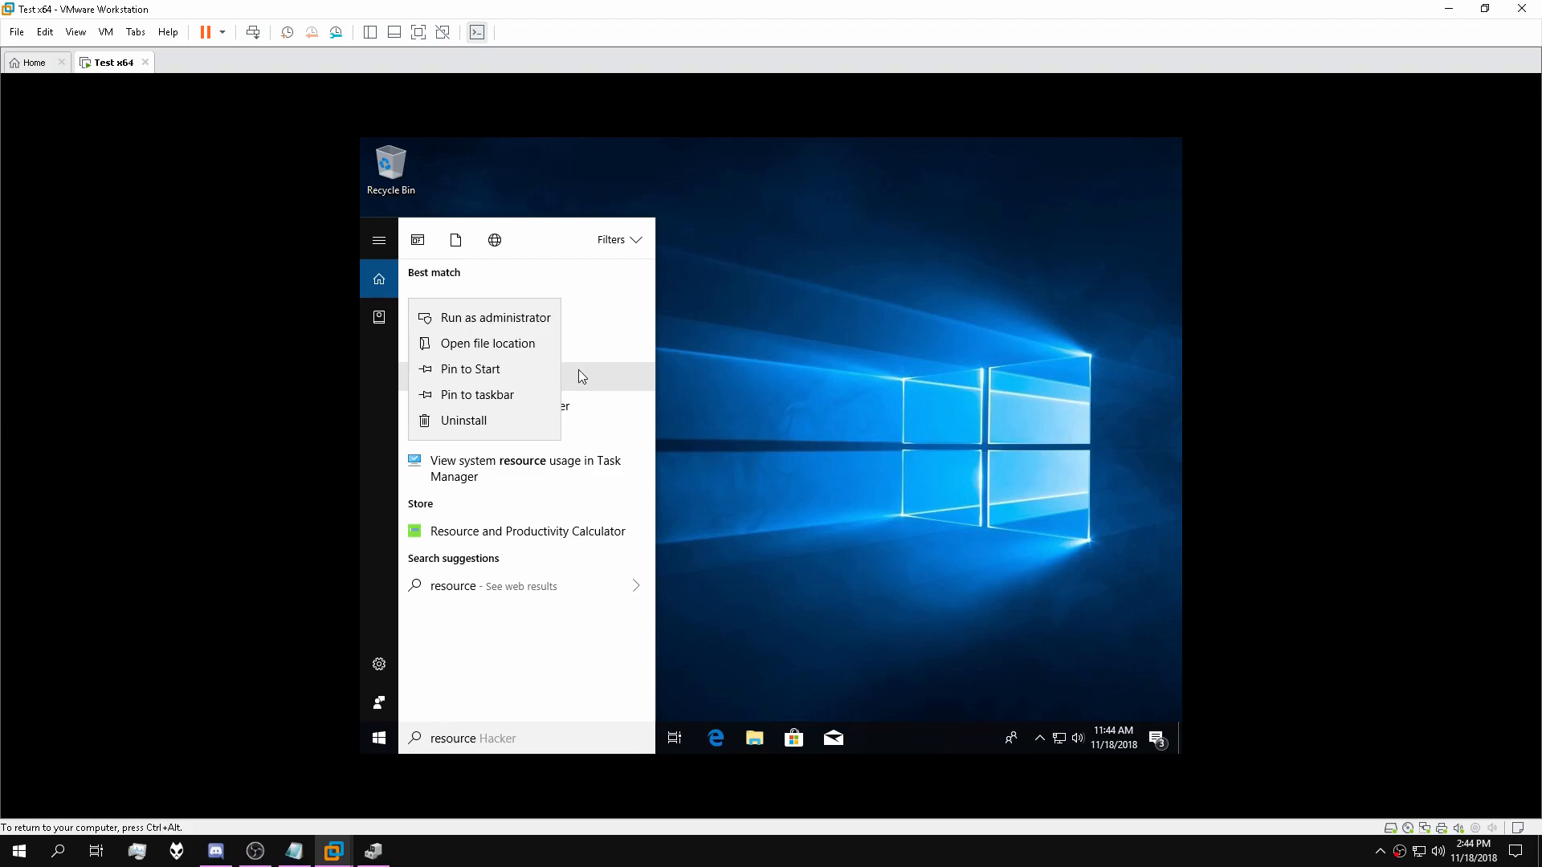
click(462, 345)
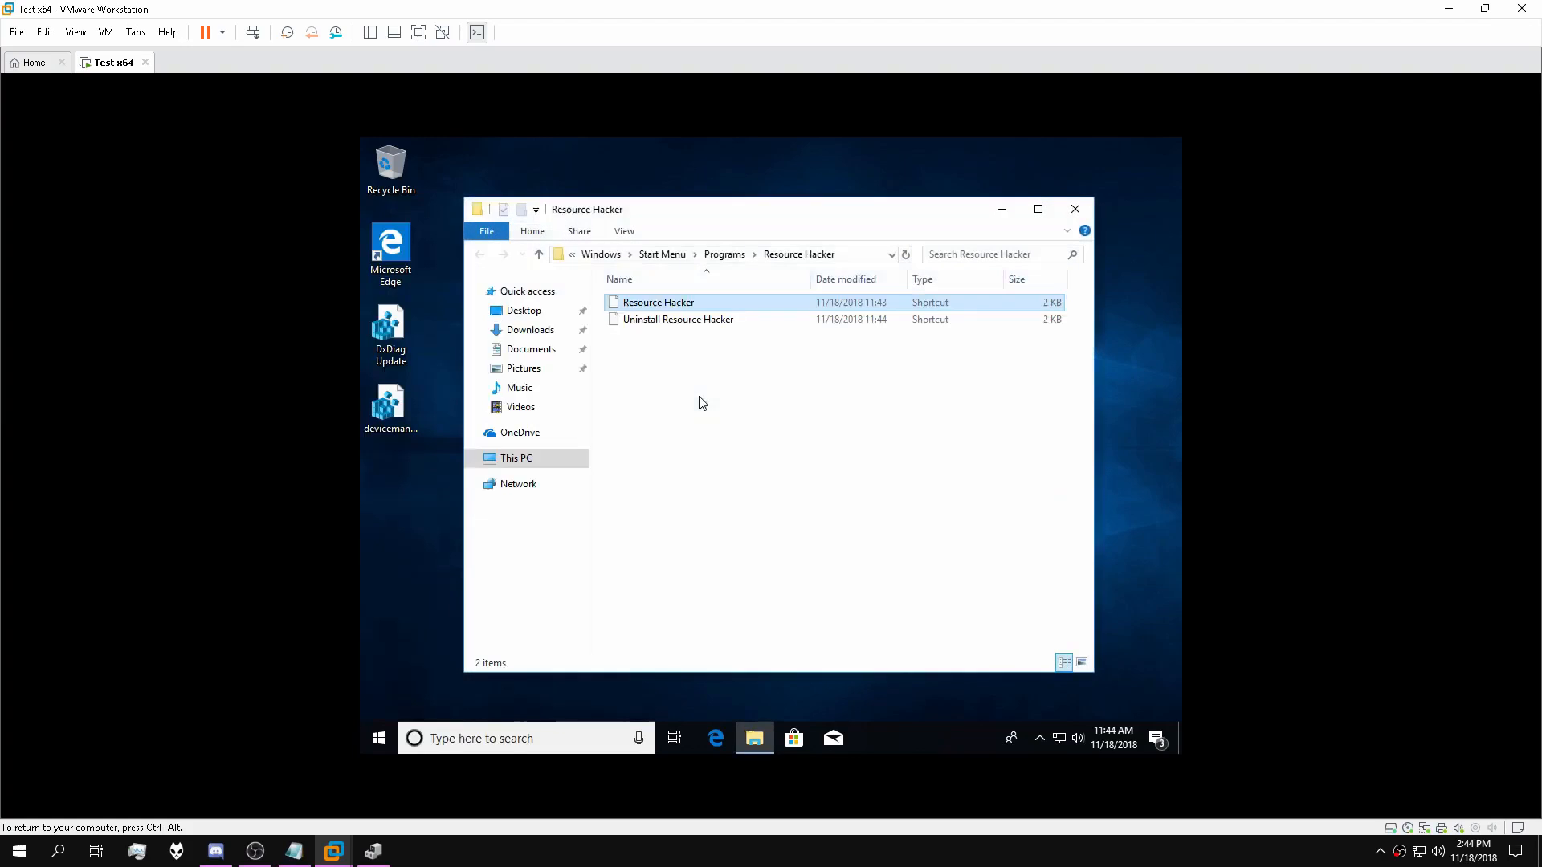
Create a desktop shortcut for Resource Hacker, close the folder, and move the shortcut away from the other desktop icons.
right_click(675, 303)
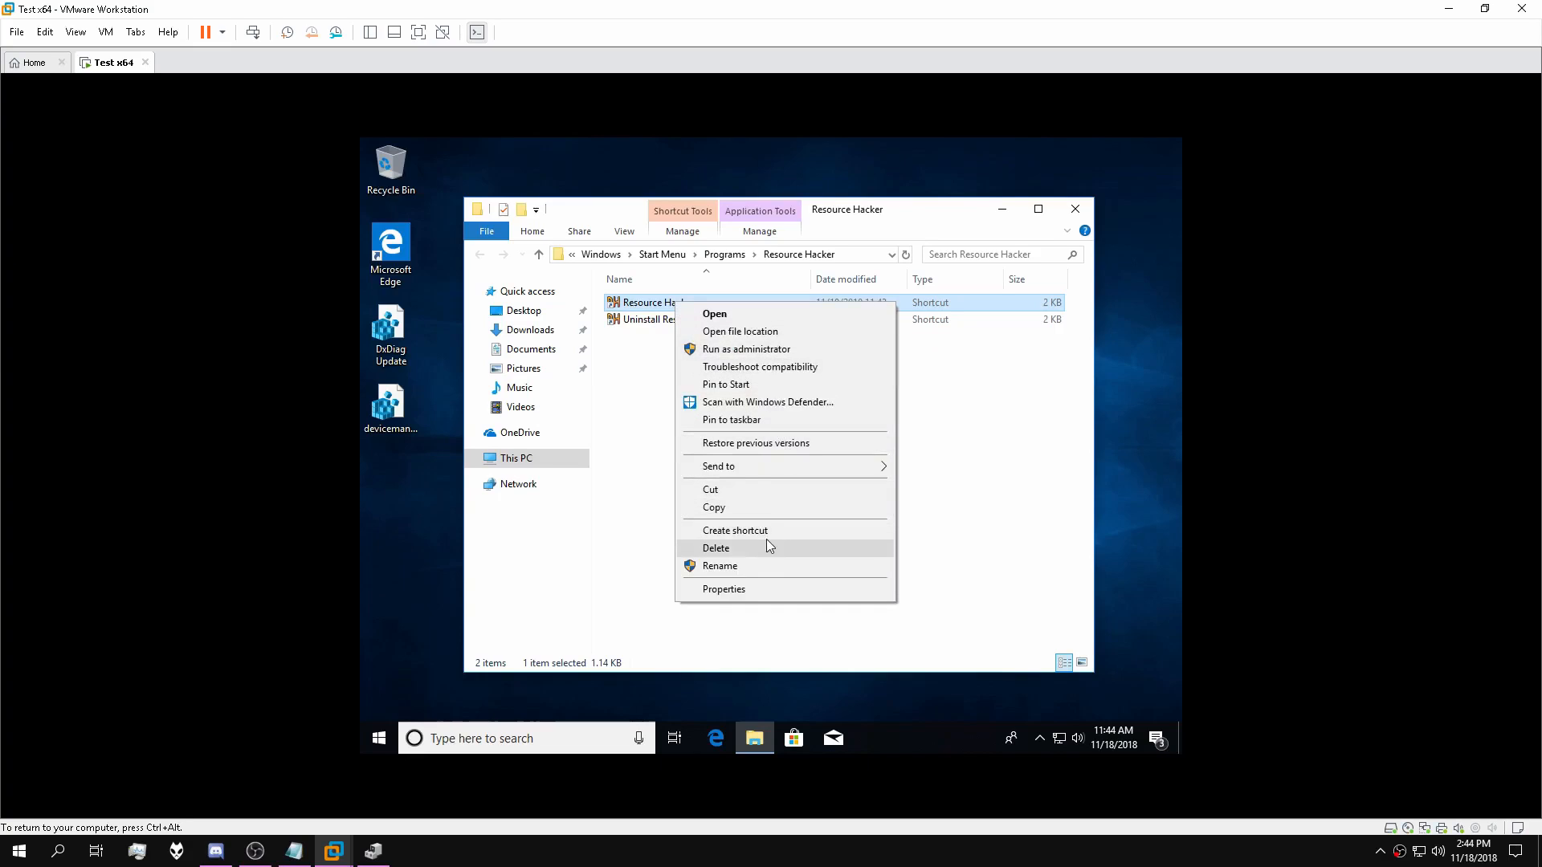
click(782, 533)
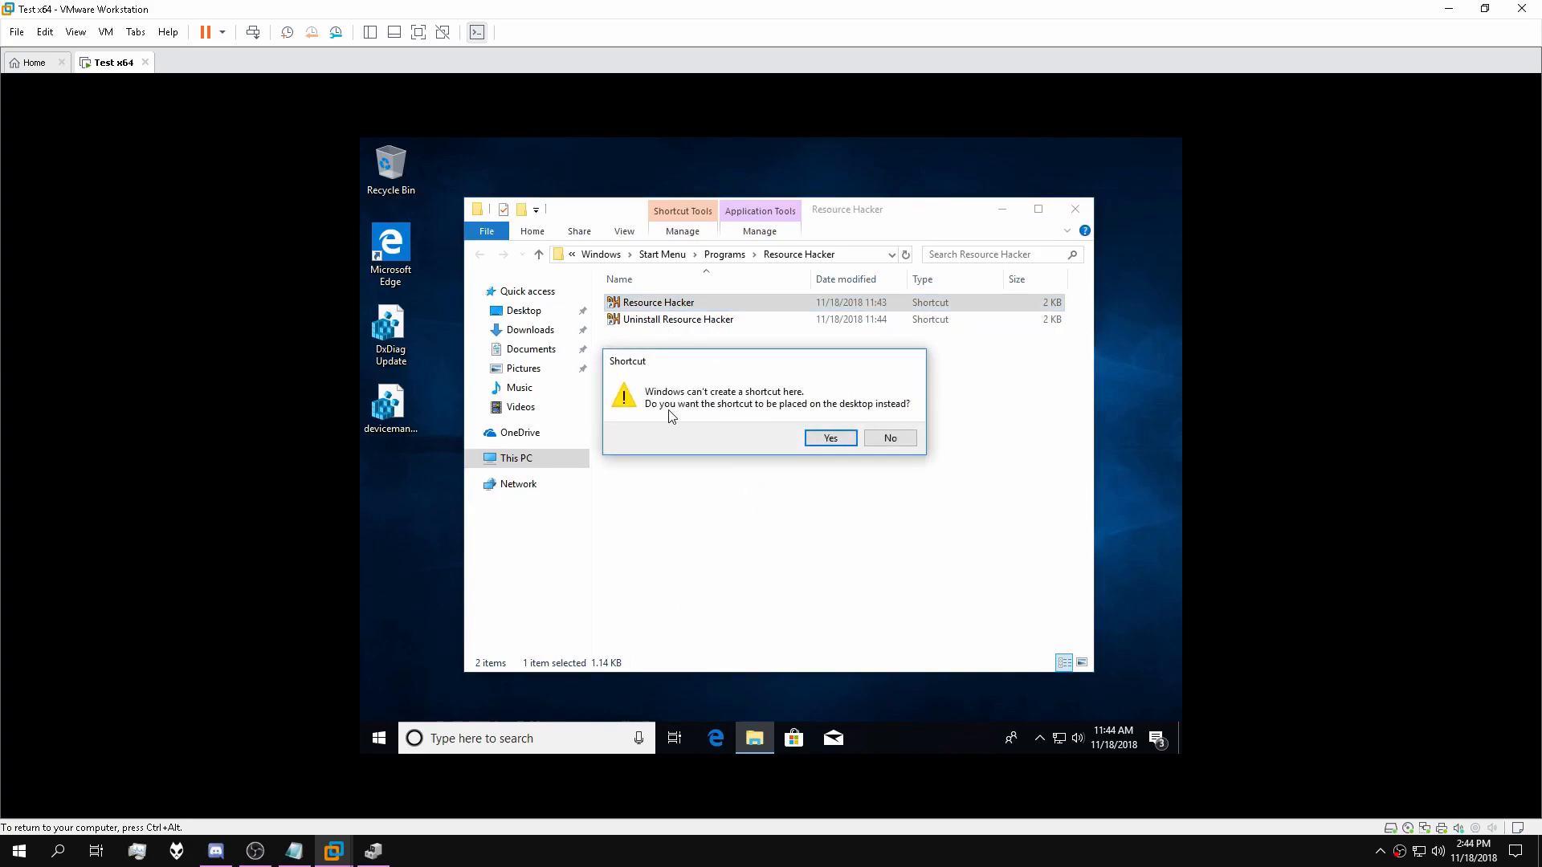
click(830, 438)
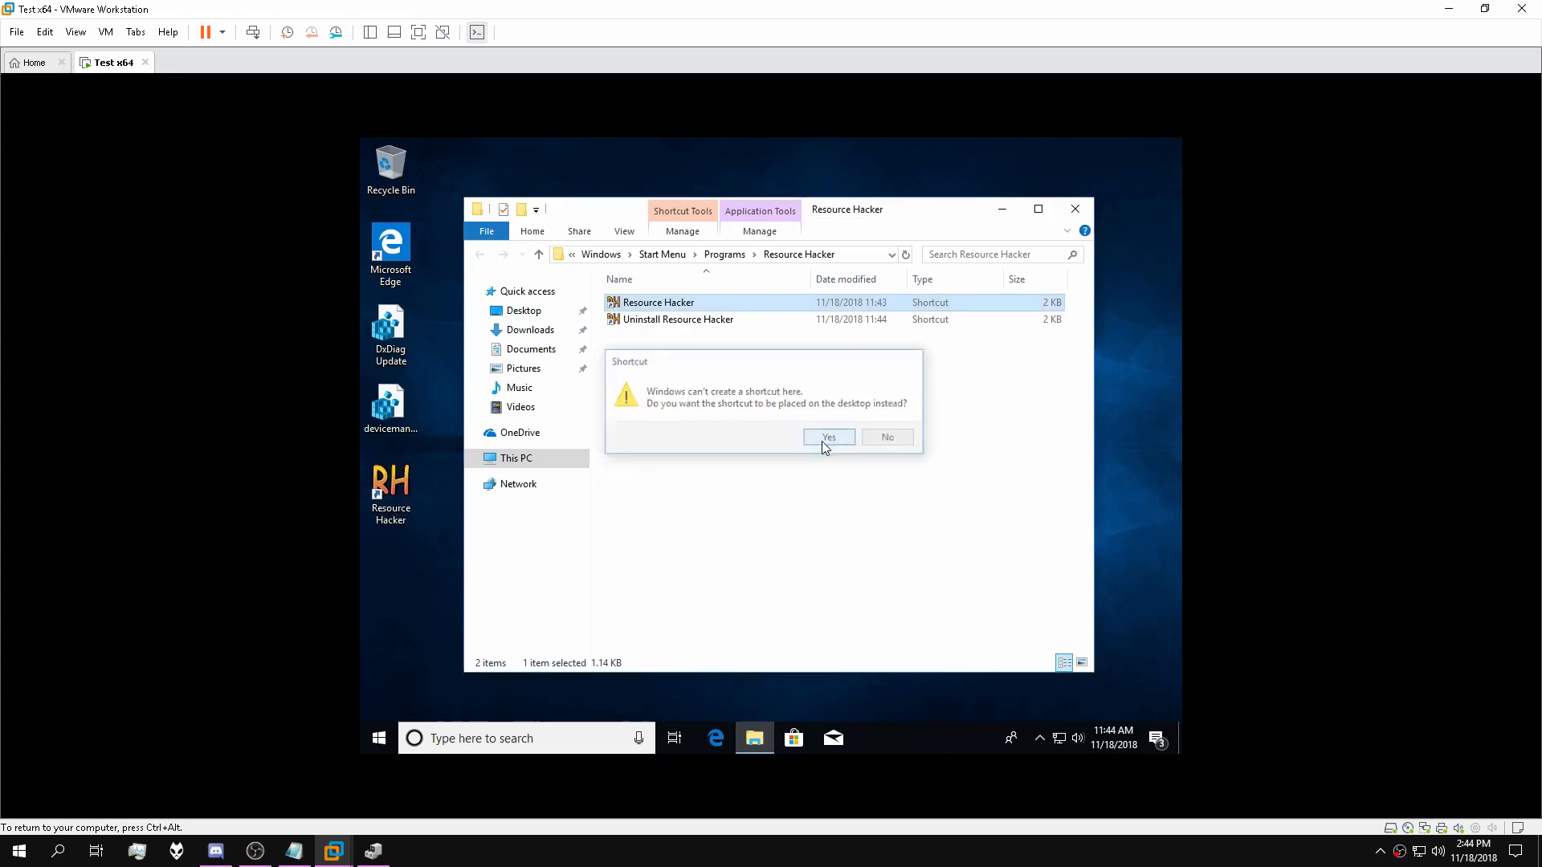
click(1089, 209)
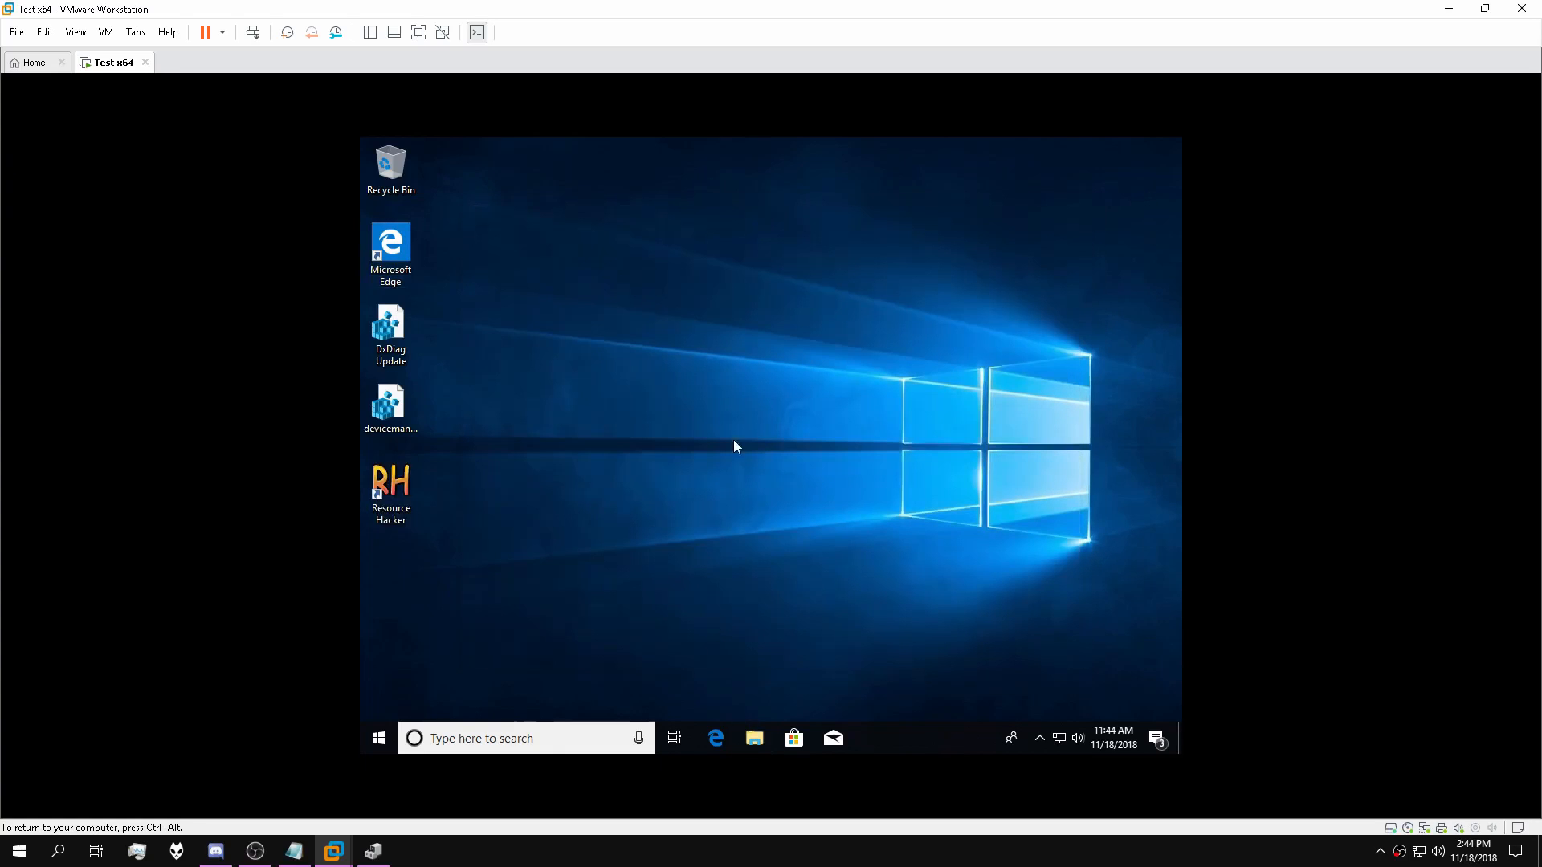
drag(393, 498, 770, 200)
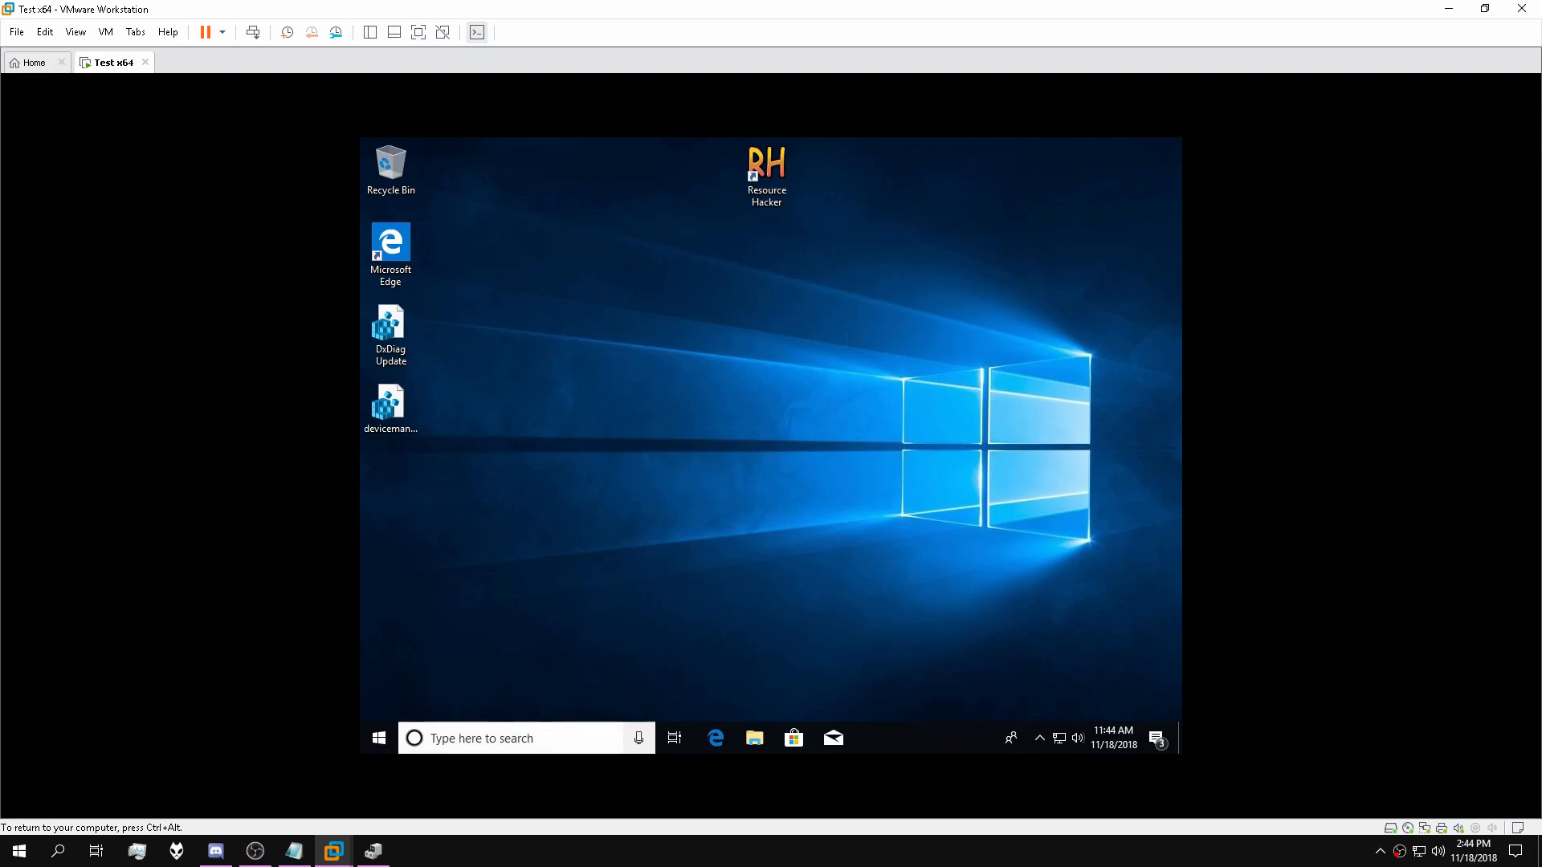
Search for "this pc", open This PC, and place a shortcut to it on the desktop.
click(572, 738)
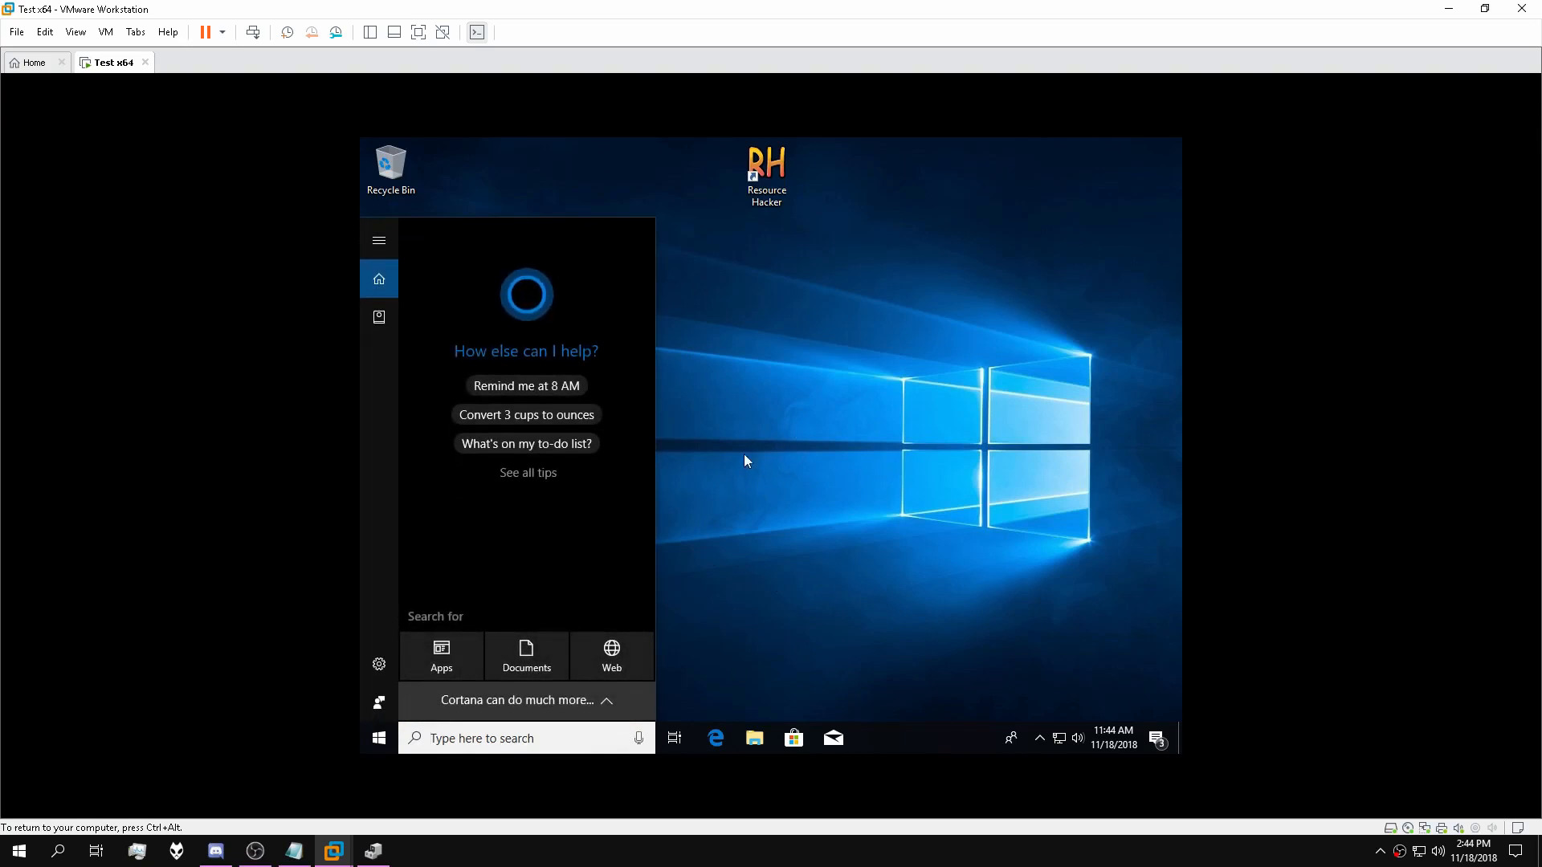
click(694, 300)
click(486, 740)
text(this pc)
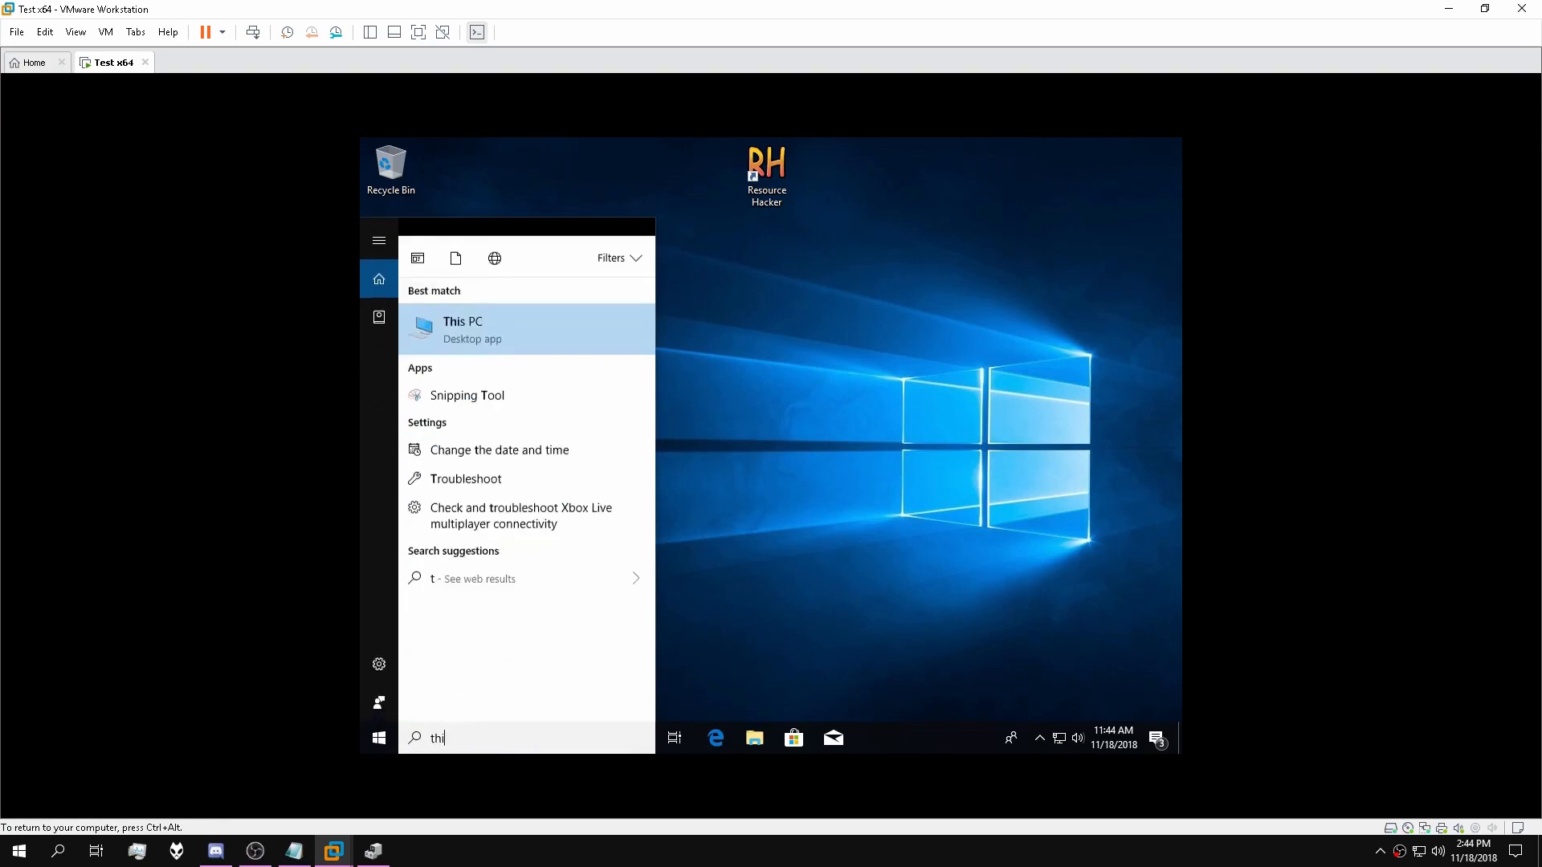
key(Return)
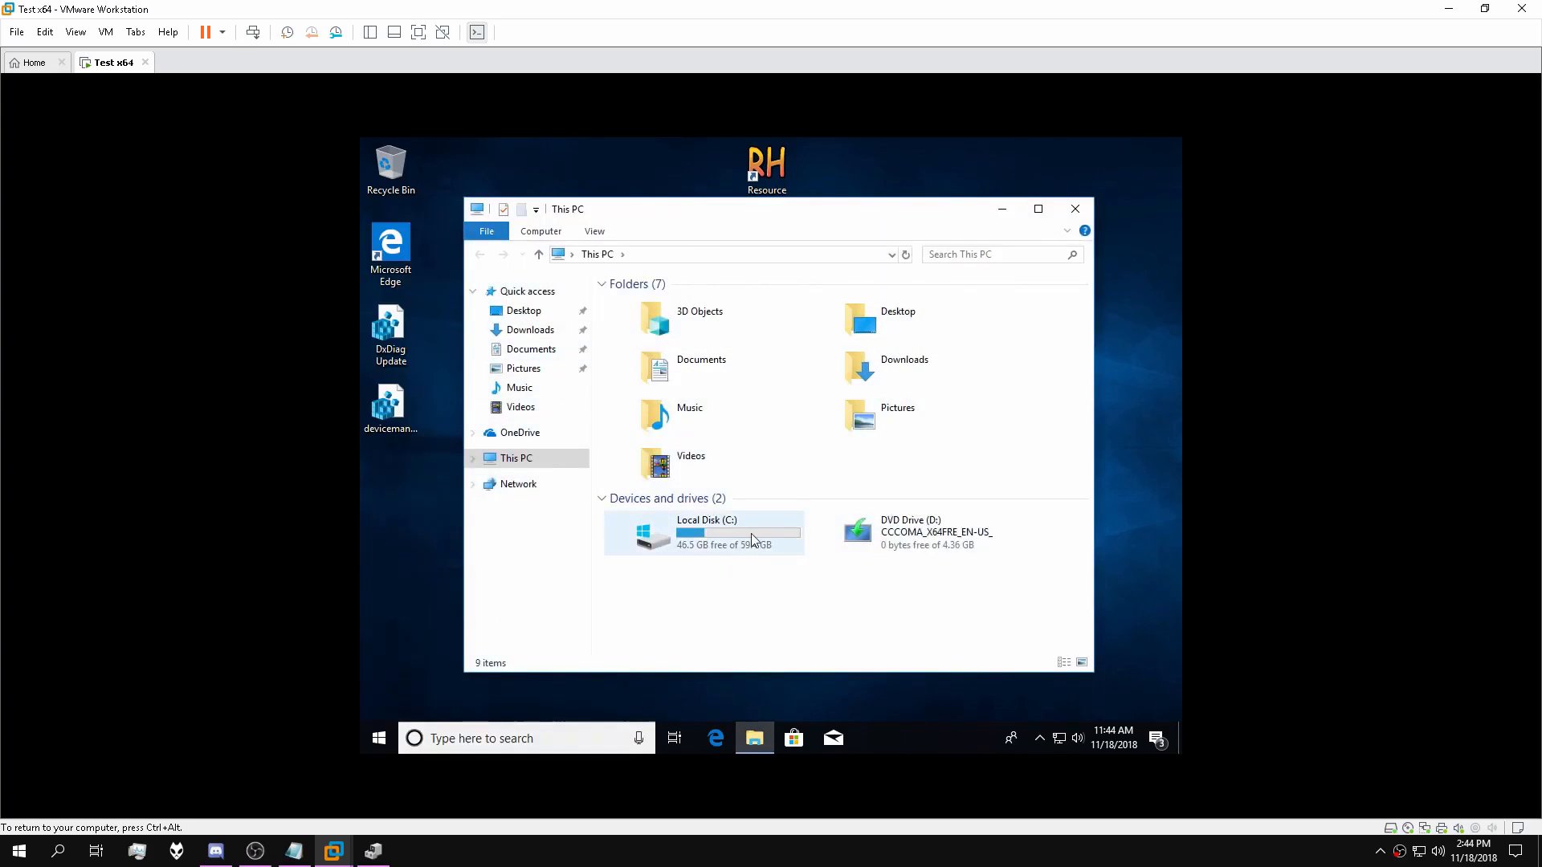
right_click(516, 459)
drag(515, 459, 394, 498)
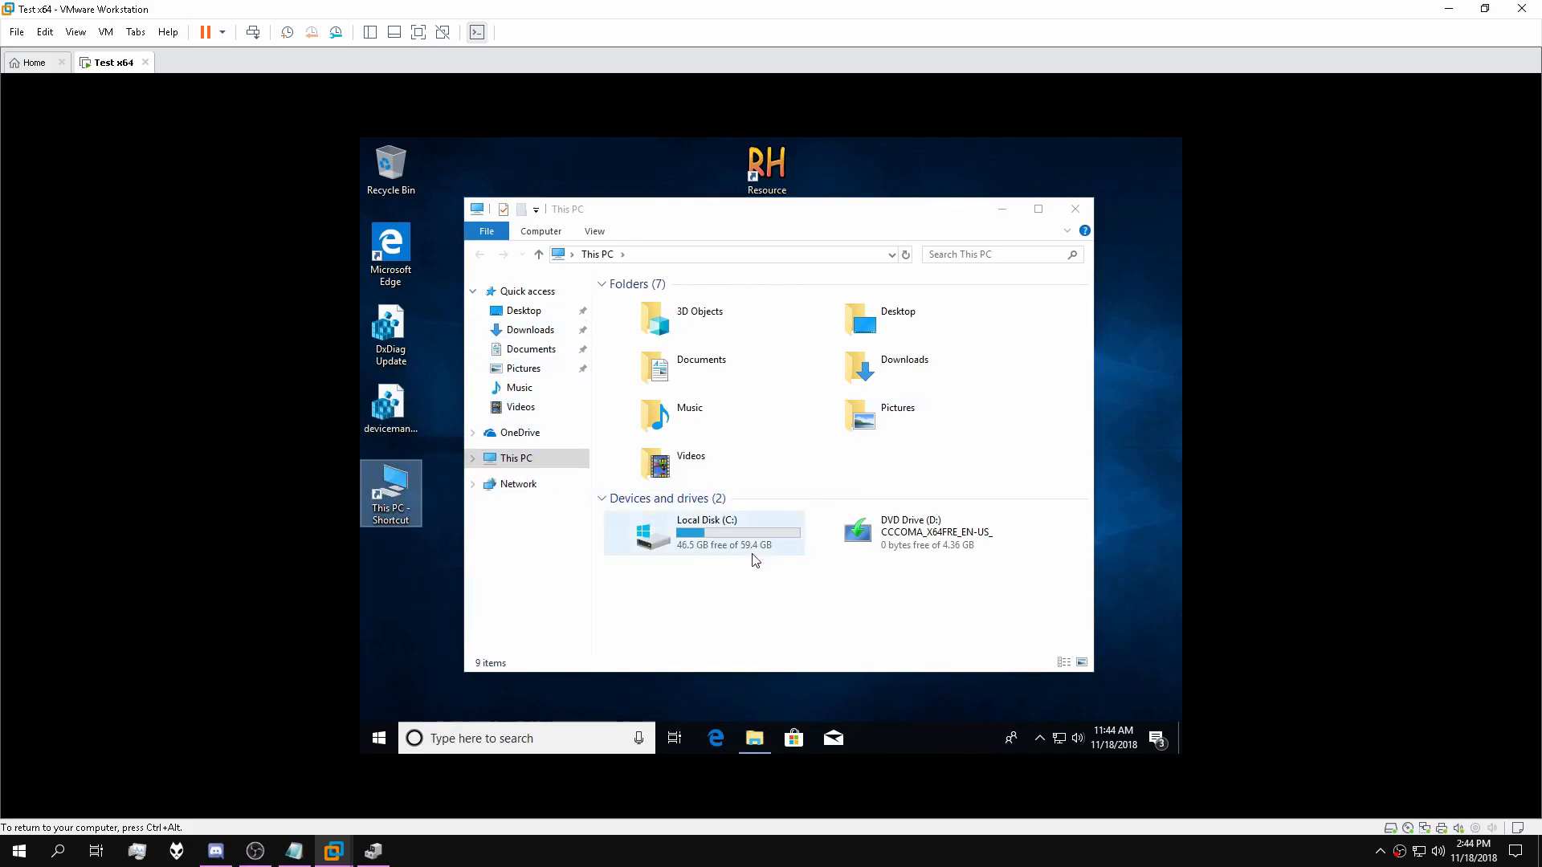
Open Local Disk (C:), look into Program Files (x86), and return to the Program Files folder.
double_click(735, 532)
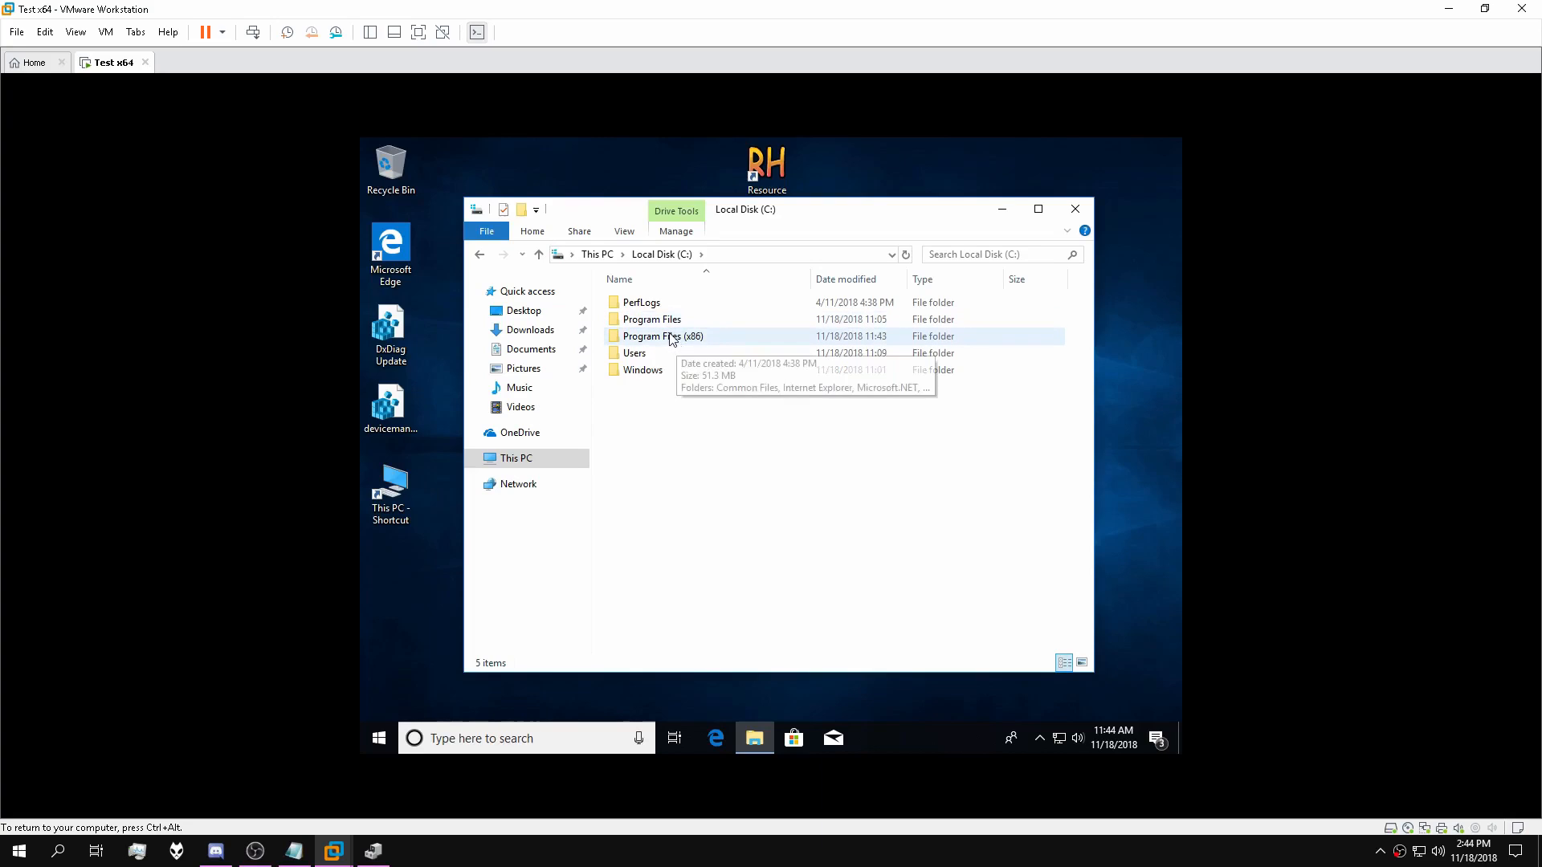
double_click(638, 320)
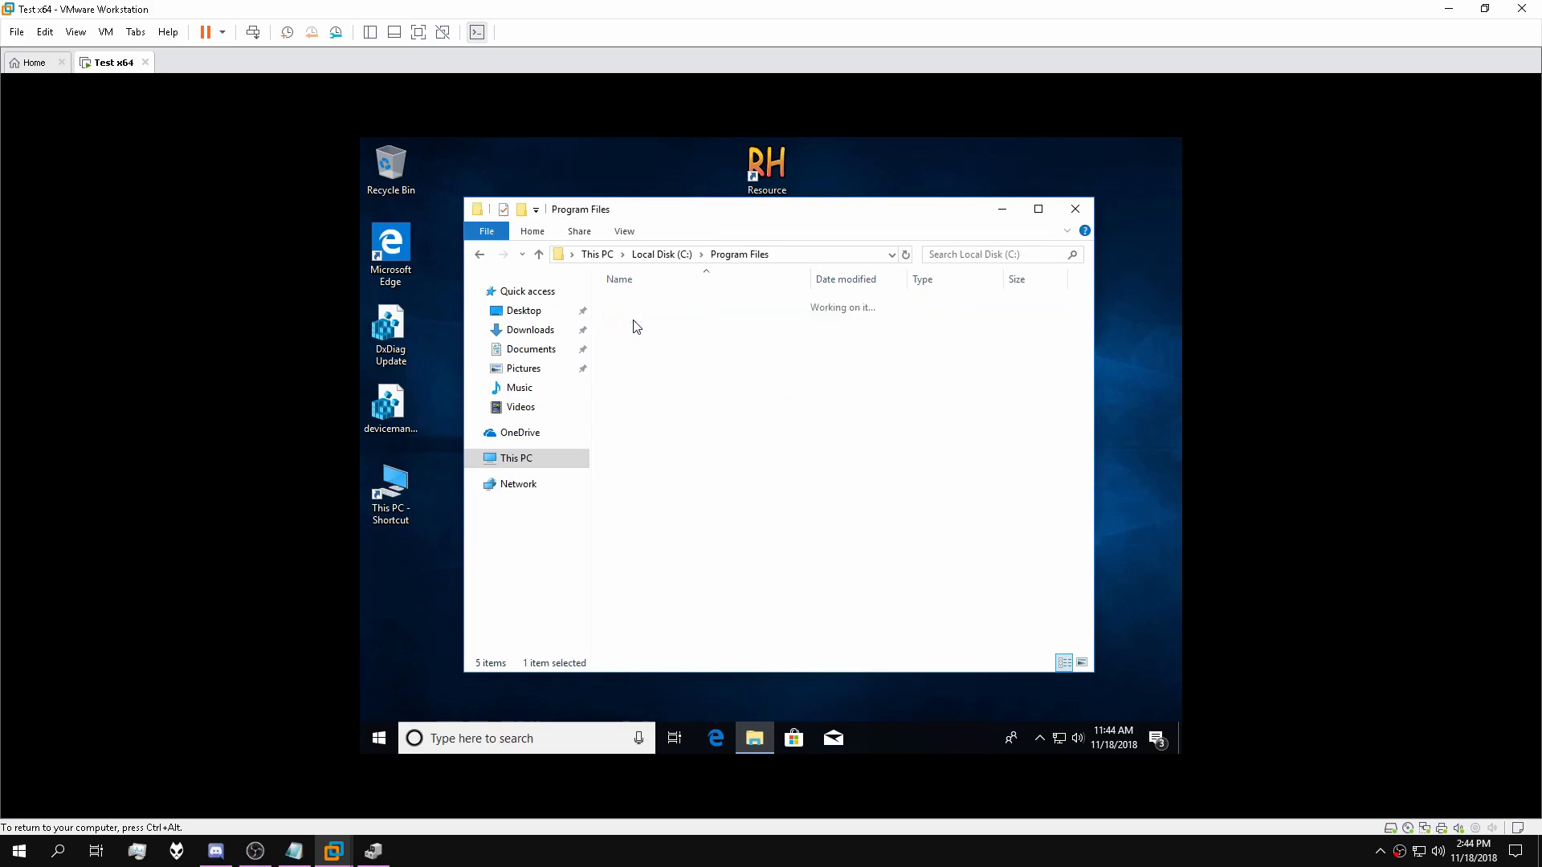
click(475, 255)
double_click(643, 337)
click(480, 255)
double_click(642, 319)
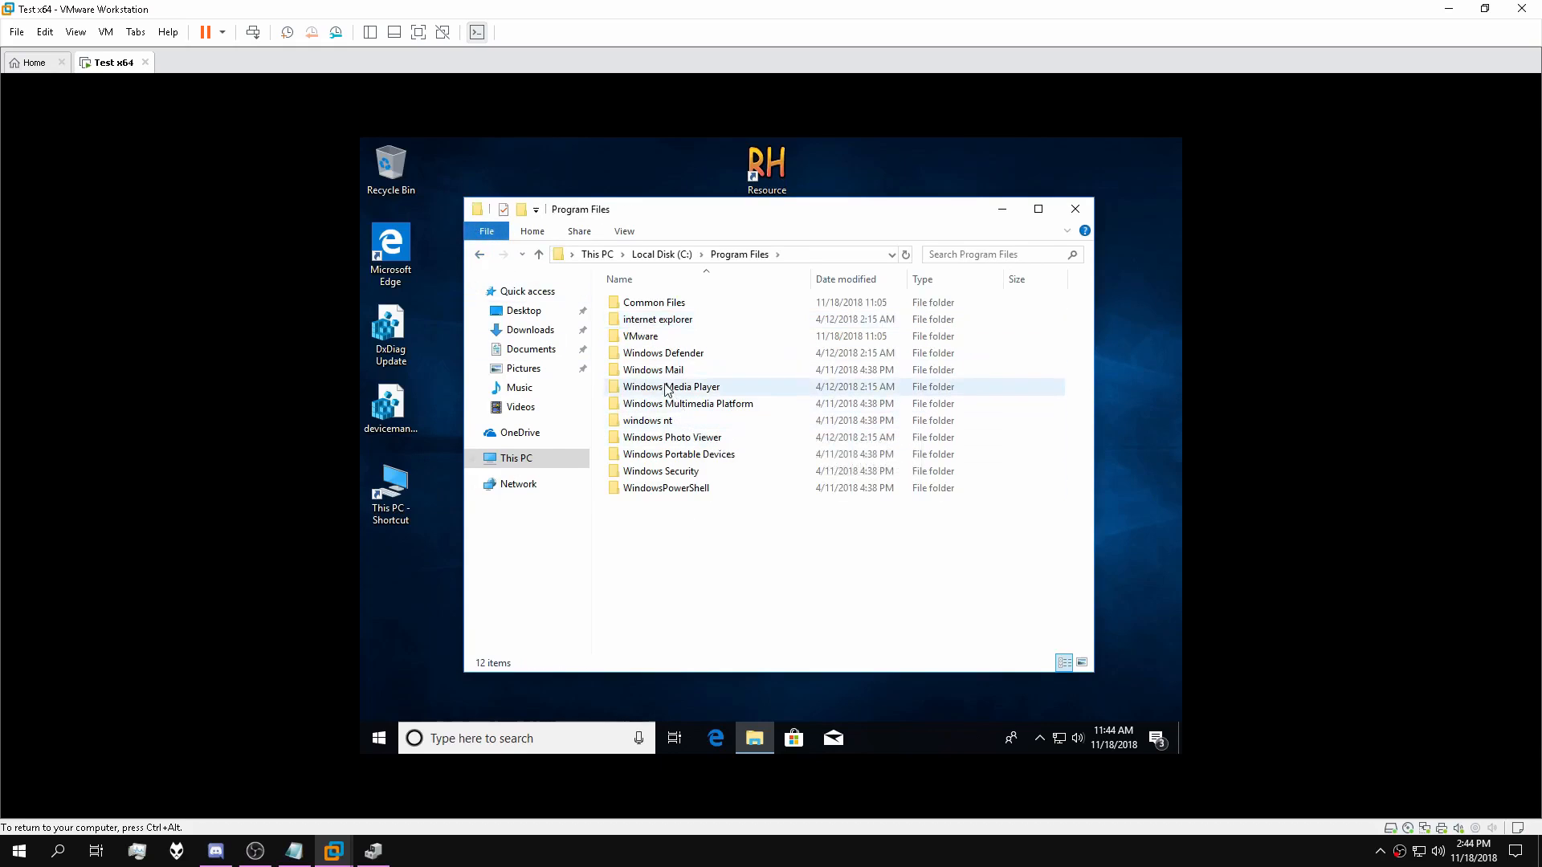
View the properties of the VMware folder in Program Files and close them without changes.
right_click(648, 338)
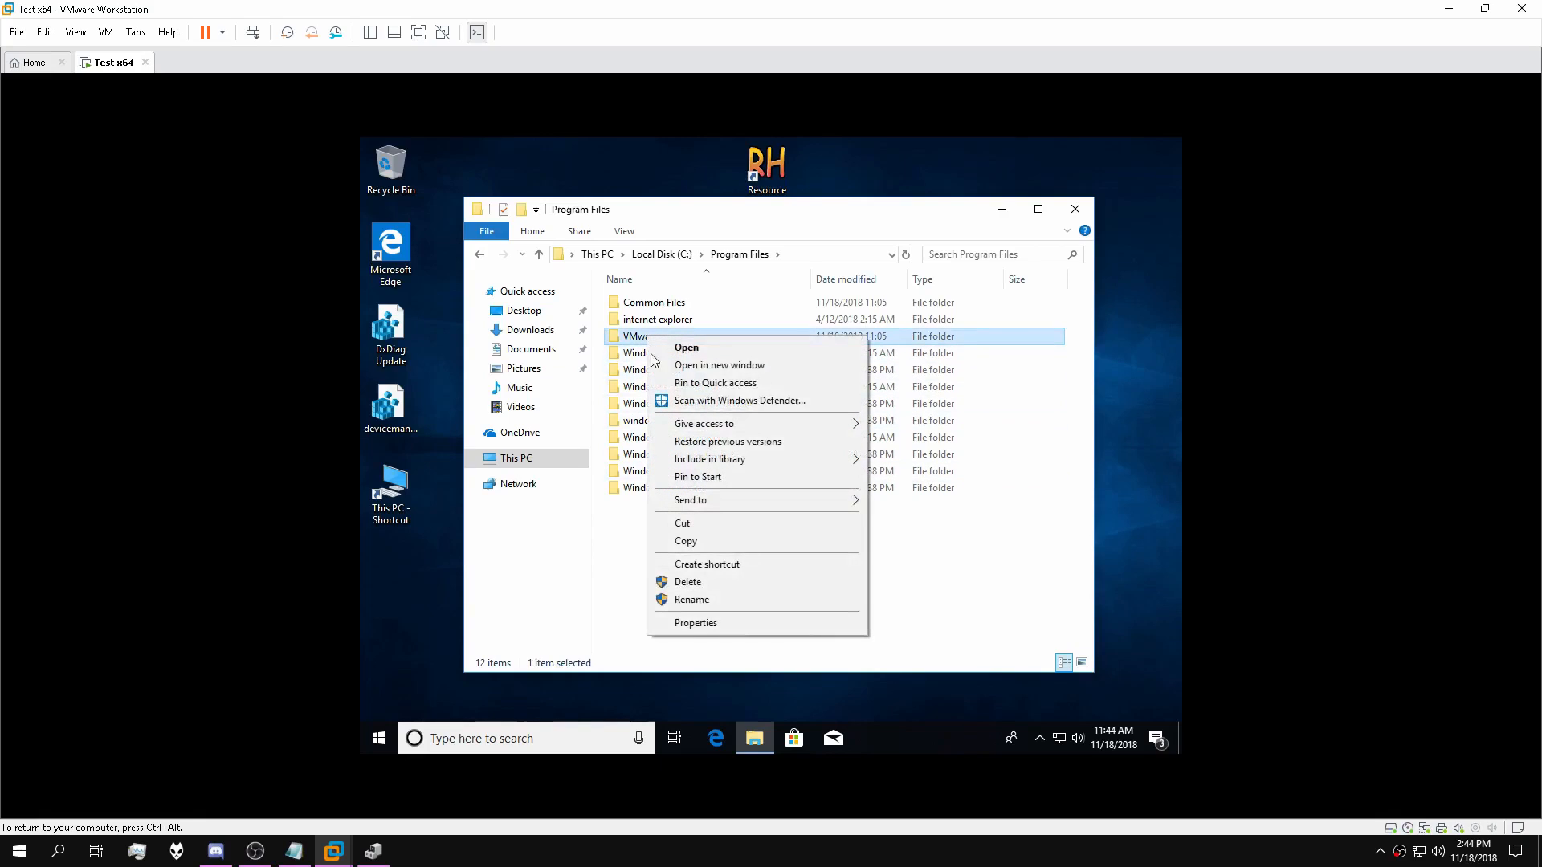
click(752, 624)
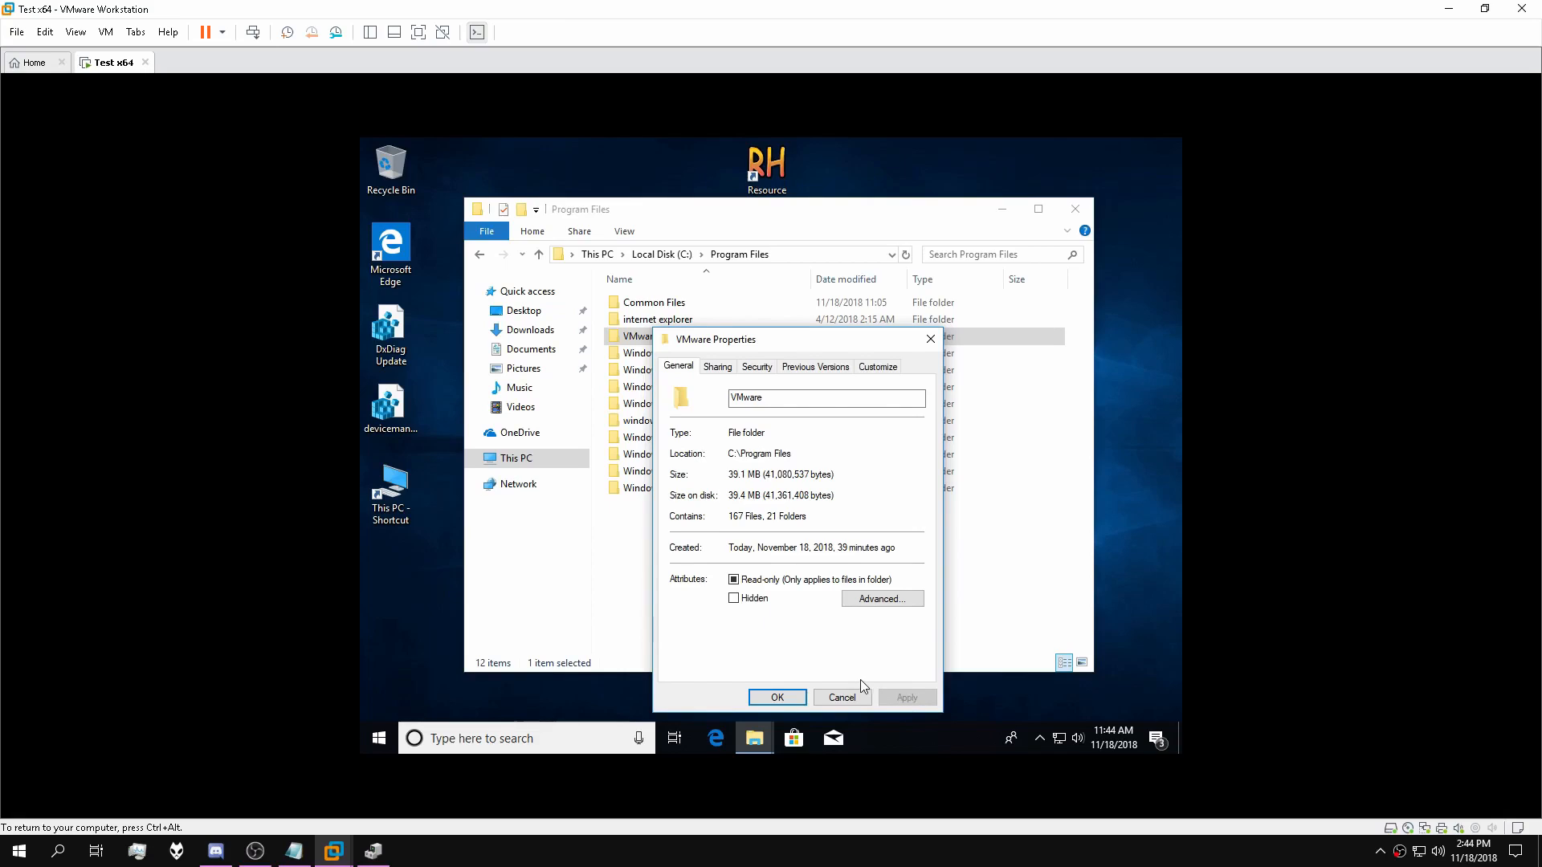
click(835, 696)
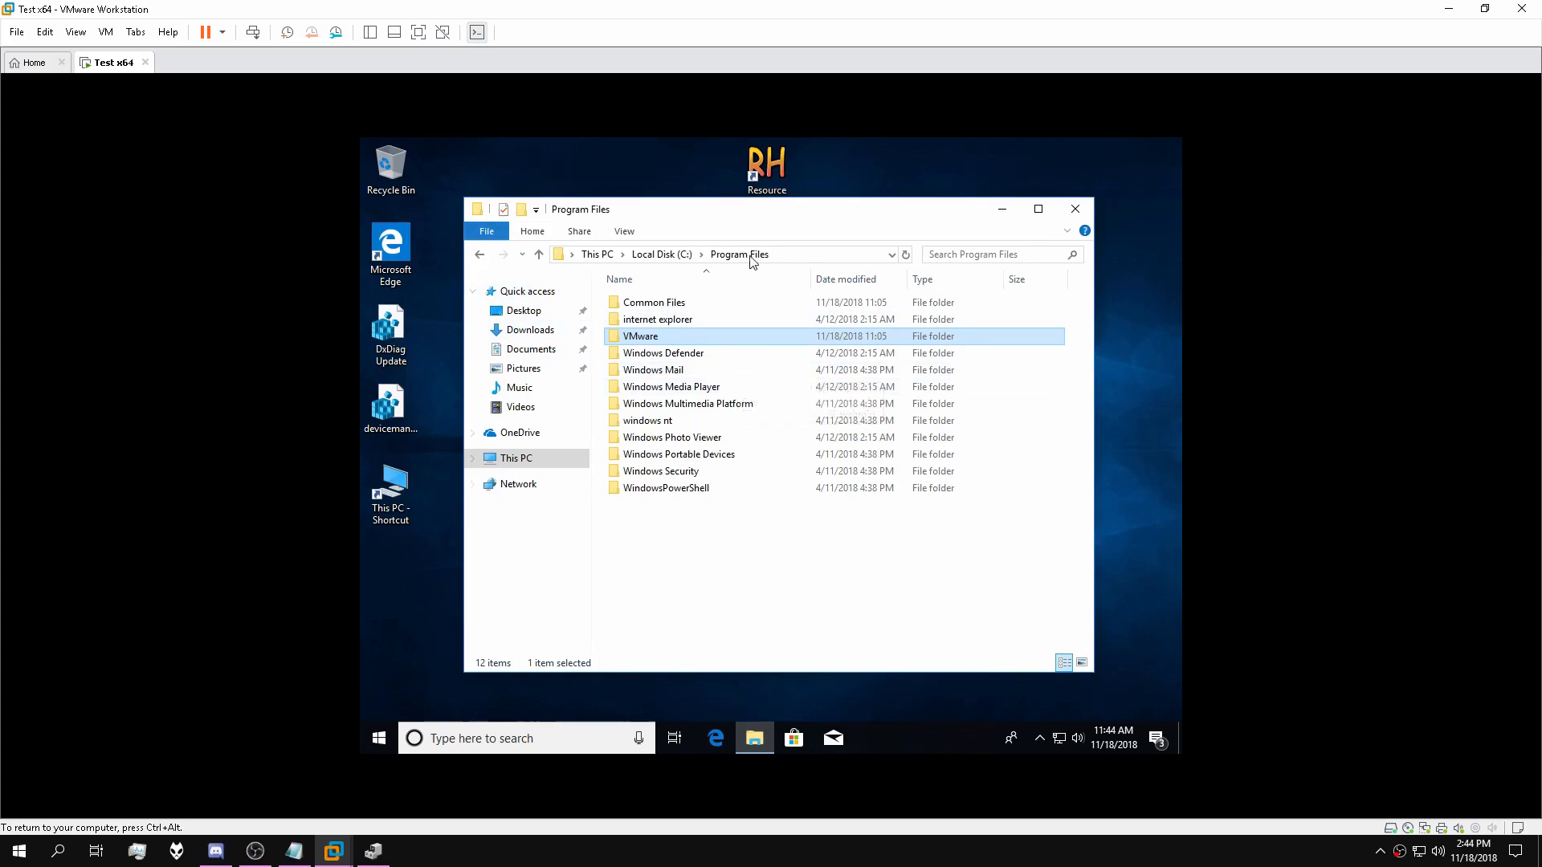
Open Resource Hacker and close it again, and bring up Task Manager over the Program Files window.
double_click(767, 165)
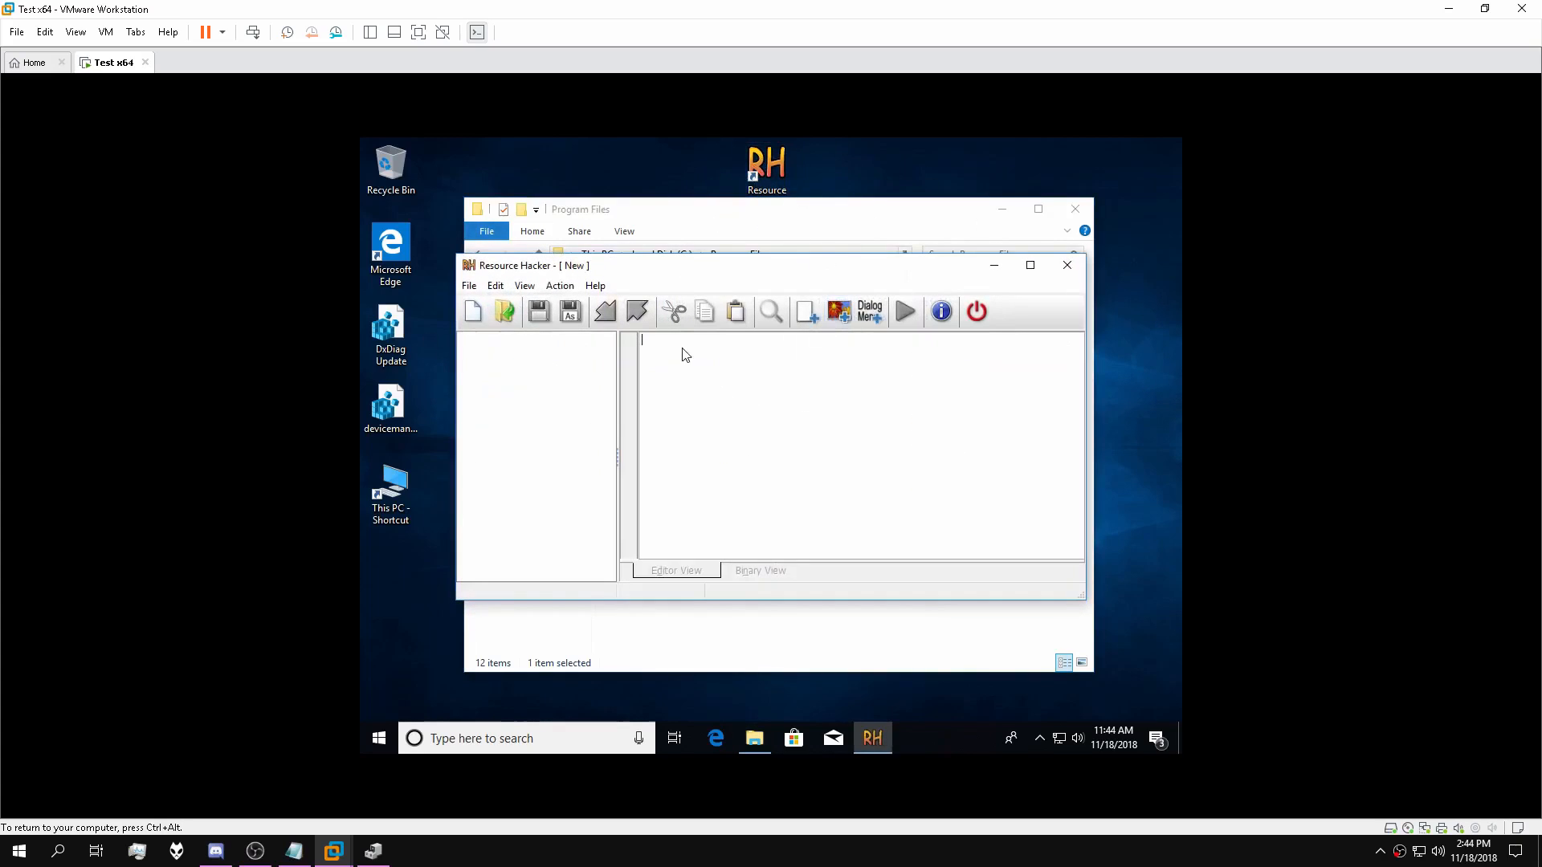
click(1066, 266)
right_click(943, 747)
click(990, 667)
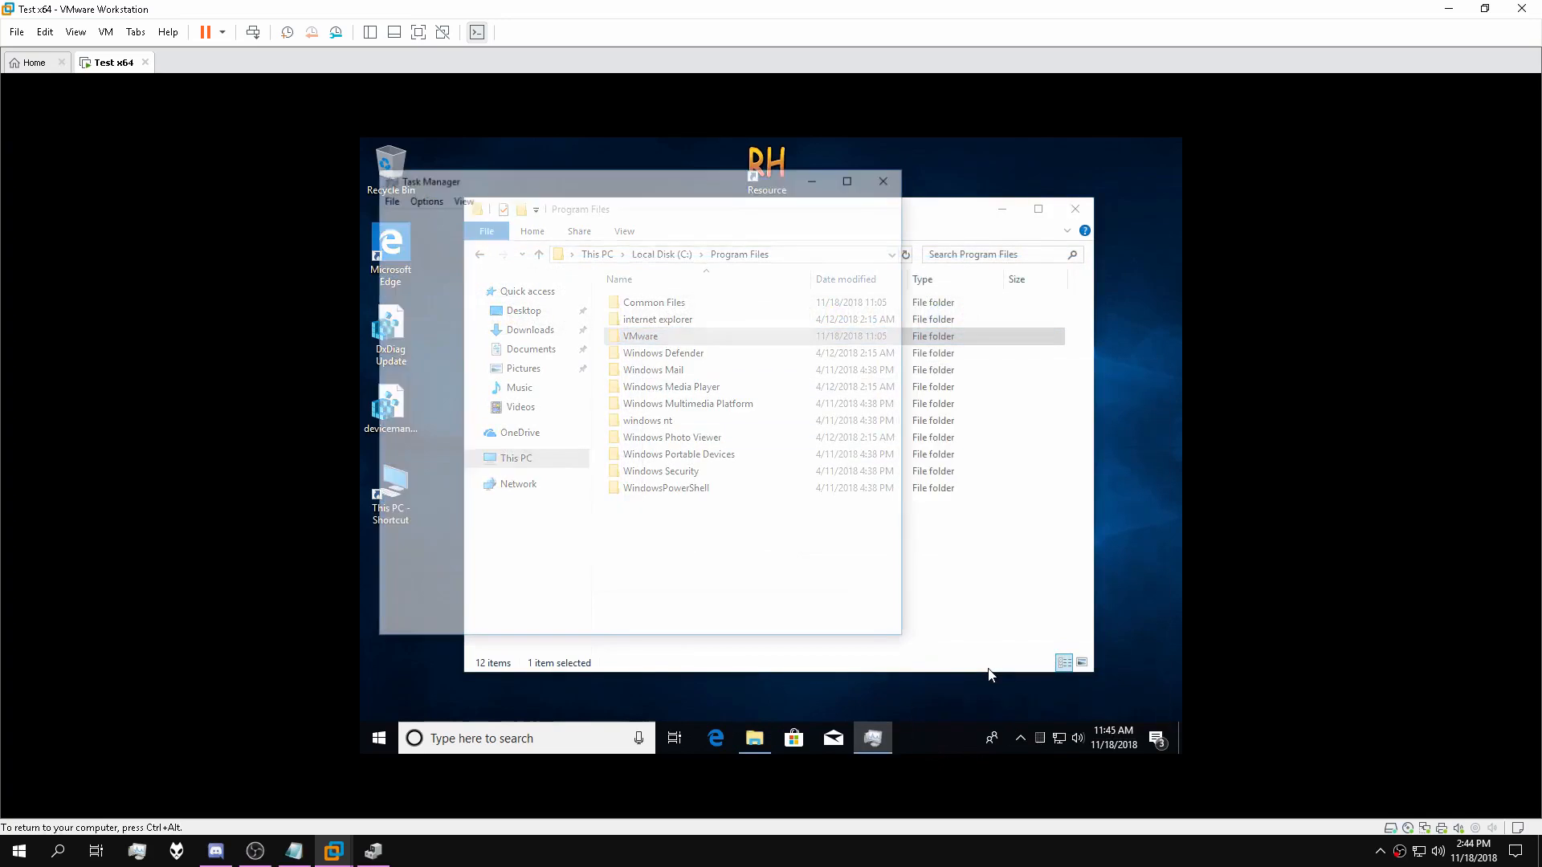
drag(537, 187, 586, 214)
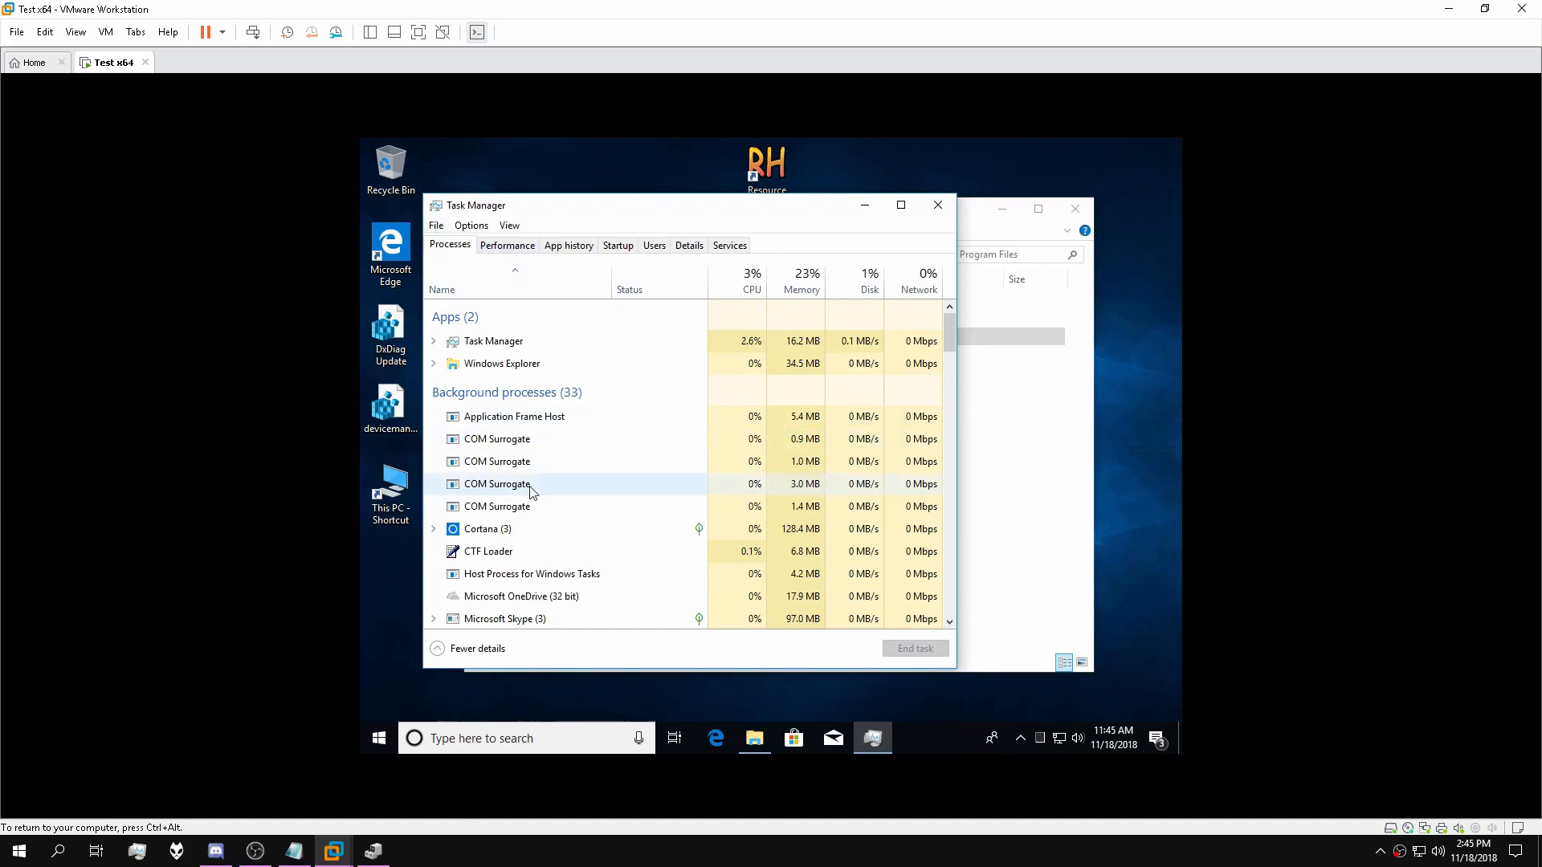
Examine the VMware Activation Helper, VMware Guest Authentication and VMware Tools Core Service processes, along with the hidden tray icons.
scroll(522, 498, down, 8)
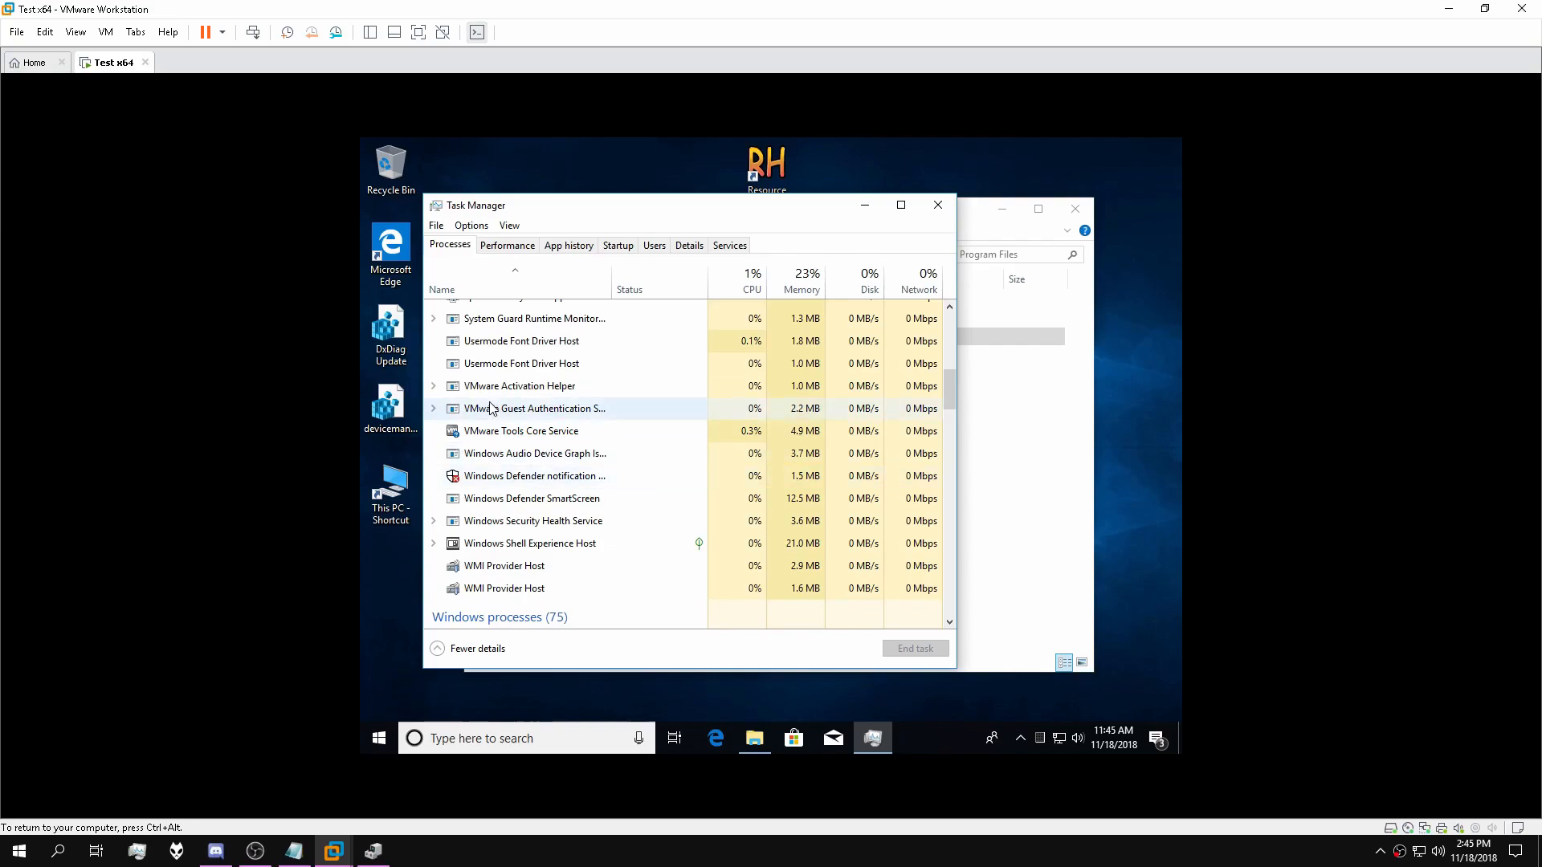
scroll(510, 438, up, 2)
click(486, 440)
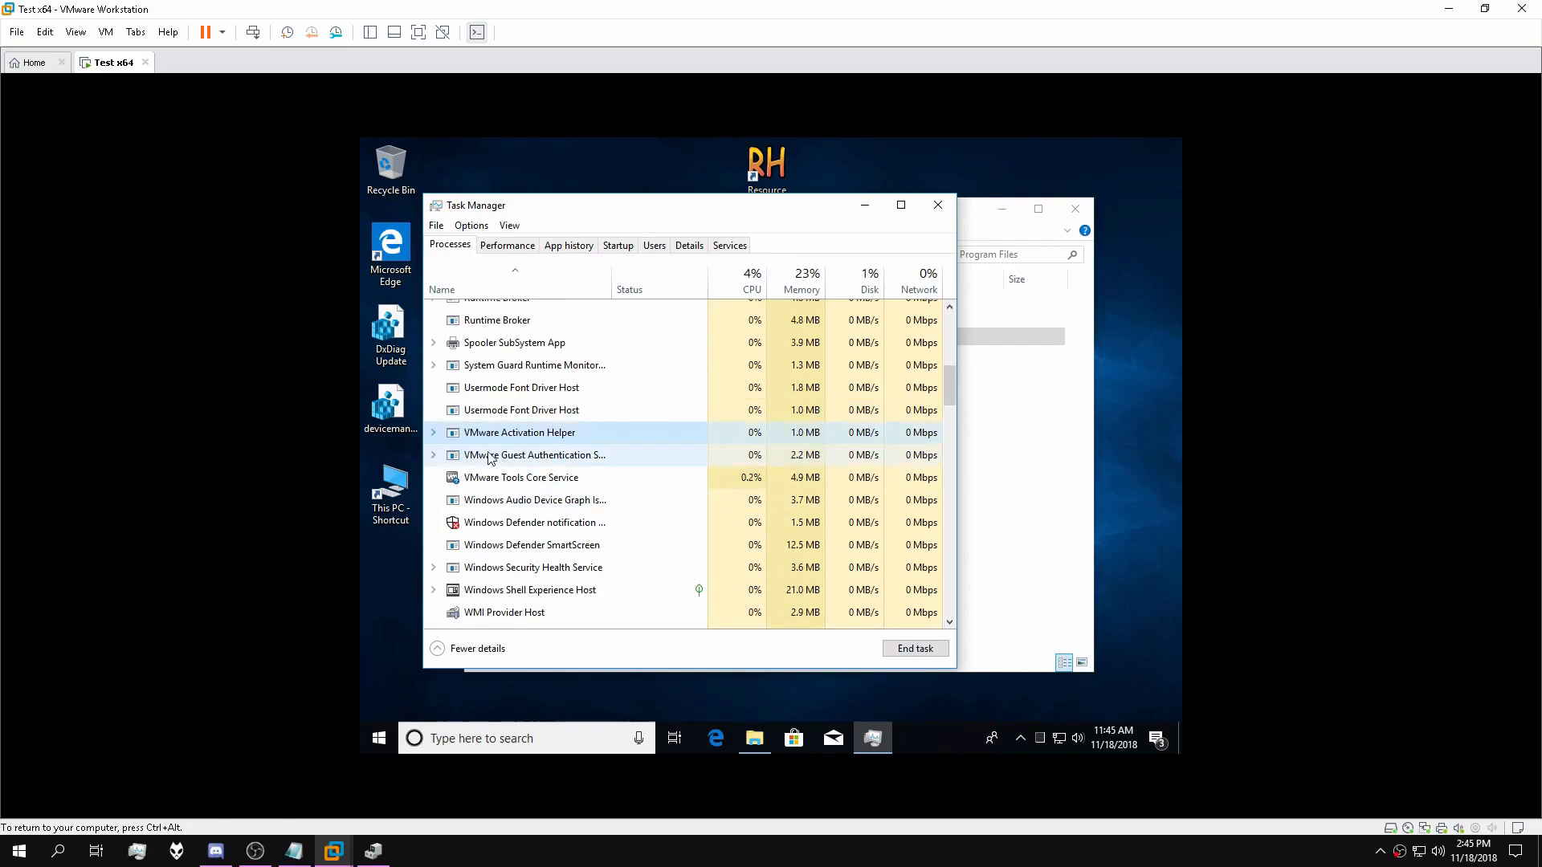
click(484, 456)
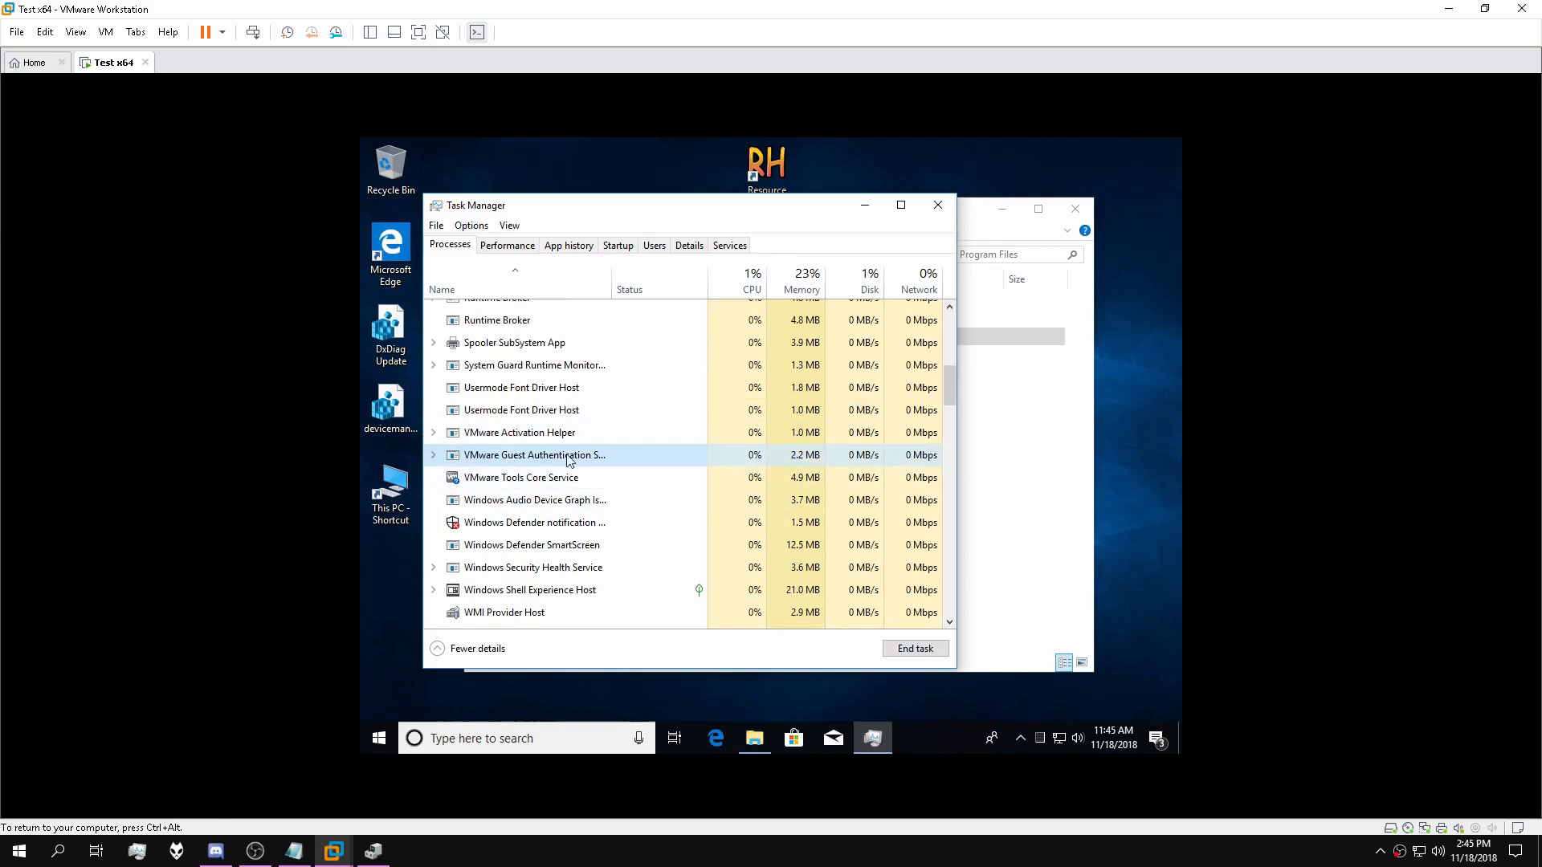
click(504, 481)
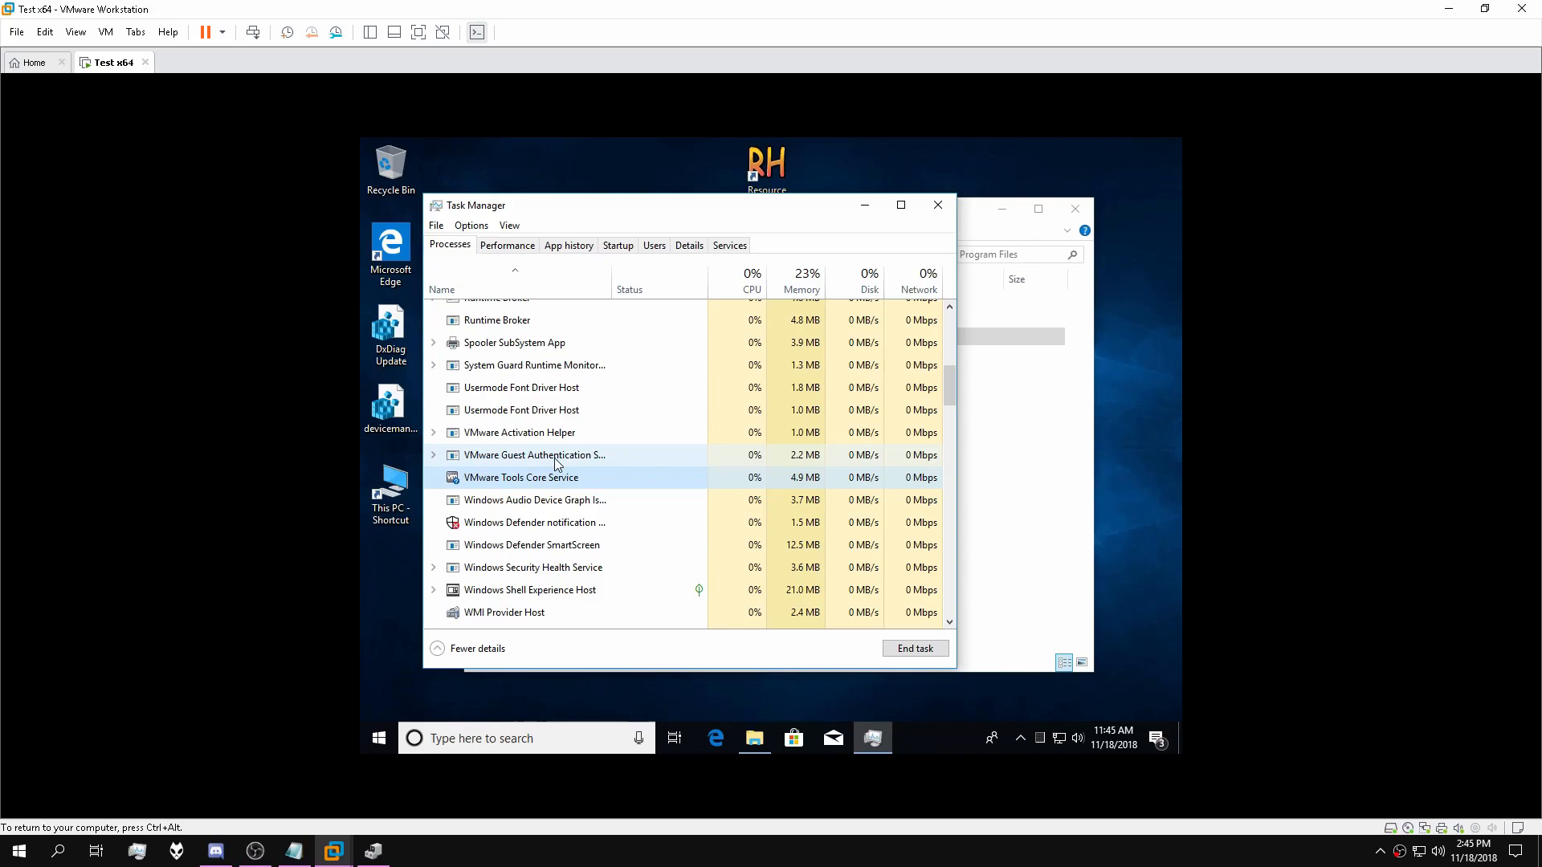
drag(540, 215, 655, 219)
click(1020, 740)
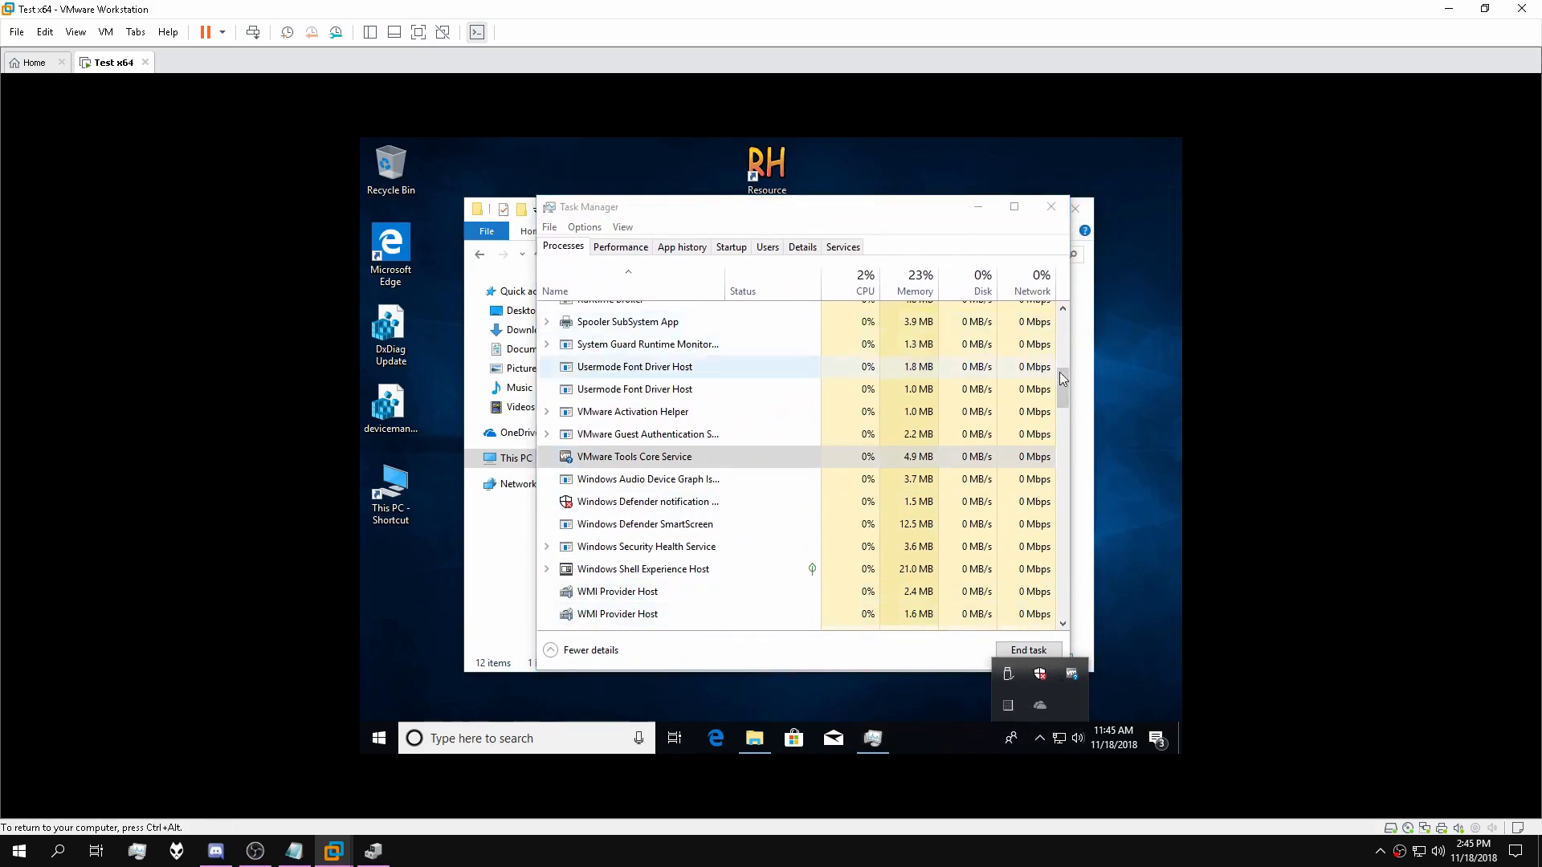
click(618, 456)
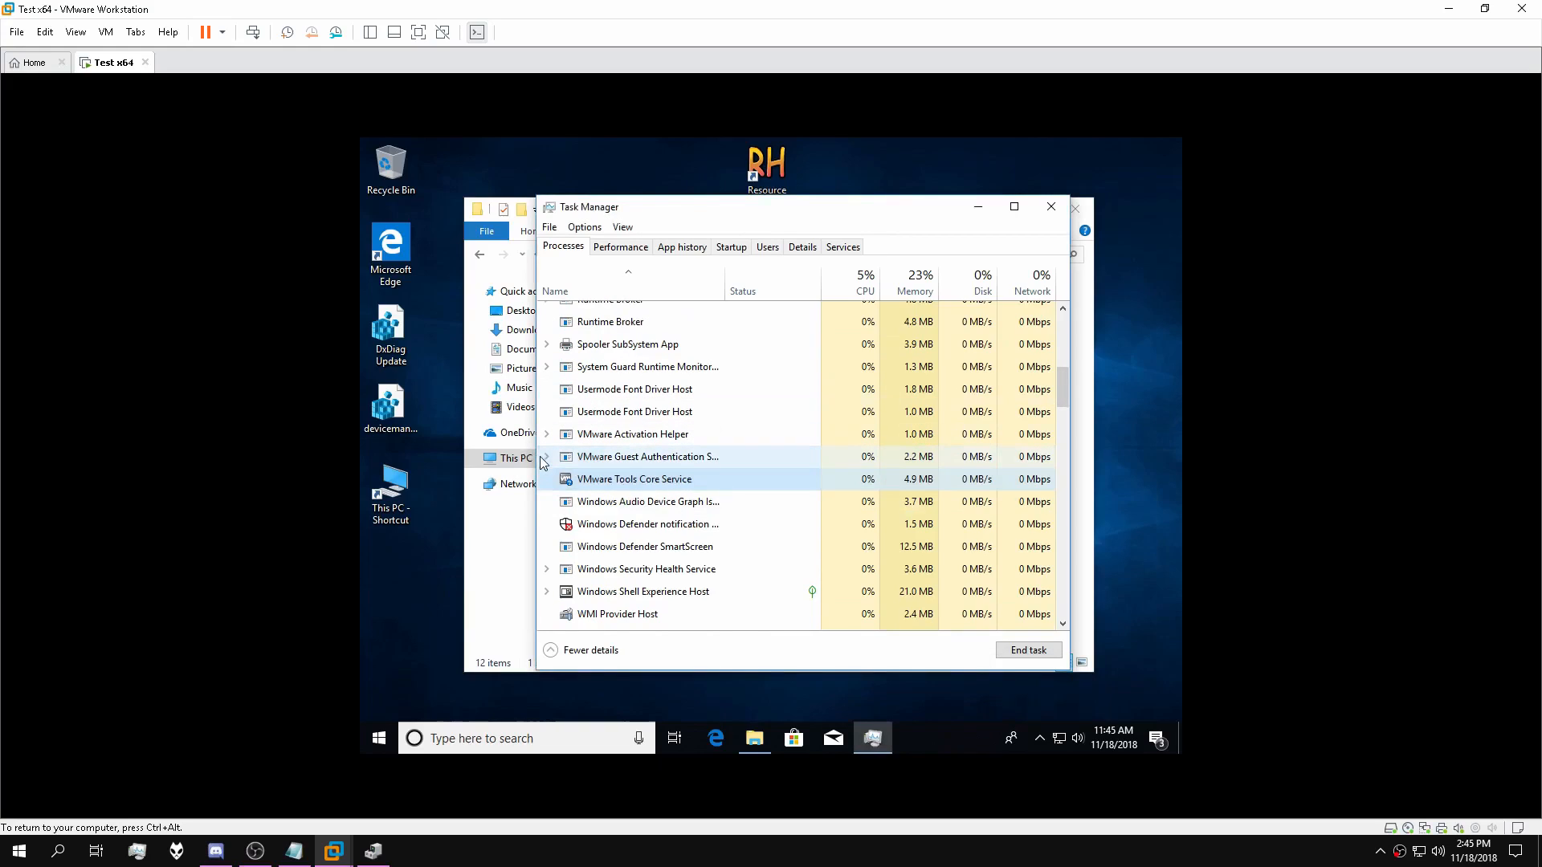
Switch to Microsoft Edge, go to Google and search for "amd radeon icon".
click(473, 738)
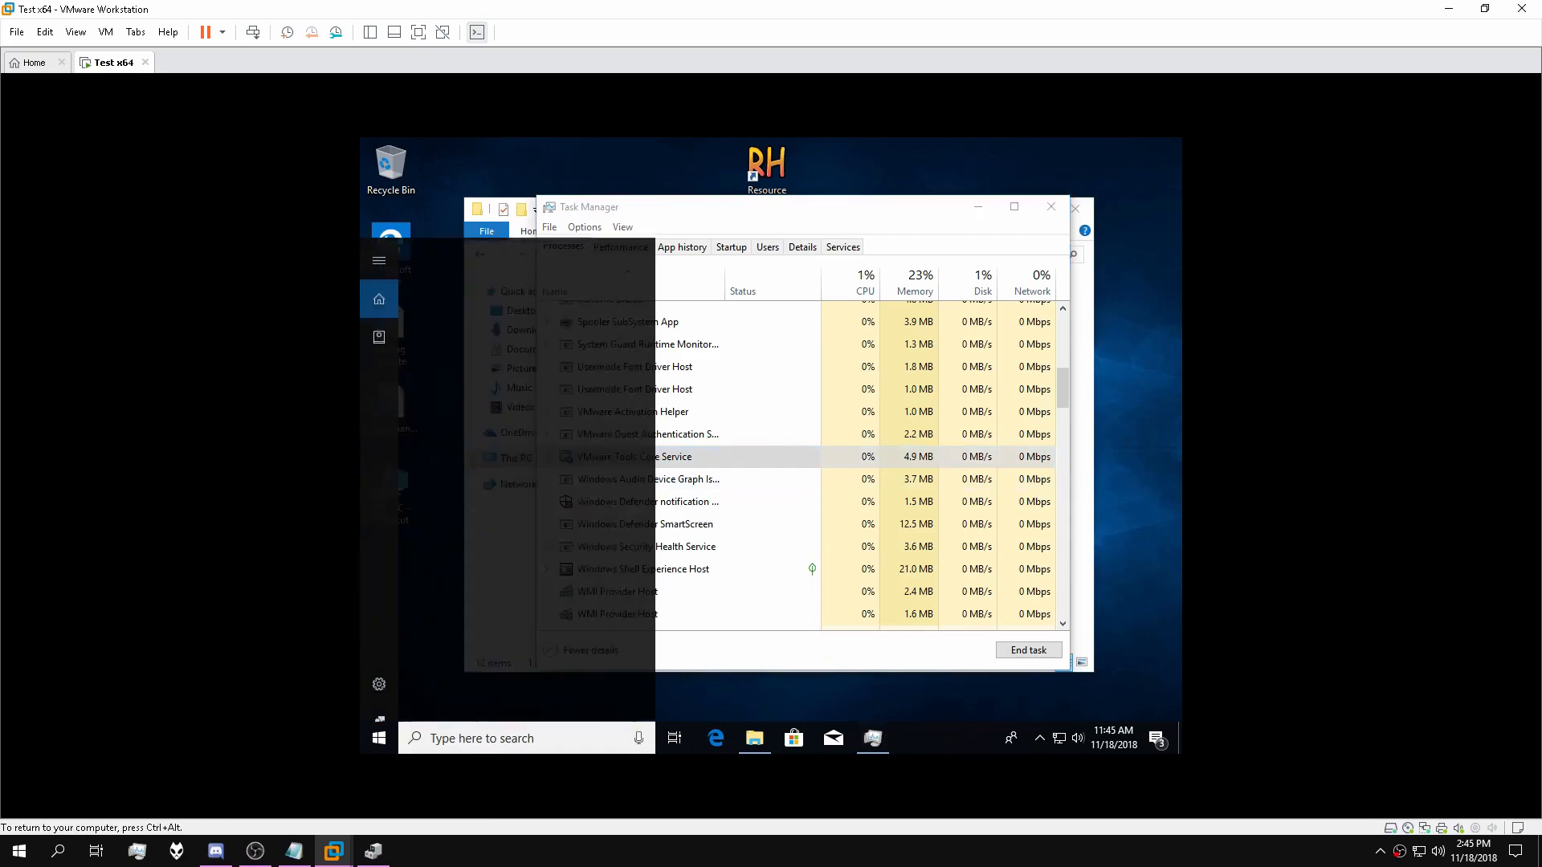
click(520, 173)
double_click(374, 243)
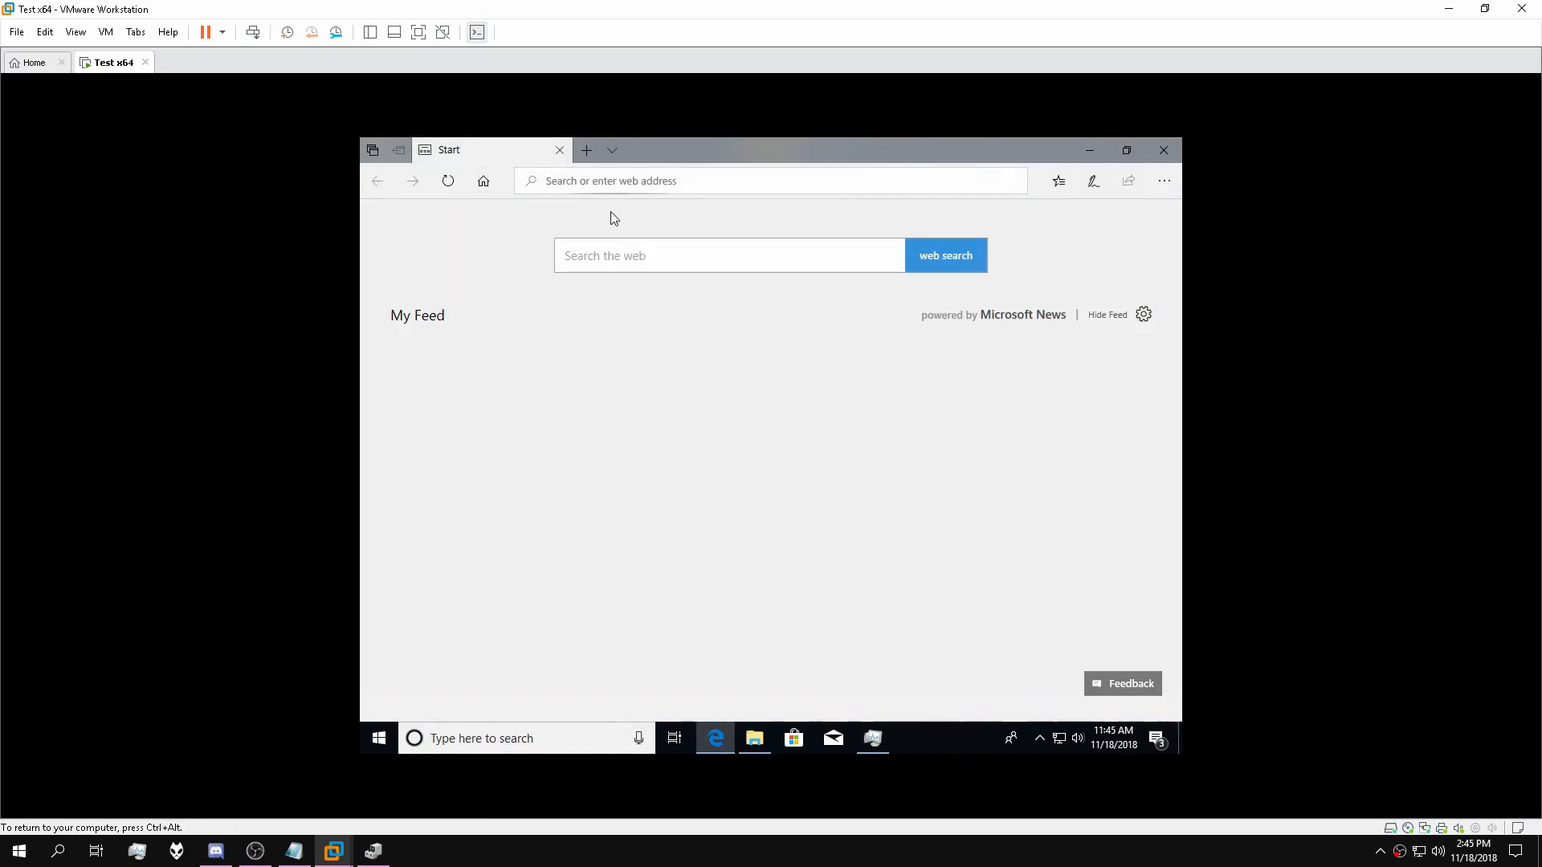
text(google)
key(Return)
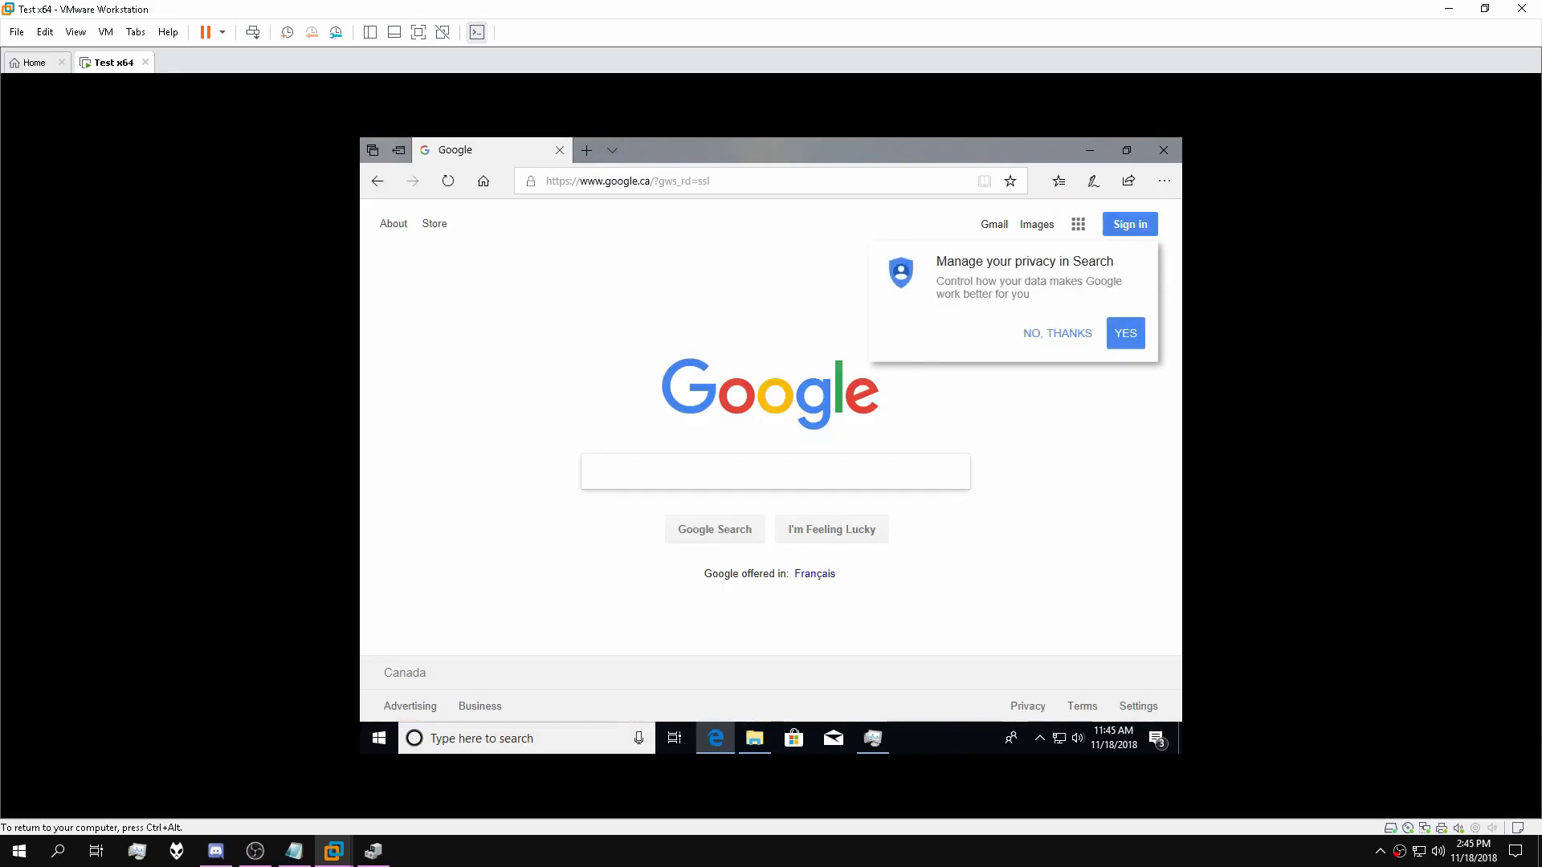
text(amd rade)
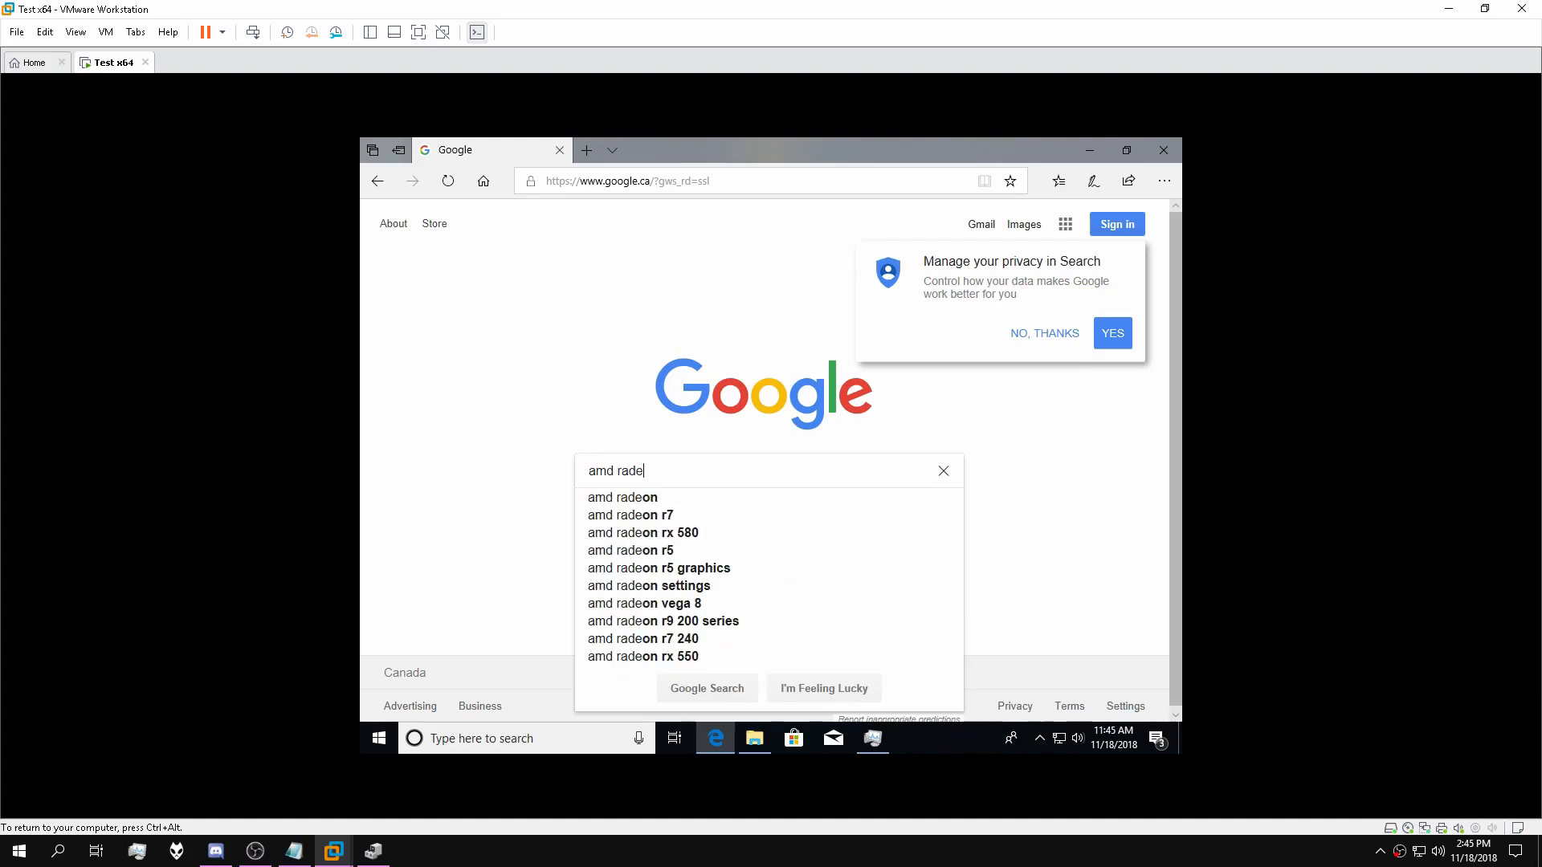
text(on icon)
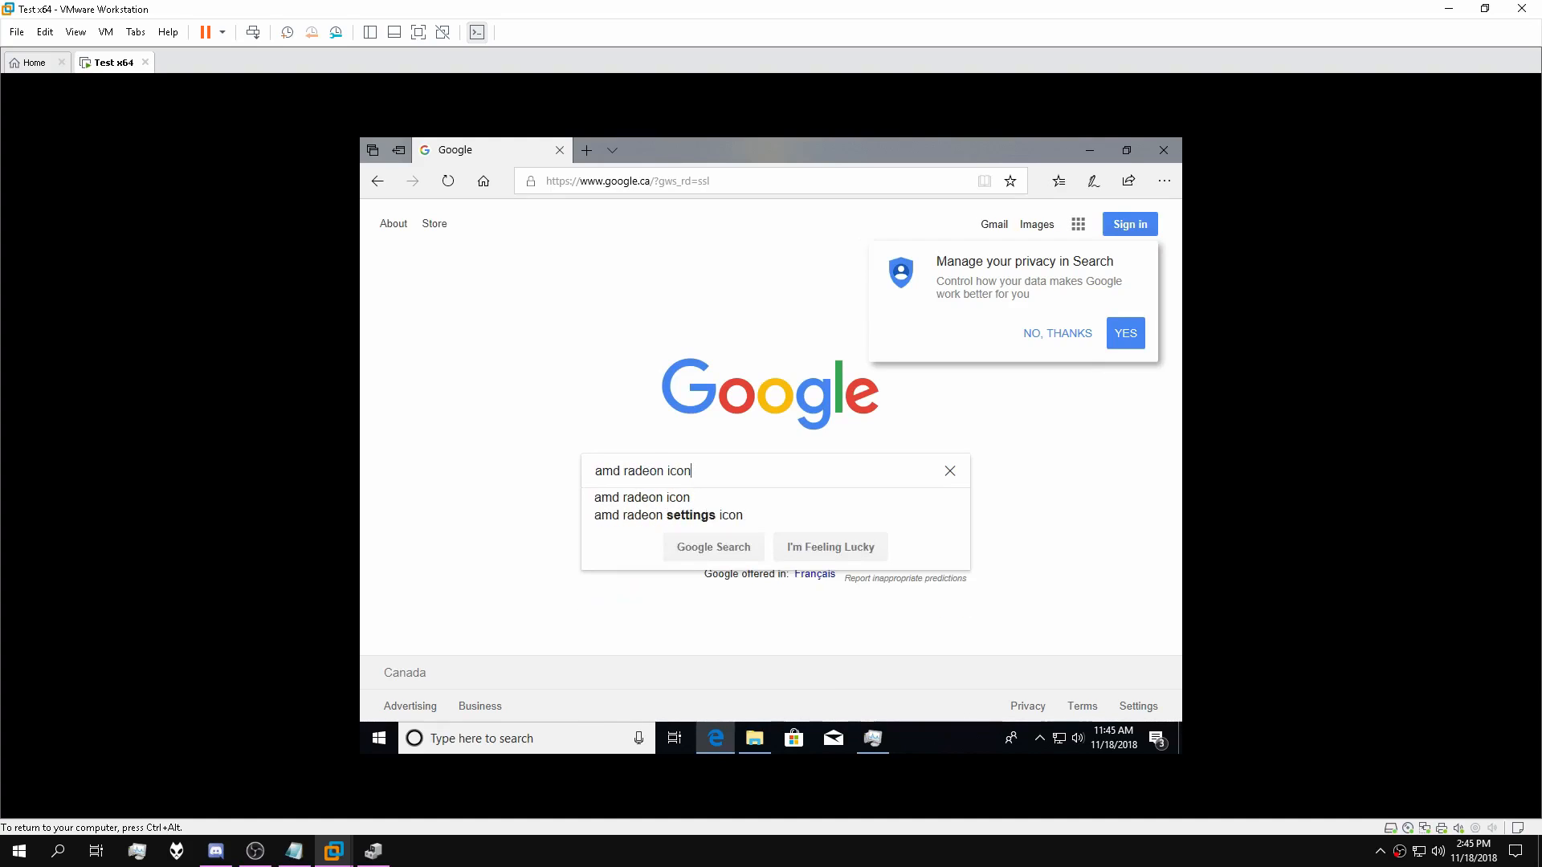
key(Return)
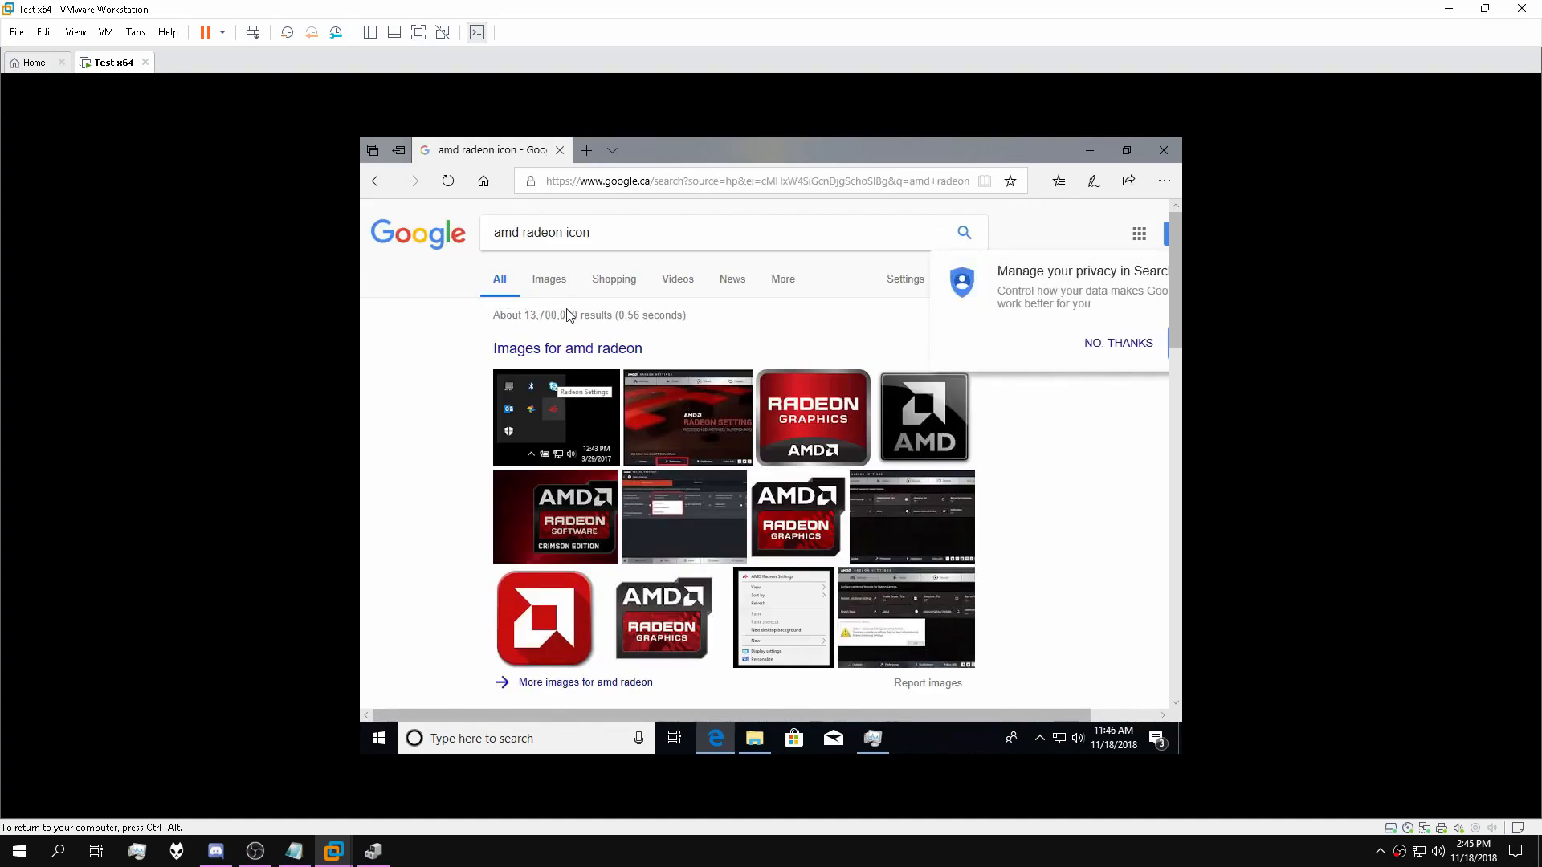
Open the red AMD Radeon Adrenalin icon from the image results and save it as Apps-Amd-Ati-icon in PNG format in Downloads.
scroll(819, 466, down, 1)
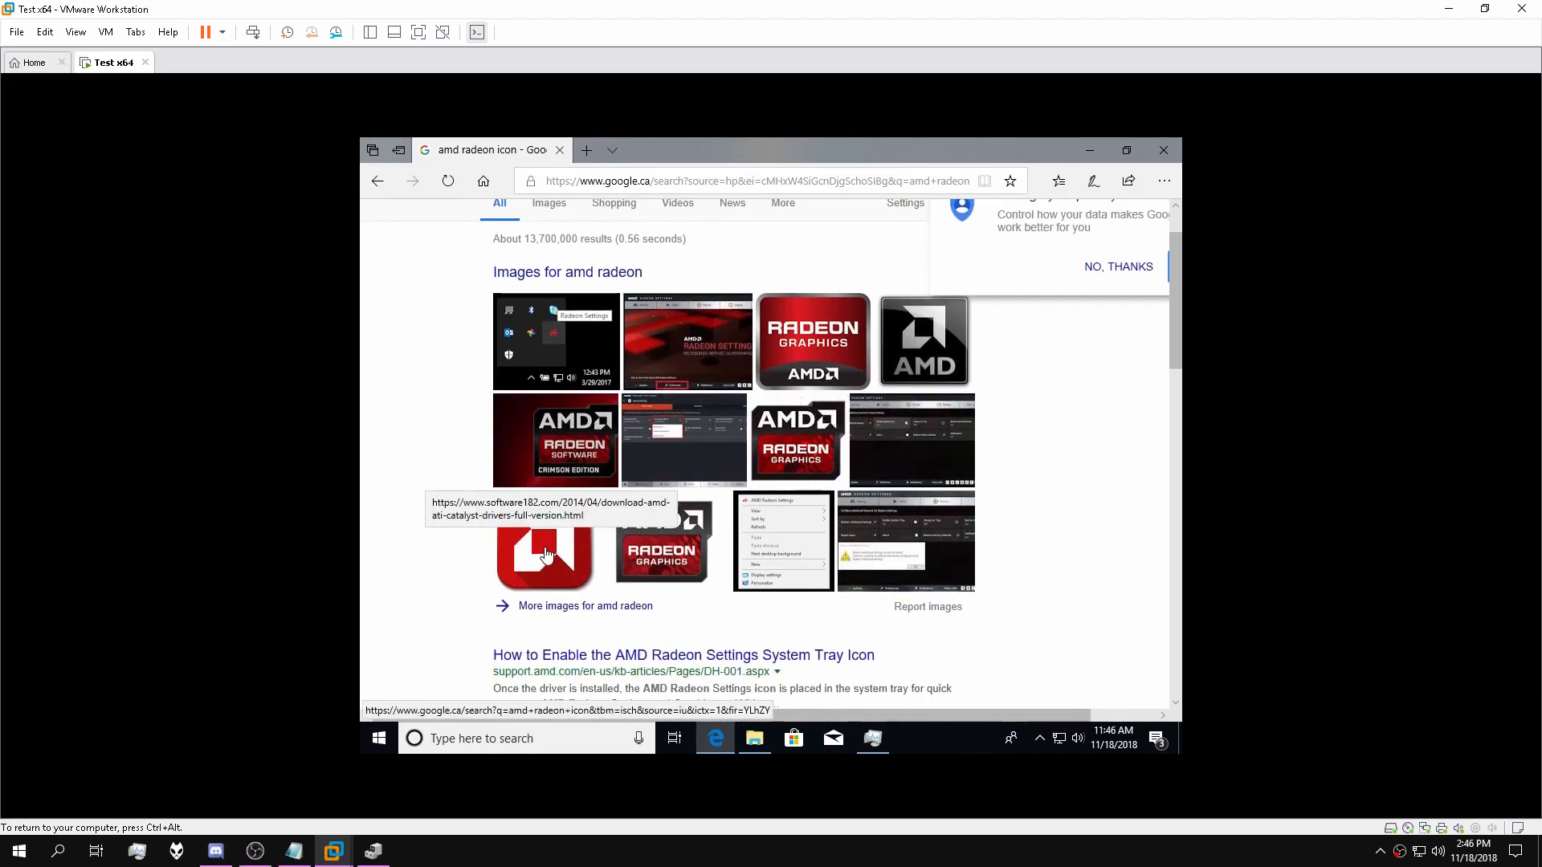
scroll(545, 554, down, 3)
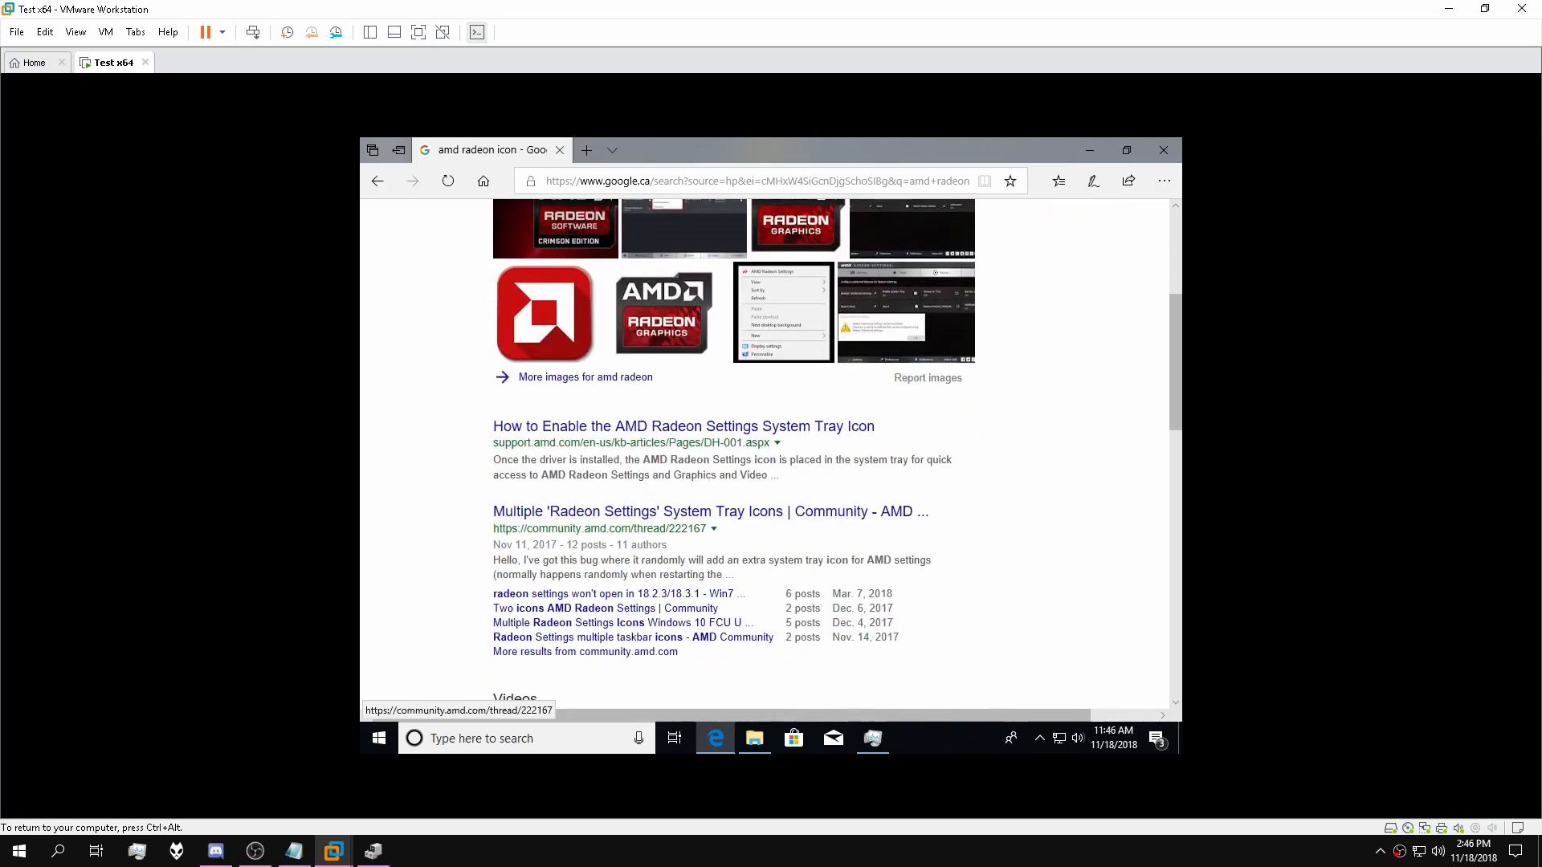
scroll(546, 554, up, 4)
click(559, 634)
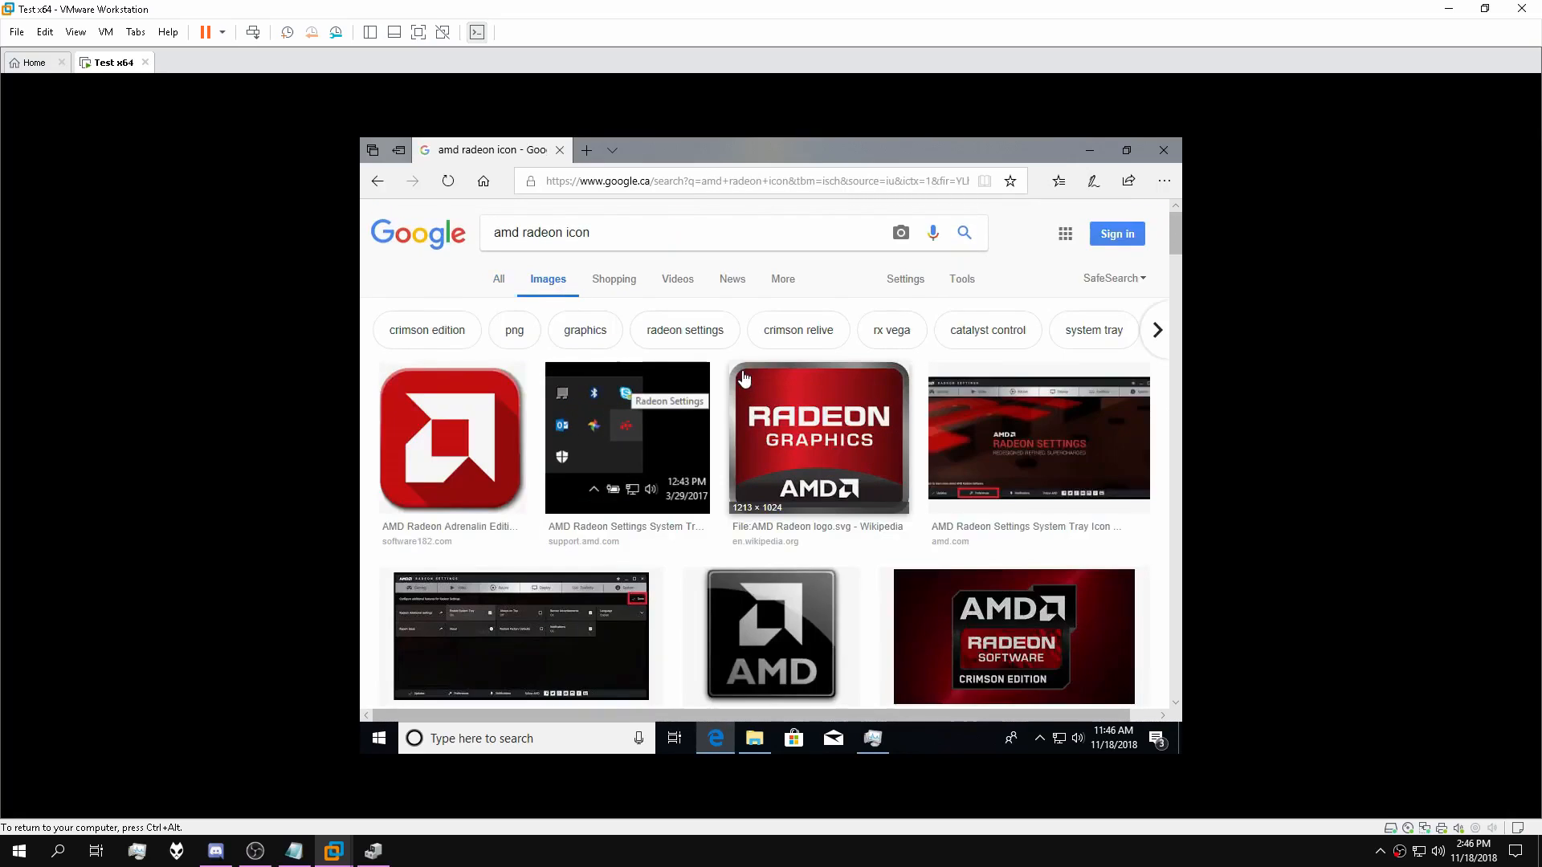
right_click(599, 500)
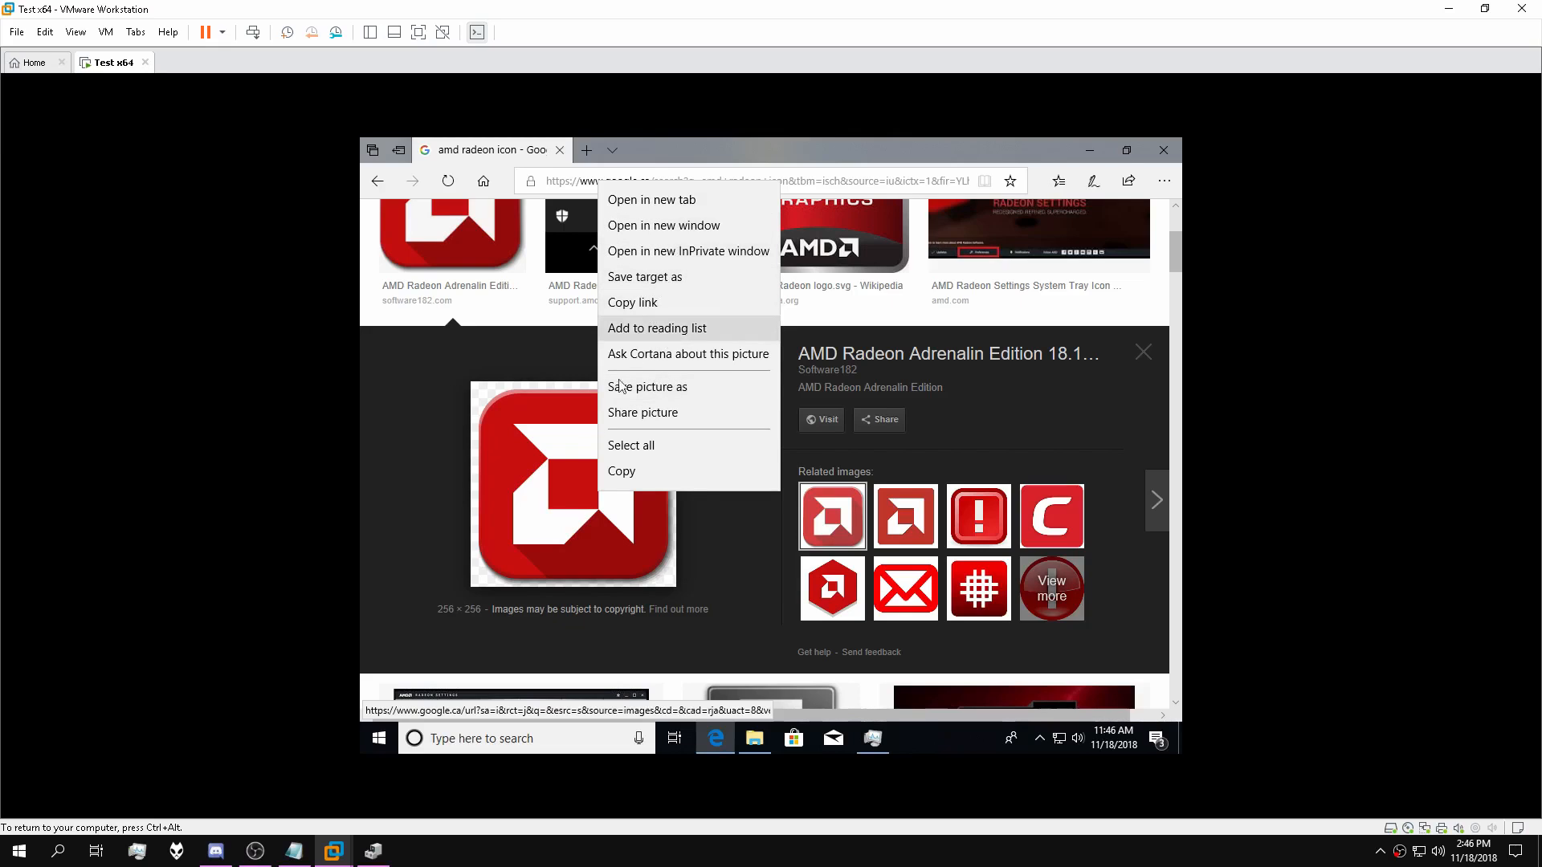
click(672, 388)
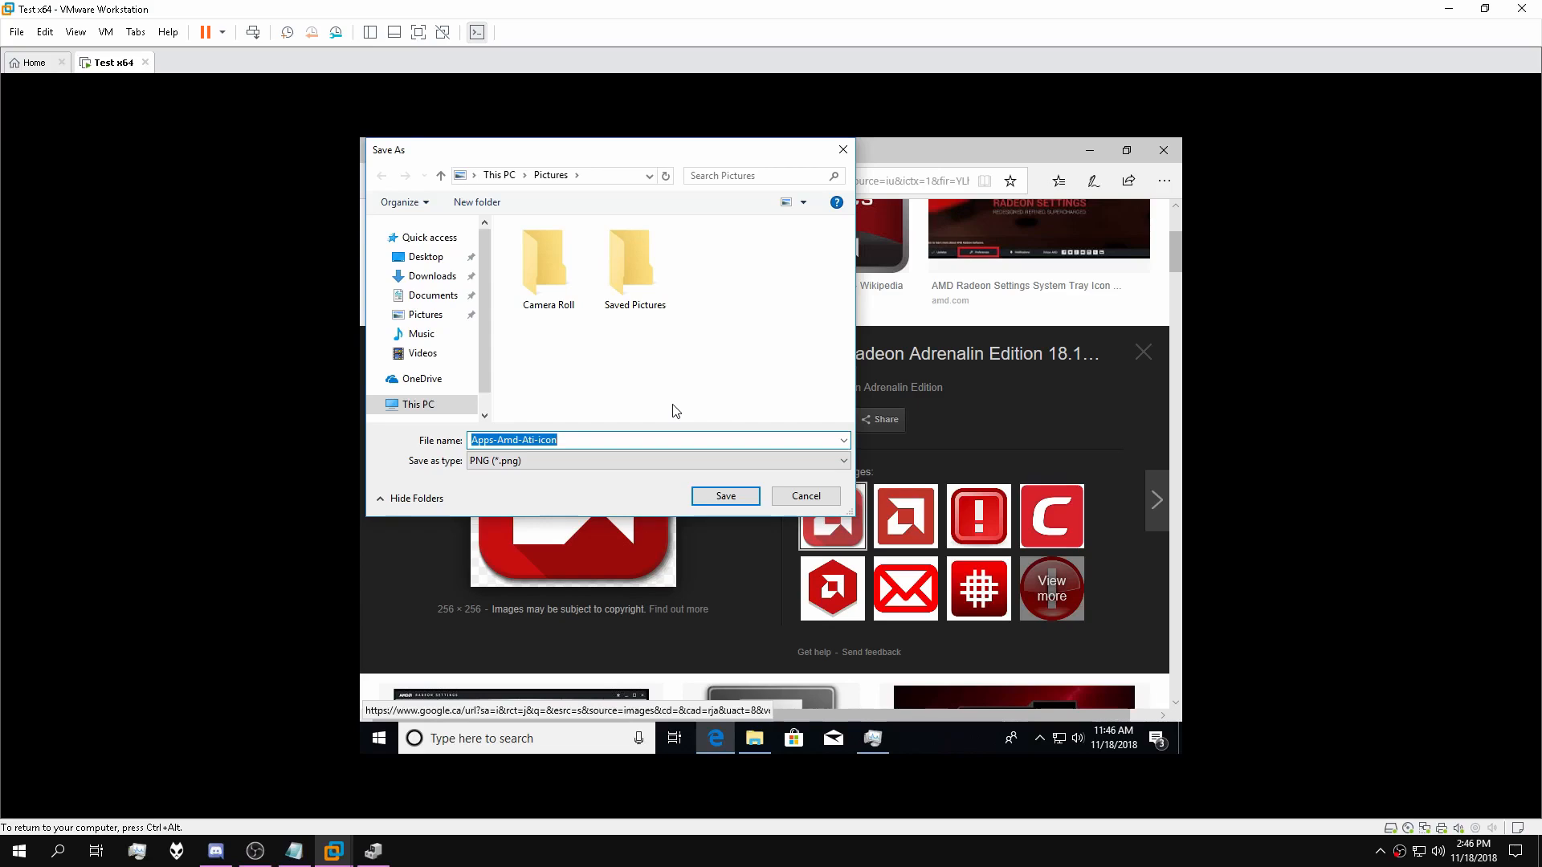
click(432, 275)
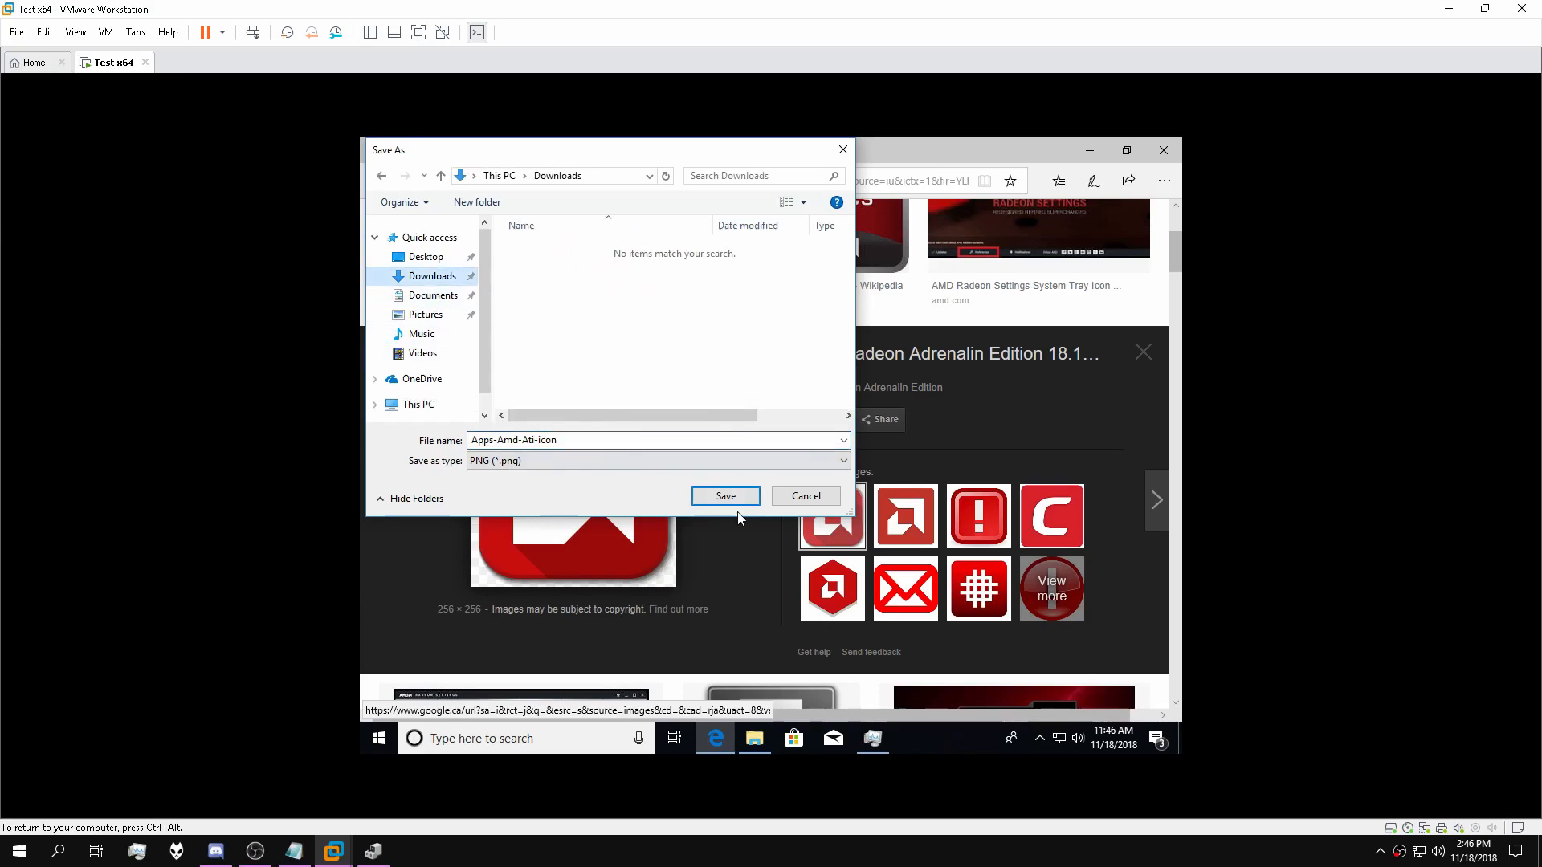
click(725, 496)
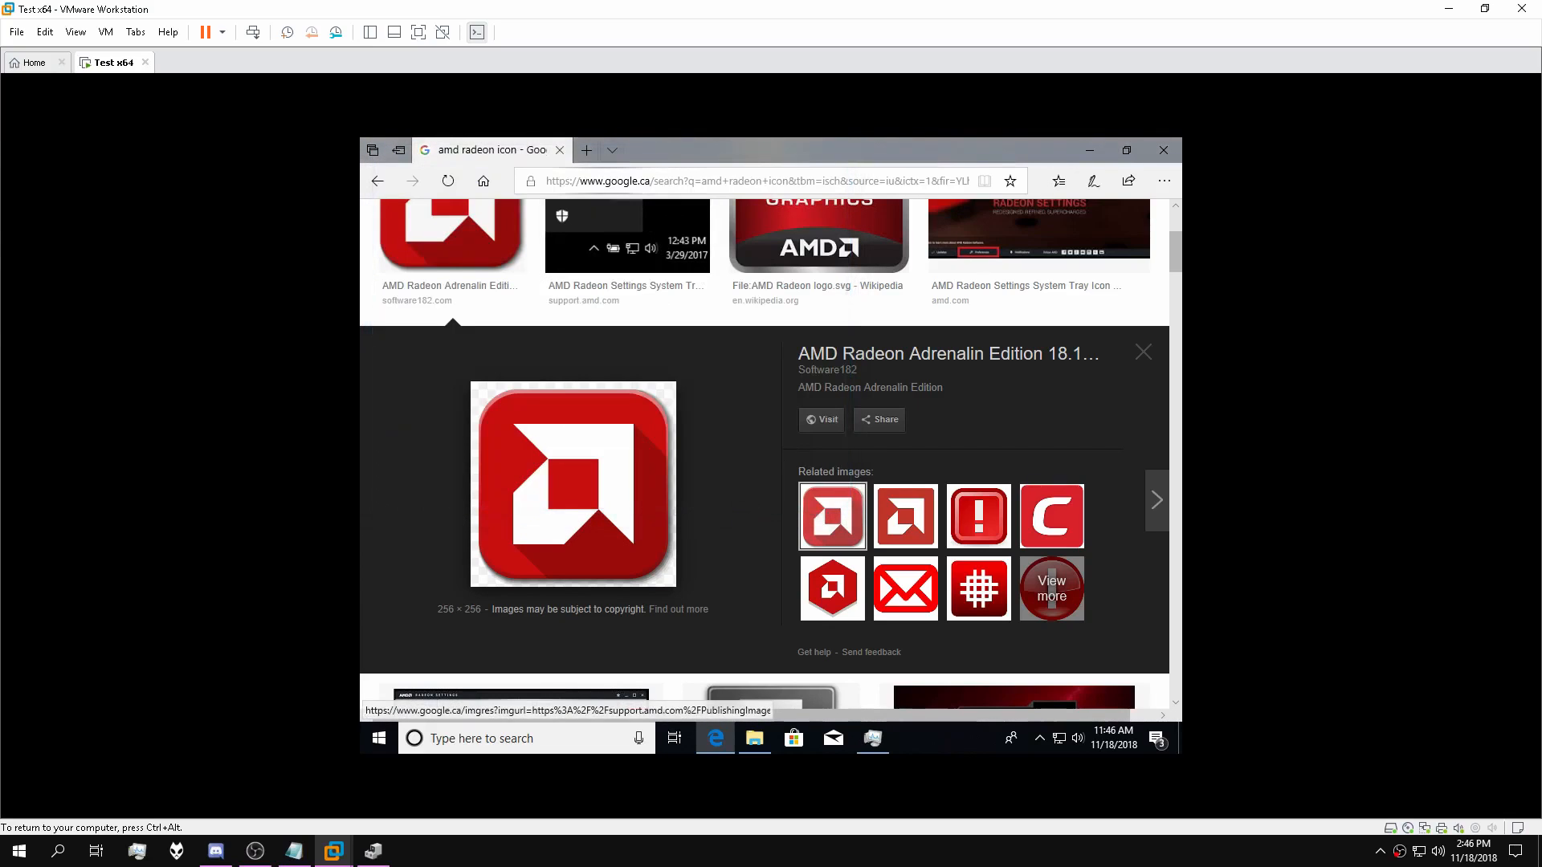
Search Google for "png to ico c", look at ConvertICO.com, and go back to the search results.
click(623, 185)
text(google)
key(Return)
text(png to ico c)
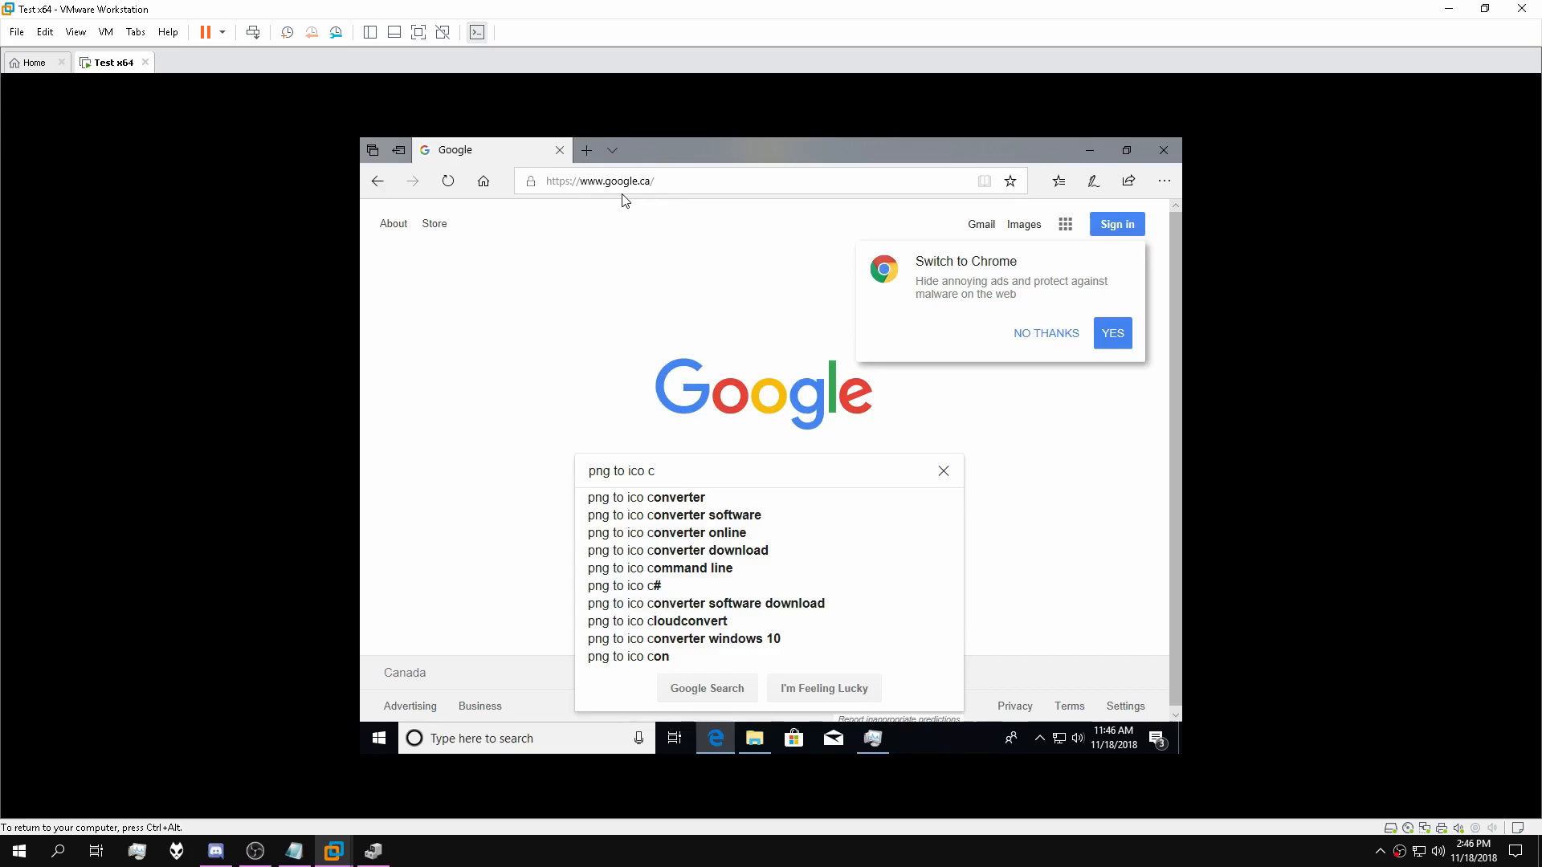
key(Return)
click(604, 350)
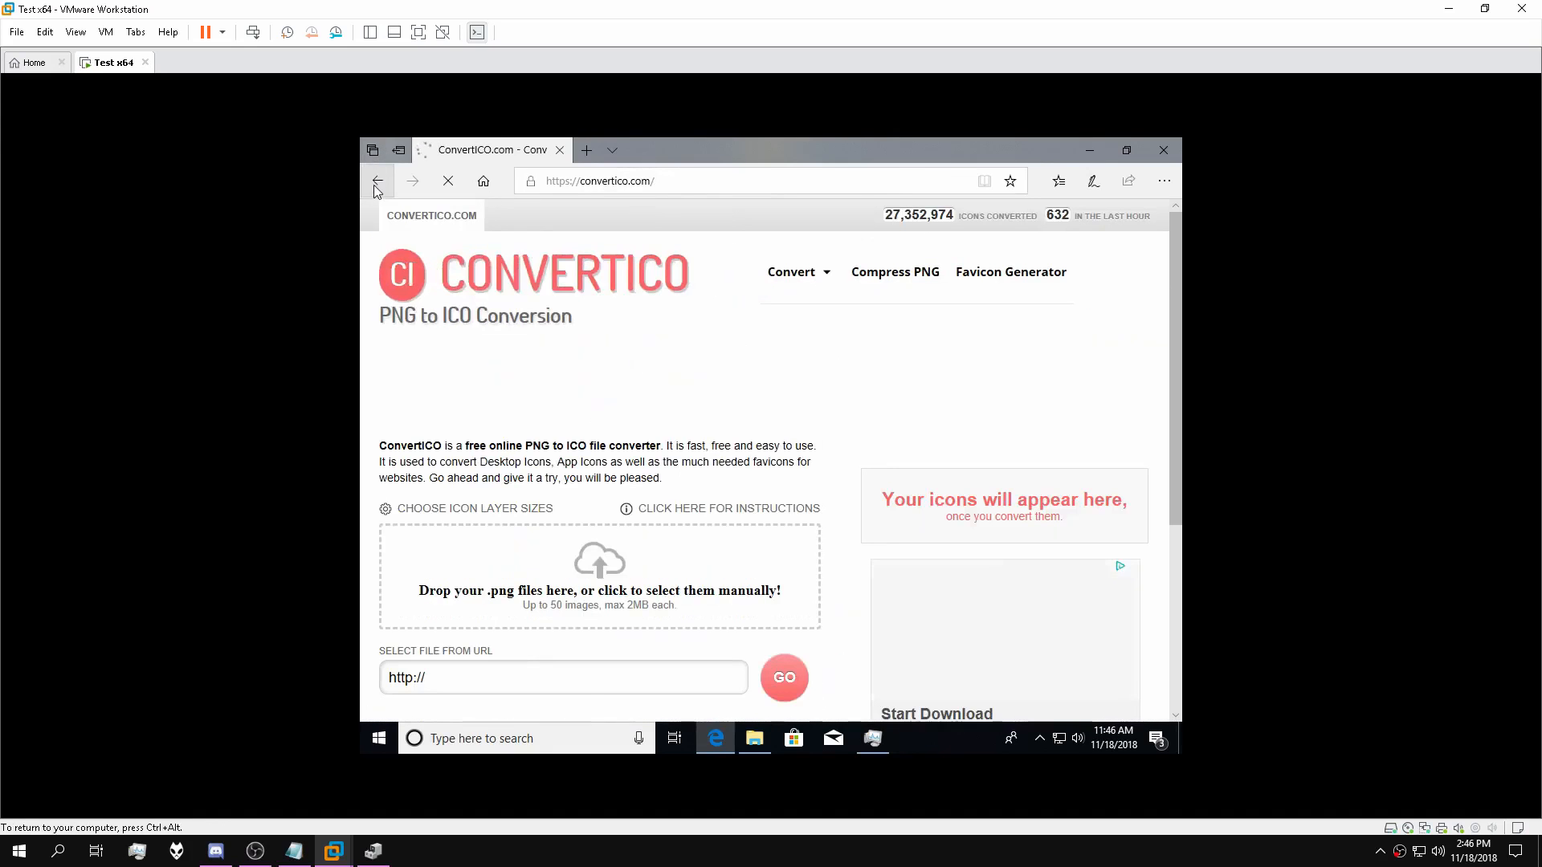
click(377, 184)
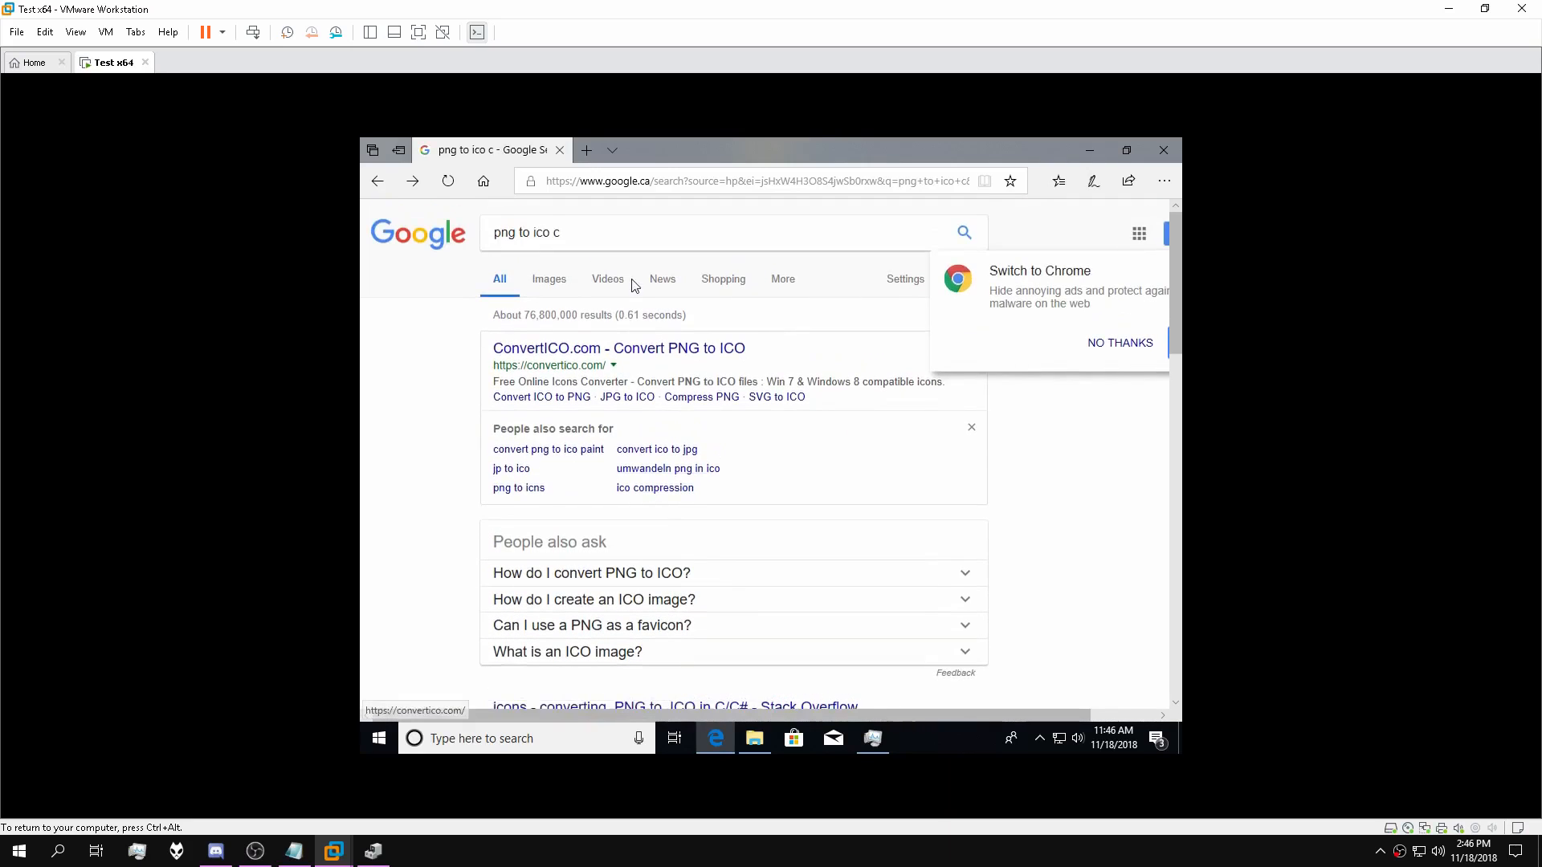
Change the Google search to "png to ico converter online" and open the ICO Convert site from the results.
click(594, 244)
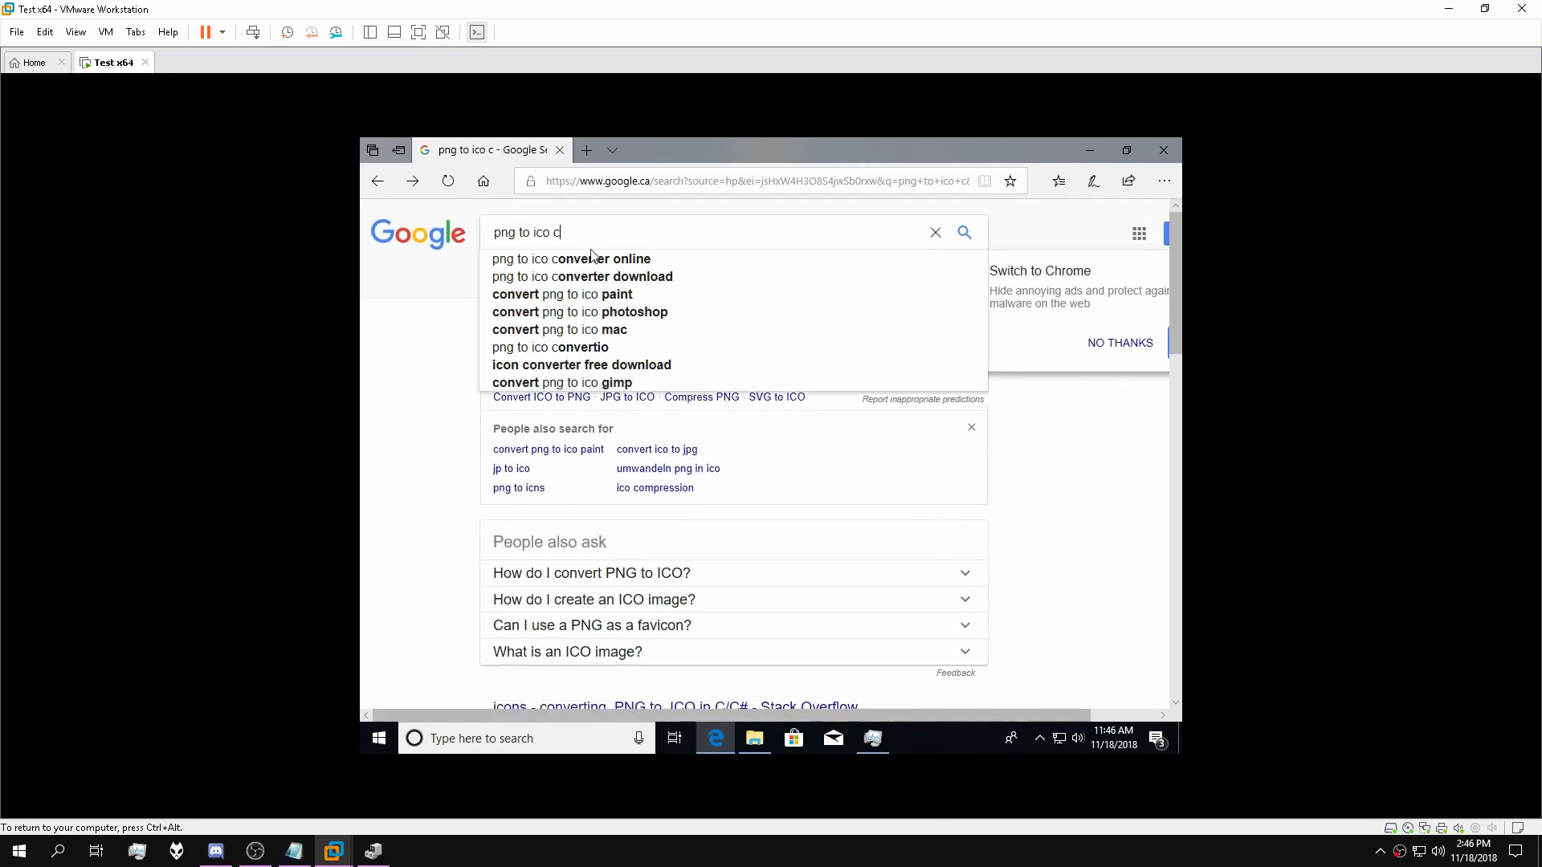
click(594, 257)
click(663, 359)
Select the saved AMD icon PNG from Downloads and upload it to ICO Convert.
scroll(643, 368, down, 4)
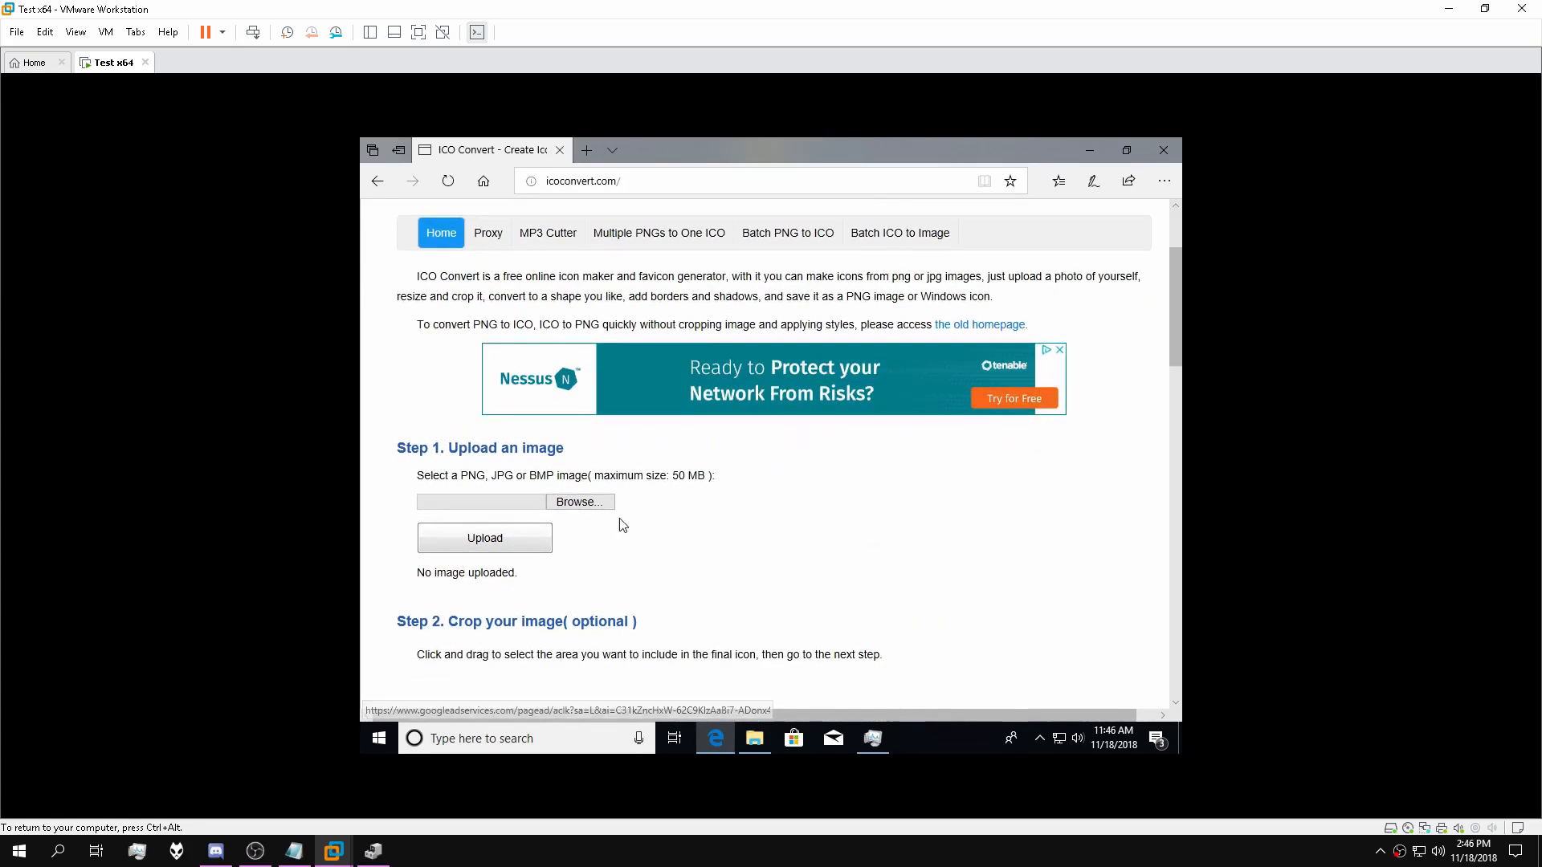
click(592, 503)
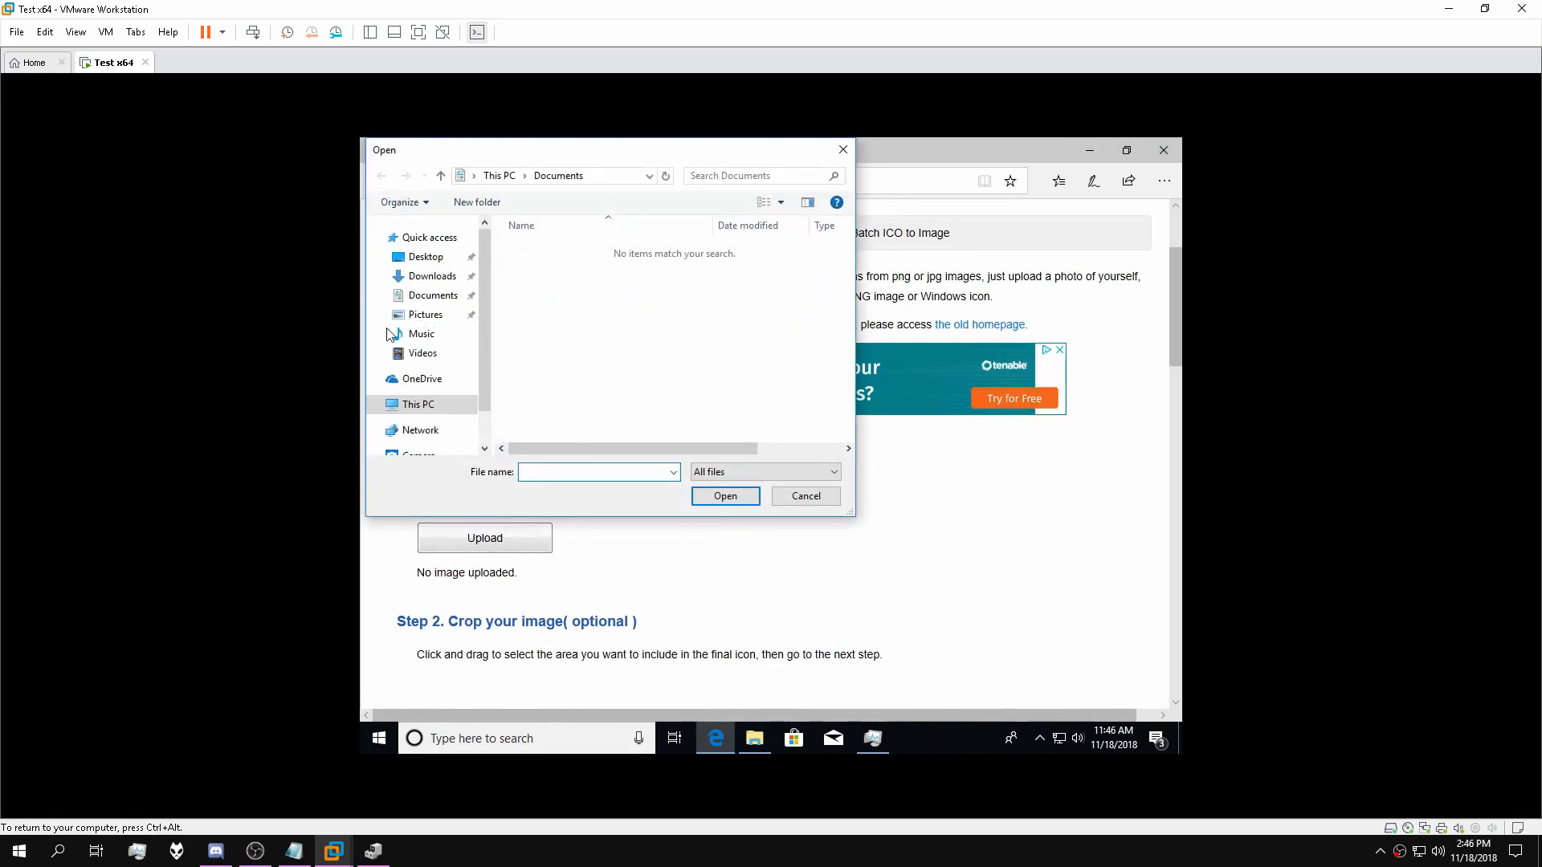
double_click(555, 277)
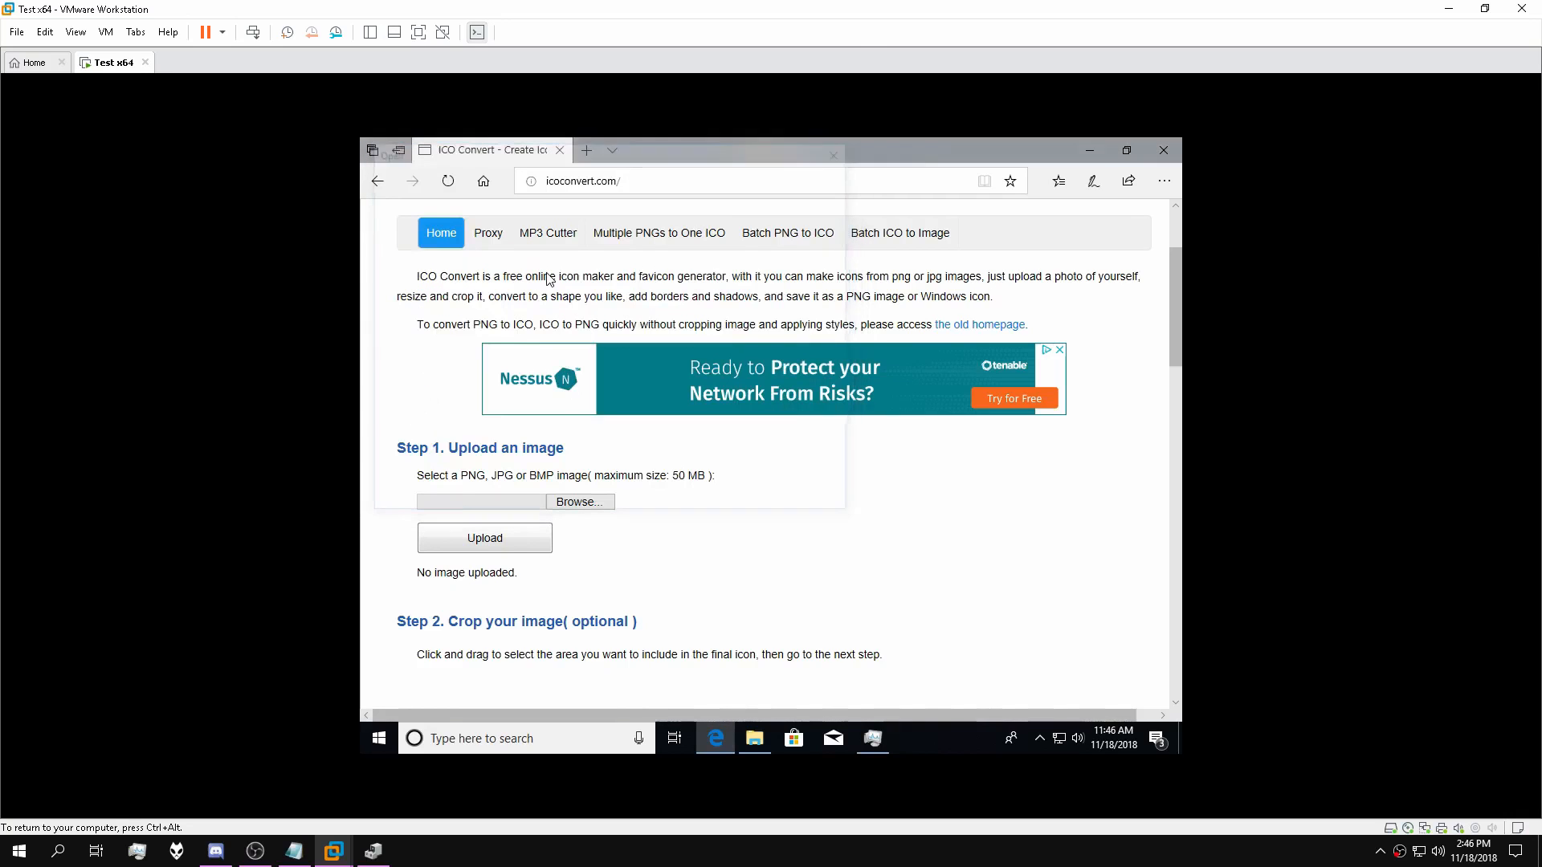
scroll(826, 514, up, 1)
scroll(643, 562, down, 1)
click(485, 615)
Convert the uploaded image to an ICO for Windows 7, Windows 8, Vista and XP, and download the icon file.
scroll(755, 532, down, 6)
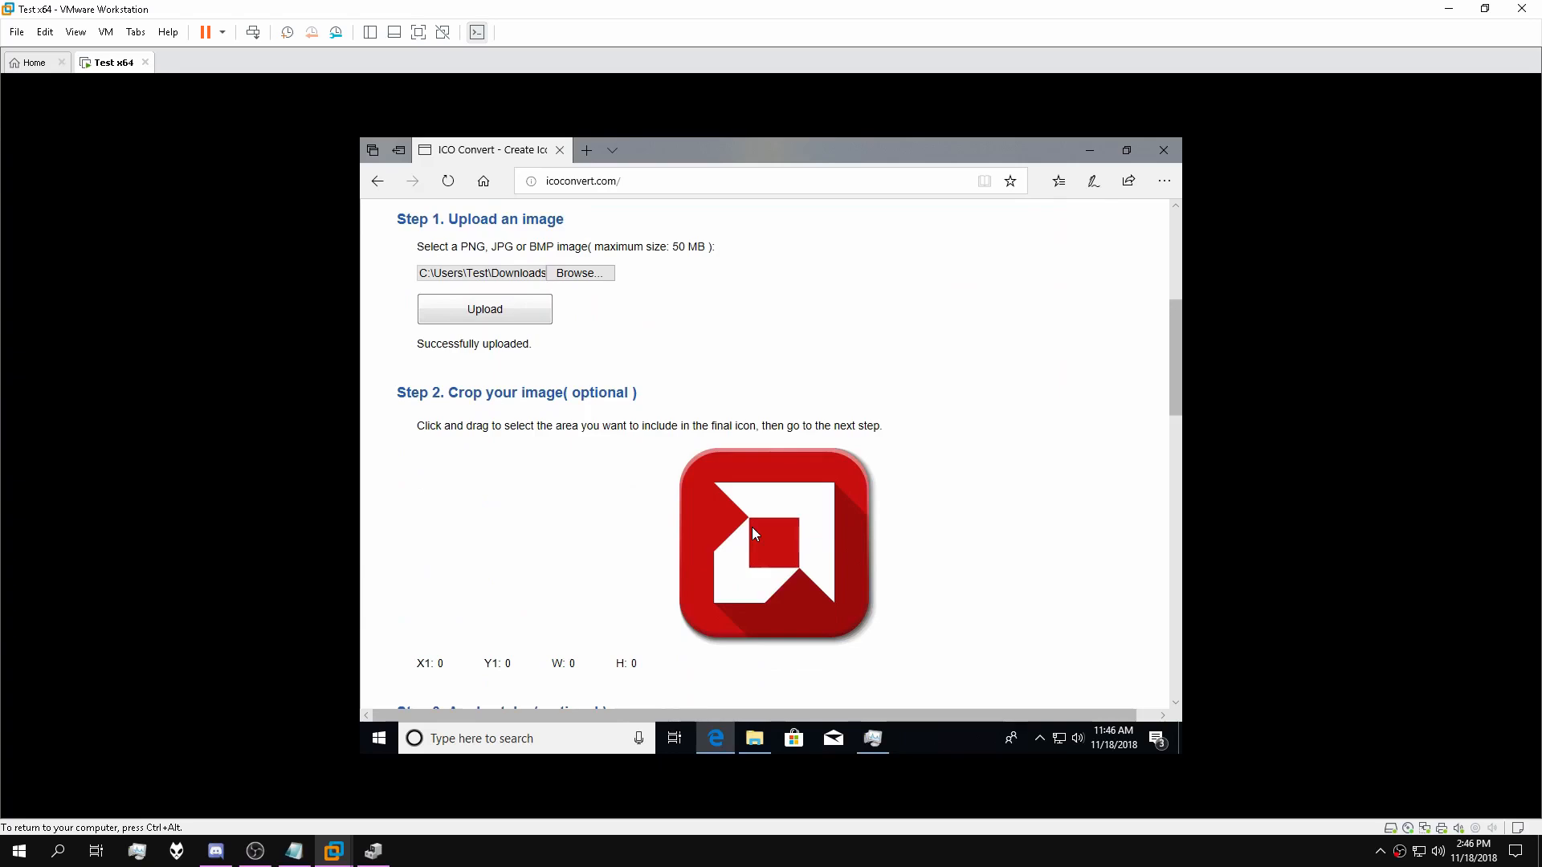
scroll(652, 474, down, 2)
click(650, 486)
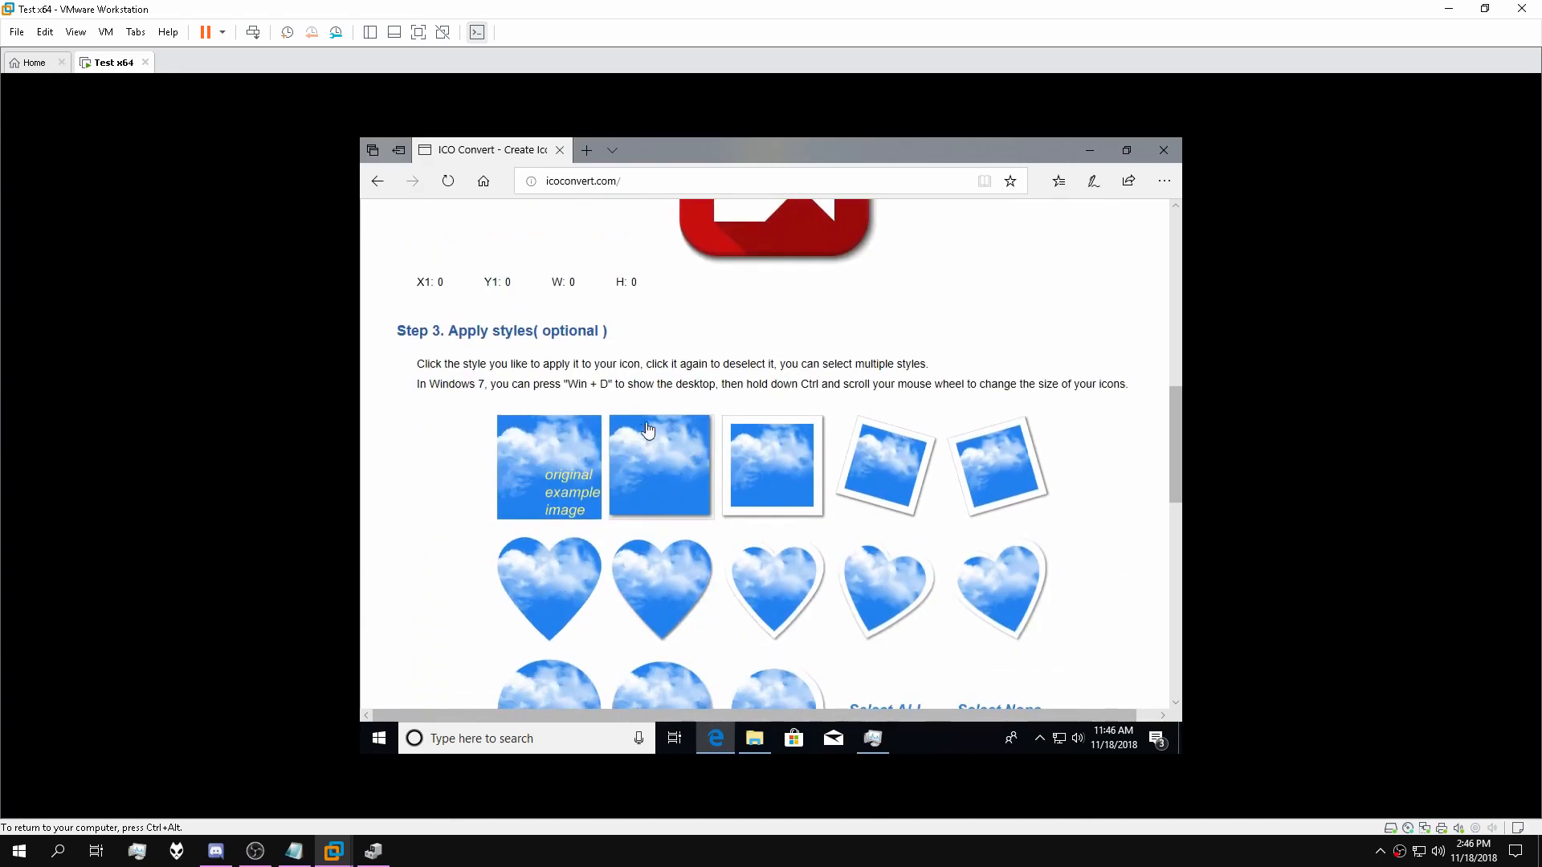
scroll(648, 438, down, 4)
scroll(438, 586, down, 2)
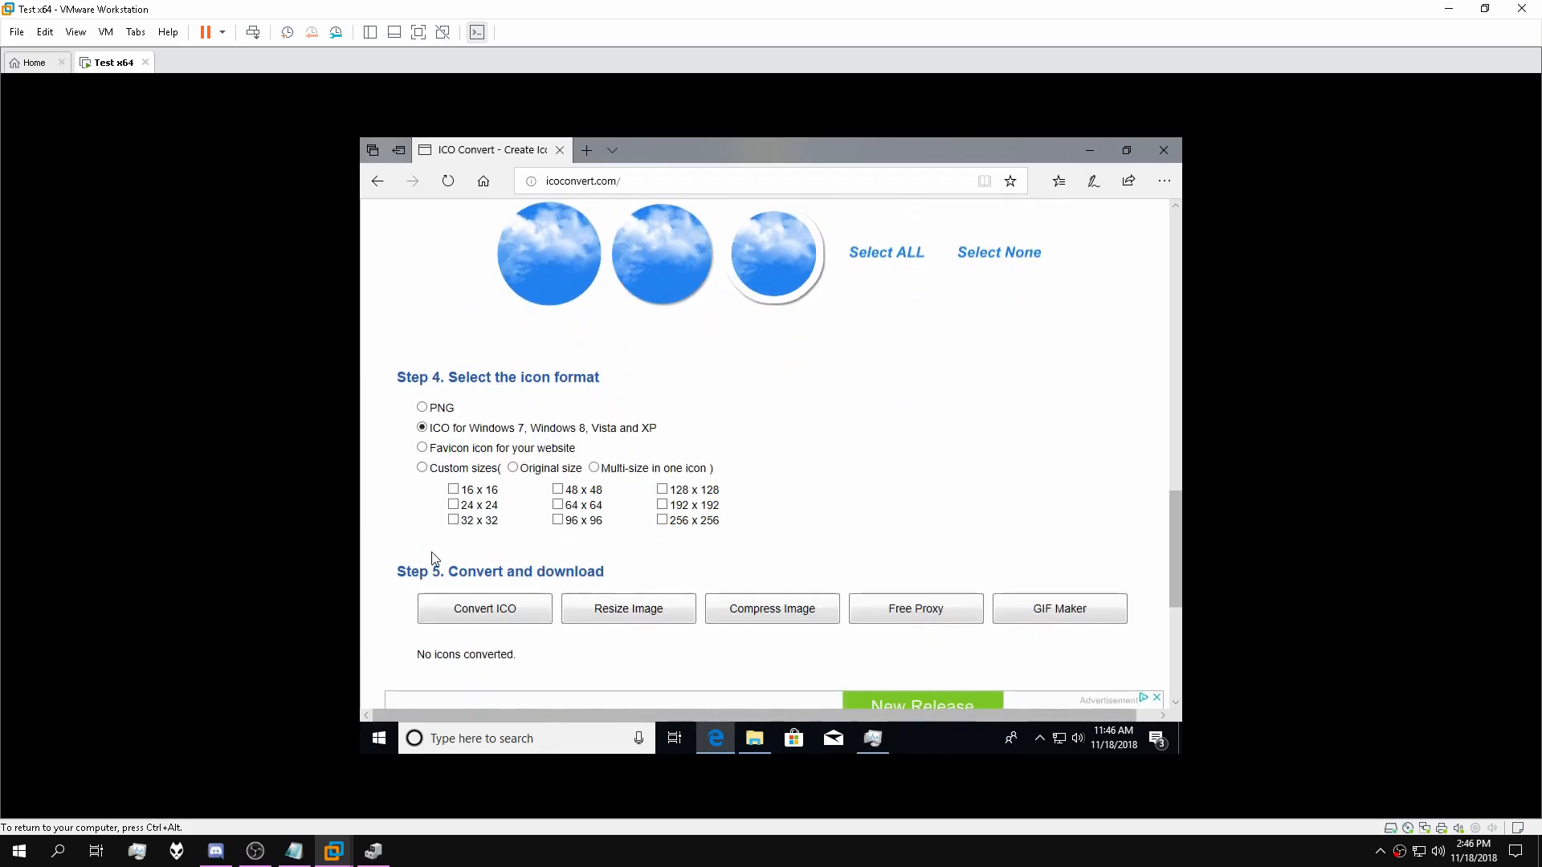
scroll(533, 627, down, 3)
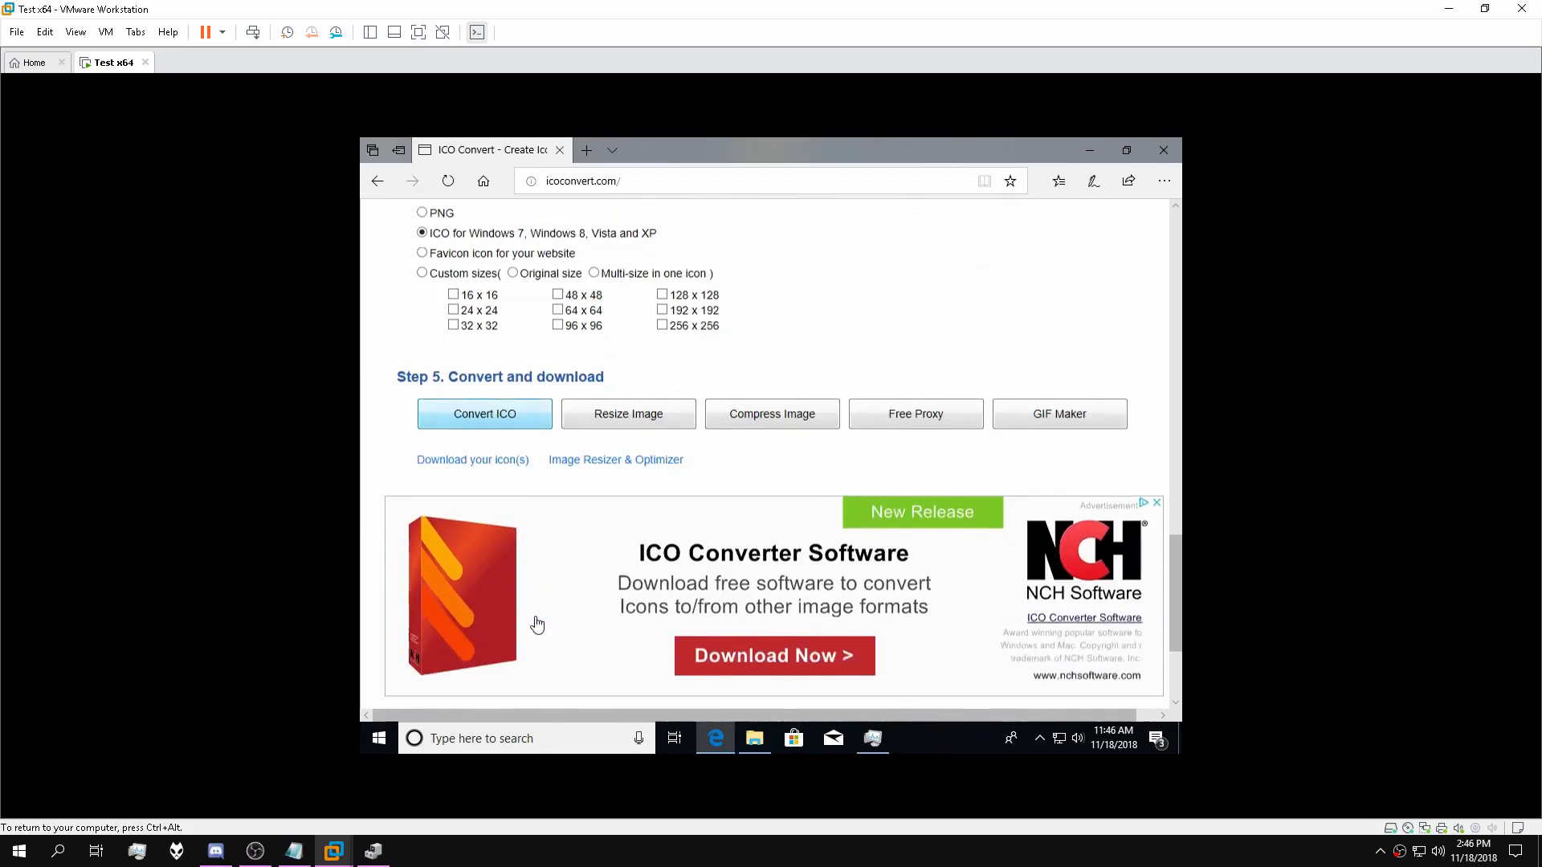
click(457, 430)
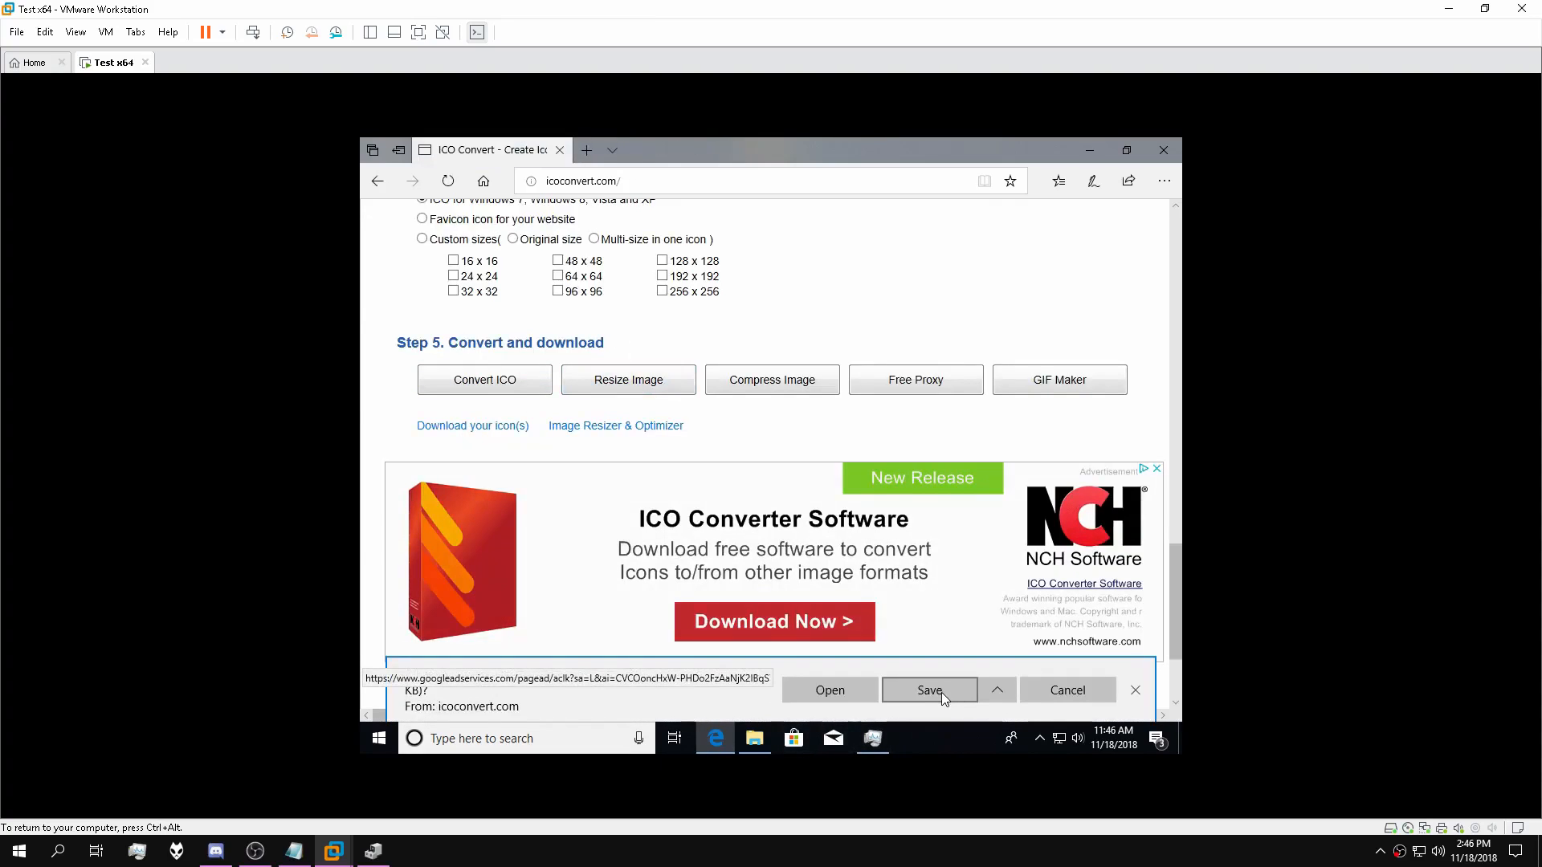
click(941, 693)
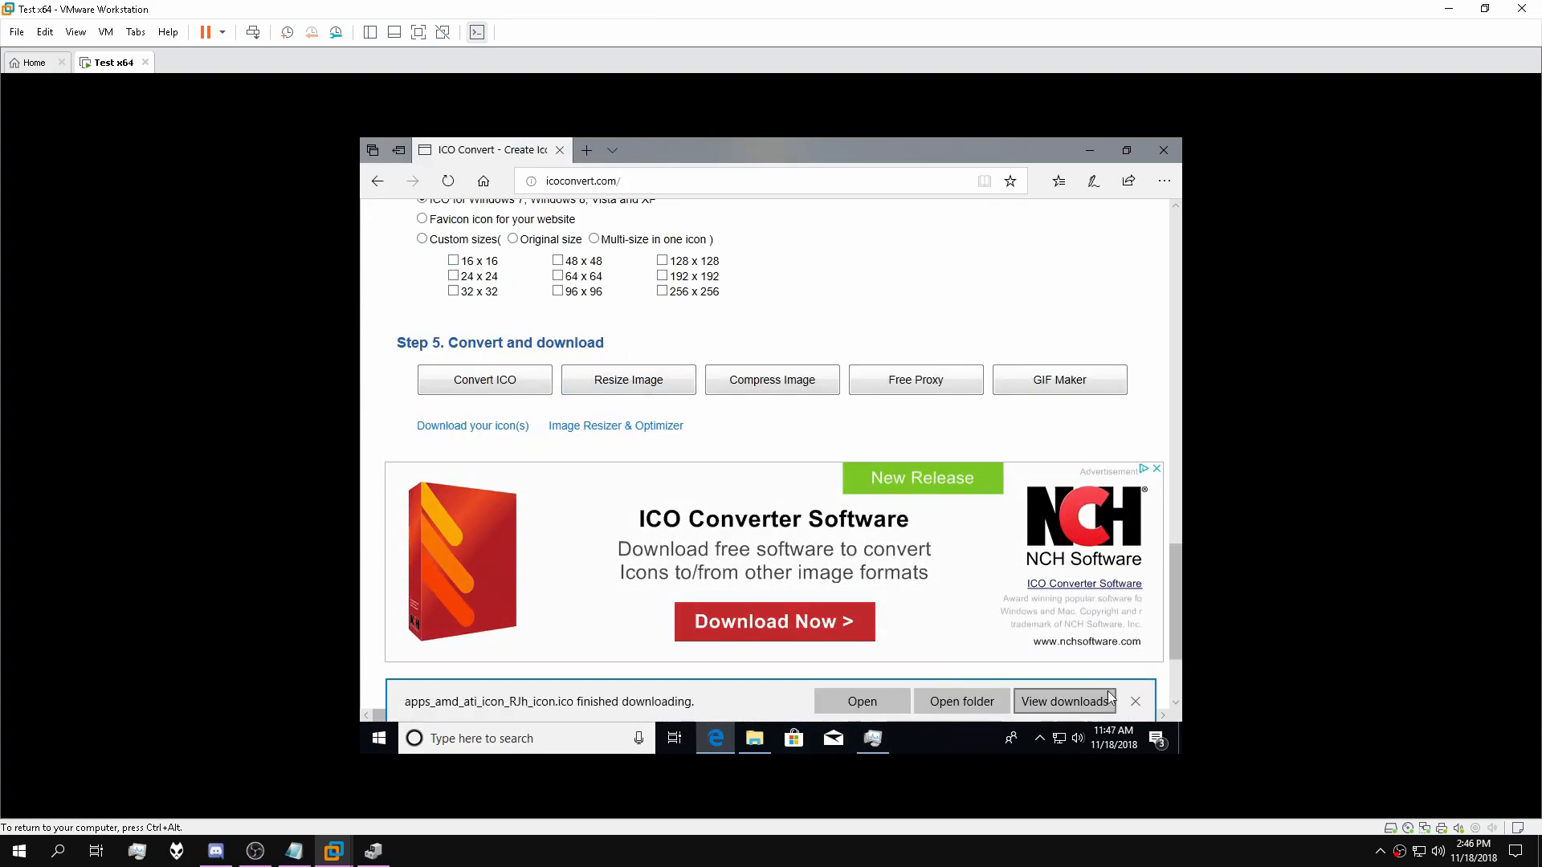
Close the browser and Task Manager, get the Program Files window out of the way, and launch Resource Hacker.
click(1137, 695)
click(561, 150)
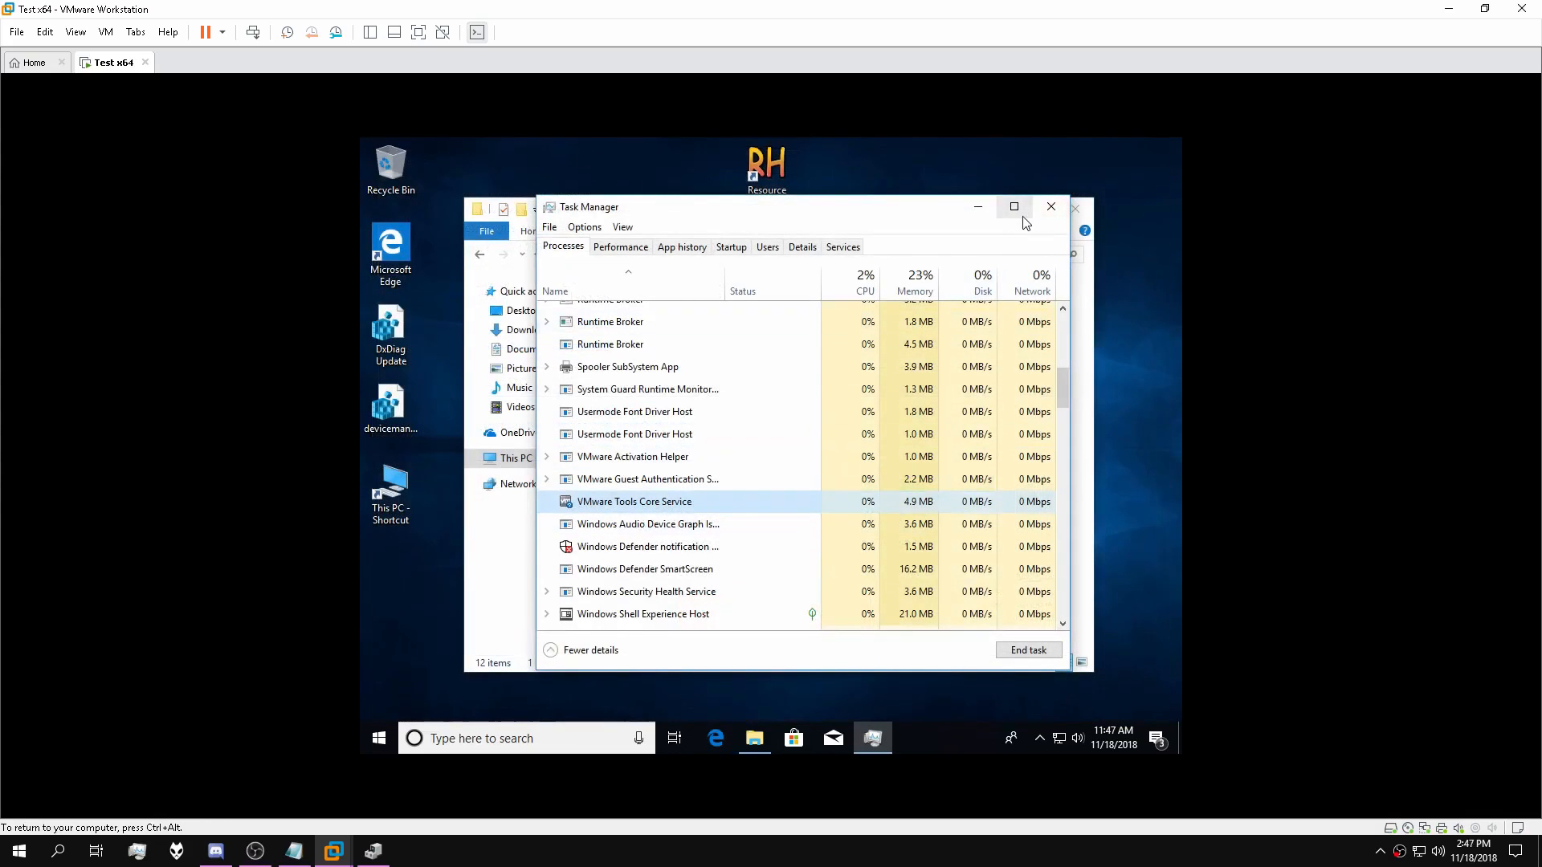
click(1050, 206)
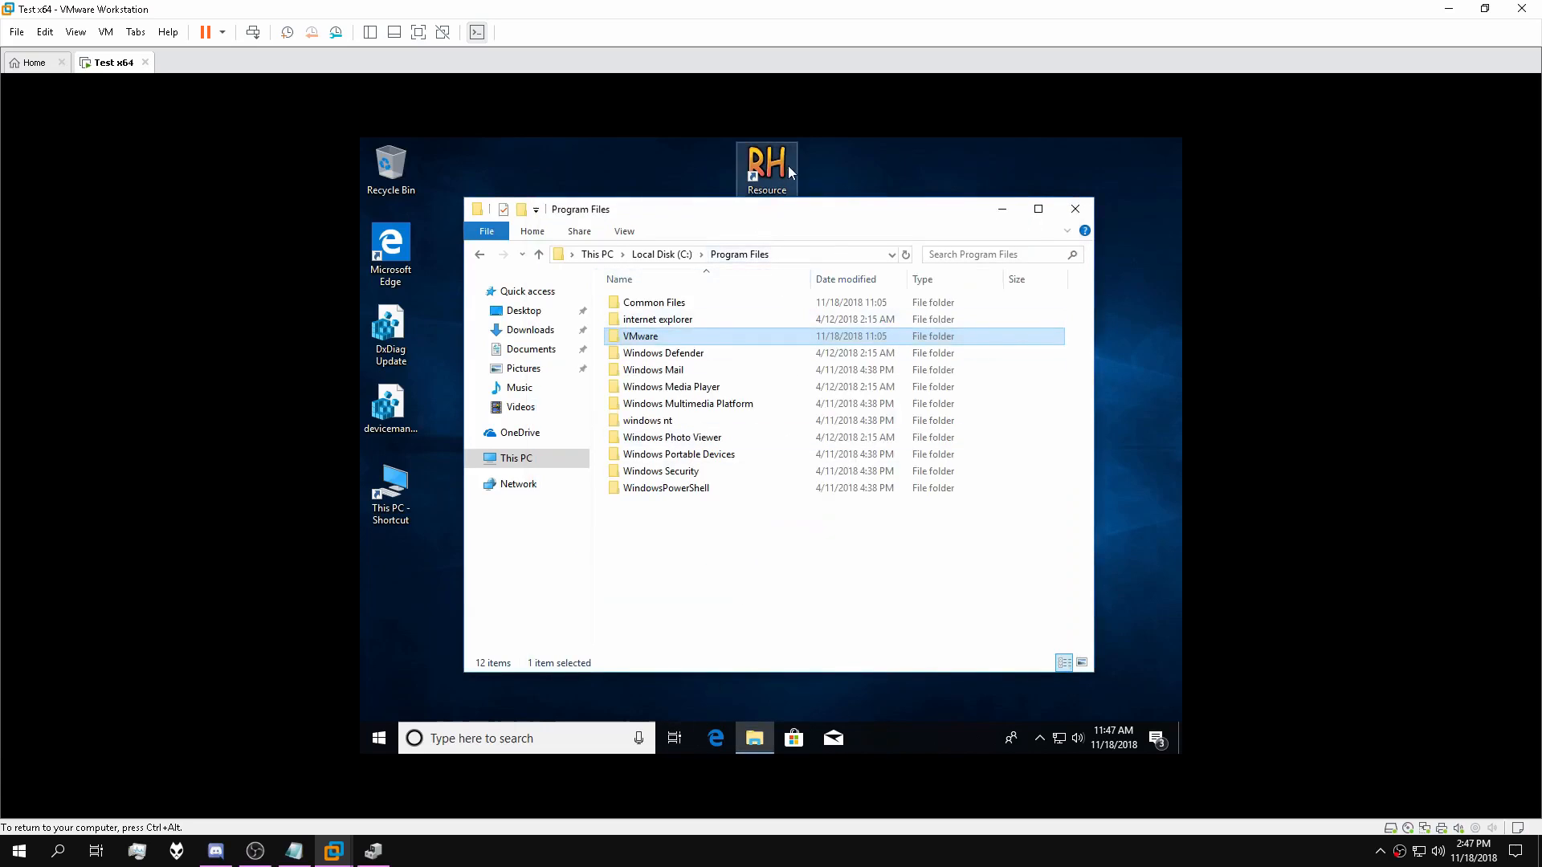
click(1002, 209)
double_click(771, 169)
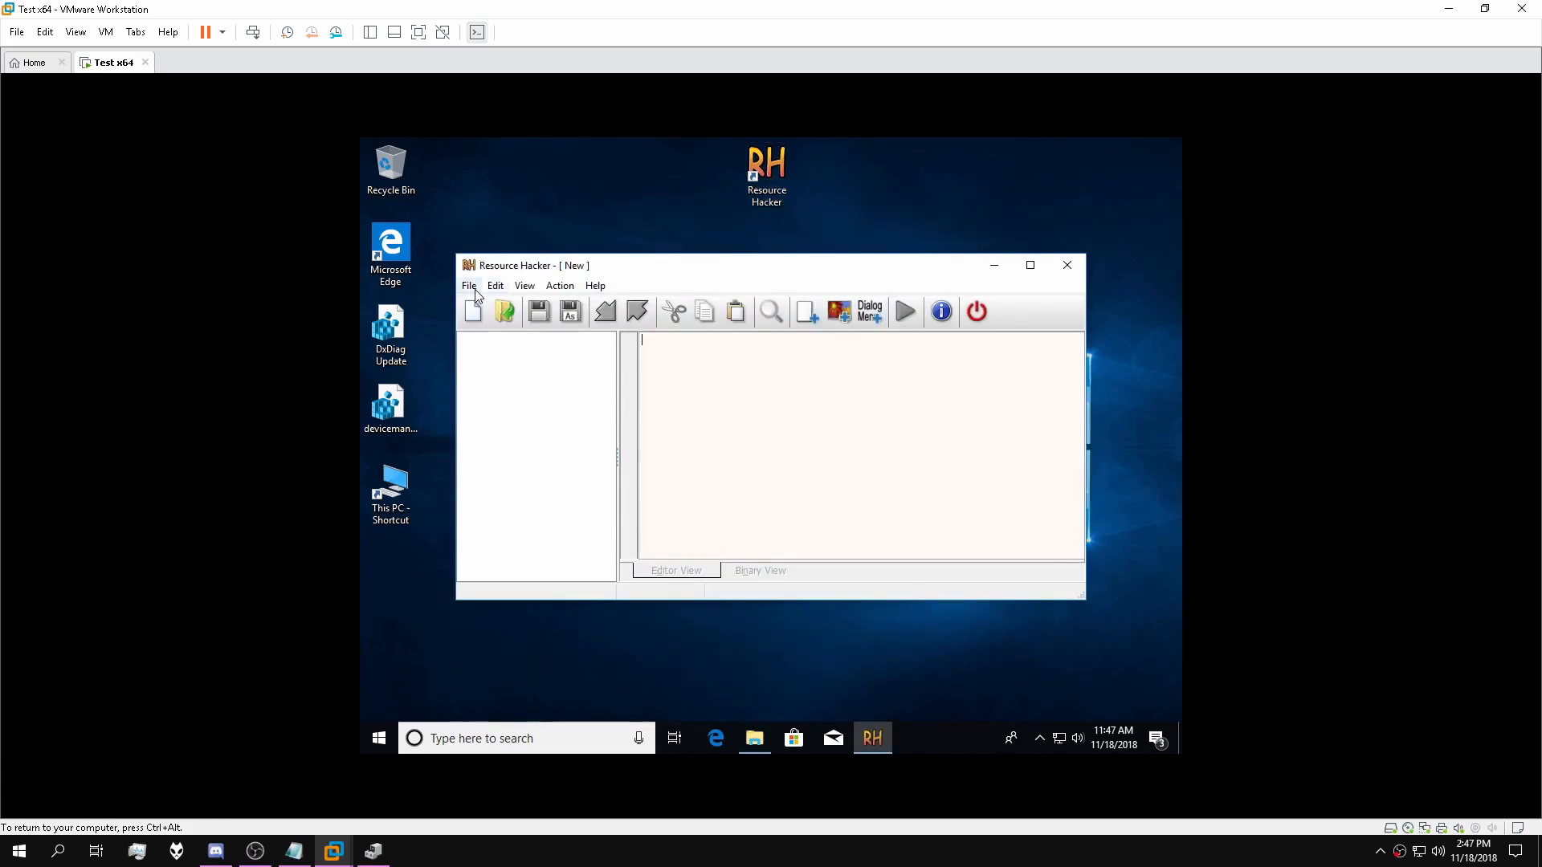
Open the vmtoolsd executable from C:\Program Files\VMware\VMware Tools in Resource Hacker.
click(468, 287)
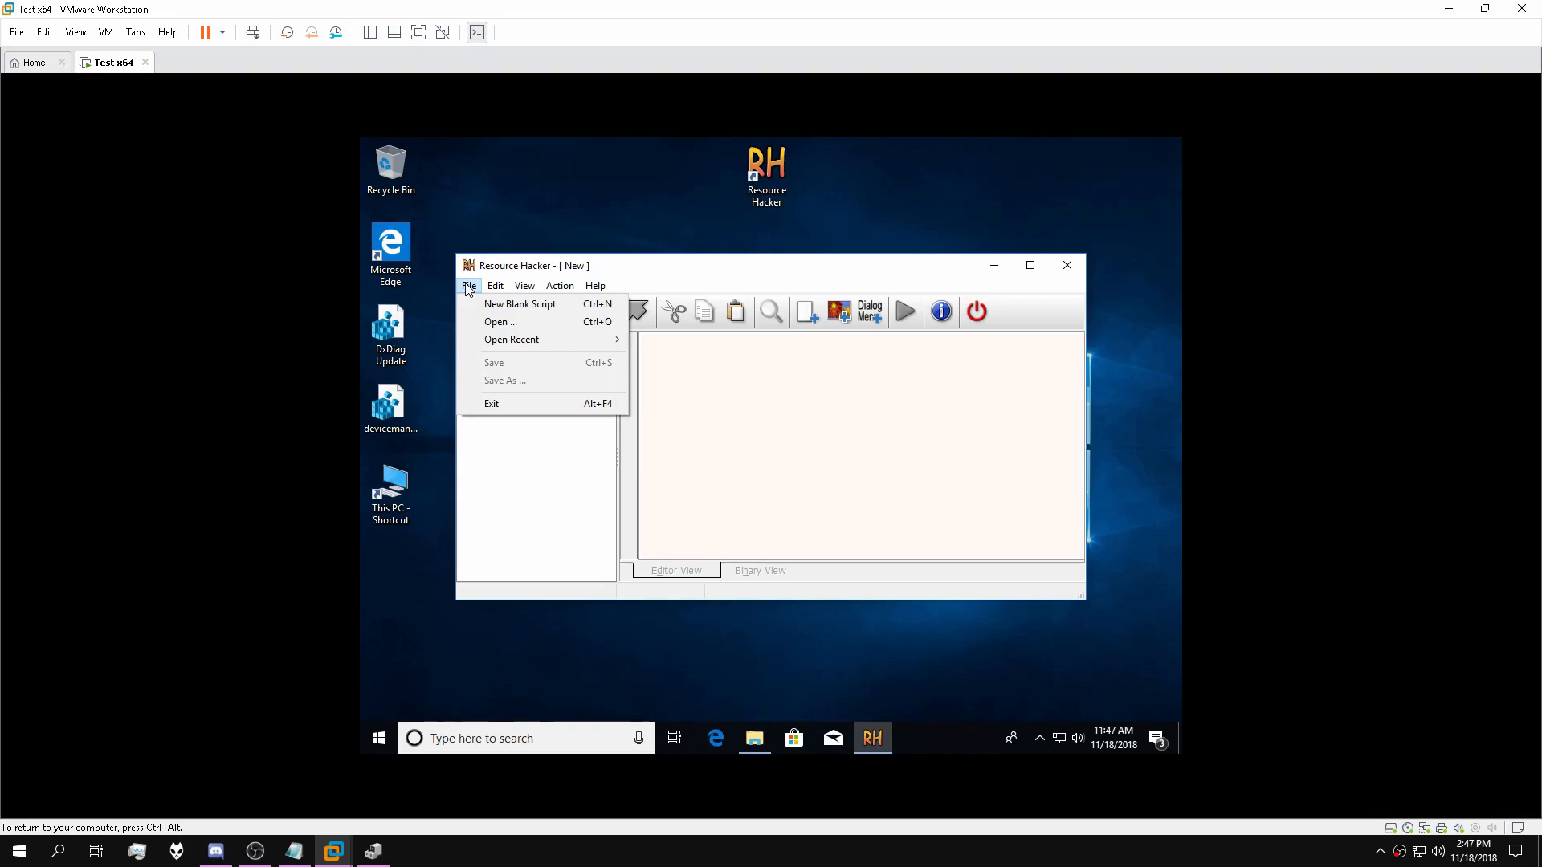
click(490, 322)
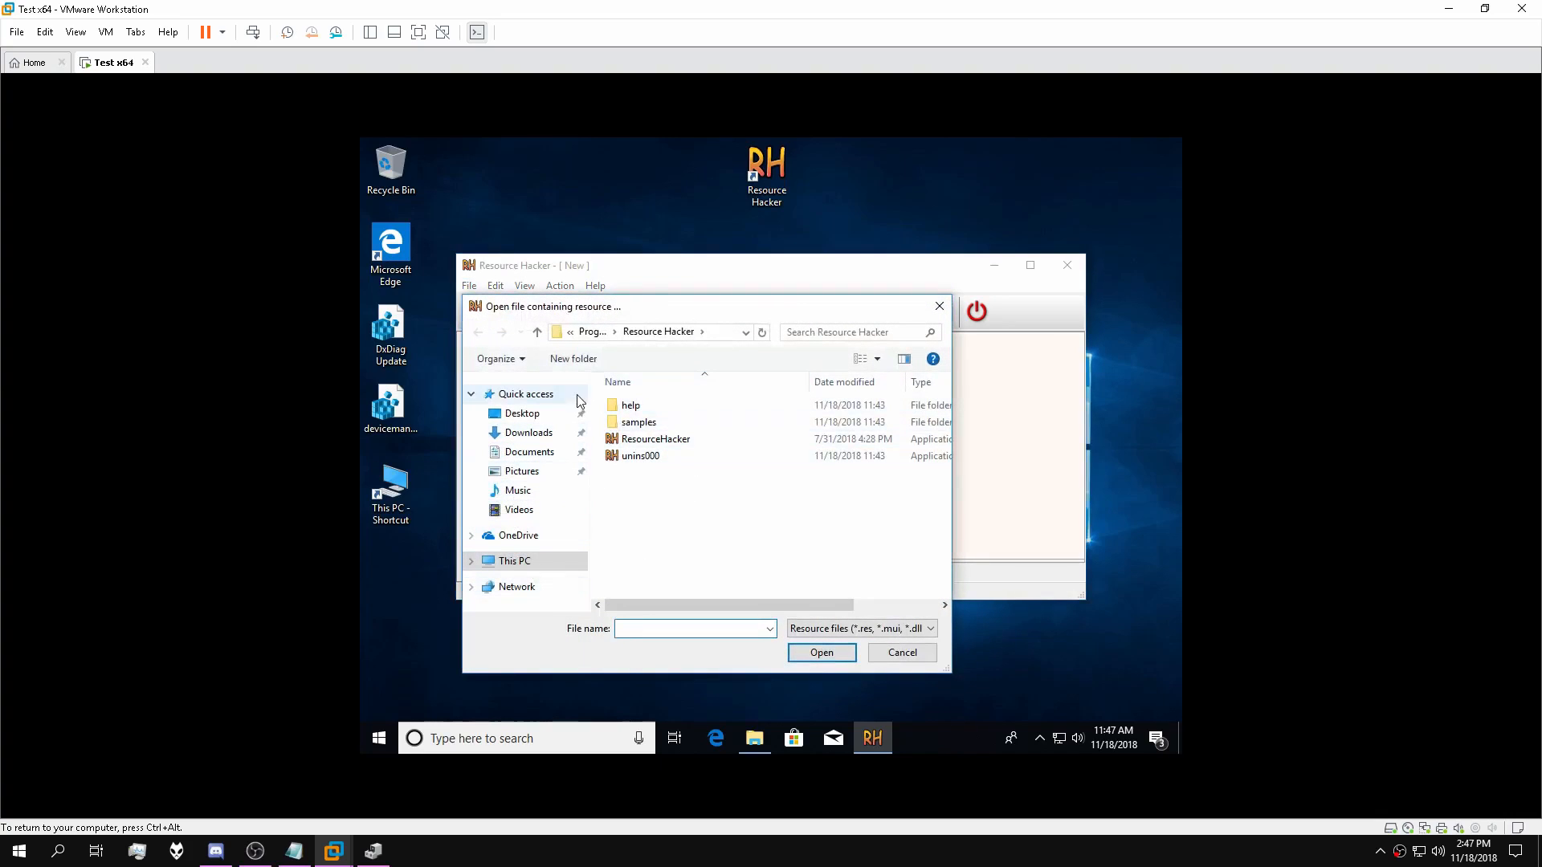
click(593, 332)
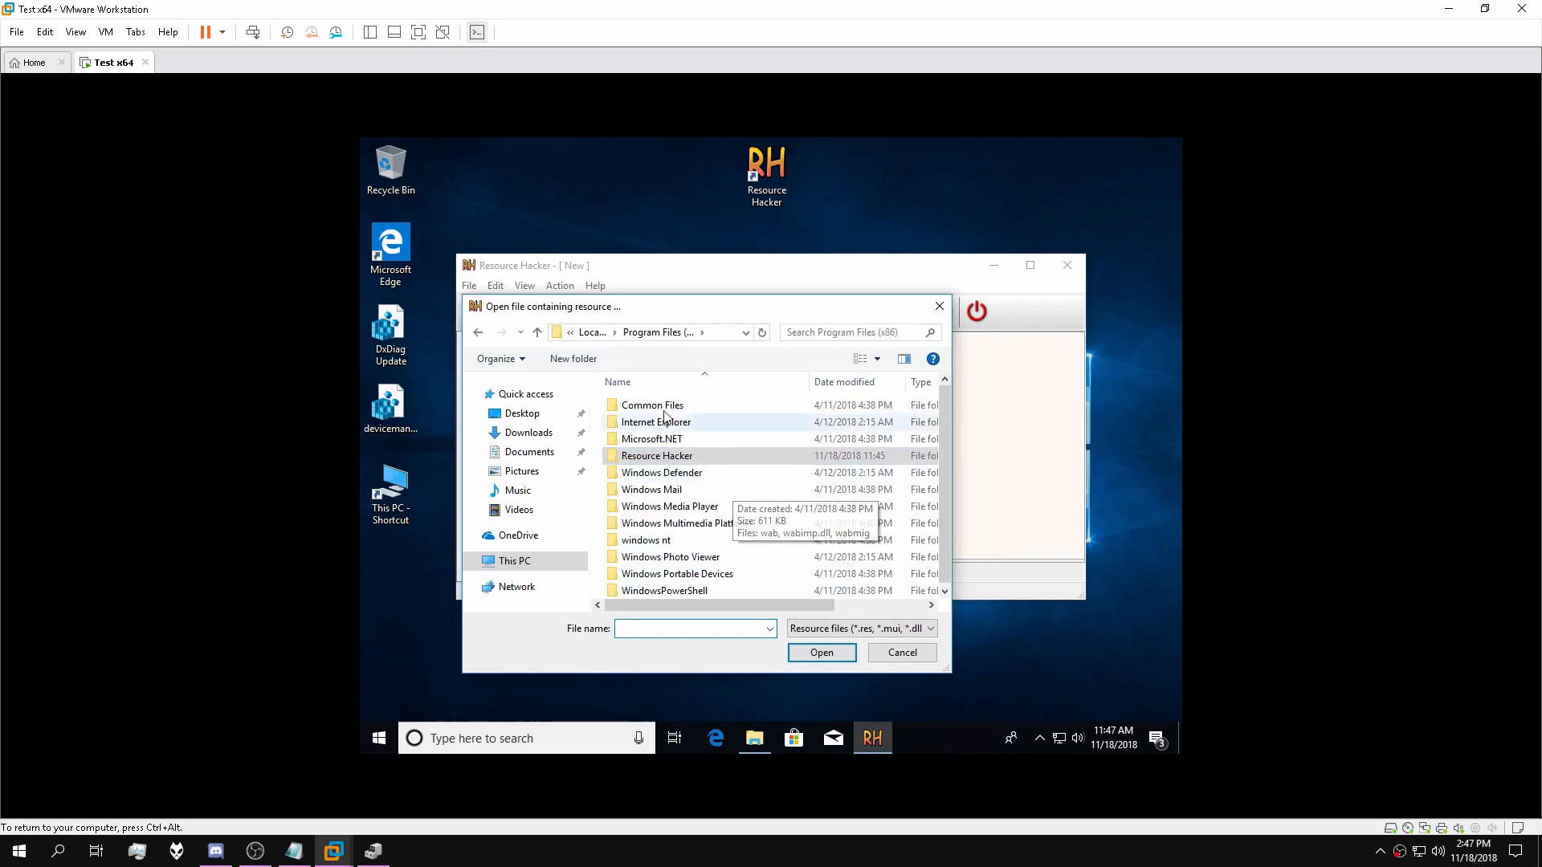
click(594, 332)
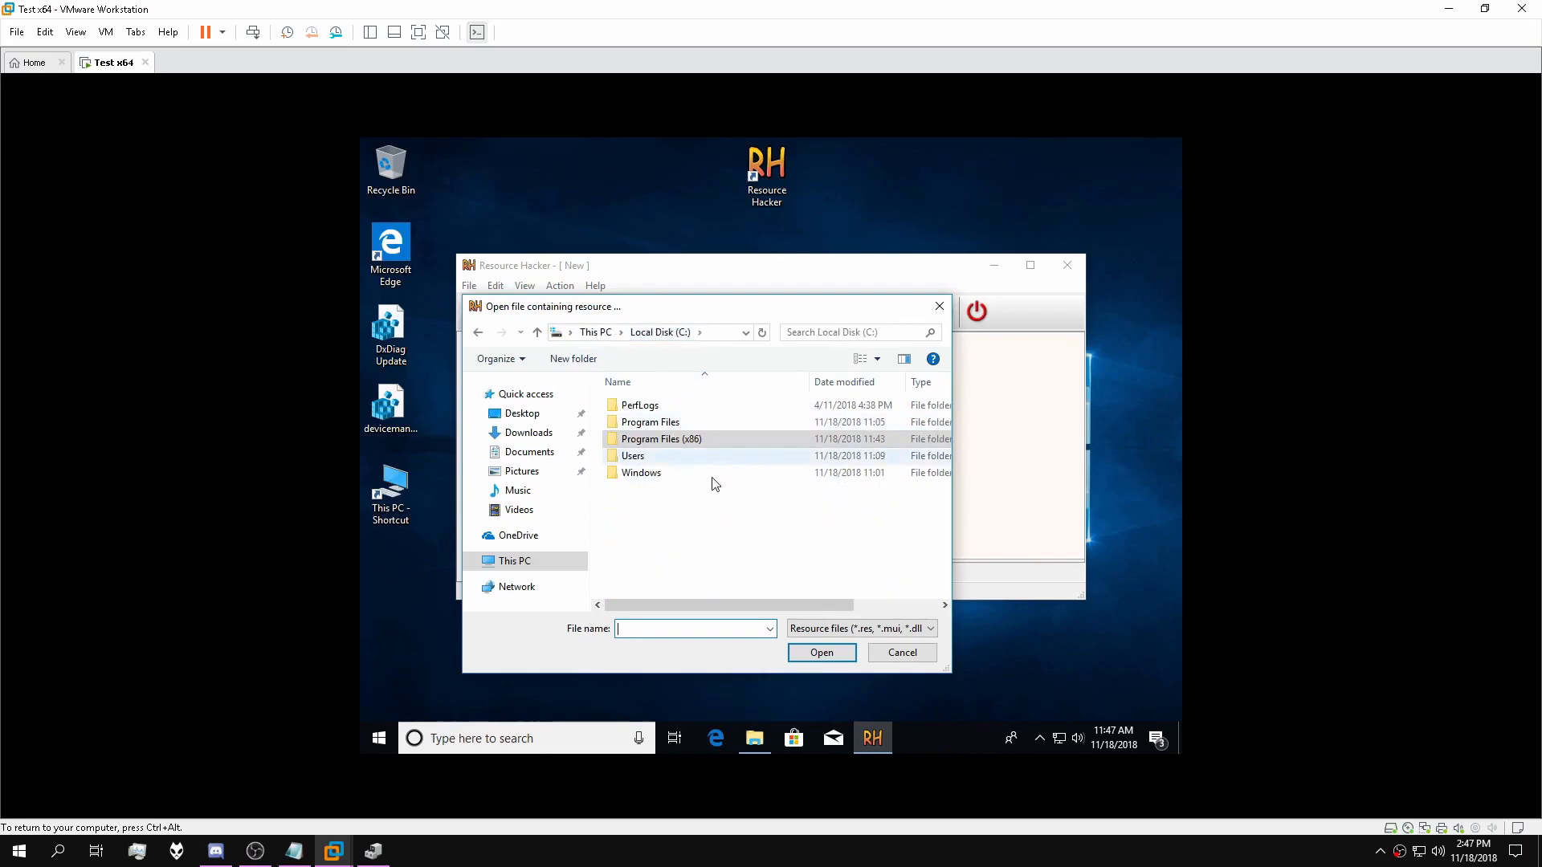
double_click(647, 422)
double_click(638, 438)
double_click(652, 405)
scroll(727, 486, down, 5)
scroll(643, 506, down, 1)
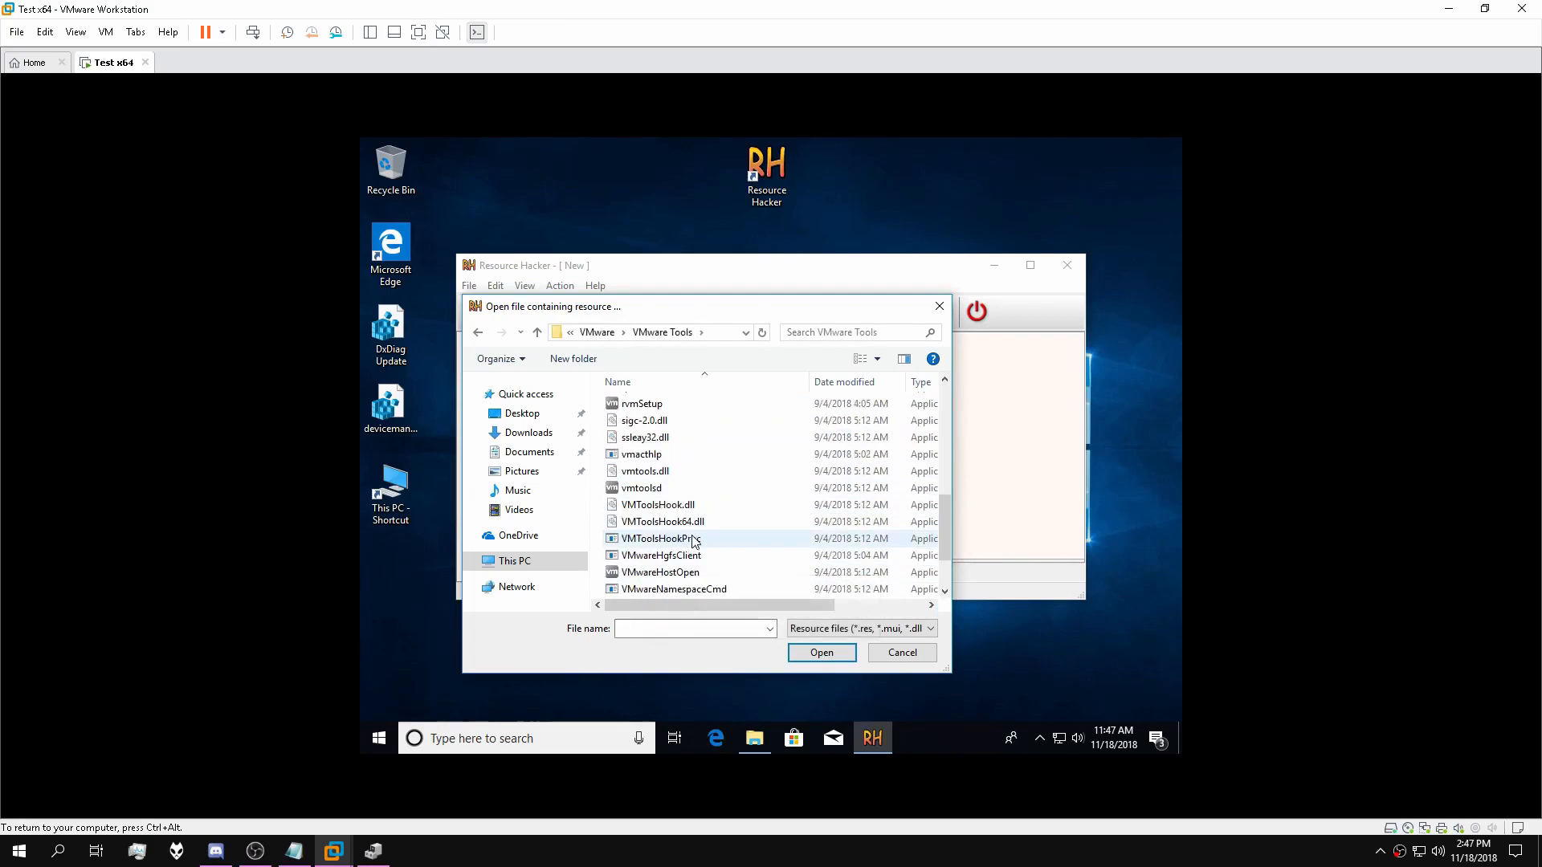
click(645, 489)
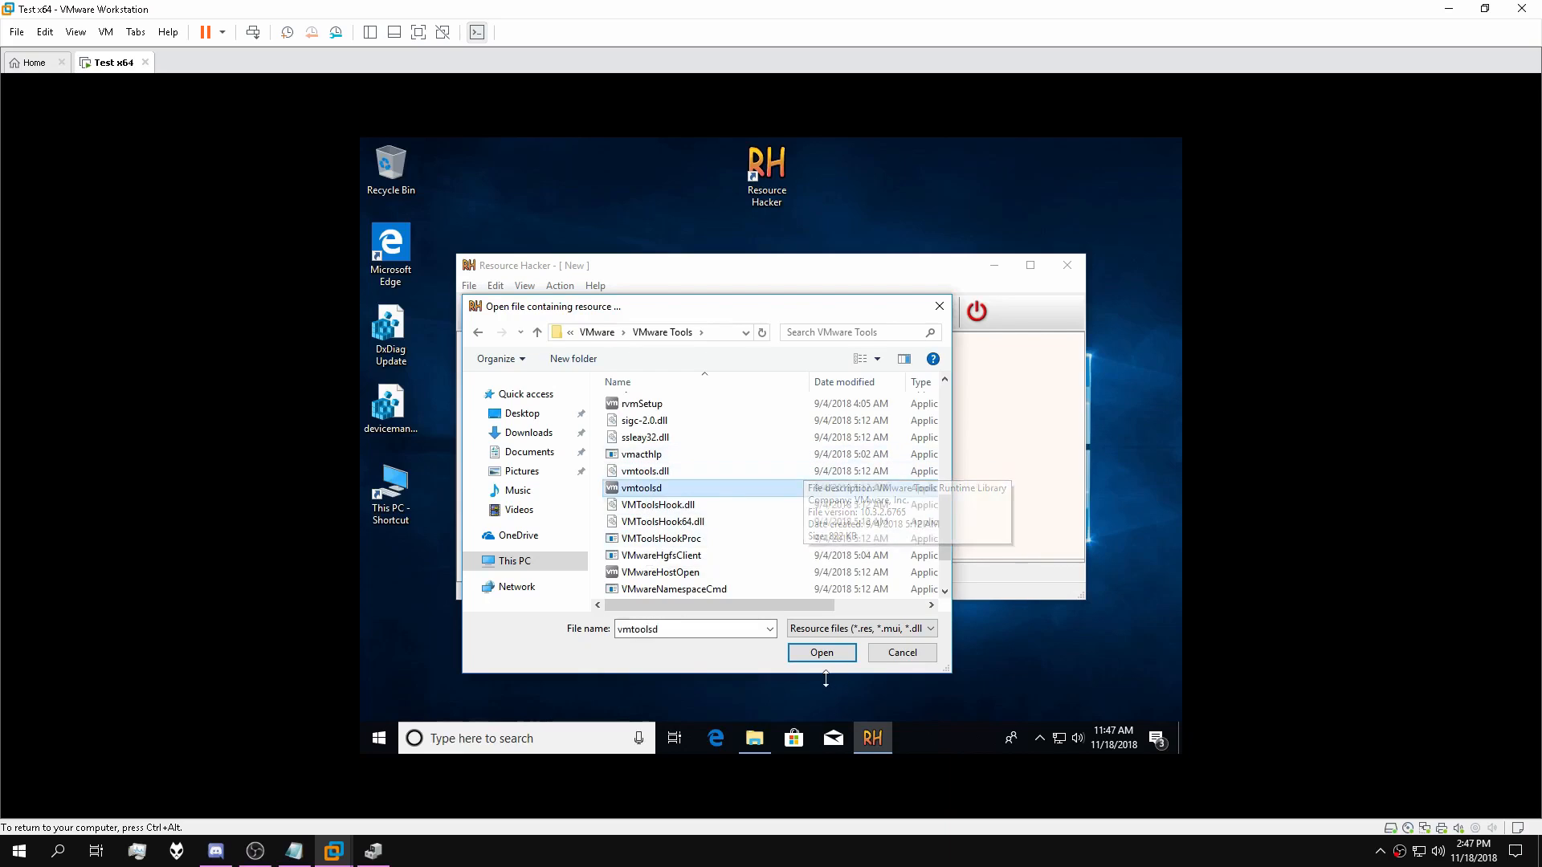
click(823, 654)
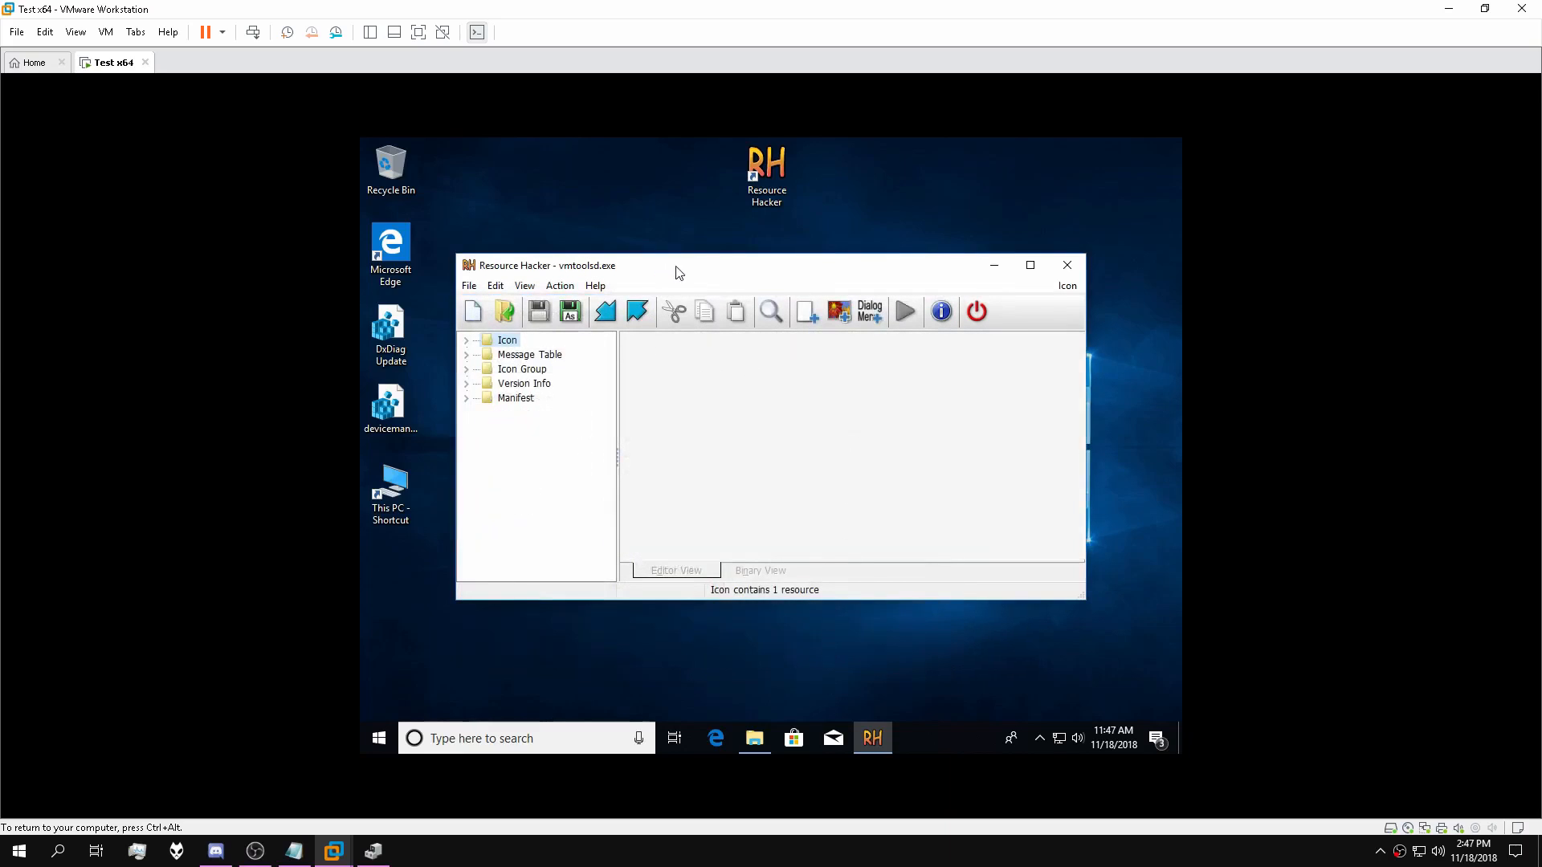
Replace the vmtoolsd.exe icon with the apps_amd_ati_icon_RJh_icon file from Downloads.
drag(673, 272, 646, 263)
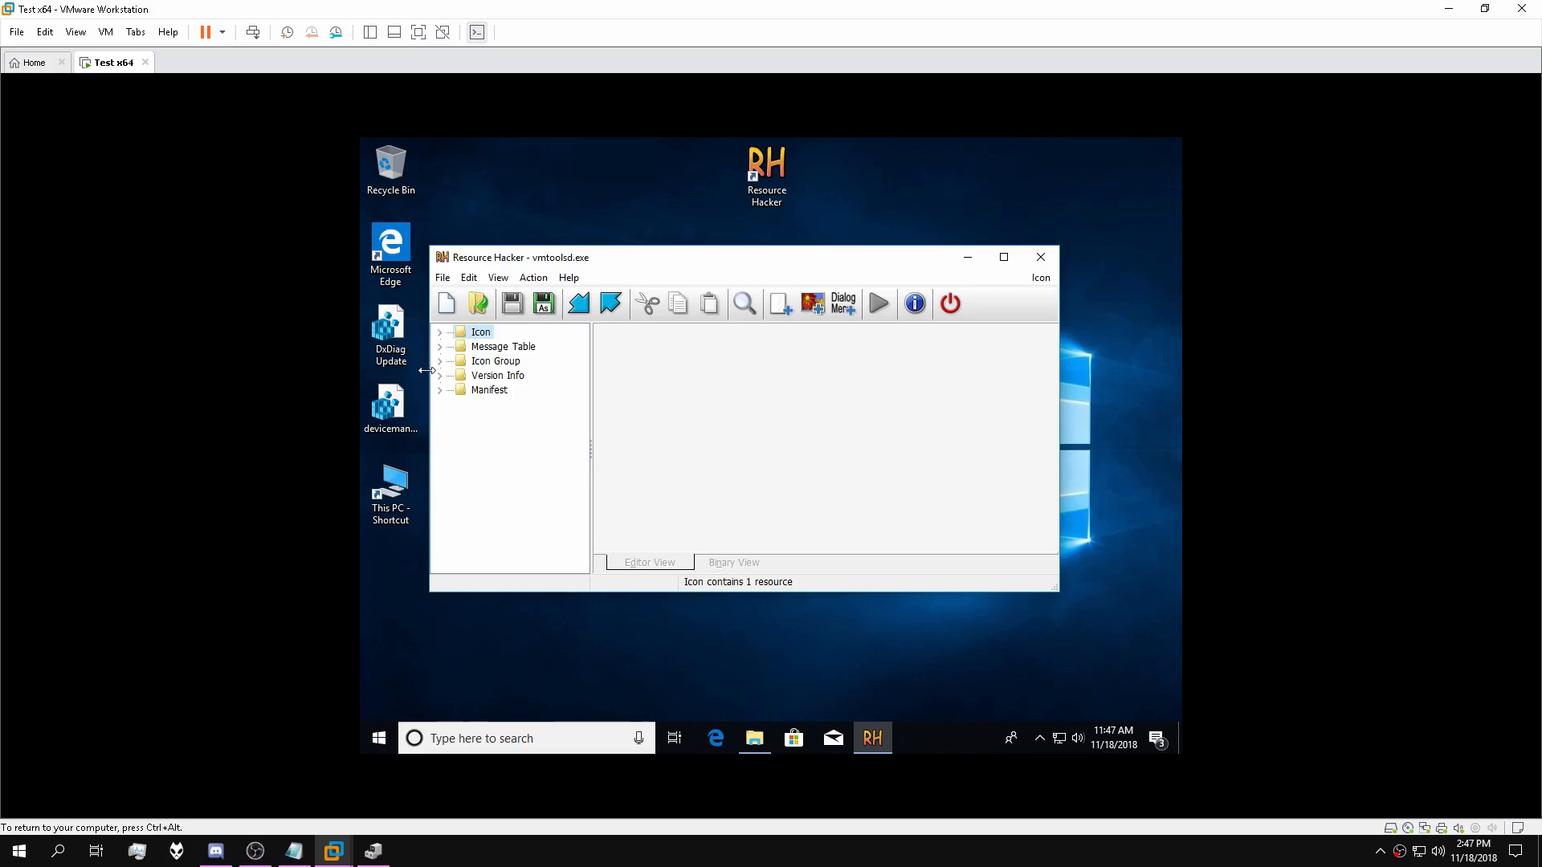
click(440, 333)
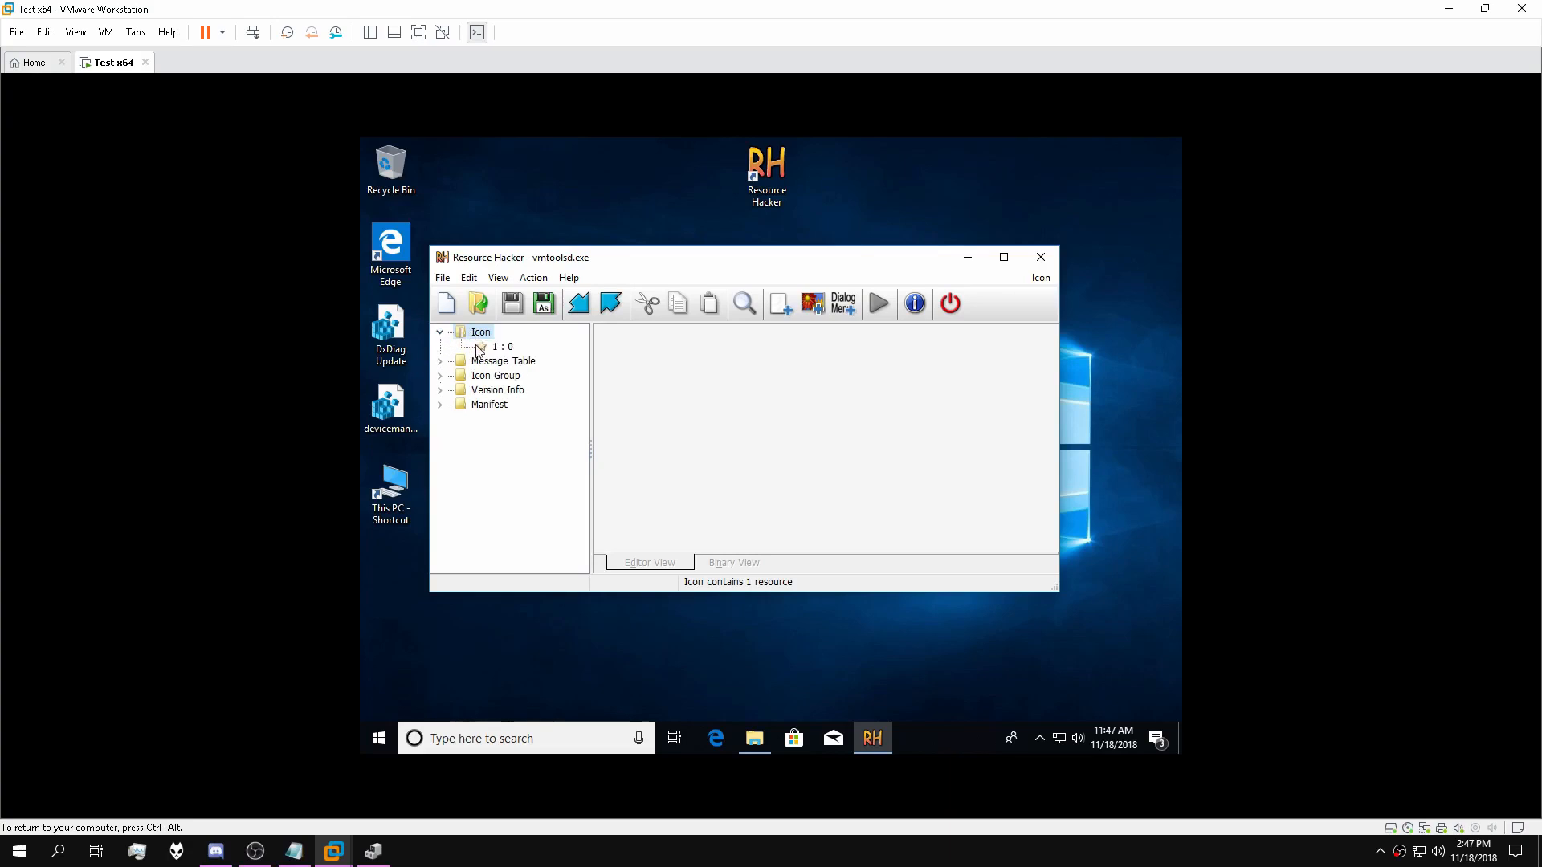
click(485, 348)
right_click(475, 335)
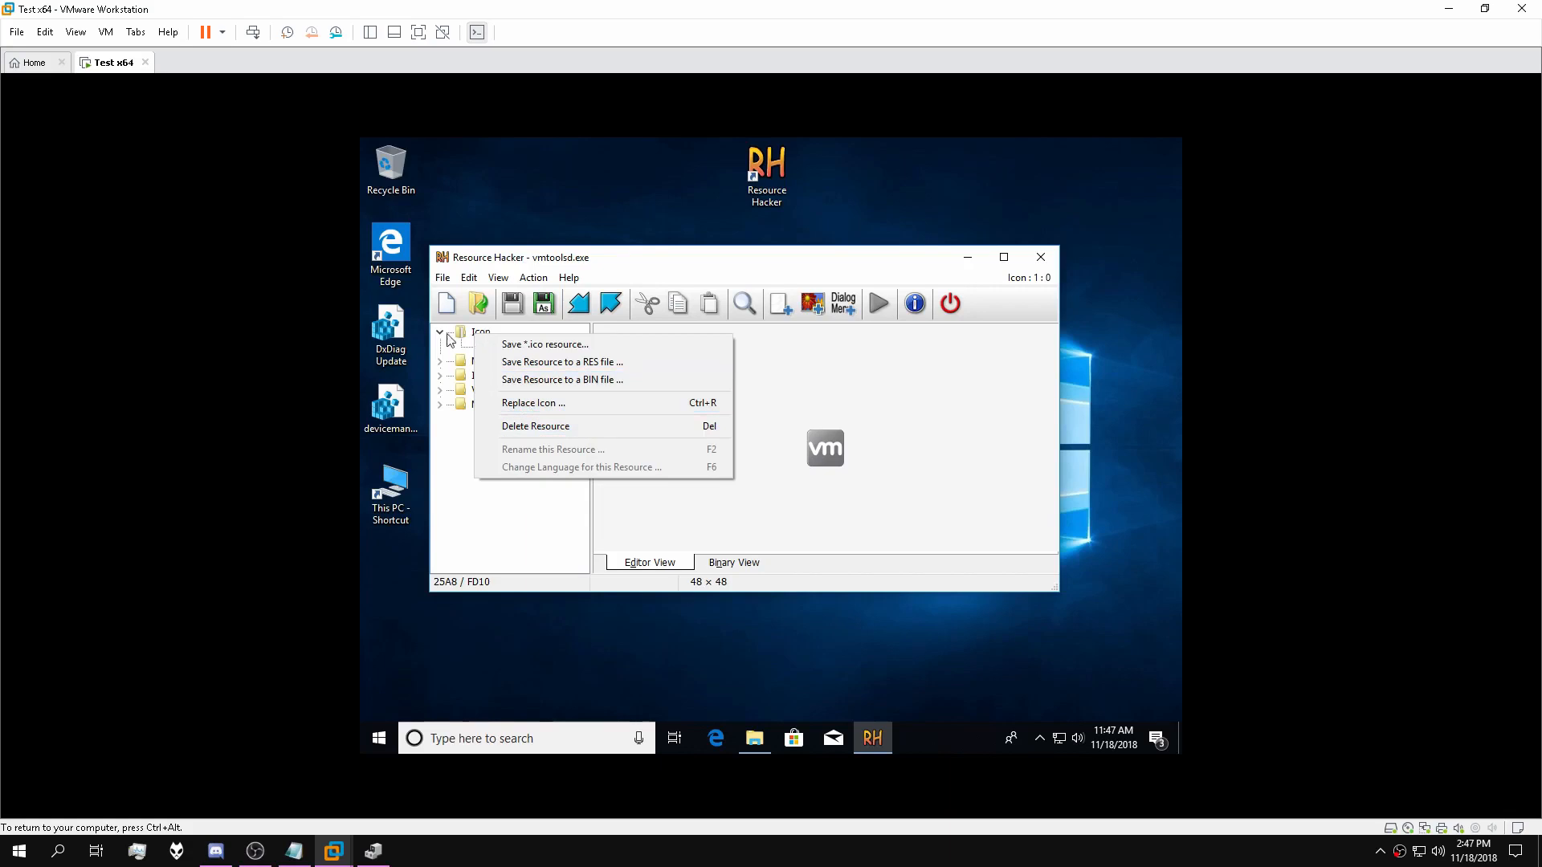
click(543, 400)
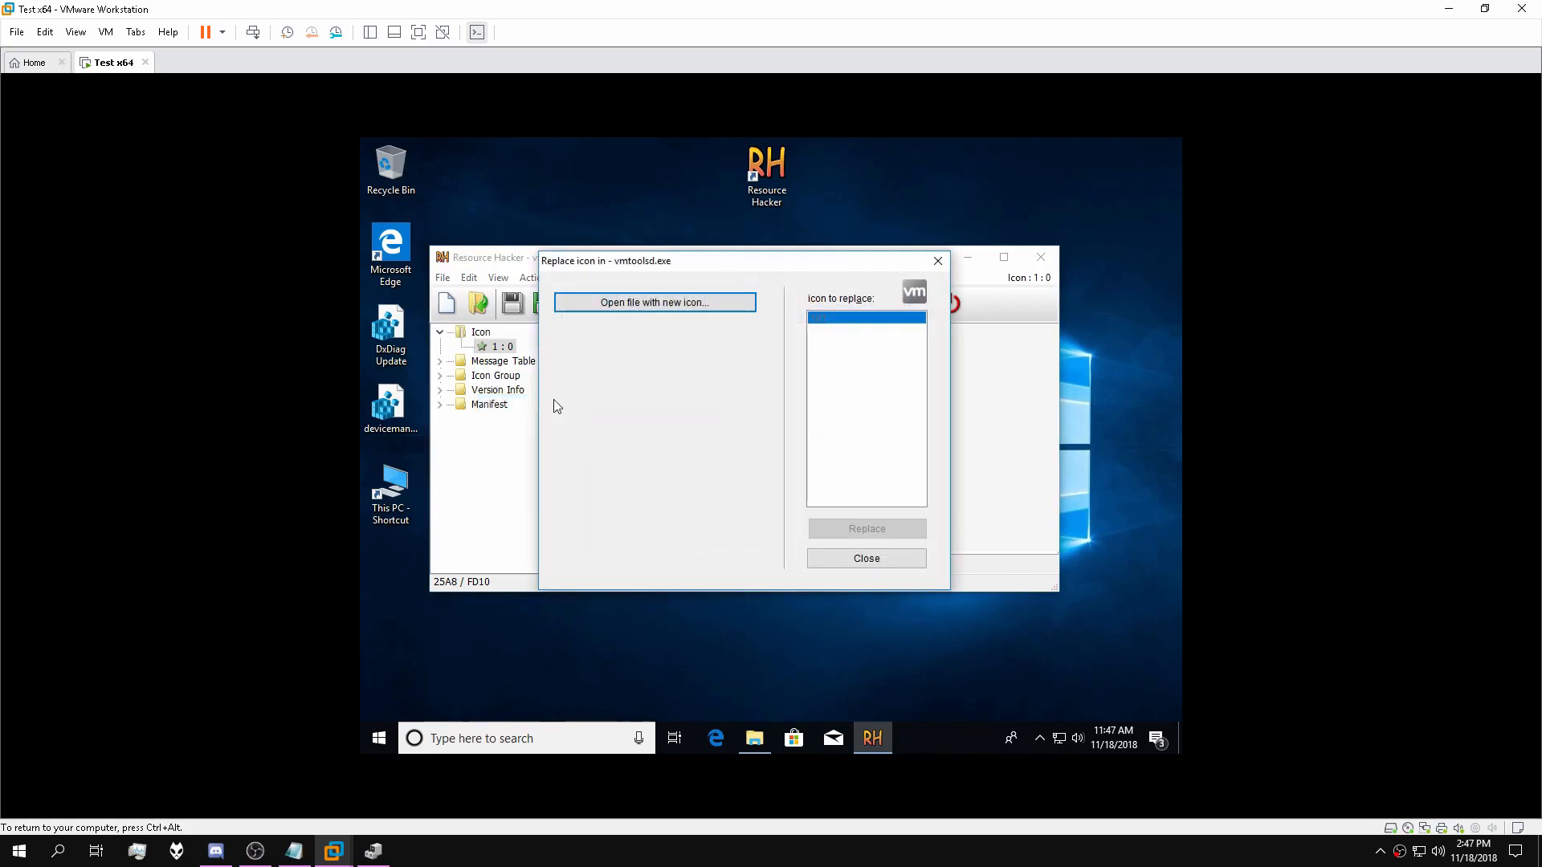
click(679, 306)
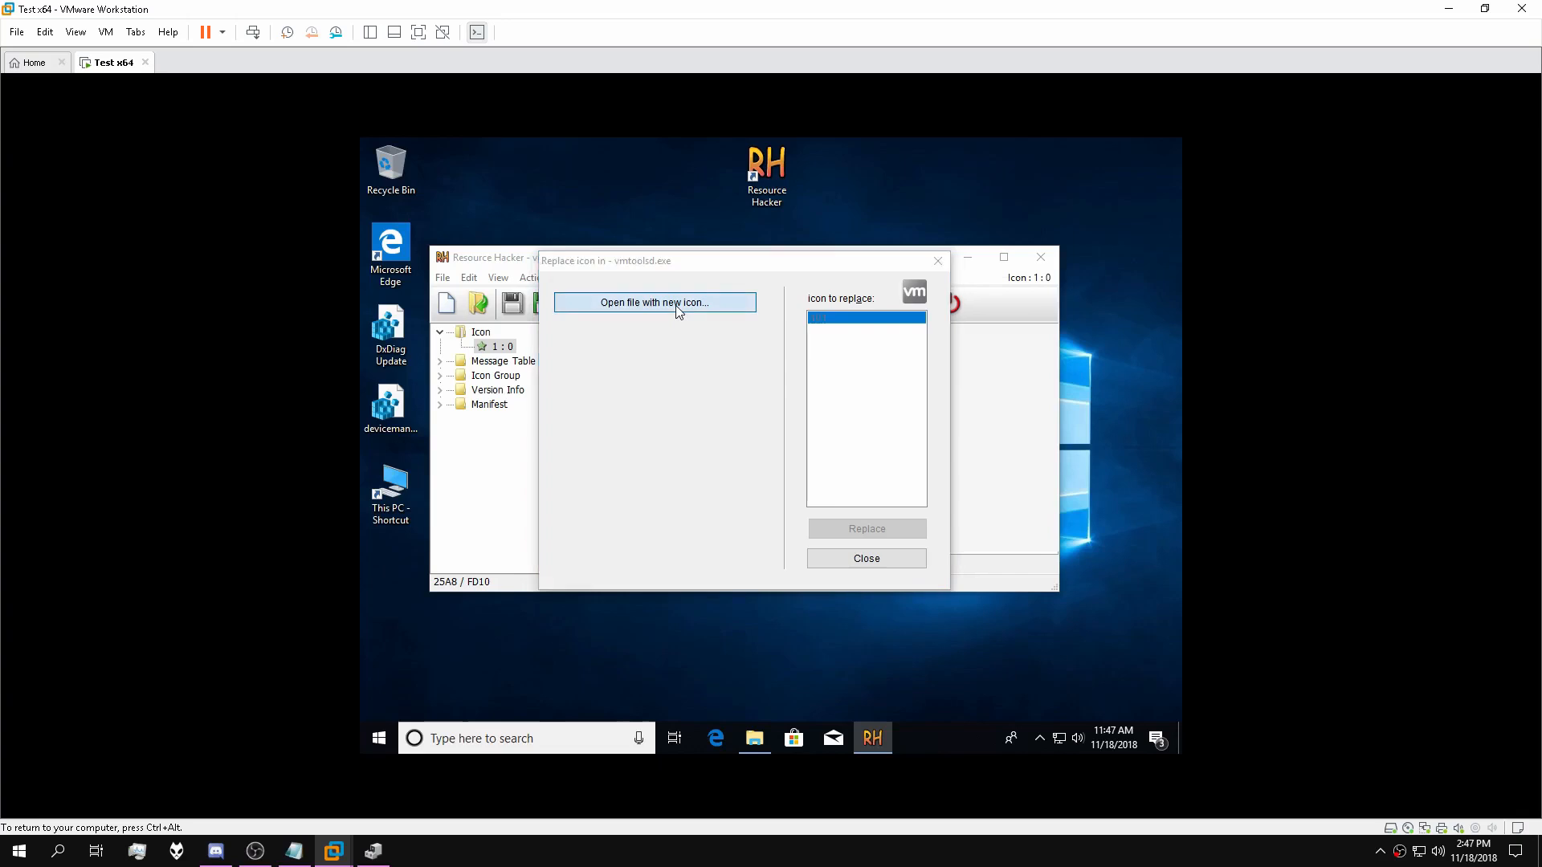
click(612, 411)
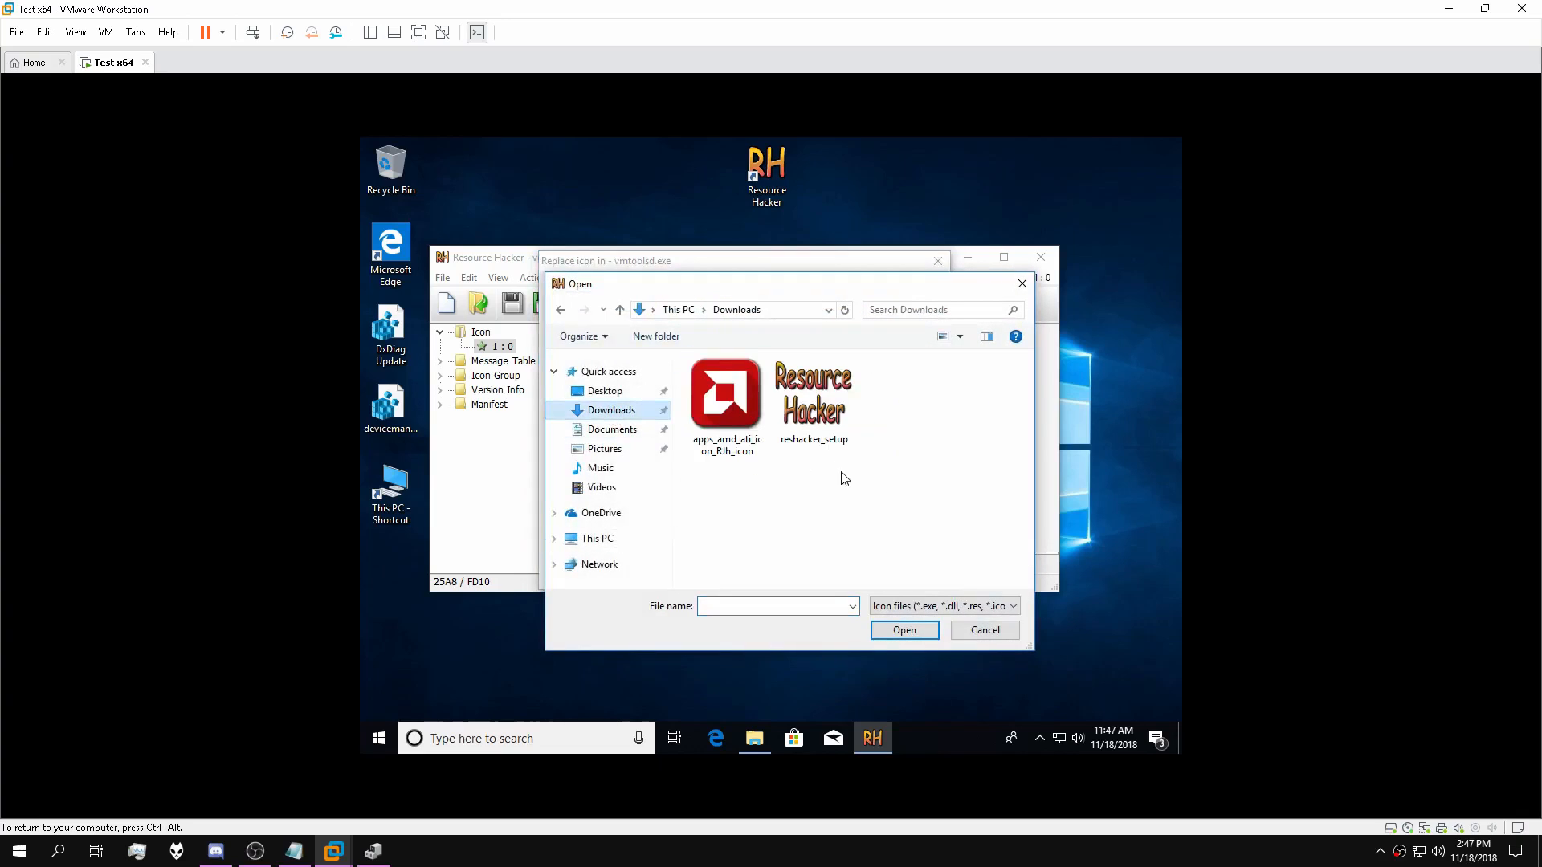
click(720, 411)
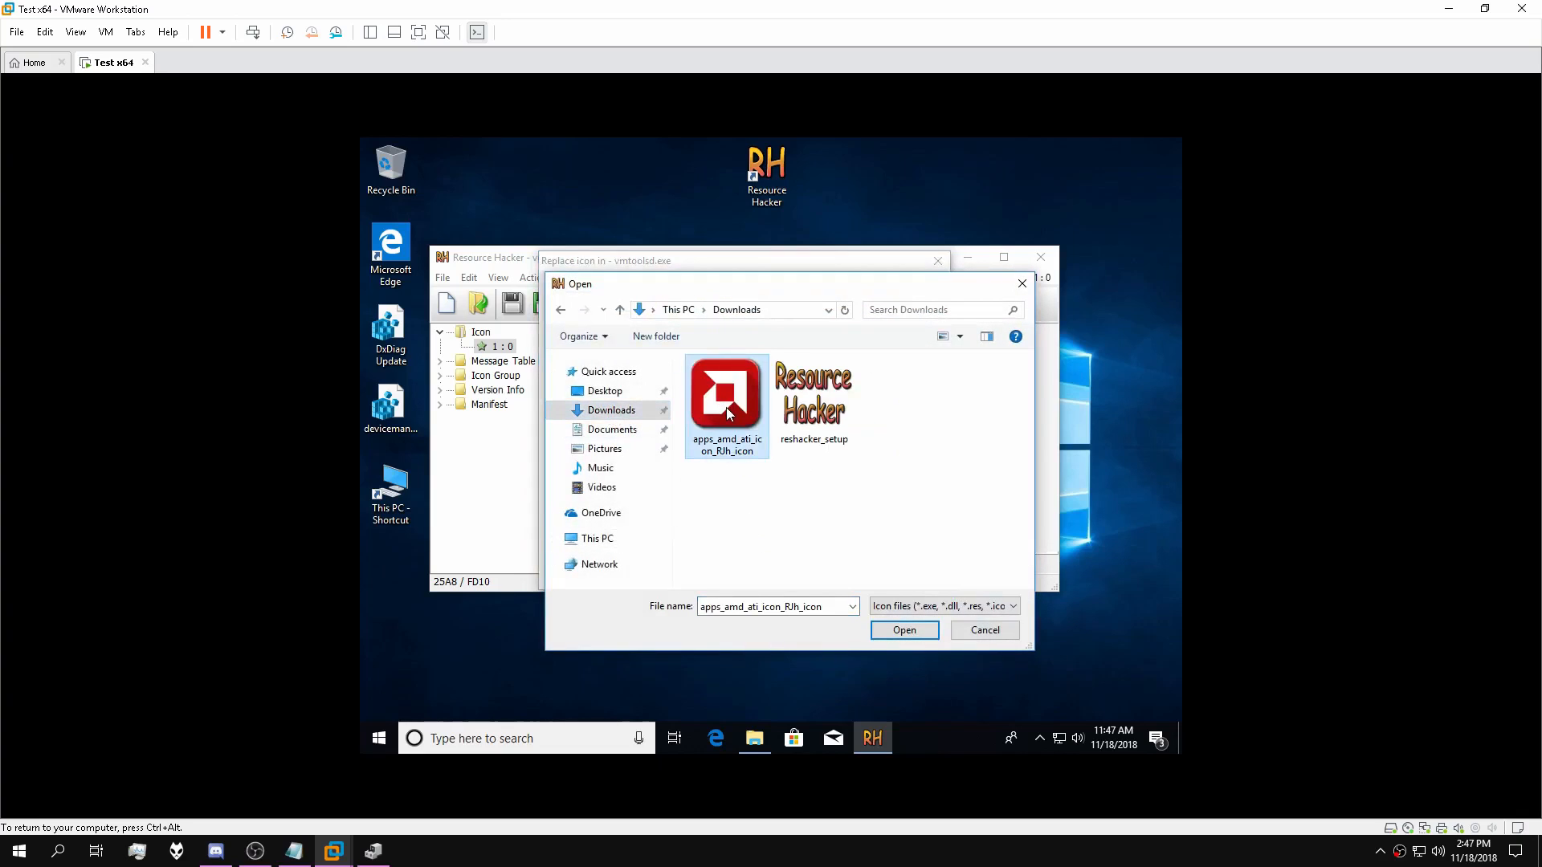
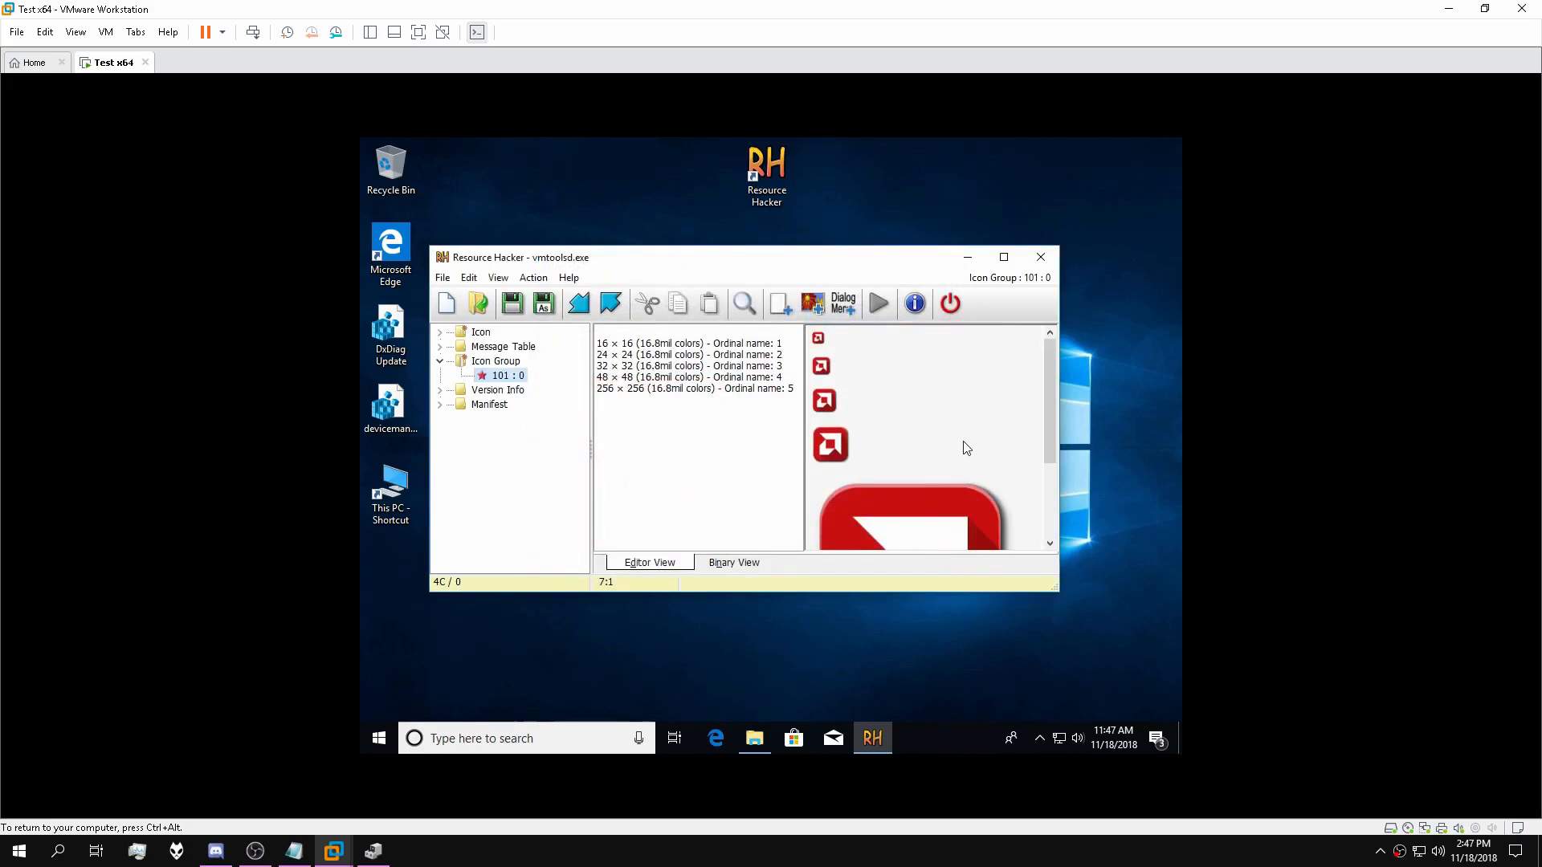
mouse_move(1045, 496)
mouse_down()
mouse_move(1050, 412)
mouse_move(1040, 509)
mouse_up()
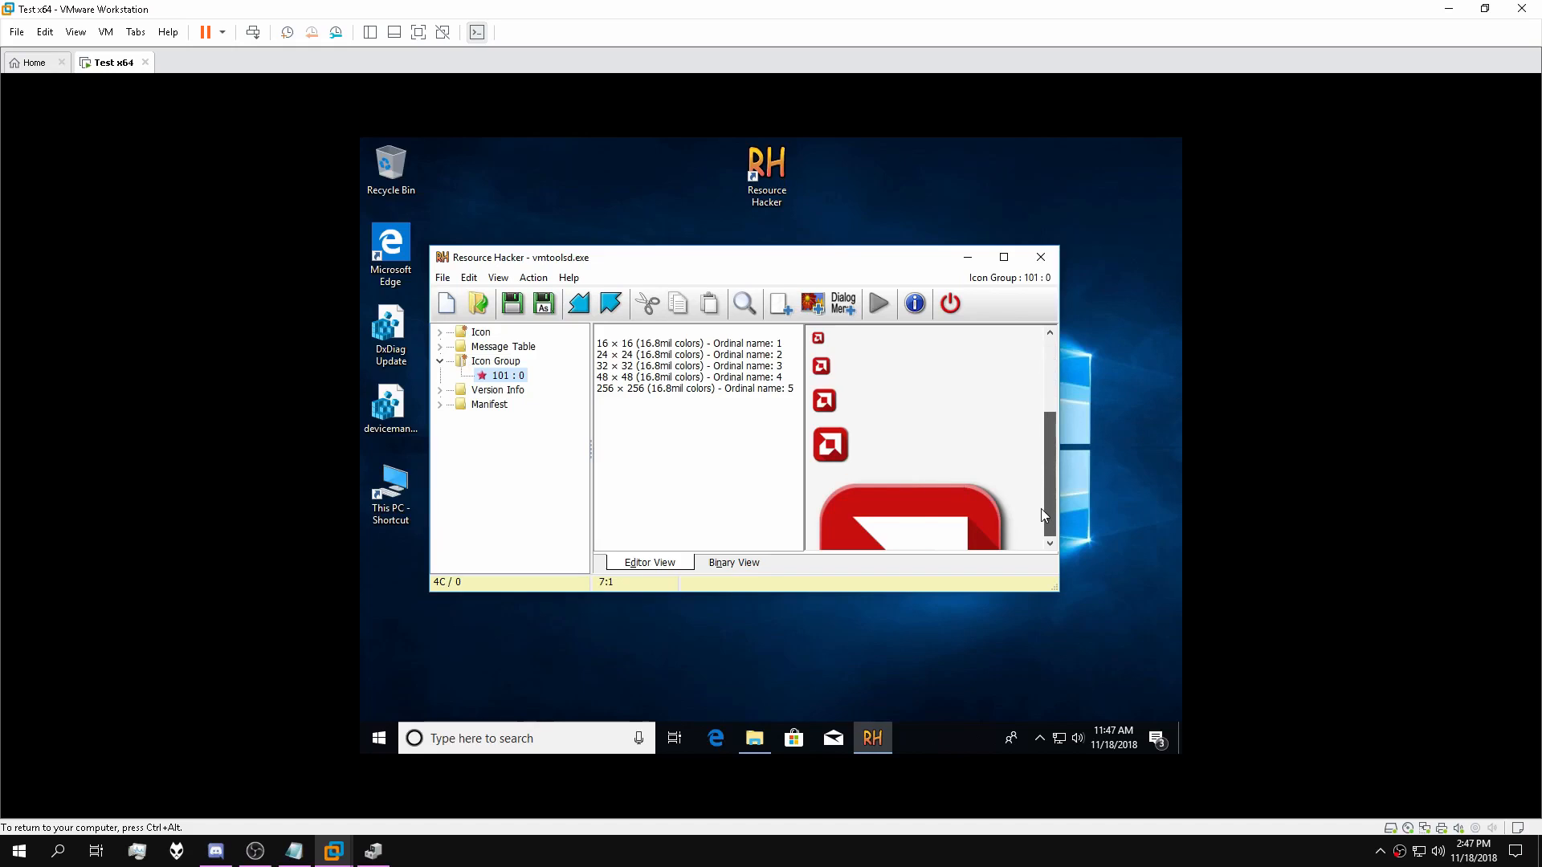
Open the Version Info resource 1 : 1033 and set CompanyName to "AMD Radeon(TM) Technologies, Inc.".
click(440, 390)
click(509, 404)
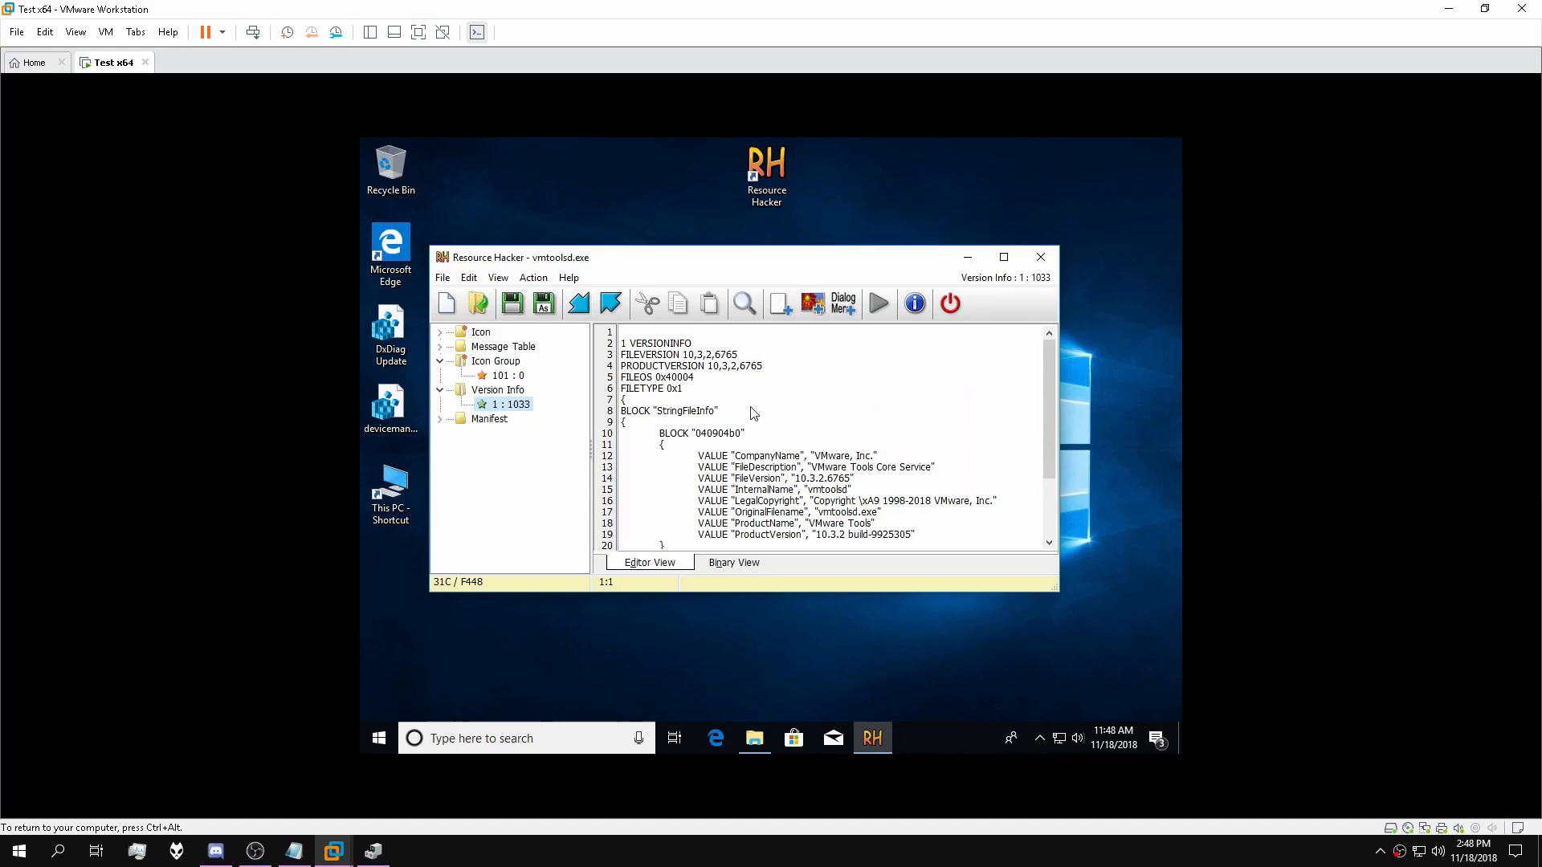
click(815, 456)
drag(815, 456, 871, 458)
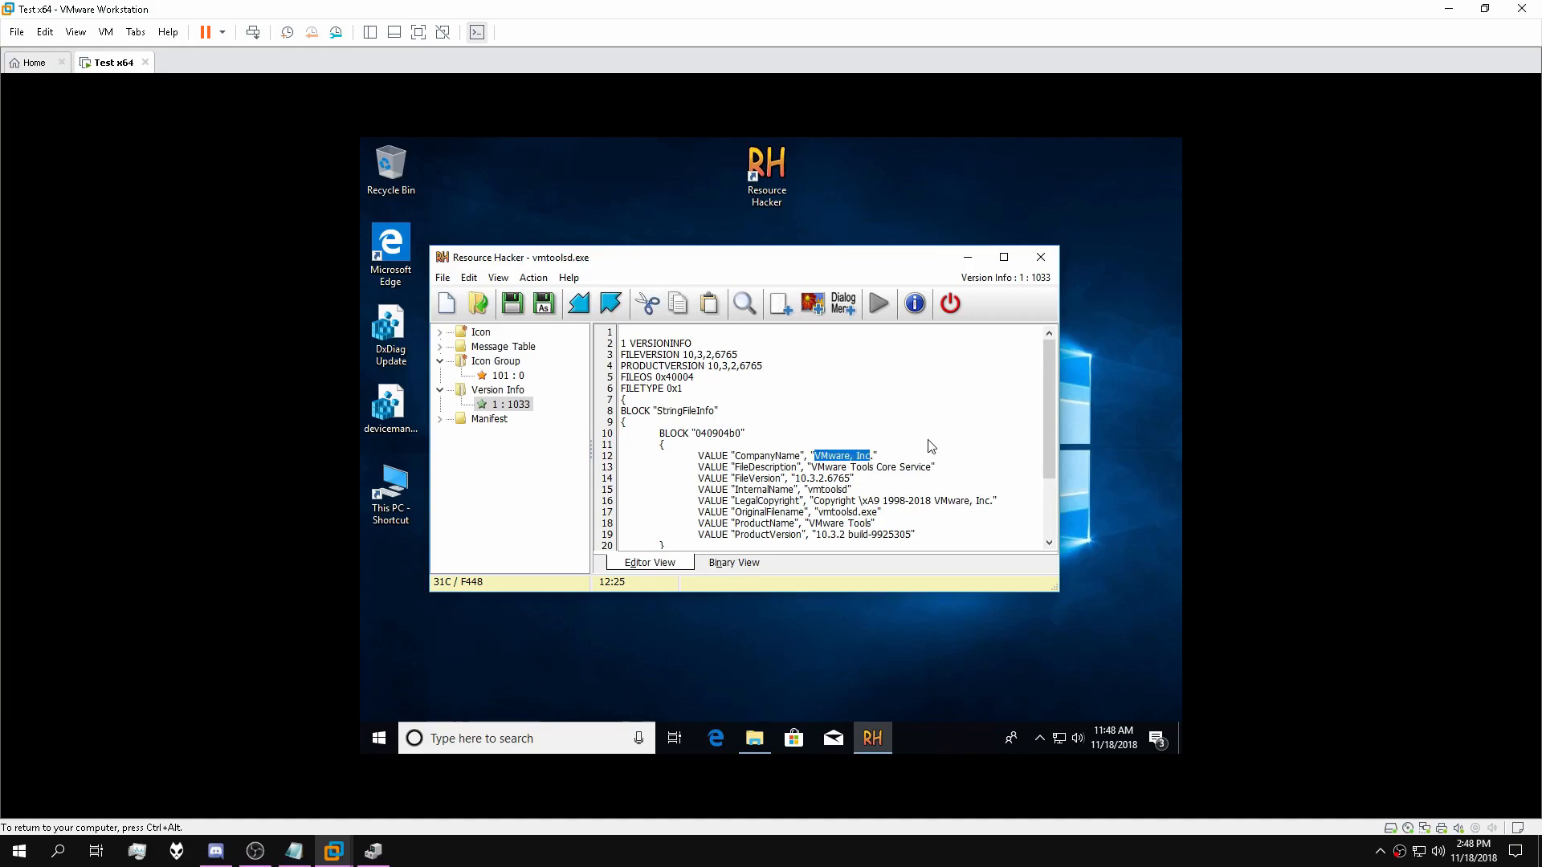
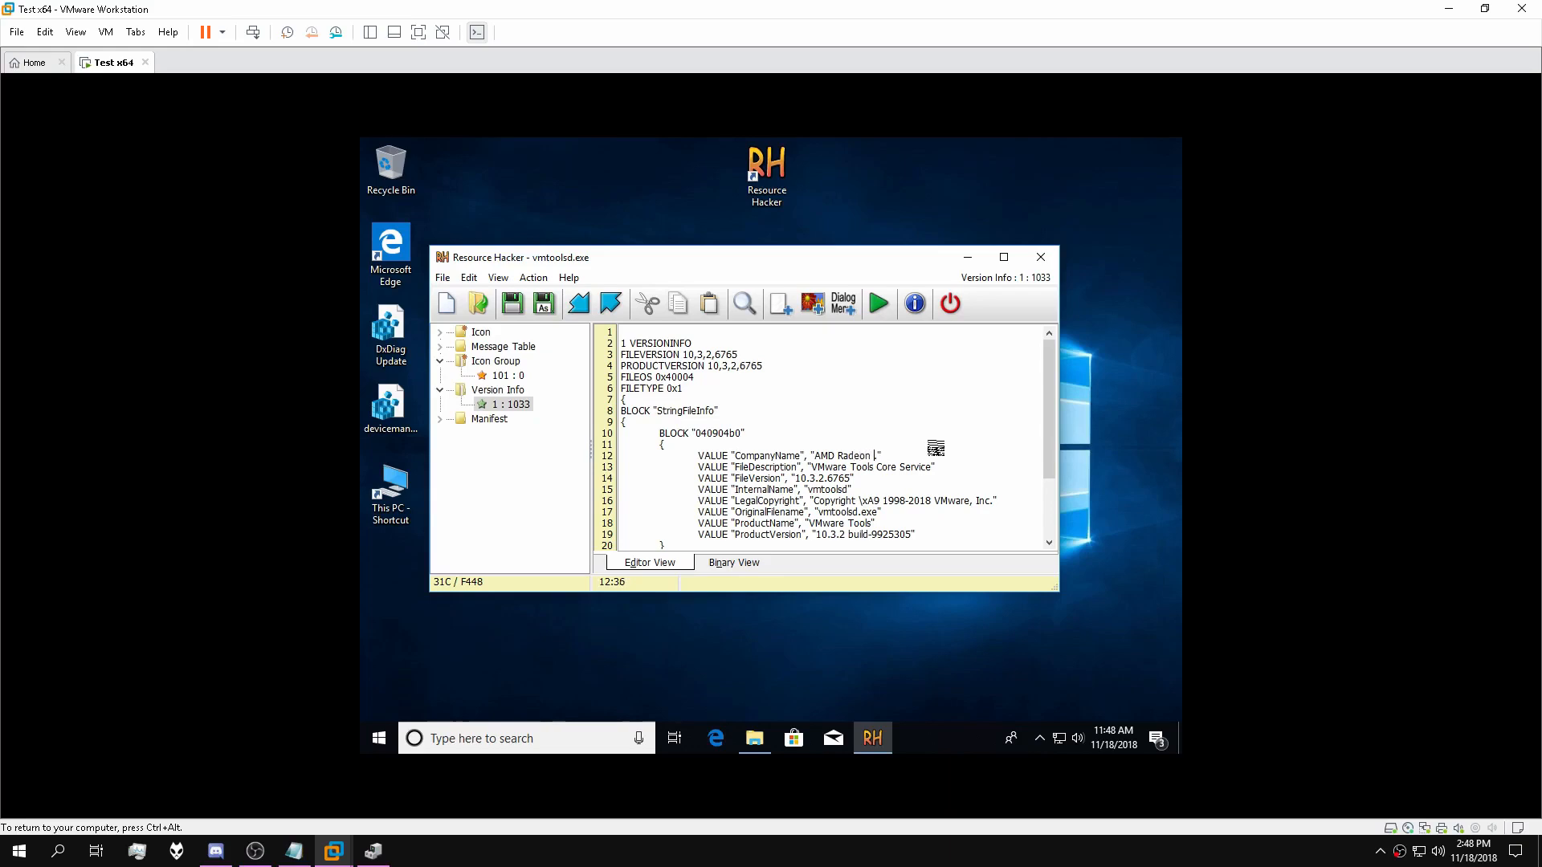
text(on(TM) Technologies, Inc.)
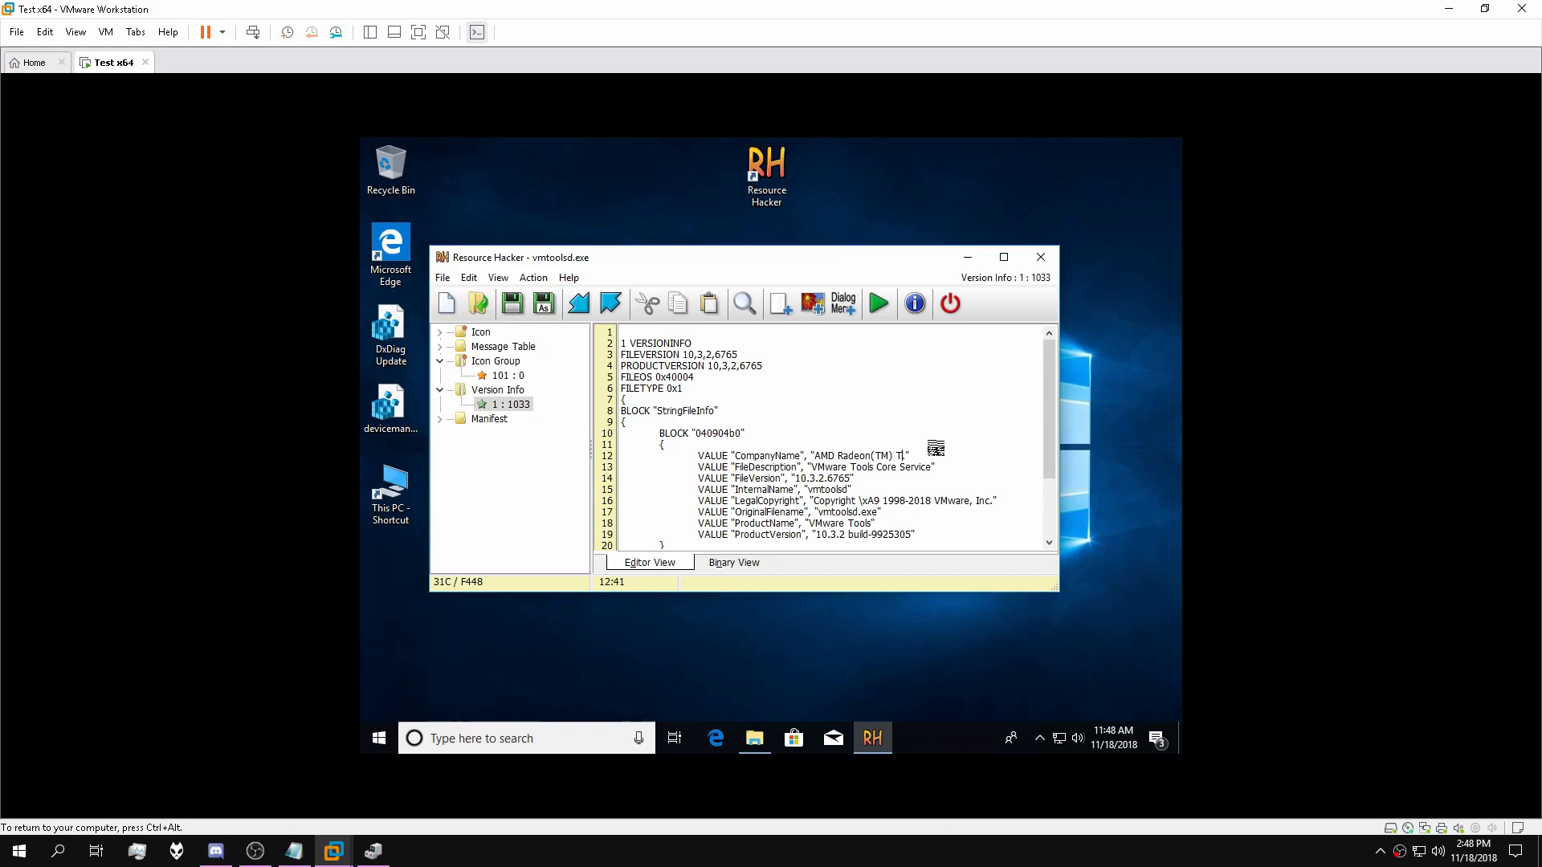
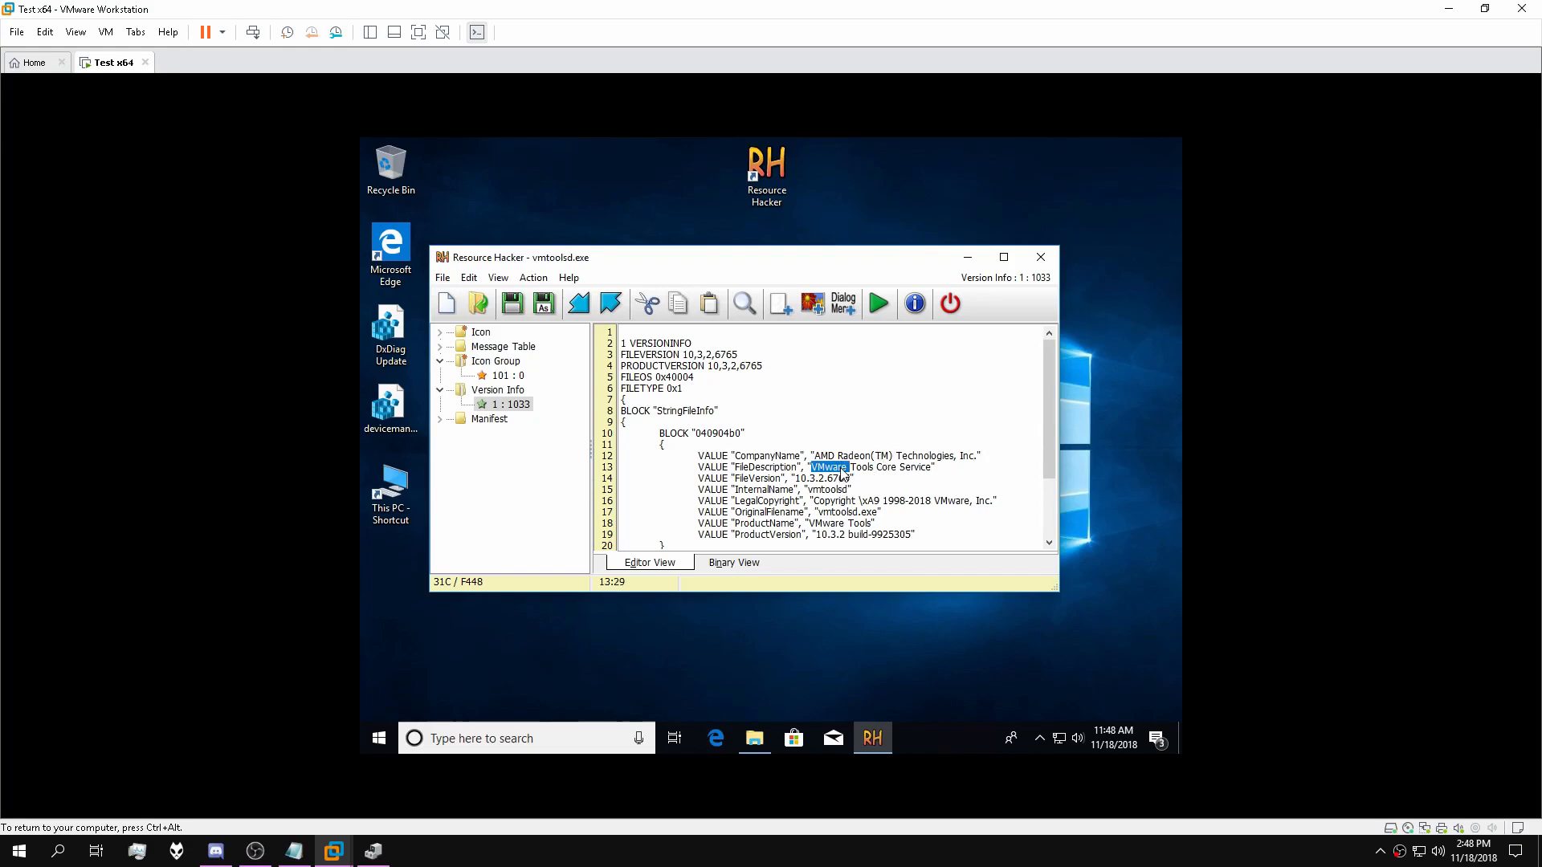
Set the version info's FileDescription to "AMD Radeon: Host Settings" and its InternalName to "AMDGP".
drag(810, 468, 932, 477)
text(AMD Radeon:)
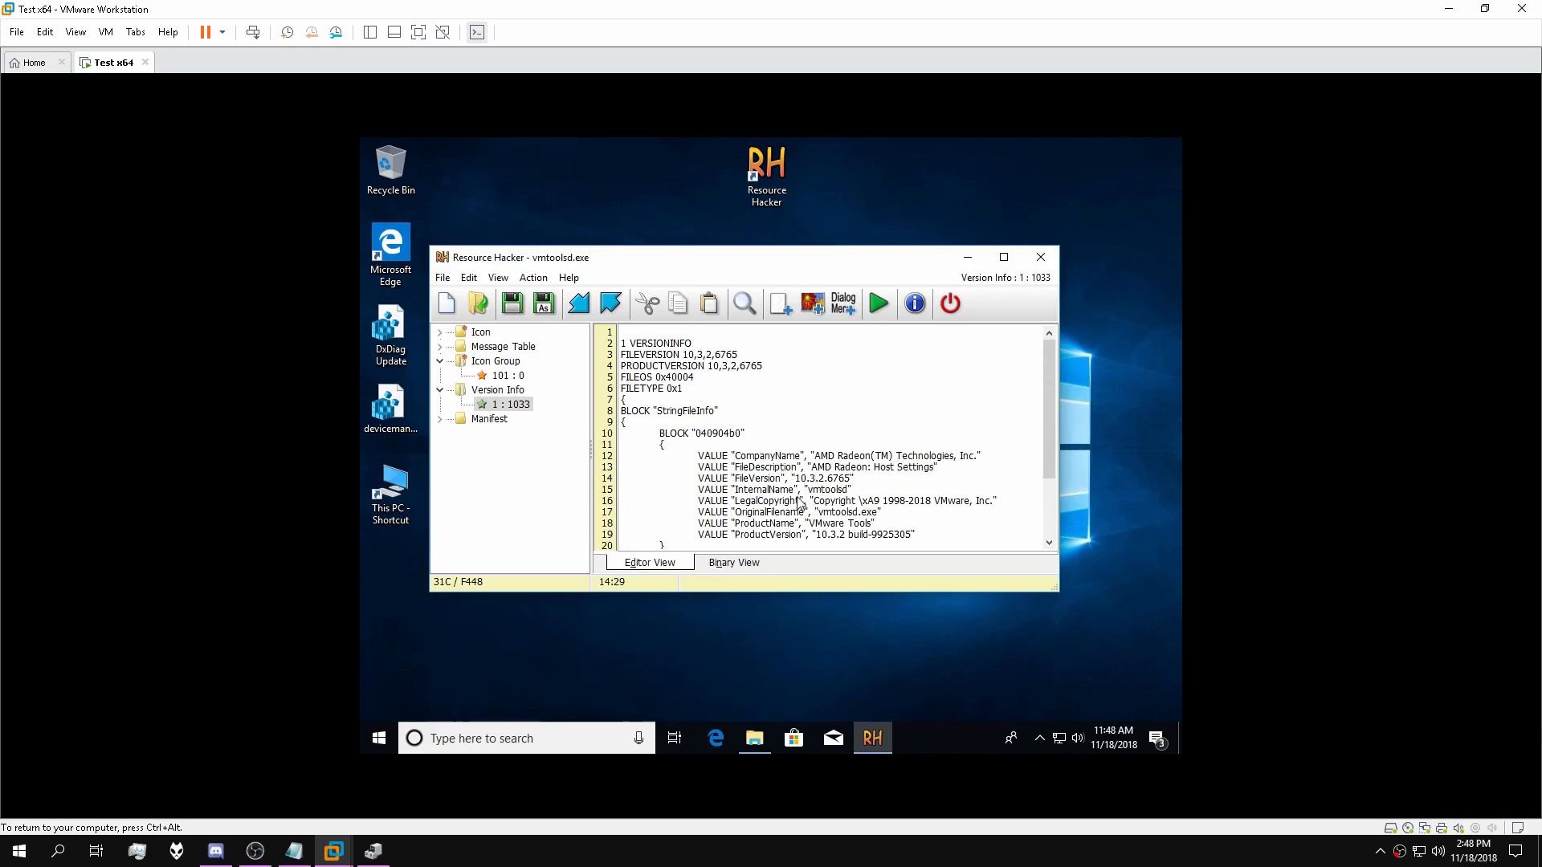
drag(809, 491, 851, 493)
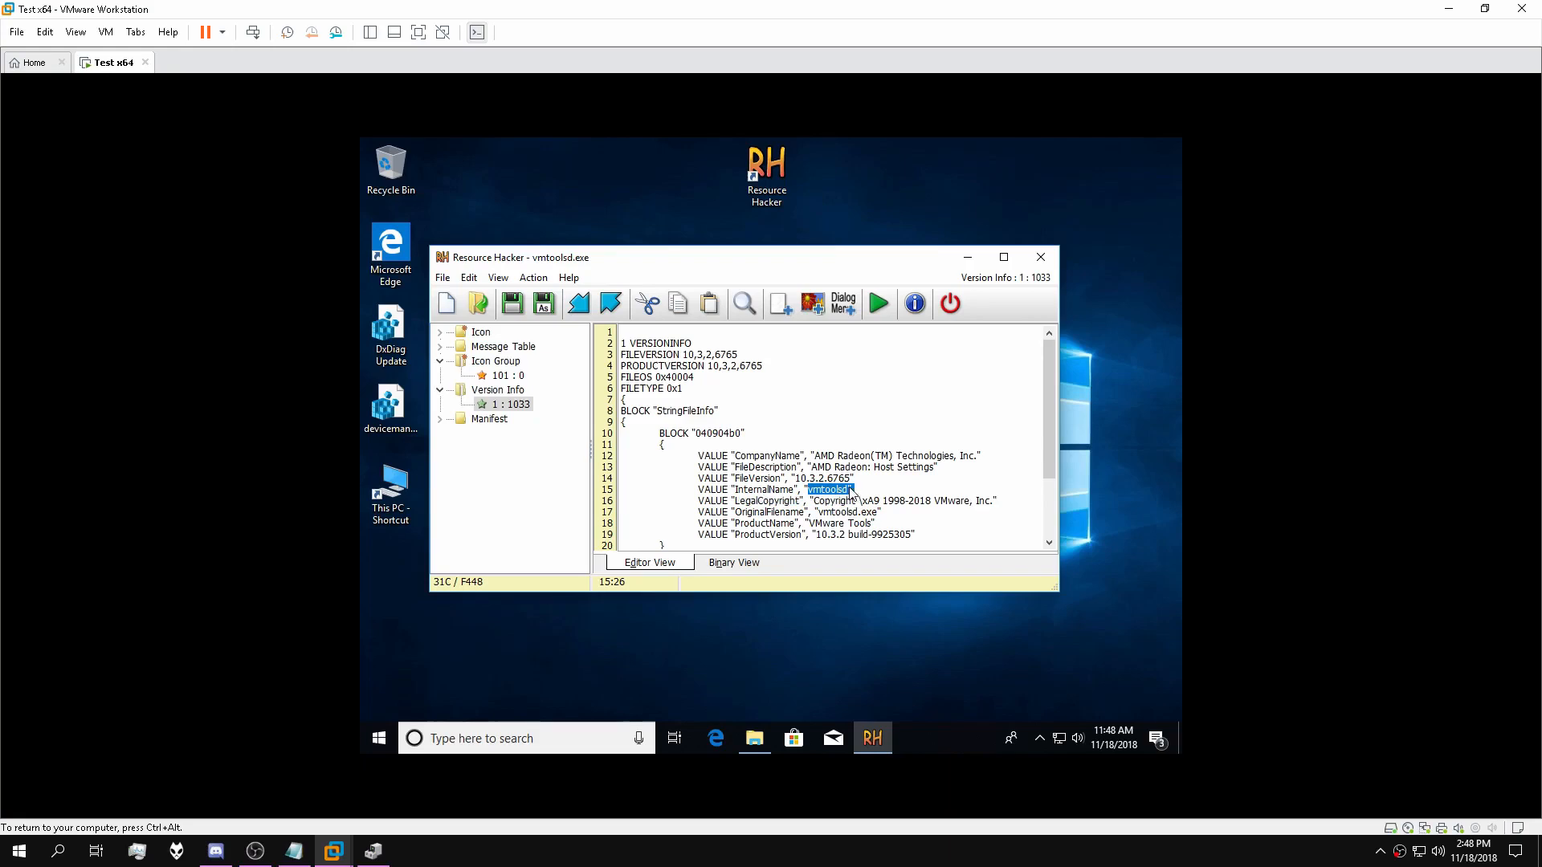
text(AMDGP)
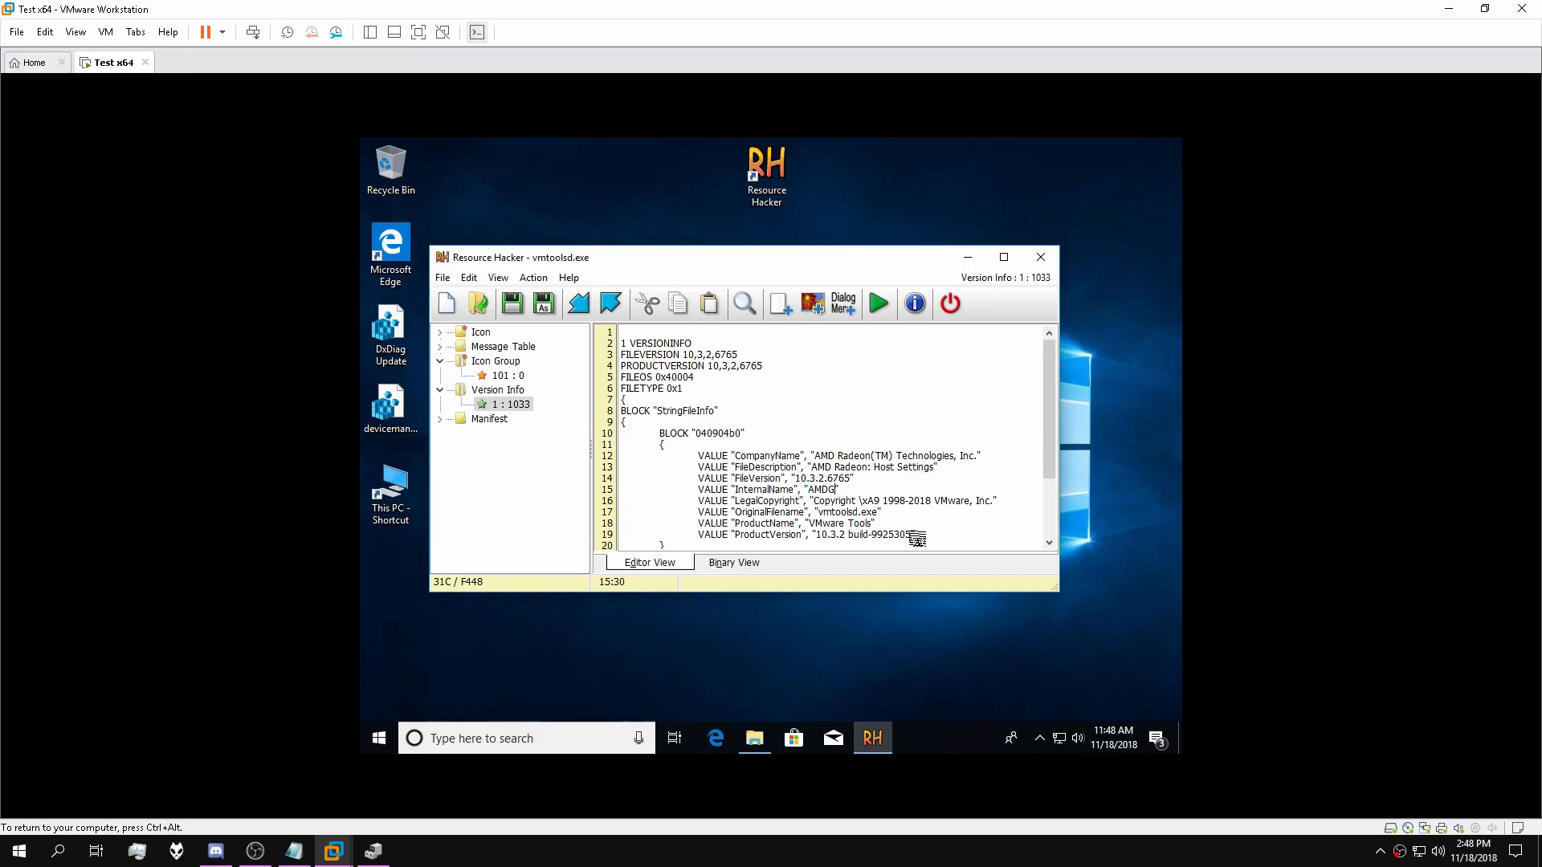
Change the LegalCopyright holder to "AMD Technologies, Inc.", OriginalFilename to "AMDGP.exe" and ProductName to "AMD Radeon: Host Settings".
double_click(942, 503)
drag(974, 512, 992, 512)
text(AMD Technologies, Inc)
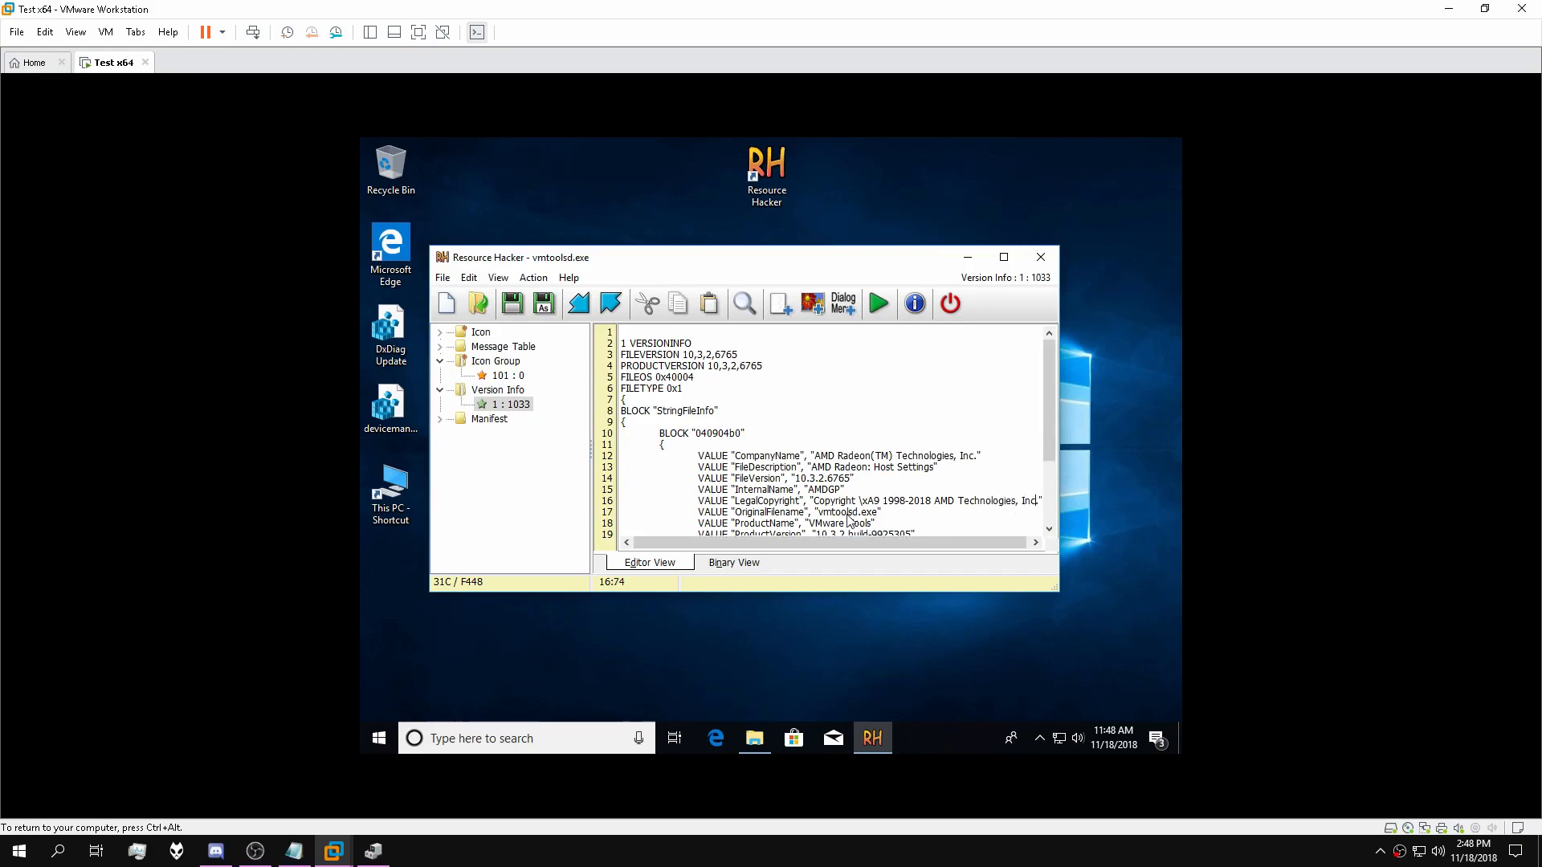
scroll(850, 520, down, 1)
drag(817, 480, 858, 479)
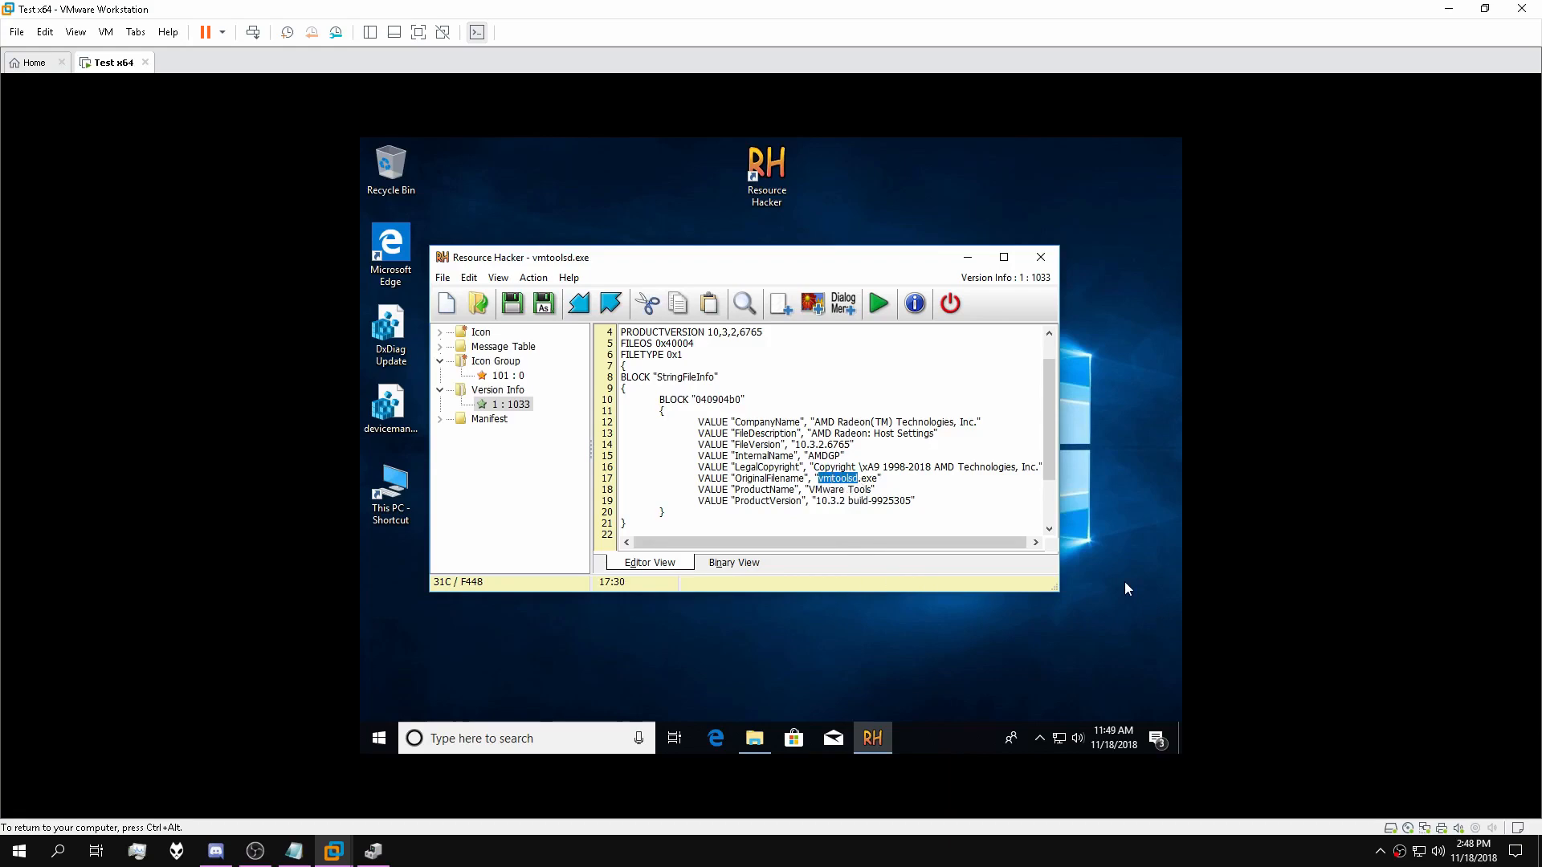
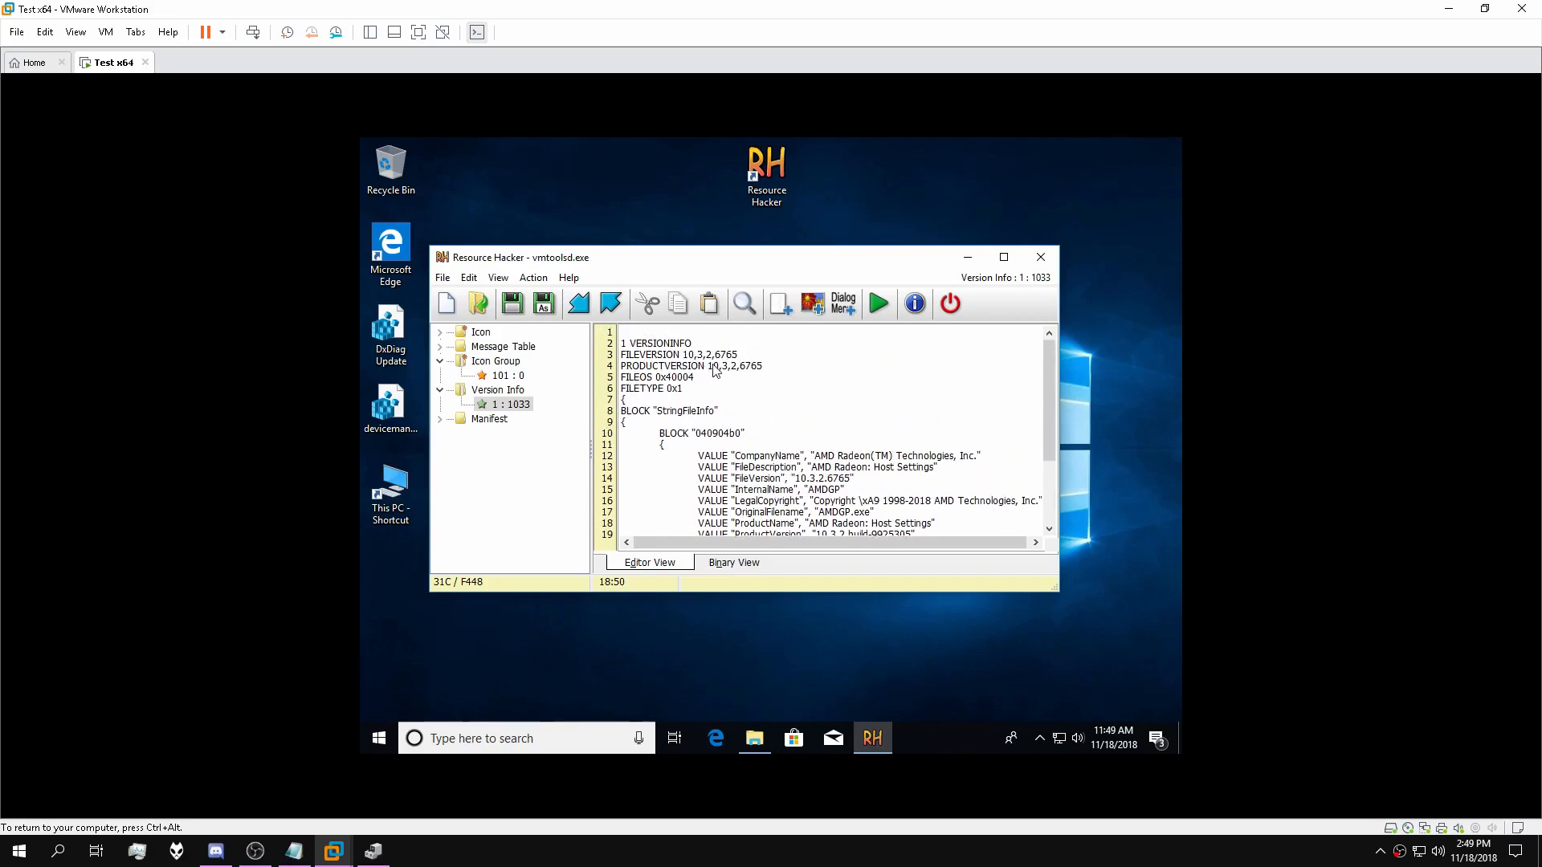
Review the edited version info, open the Manifest resource 1 : 1033, and compile the changed script.
scroll(739, 386, down, 3)
scroll(836, 417, up, 3)
scroll(771, 437, down, 3)
click(441, 428)
click(441, 419)
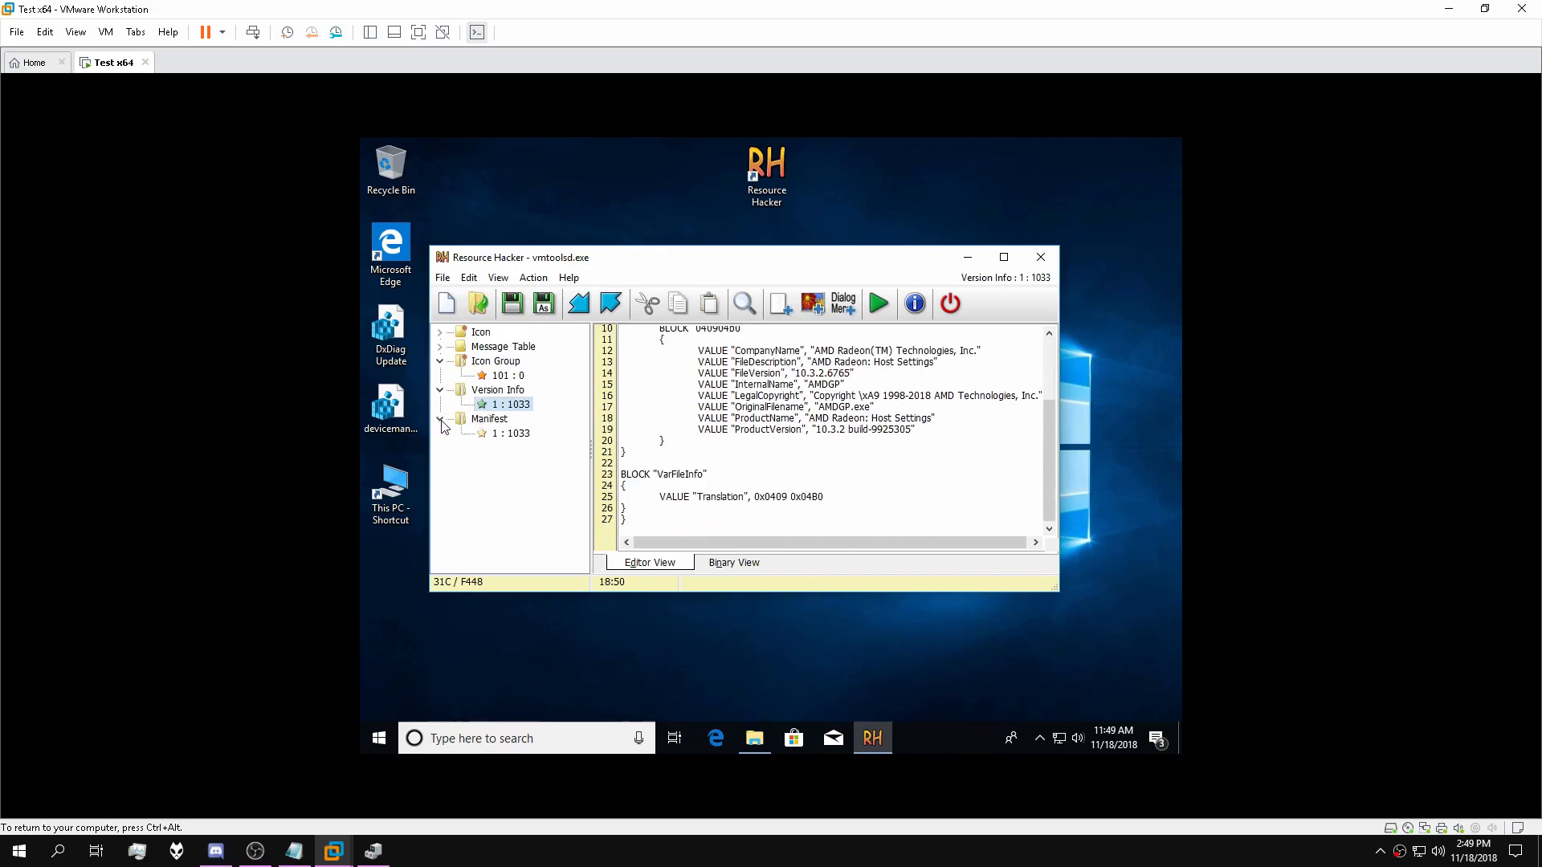
click(492, 434)
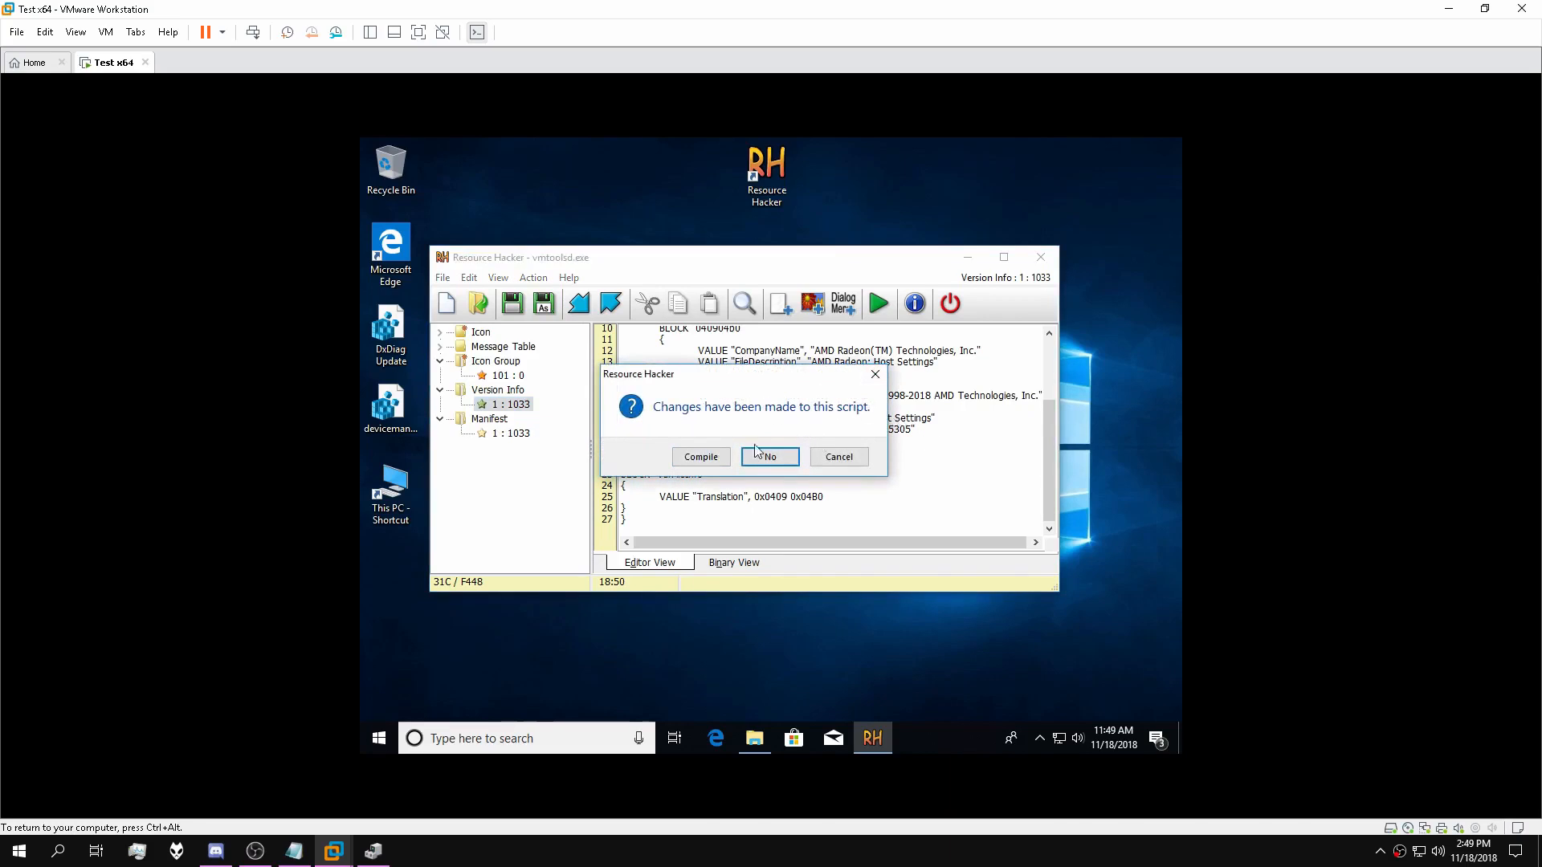
click(688, 465)
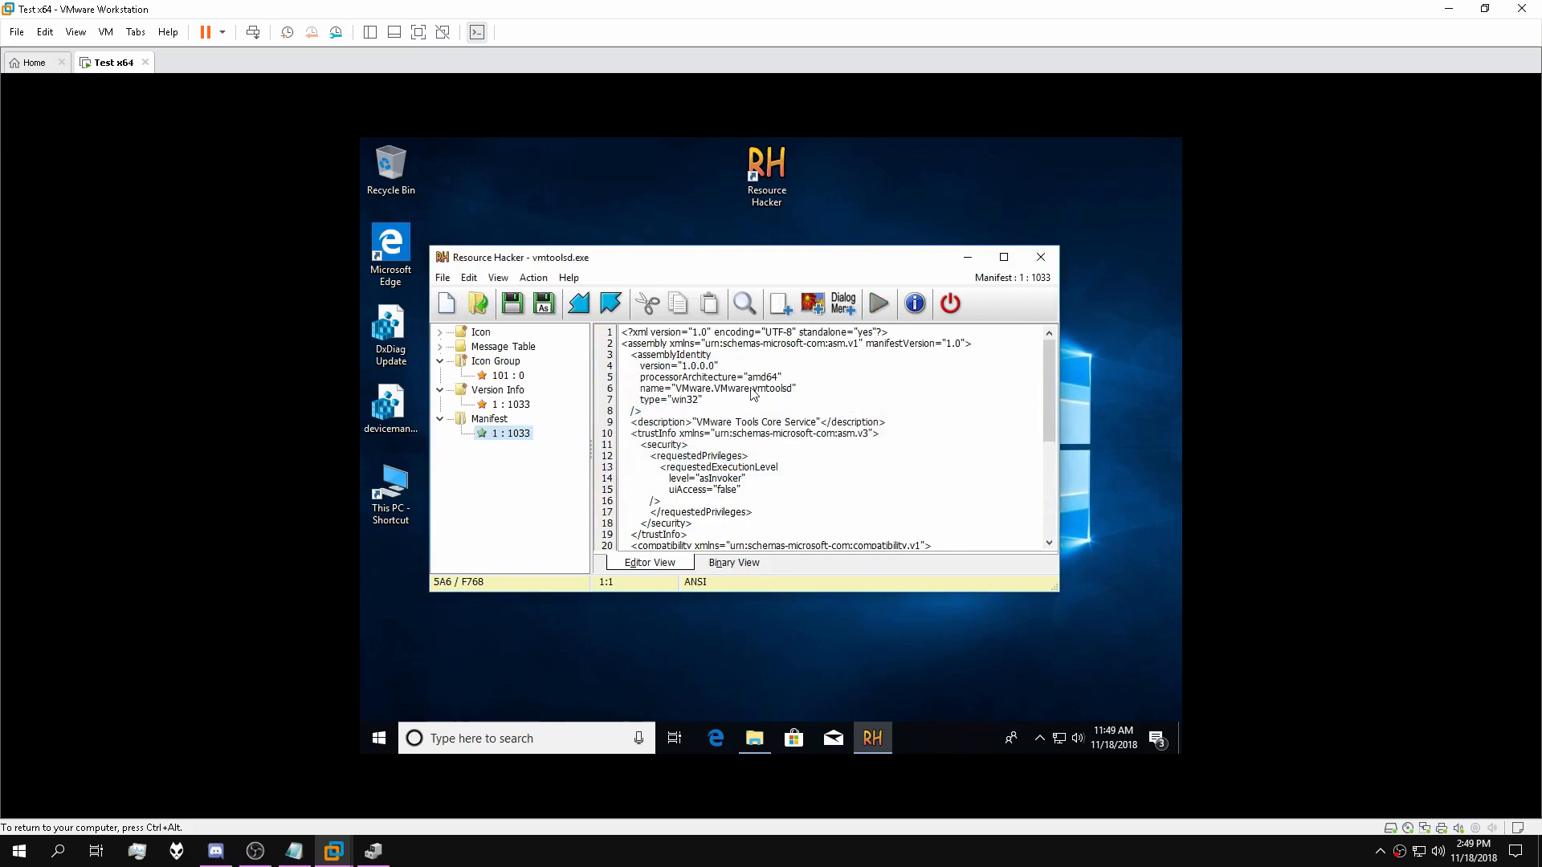
Set the assemblyIdentity name in the manifest to "AMDGP.AMDGP.AMDGP".
click(675, 389)
double_click(684, 391)
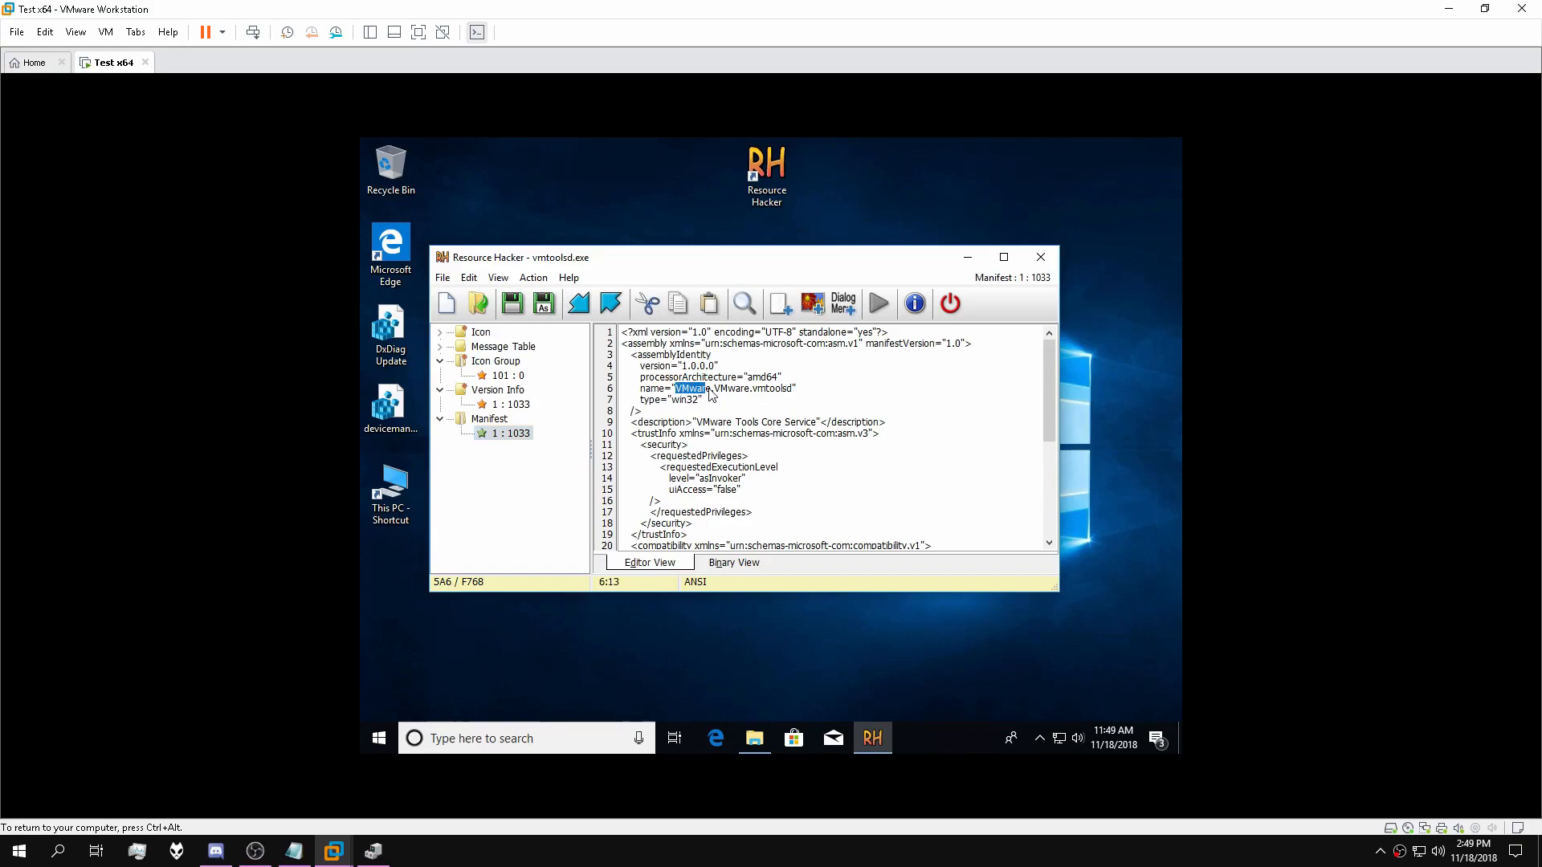
text(AMDGP.AMDGP.AMDGP)
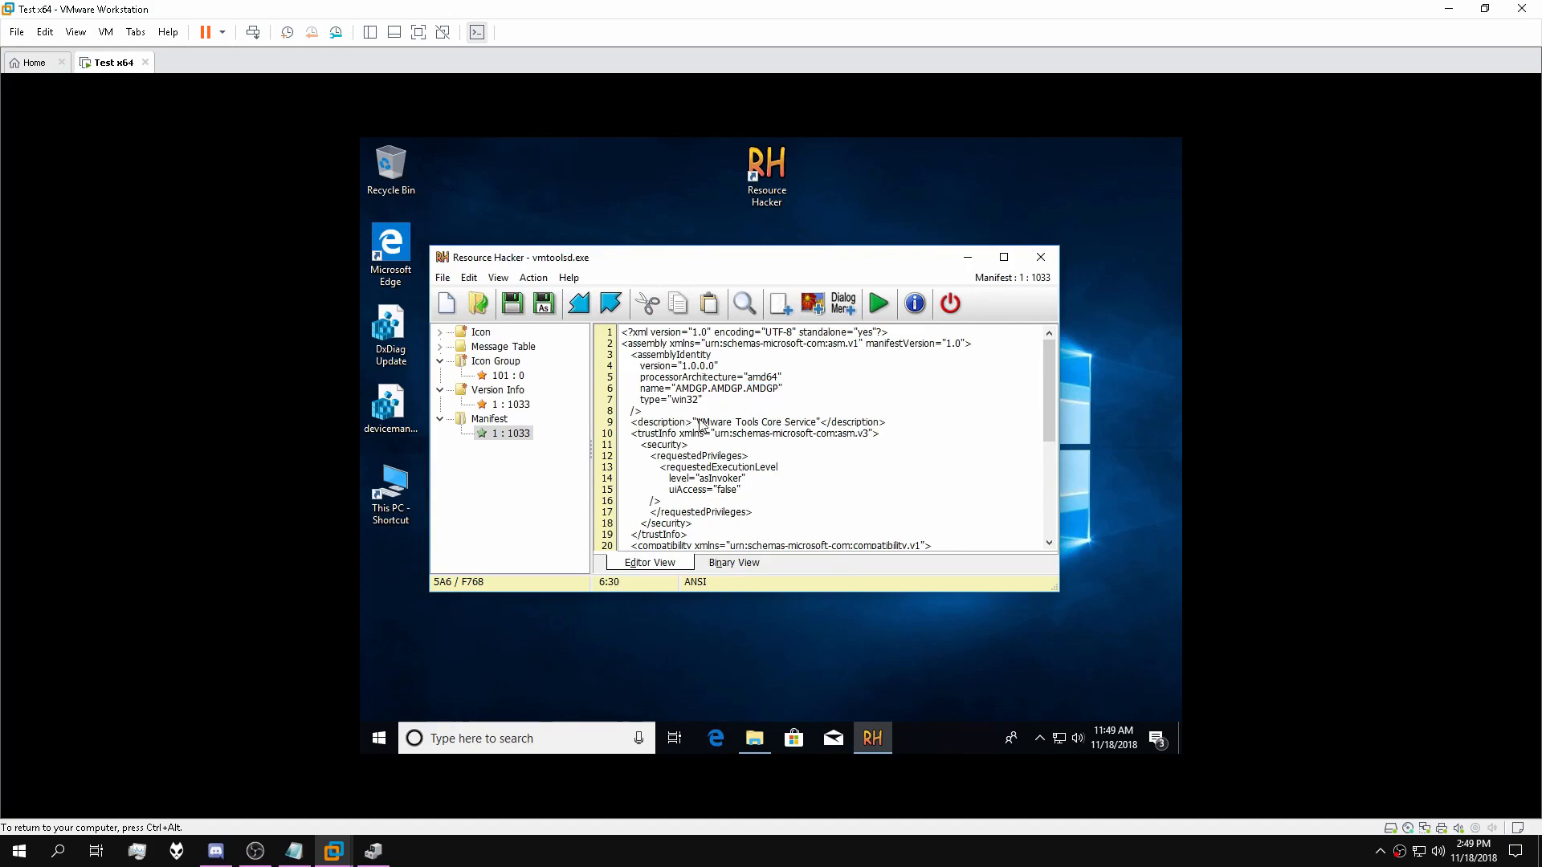
Set the manifest's description text to "AMD Radeon(TM) Host Settings" and check the rest of the manifest.
drag(697, 423, 817, 423)
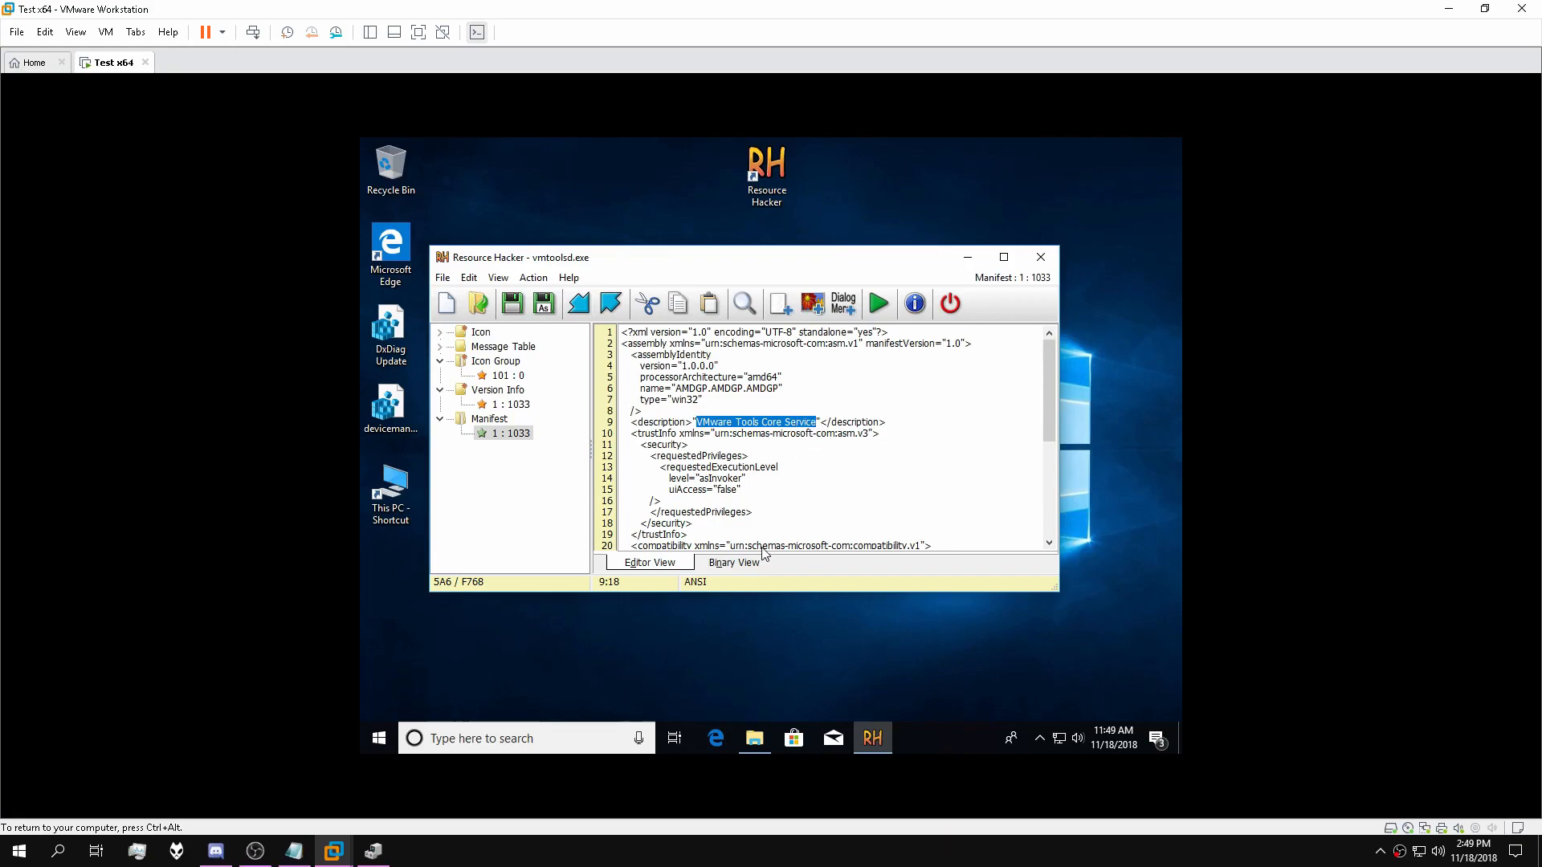
text(AMD Radeon(TM)
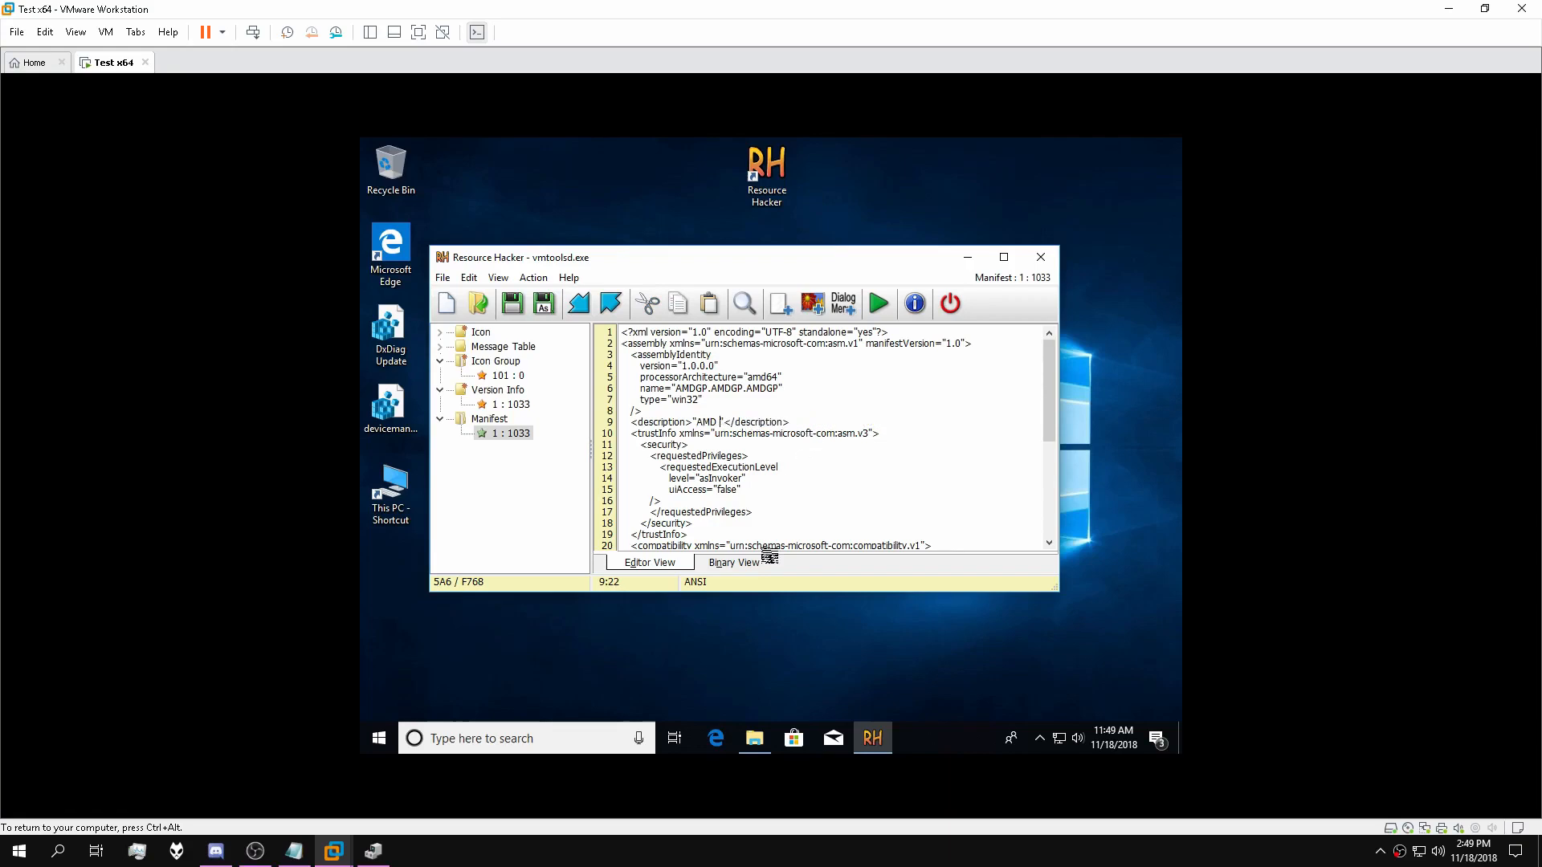
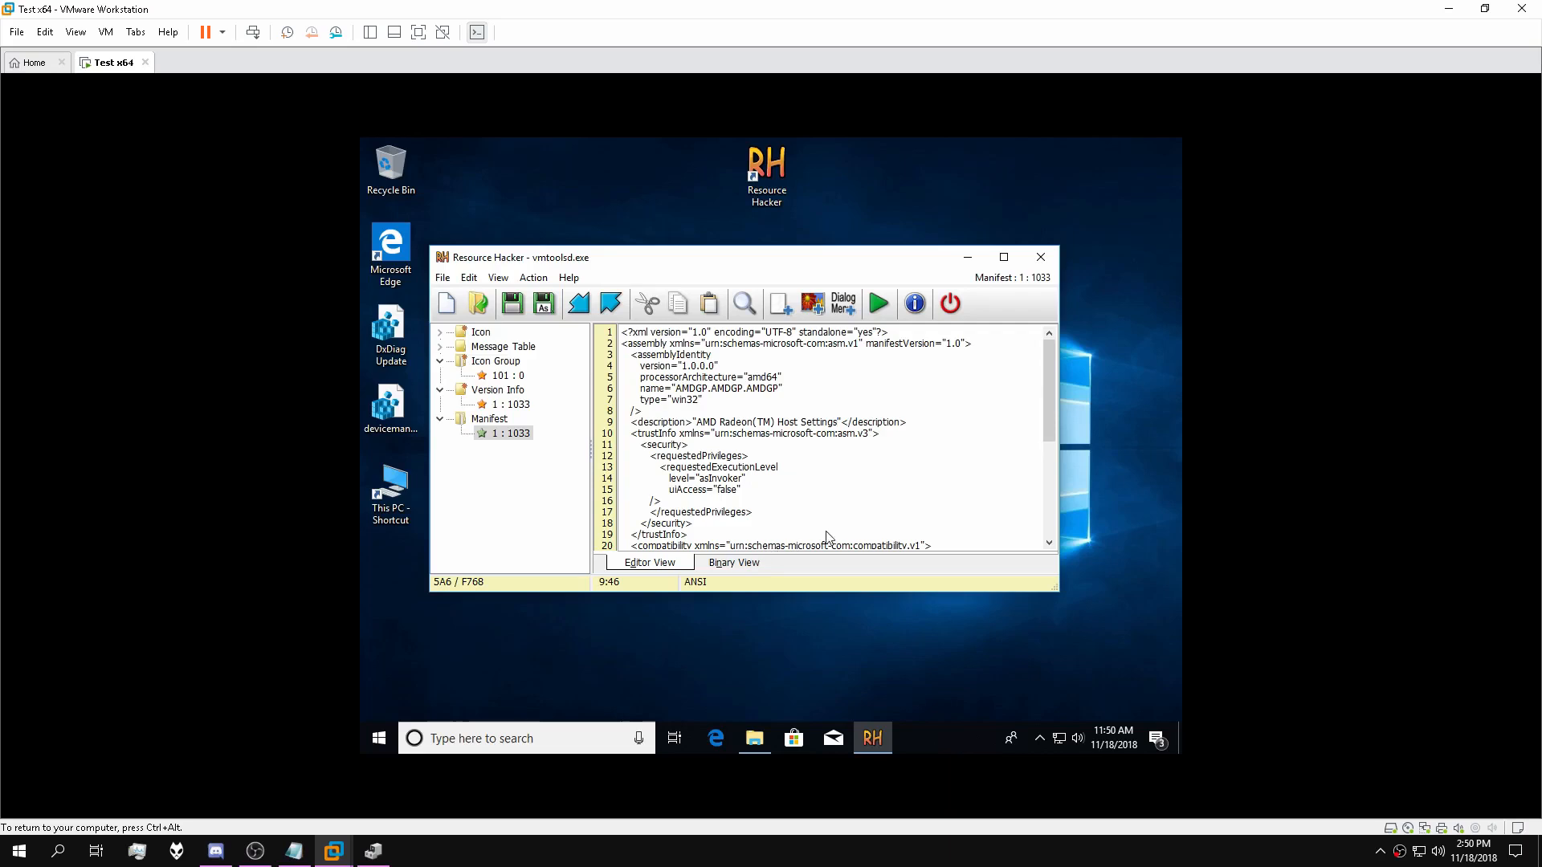
scroll(873, 486, down, 7)
drag(1051, 482, 1048, 353)
Save the modified executable to the Desktop under the name AMDGP.
click(542, 306)
click(495, 407)
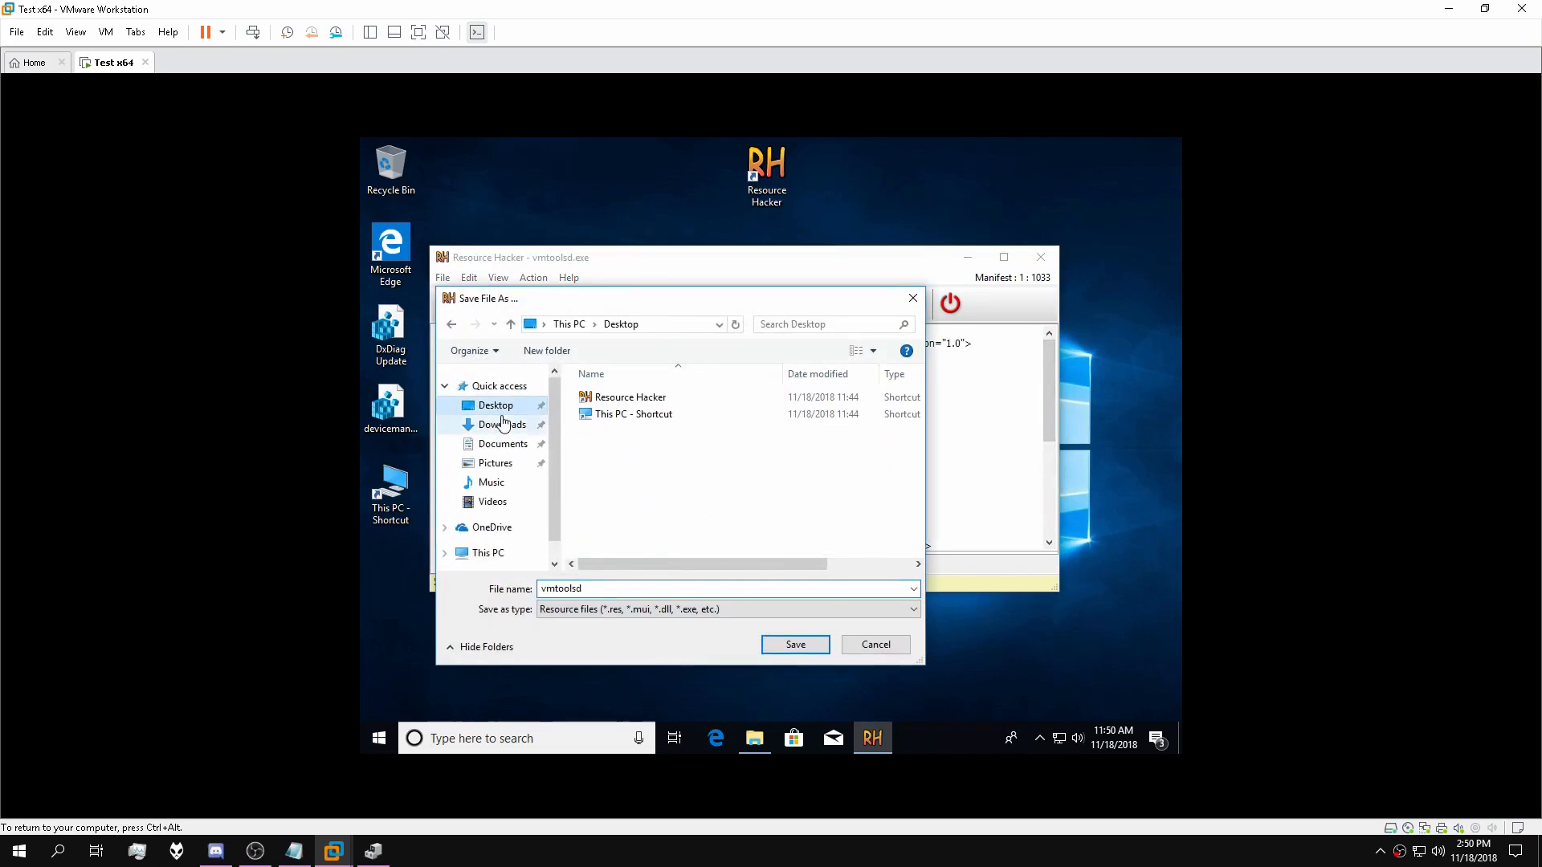
click(614, 590)
text(AMDGP)
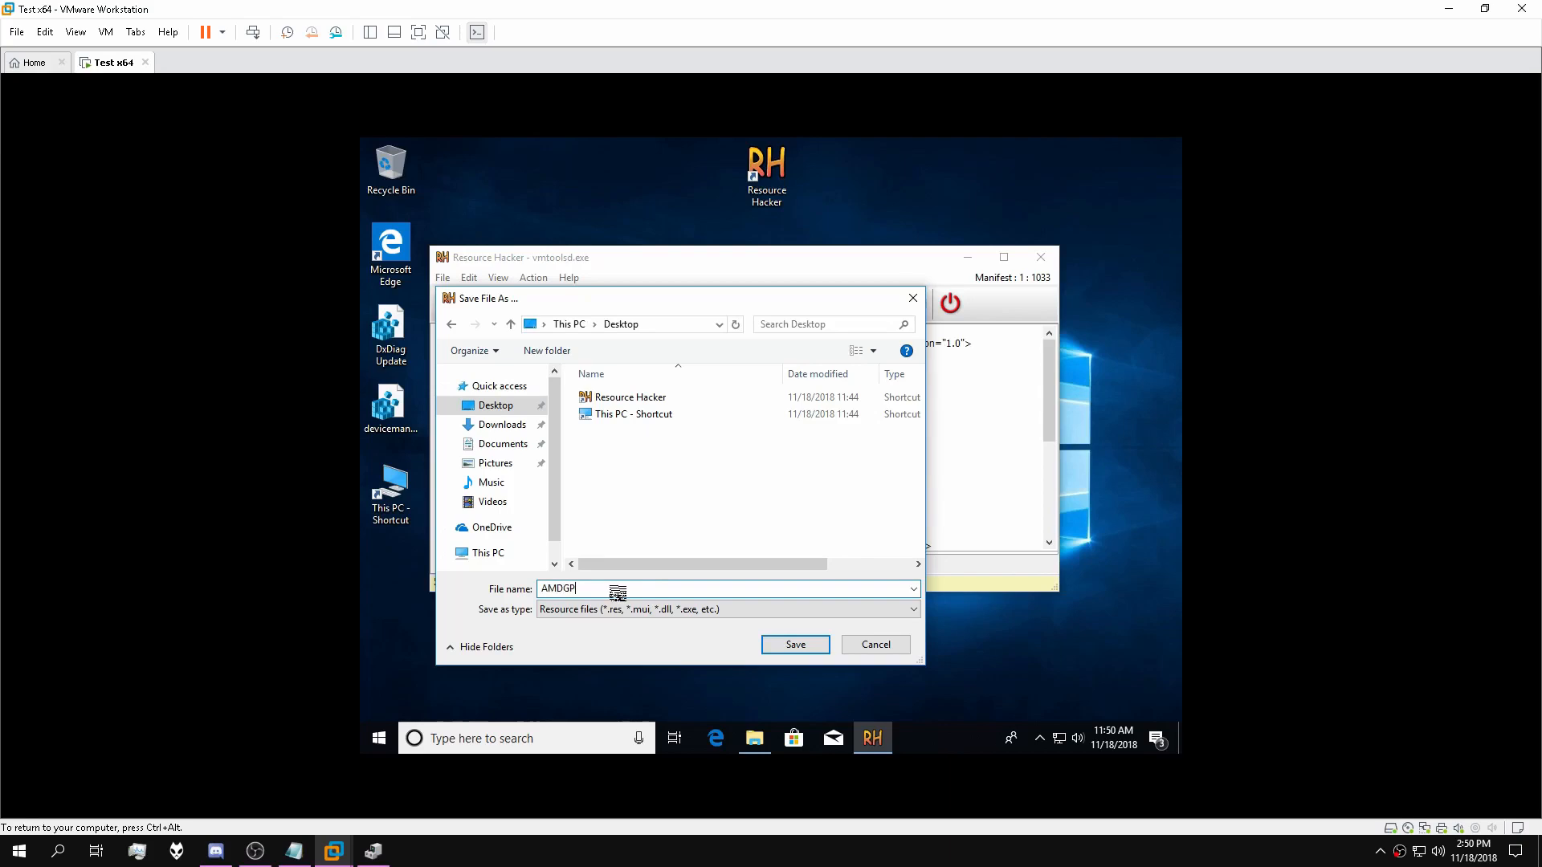
key(Tab)
click(795, 643)
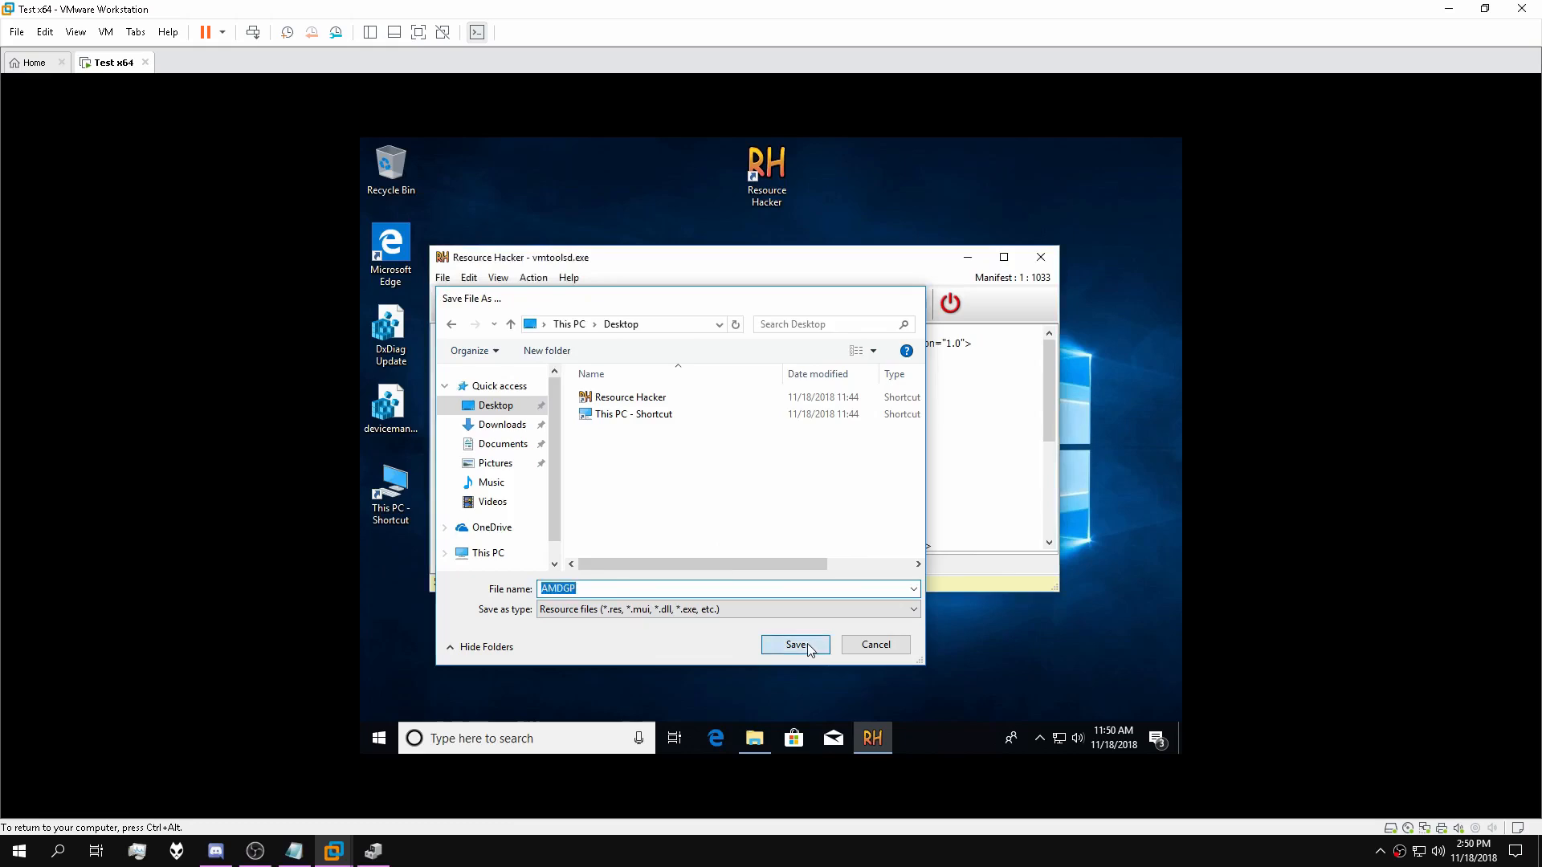
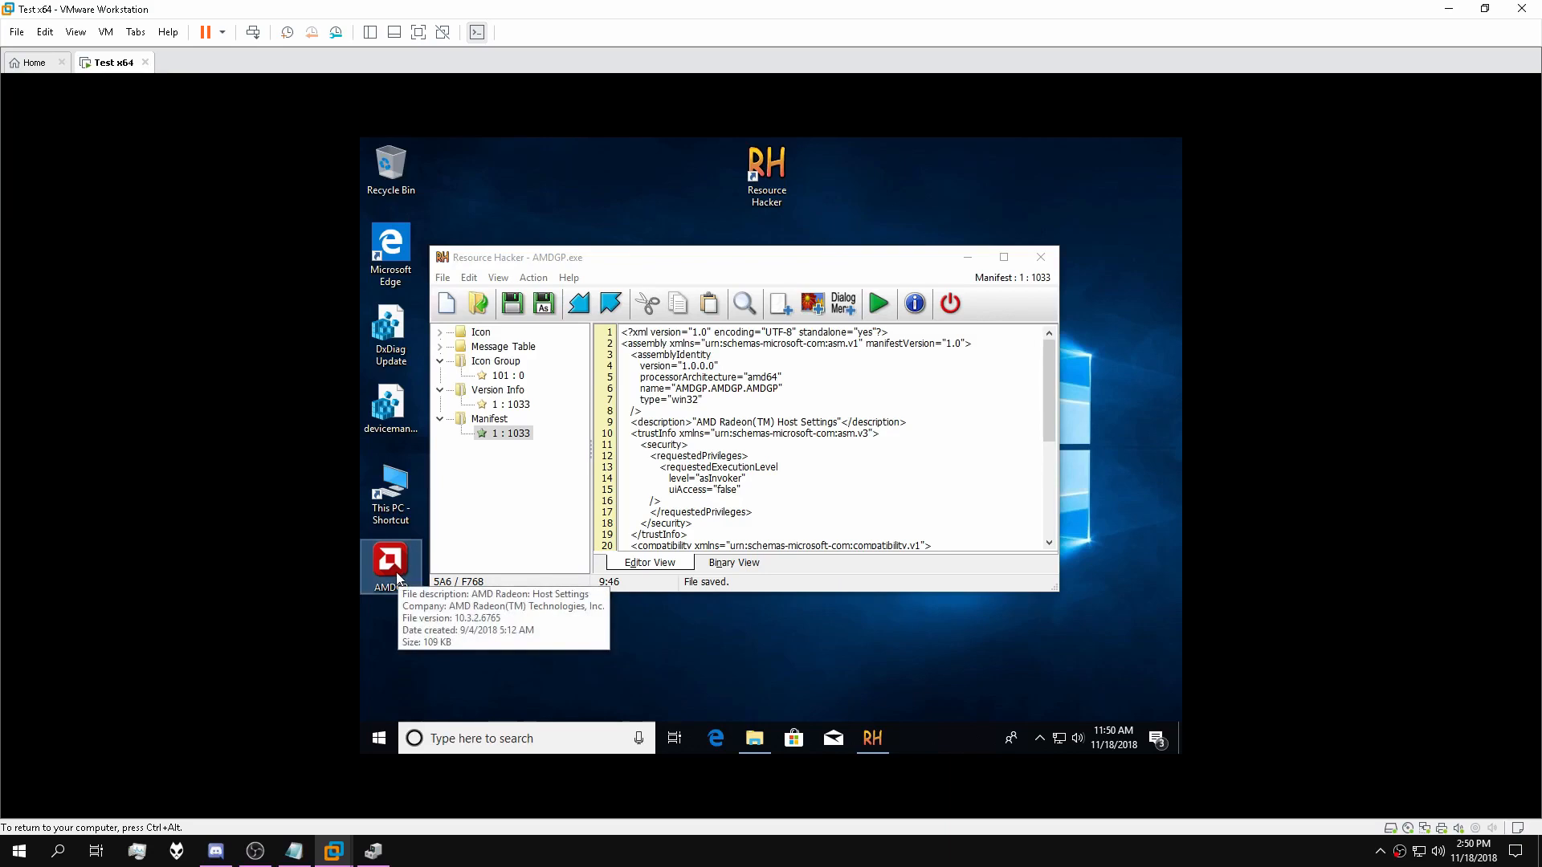
click(791, 269)
mouse_move(790, 265)
mouse_down()
mouse_move(842, 258)
mouse_move(814, 260)
mouse_up()
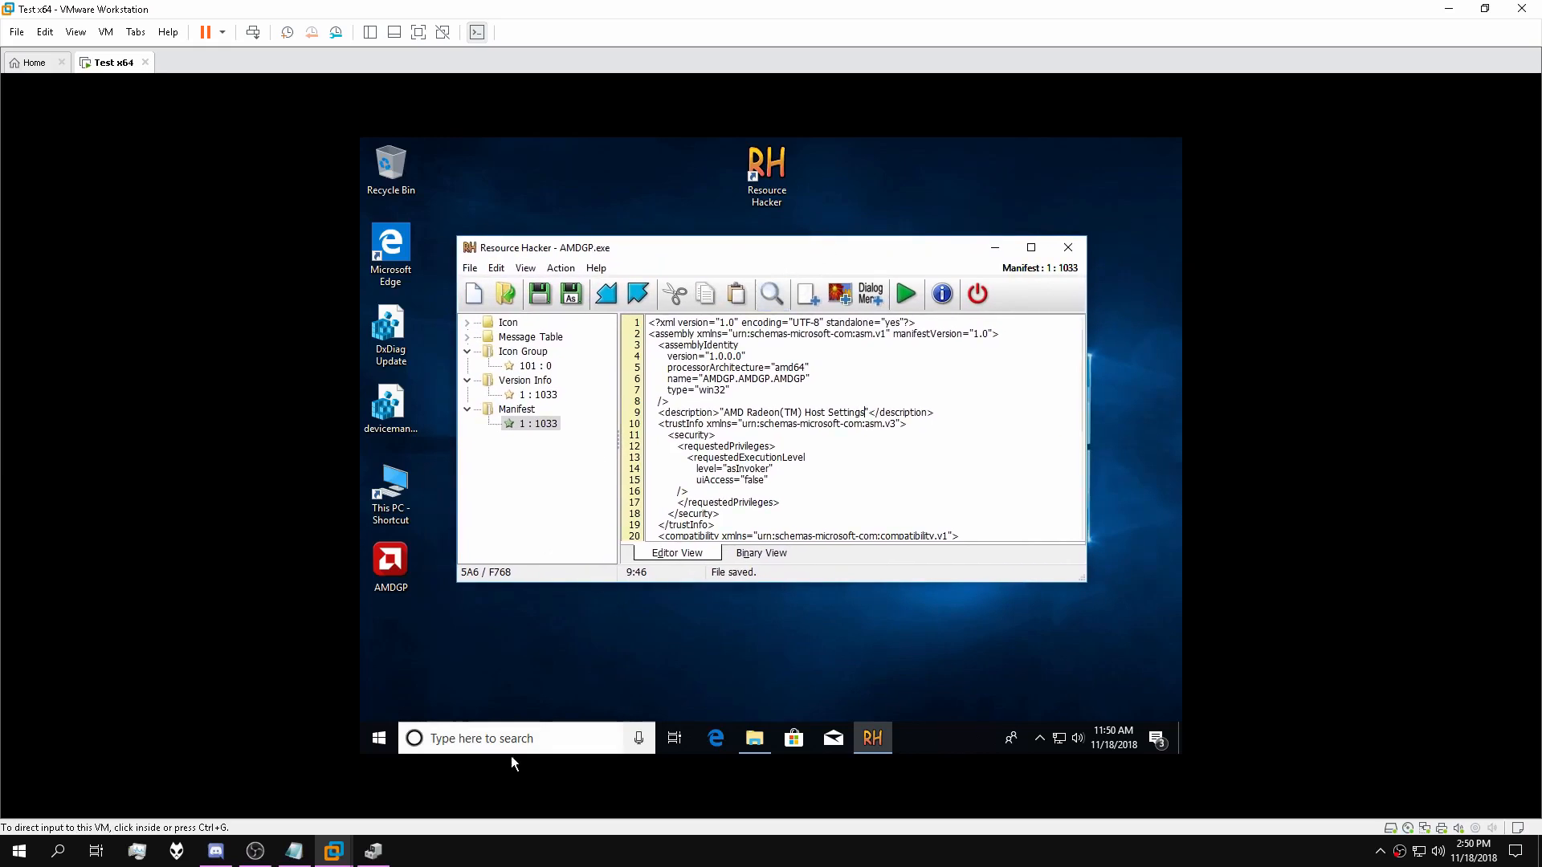
Open the VMware Tools folder under Program Files\VMware on the C: drive in File Explorer and bring vmtoolsd into view.
click(994, 247)
double_click(417, 470)
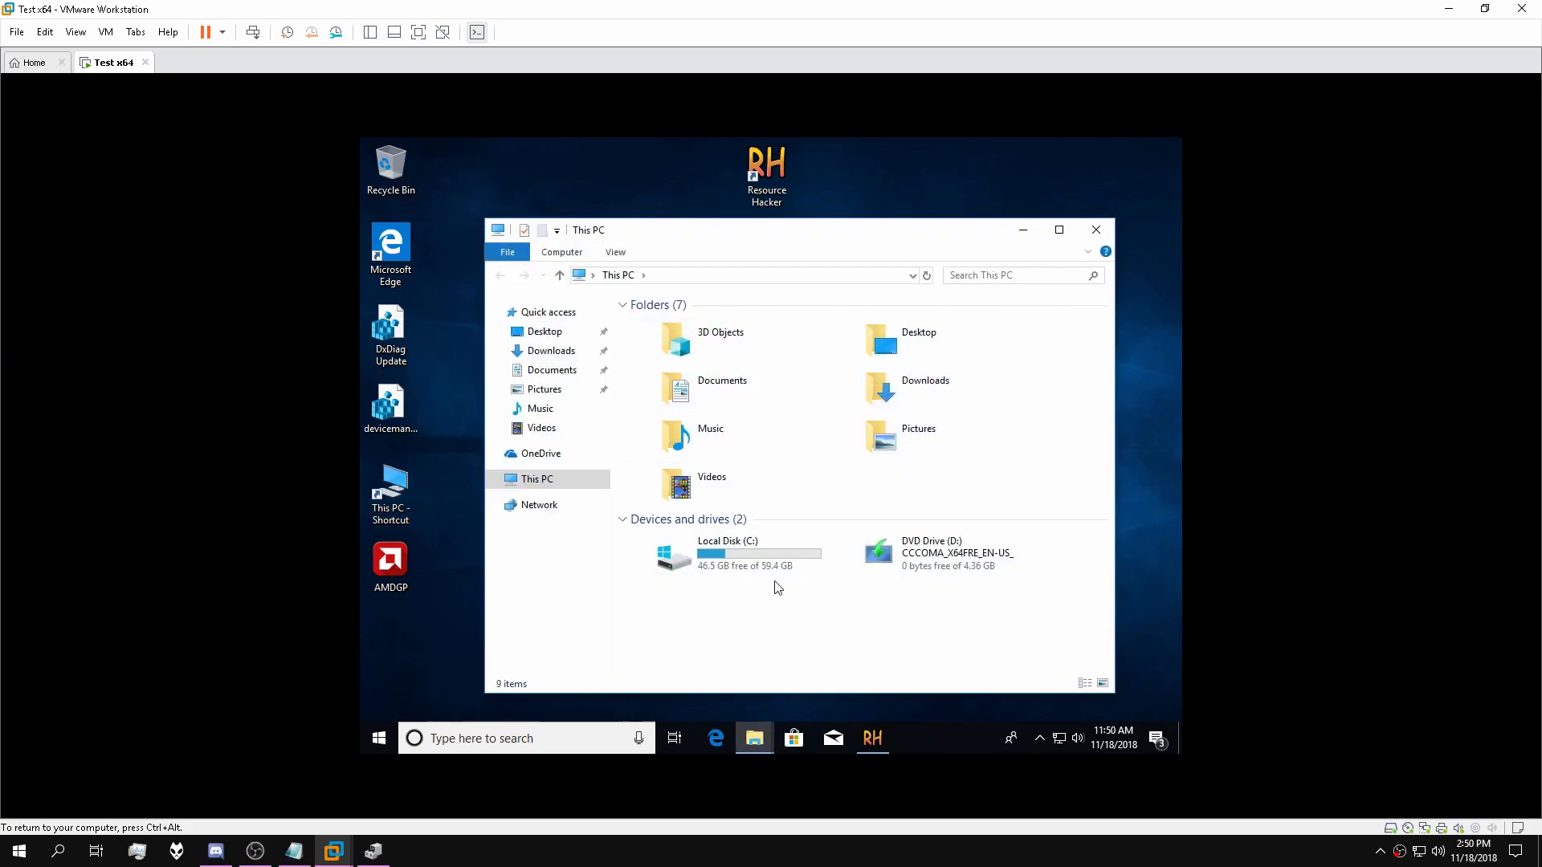
double_click(753, 560)
click(666, 347)
double_click(666, 342)
double_click(669, 358)
double_click(670, 324)
scroll(727, 498, down, 8)
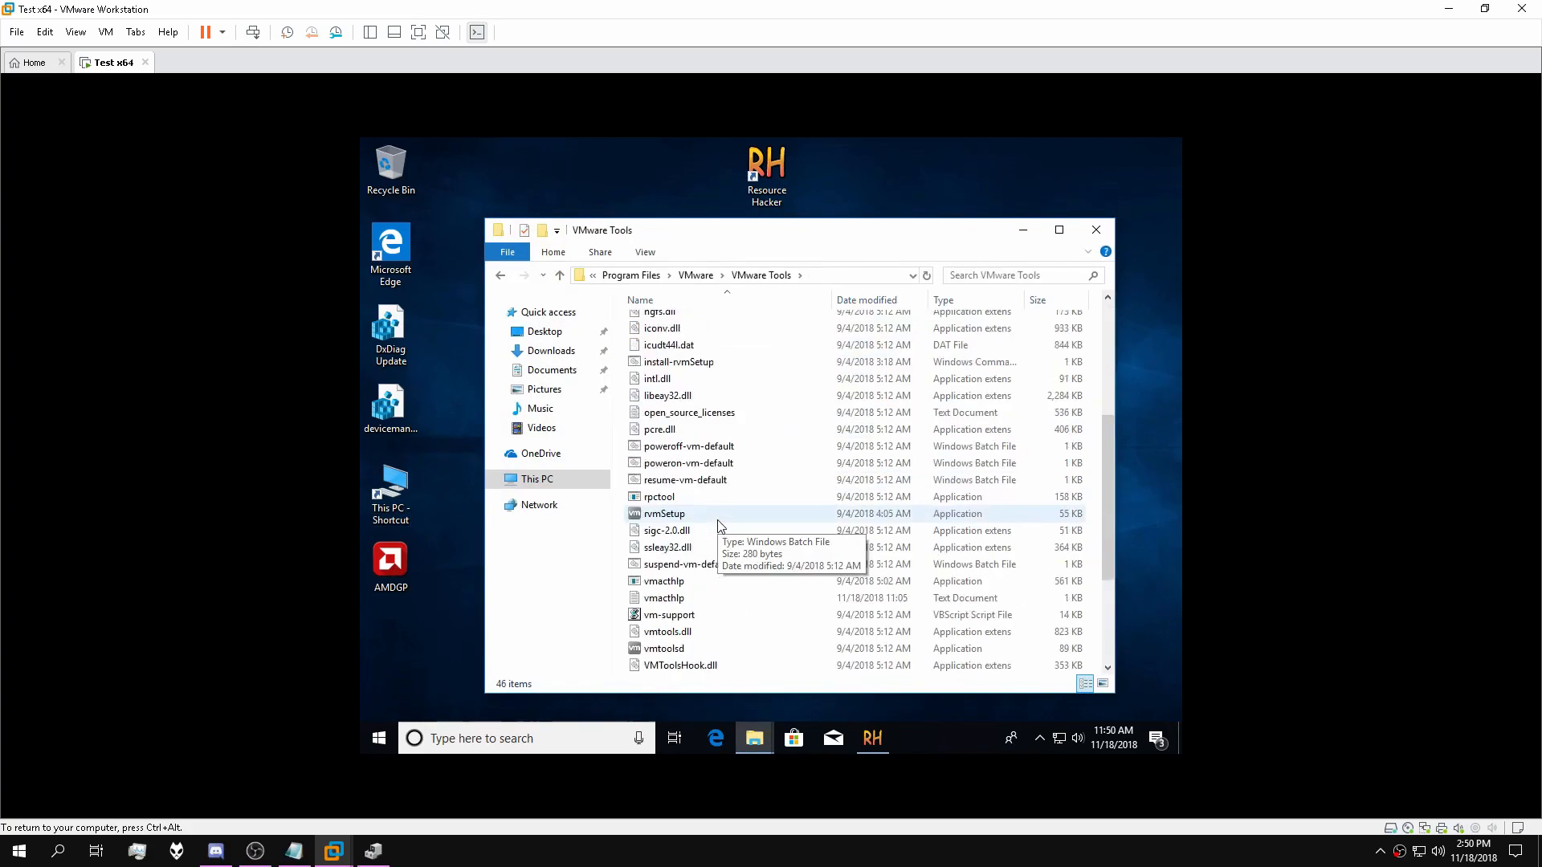
click(670, 481)
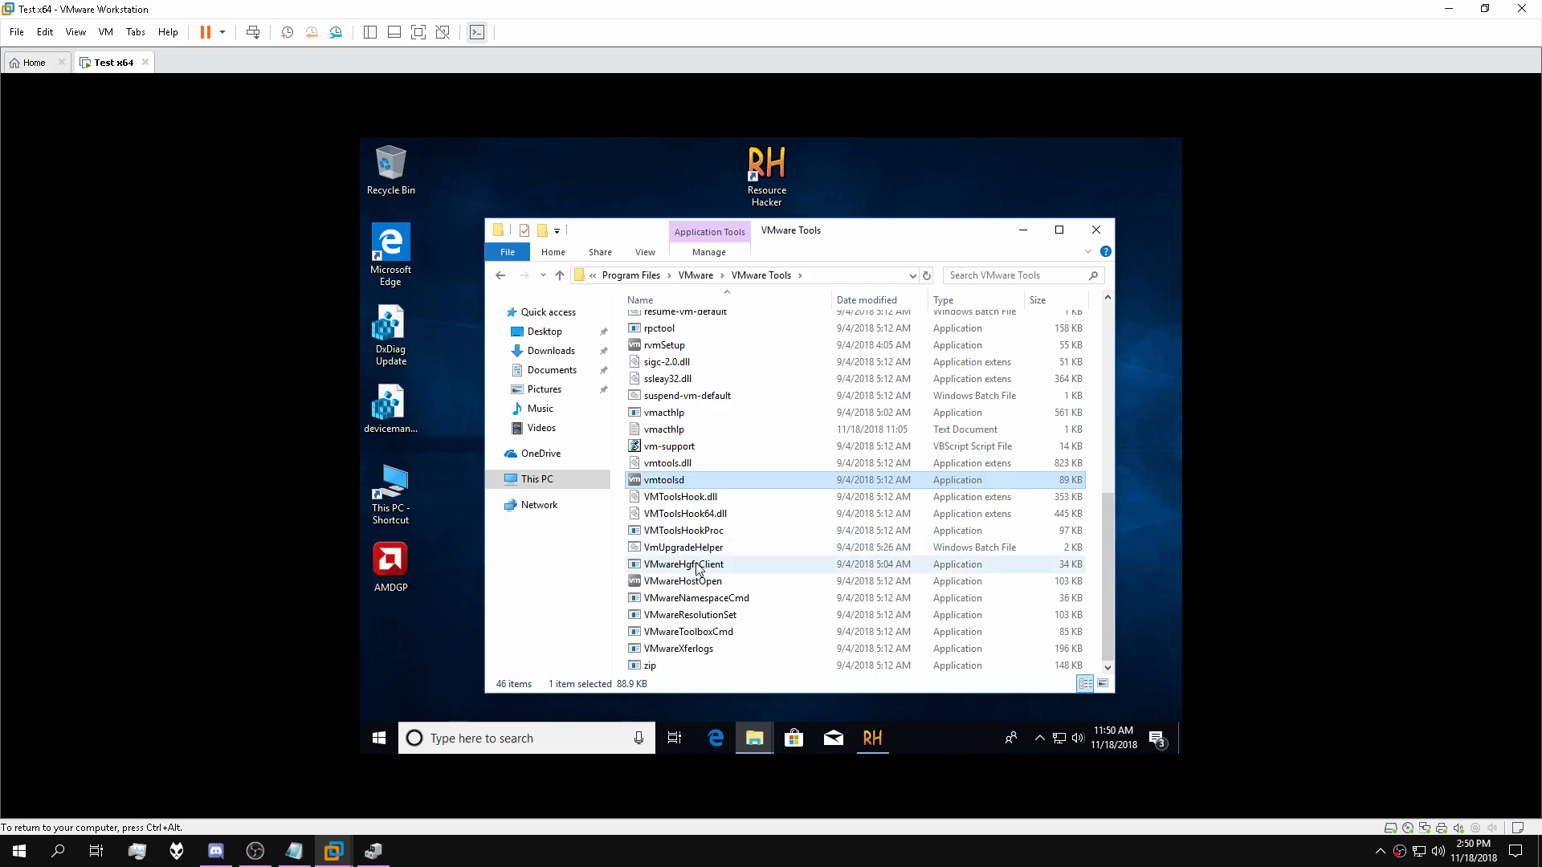
key(Delete)
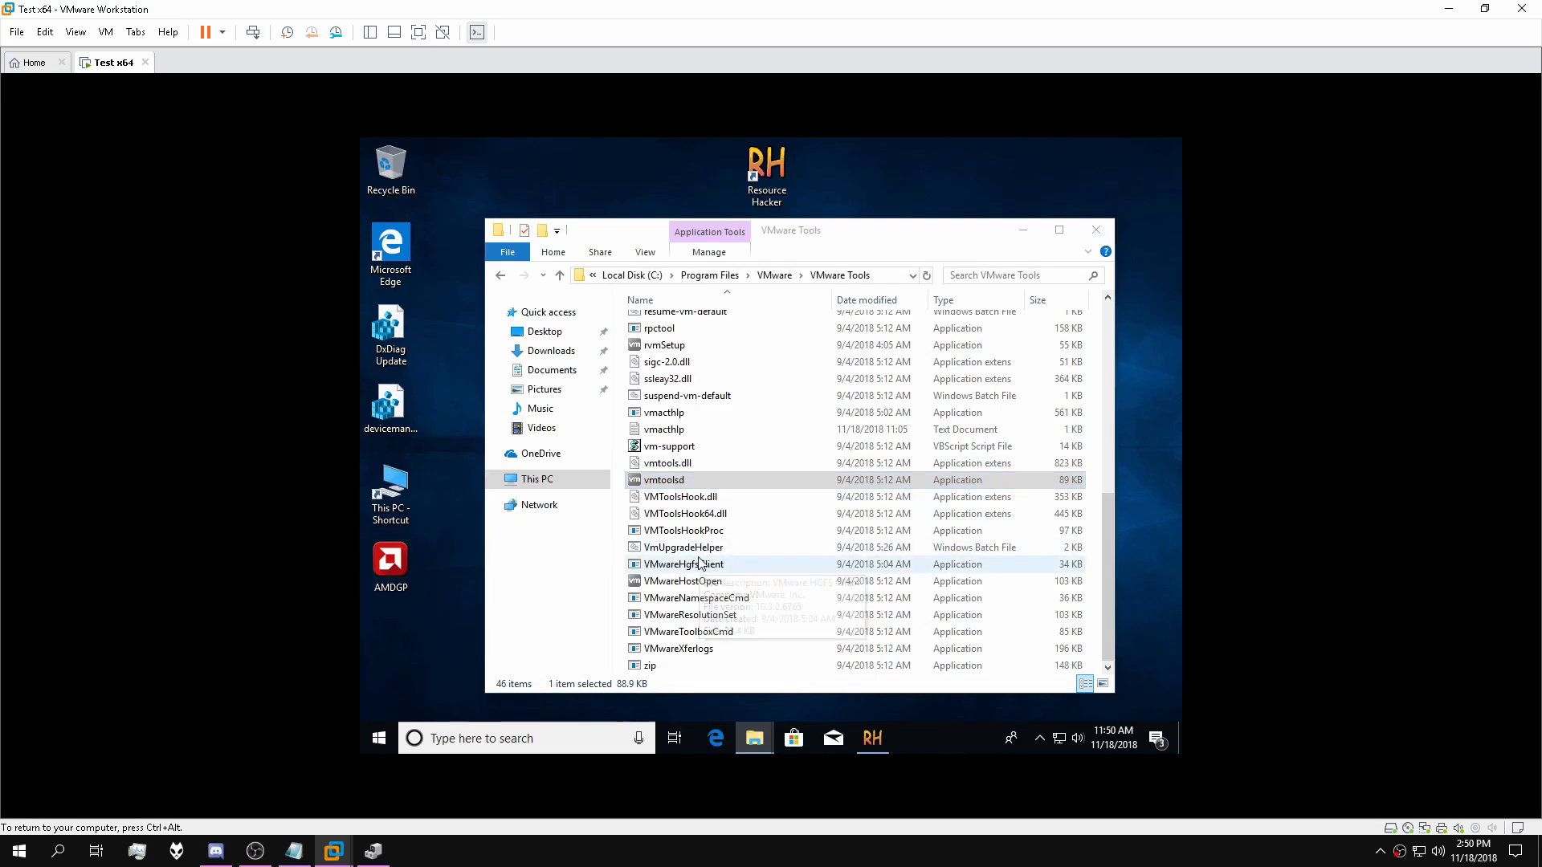
click(758, 361)
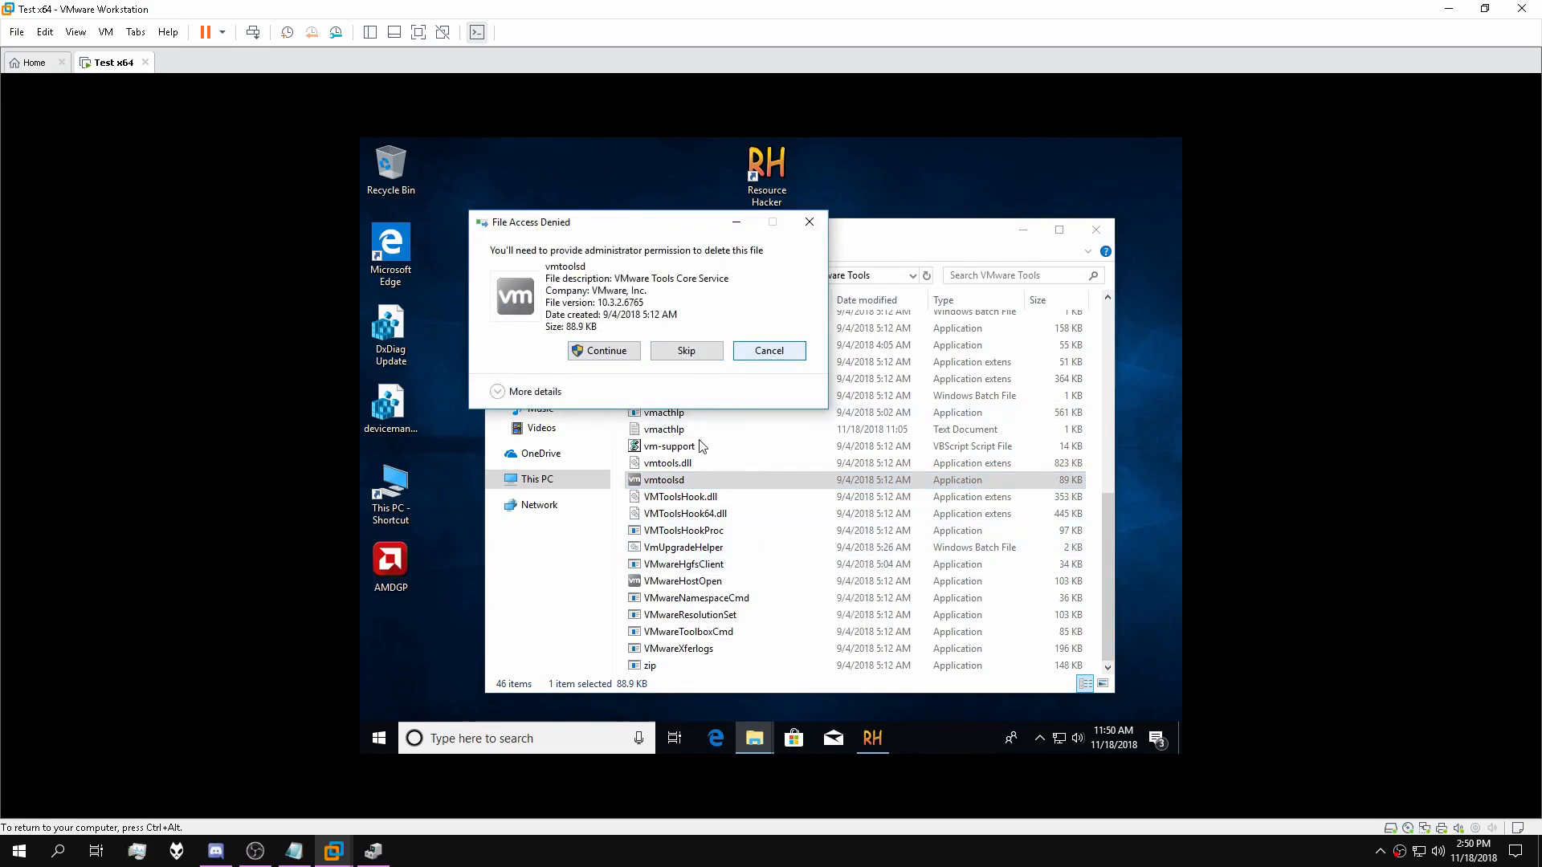
Search Windows for regedit, run Registry Editor as administrator, and place its window beside the folder's file names.
click(450, 738)
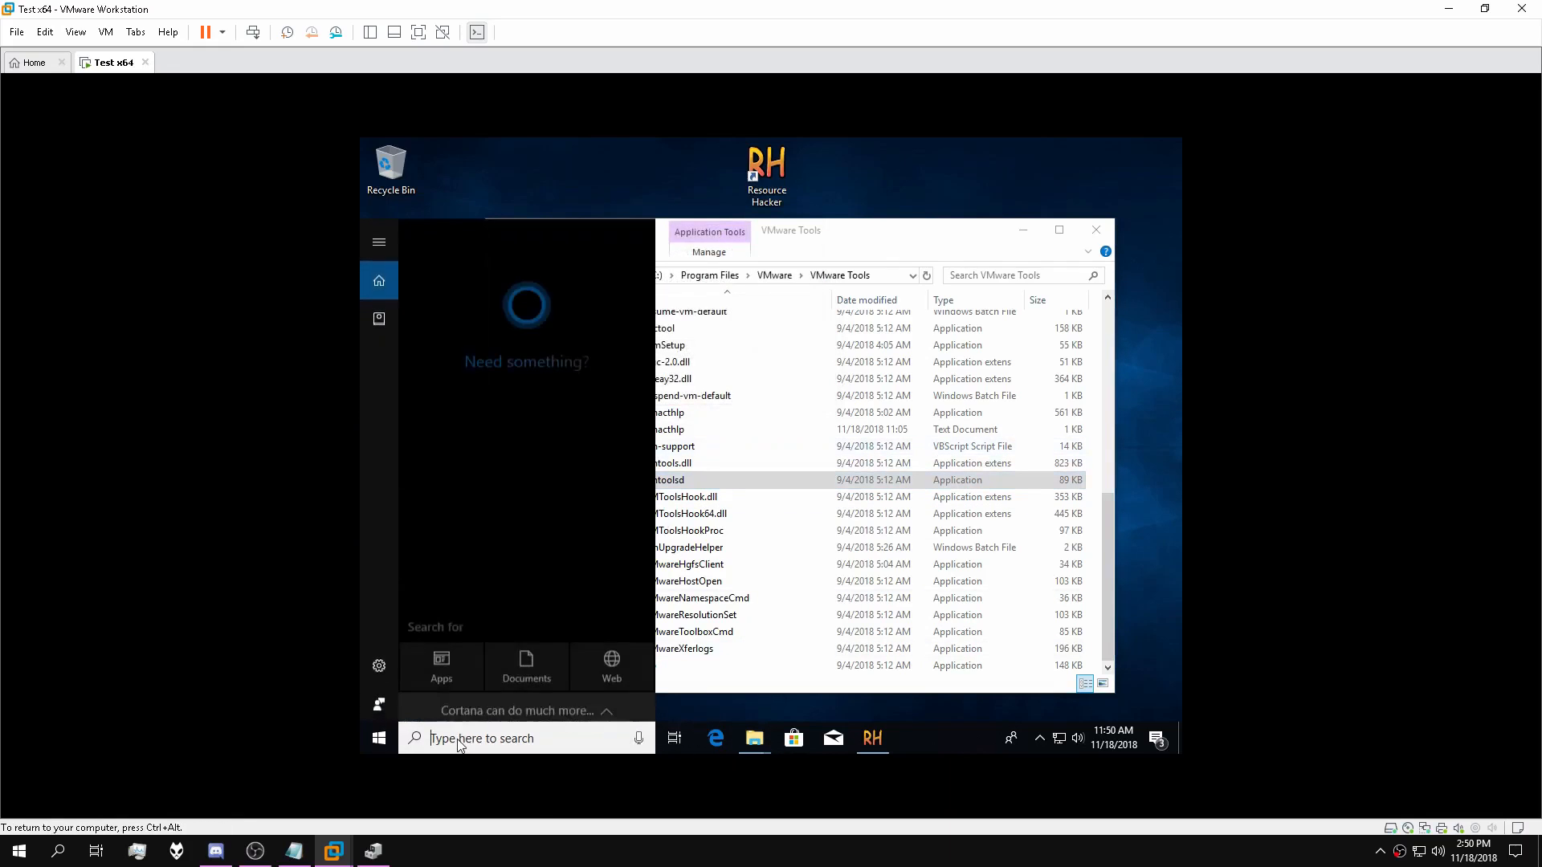
text(regedit)
right_click(482, 303)
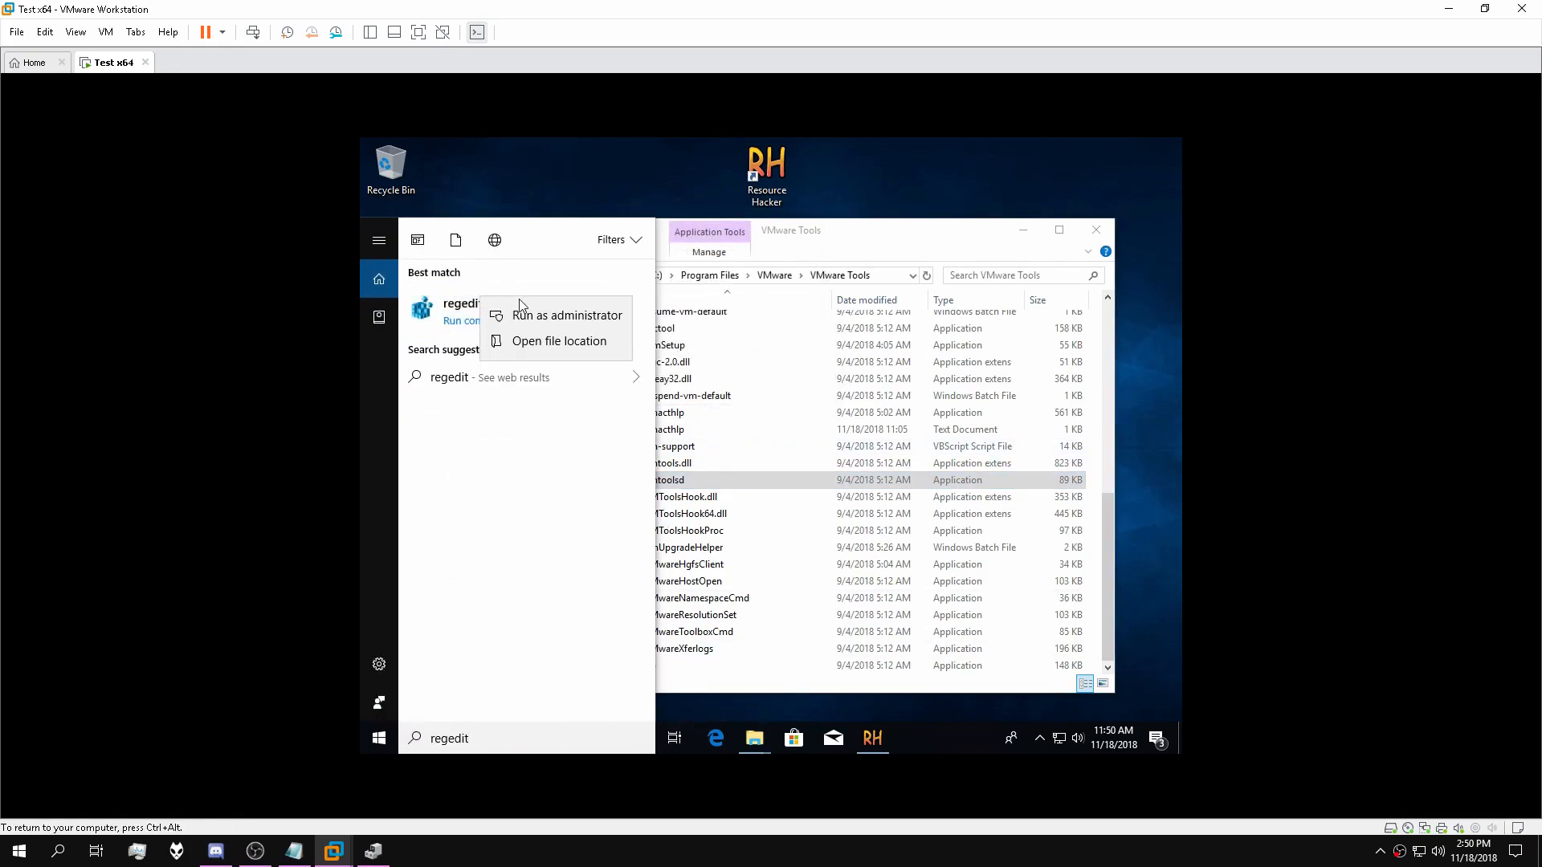
click(546, 307)
drag(606, 228, 912, 312)
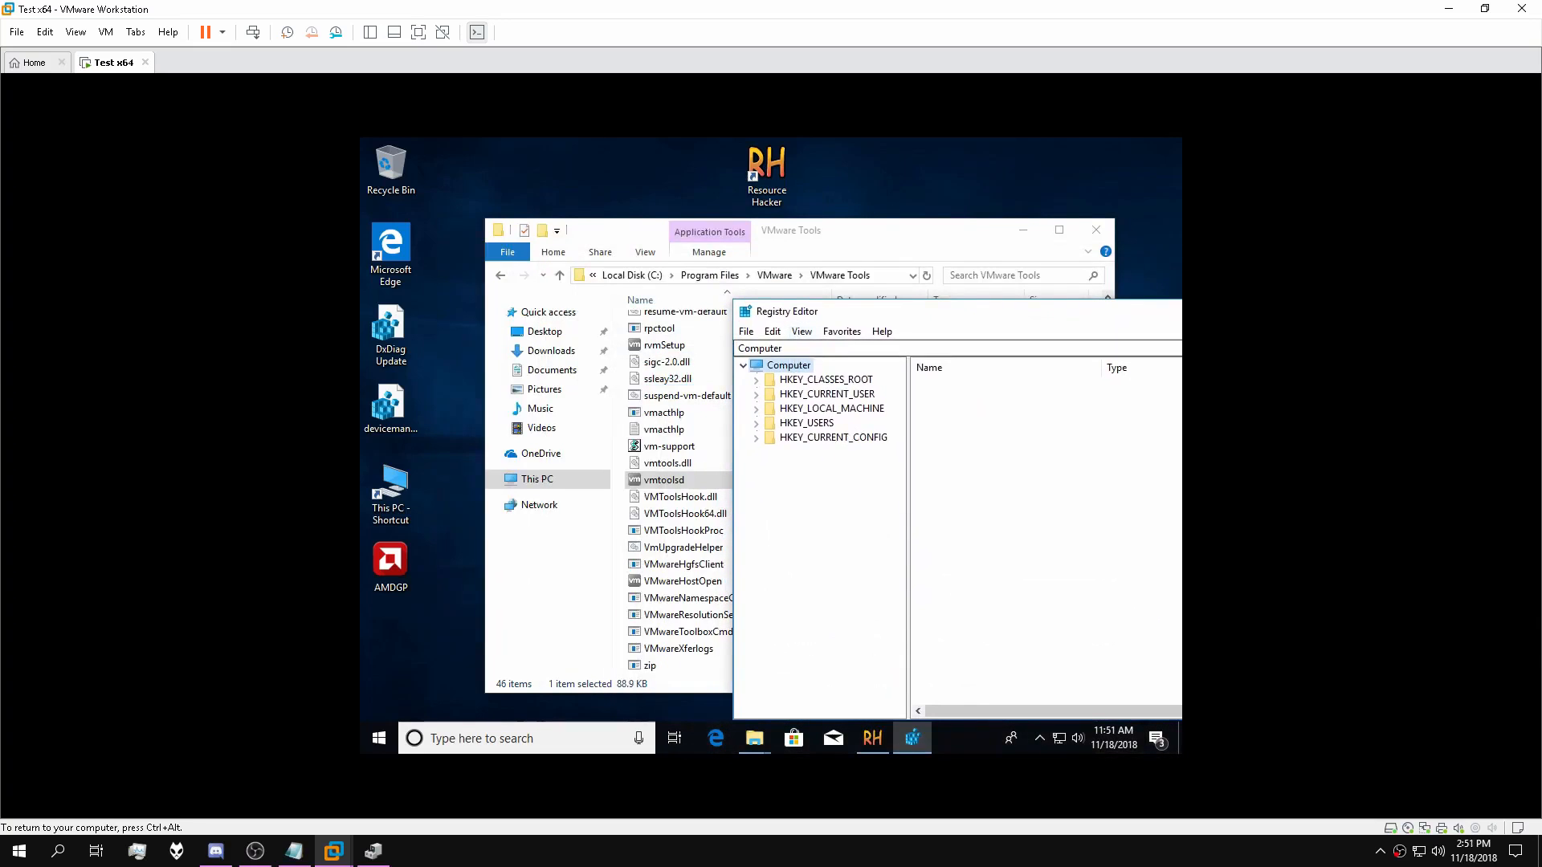
Search the entire registry from the Computer root for "vmtoolsd.exe" across keys, values and data.
click(800, 331)
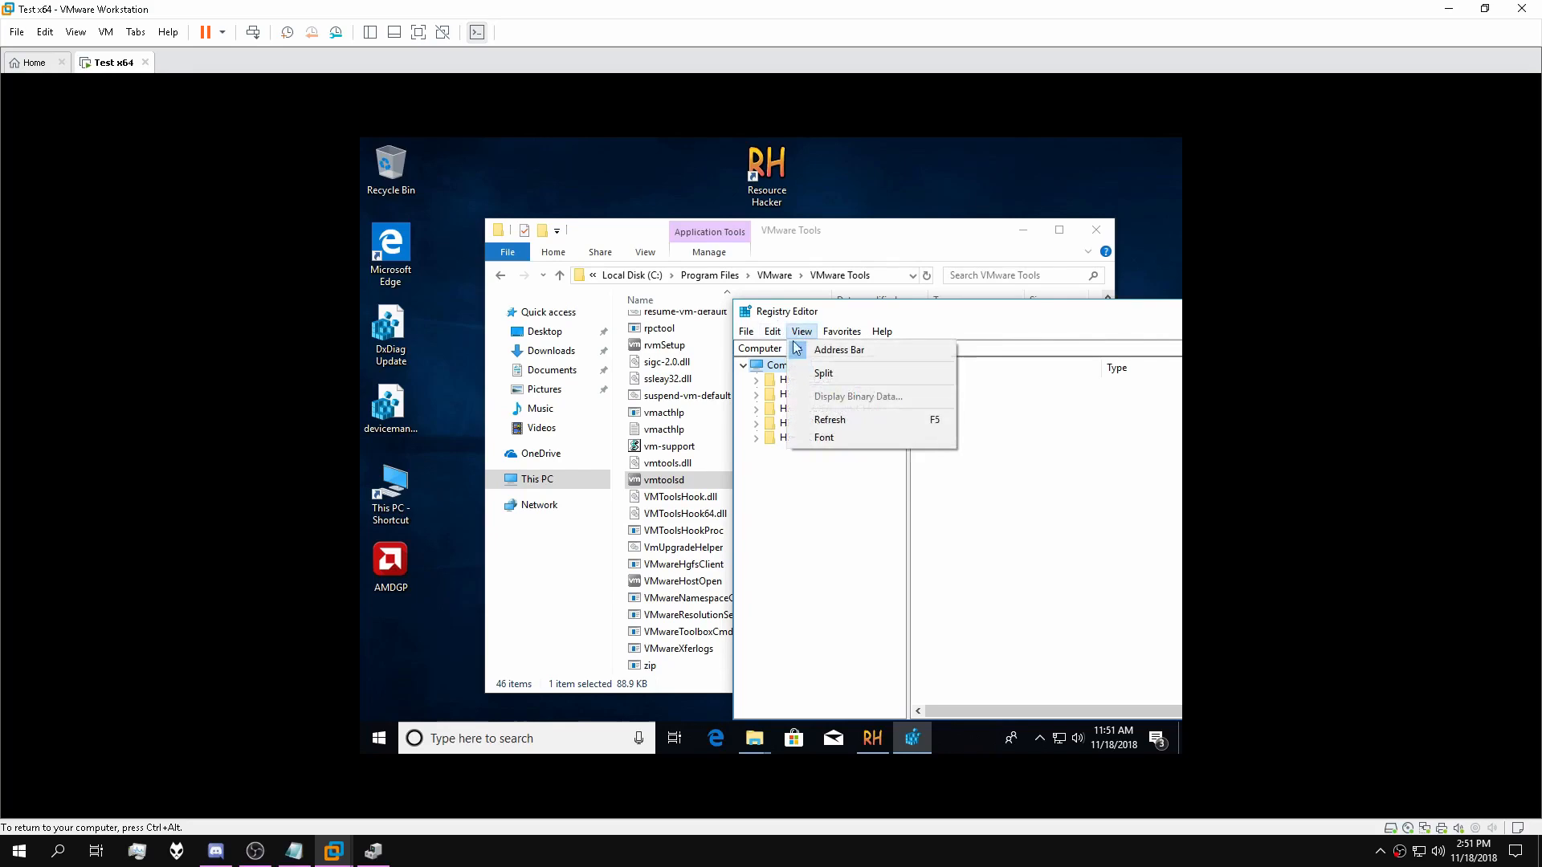
mouse_move(773, 331)
click(757, 532)
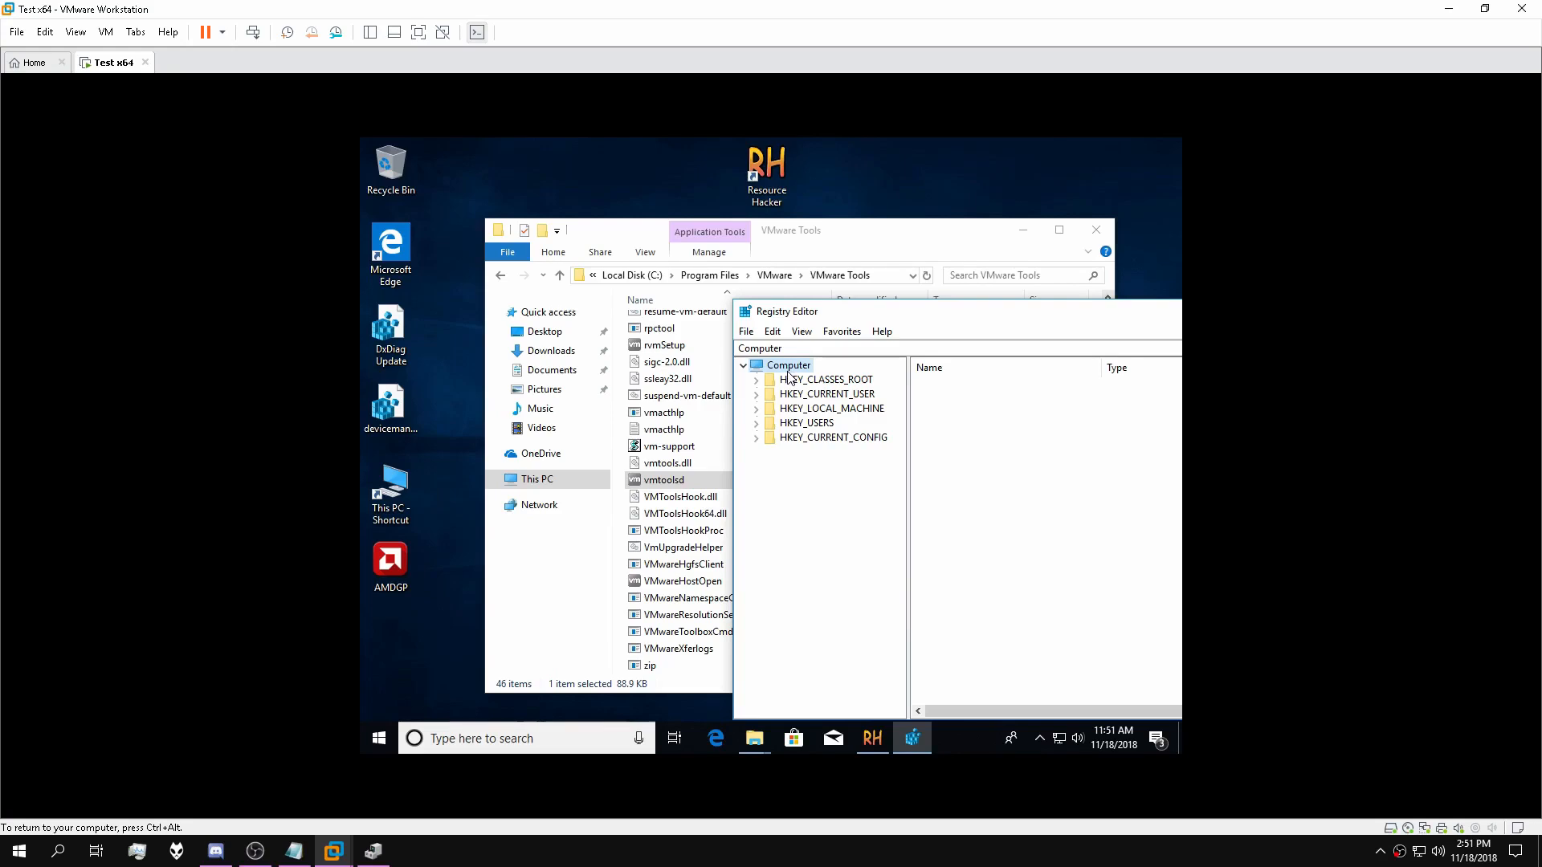
click(773, 332)
click(809, 459)
text(vmtoolsd)
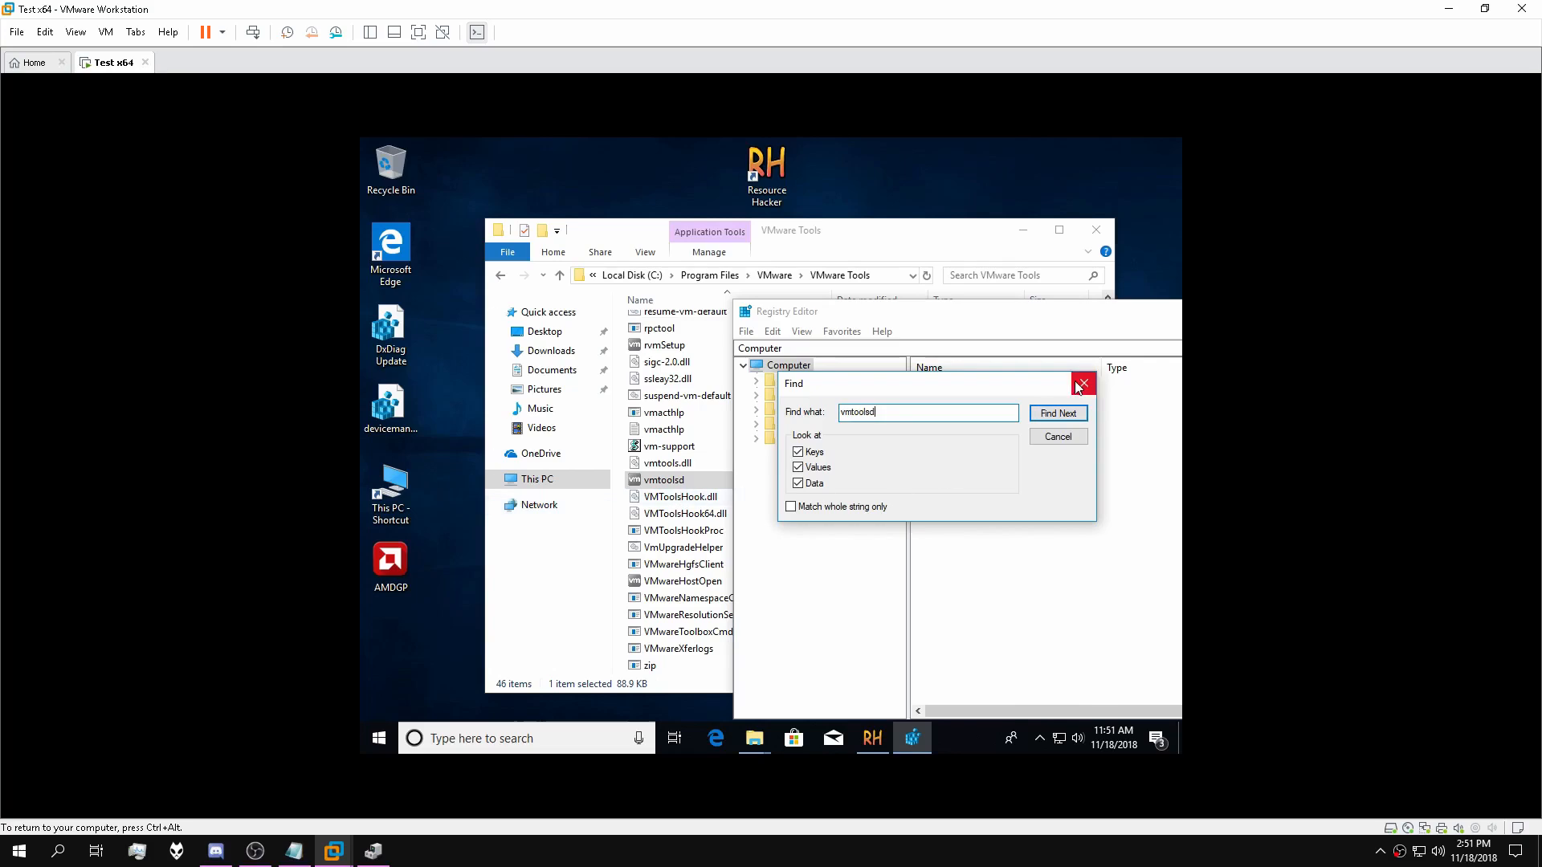
text(.e)
key(Return)
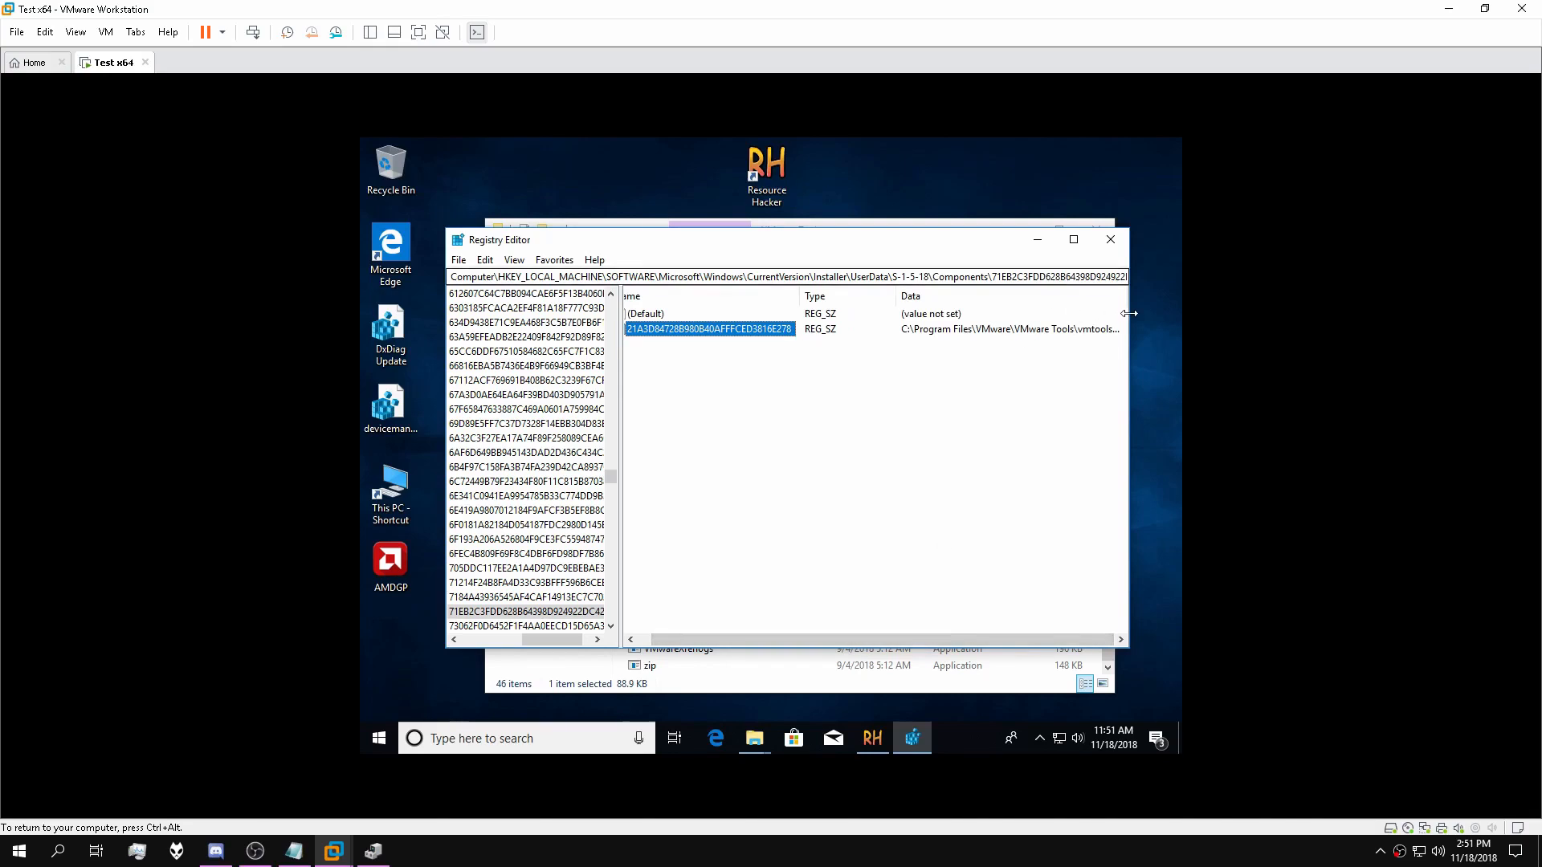
Replace vmtoolsd with AMDGP in the path data of the found Installer component value and the VMware User Process startup value.
drag(1130, 324, 1178, 324)
click(1102, 337)
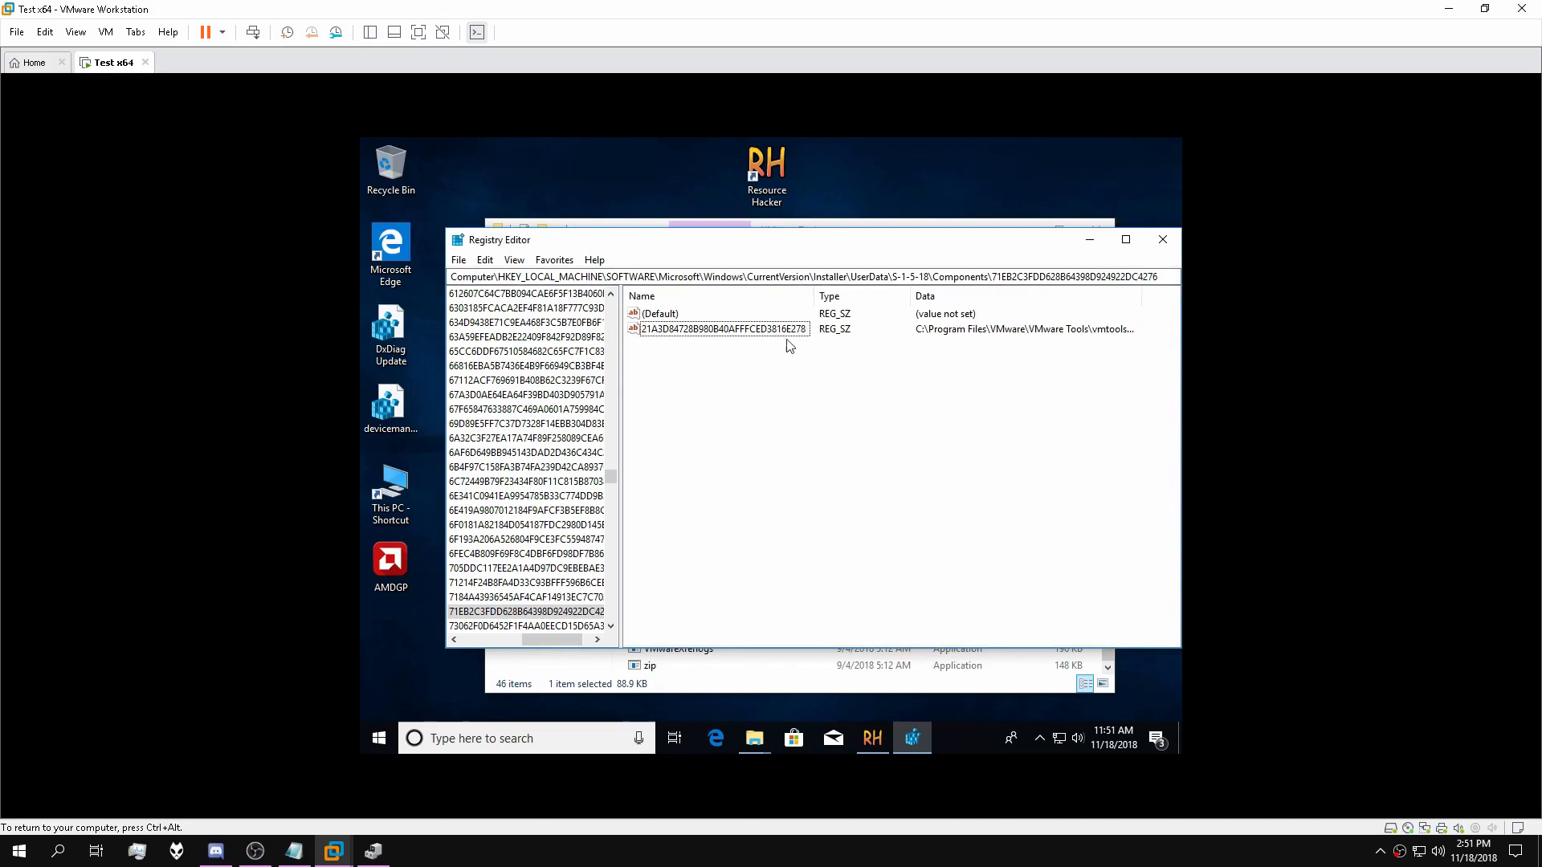
double_click(747, 330)
click(694, 392)
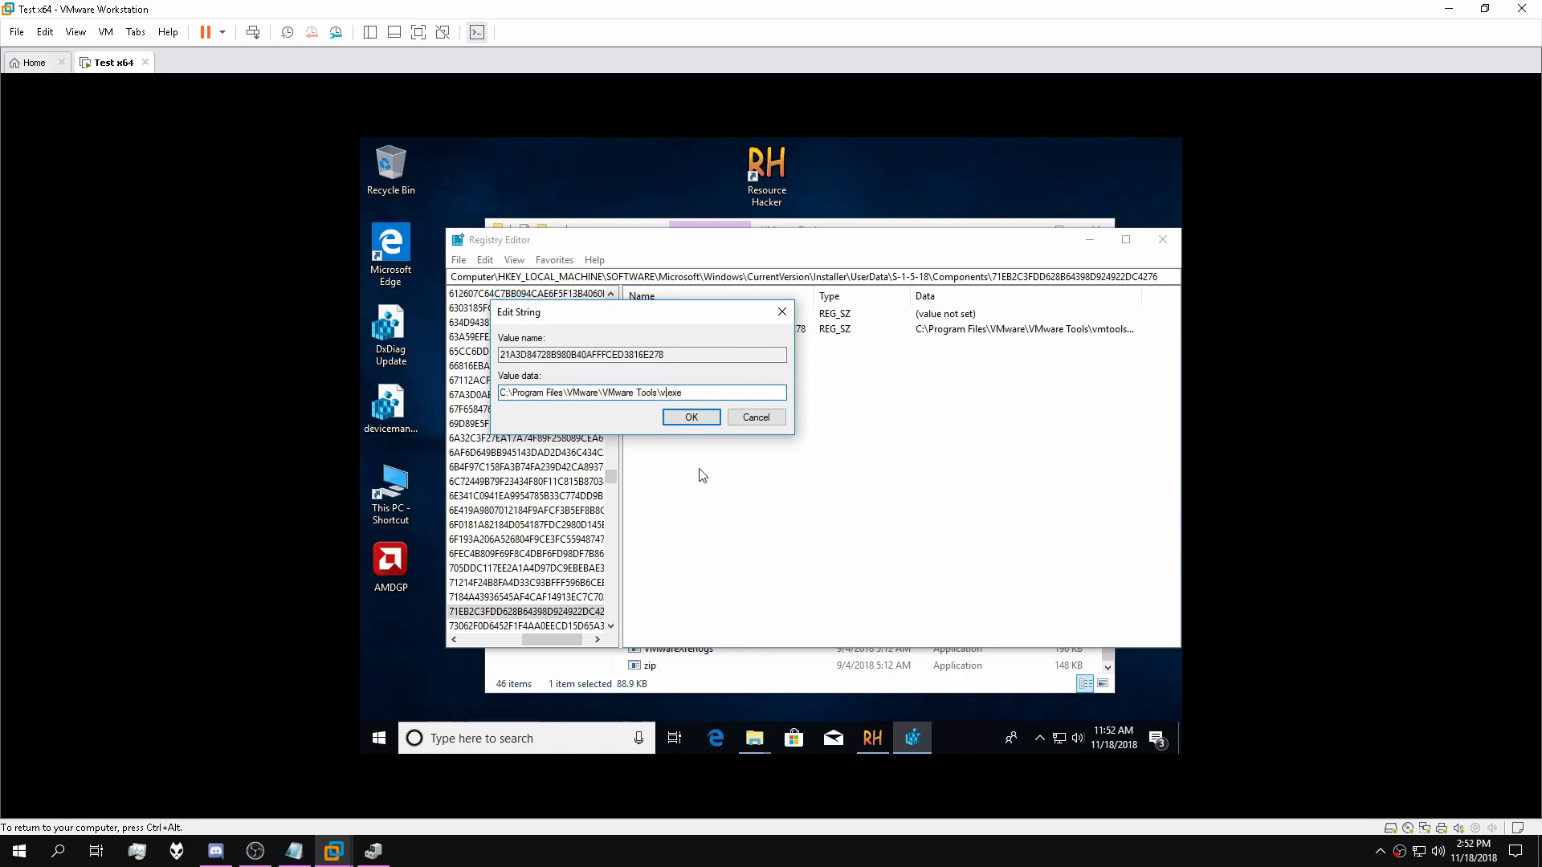
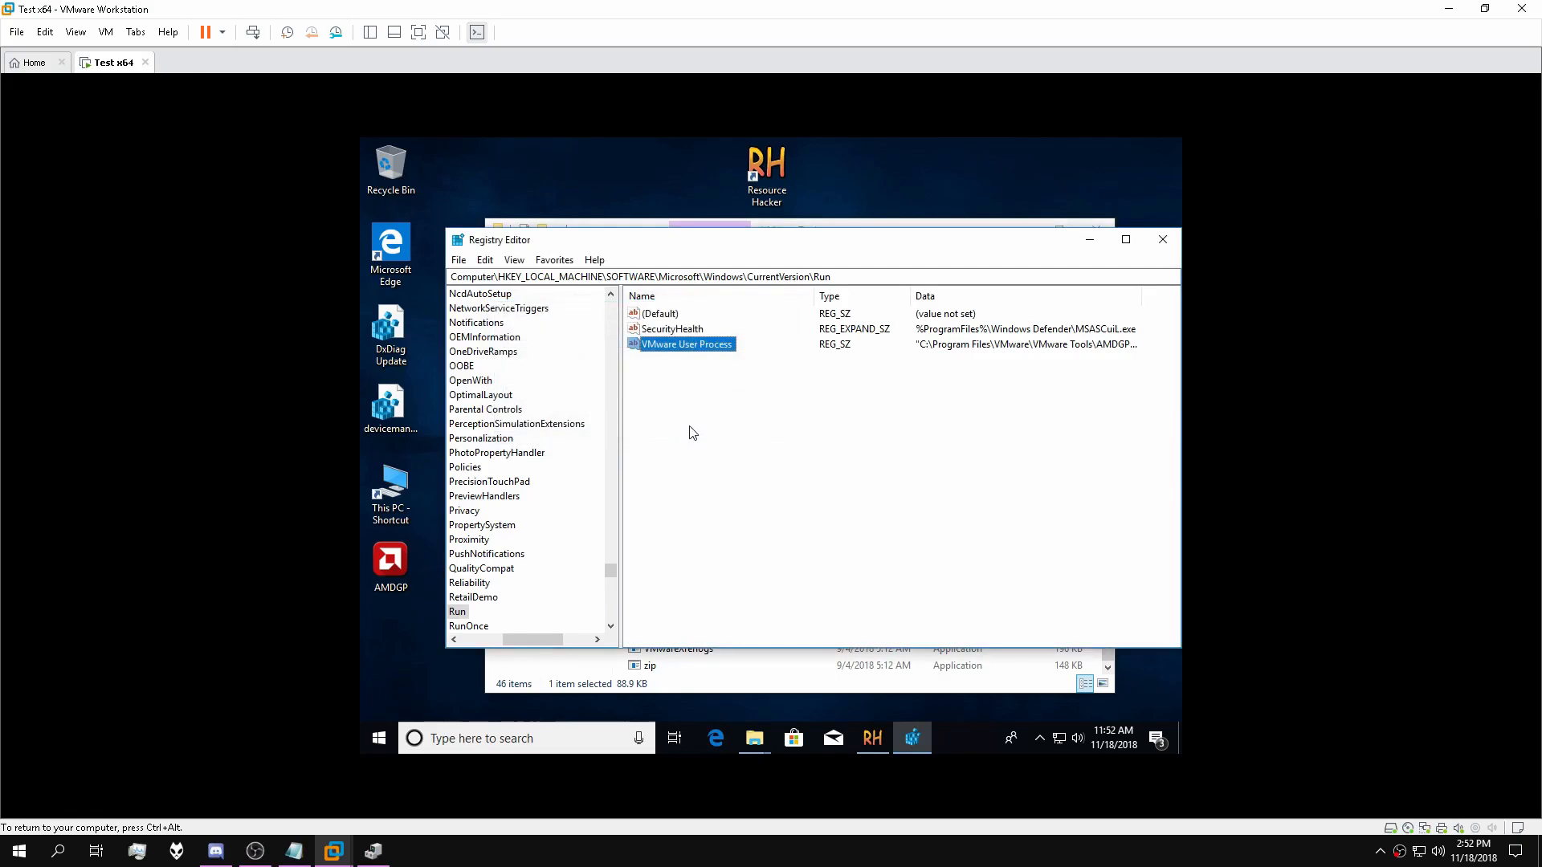
Find the next vmtoolsd.exe match and inspect the binary value under the bam UserSettings key without changing it.
key(F3)
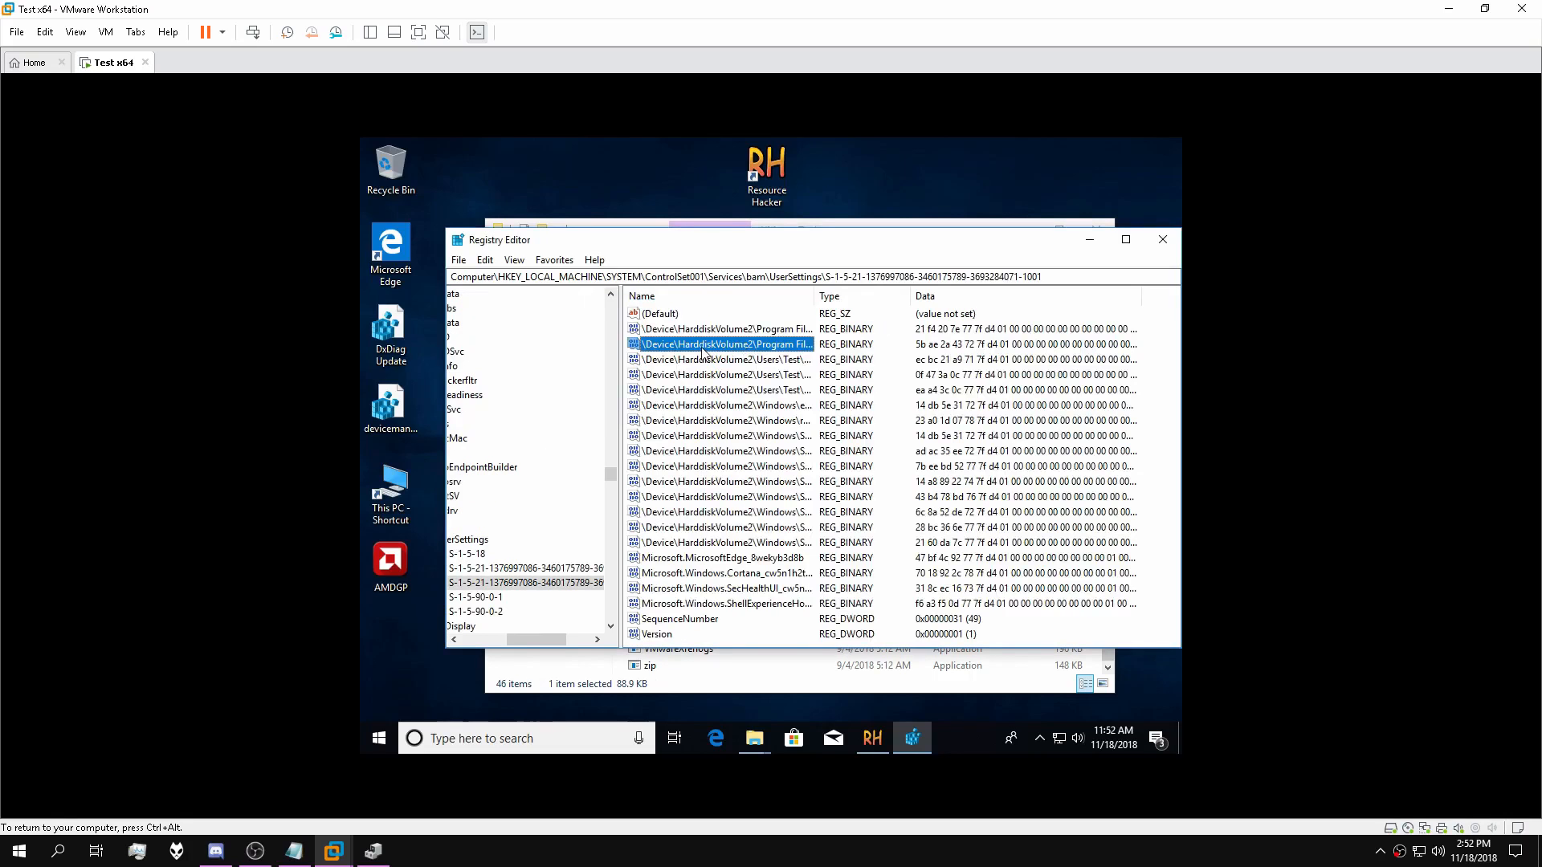
double_click(703, 349)
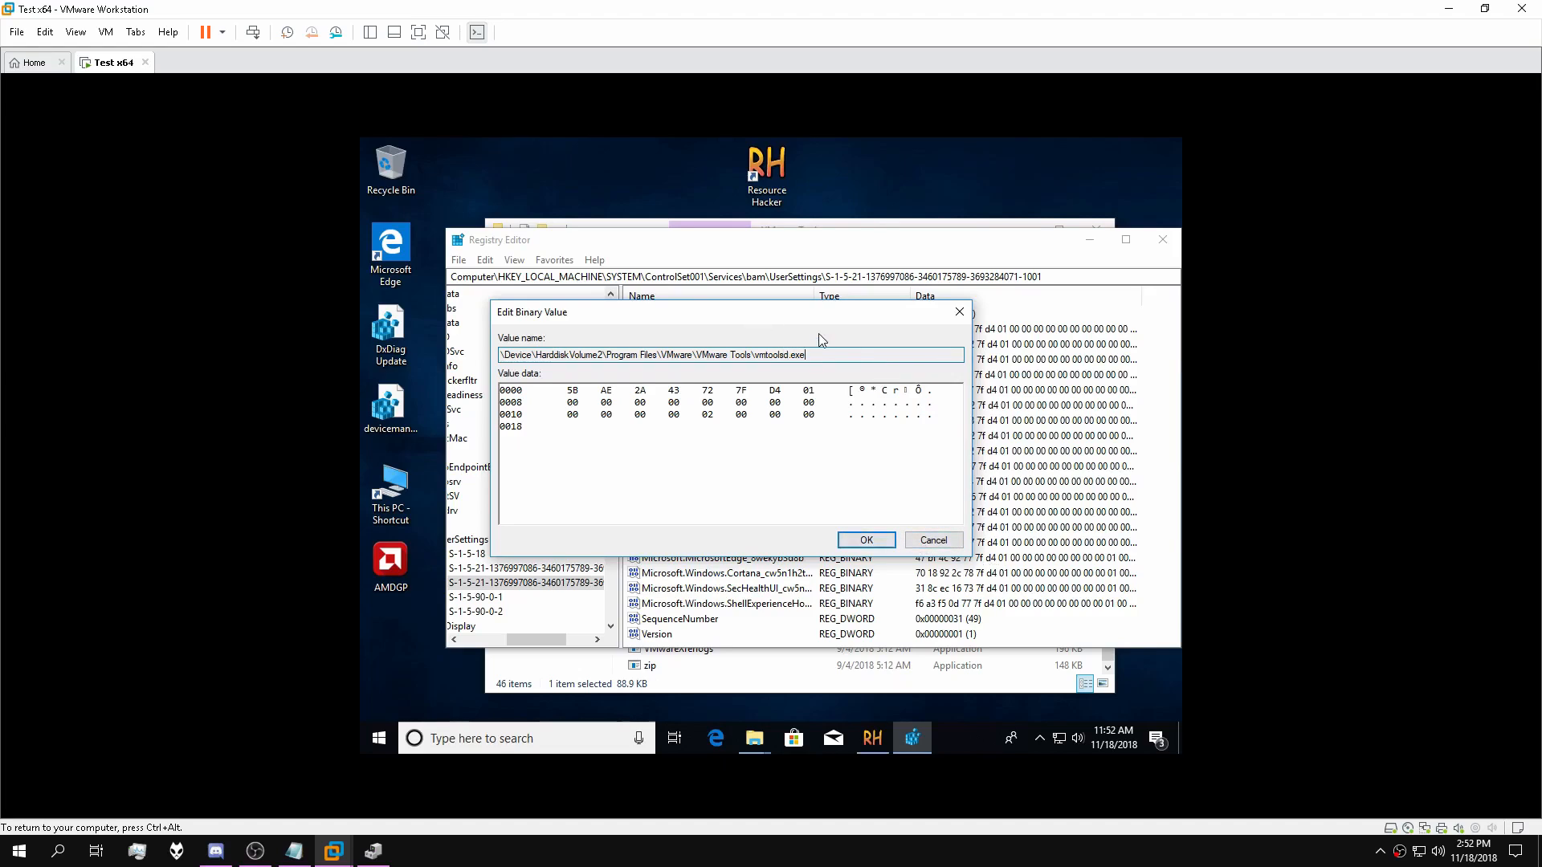
click(931, 537)
Replace vmtoolsd with AMDGP in the vmtools event log key's EventMessageFile path, and continue the search to the end of the registry.
key(F3)
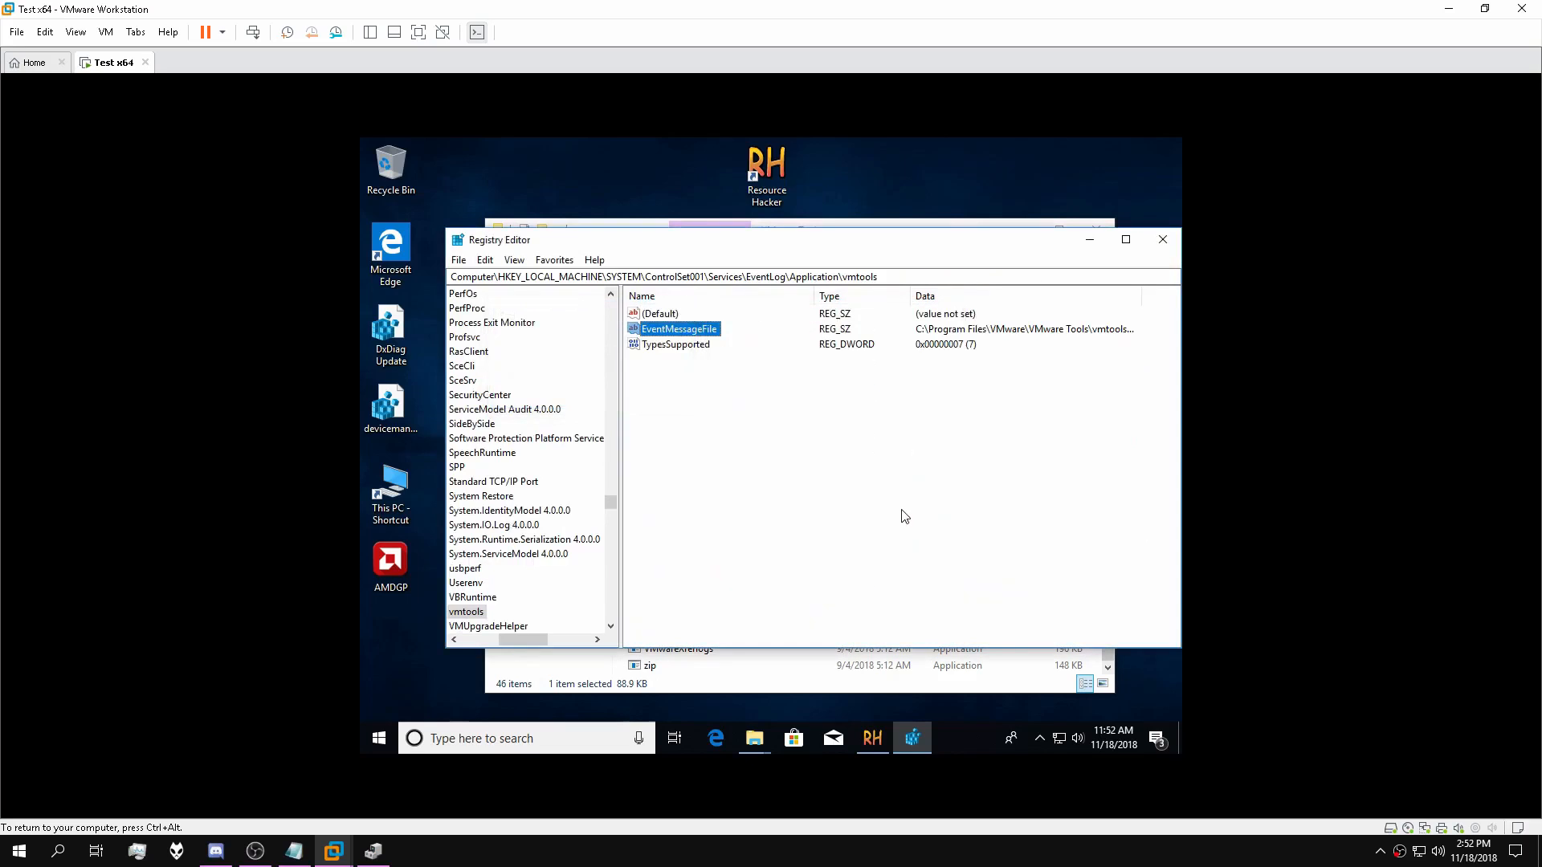
double_click(701, 335)
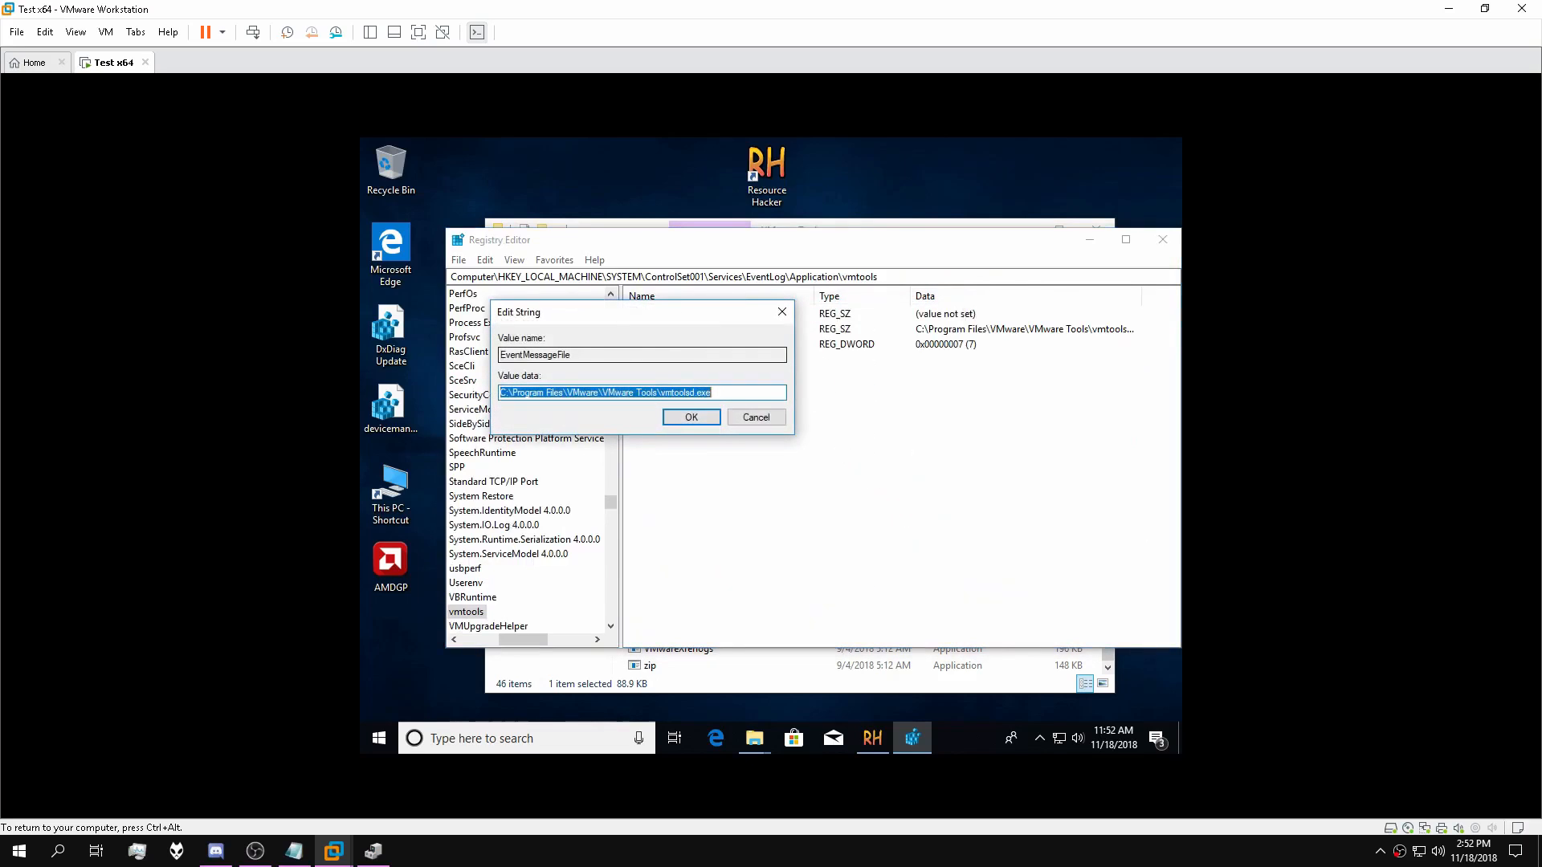
drag(661, 393, 685, 393)
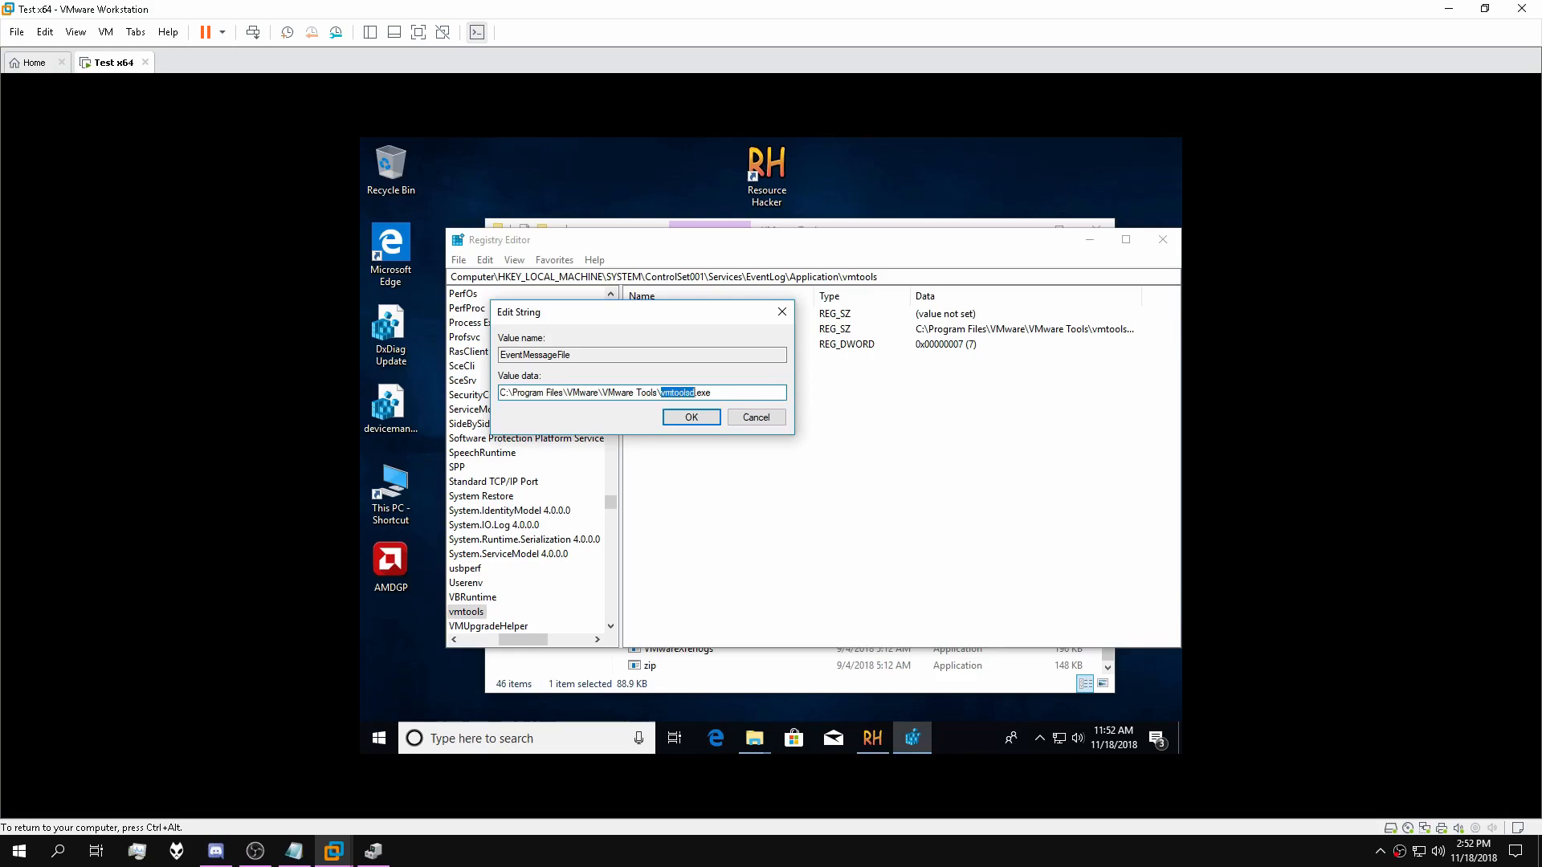
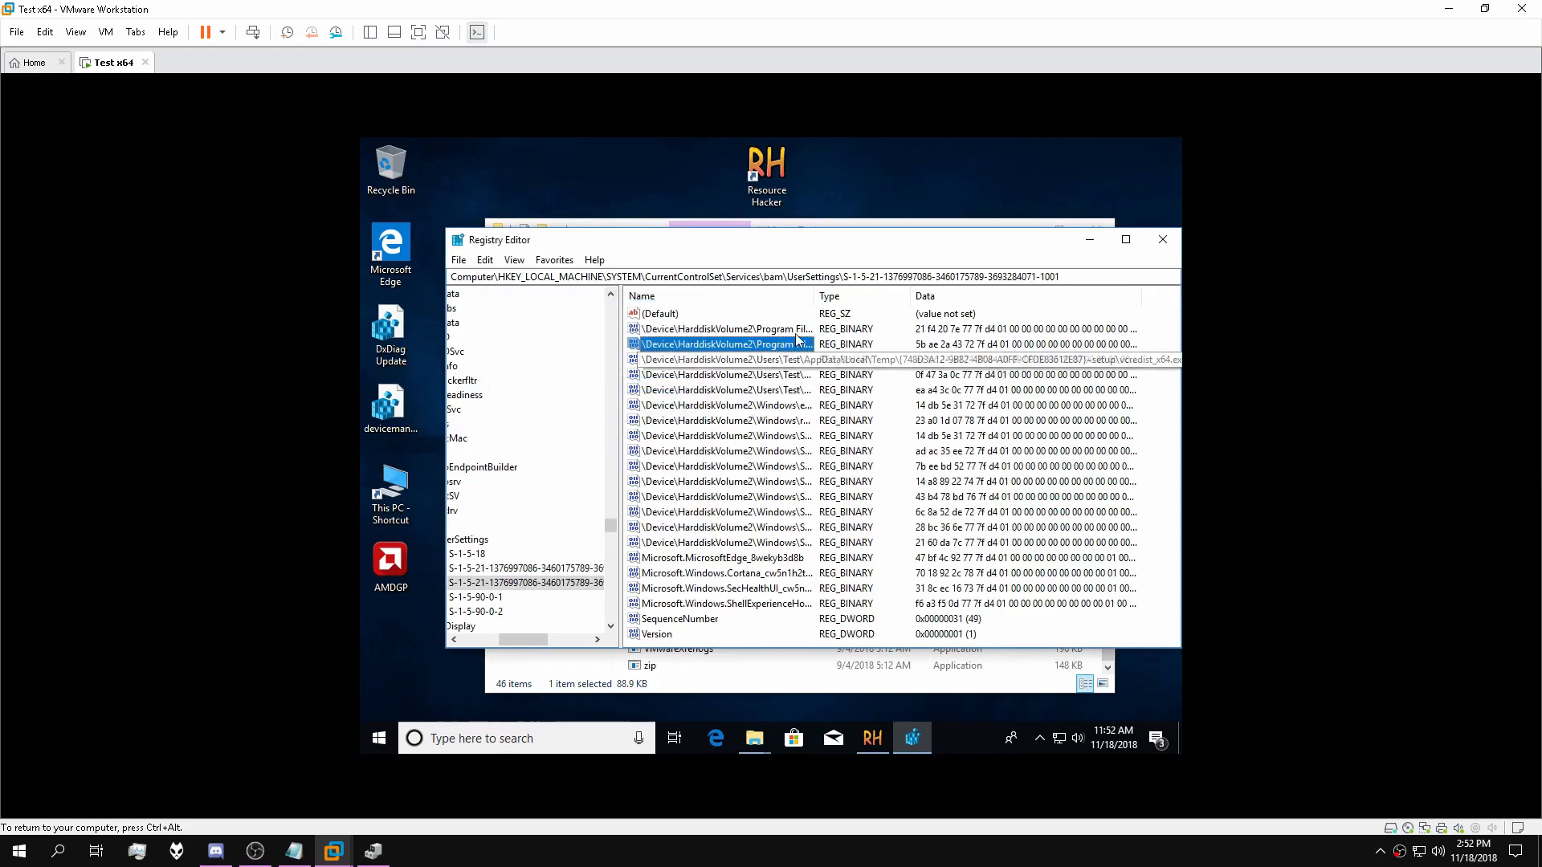
key(F3)
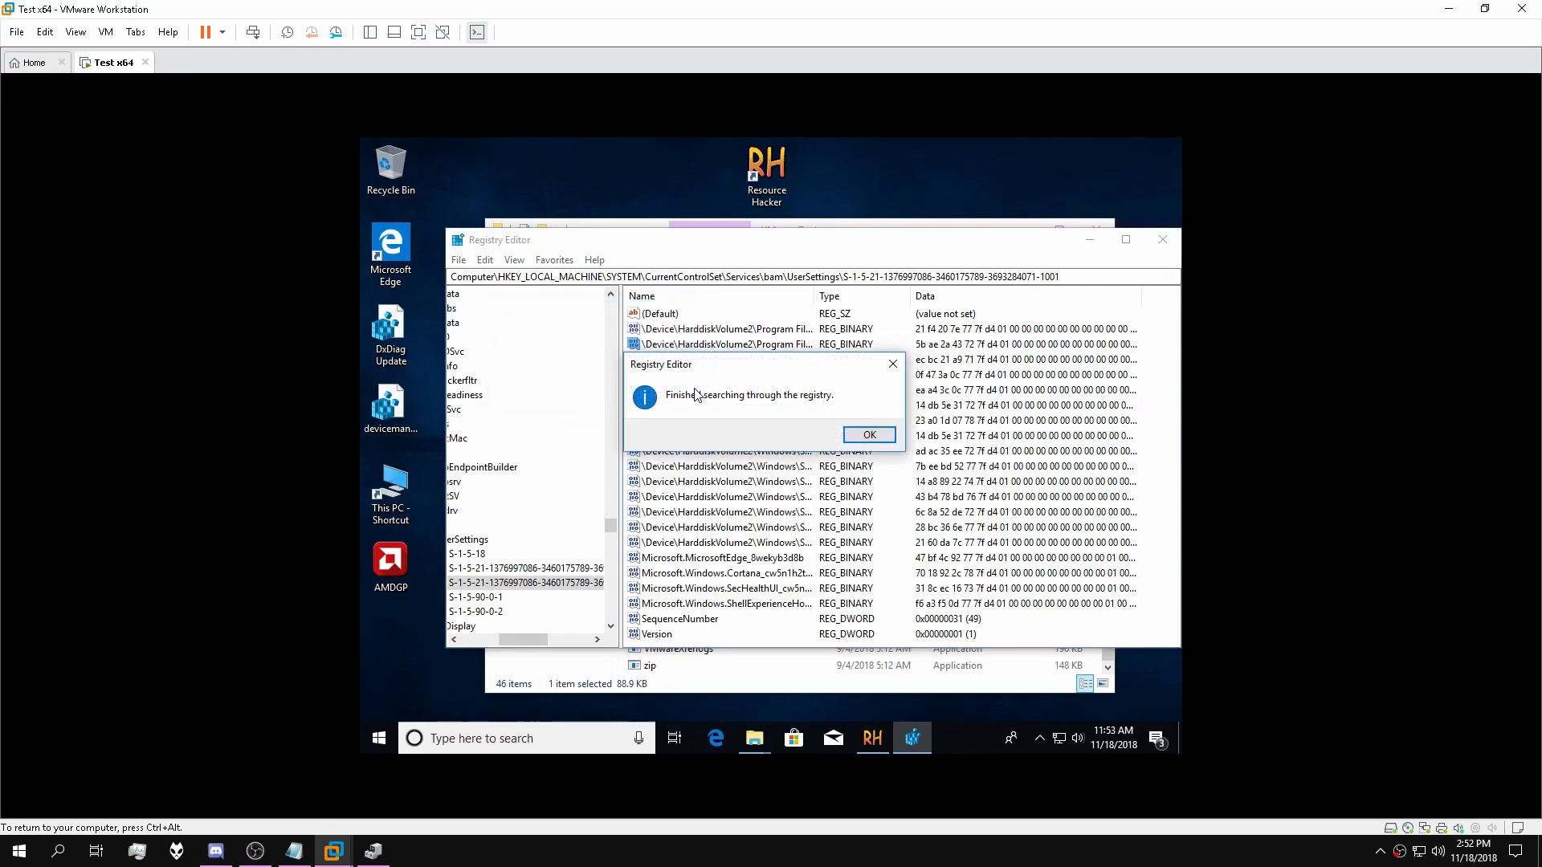
click(870, 435)
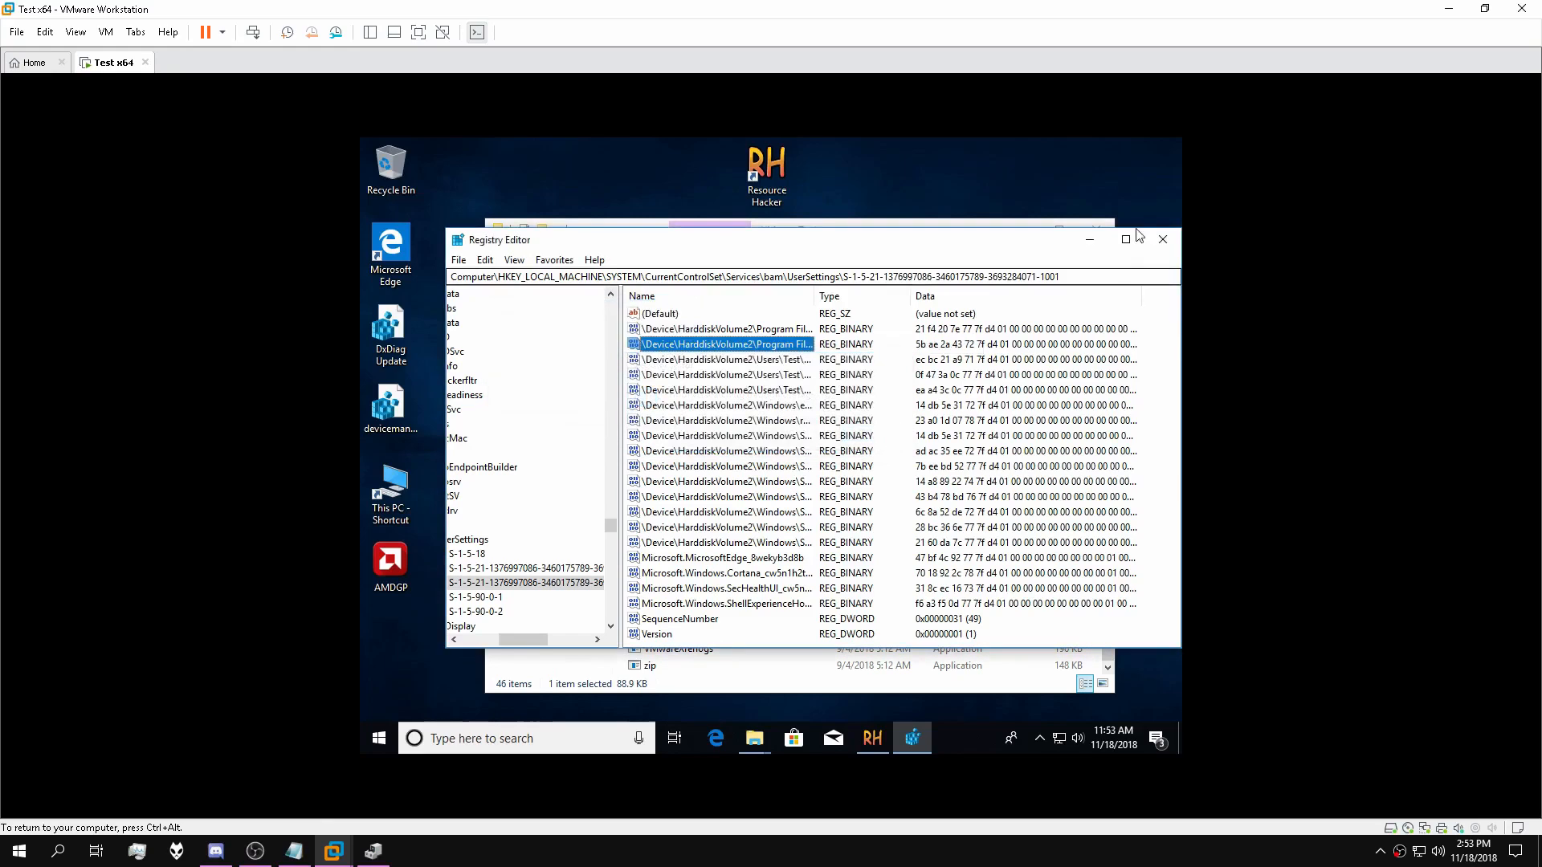
Return to the VMware Tools folder and try to delete the vmtoolsd application.
click(1090, 240)
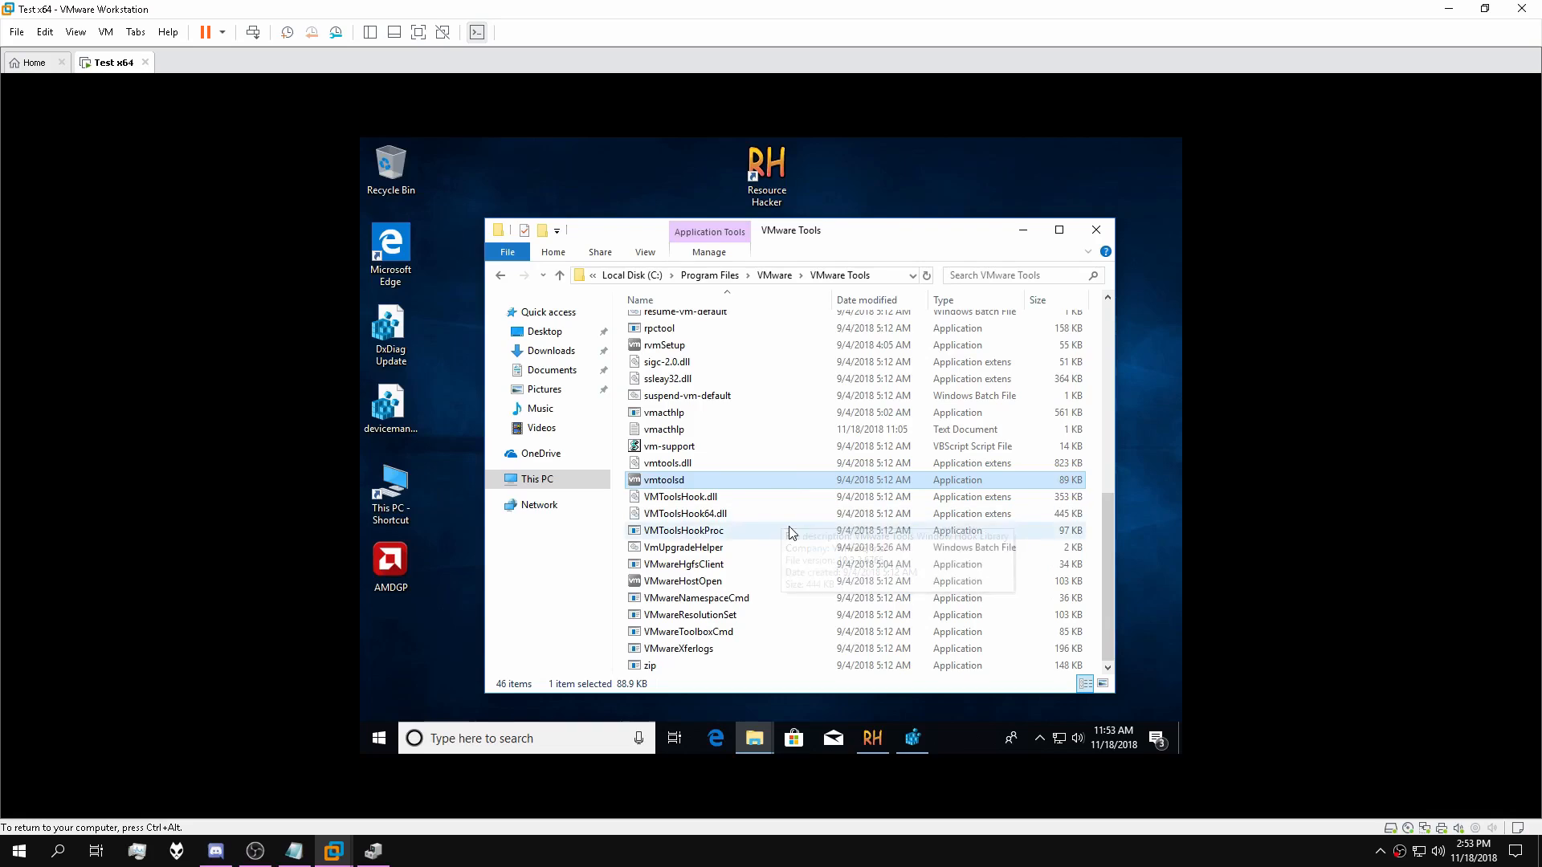
key(Delete)
click(739, 359)
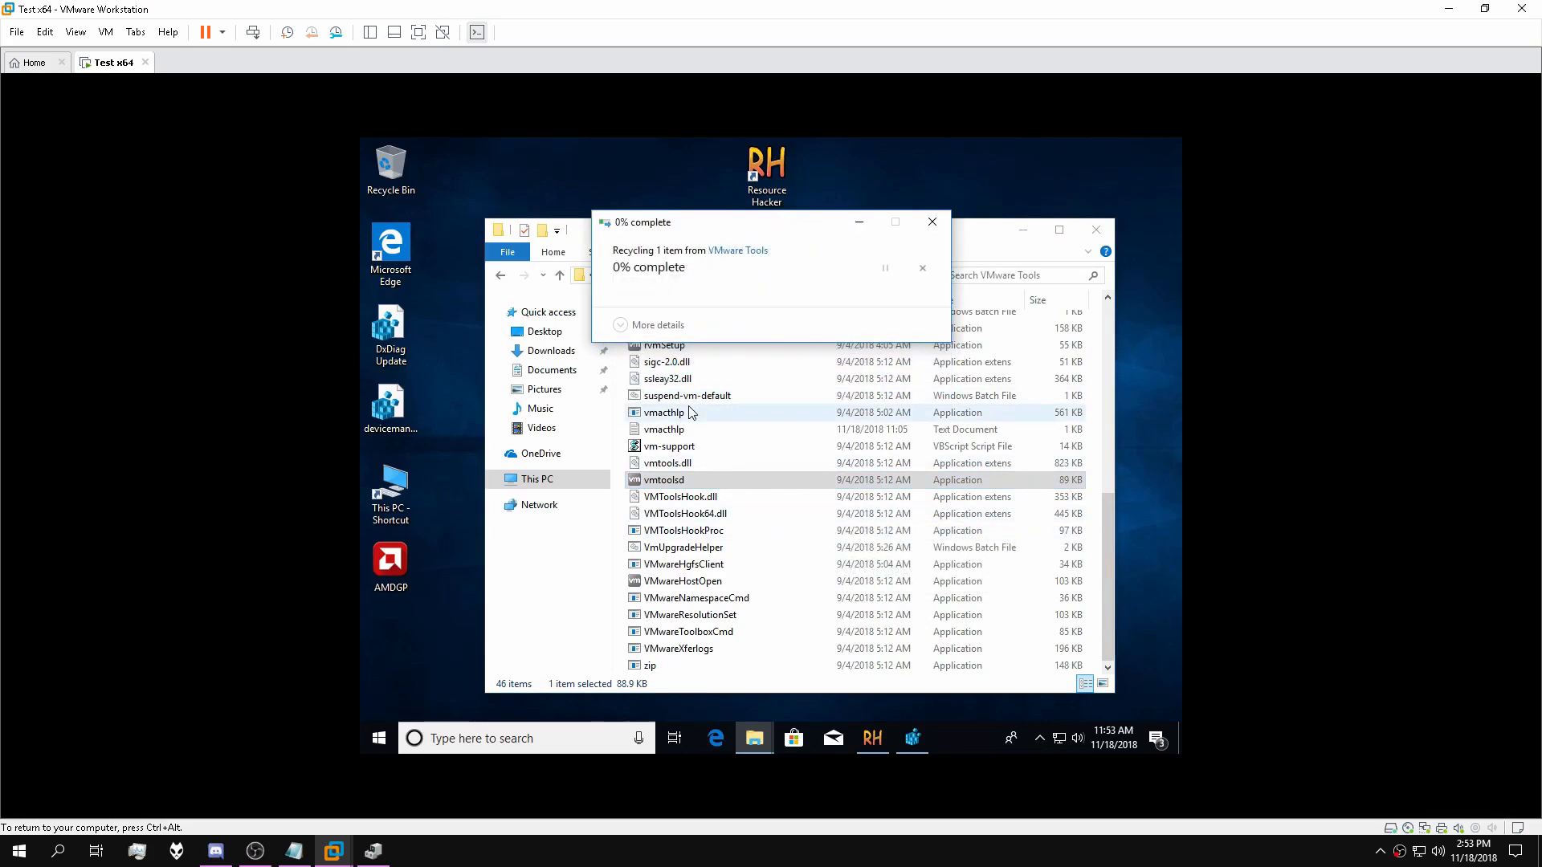
click(891, 387)
Open Task Manager, locate and select the VMware Tools Core Service among the background processes, and minimize the window.
right_click(967, 736)
click(996, 653)
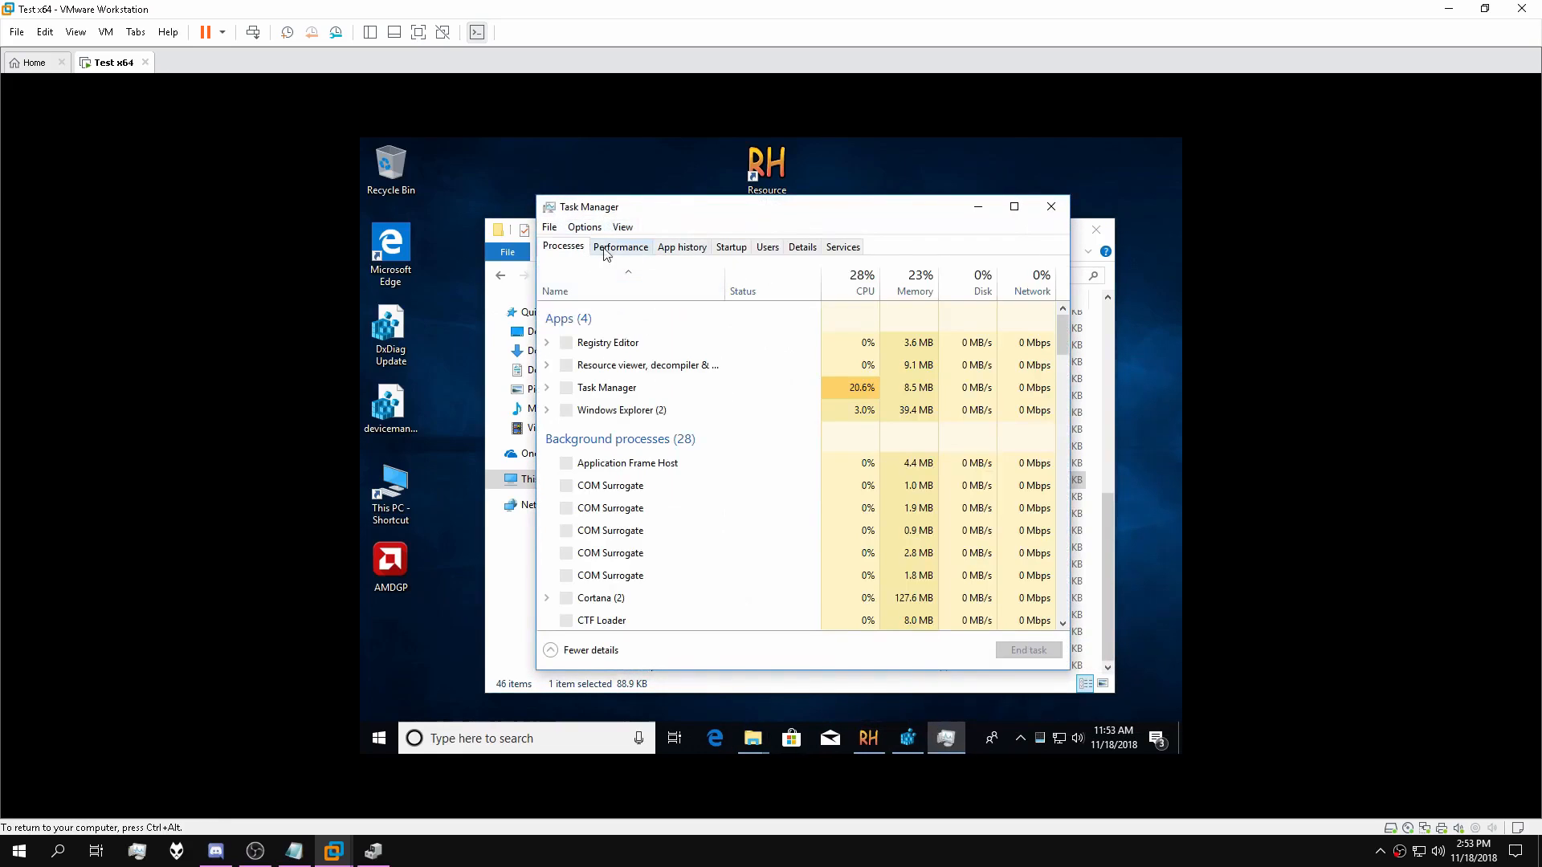
scroll(658, 540, down, 3)
scroll(657, 537, down, 4)
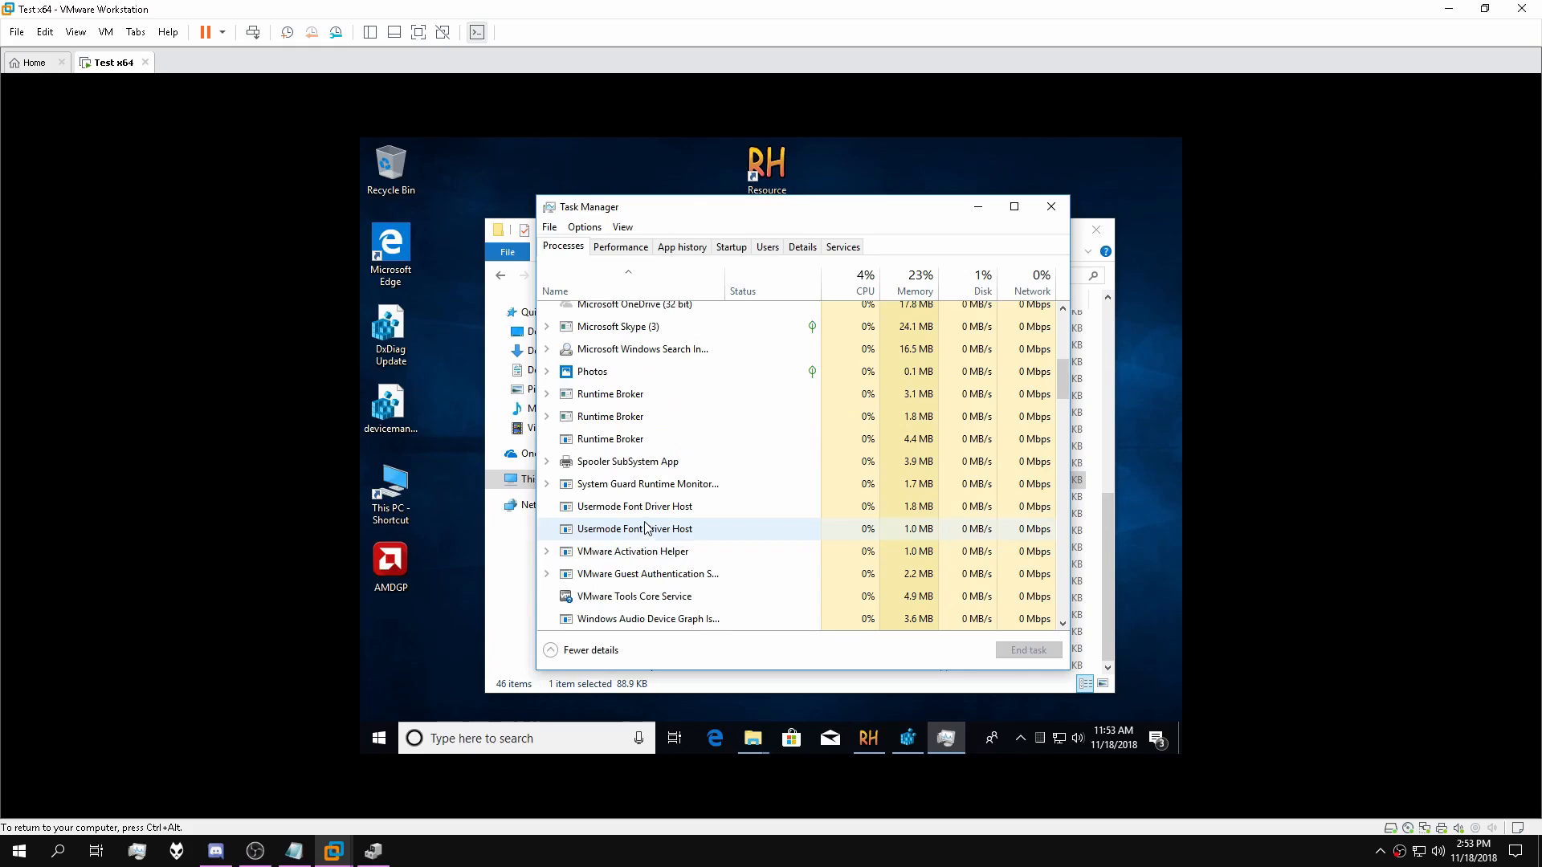
click(803, 477)
scroll(807, 518, down, 2)
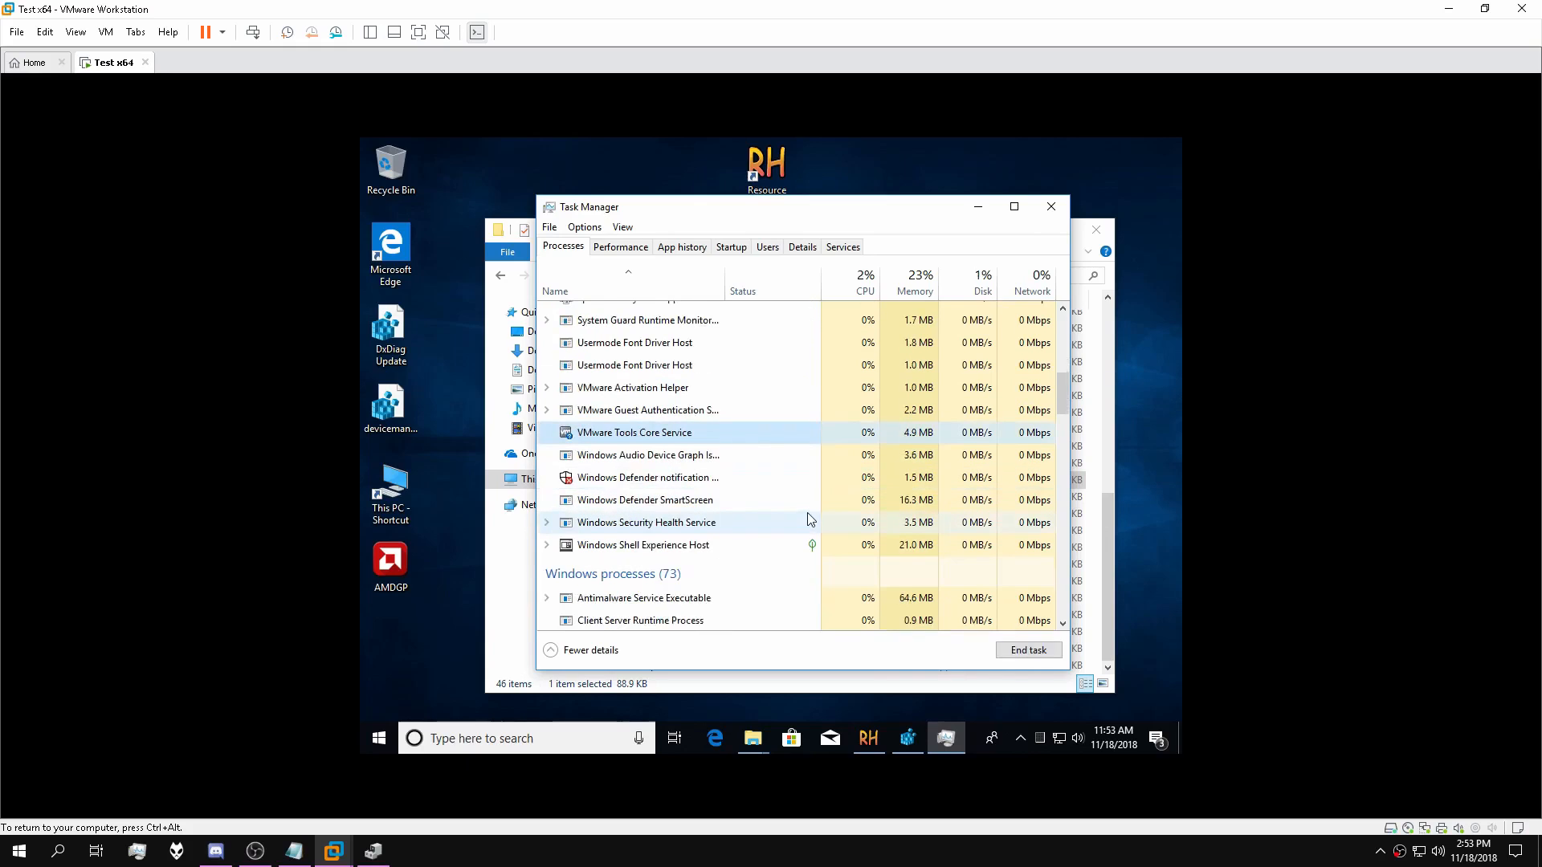
click(979, 207)
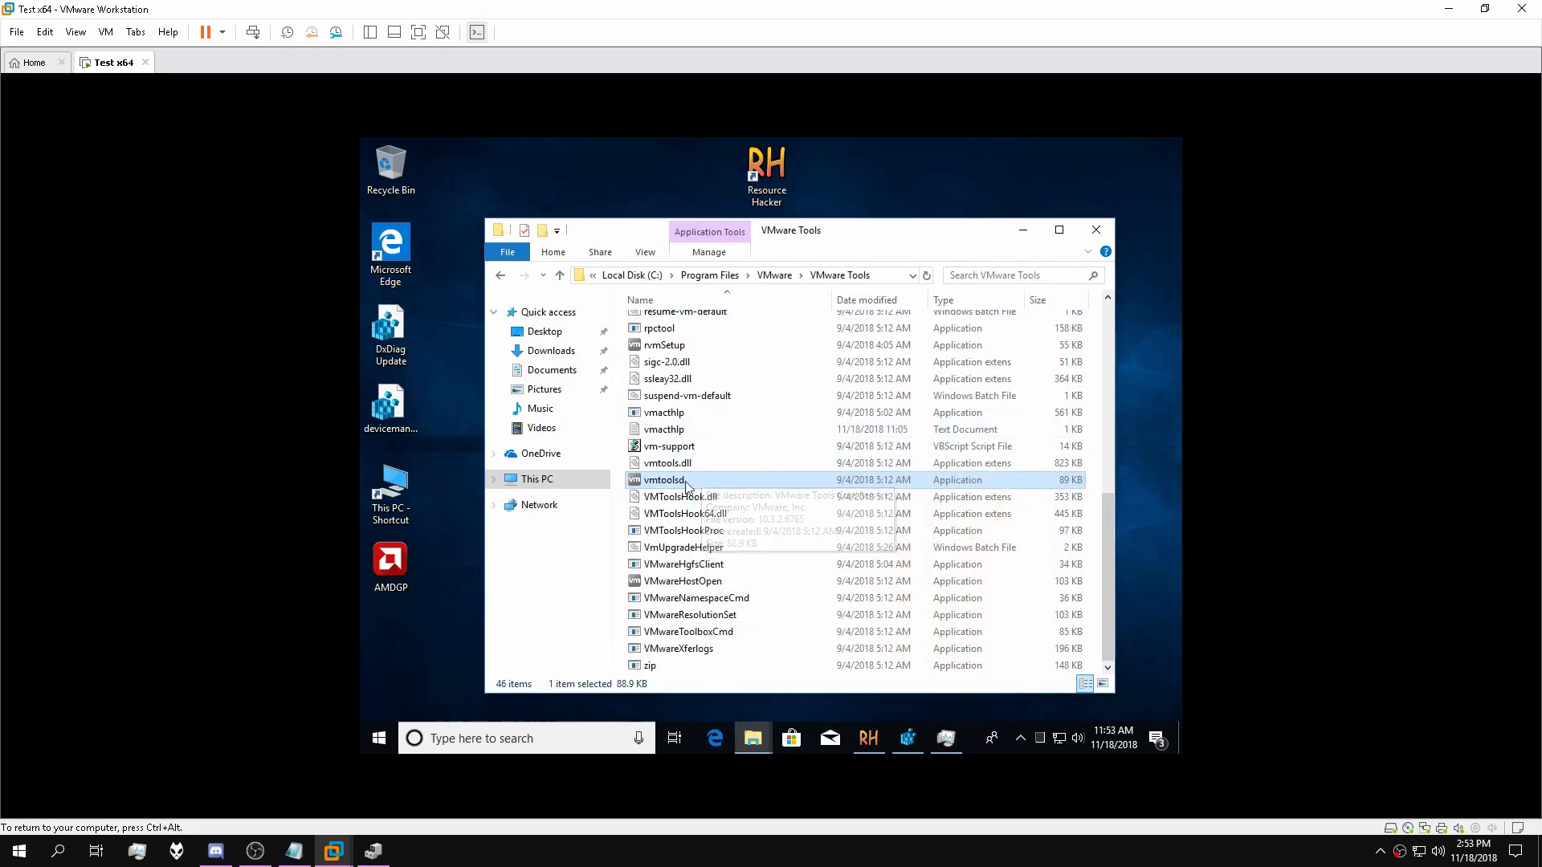
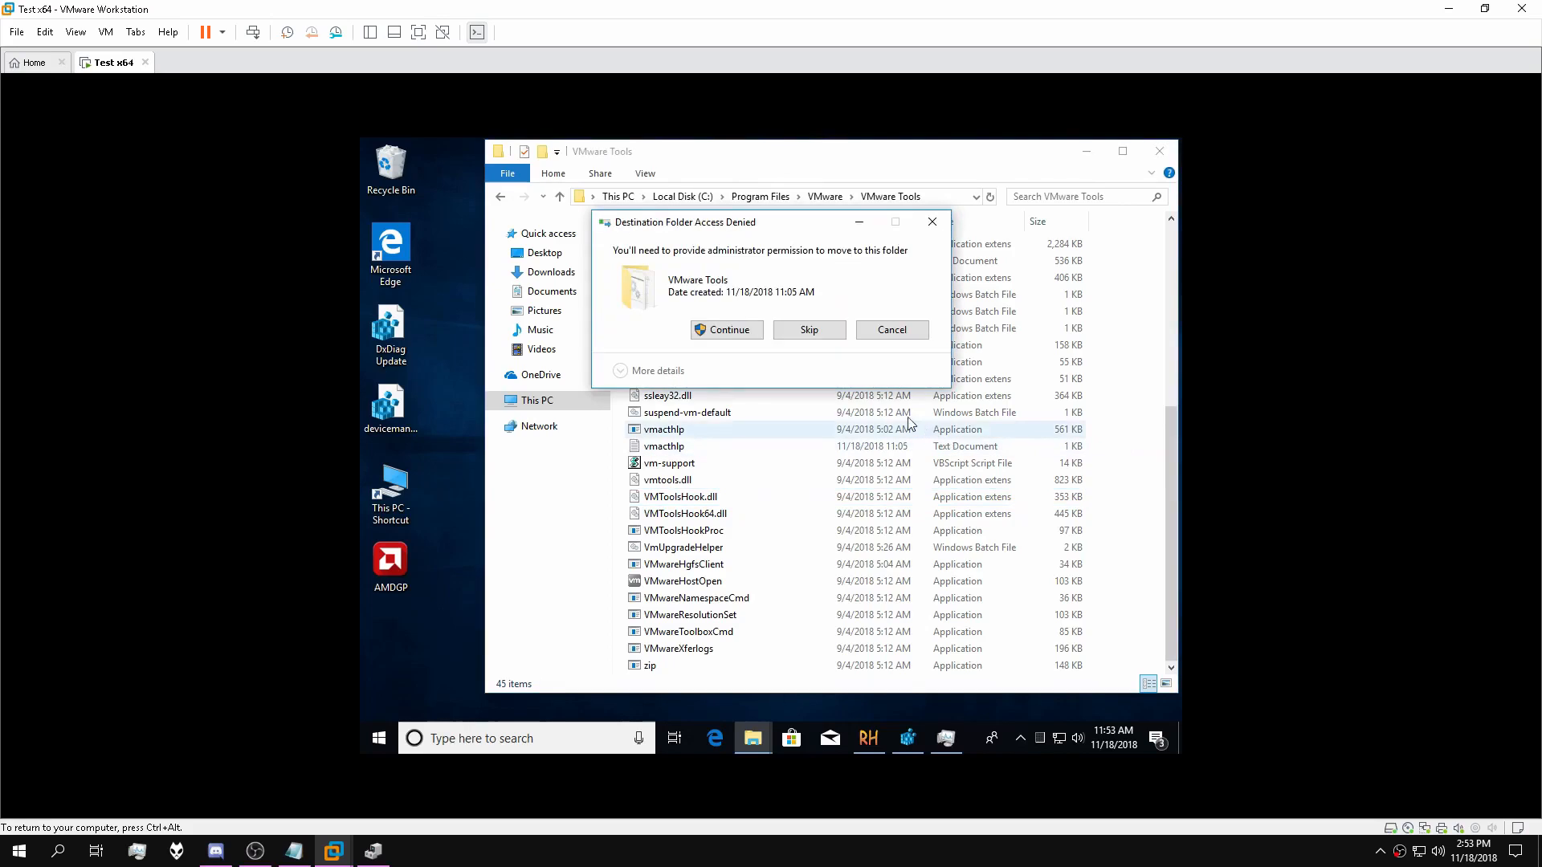
Grant administrator permission to move AMDGP from the desktop into the VMware Tools folder.
click(634, 332)
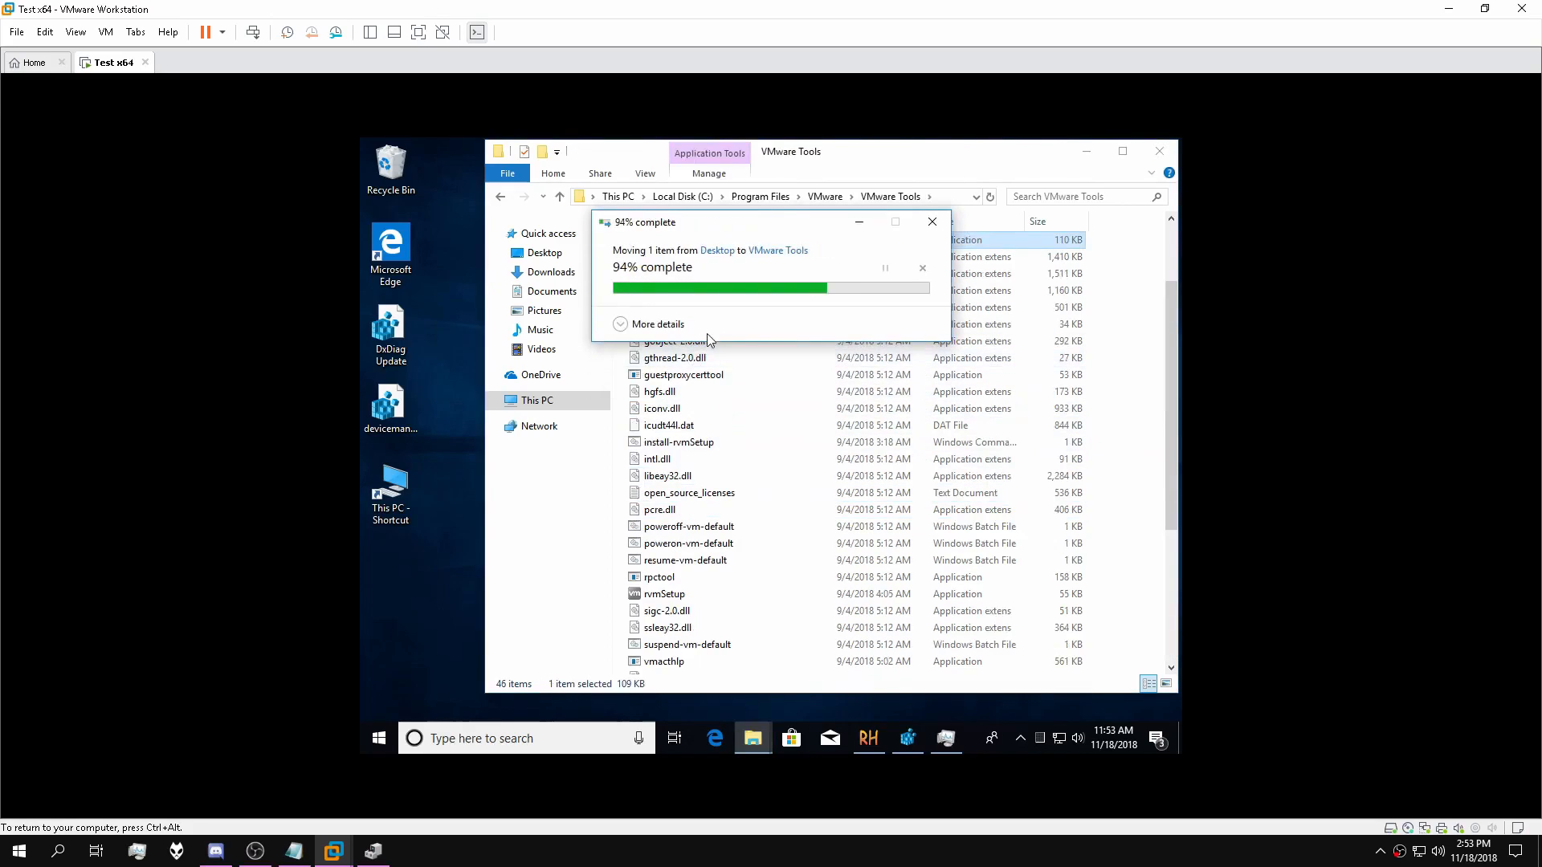
Collapse the registry tree to the Computer root and export the entire registry to the desktop as AMDGPupdate.
click(908, 738)
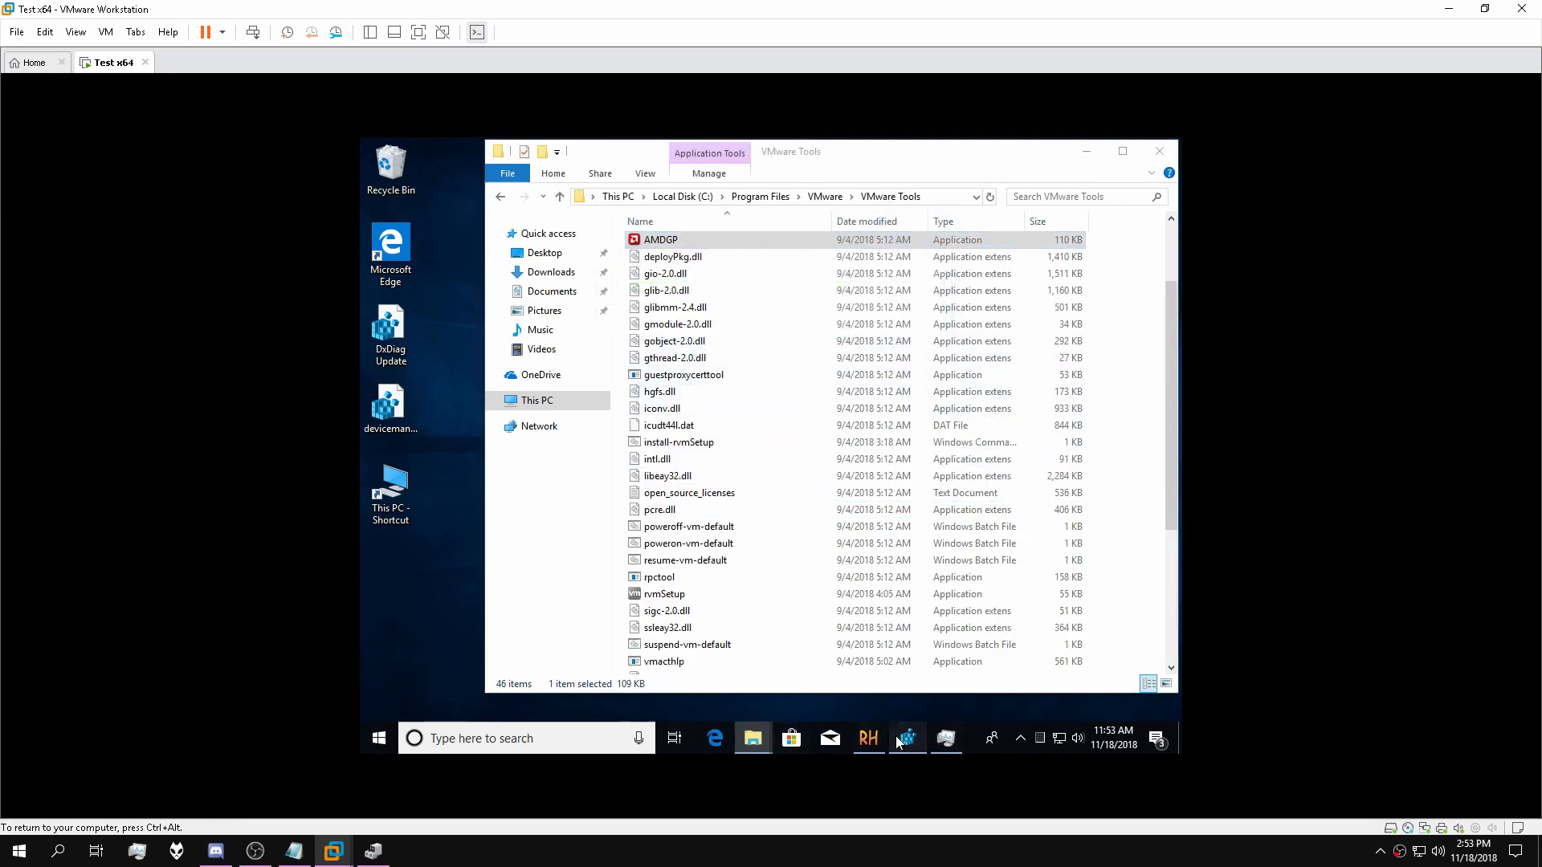
drag(527, 639, 480, 636)
drag(611, 527, 622, 284)
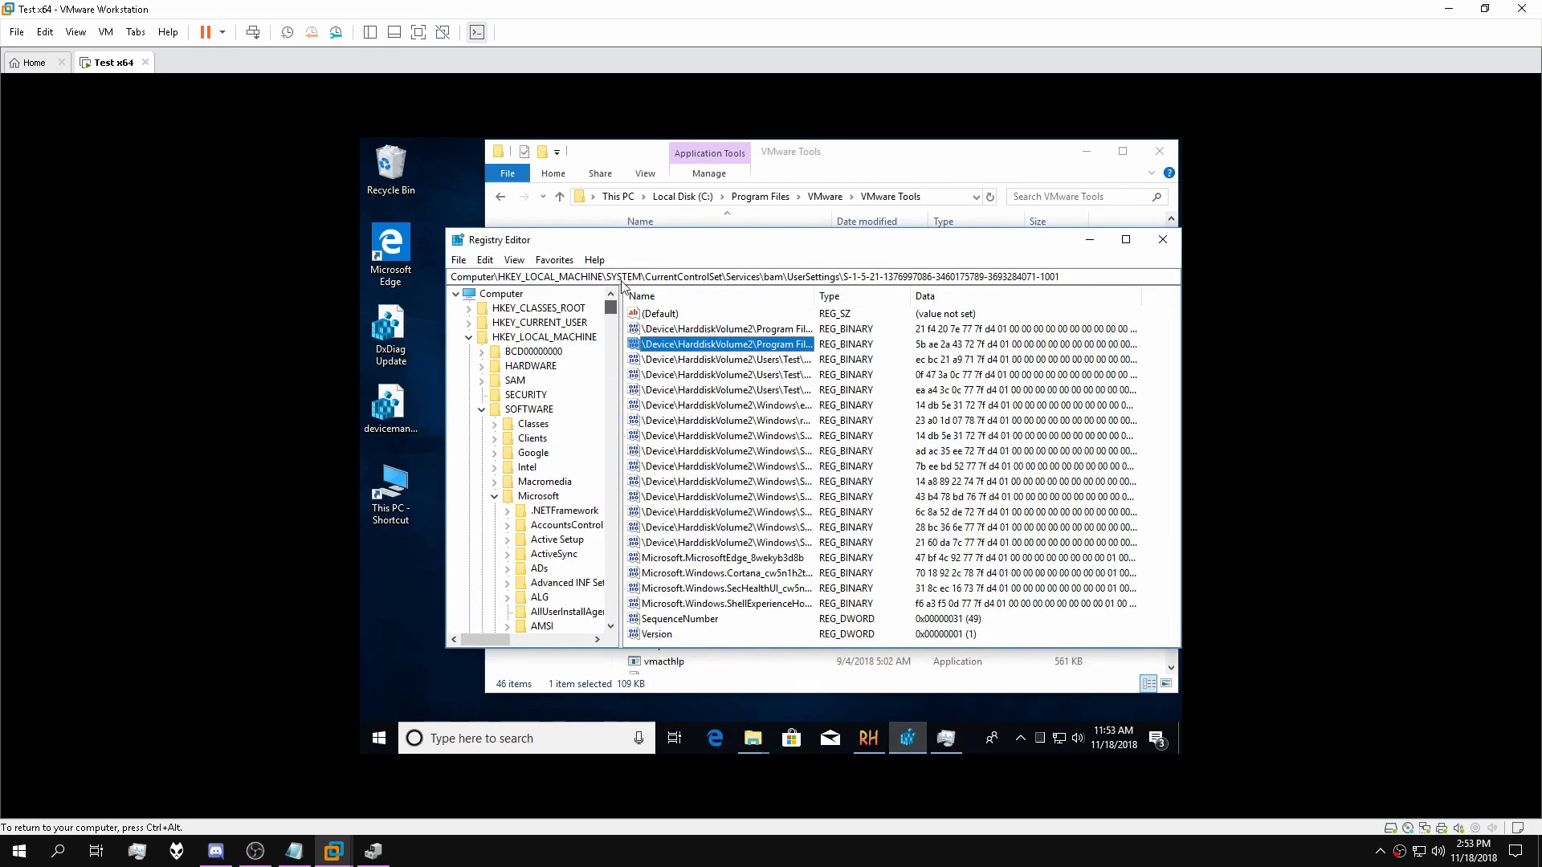
click(469, 337)
click(492, 294)
click(485, 261)
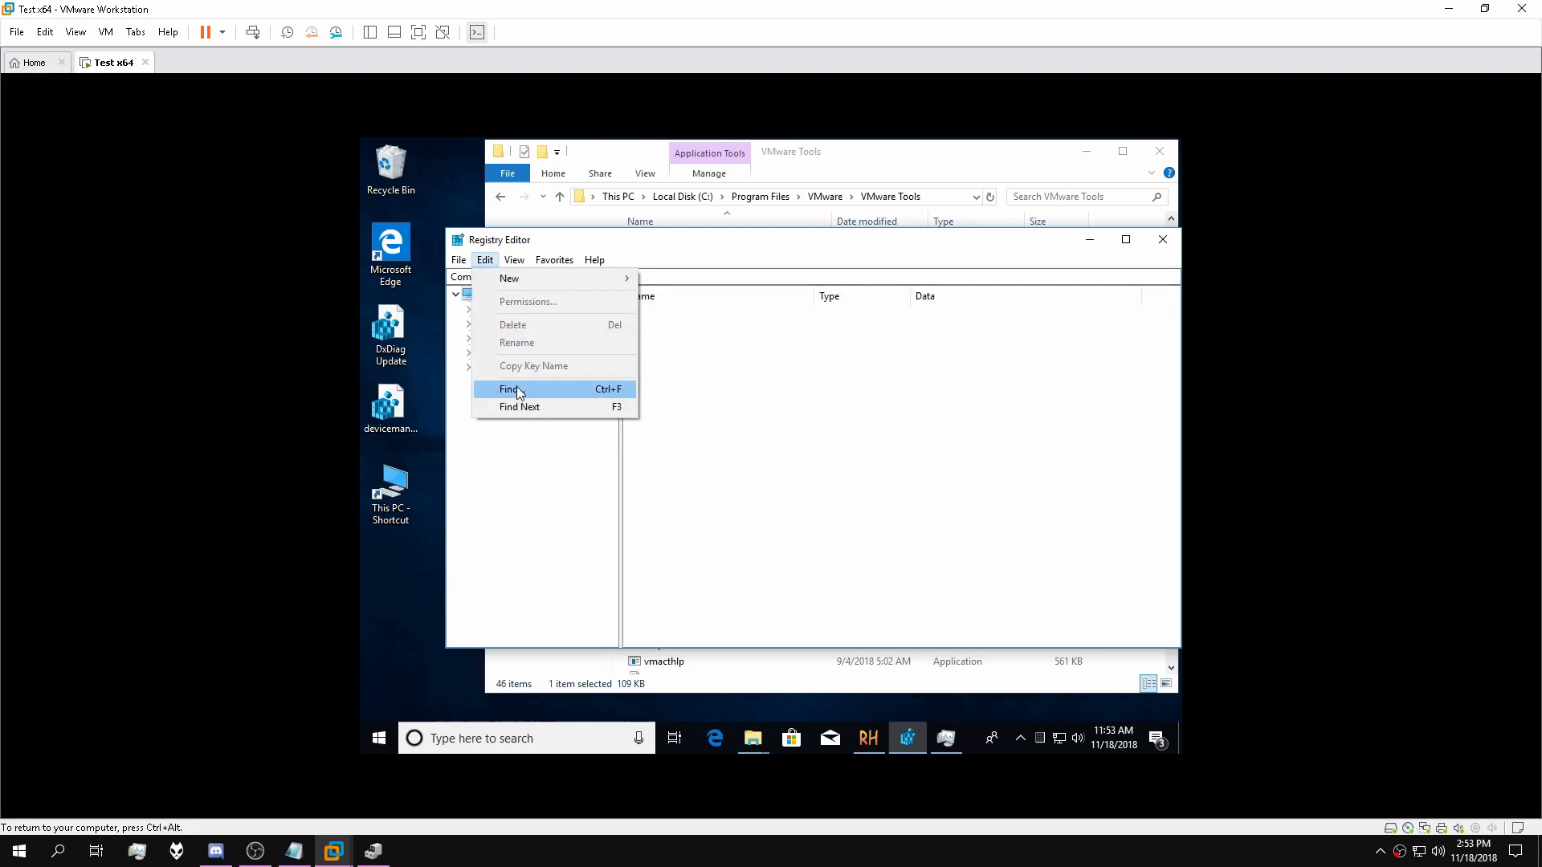
mouse_move(458, 260)
click(492, 297)
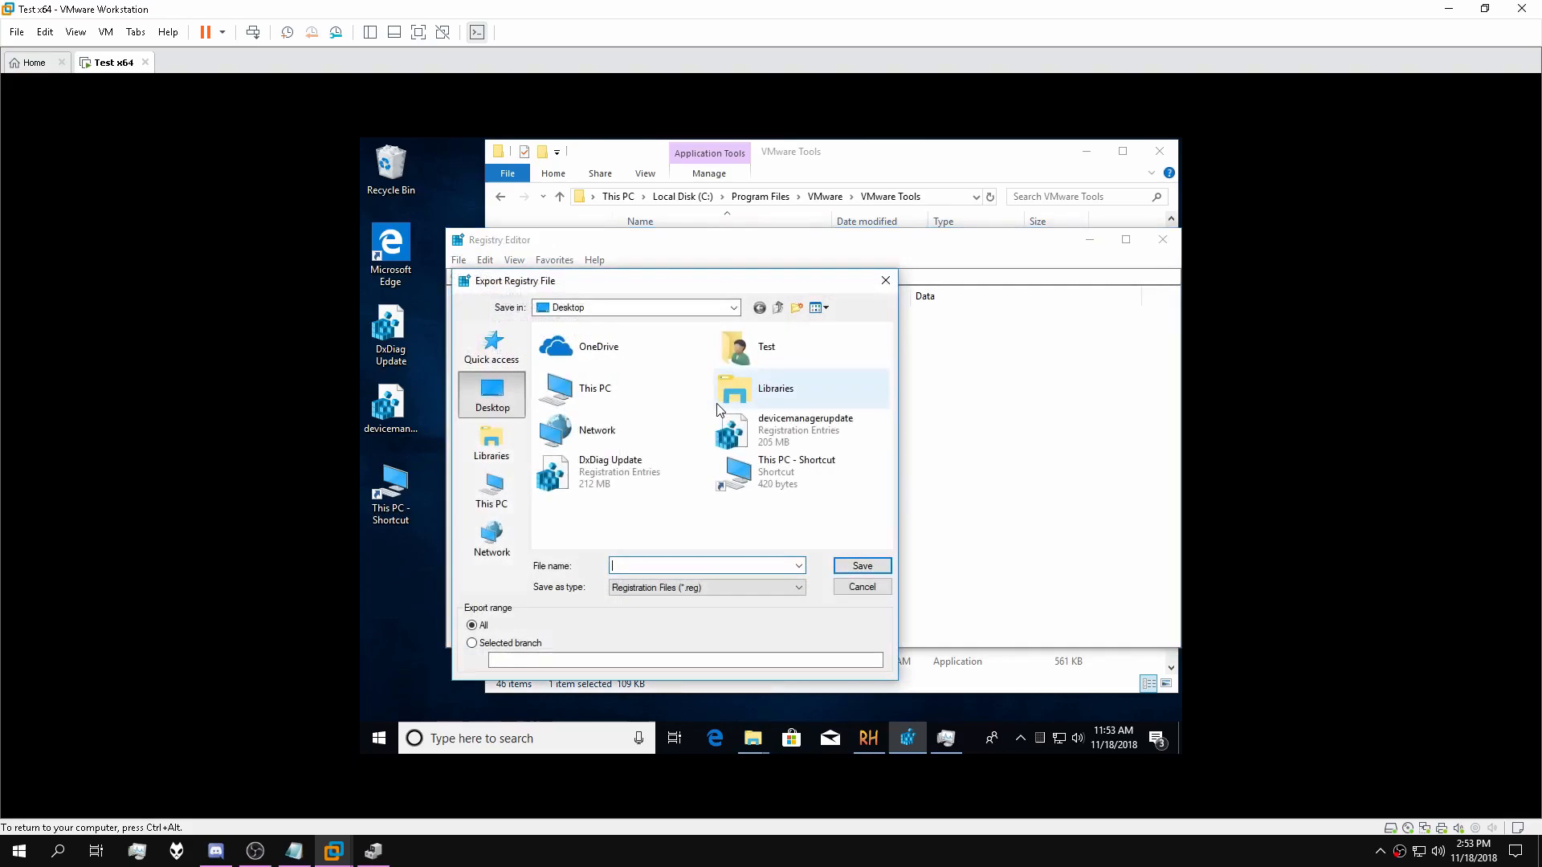
text(AMDGPupdate)
click(850, 567)
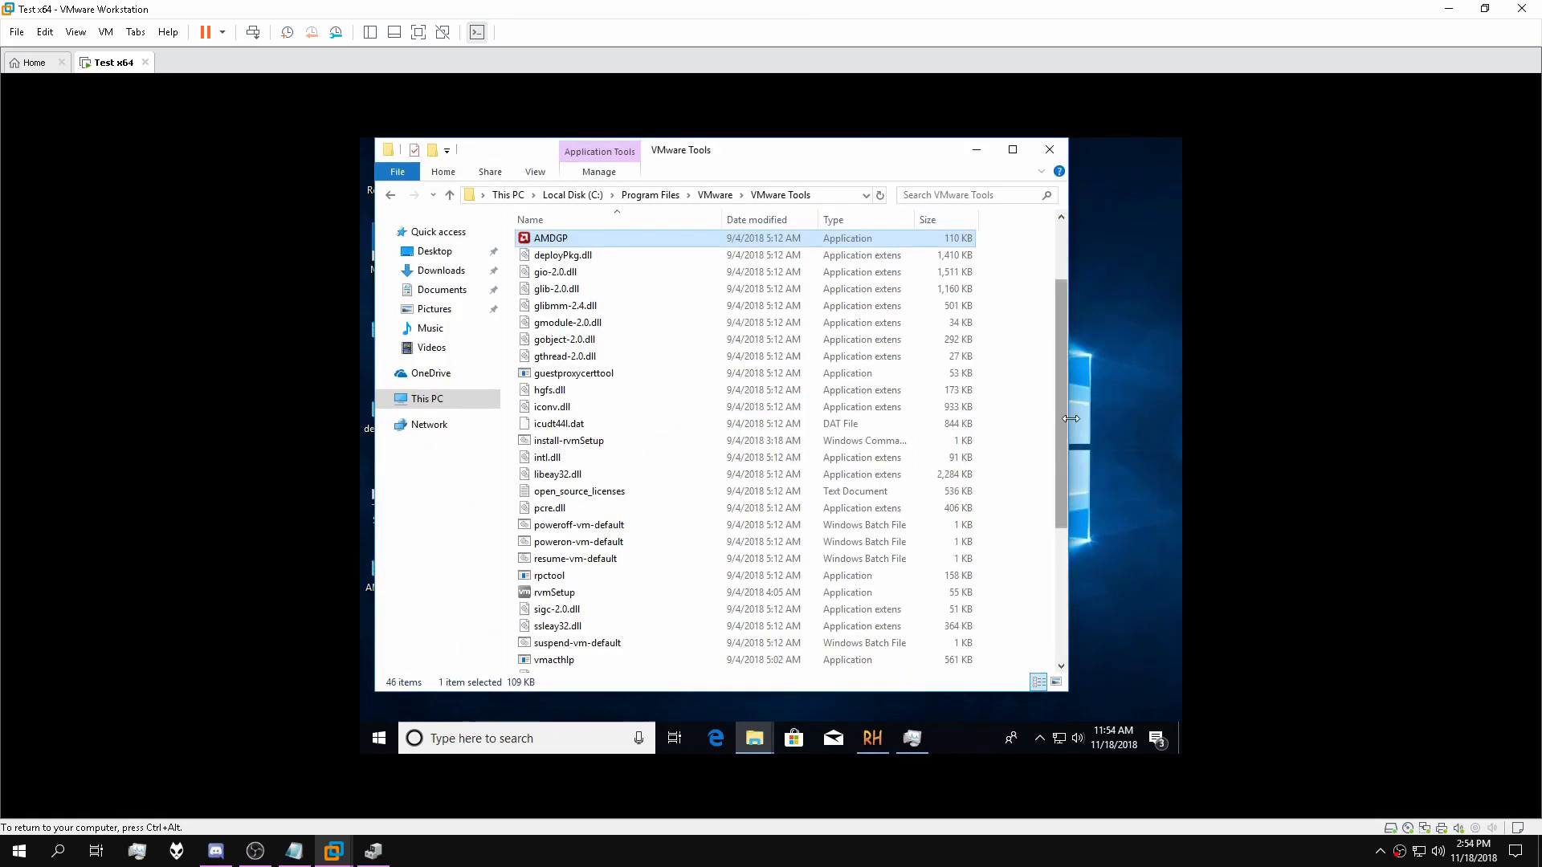
Close the VMware Tools folder window and restart the virtual machine's Windows.
drag(1070, 418, 1065, 330)
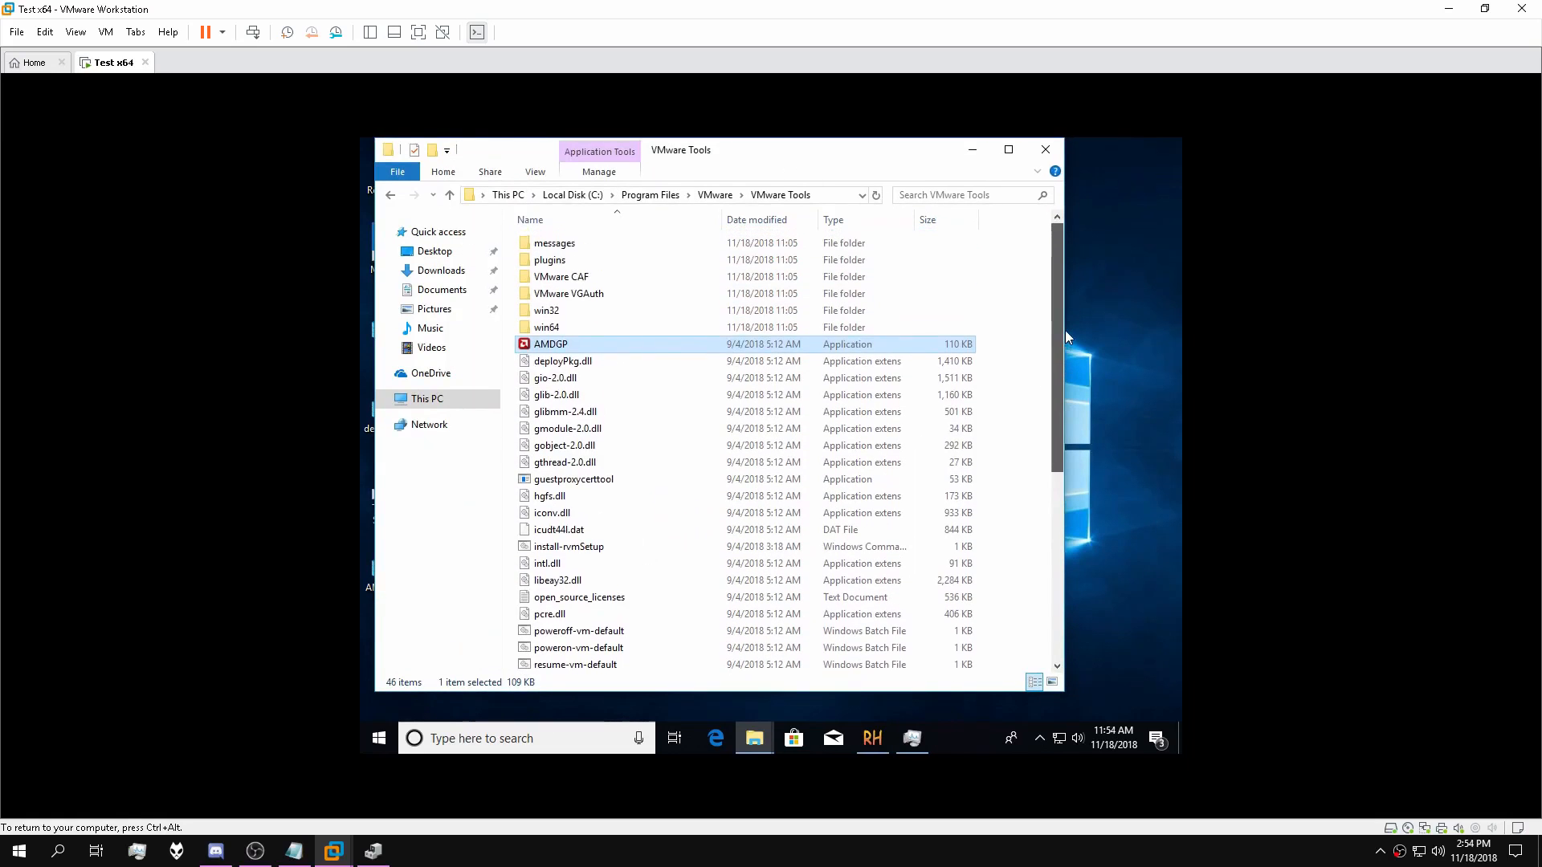
key(ctrl+alt)
click(1048, 151)
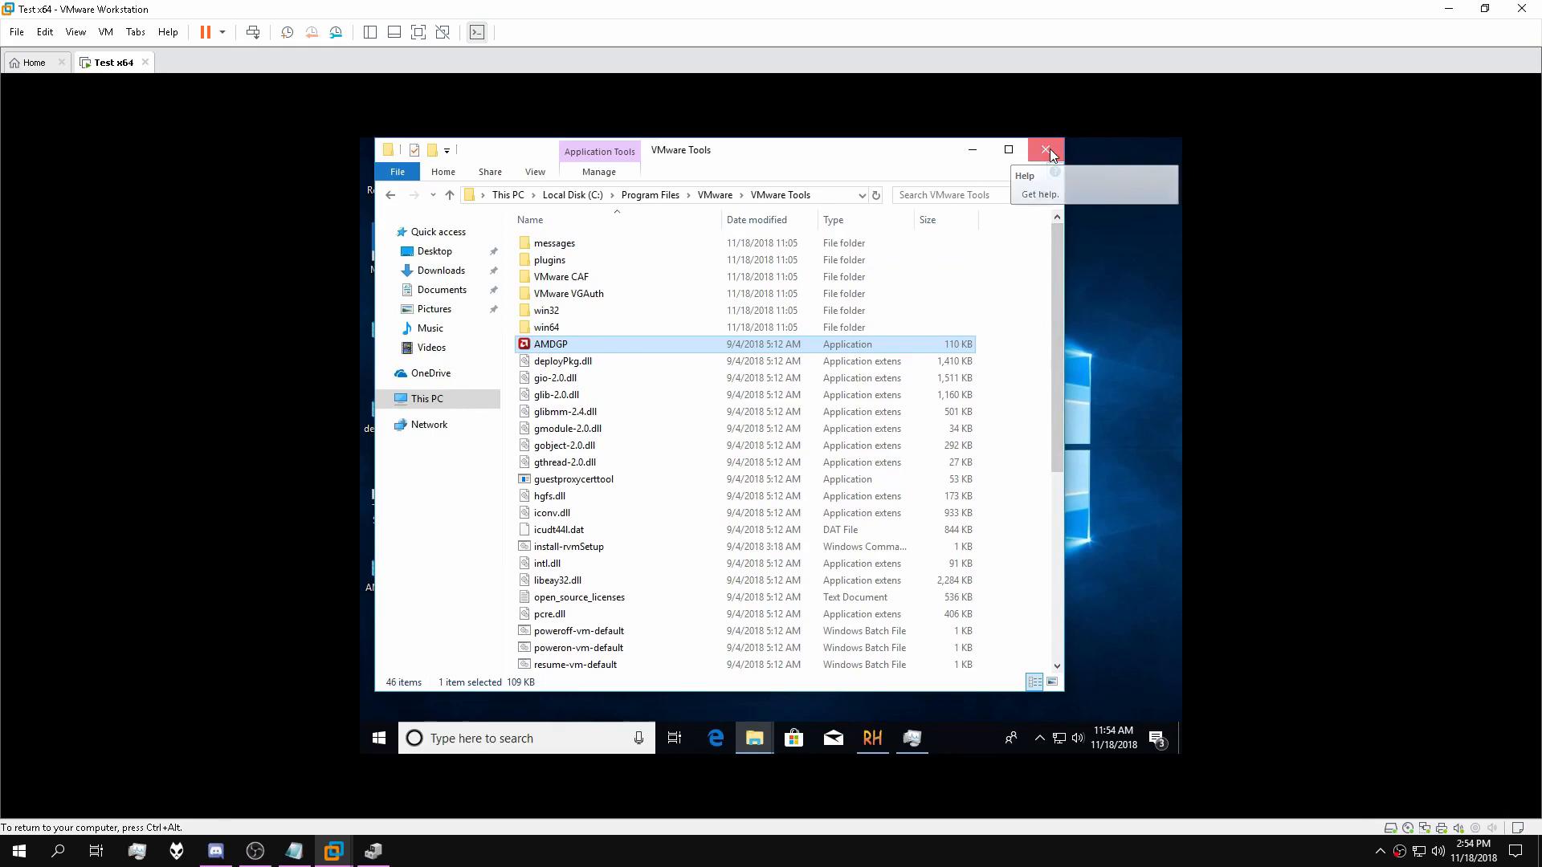
click(1048, 149)
click(379, 738)
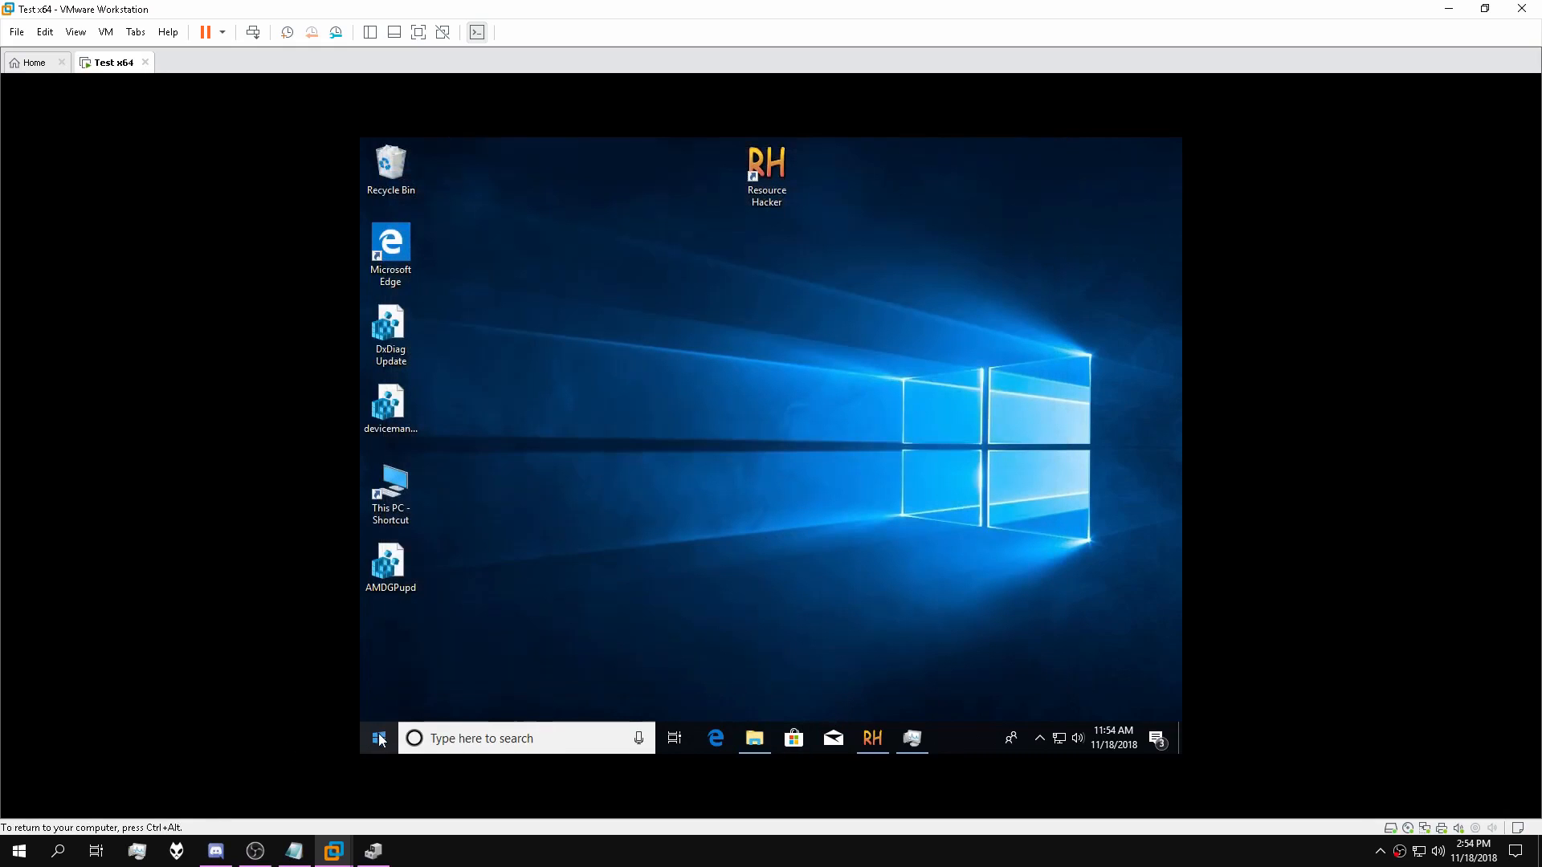
click(387, 704)
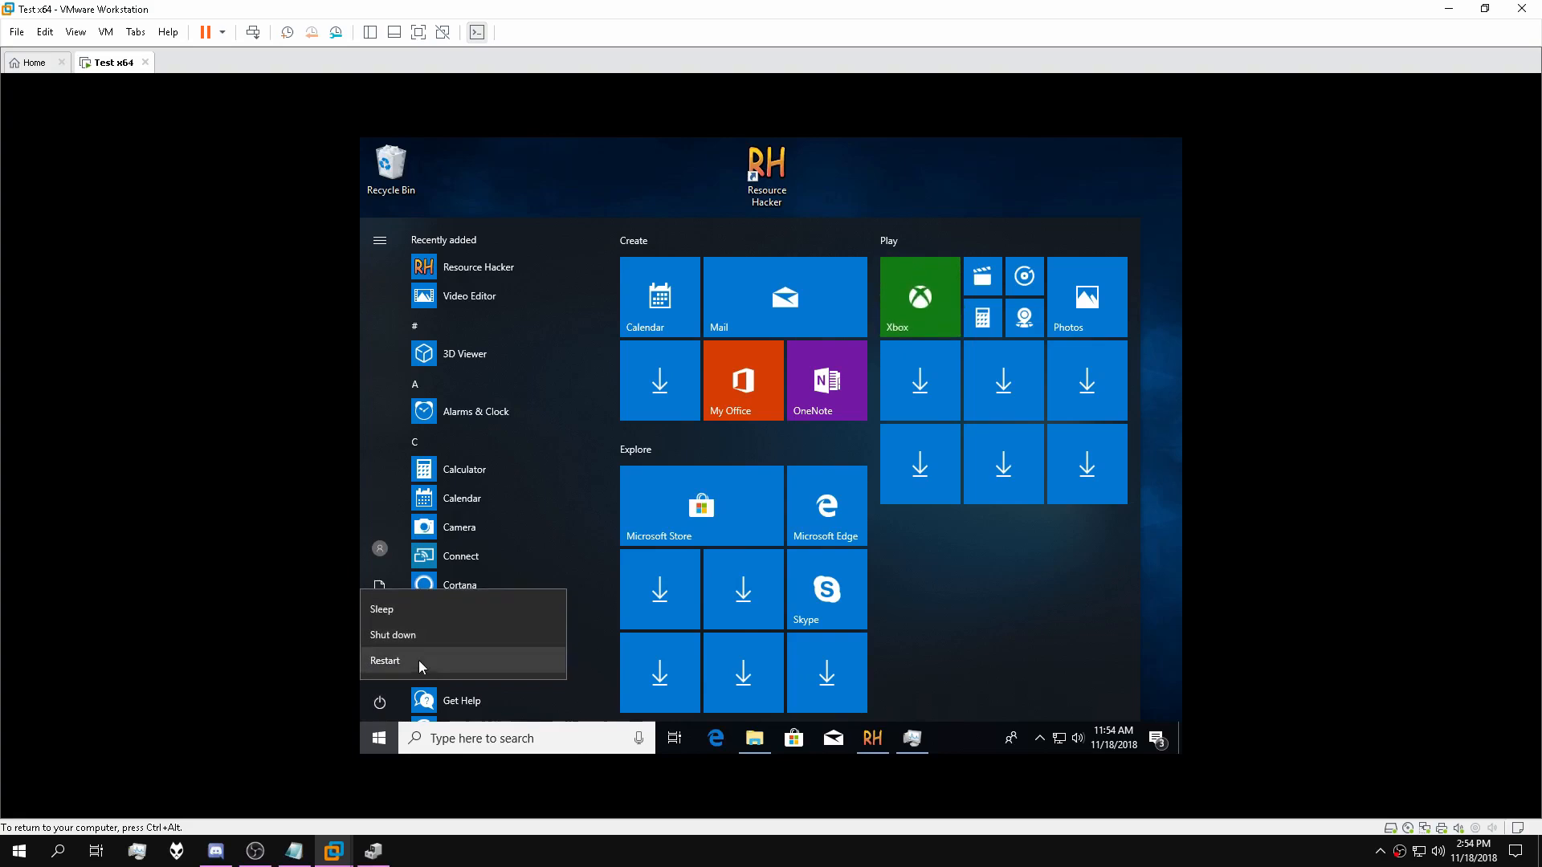
click(418, 667)
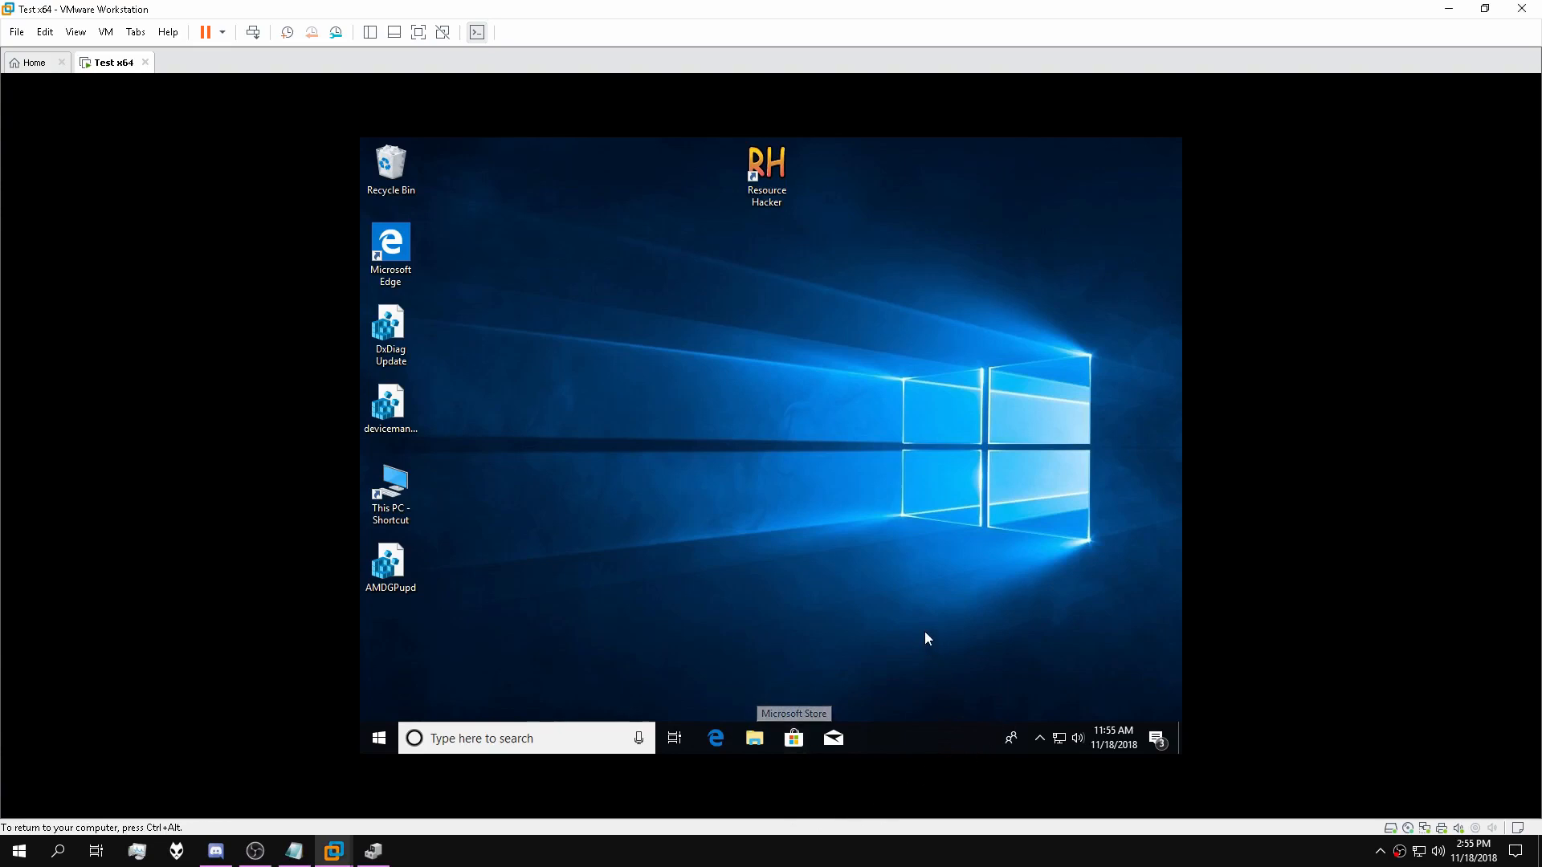
Check the hidden tray icons and the AMD Radeon: Host Settings process in Task Manager for their icon and name.
click(1038, 739)
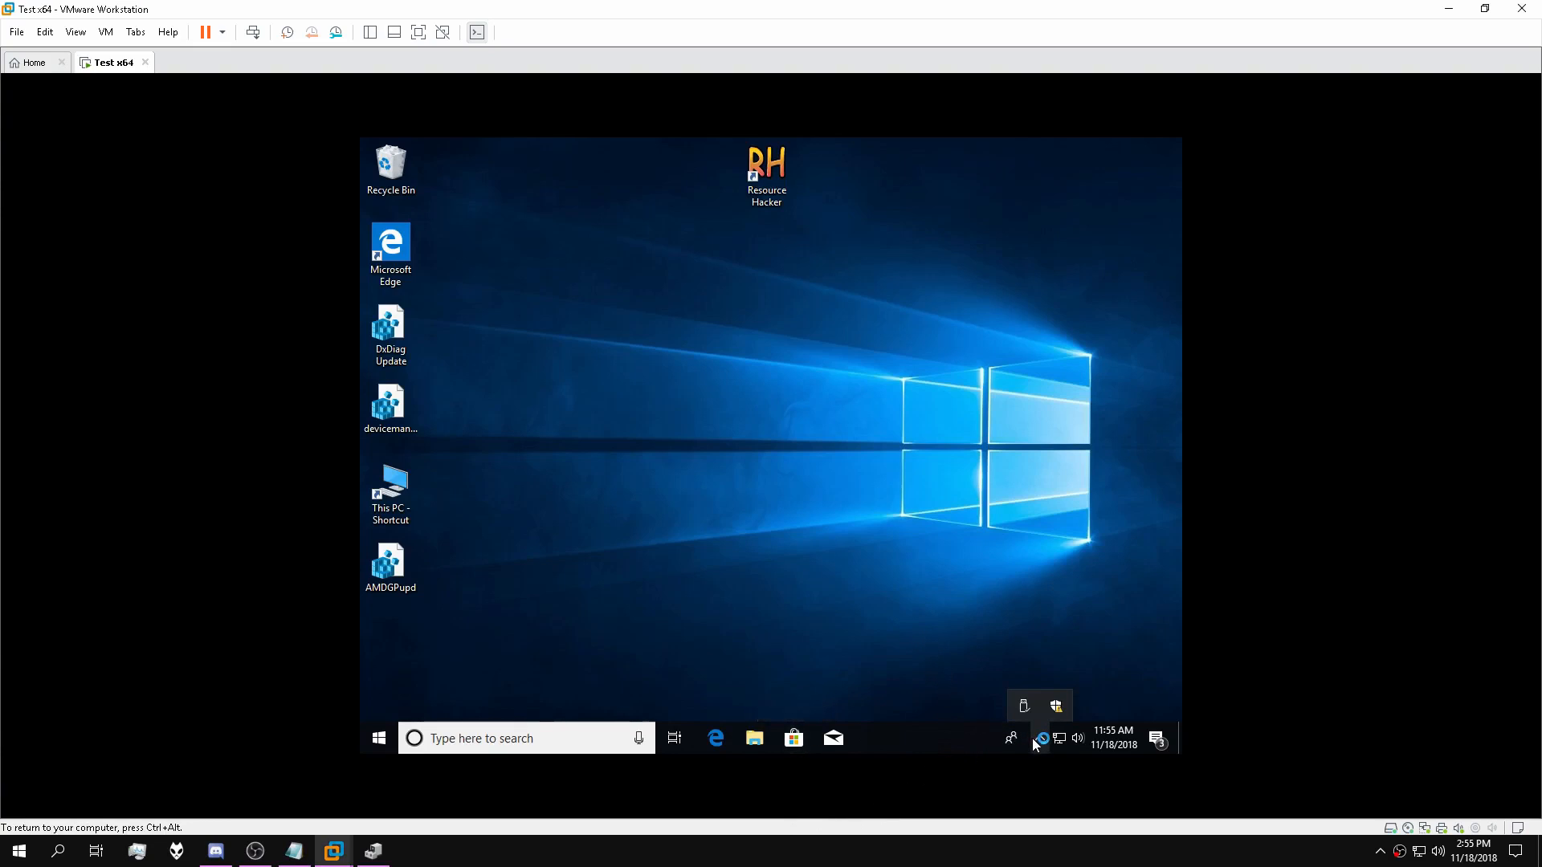
click(1034, 742)
key(ctrl+shift+Escape)
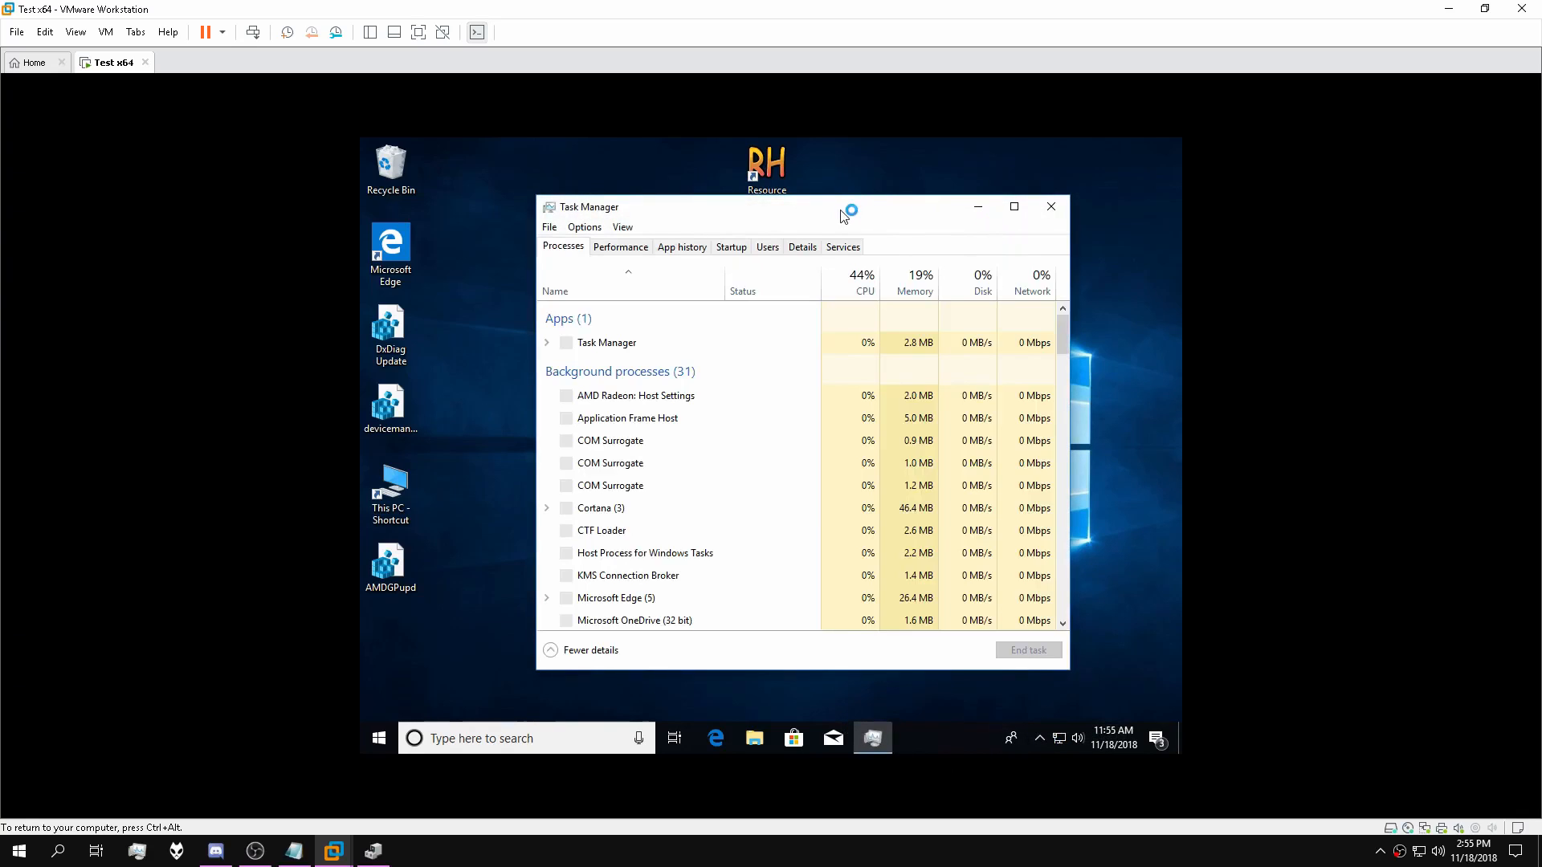
click(682, 397)
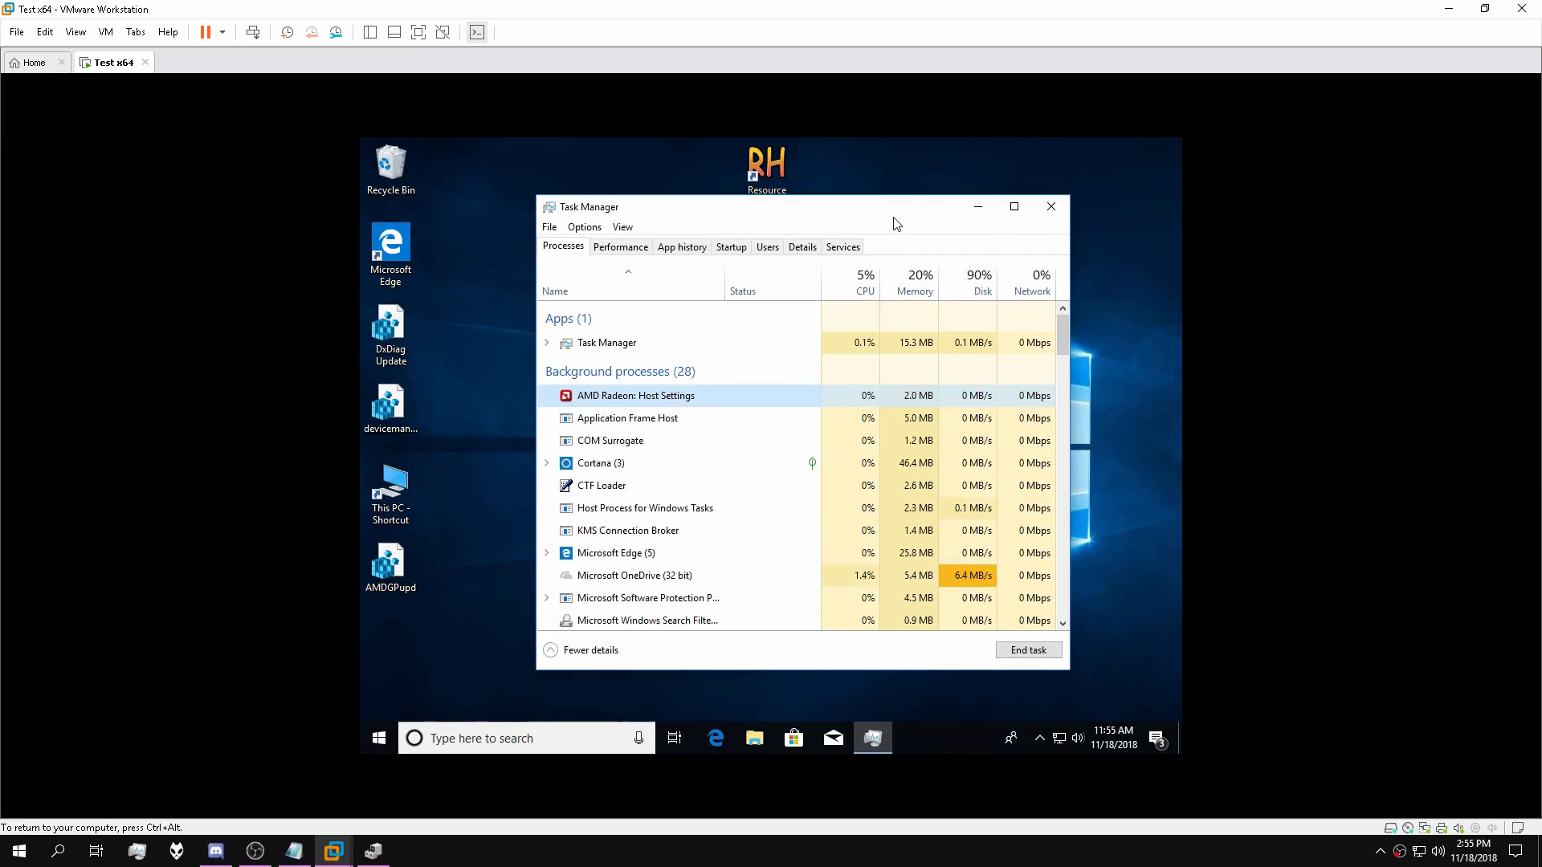
drag(896, 212, 828, 205)
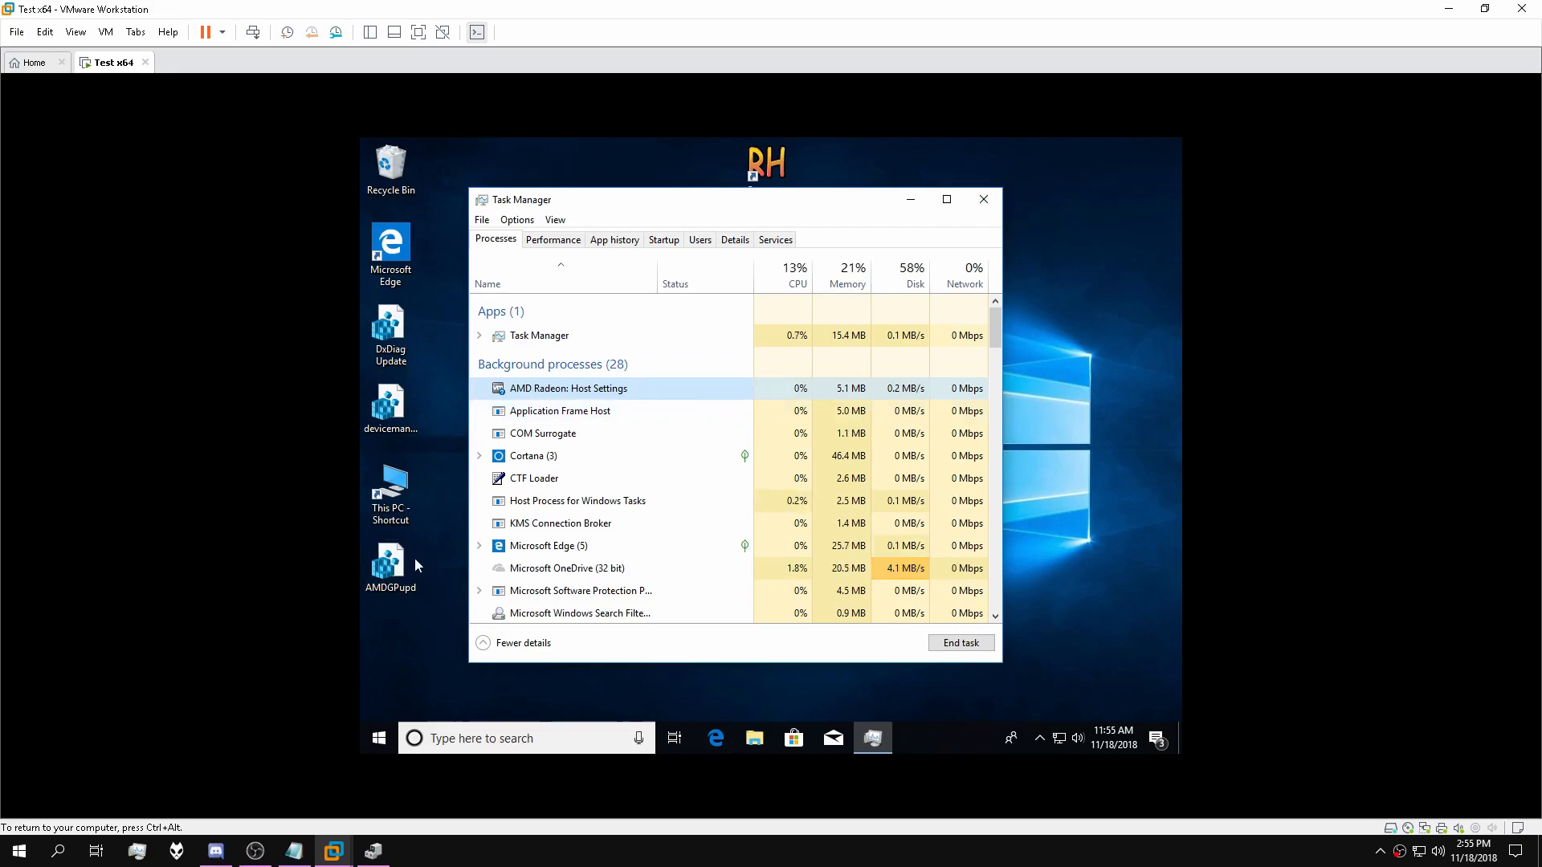
click(372, 596)
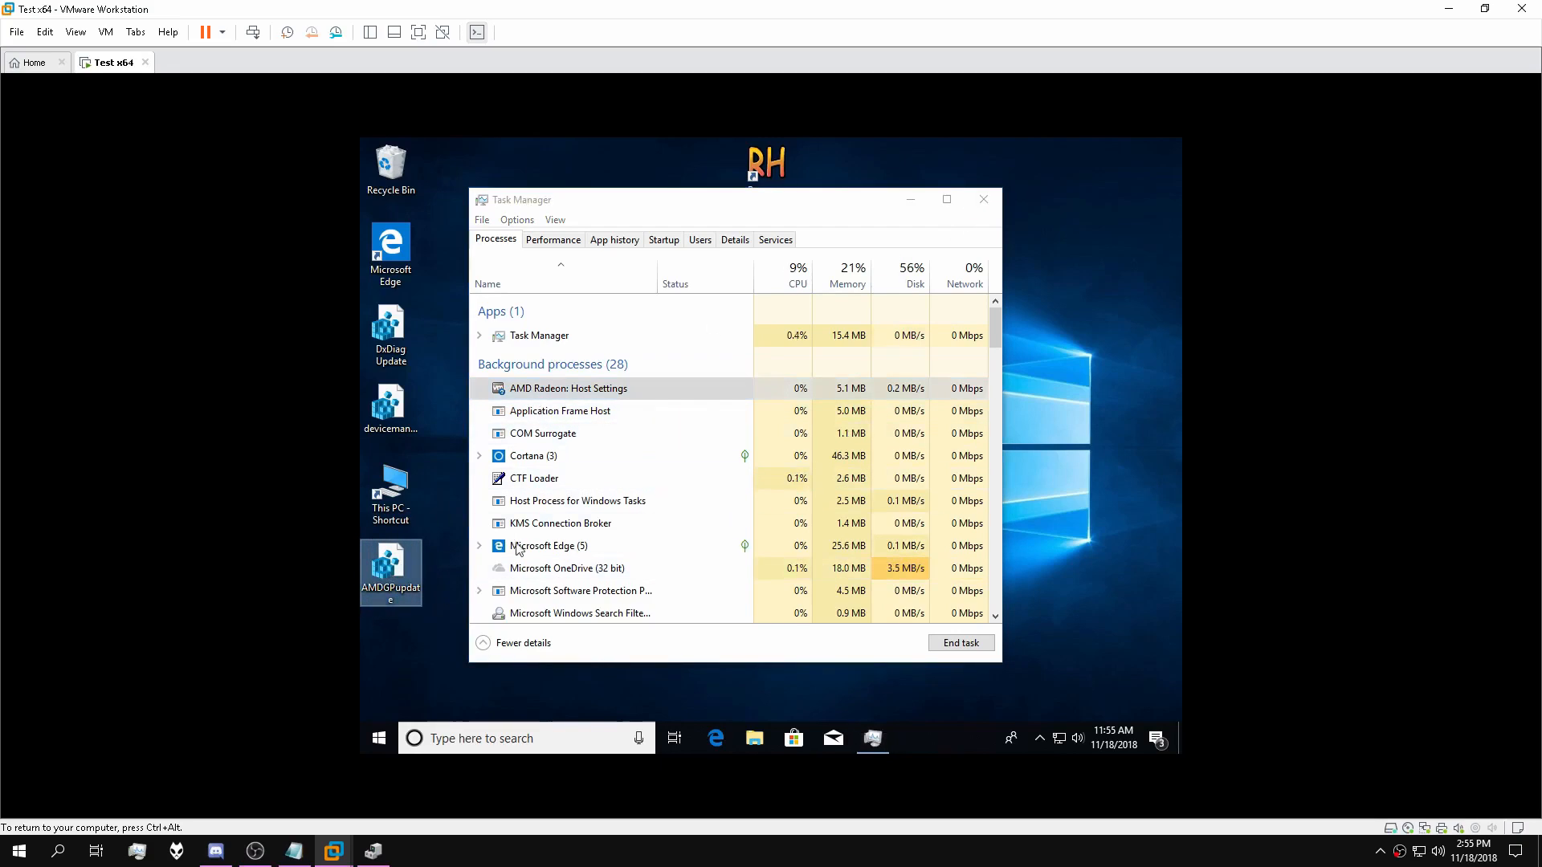
click(1037, 738)
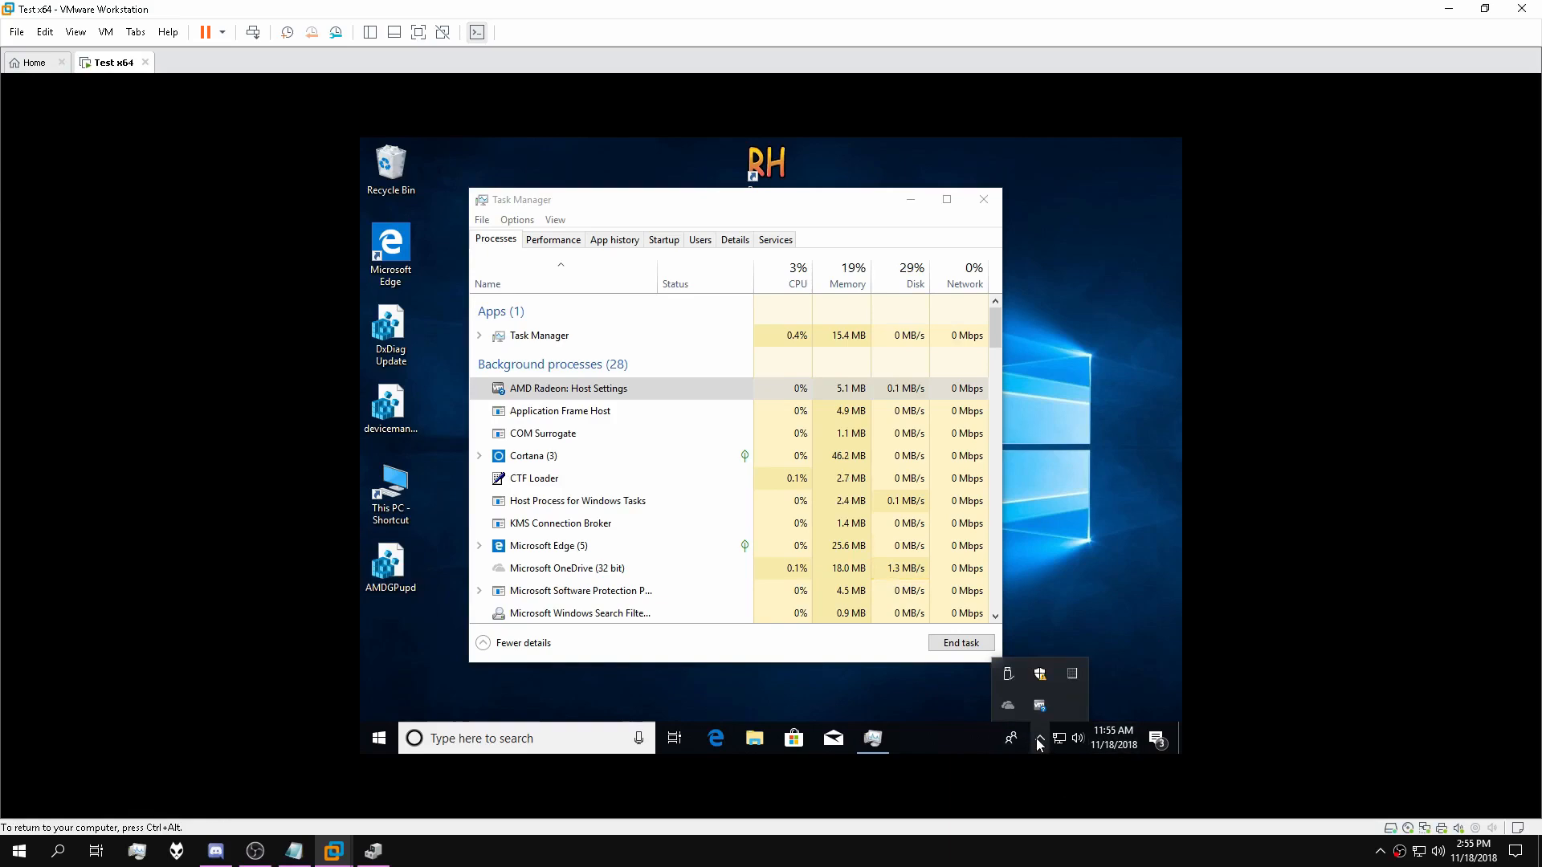
click(1037, 738)
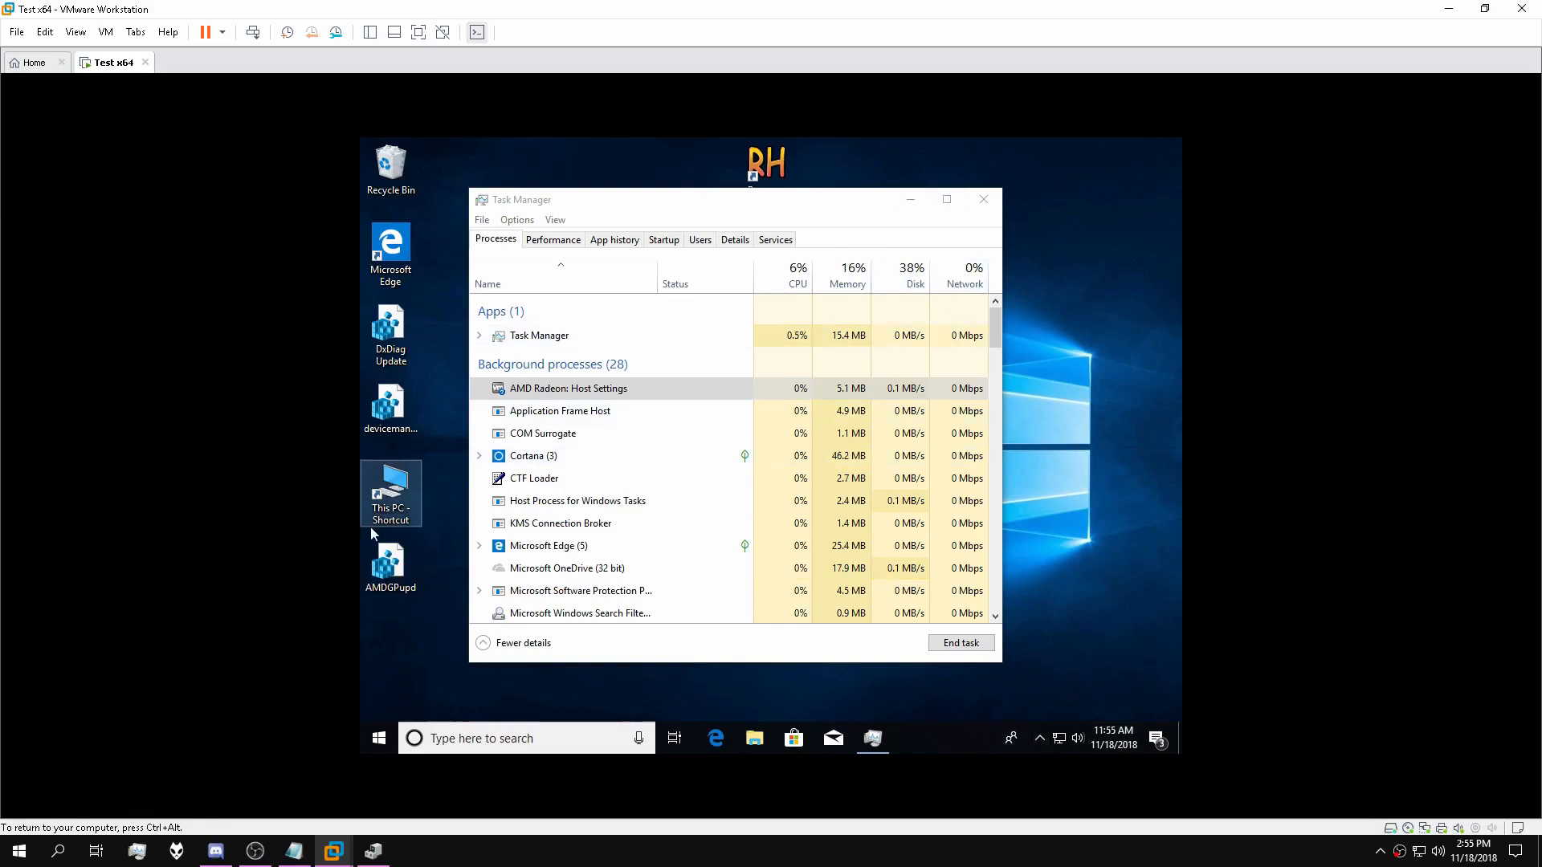
Import the AMDGPupdate registry file from the desktop, close Task Manager and dismiss the import message.
double_click(388, 566)
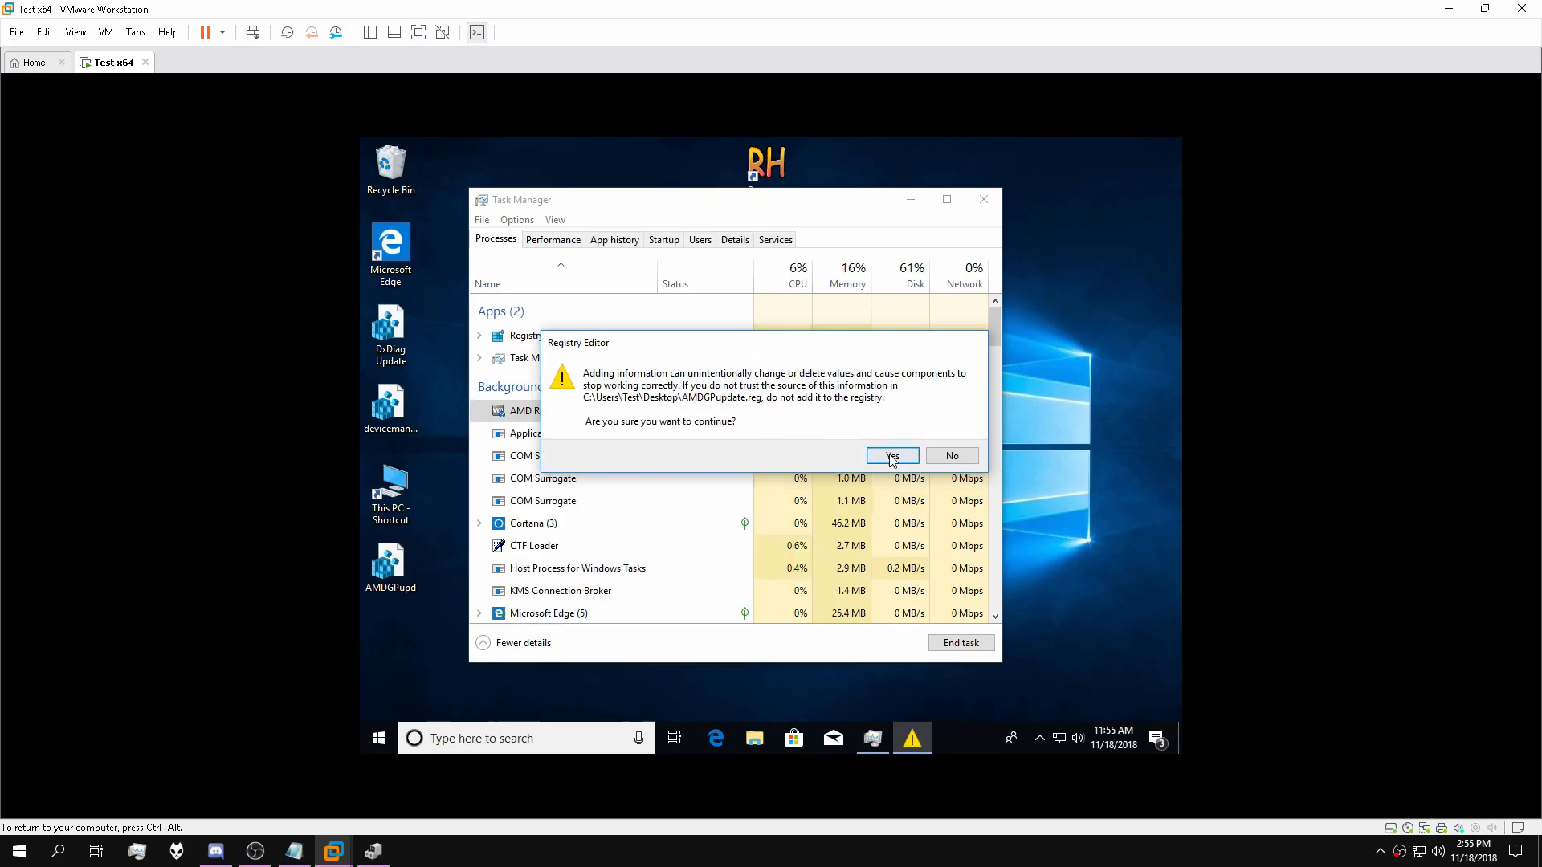
click(889, 454)
click(981, 200)
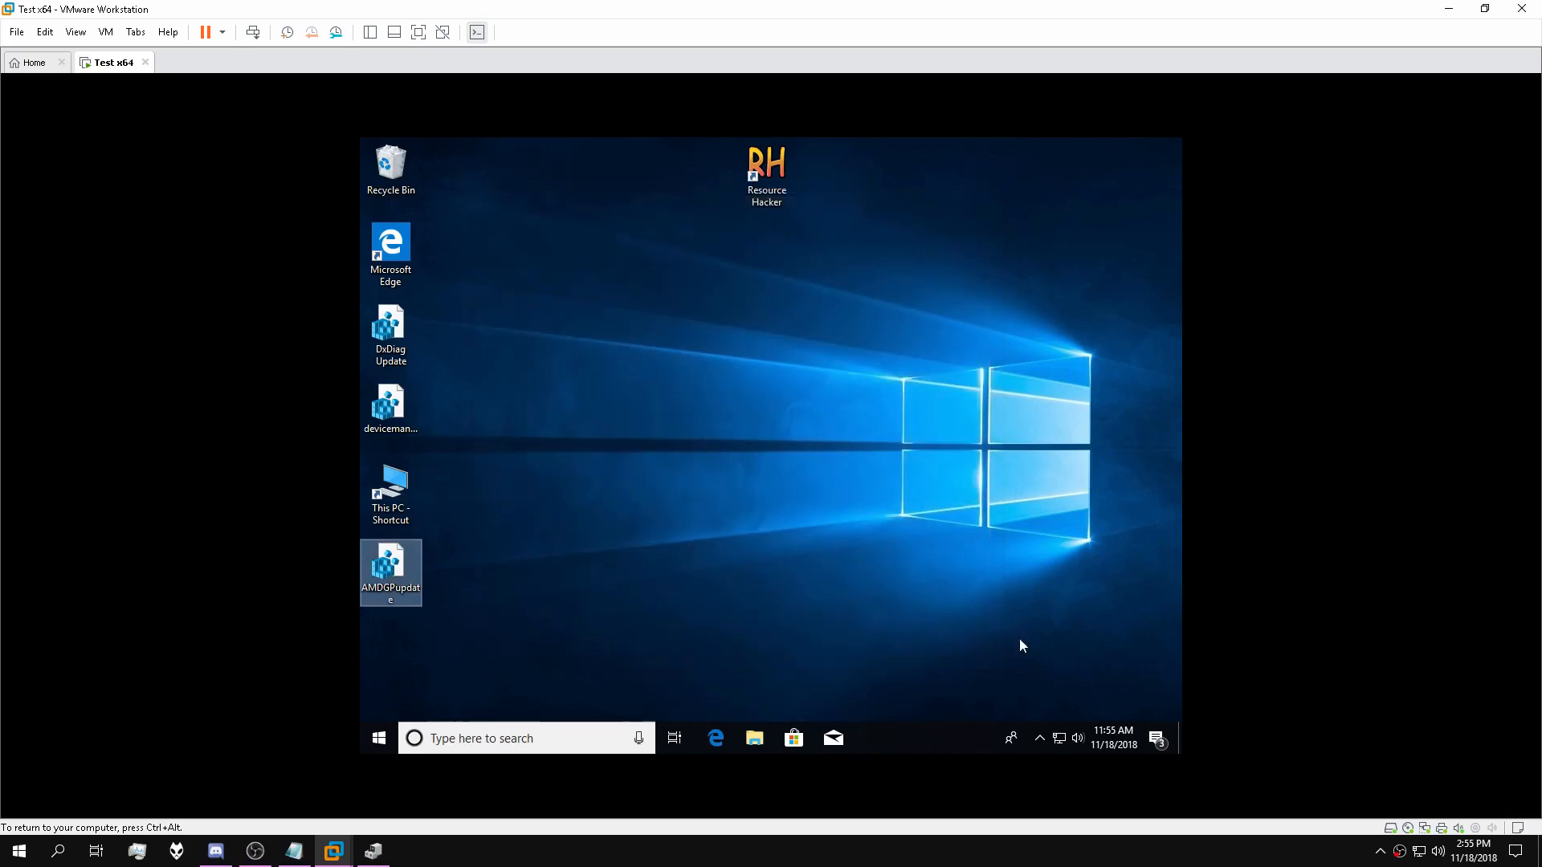
click(1037, 738)
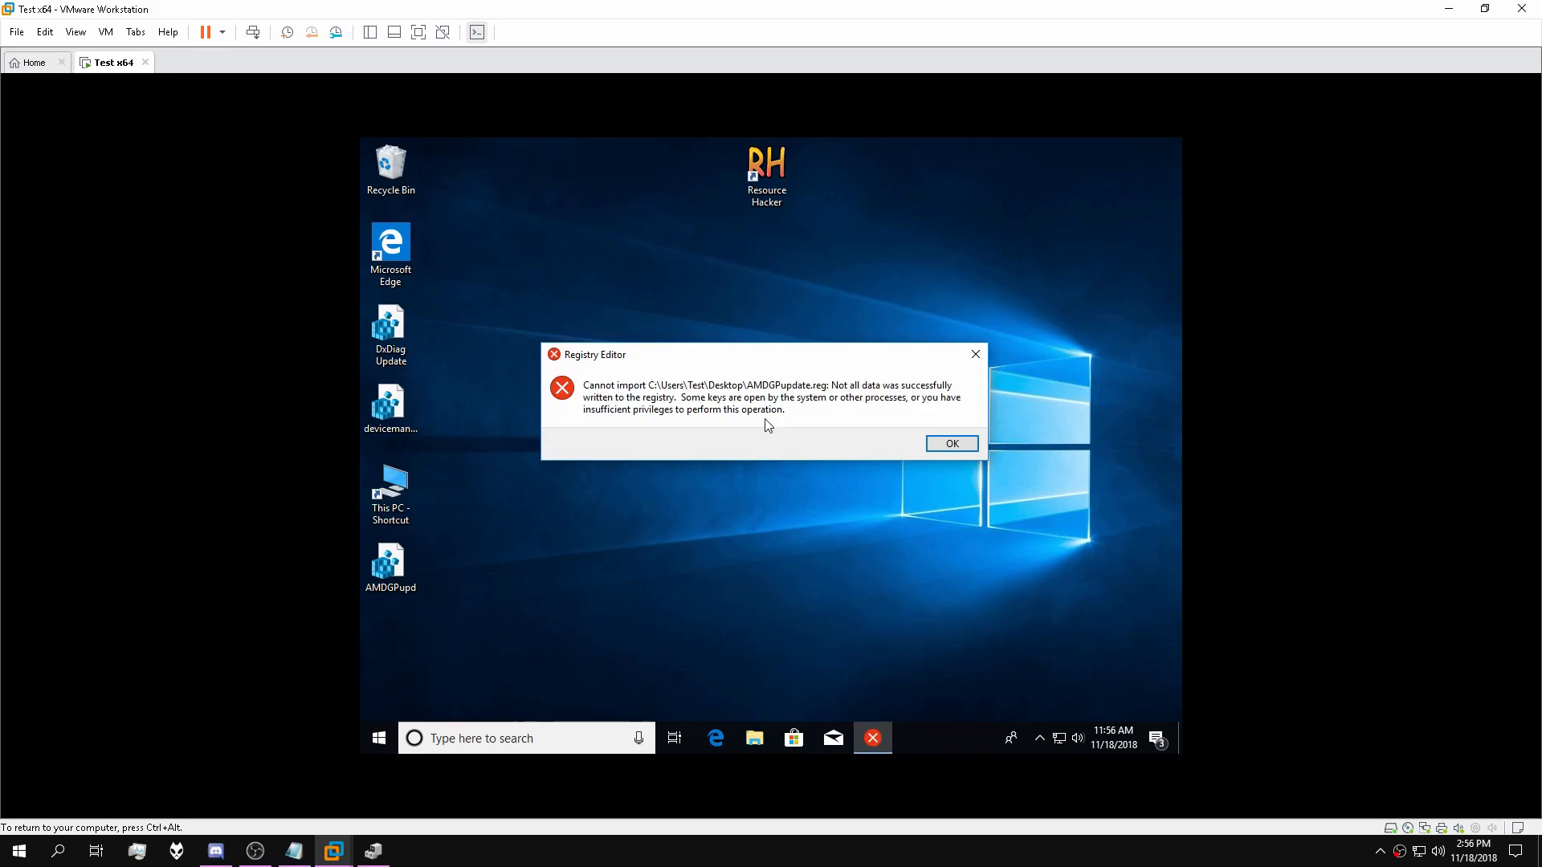
click(967, 440)
Reopen Task Manager, inspect the icon of the AMD Radeon: Host Settings process, and close it again.
right_click(874, 728)
click(915, 651)
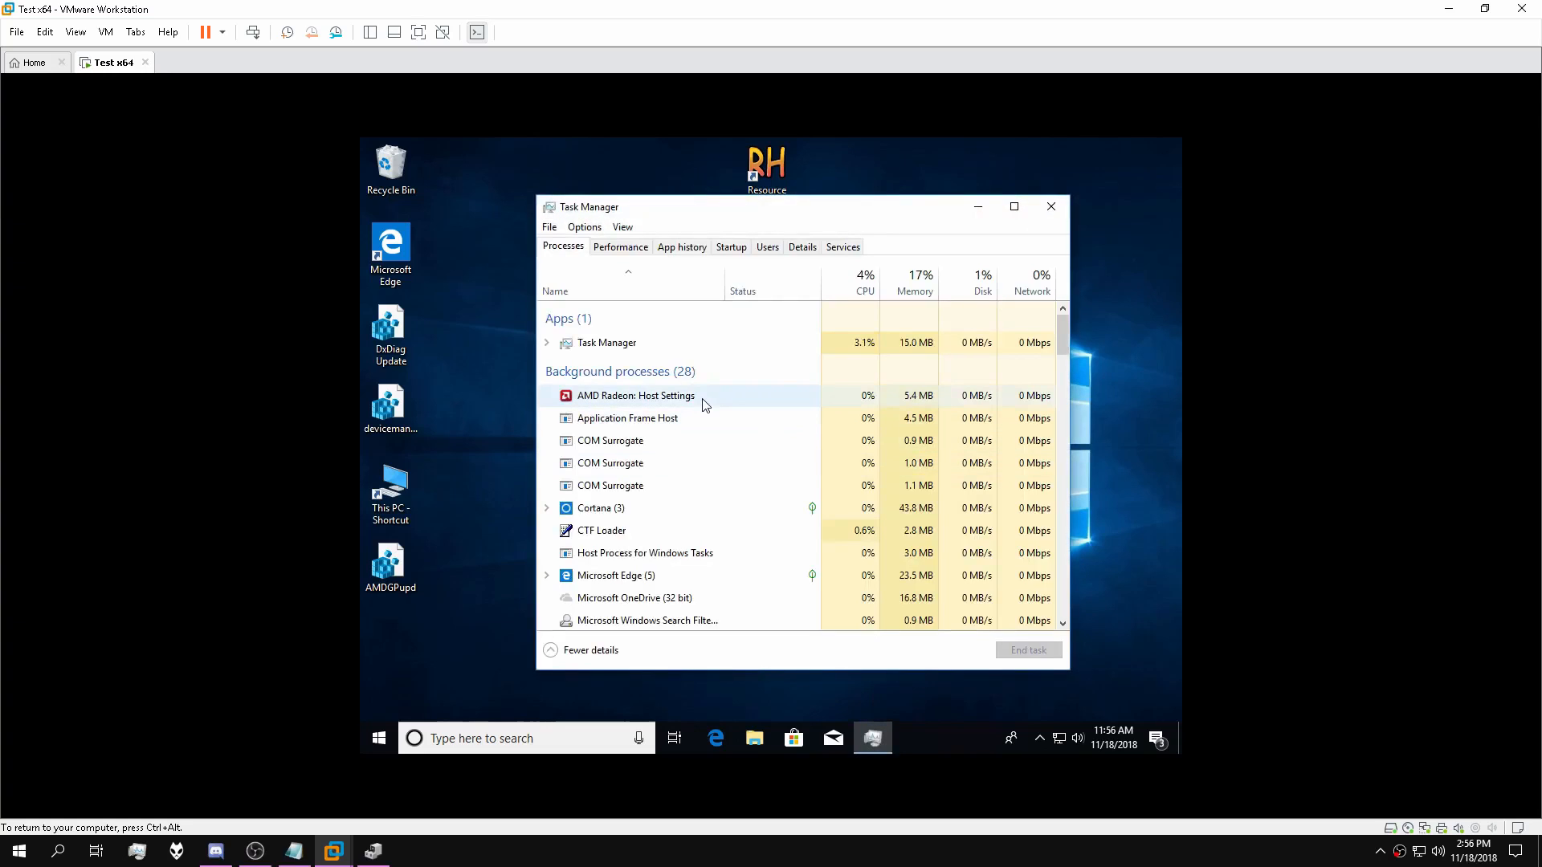
click(705, 404)
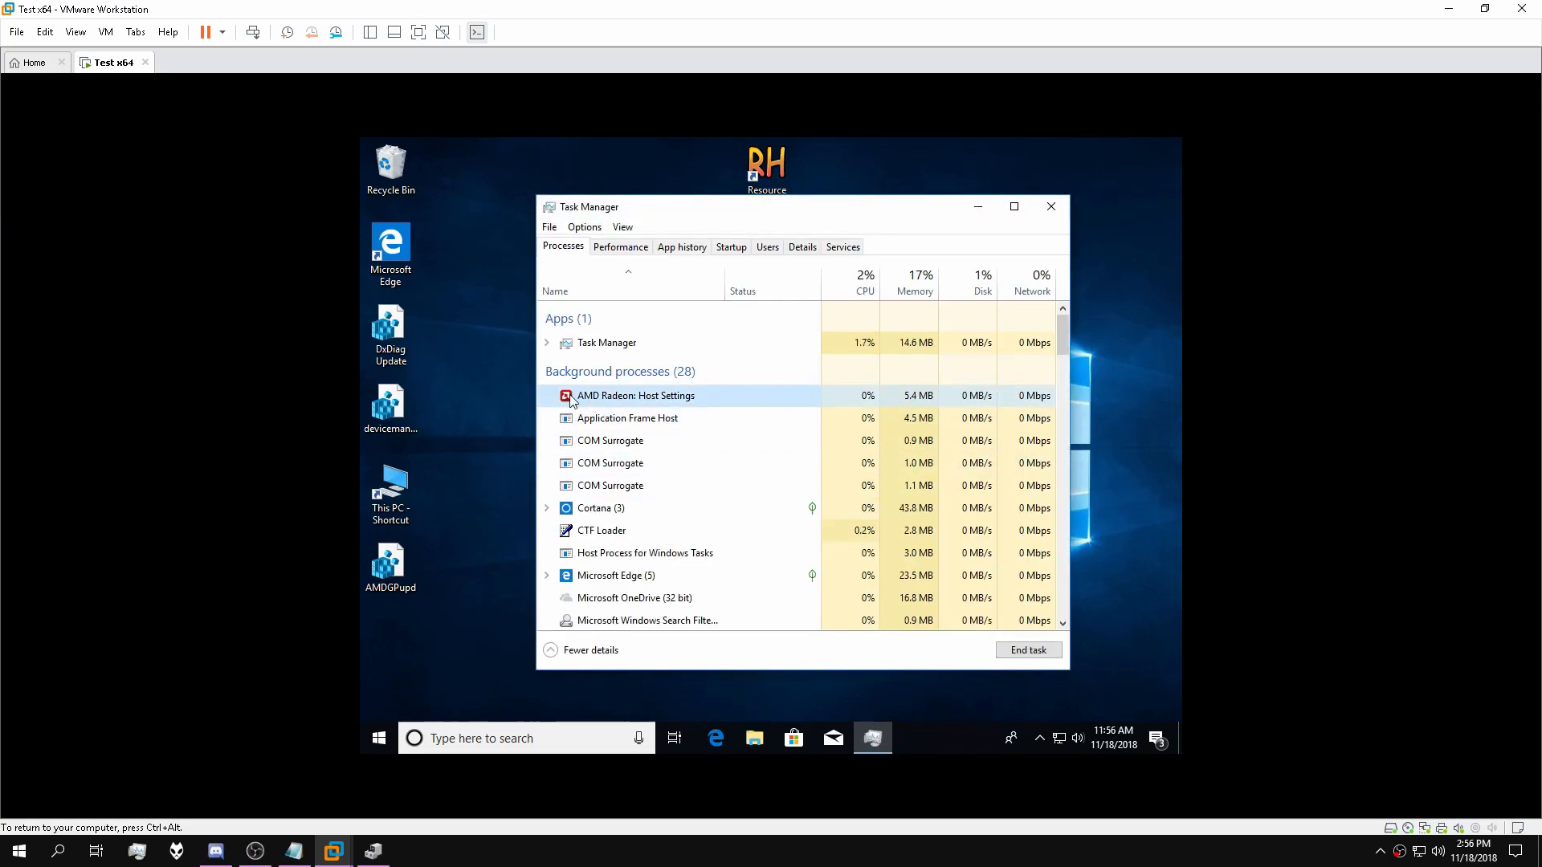
click(1050, 206)
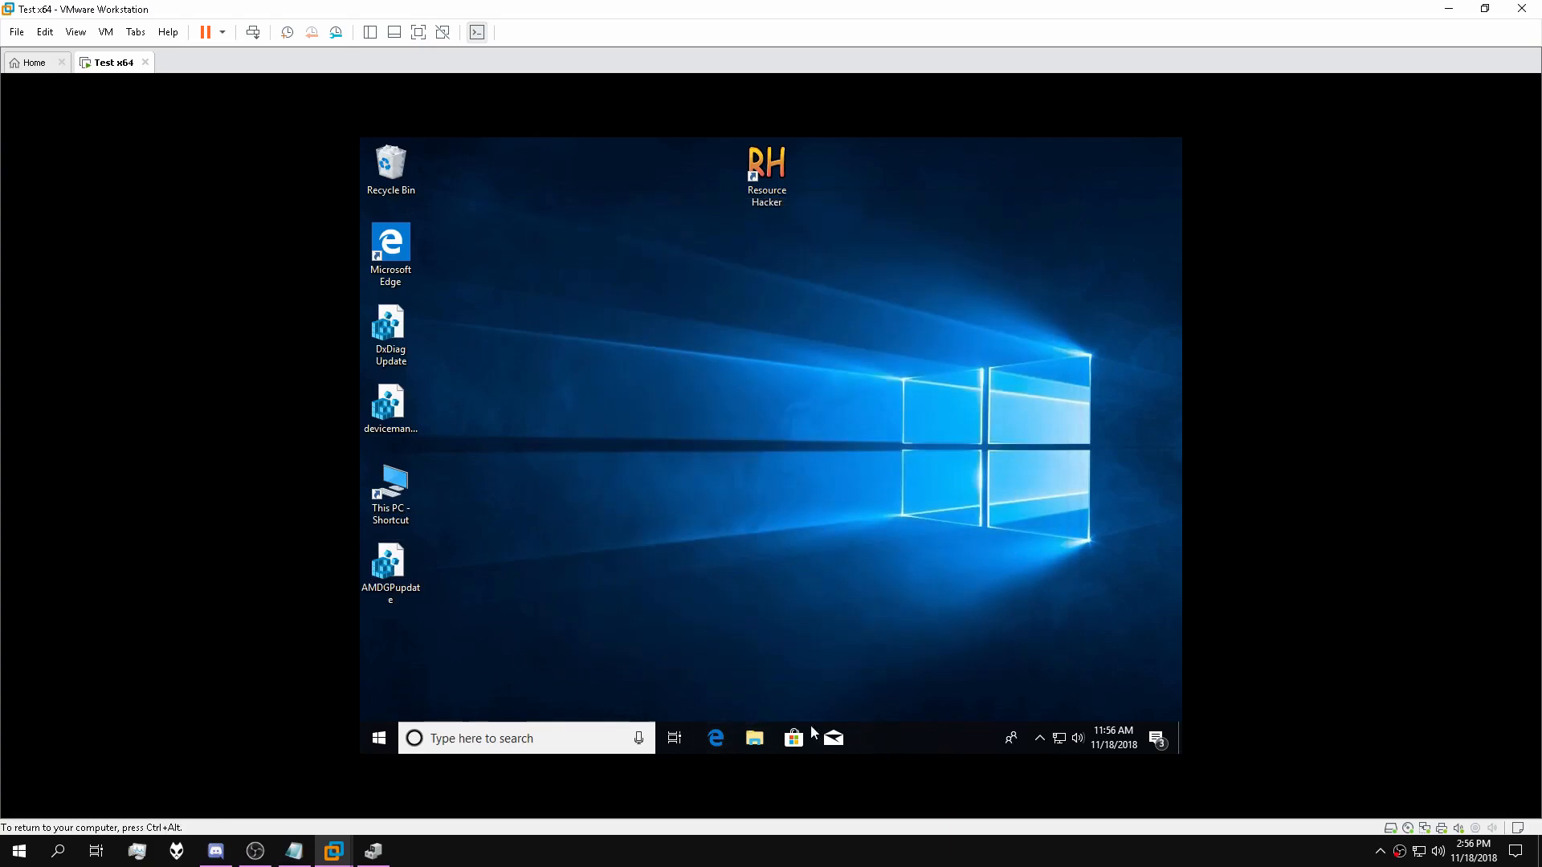
Expand VMware Activation Helper and VMware Guest Authentication Service in Task Manager, widening the Name column to read their full service names.
right_click(898, 740)
click(923, 654)
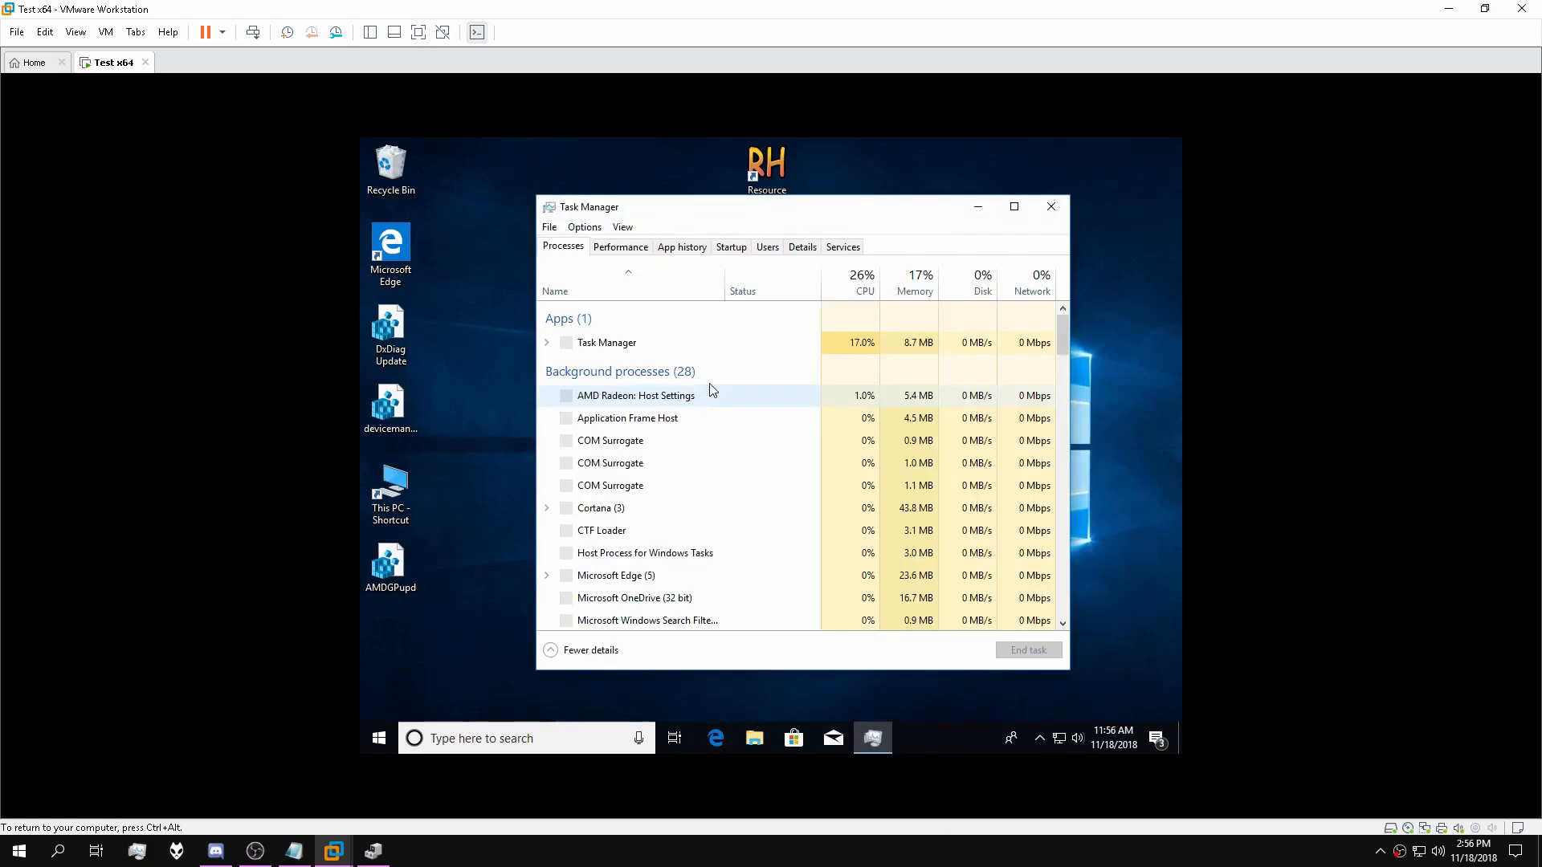
scroll(709, 394, down, 10)
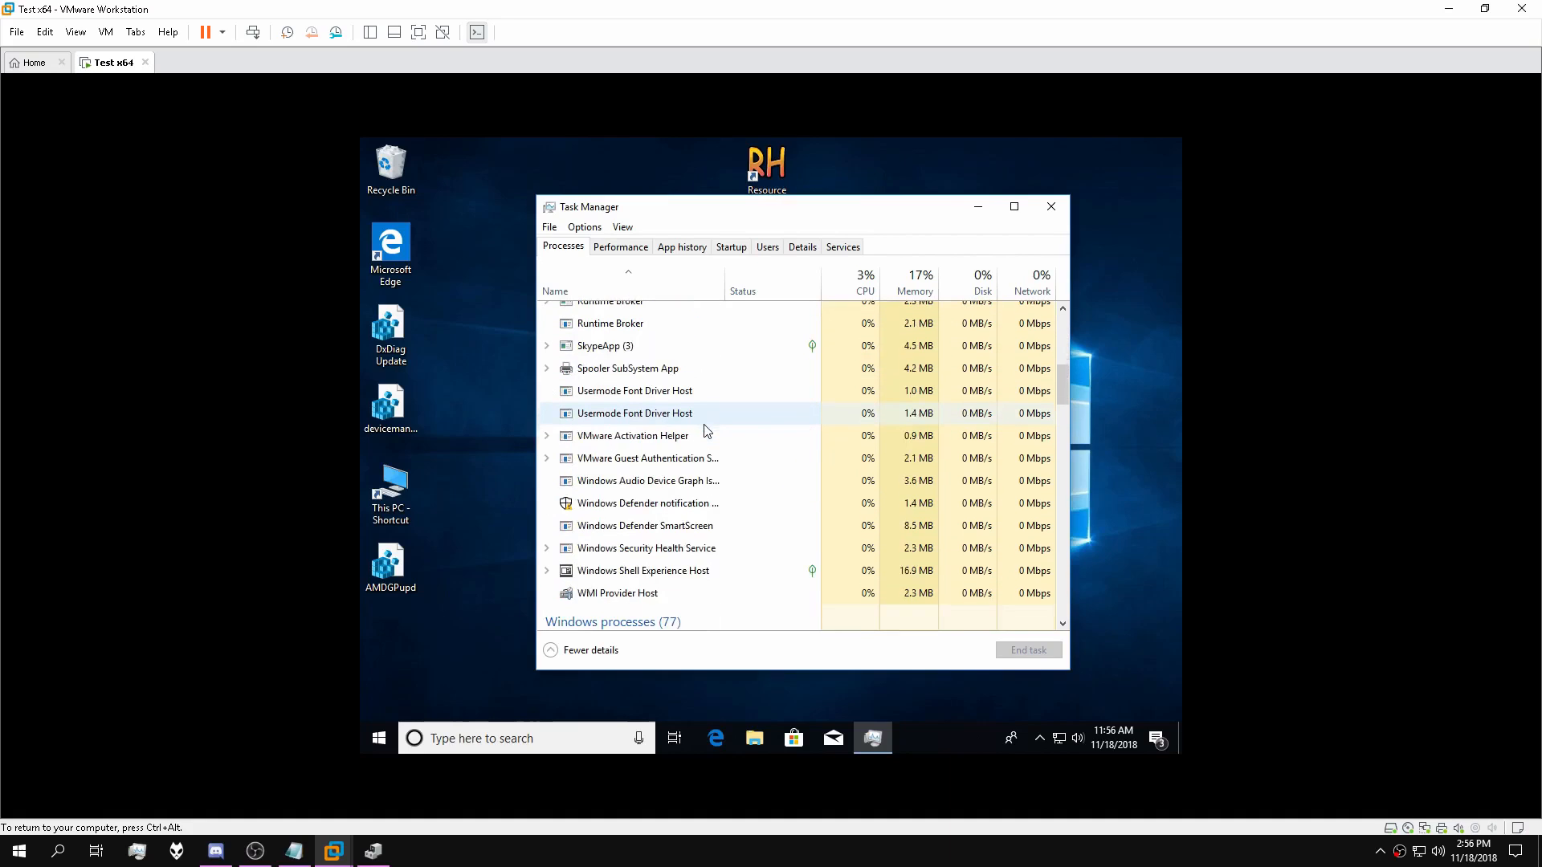
click(547, 435)
click(619, 454)
scroll(617, 434, down, 1)
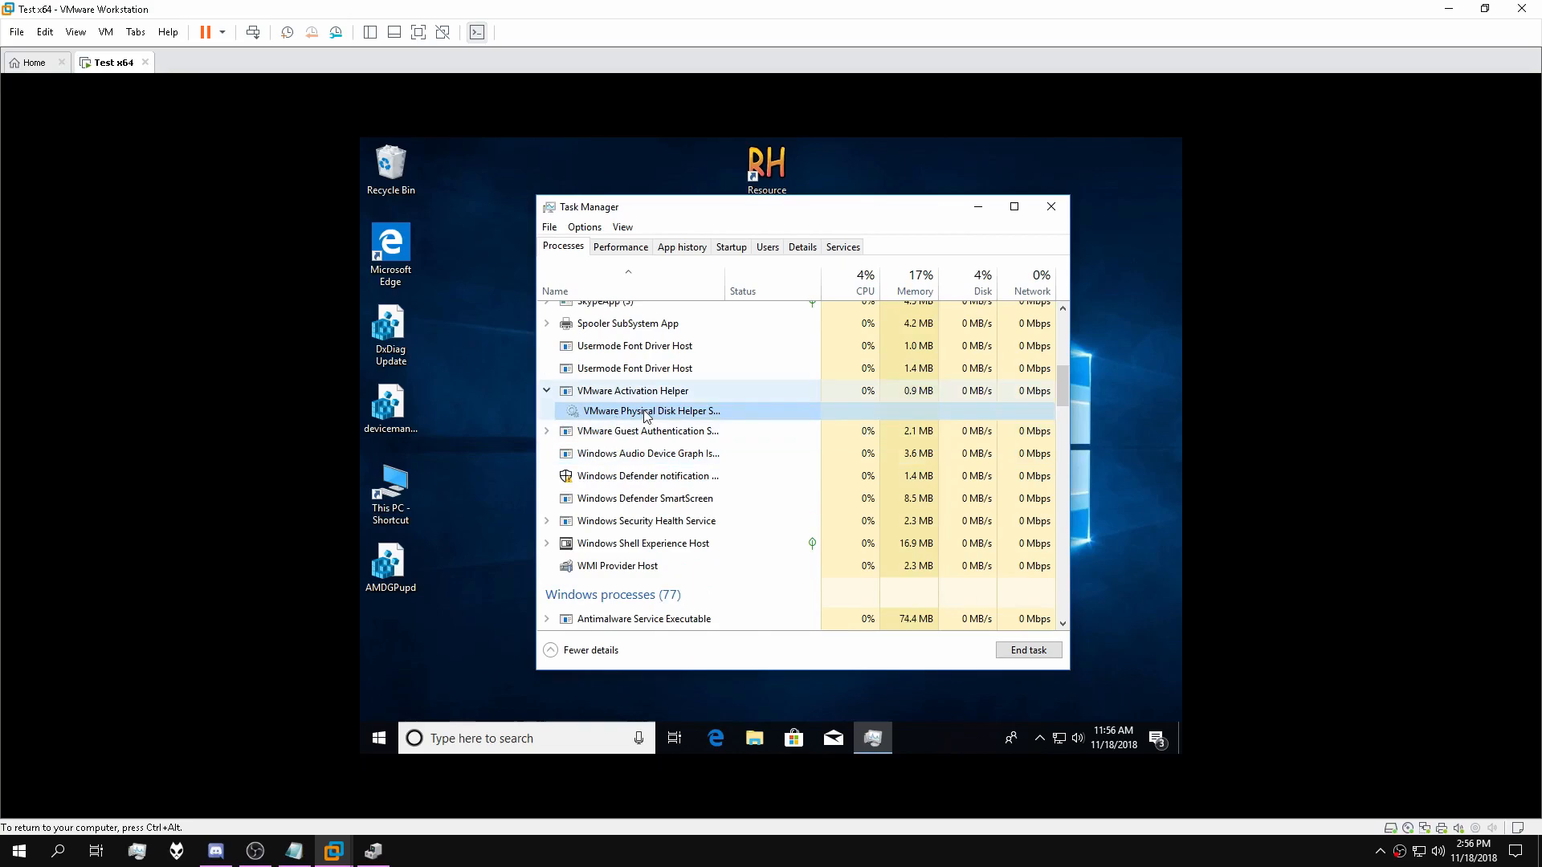
click(546, 431)
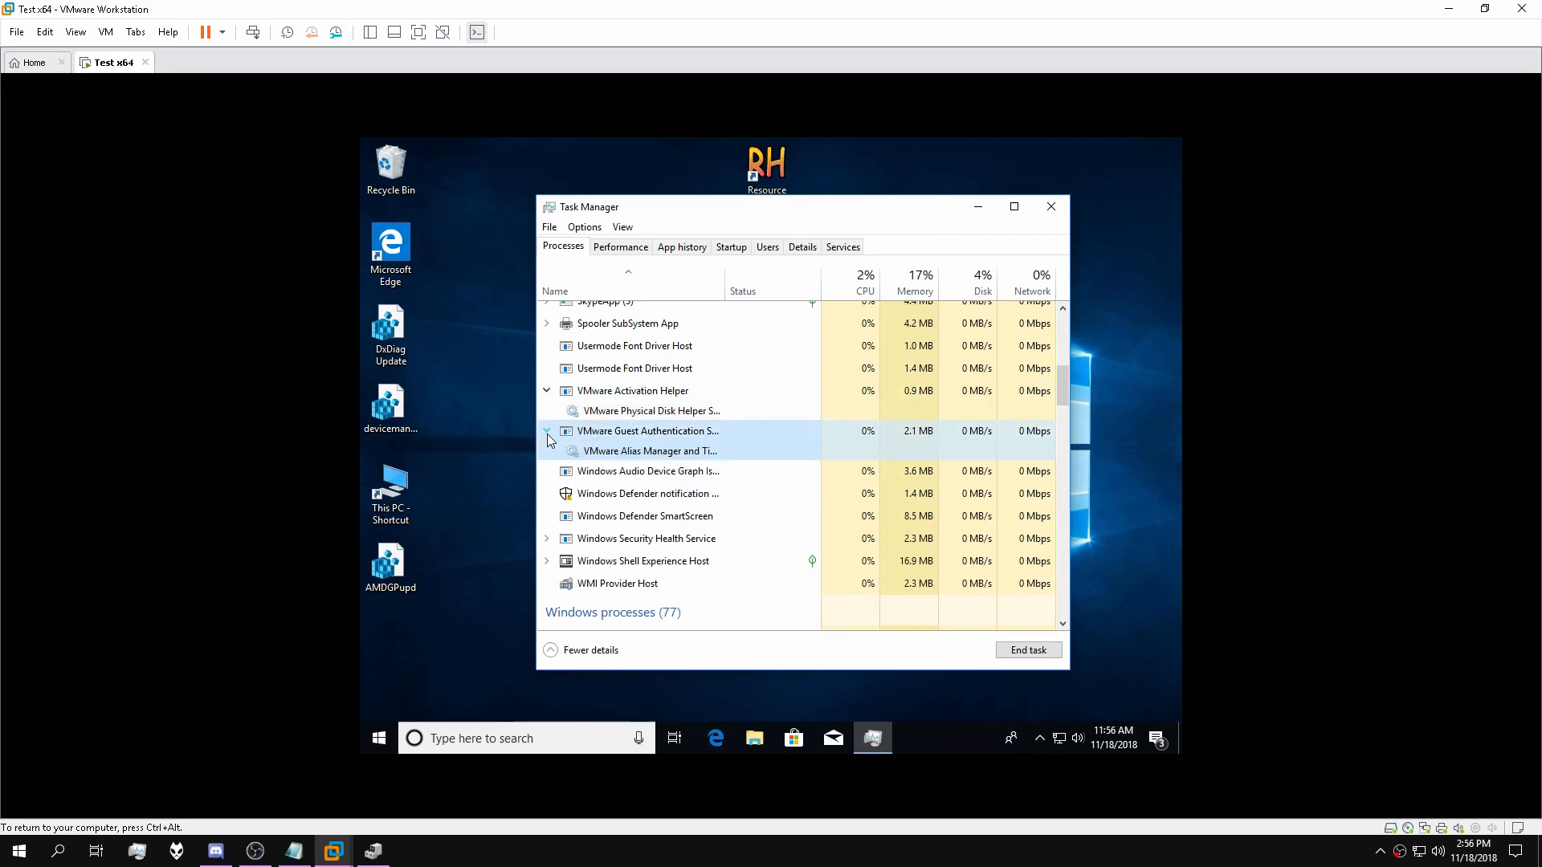
click(619, 454)
drag(725, 290, 790, 293)
click(607, 413)
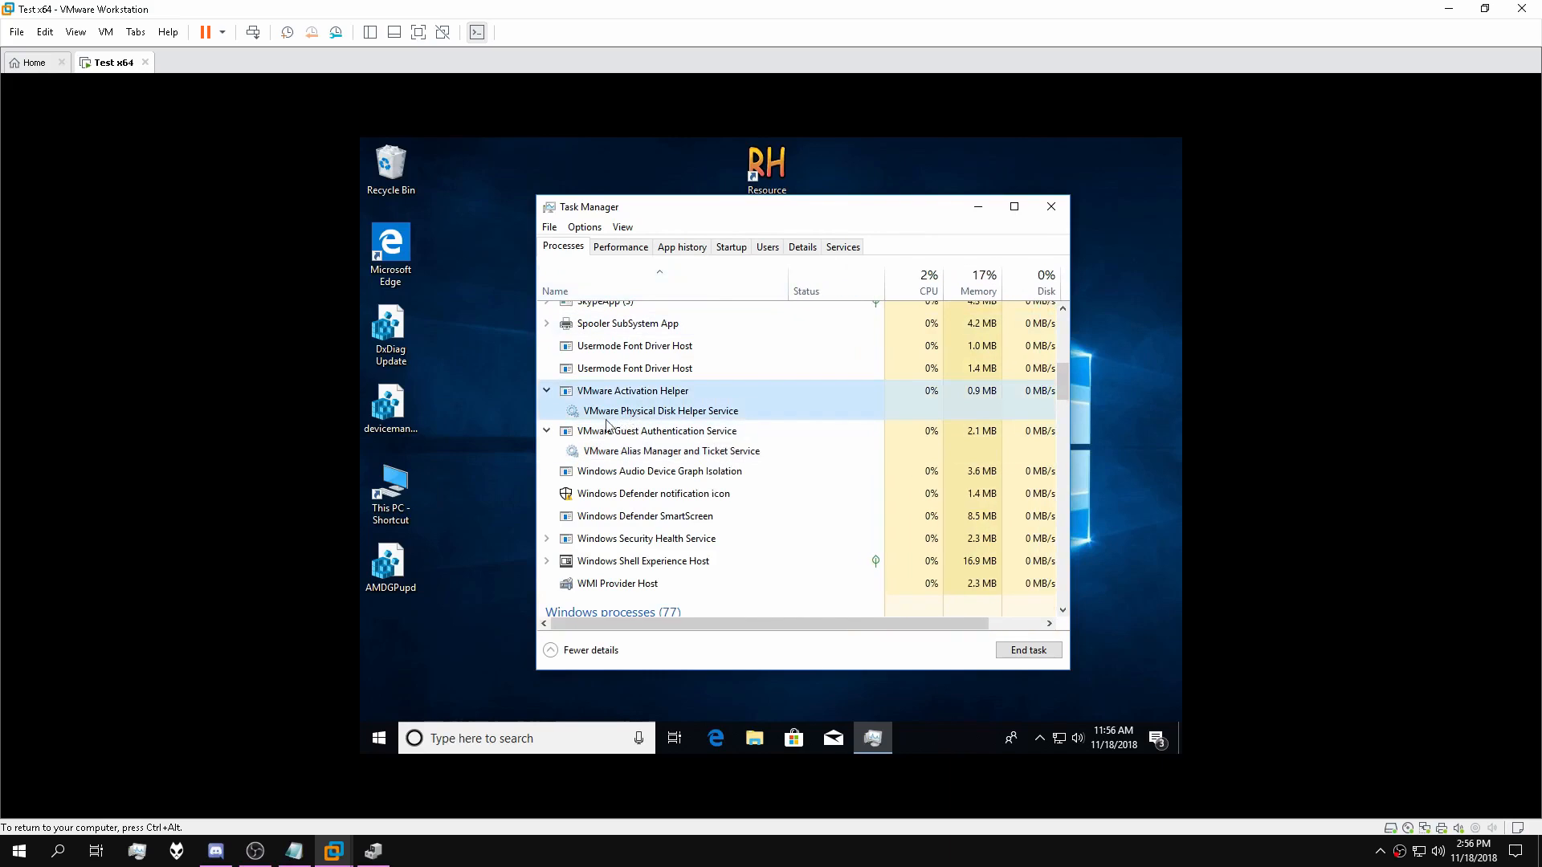
Launch regedit and arrange Registry Editor and Task Manager so the VMware process names and registry tree are both visible.
click(538, 745)
text(regedit)
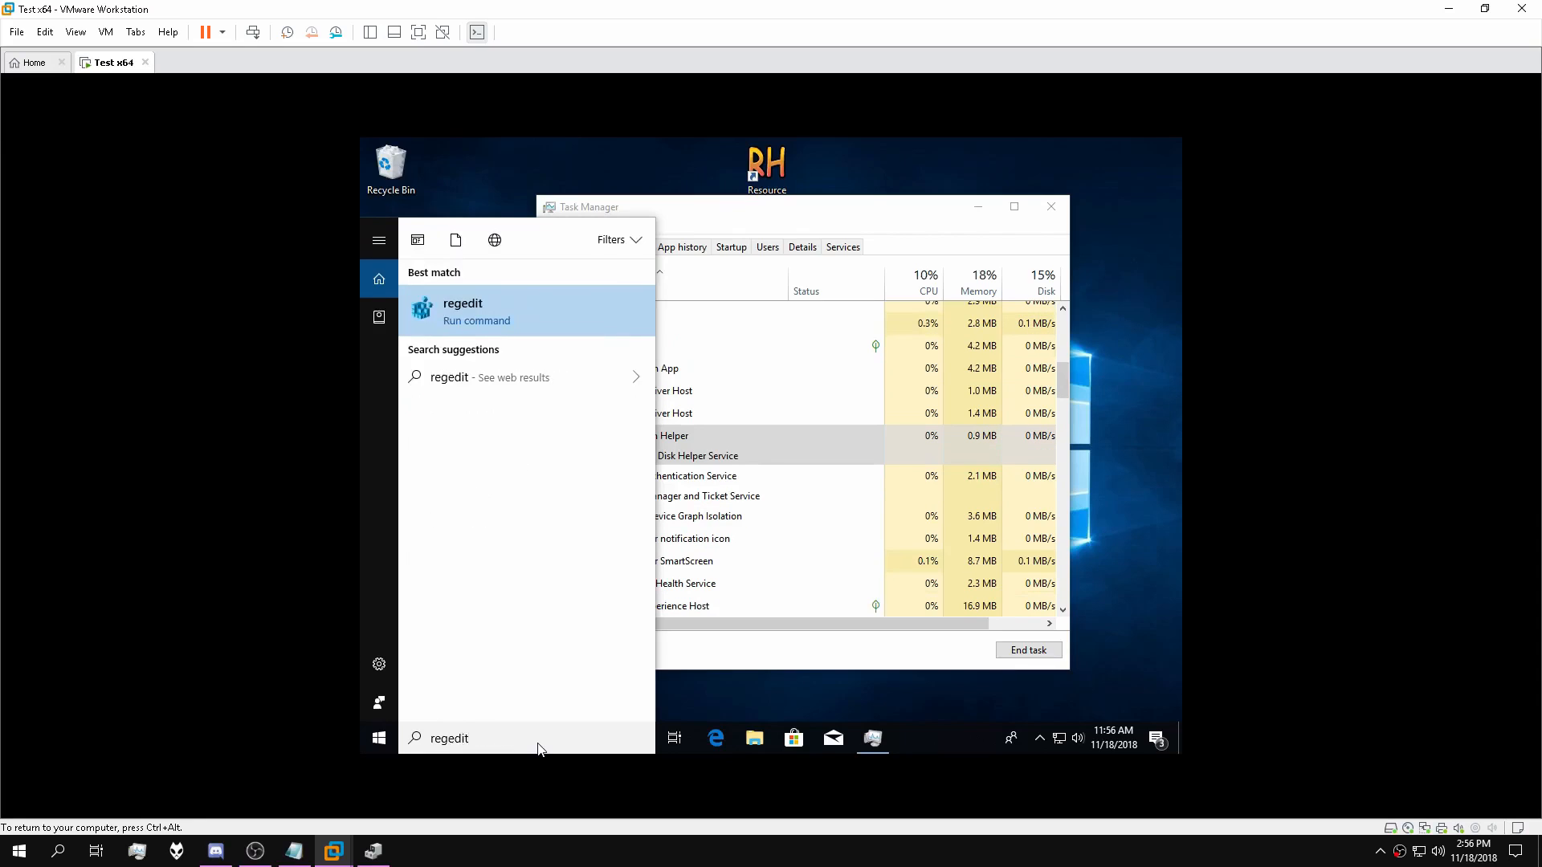
key(Return)
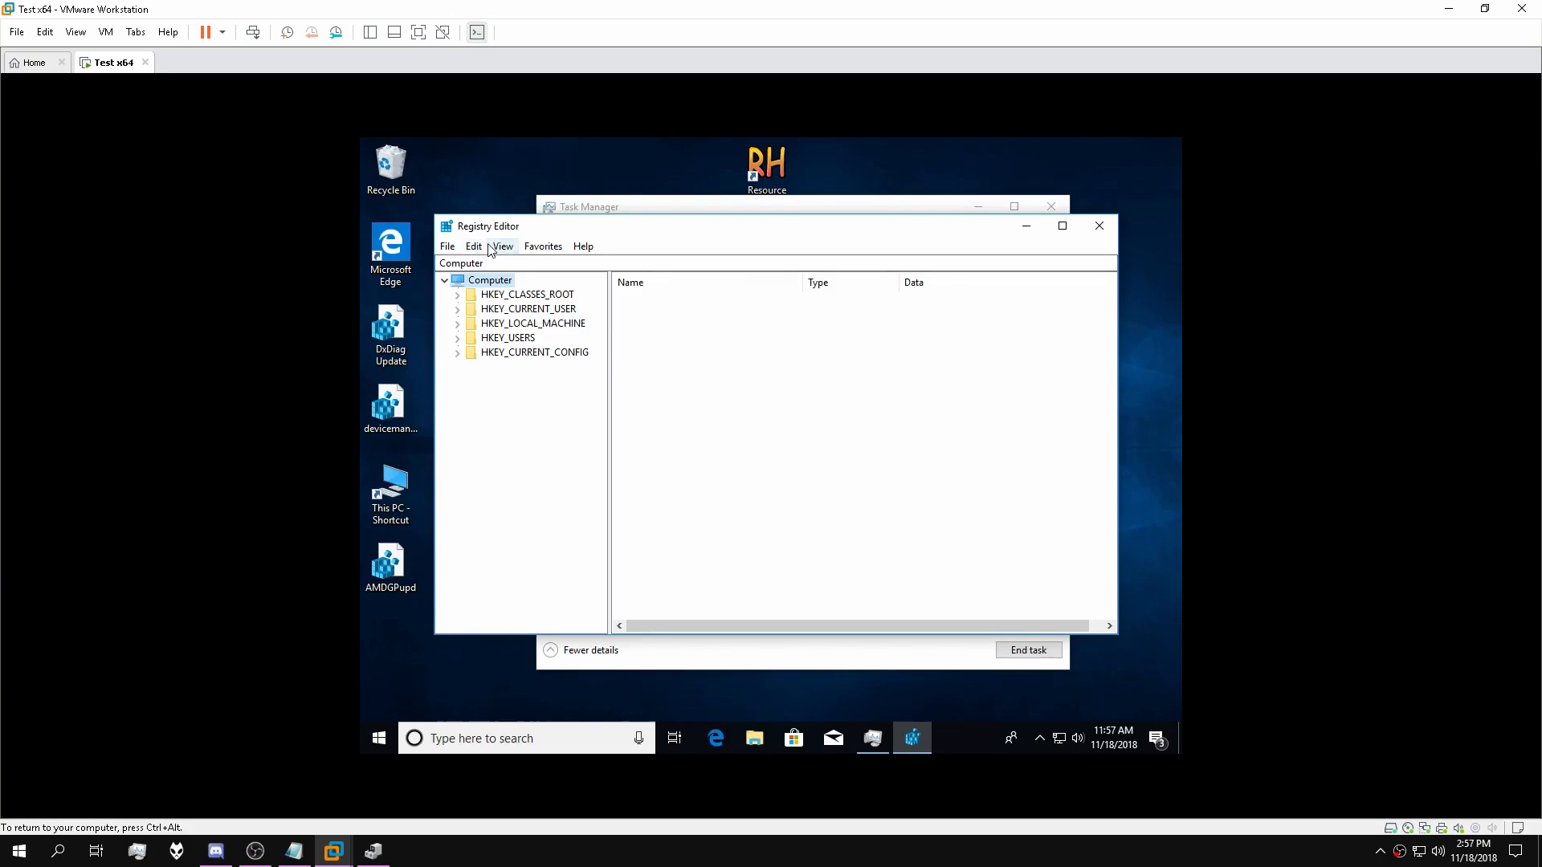
click(621, 208)
drag(501, 231, 849, 271)
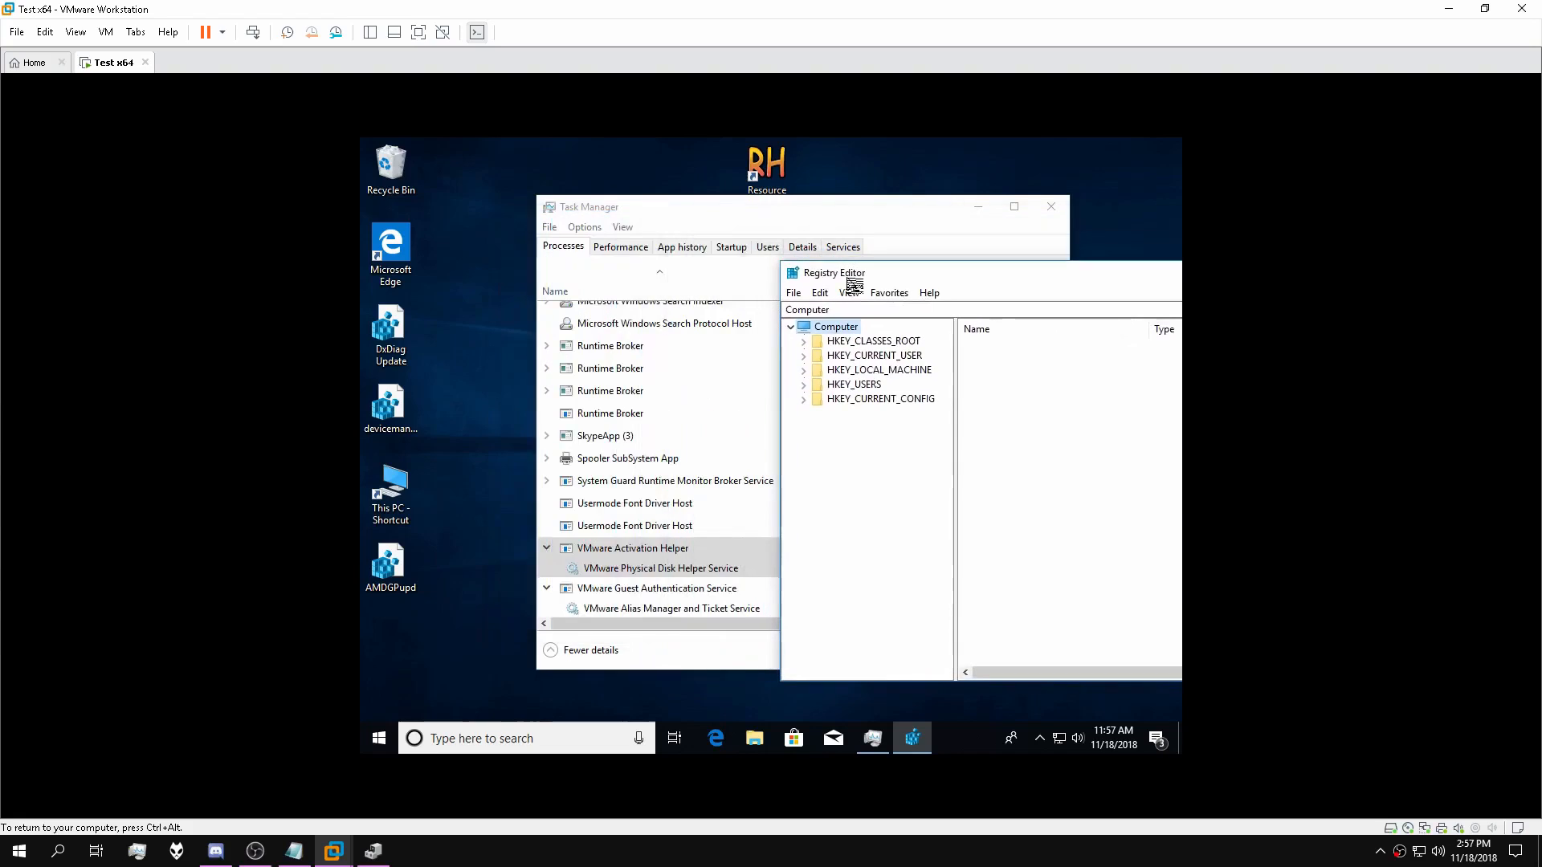
drag(660, 215, 488, 192)
click(951, 276)
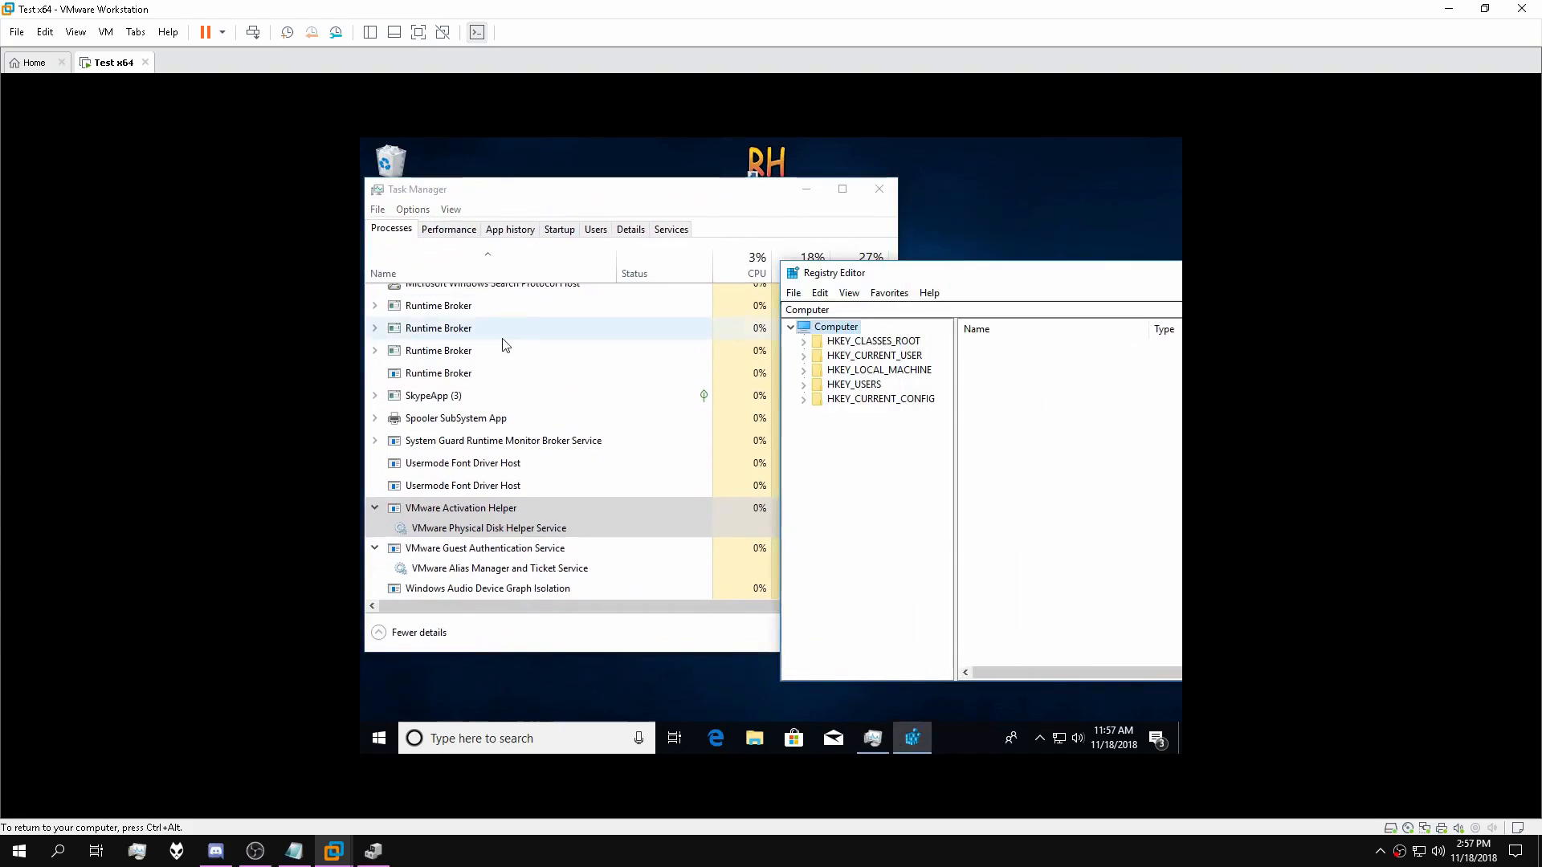
Search the registry's keys, values and data for "VMware Activation Helper".
click(820, 292)
click(845, 419)
text(VM)
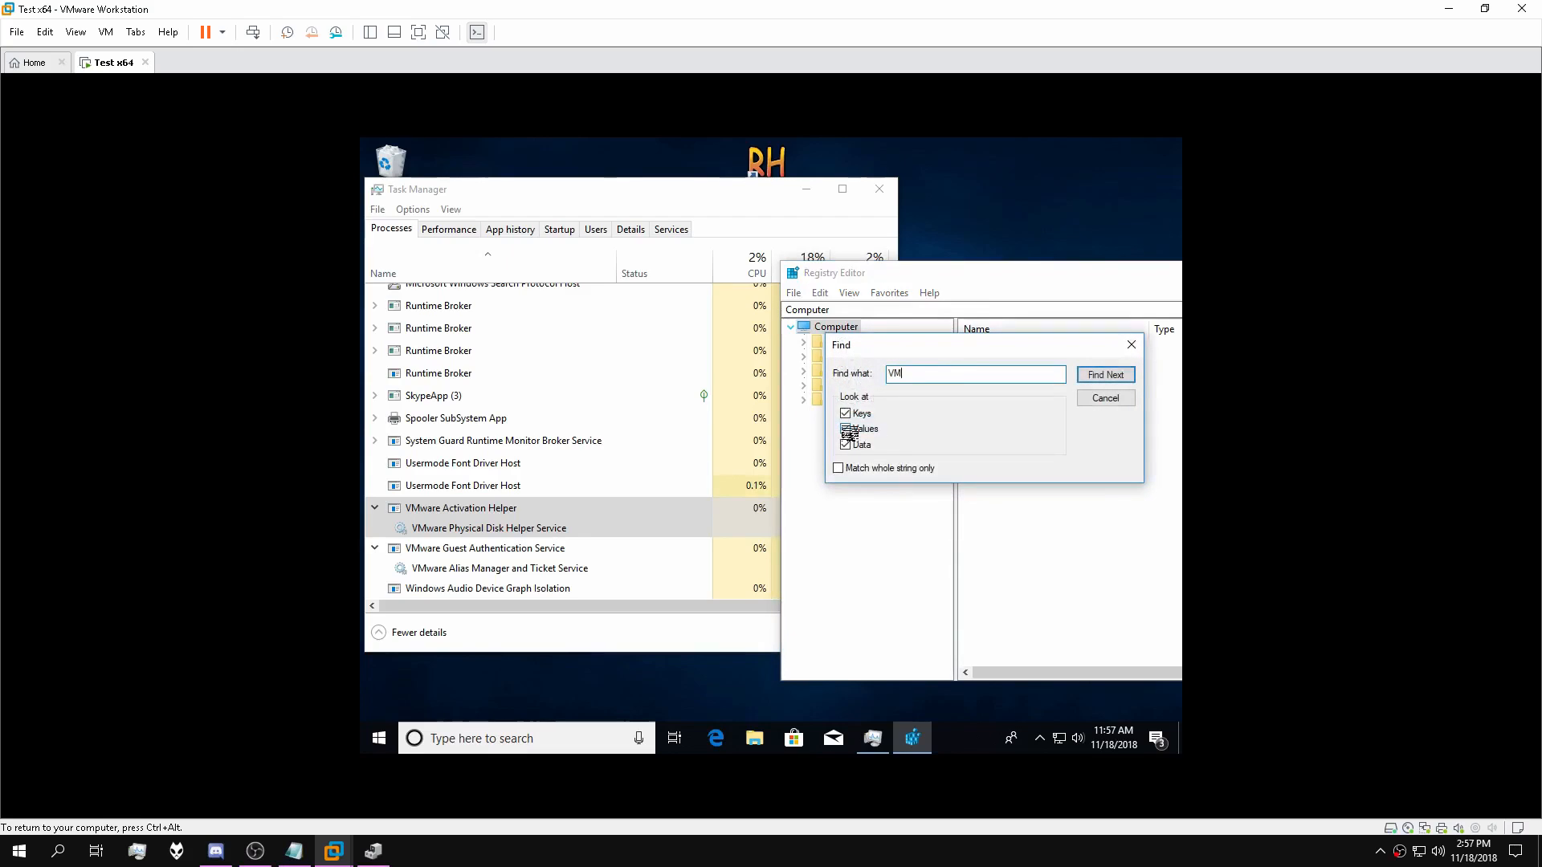
text(ware Activation Helper)
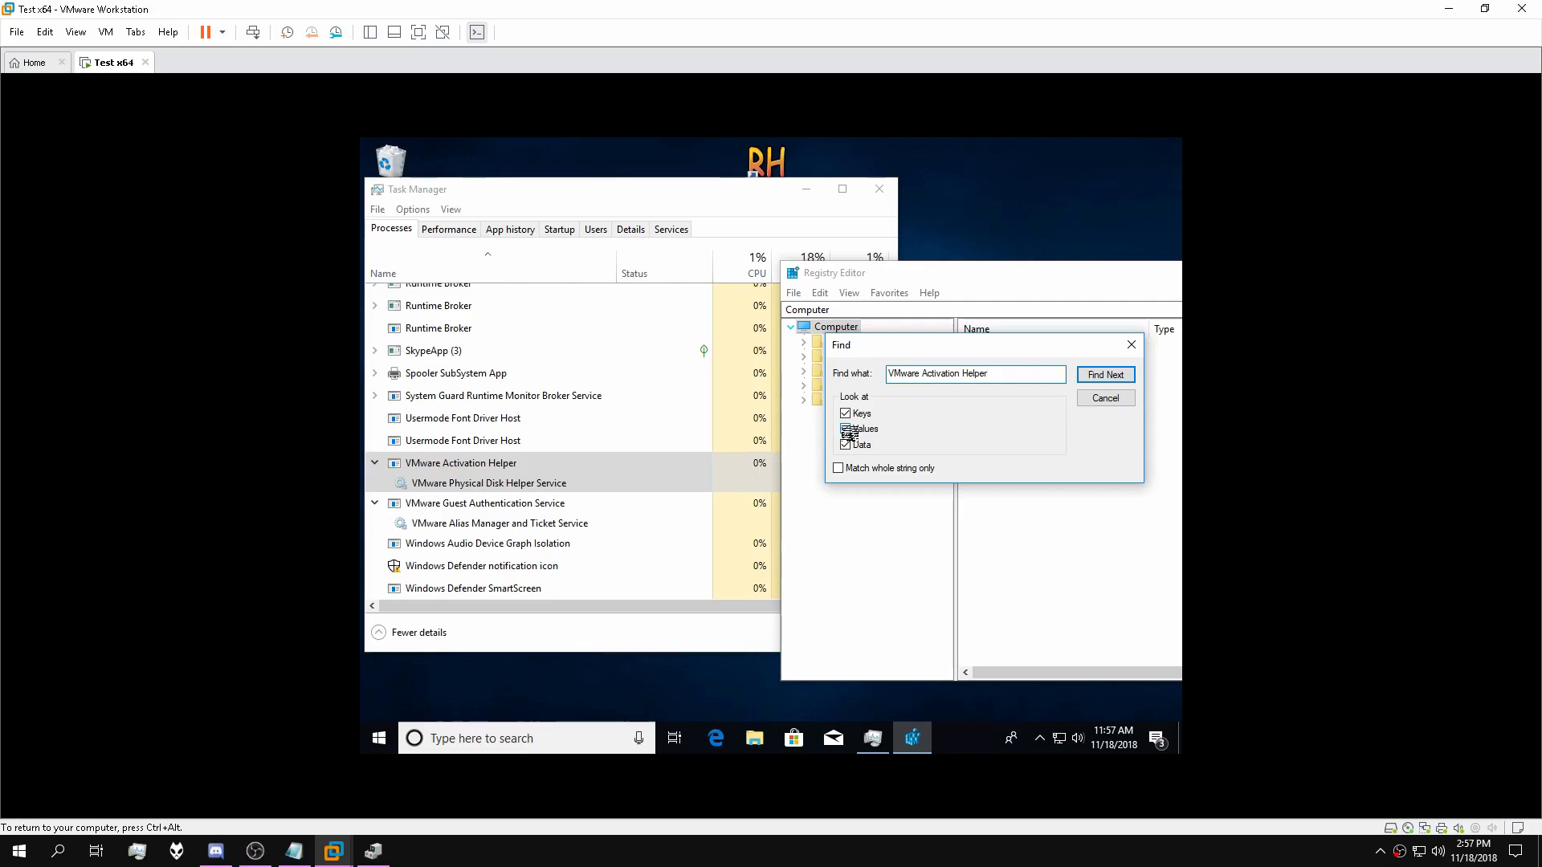
key(Return)
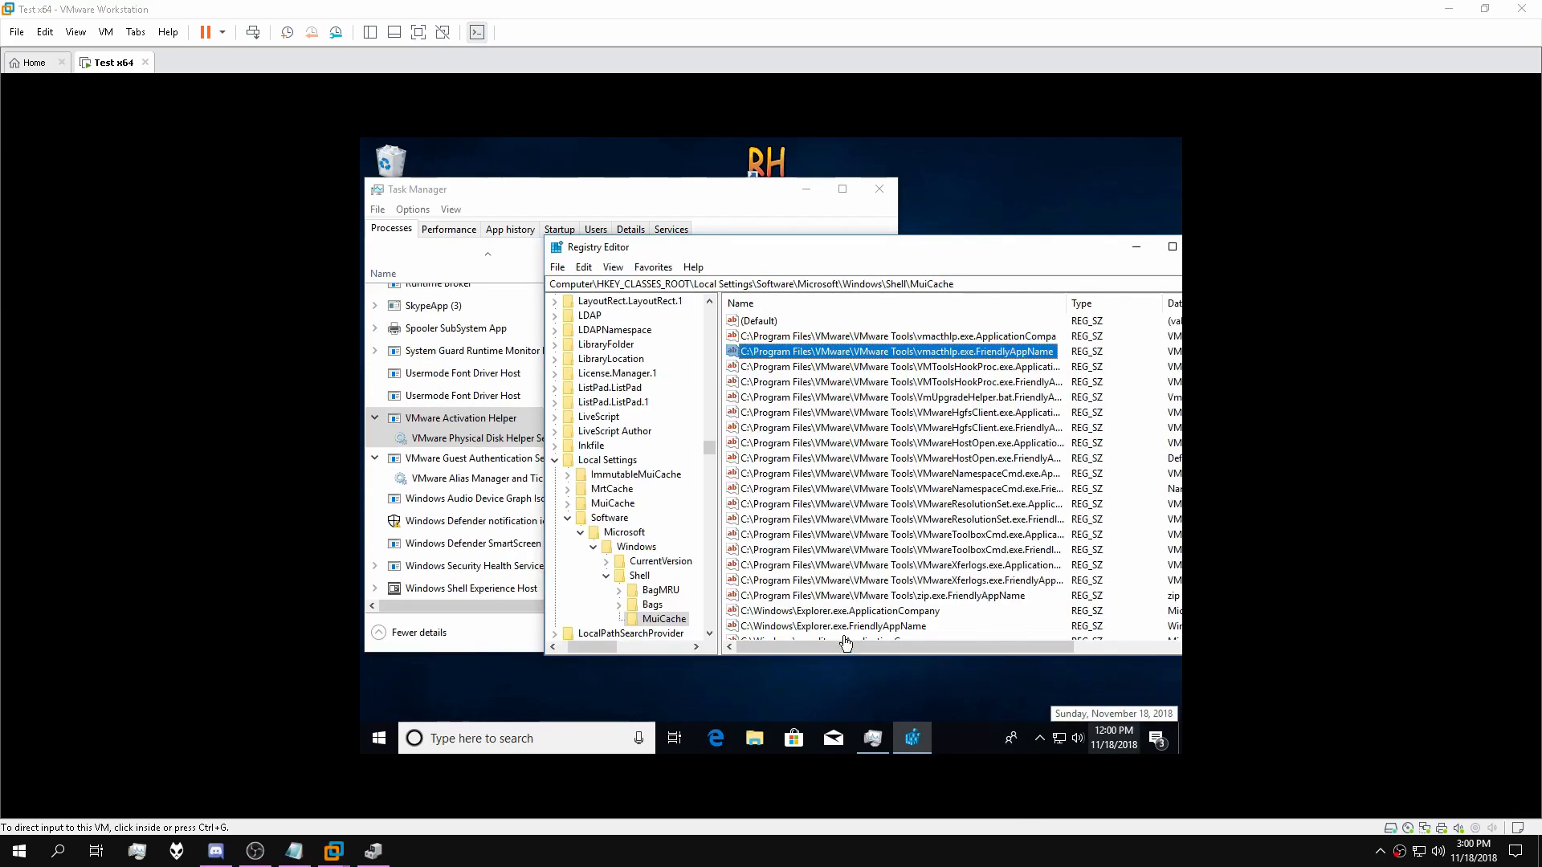
Replace the data of vmacthlp.exe.FriendlyAppName in MuiCache with a name beginning "Microsoft H", and continue the search through the rest of the registry.
drag(816, 649, 849, 646)
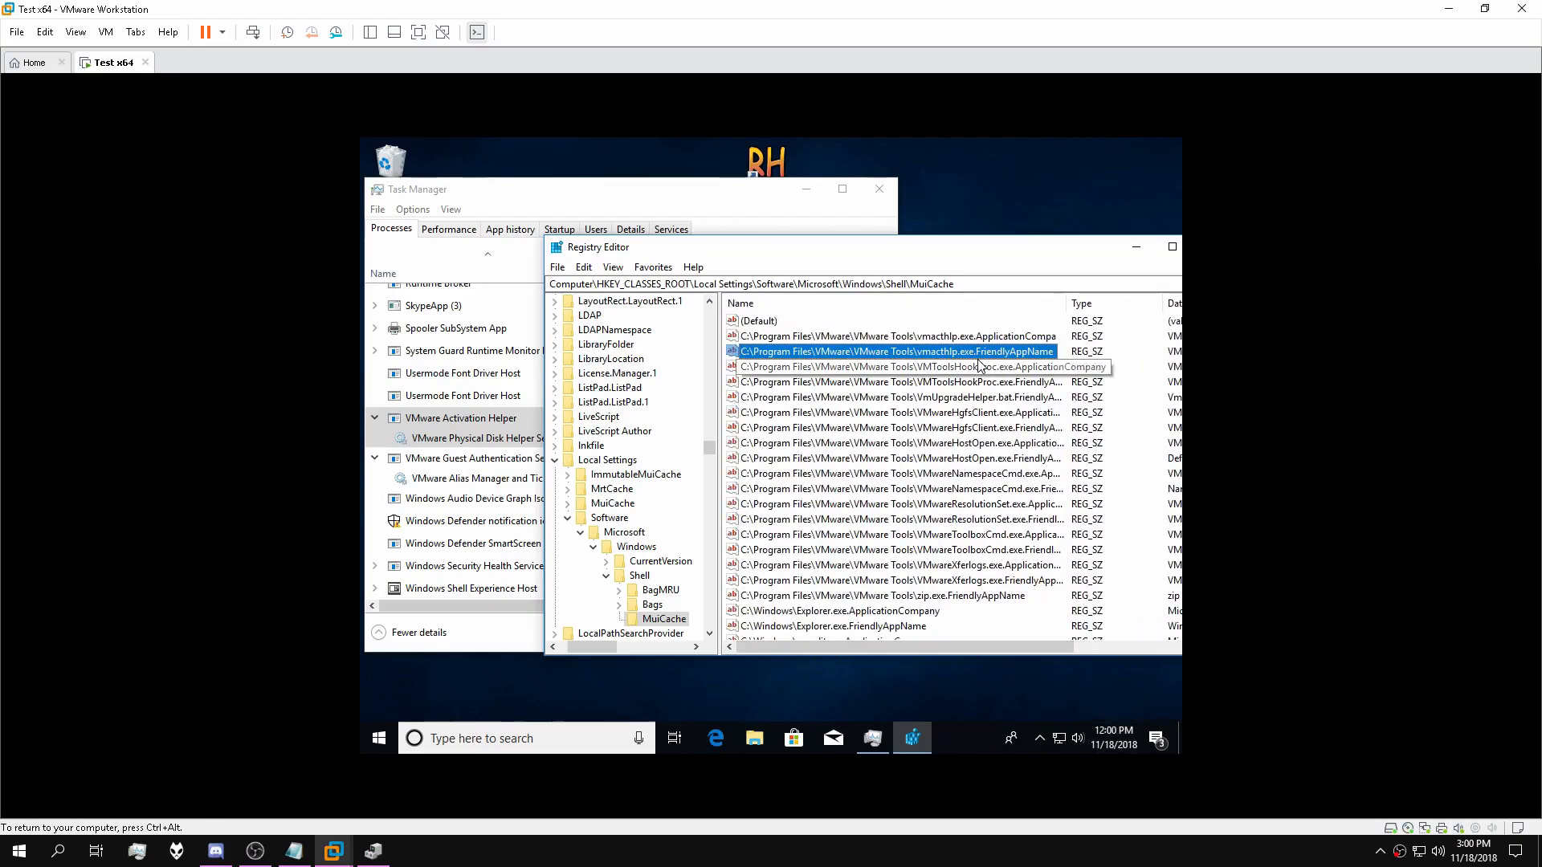
double_click(919, 356)
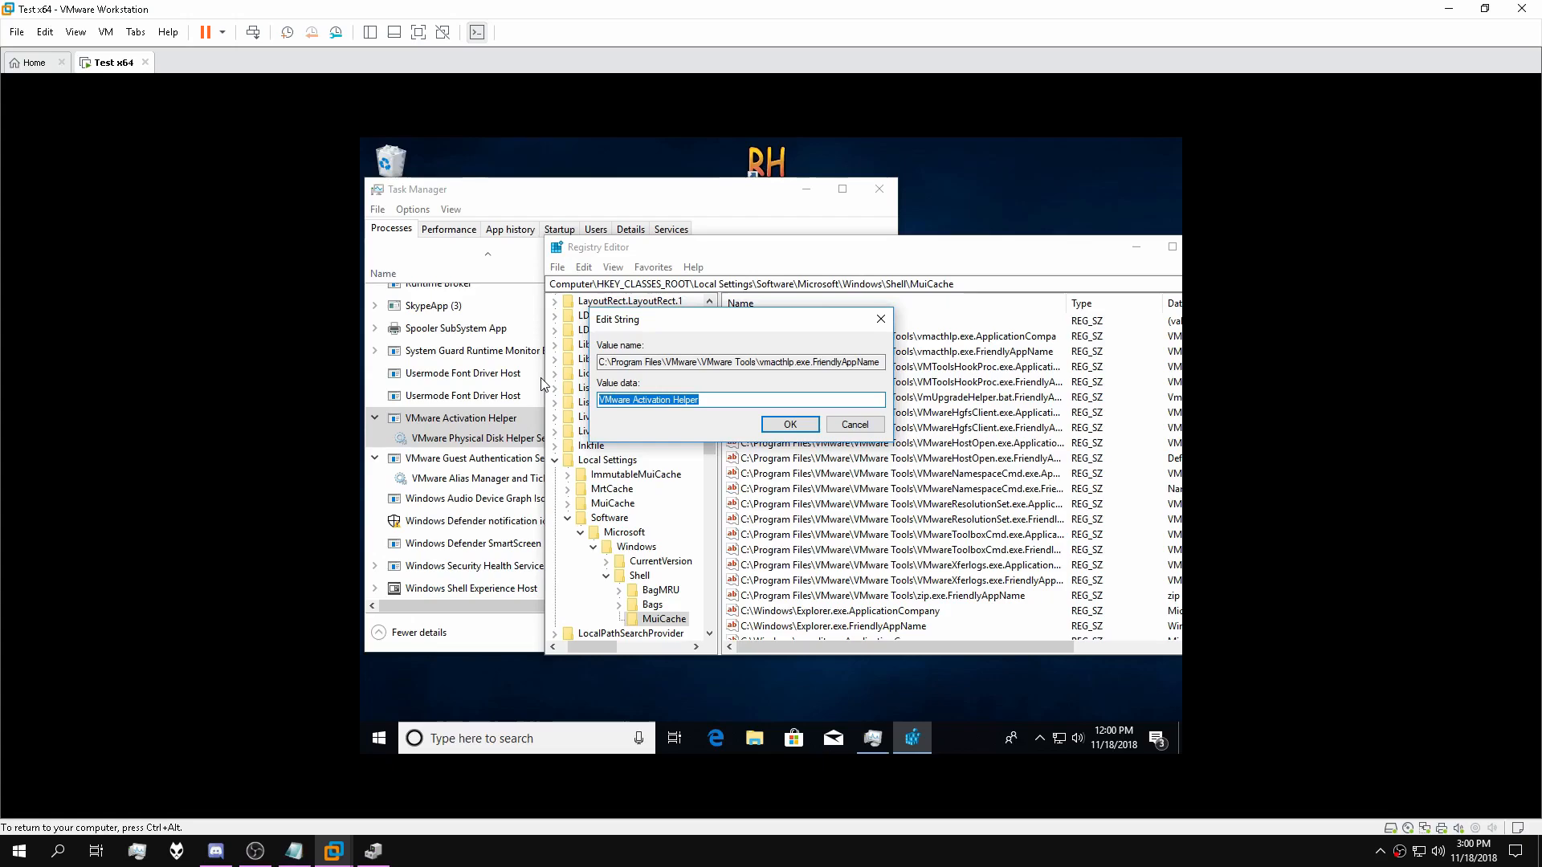
text(H)
text(Microsoft H)
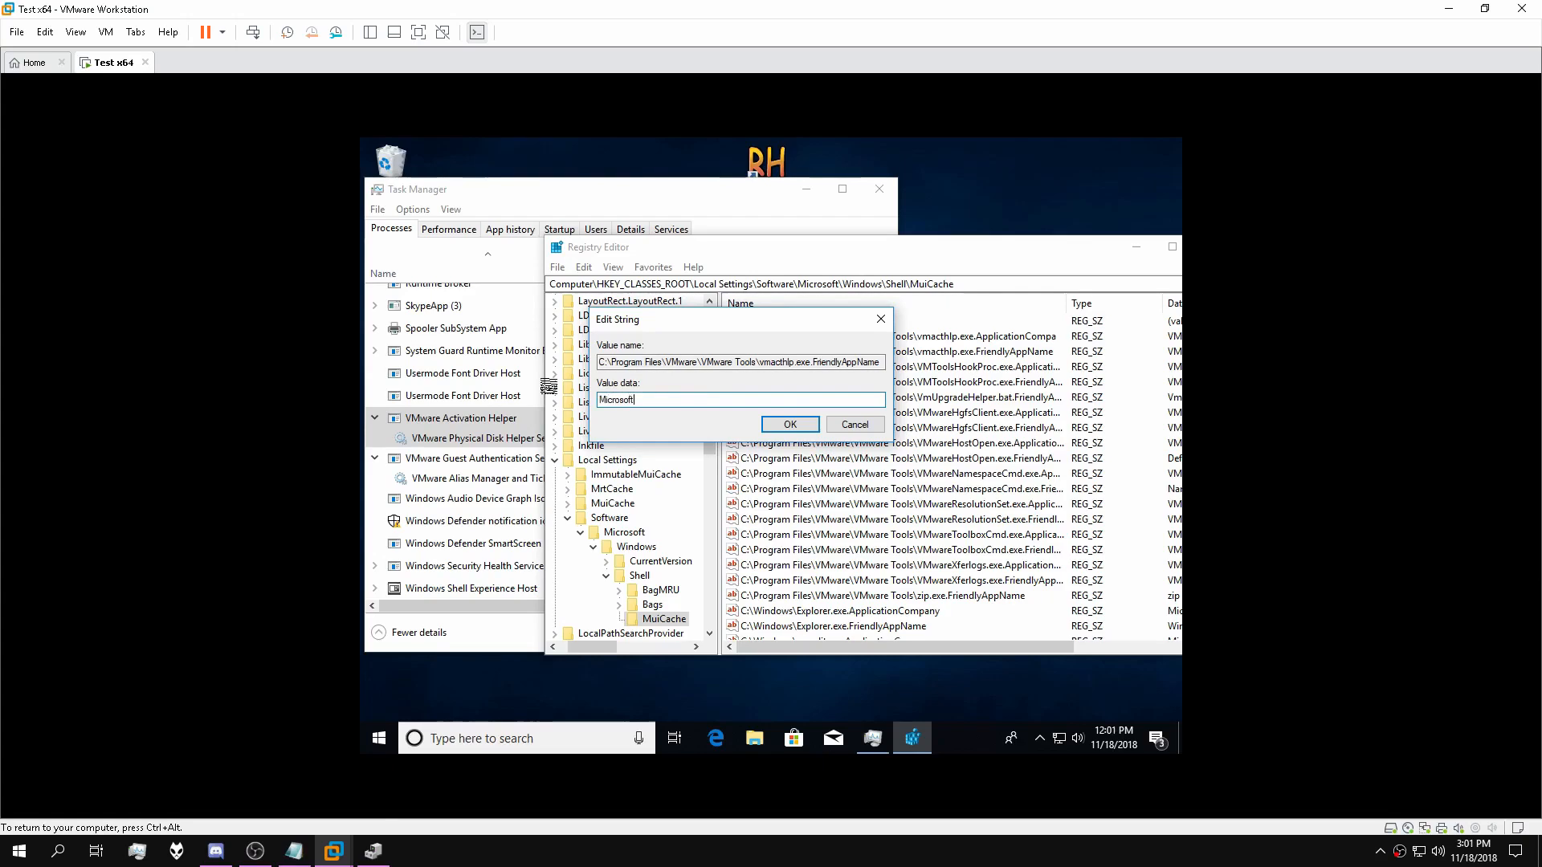
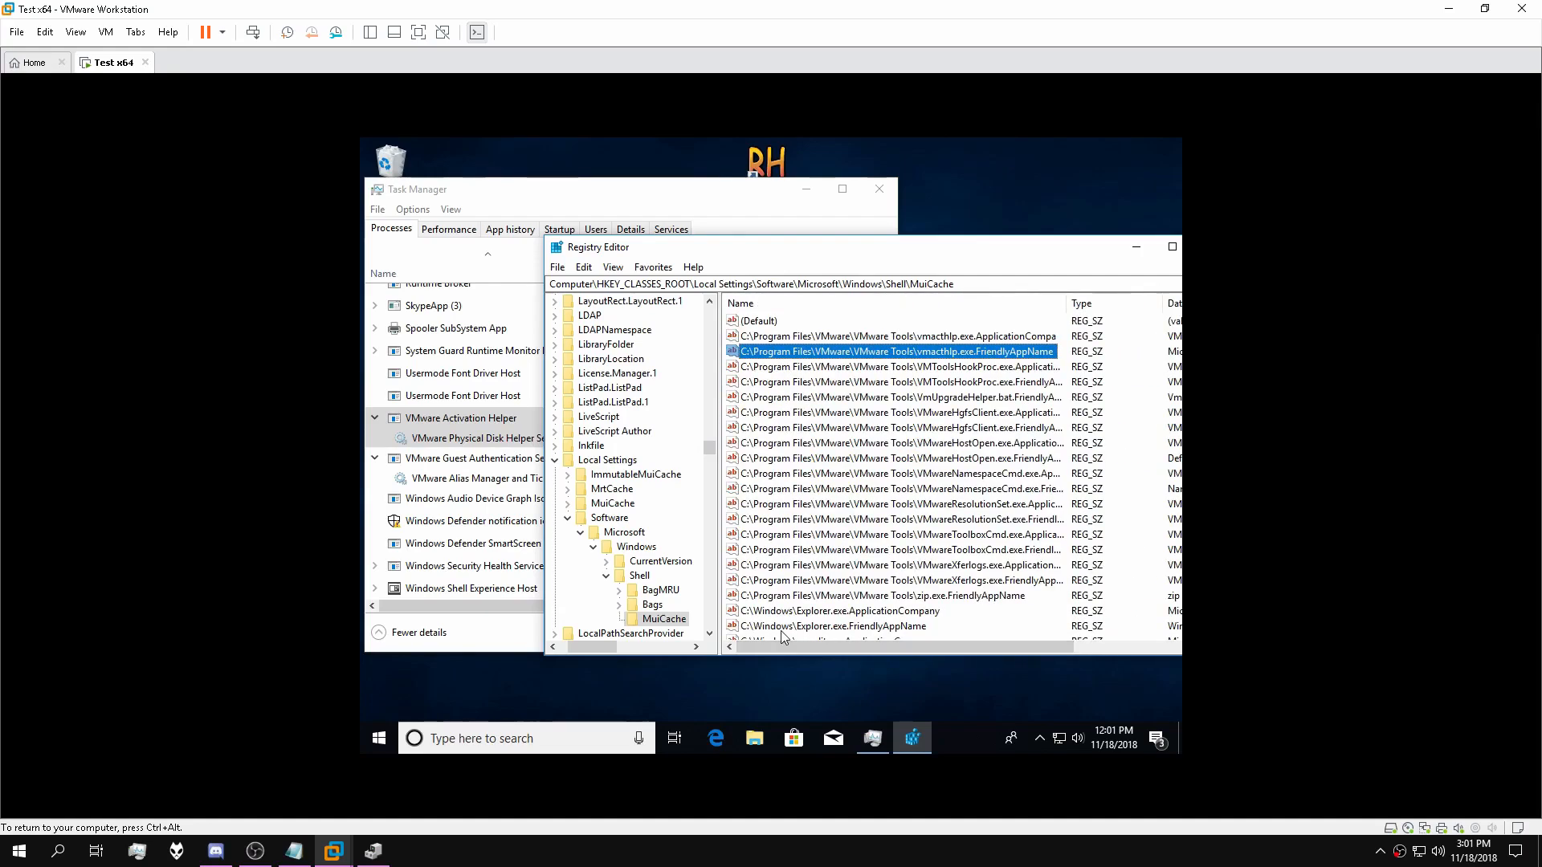
key(F3)
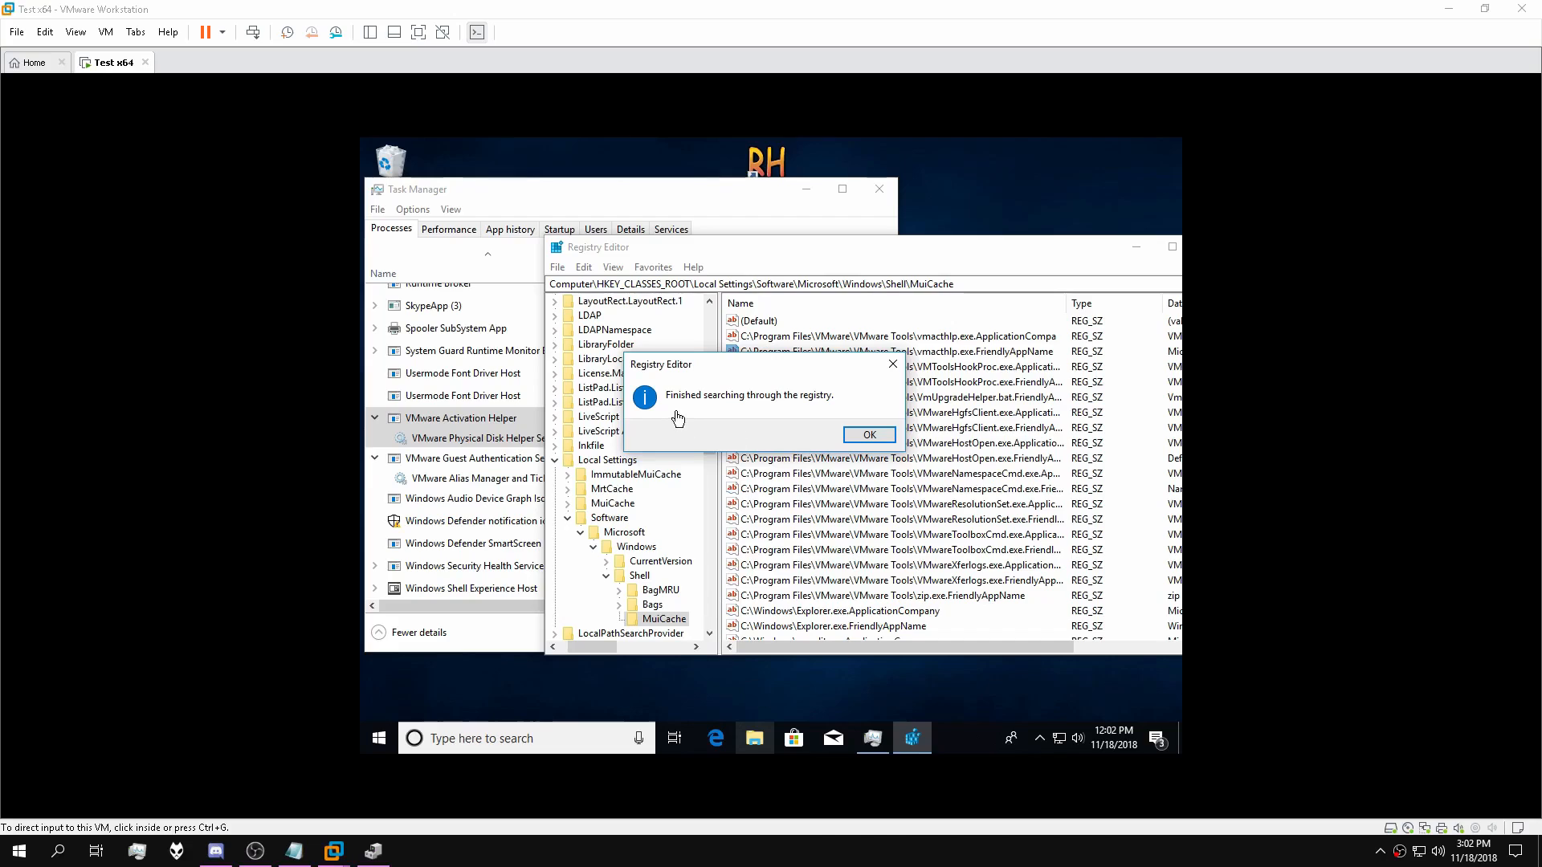
click(869, 437)
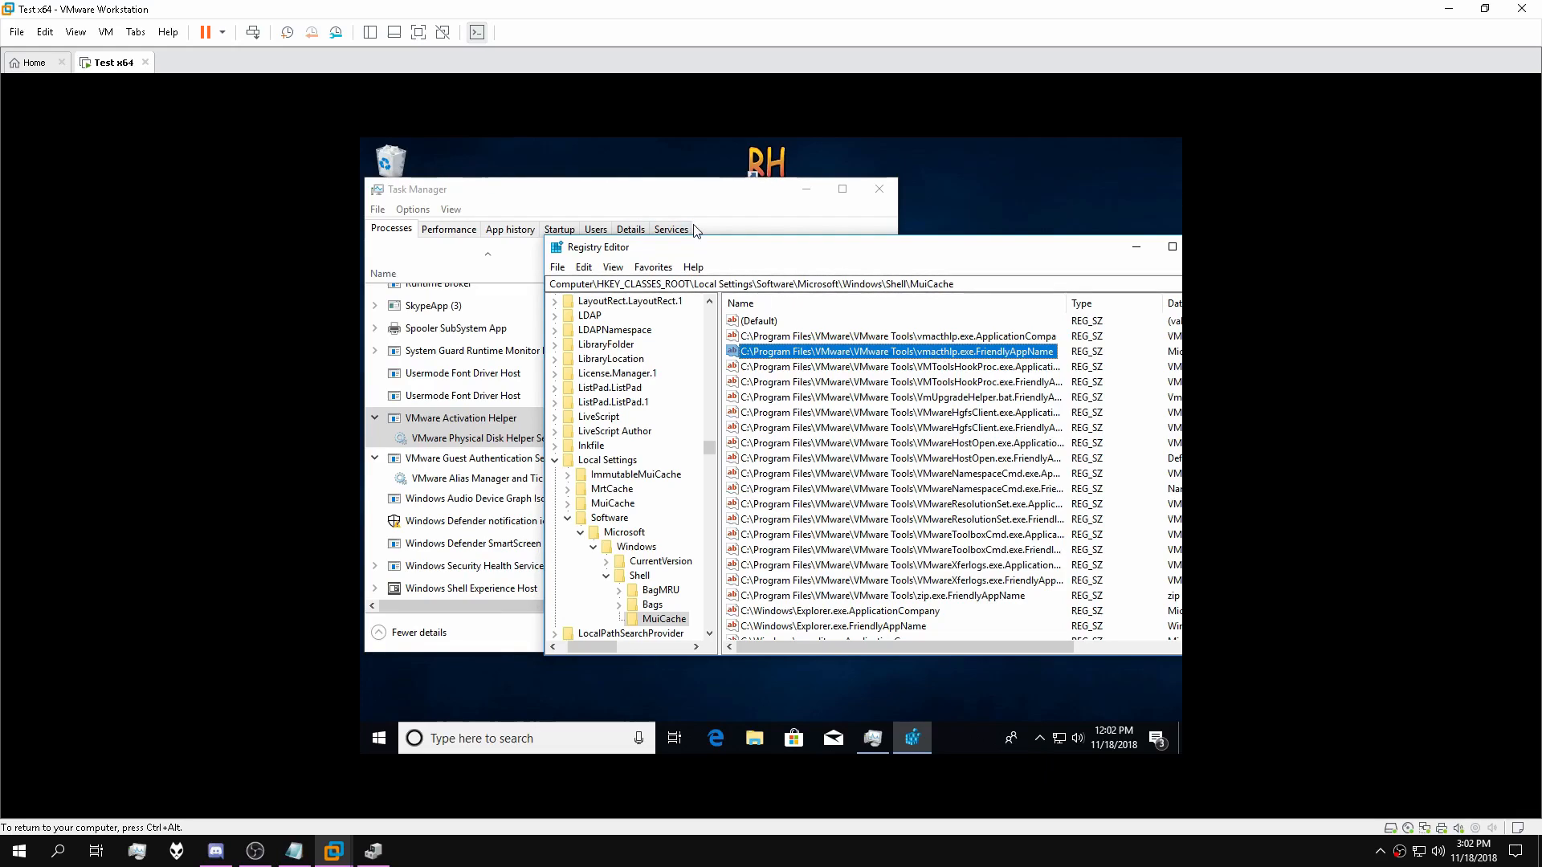
Restart Task Manager and locate the VMware Activation Helper process in its list.
click(493, 310)
click(879, 190)
right_click(912, 747)
click(925, 659)
scroll(493, 426, down, 7)
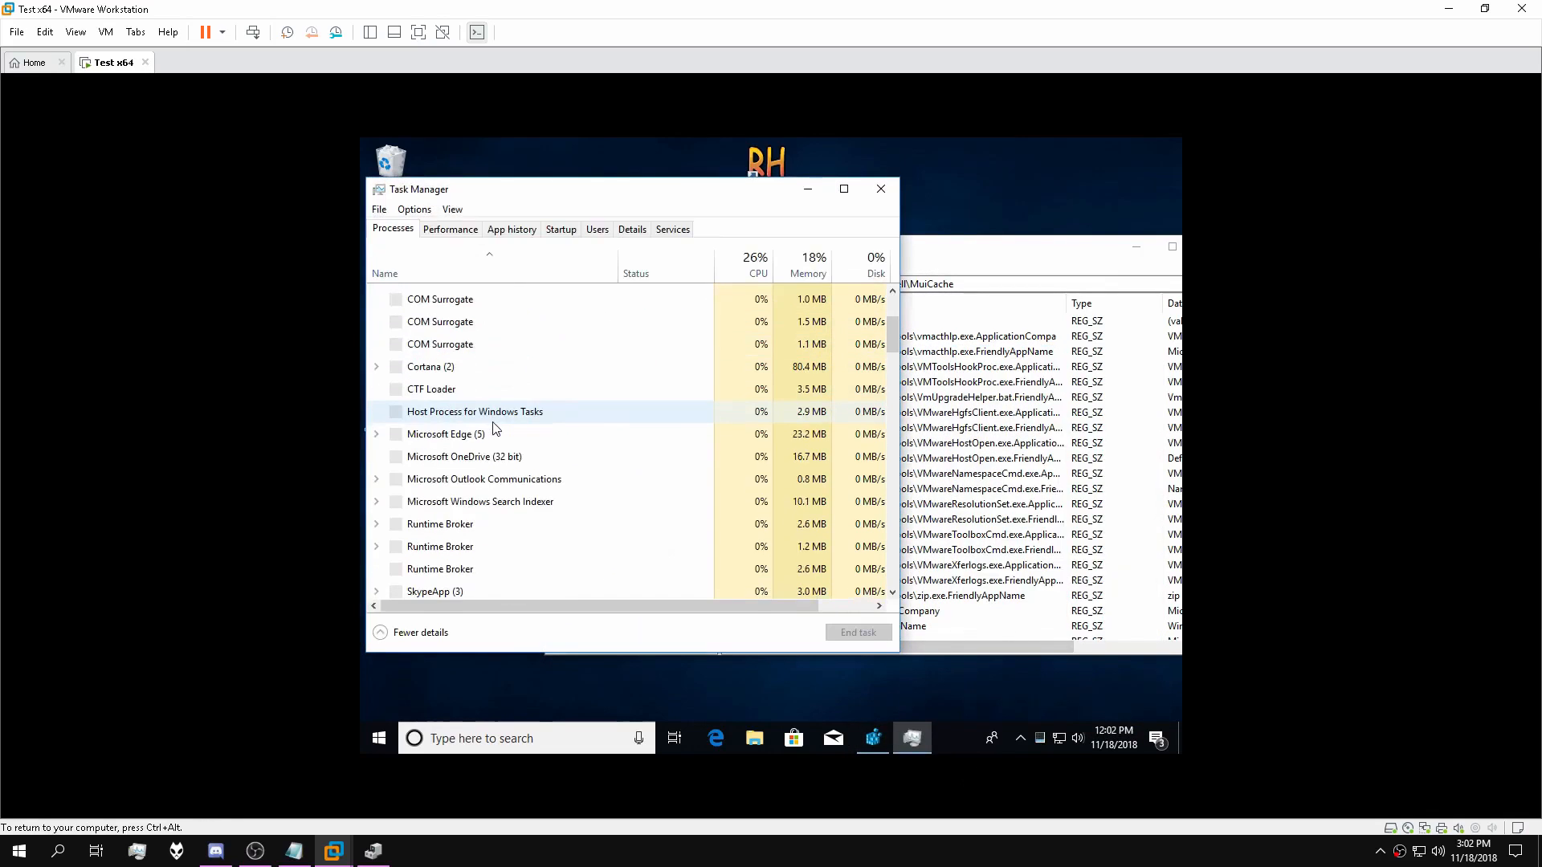
scroll(493, 427, down, 1)
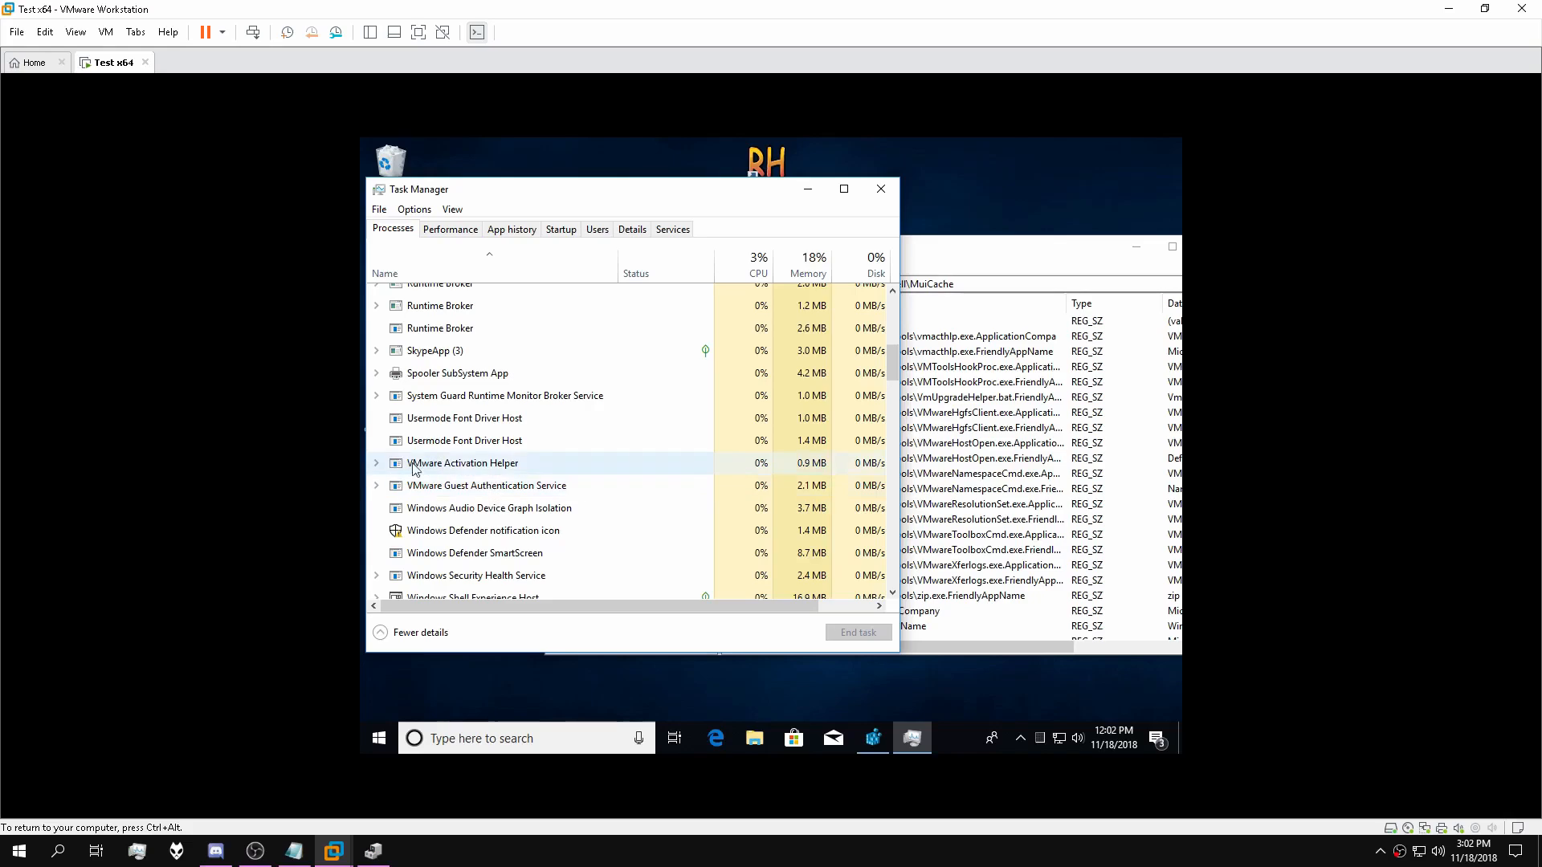
Expand VMware Activation Helper and VMware Guest Authentication Service, check their names among the background processes, and close Task Manager.
click(376, 463)
click(376, 503)
click(375, 503)
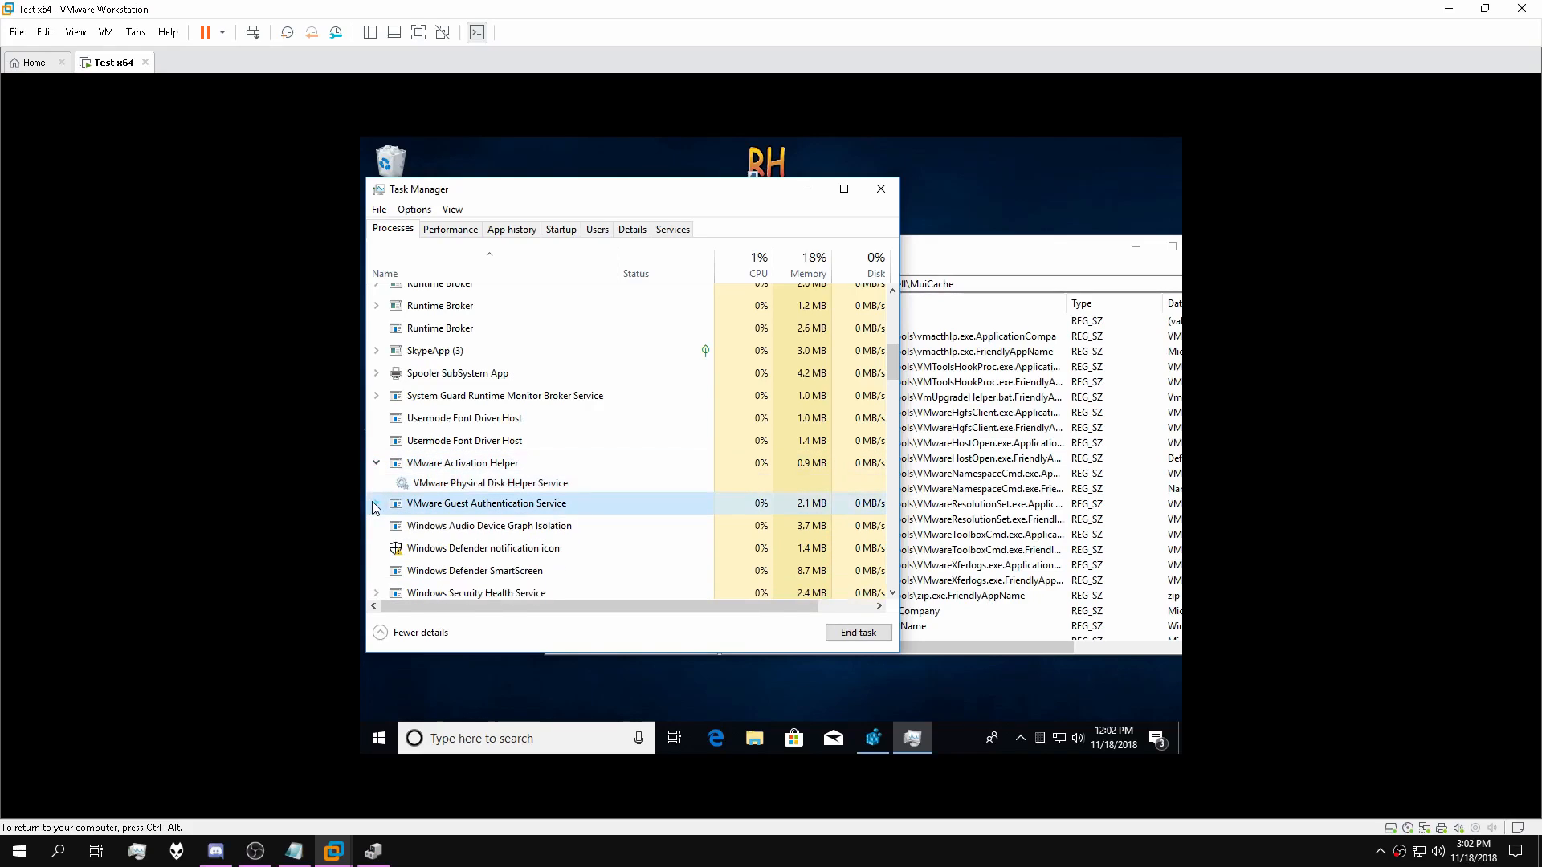
scroll(376, 508, down, 2)
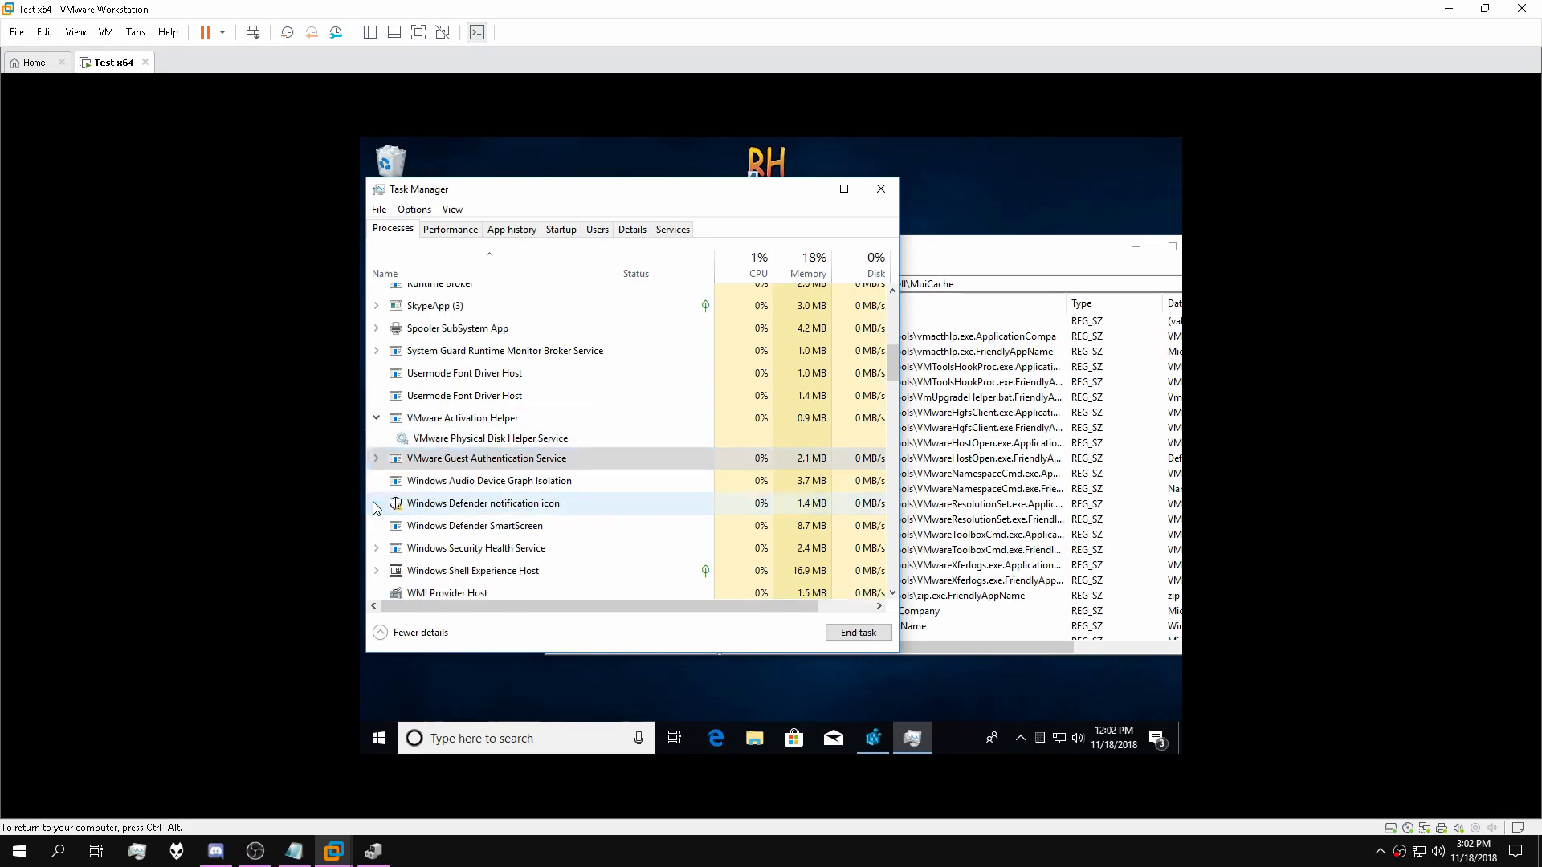
click(377, 461)
scroll(423, 458, up, 3)
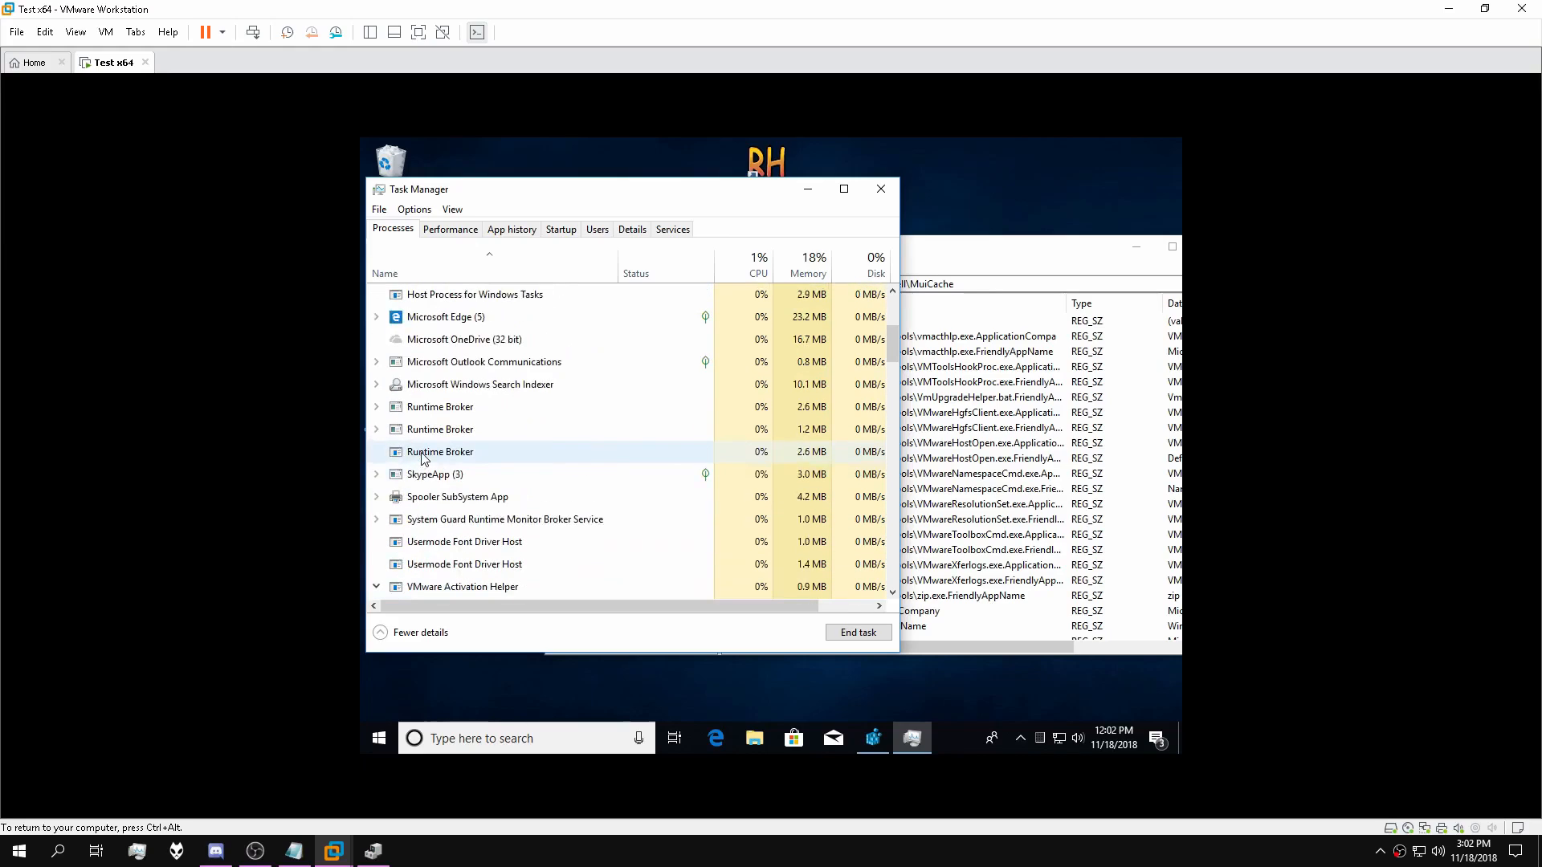
scroll(546, 485, up, 1)
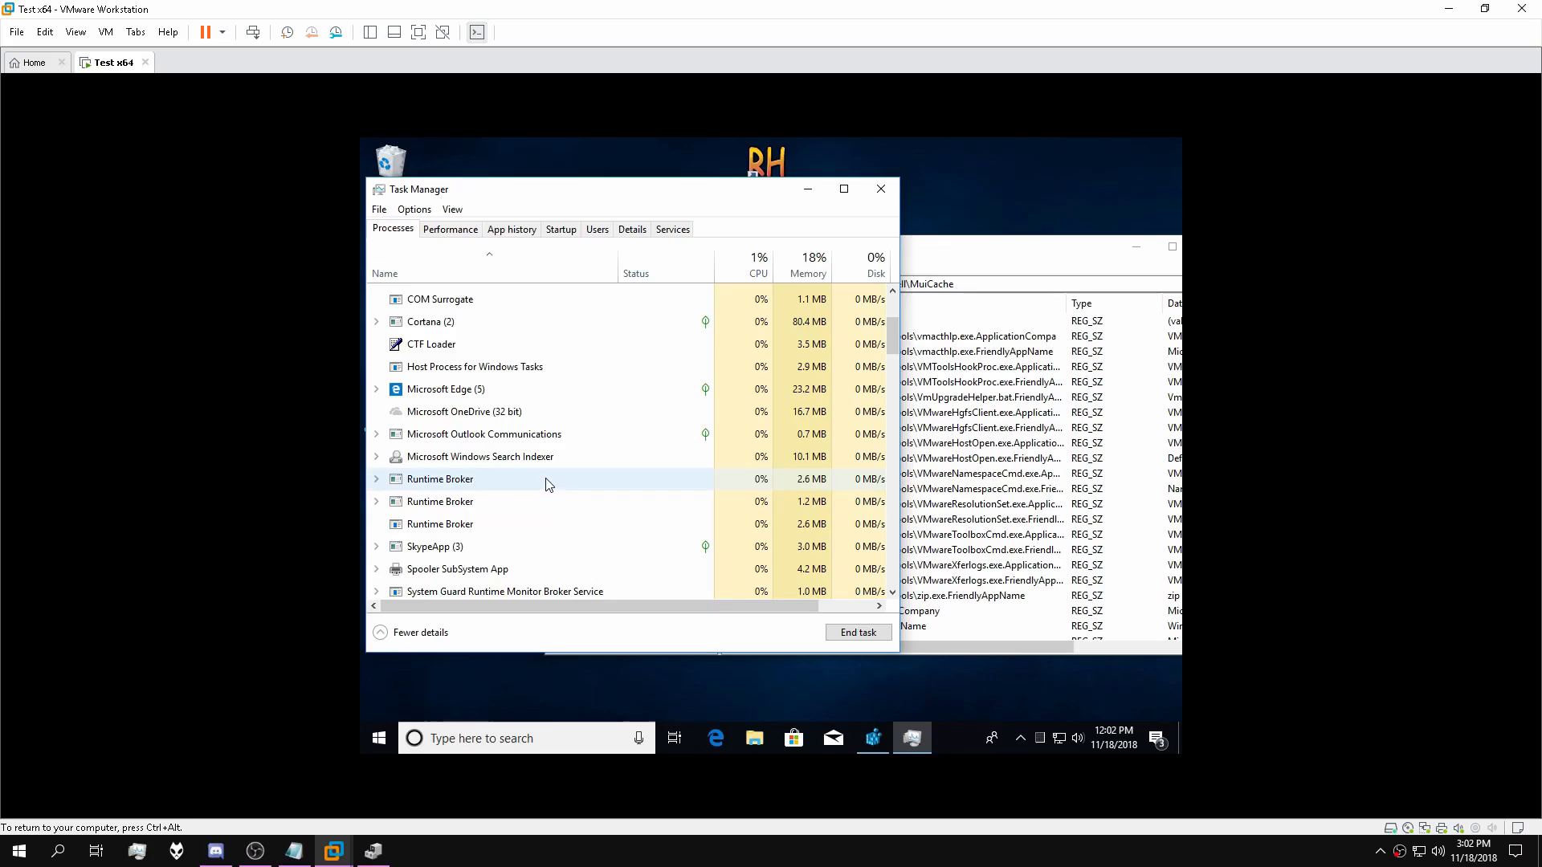
scroll(546, 484, up, 1)
scroll(546, 484, down, 3)
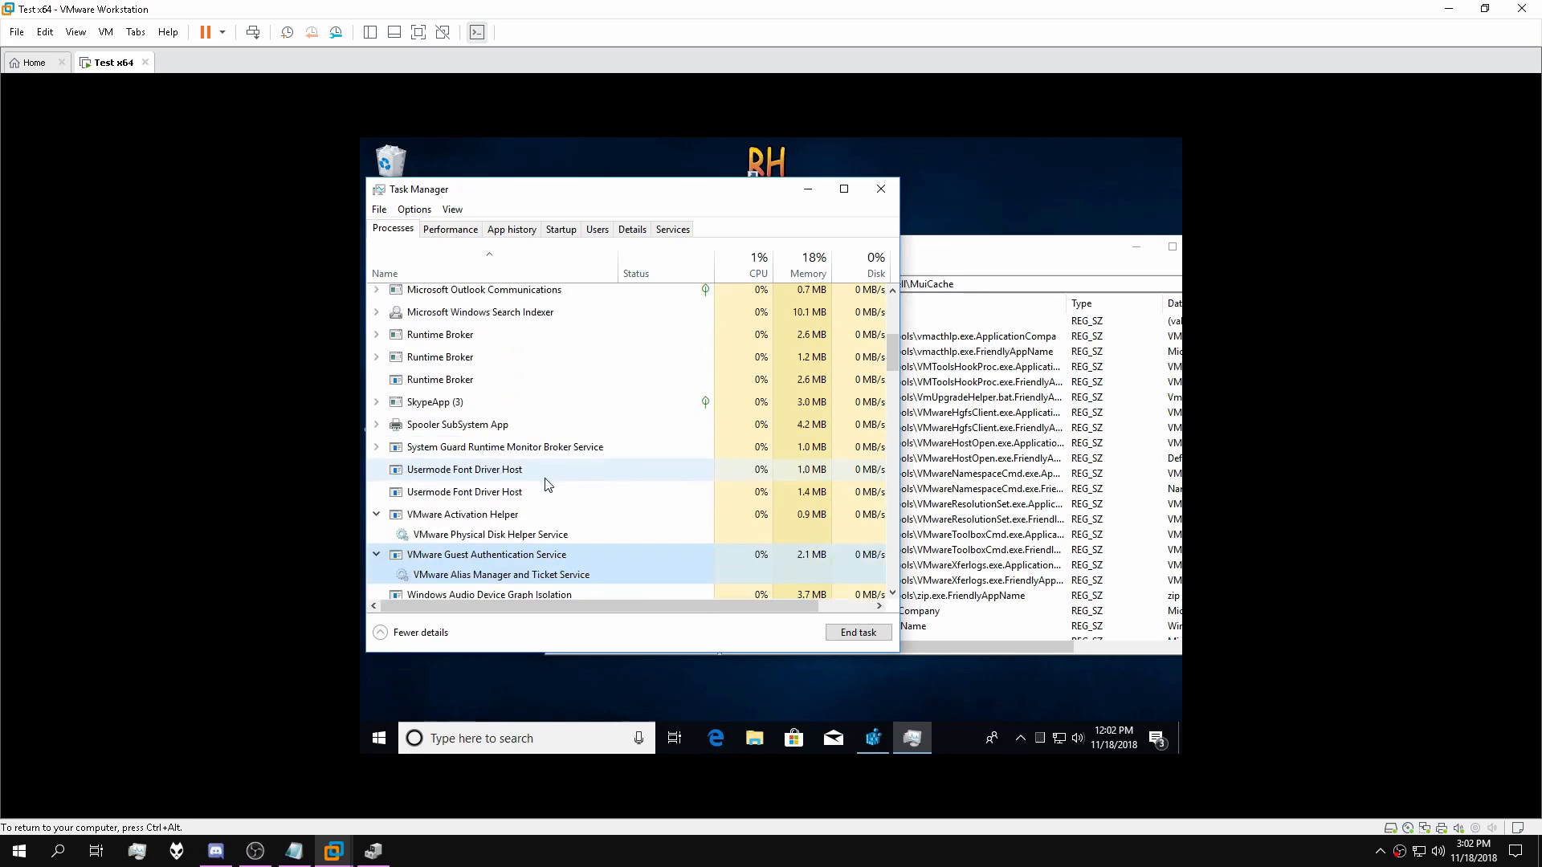
scroll(546, 484, down, 3)
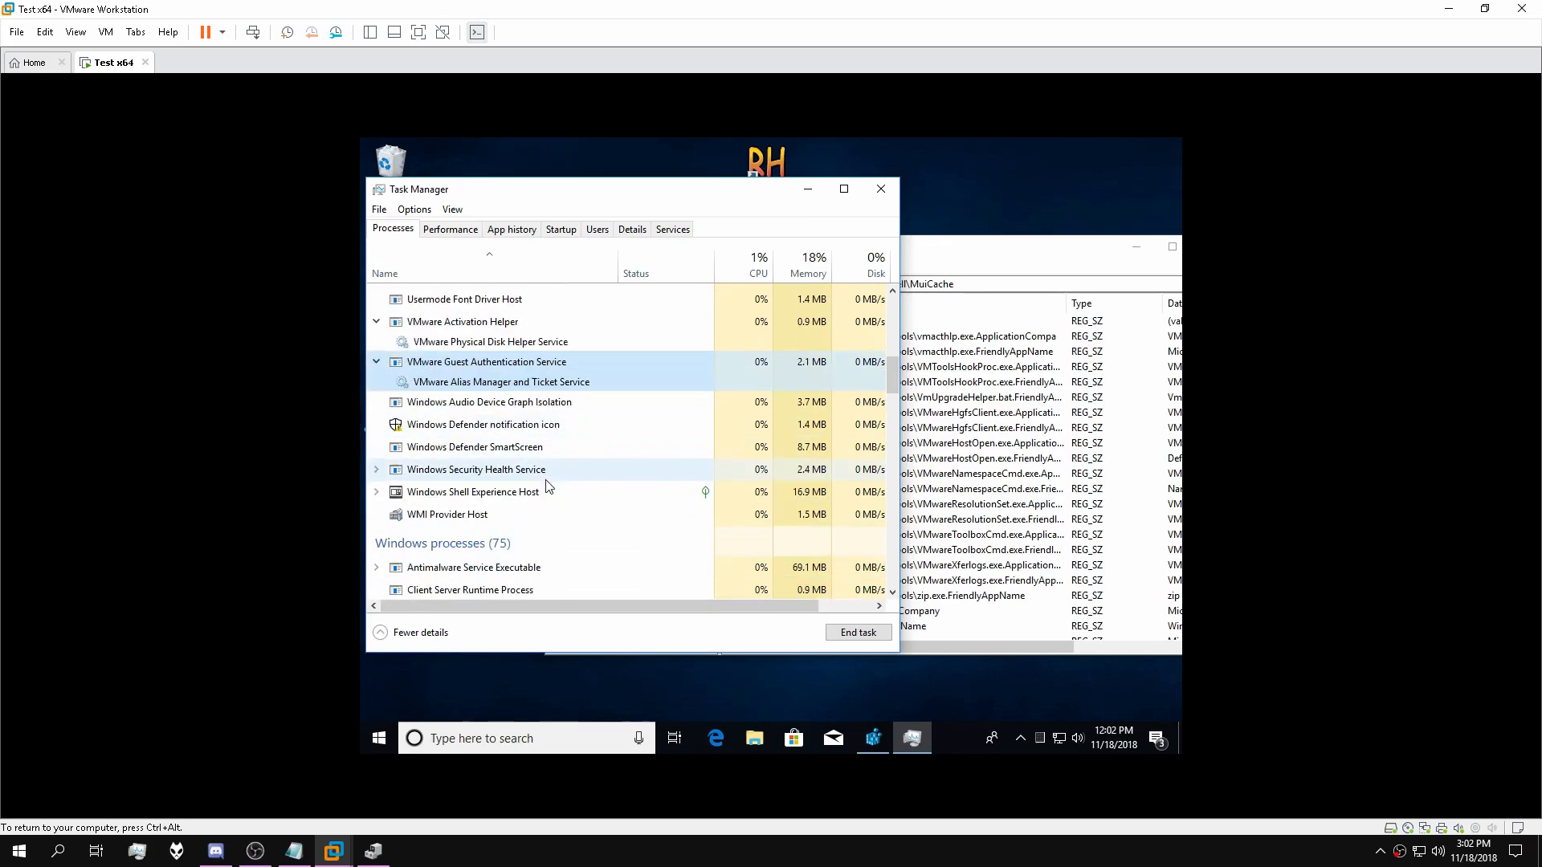
click(883, 186)
Start Resource Hacker and open vmacthlp.exe from C:\Program Files\VMware\VMware Tools.
double_click(777, 175)
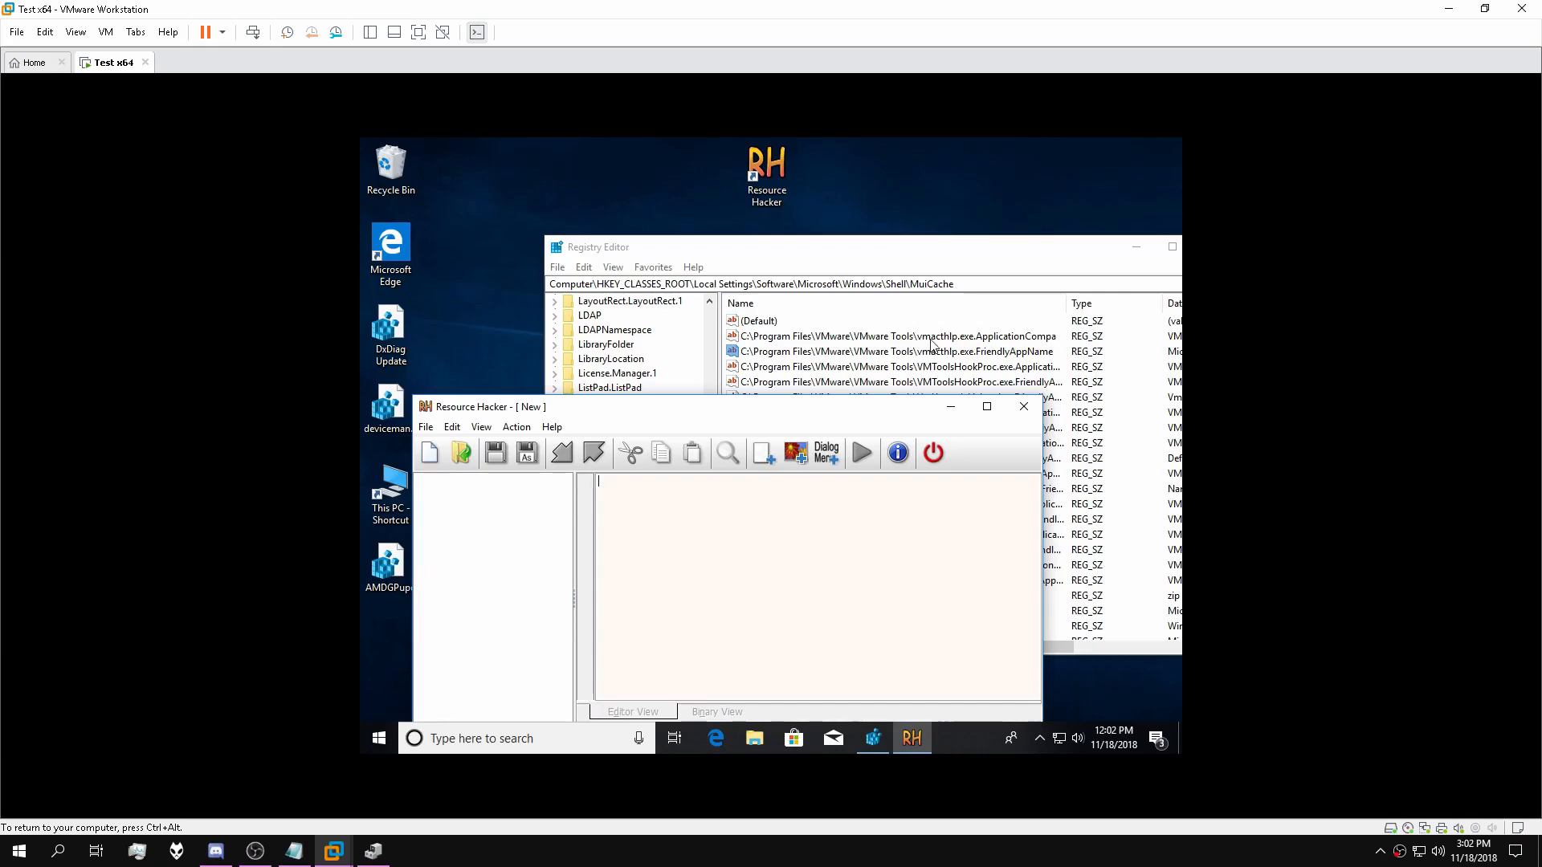
click(426, 427)
click(459, 464)
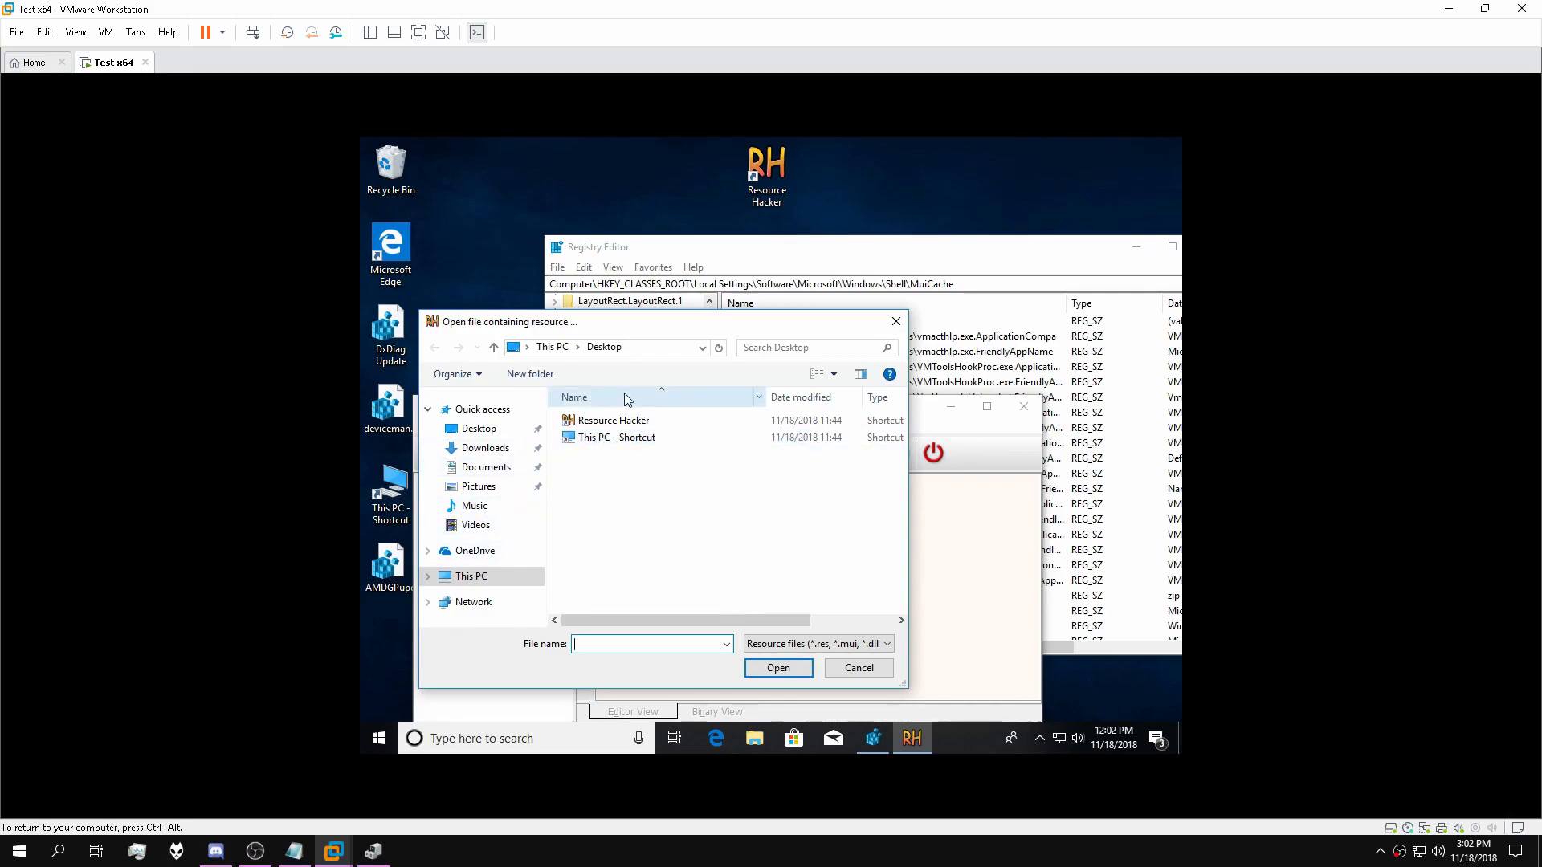
click(462, 578)
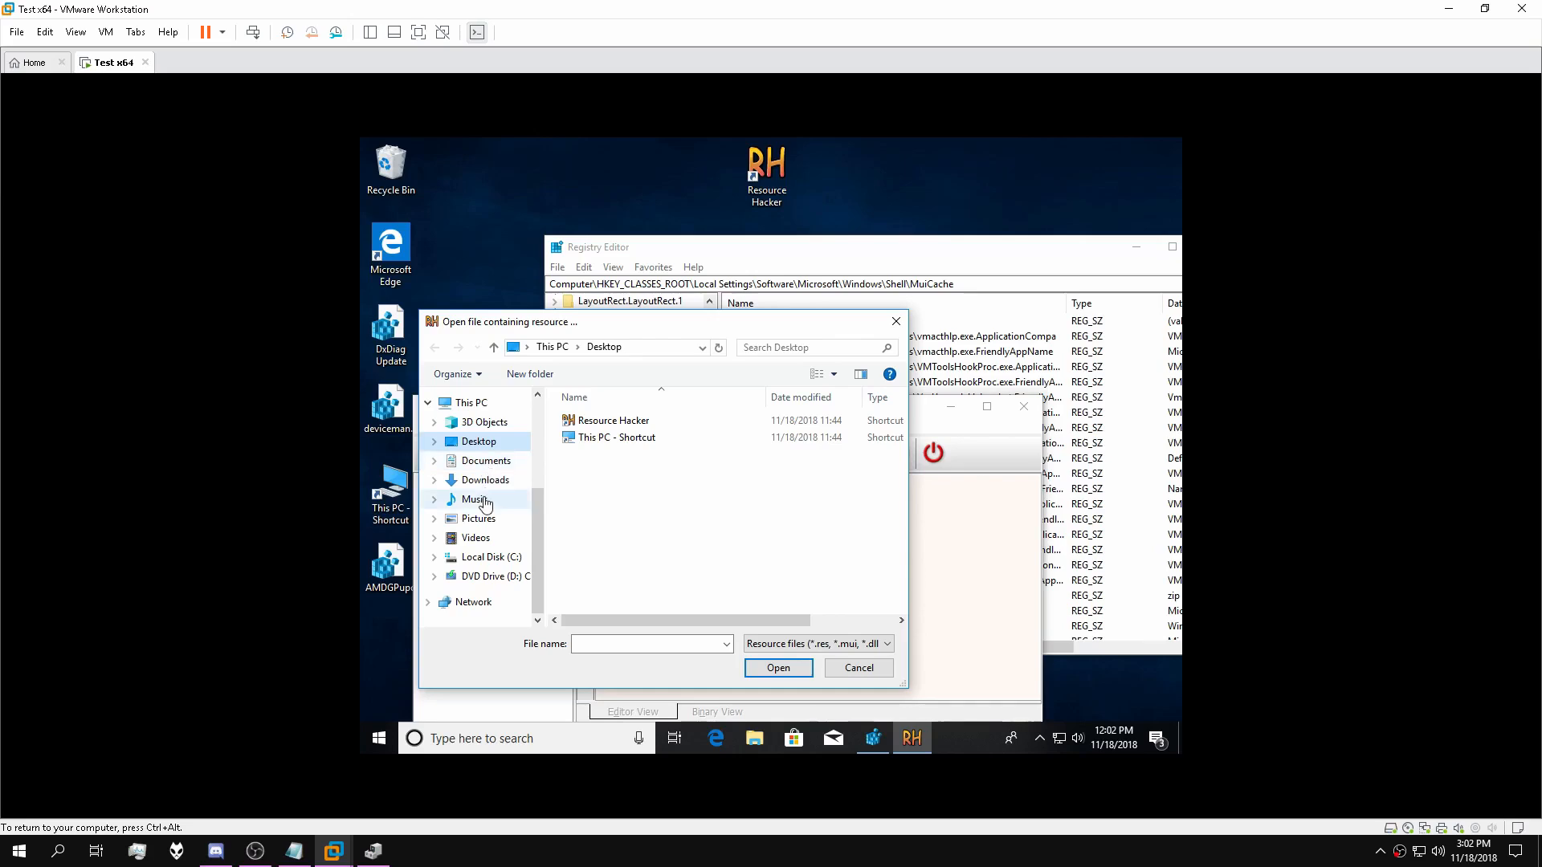
click(476, 557)
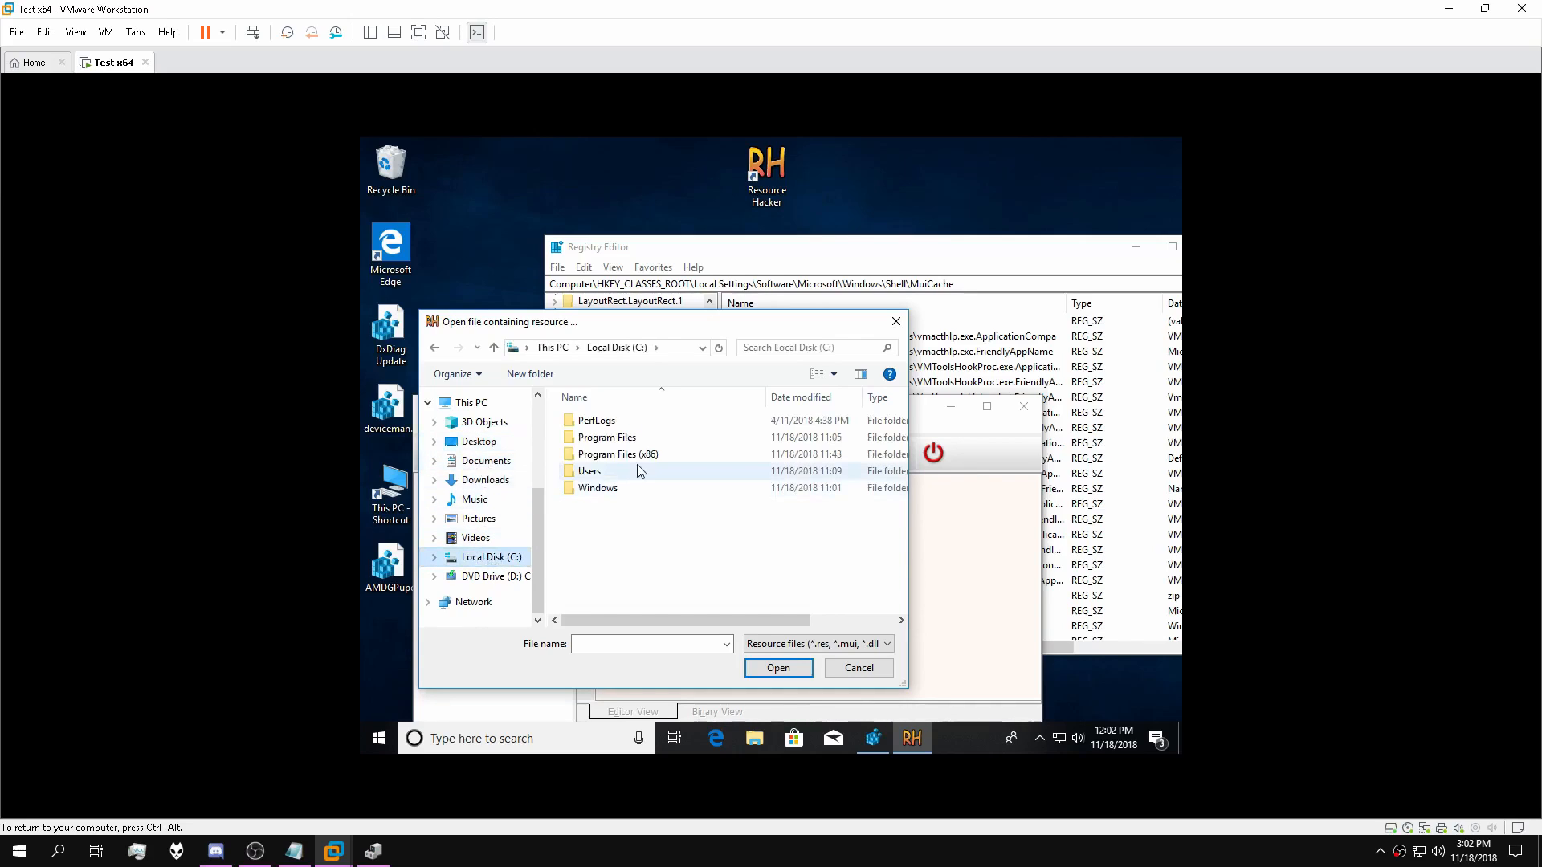
double_click(632, 440)
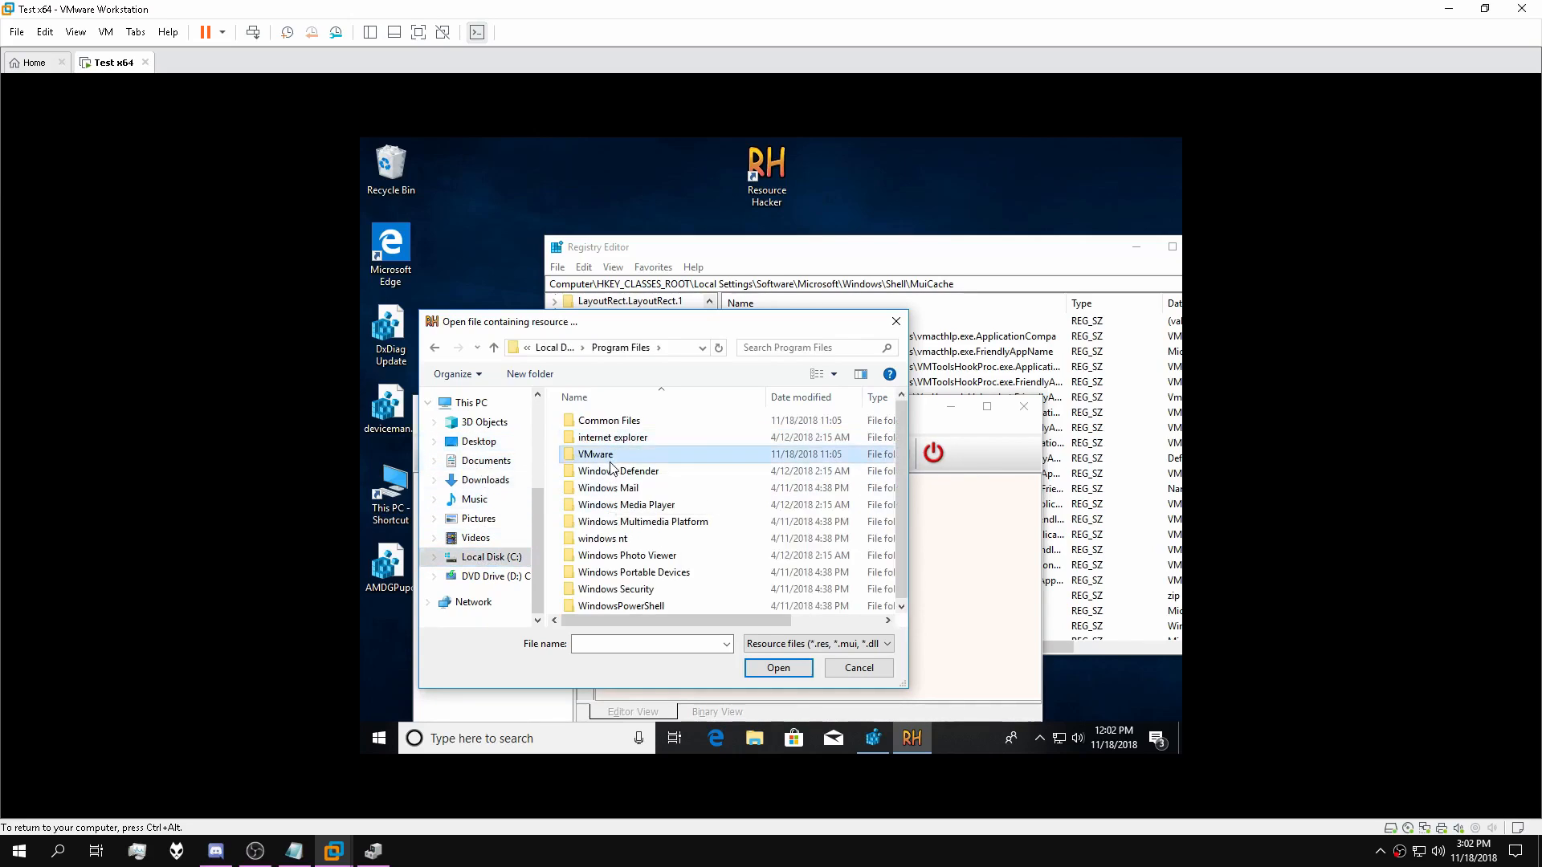
double_click(631, 454)
double_click(595, 418)
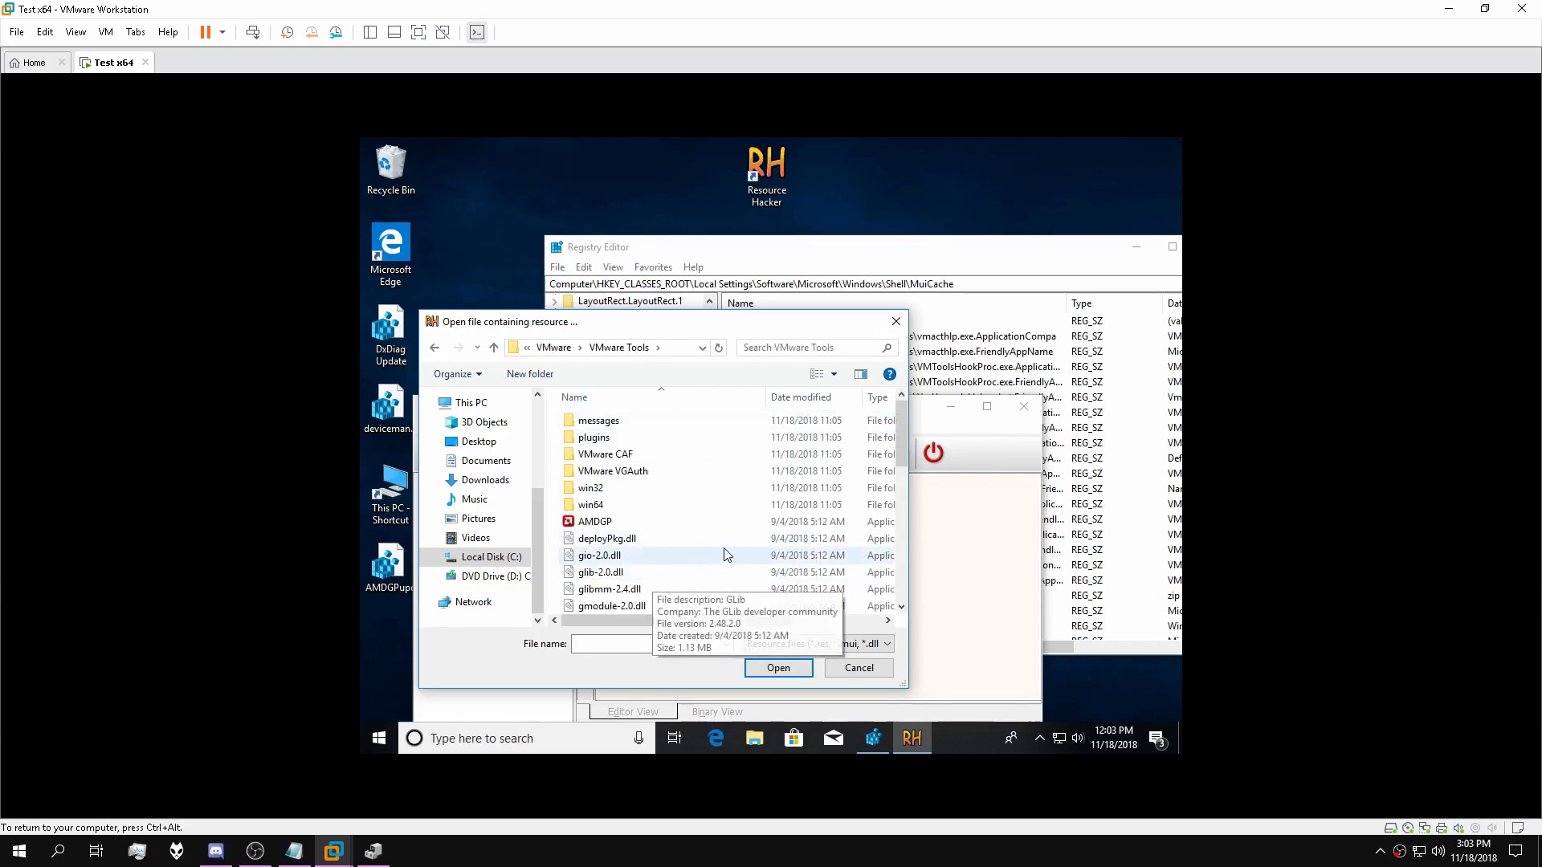
scroll(730, 538, down, 5)
scroll(737, 528, up, 1)
click(599, 482)
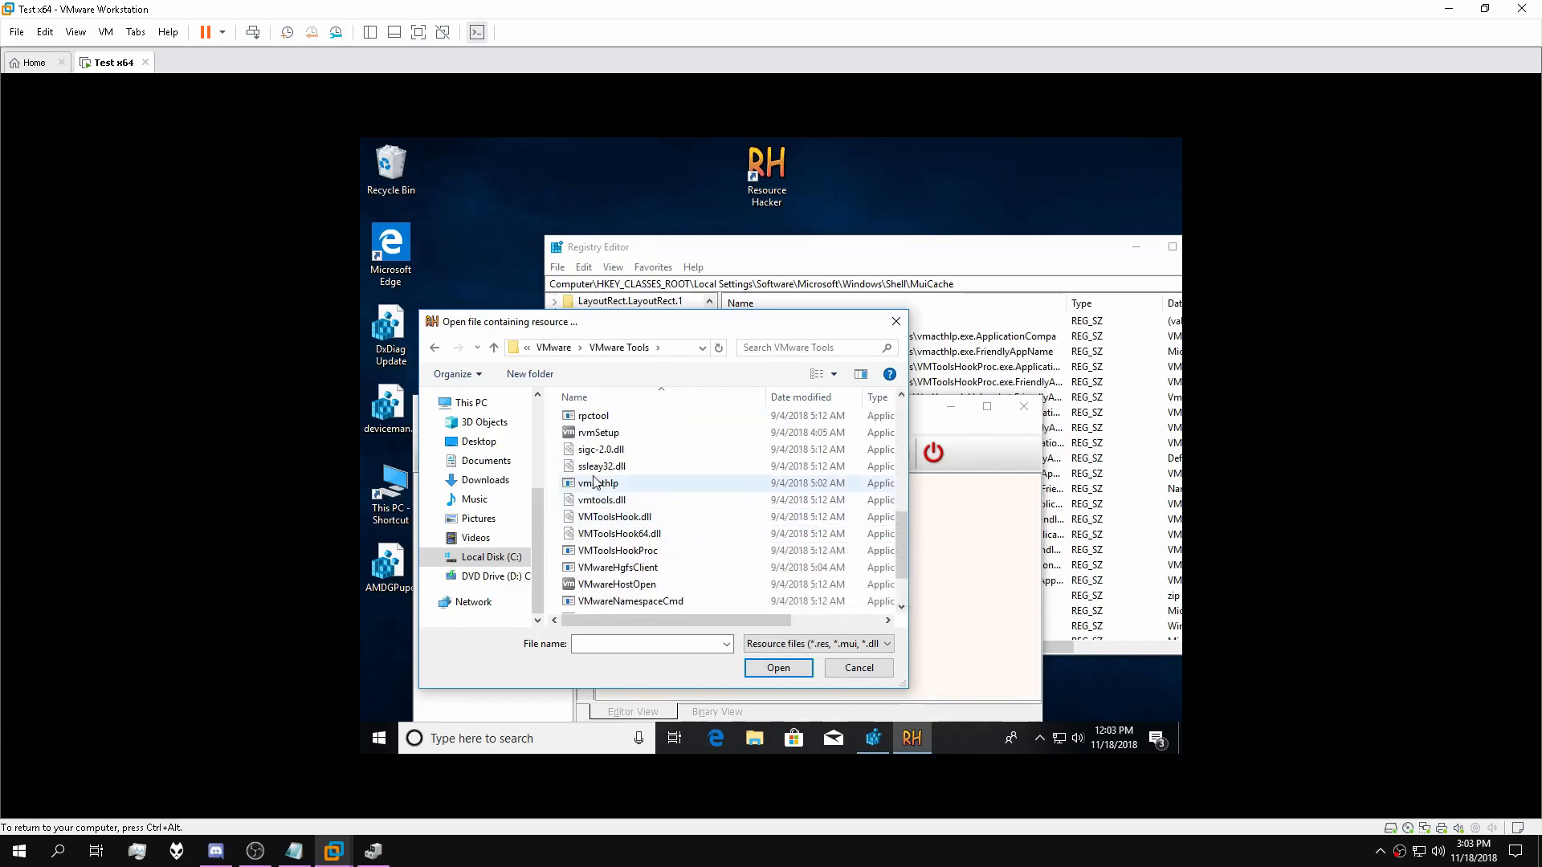
click(758, 677)
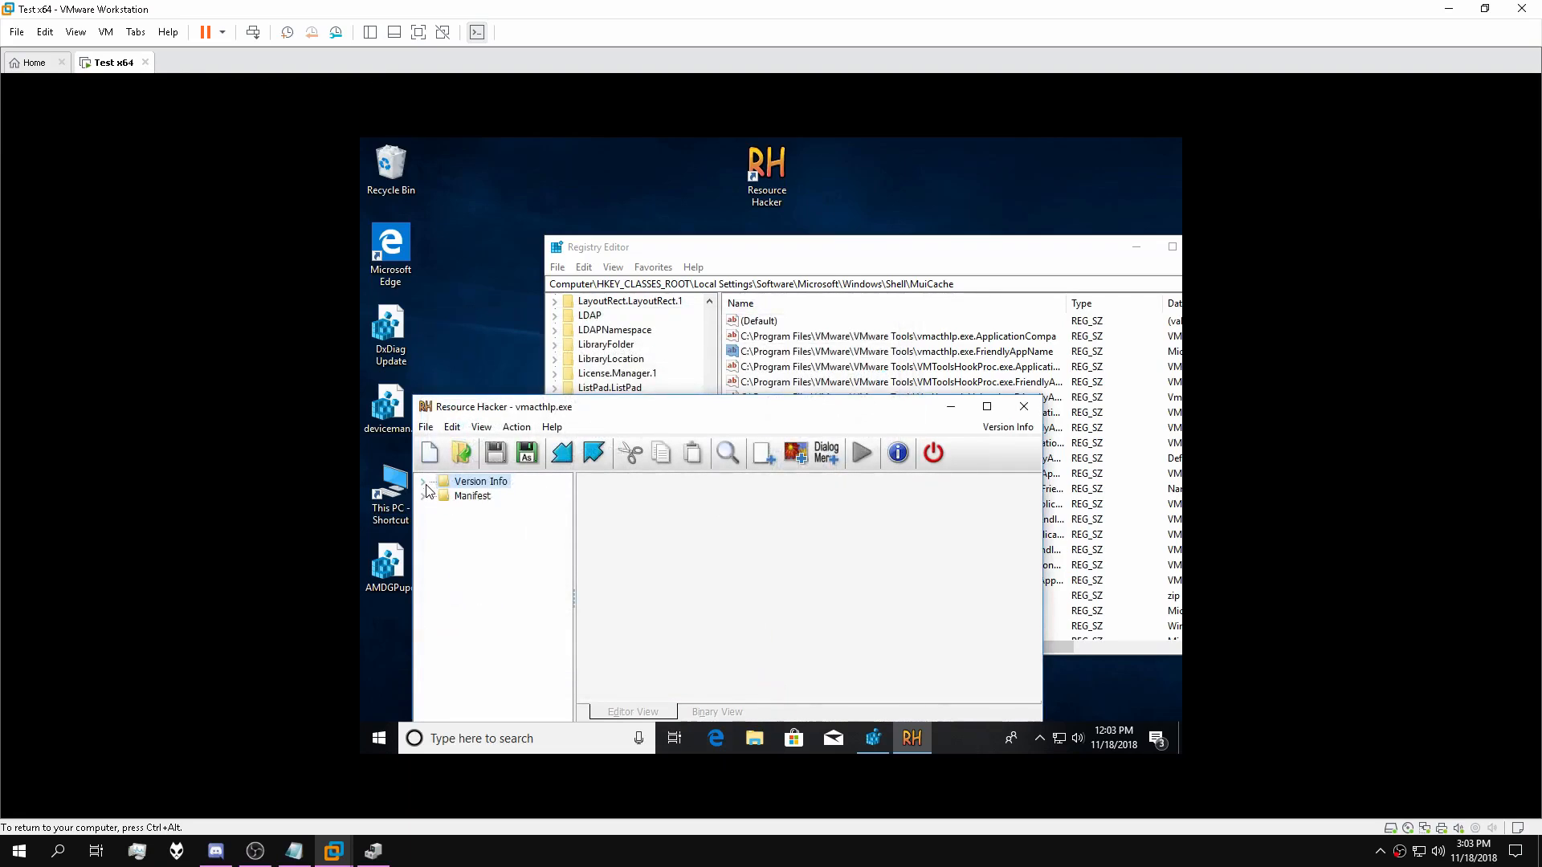
Edit Version Info 1 : 1033: company and copyright to "Microsoft.", description and product to "Microsoft Host Service", internal name microsoftHS, original filename microsoftHS.exe.
click(424, 481)
click(482, 498)
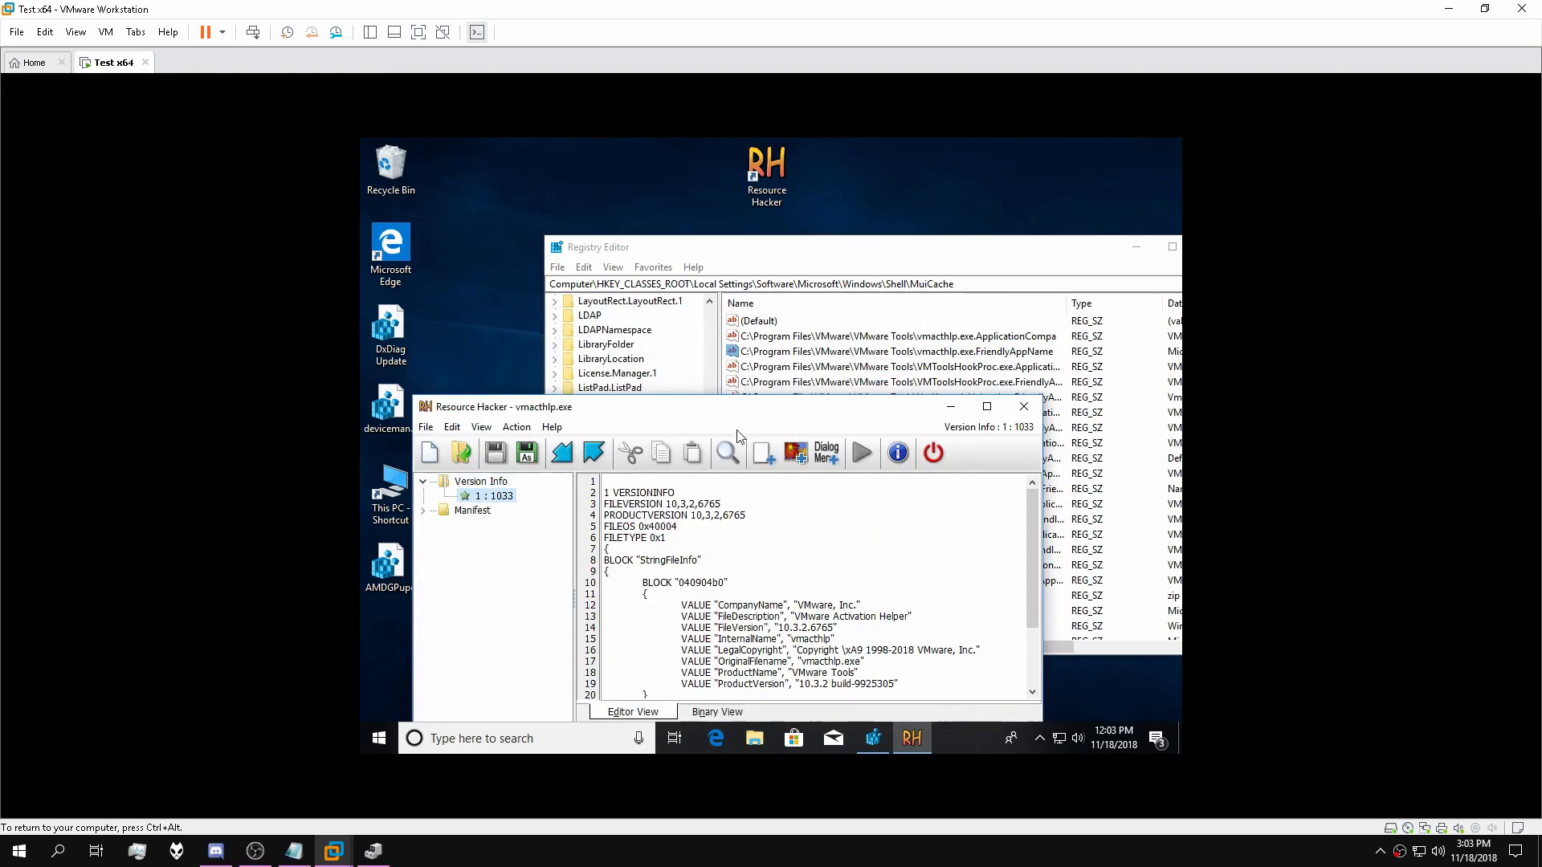
drag(729, 406, 763, 212)
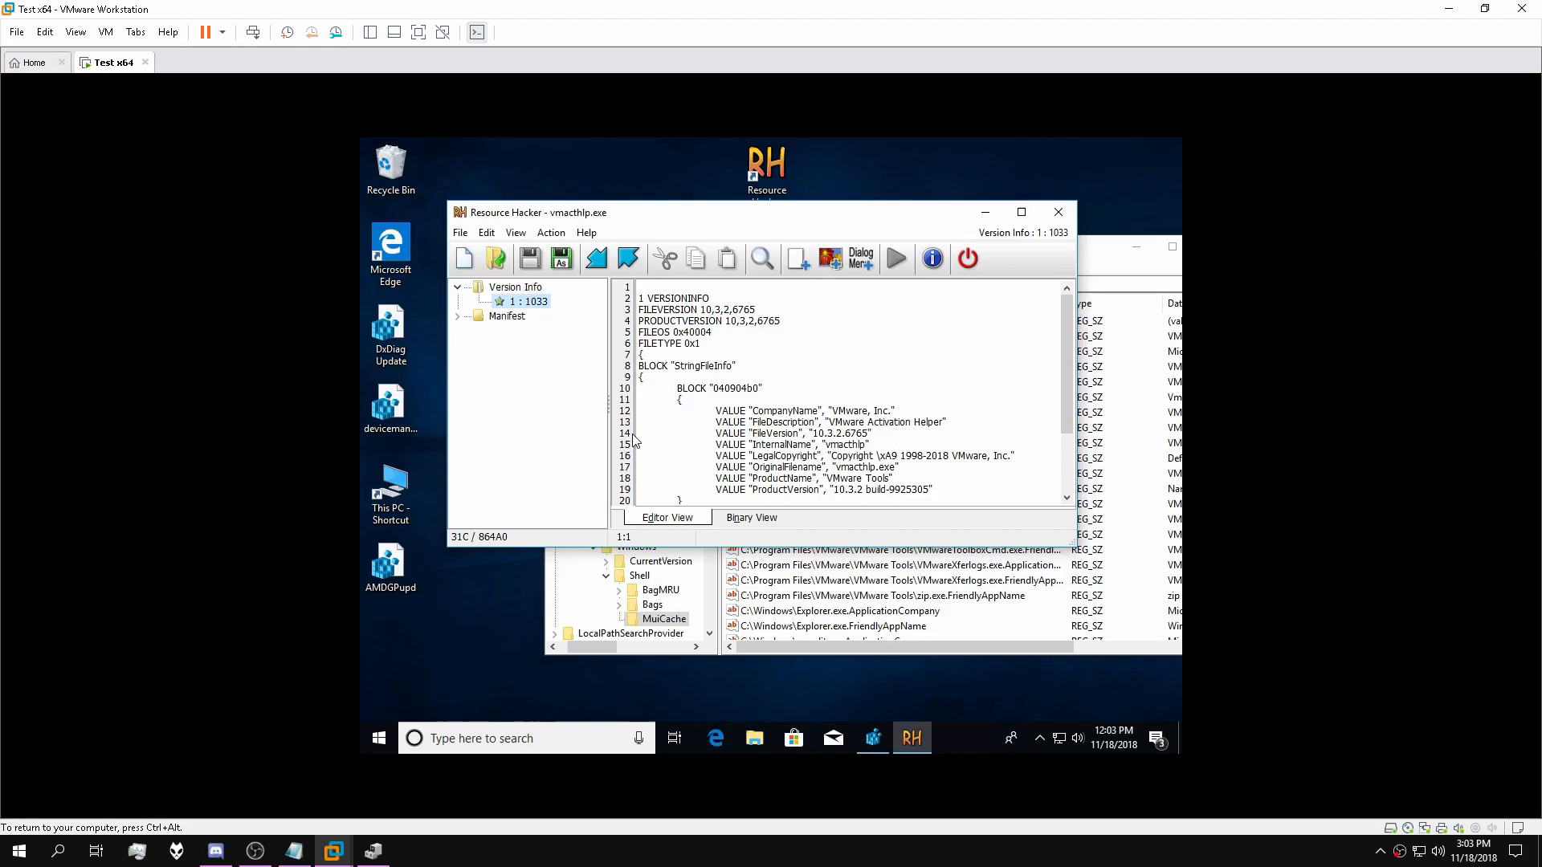
scroll(776, 436, down, 2)
scroll(864, 447, up, 2)
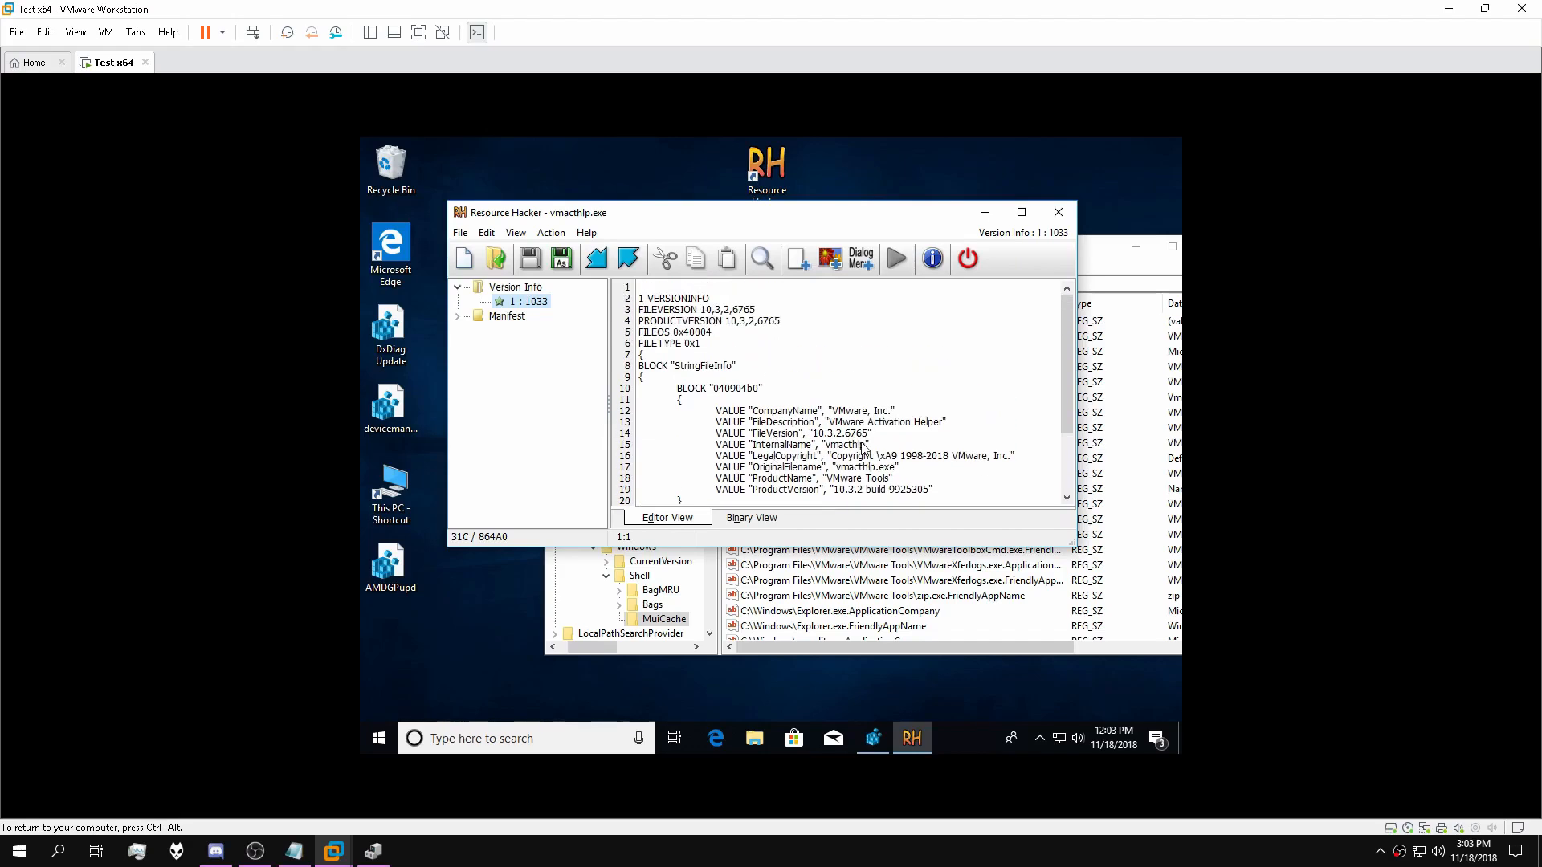
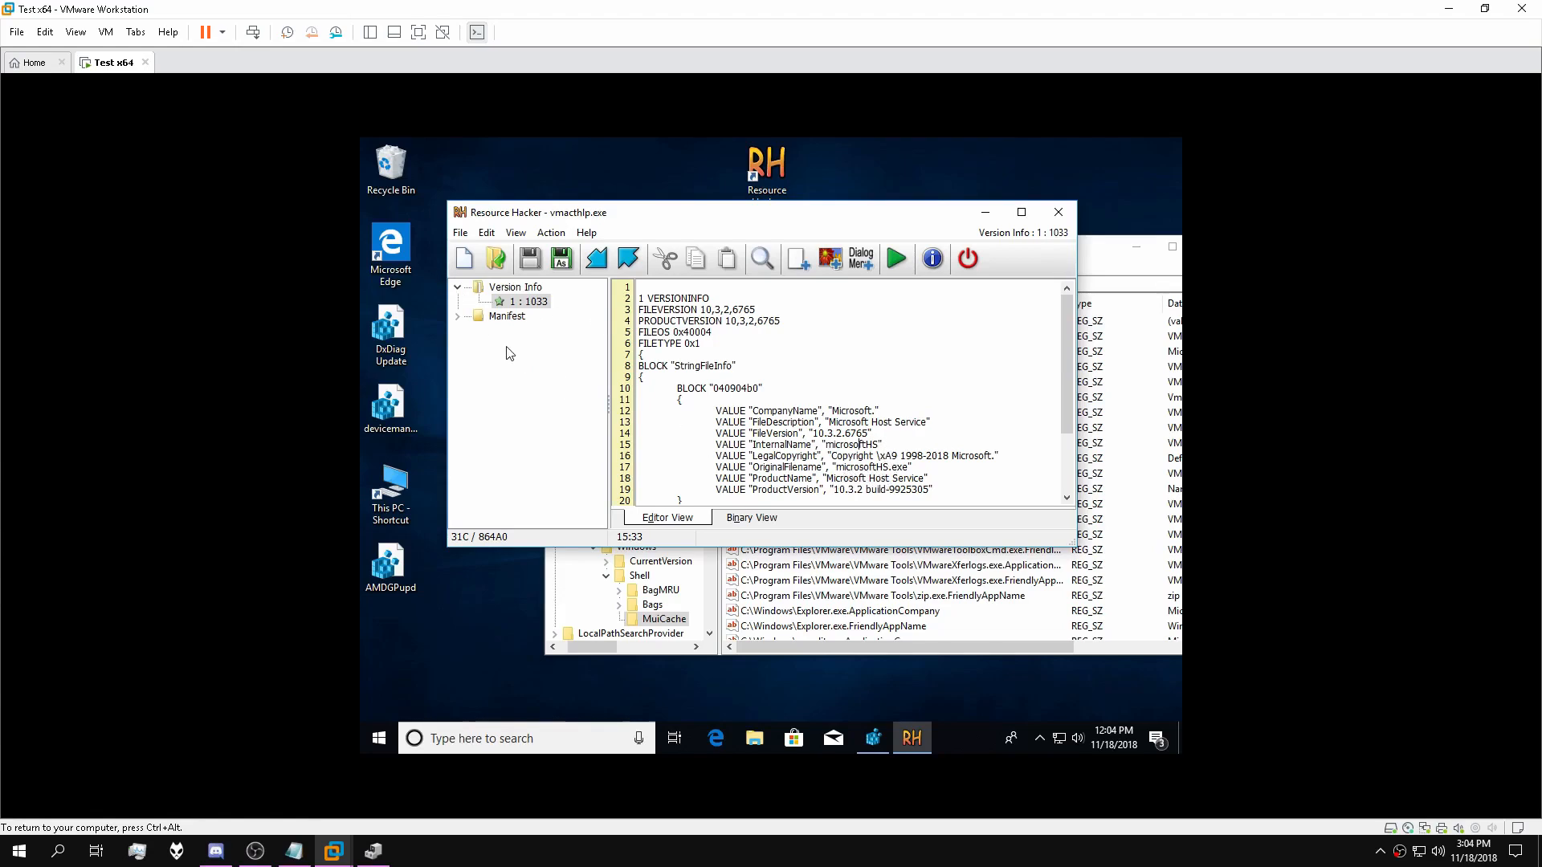
Compile the changed Version Info script and expand the Manifest resource.
click(501, 318)
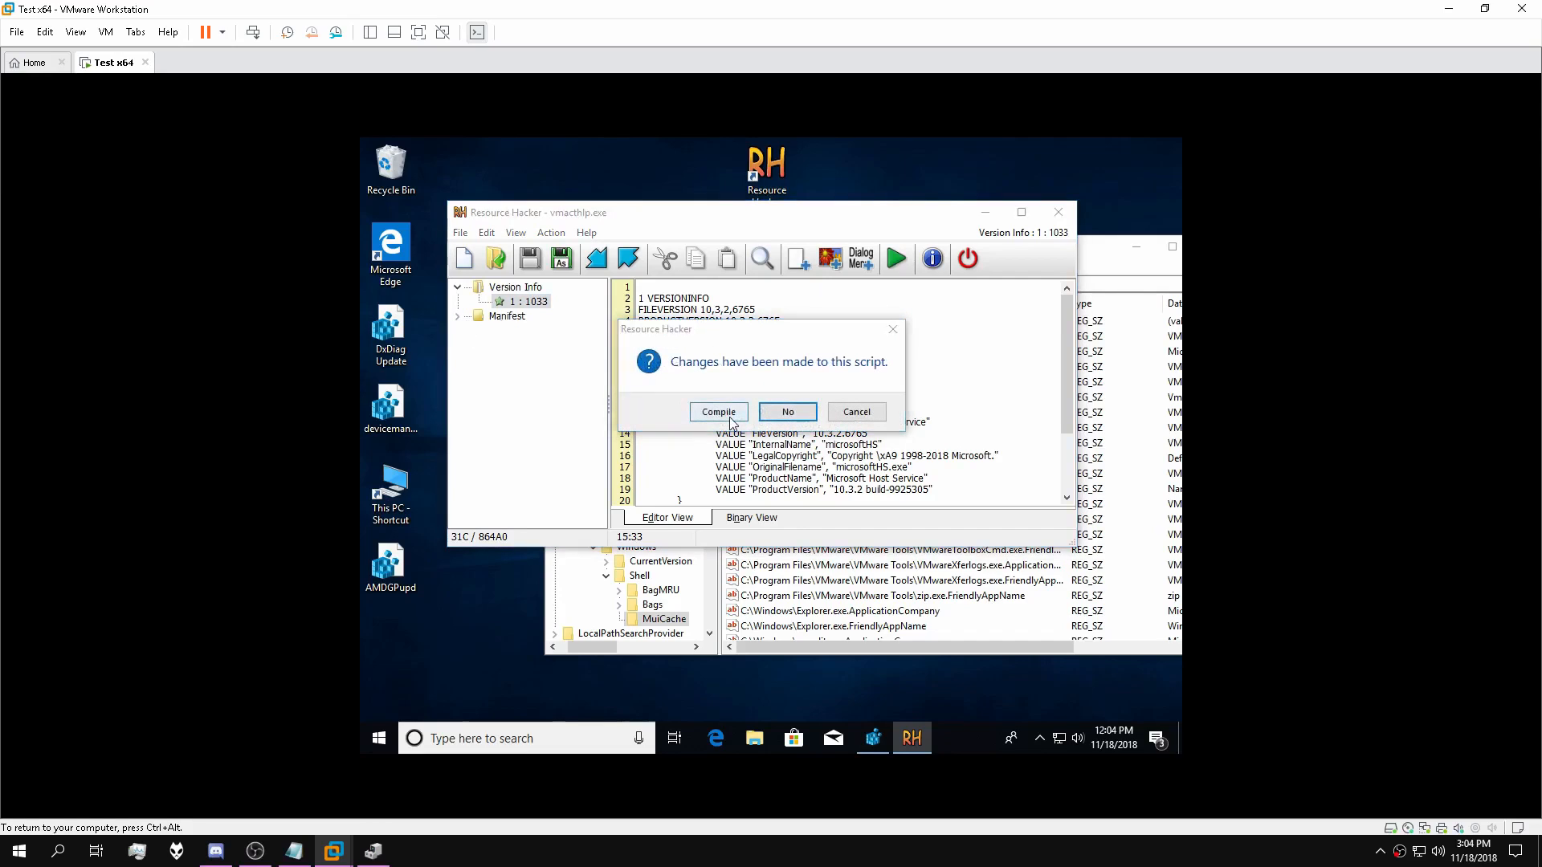
key(Return)
double_click(478, 322)
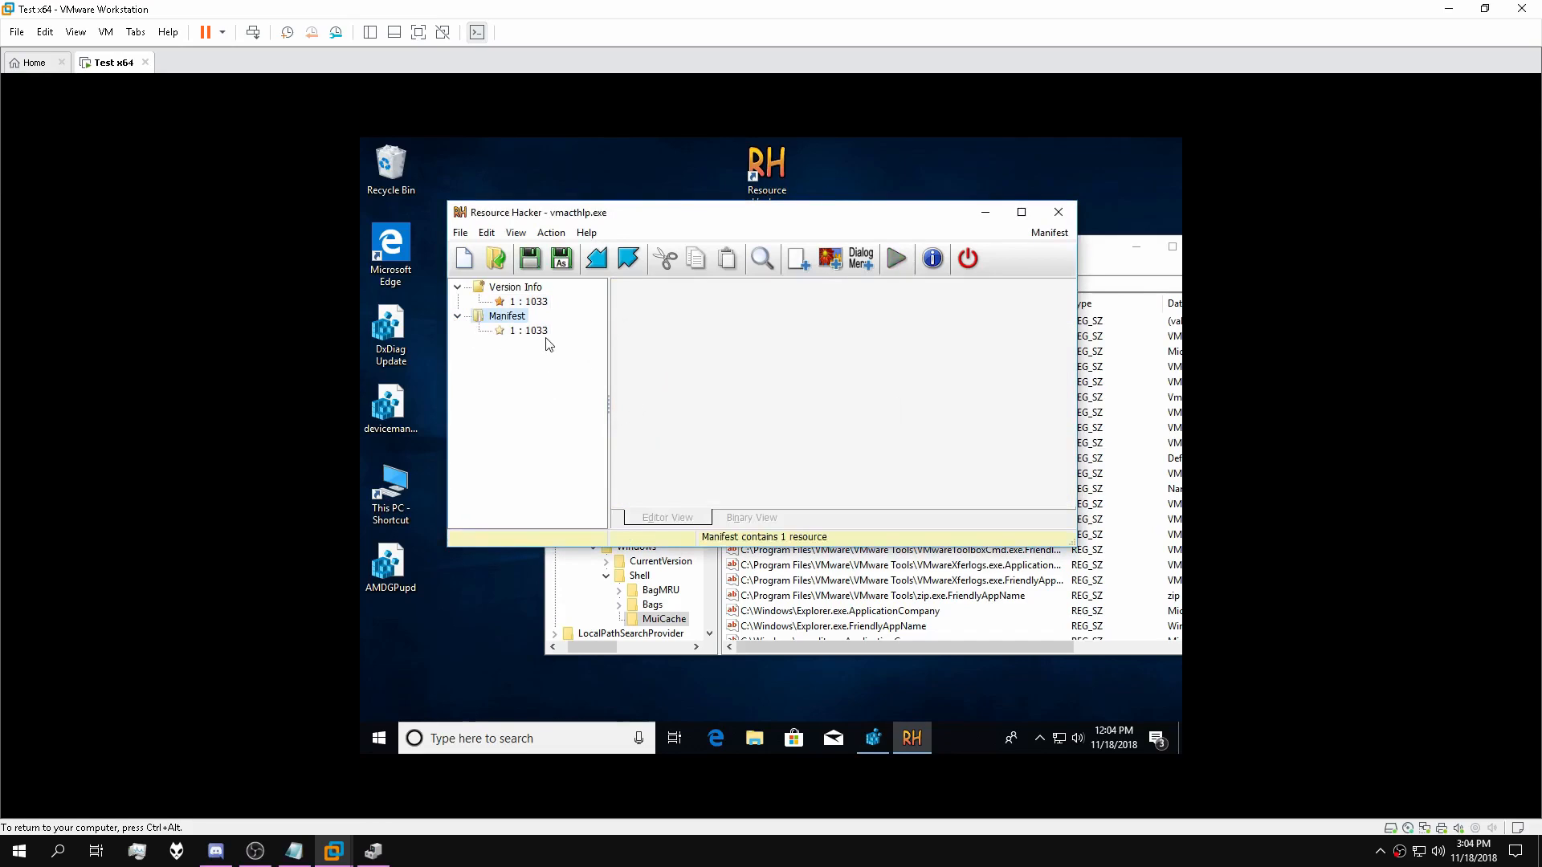
Edit Manifest 1 : 1033: set the name to microsoftHS.microsoftHS.microsoftHS and the description to "Microsoft Host Service".
click(534, 333)
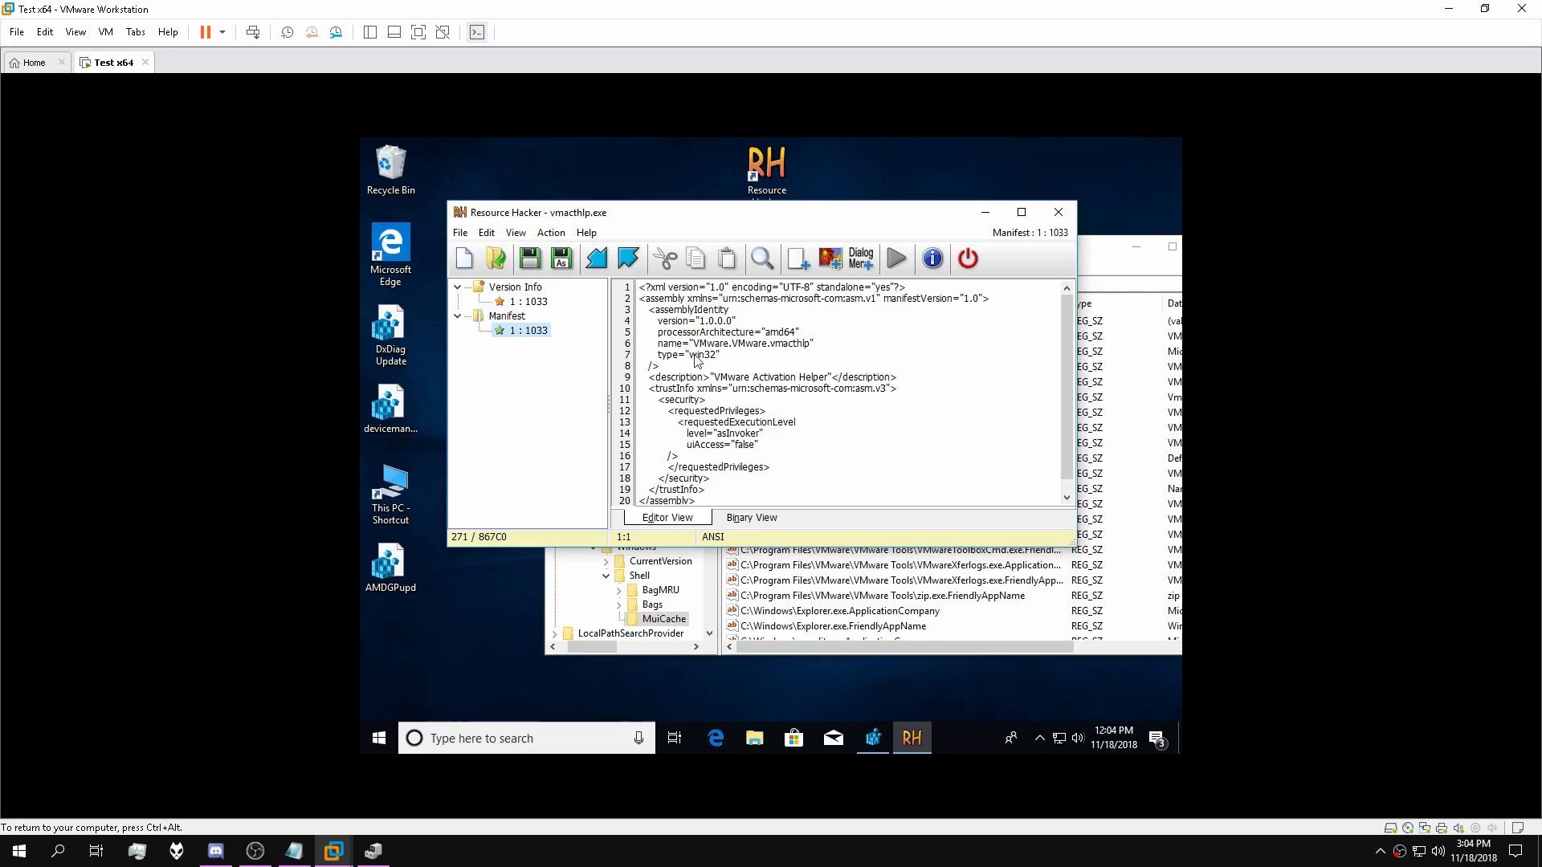
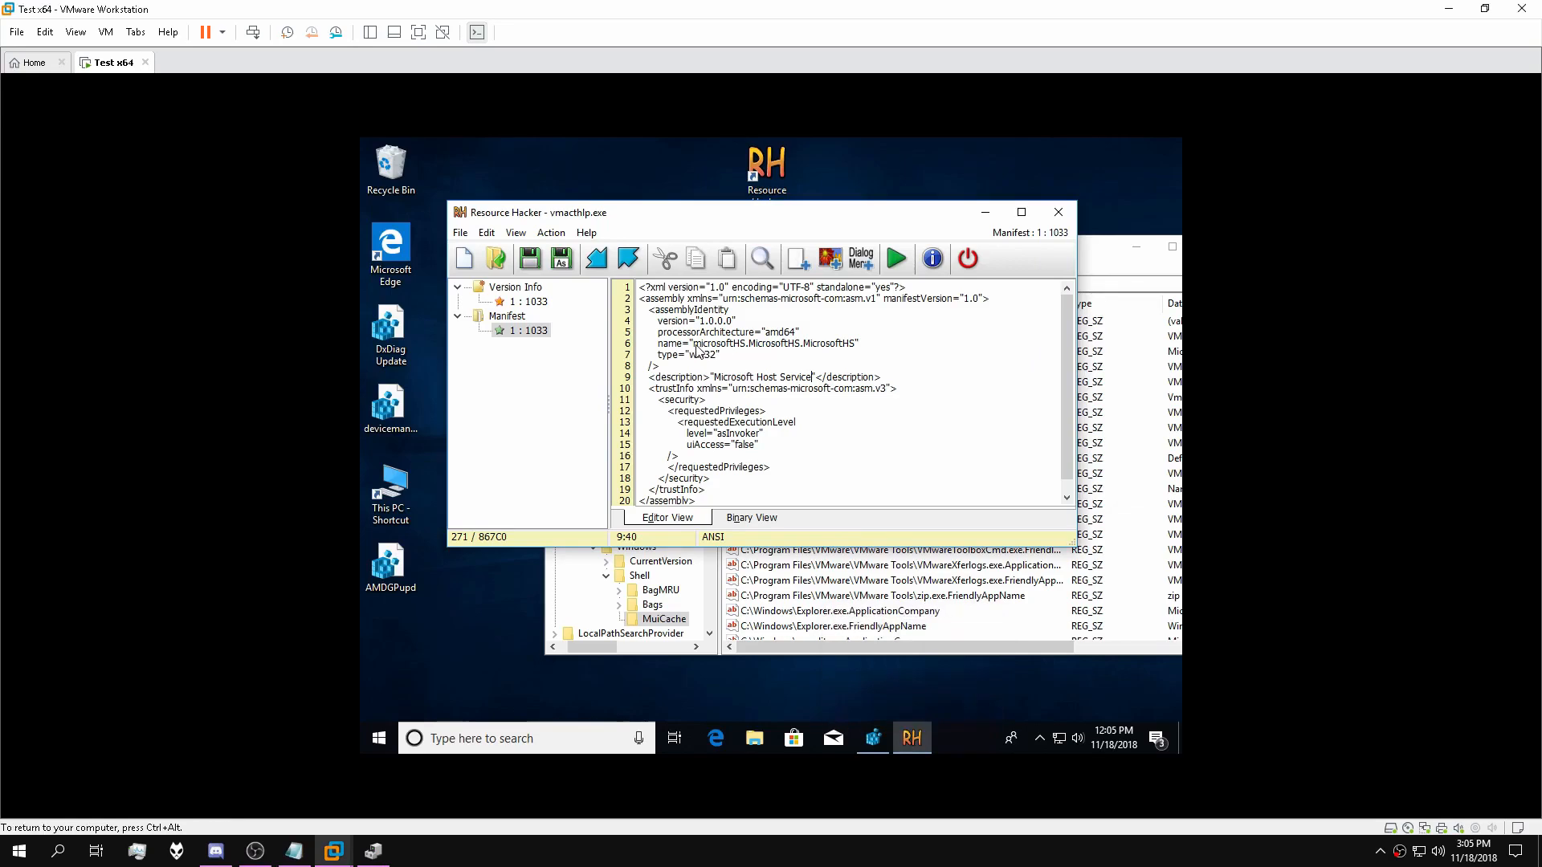
drag(696, 350, 746, 352)
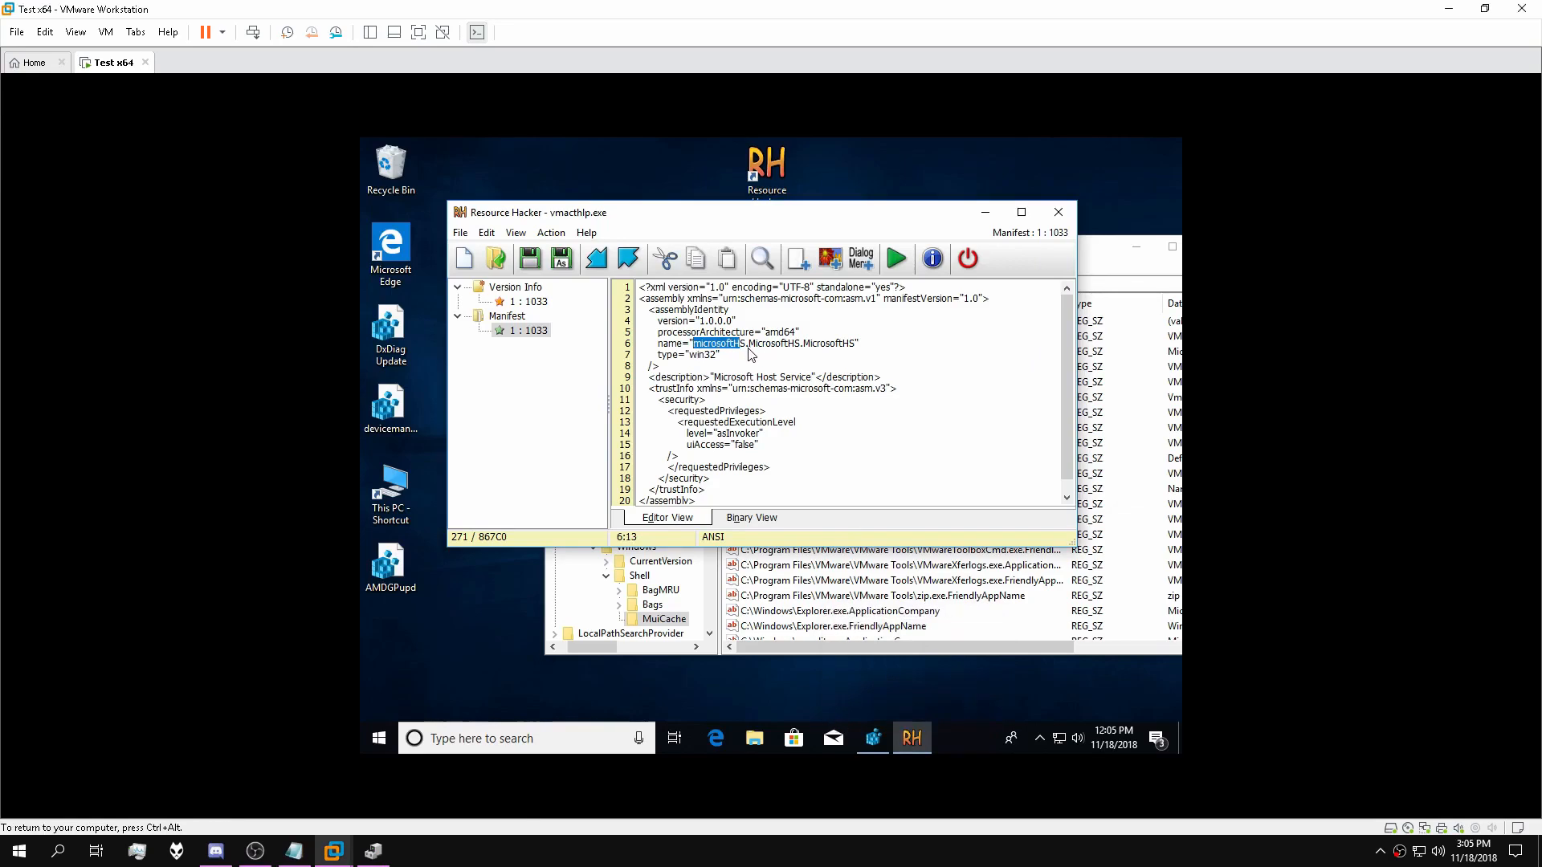
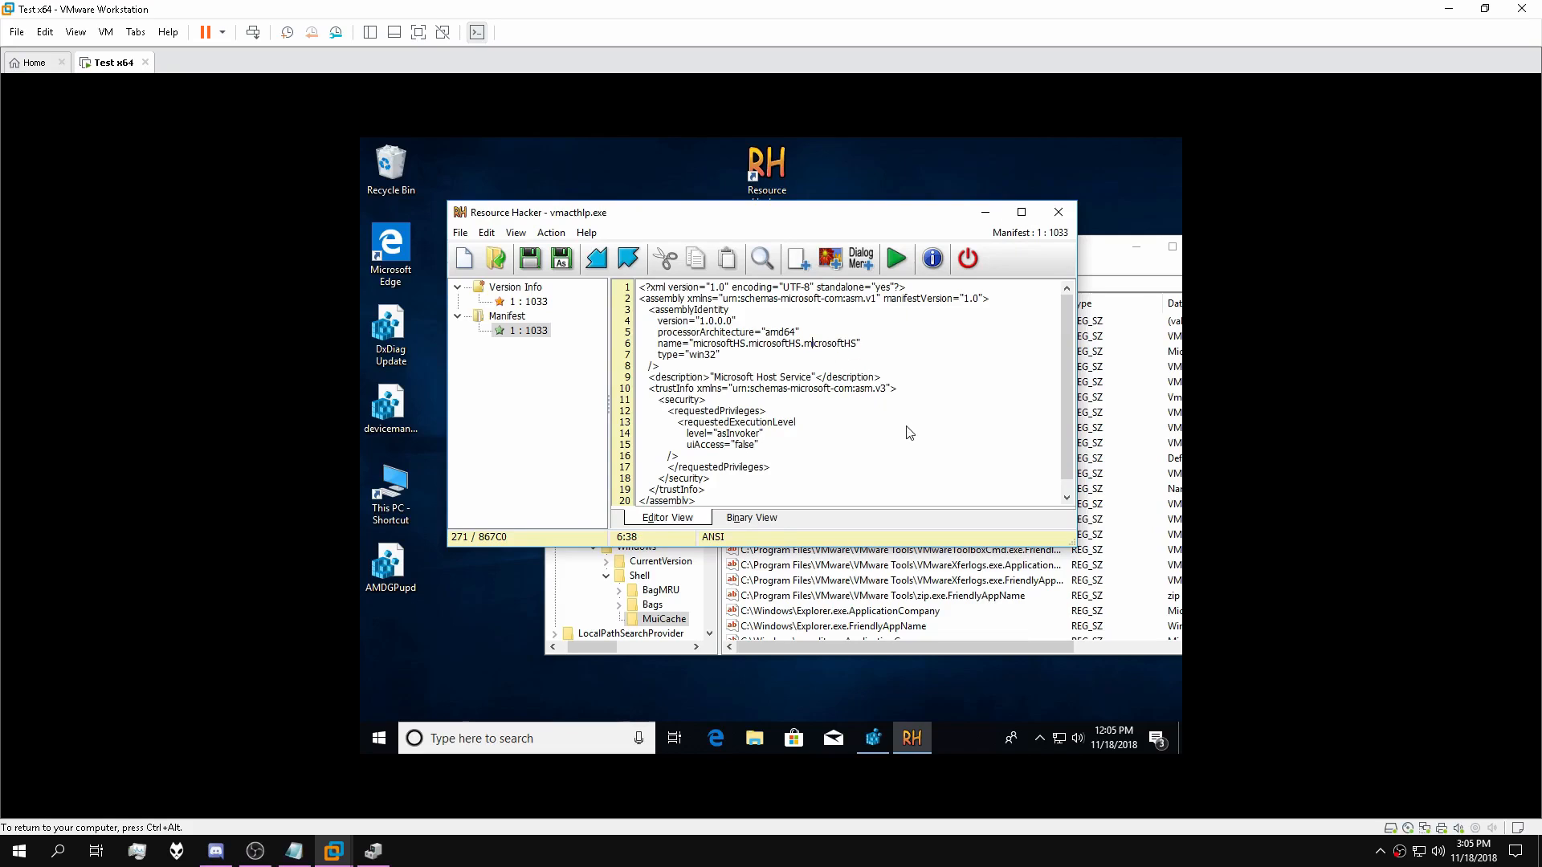
Save the modified executable to the Desktop as microsoftHS.
click(562, 260)
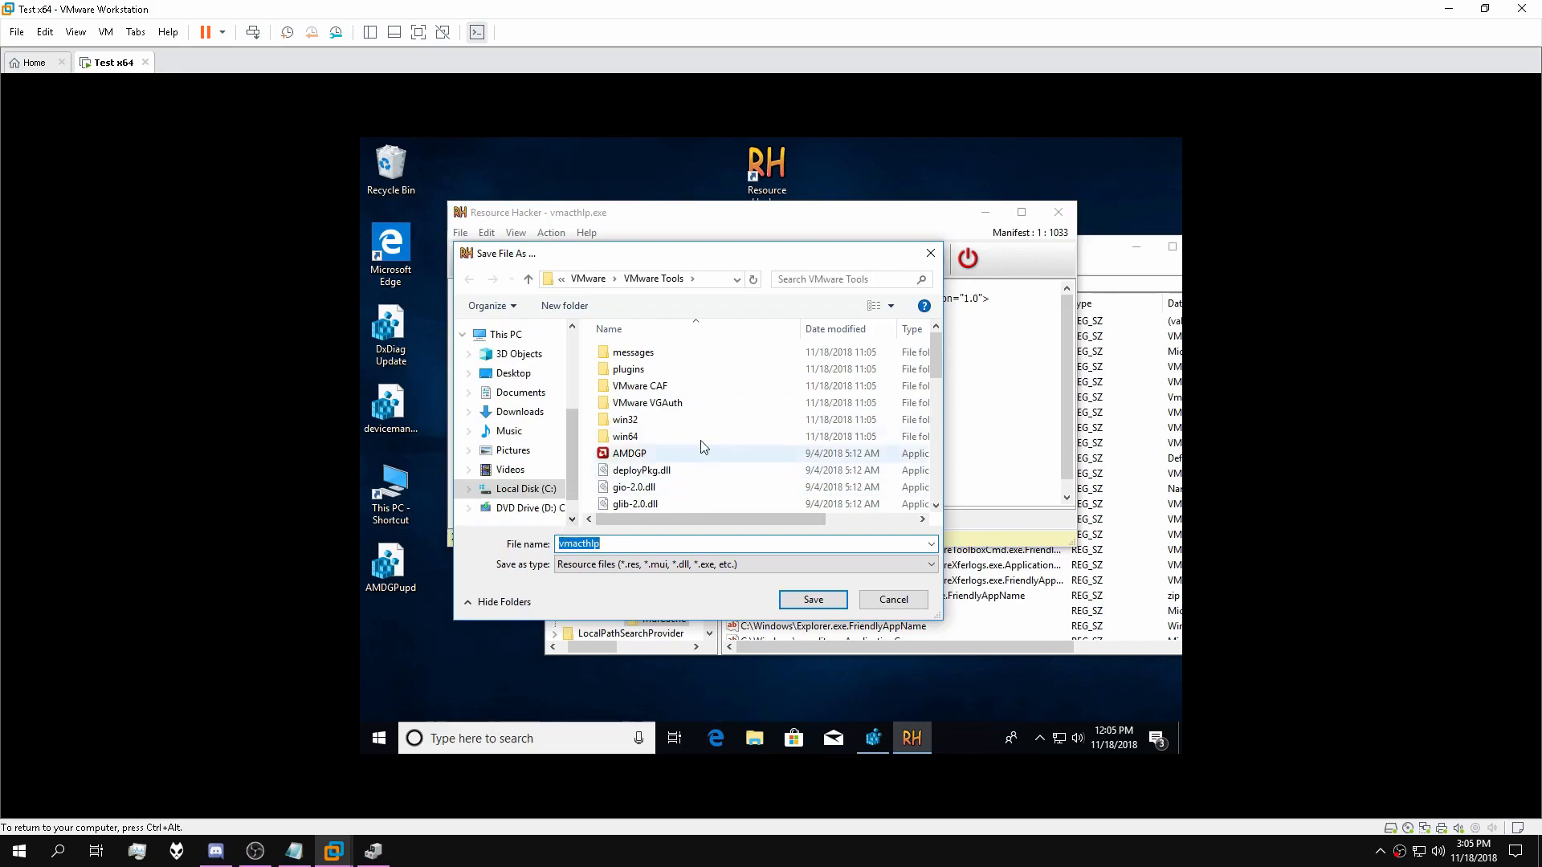
click(514, 372)
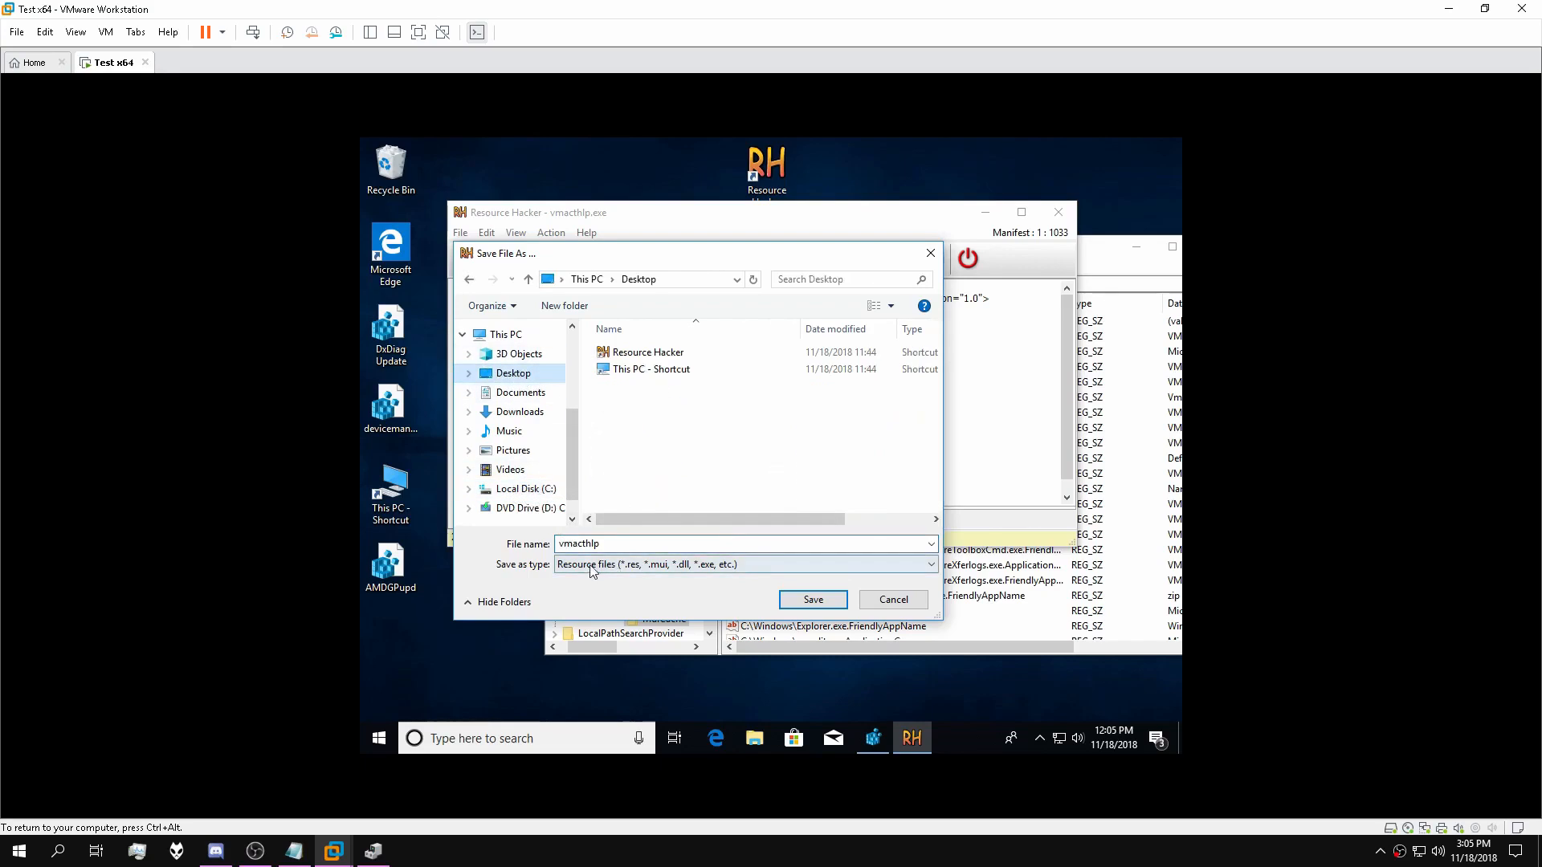
text(mic)
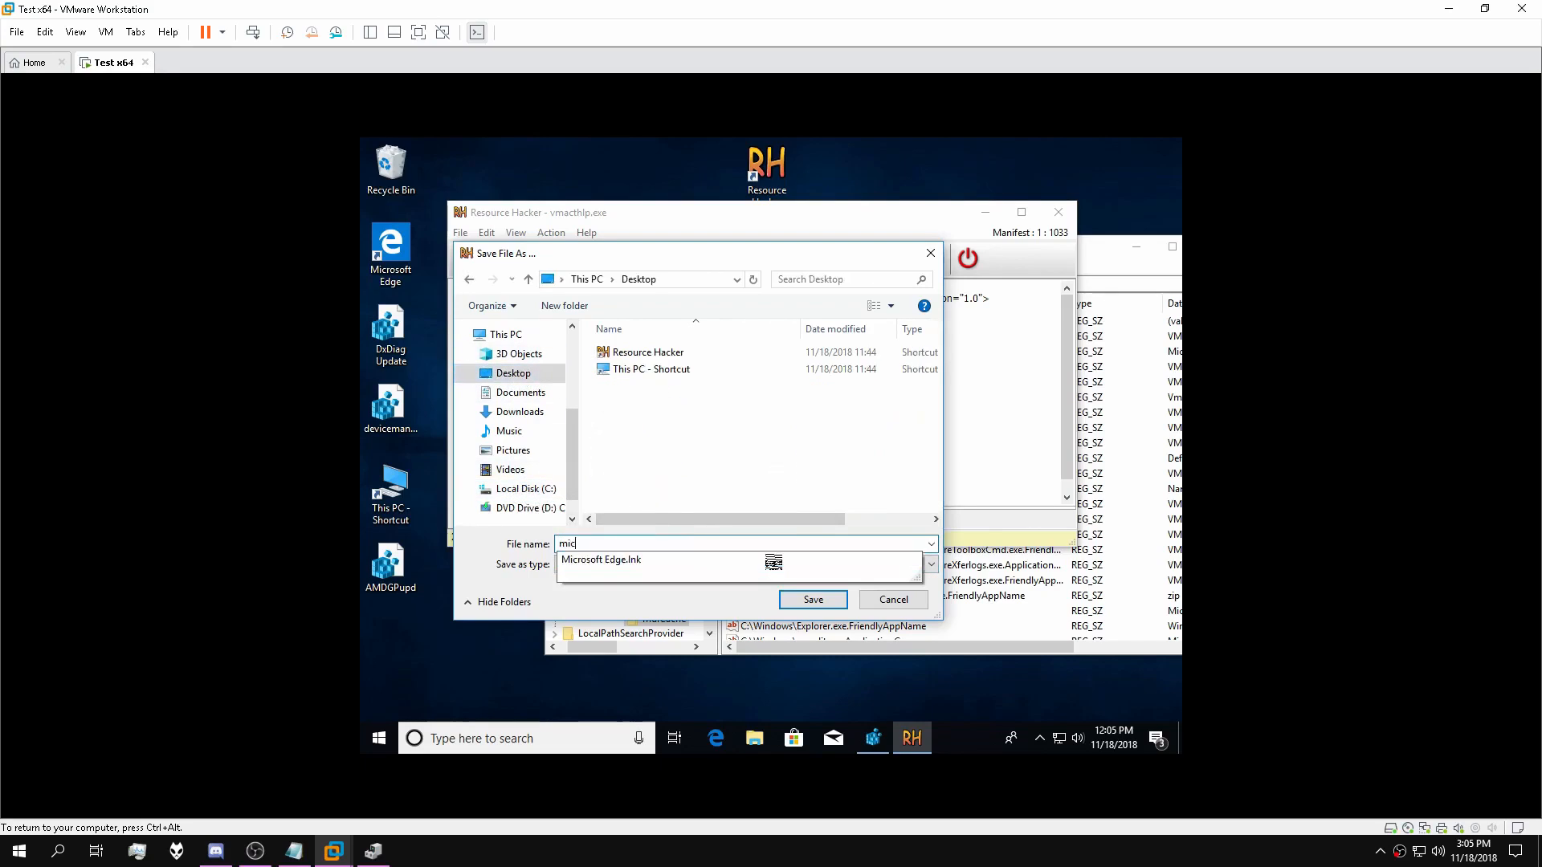
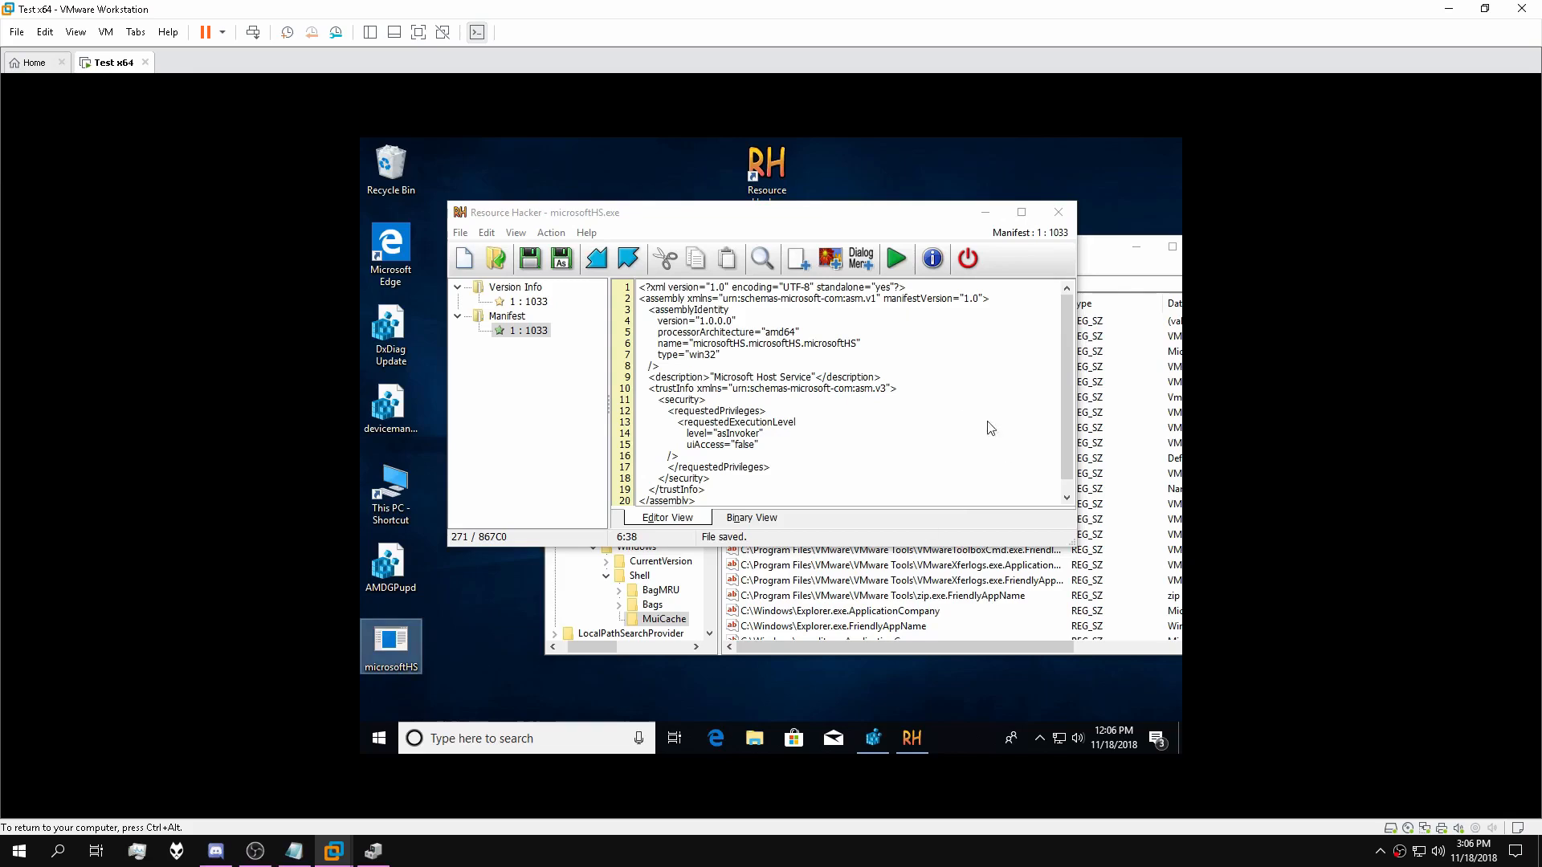
drag(972, 215, 917, 220)
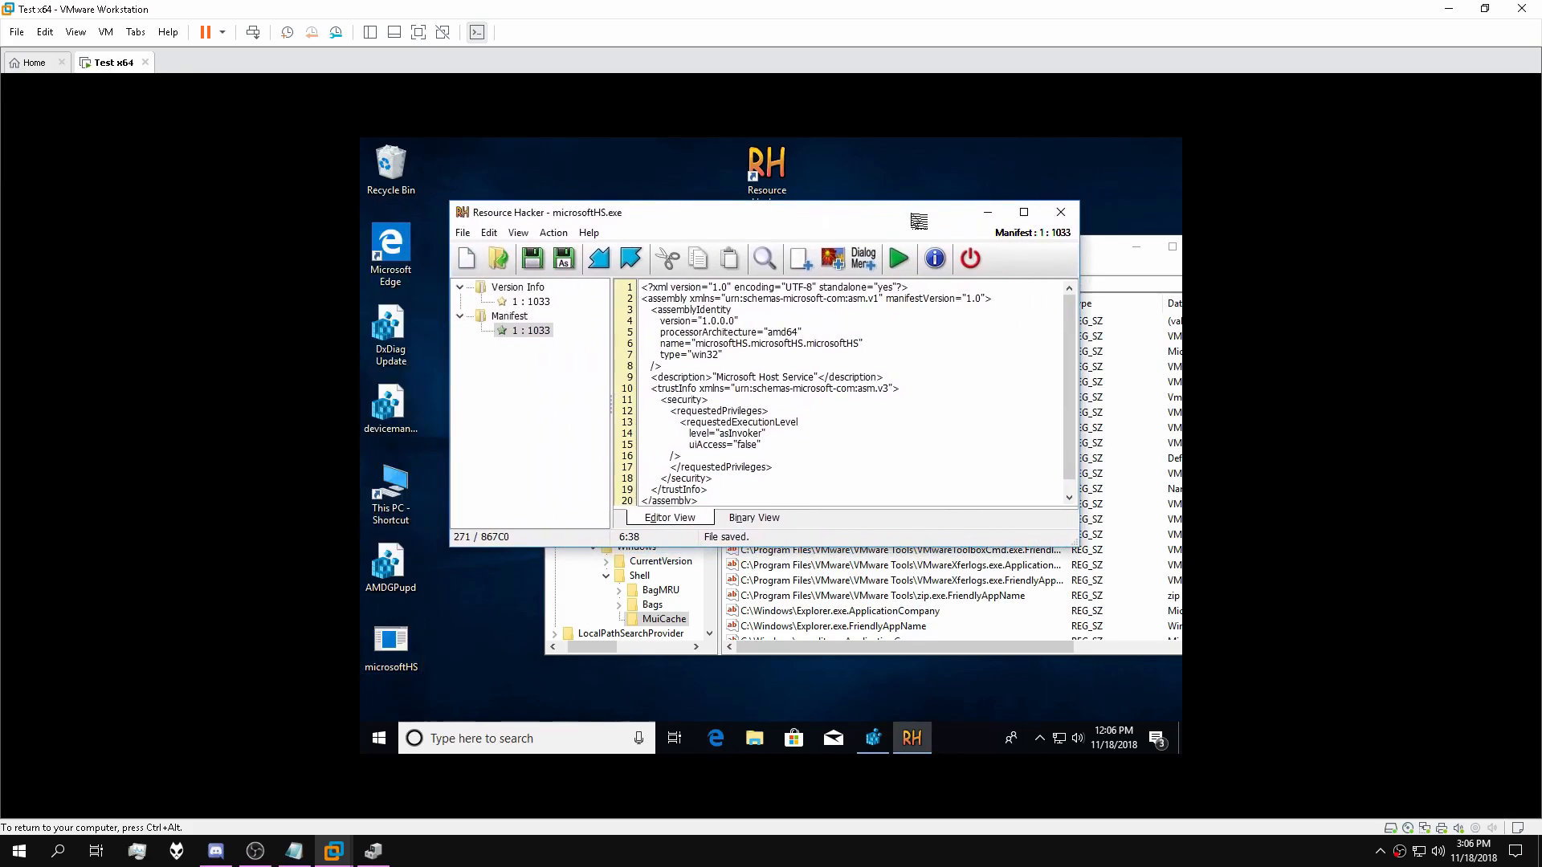
Return to the root of the registry tree, and open the folder C:\Program Files\VMware\VMware Tools in File Explorer.
click(873, 737)
drag(711, 458, 711, 313)
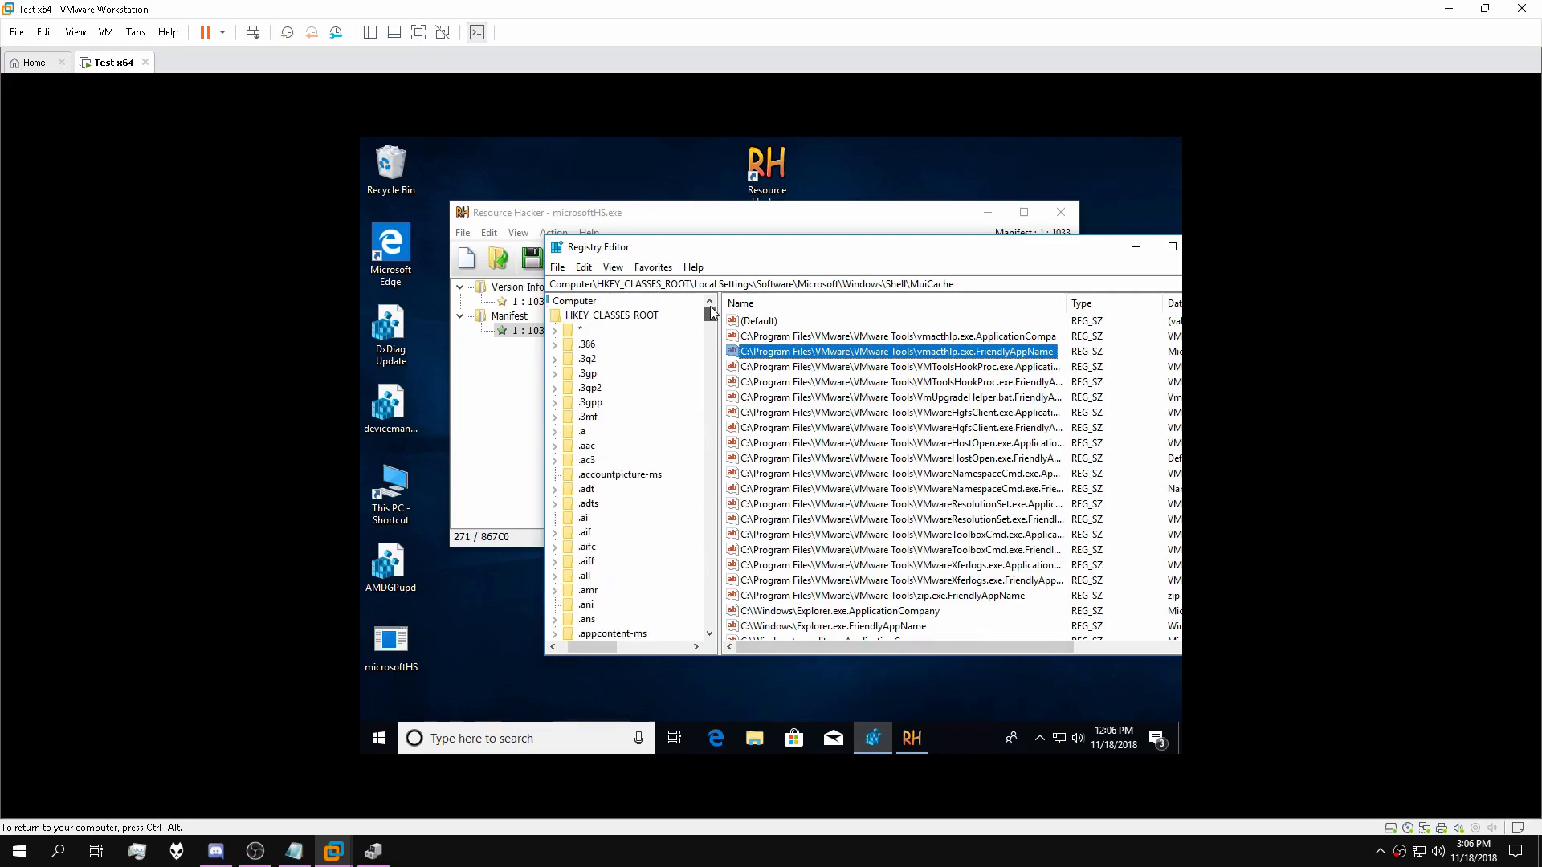
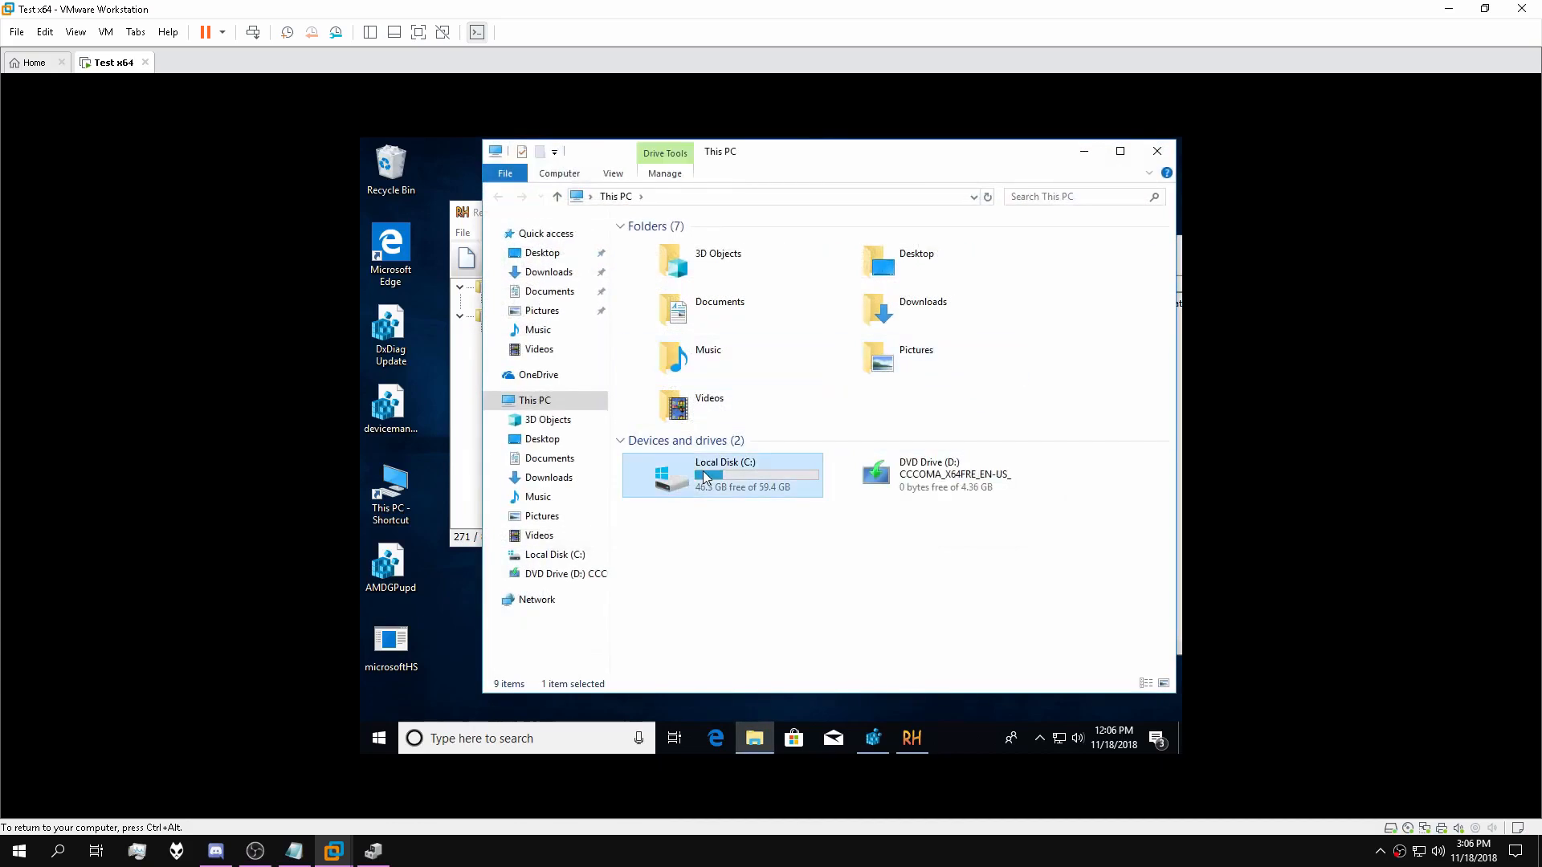
double_click(706, 476)
double_click(675, 262)
double_click(671, 280)
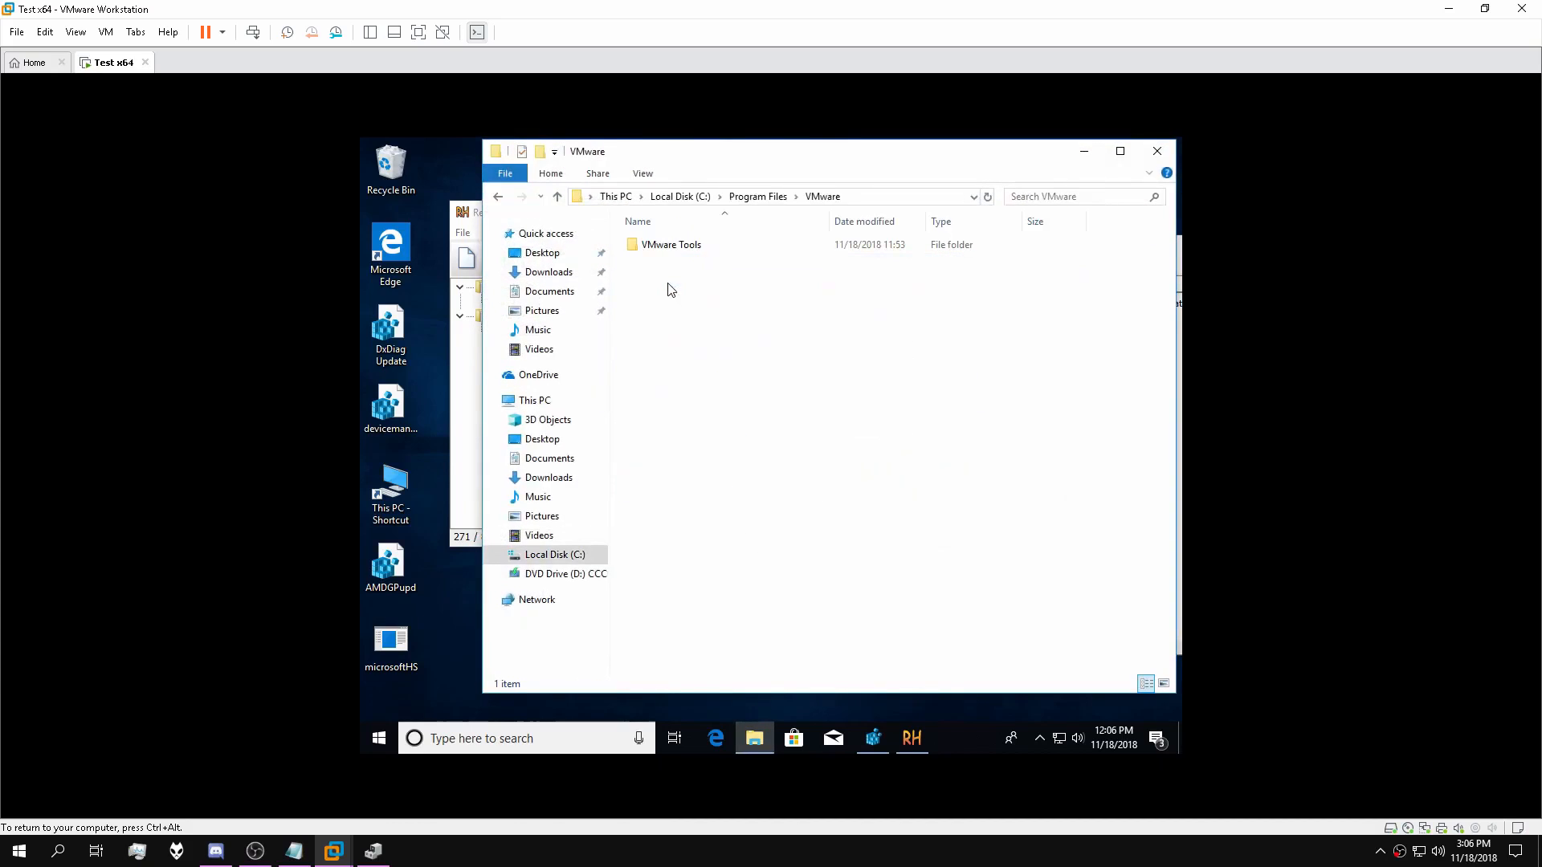
double_click(661, 245)
Copy the file name of the vmacthlp application in the VMware Tools folder without renaming it.
scroll(747, 422, down, 1)
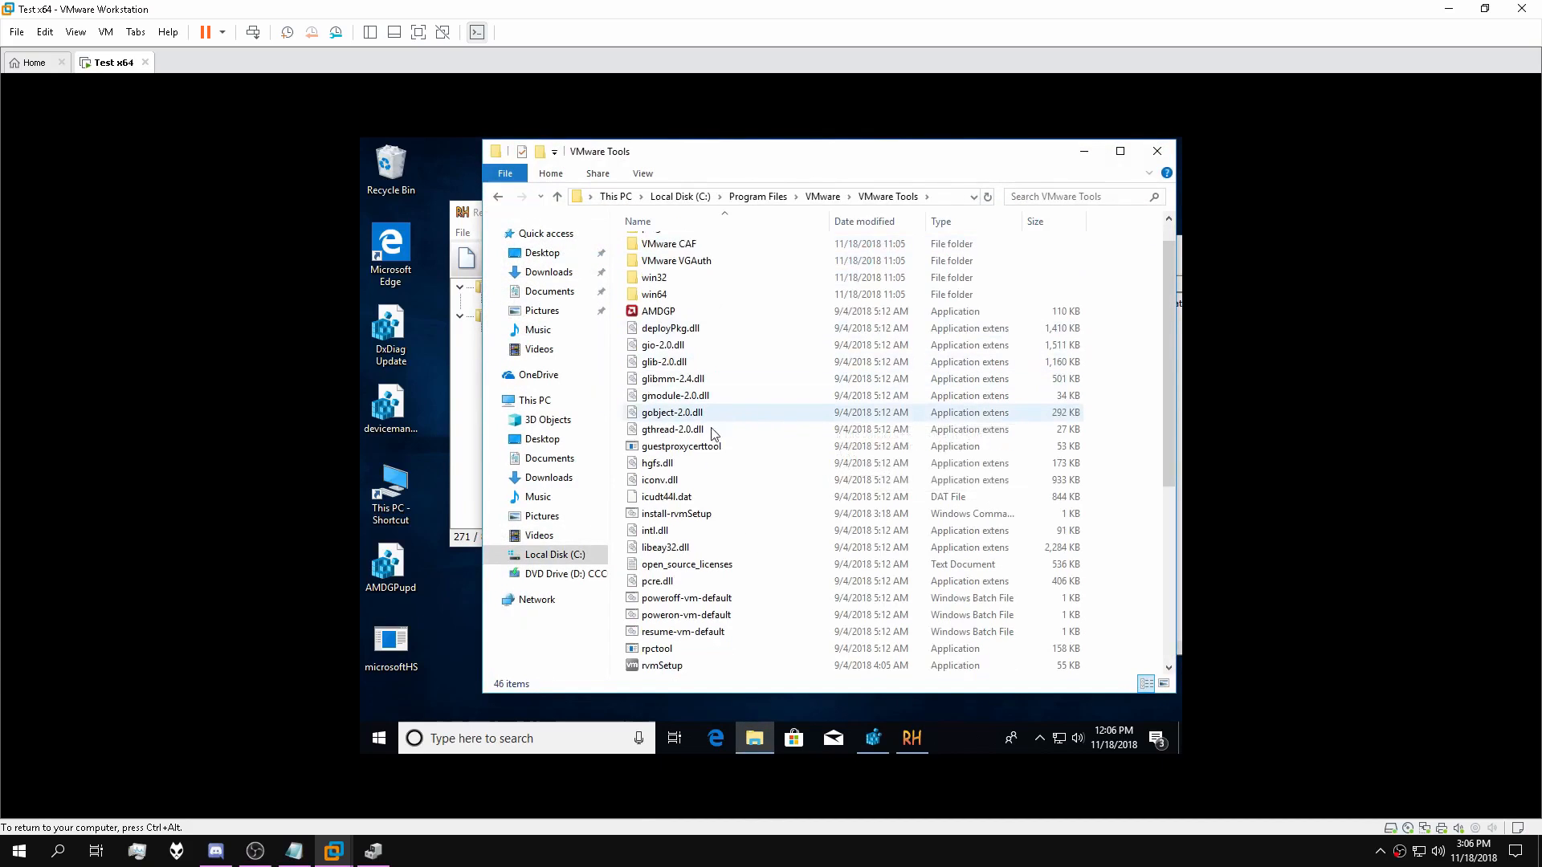
scroll(698, 498, down, 2)
scroll(751, 575, down, 1)
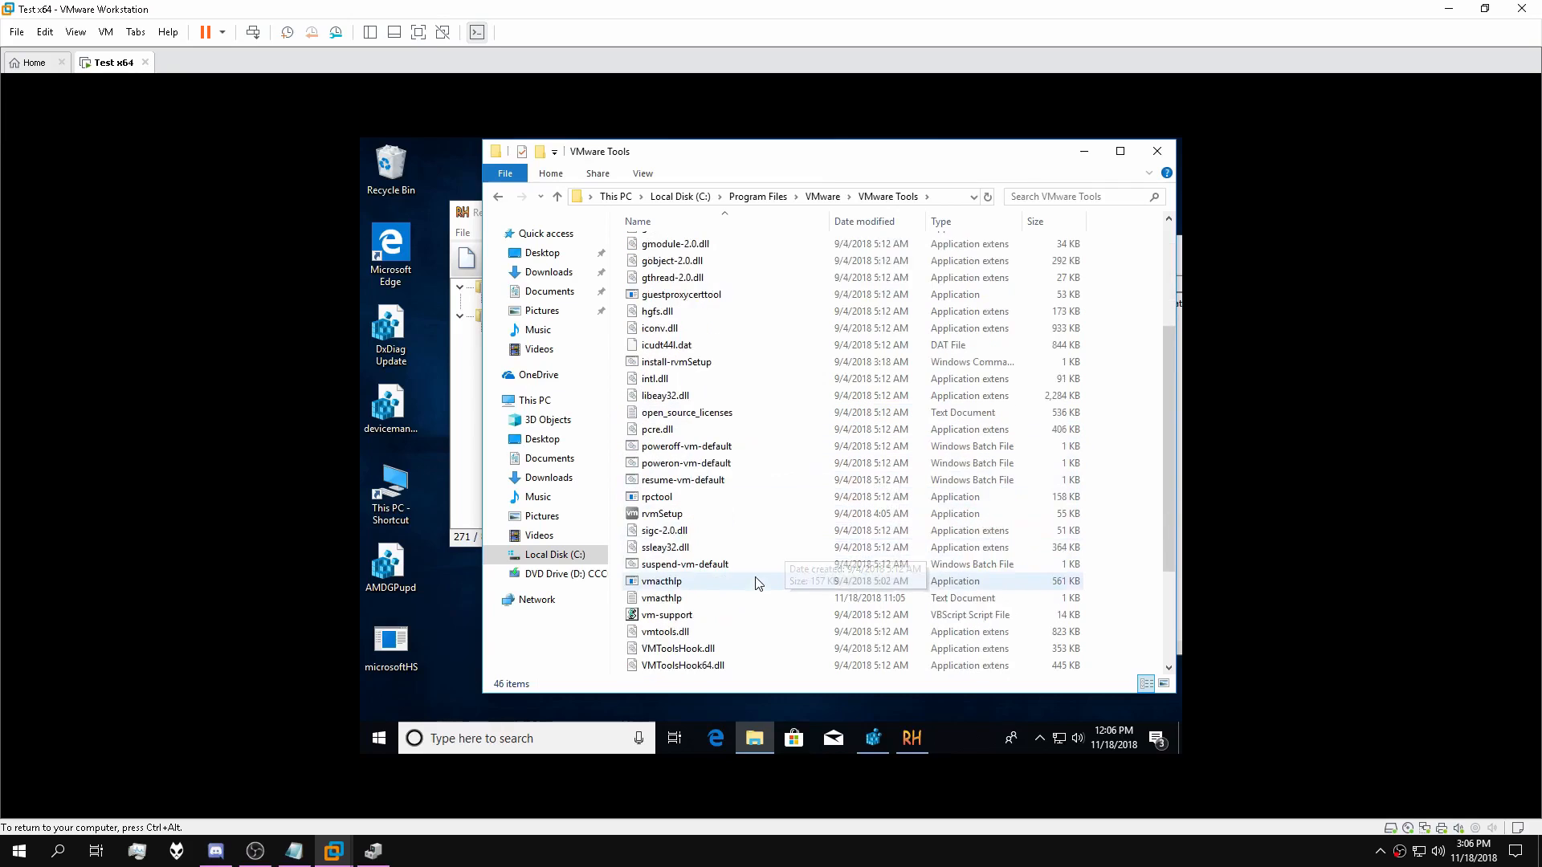
click(667, 581)
click(658, 585)
key(ctrl+c)
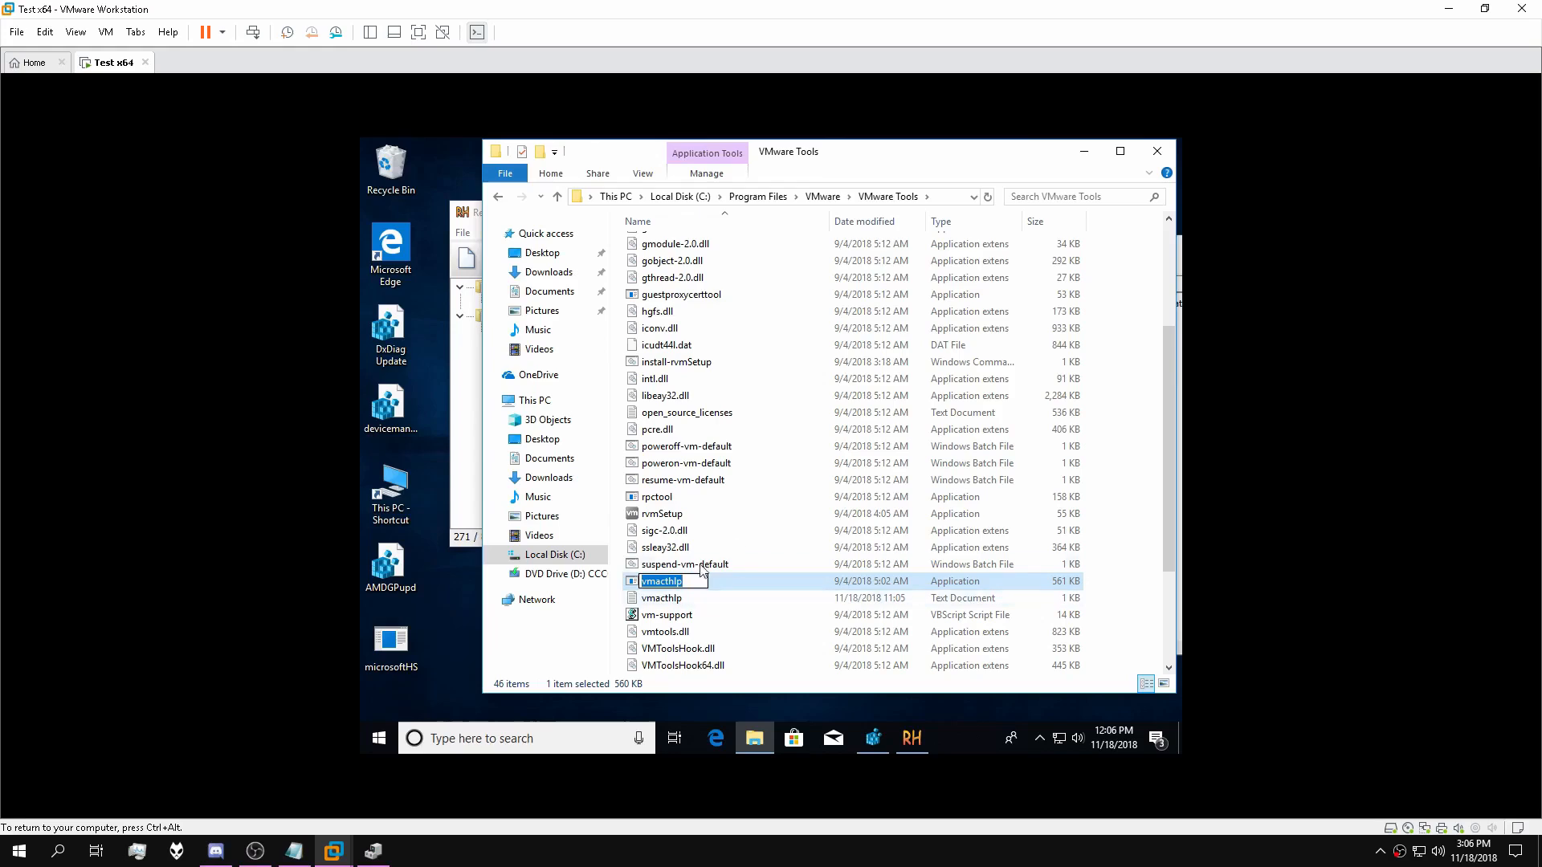
click(465, 630)
Search the registry from Computer for vmacthlp.exe and open its ApplicationCompany value in MuiCache for editing.
click(881, 754)
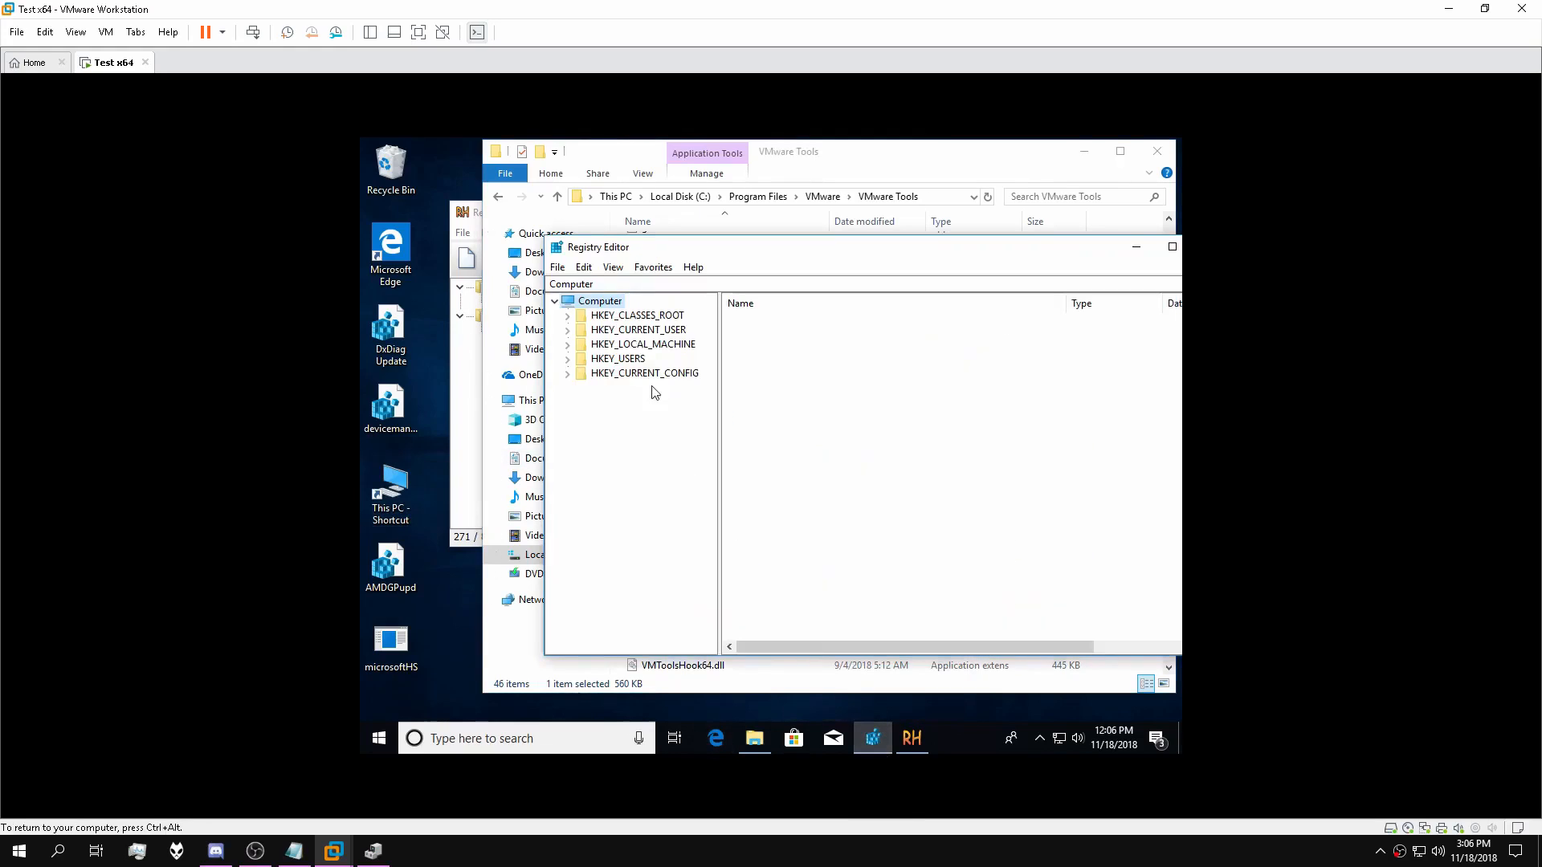
click(584, 267)
mouse_move(585, 285)
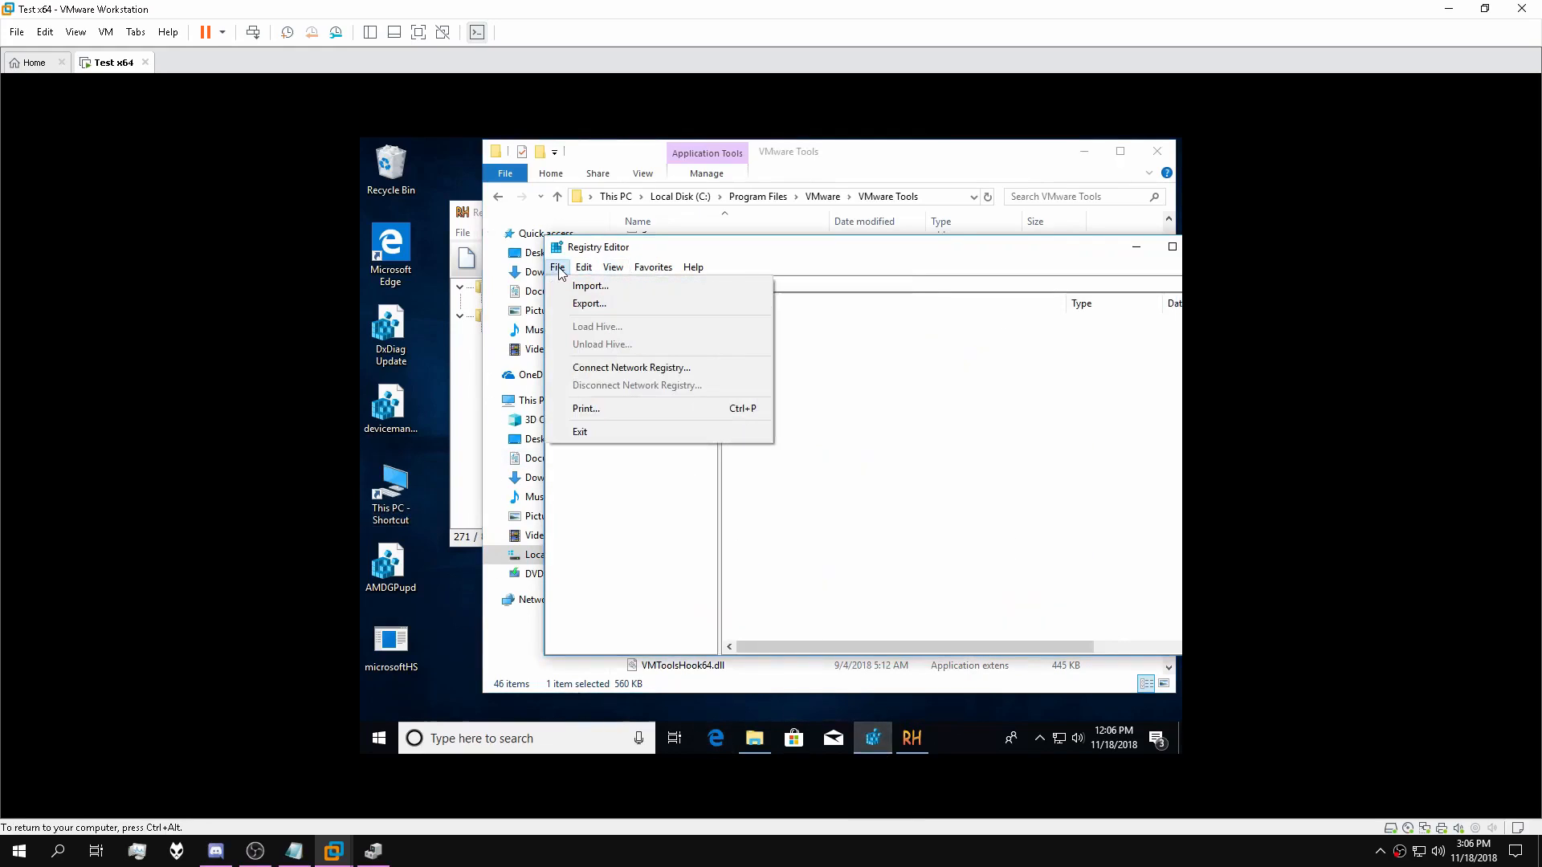
click(612, 397)
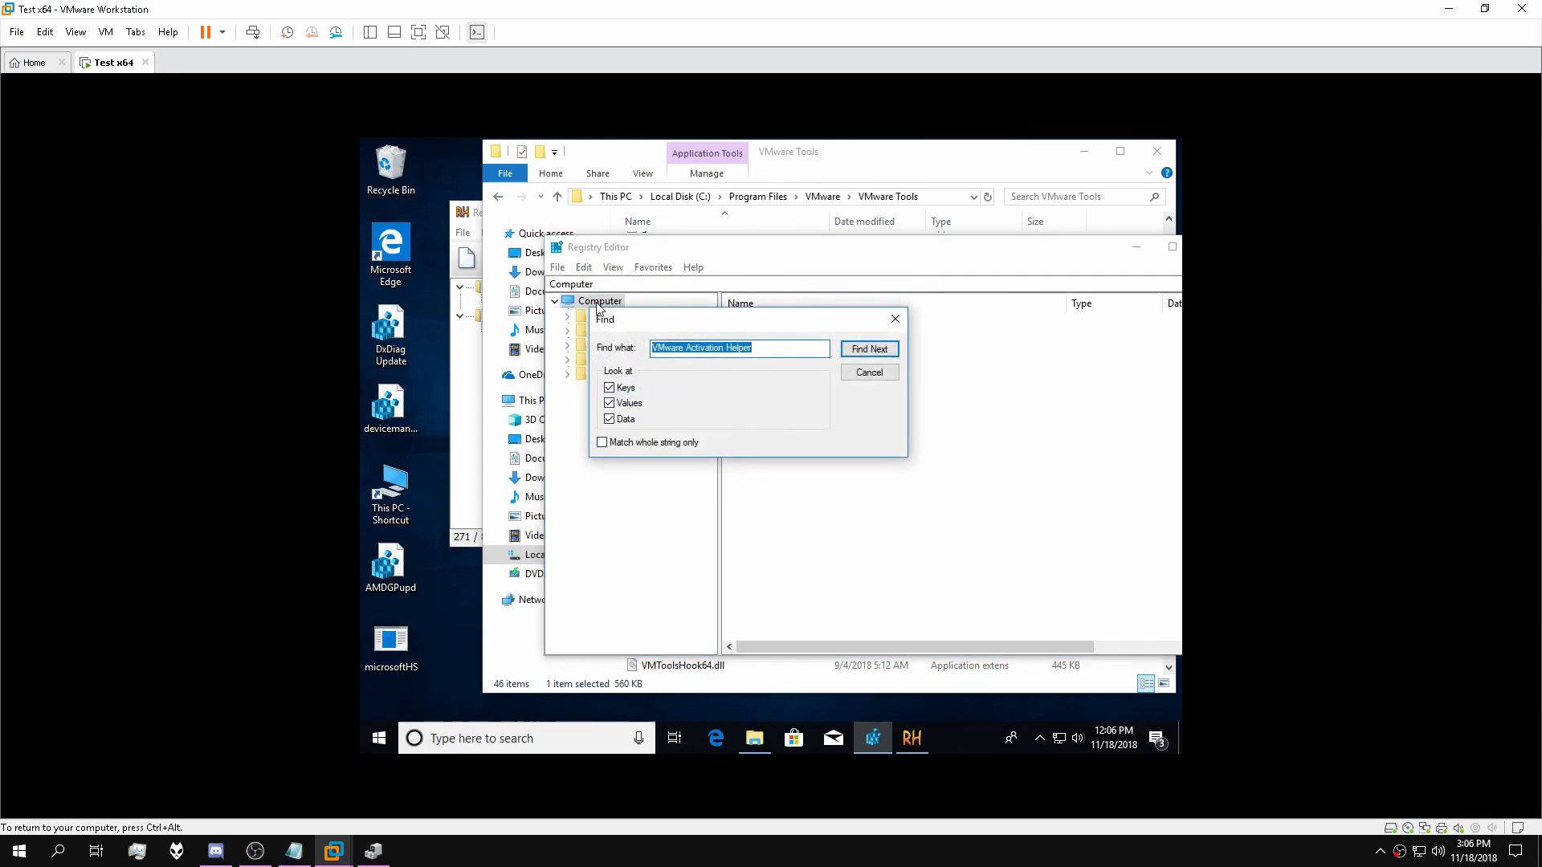
key(ctrl+v)
text(.e)
key(Return)
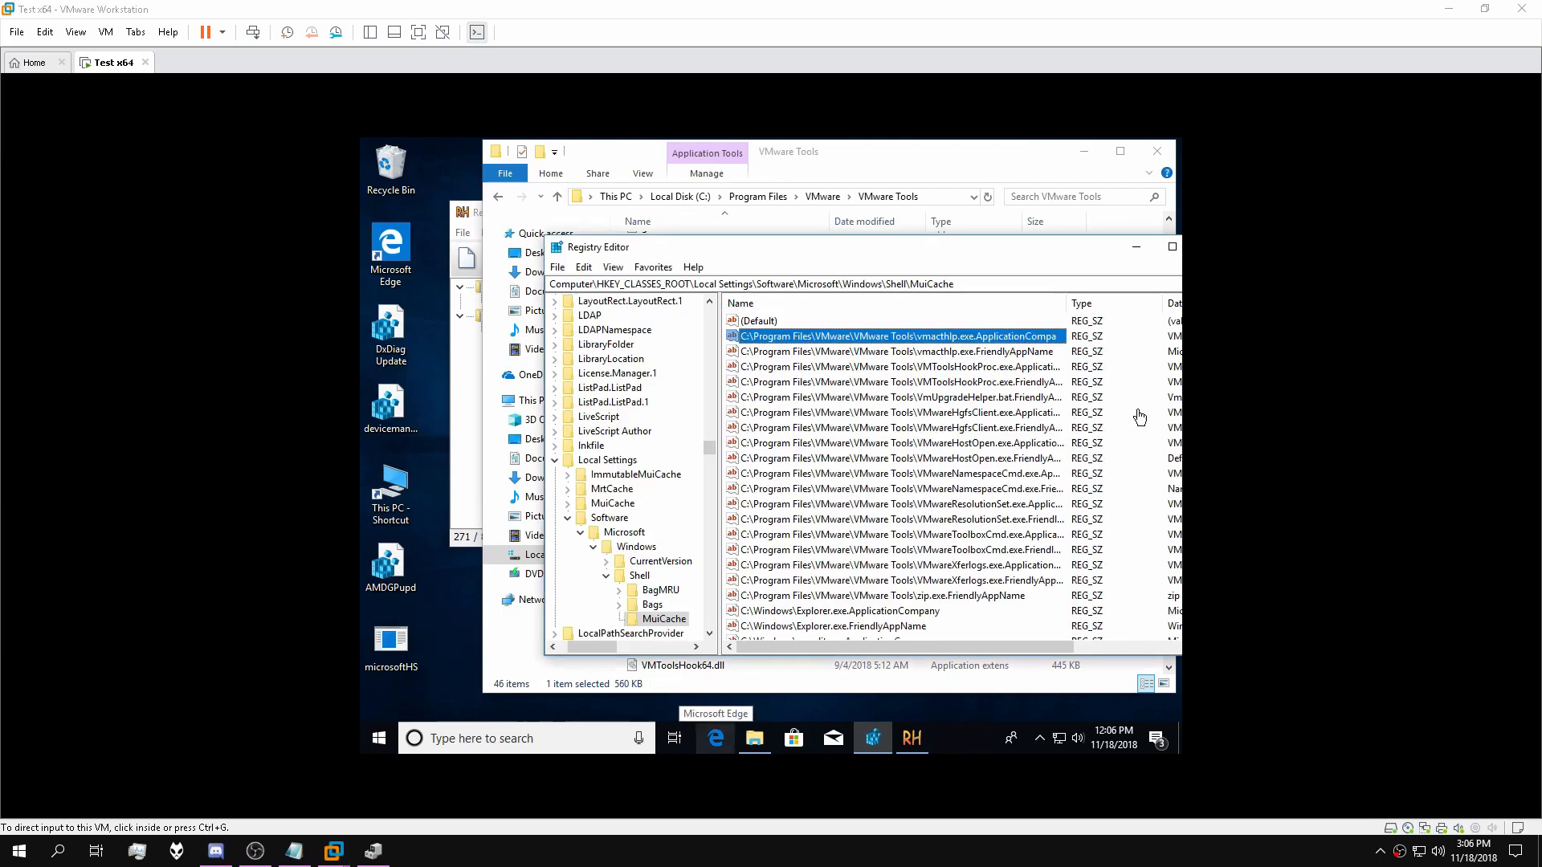
double_click(929, 336)
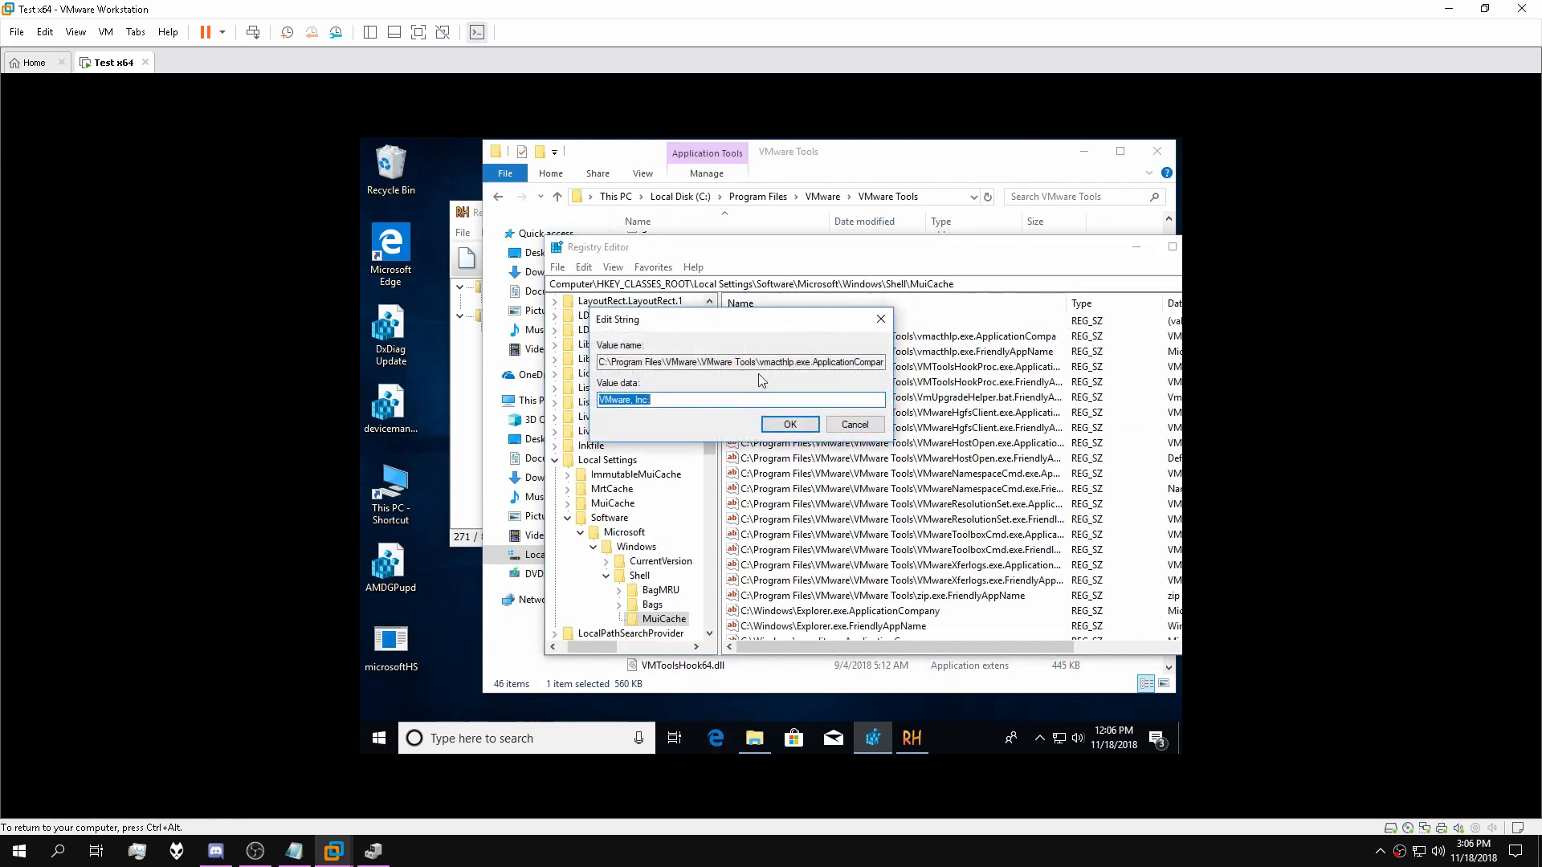
Replace the vmacthlp.exe company value in MuiCache with a Microsoft name, and replace the vmacthlp file name in the matching installer component path.
click(863, 400)
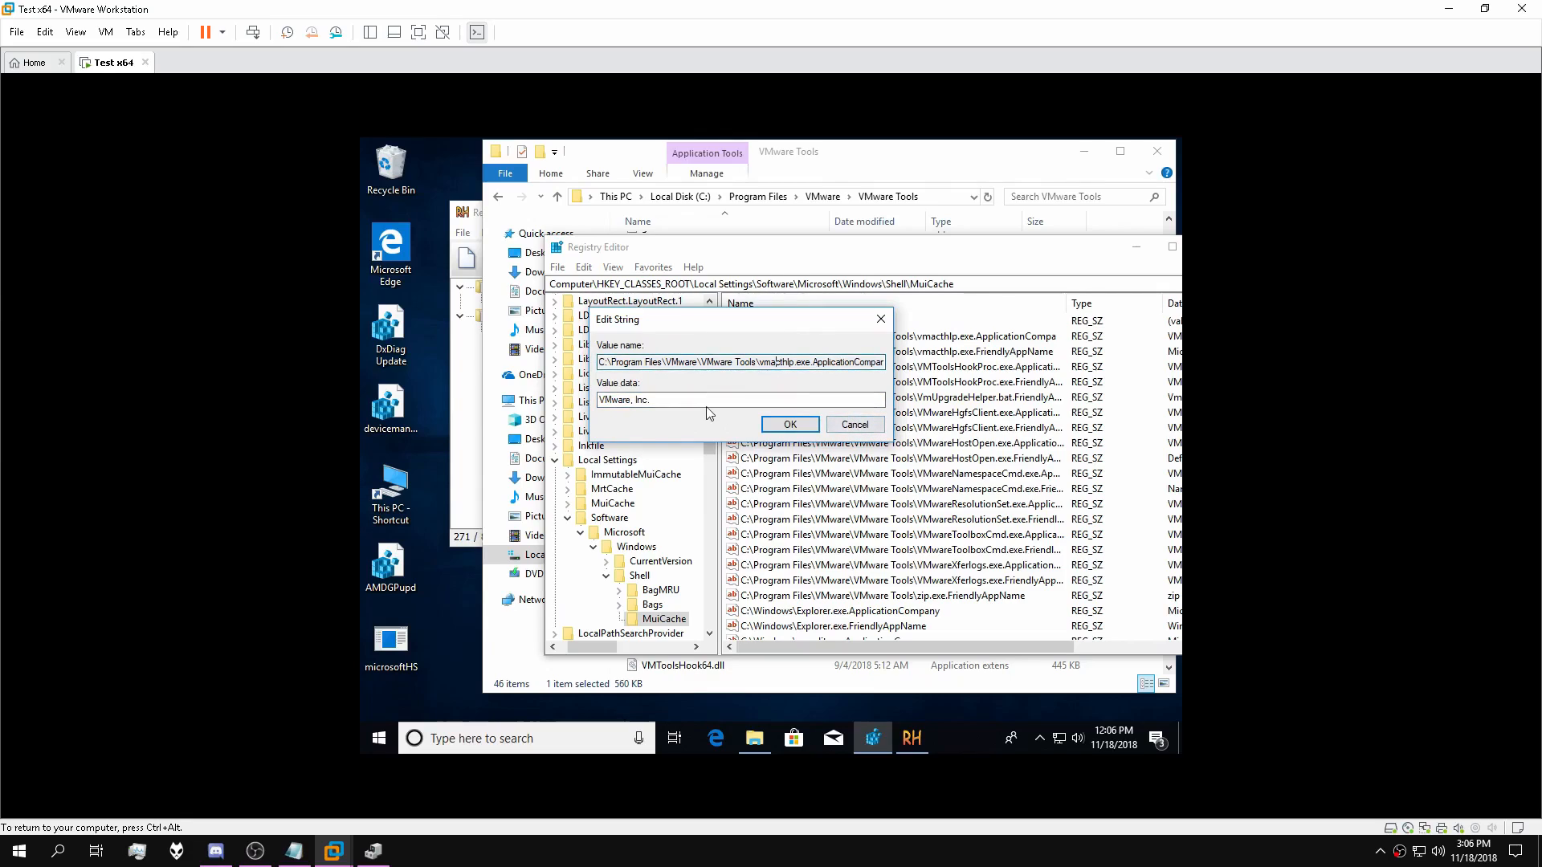
key(ctrl+a)
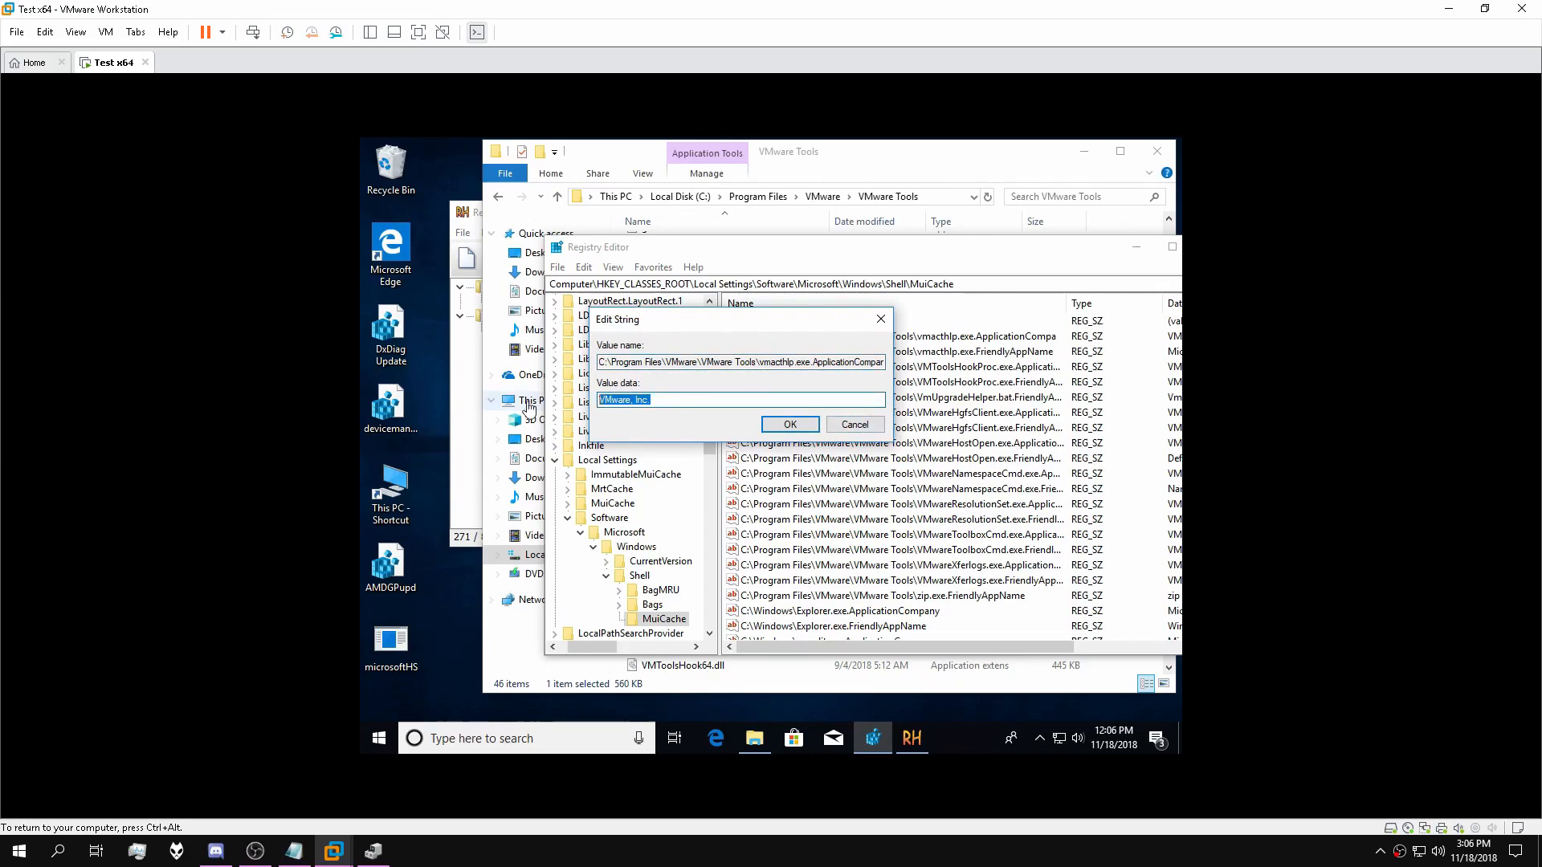
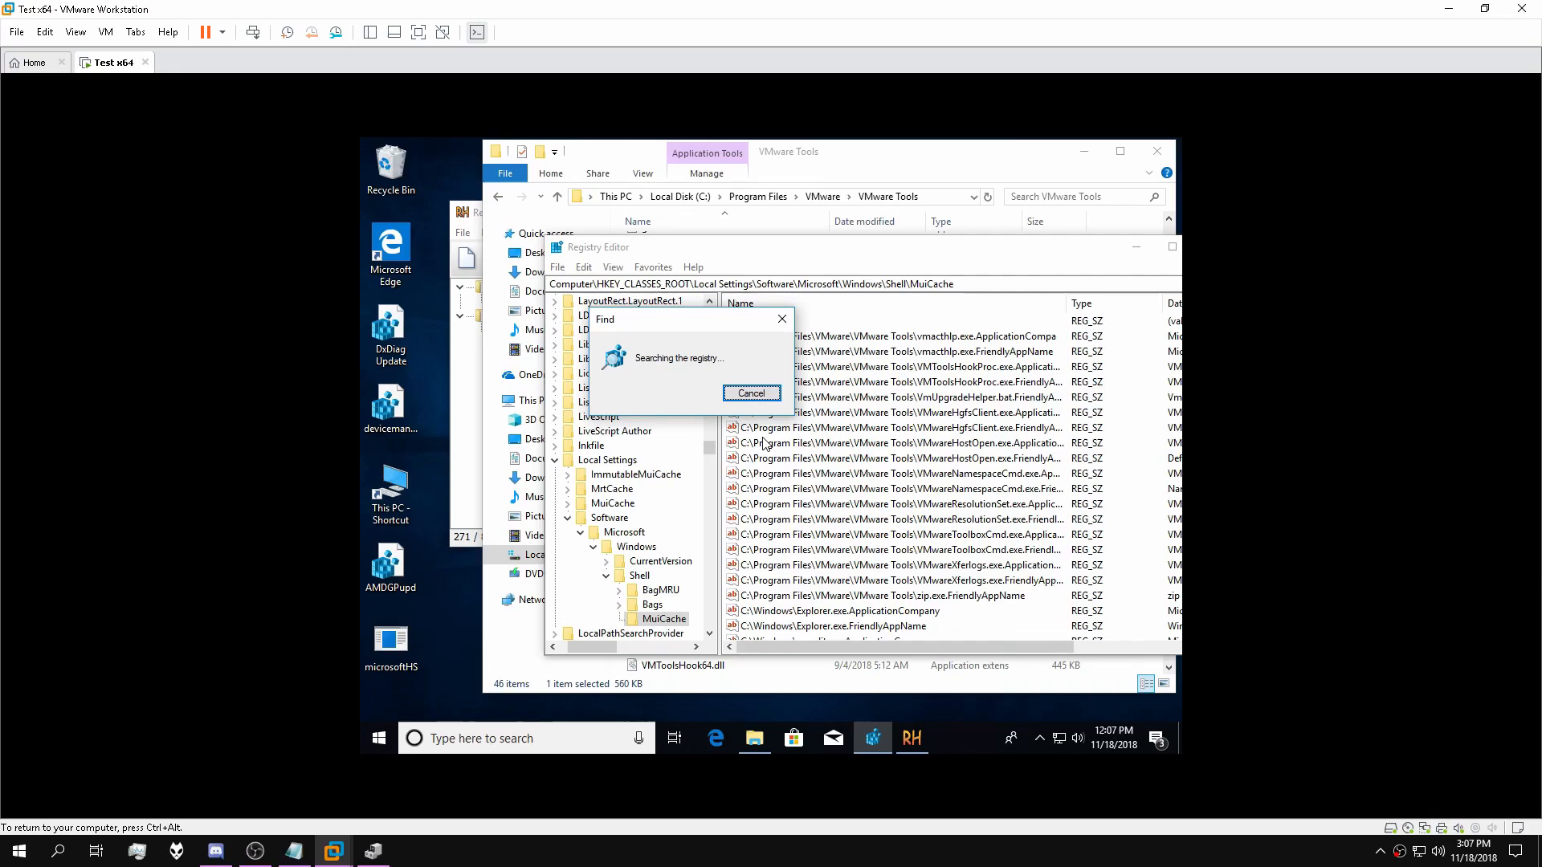
double_click(793, 338)
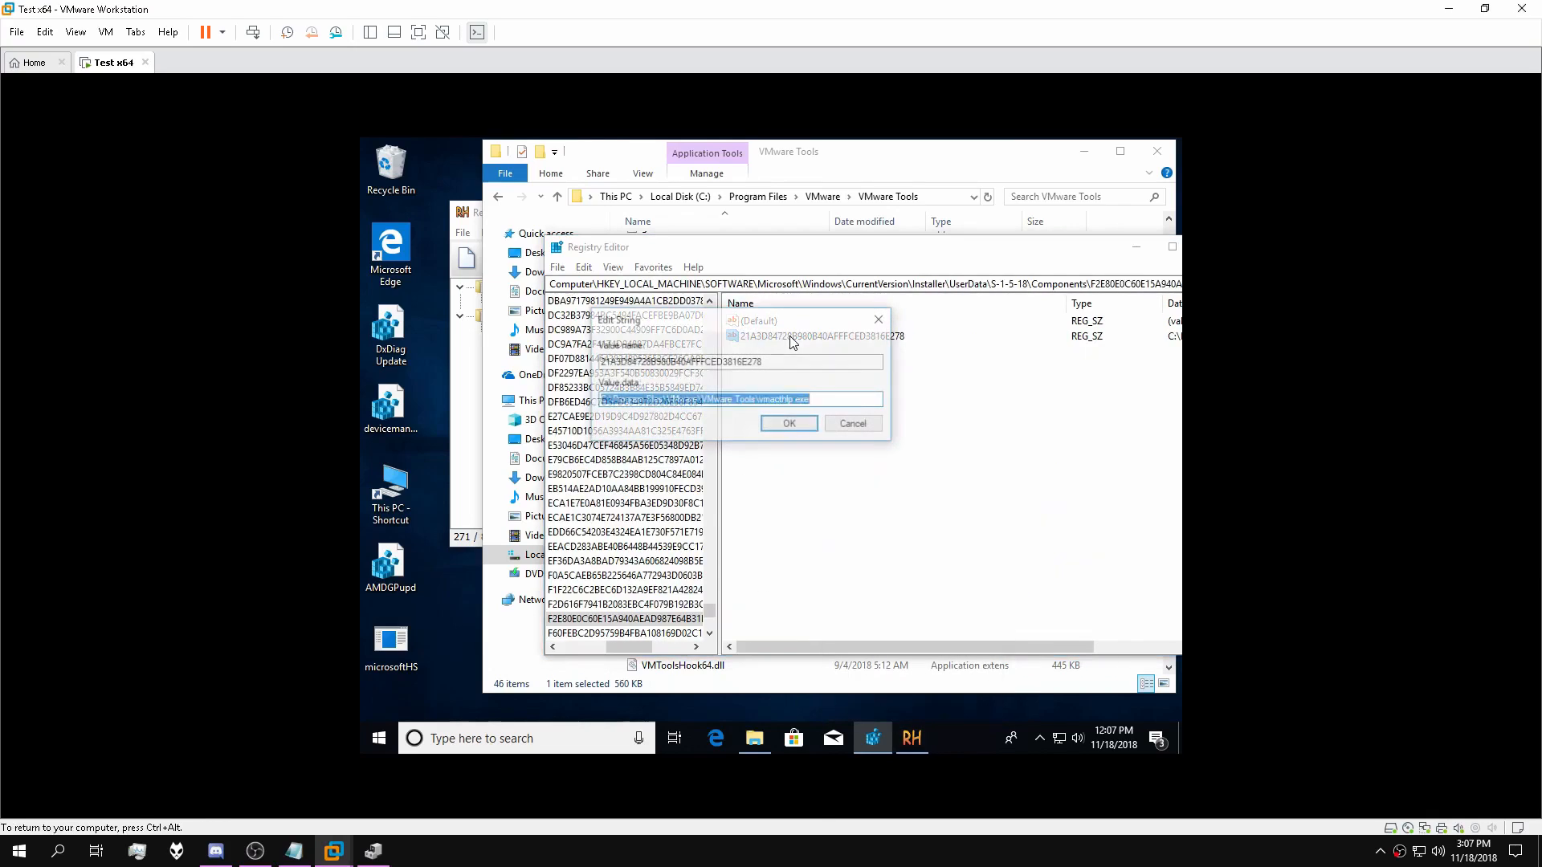
drag(759, 399, 790, 400)
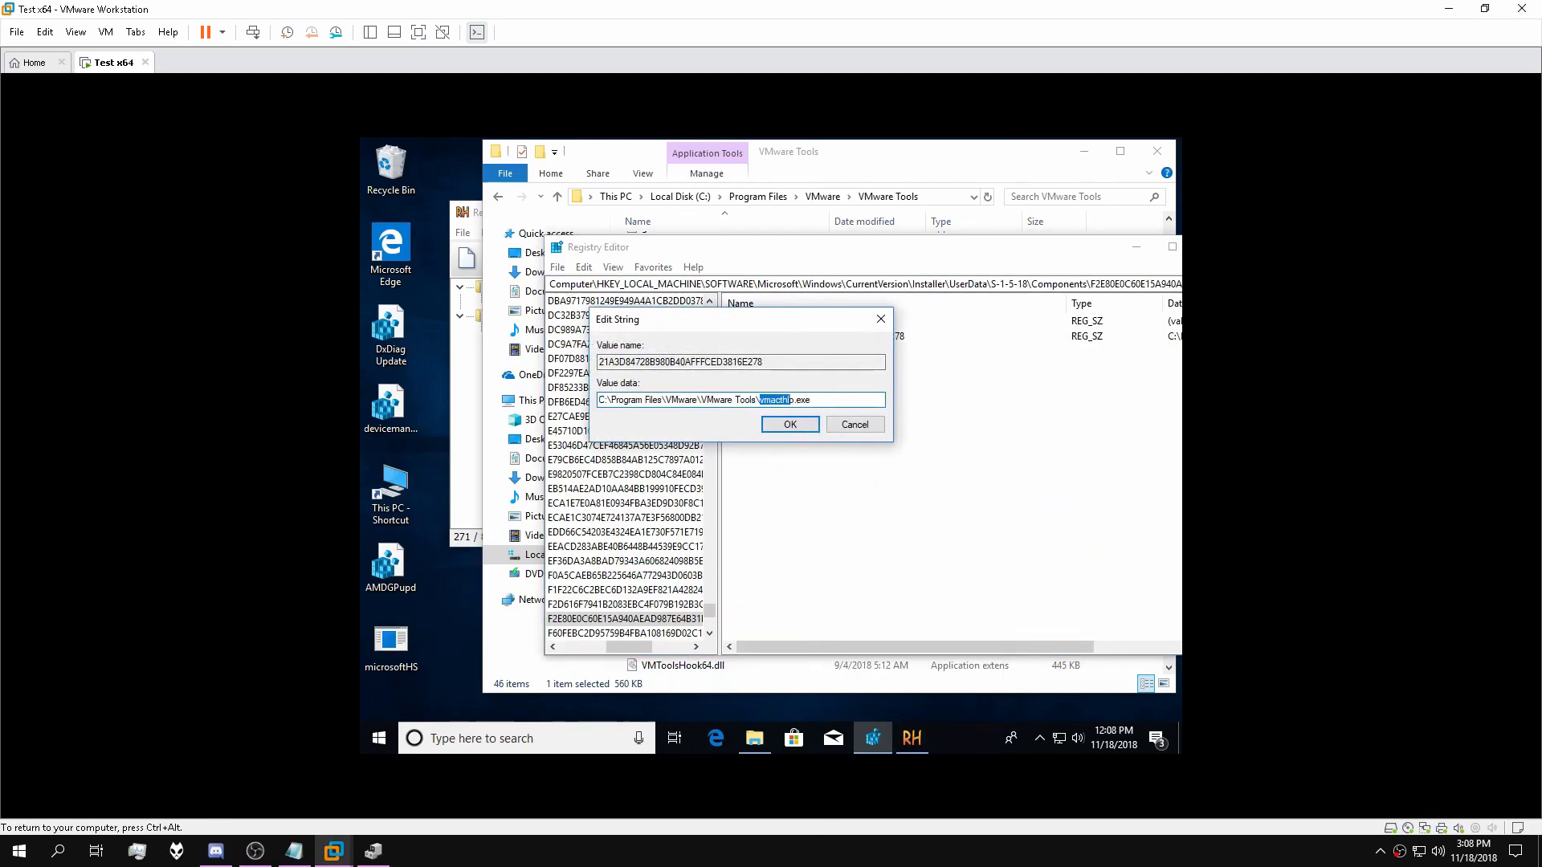
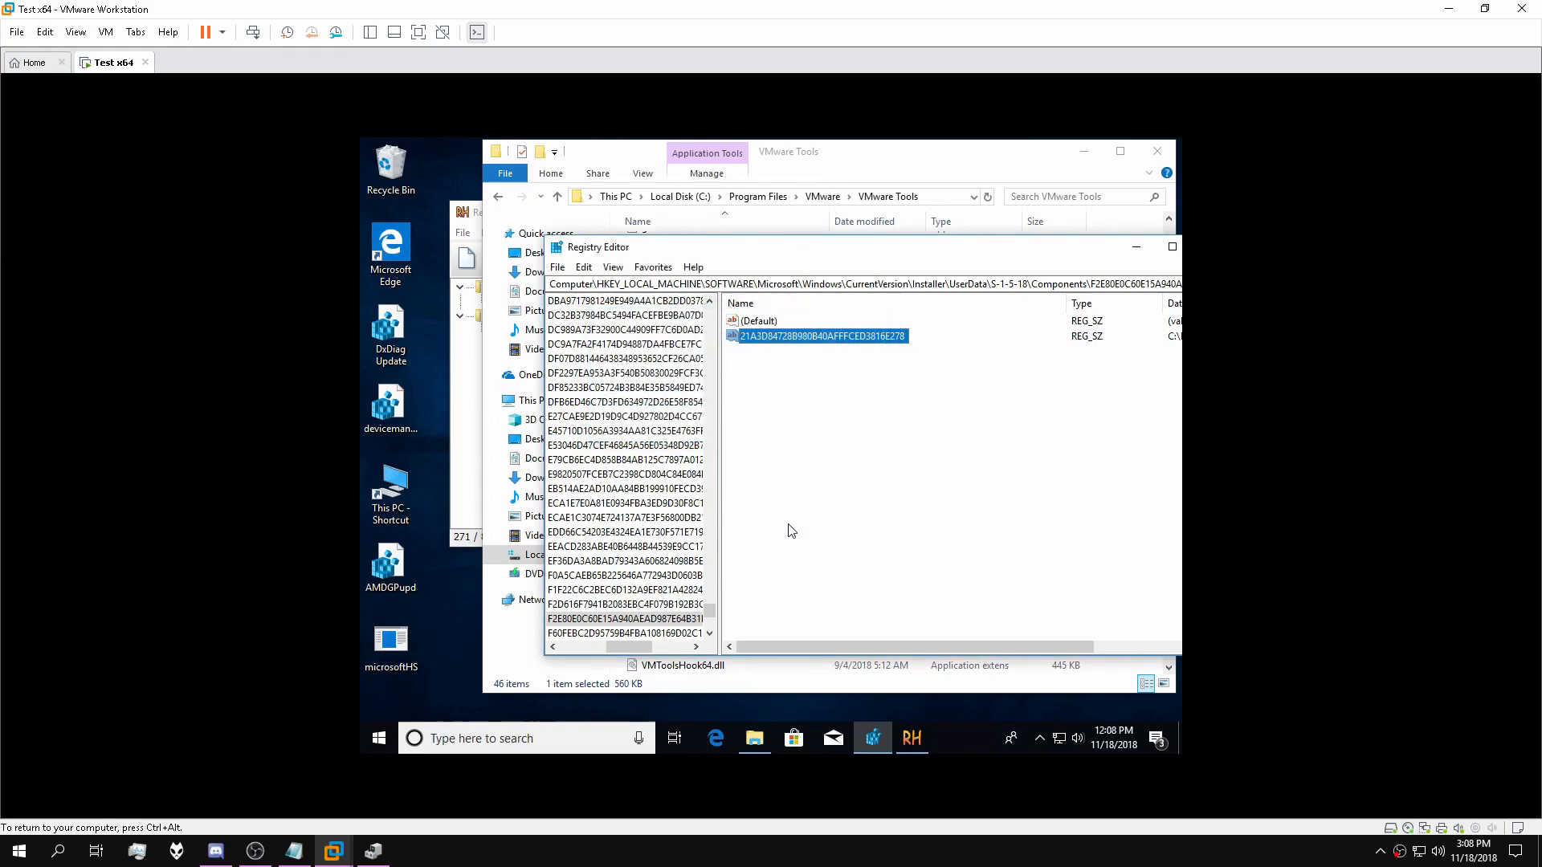
Find the next vmacthlp registry entry and change the VMware Physical Disk Helper Service's DisplayName to a Microsoft name.
key(F3)
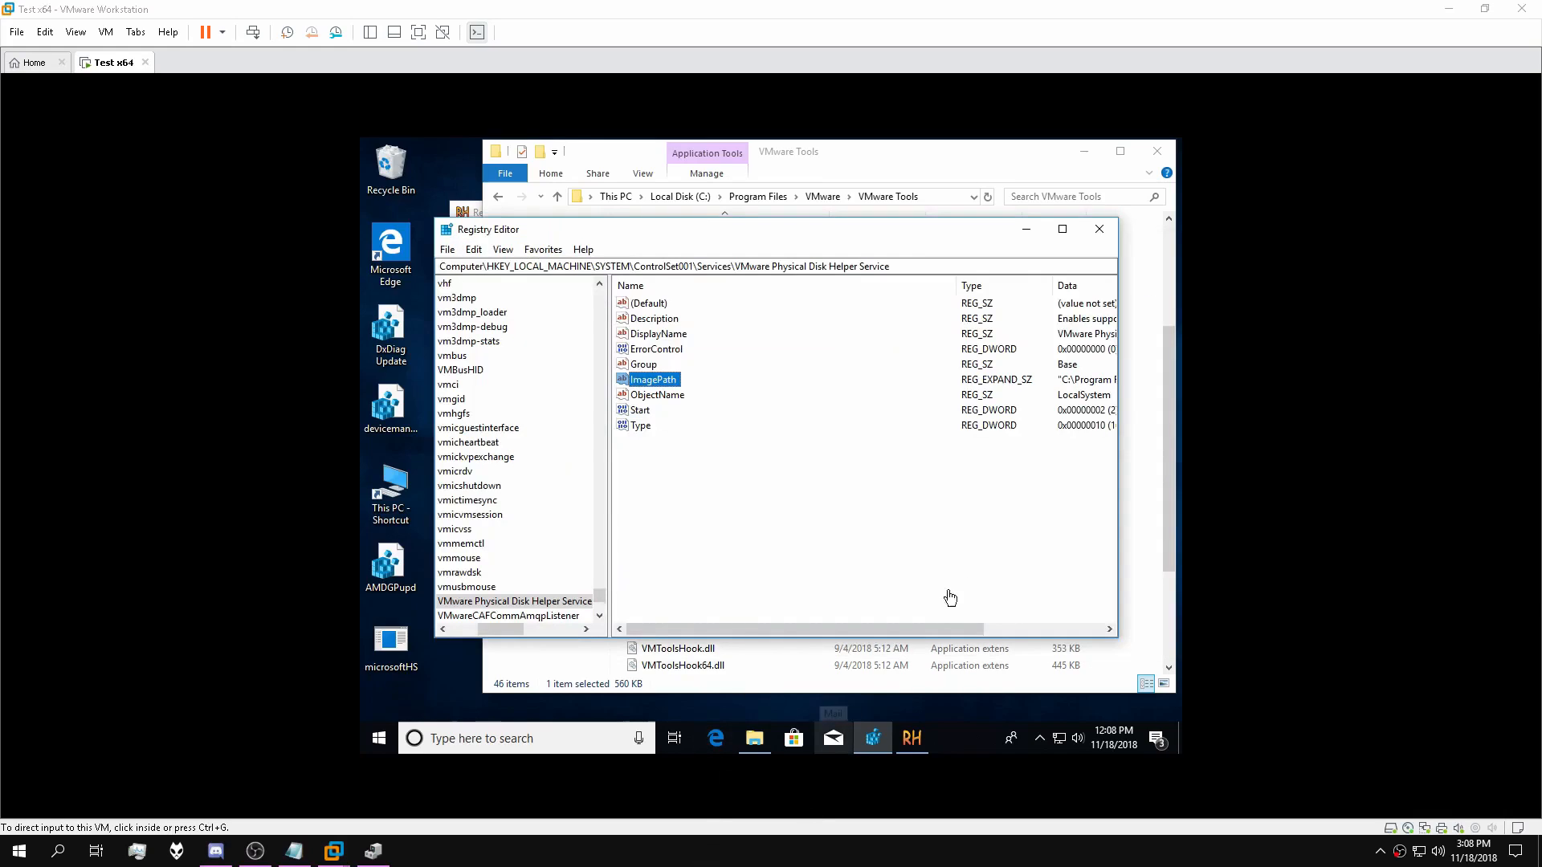
click(663, 382)
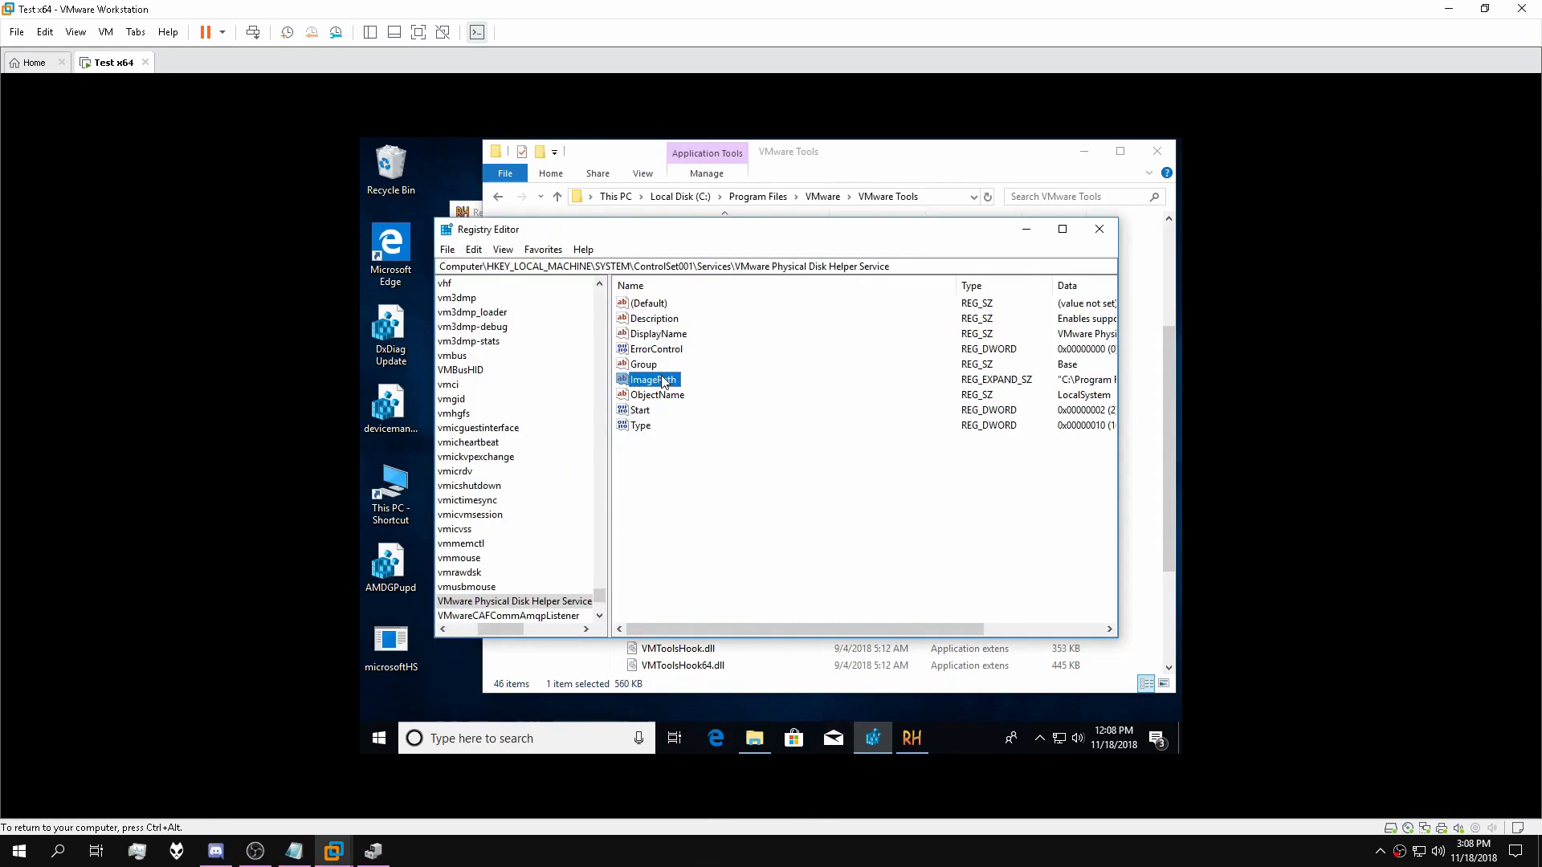
double_click(663, 333)
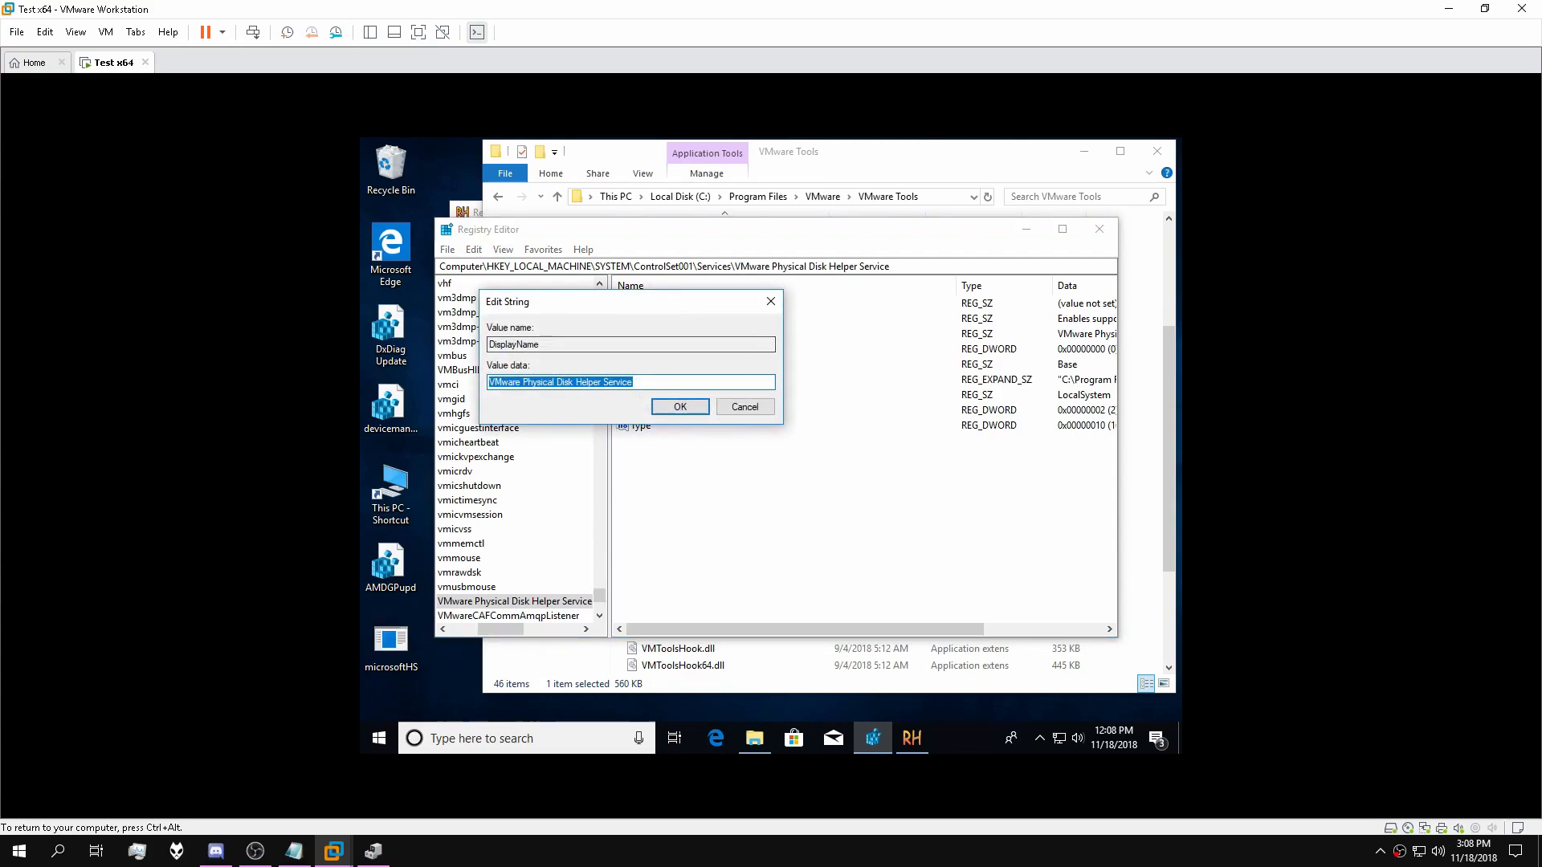
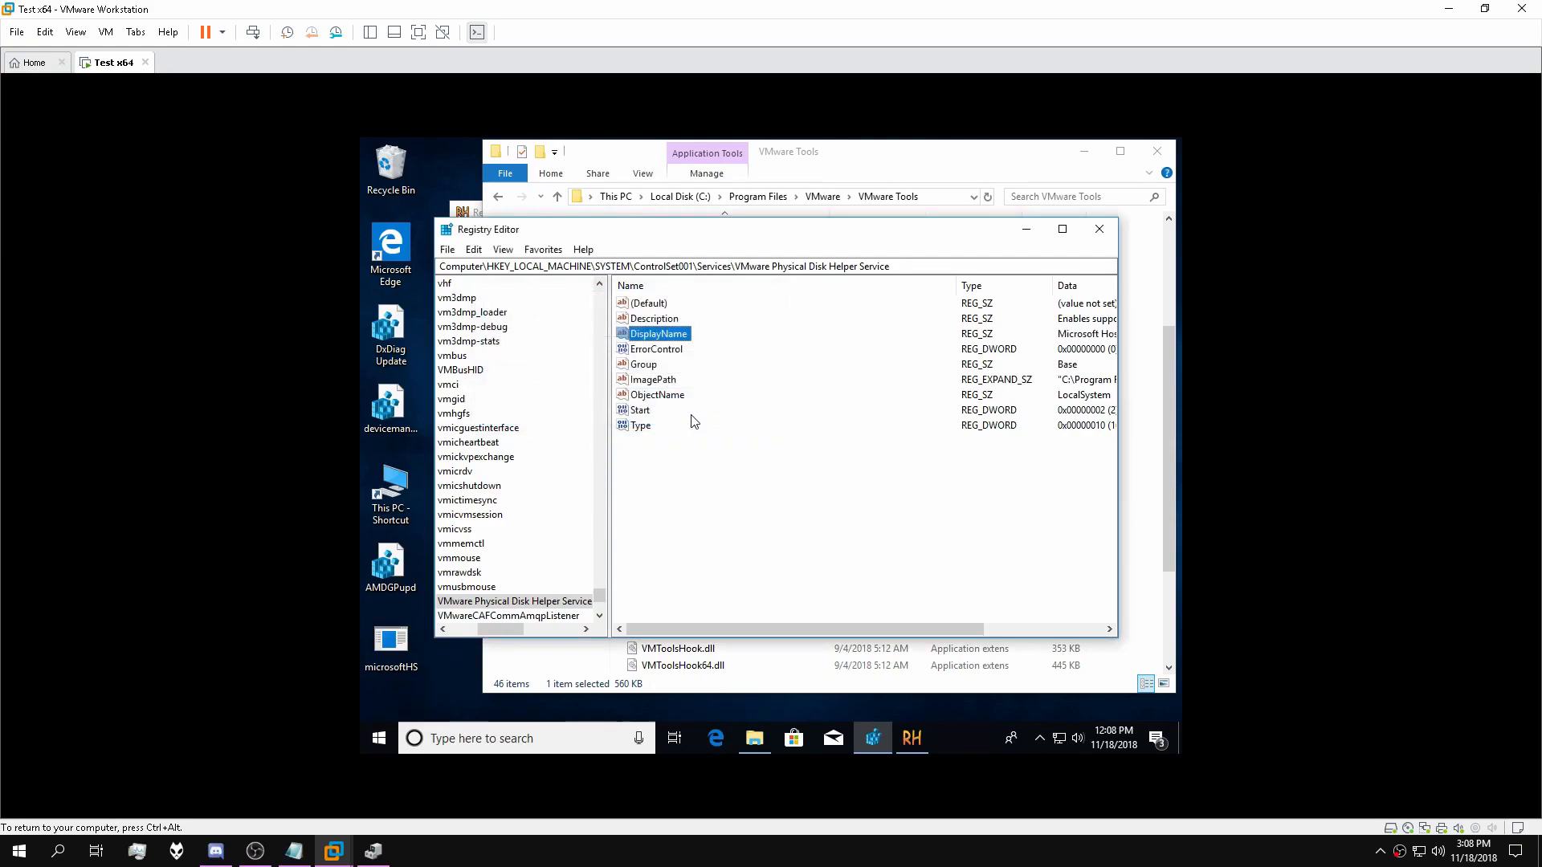
Replace the vmacthlp executable name in the service's ImagePath, keeping the folder C:\Program Files\VMware\VMware Tools\.
double_click(654, 380)
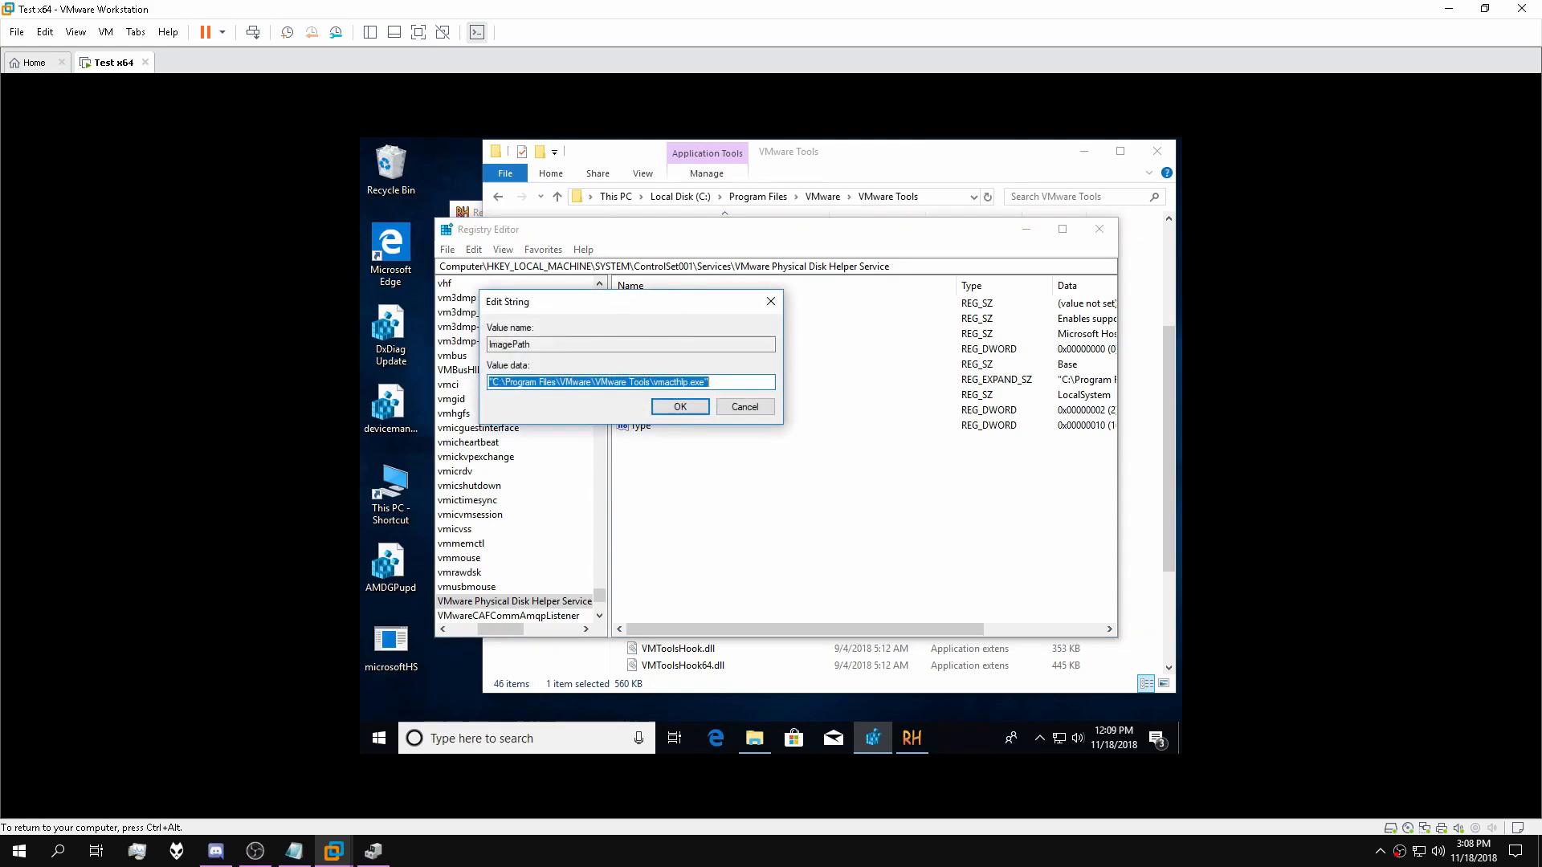
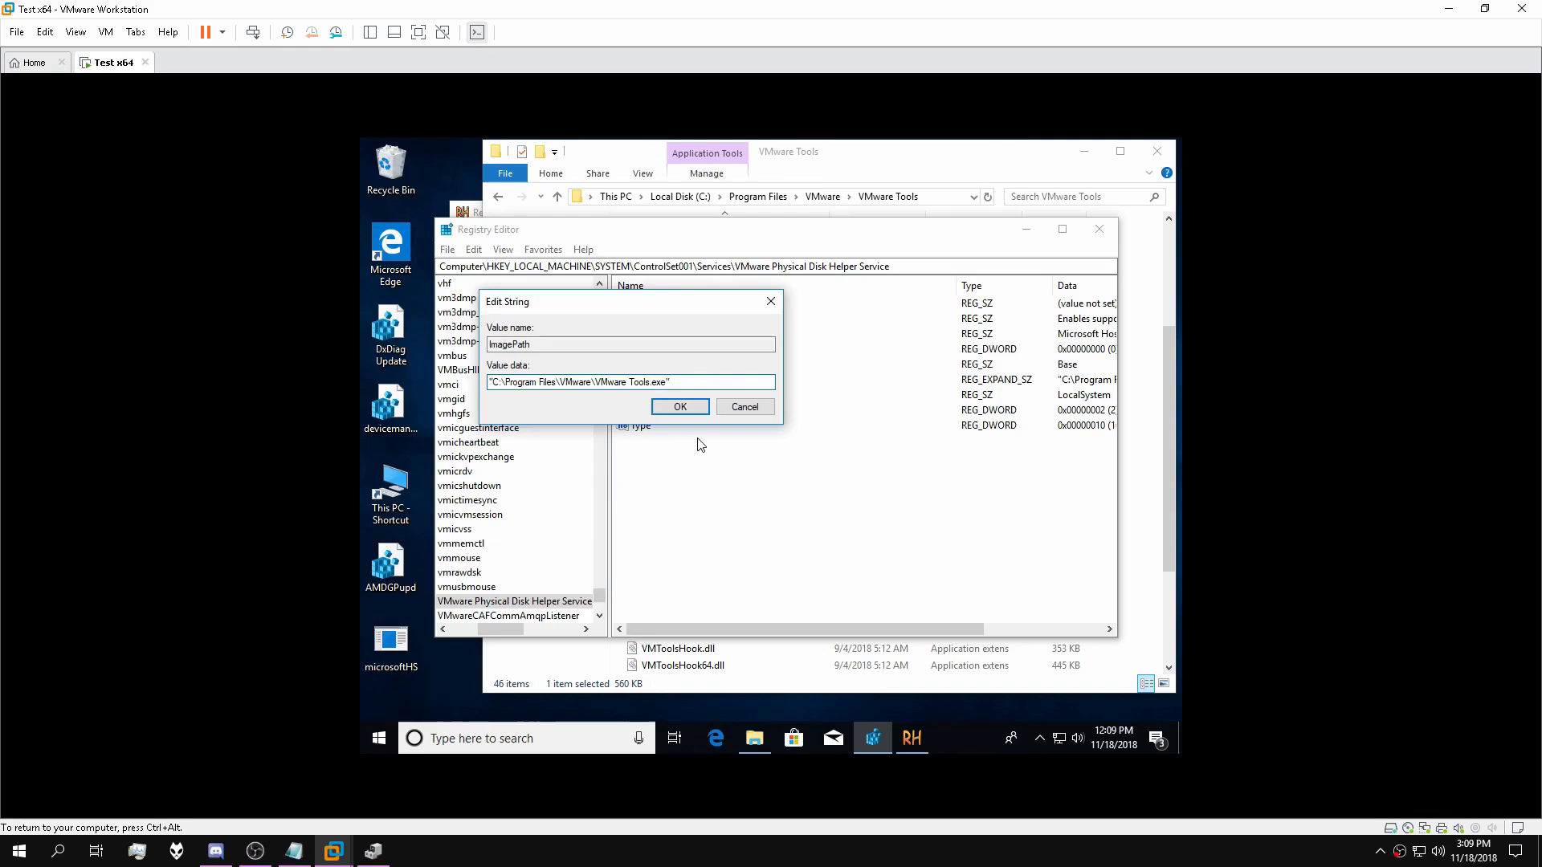
text(\)
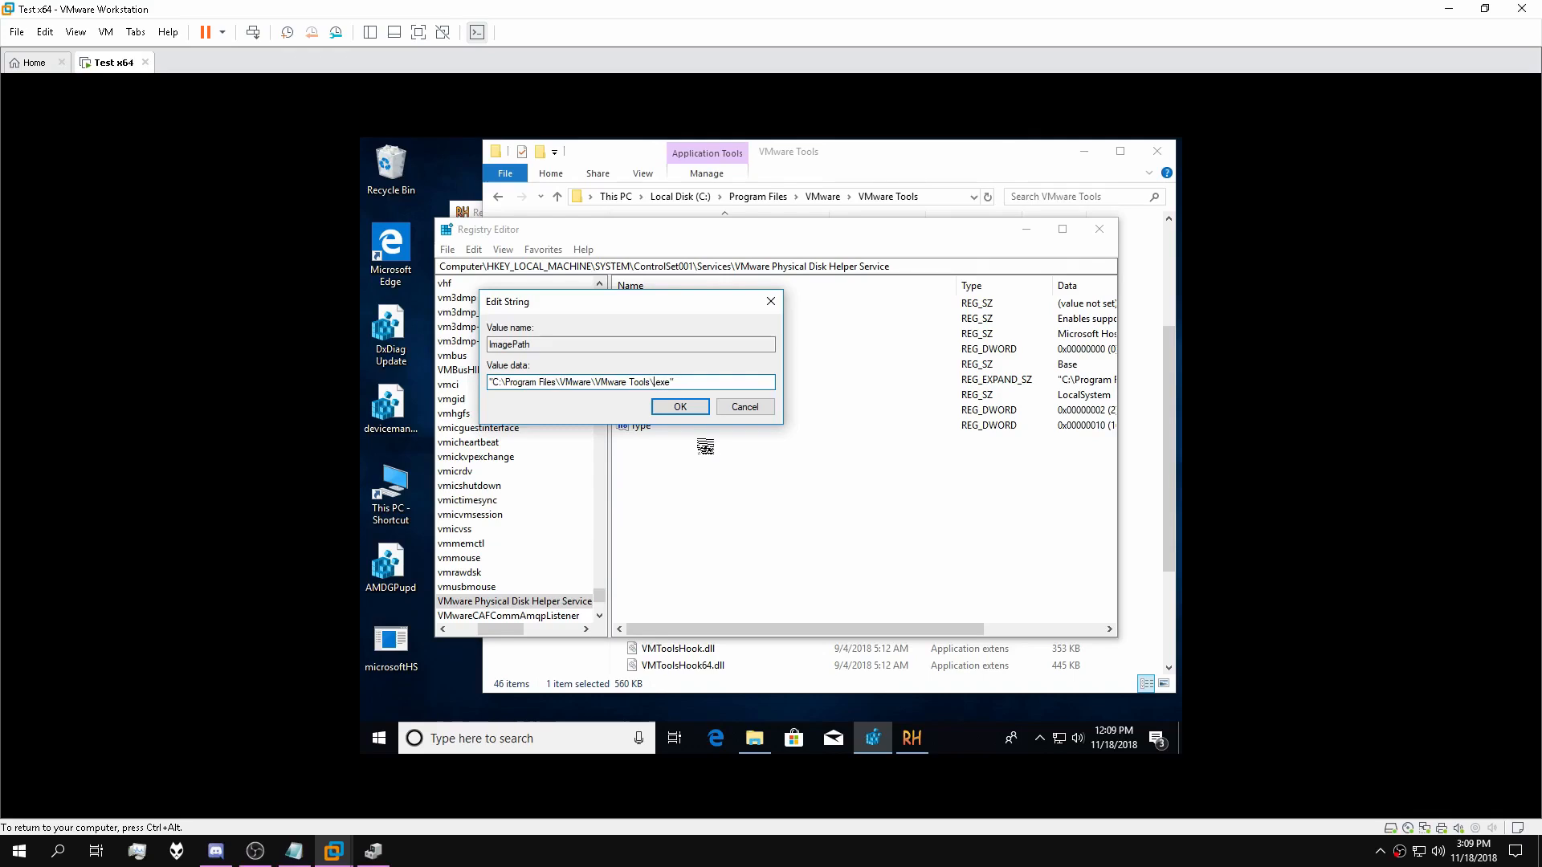
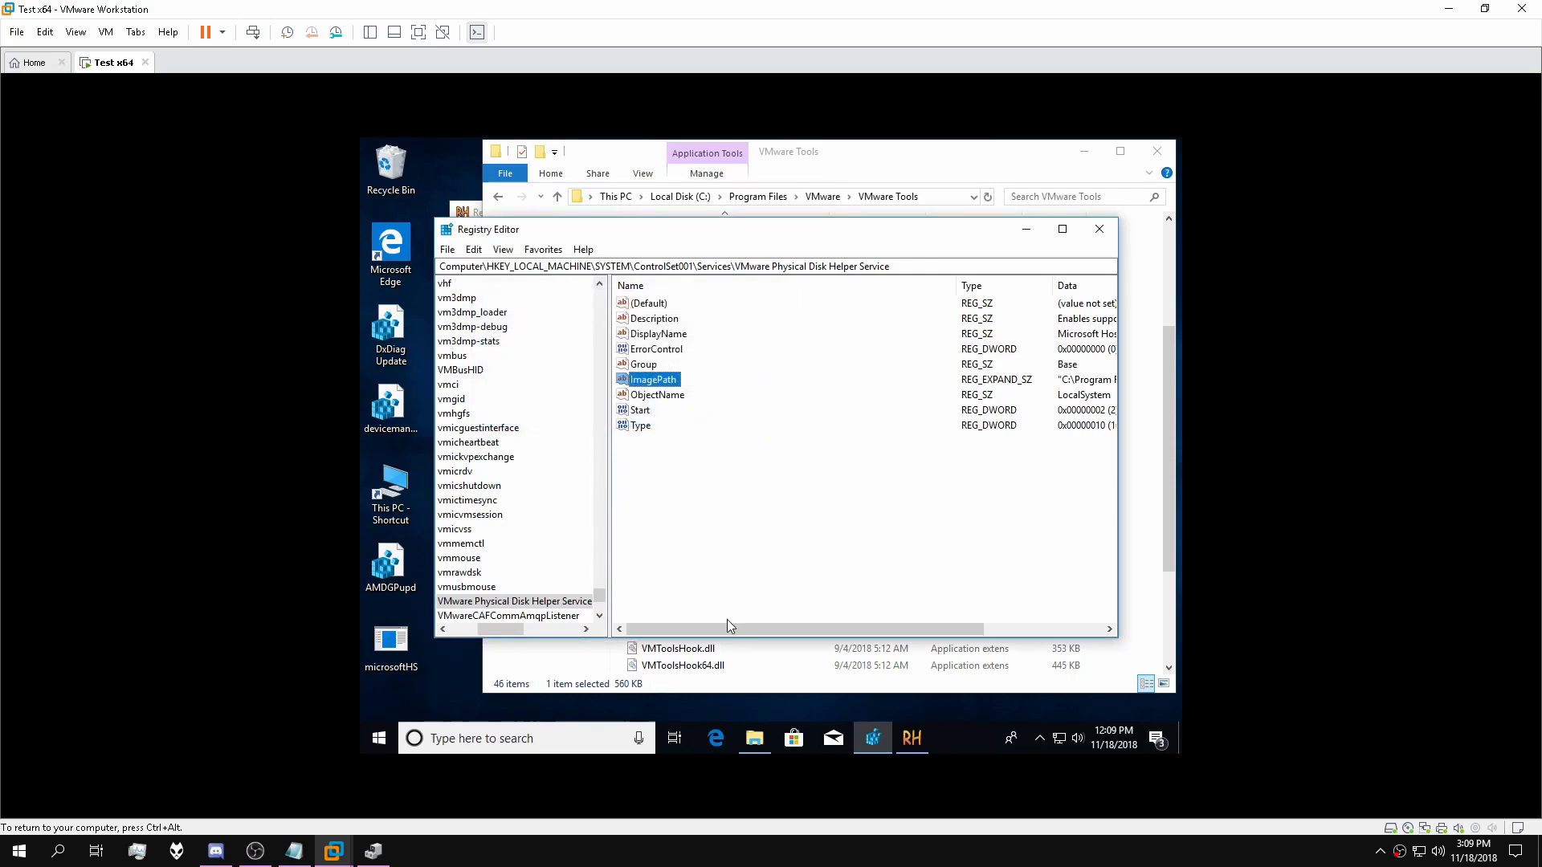
mouse_move(726, 624)
mouse_down()
mouse_move(875, 623)
mouse_move(757, 626)
mouse_up()
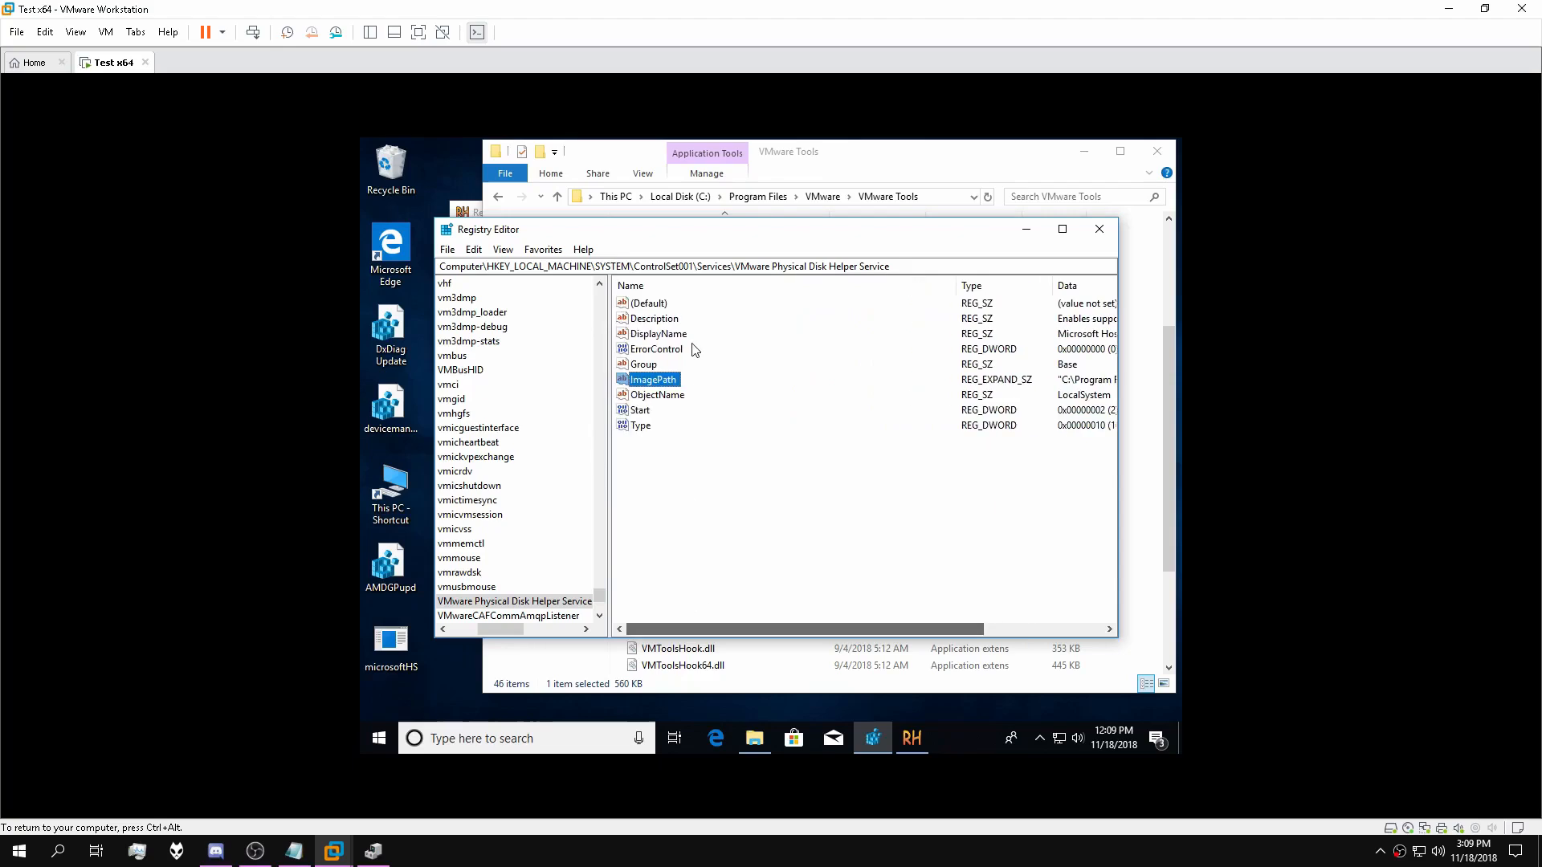
Set the service's Description to "Enables support for running Windows based operating system.".
double_click(665, 320)
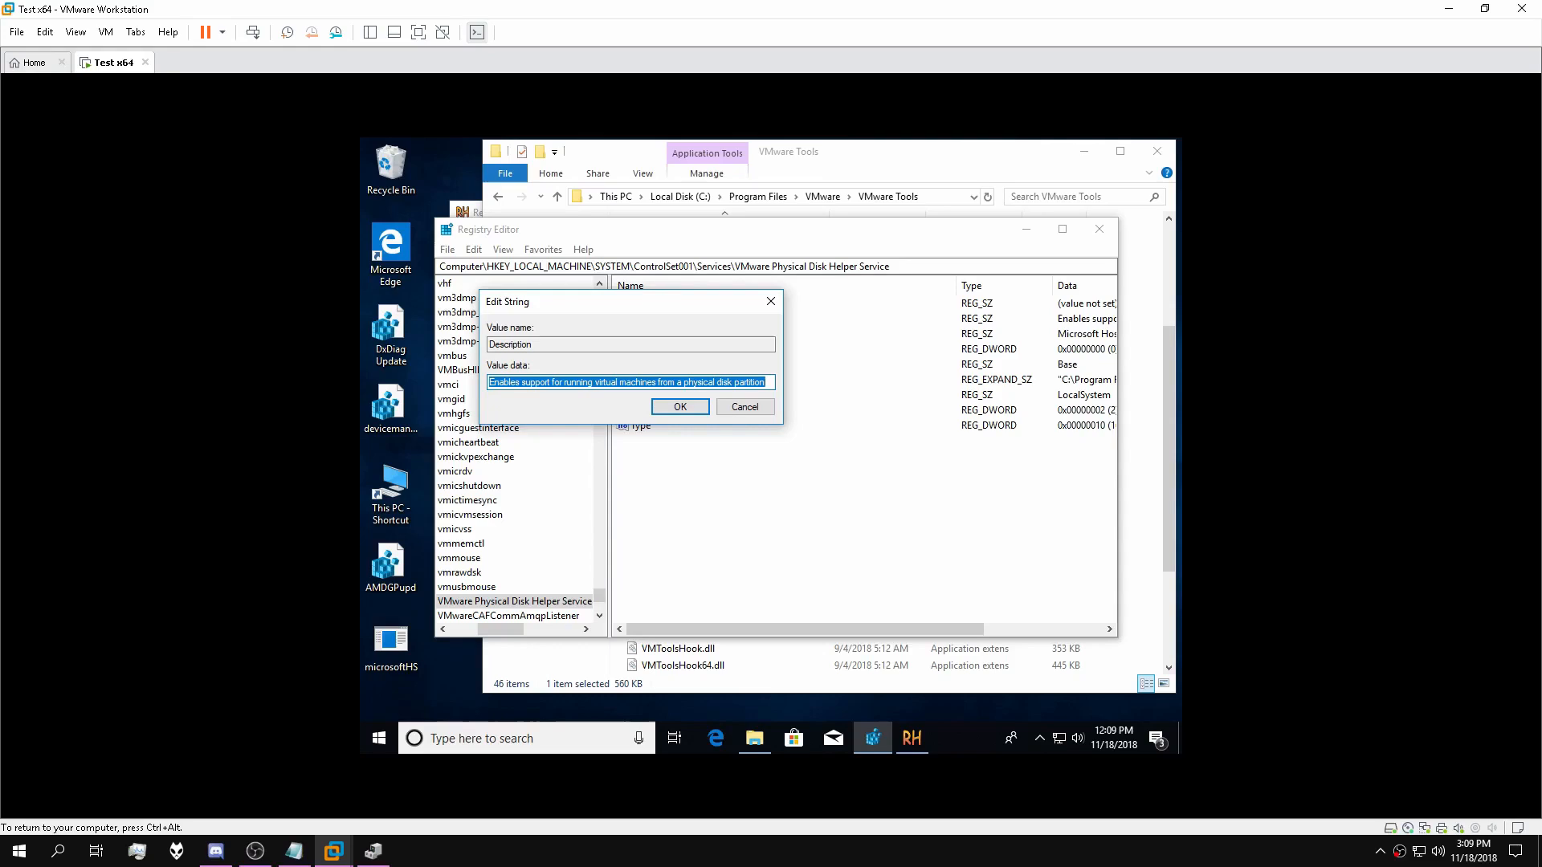
click(675, 382)
key(BackSpace)
key(BackSpace)
key(BackSpace)
key(BackSpace)
key(BackSpace)
key(BackSpace)
key(BackSpace)
key(BackSpace)
key(BackSpace)
key(BackSpace)
key(BackSpace)
key(BackSpace)
key(BackSpace)
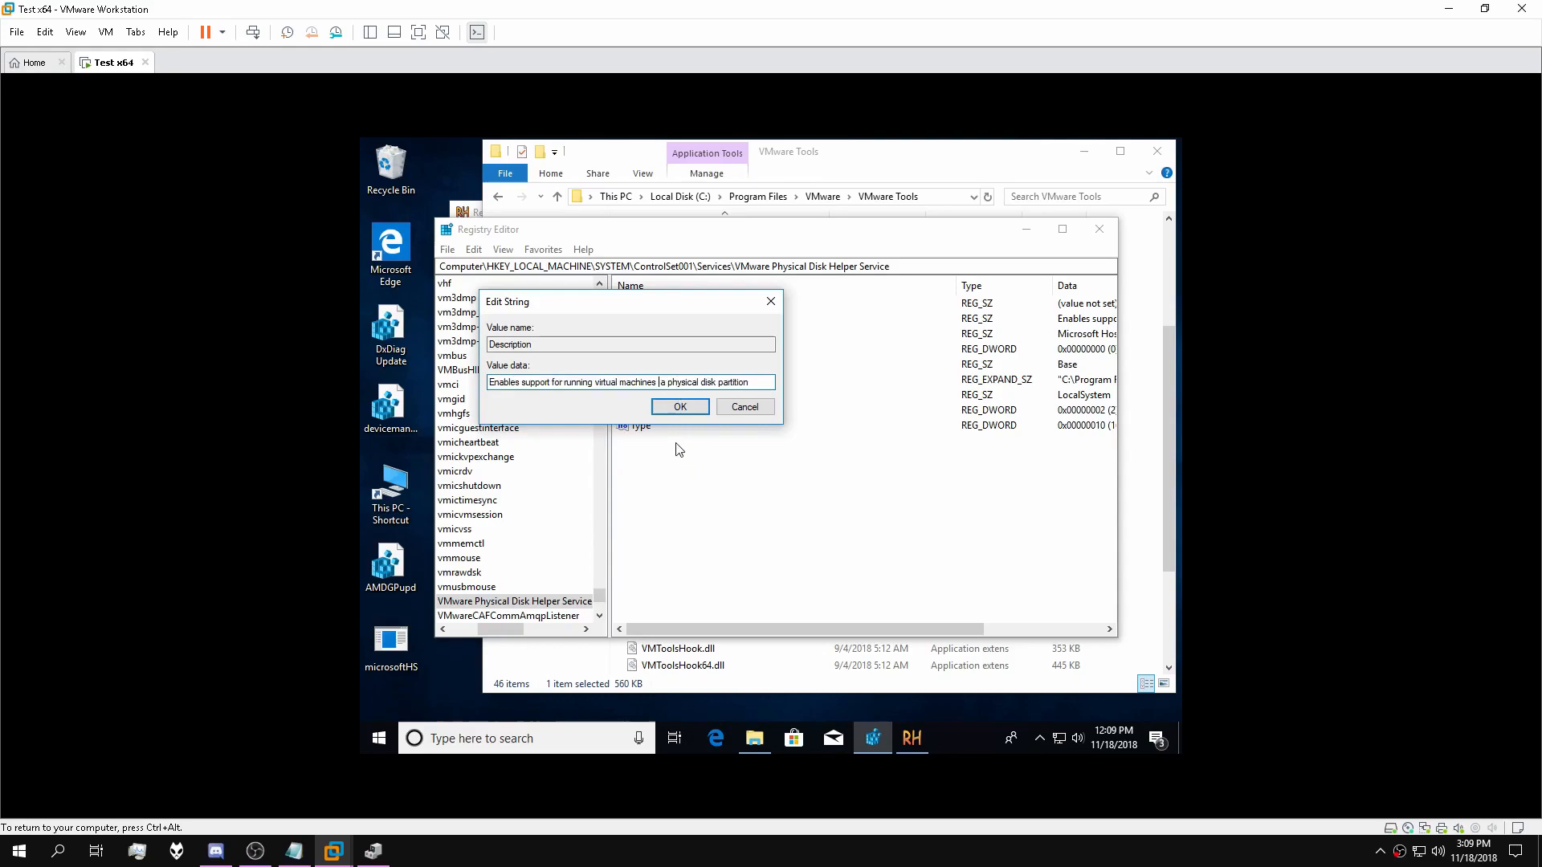
key(BackSpace)
key(ctrl+a)
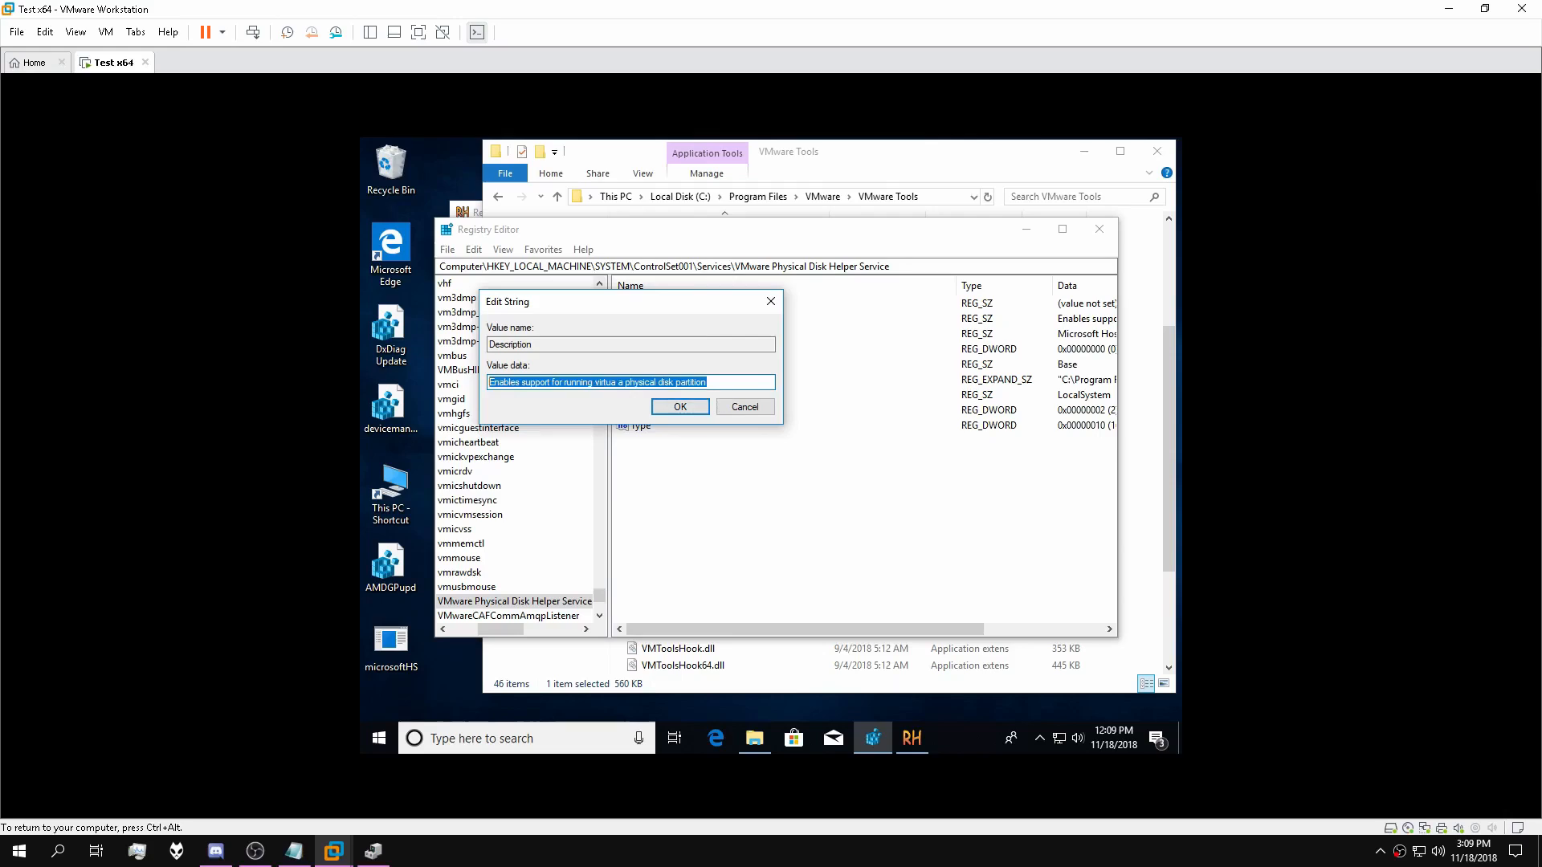
drag(510, 383, 616, 383)
text(ased)
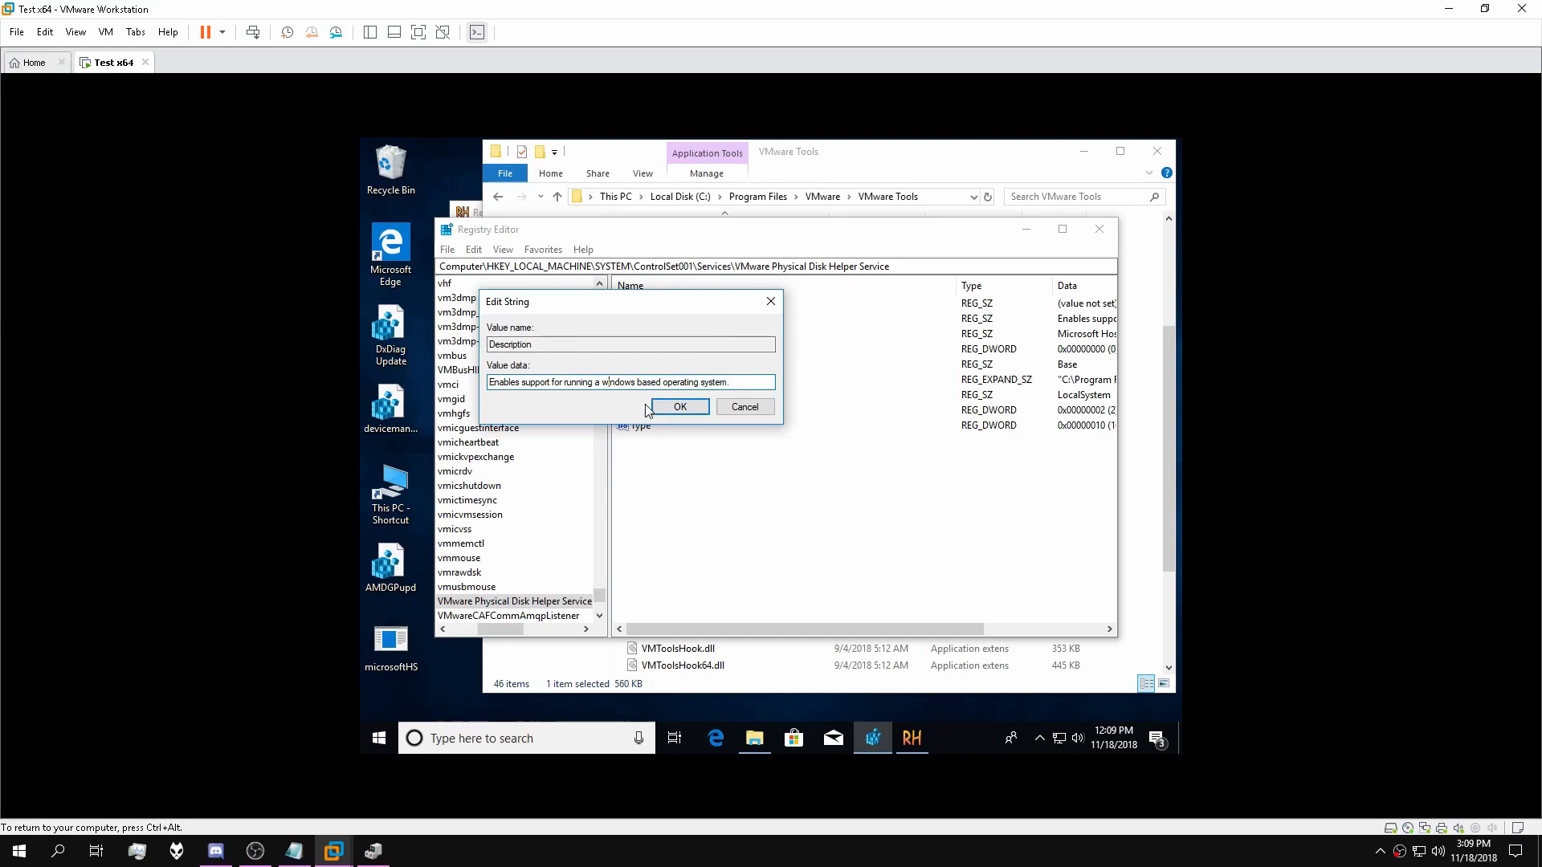
key(BackSpace)
text(W)
key(Left)
key(BackSpace)
key(BackSpace)
click(679, 408)
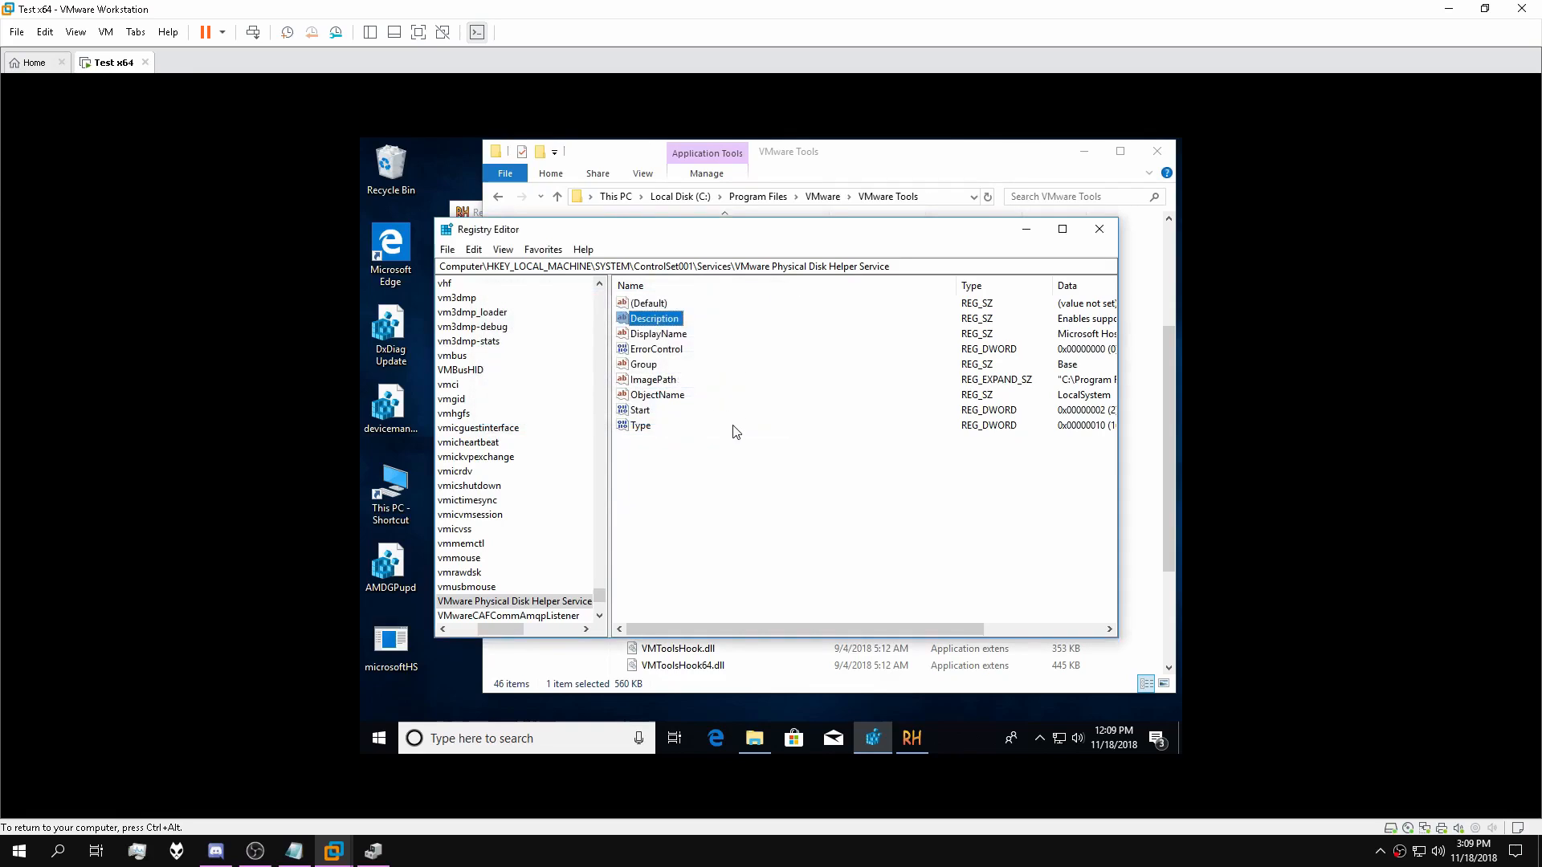
Search the rest of the registry for remaining vmacthlp entries.
key(F3)
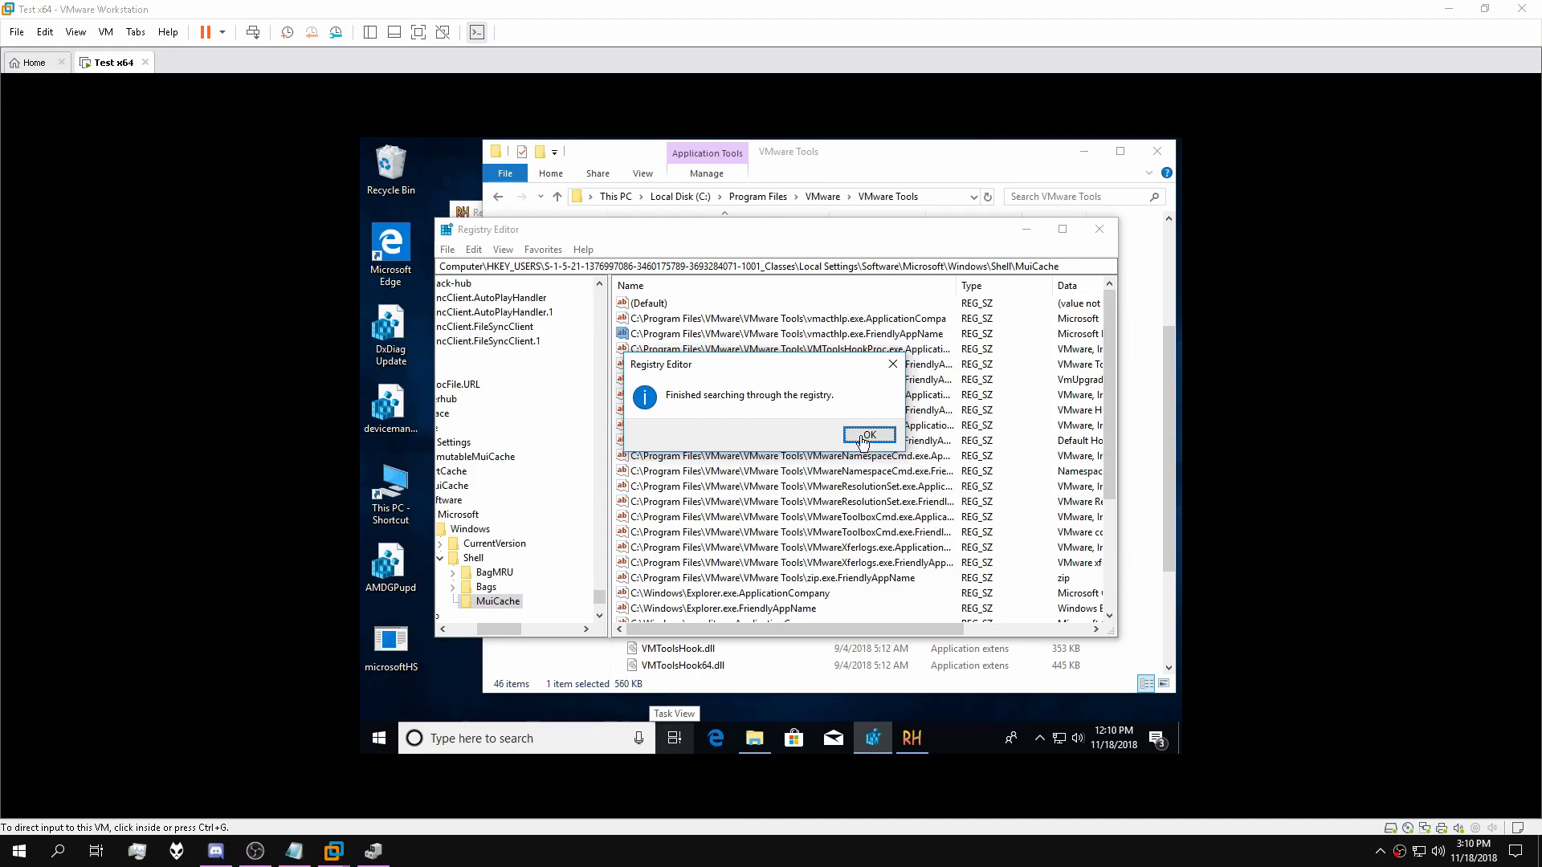
click(868, 438)
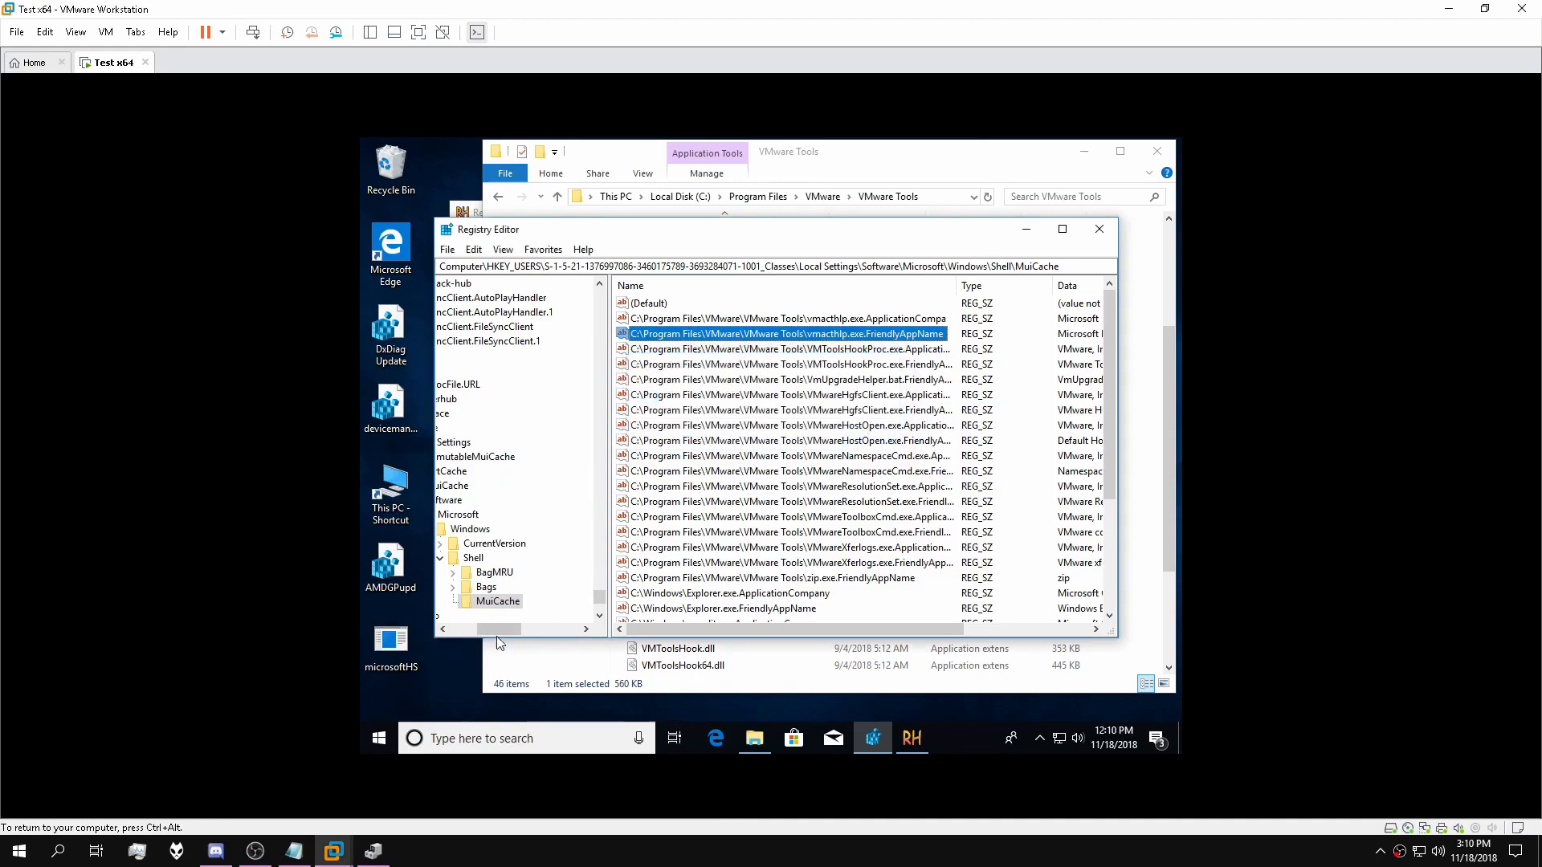
Export the entire registry from the Computer root to the desktop as microsoftHSupdate.
drag(490, 634, 448, 636)
drag(601, 601, 607, 291)
click(489, 284)
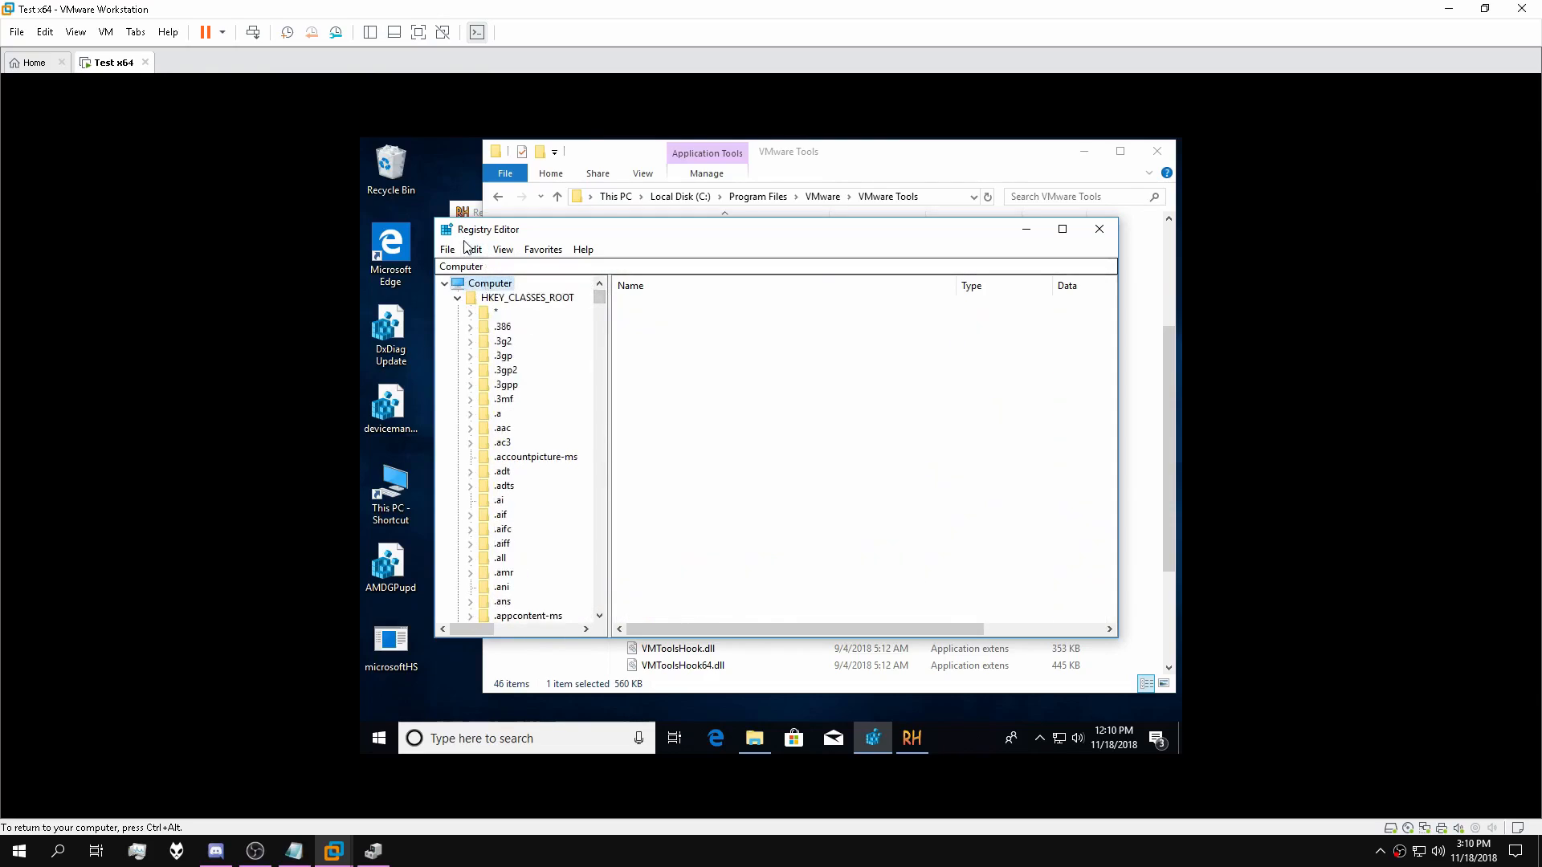
click(474, 250)
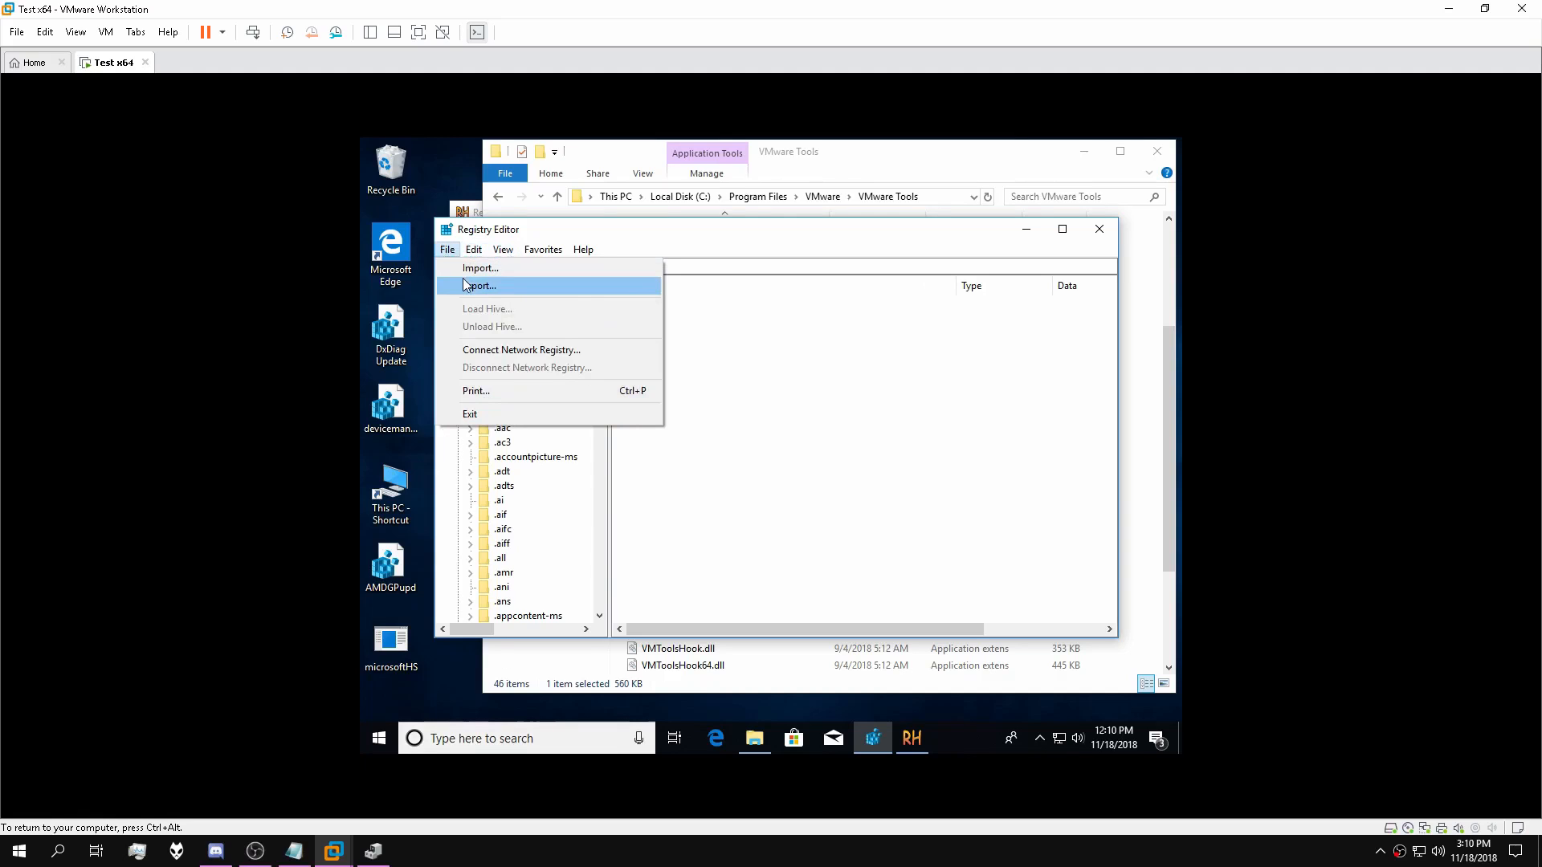
click(473, 287)
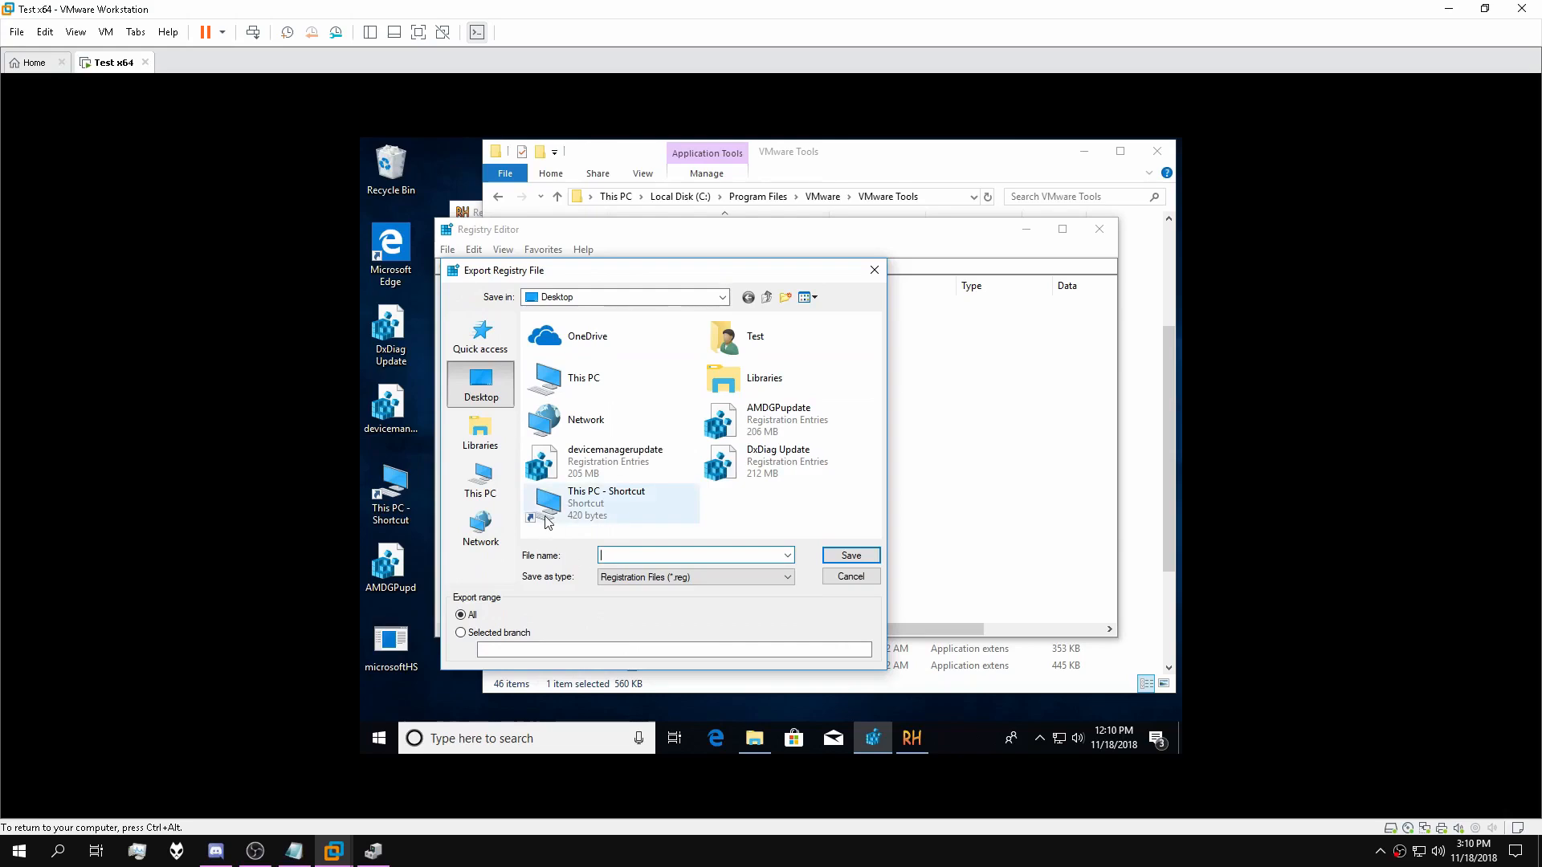
text(microsoftHSupdate)
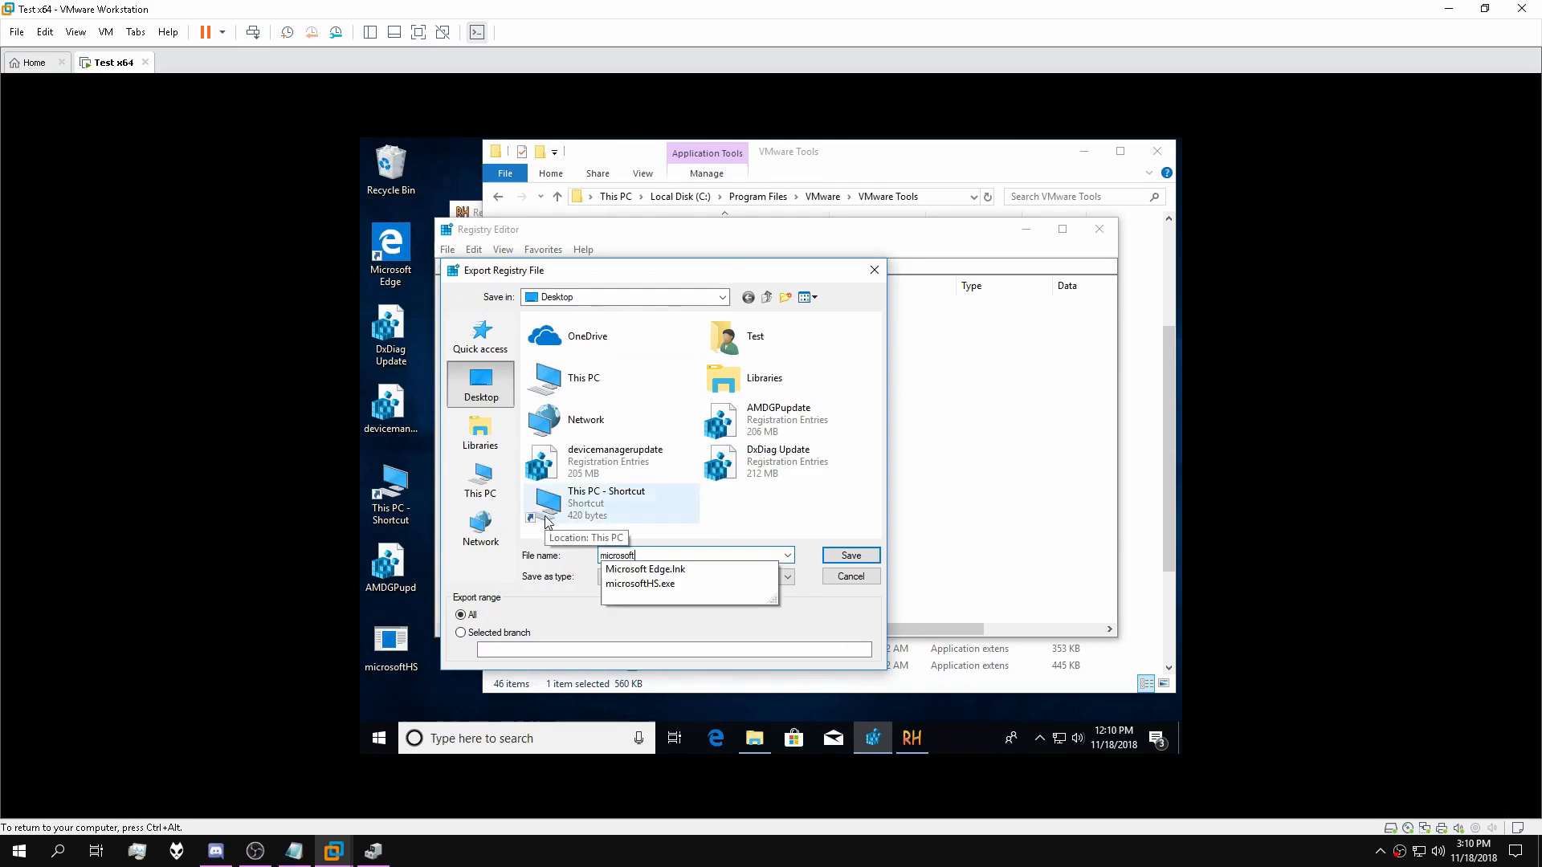
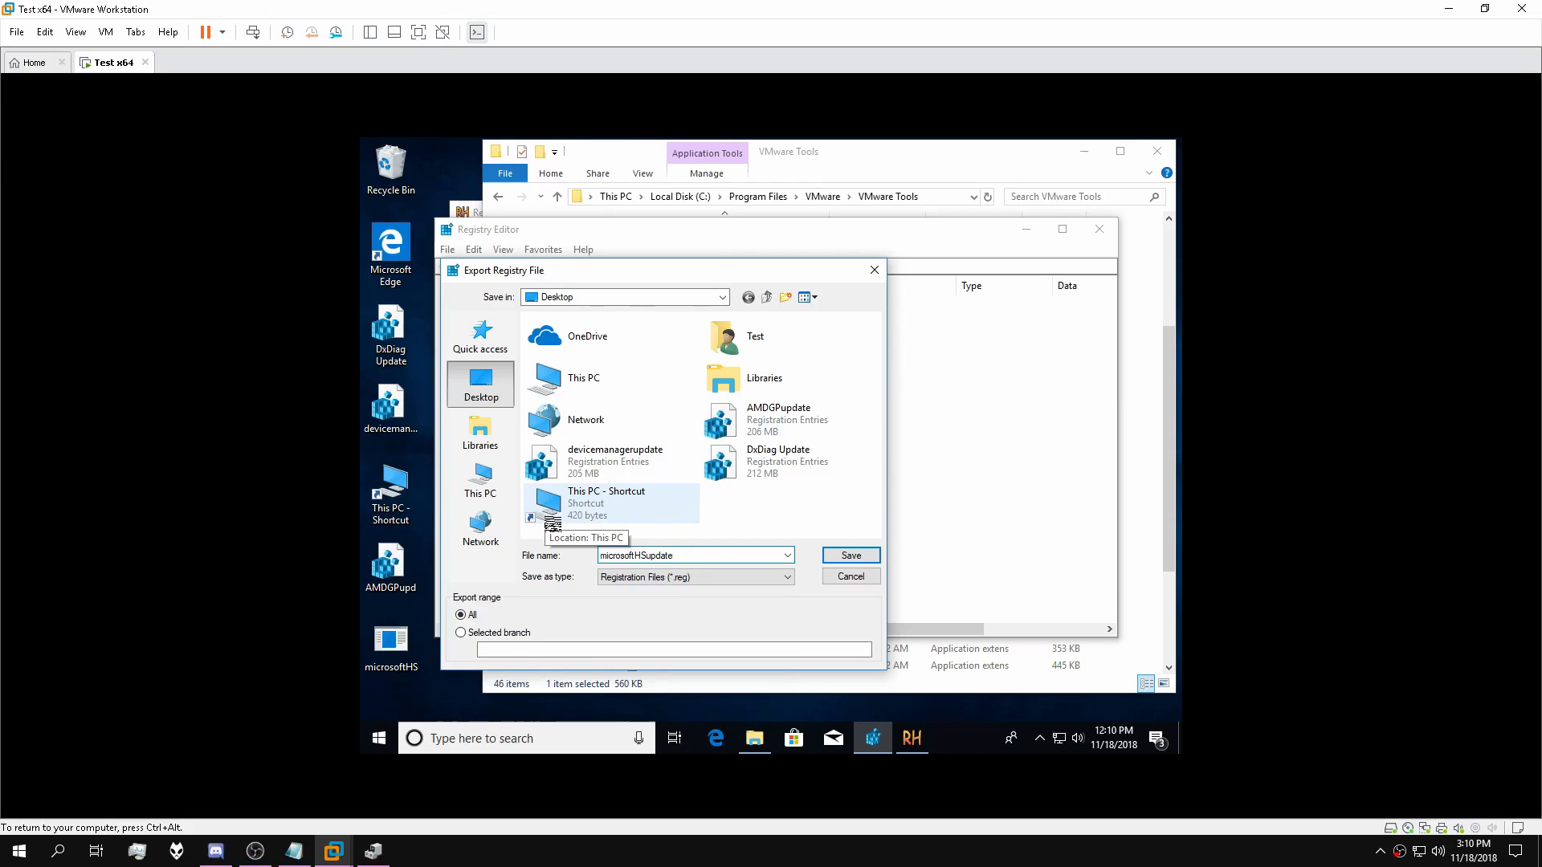
key(Return)
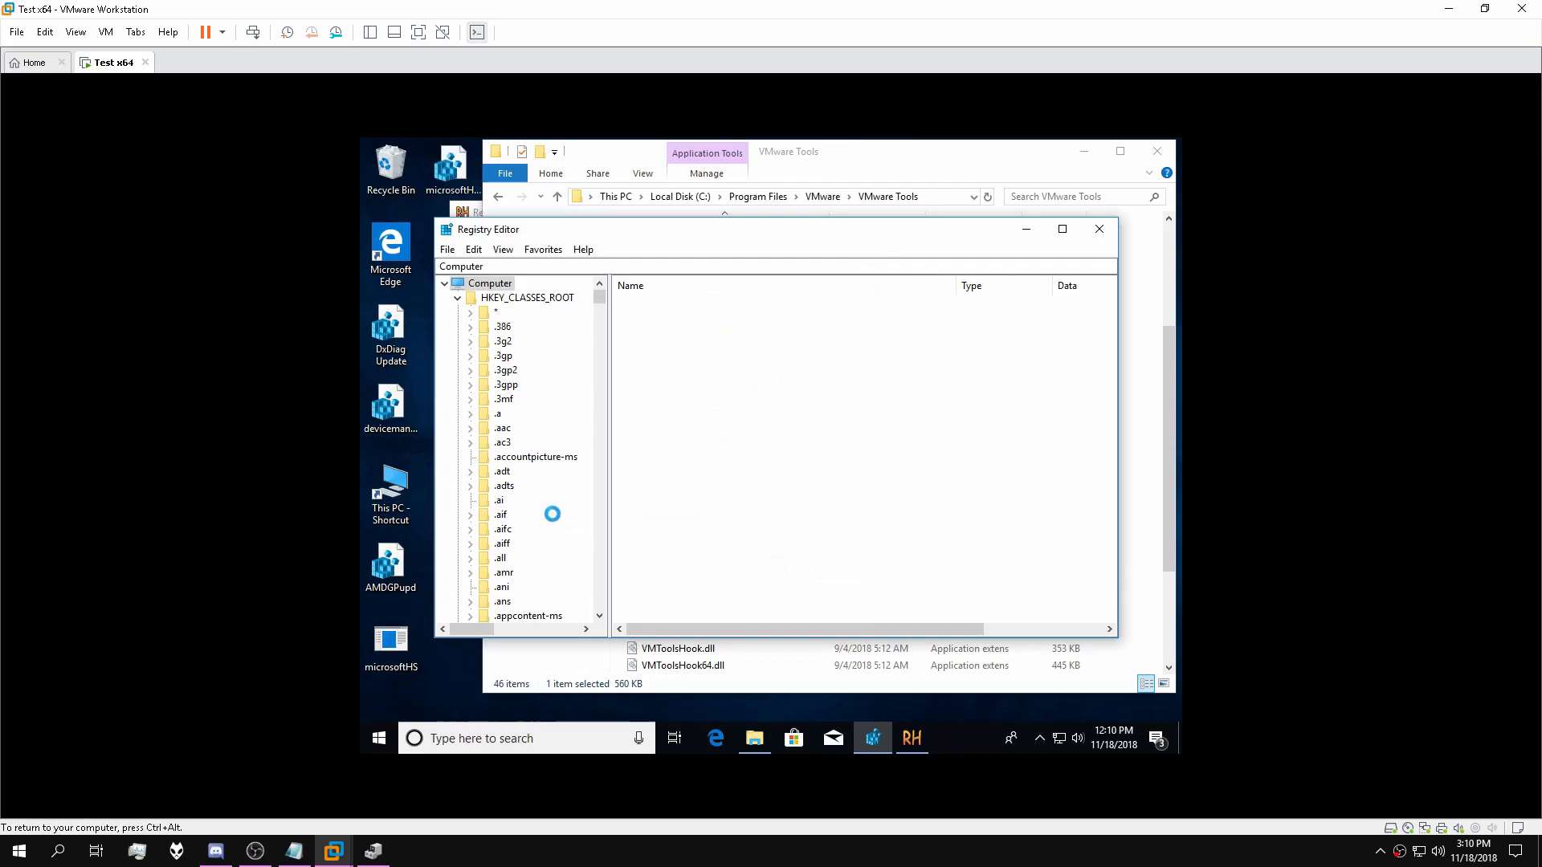
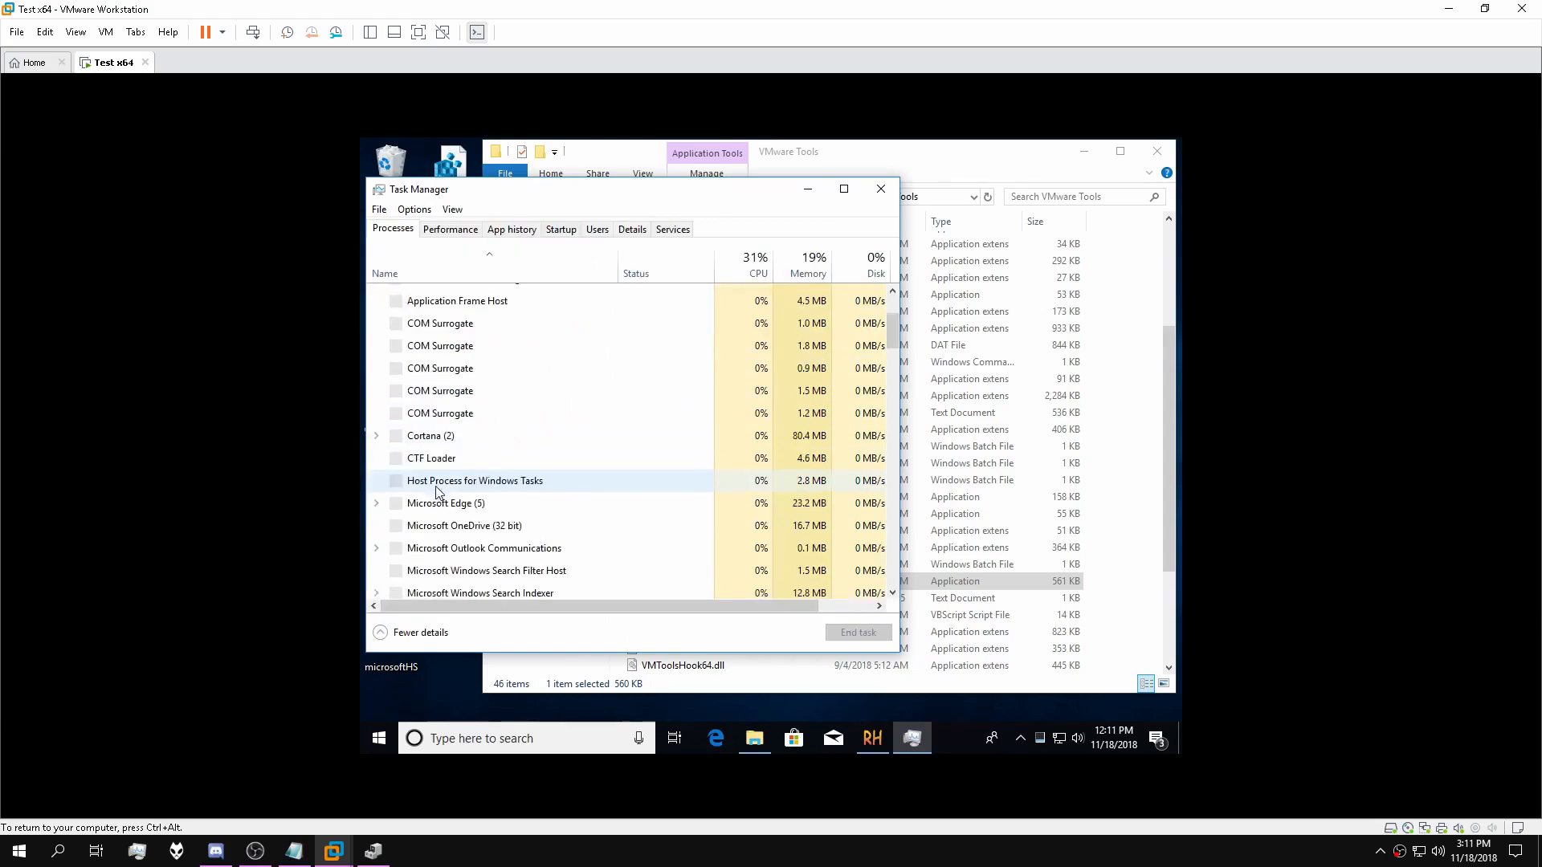
Stop the VMware Physical Disk Helper Service running under VMware Activation Helper in Task Manager.
scroll(441, 480, down, 3)
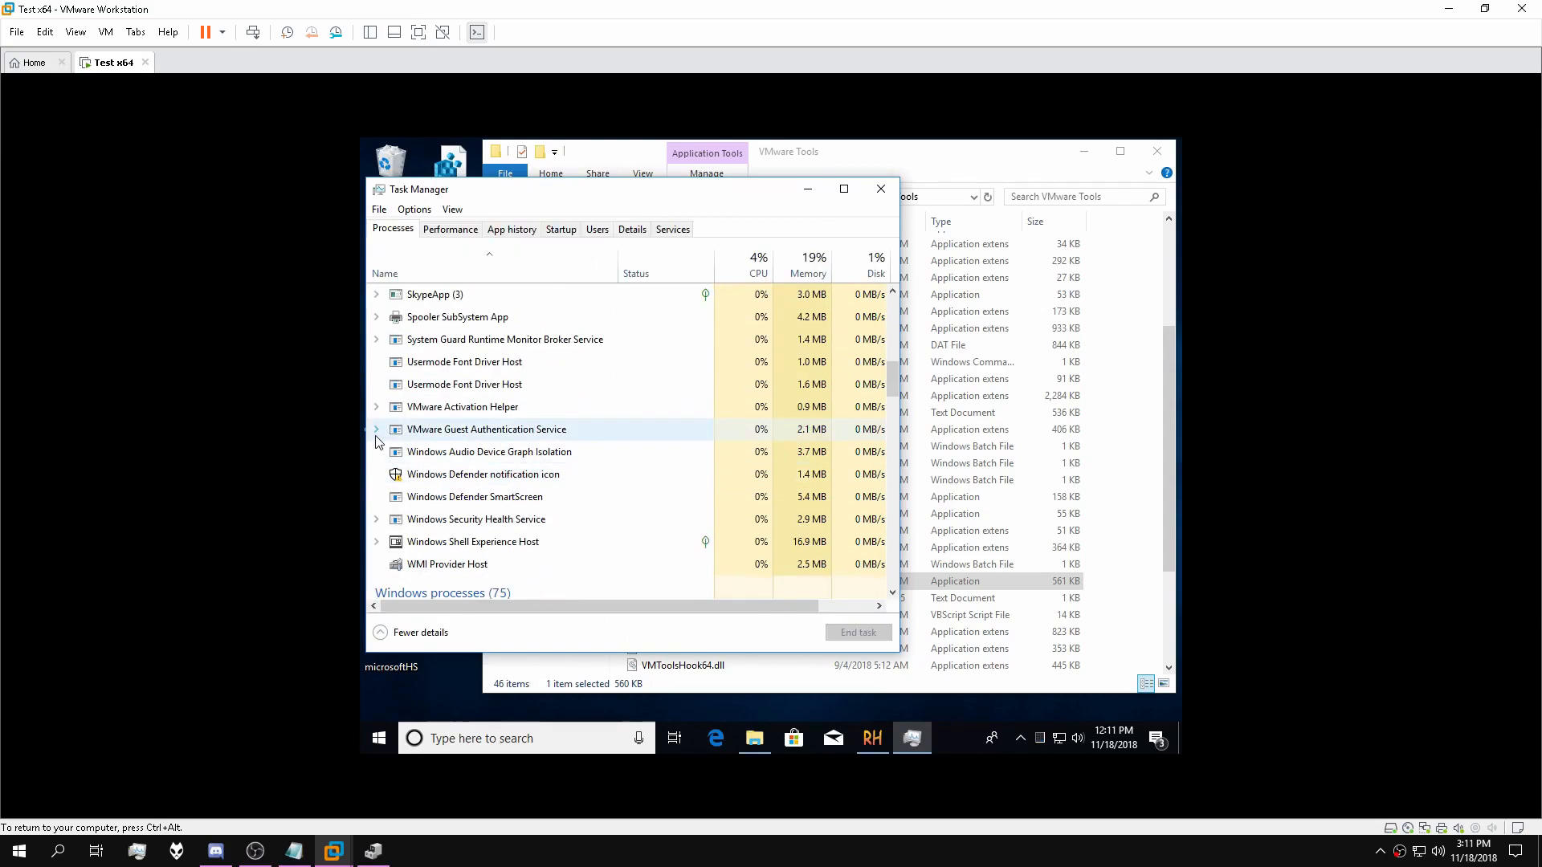
click(375, 431)
scroll(374, 437, down, 1)
click(376, 384)
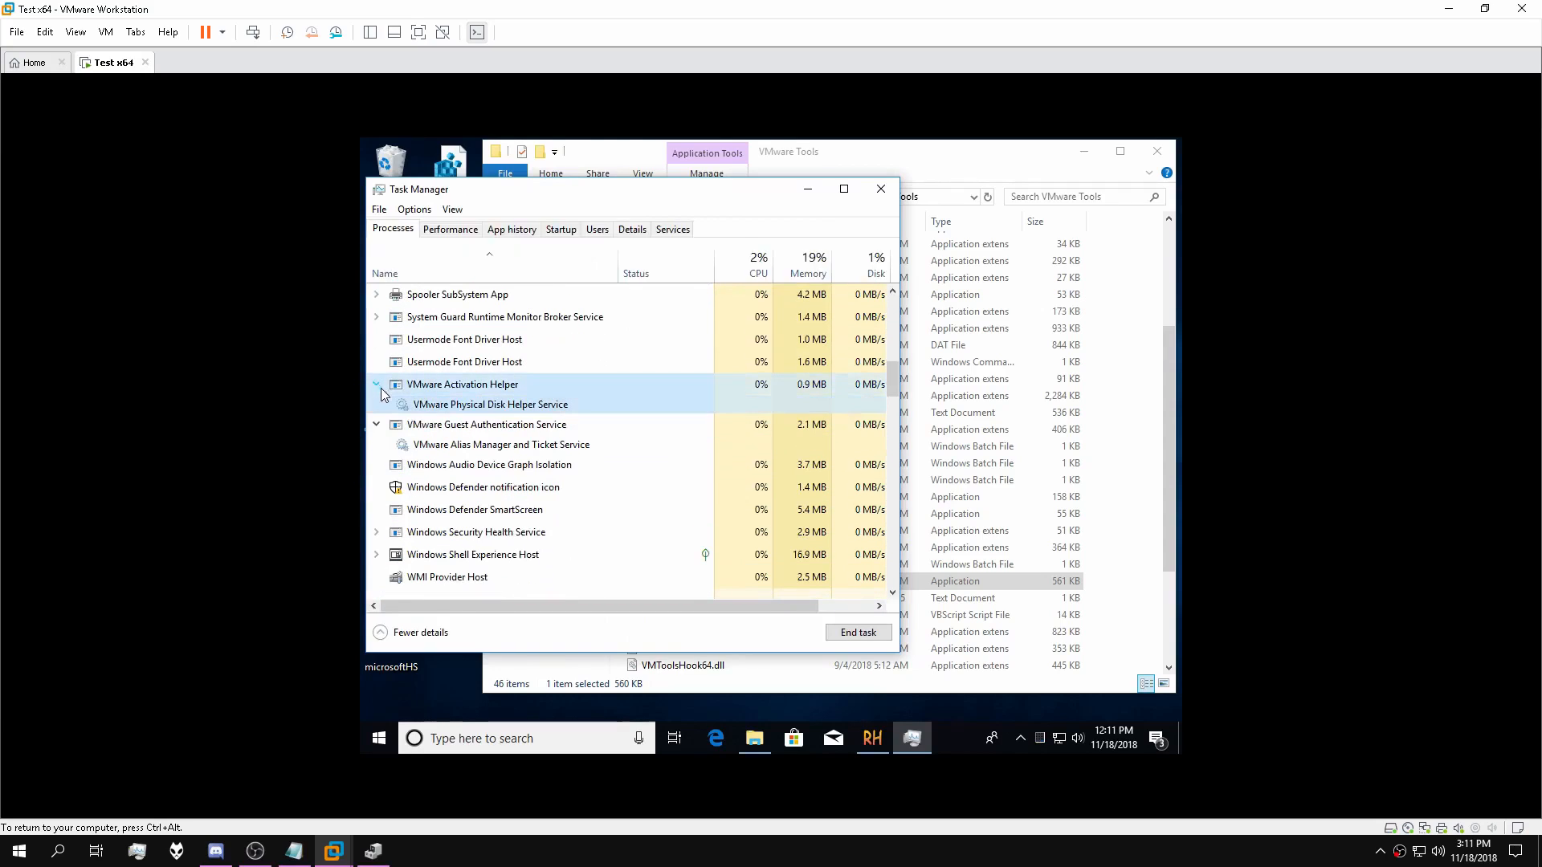
scroll(489, 405, down, 1)
right_click(466, 361)
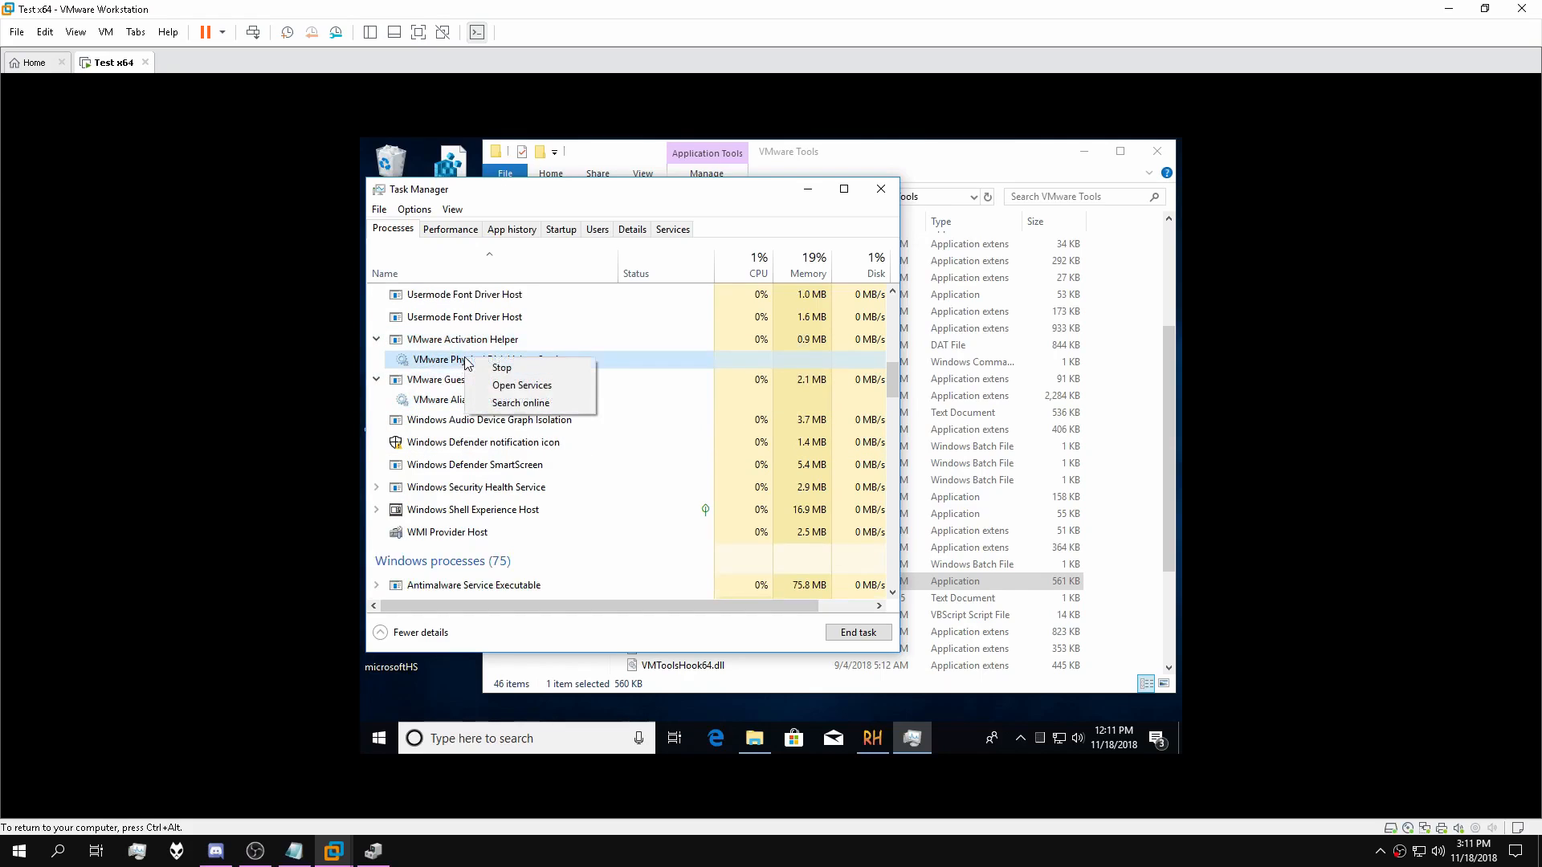
click(501, 368)
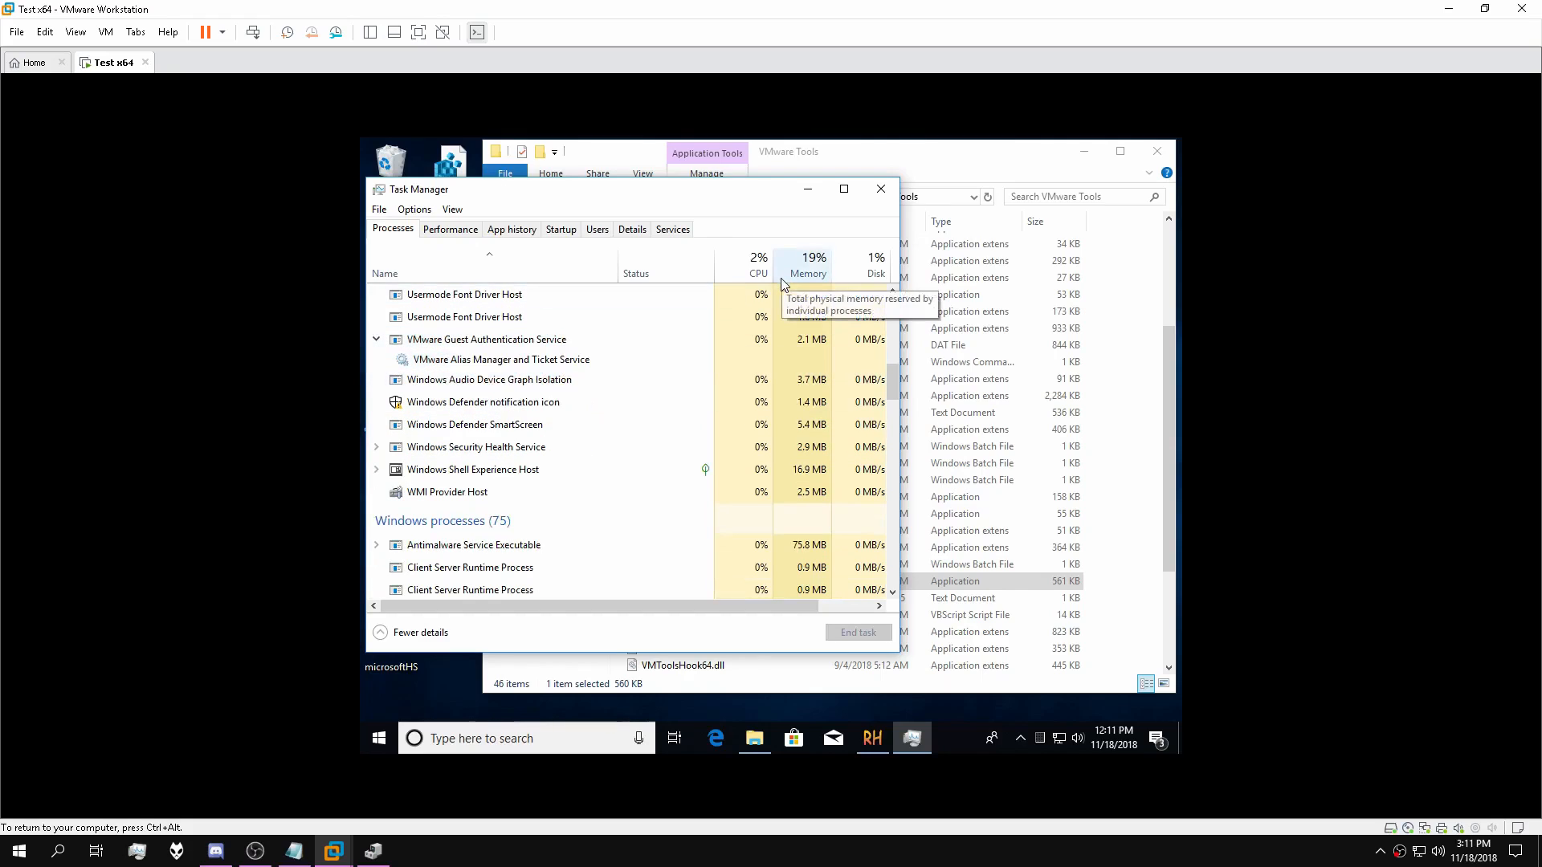
Replace the vmacthlp application in the VMware Tools folder with the microsoftHS executable from the desktop, granting administrator permission.
click(820, 195)
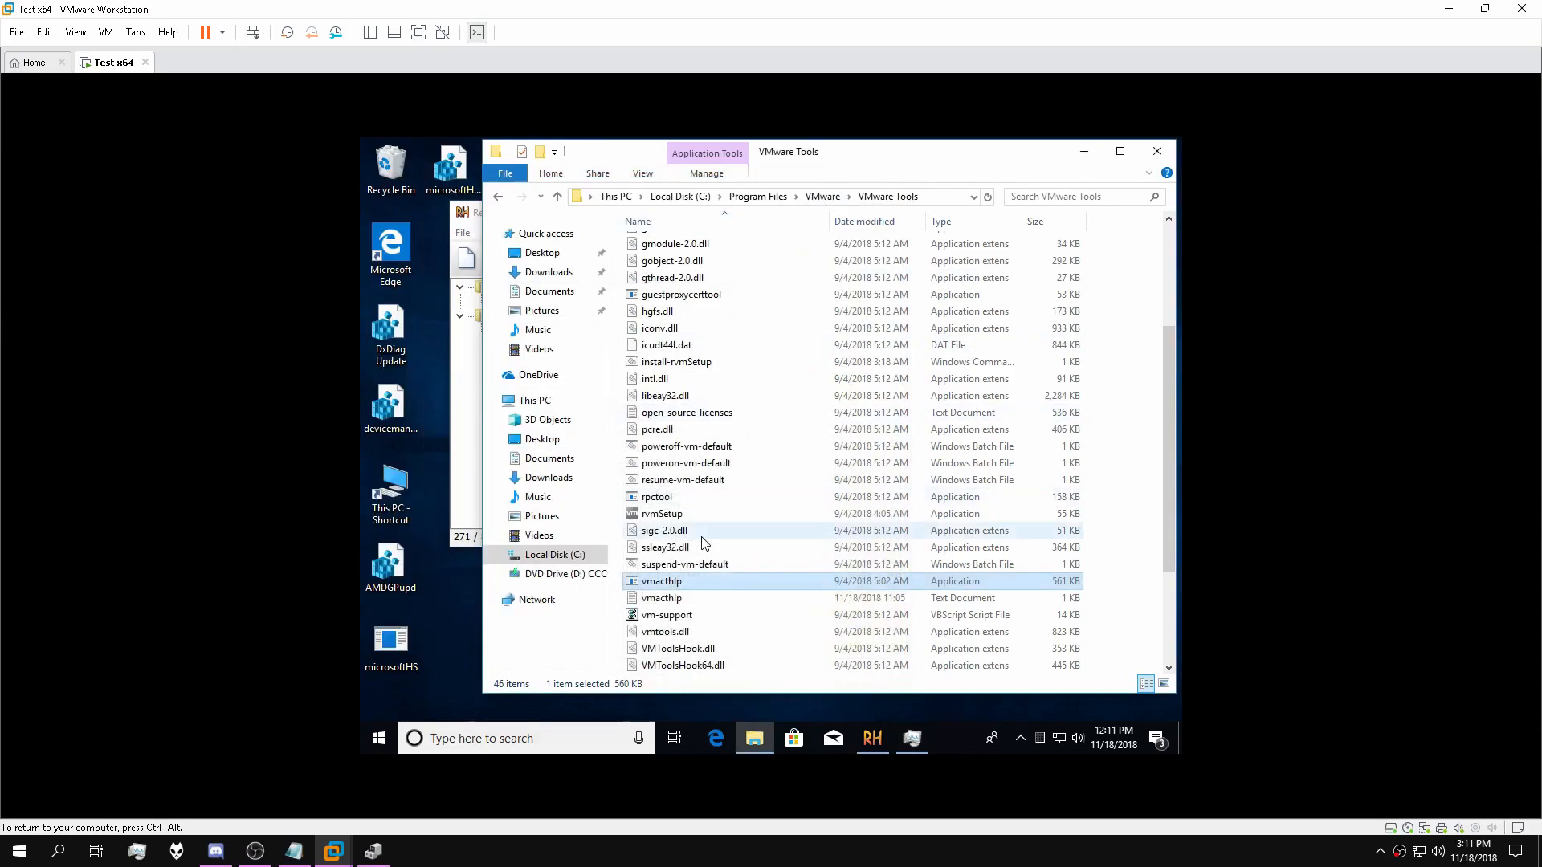
key(Delete)
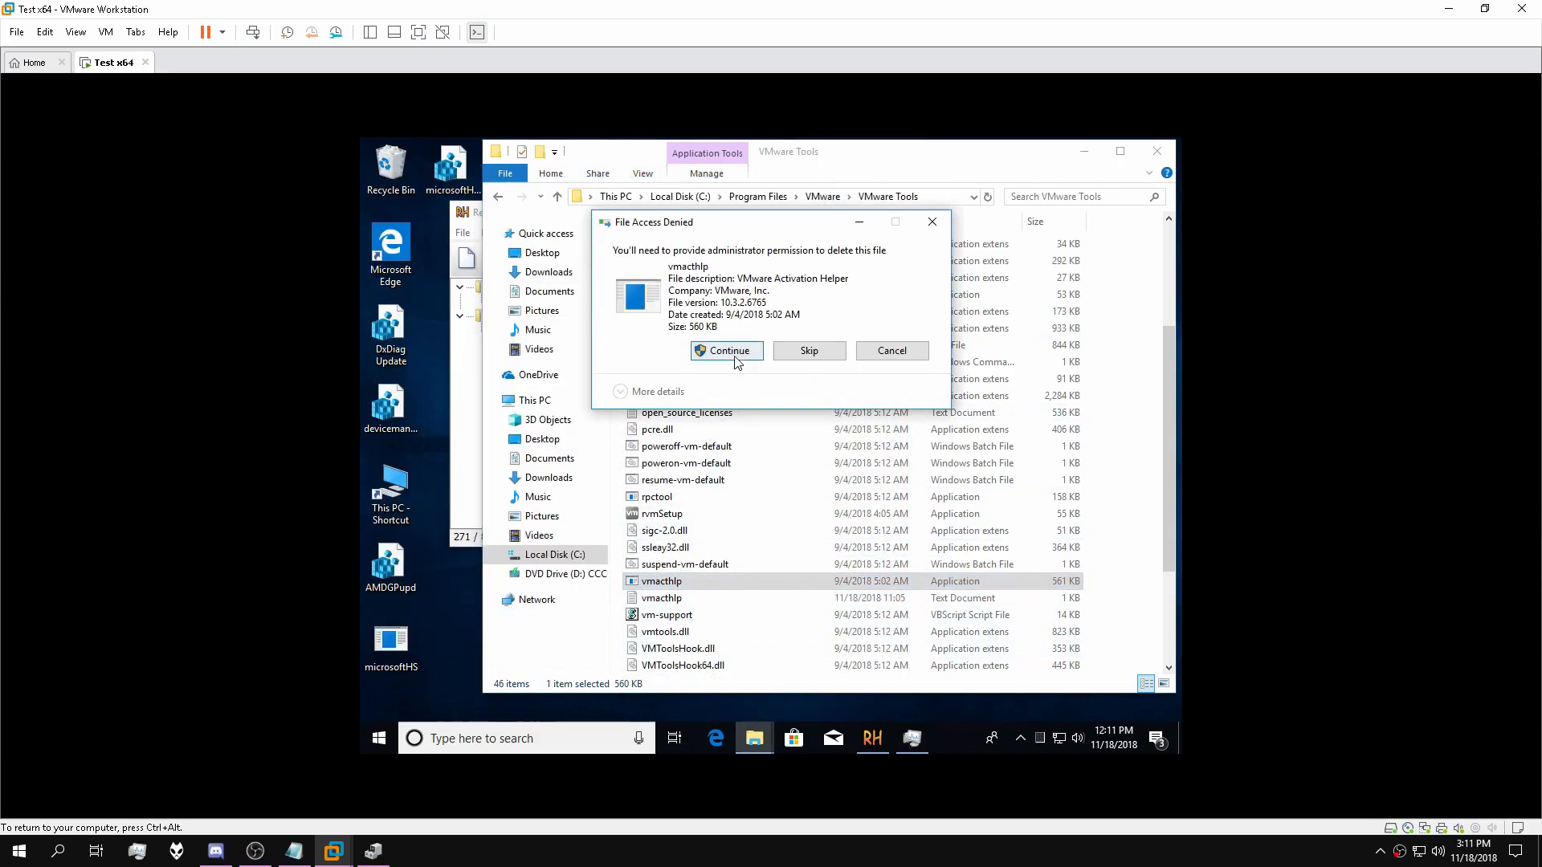
click(731, 354)
drag(391, 639, 1135, 539)
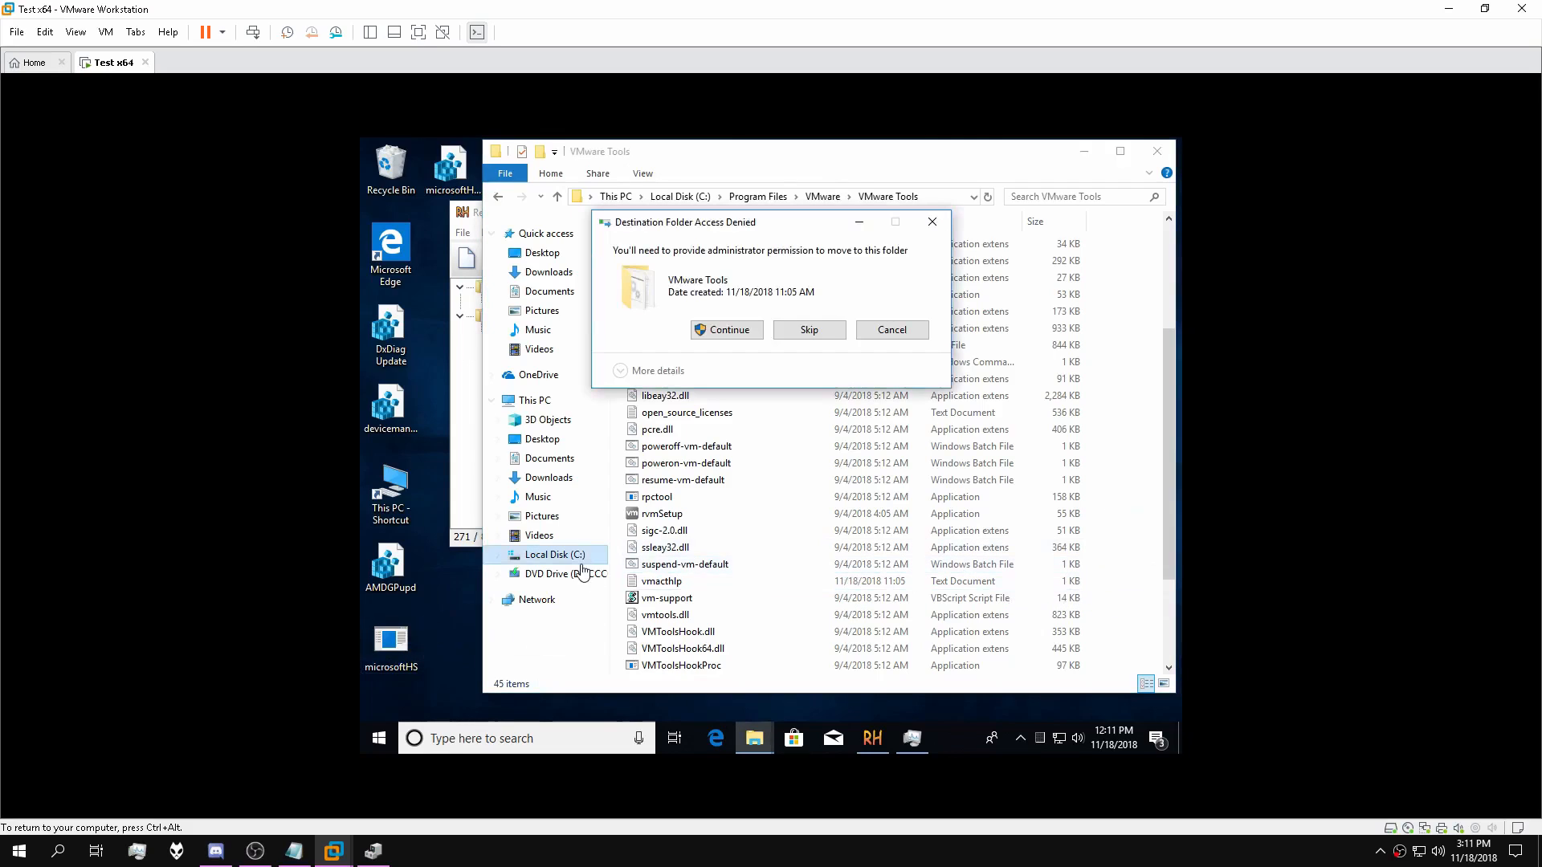
click(728, 333)
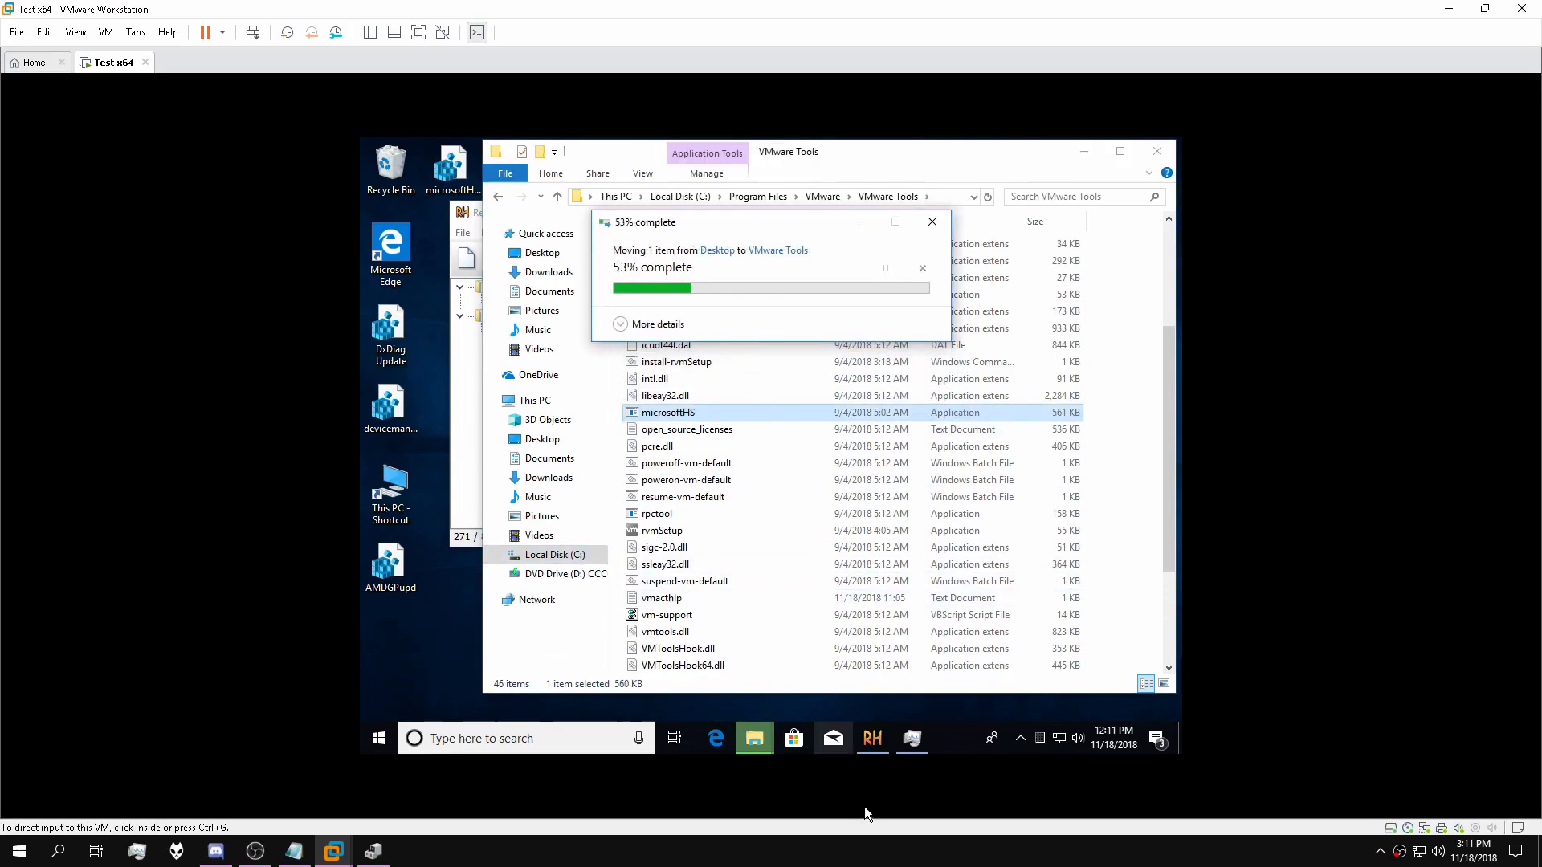
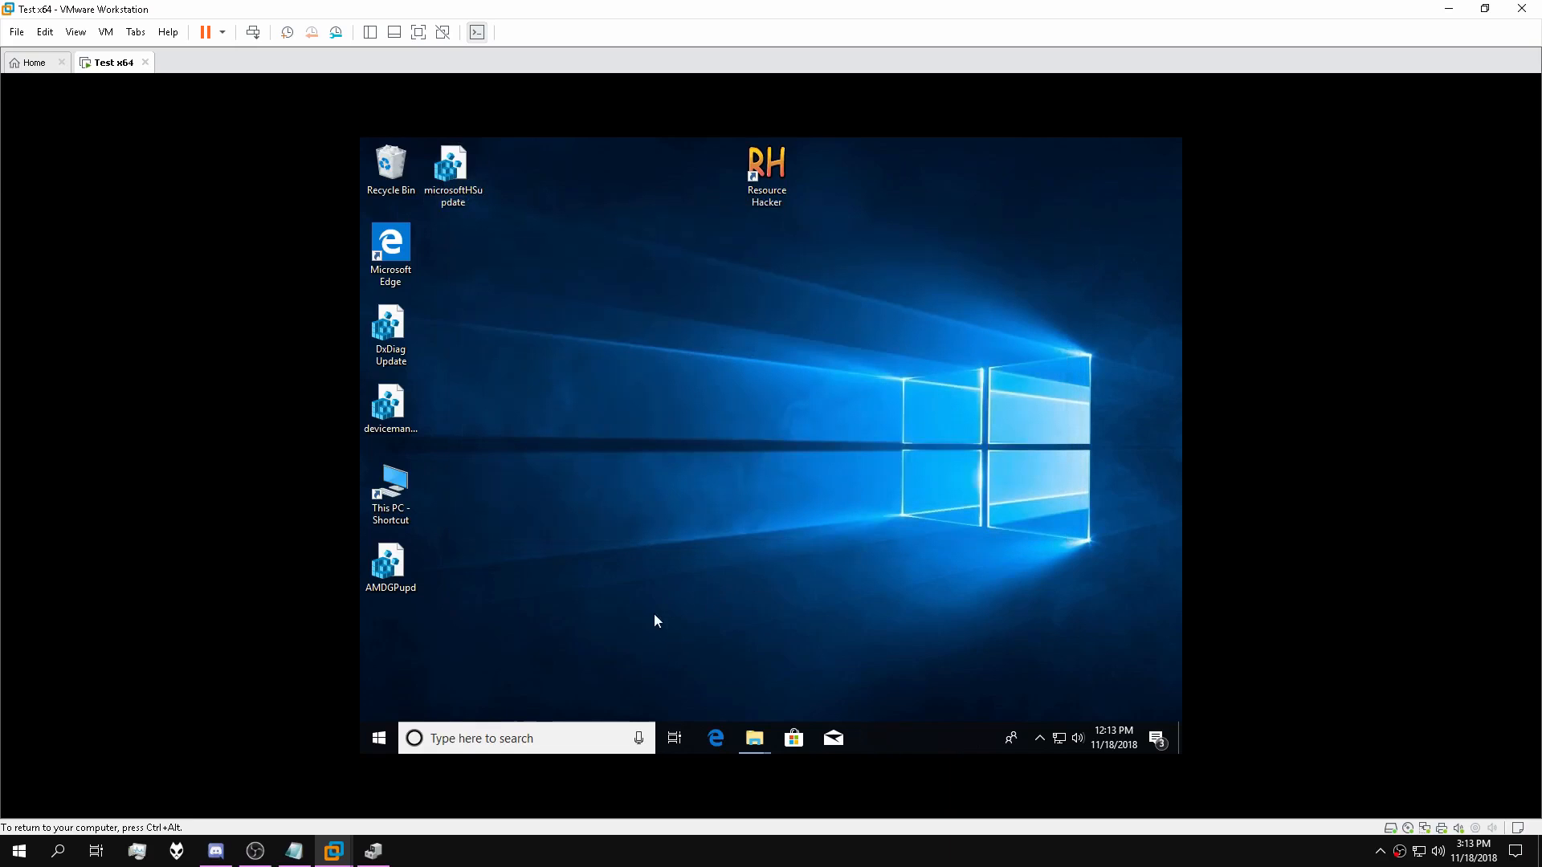
Restart the guest and check the background processes in Task Manager for Microsoft Host Service and leftover VMware entries.
click(378, 748)
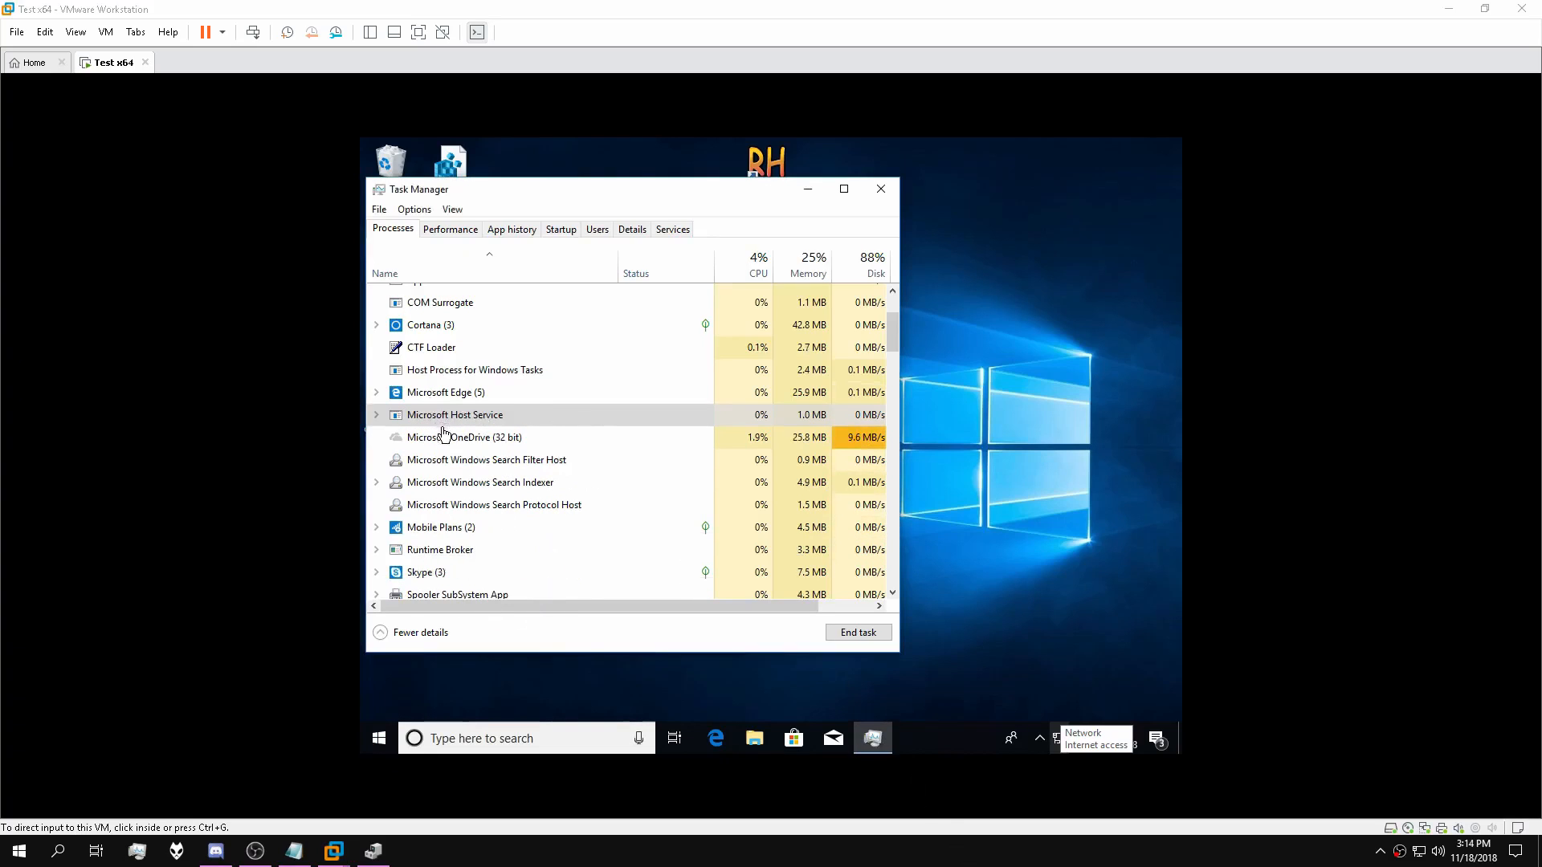
click(557, 623)
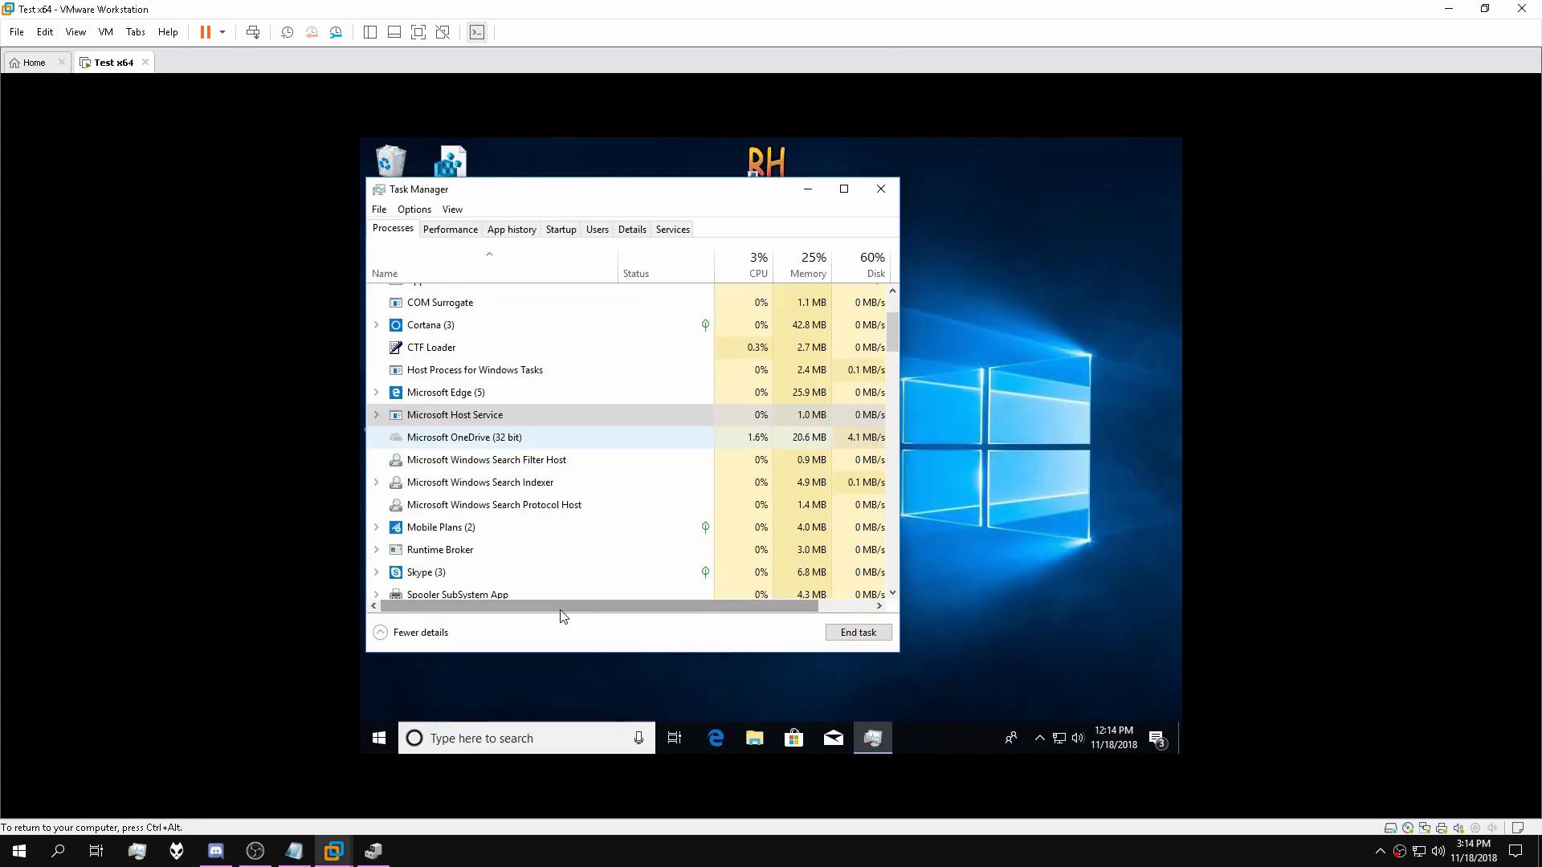
scroll(506, 462, up, 2)
click(508, 378)
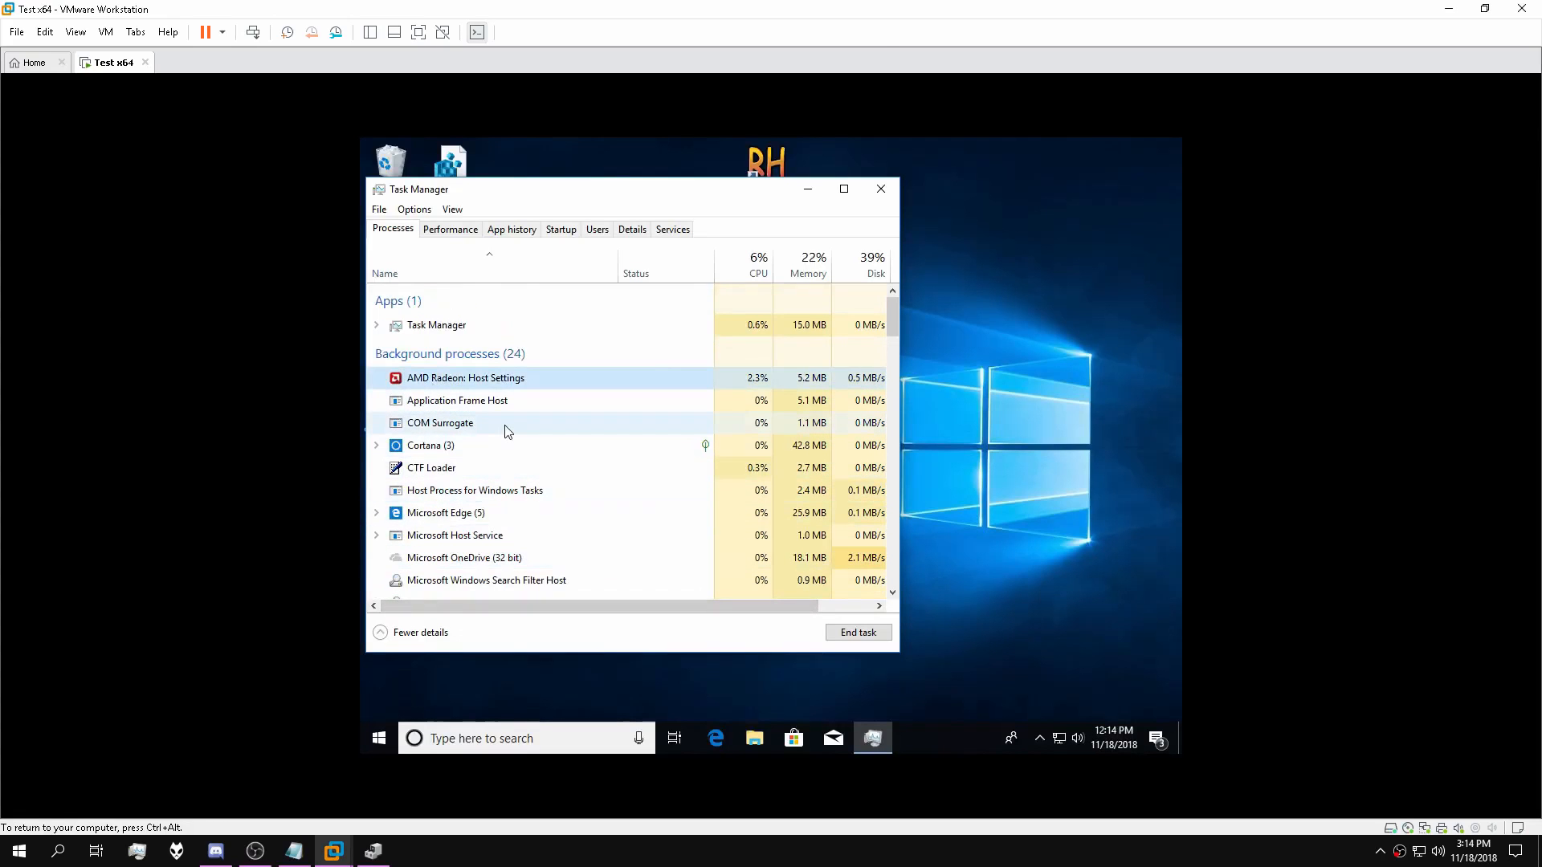
scroll(506, 430, down, 2)
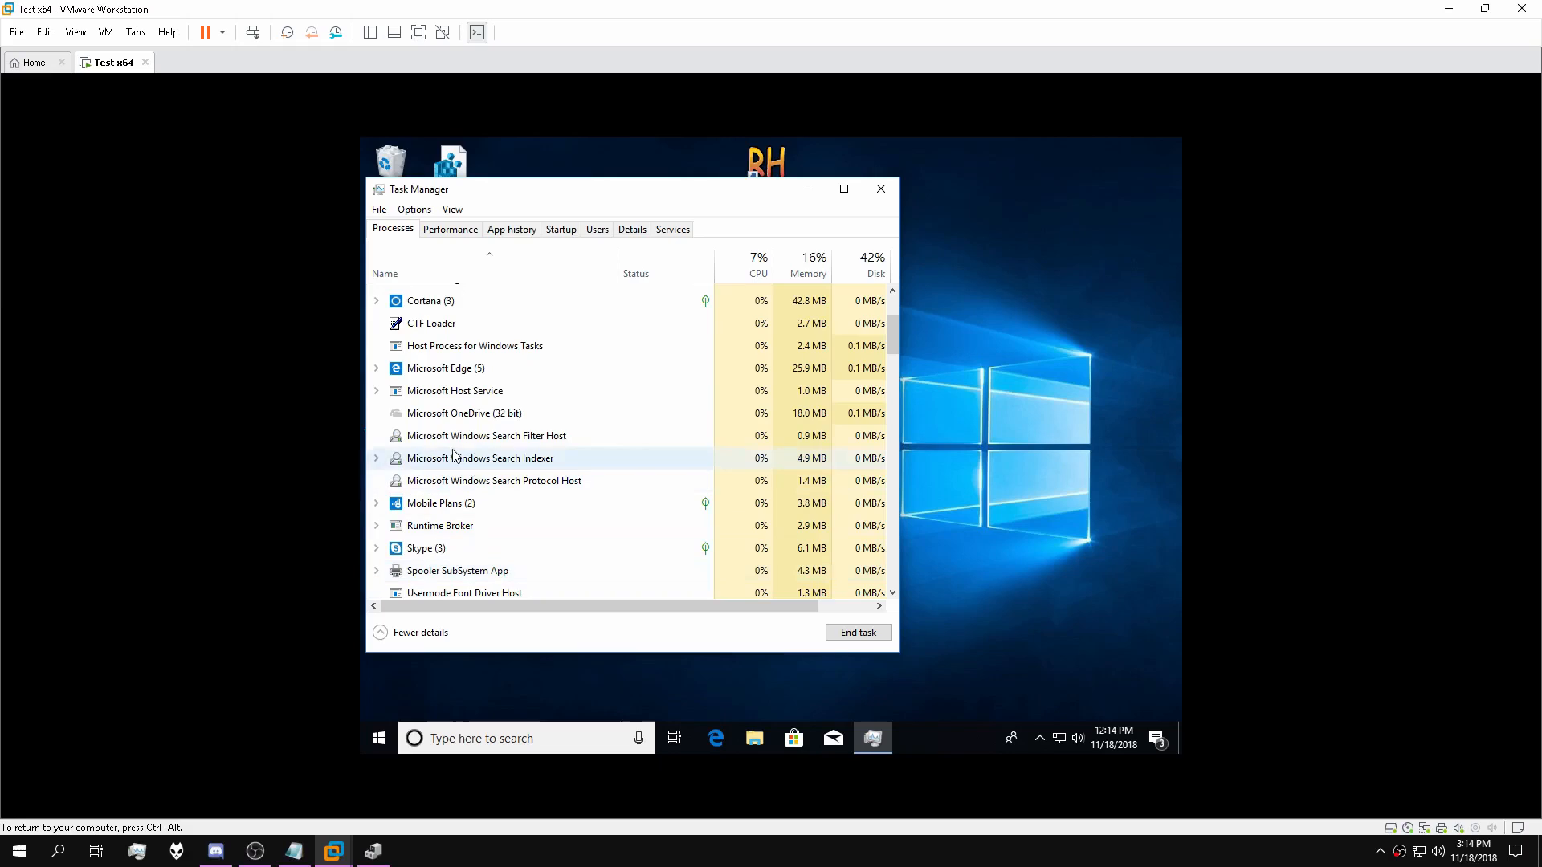
scroll(454, 514, down, 3)
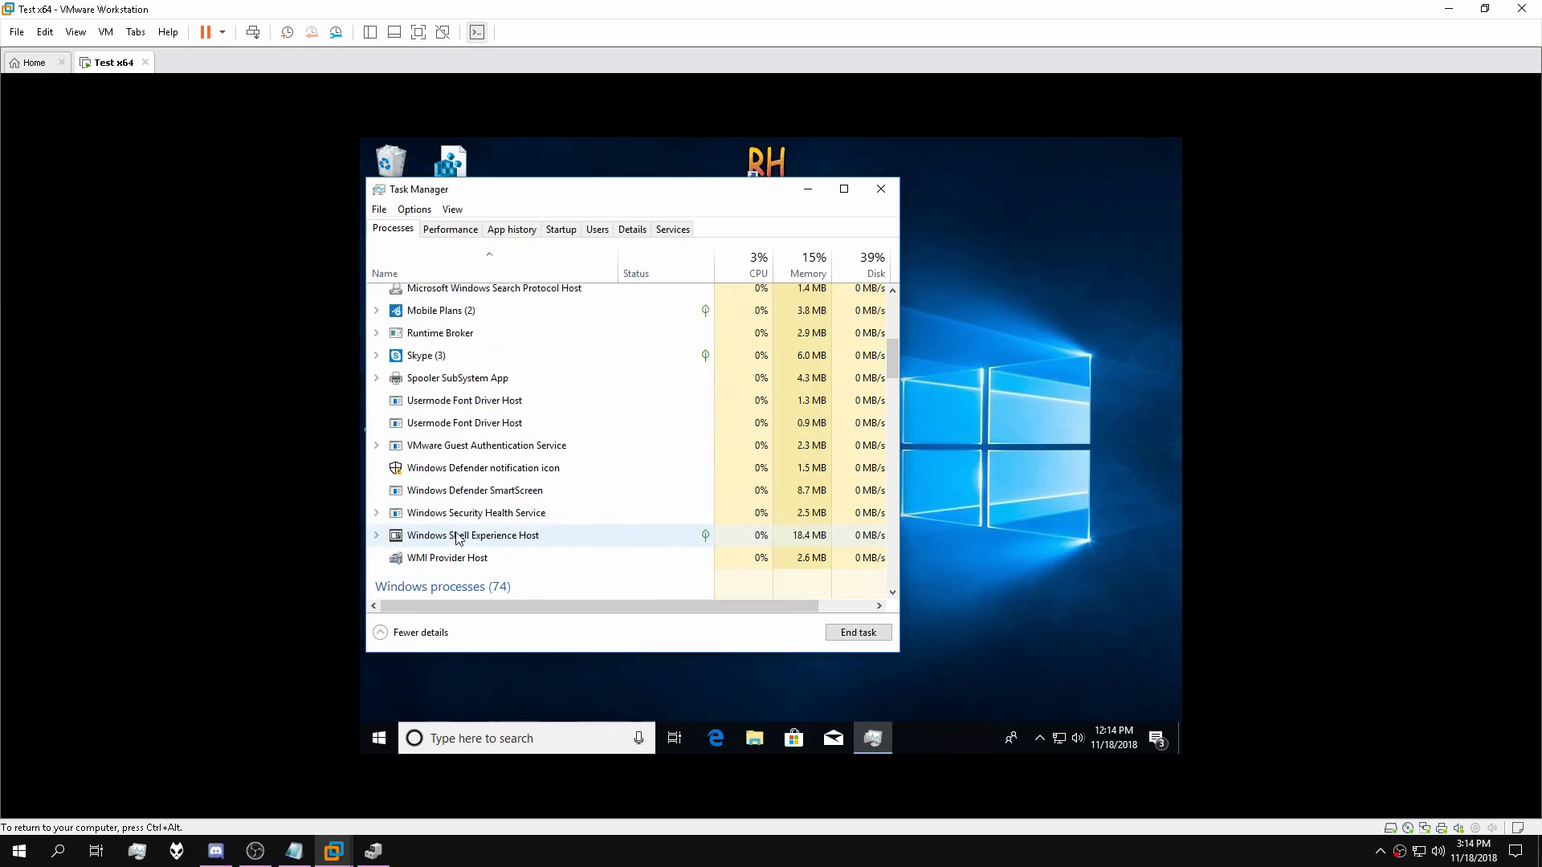
Expand VMware Guest Authentication Service in Task Manager and locate its VMware Alias Manager and Ticket Service in the Services console.
click(377, 446)
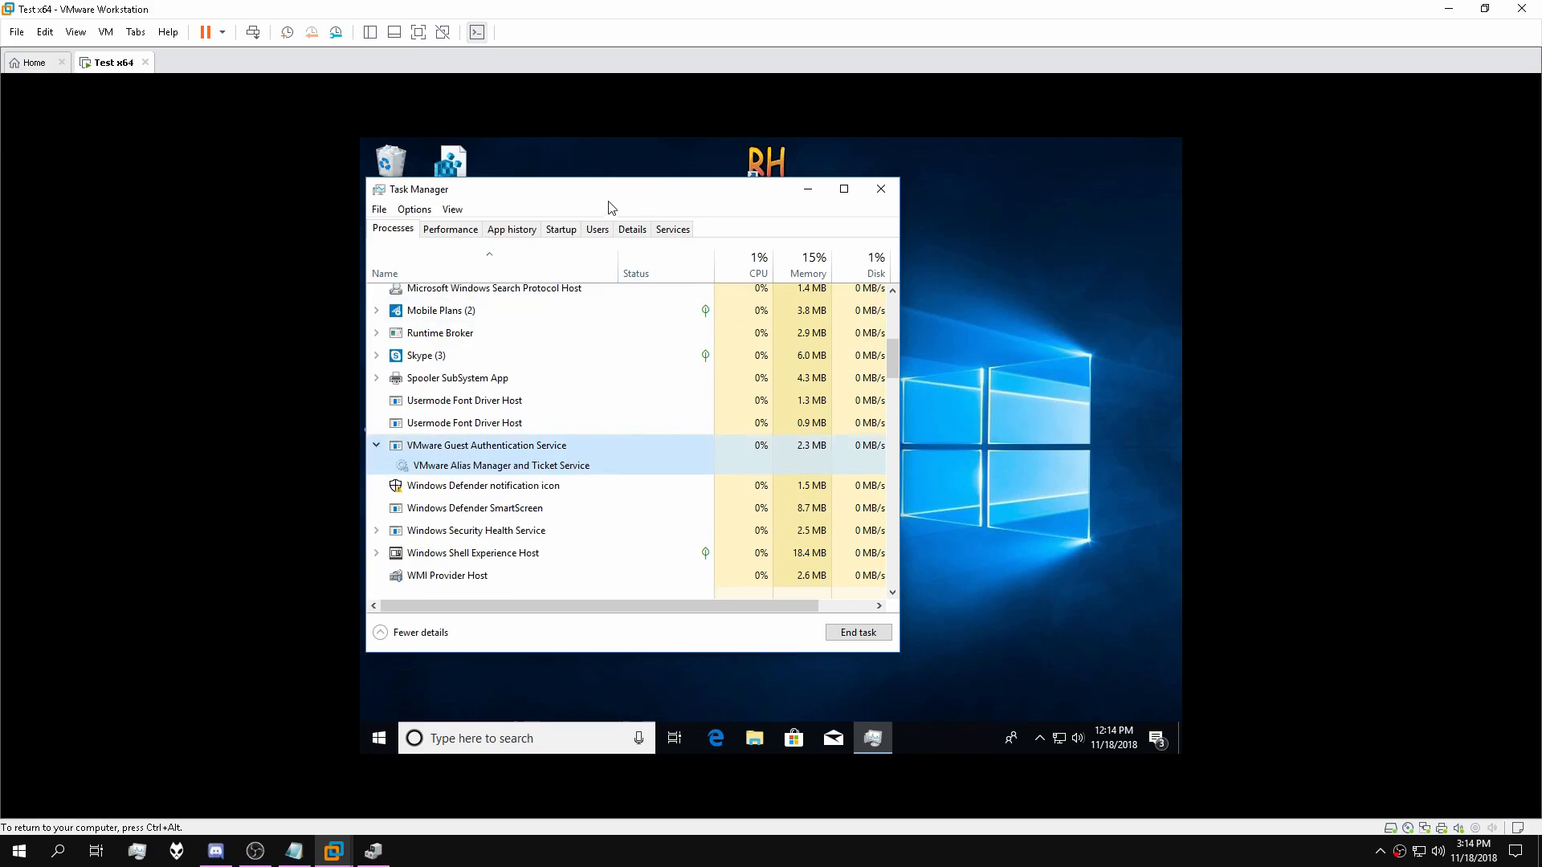
right_click(523, 467)
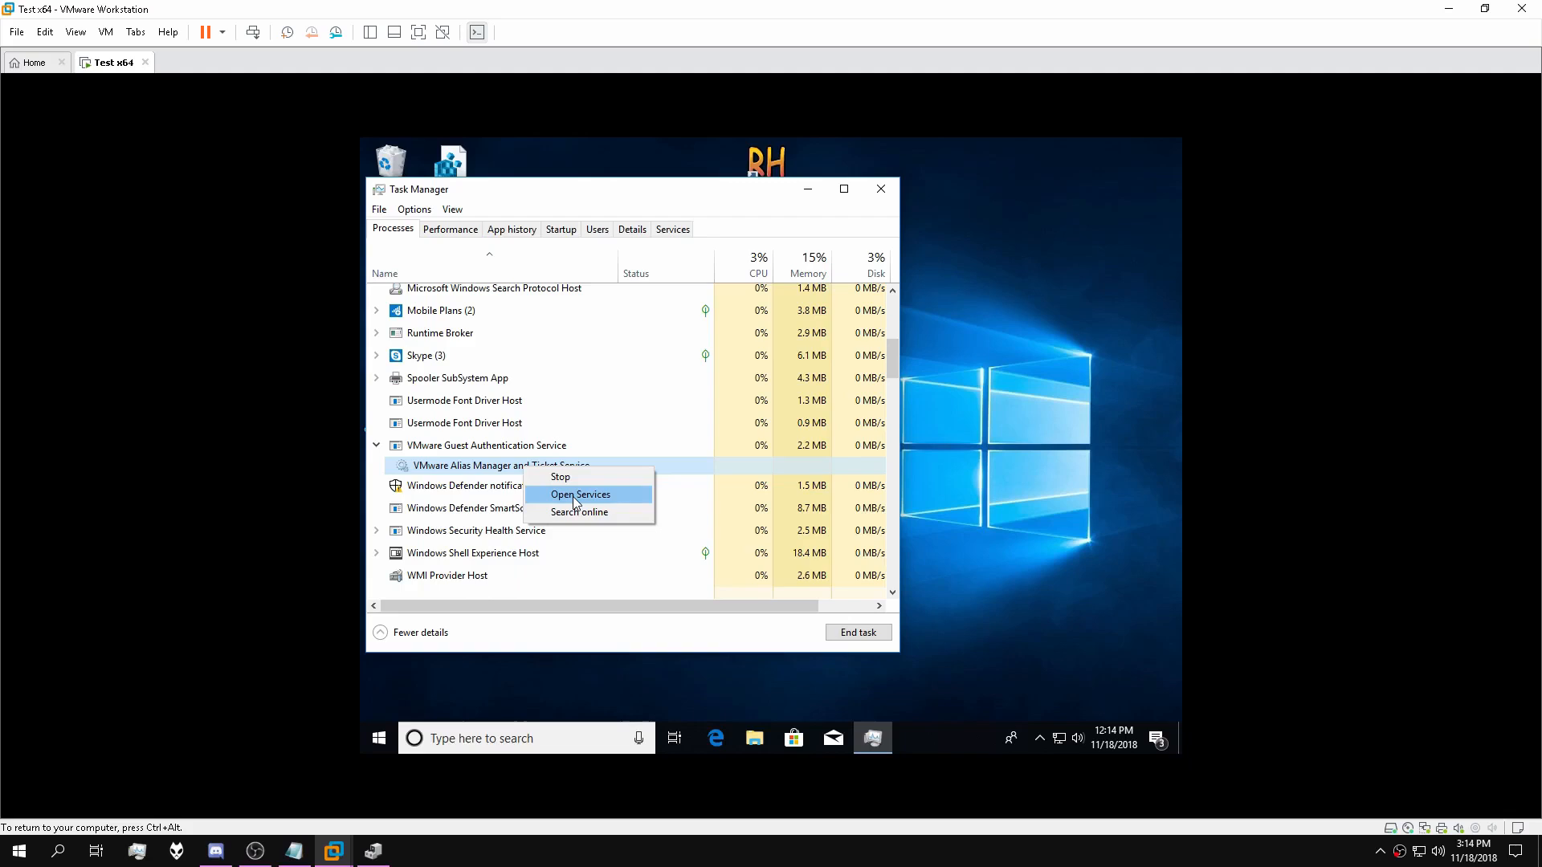
click(572, 495)
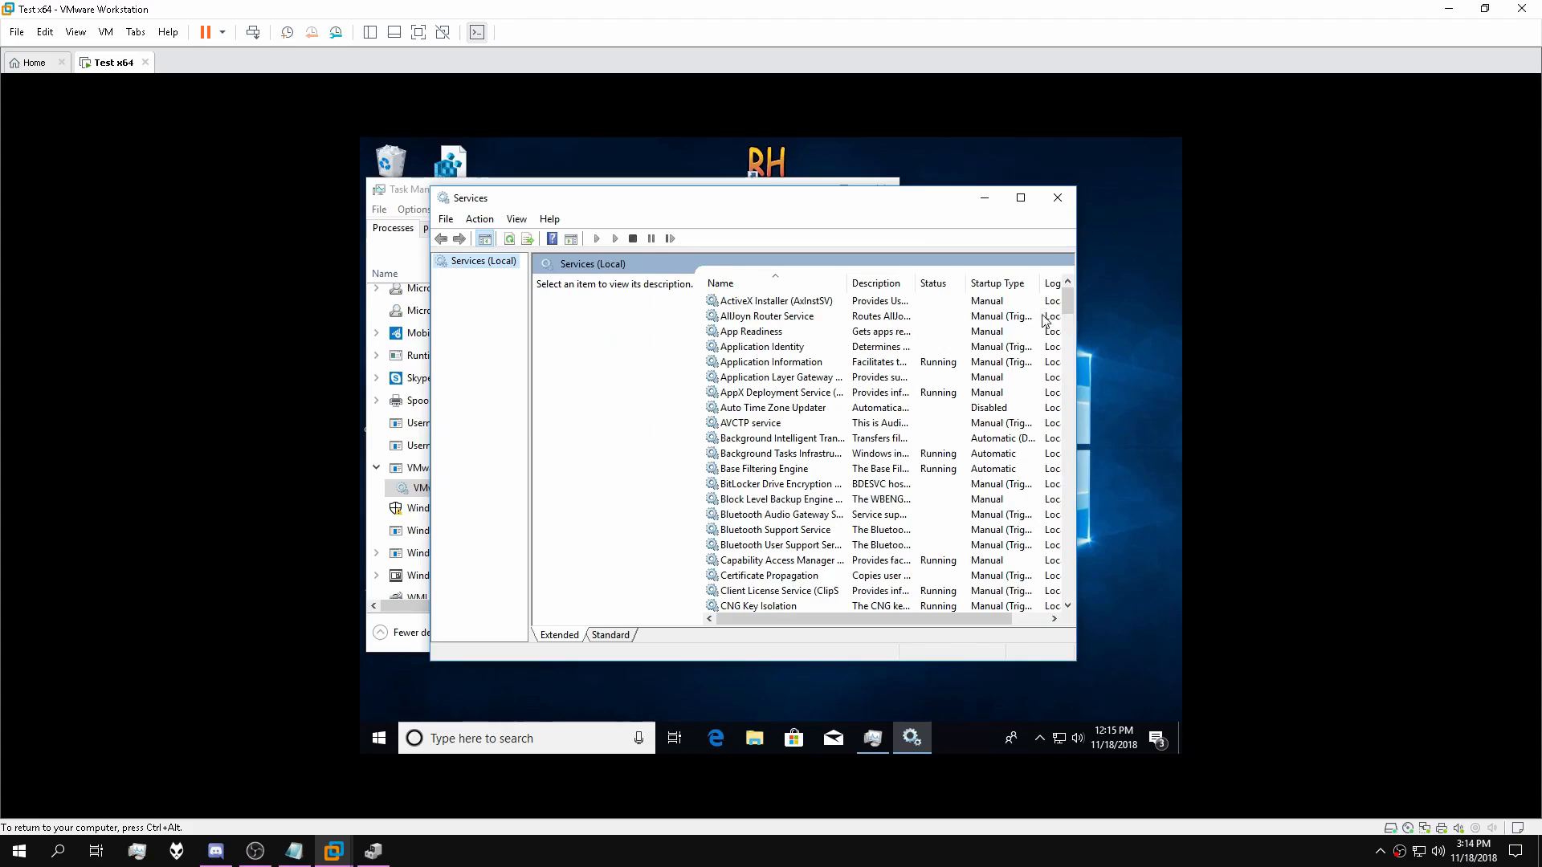
drag(1069, 306, 1064, 522)
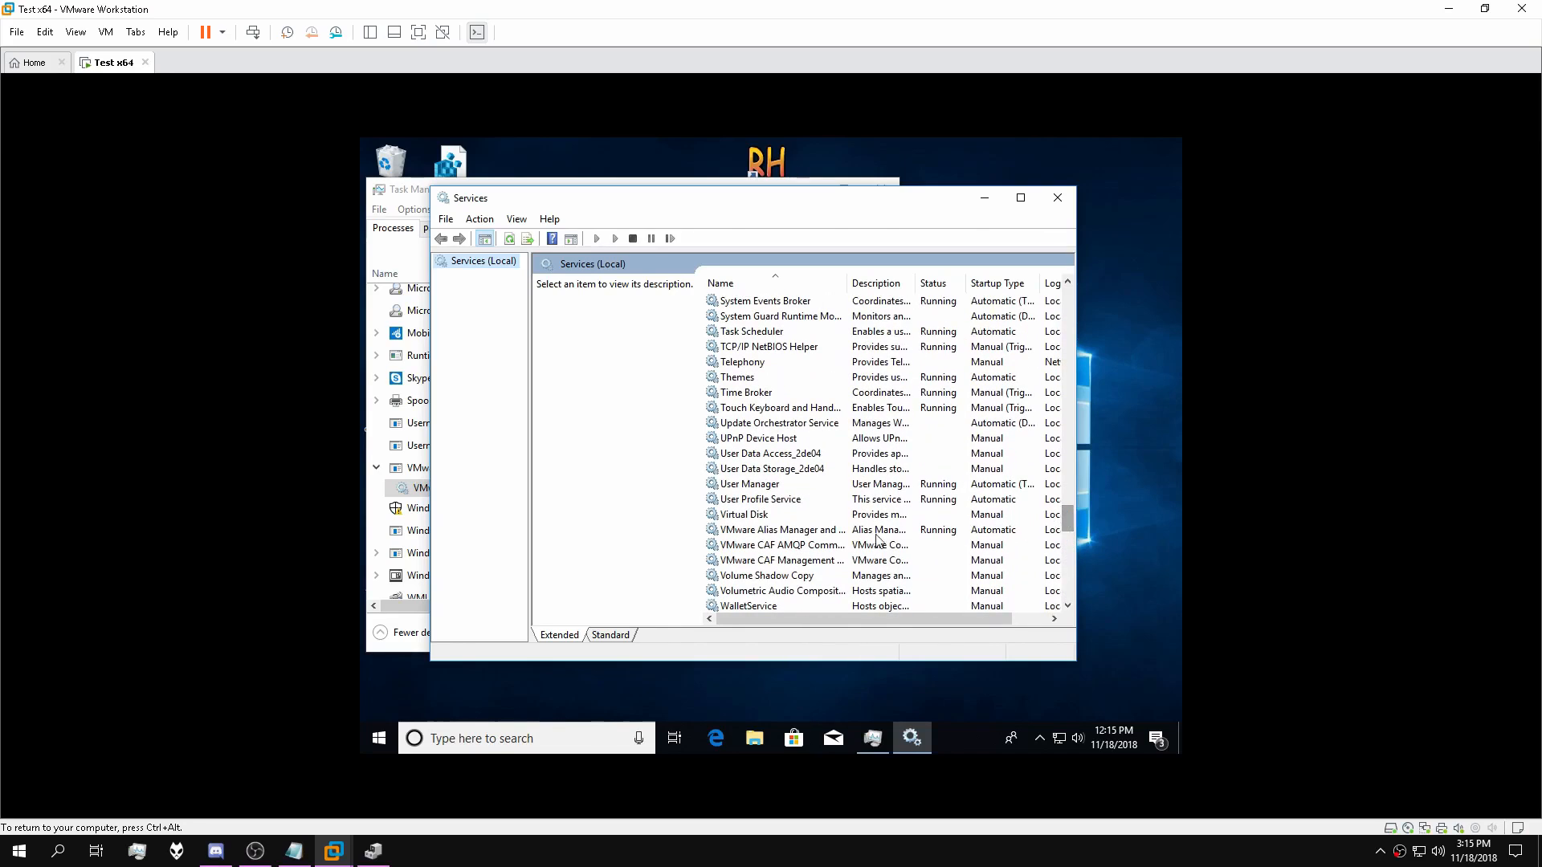
click(827, 530)
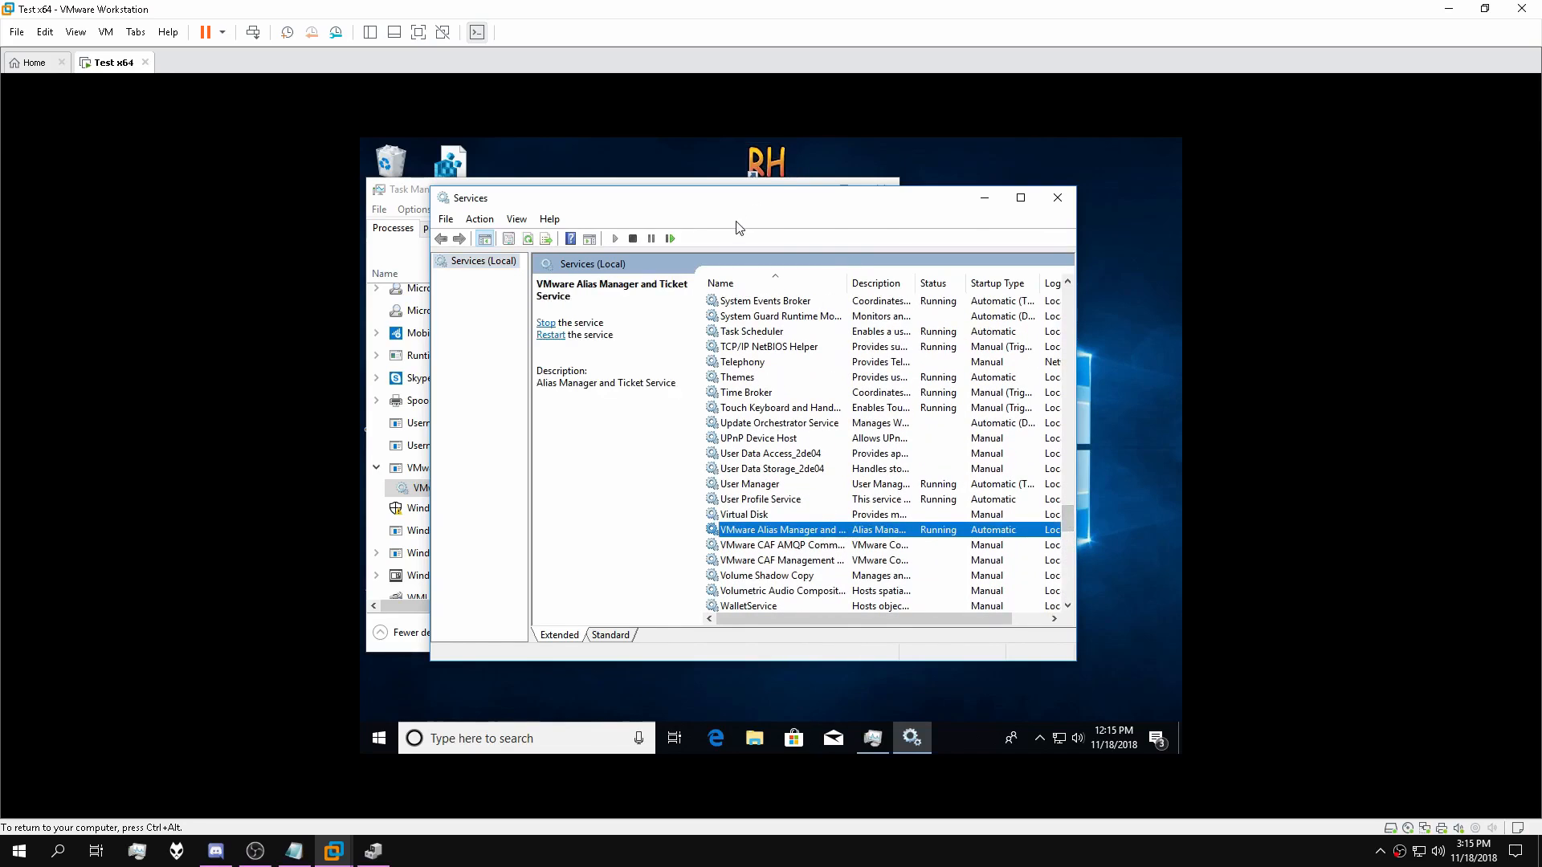
drag(710, 211, 795, 189)
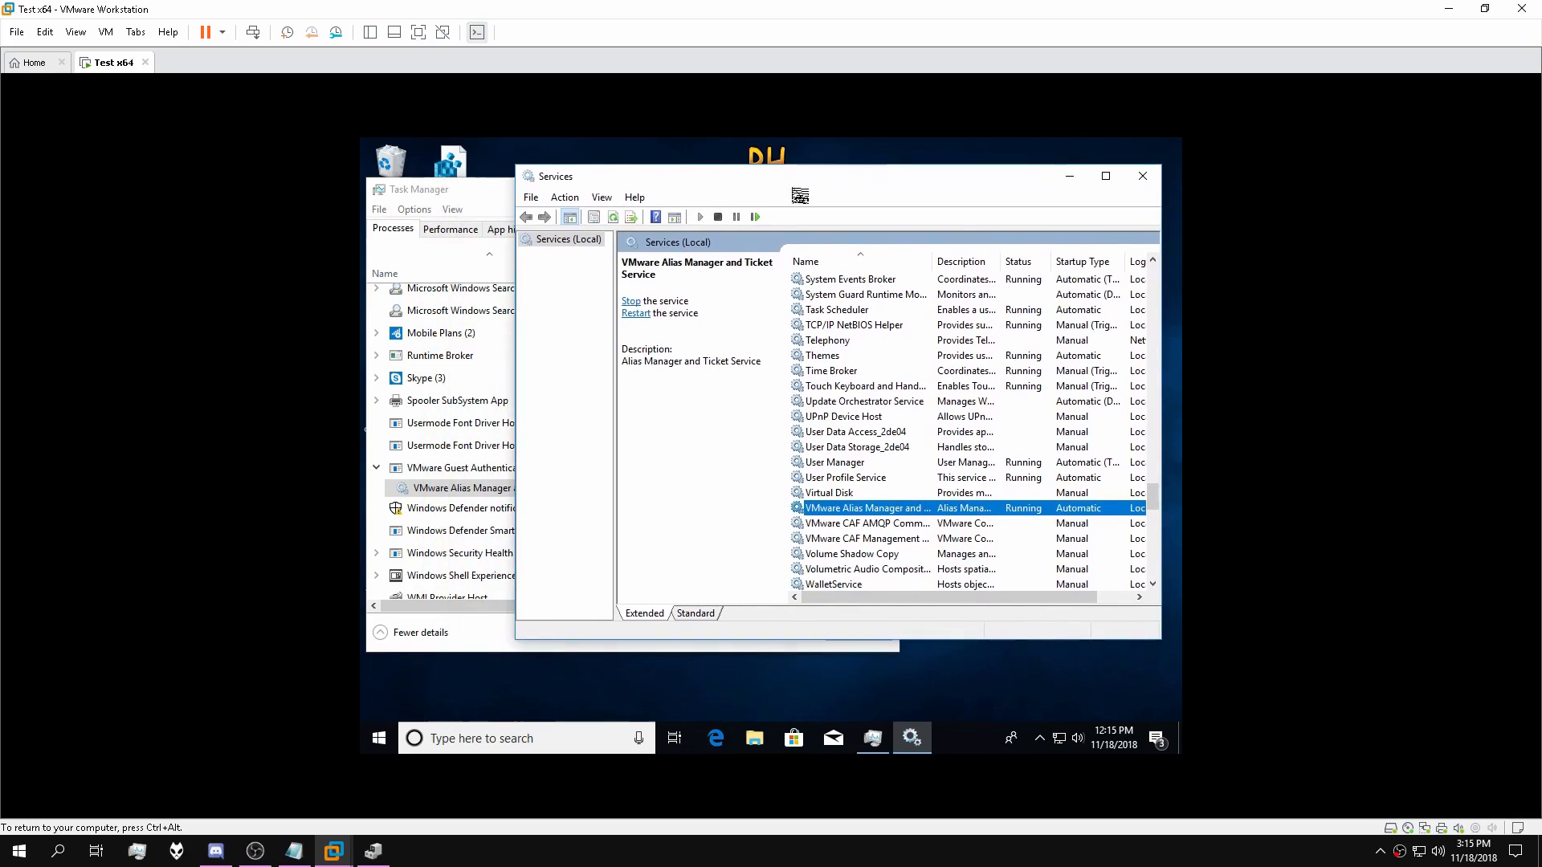
Examine the executable path in the properties of the VMware Alias Manager and Ticket Service.
right_click(903, 513)
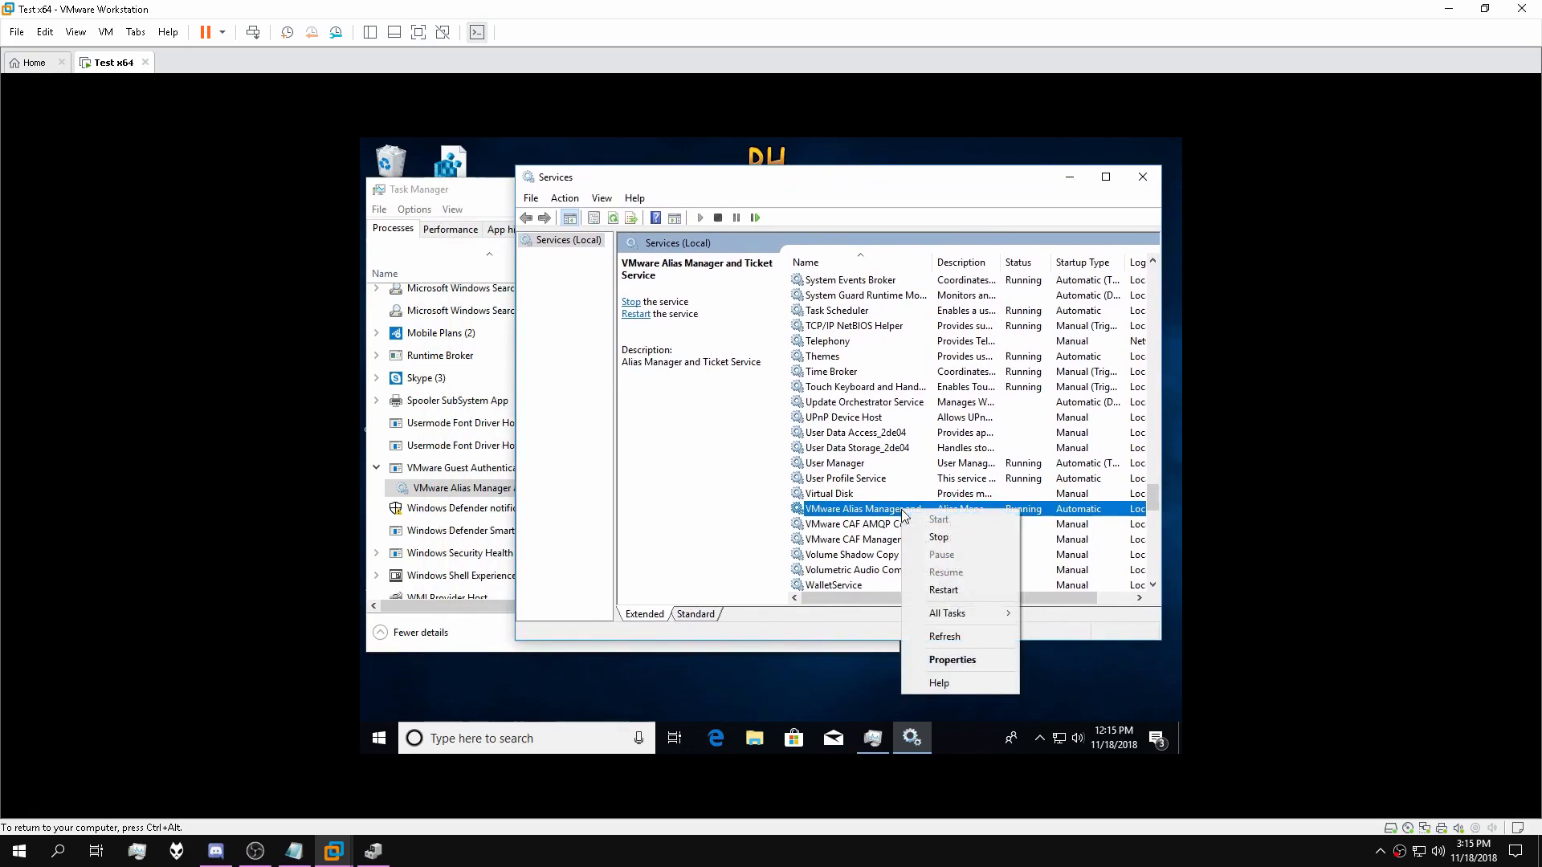
click(960, 661)
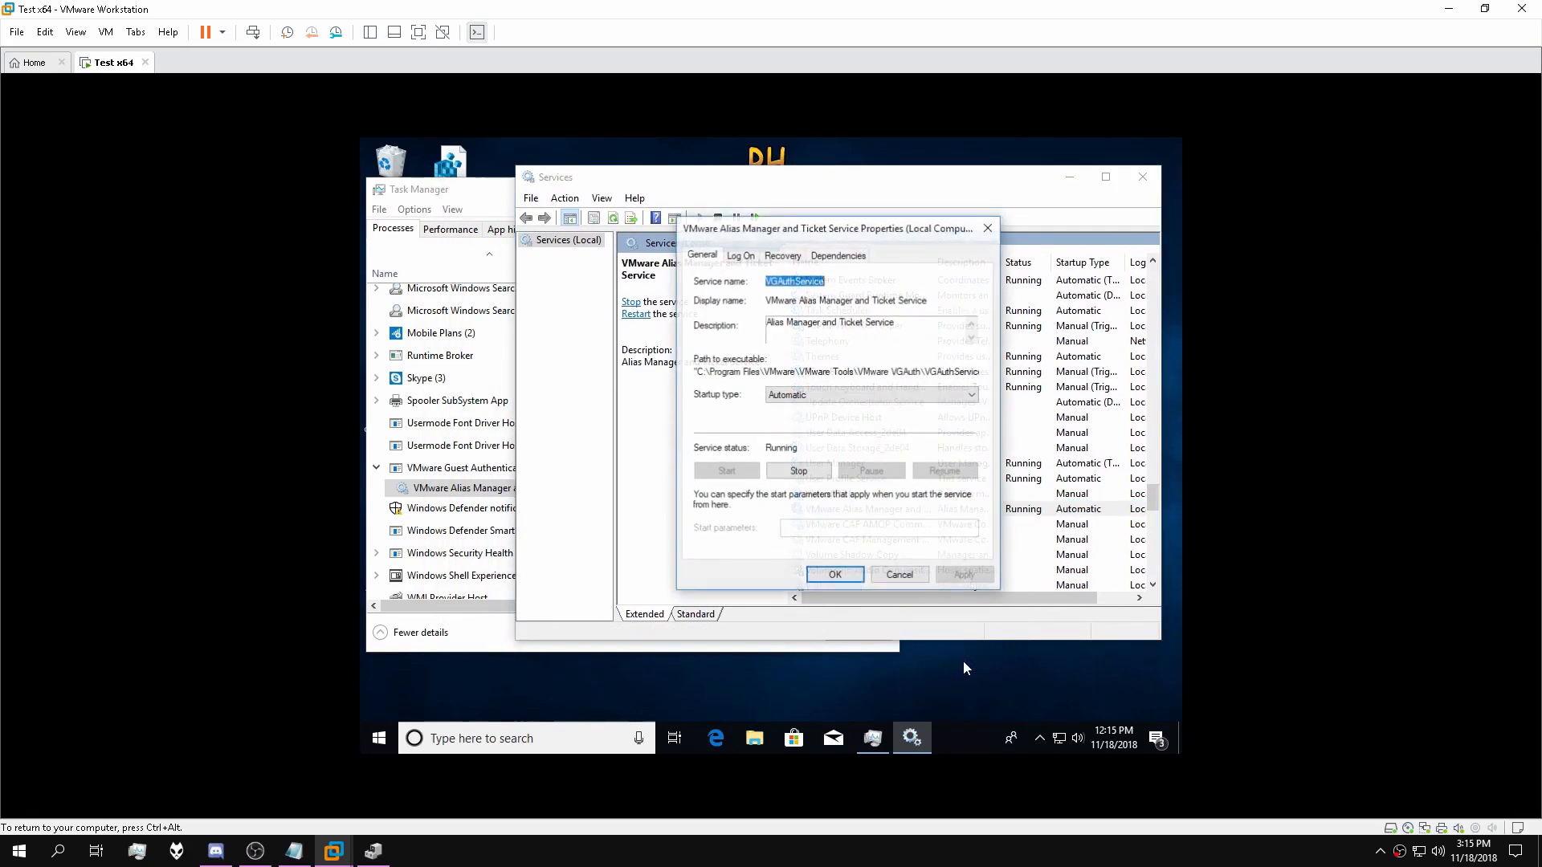
click(741, 256)
click(709, 257)
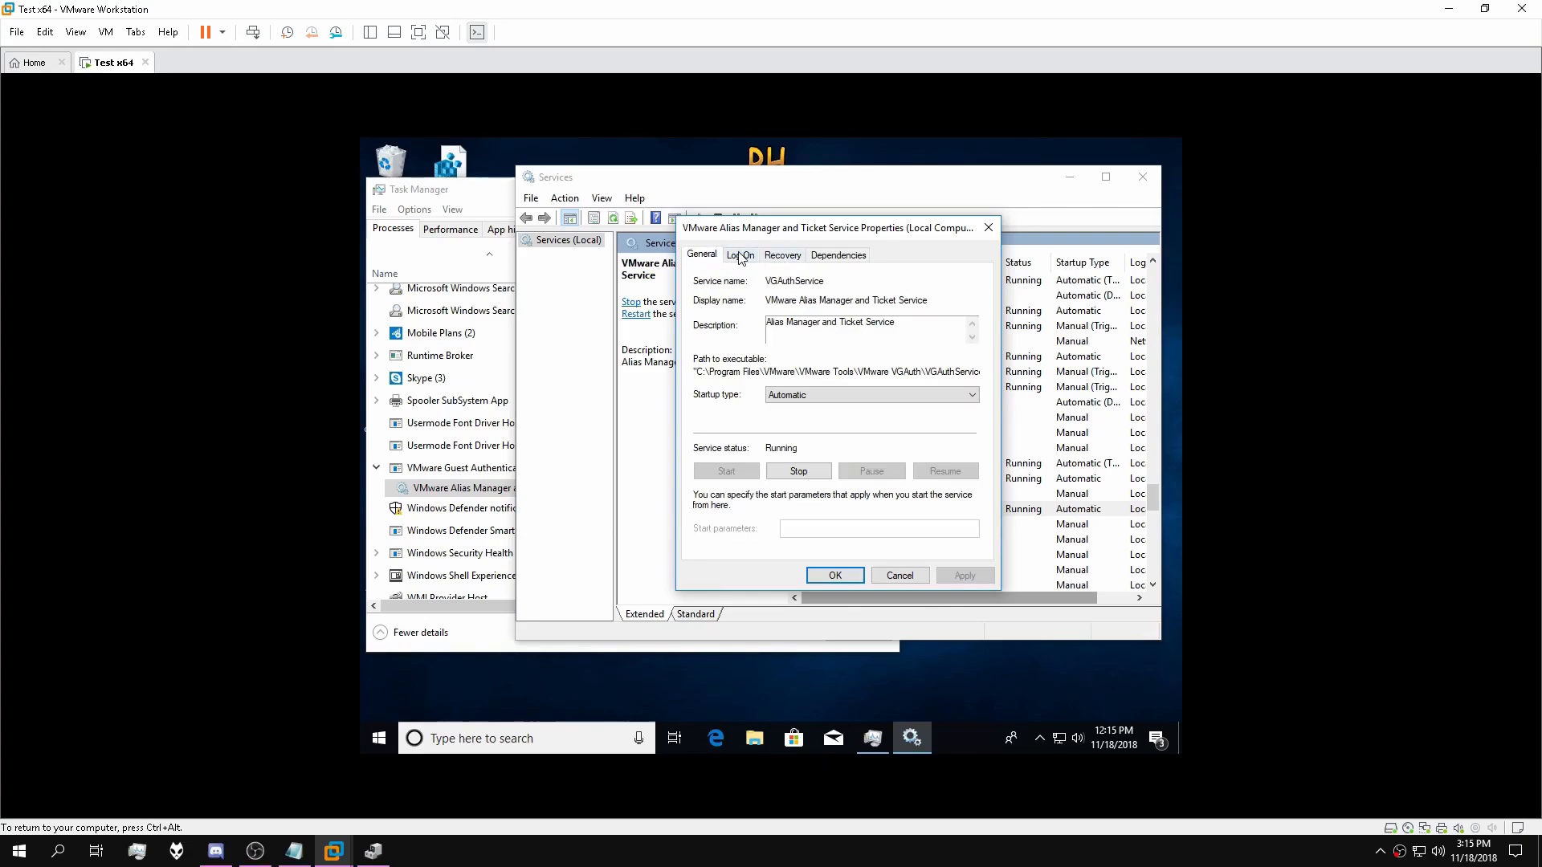
drag(814, 376, 984, 374)
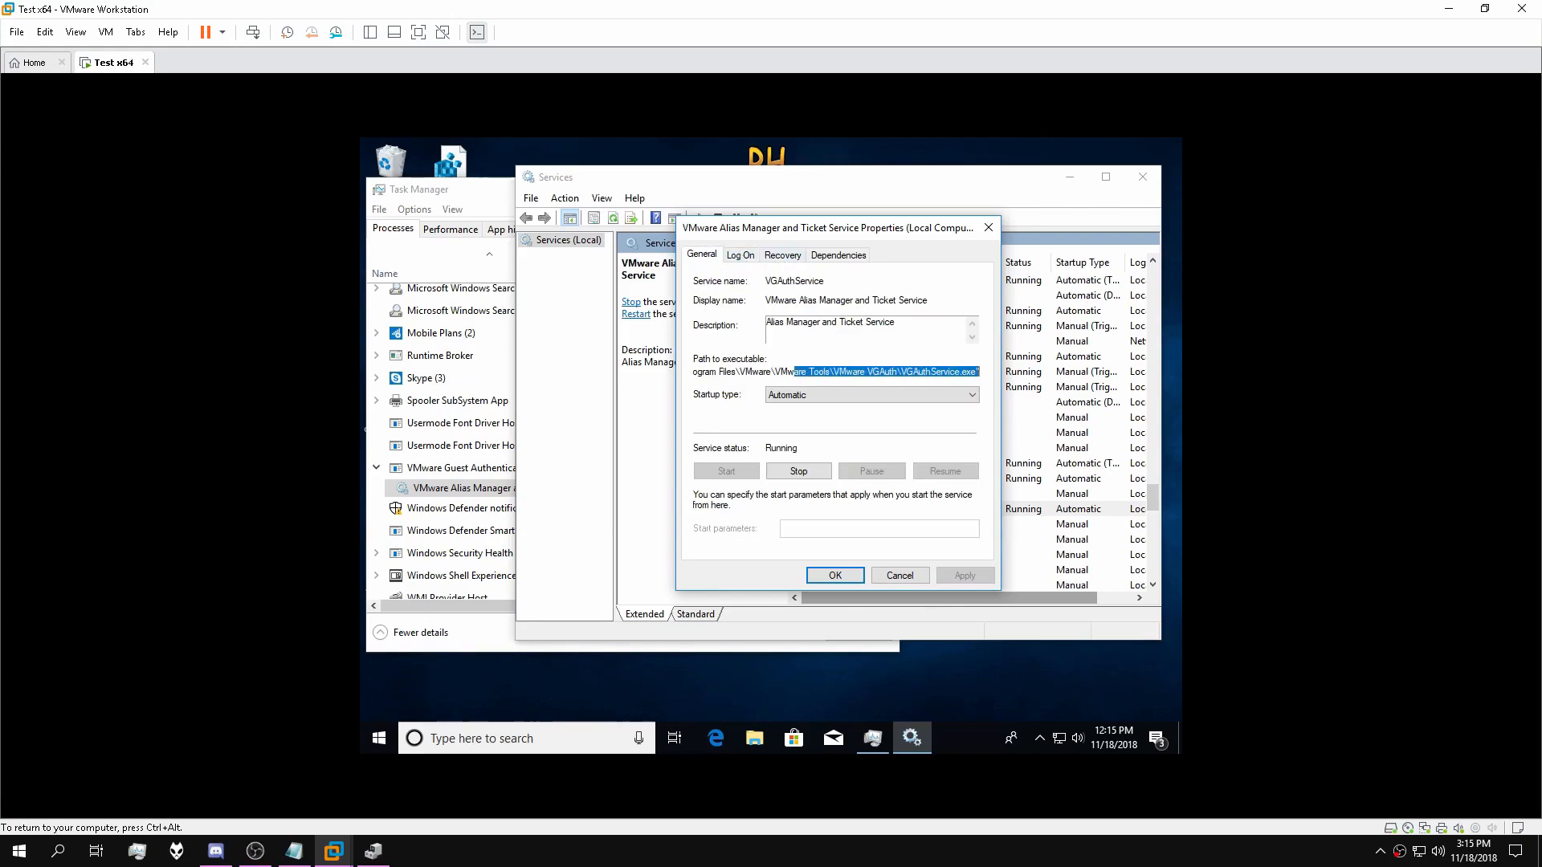
click(936, 372)
click(883, 575)
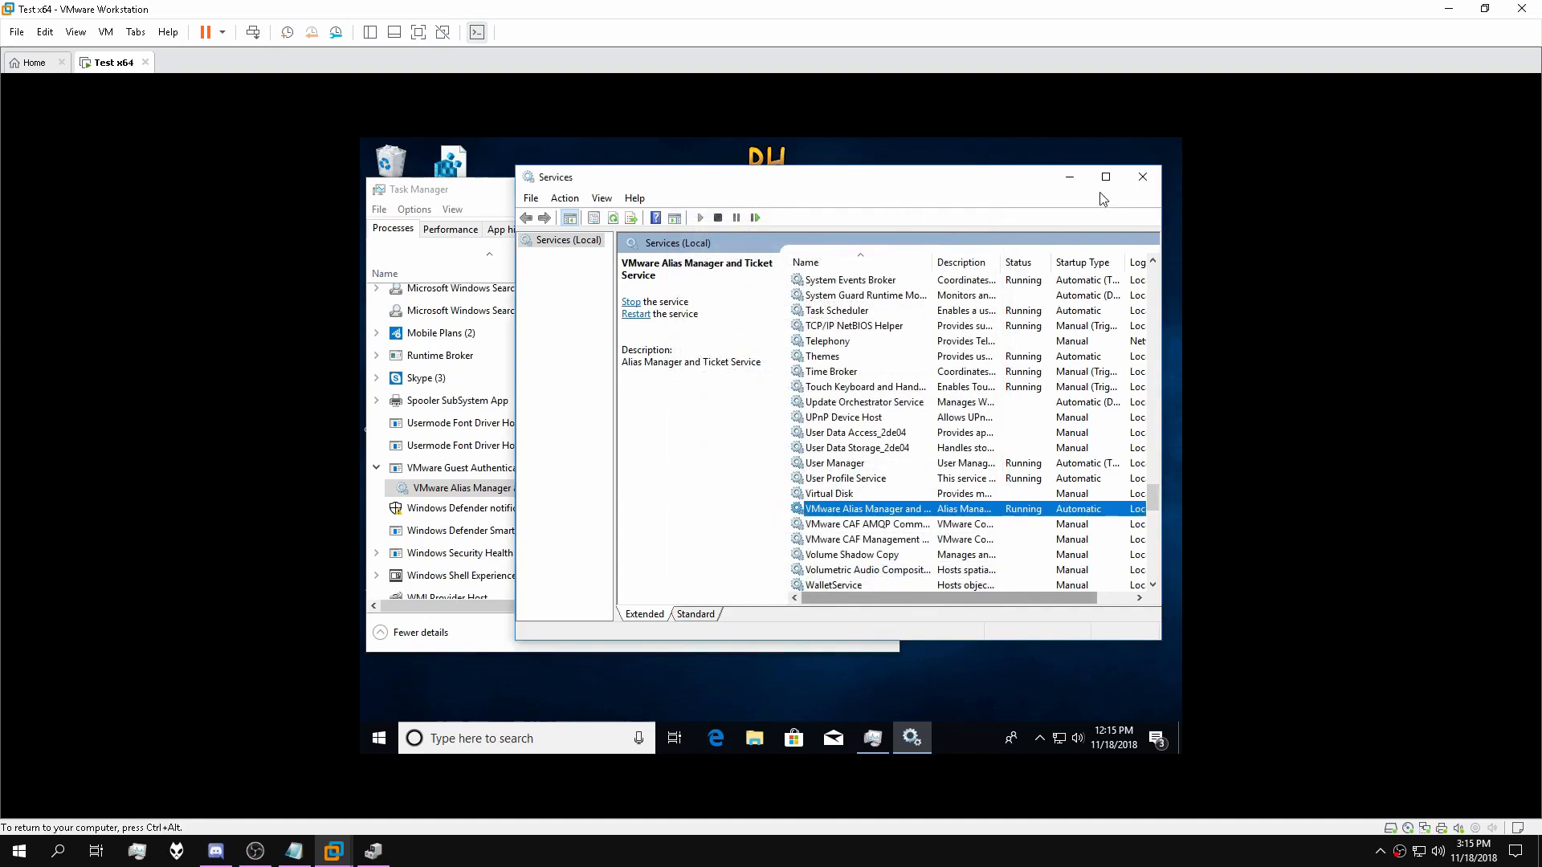
click(1069, 177)
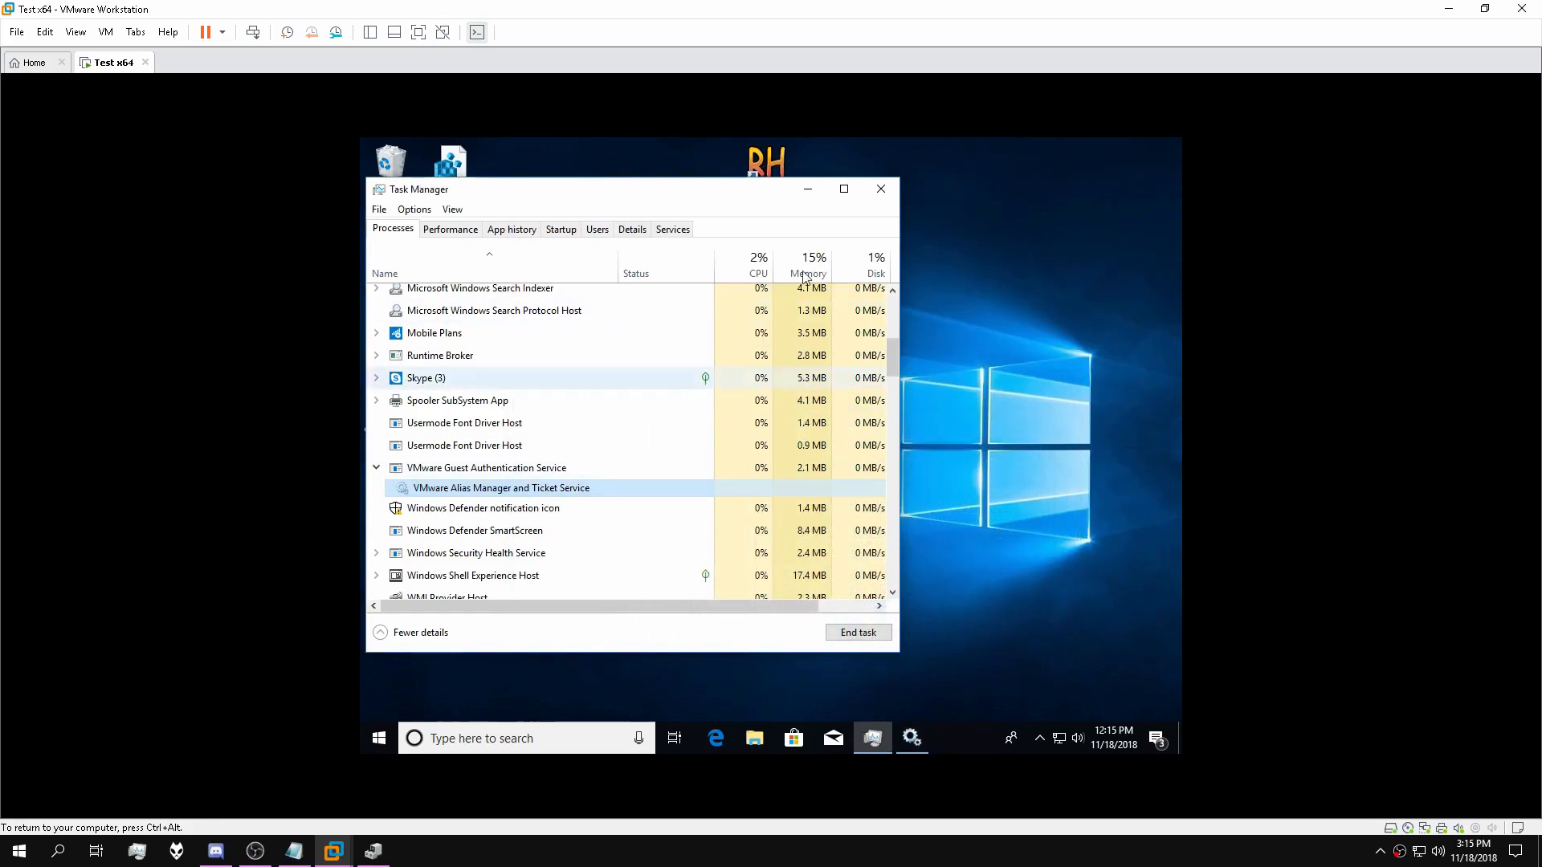
Launch Resource Hacker from the desktop and bring up its dialog for opening a resource file.
drag(723, 189, 781, 225)
double_click(760, 173)
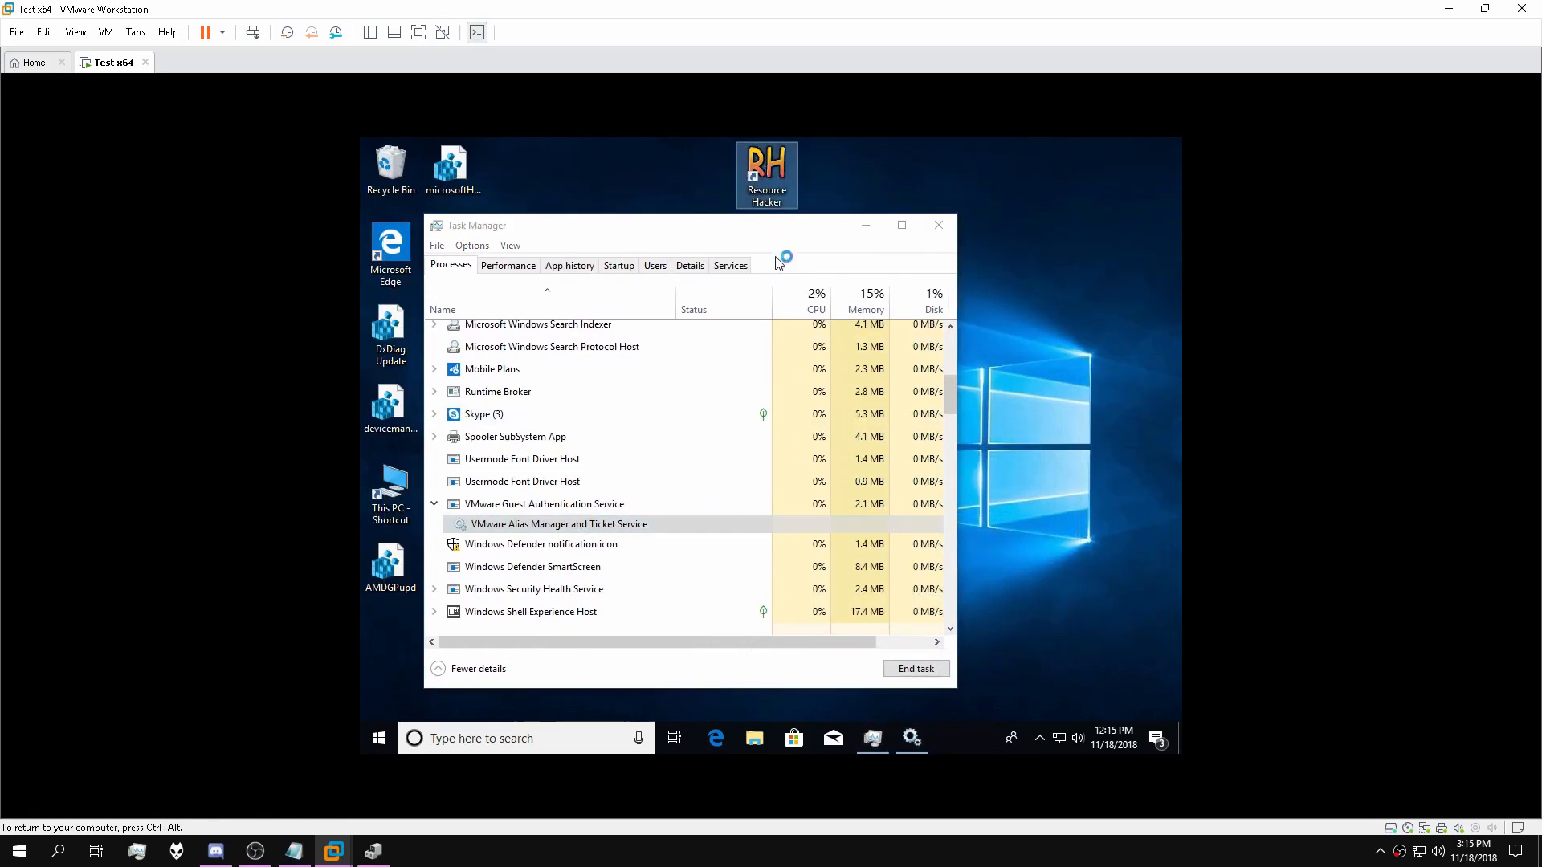
click(461, 233)
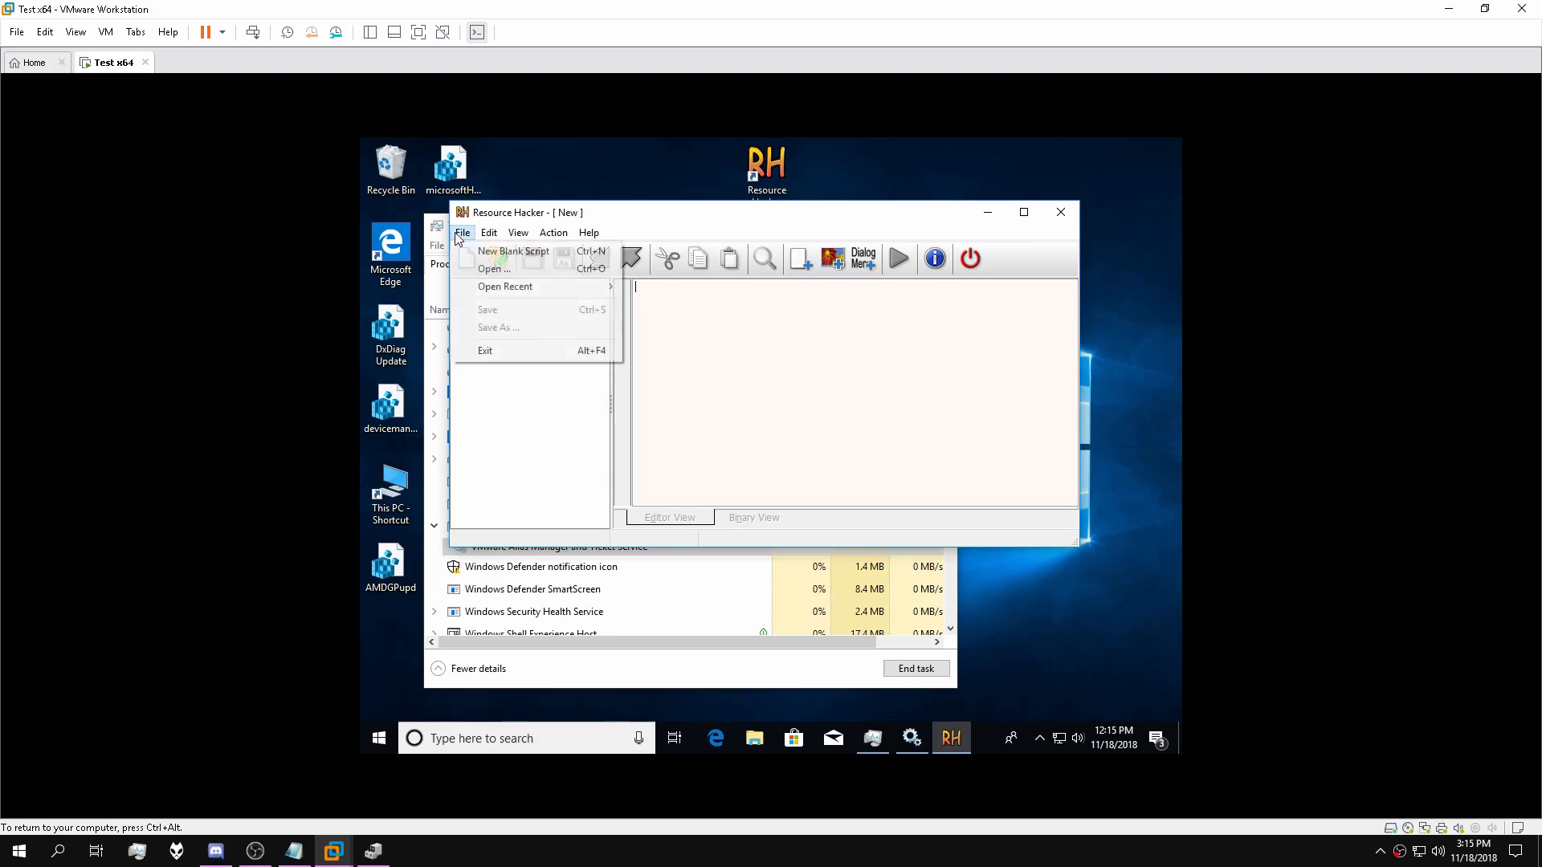
click(505, 275)
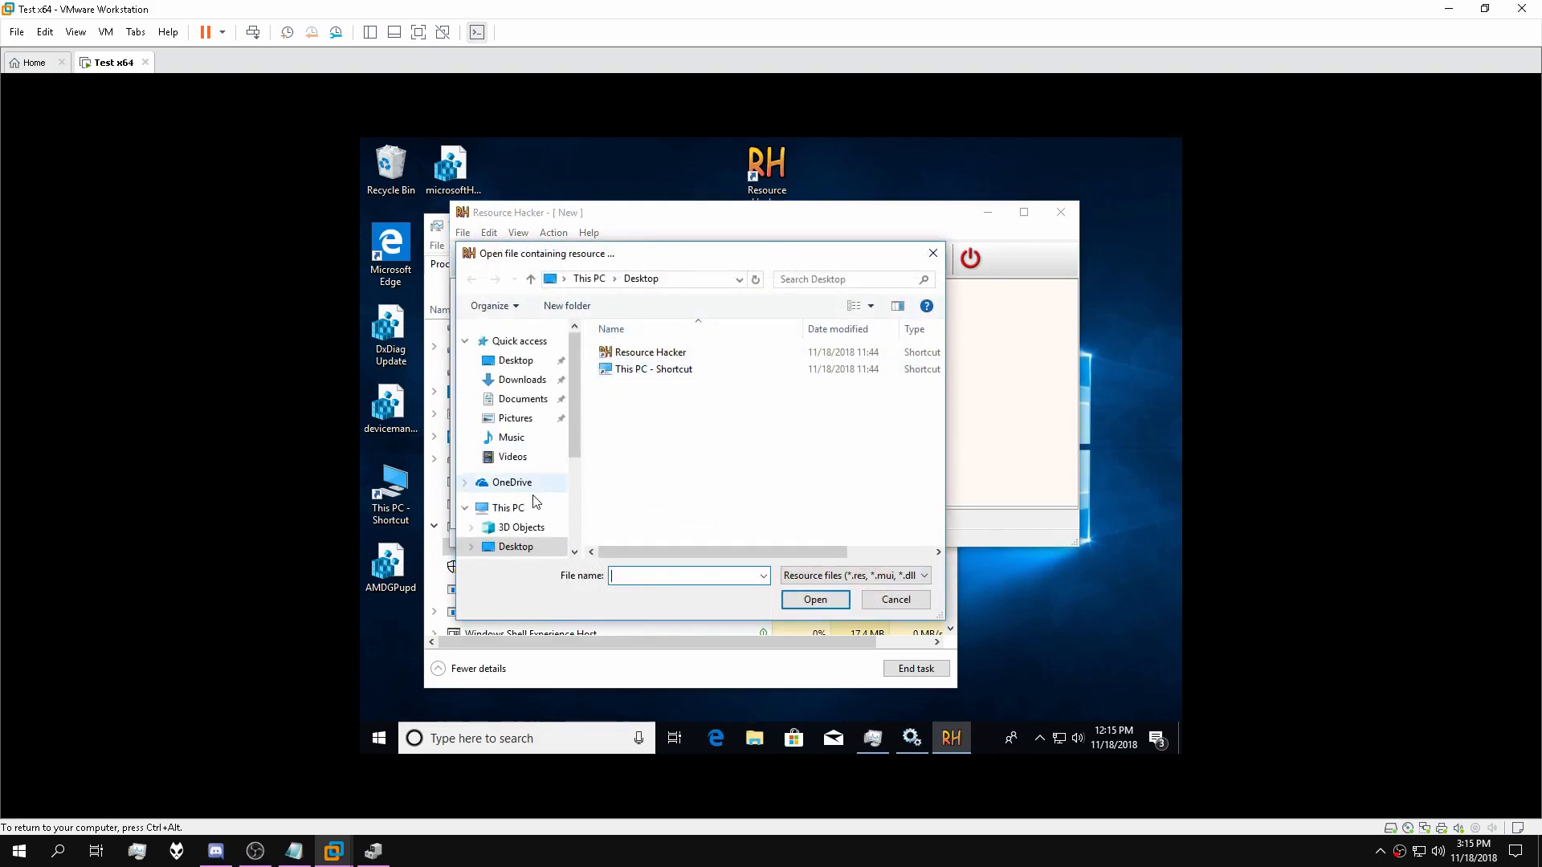
Browse to Program Files\VMware\VMware Tools\VMware VGAuth on drive C and select VGAuthService as the file to open.
scroll(537, 504, down, 3)
click(509, 521)
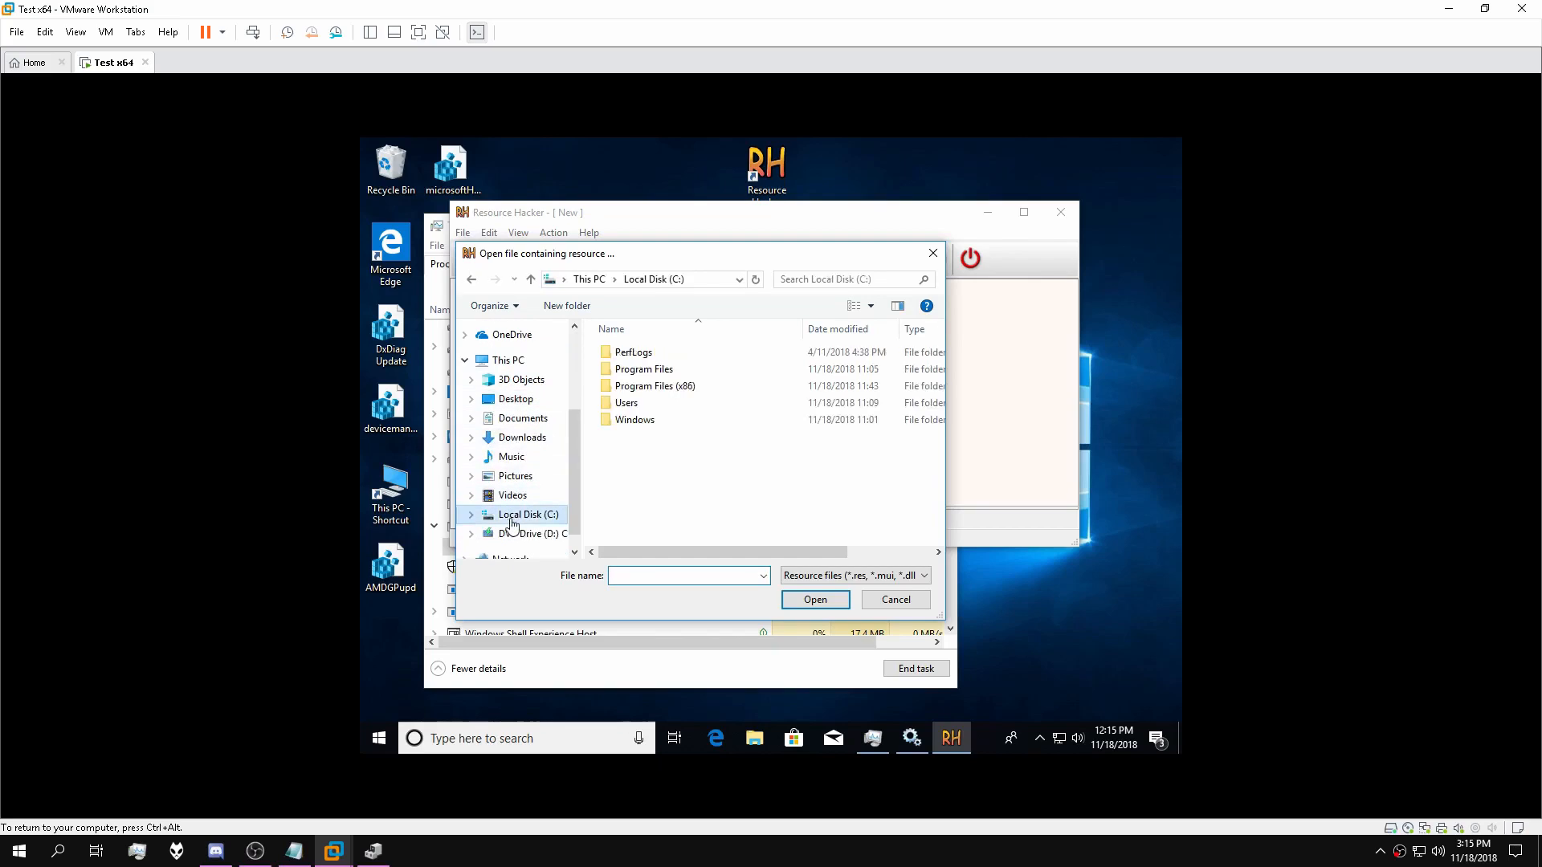
double_click(644, 369)
double_click(633, 387)
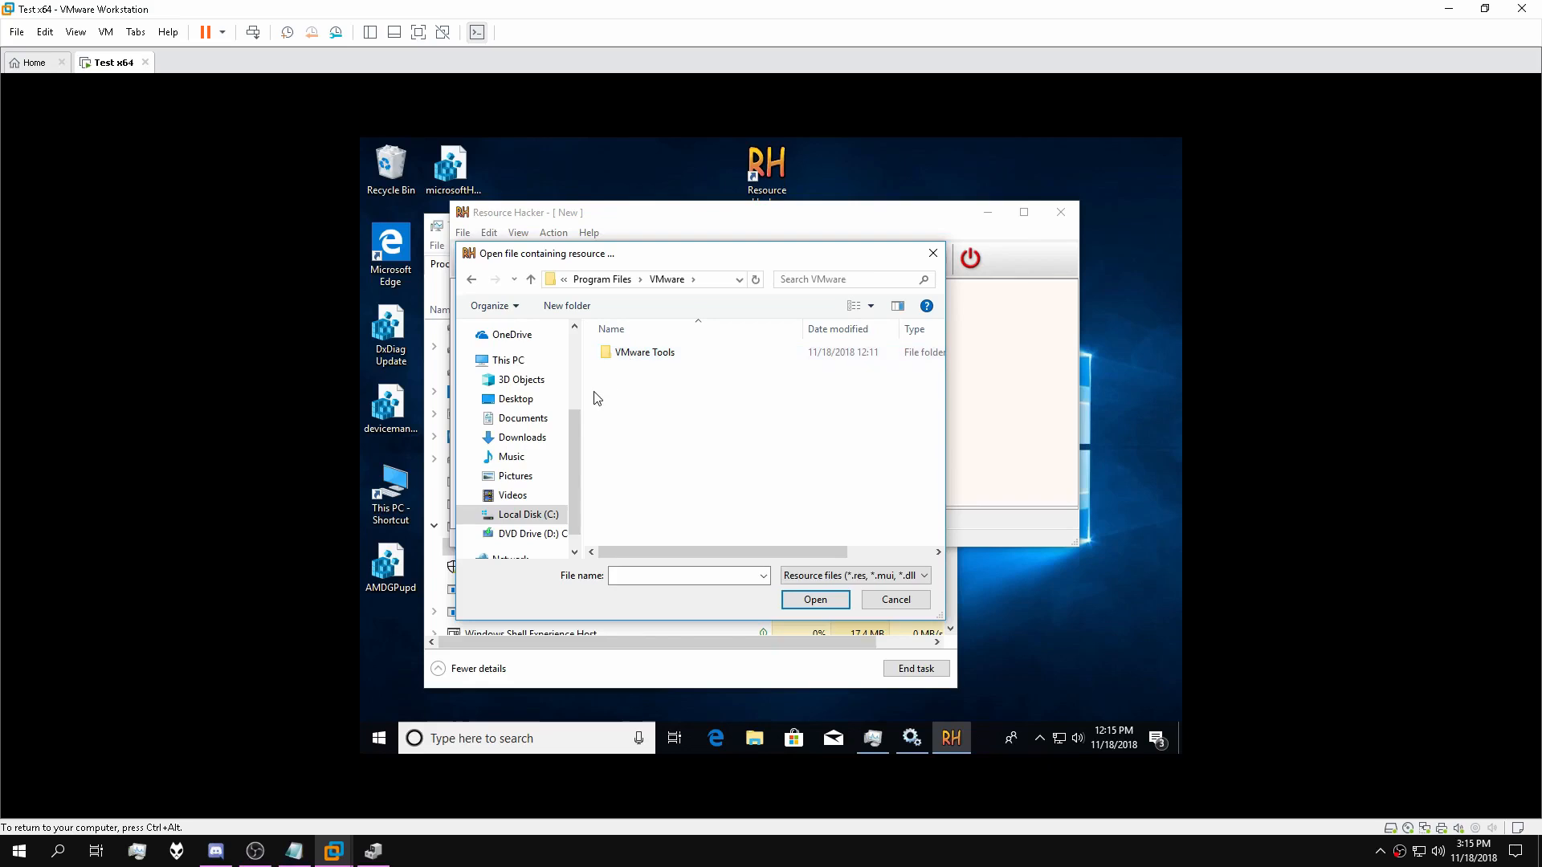
double_click(633, 353)
double_click(647, 399)
scroll(703, 388, down, 3)
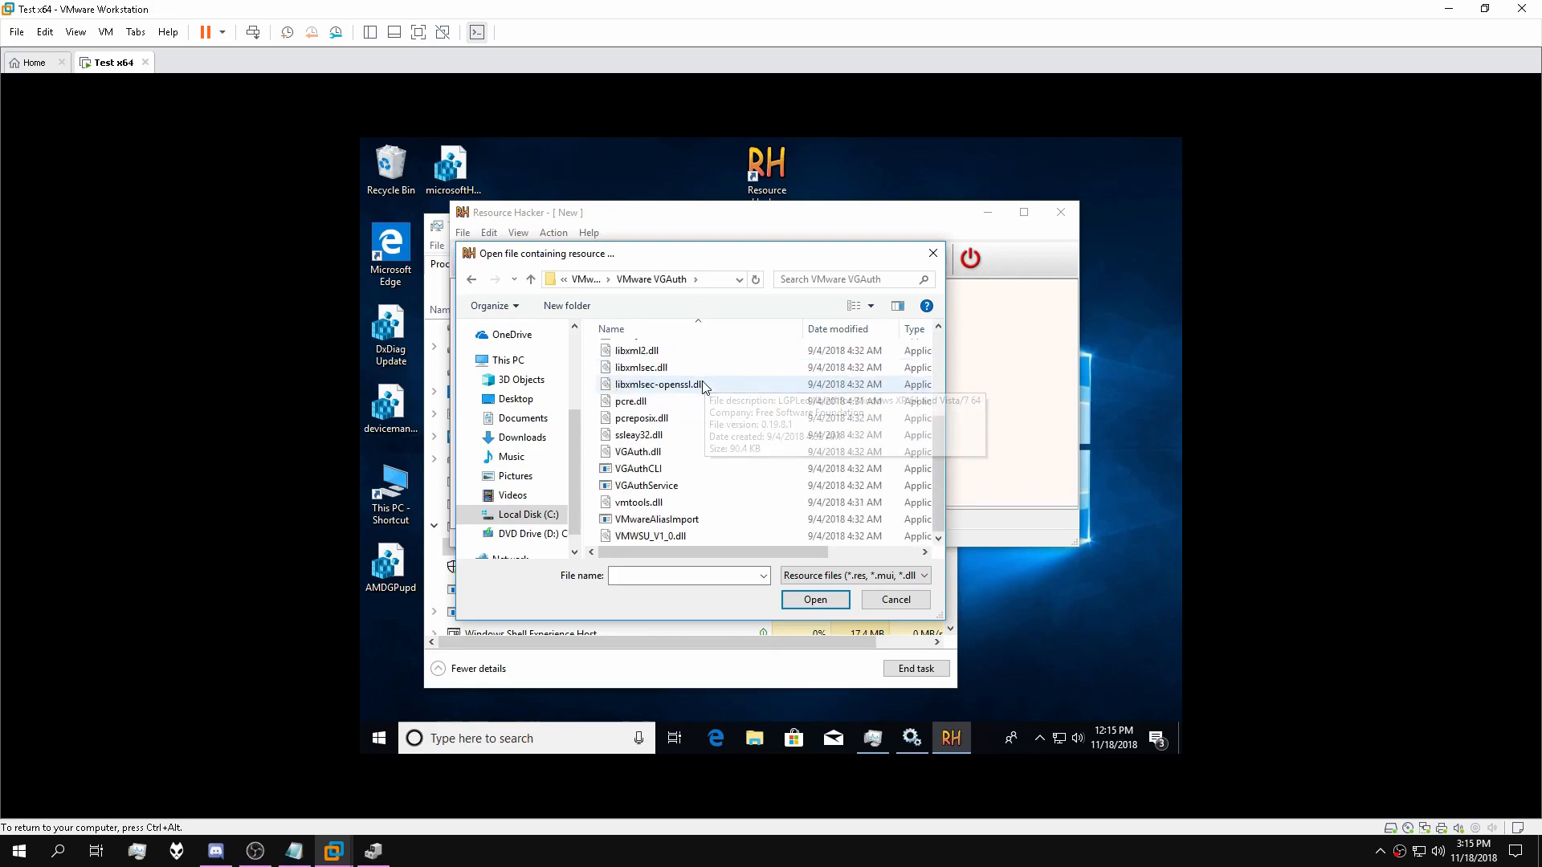
click(672, 490)
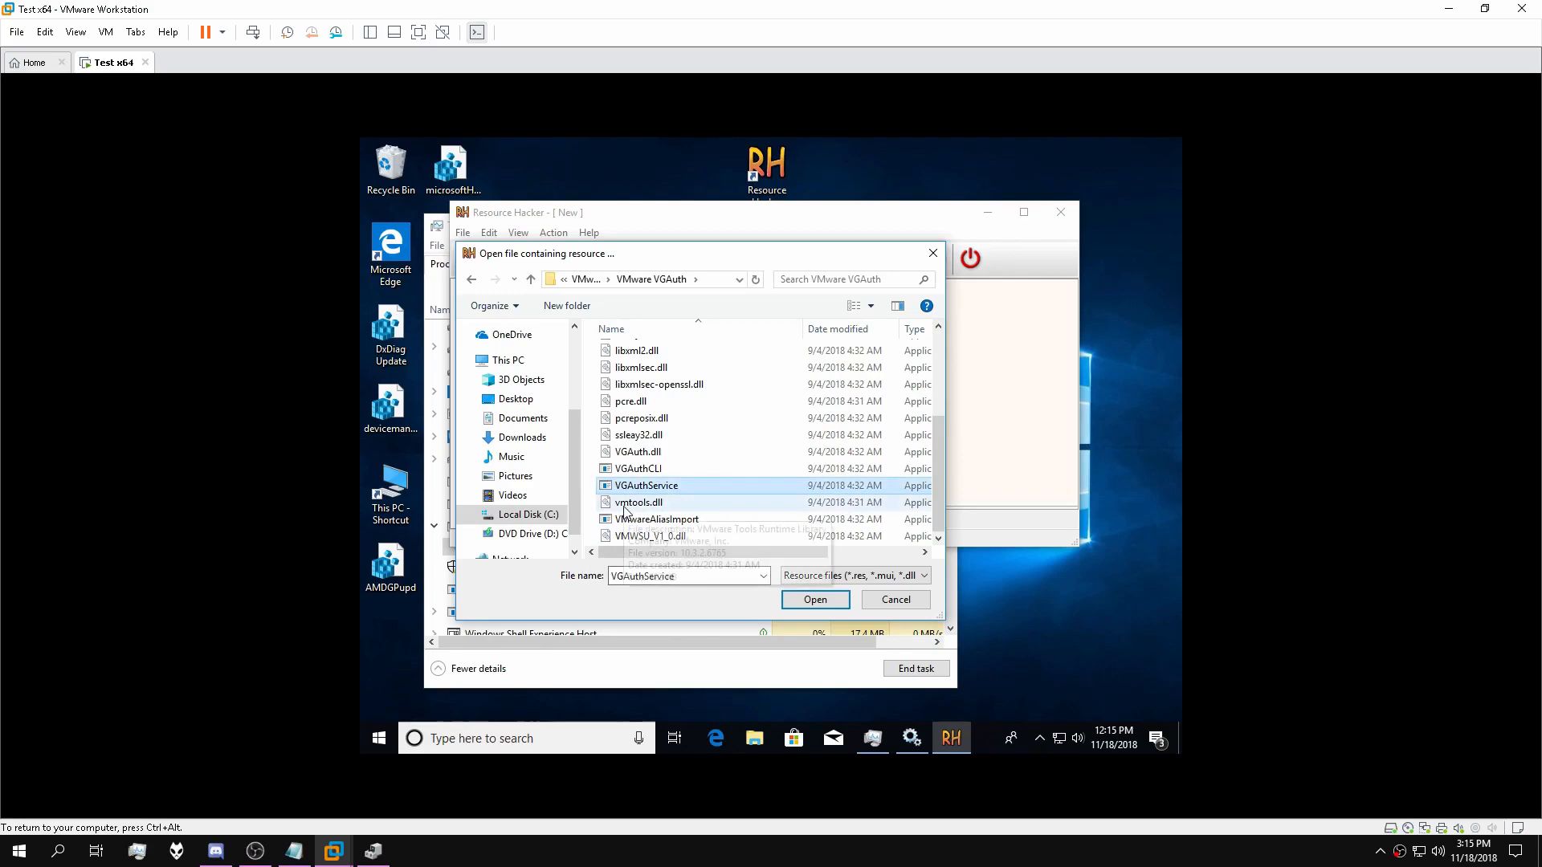
click(1015, 379)
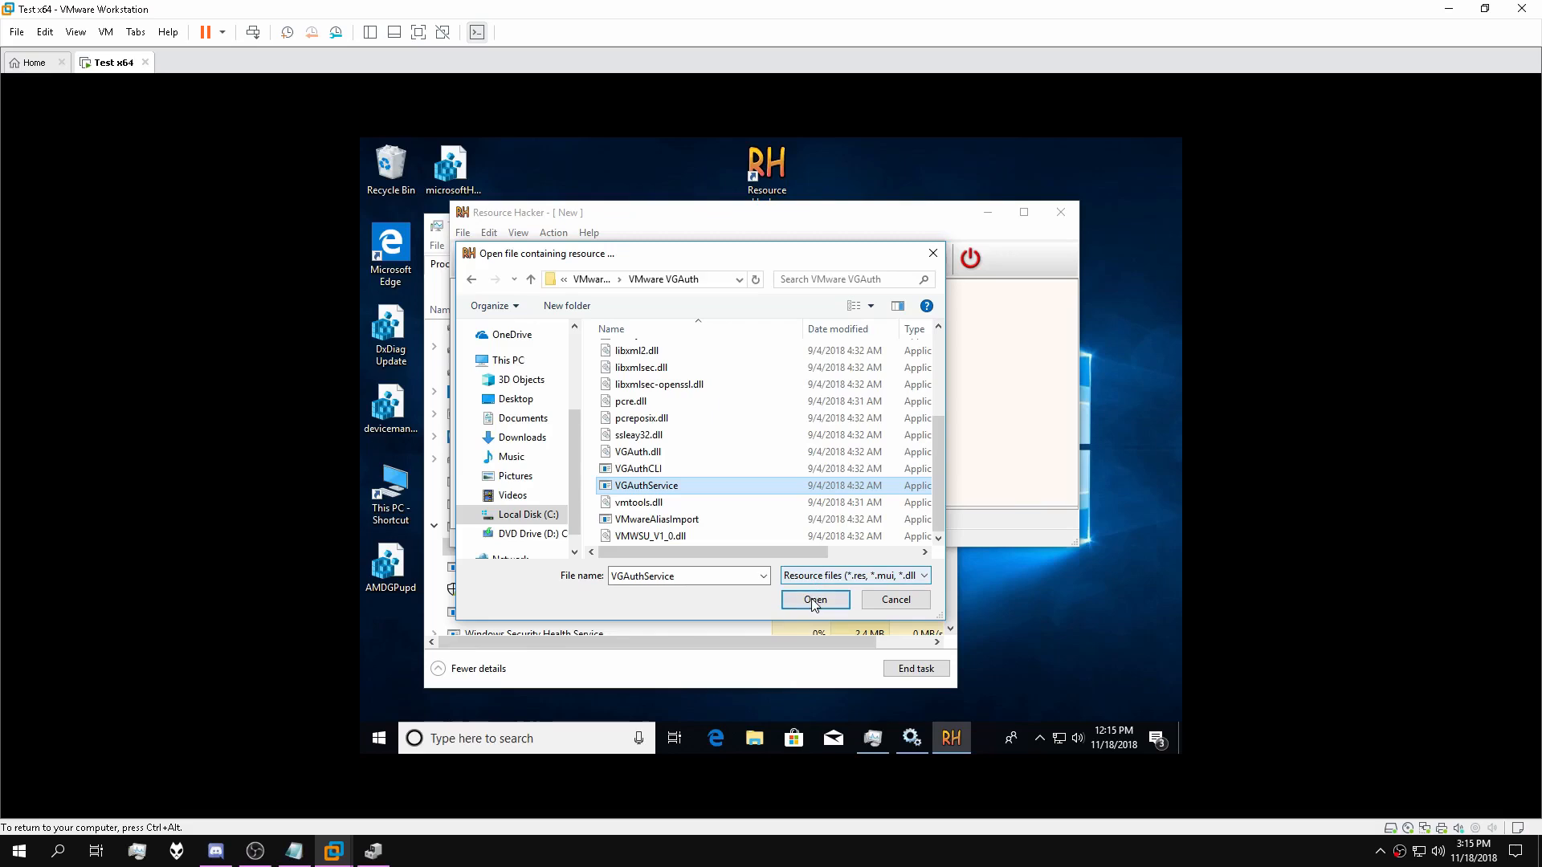
Recheck the executable path of VMware Alias Manager and Ticket Service in Services, and open the selected VGAuthService in Resource Hacker.
click(873, 738)
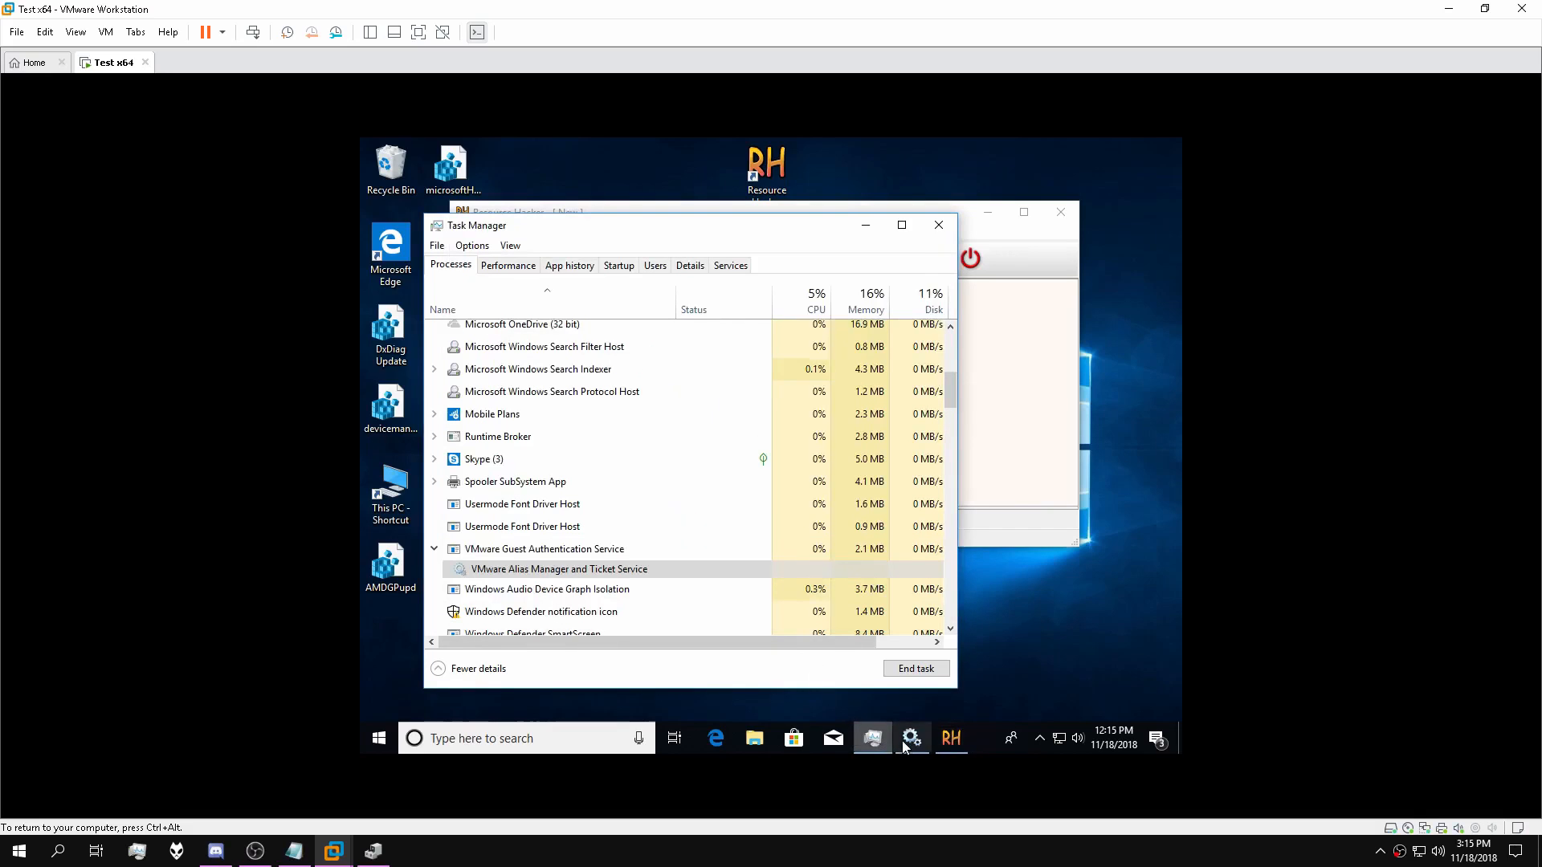
click(910, 737)
right_click(905, 511)
click(944, 657)
drag(924, 371, 977, 372)
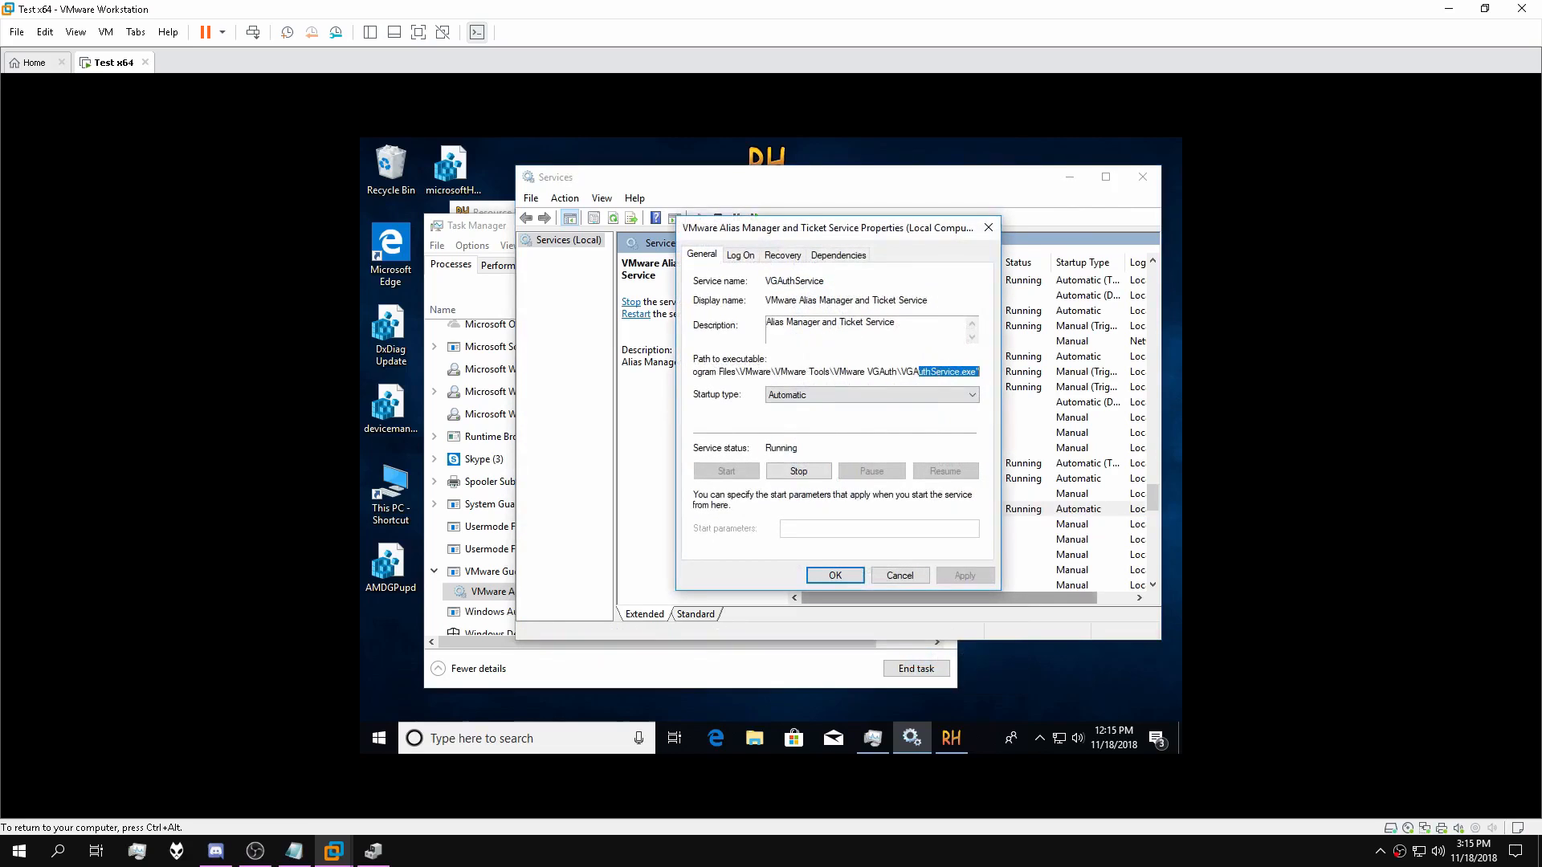
click(988, 231)
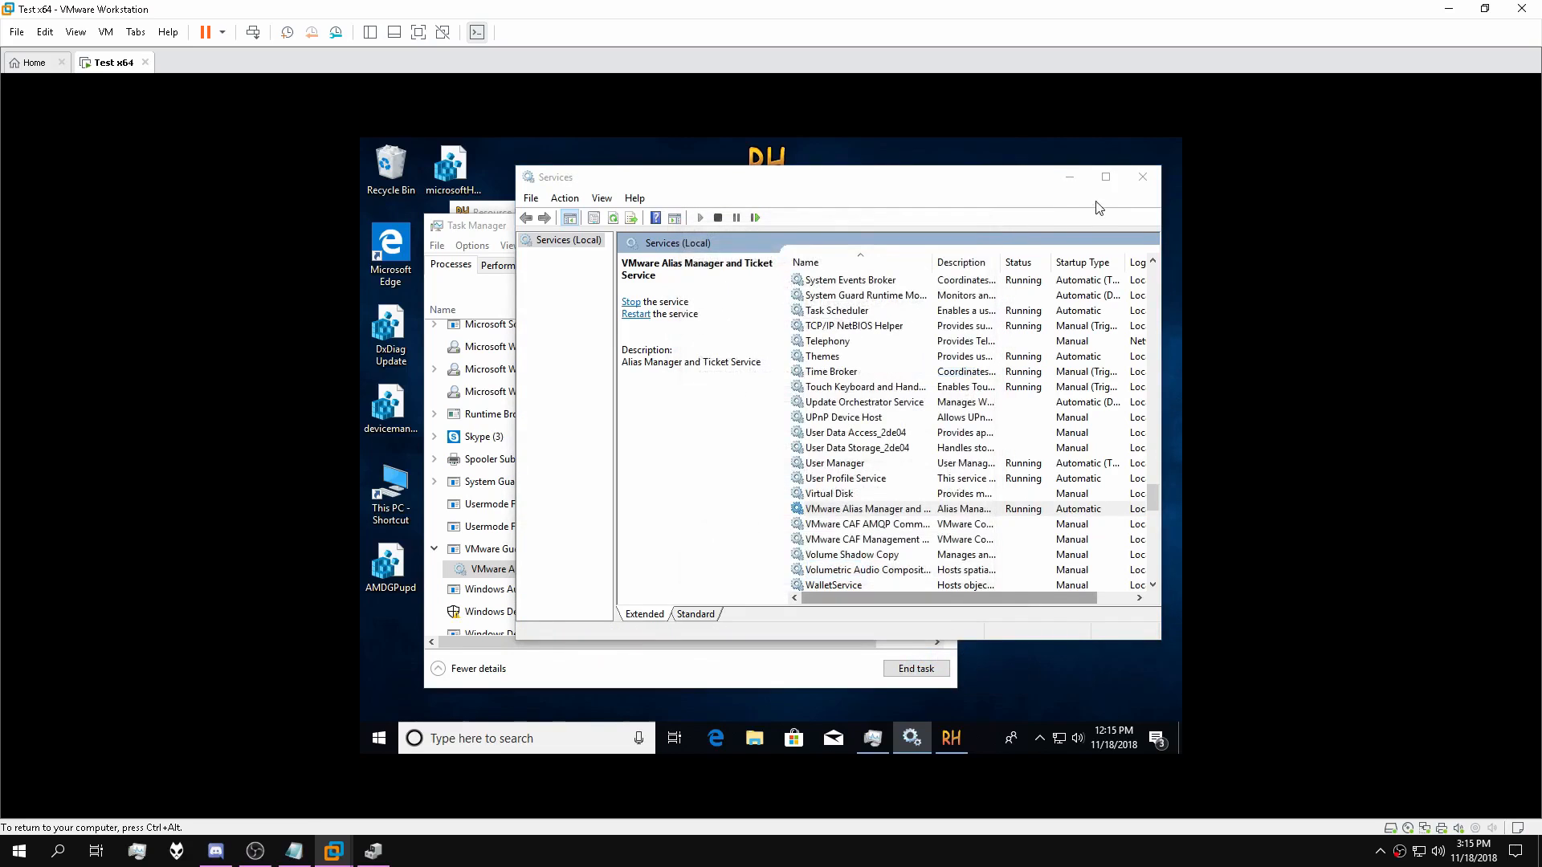
click(1070, 176)
click(998, 389)
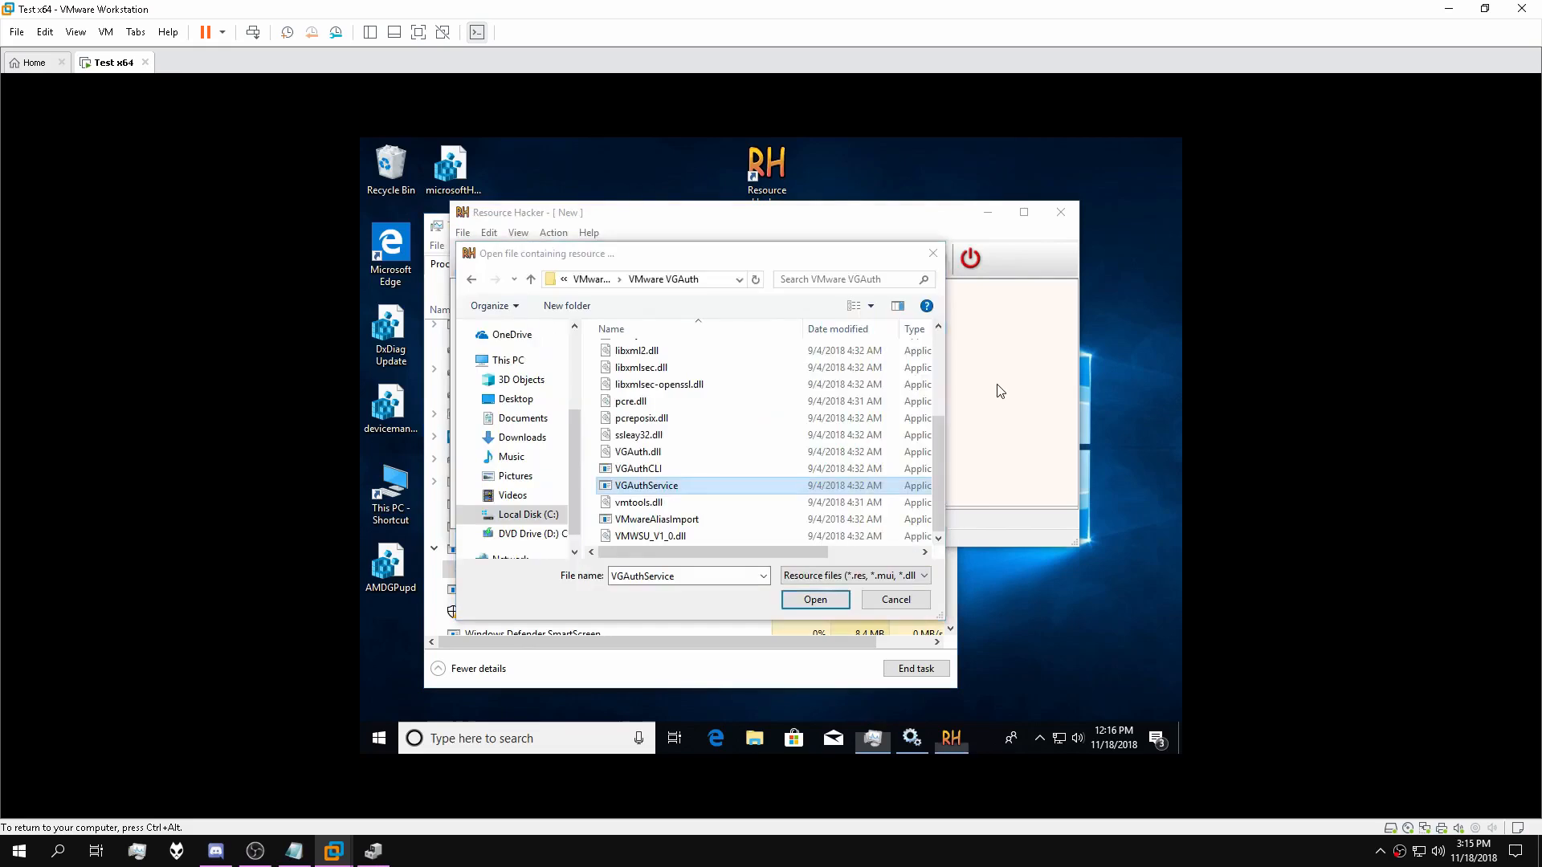
click(814, 600)
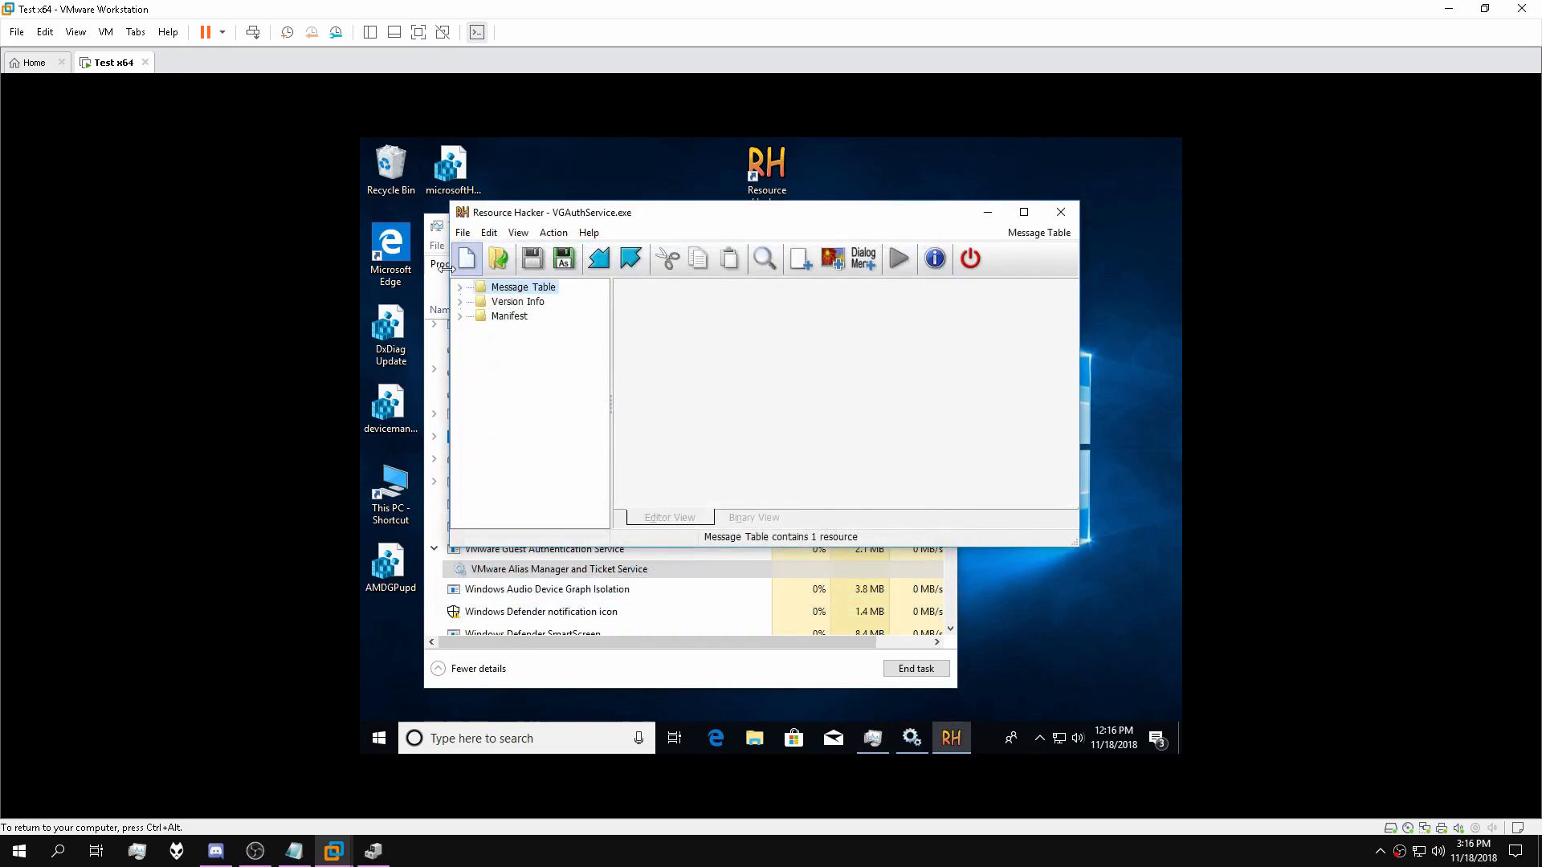
Open the message table and the version info resource of VGAuthService.exe and bring its StringFileInfo values into view.
click(461, 289)
click(466, 301)
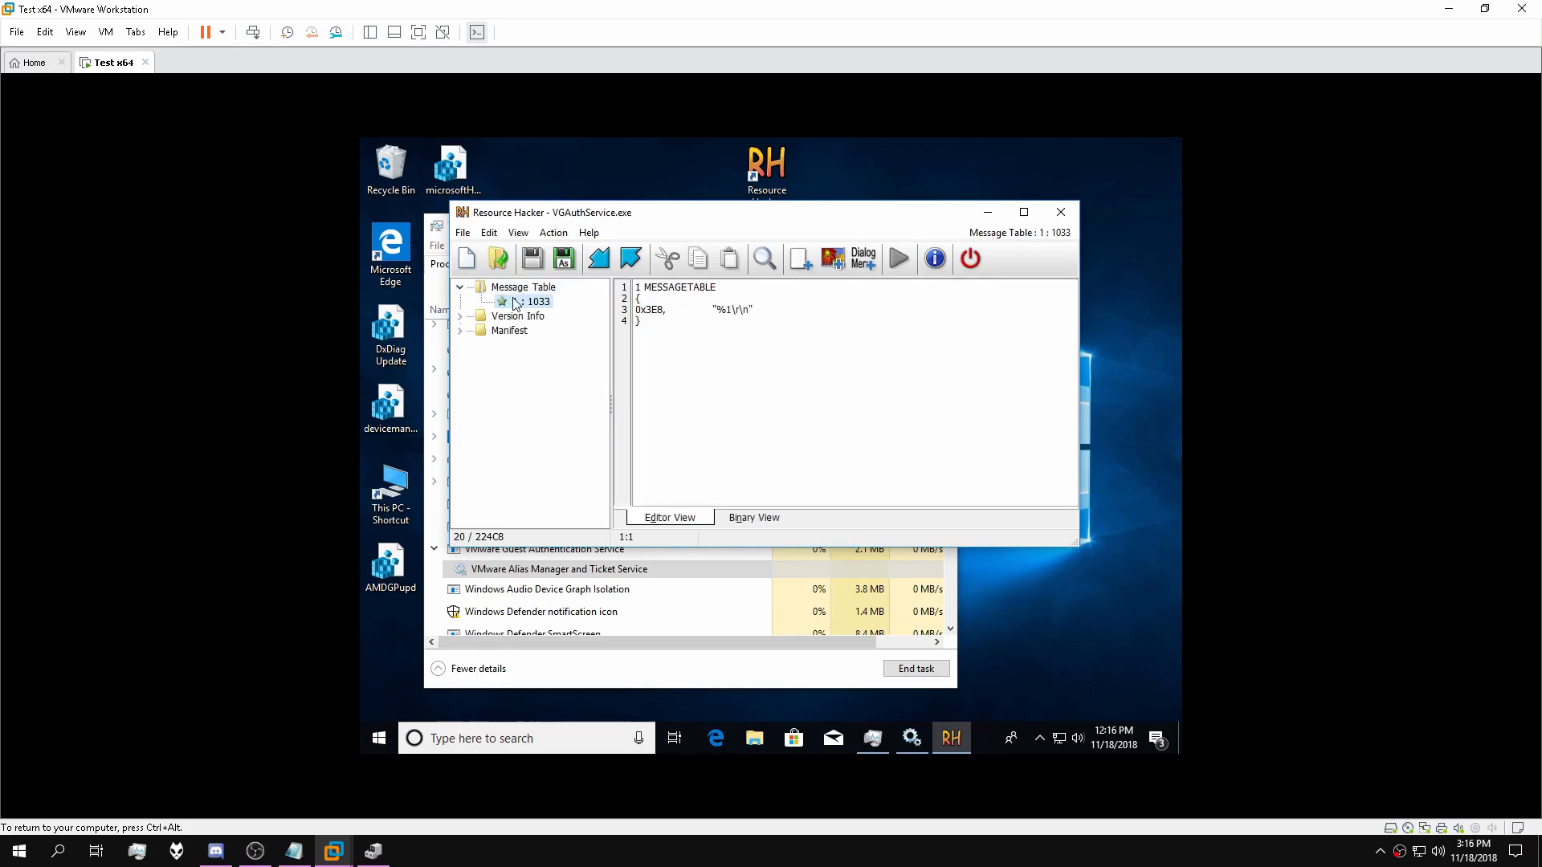
click(460, 317)
click(514, 331)
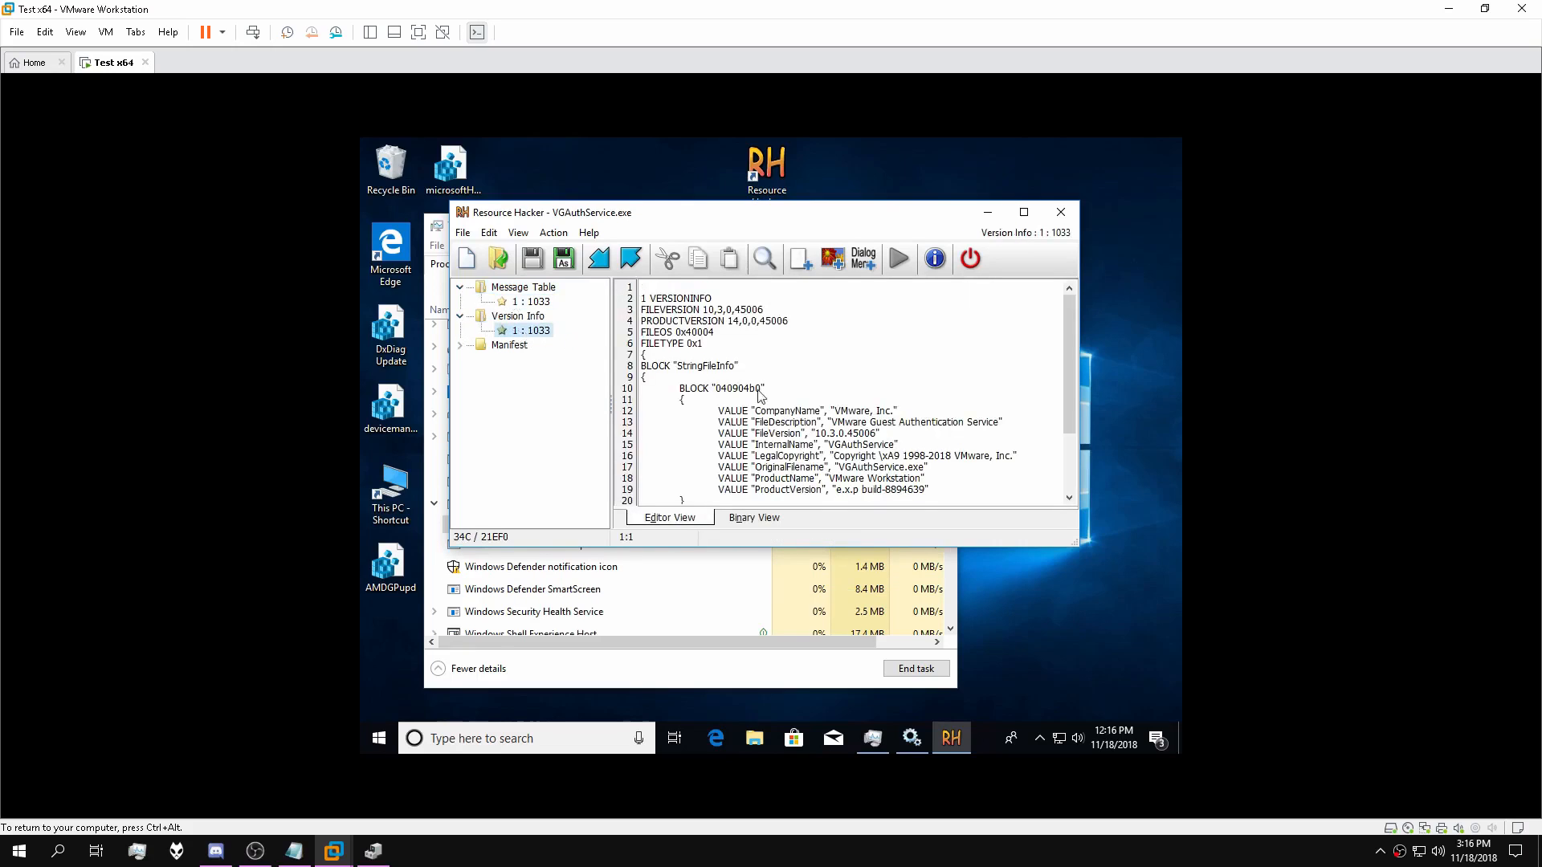
scroll(922, 393, down, 2)
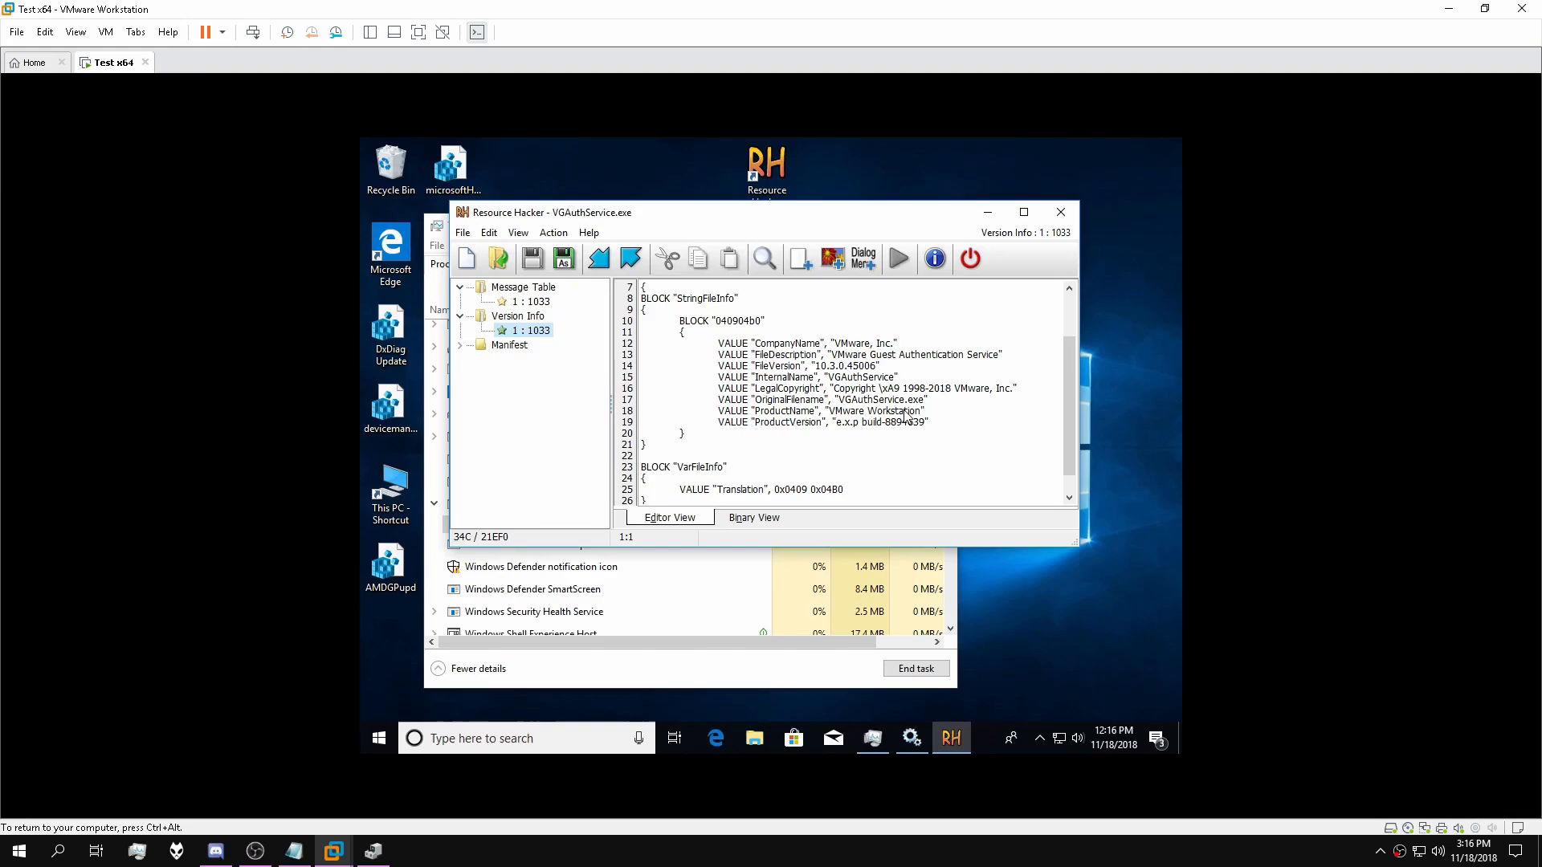
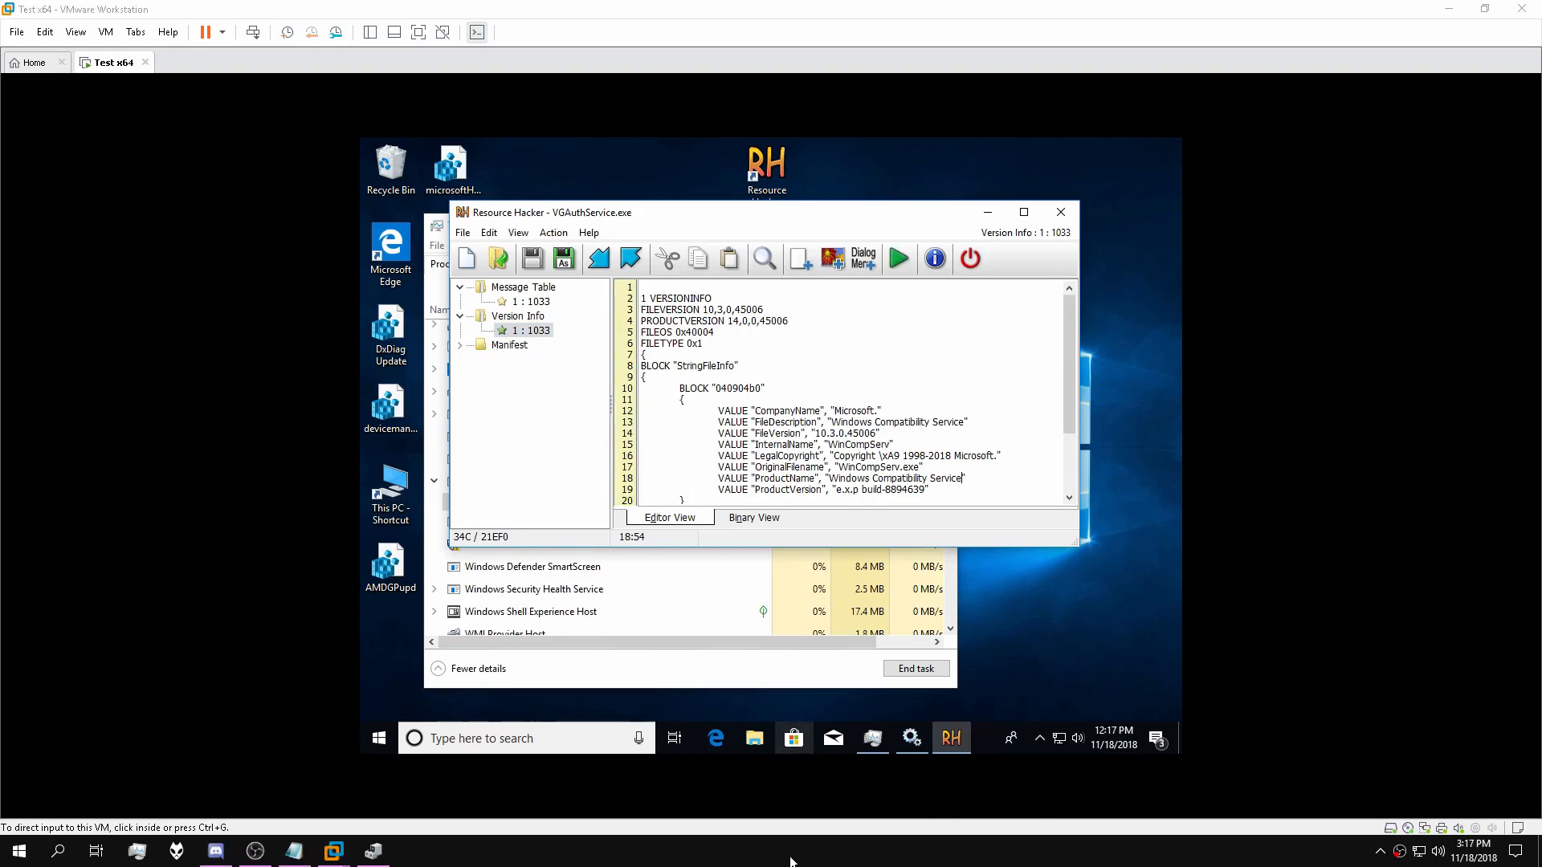
Check the edited version strings, select the OriginalFilename value WinCompServ.exe, and bring up the dialog for saving the modified executable as a new file.
scroll(862, 453, down, 3)
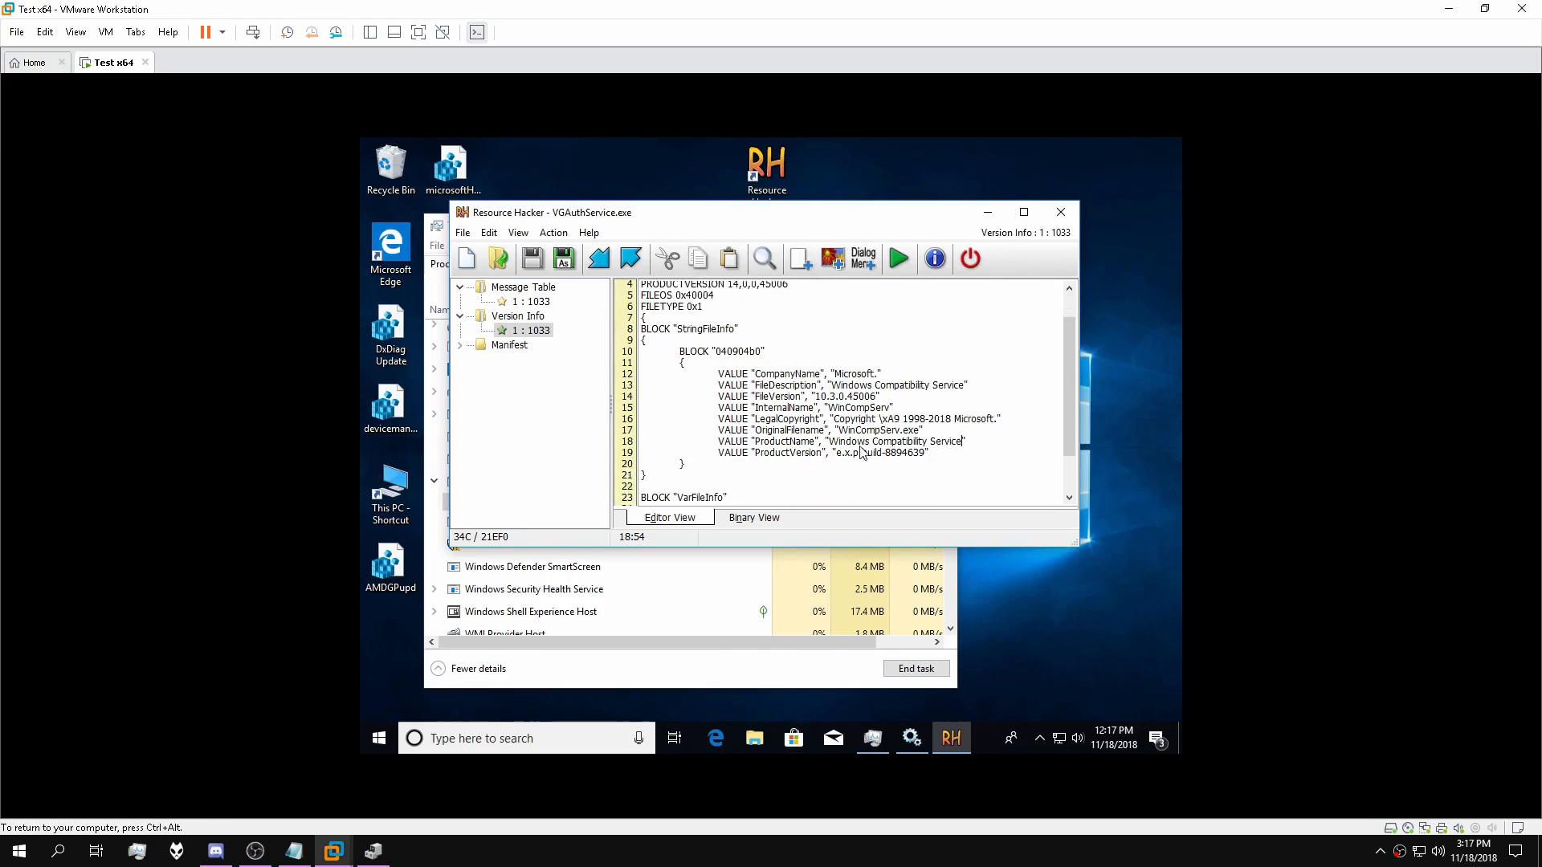
scroll(862, 404, up, 1)
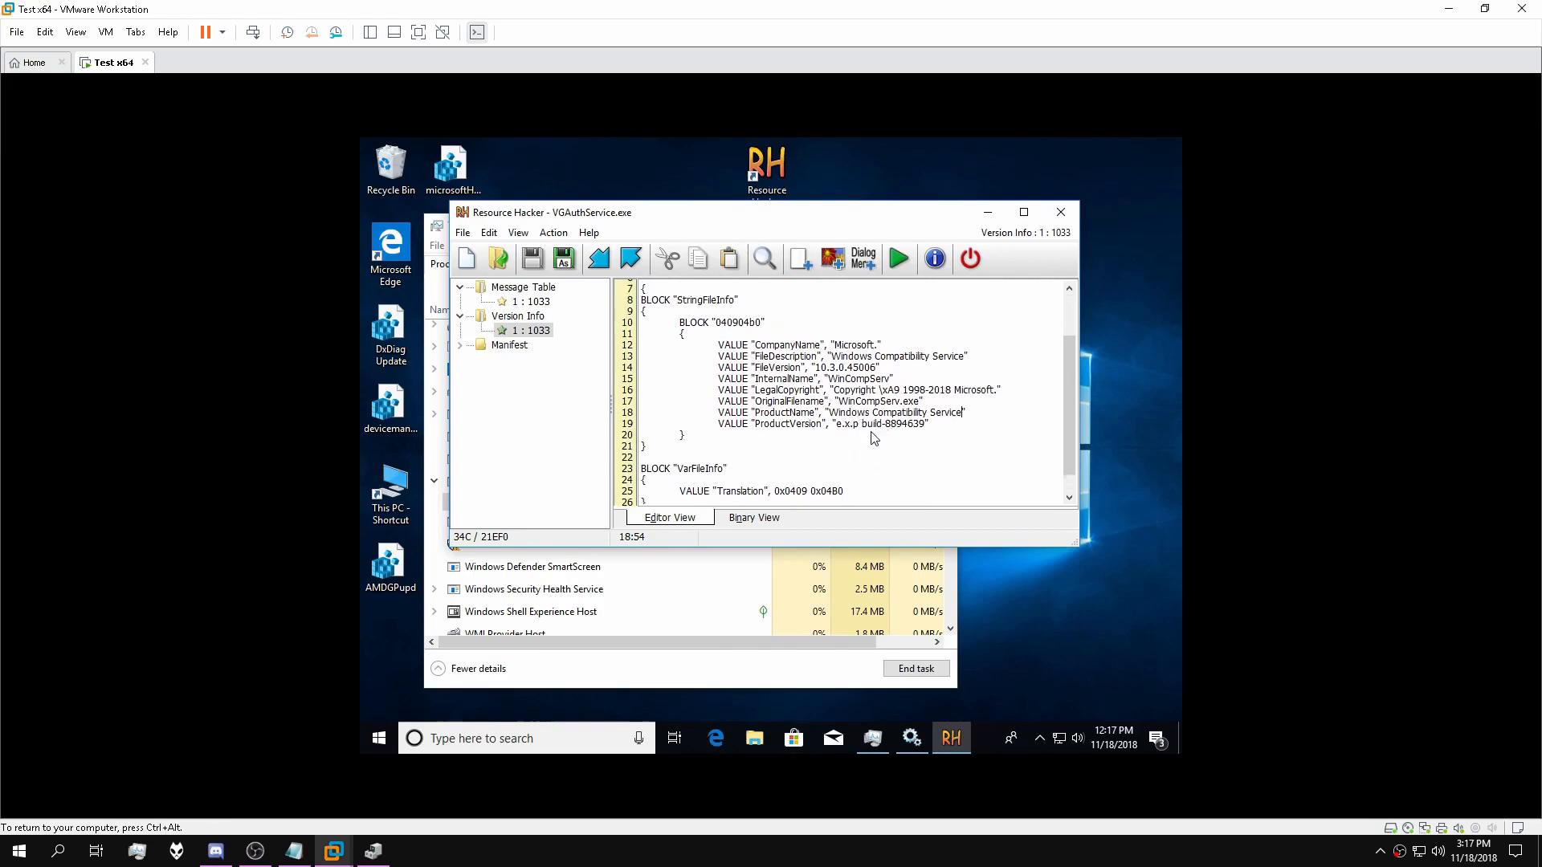
drag(839, 410, 903, 412)
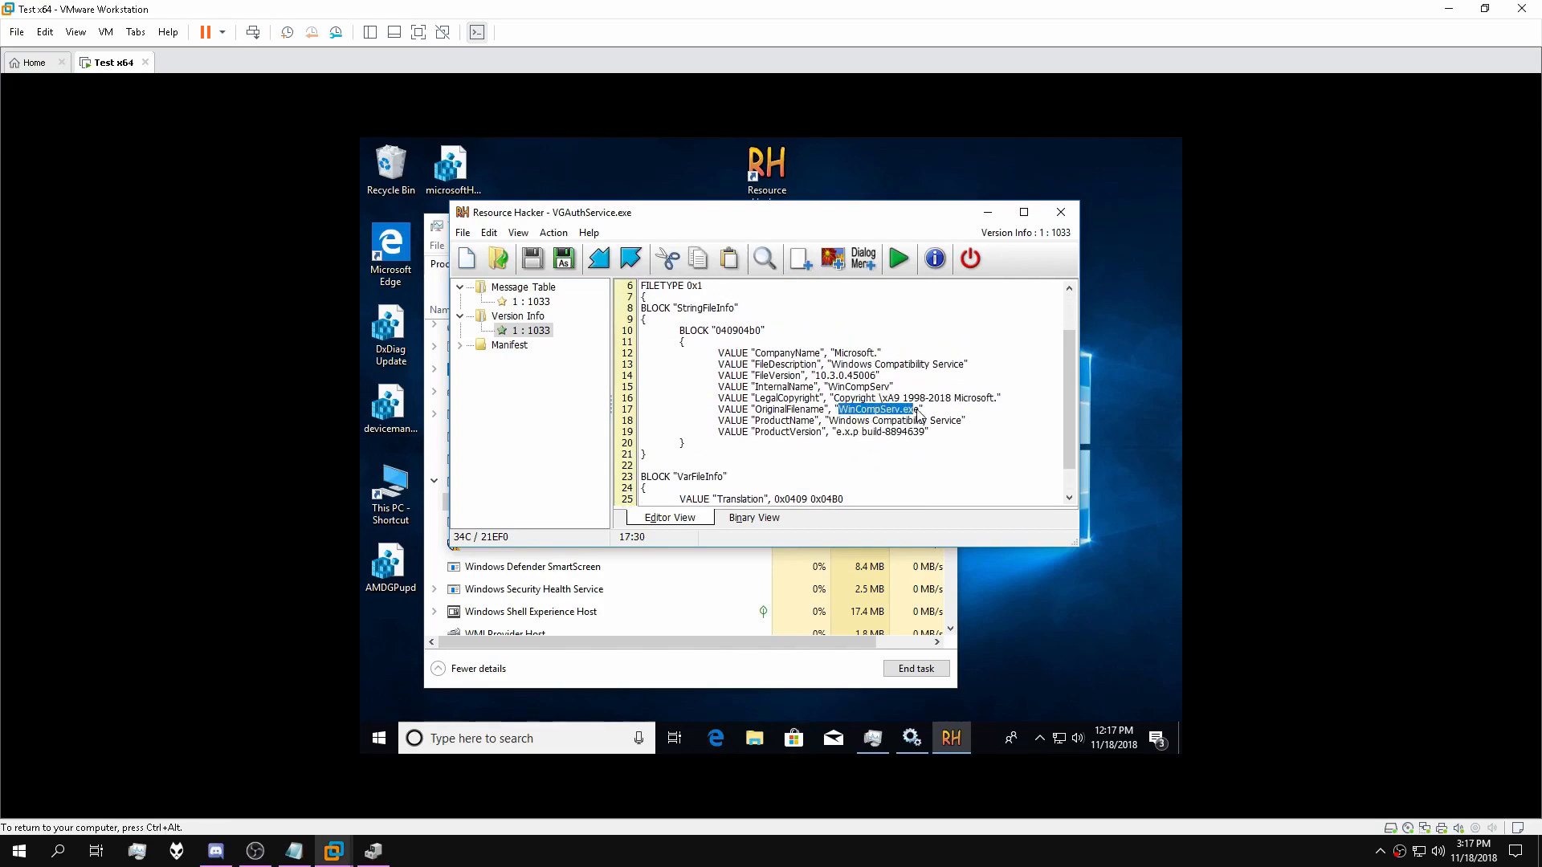
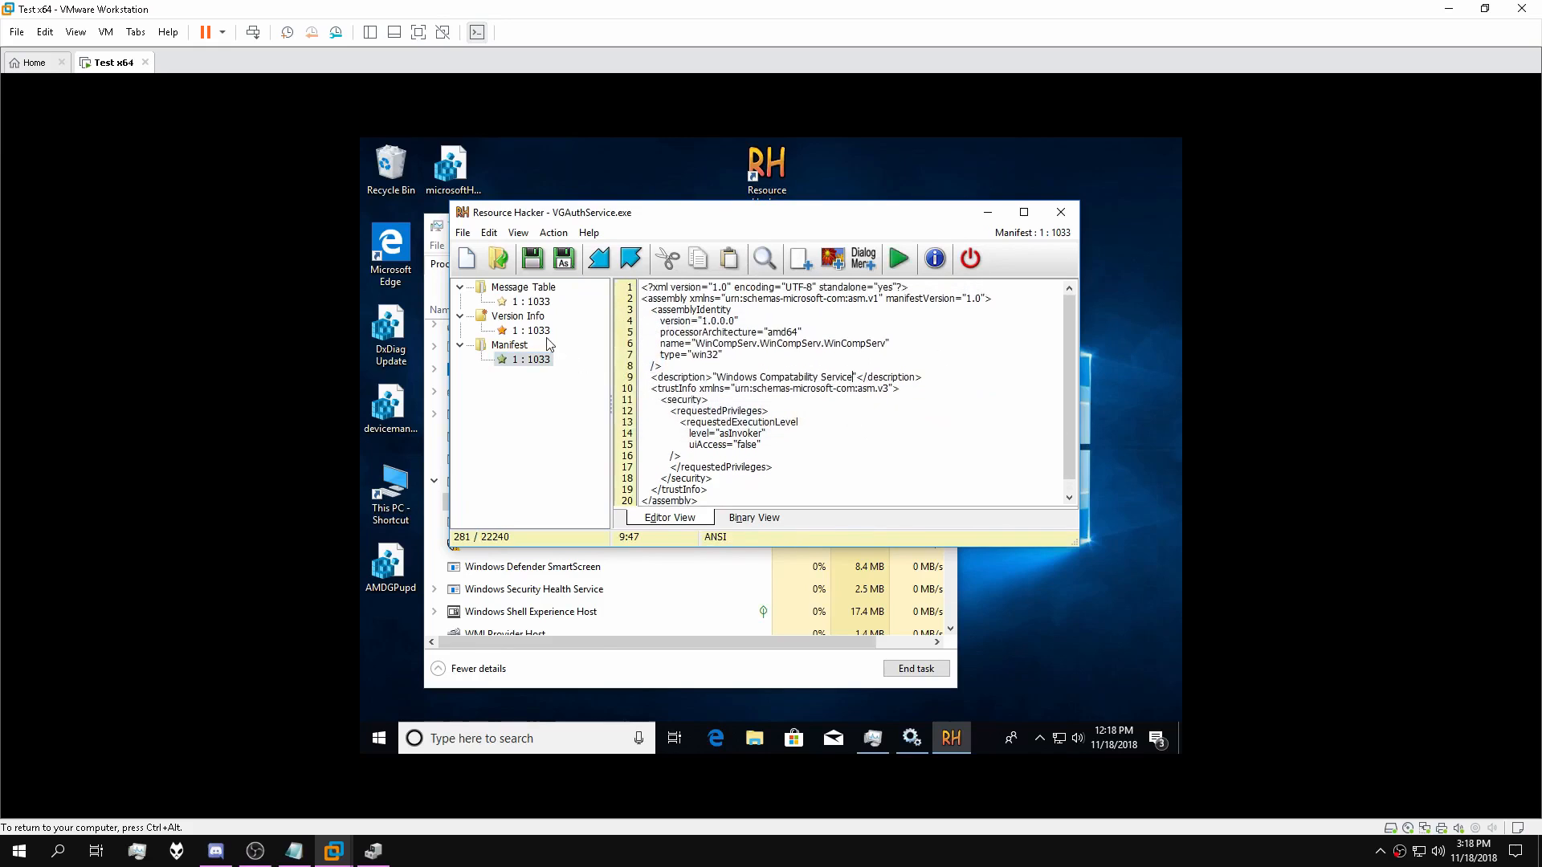
click(564, 258)
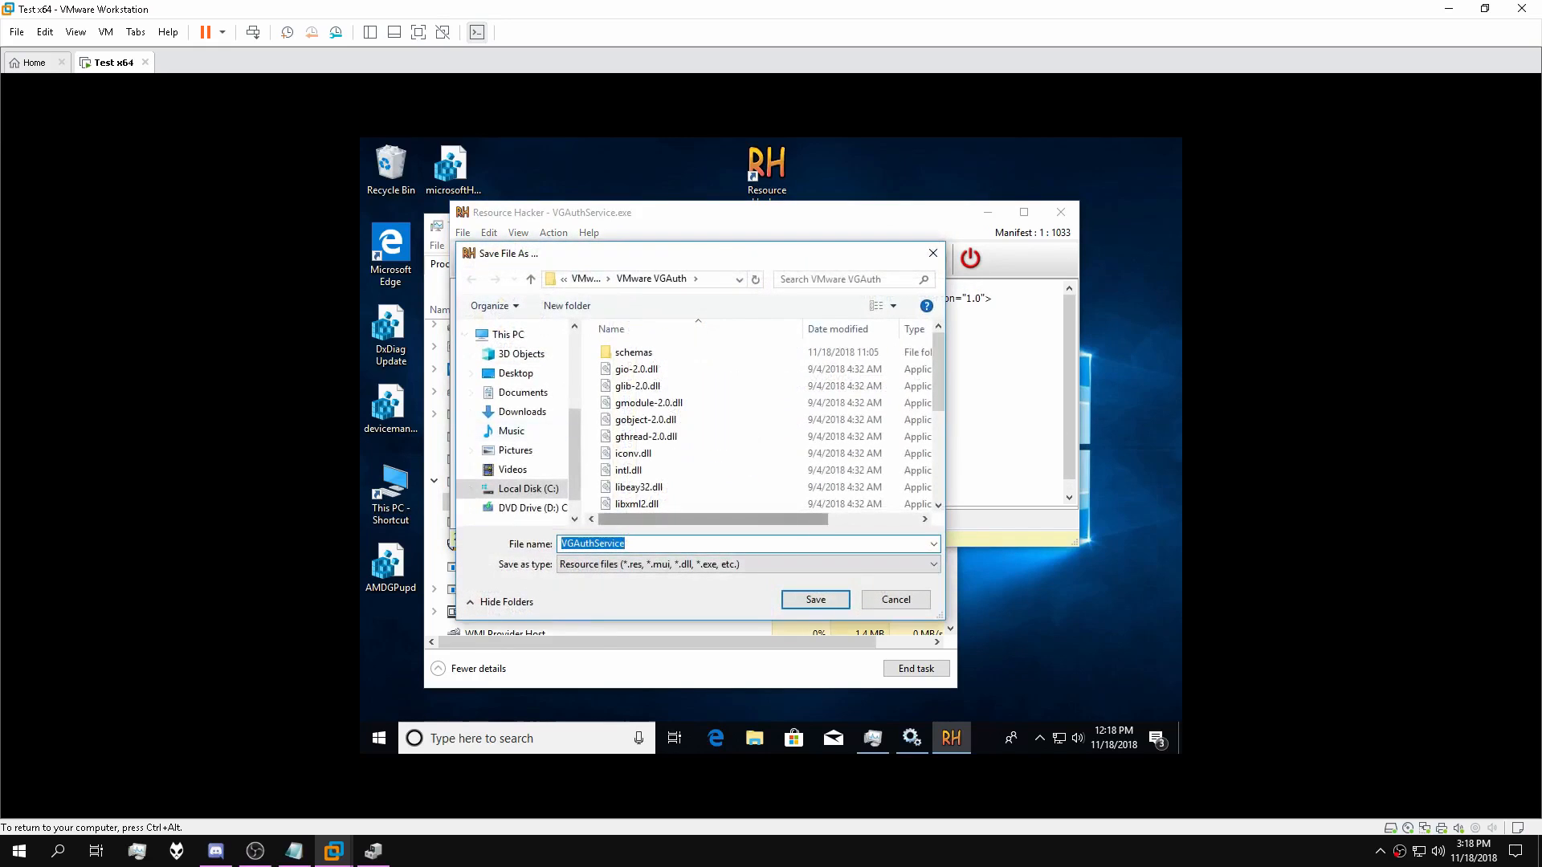
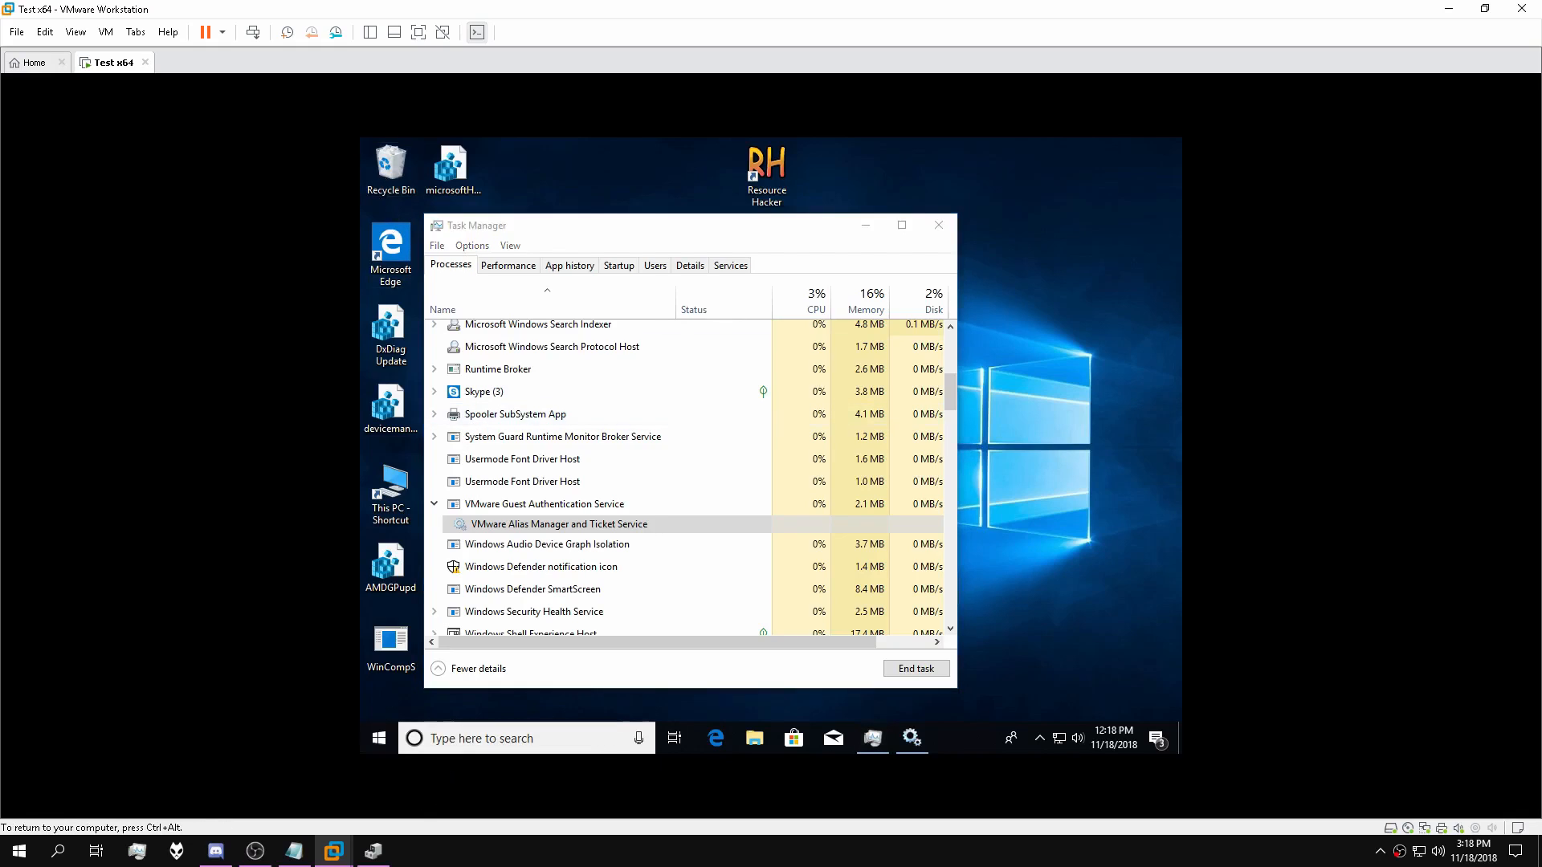
Open the folder Program Files\VMware\VMware Tools\VMware VGAuth on drive C in File Explorer.
click(440, 738)
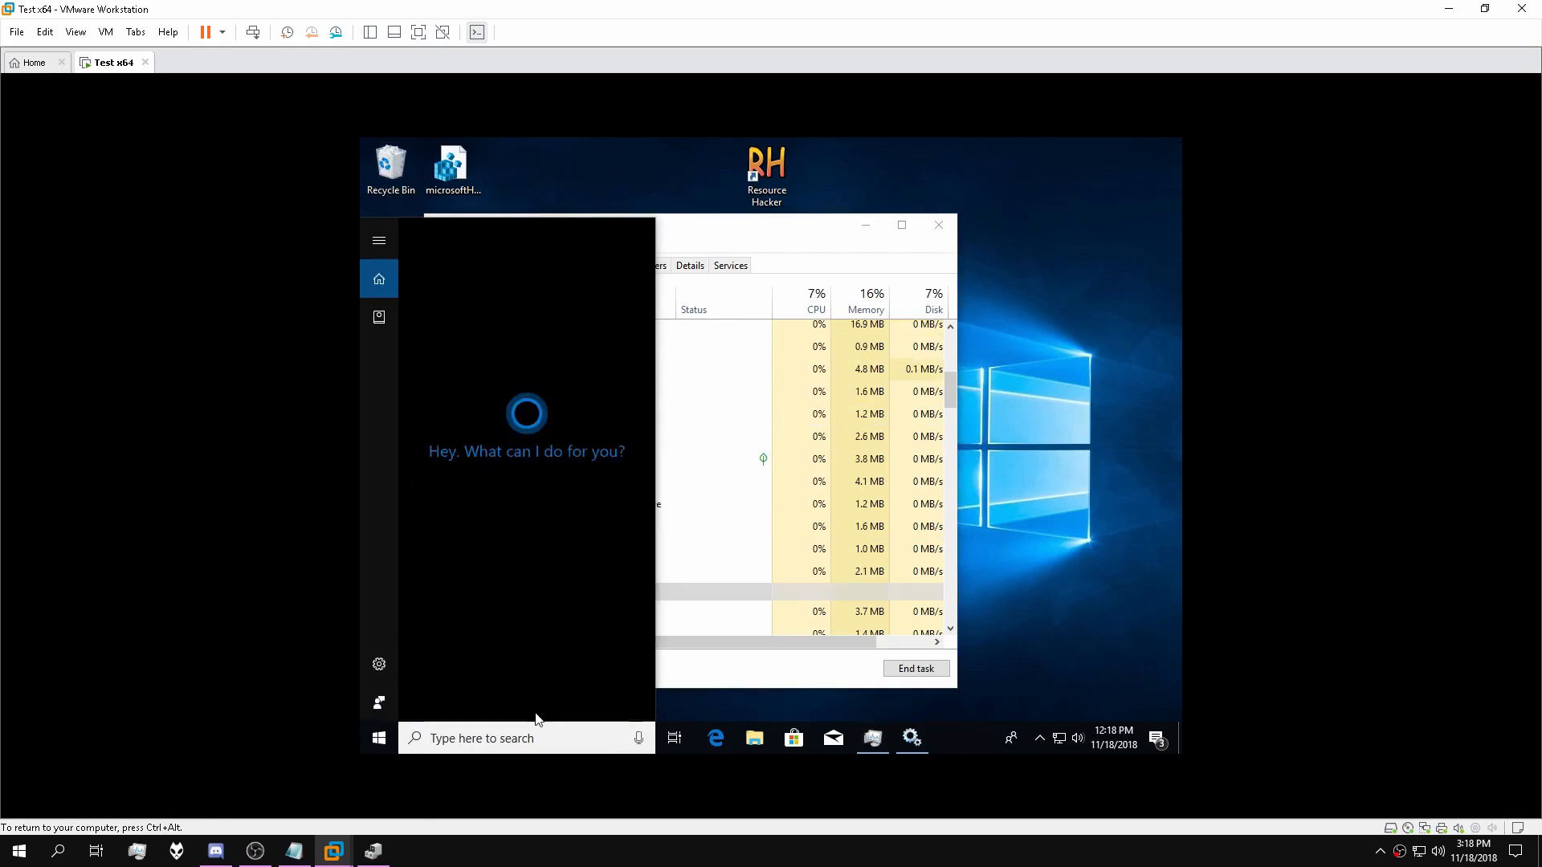
click(1043, 453)
double_click(390, 486)
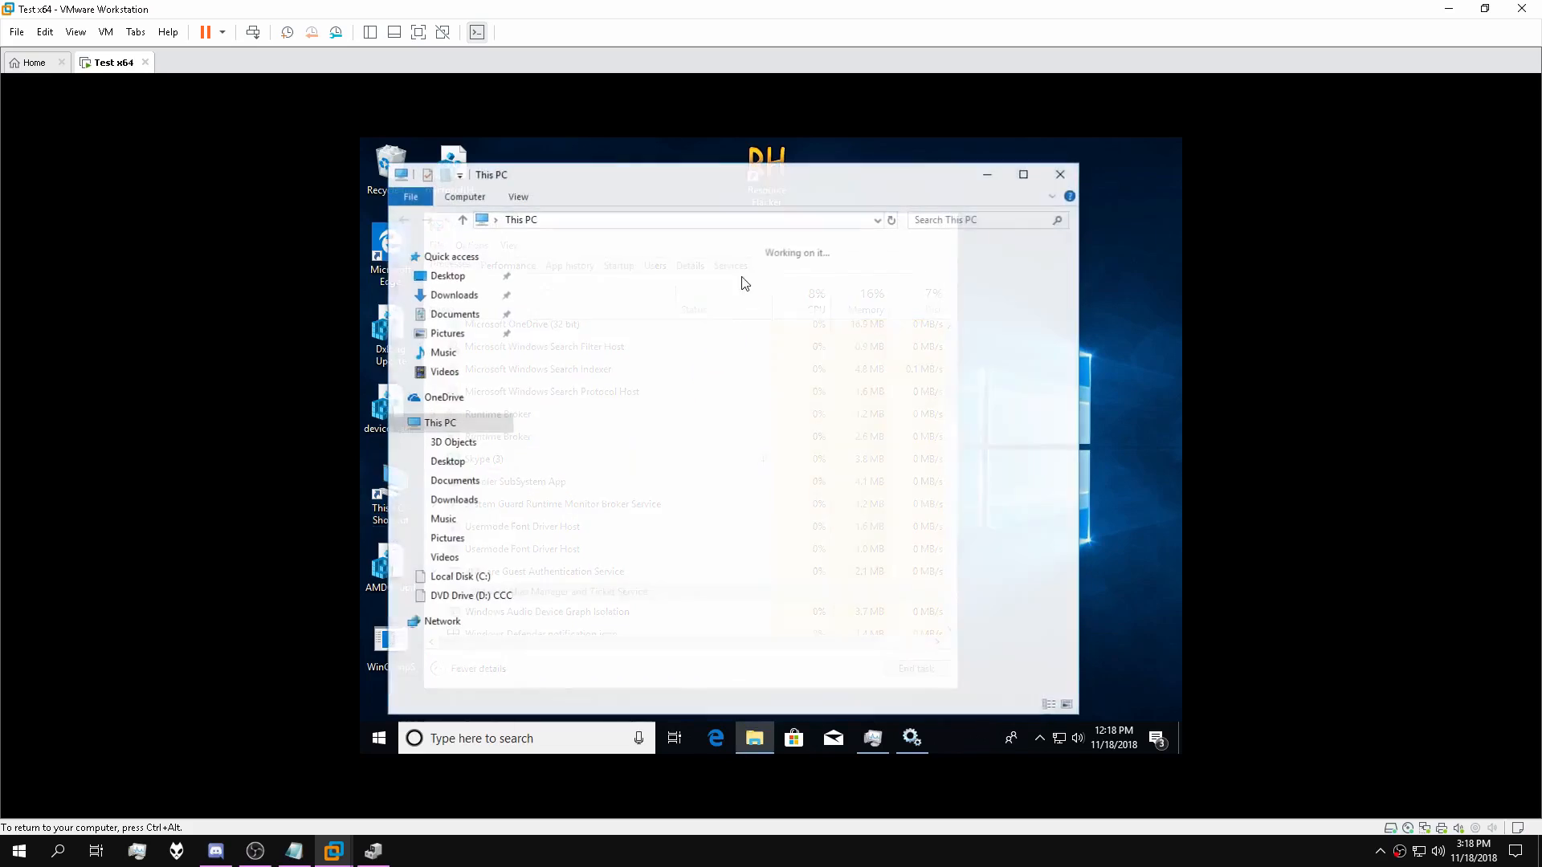
click(657, 496)
double_click(656, 496)
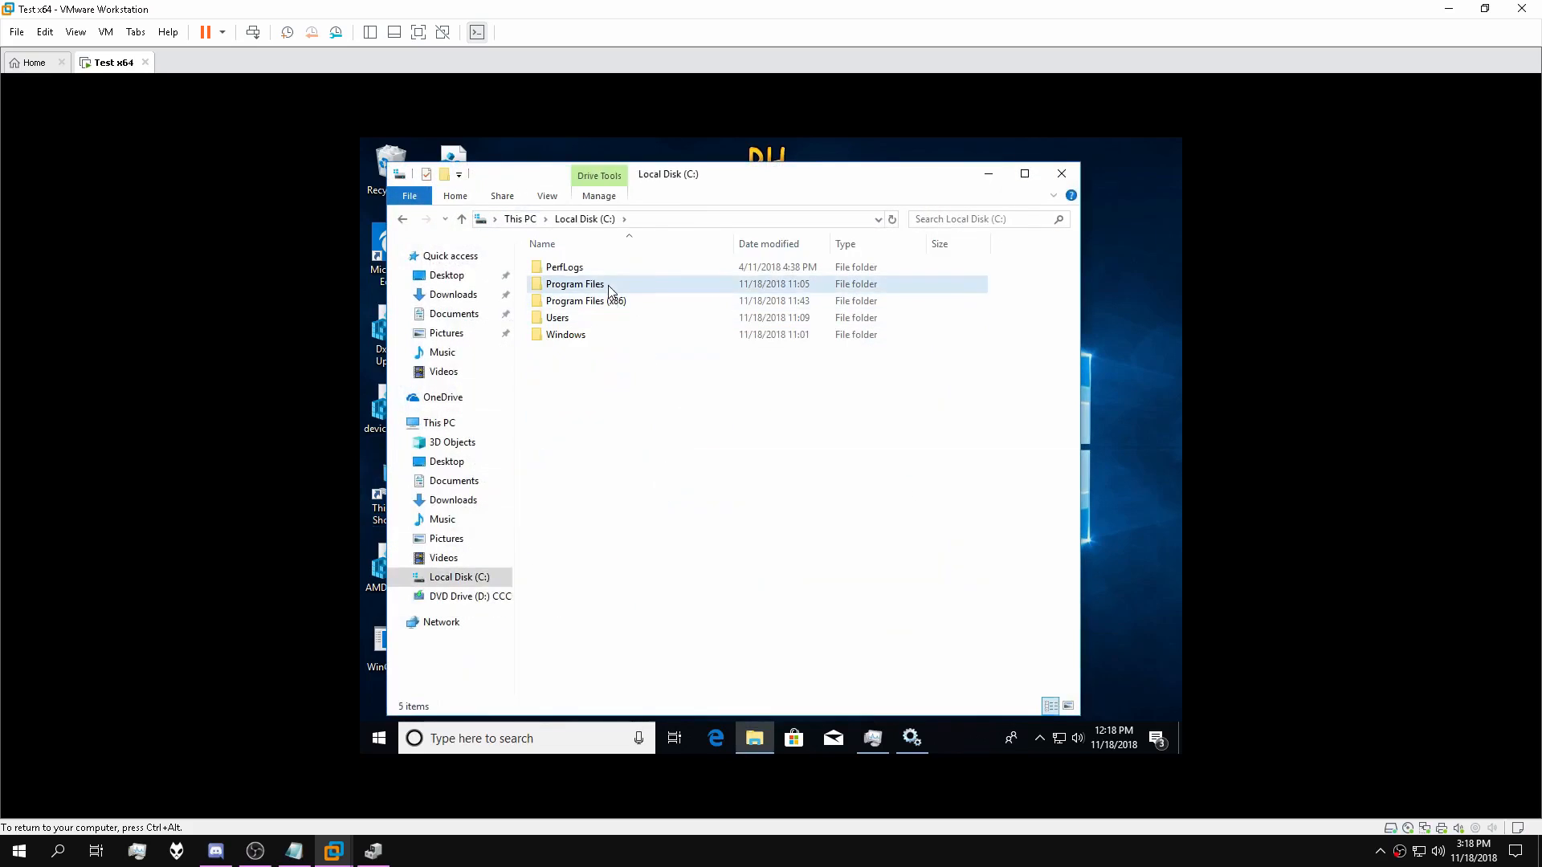
double_click(571, 283)
double_click(565, 297)
double_click(575, 268)
double_click(579, 318)
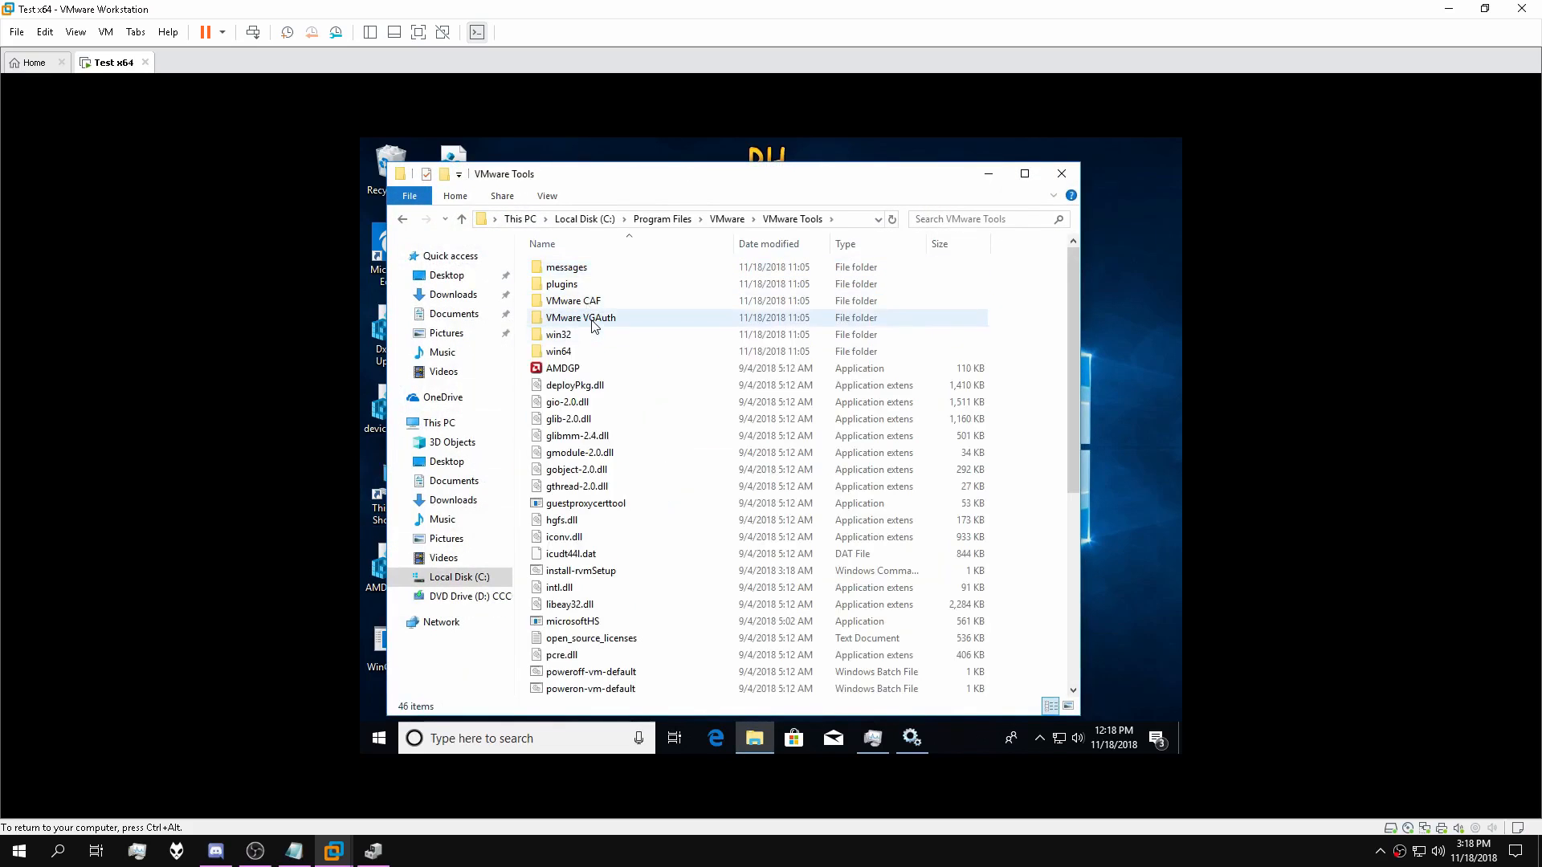
Copy the file name of VGAuthService and close the folder window.
click(582, 553)
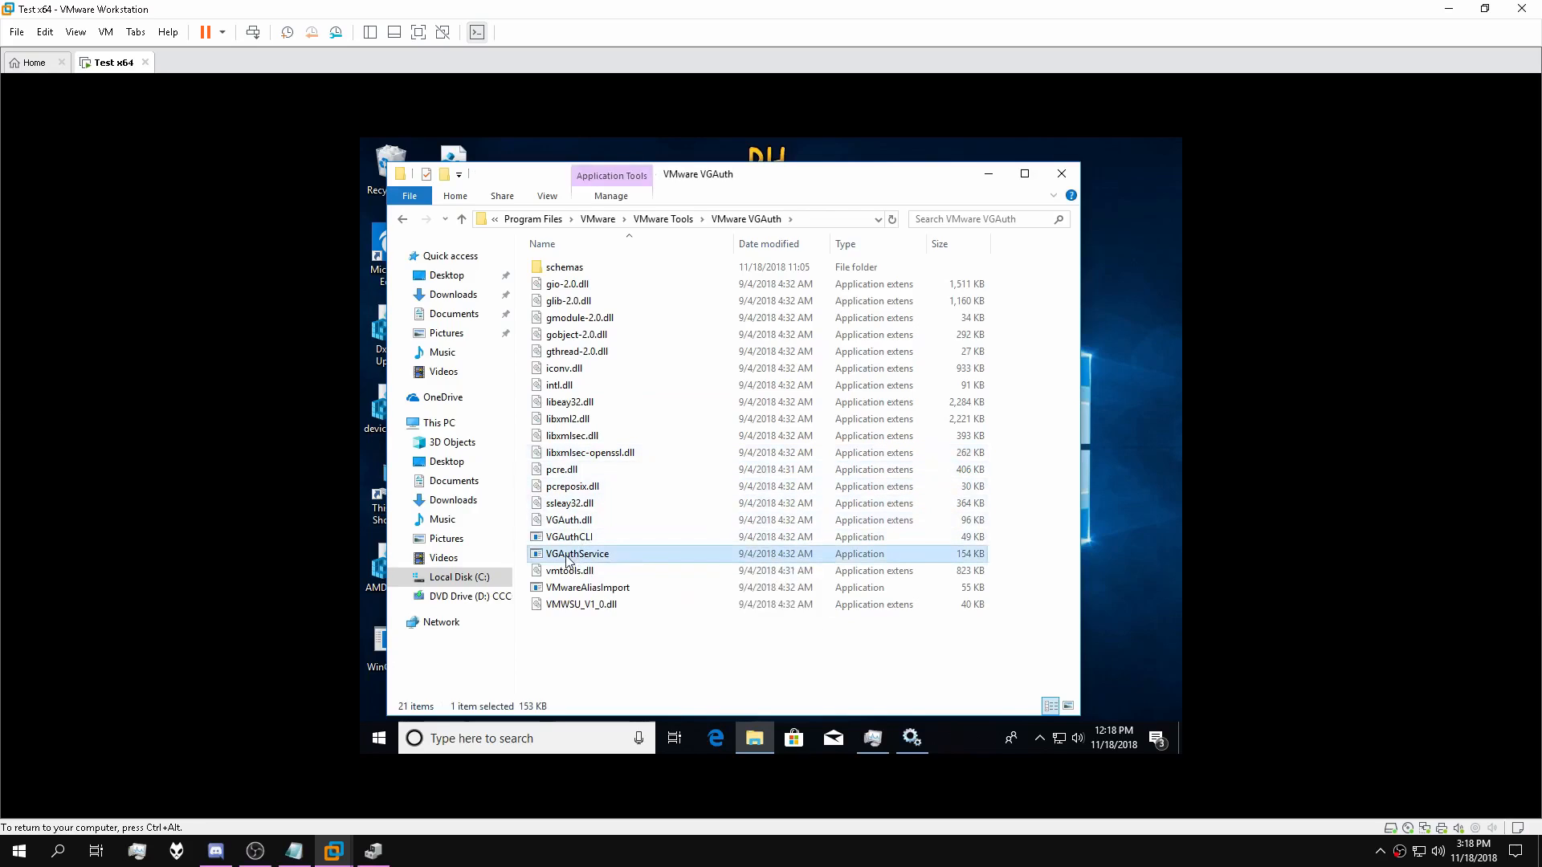
click(582, 552)
key(ctrl+c)
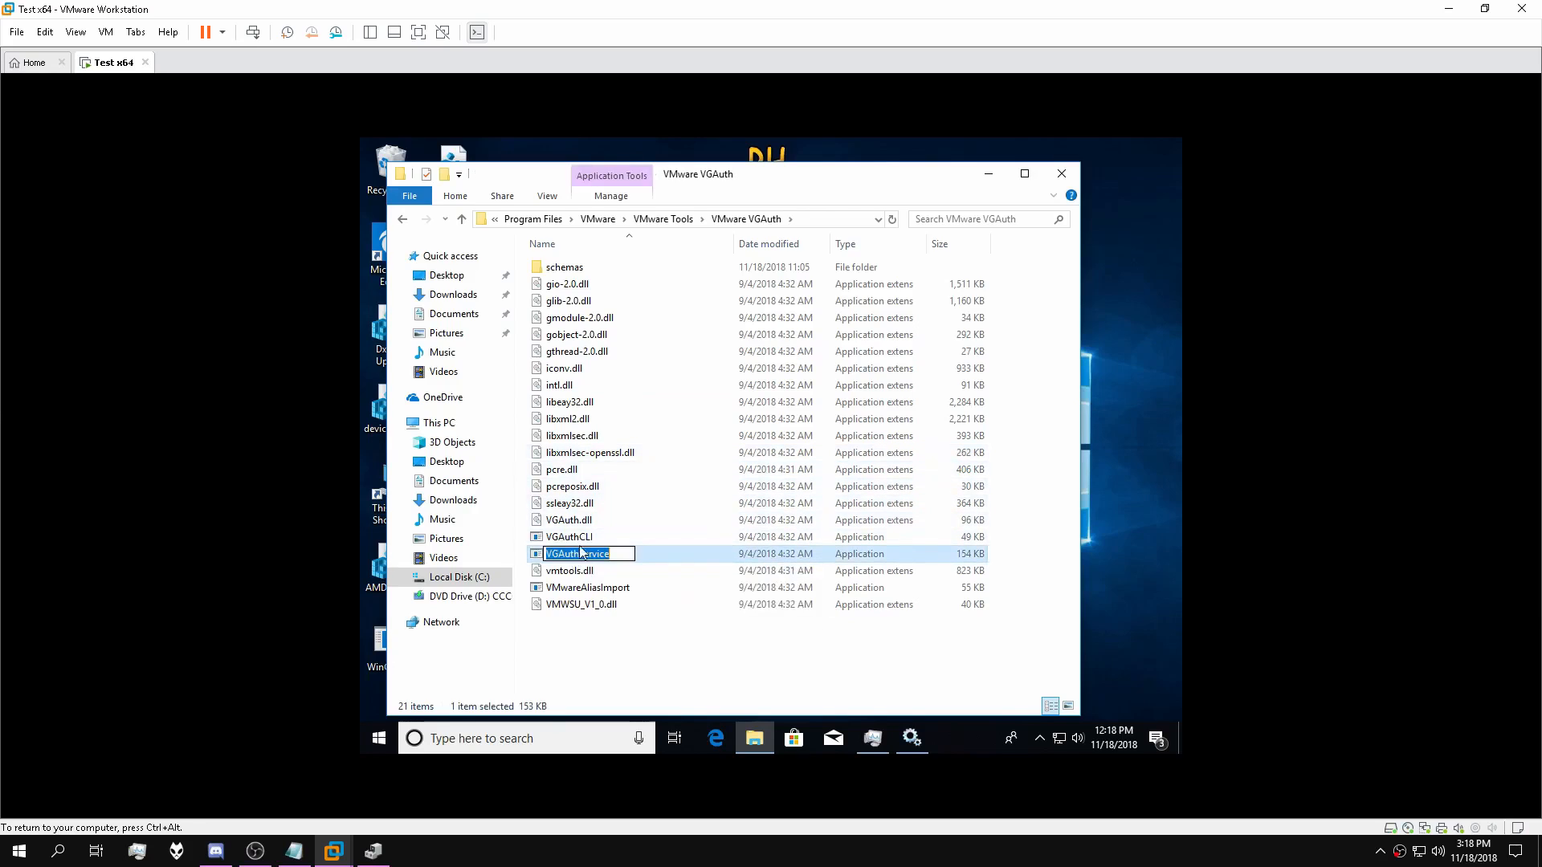
click(1062, 174)
Search Windows for regedit and launch the Registry Editor.
click(528, 743)
text(rege)
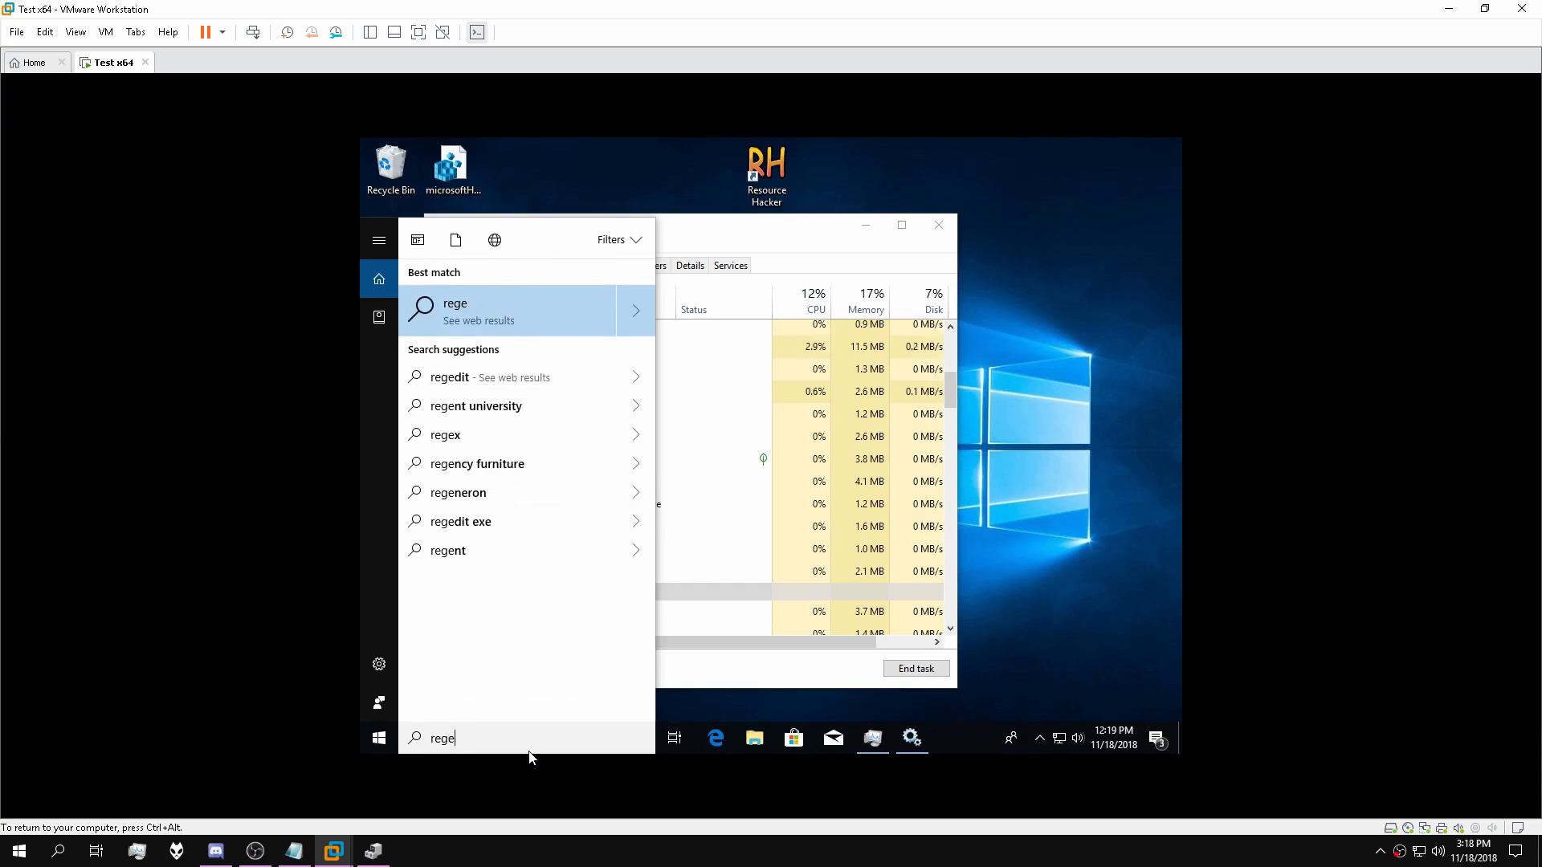
text(f)
key(BackSpace)
key(BackSpace)
key(BackSpace)
text(d)
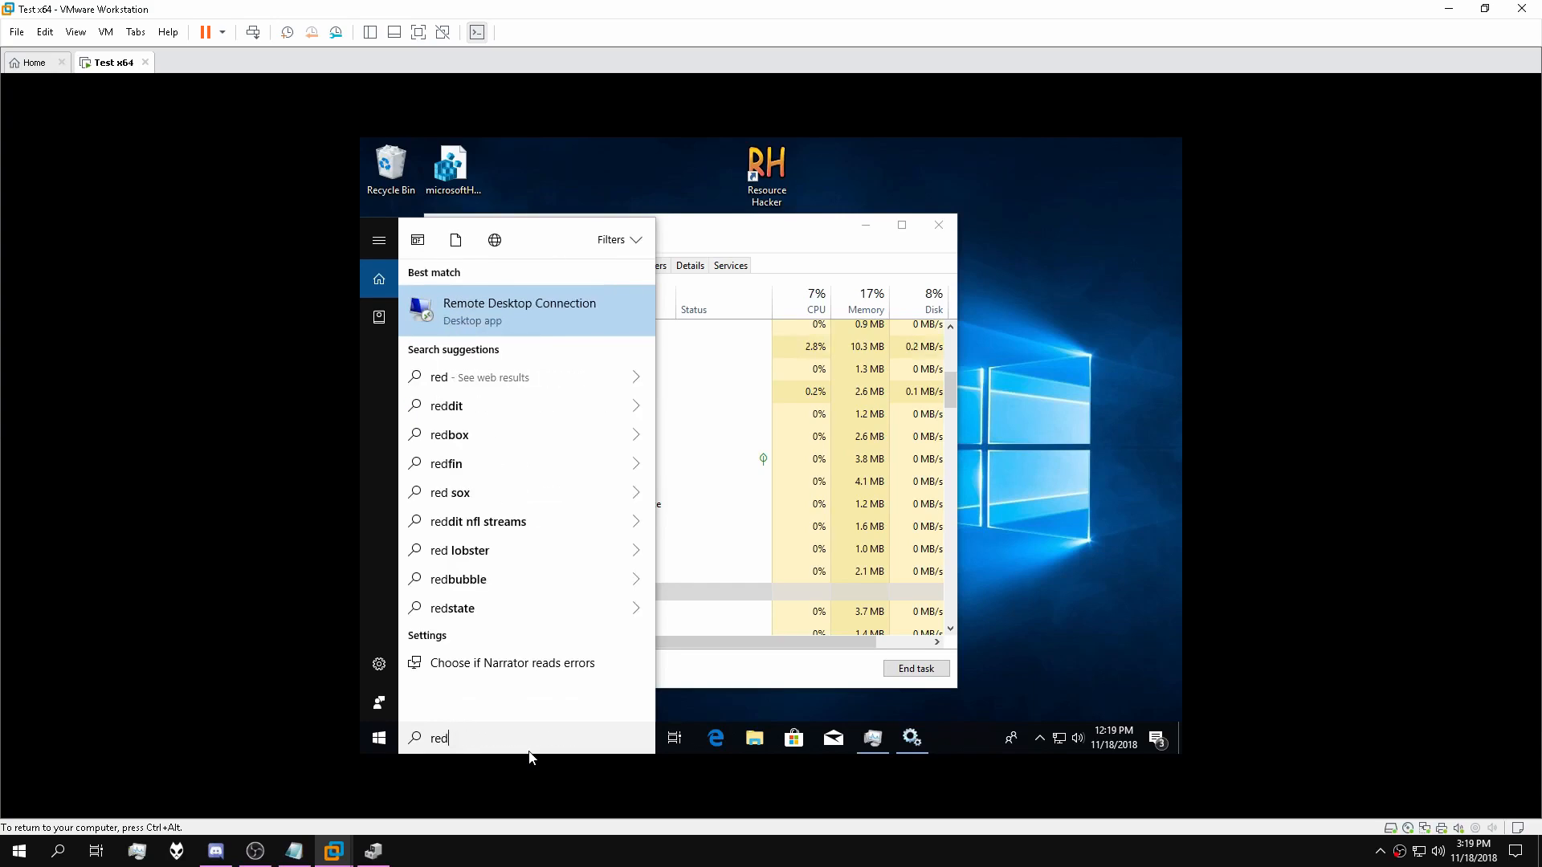
key(BackSpace)
text(gedit)
key(Return)
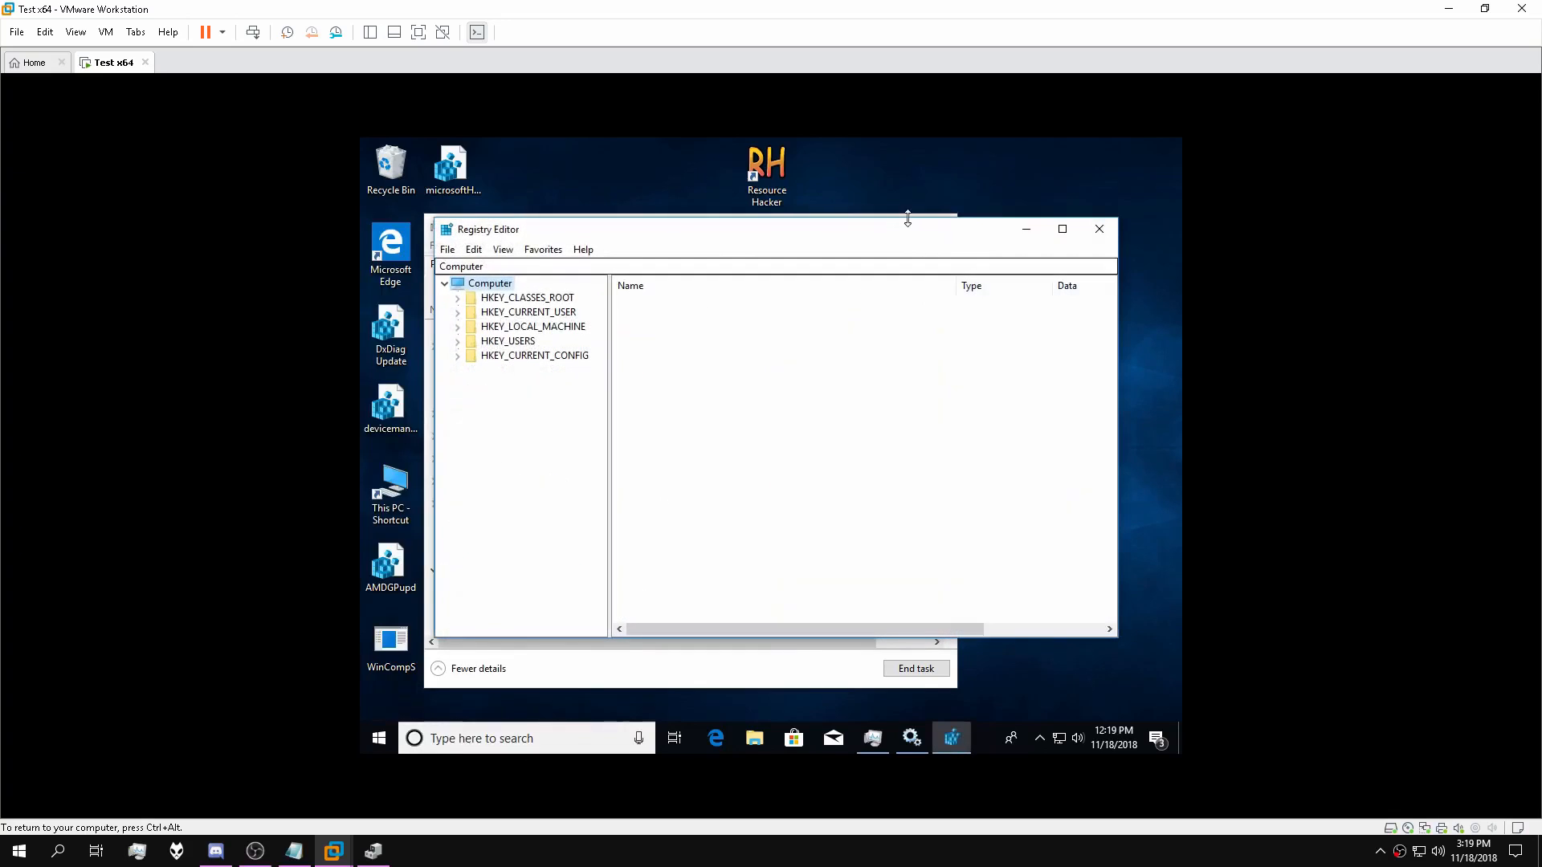
Search the registry for VGAuthService.exe, using the copied file name plus the .exe extension.
click(473, 250)
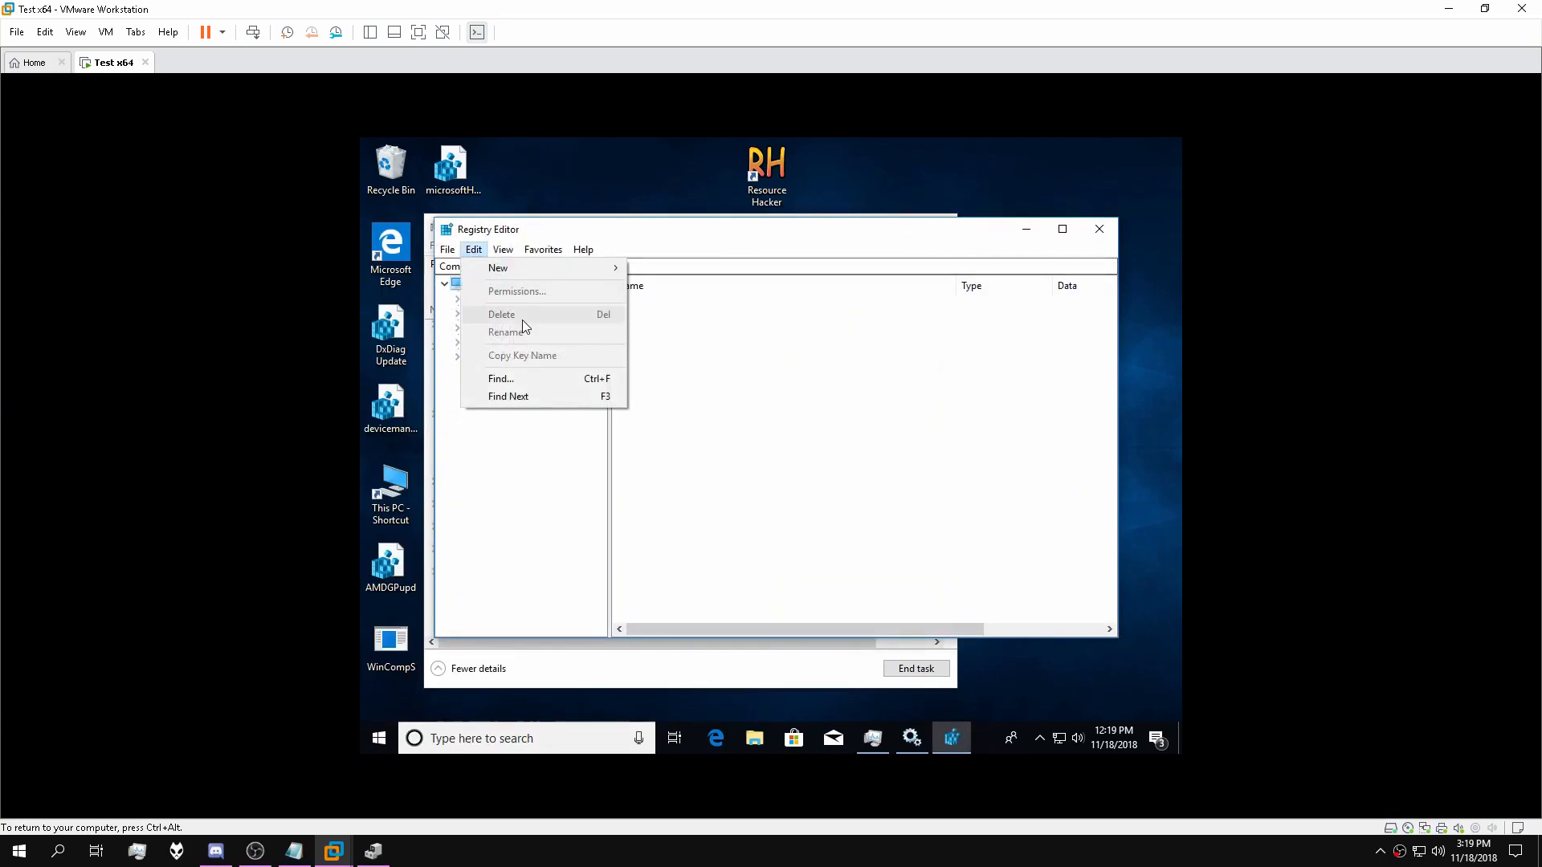
click(497, 380)
key(ctrl+v)
text(.exe)
key(Return)
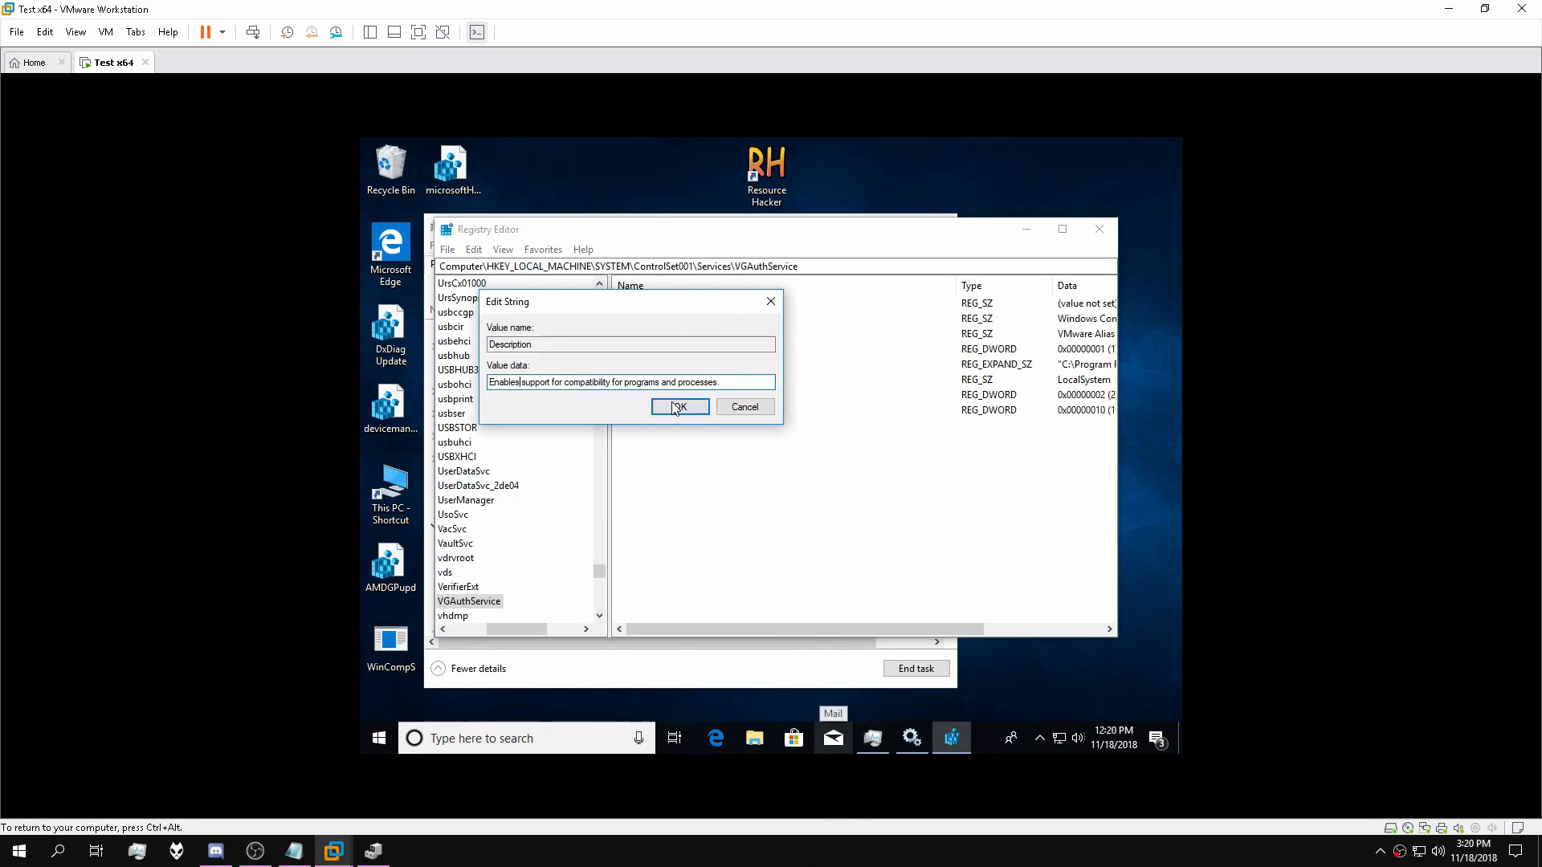
Set the VGAuthService key's Description to "Enables support for compatibility for programs and processes." and edit its DisplayName and the executable name in ImagePath.
click(679, 407)
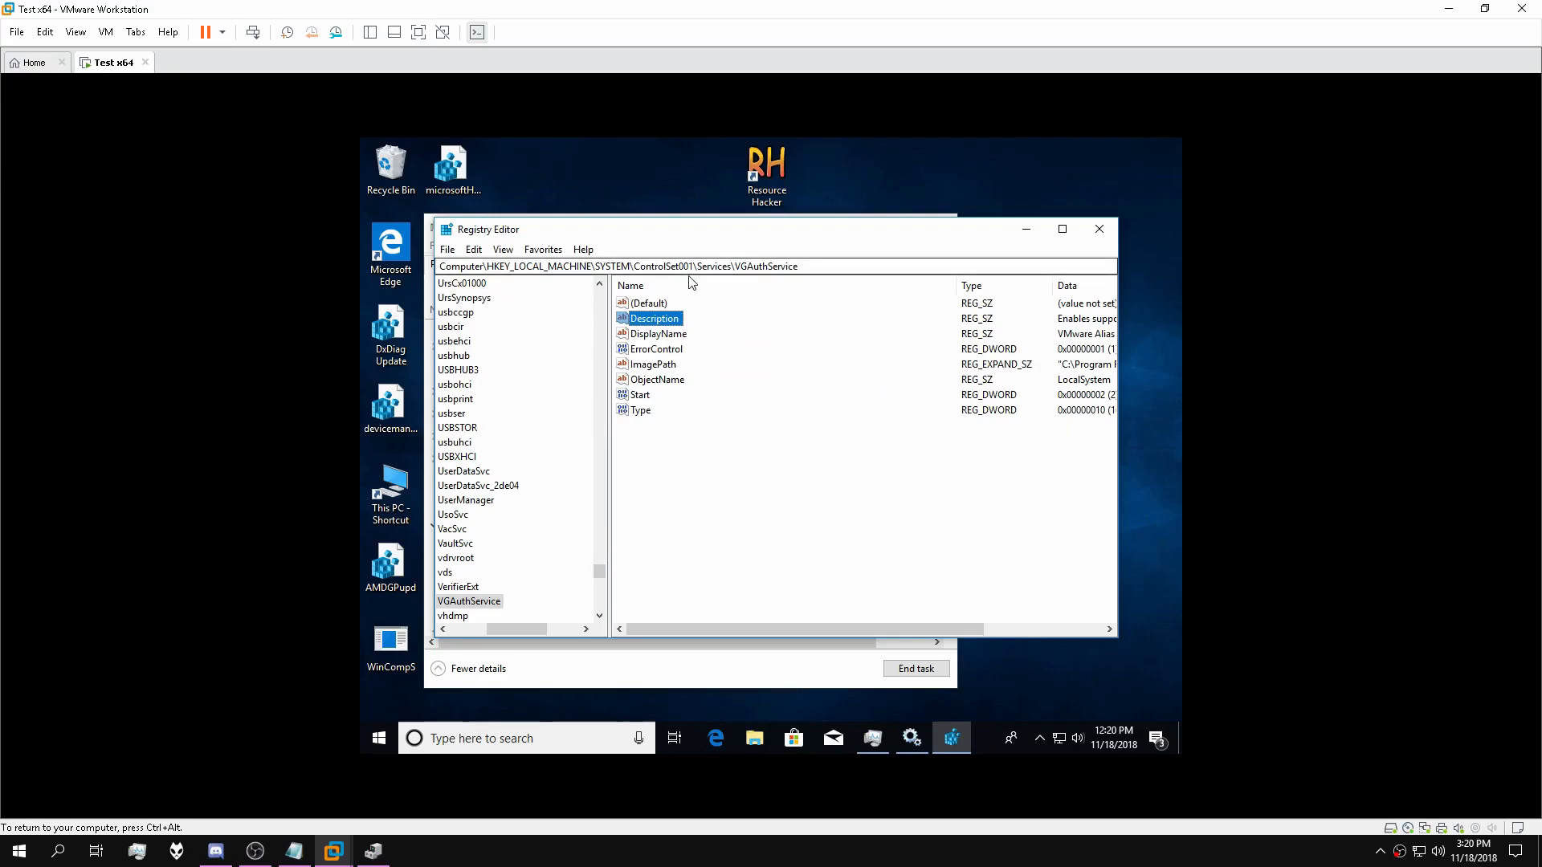
double_click(657, 334)
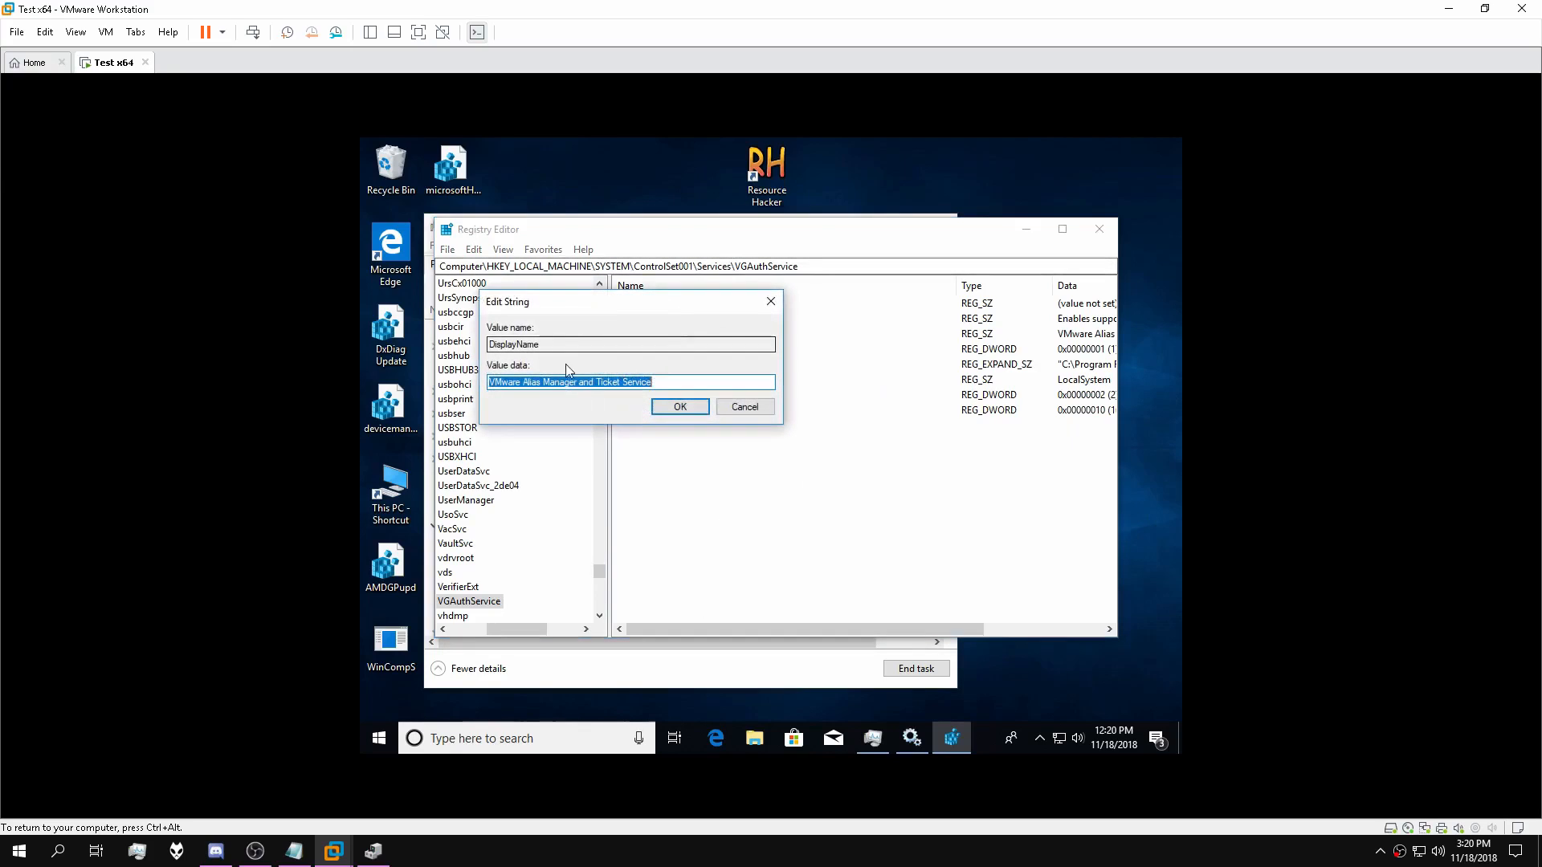
key(BackSpace)
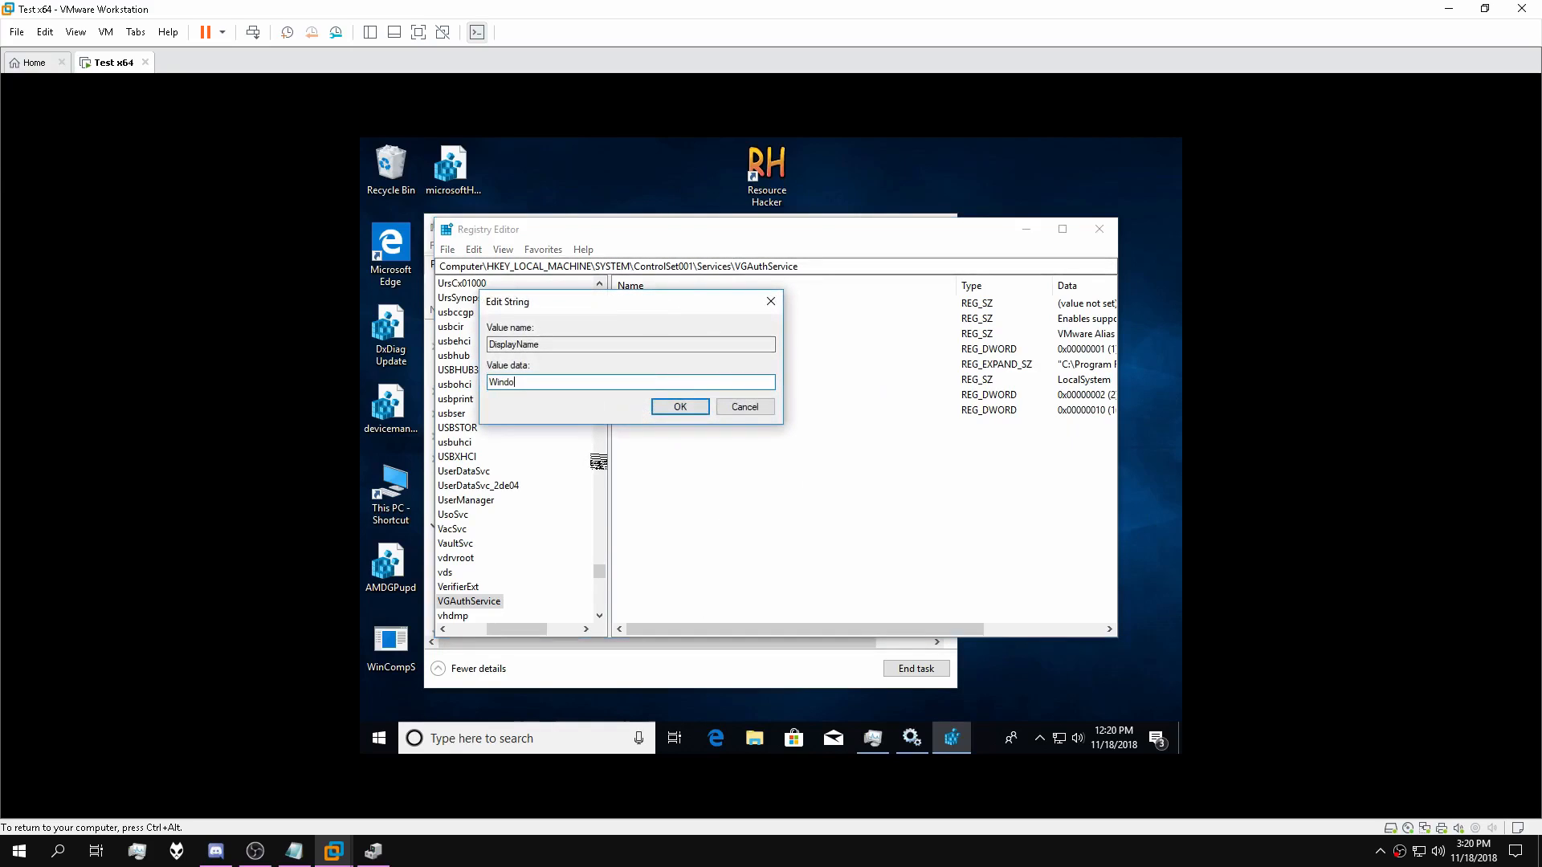
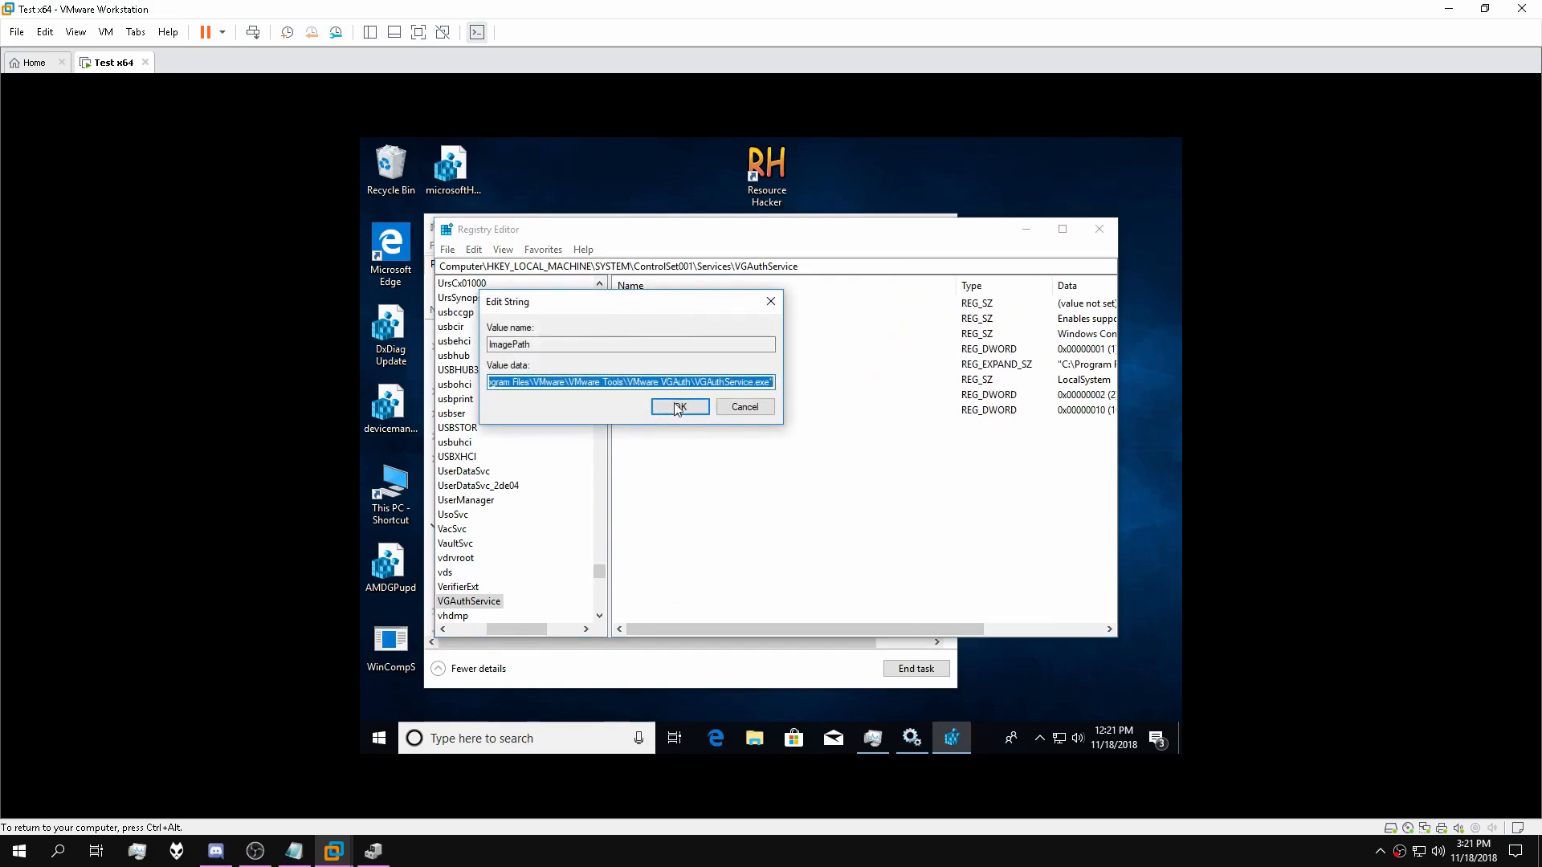
click(699, 381)
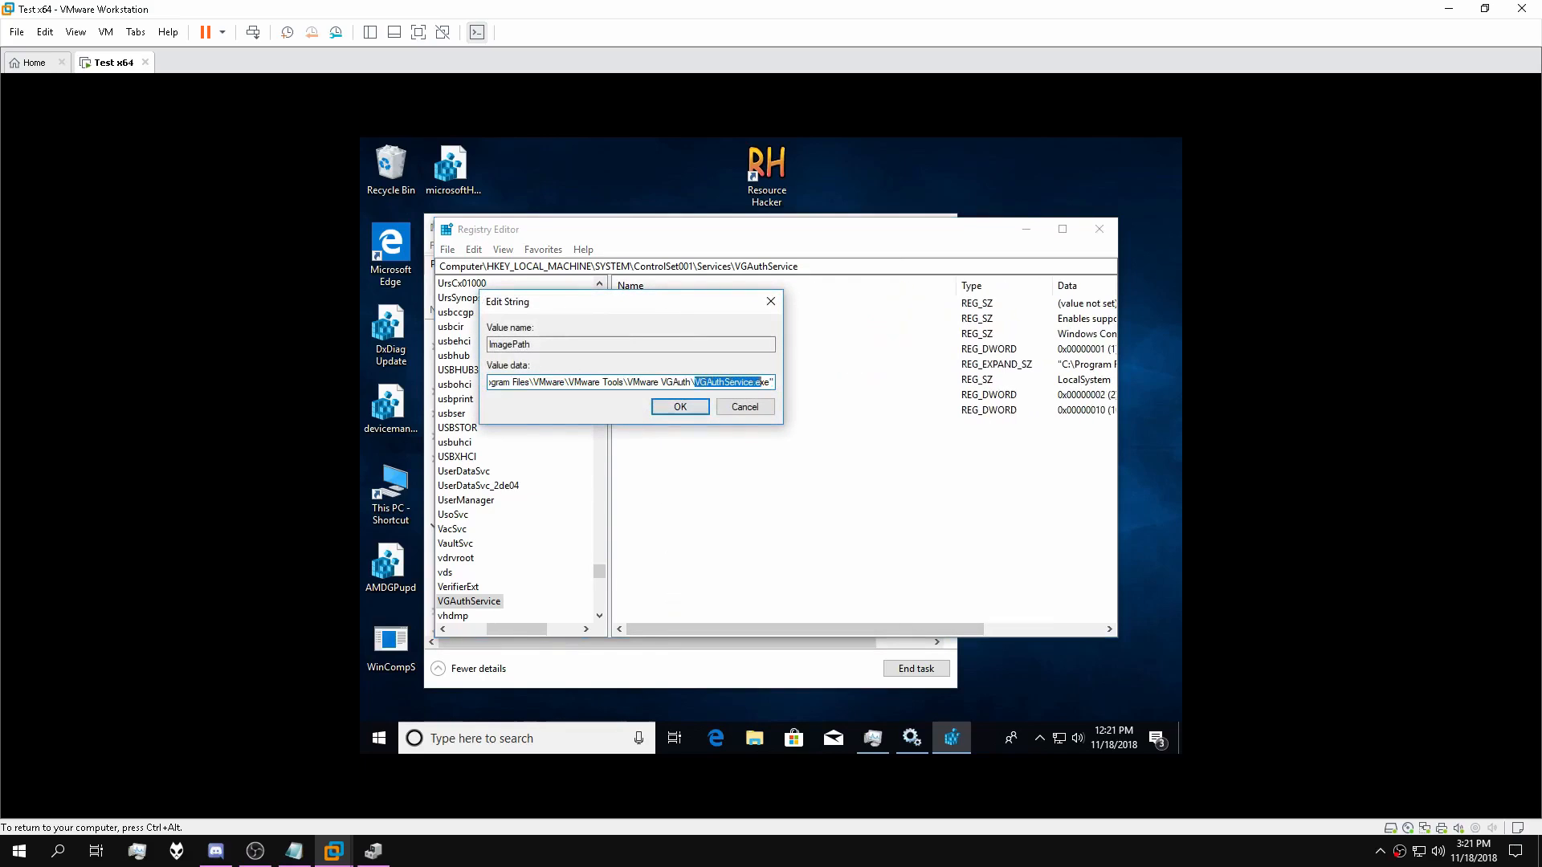
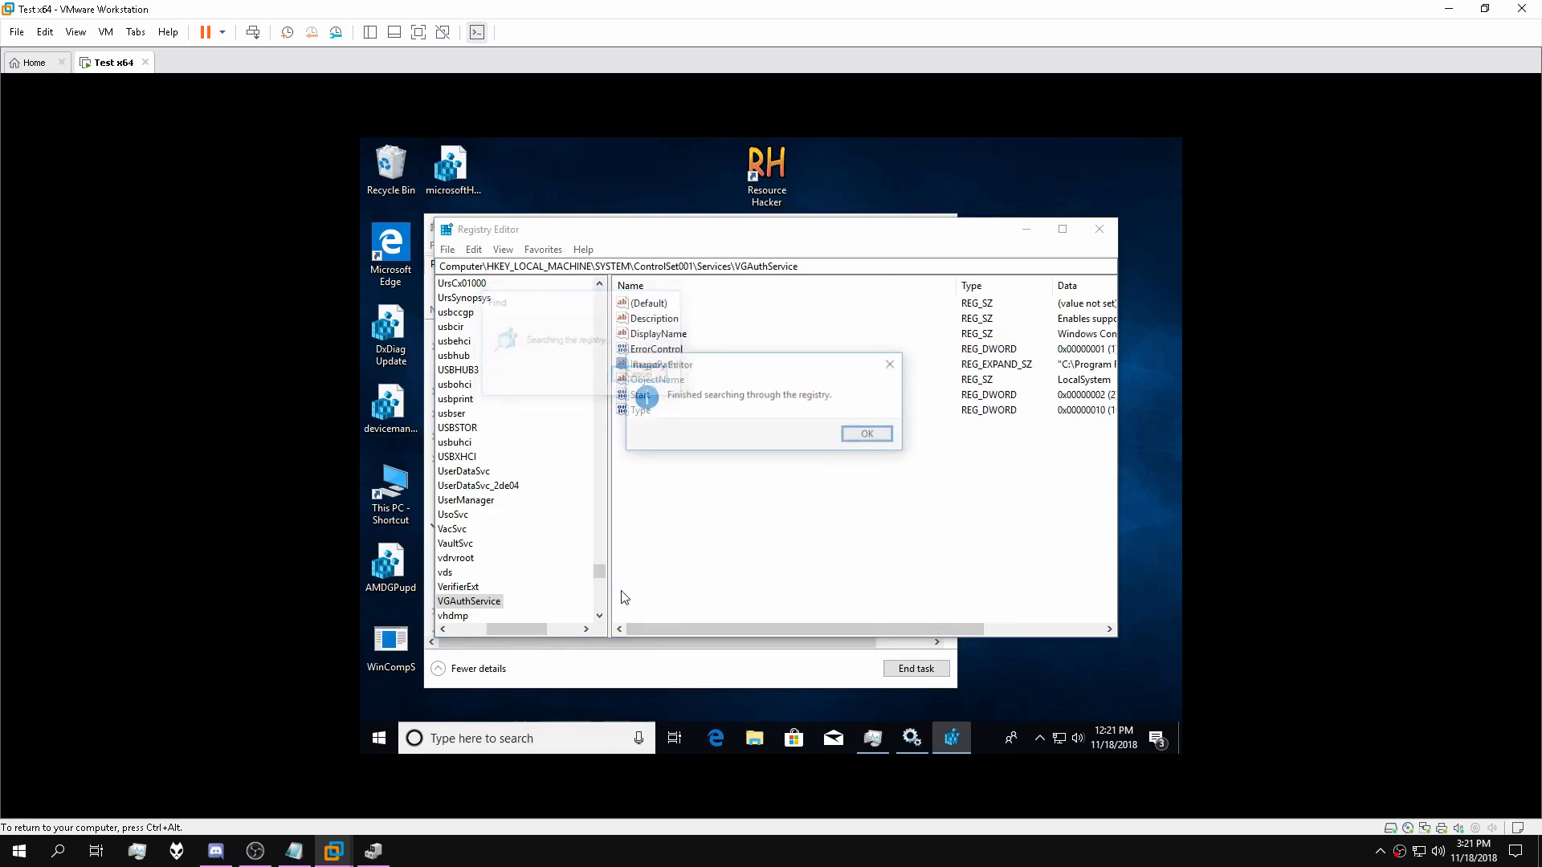
Finish the registry search and export the whole registry to the desktop as WindCompServUpdate.
click(857, 437)
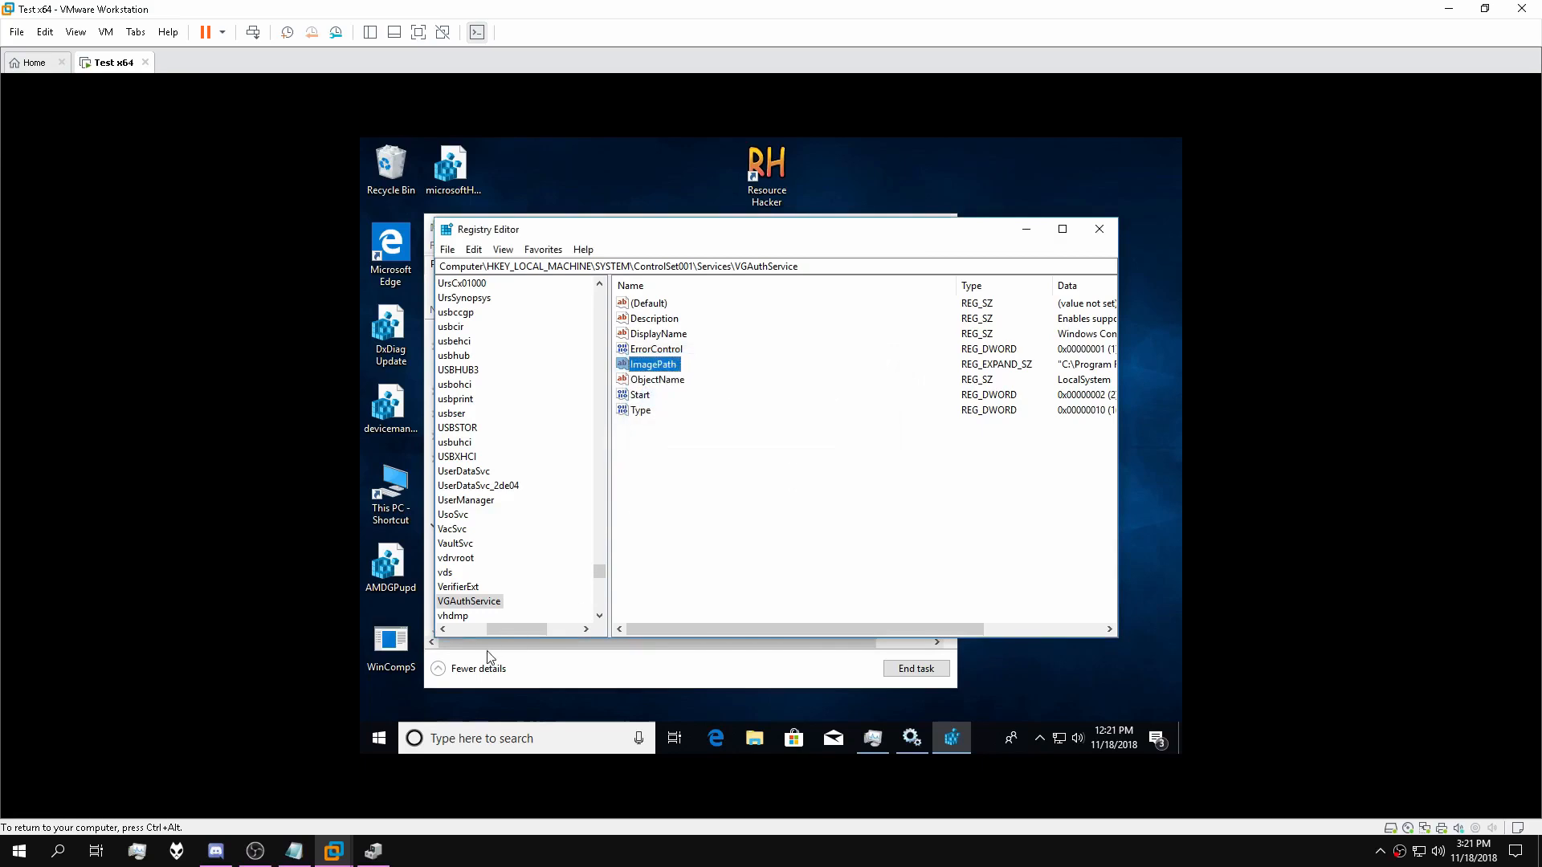
drag(530, 640, 467, 630)
drag(601, 571, 587, 263)
click(458, 328)
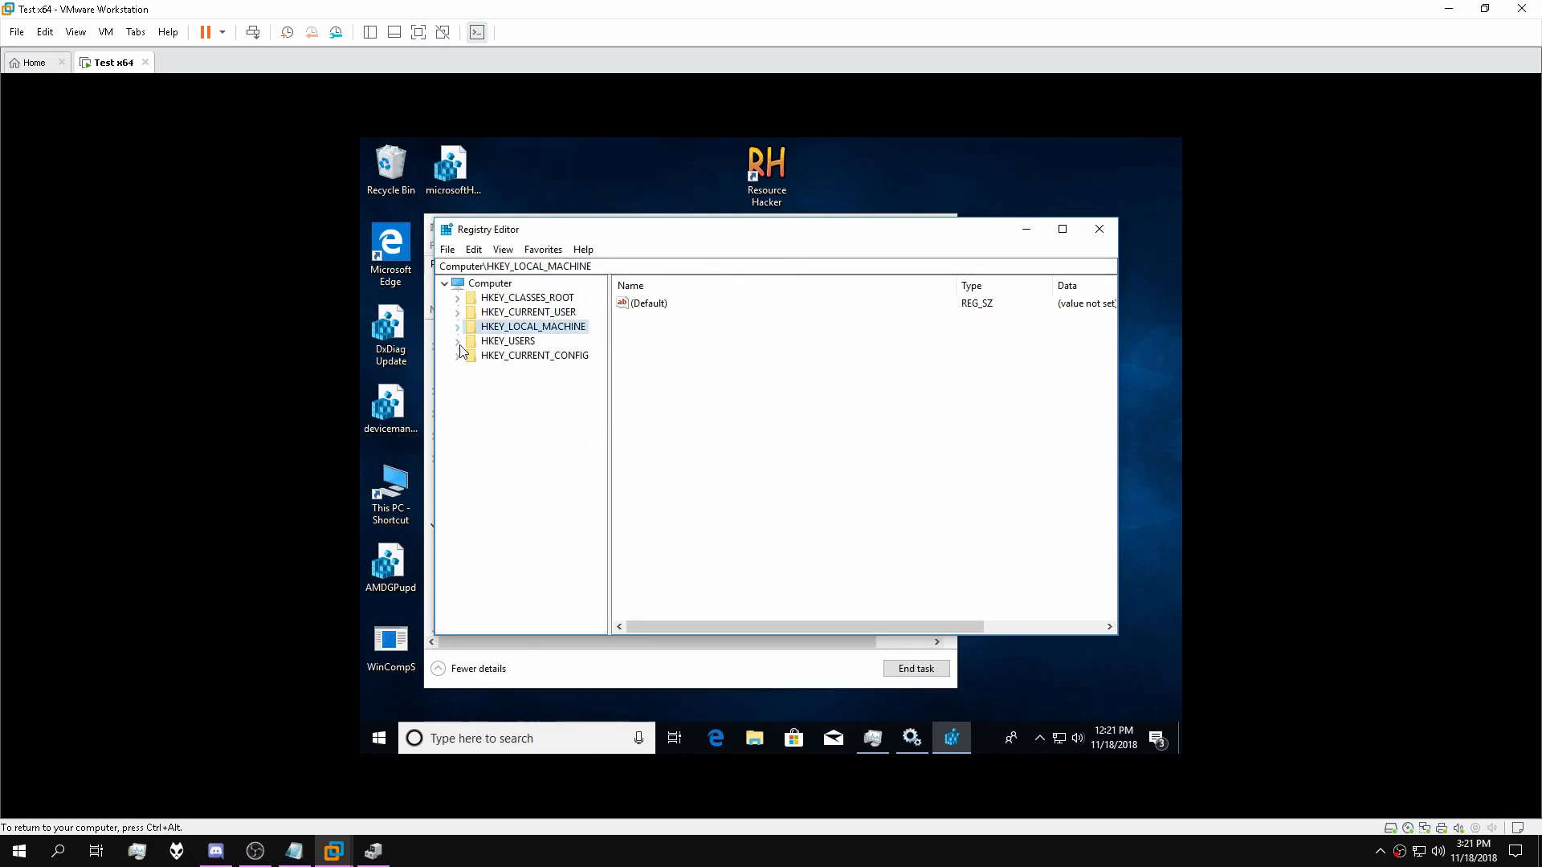
click(486, 283)
click(448, 249)
click(482, 287)
text(WindCompServUpdate)
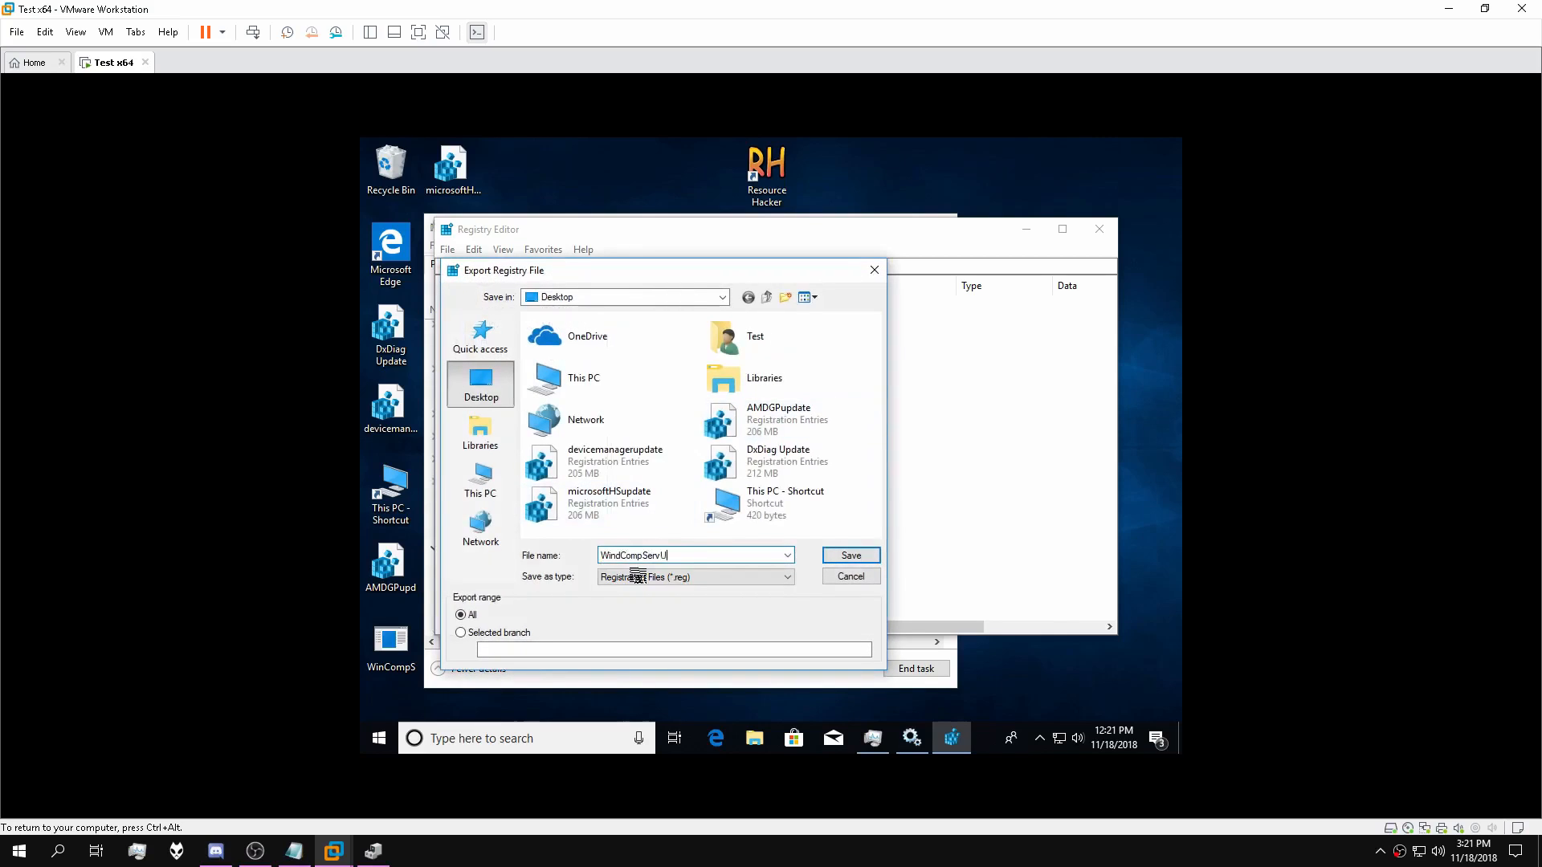
click(845, 557)
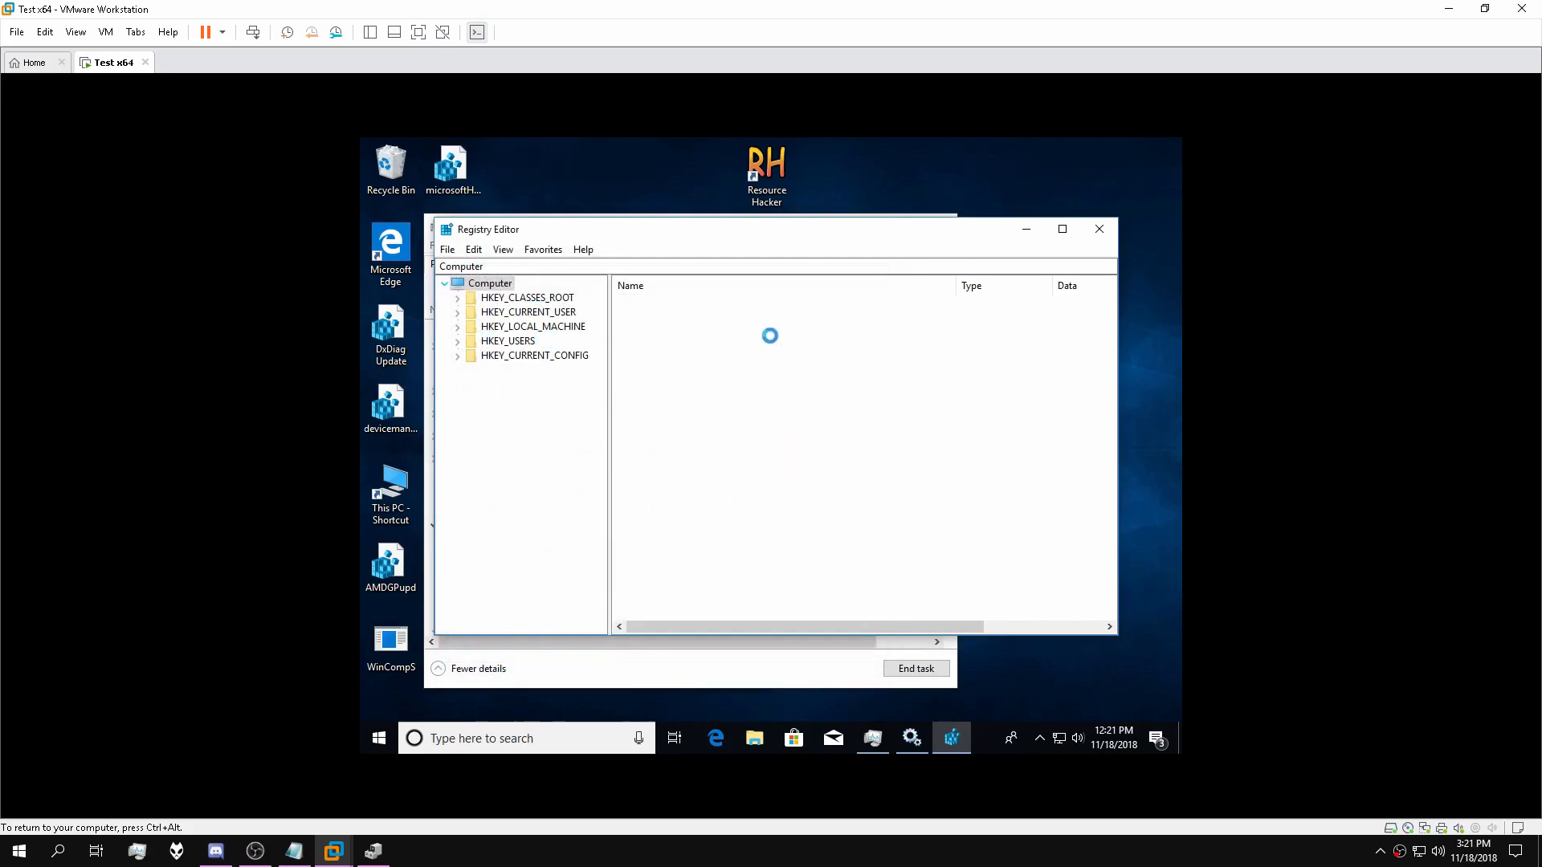
Switch to Task Manager, stop the VMware Alias Manager and Ticket Service, and close Task Manager.
click(690, 215)
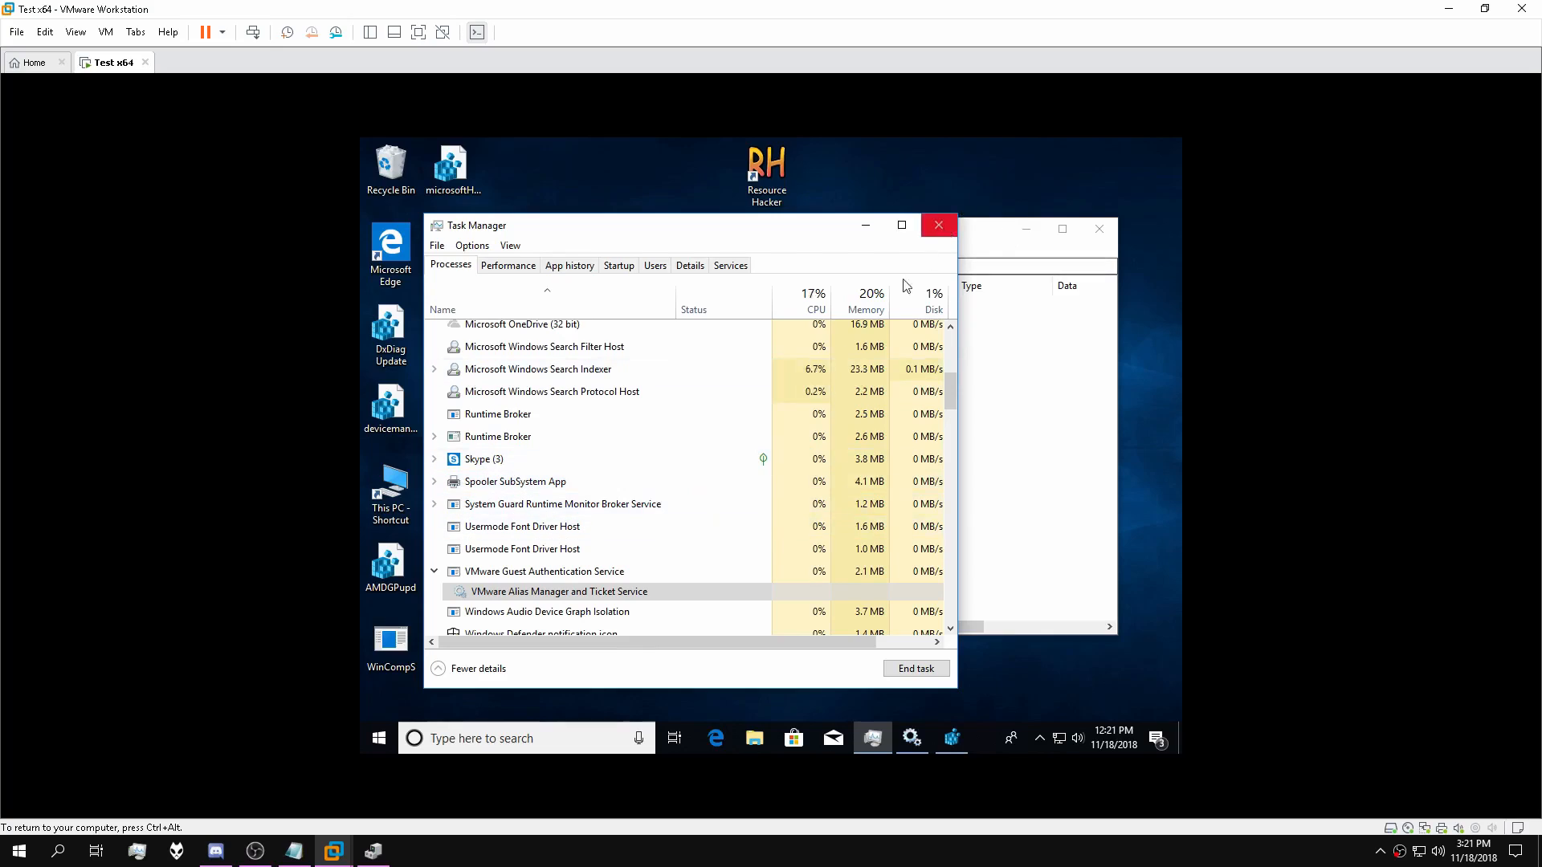
right_click(544, 591)
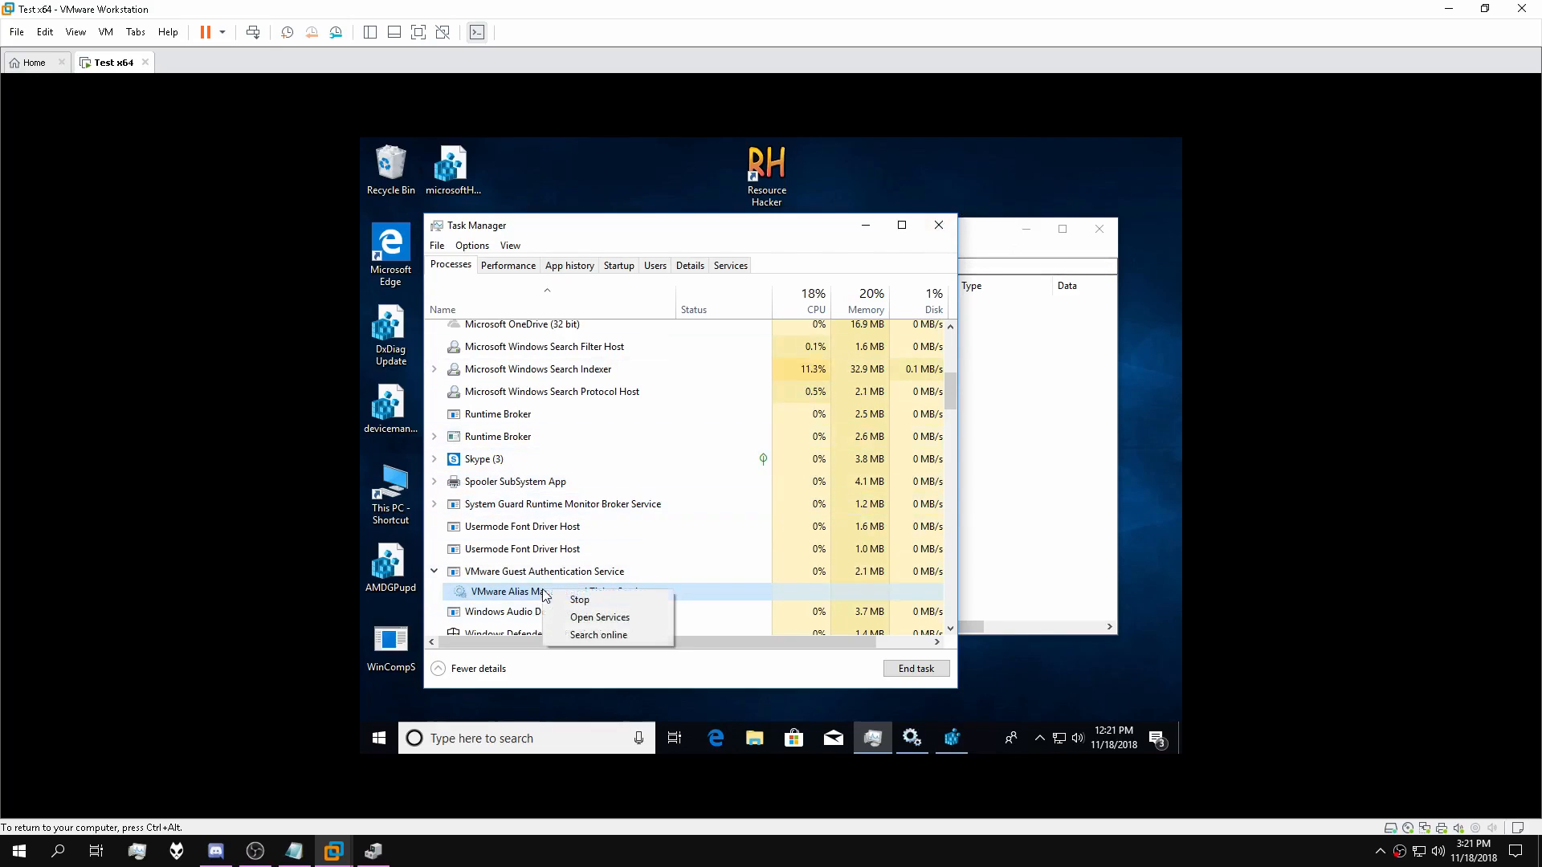
click(620, 601)
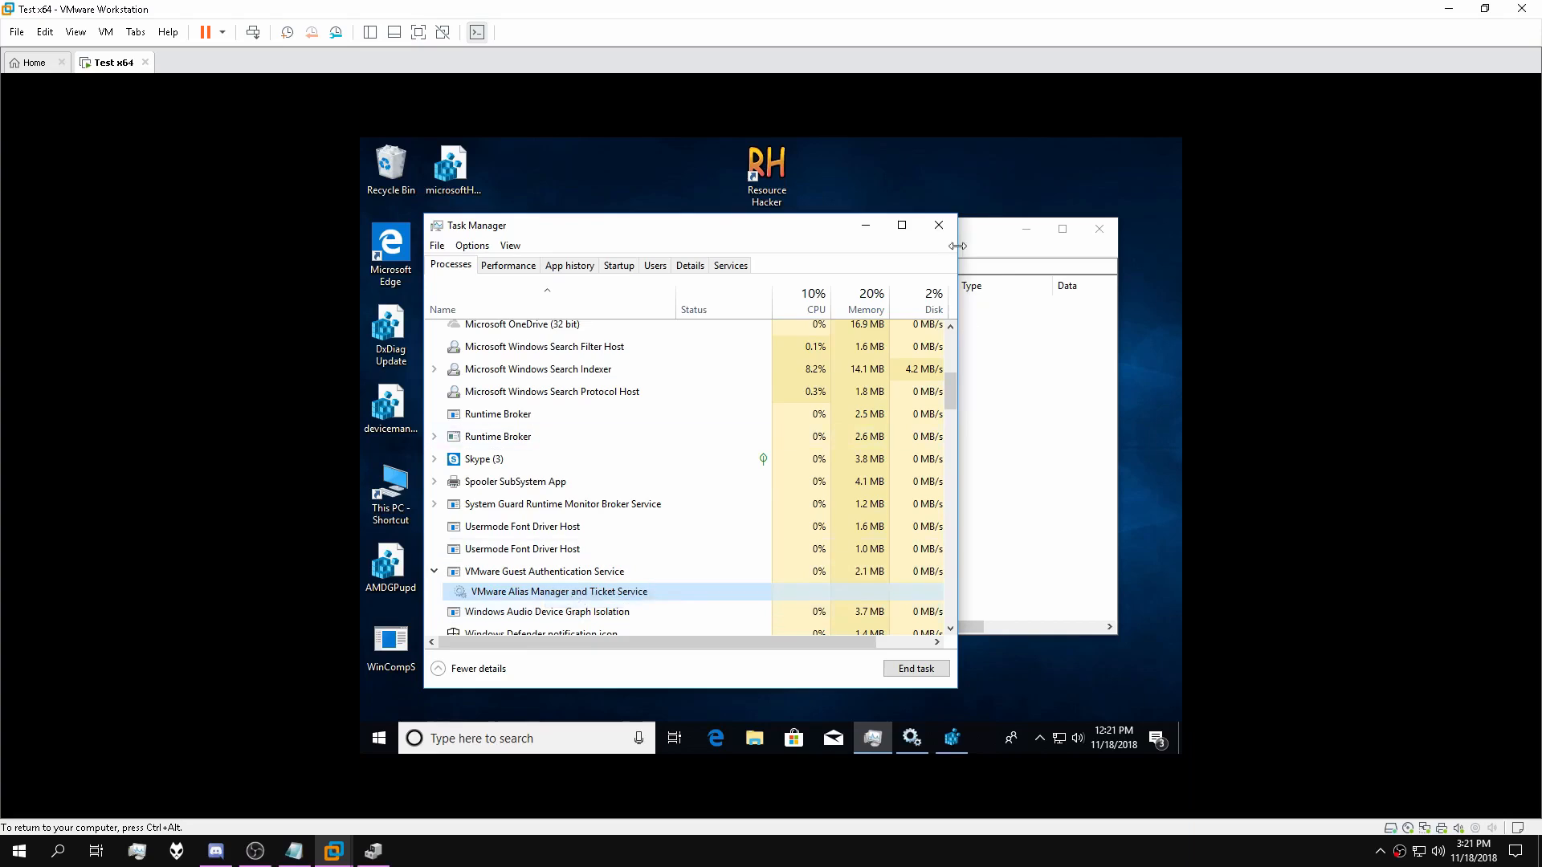
click(938, 225)
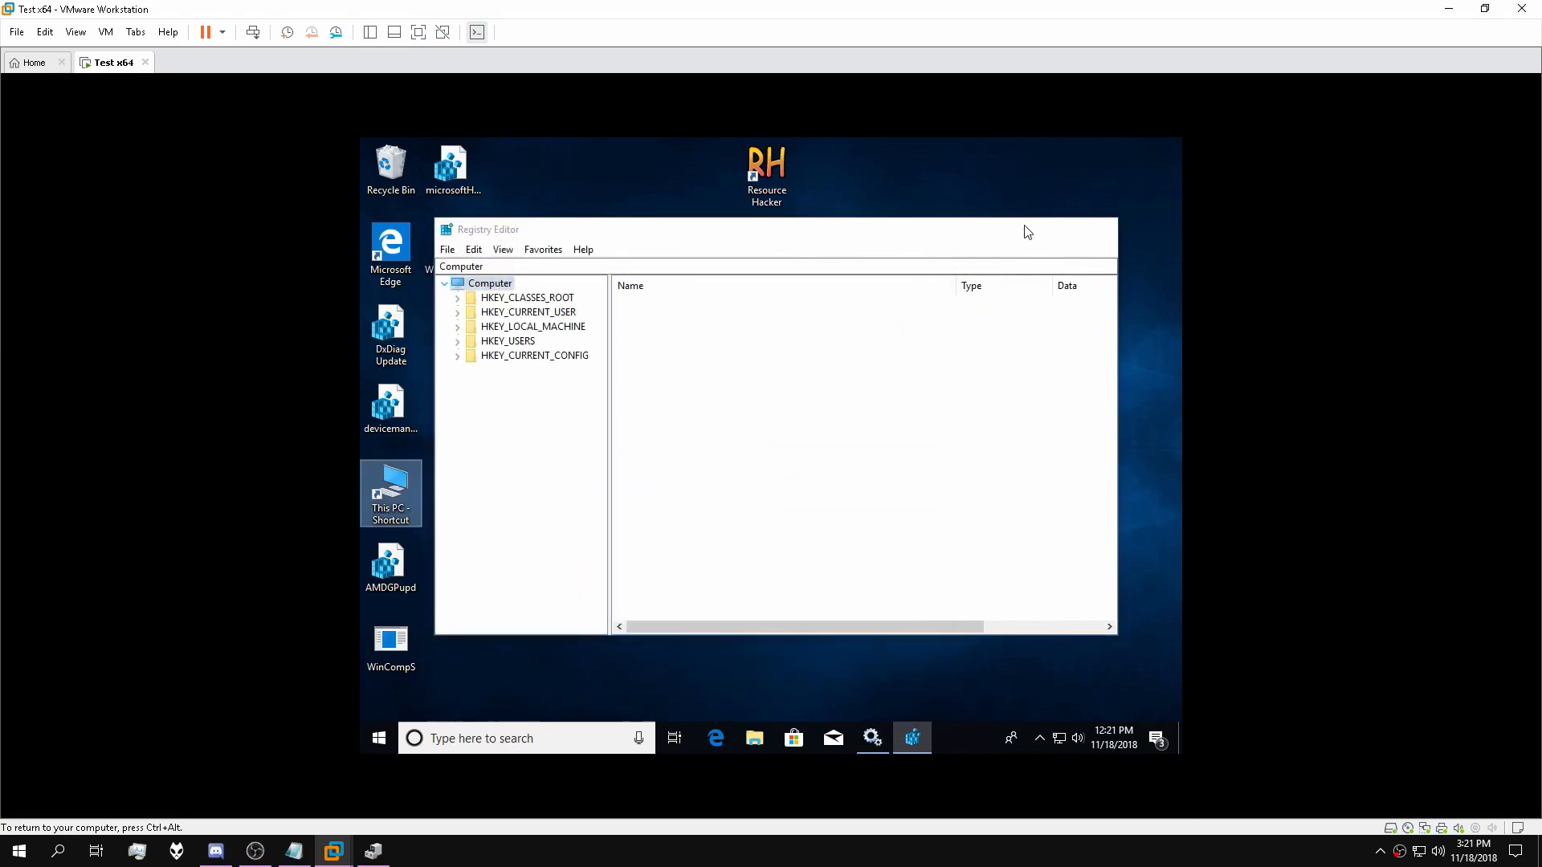
Minimize Registry Editor and open the VMware VGAuth folder under Program Files\VMware\VMware Tools on drive C.
click(1027, 228)
double_click(391, 487)
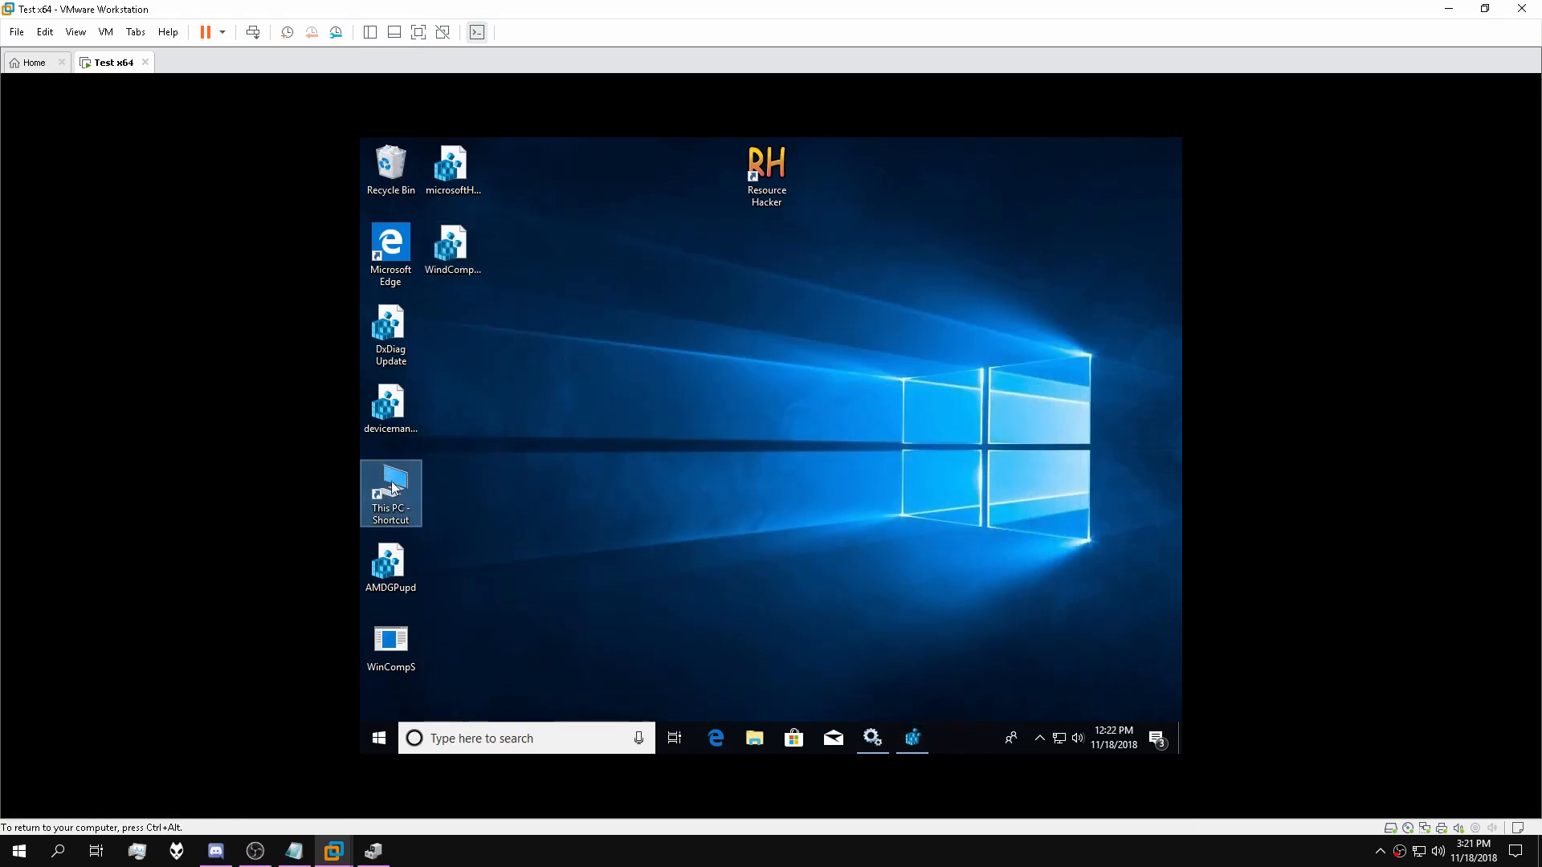
double_click(603, 497)
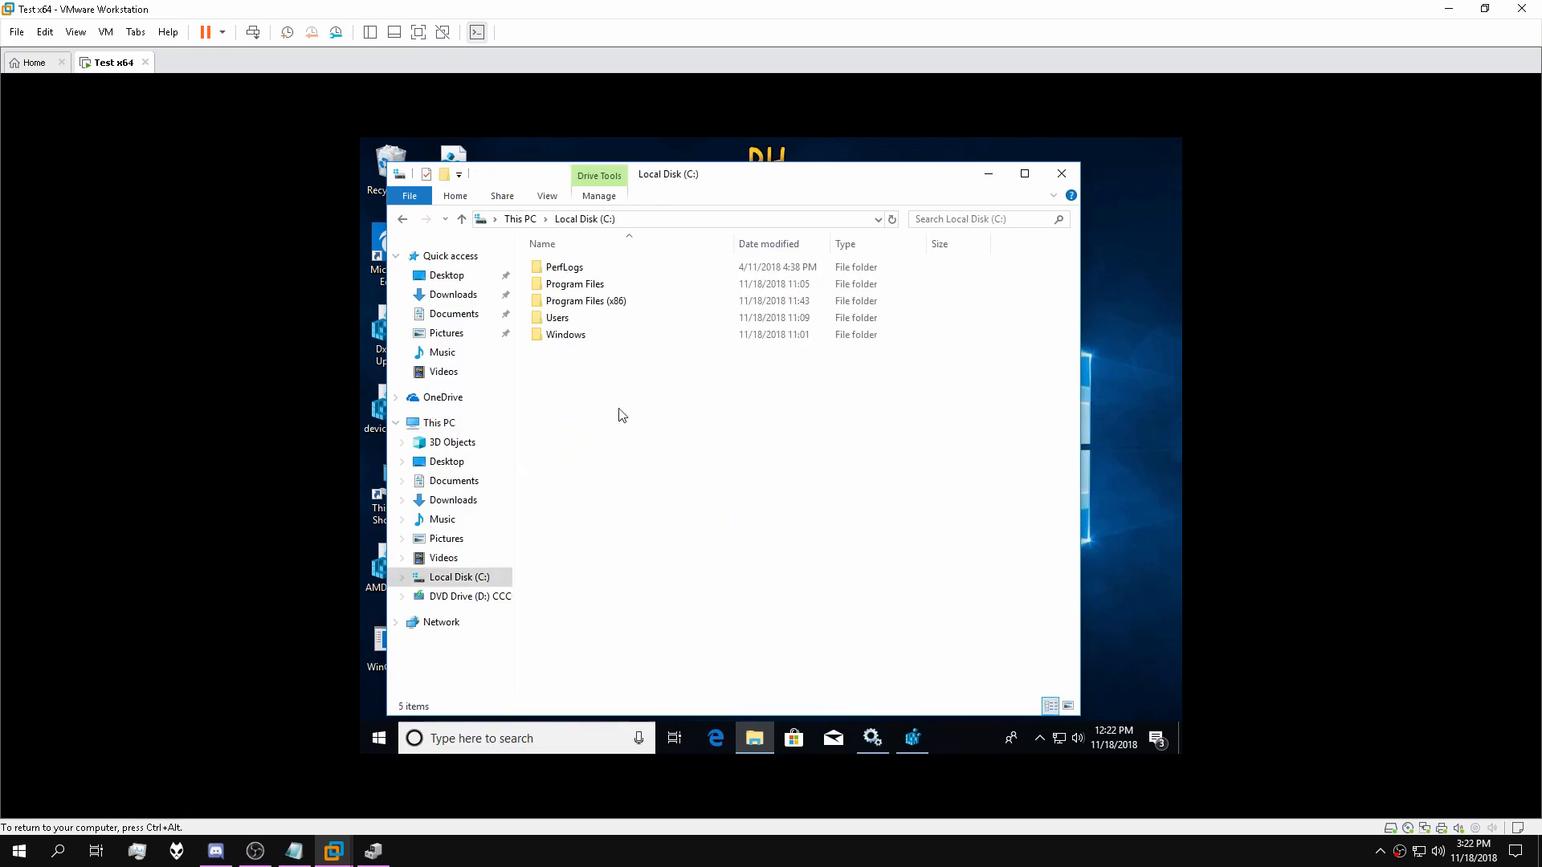
double_click(585, 301)
key(BackSpace)
double_click(566, 285)
double_click(560, 304)
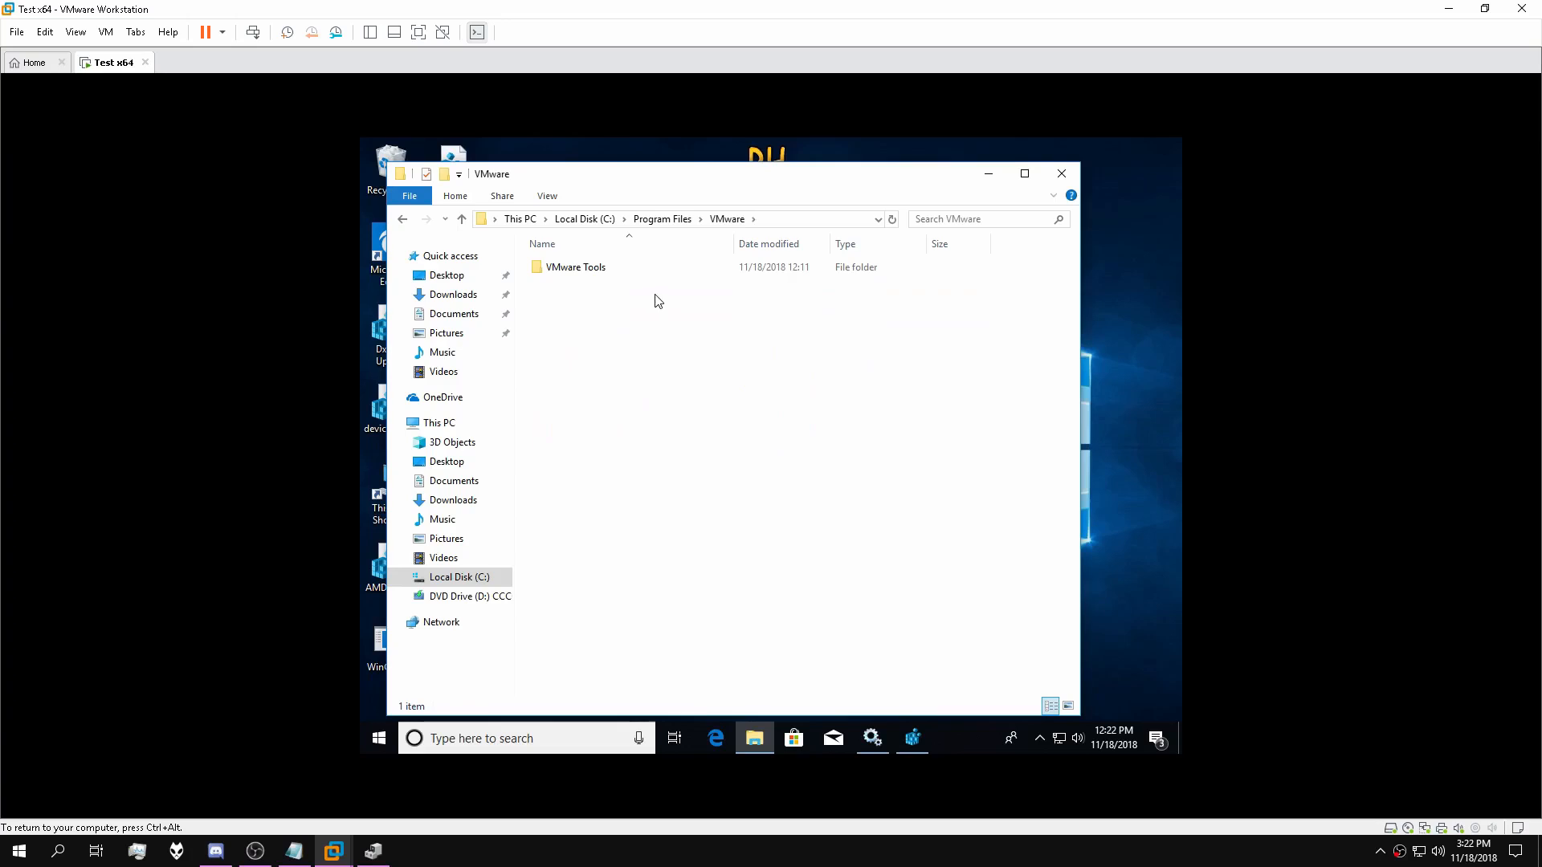
double_click(582, 267)
double_click(580, 318)
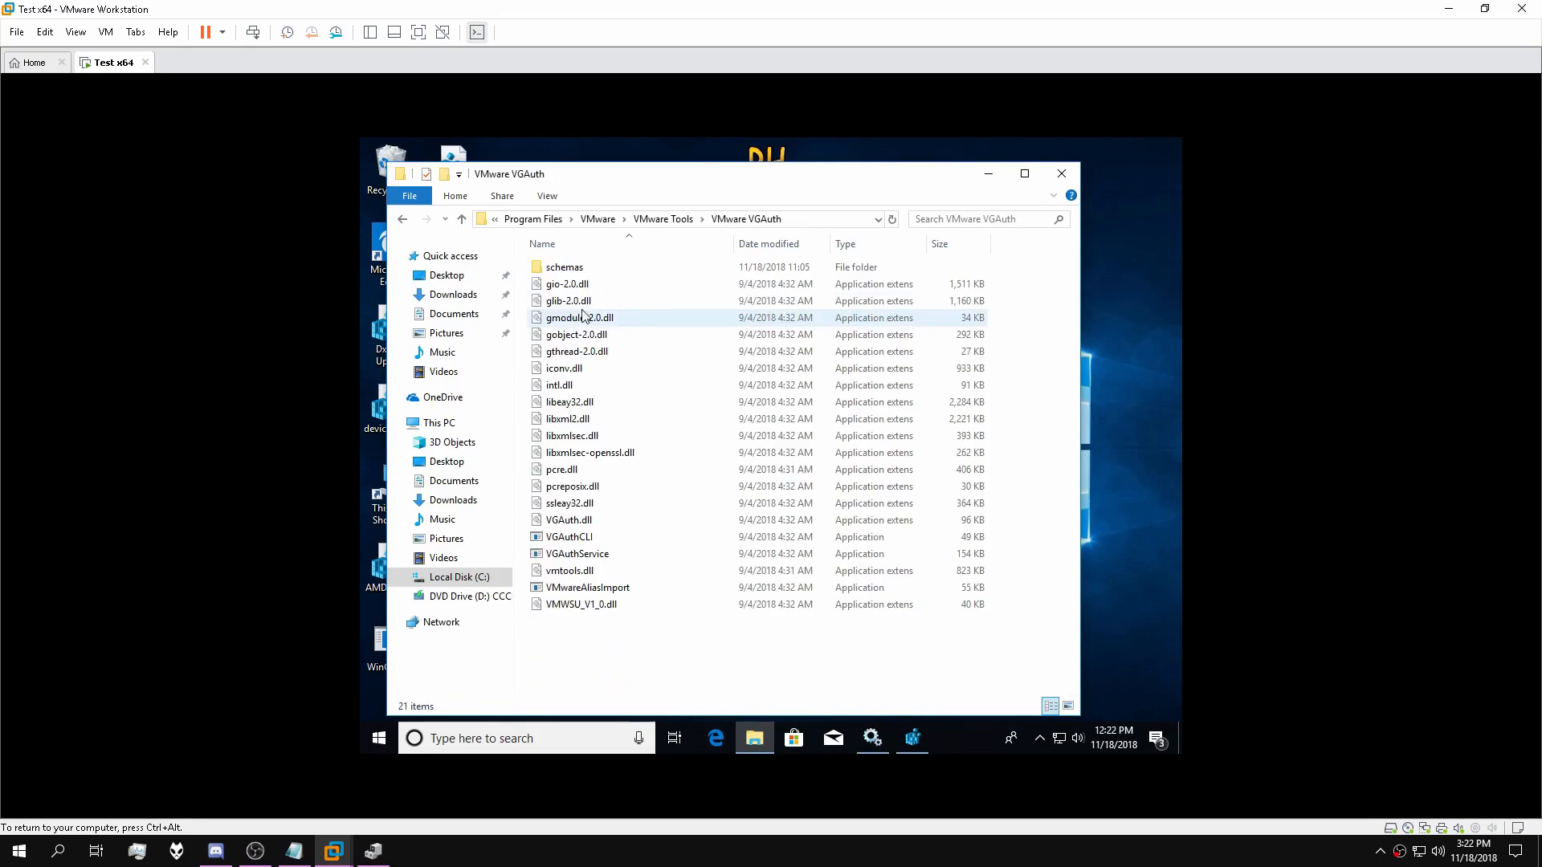
Replace the VGAuthService application in the VMware VGAuth folder with WinCompServ from the desktop, sending the original to the Recycle Bin.
click(589, 556)
key(Delete)
click(609, 351)
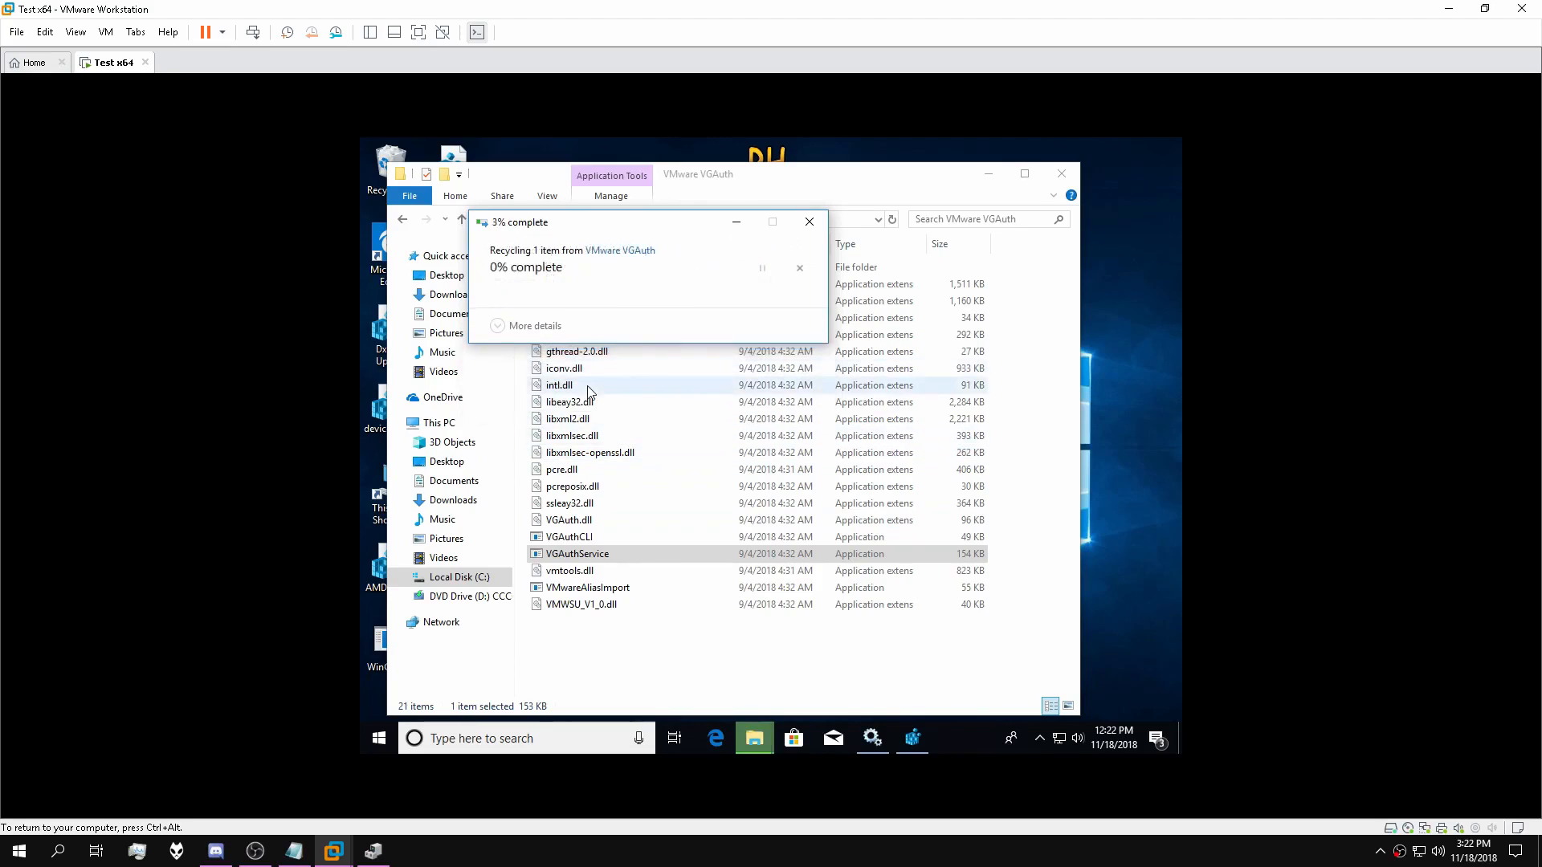
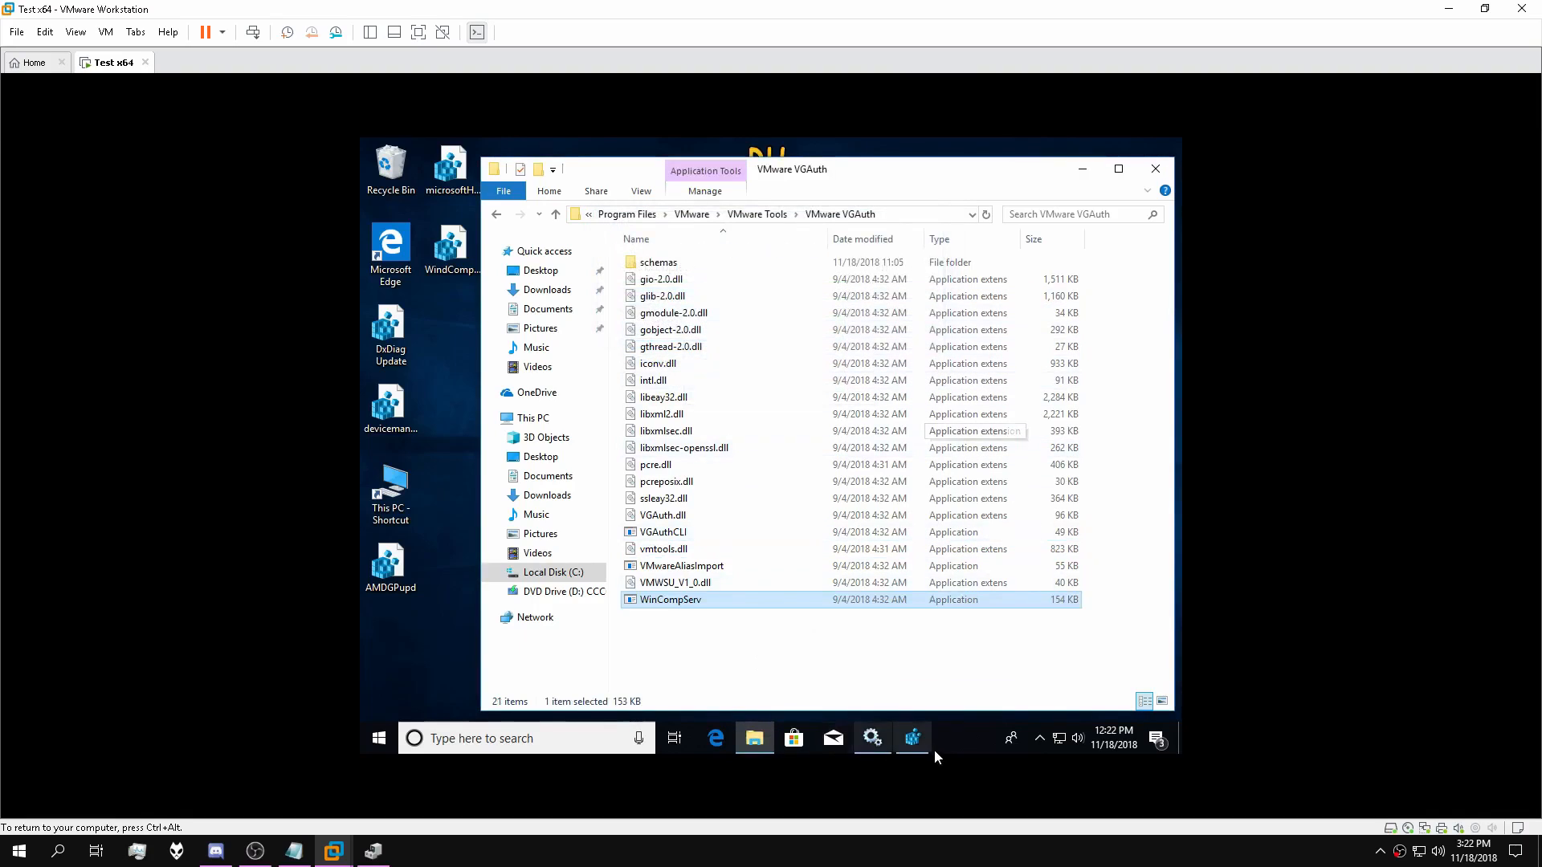
Open Task Manager in the guest and look through the running background processes for VMware entries.
right_click(932, 750)
click(880, 731)
click(868, 732)
right_click(946, 735)
click(988, 652)
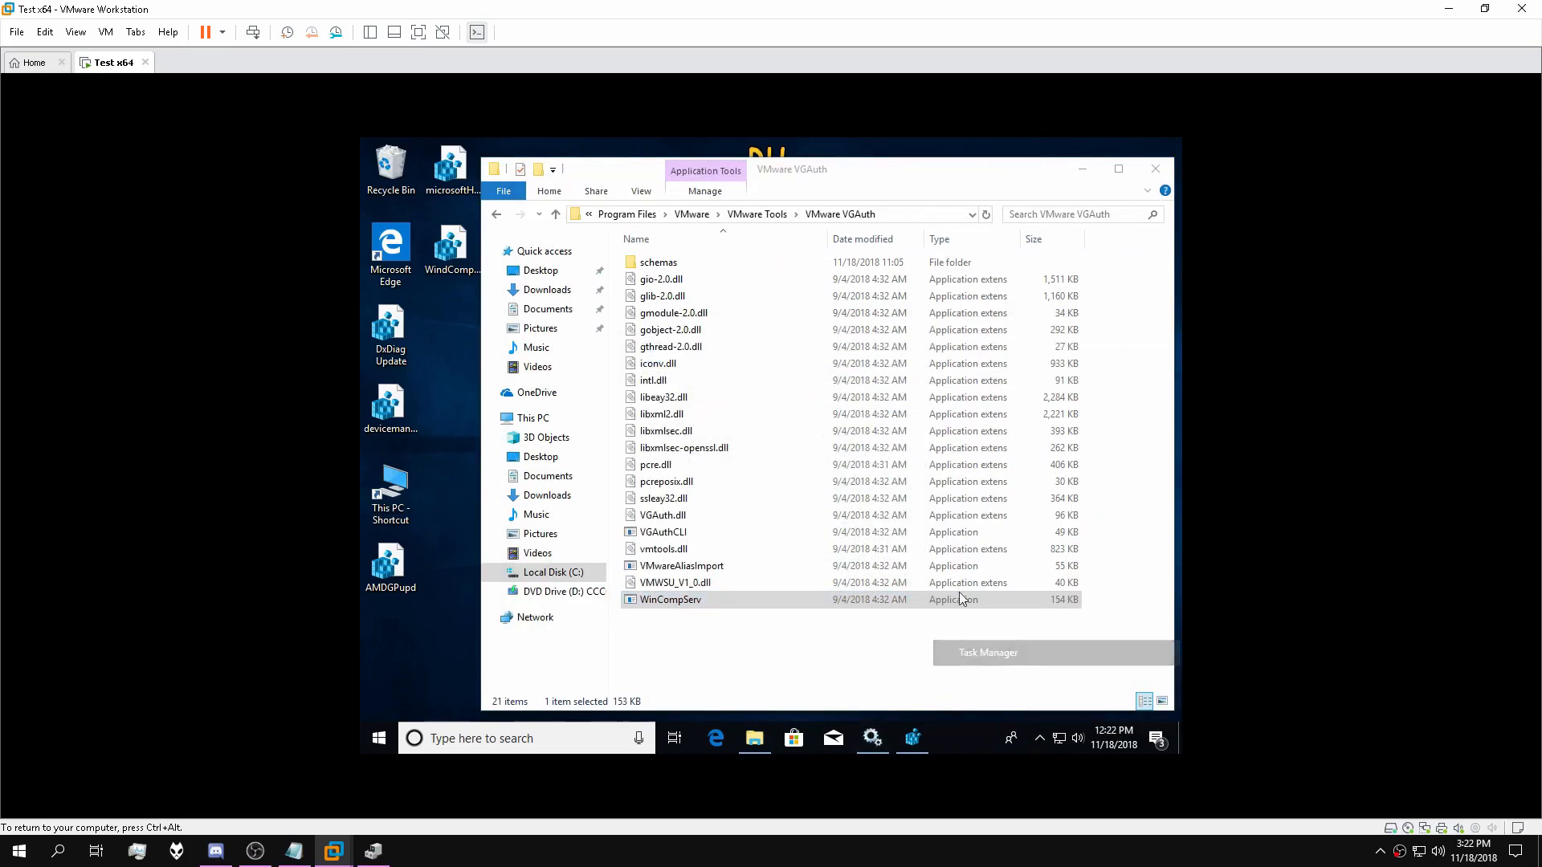
scroll(820, 408, down, 3)
scroll(821, 408, down, 6)
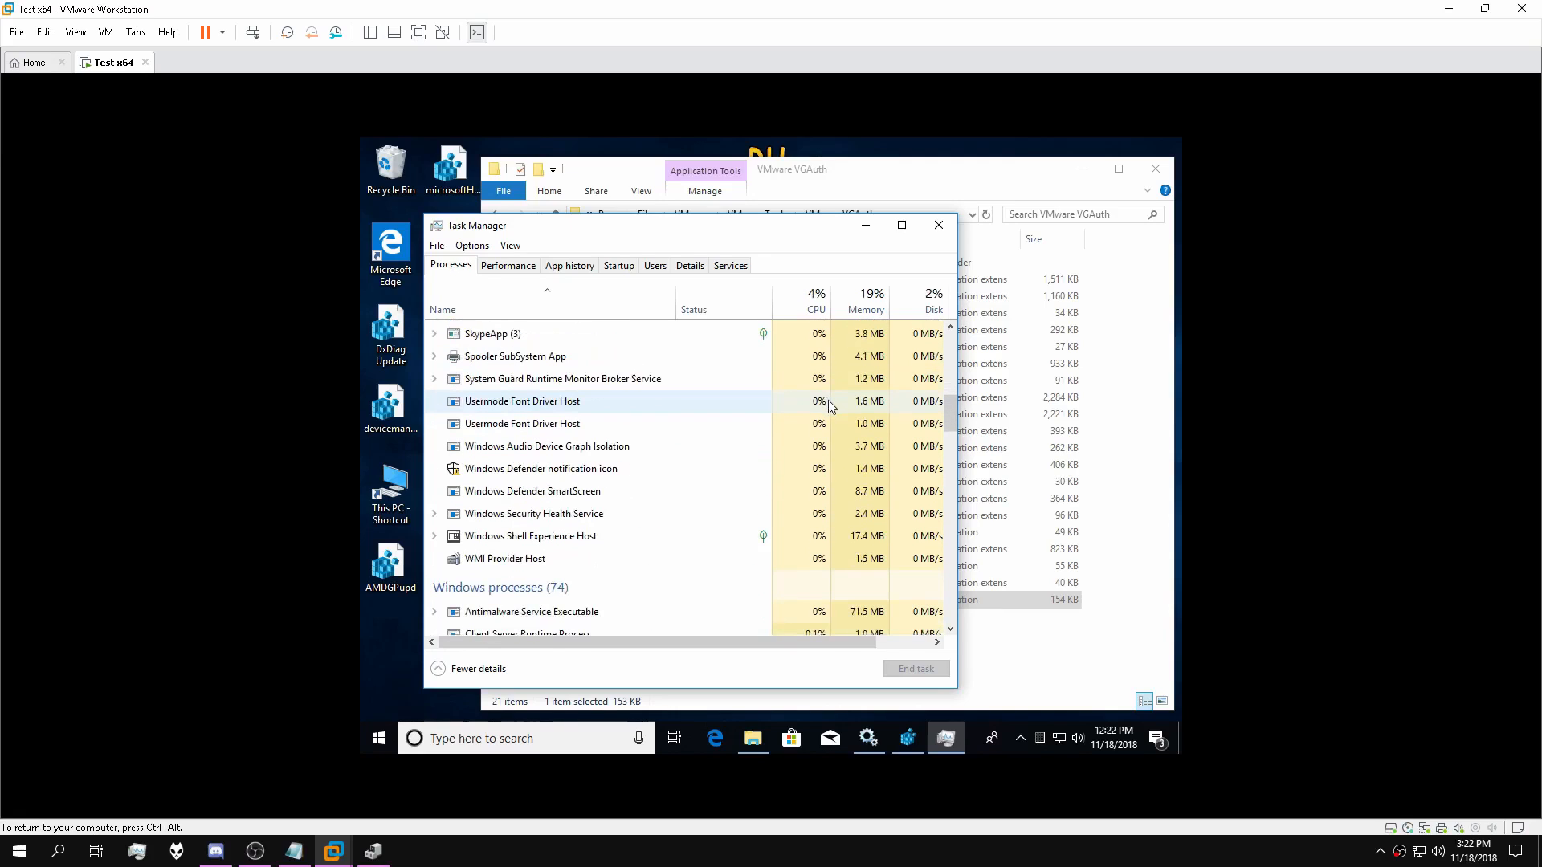
scroll(811, 449, up, 2)
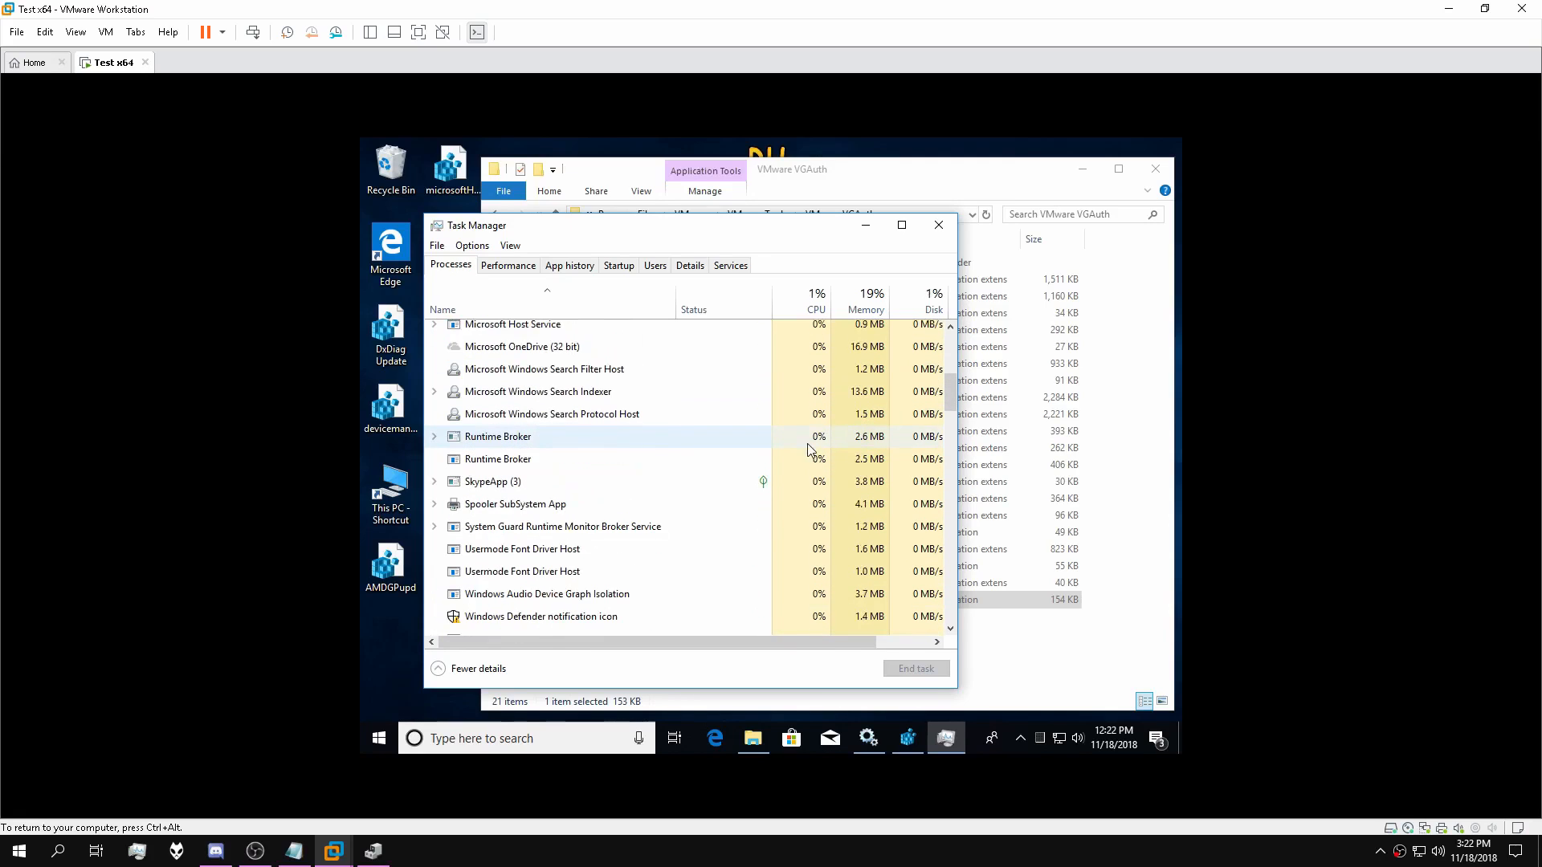
scroll(809, 449, up, 10)
Check the VMware entries in Task Manager's services, sorting by name and by description, and close Task Manager.
click(730, 265)
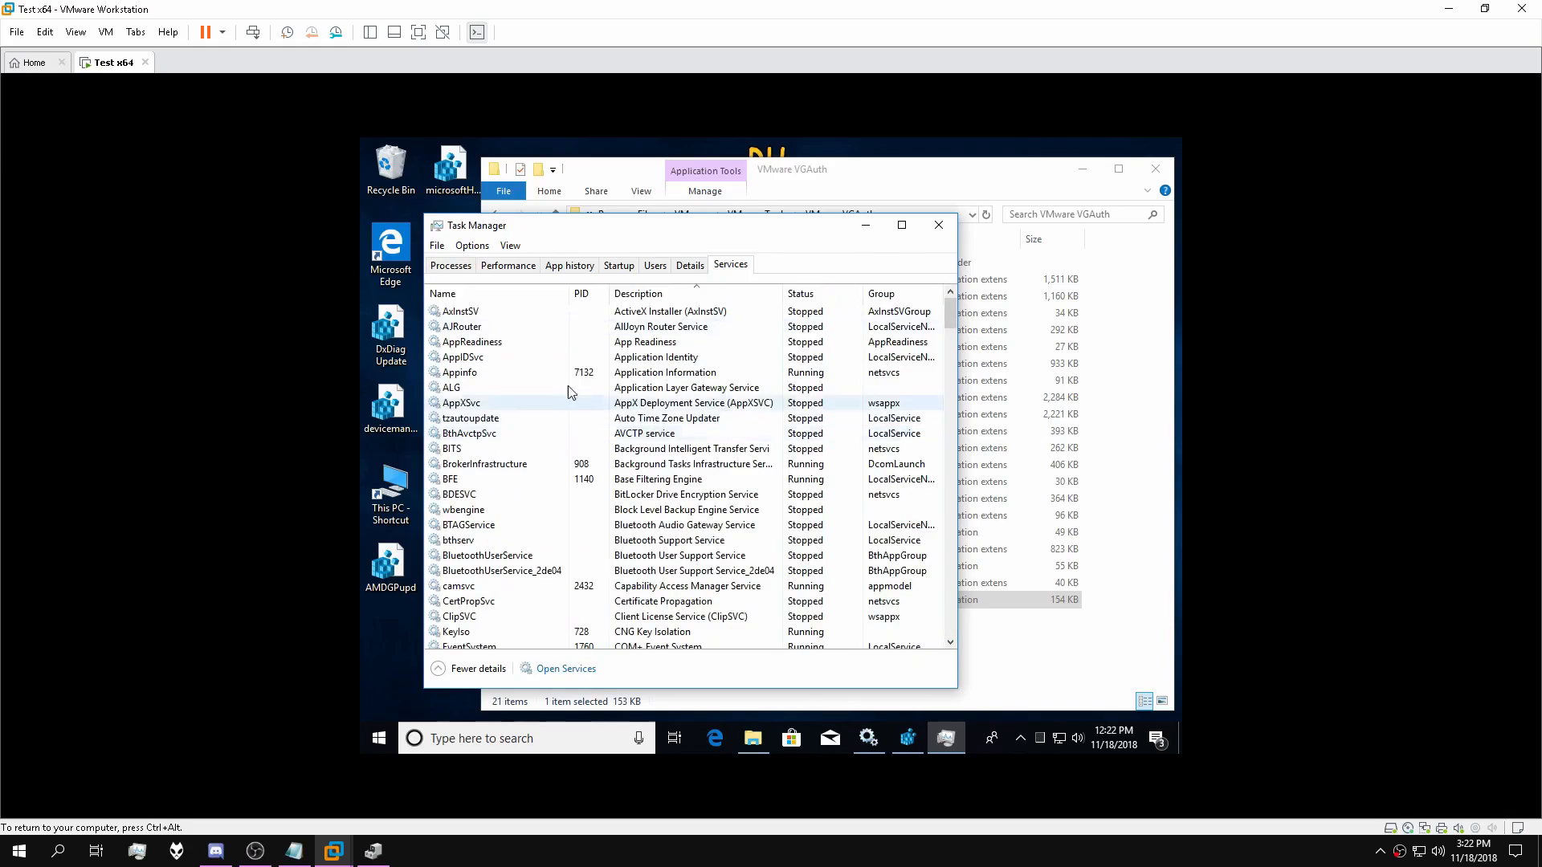
click(498, 293)
click(498, 294)
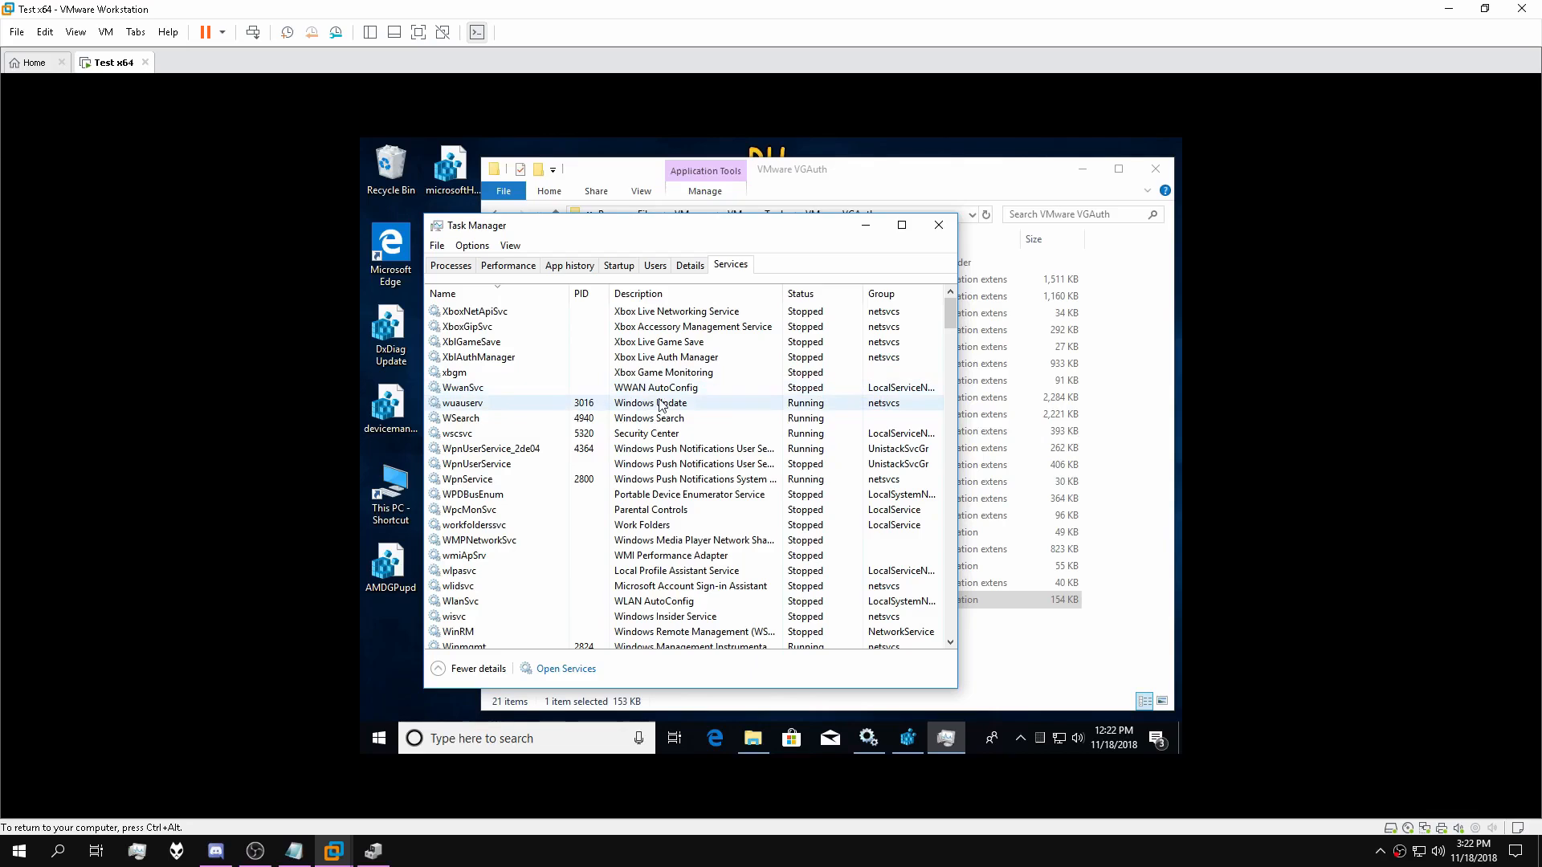
drag(947, 307, 952, 363)
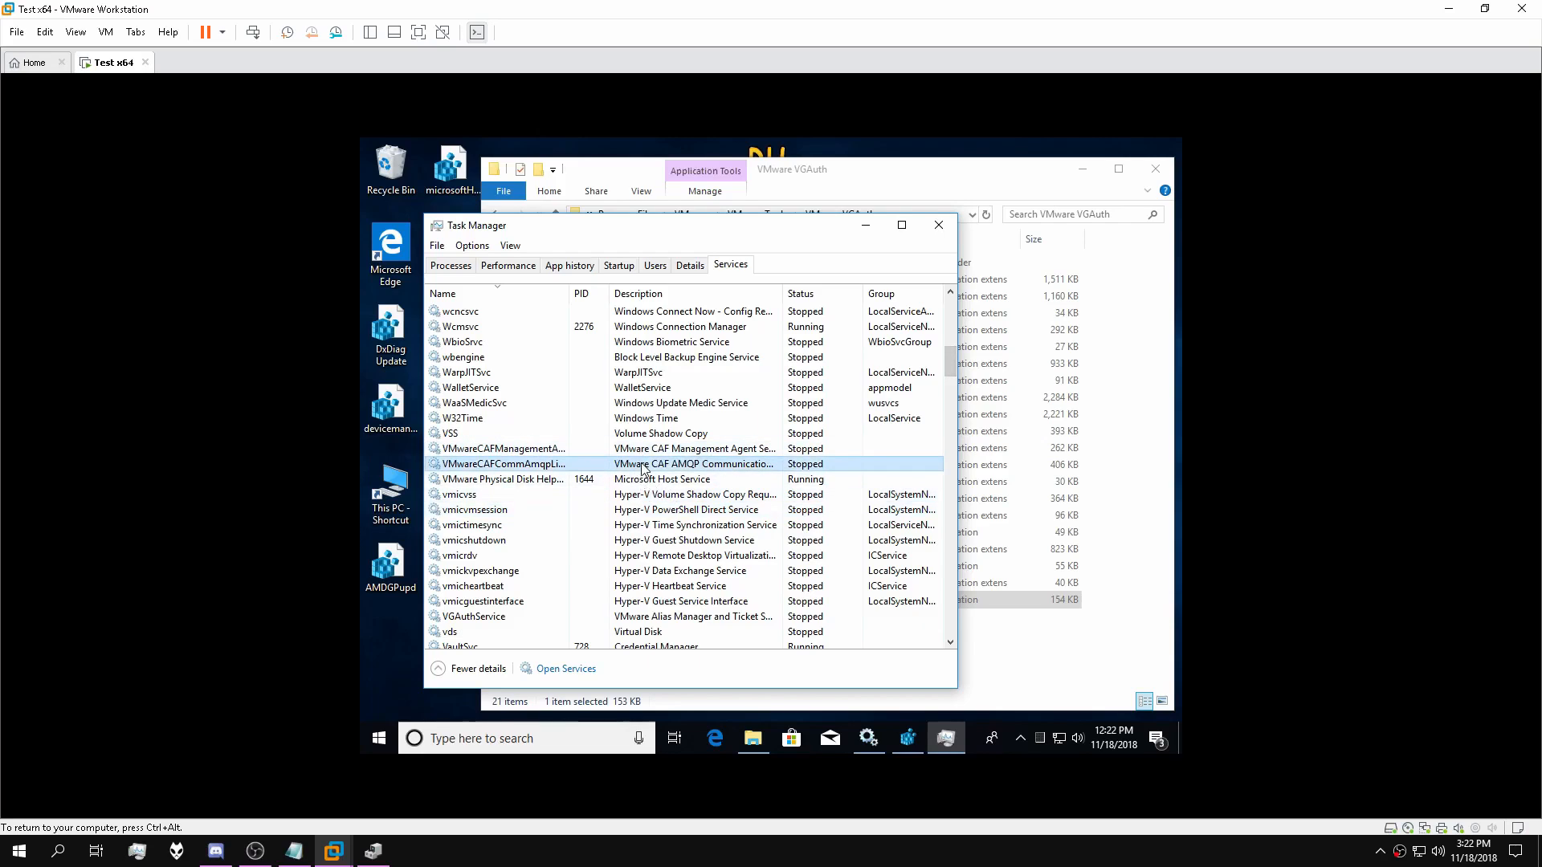
scroll(657, 450, up, 5)
scroll(657, 450, up, 10)
click(697, 294)
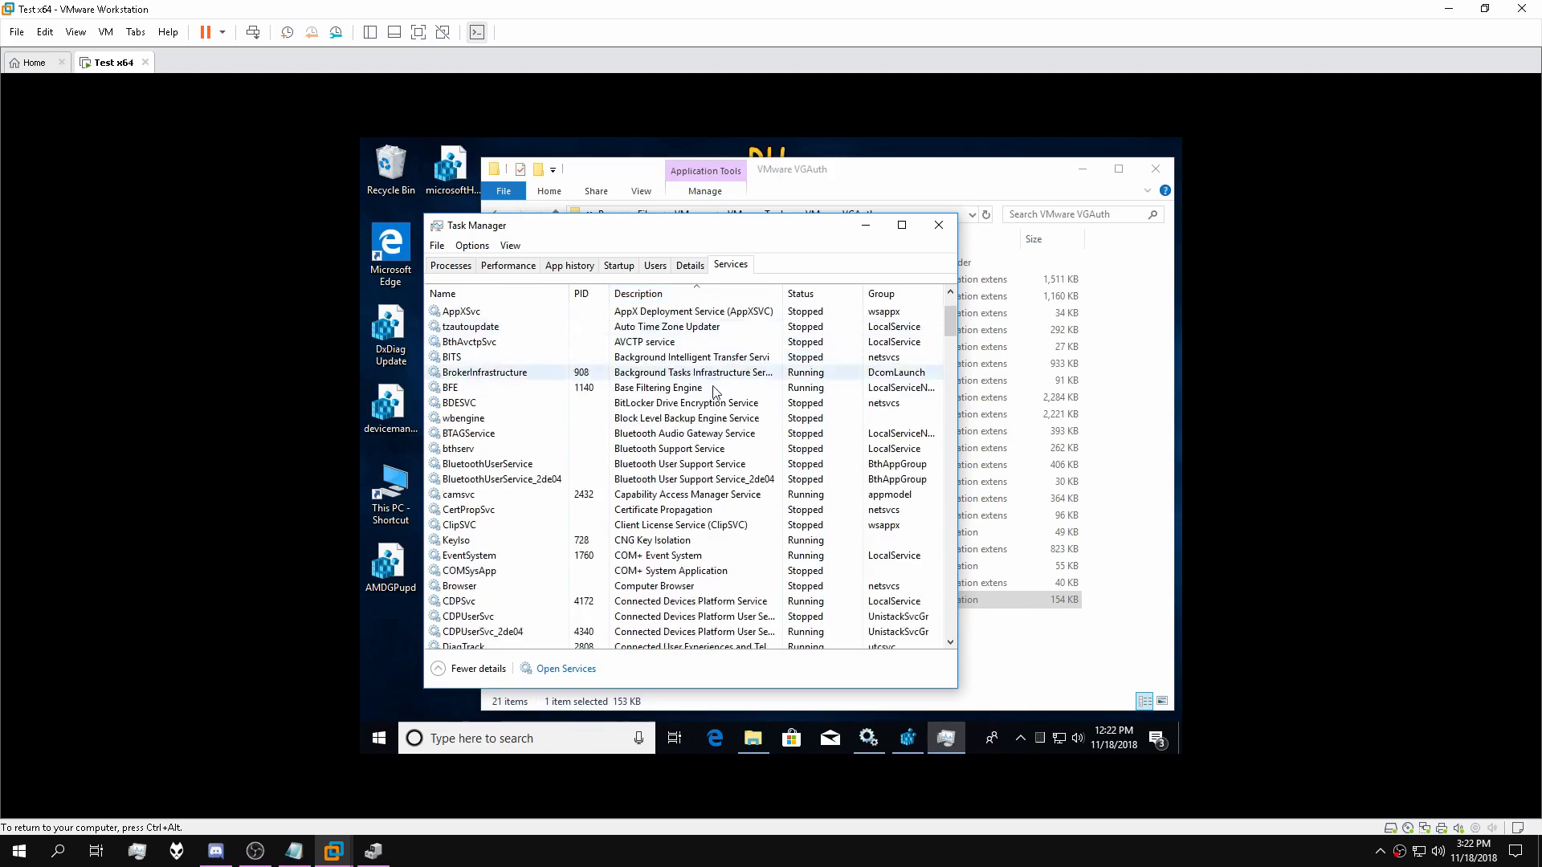
scroll(714, 392, down, 7)
drag(949, 354, 948, 555)
click(717, 495)
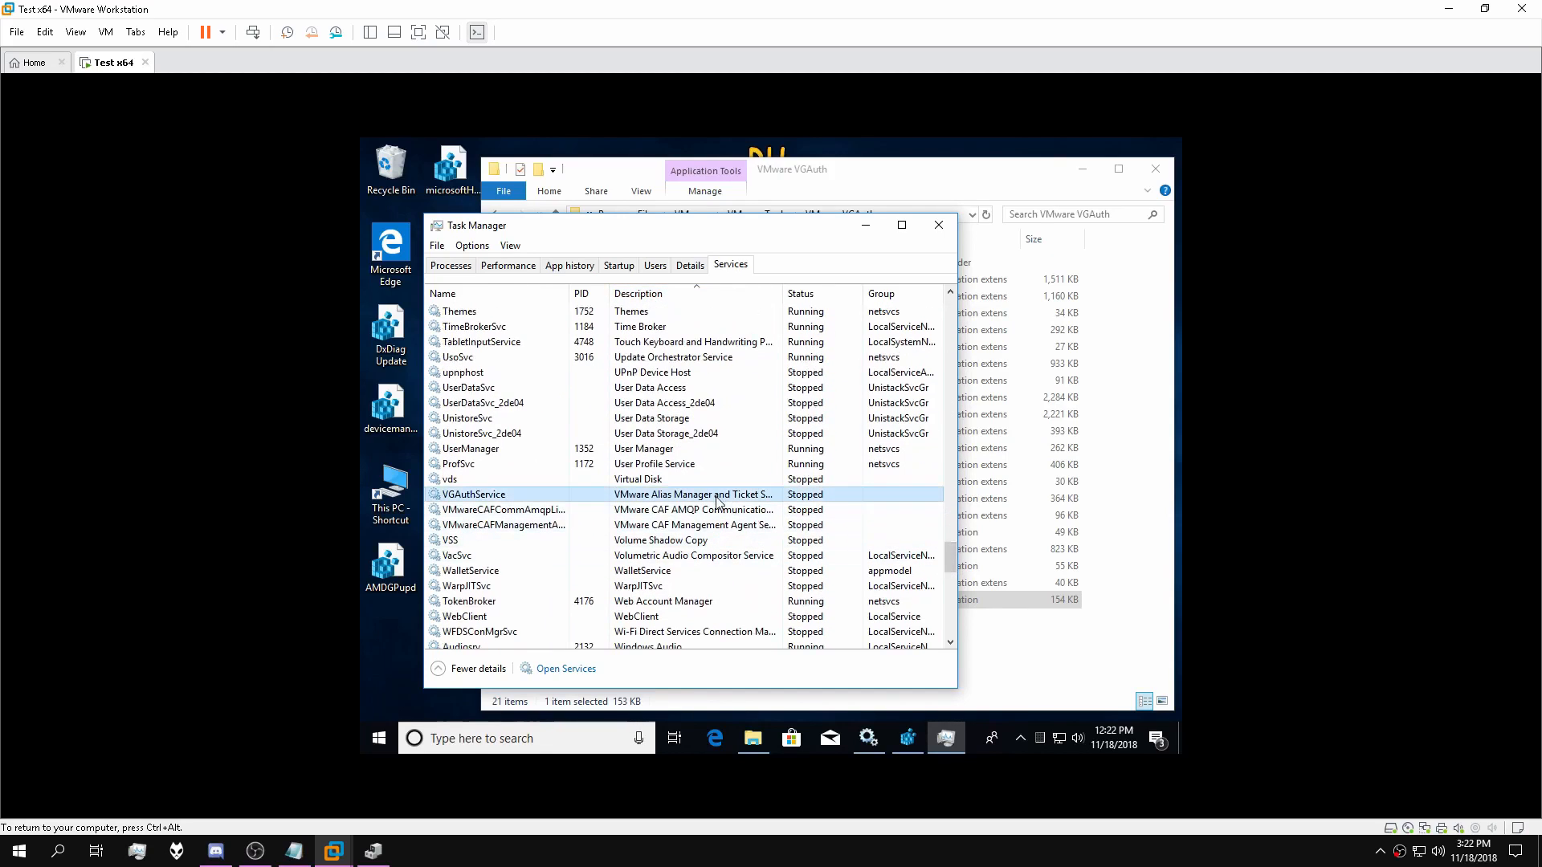
click(695, 510)
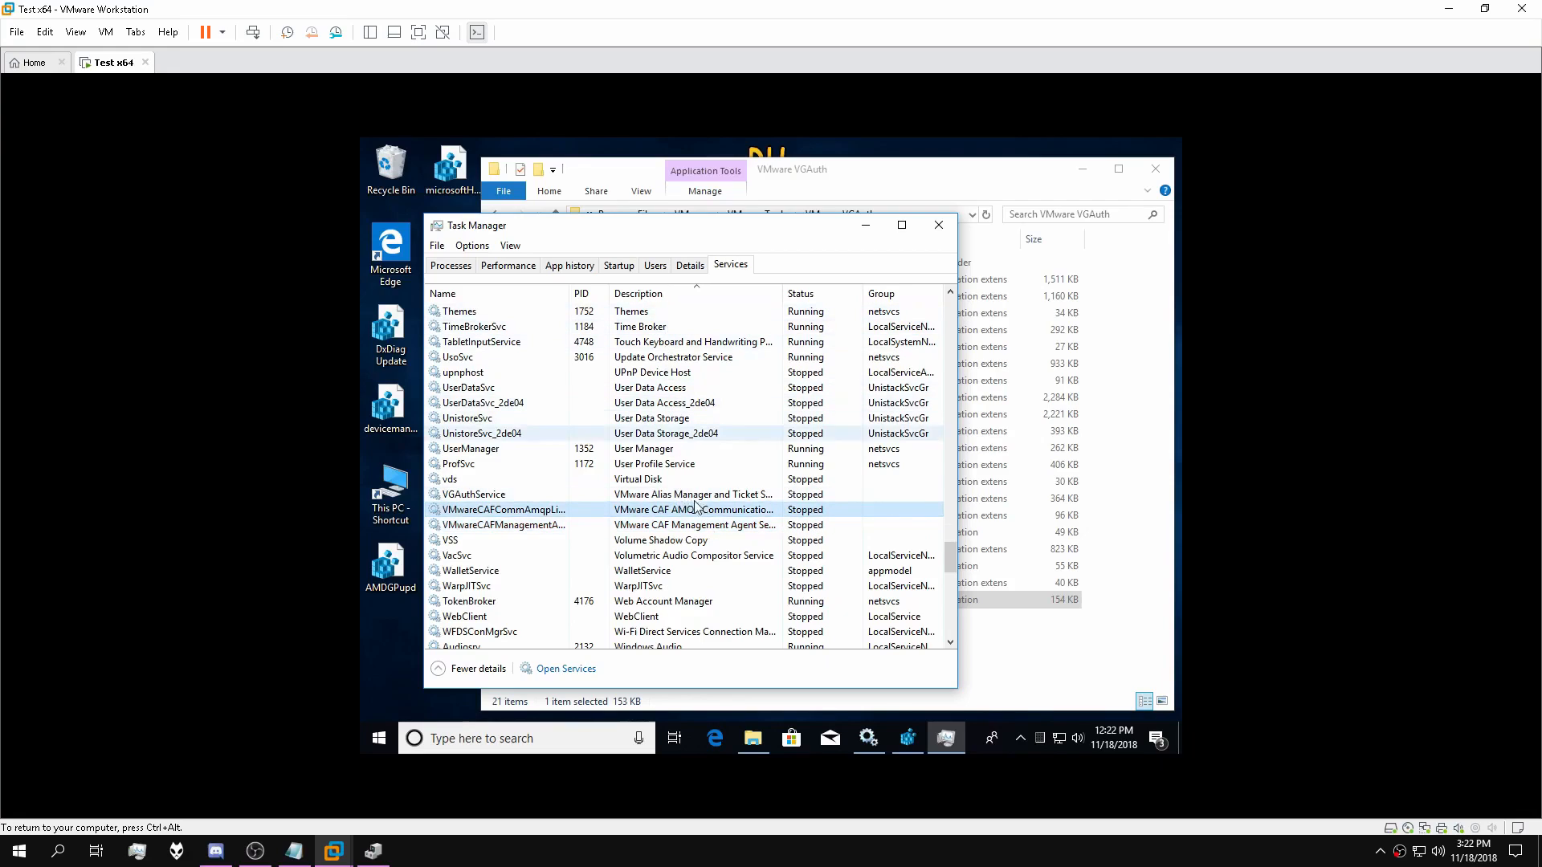
click(667, 495)
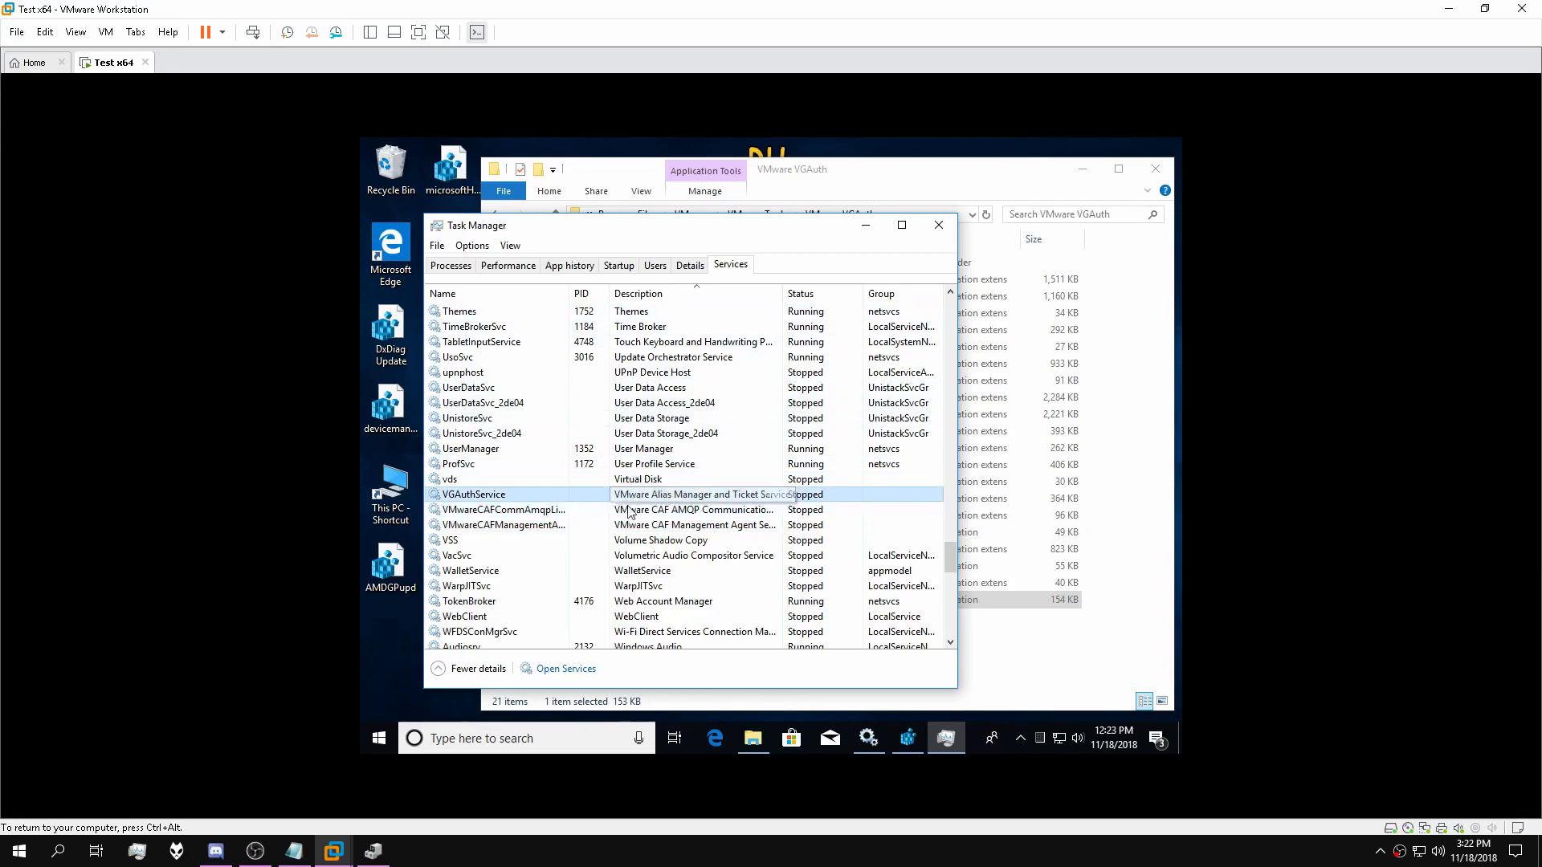
click(934, 228)
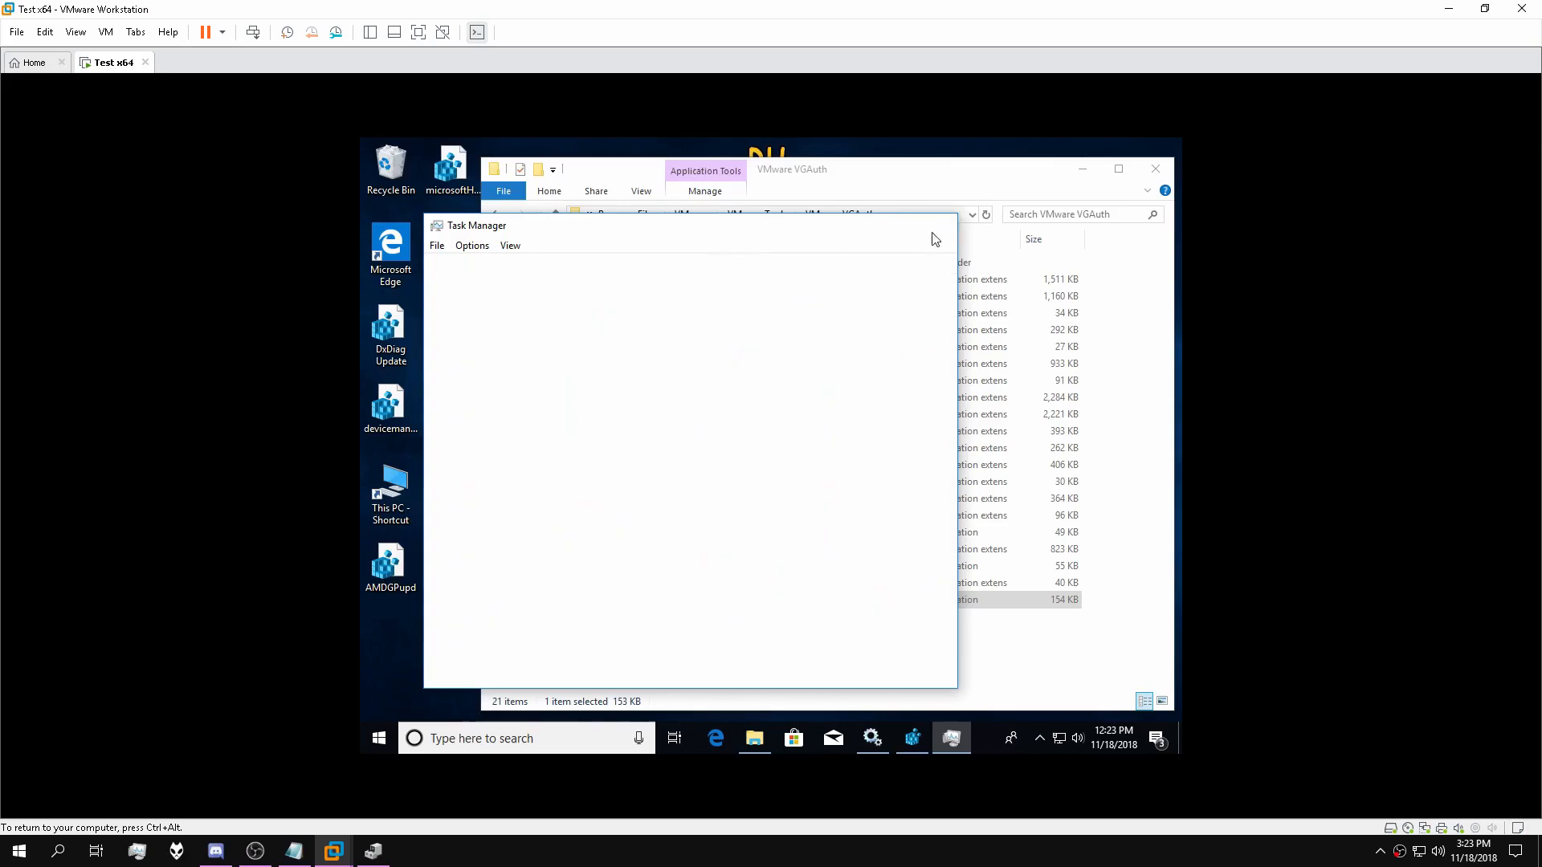
Close the VMware VGAuth folder window and Registry Editor.
click(792, 647)
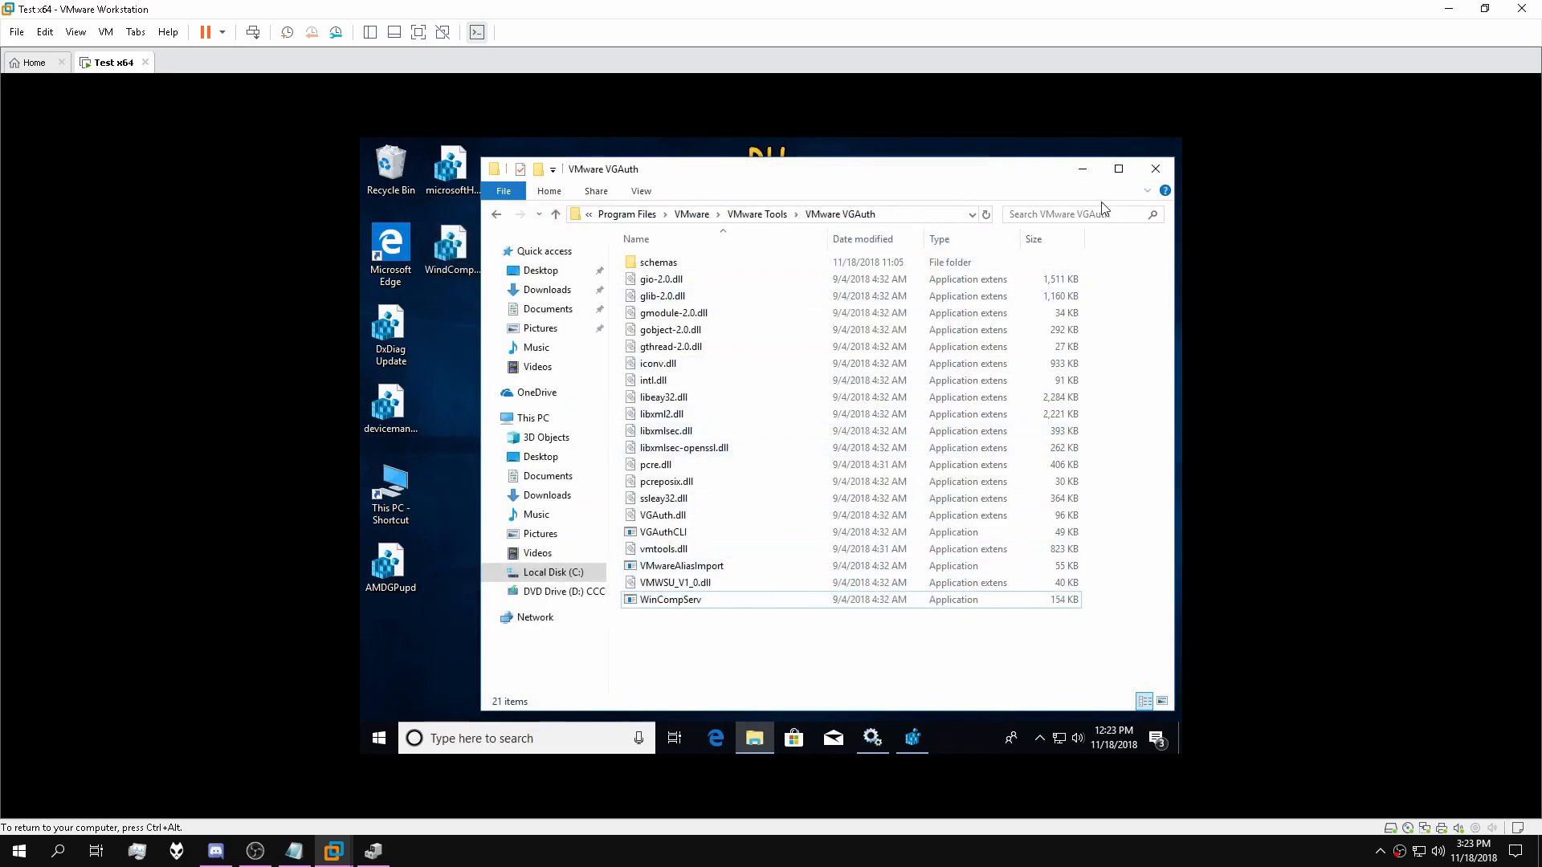
click(1155, 169)
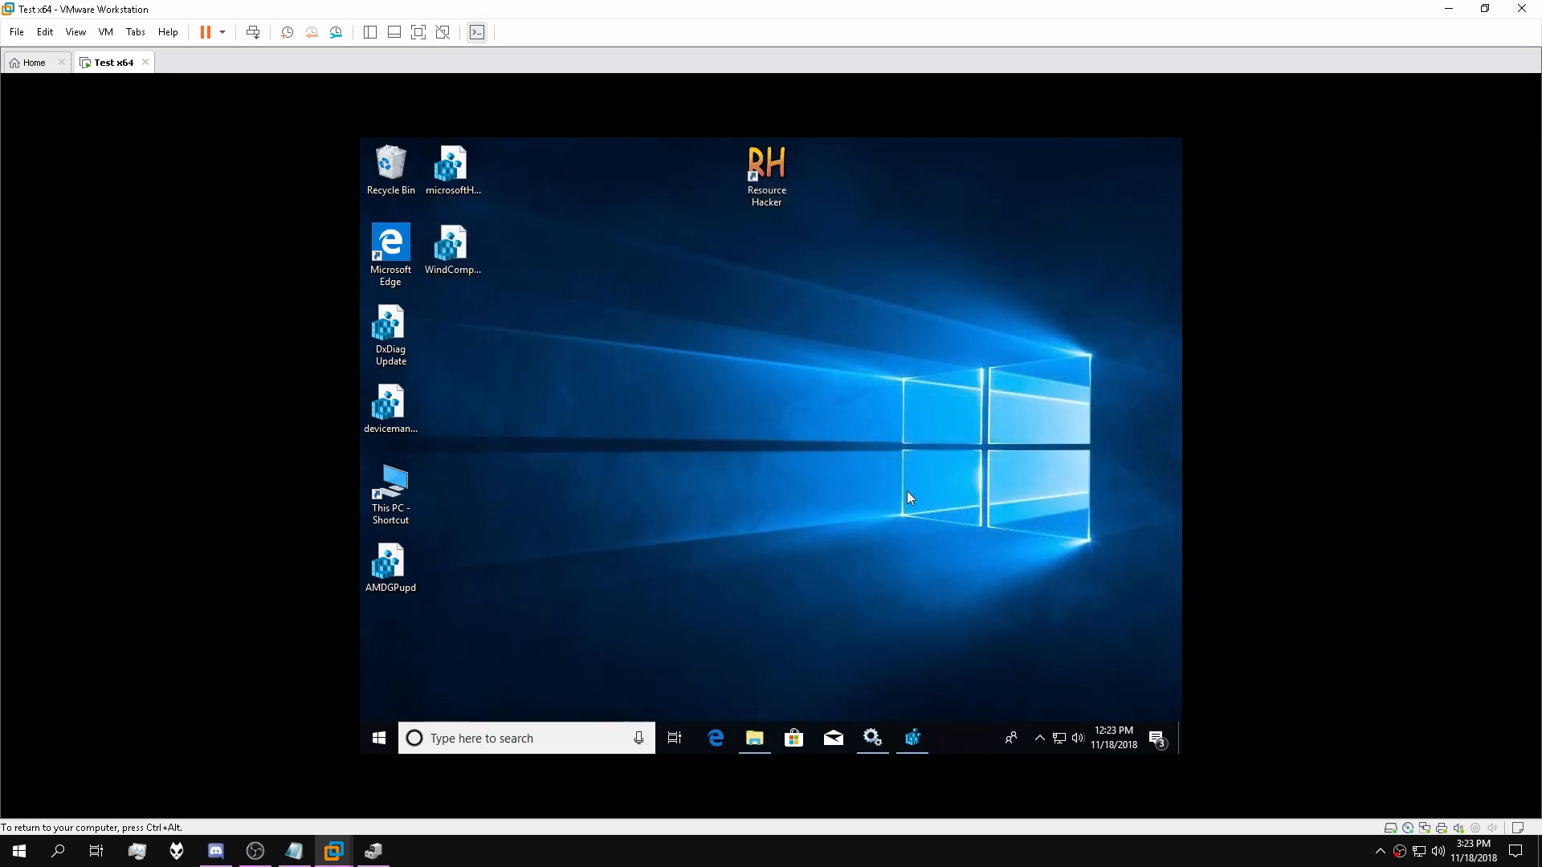
click(910, 727)
right_click(906, 732)
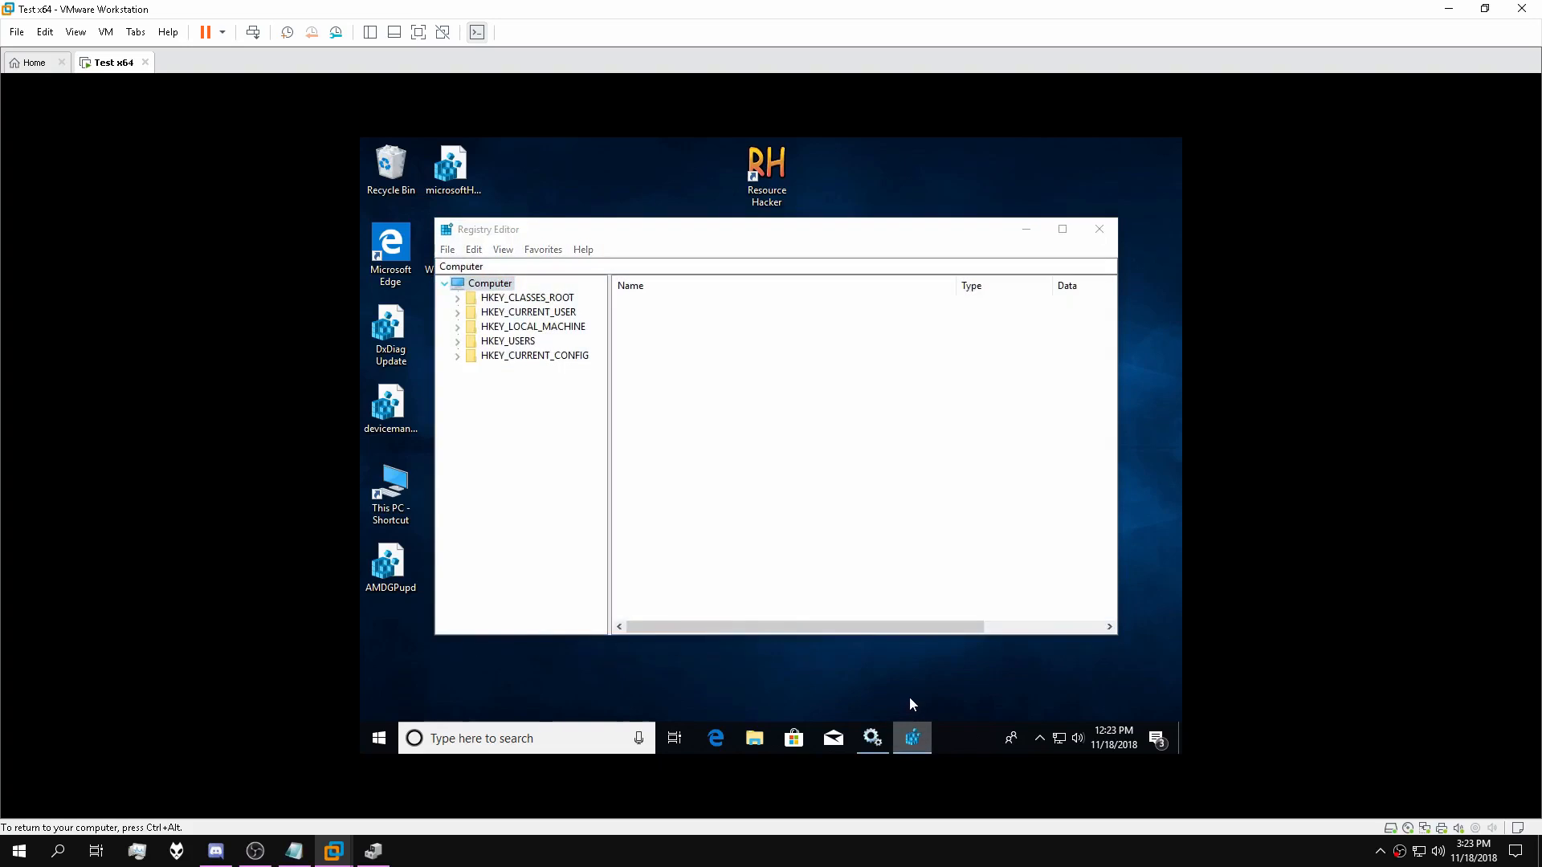
click(912, 709)
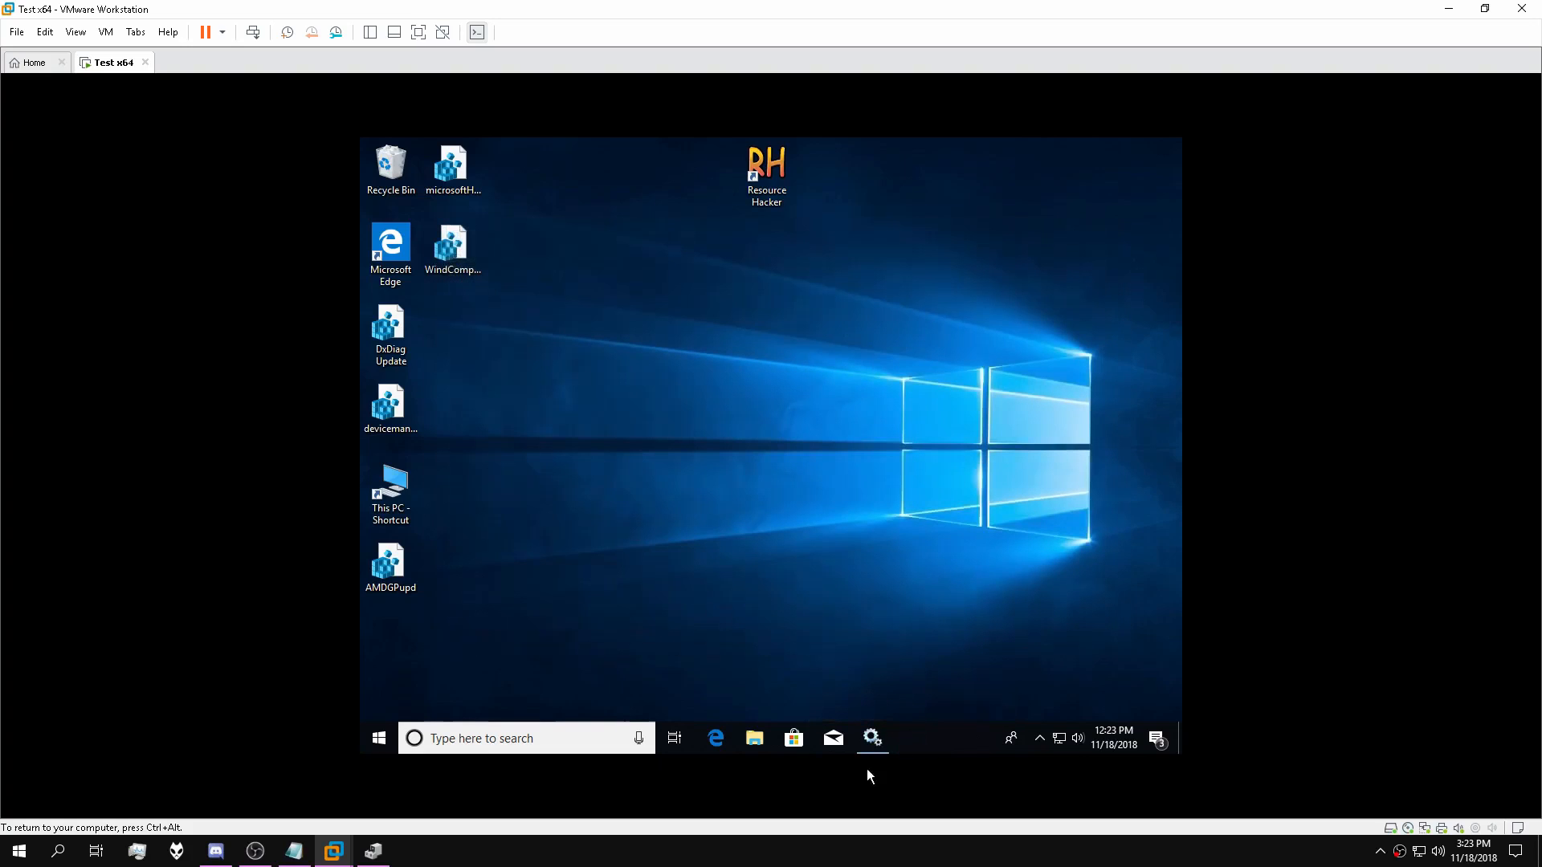
click(624, 864)
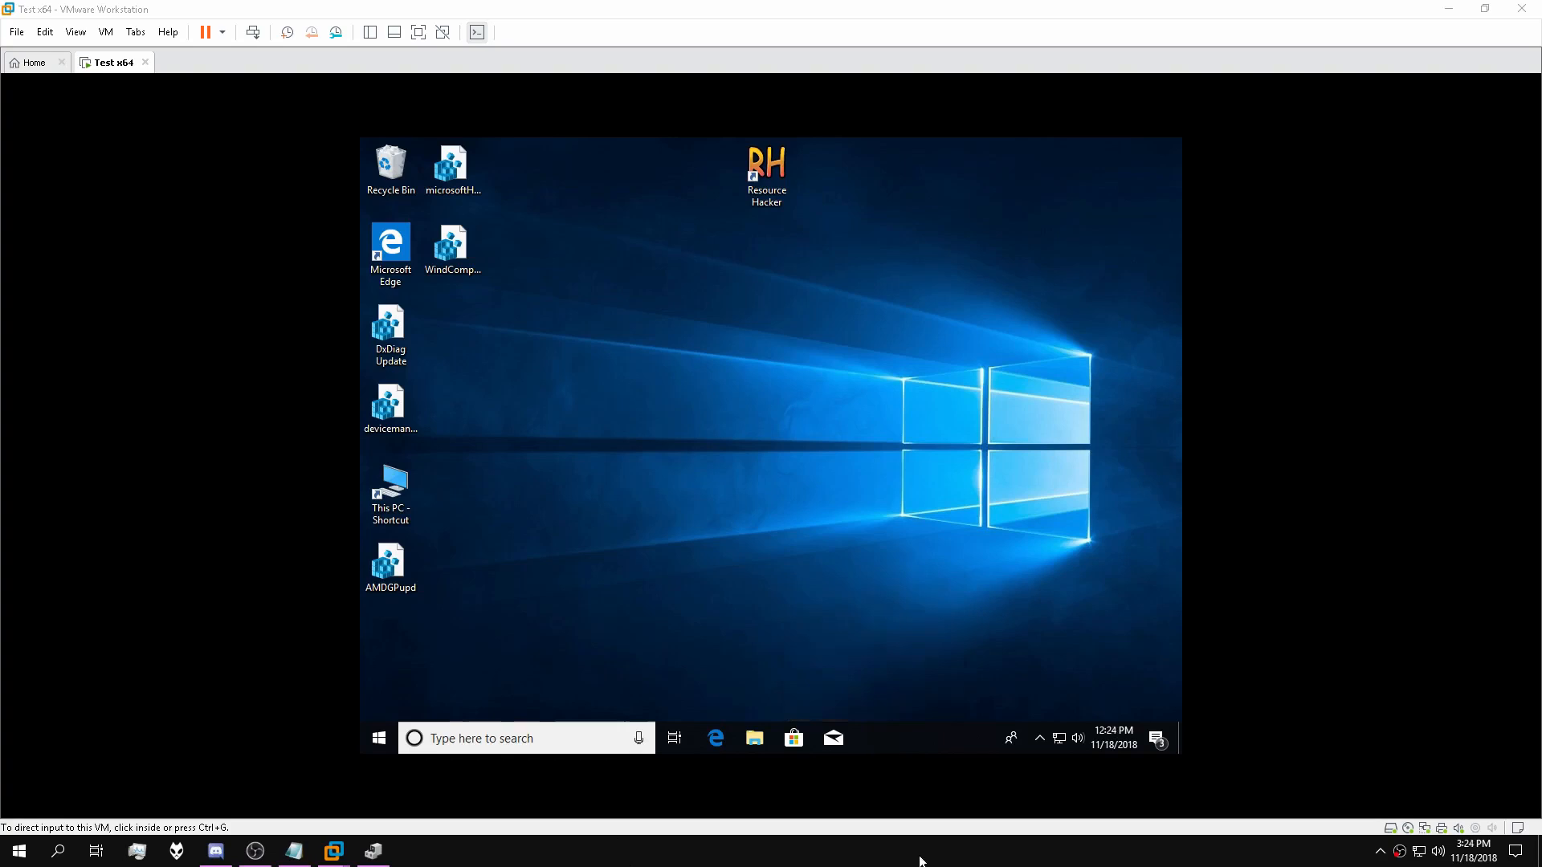
Open Task Manager and examine the service under the Windows Compatibility Service background process.
click(923, 734)
right_click(924, 732)
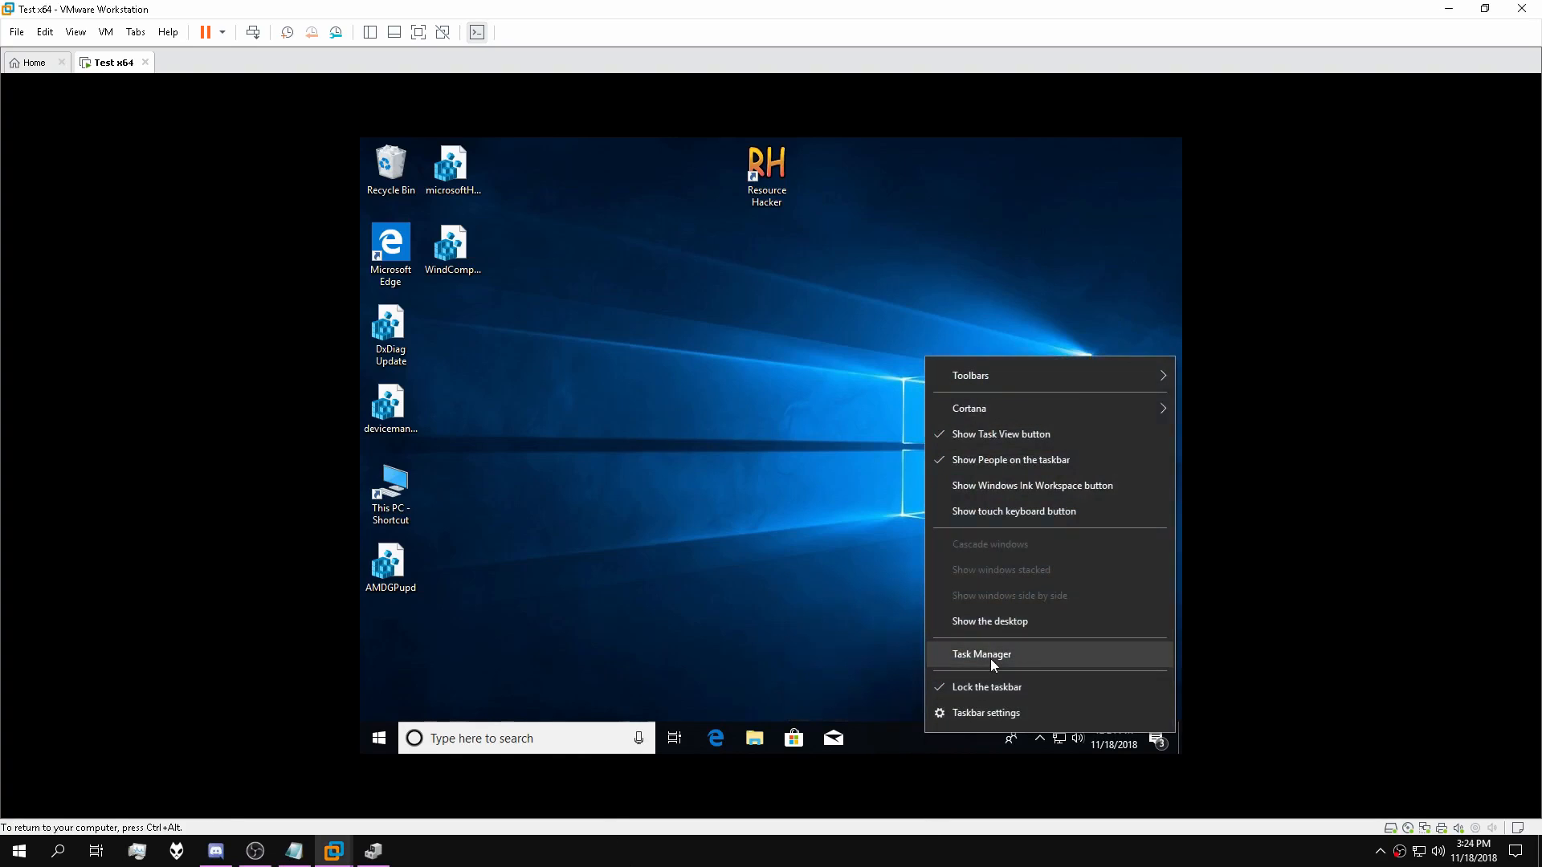
click(990, 657)
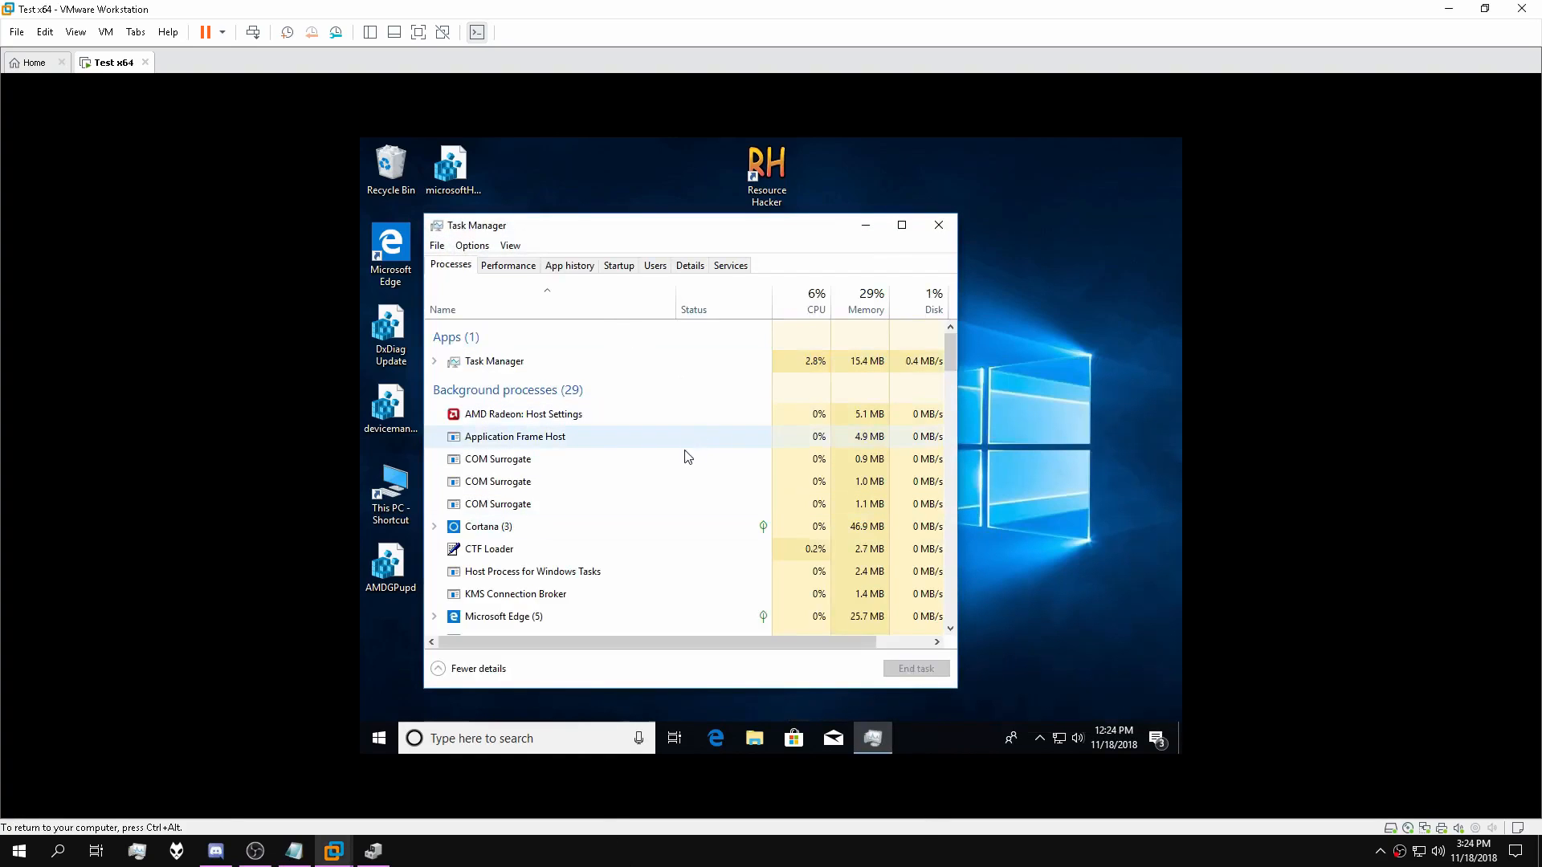
scroll(662, 506, down, 5)
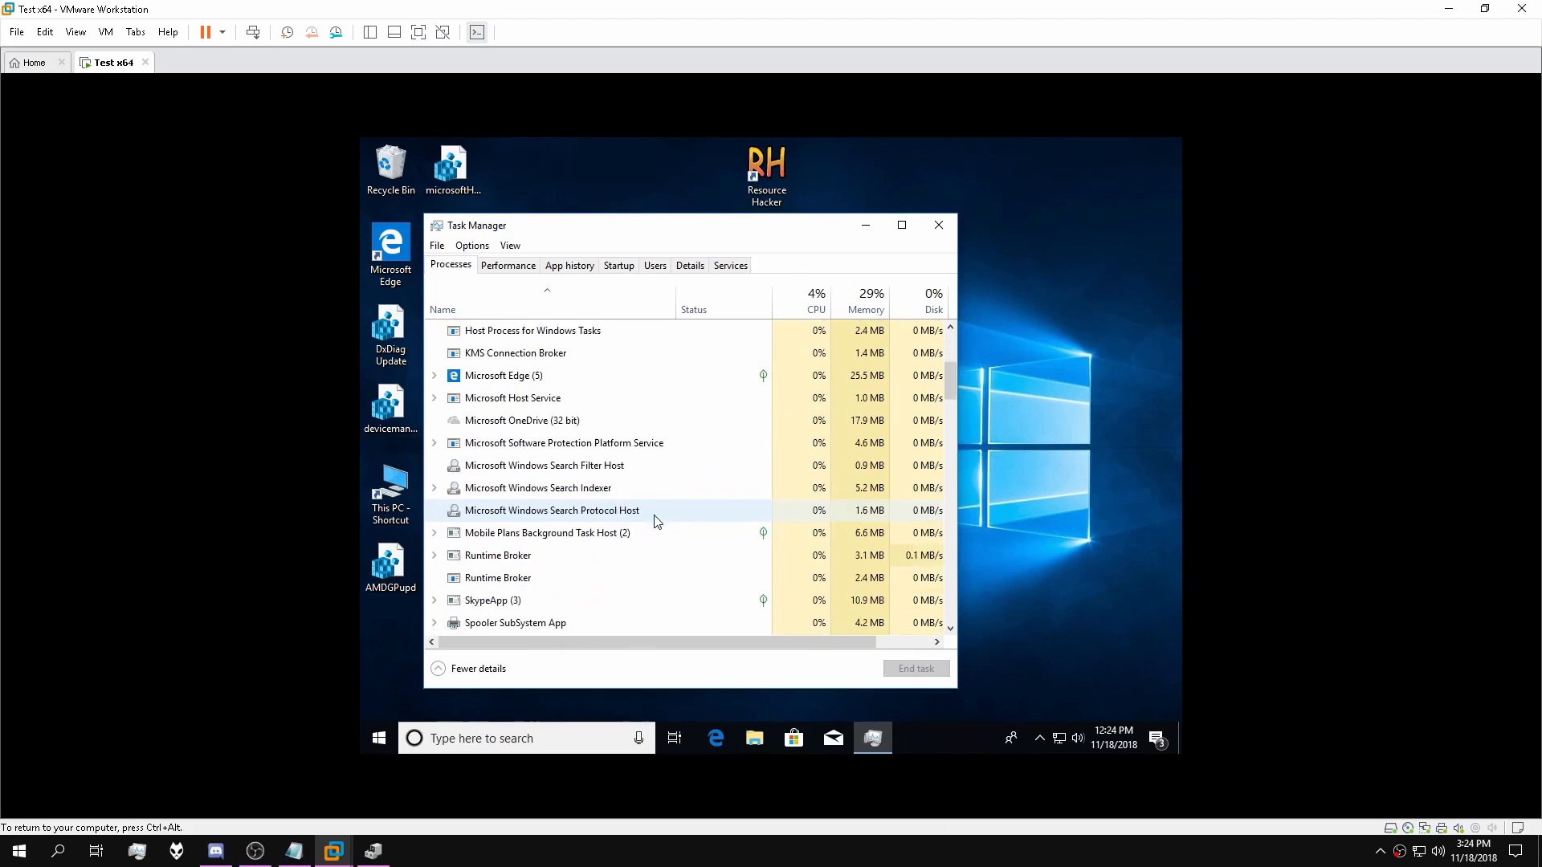
scroll(657, 521, down, 4)
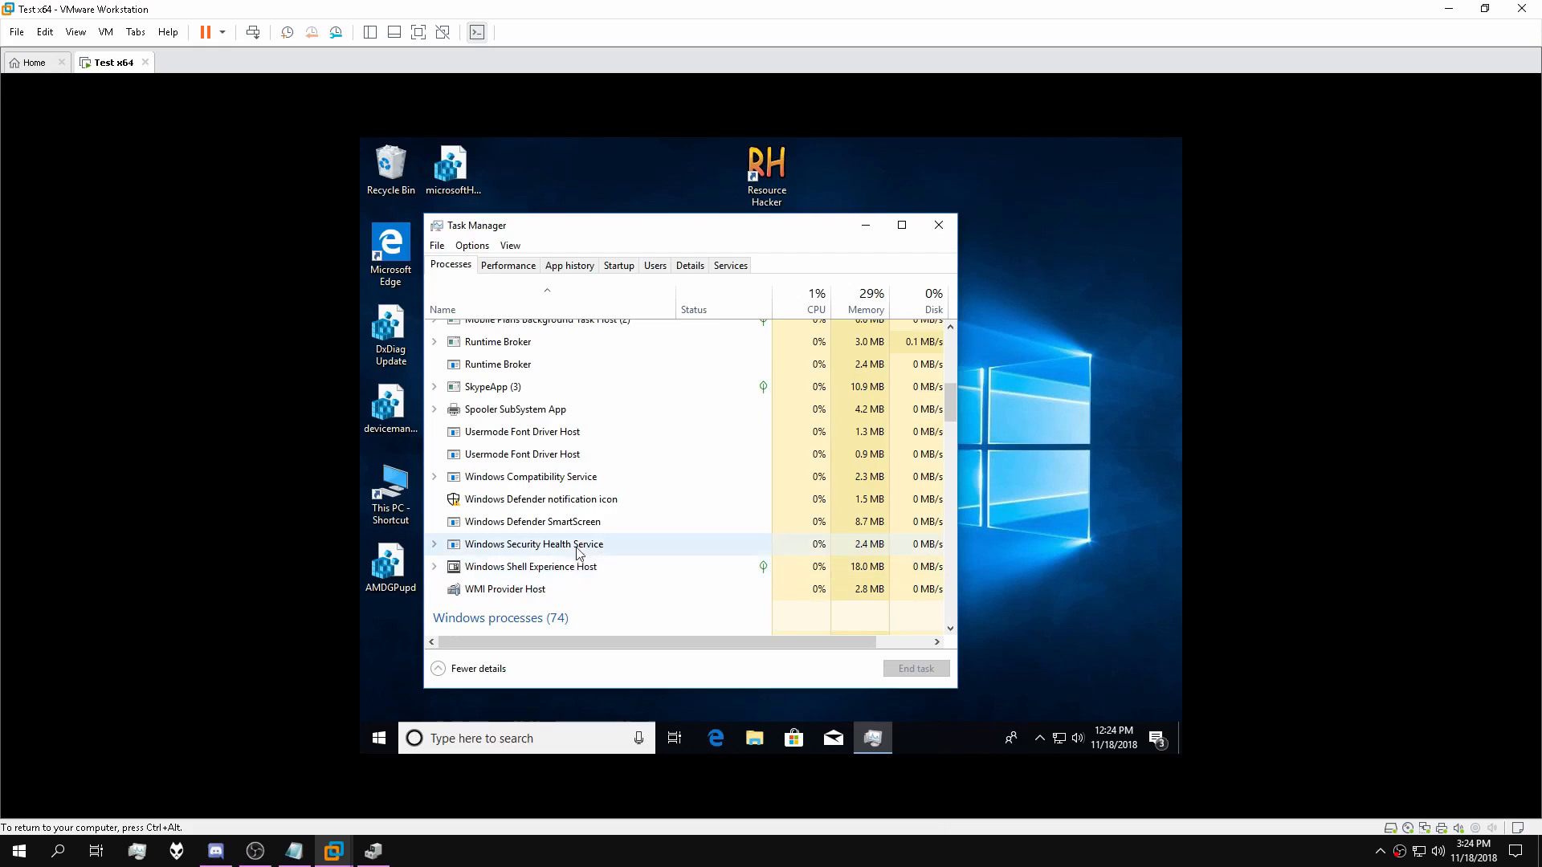
double_click(518, 477)
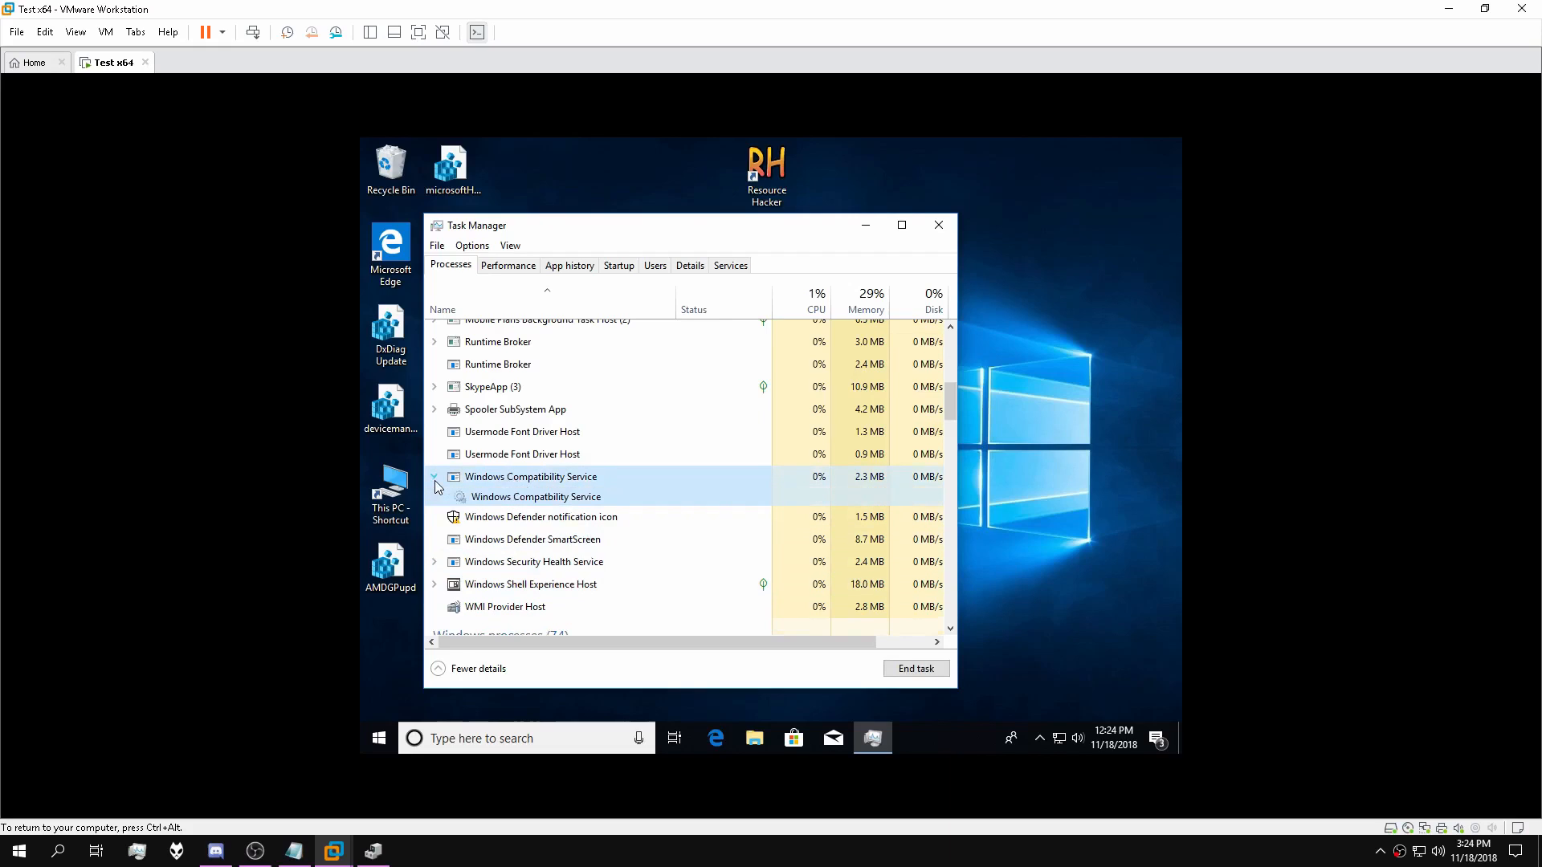
scroll(526, 514, down, 1)
click(434, 436)
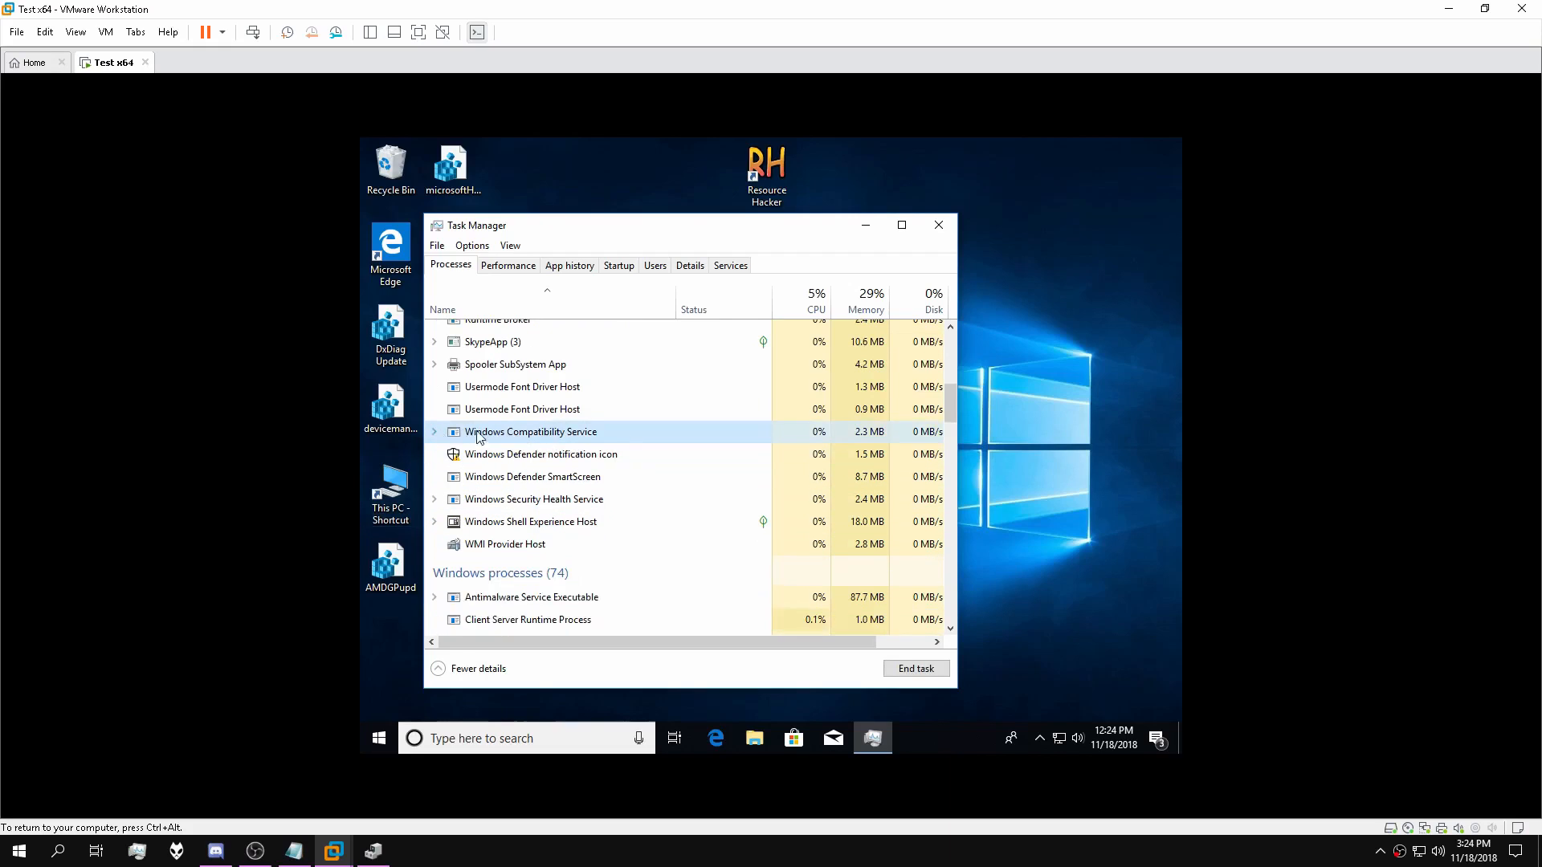
Check the Microsoft Host Service and AMD Radeon: Host Settings processes, and close Task Manager.
scroll(533, 444, up, 4)
scroll(534, 443, up, 2)
click(435, 404)
click(435, 404)
scroll(491, 424, up, 3)
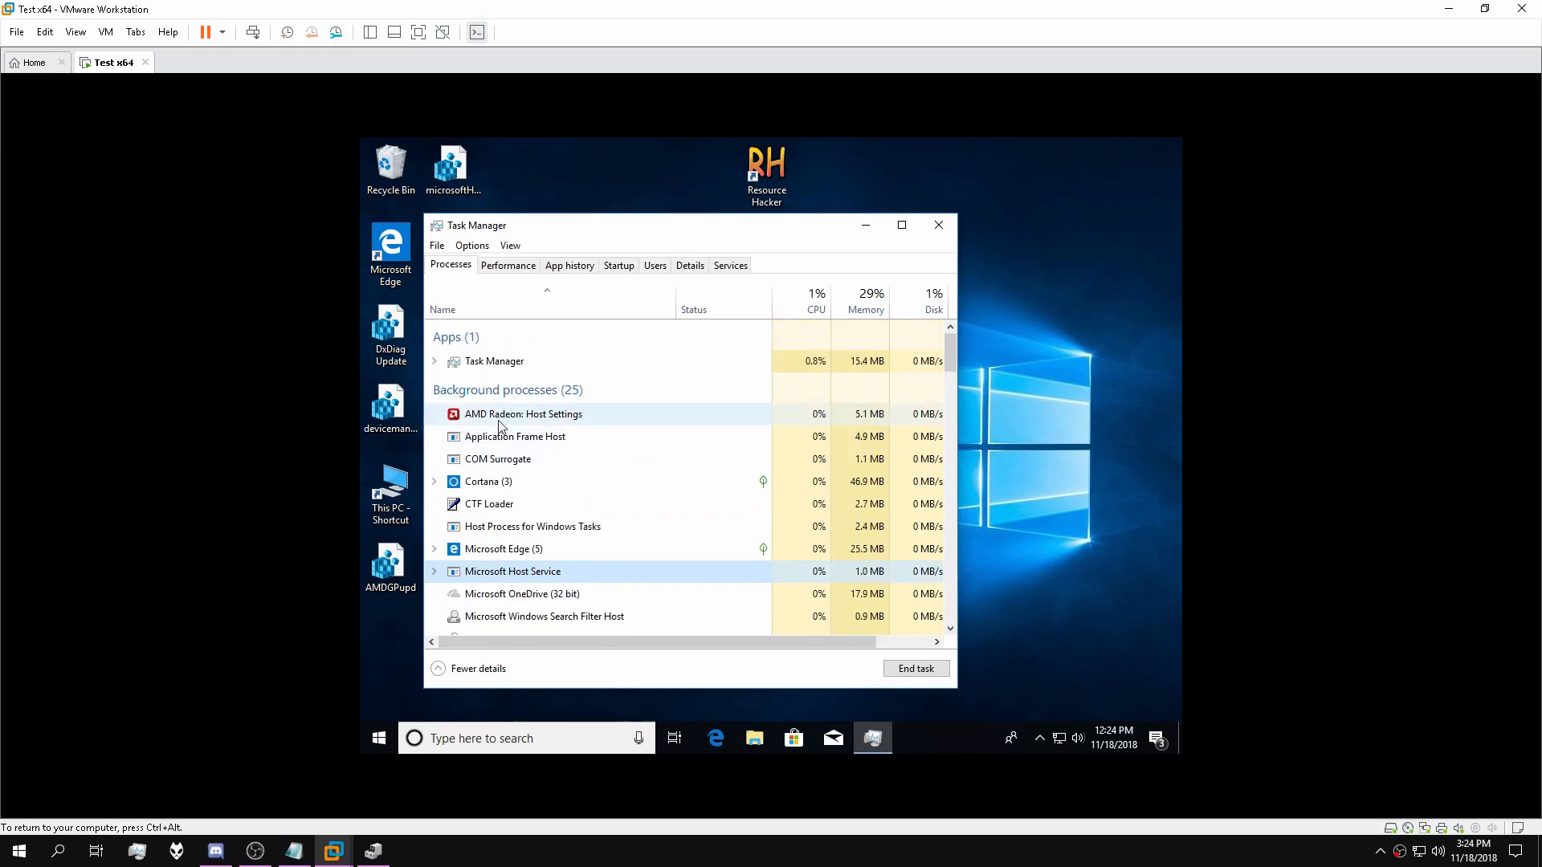
click(493, 417)
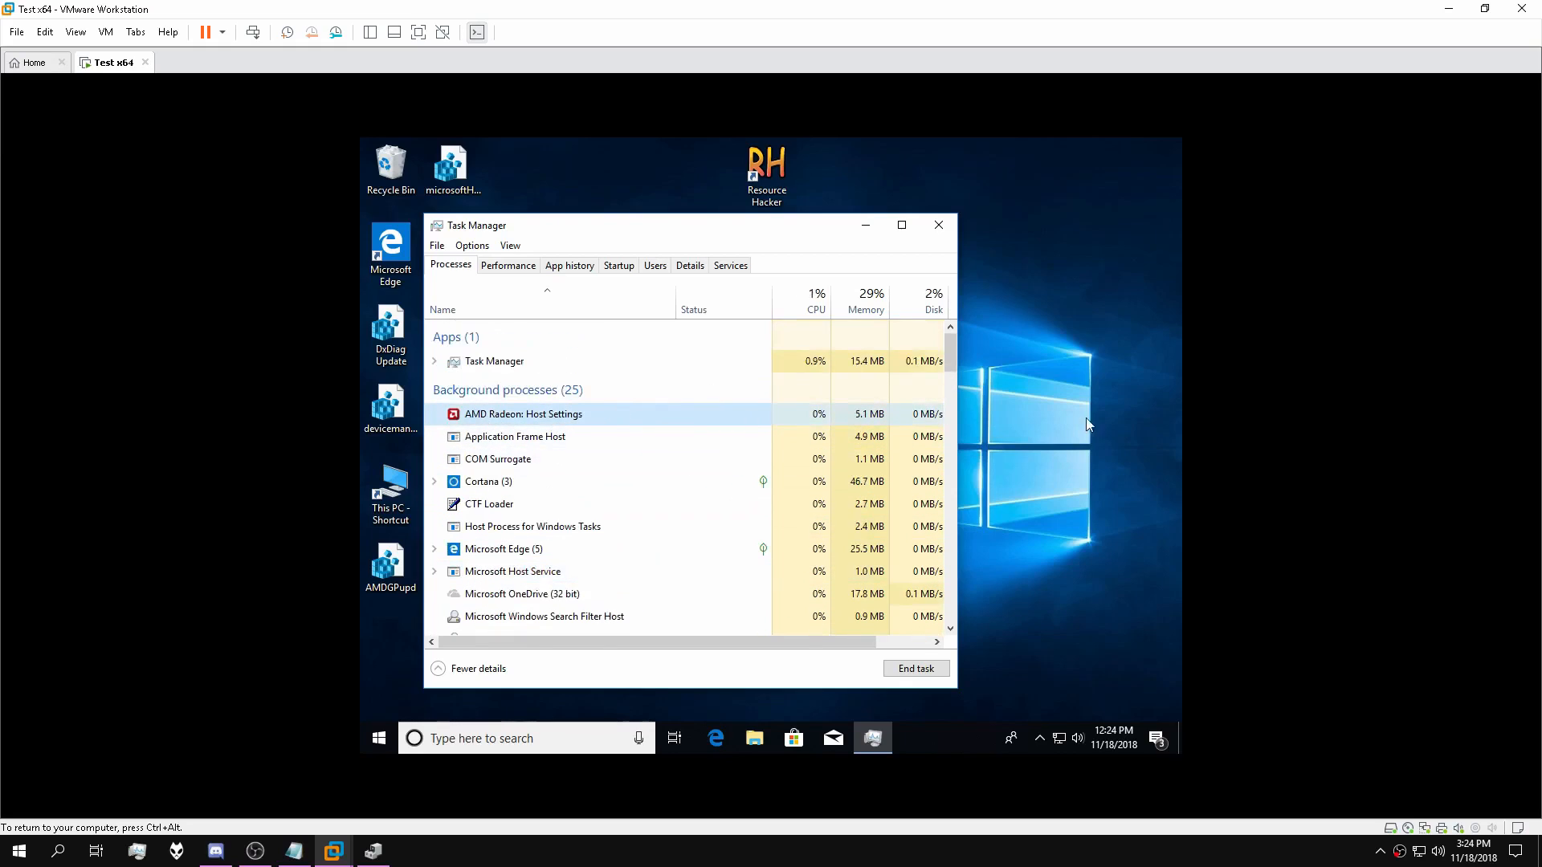
click(938, 225)
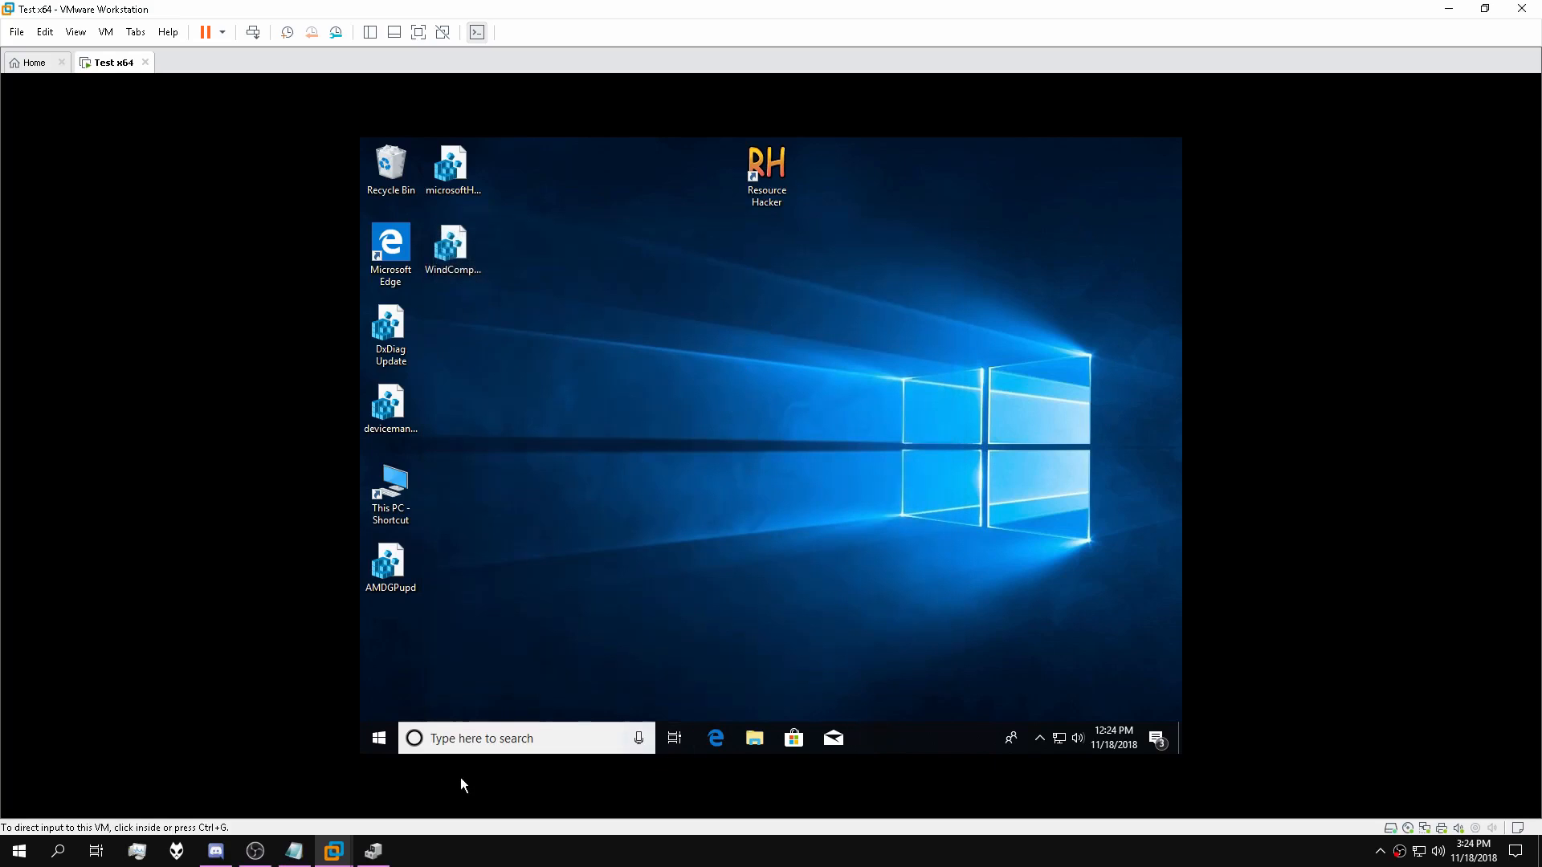
Reopen Task Manager, find the VMware CAF services, and widen the Name column to read their full names.
right_click(889, 735)
click(937, 665)
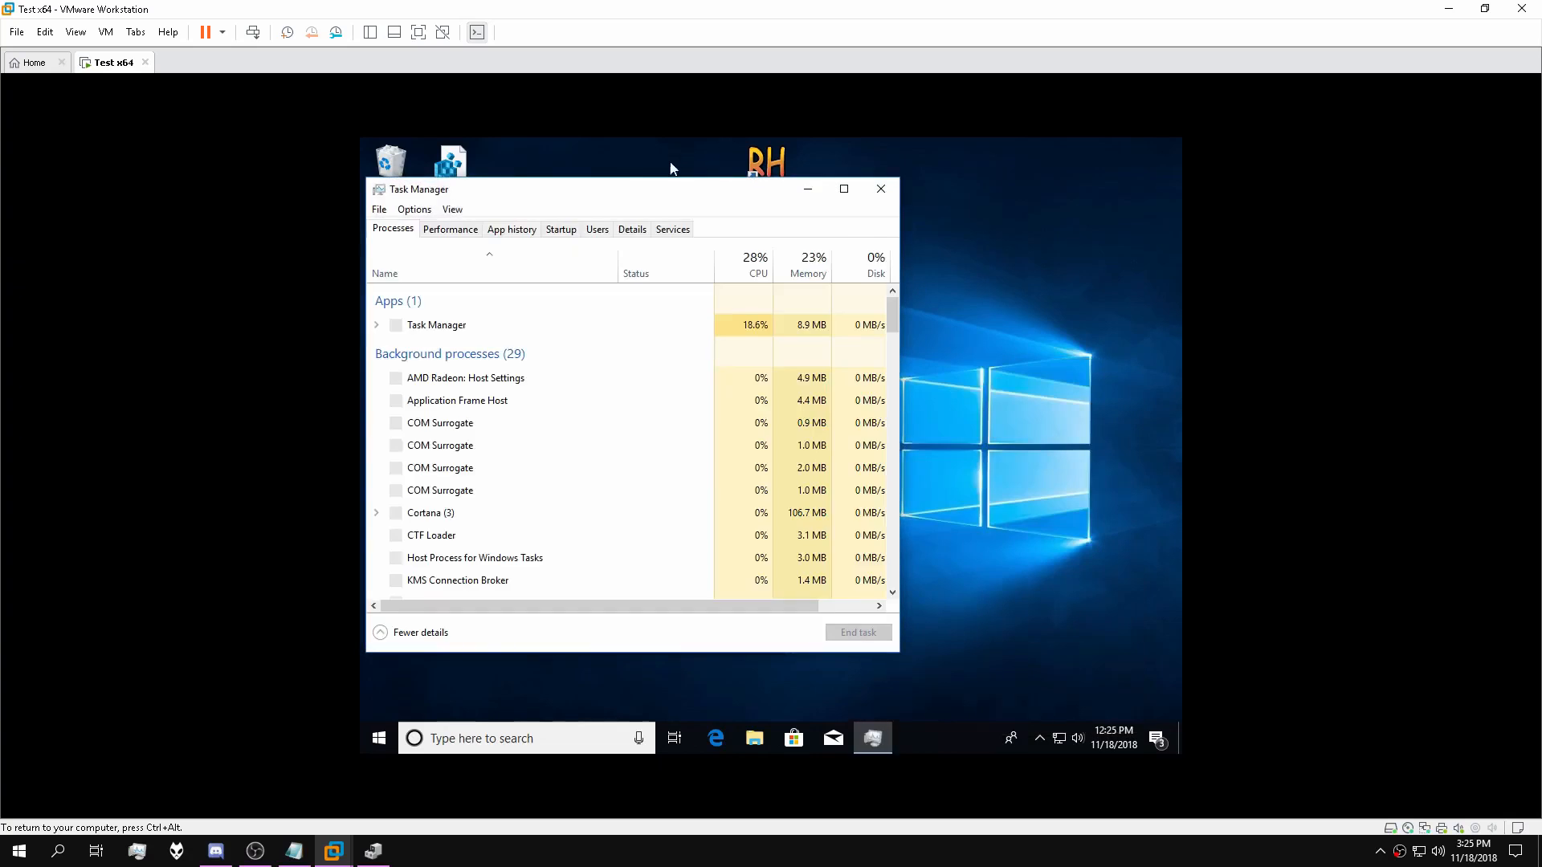
click(669, 230)
scroll(803, 305, down, 10)
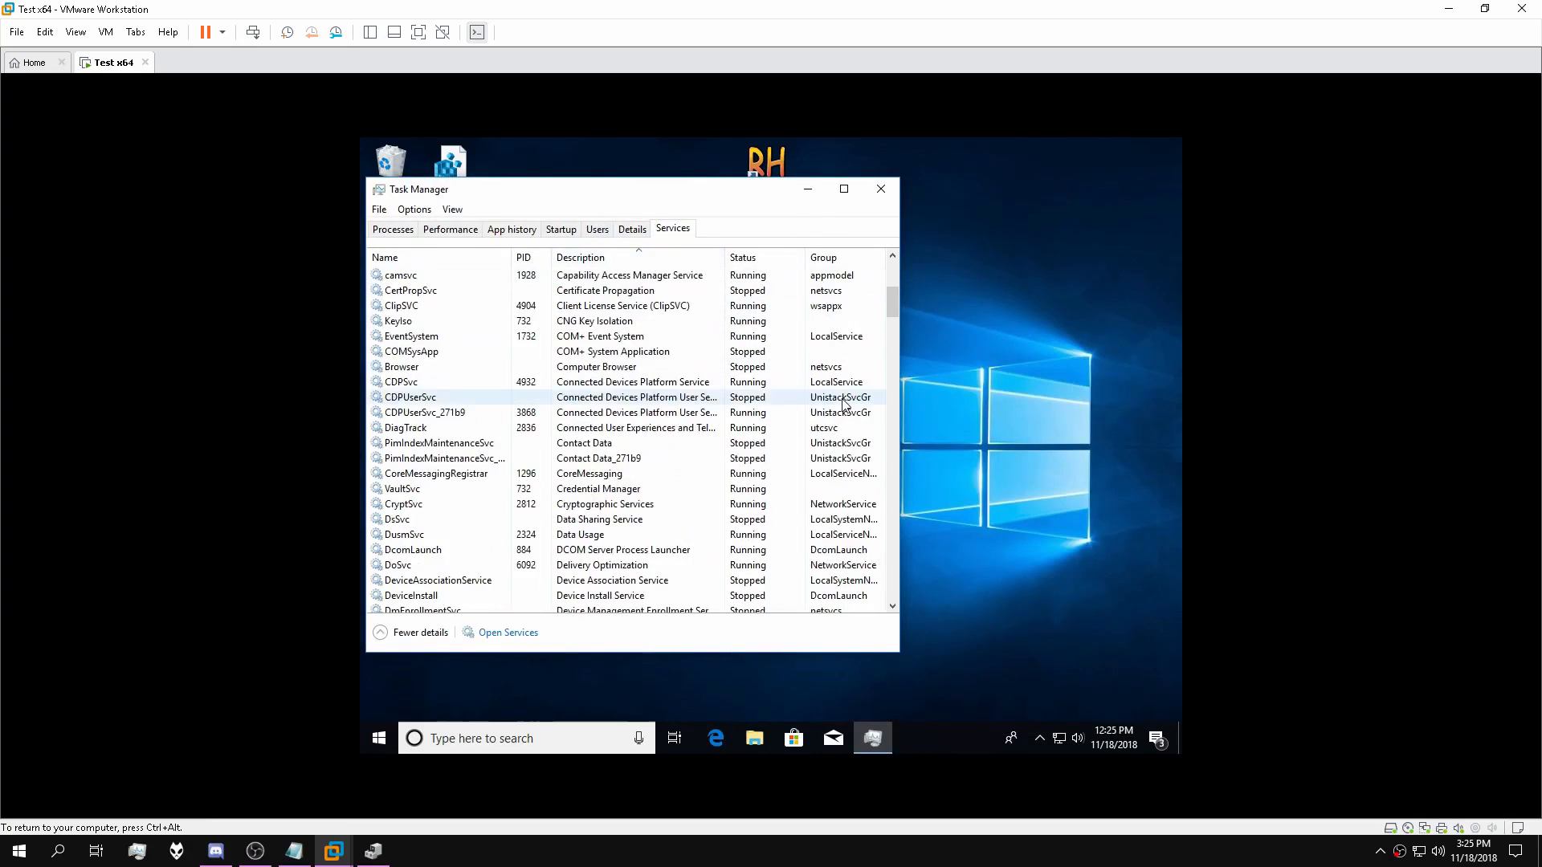
drag(889, 345, 888, 532)
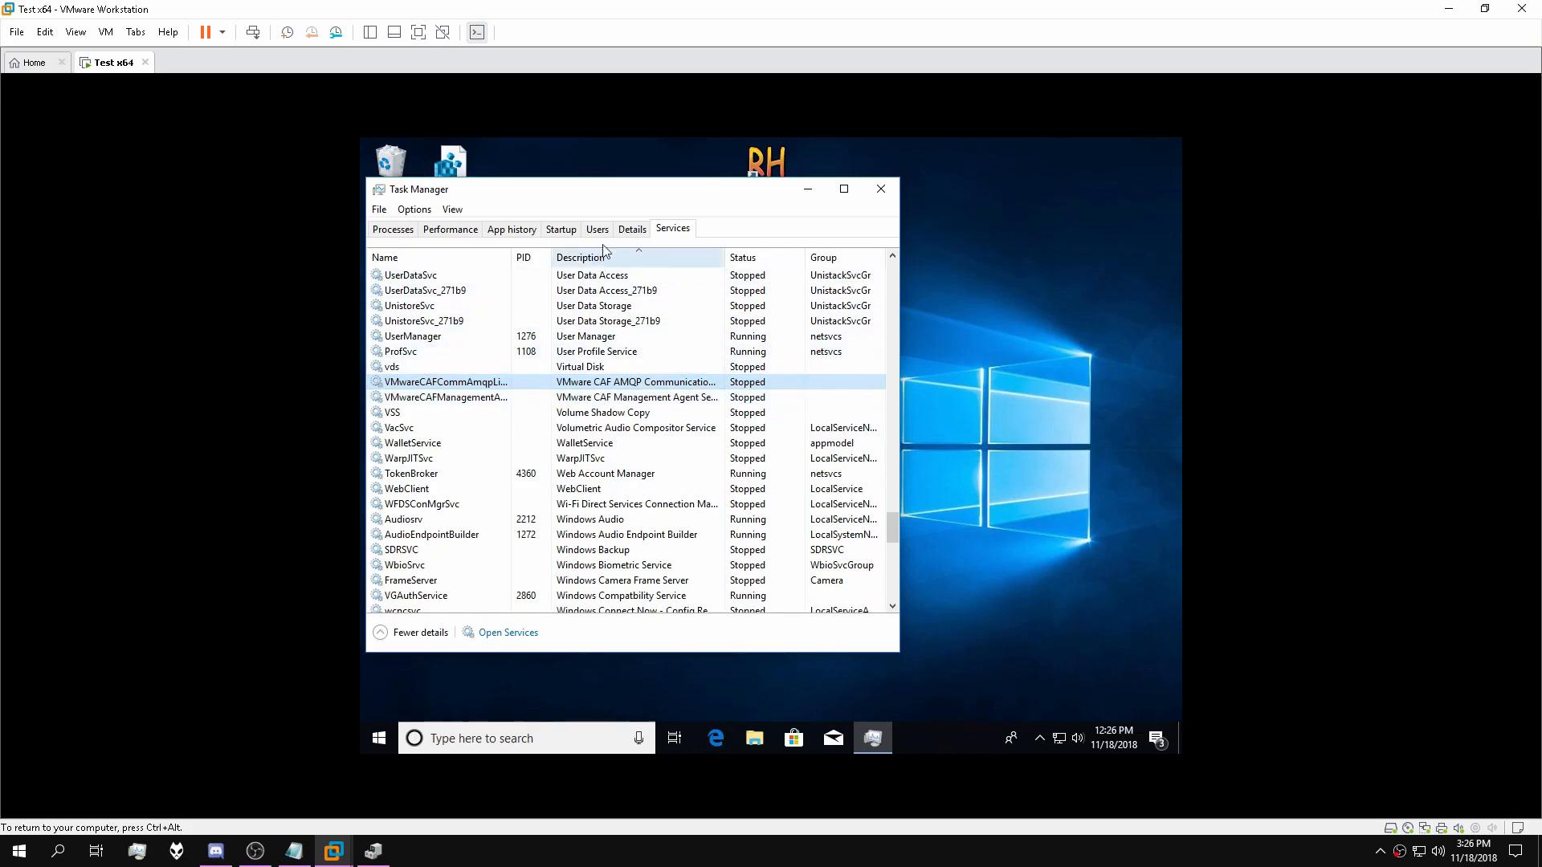
drag(507, 258, 571, 267)
Open Registry Editor beside Task Manager and search the registry for VMwareCAFCommAmqpListener.
click(557, 738)
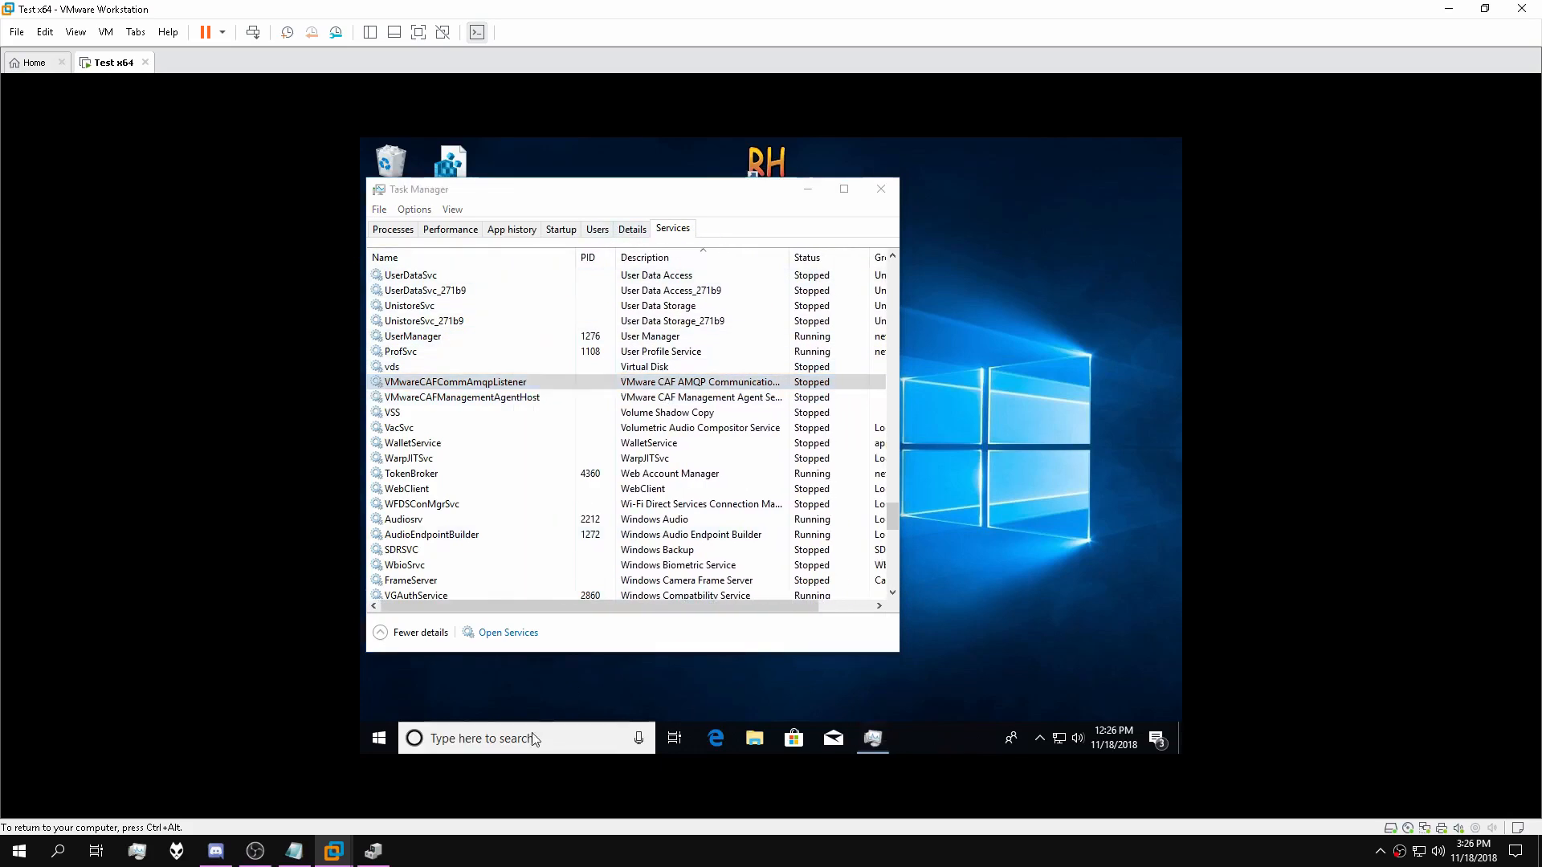
text(regedit)
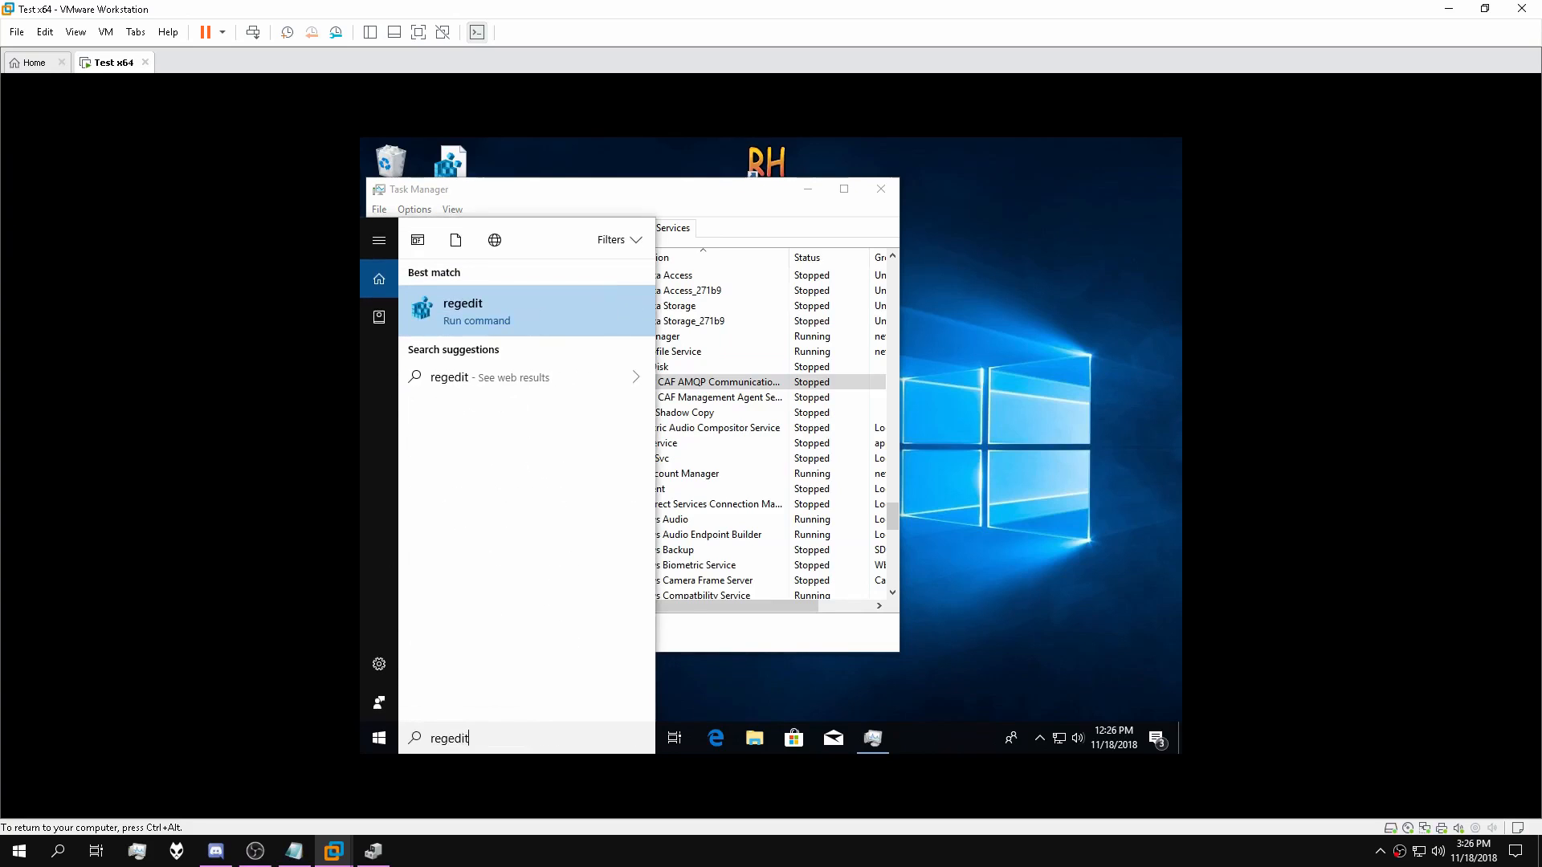
key(Return)
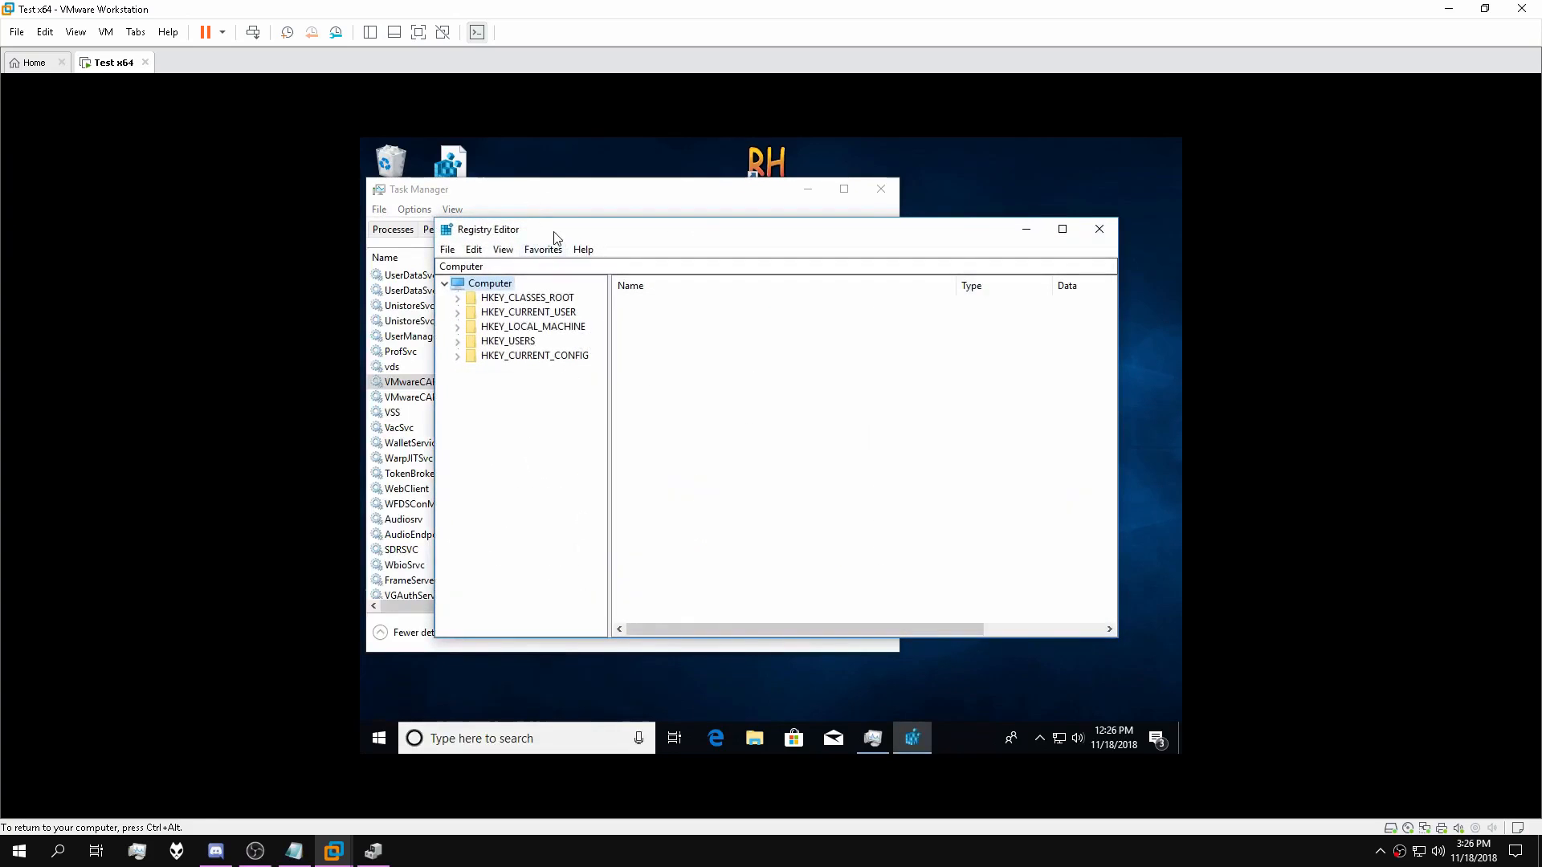
drag(728, 242, 806, 248)
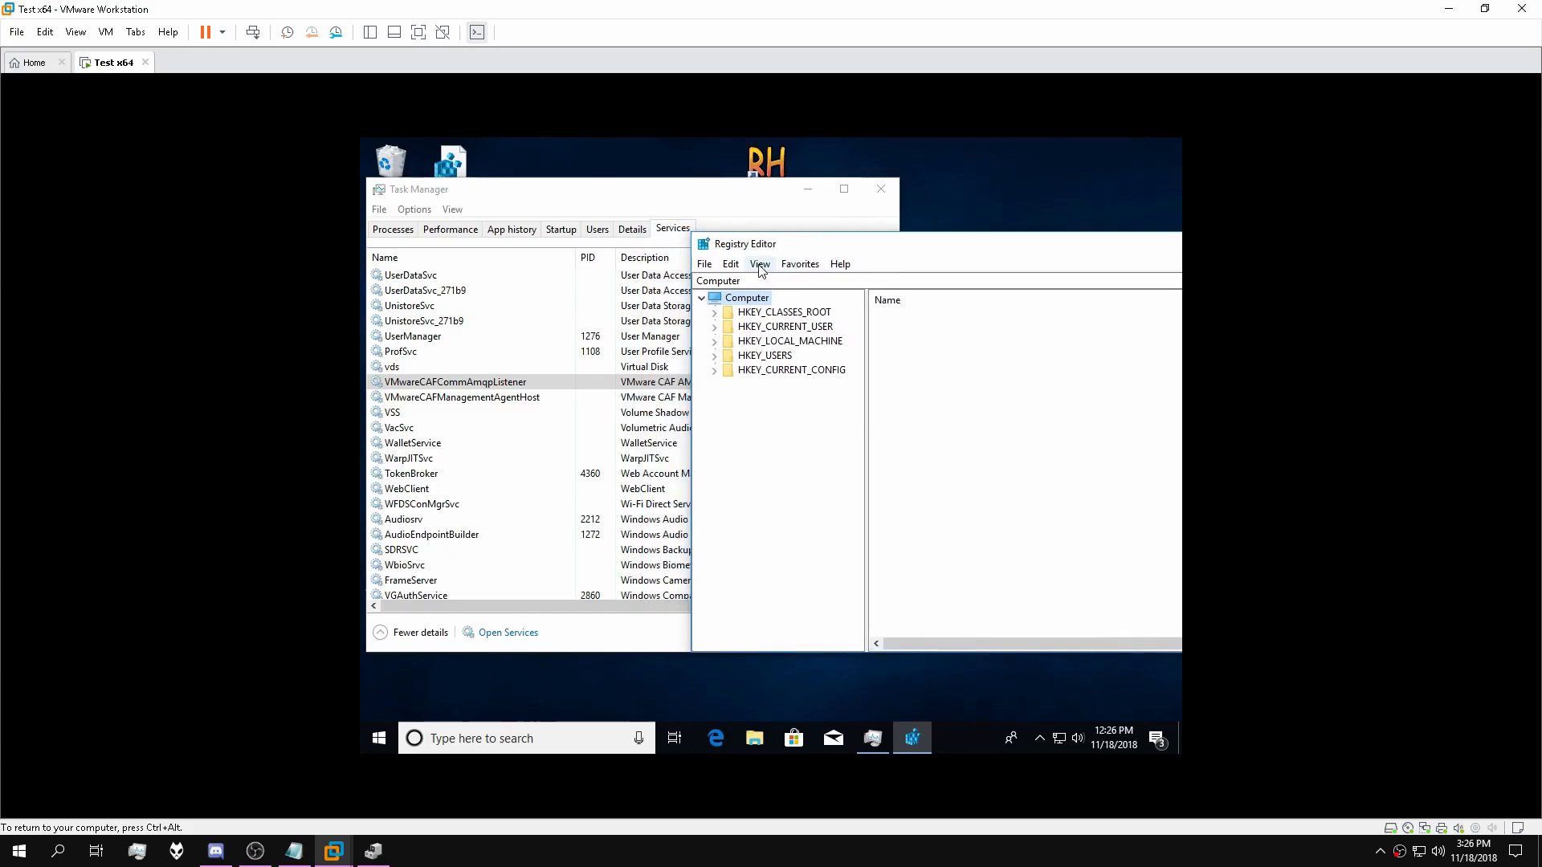
click(732, 265)
click(763, 393)
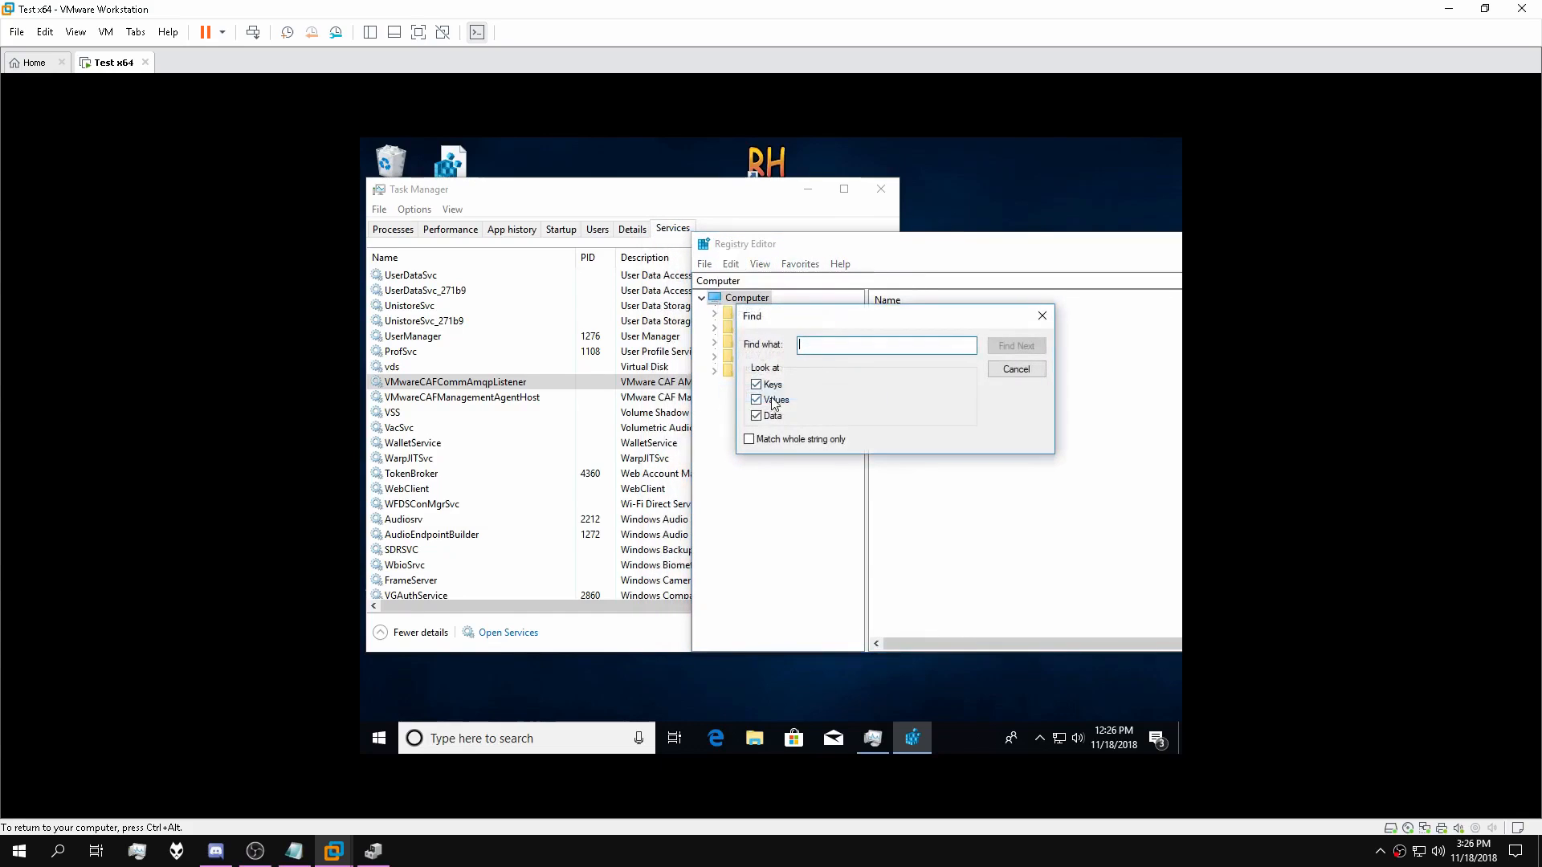
text(VMwareCAFCommAmqpLister)
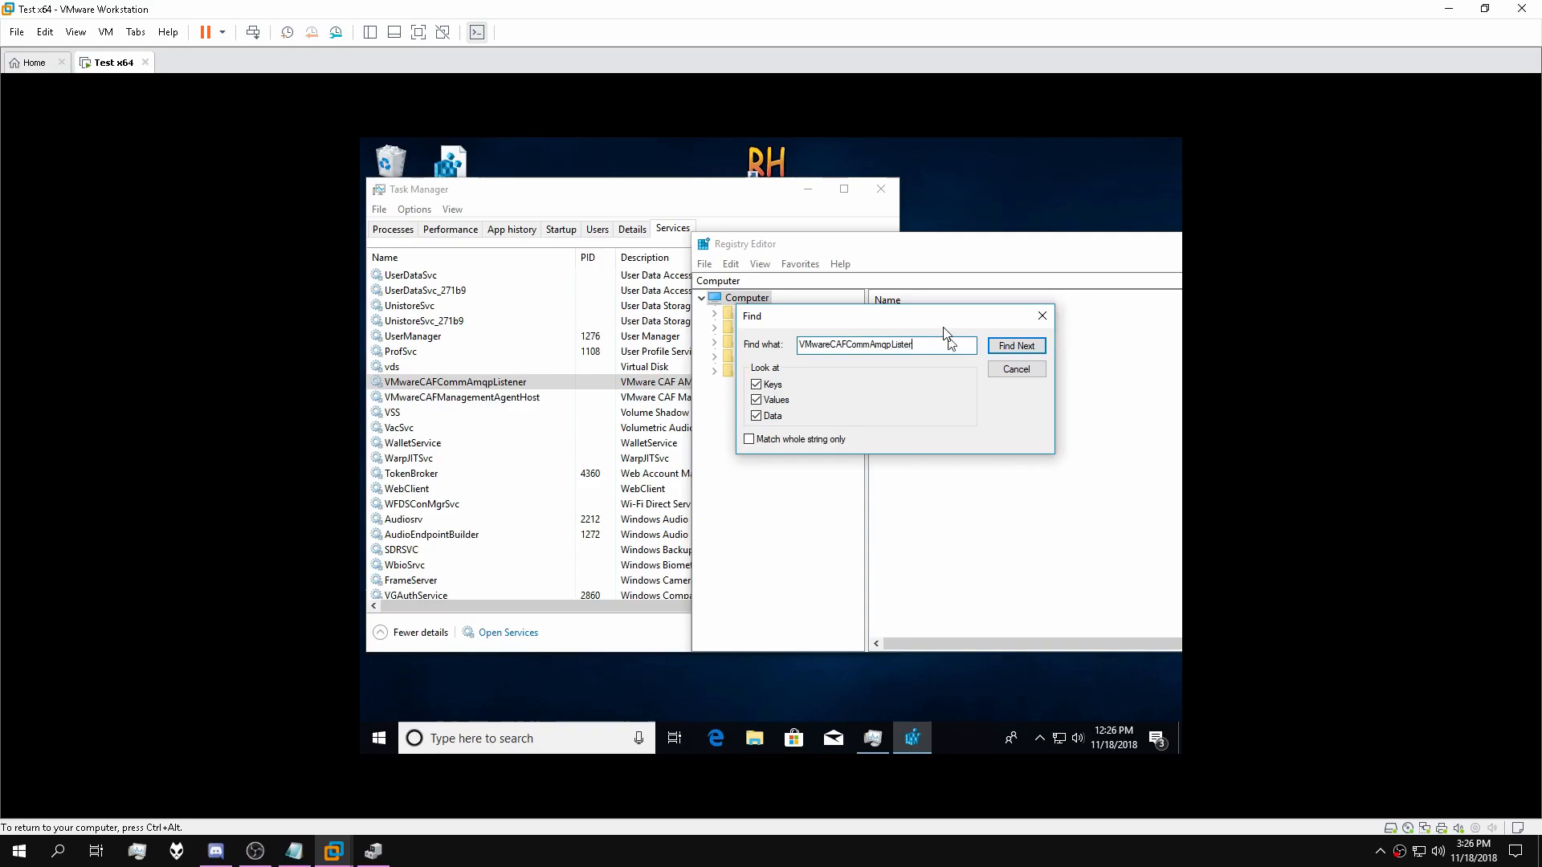
text(tener)
click(1013, 346)
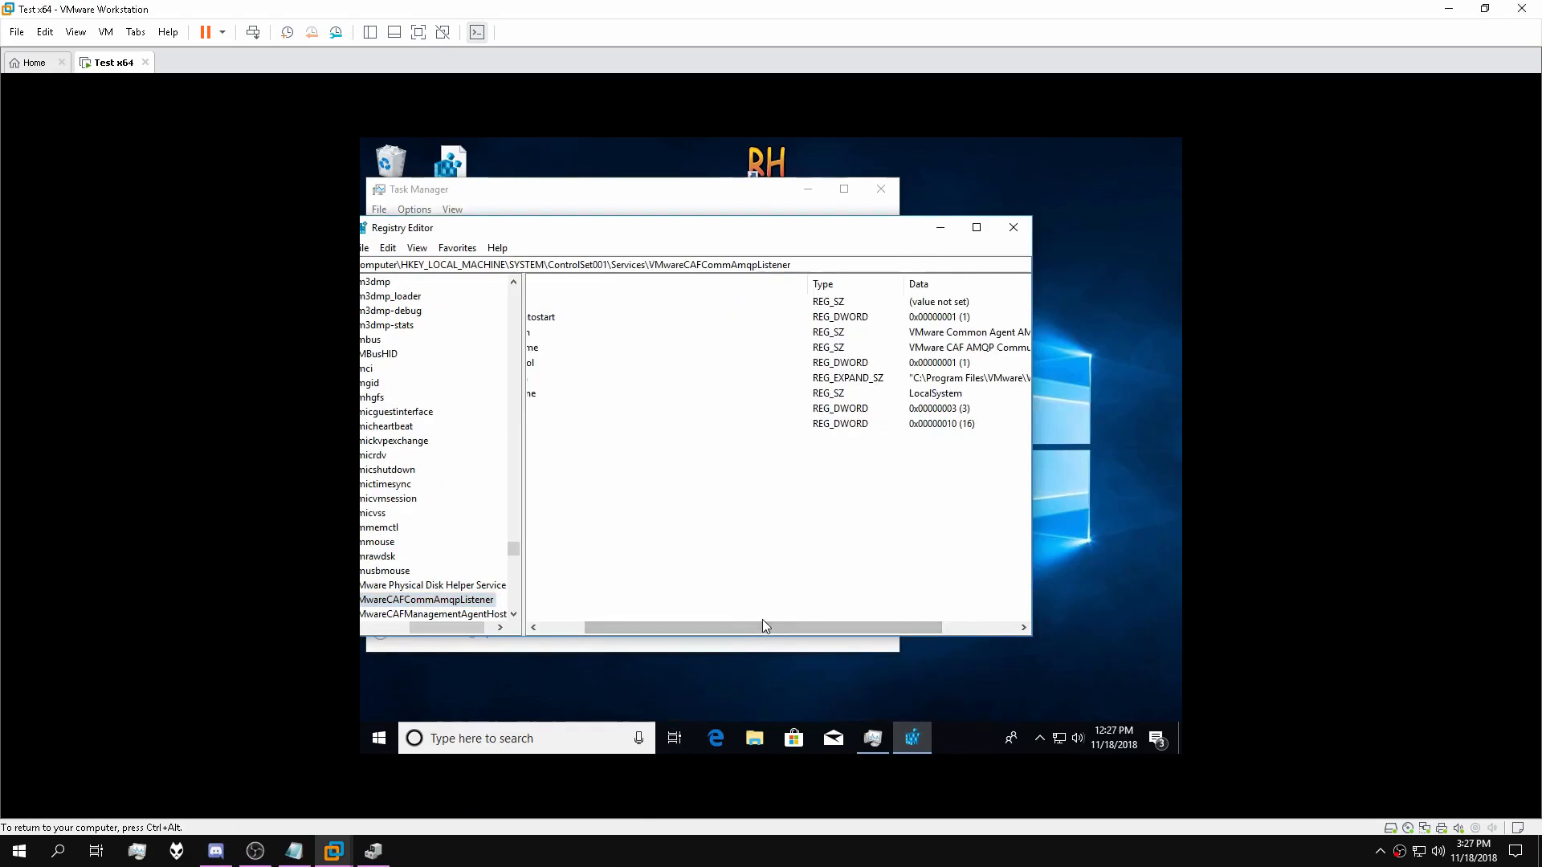
Set the Description and DisplayName of the VMwareCAFCommAmqpListener service key to "Microsoft Agent AMQP Communication Service", and rearrange the window to read its values.
drag(836, 625, 657, 604)
double_click(570, 333)
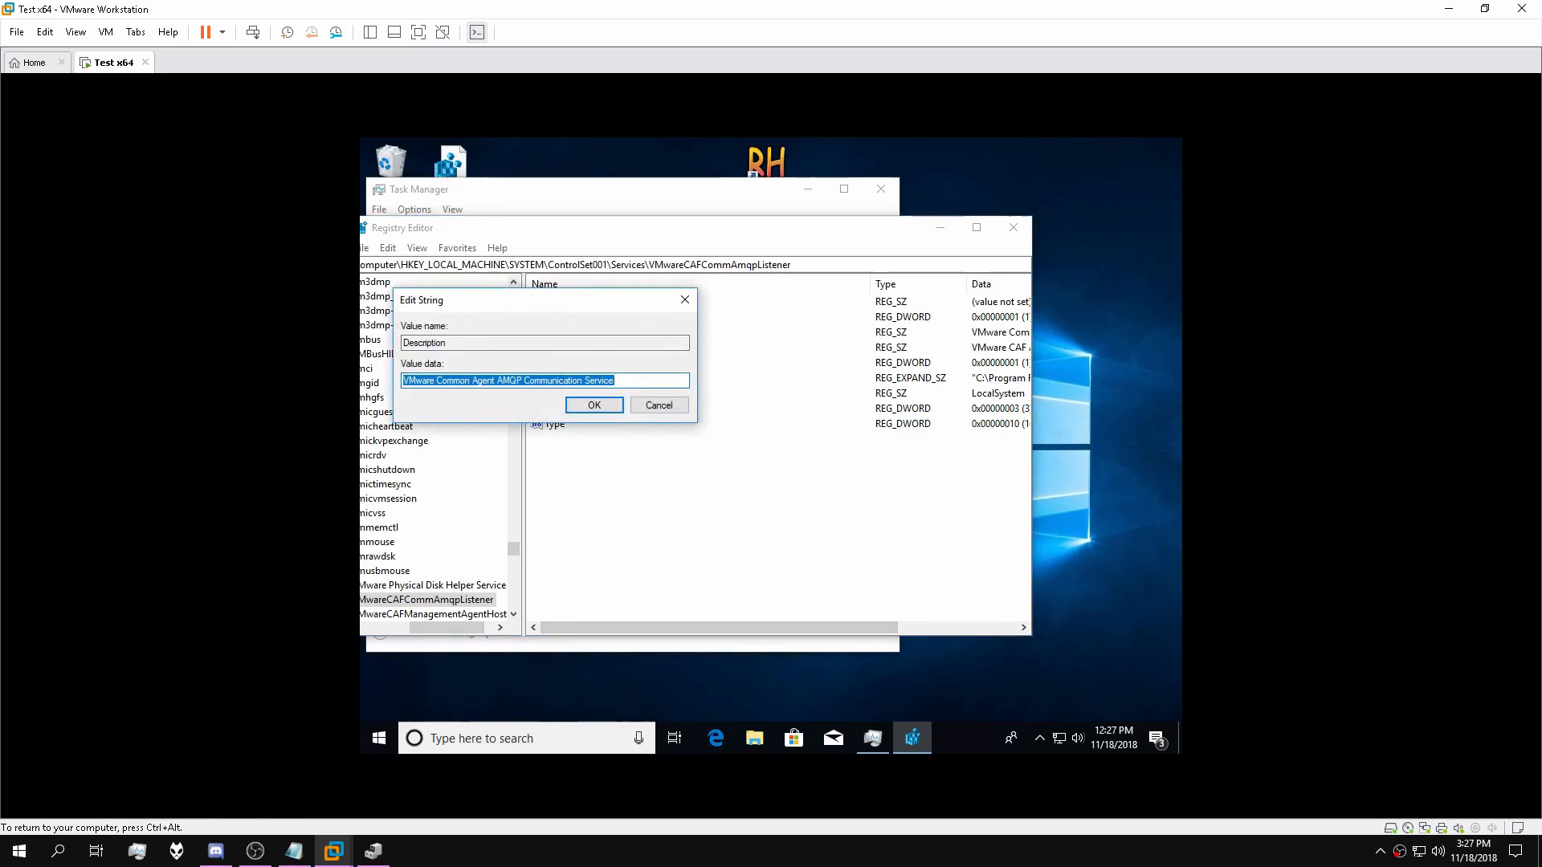
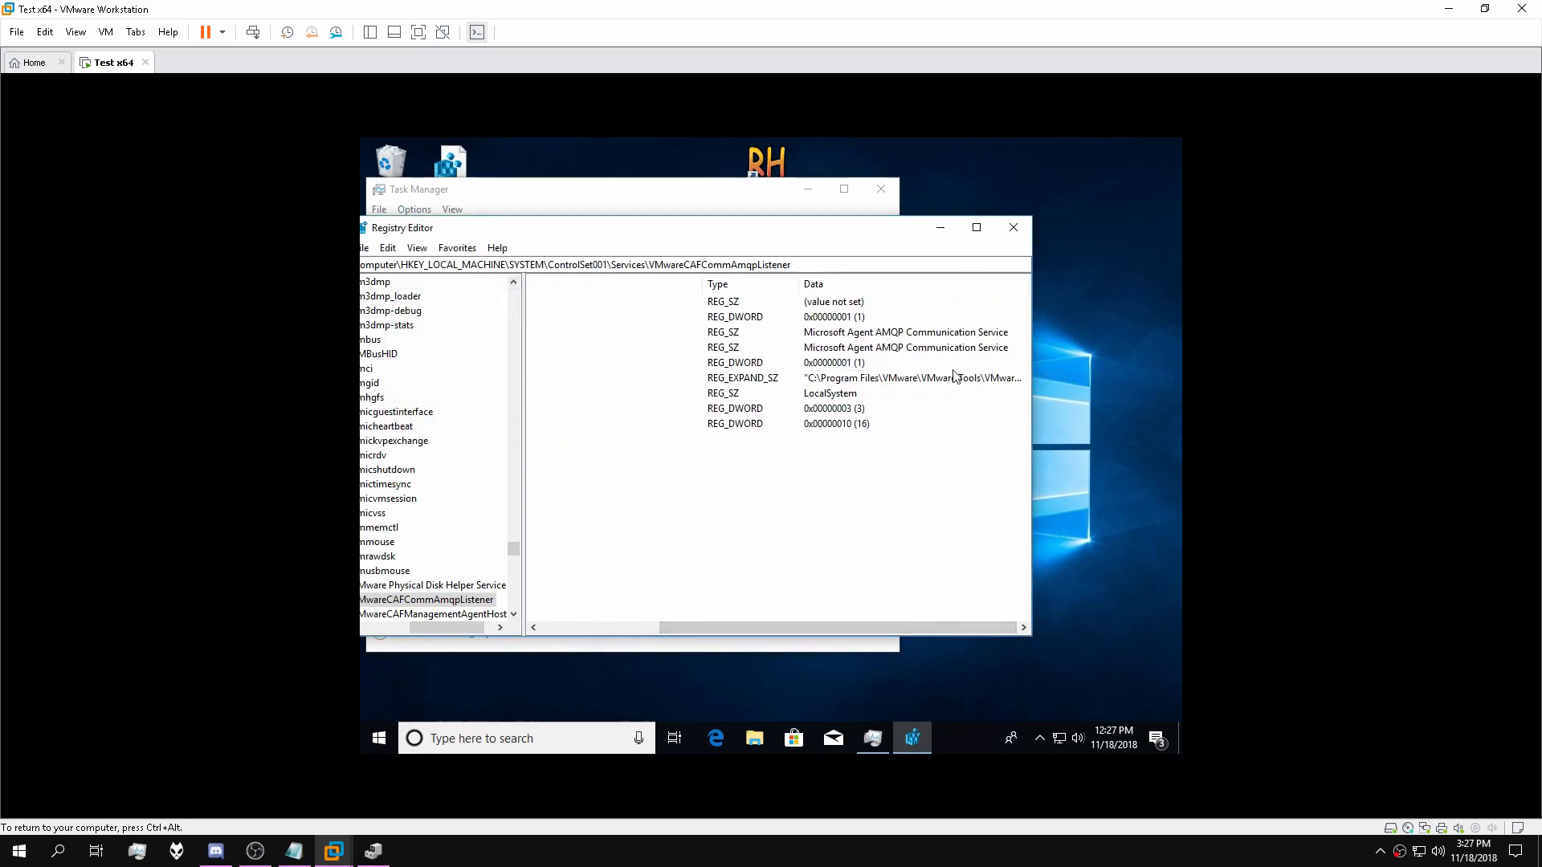
drag(849, 239, 774, 240)
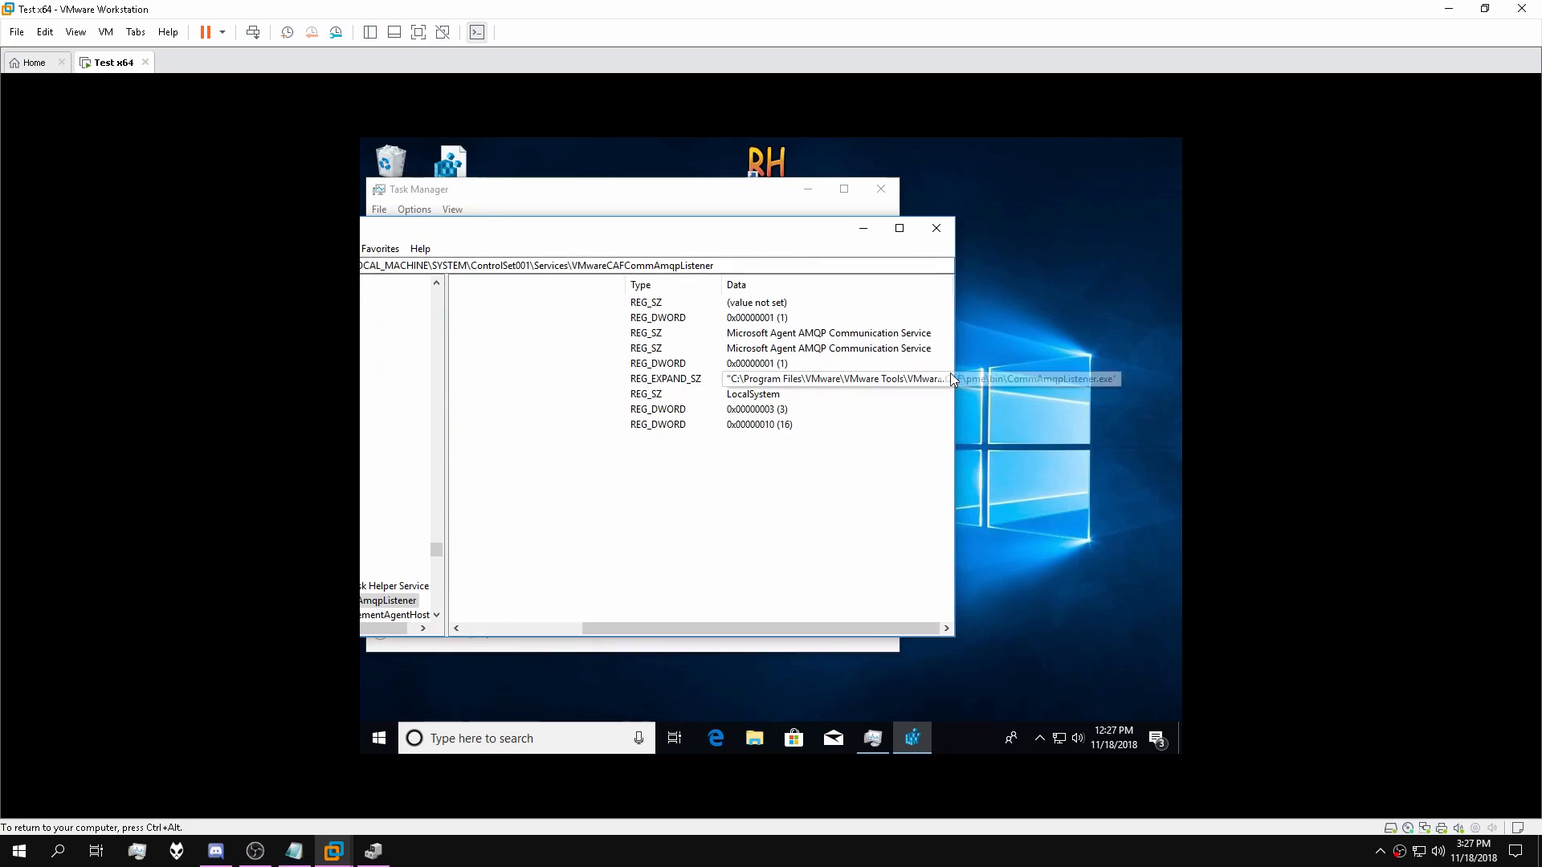
drag(953, 379, 1097, 384)
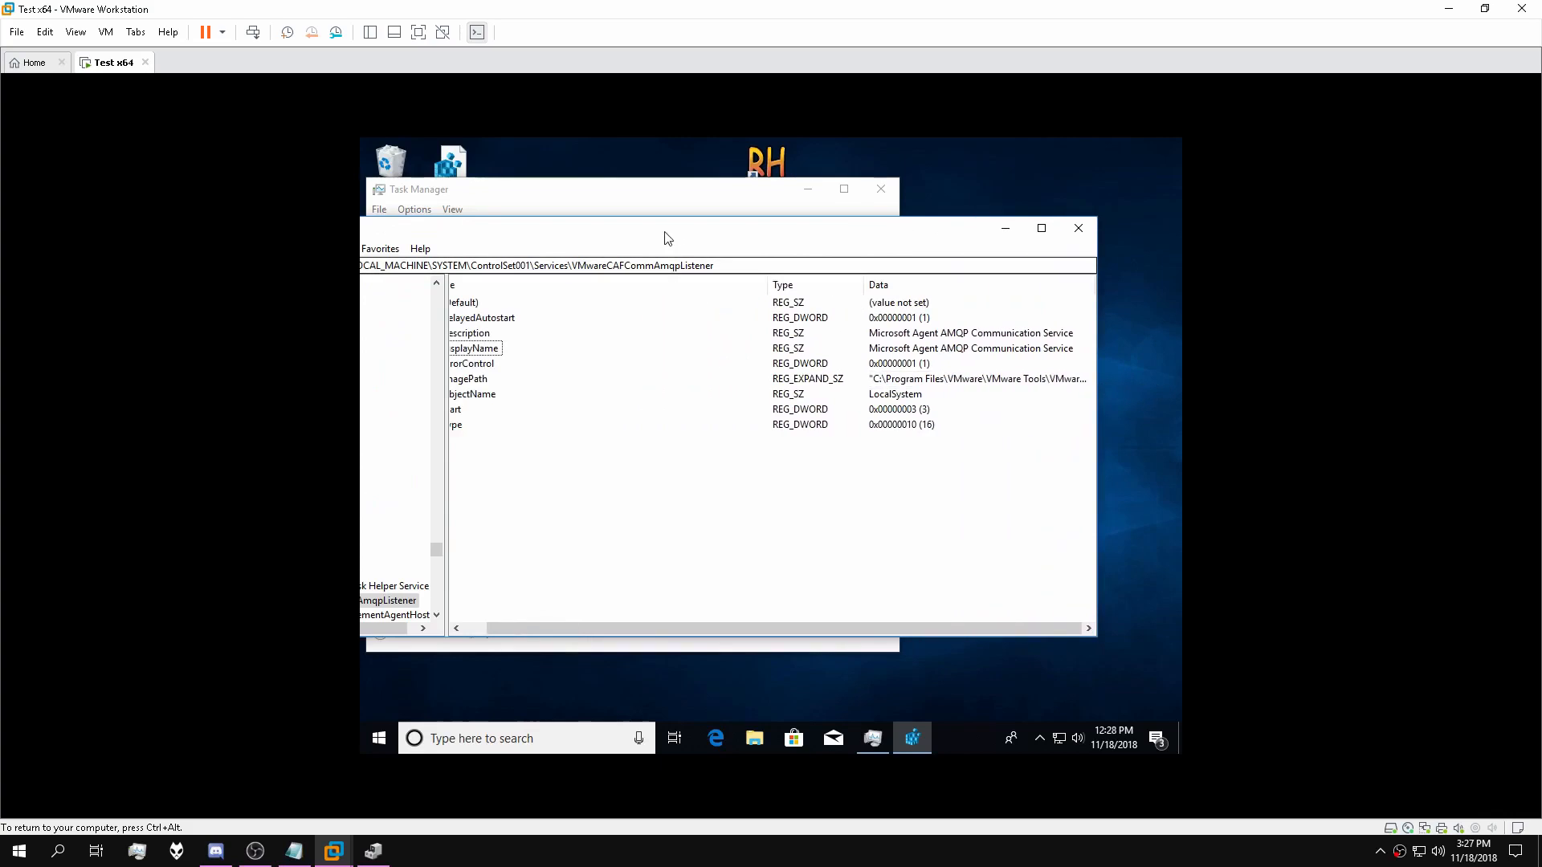
drag(675, 241, 778, 237)
drag(689, 623, 664, 623)
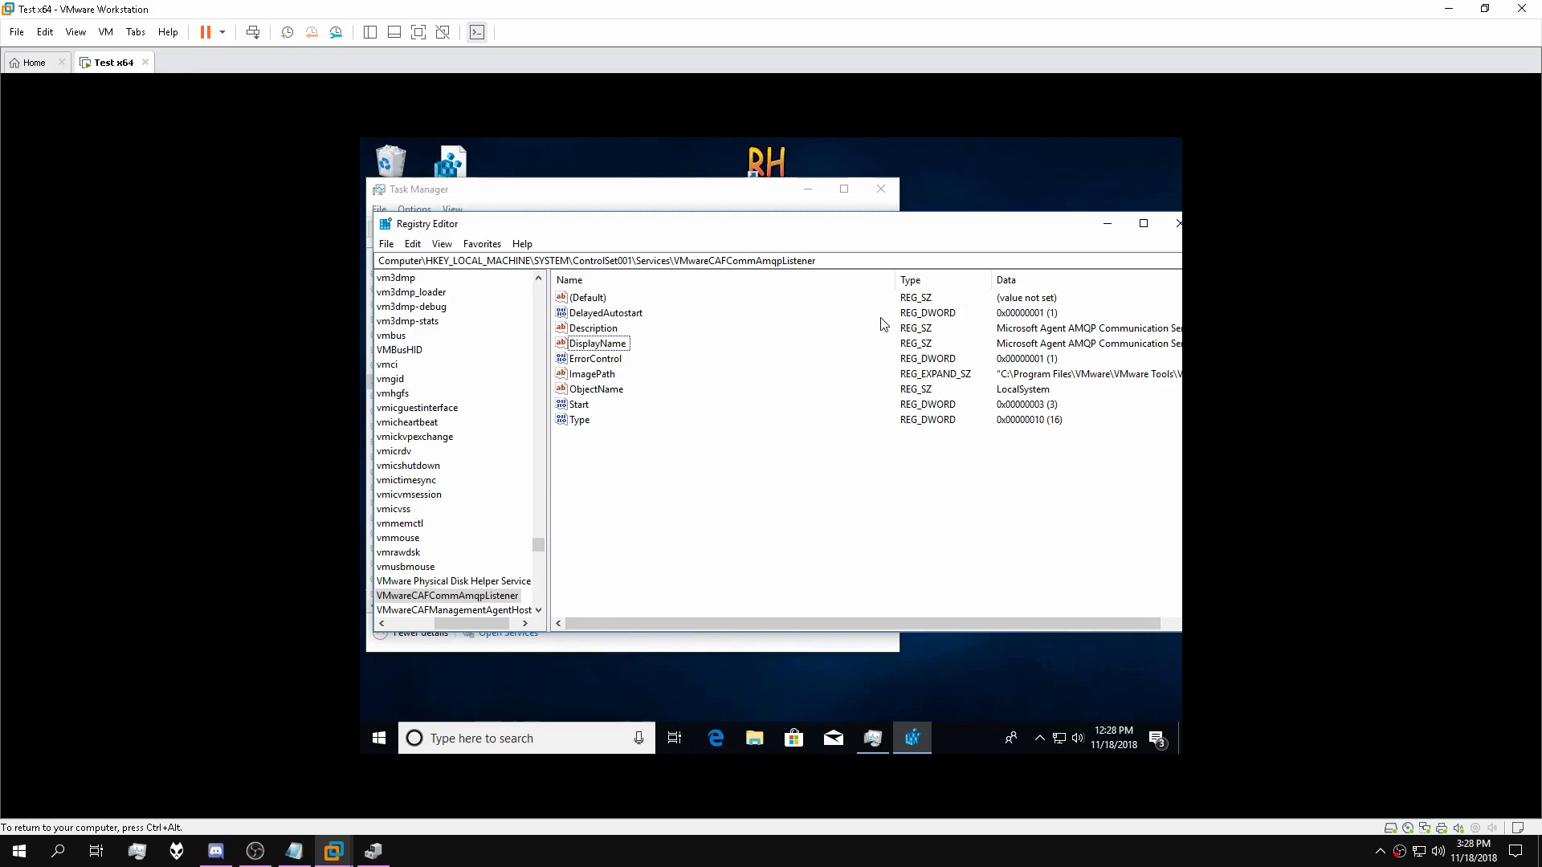
Check the remaining registry matches for VMwareCAFCommAmqpListener until the search ends.
key(F3)
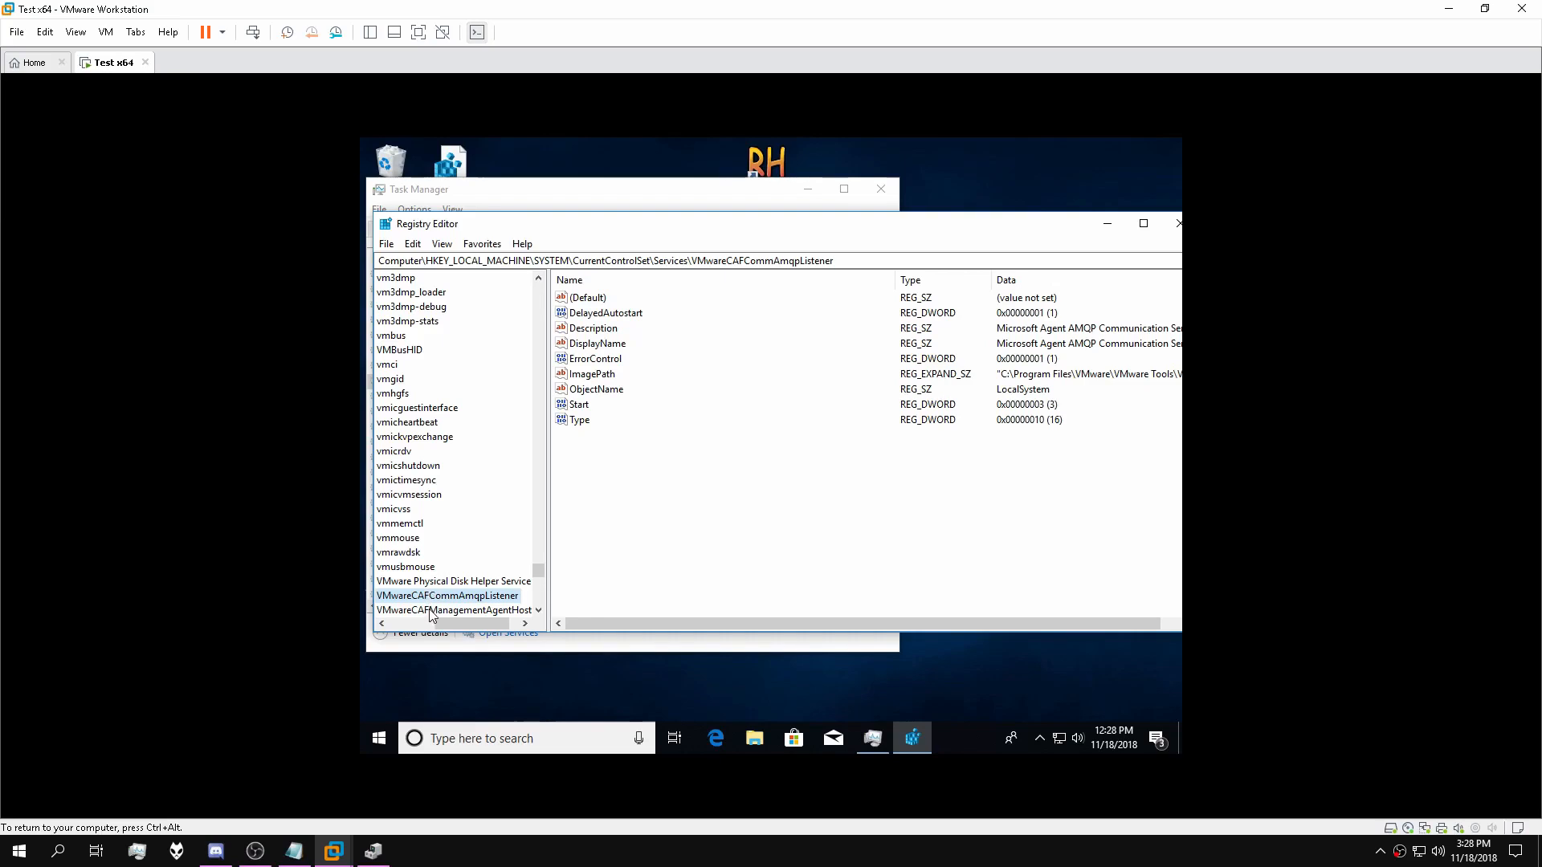
key(F3)
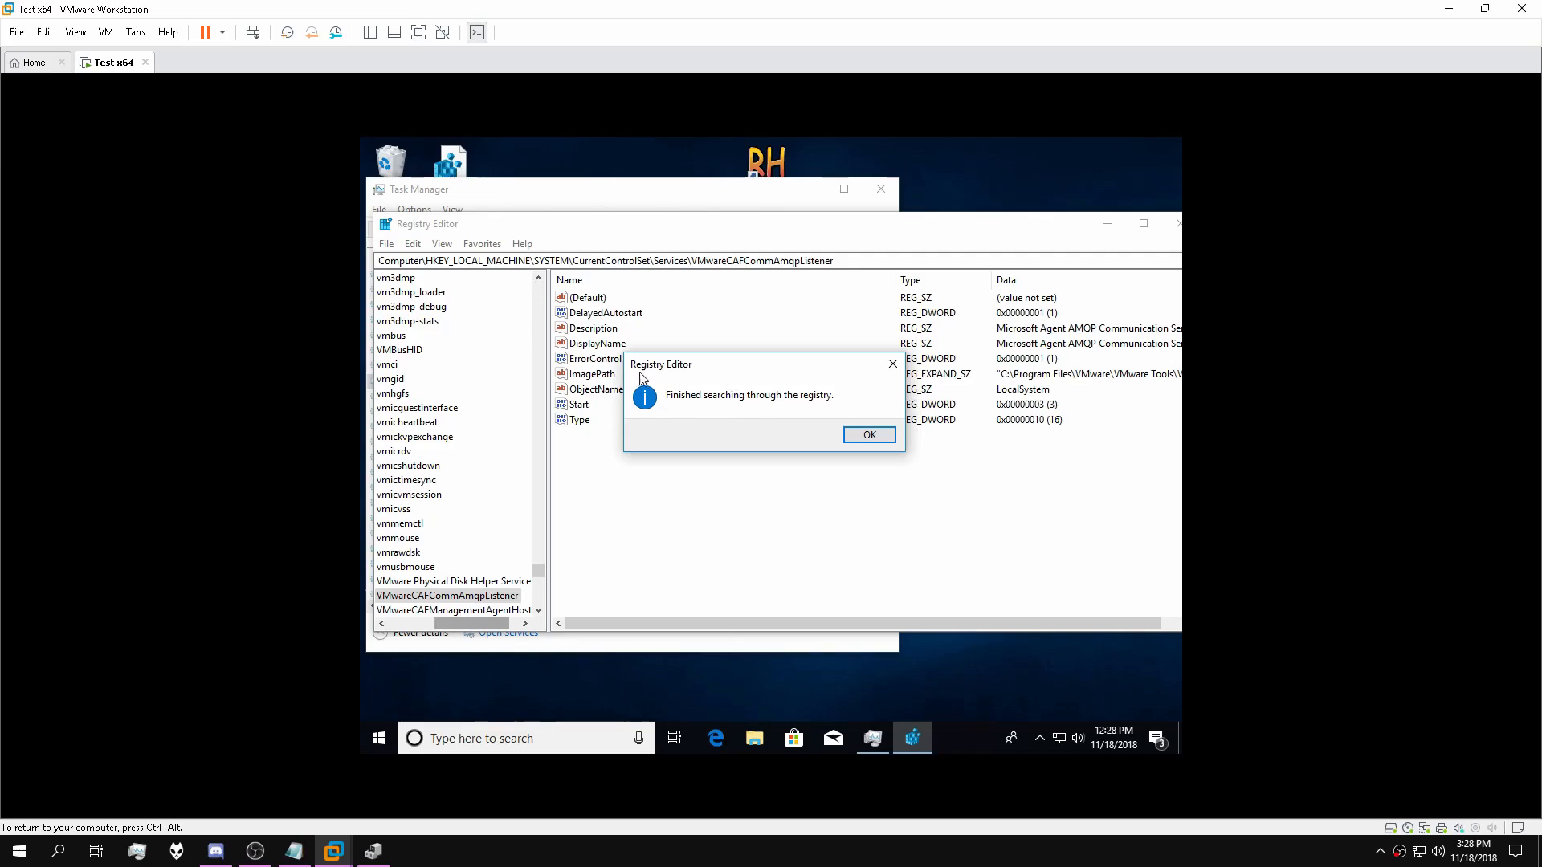
click(869, 434)
drag(474, 620, 415, 637)
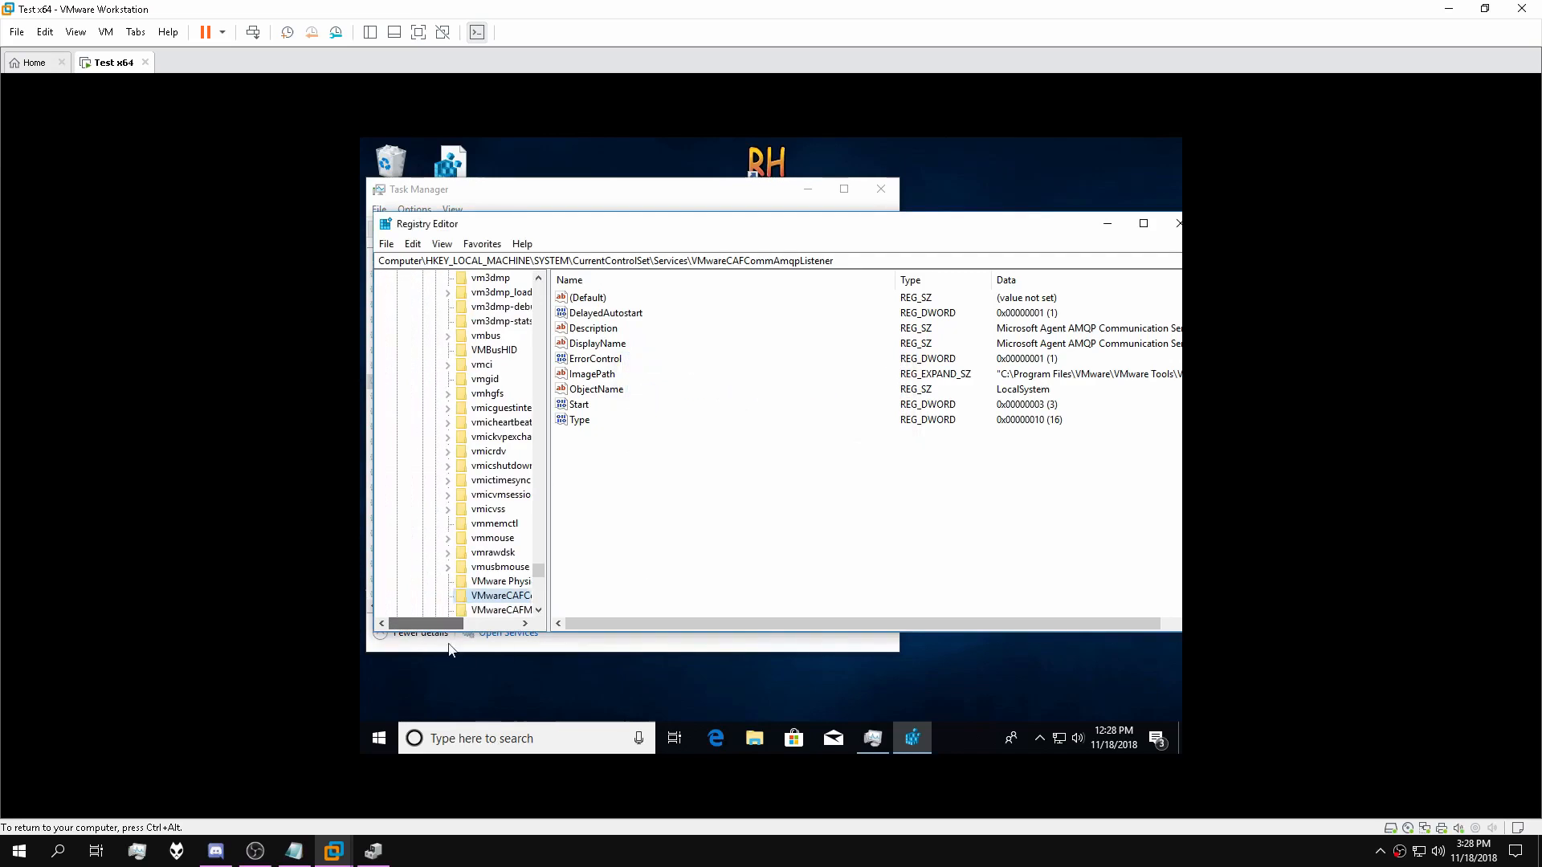
Look up the other VMware CAF service in Task Manager and open its VMwareCAFManagementAgentHost key under CurrentControlSet Services in Registry Editor.
click(877, 743)
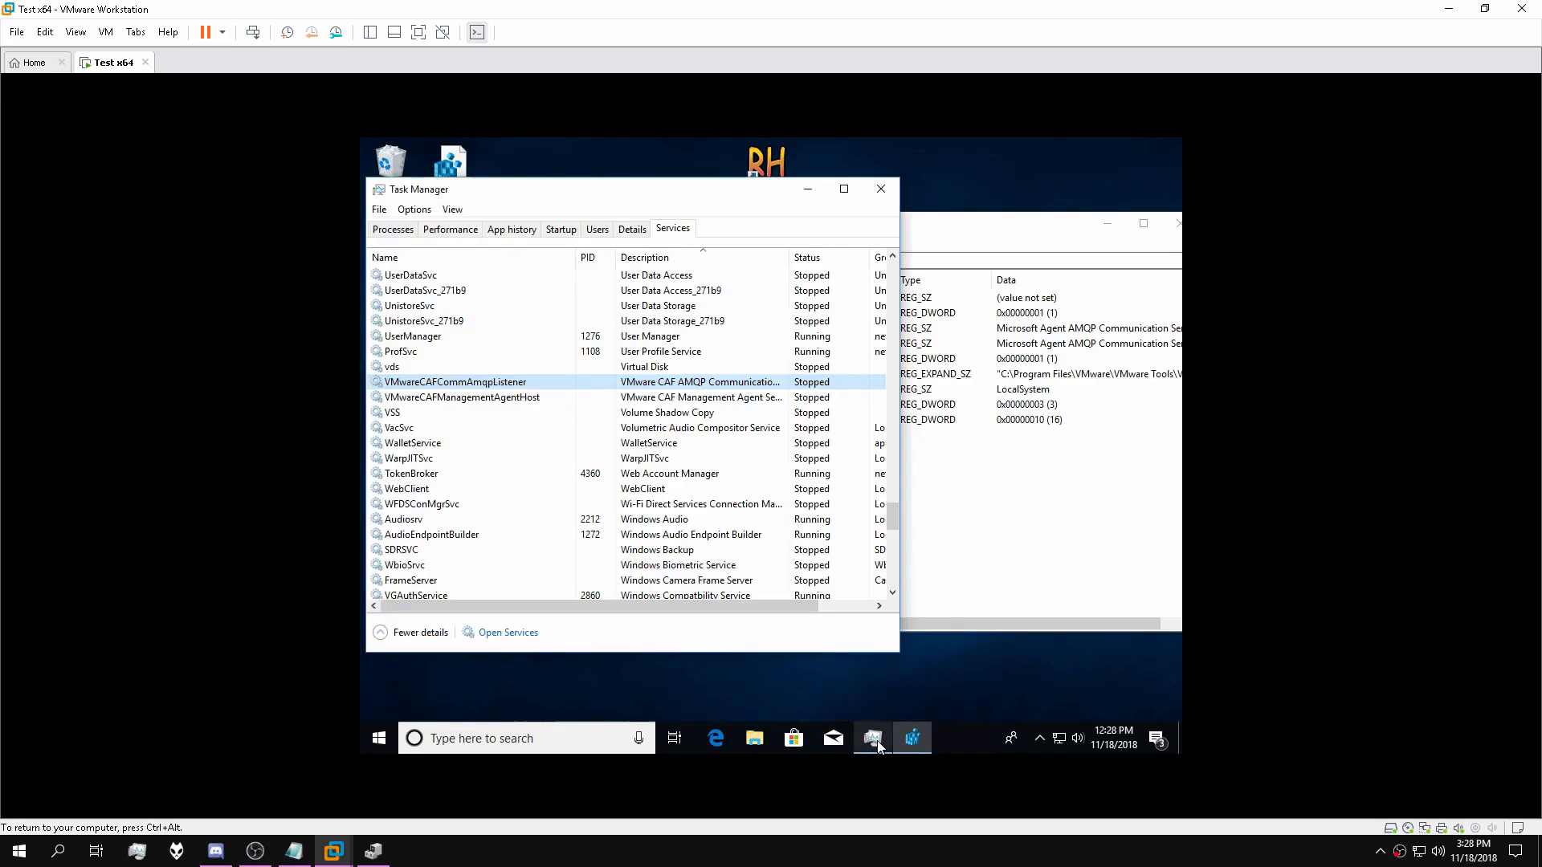
click(672, 404)
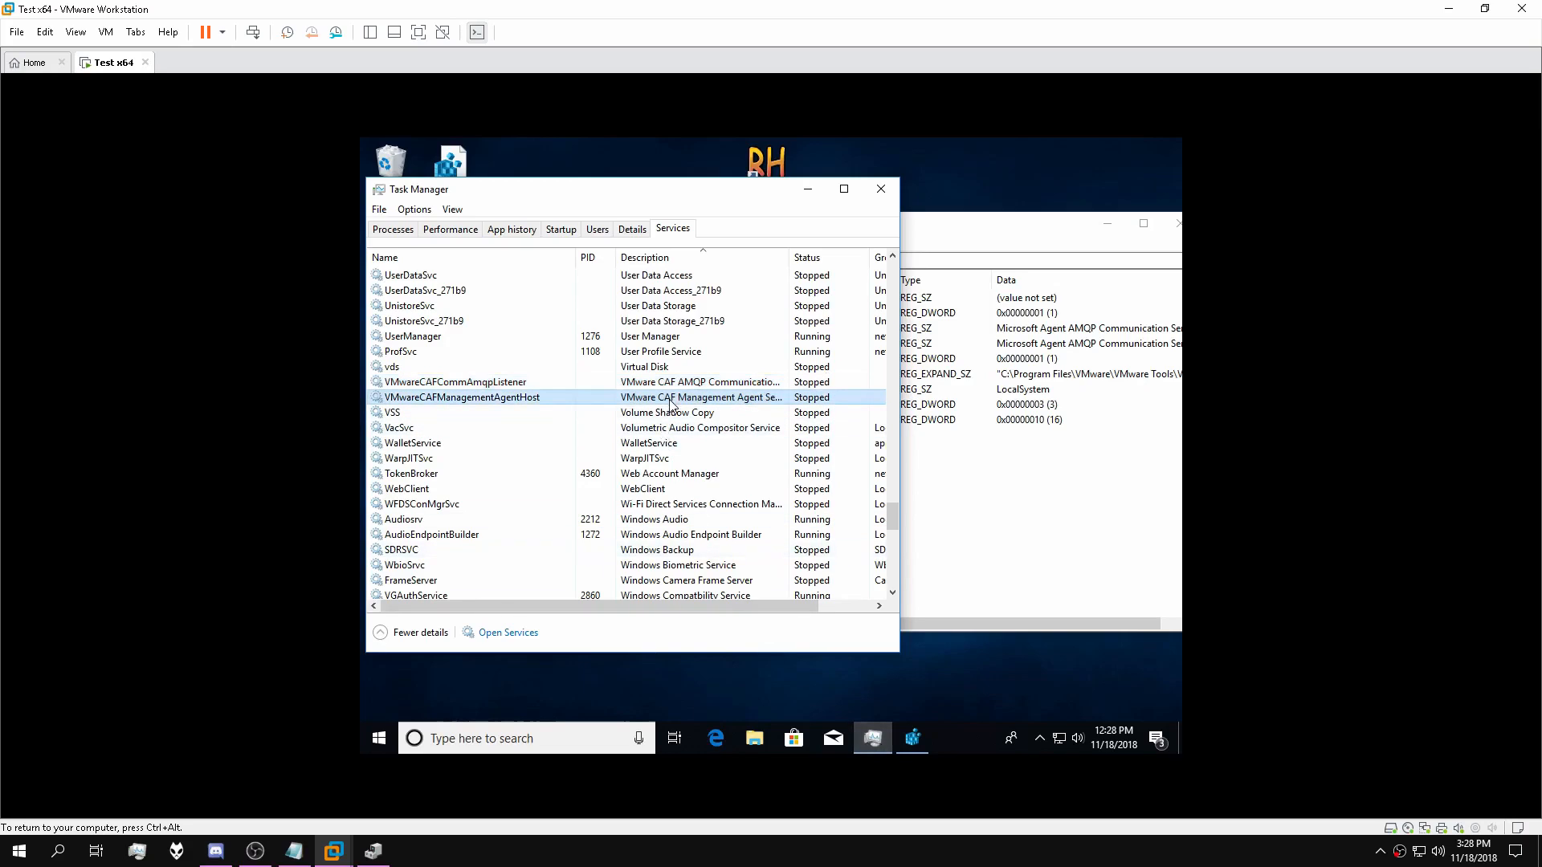
click(1085, 459)
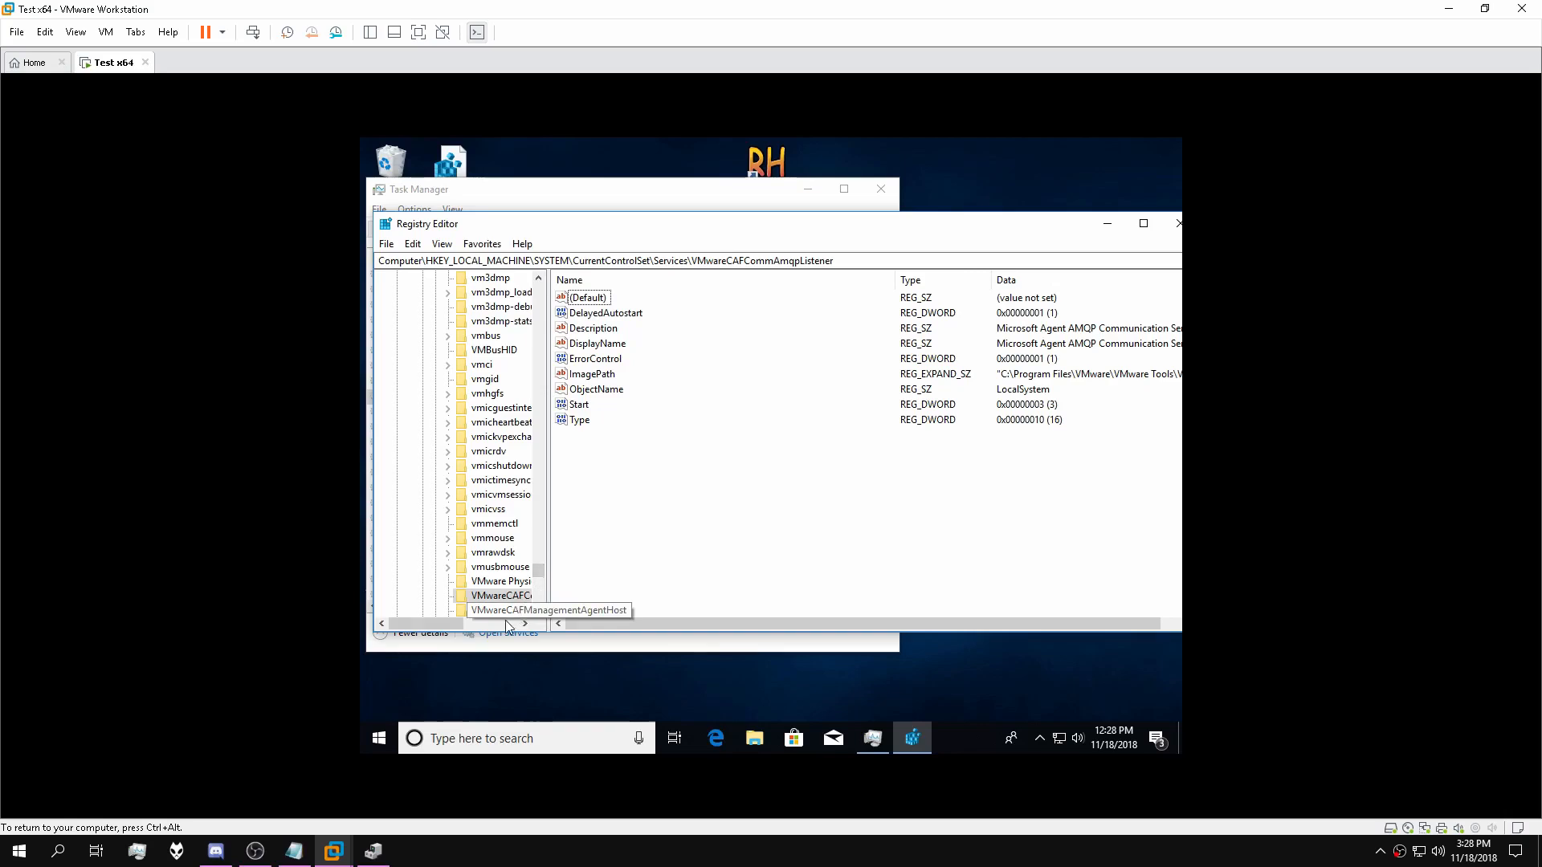
drag(449, 620, 484, 615)
click(486, 612)
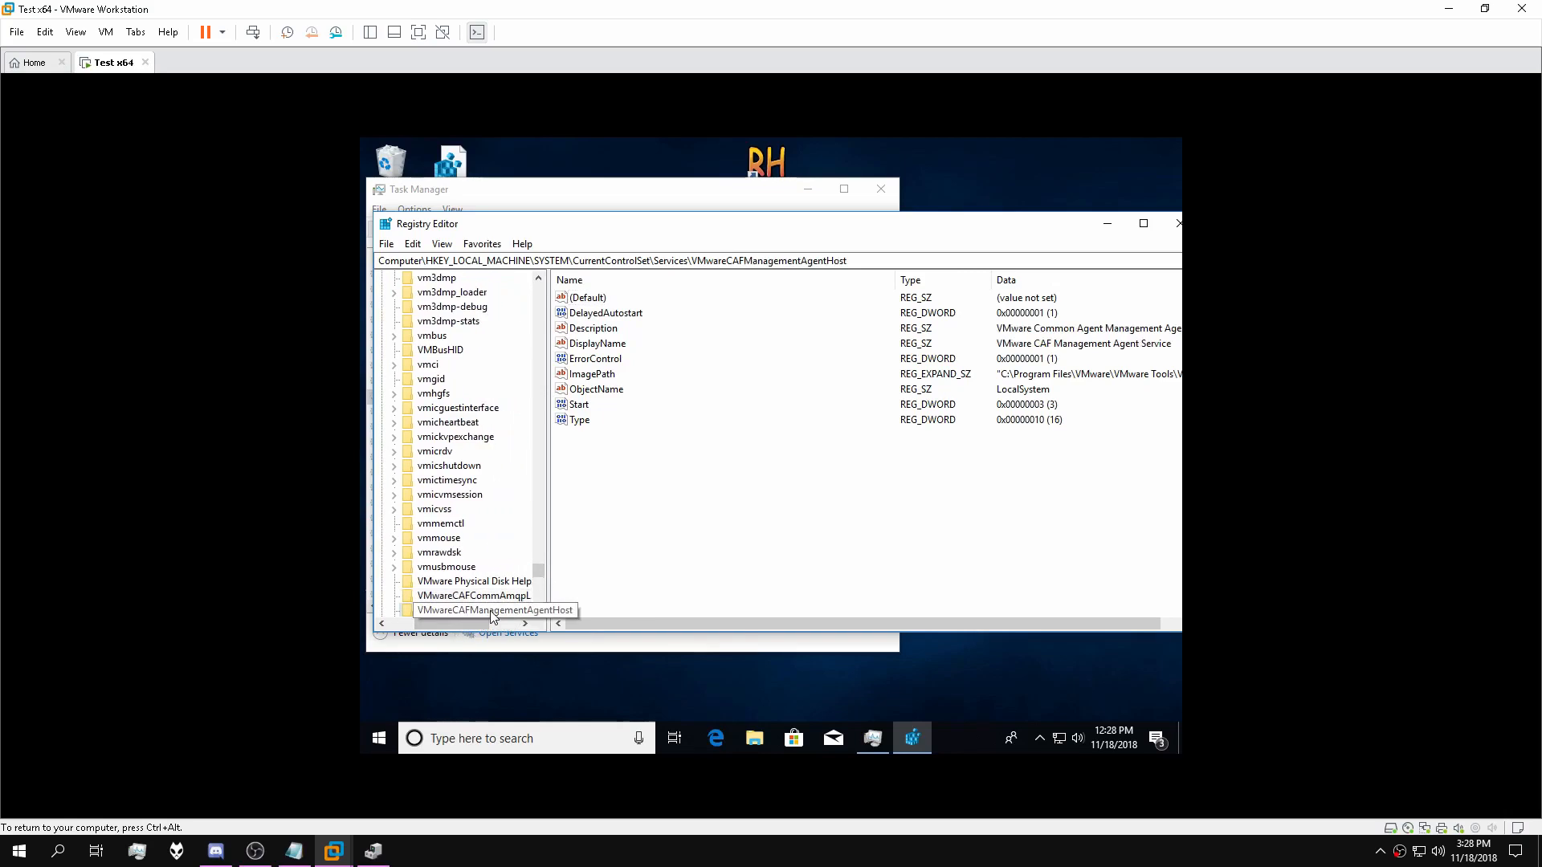
Set the VMwareCAFManagementAgentHost Description to "Microsoft Agent Management Agent Service" and its DisplayName to "Microsoft CAF Management Agent Service".
double_click(601, 332)
click(464, 376)
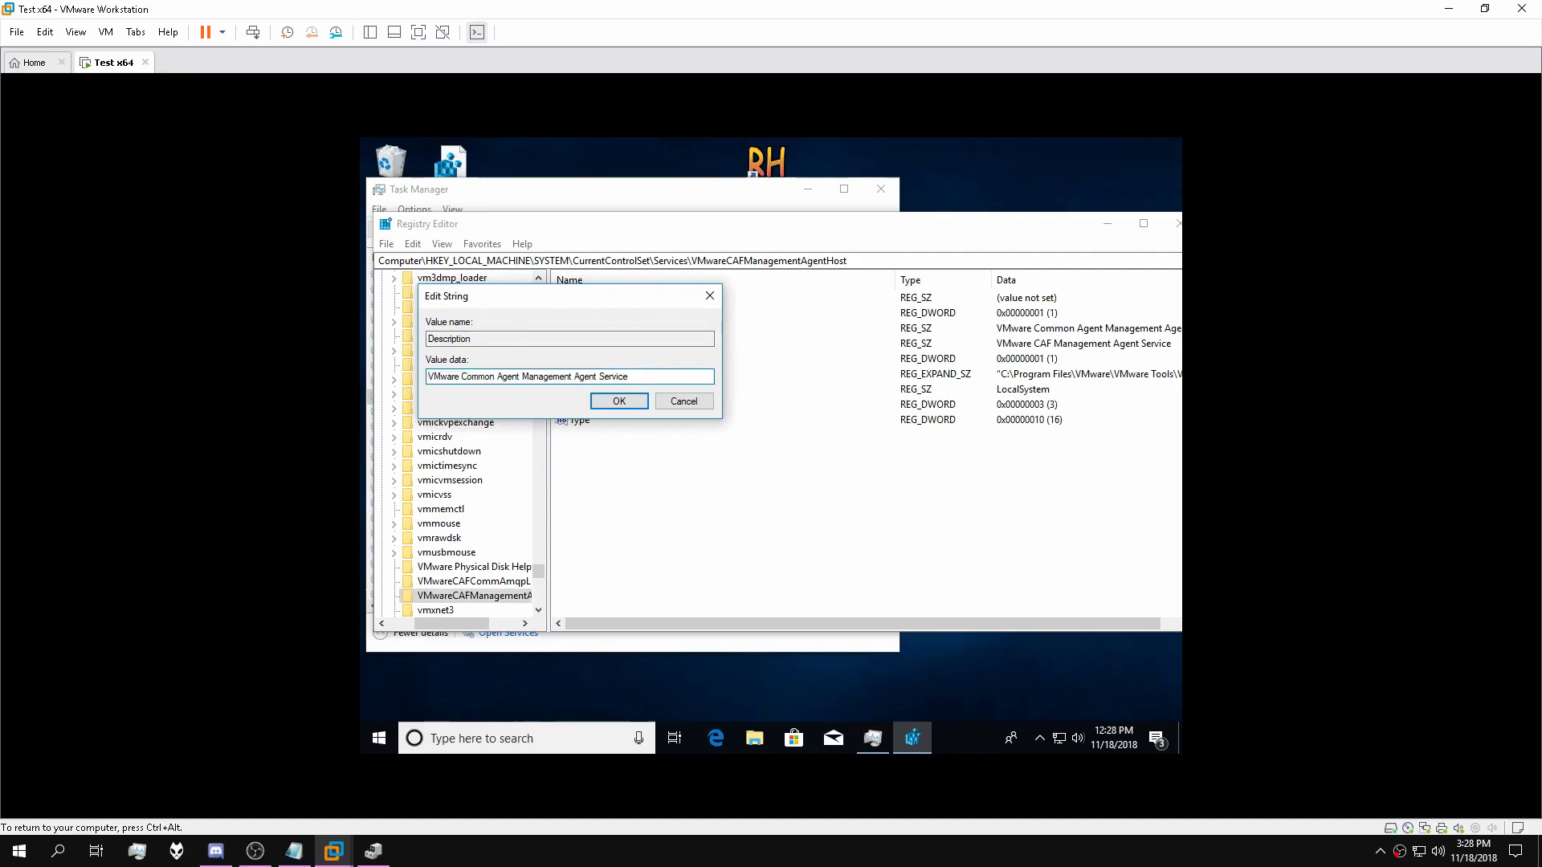
key(shift+Home)
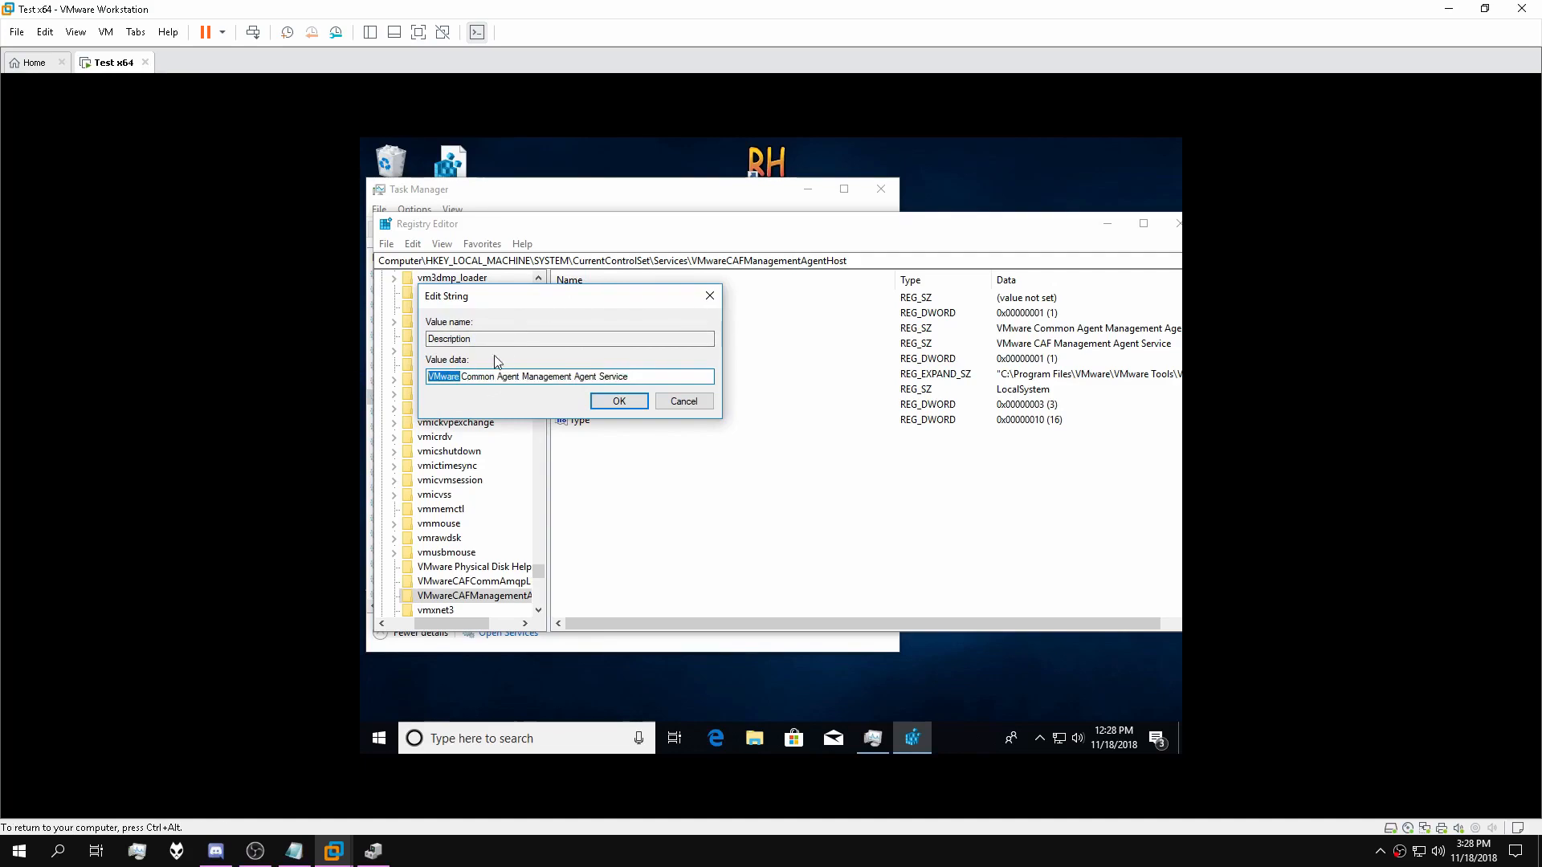
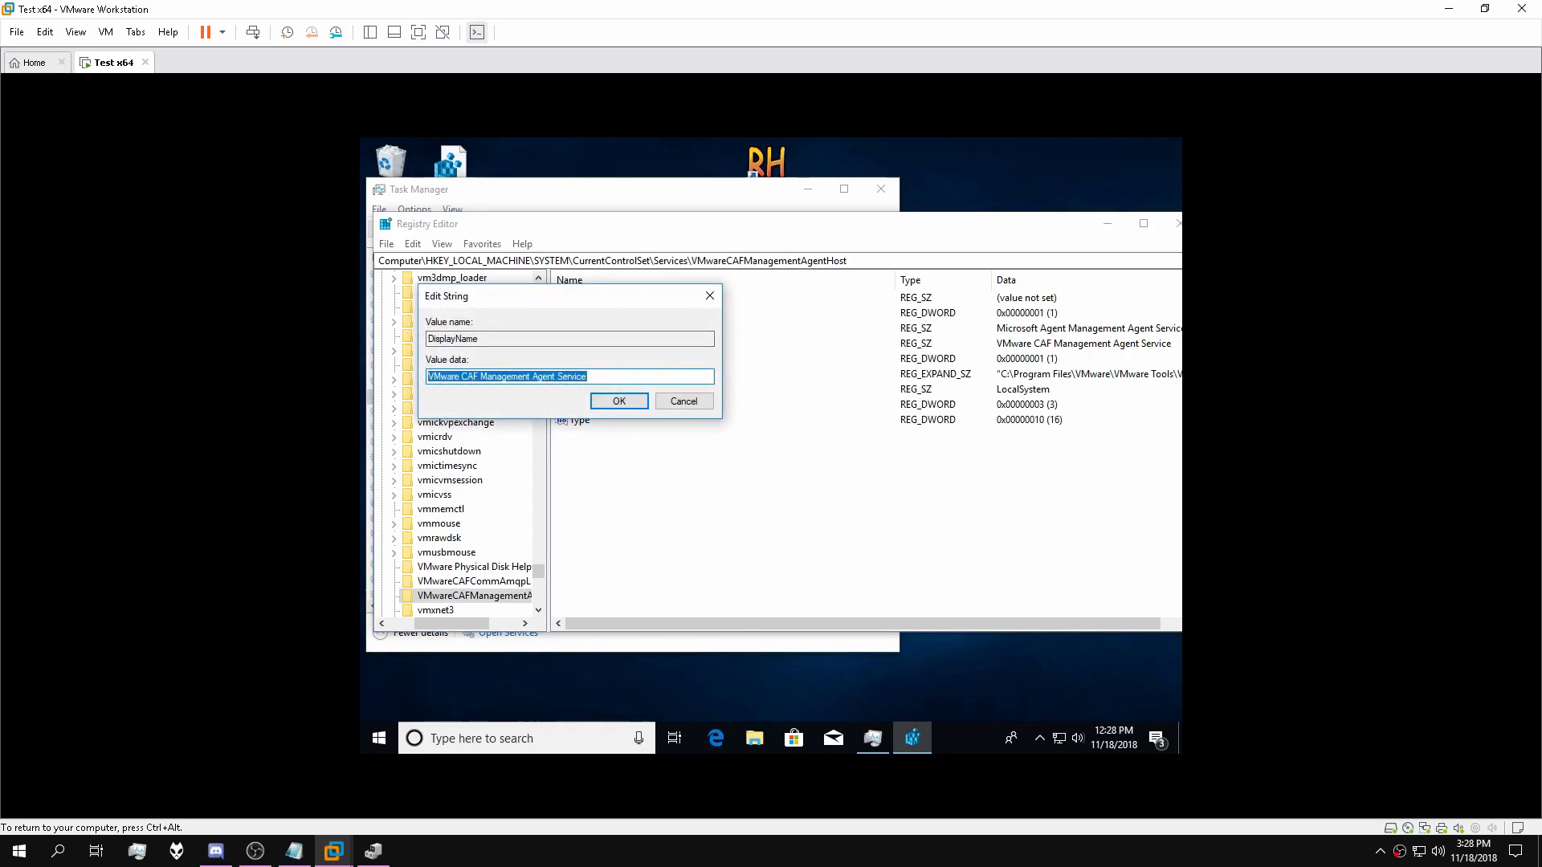
click(460, 376)
key(shift+Home)
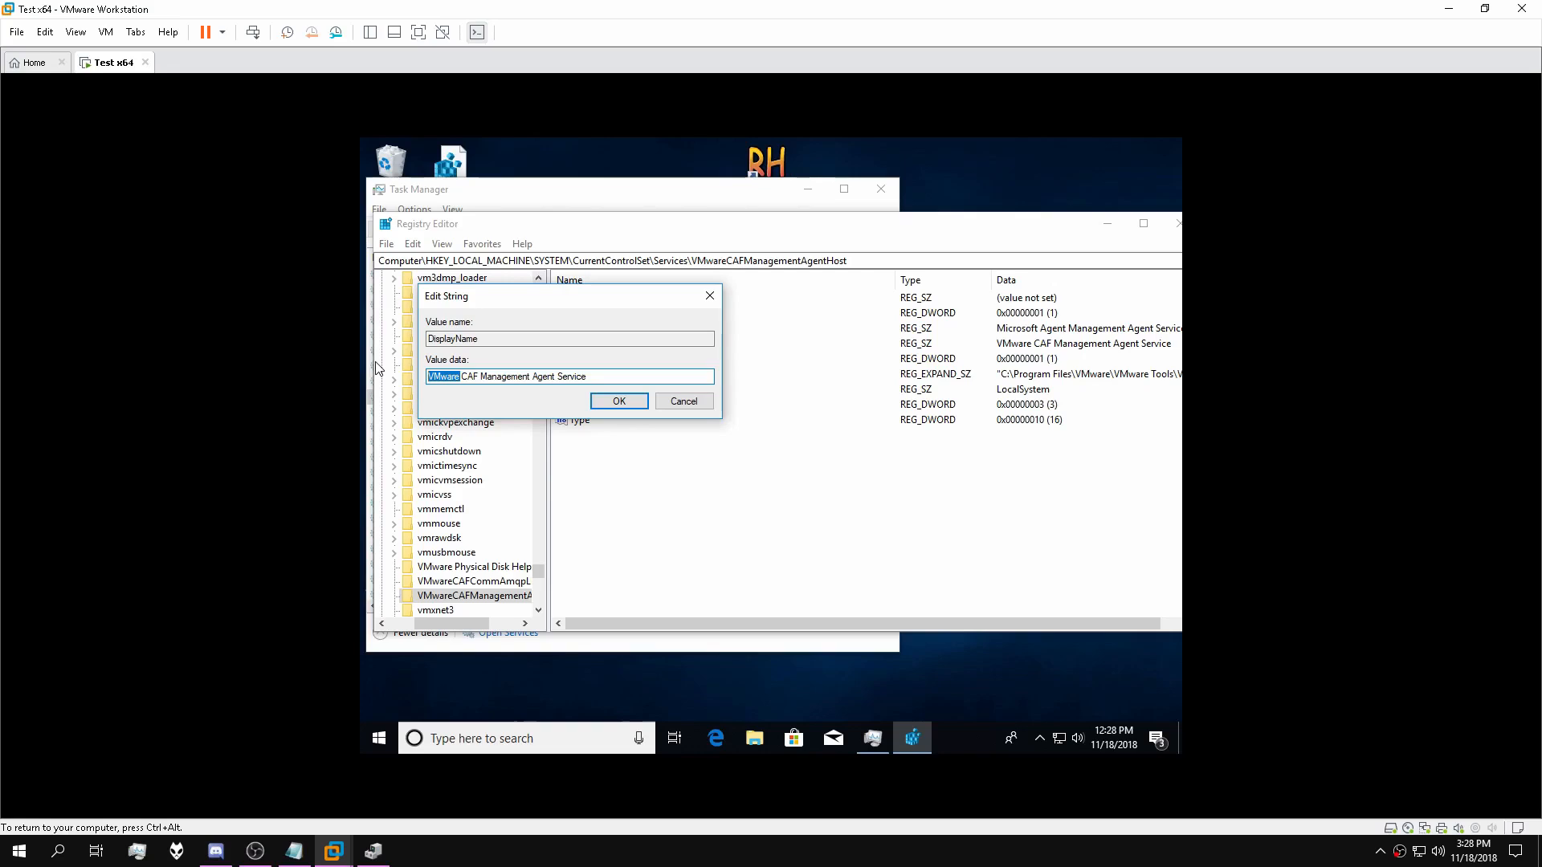
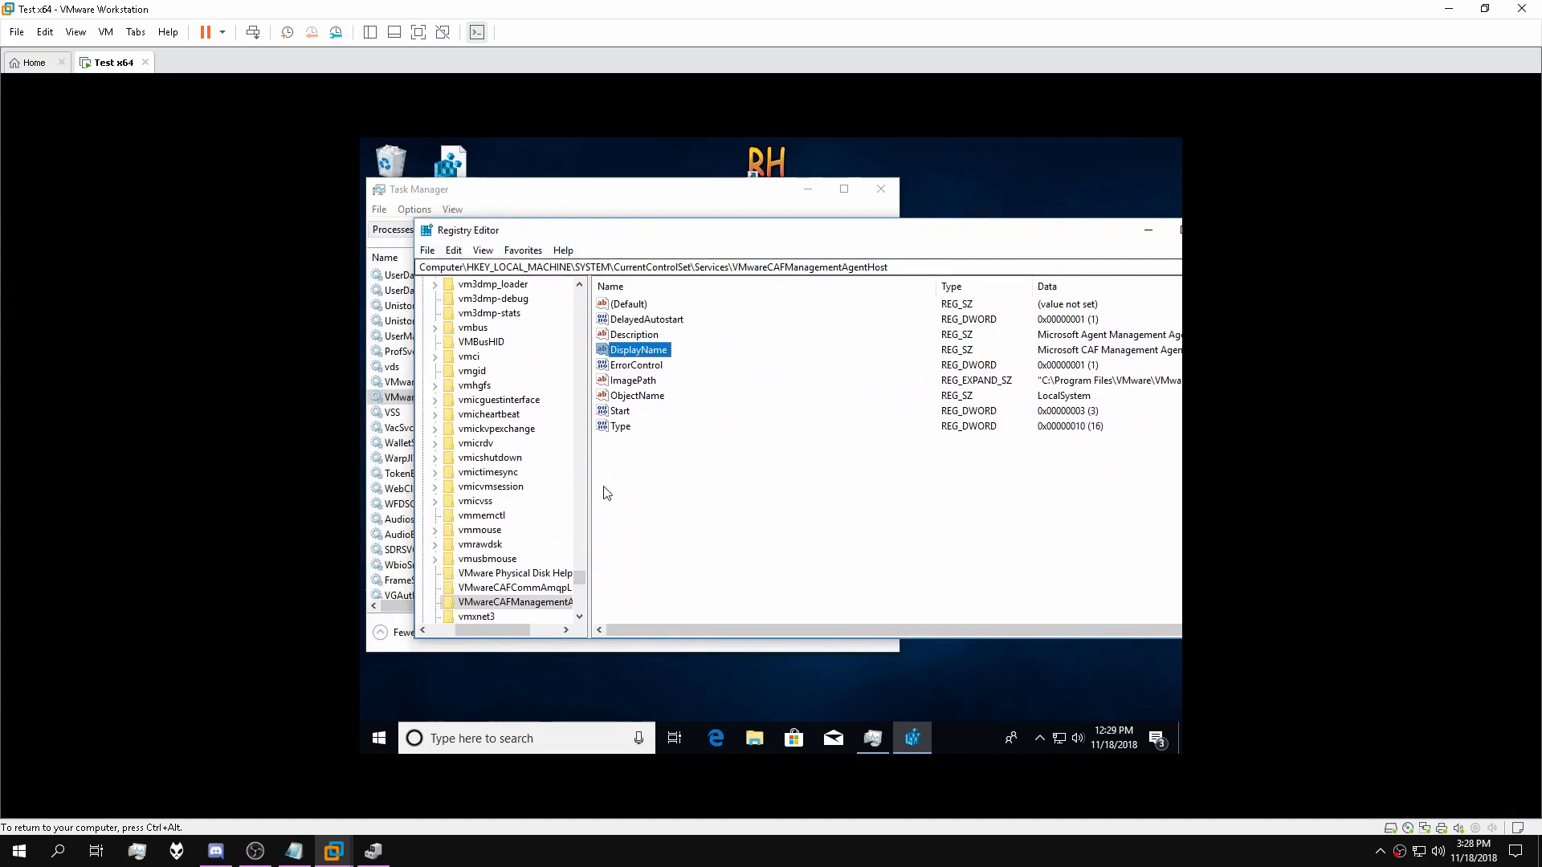
Export the entire registry from the Computer root to the Desktop as FINALSERVICEUPDATE, and minimize Registry Editor.
drag(579, 578, 579, 297)
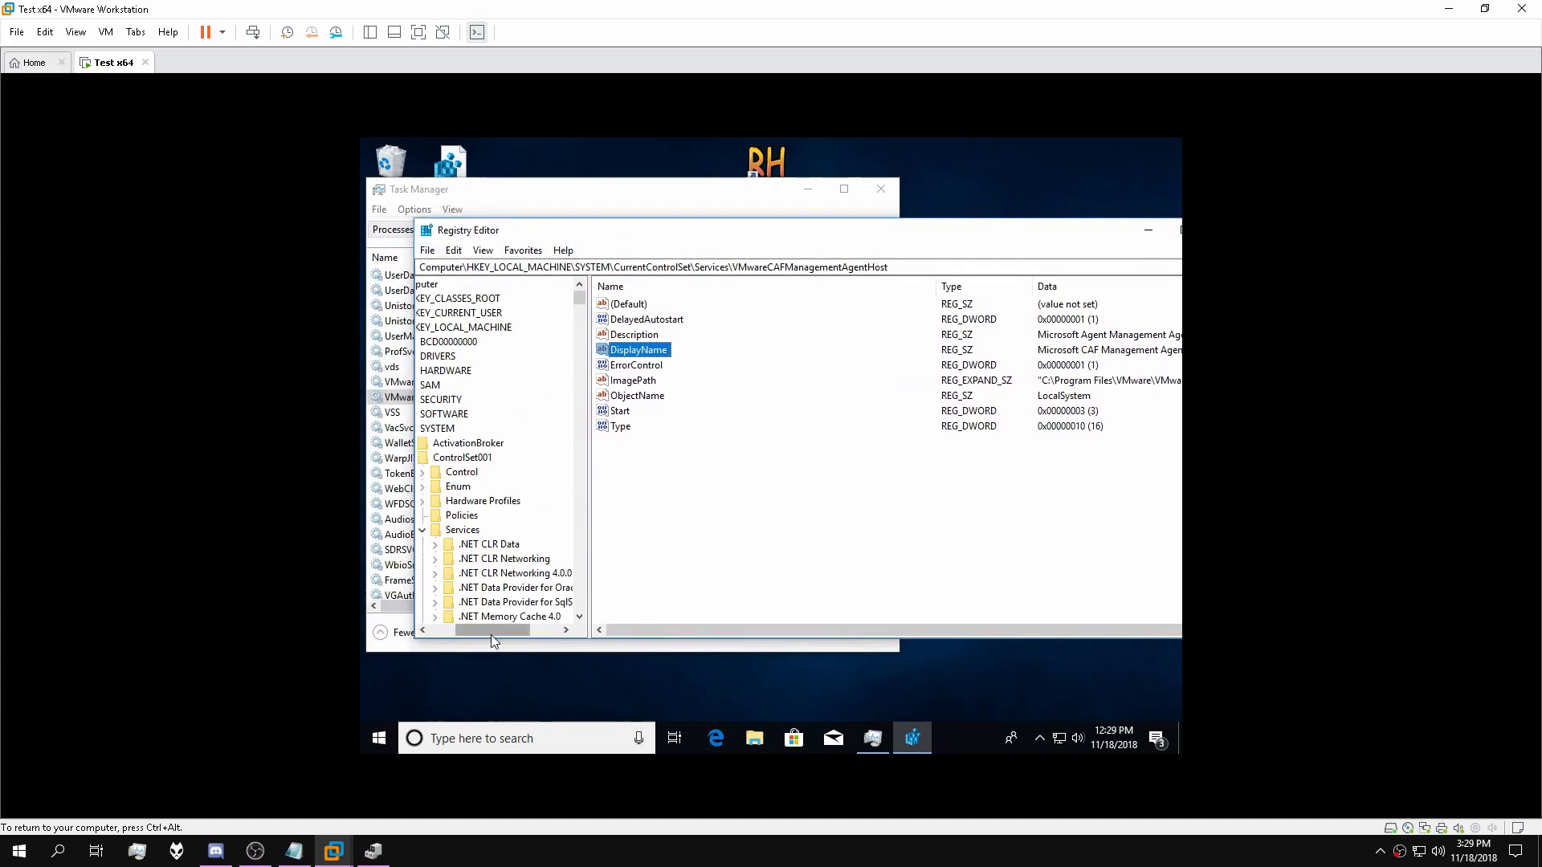
drag(491, 637, 465, 636)
click(470, 284)
click(438, 328)
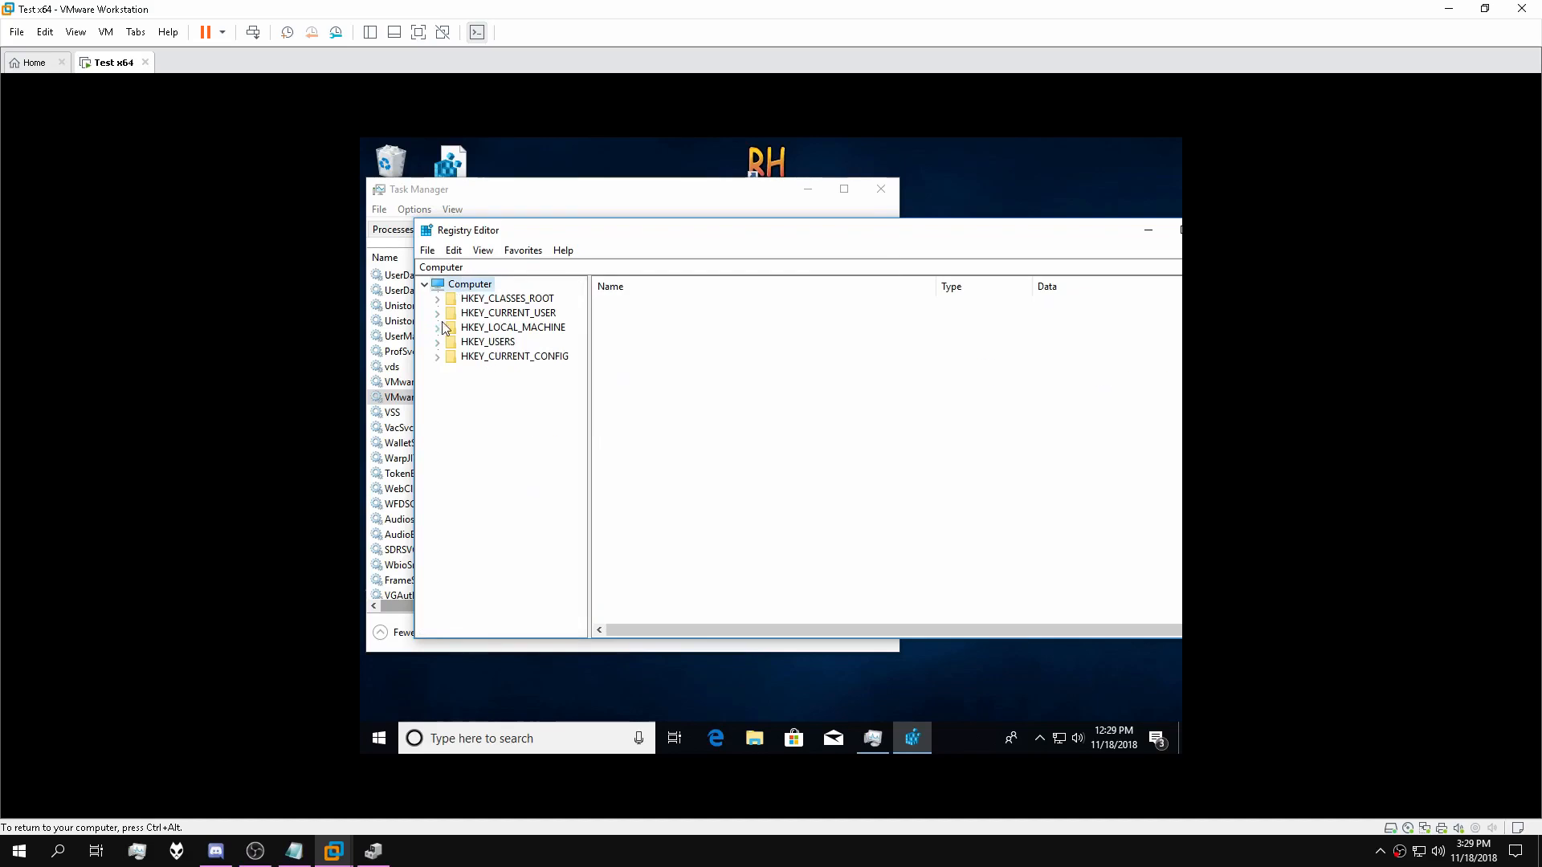
double_click(454, 285)
click(451, 252)
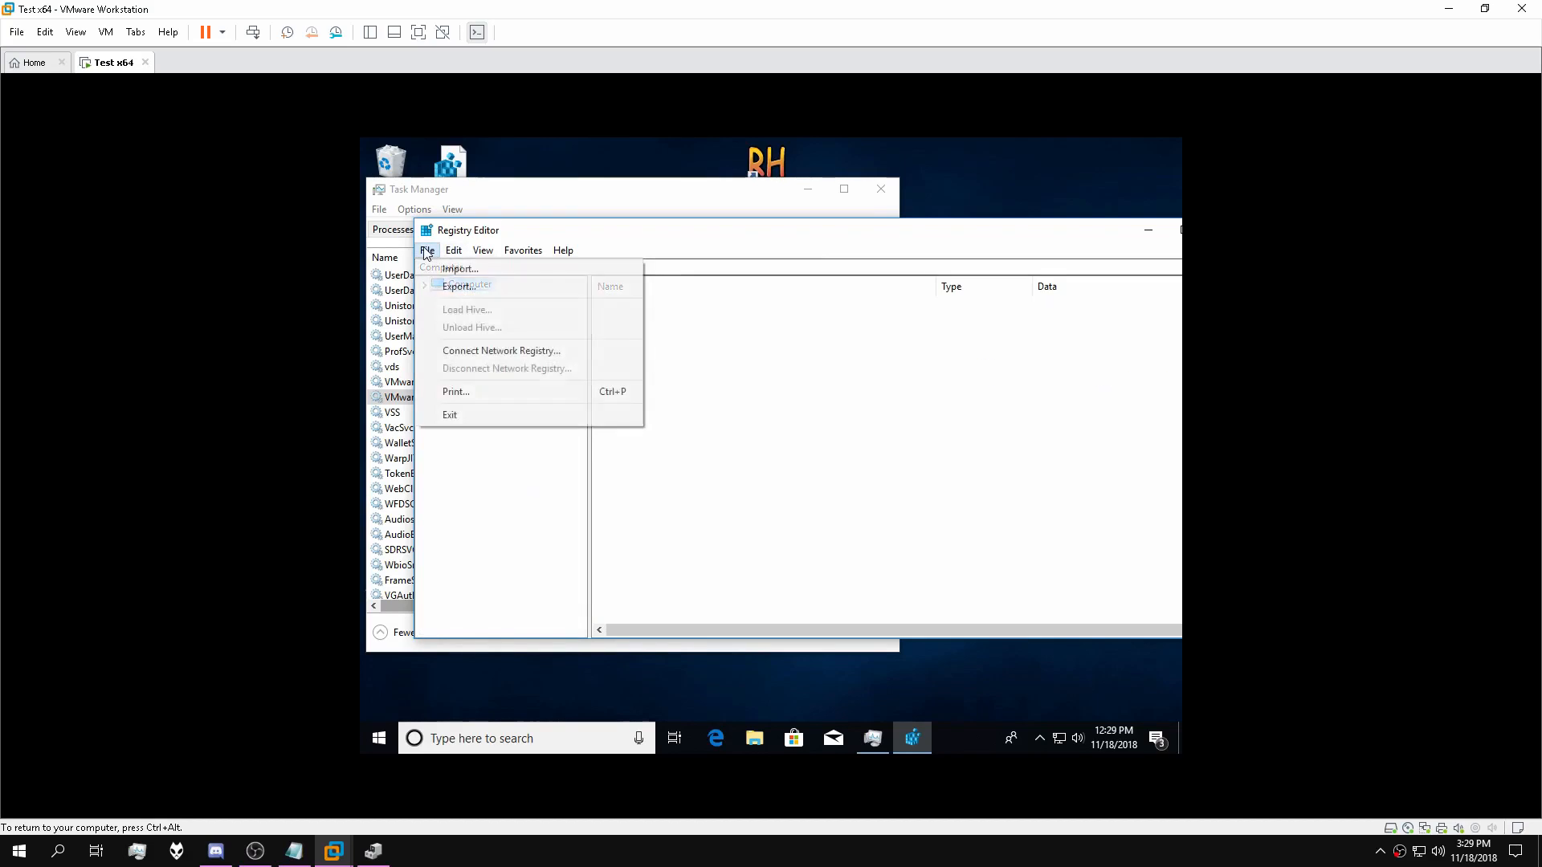
mouse_move(428, 253)
click(464, 286)
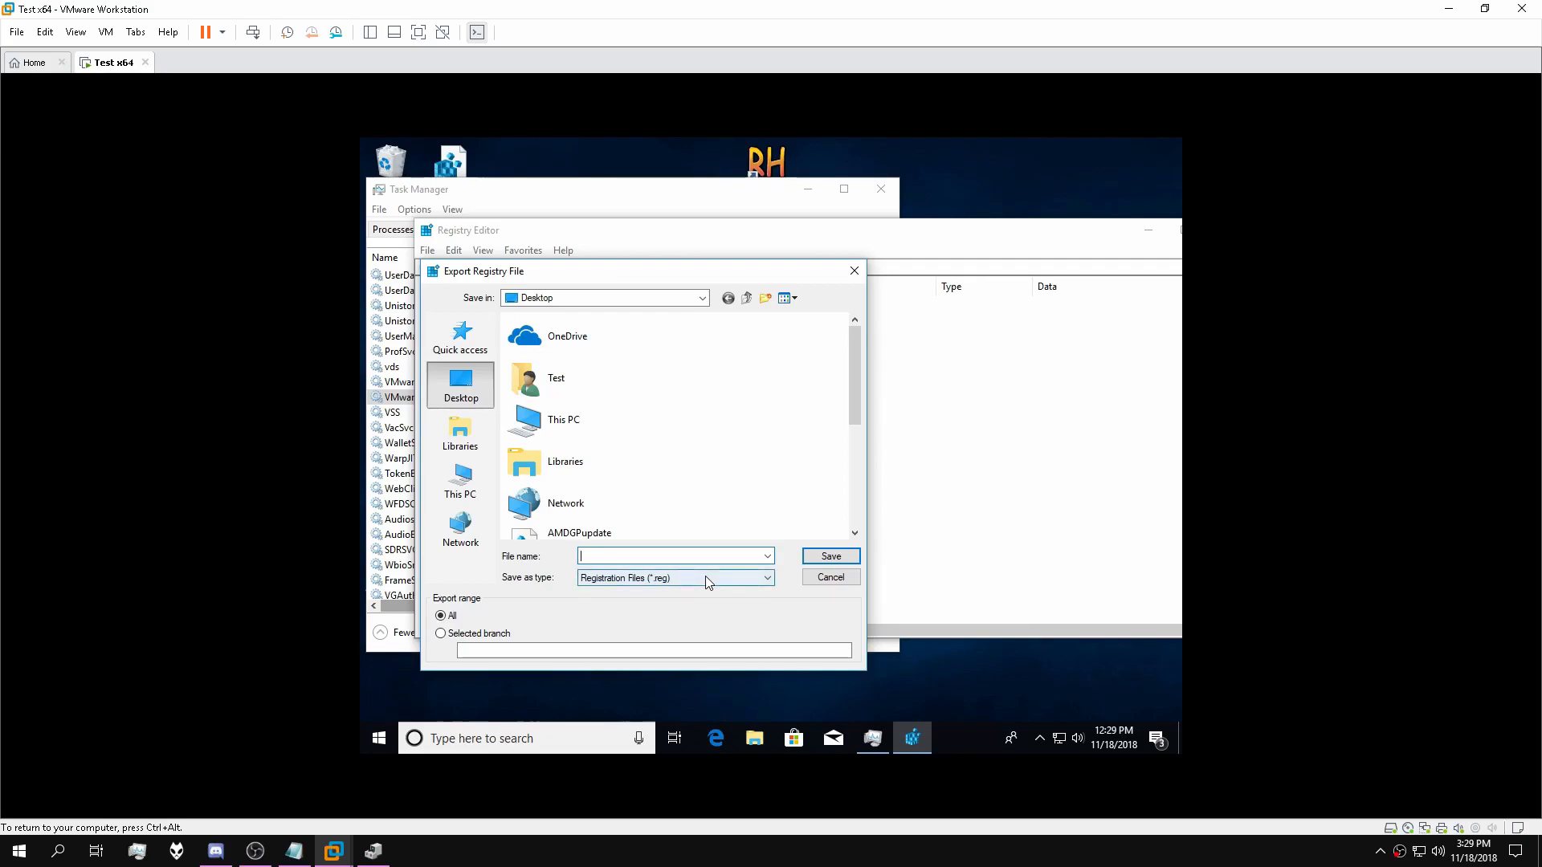
text(FINAL)
click(828, 557)
click(1148, 231)
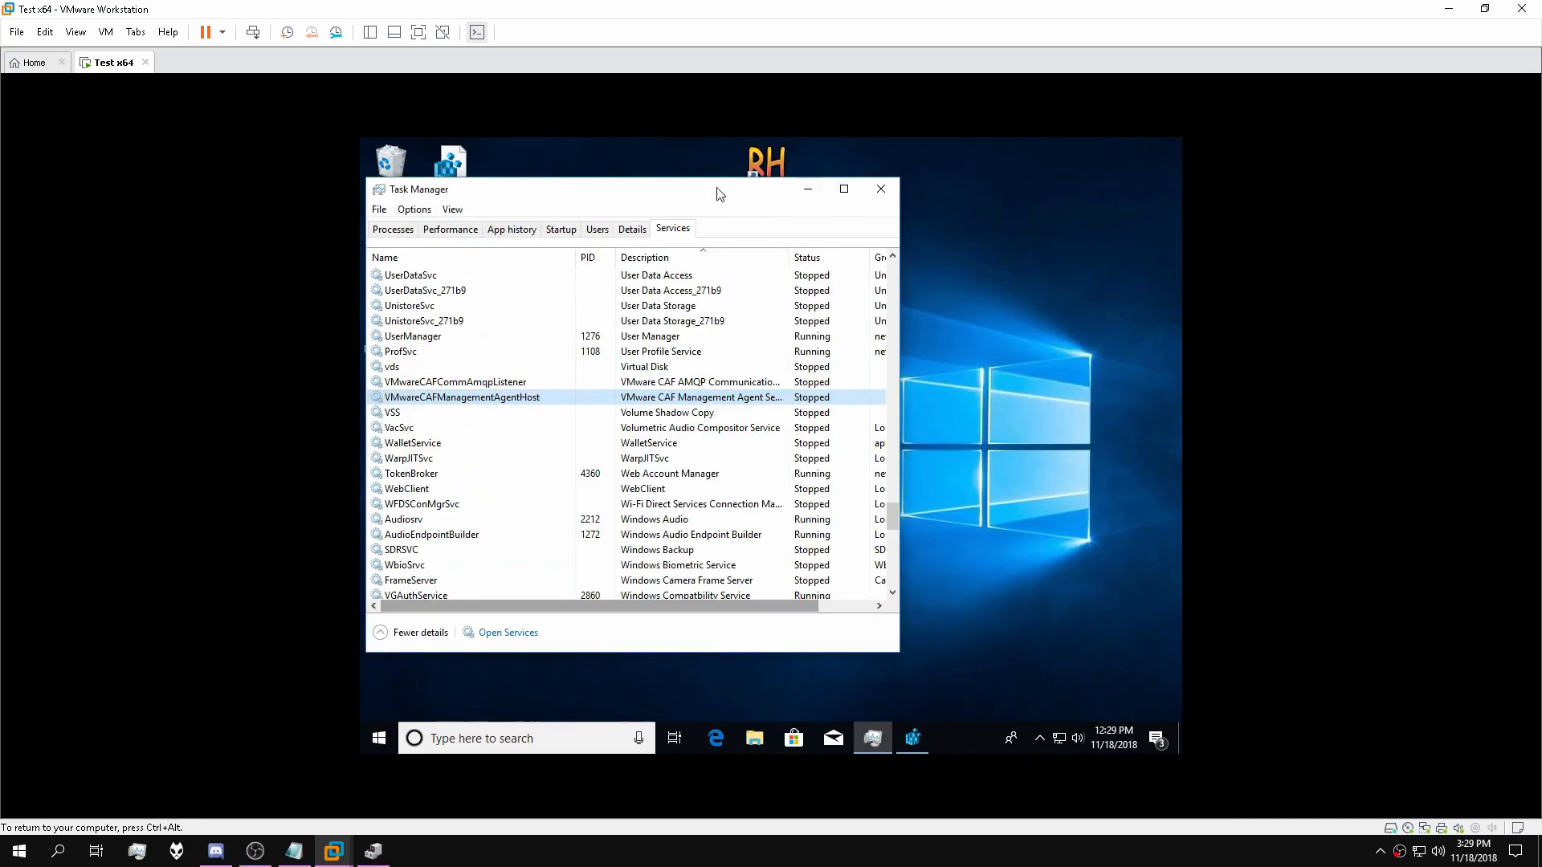
Check the exported FINALSERVICEUPDATE file on the desktop, and close Task Manager.
drag(698, 192, 976, 209)
click(393, 342)
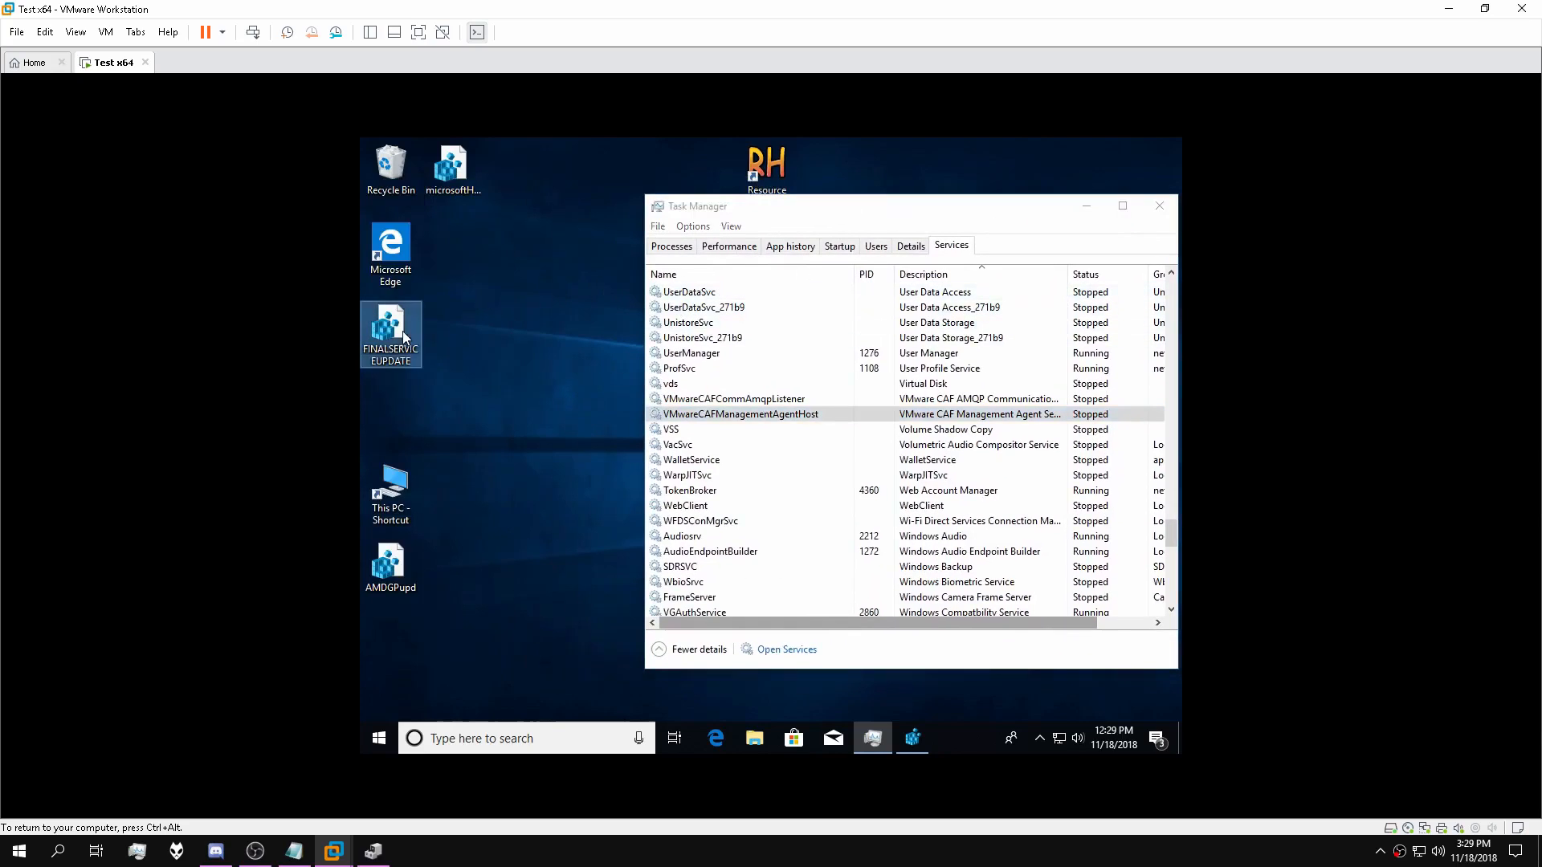
drag(1044, 217, 779, 206)
click(898, 193)
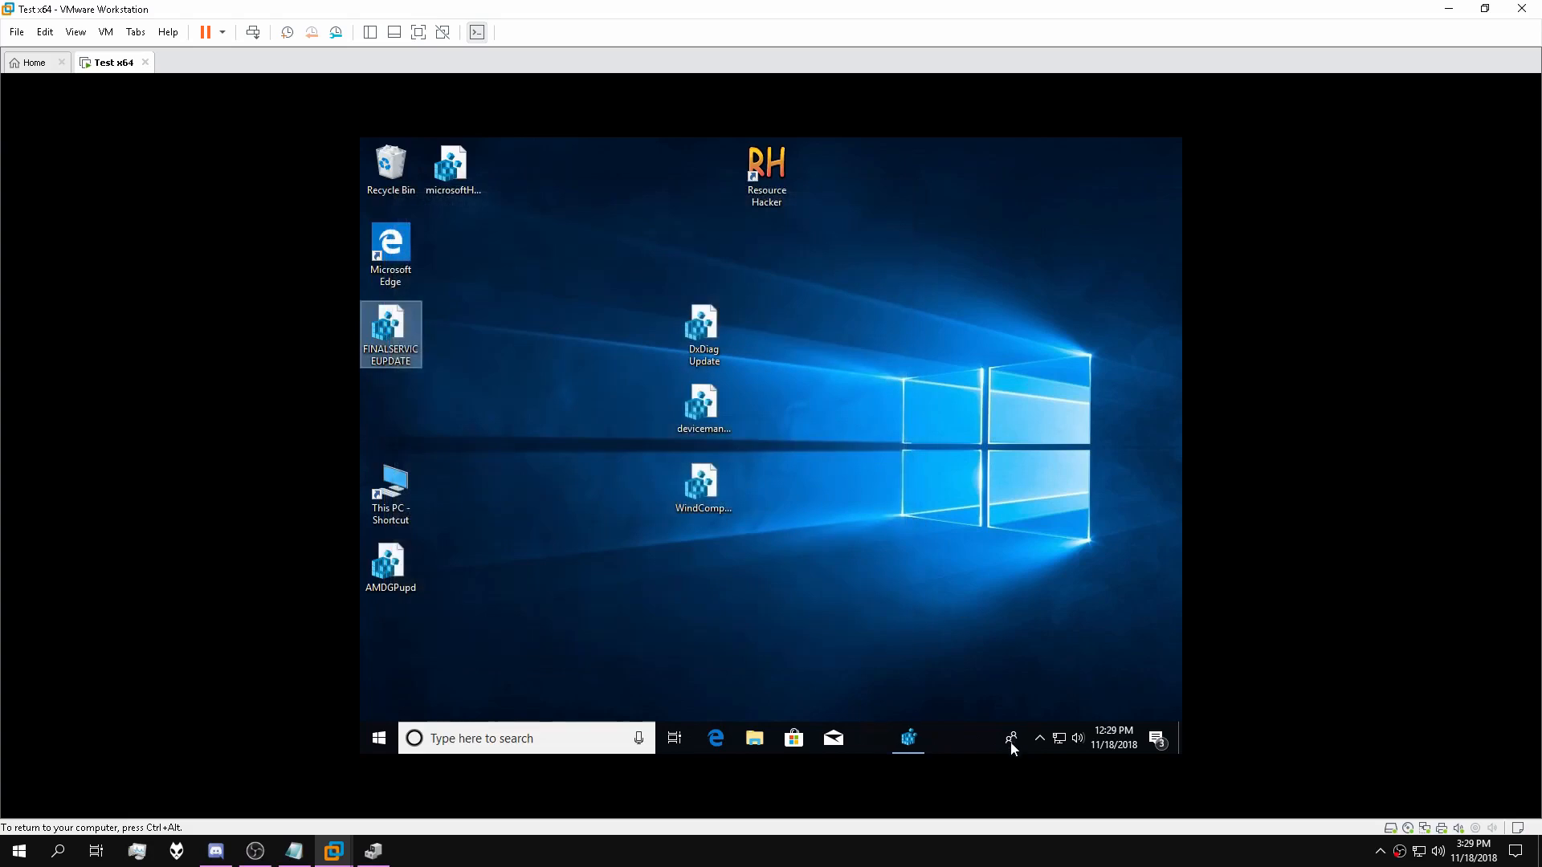
Reopen Task Manager and check the descriptions of the two VMware CAF services in the services list.
right_click(908, 739)
click(937, 661)
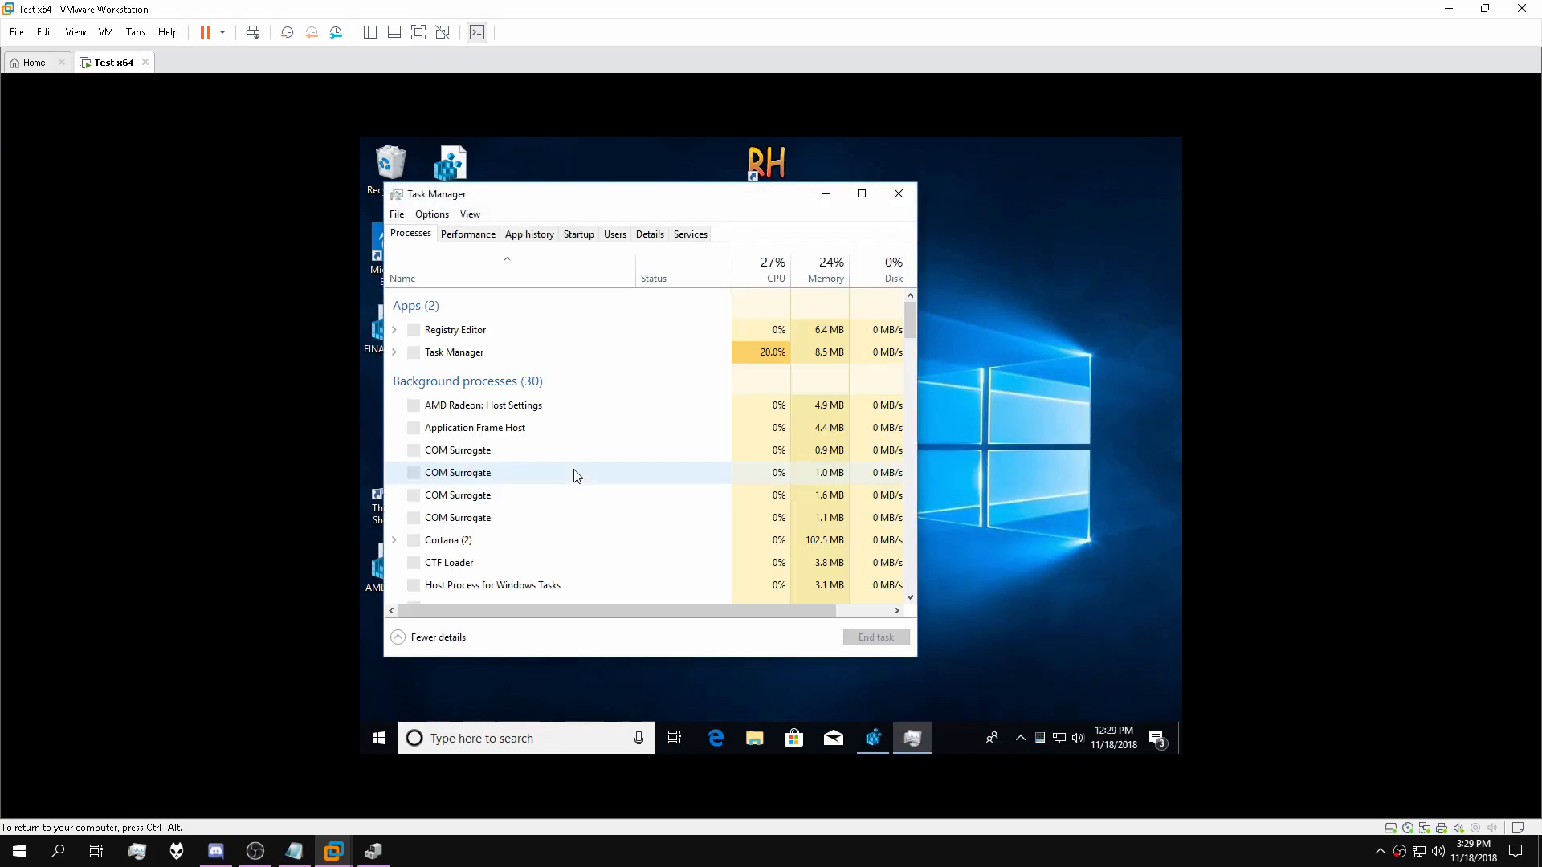
scroll(583, 464, down, 1)
scroll(589, 458, up, 1)
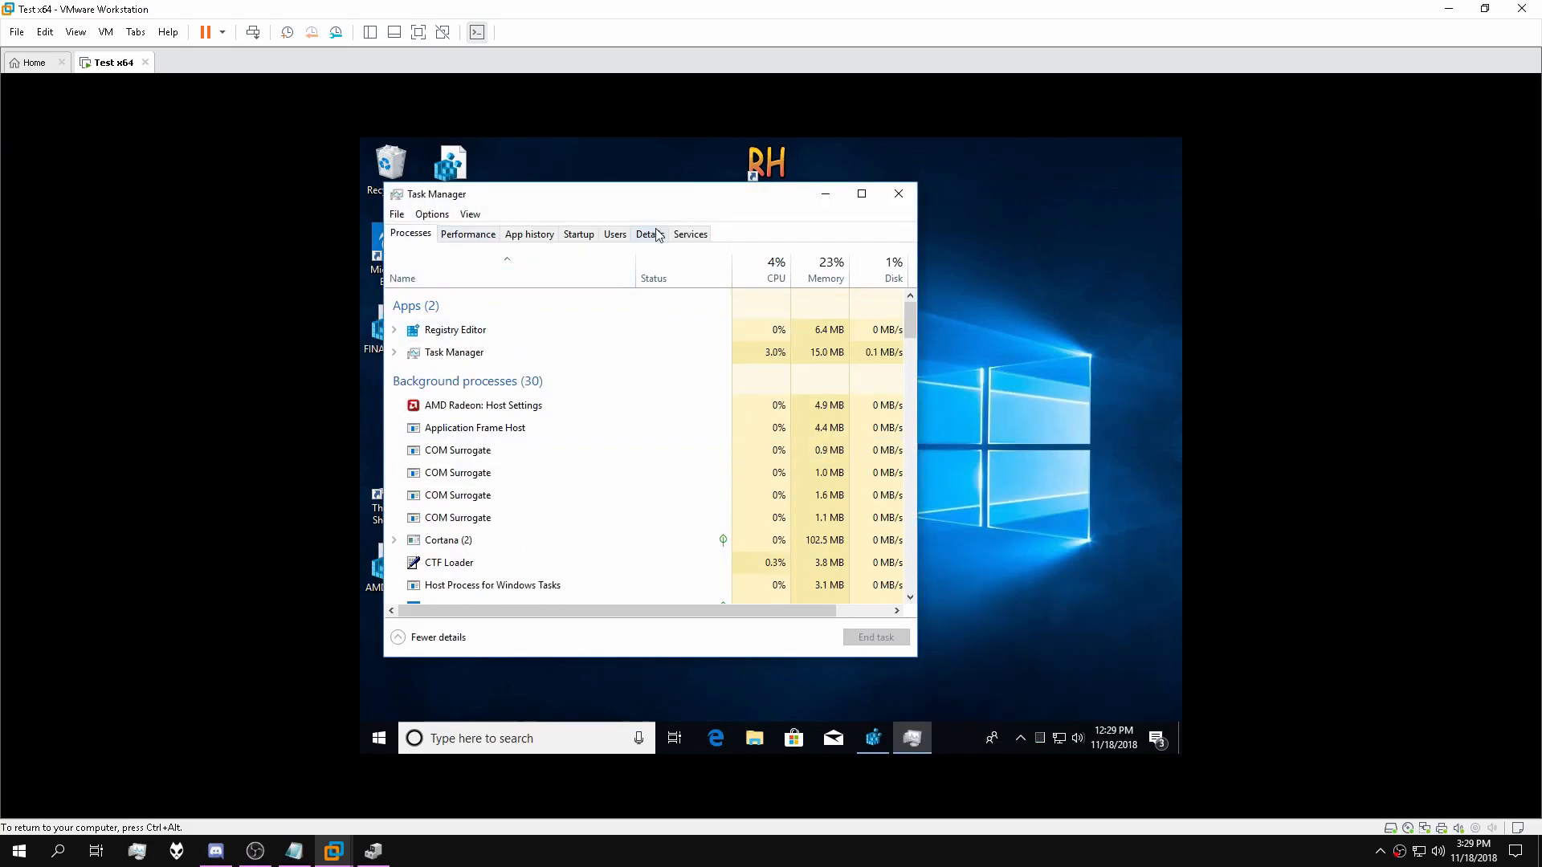
click(691, 233)
scroll(655, 462, down, 20)
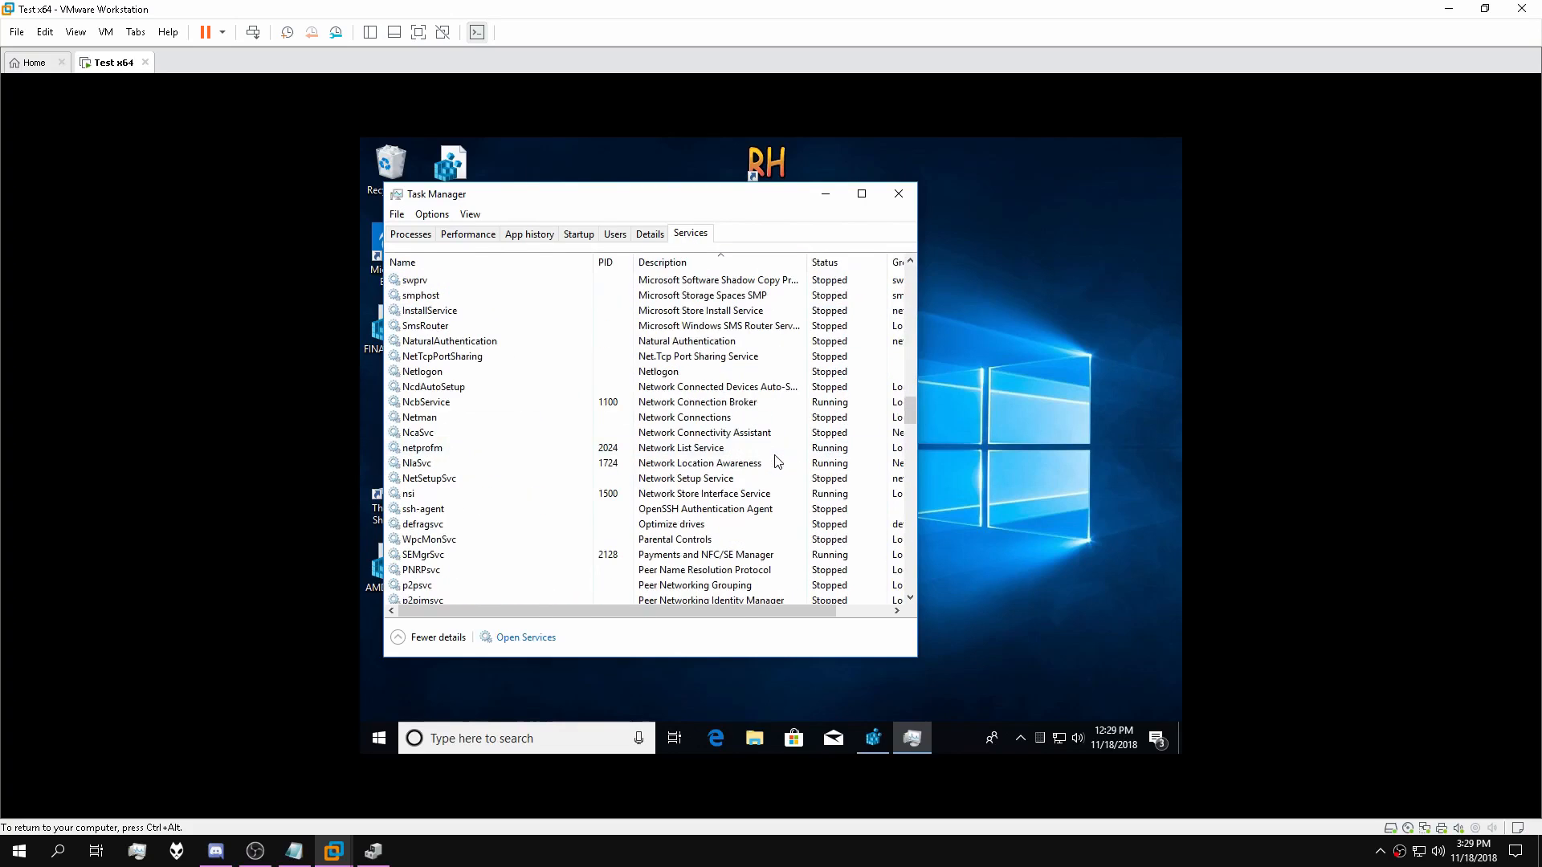
scroll(775, 460, down, 12)
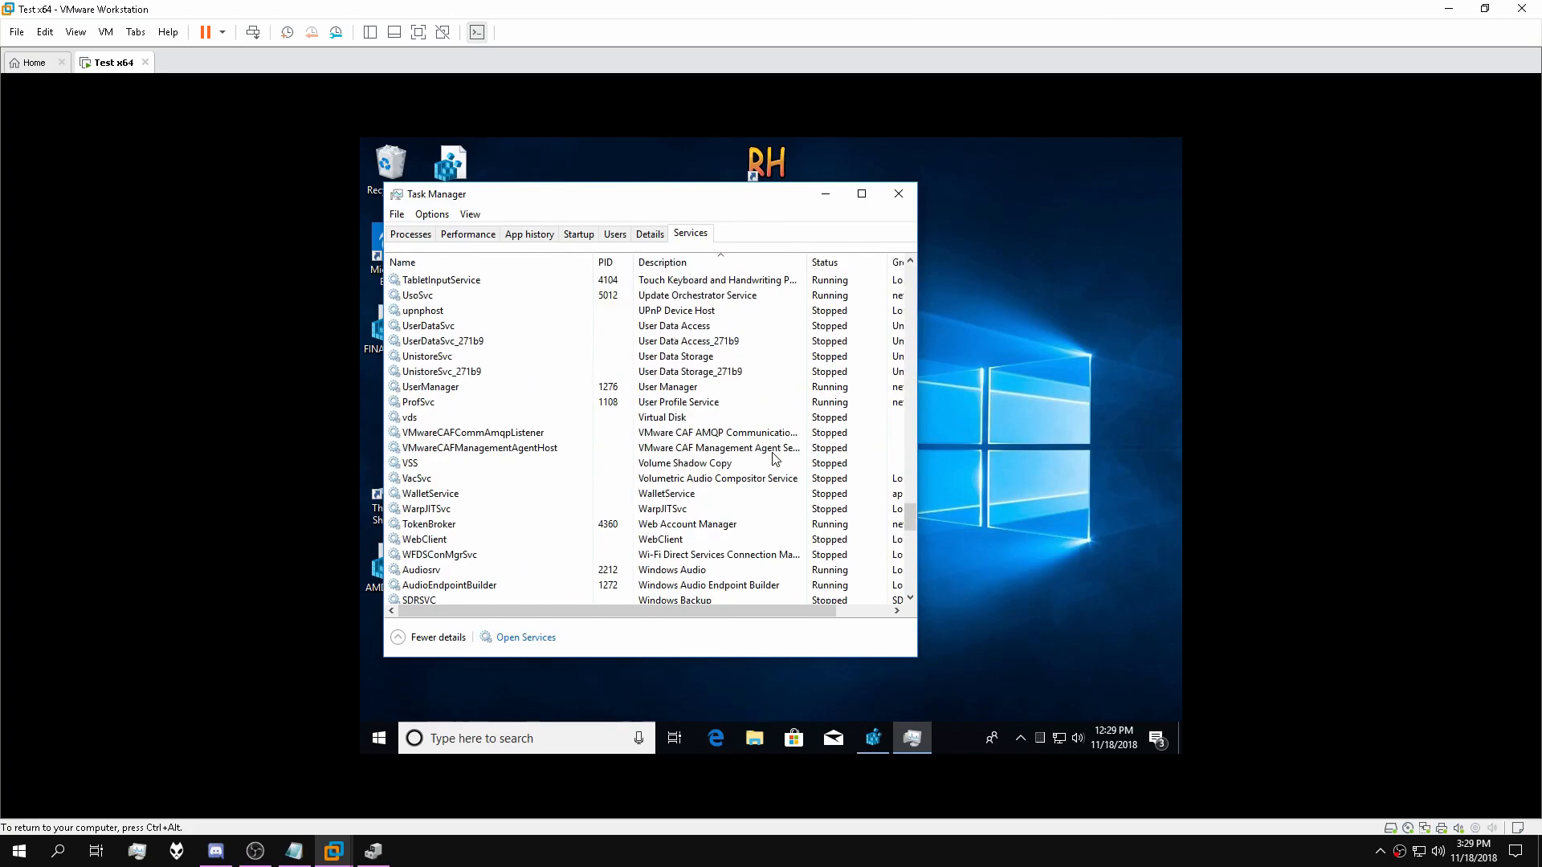
Close Task Manager, move the FINALSERVICEUPDATE file directly below the other registry update files on the desktop, and restart the guest.
click(899, 193)
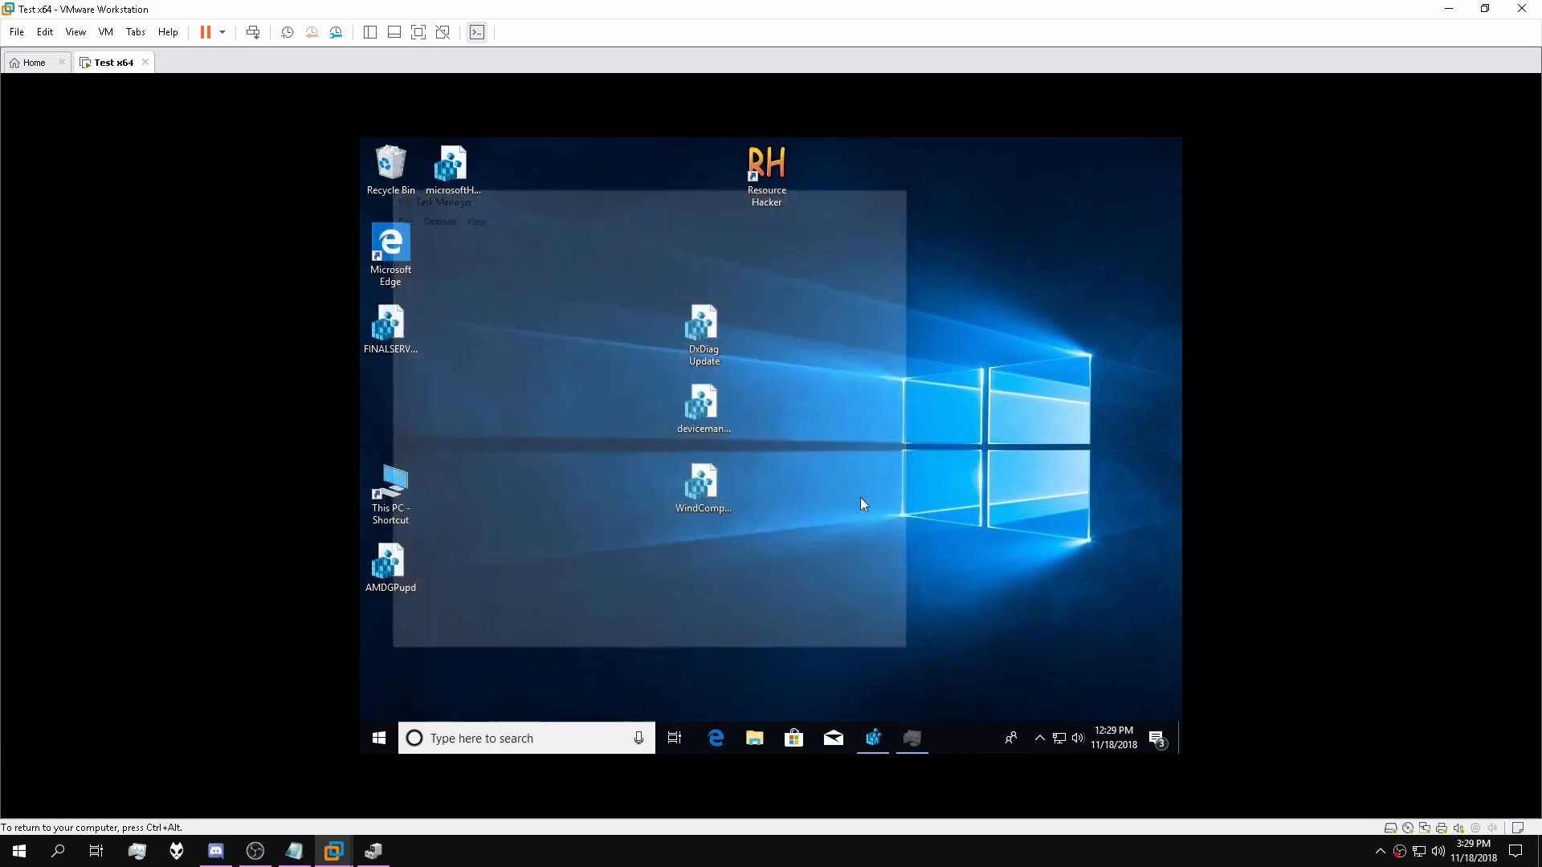
drag(402, 335, 714, 571)
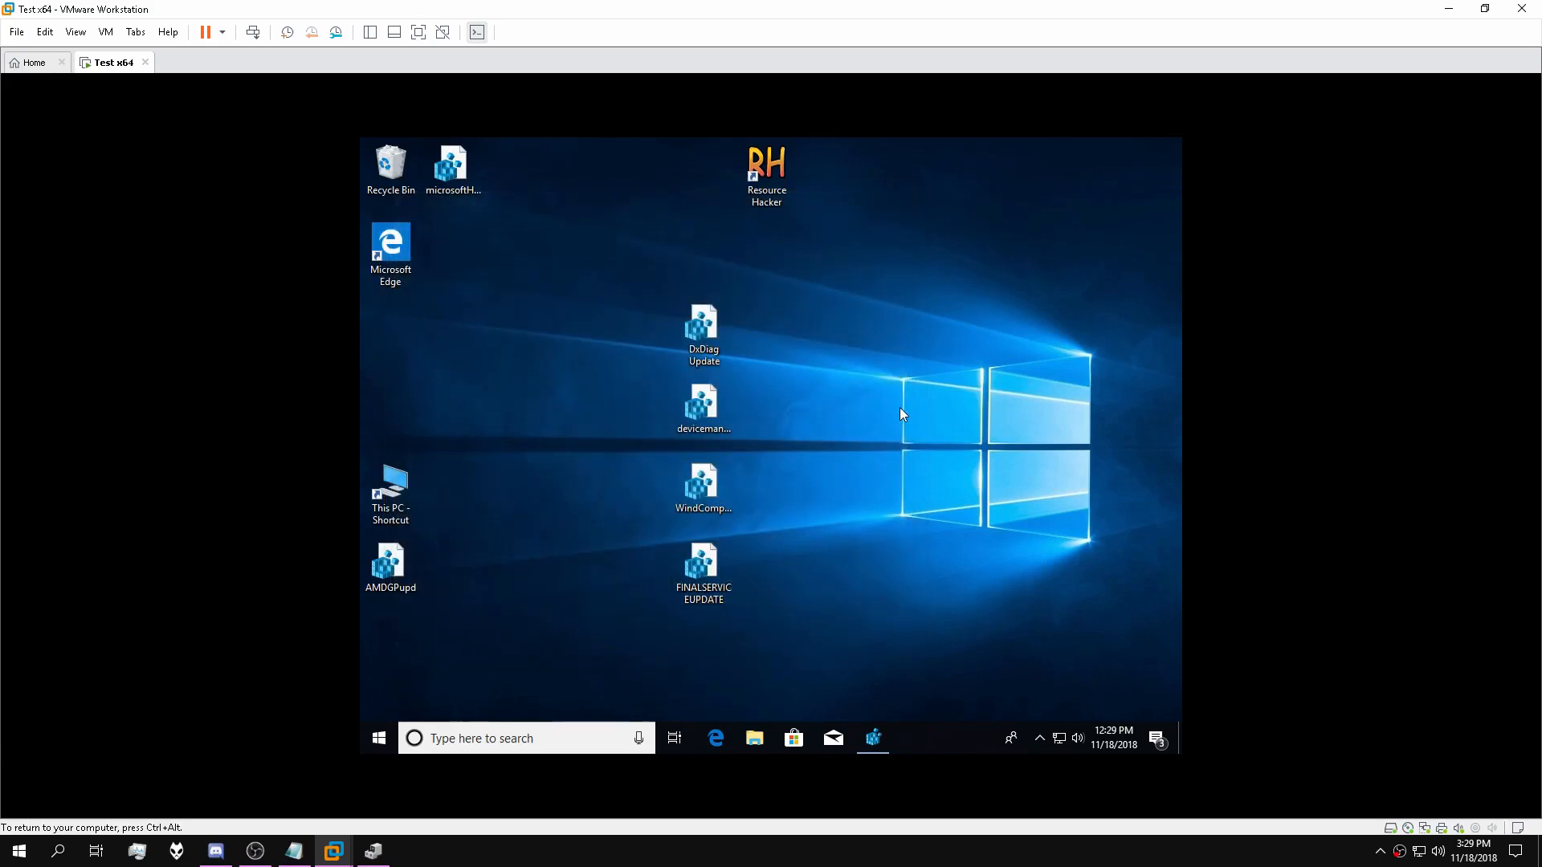
click(378, 738)
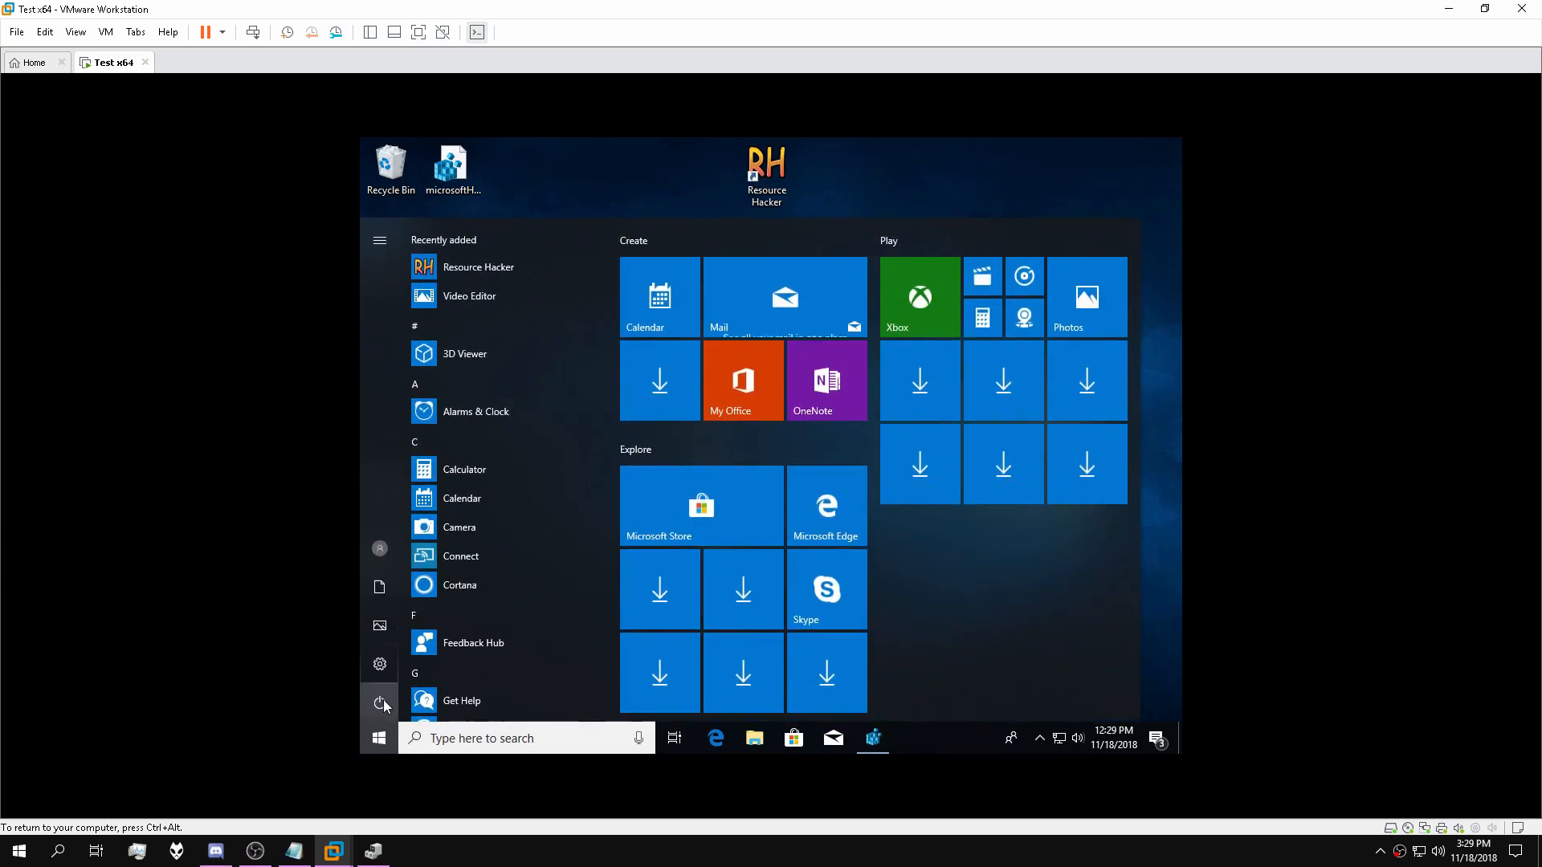
click(382, 703)
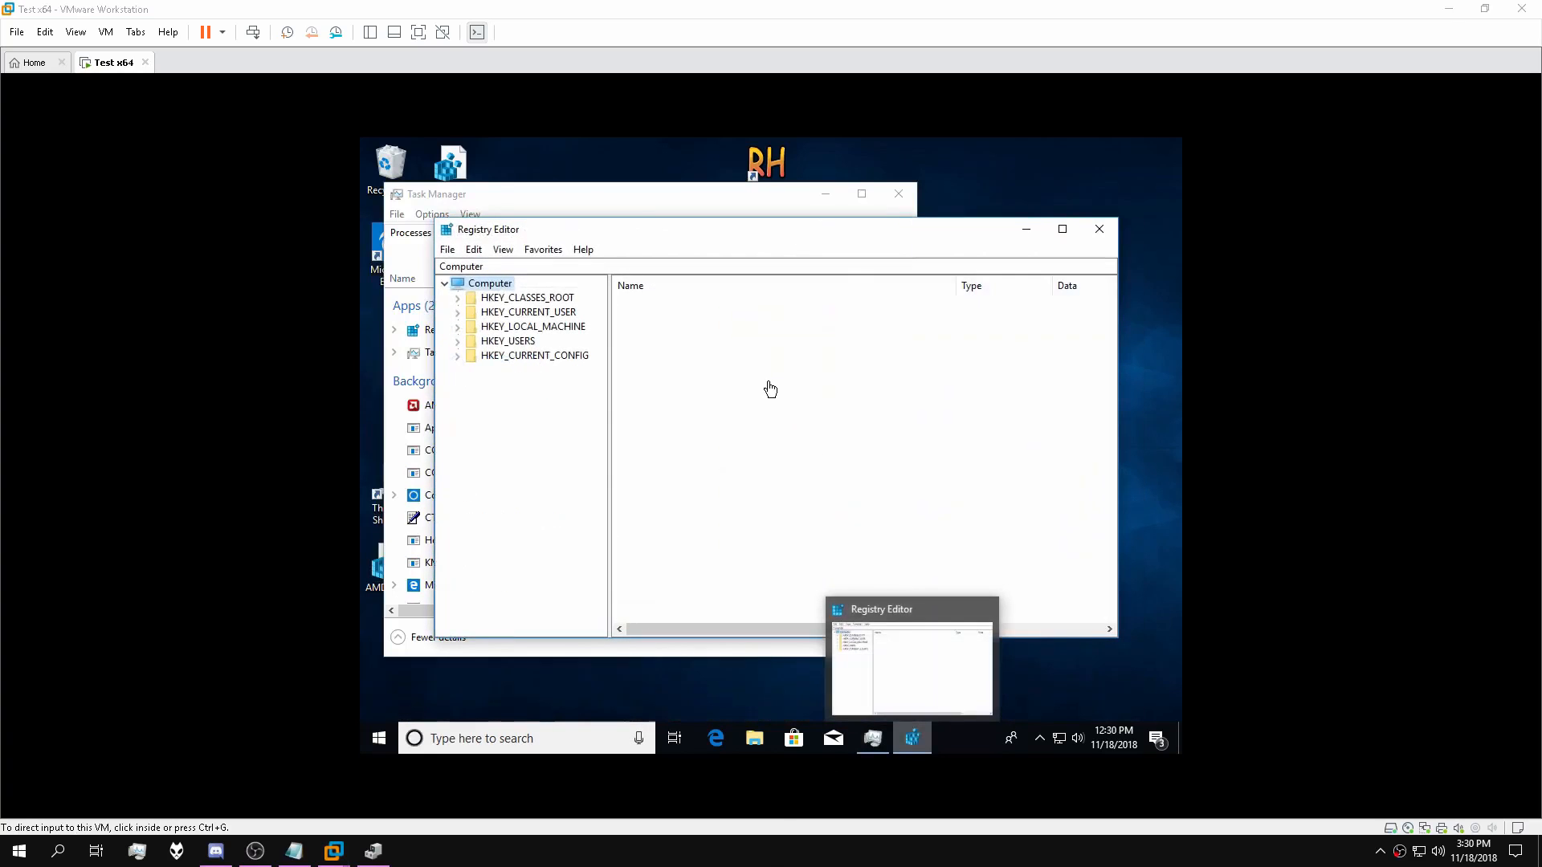
Minimize Registry Editor and check the names and descriptions of the VMware services in Task Manager's services list.
click(1025, 231)
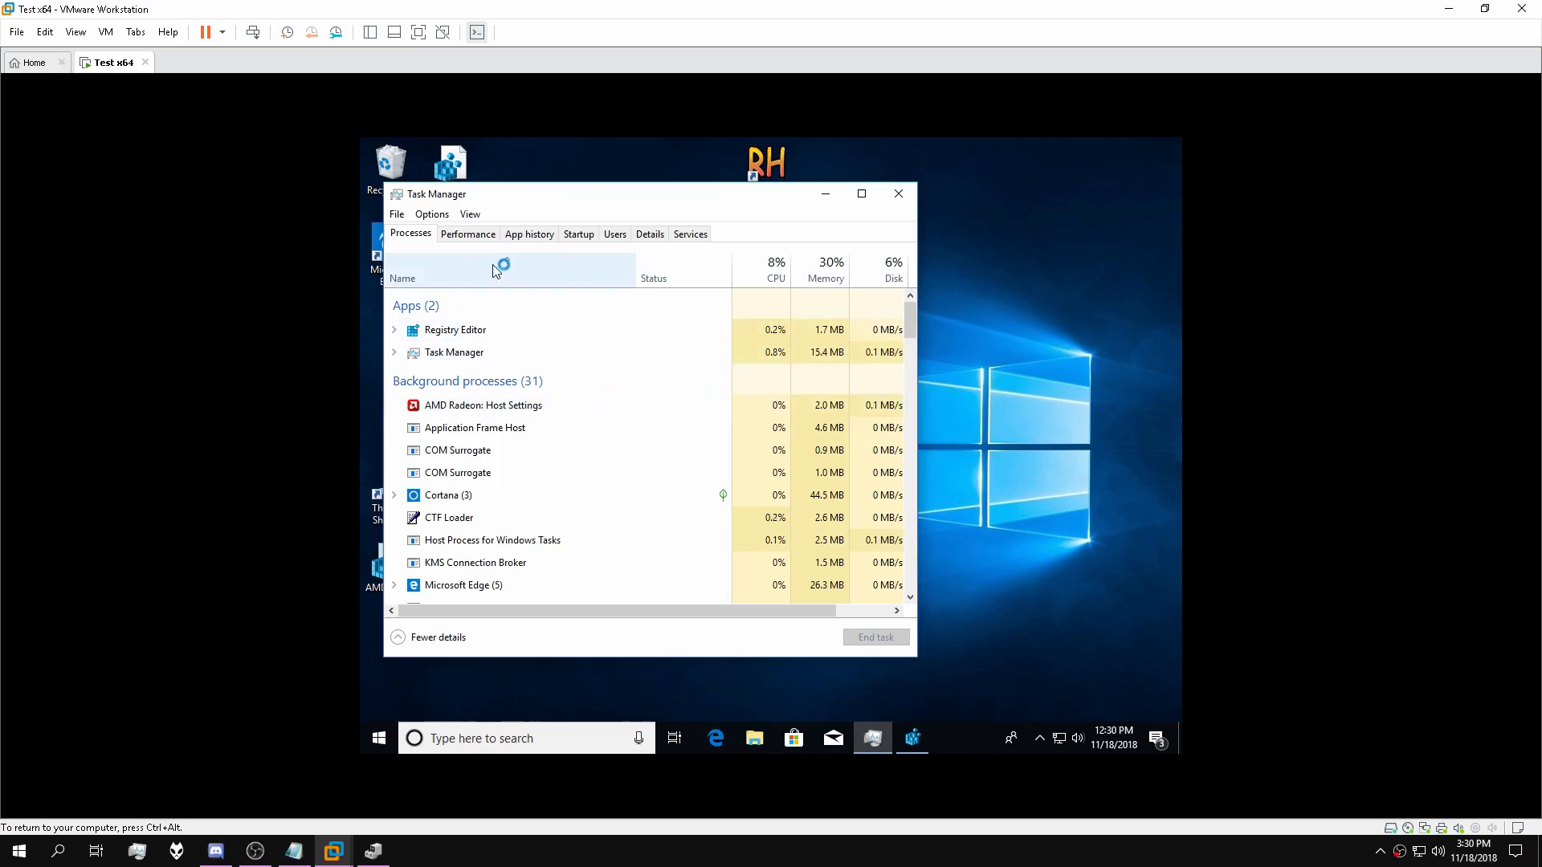
click(690, 233)
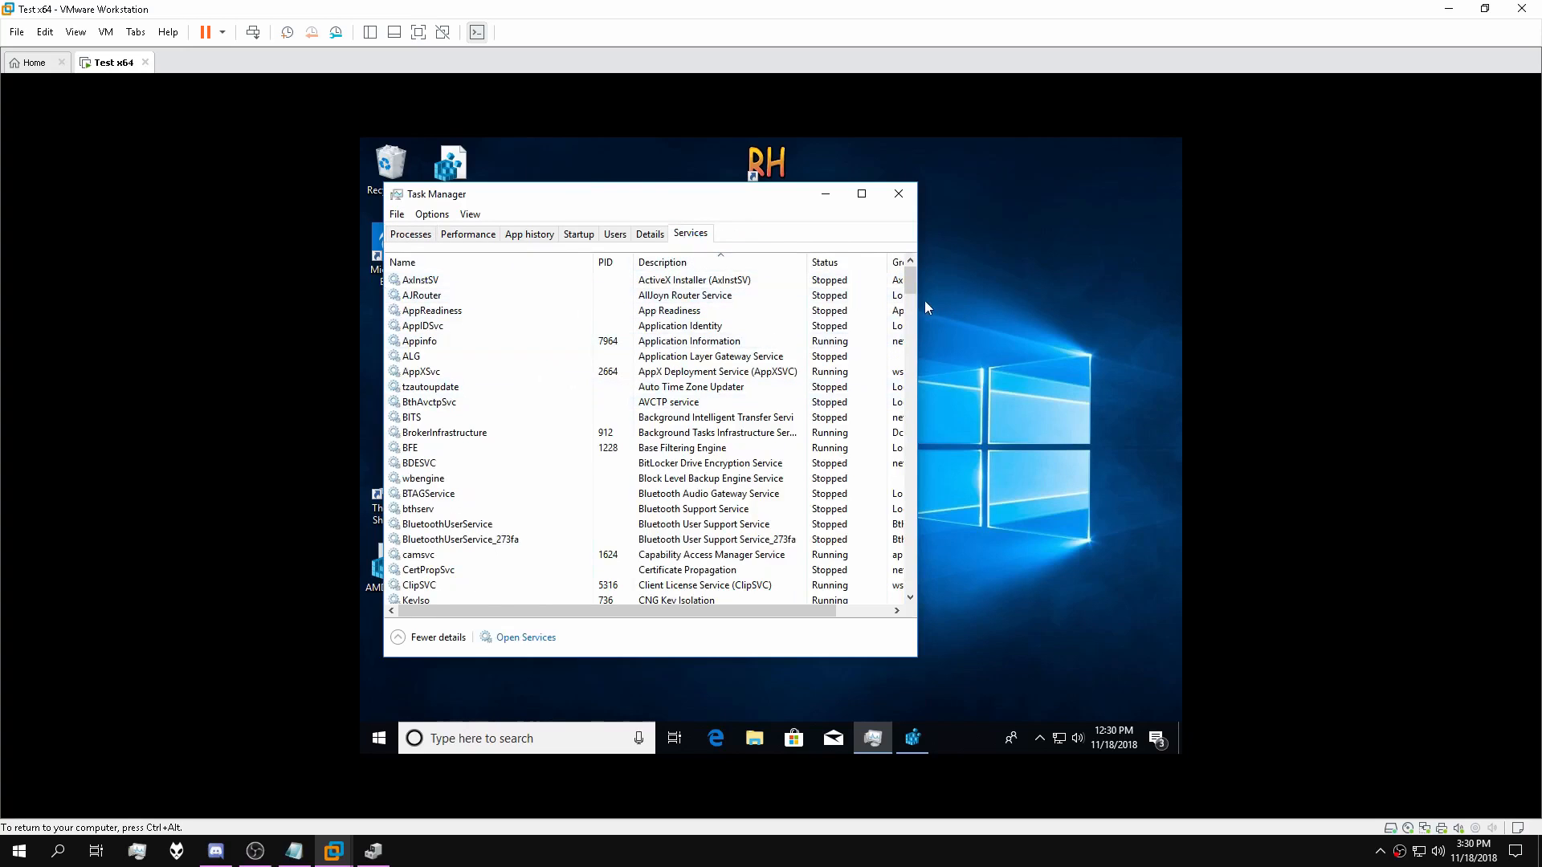
drag(909, 279, 911, 406)
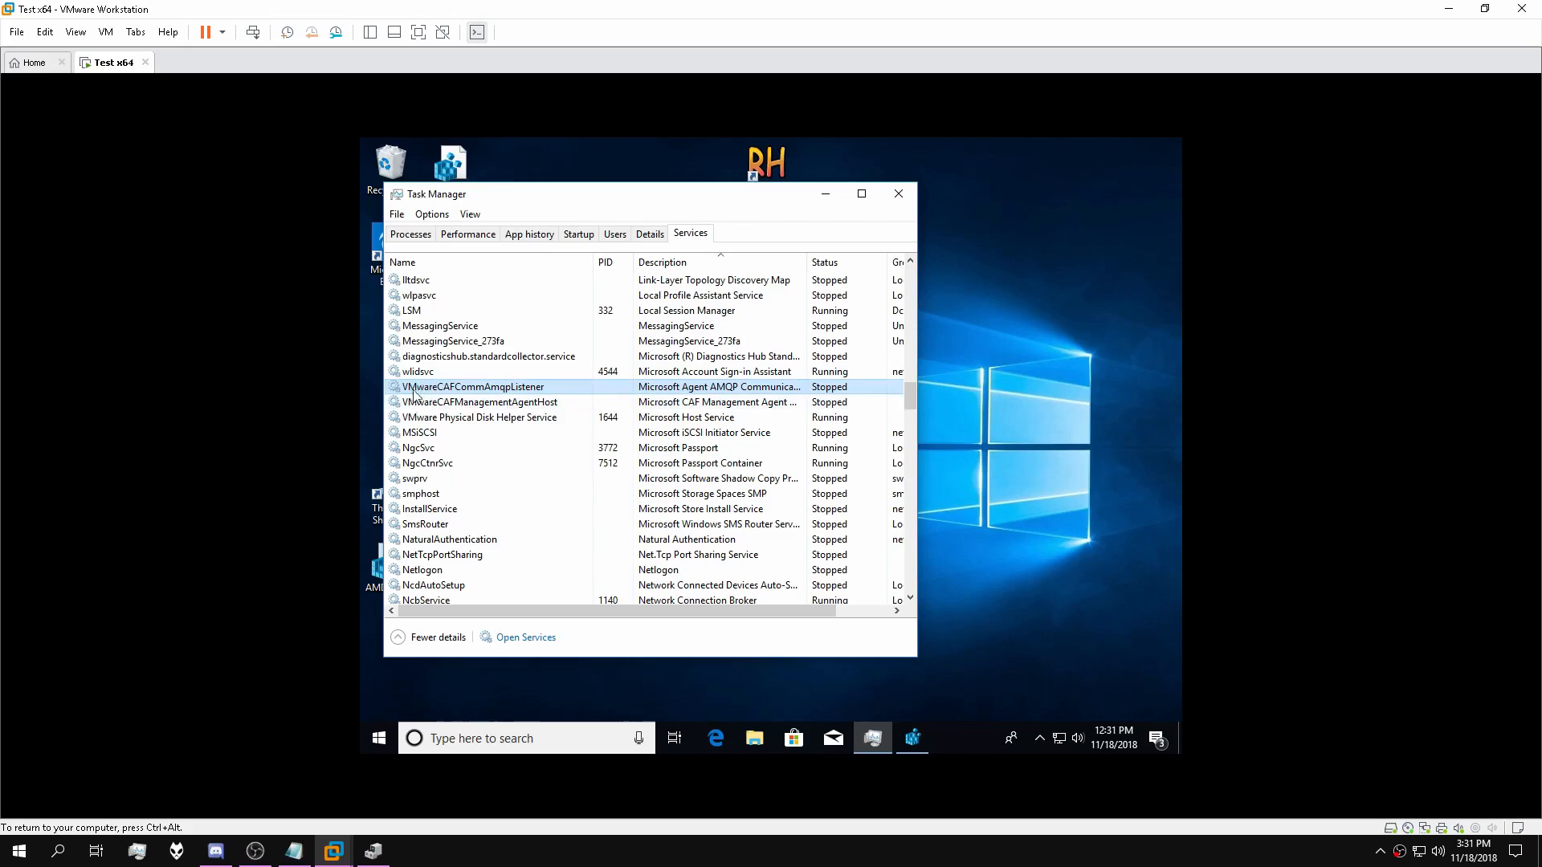
Bring Registry Editor beside the services list and search the registry for VMwareCAFCommAmqpListener.
click(912, 737)
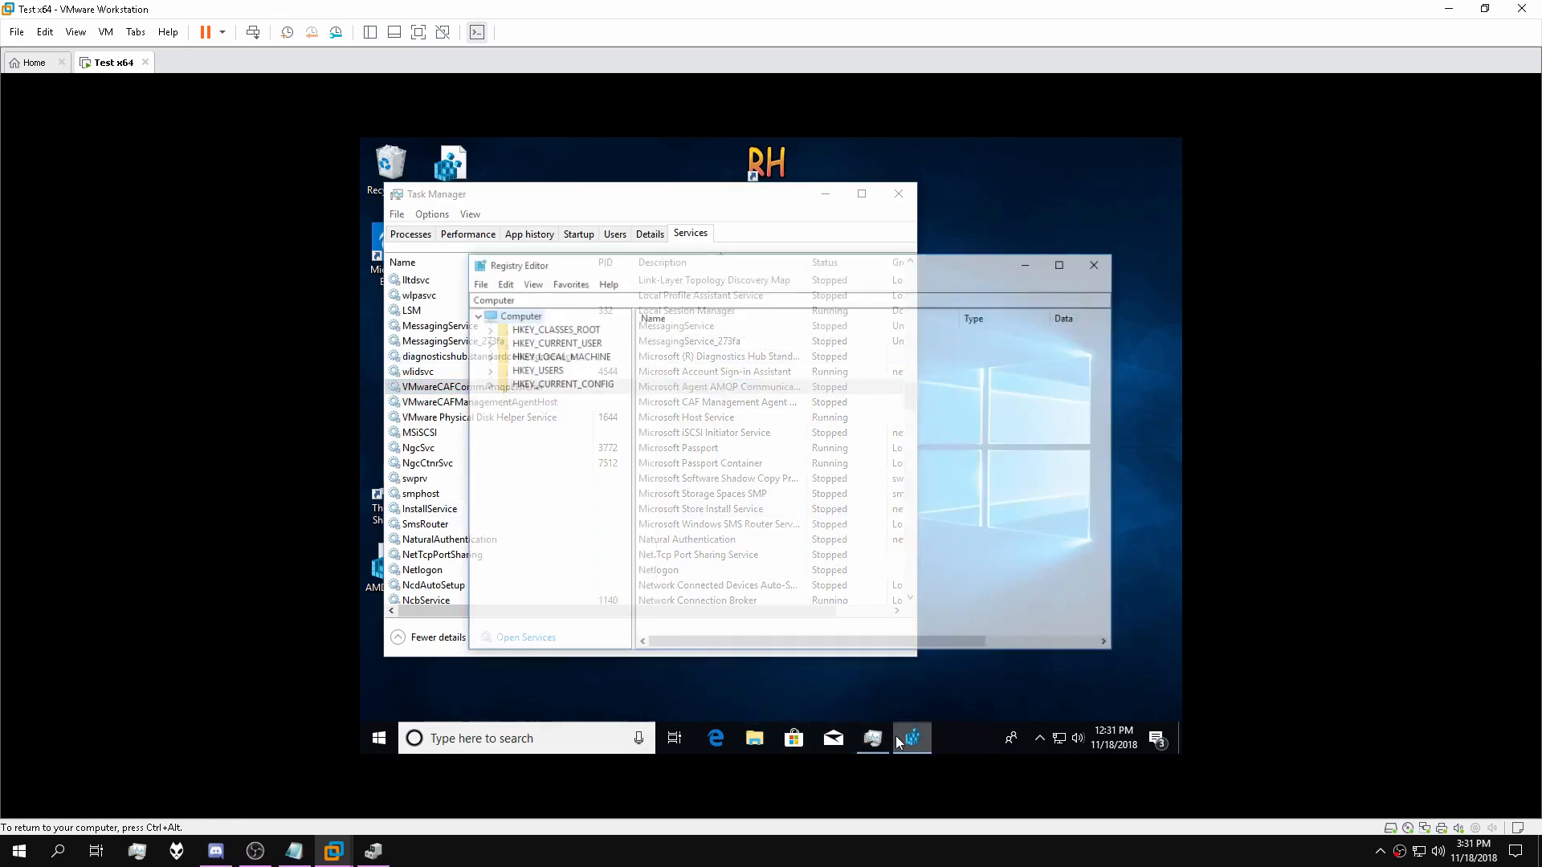
drag(584, 233, 730, 237)
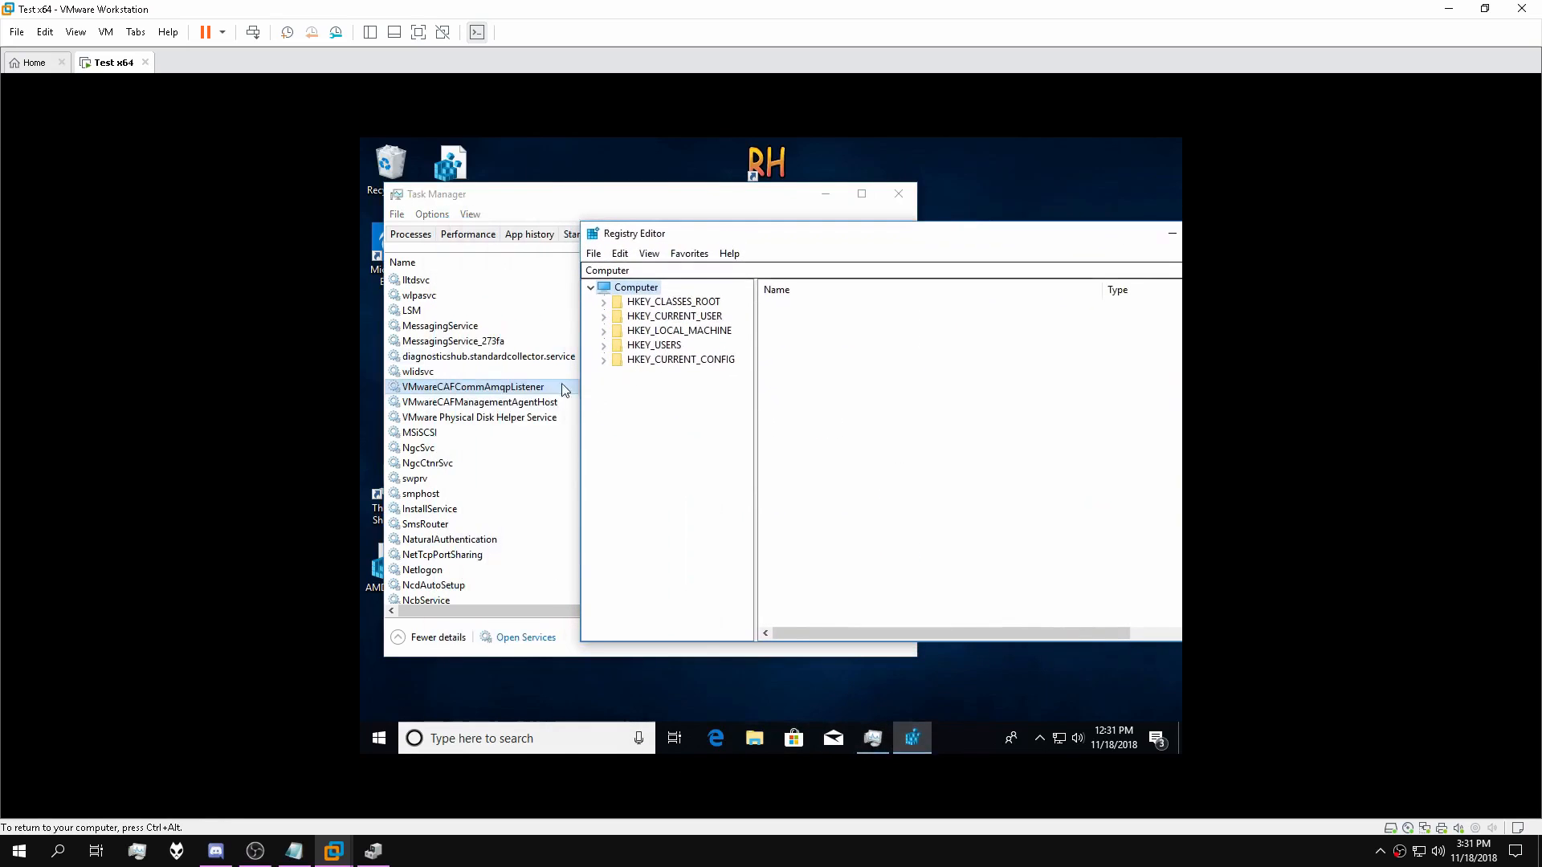
click(620, 253)
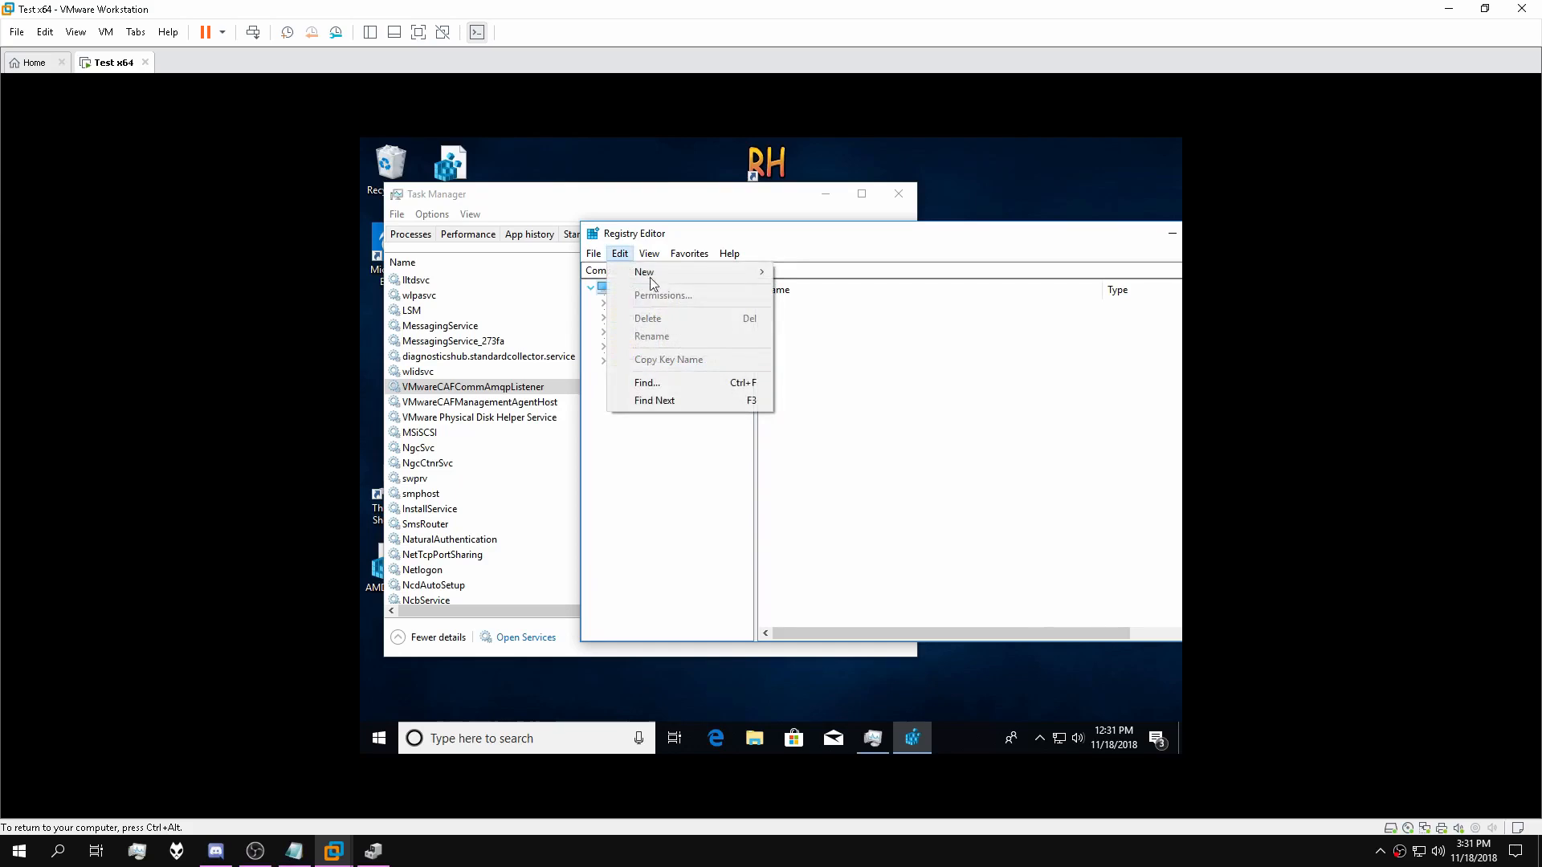
click(666, 383)
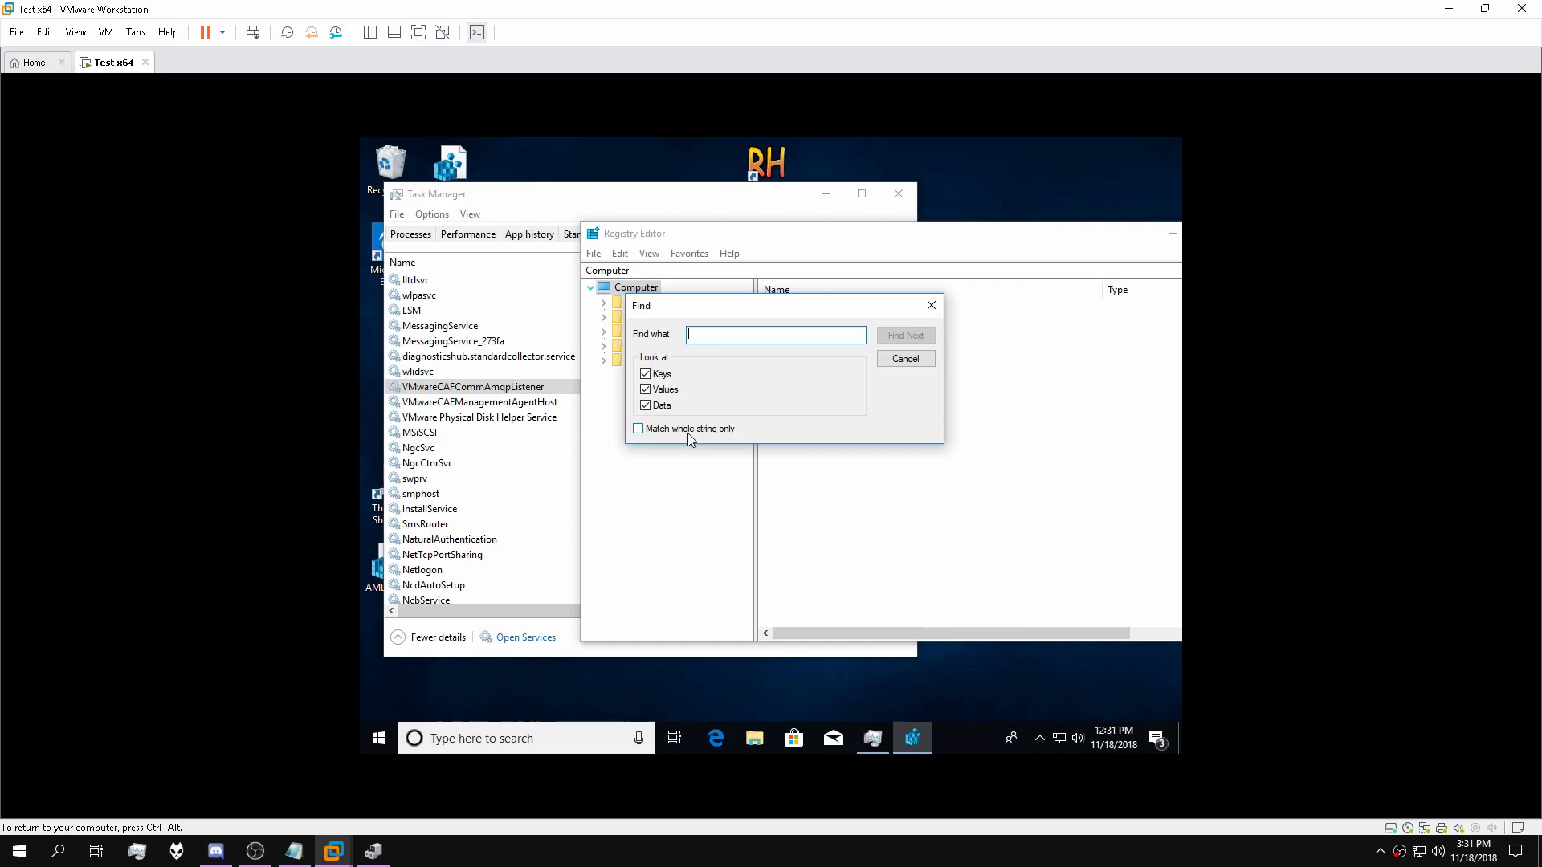
text(VMwareCAFCommAmqpListe)
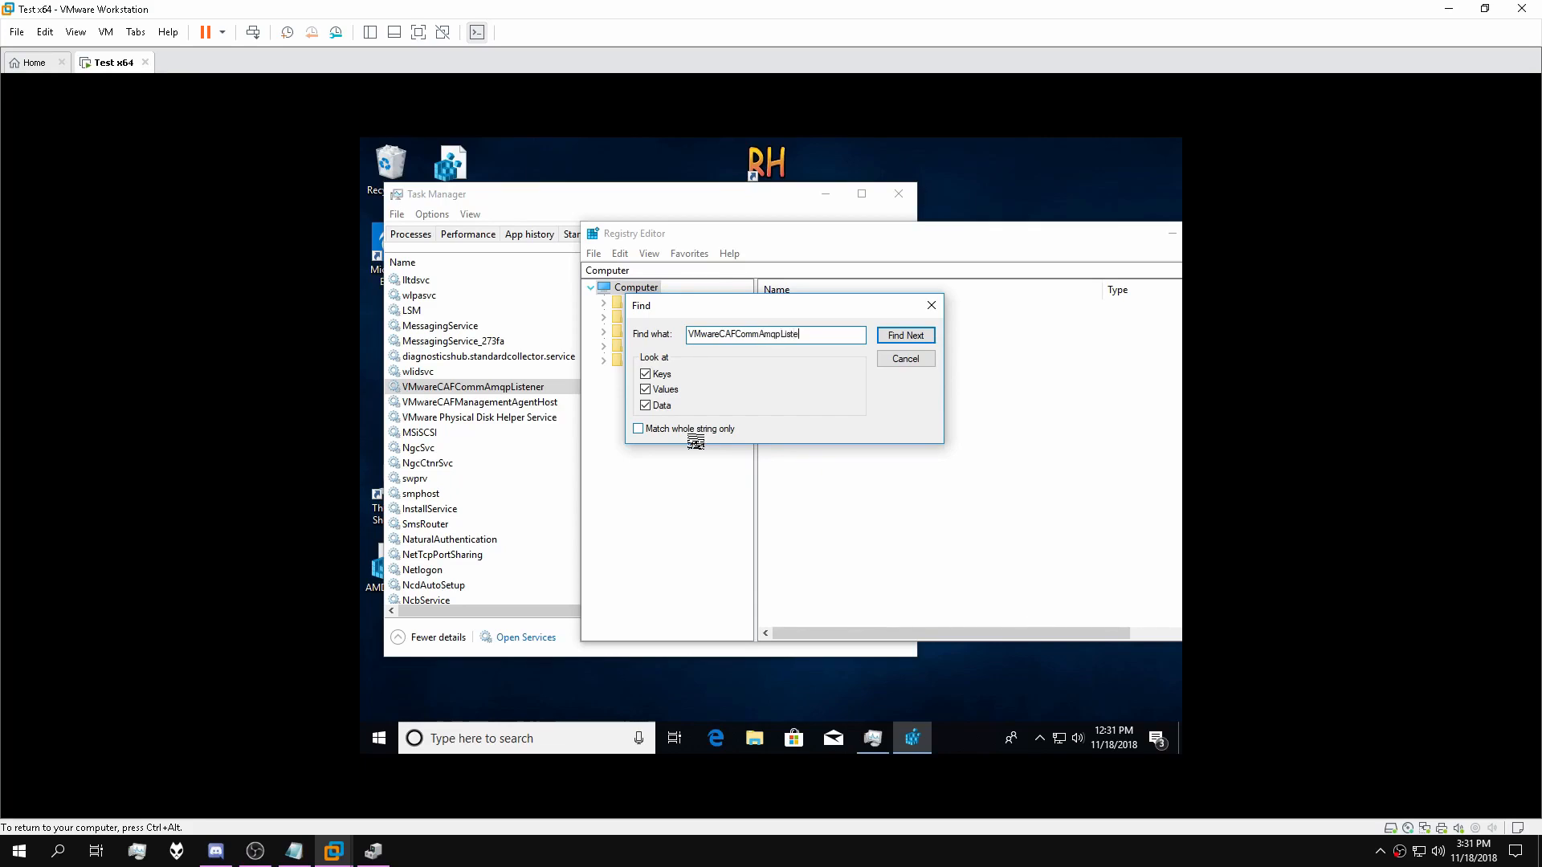
click(903, 336)
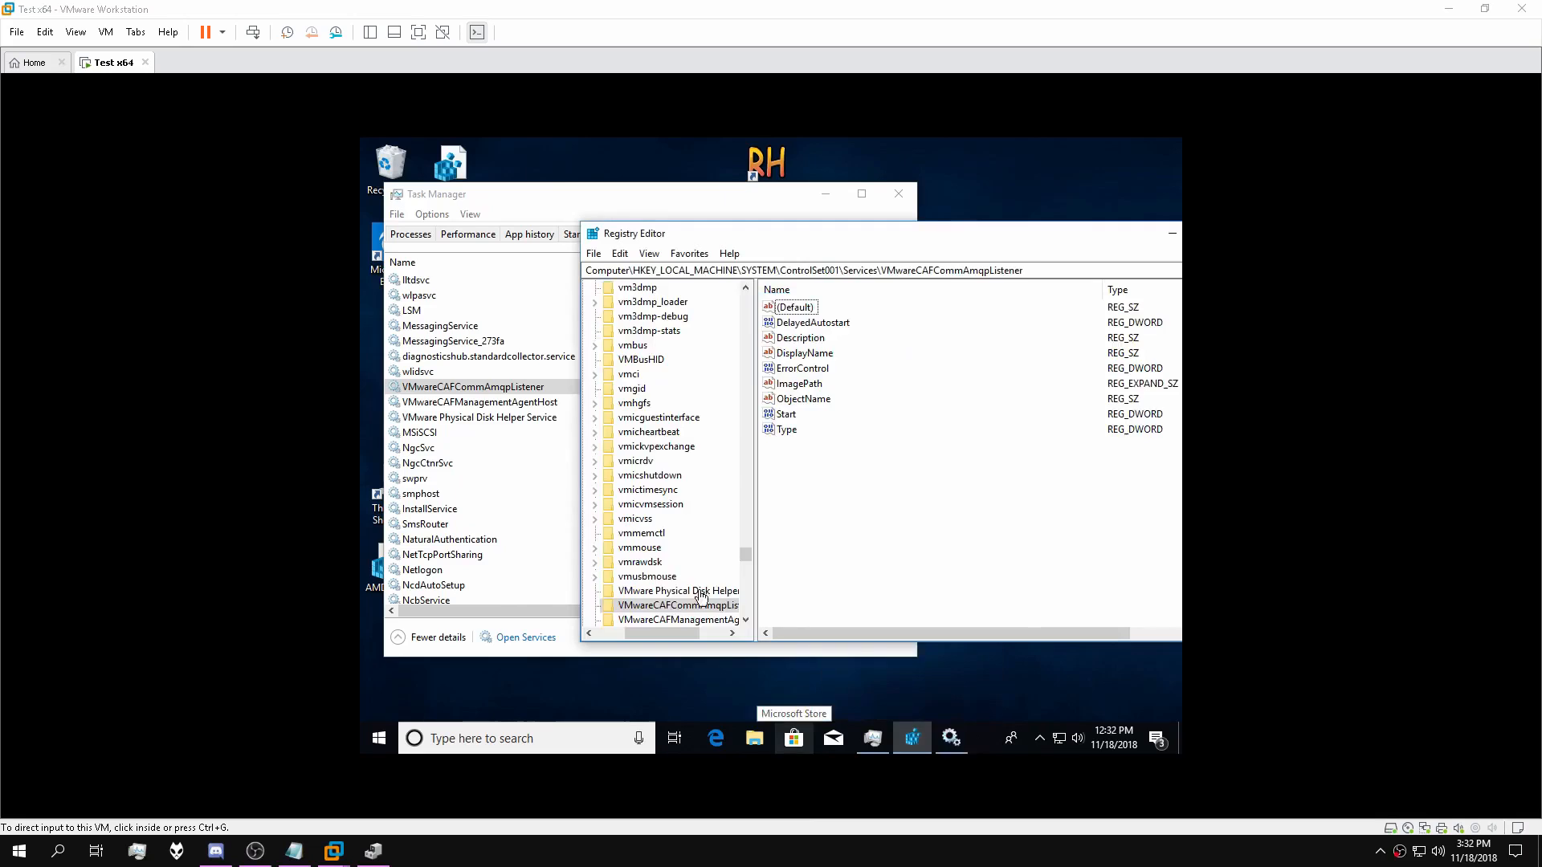
Rename the VMwareCAFCommAmqpListener key under ControlSet001\Services as MicrosoftCAFCommAmqpListener.
right_click(643, 612)
click(683, 533)
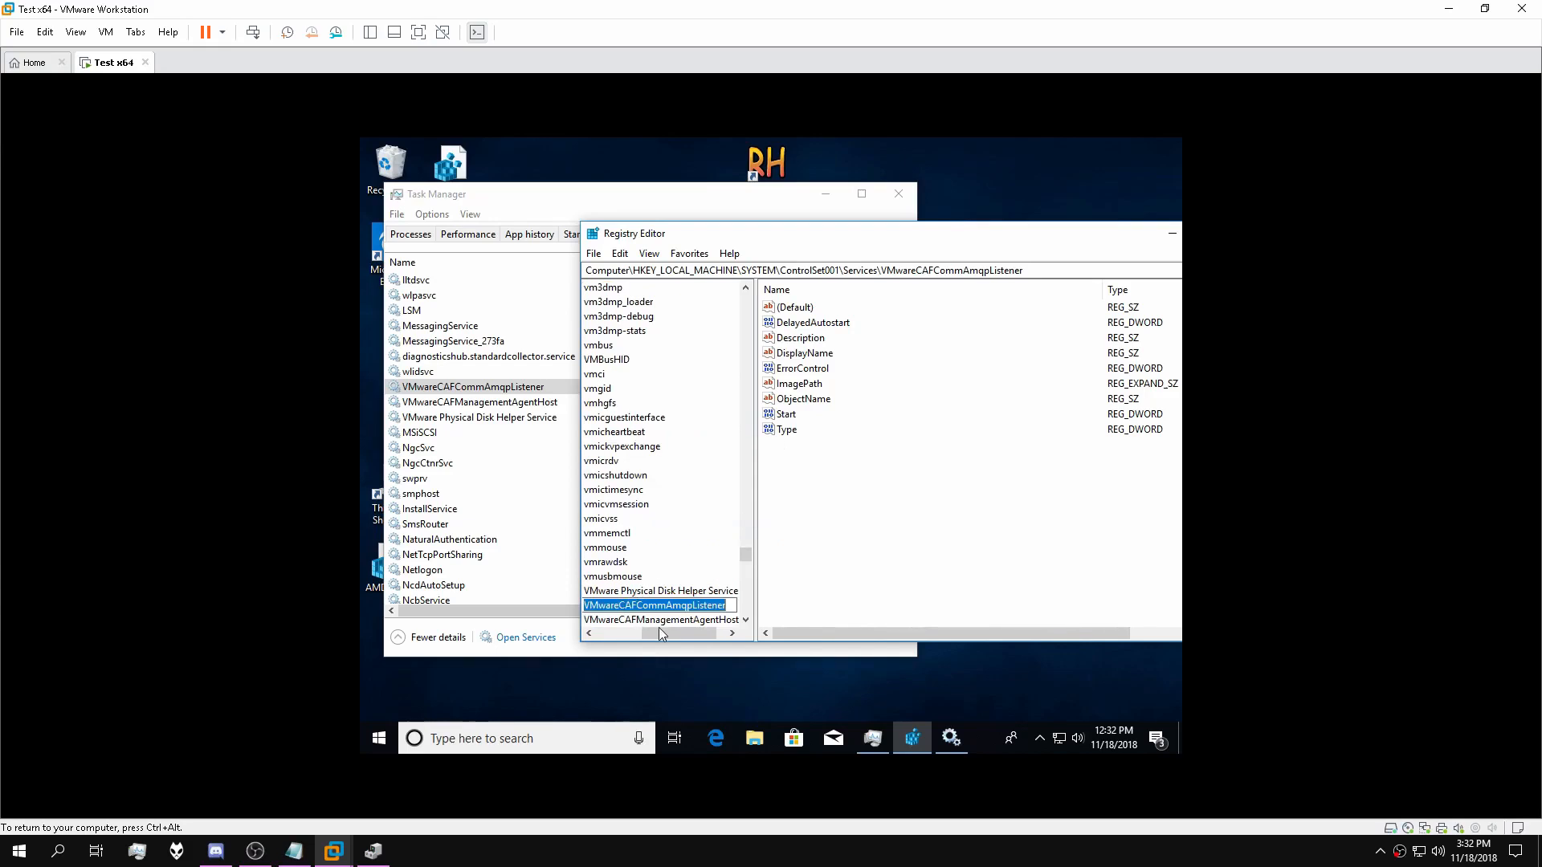
drag(652, 628, 635, 625)
right_click(664, 604)
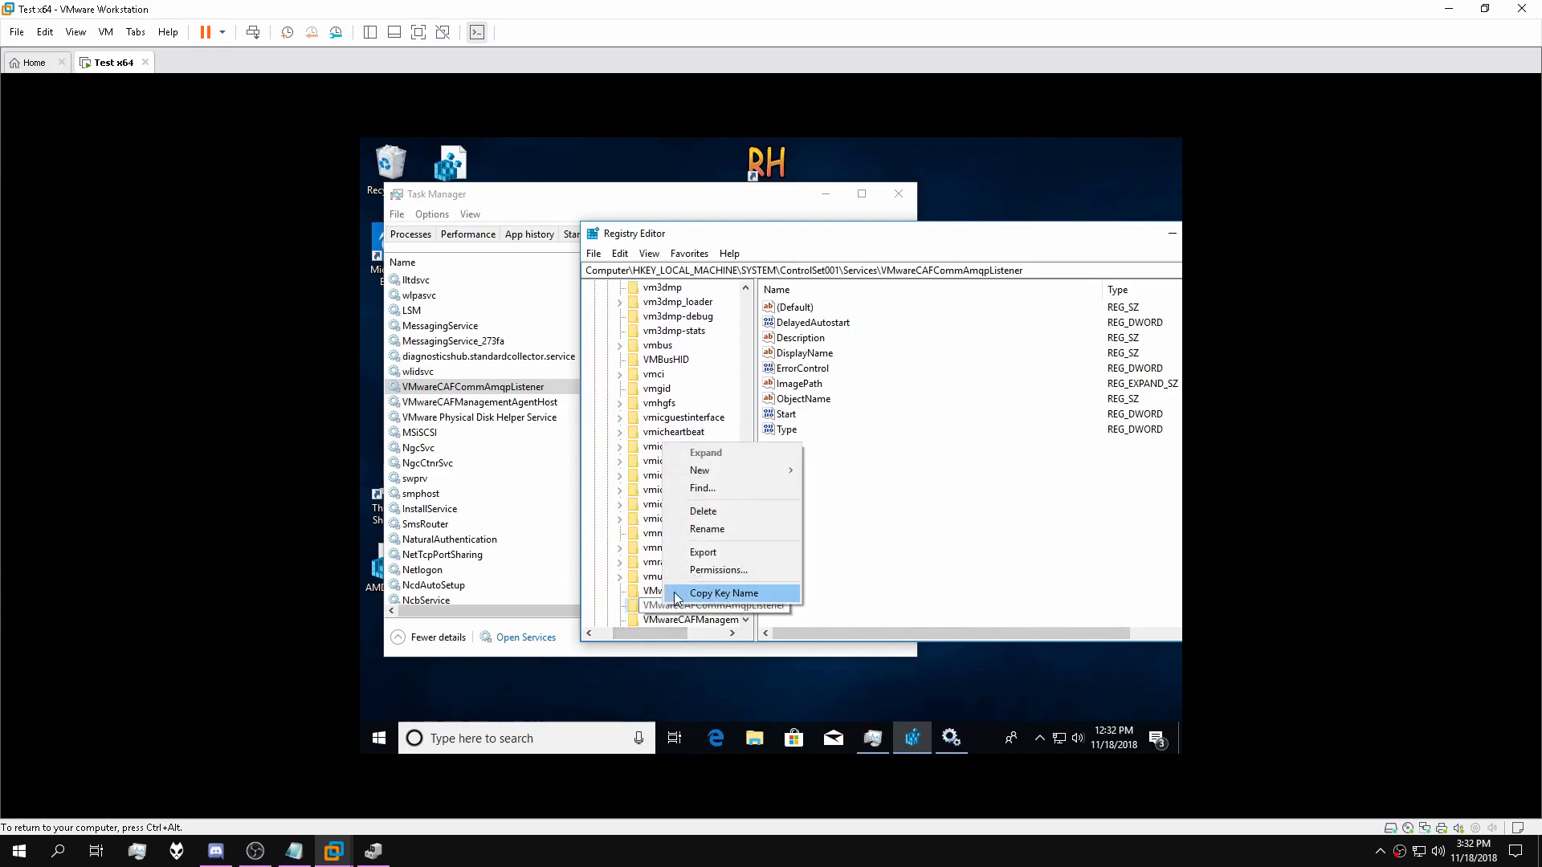
click(706, 529)
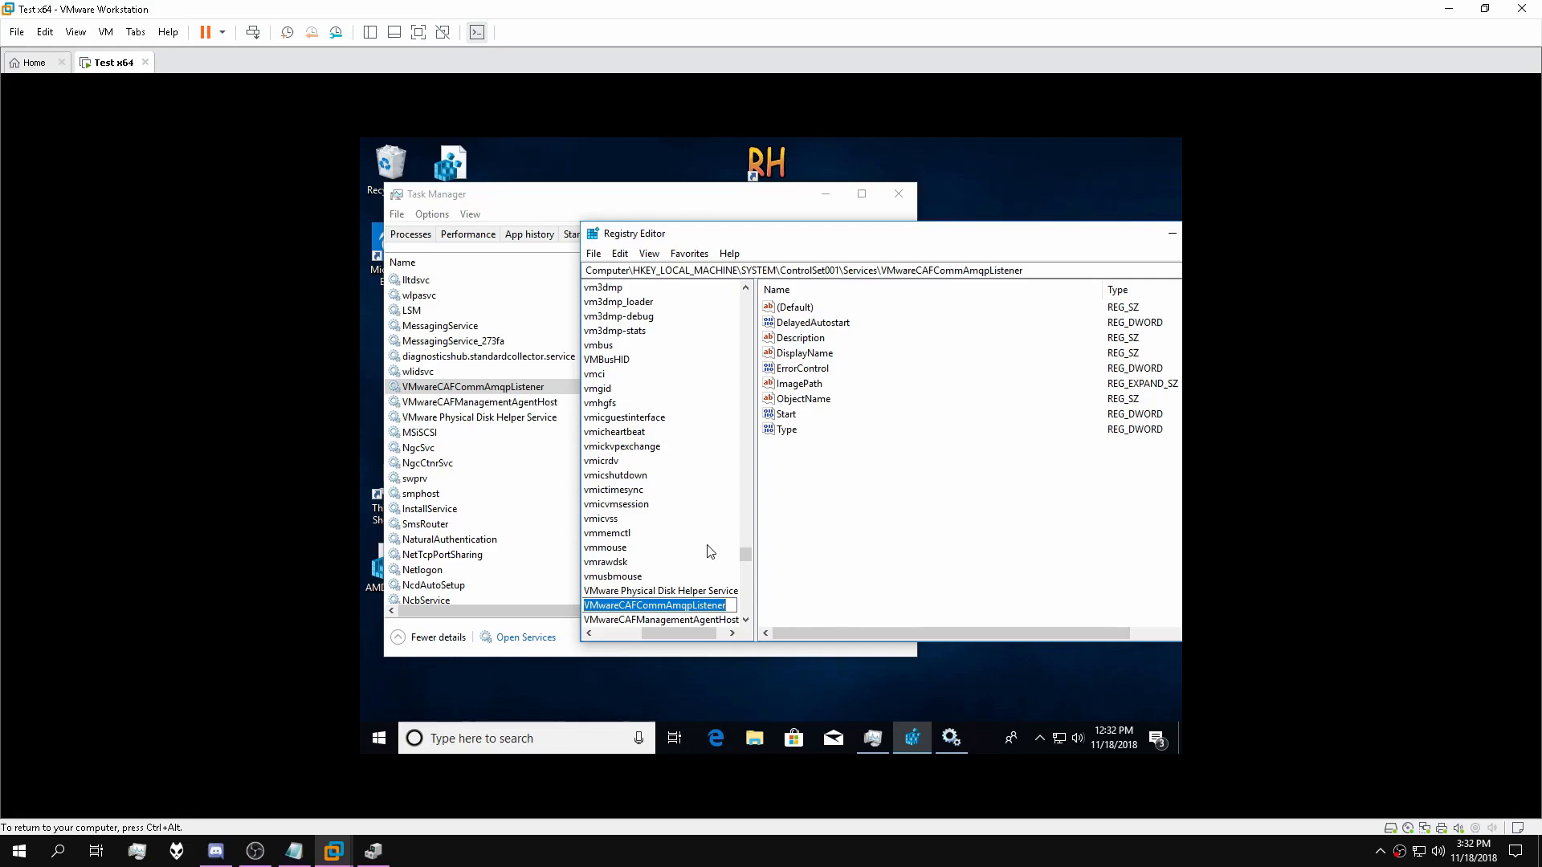
key(End)
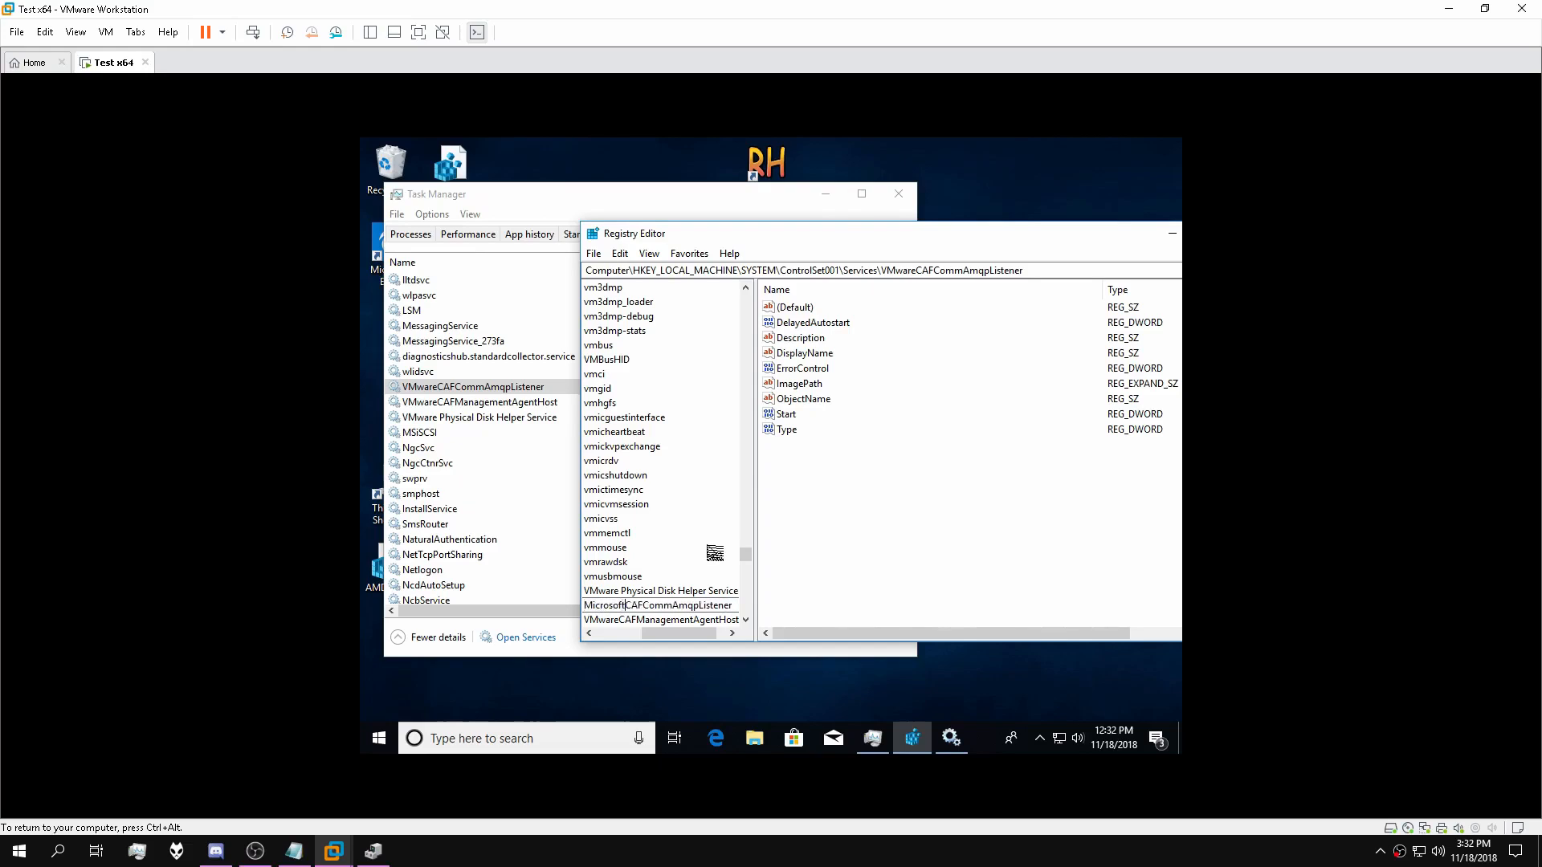
Rename the VMwareCAFManagementAgentHost services key as MicrosoftCAFManagementAgentHost.
click(622, 620)
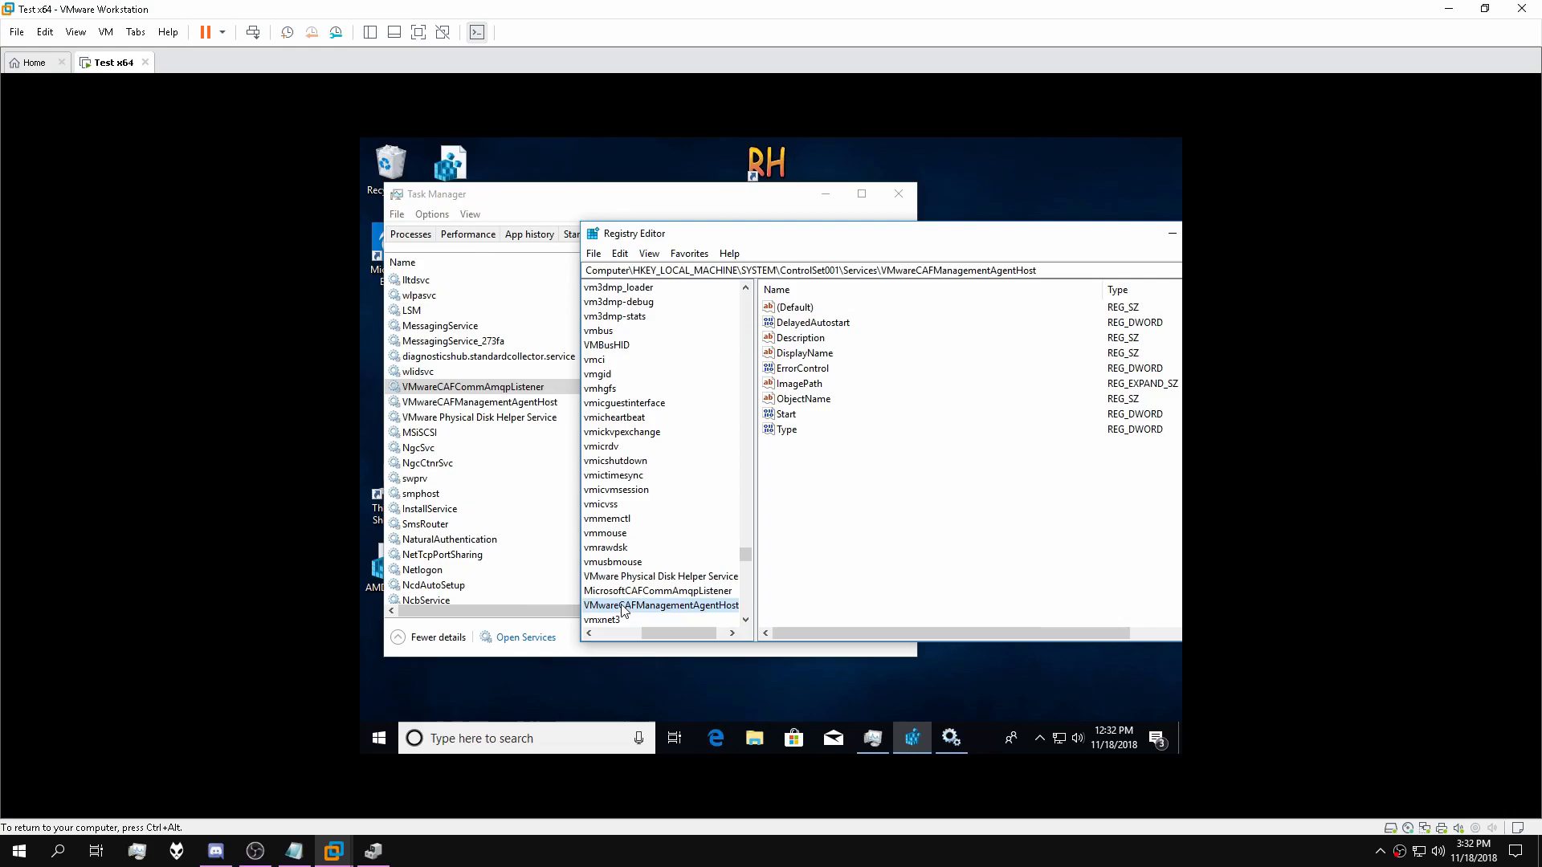
right_click(622, 610)
click(666, 530)
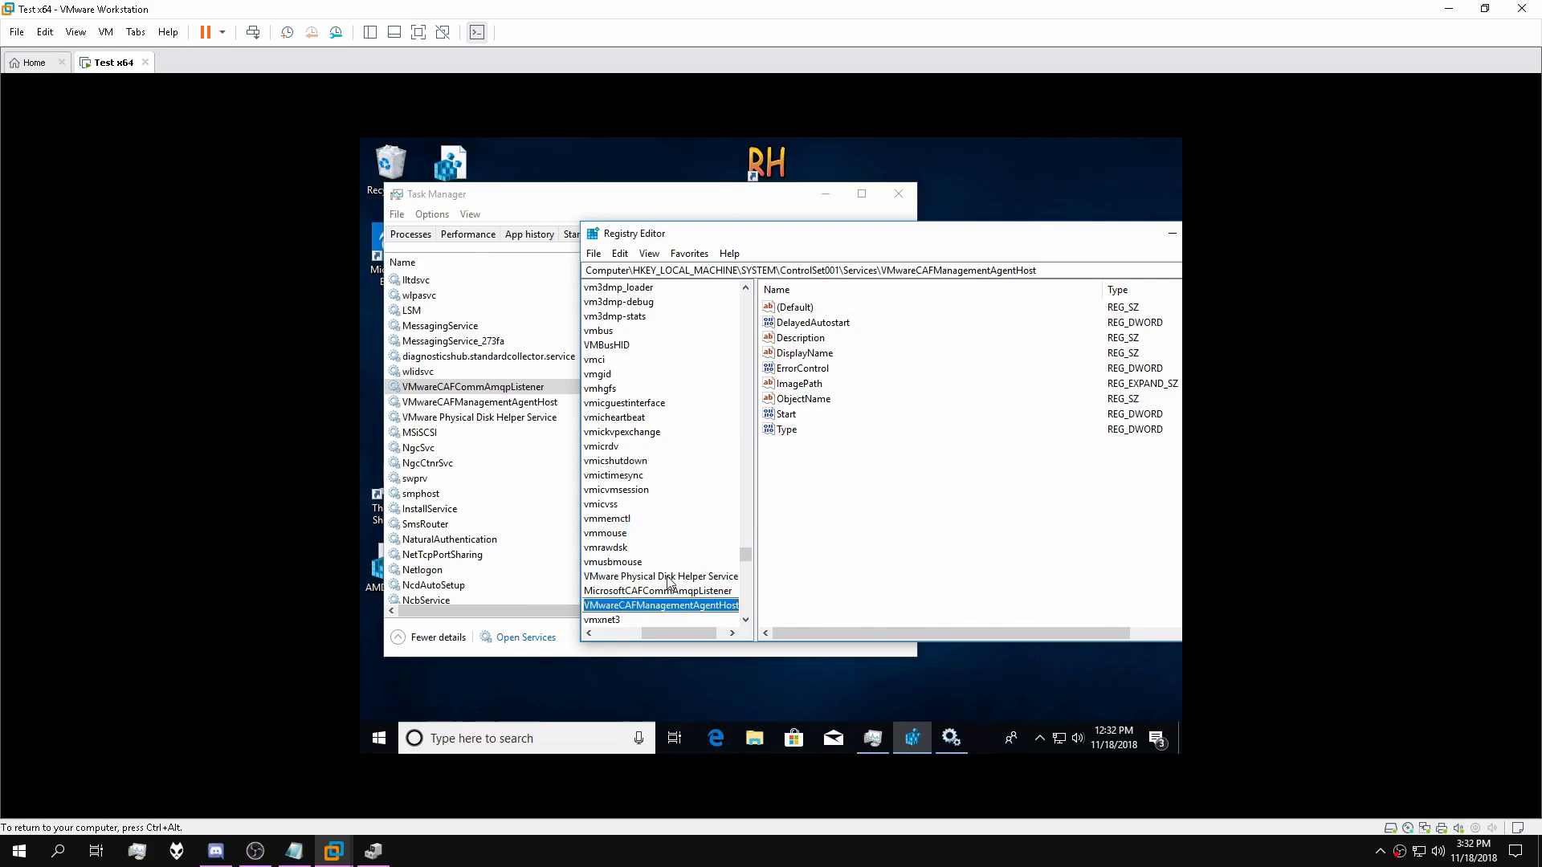
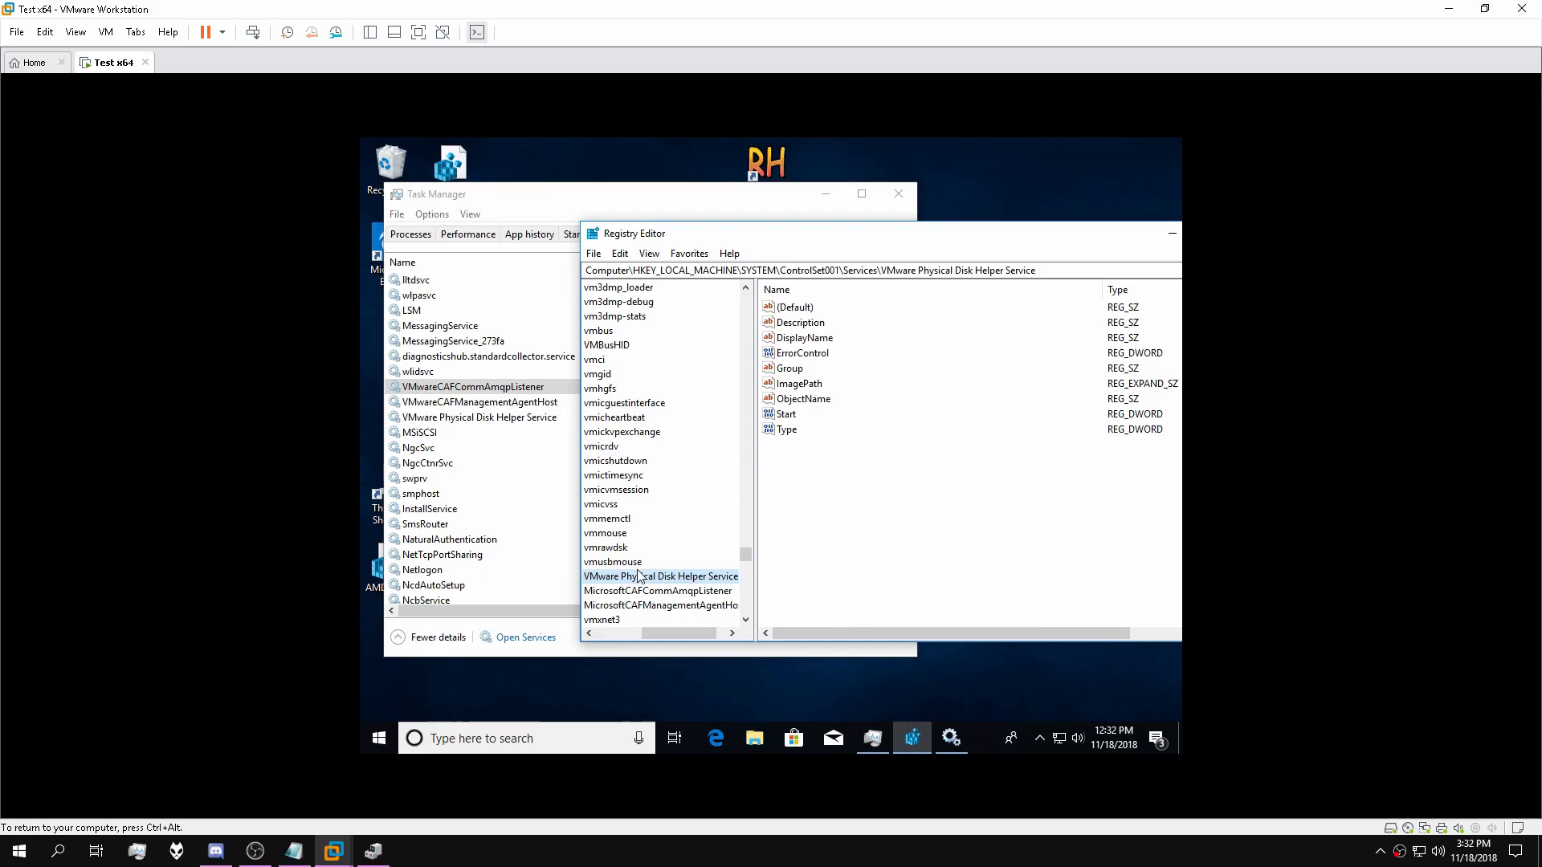
Rename the VMware Physical Disk Helper Service key as Microsoft Host Service.
drag(839, 632, 791, 626)
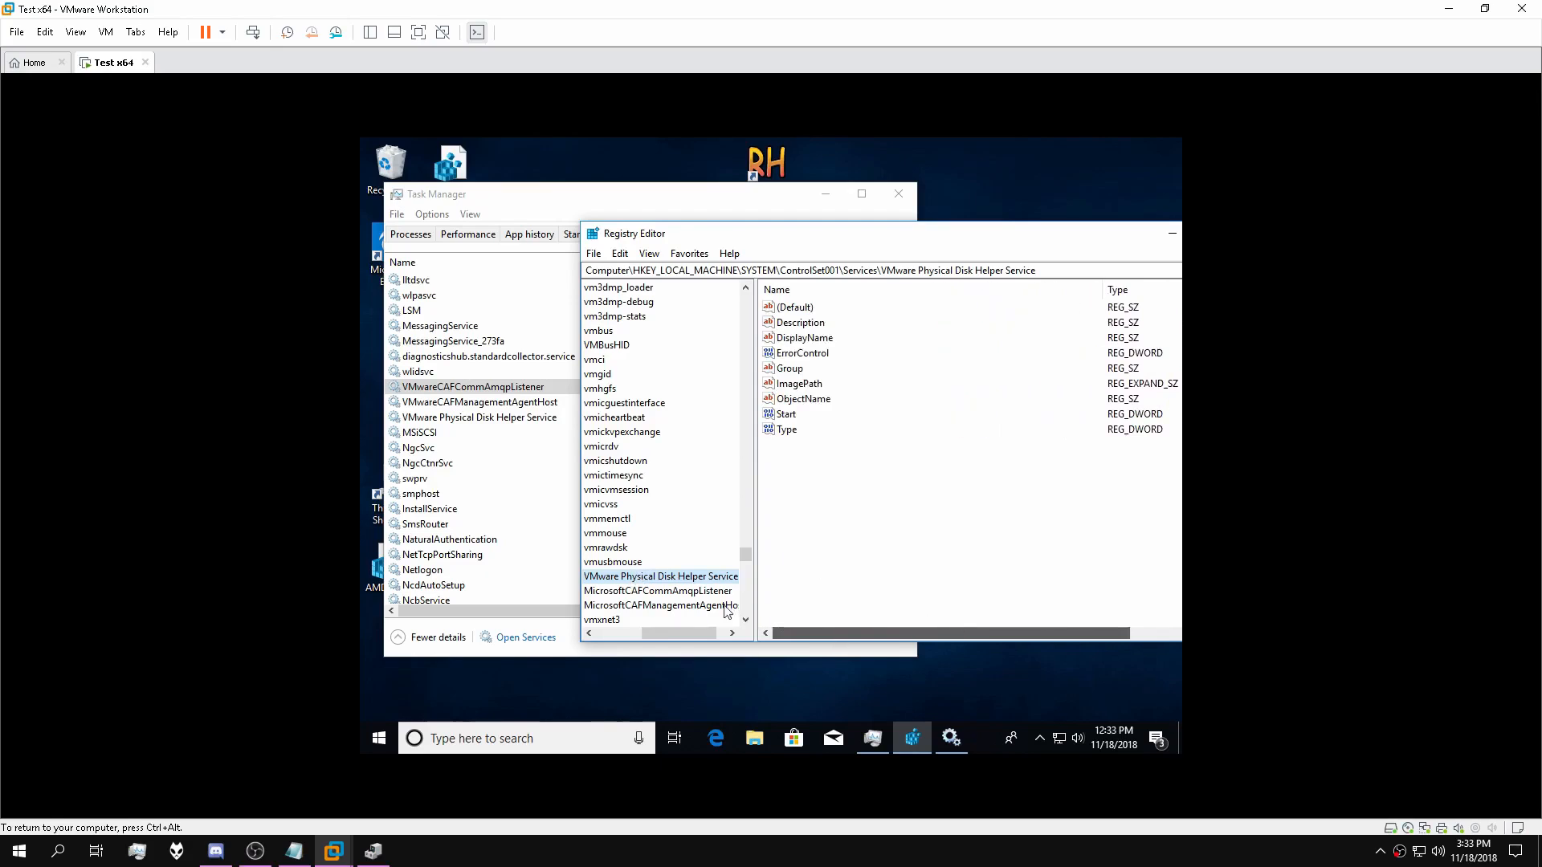
right_click(623, 575)
click(681, 500)
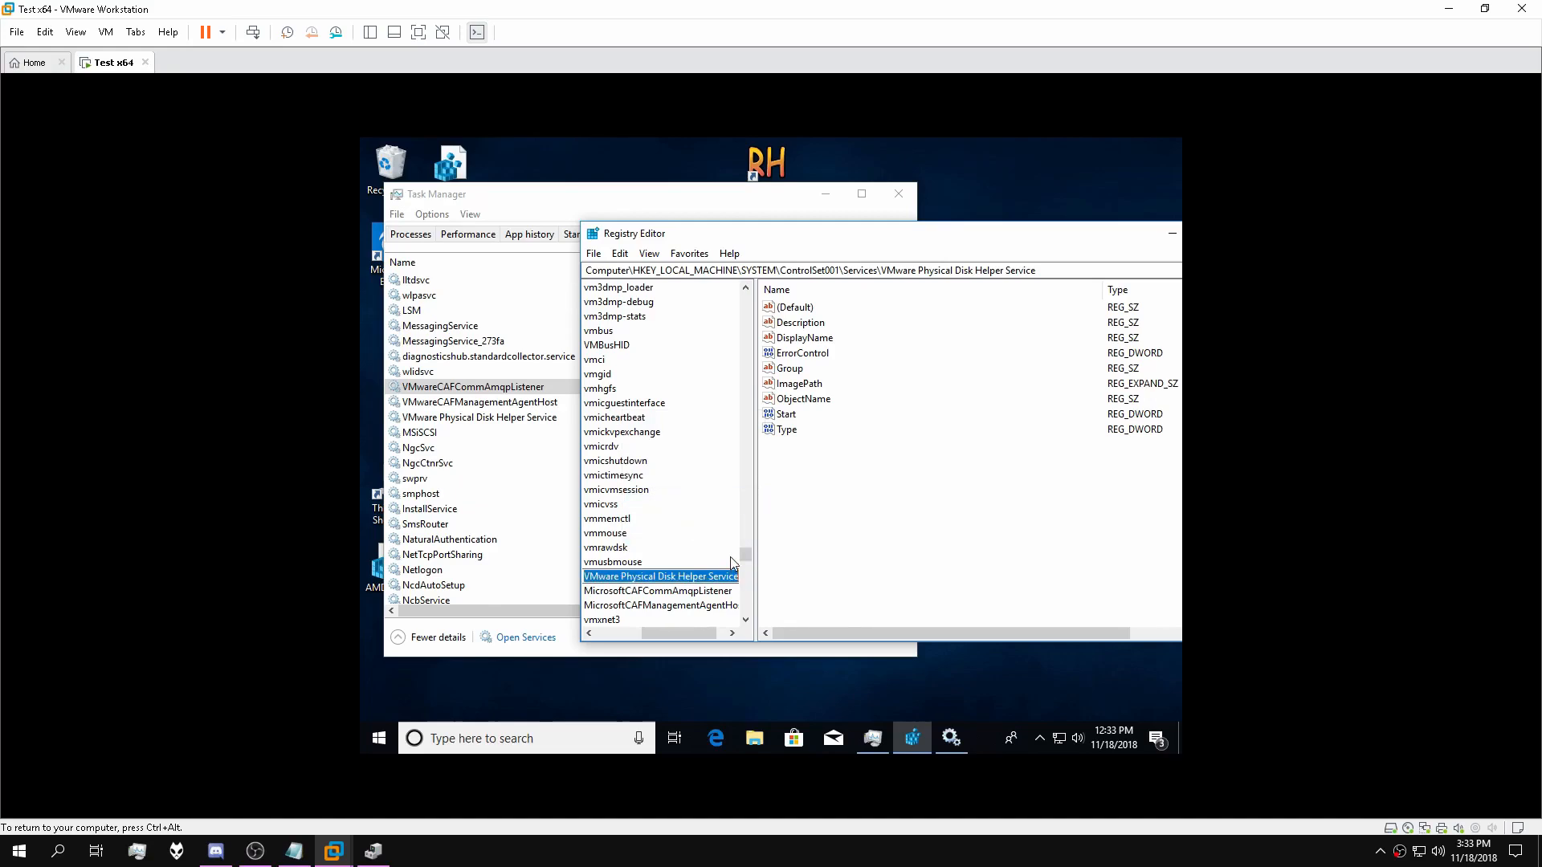
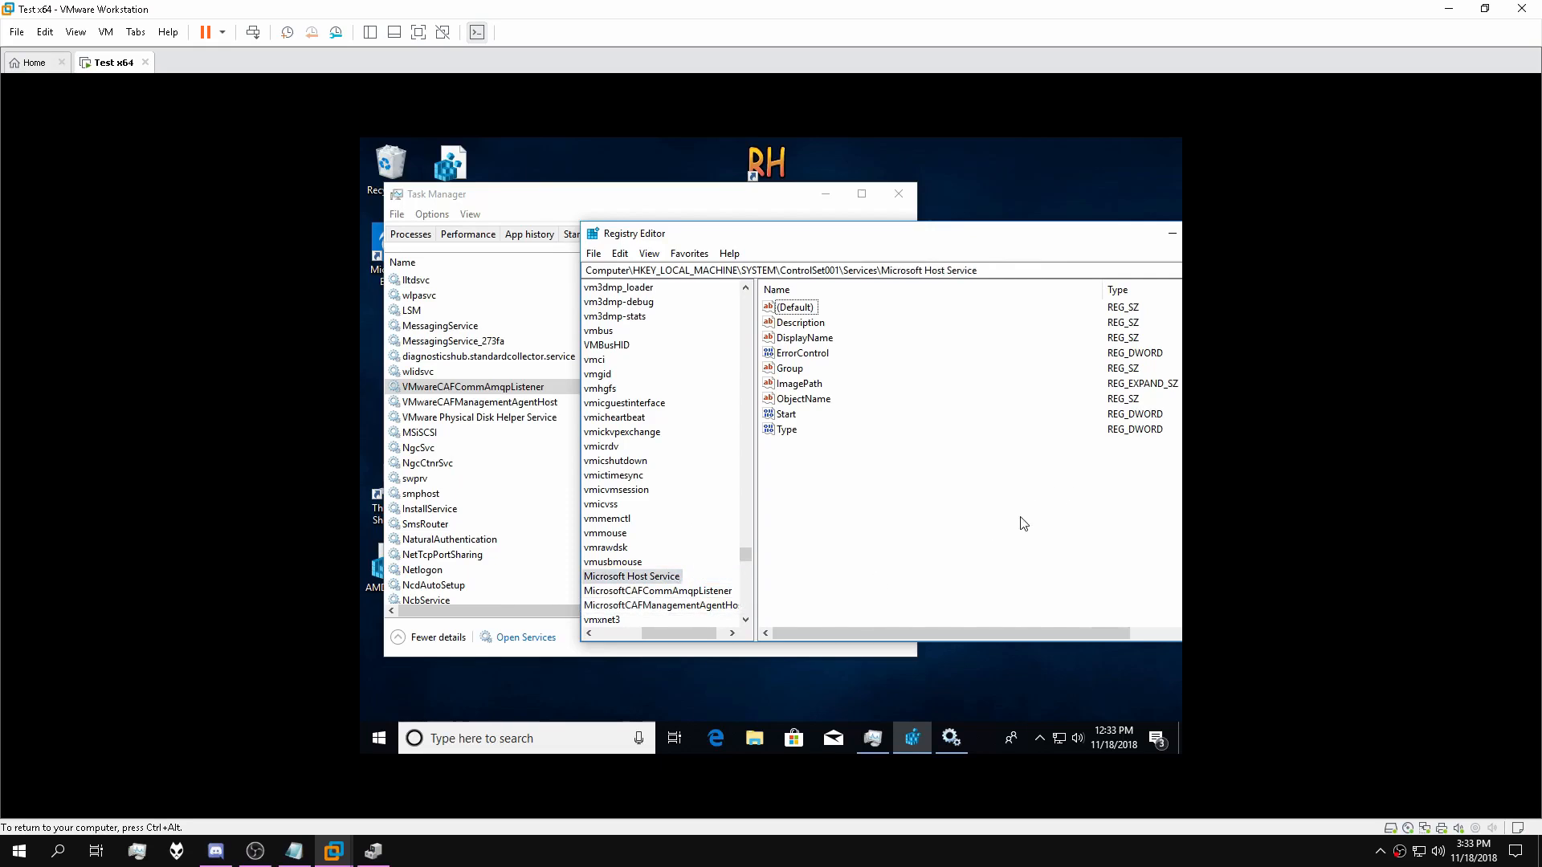
Examine the value data of the Microsoft Host Service key, including its ImagePath.
drag(880, 631, 827, 633)
drag(780, 235, 673, 266)
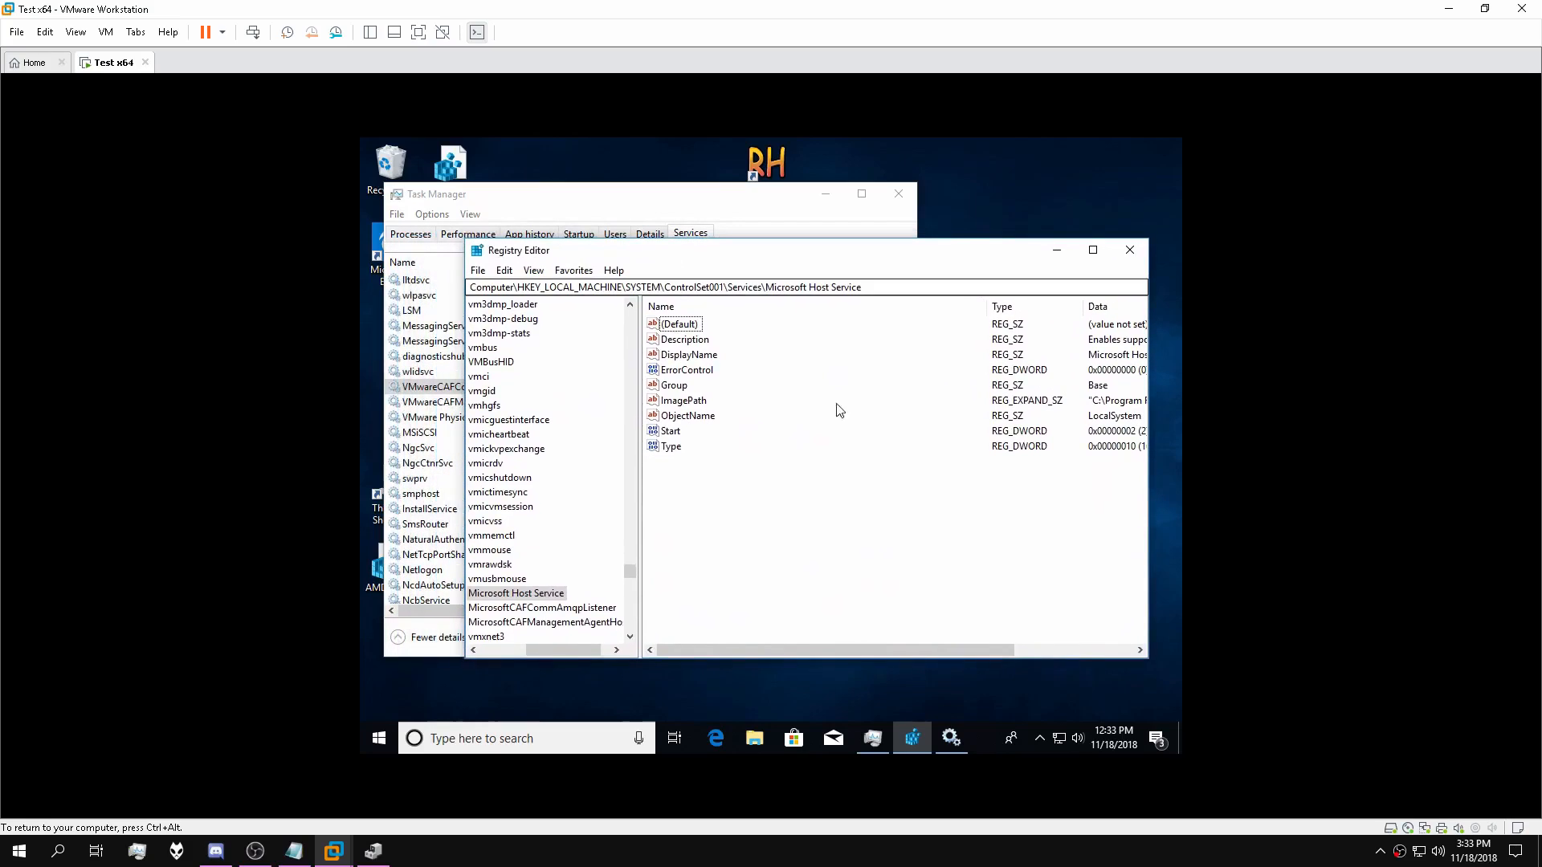
drag(778, 644, 988, 641)
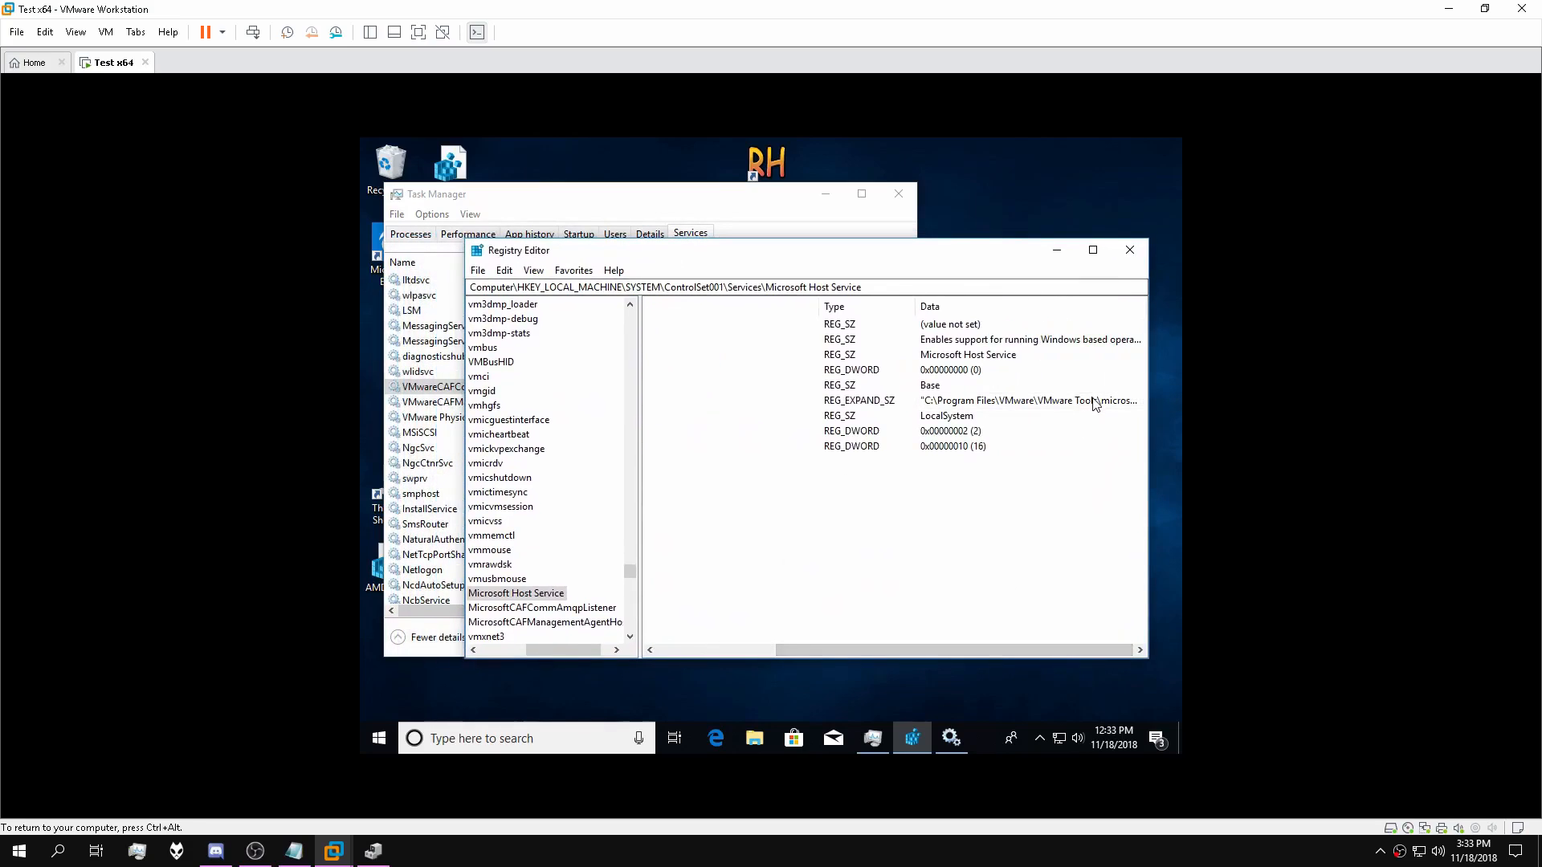
Inspect the MicrosoftCAFCommAmqpListener key's value data, narrowing the Type column and widening the Data column to read the ImagePath.
click(558, 608)
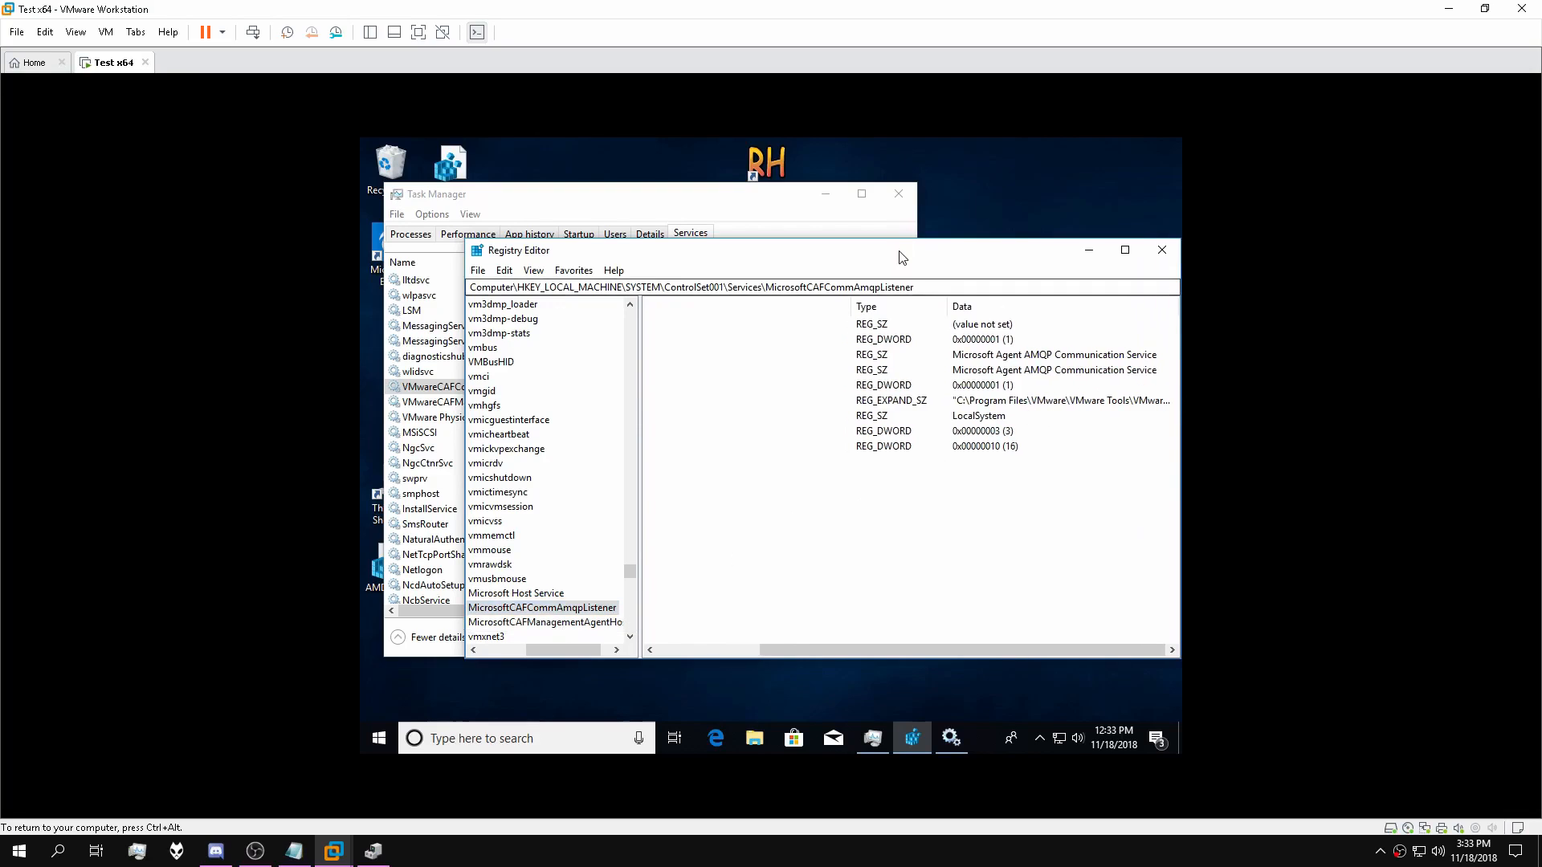
drag(905, 253, 695, 241)
drag(934, 391, 1048, 391)
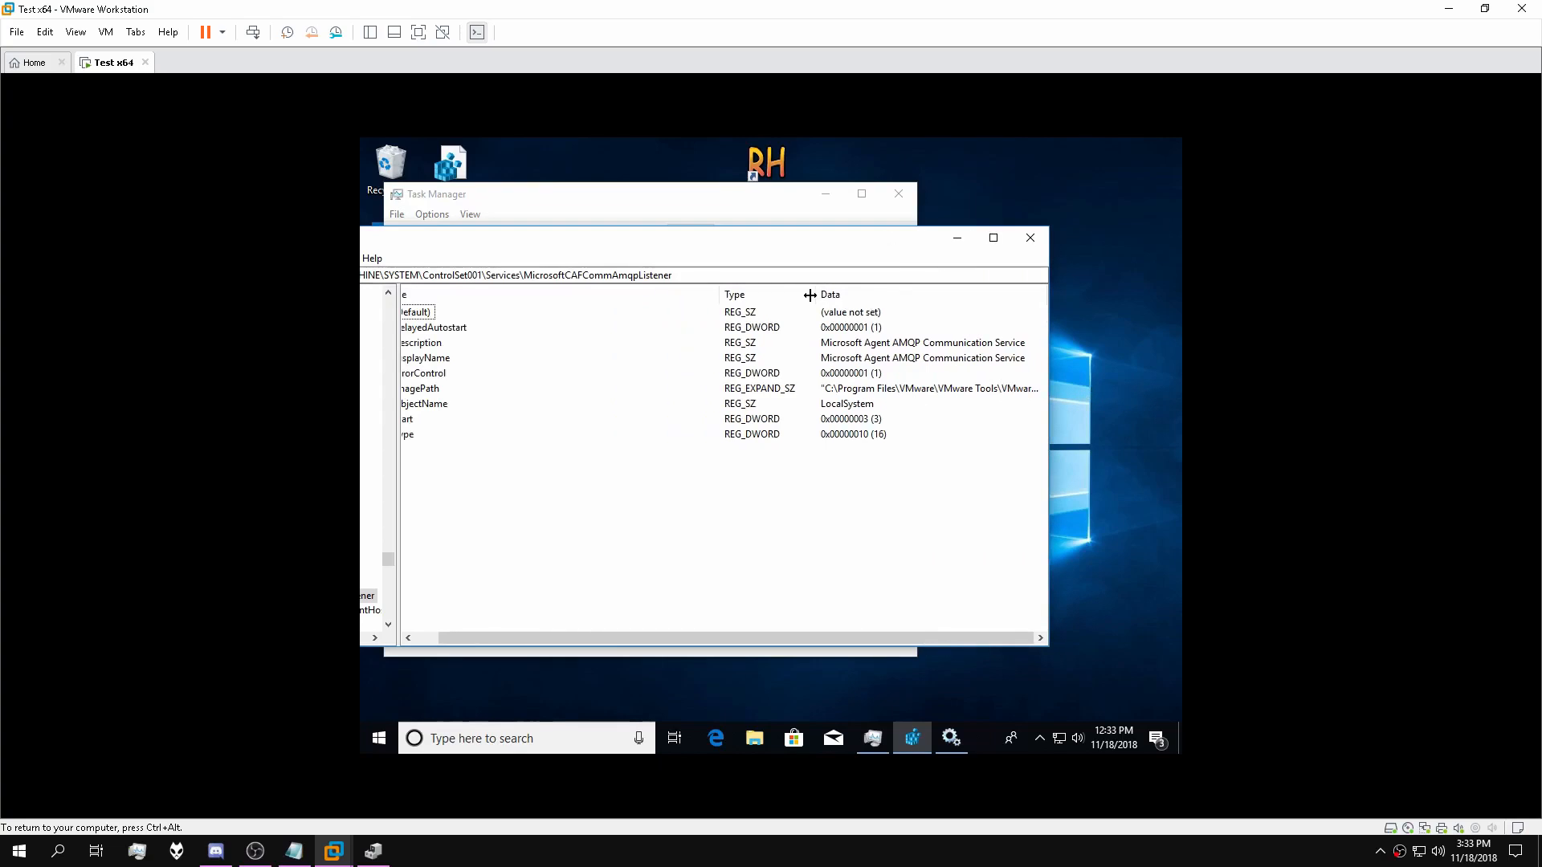
drag(809, 295, 664, 298)
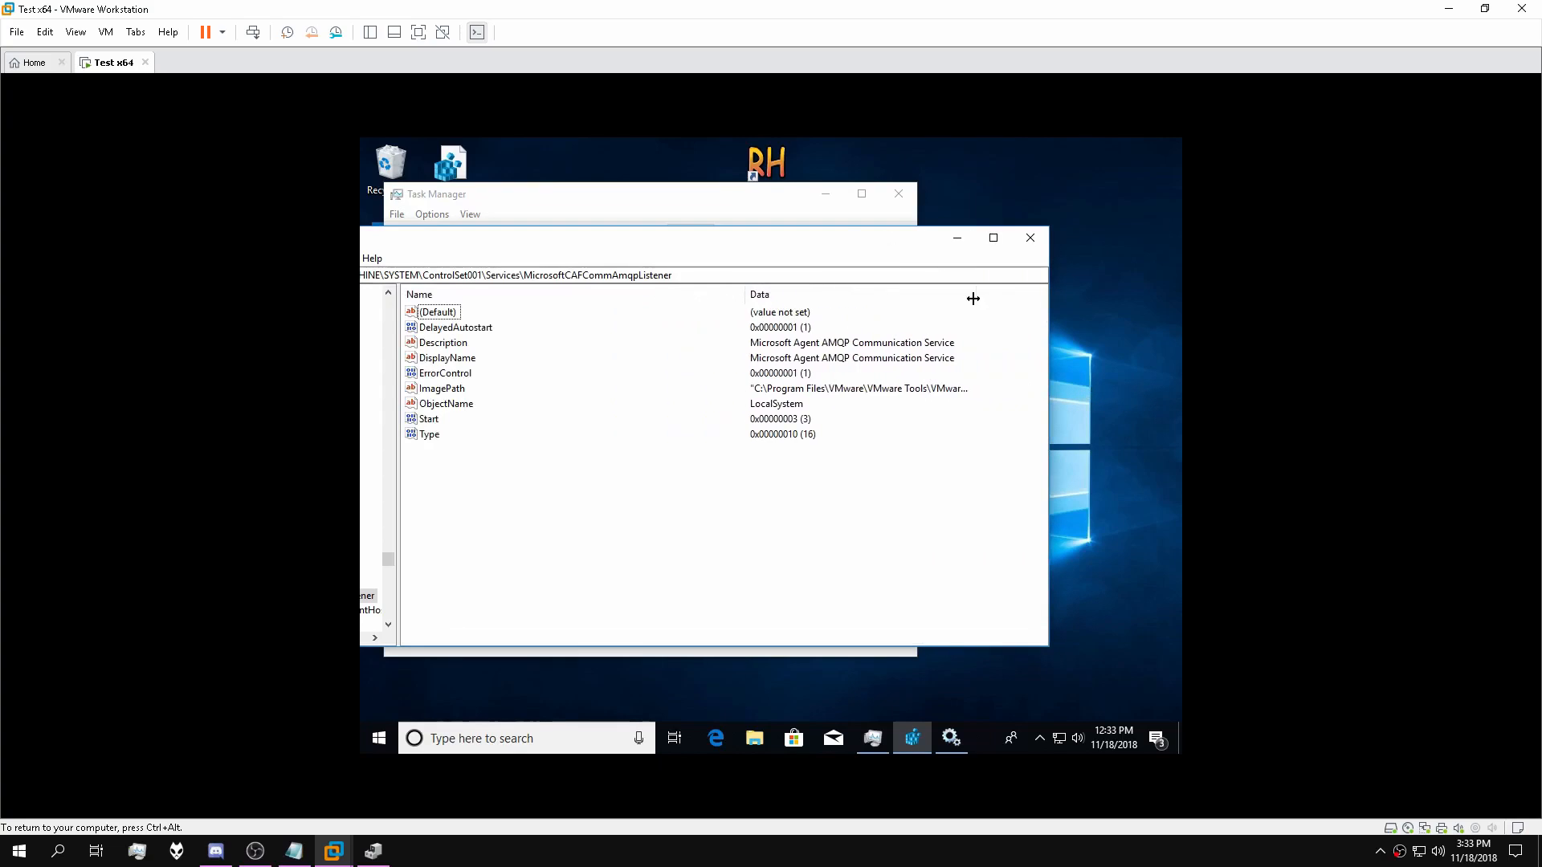
drag(973, 298, 1053, 304)
drag(865, 635, 957, 634)
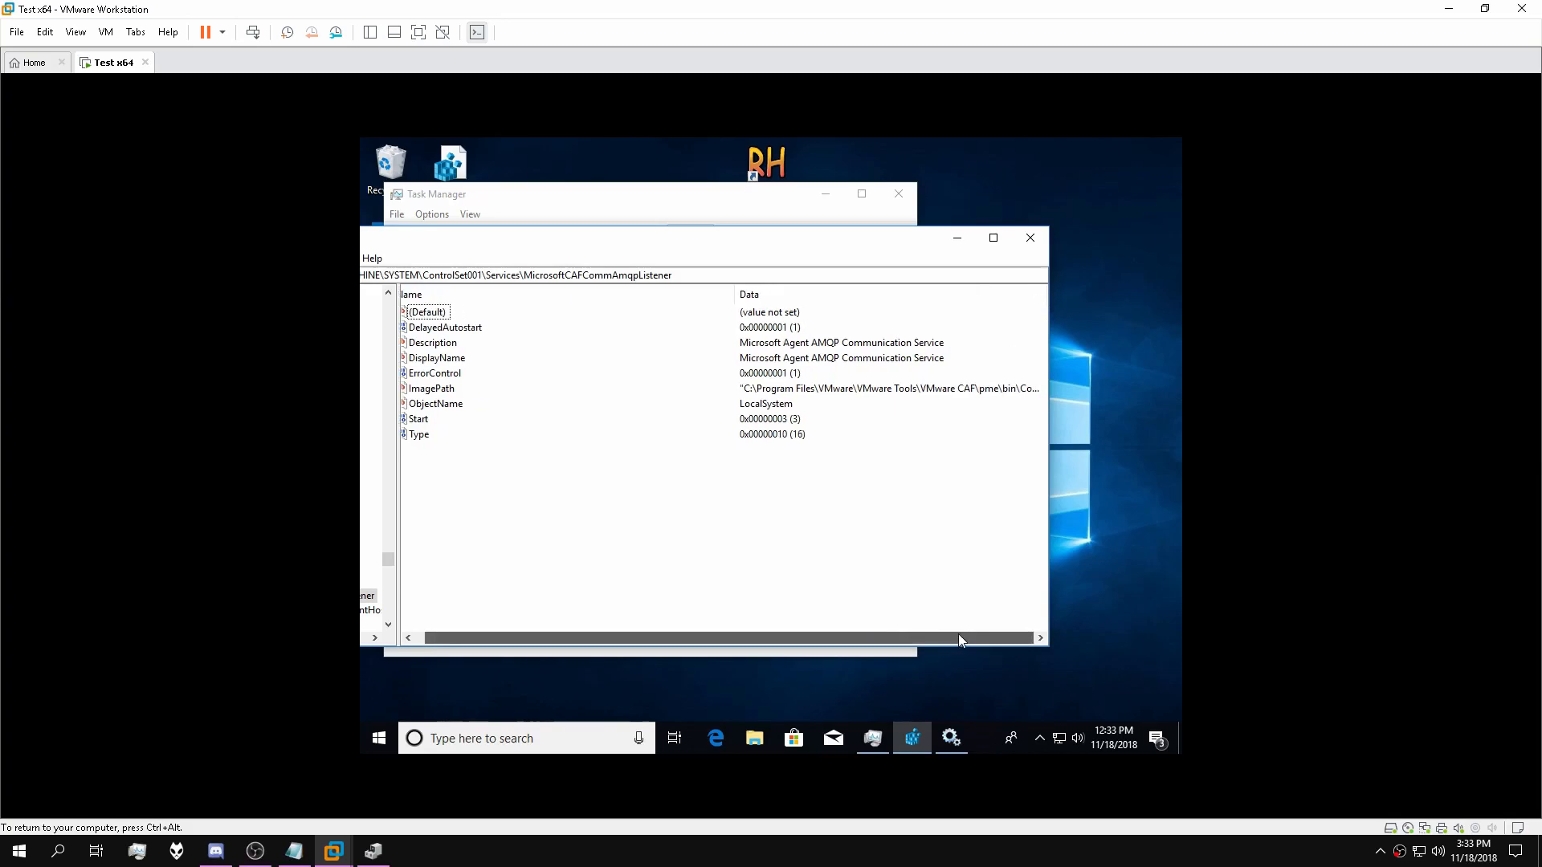
Minimize Registry Editor and move Task Manager aside to uncover the registry files on the desktop.
click(947, 239)
click(1039, 469)
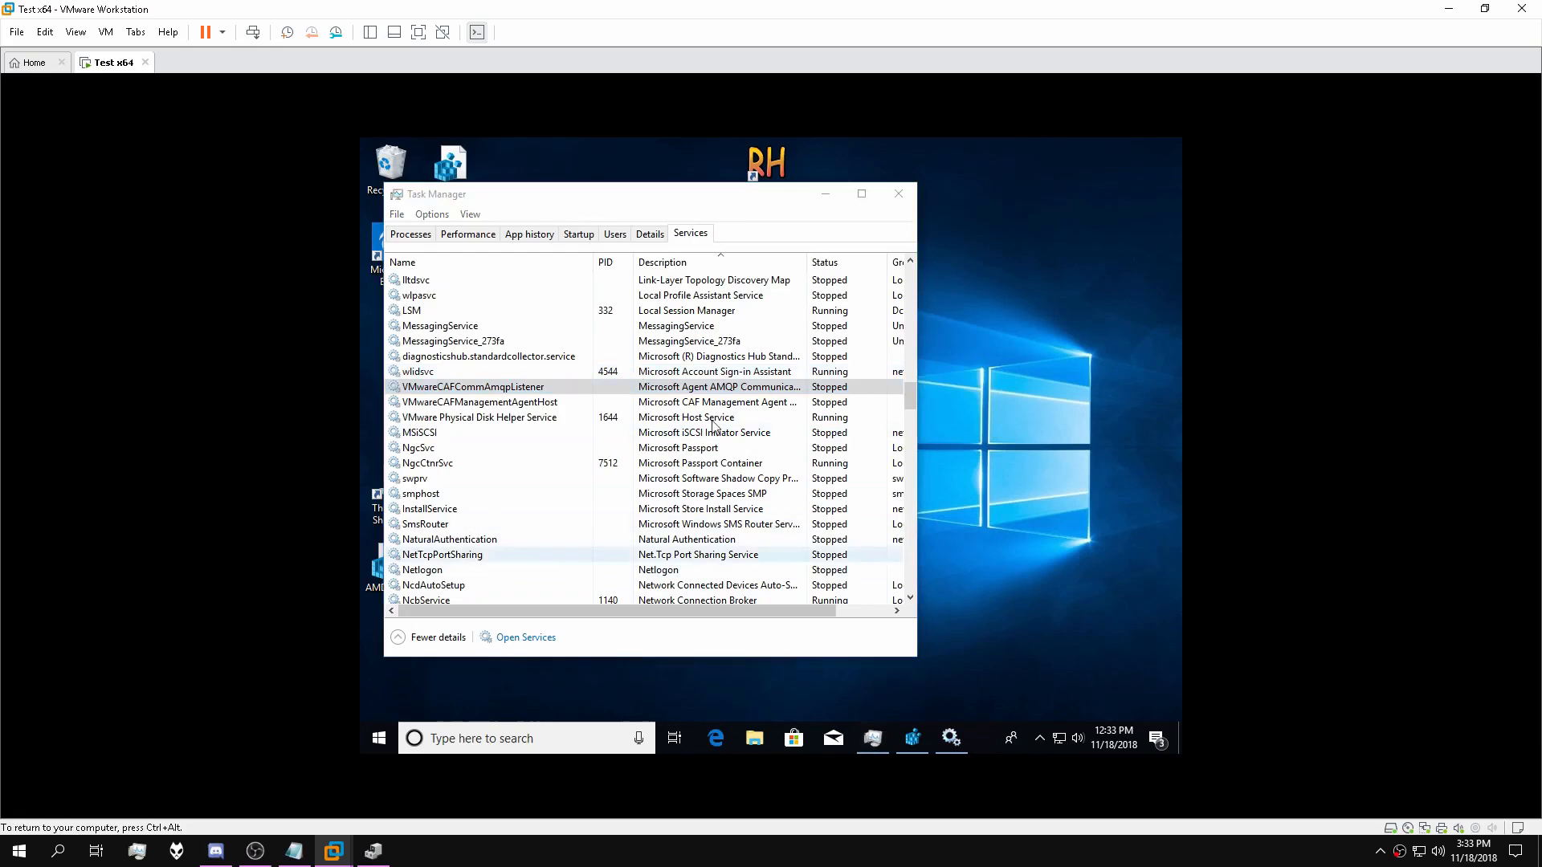
drag(495, 200, 831, 221)
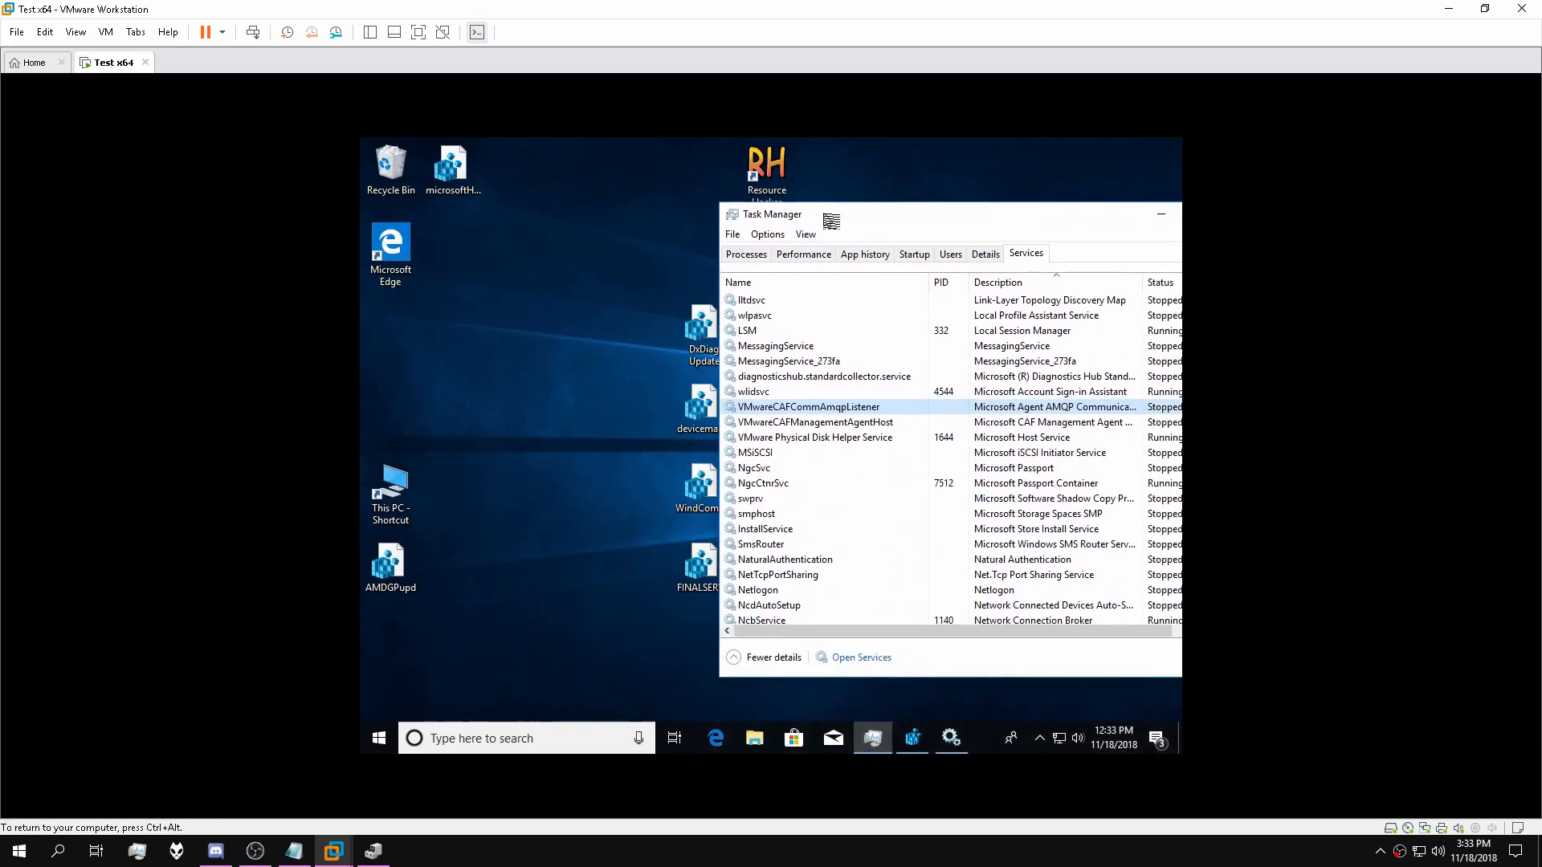
Export the entire registry from the Computer root to the desktop, overwriting the existing FINALSERVICEUPDATE registration file.
click(912, 737)
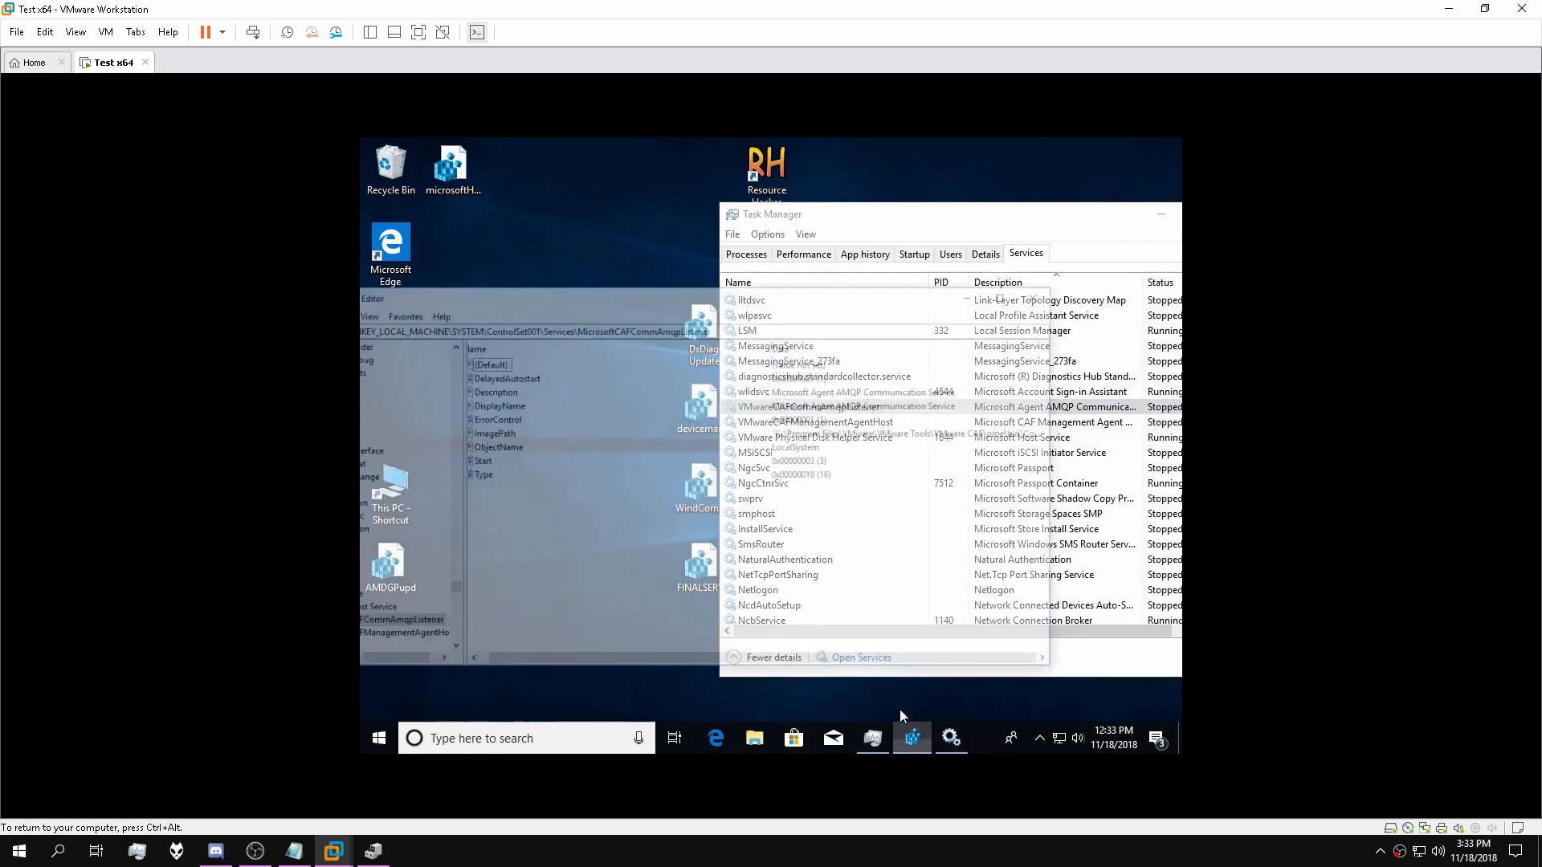
drag(560, 243, 731, 249)
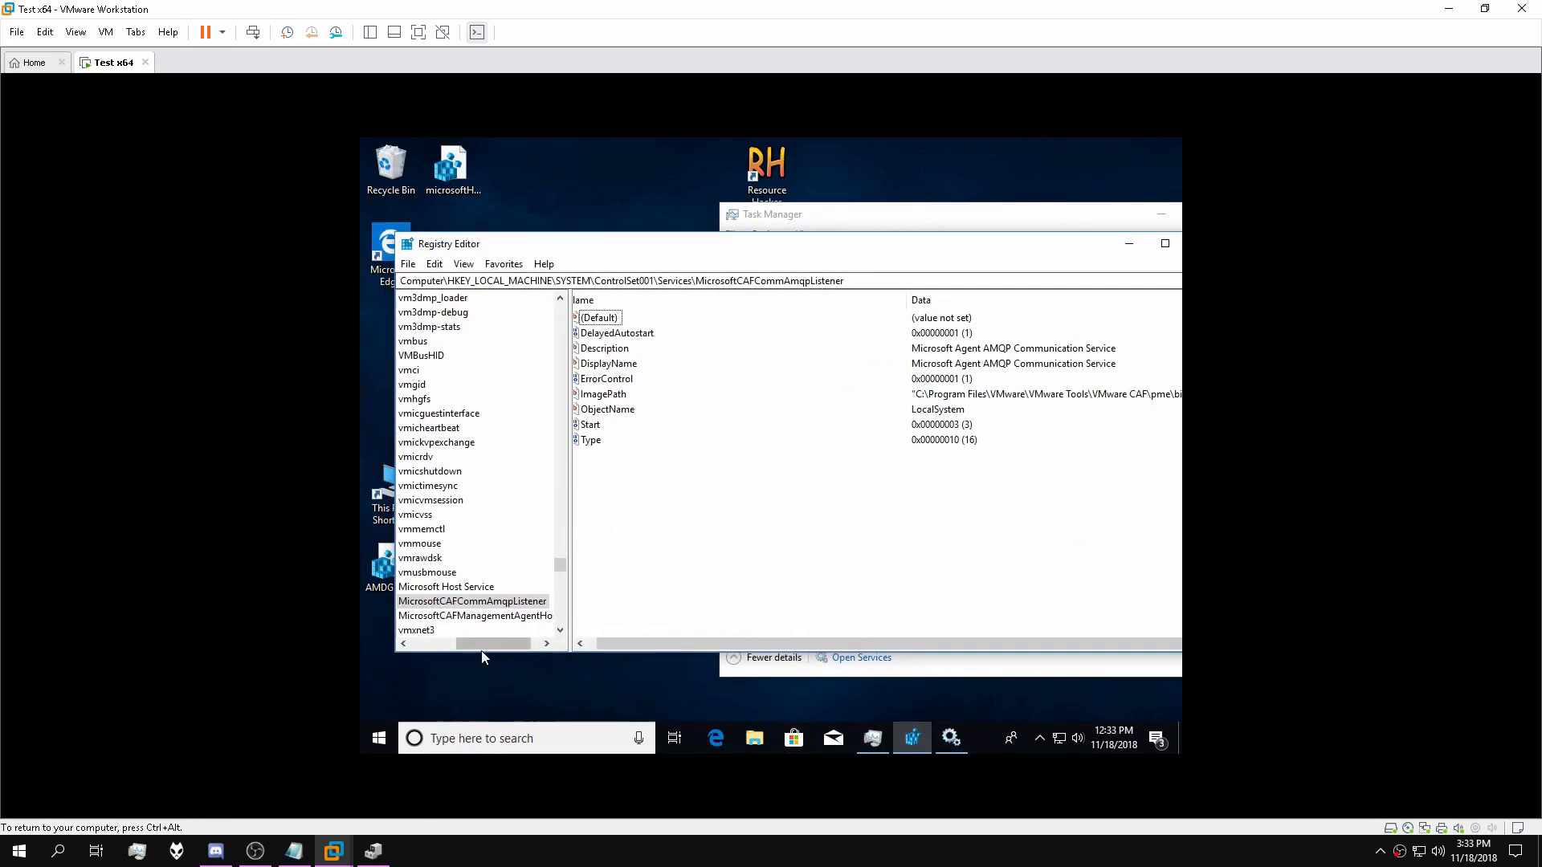
drag(484, 644, 438, 643)
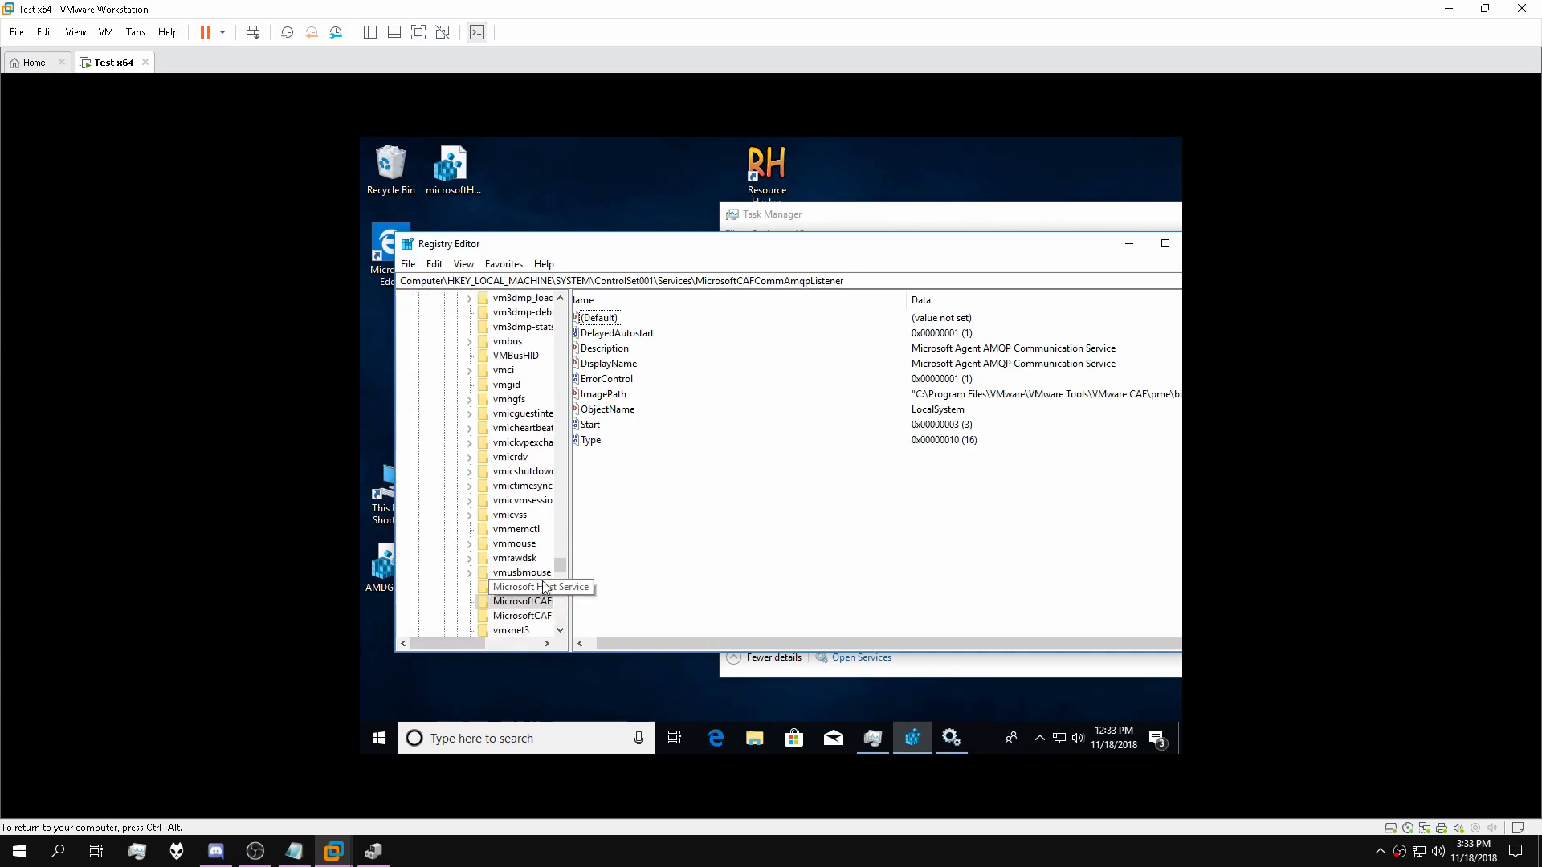
drag(560, 564, 559, 275)
click(434, 299)
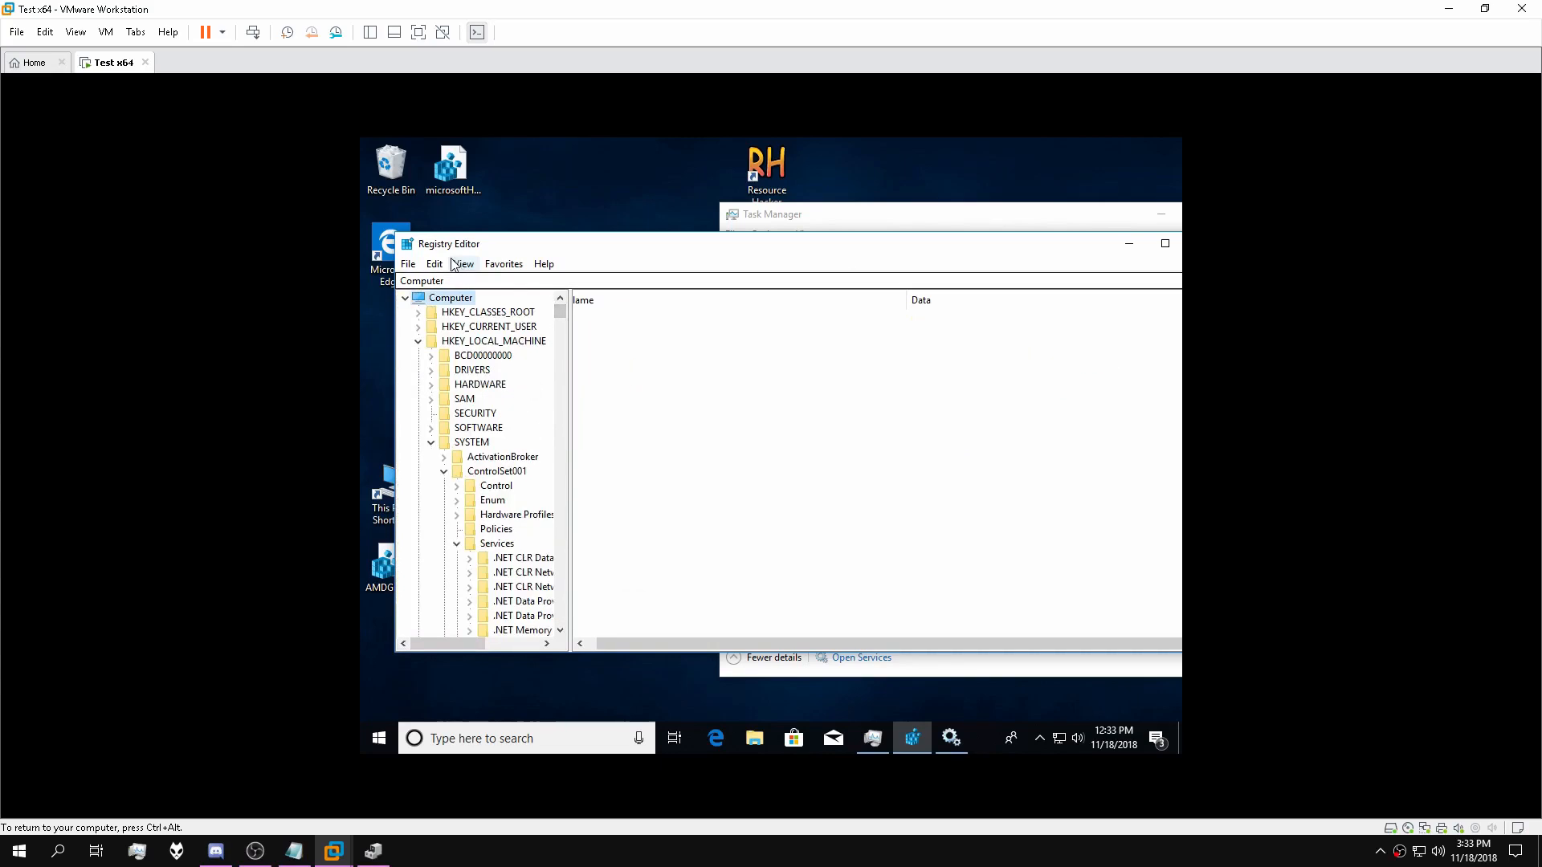
click(434, 264)
mouse_move(408, 264)
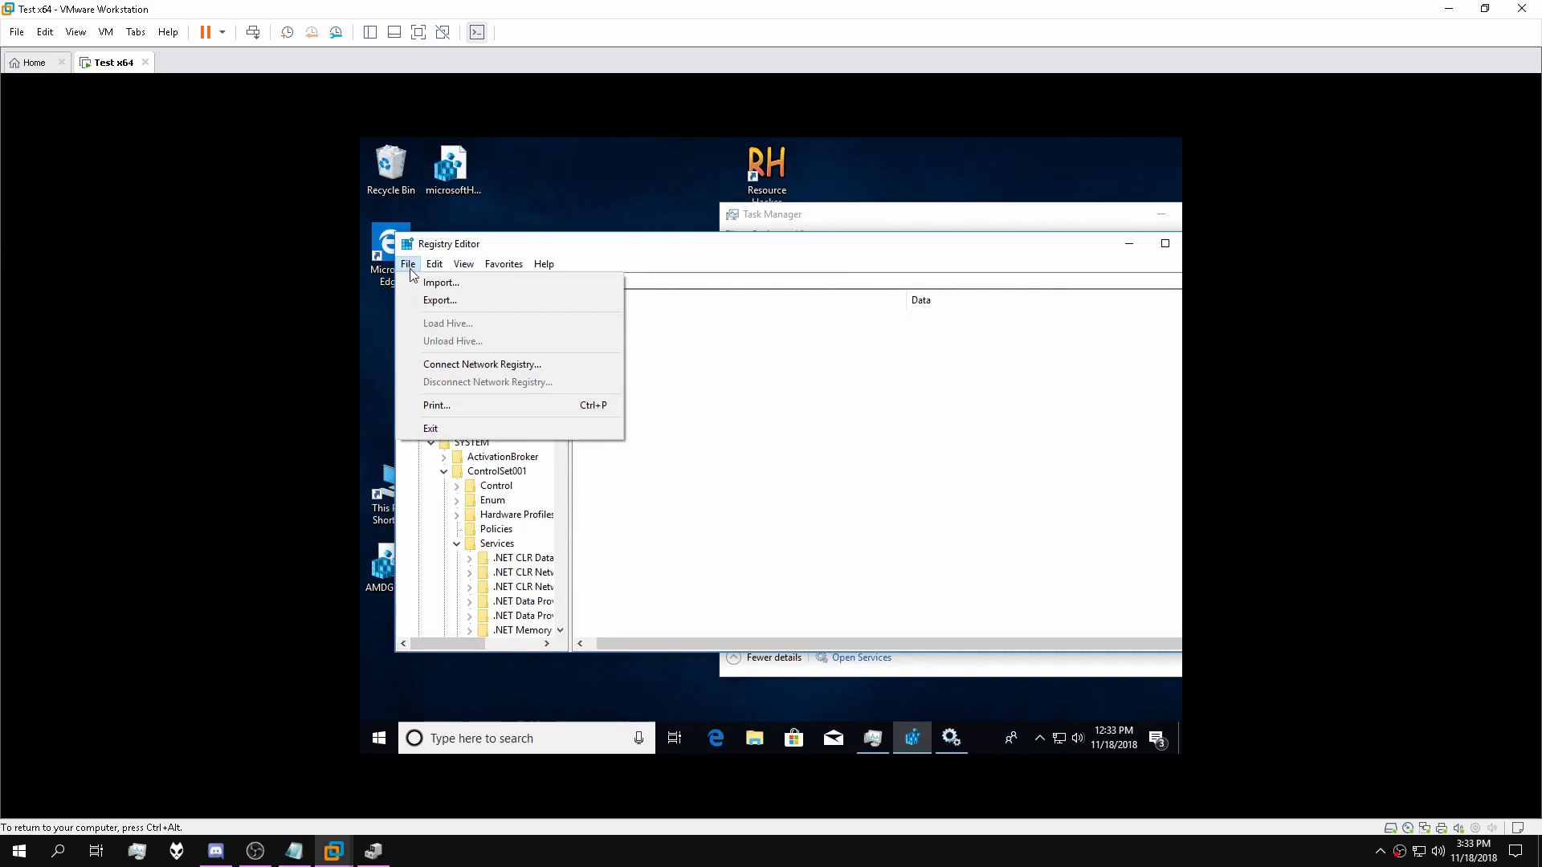
click(458, 299)
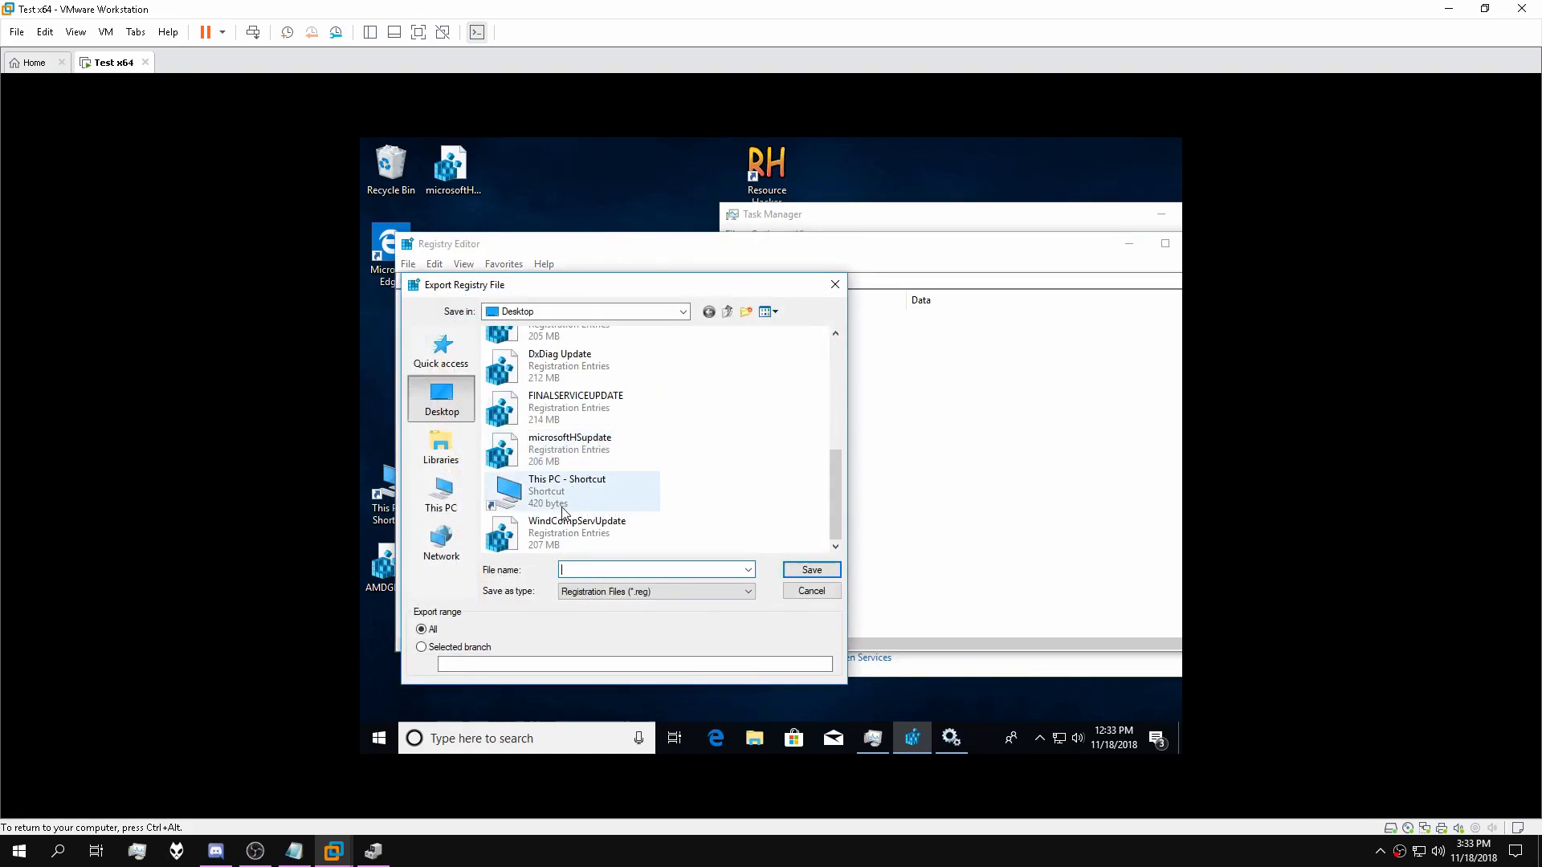
click(576, 405)
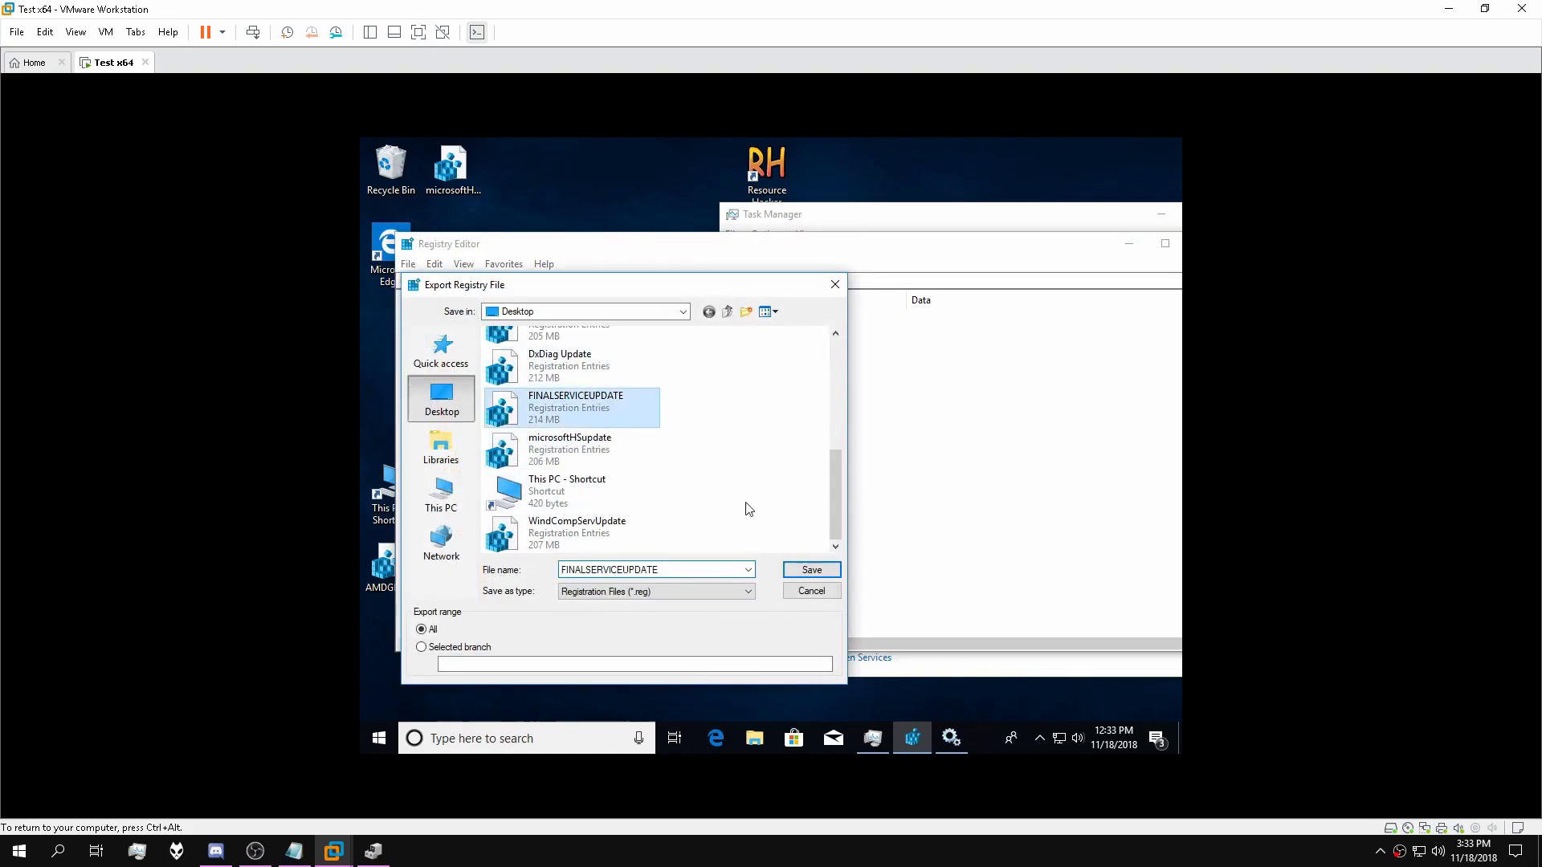
click(807, 572)
click(803, 439)
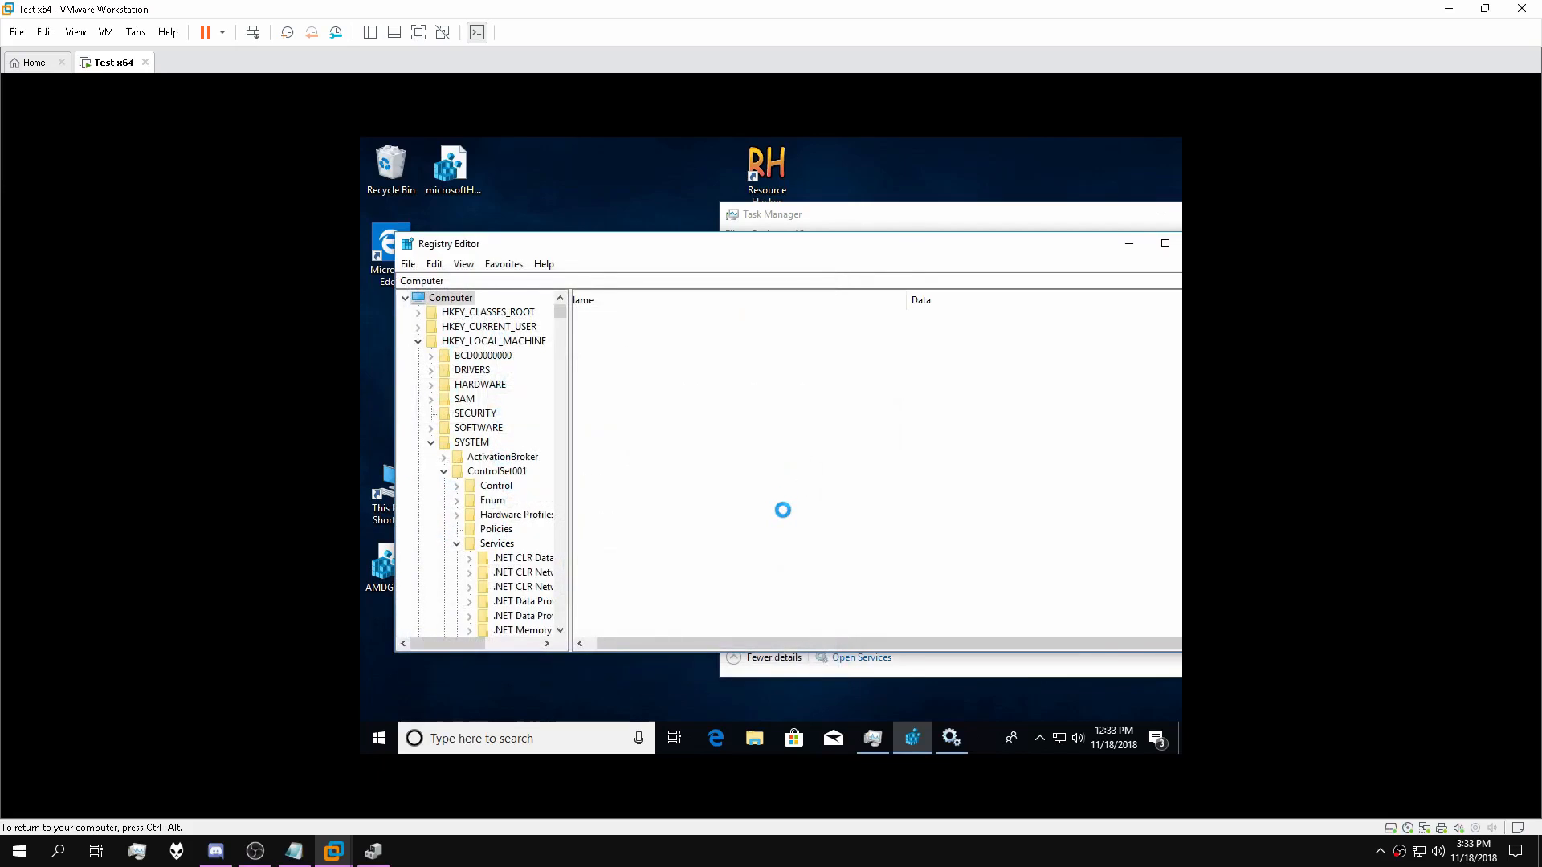
Close Registry Editor and restart the Windows guest.
drag(895, 244, 674, 252)
click(982, 260)
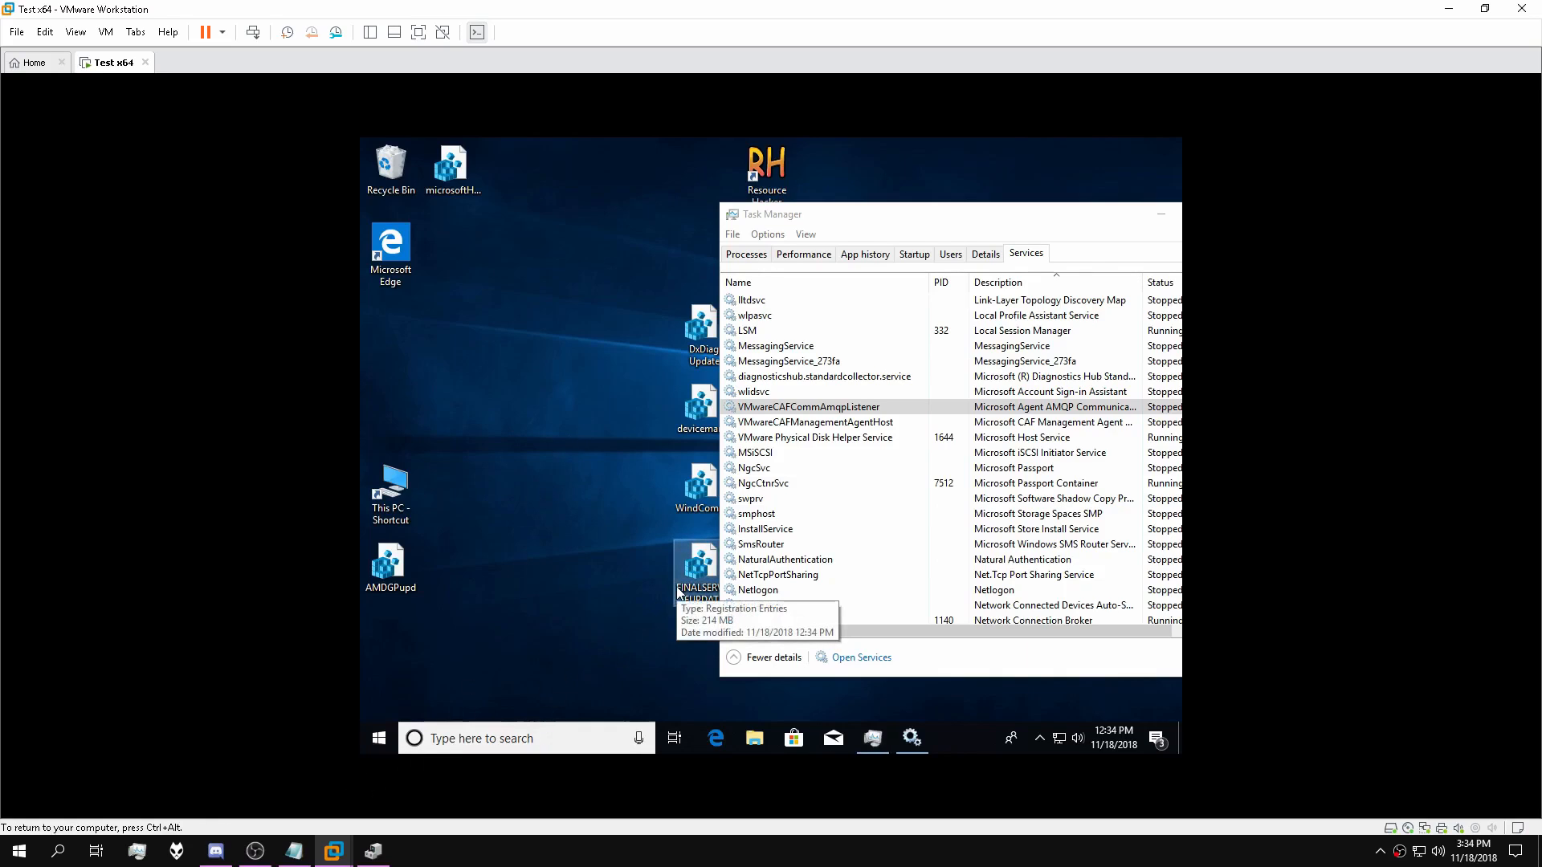
click(379, 738)
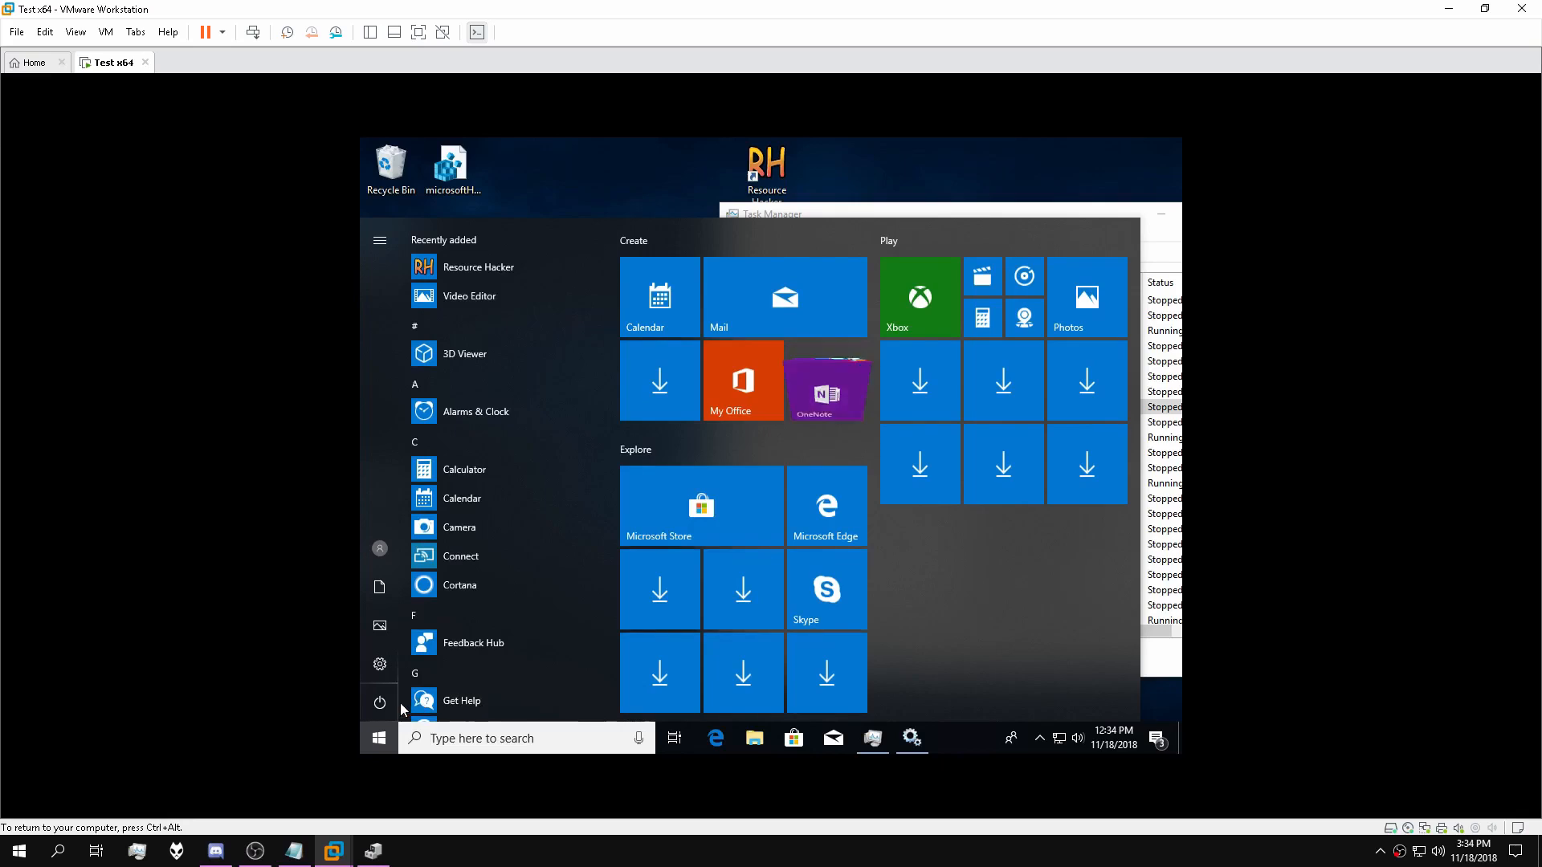
click(380, 702)
click(445, 660)
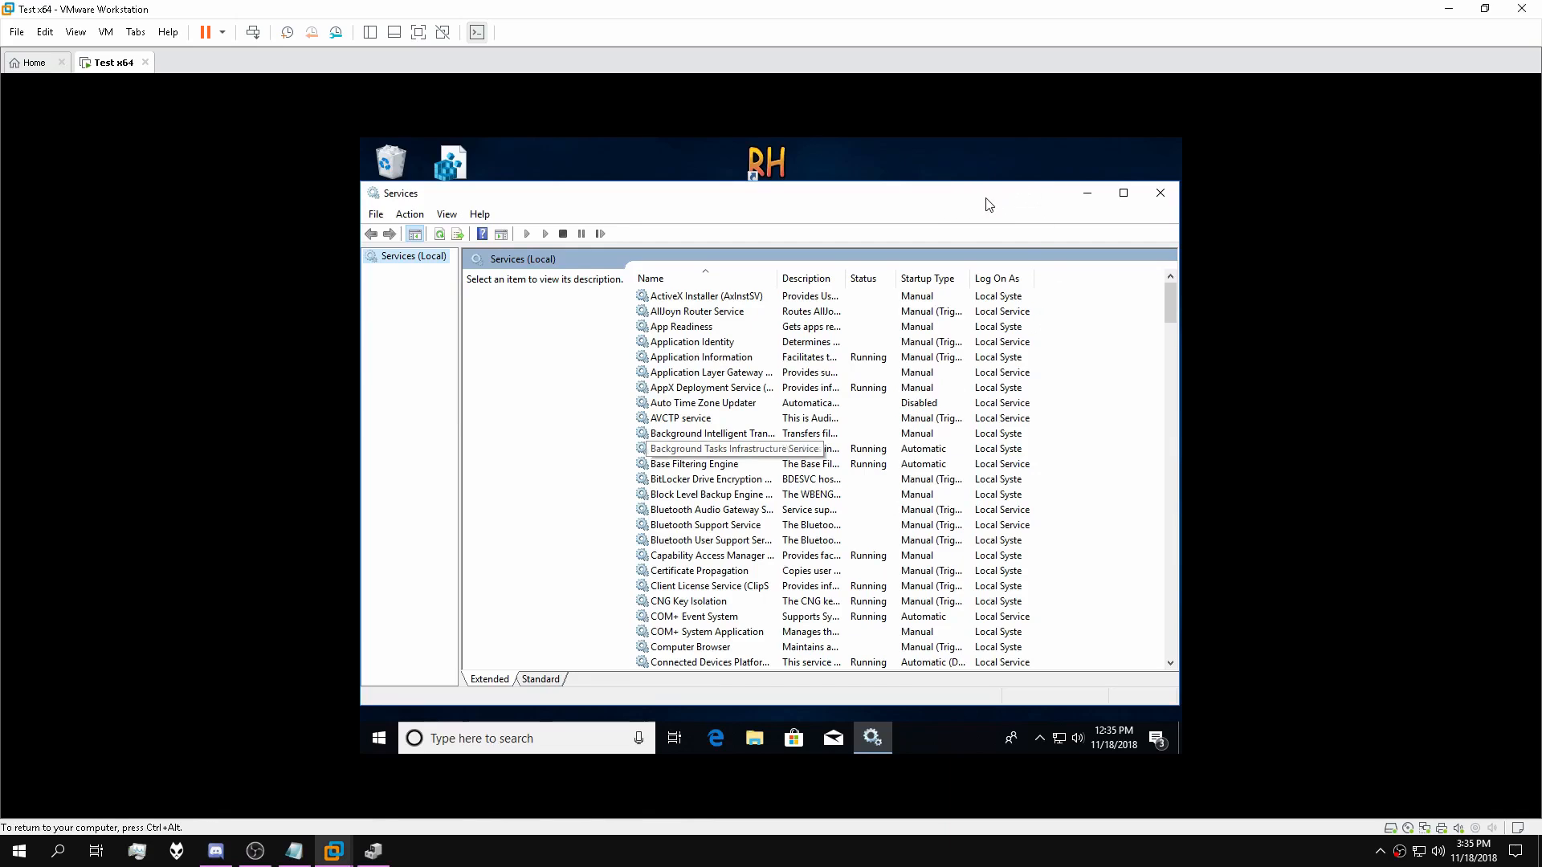
Widen the Description column in Services, sort by description and look through the list for VMware traces.
drag(962, 200, 941, 183)
mouse_move(1151, 287)
mouse_down()
mouse_move(1144, 572)
mouse_move(1148, 594)
mouse_move(1168, 530)
mouse_move(1159, 643)
mouse_move(1173, 522)
mouse_move(1160, 259)
mouse_up()
drag(823, 261, 1019, 278)
click(844, 263)
click(1064, 356)
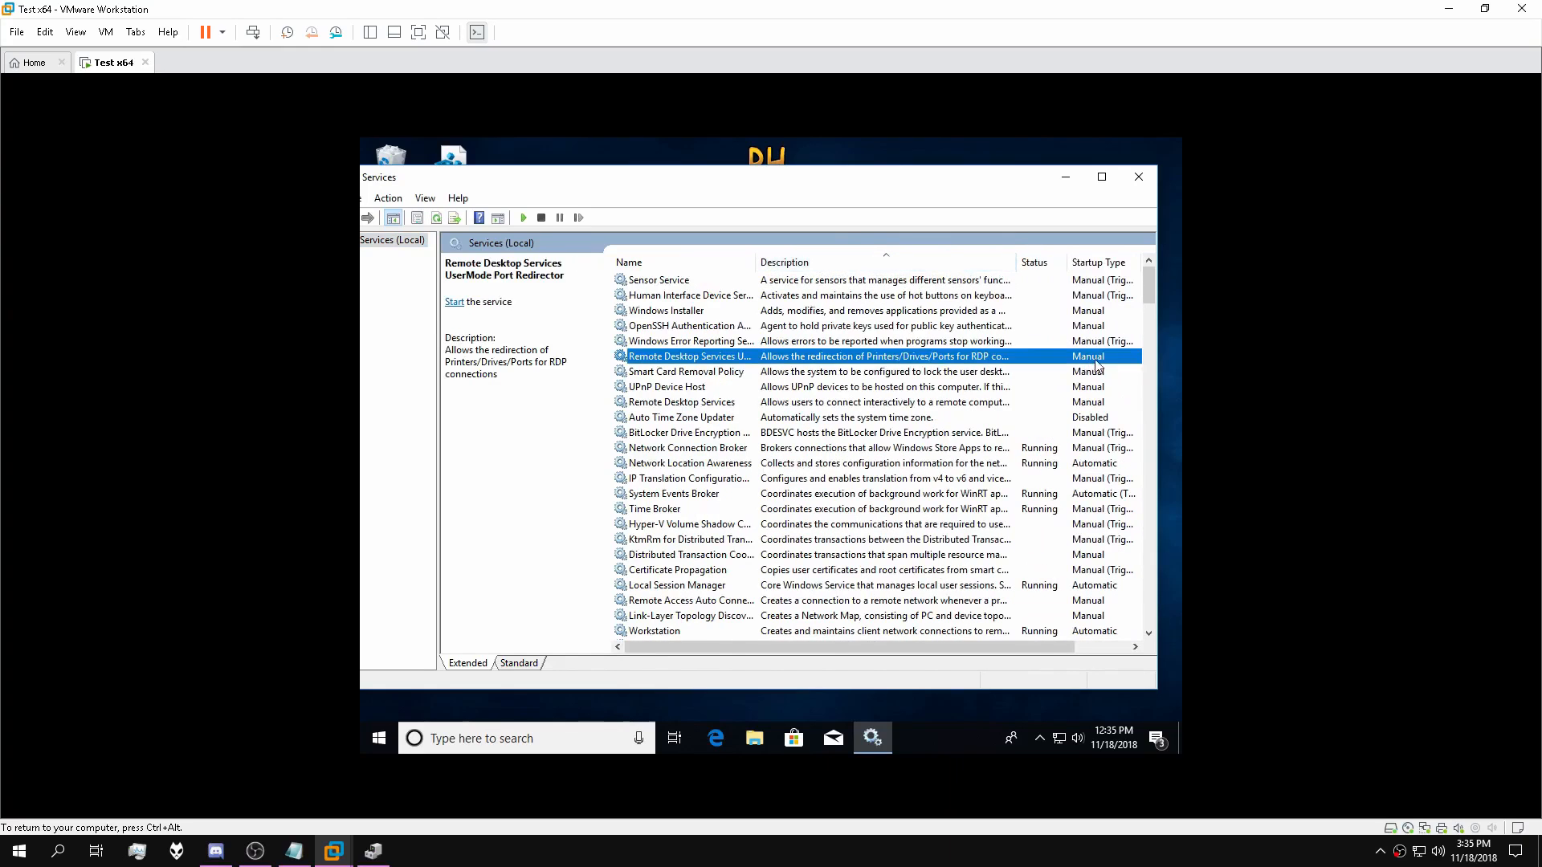
drag(1150, 289, 1141, 550)
Check the services by name around Virtual Disk, re-sort them by description to look further, and close Services.
click(682, 263)
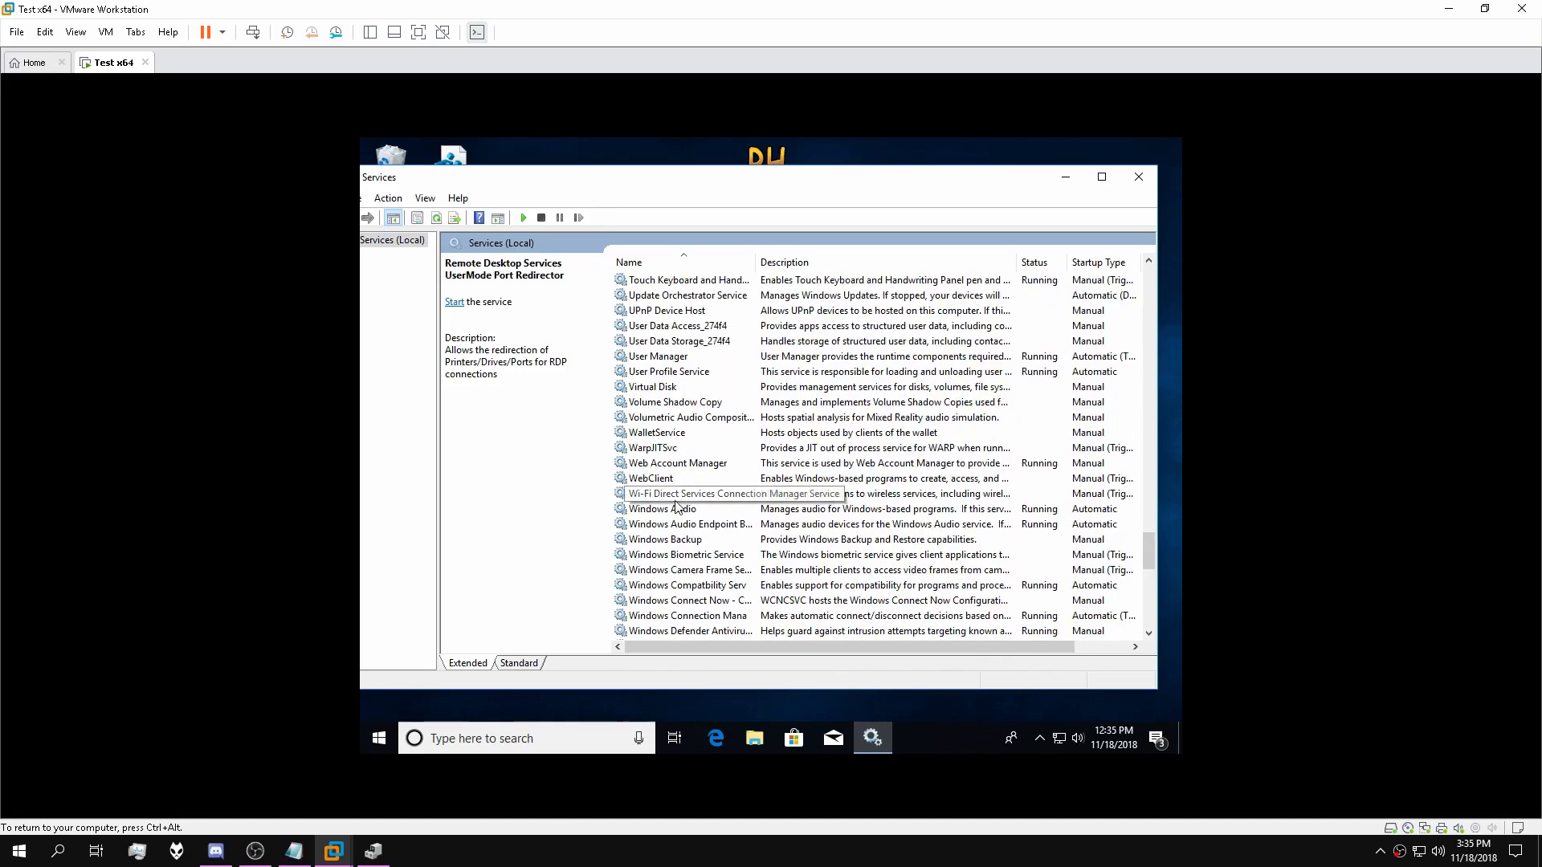
click(652, 392)
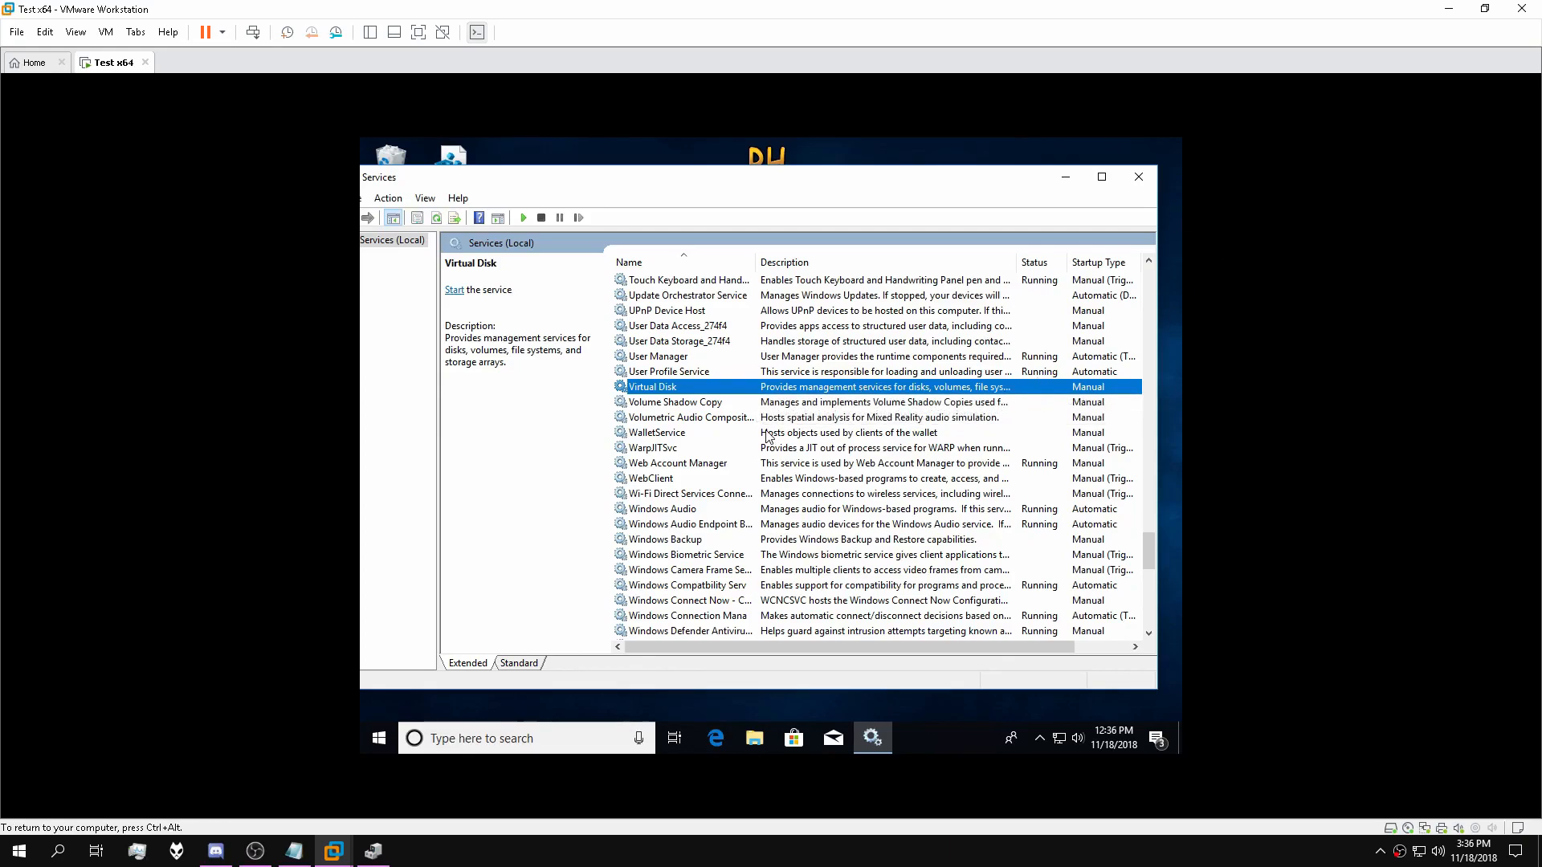
click(876, 263)
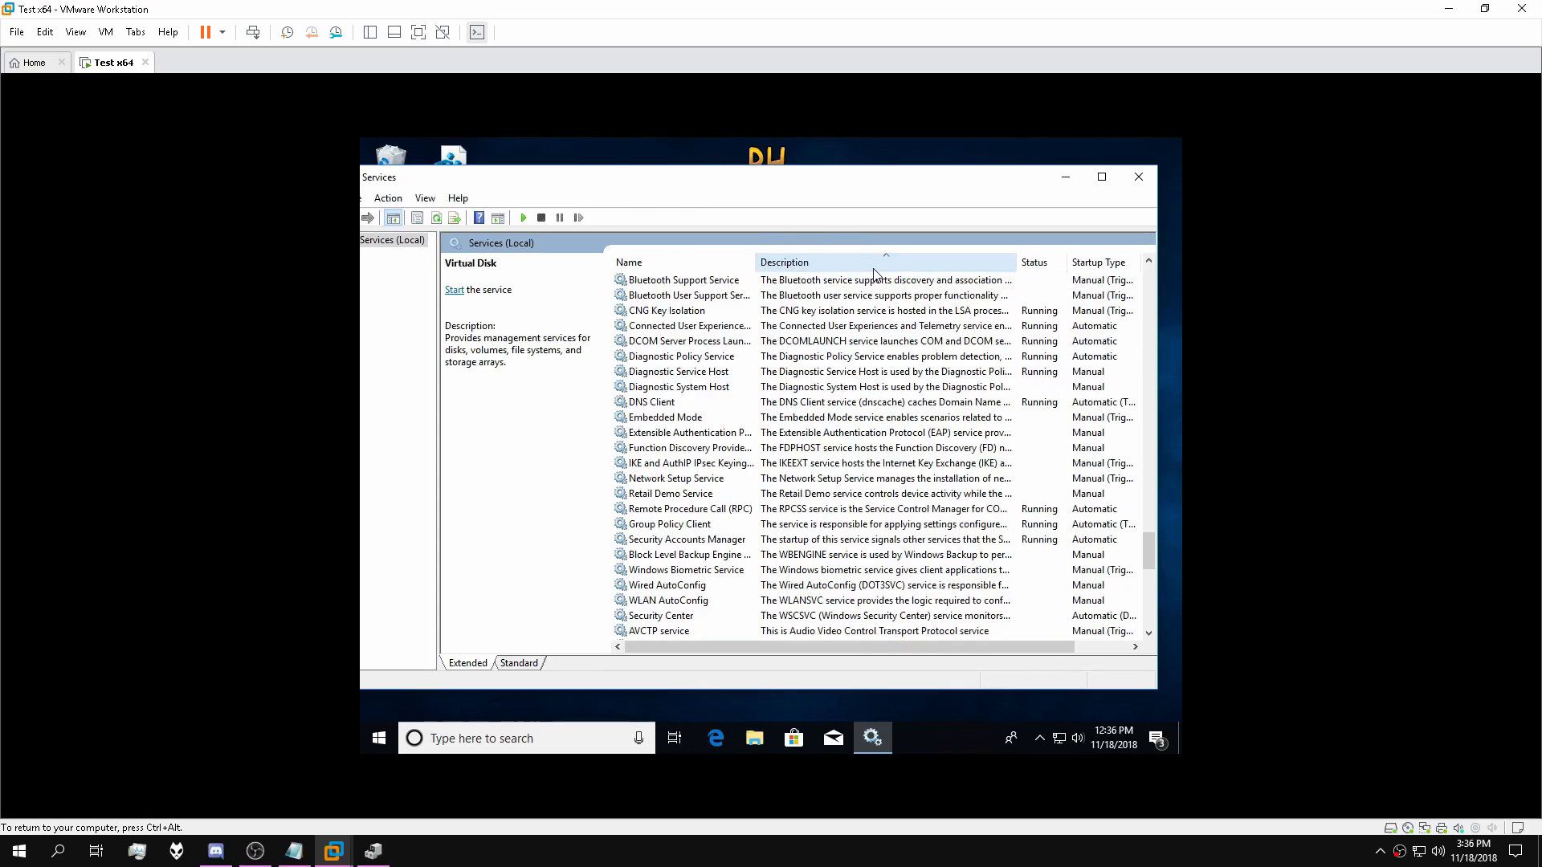
drag(1149, 548, 1164, 444)
click(1139, 176)
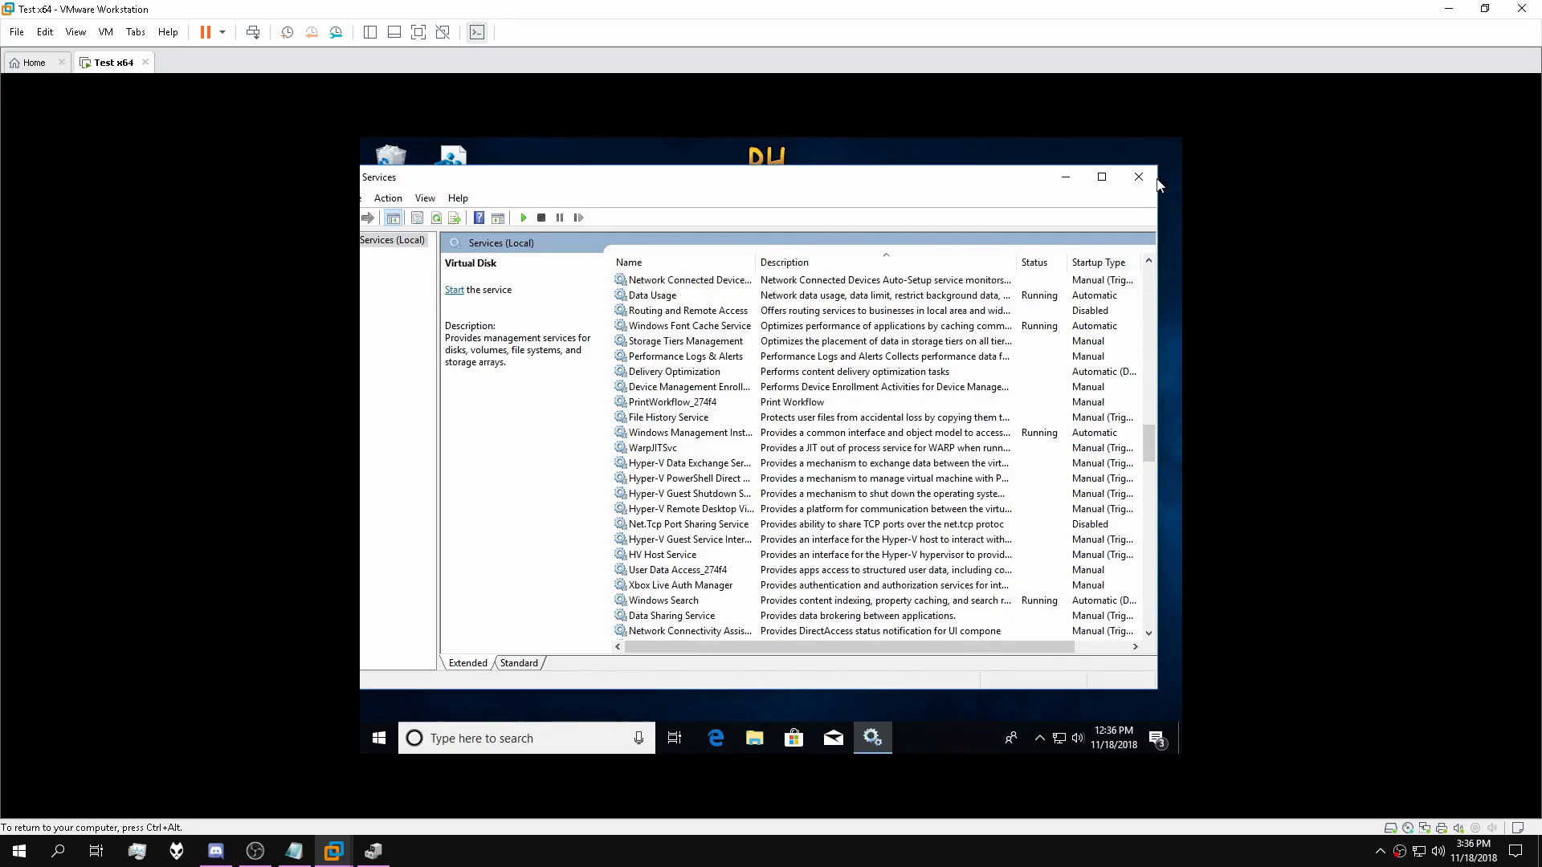
Look through the service names and descriptions in Task Manager's Services list, then close Task Manager.
right_click(906, 734)
click(949, 657)
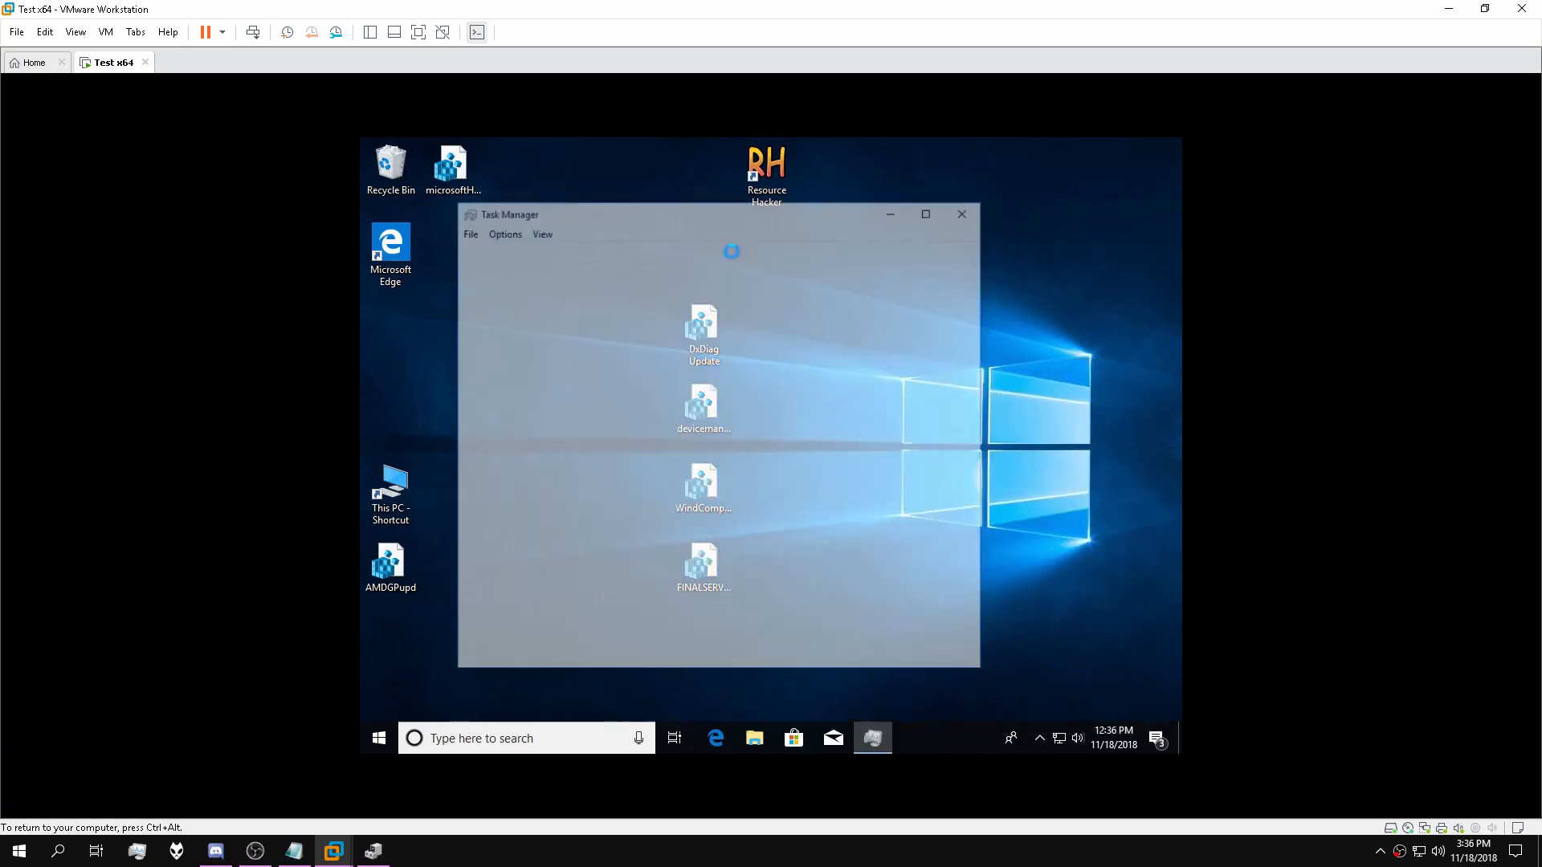
click(723, 249)
click(757, 250)
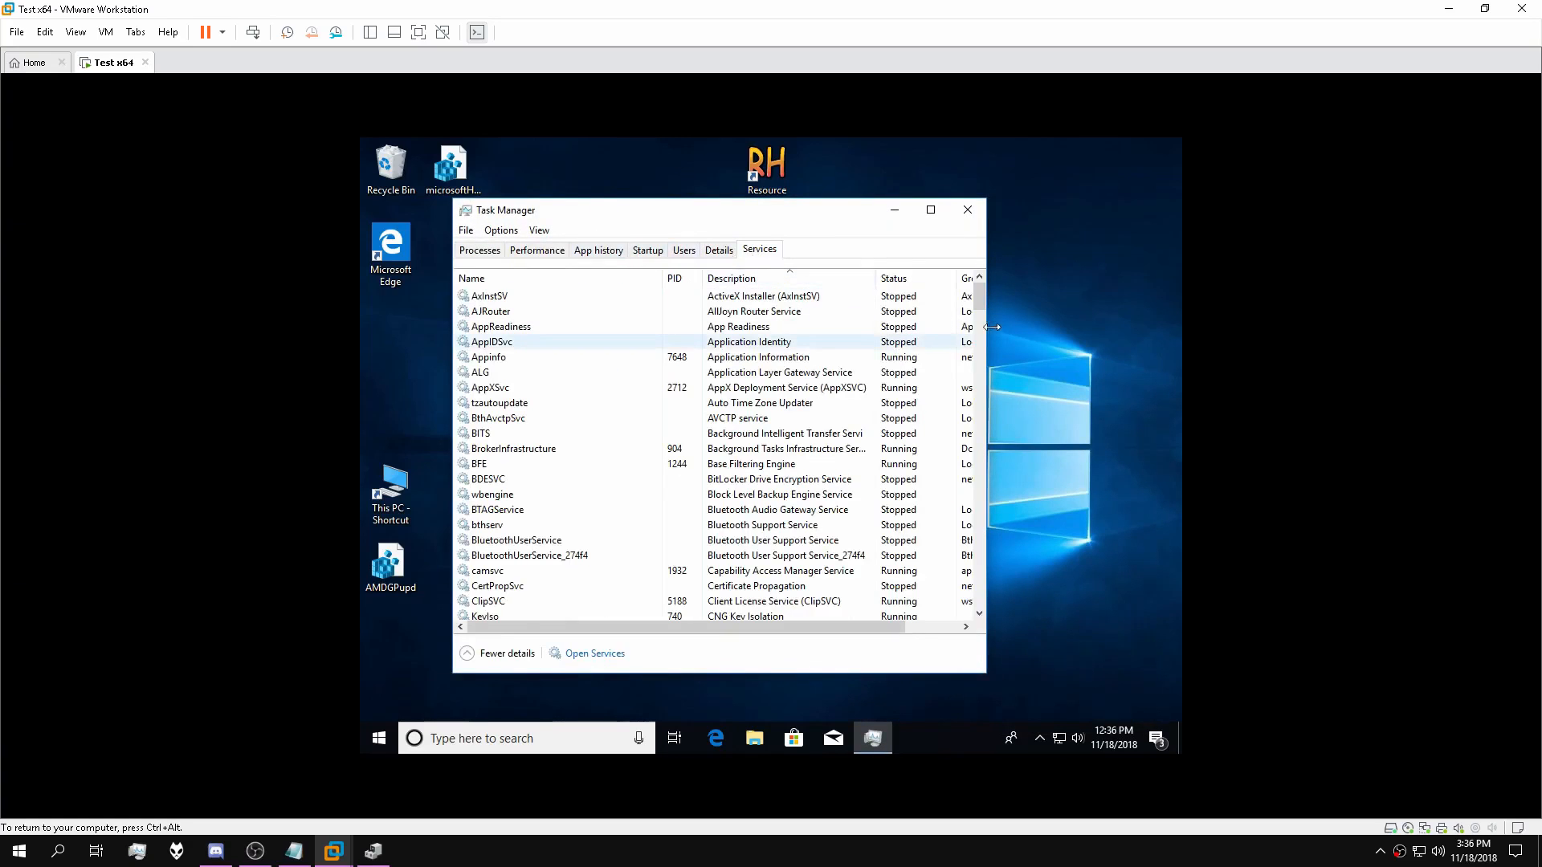
drag(982, 296, 1018, 277)
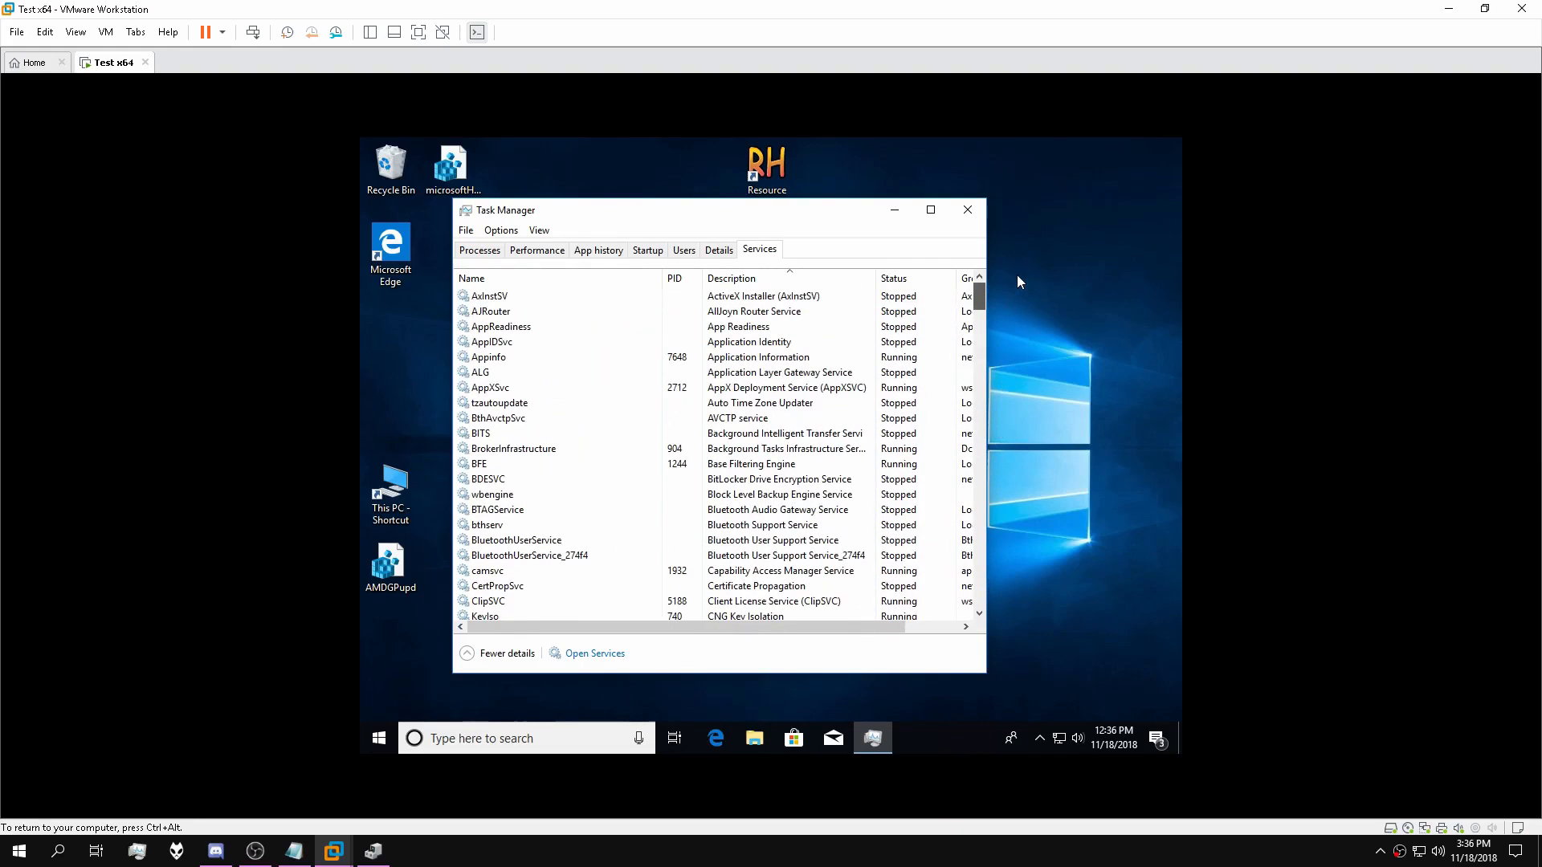
click(967, 210)
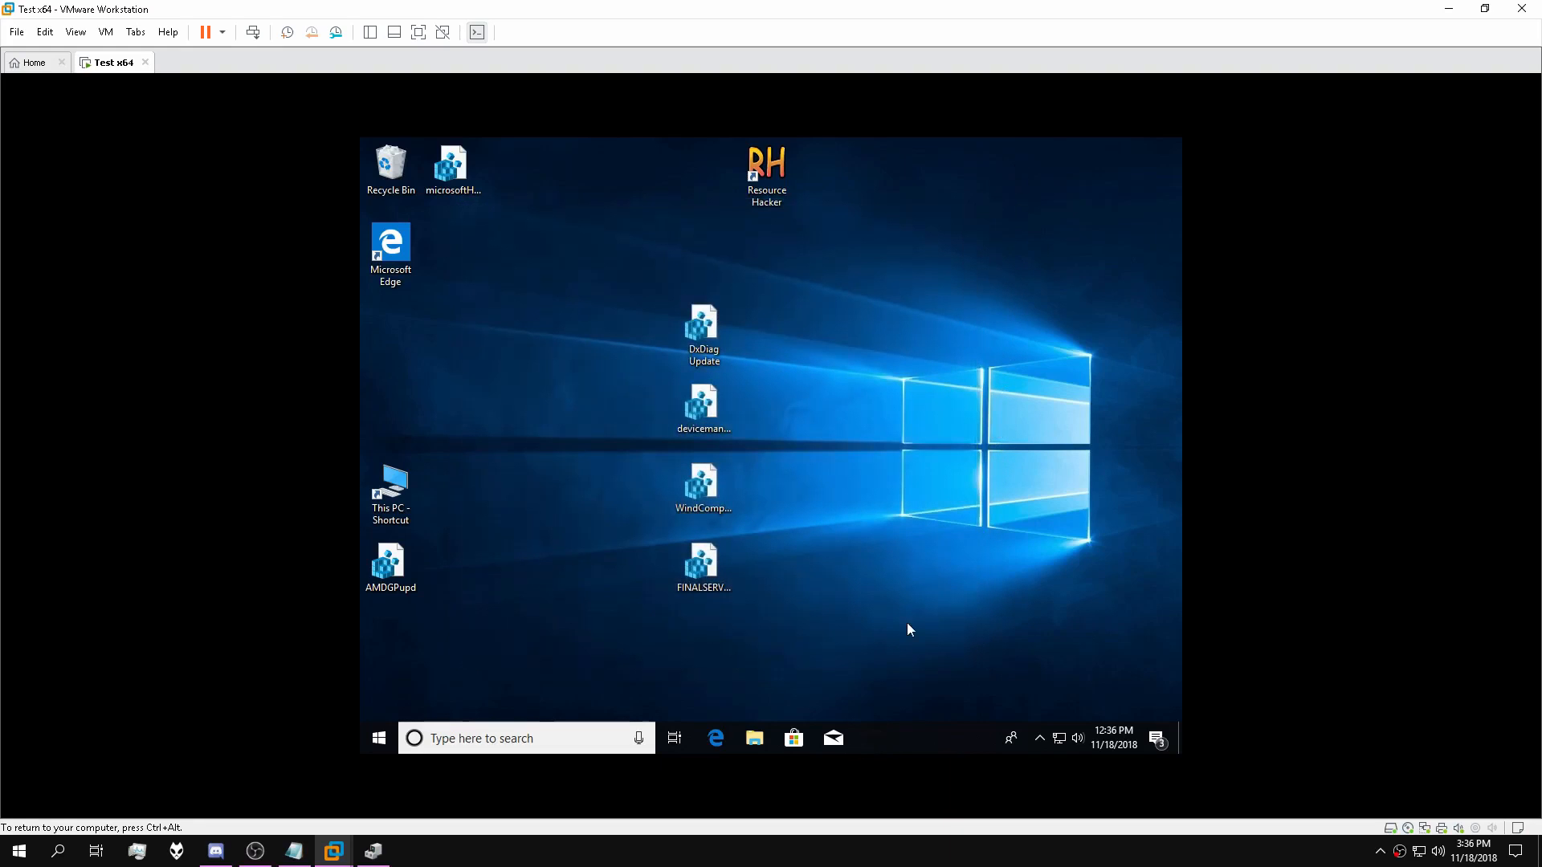
Run dxdiag, examine the display device and driver details, and close the DirectX Diagnostic Tool.
click(546, 737)
text(dxdiag)
key(Return)
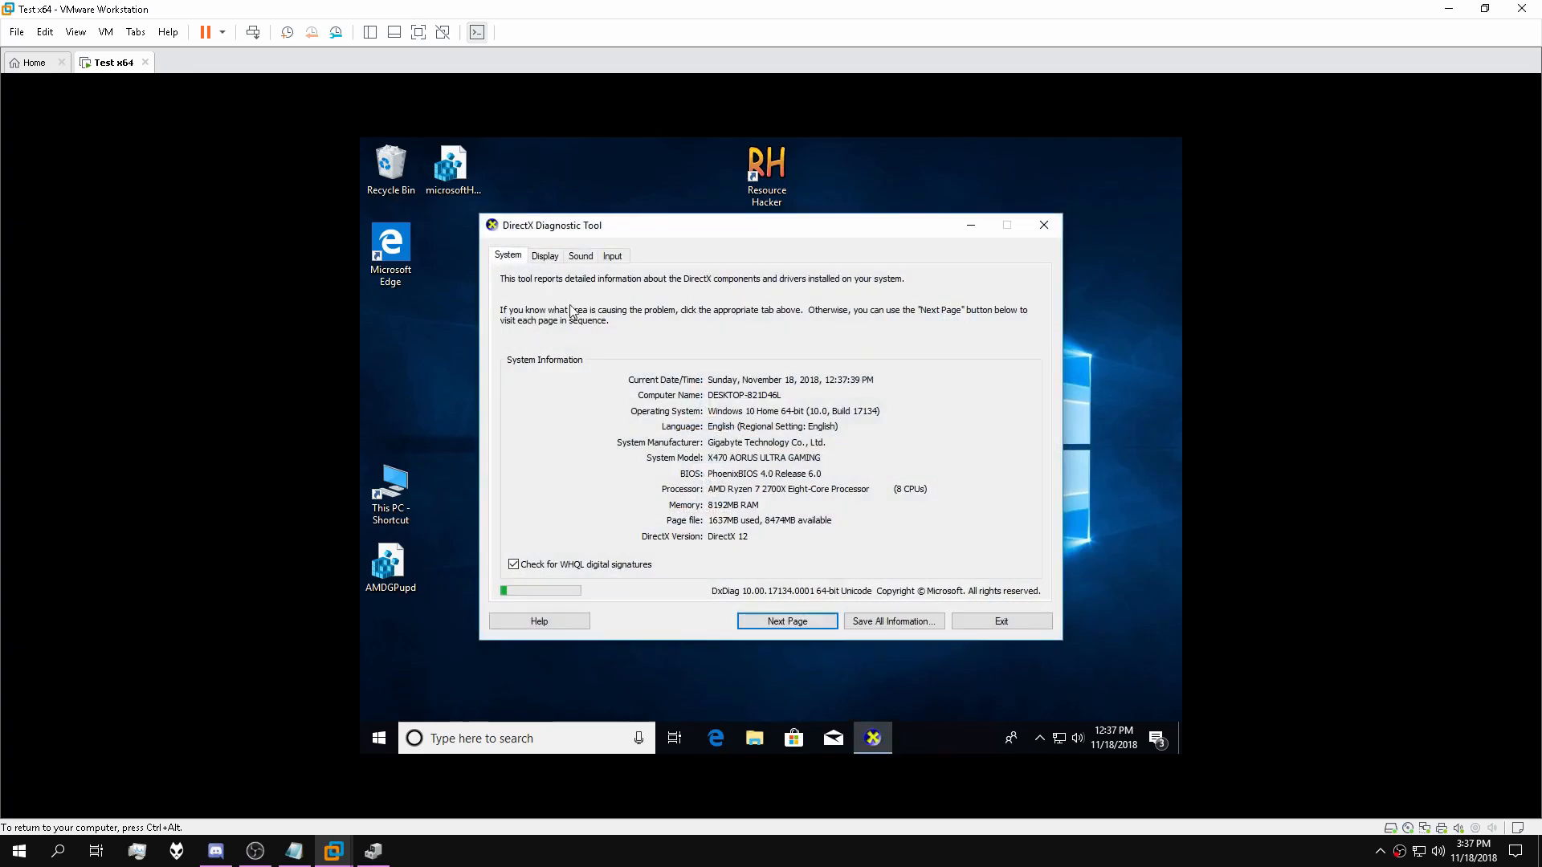
click(547, 257)
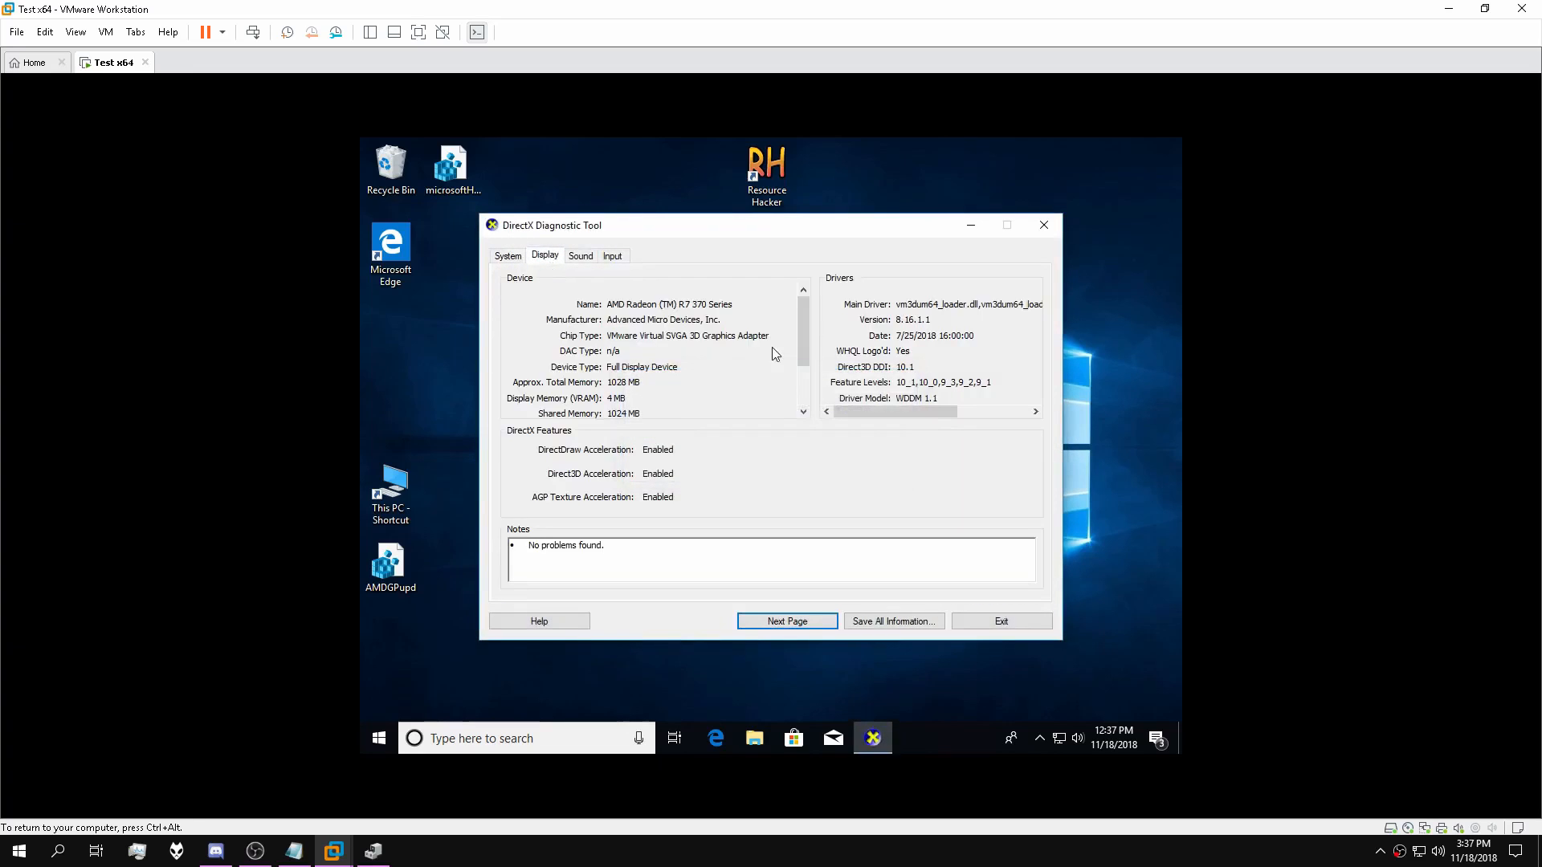
click(1042, 227)
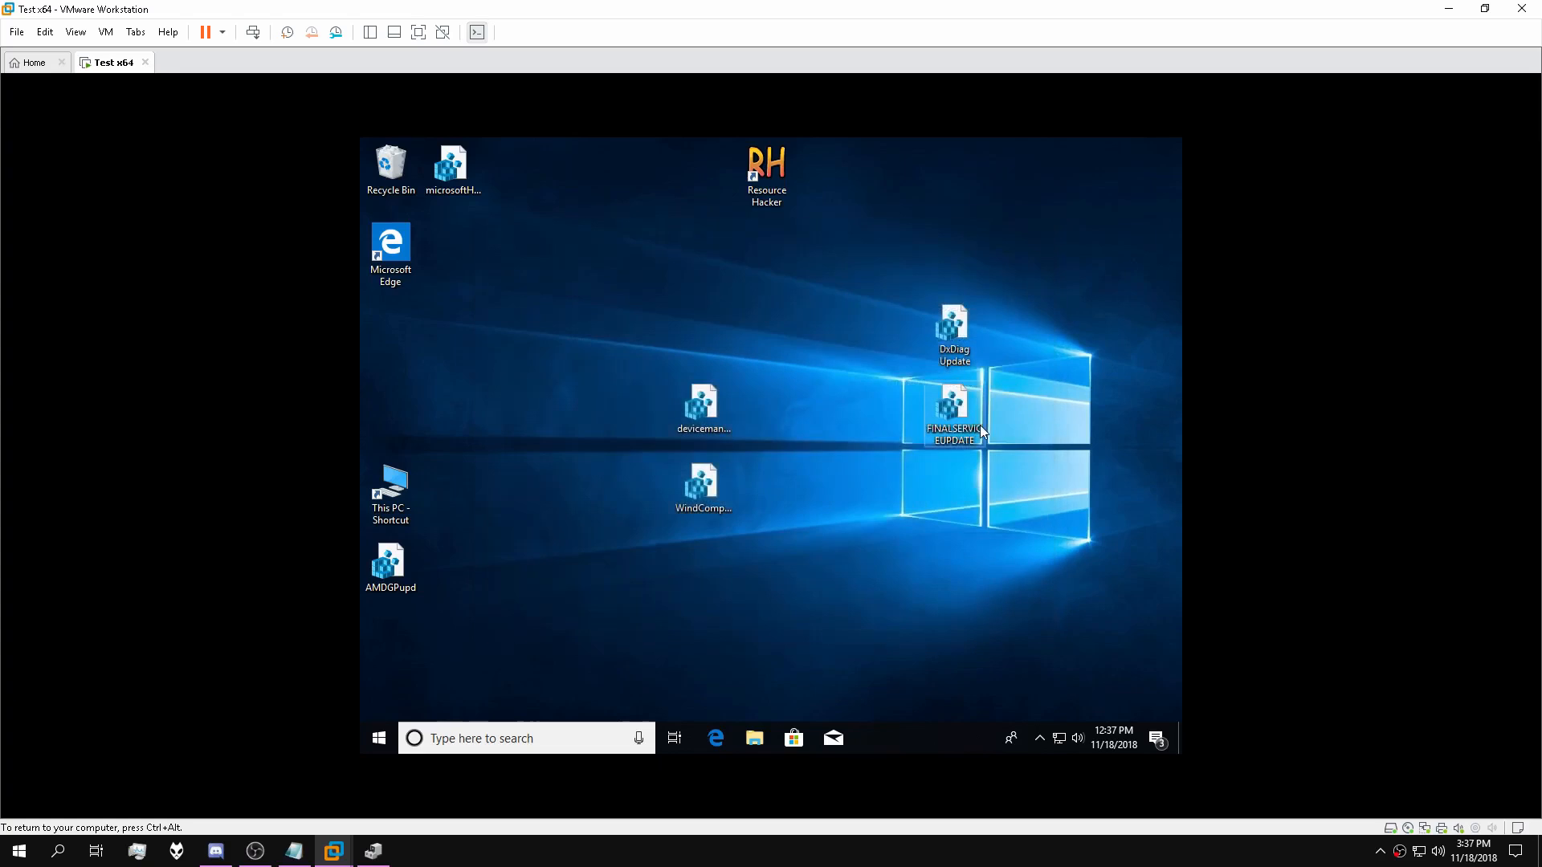
Turn off real-time protection in the Windows Defender Virus & threat protection settings.
click(876, 457)
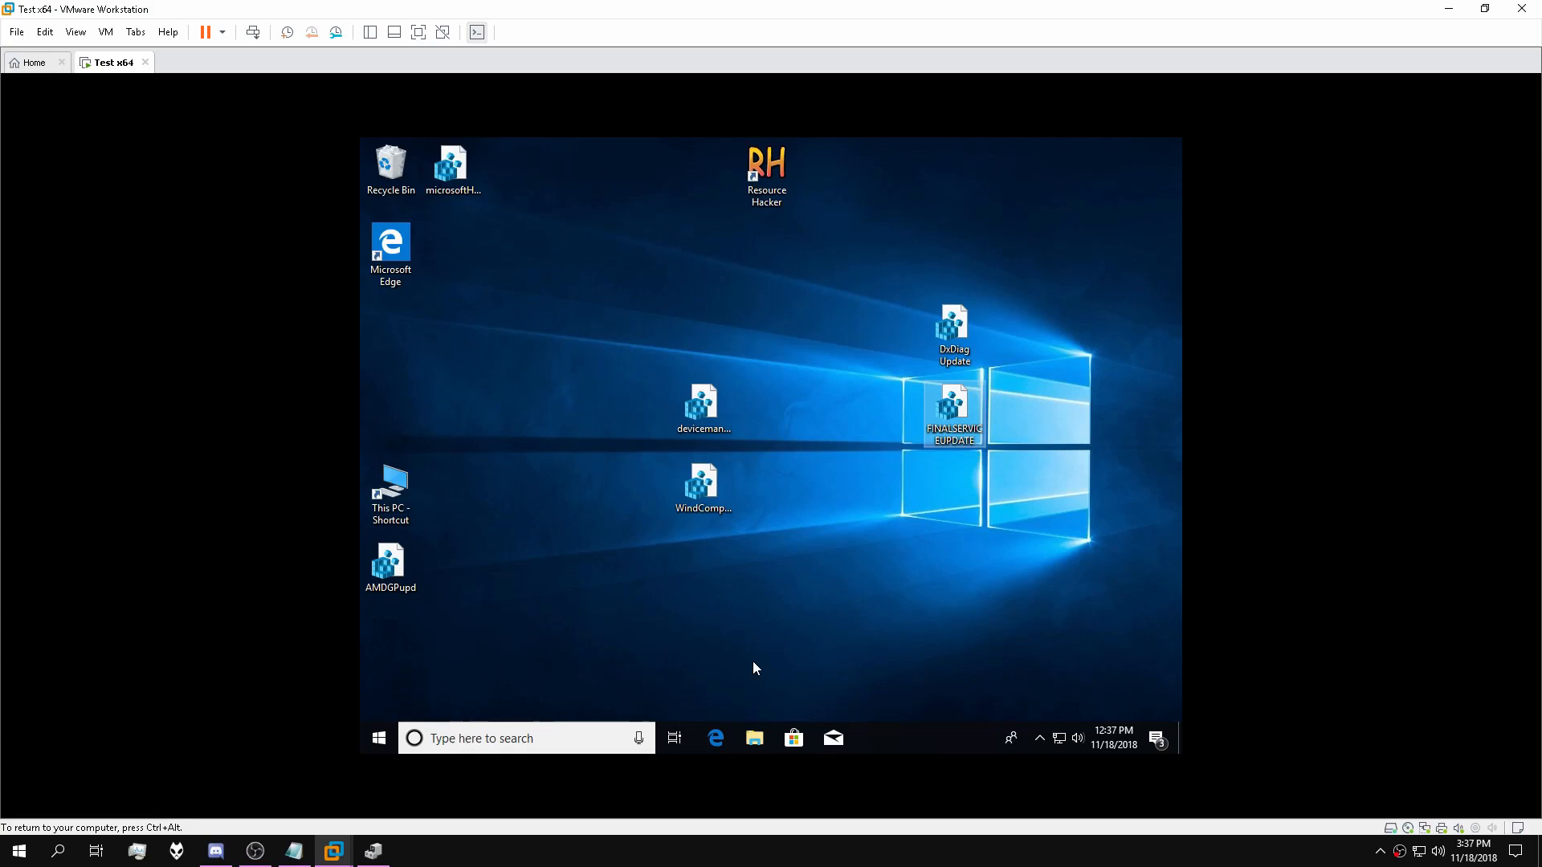
click(1041, 738)
click(1056, 675)
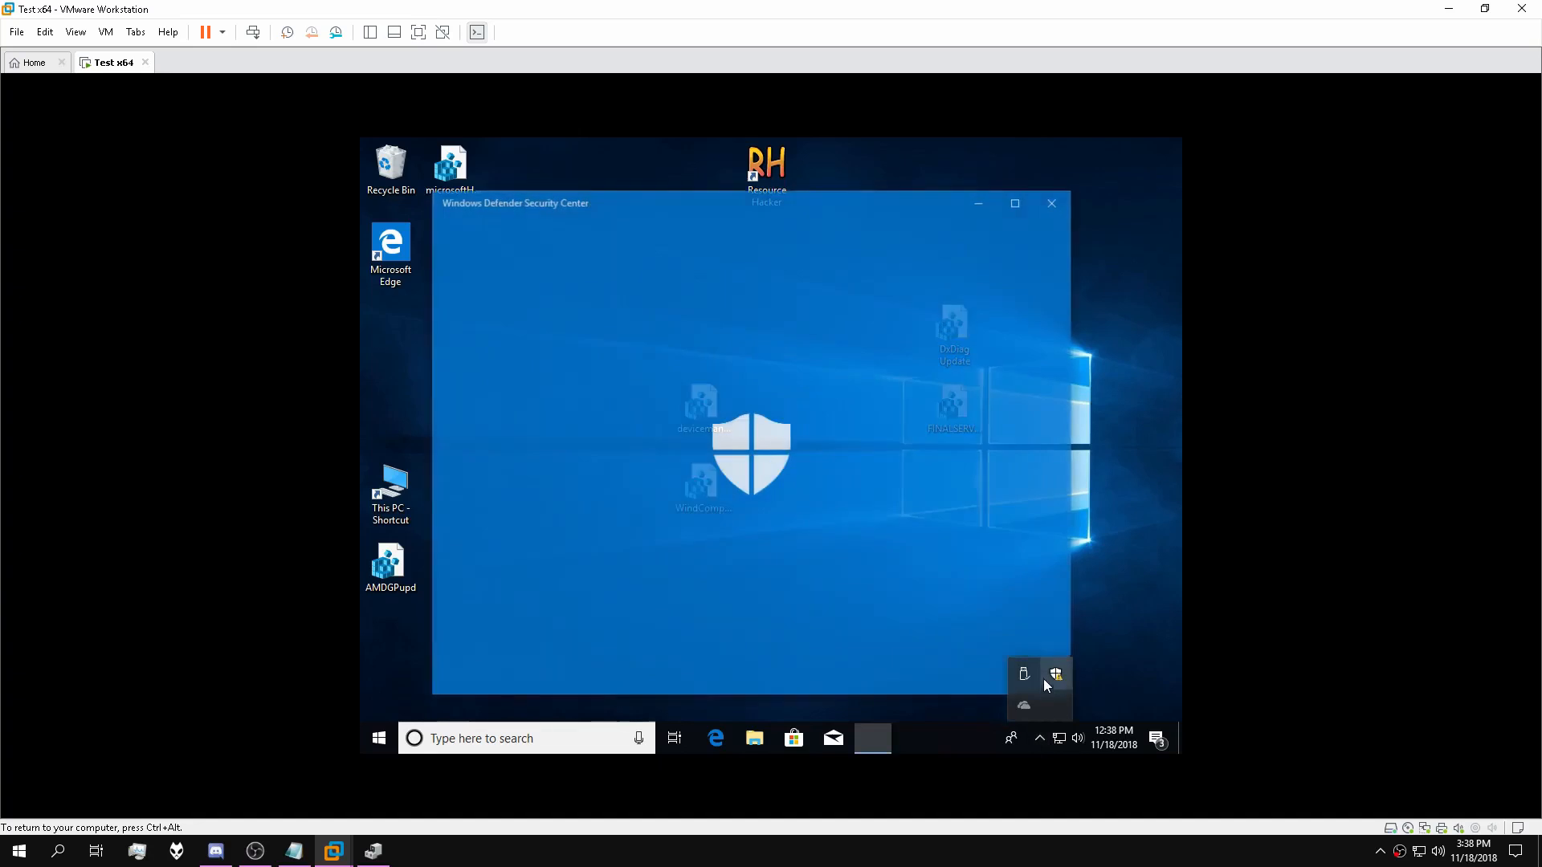
click(562, 417)
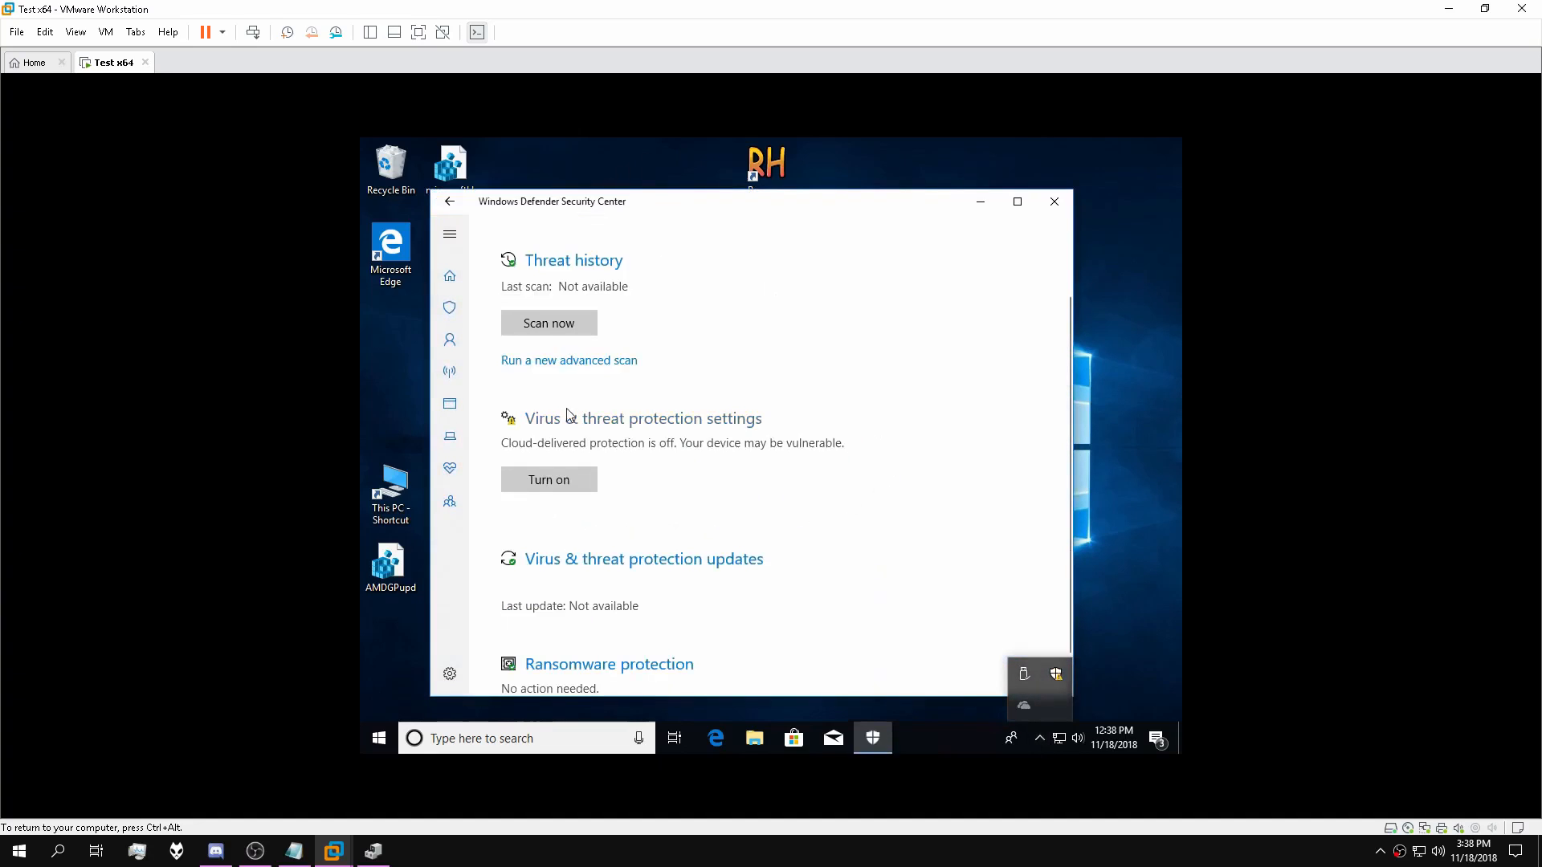
click(592, 420)
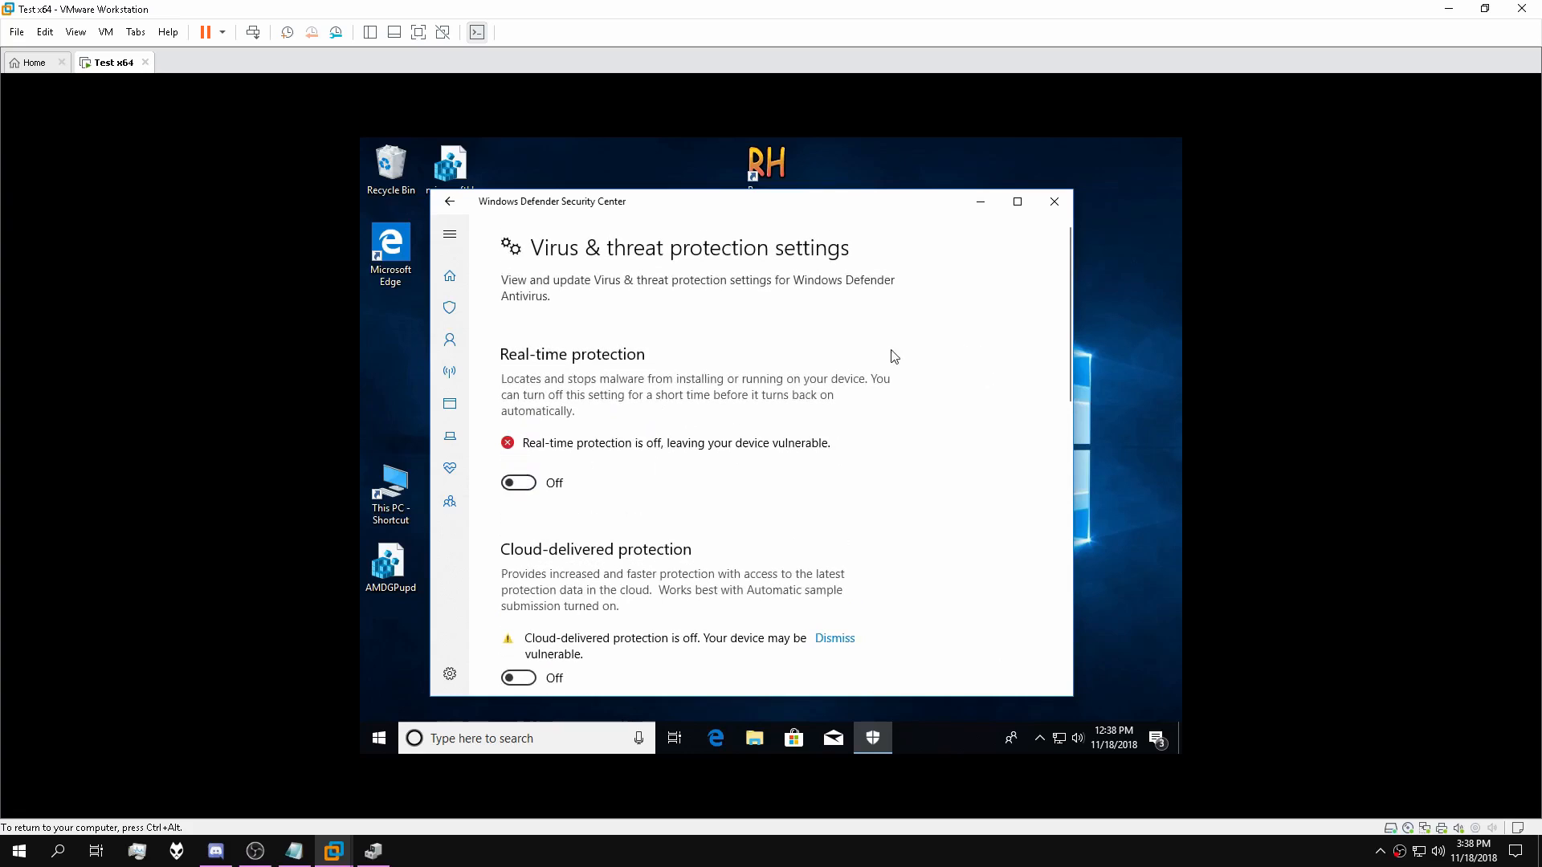
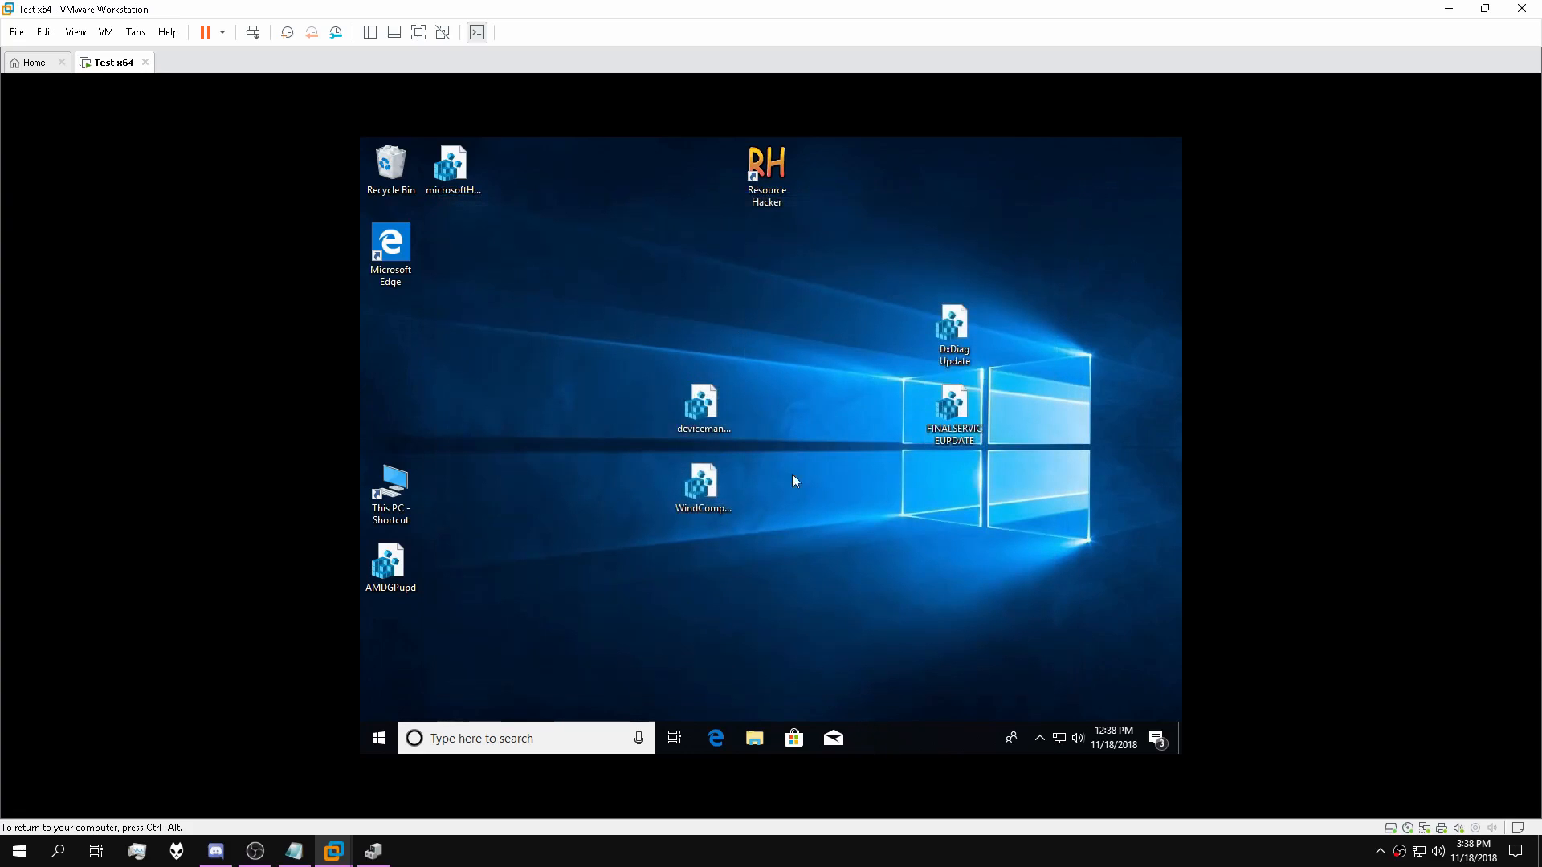
Launch Registry Editor, and recheck the display adapter's details in the DirectX Diagnostic Tool before closing that tool.
click(534, 737)
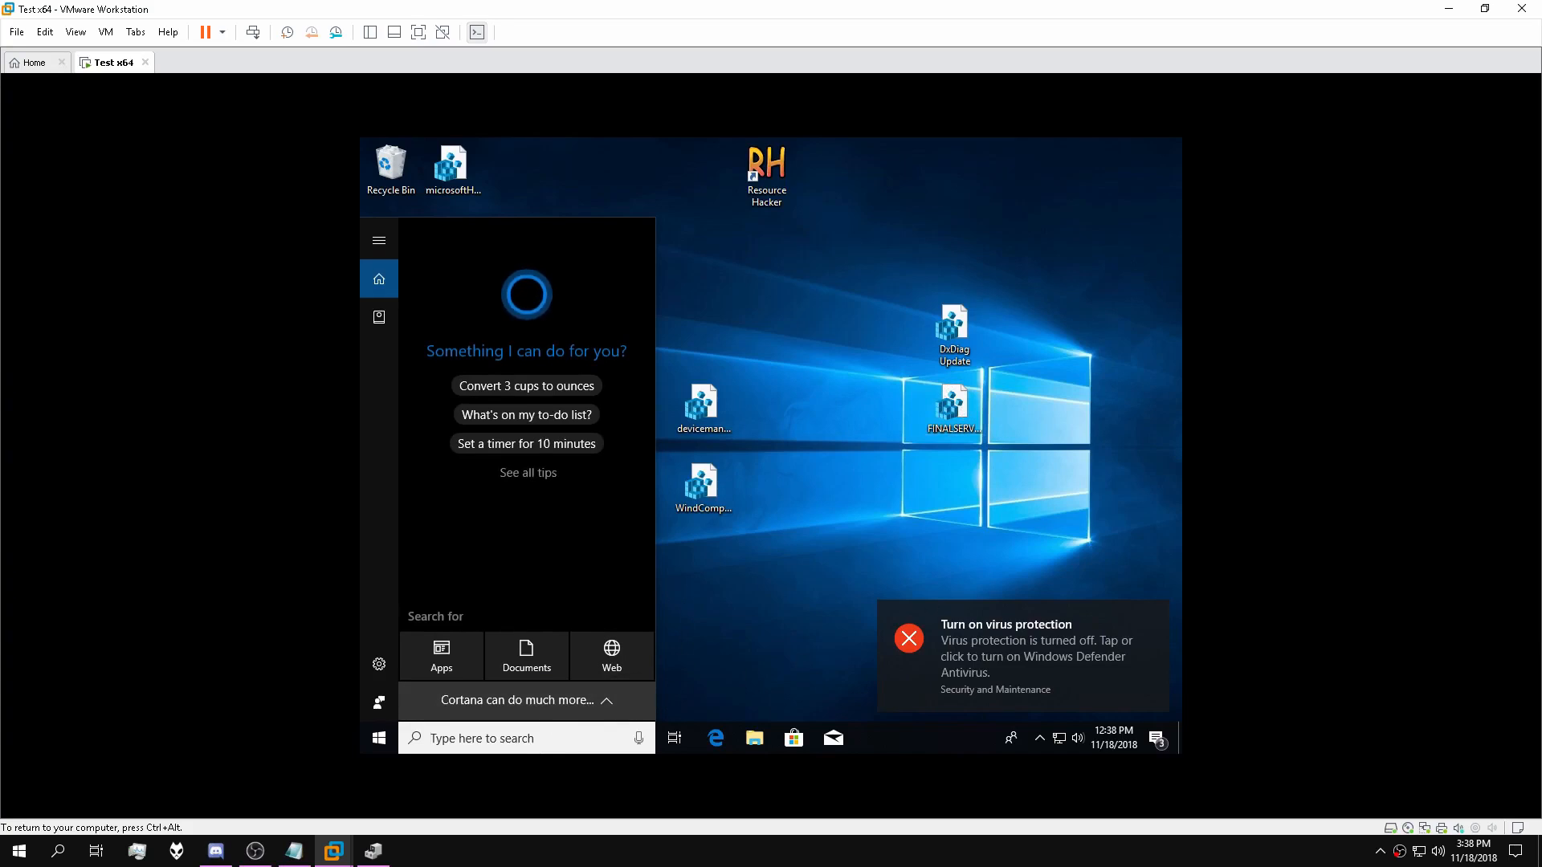
text(regedit)
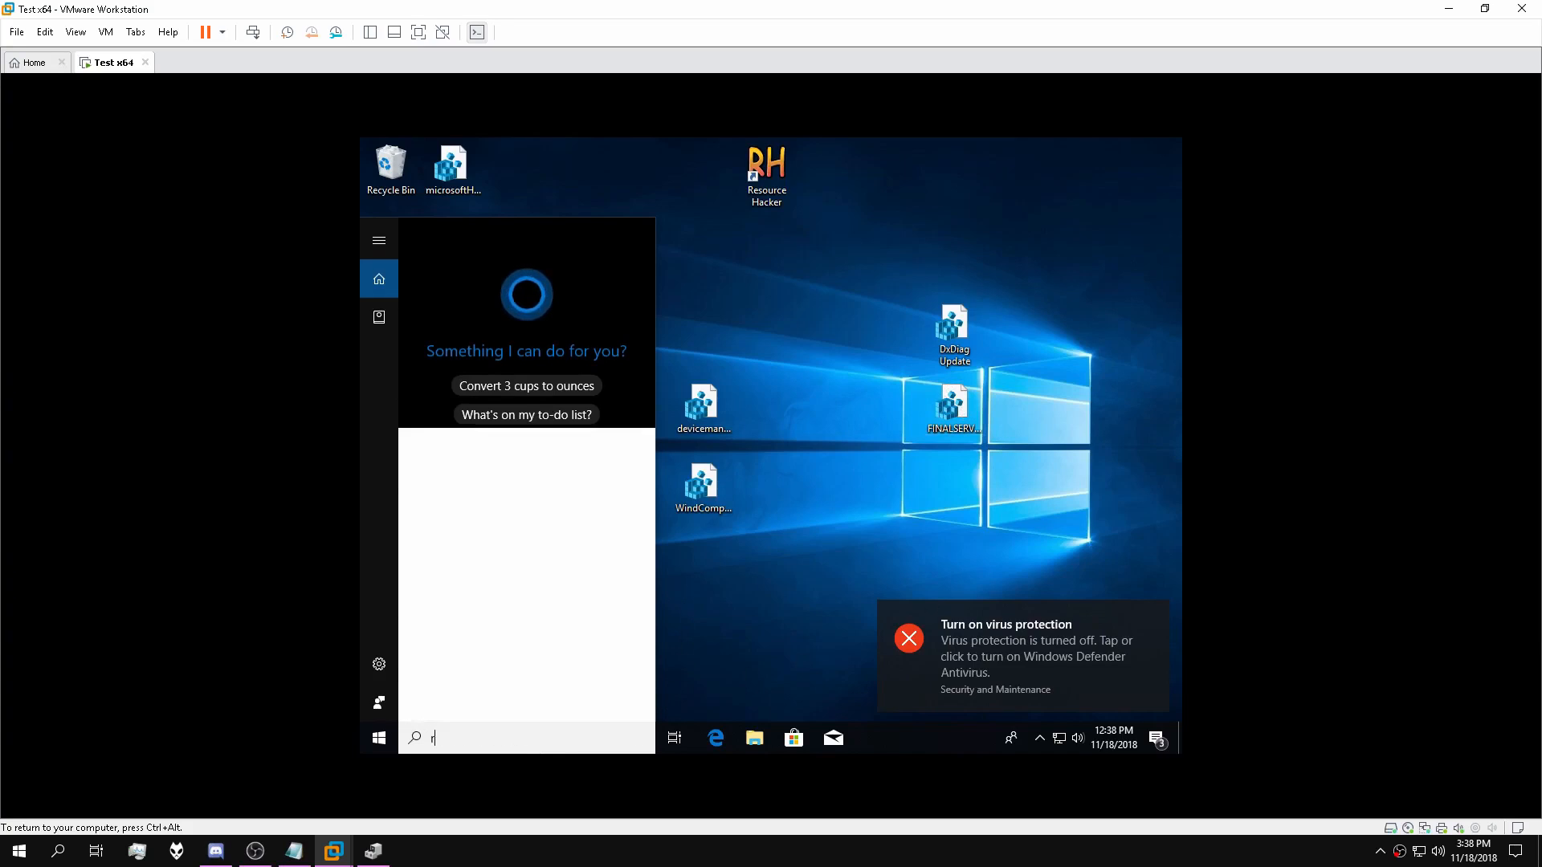
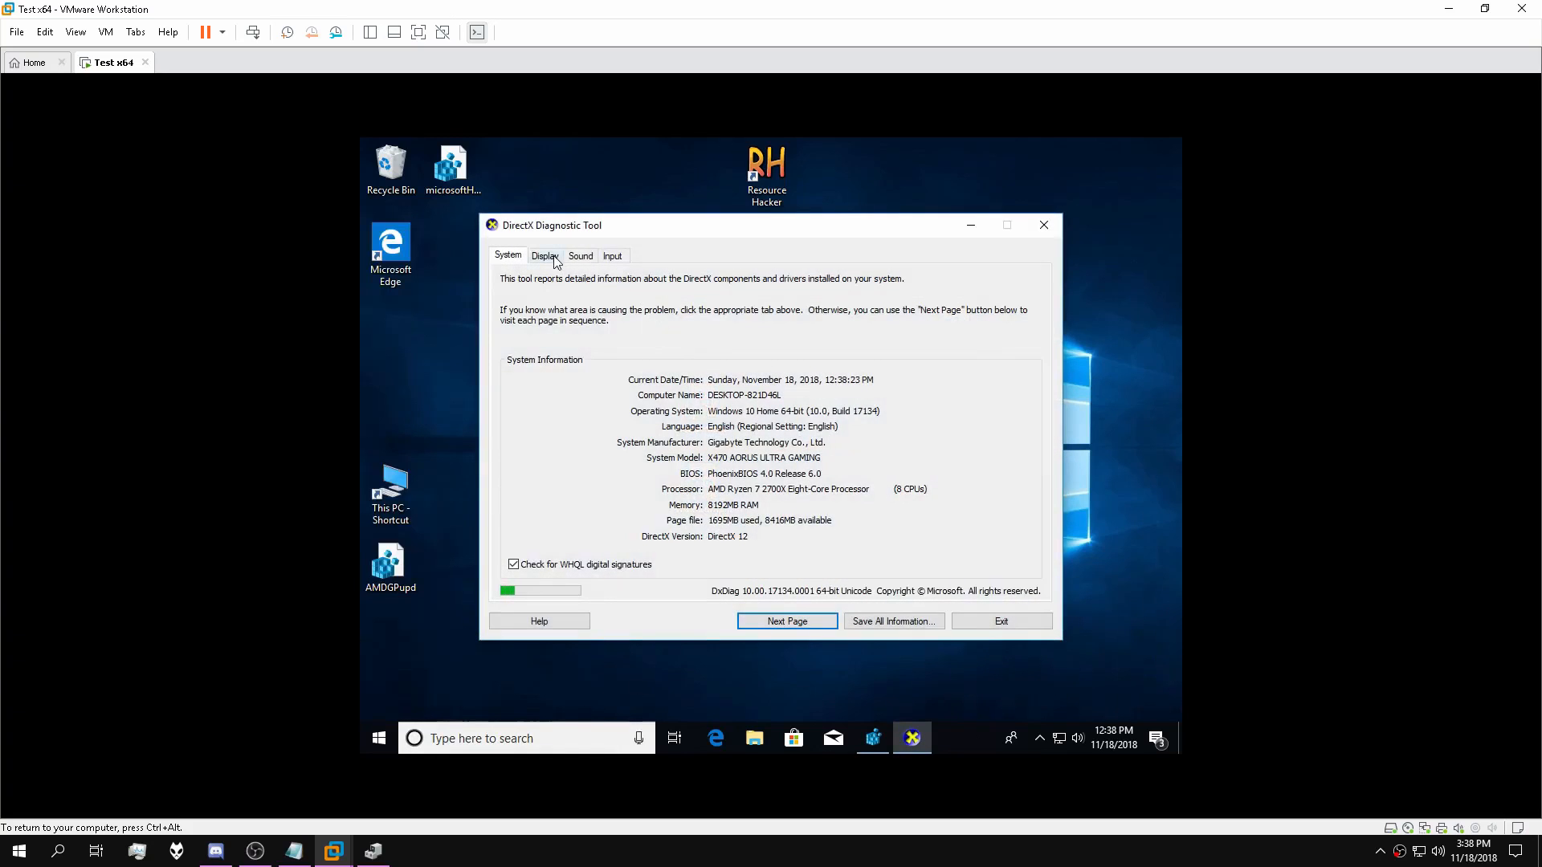
click(554, 259)
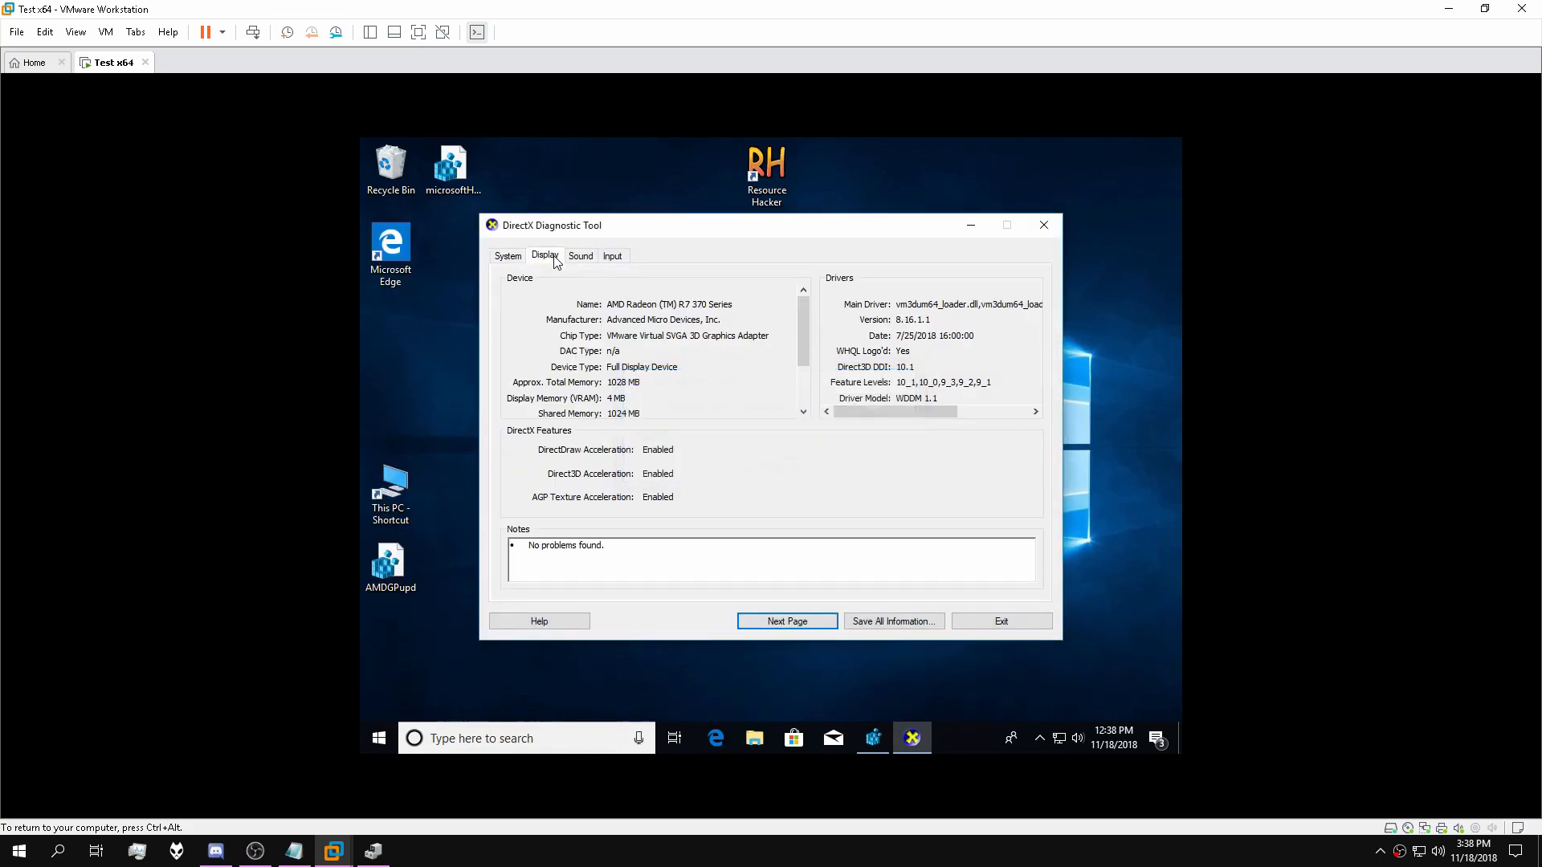
click(1045, 226)
Bring up the Registry Editor's Find dialog and run dxdiag, moving its window aside so the adapter's chip type stays readable.
click(876, 735)
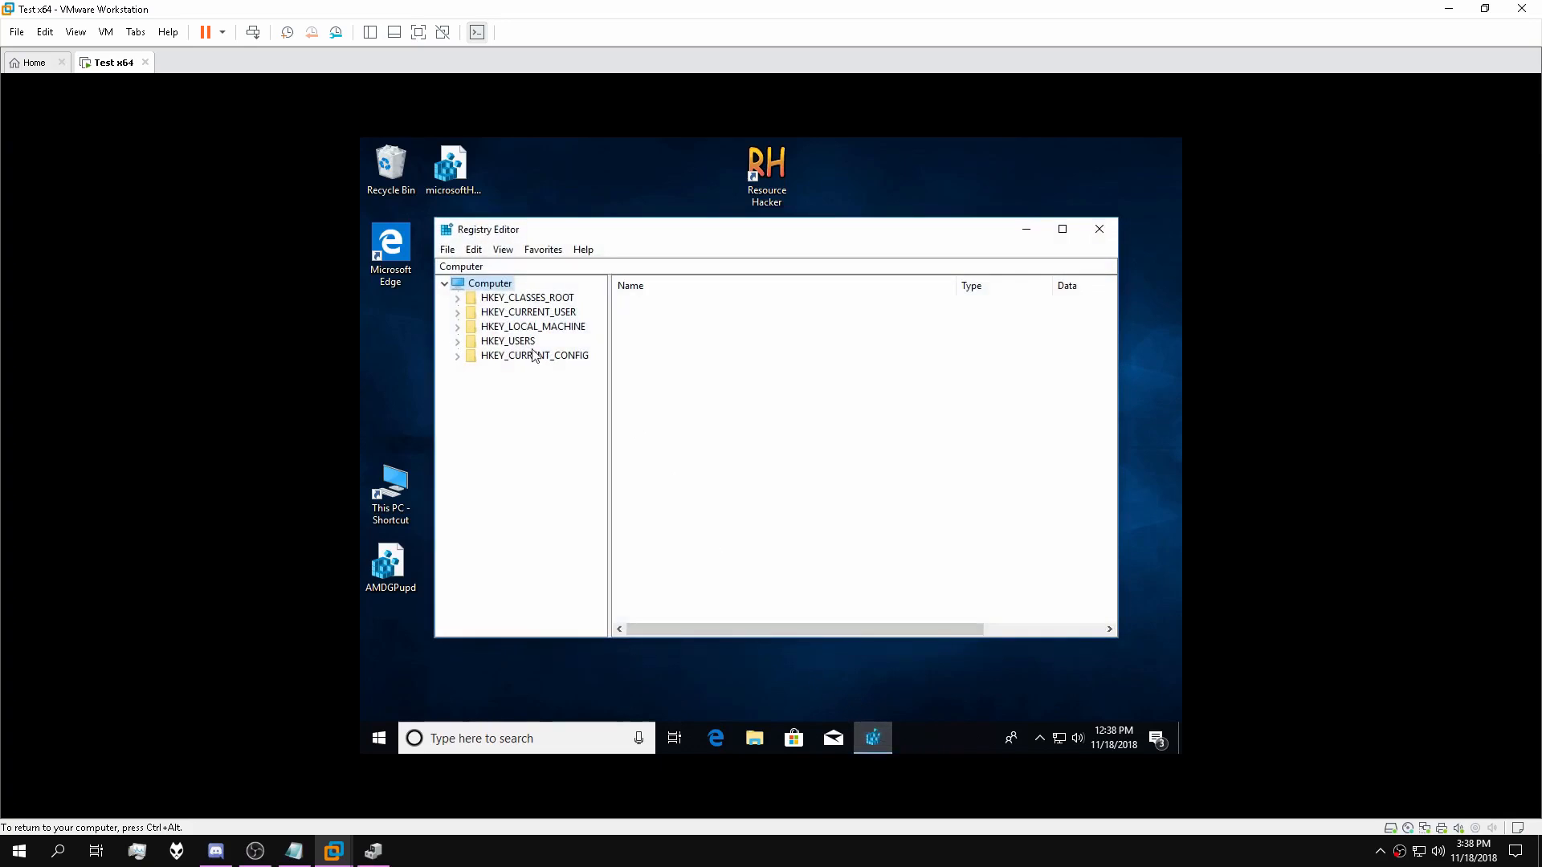
click(474, 249)
click(503, 378)
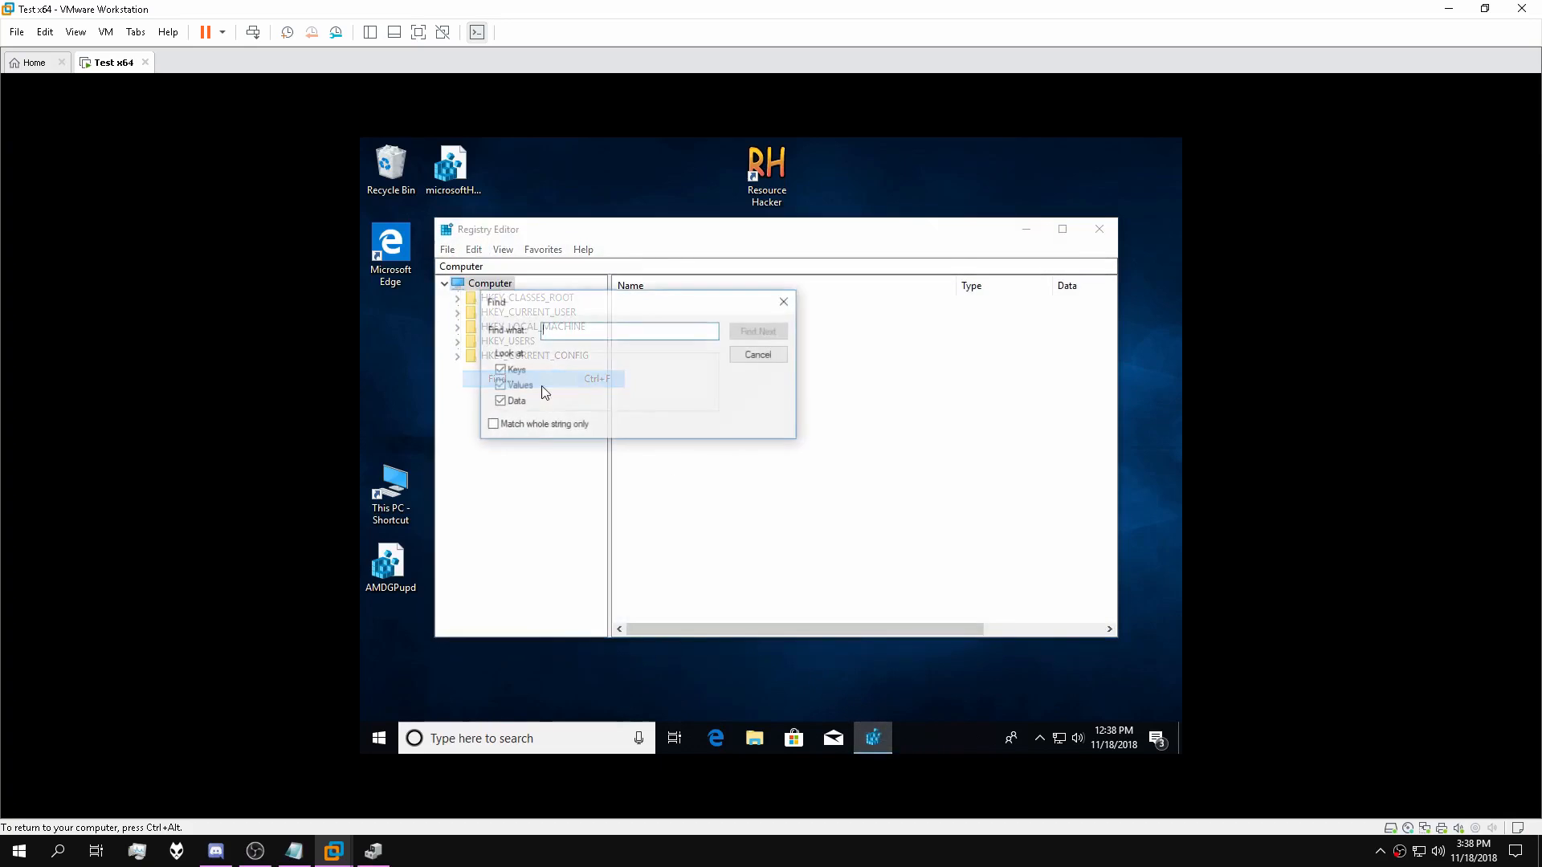
click(473, 738)
text(dxdiag)
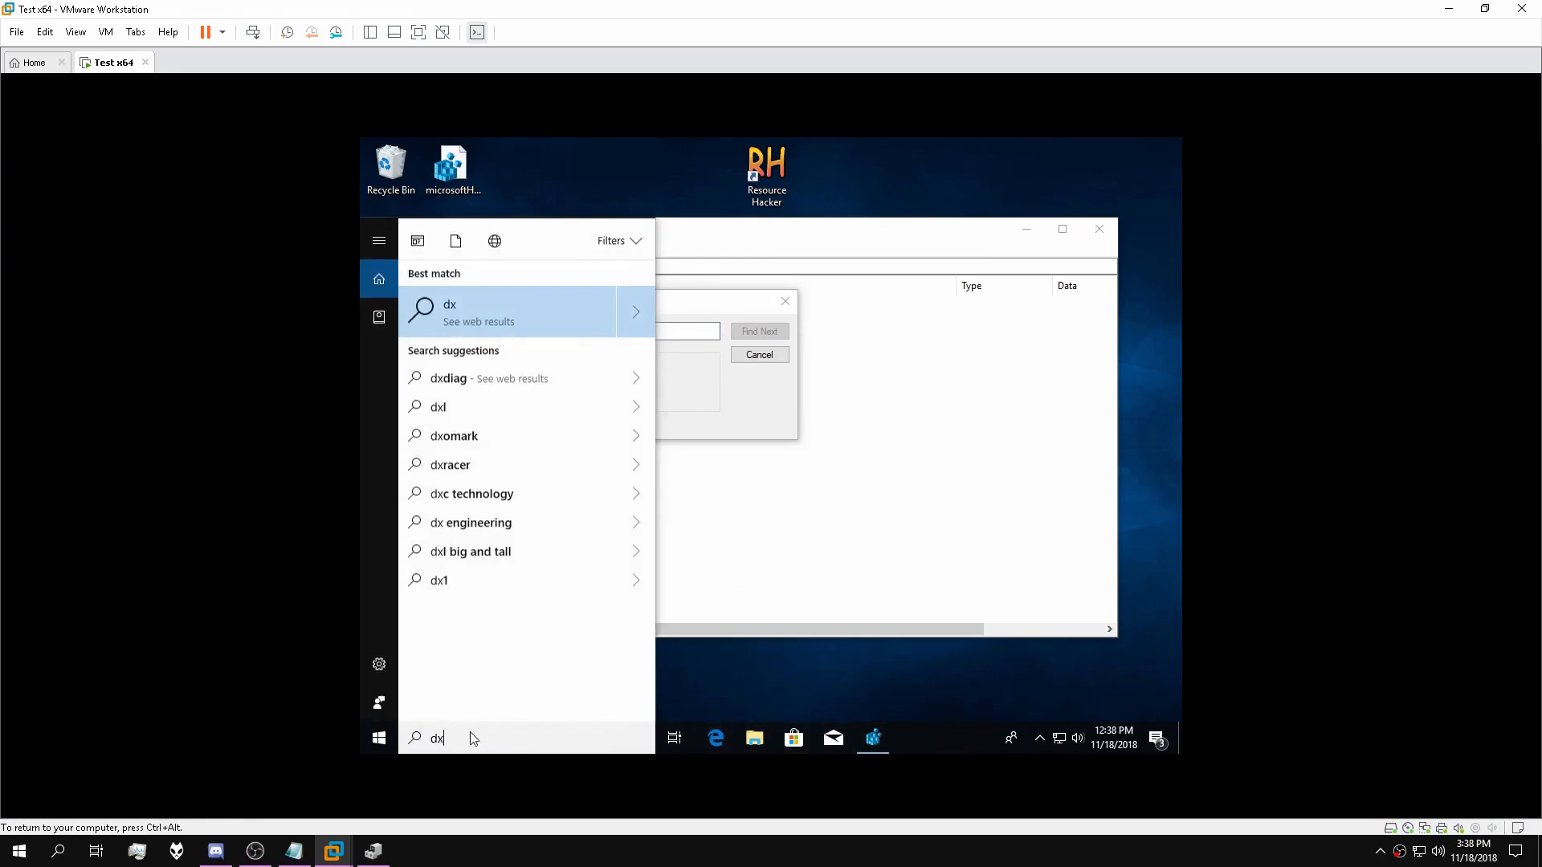
click(665, 538)
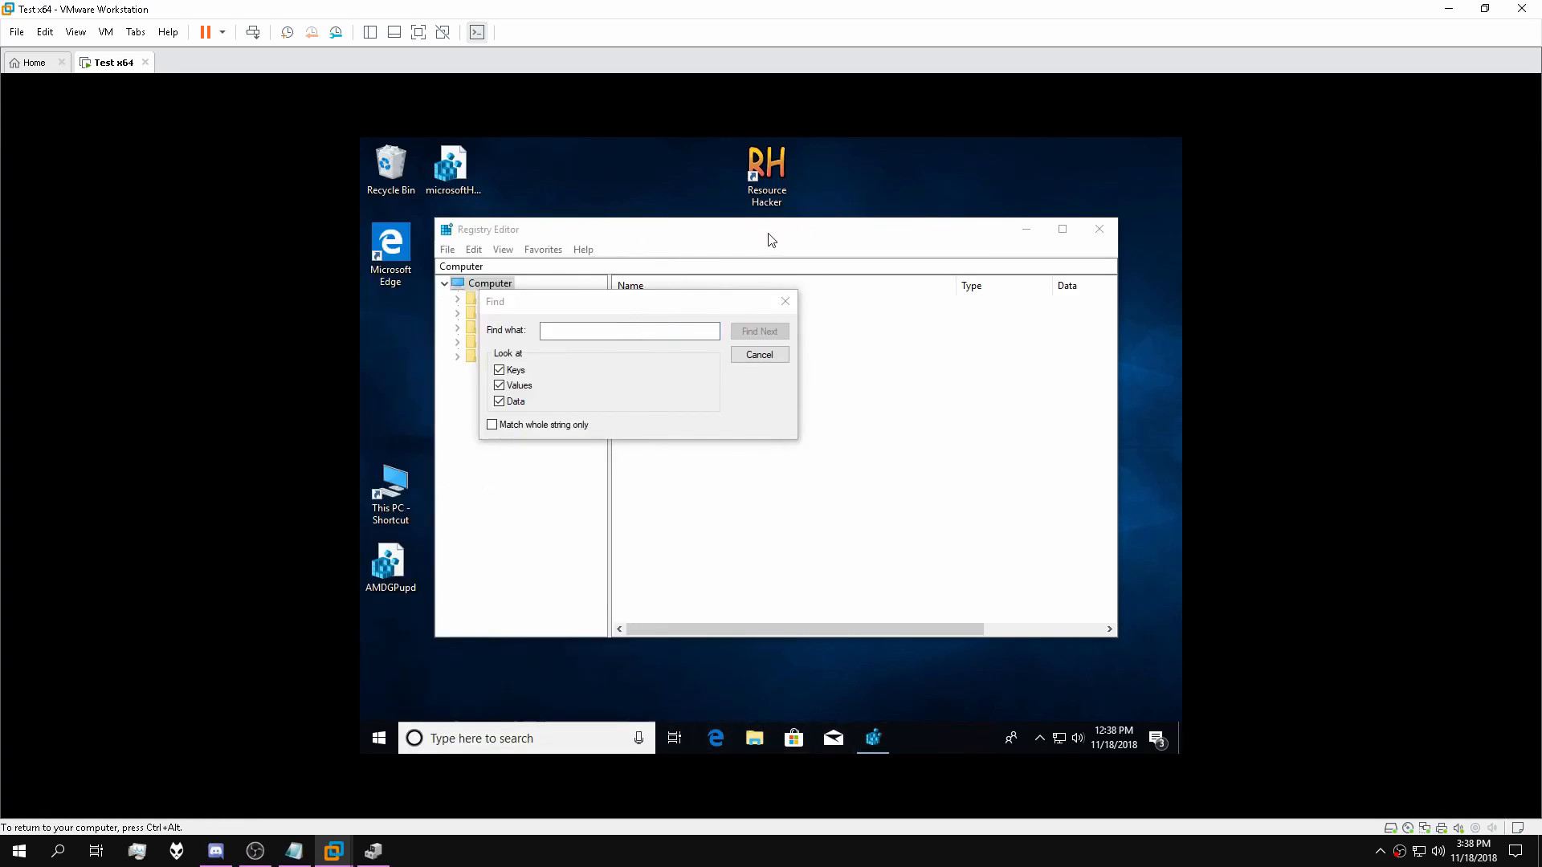
drag(652, 237, 1061, 257)
click(817, 261)
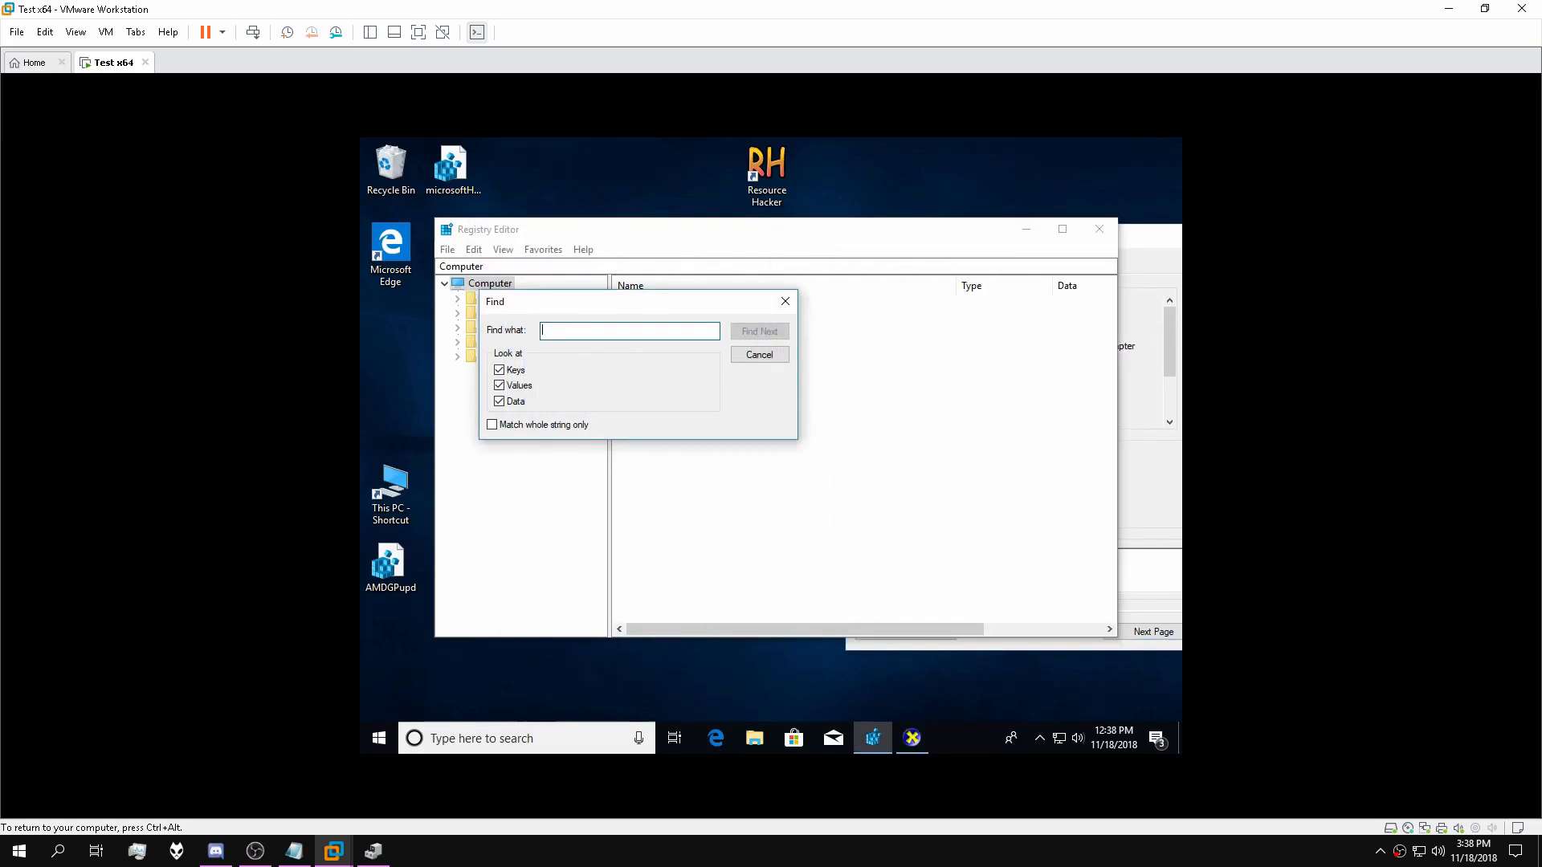
drag(1058, 250, 1019, 161)
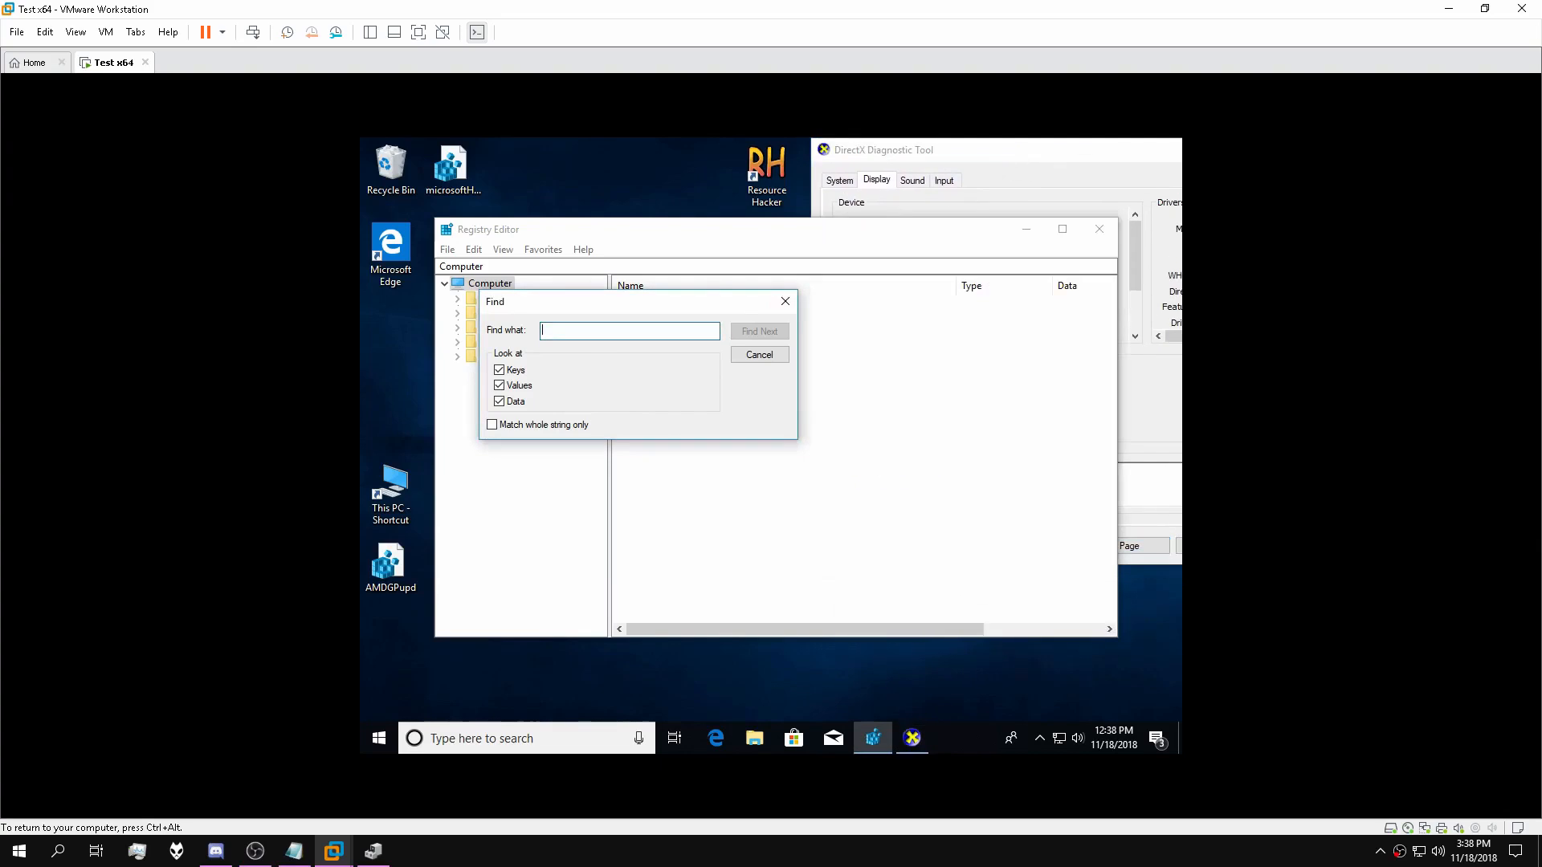
drag(1035, 162, 1001, 608)
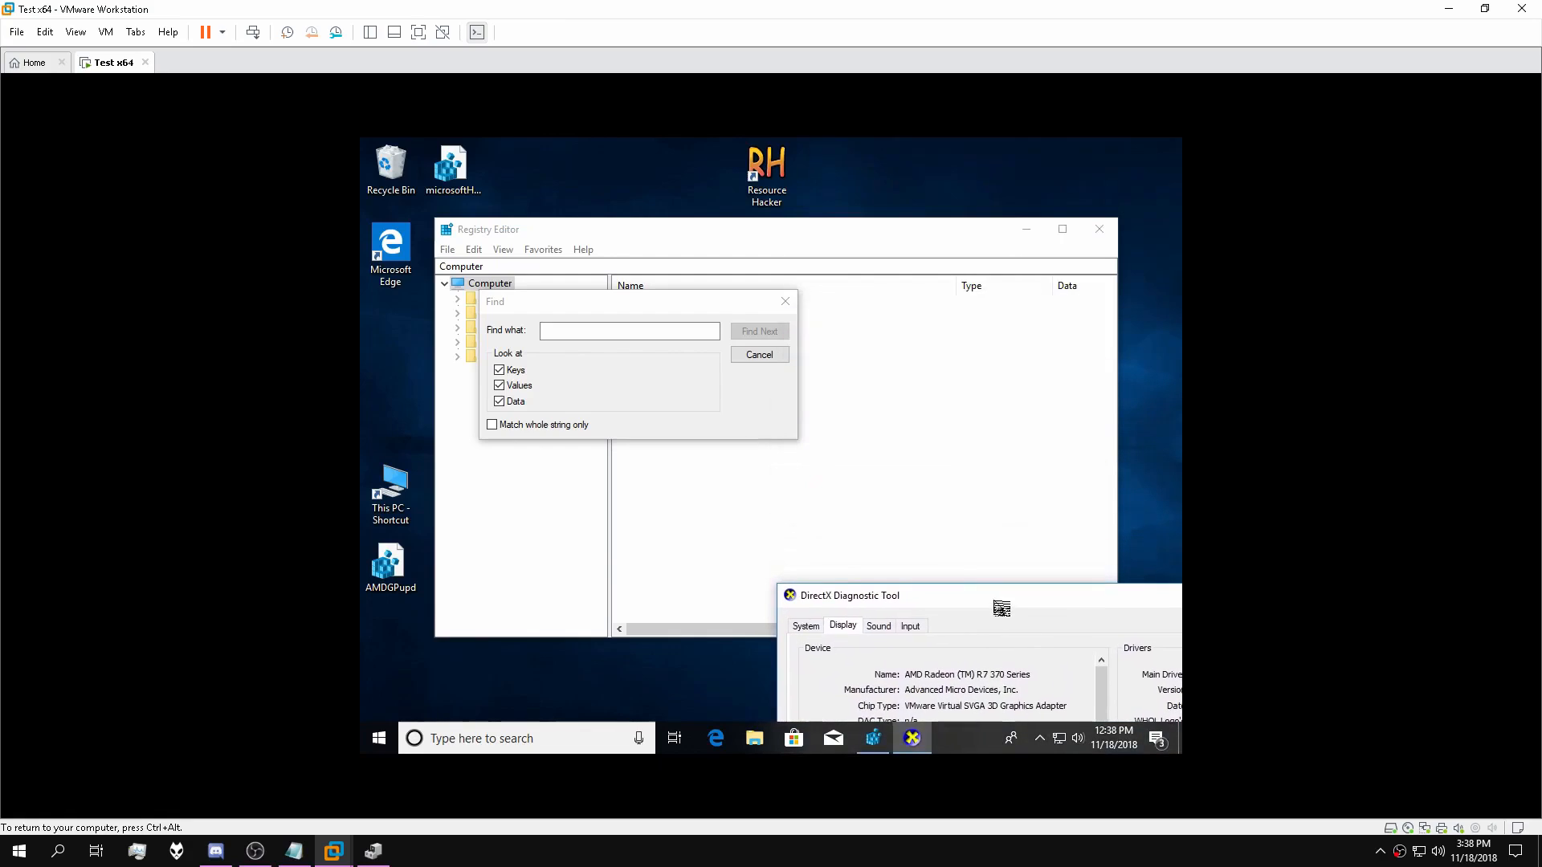
Search the registry's keys, values and data for "VMware Virtual SVGA 3D Graphics Adapter".
click(645, 353)
text(VMware Virtual SVGA 3D Graphics Adapter)
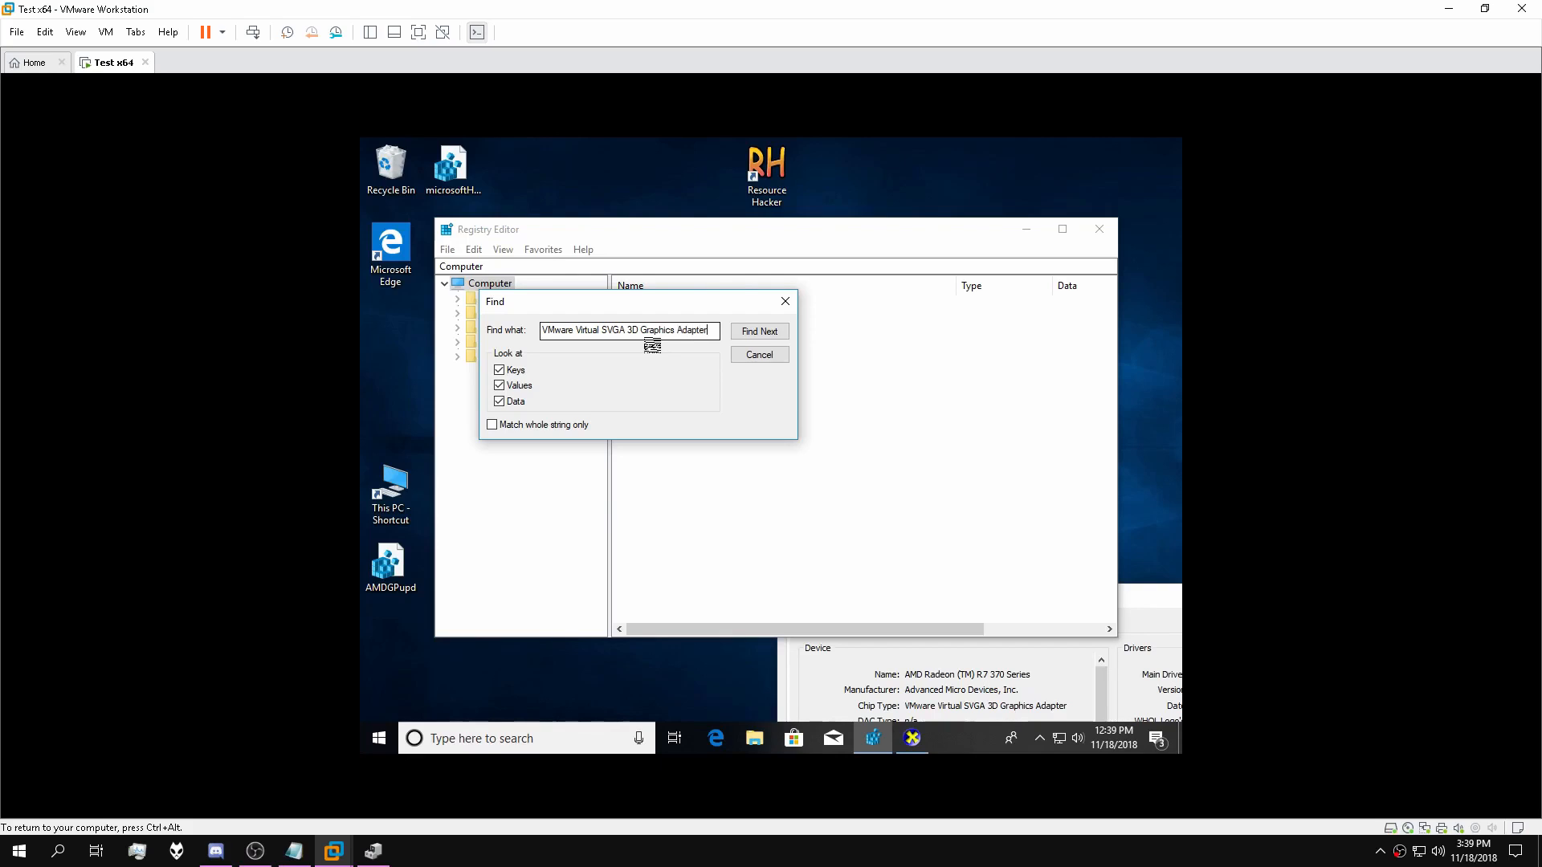
key(Return)
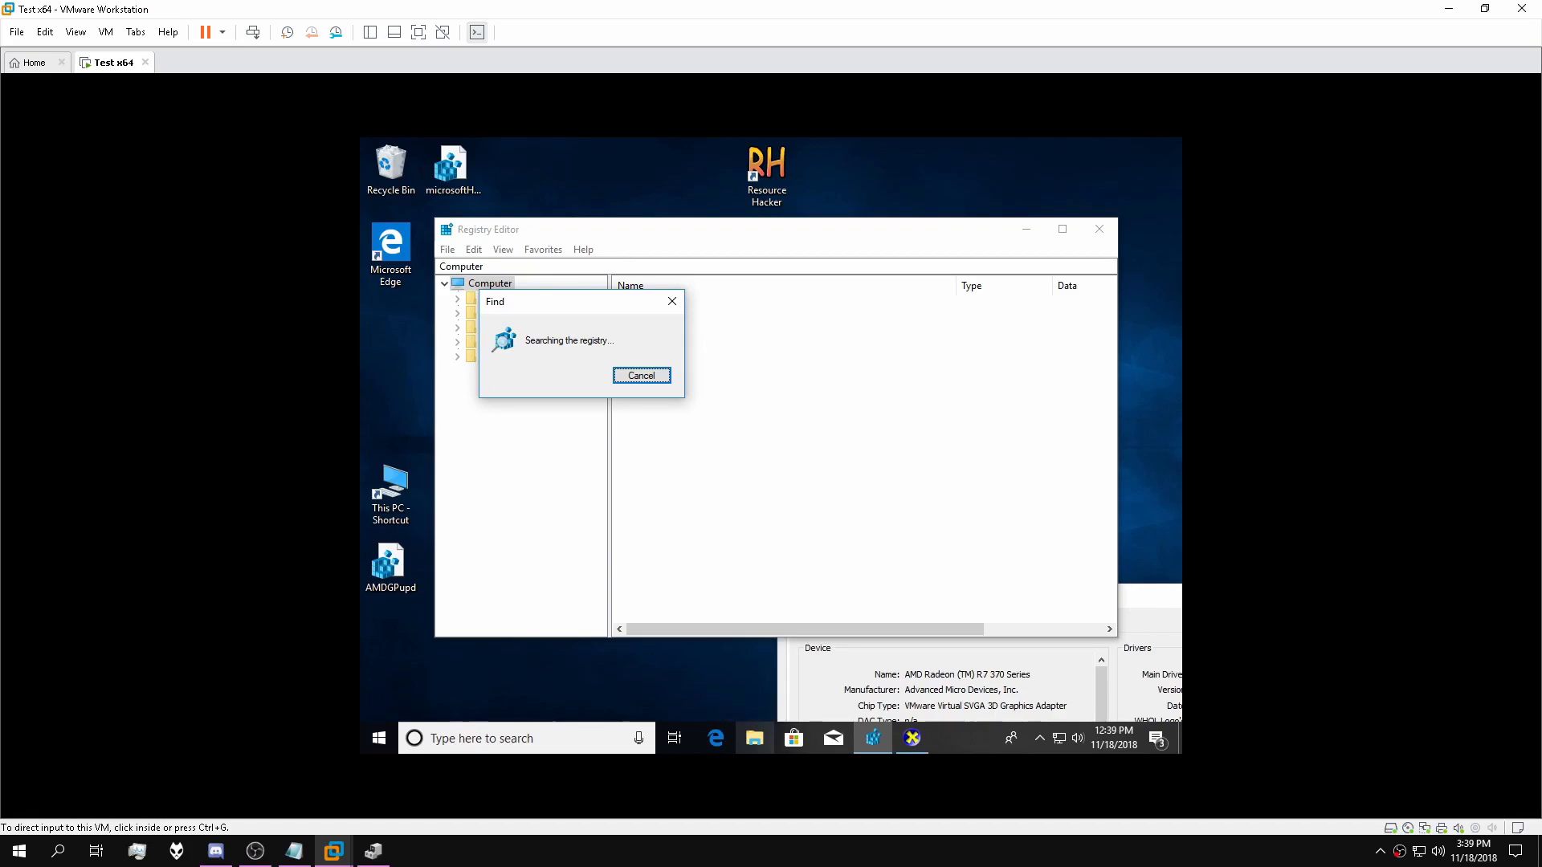
Compare the guest's display device and driver details with the host's DirectX Diagnostic Tool, then close both diagnostic windows.
click(910, 851)
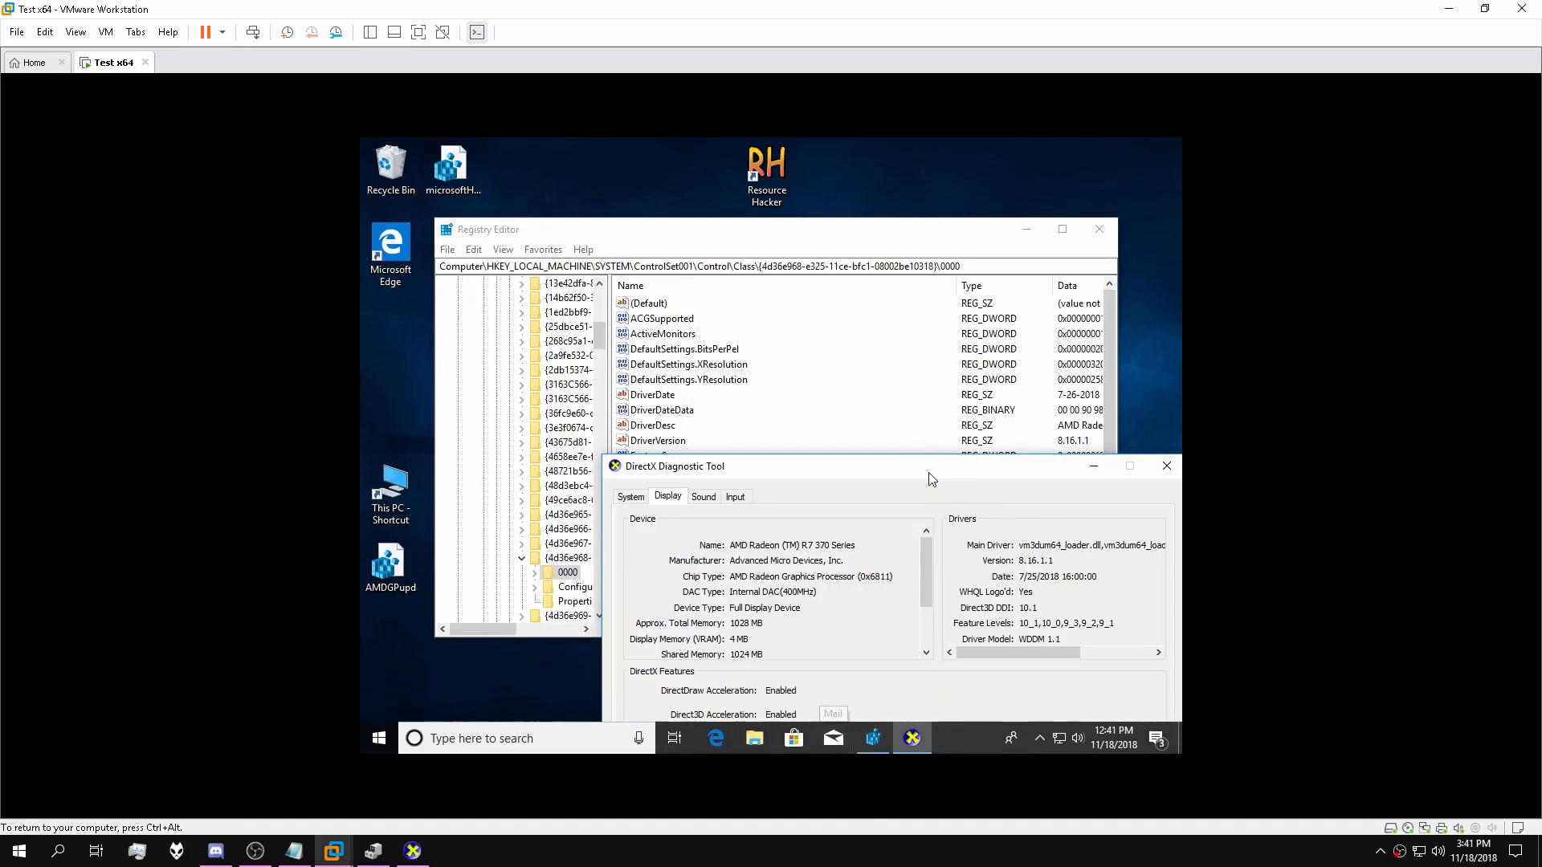
drag(820, 454, 811, 302)
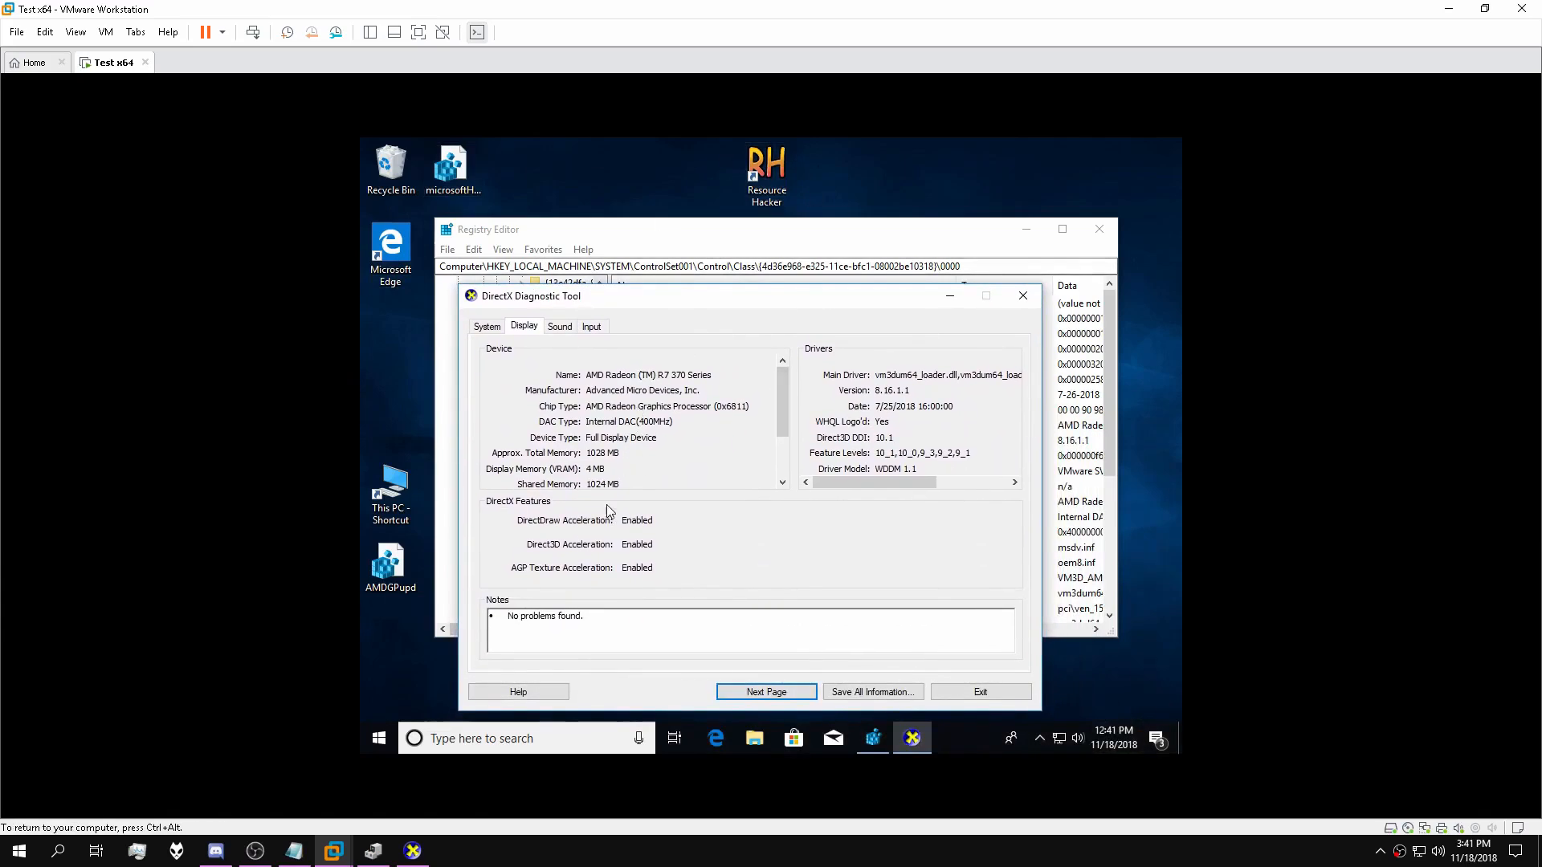
drag(781, 404, 782, 435)
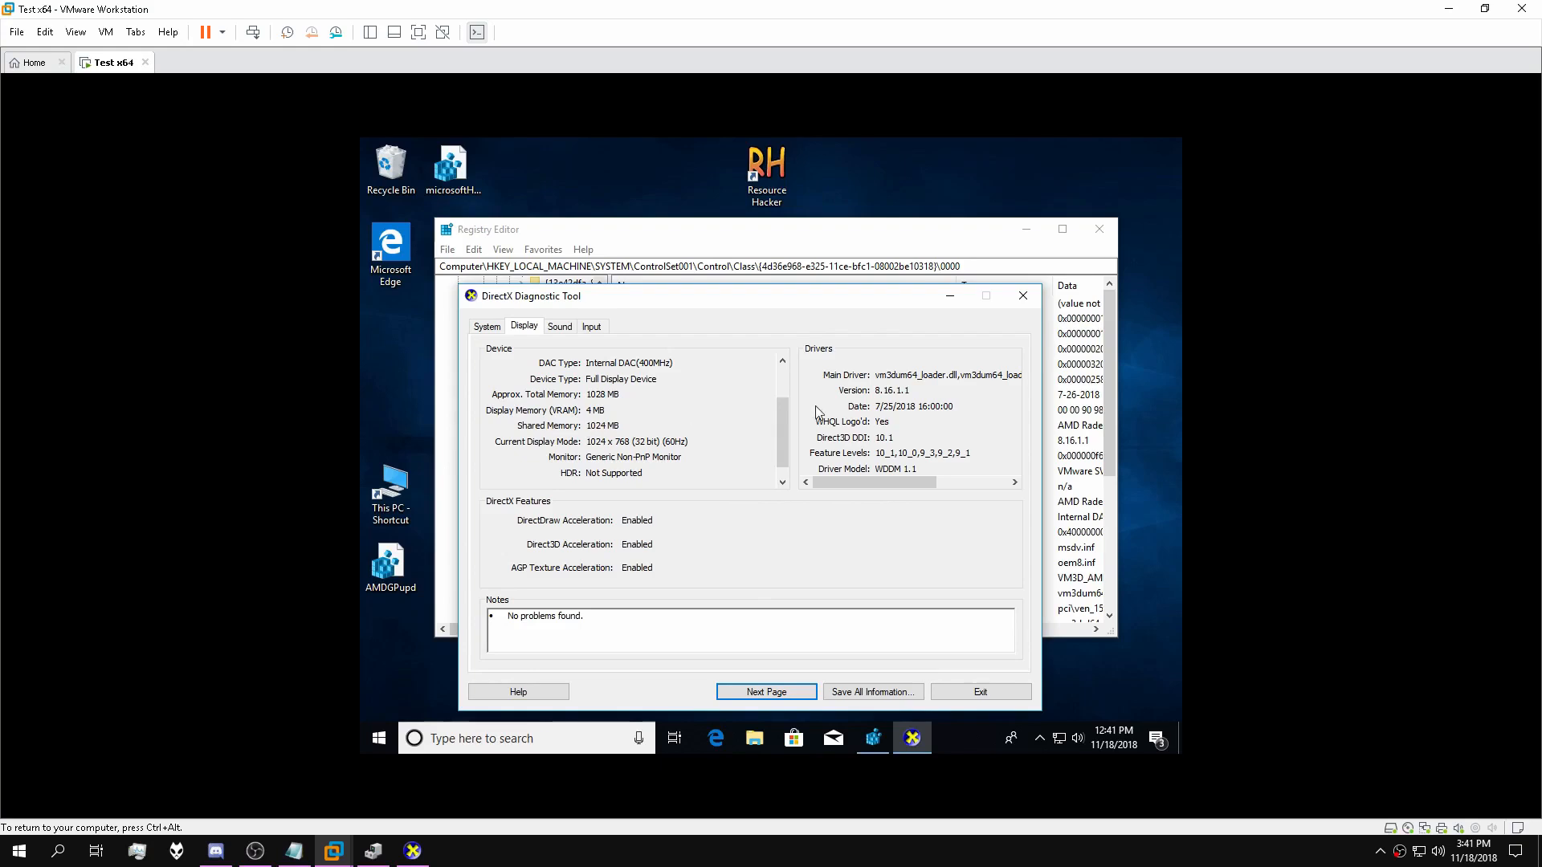
drag(787, 430, 783, 389)
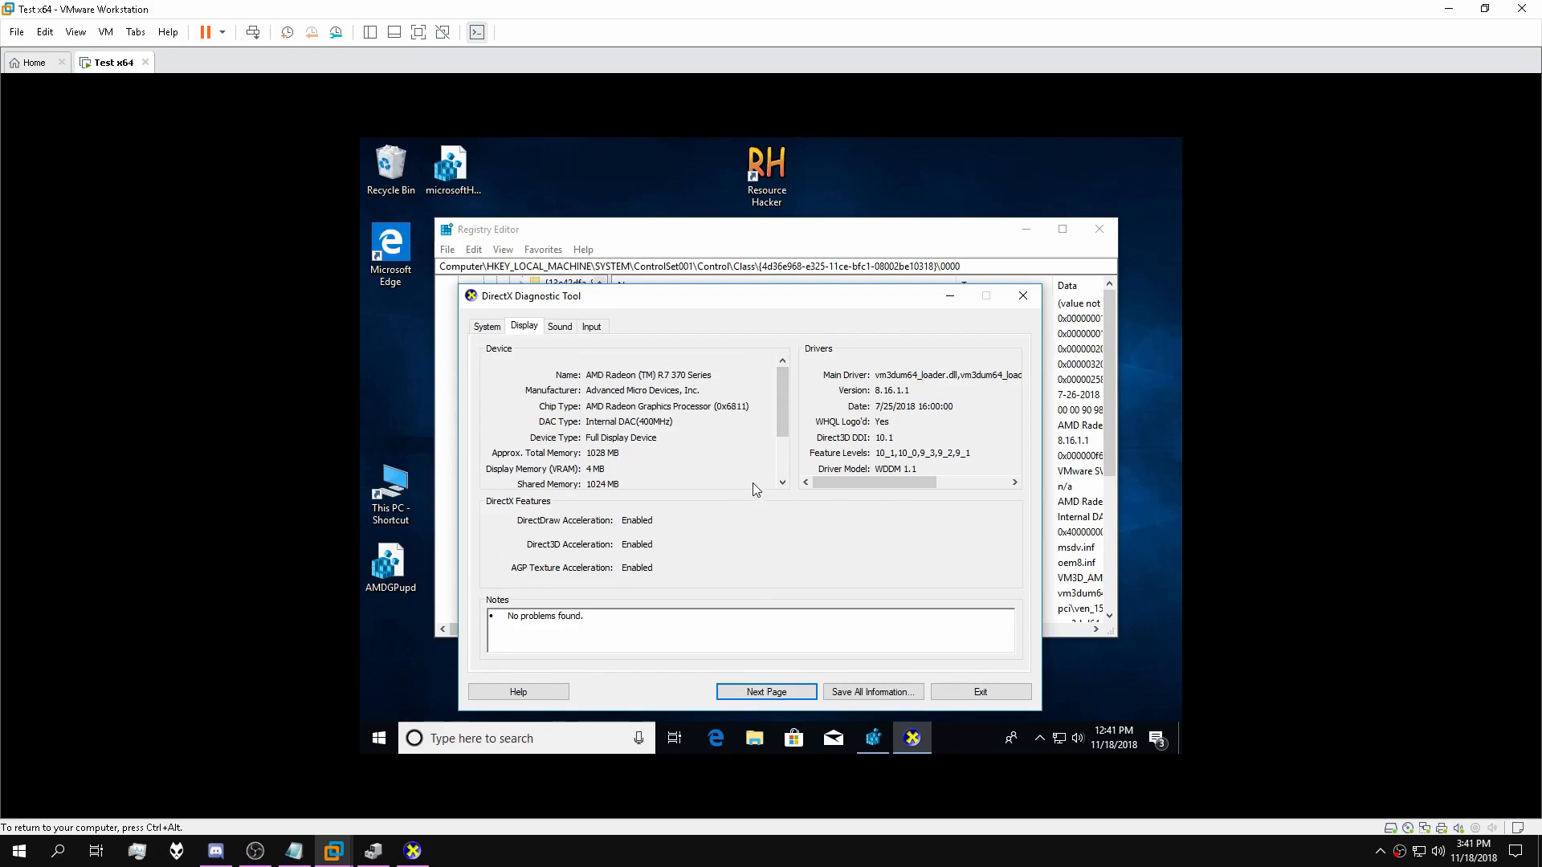
key(ctrl+alt)
click(412, 851)
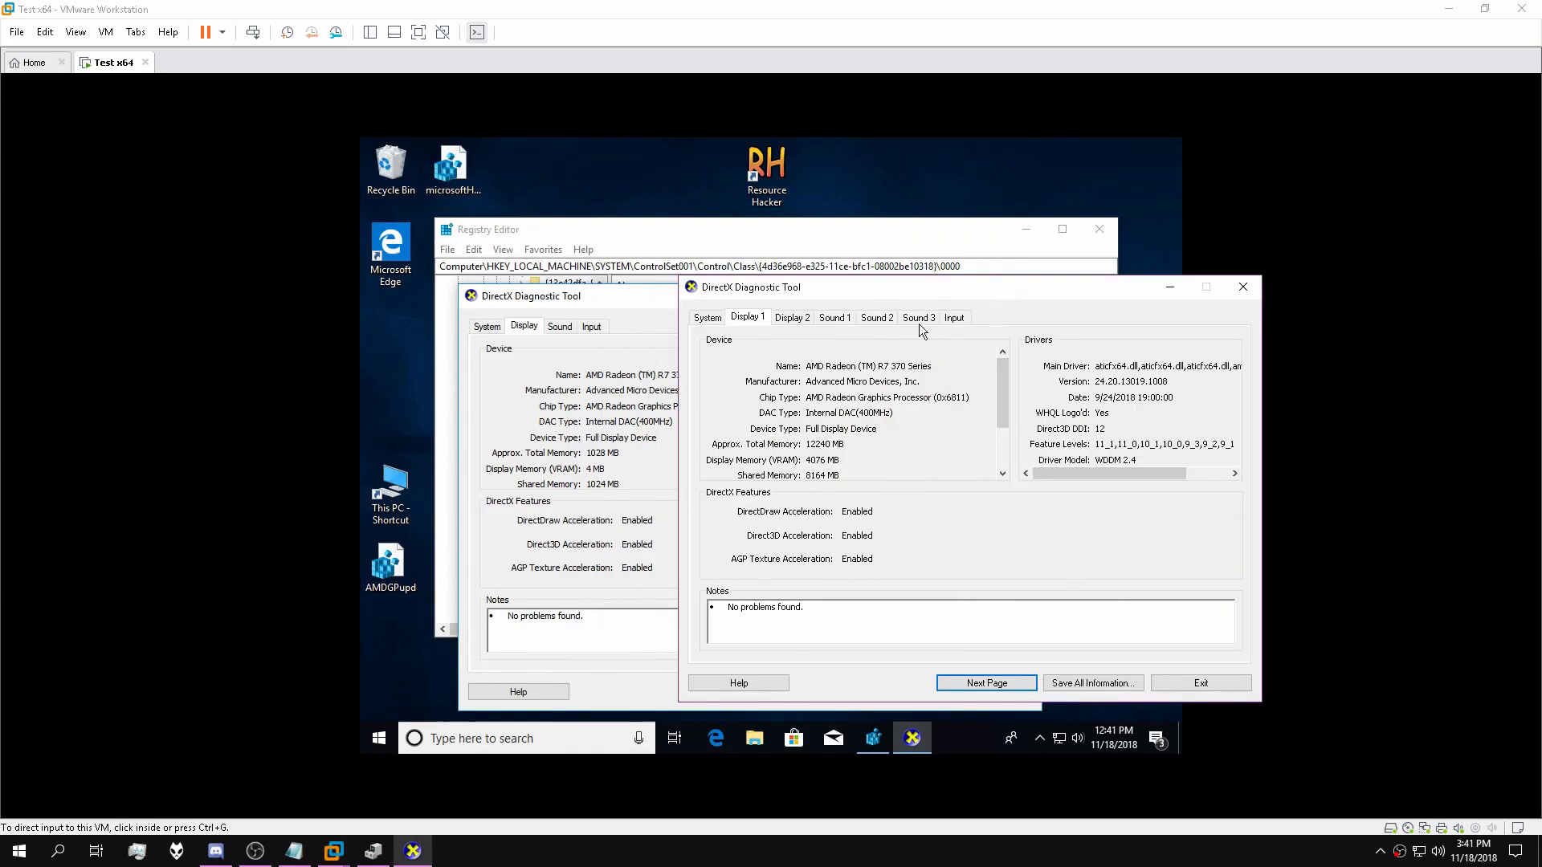
click(1241, 288)
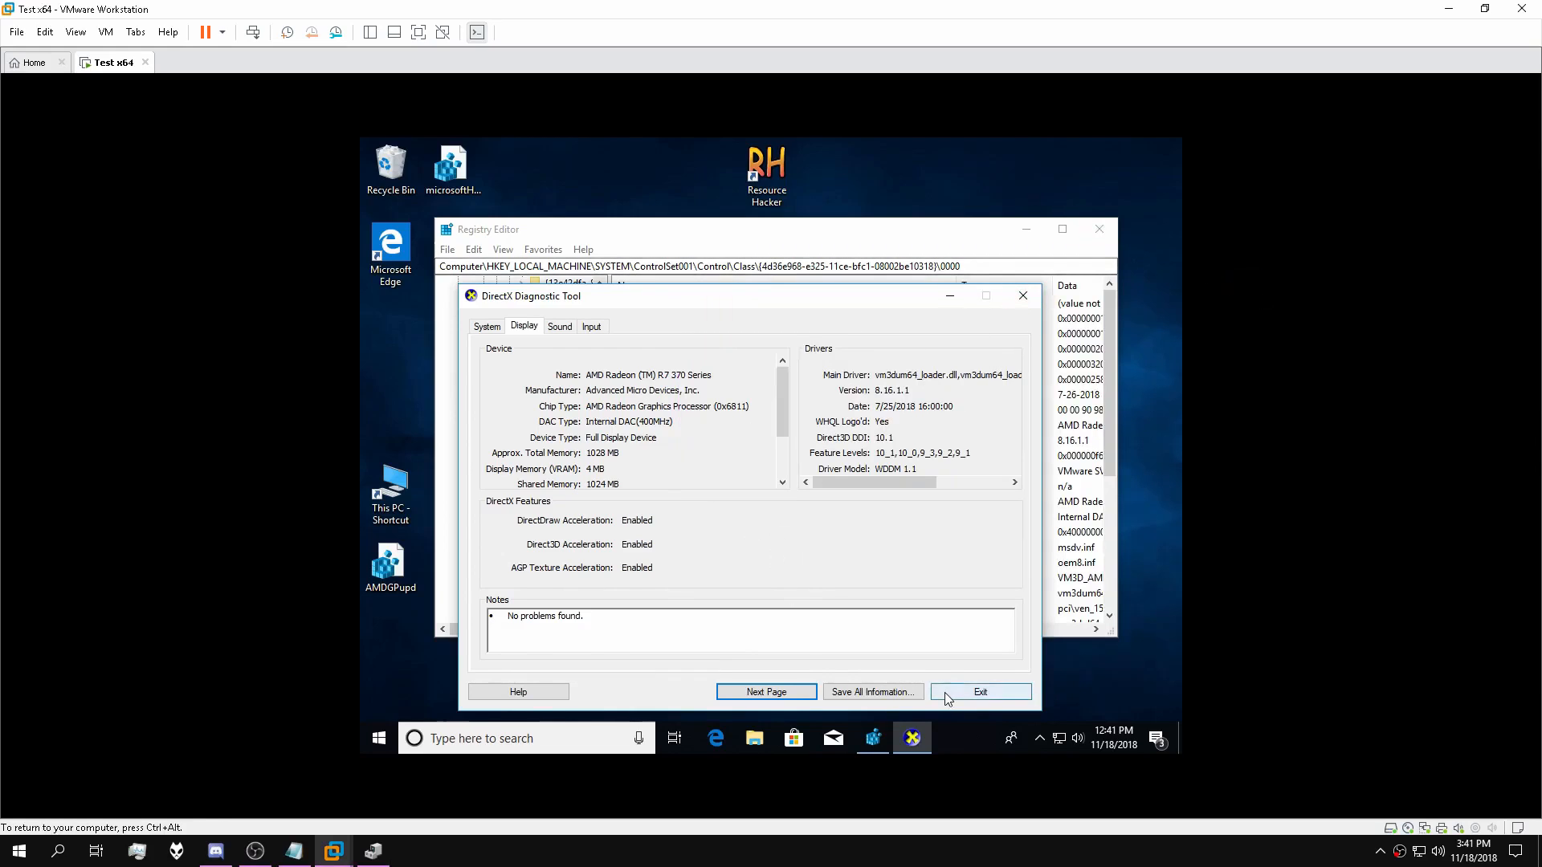
click(1023, 296)
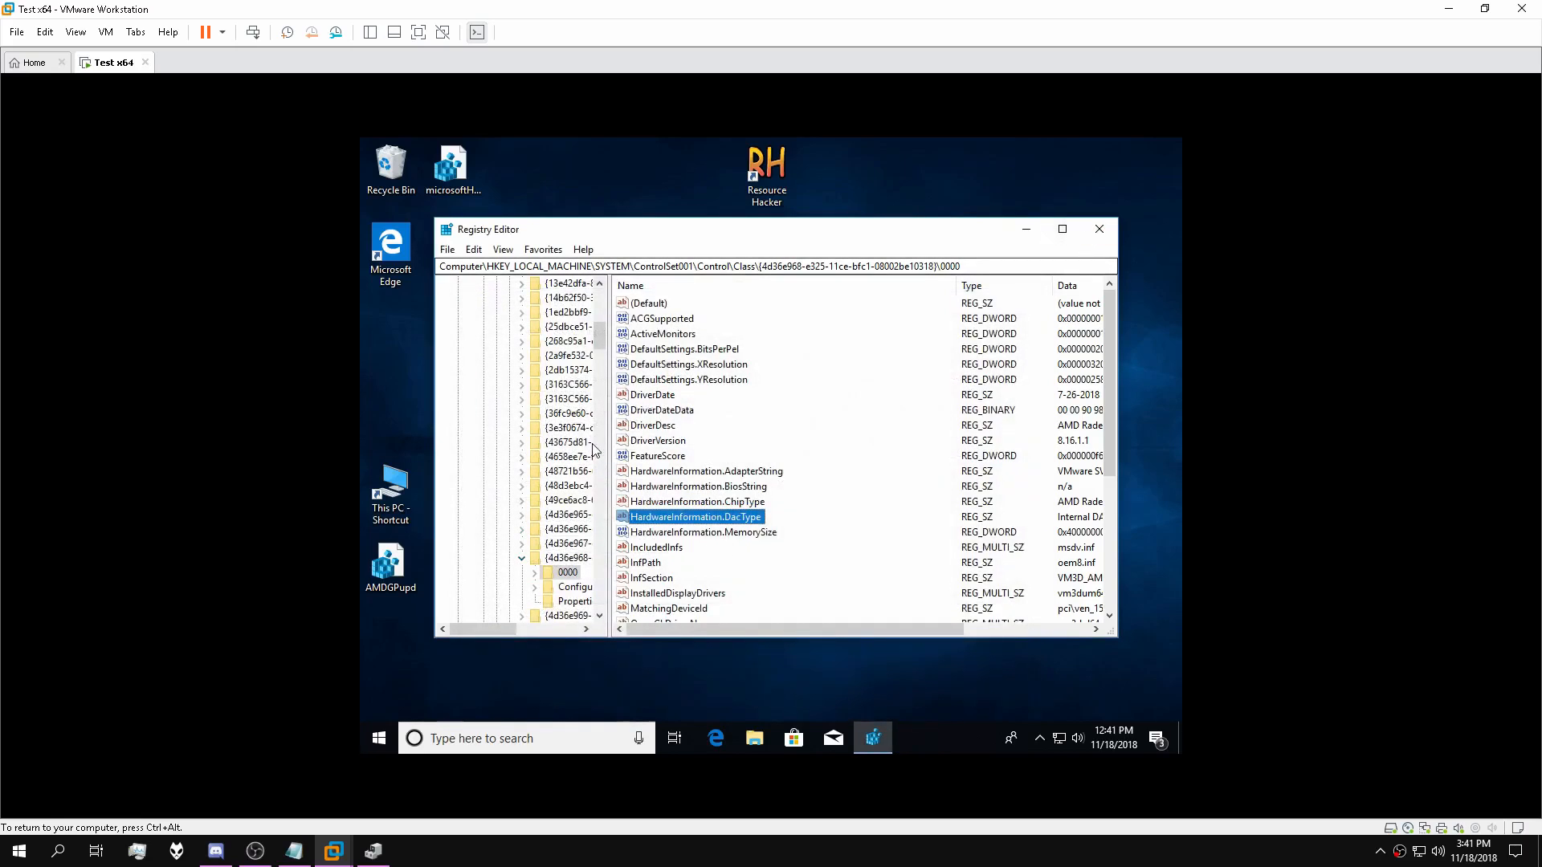
Export the entire registry from Computer to the desktop as FINALUPDATEREGISTRY, then close Registry Editor.
drag(599, 336, 599, 299)
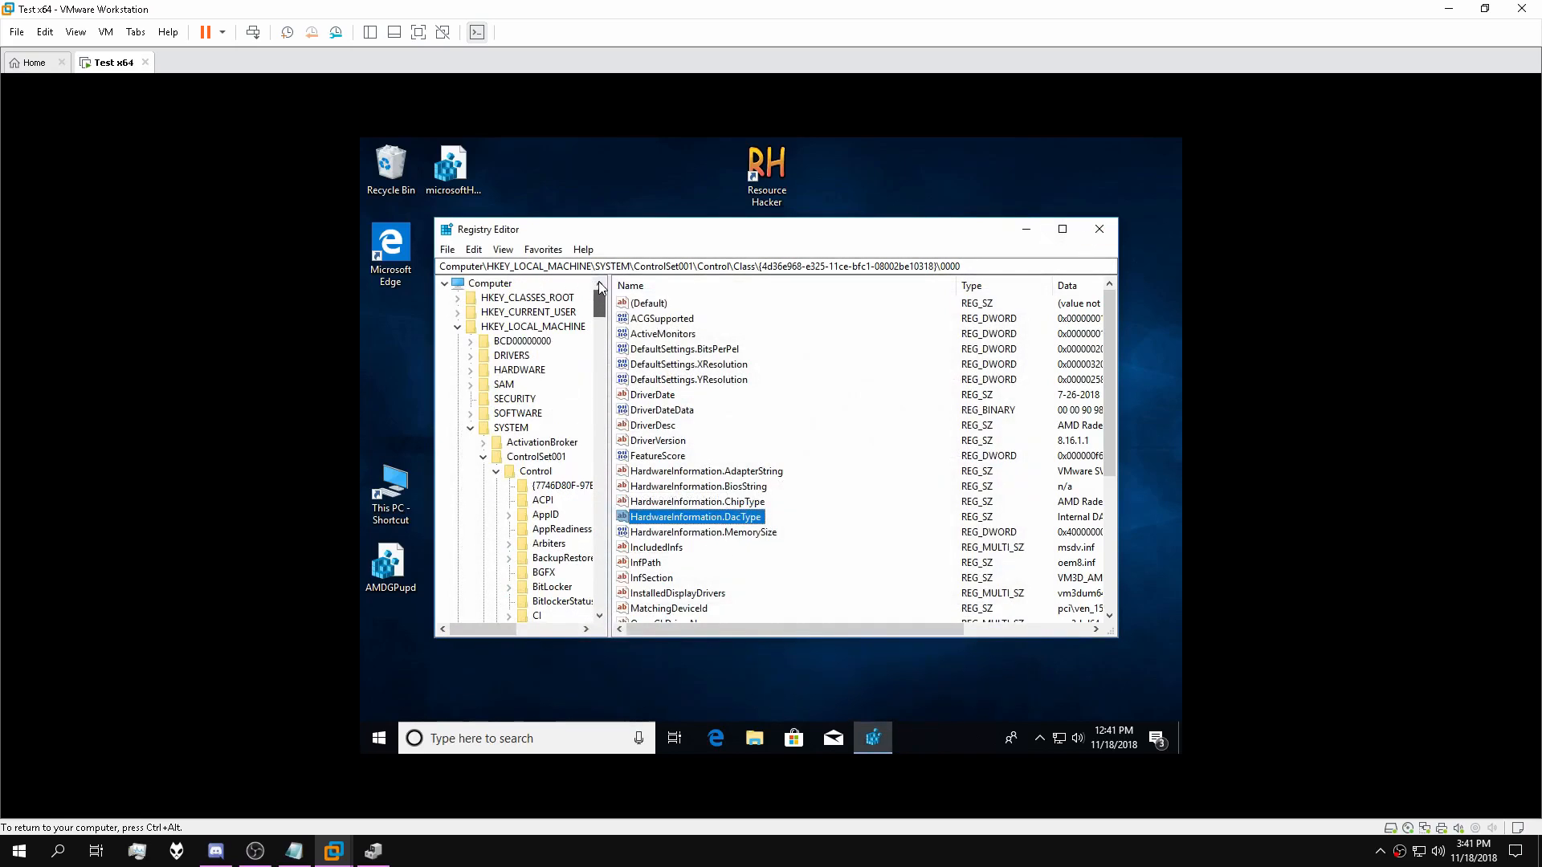
click(459, 325)
click(482, 283)
click(474, 249)
mouse_move(447, 249)
click(498, 286)
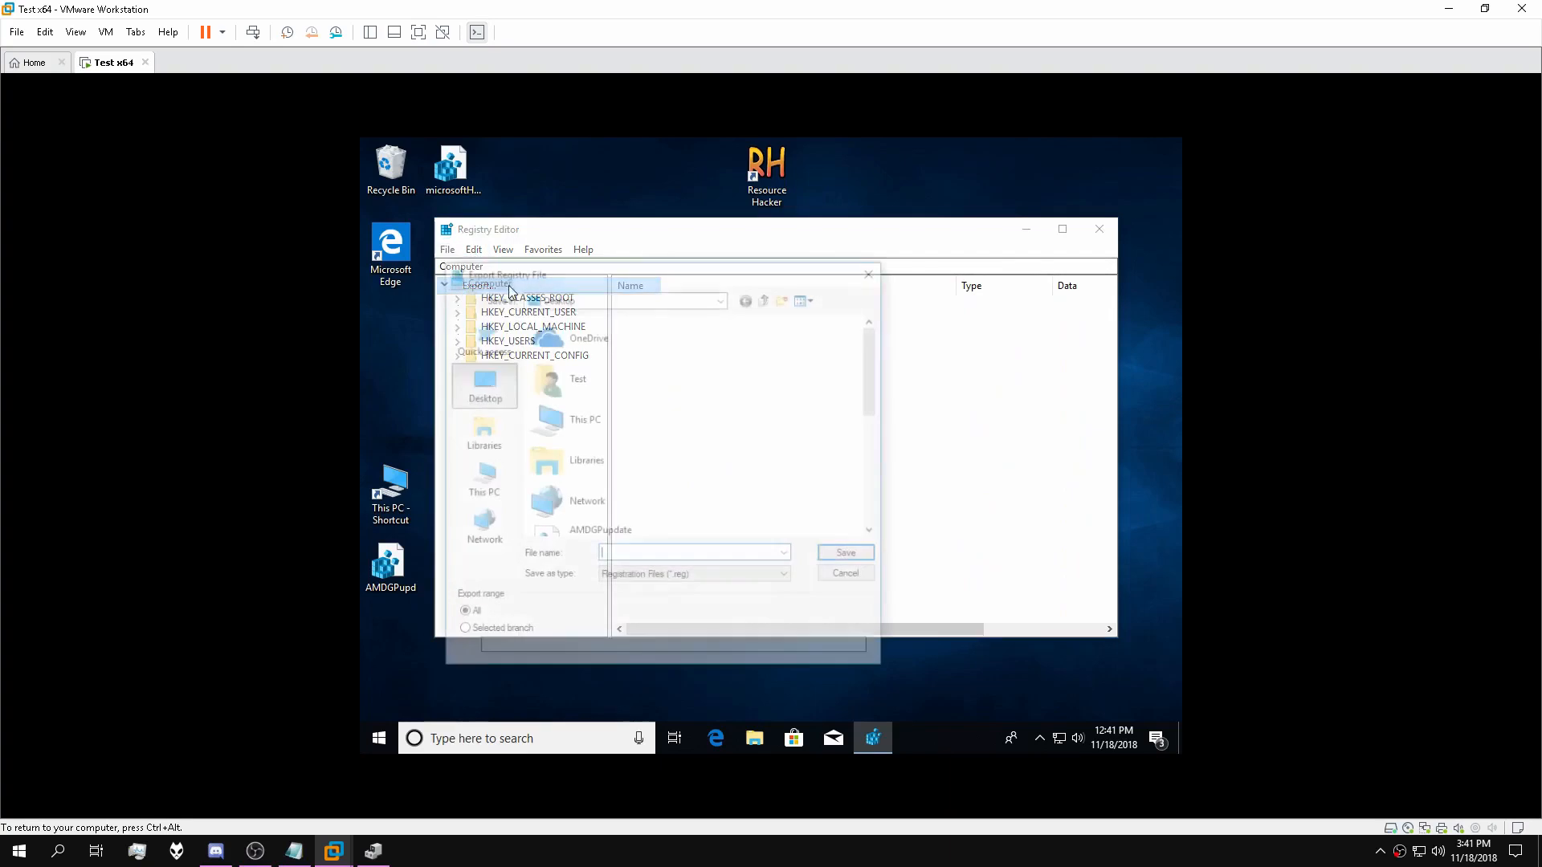
text(FINAL)
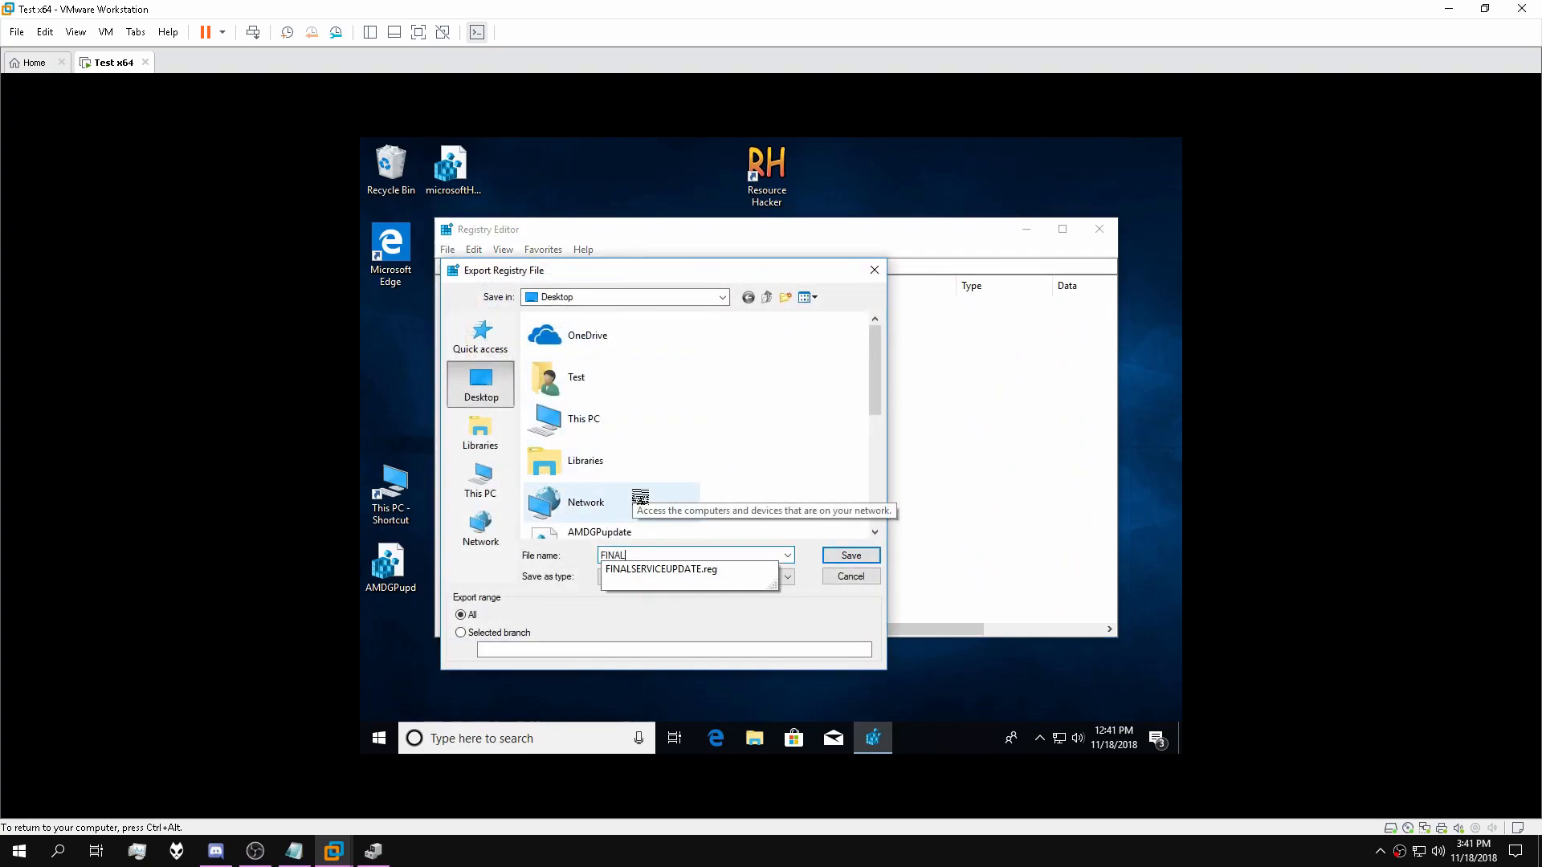
text(UPDATEREGISTRY)
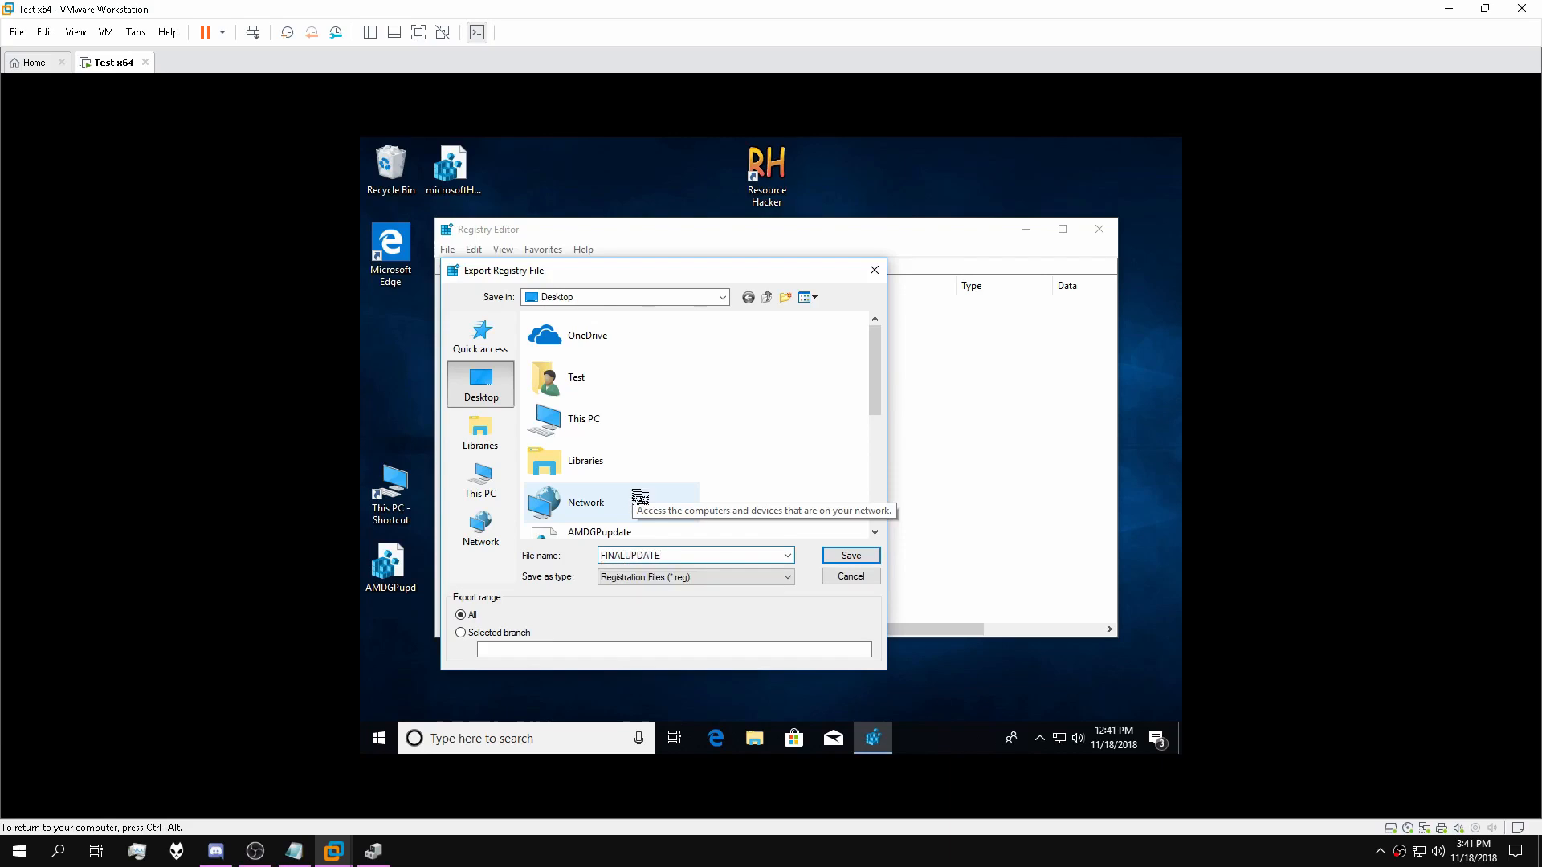
click(836, 558)
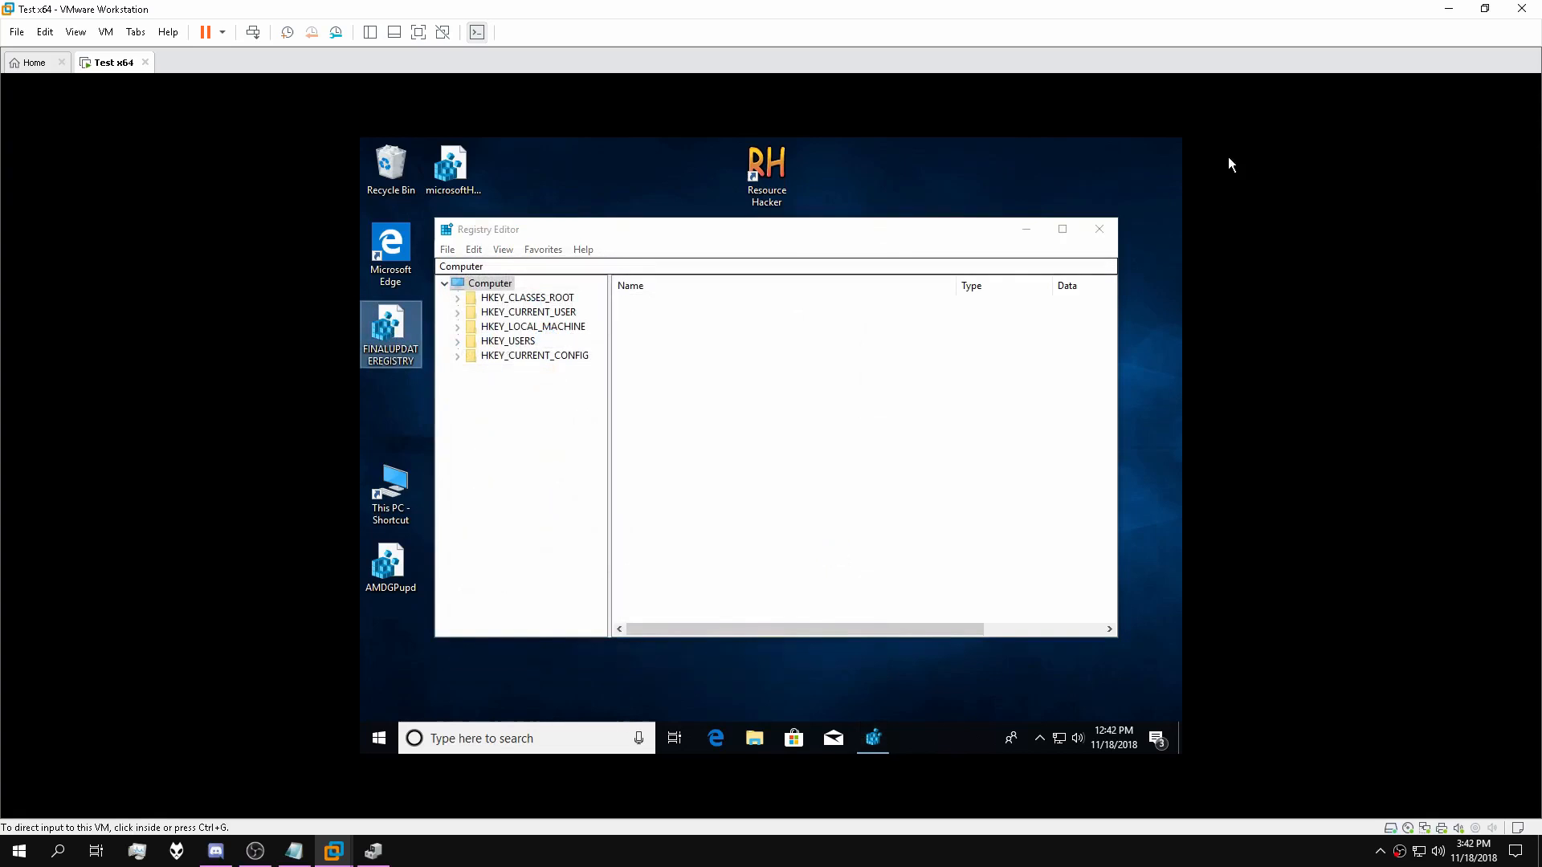
click(1100, 229)
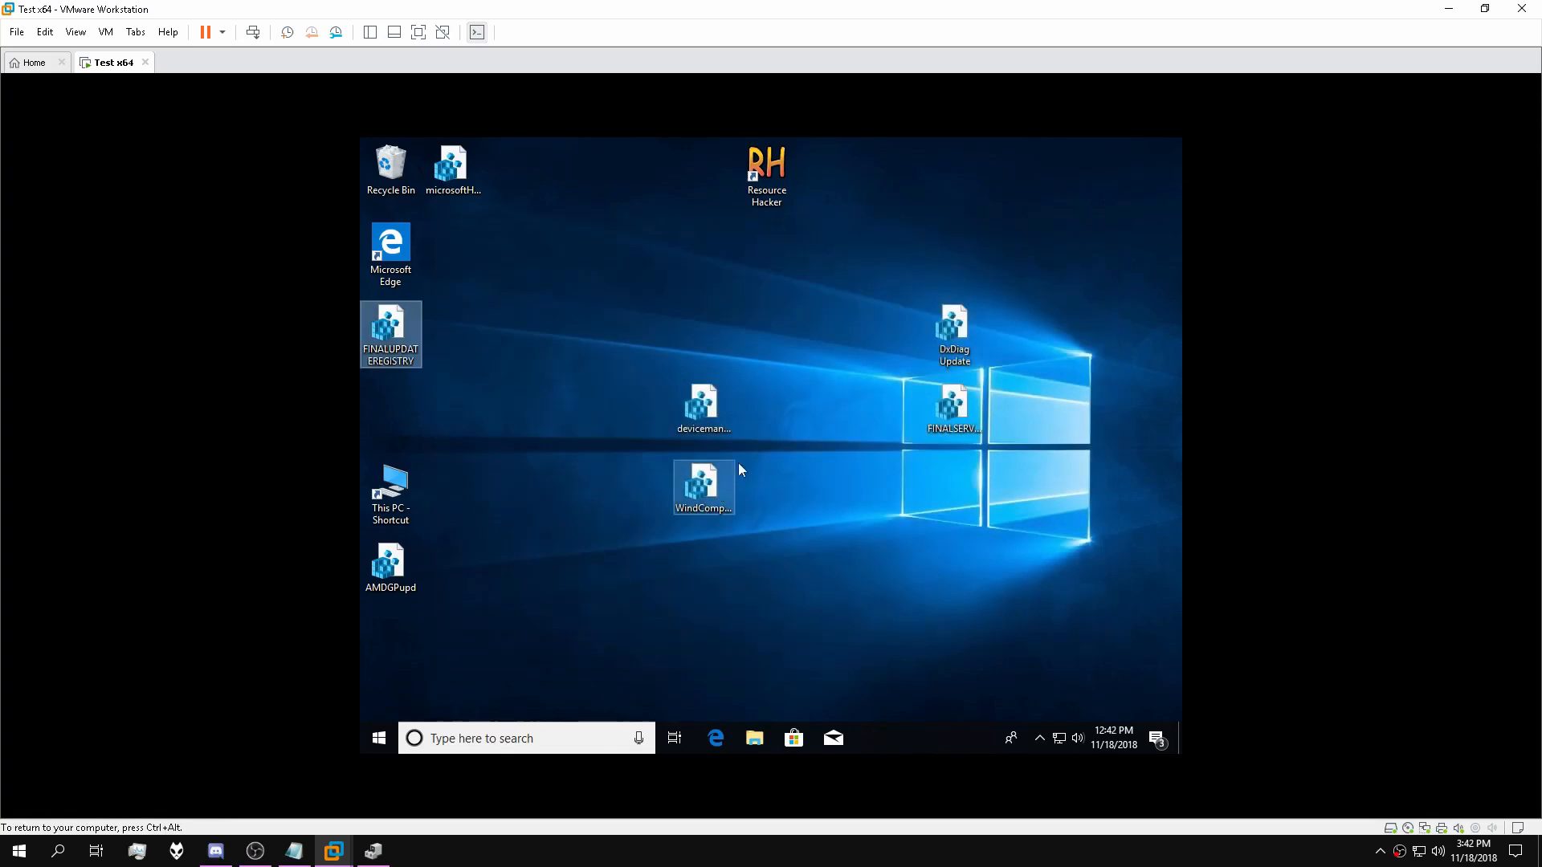
Open Task Manager, examine the running processes, their details and the CPU performance information, then close it.
click(840, 503)
right_click(947, 732)
click(978, 662)
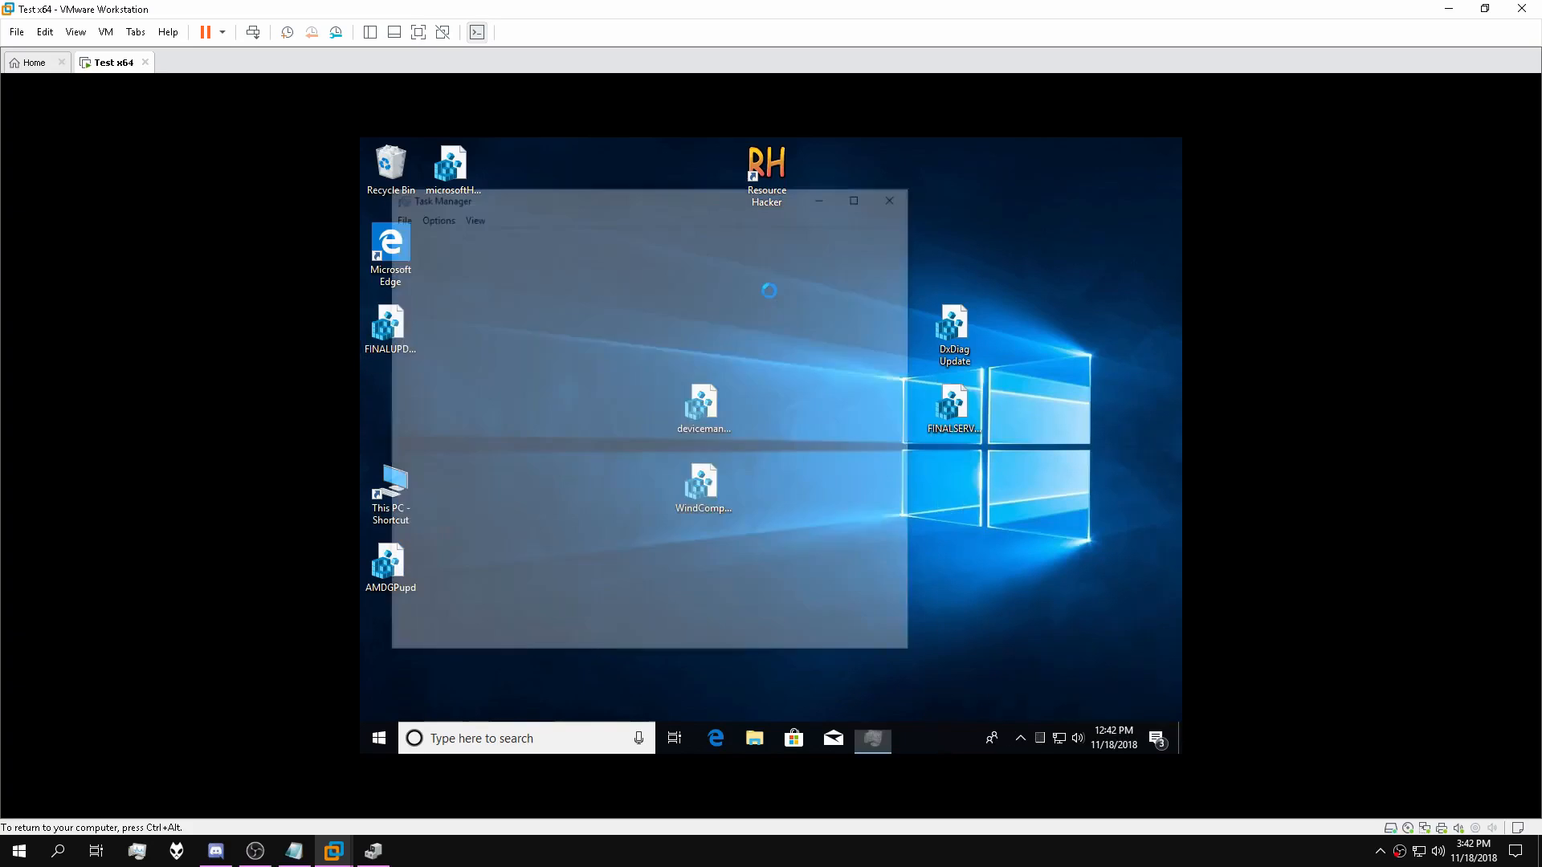
mouse_move(910, 319)
mouse_down()
mouse_move(912, 389)
mouse_move(917, 334)
mouse_up()
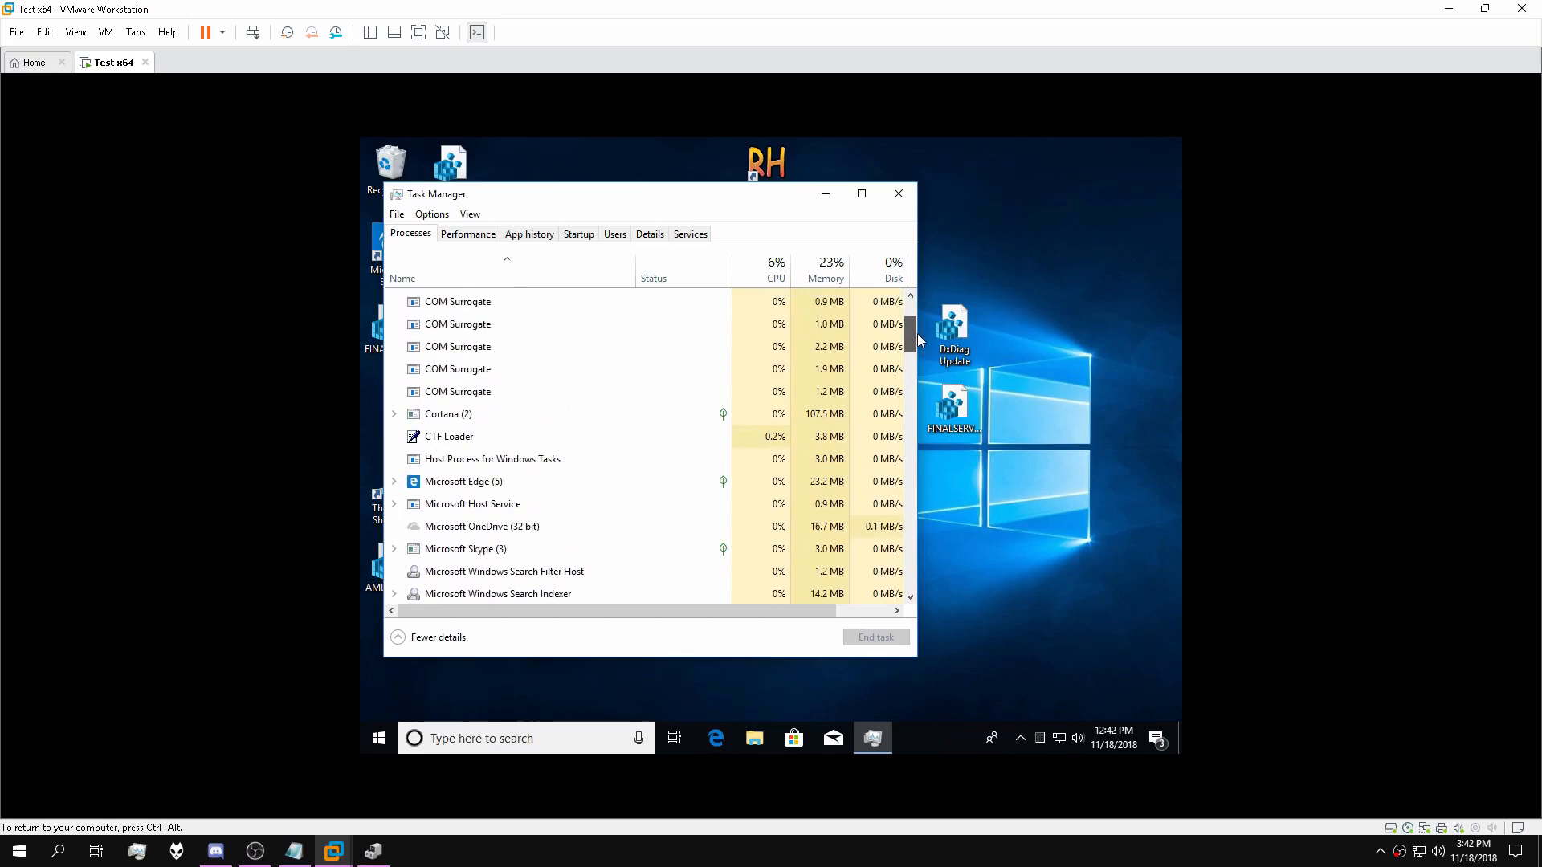
click(666, 241)
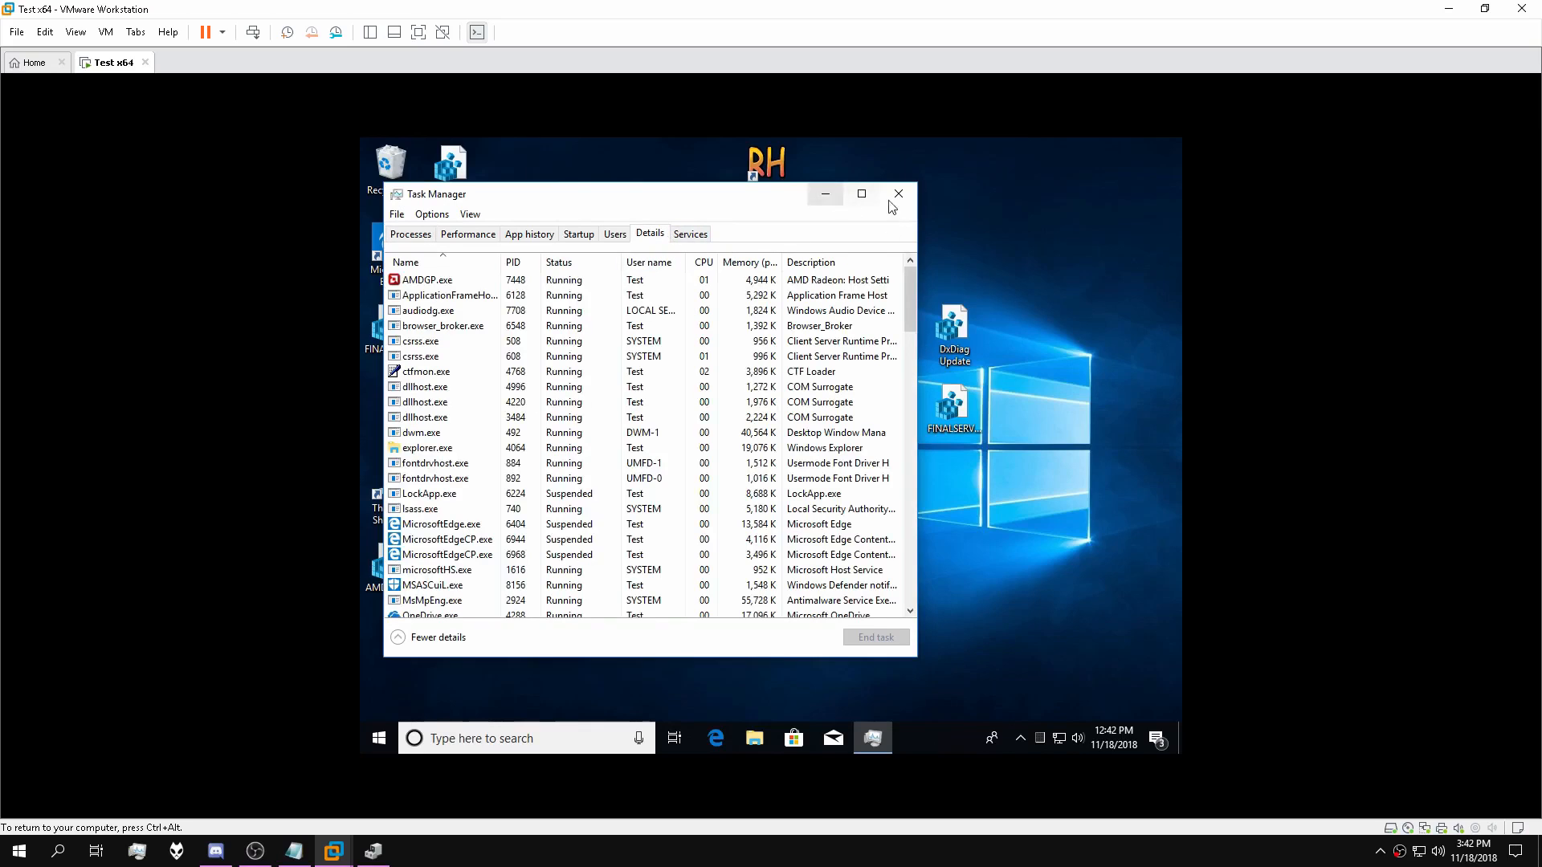
click(466, 236)
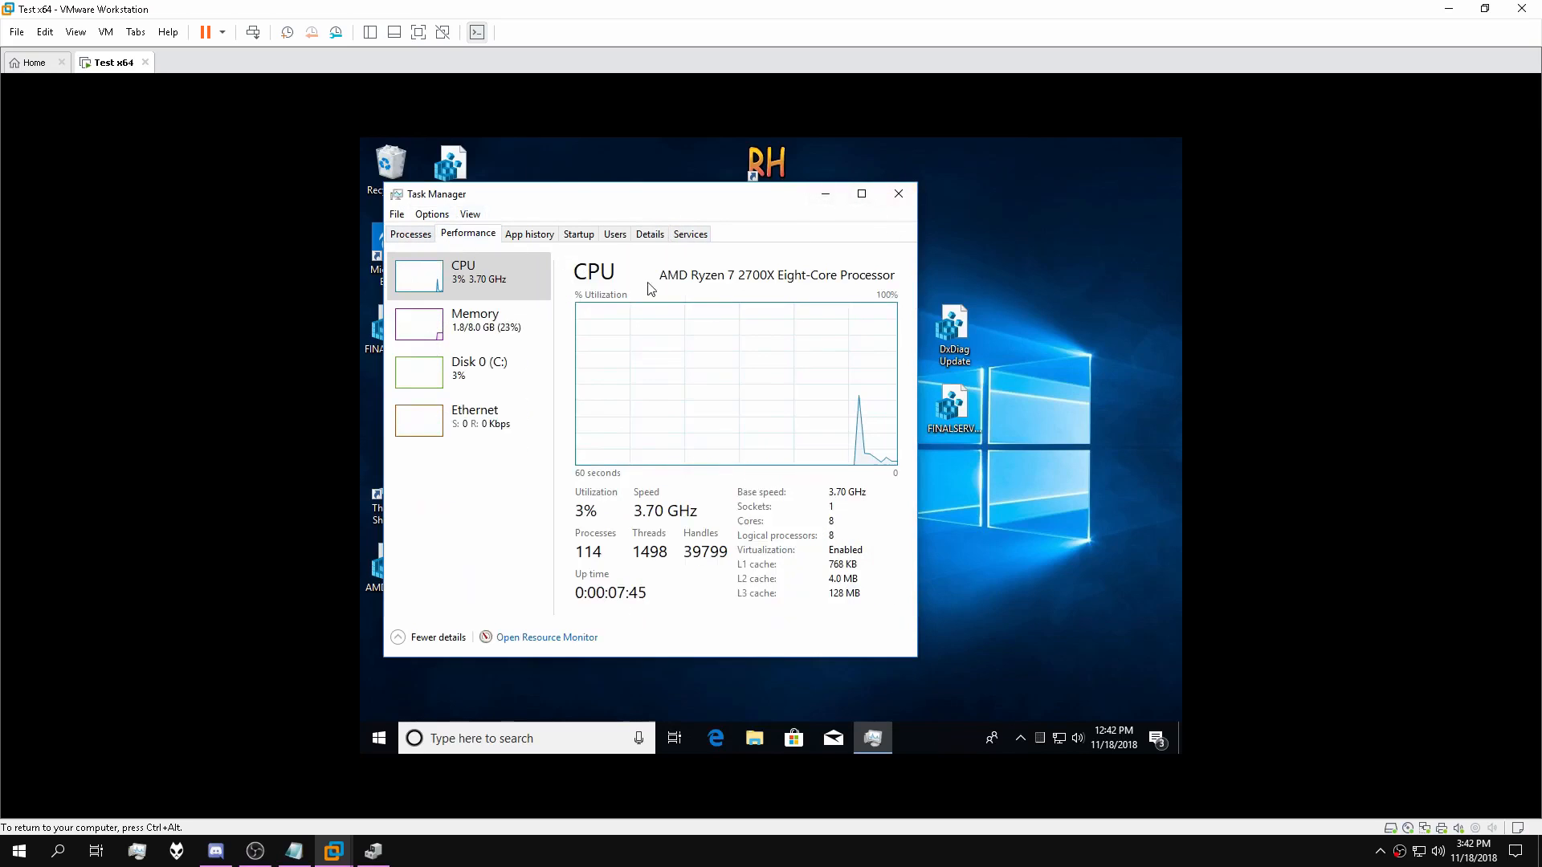
click(899, 194)
Run msinfo32 and read through the System Summary for manufacturer, model, processor and BIOS details.
click(494, 738)
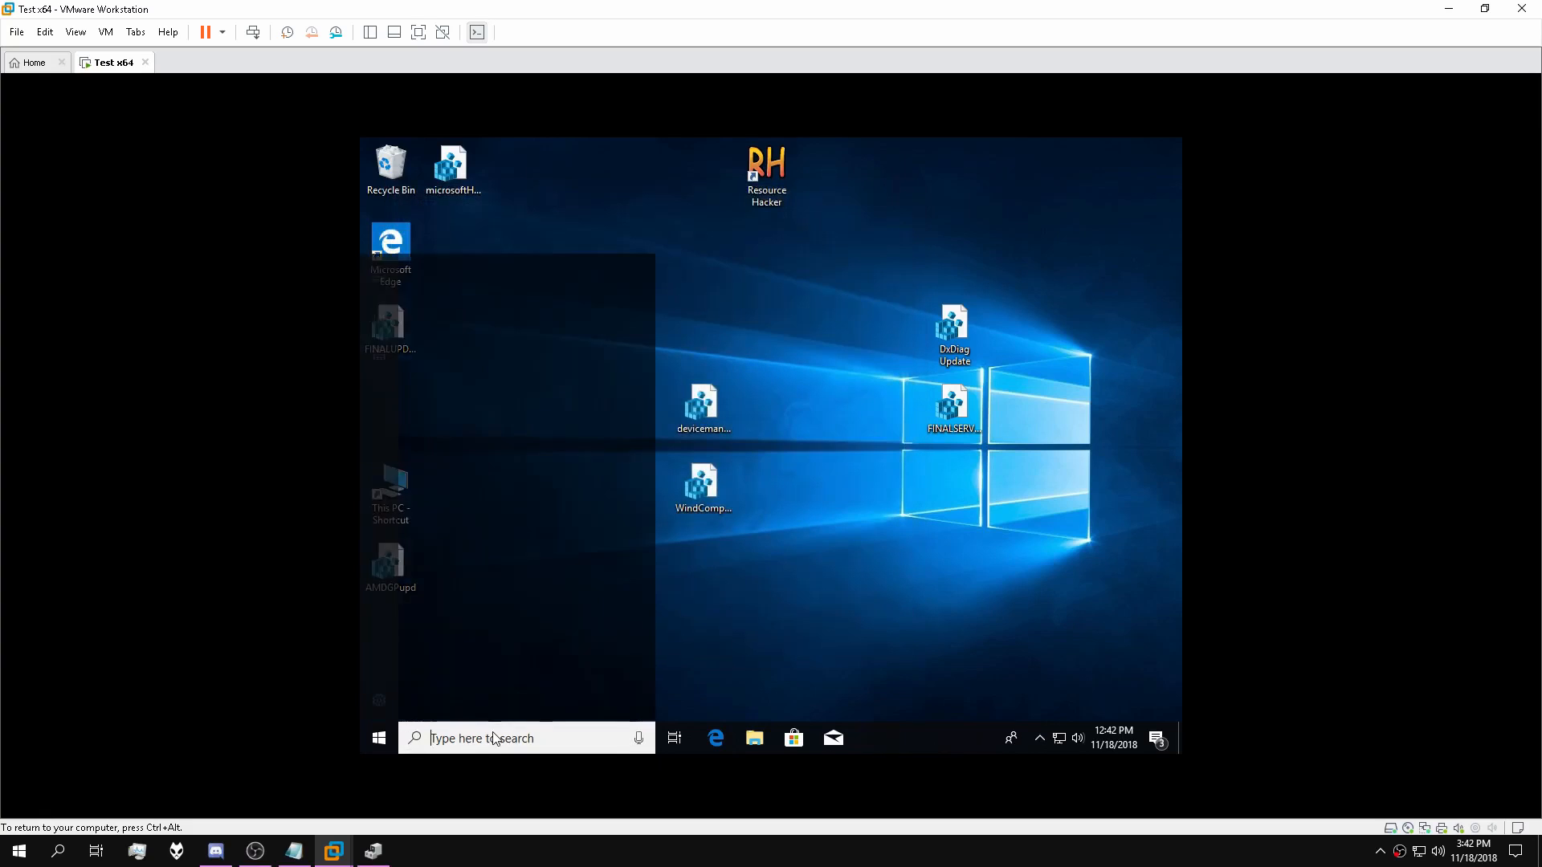
text(msinfo32)
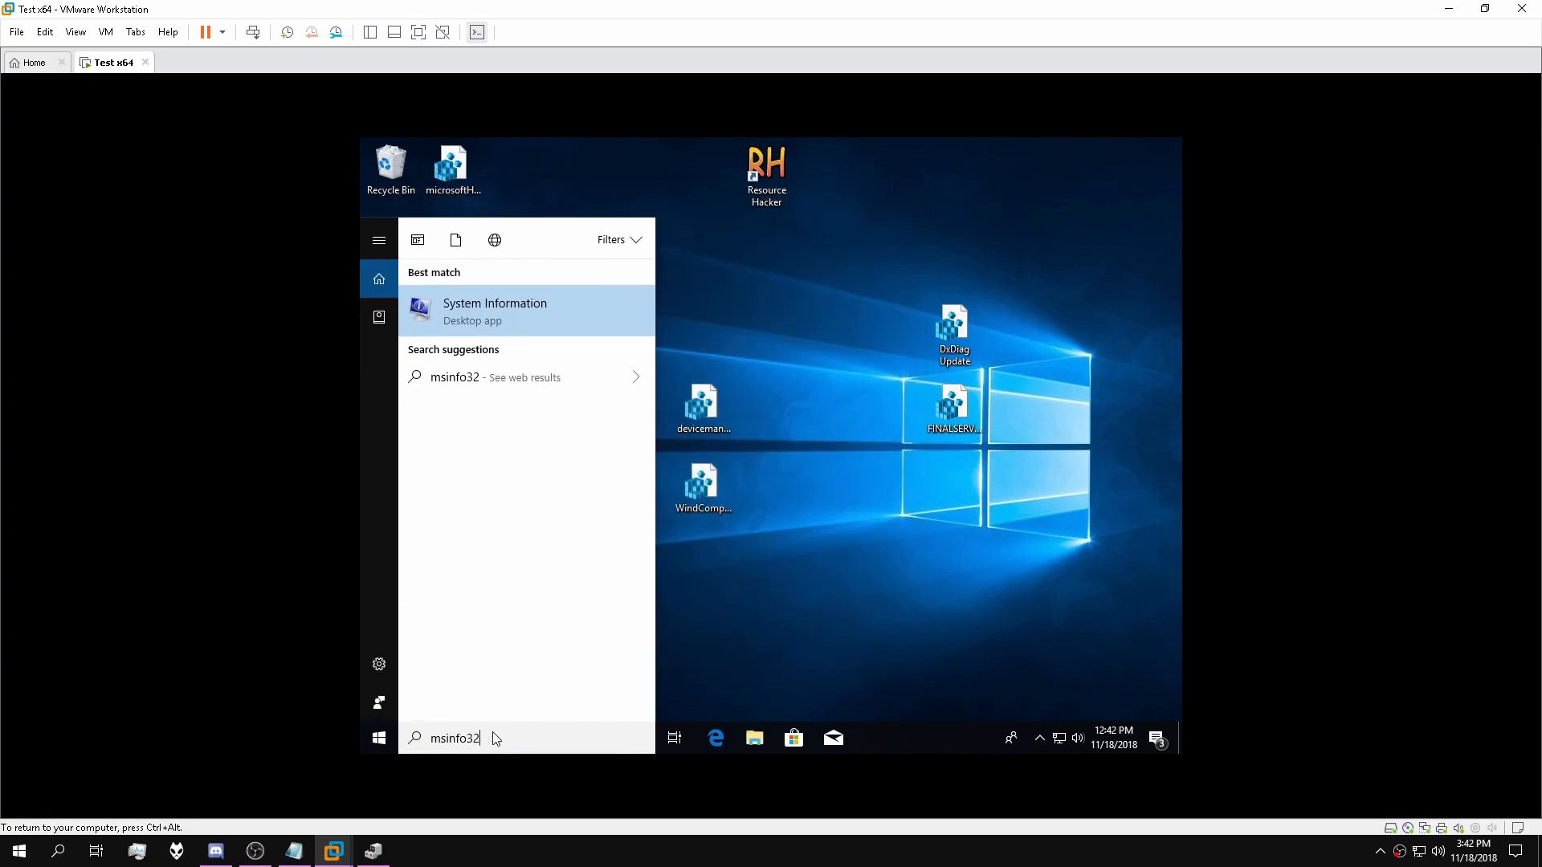
key(Return)
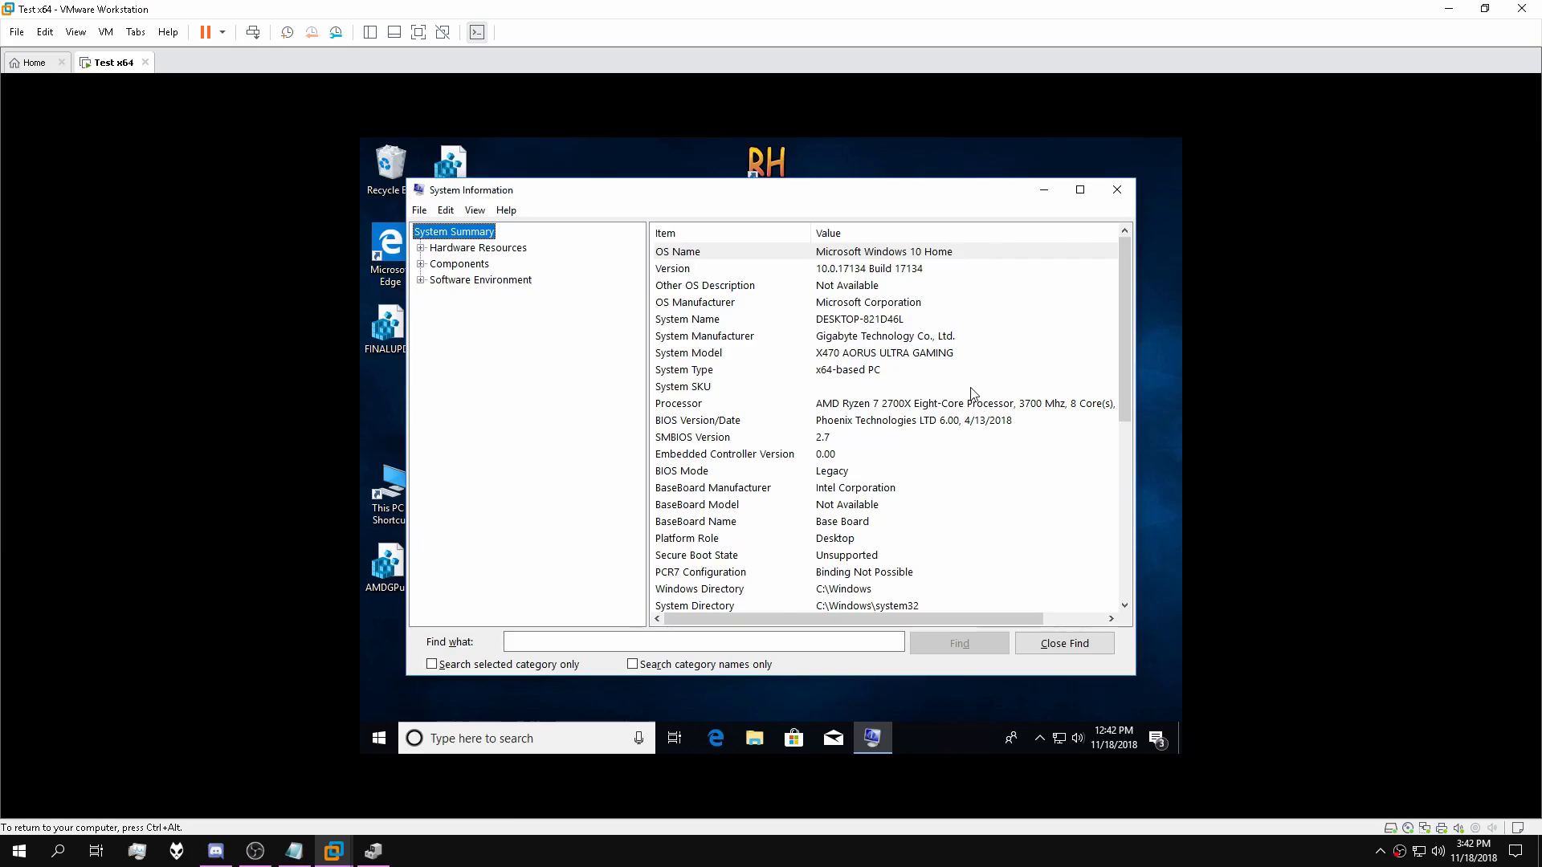
scroll(972, 393, down, 7)
scroll(914, 456, up, 6)
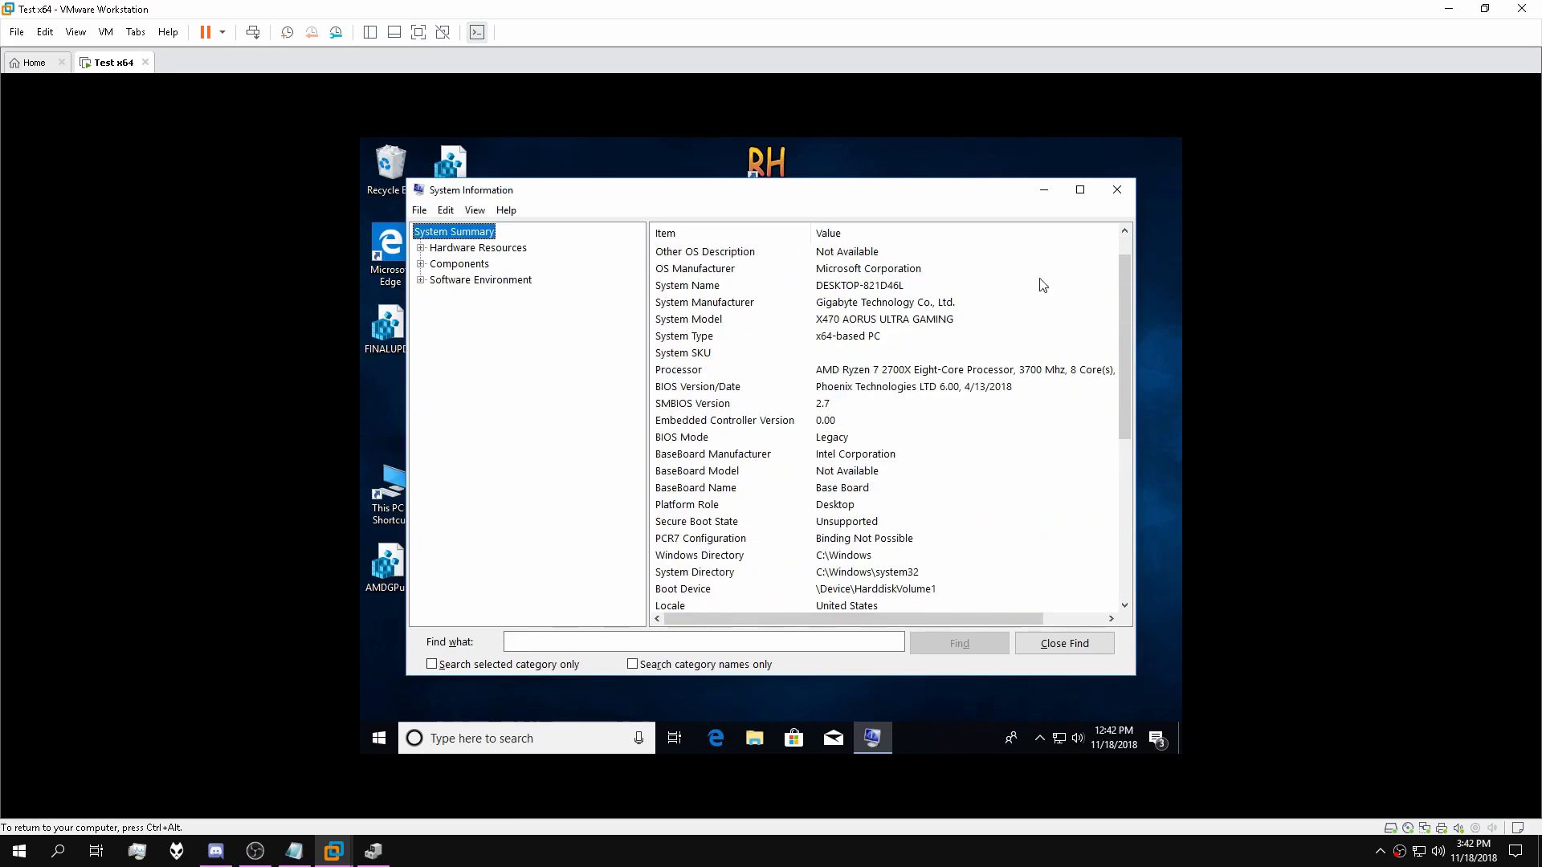
scroll(1001, 337, up, 1)
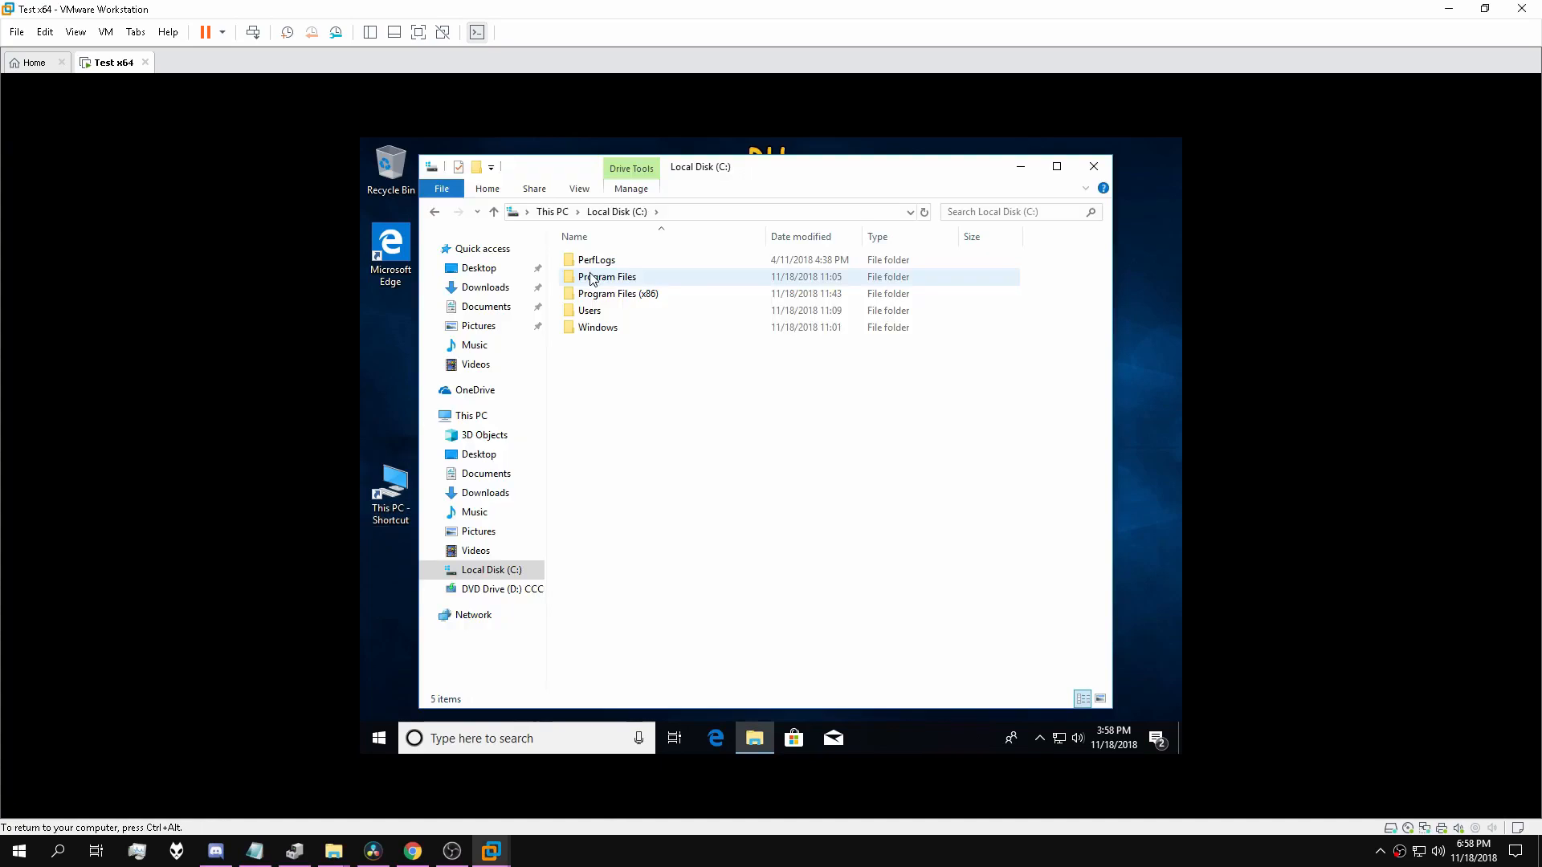
Hide the VMware folder in C:\Program Files along with its subfolders and files, granting administrator permission for the attribute change.
double_click(591, 279)
click(589, 296)
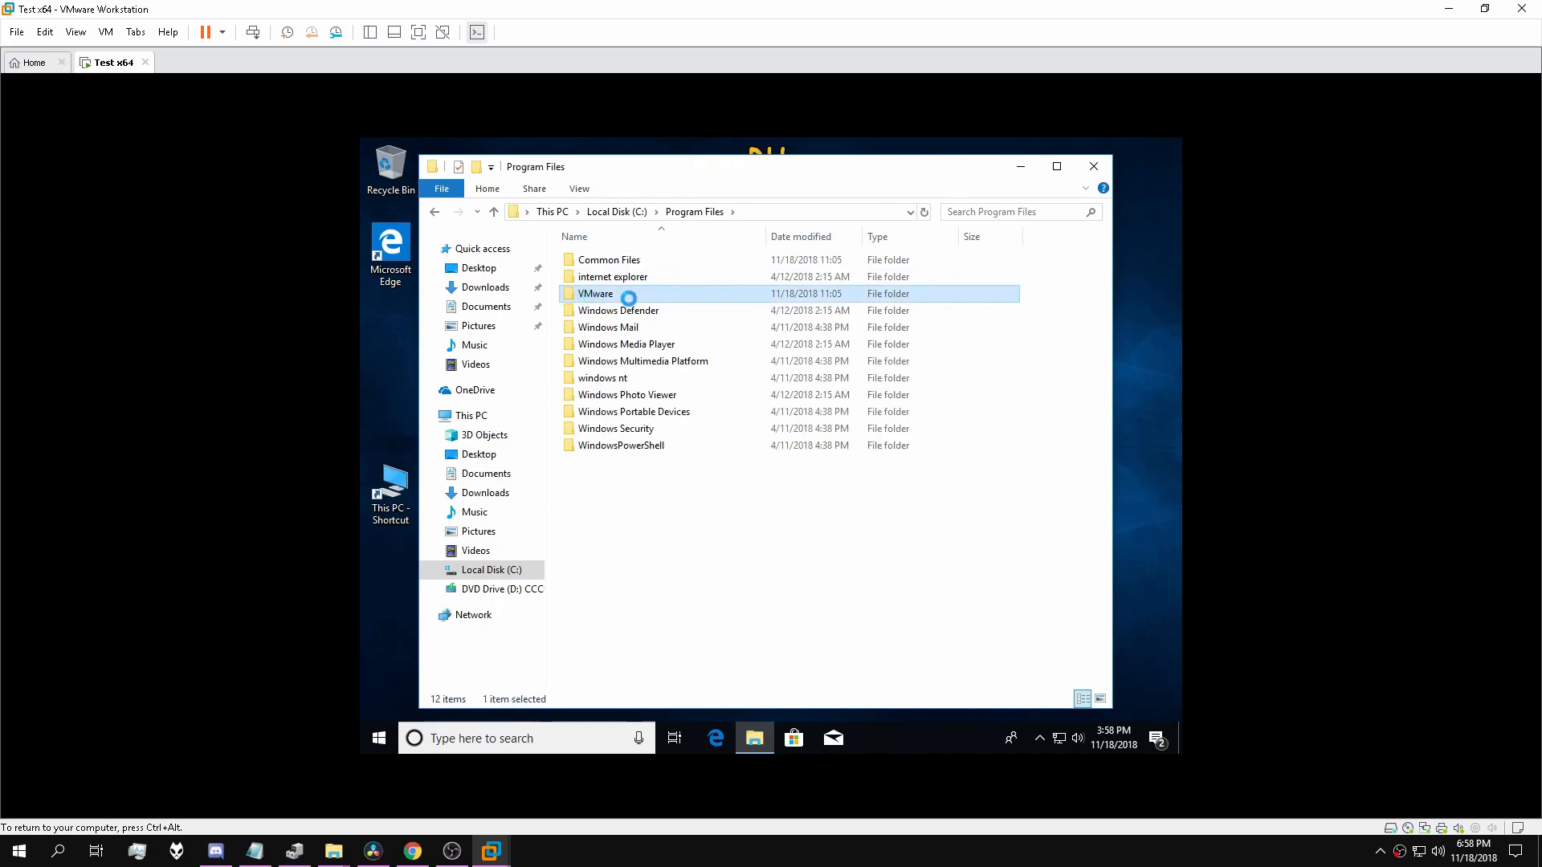
right_click(610, 297)
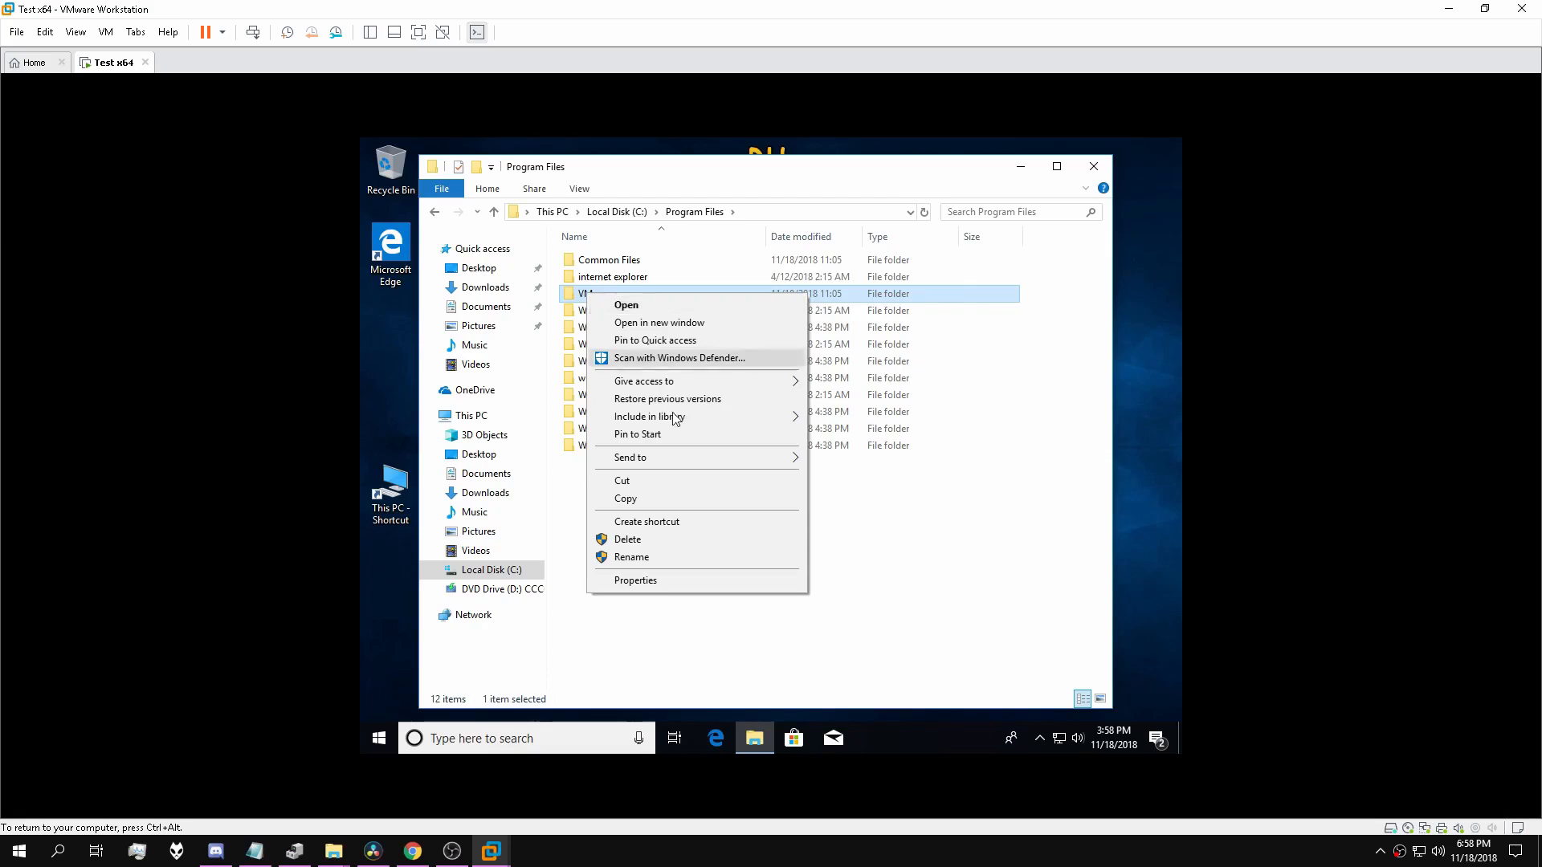
click(658, 583)
click(700, 567)
click(845, 664)
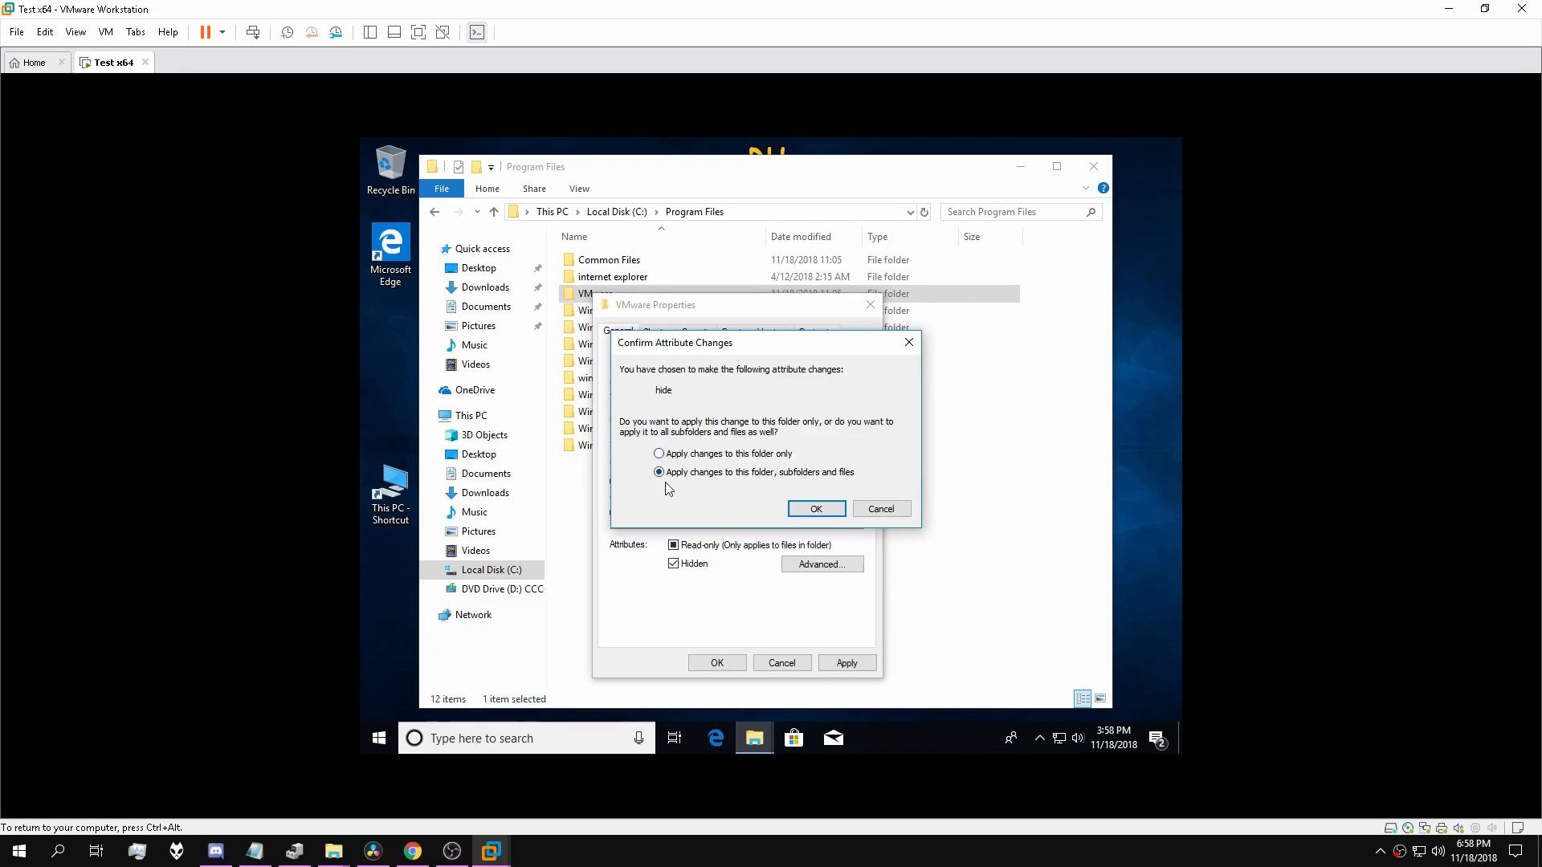
click(819, 508)
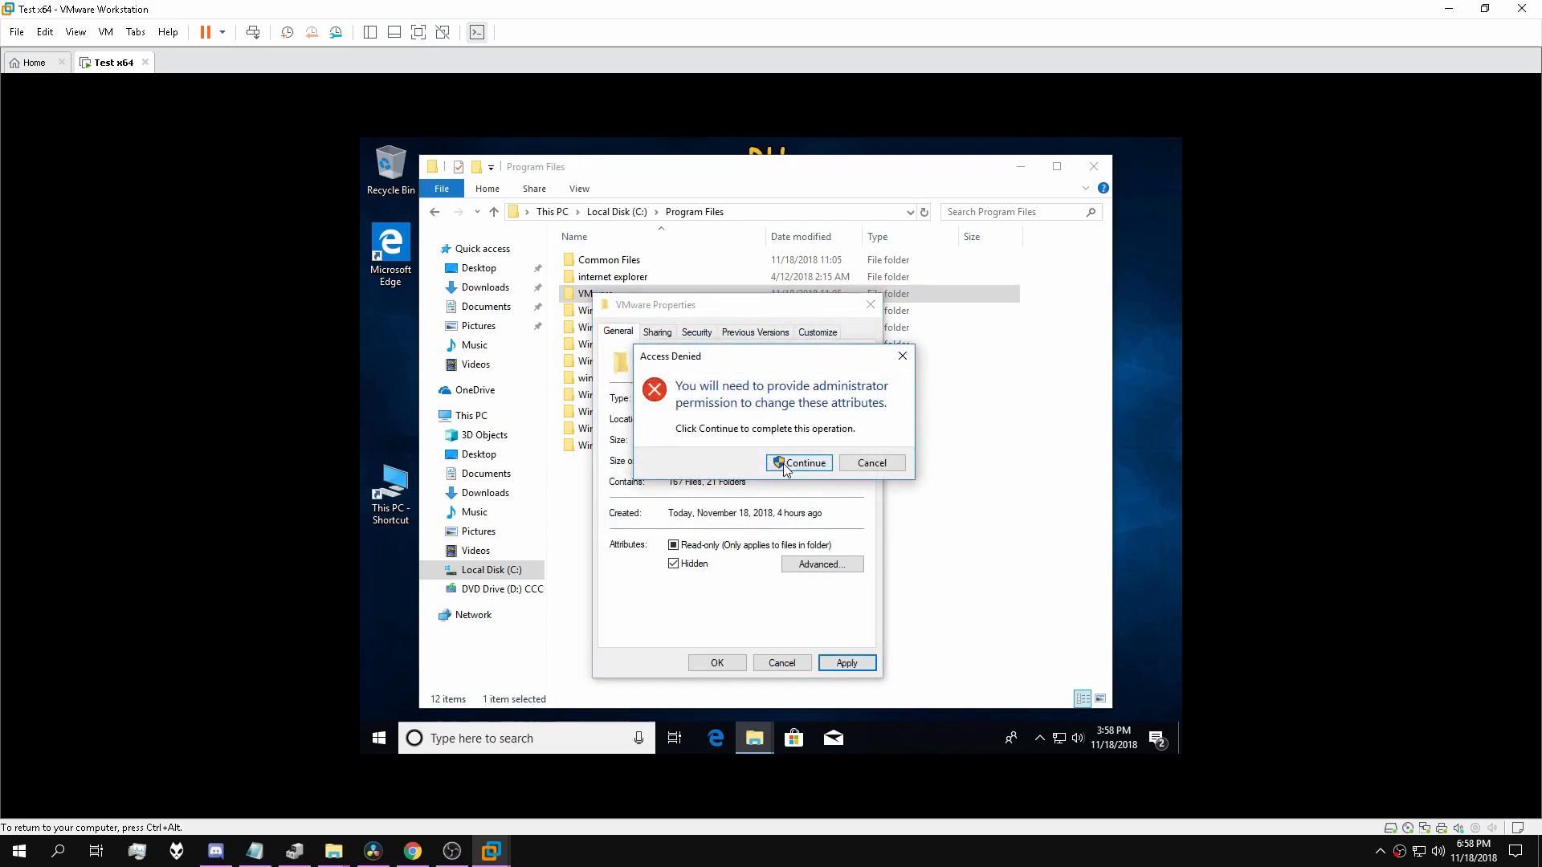
click(799, 462)
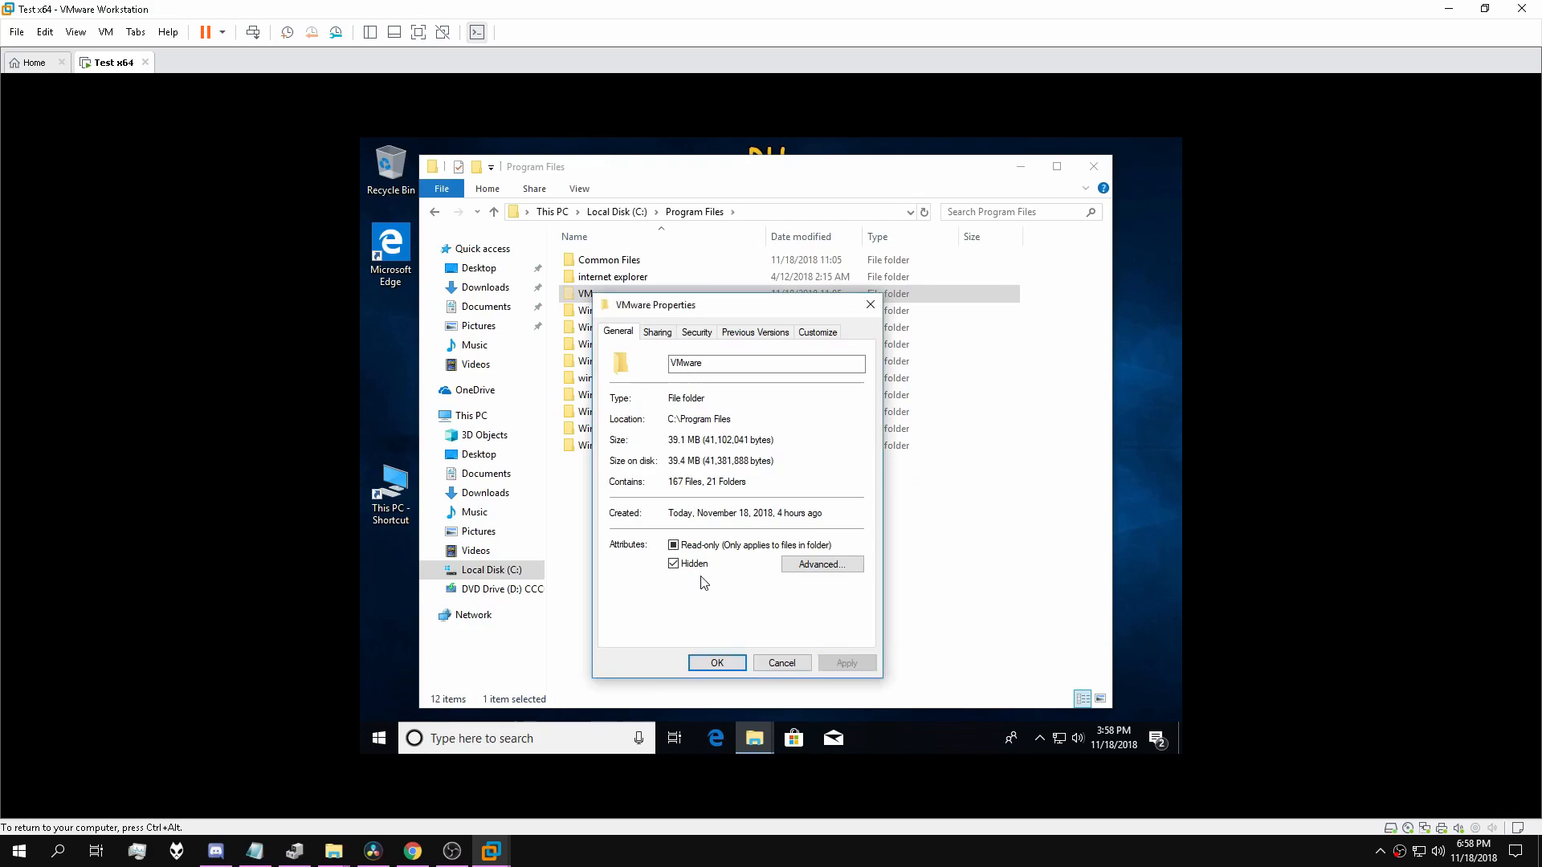
click(715, 662)
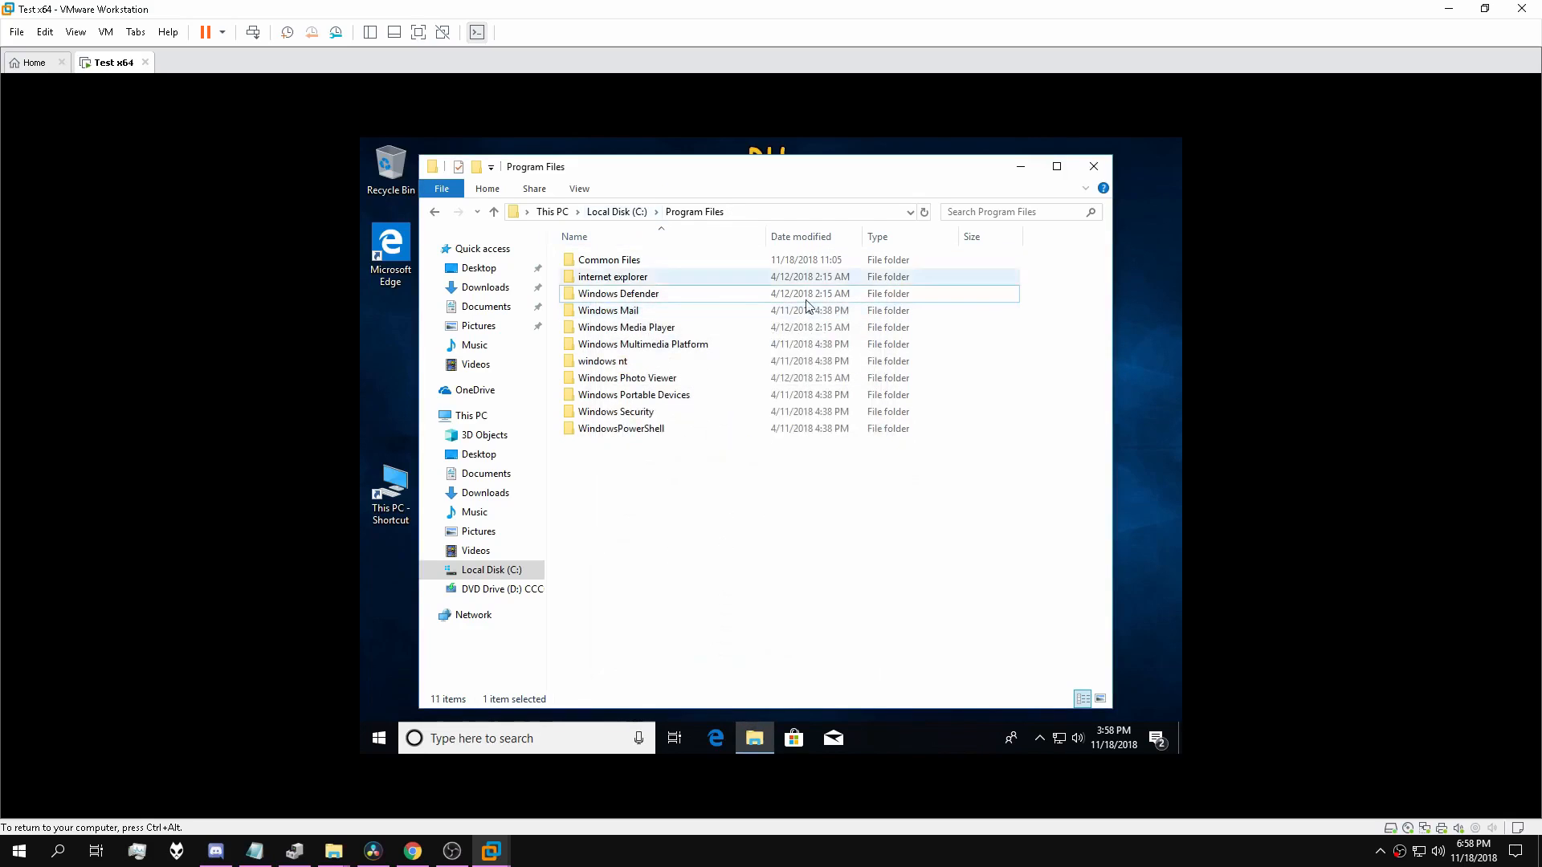
click(665, 529)
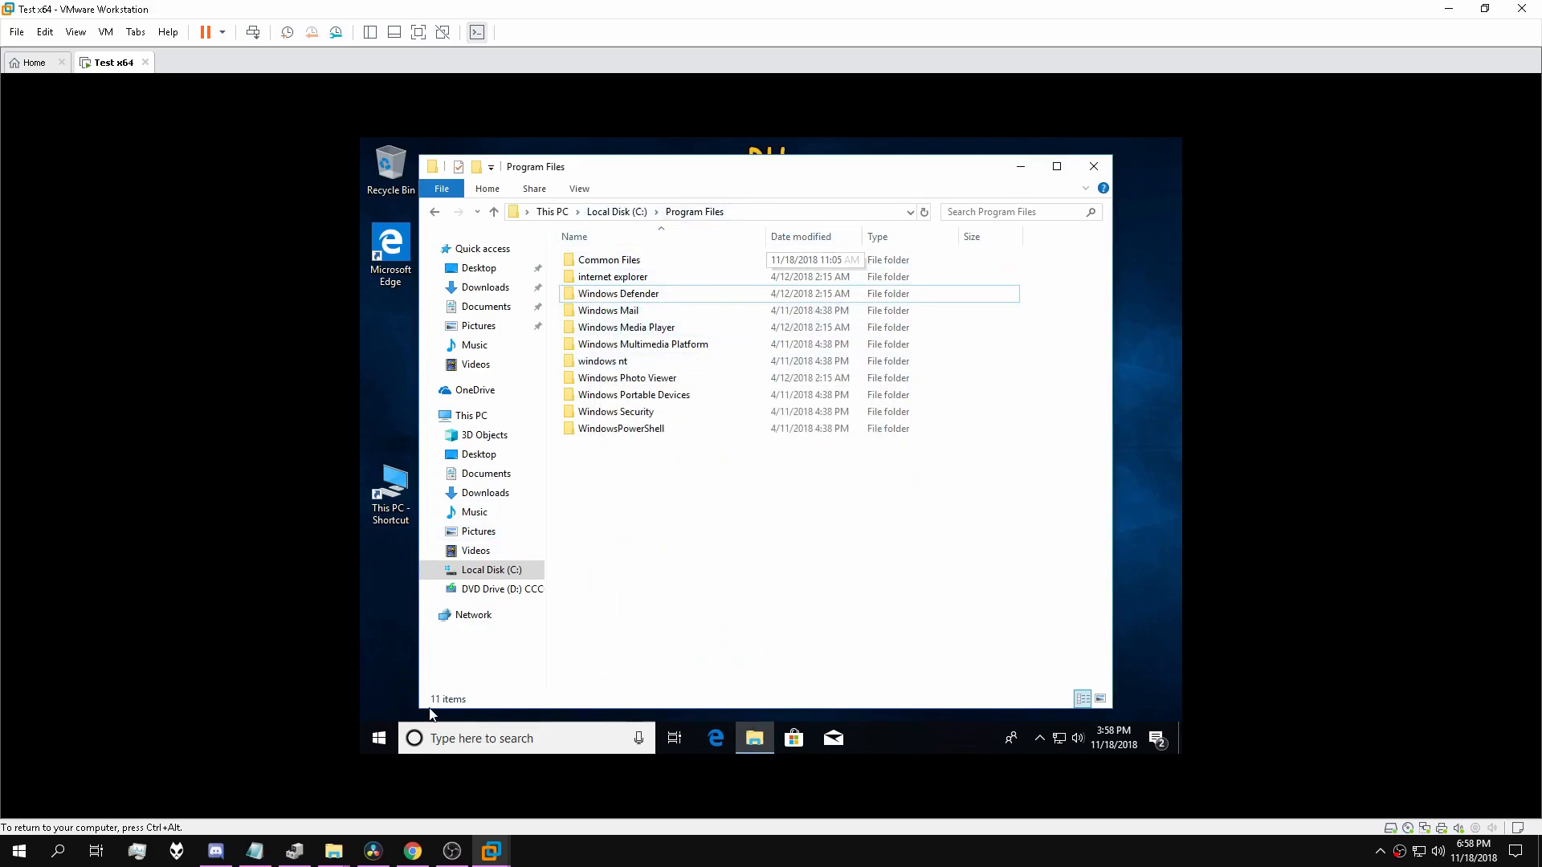
Run appwiz.cpl and examine the VMware Tools entry among the installed programs, then close Programs and Features.
click(584, 731)
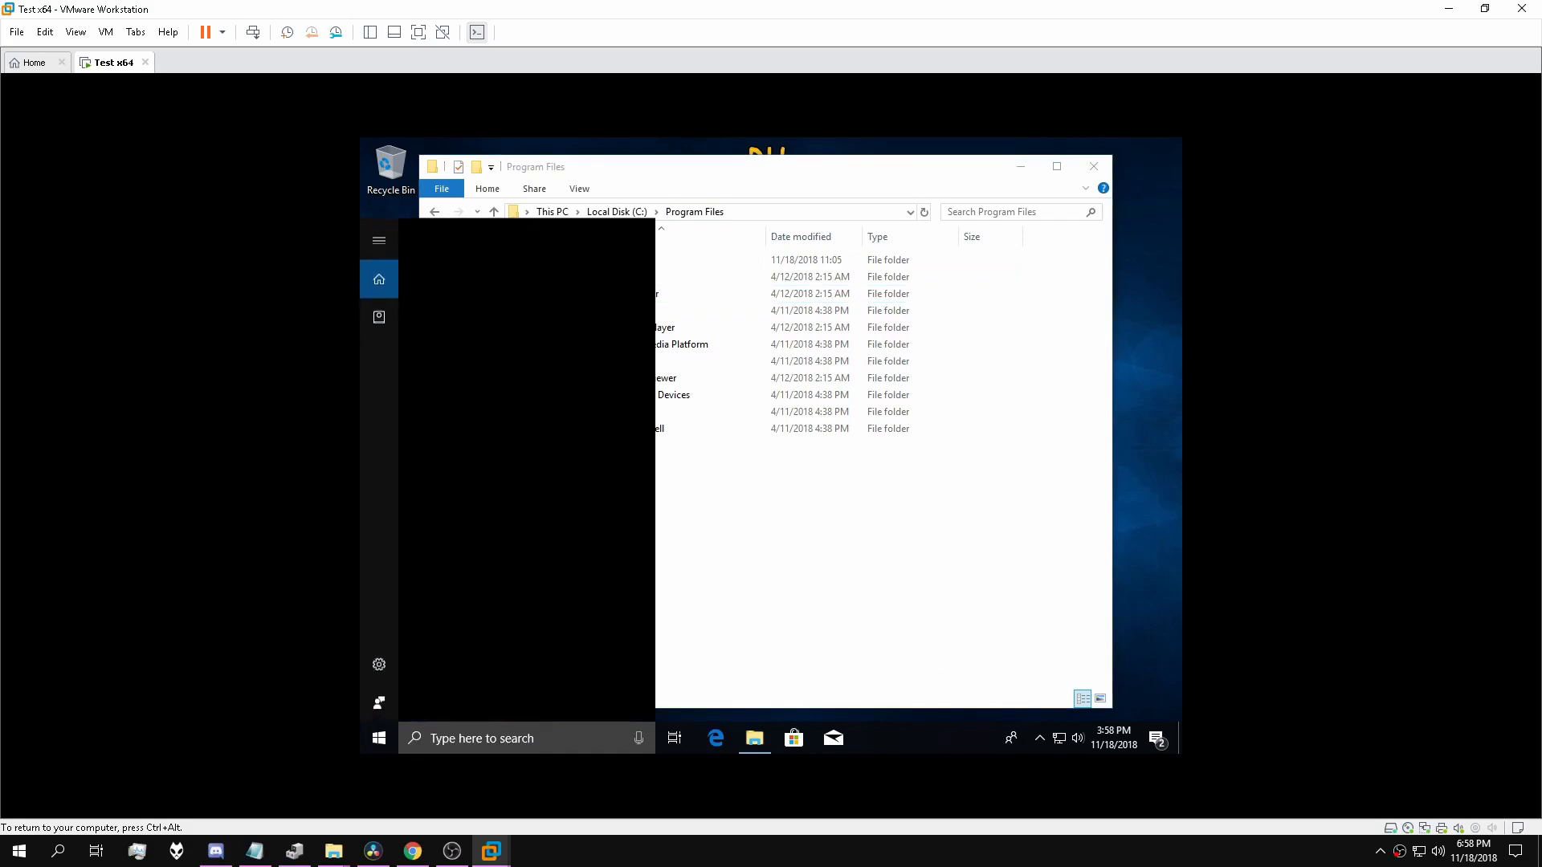
text(appwiz.cpl)
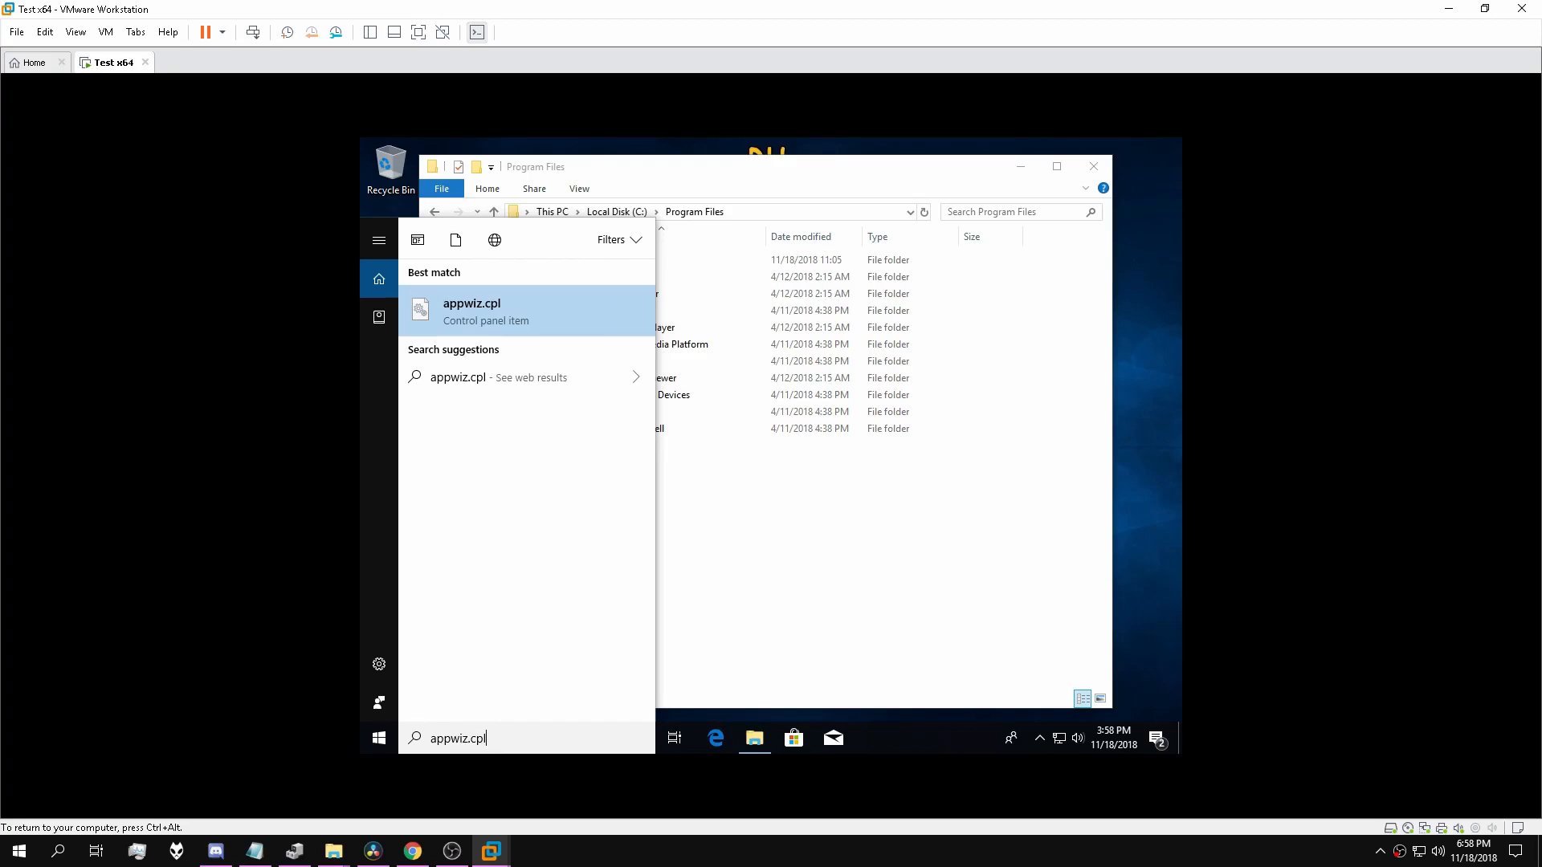
key(Return)
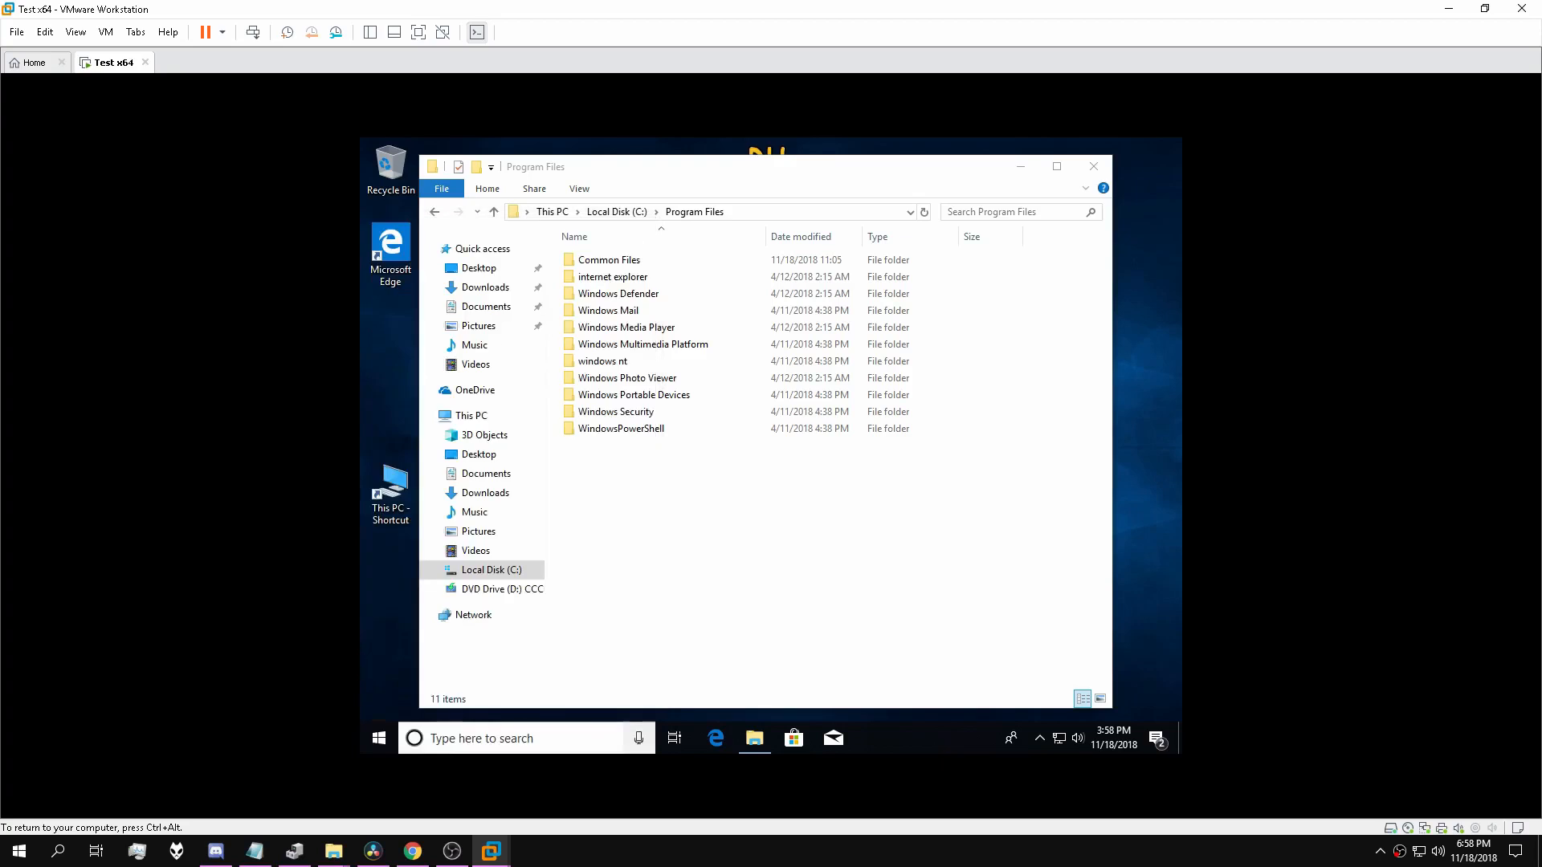
click(675, 434)
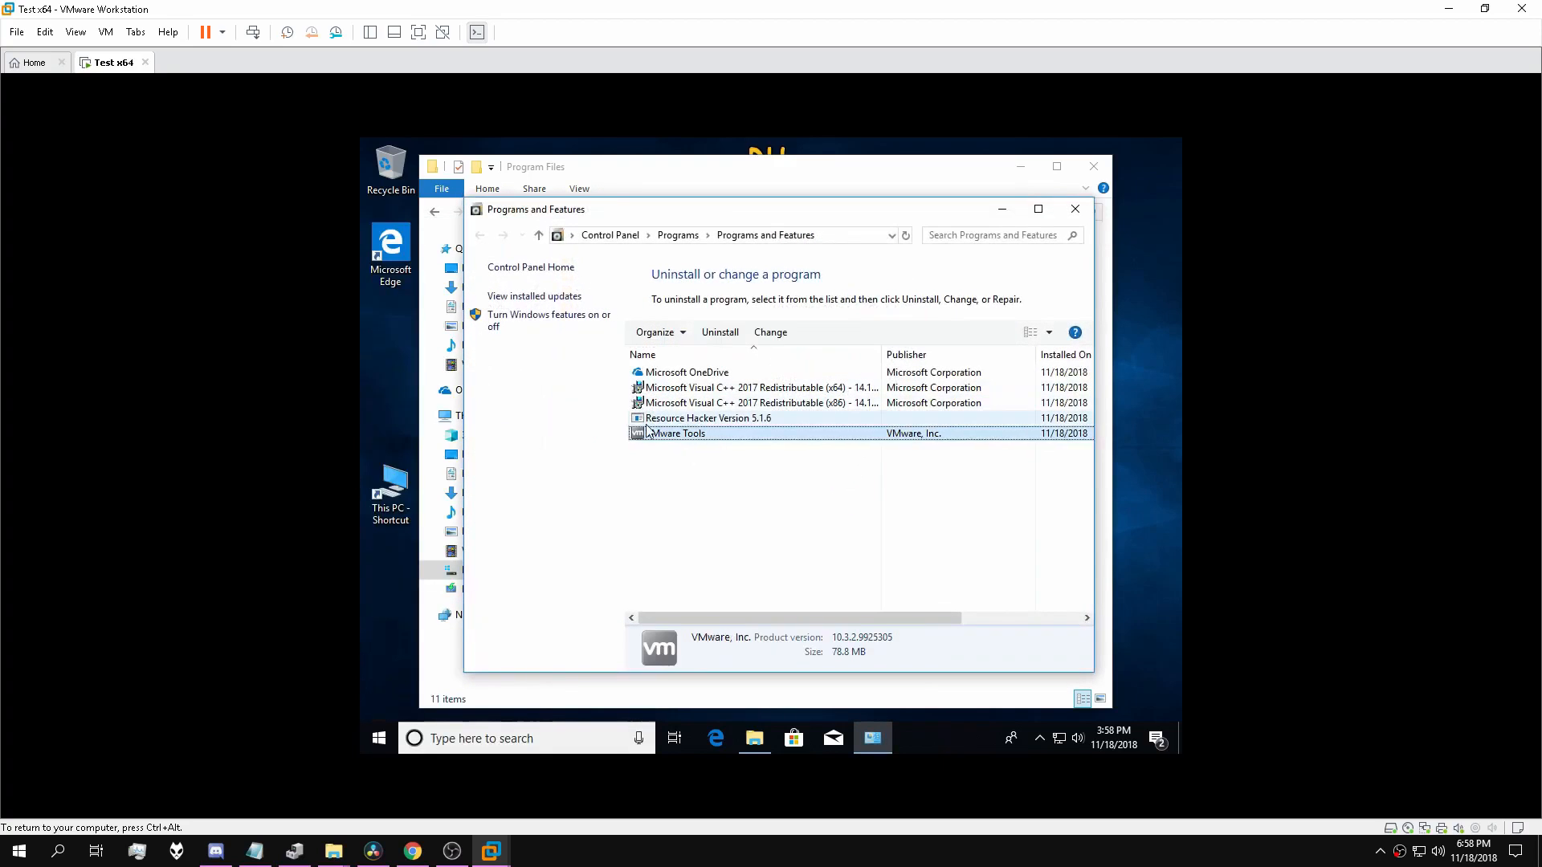
drag(934, 222, 871, 209)
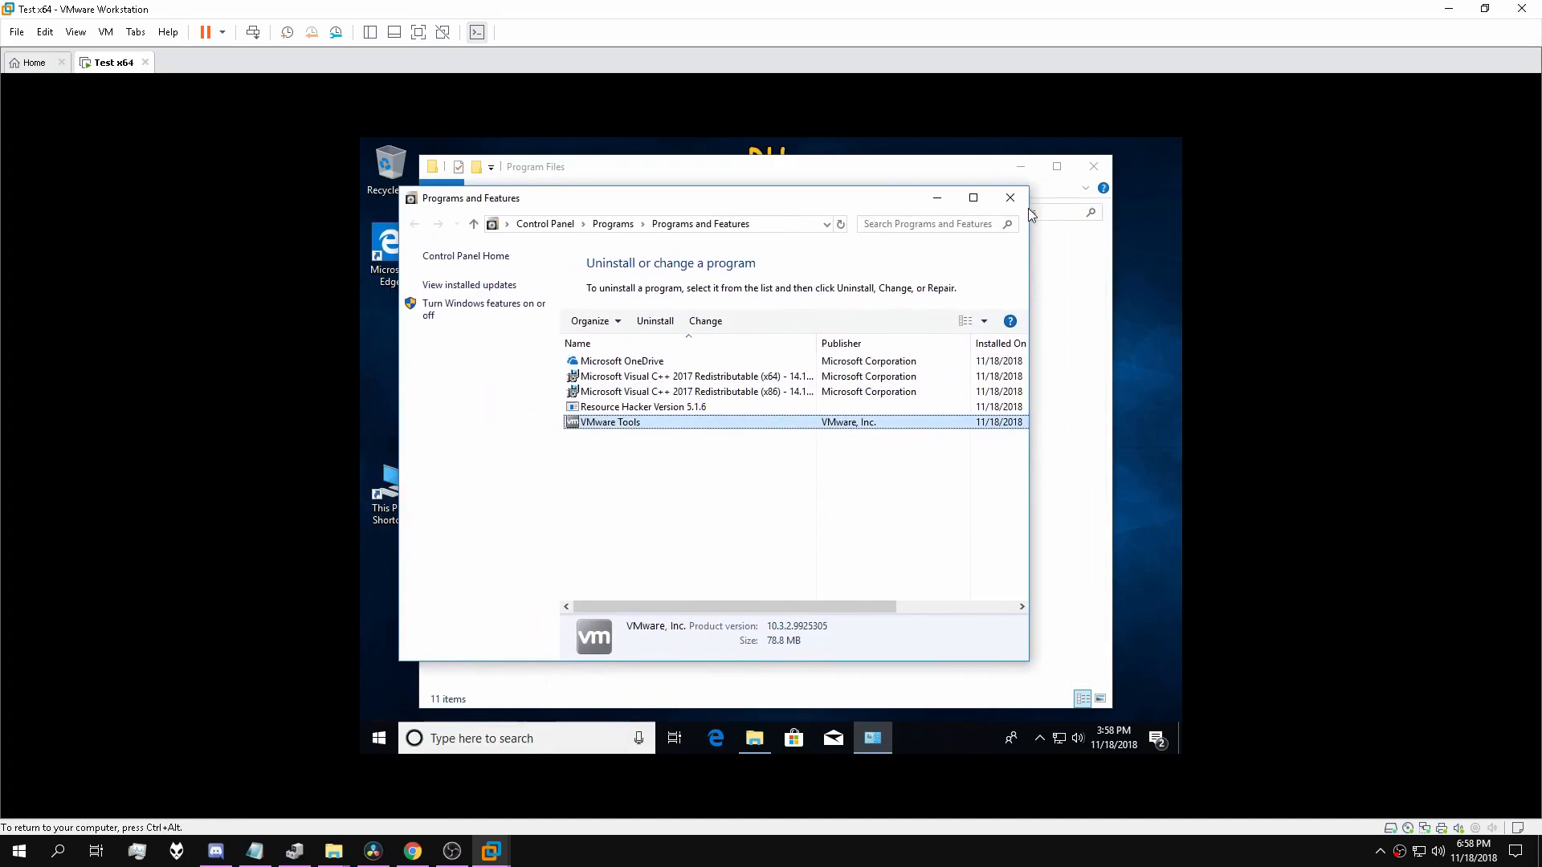
click(1013, 197)
Run regedit and expand the registry tree to HKEY_LOCAL_MACHINE\SOFTWARE\Microsoft\Windows\CurrentVersion\Uninstall.
click(498, 739)
text(regedit)
key(Return)
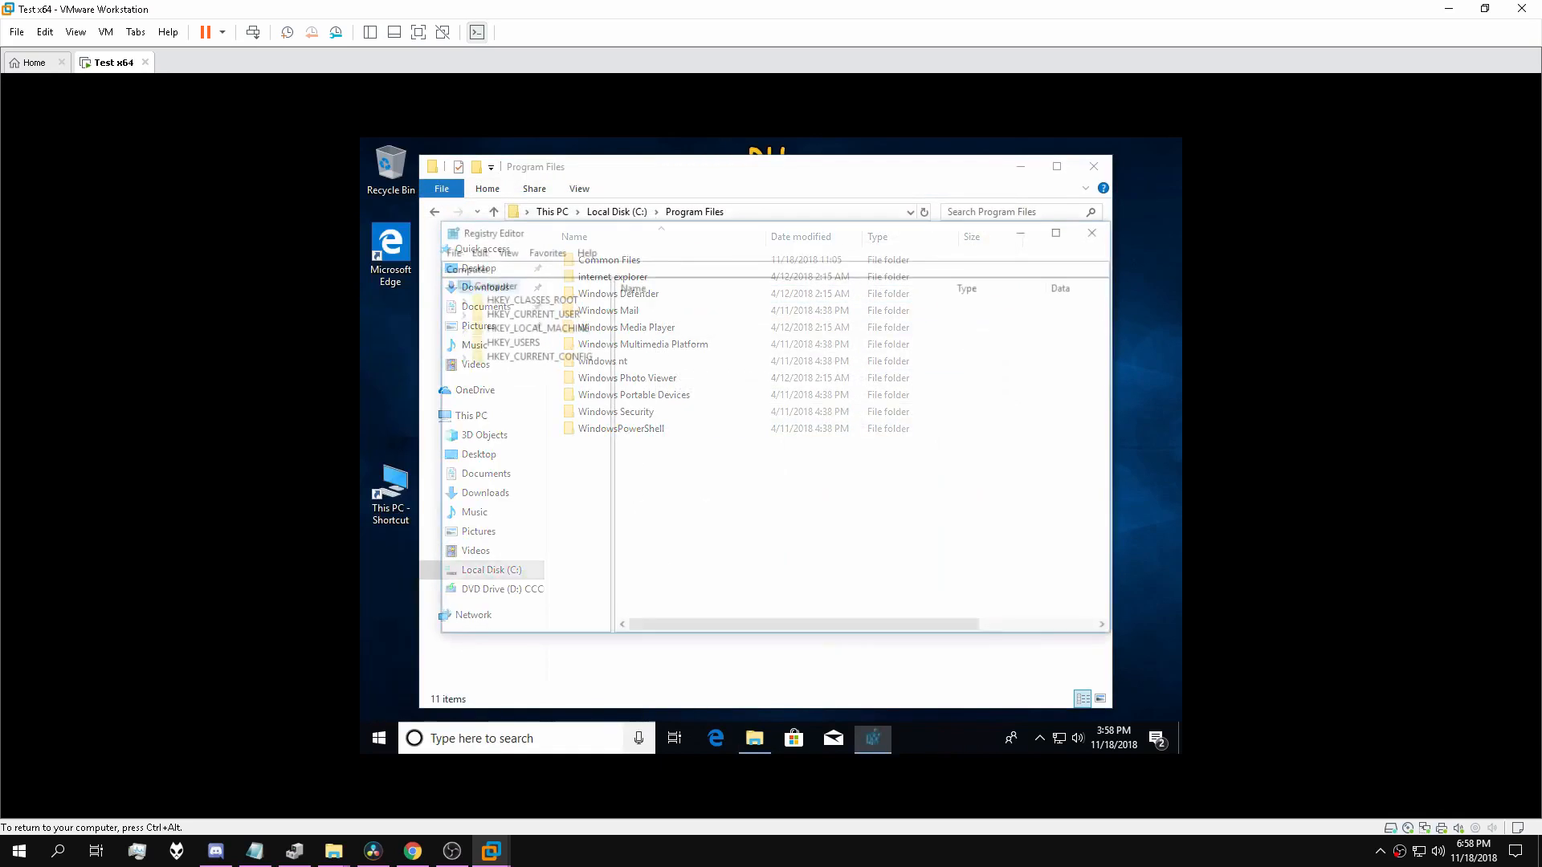
click(457, 326)
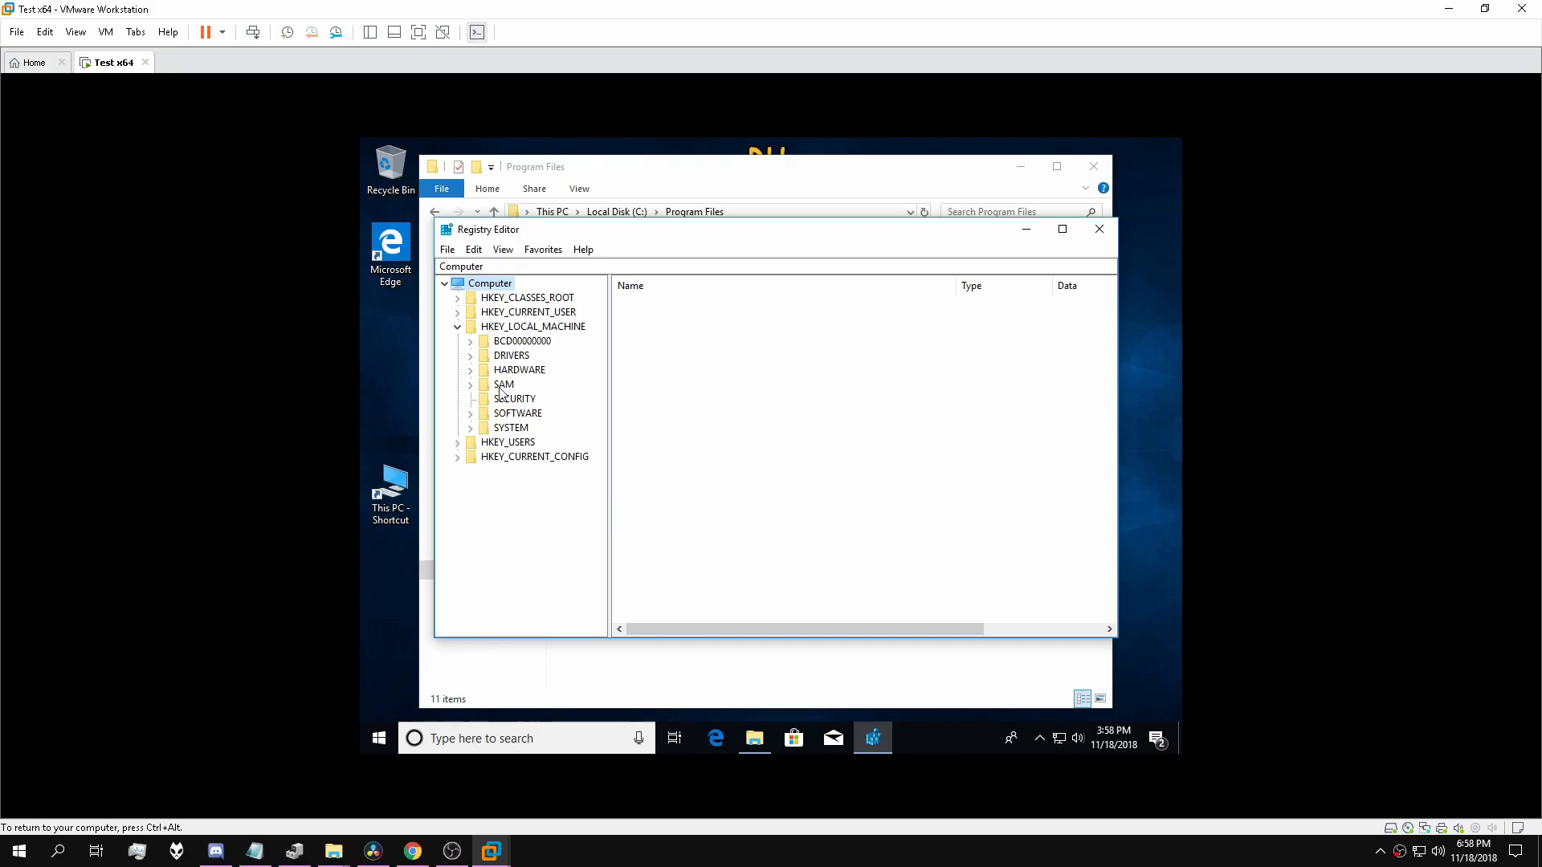
click(471, 414)
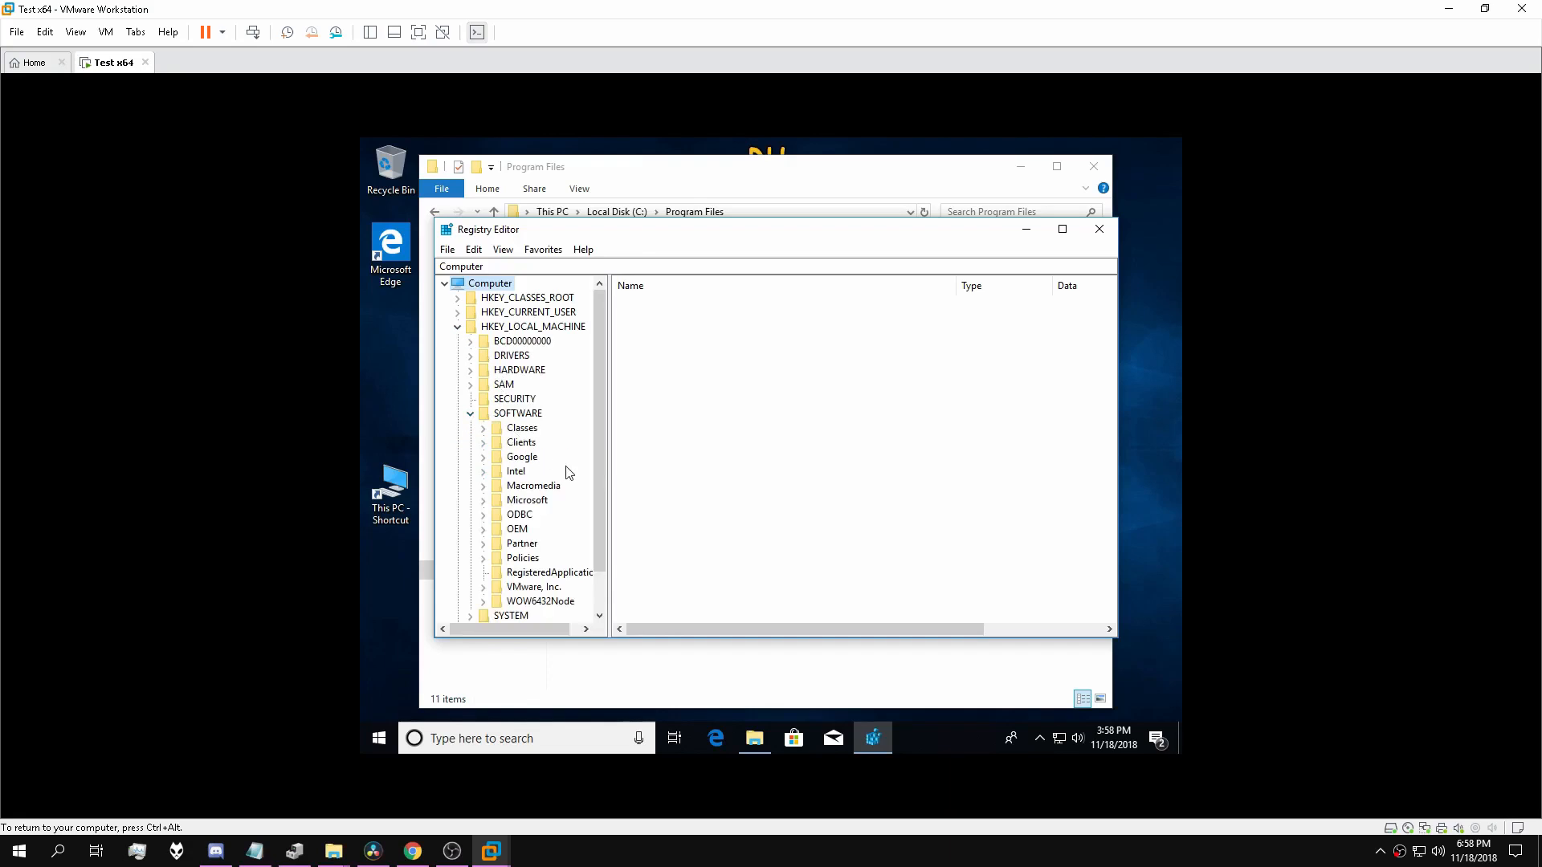
click(484, 500)
drag(600, 325, 598, 562)
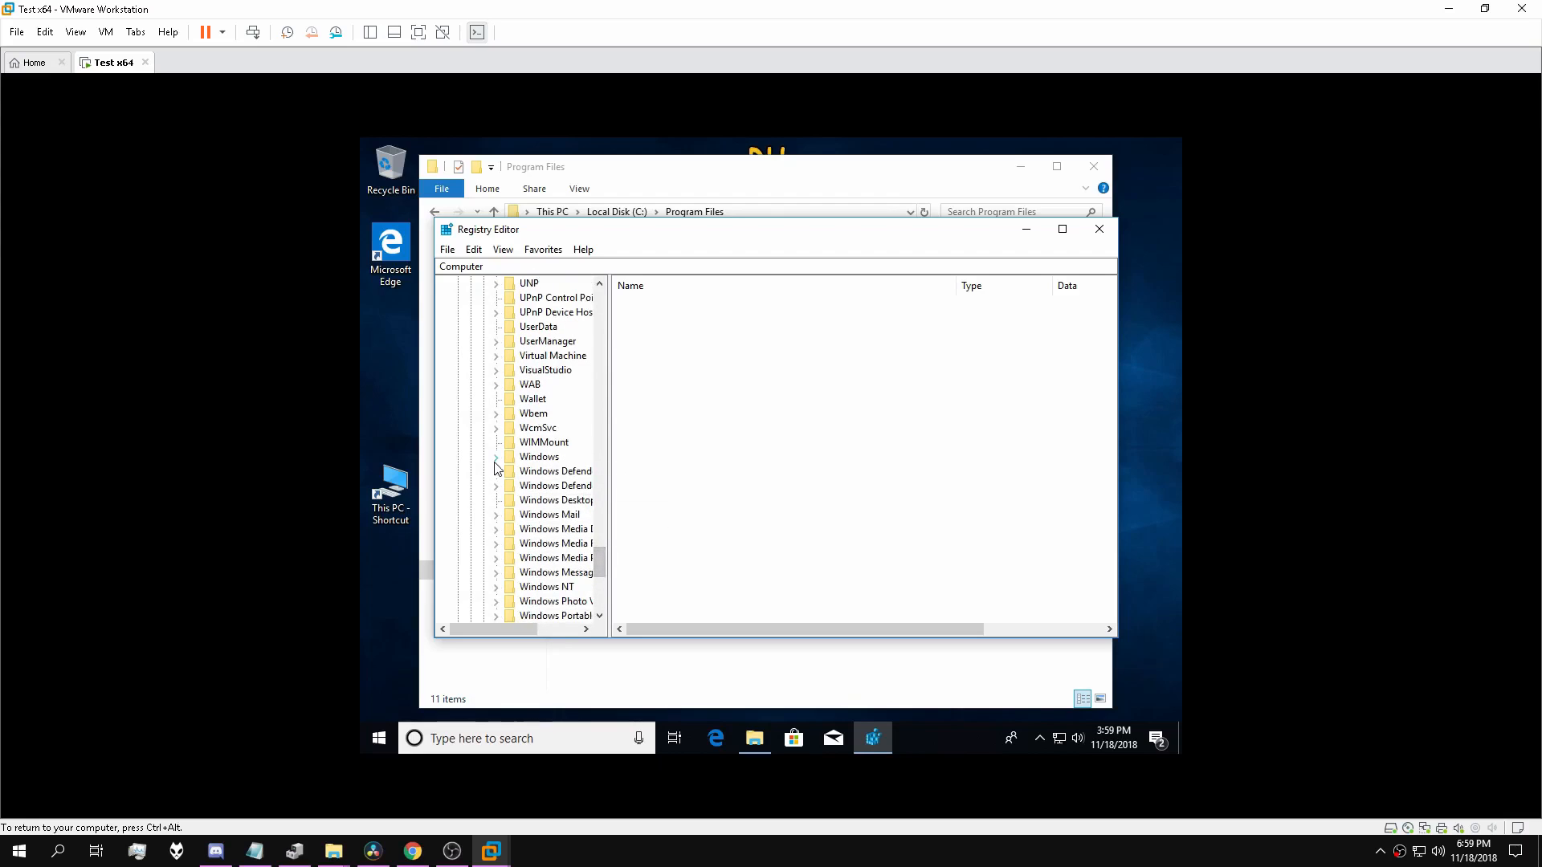
click(495, 460)
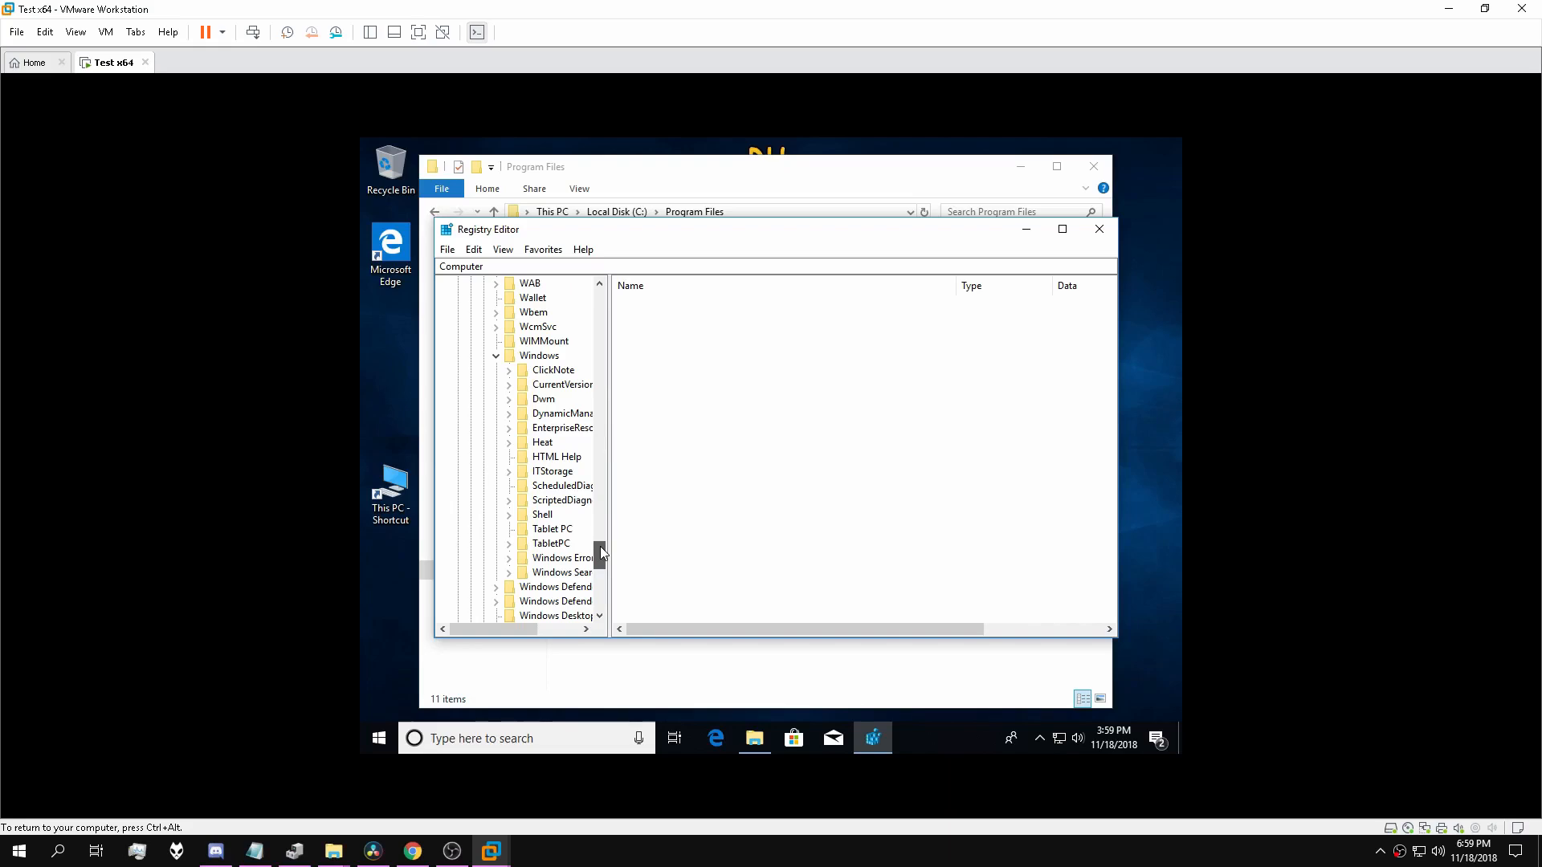
click(508, 385)
drag(498, 631, 516, 631)
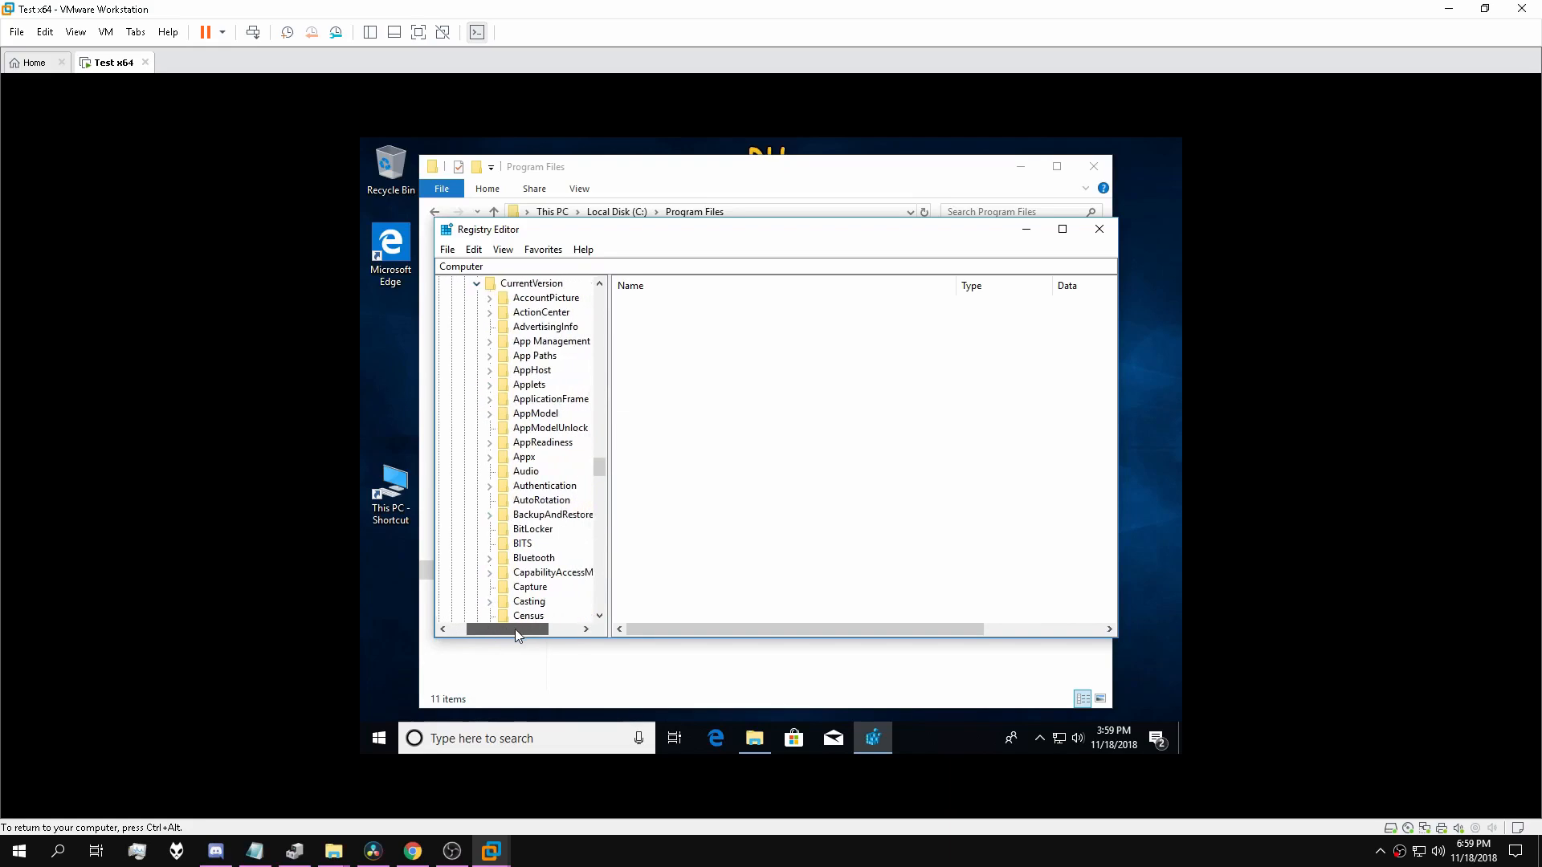
drag(600, 468, 607, 567)
click(488, 518)
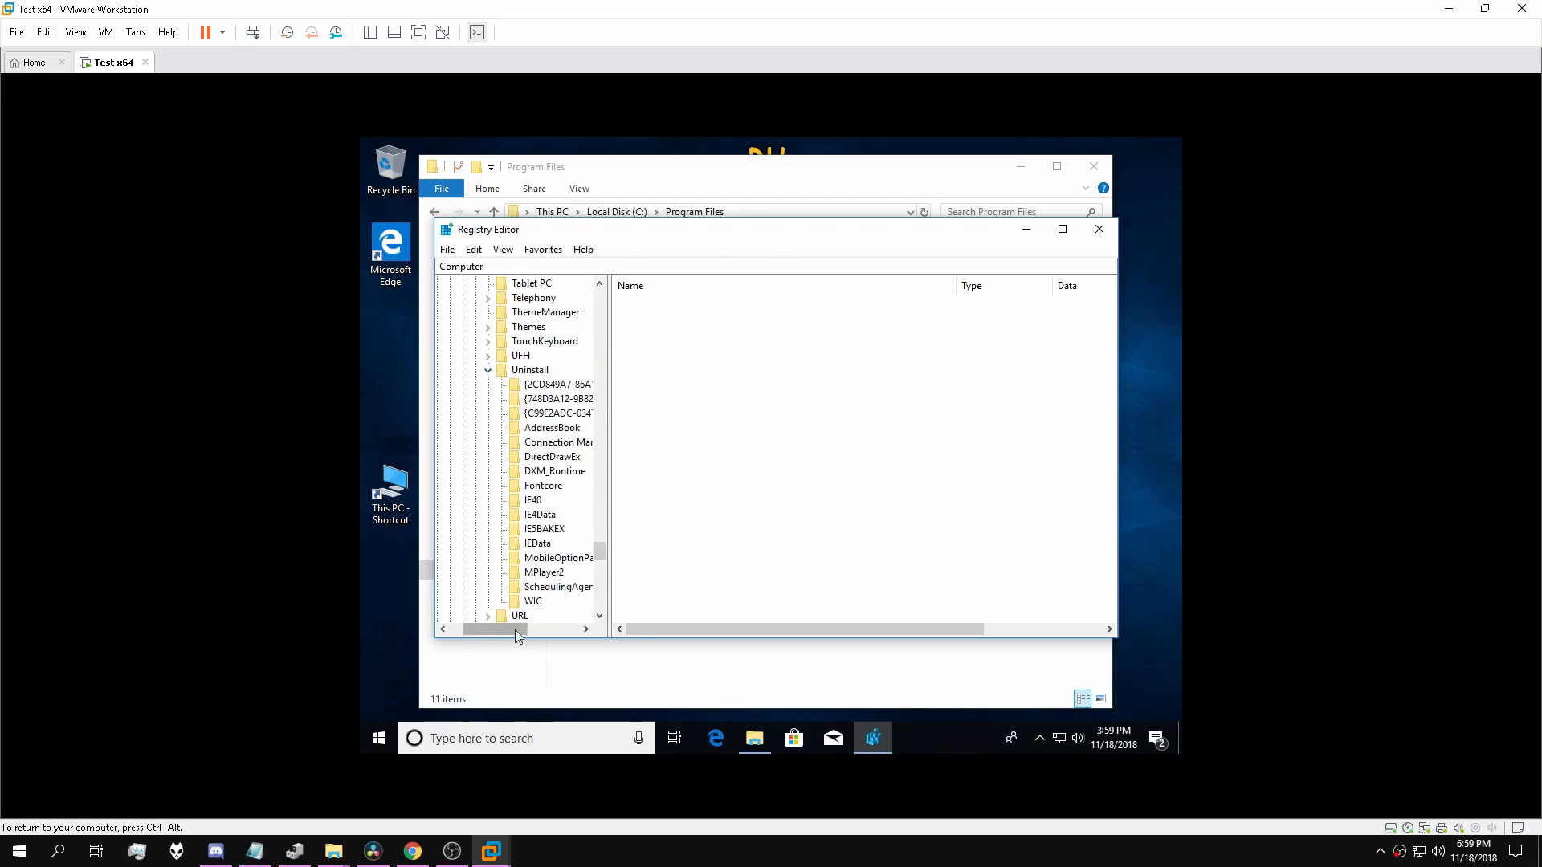
Find the Uninstall subkey whose DisplayName is VMware Tools and permanently delete it with all its subkeys.
click(554, 384)
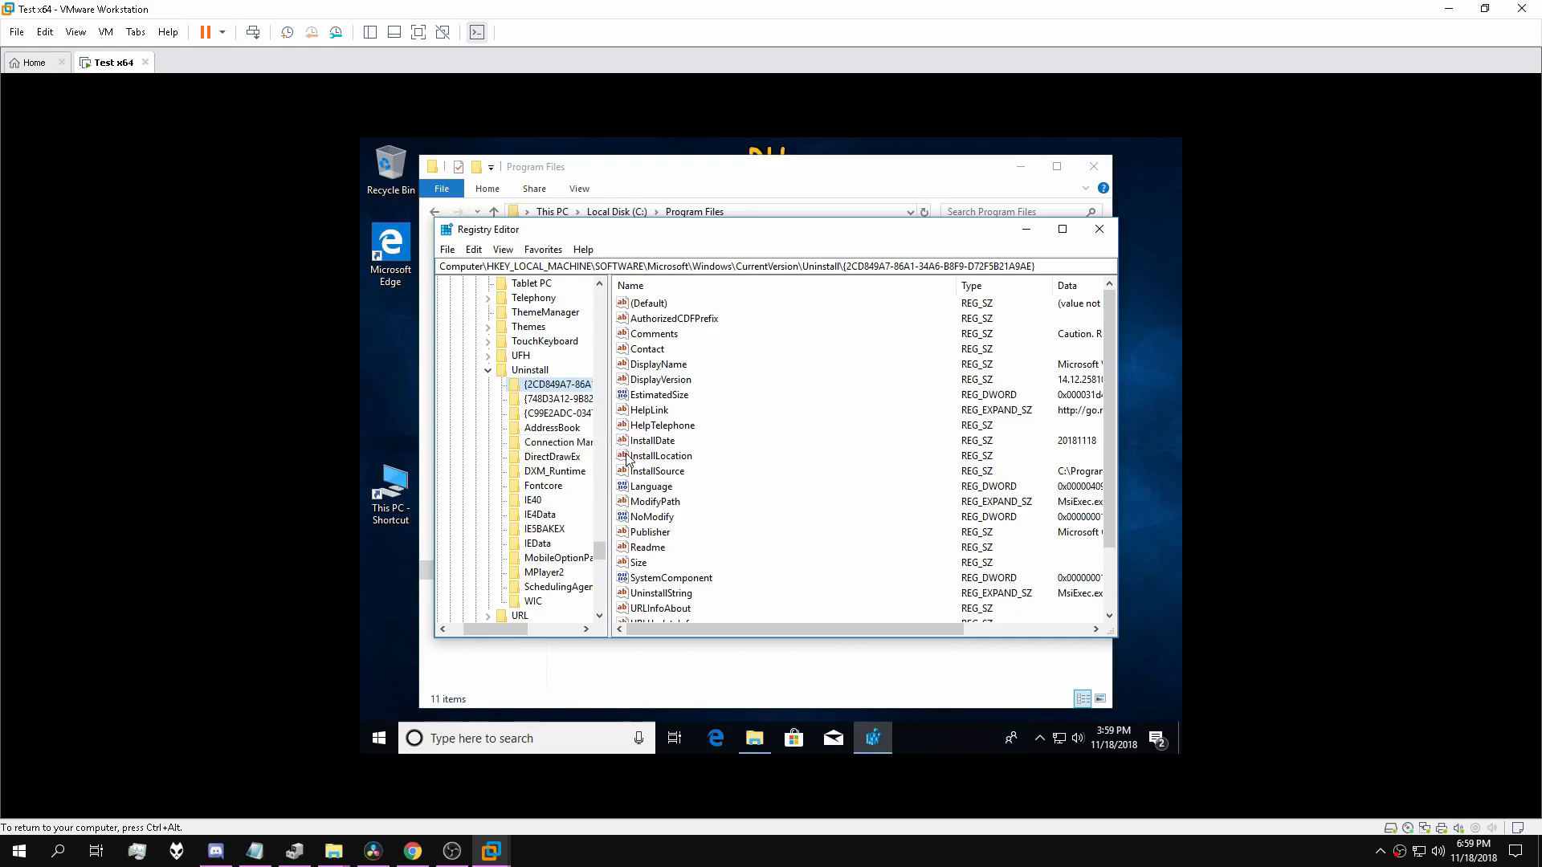
drag(732, 633, 779, 633)
key(Down)
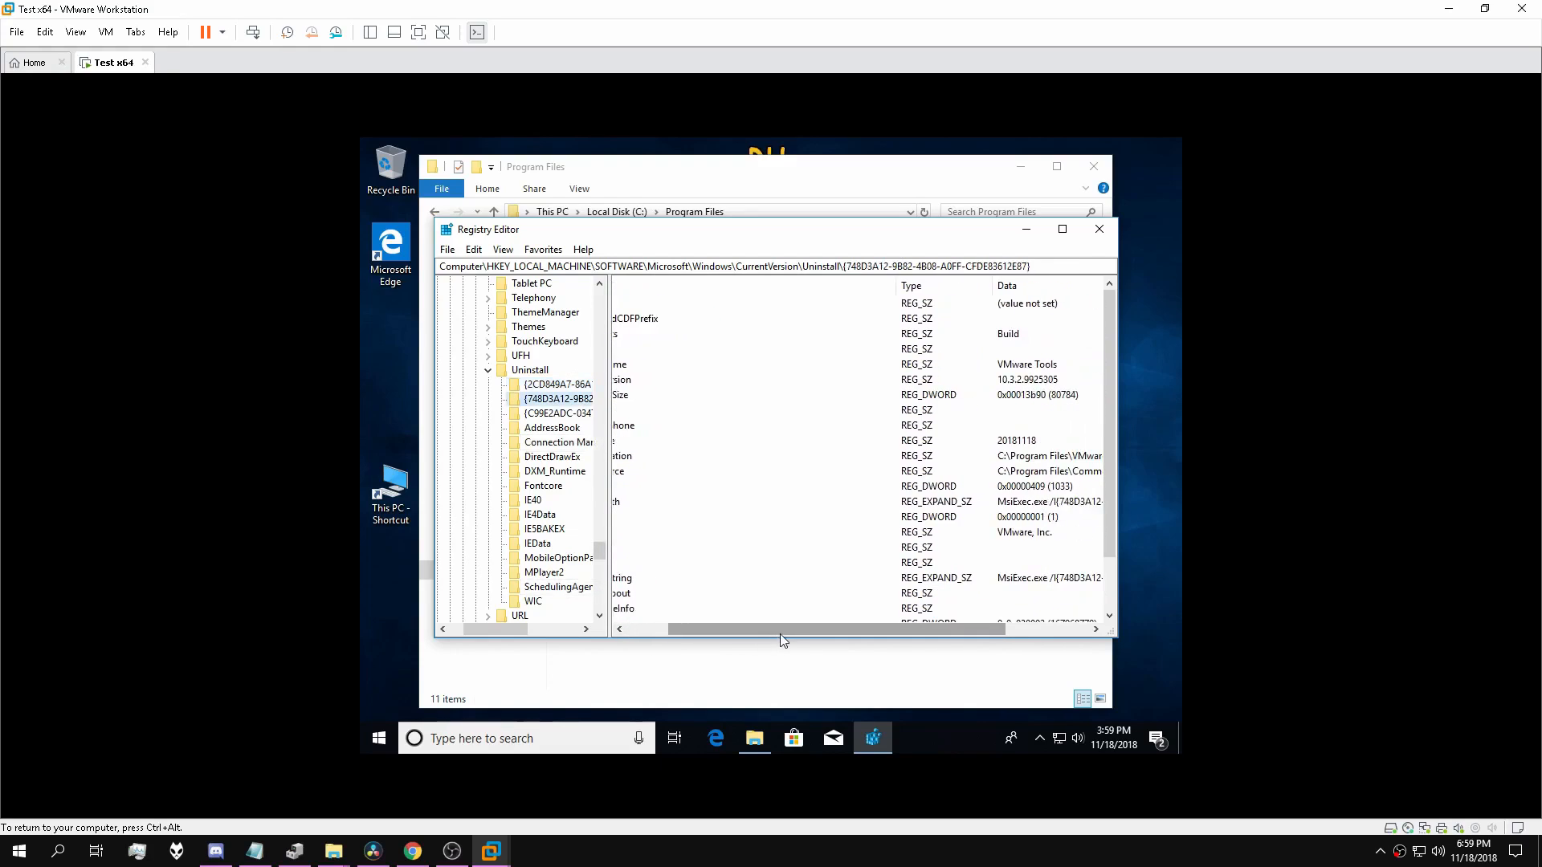
click(562, 414)
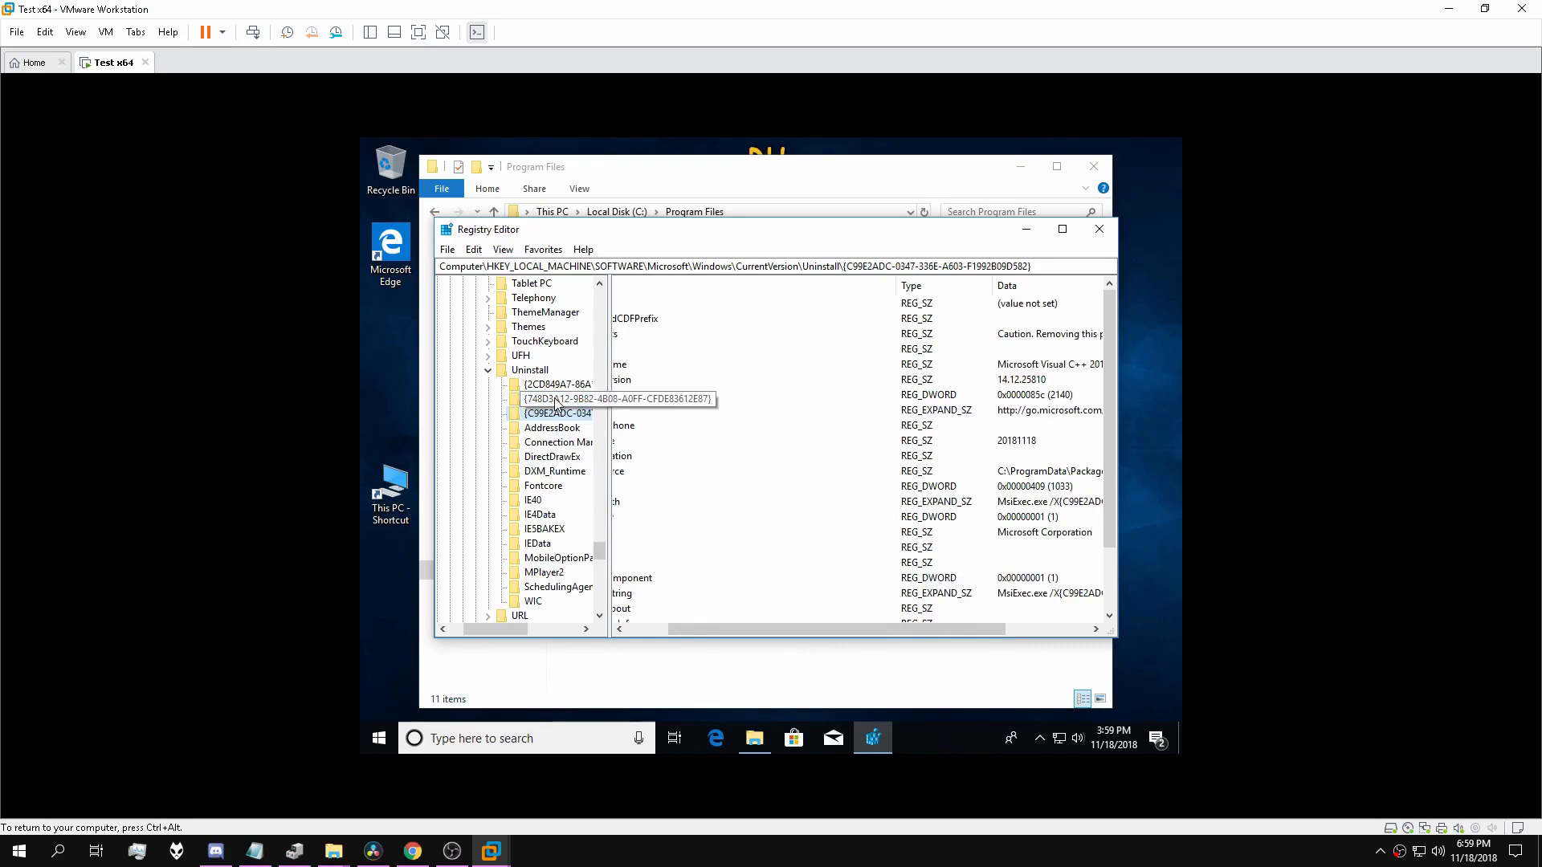
click(560, 400)
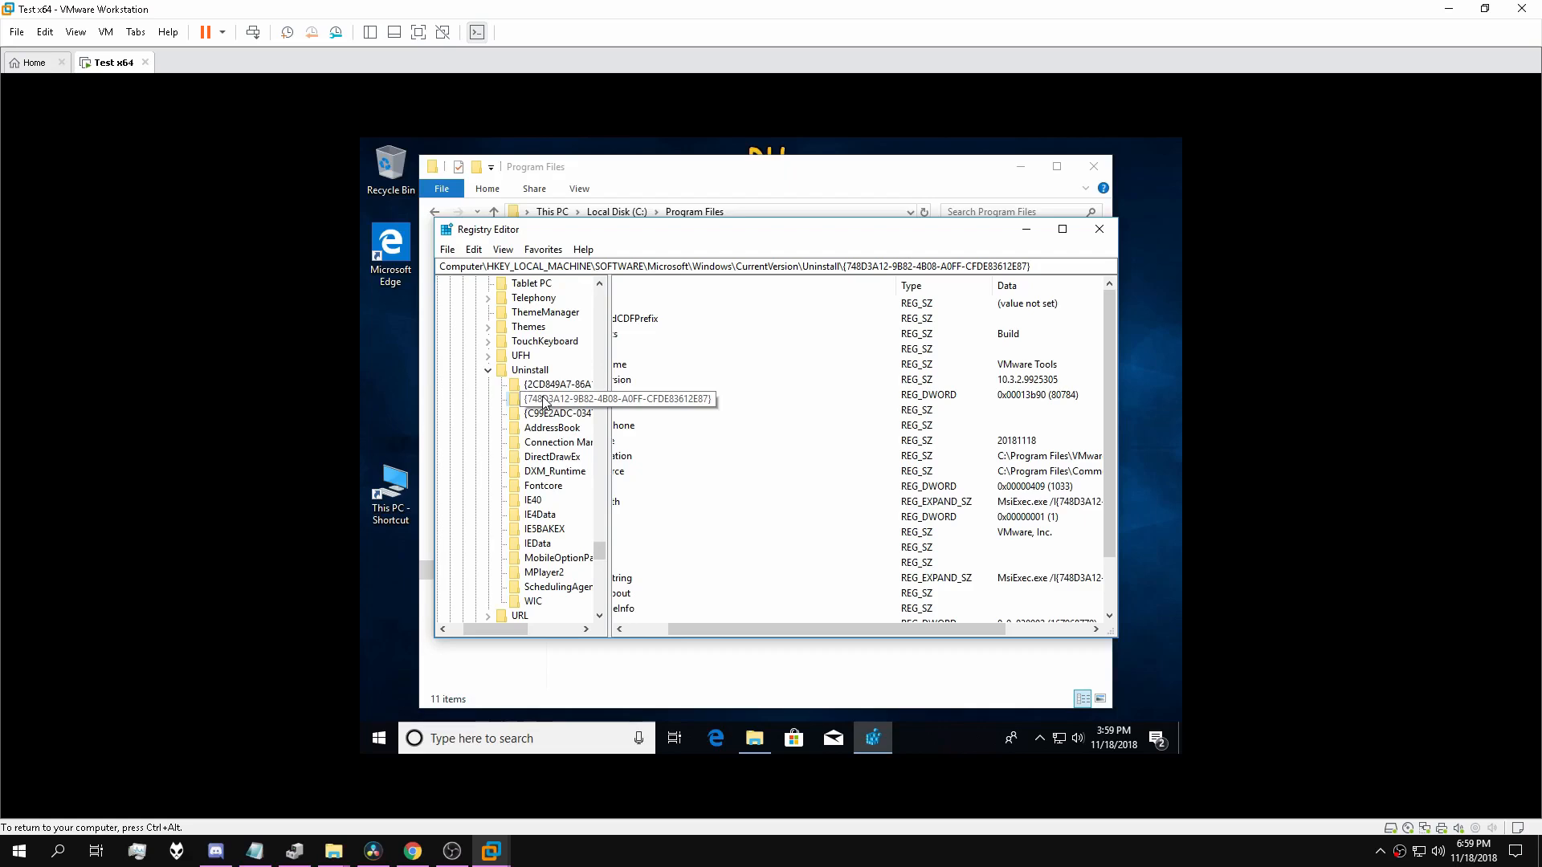
key(Delete)
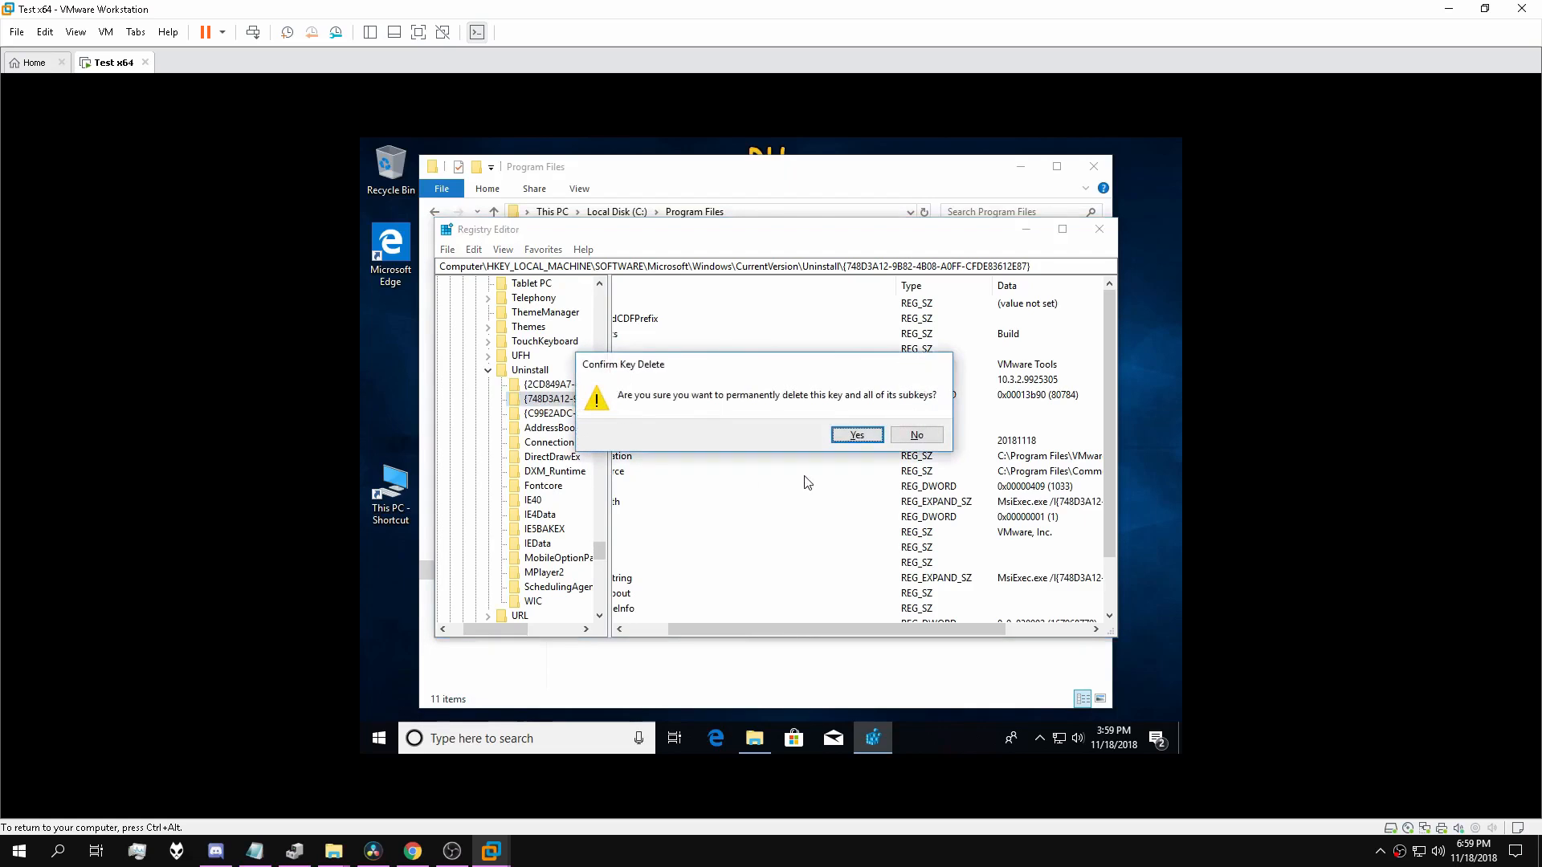
click(857, 435)
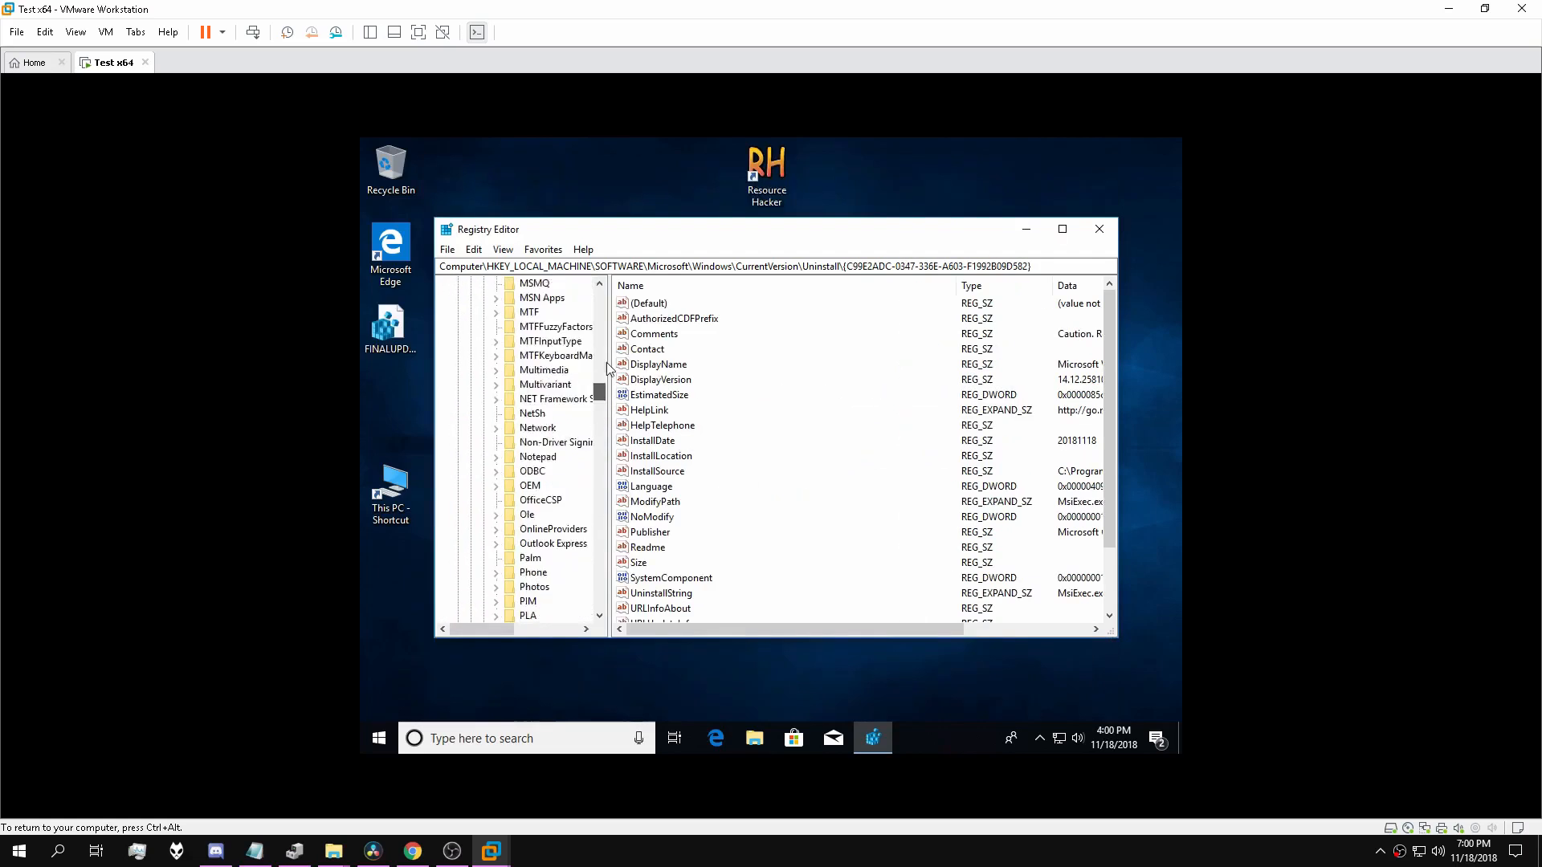
Export the entire registry from Computer to the desktop, overwriting the existing FINALUPDATEREGISTRY file.
click(457, 326)
click(487, 283)
click(447, 250)
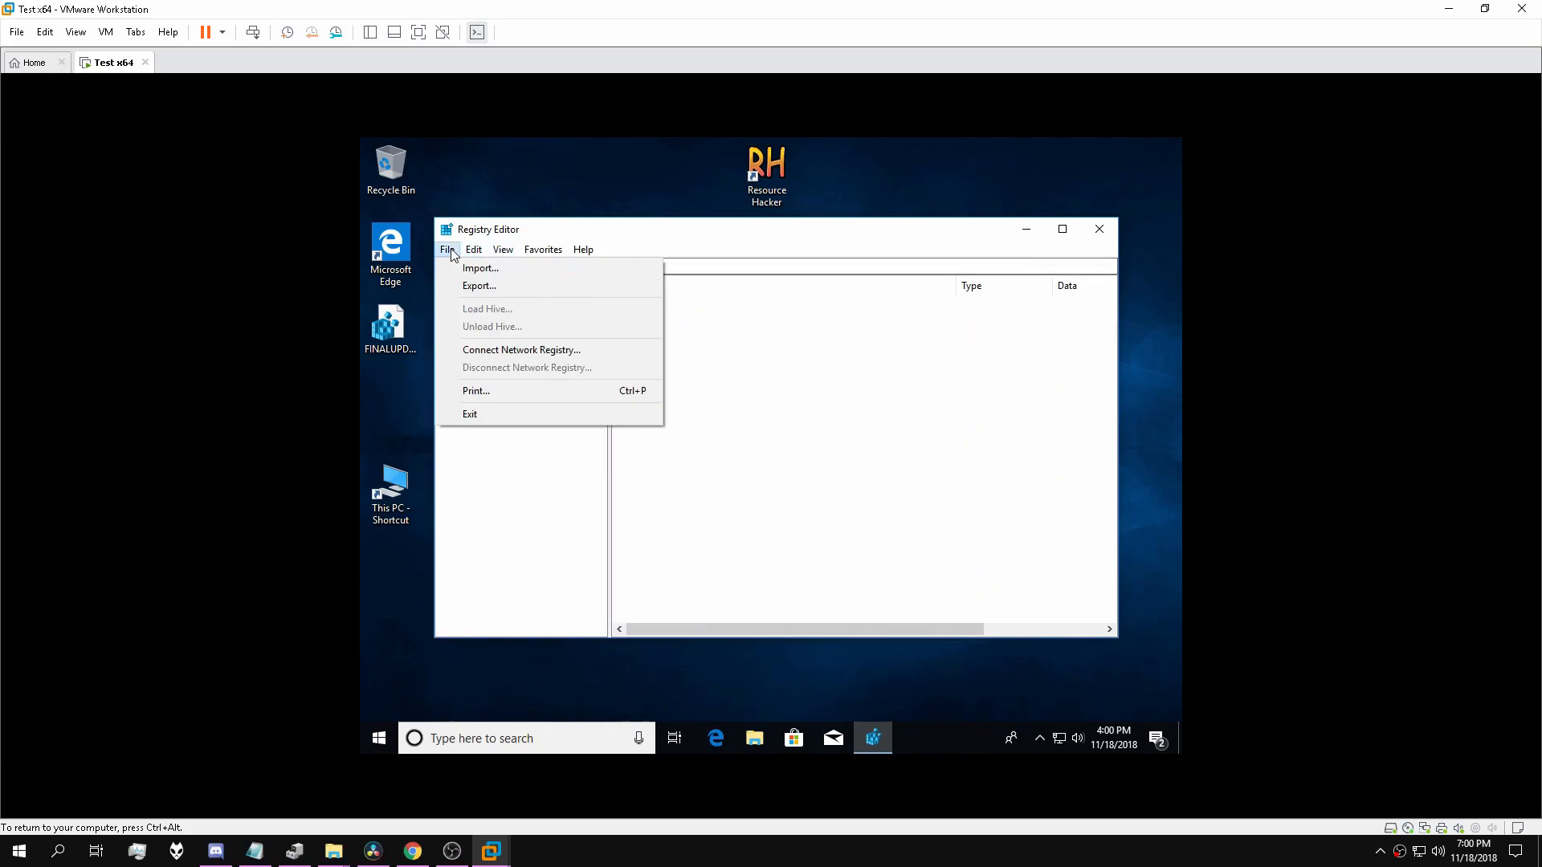
click(480, 286)
click(767, 426)
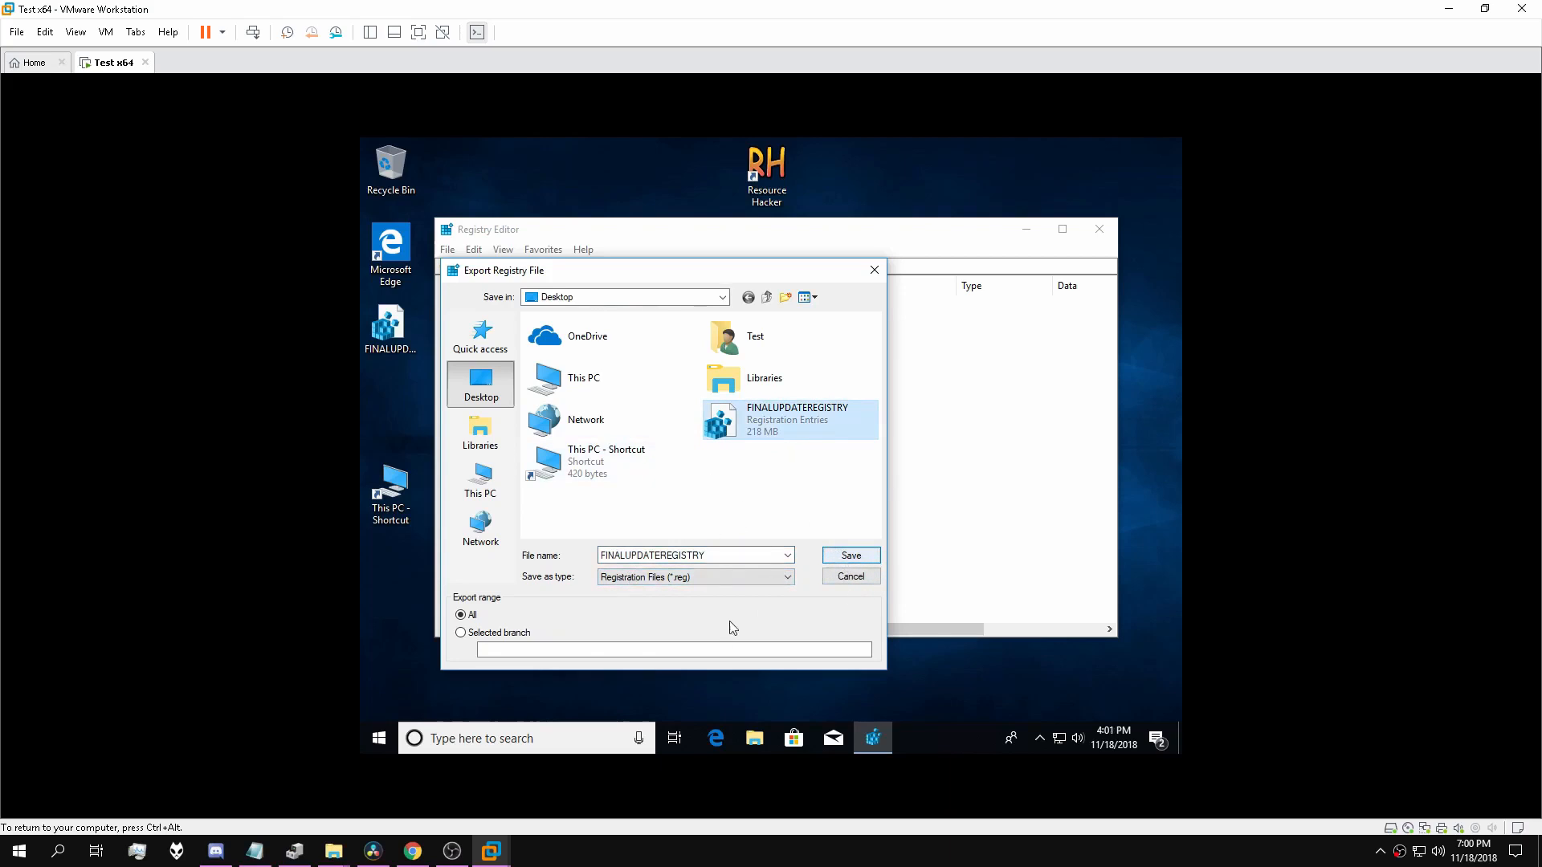
click(852, 555)
click(810, 438)
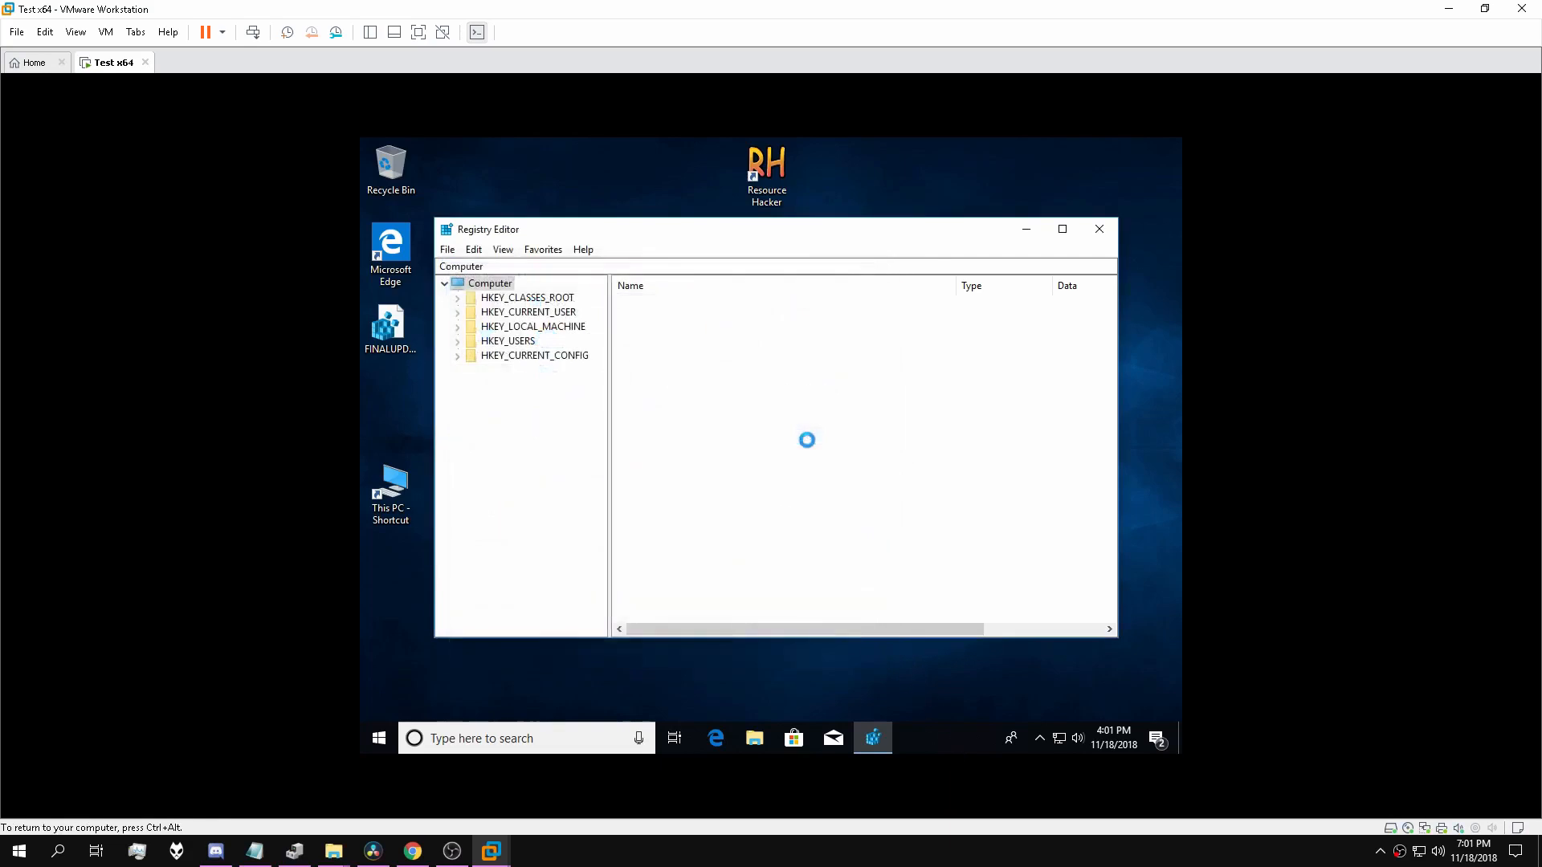